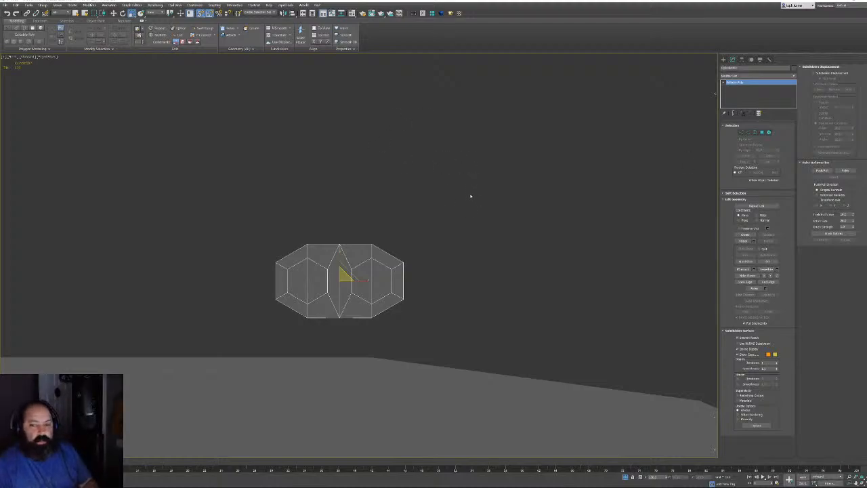
Frame the link and bar, then move the hexagonal link down onto the bar's top edge
middle_click_drag(519, 223, 386, 269, "alt")
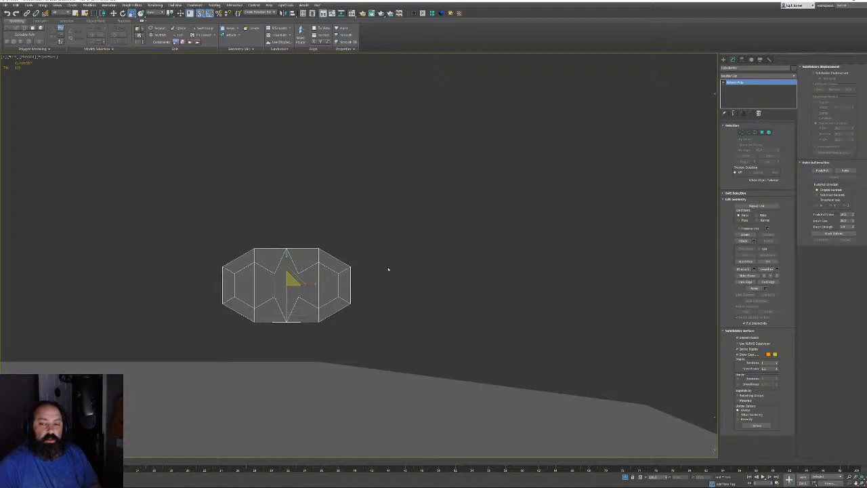
middle_click_drag(331, 310, 380, 292, "alt")
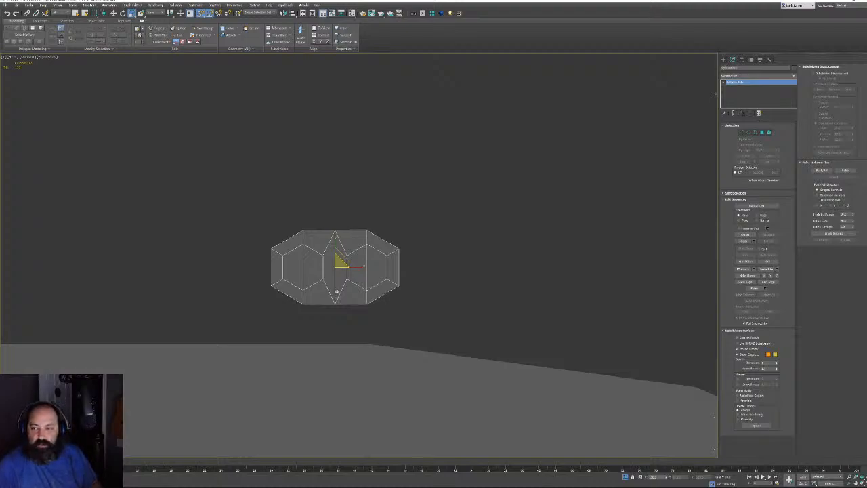
middle_click_drag(337, 291, 336, 225)
scroll(369, 227, "down", 5)
scroll(370, 229, "up", 3)
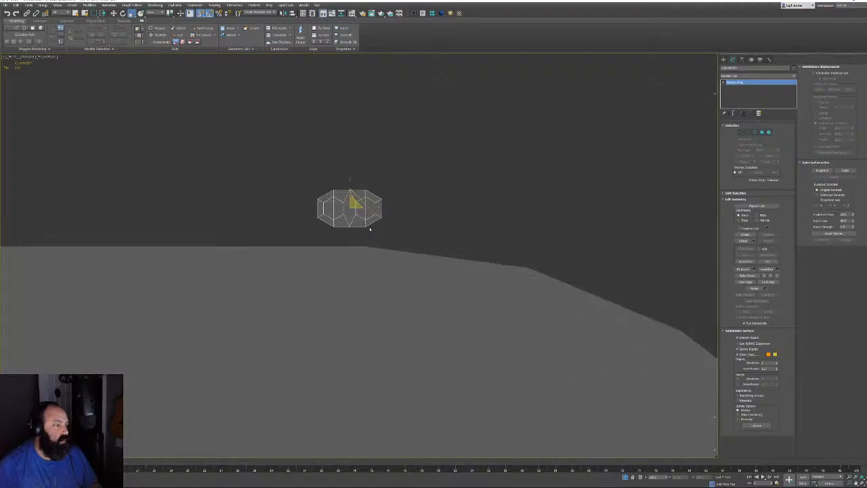
scroll(370, 229, "up", 6)
key("w")
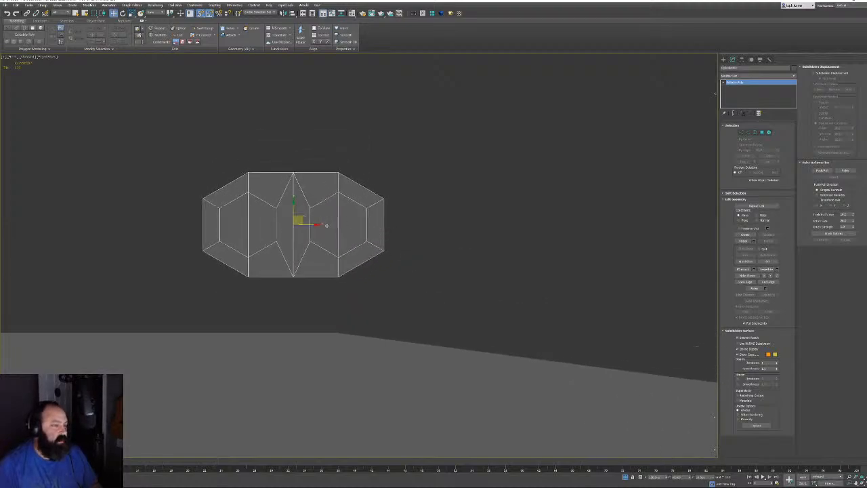
middle_click_drag(326, 223, 328, 246)
scroll(328, 245, "down", 15)
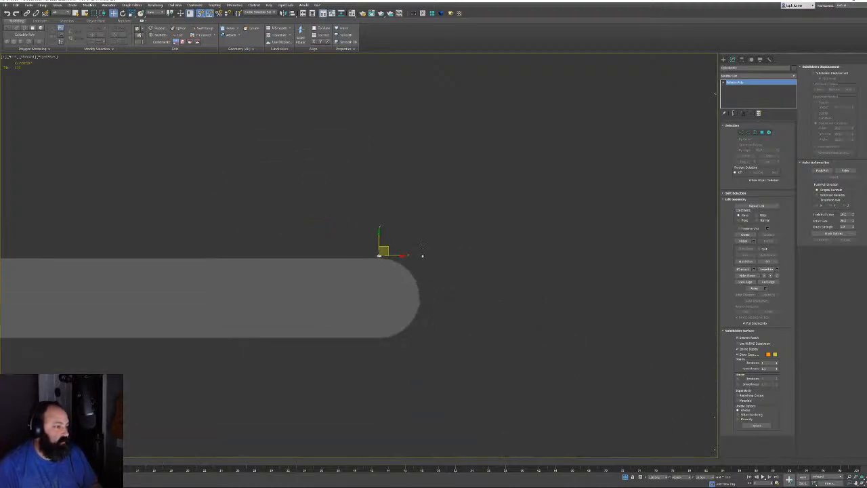
scroll(418, 243, "up", 10)
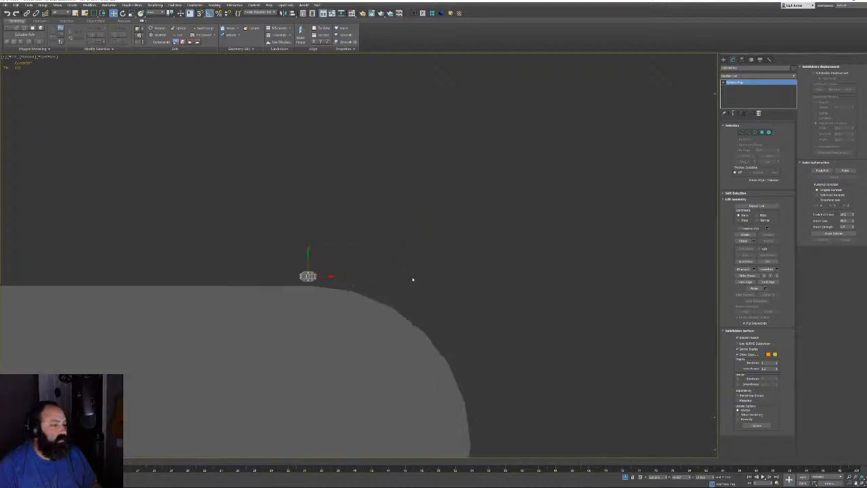
scroll(292, 298, "up", 5)
scroll(244, 276, "up", 3)
middle_click_drag(284, 202, 319, 285)
scroll(319, 285, "up", 4)
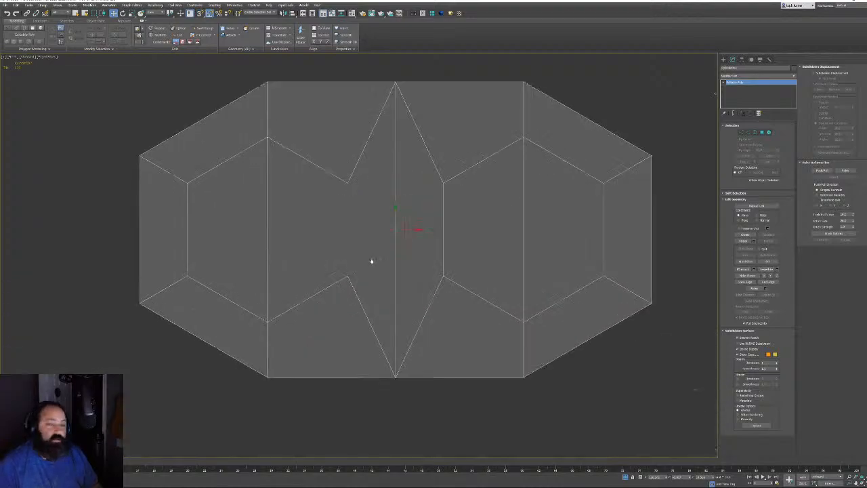
middle_click_drag(372, 260, 173, 298)
scroll(174, 297, "down", 4)
scroll(202, 289, "down", 2)
middle_click_drag(225, 275, 332, 187)
scroll(303, 230, "up", 4)
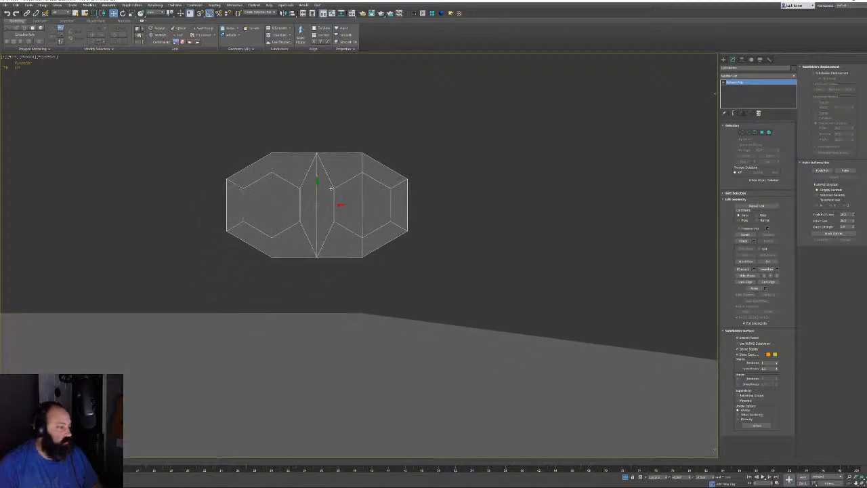
left_click_drag(321, 199, 324, 269)
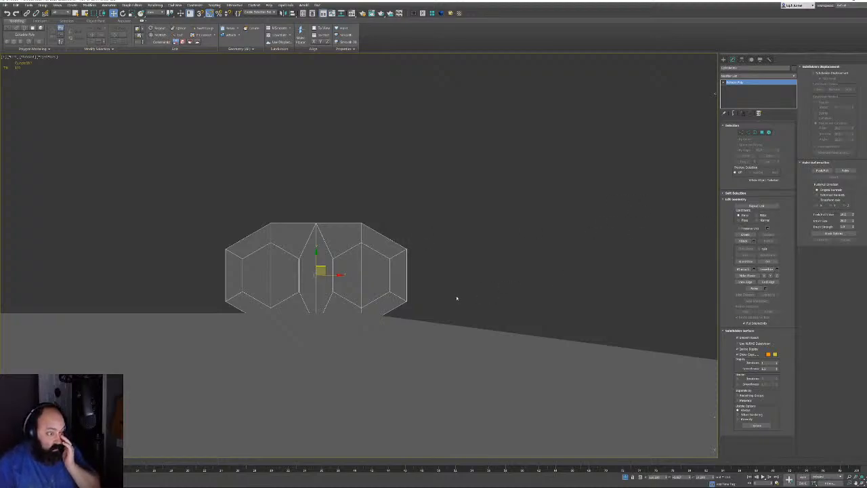
key("2")
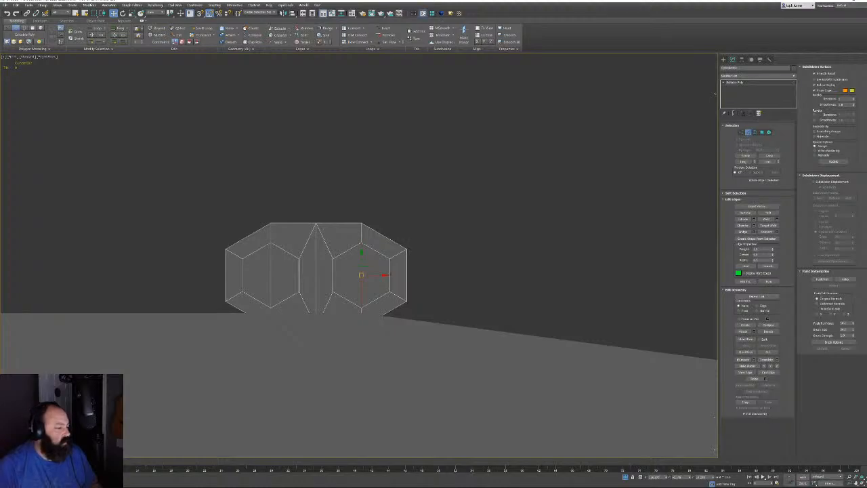
With Affect Pivot Only, move the link's pivot to the centre of its right hexagon
key("2")
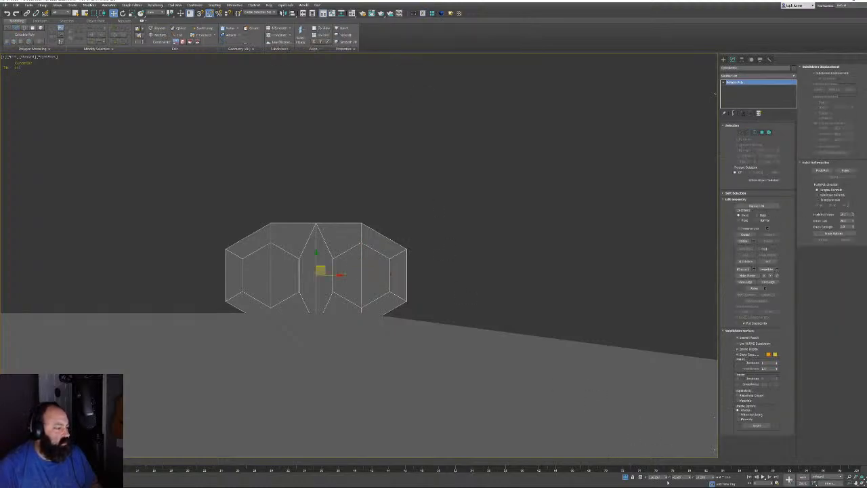
left_click(748, 132)
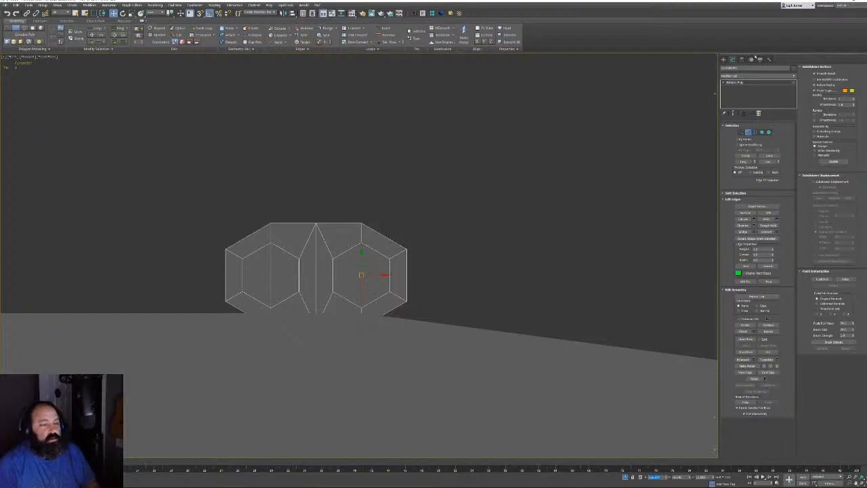
left_click(741, 59)
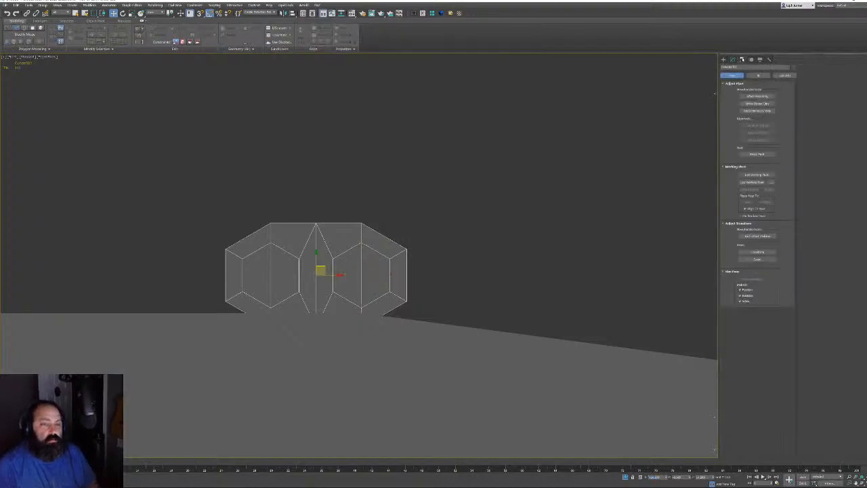
left_click(750, 96)
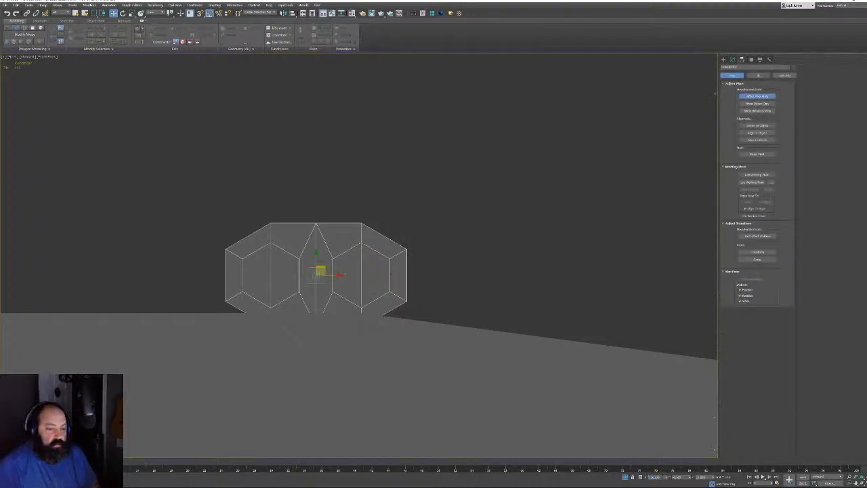
middle_click_drag(533, 256, 521, 256)
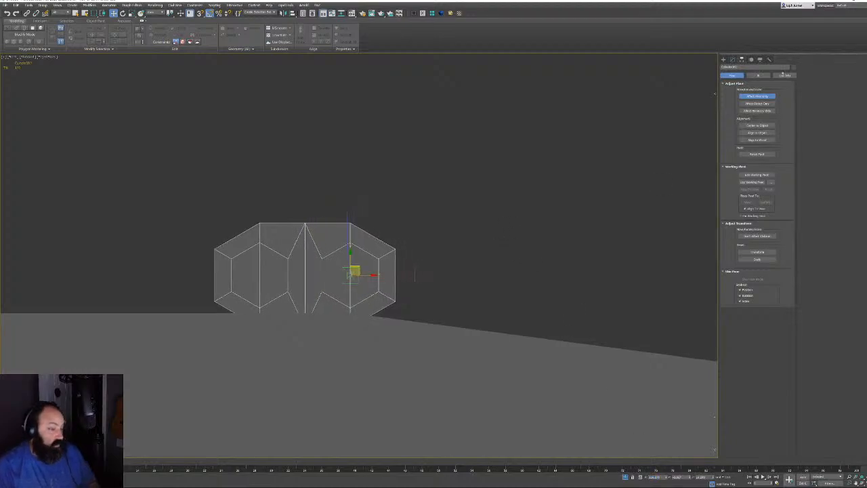
left_click(733, 59)
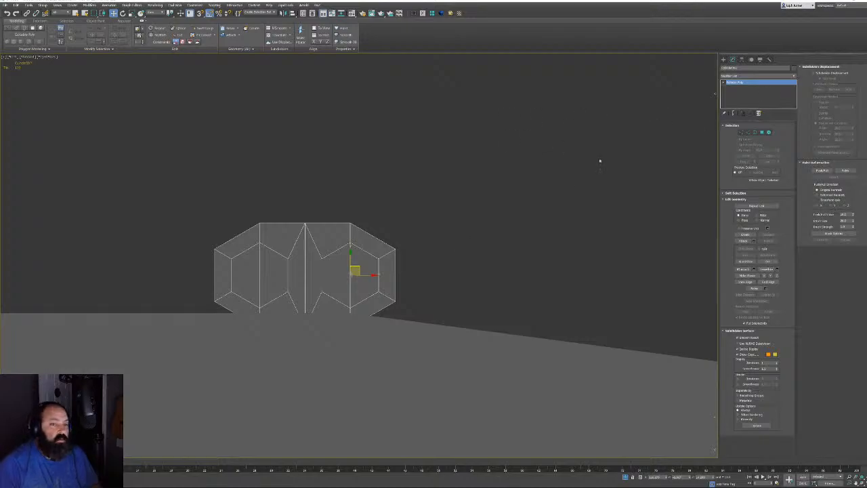
Shift-rotate the link around its pivot to clone an overlapping rotated copy
middle_click_drag(377, 238, 395, 221)
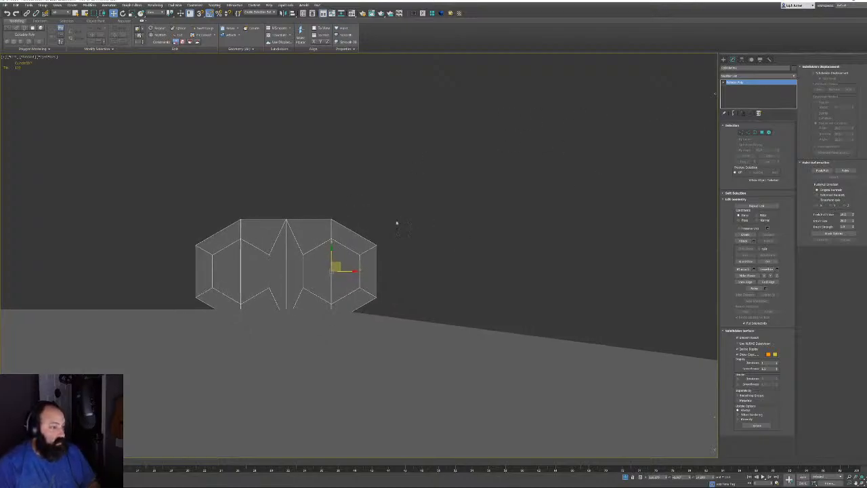
key("e")
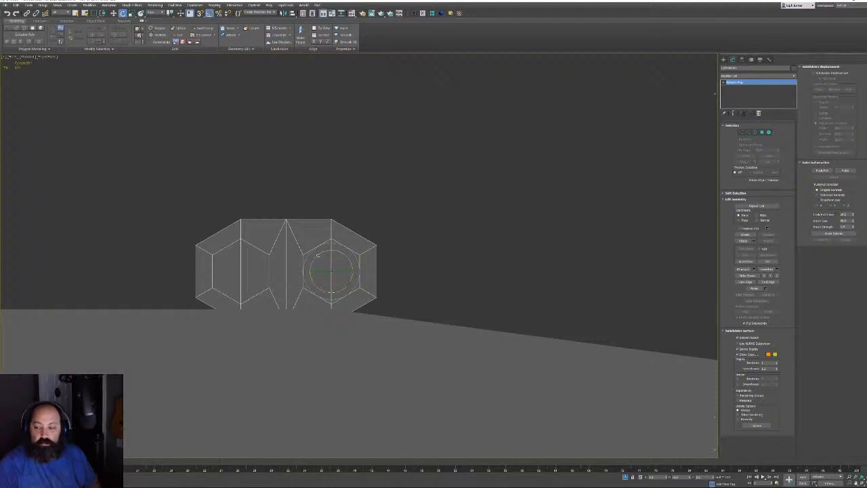
left_click_drag(325, 252, 362, 244)
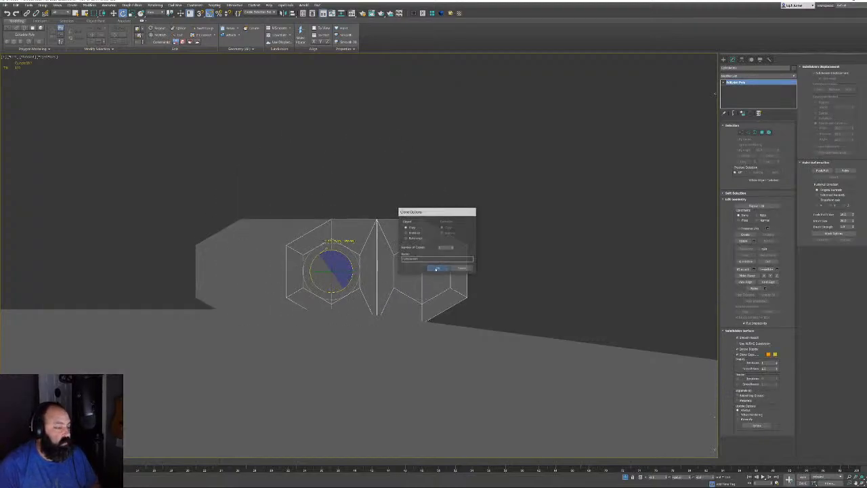
left_click(436, 267)
scroll(430, 252, "down", 3)
scroll(430, 253, "up", 8)
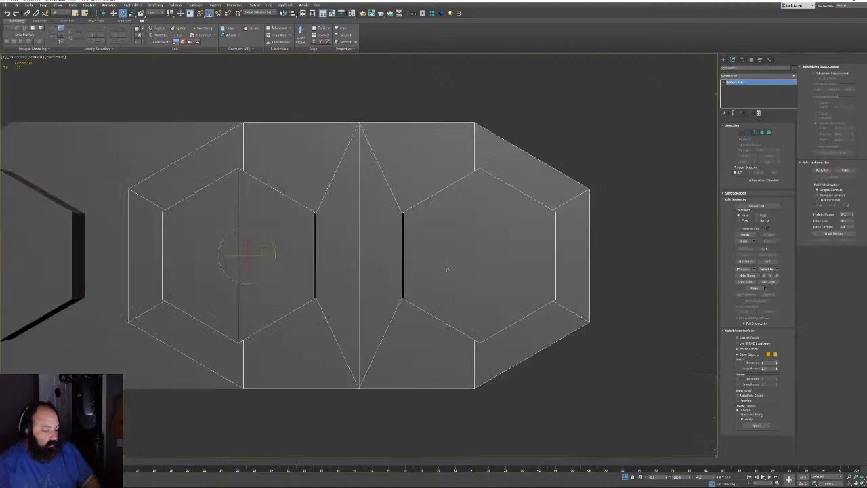
mouse_move(431, 253)
middle_mouse_down("alt")
mouse_move(432, 235)
mouse_move(473, 237)
mouse_move(402, 222)
mouse_move(413, 225)
middle_mouse_up("alt")
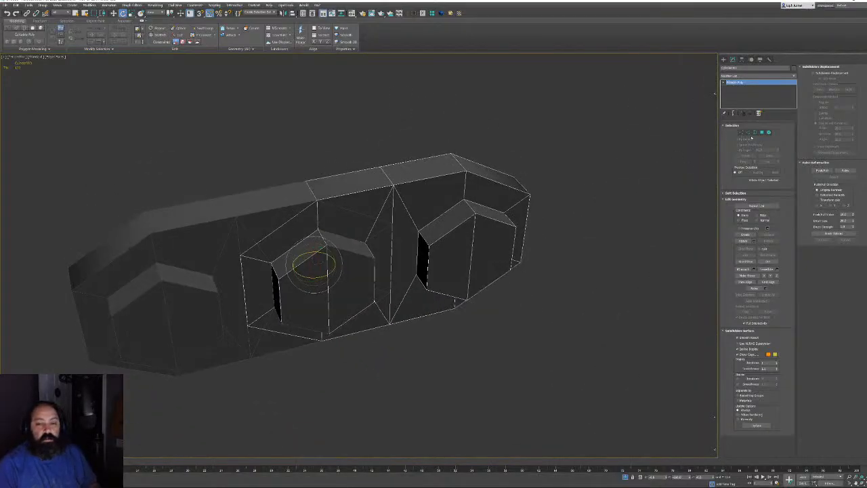
left_click(761, 132)
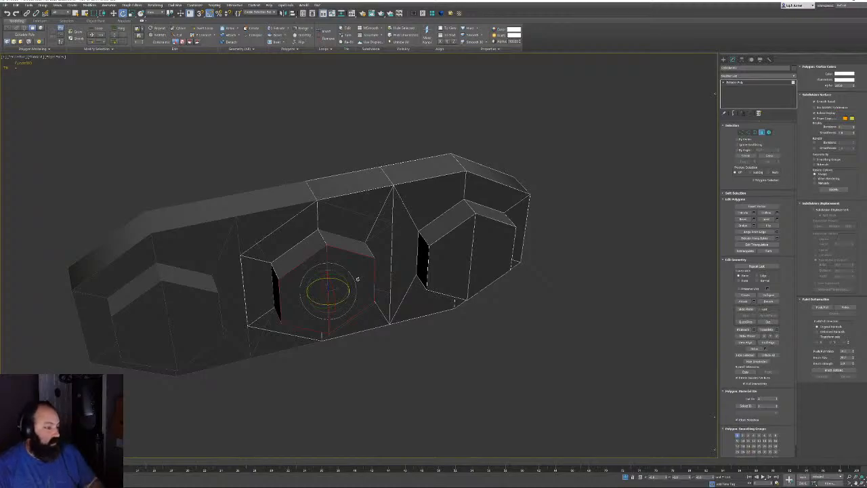
Select both halves of the left and right hexagon faces and delete them
middle_click_drag(340, 253, 277, 319, "alt")
left_click(278, 318)
left_click(167, 315, "ctrl")
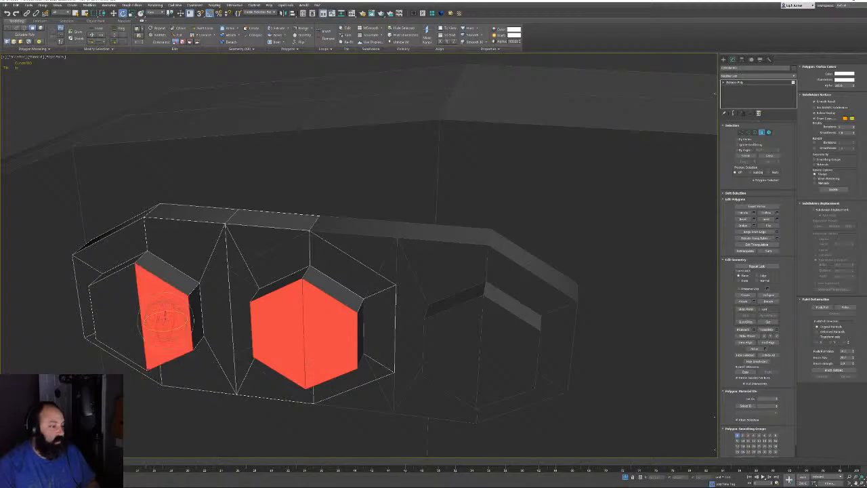
left_click(119, 315, "ctrl")
middle_click_drag(121, 315, 305, 345, "alt")
middle_click_drag(375, 318, 358, 286, "alt")
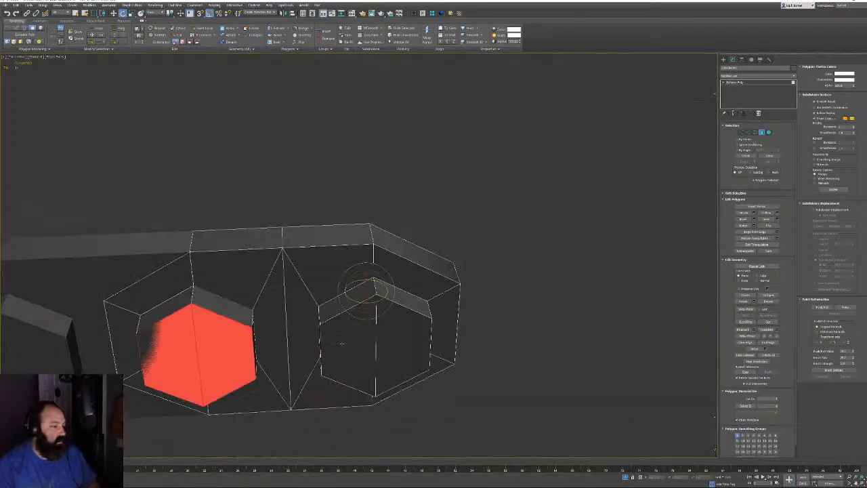
left_click(363, 301, "ctrl")
left_click(381, 301, "ctrl")
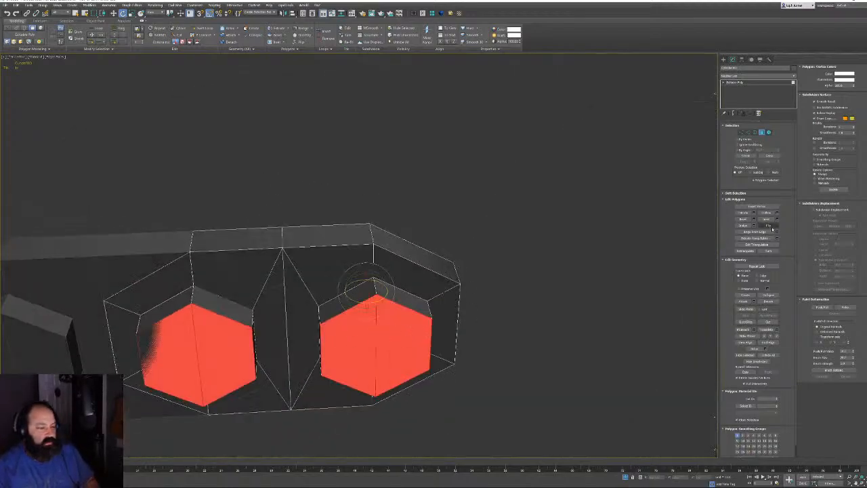
middle_click_drag(552, 213, 527, 215, "alt")
key("Delete")
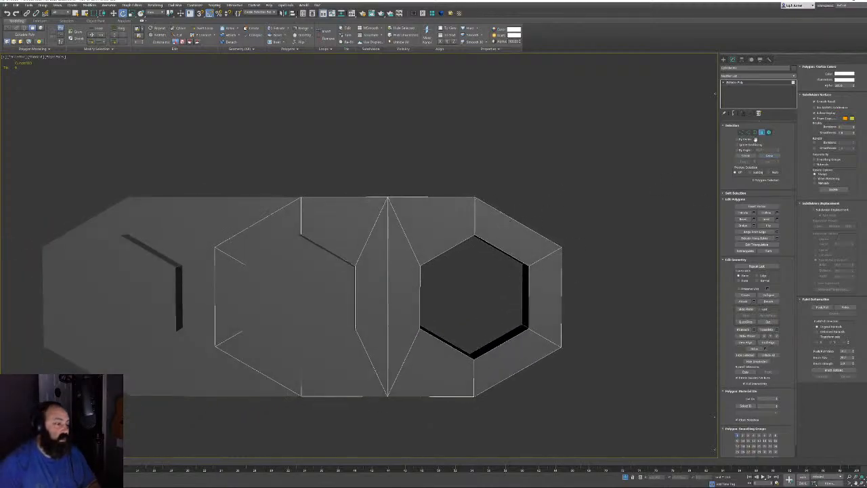
left_click(754, 132)
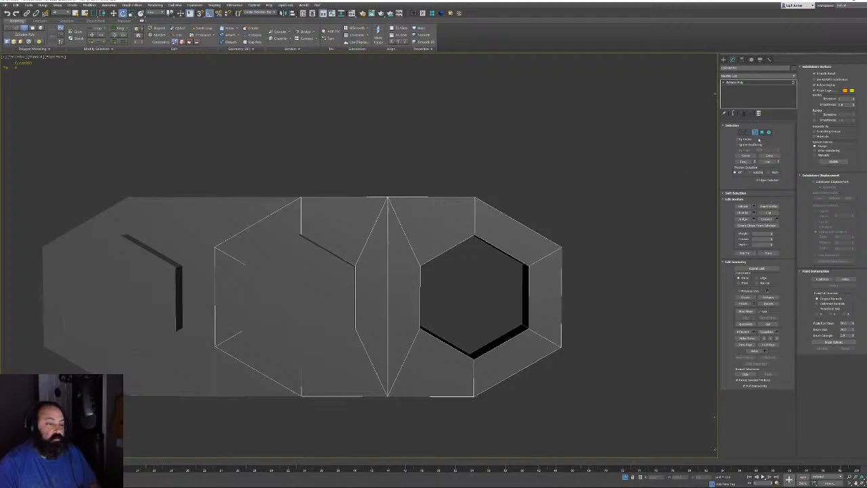
Collapse the inner notch border and both open end borders into single vertices
middle_click_drag(332, 279, 275, 273, "alt")
left_click(338, 255)
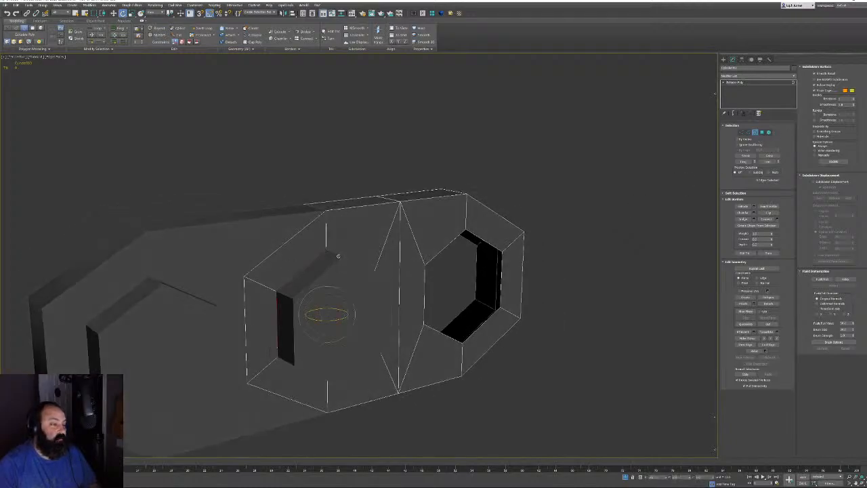
key("F3")
key("ctrl+alt+c")
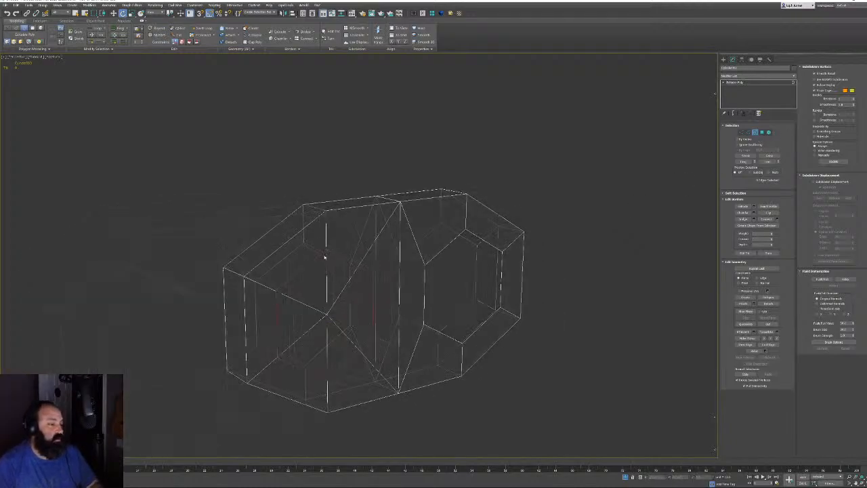
left_click(434, 228)
key("ctrl+alt+c")
left_click(478, 240)
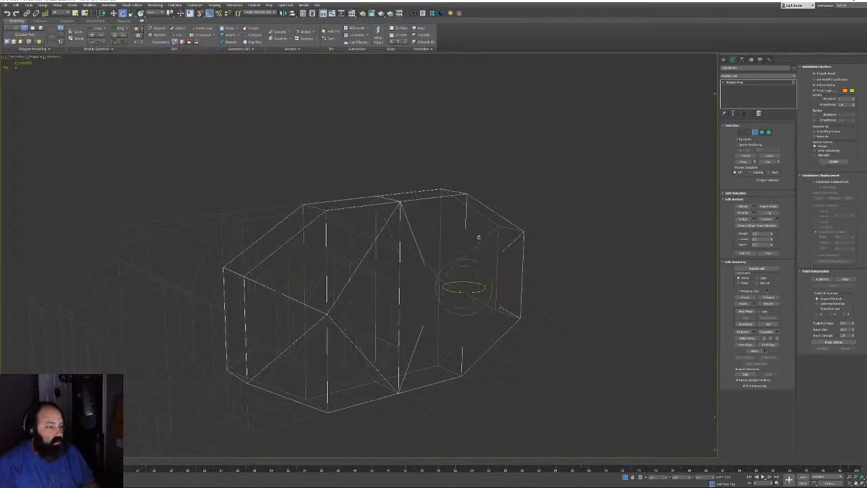
key("ctrl+alt+c")
mouse_move(513, 273)
middle_mouse_down("alt")
mouse_move(482, 269)
mouse_move(503, 273)
middle_mouse_up("alt")
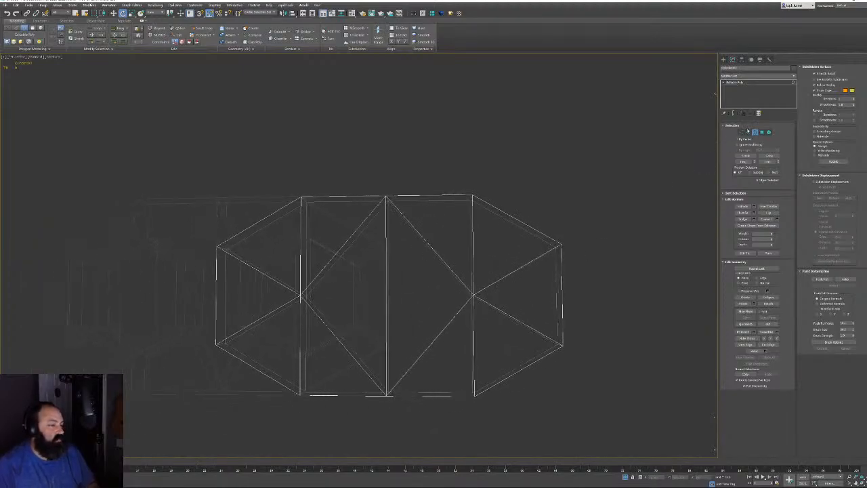
Remove the vertical middle edge and connect the four middle vertices with a new edge
left_click(747, 132)
left_click(386, 268)
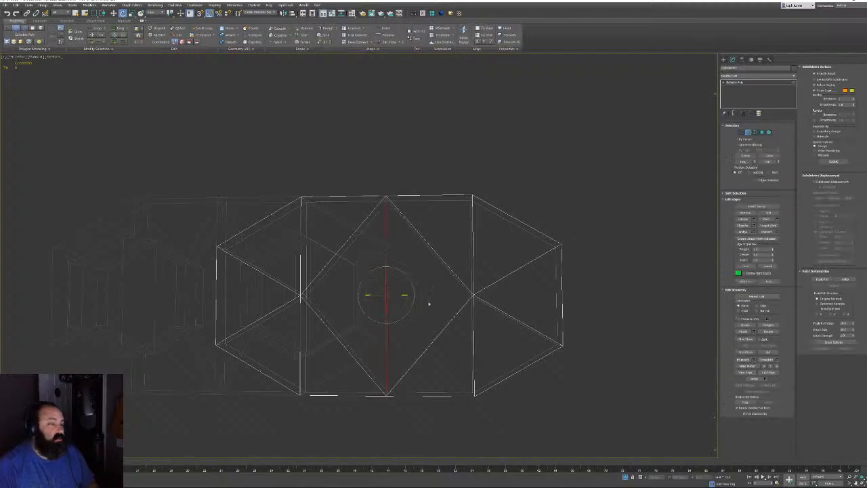
key("ctrl+BackSpace")
left_click(740, 132)
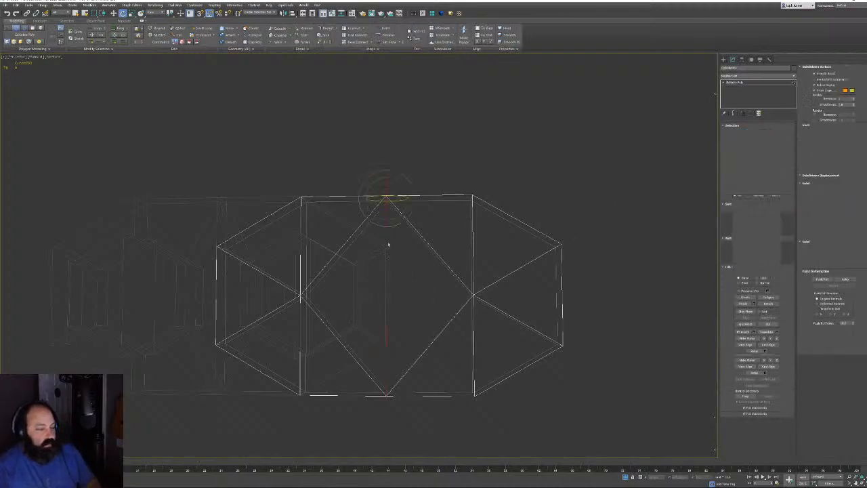
left_click_drag(509, 311, 510, 312)
key("ctrl+shift+e")
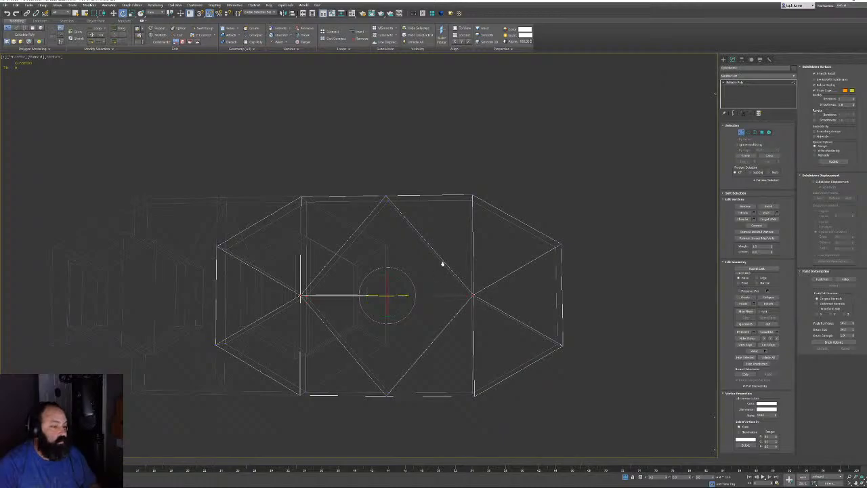
middle_click_drag(442, 263, 443, 272)
Remove the remaining upper diagonal and vertical edges and return to shaded view
left_click(747, 132)
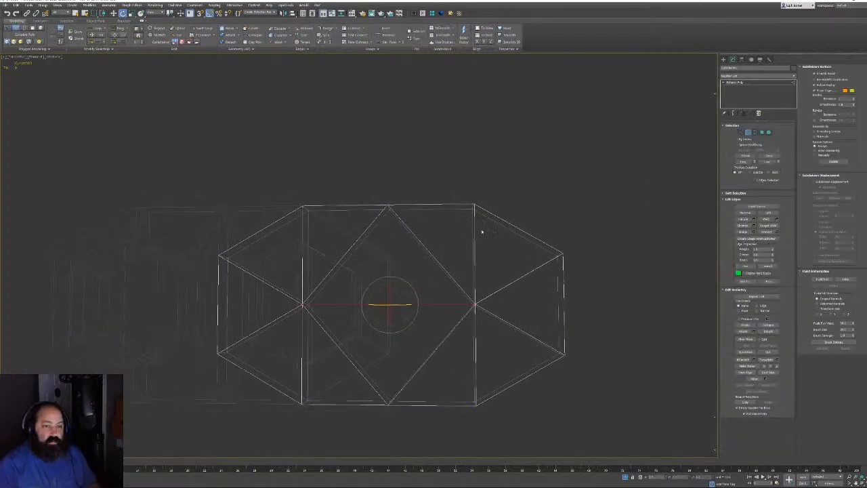
left_click_drag(482, 232, 337, 238)
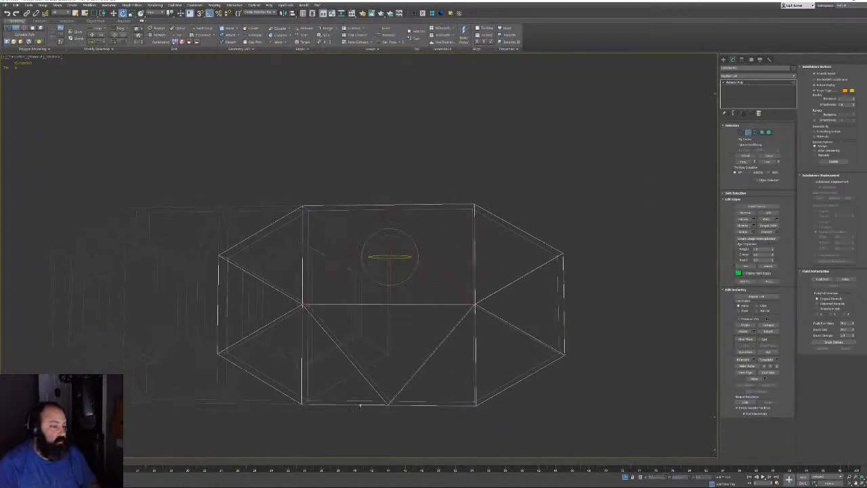
middle_click_drag(407, 252, 375, 357, "alt")
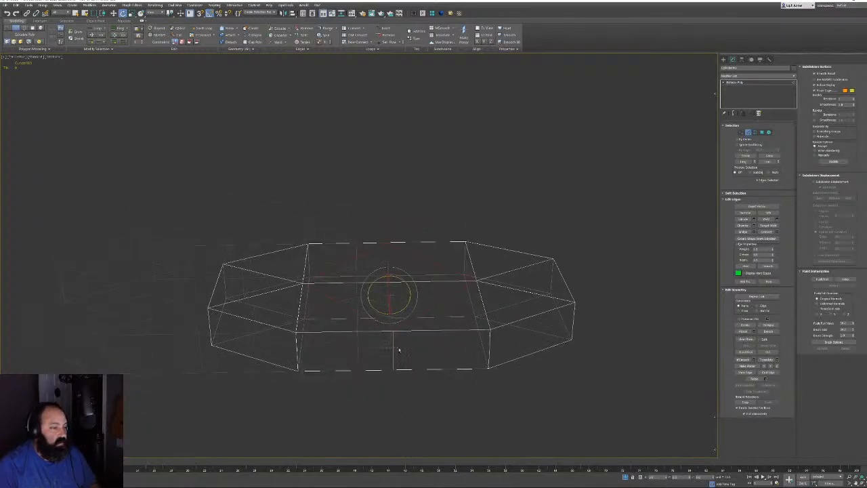
key("ctrl+BackSpace")
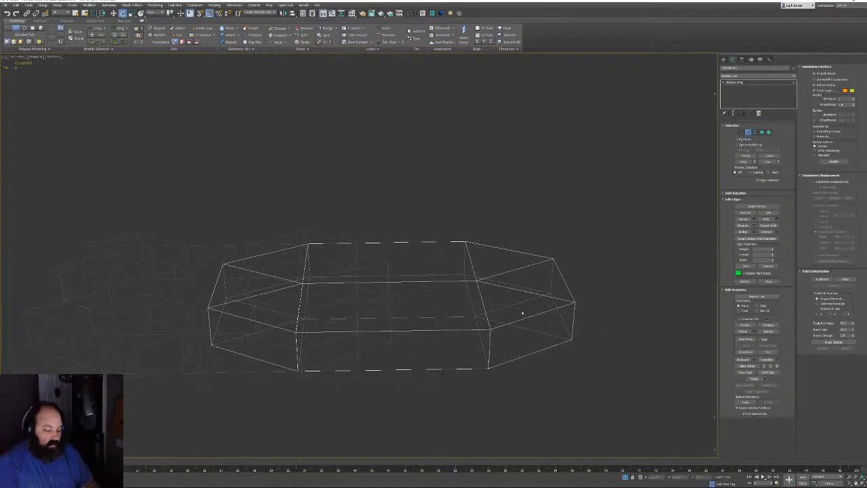
mouse_move(282, 278)
middle_mouse_down("alt")
mouse_move(406, 246)
mouse_move(408, 289)
mouse_move(465, 296)
mouse_move(449, 280)
mouse_move(418, 294)
mouse_move(400, 266)
middle_mouse_up("alt")
key("F3")
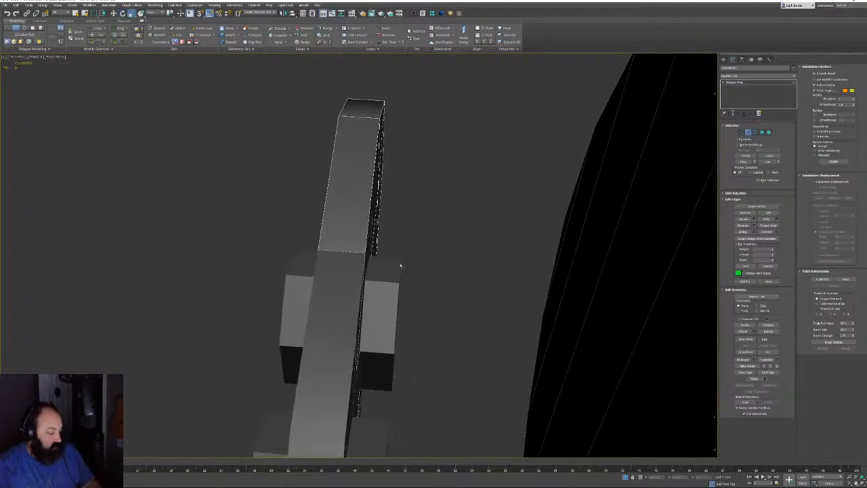
Slide the thin cylinder piece out from the bar and scale it thinner
left_click(748, 134)
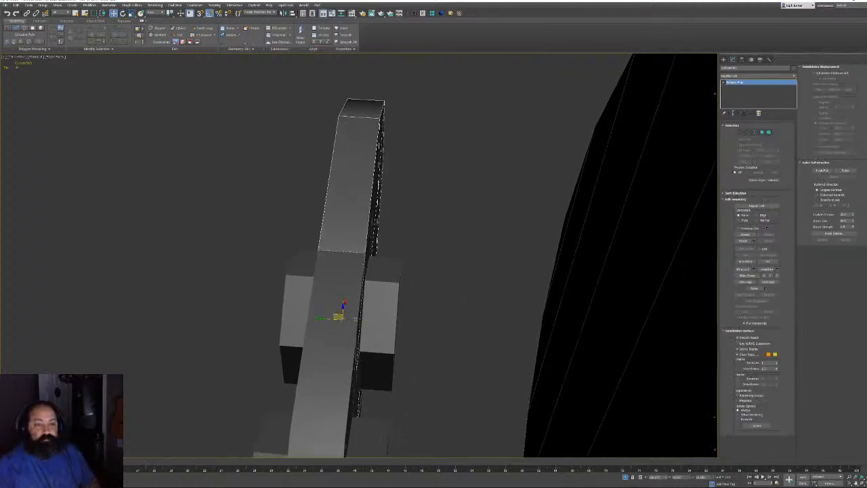
left_click_drag(322, 318, 356, 319)
key("r")
key("w")
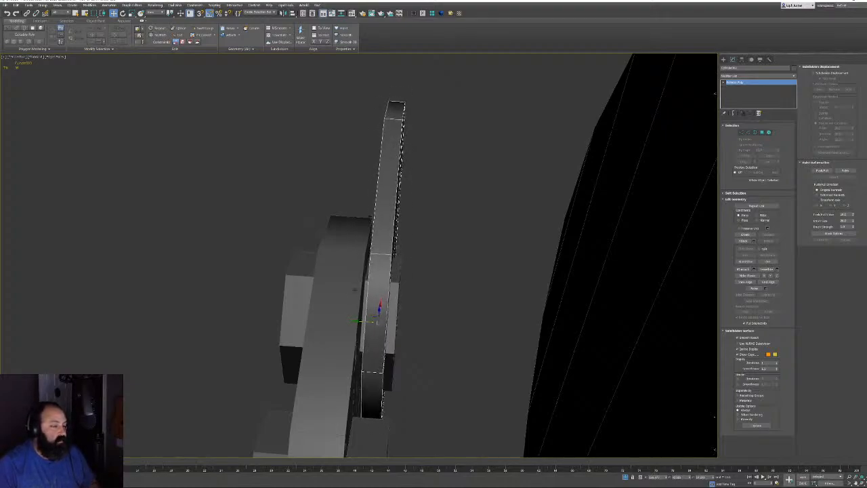
left_click(320, 317)
Using Affect Pivot Only, set the piece's pivot Y position to 0
left_click(742, 59)
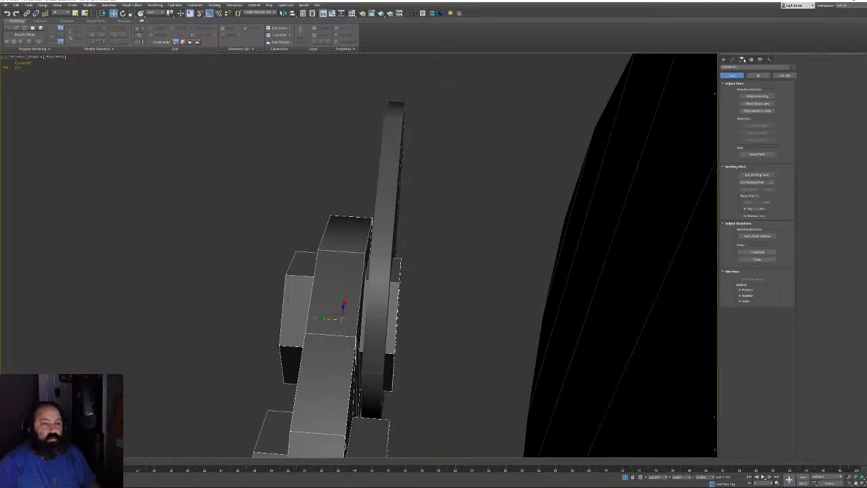
left_click(757, 96)
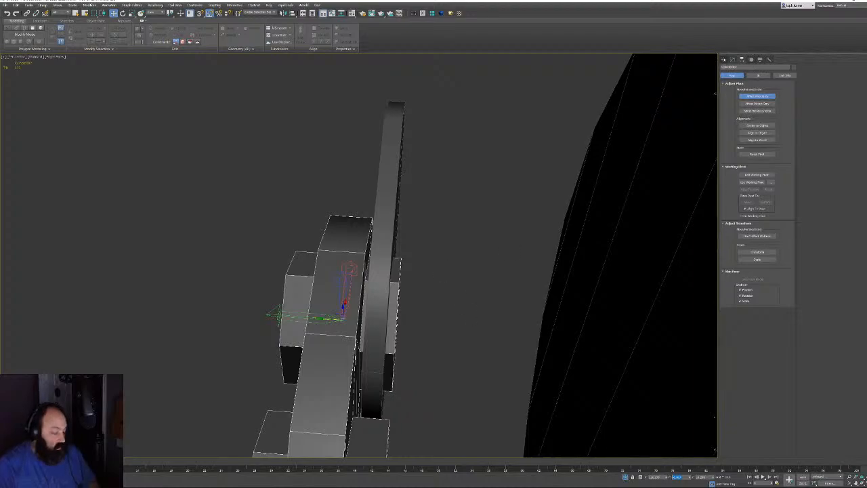
left_click(384, 212)
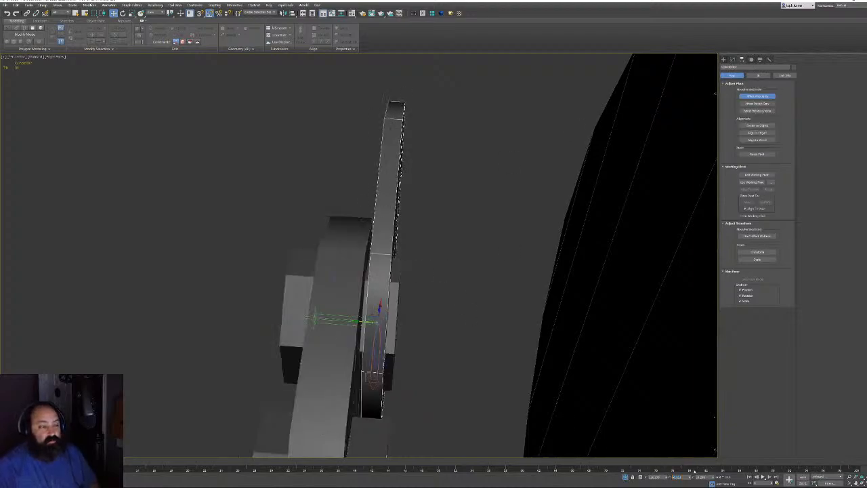
type("0")
key("Return")
middle_click_drag(356, 333, 350, 334, "alt")
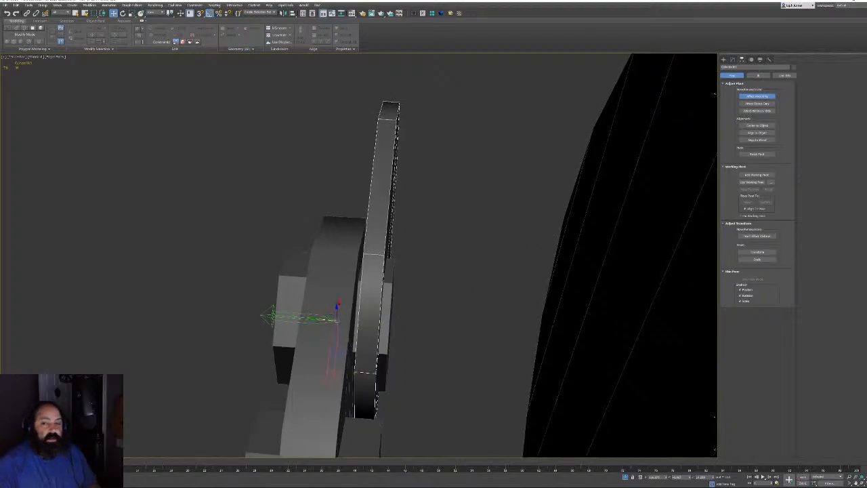
left_click(732, 60)
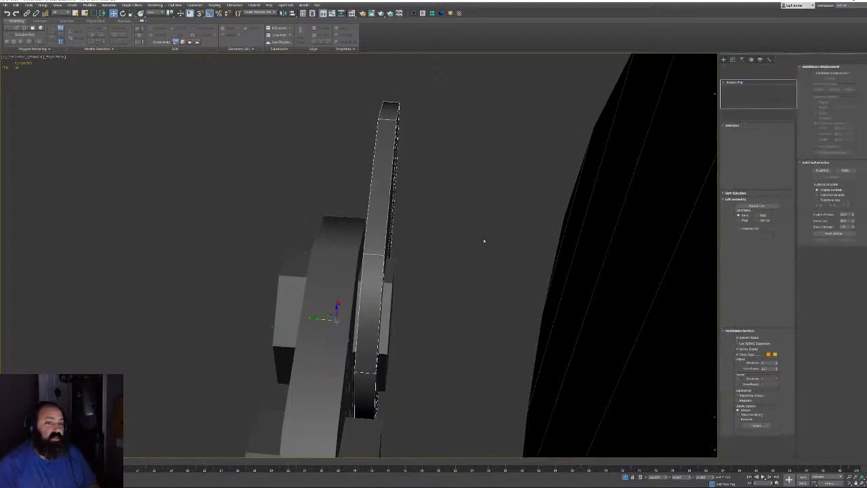
middle_click_drag(484, 240, 428, 28, "alt")
Add a Symmetry modifier with changed axis and Flip, then convert to Editable Poly
left_click(414, 13)
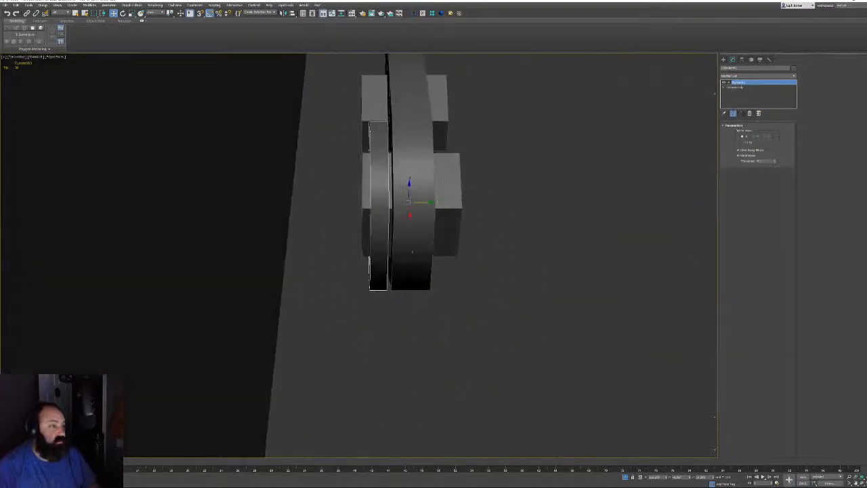
left_click(753, 137)
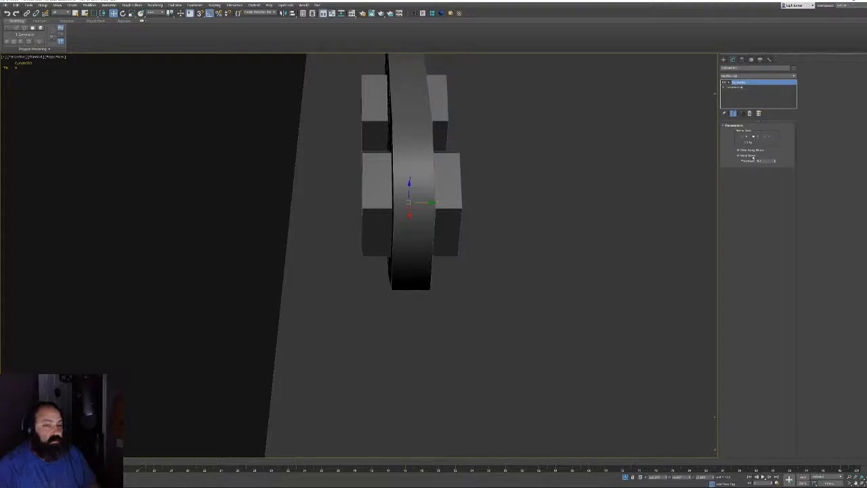
left_click(747, 142)
right_click(447, 177)
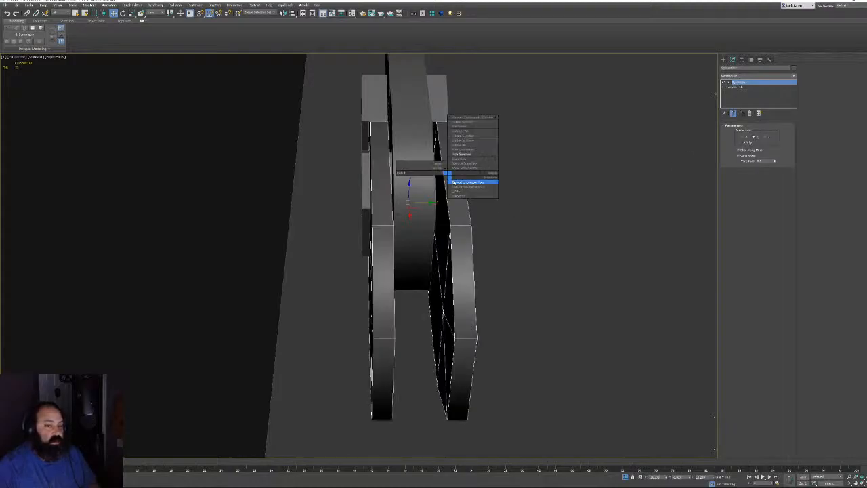
left_click(455, 181)
scroll(447, 214, "down", 5)
mouse_move(461, 202)
middle_mouse_down("alt")
mouse_move(503, 222)
mouse_move(490, 199)
middle_mouse_up("alt")
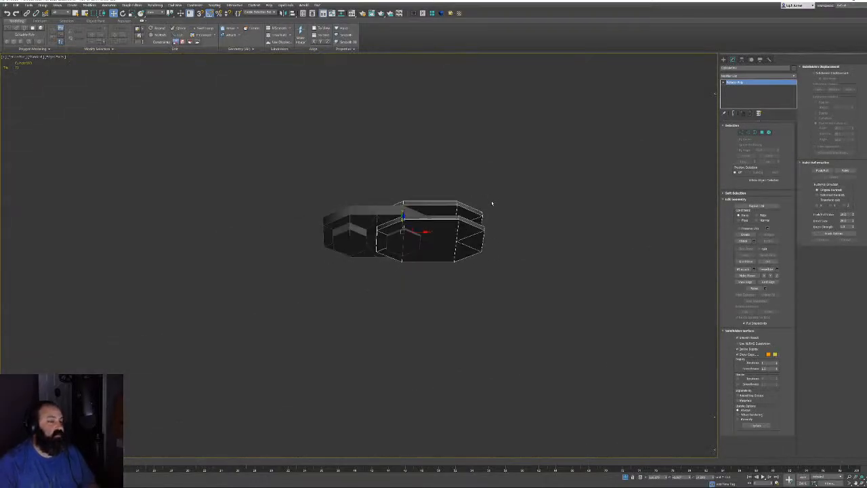
scroll(490, 193, "up", 5)
middle_click_drag(475, 261, 451, 280, "alt")
scroll(467, 254, "up", 3)
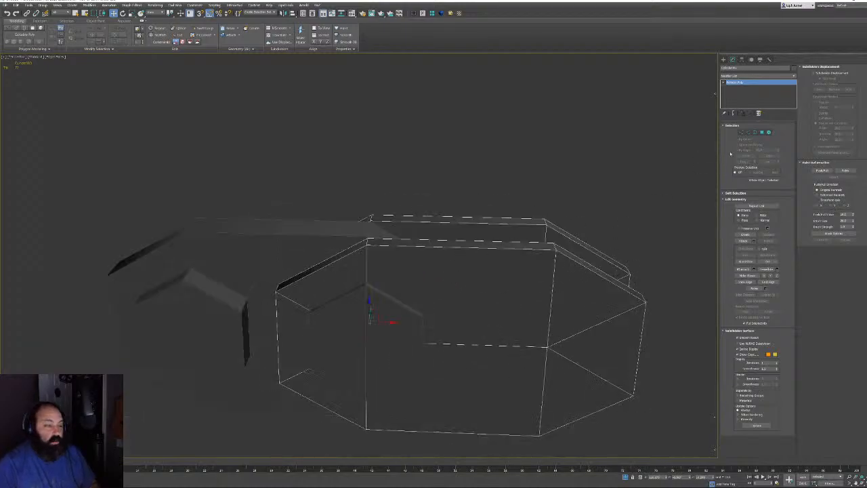
left_click(762, 132)
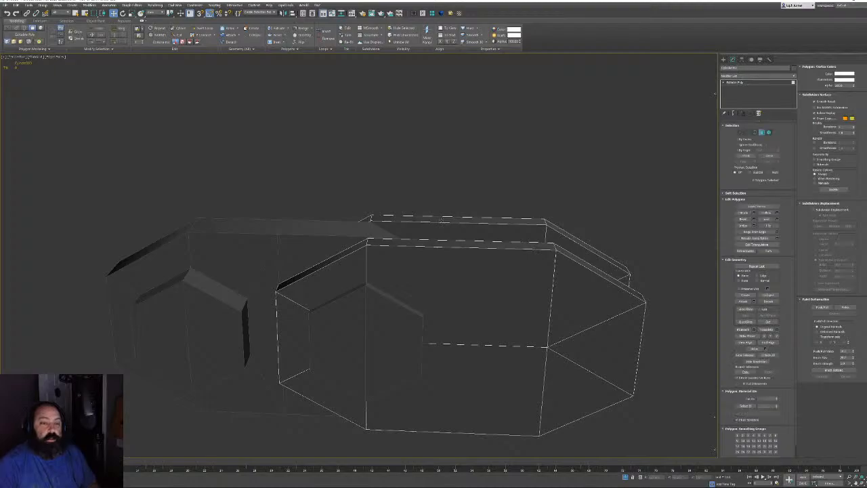
Extrude the two thin top strip polygons upward by about 0.471
left_click(428, 236)
left_click(429, 239, "ctrl")
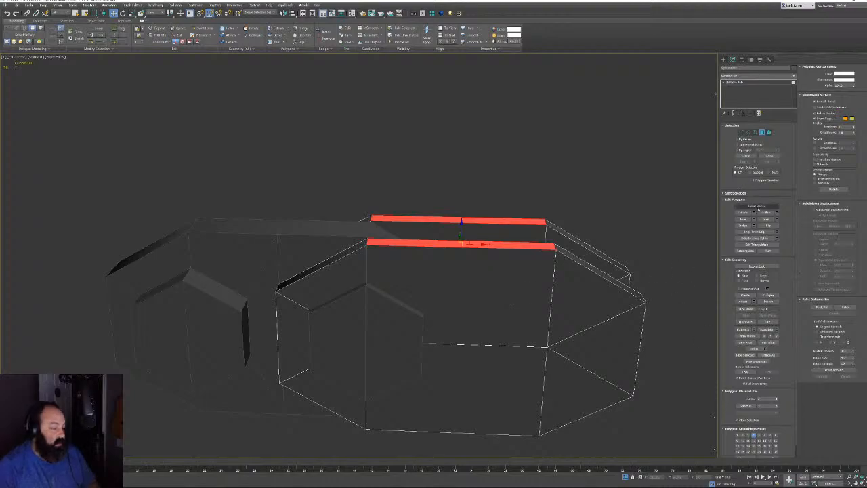
left_click(754, 214)
middle_click_drag(531, 238, 485, 267)
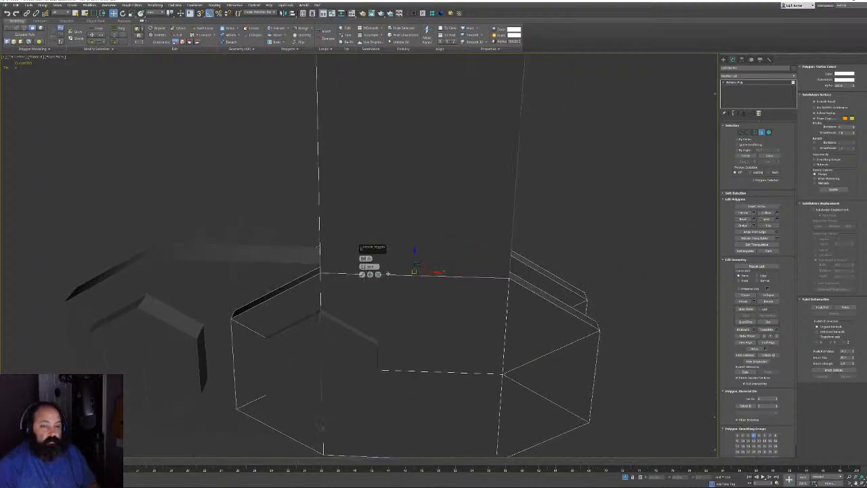
right_click(363, 267)
left_click_drag(363, 267, 363, 263)
left_click(362, 275)
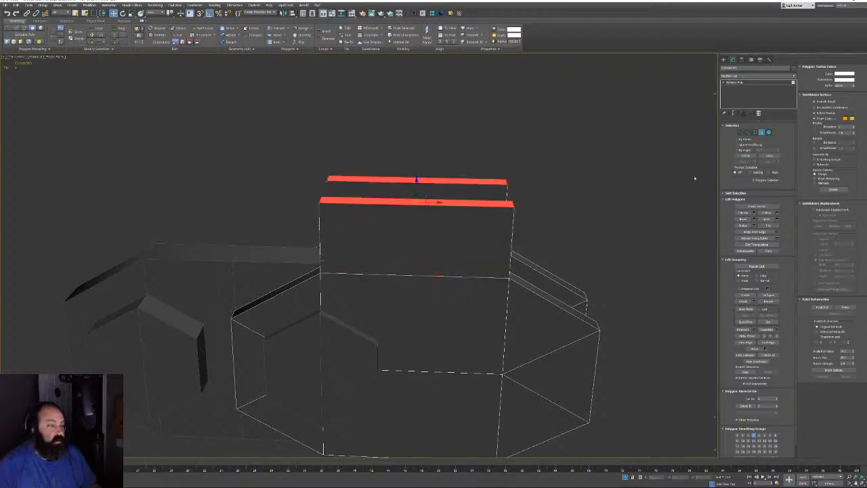
Raise the walls' upper-right corner vertices and lower the upper-left ones to slope the top
left_click(743, 132)
left_click_drag(538, 177, 479, 227)
middle_click_drag(523, 223, 517, 198, "alt")
left_click_drag(510, 167, 511, 147)
left_click_drag(297, 163, 356, 211)
middle_click_drag(376, 194, 453, 166)
left_click_drag(401, 143, 404, 176)
middle_click_drag(472, 149, 402, 183)
middle_click_drag(483, 174, 459, 187)
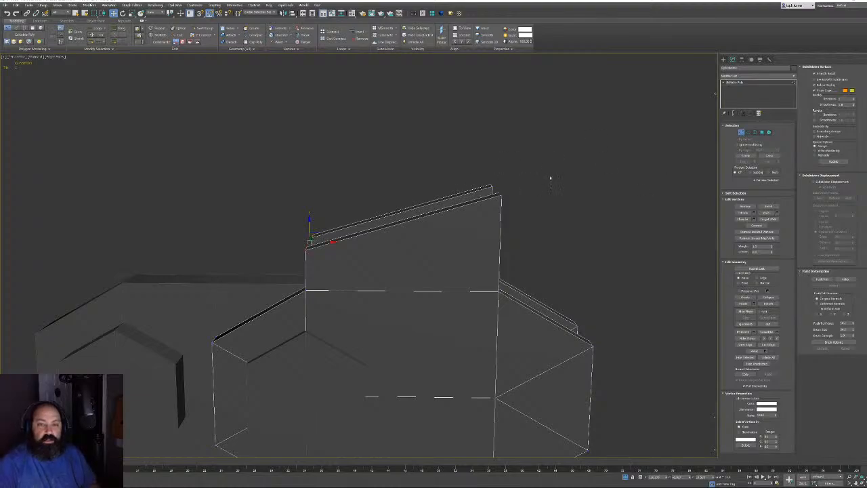
Connect the wall's vertical end edges with new edges
left_click(748, 132)
middle_click_drag(594, 217, 635, 225, "alt")
left_click(493, 238)
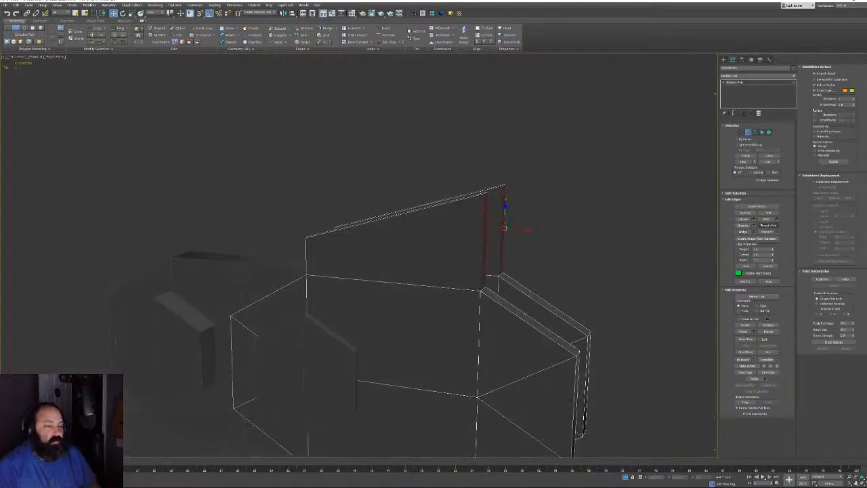
left_click(778, 233)
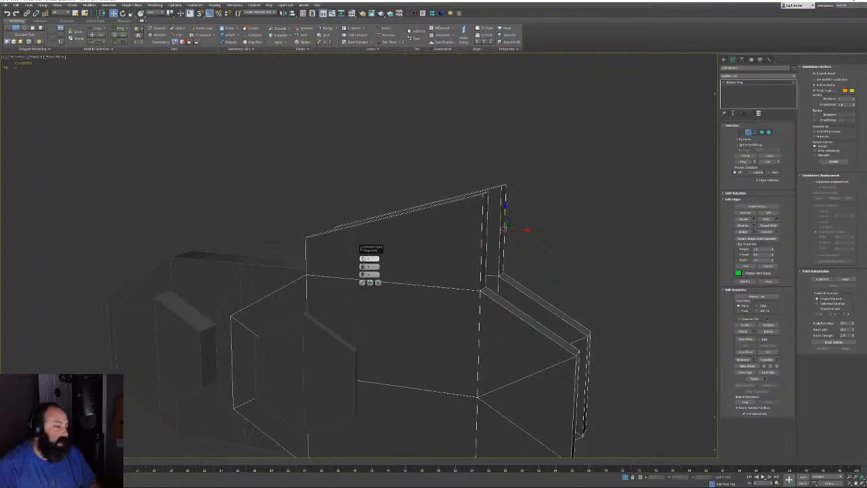
scroll(356, 288, "up", 2)
left_click(362, 282)
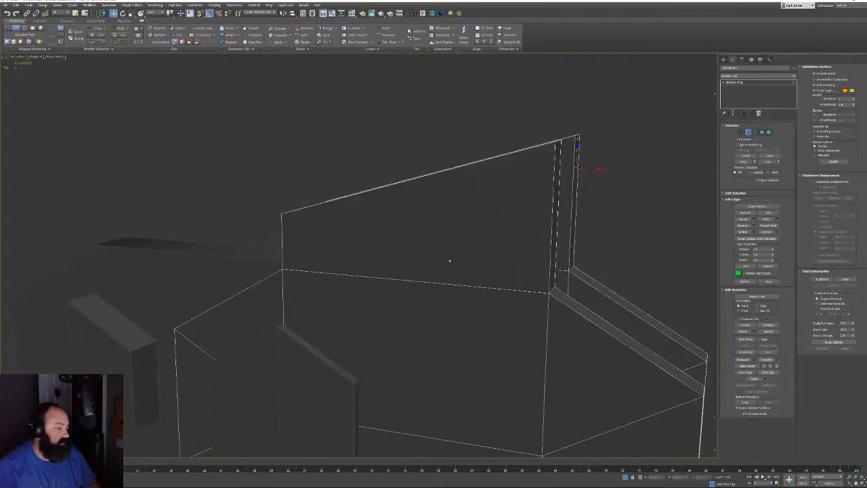
Switch to the Front orthographic view with wireframe display
middle_click_drag(449, 259, 404, 277)
key("l")
key("t")
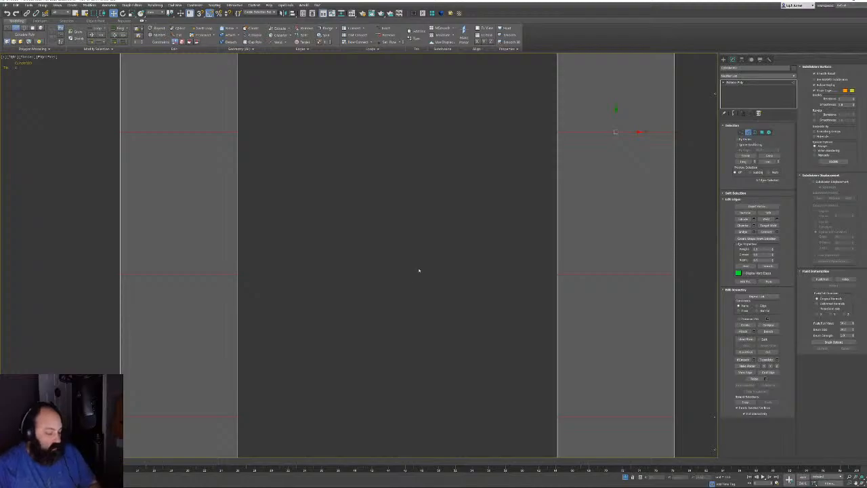
key("l")
key("f")
key("F3")
mouse_move(383, 219)
middle_mouse_down()
mouse_move(426, 291)
mouse_move(433, 232)
middle_mouse_up()
scroll(428, 289, "down", 5)
scroll(433, 232, "up", 5)
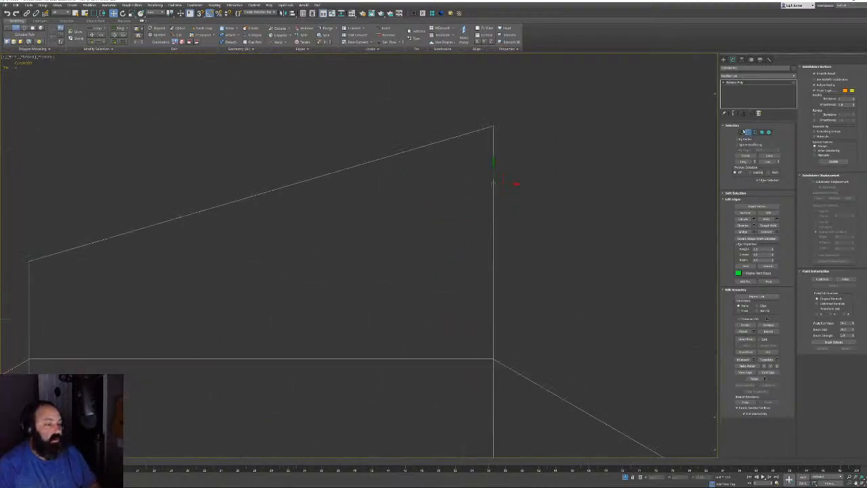
Move the right edge's middle vertices left to bend the wall's edge inward
key("1")
left_click_drag(537, 298, 538, 300)
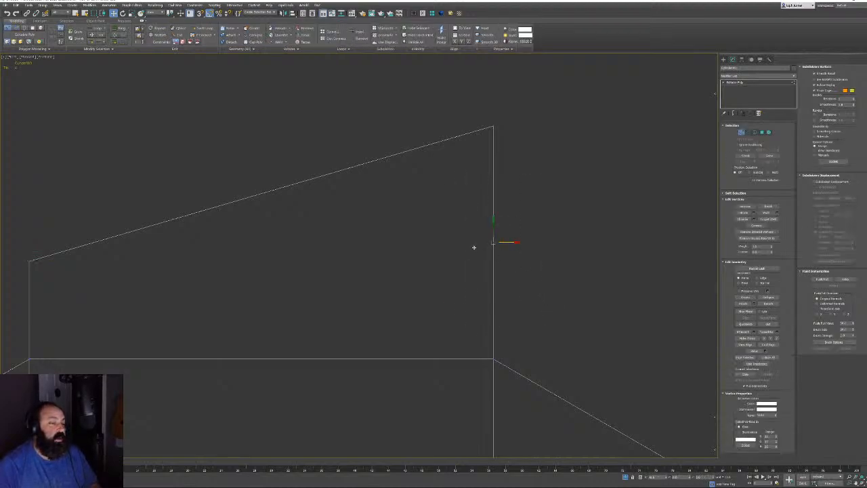
left_click_drag(474, 247, 453, 247)
scroll(443, 237, "down", 8)
middle_click_drag(419, 246, 485, 251)
scroll(480, 249, "up", 5)
middle_click_drag(568, 287, 607, 100)
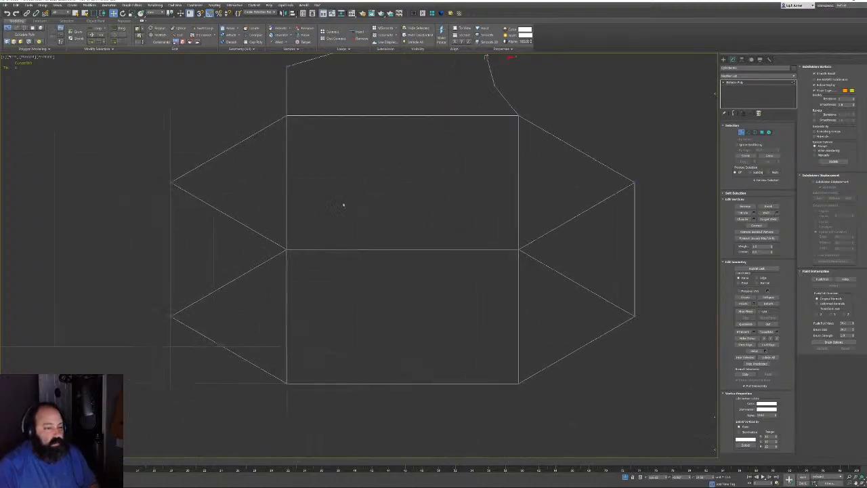
Delete the hexagon's middle vertices and connect the right-side corner vertices with a vertical edge
left_click_drag(523, 258, 536, 264)
key("BackSpace")
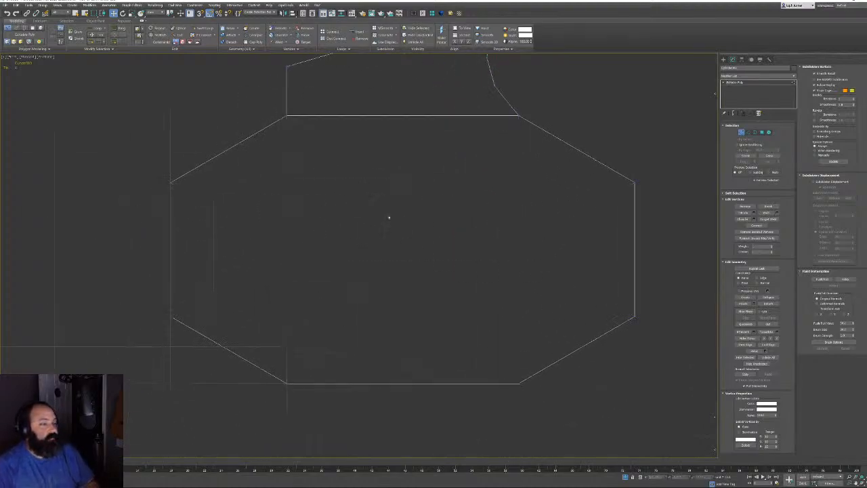
left_click_drag(273, 104, 327, 348)
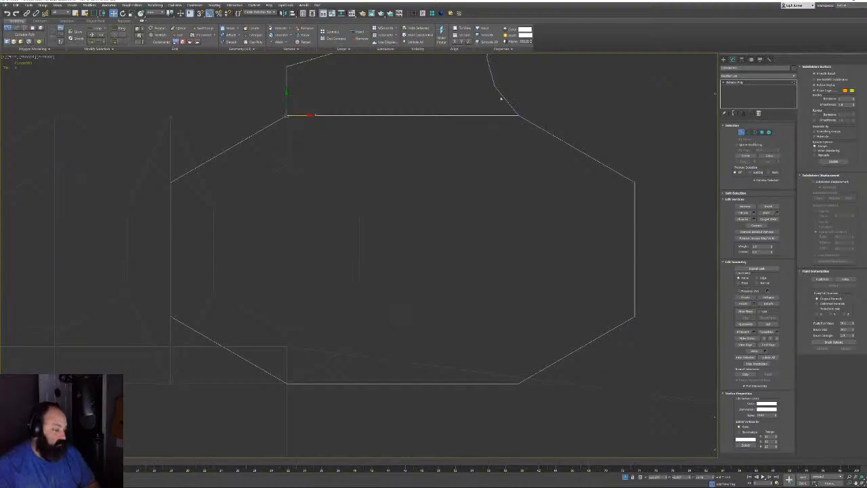
left_click_drag(557, 368, 556, 398)
key("ctrl+shift+e")
In Perspective view, connect the left-side top and bottom corner vertices with a vertical edge
middle_click_drag(548, 294, 526, 312)
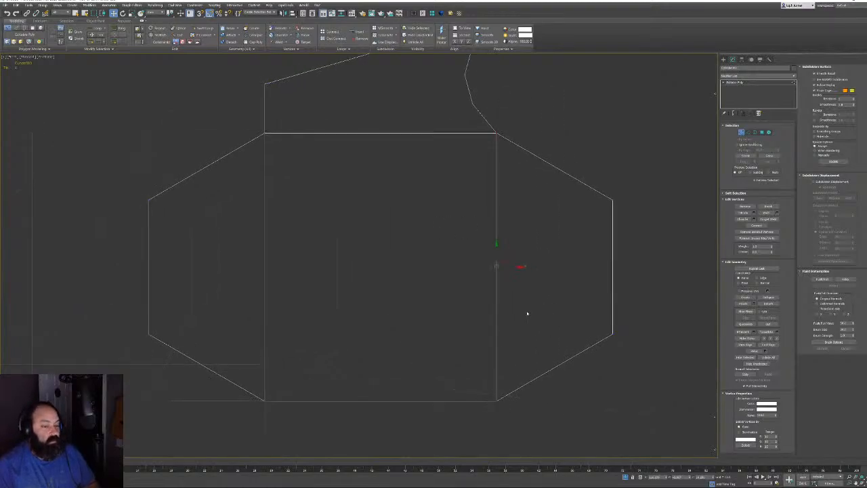
key("p")
scroll(355, 215, "down", 5)
middle_click_drag(355, 215, 320, 198, "alt")
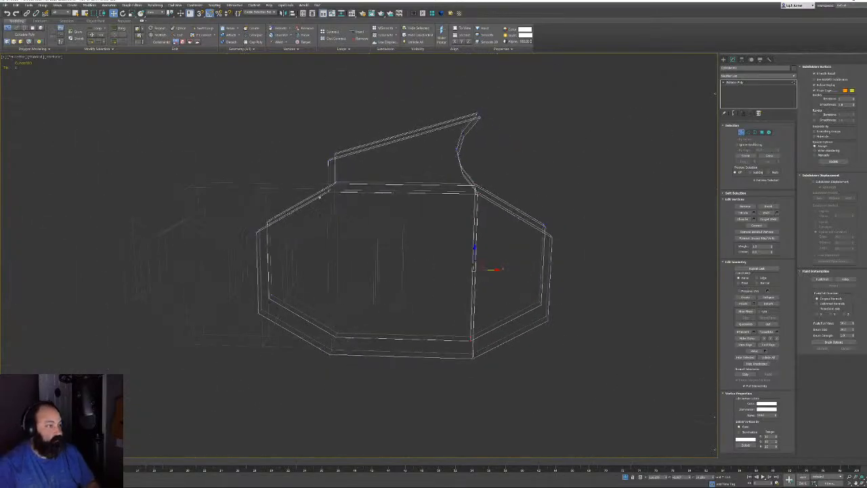
left_click_drag(308, 315, 379, 382, "ctrl")
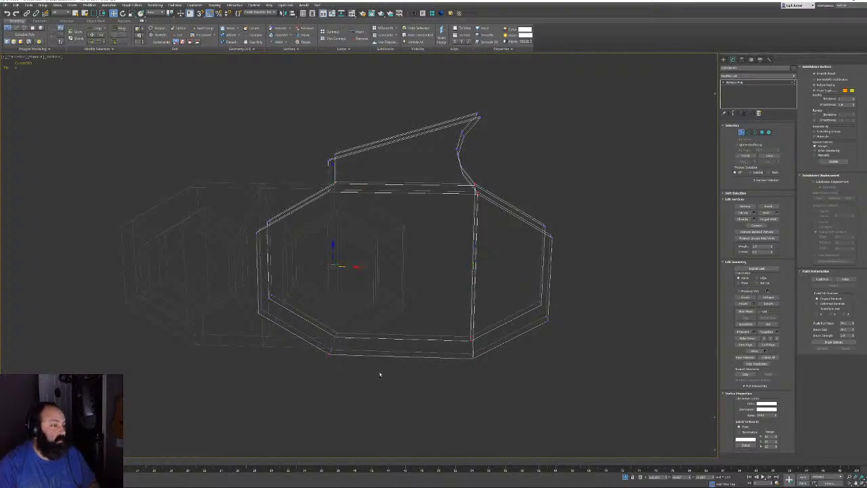
key("ctrl+shift+e")
Orbit to a frontal angle and select the fin's top-edge, corner and bend vertices in wireframe
middle_click_drag(348, 251, 328, 265, "alt")
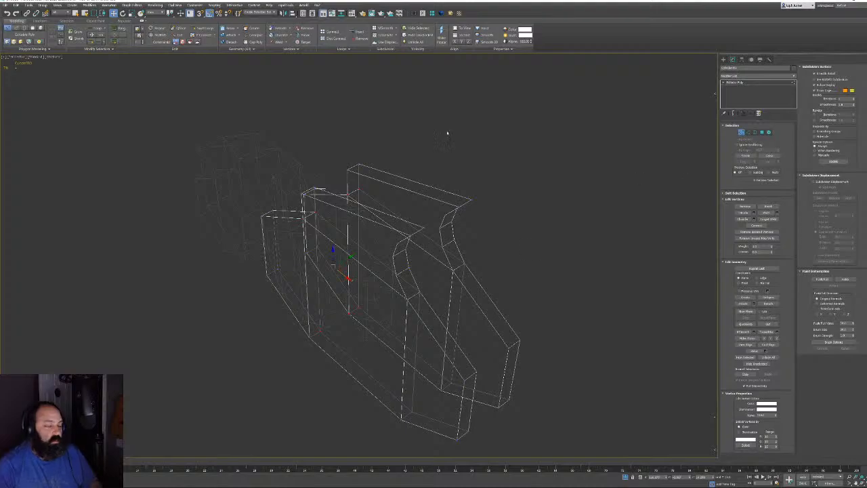
mouse_move(447, 133)
middle_mouse_down("alt")
mouse_move(411, 170)
mouse_move(341, 189)
mouse_move(362, 163)
mouse_move(406, 183)
mouse_move(380, 189)
mouse_move(453, 200)
mouse_move(338, 144)
middle_mouse_up("alt")
mouse_move(299, 174)
middle_mouse_down("alt")
mouse_move(399, 166)
mouse_move(426, 180)
mouse_move(496, 168)
middle_mouse_up("alt")
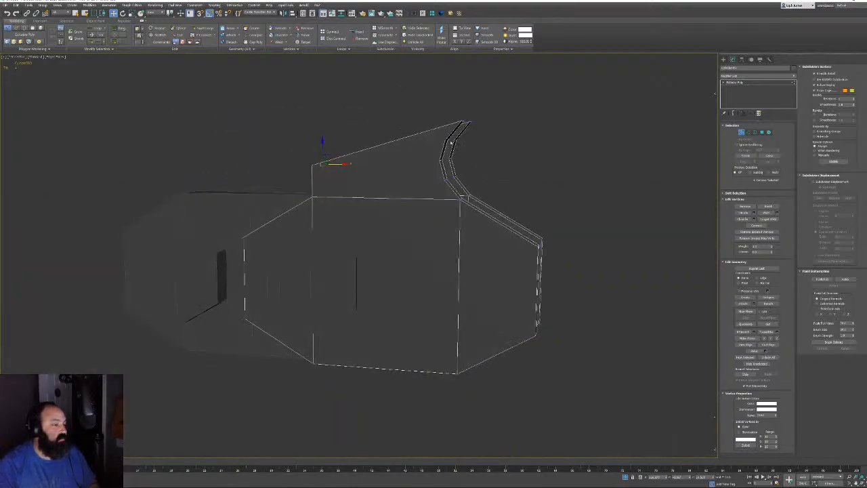
scroll(450, 142, "up", 2)
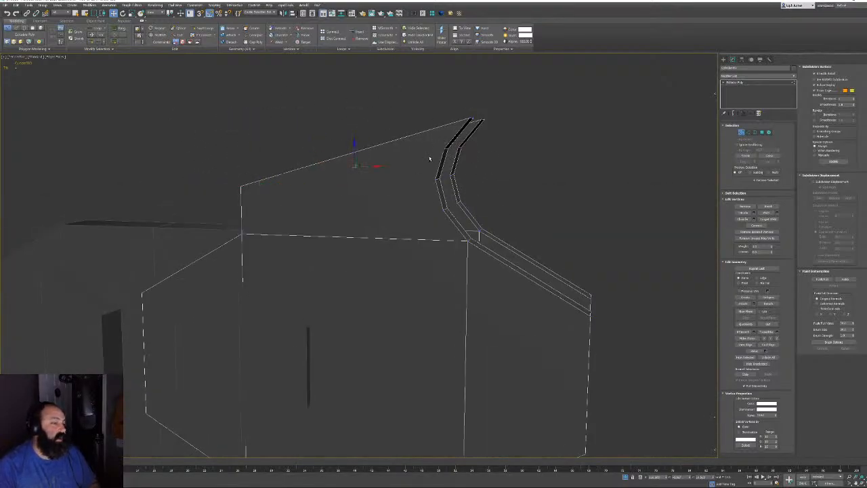
left_click_drag(405, 192, 403, 192)
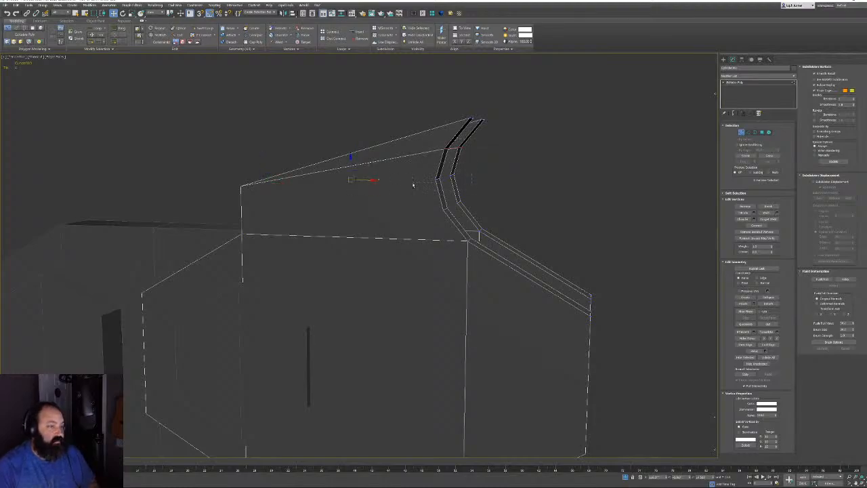
key("F3")
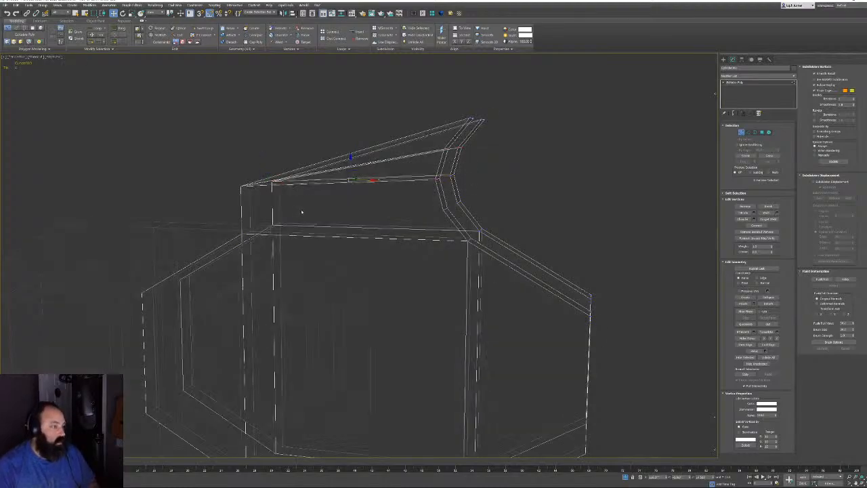
left_click_drag(302, 211, 234, 244)
left_click_drag(478, 195, 428, 220, "ctrl")
scroll(442, 214, "down", 2)
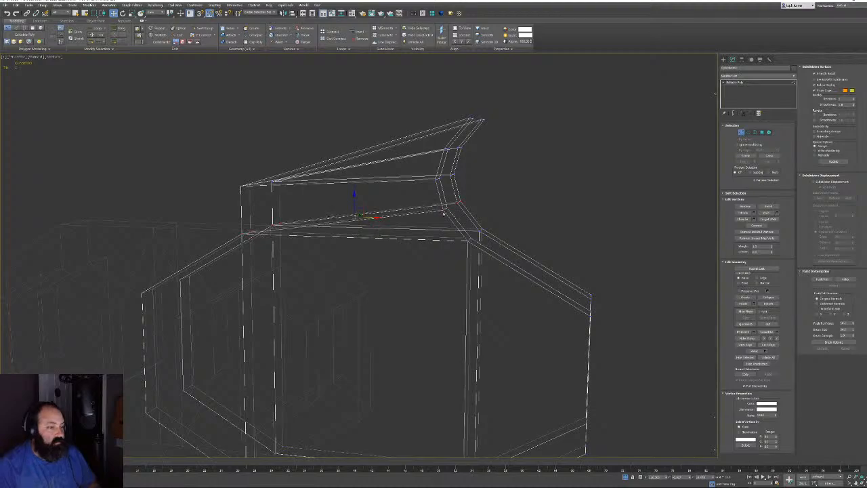
mouse_move(542, 176)
middle_mouse_down("alt")
mouse_move(479, 170)
mouse_move(464, 196)
mouse_move(474, 203)
mouse_move(457, 212)
mouse_move(505, 204)
middle_mouse_up("alt")
key("F3")
scroll(463, 196, "down", 3)
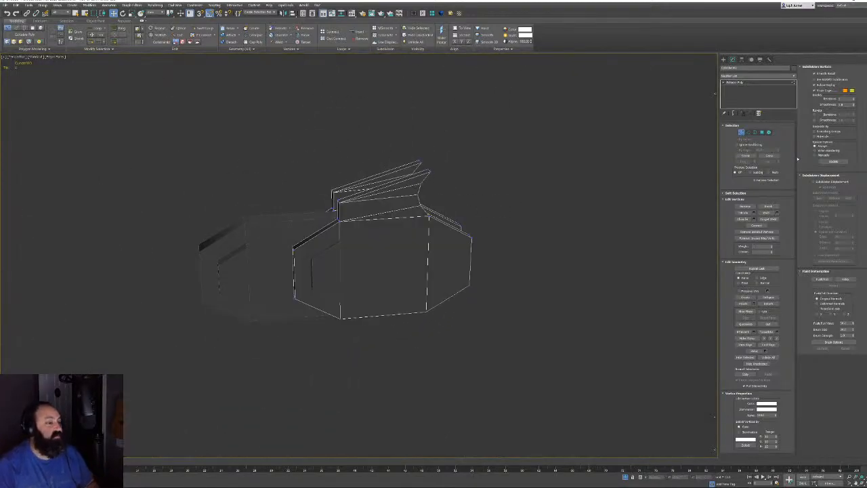
Leave vertex editing and orbit and zoom in around the shaded part
left_click(742, 132)
middle_click_drag(406, 206, 380, 205, "alt")
scroll(398, 215, "down", 4)
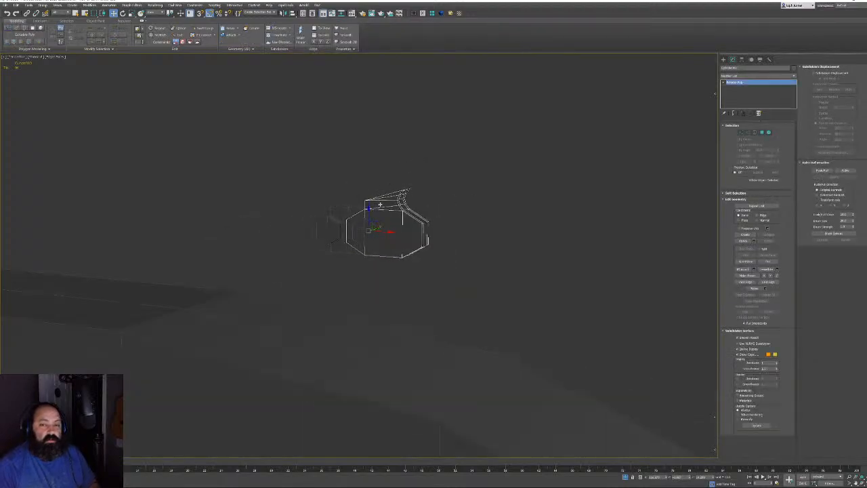
mouse_move(511, 345)
middle_mouse_down("alt")
mouse_move(435, 319)
mouse_move(510, 319)
mouse_move(372, 321)
mouse_move(416, 306)
middle_mouse_up("alt")
scroll(511, 319, "up", 4)
scroll(416, 298, "up", 3)
middle_click_drag(465, 272, 482, 267, "alt")
scroll(391, 304, "up", 4)
scroll(520, 286, "up", 3)
scroll(408, 291, "up", 3)
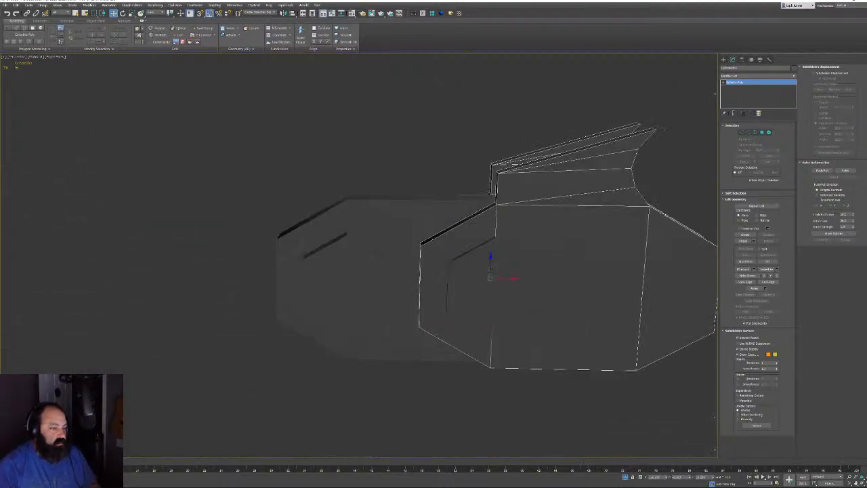
Rename the right-hand hexagonal mesh to CutterTooth
left_click(407, 291)
left_click_drag(741, 68, 607, 77)
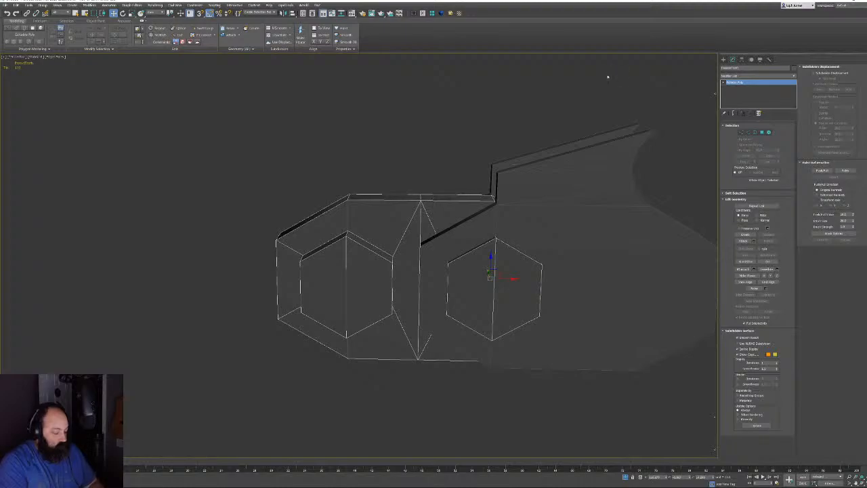
middle_click_drag(453, 229, 424, 161)
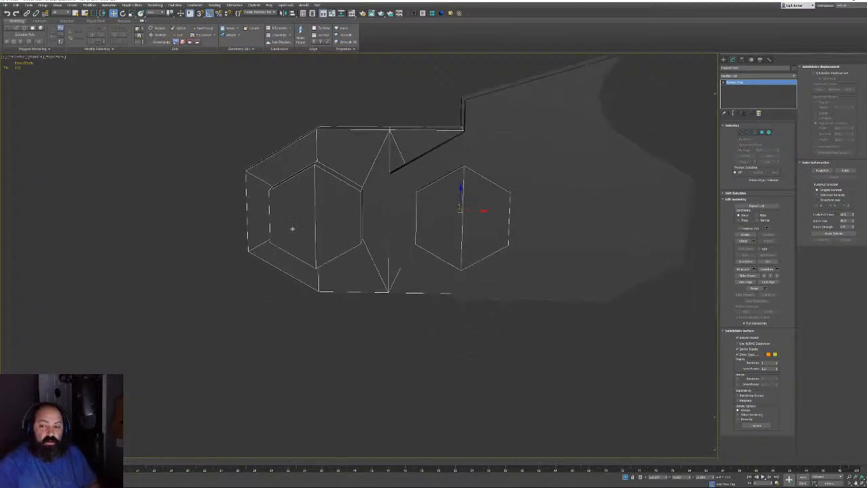
scroll(387, 219, "down", 3)
left_click(471, 196)
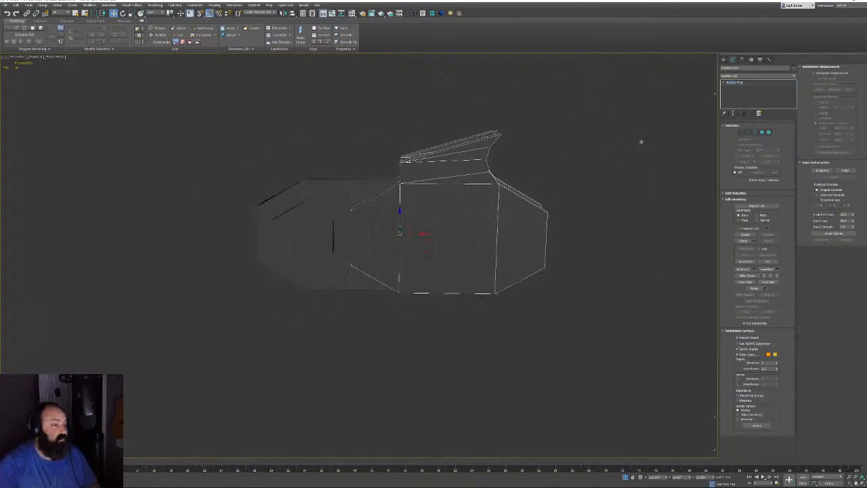
left_click_drag(741, 68, 613, 84)
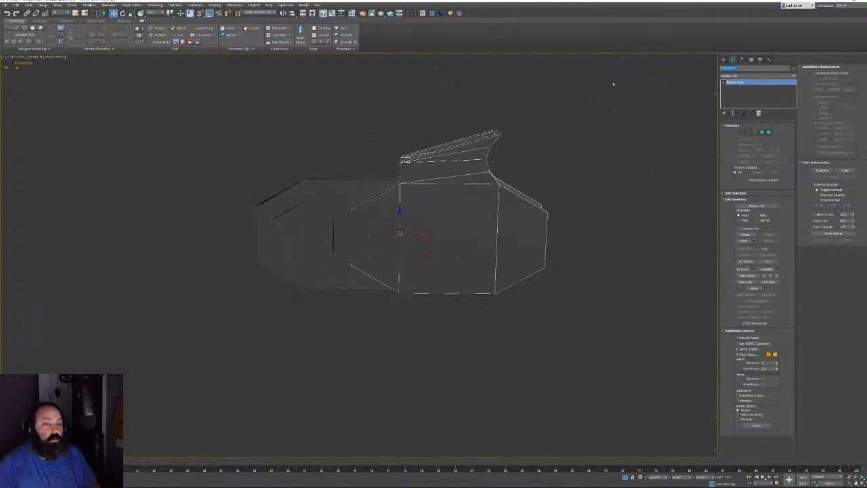
key("ctrl+v")
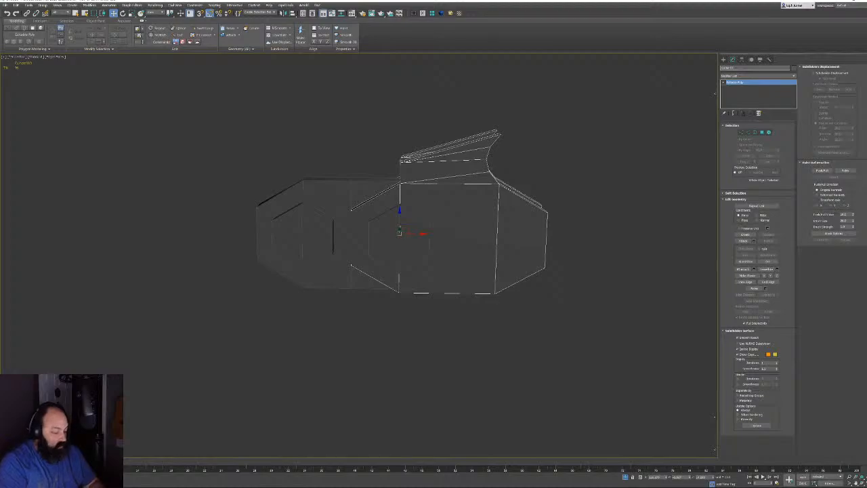
type("oth")
key("Return")
Select both cutter objects and frame them in a straight side view
mouse_move(571, 62)
middle_mouse_down("alt")
mouse_move(608, 169)
mouse_move(590, 224)
mouse_move(449, 222)
mouse_move(440, 214)
middle_mouse_up("alt")
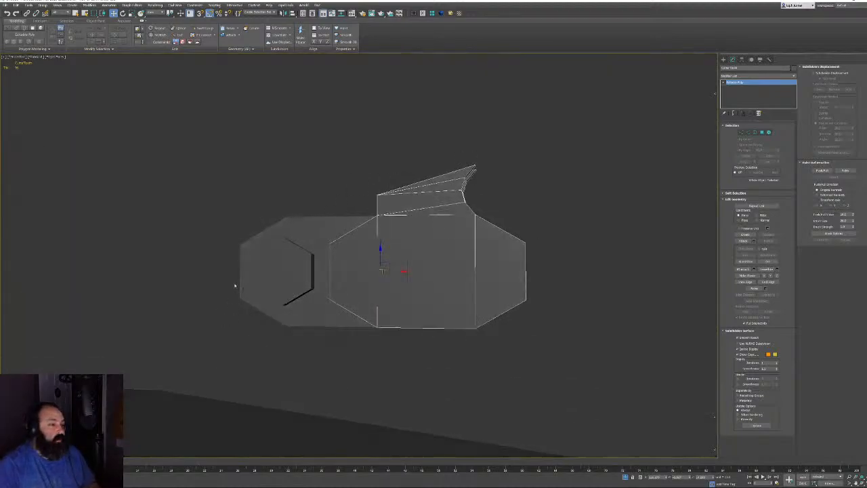
middle_click_drag(209, 344, 393, 197, "alt")
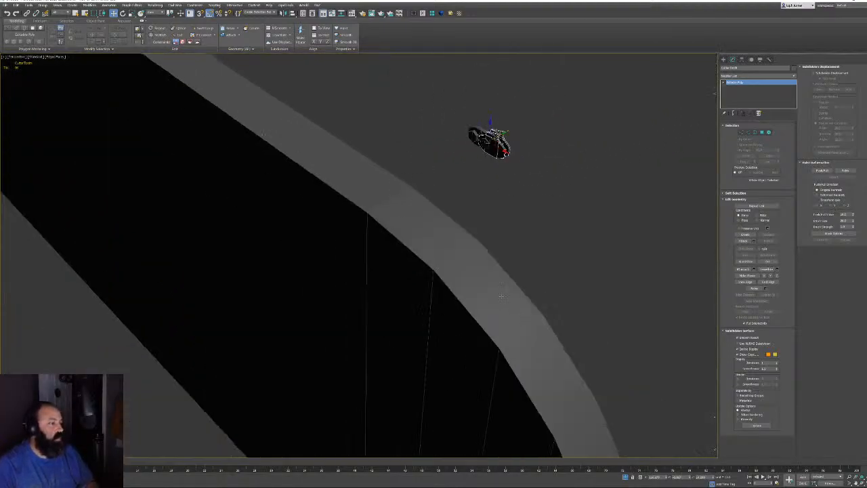
middle_click_drag(502, 296, 386, 203, "alt")
left_click_drag(387, 176, 405, 223)
key("z")
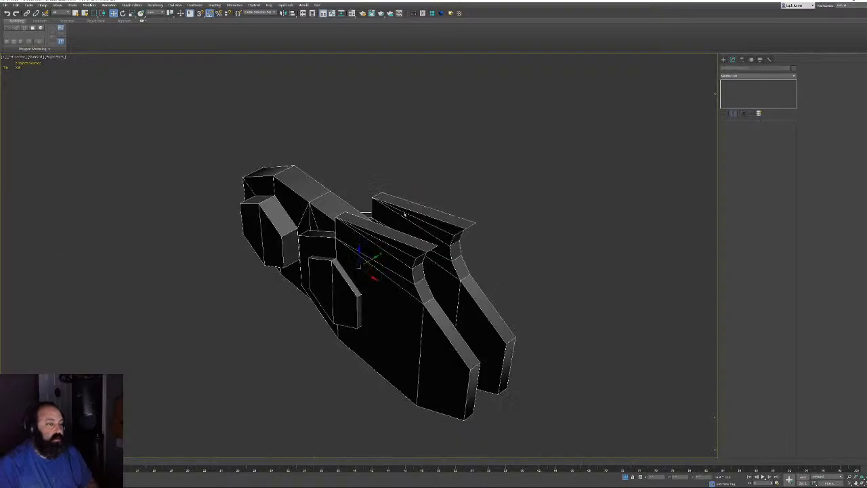
middle_click_drag(405, 214, 449, 175, "alt")
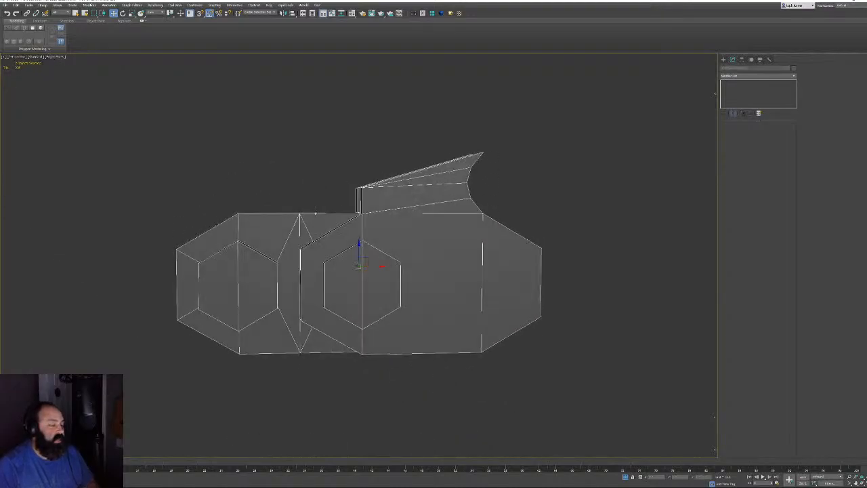
middle_click_drag(315, 214, 310, 237, "alt")
scroll(312, 250, "down", 5)
Orbit around the chain link and bar, then select the hexagonal chain link
middle_click_drag(408, 349, 391, 269)
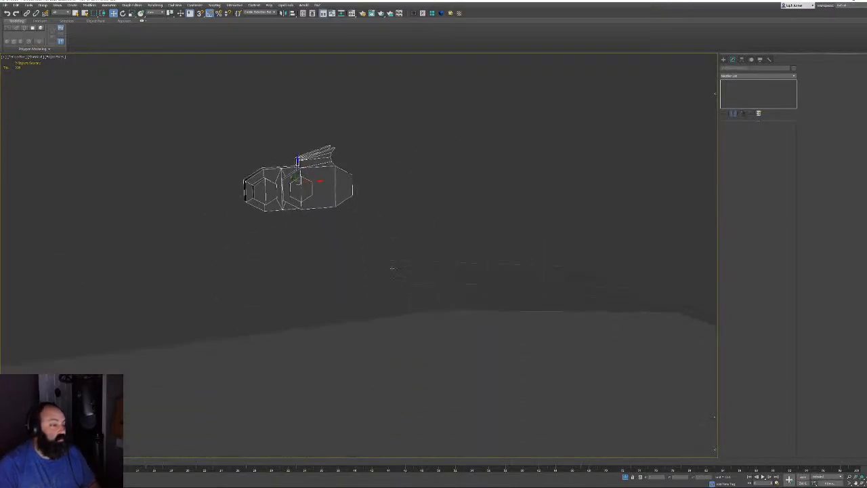
middle_click_drag(375, 192, 344, 185, "alt")
scroll(344, 185, "up", 3)
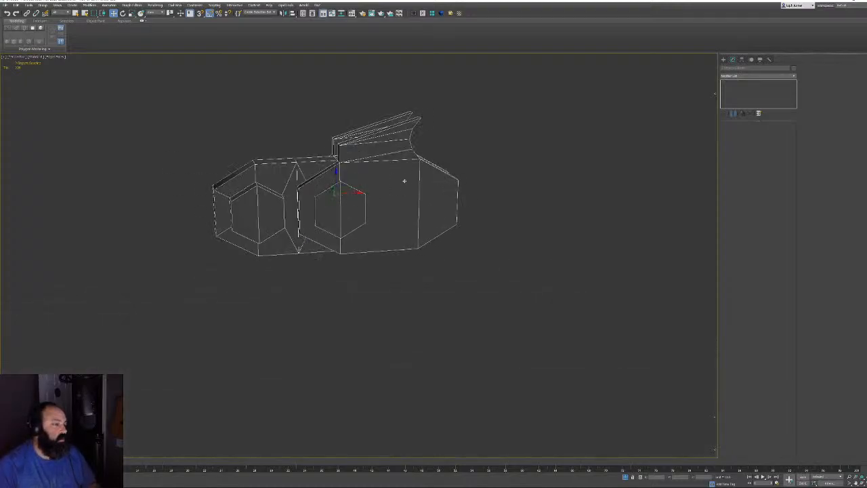
middle_click_drag(506, 225, 489, 221, "alt")
left_click(489, 221)
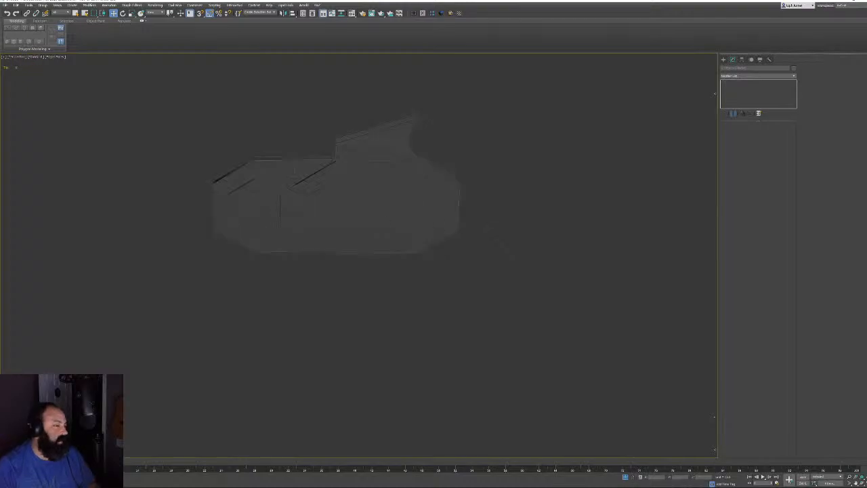
left_click(284, 175)
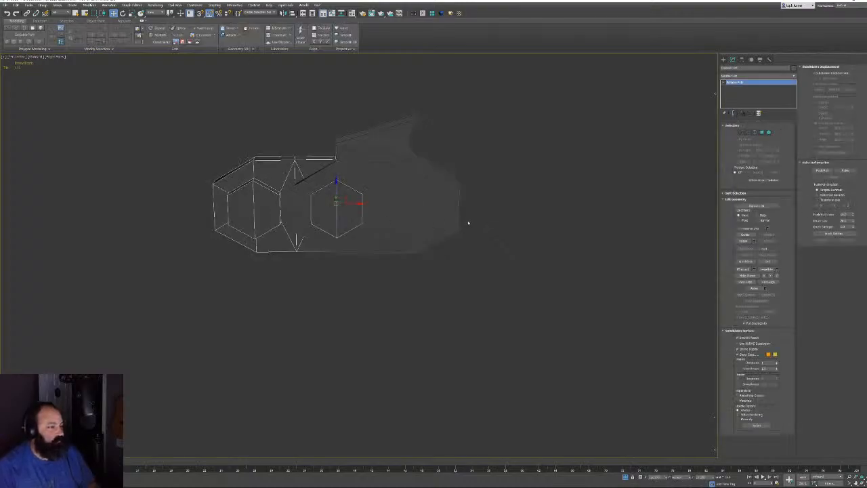
Switch to Front view, isolate the hexagon chain link, then end the isolation
key("f")
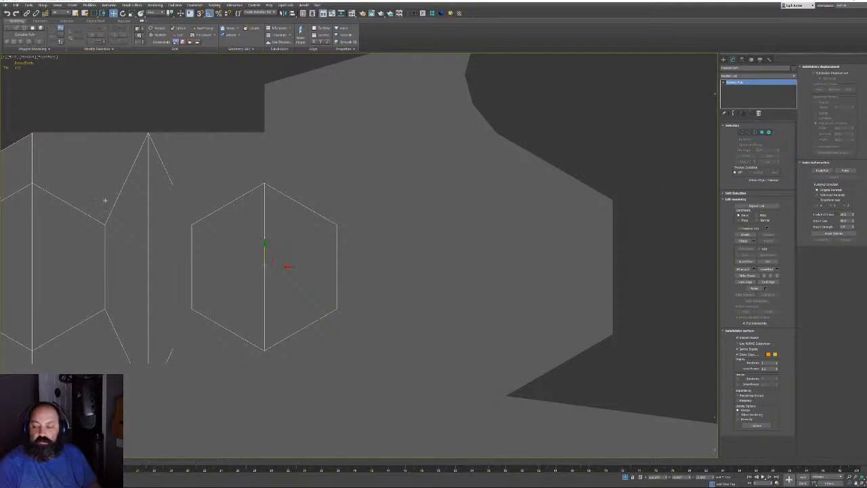
scroll(357, 188, "down", 4)
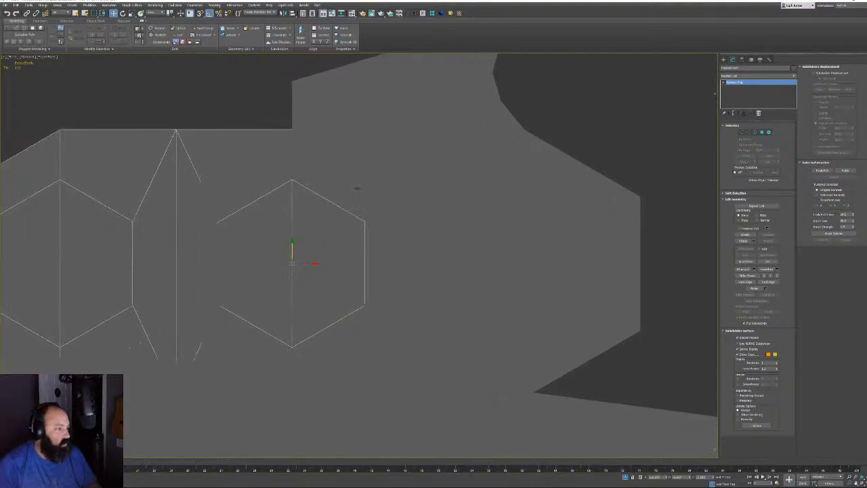
key("z")
scroll(340, 182, "down", 3)
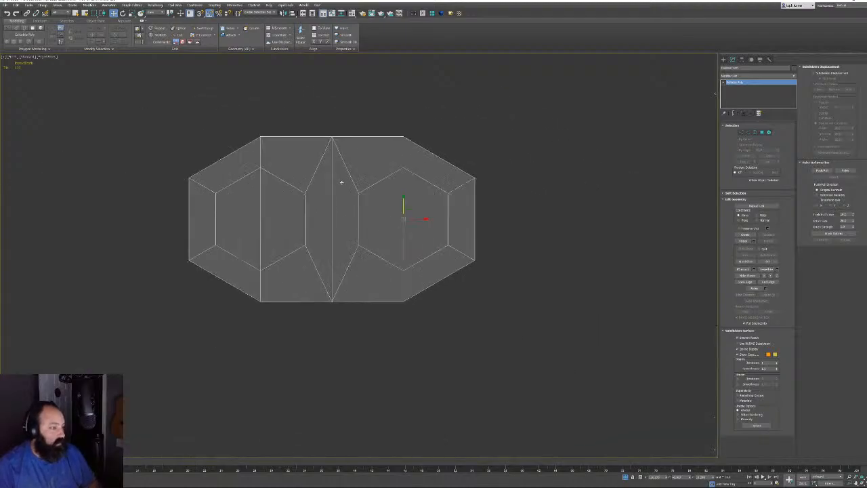
key("alt+q")
Hide the chain link and then the bar to inspect each, then bring the geometry back
left_click_drag(370, 103, 426, 146)
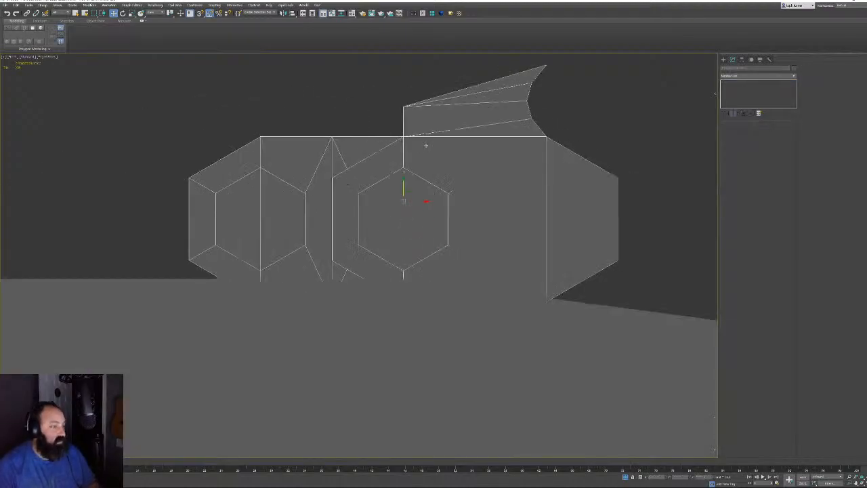
scroll(407, 155, "up", 2)
scroll(276, 151, "down", 4)
left_click(309, 111)
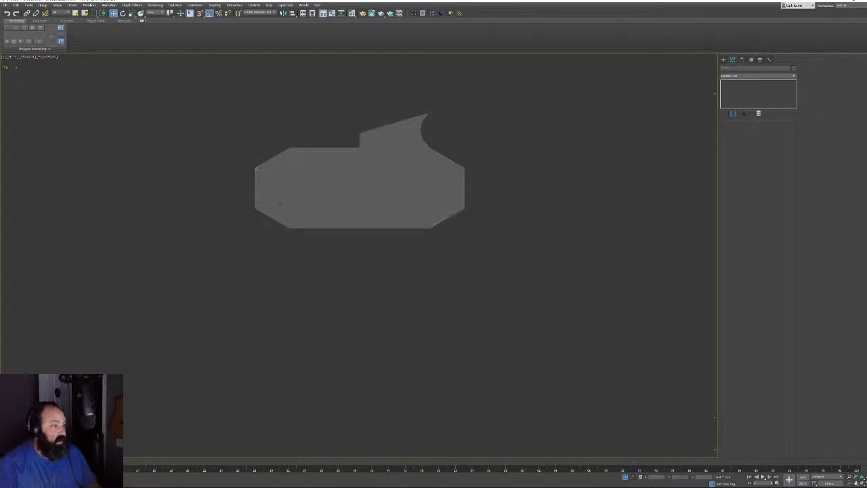
left_click(281, 203)
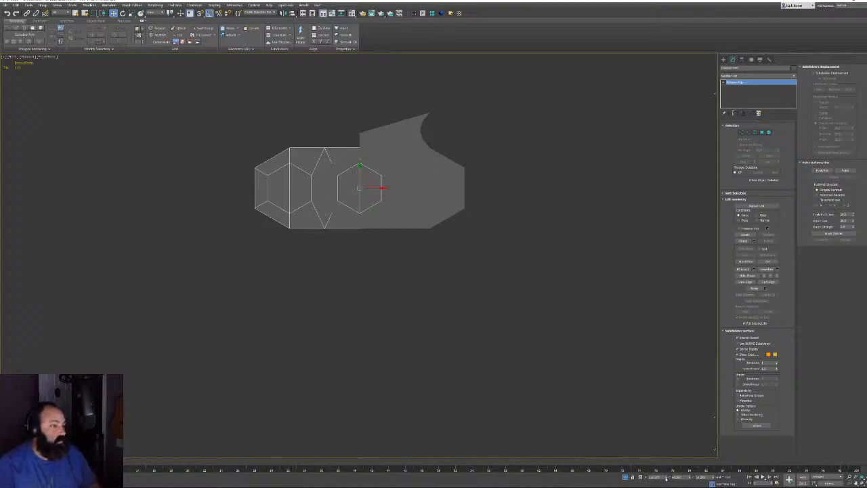
key("Delete")
left_click(428, 185)
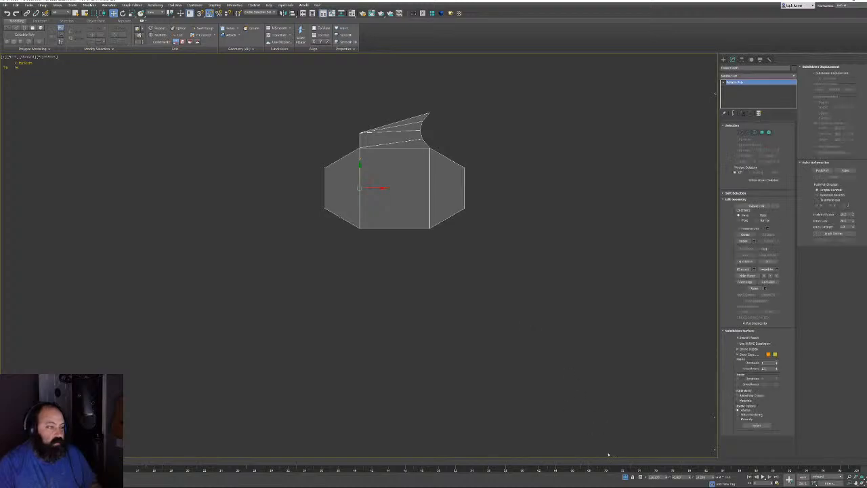
left_click(584, 406)
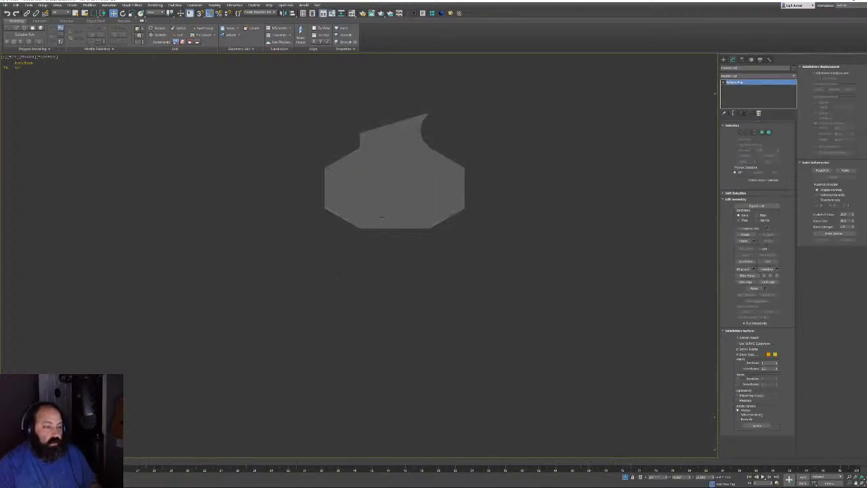
left_click(381, 217)
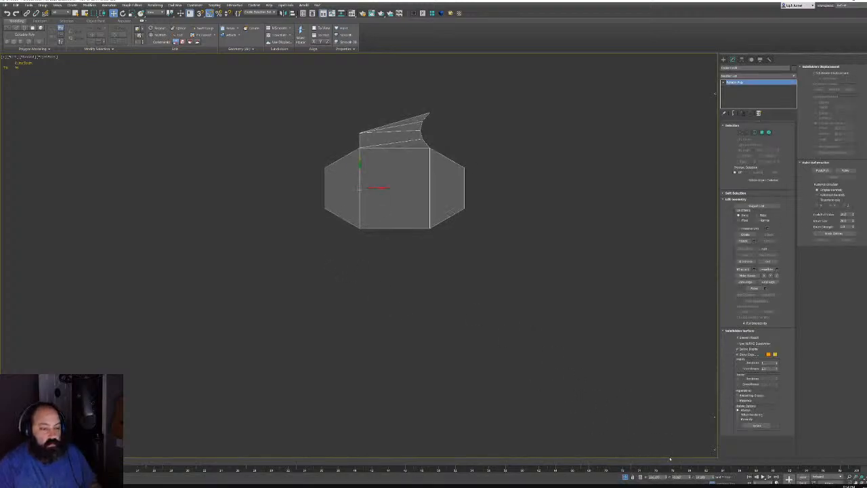
key("Delete")
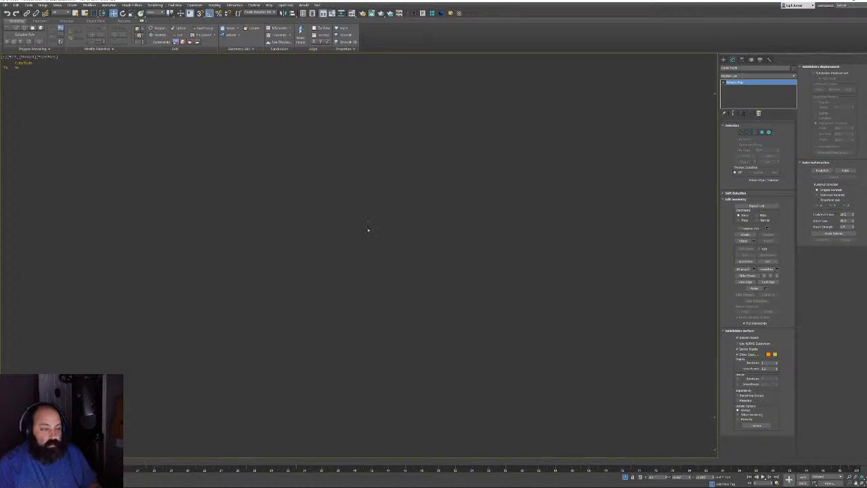
key("z")
Pan along the bar to re-centre the meshes and reselect the chain link
middle_click_drag(368, 231, 544, 208)
scroll(332, 226, "down", 2)
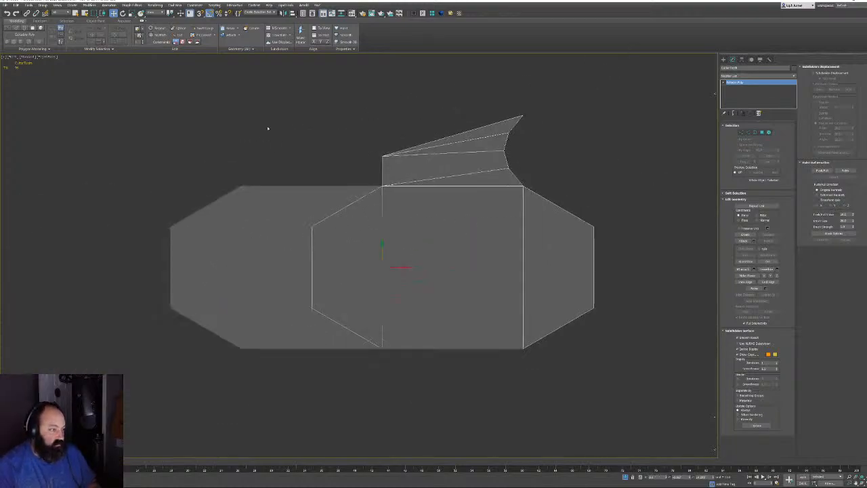
left_click(268, 128)
scroll(288, 229, "up", 2)
left_click(288, 228)
middle_click_drag(355, 231, 300, 231)
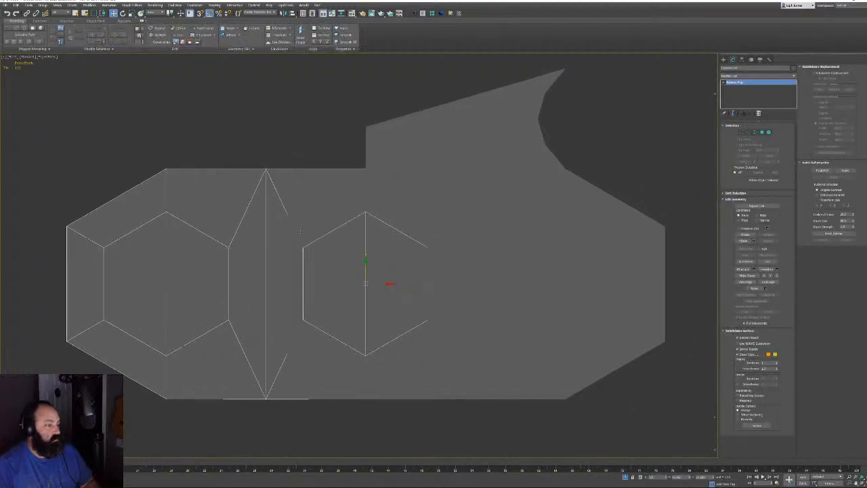
left_click(424, 203)
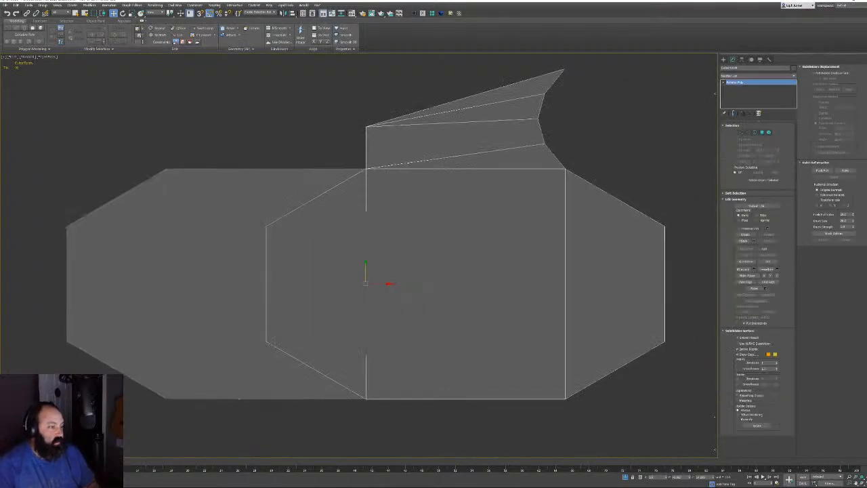
left_click(273, 196)
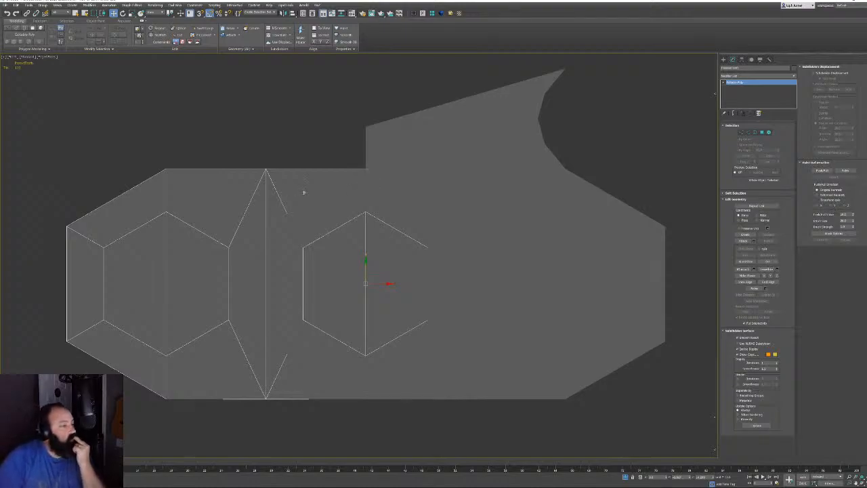
middle_click_drag(473, 248, 407, 253)
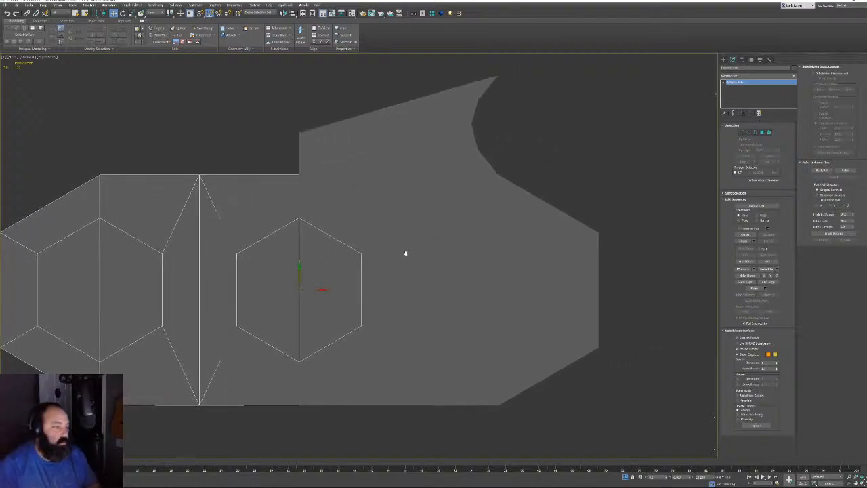
middle_click_drag(257, 189, 362, 197)
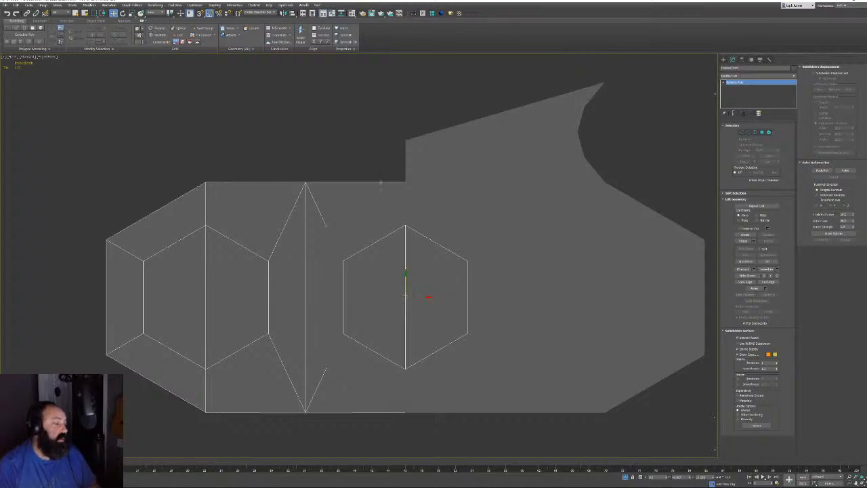
left_click(762, 90)
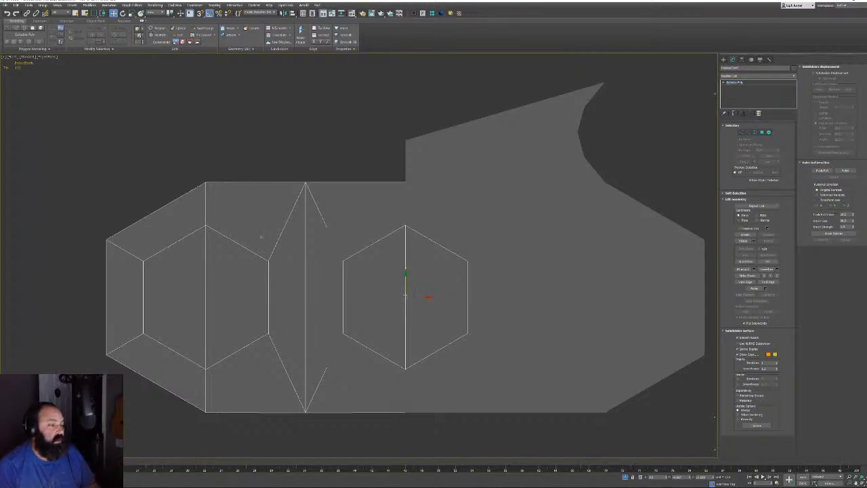
Select the left hexagon's middle vertical edge, exit sub-object mode, and open the pivot settings
left_click(747, 132)
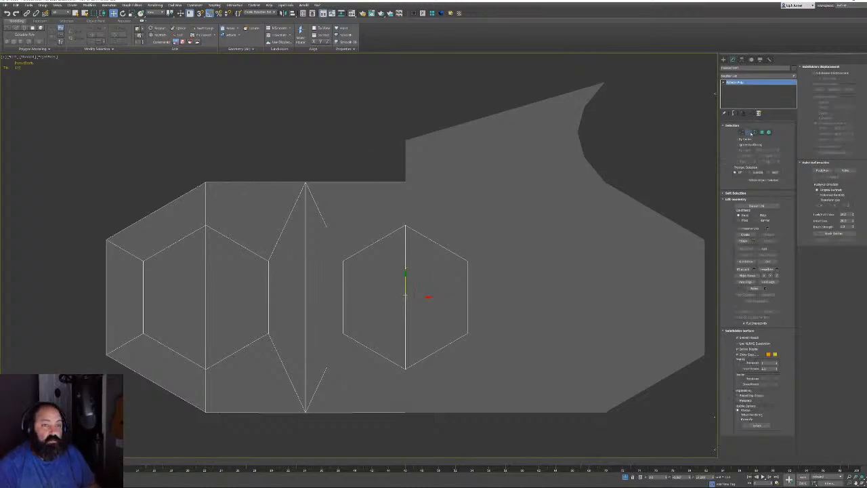
left_click(205, 271)
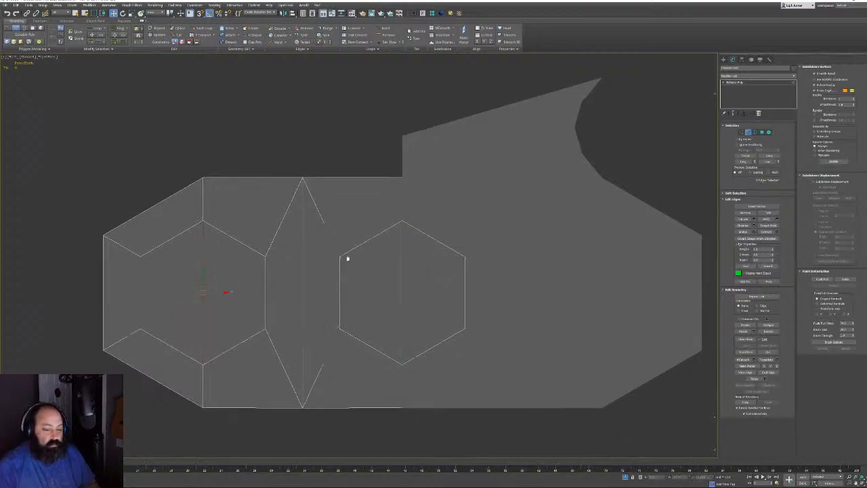
middle_click_drag(346, 257, 331, 222)
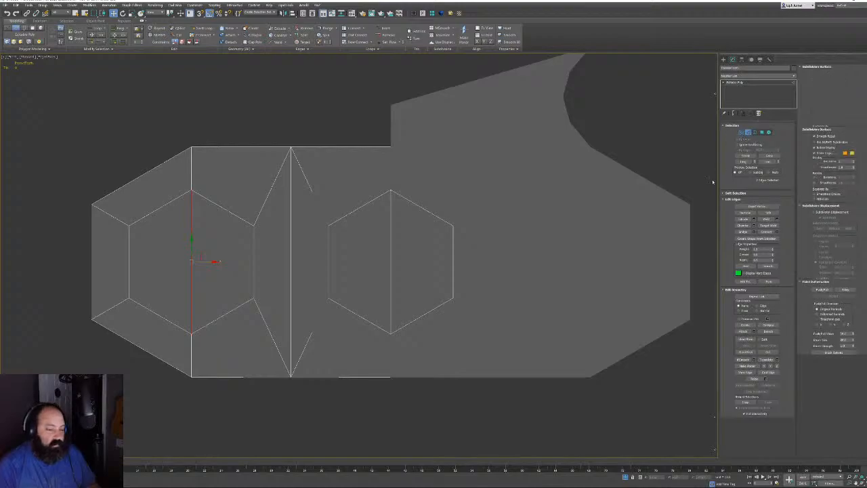
left_click(741, 133)
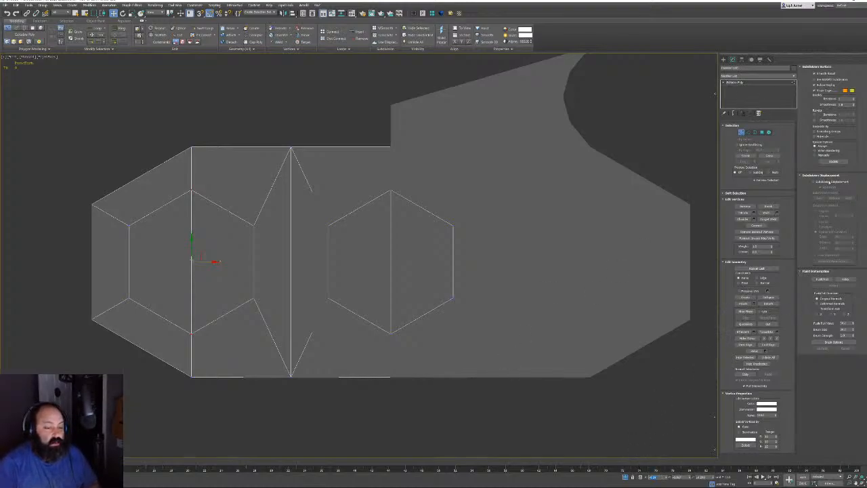
left_click(741, 132)
left_click(743, 60)
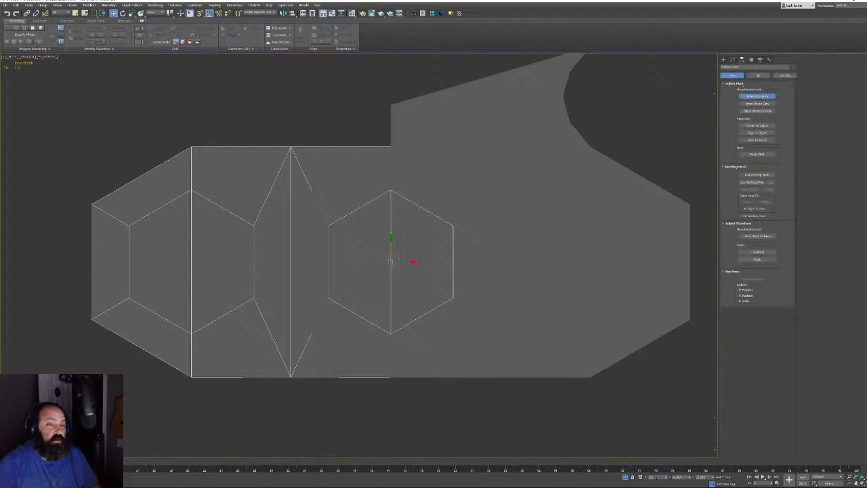
Move the pivot onto the left hexagon's vertical edge and select the chain link's other piece
left_click_drag(390, 262, 187, 262)
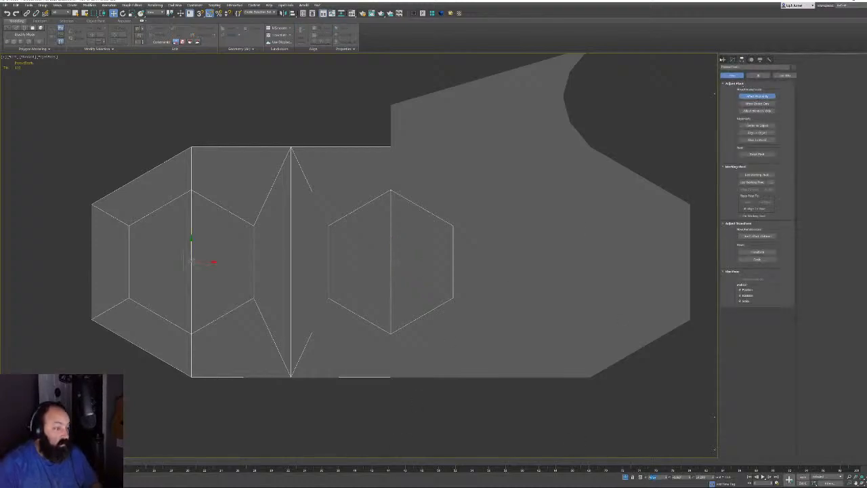
left_click(732, 59)
middle_click_drag(313, 172, 300, 219)
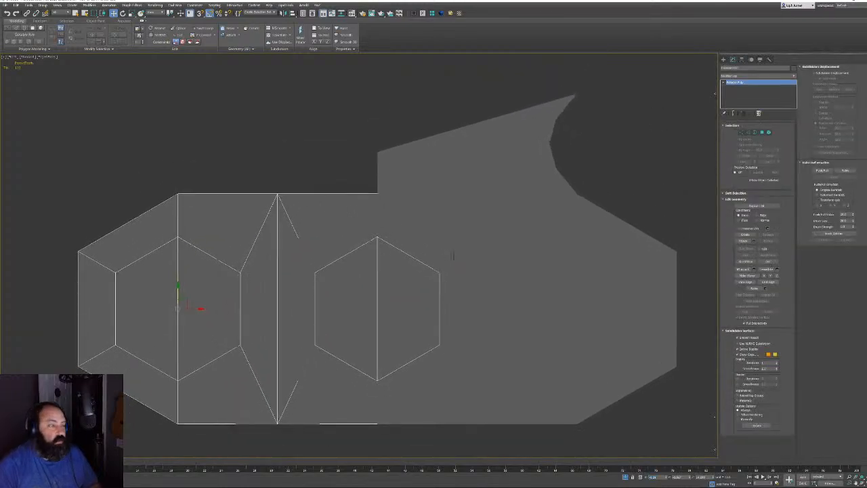
scroll(452, 255, "down", 2)
scroll(507, 246, "down", 2)
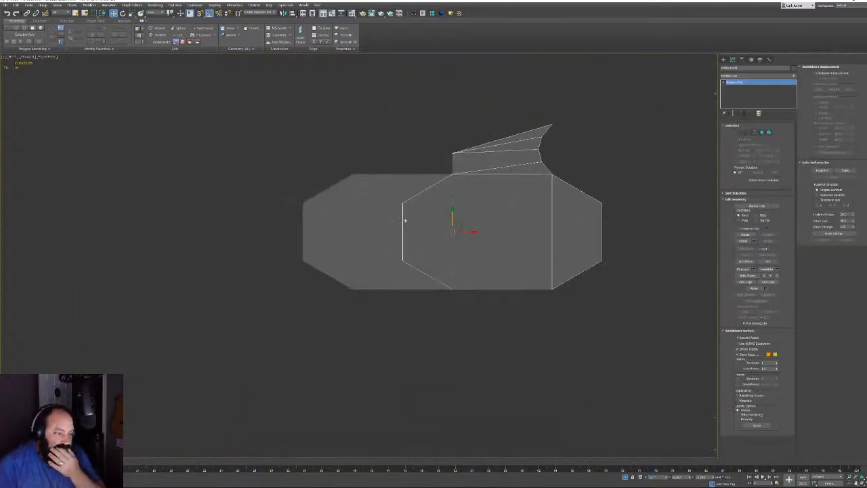
left_click(378, 205)
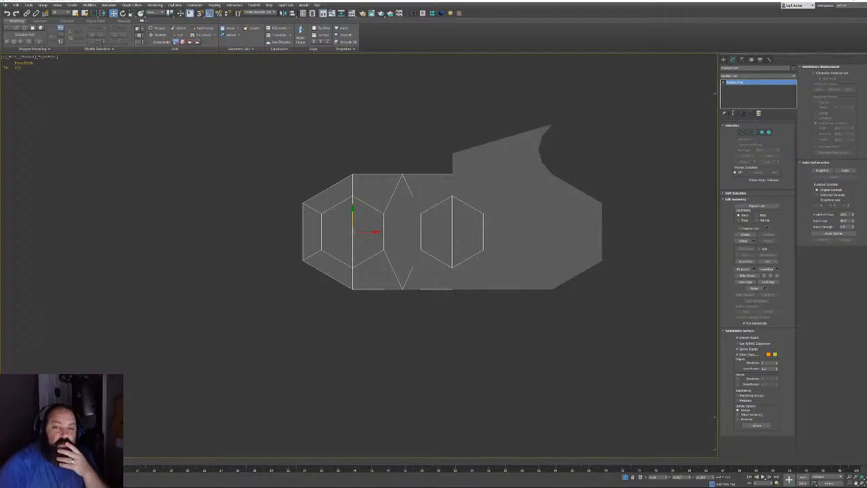
middle_click_drag(499, 219, 449, 255)
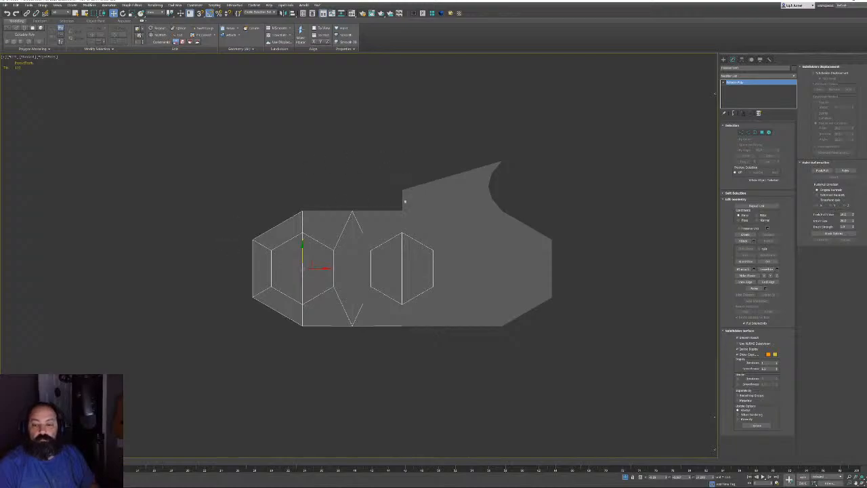
left_click(404, 201)
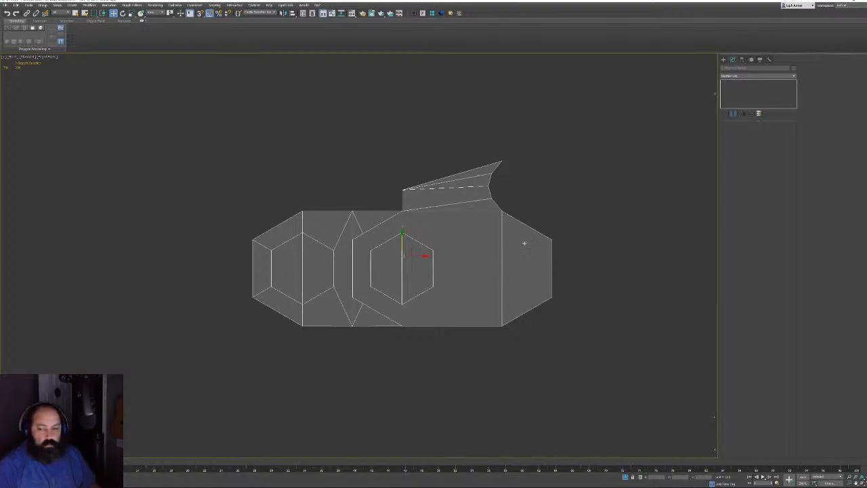
Zoom out and pan past the link to the long chainsaw bar, then select it
scroll(409, 236, "down", 10)
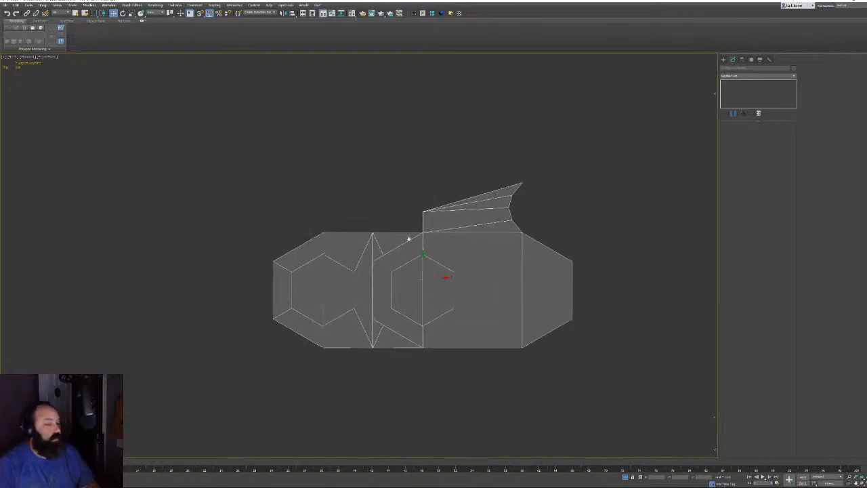
scroll(412, 260, "up", 10)
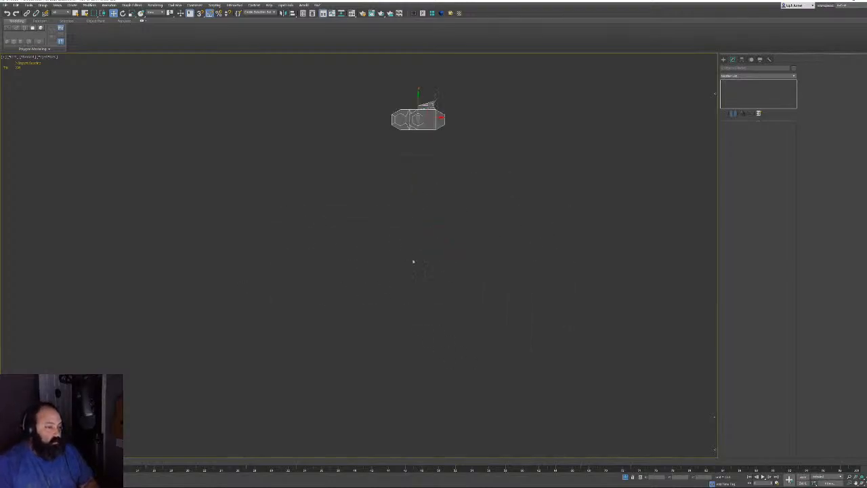
scroll(385, 229, "up", 3)
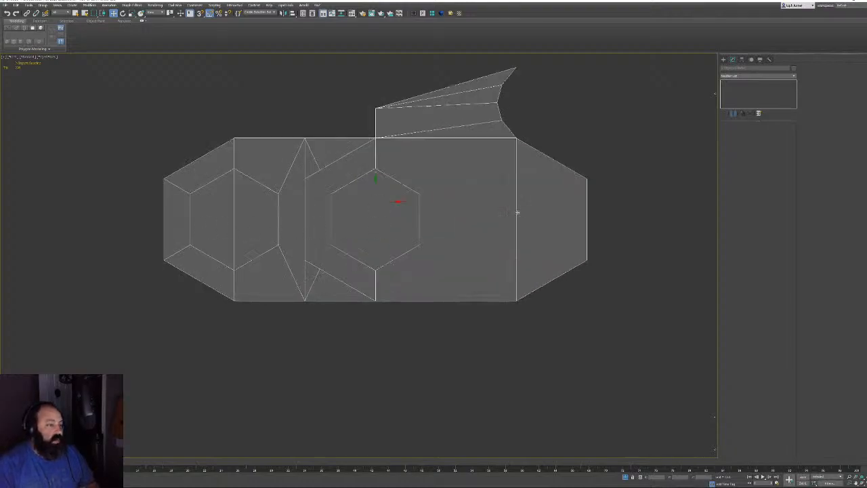
scroll(465, 284, "down", 5)
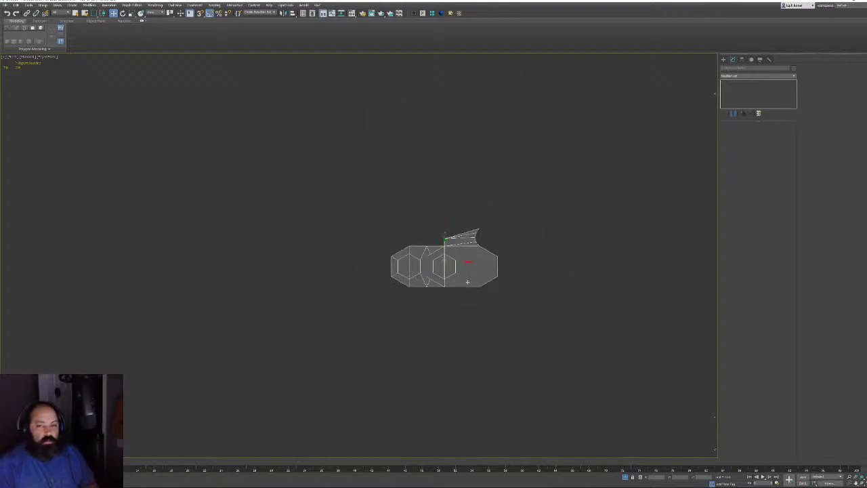
middle_click_drag(447, 290, 302, 296)
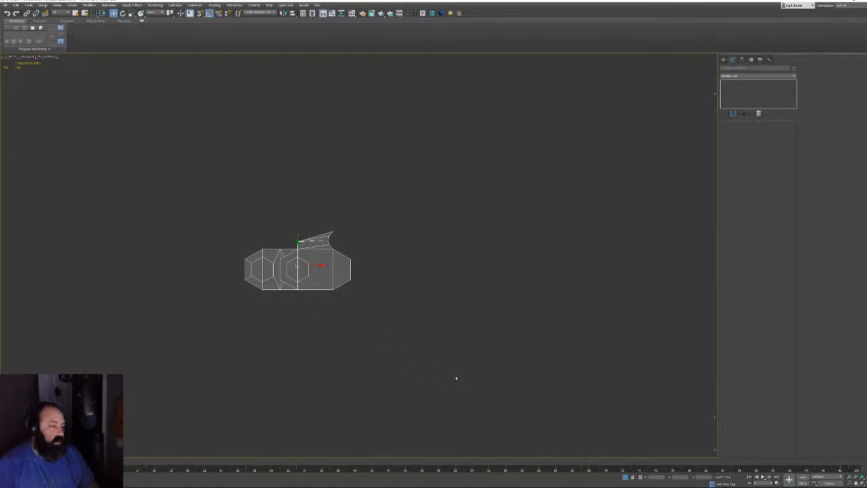
middle_click_drag(457, 377, 402, 342)
scroll(348, 296, "down", 8)
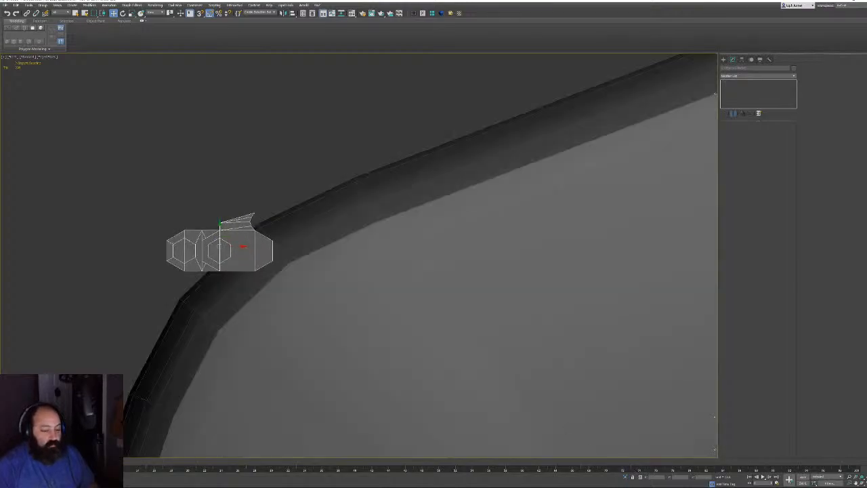
scroll(359, 290, "down", 3)
middle_click_drag(477, 264, 77, 248)
middle_click_drag(643, 327, 394, 289)
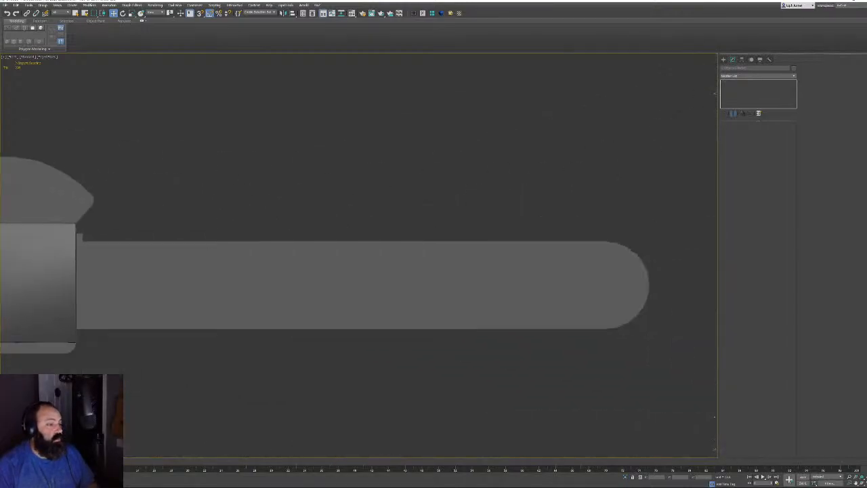
left_click(529, 282)
Select the bar's path shape and show its dimensions in a widened Measure floater moved to the top
left_click(559, 284)
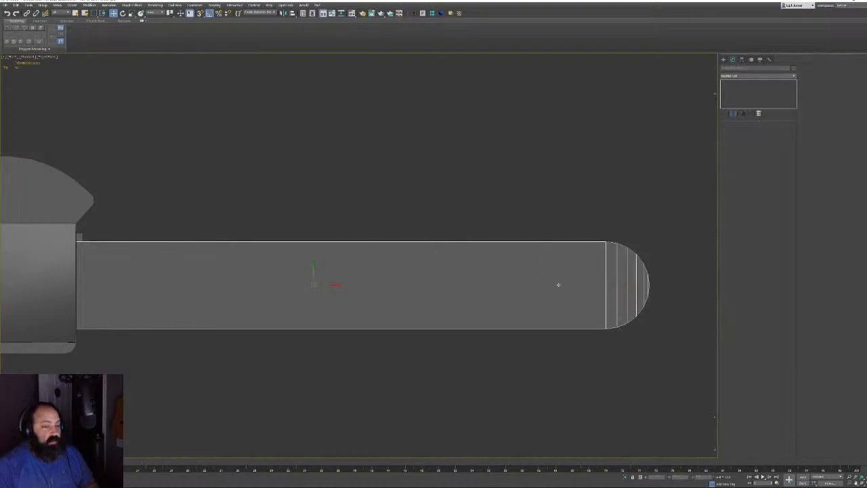
left_click(559, 285)
key("F3")
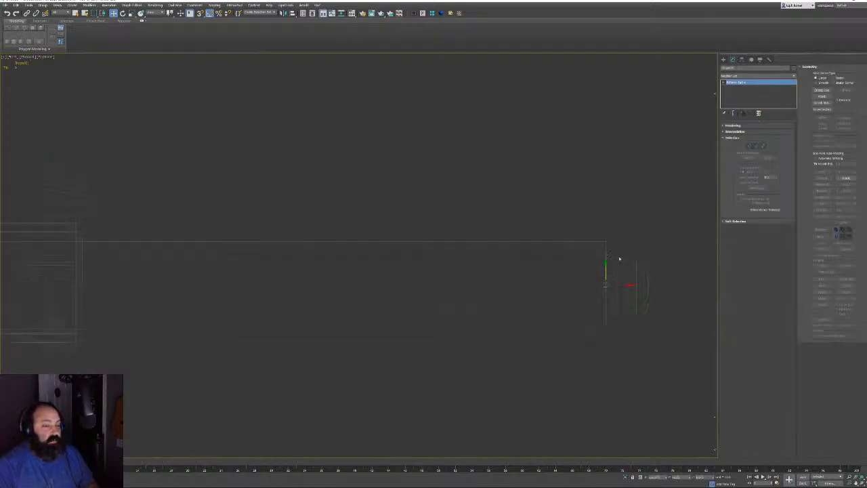
left_click(769, 59)
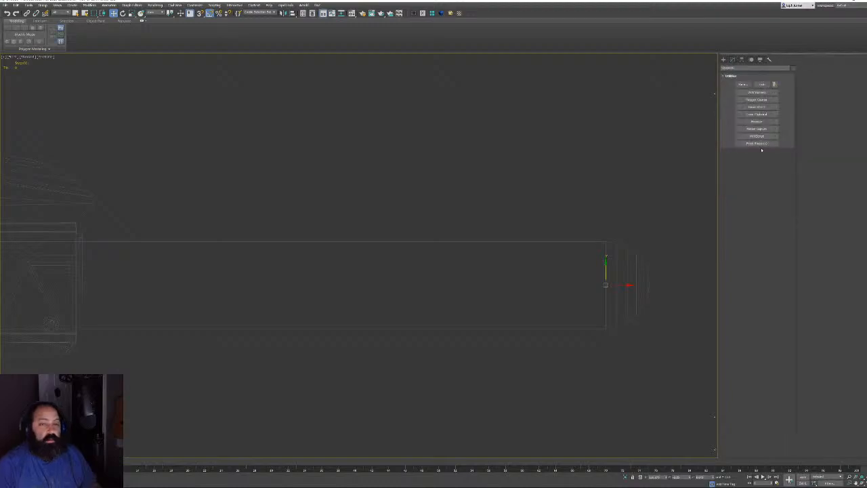
left_click(760, 122)
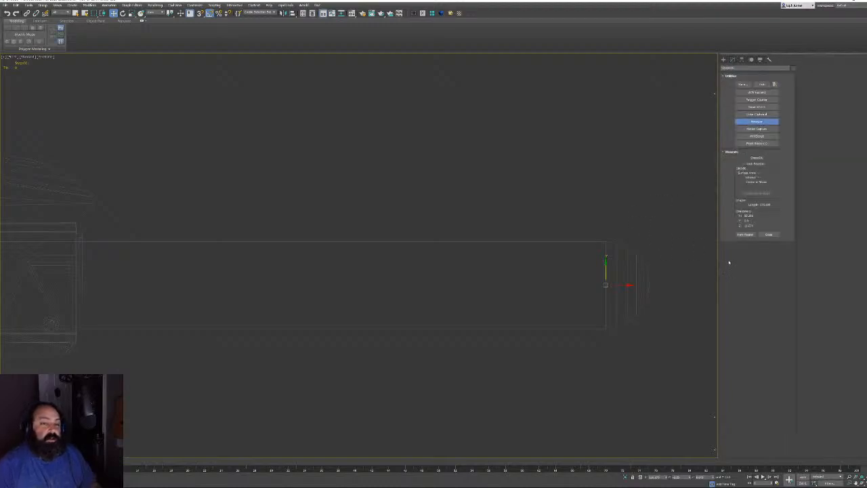
left_click(745, 235)
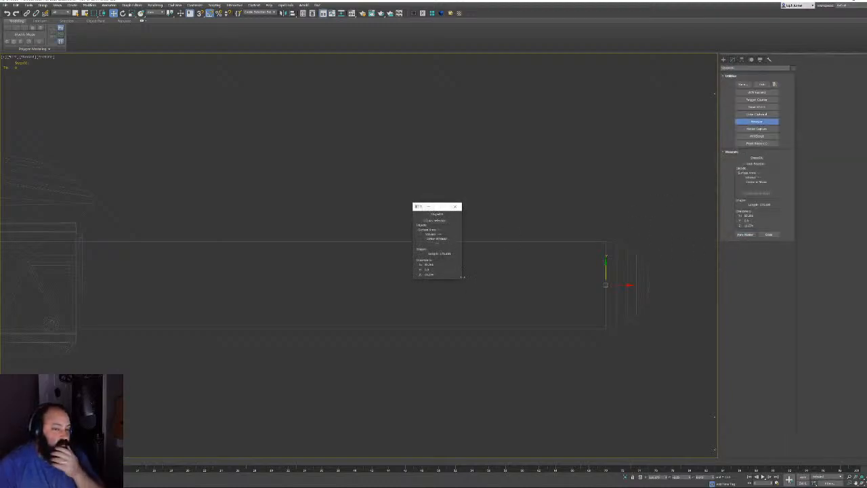
left_click_drag(461, 279, 570, 279)
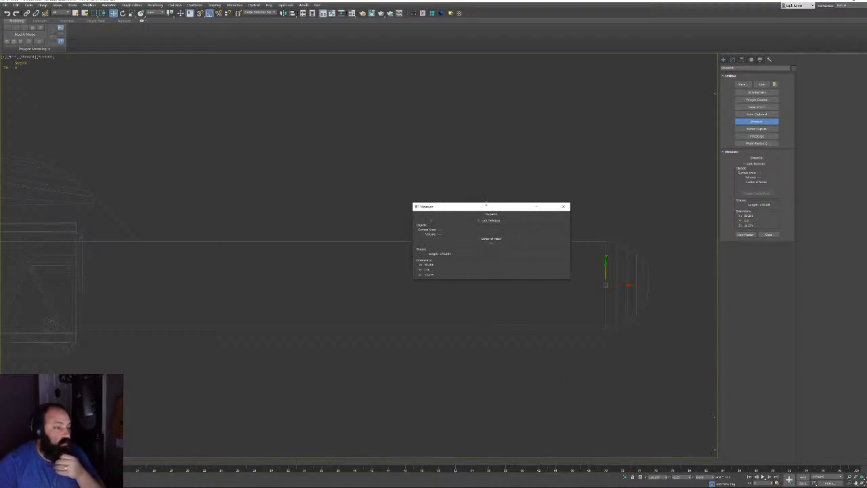
left_click_drag(493, 205, 394, 96)
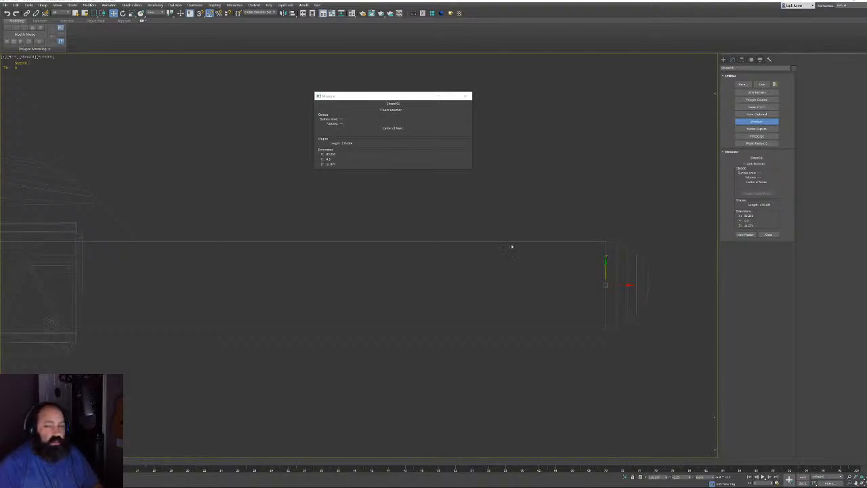
Close the Measure floater, box-select the tiny chain link pieces and frame them with Z
left_click(282, 75)
left_click(465, 97)
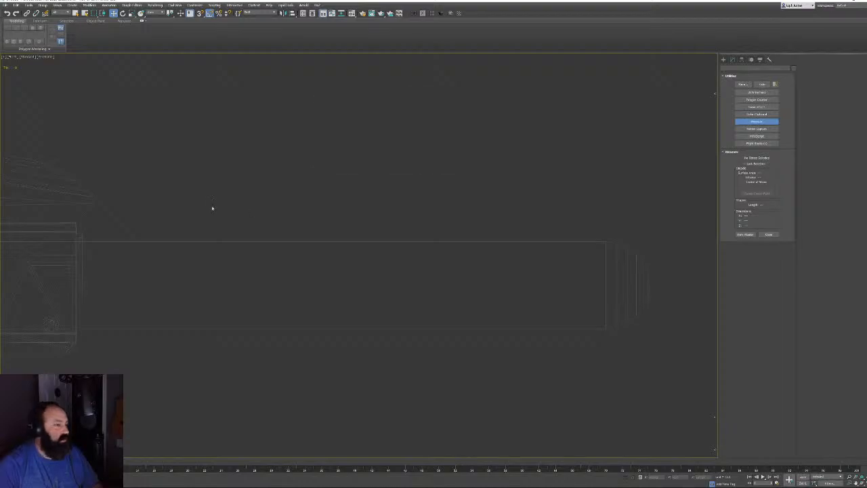
scroll(203, 212, "down", 5)
middle_click_drag(177, 224, 332, 180)
scroll(331, 180, "down", 3)
scroll(308, 183, "up", 10)
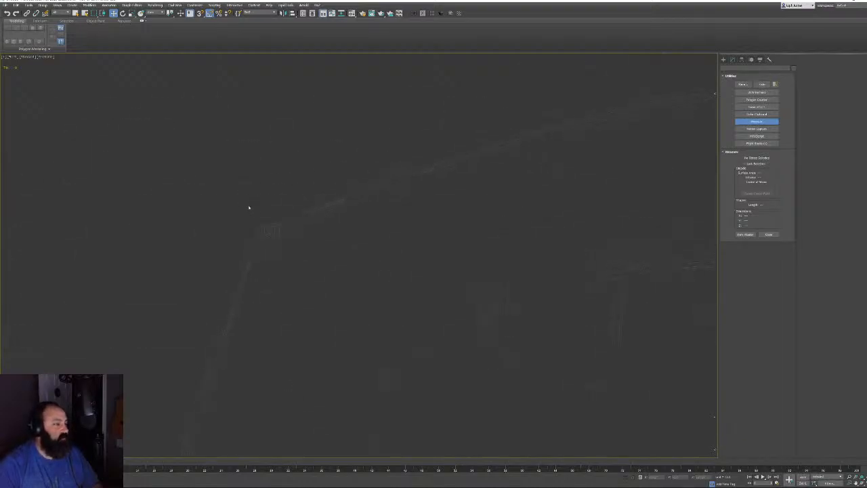
scroll(261, 226, "down", 10)
left_click_drag(291, 250, 296, 250)
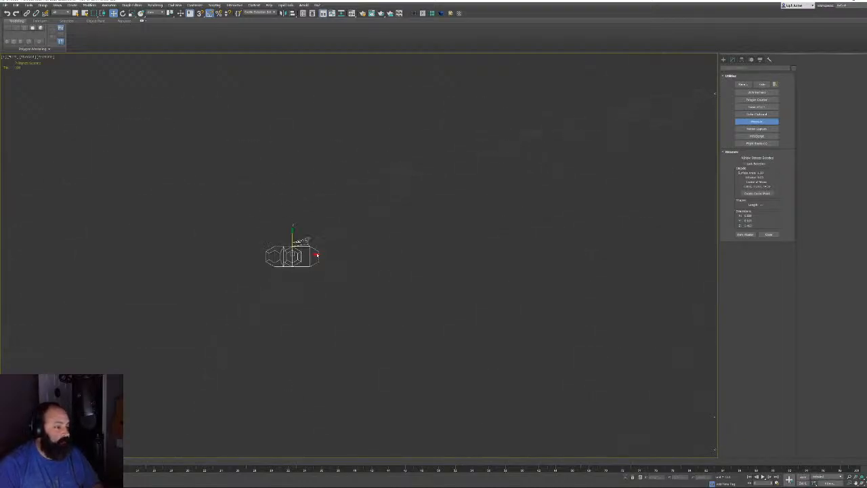
key("z")
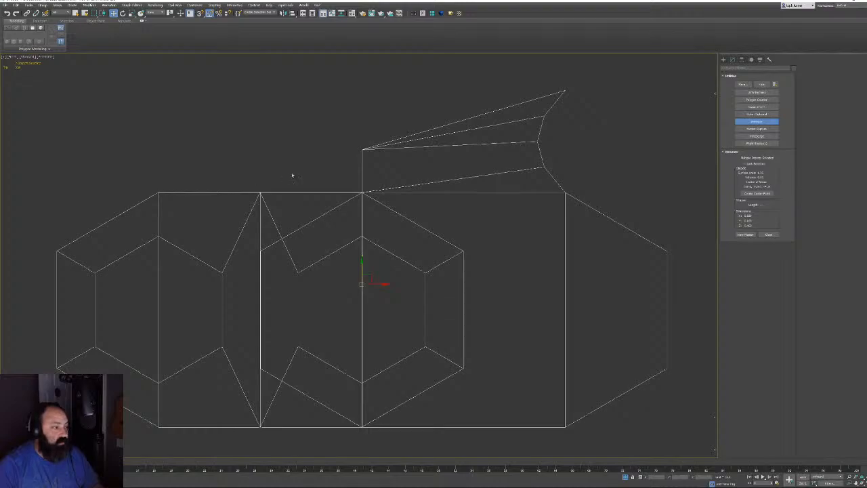
scroll(350, 253, "down", 1)
scroll(318, 234, "up", 5)
scroll(321, 234, "down", 8)
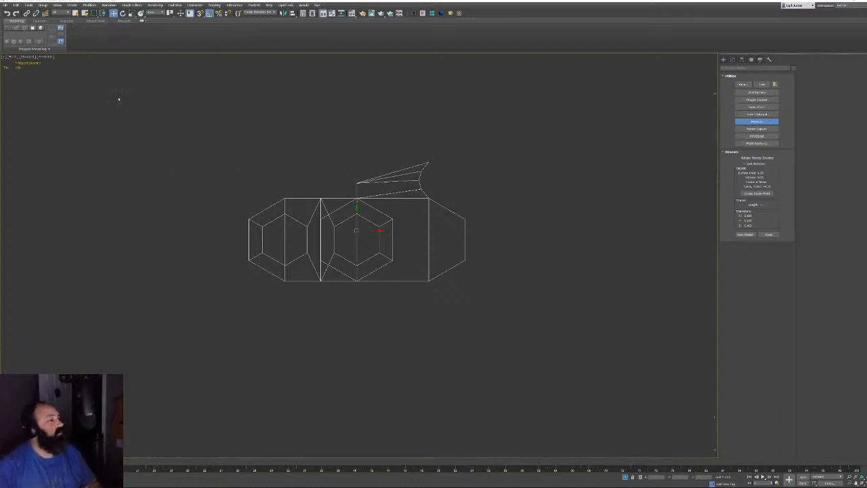
left_click(29, 4)
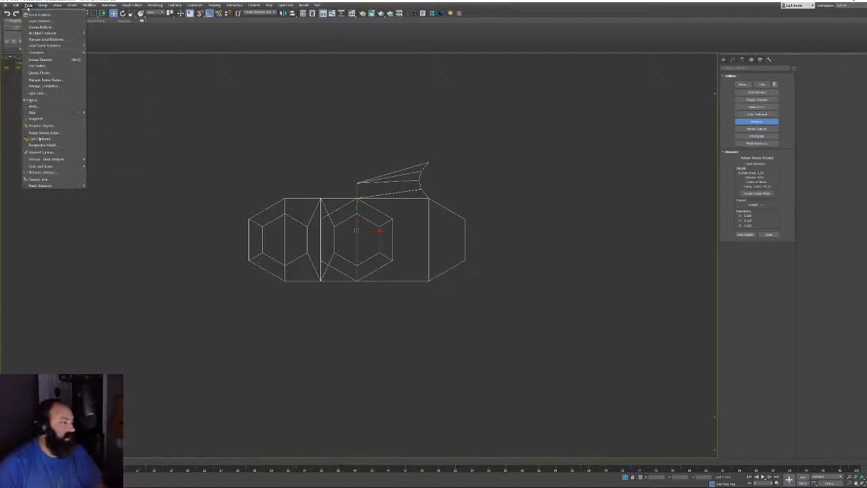
Preview an array of the link with 0.20 X spacing in the Array dialog
left_click(34, 106)
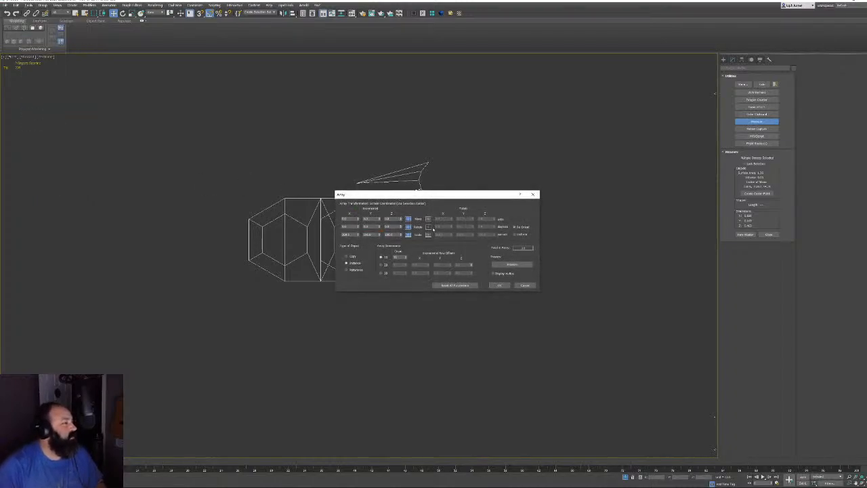
left_click_drag(439, 197, 380, 306)
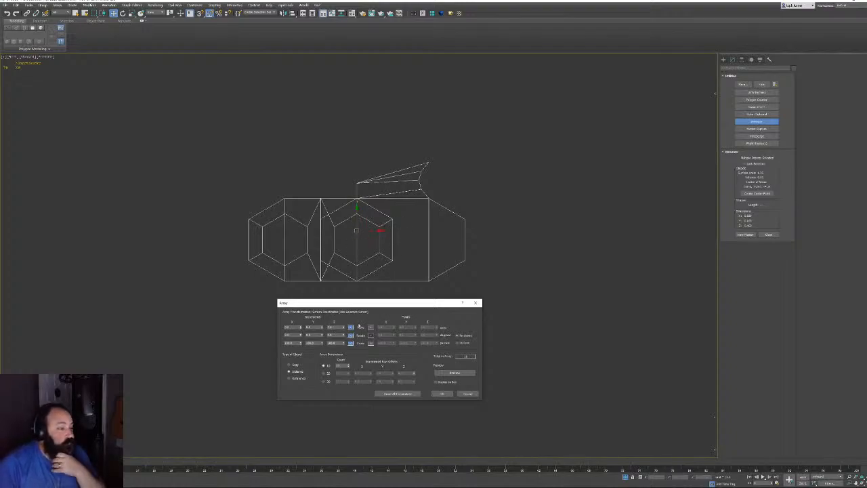
left_click_drag(297, 327, 262, 324)
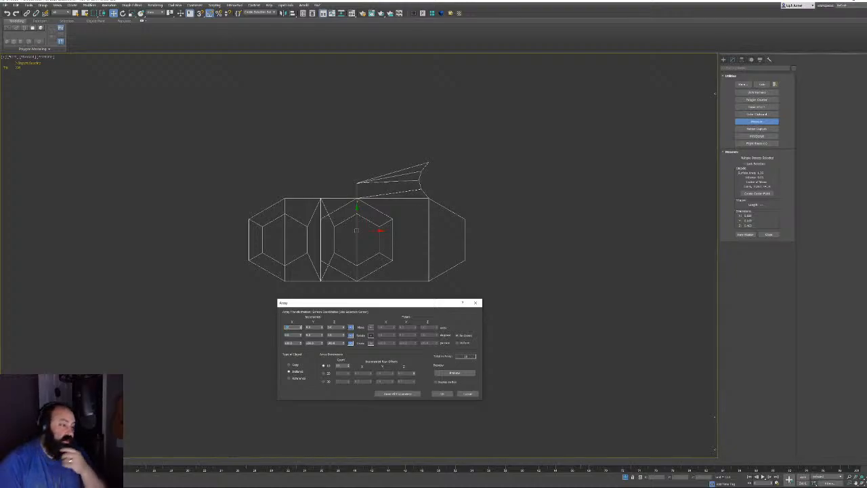
double_click(340, 366)
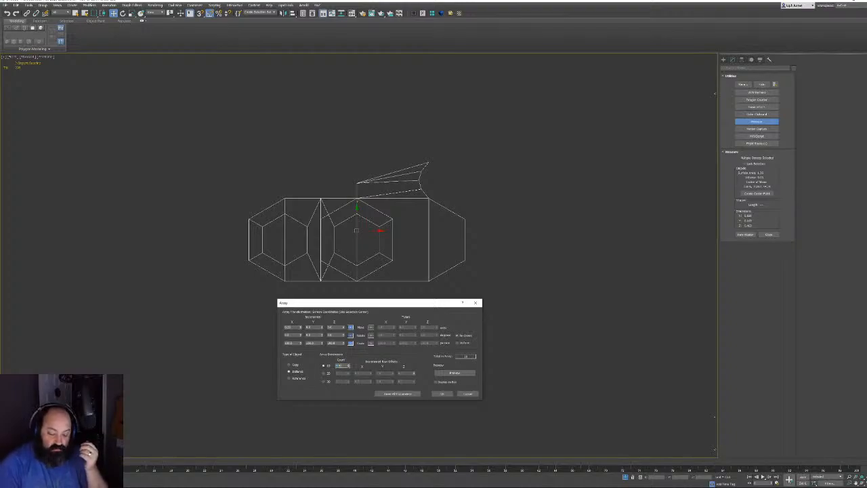
left_click(454, 373)
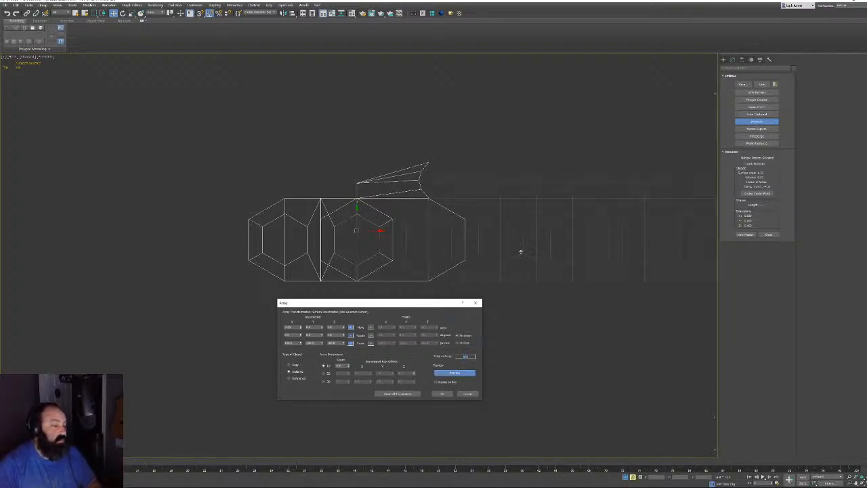
middle_click_drag(520, 251, 294, 228)
scroll(286, 233, "down", 5)
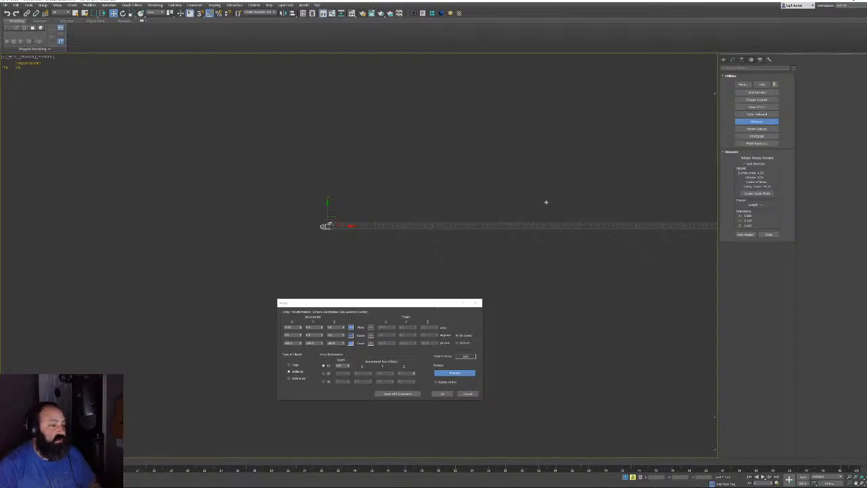
middle_click_drag(546, 202, 433, 144, "alt")
scroll(461, 166, "down", 3)
mouse_move(470, 170)
middle_mouse_down("alt")
mouse_move(501, 167)
mouse_move(452, 160)
mouse_move(354, 196)
mouse_move(399, 222)
middle_mouse_up("alt")
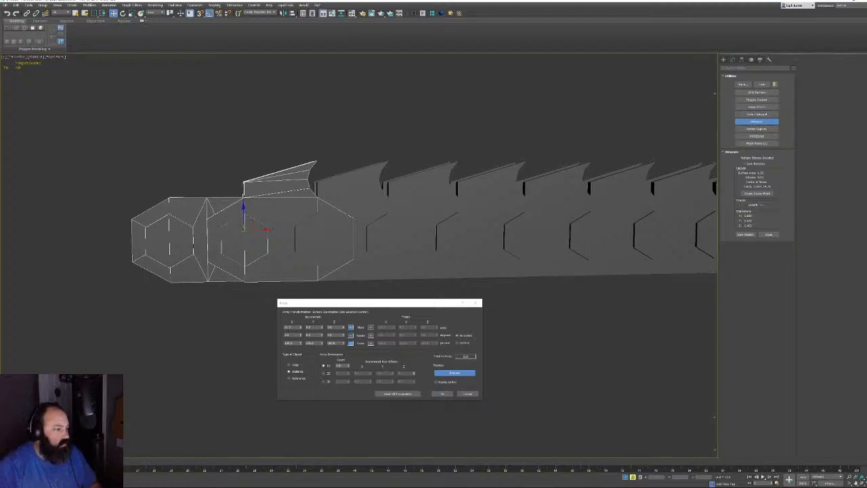
Make the X increment negative, check the reversed copies, then cancel the array
left_click(288, 327)
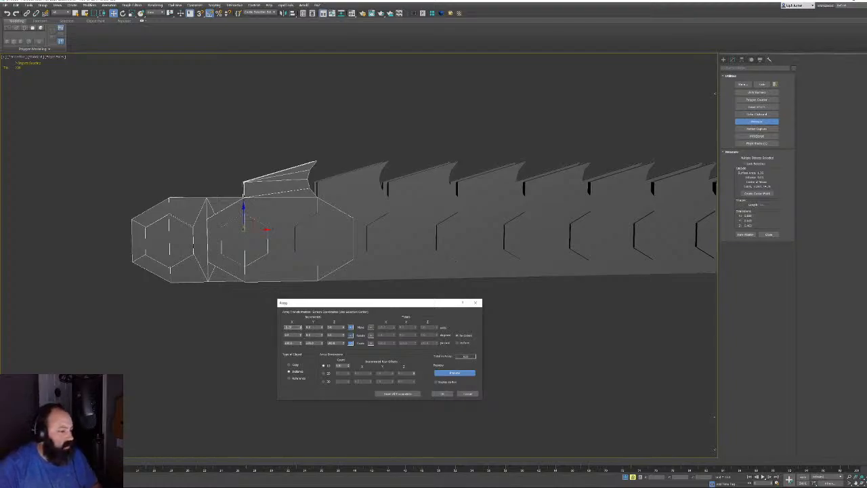
key("Return")
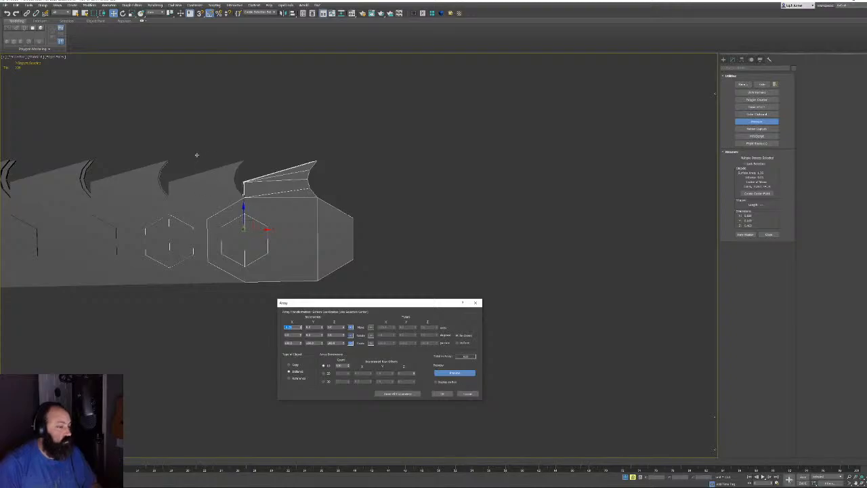
middle_click_drag(216, 161, 374, 151)
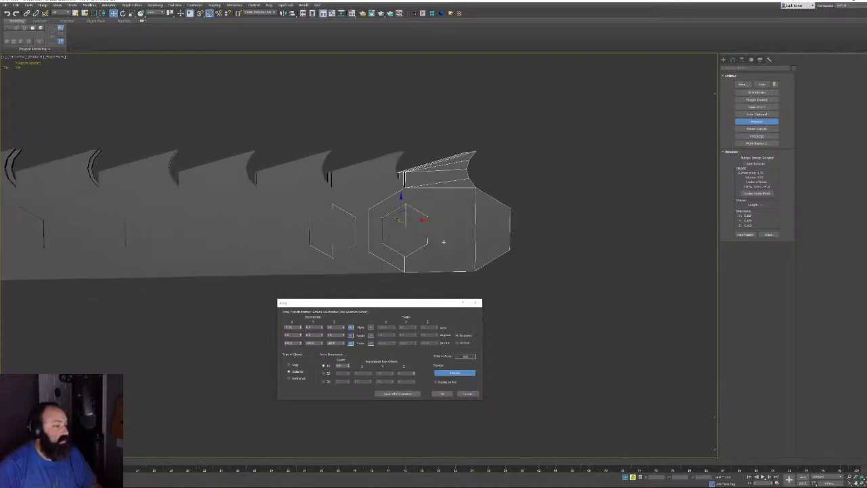
mouse_move(443, 242)
middle_mouse_down("alt")
mouse_move(427, 273)
mouse_move(428, 300)
mouse_move(432, 248)
middle_mouse_up("alt")
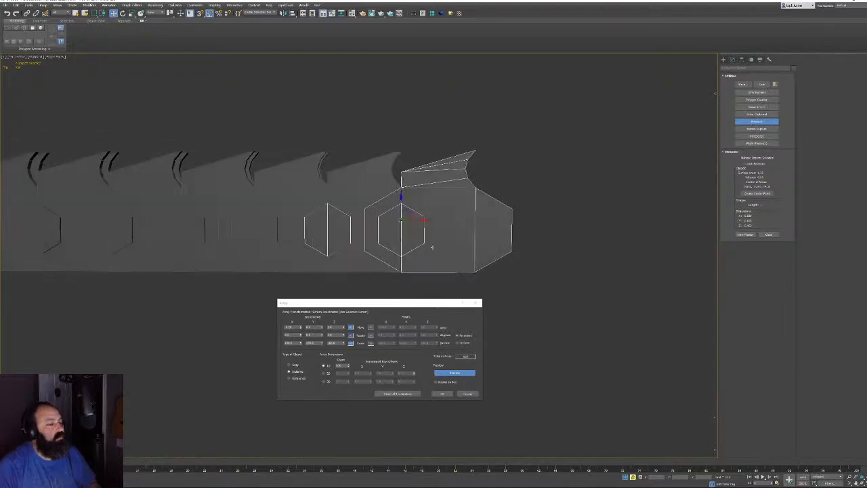
left_click(467, 394)
Select the left hexagon link part and show its modifier settings
left_click(337, 235)
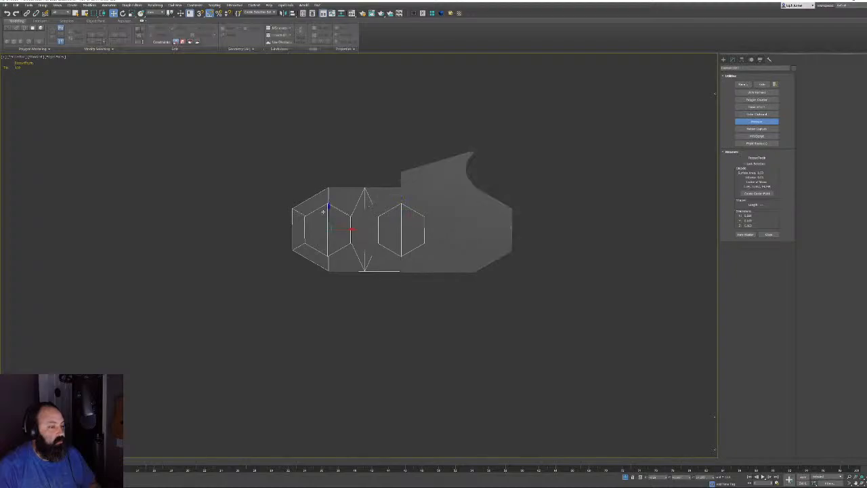
left_click(732, 59)
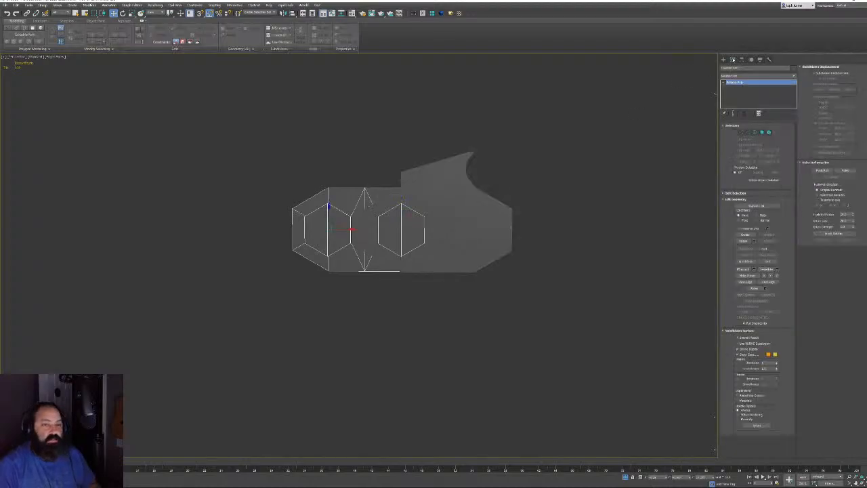
left_click(464, 242)
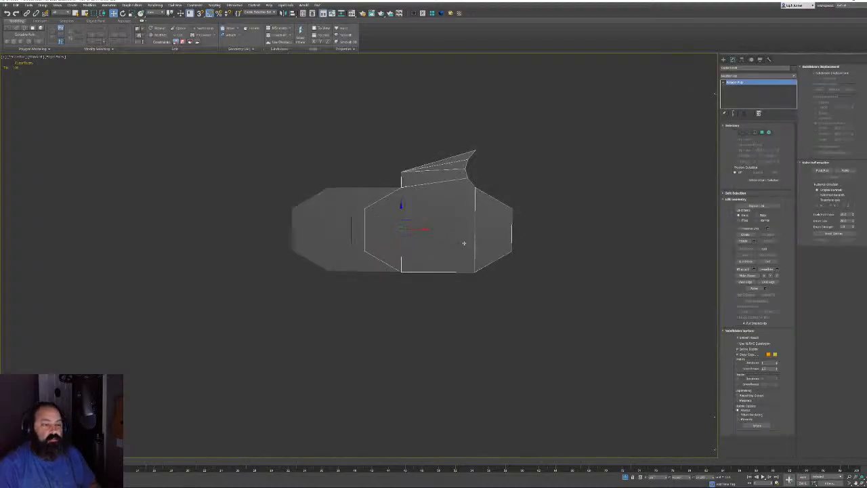
left_click(348, 242)
middle_click_drag(425, 245, 430, 246, "alt")
scroll(417, 216, "up", 4)
middle_click_drag(416, 208, 478, 224, "alt")
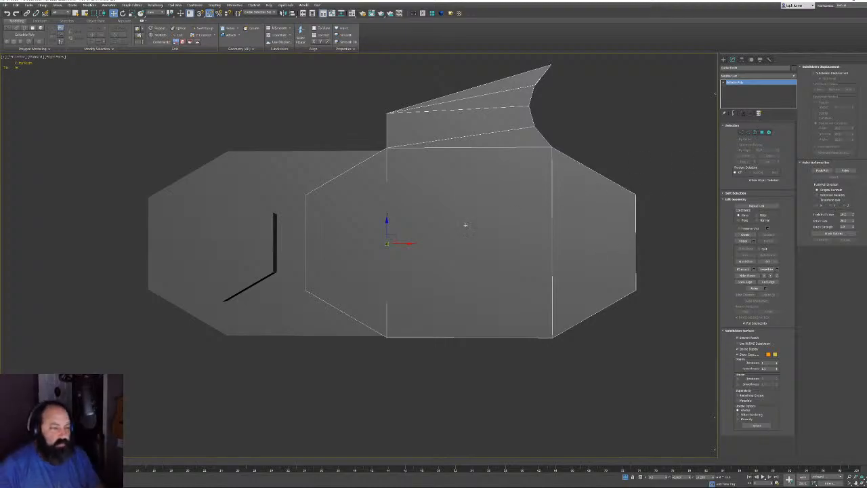
Frame the link in the Front view and cycle Edge and Vertex levels back to object level
key("f")
key("z")
middle_click_drag(391, 290, 396, 251)
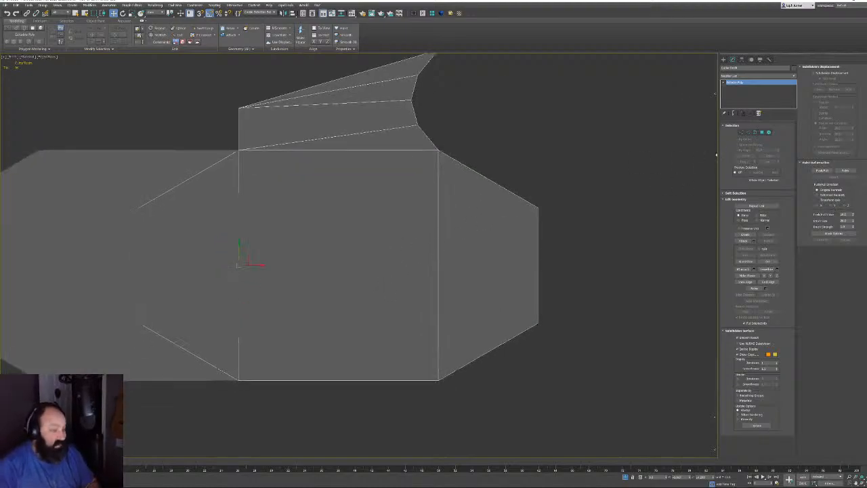
key("2")
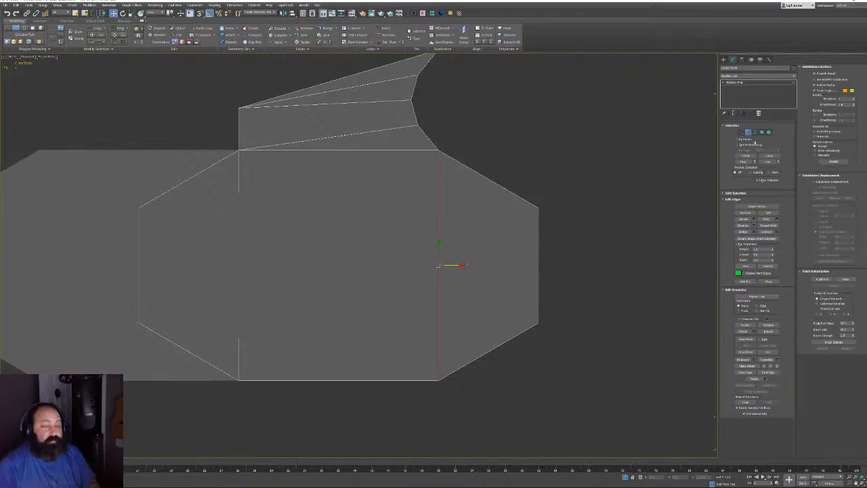
left_click(741, 132)
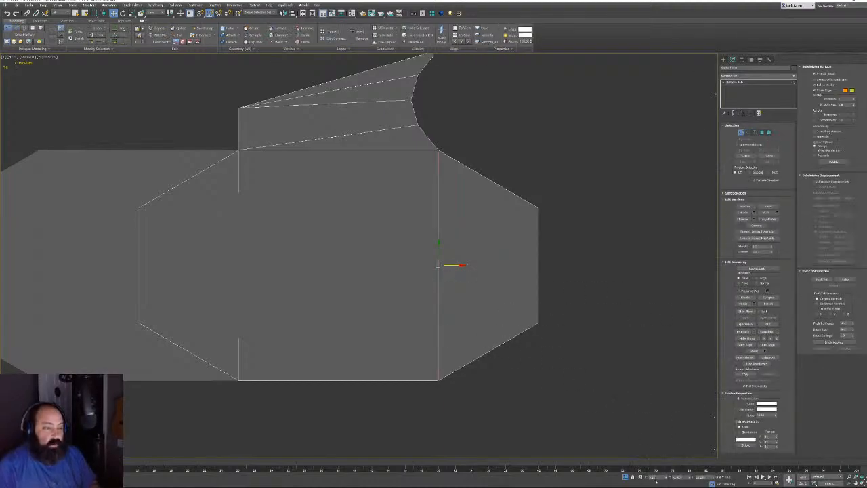
left_click(742, 132)
With Affect Pivot Only, enter a new pivot X so it sits on the right vertical edge
left_click(742, 59)
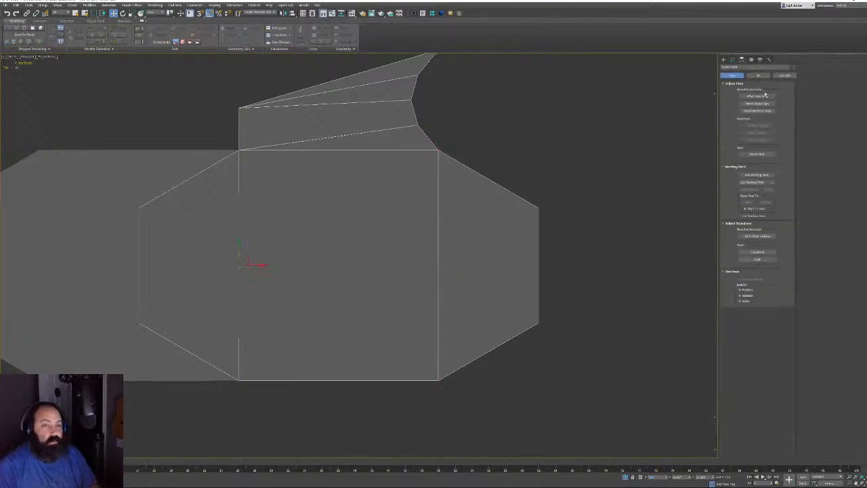
left_click(762, 96)
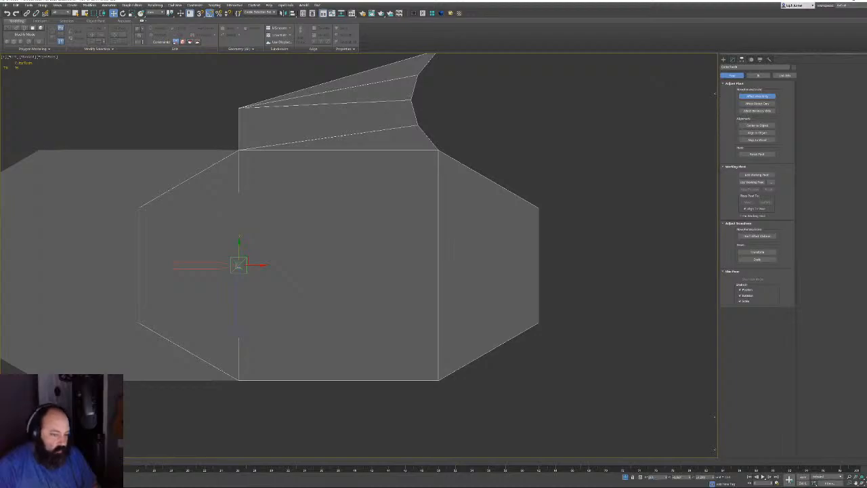
key("Return")
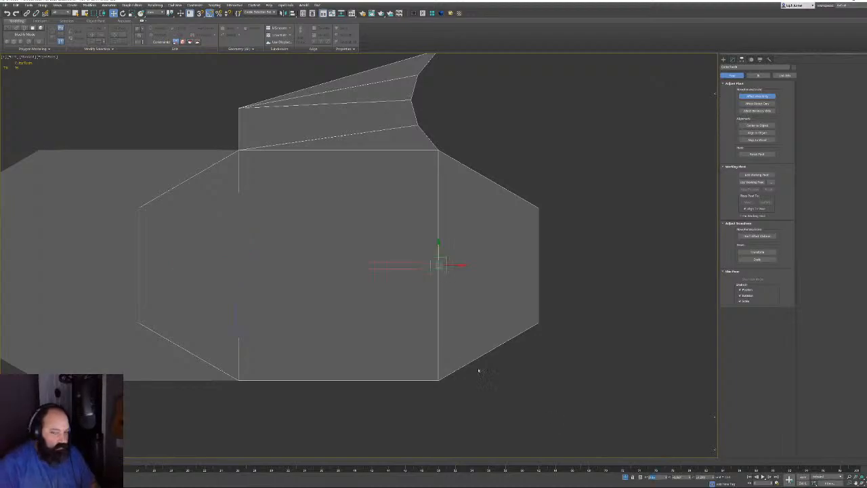
left_click(731, 60)
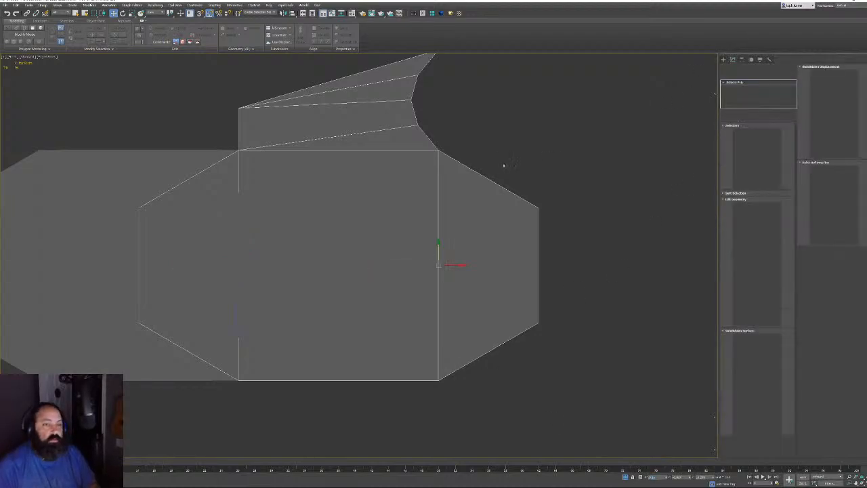
Attach the left link piece to the selected right-hand part
middle_click_drag(380, 167, 479, 160)
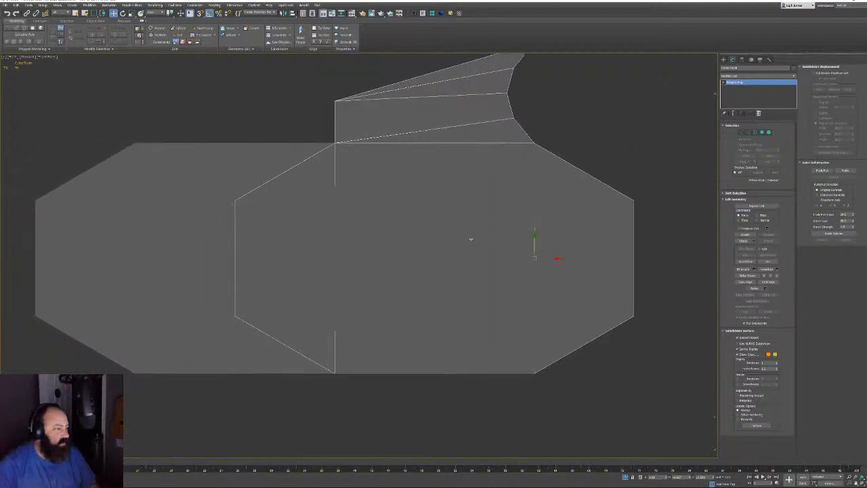
left_click(189, 237)
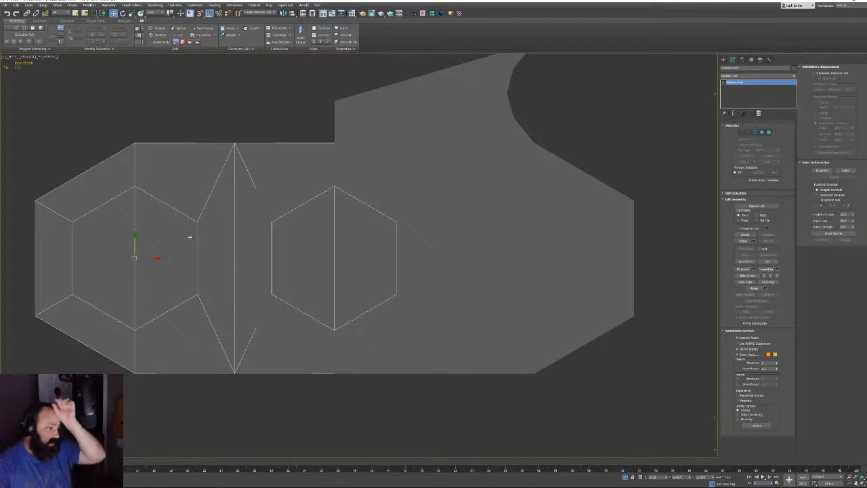
left_click(437, 189)
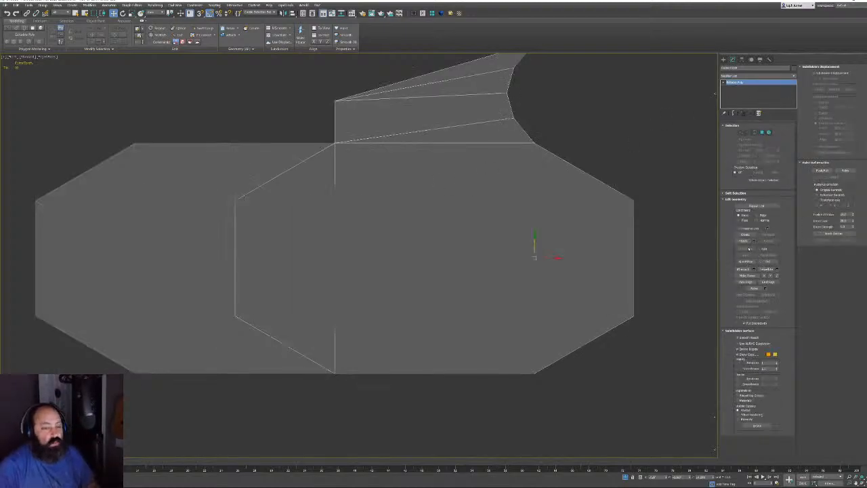
left_click(743, 241)
left_click(128, 181)
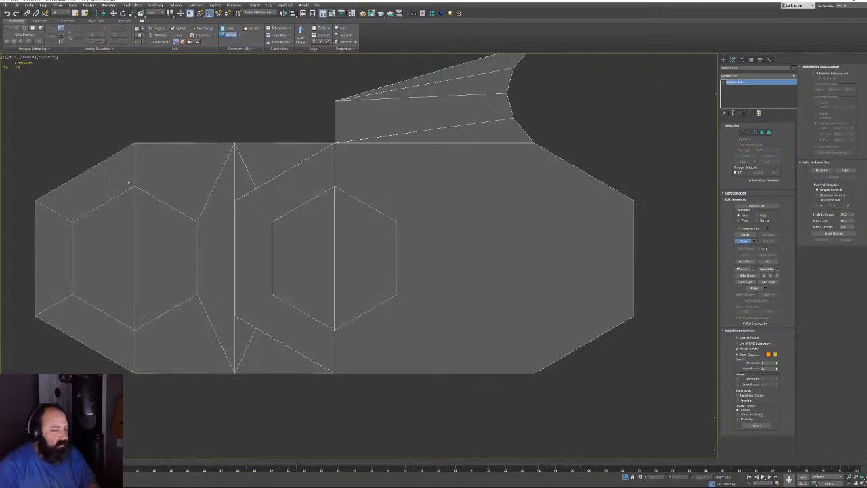
Zero the combined object's X position and select the vertices around the left hexagon
key("w")
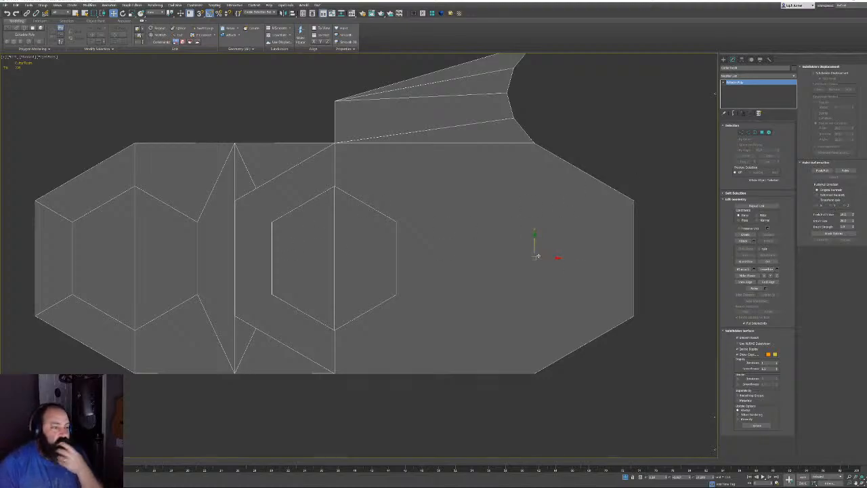
right_click(667, 478)
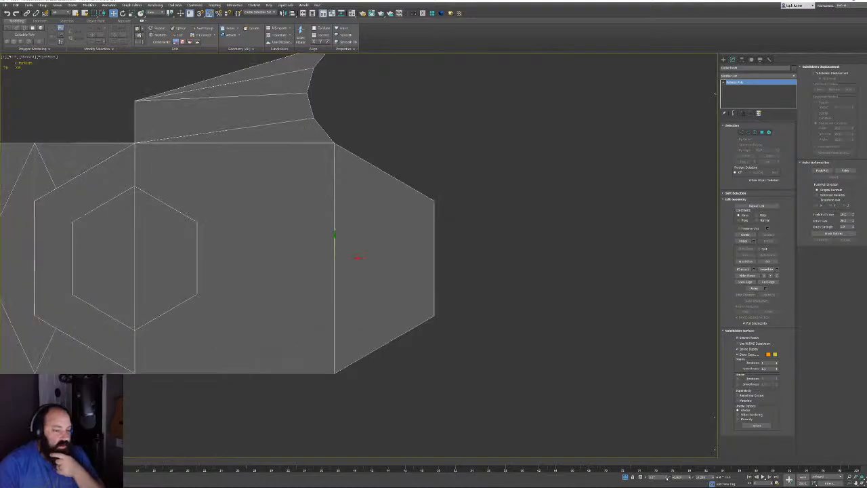
middle_click_drag(337, 278, 459, 280)
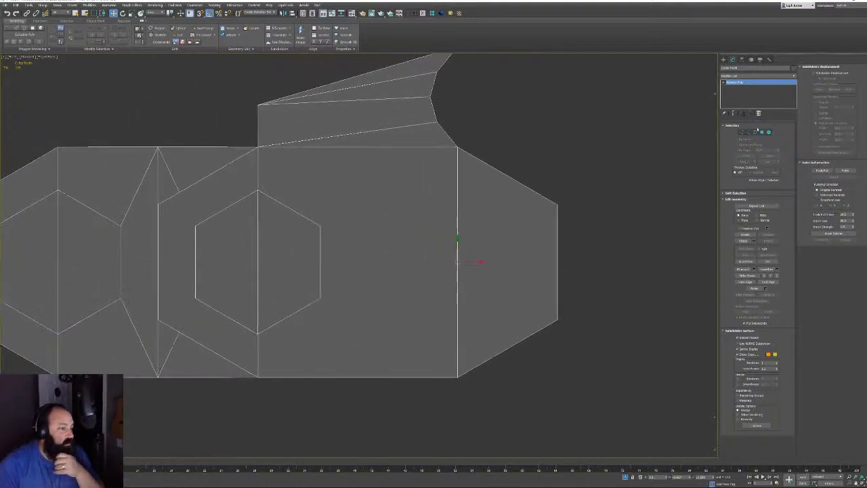
left_click(742, 132)
middle_click_drag(66, 240, 191, 220)
left_click_drag(163, 161, 201, 335)
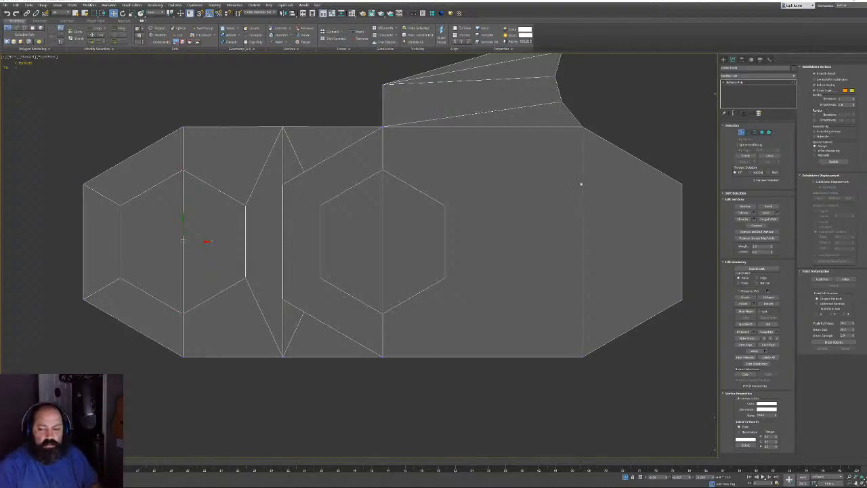
key("1")
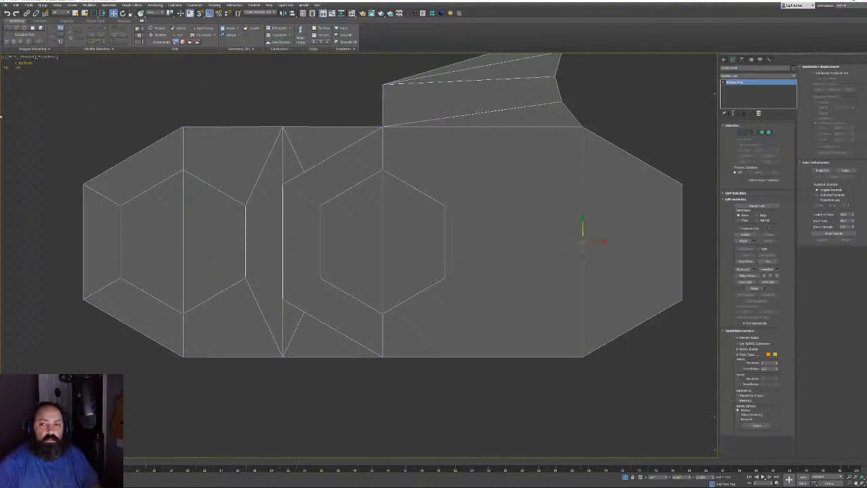
Set the Array's X move and copy count, and preview the long straight tooth strip
left_click(28, 5)
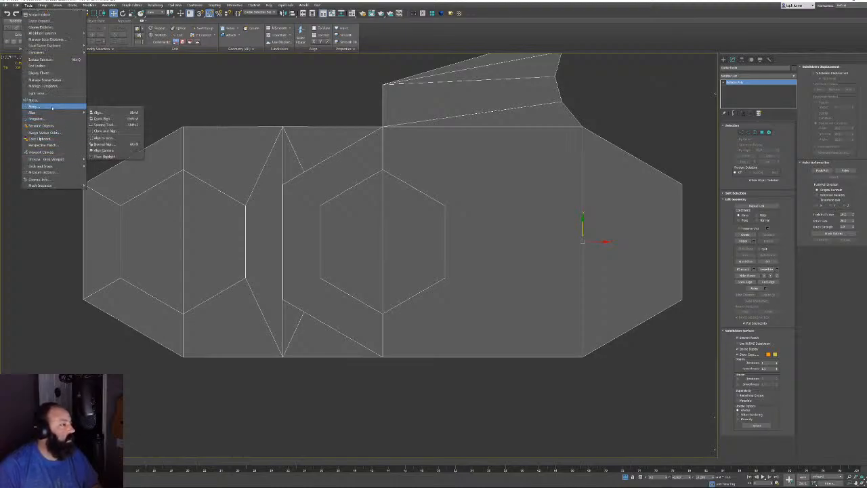
left_click(36, 106)
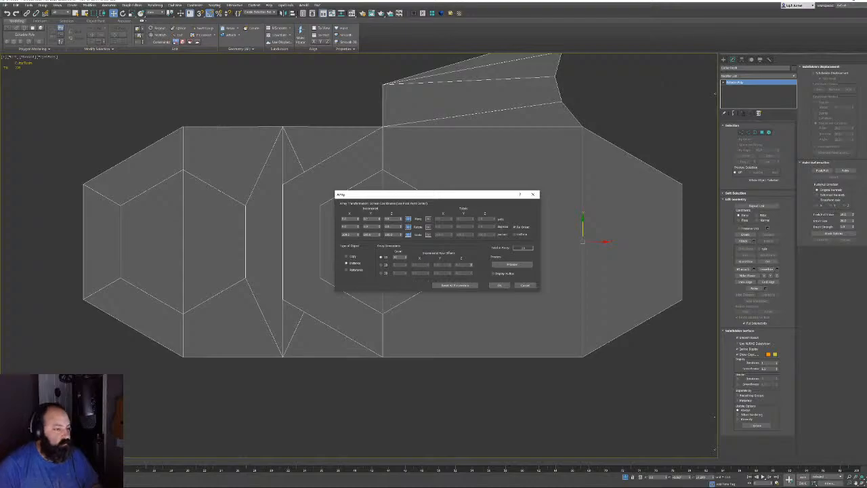
double_click(357, 219)
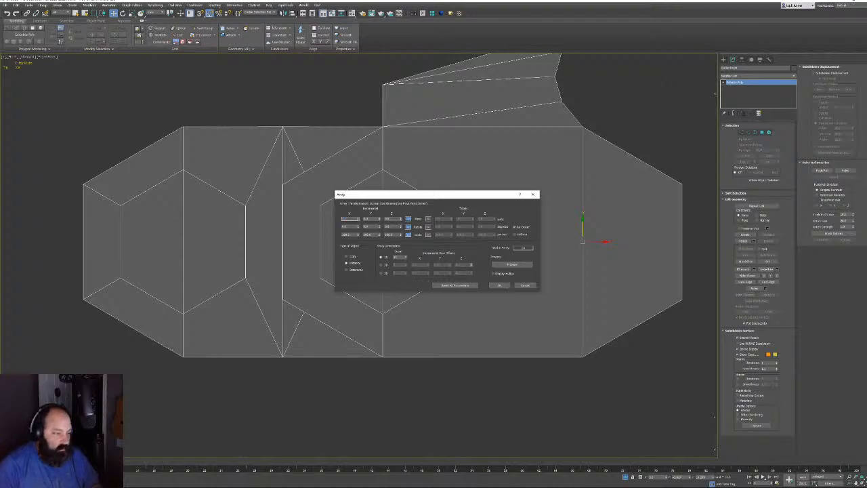
left_click(512, 264)
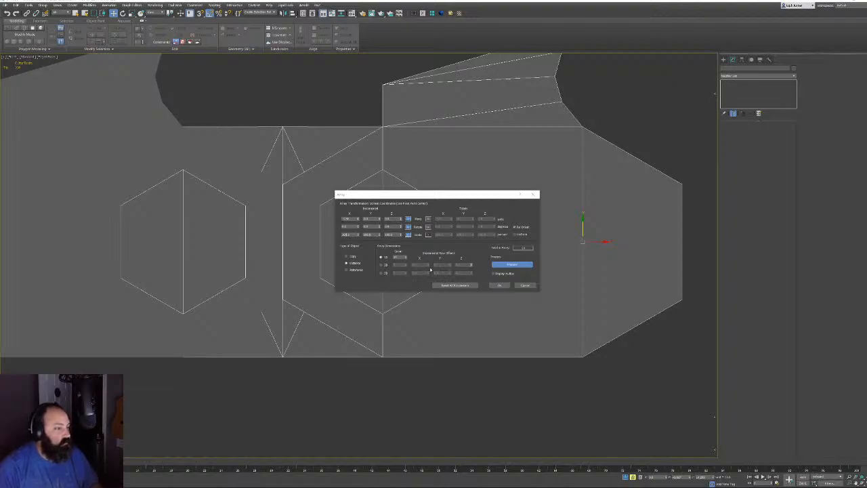
left_click(346, 234)
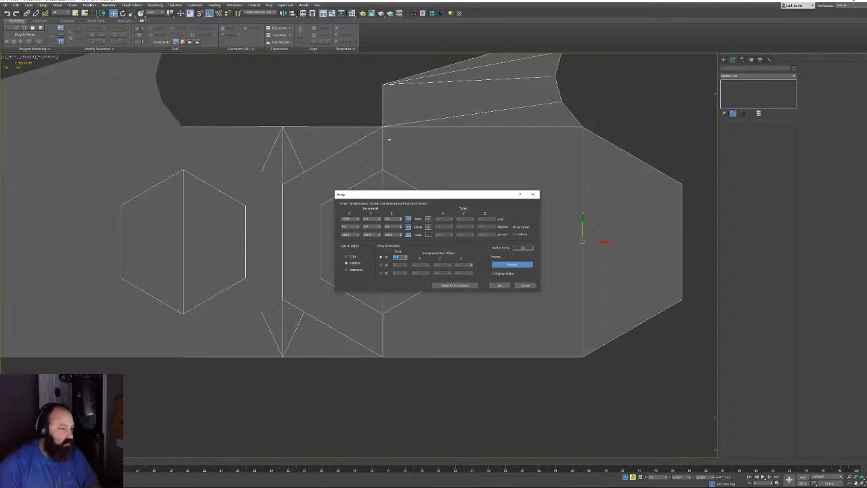
scroll(277, 162, "down", 5)
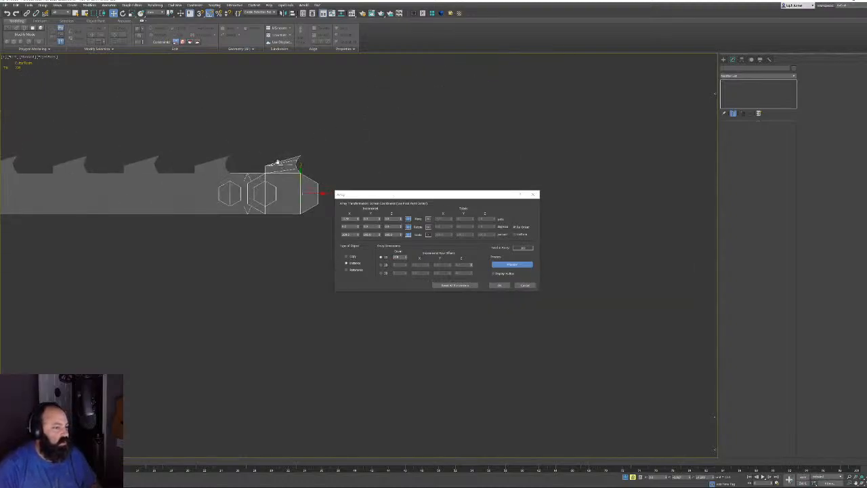
middle_click_drag(277, 162, 639, 141)
scroll(430, 180, "down", 4)
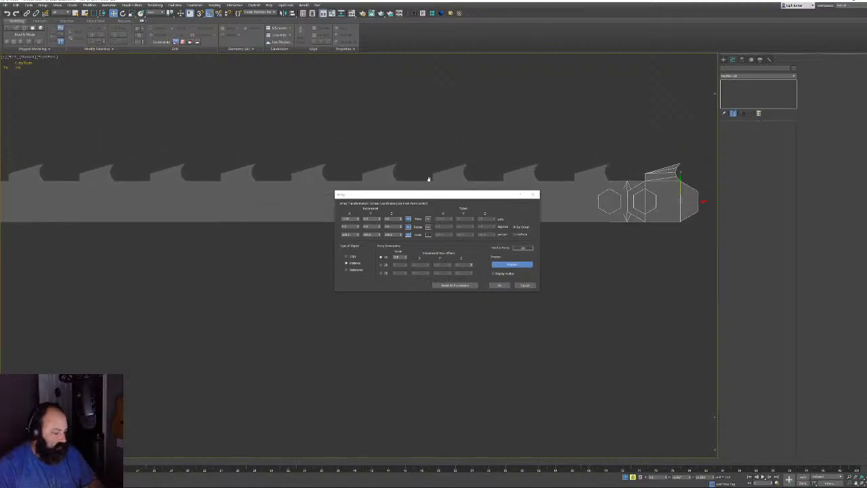
scroll(431, 176, "up", 8)
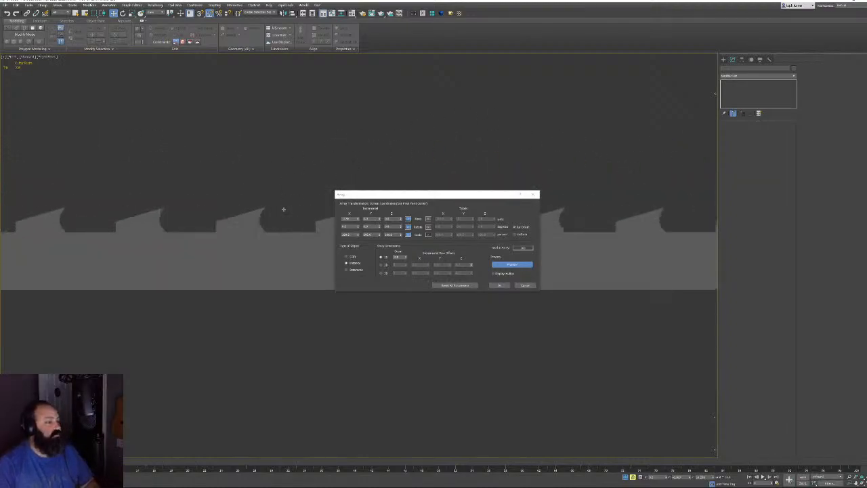
scroll(155, 186, "down", 8)
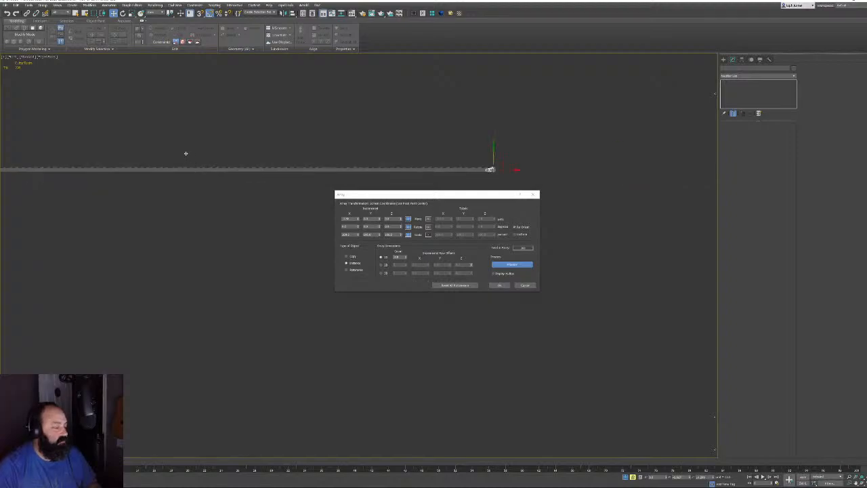
middle_click_drag(184, 151, 370, 161)
Create the array, then select all teeth in Perspective and convert them to Editable Poly
left_click(500, 284)
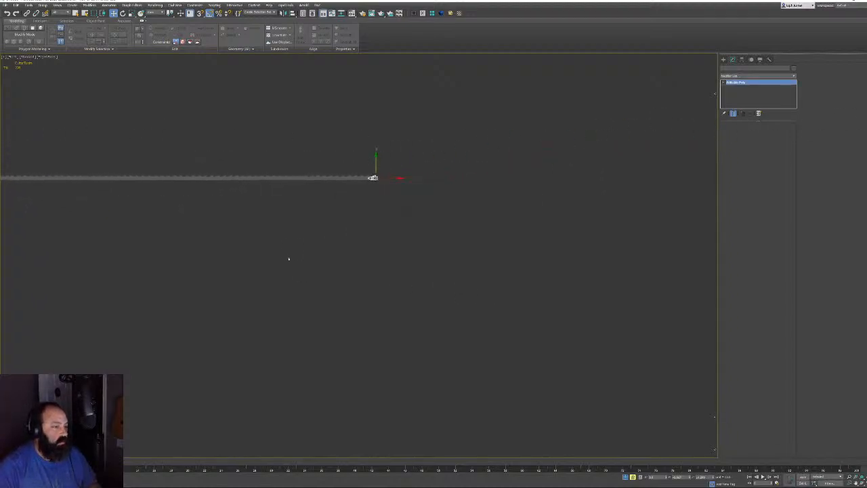
scroll(420, 292, "down", 3)
key("p")
key("z")
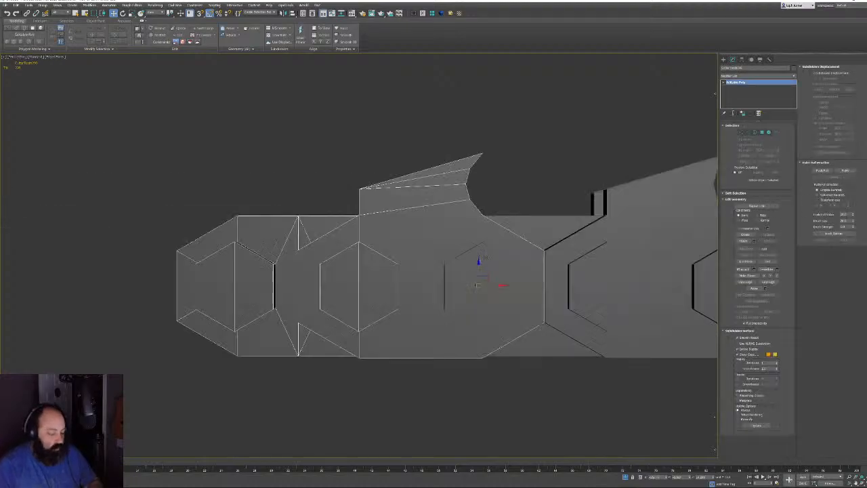
middle_click_drag(466, 275, 525, 261, "alt")
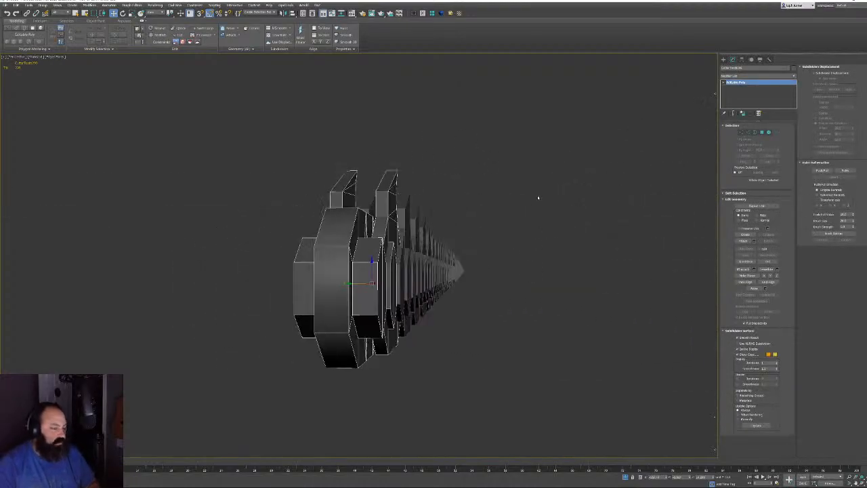
left_click_drag(538, 195, 307, 360)
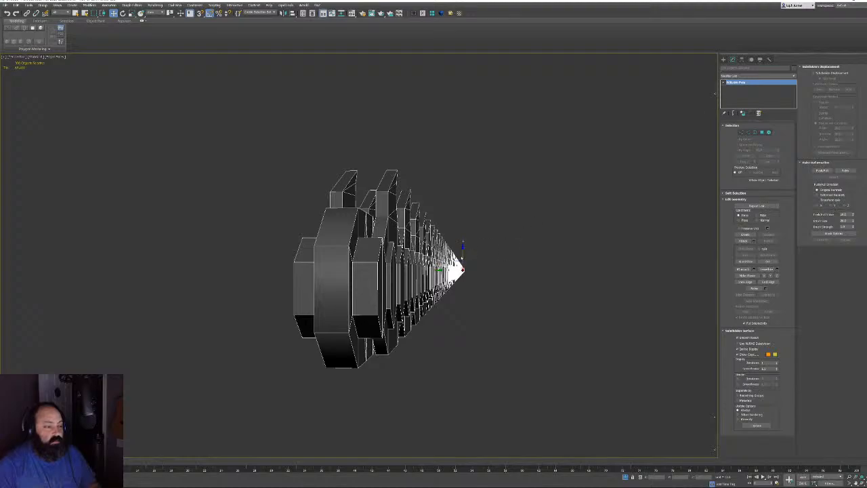
right_click(453, 256)
left_click(473, 262)
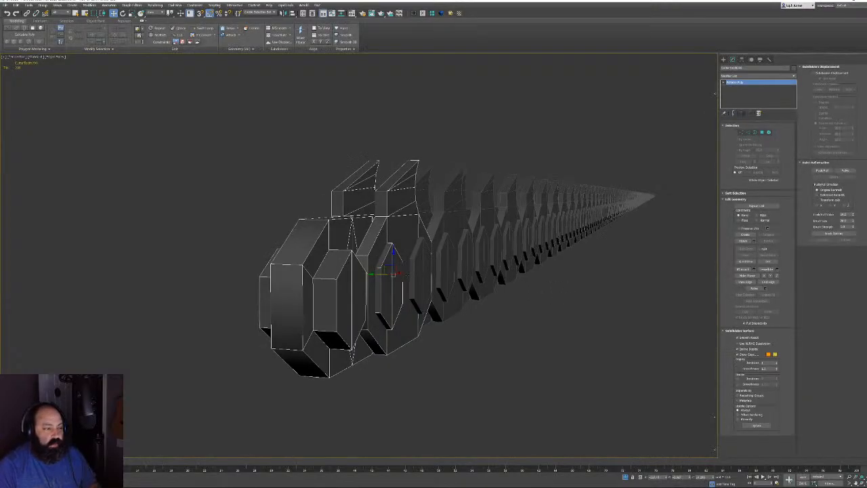
Select and frame the tooth at the far end of the row
middle_click_drag(406, 268, 359, 258)
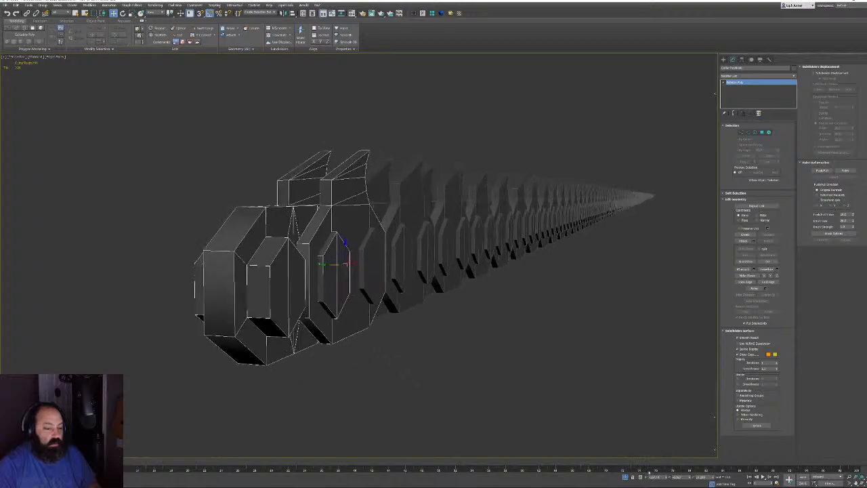
left_click(655, 194)
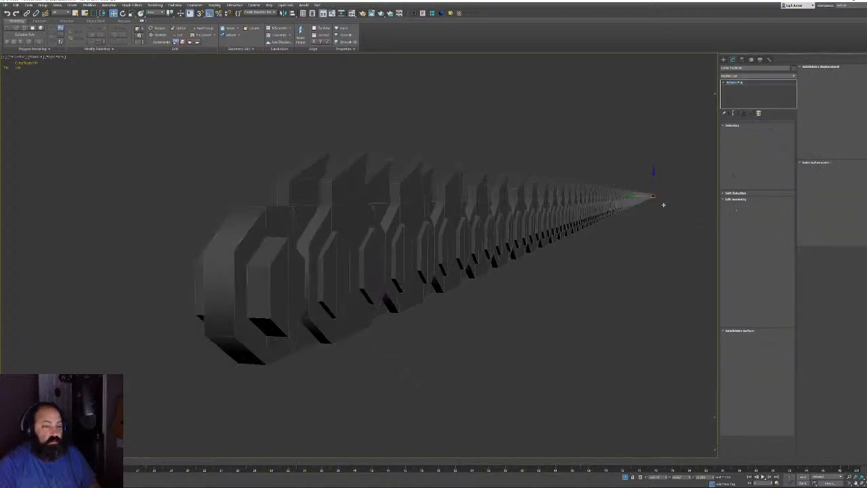
key("z")
middle_click_drag(649, 246, 151, 208, "alt")
scroll(226, 217, "down", 5)
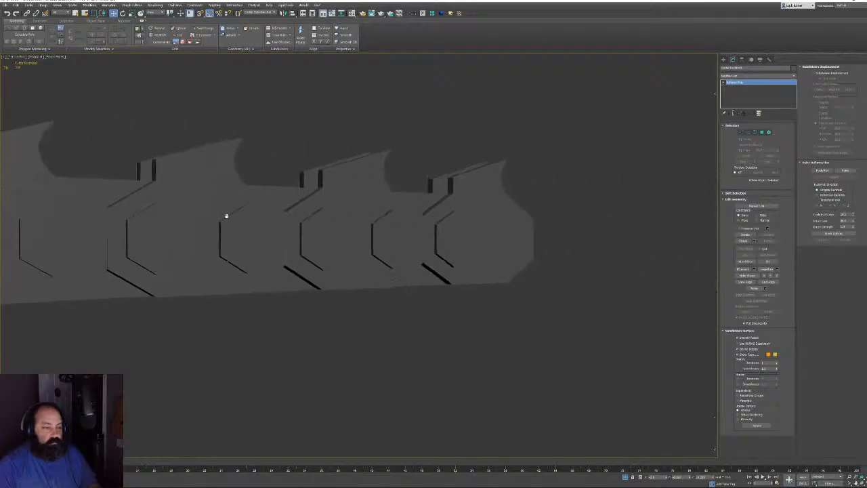
left_click(375, 224)
key("z")
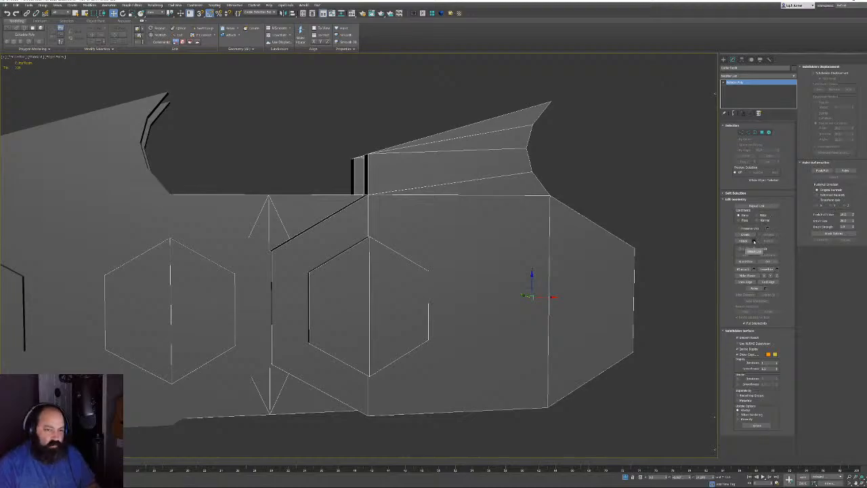
Select the tooth strip by name and isolate it, then end isolation
key("h")
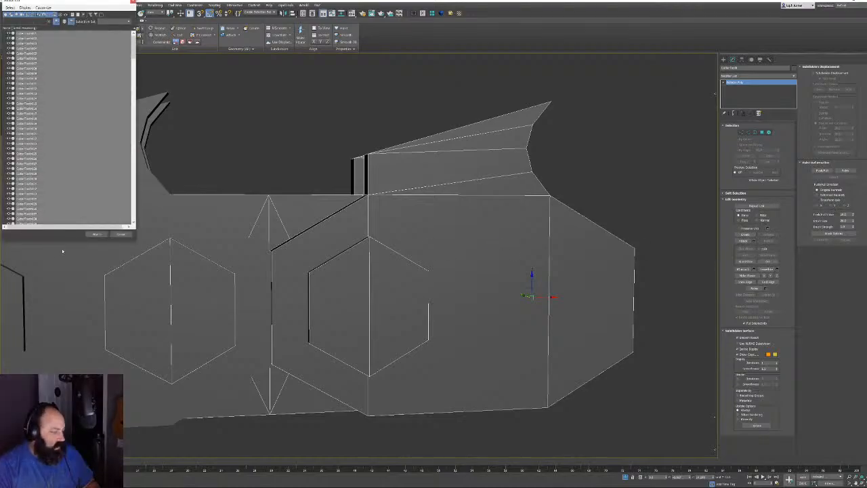
left_click(96, 234)
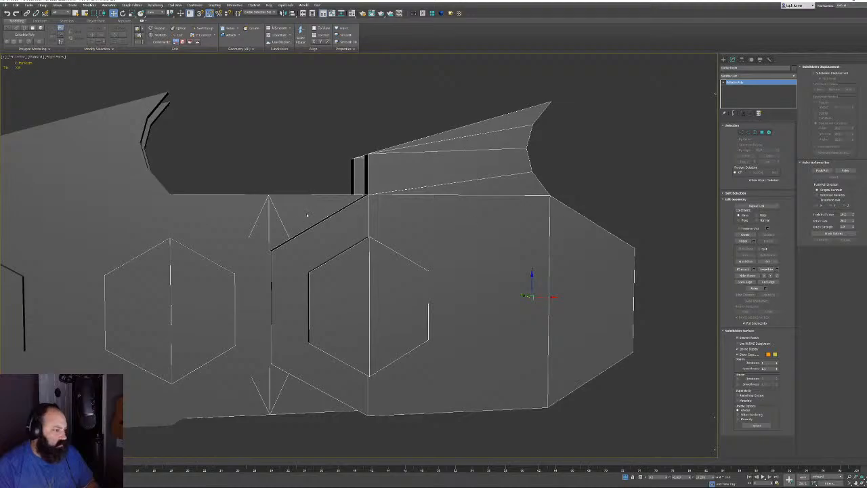
key("alt+q")
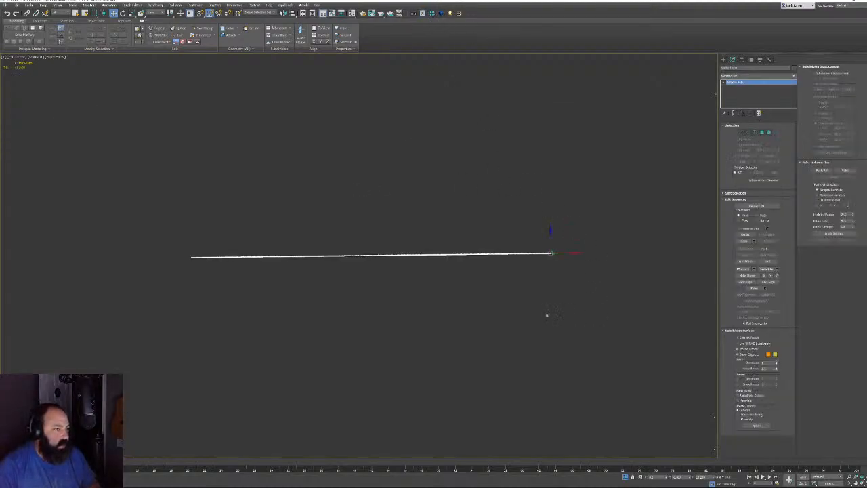
left_click(624, 478)
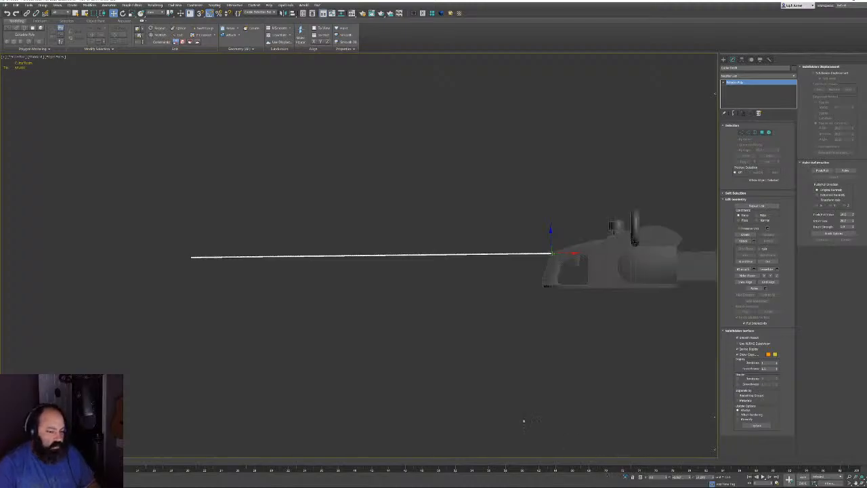
Isolate the tooth strip together with the chainsaw bar and reselect the strip
middle_click_drag(616, 281, 452, 296)
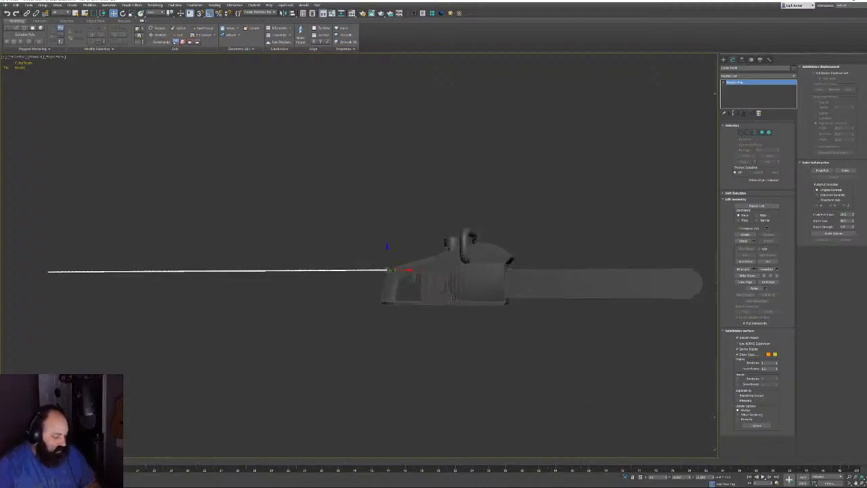
left_click(575, 274, "ctrl")
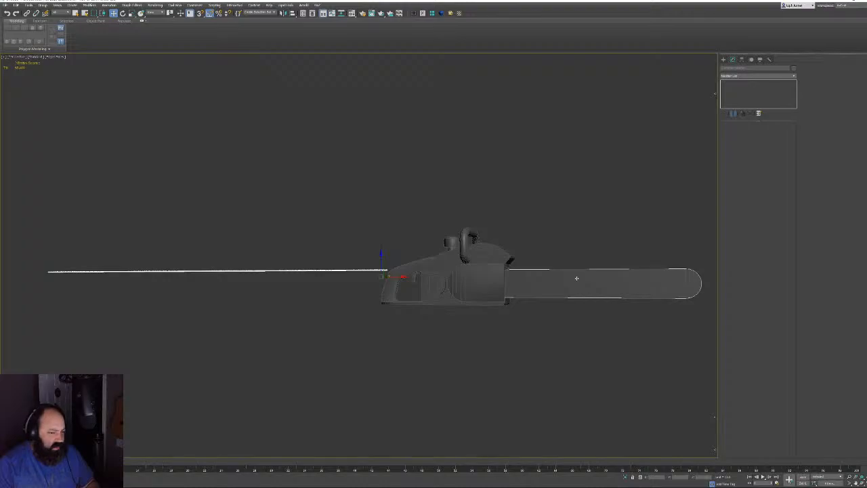
key("alt+q")
left_click(512, 263)
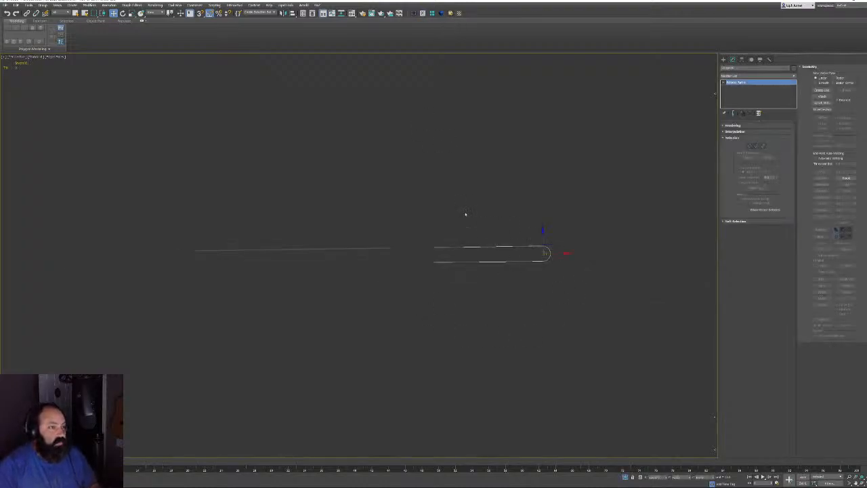
scroll(396, 234, "up", 2)
left_click(387, 243)
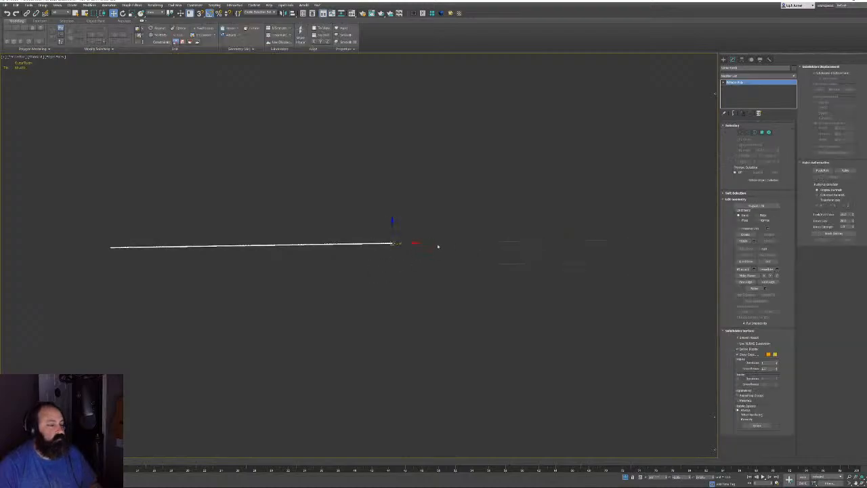
middle_click_drag(437, 245, 387, 263)
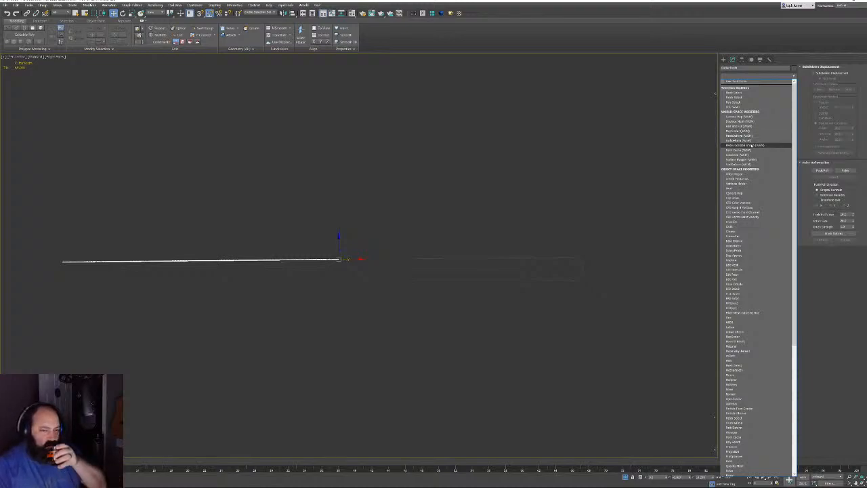
Add Path Deform to the strip, pick the bar's spline as path, and set axis X
left_click(753, 142)
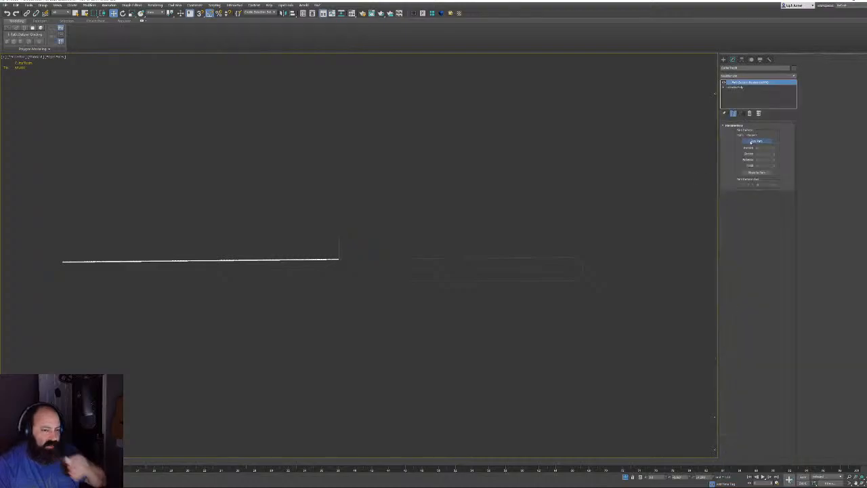
left_click(756, 141)
left_click(325, 259)
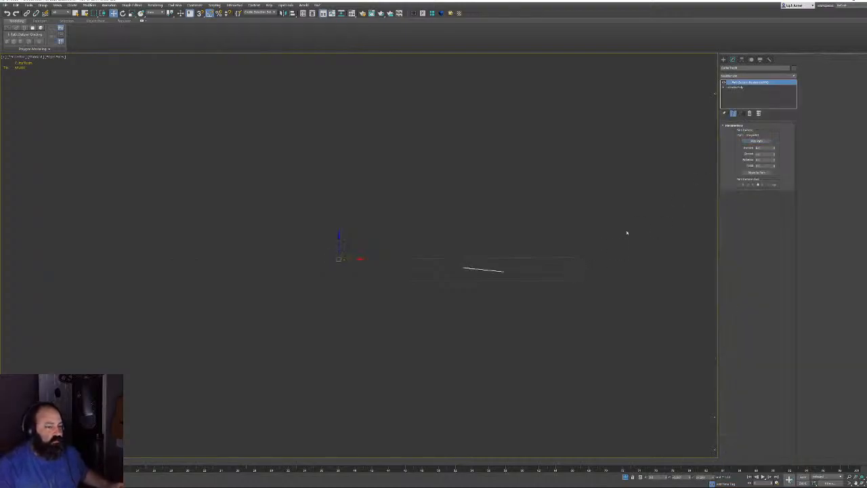
left_click(771, 185)
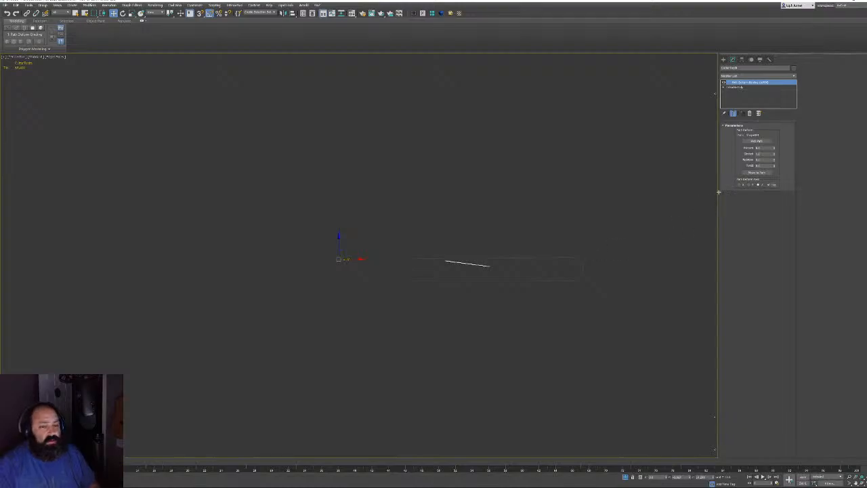
left_click(739, 185)
middle_click_drag(471, 263, 468, 250)
scroll(468, 250, "up", 5)
middle_click_drag(524, 230, 521, 159)
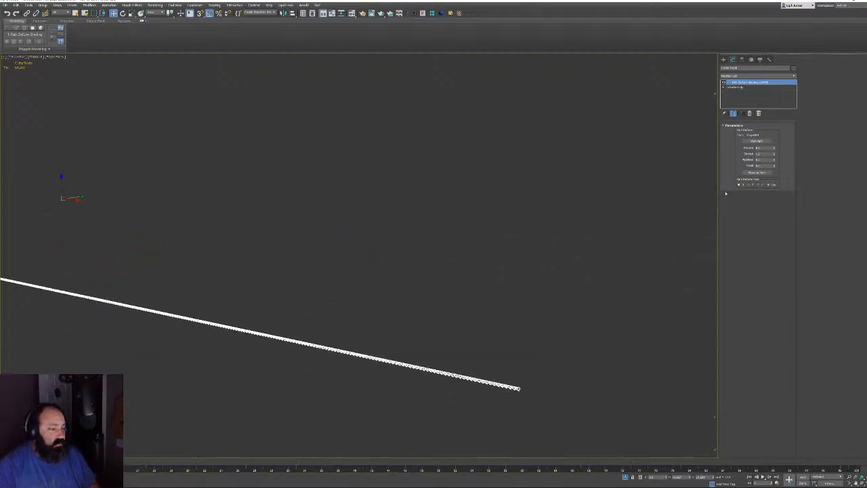
Set Percent to 100 and compare the Y, Z and X deform axes
double_click(762, 148)
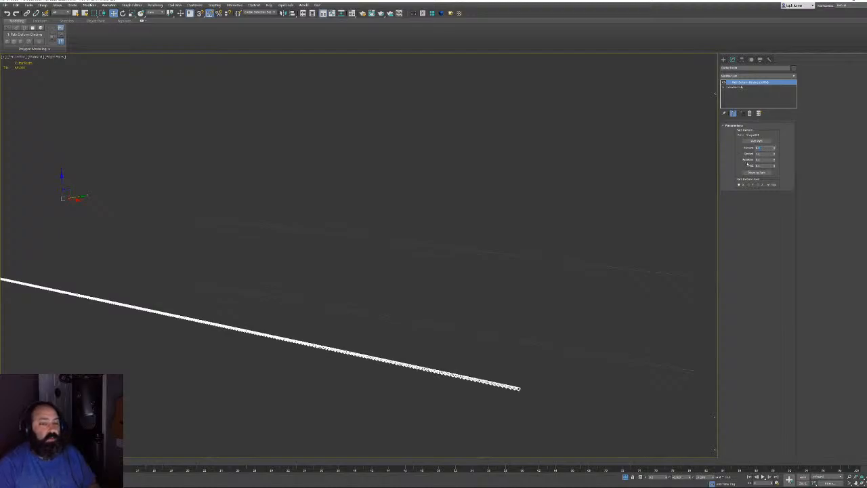
type("100")
key("Return")
left_click(750, 186)
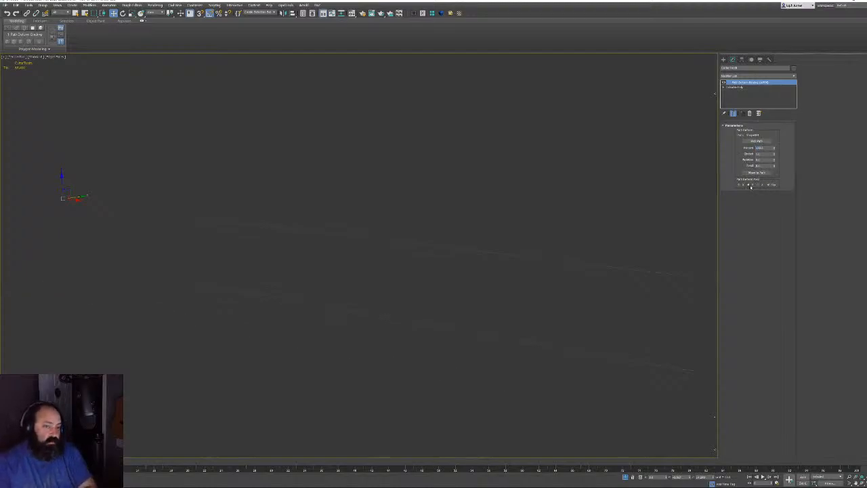
key("z")
middle_click_drag(463, 239, 496, 178, "alt")
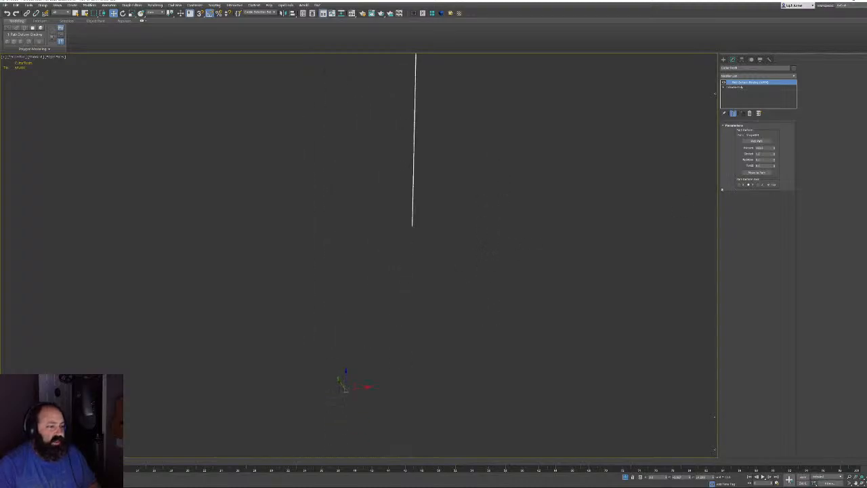
left_click(759, 185)
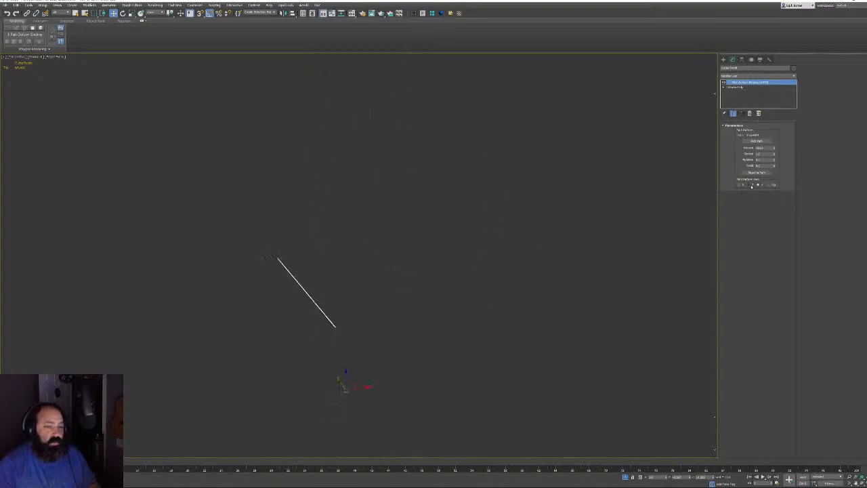
left_click(741, 185)
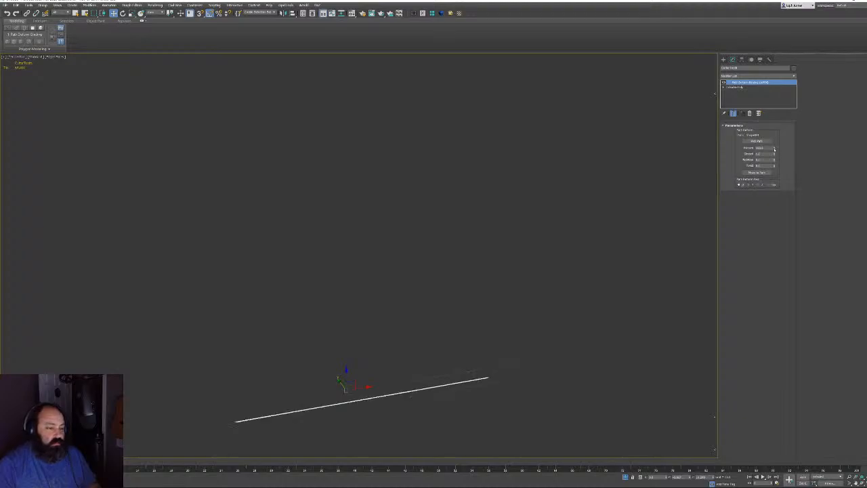
left_click_drag(774, 148, 774, 148)
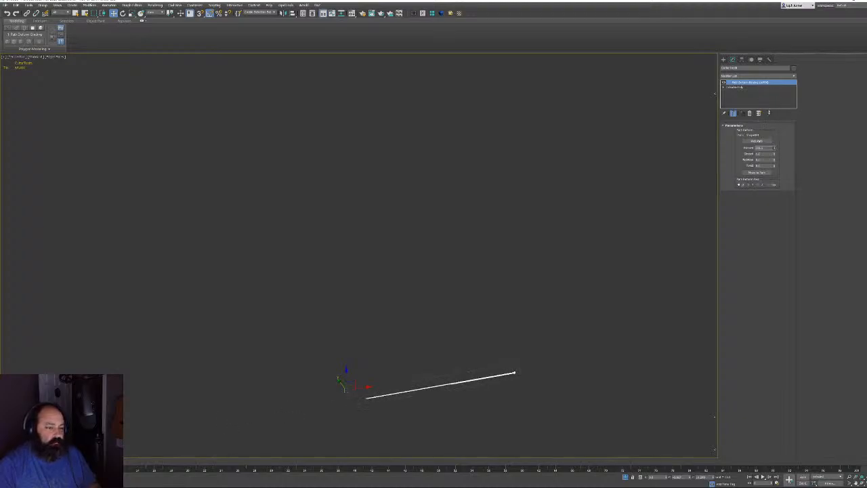
left_click_drag(768, 113, 768, 110)
Move the links onto the bar's path and view them from the front
key("f")
middle_click_drag(556, 314, 532, 207)
scroll(523, 332, "up", 7)
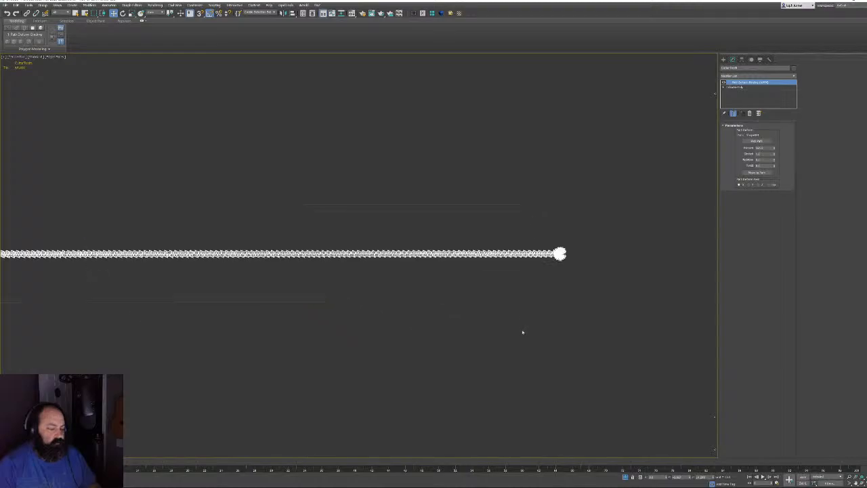
scroll(553, 274, "up", 5)
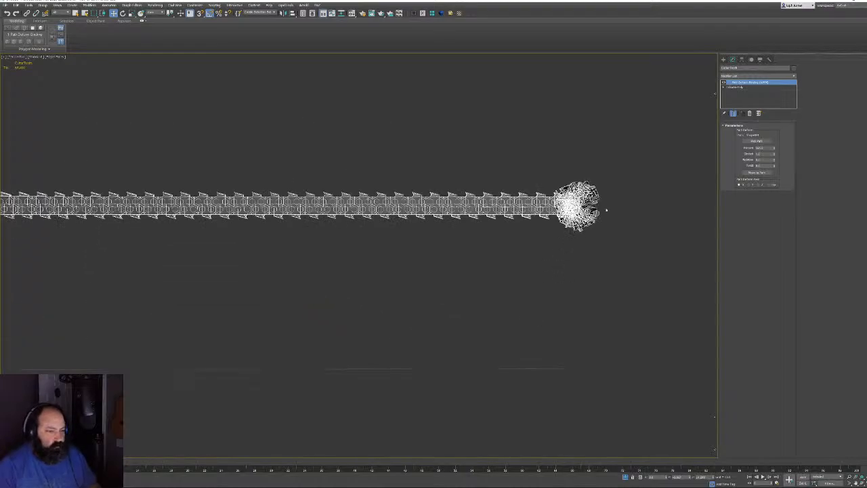
left_click(756, 173)
scroll(445, 250, "down", 6)
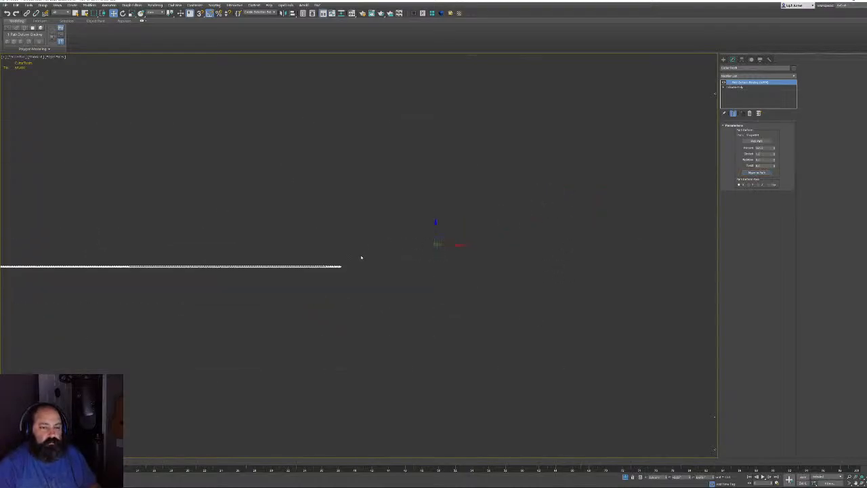
middle_click_drag(361, 258, 481, 239)
scroll(481, 240, "up", 4)
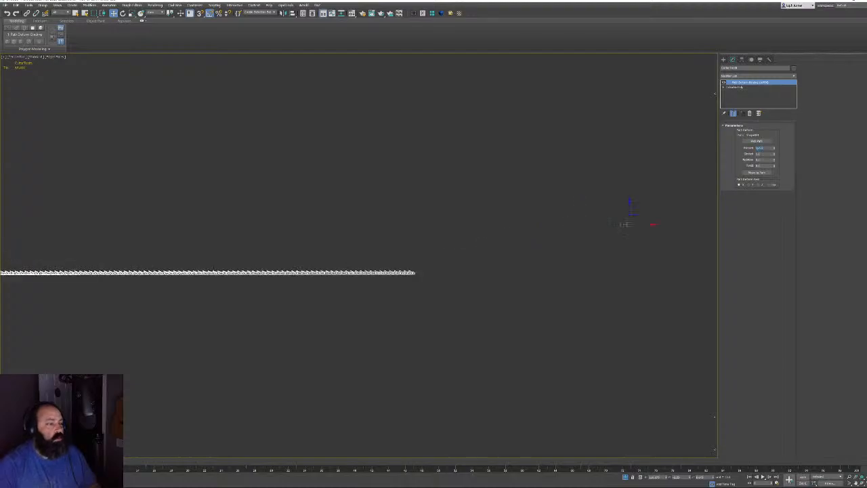
Reset Percent, then set it to 100 so the links run fully around the bar
right_click(774, 149)
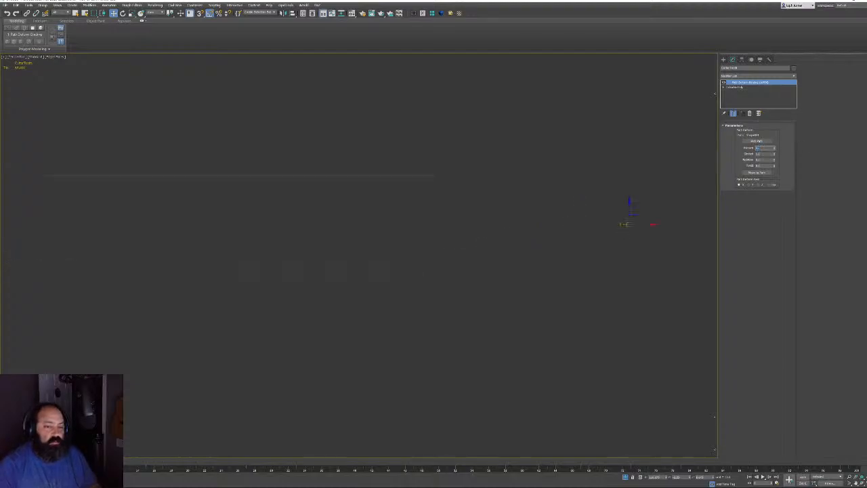
type("100")
key("Return")
middle_click_drag(606, 206, 400, 230)
scroll(428, 232, "up", 4)
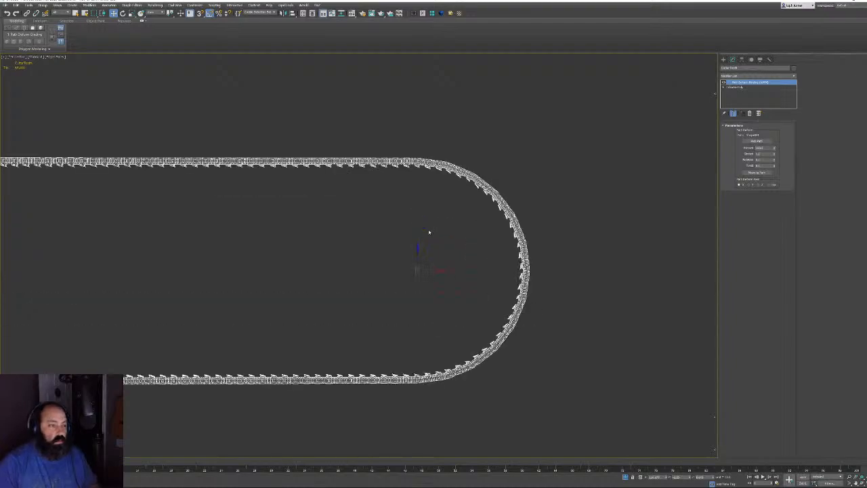
scroll(492, 212, "up", 5)
scroll(502, 242, "down", 4)
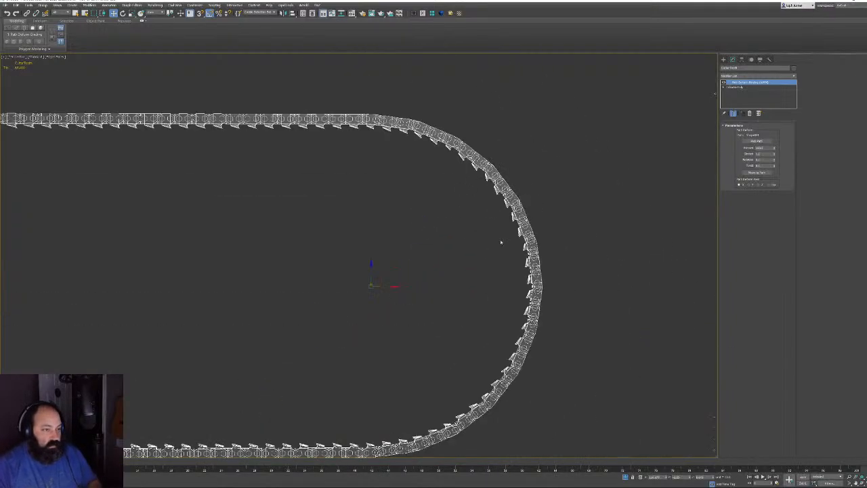
scroll(402, 230, "up", 5)
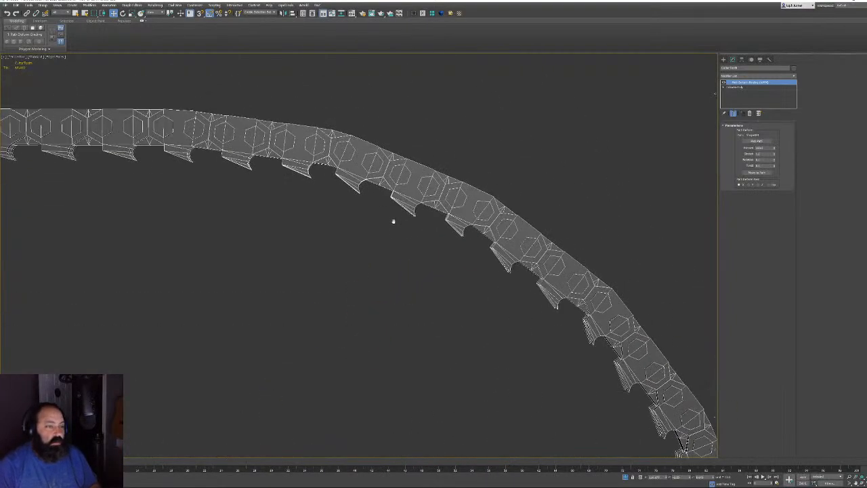
Set the link Rotation to 180 so the teeth face outward
left_click_drag(766, 160, 740, 165)
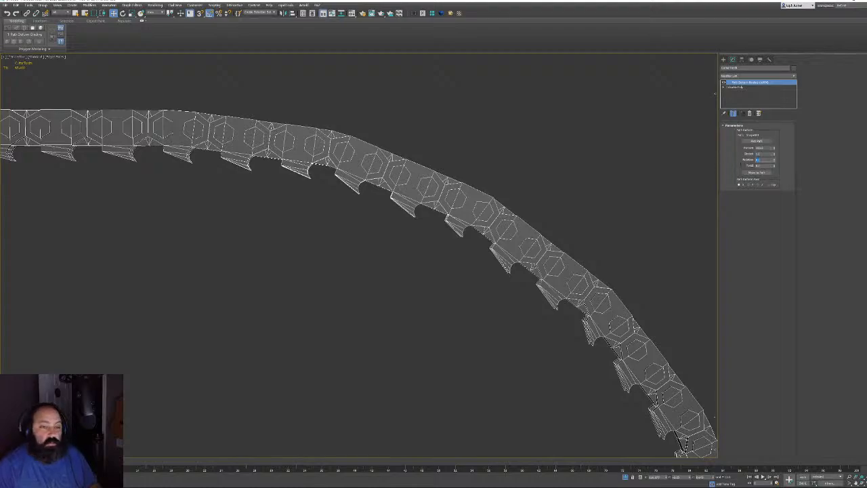
type("180")
key("Return")
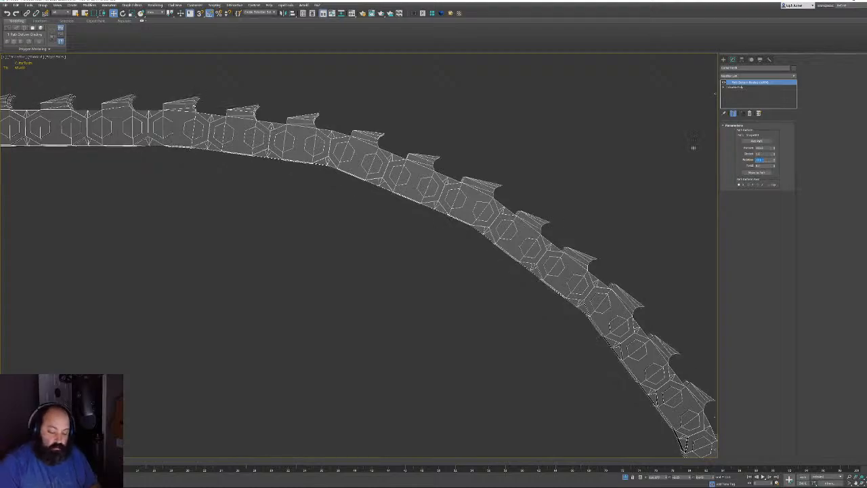
scroll(451, 207, "down", 10)
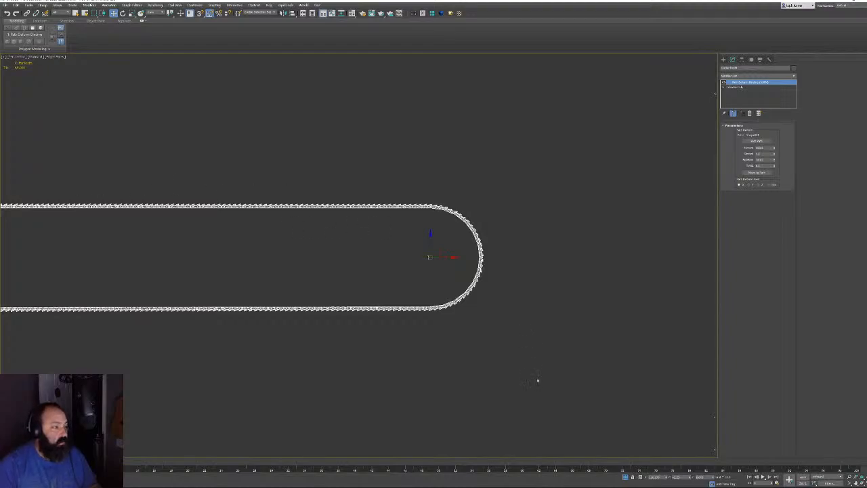
scroll(442, 198, "up", 10)
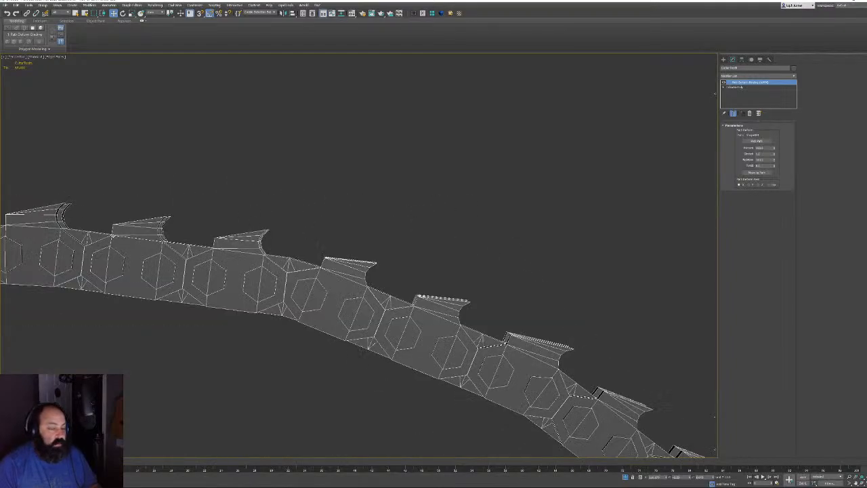
scroll(402, 290, "down", 10)
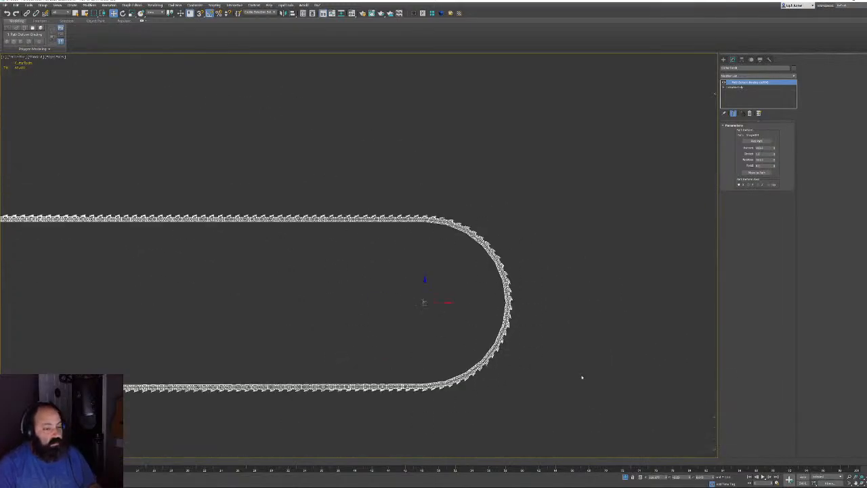
scroll(637, 452, "down", 6)
Switch to wireframe and bring the bar's base near the saw body into view
scroll(554, 260, "up", 4)
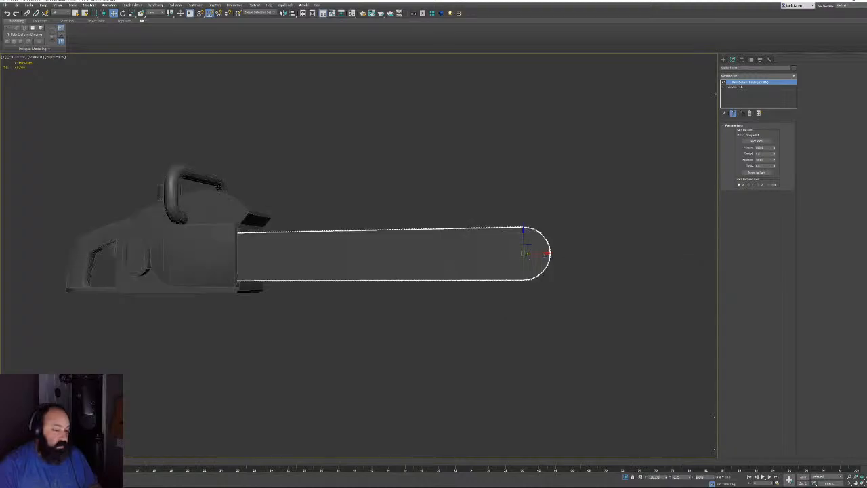
middle_click_drag(419, 225, 492, 246)
scroll(277, 273, "up", 6)
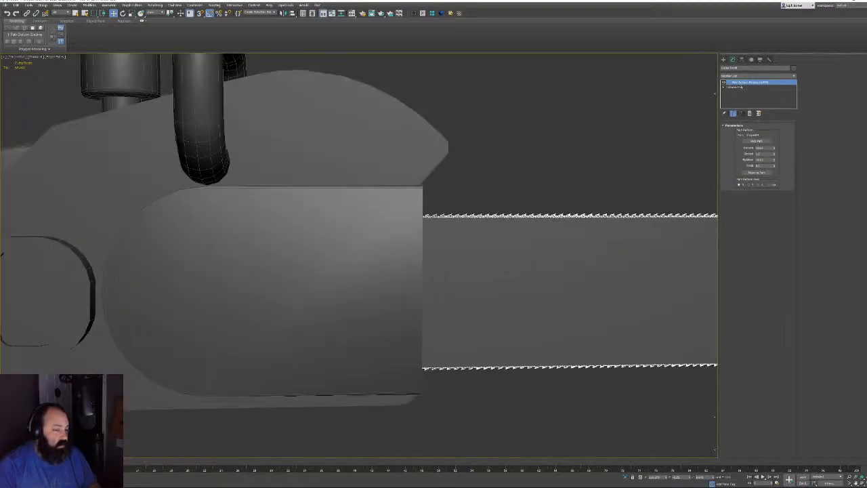
key("F3")
middle_click_drag(394, 240, 320, 241)
middle_click_drag(241, 275, 236, 275)
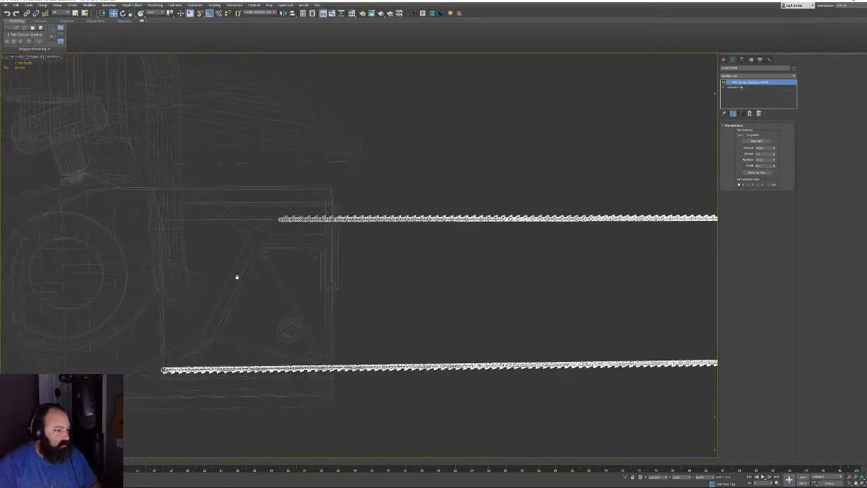
scroll(236, 267, "down", 3)
mouse_move(277, 222)
middle_mouse_down("alt")
mouse_move(239, 225)
mouse_move(282, 217)
mouse_move(274, 223)
middle_mouse_up("alt")
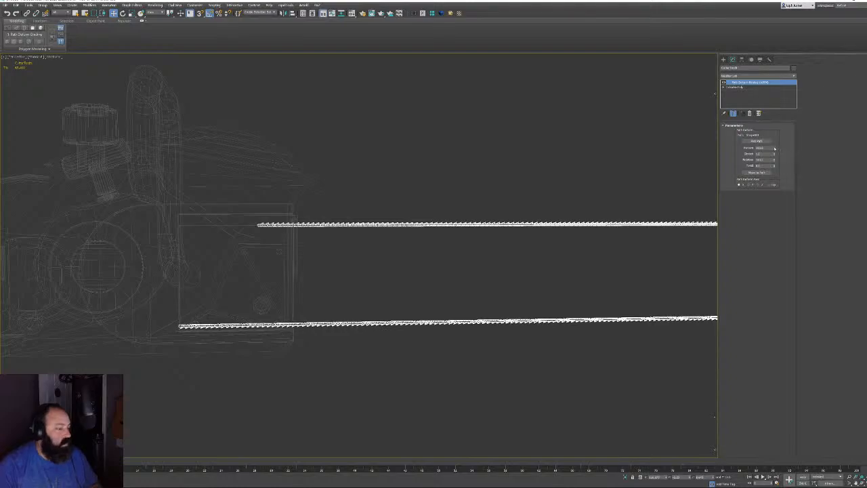
Adjust the Path Deform Percent spinner so the chain's ends sit near the saw body
left_click_drag(774, 149, 774, 148)
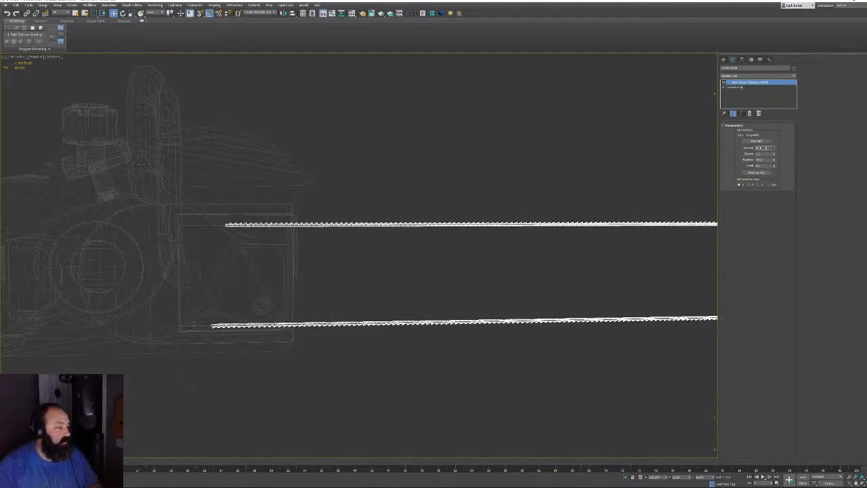
left_click_drag(773, 147, 774, 148)
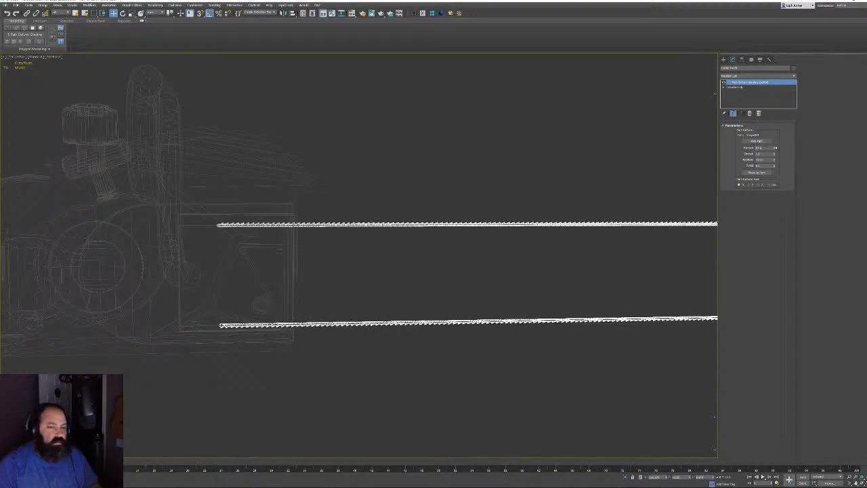
left_click_drag(774, 147, 774, 148)
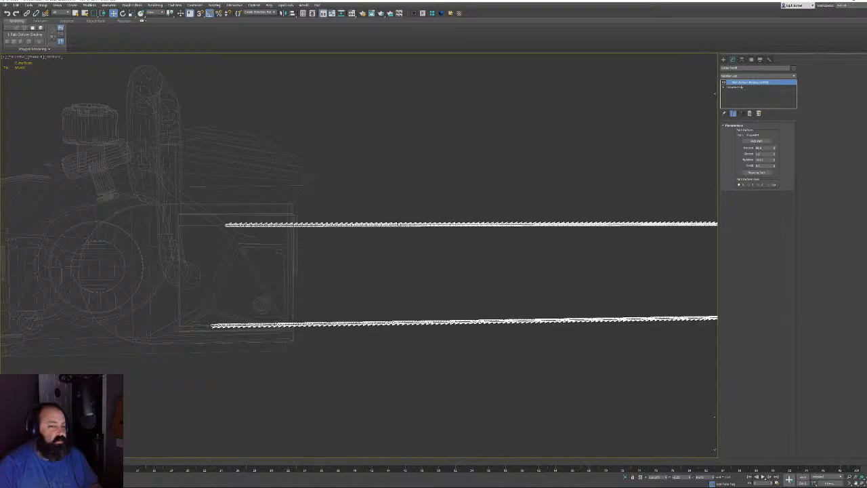
middle_click_drag(625, 208, 546, 217)
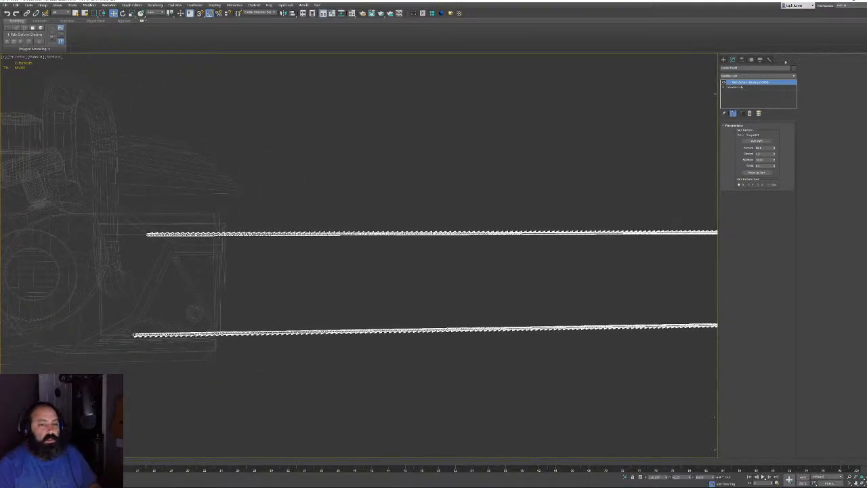
Collapse the chain's modifier stack into editable polygon geometry
right_click(434, 231)
left_click(447, 233)
left_click(739, 83)
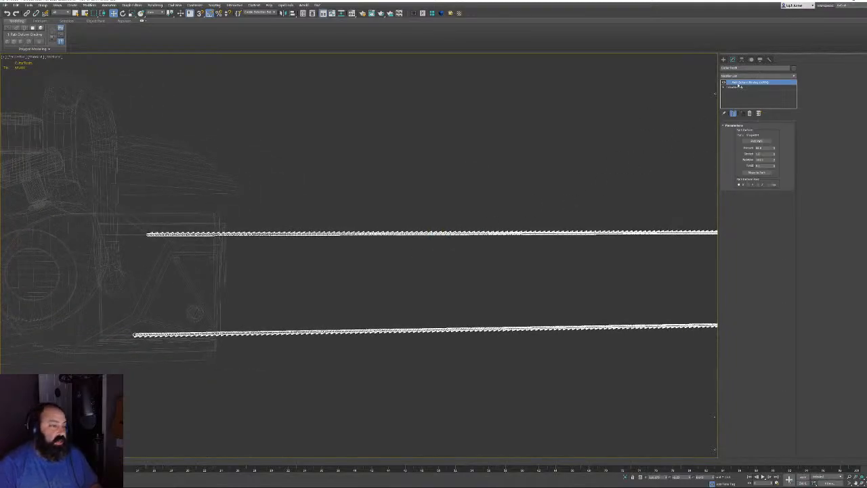
right_click(738, 84)
left_click(764, 129)
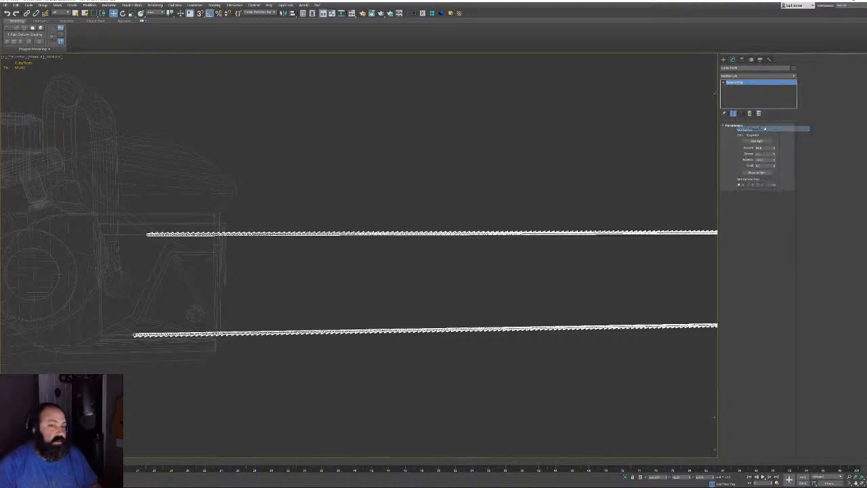
Hide the chain geometry, then hide the path spline from the Display panel
middle_click_drag(515, 224, 132, 236)
scroll(447, 258, "up", 4)
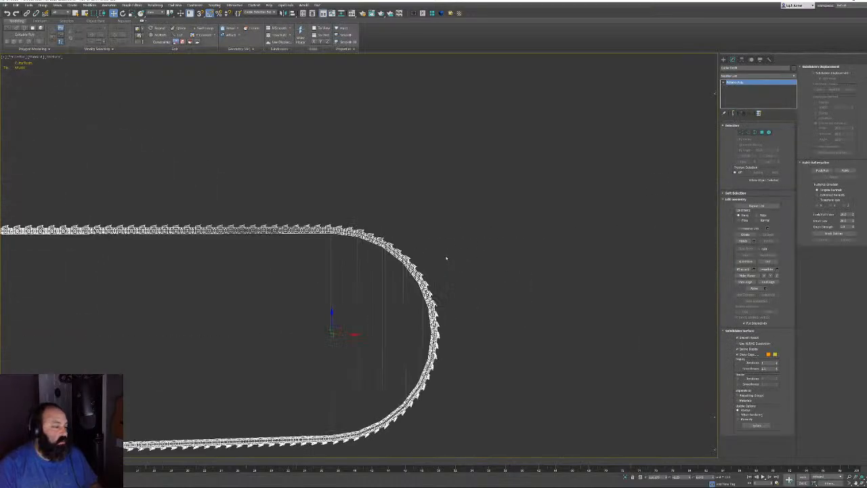
scroll(446, 258, "up", 3)
left_click(750, 59)
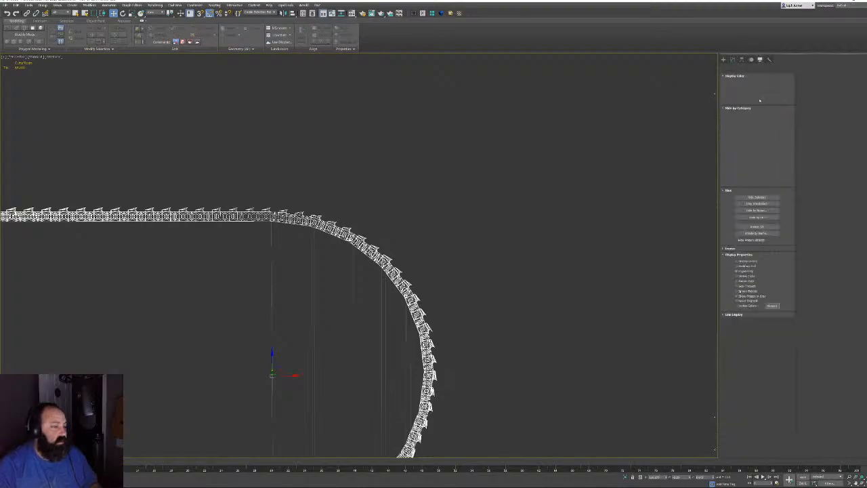
left_click(756, 196)
left_click(344, 238)
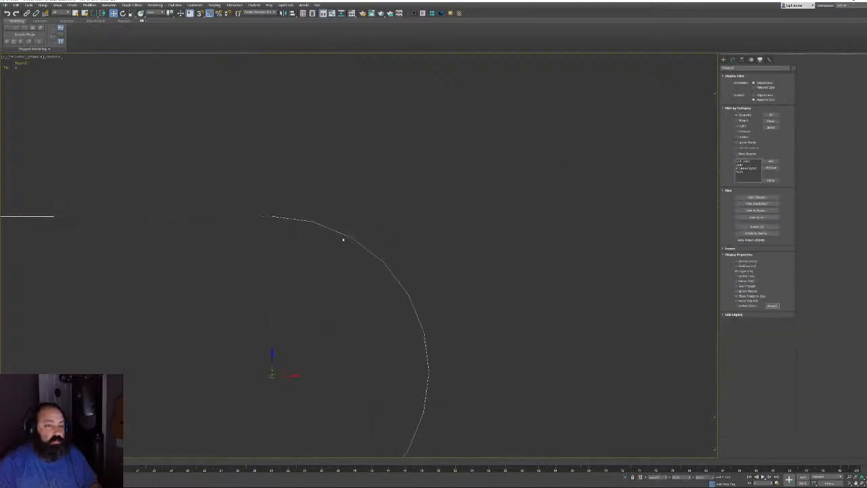
key("Delete")
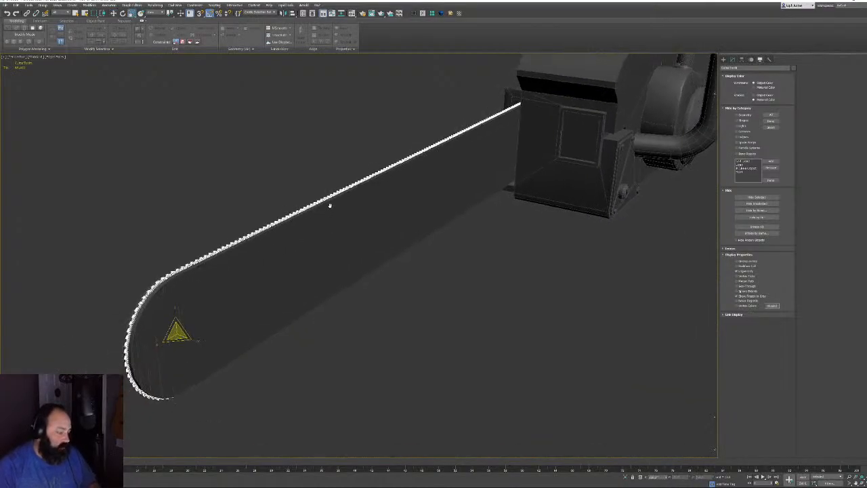
Scale the chain links wider across their width so they straddle the bar
middle_click_drag(330, 205, 388, 257, "alt")
scroll(373, 225, "up", 5)
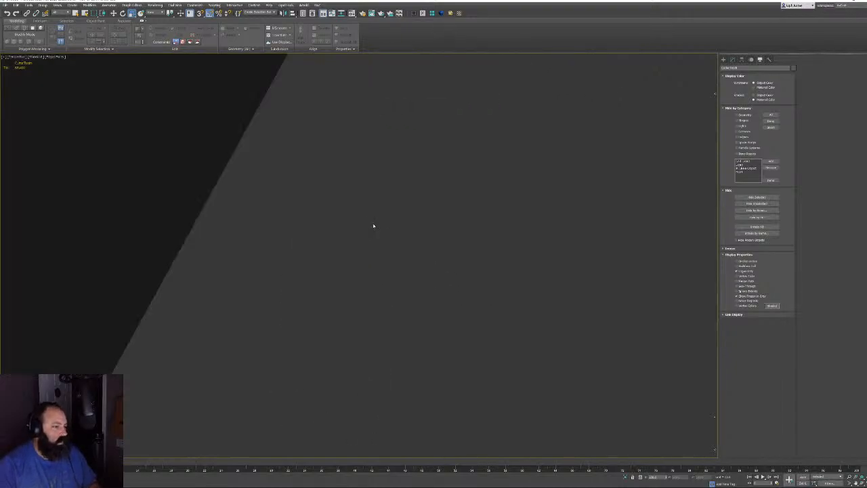
scroll(373, 225, "down", 5)
middle_click_drag(360, 212, 379, 215, "alt")
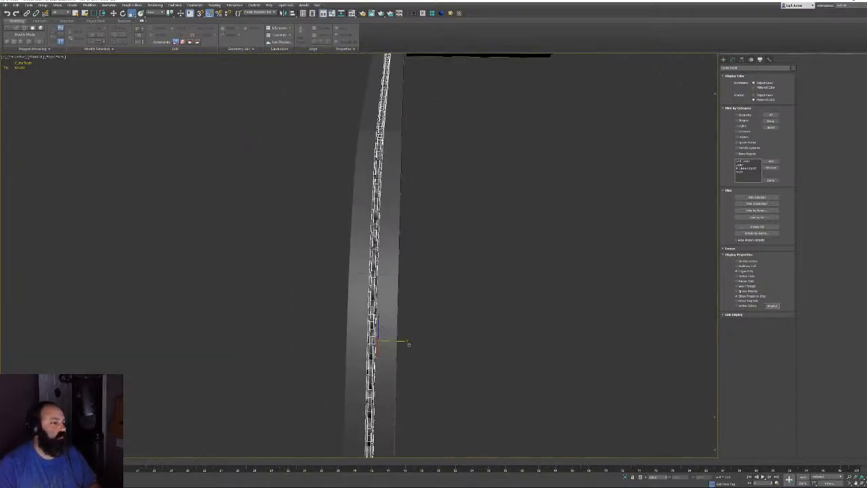
left_click_drag(405, 342, 481, 343)
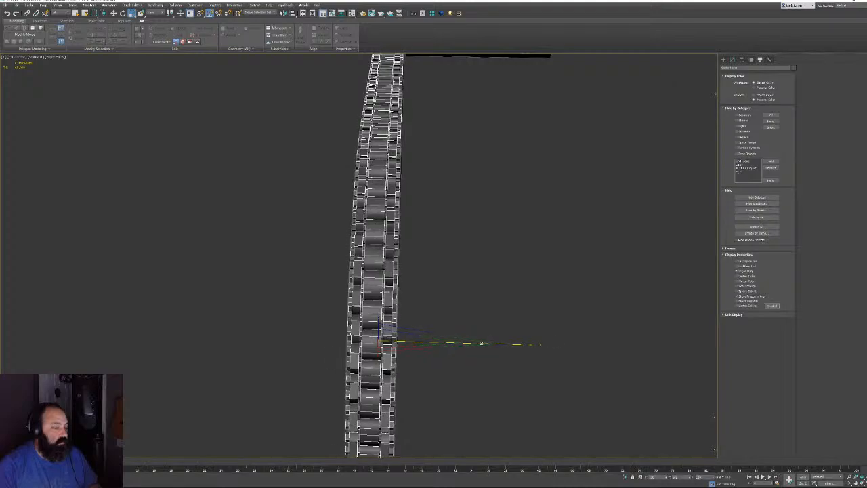
Switch the viewport to wireframe and select the large bar cylinder
middle_click_drag(470, 302, 463, 259, "alt")
scroll(260, 190, "up", 2)
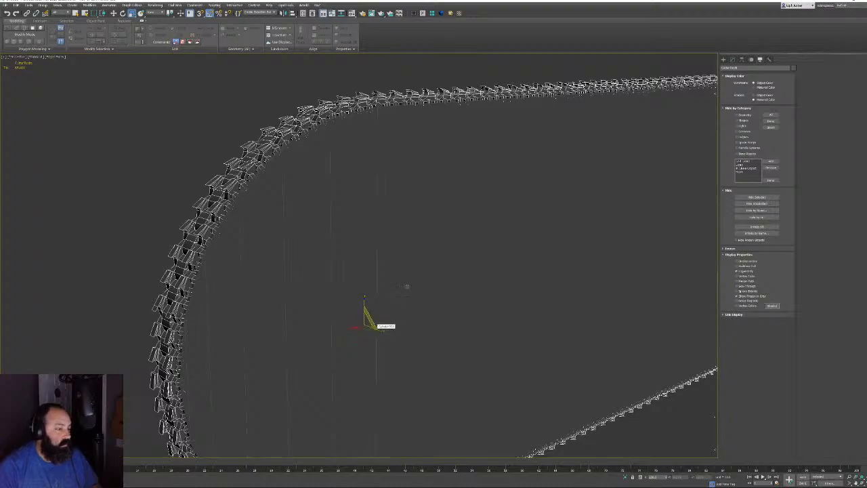
middle_click_drag(406, 286, 186, 197, "alt")
scroll(202, 160, "up", 5)
scroll(203, 160, "up", 2)
scroll(300, 210, "down", 2)
scroll(223, 193, "up", 2)
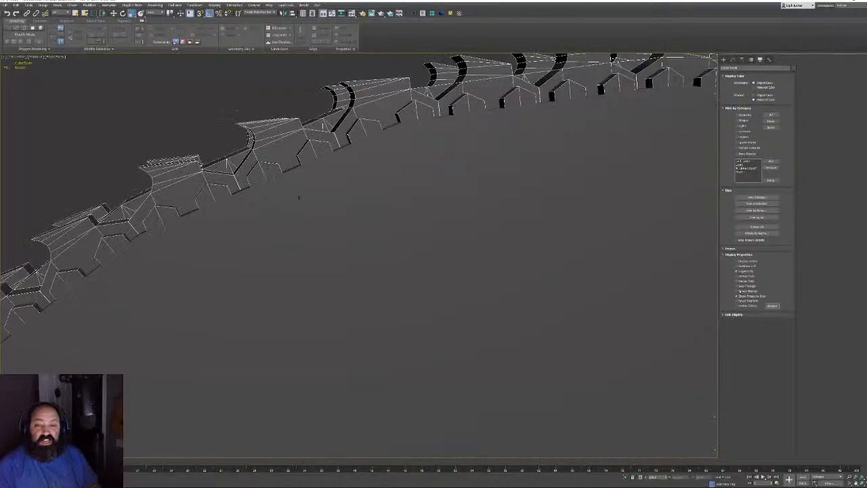
key("F3")
key("F3")
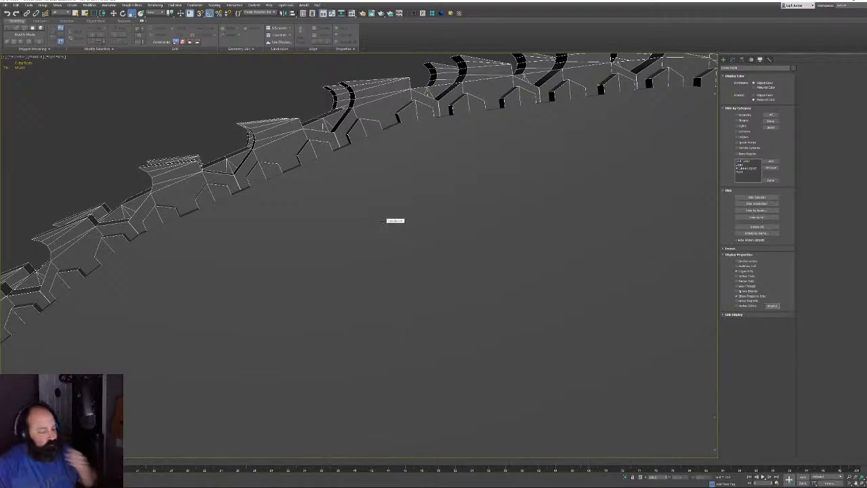
middle_click_drag(366, 248, 351, 247)
left_click(351, 248)
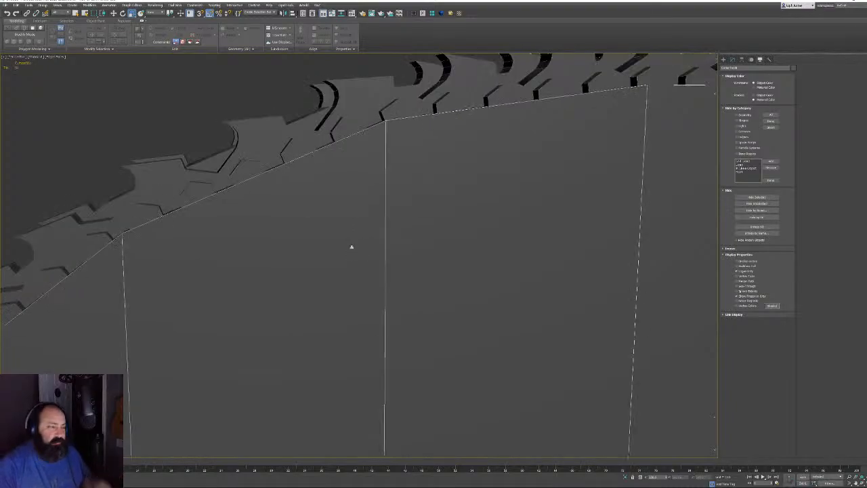
scroll(380, 224, "down", 5)
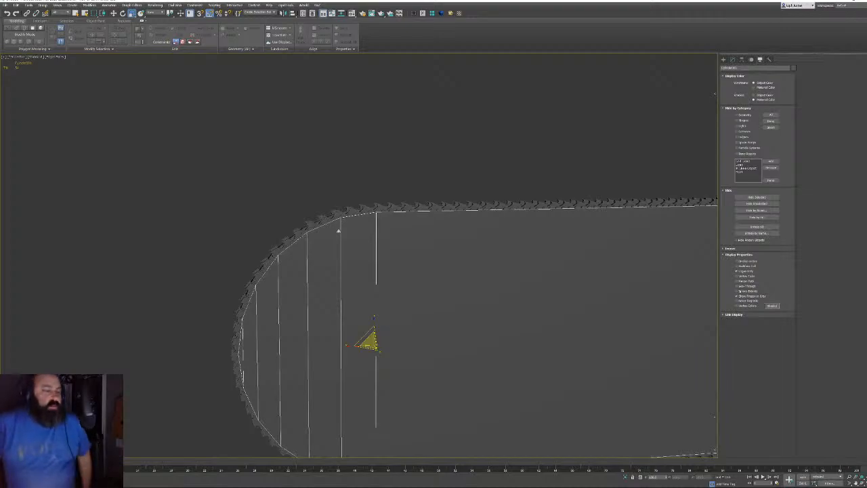
Remove the edge ring across the bar's left end cap
left_click(734, 60)
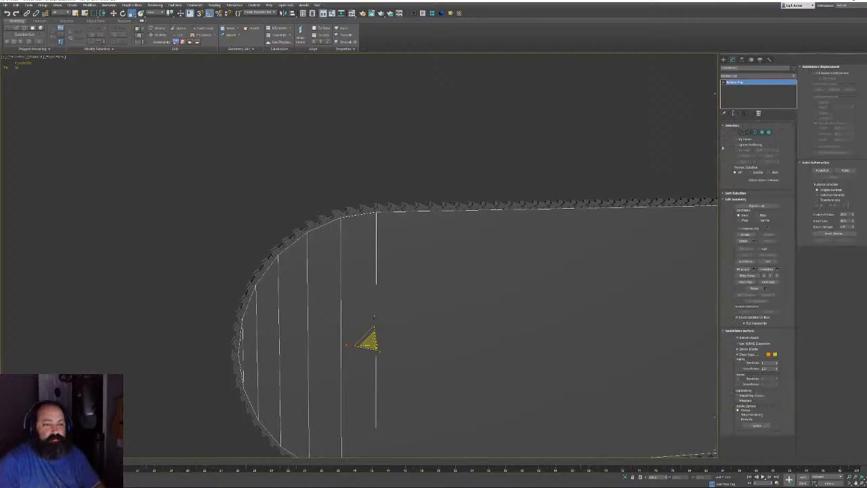
key("2")
key("F3")
middle_click_drag(371, 300, 420, 221)
scroll(304, 283, "up", 5)
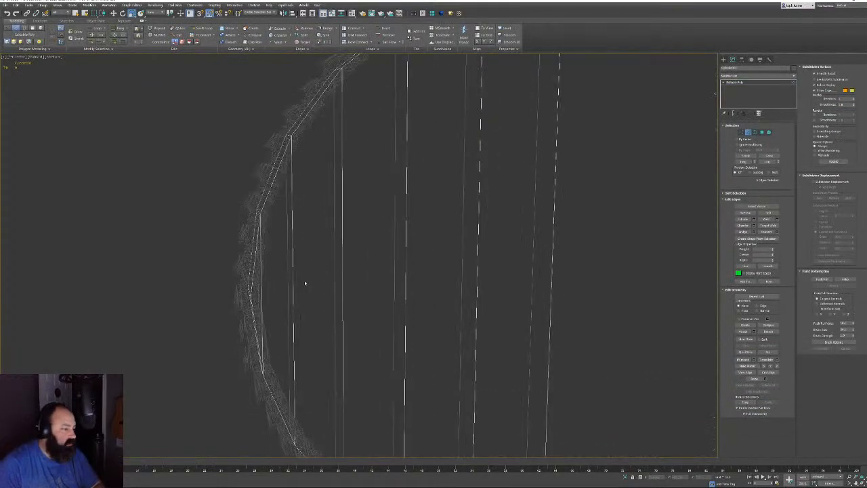
left_click_drag(258, 297, 256, 298)
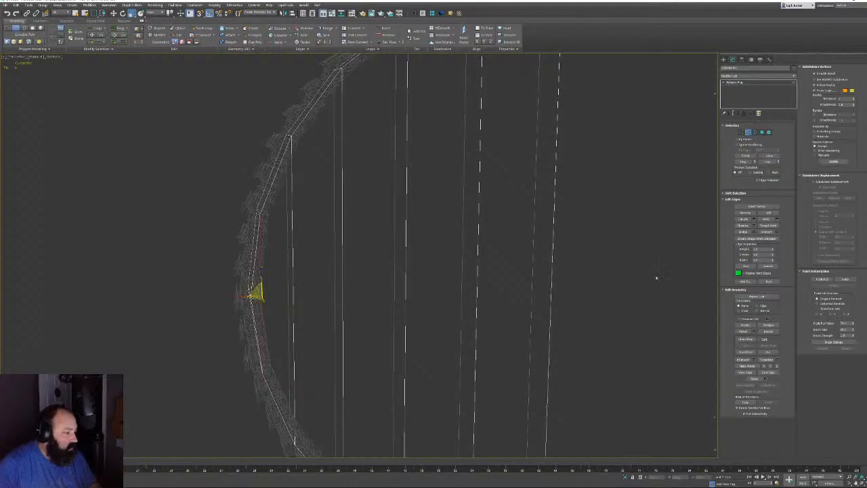
key("alt+r")
key("ctrl+BackSpace")
Select the bar's large side face at polygon level
middle_click_drag(643, 279, 467, 287)
scroll(467, 287, "down", 5)
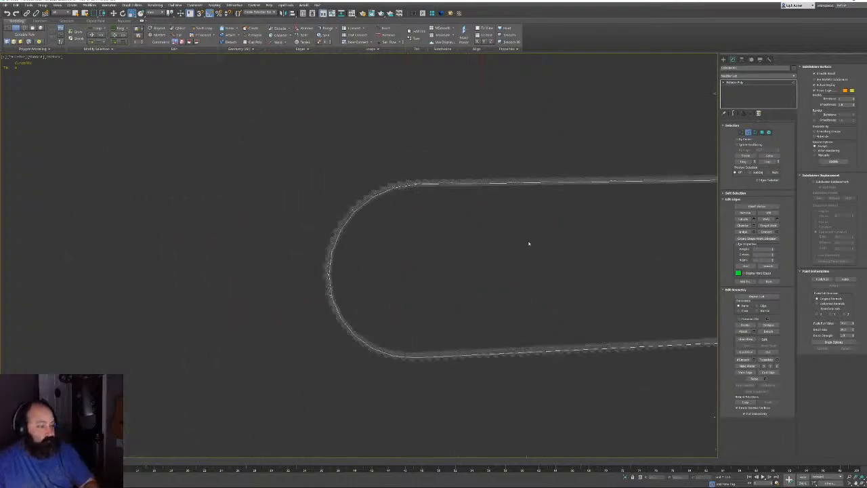
middle_click_drag(528, 244, 466, 237)
left_click(762, 133)
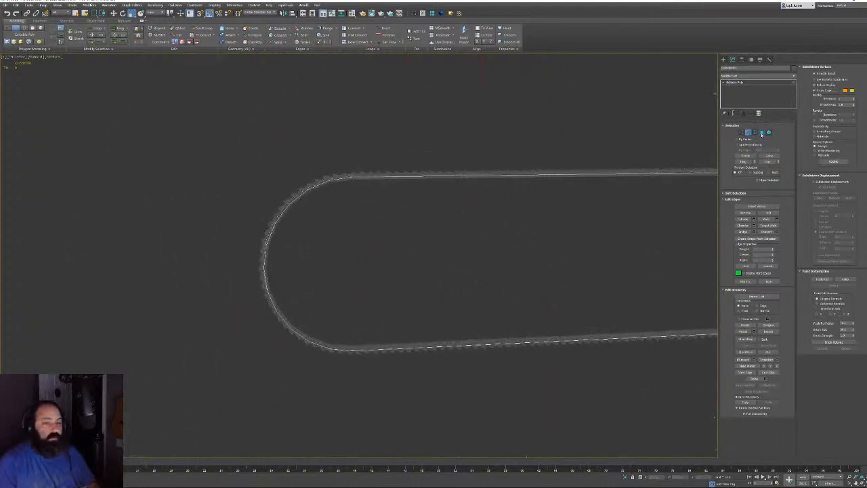
left_click(563, 265)
middle_click_drag(396, 217, 436, 231, "alt")
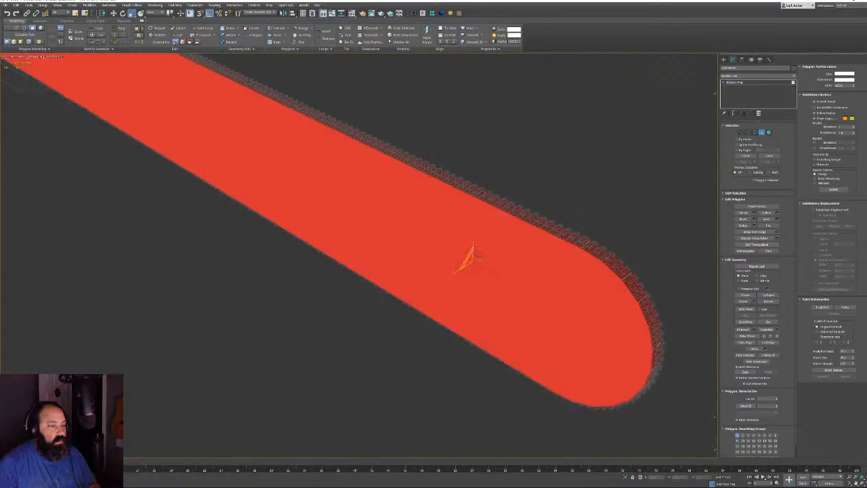
scroll(526, 233, "down", 3)
middle_click_drag(526, 233, 535, 254, "alt")
key("f")
scroll(542, 251, "up", 5)
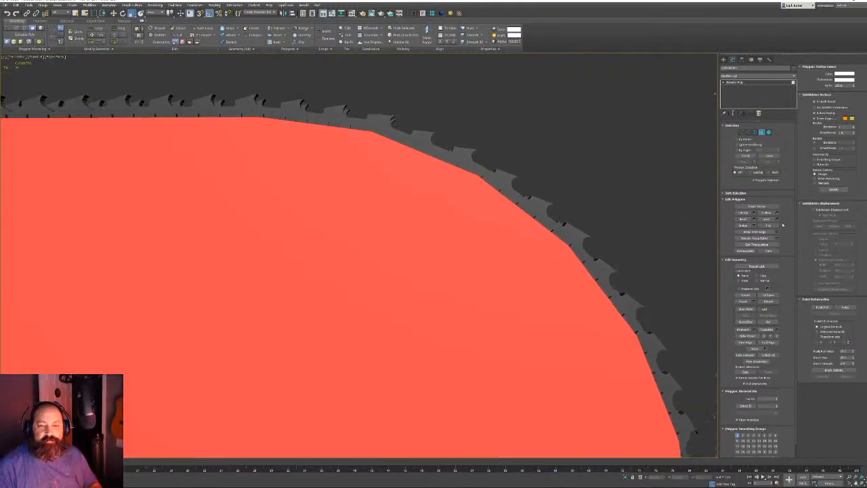
Inset the selected side face by about 0.5
left_click(777, 220)
middle_click_drag(390, 333, 382, 349)
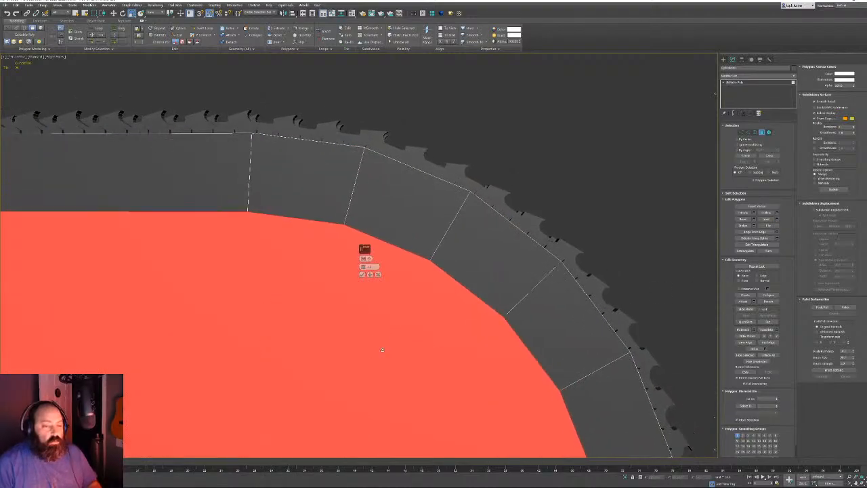
key("z")
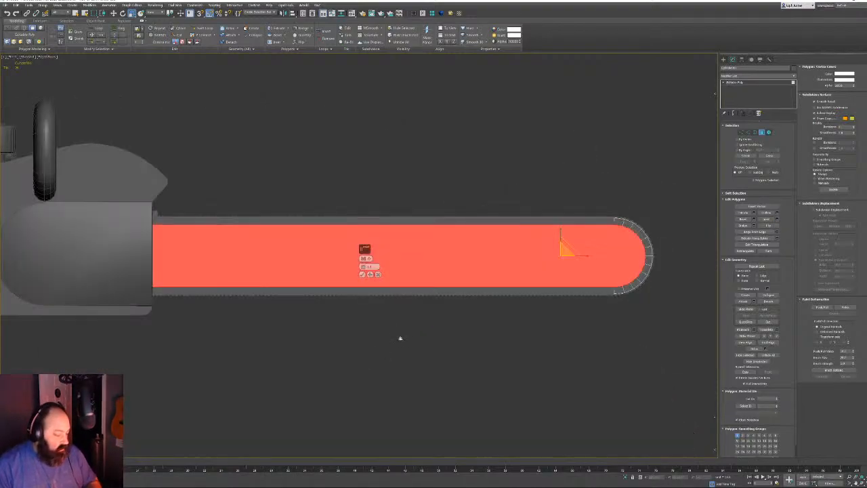
scroll(447, 232, "up", 8)
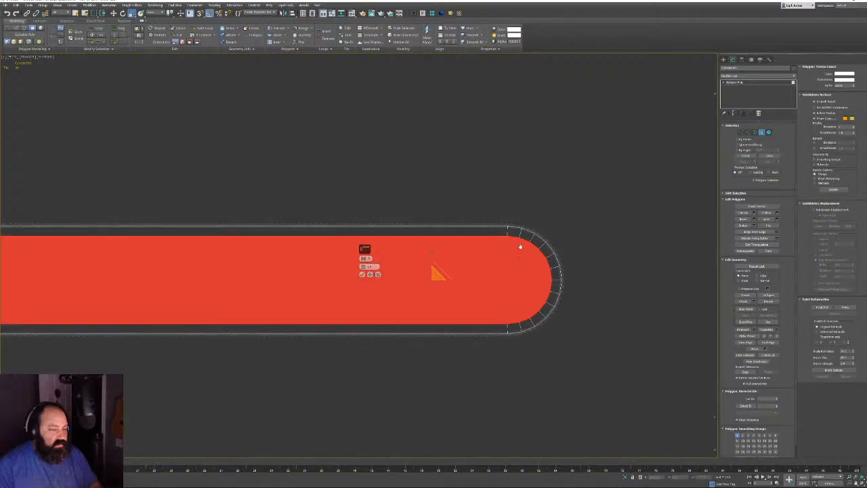
scroll(430, 214, "up", 3)
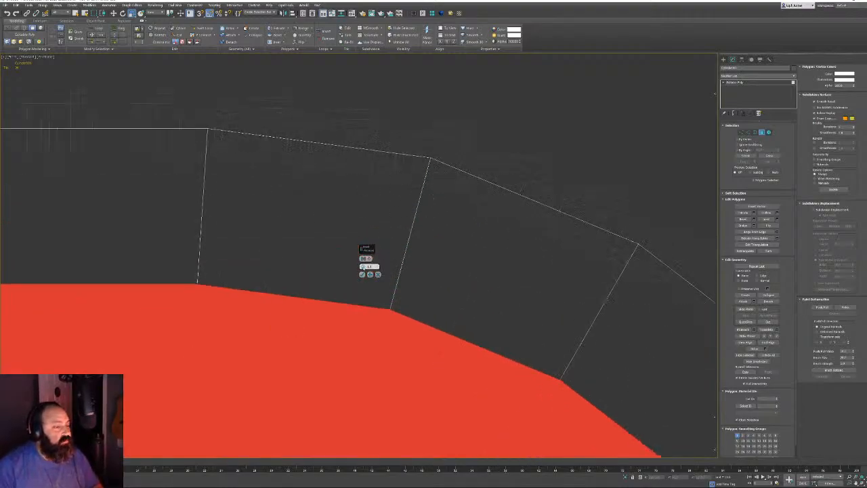
left_click_drag(363, 266, 351, 397)
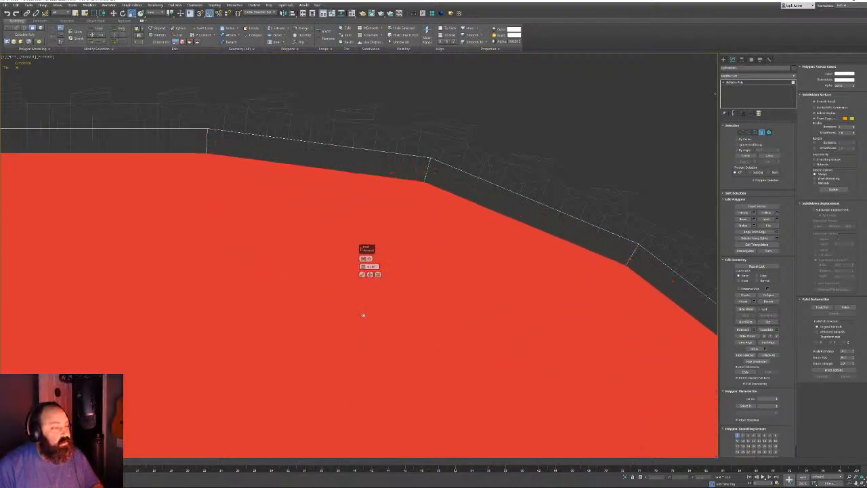
left_click(363, 274)
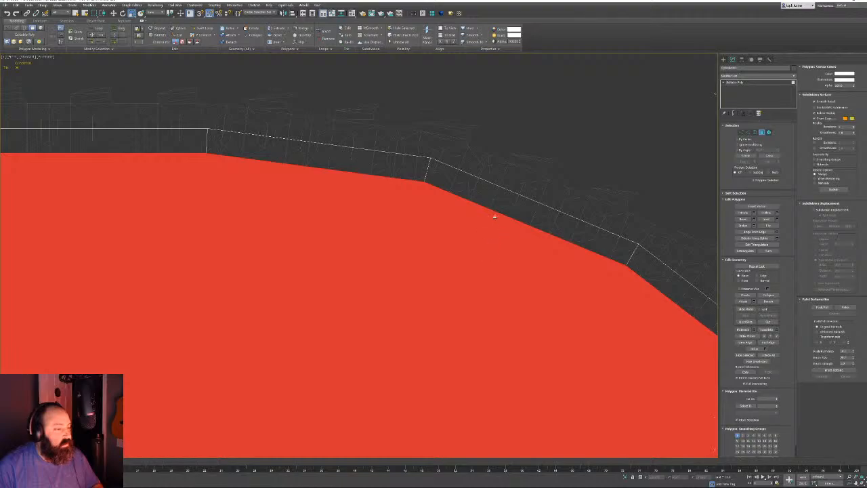
Delete the outer and back polygon strips of the bar under the chain
left_click(446, 176)
left_click(410, 166, "shift")
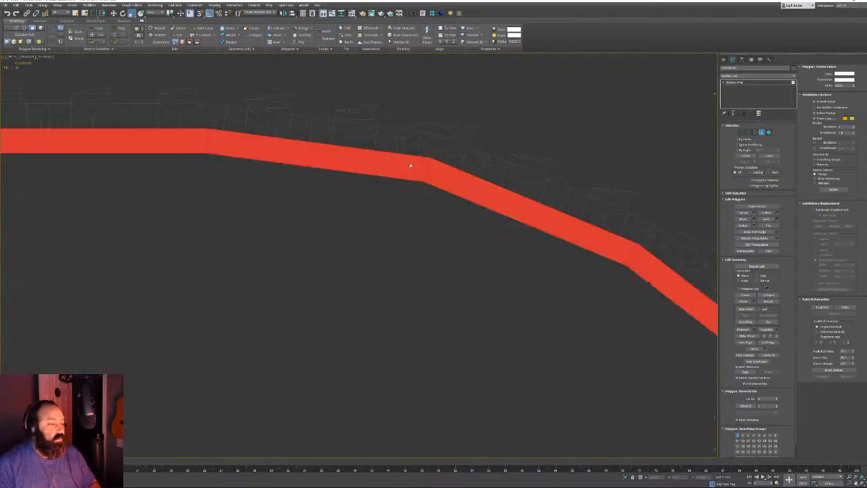
key("Delete")
left_click(410, 166)
left_click(439, 169, "shift")
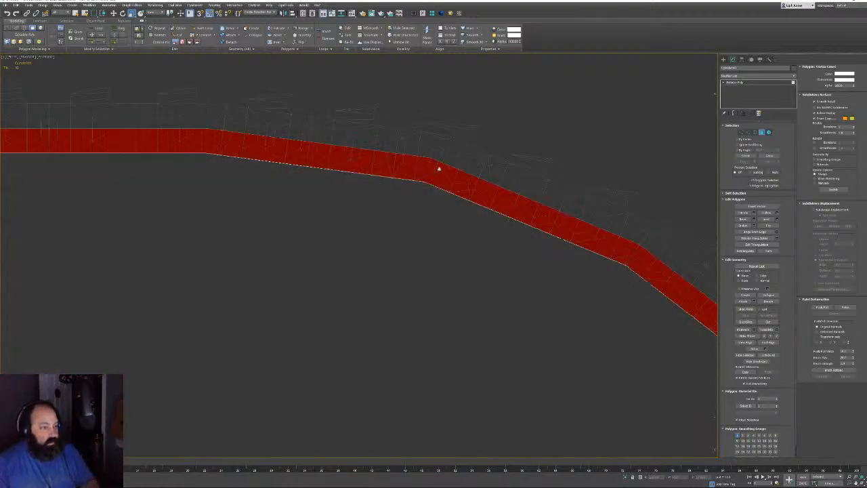
key("Delete")
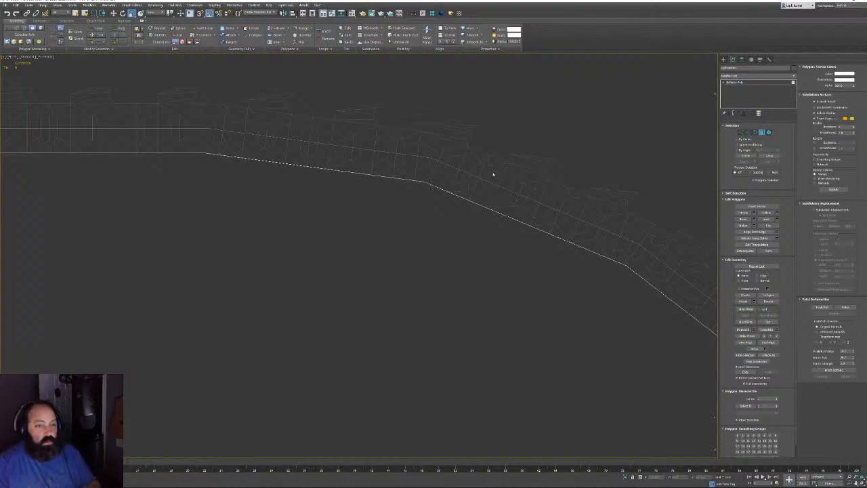
scroll(492, 165, "up", 3)
Loop-select the polygons on the band's rounded end, then clear that selection
key("z")
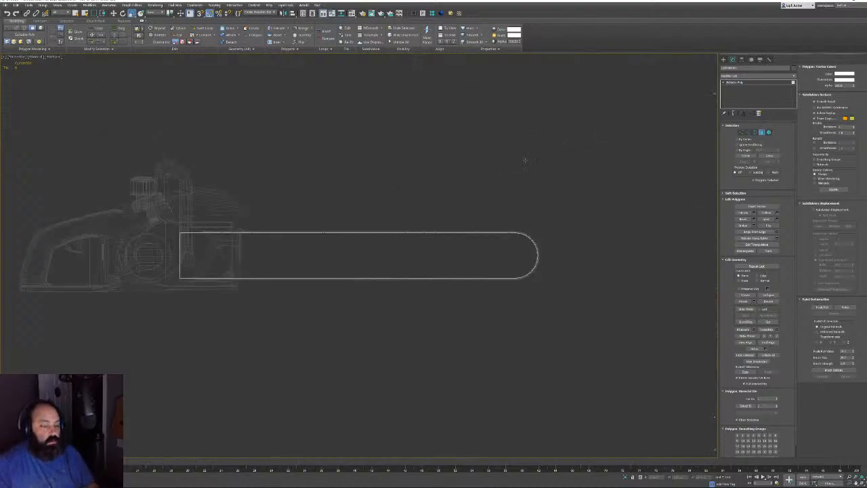
middle_click_drag(524, 160, 520, 340, "alt")
scroll(520, 341, "up", 3)
scroll(520, 341, "up", 3)
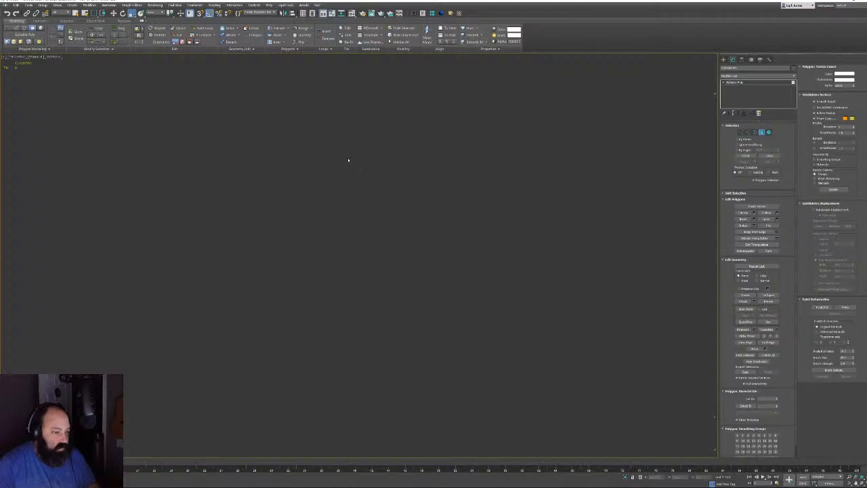
scroll(426, 194, "down", 3)
middle_click_drag(427, 196, 277, 143, "alt")
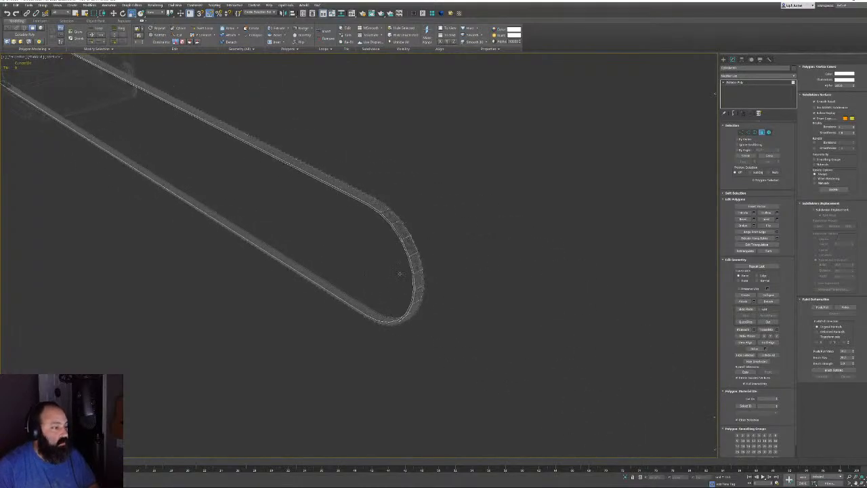
middle_click_drag(399, 274, 407, 256, "alt")
left_click(403, 201)
left_click(412, 221, "shift")
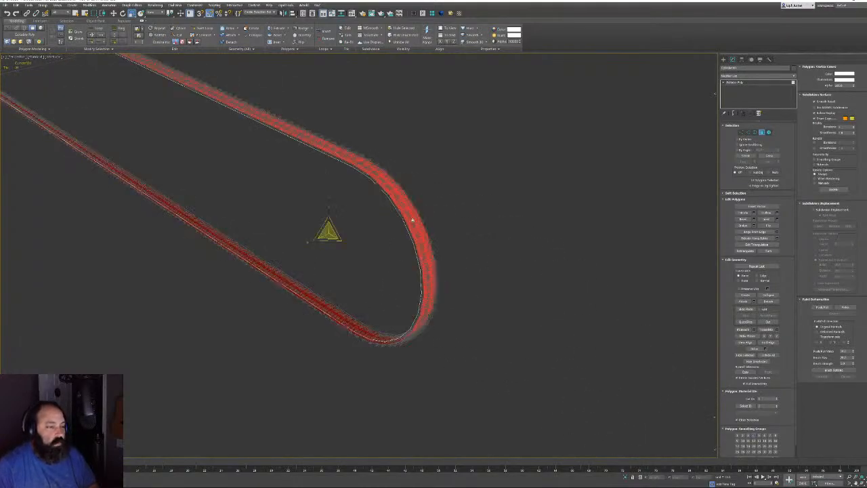
left_click(432, 219)
Select the band's open border edges and inspect the teeth in shaded view
left_click(754, 132)
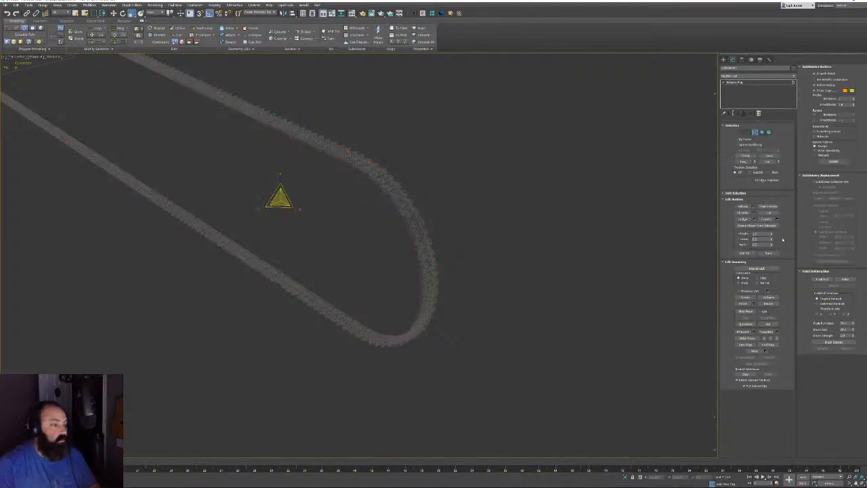
left_click(744, 220)
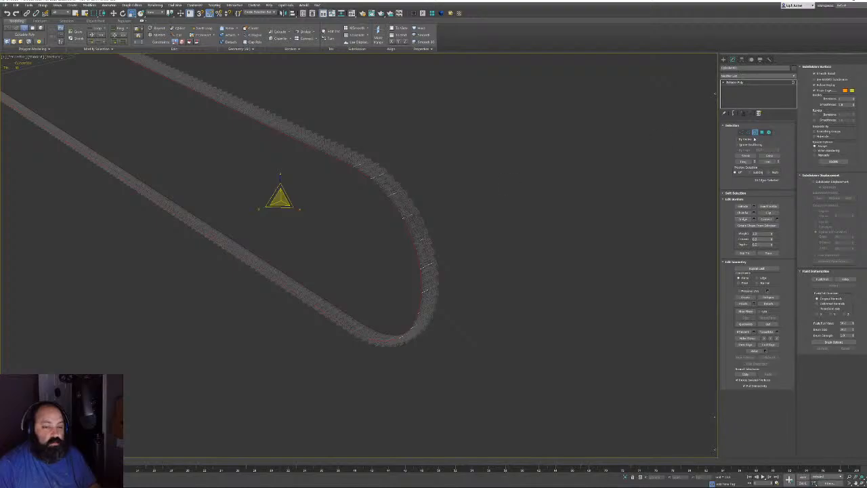
key("F3")
mouse_move(429, 206)
middle_mouse_down()
mouse_move(458, 209)
mouse_move(487, 184)
middle_mouse_up()
mouse_move(486, 183)
middle_mouse_down()
mouse_move(441, 248)
mouse_move(386, 193)
mouse_move(361, 204)
middle_mouse_up()
scroll(429, 226, "up", 4)
middle_click_drag(362, 204, 582, 284)
scroll(327, 256, "up", 3)
middle_click_drag(327, 255, 377, 248, "alt")
scroll(329, 210, "down", 3)
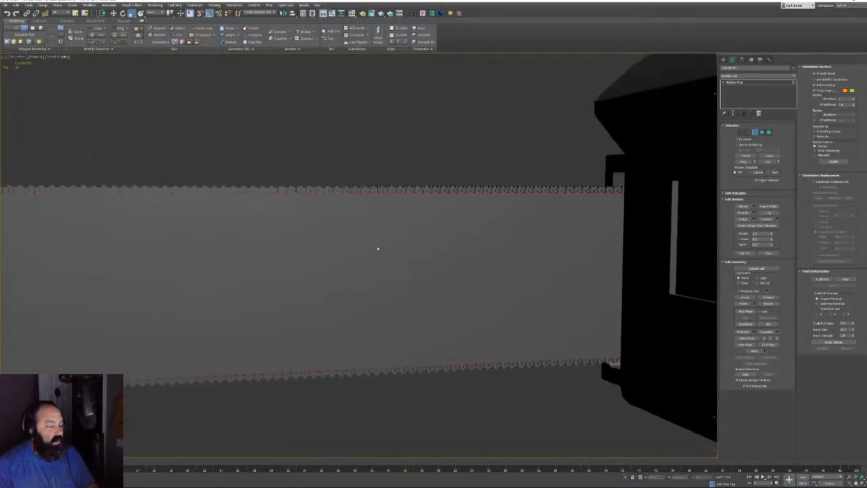
scroll(379, 248, "down", 5)
Narrow the selection down to just the chain object
left_click(756, 132)
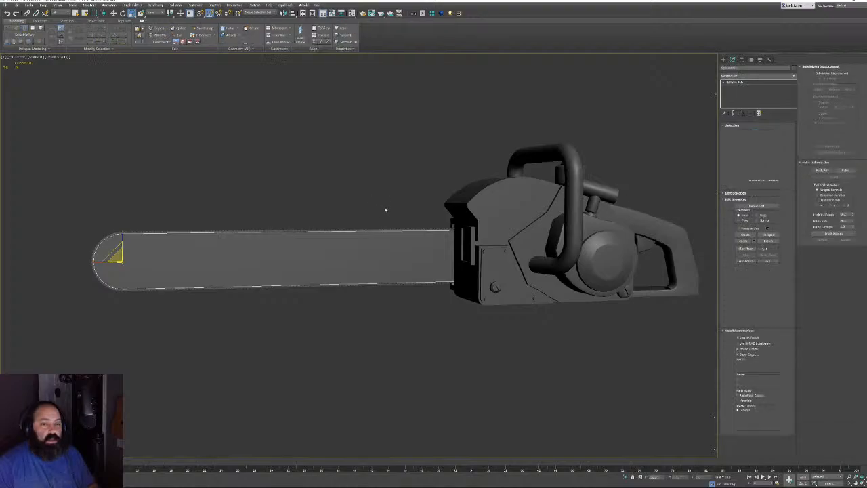
middle_click_drag(386, 210, 414, 207, "alt")
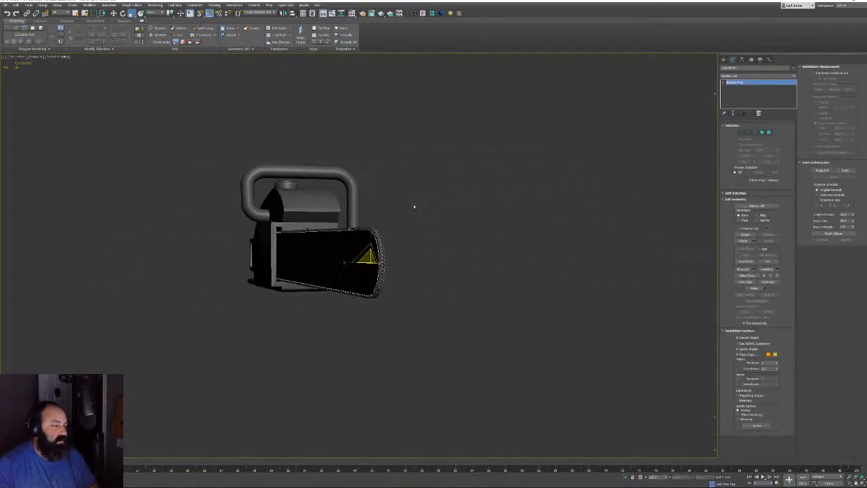
left_click_drag(473, 338, 470, 337)
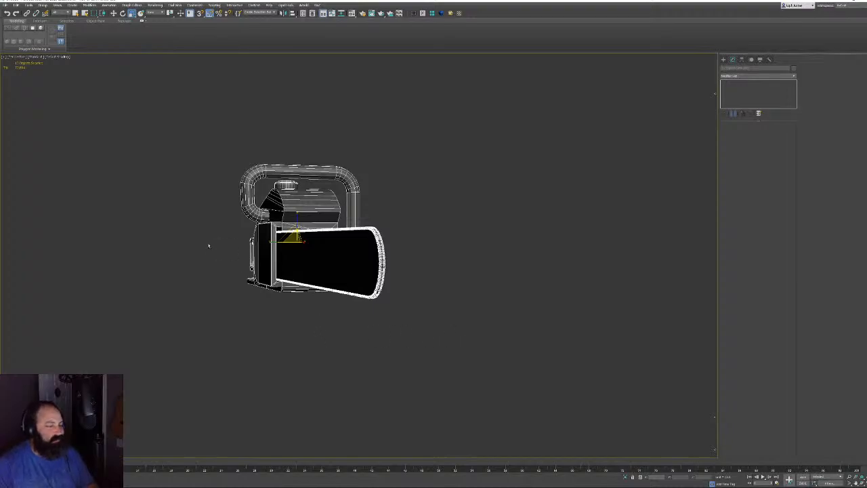
left_click(272, 246)
middle_click_drag(269, 177, 372, 212, "alt")
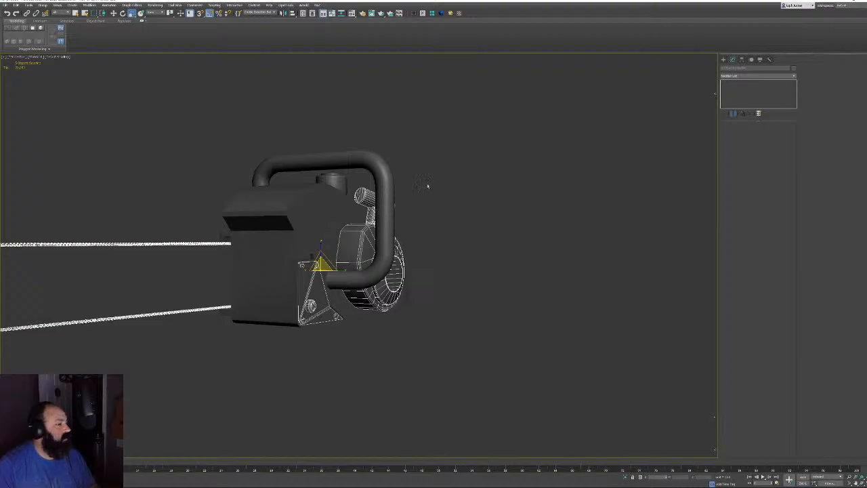
mouse_move(427, 185)
middle_mouse_down("alt")
mouse_move(434, 192)
mouse_move(410, 214)
middle_mouse_up("alt")
key("F3")
left_click_drag(330, 349, 286, 344, "alt")
key("z")
middle_click_drag(340, 296, 302, 285, "alt")
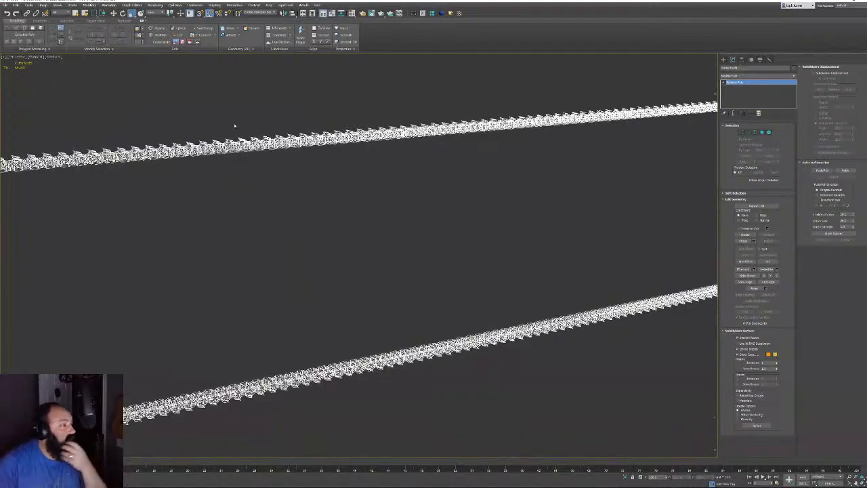
In wireframe Front view, marquee-select the chain link elements inside the housing
key("F3")
scroll(315, 213, "down", 3)
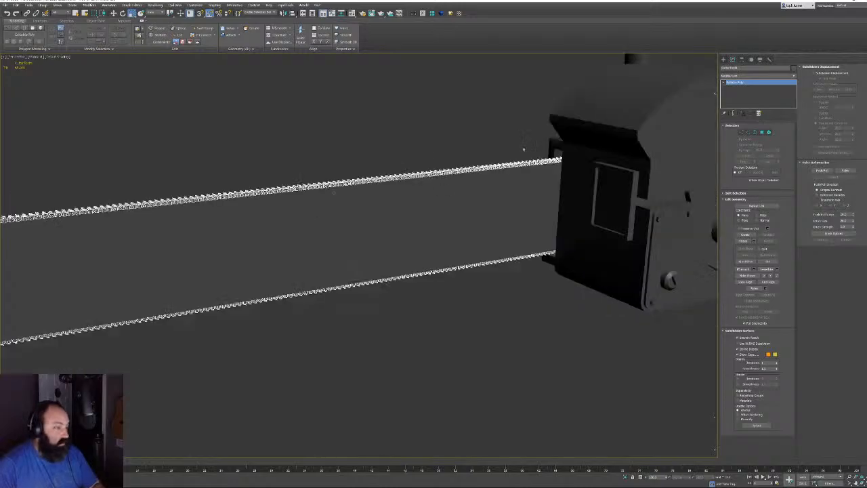
mouse_move(522, 149)
middle_mouse_down("alt")
mouse_move(500, 145)
mouse_move(560, 136)
mouse_move(570, 159)
mouse_move(596, 140)
mouse_move(559, 177)
middle_mouse_up("alt")
key("F3")
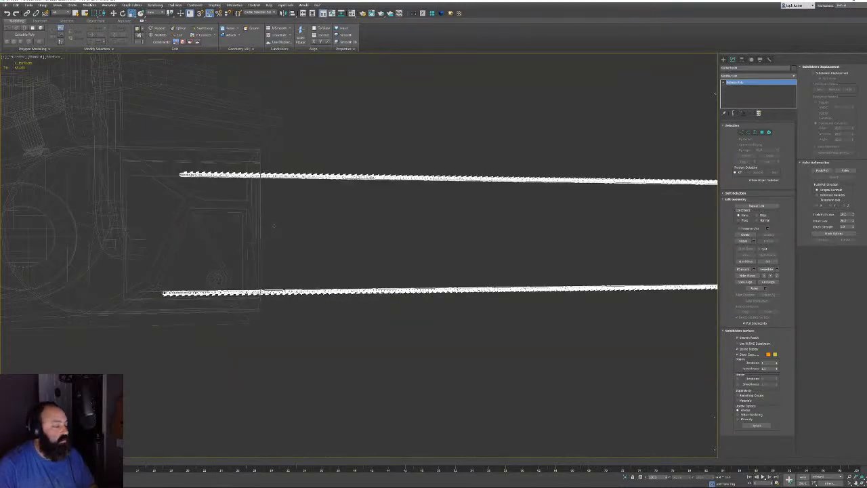
key("f")
key("z")
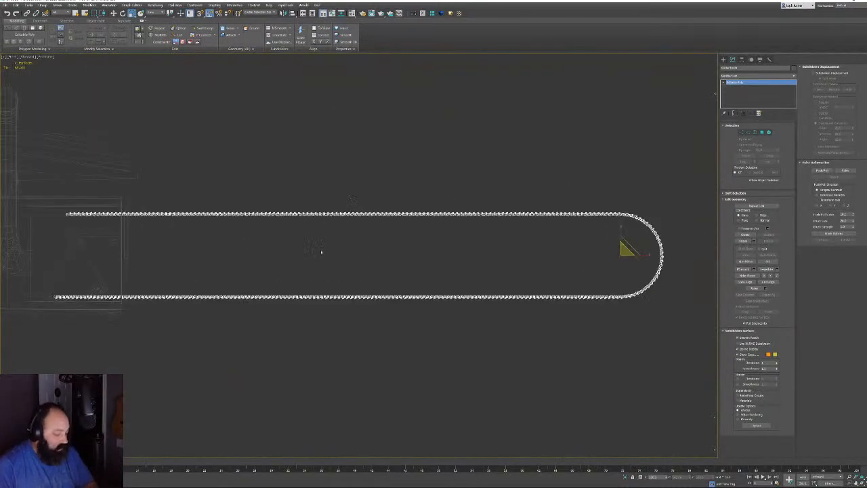
middle_click_drag(321, 251, 538, 252)
scroll(345, 256, "up", 4)
middle_click_drag(345, 256, 376, 207)
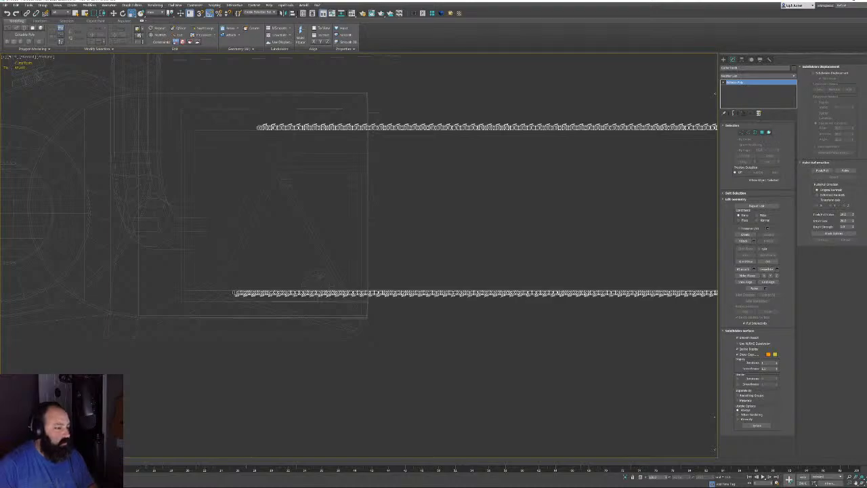
key("4")
left_click_drag(196, 96, 350, 315)
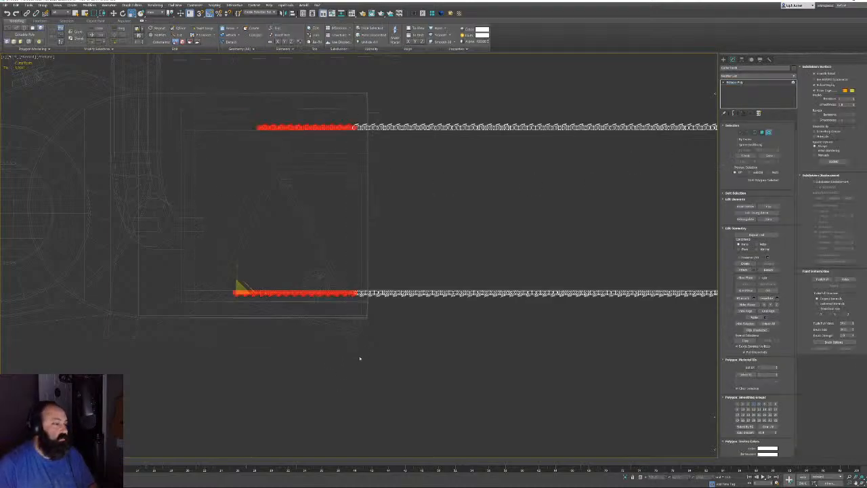
Delete the selected housing links and return to a shaded Perspective view of the chain
key("Delete")
middle_click_drag(310, 332, 261, 360)
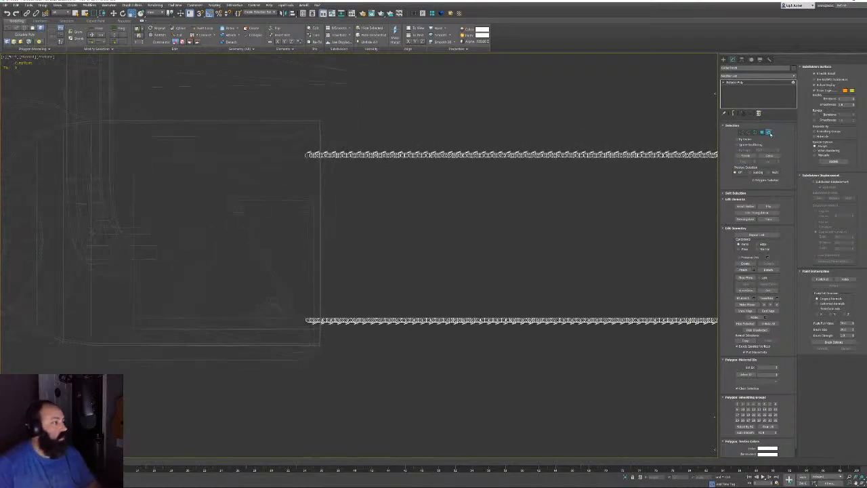
left_click(769, 132)
mouse_move(481, 208)
middle_mouse_down()
mouse_move(462, 212)
mouse_move(509, 215)
mouse_move(507, 247)
mouse_move(515, 201)
mouse_move(443, 207)
mouse_move(406, 276)
mouse_move(474, 338)
mouse_move(449, 296)
mouse_move(480, 348)
mouse_move(594, 387)
mouse_move(581, 357)
middle_mouse_up()
key("p")
key("z")
scroll(507, 246, "up", 6)
scroll(432, 214, "up", 4)
key("F3")
scroll(417, 217, "up", 5)
Select polygons on a chain link, then return the chain to object level
key("4")
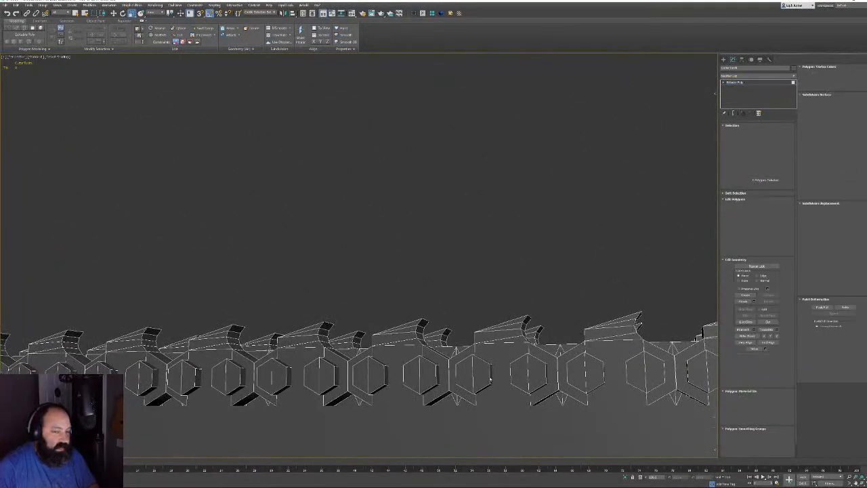
key("F3")
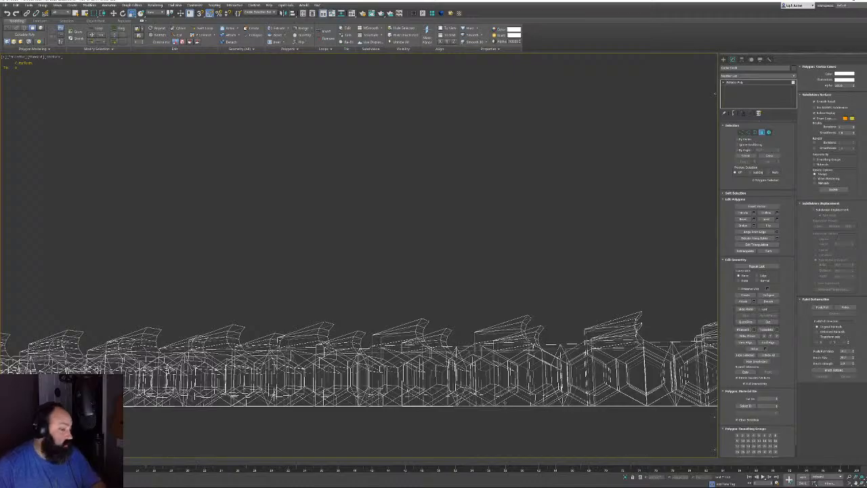
left_click(505, 402)
key("z")
middle_click_drag(506, 403, 513, 377, "alt")
left_click(415, 388)
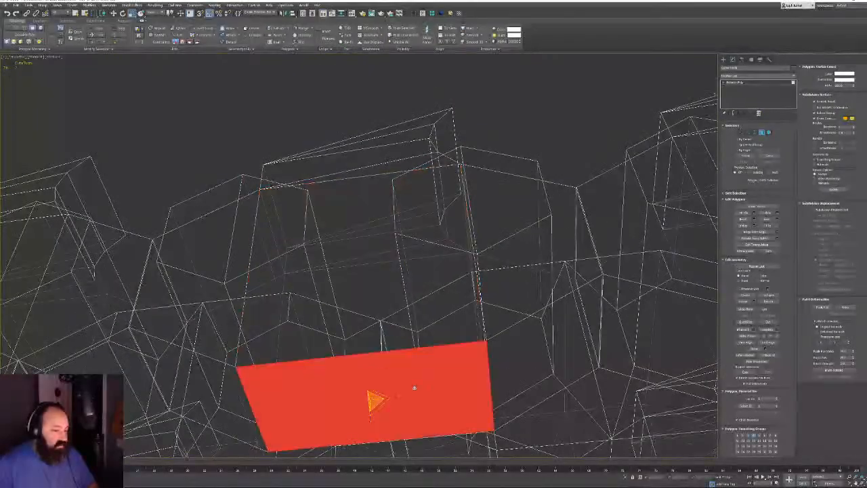
scroll(373, 287, "down", 3)
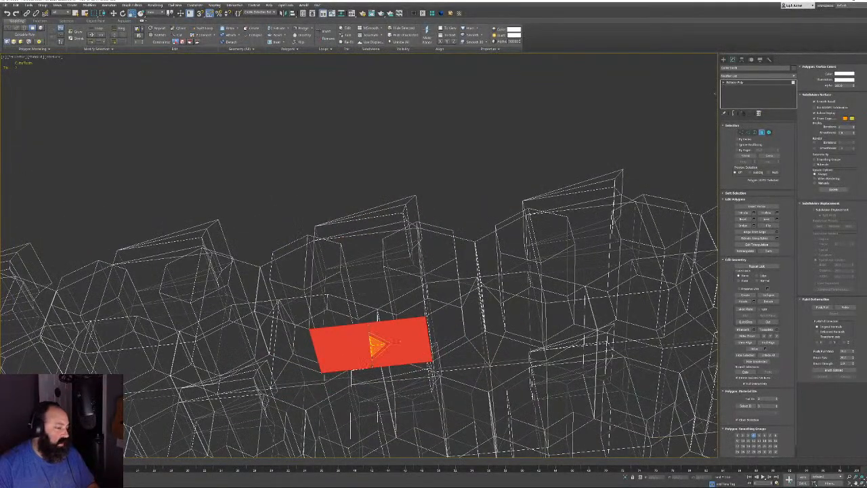
key("F3")
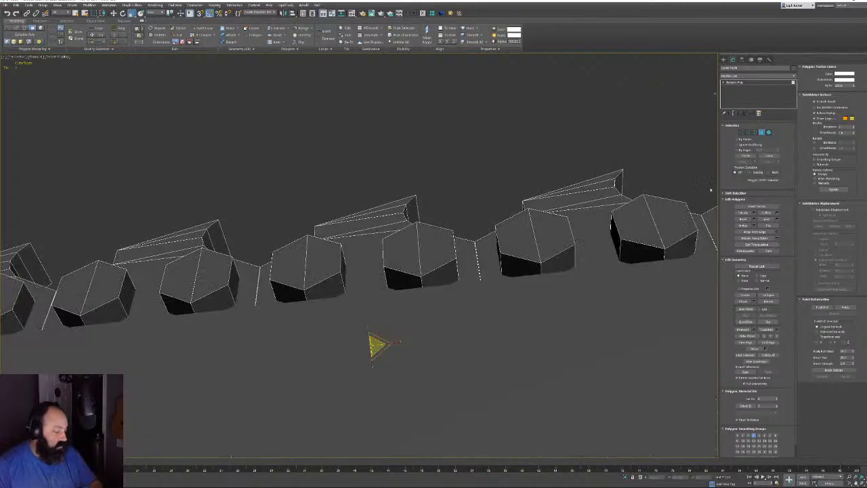
left_click(768, 134)
left_click(735, 82)
Make the bar see-through with Alt+X and loop-select its polygons under the links
left_click(646, 305)
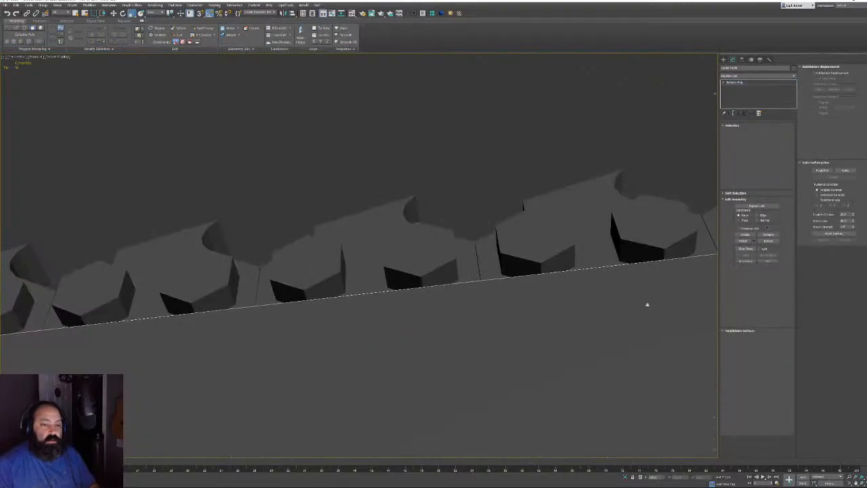
key("alt+x")
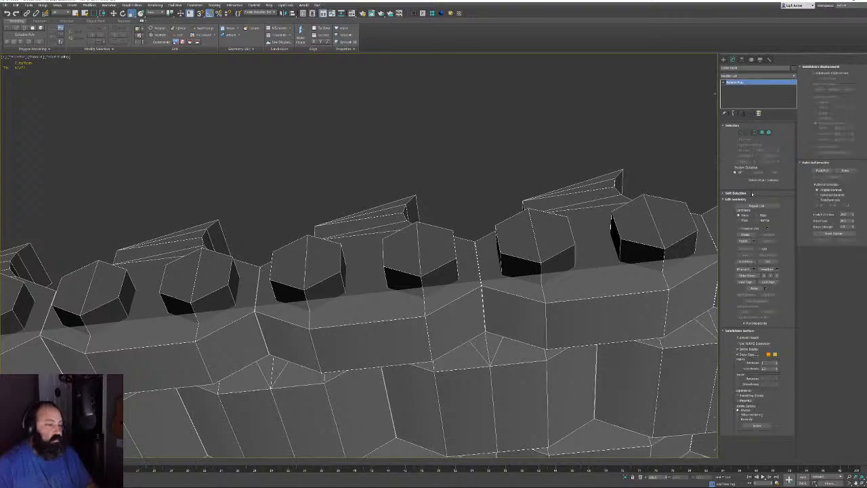
left_click(761, 132)
left_click(457, 321)
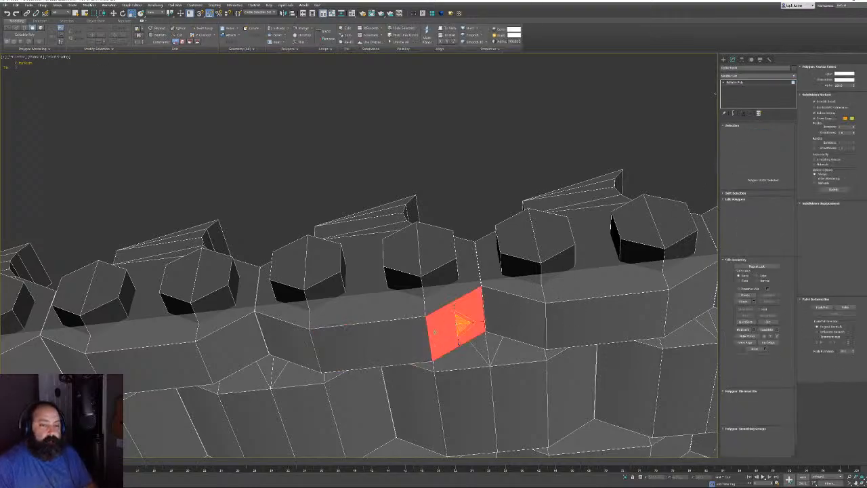
left_click(460, 324, "shift")
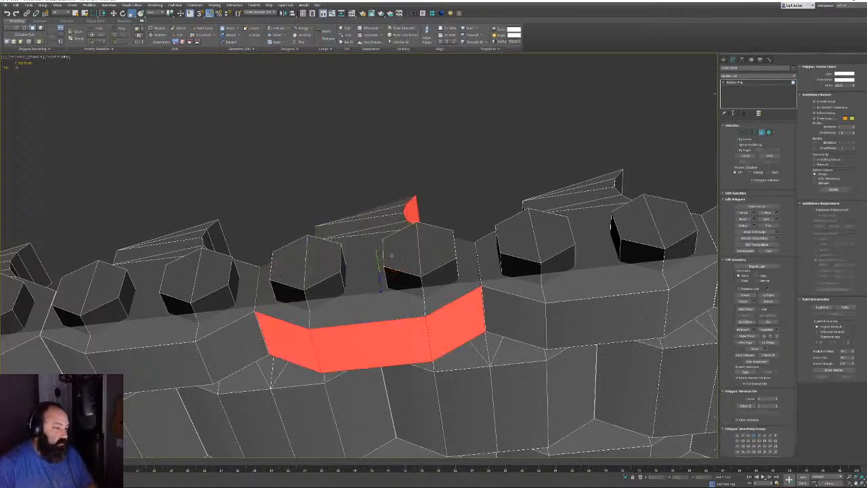
Refine the bar selection, dropping the right and slanted faces and adding bottom and left faces
middle_click_drag(444, 279, 390, 271, "alt")
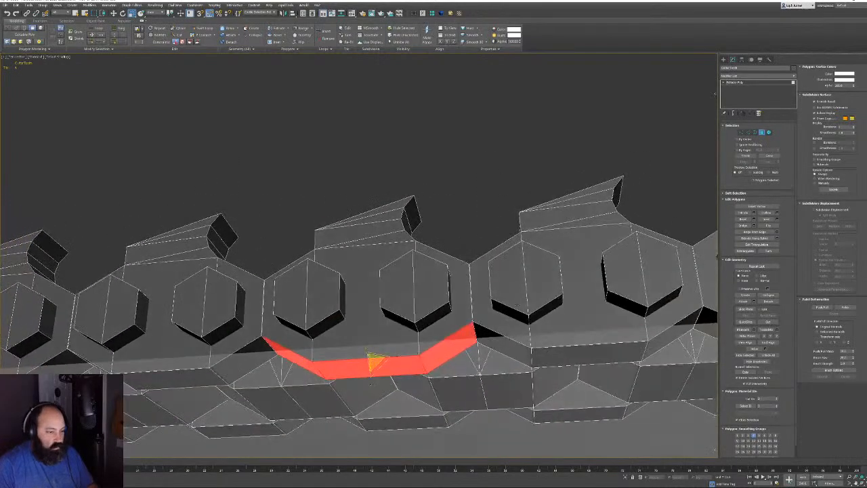
left_click_drag(477, 353, 477, 355, "alt")
left_click(273, 351, "alt")
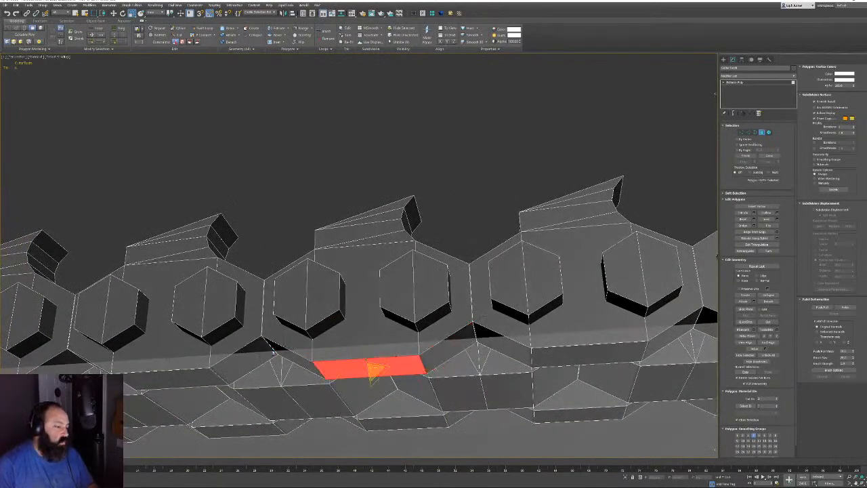
left_click(390, 424, "ctrl")
left_click(321, 402, "ctrl")
left_click(279, 405, "ctrl")
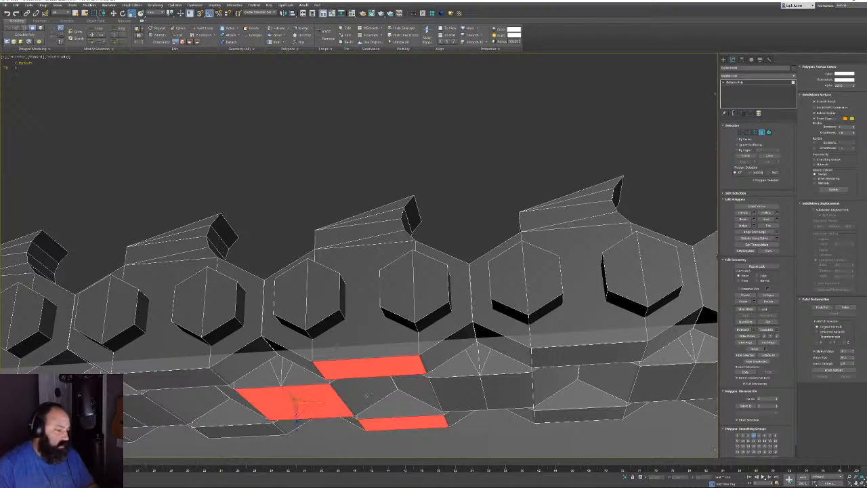
middle_click_drag(421, 386, 438, 397, "alt")
middle_click_drag(447, 394, 442, 397, "alt")
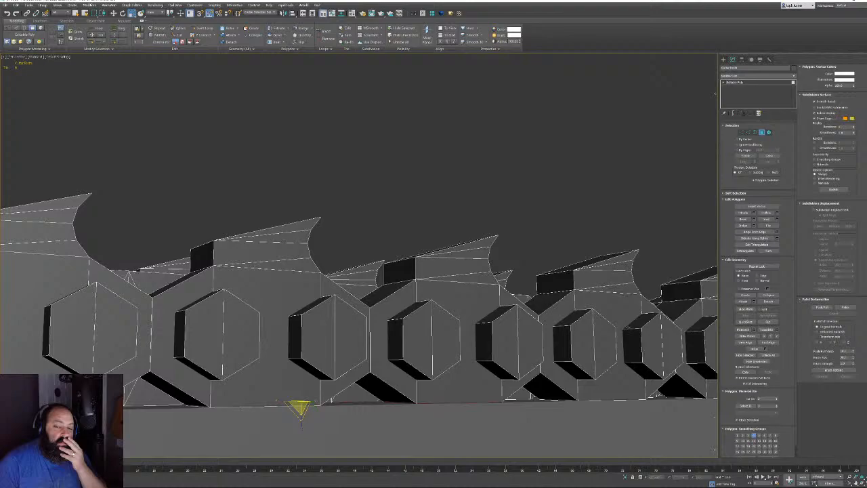
scroll(315, 371, "down", 6)
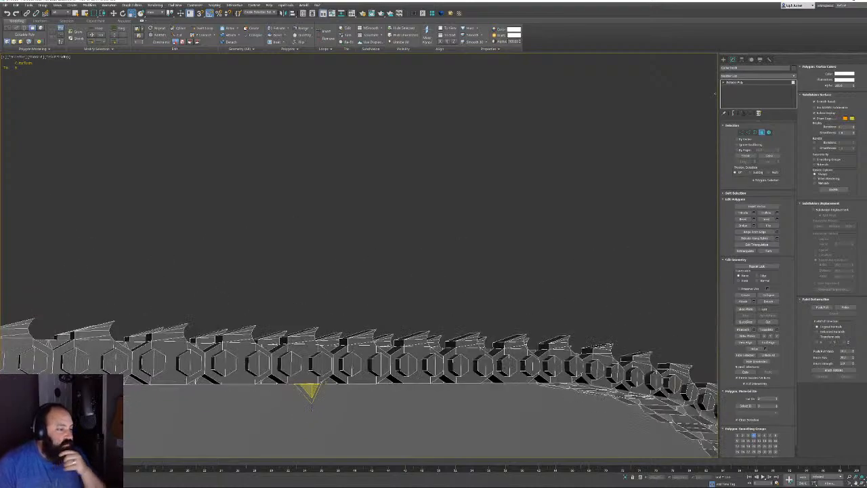
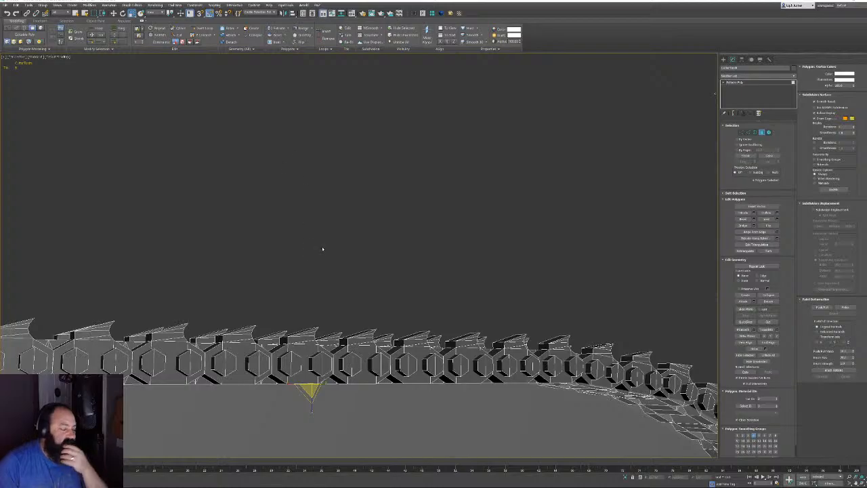
Orbit, pan and zoom around the hexagon chain to inspect its underside and links
middle_click_drag(322, 249, 492, 174, "alt")
middle_click_drag(474, 127, 467, 154, "alt")
scroll(535, 245, "up", 3)
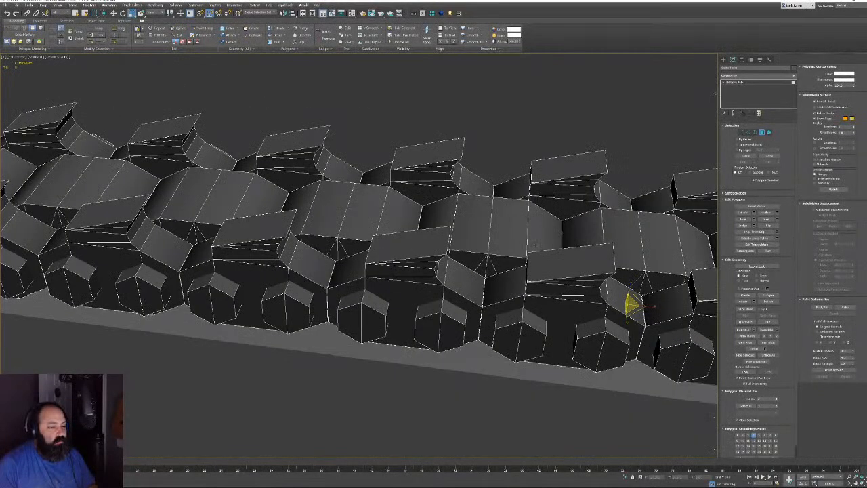
middle_click_drag(508, 256, 426, 293, "alt")
scroll(427, 292, "down", 3)
middle_click_drag(583, 271, 239, 139)
scroll(240, 140, "down", 2)
scroll(420, 203, "up", 5)
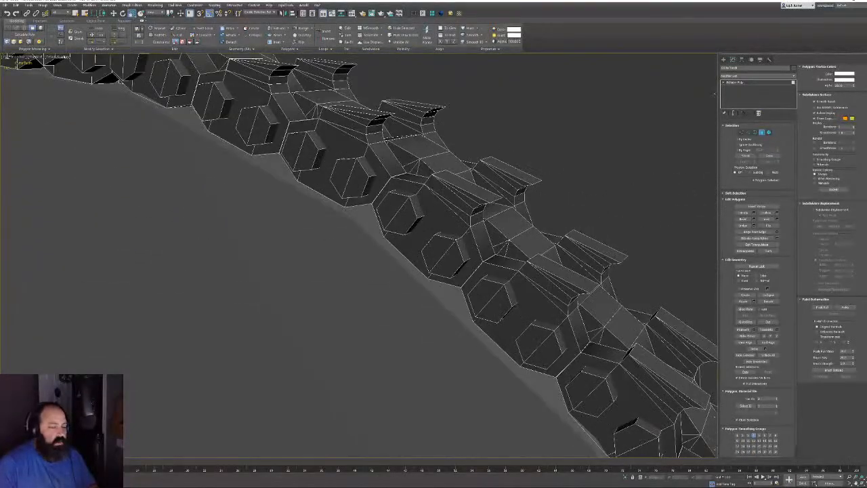
middle_click_drag(420, 203, 296, 289, "alt")
Select a chain-link polygon, frame it, then zoom out to show the whole chain and body
left_click(445, 298)
key("z")
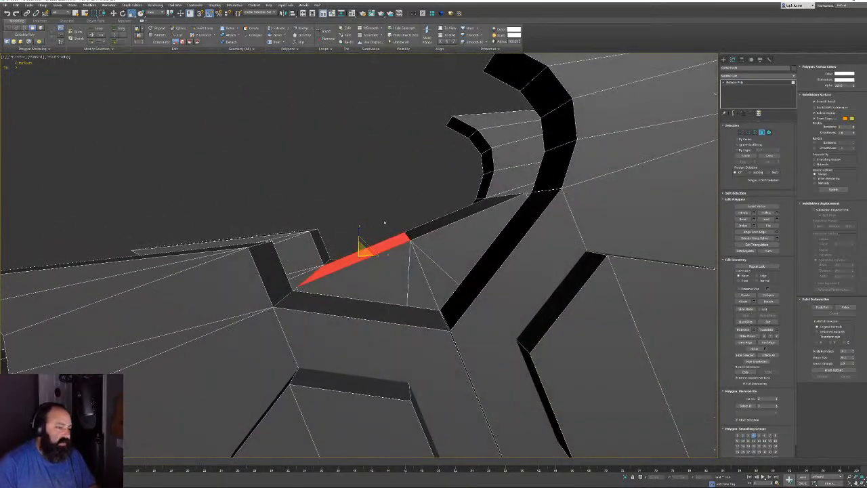
scroll(307, 207, "down", 10)
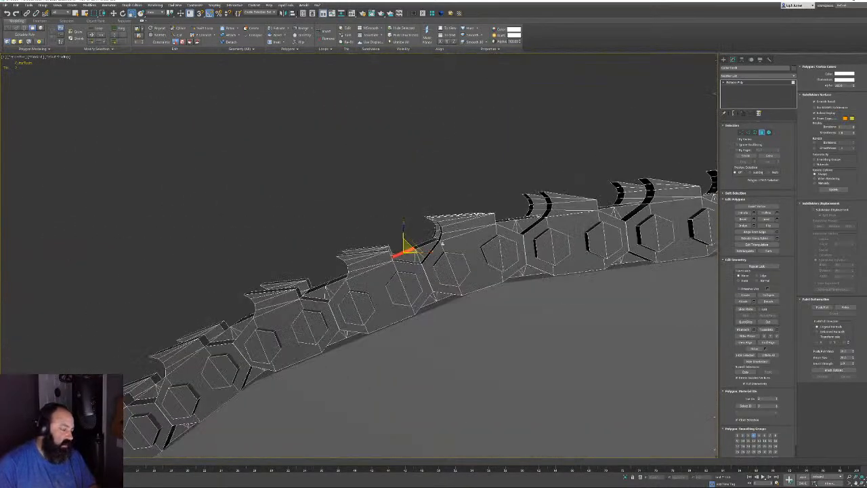
scroll(307, 208, "down", 5)
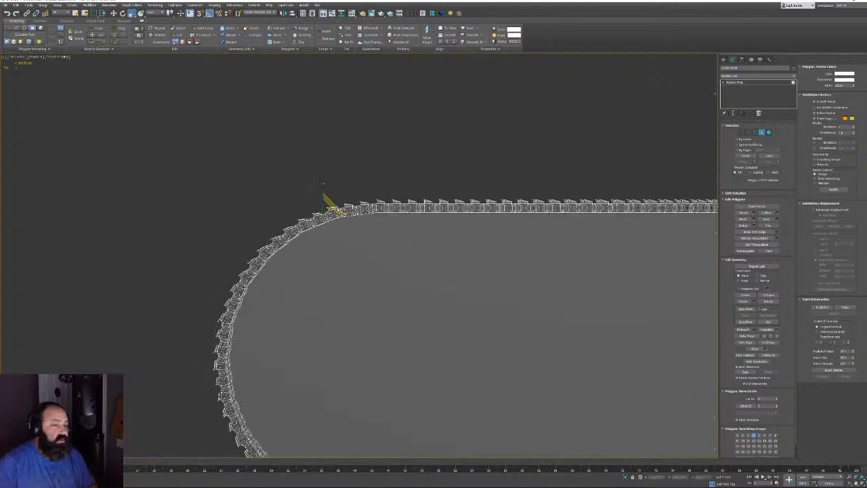
key("z")
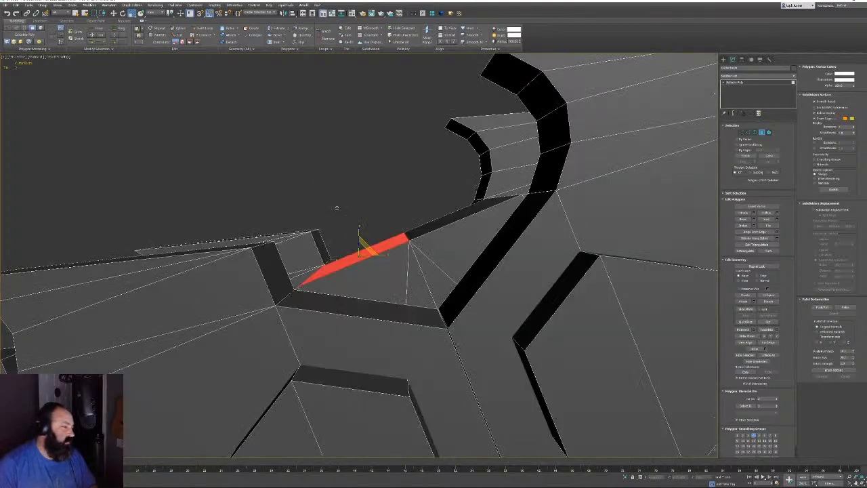
middle_click_drag(412, 213, 333, 256, "alt")
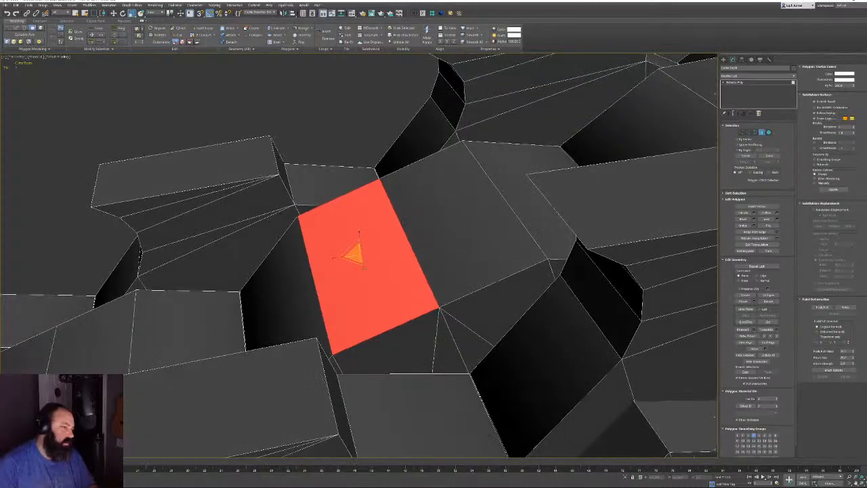
scroll(359, 255, "down", 10)
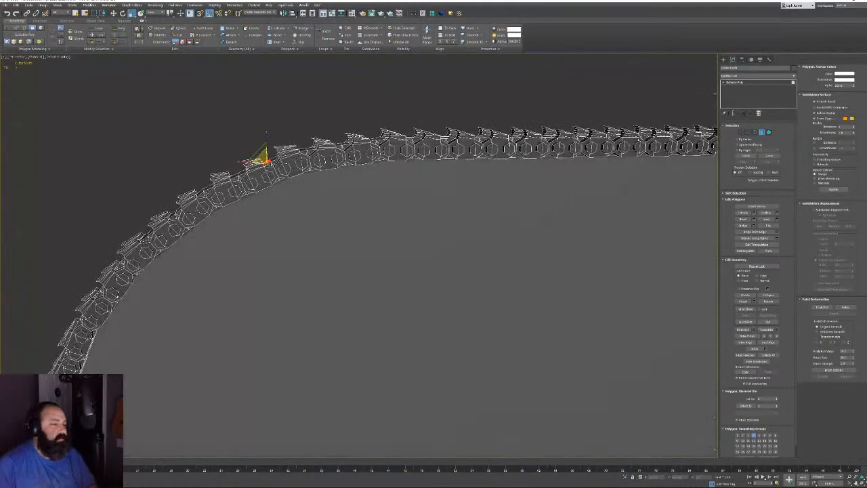
middle_click_drag(392, 161, 568, 158)
scroll(286, 213, "down", 3)
Return to object level and scale the chain narrower across its width
left_click(762, 133)
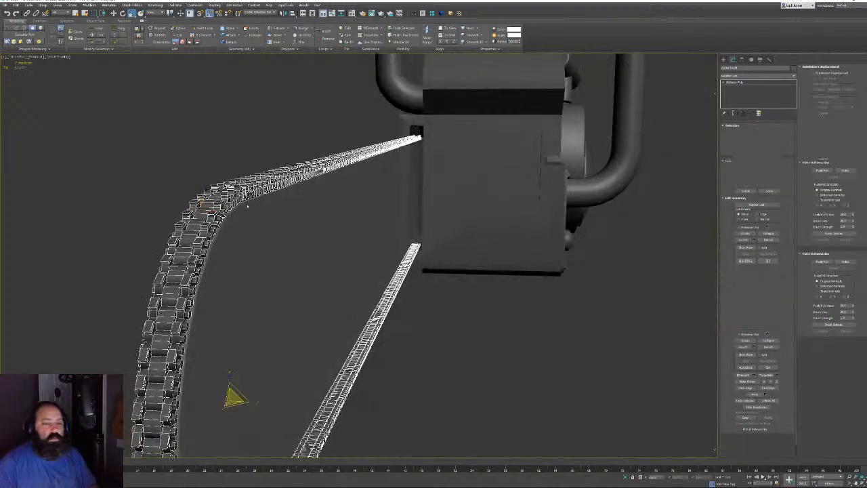
middle_click_drag(184, 217, 409, 218, "alt")
left_click_drag(401, 219, 384, 217)
Set the chain's Y scale to 100 in the Scale Transform Type-In
right_click(131, 14)
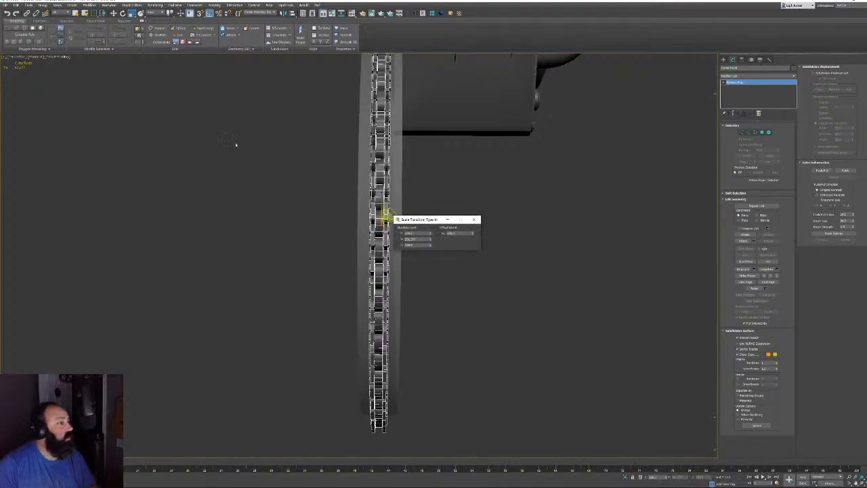
double_click(412, 239)
type("100")
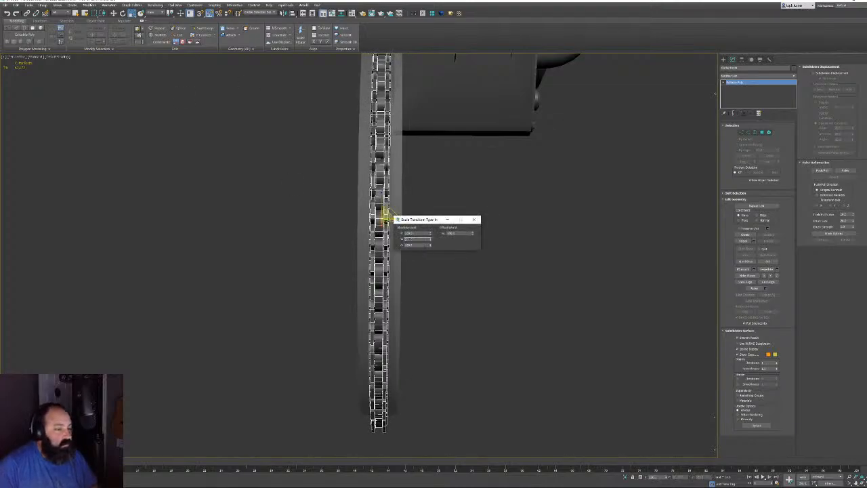
key("Return")
middle_click_drag(460, 185, 244, 256, "alt")
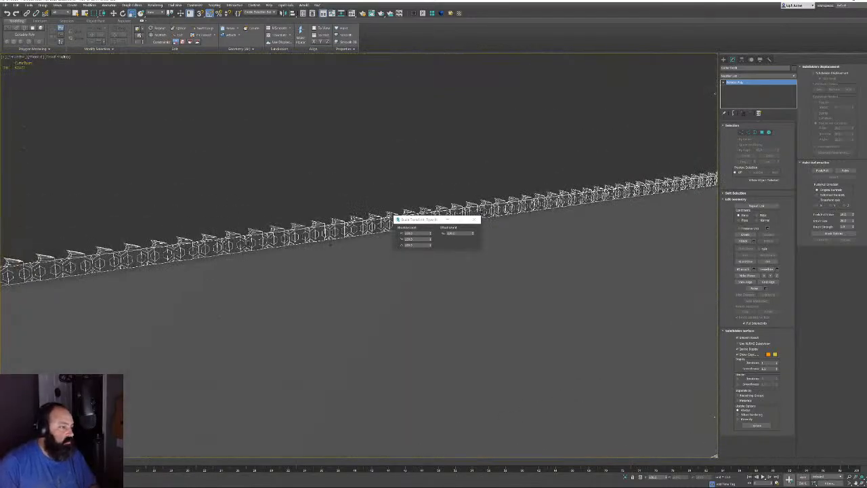
left_click(475, 219)
Zoom out to view both chain rows and switch to Element selection
scroll(49, 256, "down", 2)
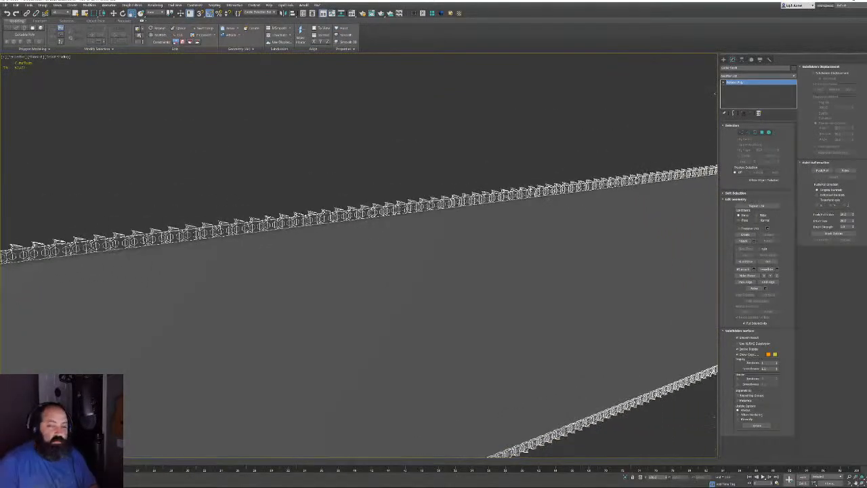
middle_click_drag(366, 261, 681, 162, "alt")
scroll(480, 272, "down", 2)
scroll(483, 224, "down", 3)
left_click(769, 133)
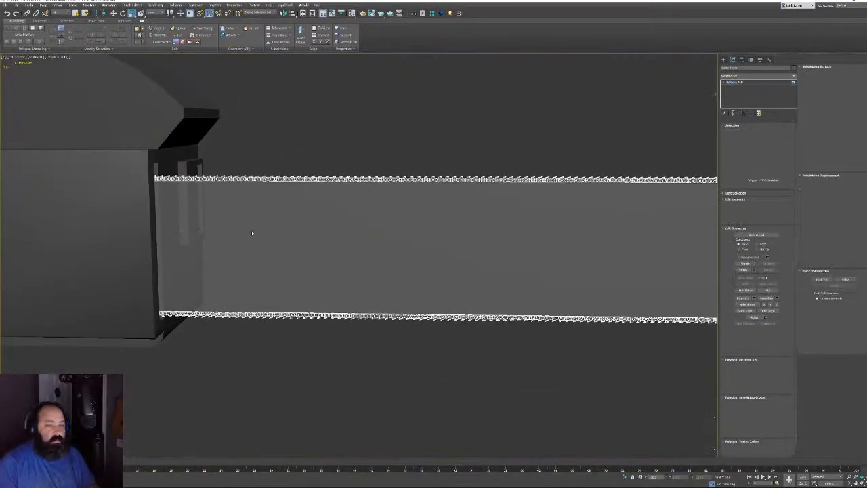
Switch to a wireframe Front view, clear the selection and pan to the chain's left end
scroll(253, 234, "up", 4)
key("F3")
key("f")
key("z")
scroll(259, 229, "up", 3)
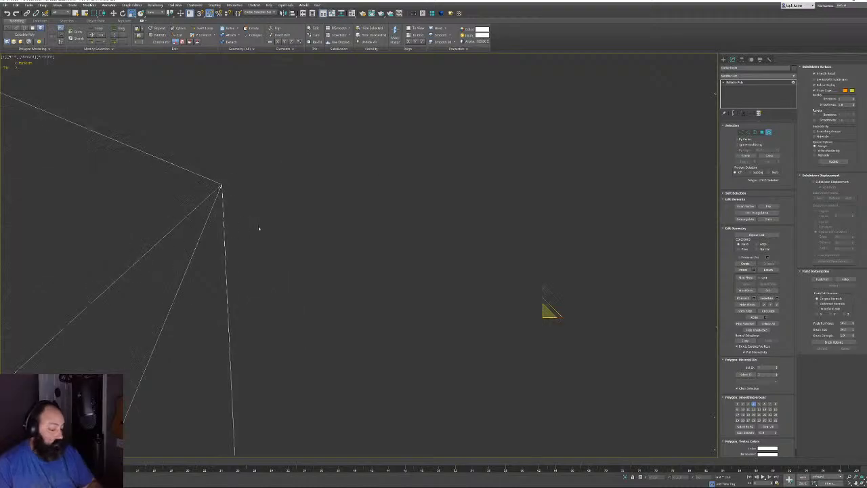
key("z")
left_click(312, 194)
key("z")
middle_click_drag(39, 215, 275, 214)
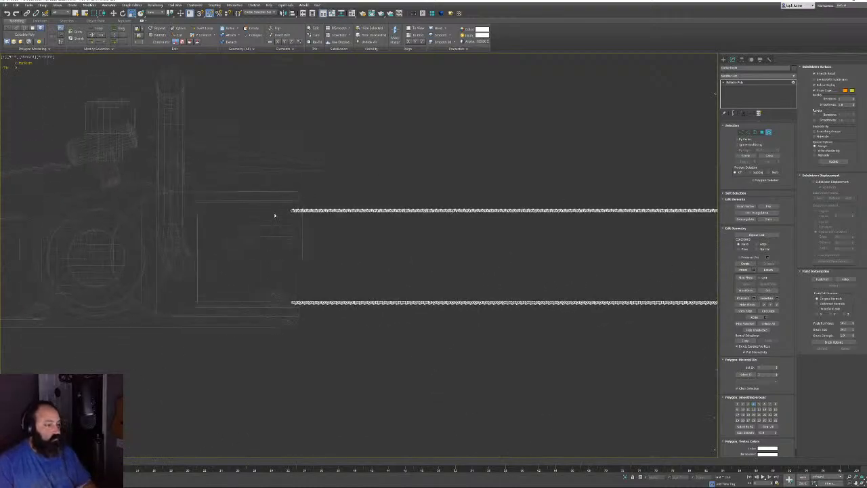
scroll(284, 209, "up", 8)
middle_click_drag(350, 190, 277, 205)
Select only the first link, invert the selection with Ctrl+I and delete all other links
left_click(319, 246)
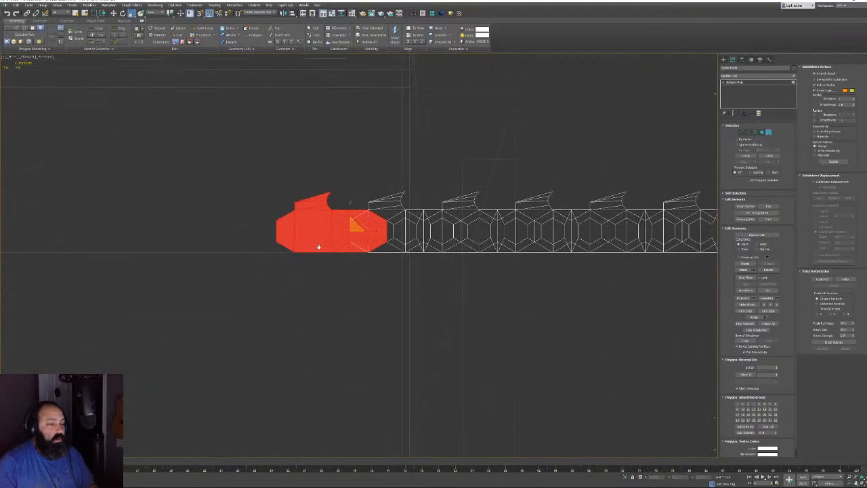
scroll(303, 266, "up", 3)
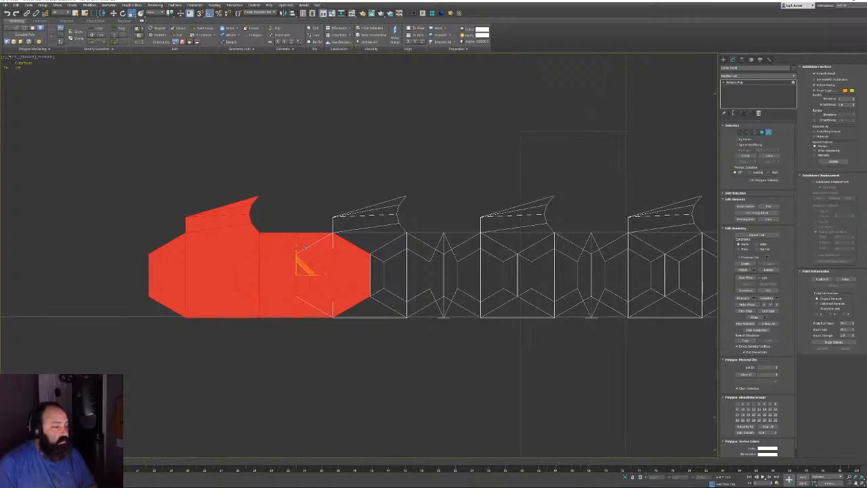
left_click(336, 246, "ctrl")
left_click_drag(420, 195, 385, 207, "alt")
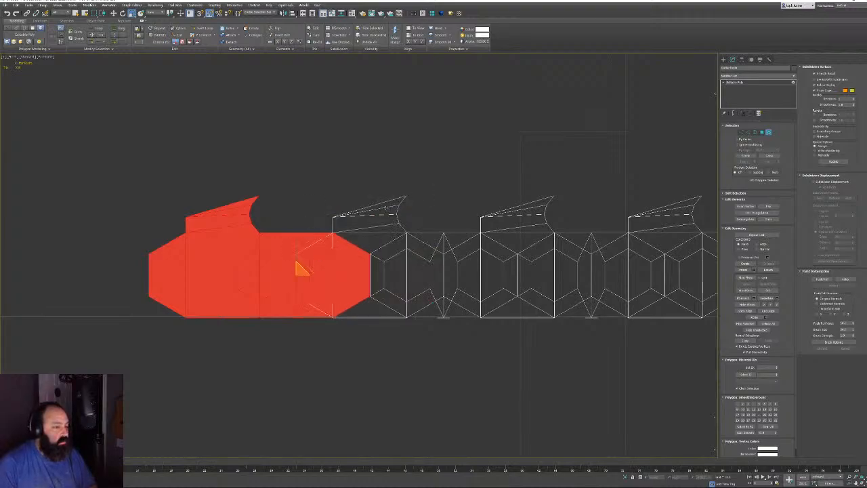
key("w")
middle_click_drag(386, 208, 439, 257, "alt")
key("p")
key("z")
key("ctrl+i")
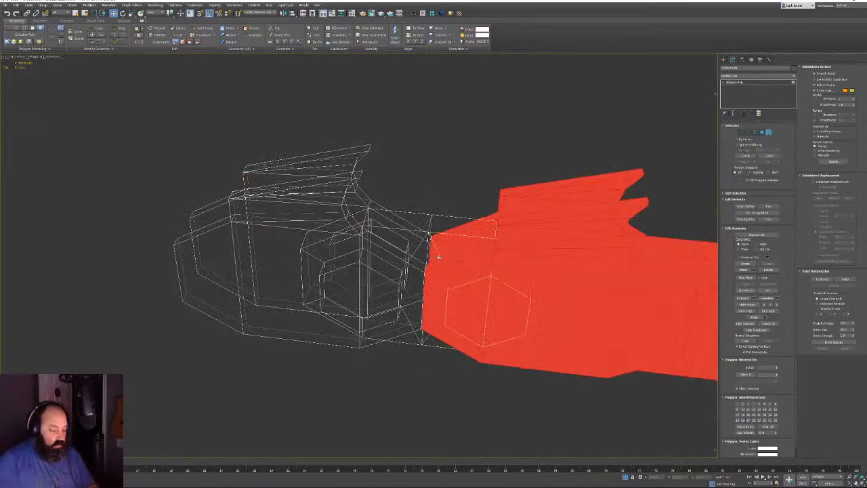
key("Delete")
key("F3")
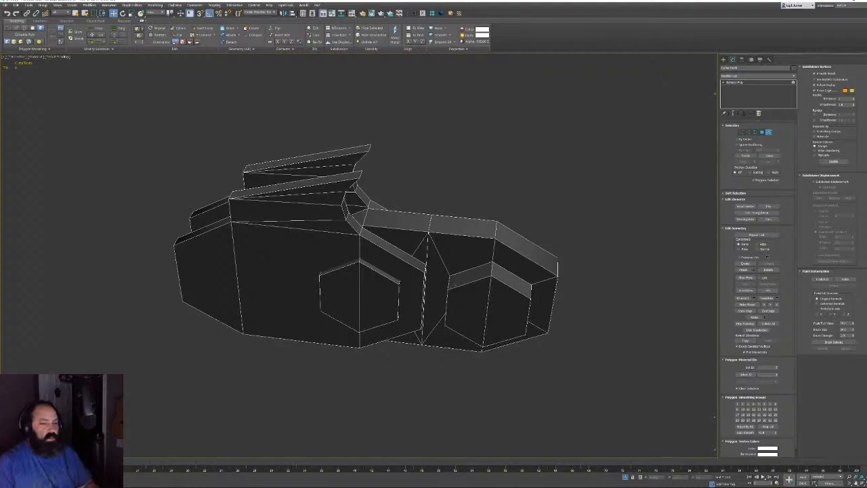
Select the hexagon block, hide the unselected fins, then box-select the whole block
left_click(426, 267)
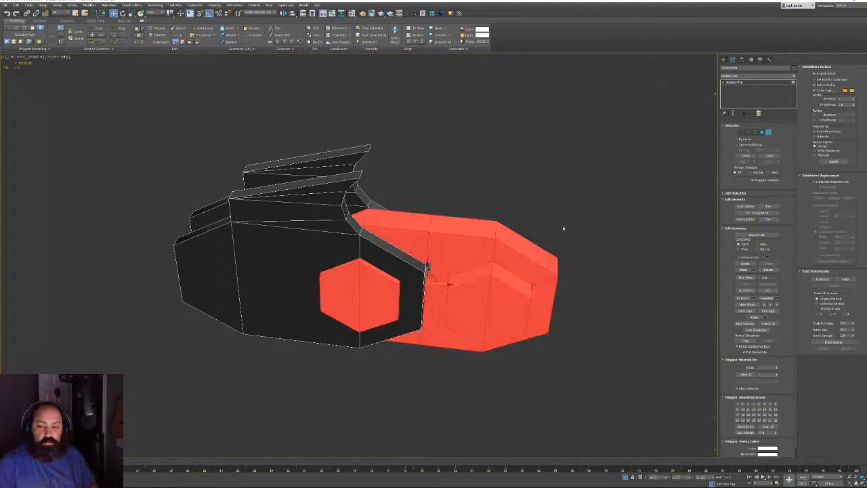
middle_click_drag(545, 247, 491, 247, "alt")
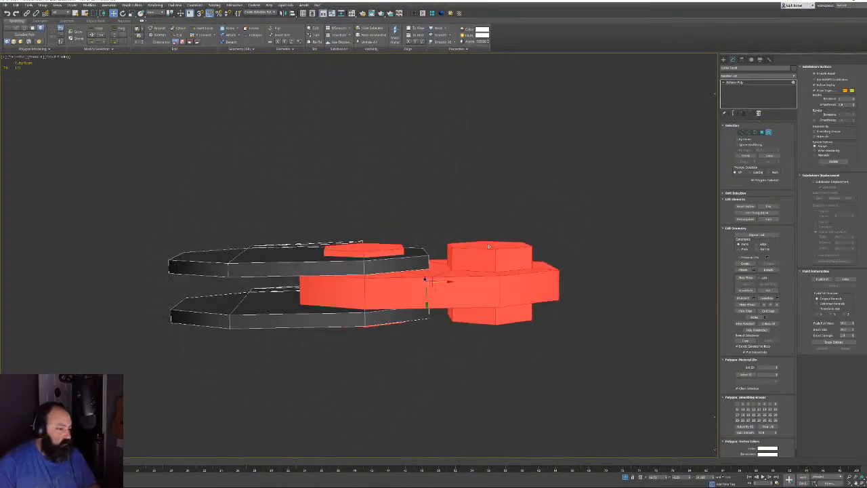
scroll(489, 251, "up", 3)
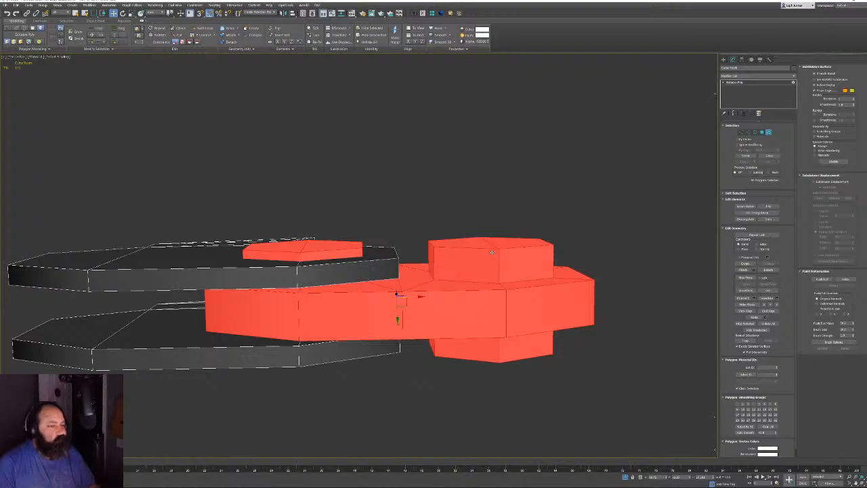
middle_click_drag(488, 244, 495, 268, "alt")
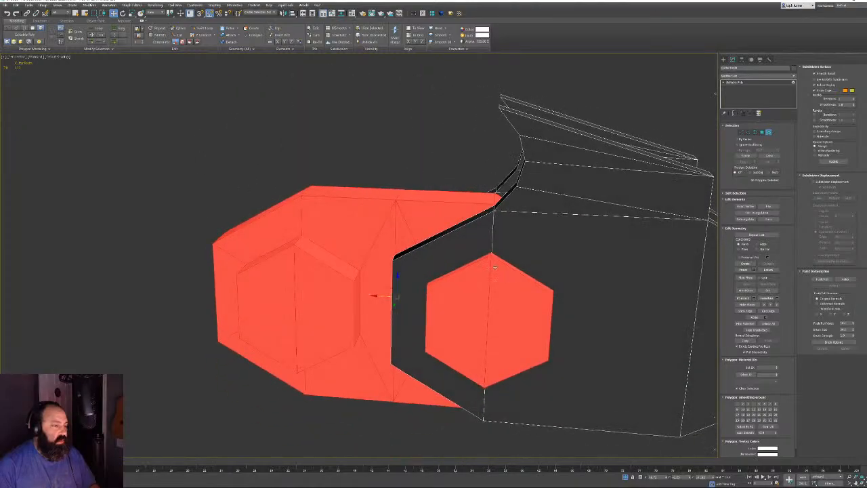
left_click(767, 330)
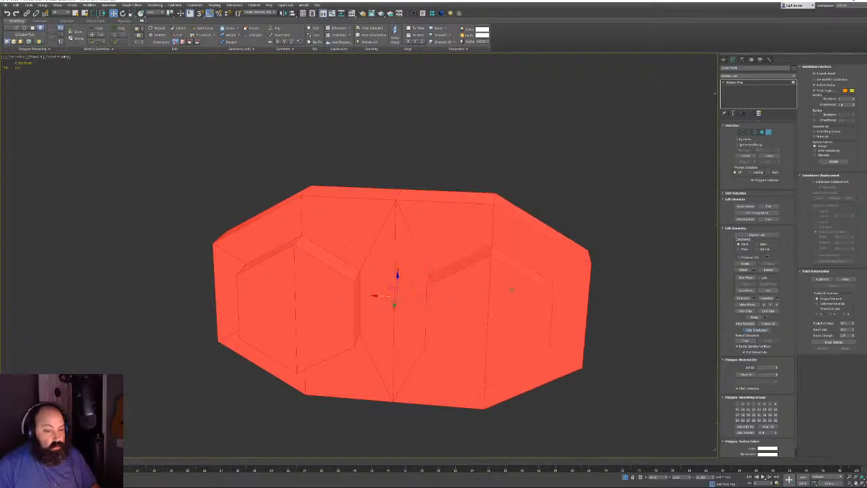
left_click(554, 205)
key("f")
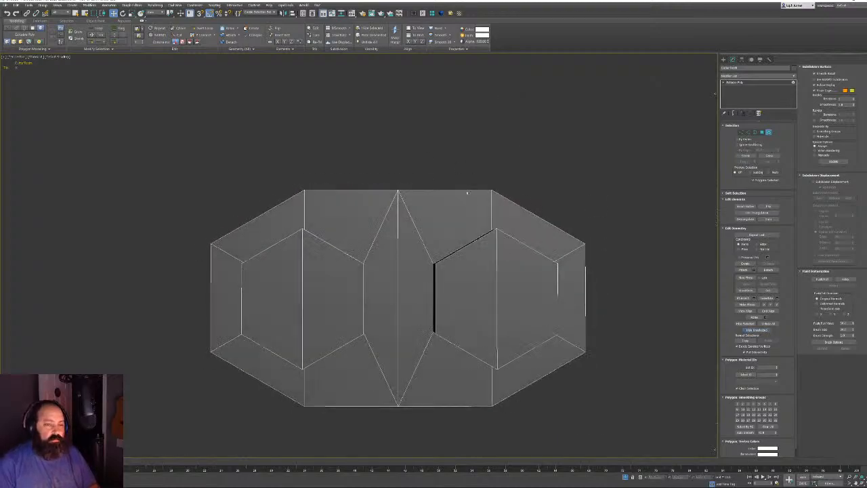
middle_click_drag(466, 193, 479, 209, "alt")
left_click_drag(151, 141, 647, 439)
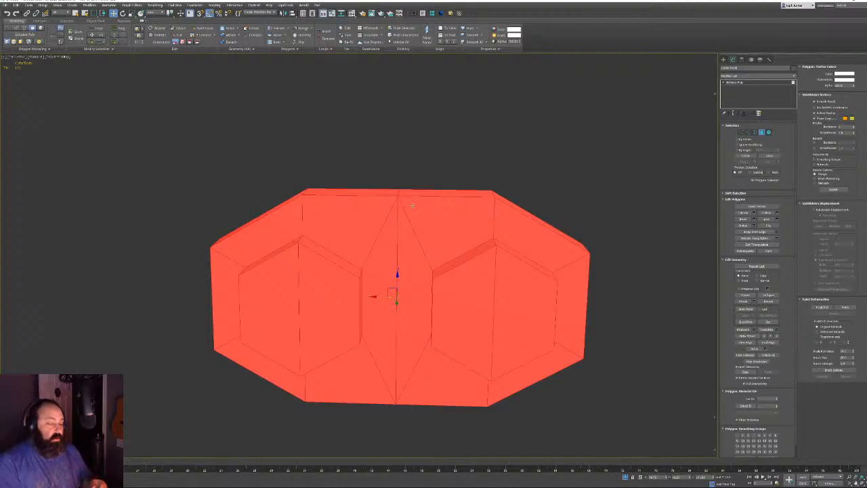
Orbit the block and select faces on the hexagon insets
mouse_move(500, 185)
middle_mouse_down("alt")
mouse_move(461, 174)
mouse_move(491, 174)
middle_mouse_up("alt")
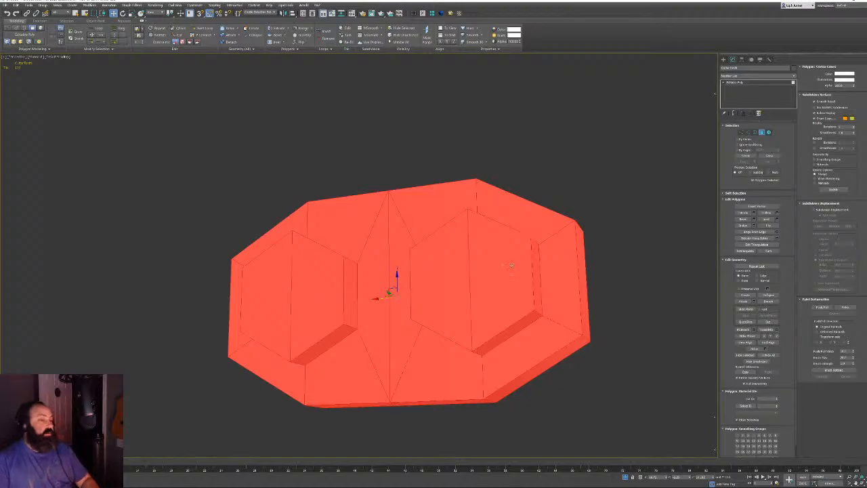
middle_click_drag(512, 265, 479, 257, "alt")
middle_click_drag(474, 225, 408, 300, "alt")
left_click(321, 333)
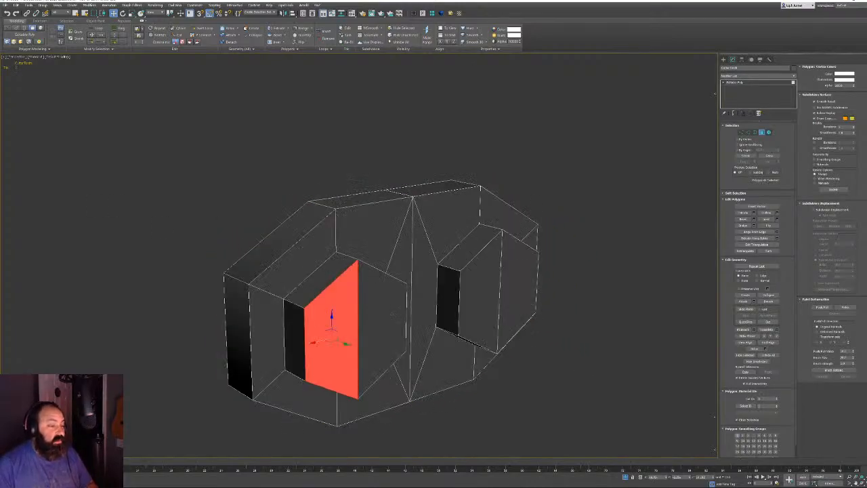
left_click(390, 314, "ctrl")
left_click(480, 295, "ctrl")
left_click(516, 290, "ctrl")
middle_click_drag(369, 271, 386, 276, "alt")
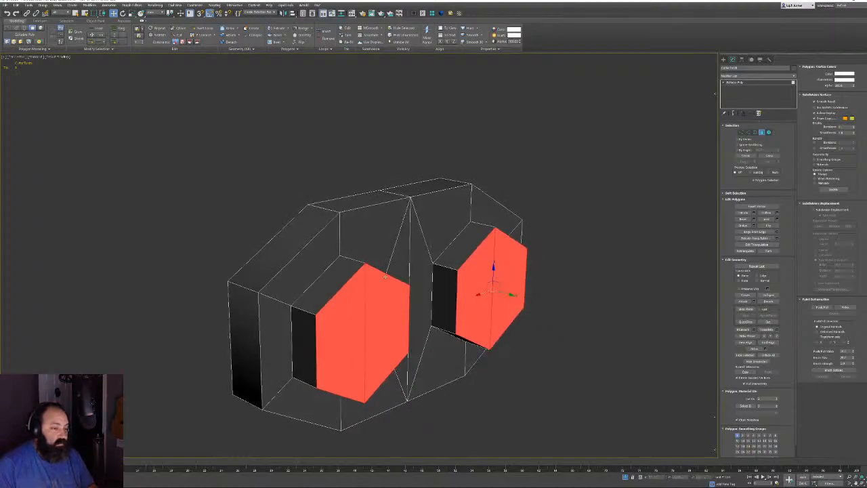
Reselect the thin top, side and front faces of both hexagon insets
left_click(317, 306)
left_click(294, 334, "ctrl")
left_click(441, 261, "ctrl")
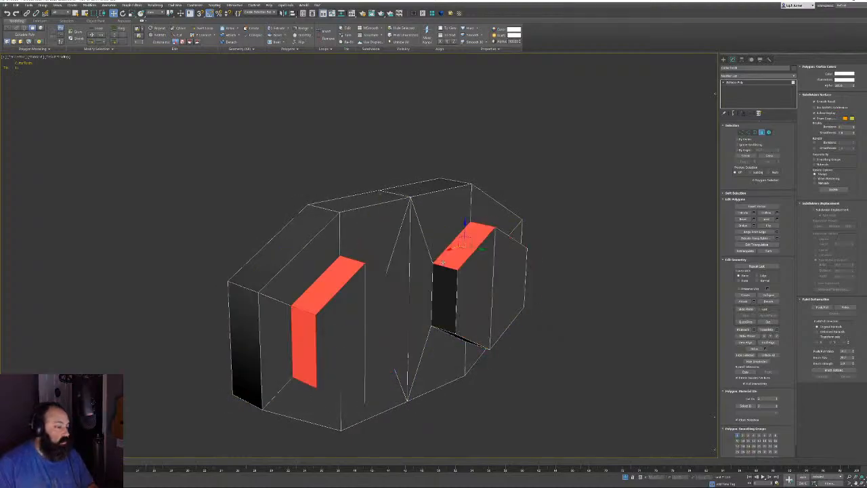
left_click(442, 275, "ctrl")
middle_click_drag(442, 275, 472, 282, "alt")
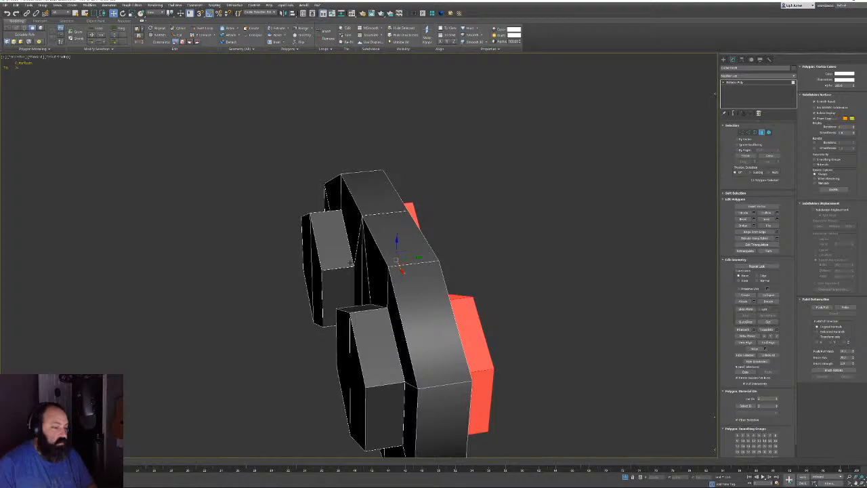
left_click(350, 263, "ctrl")
left_click(360, 307, "ctrl")
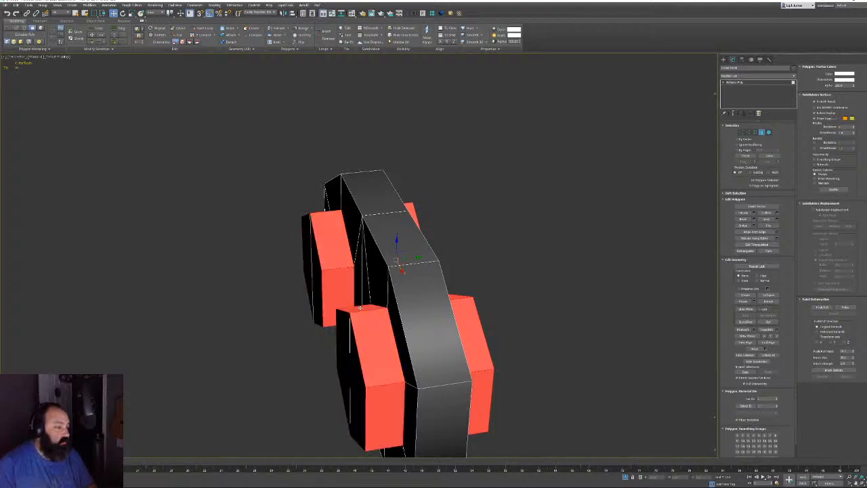
middle_click_drag(427, 314, 380, 292, "alt")
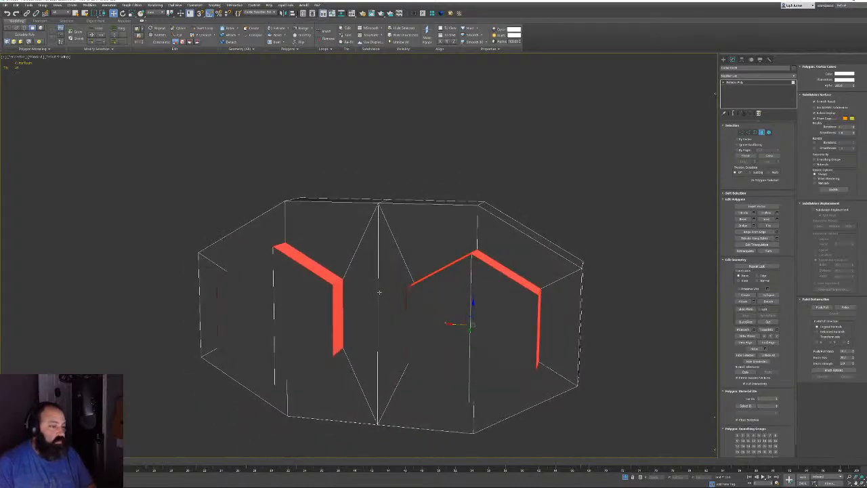
Delete the selected inset faces and pick a hole's border in Border mode
key("Delete")
middle_click_drag(426, 277, 474, 306, "alt")
key("3")
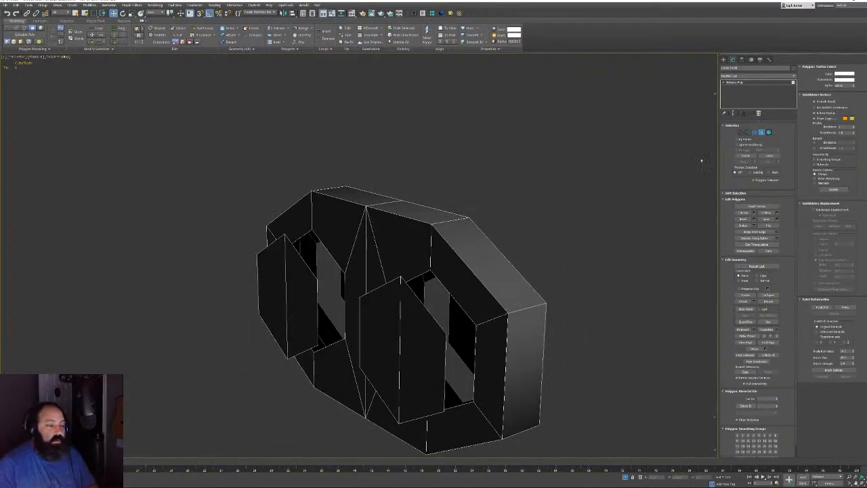
left_click(404, 281)
Cap one open border and bridge the left and right hole borders together
left_click(449, 305)
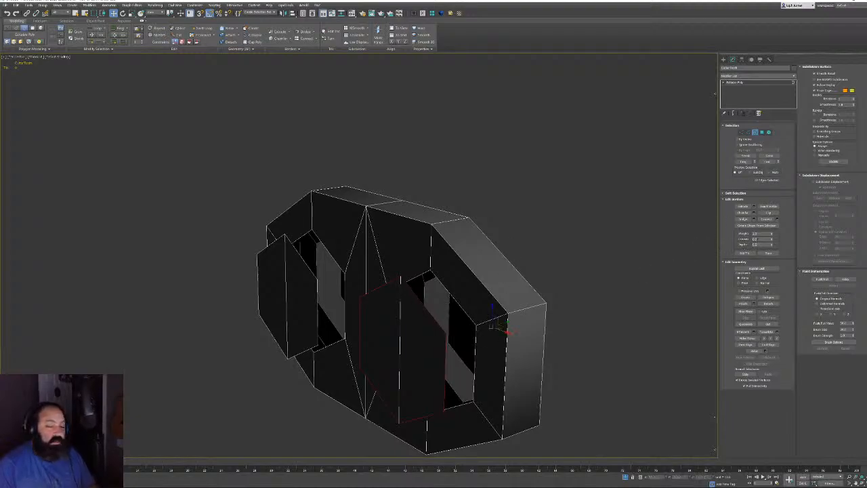
left_click(744, 219)
left_click(302, 259)
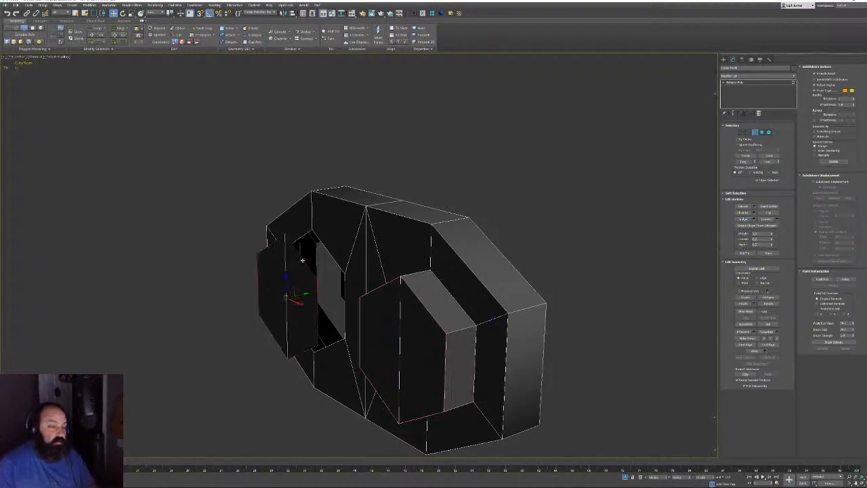
left_click(495, 262, "ctrl")
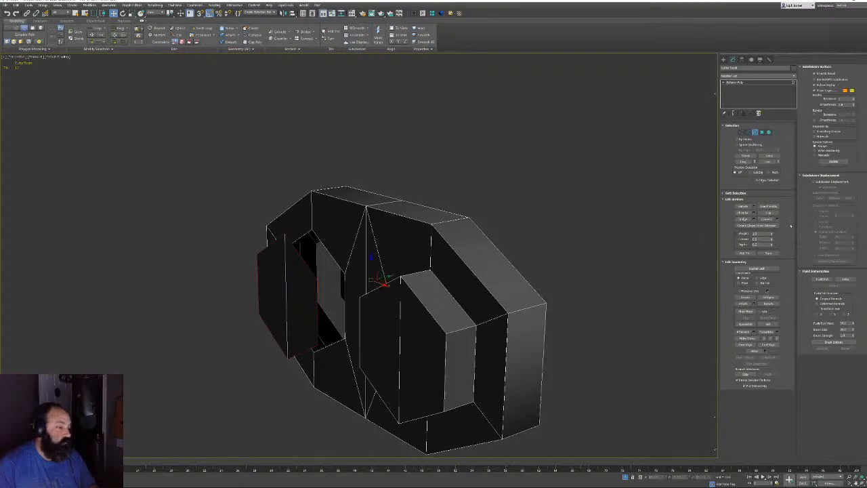
left_click(744, 220)
middle_click_drag(441, 273, 482, 216, "alt")
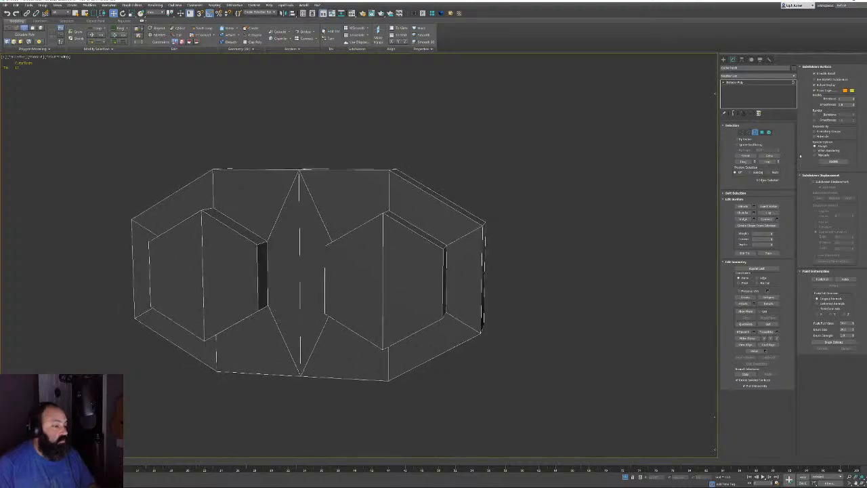
Select all polygons to check the mesh, then pick the angled side-block polygon
left_click(755, 132)
middle_click_drag(182, 162, 199, 168, "alt")
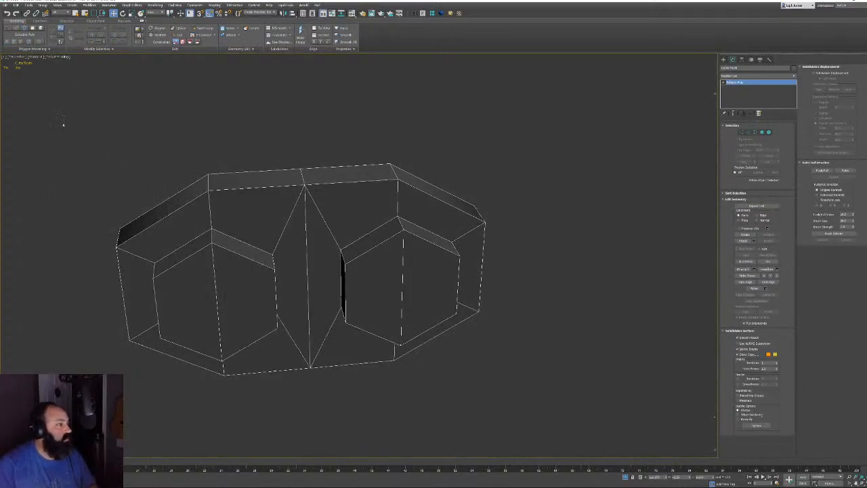
left_click(761, 132)
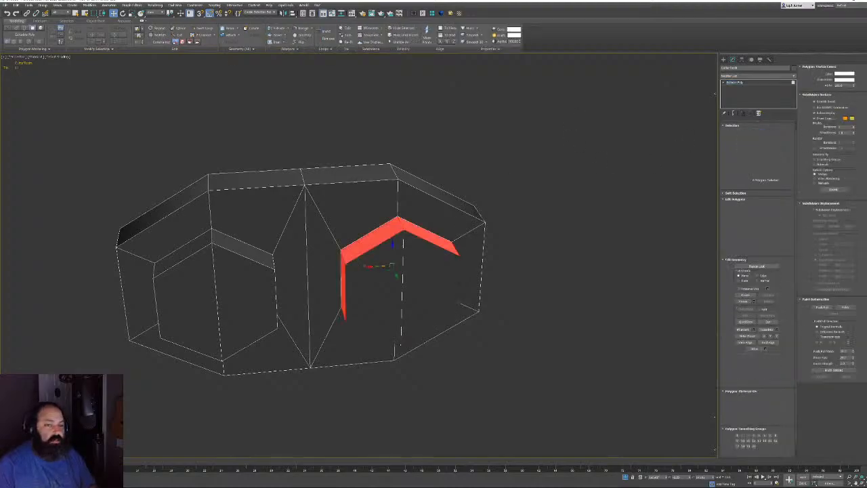
key("ctrl+a")
middle_click_drag(110, 196, 134, 215)
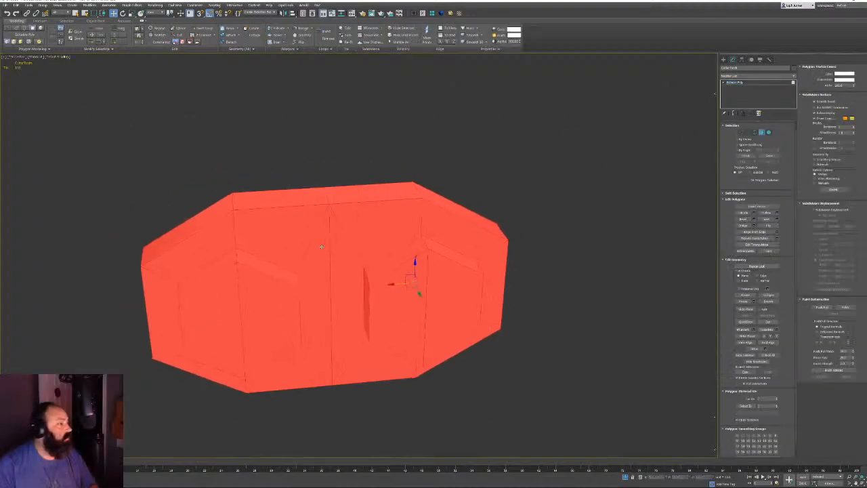
middle_click_drag(288, 254, 401, 242, "alt")
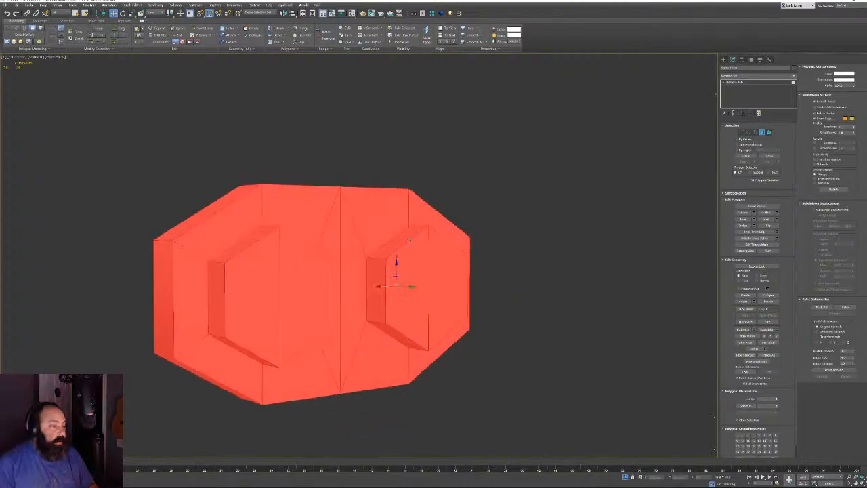
key("F3")
key("F3")
left_click(544, 208)
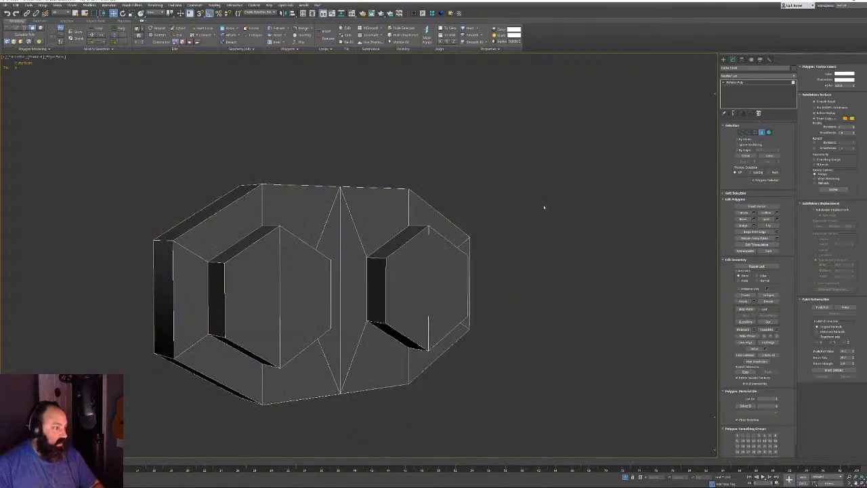
middle_click_drag(314, 238, 371, 300, "alt")
scroll(323, 284, "up", 3)
left_click(323, 284)
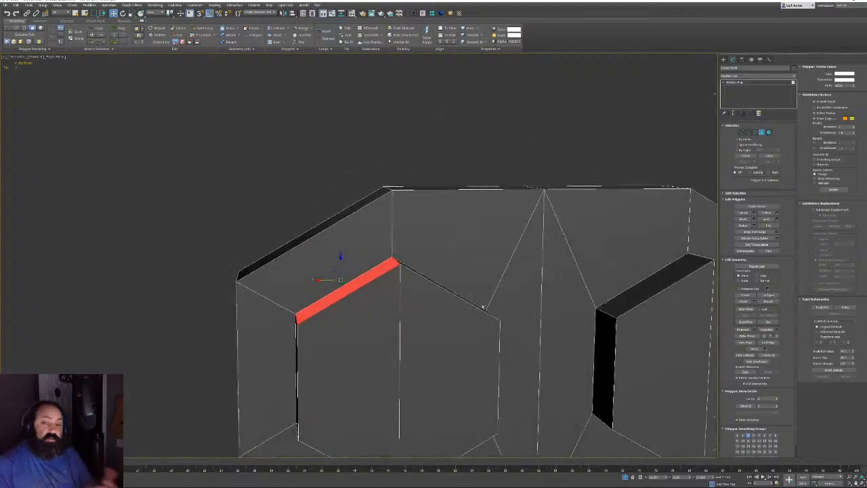
middle_click_drag(434, 285, 474, 291, "alt")
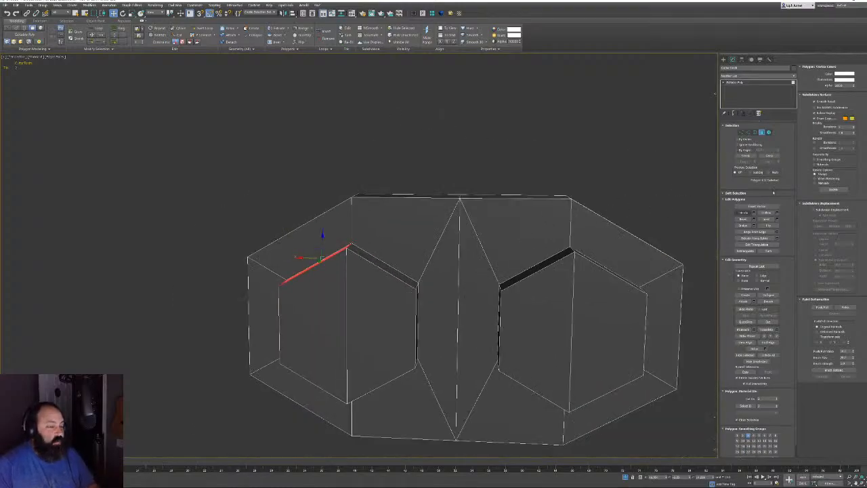
Select the left and right hexagon pieces and hide them
left_click(761, 132)
left_click(404, 289)
left_click(547, 303, "ctrl")
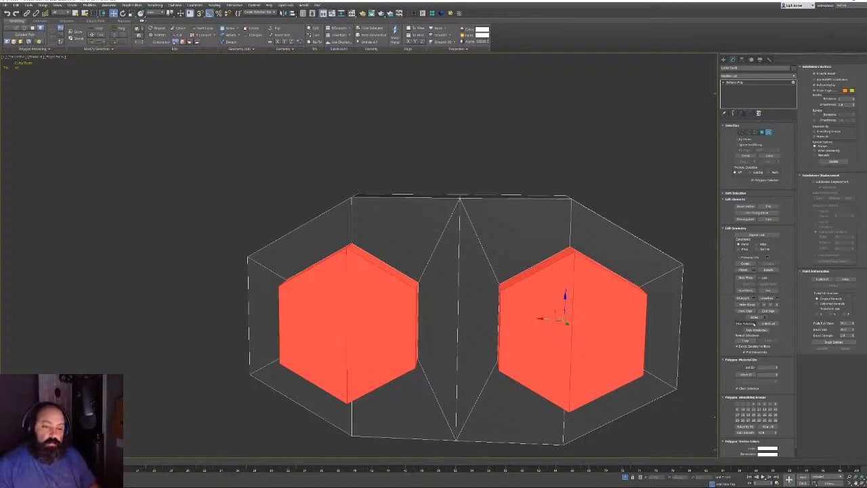
left_click(746, 324)
middle_click_drag(442, 218, 384, 177, "alt")
Collapse the right and left hole borders each to a single vertex
left_click(755, 132)
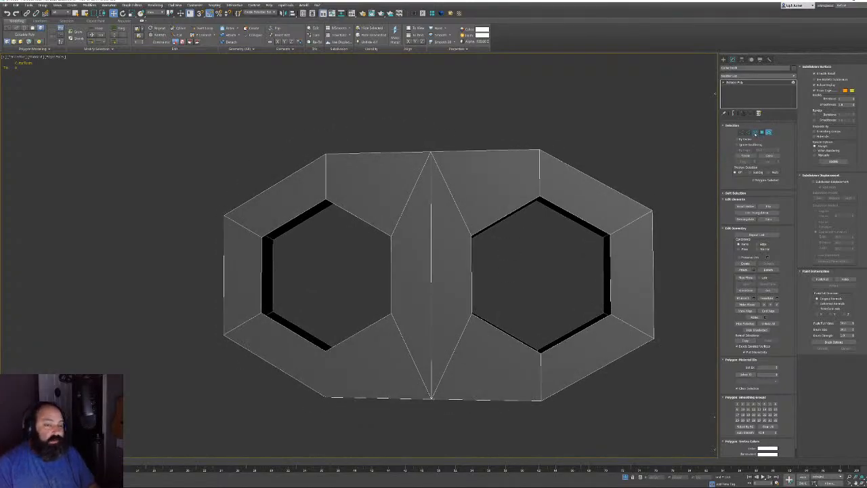
left_click(478, 230)
key("ctrl+alt+c")
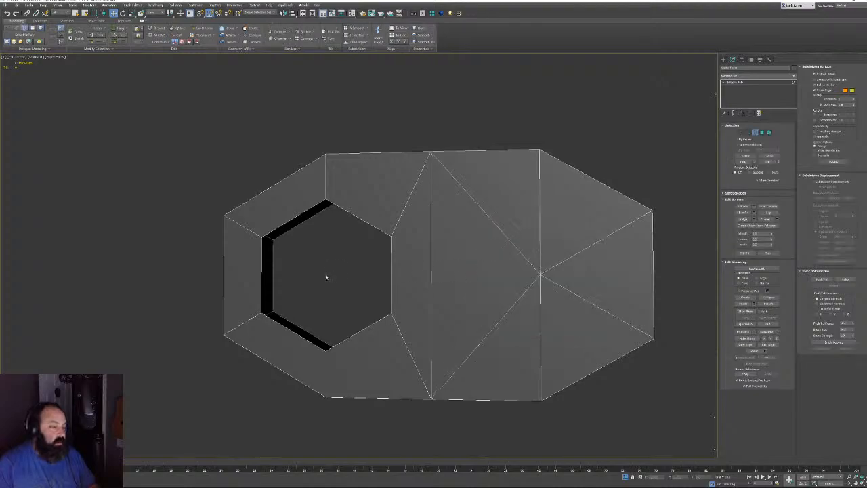
left_click_drag(404, 270, 406, 271)
key("ctrl+alt+c")
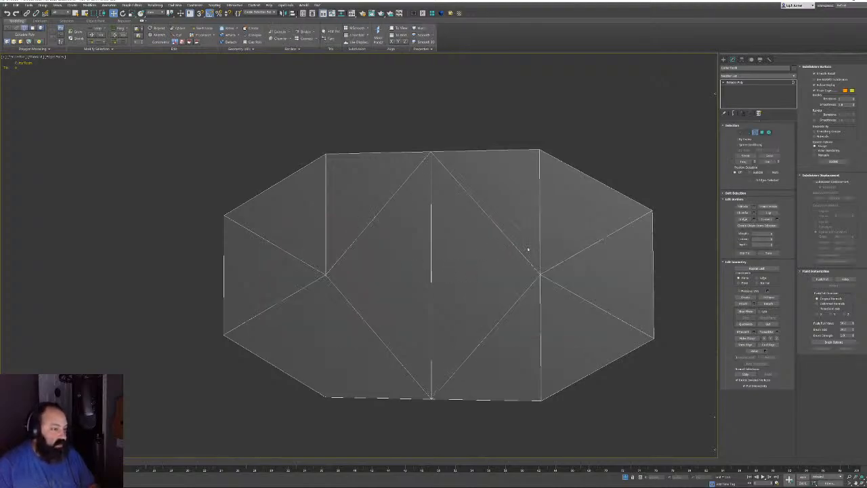
mouse_move(528, 250)
middle_mouse_down("alt")
mouse_move(588, 254)
mouse_move(538, 253)
mouse_move(538, 261)
middle_mouse_up("alt")
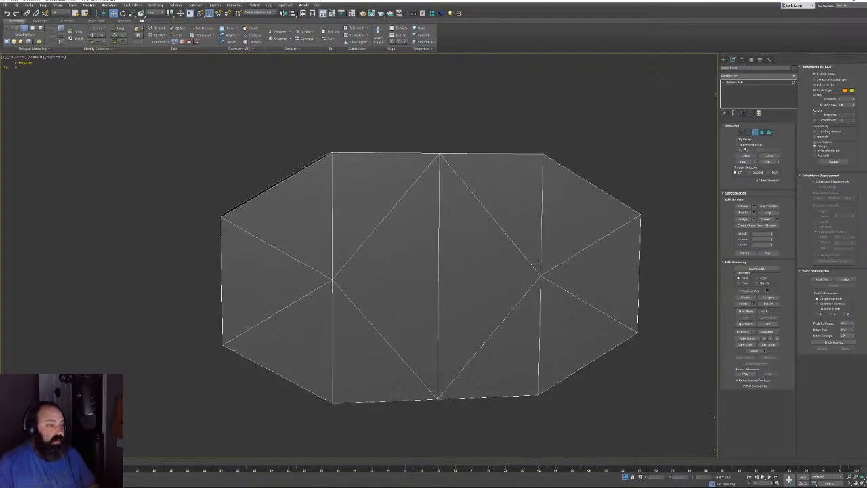
Select the left diagonal, middle vertical and right diagonal edges in wireframe, then clear them
left_click(747, 133)
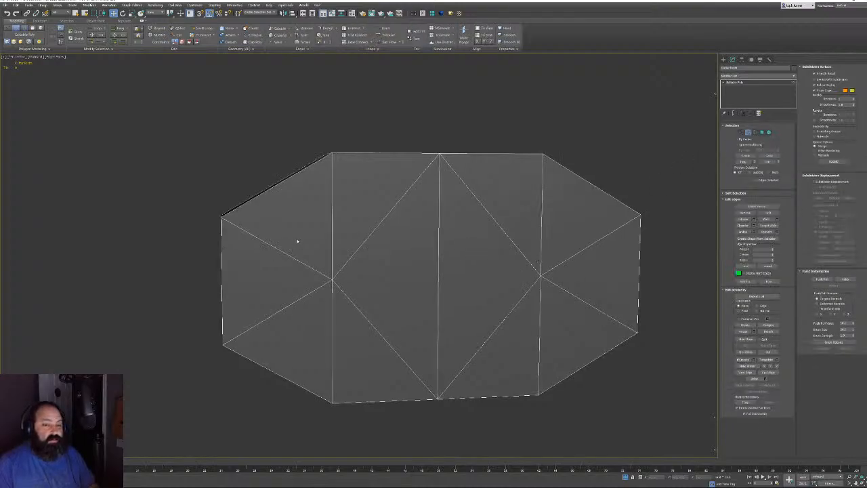
key("F3")
left_click_drag(372, 203, 348, 344, "ctrl")
left_click_drag(414, 254, 450, 281, "ctrl")
left_click_drag(515, 215, 499, 334, "ctrl")
middle_click_drag(569, 320, 457, 319, "alt")
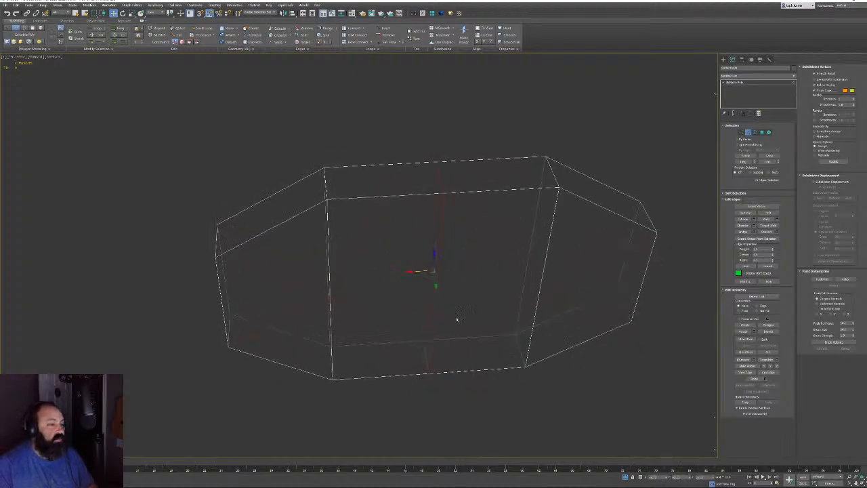
left_click(416, 353)
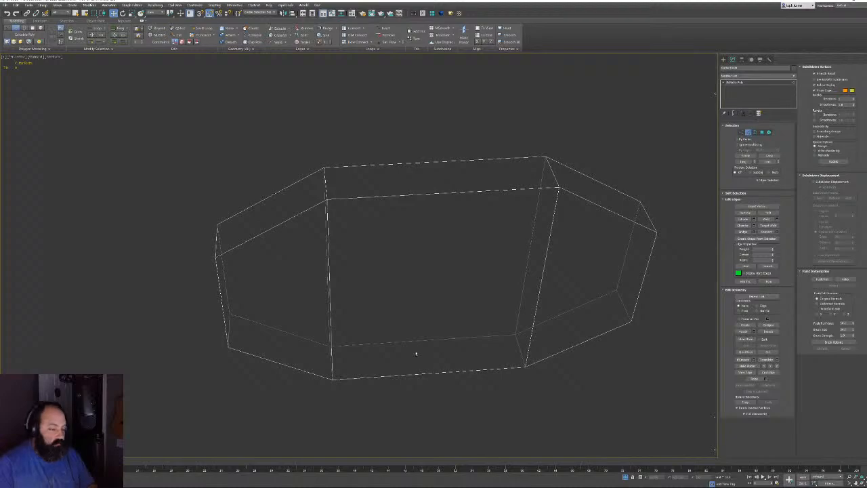
left_click(761, 132)
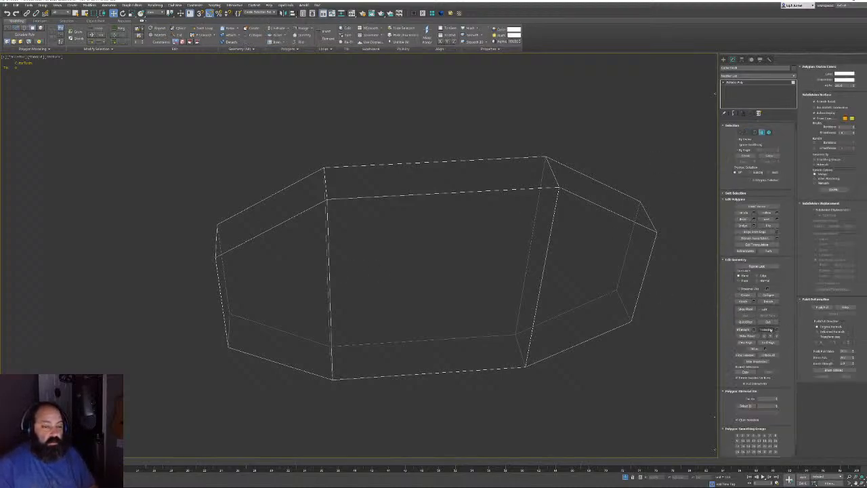
Unhide all parts and select the elements except the upper piece and large right element
left_click(767, 354)
left_click(768, 132)
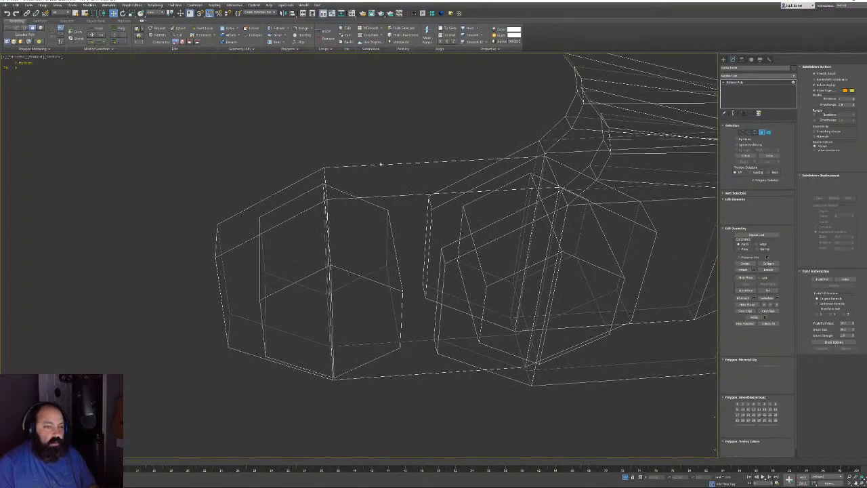
left_click_drag(492, 247, 495, 249)
left_click(585, 107, "alt")
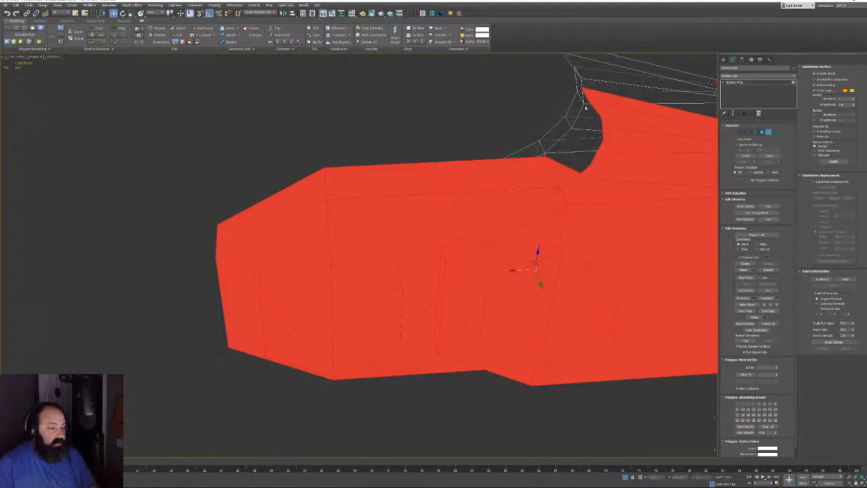
left_click(634, 122, "alt")
Clear the red polygon selection and zoom to an elevated view of both fins
middle_click_drag(608, 139, 495, 157, "alt")
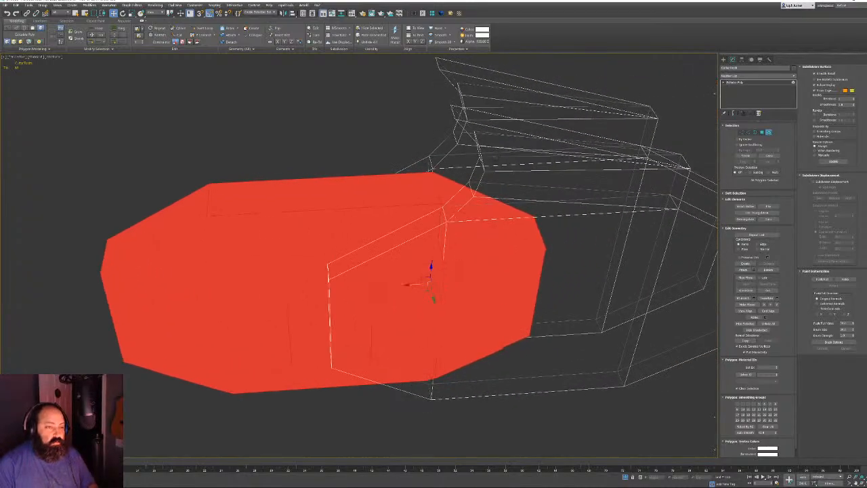
middle_click_drag(348, 250, 306, 281)
scroll(308, 281, "down", 5)
key("F3")
mouse_move(358, 227)
middle_mouse_down("alt")
mouse_move(336, 186)
mouse_move(374, 188)
middle_mouse_up("alt")
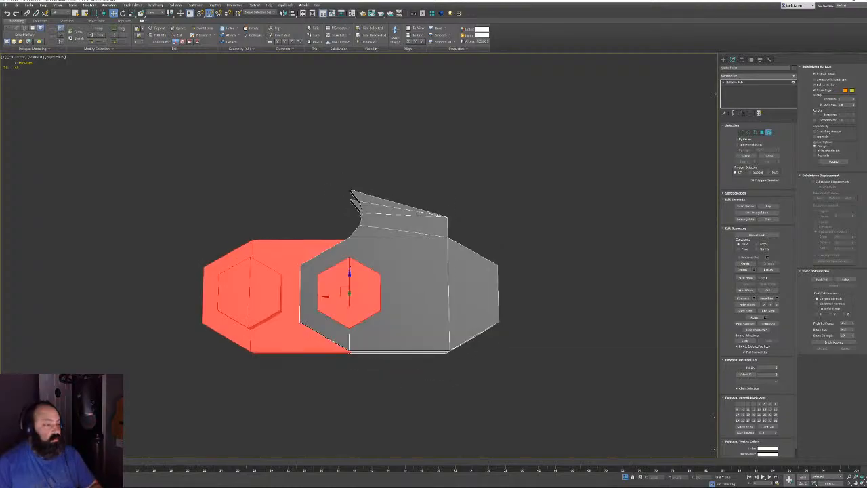
left_click(509, 185)
mouse_move(525, 203)
middle_mouse_down("alt")
mouse_move(479, 249)
mouse_move(443, 231)
mouse_move(401, 246)
mouse_move(349, 227)
middle_mouse_up("alt")
middle_click_drag(476, 273, 444, 264, "alt")
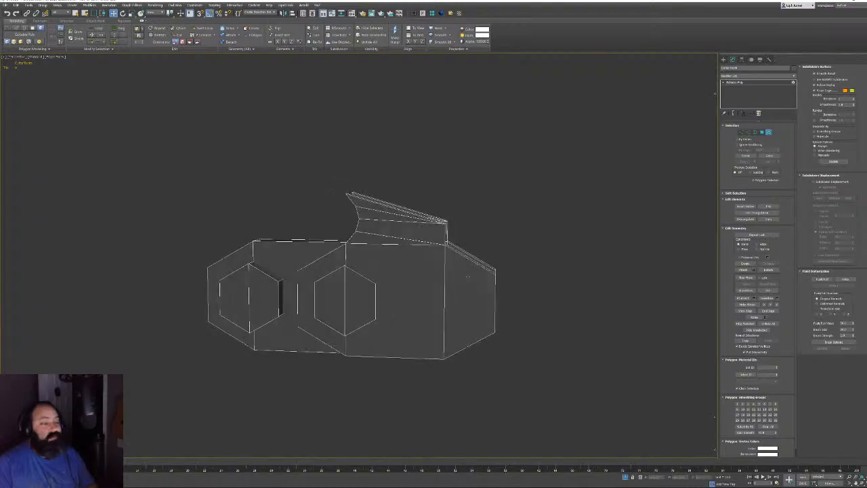
scroll(390, 236, "up", 5)
middle_click_drag(252, 168, 363, 274, "alt")
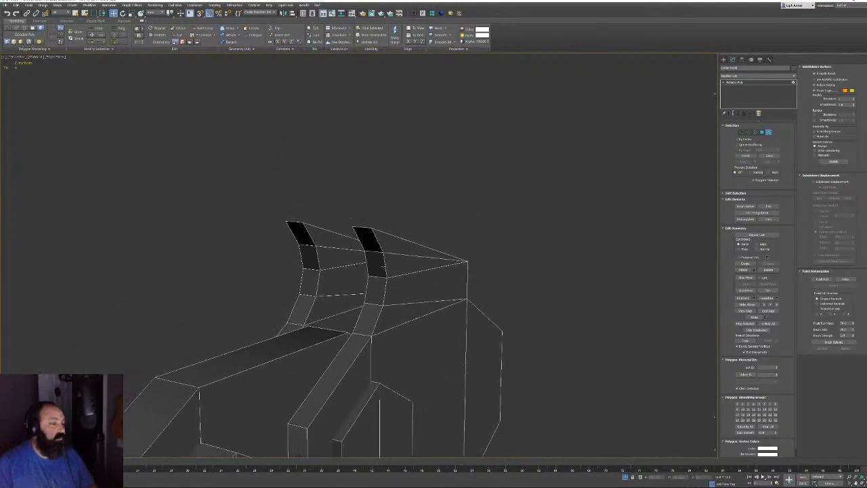
Select and remove the extra edge loop running across both fins
left_click(748, 132)
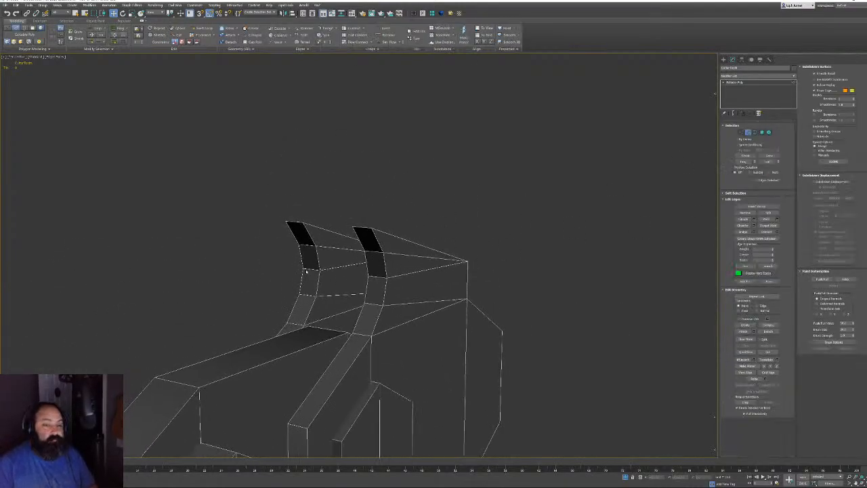
left_click(336, 266)
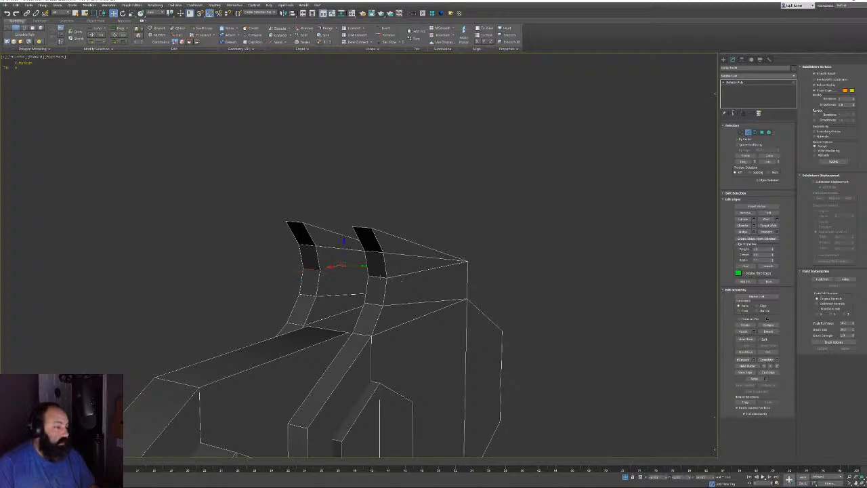
double_click(380, 277)
key("BackSpace")
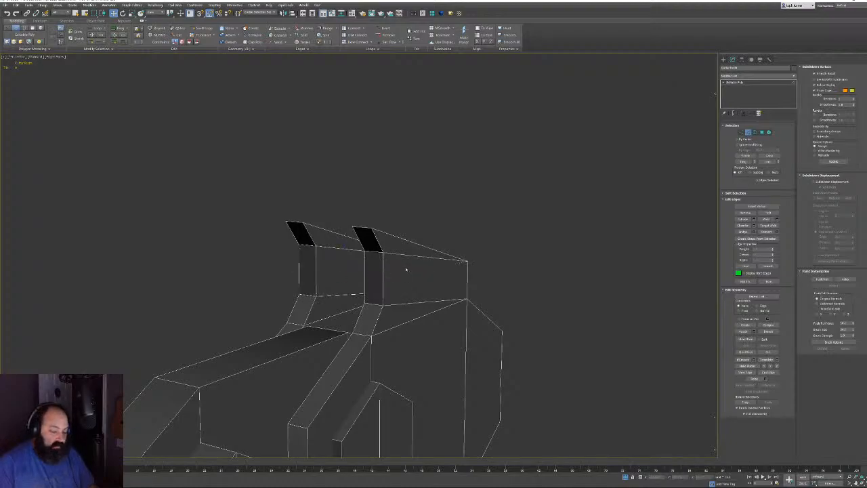
Select the remaining left and right fin edges and space them evenly
middle_click_drag(347, 268, 369, 255)
left_click(380, 281)
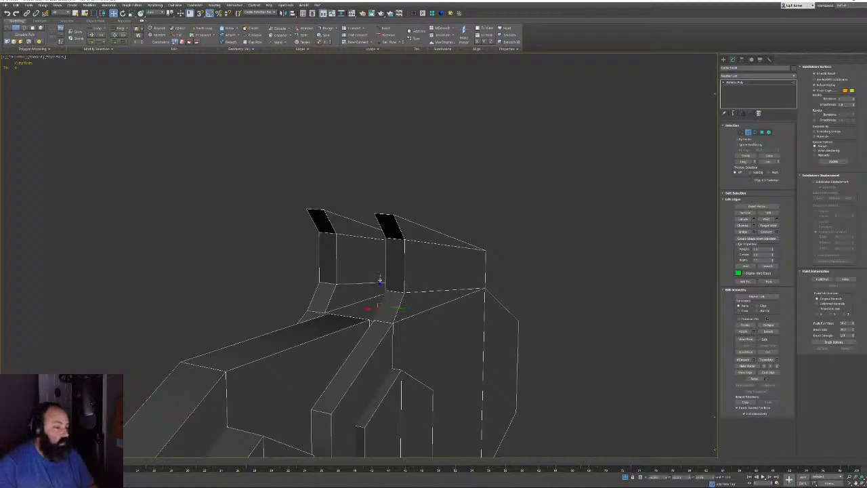
left_click(386, 267, "ctrl")
left_click(382, 235, "ctrl")
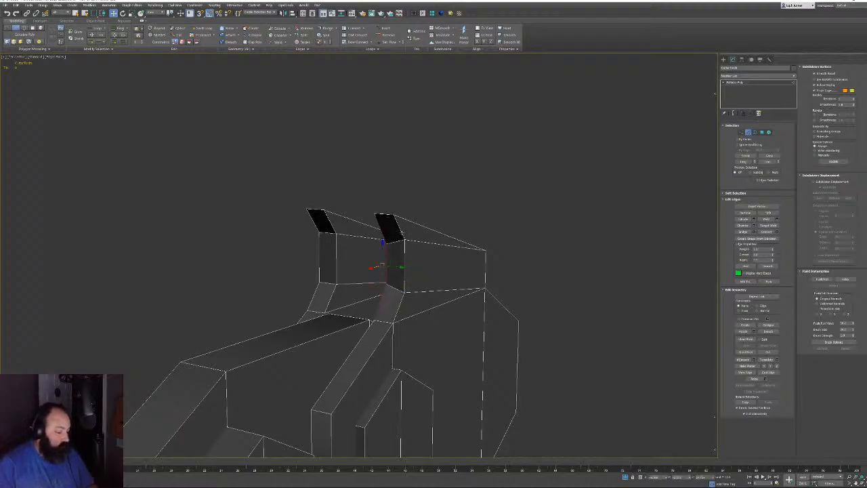
left_click(403, 232)
left_click(405, 257, "ctrl")
left_click(399, 302, "ctrl")
key("semicolon")
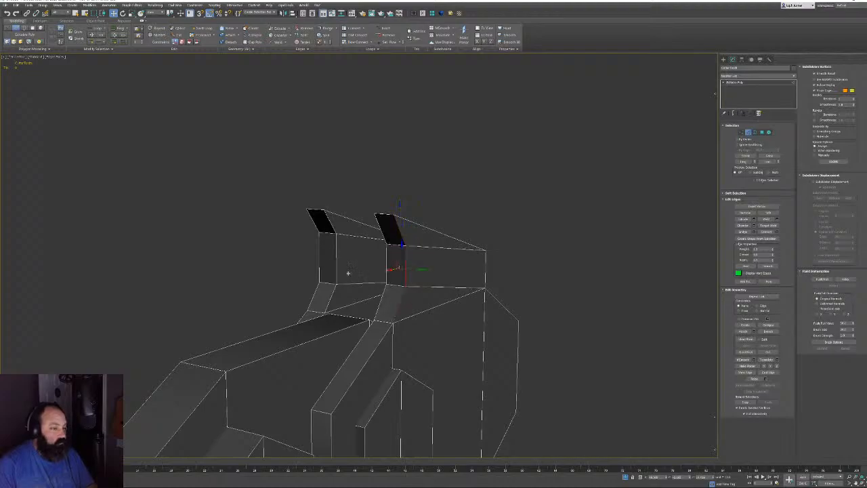
left_click(315, 224)
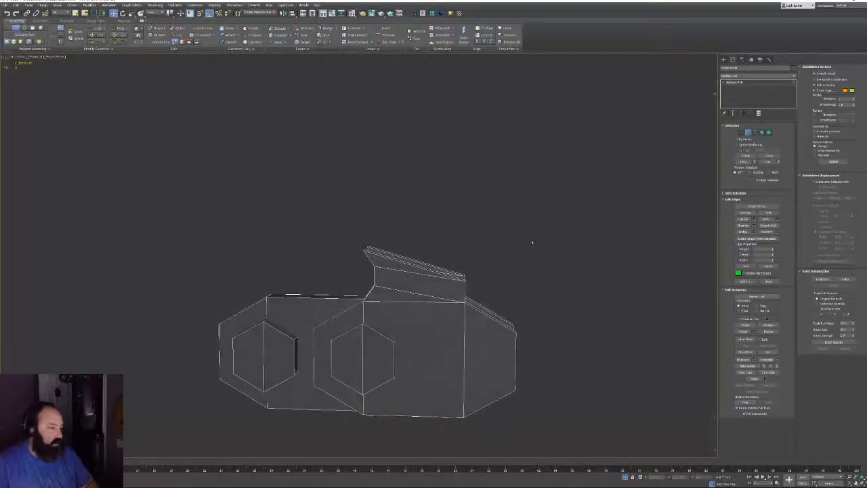
mouse_move(532, 243)
middle_mouse_down("alt")
mouse_move(524, 243)
mouse_move(623, 244)
middle_mouse_up("alt")
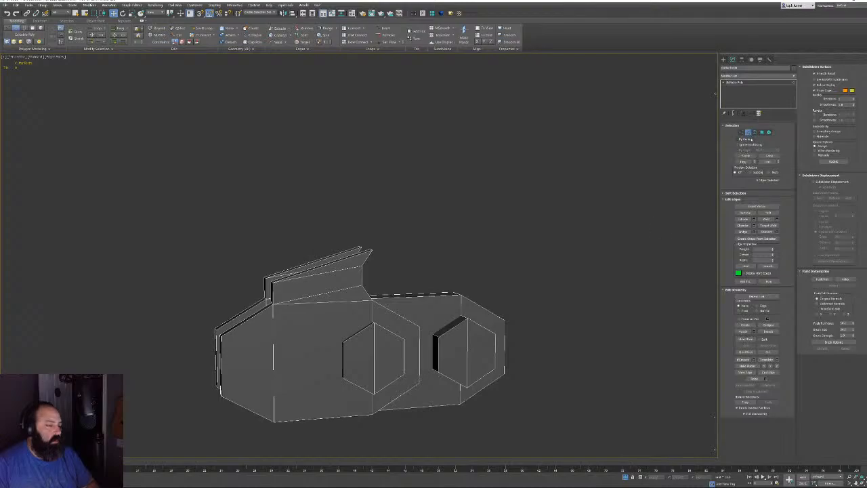
Try lowering the fin's top-left corner vertex, then undo to keep the fin at full height
left_click(747, 132)
left_click(741, 133)
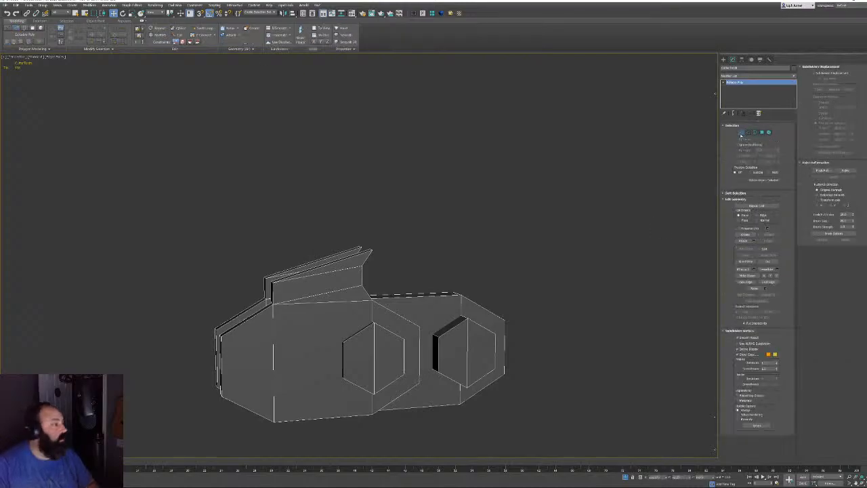
middle_click_drag(252, 272, 264, 226)
left_click(286, 232)
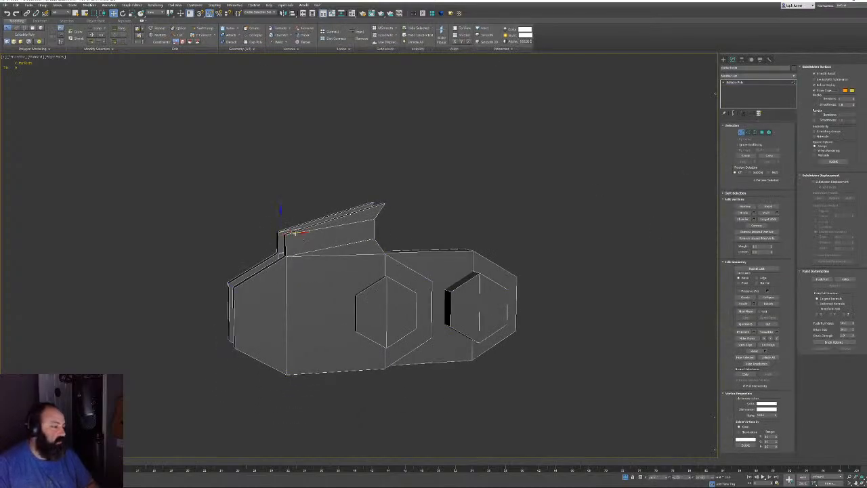
scroll(298, 237, "up", 5)
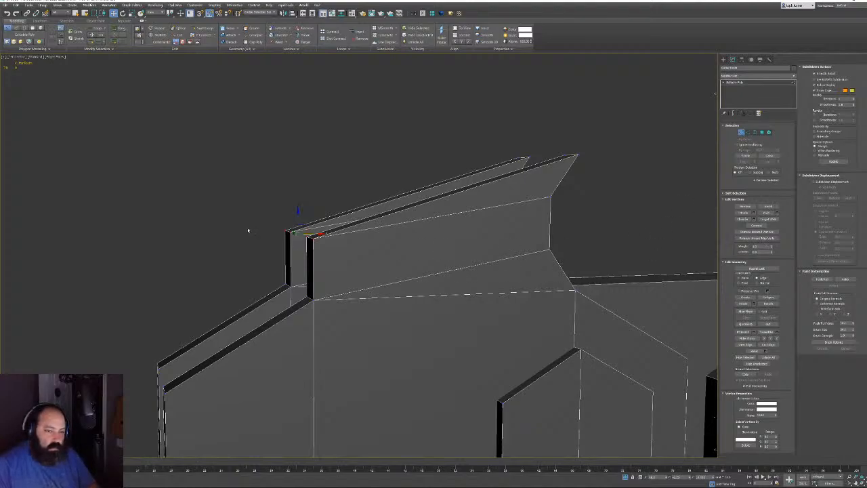
left_click_drag(298, 256, 298, 289)
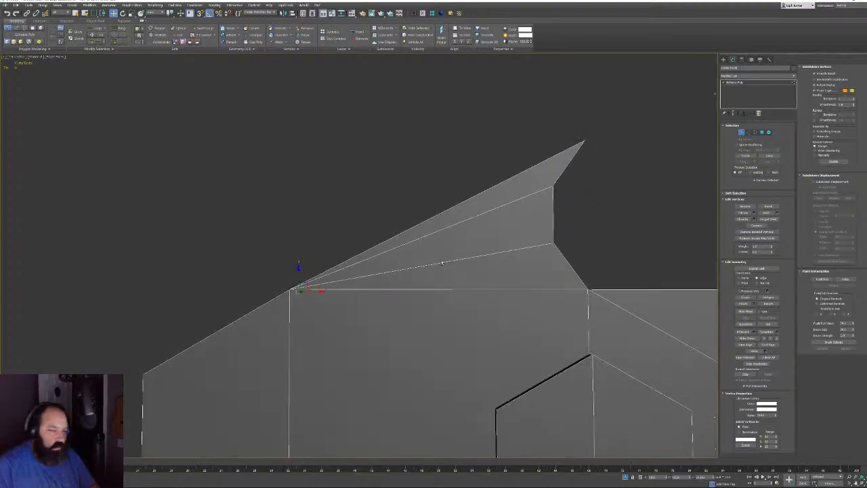
scroll(552, 244, "down", 4)
middle_click_drag(531, 198, 598, 200, "alt")
key("ctrl+z")
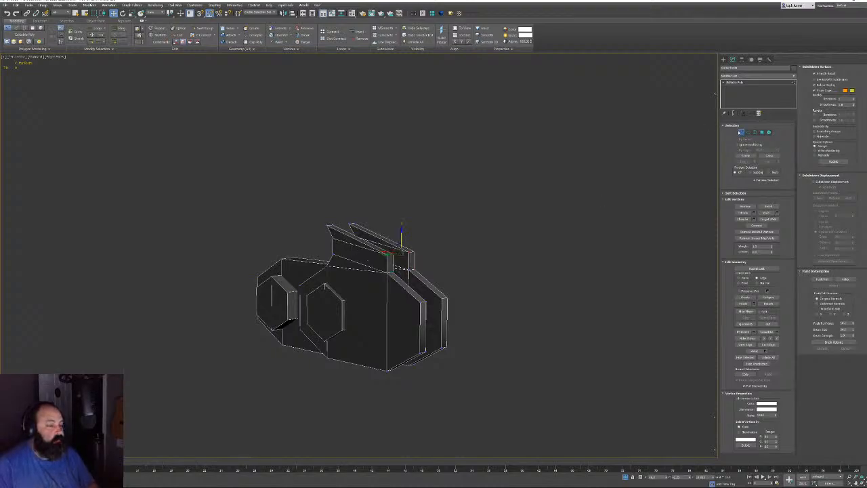
At object level, set the Edit Geometry constraints to None
left_click(740, 133)
mouse_move(423, 252)
middle_mouse_down("alt")
mouse_move(497, 265)
mouse_move(431, 256)
mouse_move(437, 290)
middle_mouse_up("alt")
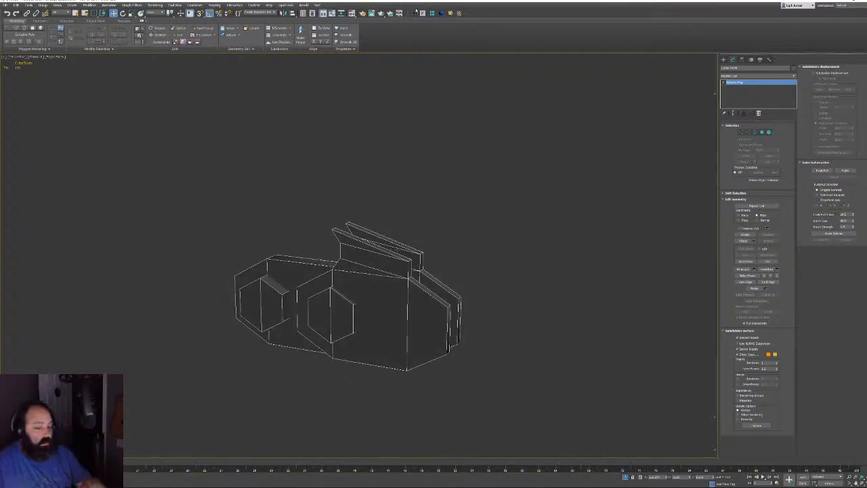
left_click(175, 42)
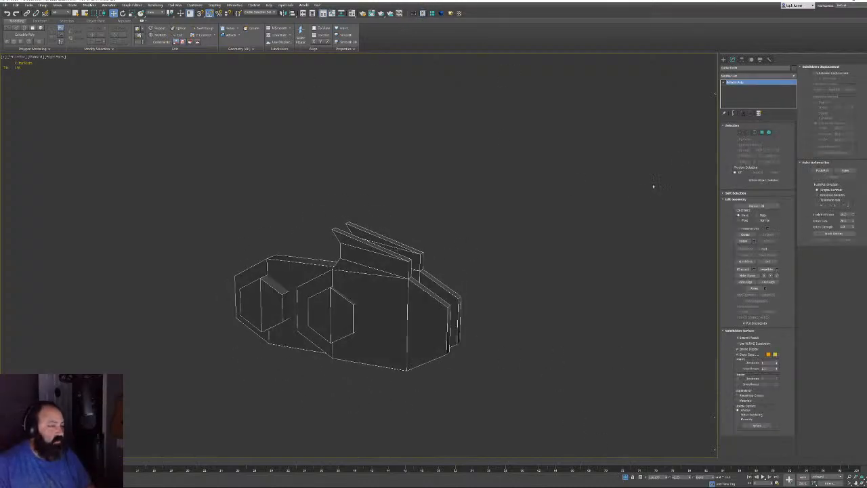
mouse_move(653, 186)
middle_mouse_down("alt")
mouse_move(576, 180)
mouse_move(507, 120)
middle_mouse_up("alt")
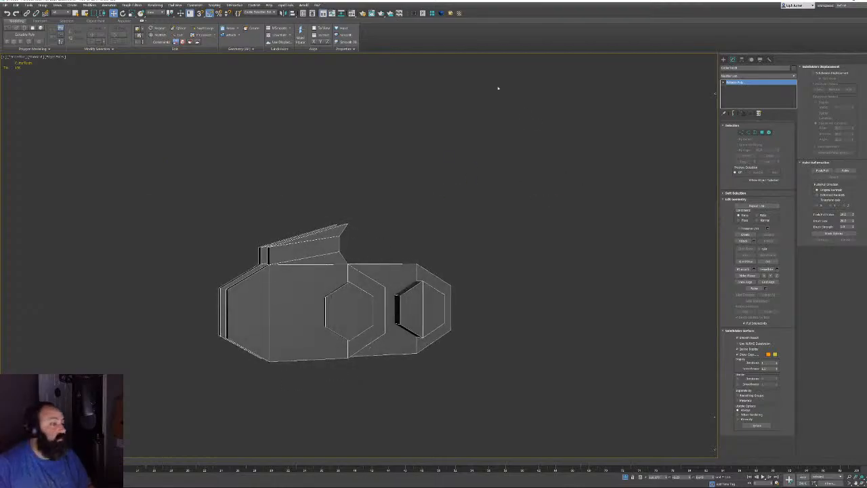
Turn off Isolate Selection and center the link's pivot to the object with Affect Pivot Only
left_click(623, 478)
scroll(447, 285, "down", 10)
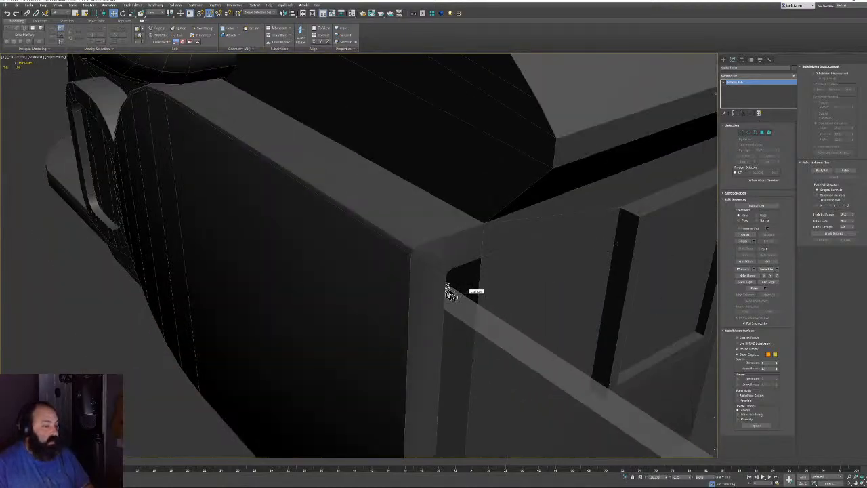
left_click(742, 60)
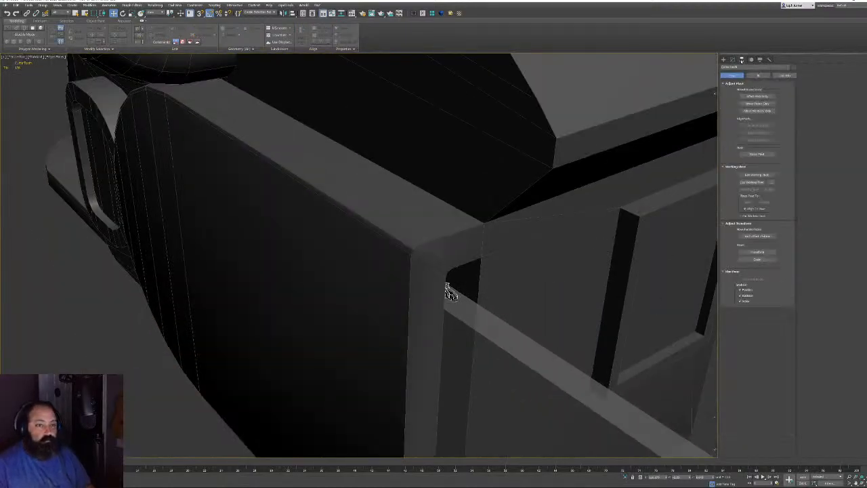
left_click(756, 96)
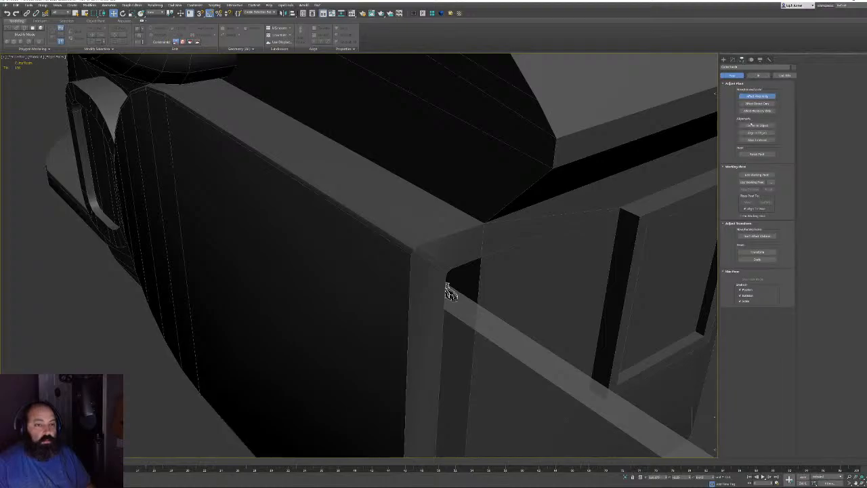
left_click(751, 125)
left_click(732, 60)
Uniformly scale the link up until it sits against the chainsaw bar
middle_click_drag(503, 265, 480, 244)
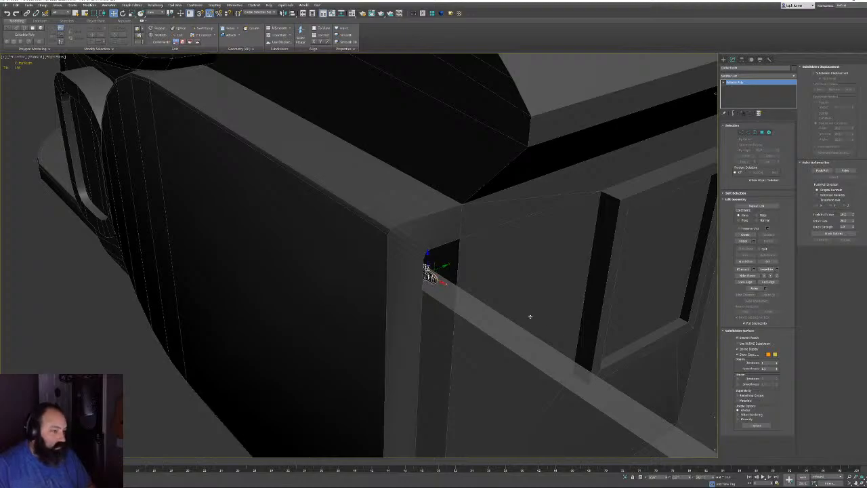
key("z")
middle_click_drag(474, 291, 433, 285, "alt")
scroll(556, 283, "down", 10)
middle_click_drag(555, 283, 643, 268, "alt")
key("r")
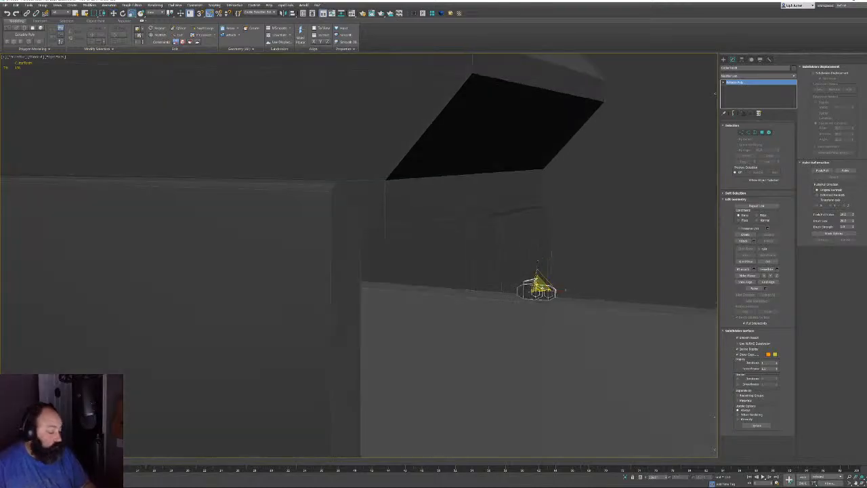
left_click_drag(539, 278, 570, 252)
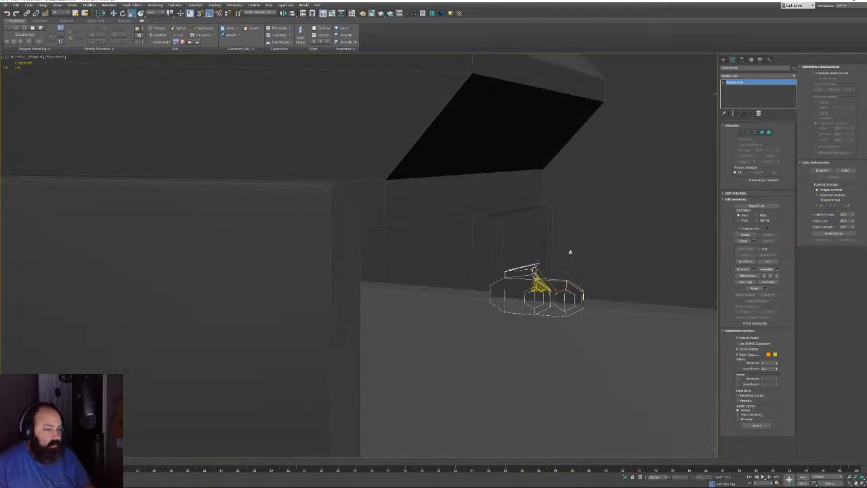
middle_click_drag(569, 251, 543, 279, "alt")
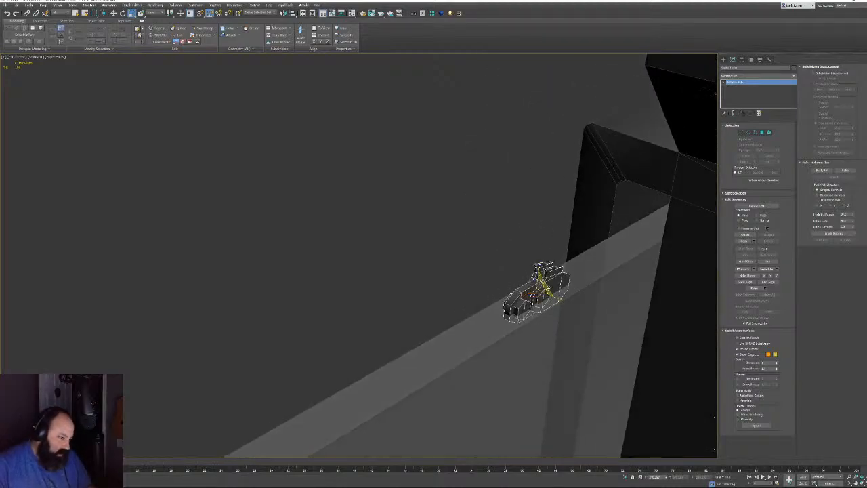
left_click_drag(543, 280, 576, 248)
mouse_move(575, 248)
middle_mouse_down("alt")
mouse_move(583, 247)
mouse_move(479, 242)
mouse_move(460, 257)
middle_mouse_up("alt")
scroll(579, 253, "down", 5)
scroll(474, 245, "up", 3)
scroll(472, 243, "up", 2)
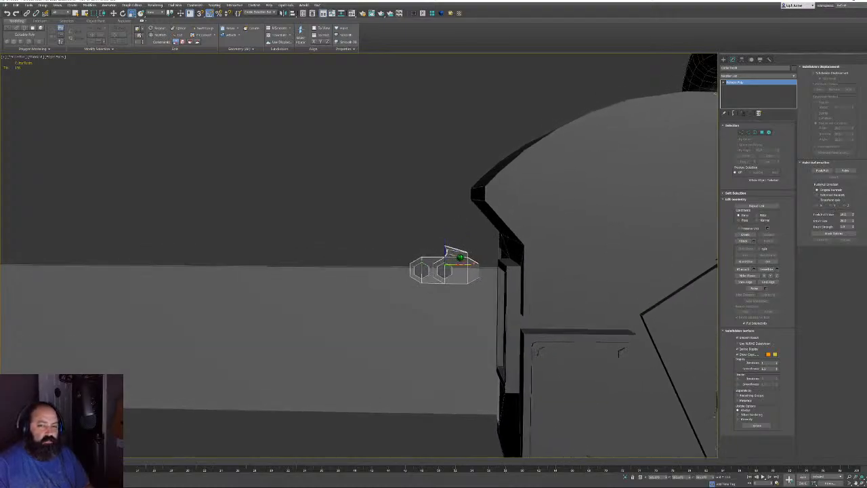
scroll(460, 257, "up", 5)
scroll(522, 205, "down", 10)
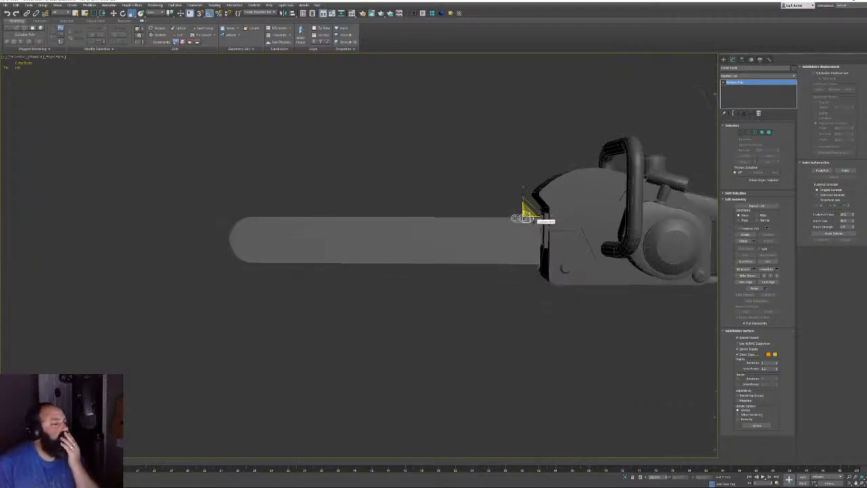
Shrink the chain link uniformly, then stretch it slightly along Y
scroll(508, 217, "up", 5)
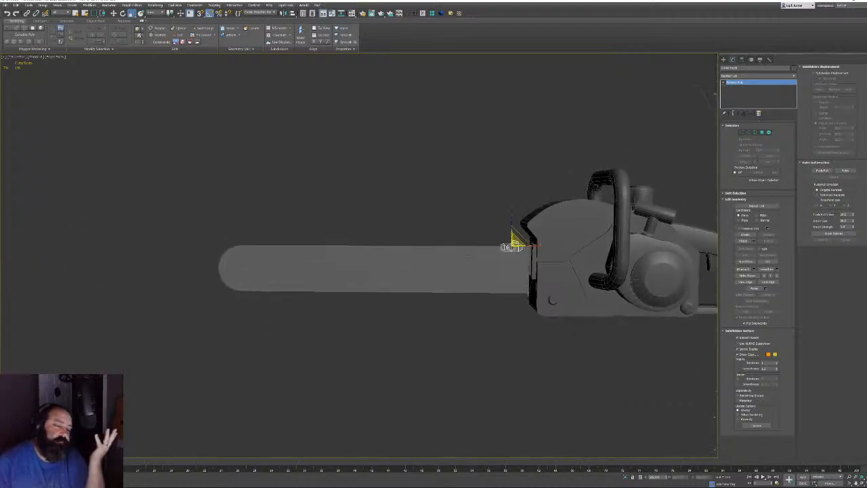
middle_click_drag(617, 215, 581, 209, "alt")
scroll(643, 193, "up", 3)
middle_click_drag(650, 191, 529, 243)
scroll(491, 272, "up", 5)
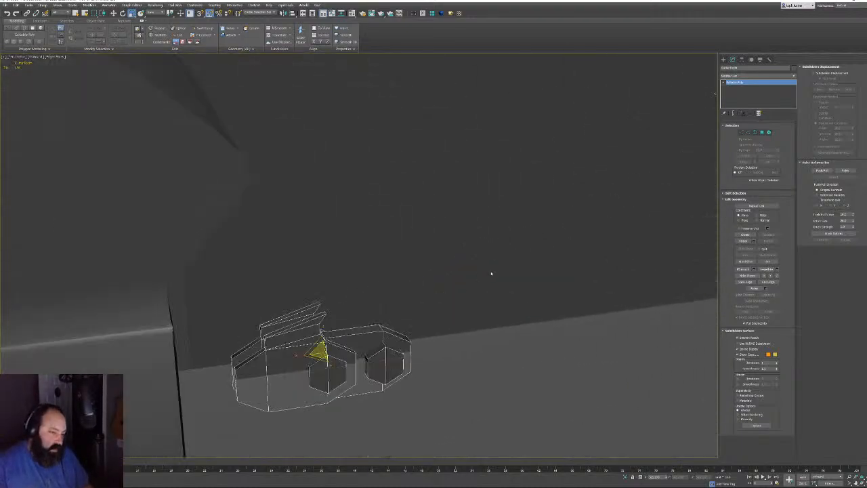
middle_click_drag(492, 273, 414, 271, "alt")
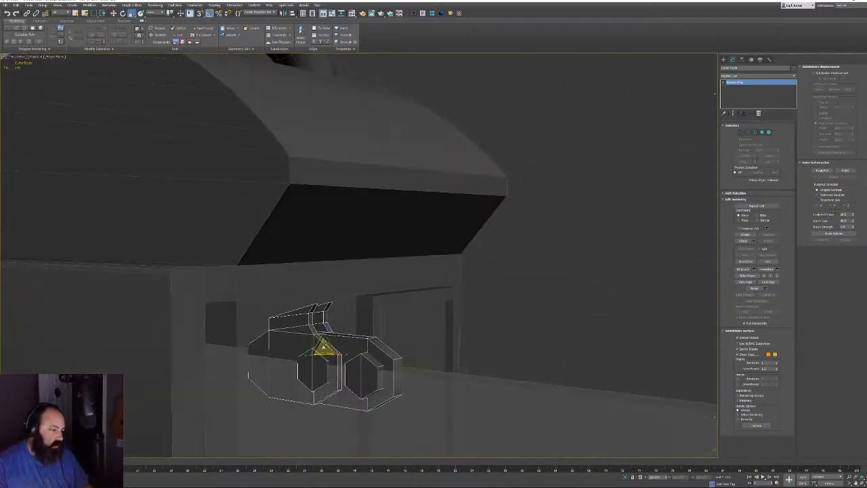
left_click_drag(324, 347, 324, 361)
middle_click_drag(331, 352, 244, 354, "alt")
mouse_move(298, 353)
left_mouse_down()
mouse_move(278, 354)
mouse_move(285, 353)
left_mouse_up()
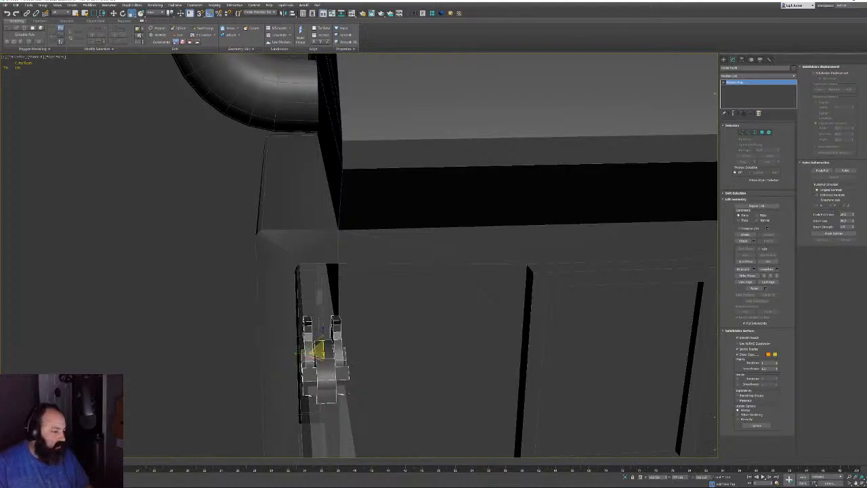
Raise the link slightly on Z so it sits in the housing slot
middle_click_drag(301, 353, 401, 324, "alt")
key("w")
left_click_drag(326, 337, 324, 316)
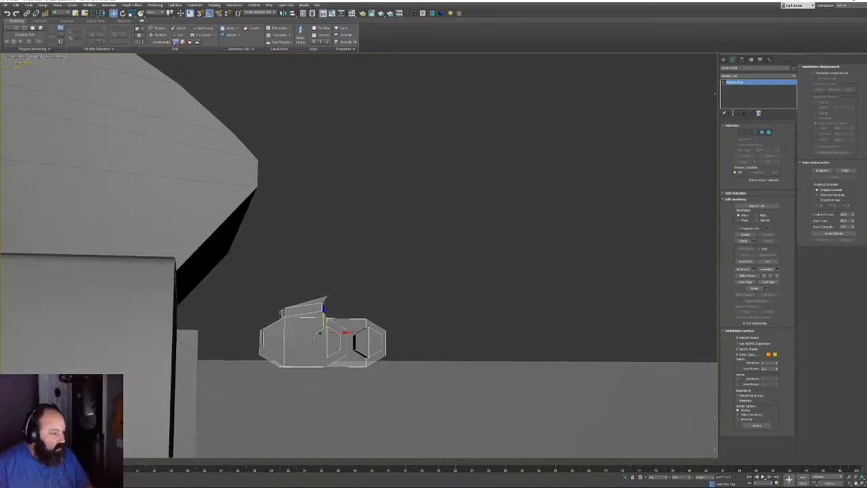
middle_click_drag(356, 317, 268, 84, "alt")
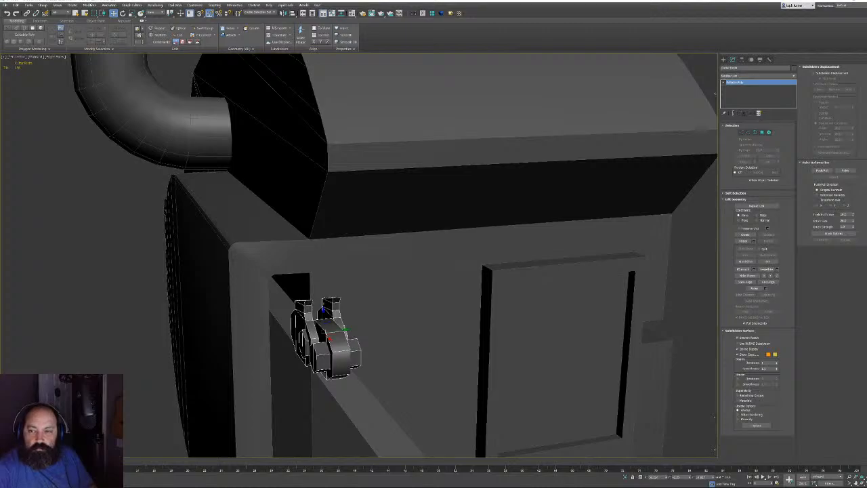
middle_click_drag(455, 313, 468, 239, "alt")
Scale the link narrower along one axis
key("r")
scroll(328, 346, "up", 2)
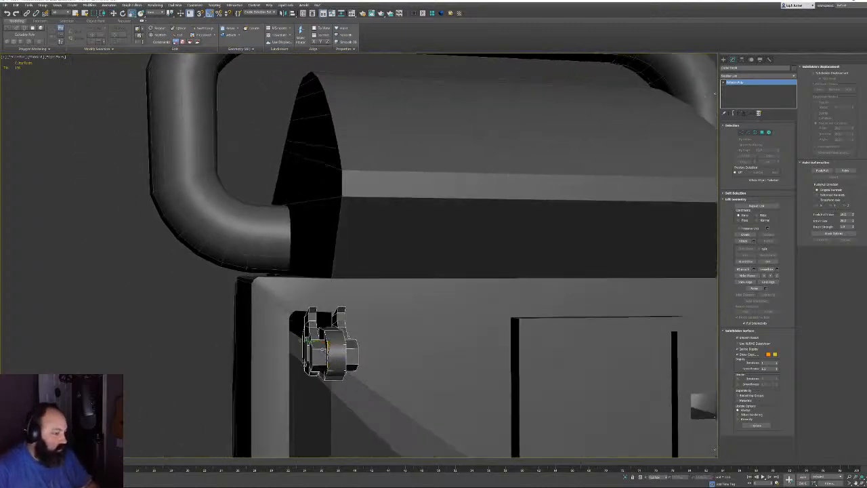
scroll(329, 346, "up", 2)
left_click_drag(312, 335, 320, 337)
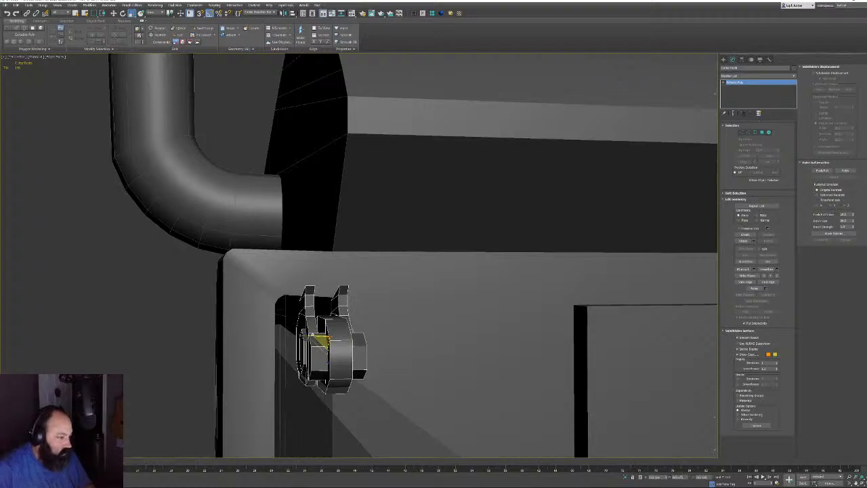
middle_click_drag(323, 339, 349, 279, "alt")
Target Weld the right fin's stray top vertices onto their neighbours to close the hole
middle_click_drag(365, 317, 347, 319, "alt")
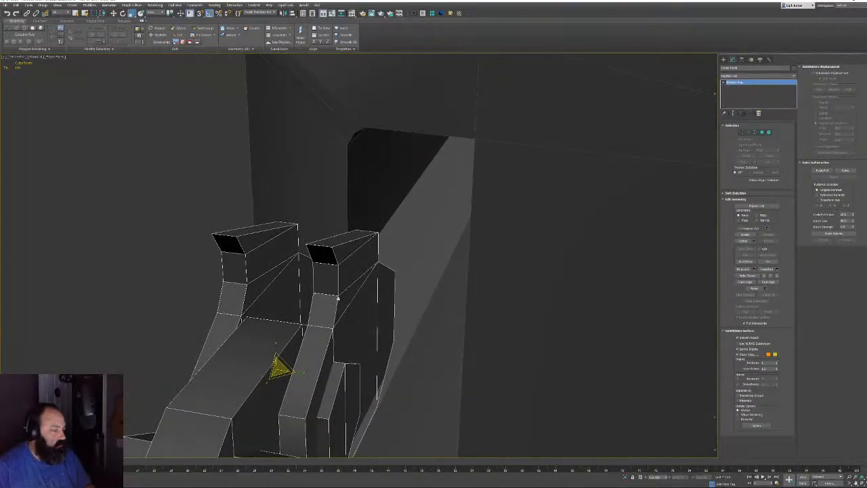
left_click(741, 133)
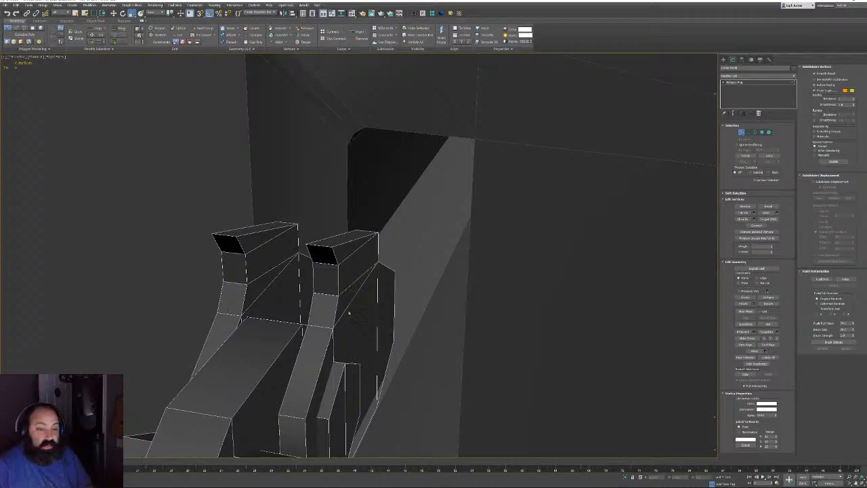
left_click(332, 293)
key("q")
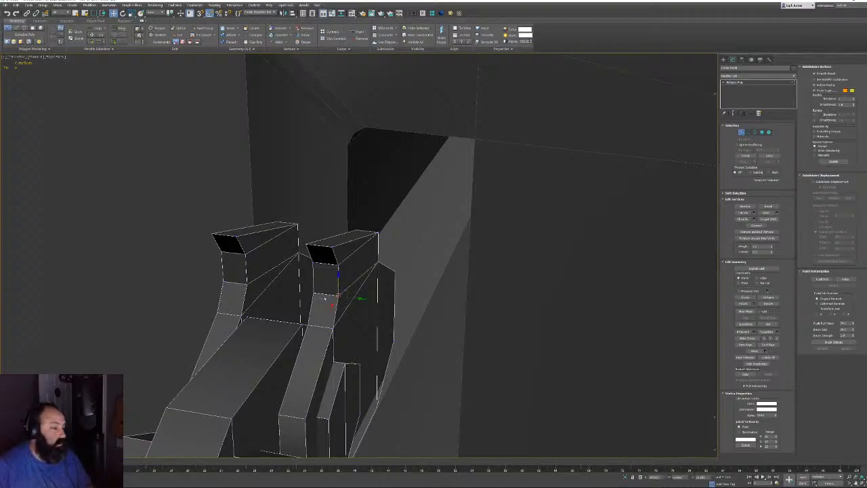
left_click(769, 218)
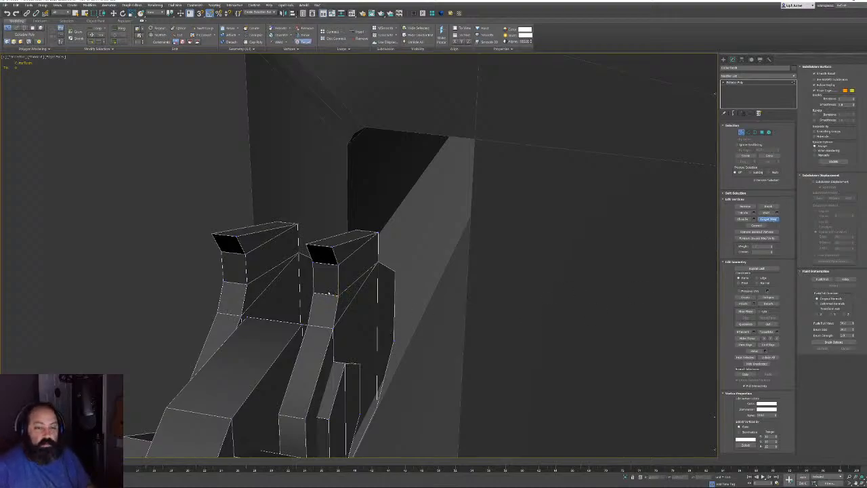
left_click(313, 294)
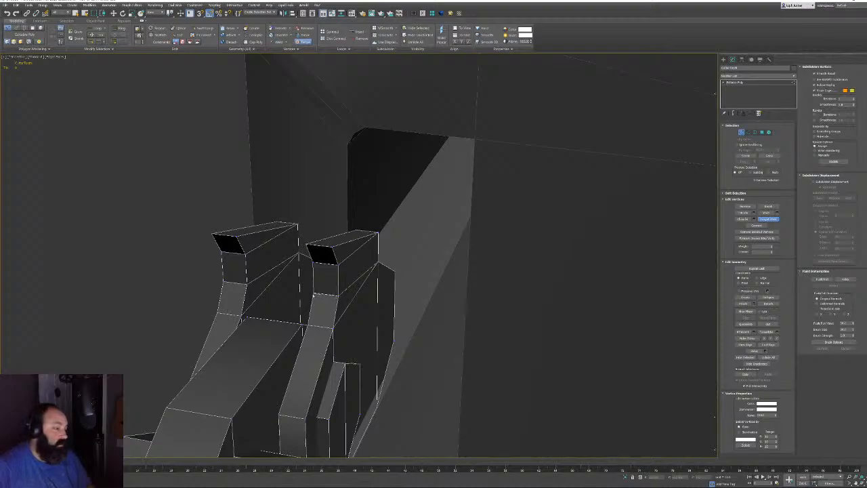
left_click(351, 265)
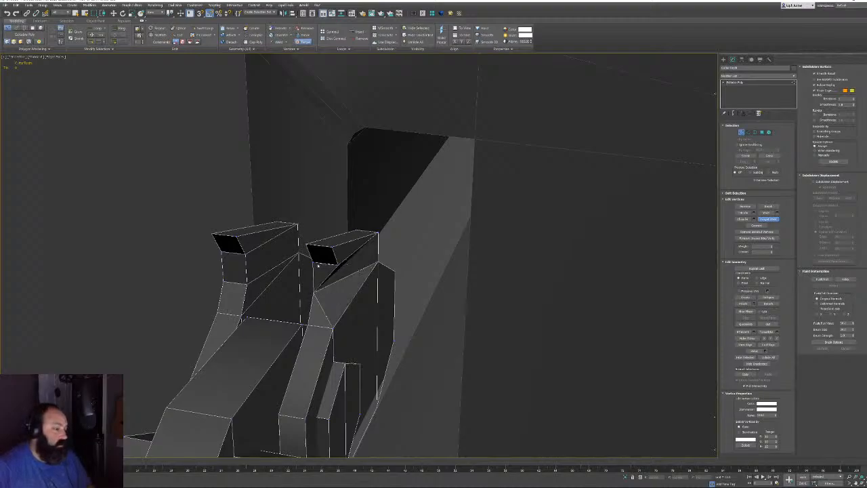
left_click(318, 258)
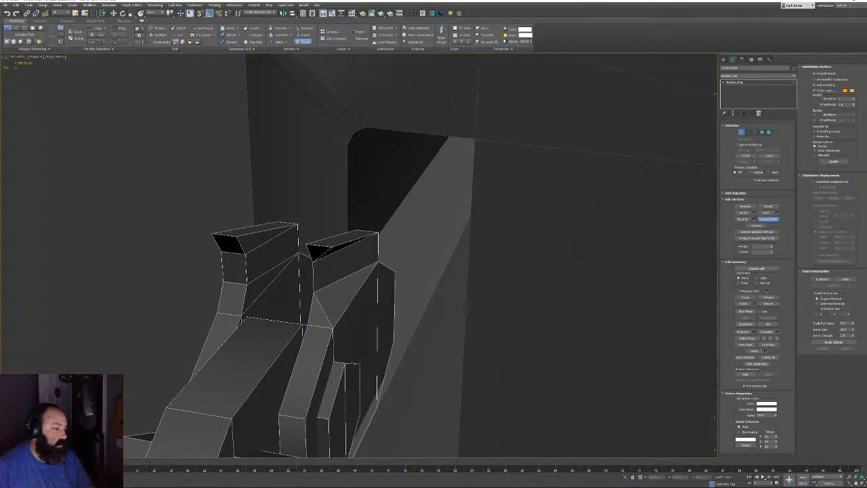
left_click(313, 260)
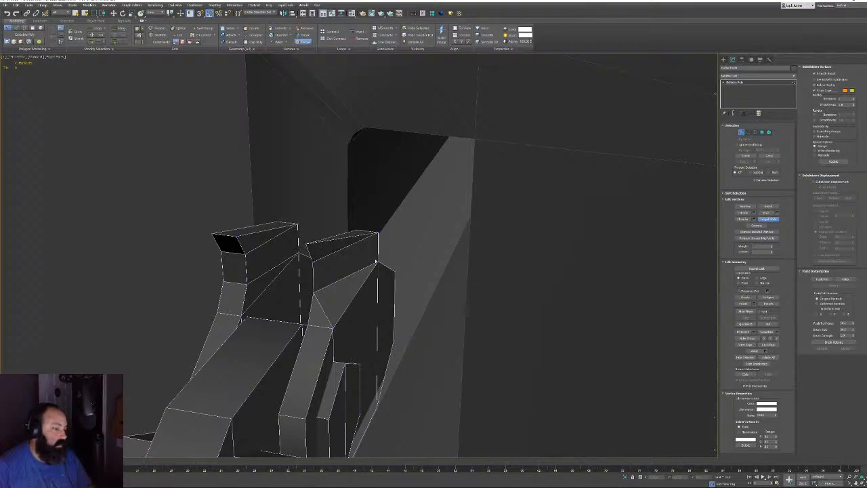
middle_click_drag(369, 266, 287, 288, "alt")
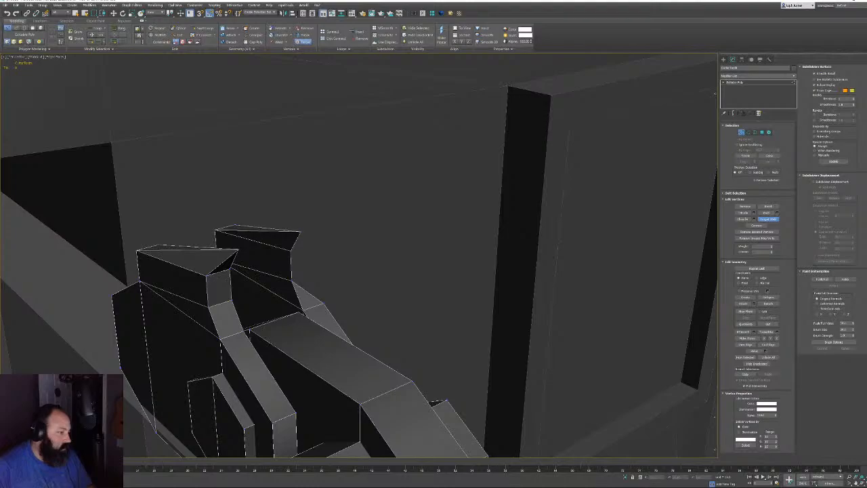
Target Weld the left fin's front top corner into the vertex below, then turn welding off
left_click(210, 307)
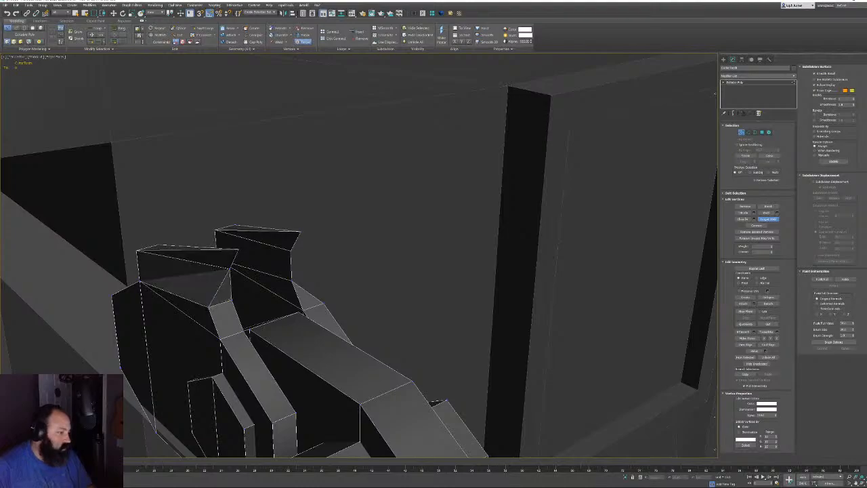
left_click(232, 300)
scroll(265, 302, "down", 4)
middle_click_drag(308, 298, 294, 275, "alt")
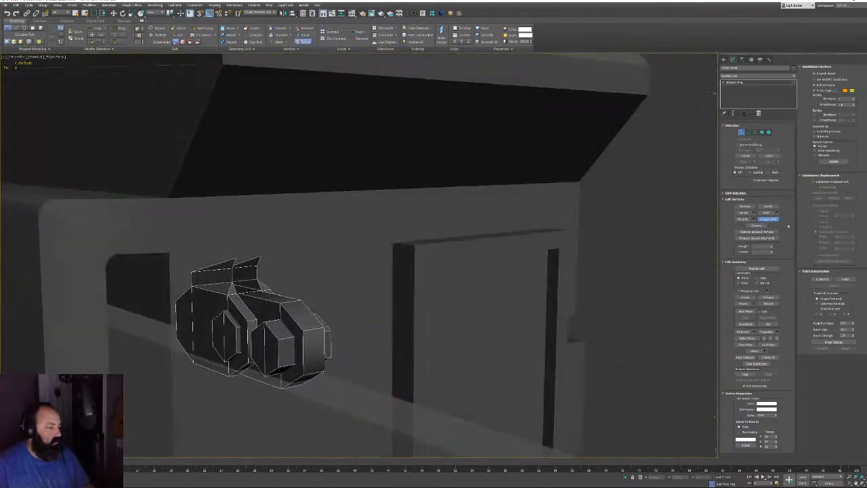
left_click(774, 220)
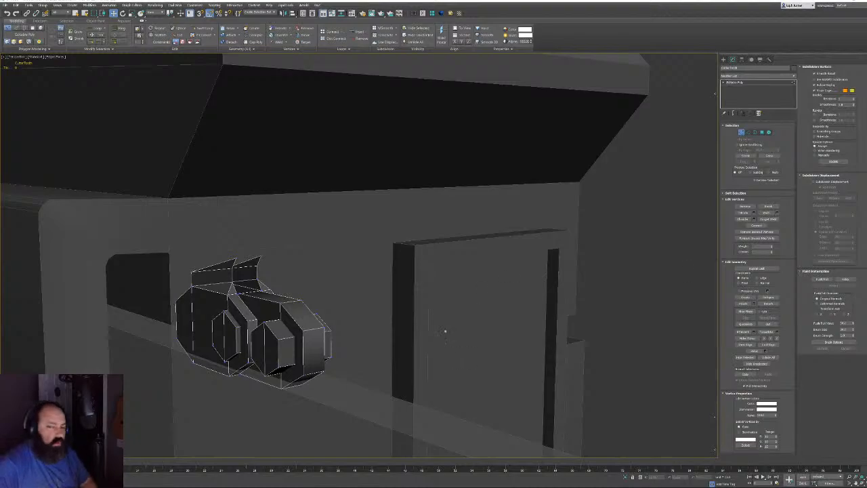
middle_click_drag(445, 331, 349, 311, "alt")
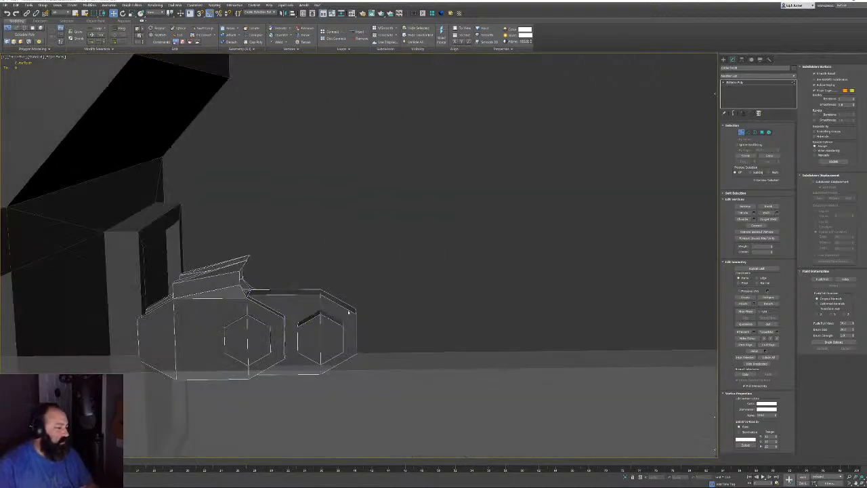
left_click(741, 132)
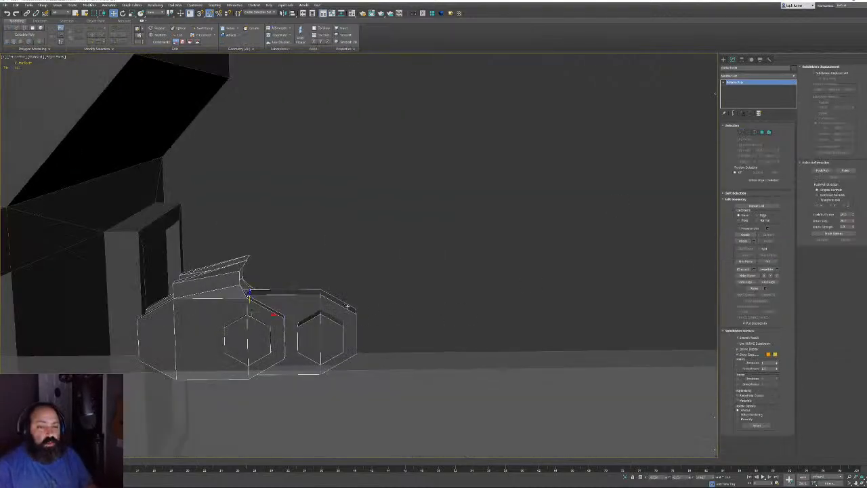
Zero the link's X position and frame it in the Front view
right_click(667, 477)
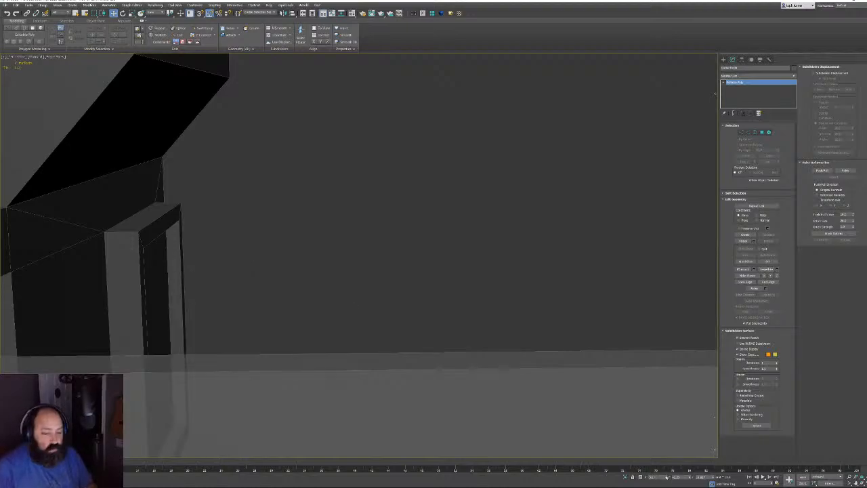
key("z")
key("f")
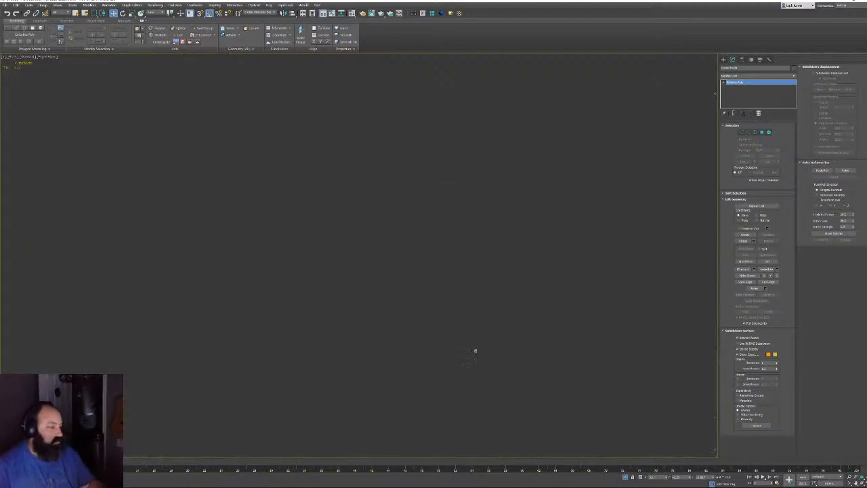
key("z")
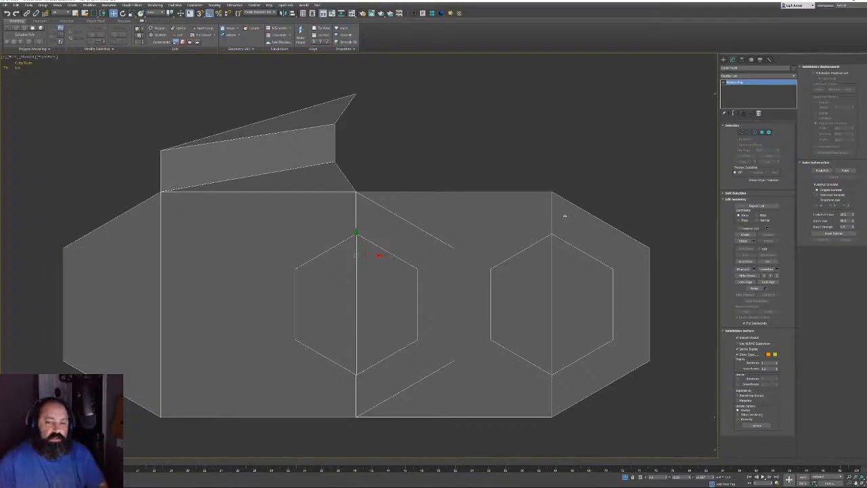
Frame the link in Perspective, switch to Top view, and open the Hierarchy pivot settings
key("p")
key("z")
middle_click_drag(569, 217, 530, 224, "alt")
key("t")
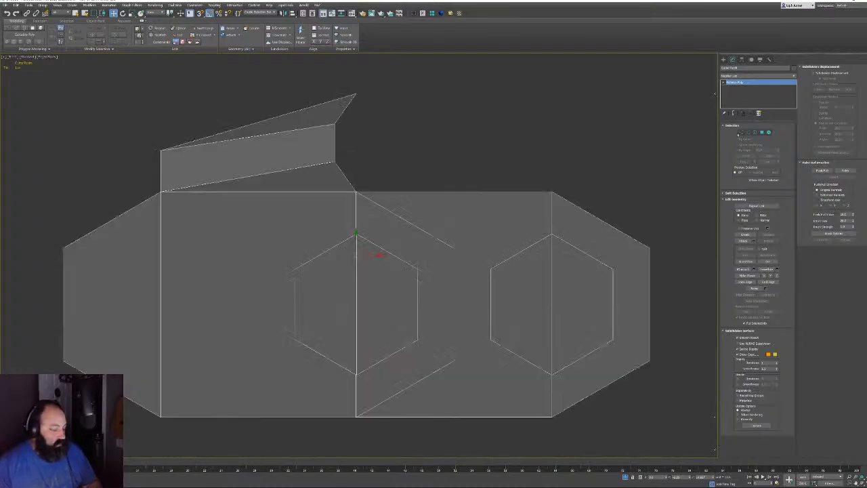
left_click(741, 132)
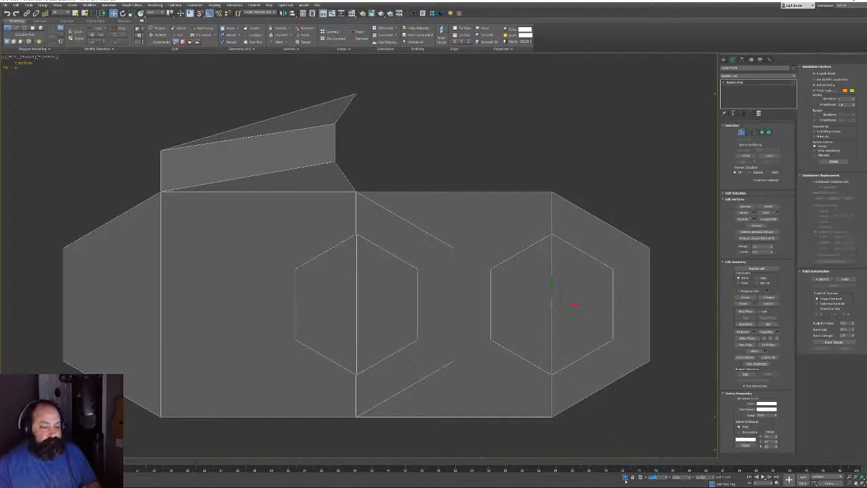
key("1")
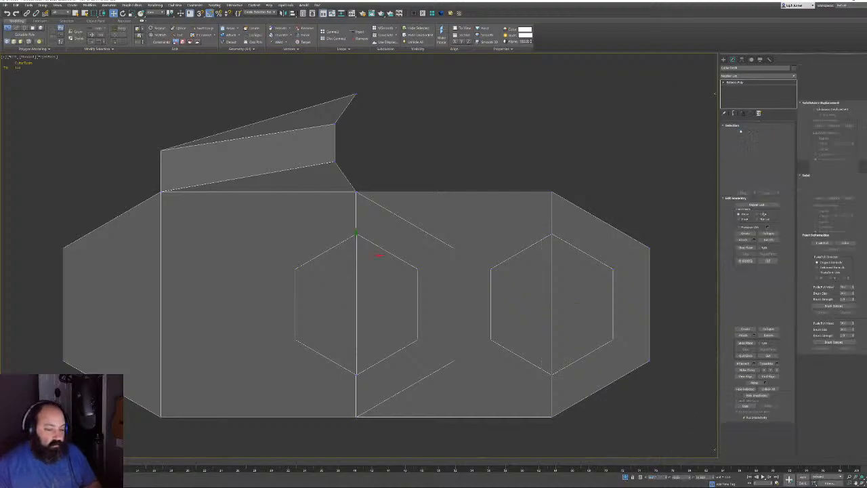
left_click(743, 60)
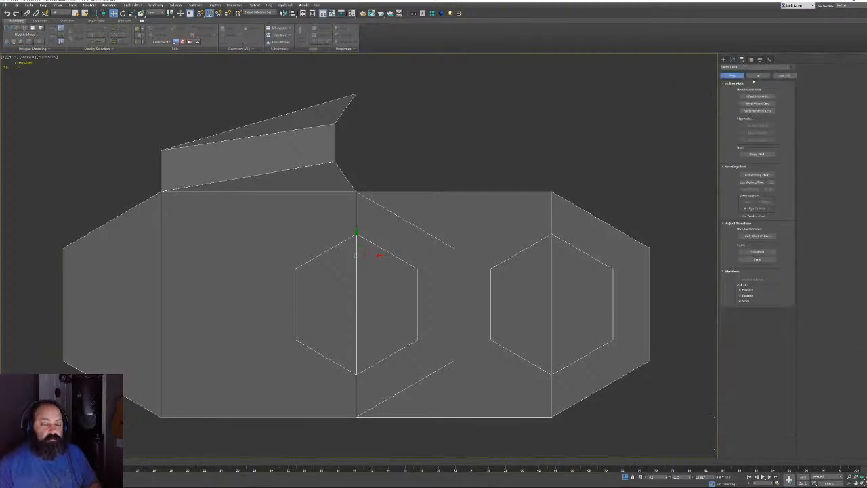
With Affect Pivot Only on, move the pivot along X using the Move Transform Type-In
left_click(757, 96)
key("F12")
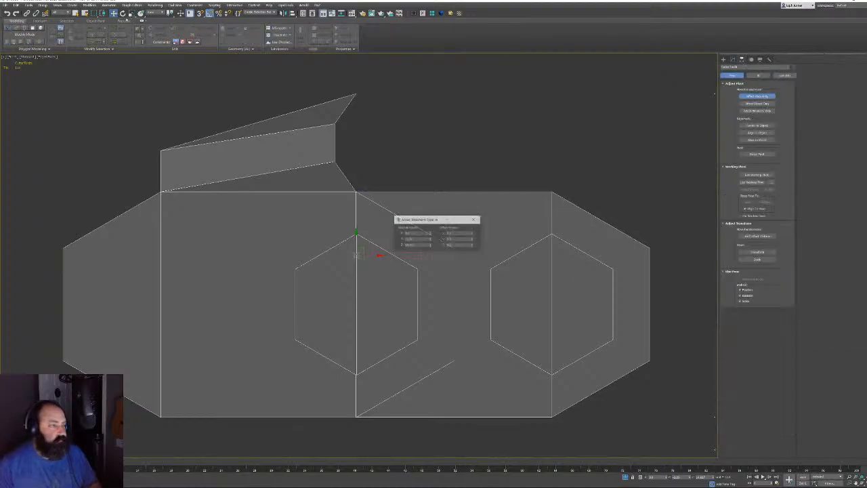
left_click_drag(414, 233, 349, 220)
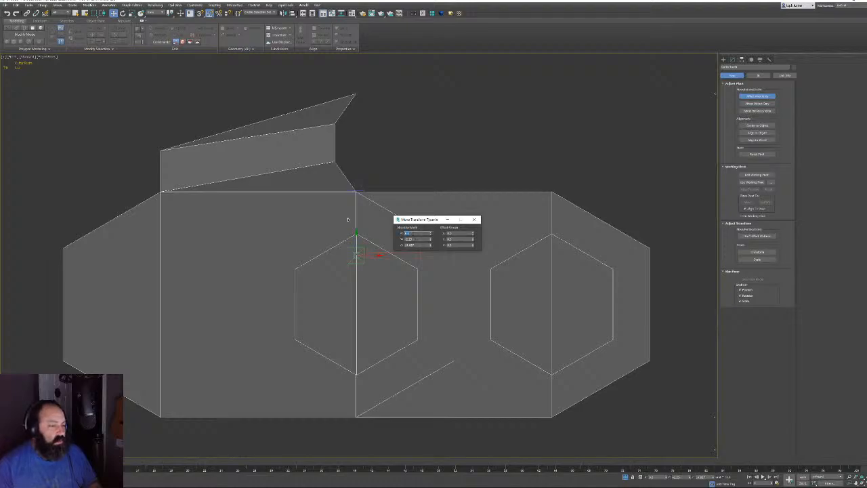
key("Return")
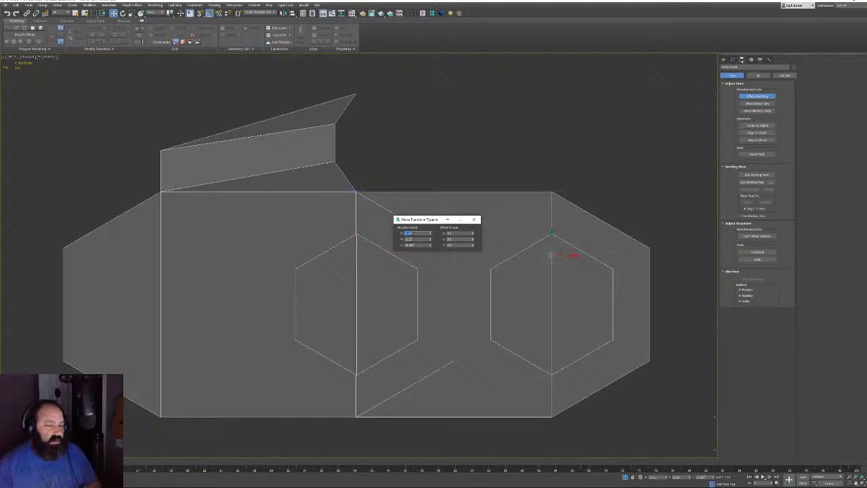
Back in Modify, select the hexagon's right vertical edge, then return to object level
left_click(733, 60)
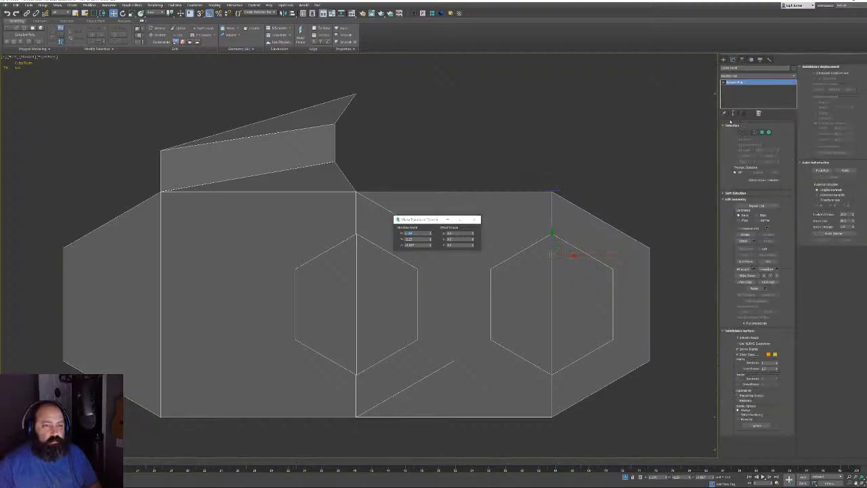
key("2")
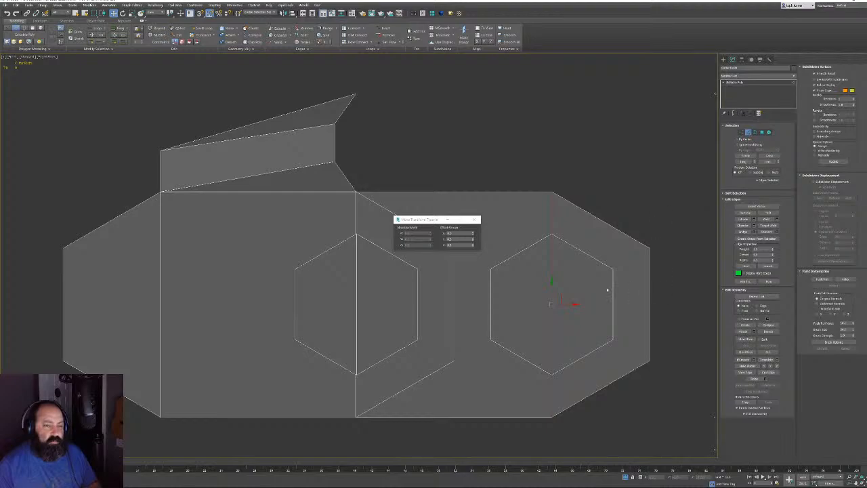
left_click(612, 295)
key("1")
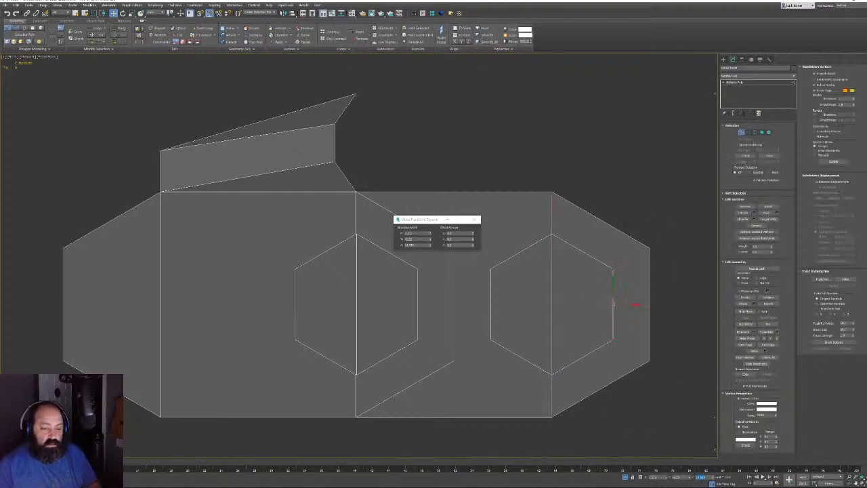
key("1")
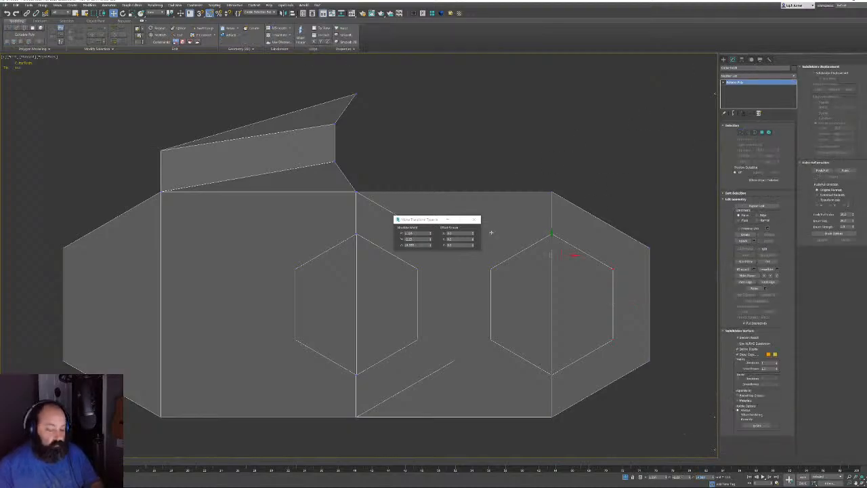
Lower the model by pasting a new Z value into the Move Transform Type-In, then close it
middle_click_drag(638, 213, 610, 208)
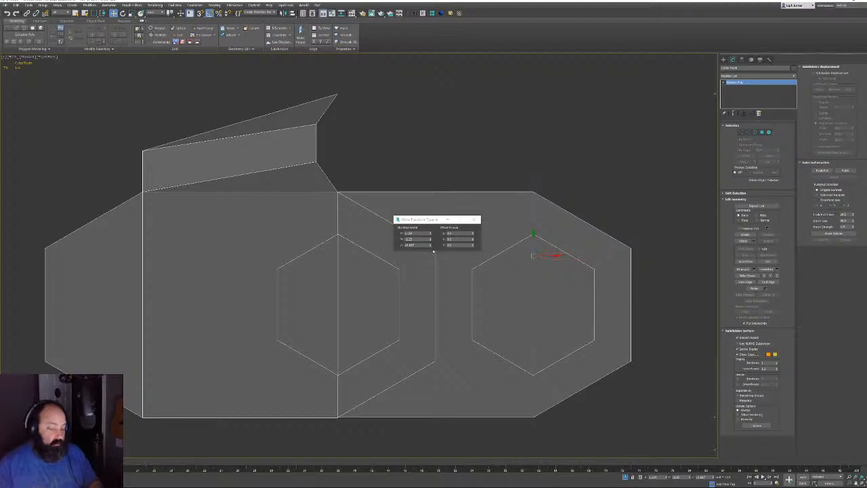
left_click_drag(423, 245, 373, 247)
key("ctrl+v")
key("Return")
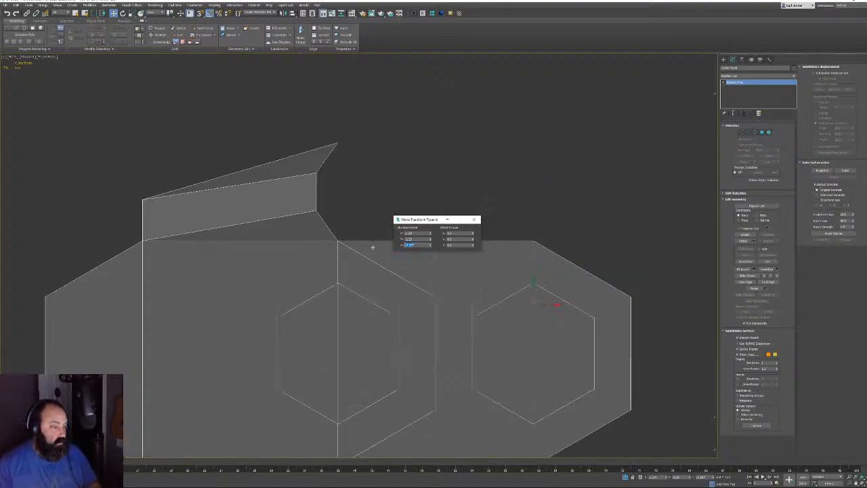
middle_click_drag(641, 247, 638, 230)
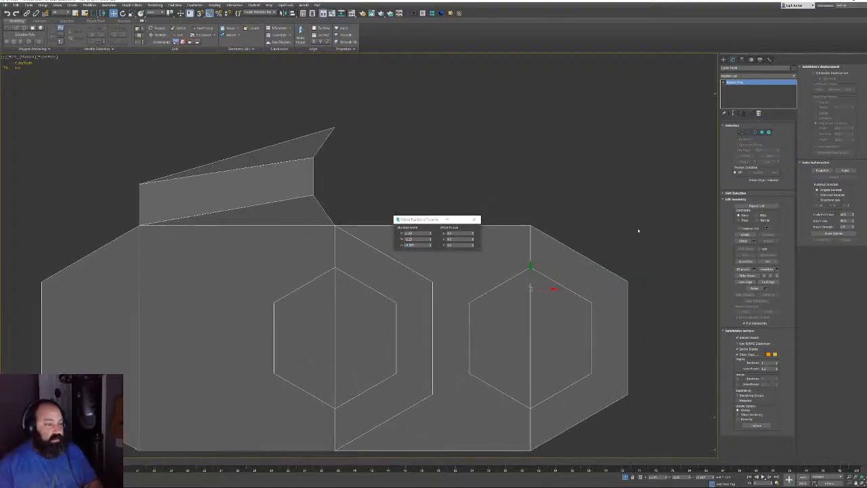
key("ctrl+z")
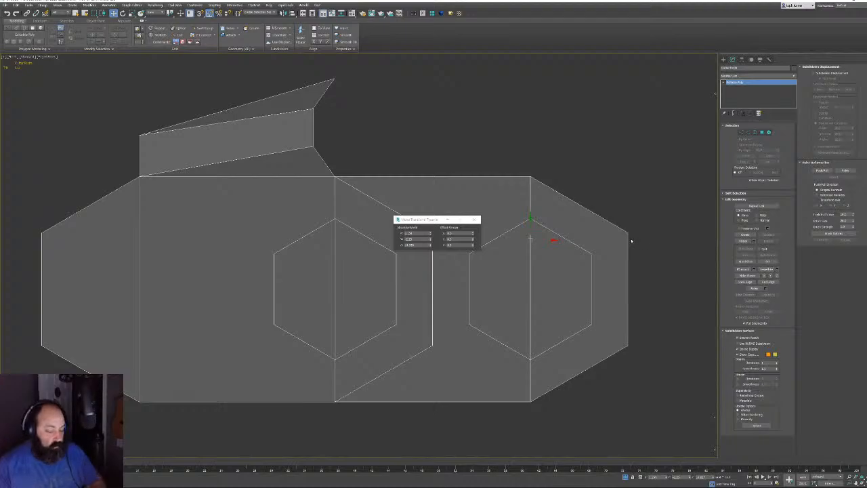
middle_click_drag(630, 240, 616, 241)
left_click(418, 245)
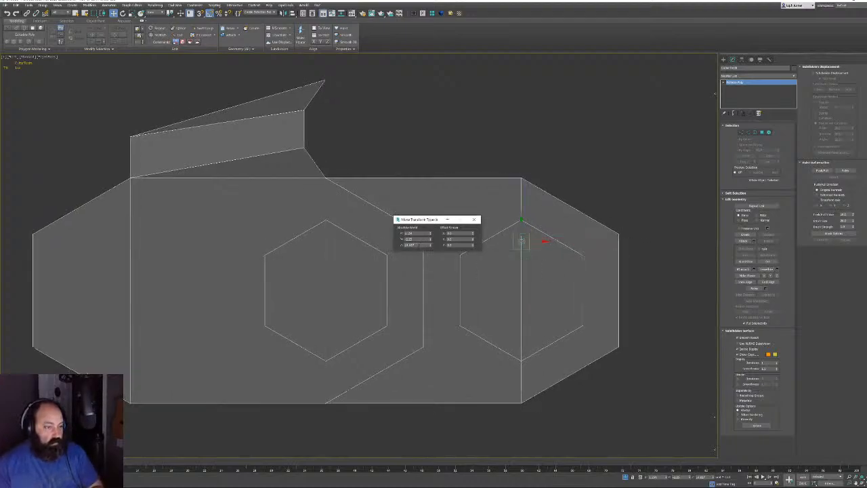
key("Return")
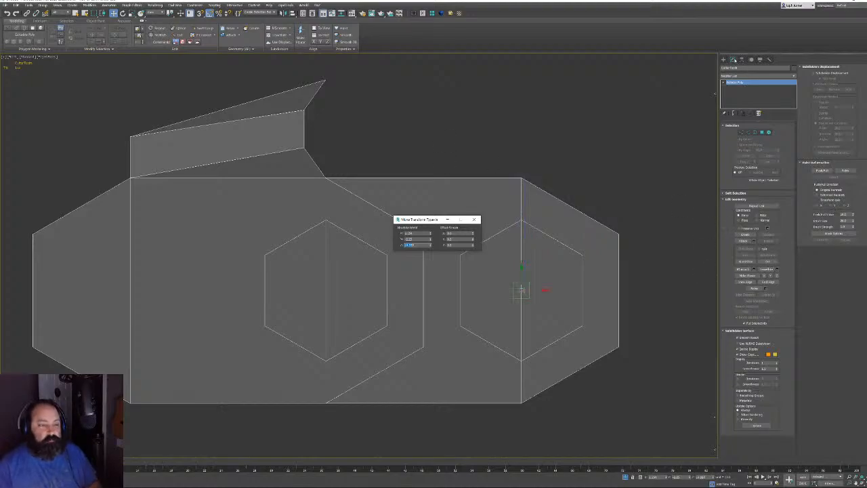
middle_click_drag(542, 221, 535, 228)
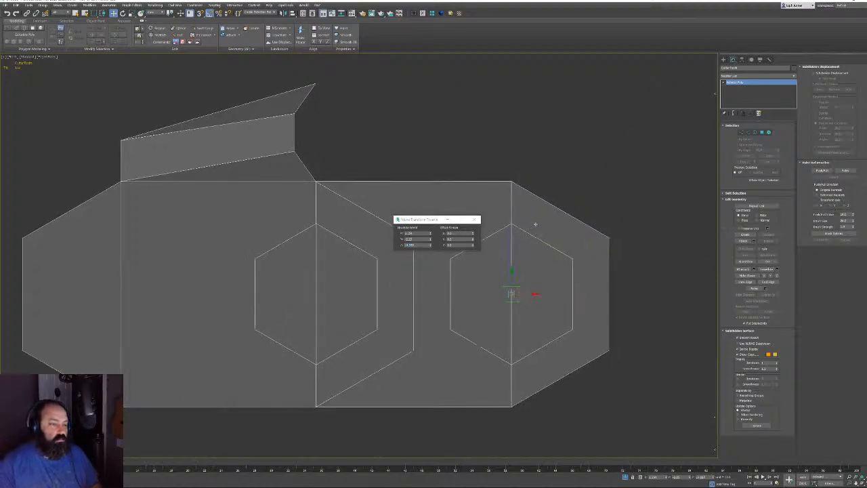
left_click(477, 220)
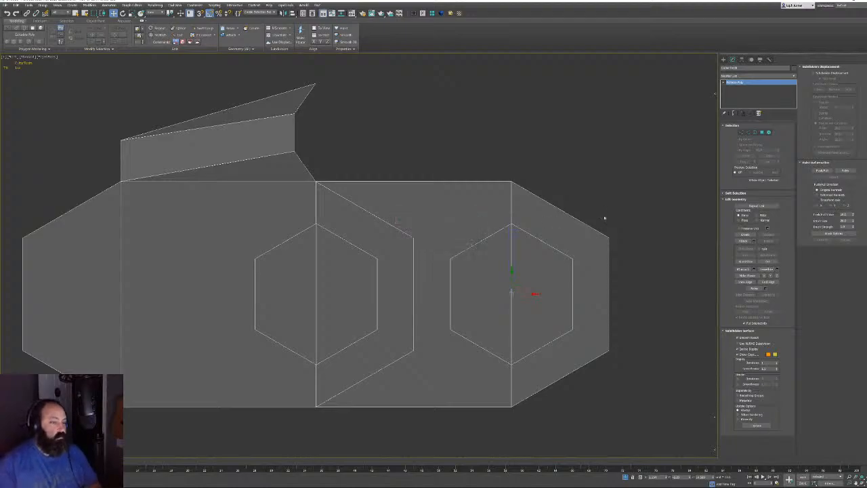
Check the model in wireframe and reset its X position to 0
mouse_move(534, 266)
middle_mouse_down()
mouse_move(542, 290)
mouse_move(544, 256)
middle_mouse_up()
key("F3")
key("F3")
right_click(667, 478)
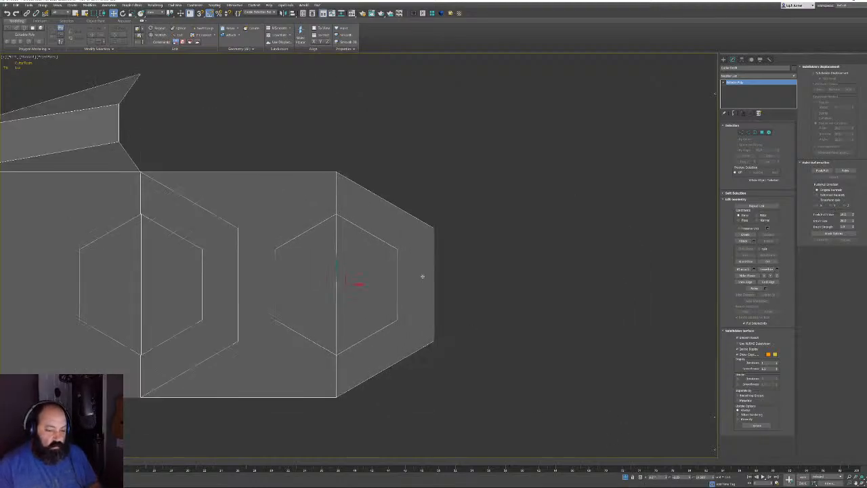
Frame the model and select its left vertical edge in Edge mode
key("z")
key("1")
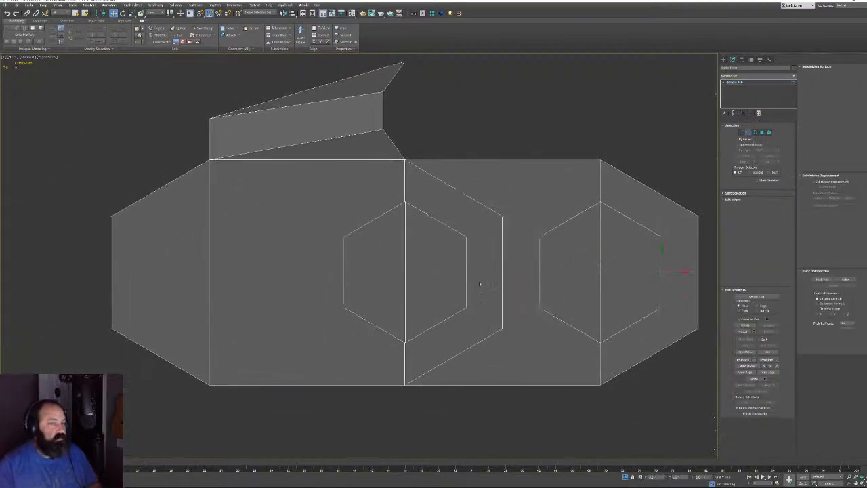
key("2")
left_click(234, 270)
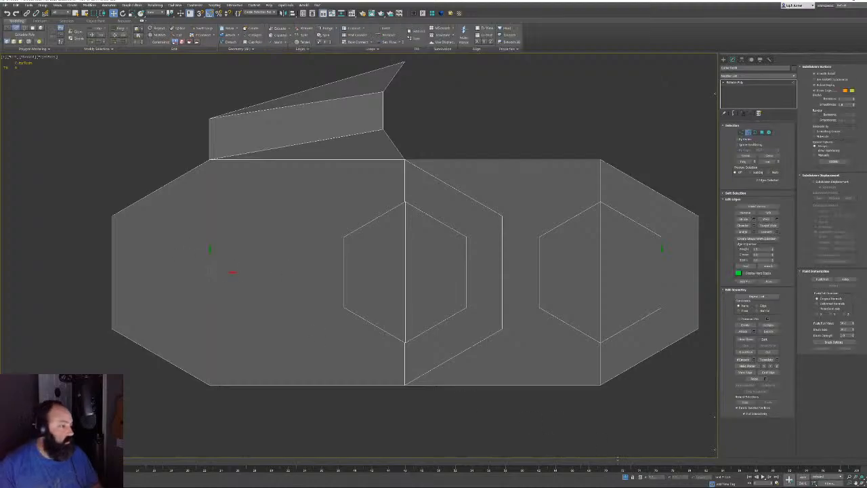
left_click(741, 132)
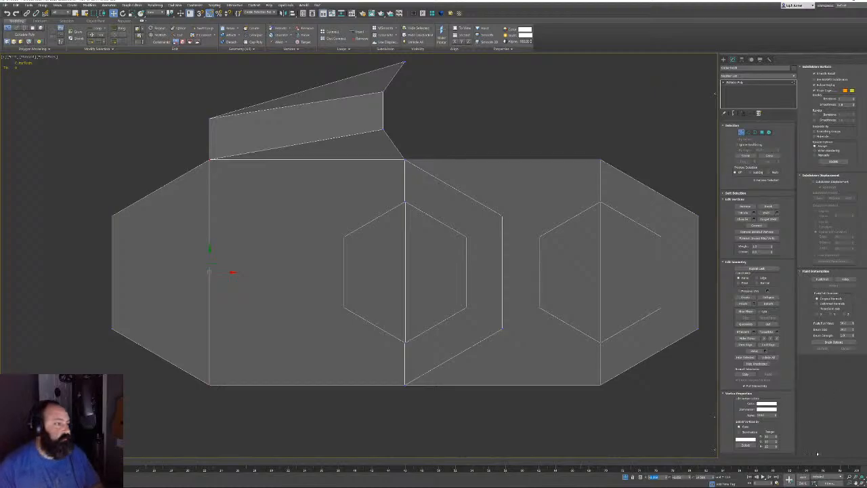
At object level, shrink the whole link about 5% and open the Create panel
left_click(746, 133)
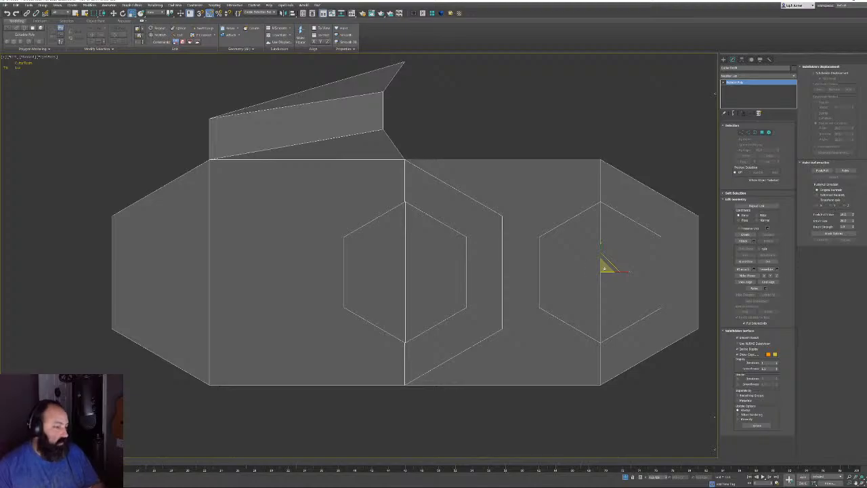
left_click_drag(604, 268, 554, 267)
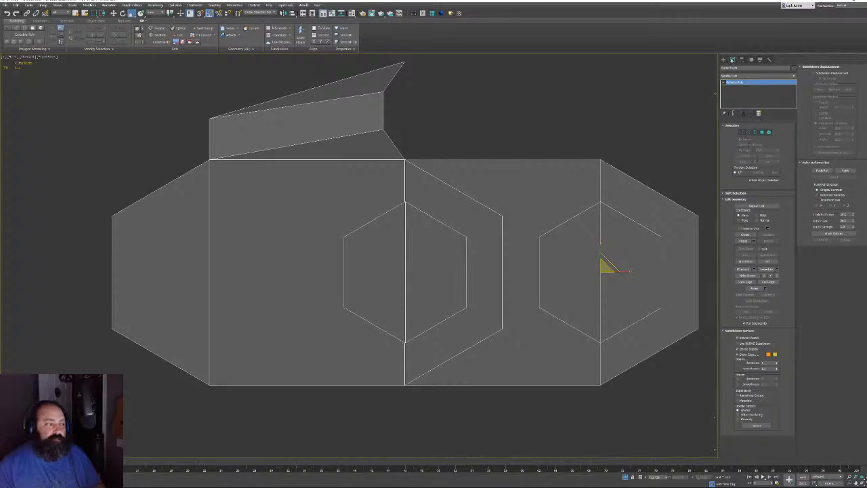
left_click(722, 59)
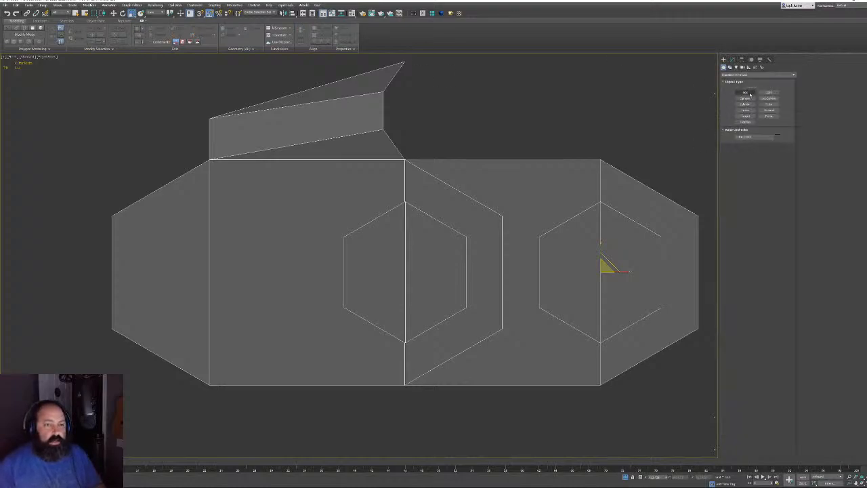
Draw a new box beside the link, move it right and reset its X position to 0
left_click(745, 92)
mouse_move(119, 137)
left_mouse_down()
mouse_move(178, 213)
mouse_move(207, 168)
mouse_move(195, 418)
mouse_move(141, 423)
mouse_move(187, 437)
mouse_move(185, 420)
left_mouse_up()
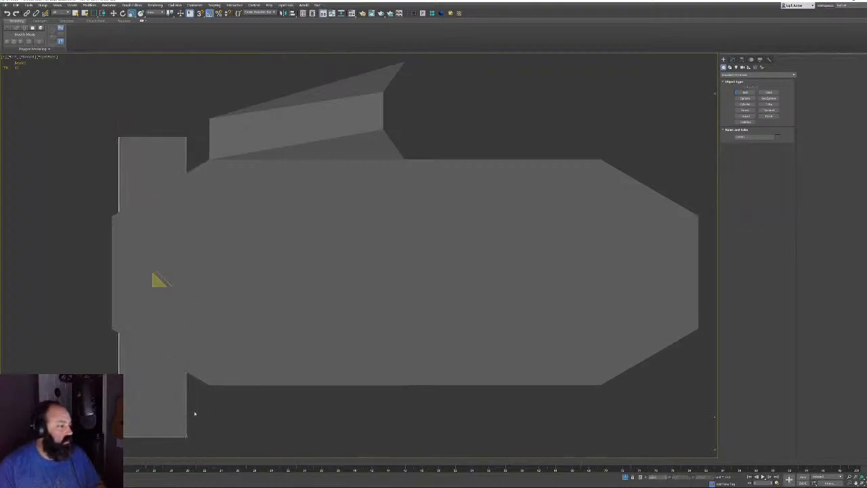
key("w")
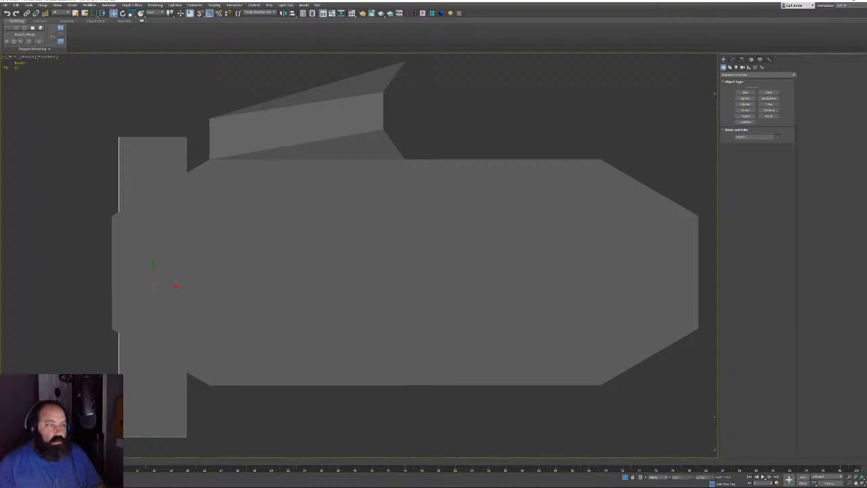
left_click_drag(175, 286, 514, 276)
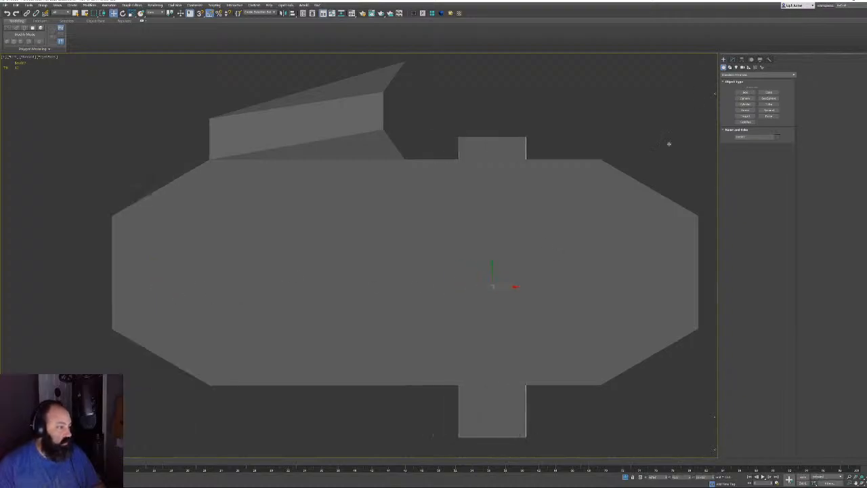
left_click(732, 59)
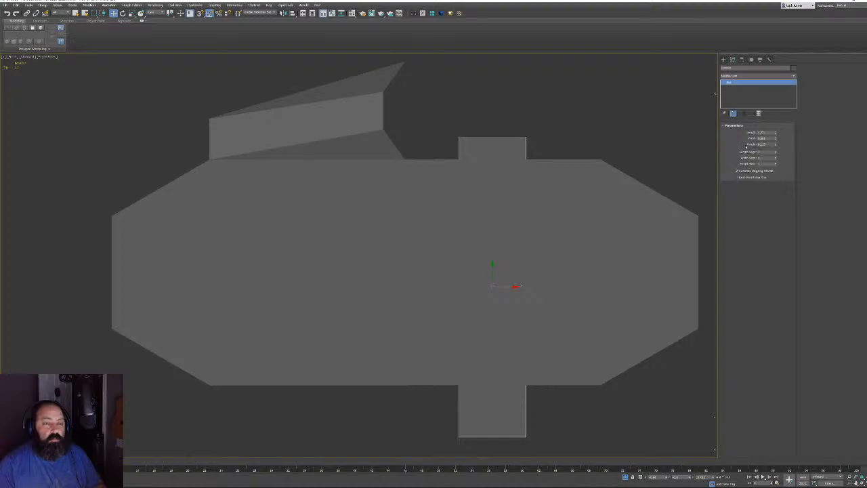
right_click(509, 161)
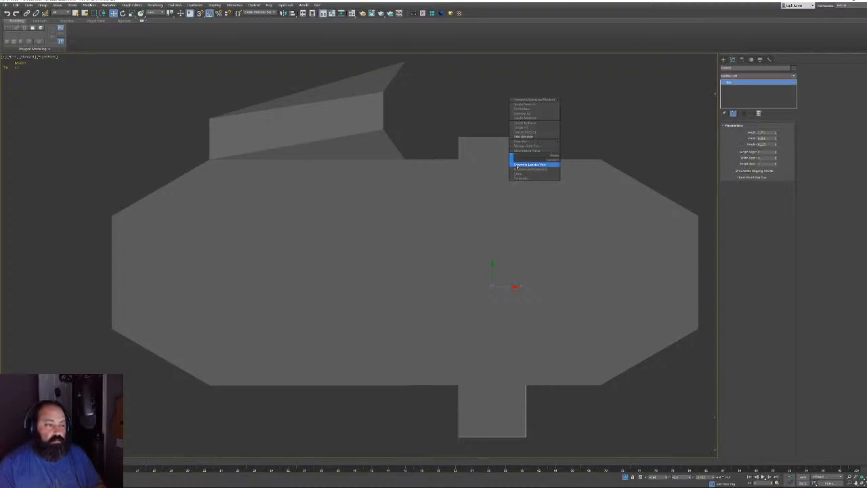
right_click(665, 477)
right_click(665, 477)
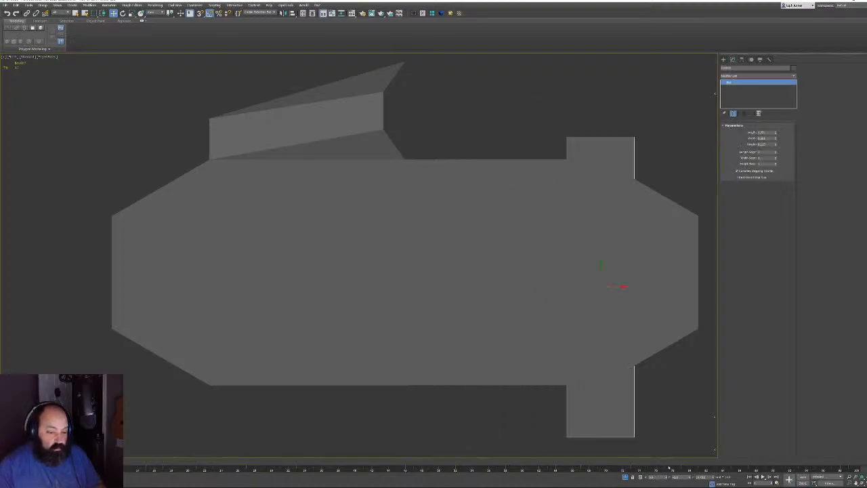
Set the box Length to 2 and Height to 1
double_click(770, 144)
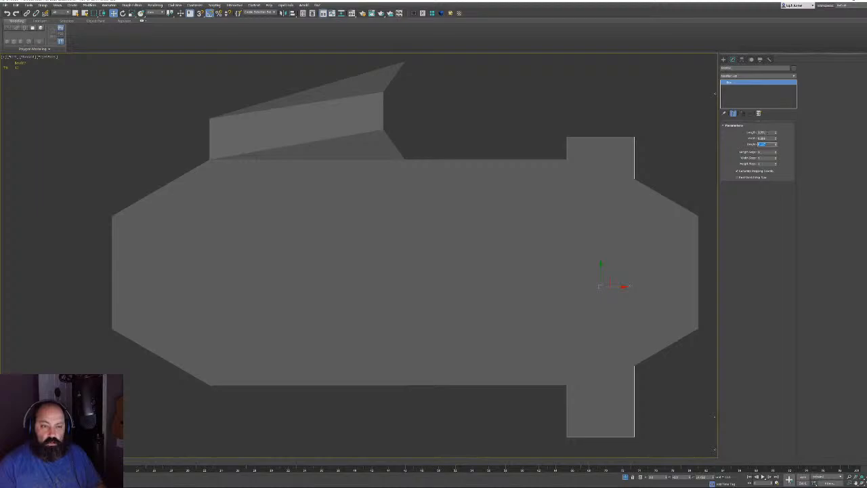
double_click(765, 133)
type("2")
key("Return")
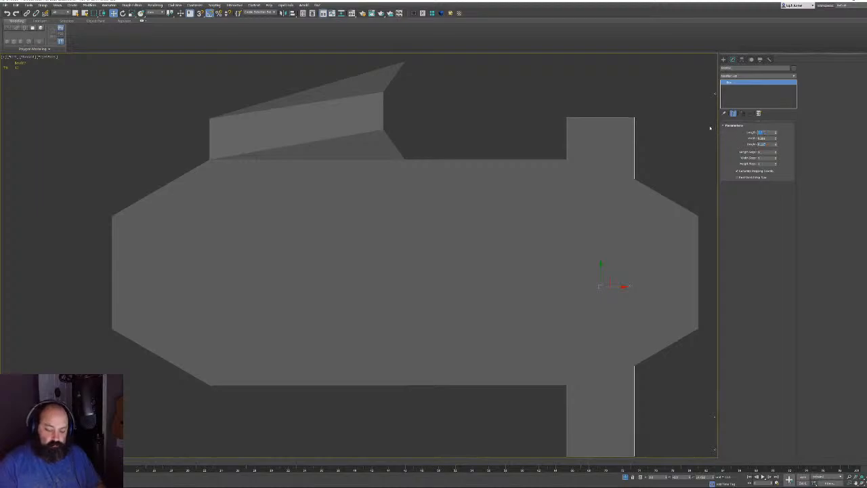
left_click_drag(767, 145, 710, 139)
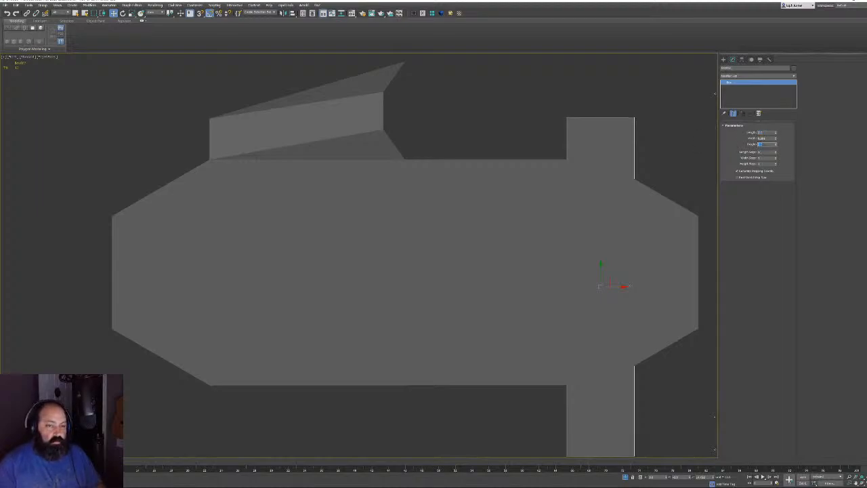
middle_click_drag(441, 244, 405, 240)
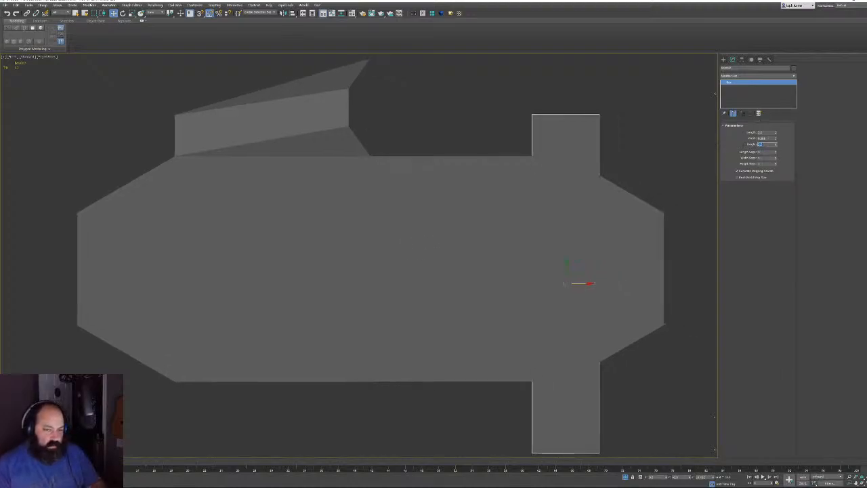
type("1")
key("Return")
Change the box to Length 1.5 and Width 0.2, and show the scene as wireframe
left_click_drag(769, 134, 732, 137)
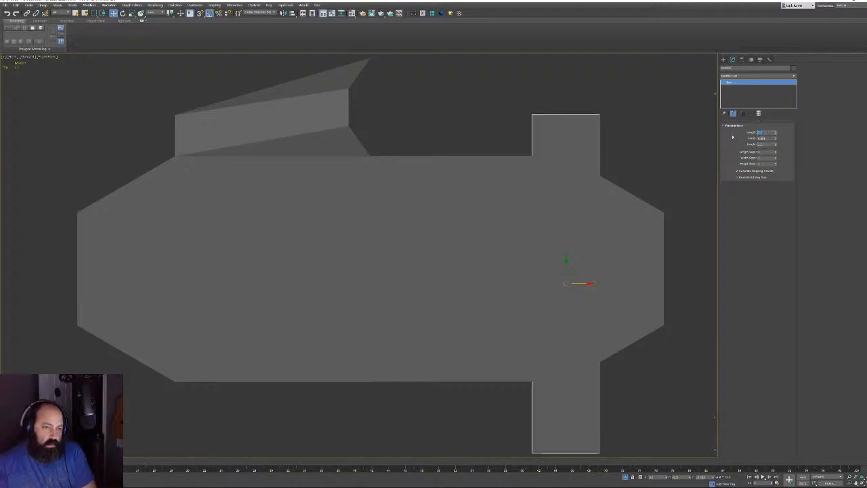
type("1.5")
key("Return")
key("Tab")
type("1")
key("Return")
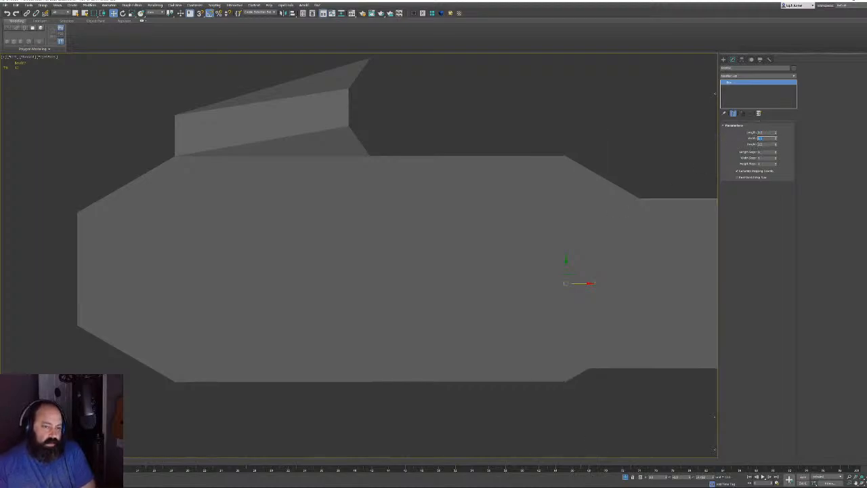
middle_click_drag(552, 214, 528, 212)
left_click_drag(765, 138, 667, 133)
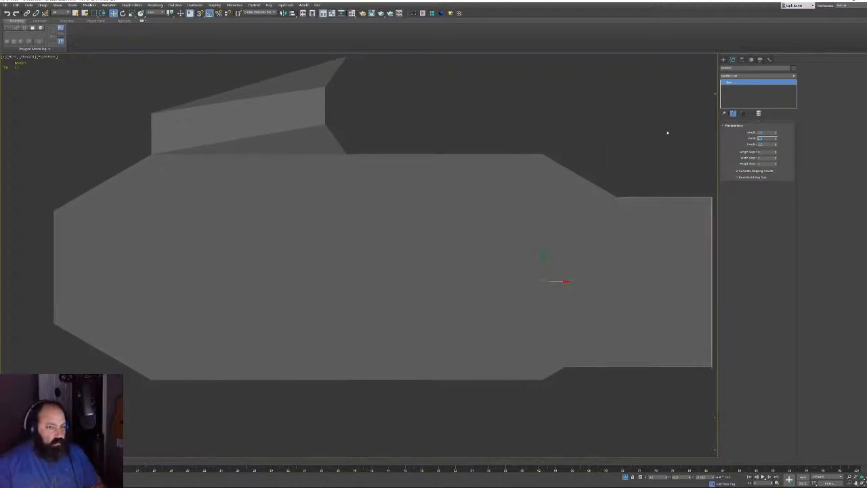
type(".2")
key("Return")
middle_click_drag(415, 177, 481, 183)
key("F3")
Give the thin box a larger Width value and slide it left along X beside the link
scroll(518, 192, "down", 5)
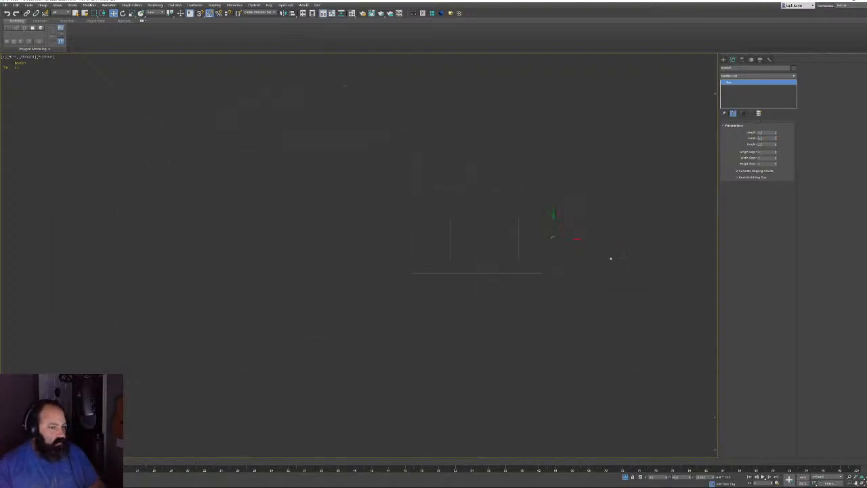
left_click_drag(556, 243, 558, 243)
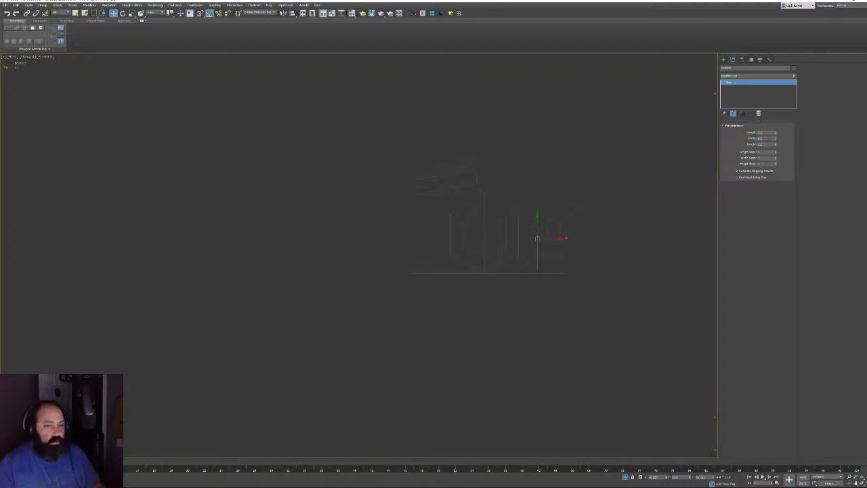
double_click(768, 138)
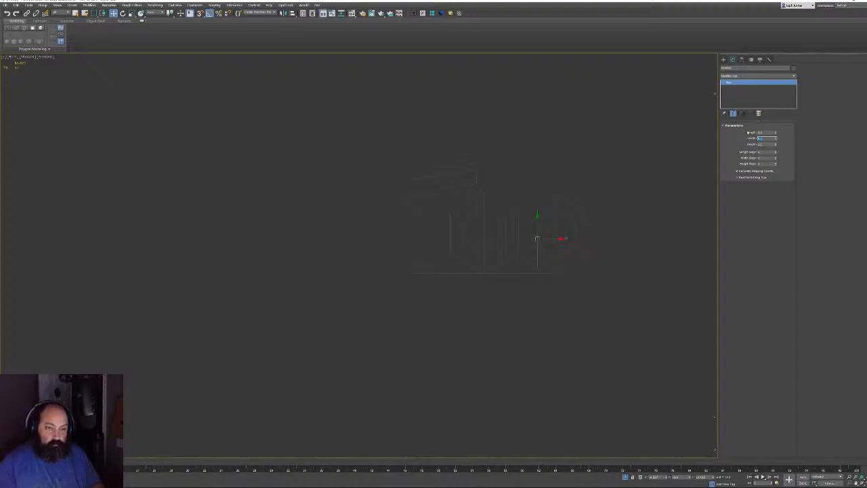
key("Return")
middle_click_drag(421, 158, 365, 177)
scroll(446, 237, "up", 3)
middle_click_drag(554, 221, 526, 254)
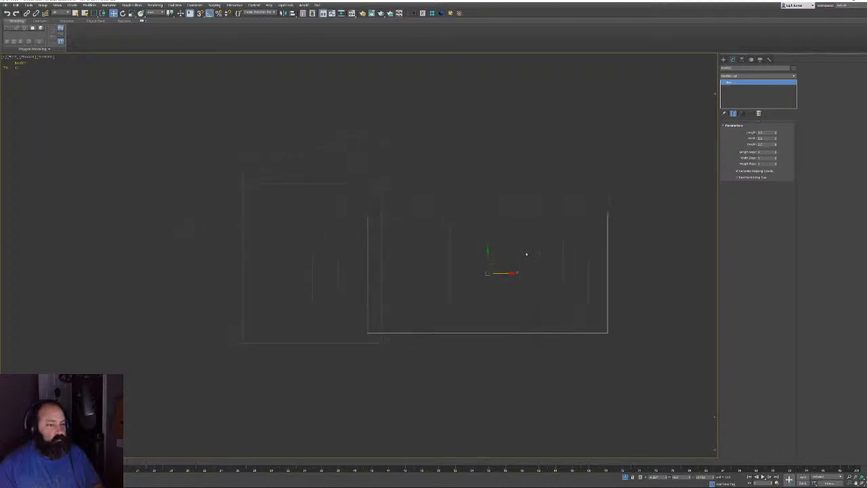
left_click_drag(492, 266, 405, 253)
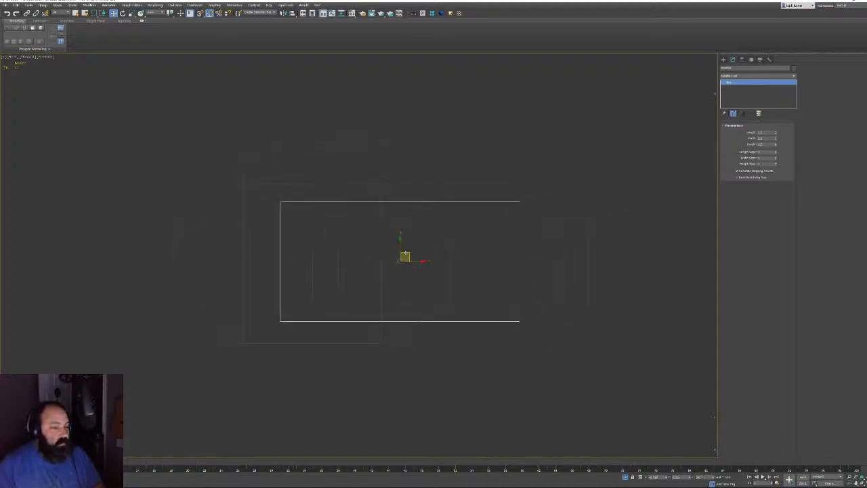
right_click(371, 271)
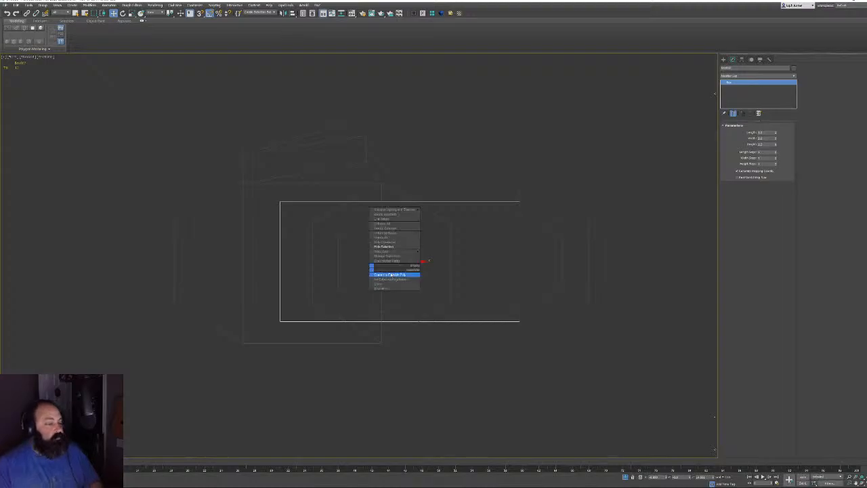
Convert the box to Editable Poly and snap its pivot onto the box's top edge
left_click(393, 274)
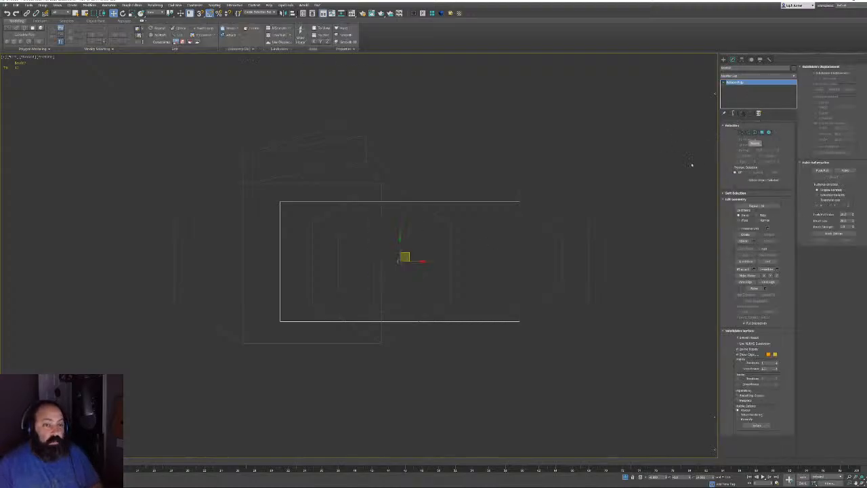
key("Insert")
key("s")
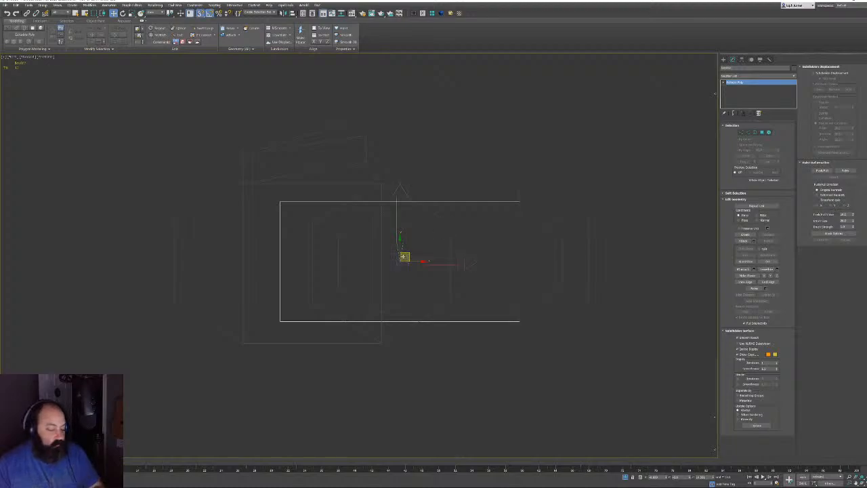
left_click_drag(404, 258, 523, 197)
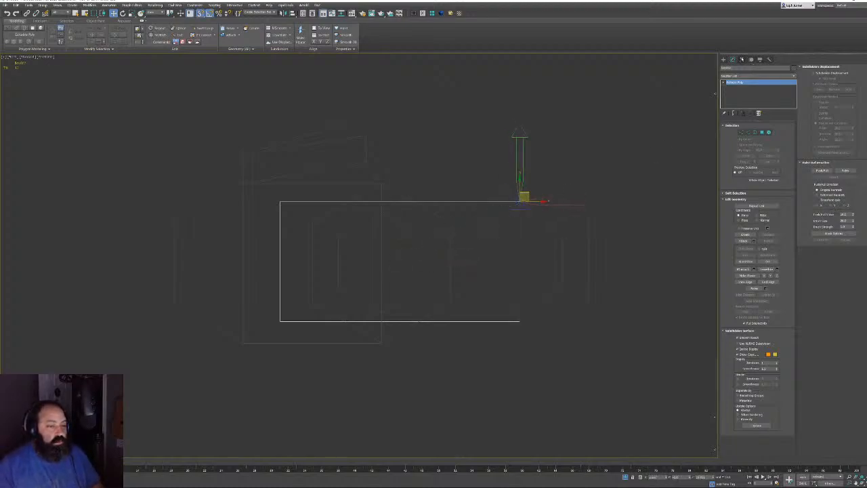
left_click(734, 59)
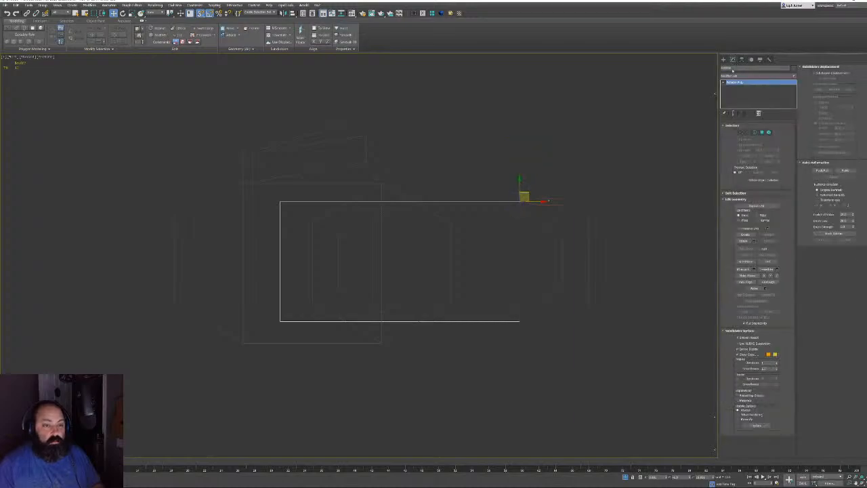
Select the CutterTeeth hexagon object and frame it in the view
middle_click_drag(514, 276, 489, 273)
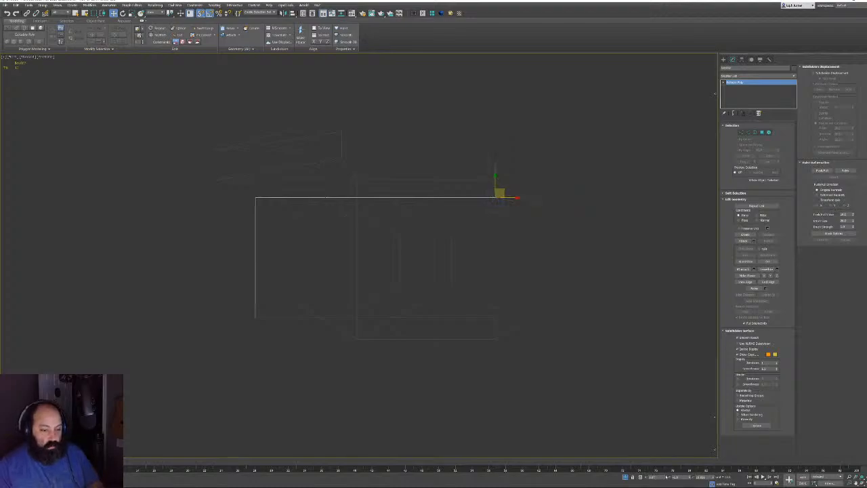
scroll(227, 271, "up", 8)
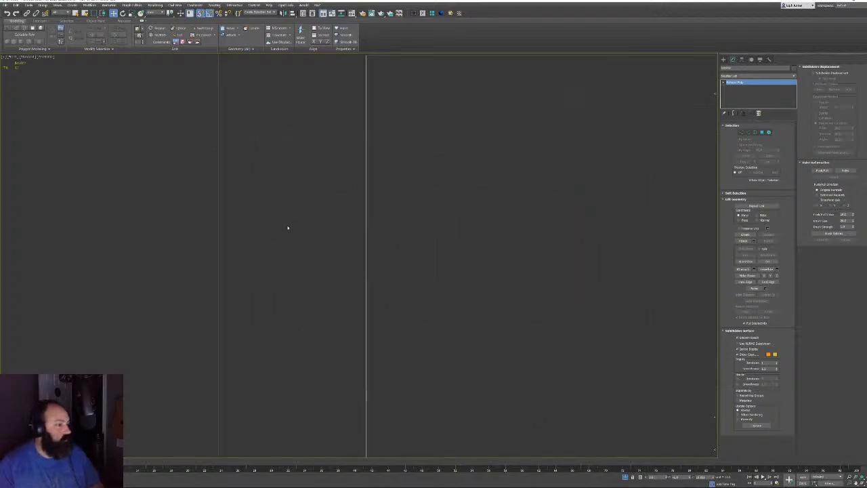
left_click_drag(403, 257, 399, 258)
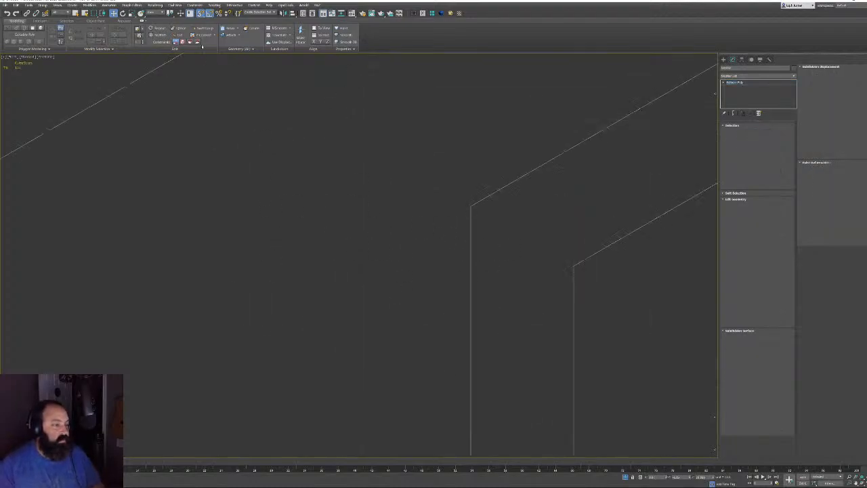
key("z")
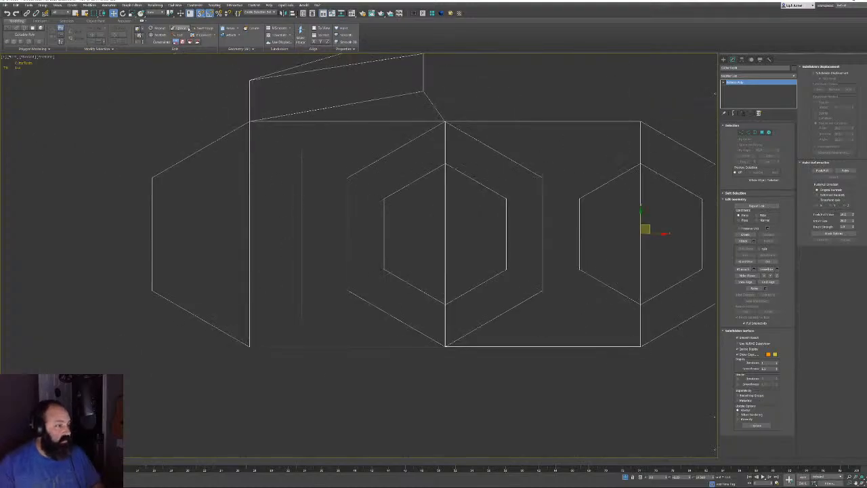
Switch to Scale, open the Scale Transform Type-In and zoom in on the hexagon's edge
left_click(140, 13)
key("F12")
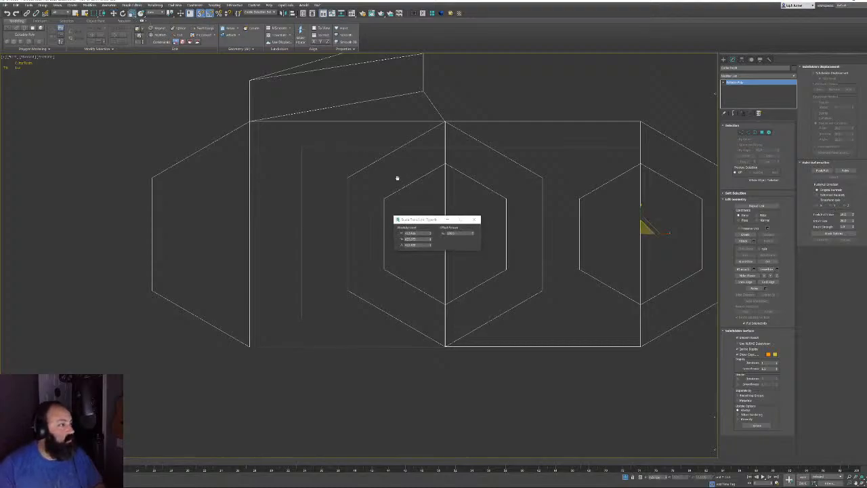
scroll(339, 197, "up", 6)
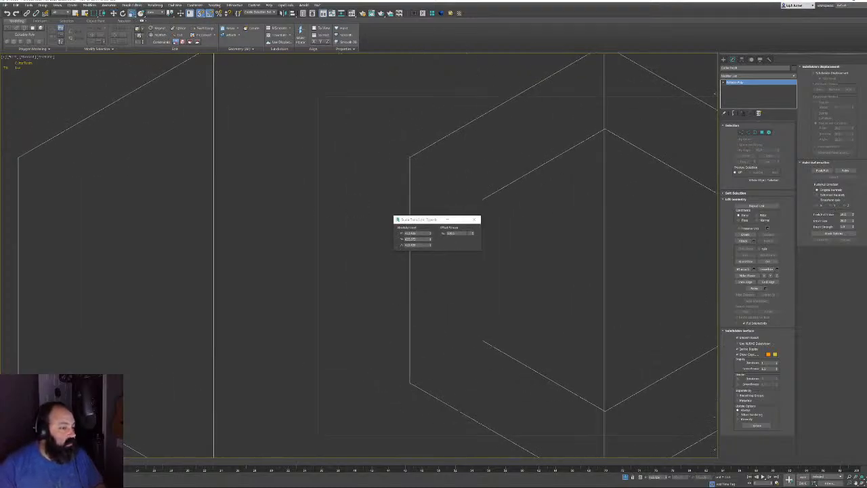
left_click_drag(473, 235, 476, 260)
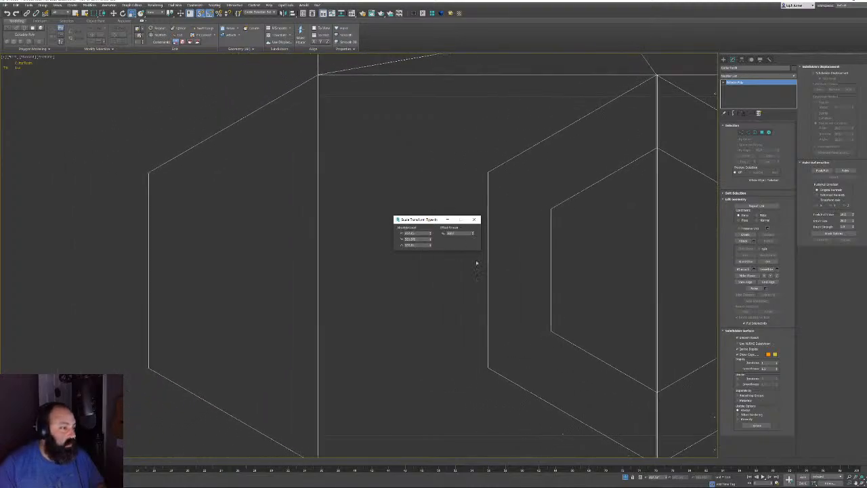
middle_click_drag(357, 225, 357, 319)
scroll(328, 311, "up", 5)
middle_click_drag(325, 74, 332, 269)
scroll(333, 269, "up", 3)
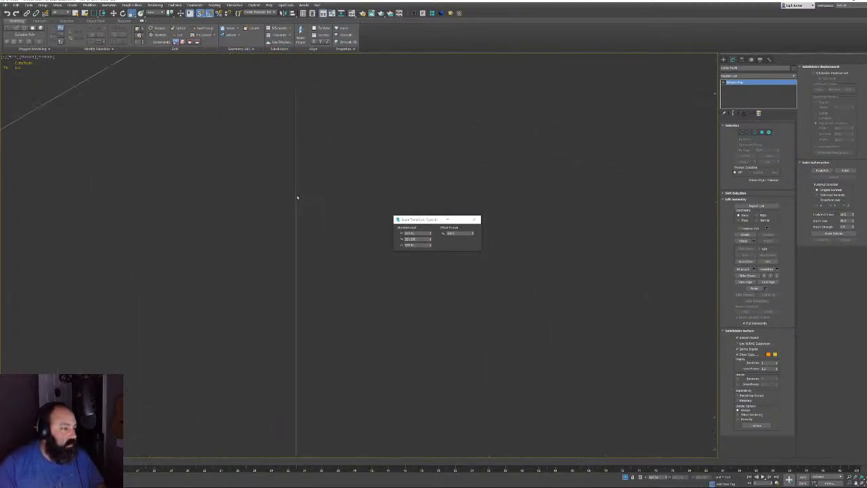
scroll(298, 197, "up", 5)
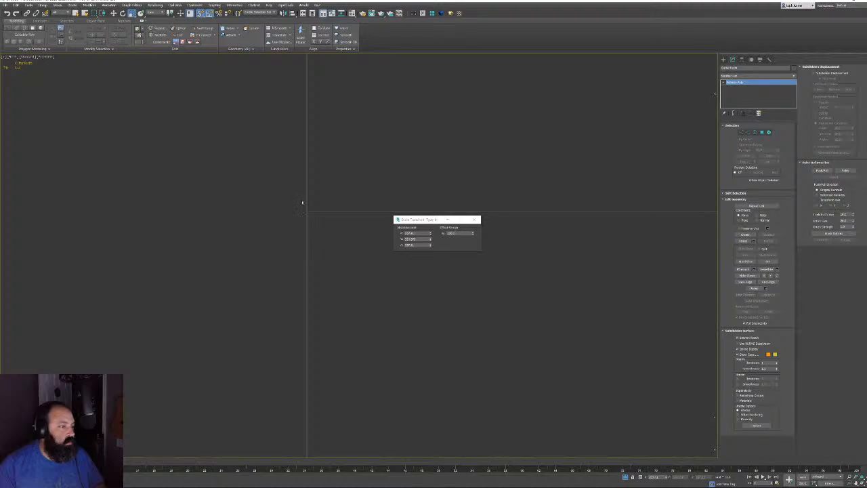
left_click(472, 235)
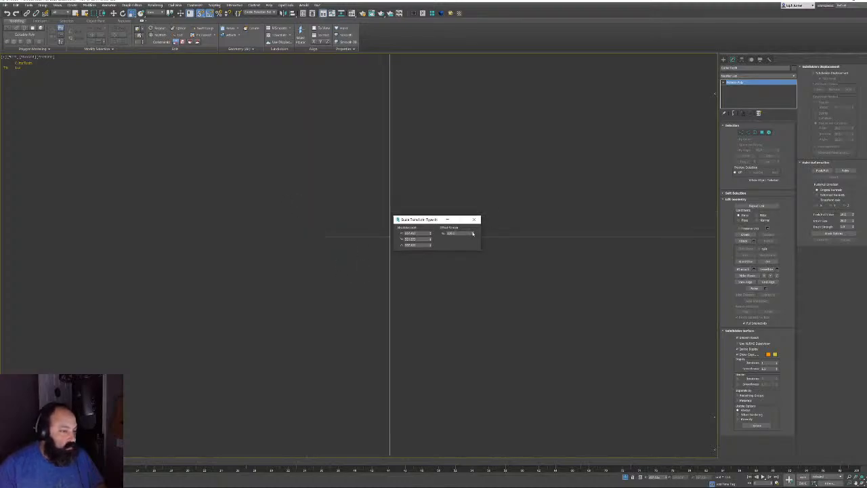
left_click(473, 233)
Apply typed Screen % scale offsets, including two 100.1% steps
double_click(452, 233)
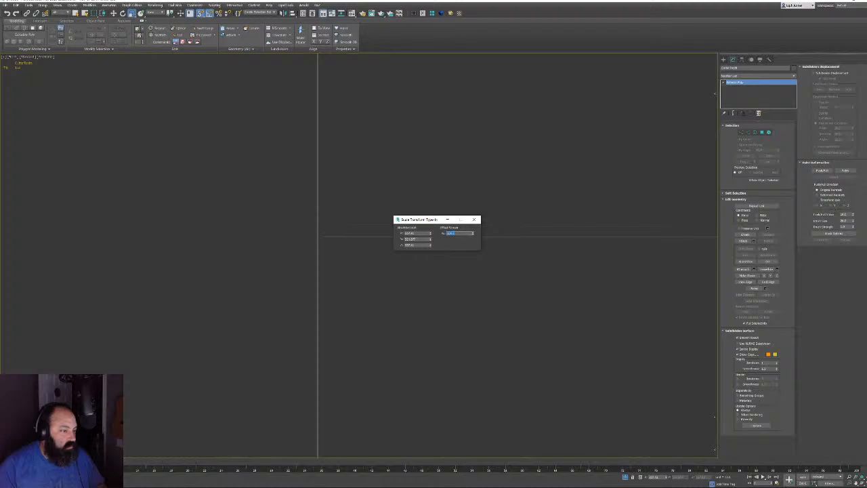
type("9")
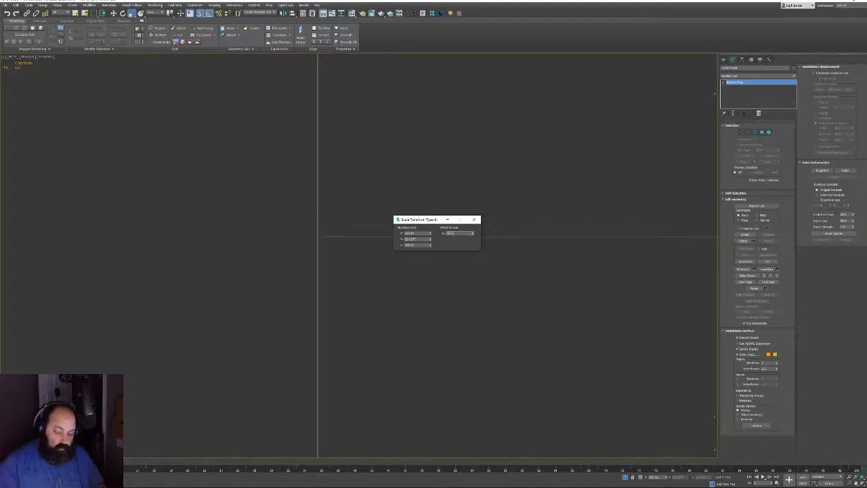
key("Return")
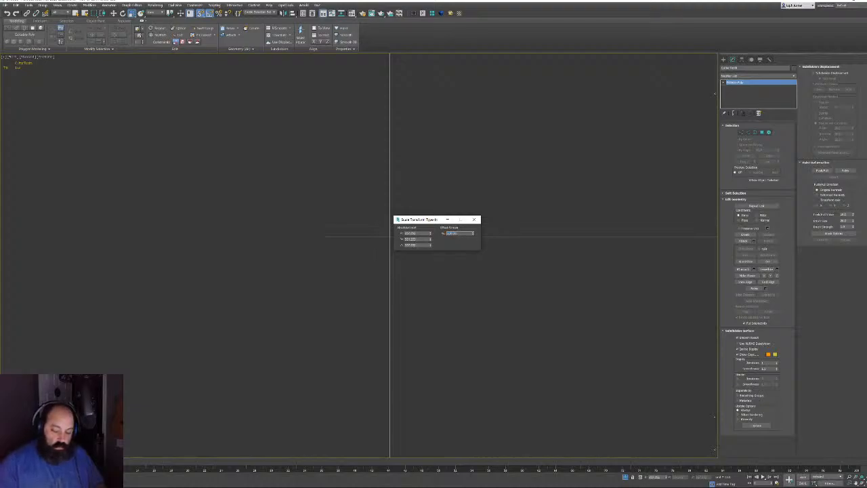
key("Return")
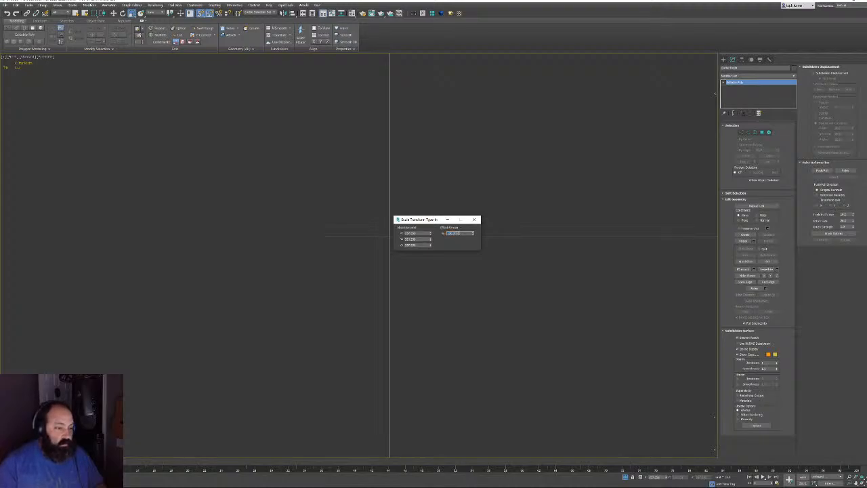
key("Return")
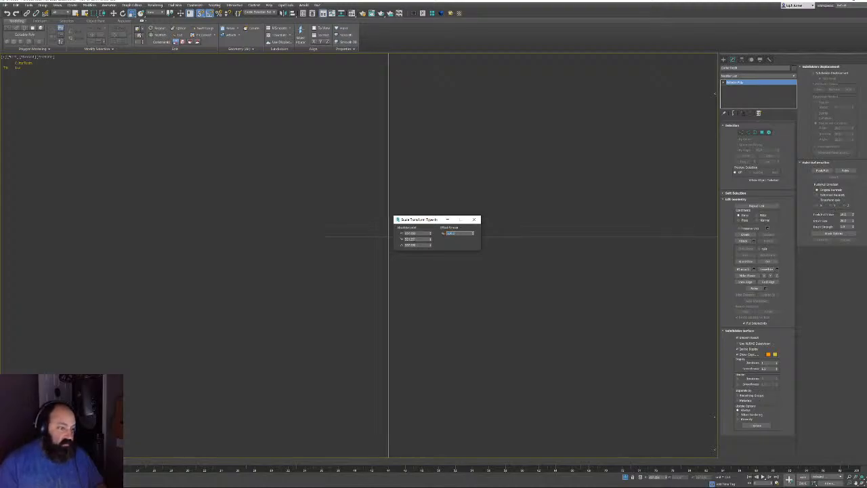
type("100.1")
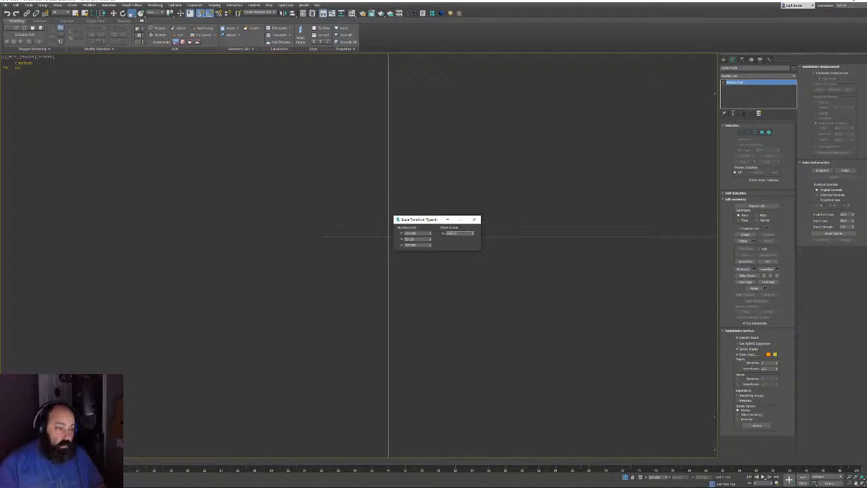
key("Return")
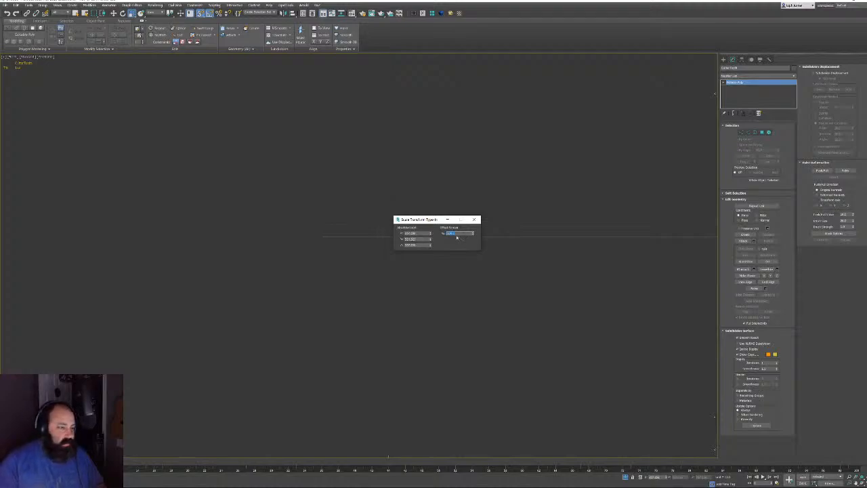
type("100.1")
key("Return")
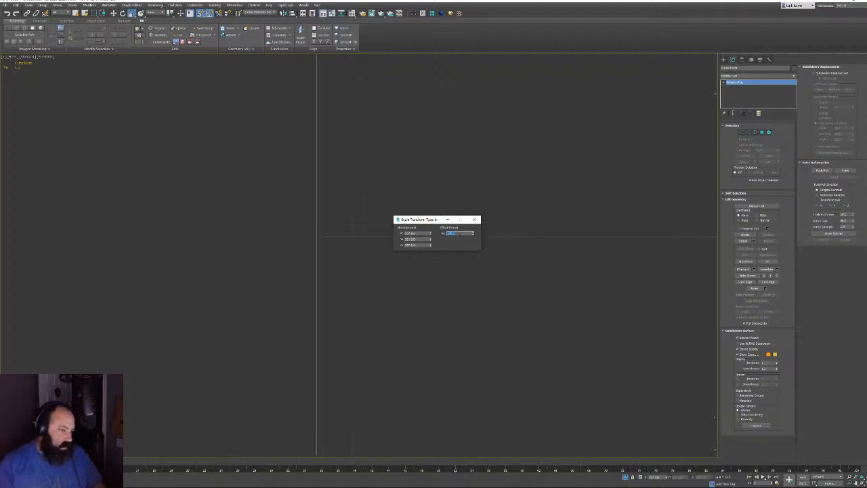
Apply the 95% Screen offset scale four times, then pan to reframe the link
type("95")
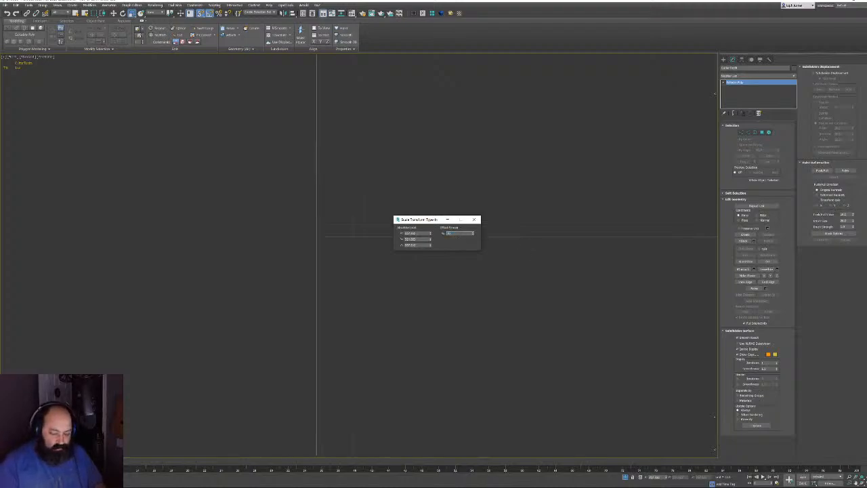
key("Return")
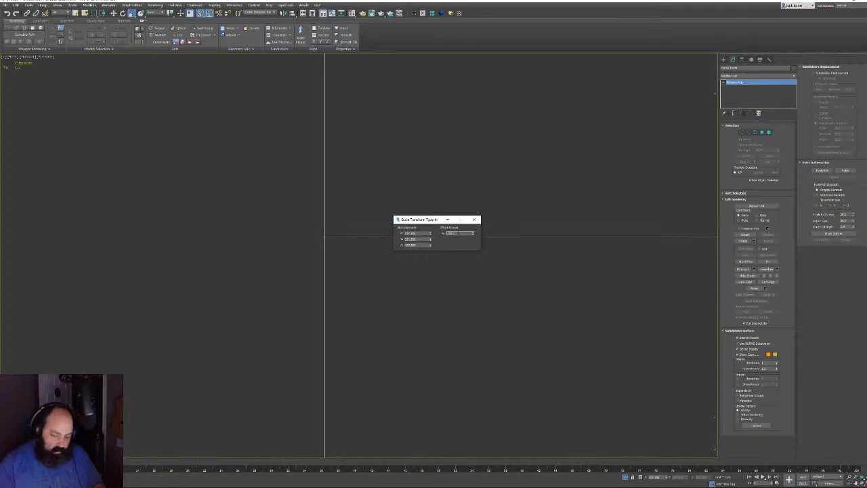
key("Return")
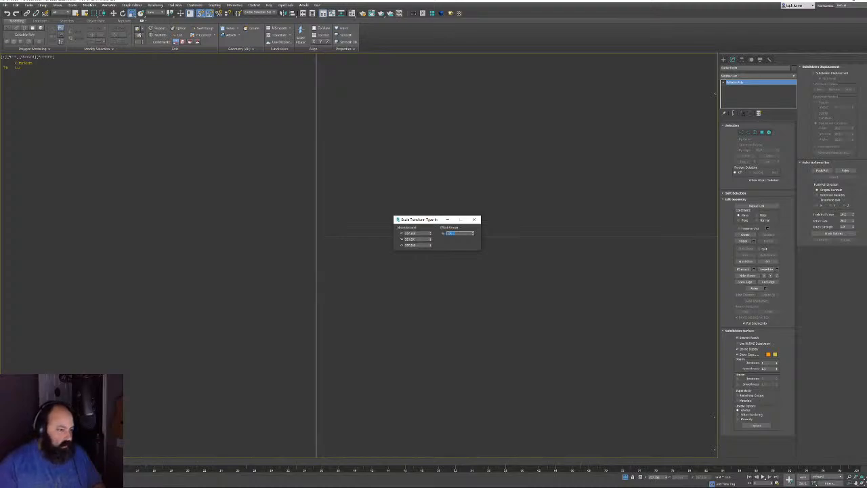
middle_click_drag(431, 291, 426, 307)
left_click(460, 233)
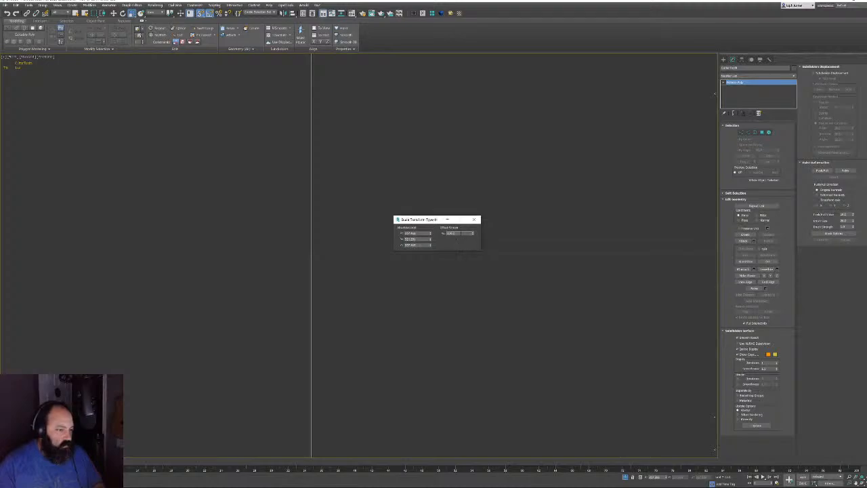
key("Return")
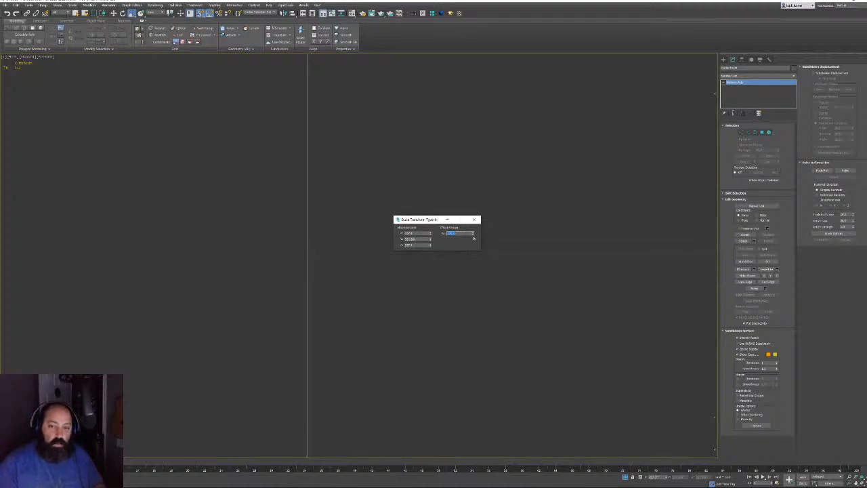
middle_click_drag(504, 318, 495, 321)
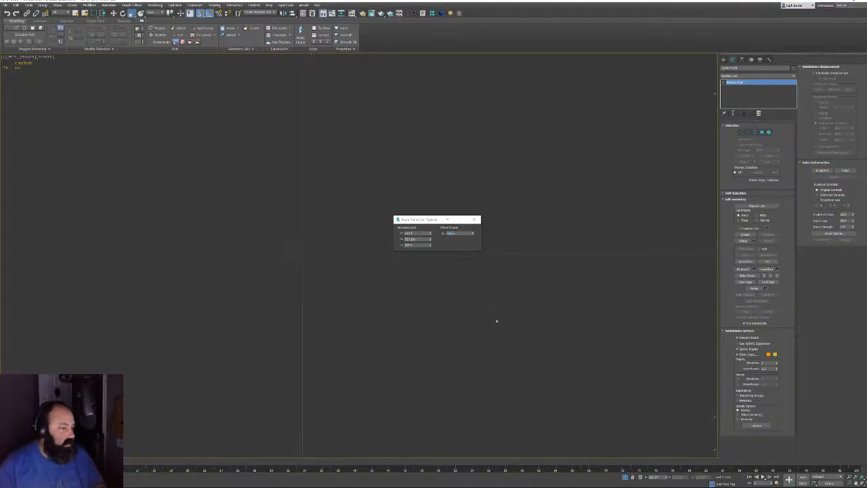
left_click(456, 233)
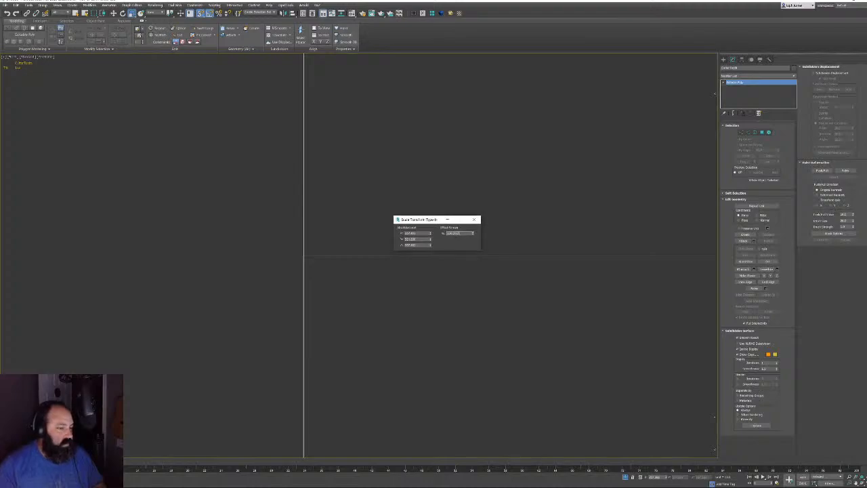
key("Return")
scroll(502, 253, "down", 10)
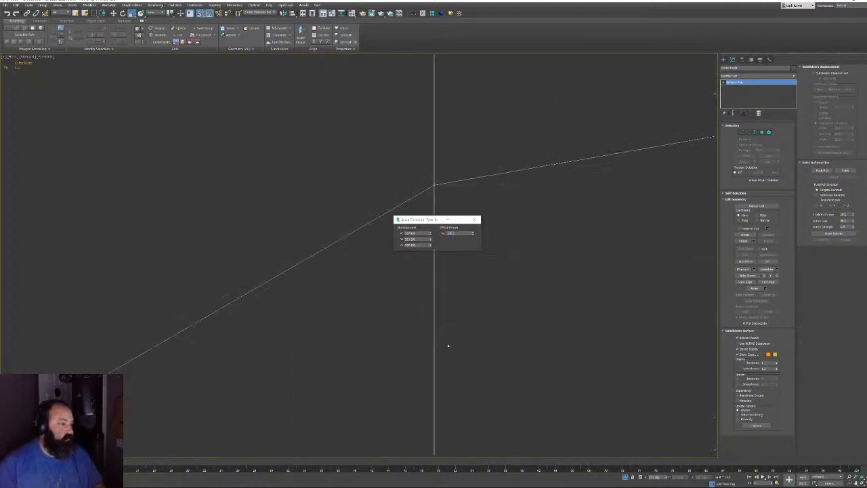
middle_click_drag(256, 235, 255, 256)
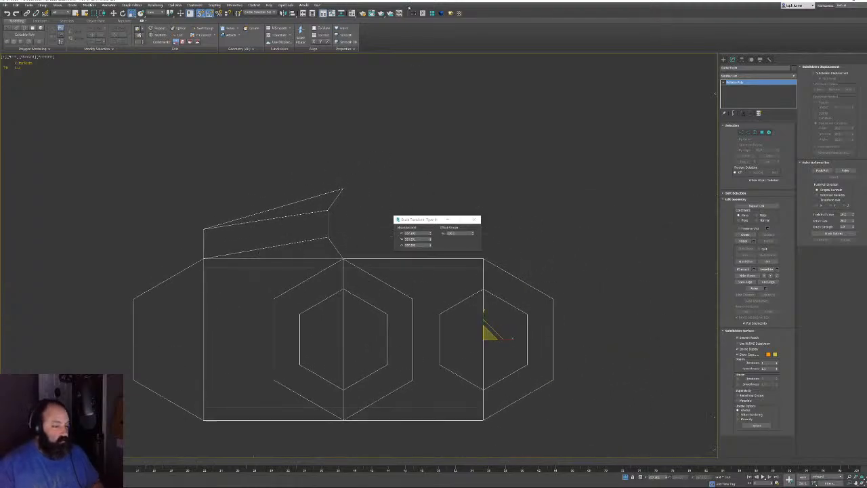
Close the Scale Transform Type-In, reselect the chain link and add an Unwrap UVW modifier
left_click(477, 220)
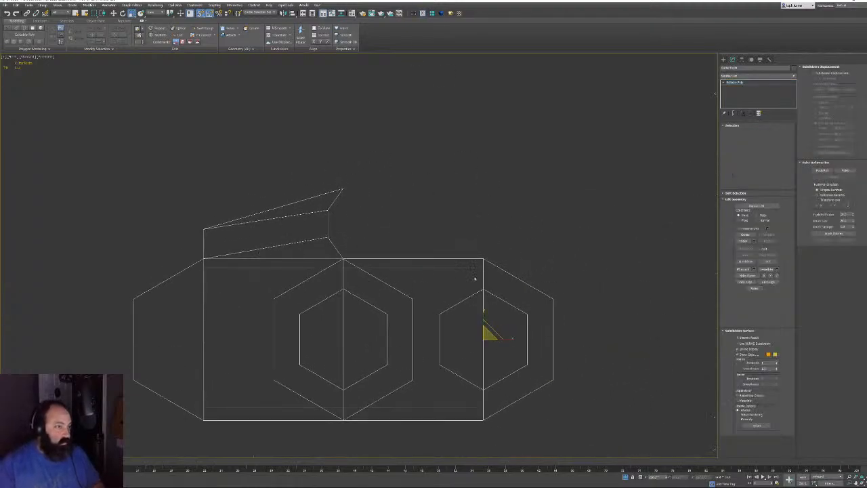
left_click(449, 267)
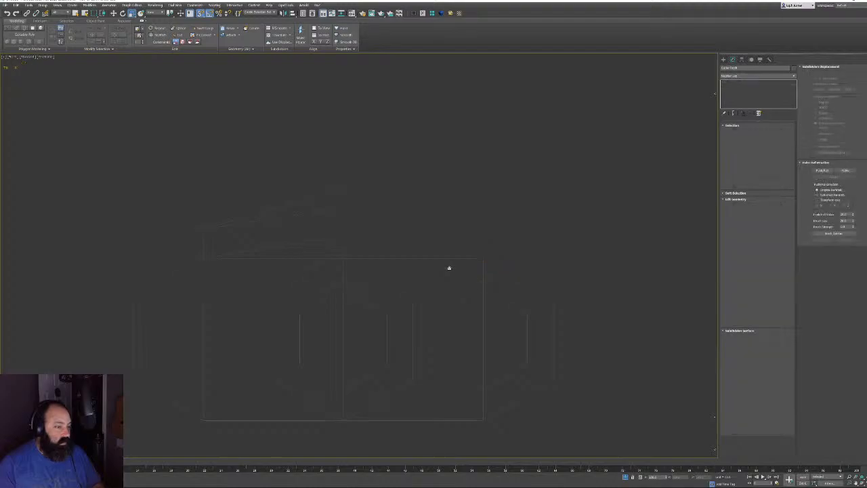
left_click(342, 270)
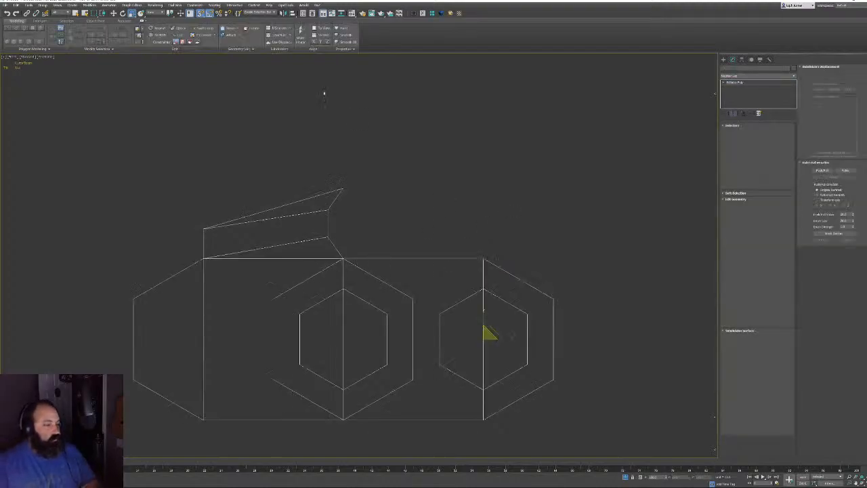
left_click(459, 13)
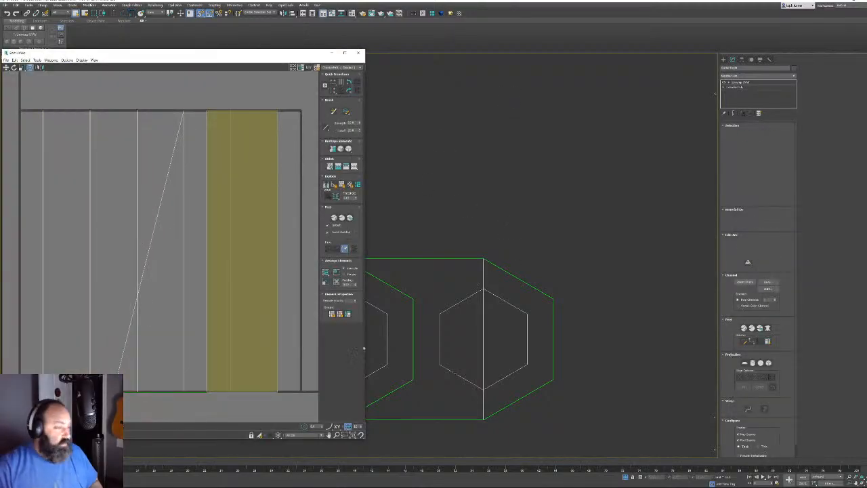
In Polygon mode, turn off UV gizmo editing and select all the link's faces with Ctrl+A
key("3")
middle_click_drag(462, 331, 590, 285)
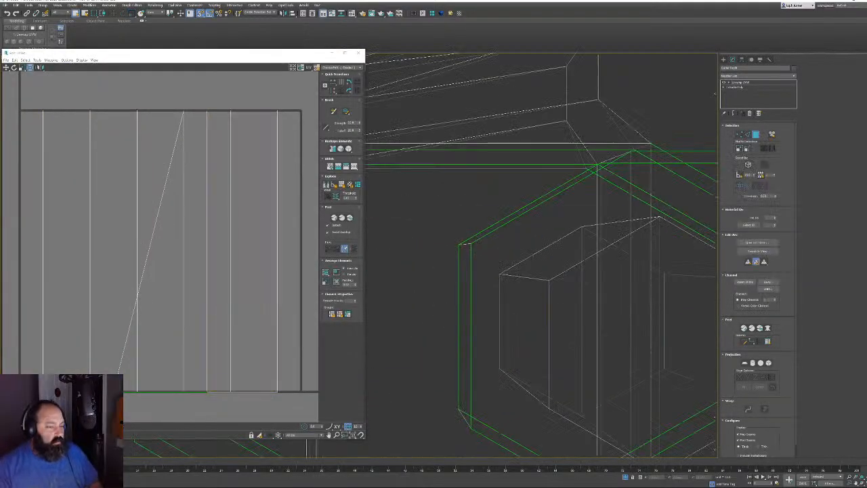
key("p")
key("z")
middle_click_drag(467, 233, 454, 234, "alt")
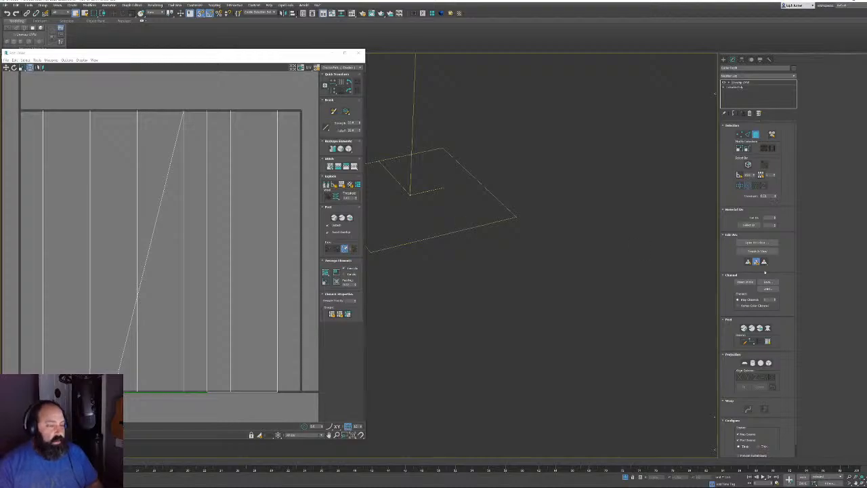
left_click(756, 262)
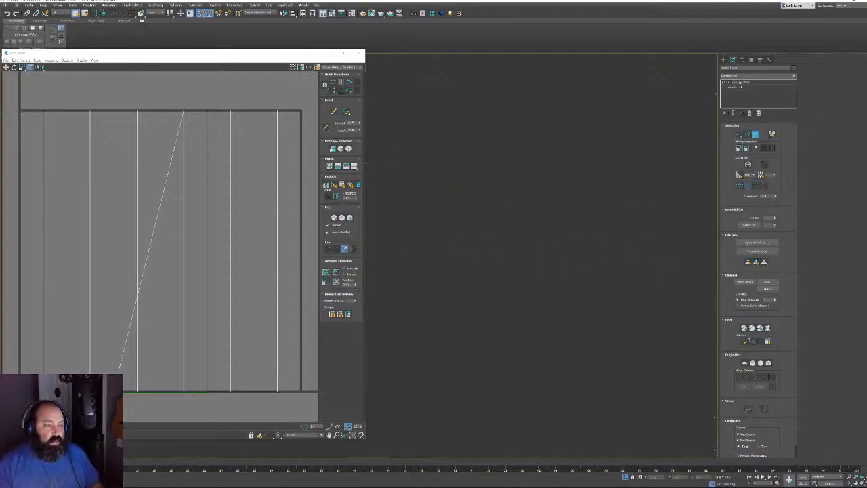
key("ctrl+a")
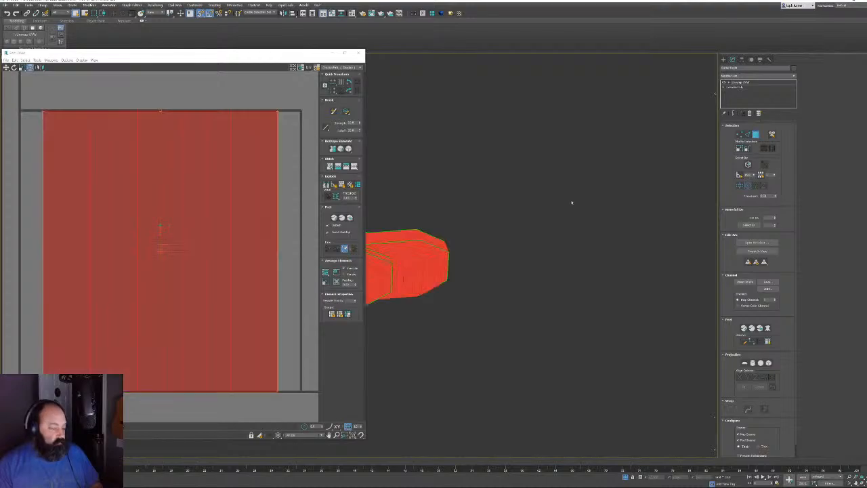
middle_click_drag(503, 201, 484, 202, "alt")
left_click(437, 247)
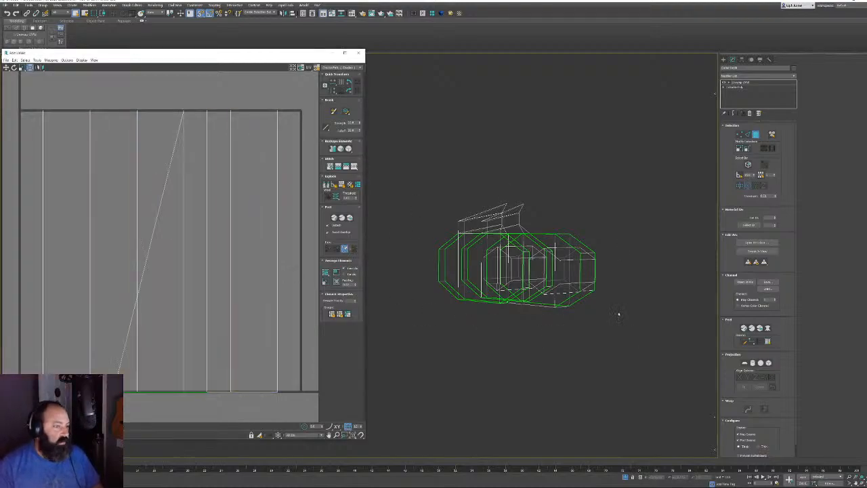
key("ctrl+a")
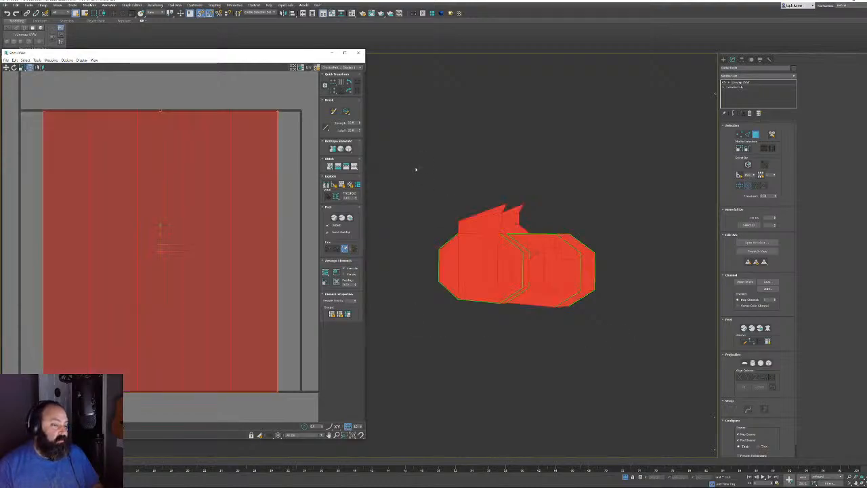
Apply a Planar projection aligned to the Y axis to the link's UVs
left_click(745, 362)
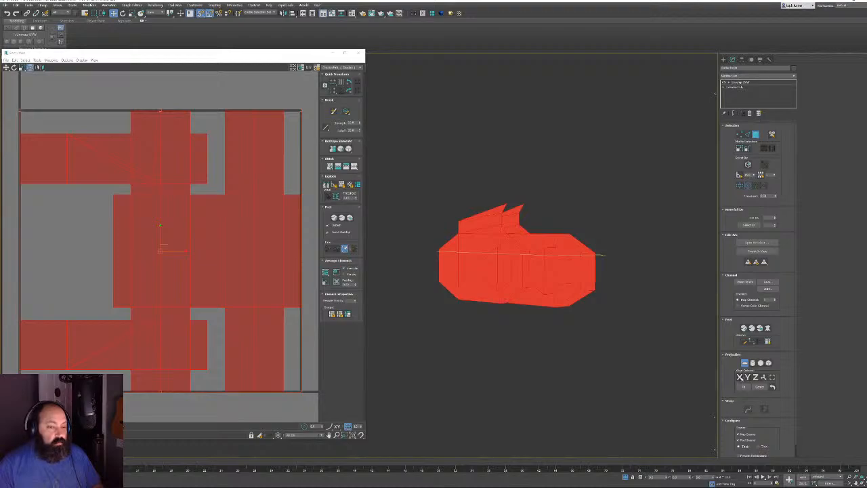
left_click(747, 378)
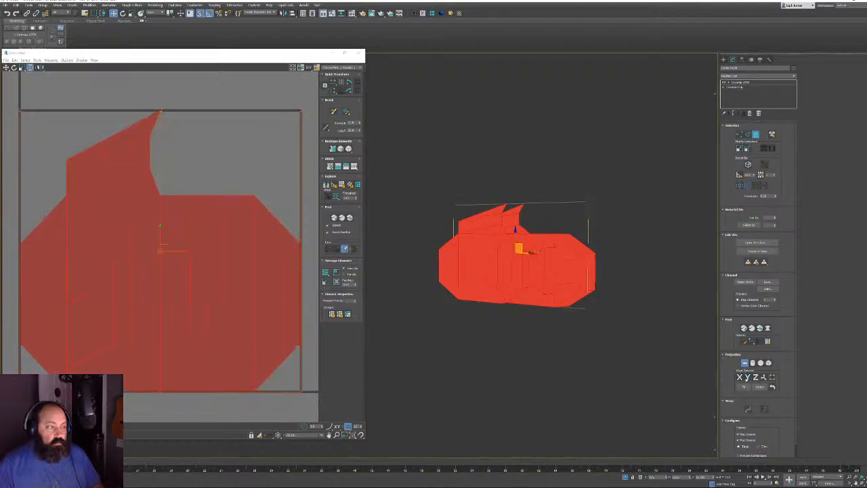
left_click(744, 363)
Select the projected UV shell and move it up and to the right in the editor
middle_click_drag(515, 258, 554, 253, "alt")
left_click(145, 257)
scroll(143, 247, "down", 3)
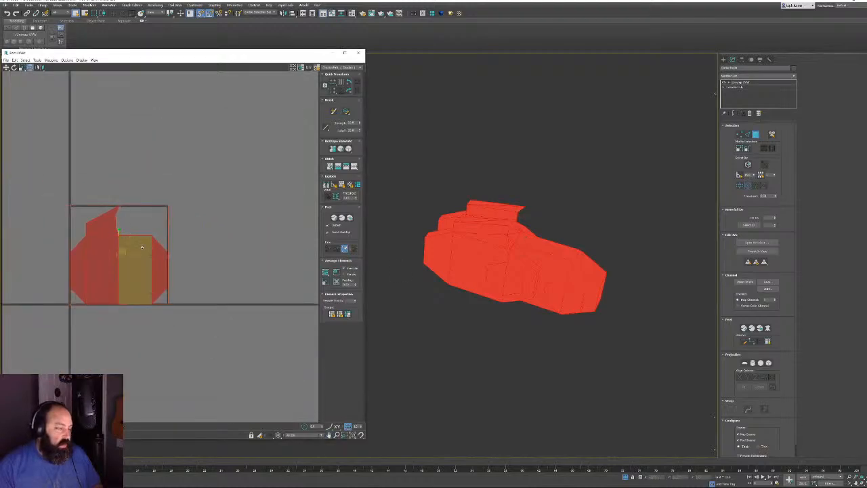
left_click_drag(121, 266, 229, 155)
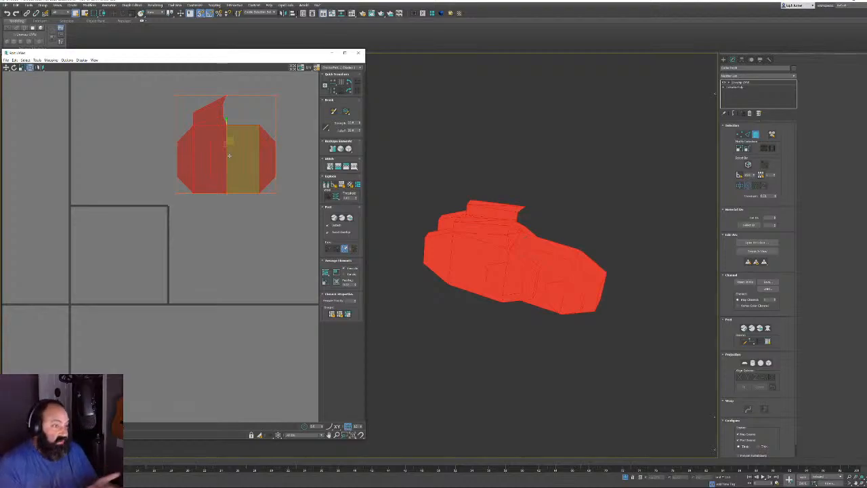
left_click(226, 211)
middle_click_drag(227, 210, 205, 259)
scroll(206, 251, "up", 5)
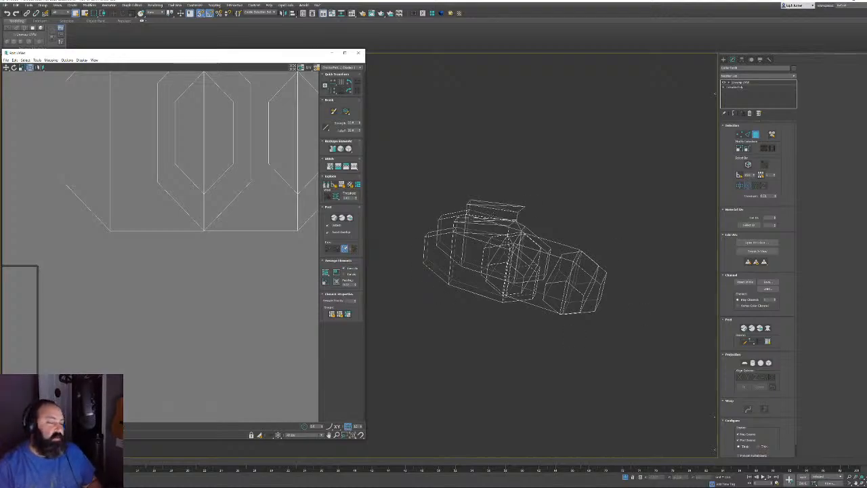
In shaded view, select the first fin's side-face loop and top face, and move its UVs aside
scroll(242, 298, "down", 2)
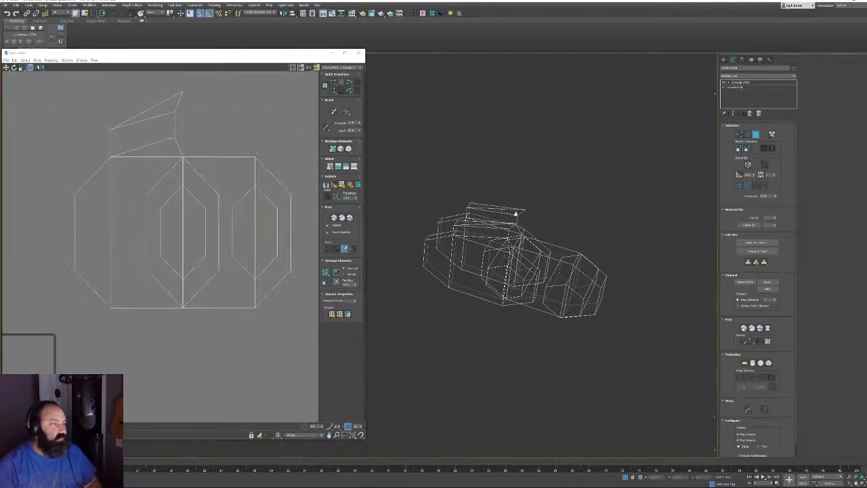
key("F3")
middle_click_drag(530, 236, 554, 220, "alt")
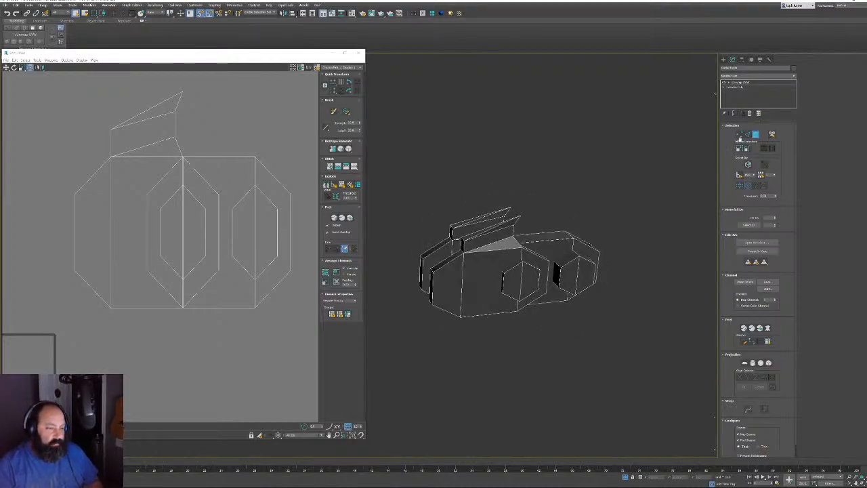
middle_click_drag(462, 241, 516, 191)
scroll(516, 191, "up", 5)
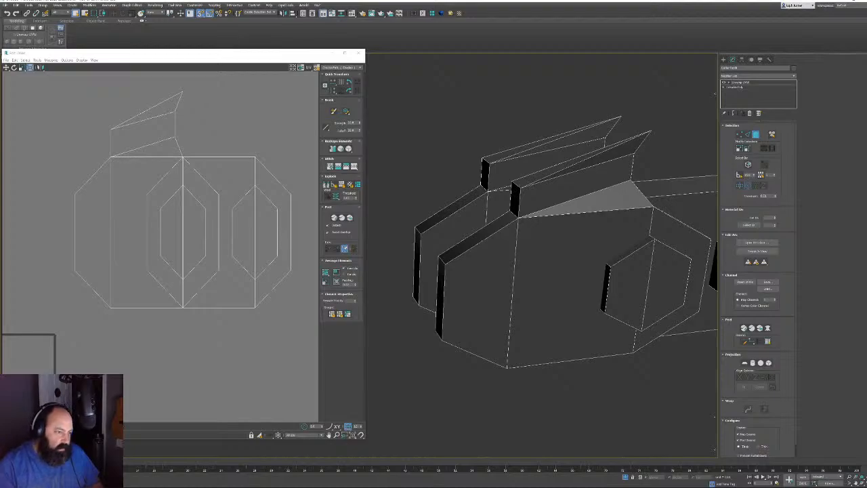
left_click(513, 200)
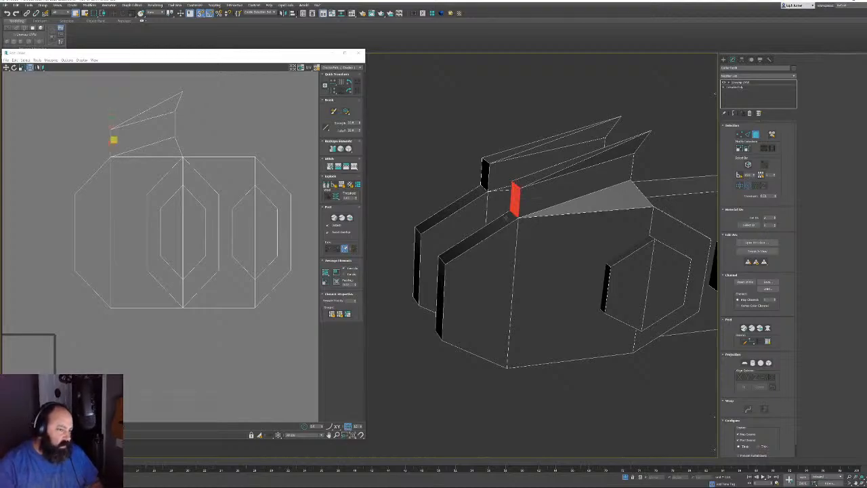
left_click(506, 219, "ctrl")
left_click(441, 274, "shift")
middle_click_drag(542, 261, 591, 276, "alt")
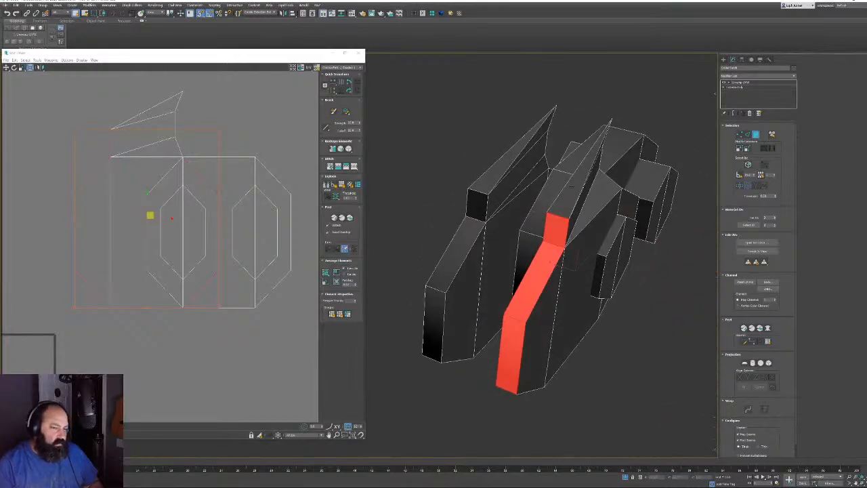
left_click(581, 179, "ctrl")
middle_click_drag(583, 196, 504, 193, "alt")
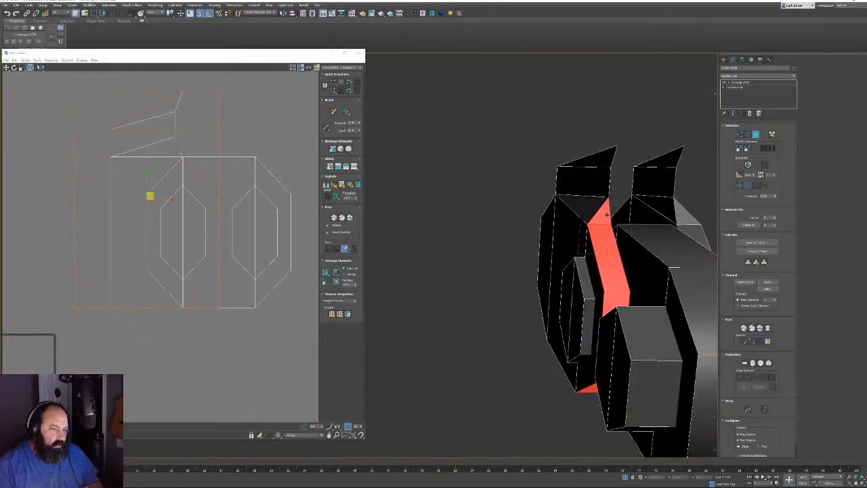
scroll(142, 288, "down", 3)
middle_click_drag(192, 257, 226, 226)
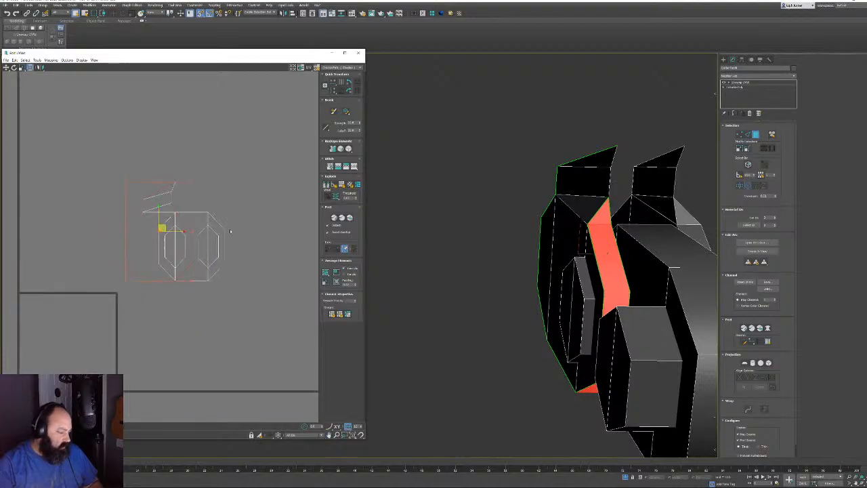
left_click_drag(163, 228, 218, 133)
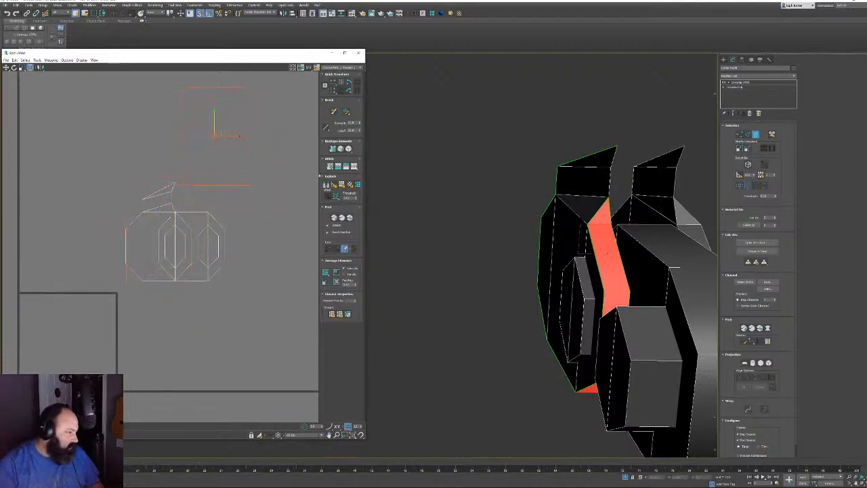
Select the other fin's side strip with its top face and move its UV shell up-right
middle_click_drag(608, 253, 540, 251, "alt")
left_click(503, 235)
left_click(507, 249, "shift")
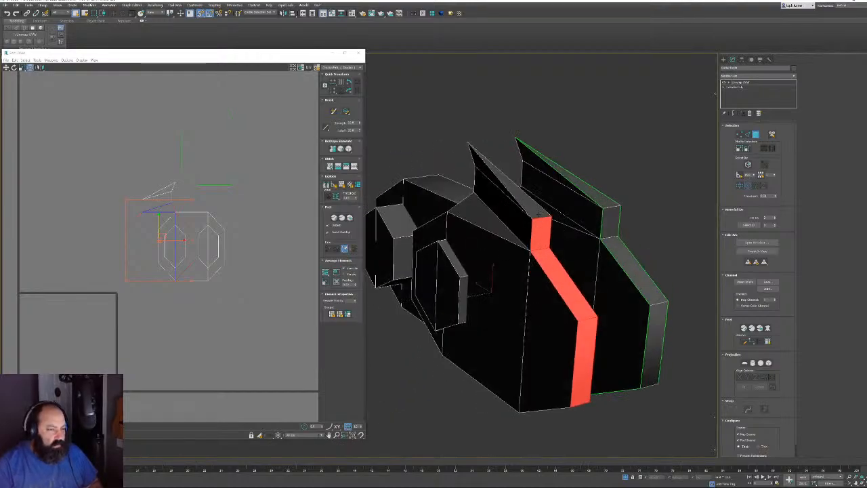
left_click(538, 214, "ctrl")
middle_click_drag(134, 262, 77, 332)
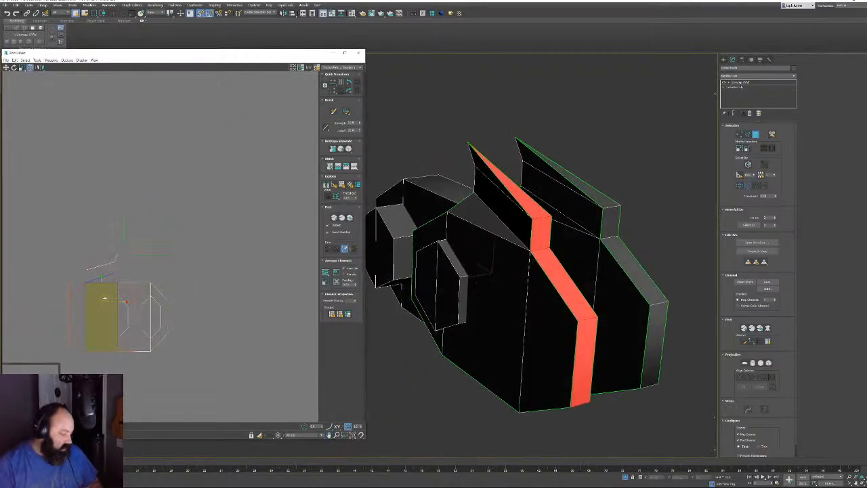
left_click_drag(105, 298, 237, 204)
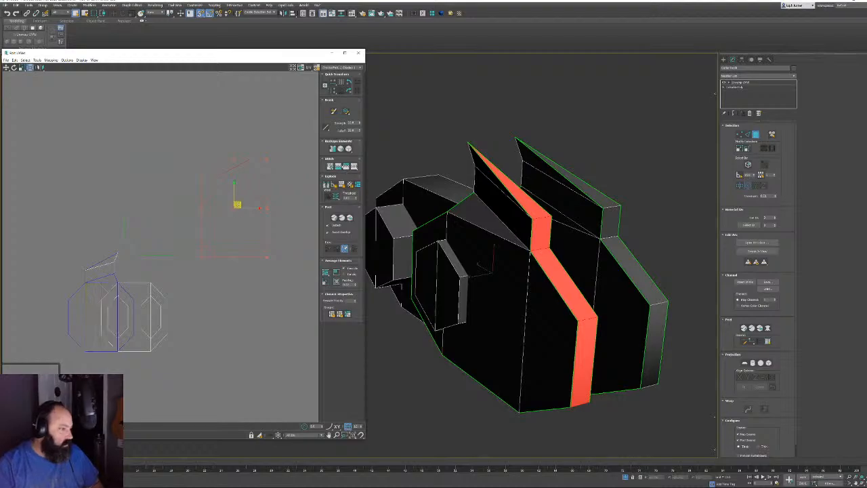
Relax the selected fin strip shells three times and move them to the top of the layout
left_click(248, 232)
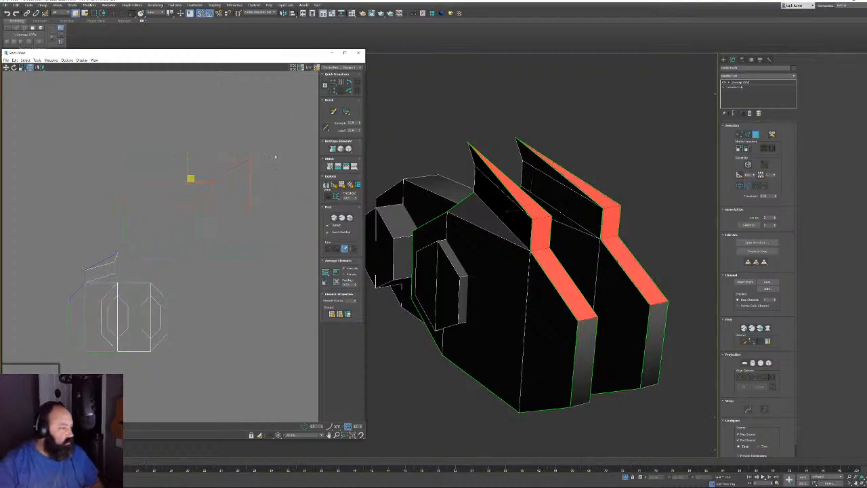
left_click_drag(119, 267, 292, 130)
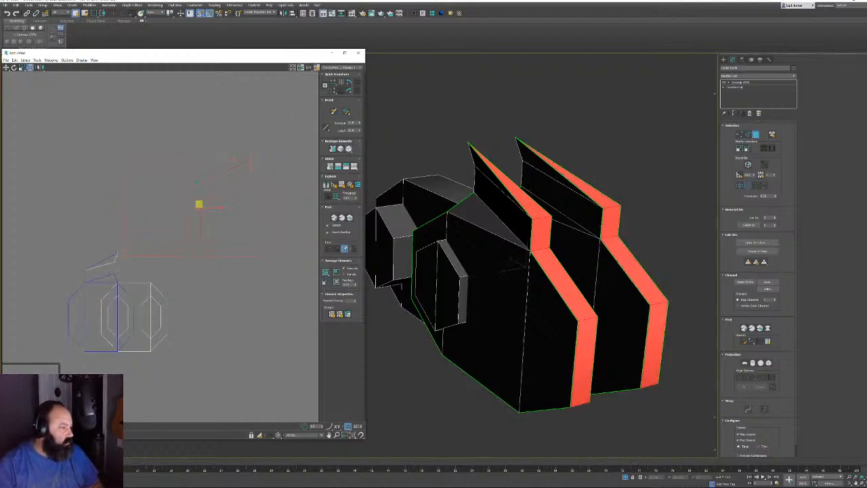
left_click(349, 149)
left_click(350, 149)
left_click(350, 149)
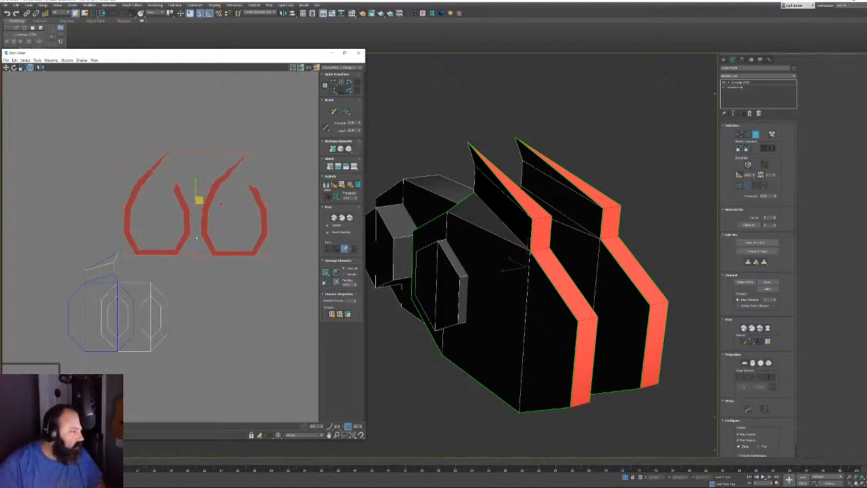
left_click_drag(196, 238, 199, 194)
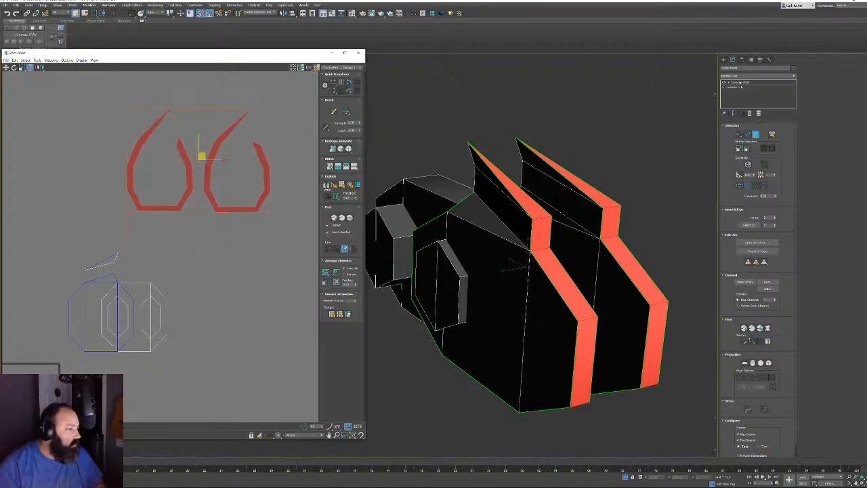
left_click(187, 321)
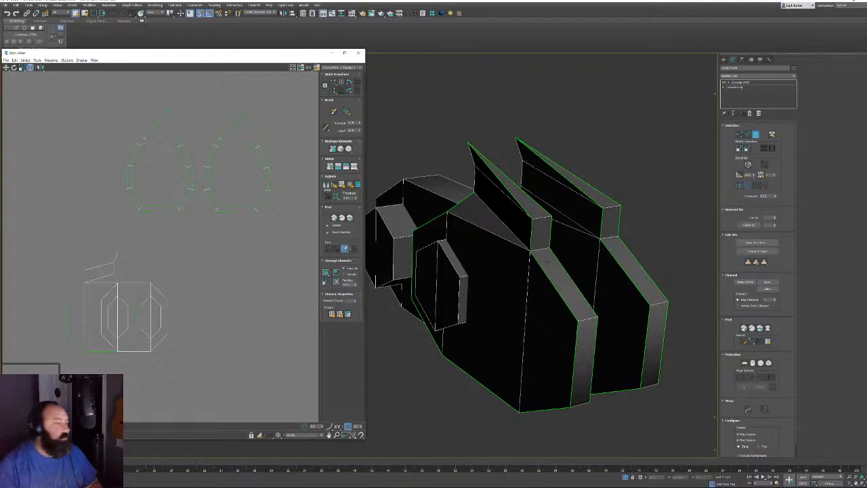
Select all eight hexagon half-faces and drag their UVs out of the cluttered block
middle_click_drag(547, 261, 606, 253, "alt")
left_click(567, 267)
middle_click_drag(506, 279, 484, 246)
left_click(525, 278, "ctrl")
left_click(425, 270, "ctrl")
left_click(400, 265, "ctrl")
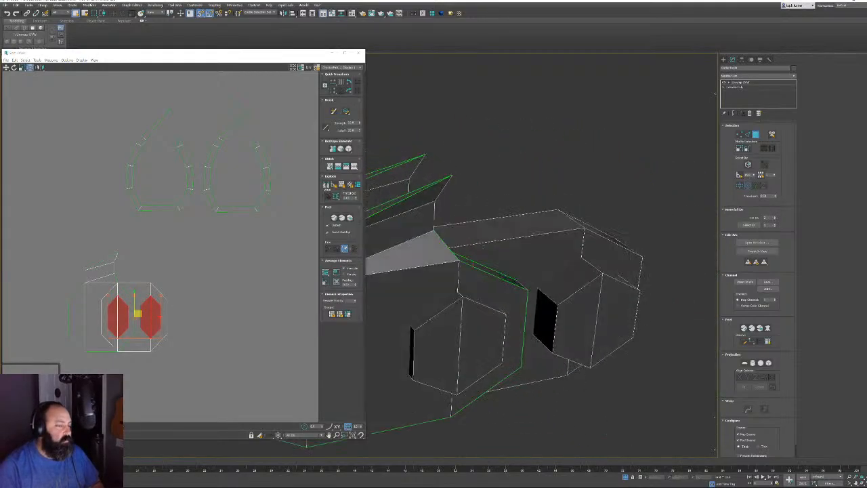
left_click(436, 344, "ctrl")
left_click(482, 325, "ctrl")
left_click(576, 317, "ctrl")
left_click(615, 306, "ctrl")
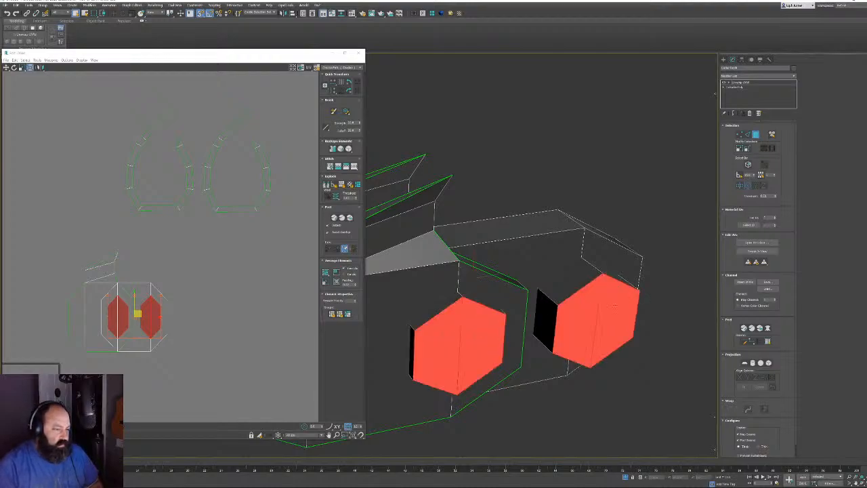
middle_click_drag(219, 310, 207, 300)
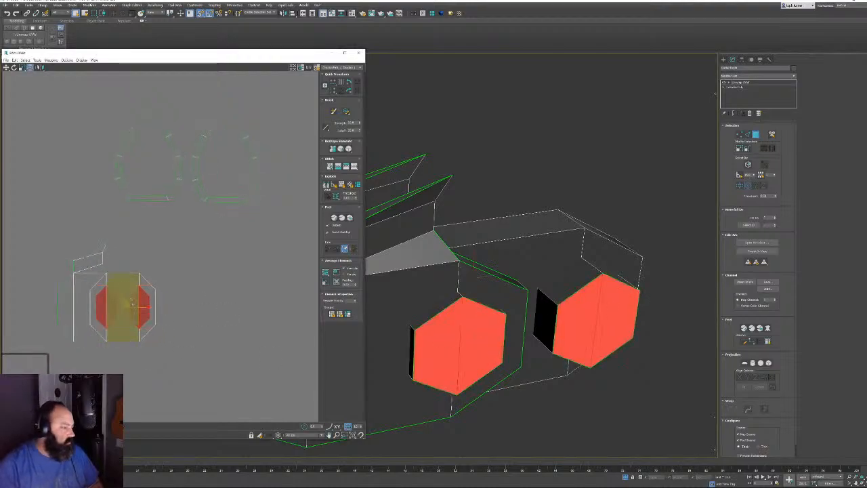
left_click_drag(131, 303, 226, 269)
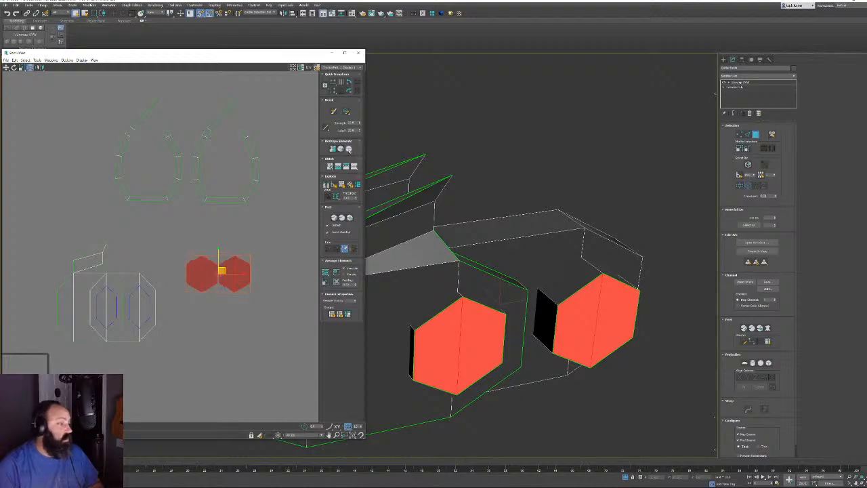
Reselect the left hexagon's left half and move its shell up and left
left_click(267, 350)
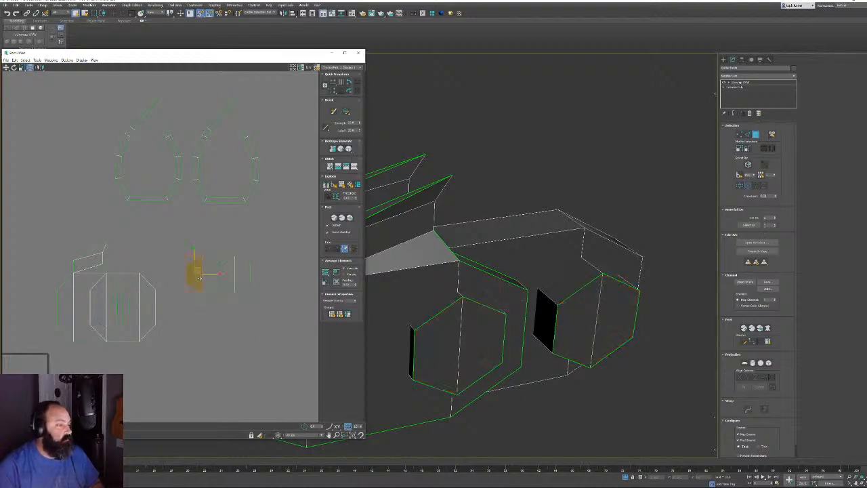
left_click(196, 274)
scroll(225, 275, "up", 2)
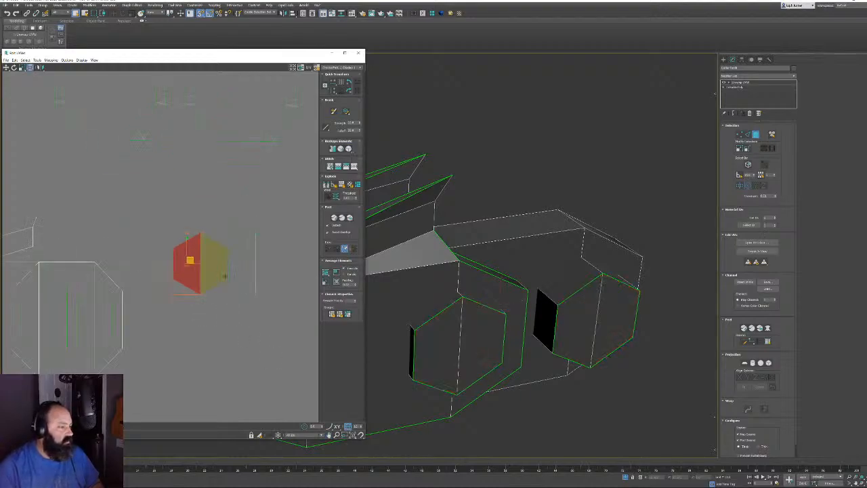
left_click_drag(190, 260, 289, 205)
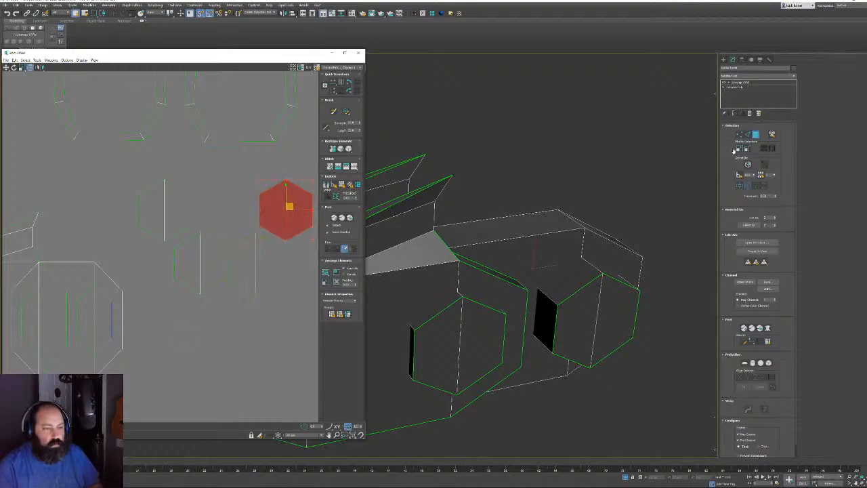
Check the UVs of a couple of model edges, then return to face selection
left_click(749, 136)
middle_click_drag(602, 321, 576, 270, "alt")
left_click(620, 322)
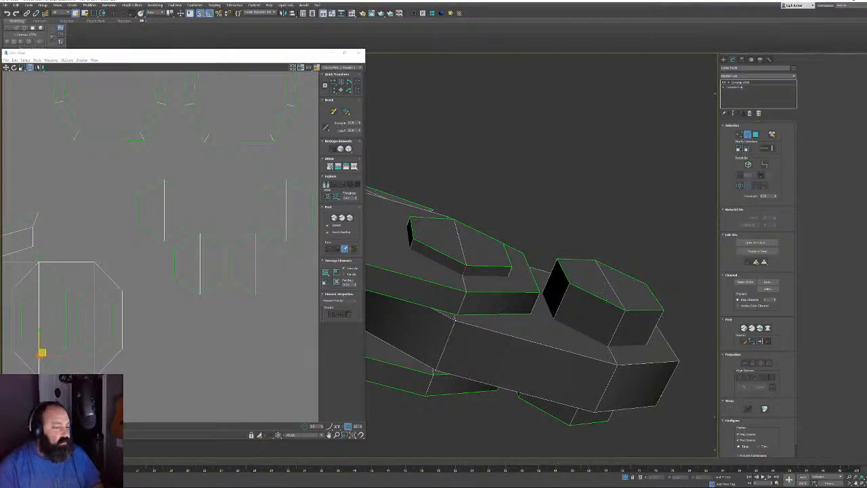
left_click(620, 320)
middle_click_drag(174, 324, 214, 292)
left_click(216, 296)
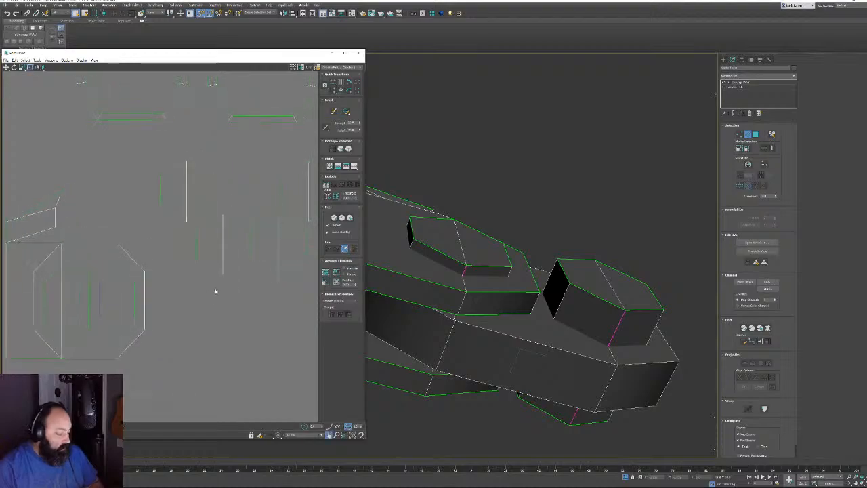
scroll(214, 294, "down", 2)
left_click(756, 134)
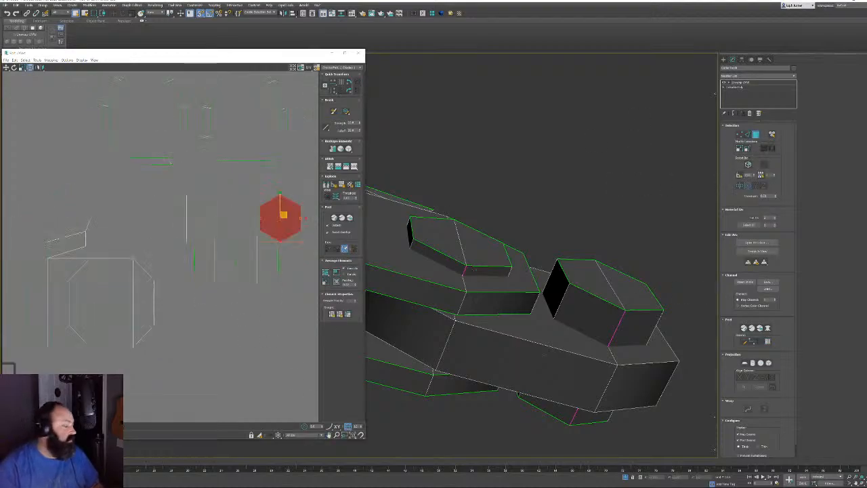
Select the left hexagon's extrusion side faces, leaving out the L-shaped strip
left_click(480, 271)
middle_click_drag(447, 263, 435, 281, "alt")
left_click(459, 333, "ctrl")
left_click(479, 287, "ctrl")
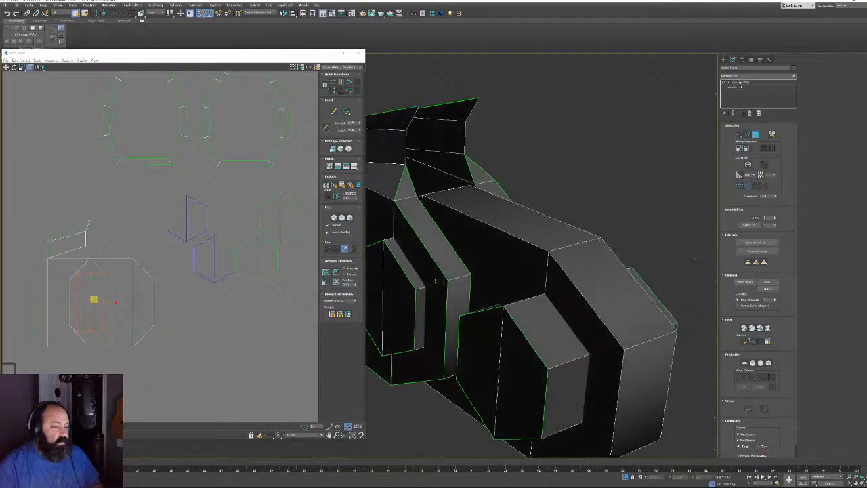
left_click(435, 281, "ctrl")
key("ctrl+z")
left_click(408, 263, "ctrl")
left_click(420, 312, "ctrl")
middle_click_drag(420, 312, 408, 274, "alt")
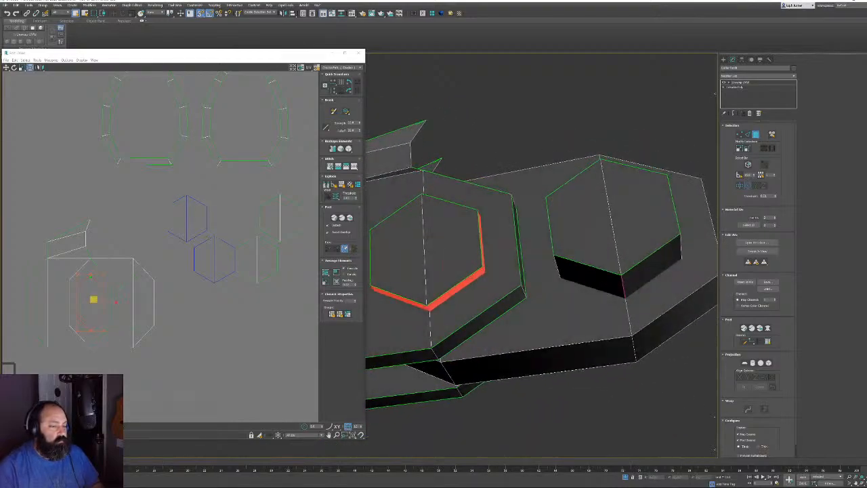
Add the right and lower hexagon extrusion side faces to the selection
left_click(635, 278, "ctrl")
left_click(608, 282, "ctrl")
middle_click_drag(608, 282, 554, 278, "alt")
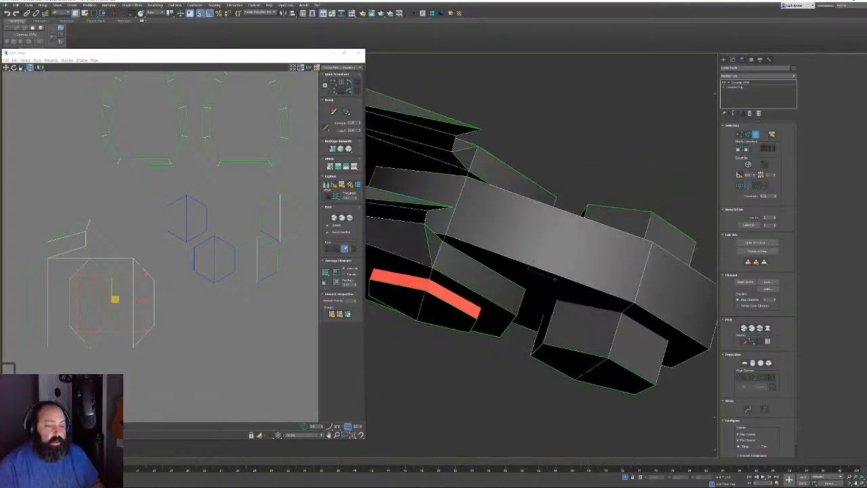
left_click(547, 318, "ctrl")
left_click(561, 320, "ctrl")
left_click(619, 340, "ctrl")
middle_click_drag(619, 340, 593, 328, "alt")
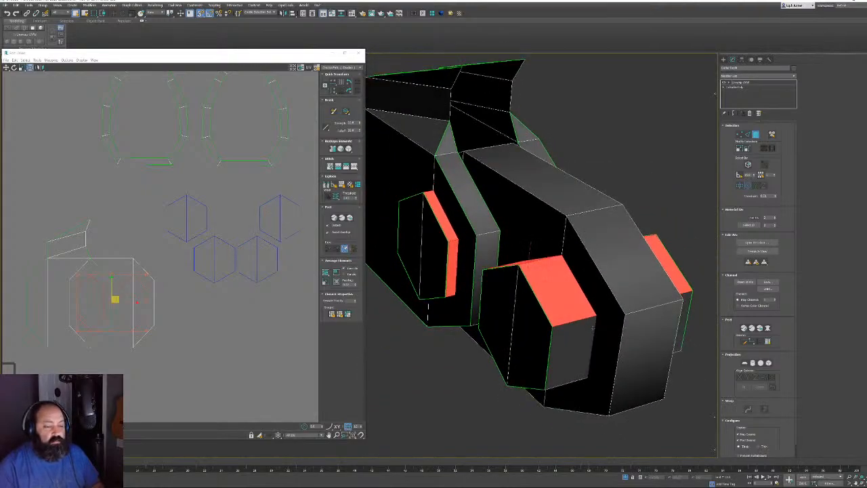
left_click(583, 335, "ctrl")
Move the side-face shell up and left and straighten it into one strip
middle_click_drag(122, 294, 172, 312)
scroll(173, 312, "down", 2)
left_click_drag(170, 307, 127, 221)
left_click(348, 148)
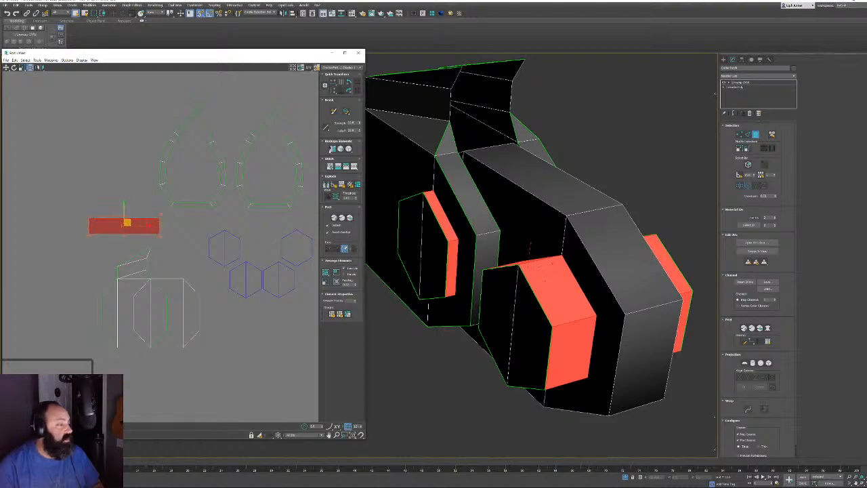
left_click(203, 384)
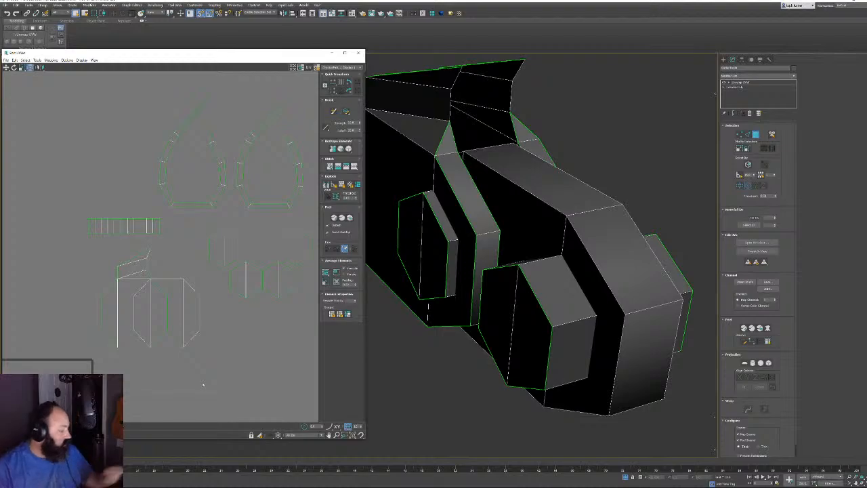
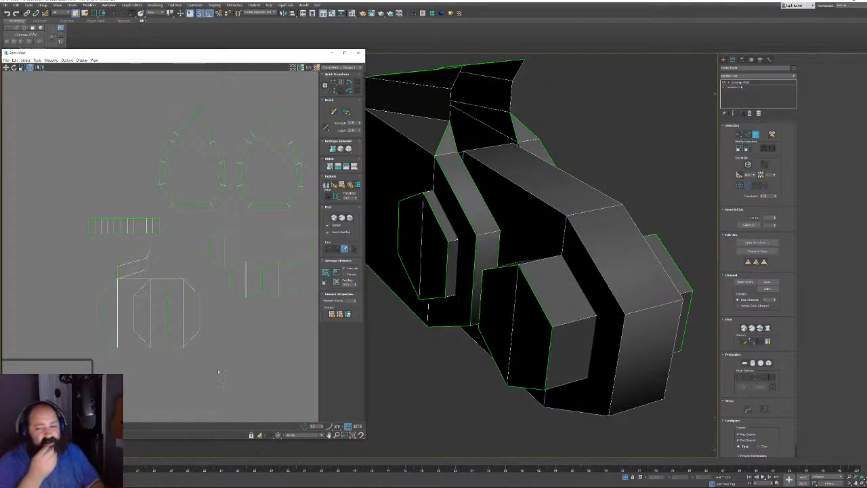
Select the body's left and right side faces plus the three upper strip faces
middle_click_drag(515, 185, 582, 284)
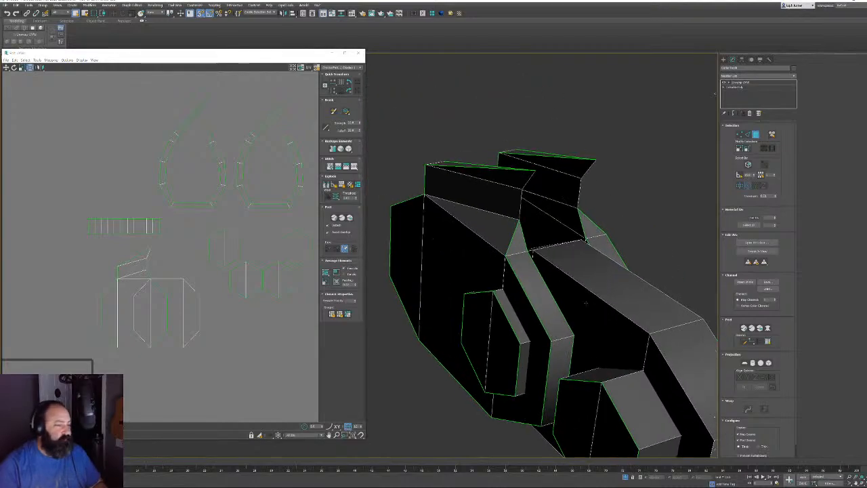
middle_click_drag(469, 292, 510, 251, "alt")
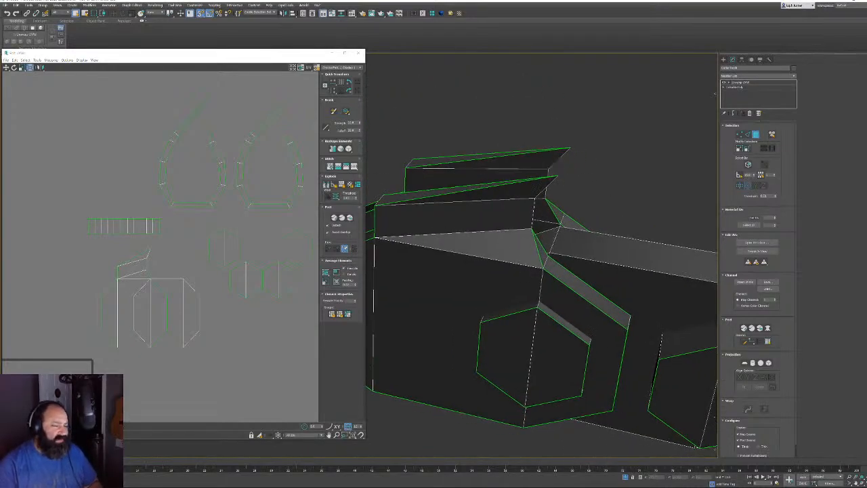
middle_click_drag(510, 298, 517, 253)
left_click(520, 248)
left_click(576, 252, "ctrl")
middle_click_drag(576, 252, 612, 141, "alt")
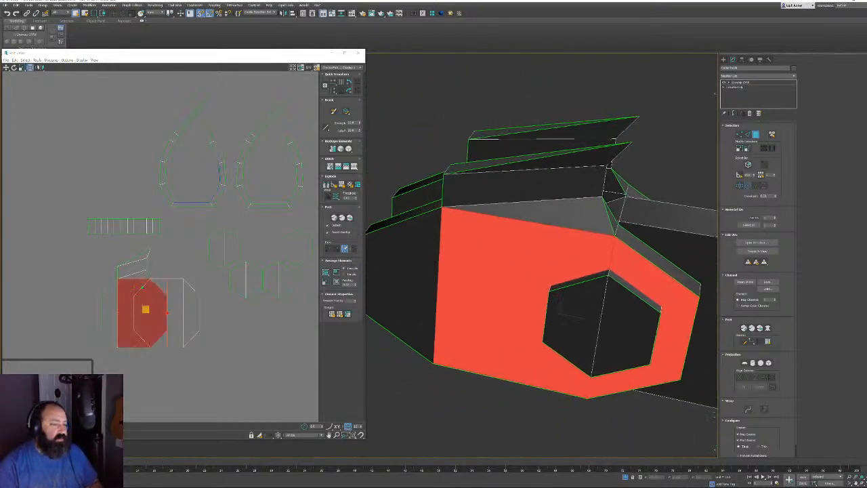
left_click(425, 245, "ctrl")
left_click(555, 153, "ctrl")
left_click(528, 186, "ctrl")
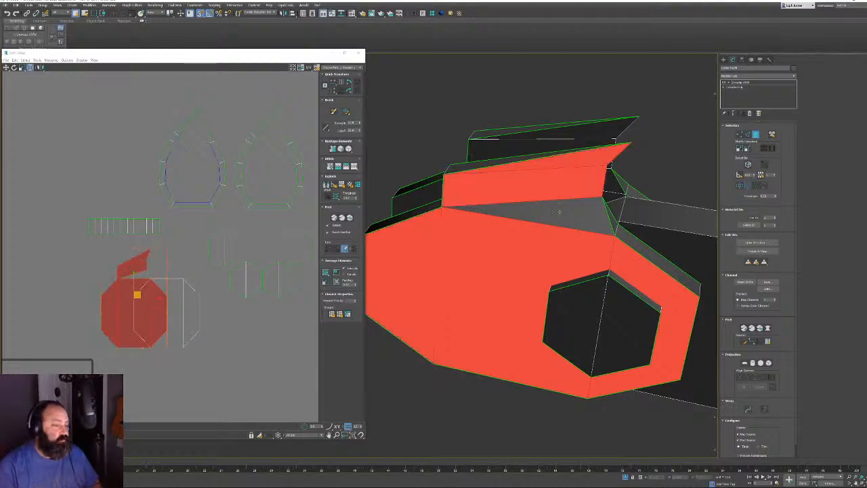
left_click(588, 230, "ctrl")
Add the fin, strip, triangular and three side faces, then move their UV cluster to the top-left
middle_click_drag(588, 235, 516, 215, "alt")
left_click(563, 190, "ctrl")
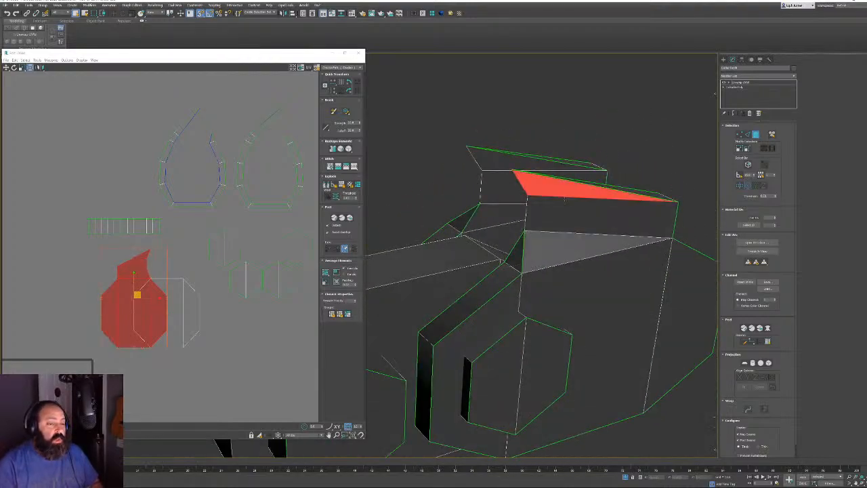
left_click(565, 206, "ctrl")
left_click(562, 233, "ctrl")
left_click(486, 325, "ctrl")
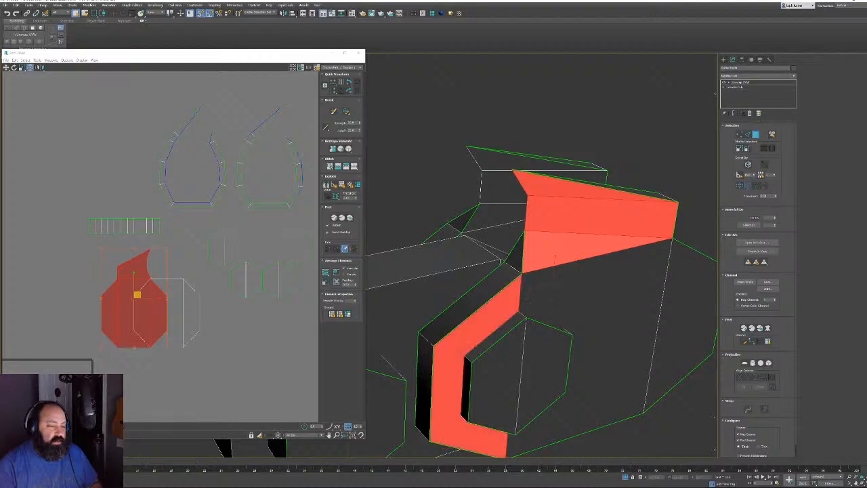
left_click(603, 291, "ctrl")
left_click(677, 305, "ctrl")
scroll(625, 300, "down", 5)
middle_click_drag(587, 283, 564, 276, "alt")
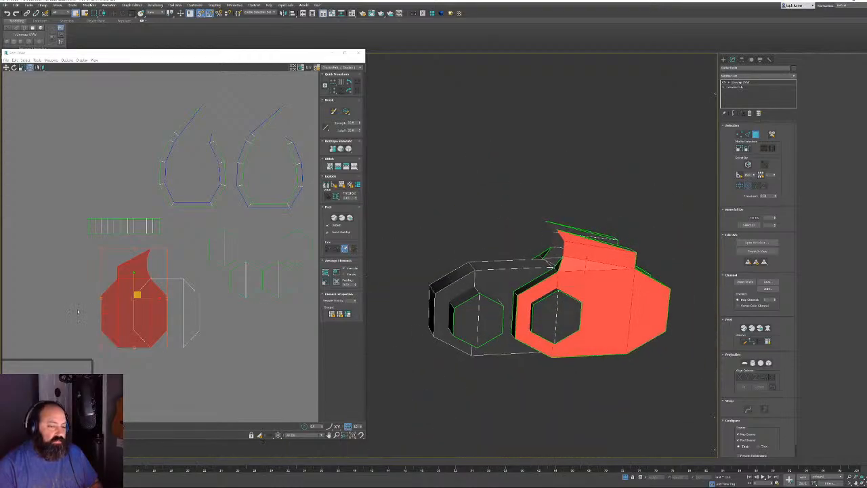
middle_click_drag(122, 304, 126, 305)
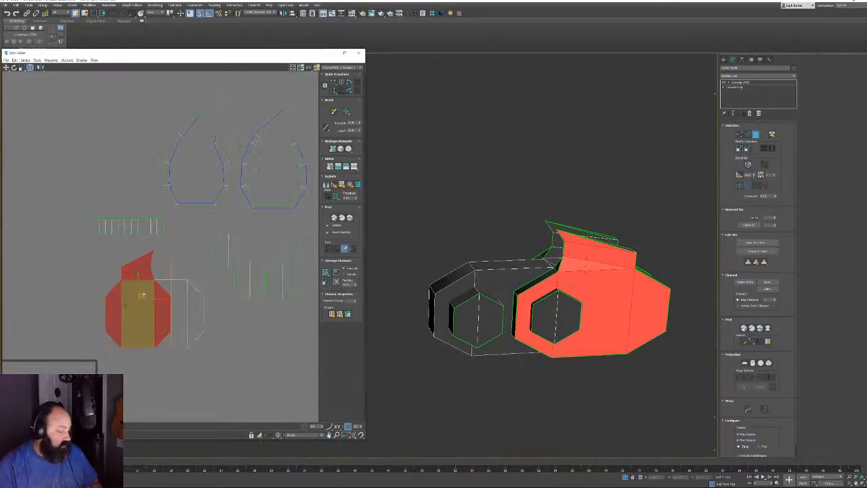
left_click_drag(144, 294, 116, 143)
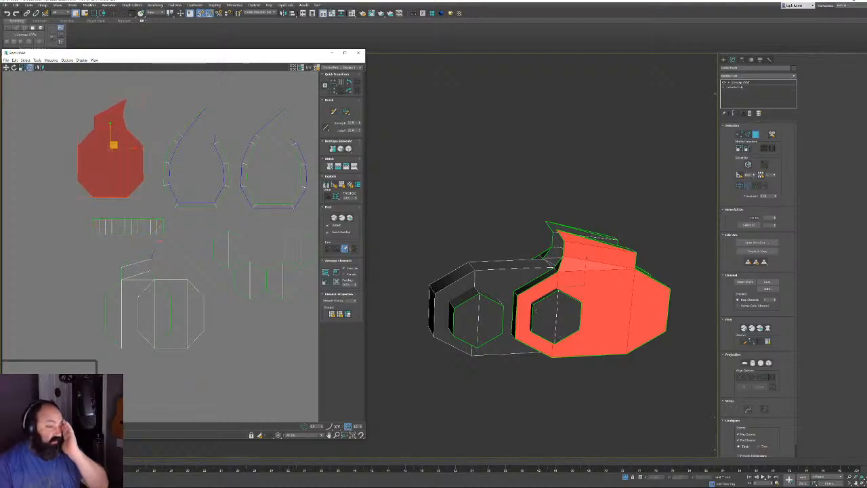
Select the front and back octagon faces and move their UV island to the top-left edge
middle_click_drag(535, 310, 534, 328)
scroll(575, 287, "up", 5)
left_click(456, 271)
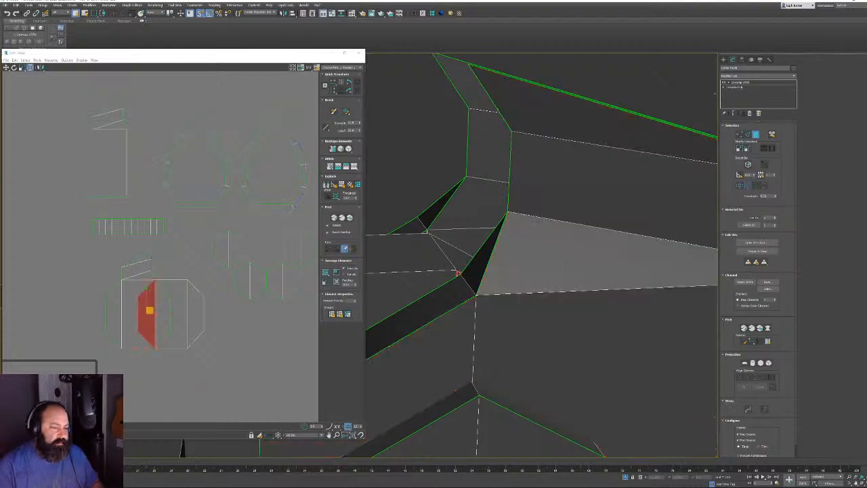
left_click(446, 275, "ctrl")
middle_click_drag(446, 274, 706, 192)
scroll(681, 212, "down", 5)
left_click(532, 276, "ctrl")
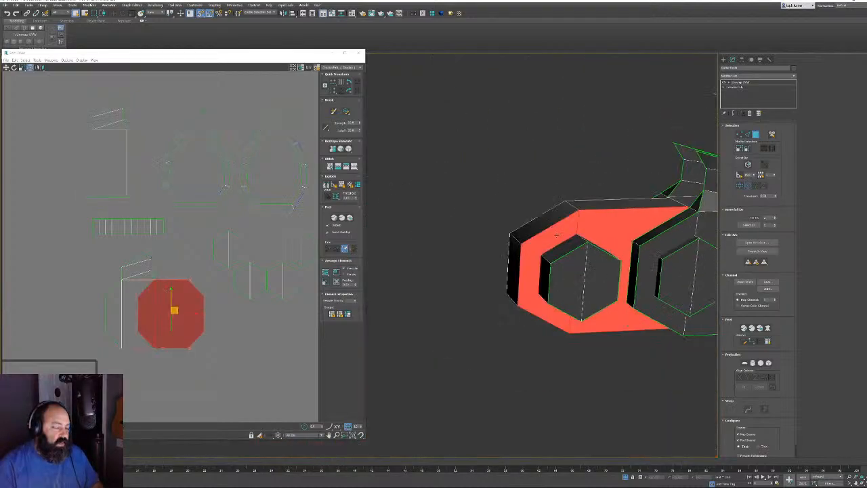
middle_click_drag(533, 276, 660, 267, "alt")
scroll(596, 224, "up", 5)
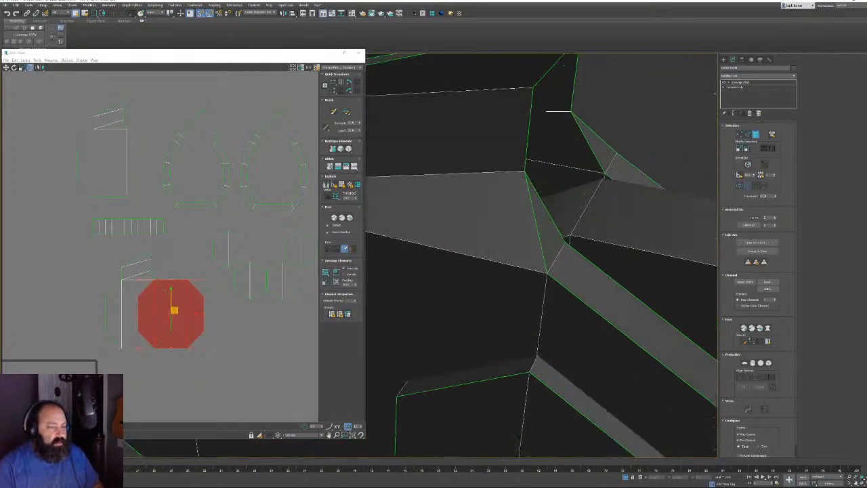
left_click(630, 243, "ctrl")
scroll(630, 242, "down", 5)
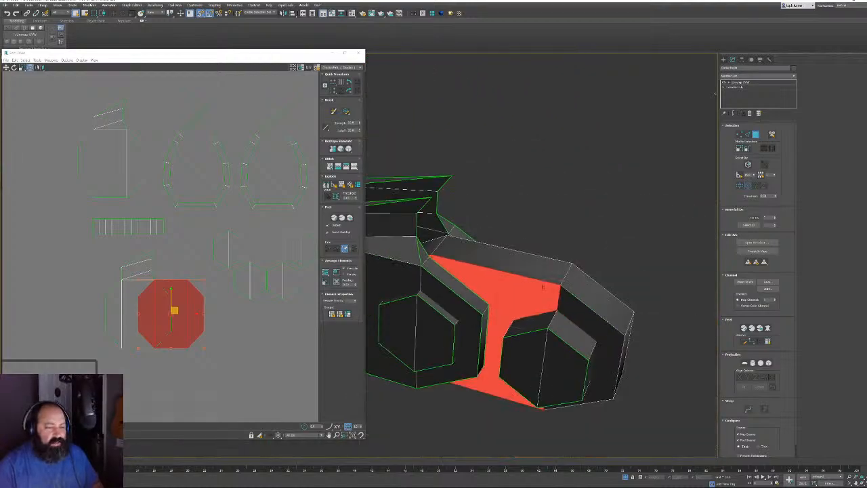
left_click(576, 302, "ctrl")
middle_click_drag(181, 282, 165, 270)
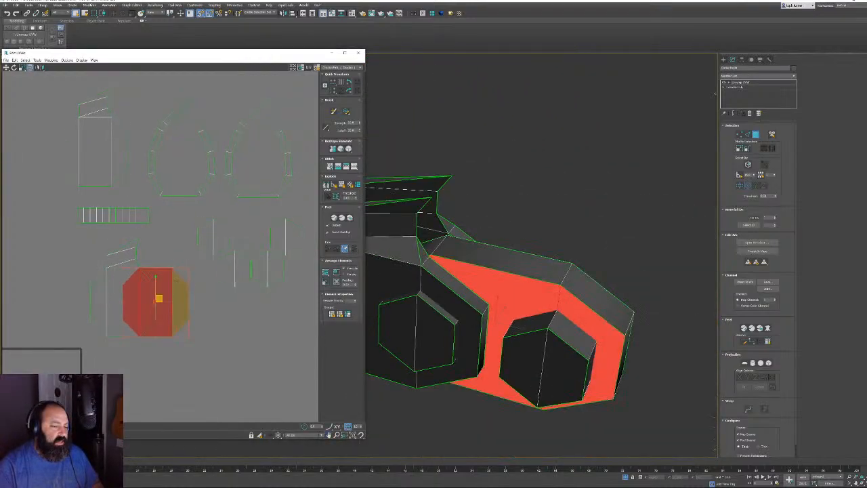
left_click_drag(165, 270, 23, 144)
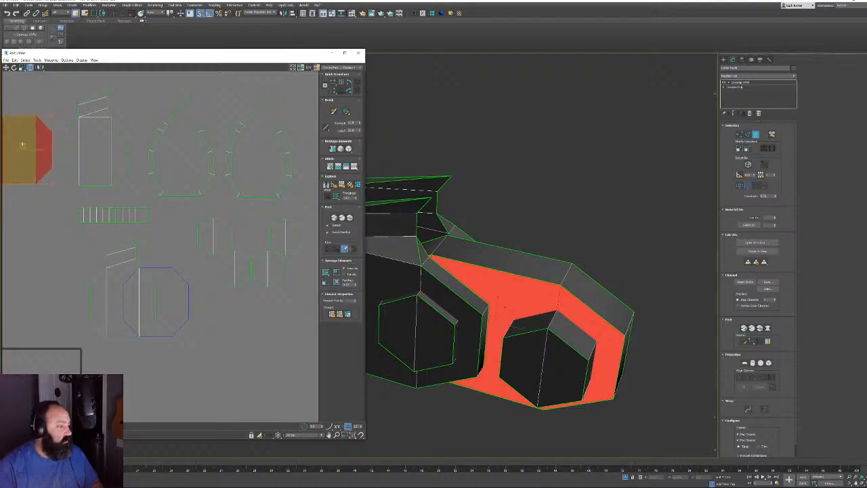
Select the end face, long side face and adjoining strip of faces on the body
middle_click_drag(505, 307, 481, 225, "alt")
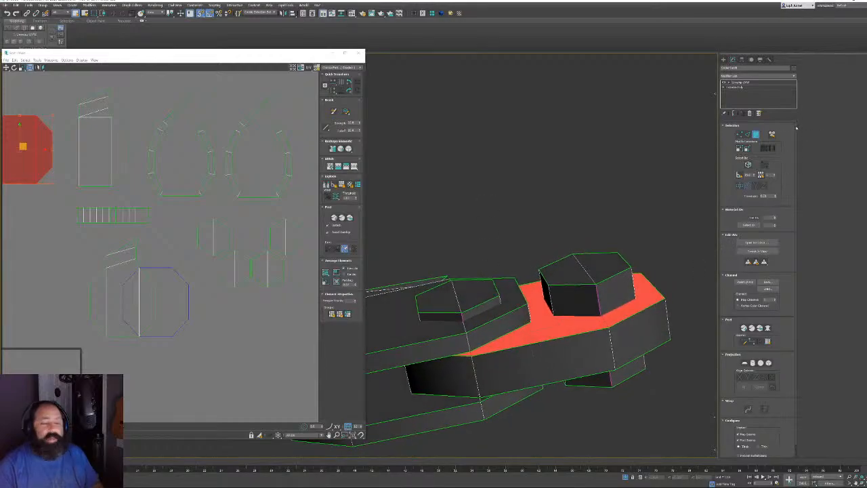
left_click(748, 134)
left_click(610, 342)
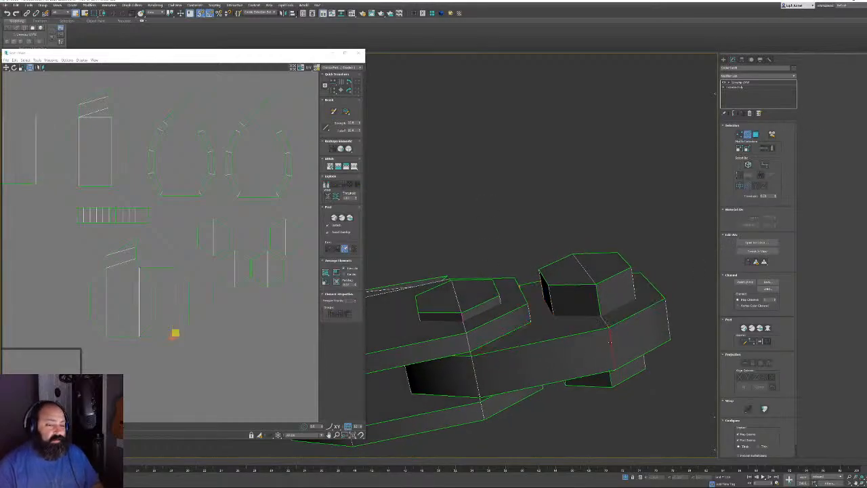
middle_click_drag(440, 332, 468, 347, "alt")
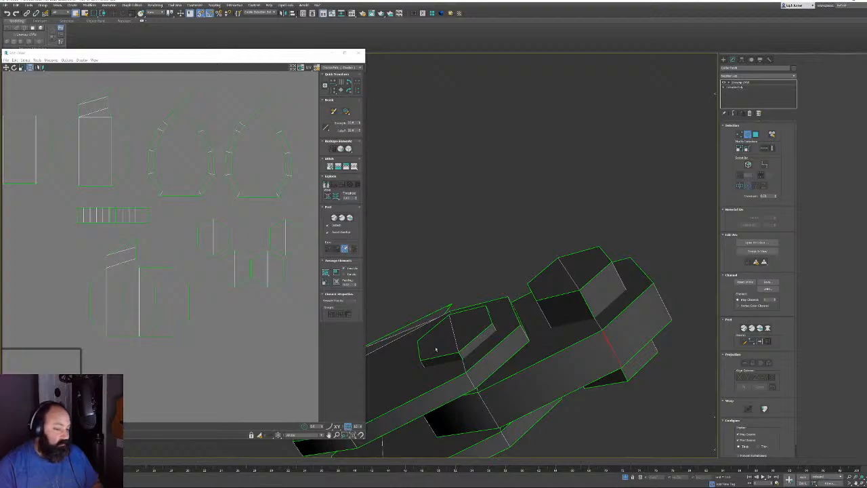
left_click(756, 135)
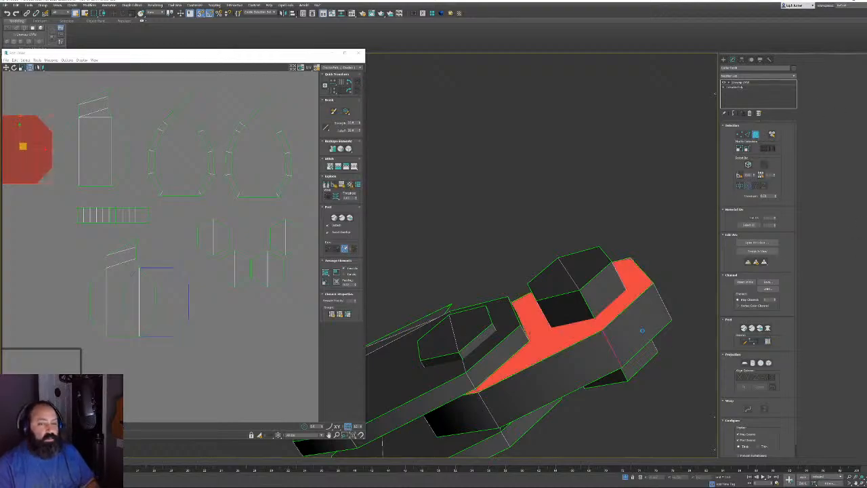
left_click(631, 315)
left_click(592, 352, "ctrl")
middle_click_drag(592, 353, 630, 300, "alt")
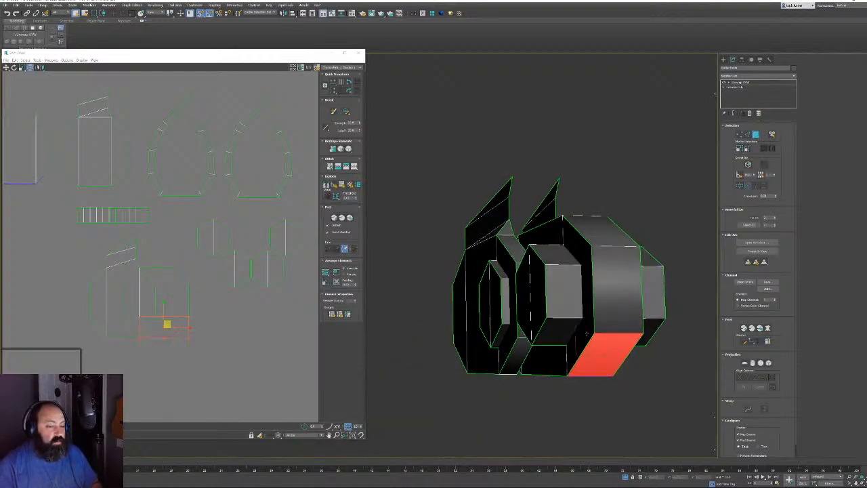
left_click(630, 300)
middle_click_drag(602, 233, 585, 303, "alt")
left_click(584, 304)
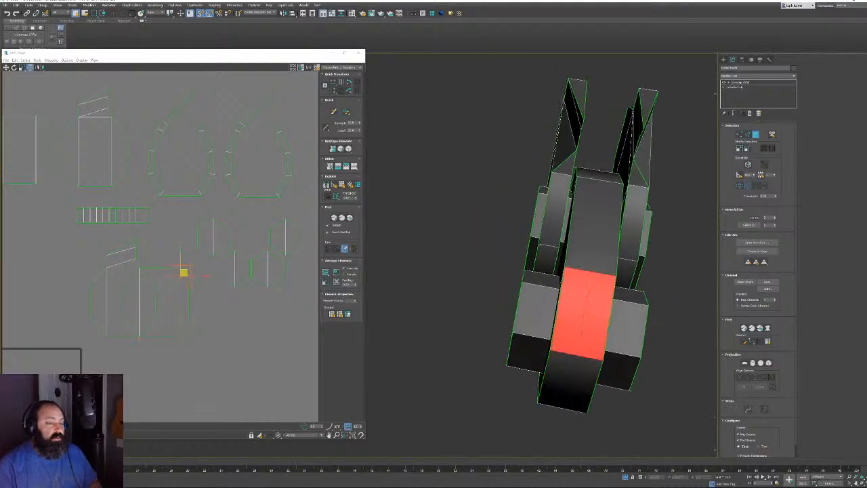
left_click(588, 250, "shift")
Move that strip's UV piece up-right and then left in the layout, and select another UV piece
middle_click_drag(579, 251, 671, 231, "alt")
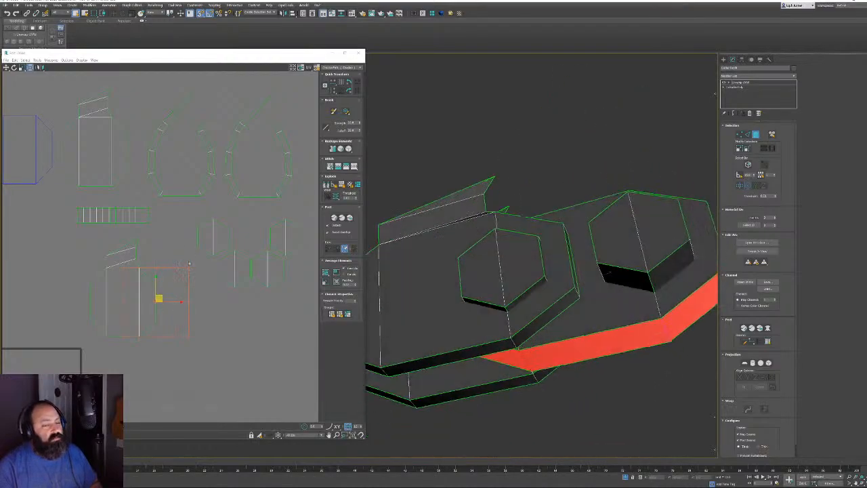
middle_click_drag(185, 271, 170, 272)
left_click_drag(143, 298, 212, 77)
middle_click_drag(210, 119, 216, 185)
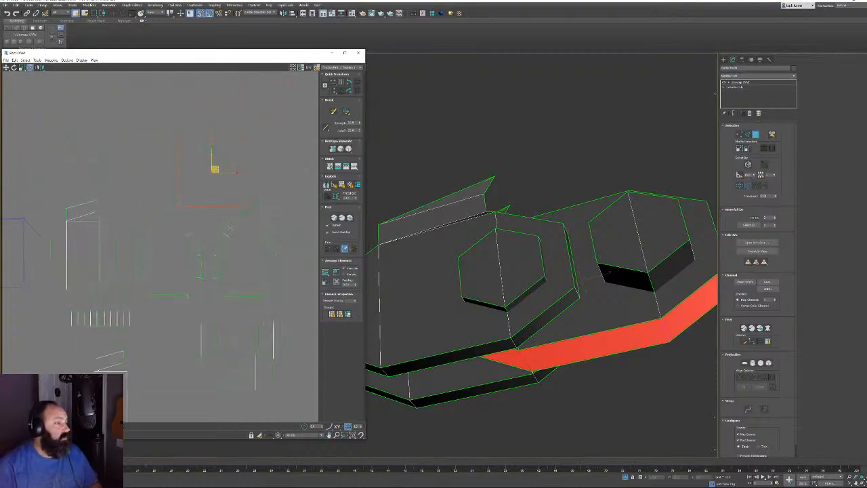
left_click_drag(216, 169, 144, 161)
middle_click_drag(140, 360, 153, 273)
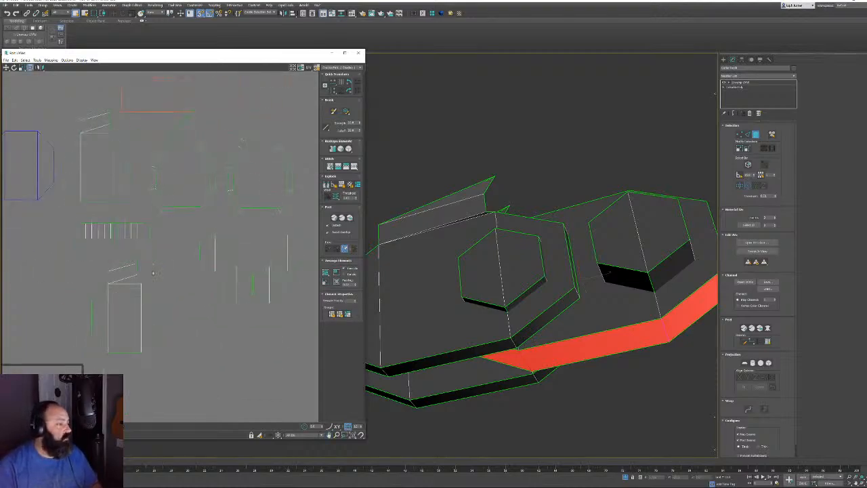
left_click(150, 347)
scroll(208, 307, "down", 3)
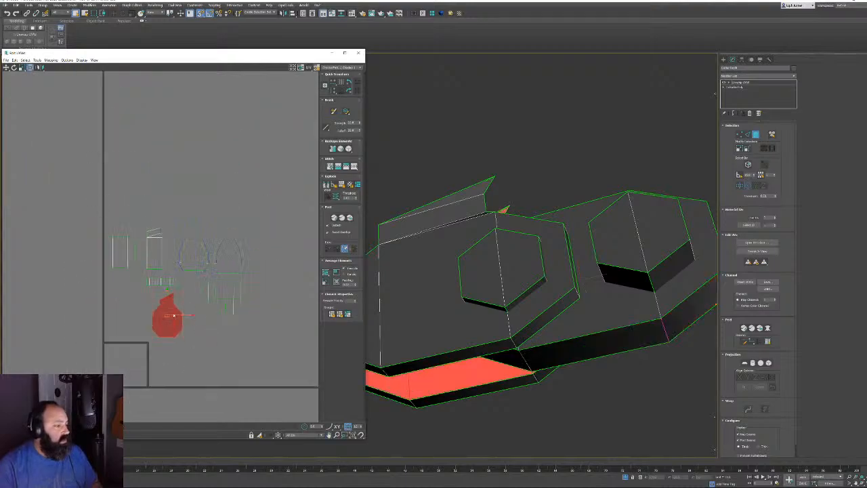
Select all UVs, relax them by edge angles, then clear the polygon selection
key("ctrl+a")
left_click(345, 141)
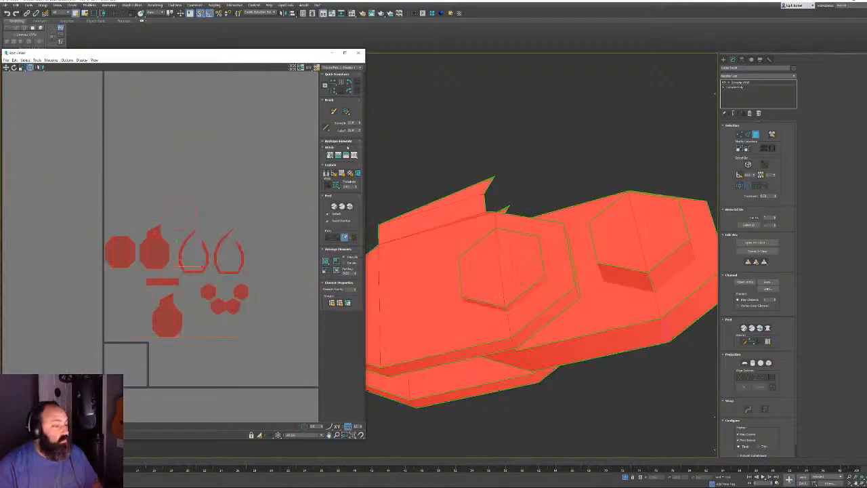
left_click(346, 141)
left_click_drag(349, 148, 349, 158)
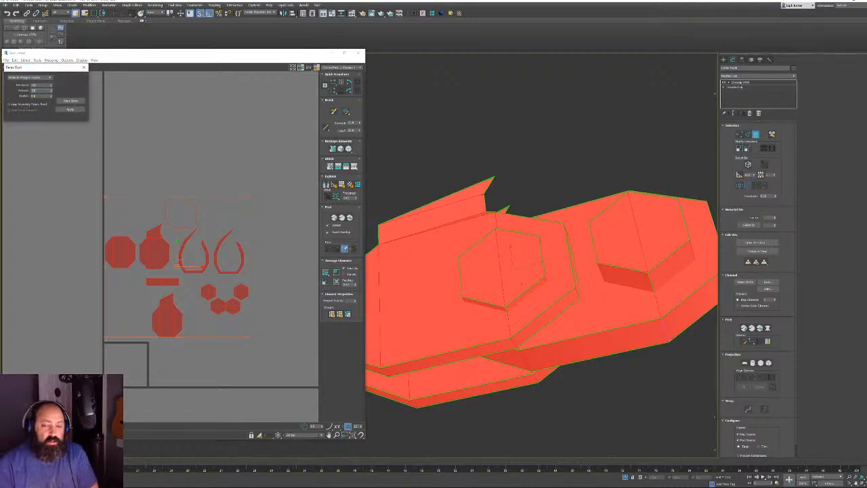
double_click(38, 95)
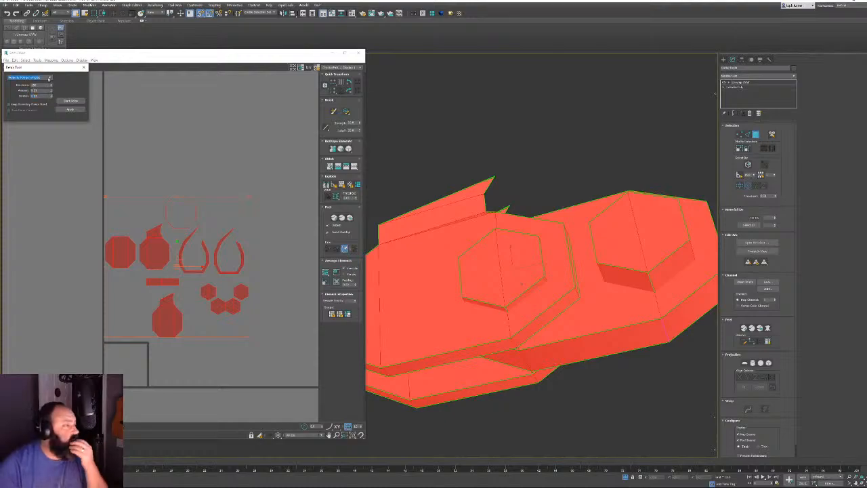
left_click(49, 78)
left_click(38, 86)
left_click(68, 101)
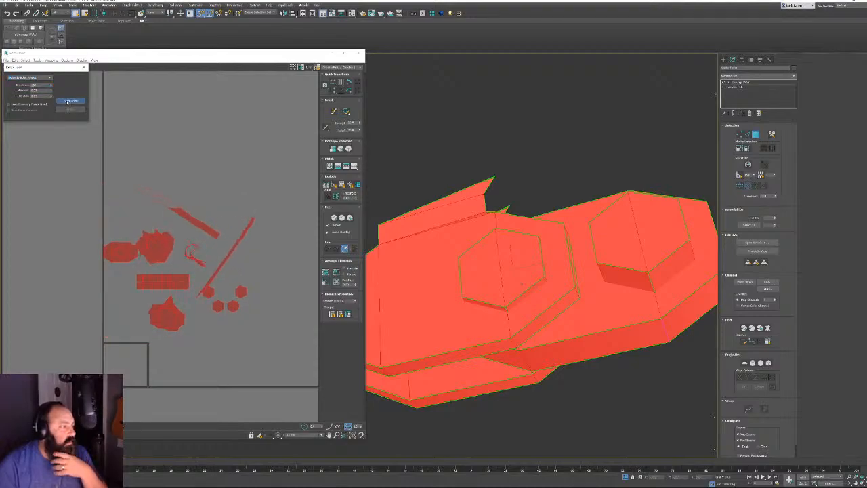
scroll(224, 207, "up", 2)
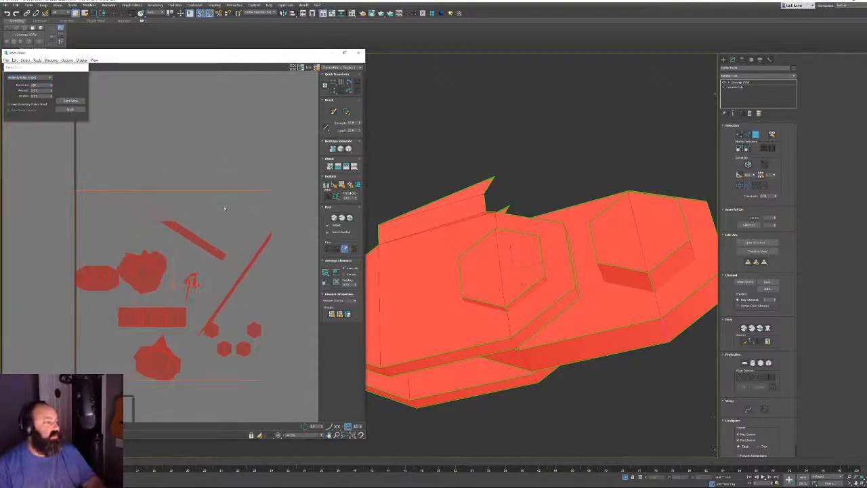
middle_click_drag(232, 205, 210, 189)
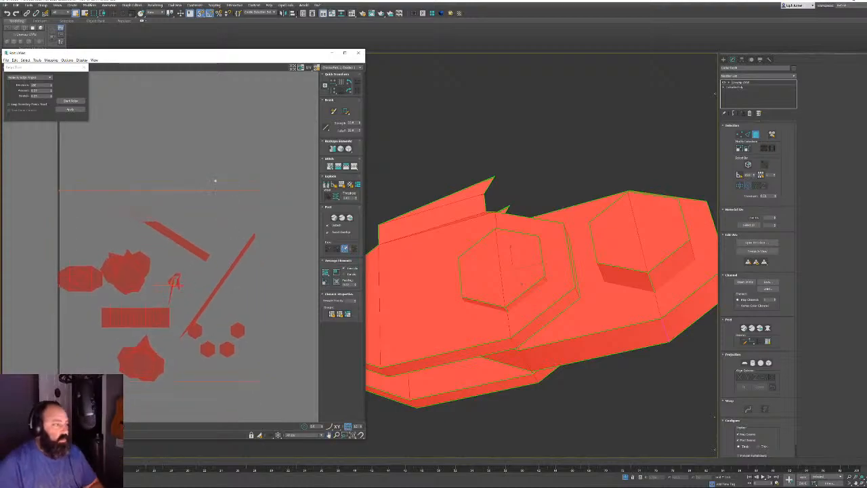
left_click(258, 152)
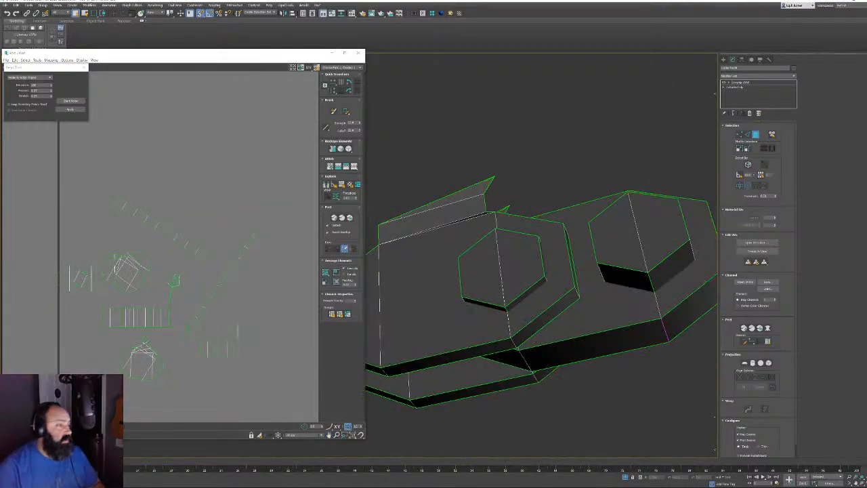
Move a UV island upward, then nudge and relax a small UV face
key("2")
left_click(156, 227)
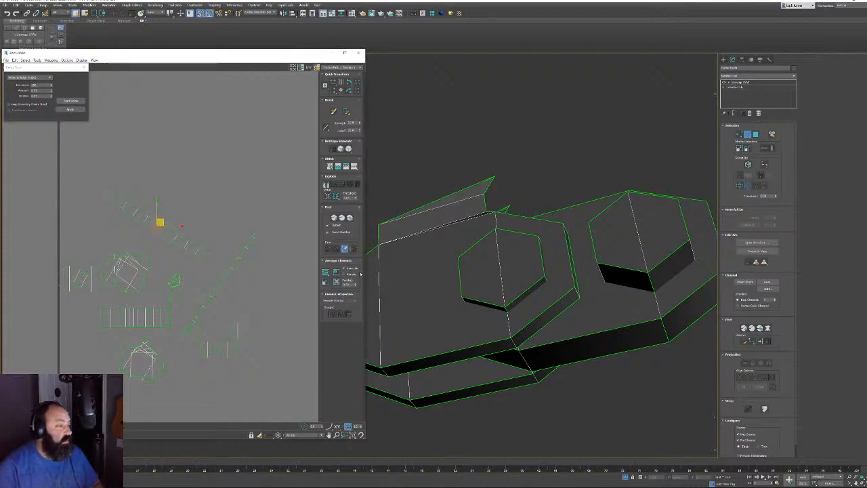
middle_click_drag(227, 302, 225, 285)
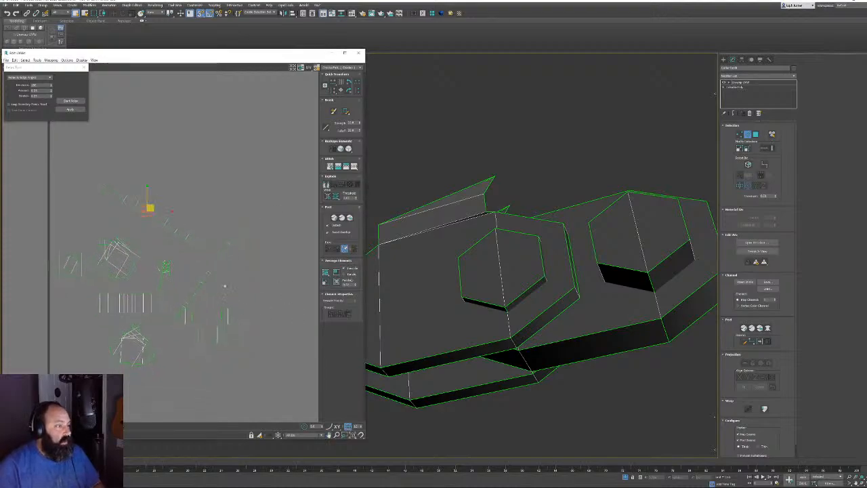
scroll(147, 273, "up", 5)
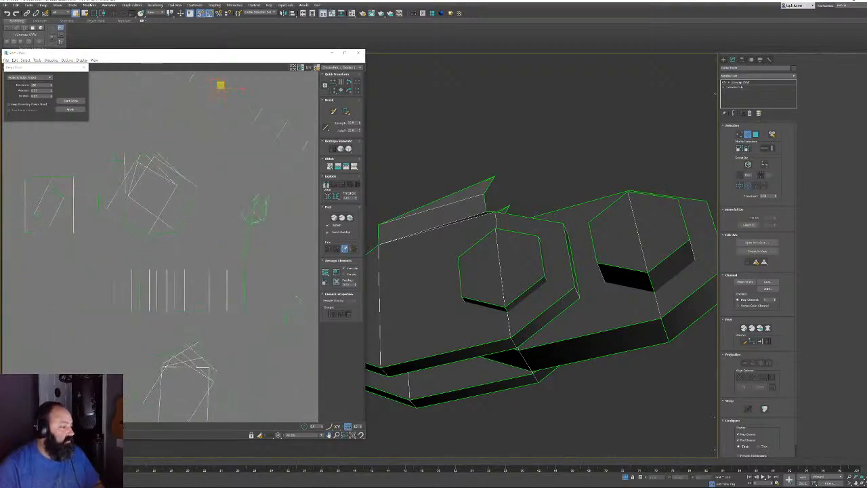
key("3")
middle_click_drag(51, 206, 148, 277)
left_click(146, 274)
left_click_drag(145, 272, 125, 187)
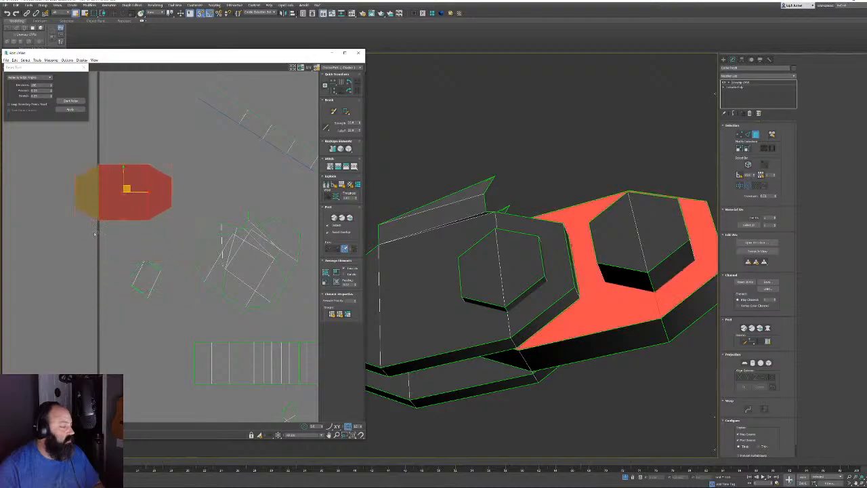
left_click(118, 299)
left_click_drag(118, 299, 123, 287)
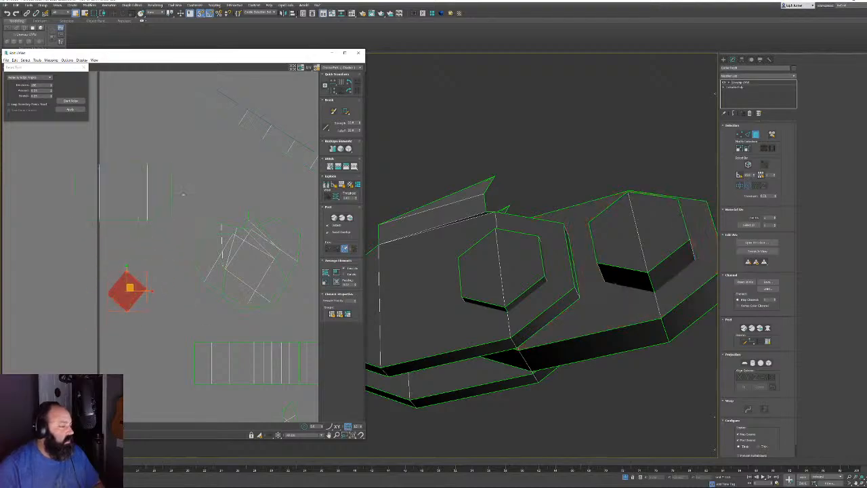
left_click(72, 101)
key("z")
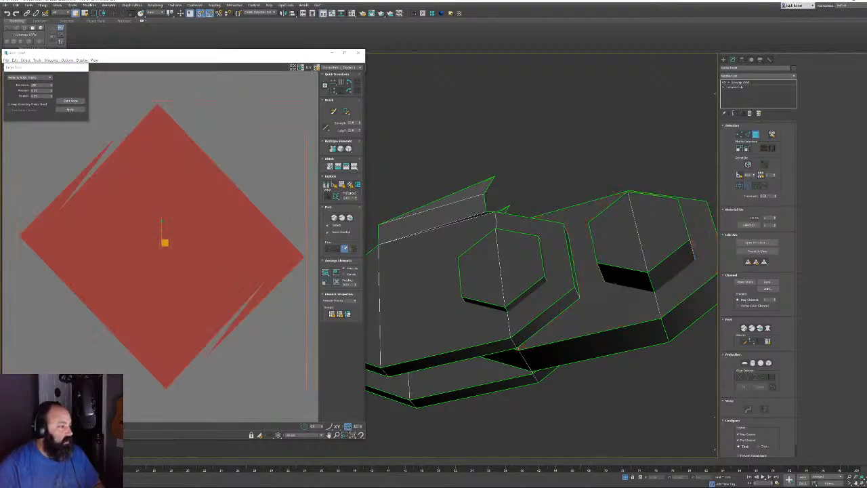
Planar-map the hexagon face and relax its UVs until they form an octagon
middle_click_drag(678, 254, 552, 265, "alt")
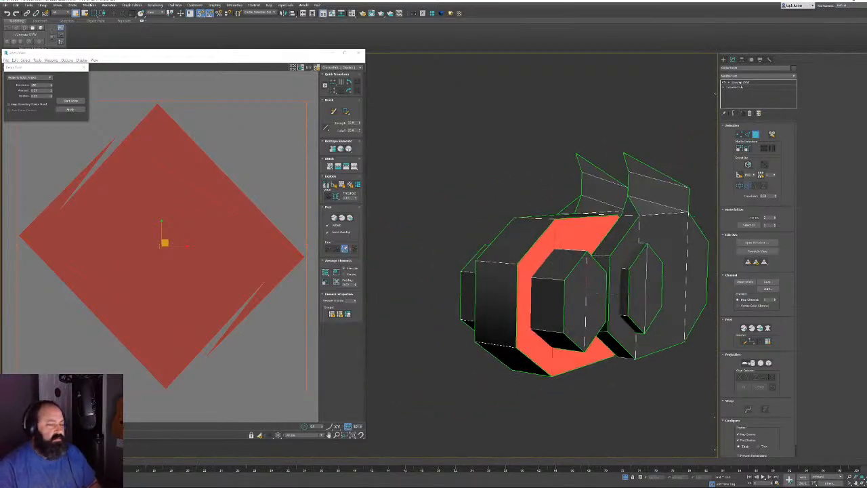
left_click(745, 362)
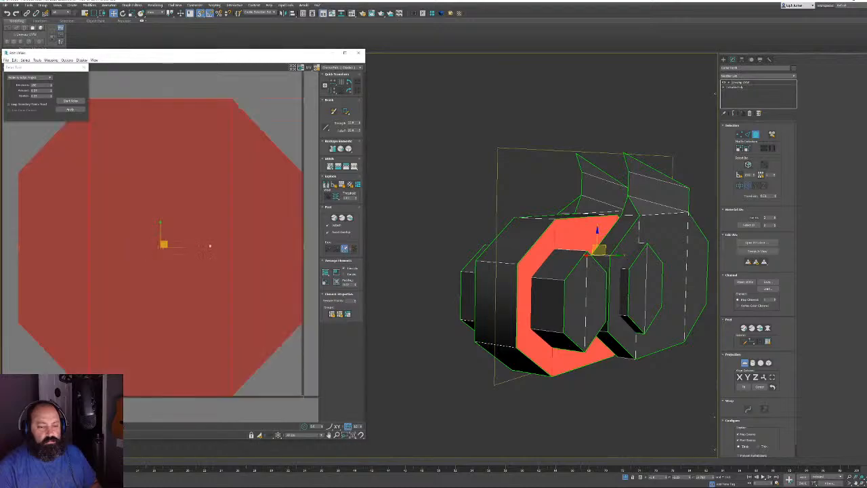
scroll(143, 243, "down", 3)
left_click(73, 102)
left_click(73, 103)
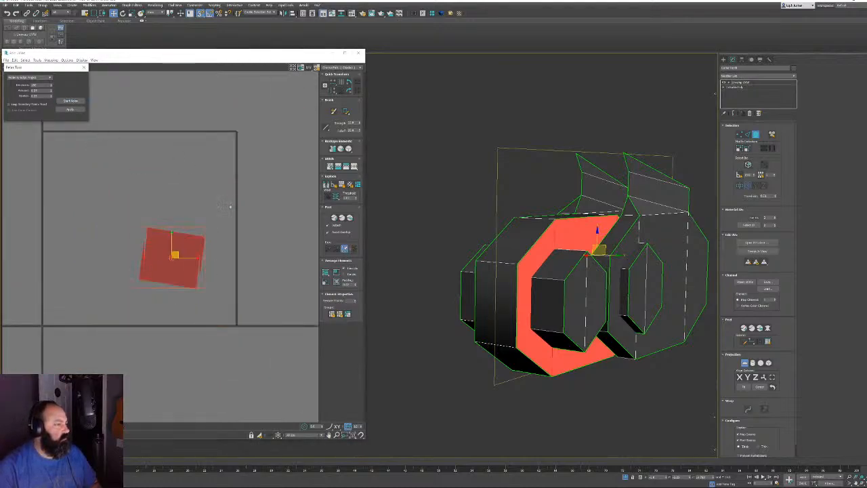
scroll(217, 181, "up", 3)
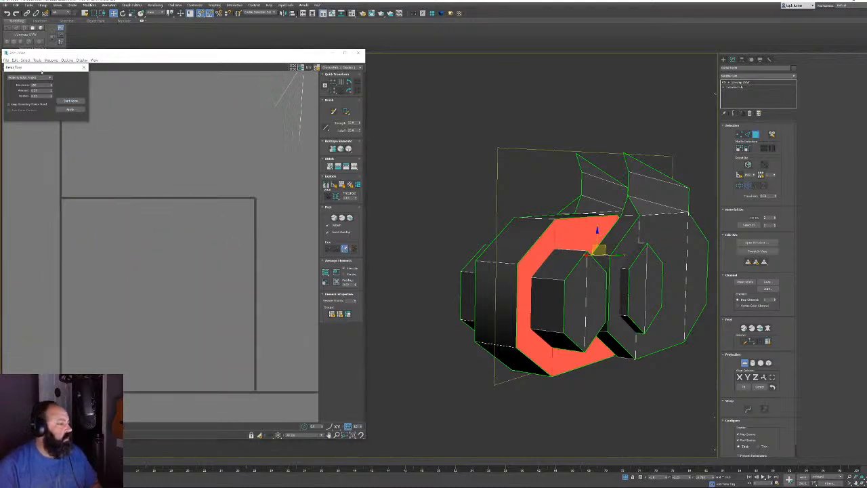
left_click_drag(54, 67, 74, 210)
scroll(78, 202, "down", 3)
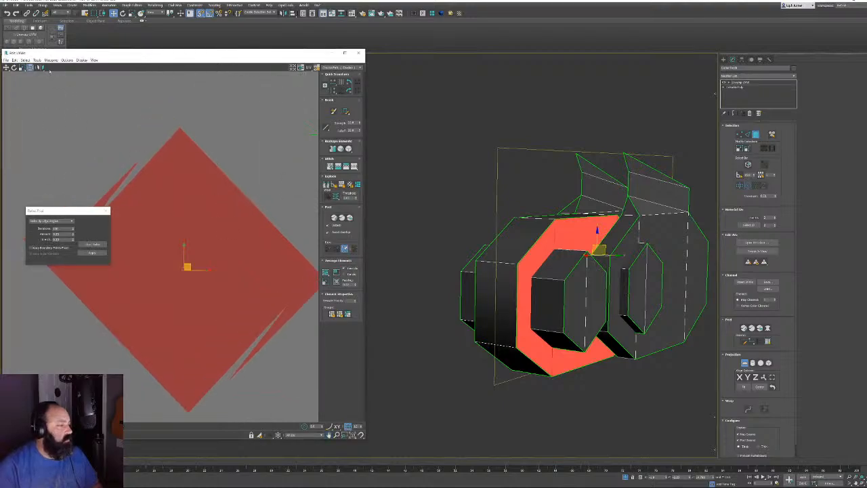
left_click(90, 245)
left_click(90, 245)
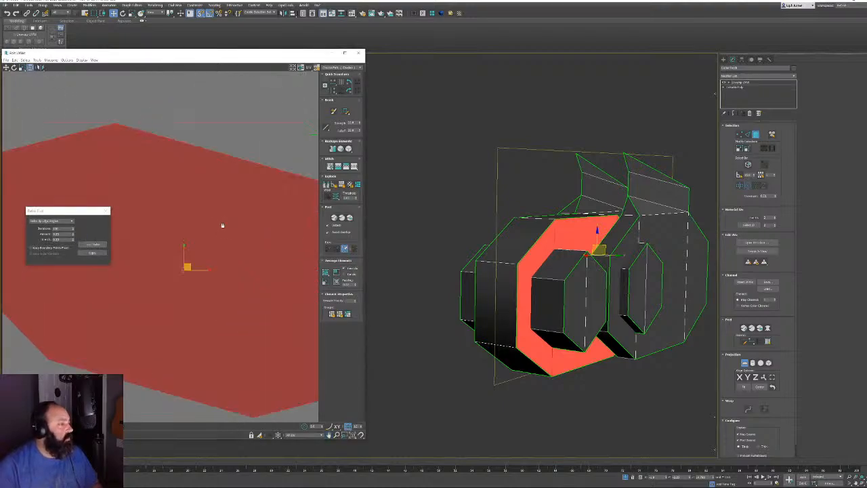
scroll(223, 226, "down", 5)
middle_click_drag(217, 250, 143, 212)
scroll(181, 388, "down", 2)
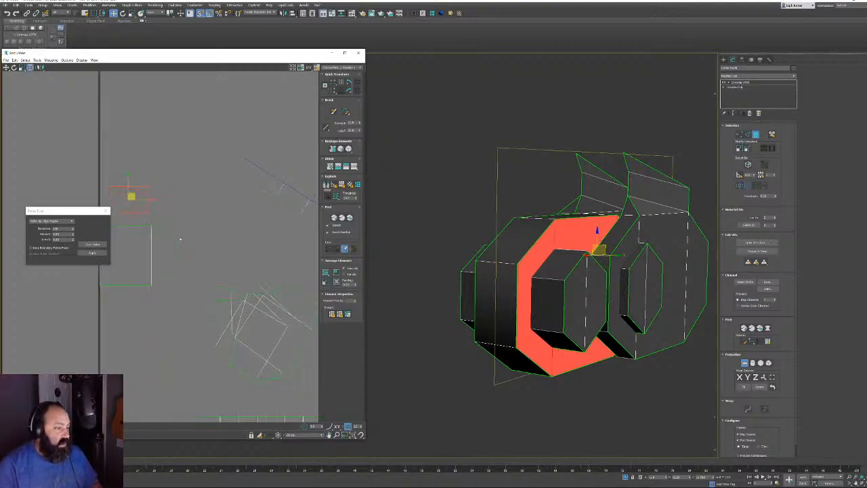
left_click(744, 363)
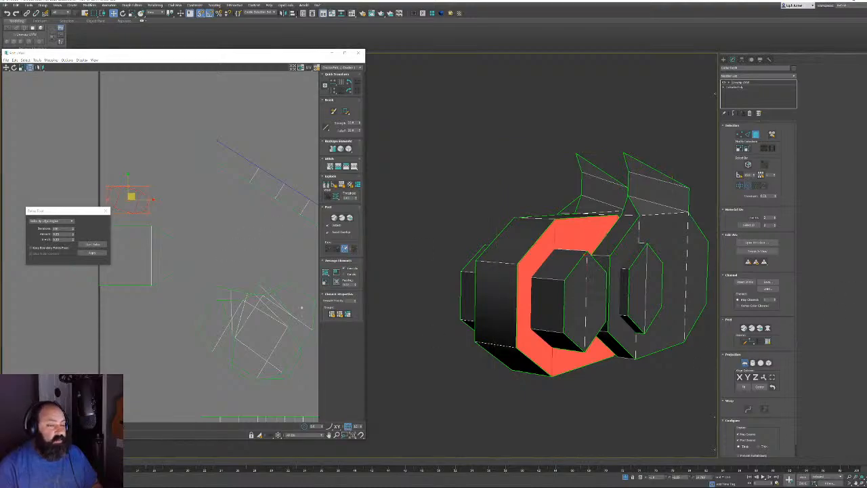
left_click(667, 392)
Select the side strip's UV cluster and relax it
key("ctrl+a")
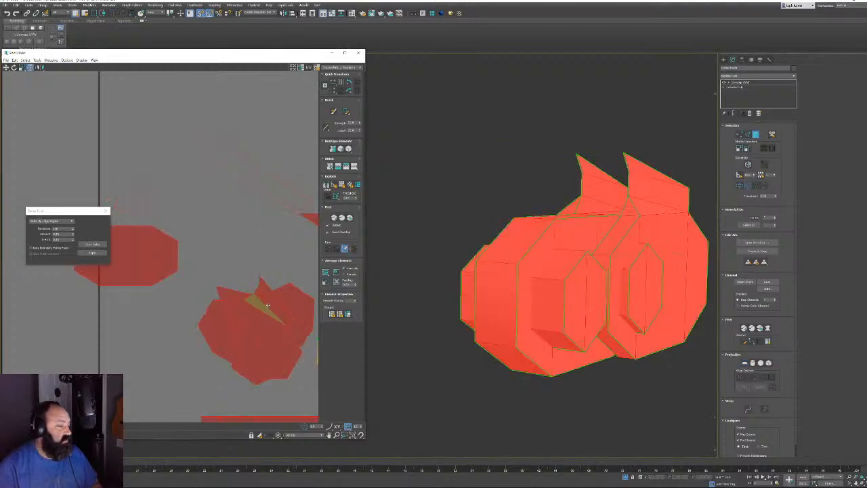
middle_click_drag(251, 297, 112, 231)
scroll(113, 230, "down", 3)
scroll(191, 263, "up", 5)
left_click(170, 230)
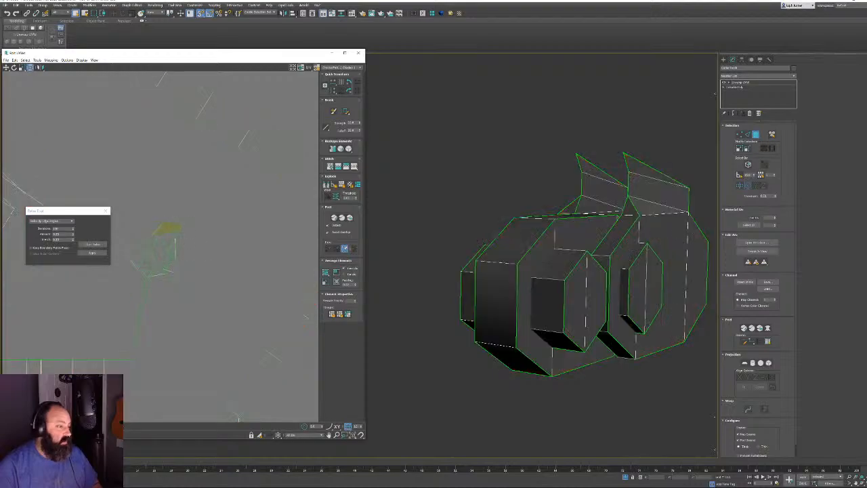
double_click(170, 232)
key("ctrl+a")
left_click(438, 243)
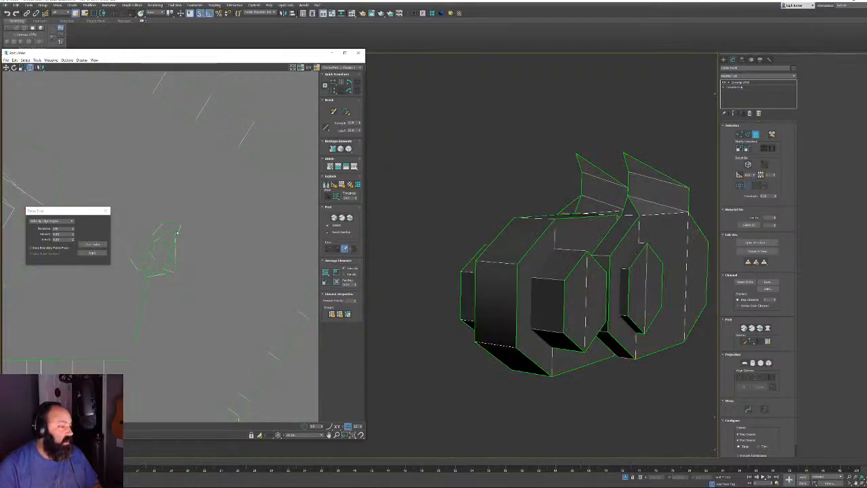
left_click(163, 242)
middle_click_drag(449, 280, 633, 218, "alt")
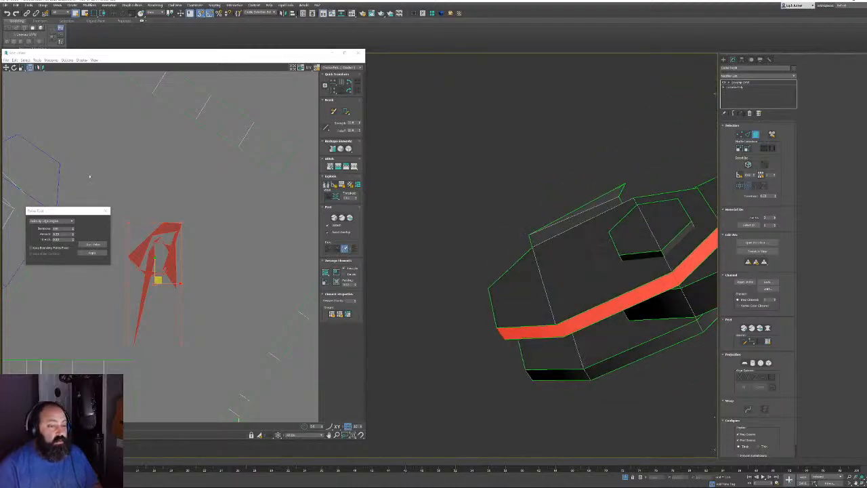
left_click(95, 244)
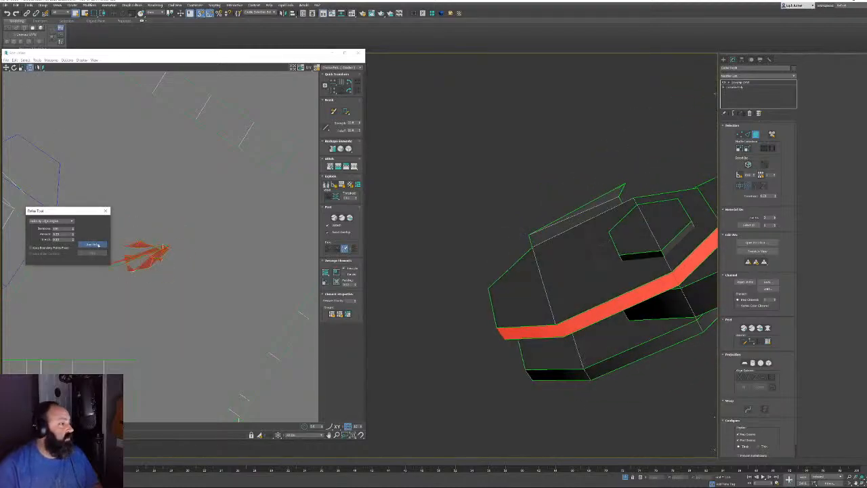
Mirror the strip's UV cluster, relax it again, and deselect
middle_click_drag(629, 210, 610, 254, "alt")
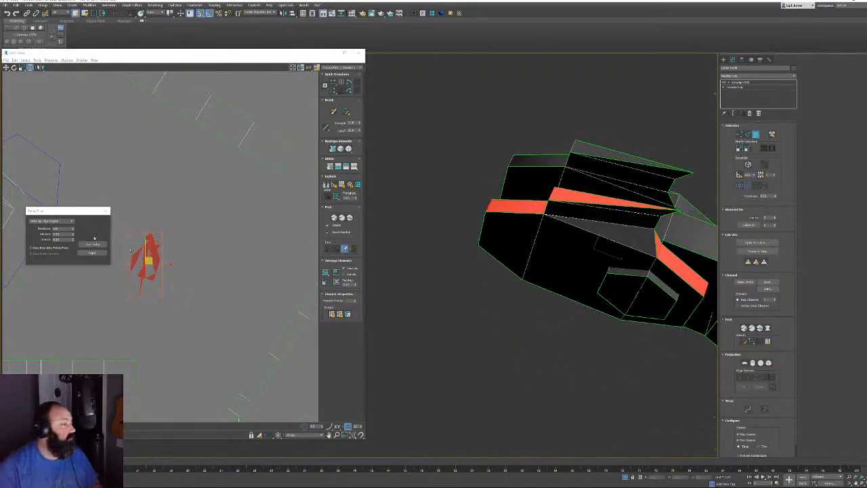
left_click(41, 68)
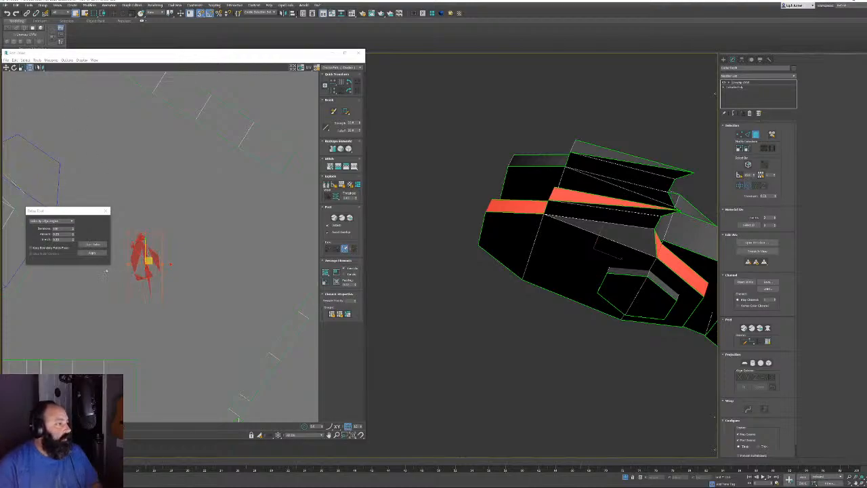
left_click(93, 245)
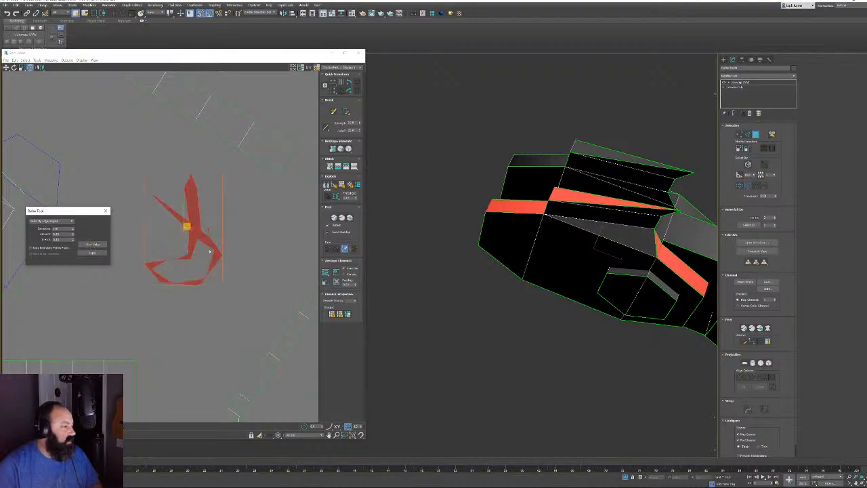
left_click(255, 294)
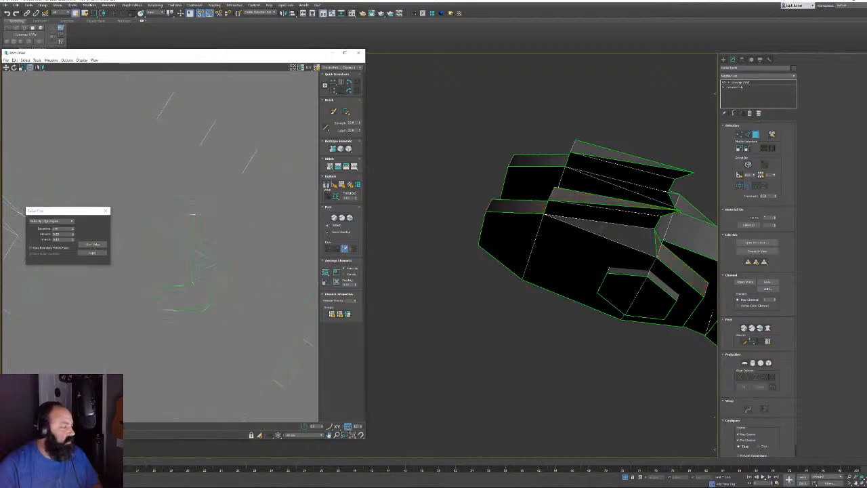
Drag stray UV vertices into place to untangle the shell's edges
key("1")
middle_click_drag(183, 253, 203, 292)
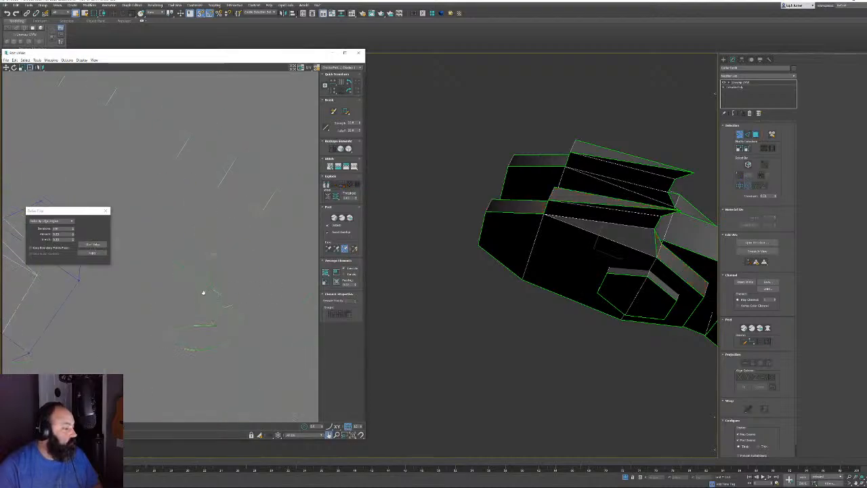
left_click(219, 242)
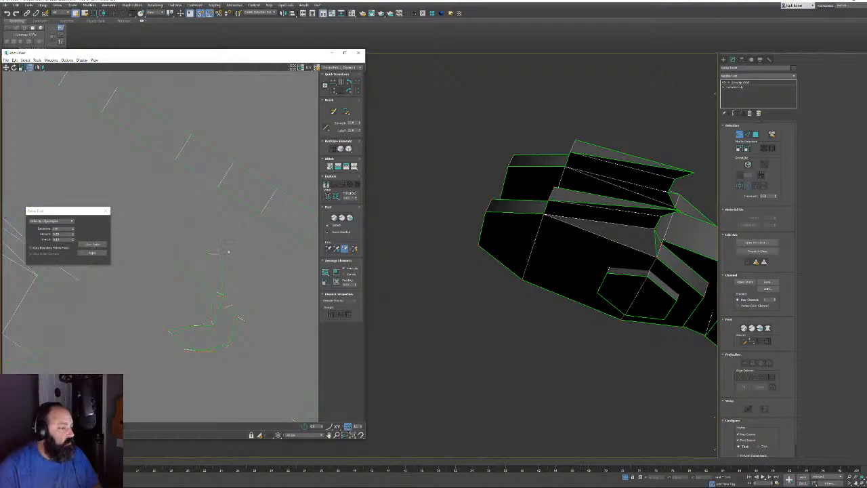
left_click(214, 241)
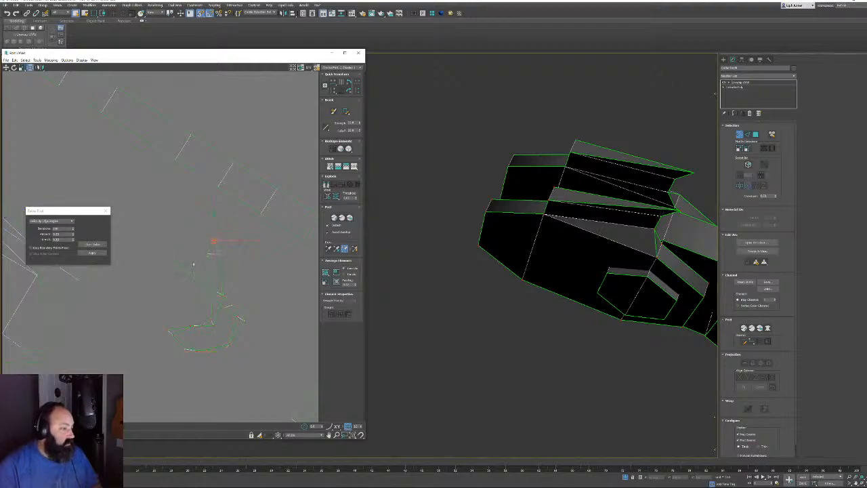
left_click_drag(216, 242, 137, 296)
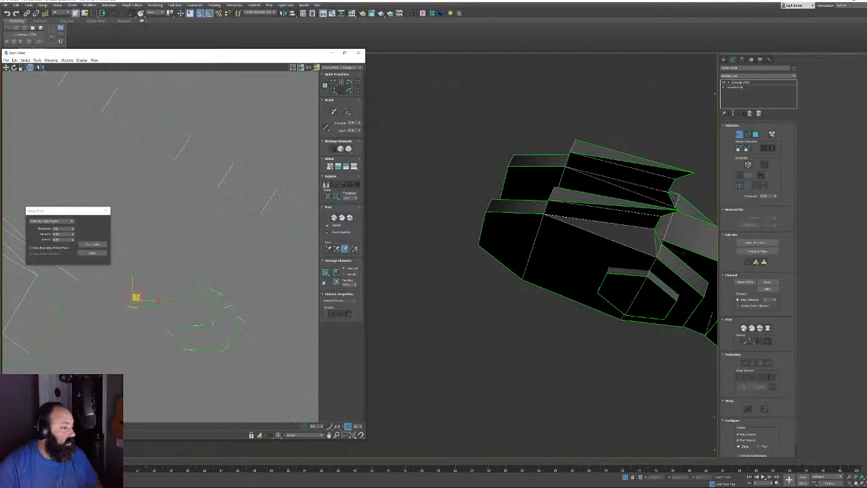
key("e")
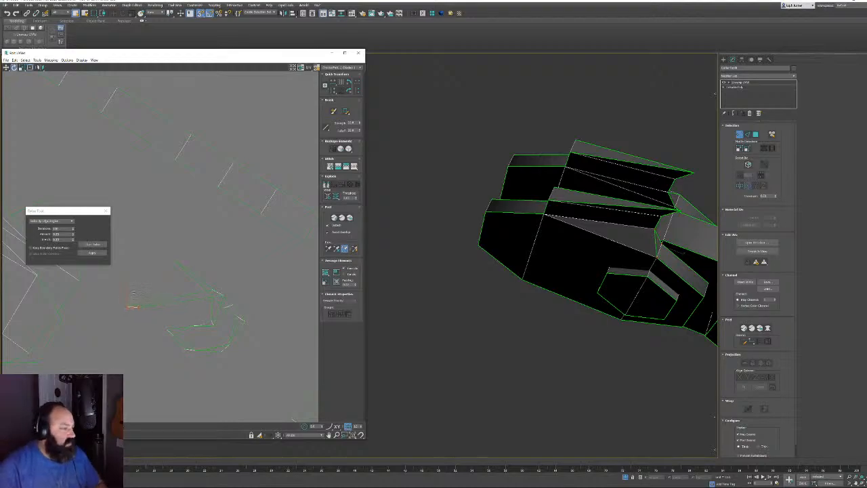
key("w")
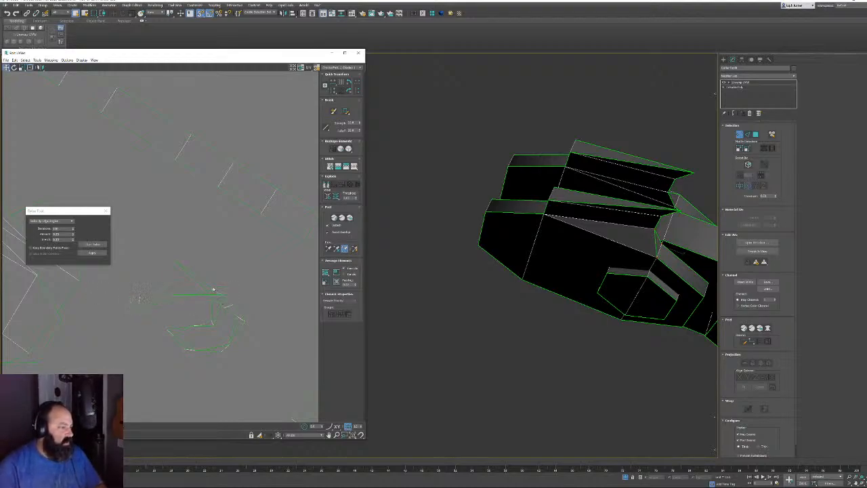
left_click_drag(213, 292, 181, 292)
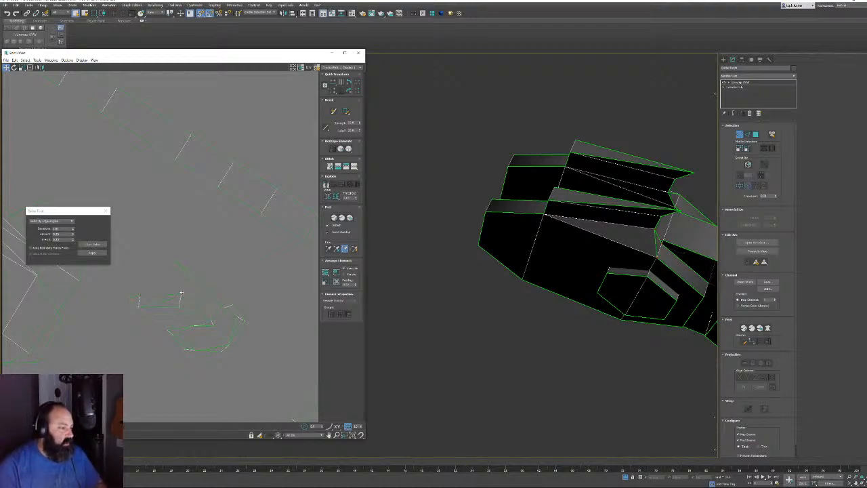
middle_click_drag(171, 257, 159, 256)
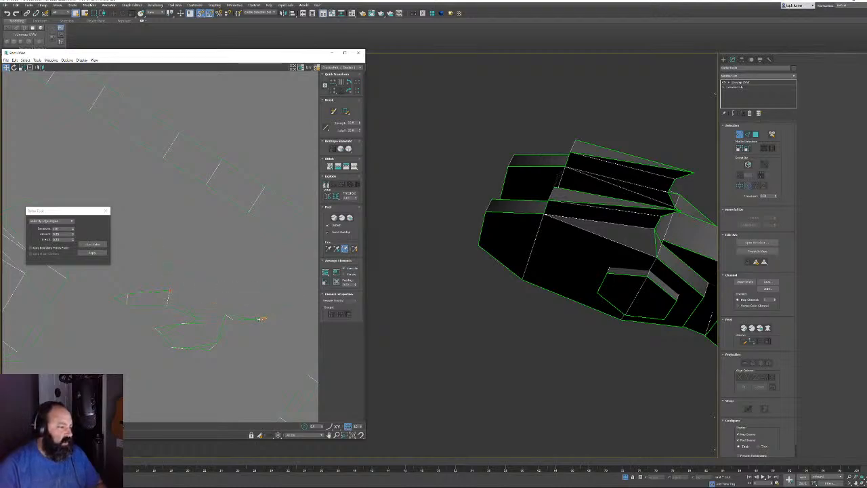
left_click(258, 308)
left_click_drag(258, 308, 269, 297)
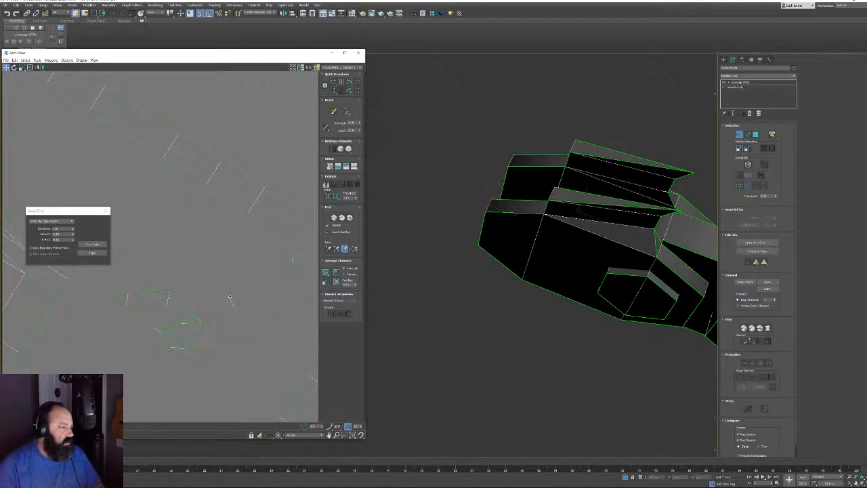
Shift the small lower UV shell left and square its edges by moving vertices
middle_click_drag(231, 298, 236, 320)
left_click_drag(96, 304, 124, 324)
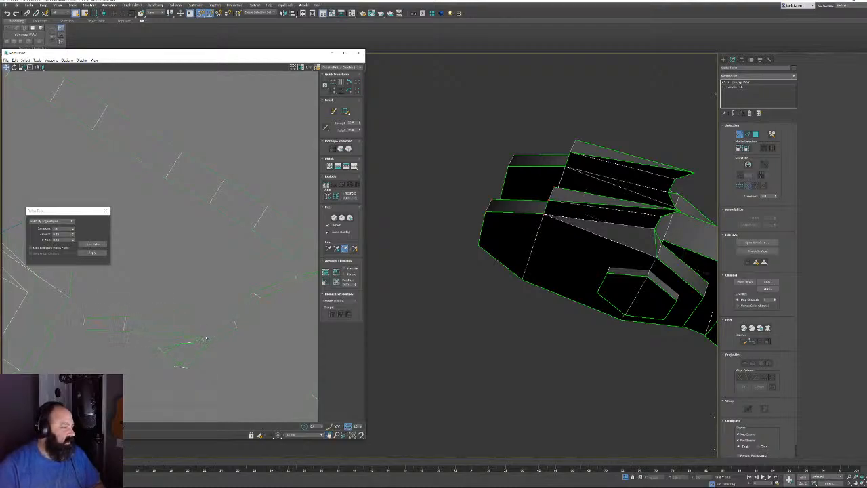
left_click(170, 334)
left_click_drag(208, 344, 197, 322)
left_click_drag(152, 342, 166, 356)
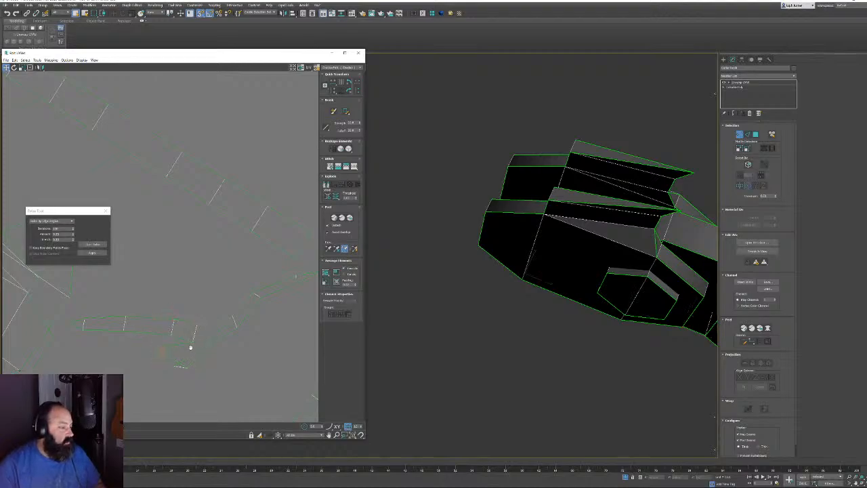
scroll(191, 358, "down", 3)
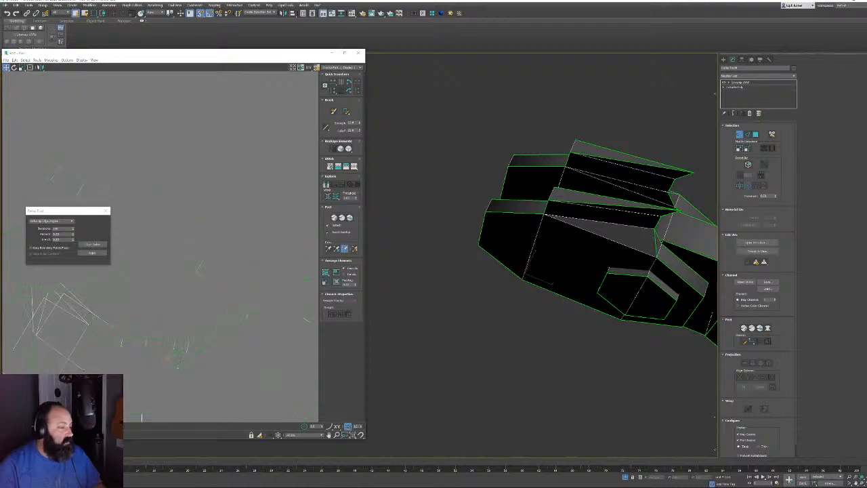
Select a strip of UV faces and move it upward
key("3")
left_click(232, 323)
left_click_drag(233, 321, 236, 108)
middle_click_drag(209, 155, 209, 207)
middle_click_drag(192, 290, 205, 384)
Run Start Relax on the selected UV strip until it straightens
scroll(190, 339, "up", 1)
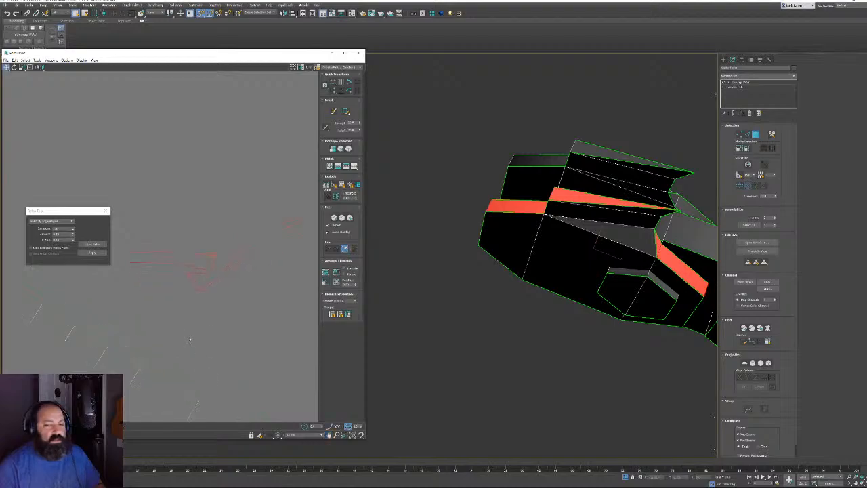
left_click(93, 245)
left_click(93, 245)
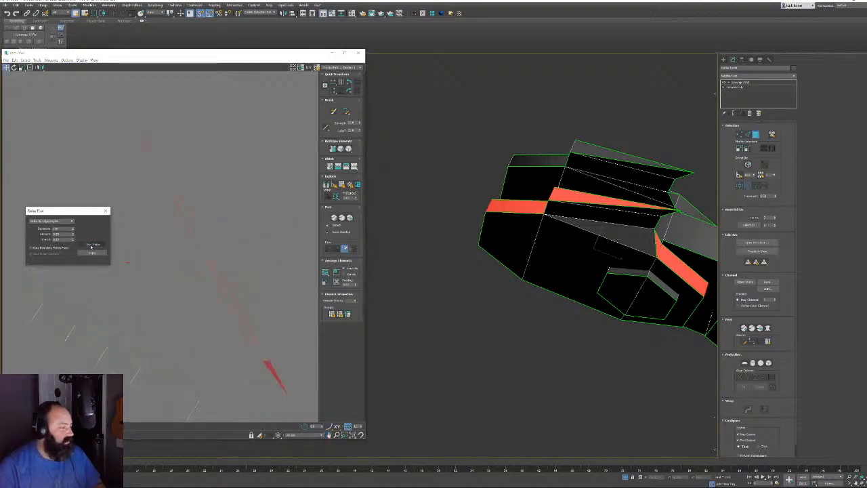
middle_click_drag(257, 330, 197, 183)
scroll(239, 320, "down", 5)
scroll(191, 272, "up", 4)
Move the two lower UV shells off to the left
left_click(226, 325)
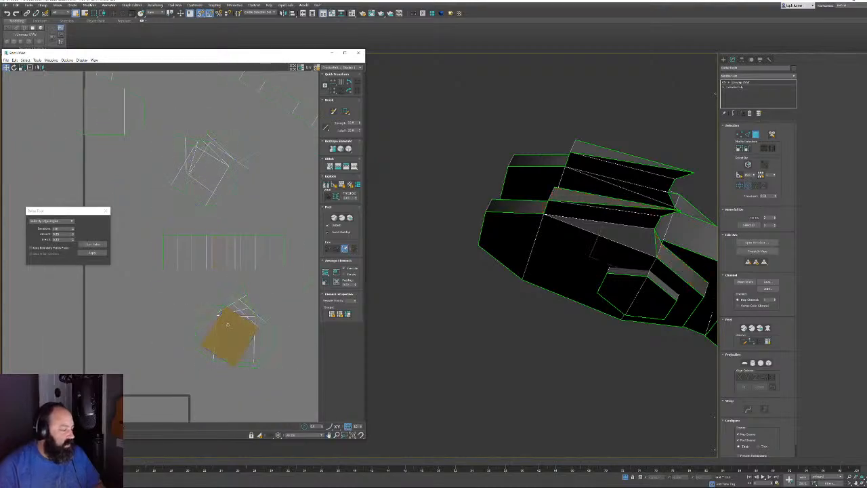
left_click(228, 325)
double_click(202, 311)
left_click_drag(202, 311, 66, 305)
double_click(251, 336)
middle_click_drag(245, 337, 160, 351)
Select every UV shell with Ctrl+A and Pack Normalize them into the 0–1 square
scroll(180, 349, "down", 2)
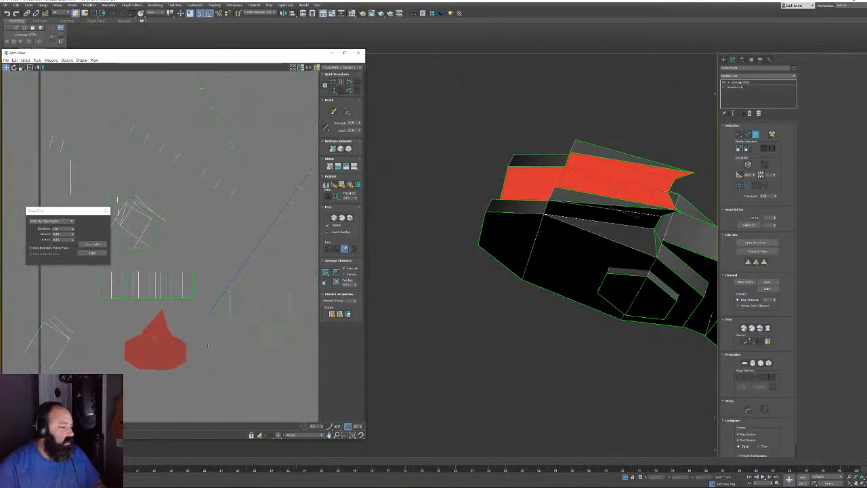
scroll(169, 362, "down", 2)
middle_click_drag(246, 296, 219, 298)
scroll(219, 298, "down", 2)
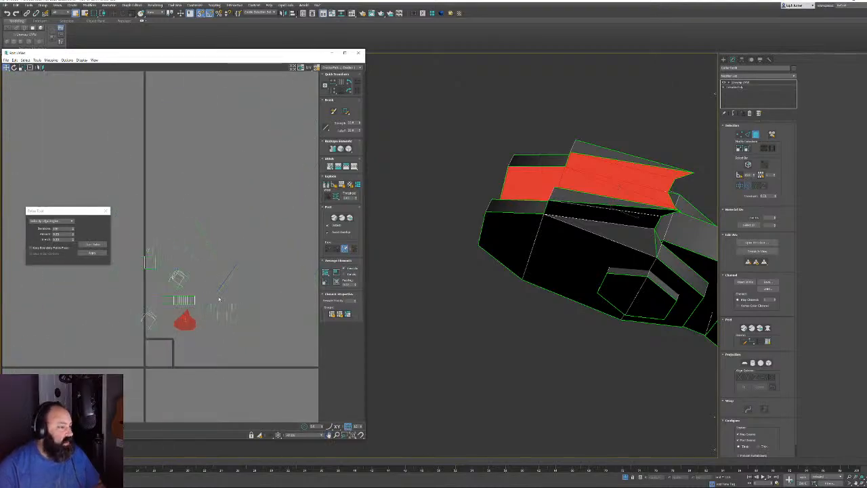
key("ctrl+a")
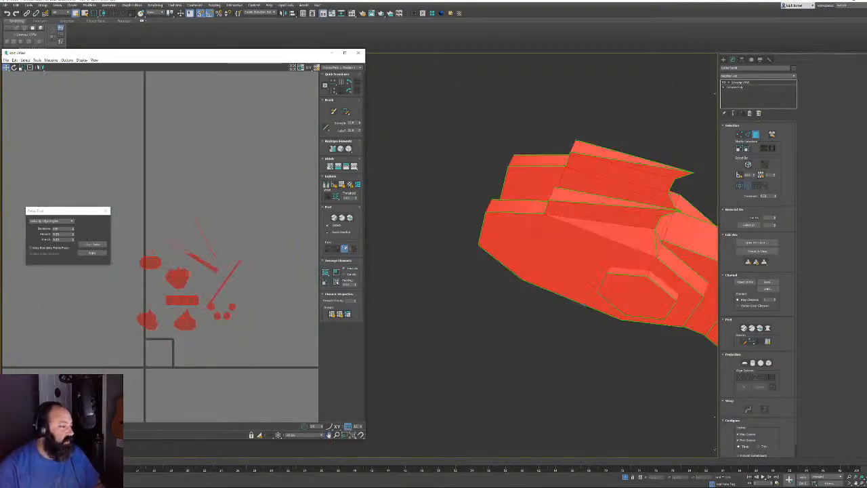
left_click(337, 282)
middle_click_drag(169, 309, 204, 278)
scroll(167, 329, "up", 4)
middle_click_drag(243, 320, 213, 316)
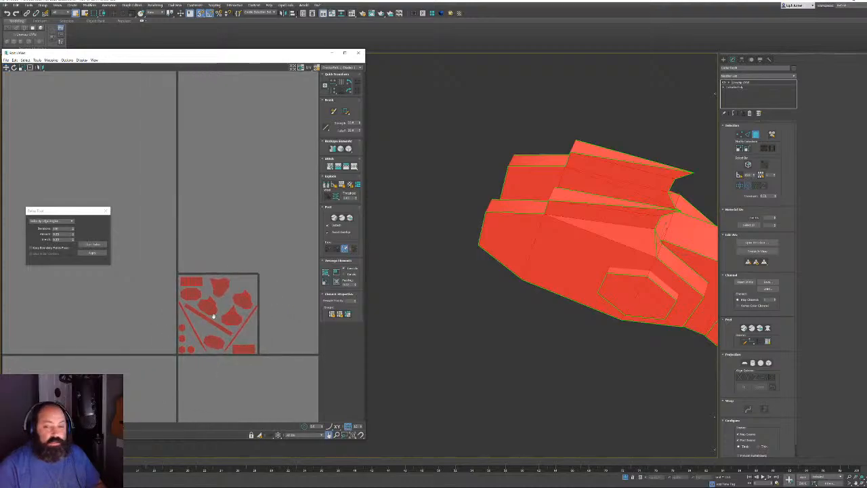
scroll(212, 315, "up", 3)
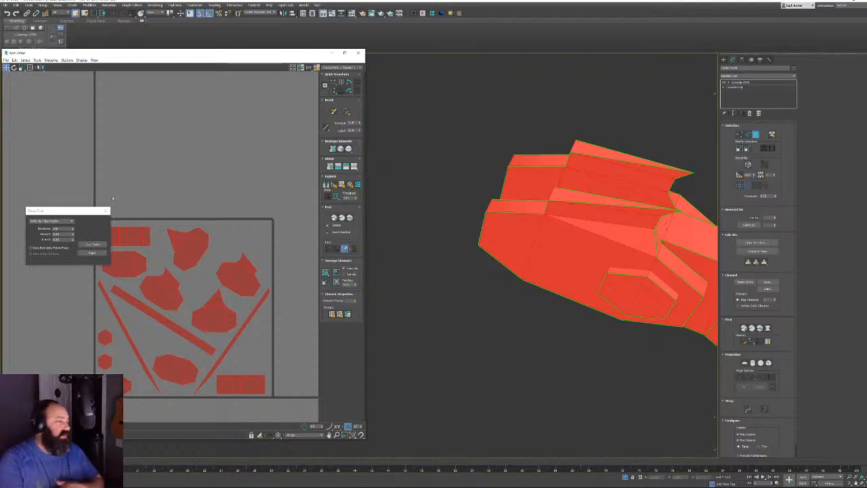
Drag the Relax Tool dialog aside and centre the packed UV tile
left_click_drag(76, 212, 55, 173)
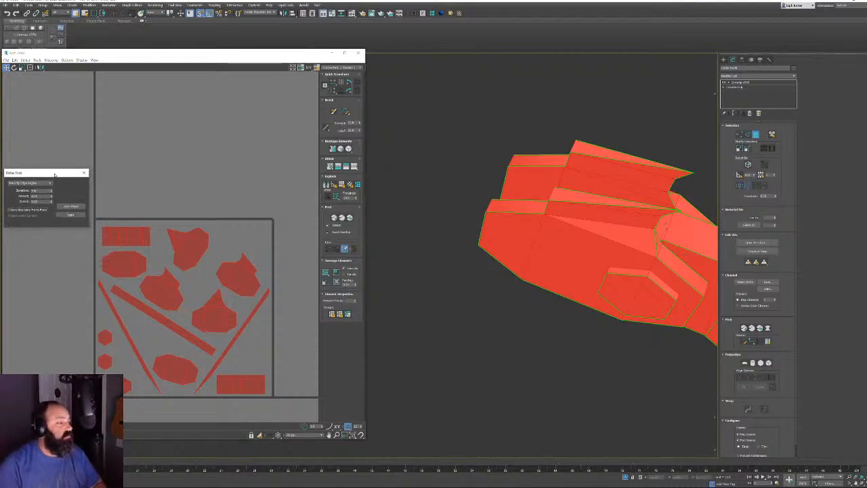
scroll(155, 230, "up", 4)
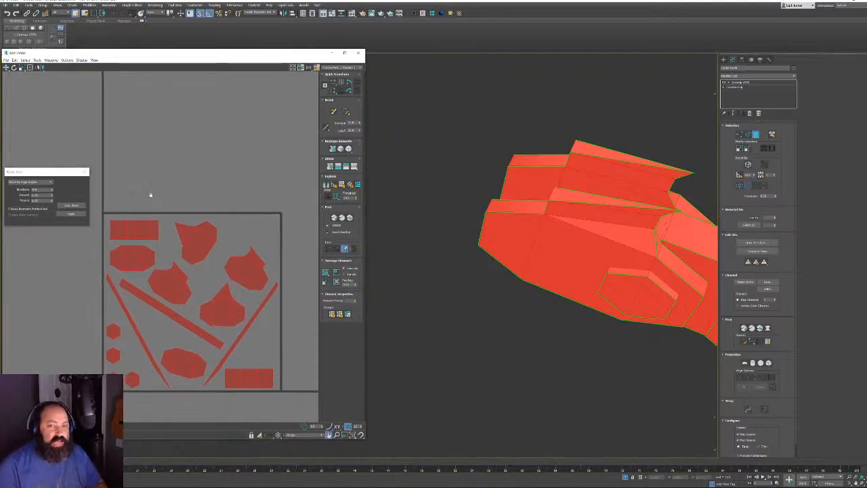
scroll(217, 237, "down", 5)
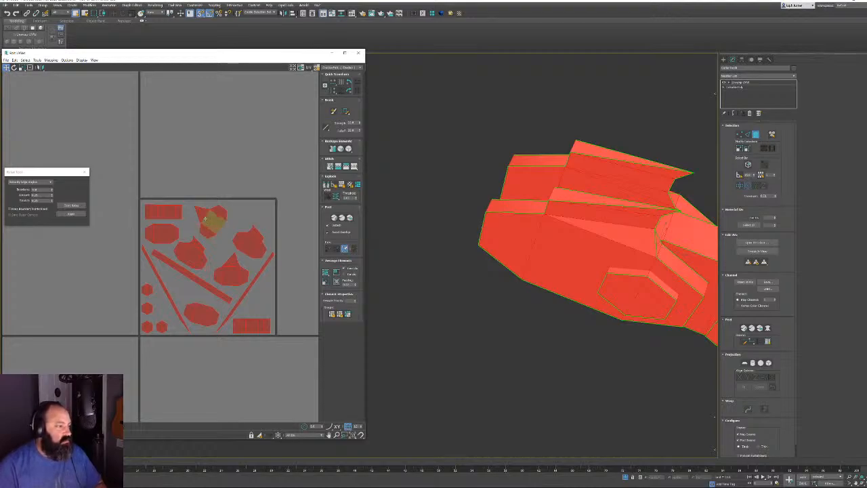
middle_click_drag(191, 253, 232, 217)
scroll(177, 208, "up", 2)
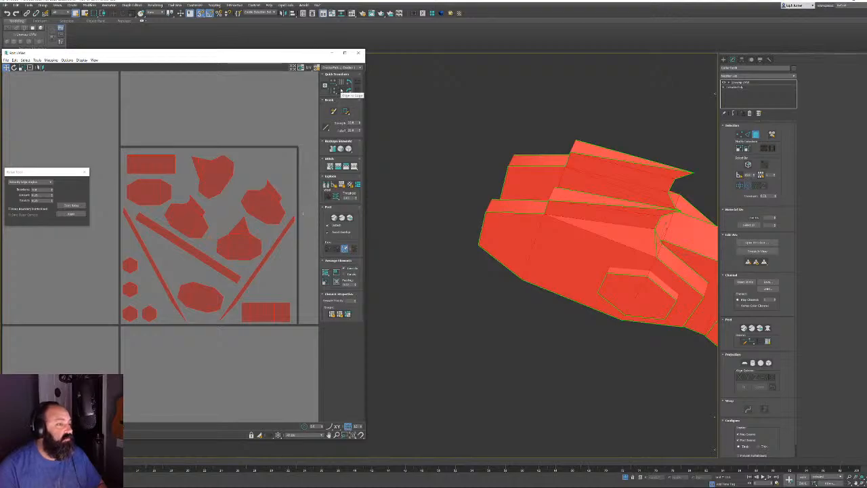
In edge mode, align the first tilted shell to an edge and rotate it 90 degrees
key("2")
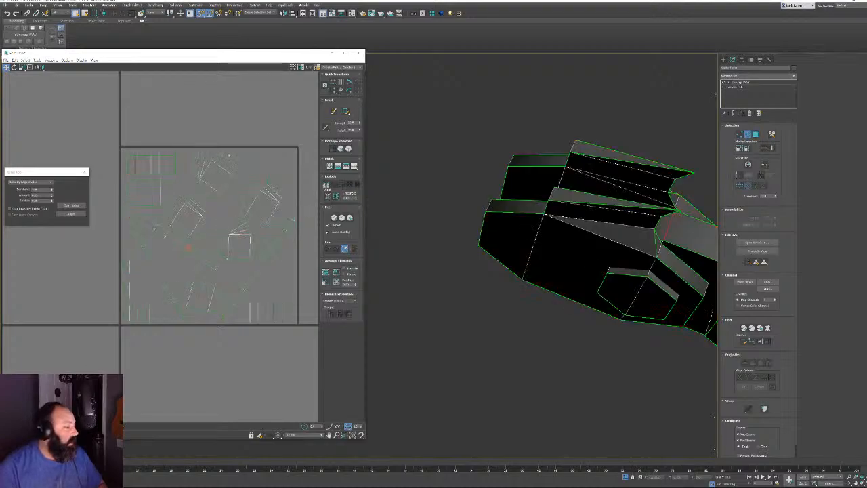
middle_click_drag(211, 168, 215, 175)
scroll(221, 177, "up", 3)
left_click(237, 198)
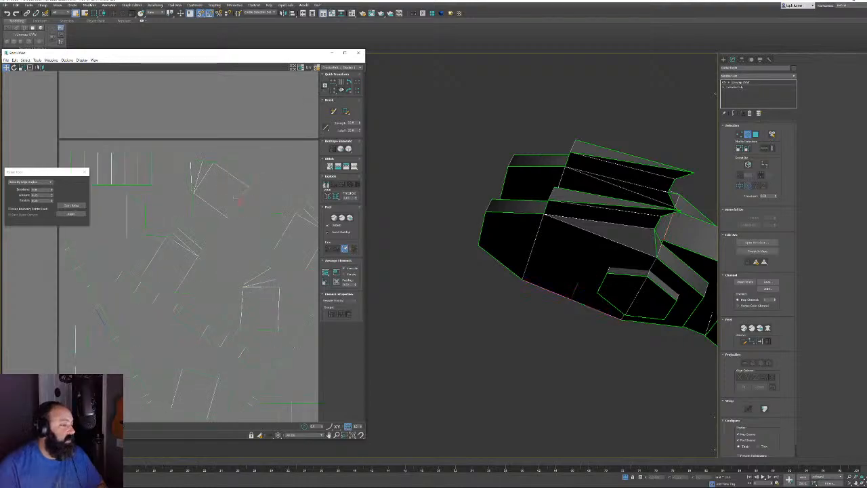
left_click(342, 91)
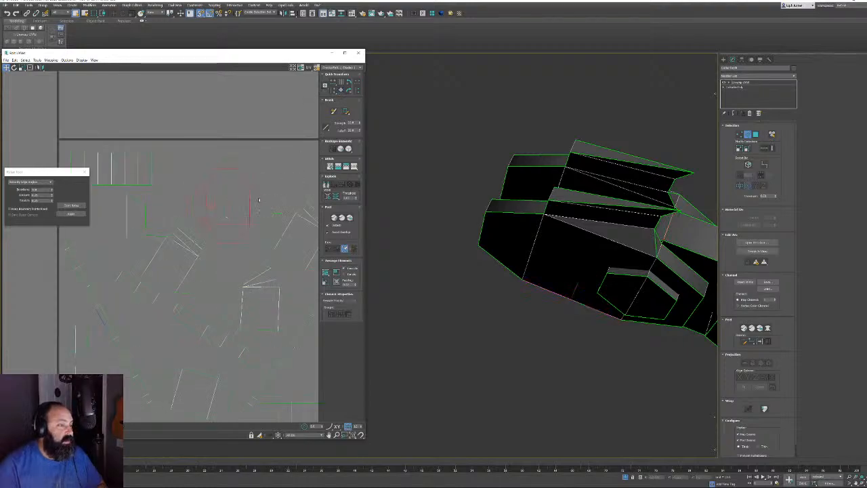
scroll(258, 200, "down", 2)
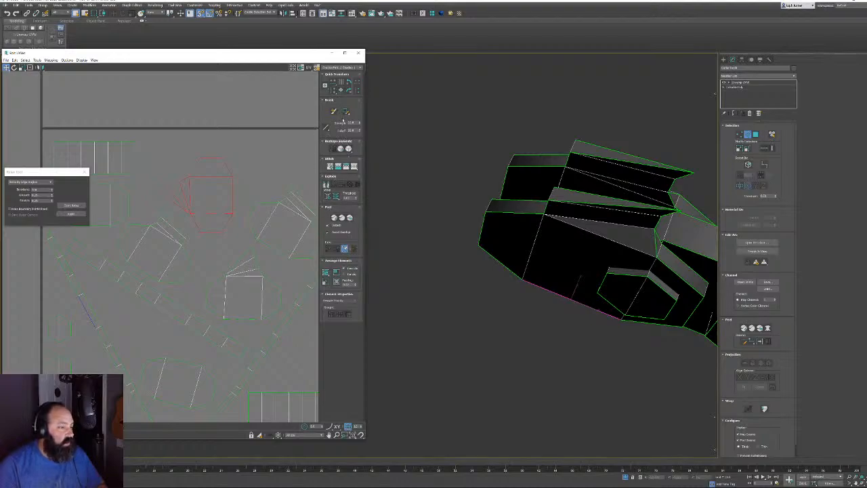
left_click(349, 91)
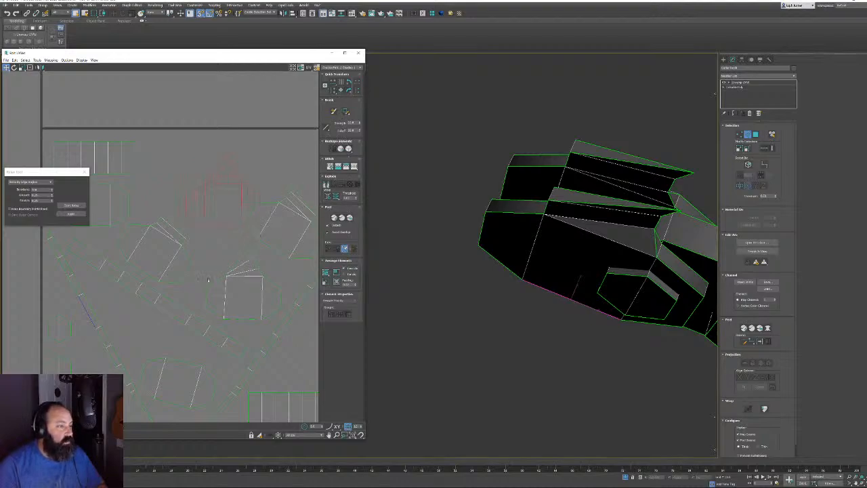
left_click(144, 274)
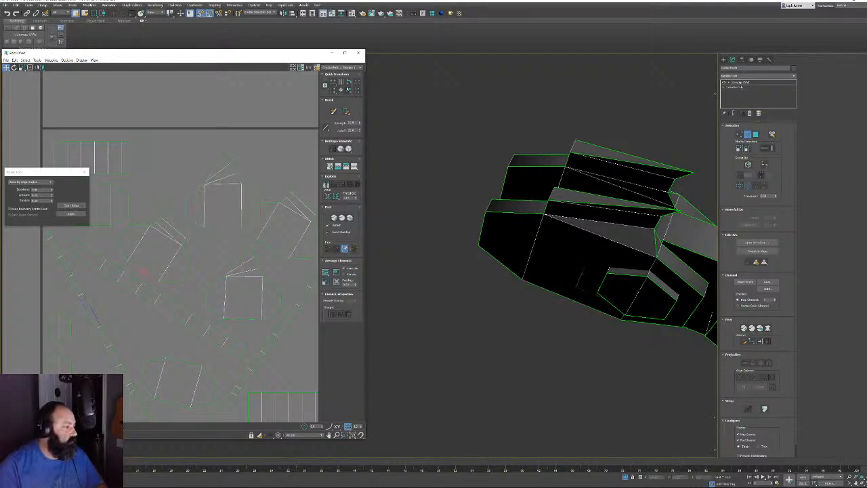
Straighten three more tilted shells with Align to Edge, one vertically along its top edge
left_click(341, 90)
middle_click_drag(159, 203, 226, 136)
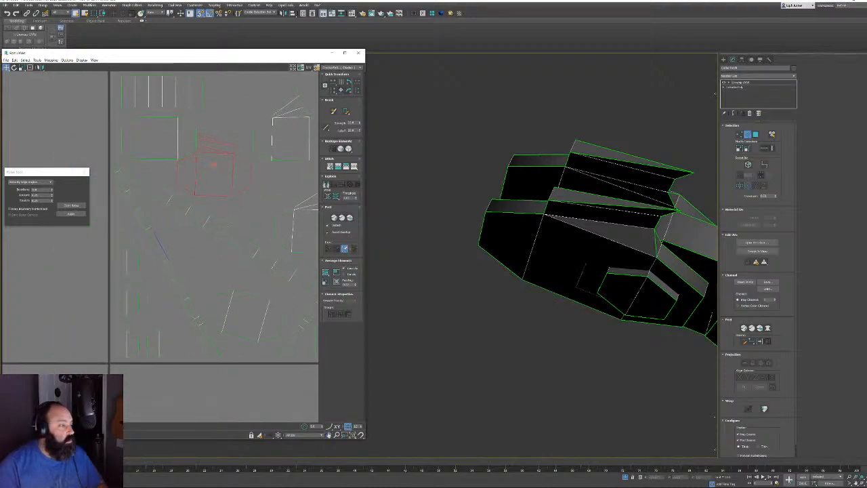
left_click(224, 233)
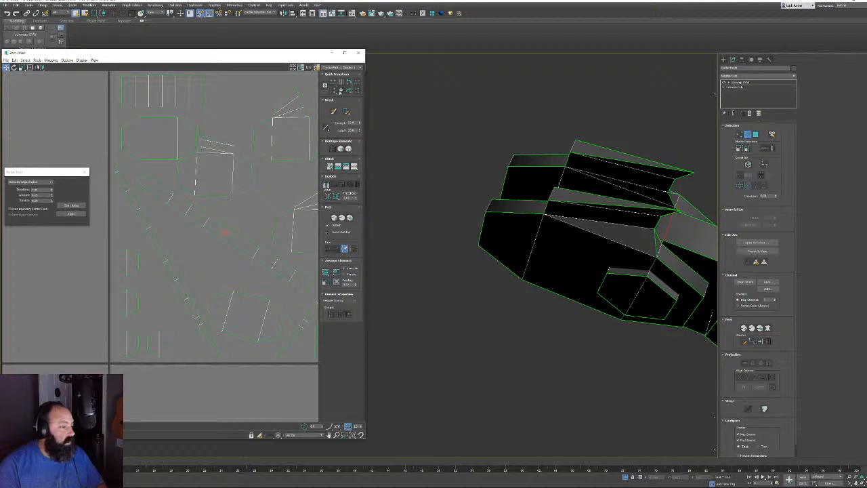
left_click(341, 90)
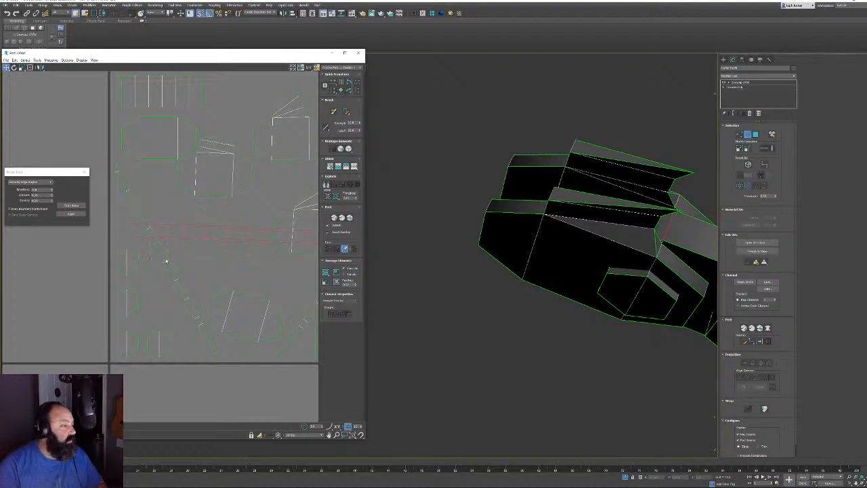
left_click(166, 261)
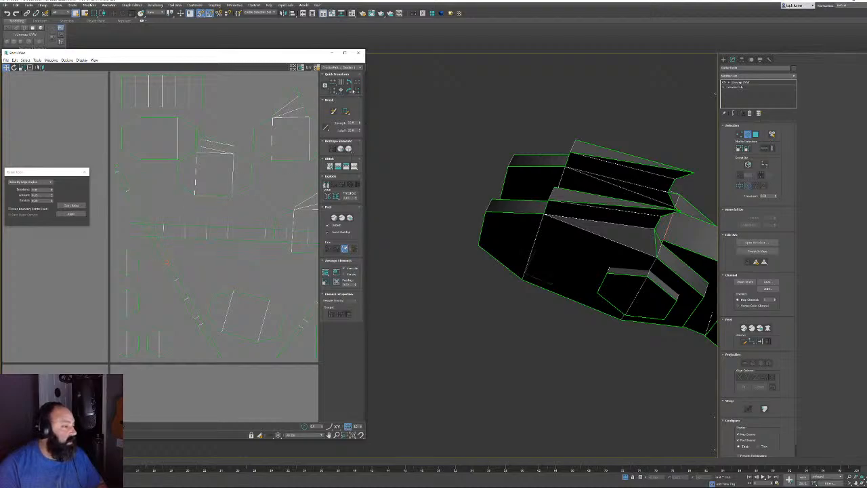
left_click(341, 90)
middle_click_drag(181, 274, 141, 234)
left_click(208, 254)
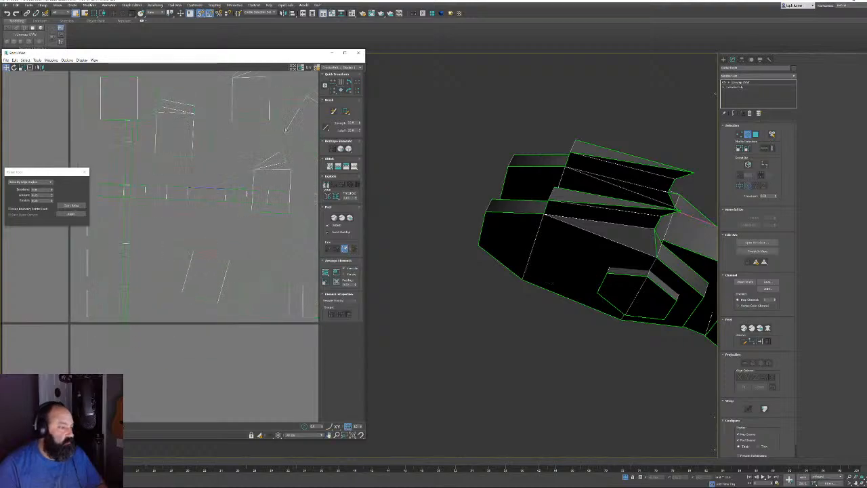
left_click(341, 90)
Align the remaining tilted shells, including the bottom shells, to their chosen edges
middle_click_drag(293, 199, 221, 302)
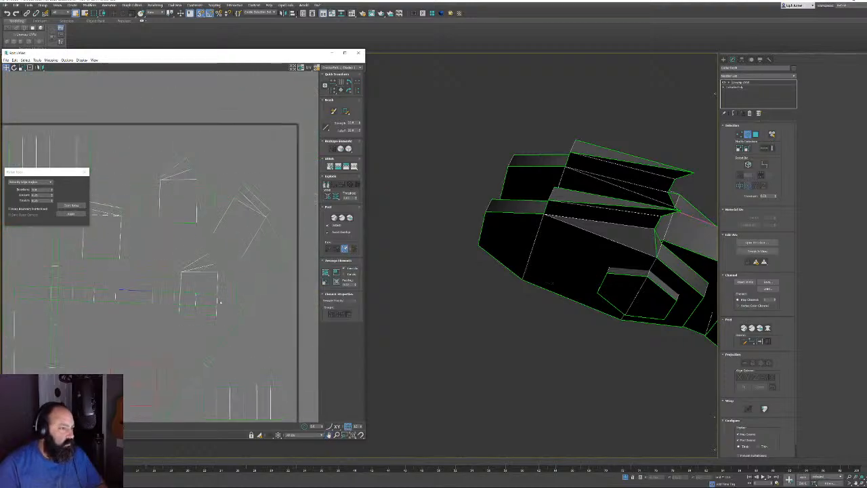
left_click(186, 221)
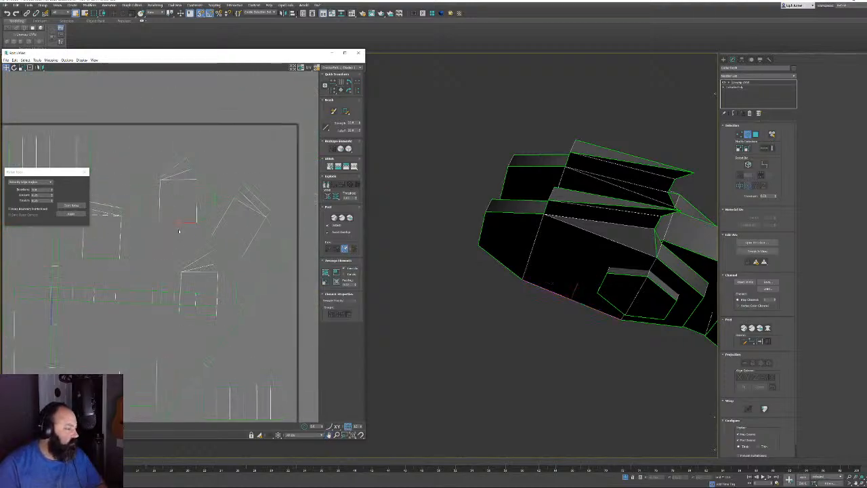
left_click(341, 90)
left_click(233, 247)
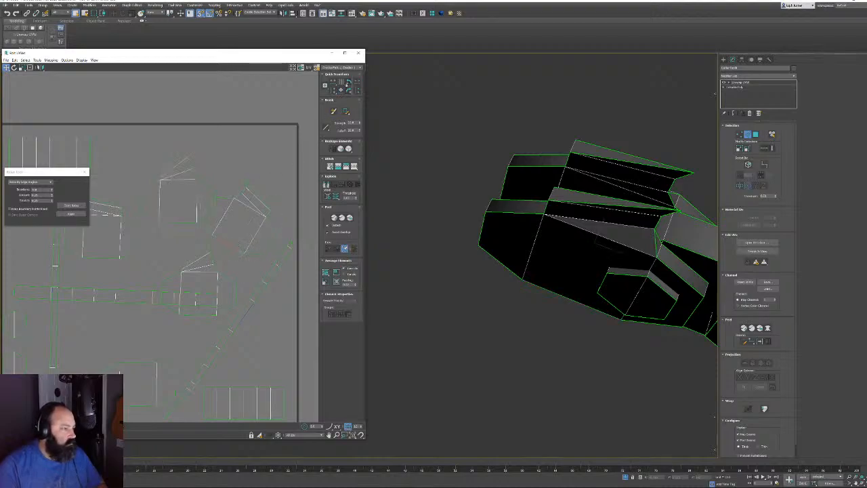
left_click(341, 90)
middle_click_drag(237, 241, 216, 197)
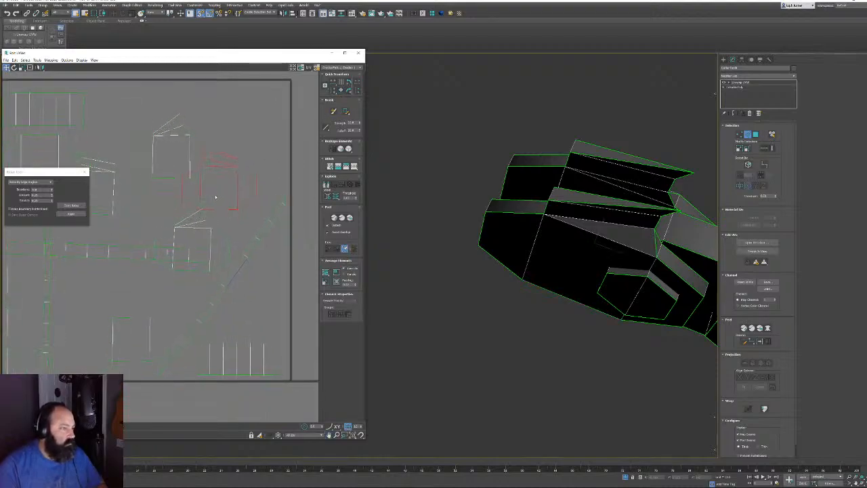
left_click(191, 271)
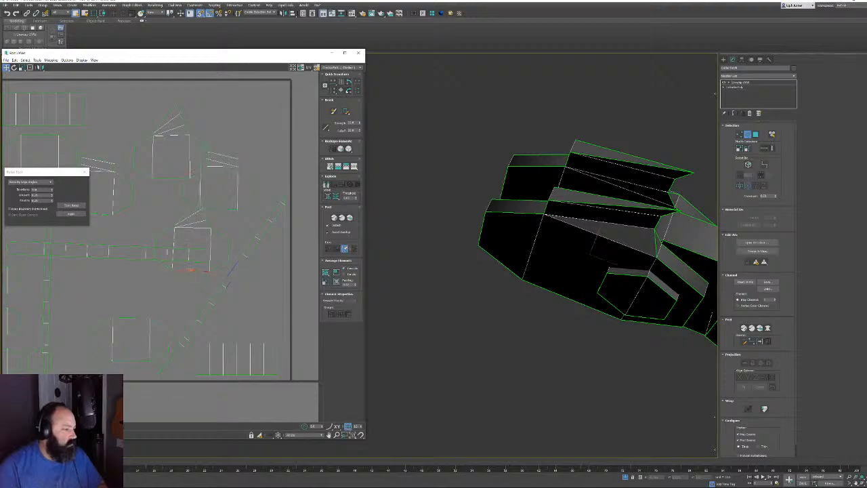
left_click(340, 90)
left_click(141, 364)
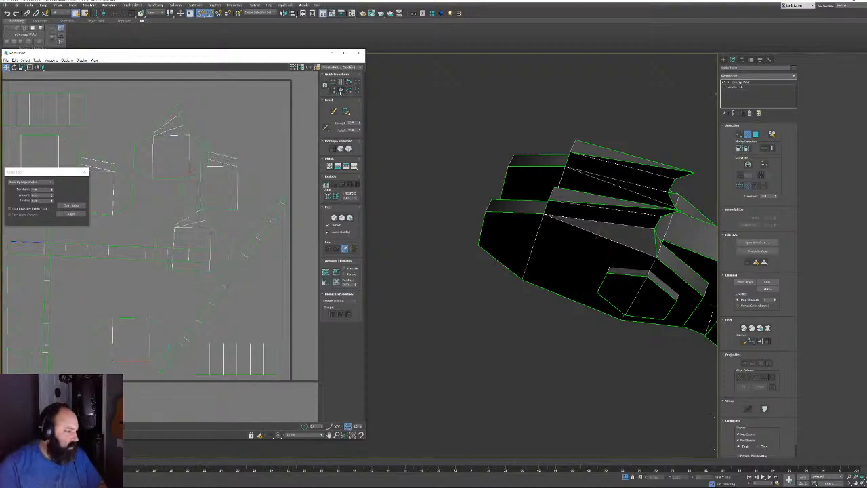
left_click(340, 90)
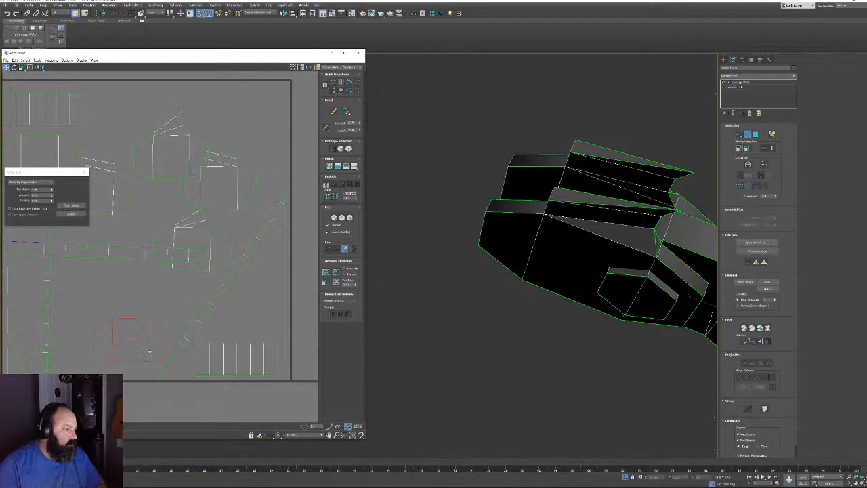
left_click(153, 333)
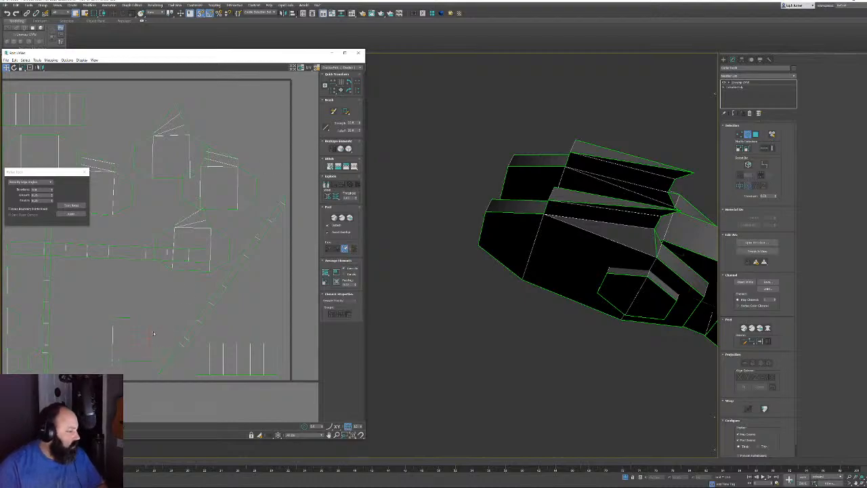
left_click(341, 90)
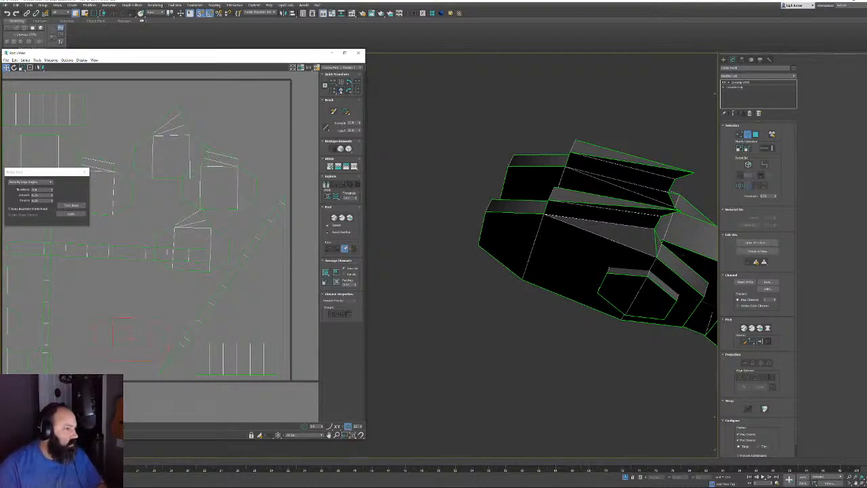
Snap the diagonal shell upright and select a shell's horizontal edge loop
scroll(217, 254, "up", 5)
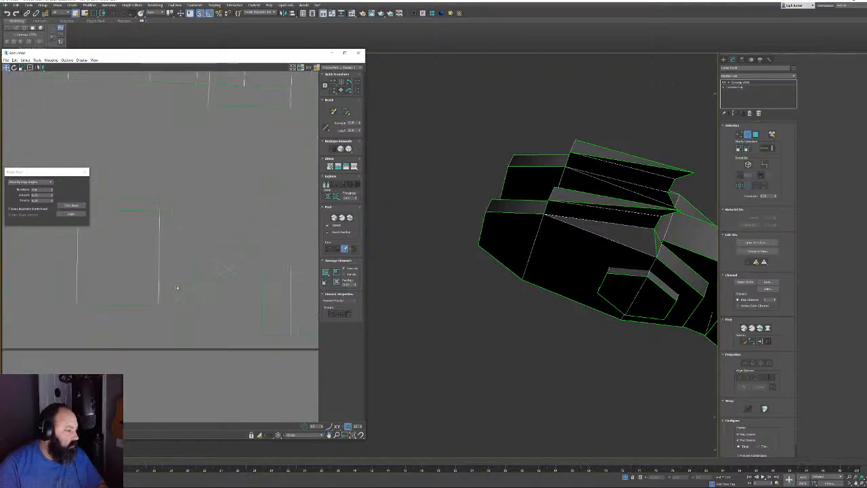
middle_click_drag(216, 297, 52, 228)
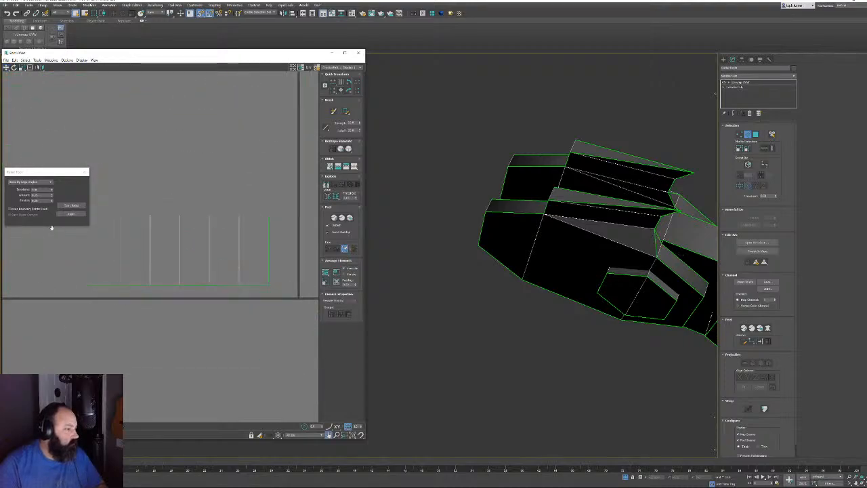
middle_click_drag(180, 275, 220, 350)
left_click(189, 165)
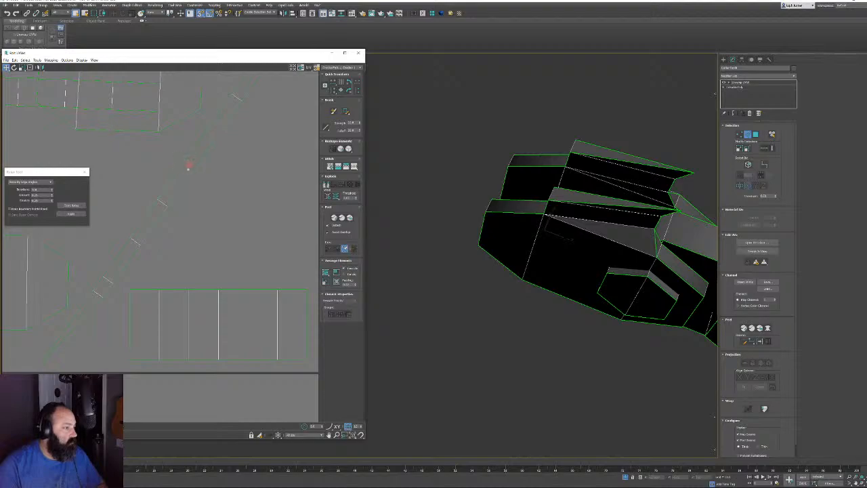
left_click(343, 90)
middle_click_drag(220, 165, 210, 265)
scroll(218, 210, "down", 7)
scroll(176, 233, "up", 3)
double_click(163, 233)
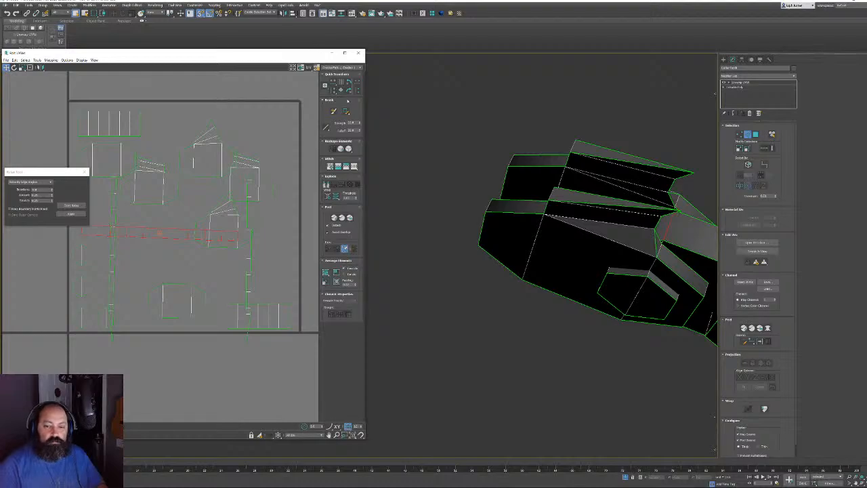
middle_click_drag(195, 229, 218, 253)
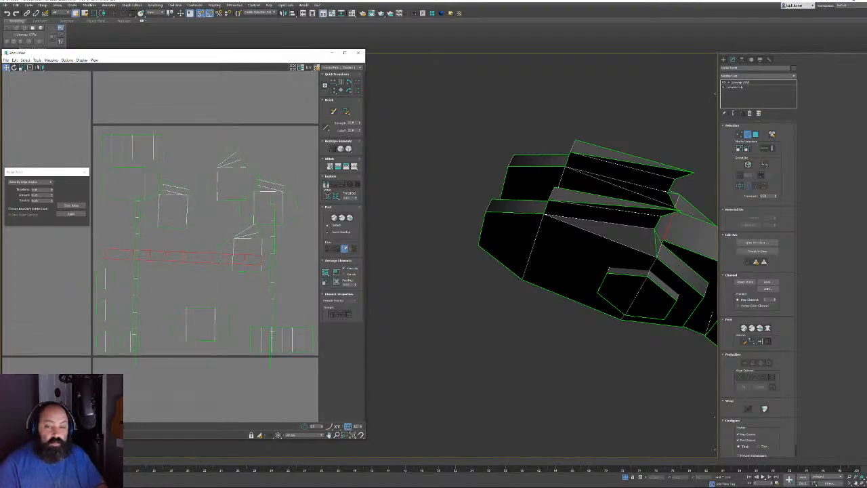
Select the long strip face in polygon mode and reshape it into a horizontal bar
key("3")
left_click(174, 269)
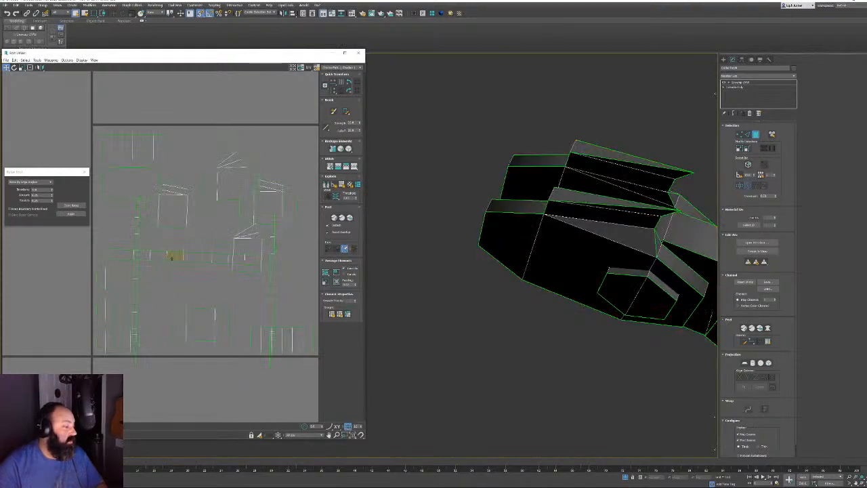
left_click(174, 256)
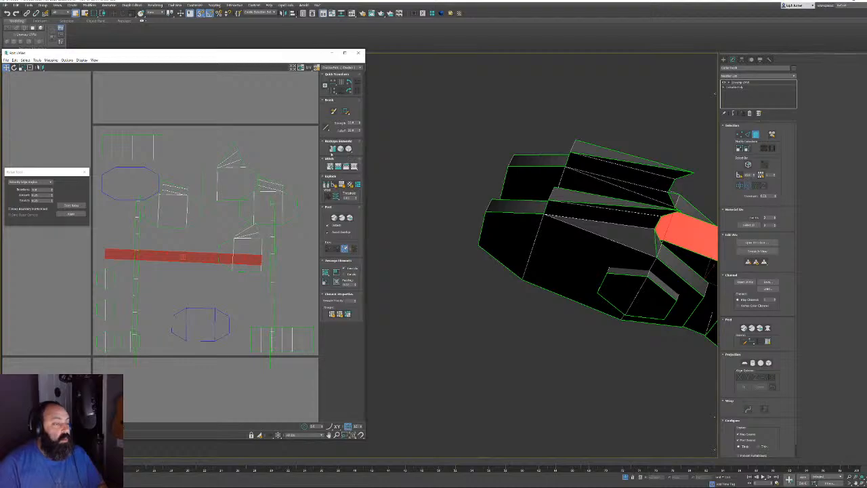
left_click(332, 148)
Select all UV islands, relax them twice, and repack repeatedly for a tight fit
scroll(220, 253, "down", 4)
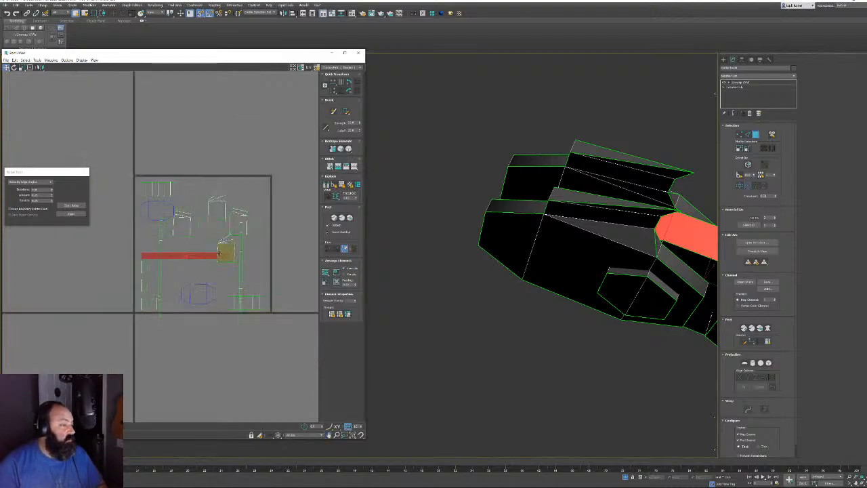
left_click_drag(128, 174, 276, 320)
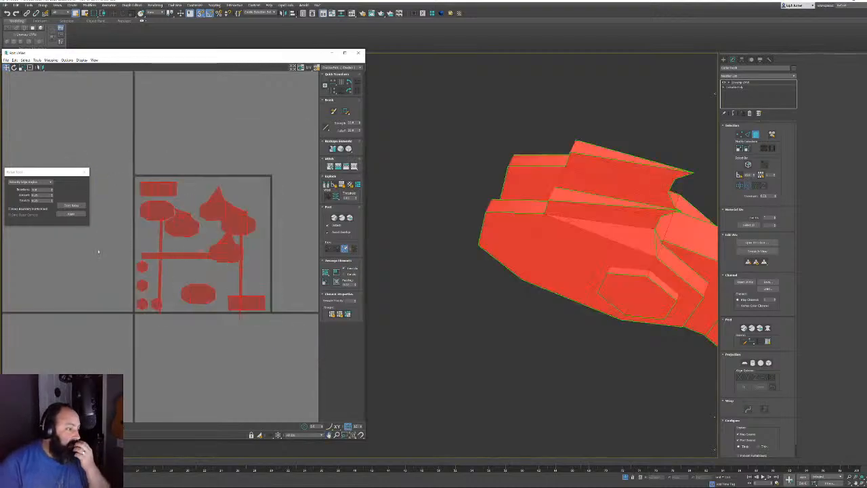
left_click(71, 205)
left_click(71, 206)
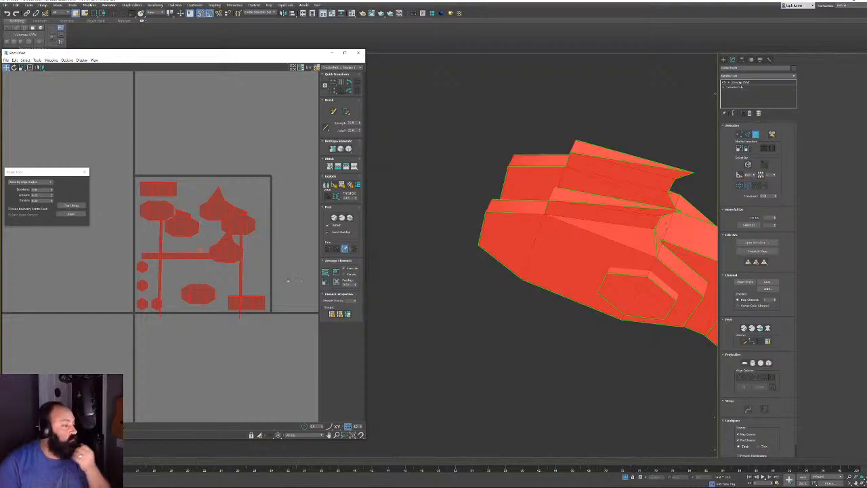
left_click(337, 281)
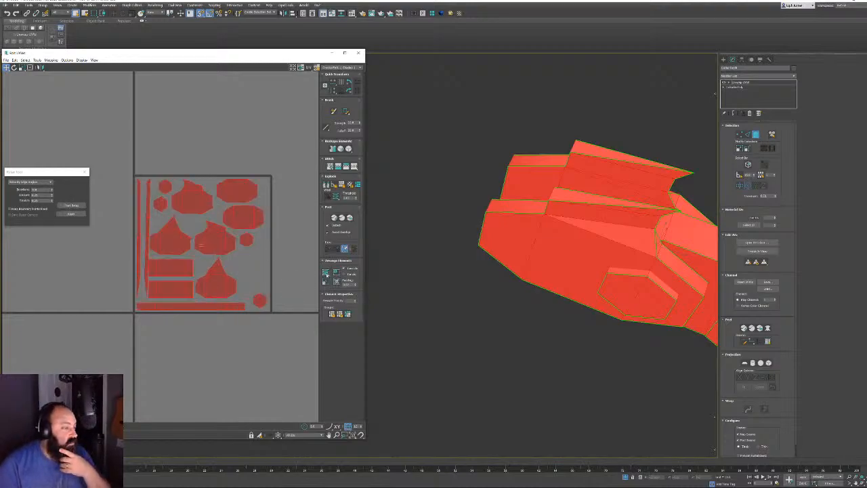
left_click(325, 273)
left_click(336, 281)
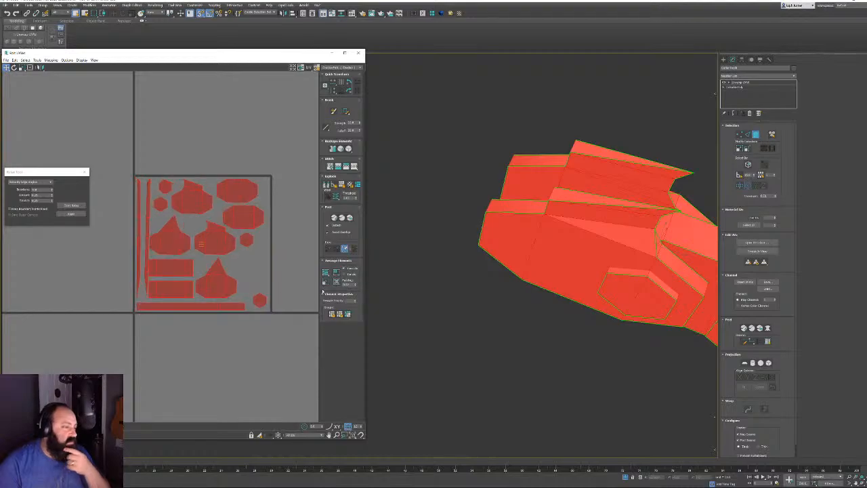
left_click(326, 273)
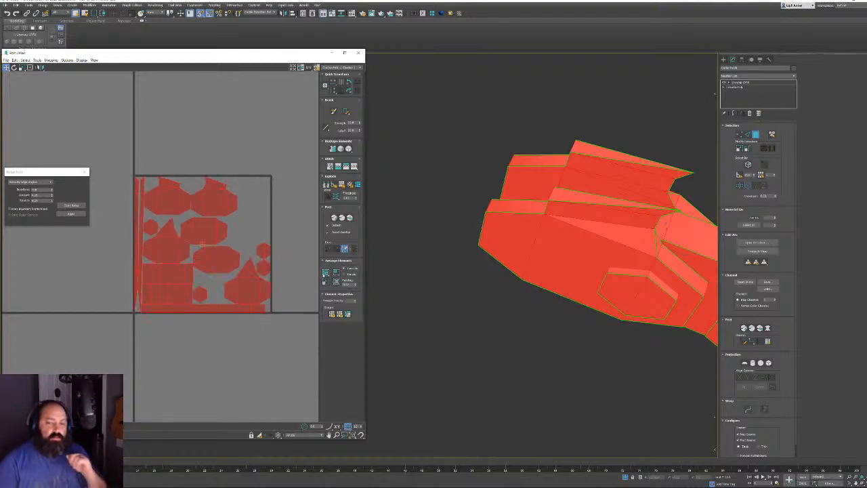
left_click(325, 273)
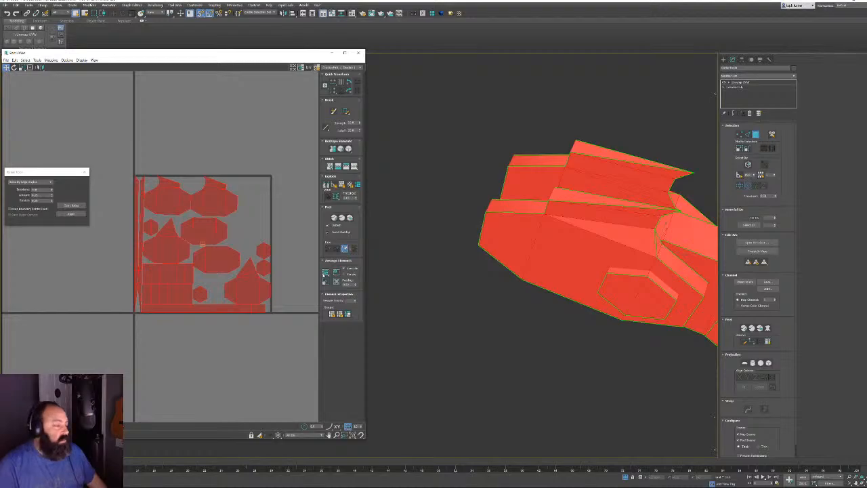
Convert the model to Editable Poly and bring back the hidden chainsaw parts
right_click(558, 186)
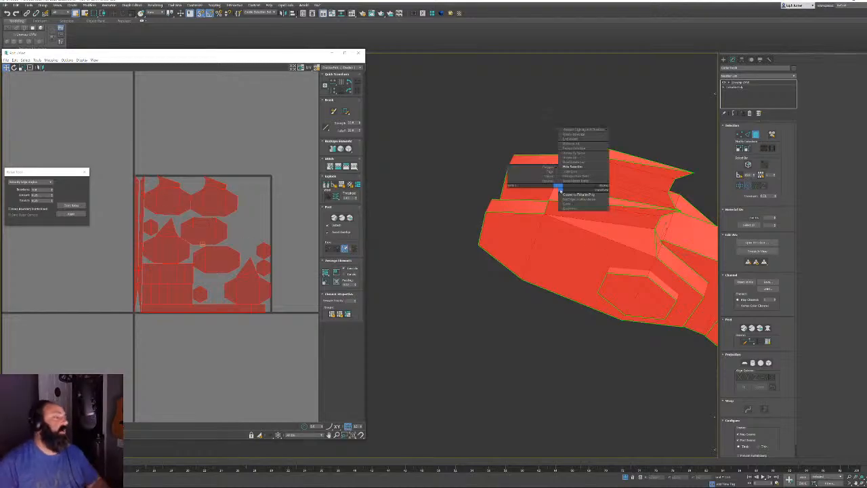
left_click(568, 194)
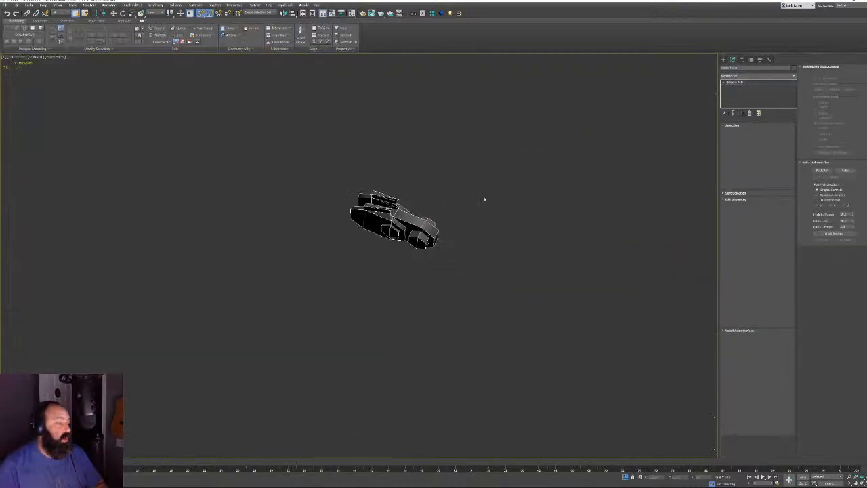
left_click(625, 477)
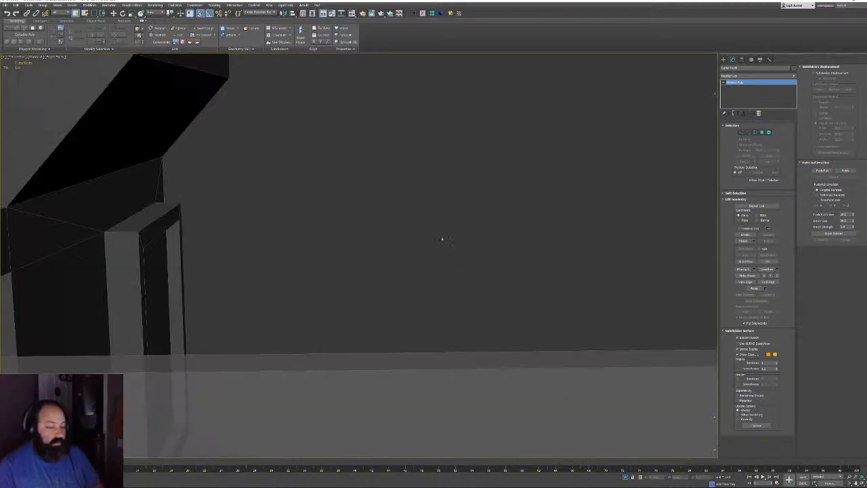
middle_click_drag(441, 240, 422, 160, "alt")
scroll(406, 144, "down", 5)
scroll(304, 188, "down", 5)
scroll(306, 178, "up", 5)
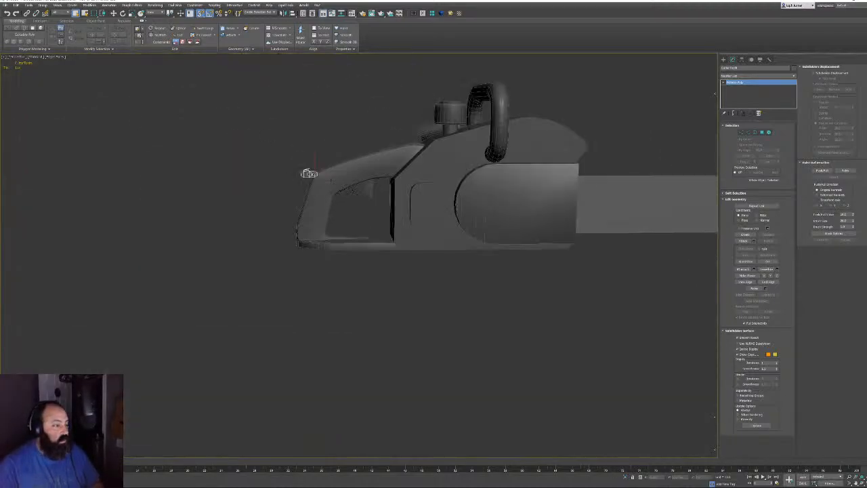
middle_click_drag(309, 173, 101, 212)
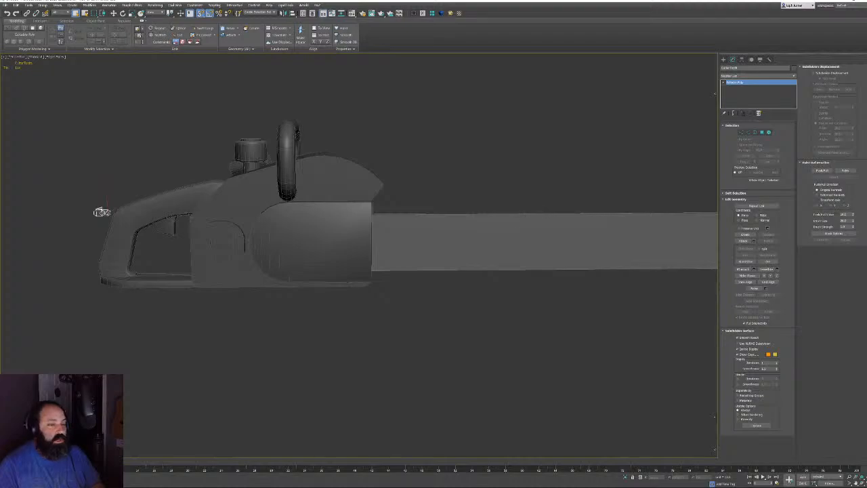
middle_click_drag(486, 225, 313, 231)
middle_click_drag(478, 201, 466, 210, "alt")
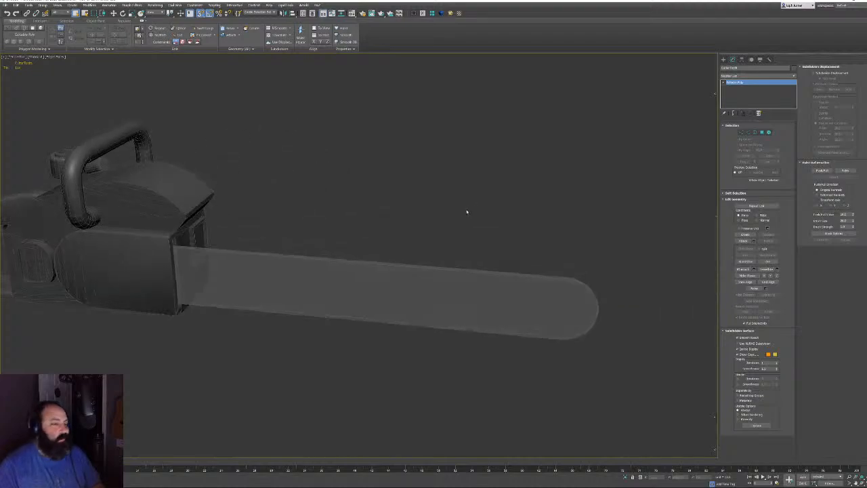
On the bar, ring-select a cross edge and Connect to add a lengthwise edge loop
left_click_drag(556, 286, 554, 291)
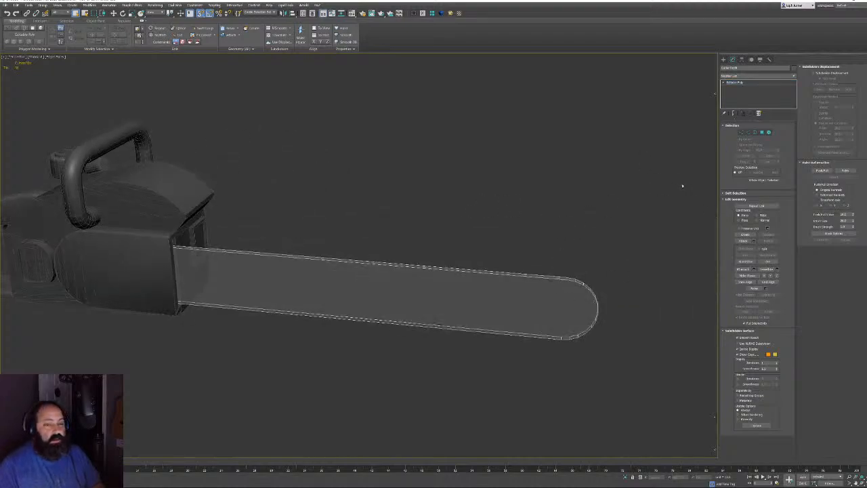
left_click(747, 133)
middle_click_drag(595, 204, 524, 188)
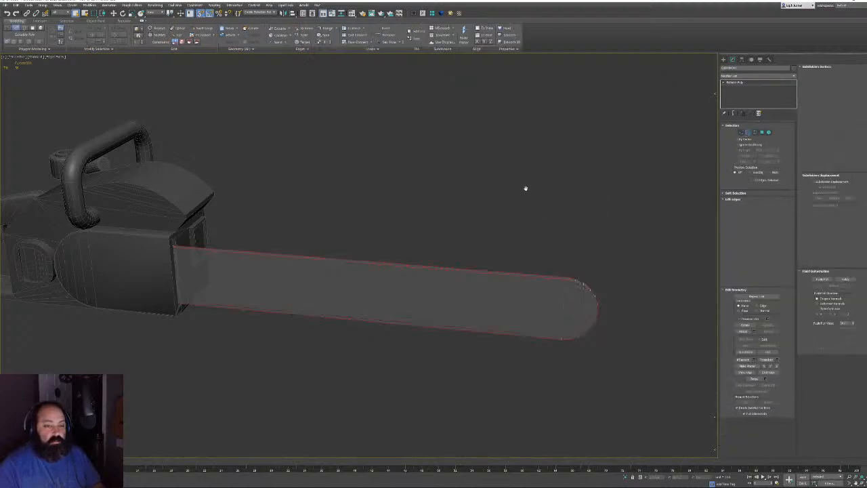
scroll(539, 253, "up", 3)
mouse_move(540, 253)
middle_mouse_down("alt")
mouse_move(481, 261)
mouse_move(407, 251)
mouse_move(548, 257)
mouse_move(558, 243)
mouse_move(540, 252)
middle_mouse_up("alt")
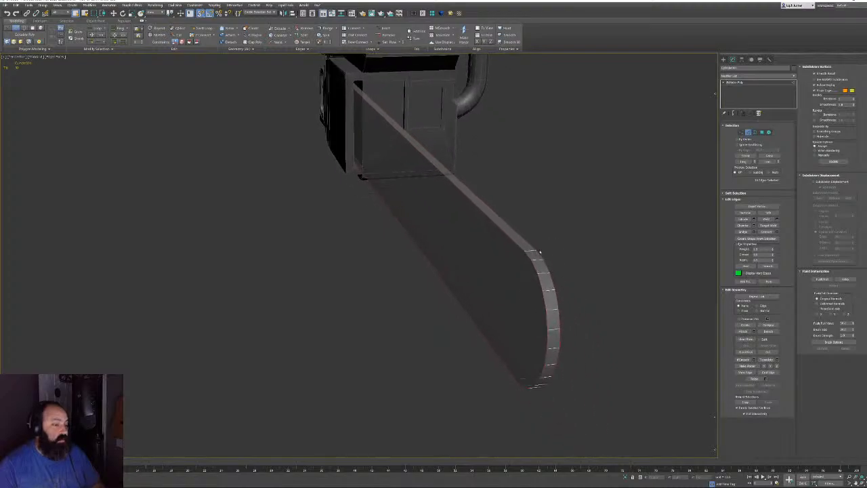
left_click(529, 249)
key("alt+r")
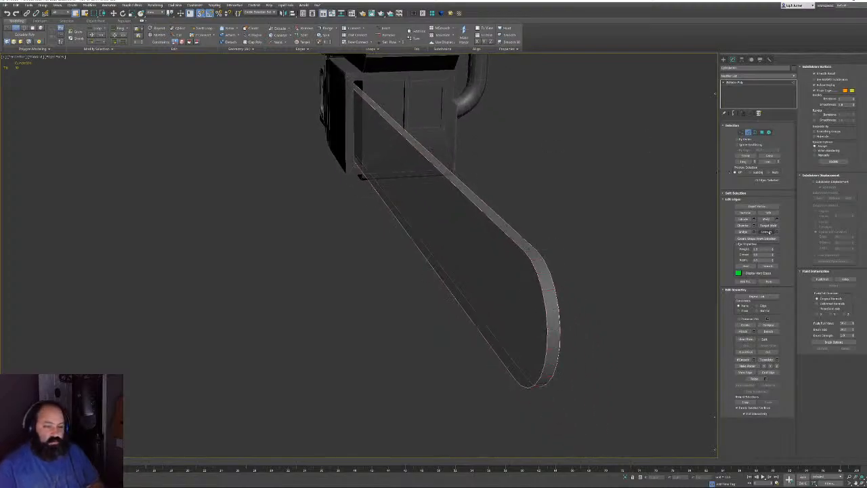
left_click(766, 232)
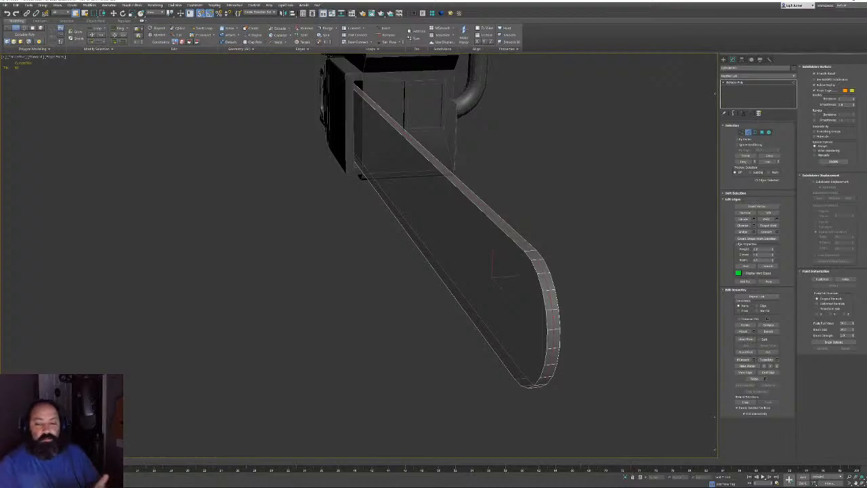
Create a new spline shape from the selected edge loop
left_click(757, 238)
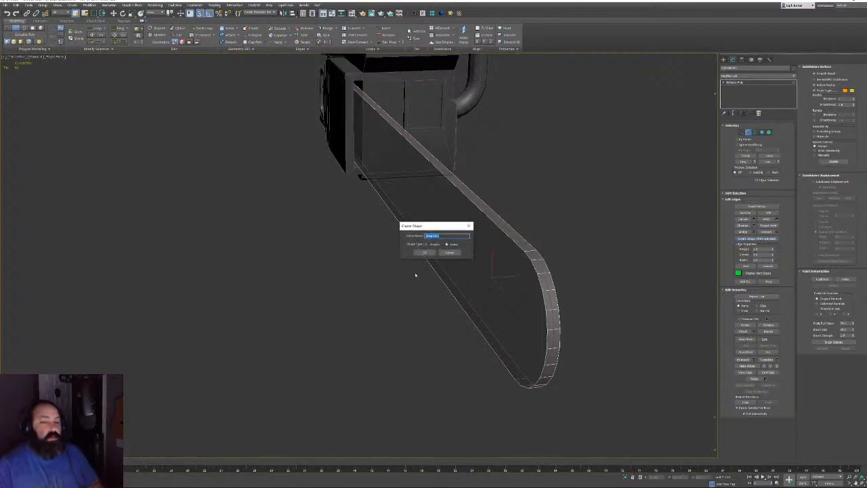
left_click(425, 252)
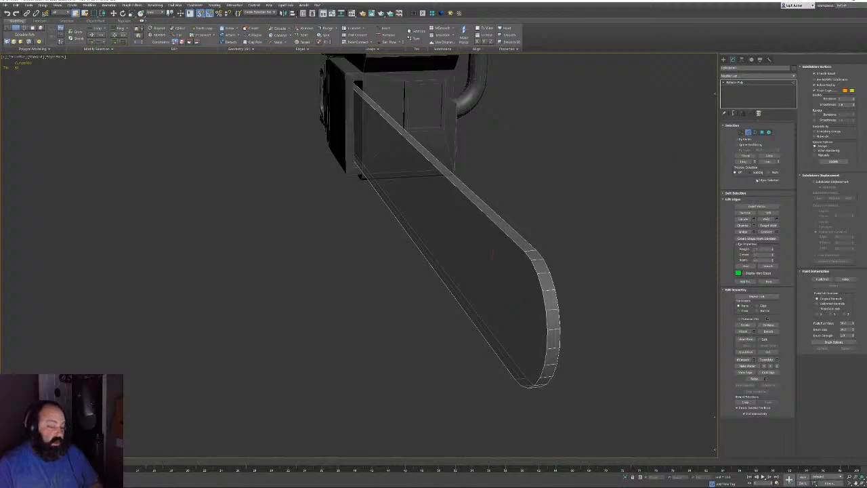
left_click(754, 132)
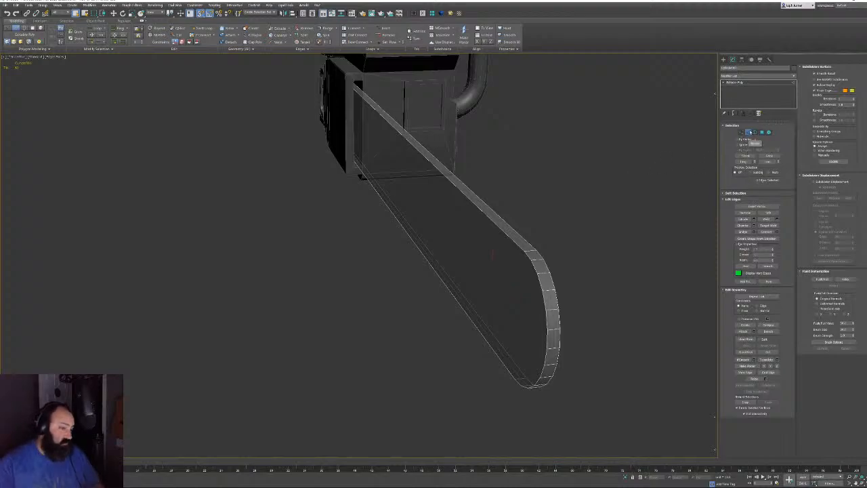
left_click(506, 231)
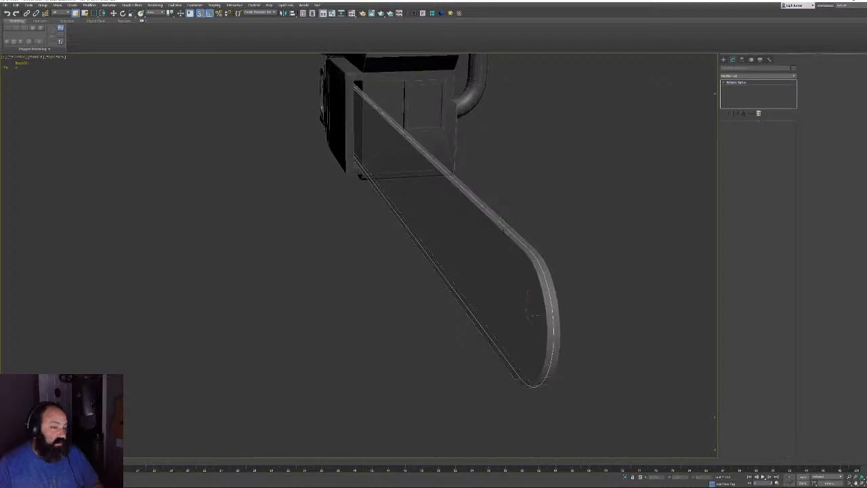
middle_click_drag(581, 226, 434, 232, "alt")
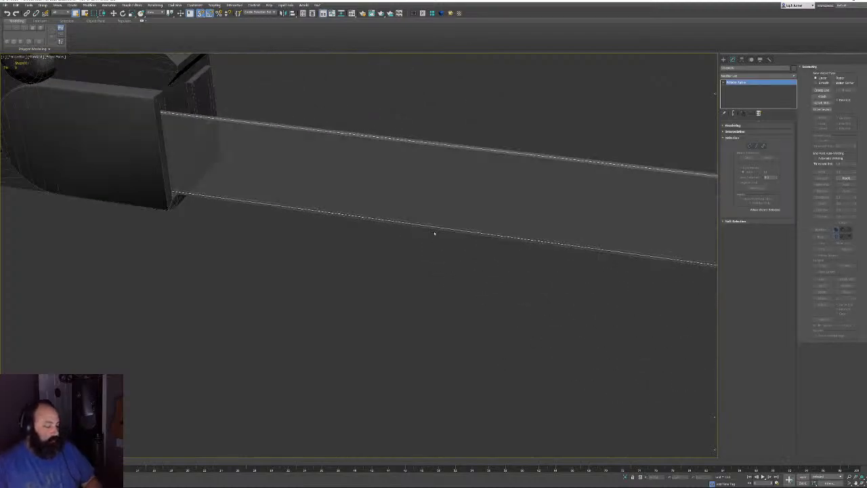
middle_click_drag(491, 224, 430, 251)
scroll(497, 258, "down", 5)
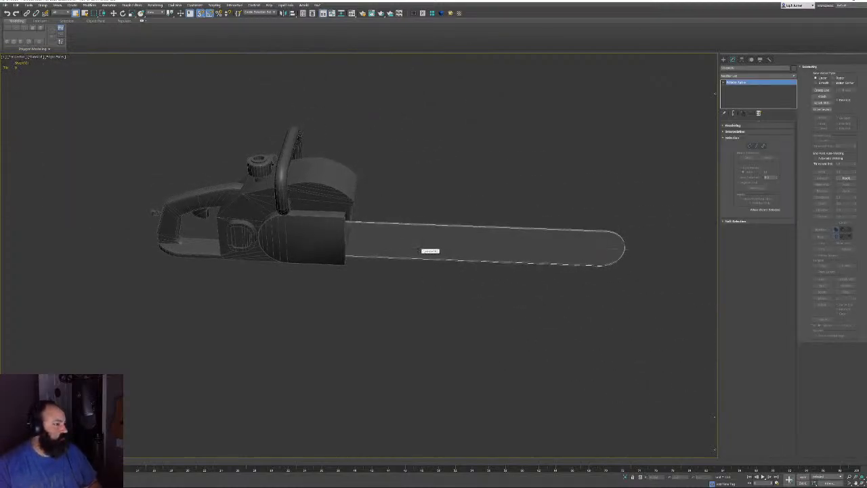
left_click(423, 14)
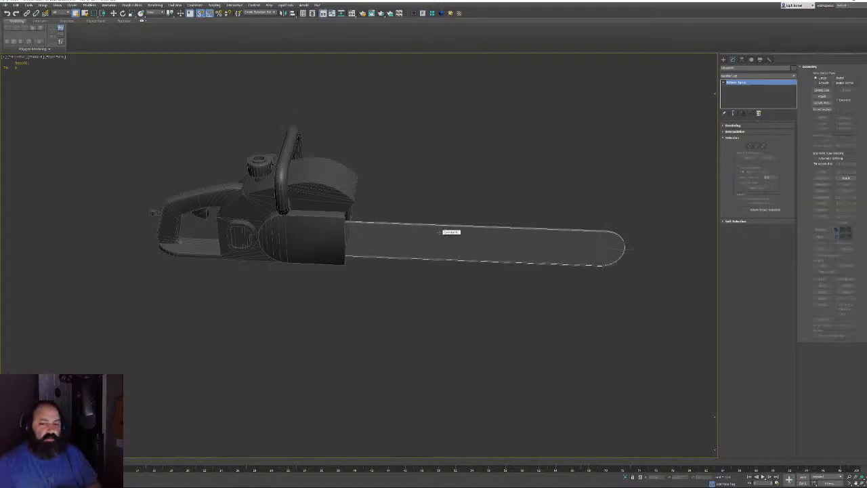
middle_click_drag(366, 148, 516, 186)
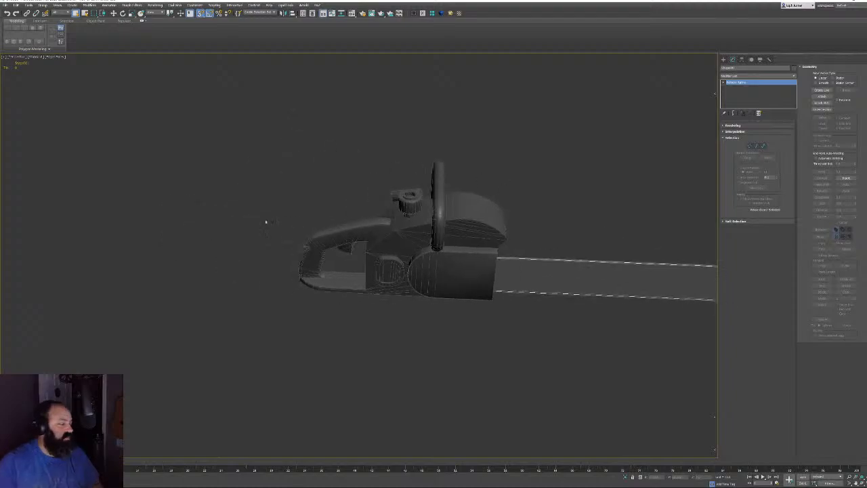
scroll(265, 223, "up", 5)
middle_click_drag(348, 275, 349, 256)
scroll(358, 269, "up", 8)
Select the rear handle clip and frame it in the viewport
left_click(435, 248, "ctrl")
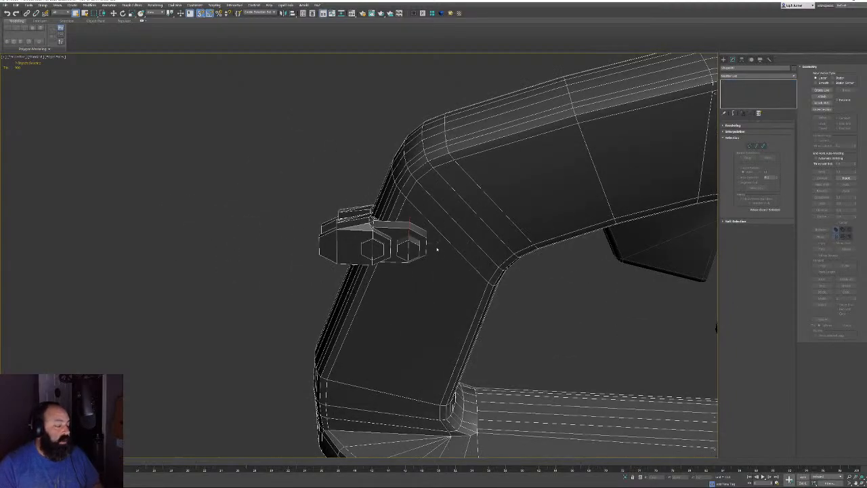
left_click(433, 182, "alt")
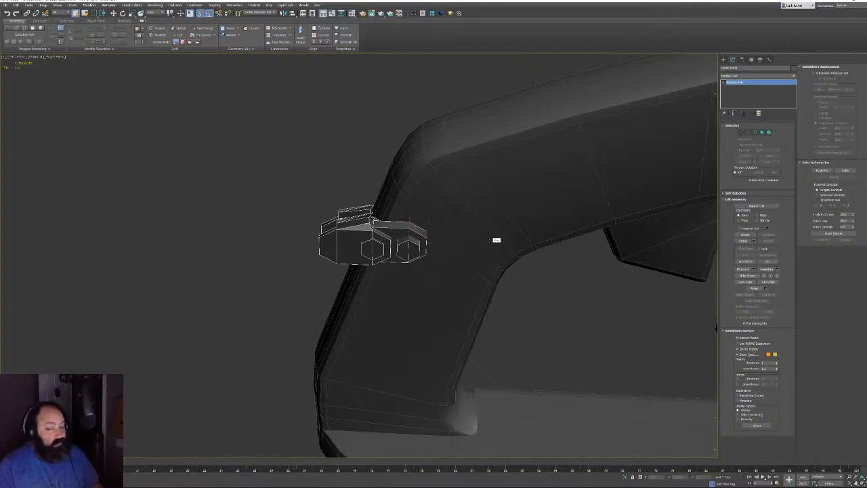
key("z")
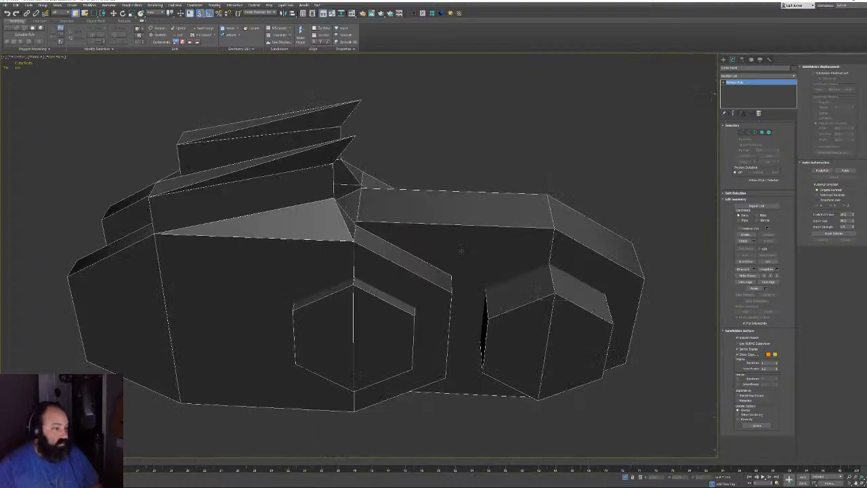
middle_click_drag(460, 250, 472, 217, "alt")
key("w")
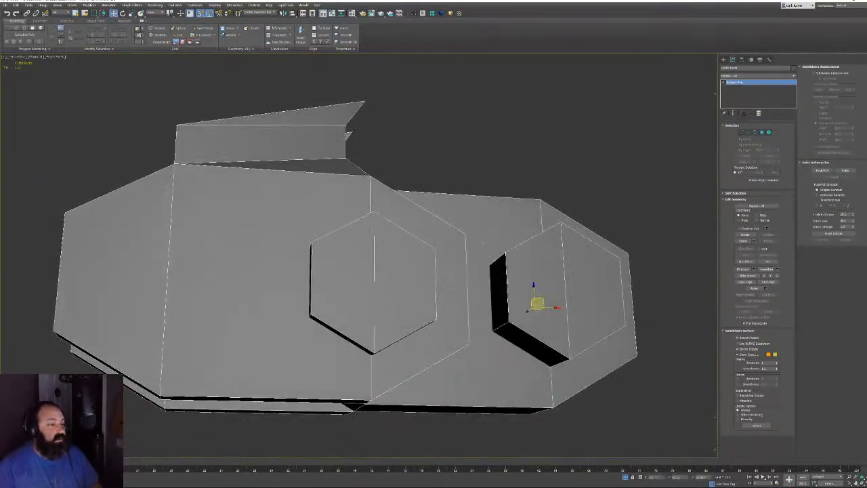
scroll(483, 244, "down", 6)
middle_click_drag(583, 210, 109, 236)
Unisolate the chainsaw, then isolate the chain-path spline with Alt+Q
left_click(626, 478)
scroll(485, 277, "down", 4)
scroll(413, 265, "down", 4)
left_click(453, 271)
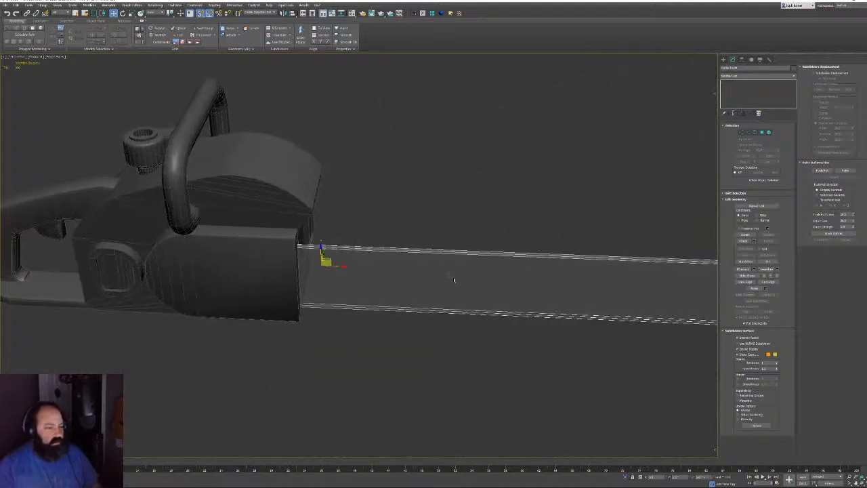
key("alt+q")
Open the chain-path spline by deleting its closing segment at the bar's base
left_click(447, 257)
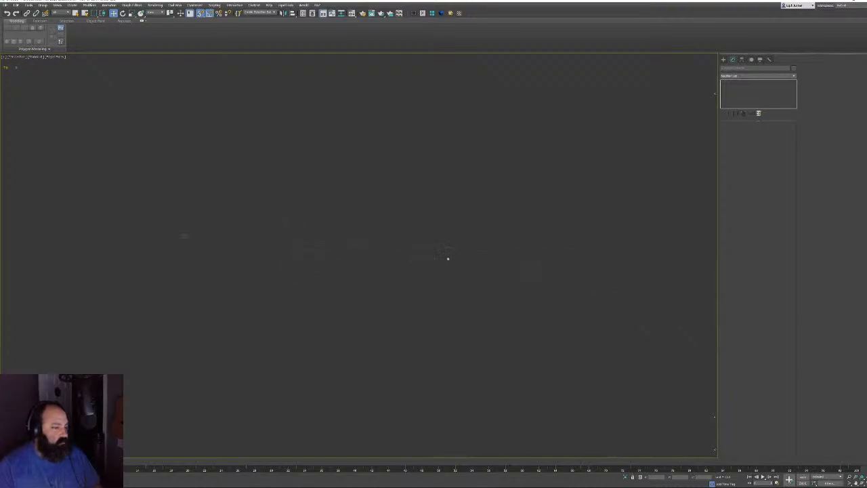
left_click(318, 247)
left_click(352, 269)
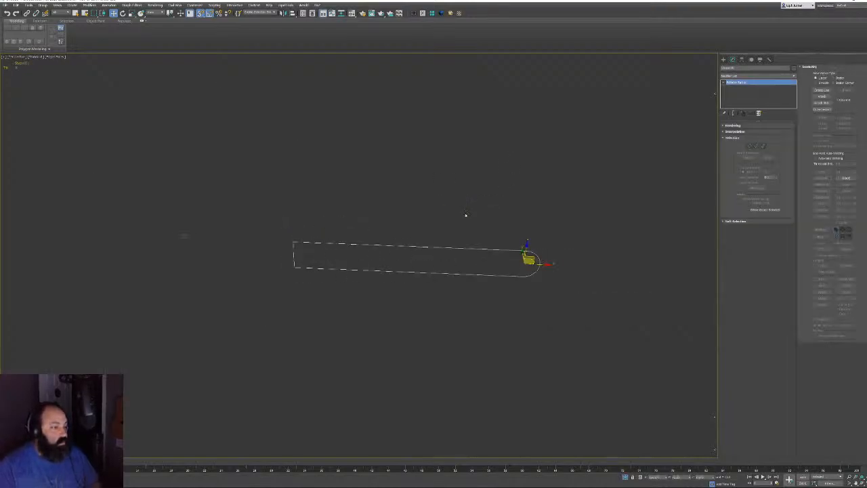
key("1")
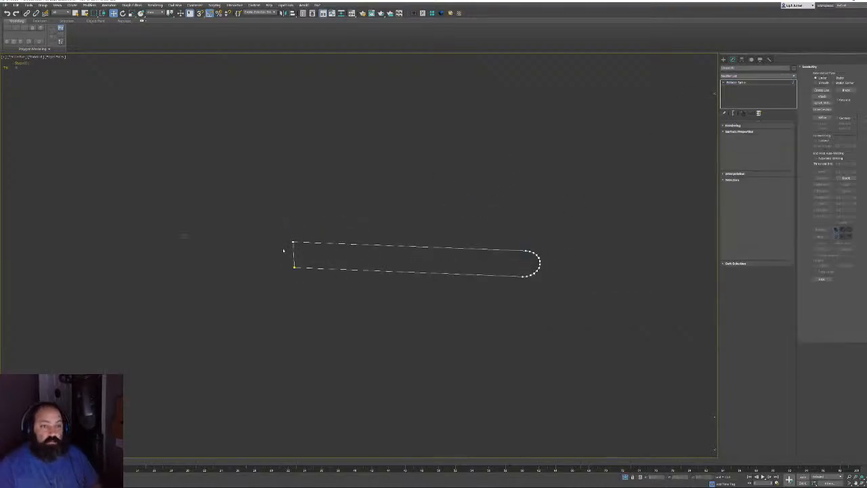
left_click(293, 254)
key("Delete")
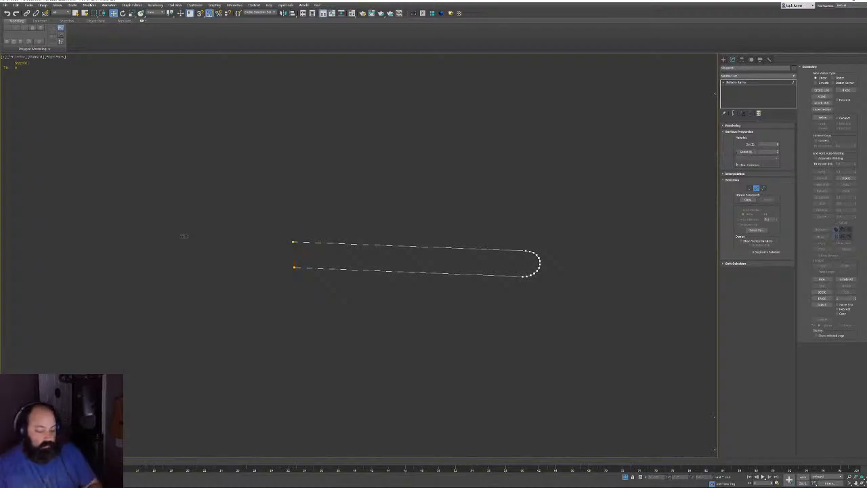
left_click(756, 189)
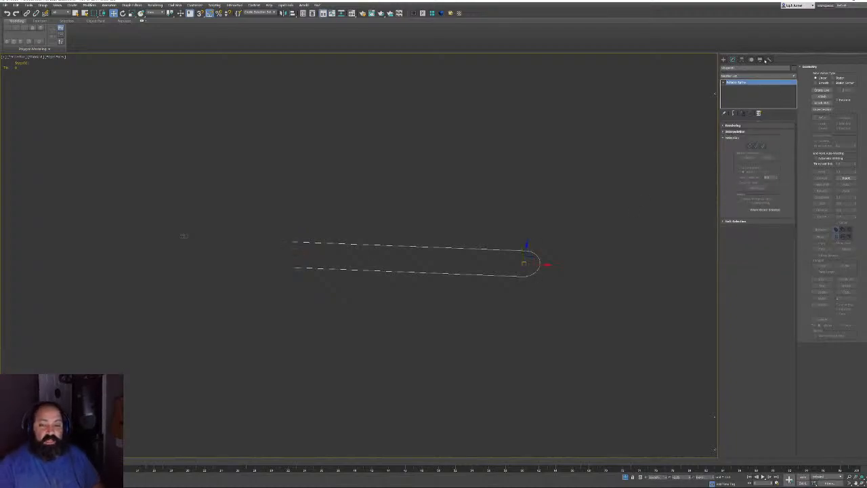
Check the spline's length in Utilities > Measure
left_click(769, 59)
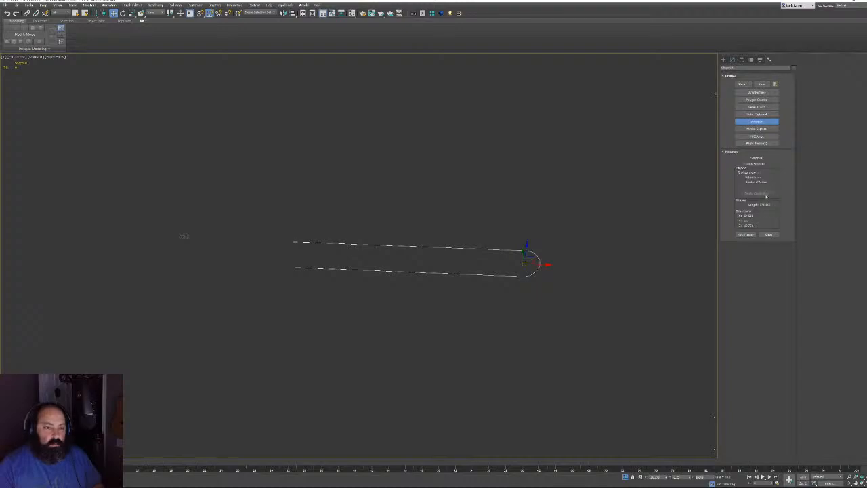
left_click(745, 234)
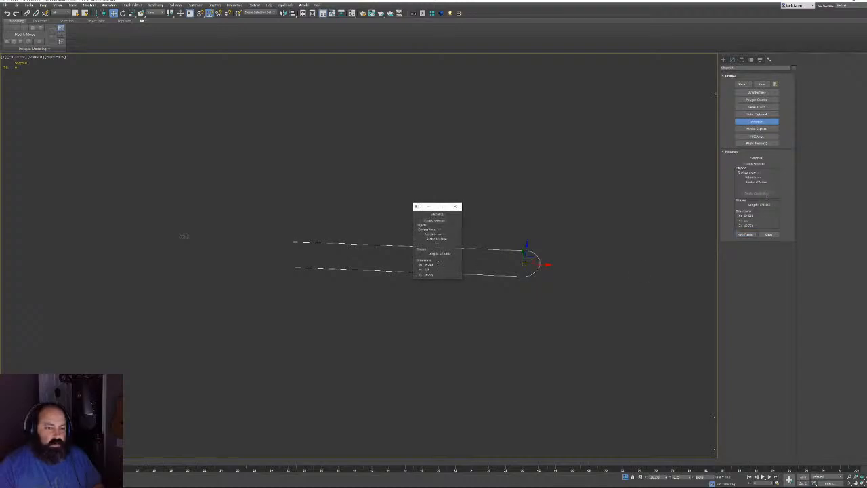
left_click(457, 205)
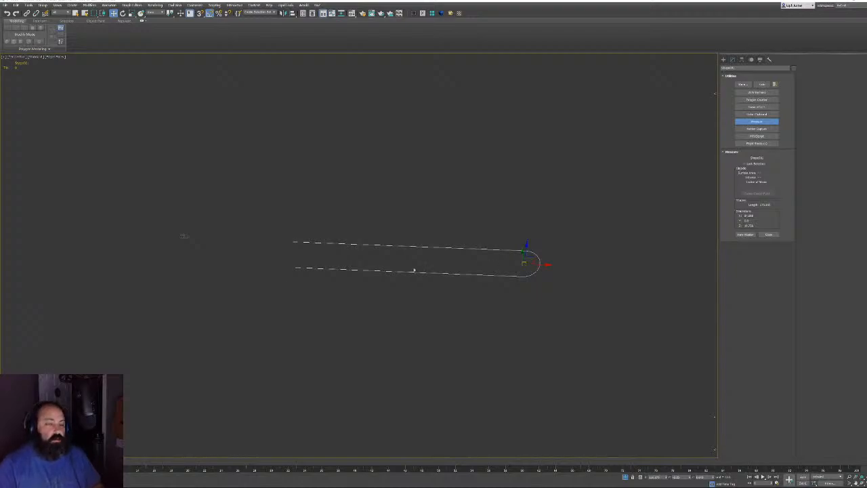
Select the single chain link piece
middle_click_drag(188, 249, 219, 248)
scroll(219, 248, "up", 2)
left_click(216, 232)
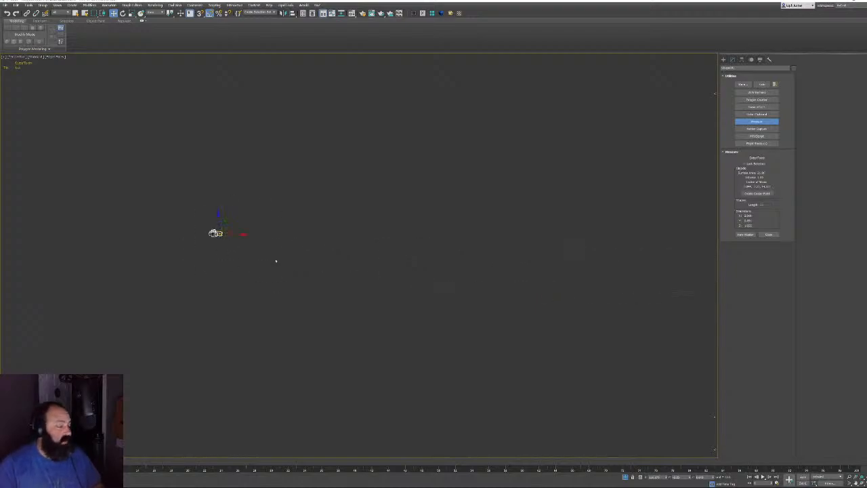
scroll(259, 261, "down", 2)
middle_click_drag(291, 247, 270, 245)
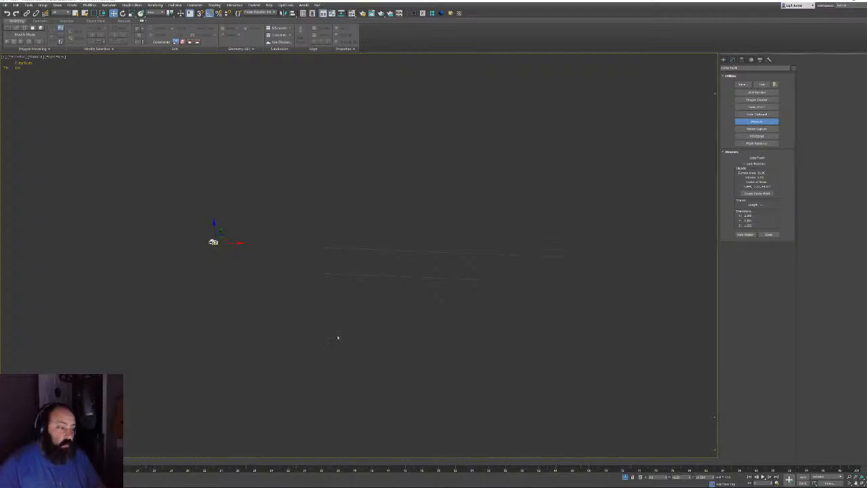
Switch to Front view, frame the chain link, and open the Tools menu
key("f")
scroll(143, 301, "down", 5)
middle_click_drag(410, 325, 378, 280)
scroll(154, 301, "down", 5)
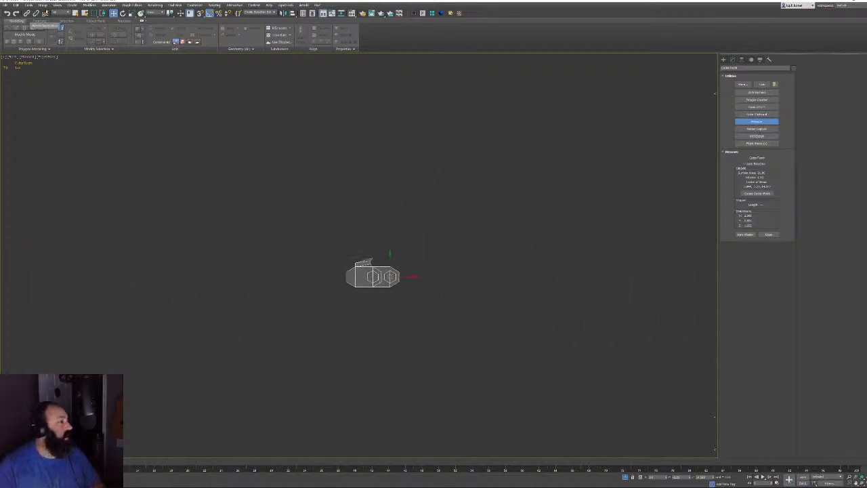
left_click(28, 5)
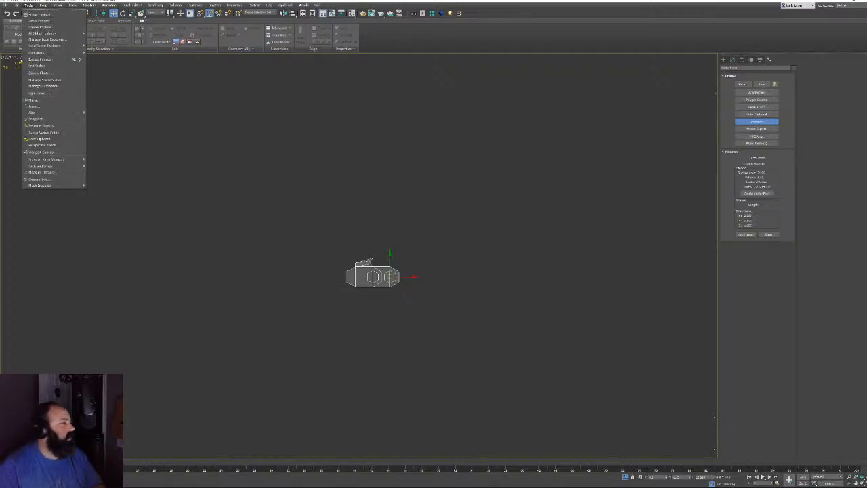
mouse_move(60, 170)
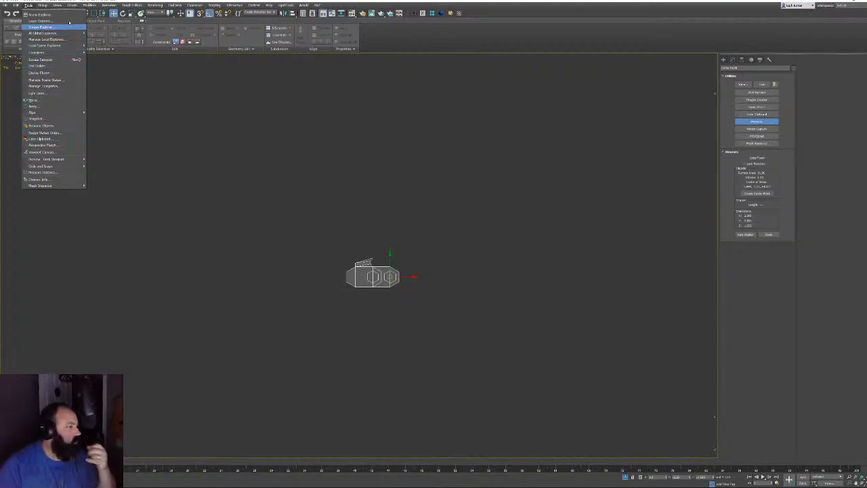
Set the chain link's Array X move increment and 1D copy count, then preview the copies
left_click(34, 105)
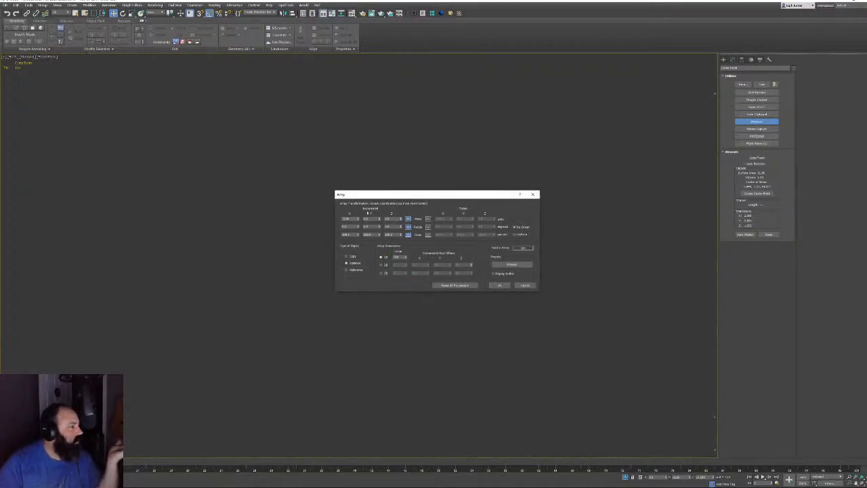
left_click_drag(352, 219, 330, 218)
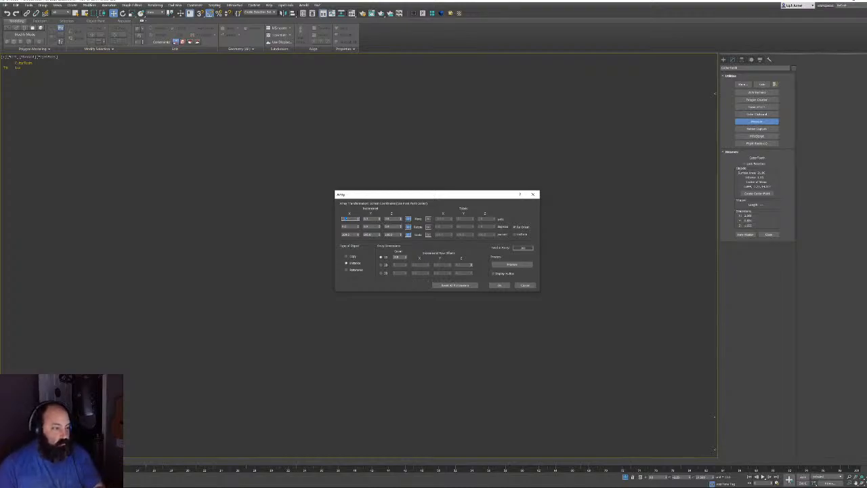
left_click_drag(487, 195, 509, 104)
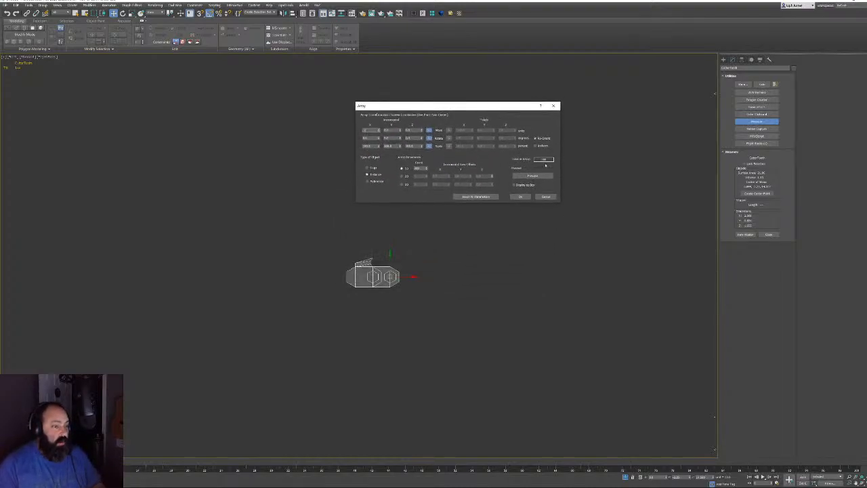
double_click(425, 168)
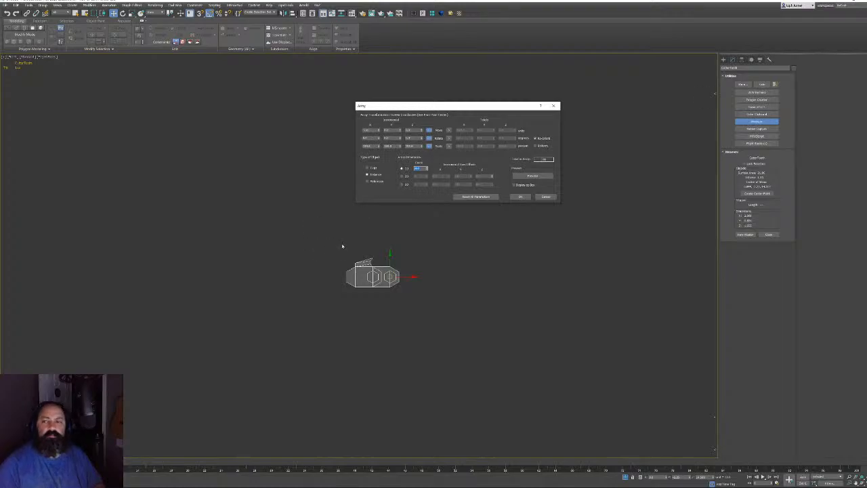
left_click(532, 176)
Inspect the previewed row of links, accept the array, and select the last link
middle_click_drag(394, 296, 430, 312)
scroll(441, 336, "down", 4)
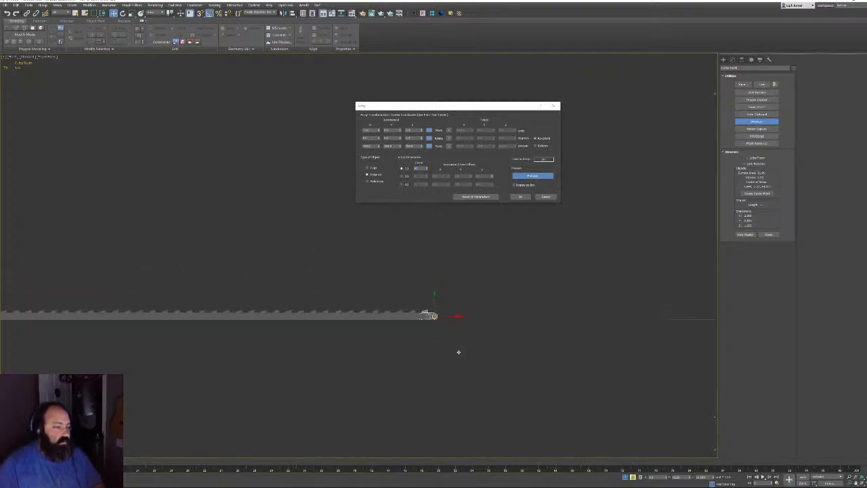
middle_click_drag(241, 333, 386, 314)
scroll(386, 314, "down", 2)
middle_click_drag(524, 324, 474, 308)
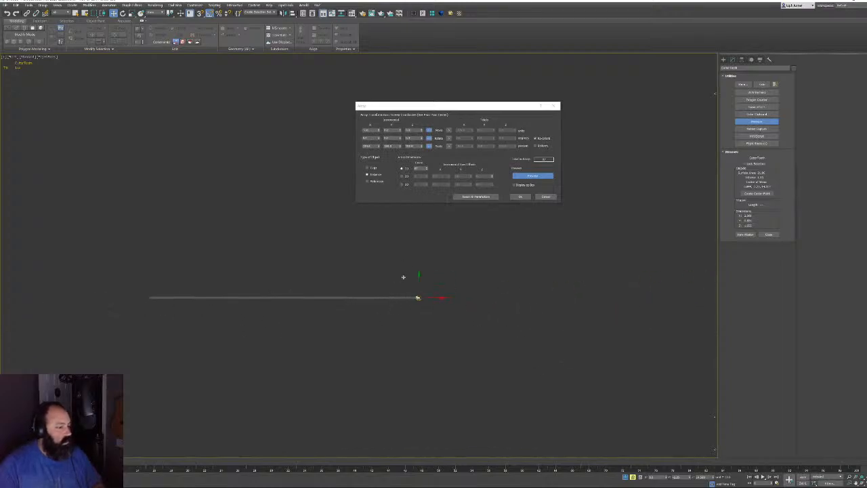
scroll(450, 344, "up", 6)
middle_click_drag(450, 344, 383, 324)
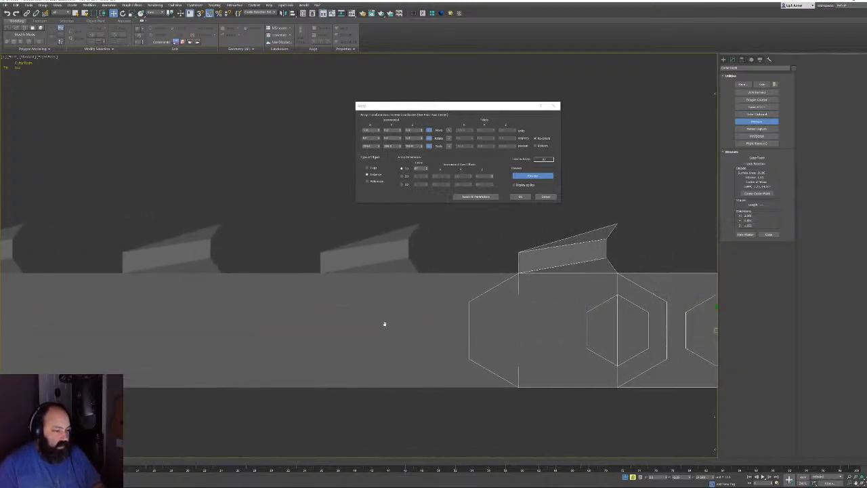
scroll(383, 323, "down", 2)
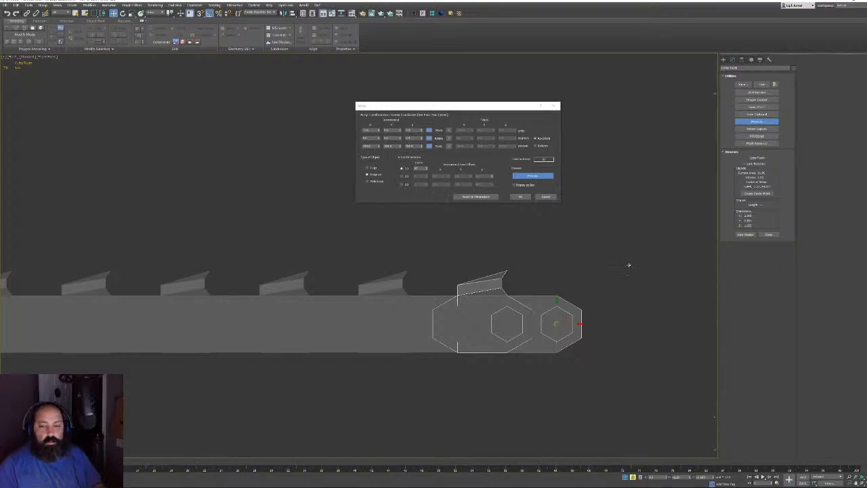
left_click(518, 197)
left_click(489, 348)
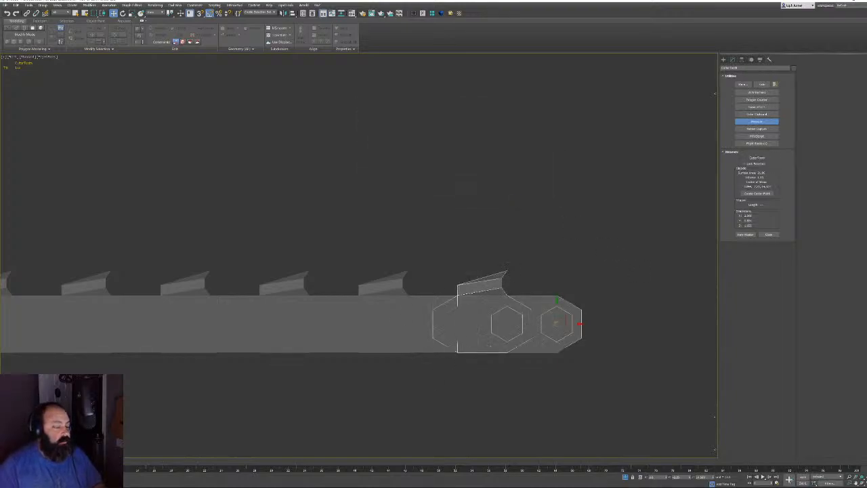
scroll(490, 346, "down", 2)
scroll(473, 244, "down", 3)
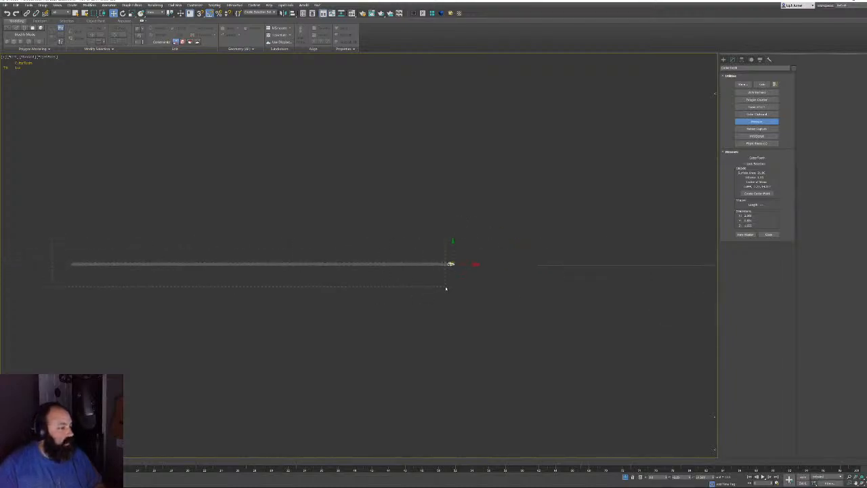
Select all objects and view the chain in Perspective with the Modify panel shown
key("ctrl+a")
scroll(440, 282, "up", 4)
scroll(464, 268, "up", 8)
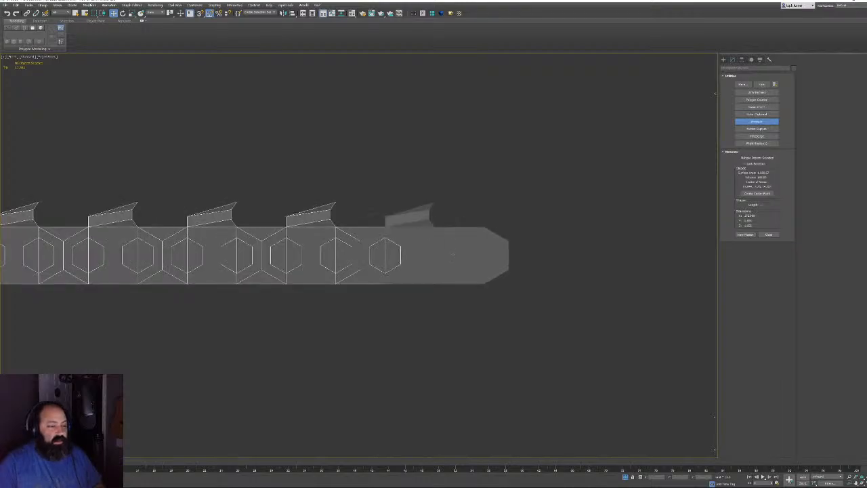
key("p")
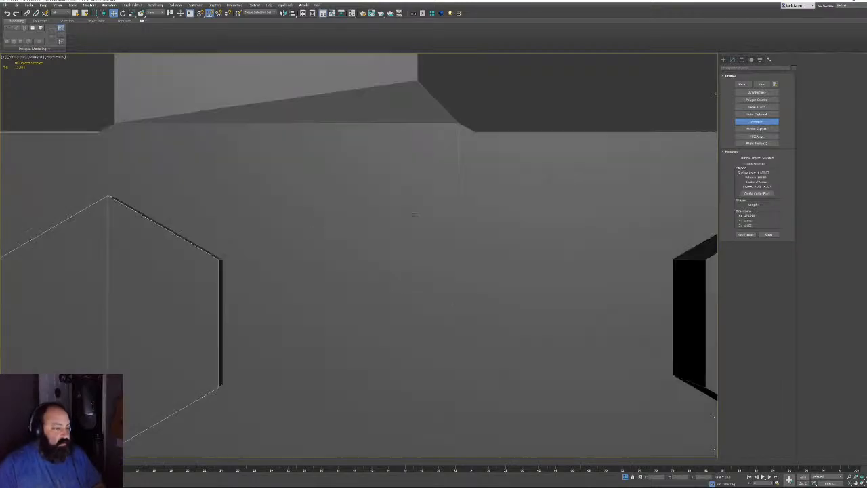
scroll(443, 214, "down", 5)
middle_click_drag(443, 214, 313, 197, "alt")
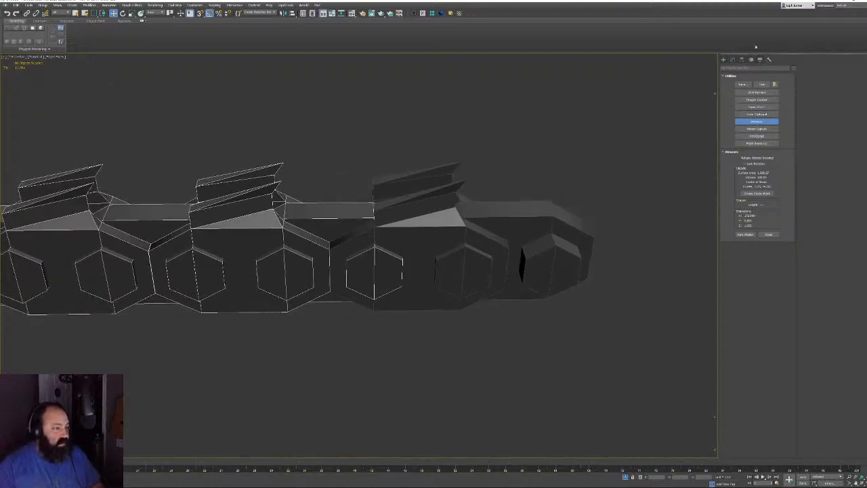
left_click(732, 59)
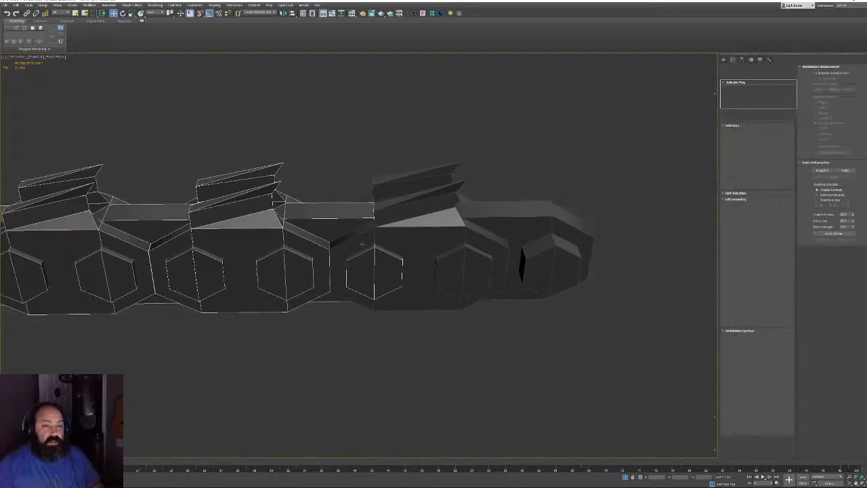
scroll(326, 265, "down", 5)
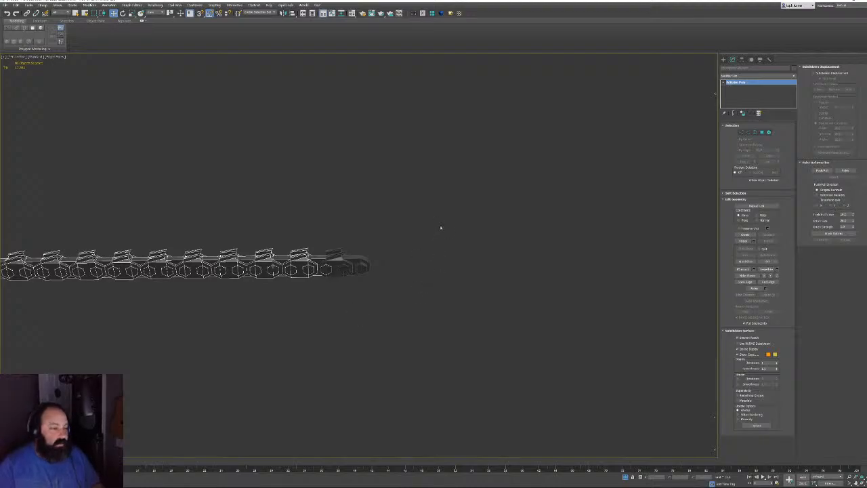
Box-select the chain links and convert them to Editable Poly
left_click_drag(381, 309, 428, 286)
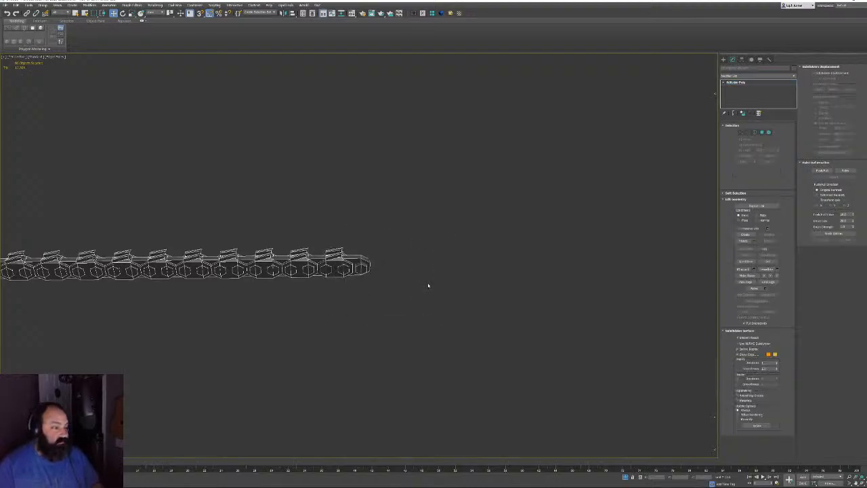
right_click(427, 280)
mouse_move(456, 266)
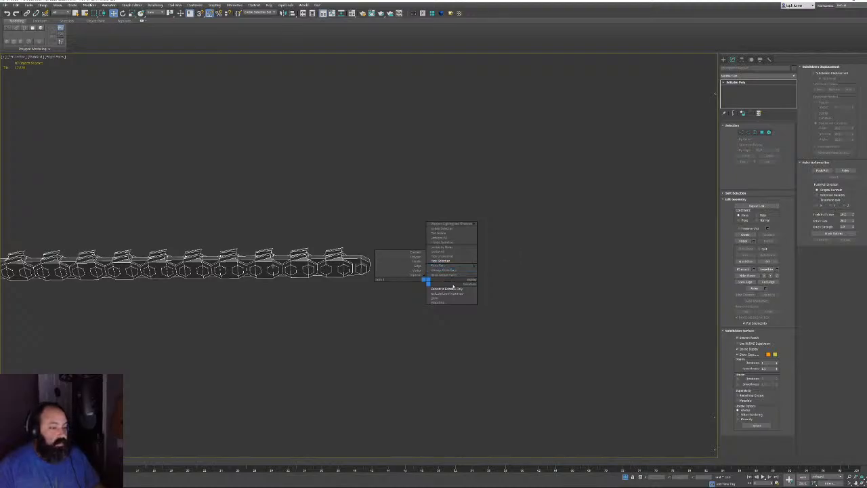
left_click(448, 288)
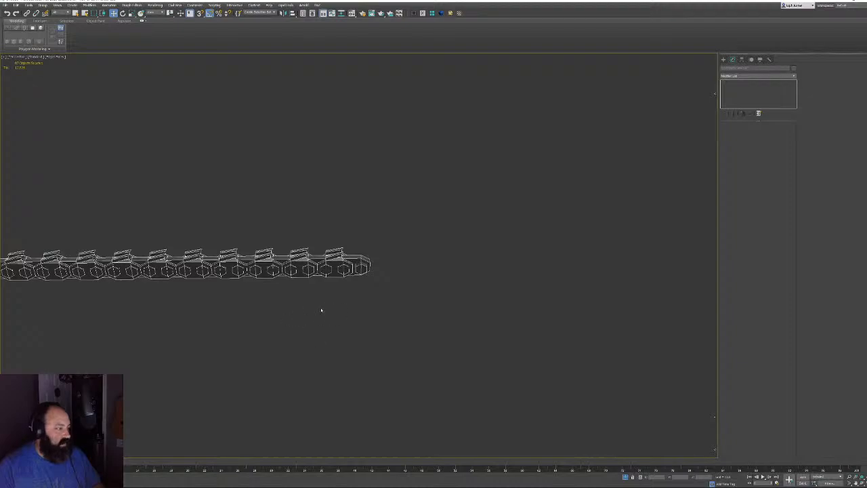
View the chain side-on and select the U-shaped bar spline
middle_click_drag(321, 310, 403, 299, "alt")
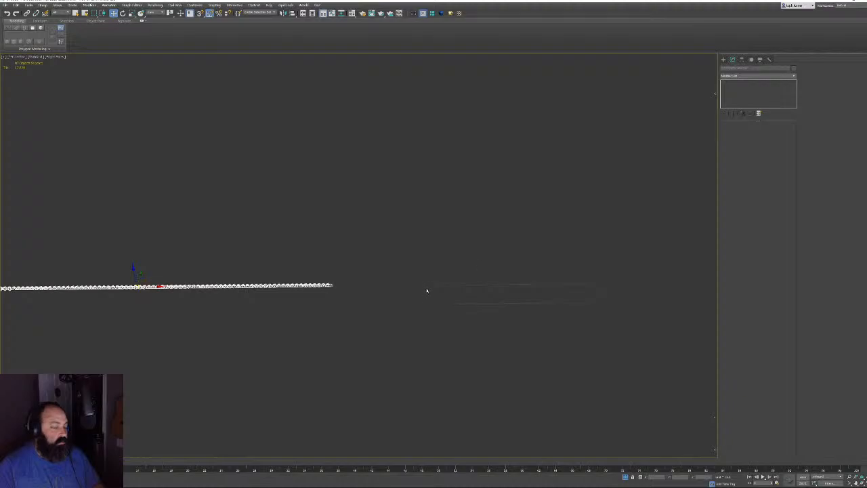
left_click(531, 283)
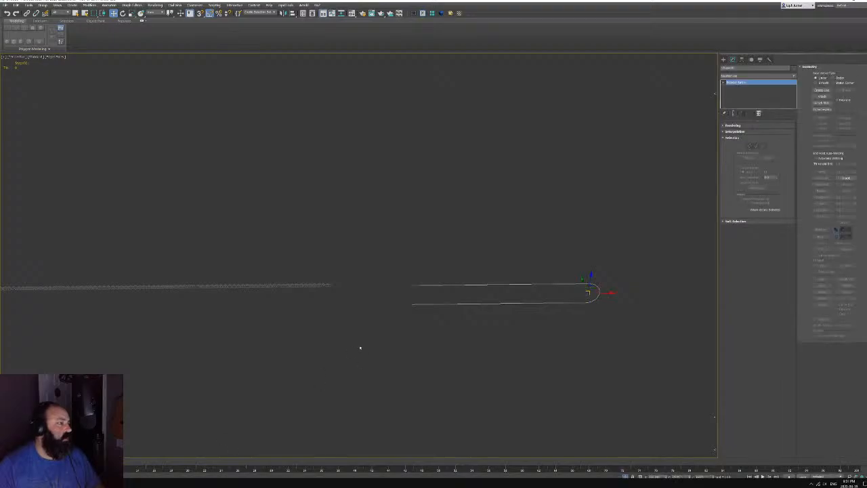
middle_click_drag(354, 343, 245, 347)
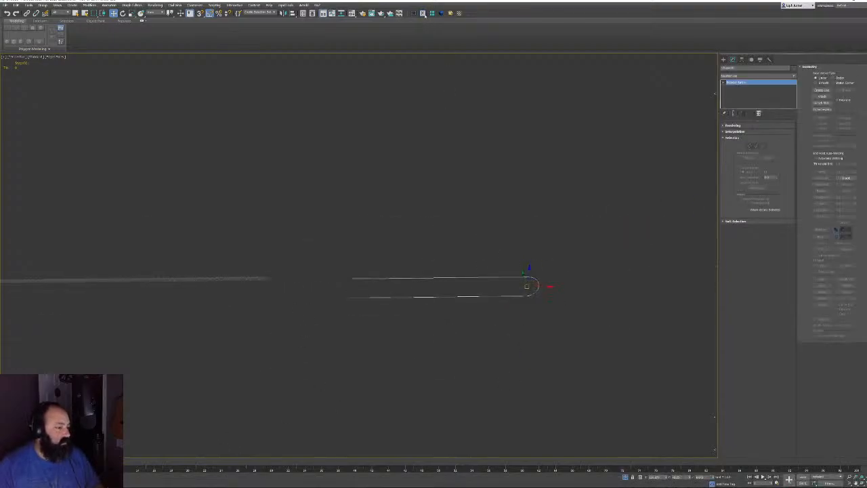
left_click(424, 14)
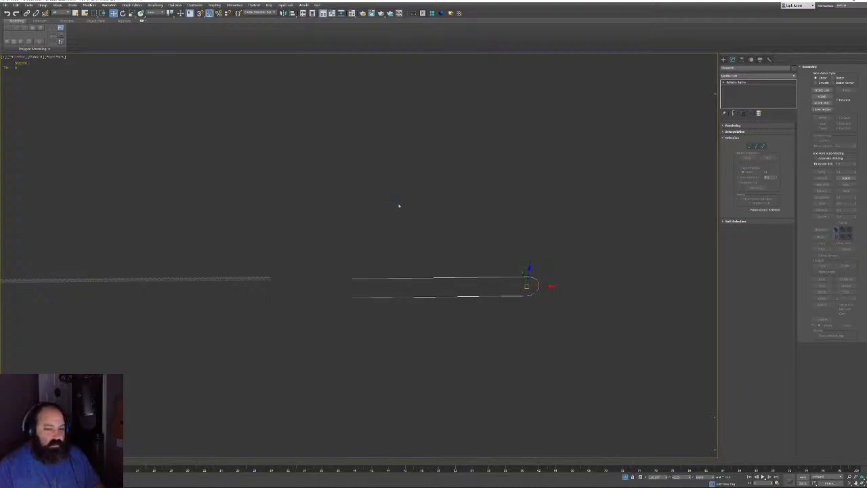
mouse_move(407, 203)
middle_mouse_down()
mouse_move(361, 218)
mouse_move(401, 203)
middle_mouse_up()
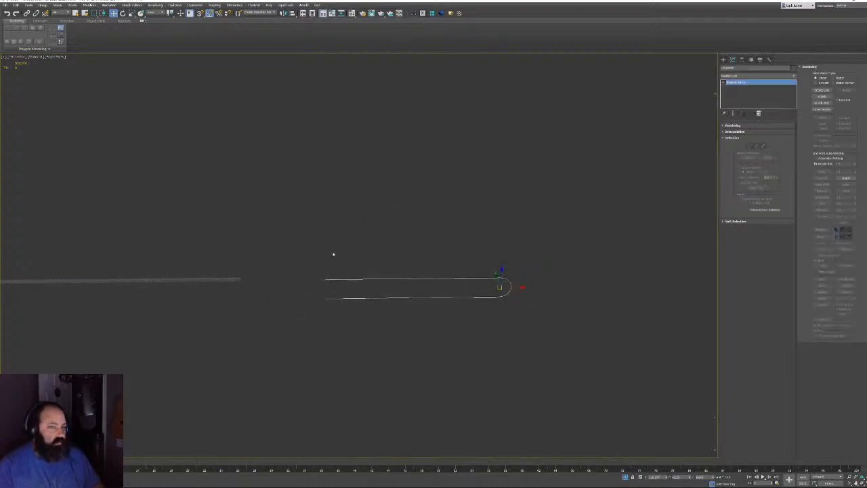
Marquee-select all the links in the chain row and orbit around them
left_click_drag(267, 261, 240, 314)
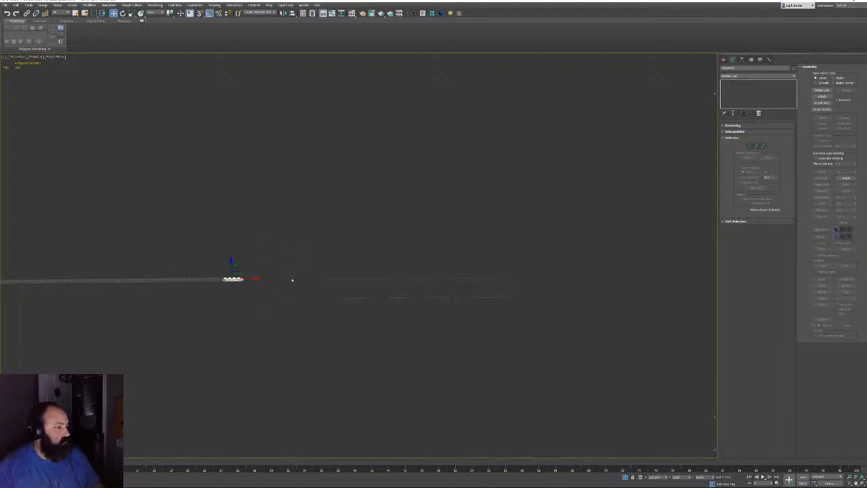
left_click(322, 296)
scroll(315, 300, "up", 2)
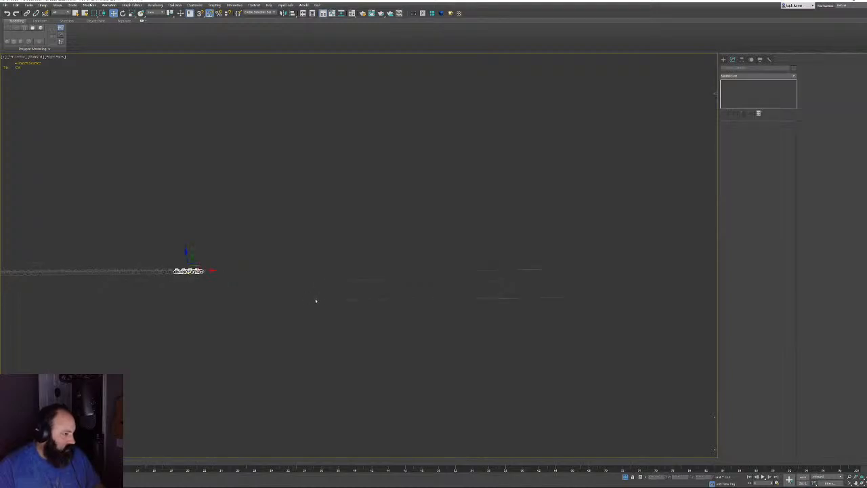
middle_click_drag(238, 296, 395, 299)
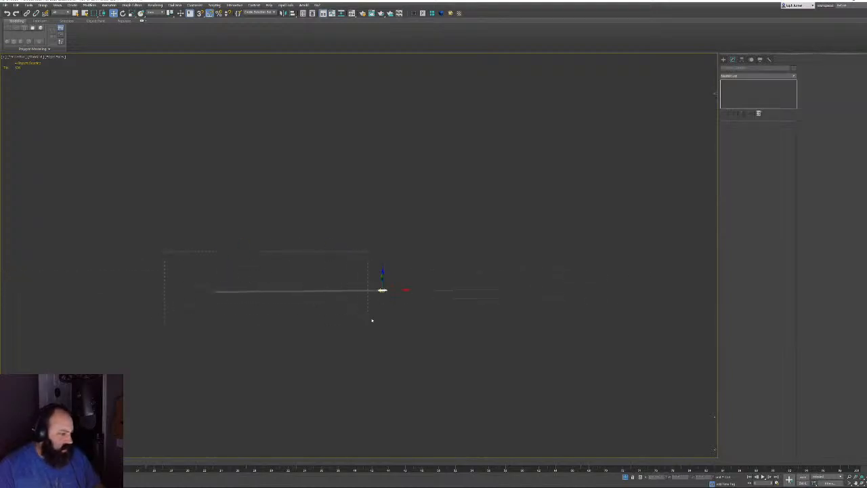
left_click_drag(371, 320, 391, 324)
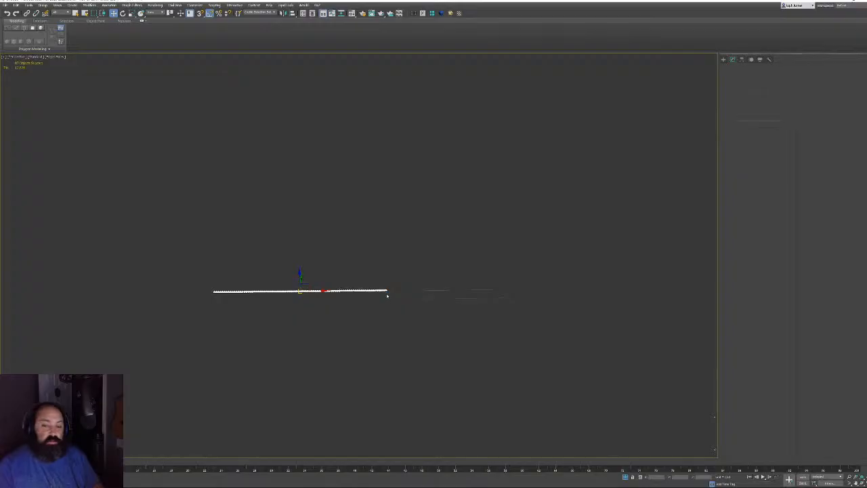
middle_click_drag(392, 296, 444, 309, "alt")
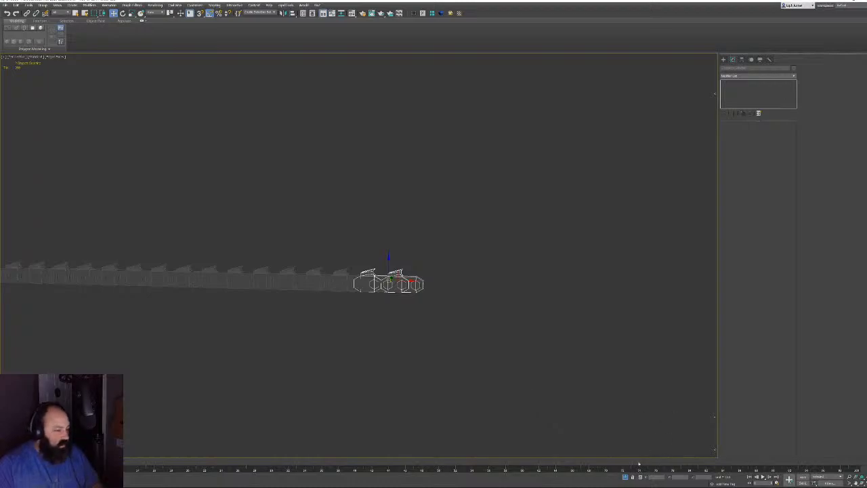
Select the chain's end link, then select every scene object via Select From Scene
middle_click_drag(517, 354, 511, 351)
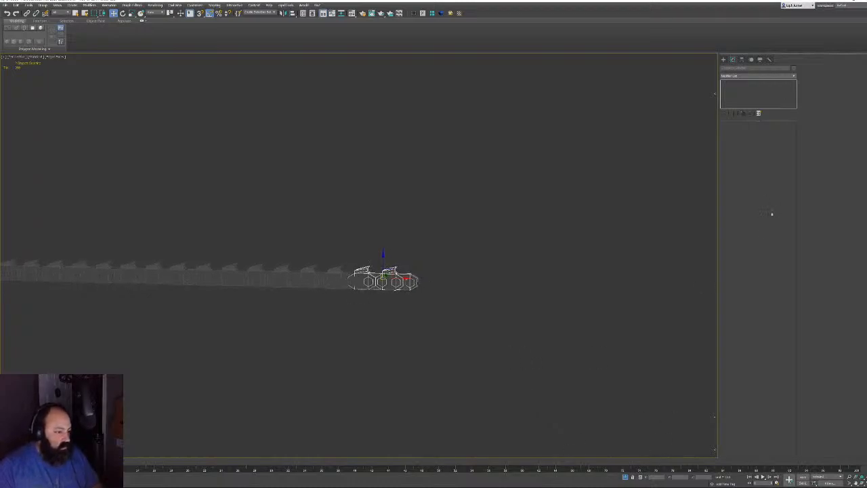
left_click(451, 289)
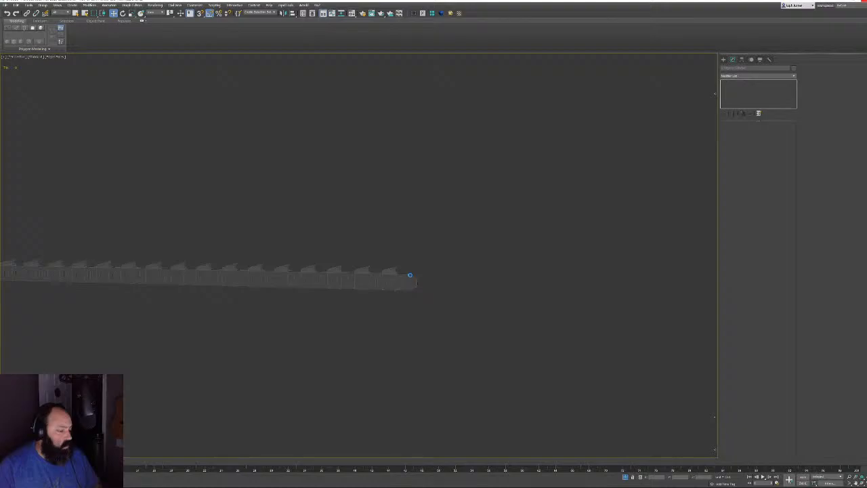
left_click(410, 275)
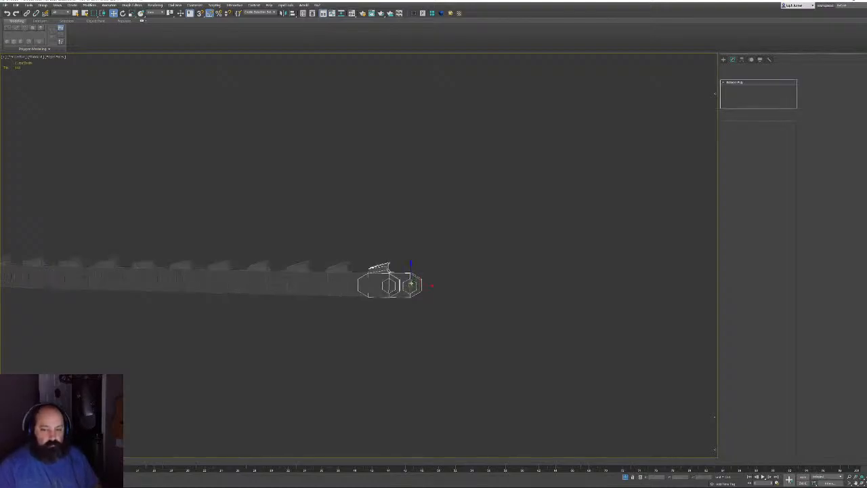
left_click(738, 82)
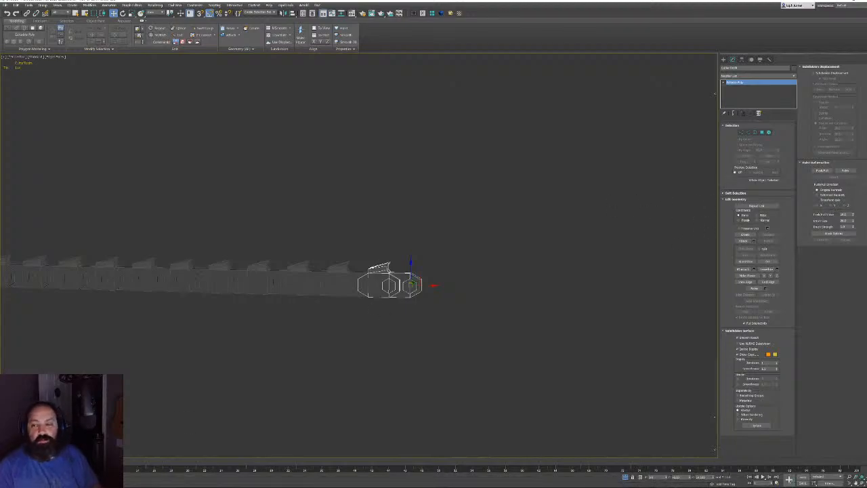
key("h")
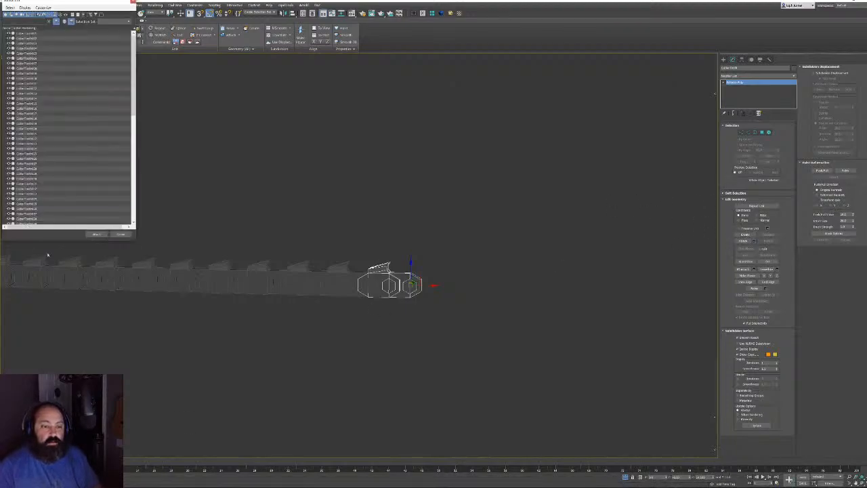
key("ctrl+a")
left_click(99, 234)
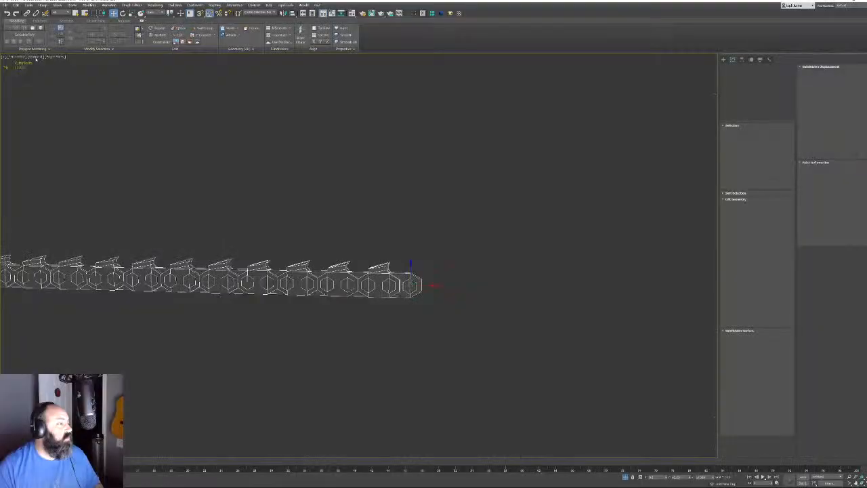
Switch the viewport from wireframe to shaded and look at the chain edge-on
left_click(36, 58)
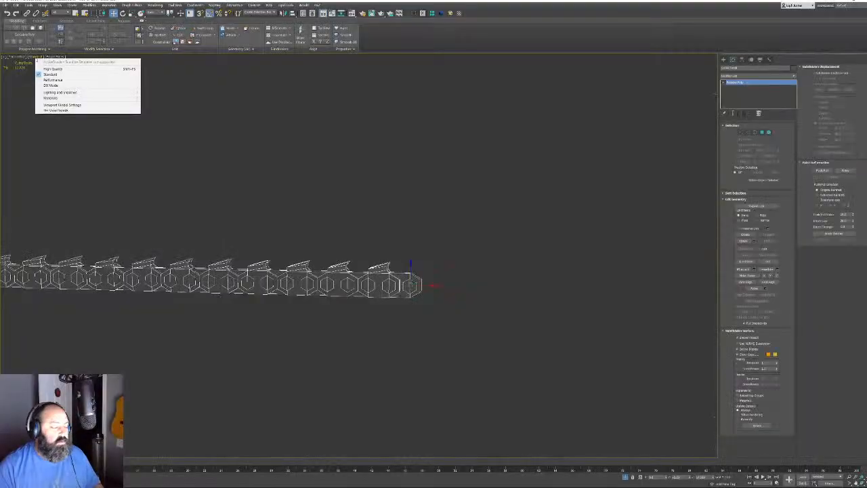
left_click(52, 80)
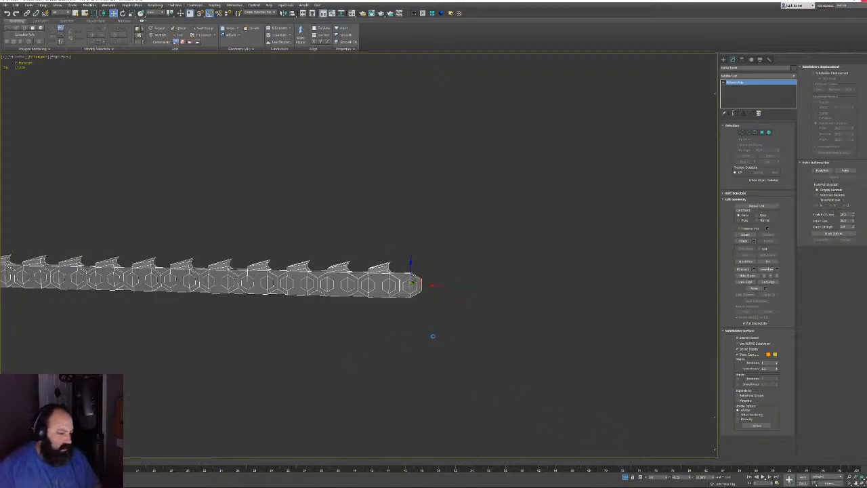
scroll(433, 336, "down", 3)
middle_click_drag(433, 338, 407, 326, "alt")
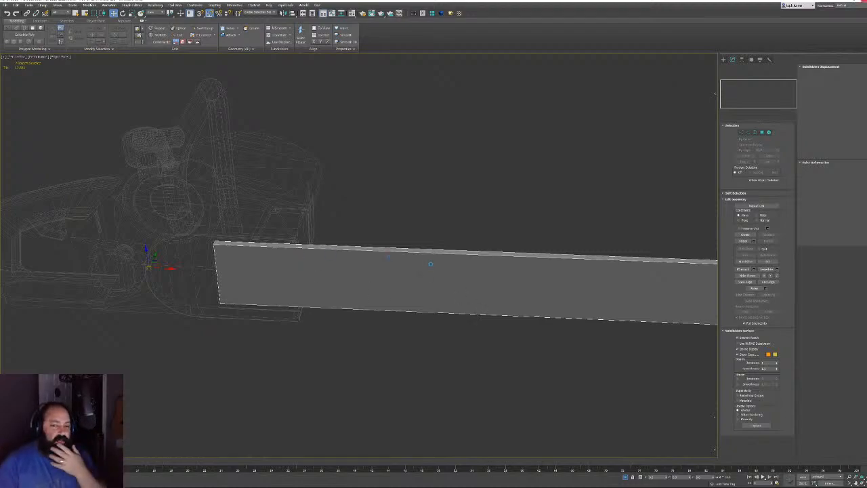
Frame the whole chainsaw with its trailing chain in the centre, then deselect the chain and bar
scroll(74, 112, "down", 5)
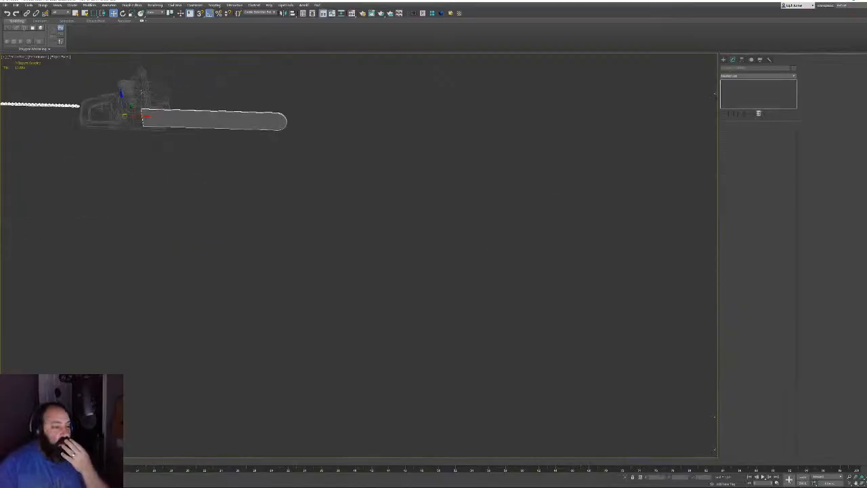
middle_click_drag(194, 166, 485, 321)
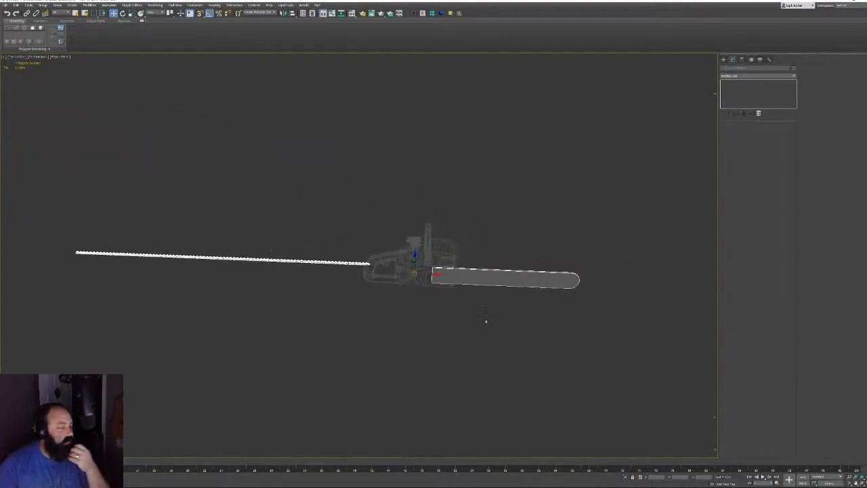
scroll(486, 321, "up", 3)
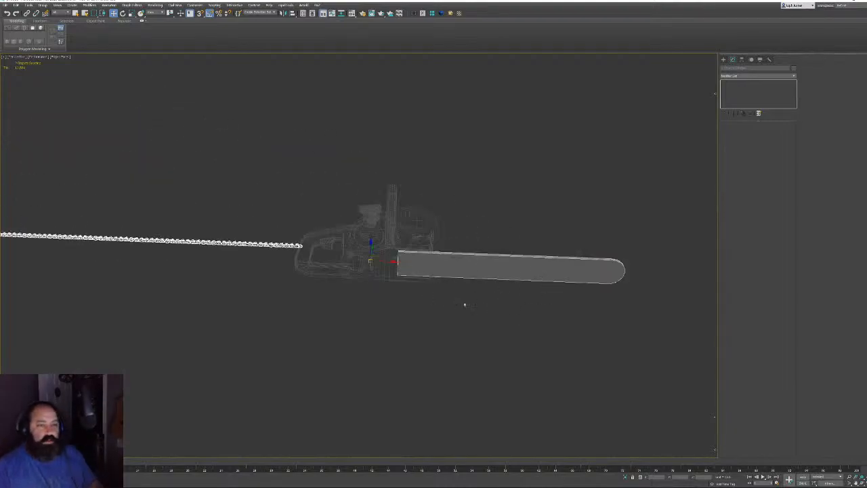
left_click(466, 305)
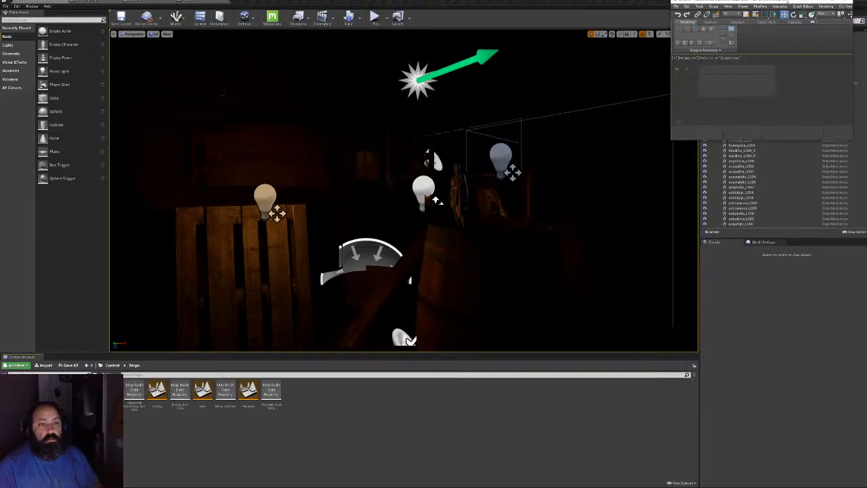
Move the 3ds Max window and maximize it to fill the screen
left_click_drag(464, 206, 401, 148)
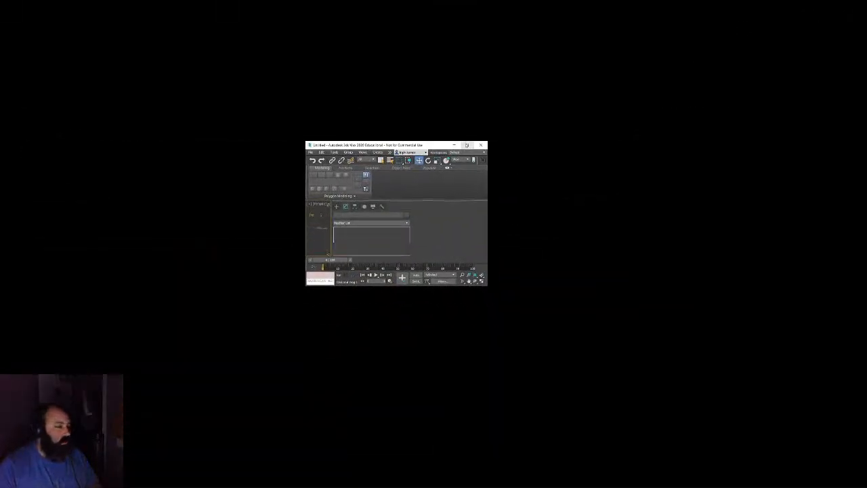
left_click(467, 145)
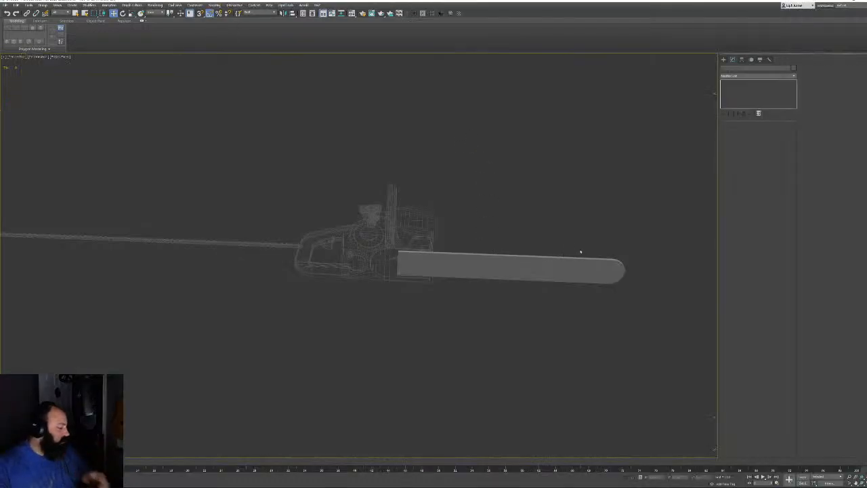
Check the scene object list without selecting anything, then select the chainsaw's guide bar
key("h")
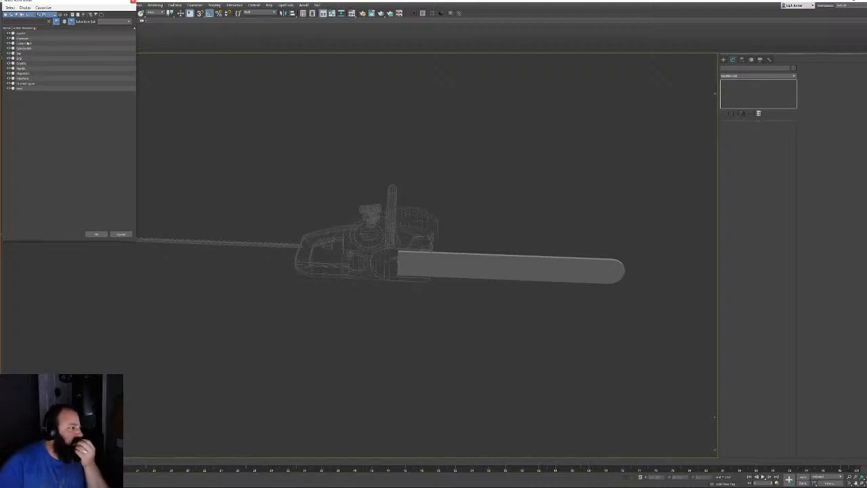
left_click(121, 234)
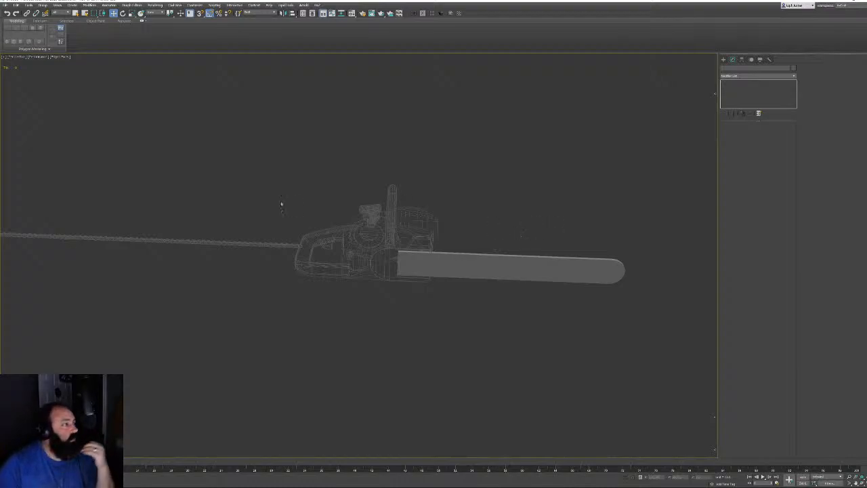
left_click(421, 261)
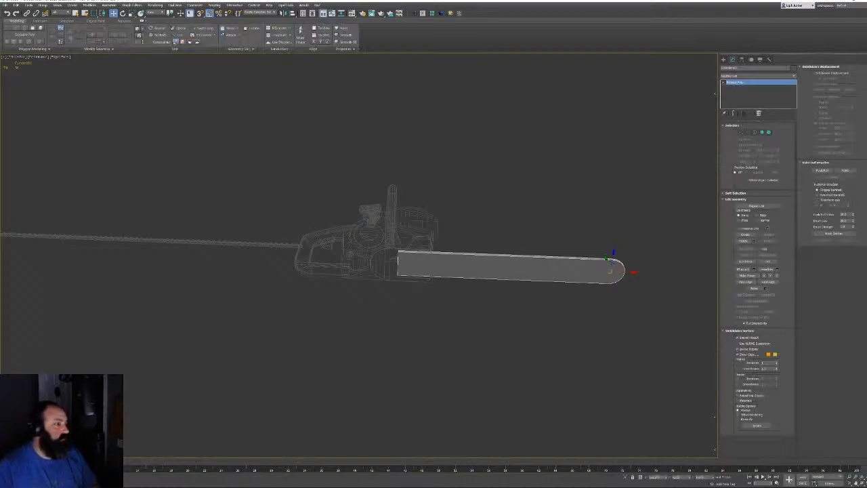
Unhide all hidden chainsaw parts from the quad menu and orbit around the model
middle_click_drag(354, 221, 410, 221, "alt")
left_click(524, 306)
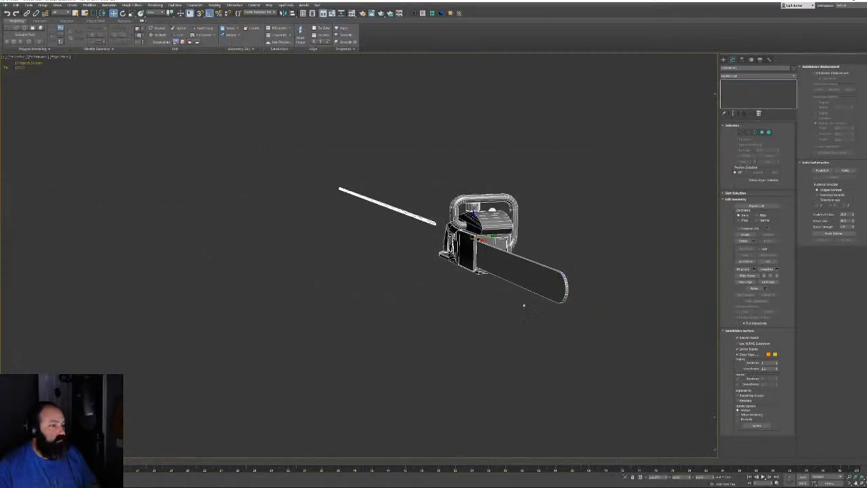
left_click(279, 206)
right_click(279, 206)
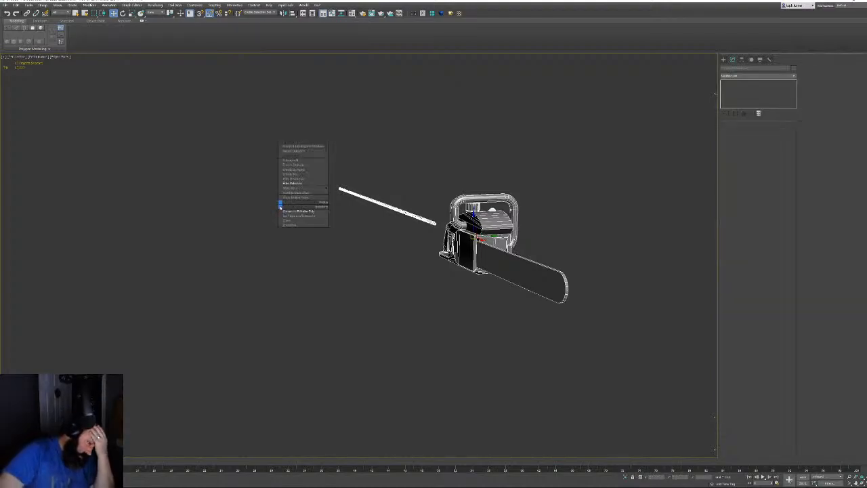
left_click(304, 174)
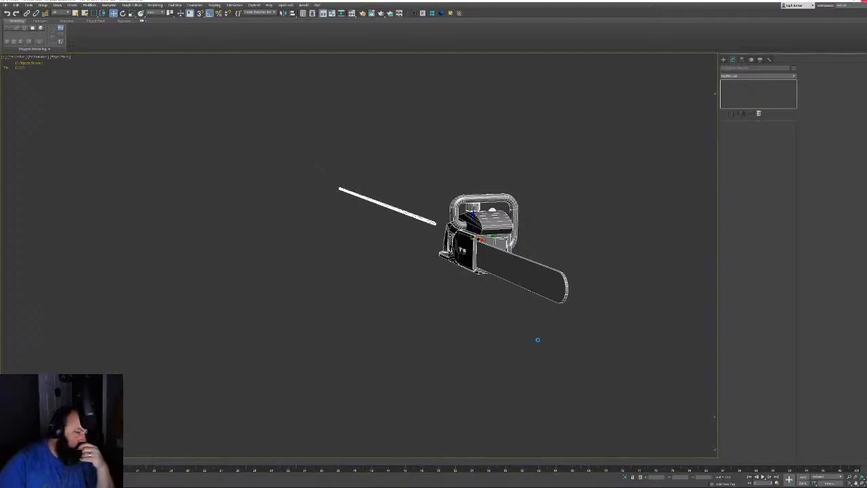
left_click(538, 339)
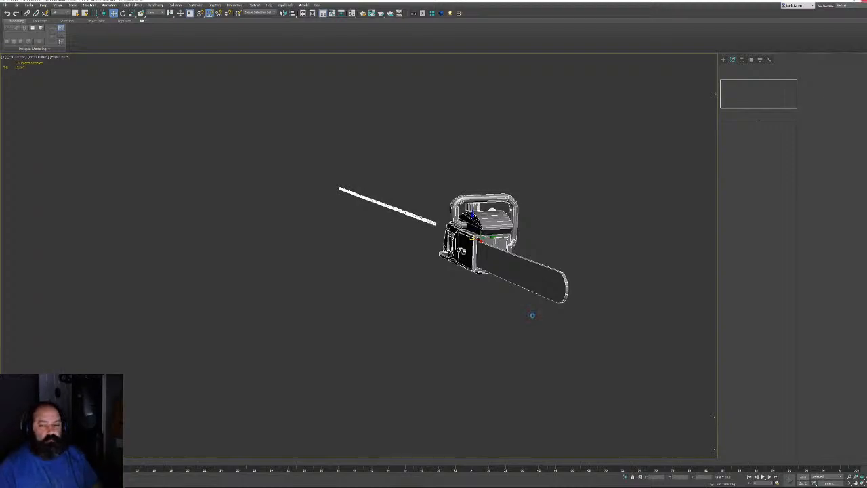
middle_click_drag(533, 318, 578, 321, "alt")
Export Selected onto the existing FBX in Projects > CabinInTheWoods > FBX > TempMeshes
left_click(5, 5)
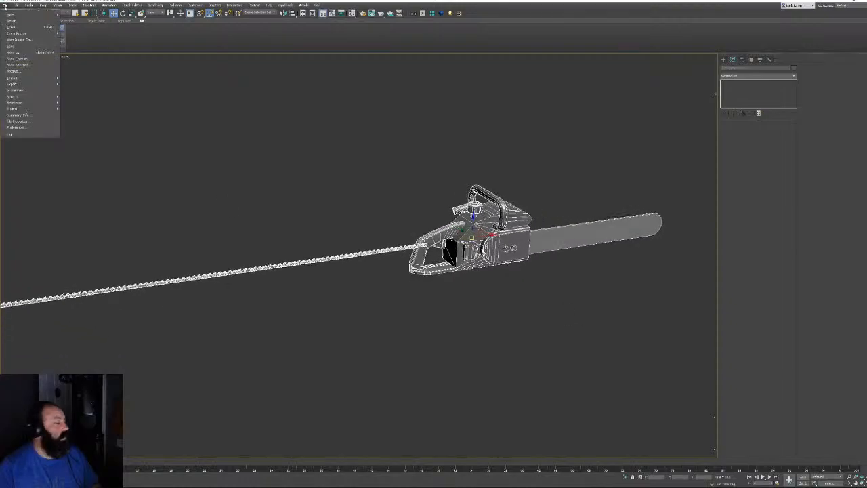
mouse_move(20, 84)
left_click(80, 90)
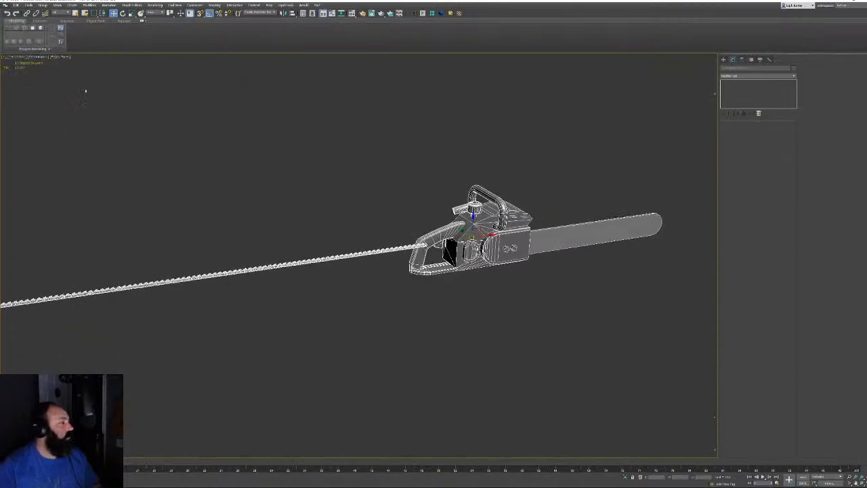
double_click(45, 44)
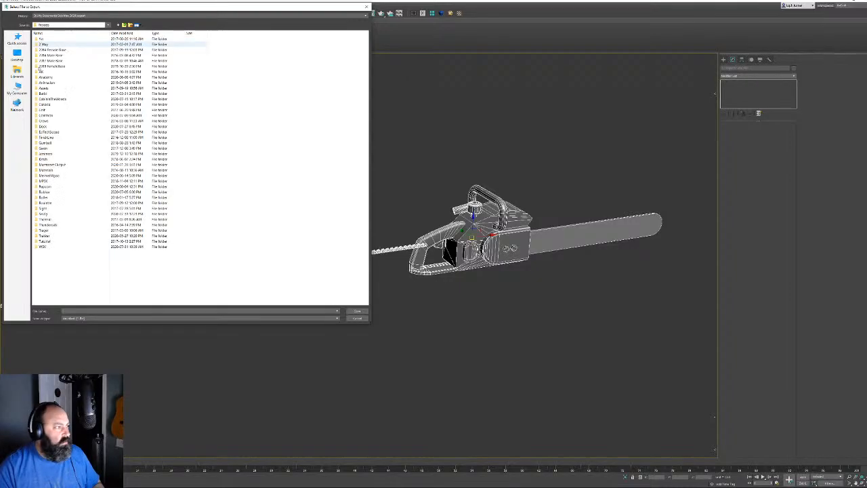
double_click(54, 99)
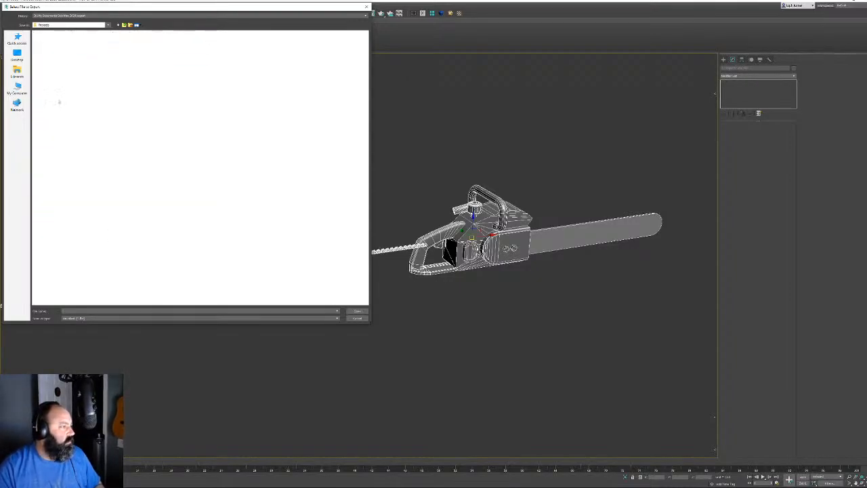
double_click(42, 66)
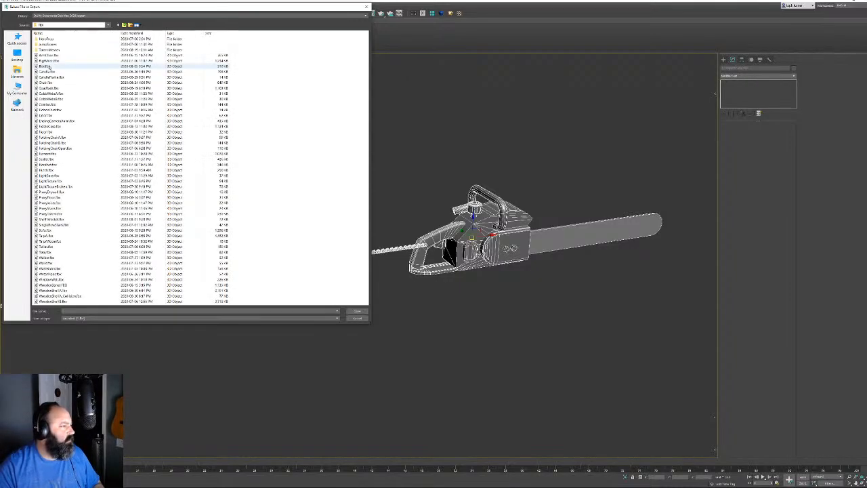
double_click(47, 50)
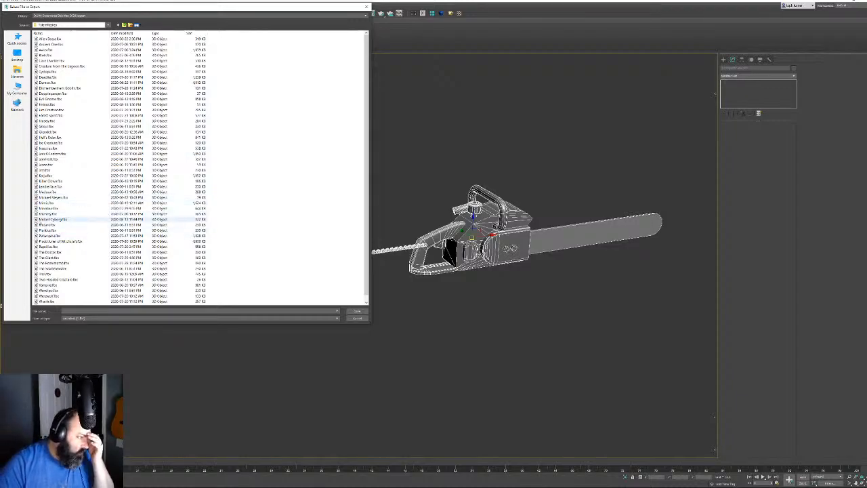
double_click(54, 186)
Confirm overwriting the file and export the FBX with Animation turned off
left_click(455, 252)
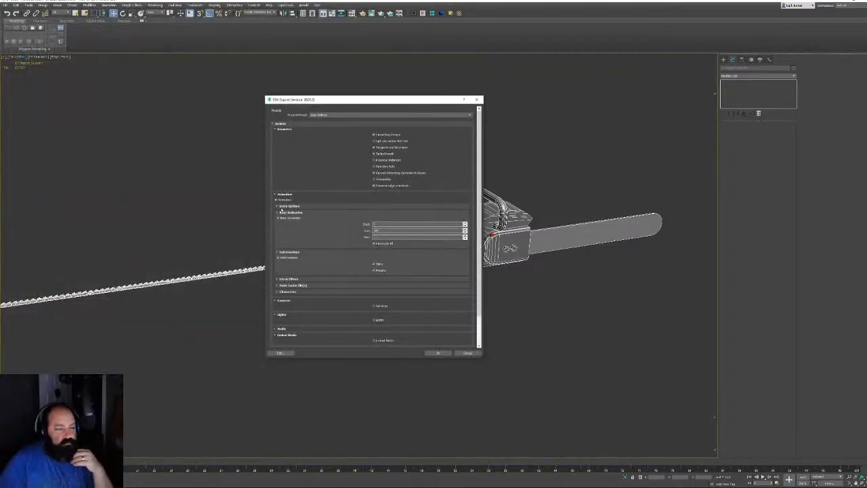
left_click(277, 200)
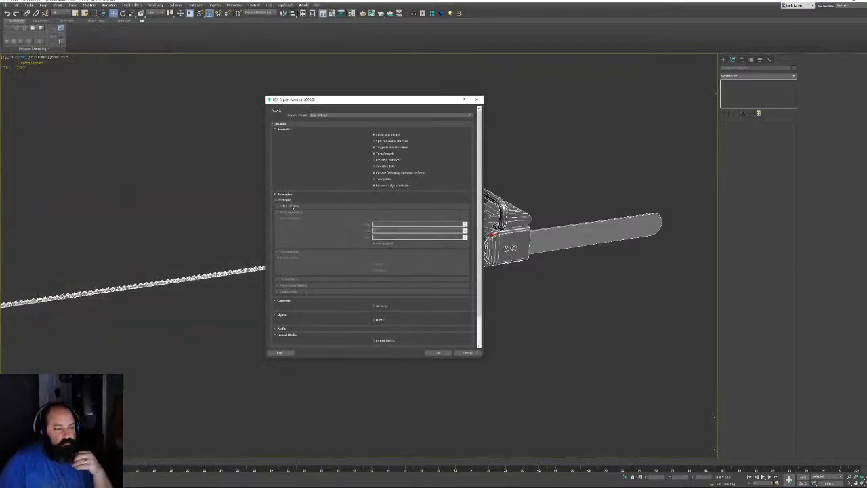
left_click(438, 353)
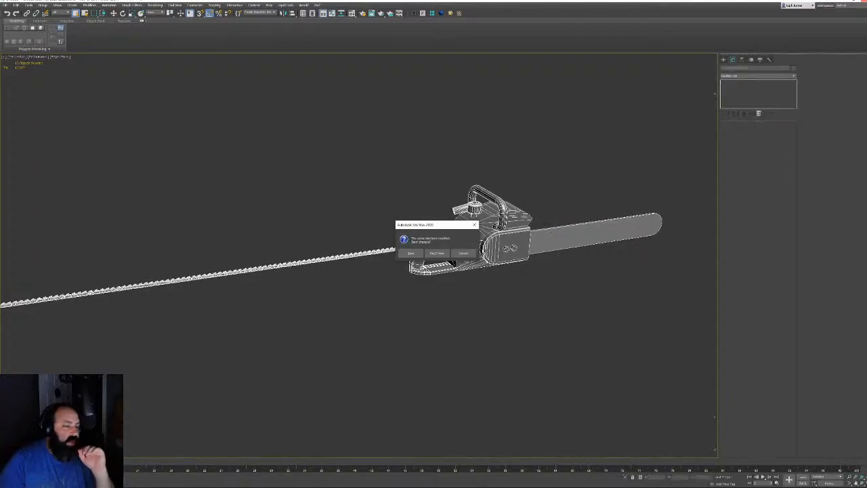
Choose Don't Save so 3ds Max exits discarding the chainsaw scene changes
left_click(437, 253)
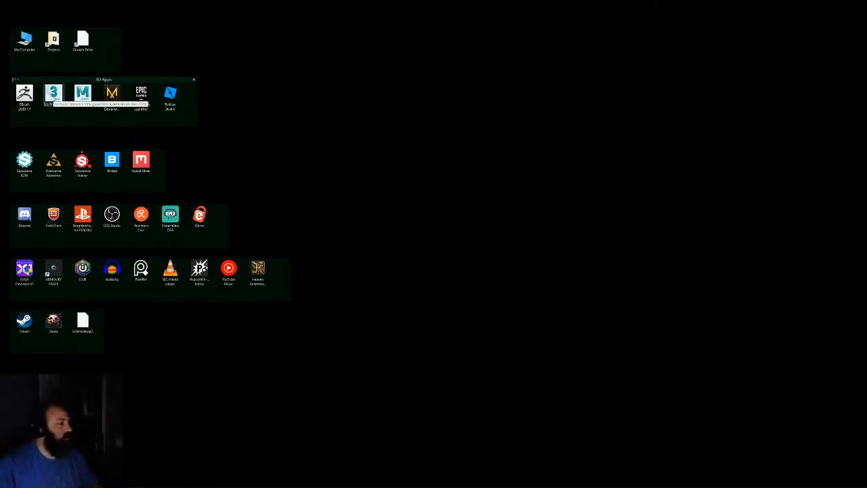
Relaunch 3ds Max 2020 from its desktop shortcut to get a fresh, empty scene
double_click(54, 95)
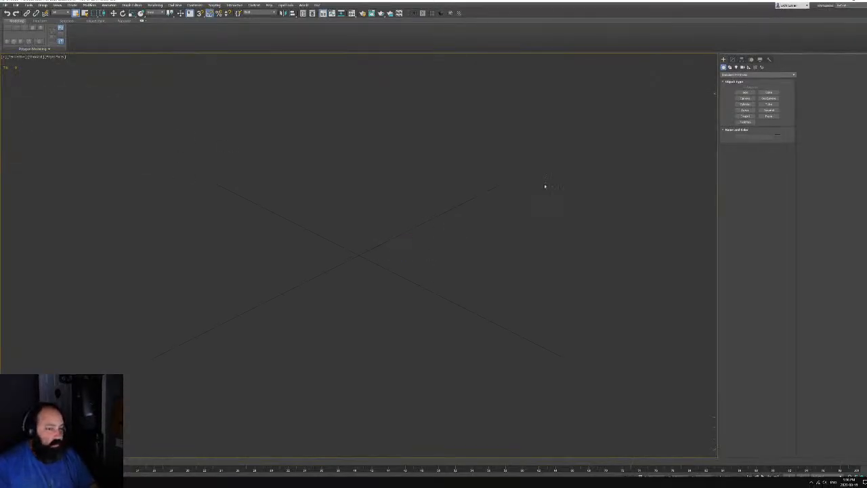
Import Leatherface.fbx from Projects > CaliforniaWoods > fbx > Monsters with the default FBX import options
left_click(5, 4)
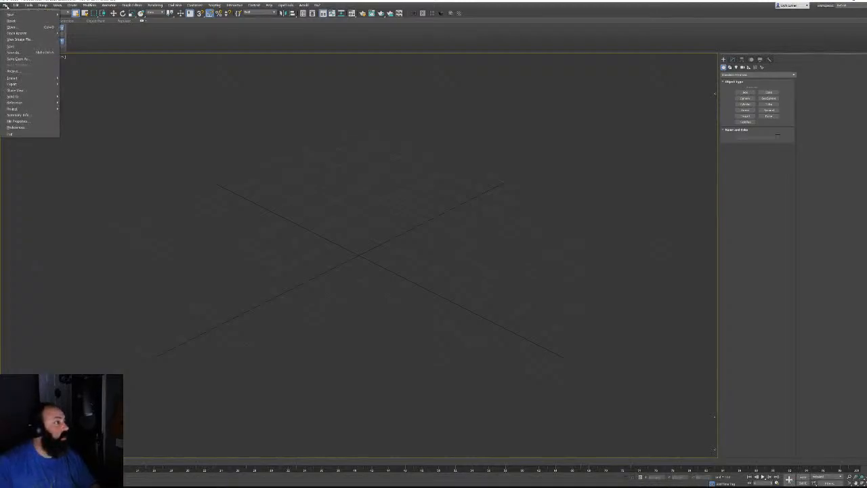
mouse_move(15, 34)
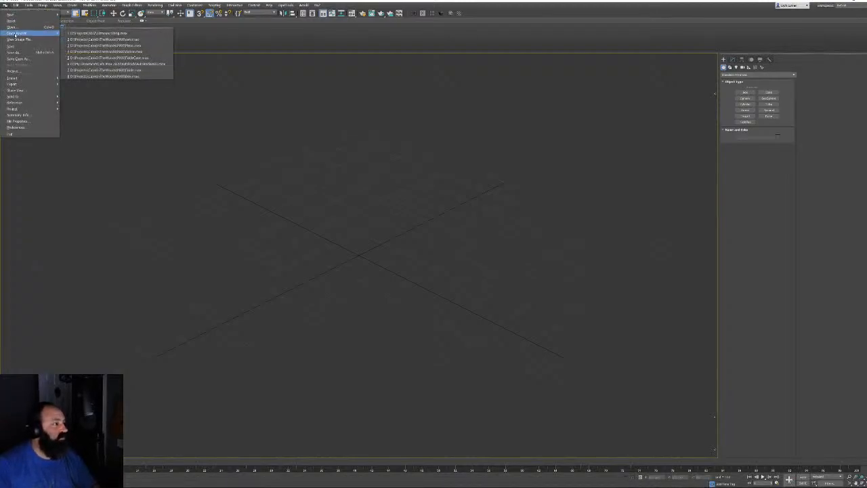
mouse_move(13, 77)
left_click(72, 77)
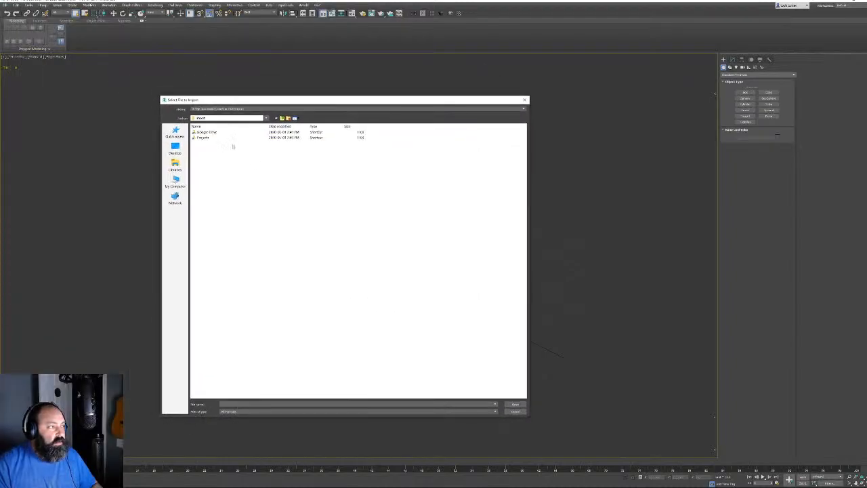
double_click(206, 137)
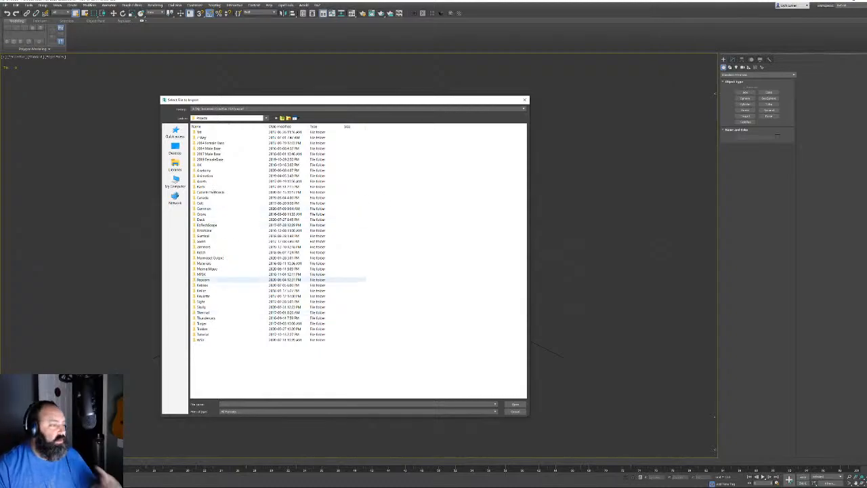
double_click(210, 192)
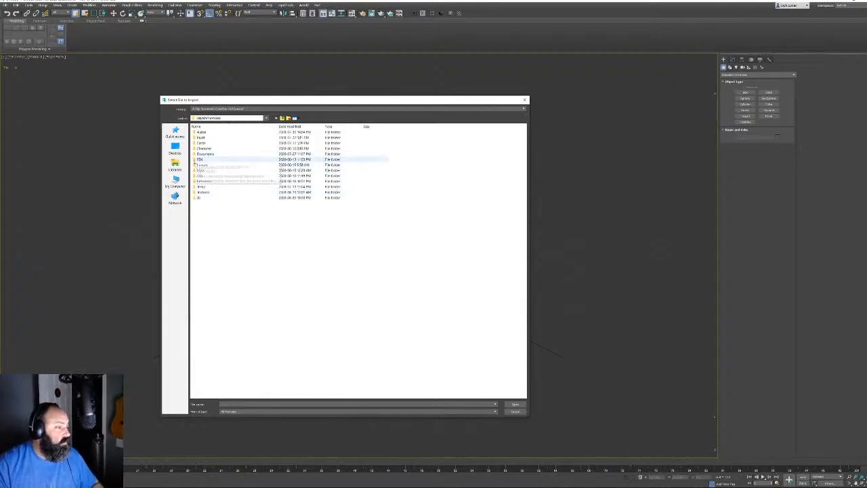
double_click(200, 159)
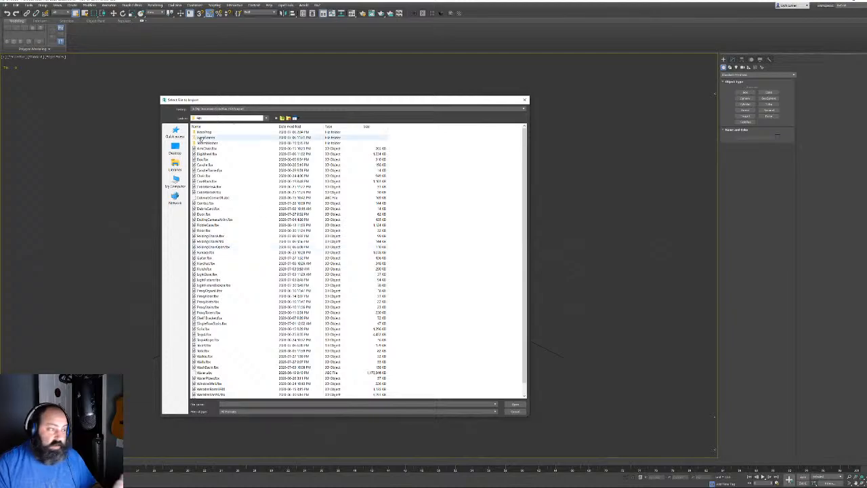
double_click(205, 143)
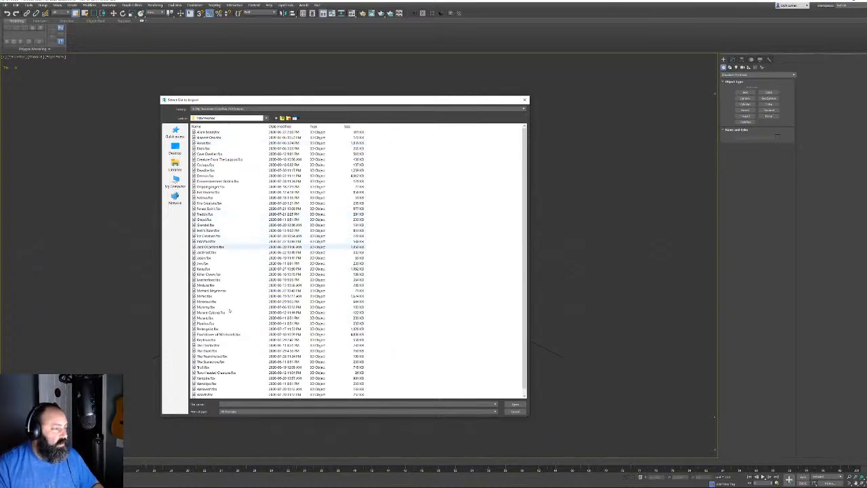
double_click(206, 279)
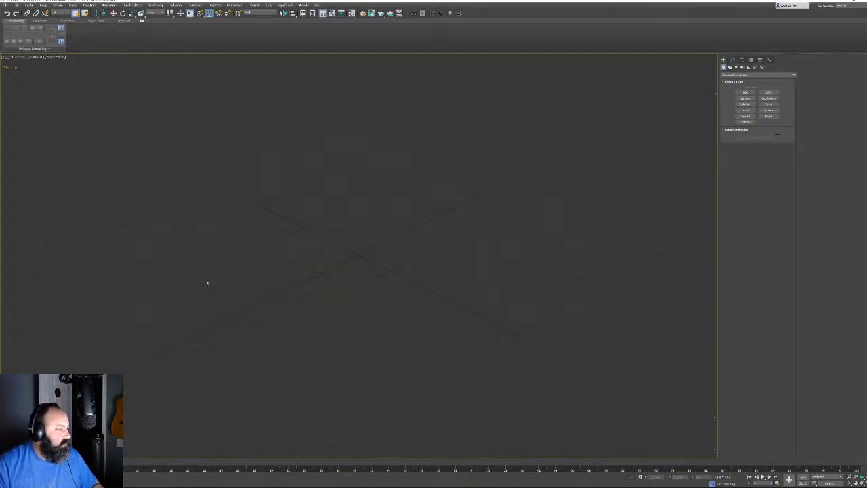
left_click(445, 359)
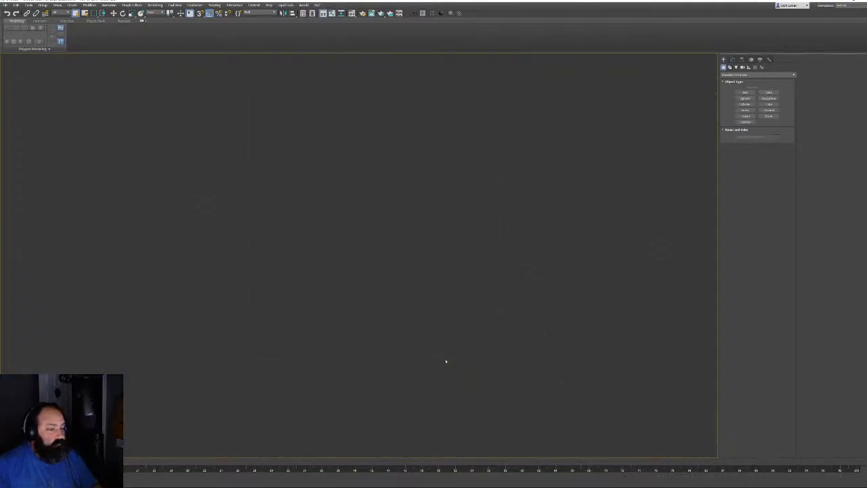
Orbit and zoom around the imported chainsaw, panning from the blade toward the handle
middle_click_drag(507, 260, 280, 257, "alt")
left_click(323, 177)
middle_click_drag(323, 176, 422, 261, "alt")
scroll(483, 260, "up", 4)
middle_click_drag(546, 263, 522, 256)
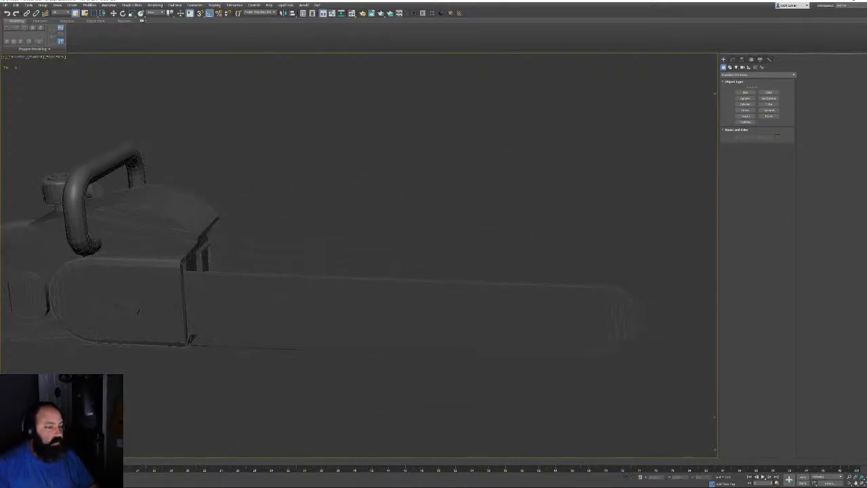
left_click(510, 302)
middle_click_drag(511, 302, 725, 324)
scroll(365, 266, "up", 6)
Orbit to the chainsaw's other side and settle on a centred side view of the body
scroll(364, 266, "down", 5)
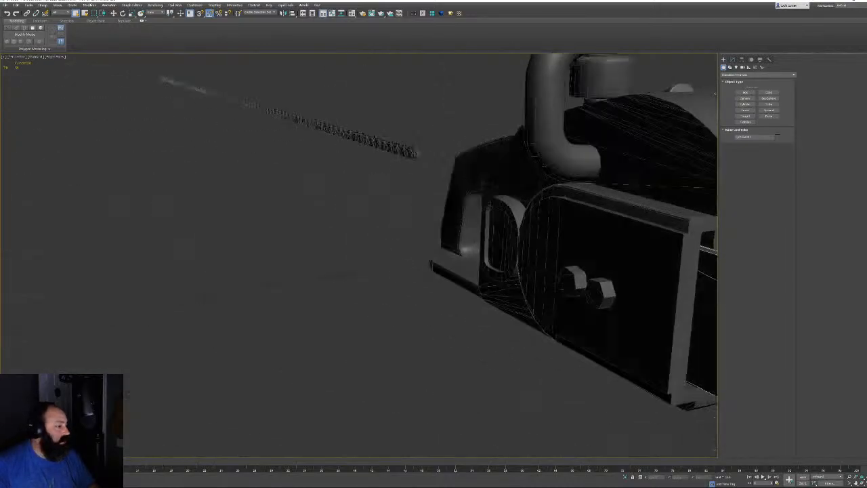
middle_click_drag(442, 242, 353, 241, "alt")
middle_click_drag(542, 298, 398, 242)
scroll(398, 242, "down", 3)
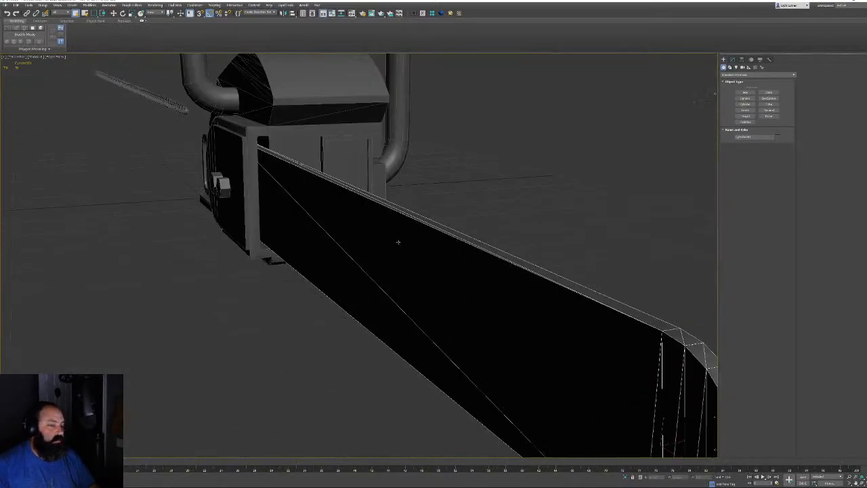
middle_click_drag(555, 237, 176, 298, "alt")
scroll(176, 298, "down", 3)
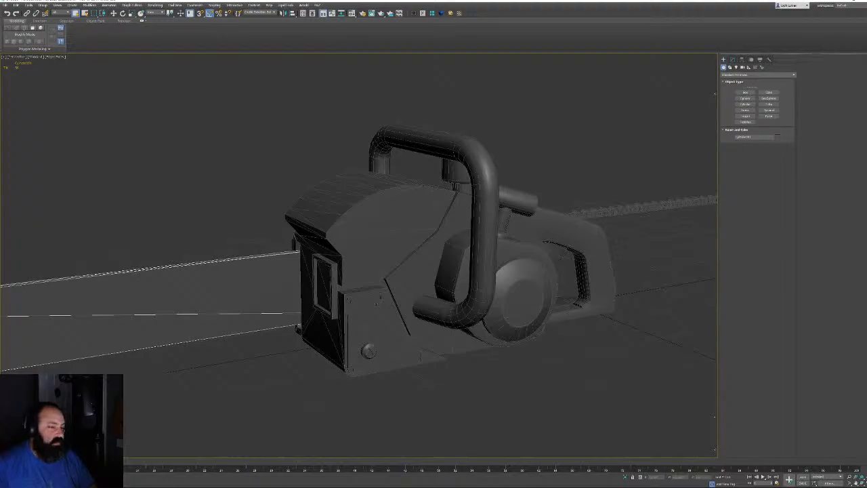
middle_click_drag(569, 300, 316, 285, "alt")
middle_click_drag(220, 304, 403, 294)
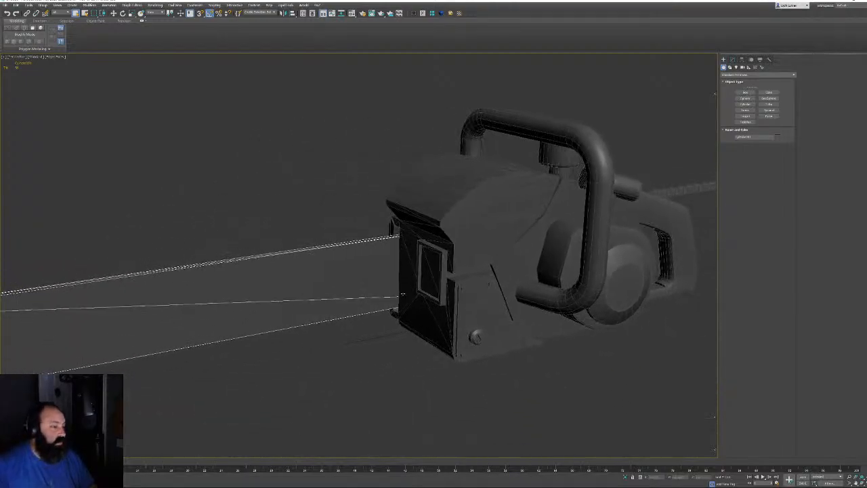
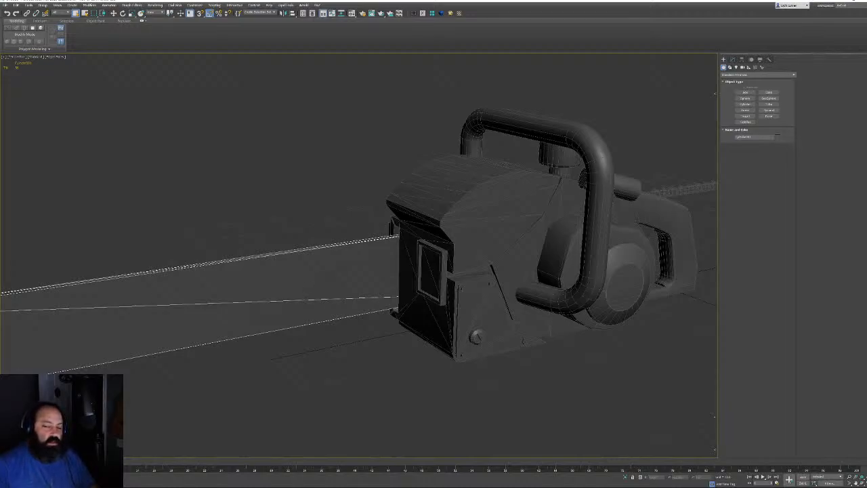
Isolate the guide bar and convert it to an editable poly
key("alt+q")
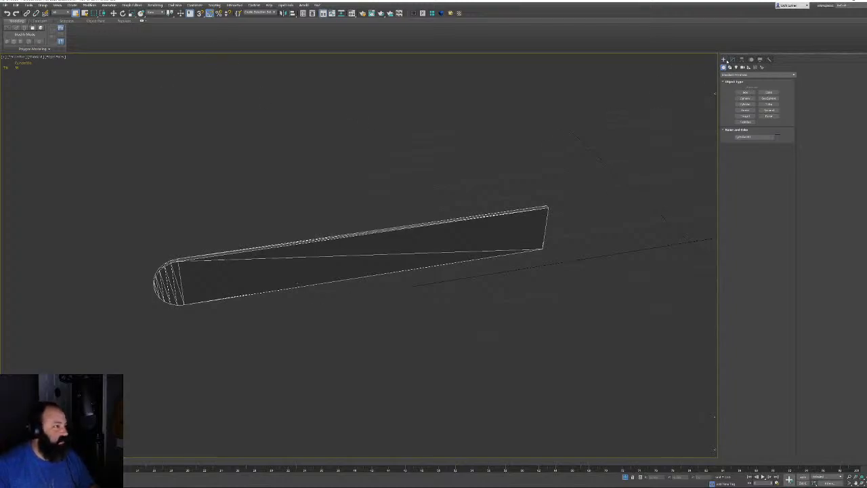
left_click(732, 59)
right_click(325, 211)
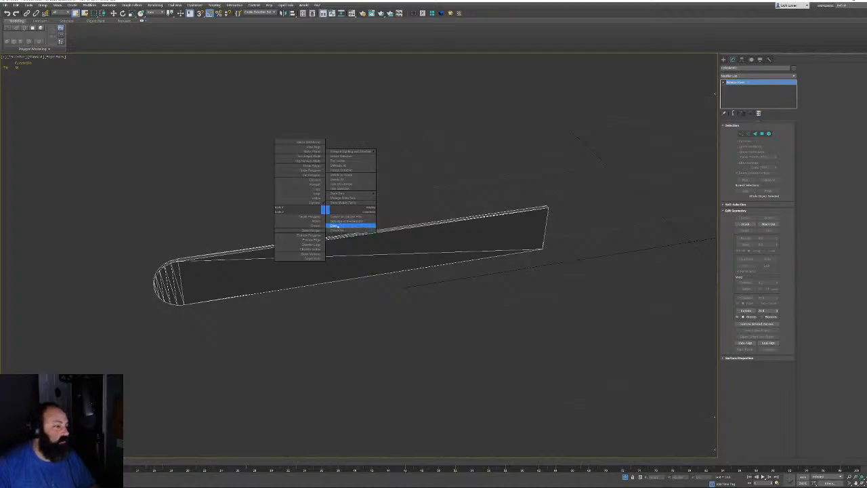
left_click(347, 218)
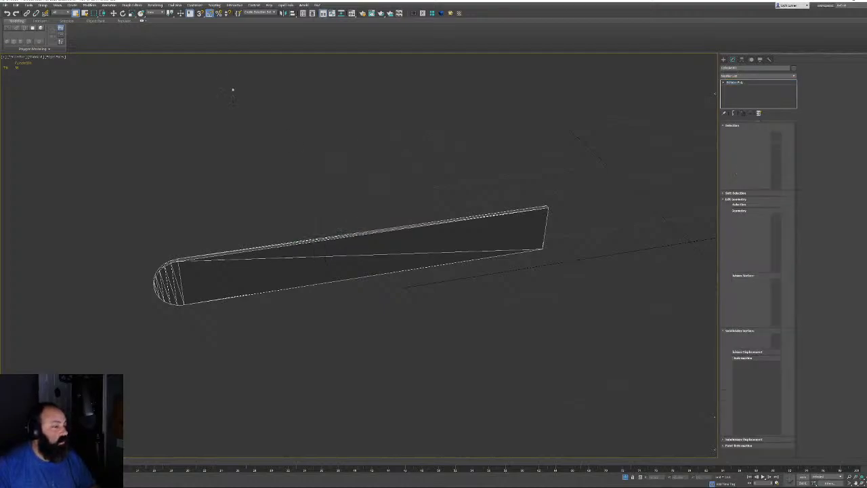
left_click(232, 49)
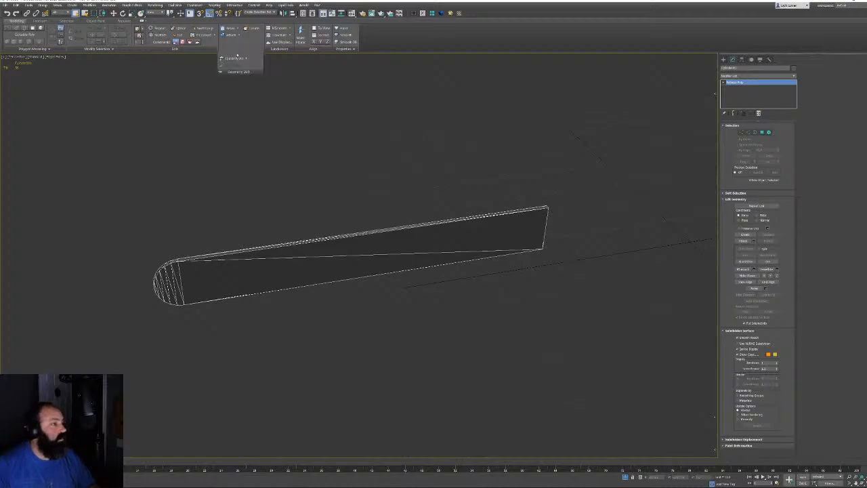
Delete the remaining end polygon of the guide bar
middle_click_drag(351, 280, 404, 253, "alt")
left_click(763, 133)
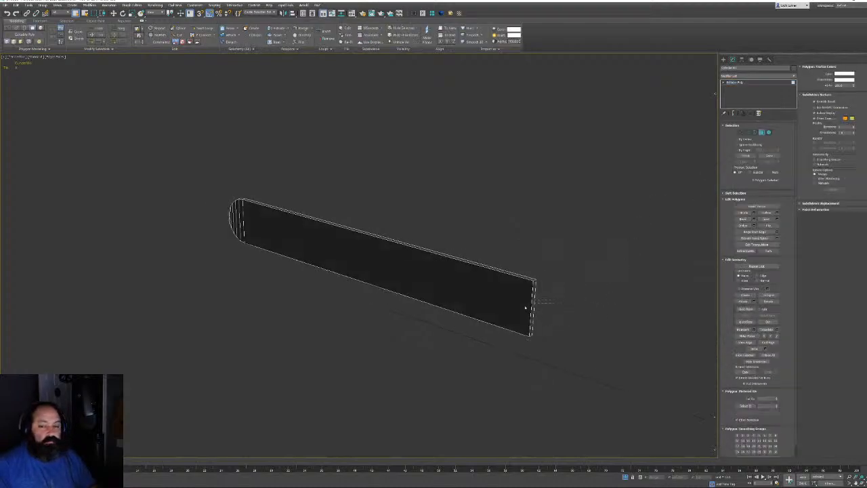
left_click_drag(524, 308, 480, 338)
key("Delete")
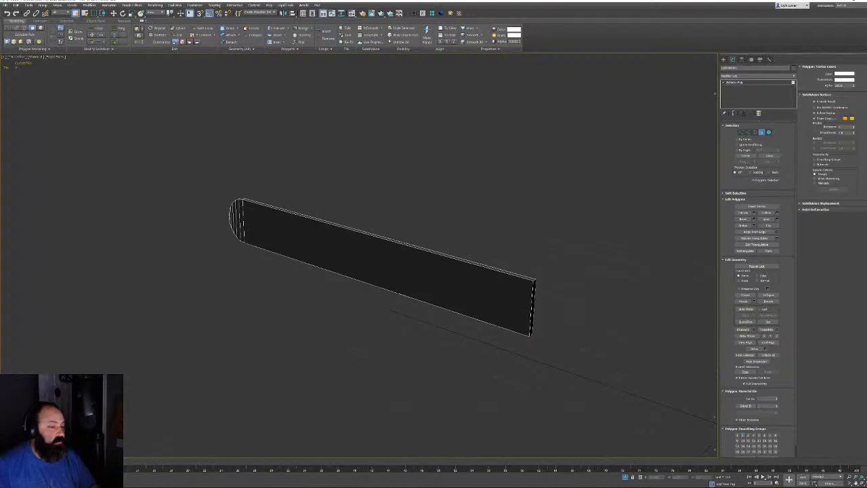
Select the top edge of the bar's front face in Edge mode
middle_click_drag(612, 255, 569, 271, "alt")
middle_click_drag(509, 237, 489, 216, "alt")
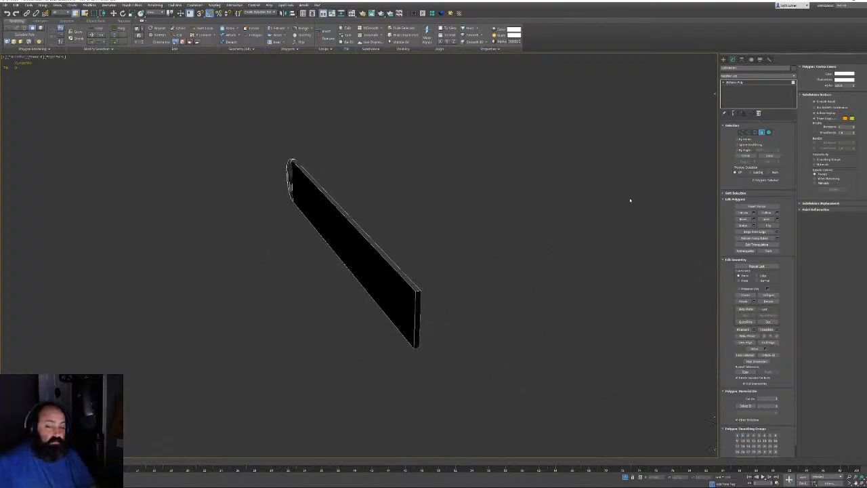
left_click(747, 133)
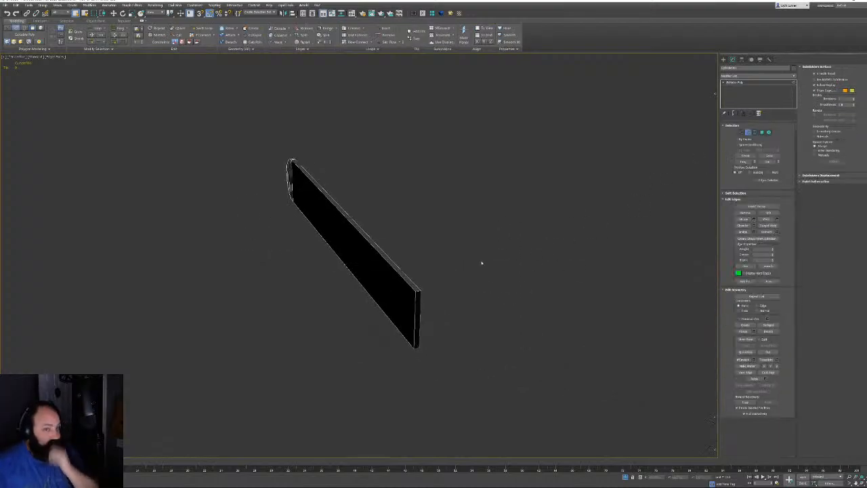
middle_click_drag(482, 262, 474, 262, "alt")
scroll(393, 294, "up", 5)
left_click(308, 296)
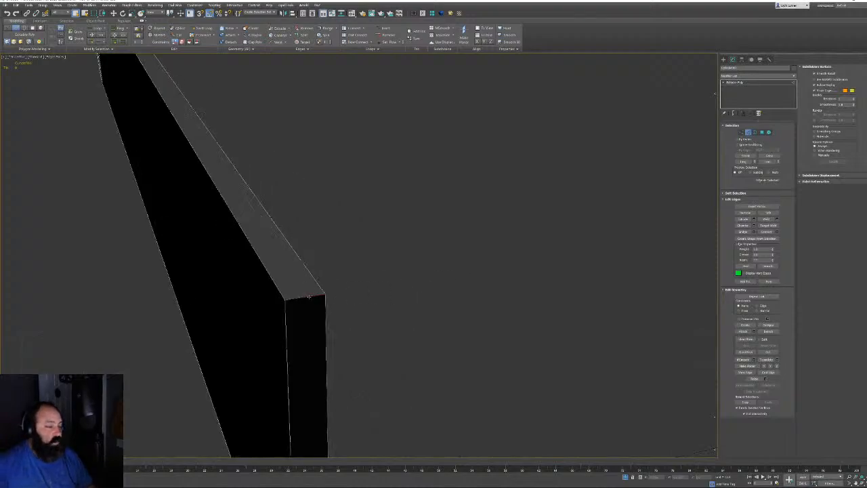
Extend the selection along the bar's outline edges and start Create Shape From Selection
key("z")
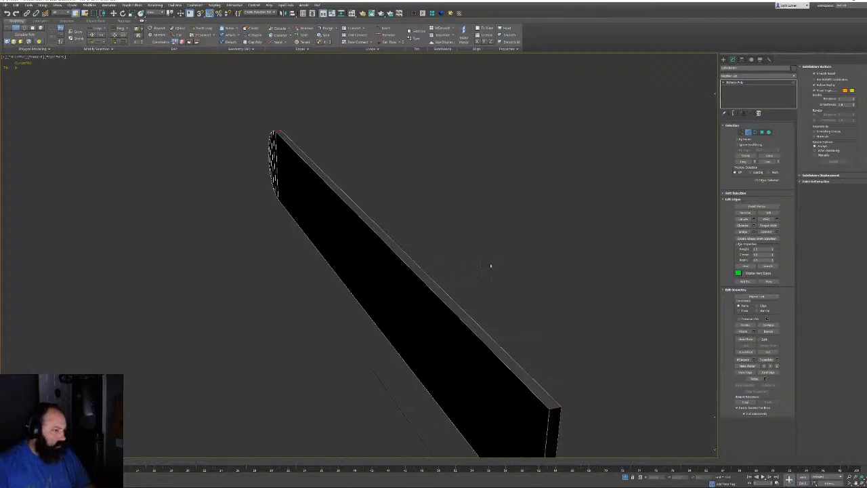
middle_click_drag(445, 254, 465, 258, "alt")
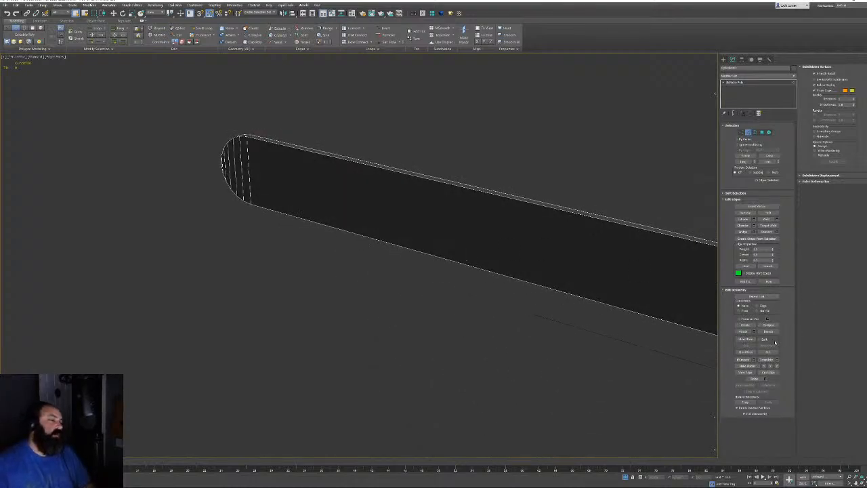
middle_click_drag(650, 278, 619, 248, "alt")
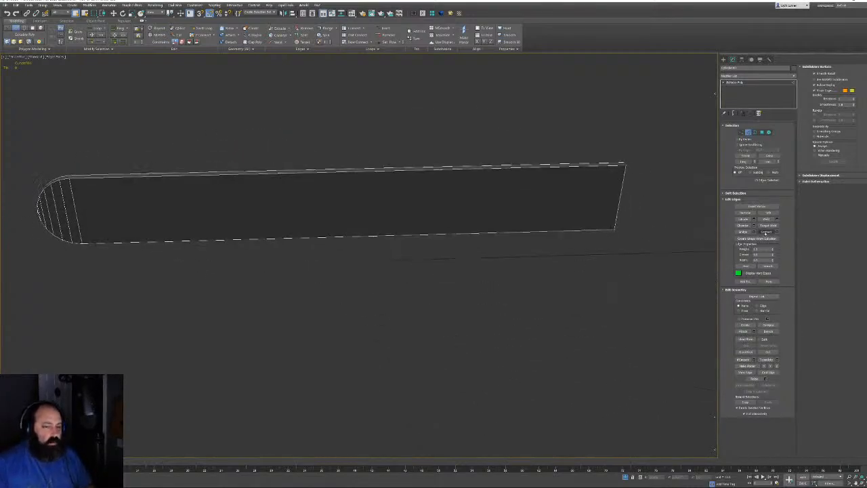
left_click(765, 233)
middle_click_drag(335, 210, 335, 242)
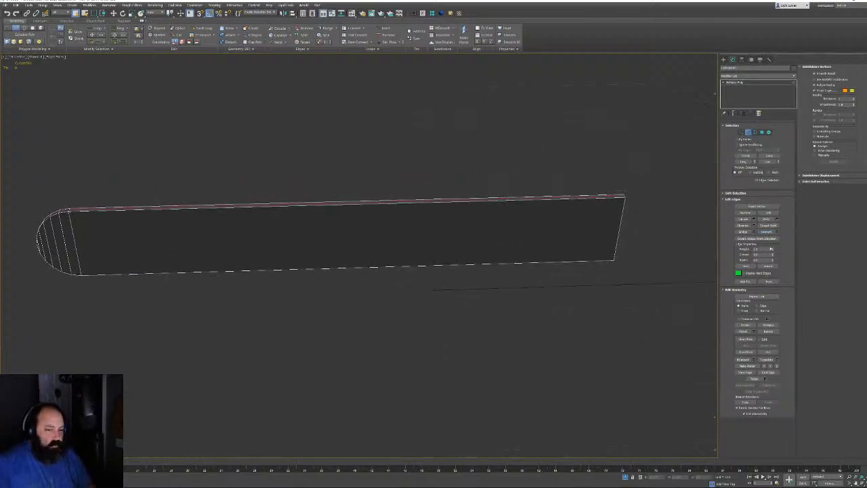
left_click(756, 238)
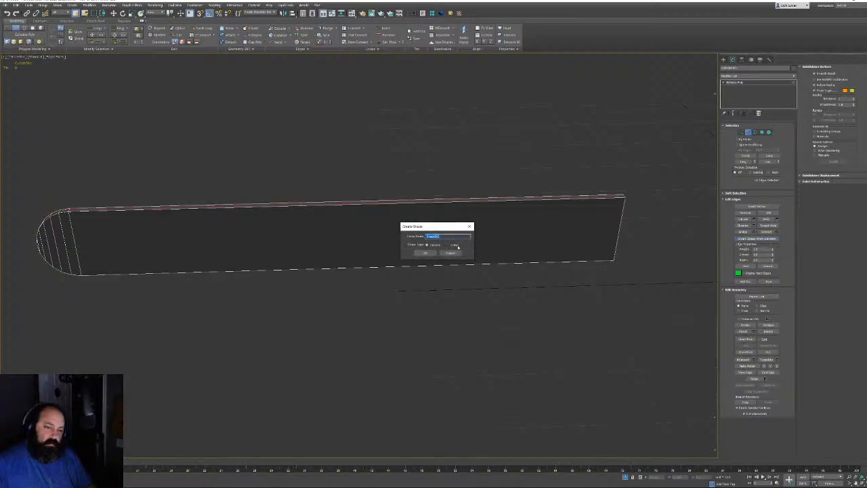
Confirm the new outline shape, leave Edge mode and select the extracted spline
left_click(433, 255)
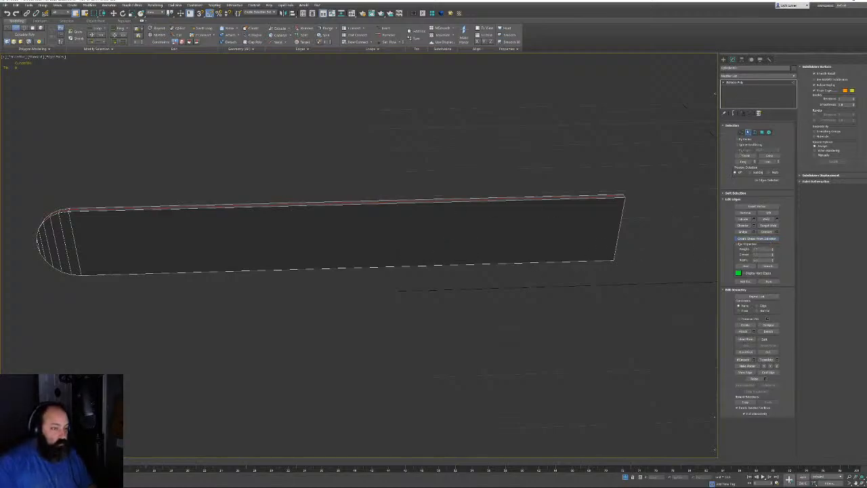
left_click(747, 132)
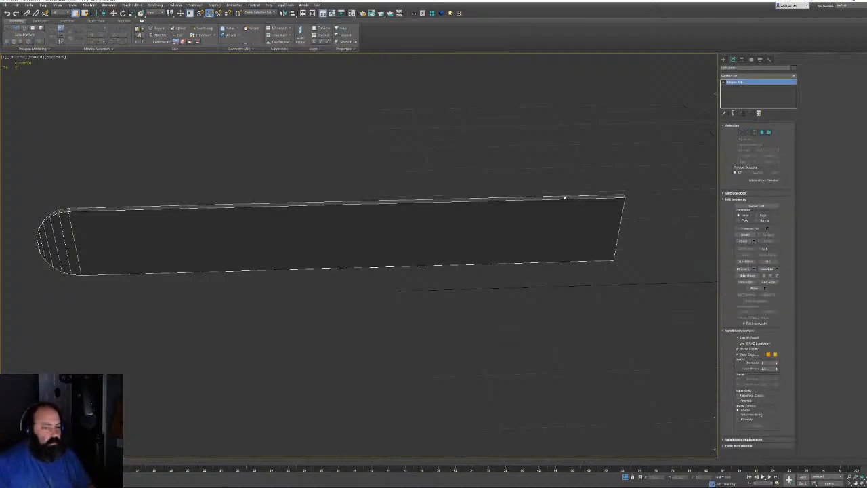
left_click(562, 197)
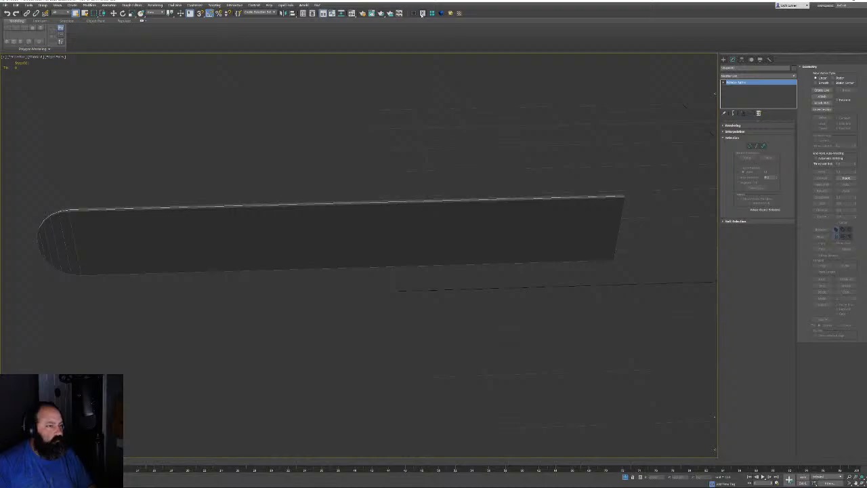
middle_click_drag(563, 155, 607, 182, "alt")
key("alt+q")
Isolate the outline spline together with the saw chain, then select the spline alone
left_click(626, 477)
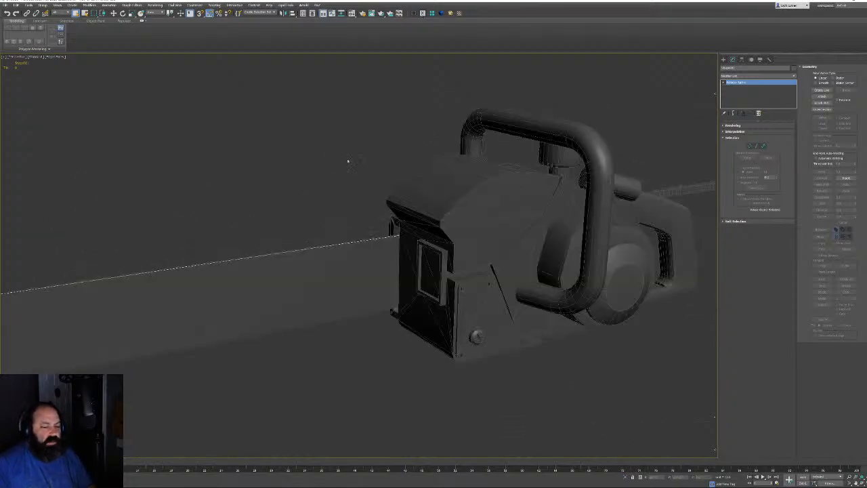
middle_click_drag(348, 161, 447, 162, "alt")
middle_click_drag(447, 163, 200, 139)
left_click(554, 204, "ctrl")
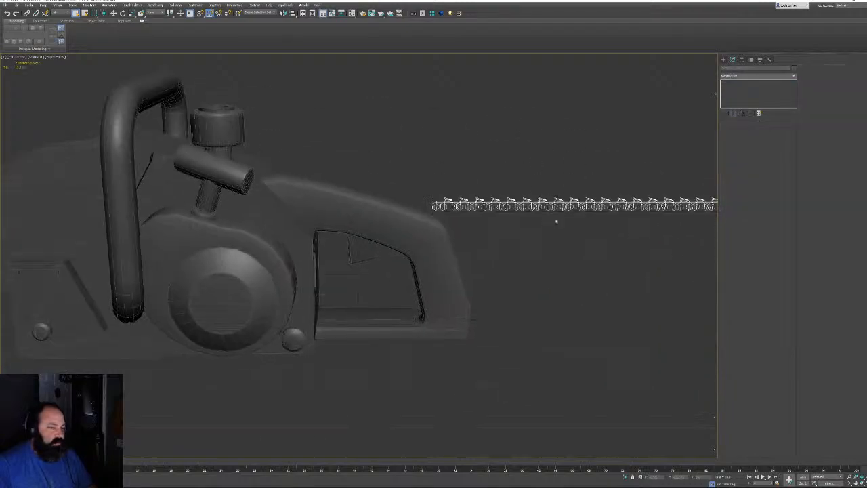
key("alt+q")
middle_click_drag(453, 165, 489, 170, "alt")
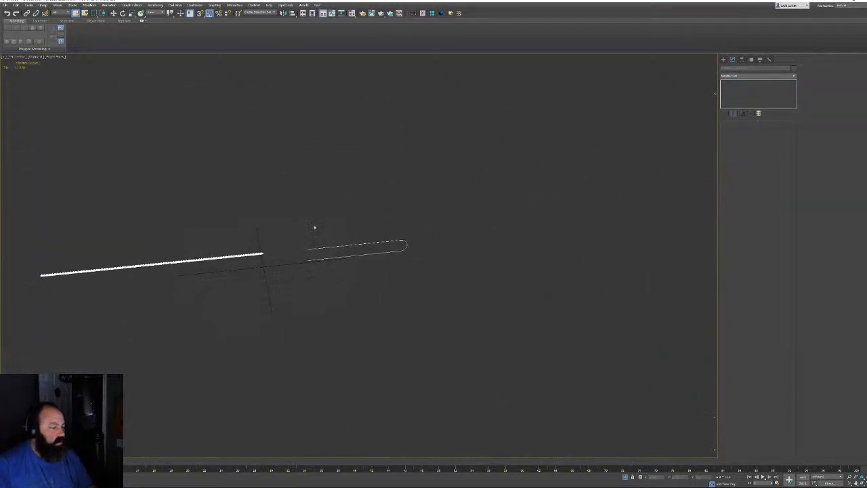
middle_click_drag(331, 268, 359, 278)
scroll(360, 278, "up", 4)
middle_click_drag(323, 255, 401, 273)
left_click(401, 275)
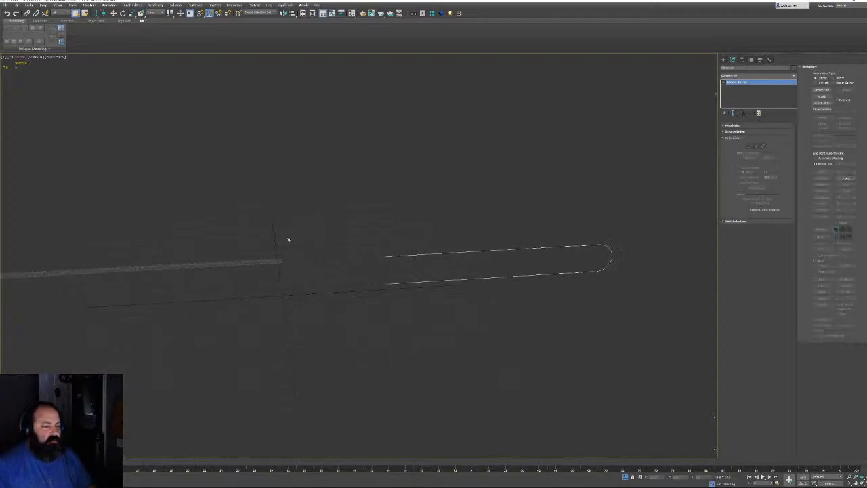
Bind the saw chain to the outline spline with Path Deform along the X axis
left_click(271, 270)
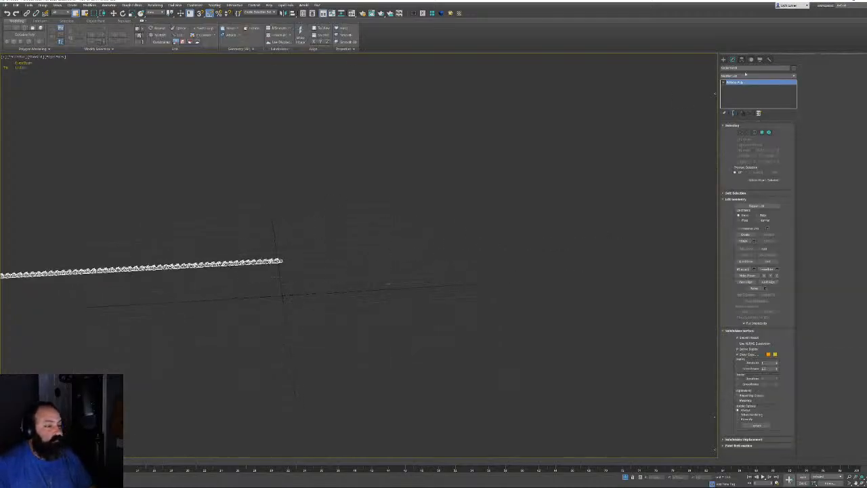
left_click(745, 74)
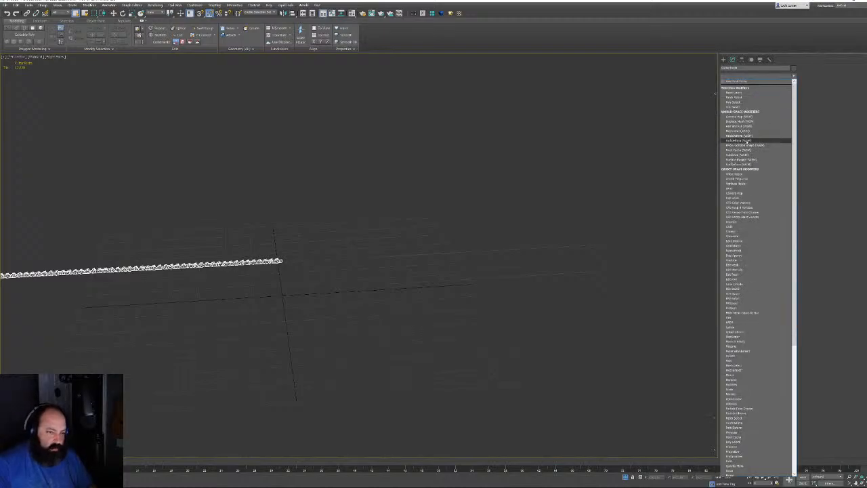
left_click(747, 140)
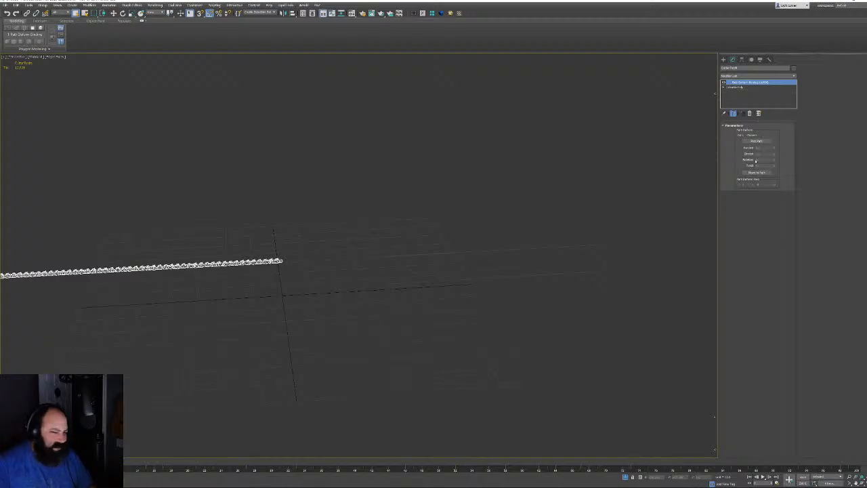
left_click(758, 141)
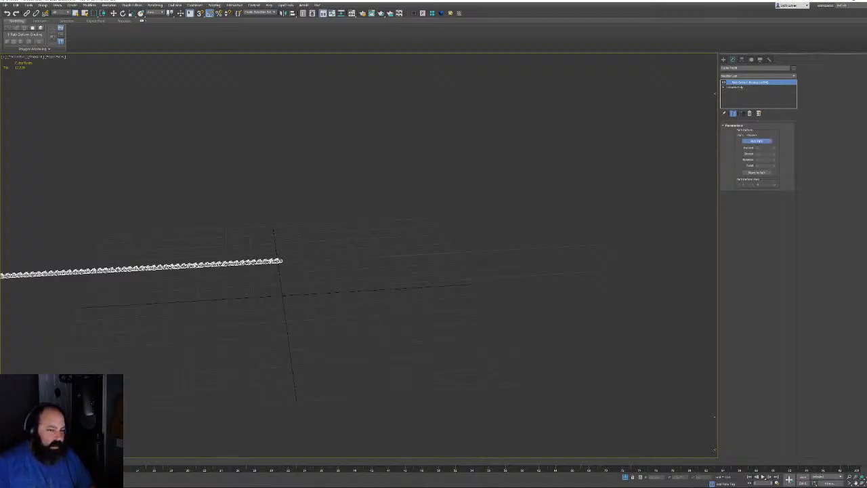
left_click(602, 245)
left_click(754, 173)
left_click(739, 185)
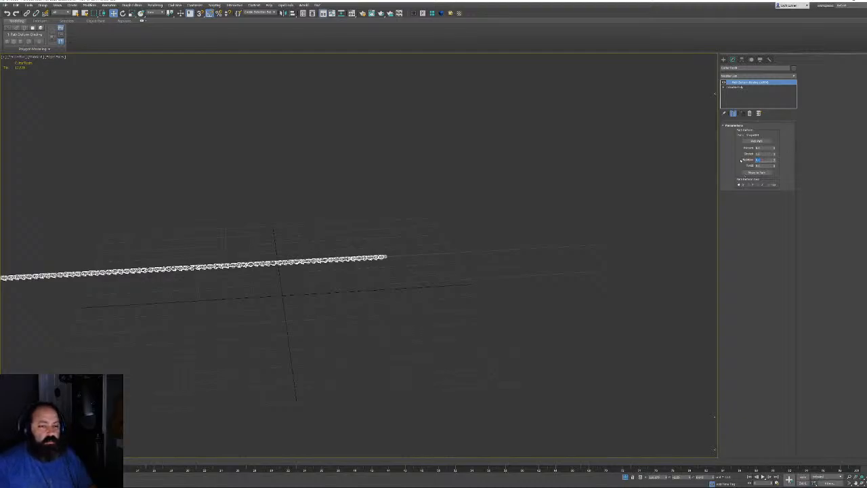
key("Return")
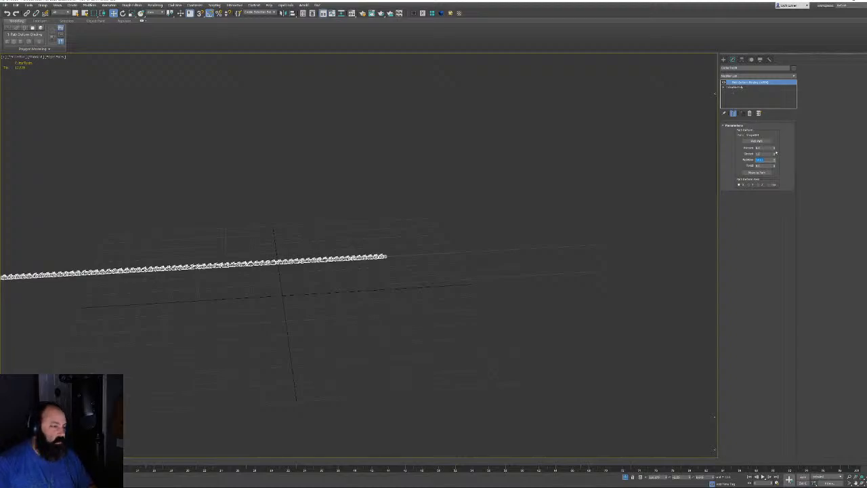
left_click_drag(775, 148, 796, 103)
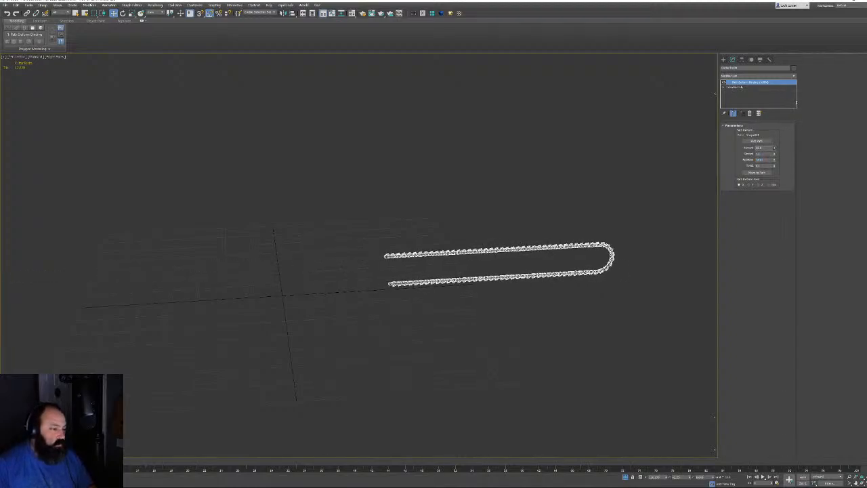
Show the full chainsaw again and delete the chain's Path Deform binding
left_click(625, 477)
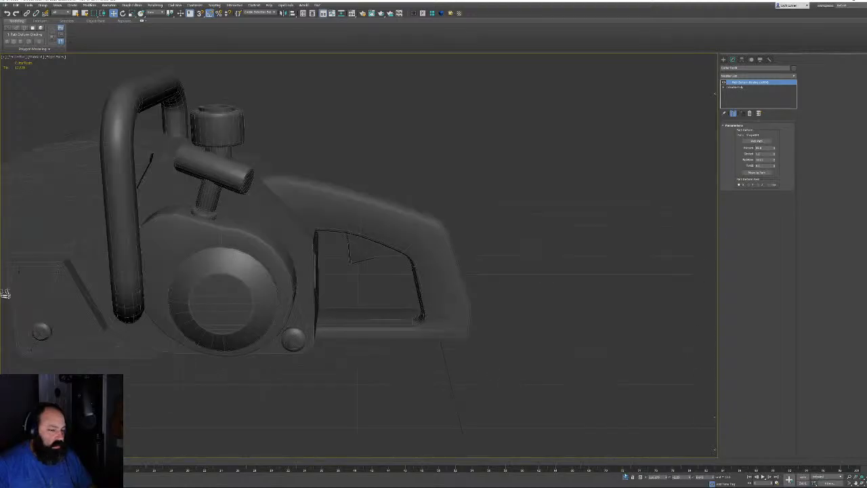
scroll(481, 239, "down", 10)
scroll(487, 231, "up", 8)
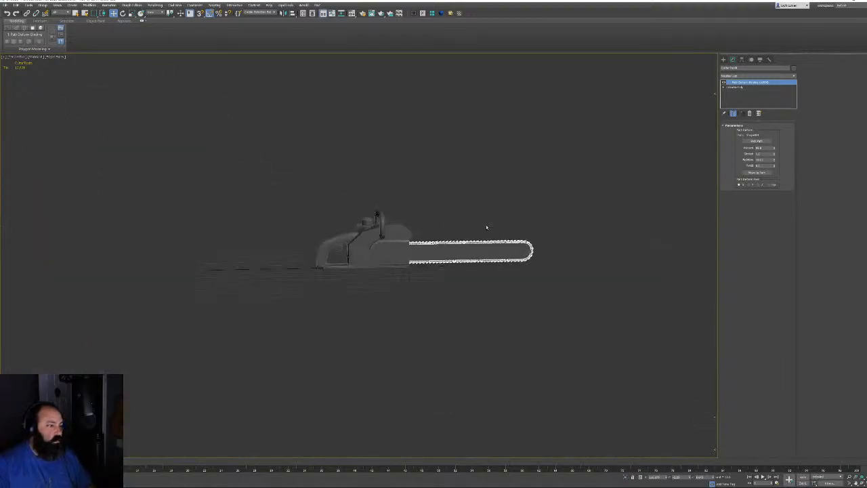
scroll(562, 258, "up", 3)
middle_click_drag(426, 230, 465, 275)
scroll(464, 276, "up", 3)
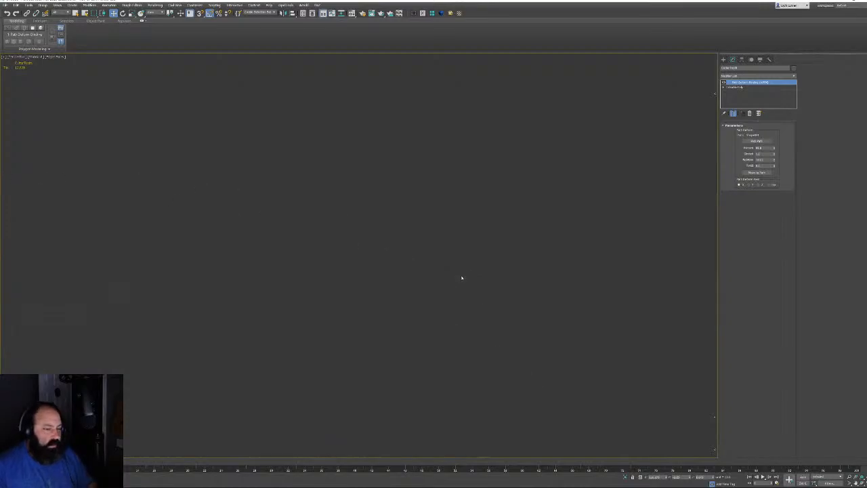
scroll(457, 277, "down", 6)
scroll(459, 279, "up", 6)
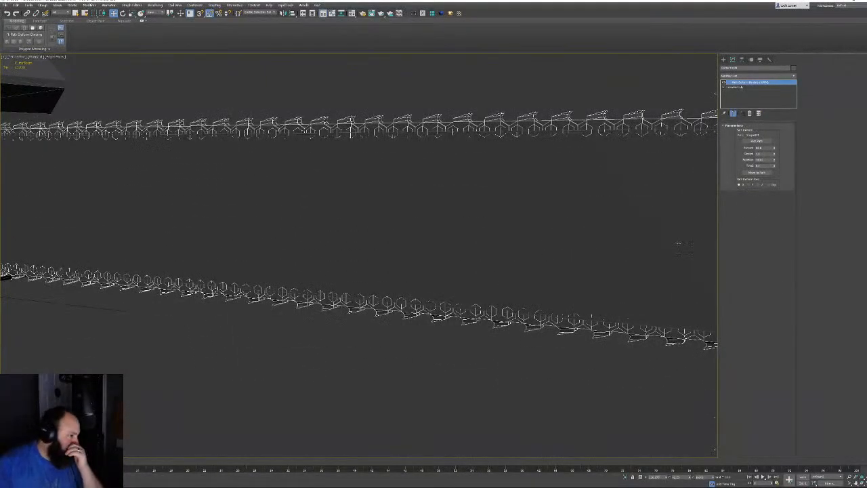
left_click(750, 113)
Slide the straight chain to the left beside the chainsaw body
scroll(403, 199, "down", 5)
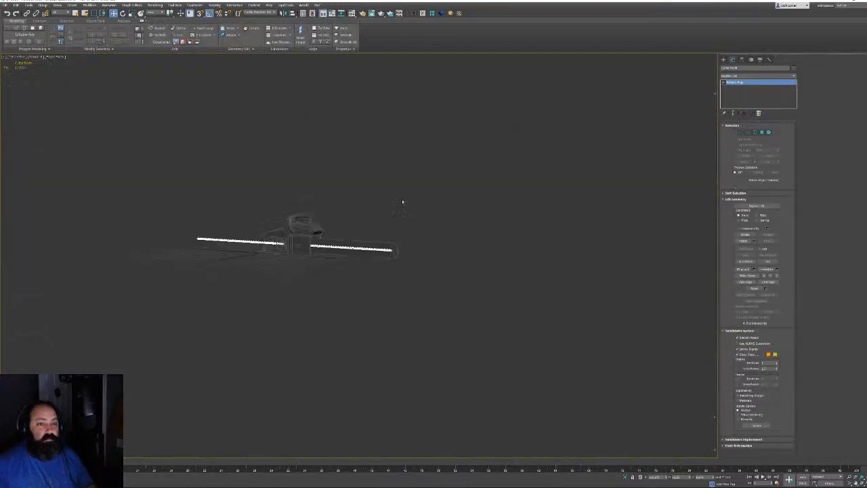
middle_click_drag(406, 228, 563, 292, "alt")
scroll(558, 219, "up", 5)
scroll(563, 292, "down", 5)
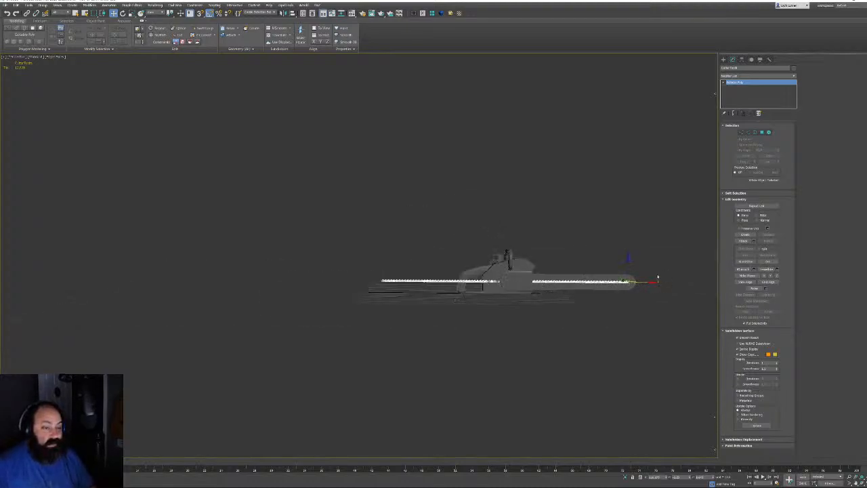
left_click_drag(657, 278, 423, 309)
scroll(436, 284, "up", 5)
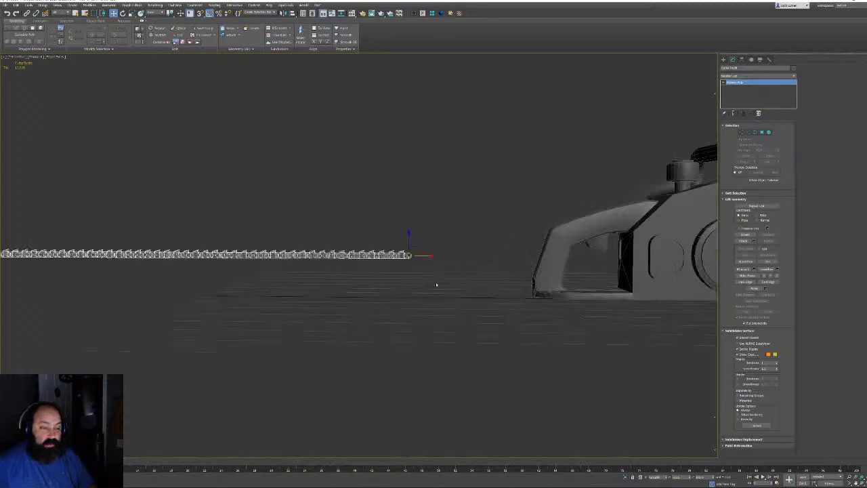
scroll(436, 284, "down", 5)
scroll(352, 266, "up", 10)
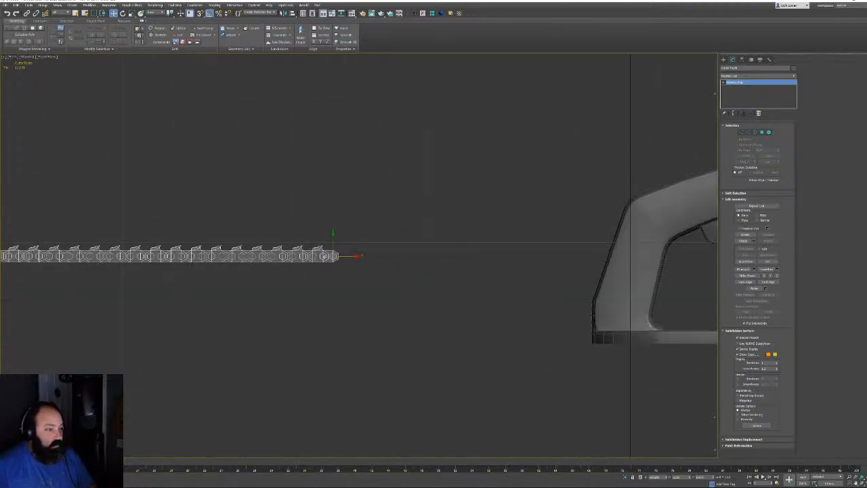
scroll(352, 266, "up", 3)
middle_click_drag(479, 182, 514, 172)
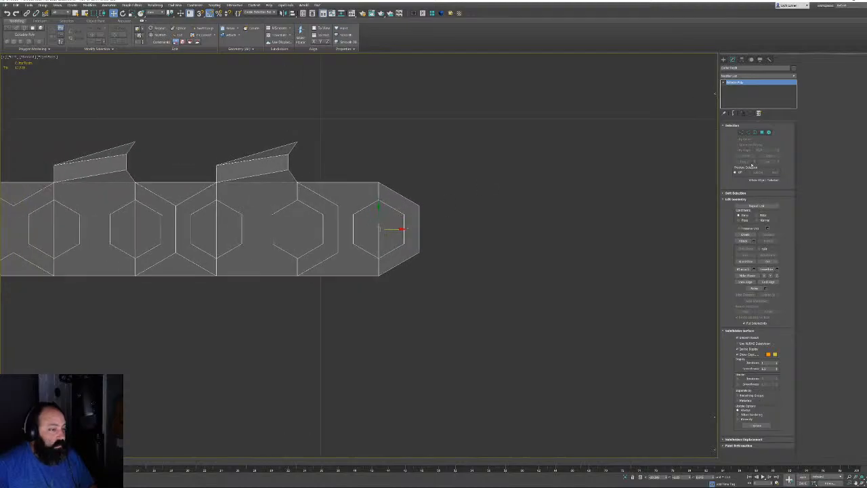
Lower the chain's pivot to its bottom edge by setting pivot Z to 0
left_click(741, 132)
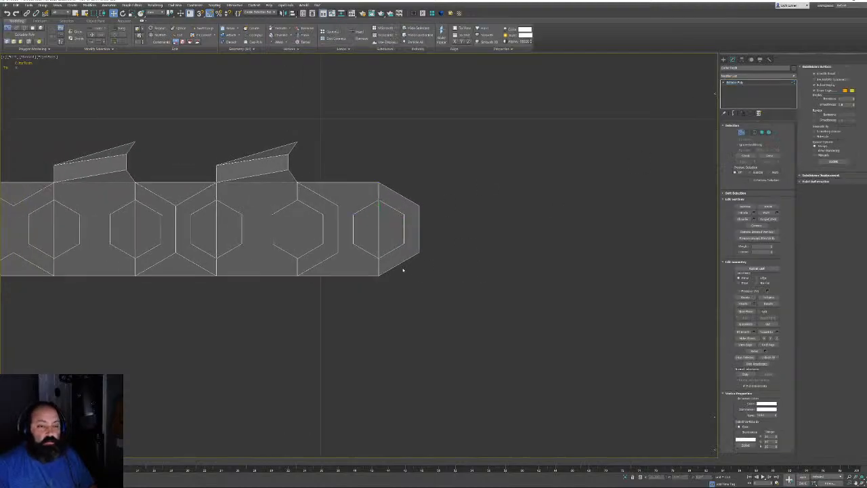
left_click_drag(402, 265, 364, 290)
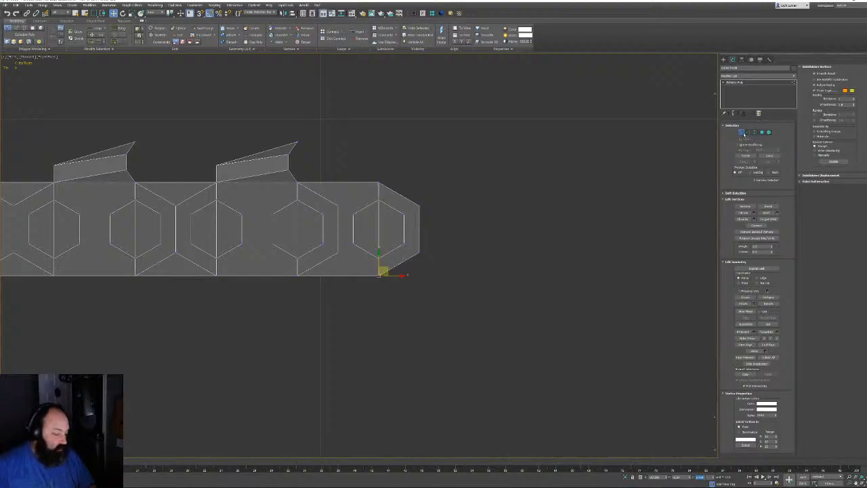
left_click(741, 132)
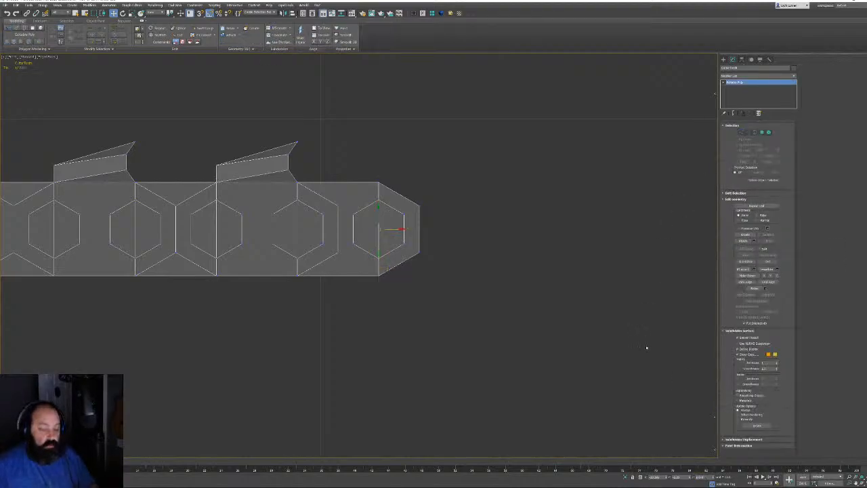
middle_click_drag(591, 317, 578, 315)
key("Insert")
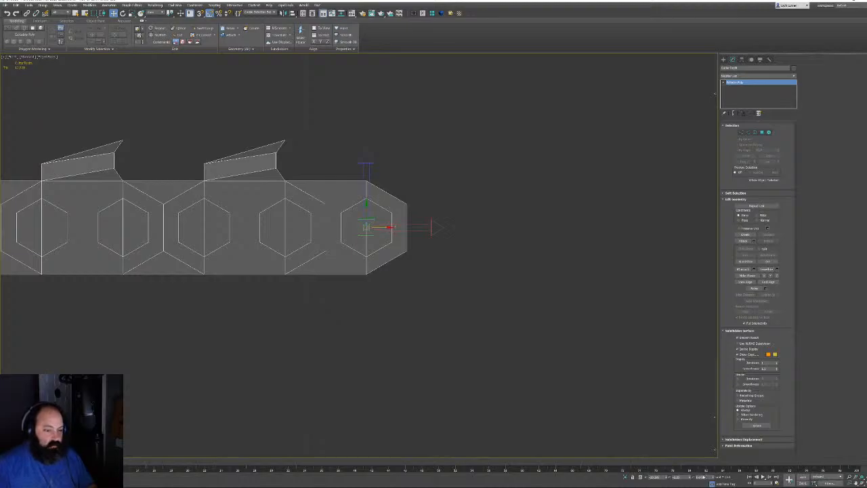
double_click(703, 476)
type("0")
key("Return")
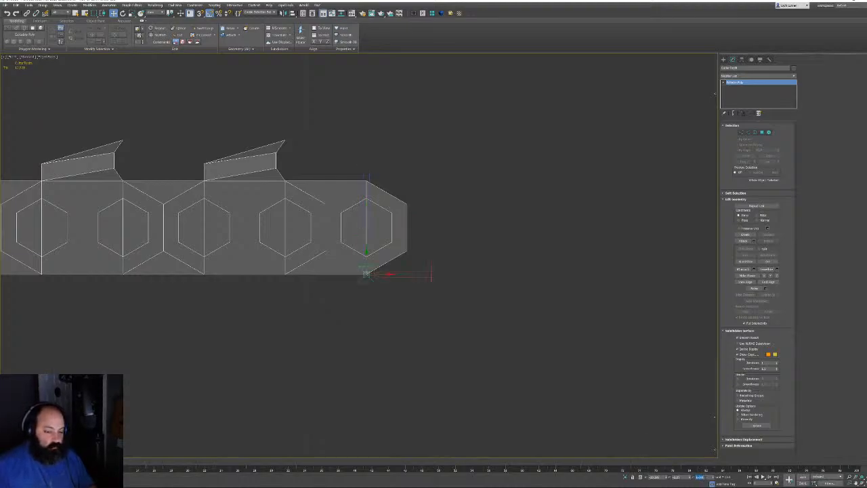
middle_click_drag(535, 258, 485, 274)
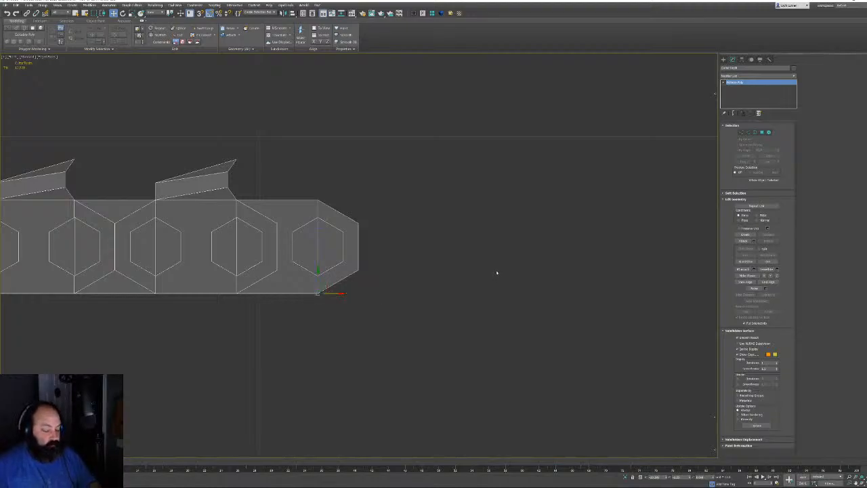
scroll(432, 294, "down", 15)
scroll(482, 300, "up", 10)
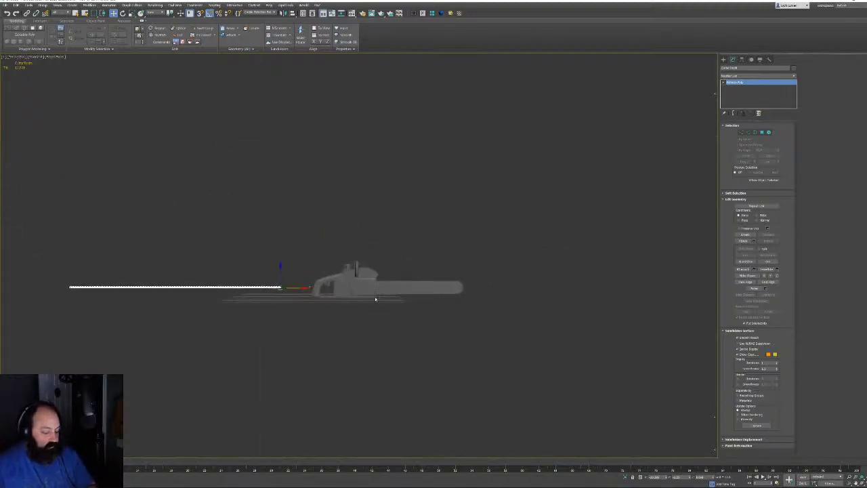
middle_click_drag(516, 207, 502, 238, "alt")
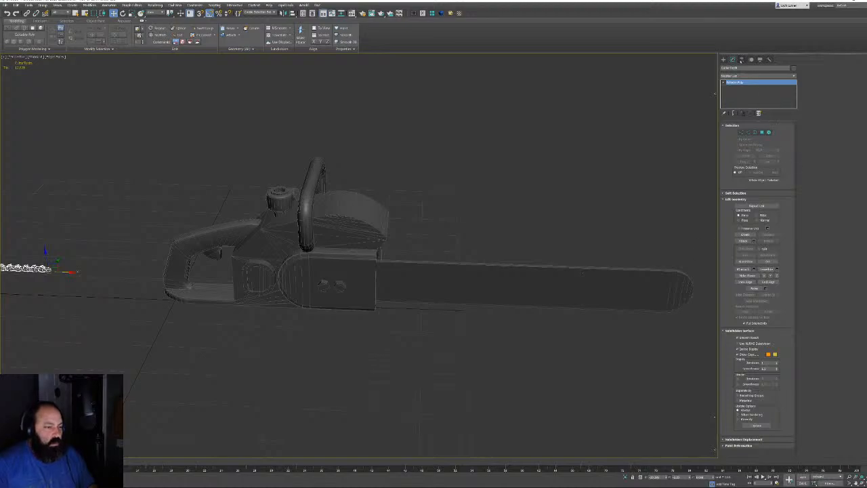
left_click(741, 75)
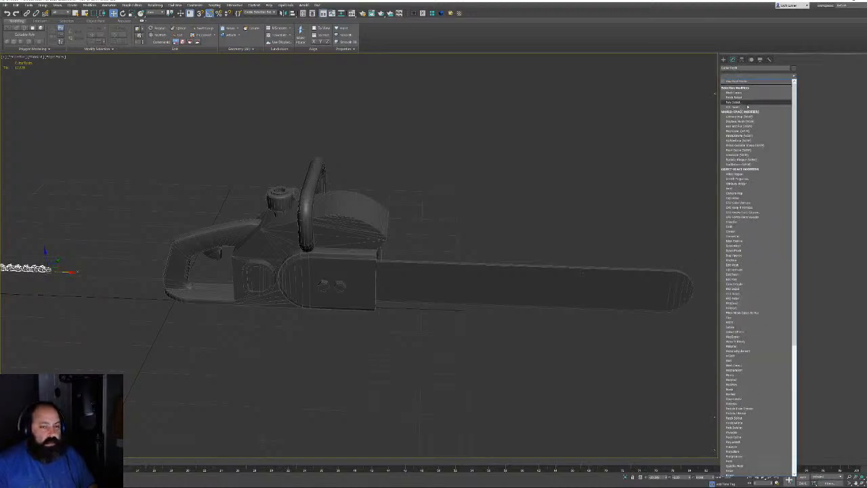
Add PathDeform on the bar outline, moved to path with rotation 90 and percent 100
left_click(745, 136)
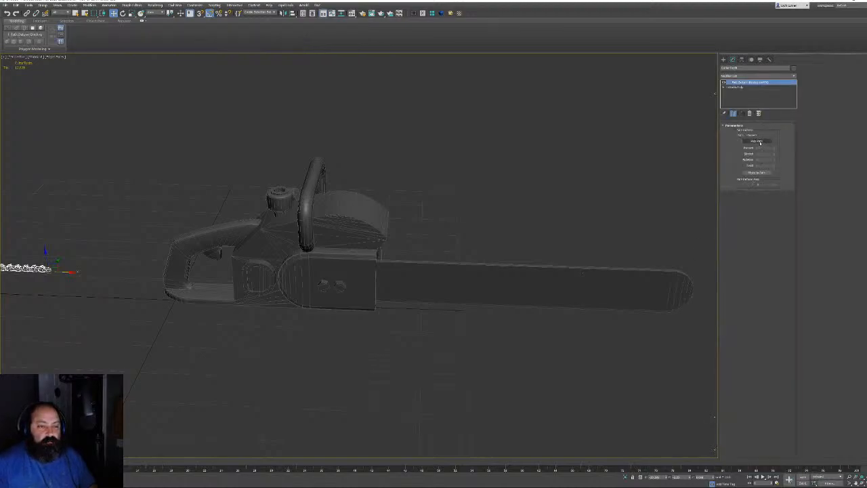
left_click(652, 269)
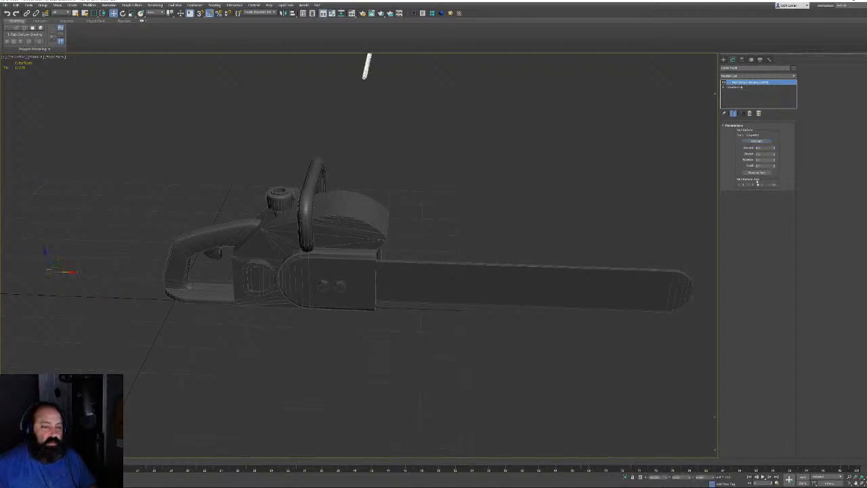
left_click(757, 172)
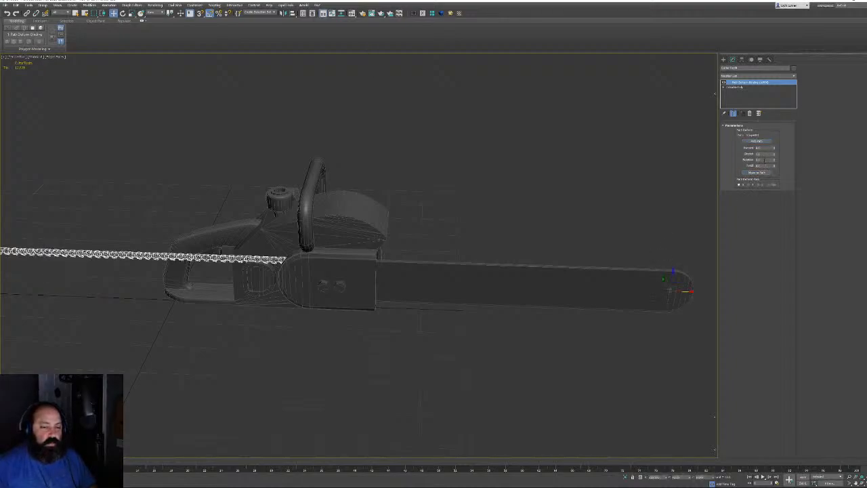
type("90")
key("Return")
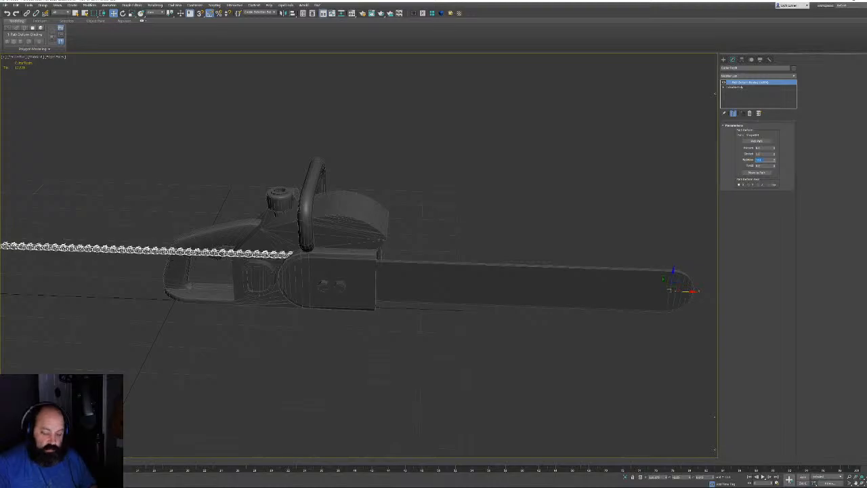
left_click(771, 148)
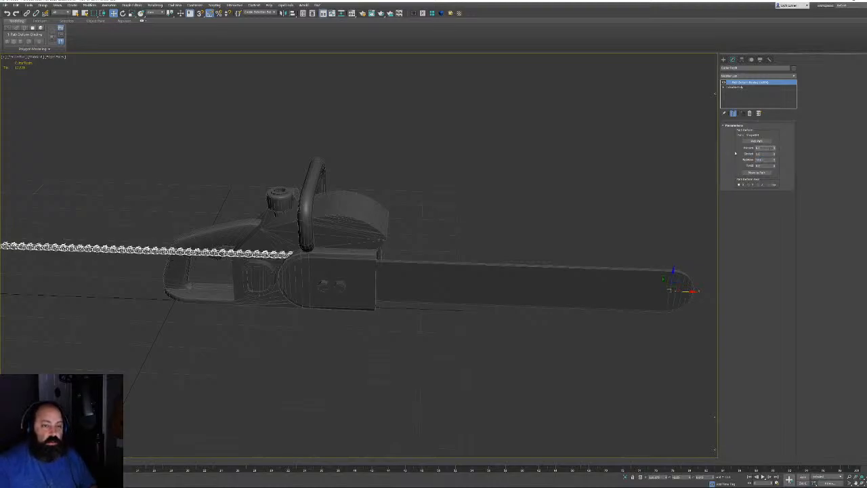
type("100")
key("Return")
Inspect the chain wrapping around the bar tip in wireframe from a side-on view
middle_click_drag(535, 227, 433, 269, "alt")
scroll(499, 251, "up", 5)
scroll(578, 289, "up", 3)
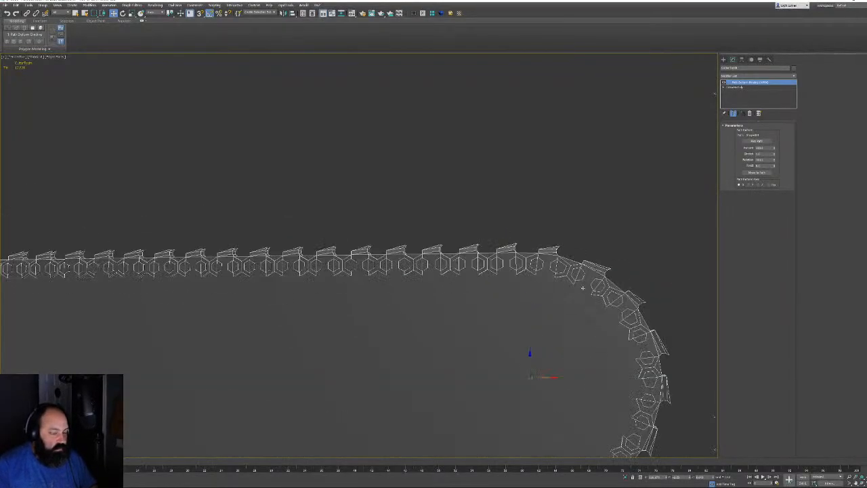
scroll(562, 280, "up", 3)
mouse_move(553, 276)
middle_mouse_down("alt")
mouse_move(513, 231)
mouse_move(519, 224)
middle_mouse_up("alt")
key("F3")
key("F3")
scroll(467, 231, "down", 5)
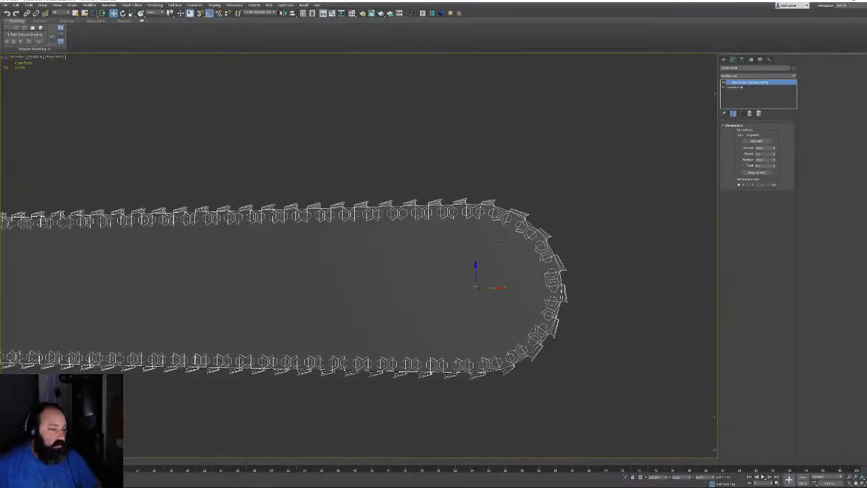
middle_click_drag(467, 231, 285, 281, "alt")
right_click(736, 87)
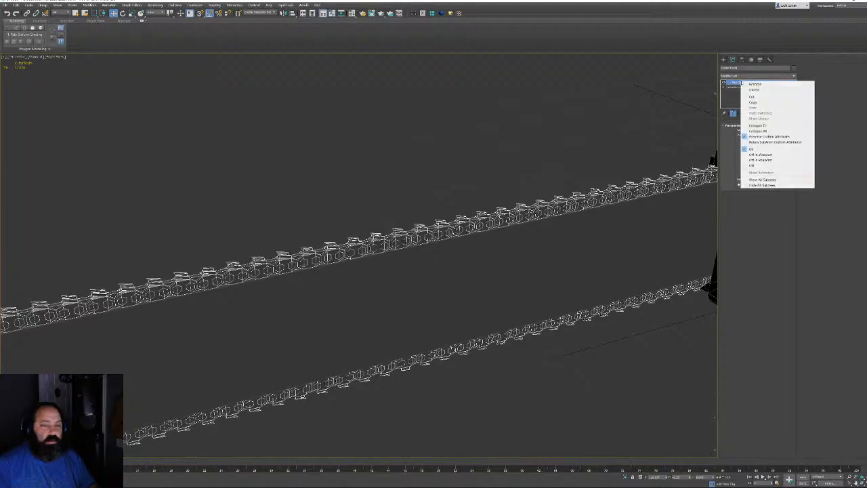
Collapse the chain's modifier stack into its editable poly
left_click(755, 125)
scroll(474, 213, "down", 8)
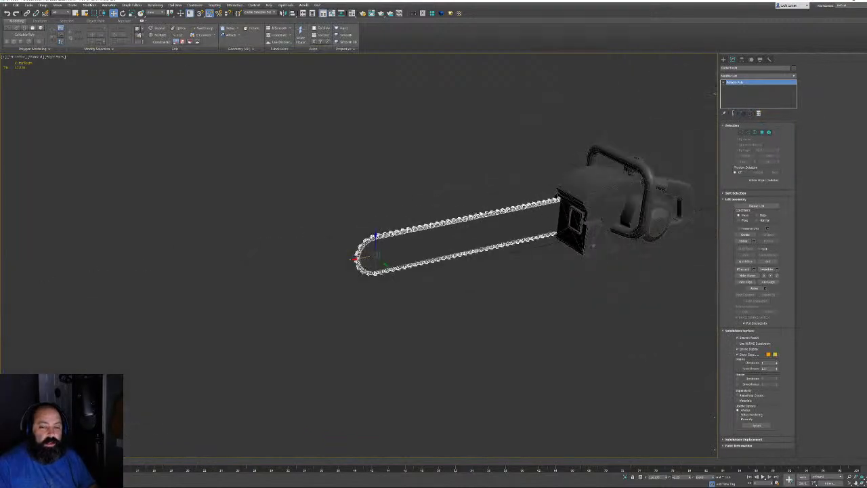
left_click_drag(306, 102, 701, 343)
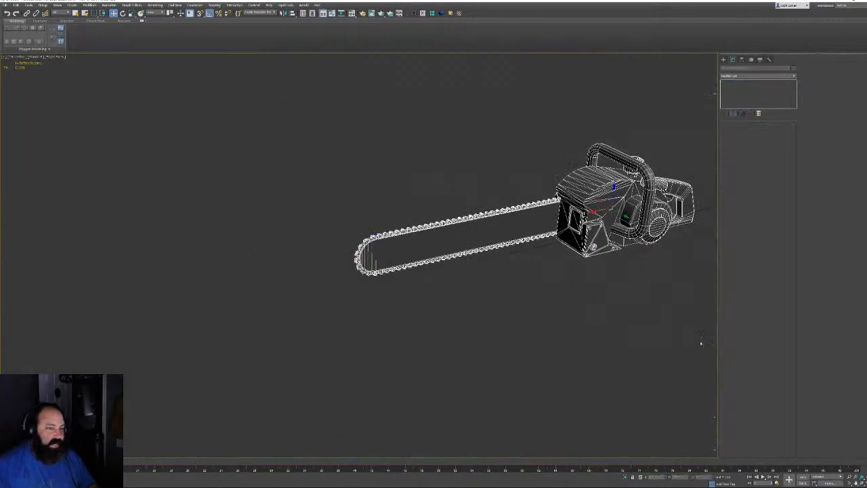
middle_click_drag(406, 271, 535, 237, "alt")
scroll(393, 268, "up", 6)
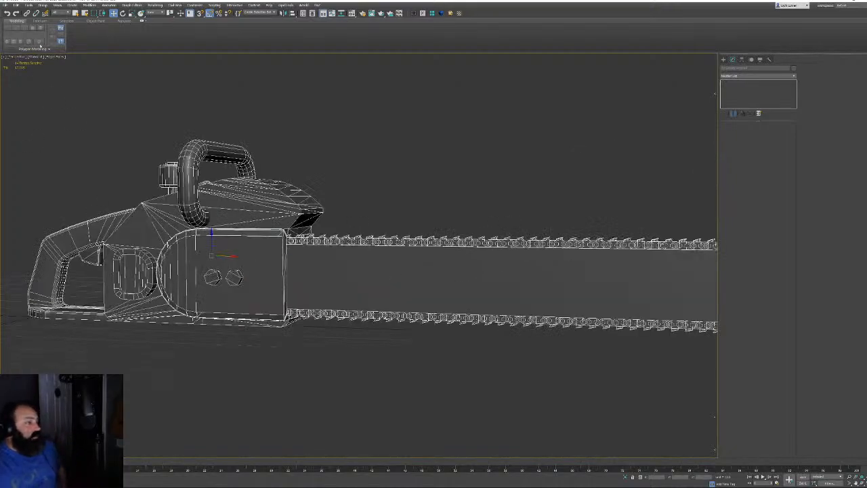
left_click(391, 176)
Turn on edged faces and isolate the chainsaw's main body, viewed from below
mouse_move(465, 207)
middle_mouse_down("alt")
mouse_move(359, 222)
mouse_move(393, 260)
middle_mouse_up("alt")
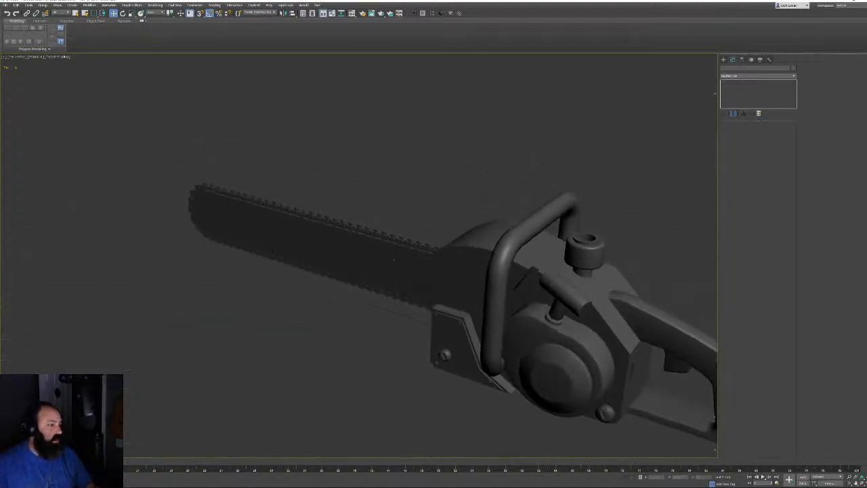
middle_click_drag(594, 287, 578, 288, "alt")
key("F4")
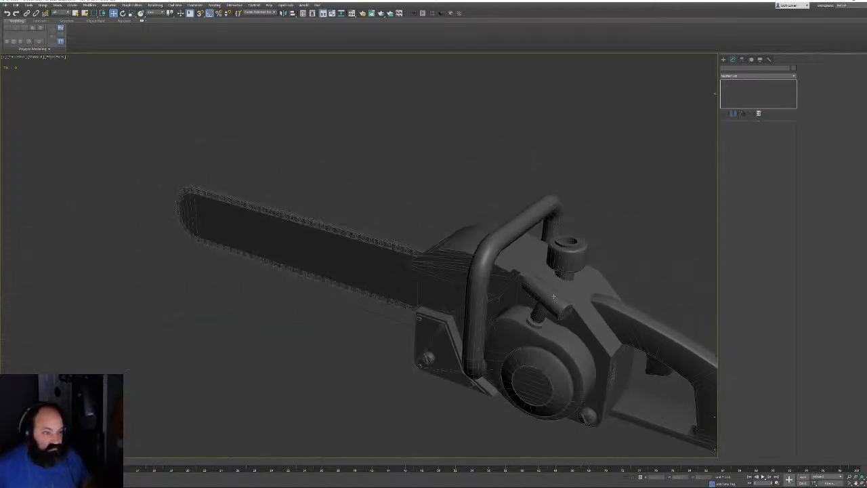
middle_click_drag(643, 378, 565, 311)
scroll(565, 311, "up", 6)
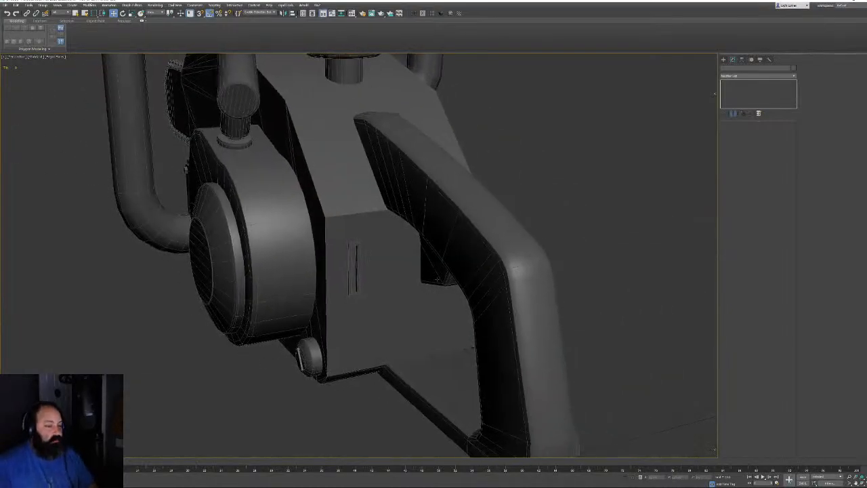
left_click(400, 276)
key("alt+q")
middle_click_drag(397, 277, 493, 256, "alt")
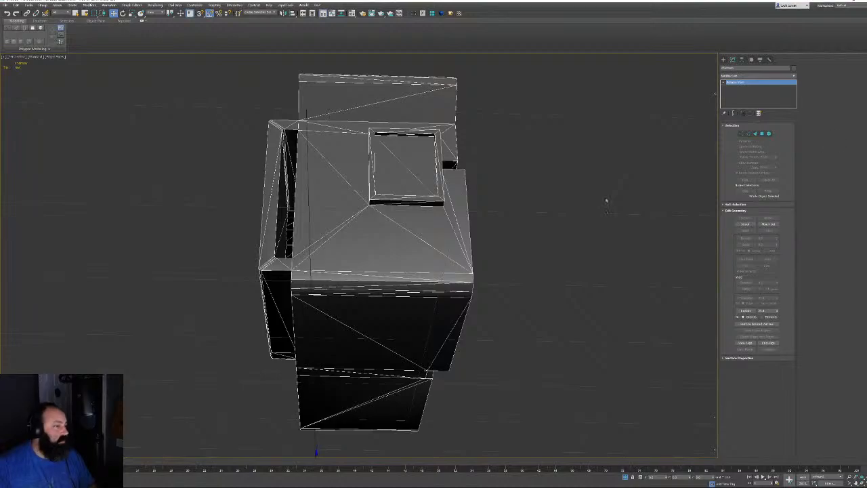
Convert the body to an editable poly, try Quadrify All, then undo it
right_click(414, 203)
left_click(475, 214)
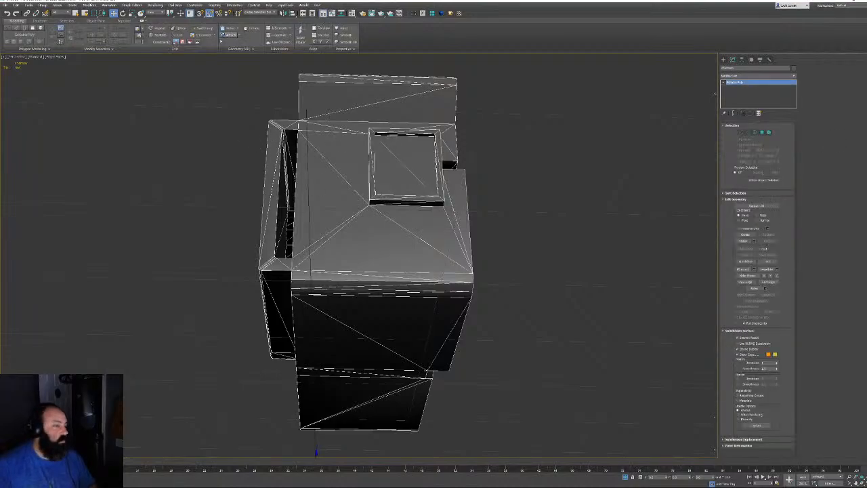
left_click(238, 48)
left_click(235, 58)
middle_click_drag(577, 284, 621, 285, "alt")
key("ctrl+z")
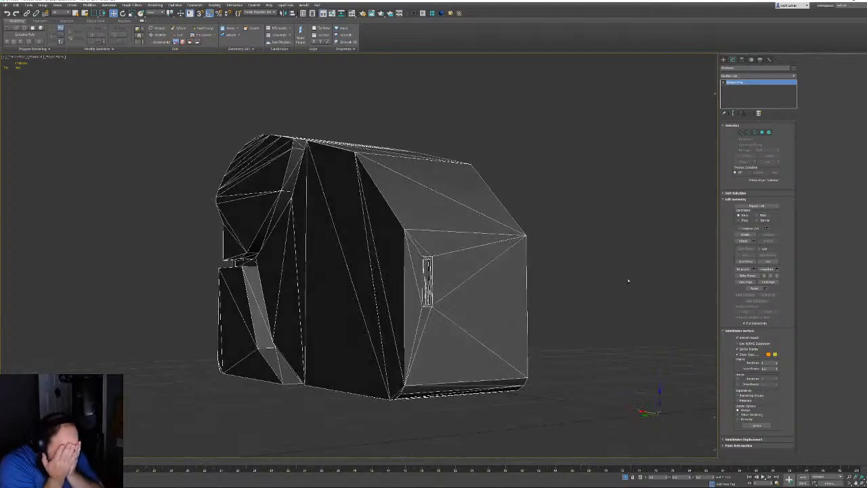
In Edge mode, select two edge loops along the lower front bevel, then clear them
middle_click_drag(445, 221, 473, 250, "alt")
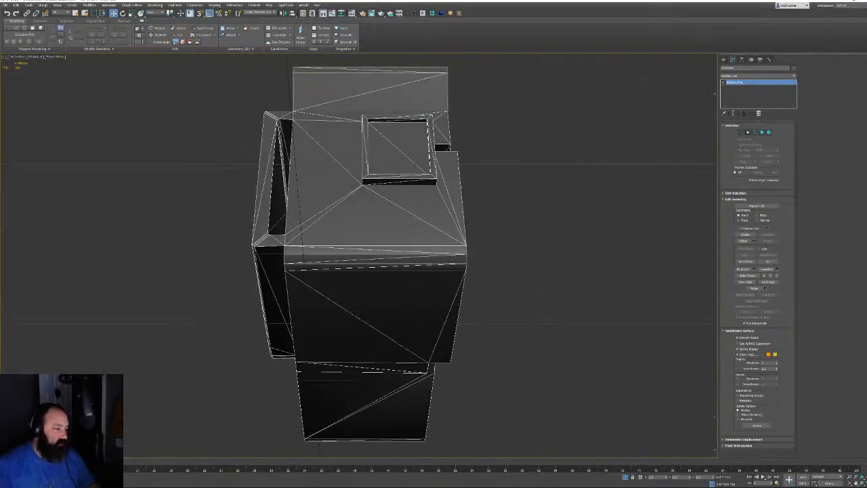
left_click(747, 133)
middle_click_drag(407, 291, 559, 271, "alt")
left_click(559, 271)
scroll(467, 240, "up", 6)
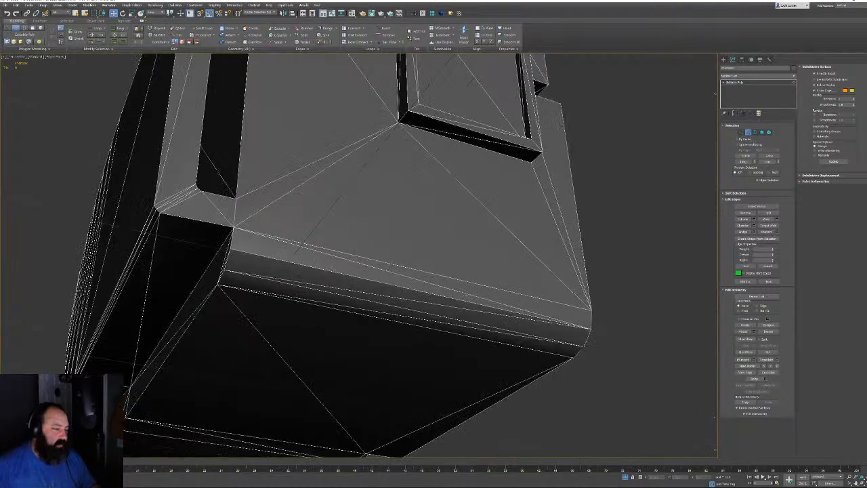
double_click(460, 308)
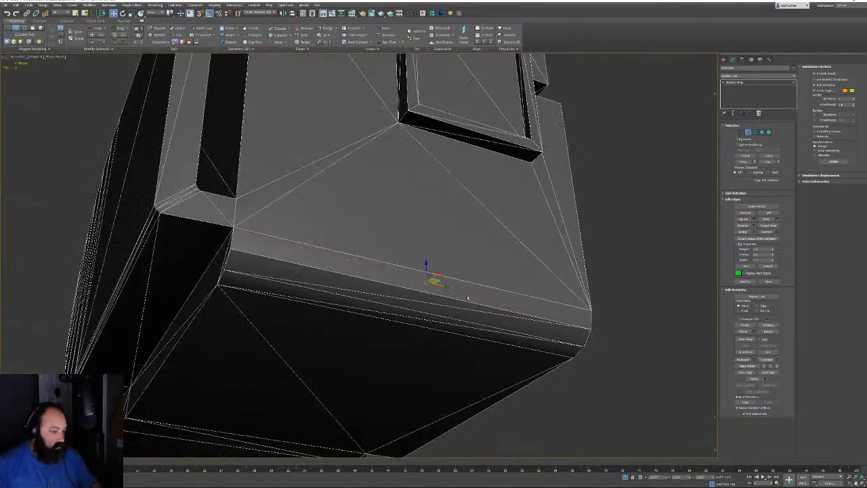
double_click(431, 320, "ctrl")
key("ctrl+BackSpace")
From an angled side view, select a diagonal edge on the body's large face
middle_click_drag(318, 267, 597, 278, "alt")
middle_click_drag(420, 317, 287, 284, "alt")
scroll(376, 235, "up", 2)
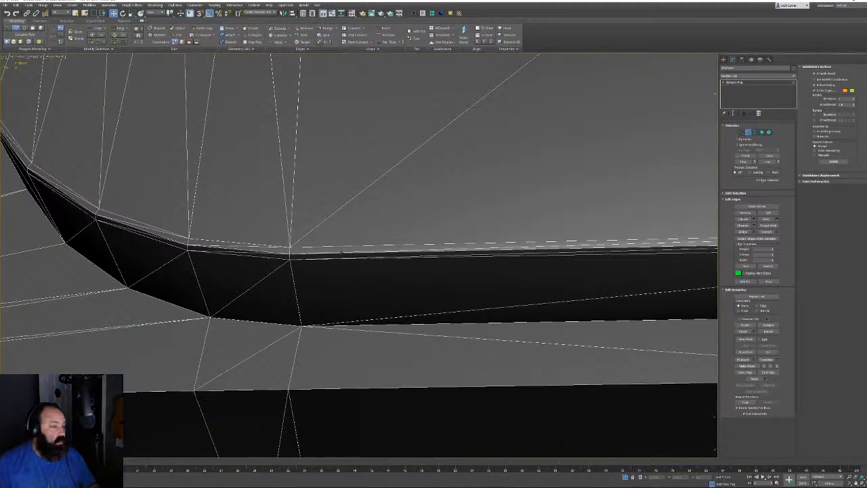
scroll(347, 254, "down", 5)
middle_click_drag(347, 254, 380, 157, "alt")
left_click(235, 247)
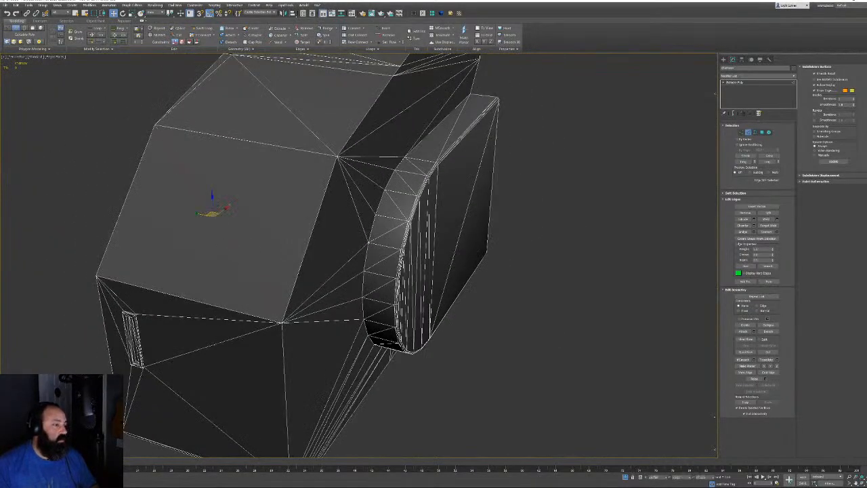
Select the diagonal and extra edges along the slot's top strip and its left and right sides
left_click(277, 99, "ctrl")
middle_click_drag(276, 99, 430, 80)
scroll(325, 304, "up", 5)
middle_click_drag(236, 302, 311, 252)
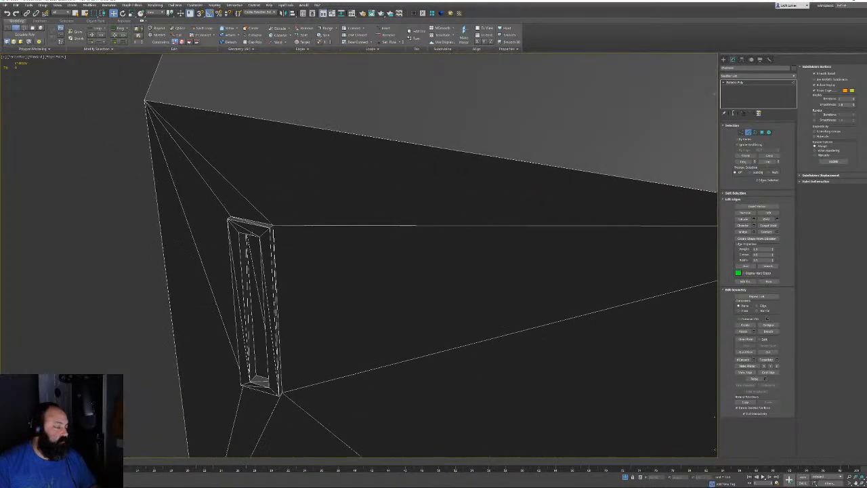
left_click(245, 231, "ctrl")
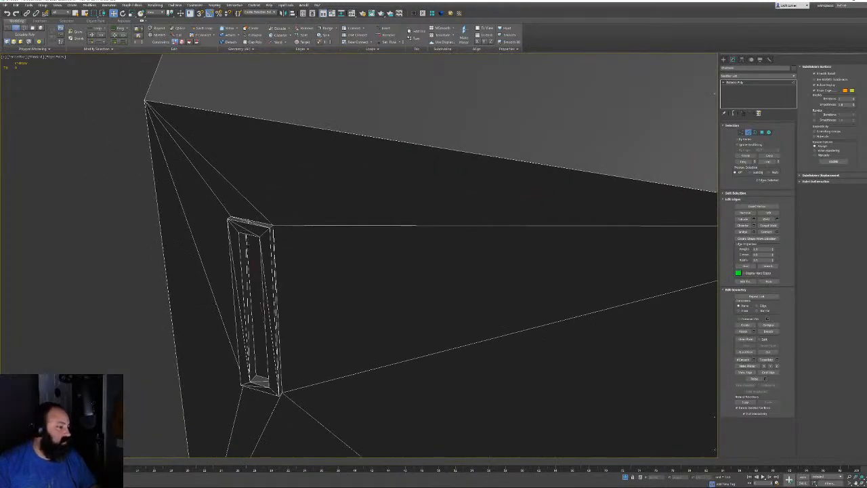
left_click(247, 222, "ctrl")
left_click(247, 228, "ctrl")
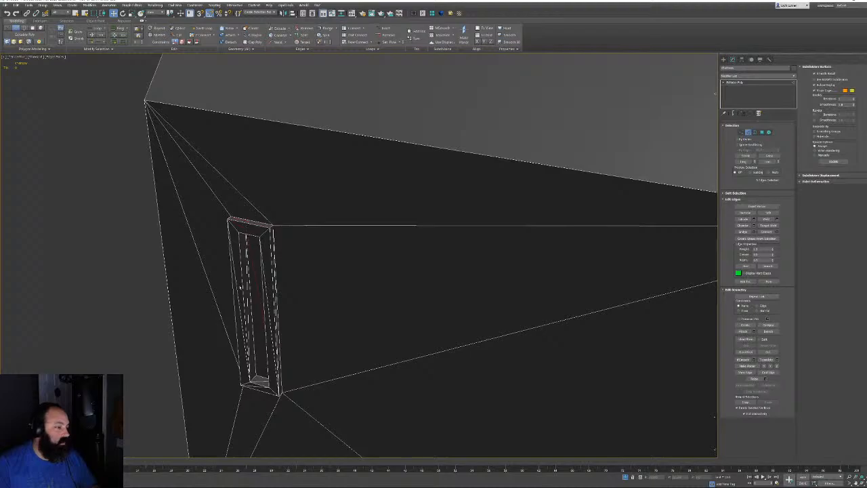
left_click(237, 295, "ctrl")
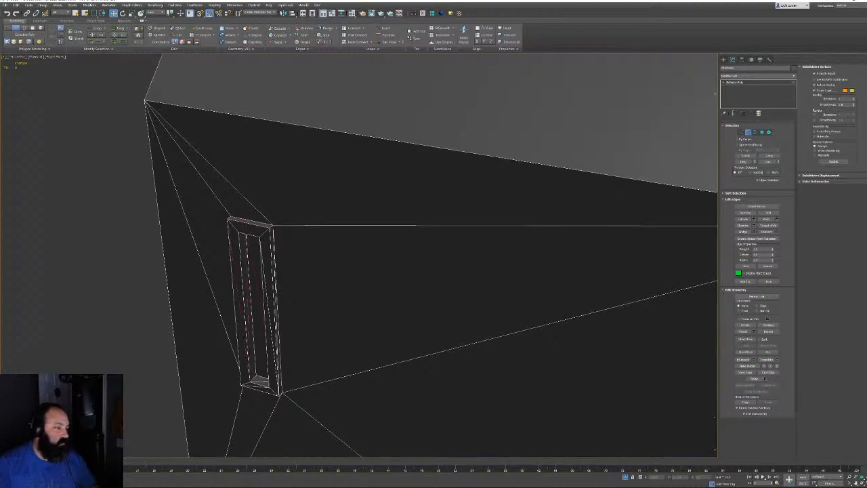
left_click(267, 290, "ctrl")
left_click(276, 298, "ctrl")
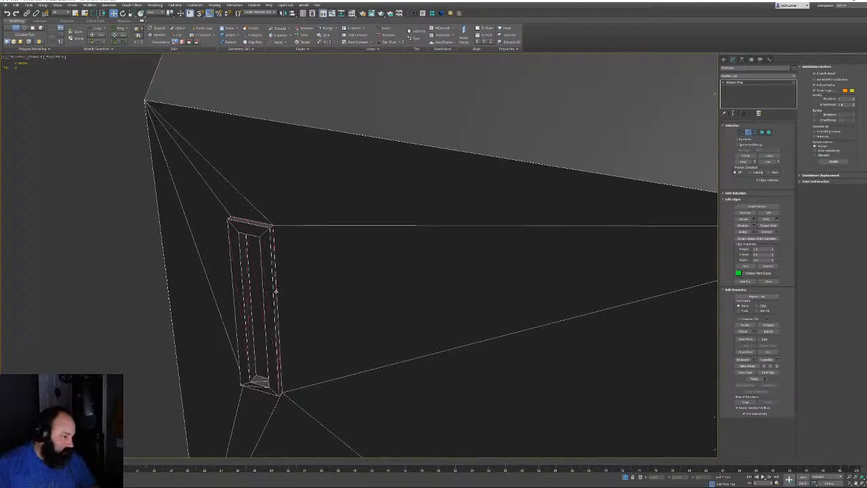
Move deep into the slot and select the stray edges on its bottom face
middle_click_drag(276, 297, 382, 212, "alt")
scroll(275, 301, "down", 5)
scroll(305, 279, "up", 5)
middle_click_drag(302, 287, 331, 206)
middle_click_drag(305, 329, 339, 308, "alt")
scroll(339, 308, "up", 5)
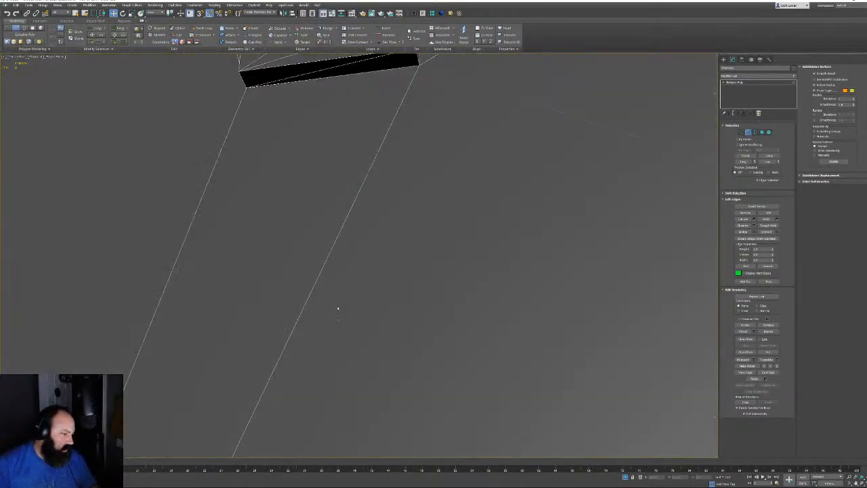
middle_click_drag(343, 199, 368, 427)
scroll(368, 428, "down", 2)
middle_click_drag(333, 194, 428, 292)
scroll(427, 292, "down", 2)
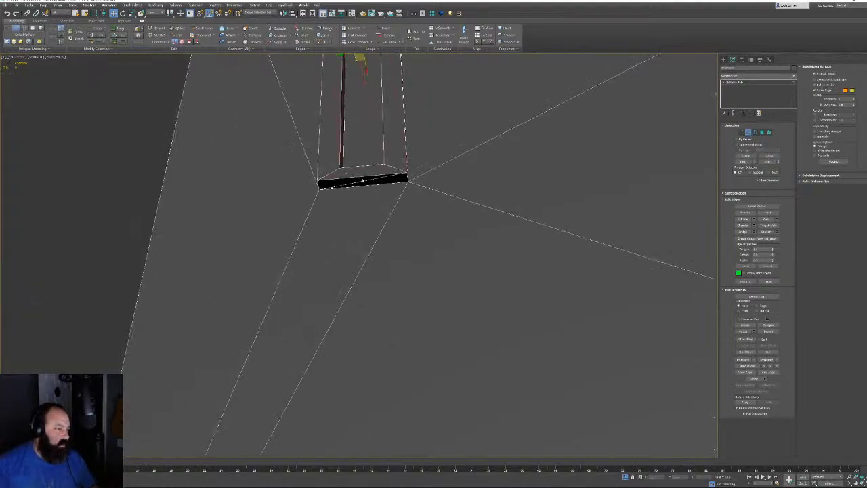
left_click(379, 180)
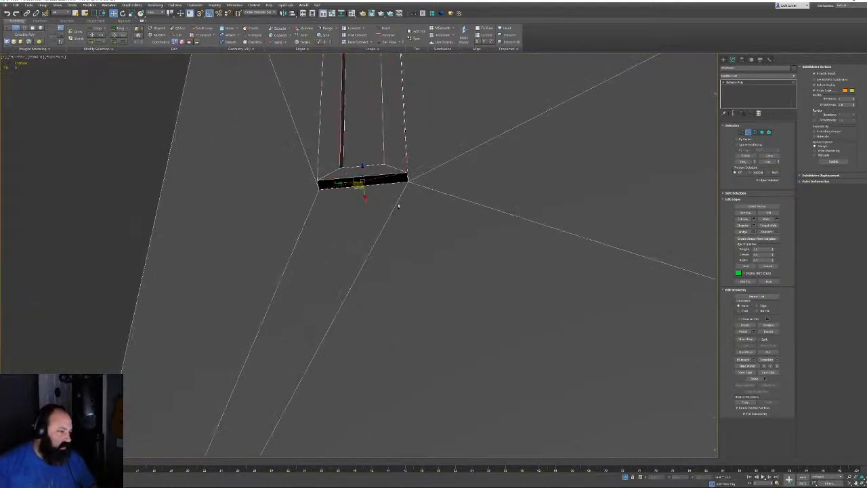
left_click(397, 204, "ctrl")
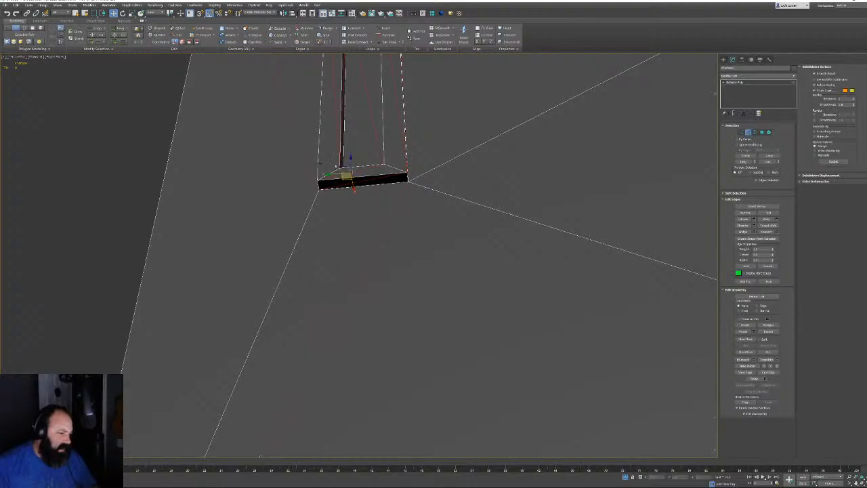
Reselect the slot's top, long left vertical and diagonal edges and remove them with Ctrl+Backspace
middle_click_drag(443, 162, 379, 218, "alt")
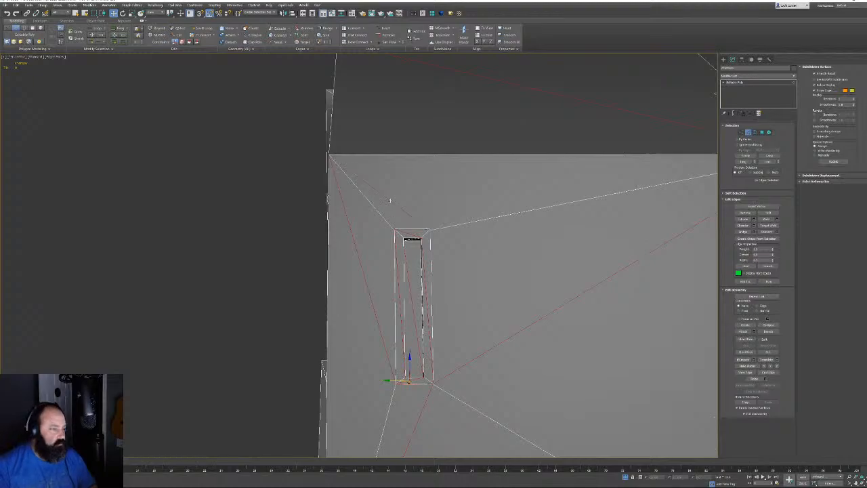
left_click(390, 201)
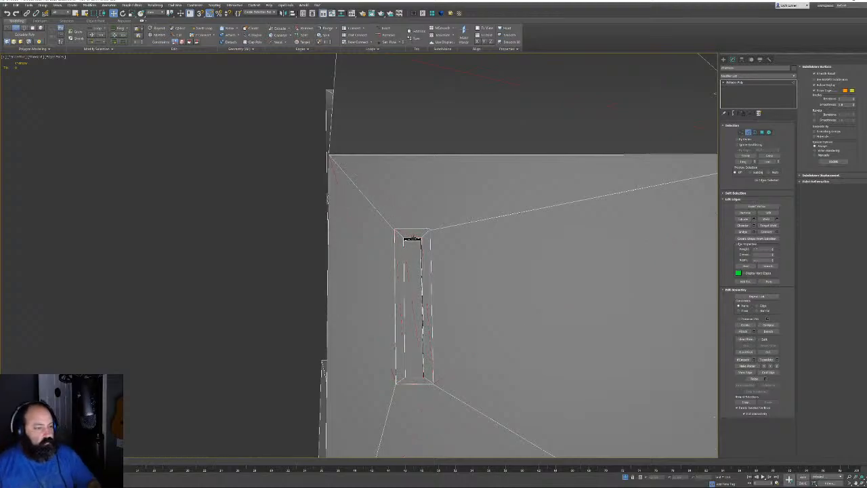
left_click(409, 239)
scroll(447, 232, "up", 5)
middle_click_drag(447, 232, 482, 229, "alt")
scroll(482, 234, "down", 5)
middle_click_drag(525, 298, 526, 188)
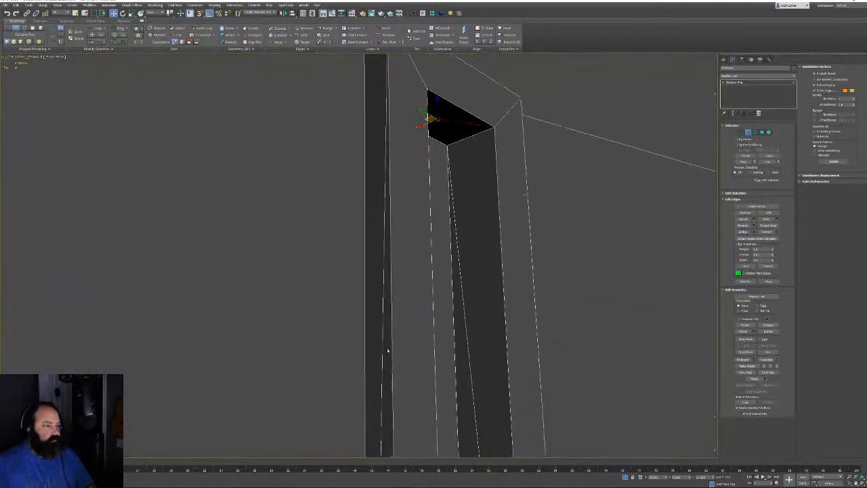
left_click(384, 348, "ctrl")
left_click(467, 340, "ctrl")
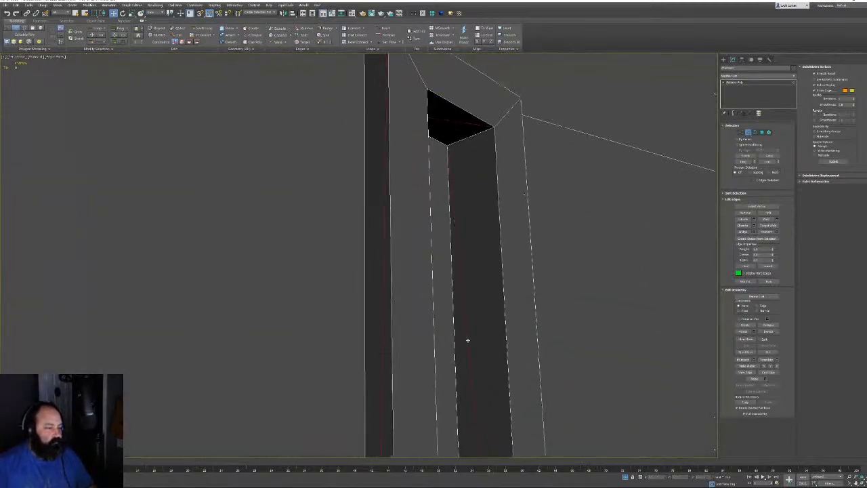
key("ctrl+BackSpace")
scroll(493, 331, "down", 7)
middle_click_drag(497, 319, 590, 258)
scroll(581, 234, "down", 7)
scroll(600, 258, "up", 4)
scroll(627, 305, "up", 5)
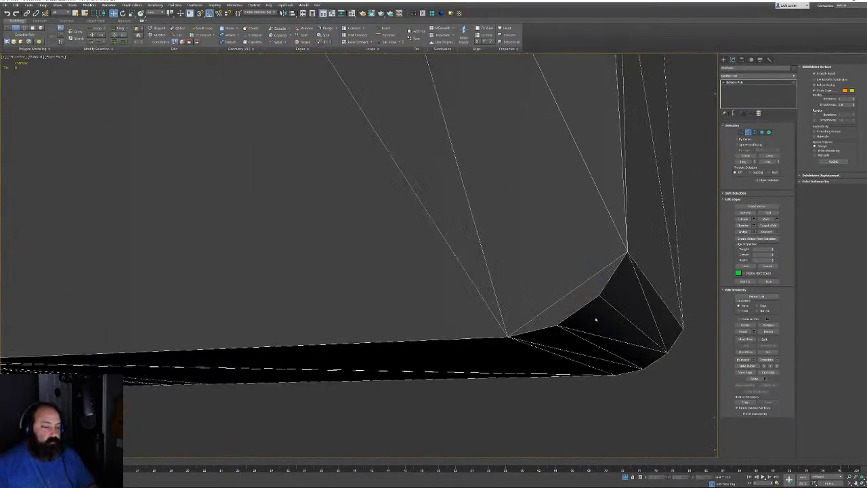
Remove the stray edge on the body's side face near its bottom
scroll(513, 217, "down", 5)
middle_click_drag(513, 216, 529, 335)
middle_click_drag(443, 142, 519, 305)
scroll(518, 305, "down", 2)
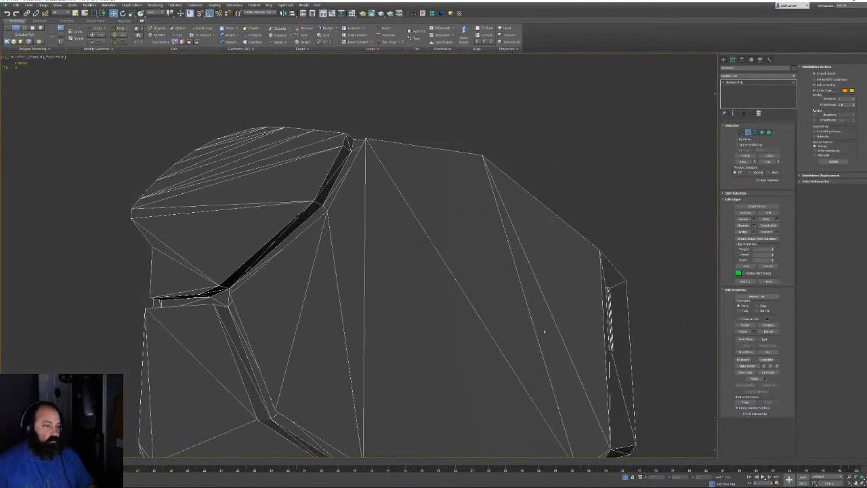
middle_click_drag(543, 332, 541, 286)
left_click(547, 326)
key("BackSpace")
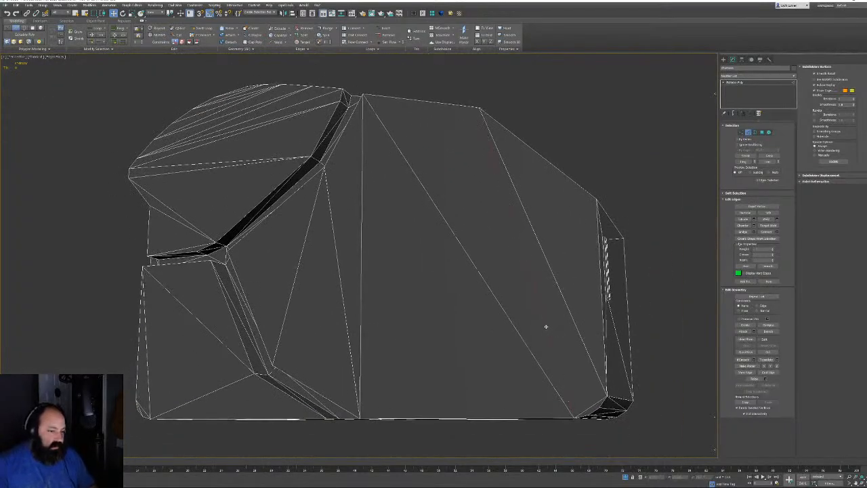
Select the thin edges beside the dark gap and along the black strip's top border
middle_click_drag(498, 324, 411, 269, "alt")
scroll(440, 338, "up", 5)
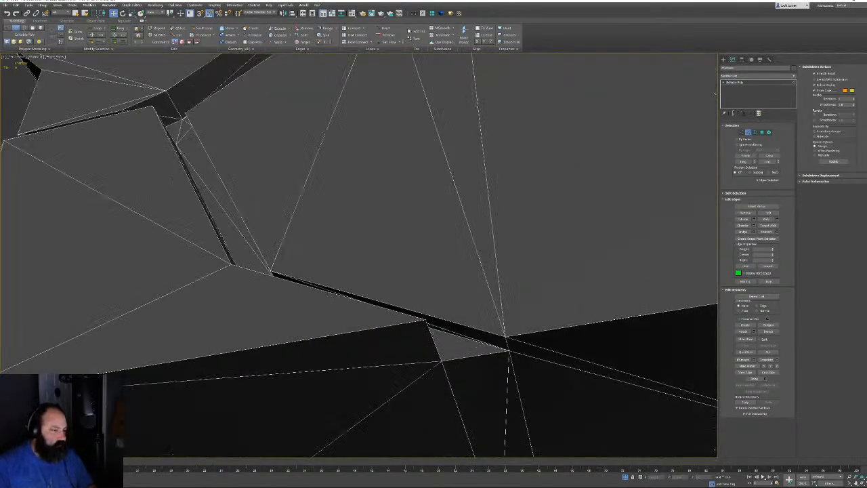
left_click(444, 329)
middle_click_drag(310, 180, 392, 327, "alt")
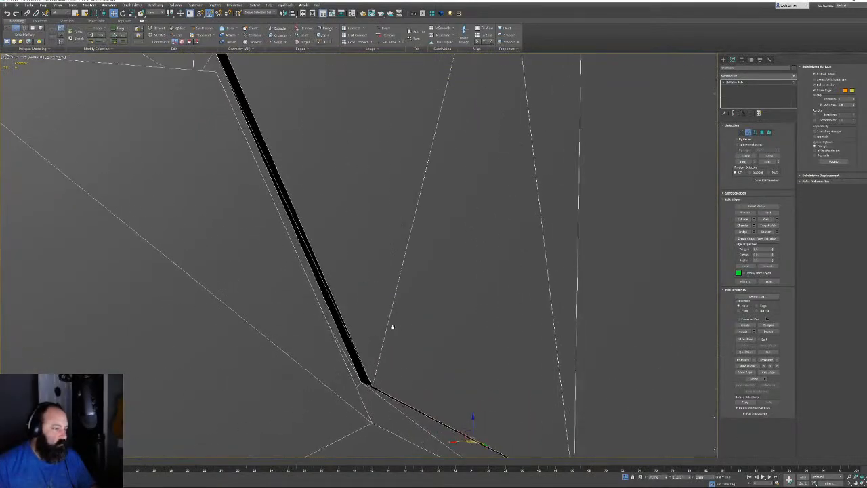
left_click(392, 327)
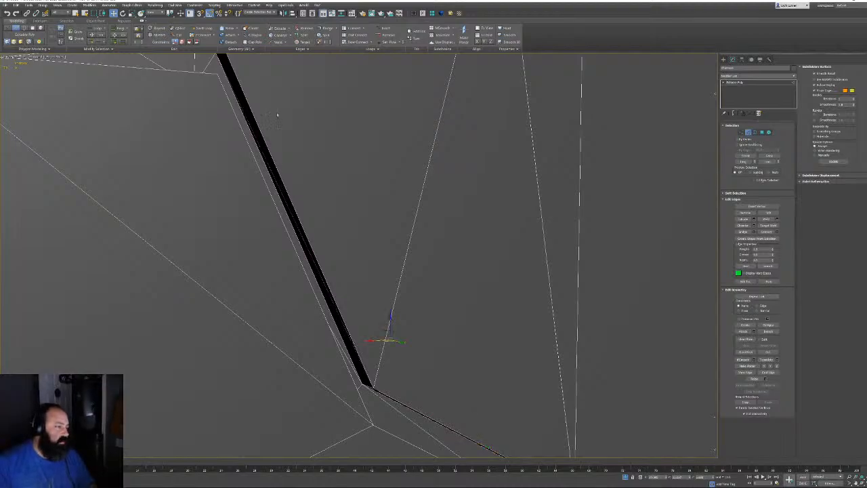
middle_click_drag(277, 115, 291, 145)
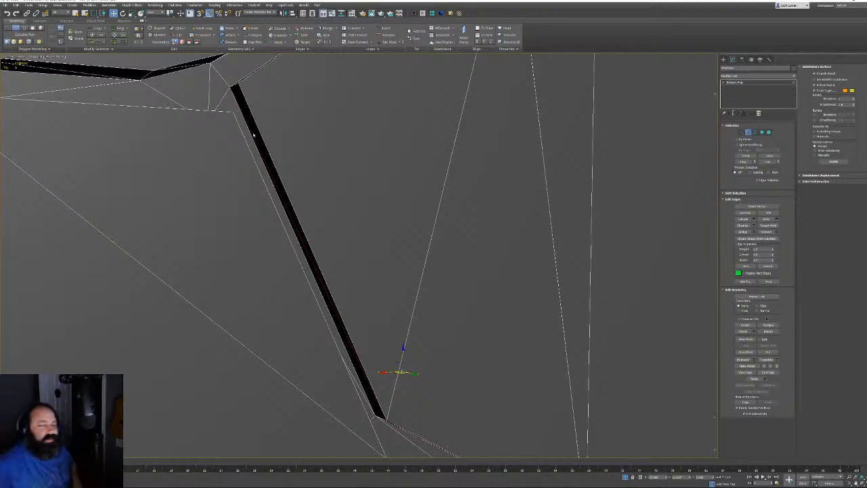
middle_click_drag(253, 135, 339, 203)
scroll(331, 250, "up", 3)
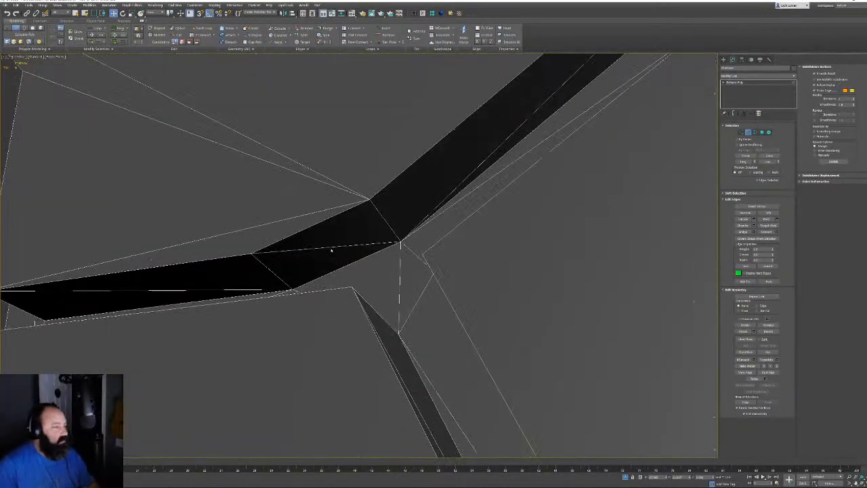
left_click(334, 248)
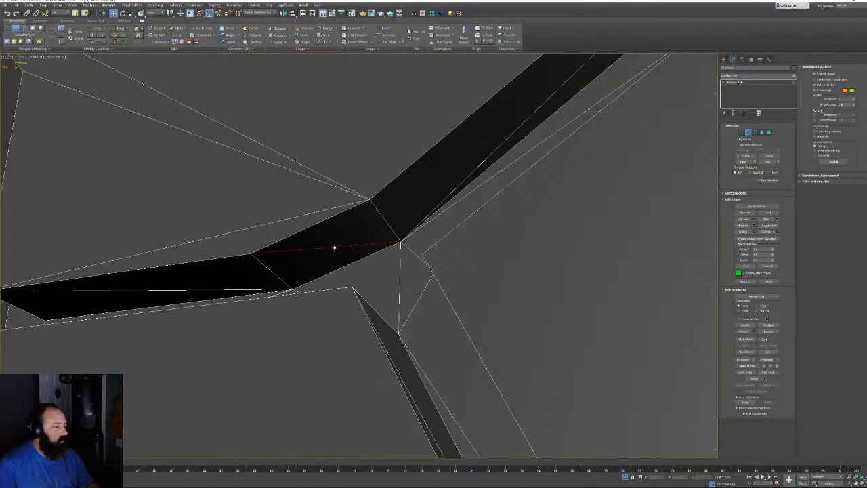
left_click(201, 290, "ctrl")
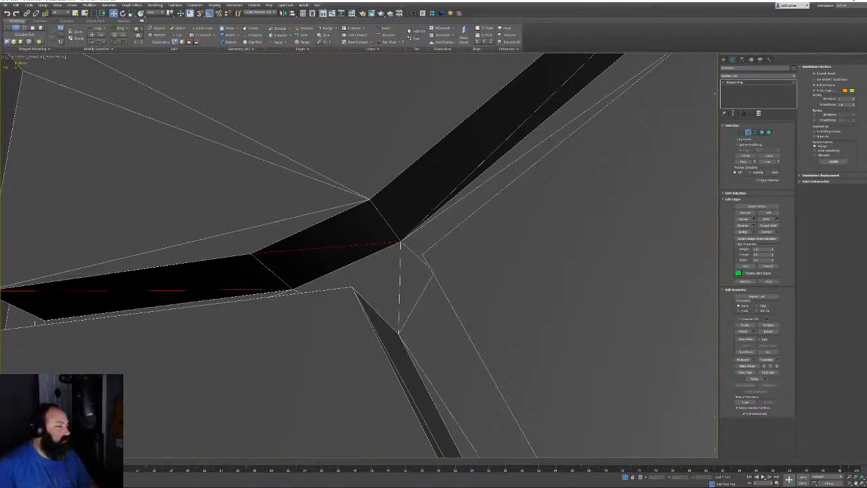
left_click(269, 223, "ctrl")
Add the strip's long horizontal, short near-vertical and left edges, then remove all the picked edges
middle_click_drag(300, 241, 445, 258, "alt")
left_click(403, 301)
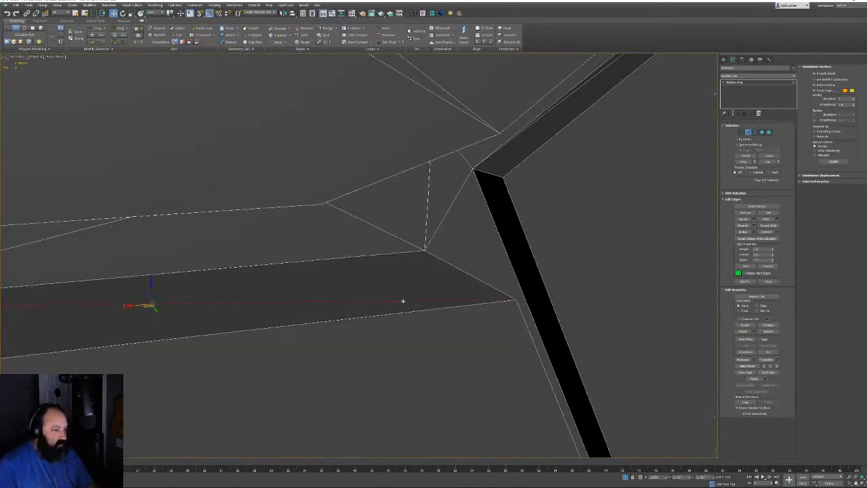
left_click(428, 206, "ctrl")
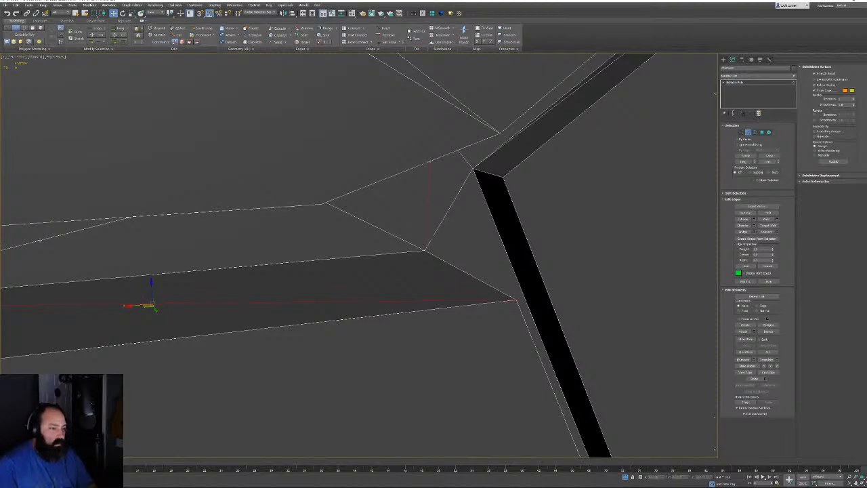
left_click(39, 240, "ctrl")
key("ctrl+BackSpace")
Remove the diagonal edge running across the window recess
scroll(412, 247, "down", 6)
middle_click_drag(197, 229, 482, 228)
scroll(481, 228, "up", 3)
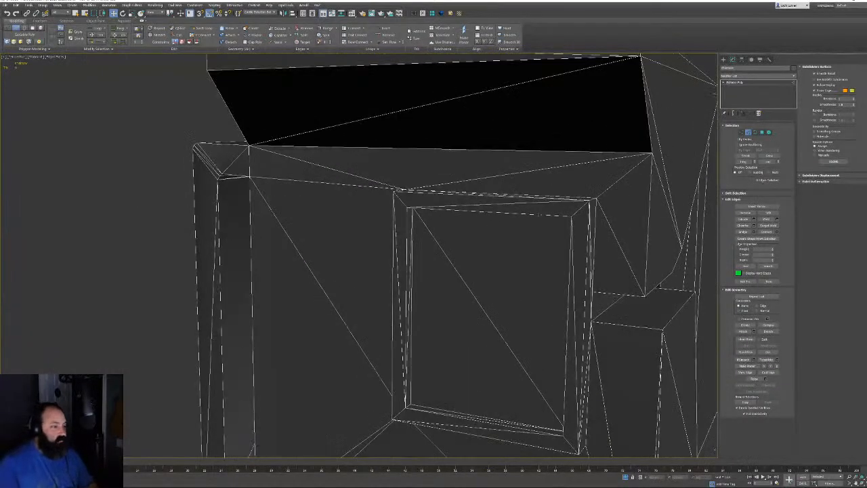
left_click(514, 207)
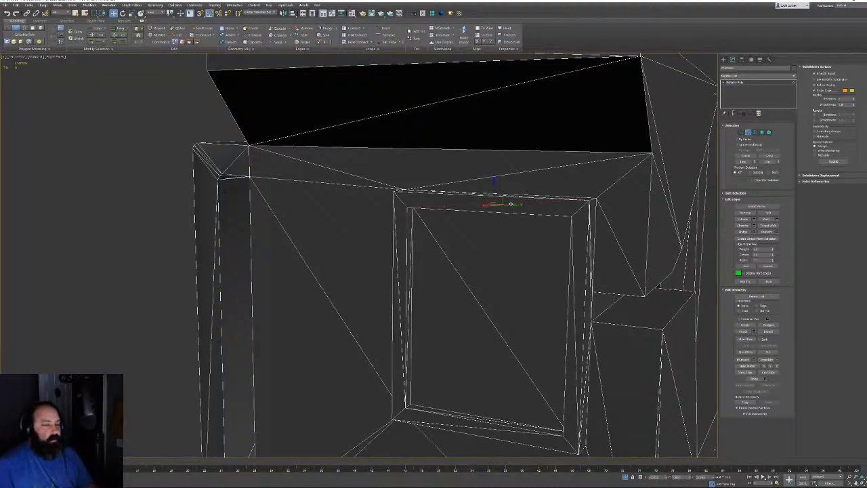
left_click(449, 259)
key("ctrl+BackSpace")
Remove the recess's left inner and outer edges, right inner edge, bottom edges and top diagonal
left_click(407, 287, "ctrl")
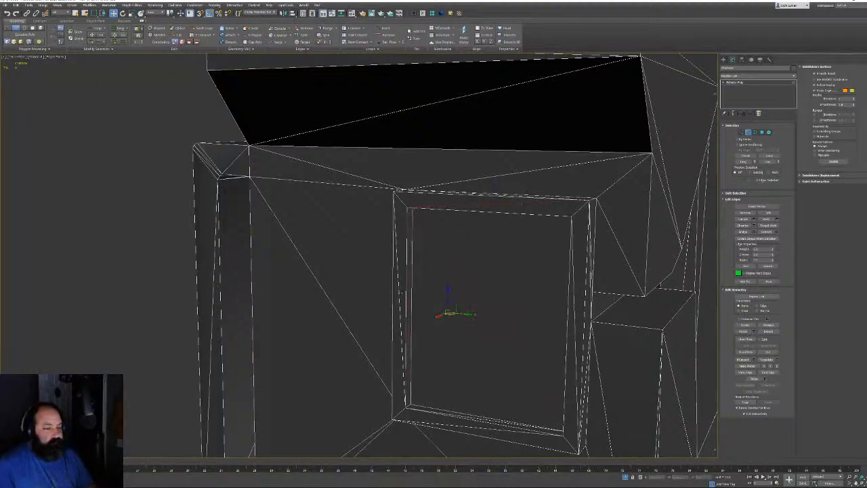
left_click(399, 294, "ctrl")
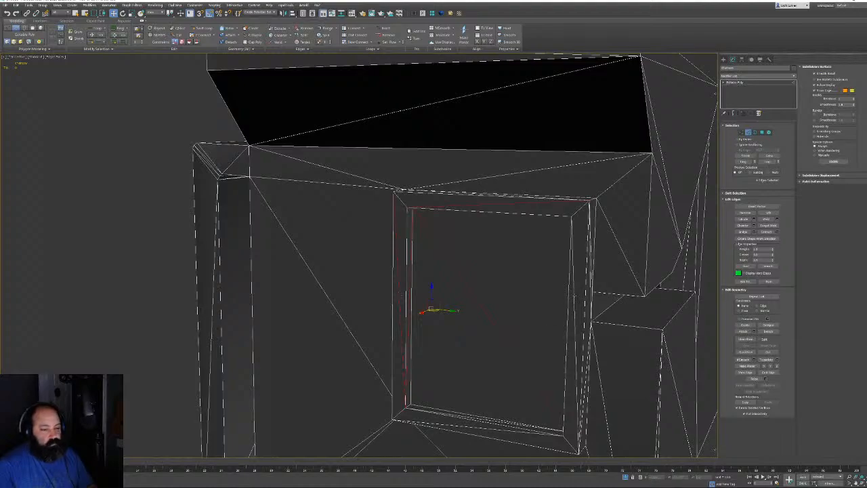
left_click(573, 293, "ctrl")
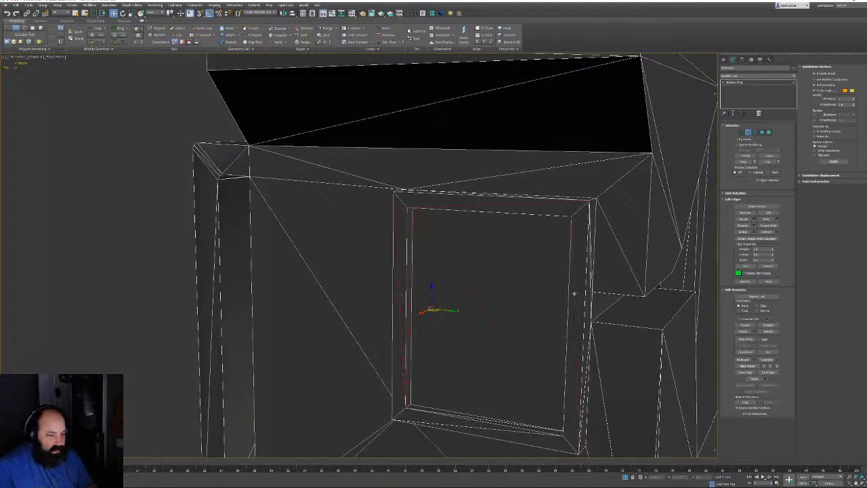
middle_click_drag(574, 293, 546, 319, "alt")
left_click(492, 349, "ctrl")
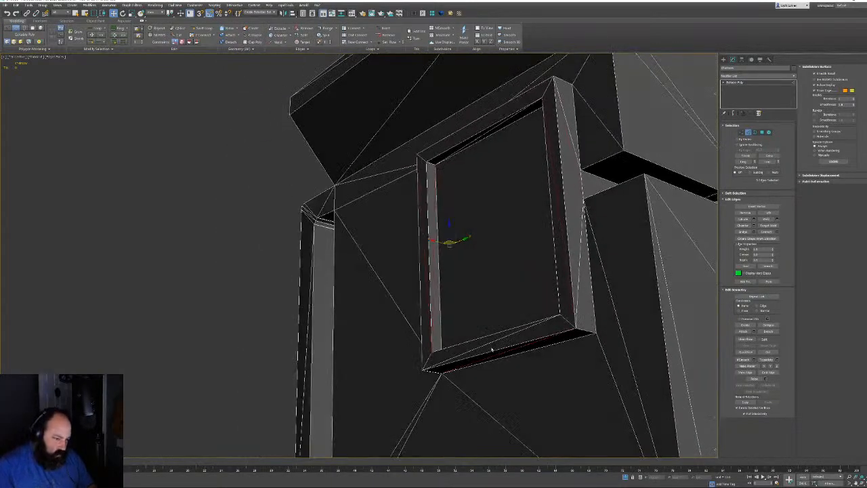
middle_click_drag(486, 343, 504, 319, "alt")
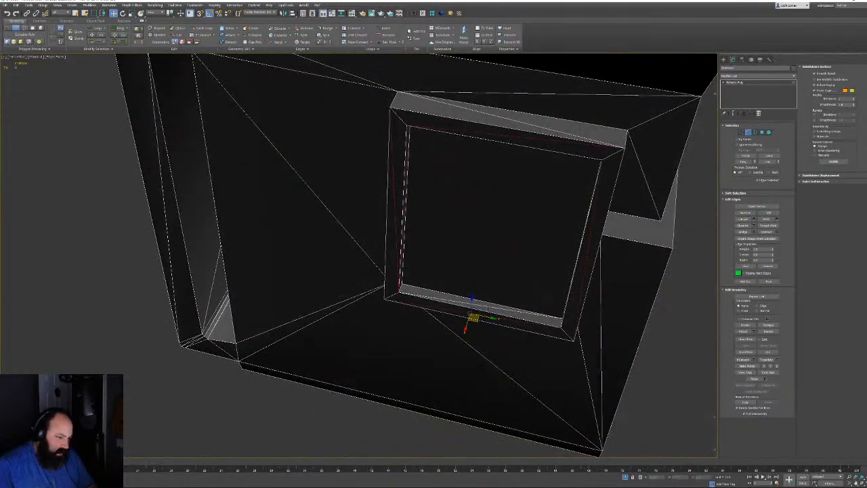
left_click(513, 119, "ctrl")
middle_click_drag(512, 120, 561, 178, "alt")
key("BackSpace")
Remove the remaining left and right edges of the window recess
middle_click_drag(480, 213, 474, 210)
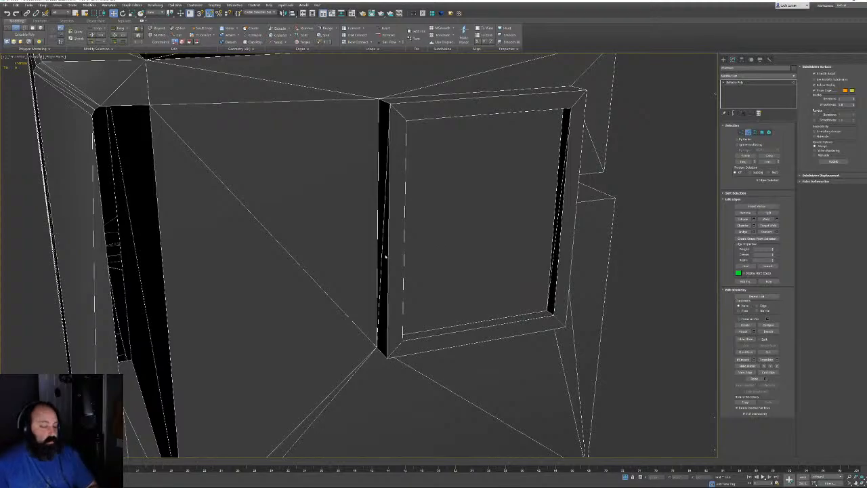
left_click(384, 253)
left_click(562, 216, "ctrl")
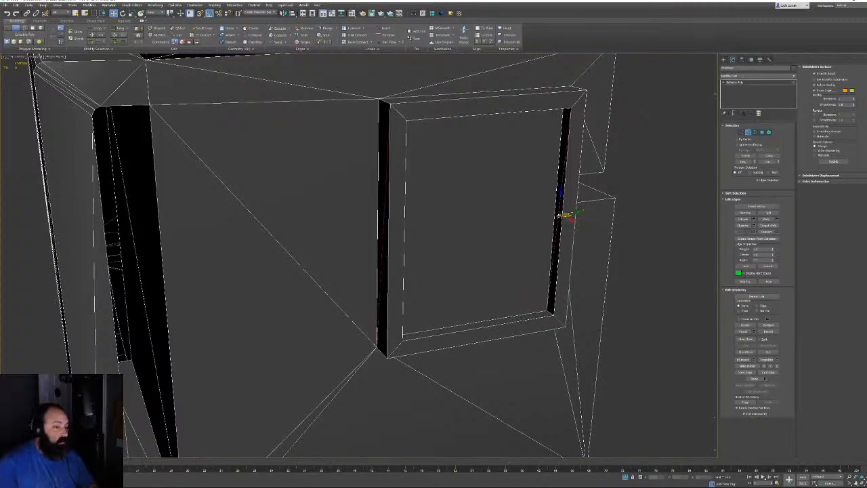
key("BackSpace")
middle_click_drag(580, 262, 612, 188, "alt")
Remove the left and lower-left diagonal edges on the front of the housing
scroll(428, 366, "down", 5)
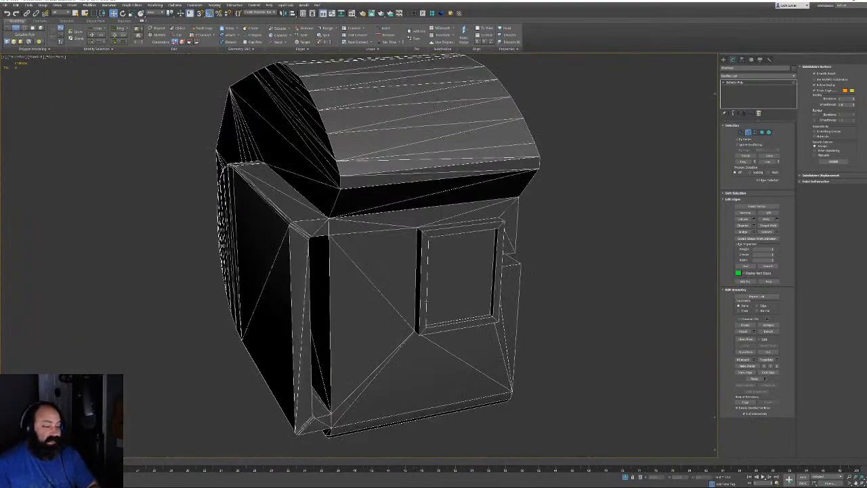
middle_click_drag(458, 305, 400, 289, "alt")
left_click(300, 281)
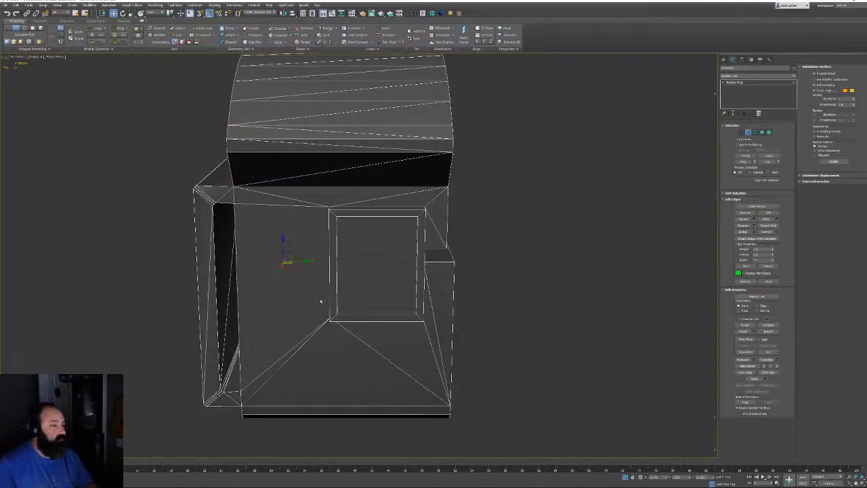
key("BackSpace")
left_click(298, 347)
key("BackSpace")
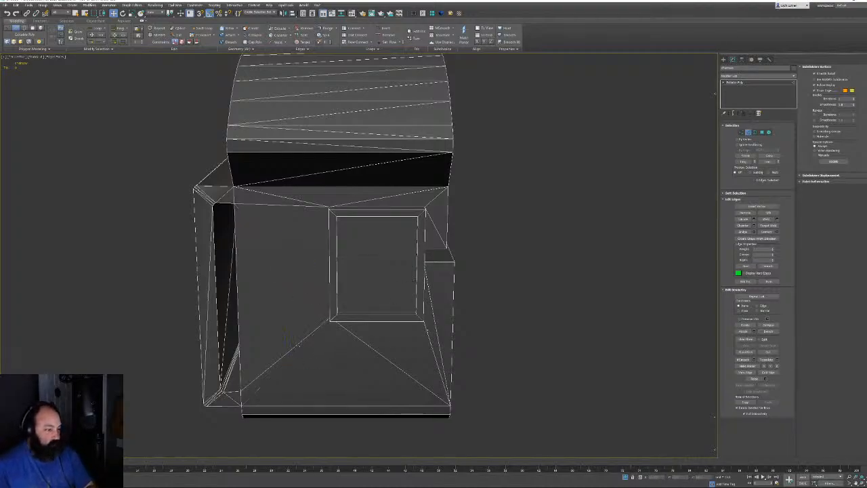
Pick edges beside the window and on the black strip, then settle on the strip's lower edge
middle_click_drag(298, 346, 425, 311, "alt")
left_click(378, 244)
middle_click_drag(426, 311, 456, 299, "alt")
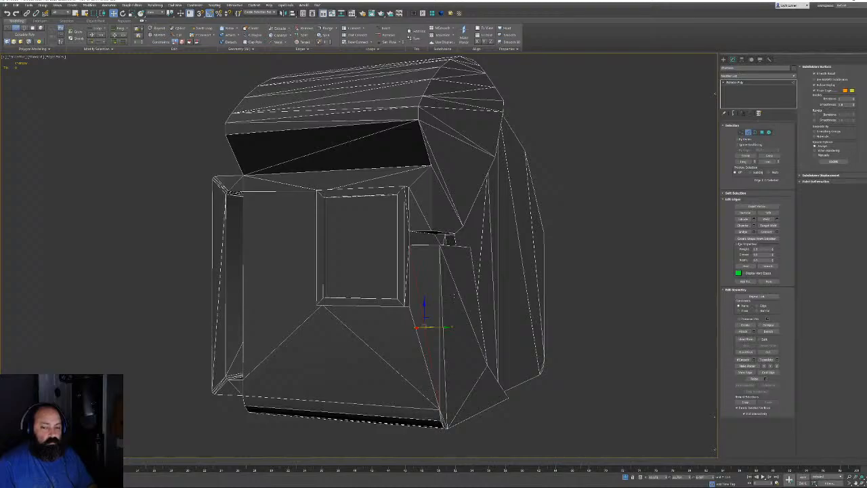
scroll(435, 255, "up", 5)
middle_click_drag(420, 207, 405, 193, "alt")
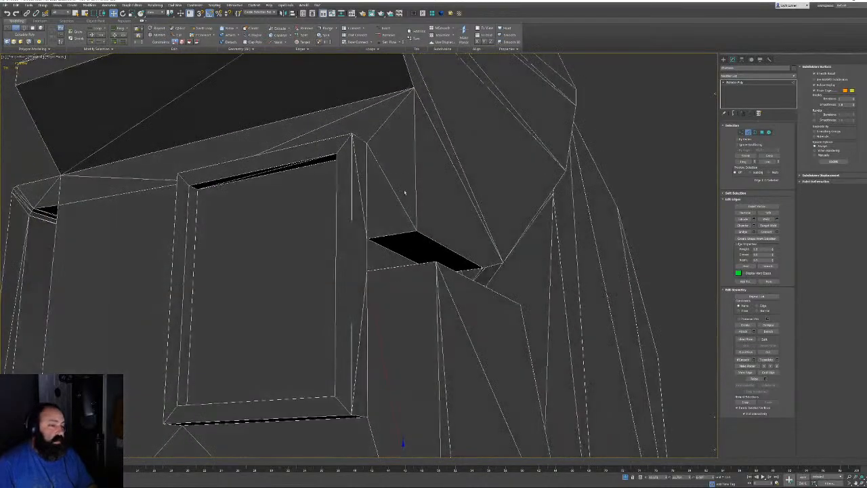
left_click(279, 168, "ctrl")
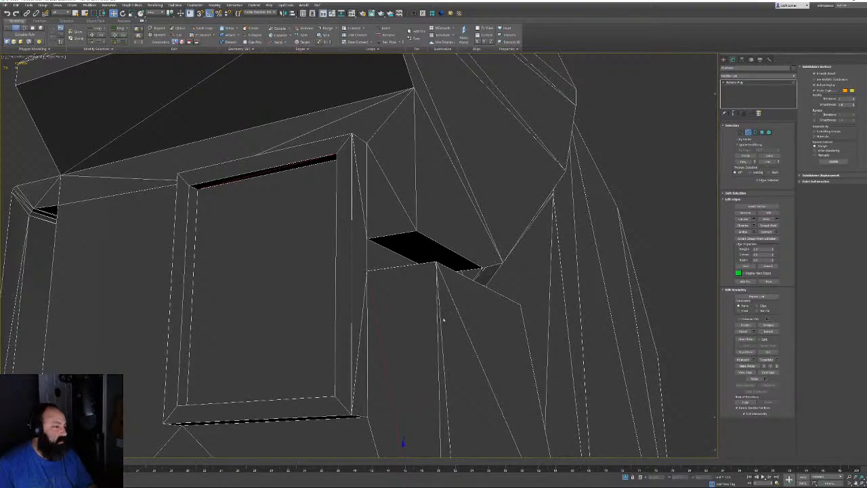
left_click(393, 264)
scroll(393, 264, "down", 6)
mouse_move(433, 252)
middle_mouse_down("alt")
mouse_move(436, 292)
mouse_move(405, 295)
mouse_move(445, 246)
middle_mouse_up("alt")
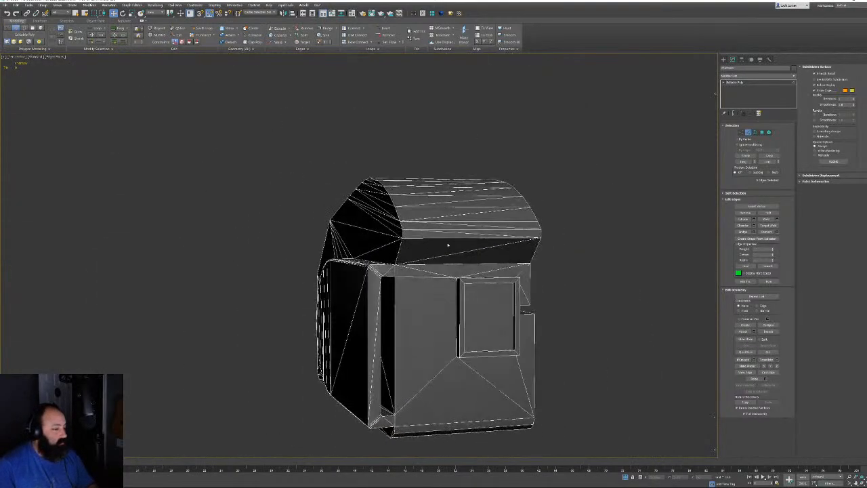
left_click(481, 248)
scroll(480, 249, "up", 3)
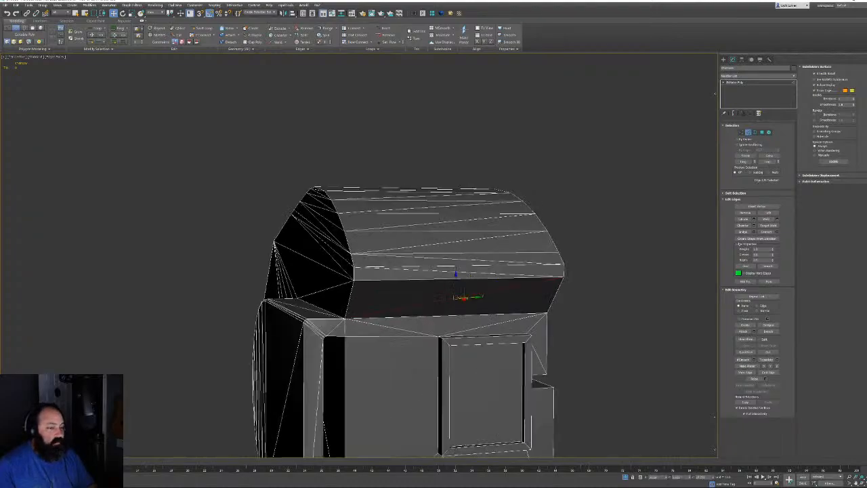
left_click(466, 263)
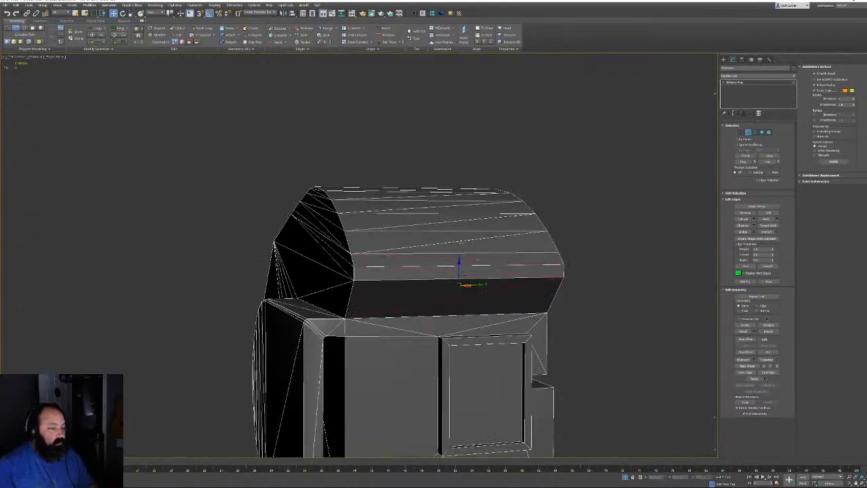
middle_click_drag(458, 242, 437, 233, "alt")
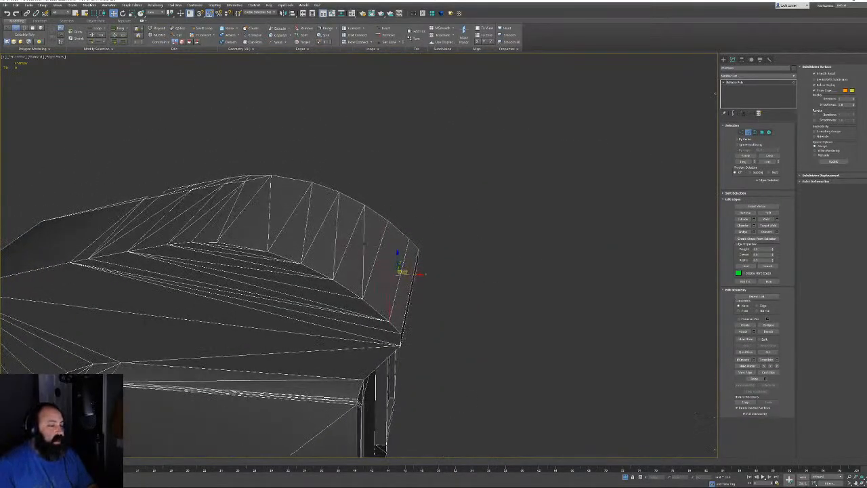
Select the vertical, short and long diagonal edges across the curved roof and remove them
left_click(367, 246)
left_click(335, 235, "ctrl")
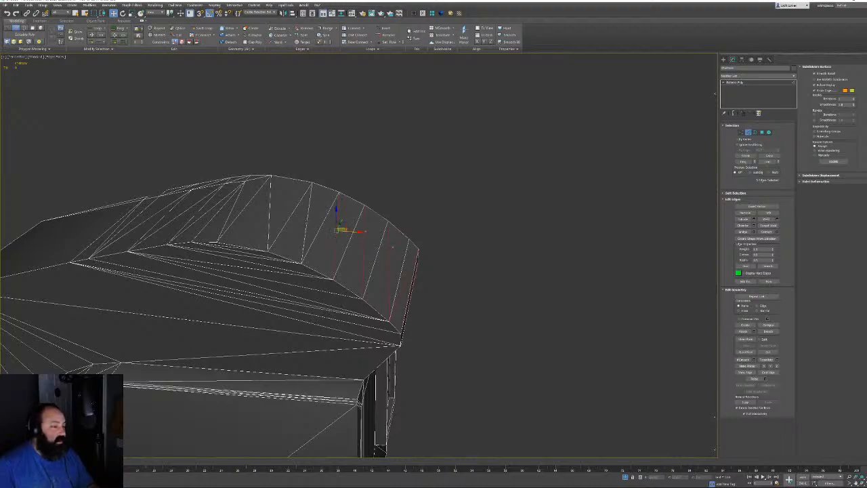
left_click(307, 219, "ctrl")
middle_click_drag(263, 185, 404, 246)
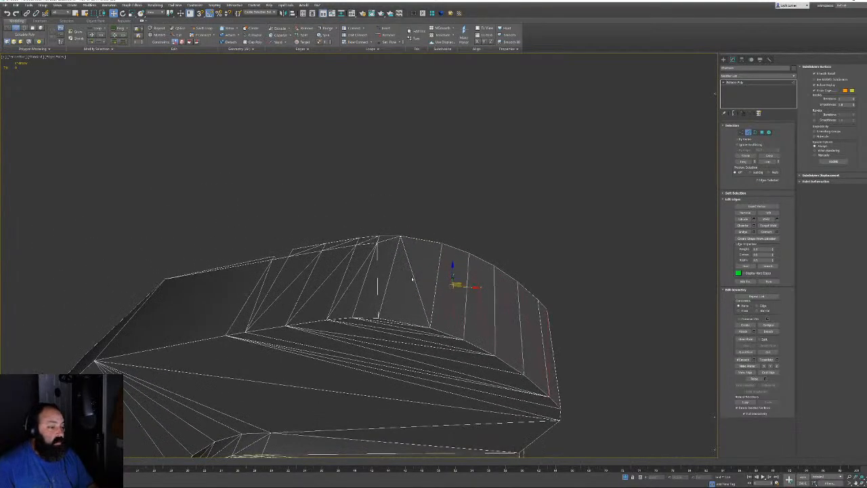
scroll(411, 277, "up", 2)
left_click(415, 277, "ctrl")
middle_click_drag(415, 277, 345, 263, "alt")
left_click(302, 247, "ctrl")
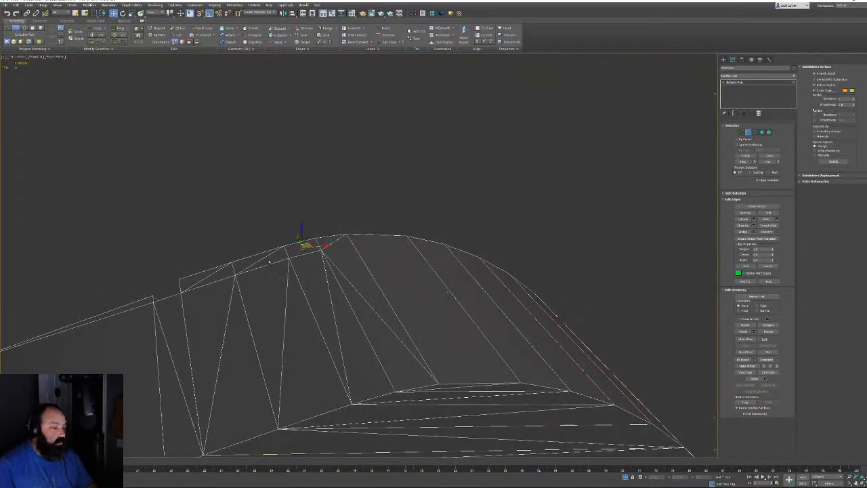
left_click(261, 261, "ctrl")
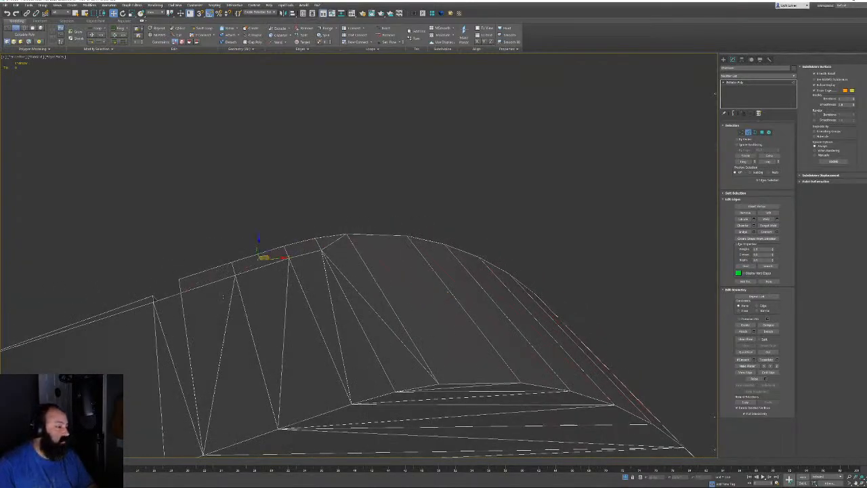
left_click(231, 302, "ctrl")
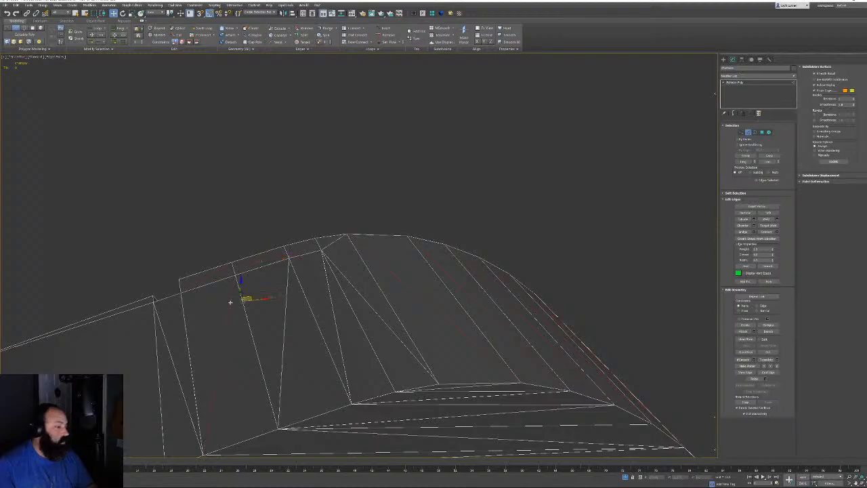
left_click(286, 304, "ctrl")
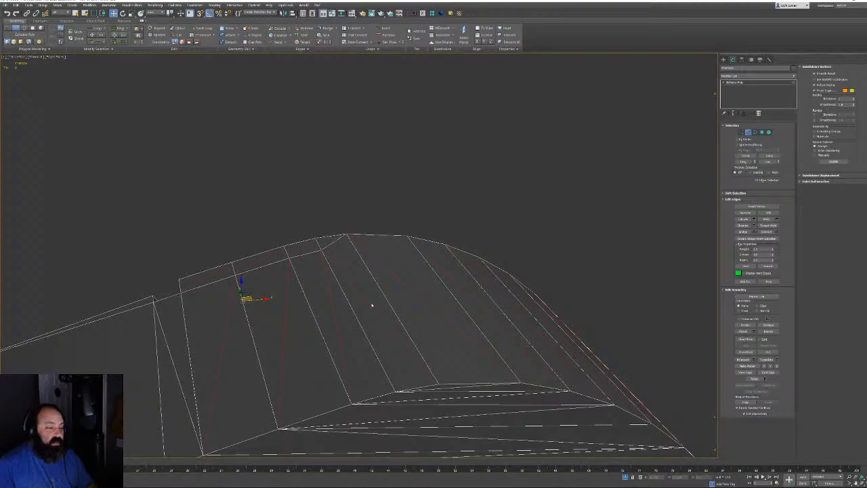
key("BackSpace")
Remove one last unwanted diagonal edge left on the housing top
middle_click_drag(387, 320, 450, 240)
left_click(242, 306)
middle_click_drag(242, 305, 275, 268, "alt")
scroll(257, 267, "down", 4)
key("BackSpace")
Select the chamfer and diagonal edges near the rounded corner and remove them
middle_click_drag(377, 325, 424, 243)
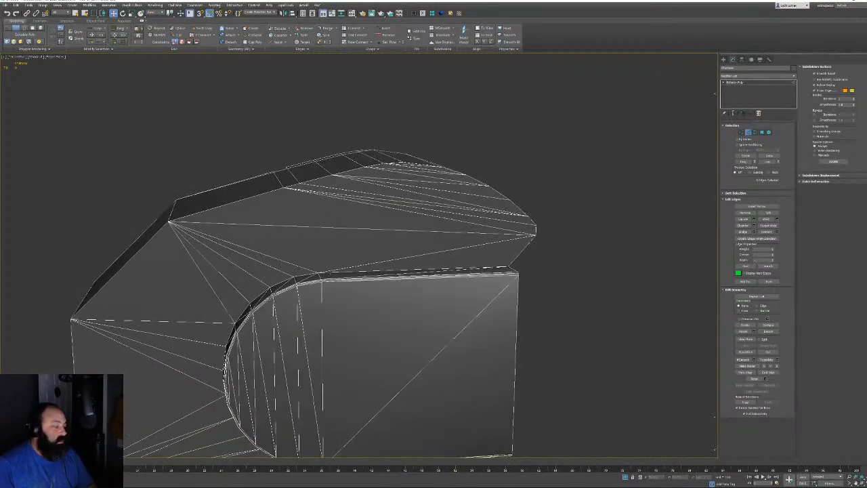
middle_click_drag(215, 262, 352, 240, "alt")
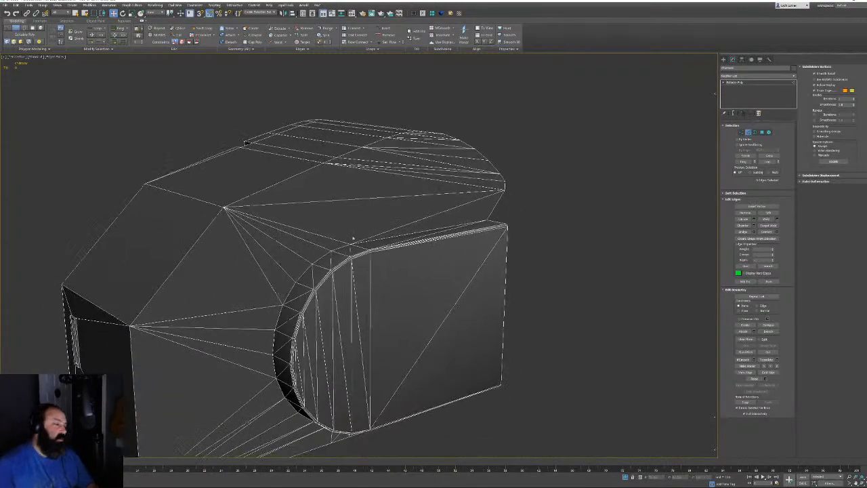
scroll(354, 240, "up", 4)
left_click(323, 267)
middle_click_drag(324, 268, 376, 294, "alt")
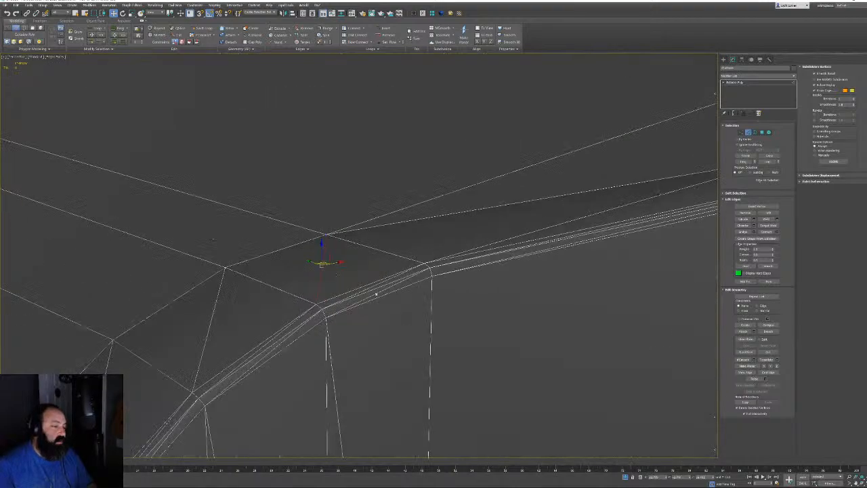
left_click(381, 291)
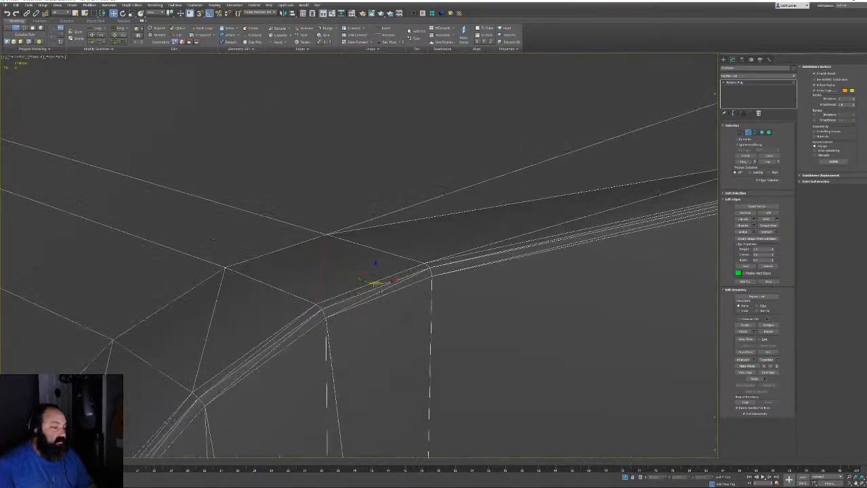
left_click(278, 344, "ctrl")
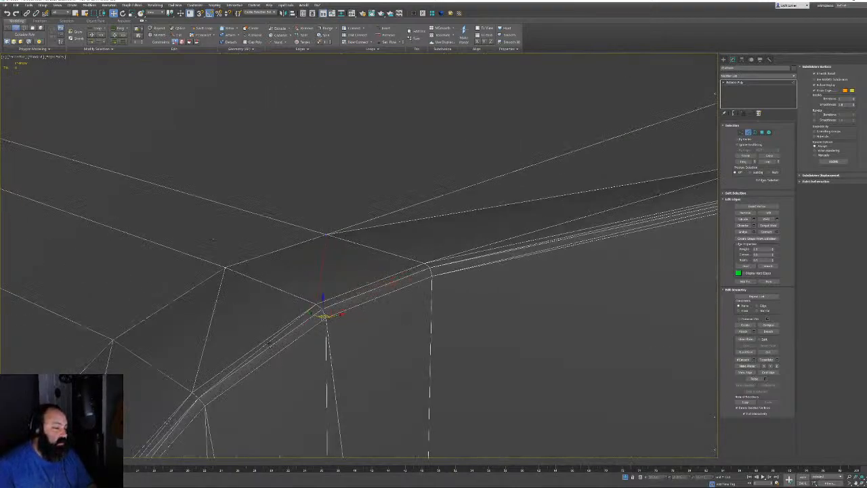
middle_click_drag(203, 341, 356, 171)
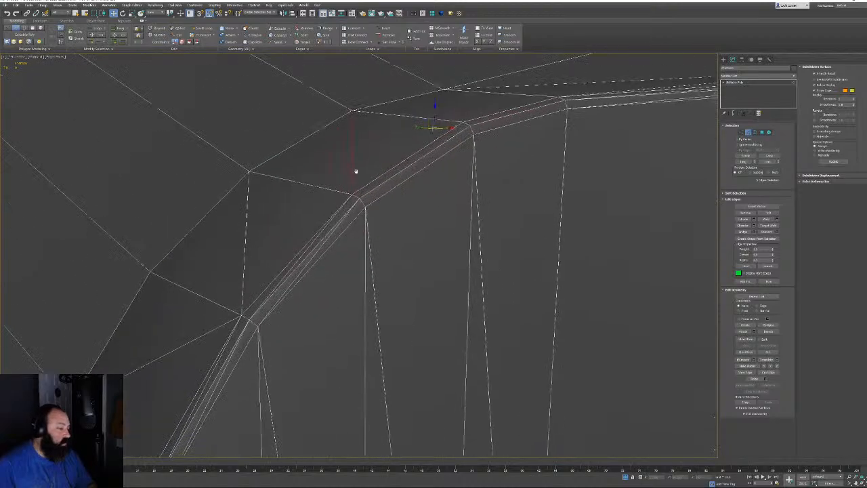
left_click(305, 265, "ctrl")
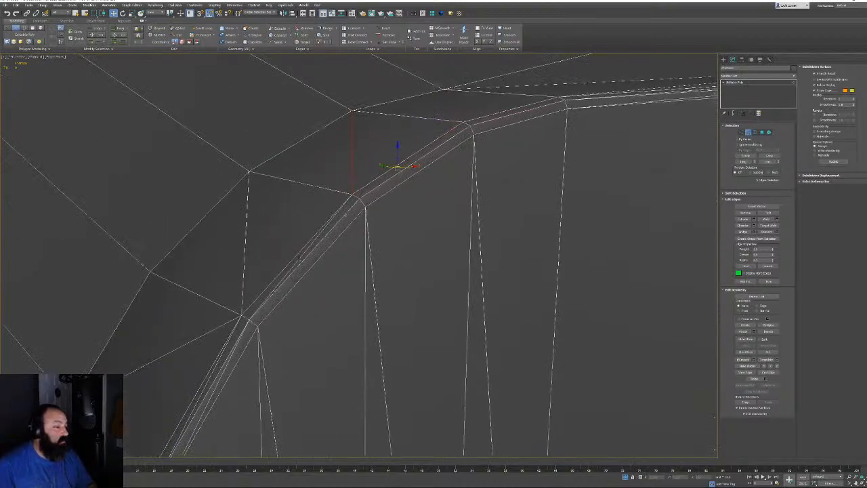
left_click(244, 277, "ctrl")
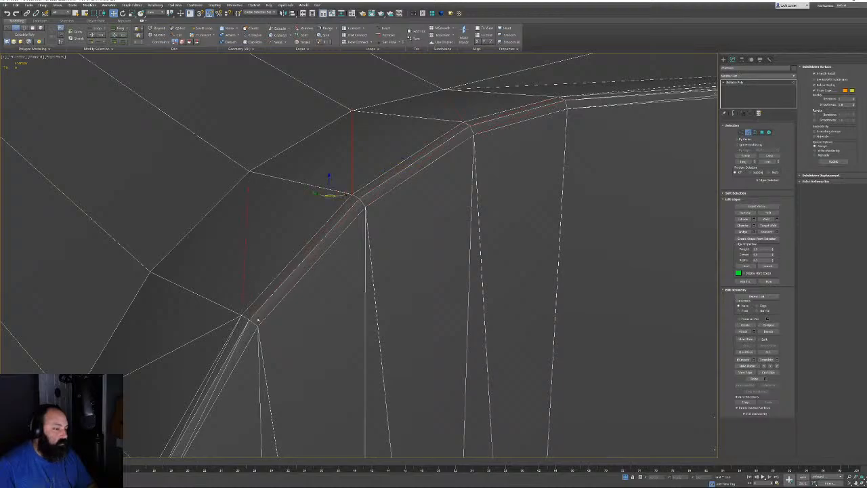
middle_click_drag(251, 321, 330, 186)
left_click(301, 242, "ctrl")
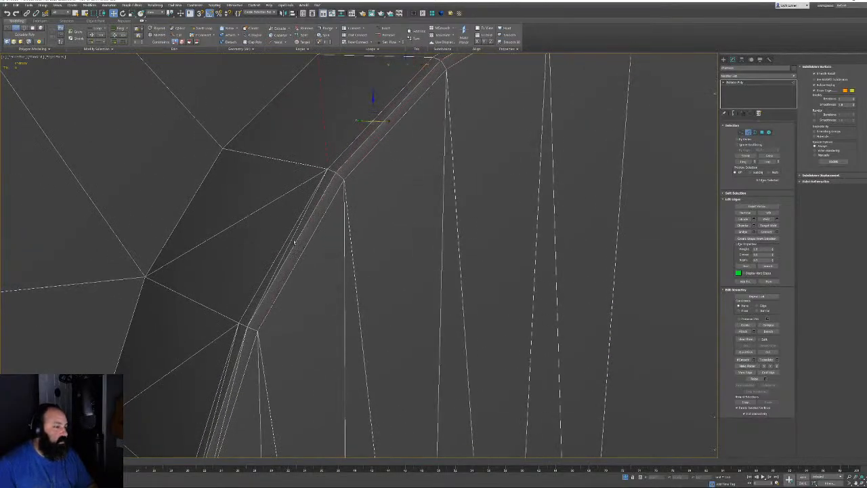
left_click(266, 205, "ctrl")
key("BackSpace")
Remove the long chamfer edges and their neighbouring diagonal edges with Ctrl+Backspace
middle_click_drag(380, 311, 495, 173)
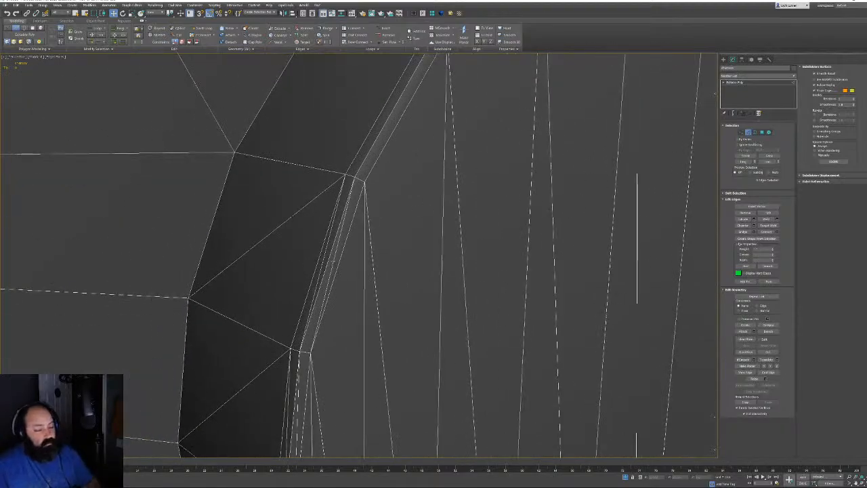
left_click(330, 263)
left_click(321, 262, "ctrl")
left_click(296, 213, "ctrl")
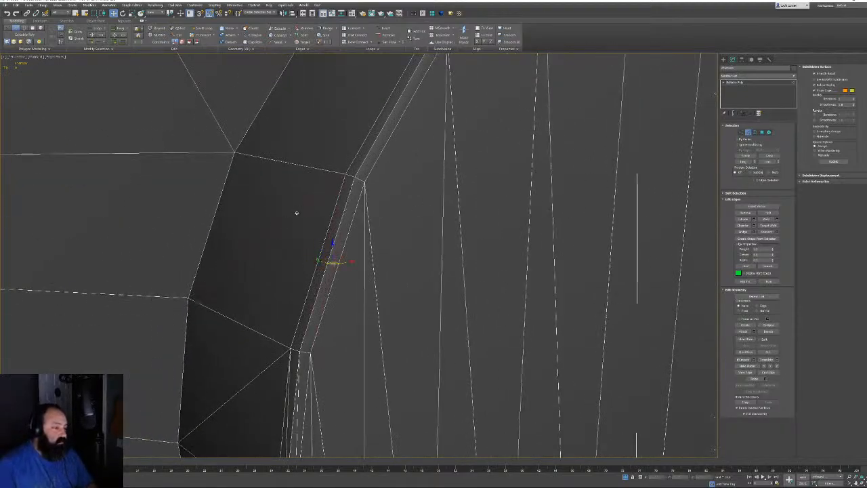
middle_click_drag(298, 223, 348, 110)
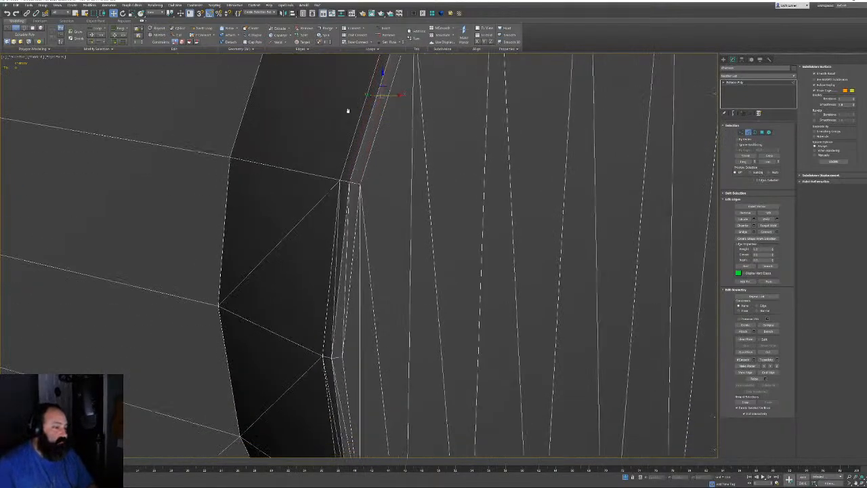
left_click(338, 251, "ctrl")
left_click(294, 225, "ctrl")
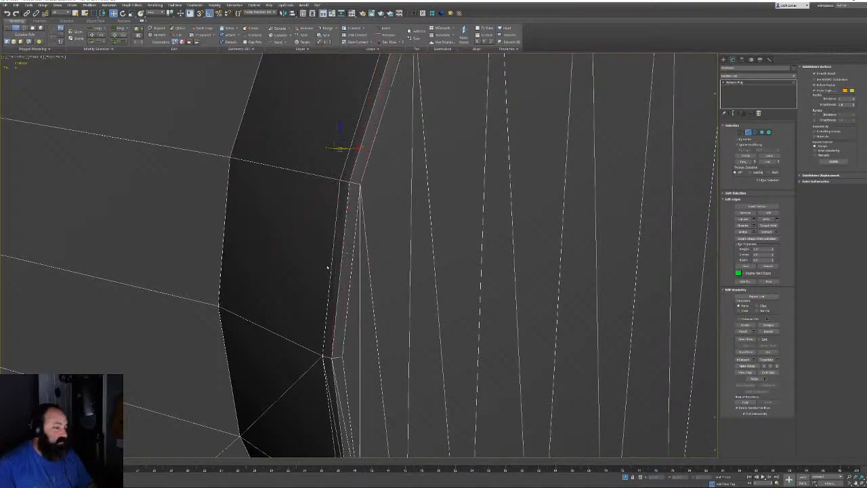
key("ctrl+BackSpace")
Remove the diagonal and vertical inner edges crossing the dark strip
middle_click_drag(435, 404, 353, 285, "alt")
middle_click_drag(322, 197, 335, 366)
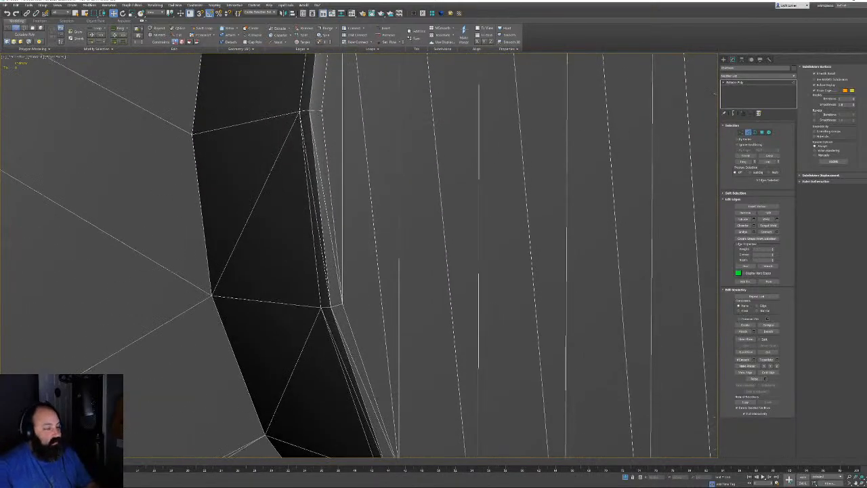
left_click(273, 165)
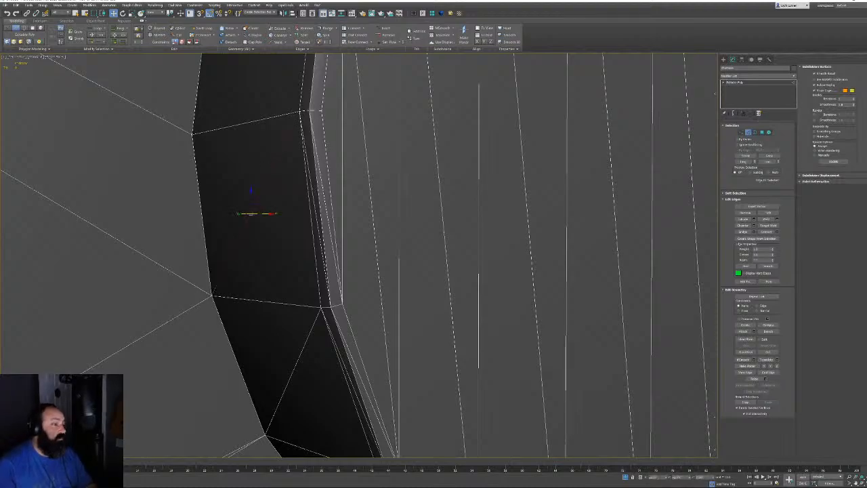
left_click(321, 195)
middle_click_drag(322, 193, 305, 85)
left_click(355, 293, "ctrl")
left_click(344, 296, "ctrl")
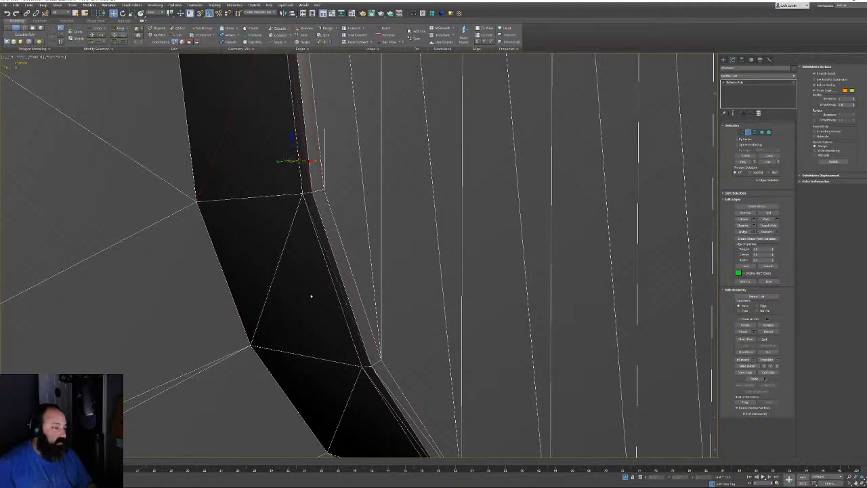
left_click(276, 274)
key("BackSpace")
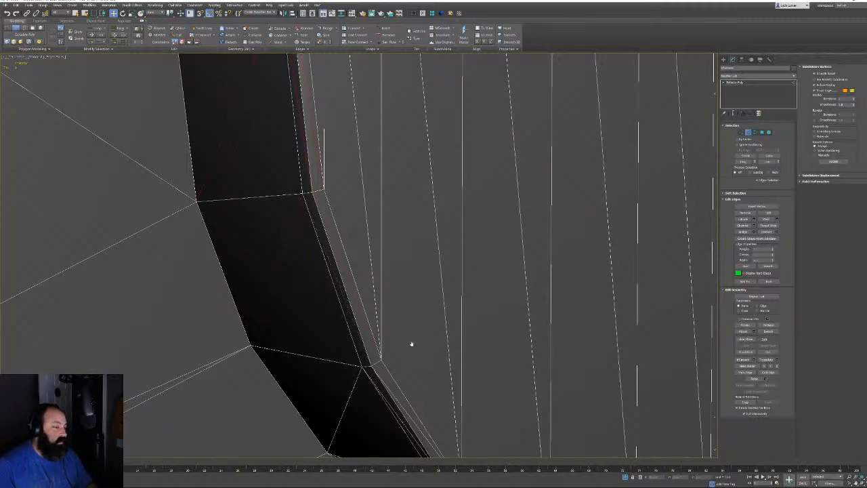
Remove the vertical and diagonal edges on the dark strip underneath the housing
scroll(410, 340, "down", 5)
middle_click_drag(405, 329, 410, 306, "alt")
middle_click_drag(338, 215, 340, 235)
scroll(341, 236, "up", 4)
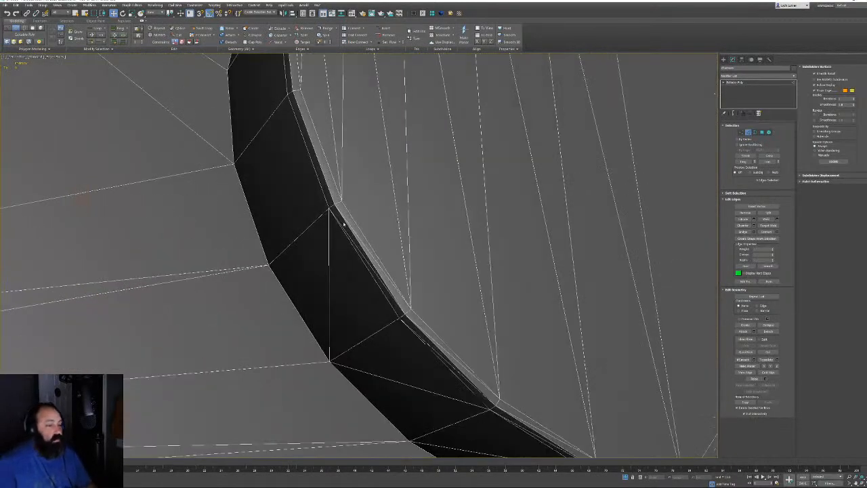
left_click(327, 259)
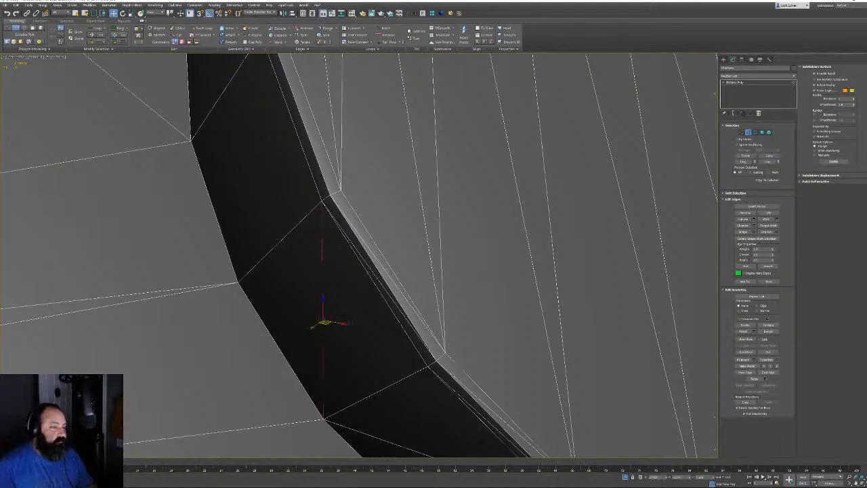
left_click(380, 283, "ctrl")
left_click(384, 266, "ctrl")
middle_click_drag(447, 361, 348, 243)
key("BackSpace")
Select the curved strip edges, the bright diagonal and the light strip's long edge
middle_click_drag(436, 340, 306, 180)
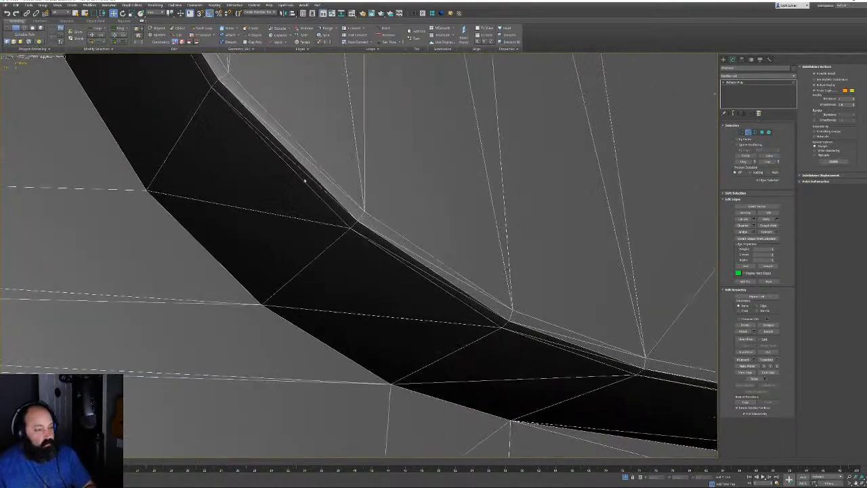
scroll(305, 181, "down", 4)
middle_click_drag(432, 258, 447, 273)
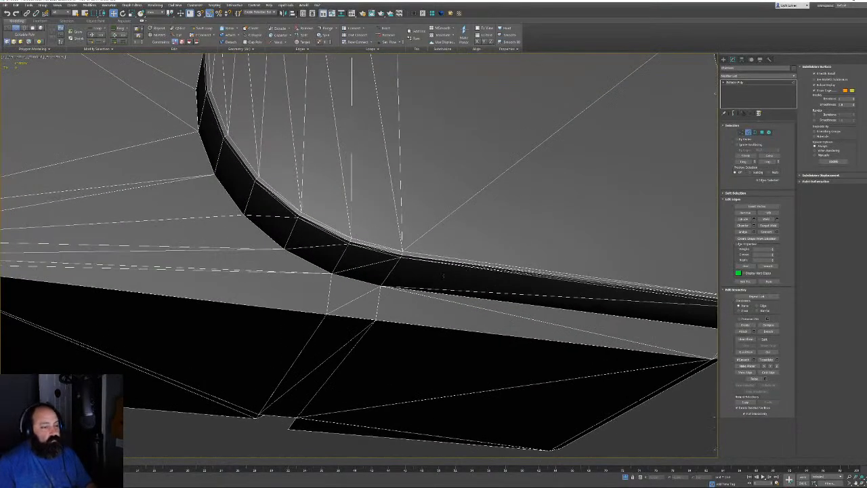
scroll(357, 220, "up", 4)
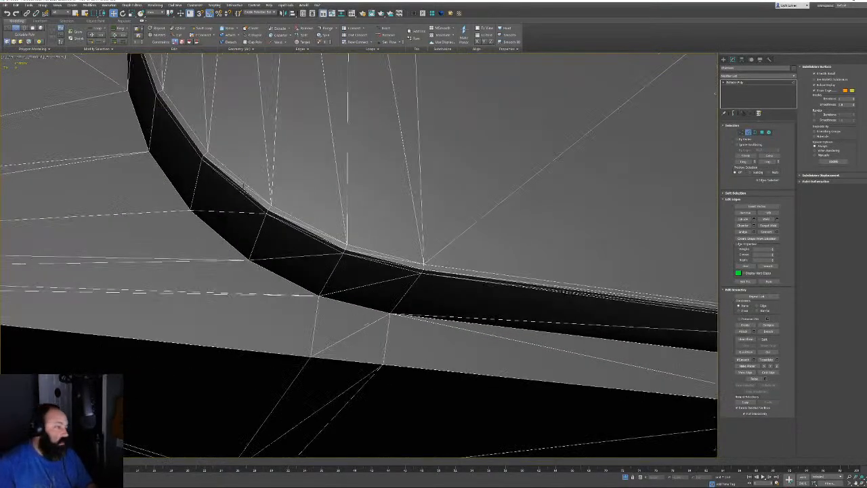
left_click(243, 185)
left_click(244, 192, "ctrl")
scroll(216, 170, "up", 5)
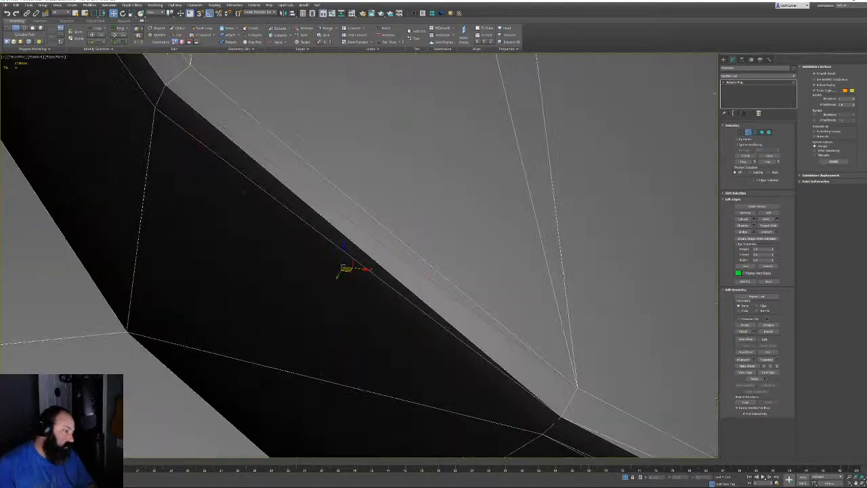
left_click(317, 240, "alt")
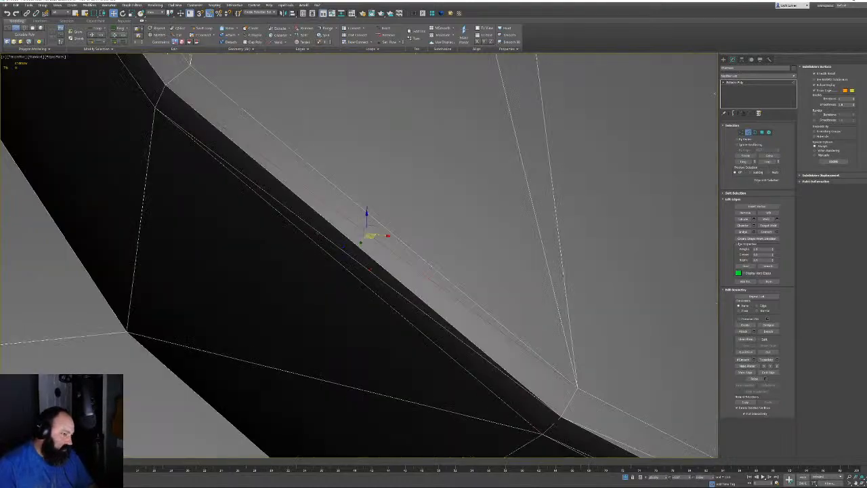
left_click(369, 270, "ctrl")
left_click(411, 401, "ctrl")
middle_click_drag(410, 400, 190, 273)
scroll(189, 273, "down", 3)
left_click(436, 368, "ctrl")
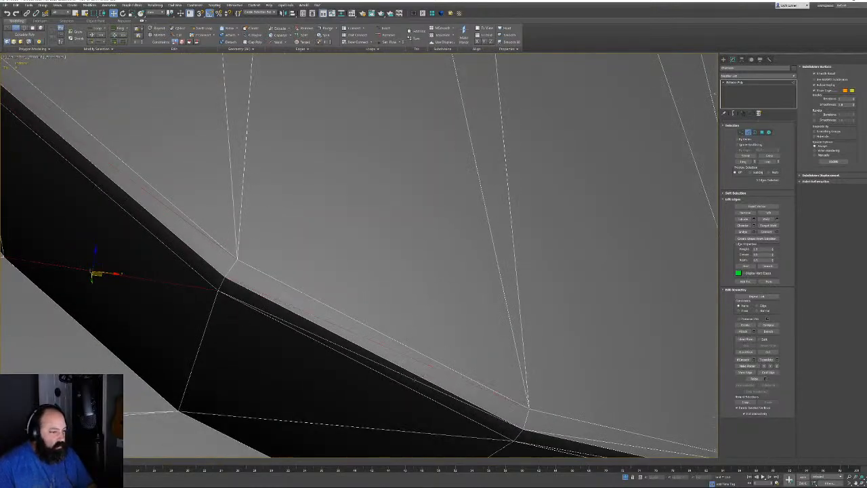
middle_click_drag(416, 383, 321, 249, "alt")
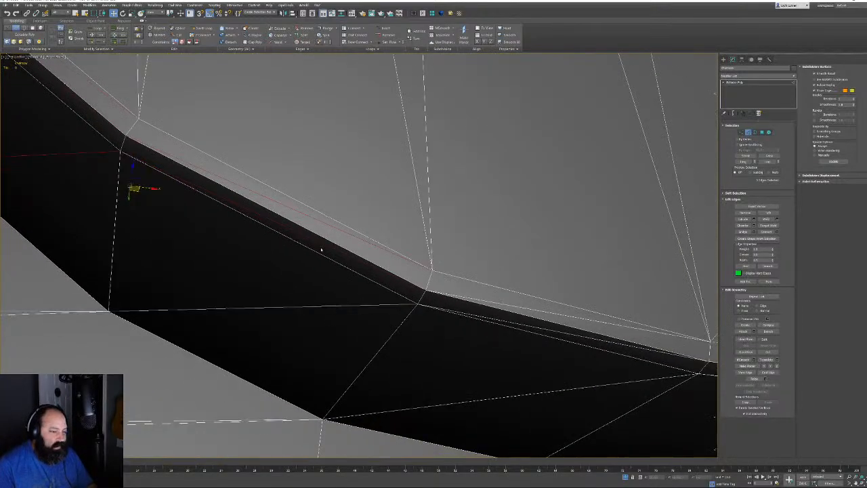
left_click(336, 306, "ctrl")
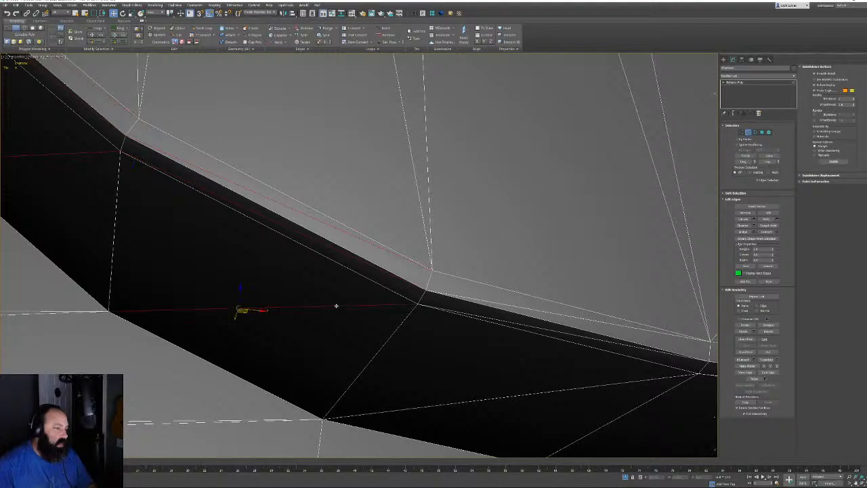
Add the long upper and lower dark-strip edges and inspect them in wireframe
left_click(557, 313, "ctrl")
left_click(564, 334, "ctrl")
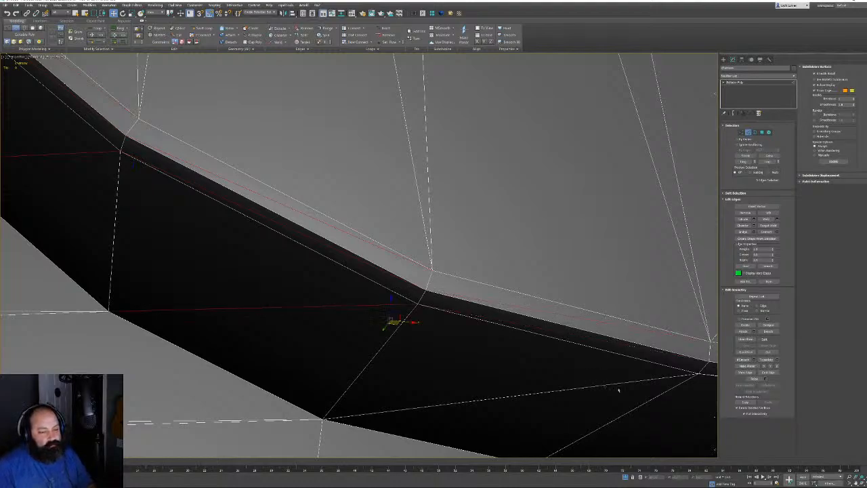
middle_click_drag(612, 383, 495, 302, "alt")
left_click(510, 282, "ctrl")
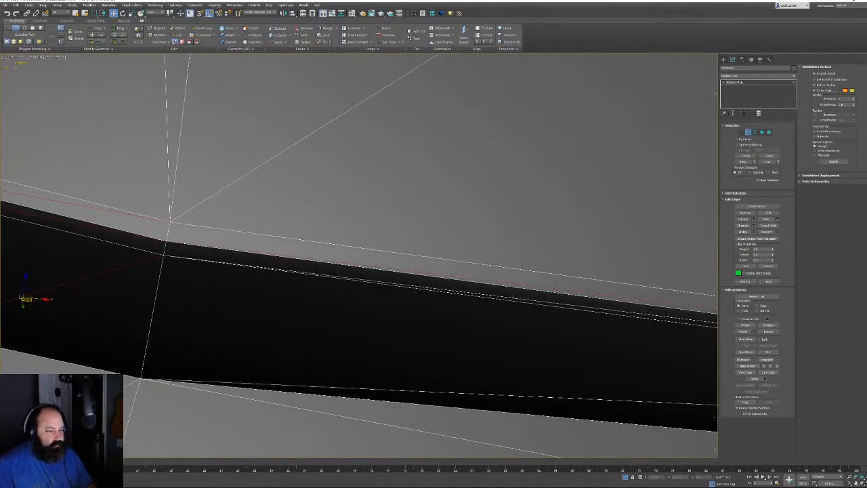
left_click(511, 297, "ctrl")
scroll(459, 350, "down", 4)
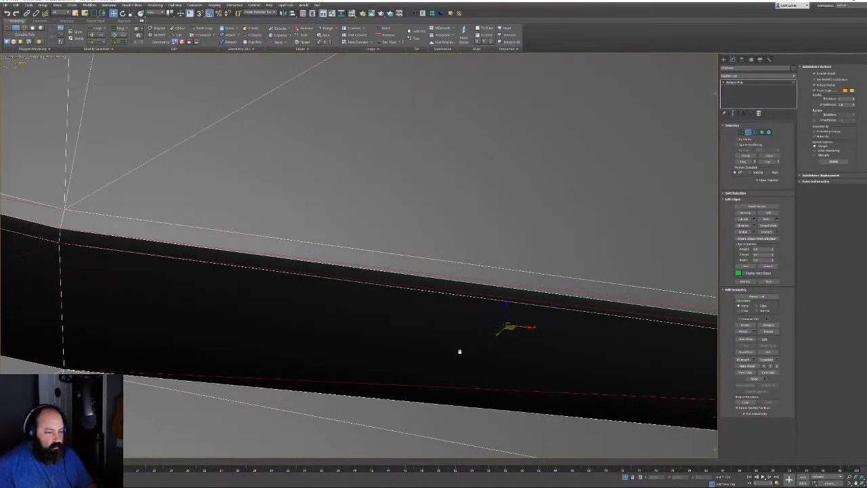
key("F3")
mouse_move(486, 327)
middle_mouse_down("alt")
mouse_move(474, 332)
mouse_move(488, 338)
mouse_move(461, 333)
middle_mouse_up("alt")
Remove the selected strip edges and switch back to shaded display
key("ctrl+BackSpace")
scroll(460, 332, "down", 5)
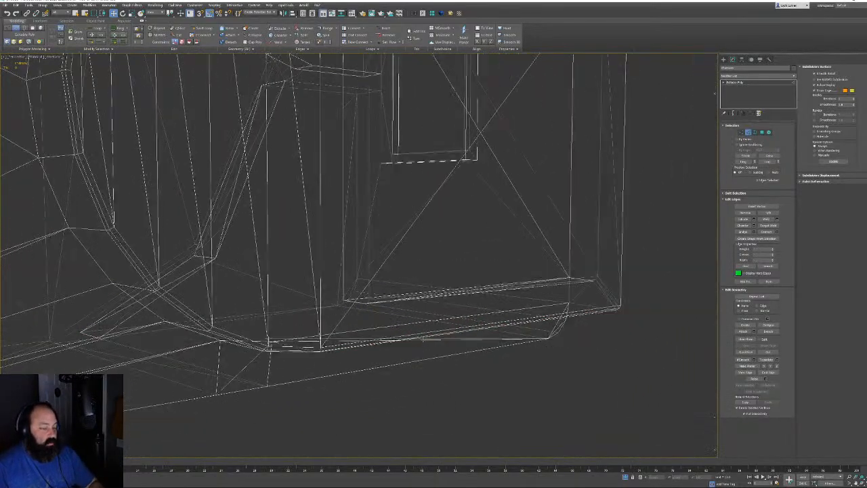
key("F3")
mouse_move(414, 256)
middle_mouse_down("alt")
mouse_move(412, 236)
mouse_move(331, 252)
middle_mouse_up("alt")
scroll(331, 252, "up", 5)
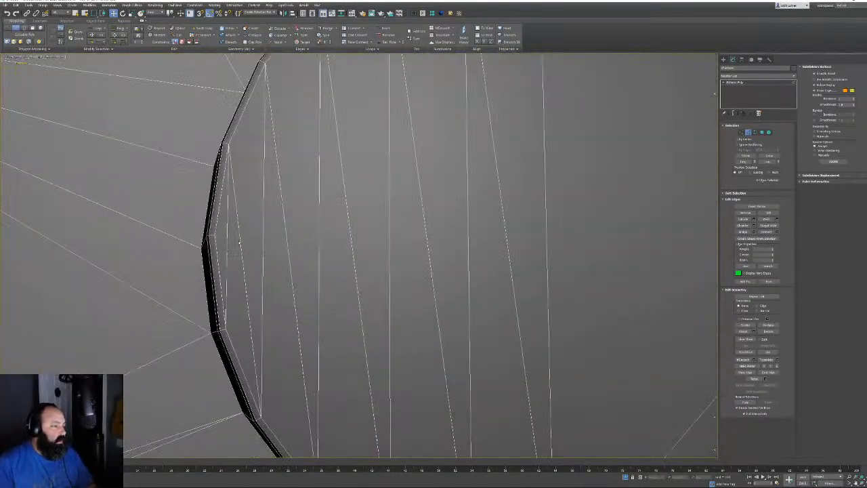
Select the five vertical edges across the curved panel face and remove them
left_click(239, 242)
left_click(288, 260, "ctrl")
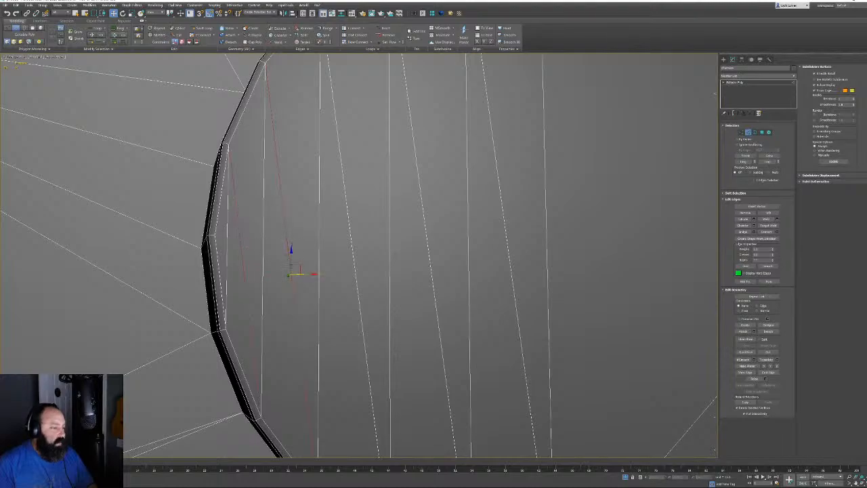
left_click(356, 290, "ctrl")
left_click(437, 304, "ctrl")
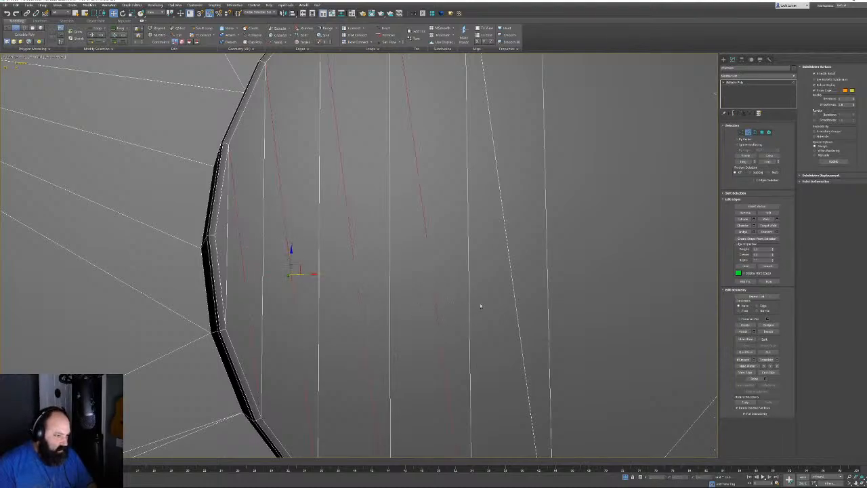
left_click(516, 305, "ctrl")
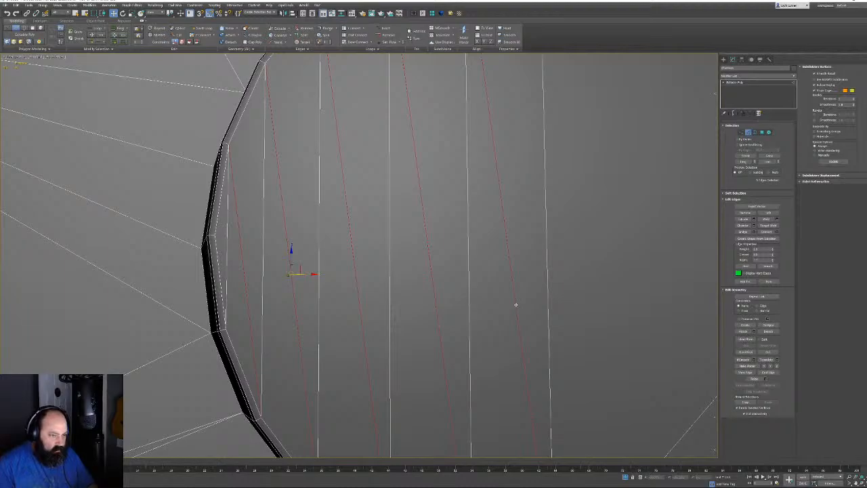
key("ctrl+BackSpace")
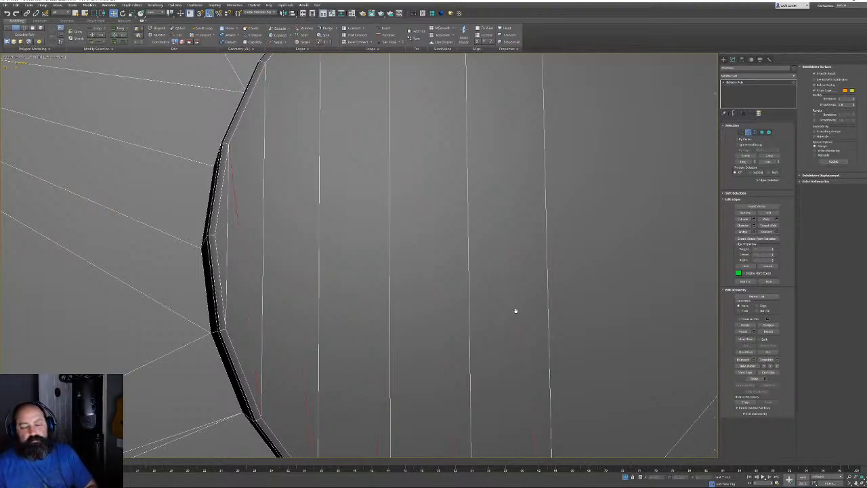
Orbit the view to inspect the cylinder's top face and the panel's rounded edge
middle_click_drag(514, 312, 466, 288, "alt")
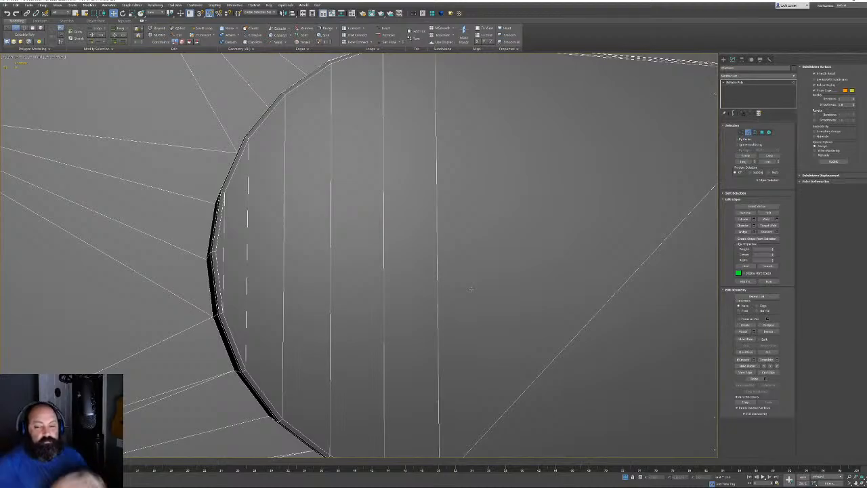
middle_click_drag(505, 181, 467, 366, "alt")
scroll(446, 308, "down", 3)
scroll(521, 282, "up", 6)
scroll(520, 282, "down", 2)
middle_click_drag(521, 283, 503, 272)
scroll(440, 277, "down", 4)
scroll(412, 227, "up", 4)
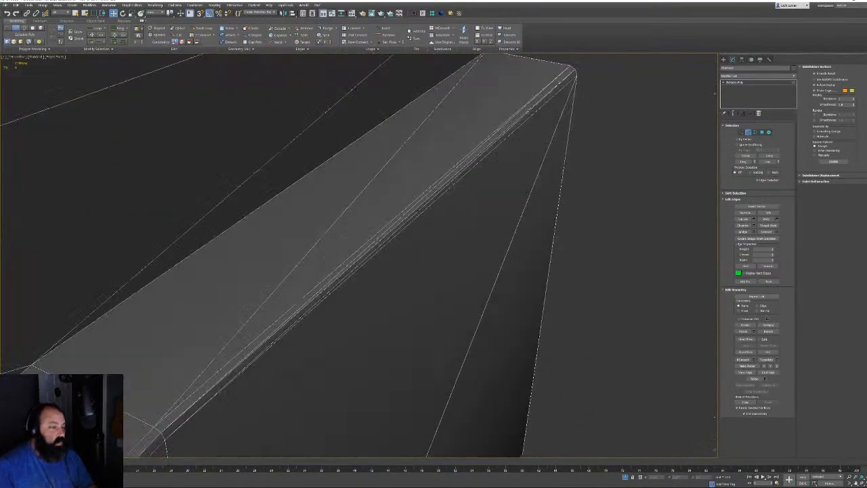
Remove the long and diagonal edges along the panel's rounded edge
left_click(416, 210)
left_click(411, 208, "ctrl")
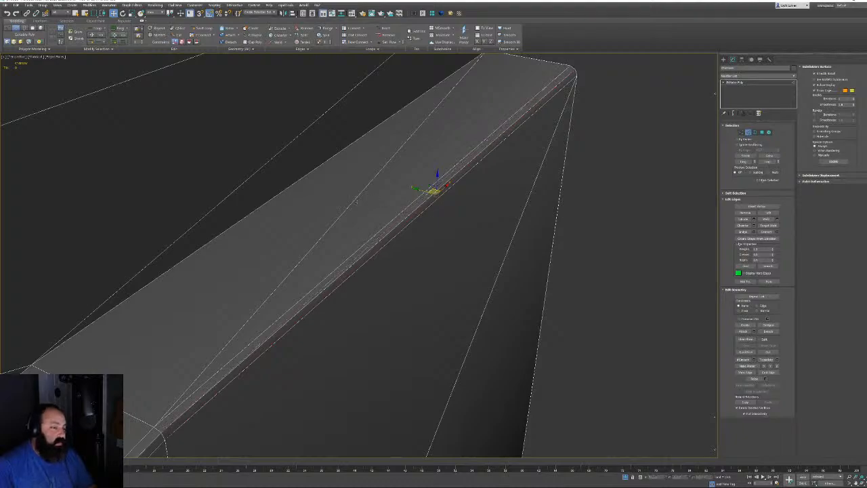
left_click(352, 201, "ctrl")
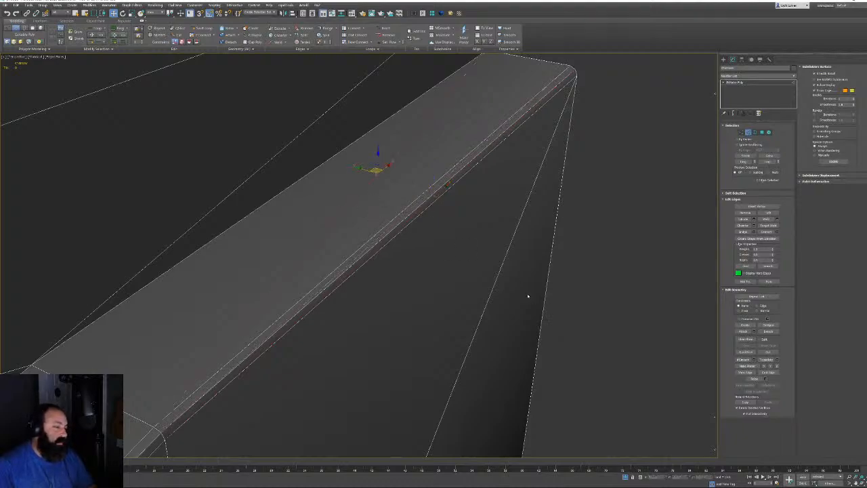
key("BackSpace")
left_click(508, 252)
key("BackSpace")
scroll(444, 241, "down", 4)
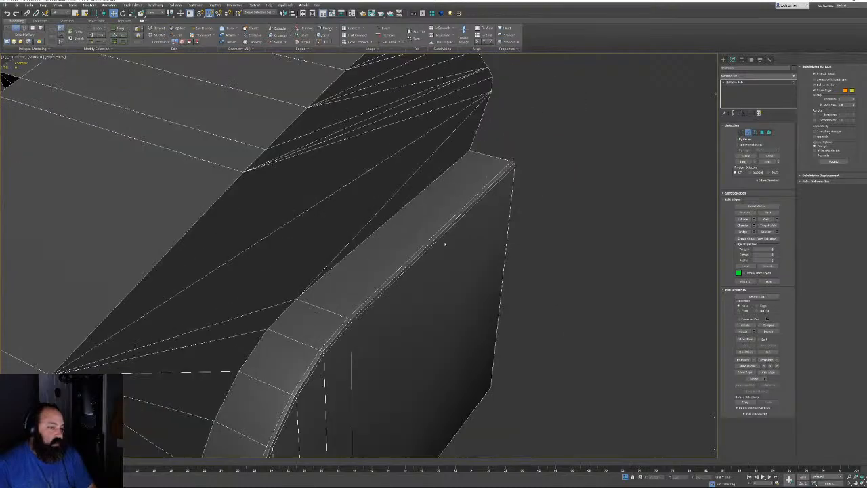
middle_click_drag(445, 244, 459, 233, "alt")
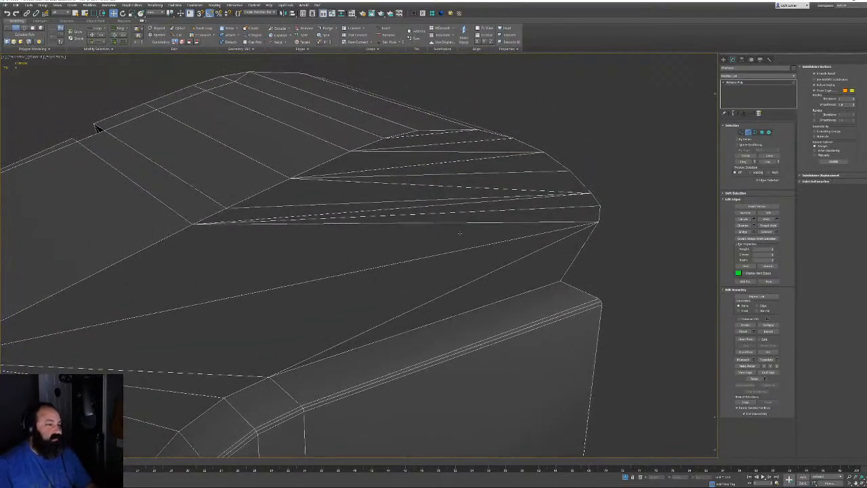
Remove the five stacked dashed edges across the housing's curved top
left_click(448, 134)
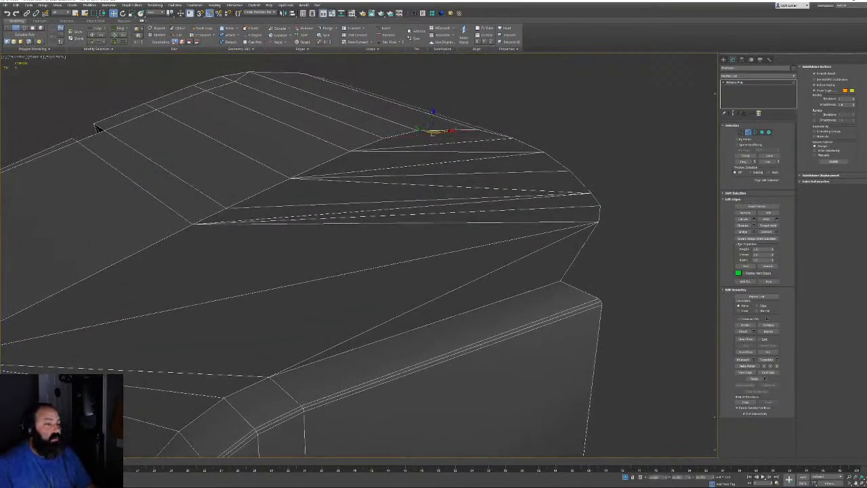
left_click(445, 144, "ctrl")
left_click(444, 161, "ctrl")
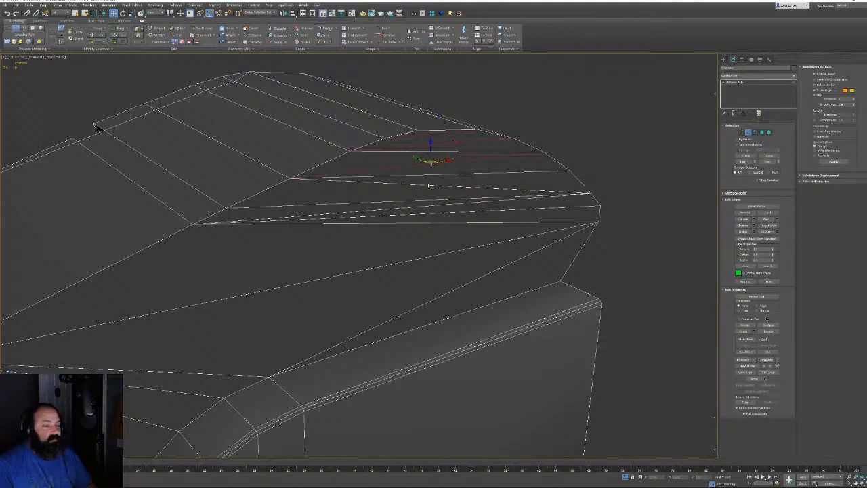
left_click(427, 184, "ctrl")
left_click(425, 205, "ctrl")
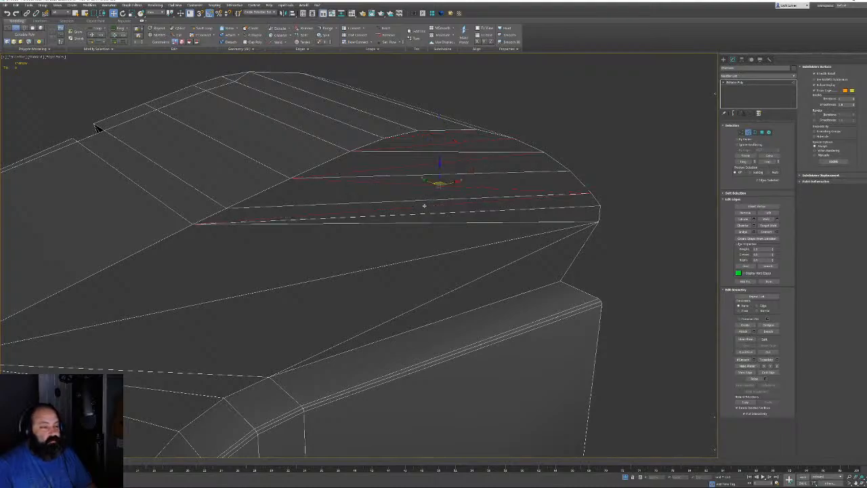
key("BackSpace")
middle_click_drag(468, 238, 459, 261, "alt")
scroll(459, 262, "down", 3)
Try two corner bevel edges, then turn to the door frame and clear the selection
scroll(459, 263, "up", 6)
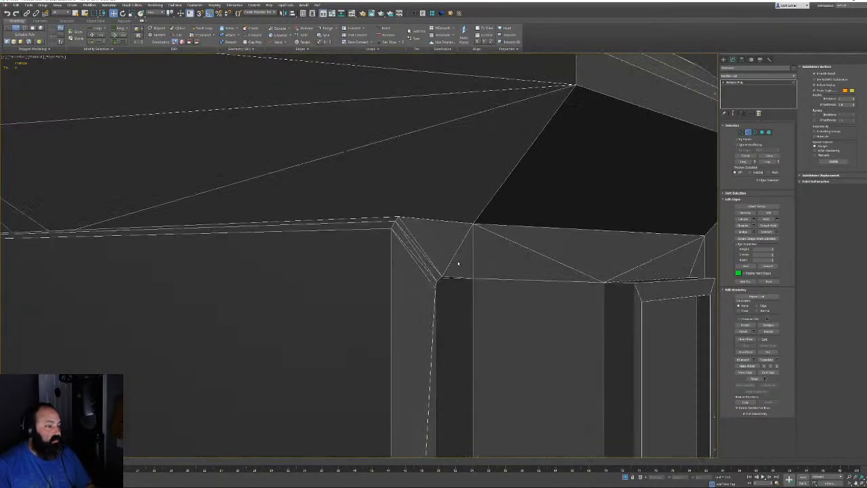
left_click(415, 244)
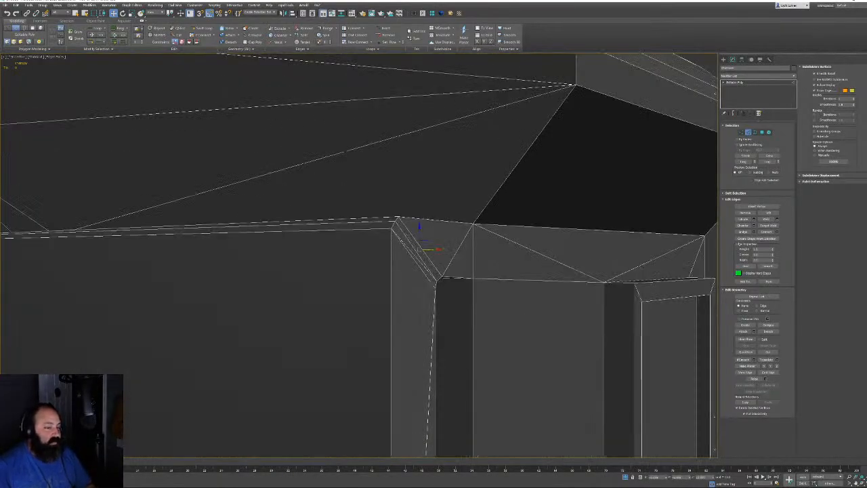
left_click(414, 256, "ctrl")
middle_click_drag(471, 263, 364, 161)
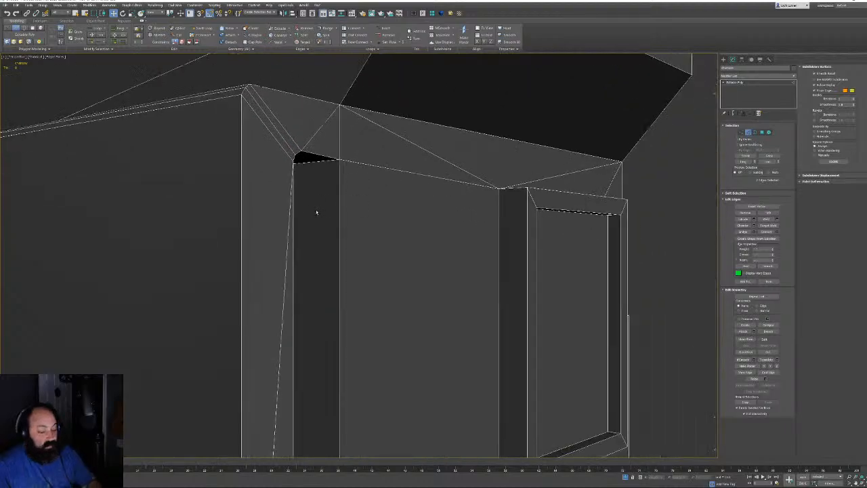
middle_click_drag(318, 211, 667, 189, "alt")
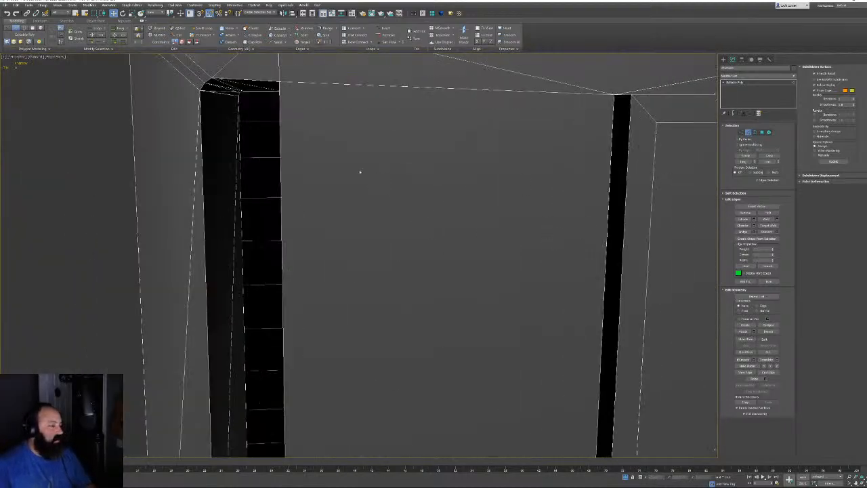
middle_click_drag(360, 172, 513, 309, "alt")
left_click(323, 151)
scroll(356, 231, "up", 5)
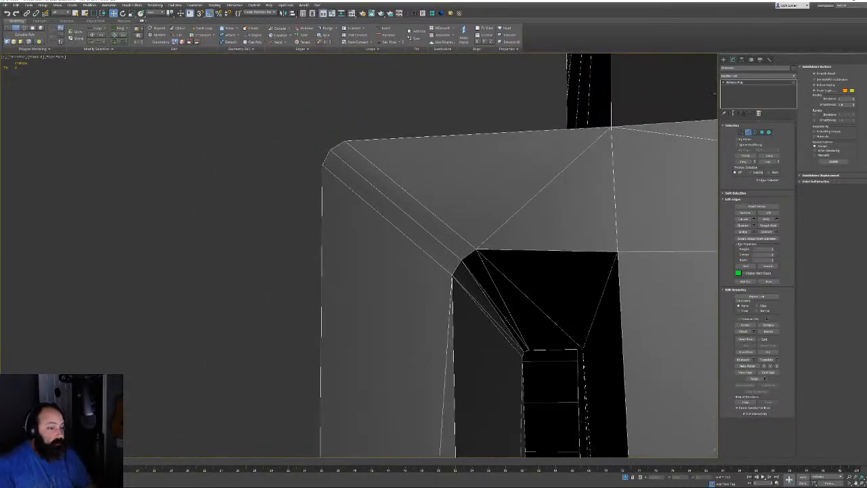
Select the four diagonal corner edges on the door frame's inner side
left_click(505, 330)
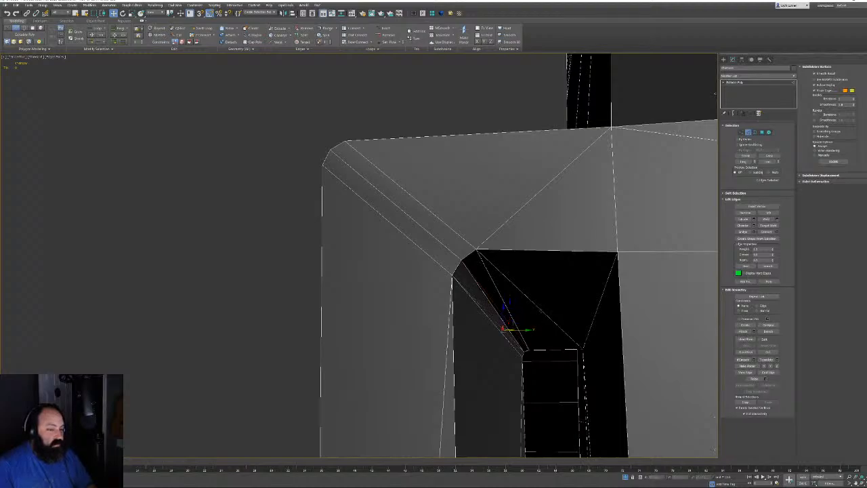
left_click(540, 311, "ctrl")
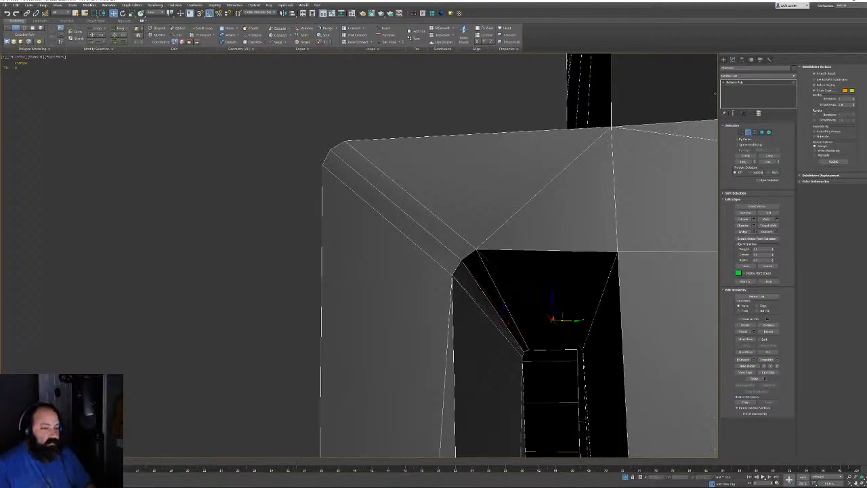
left_click(548, 183, "ctrl")
middle_click_drag(561, 172, 500, 291, "alt")
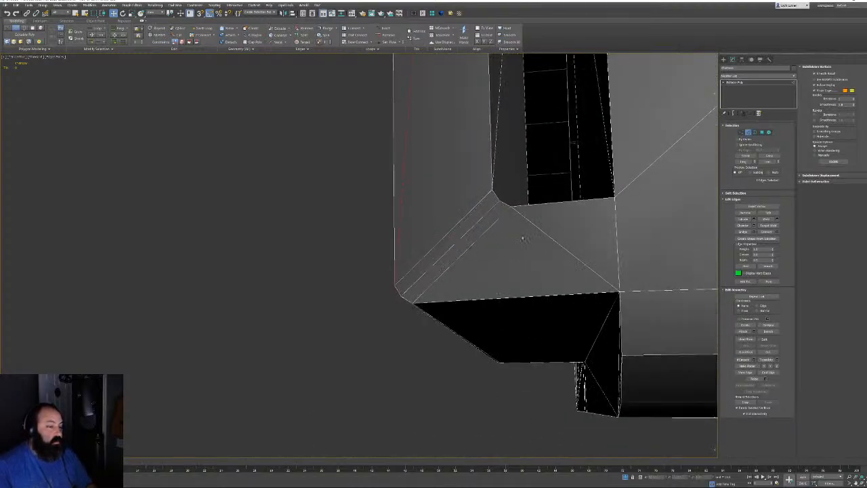
left_click(546, 234, "ctrl")
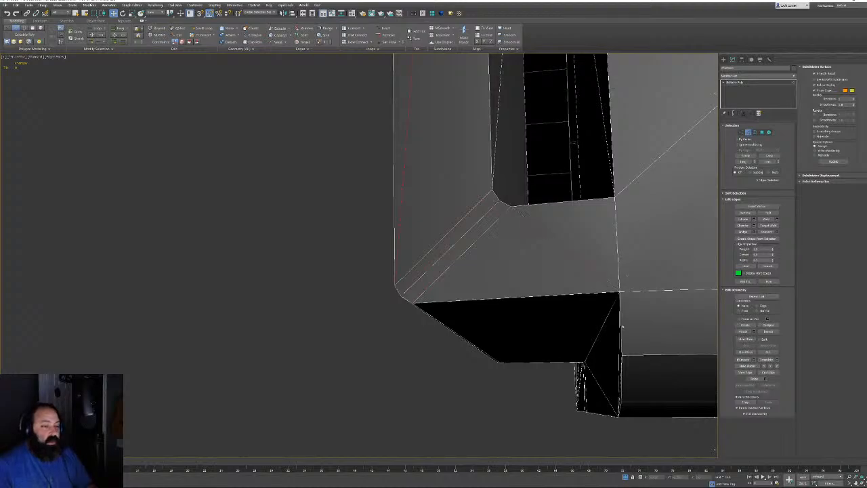
middle_click_drag(622, 326, 603, 350, "alt")
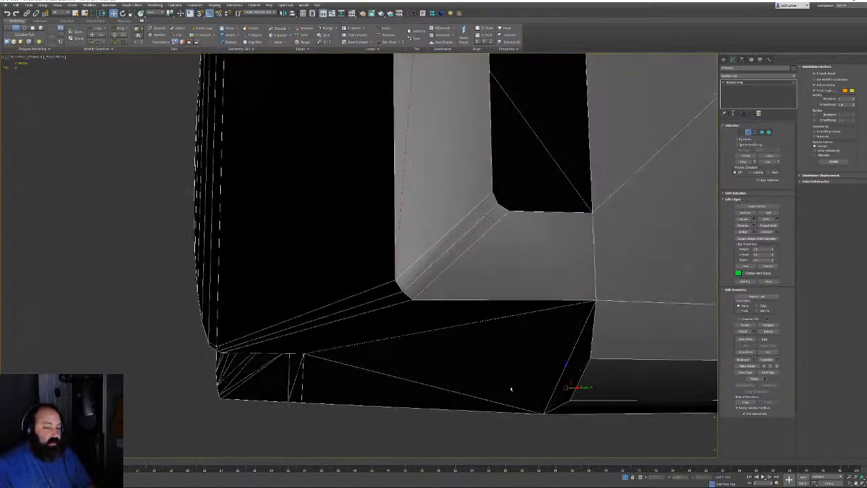
Add the diagonal edges on the large black face and underside to the selection
left_click(399, 377, "ctrl")
middle_click_drag(401, 372, 555, 318, "alt")
scroll(474, 309, "down", 3)
scroll(513, 293, "up", 5)
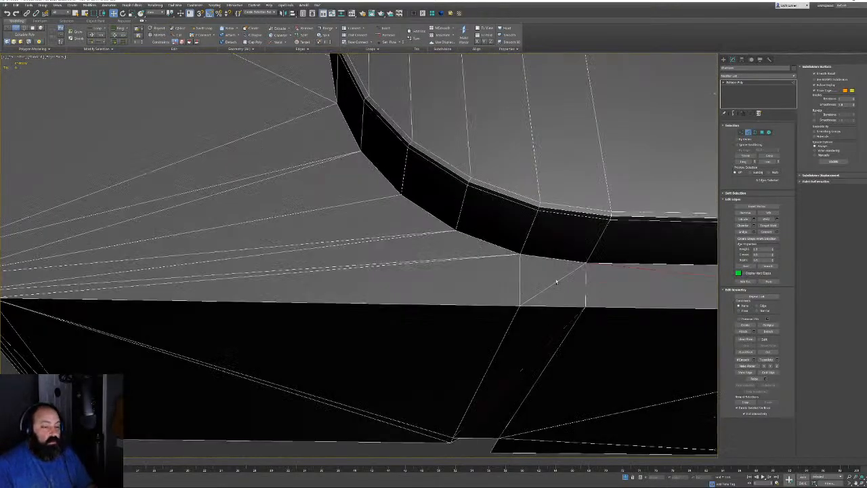
left_click(556, 282, "ctrl")
middle_click_drag(406, 403, 458, 251, "alt")
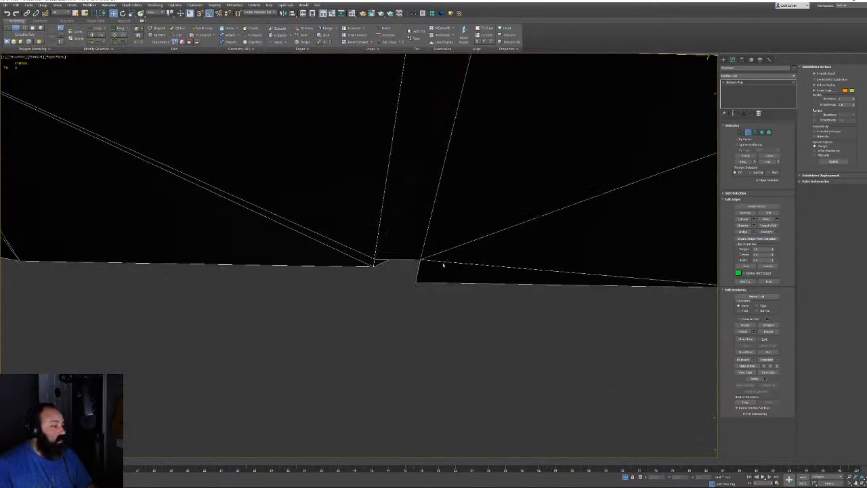
left_click(444, 265, "ctrl")
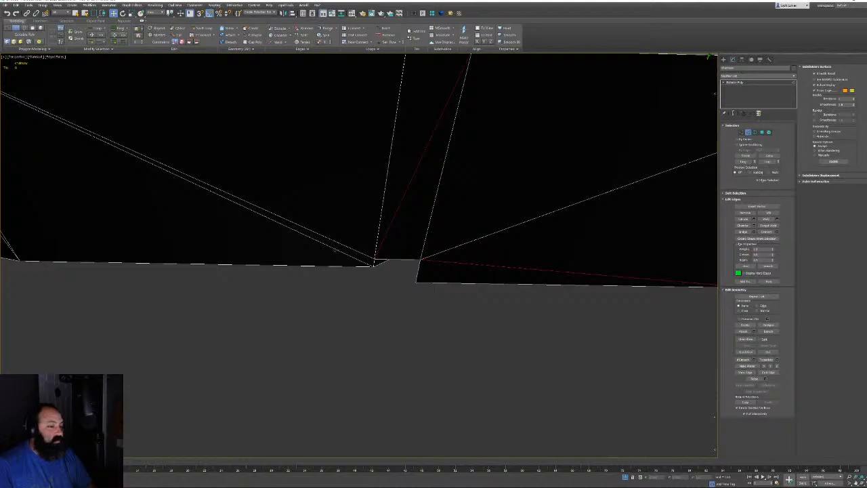
scroll(400, 300, "down", 10)
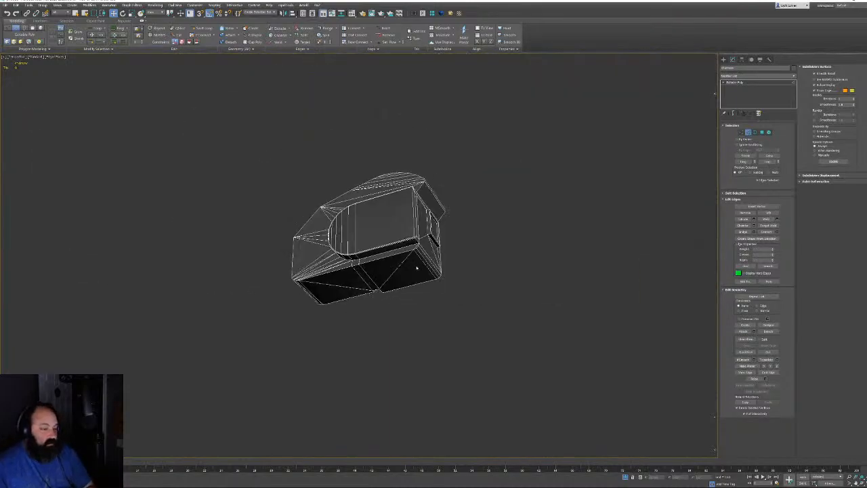
Orbit over the housing's top face and dissolve its first two diagonal edges
scroll(416, 268, "up", 6)
middle_click_drag(416, 268, 319, 253, "alt")
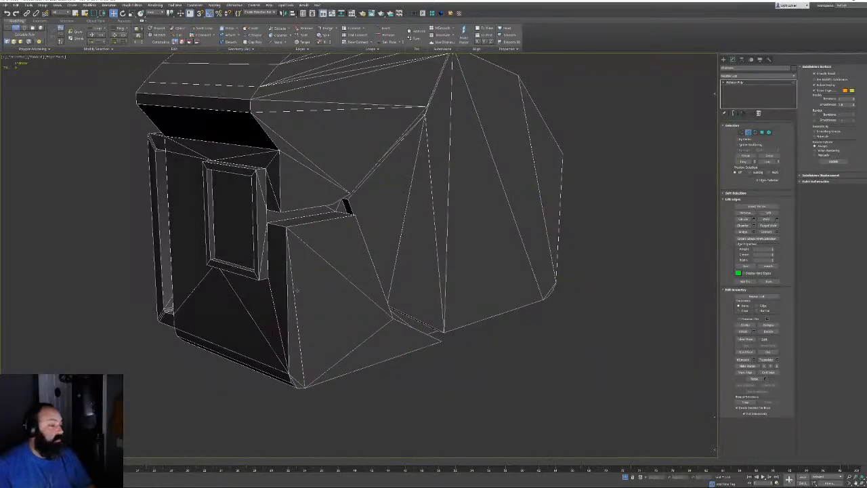
middle_click_drag(297, 290, 336, 338, "alt")
middle_click_drag(337, 338, 329, 288, "alt")
scroll(334, 133, "up", 3)
middle_click_drag(334, 134, 355, 263)
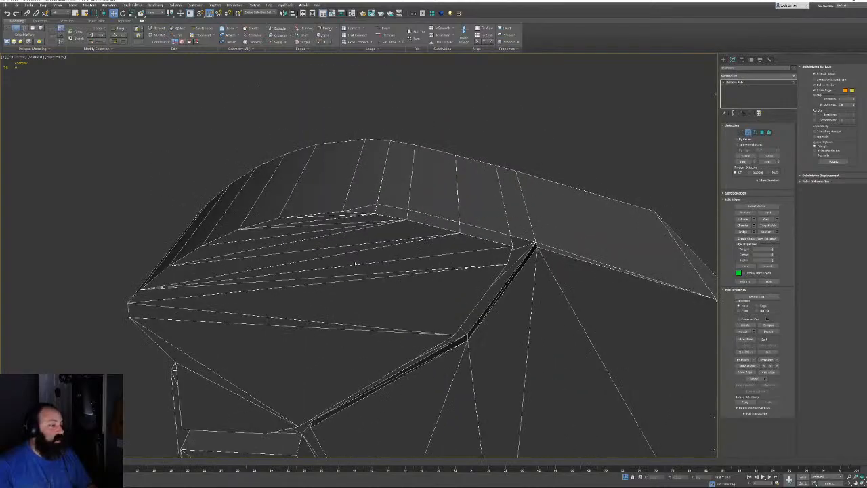
scroll(355, 264, "up", 2)
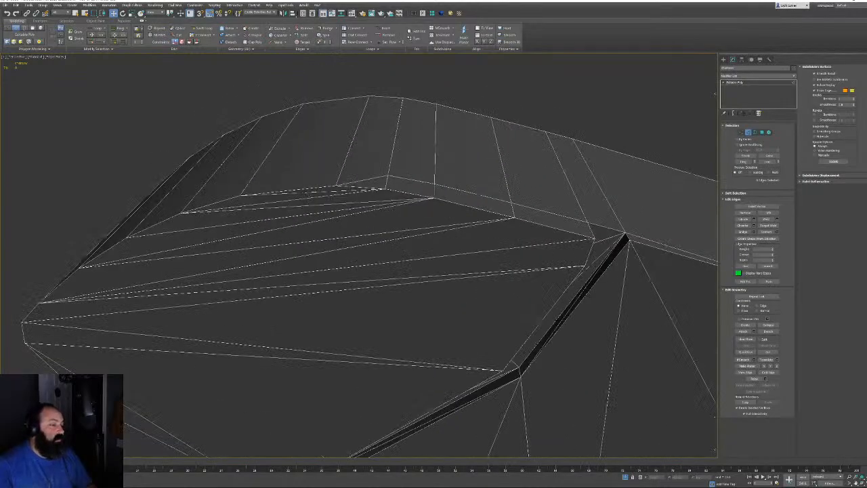
left_click(348, 193)
middle_click_drag(349, 198, 348, 192, "alt")
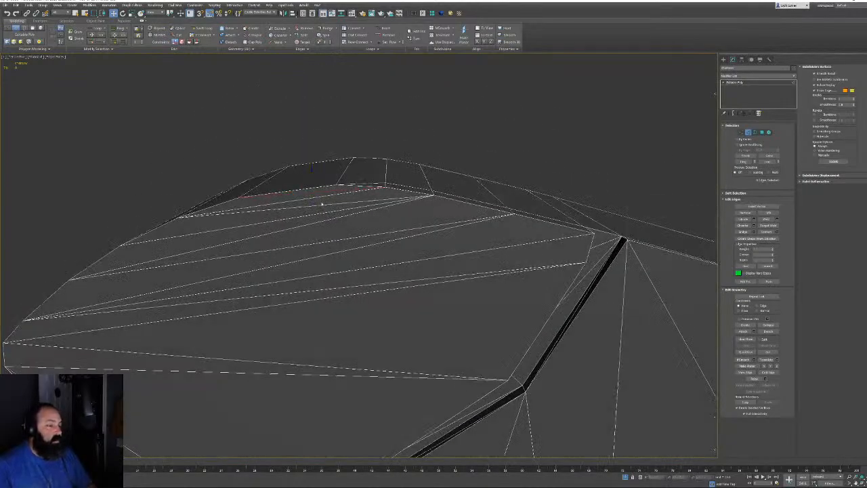
left_click(319, 204)
left_click(308, 205)
key("BackSpace")
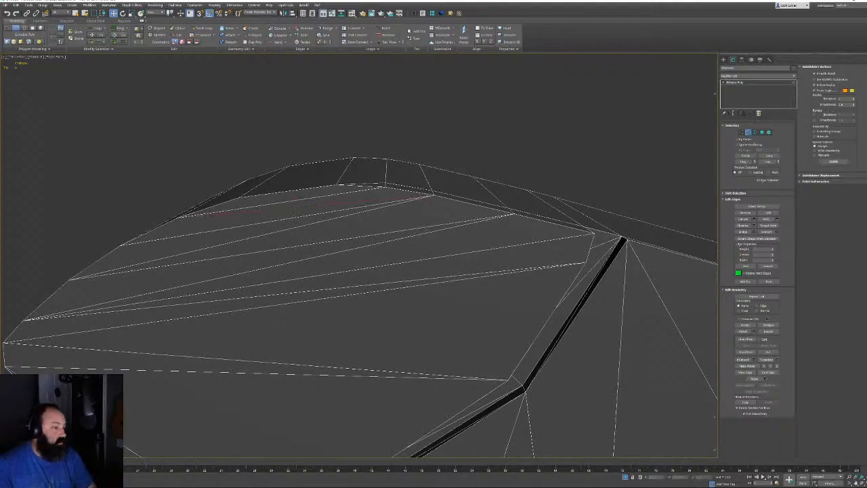
left_click(305, 224)
key("BackSpace")
Dissolve three more diagonal edges along the top face, including the long one
middle_click_drag(336, 247, 352, 208)
left_click(343, 213)
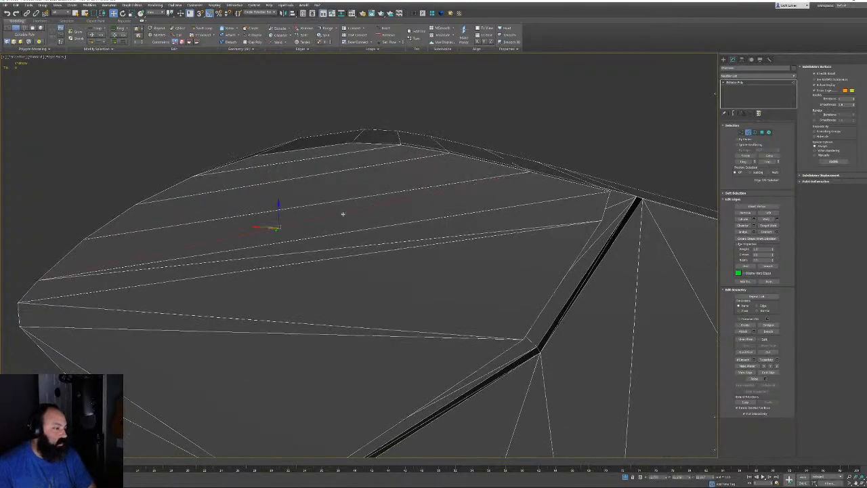
left_click(336, 250)
key("BackSpace")
middle_click_drag(364, 257, 393, 203)
middle_click_drag(445, 260, 441, 262)
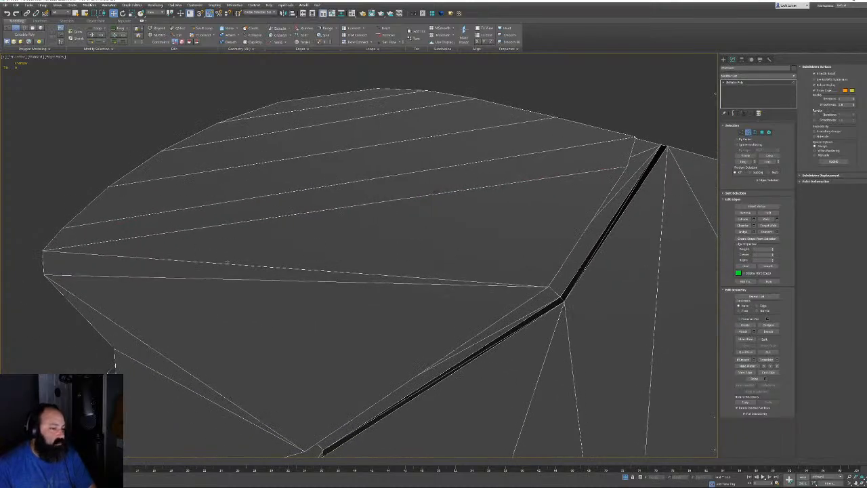
left_click(227, 263)
key("BackSpace")
middle_click_drag(290, 286, 329, 182)
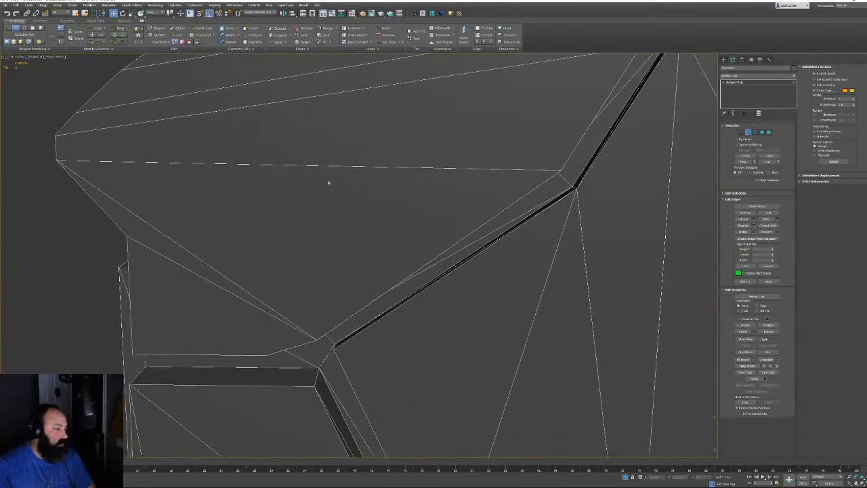
left_click(196, 260)
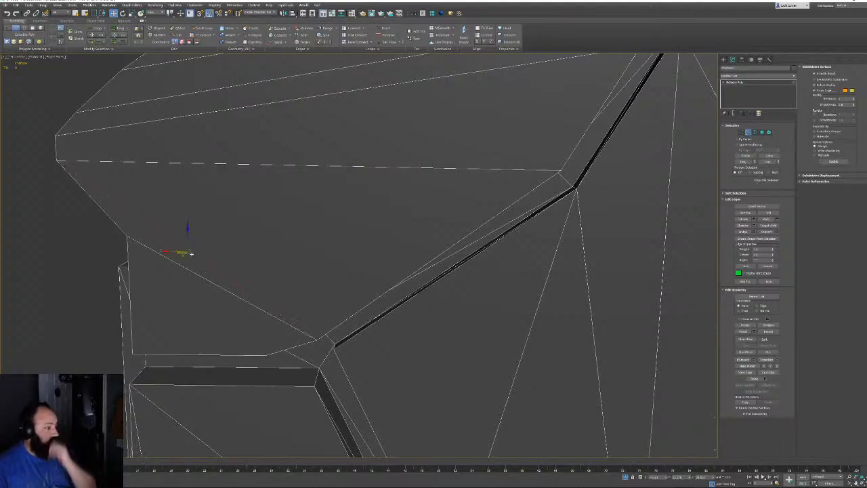
key("BackSpace")
Pick diagonal edges along the dark chamfered strip from the front, then clear the selection
middle_click_drag(247, 273, 335, 215)
scroll(278, 215, "down", 4)
scroll(335, 214, "up", 3)
scroll(334, 215, "up", 2)
left_click(346, 206)
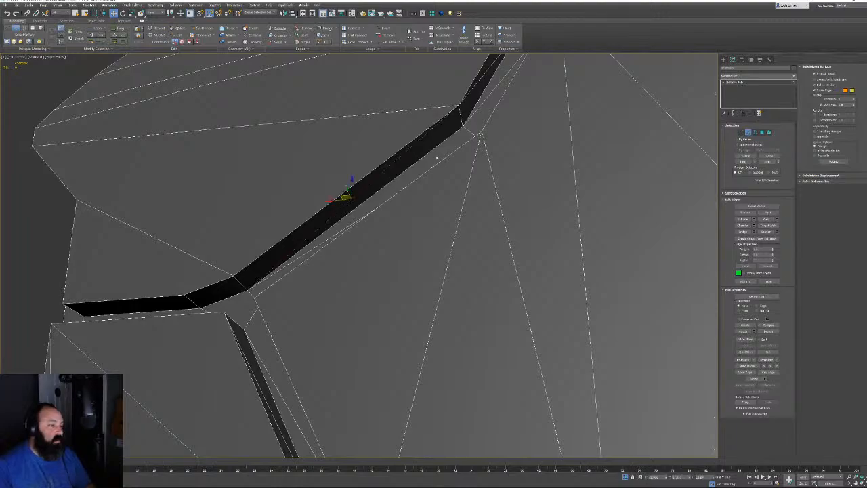
middle_click_drag(435, 158, 357, 374)
left_click(420, 272, "ctrl")
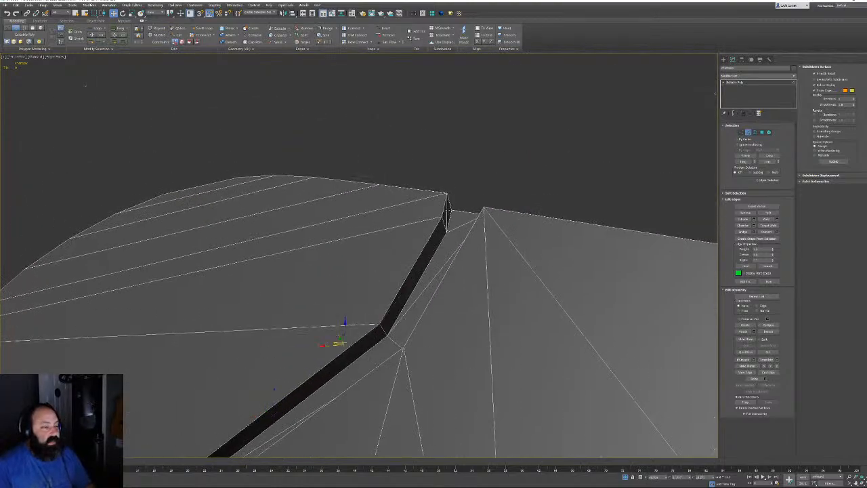
left_click(447, 211, "ctrl")
middle_click_drag(460, 221, 464, 245, "alt")
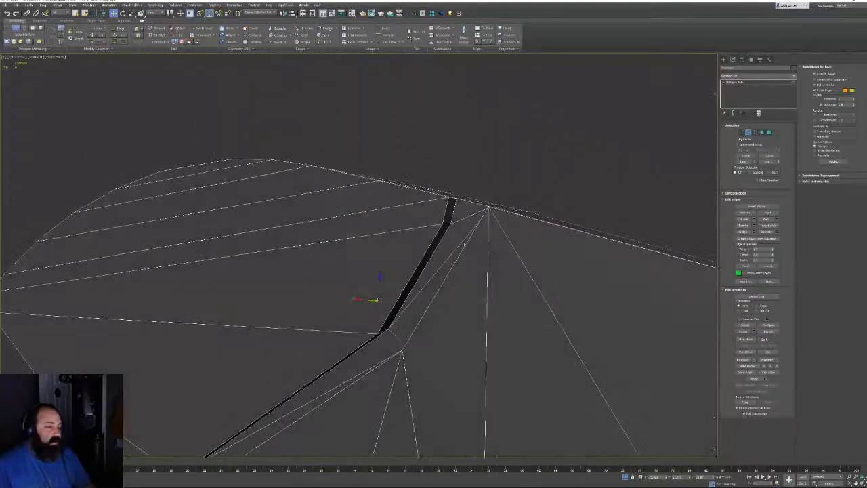
left_click(466, 245)
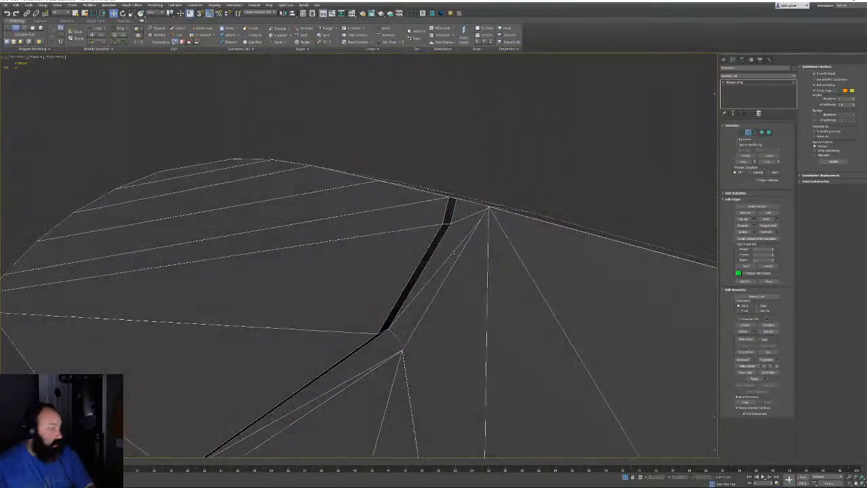
Select the lower and upper black strip edges and remove them with Ctrl+Backspace
left_click(444, 262)
middle_click_drag(444, 264, 424, 298, "alt")
middle_click_drag(346, 393, 387, 298)
left_click(387, 284)
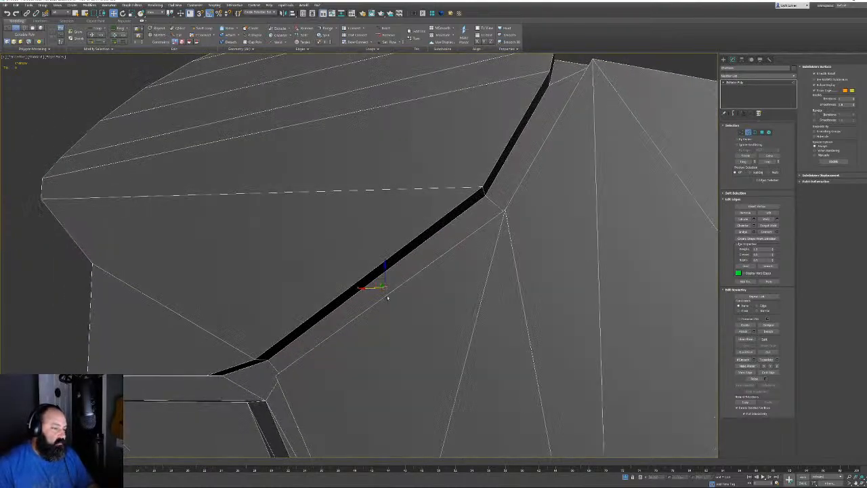
left_click(547, 262)
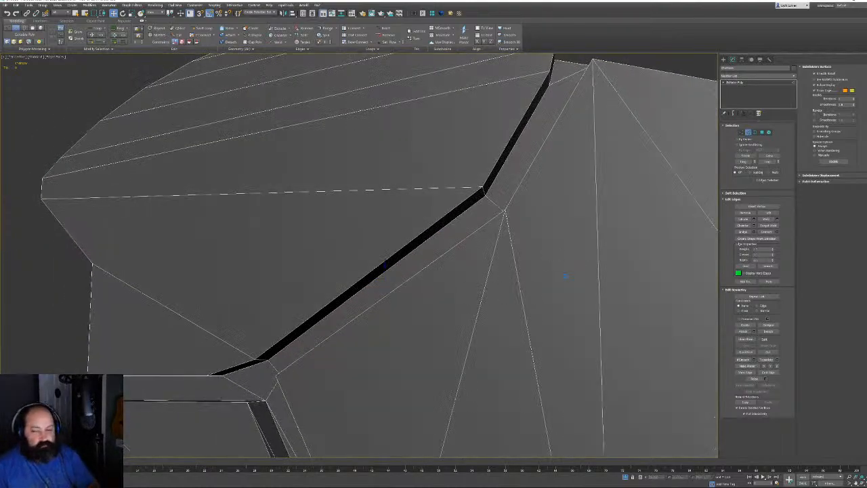
middle_click_drag(561, 251, 500, 340, "alt")
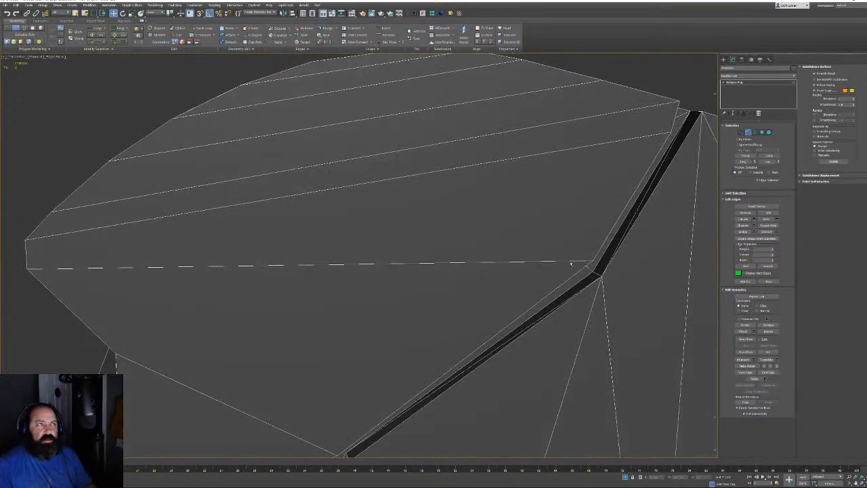
left_click(502, 341)
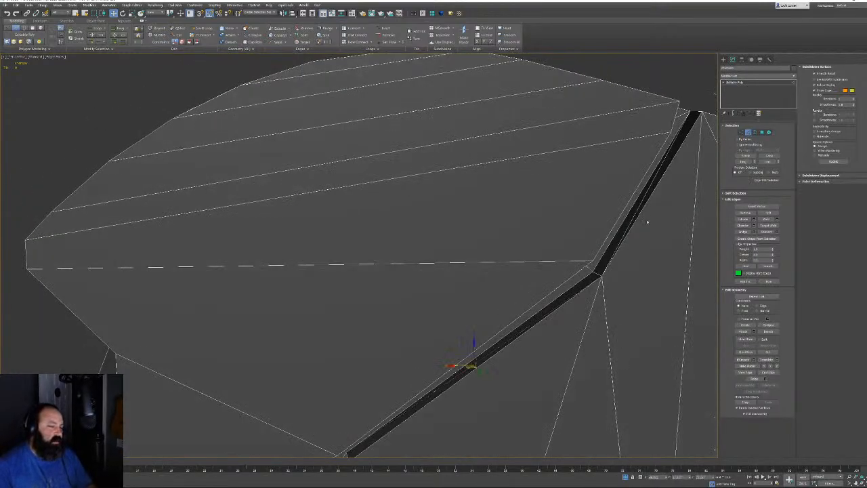
left_click(652, 181, "ctrl")
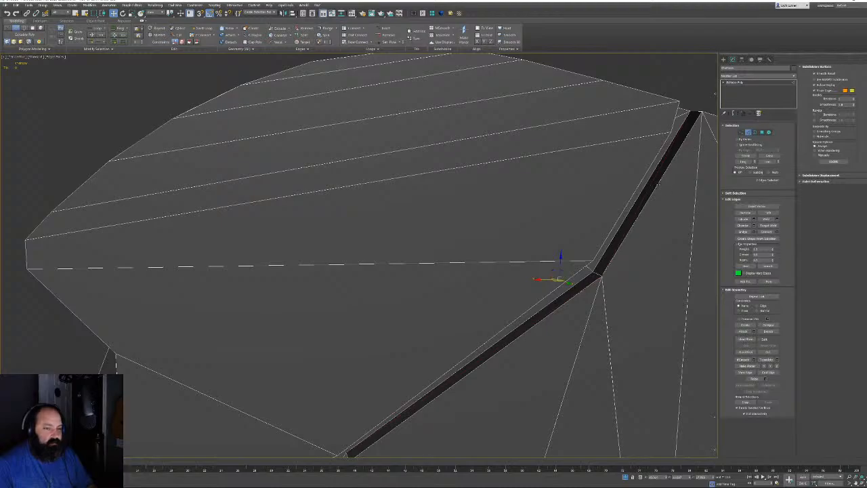
key("ctrl+BackSpace")
middle_click_drag(656, 192, 551, 211)
Remove the diagonal edge inside the strip with Ctrl+Backspace
scroll(547, 243, "down", 5)
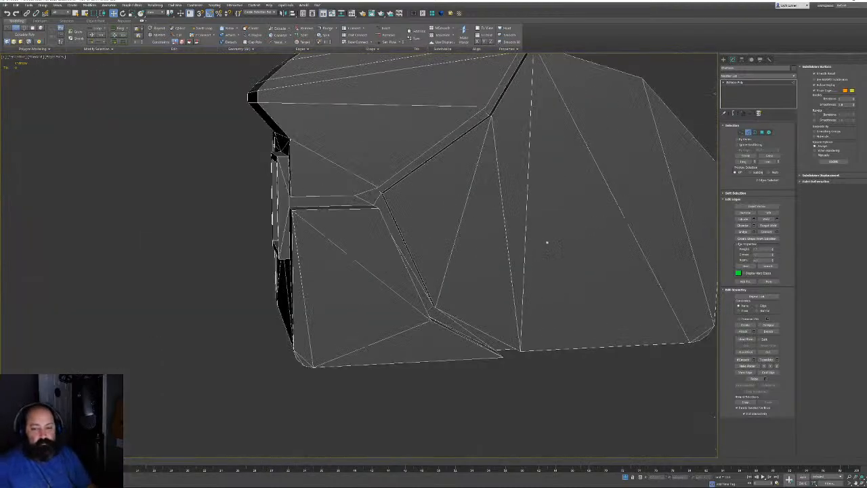
middle_click_drag(547, 243, 470, 255, "alt")
scroll(376, 229, "up", 5)
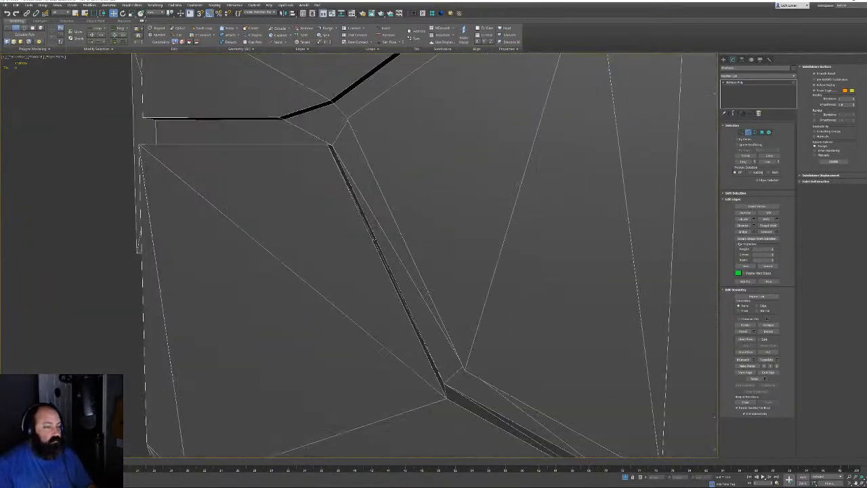
left_click(386, 242)
middle_click_drag(386, 242, 377, 253, "alt")
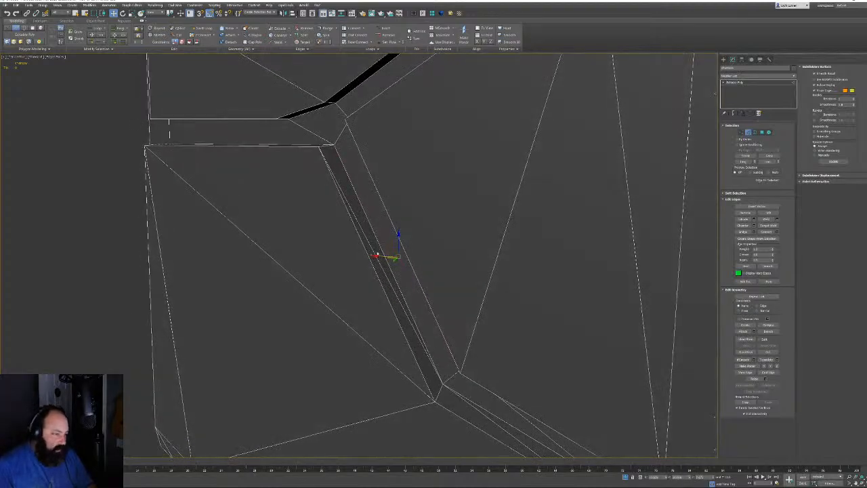
key("ctrl+BackSpace")
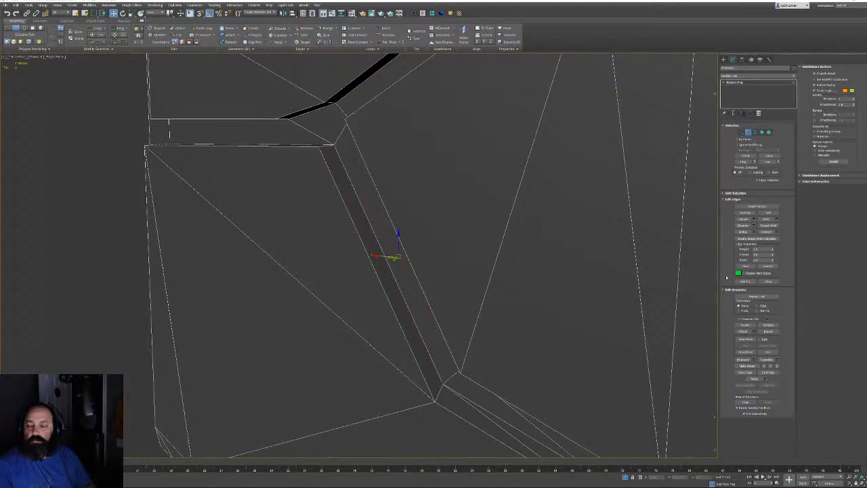
Select the lower diagonal edge, the vertical side edge and the edge near the underside's right corner
middle_click_drag(640, 319, 511, 219, "alt")
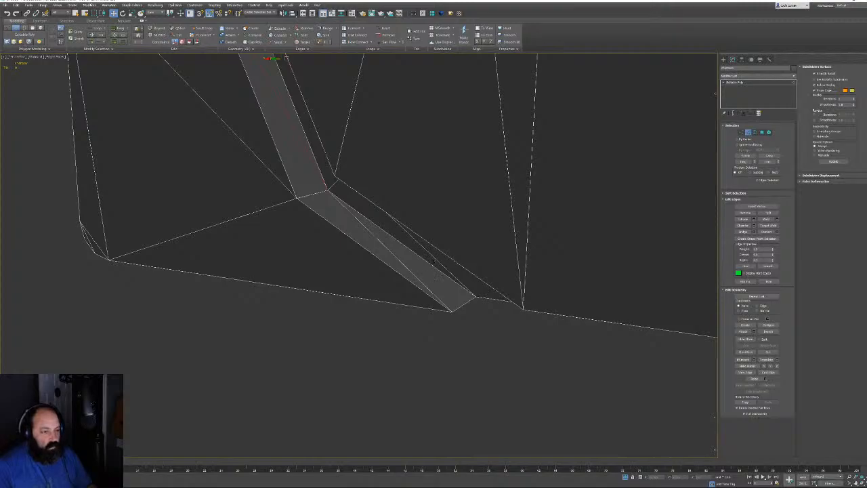
left_click(433, 261, "ctrl")
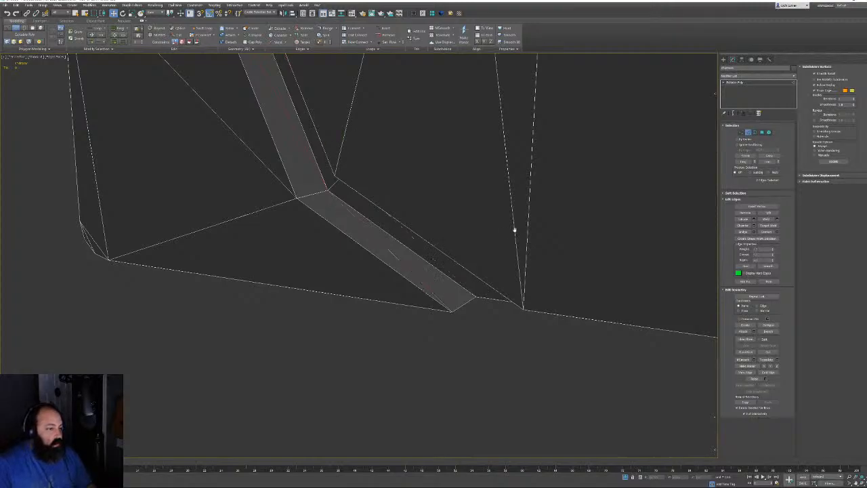
middle_click_drag(512, 230, 473, 259, "alt")
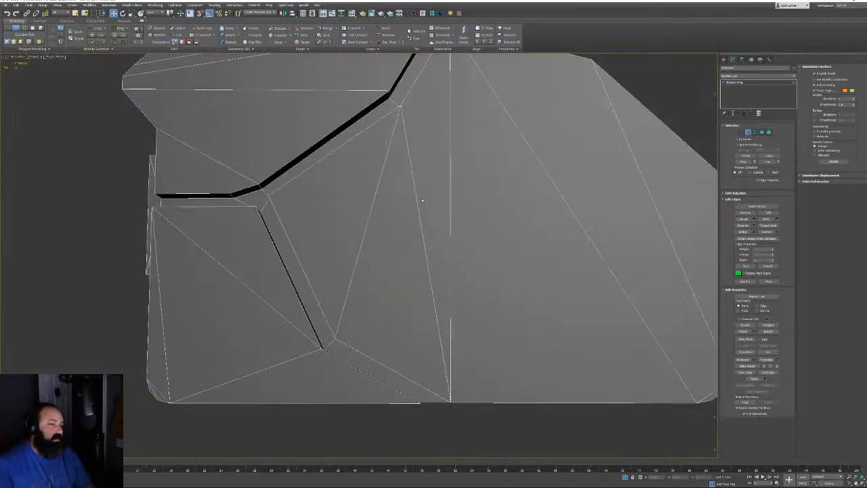
scroll(366, 223, "down", 3)
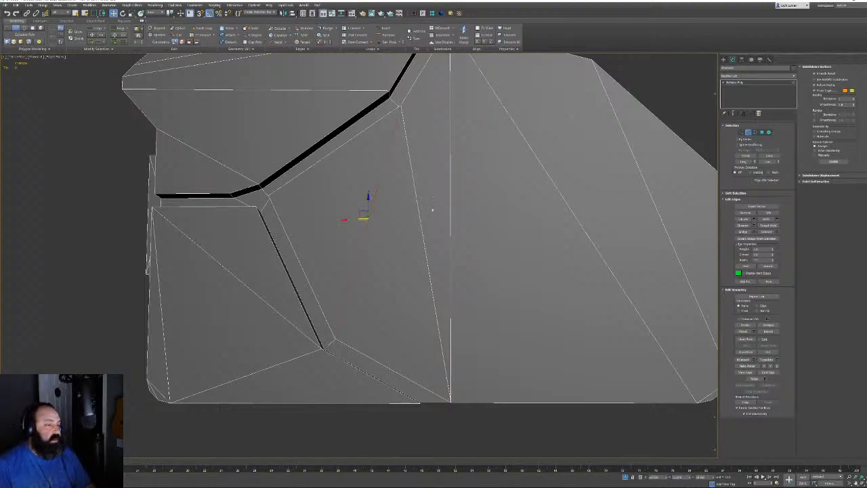
left_click(450, 210)
scroll(464, 228, "up", 3)
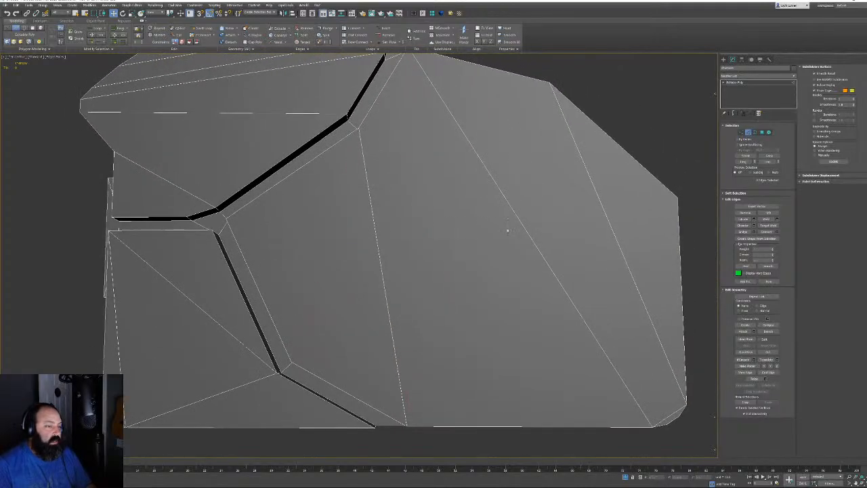
middle_click_drag(508, 227, 574, 308, "alt")
left_click(602, 288)
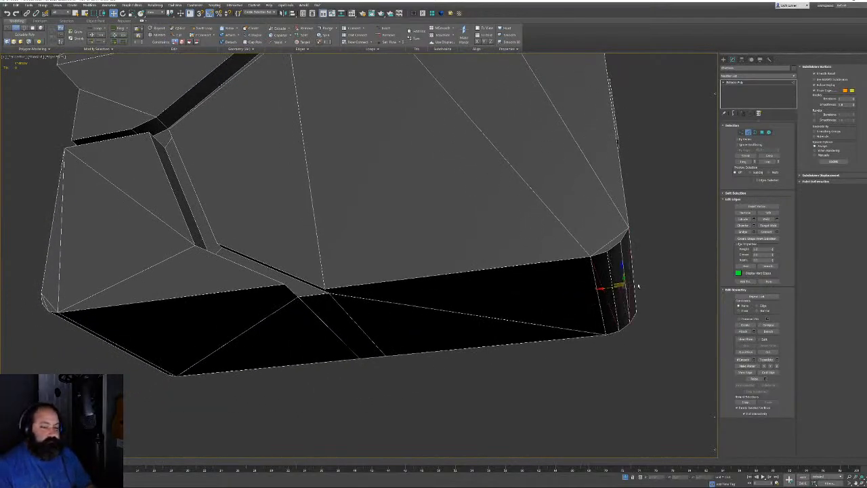
Select two edges on the top front edge of the housing and remove them
middle_click_drag(602, 288, 344, 256, "alt")
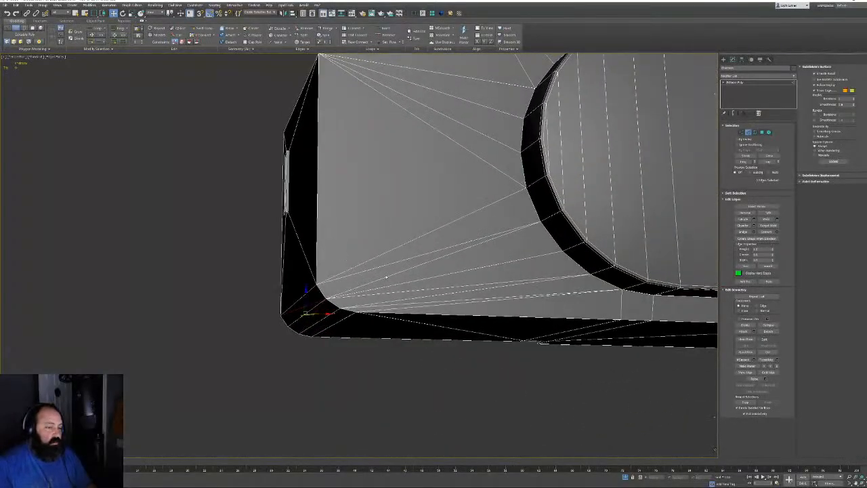
left_click(374, 268)
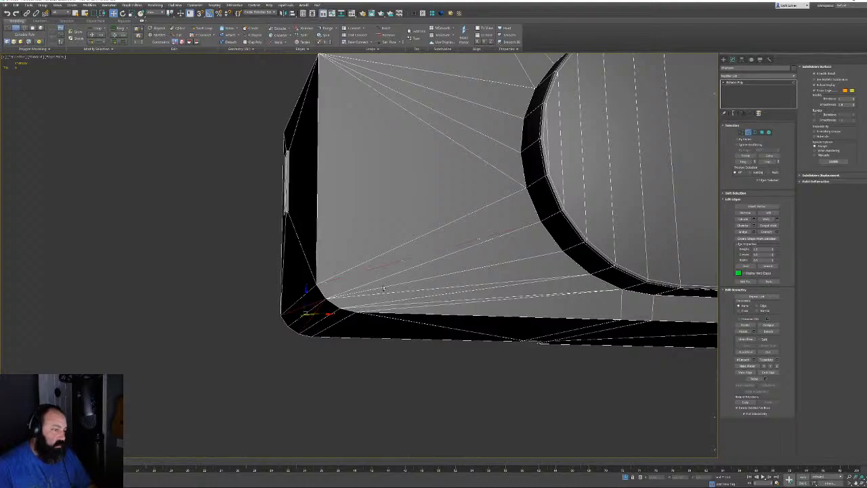
middle_click_drag(504, 291, 522, 267)
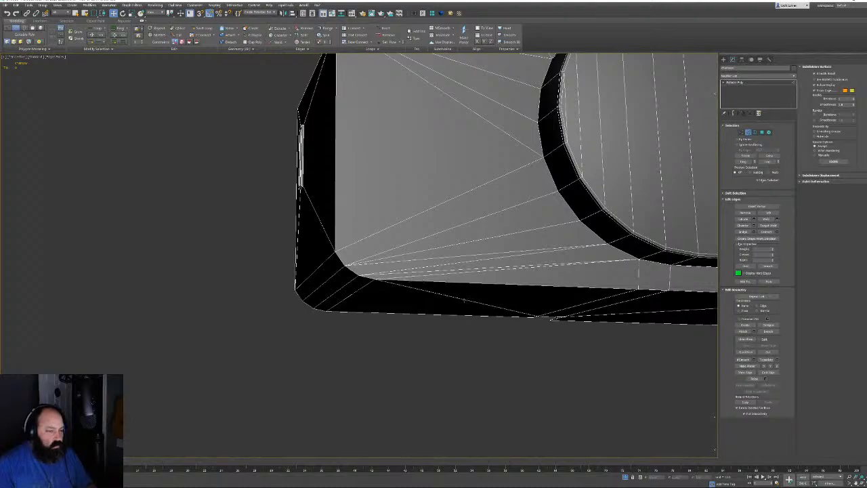
left_click(464, 300)
middle_click_drag(487, 300, 483, 253, "alt")
middle_click_drag(483, 253, 460, 273)
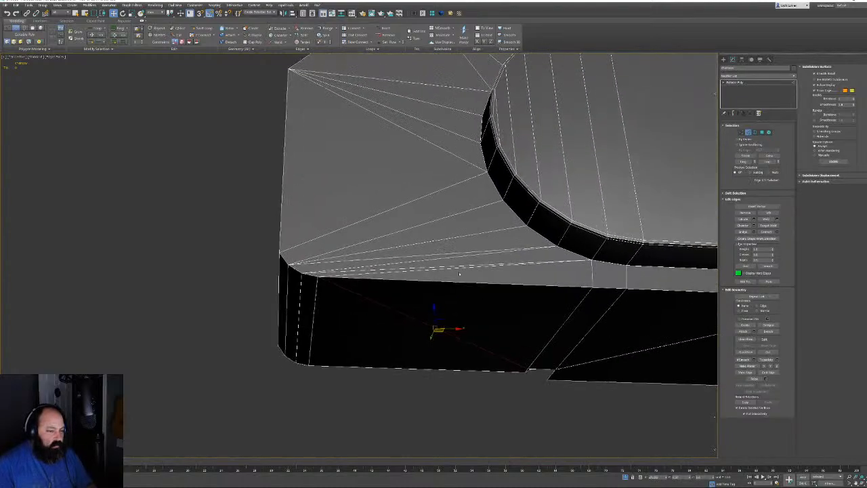
left_click(350, 268)
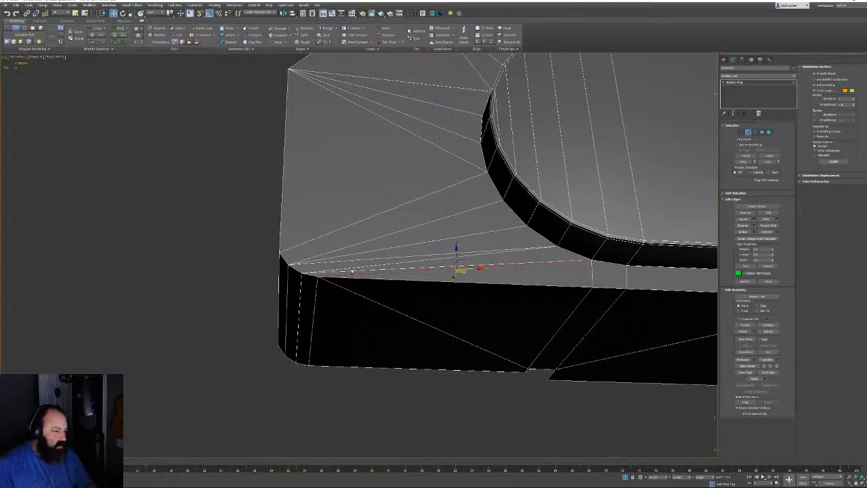
left_click(351, 254, "ctrl")
key("BackSpace")
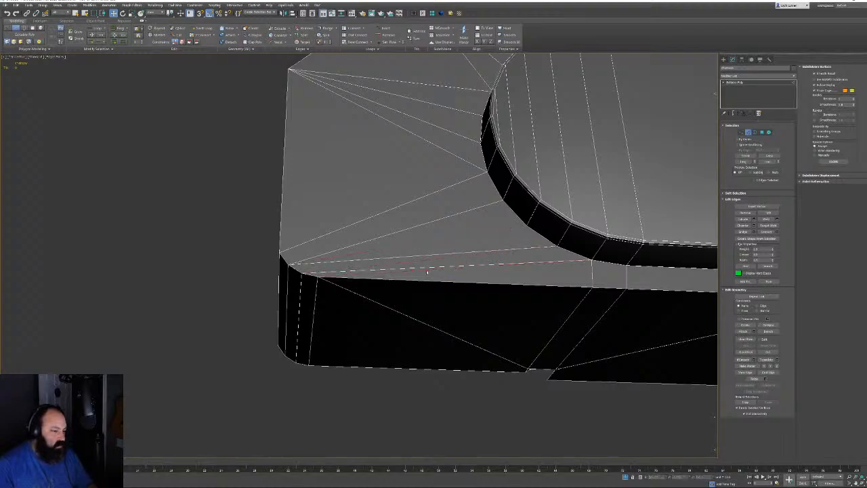
Remove one more top-front-face edge, then bring the lower-left recess into view
left_click(466, 266)
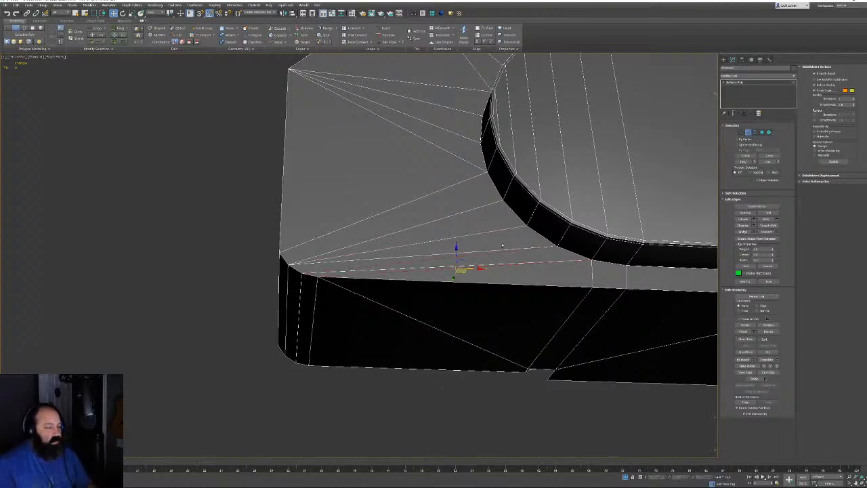
key("BackSpace")
scroll(513, 259, "down", 3)
middle_click_drag(447, 209, 454, 246, "alt")
scroll(377, 358, "up", 7)
middle_click_drag(388, 358, 362, 357)
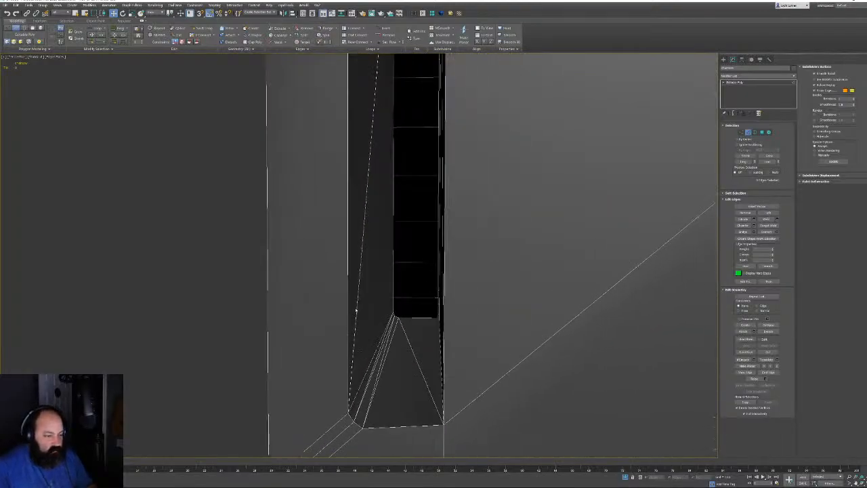
Select the recess's fan edges plus the diagonal edge and remove them with Ctrl+Backspace
left_click(356, 310)
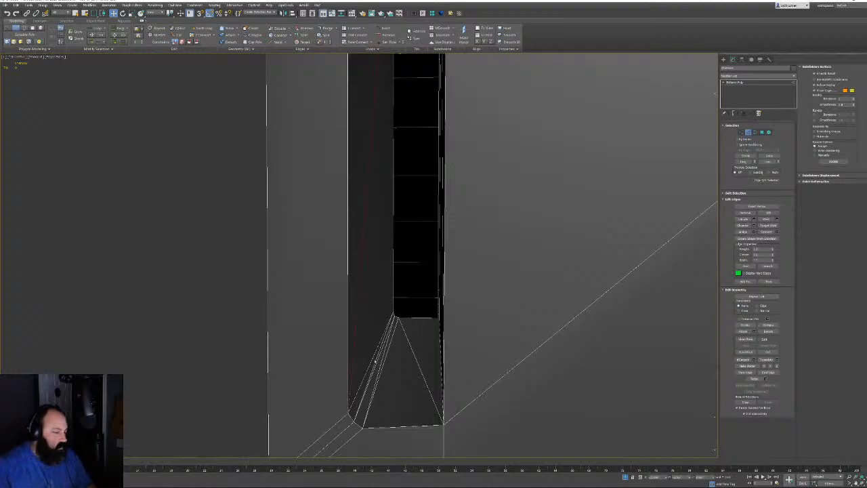
left_click(375, 360)
left_click(383, 360, "ctrl")
left_click(413, 352, "ctrl")
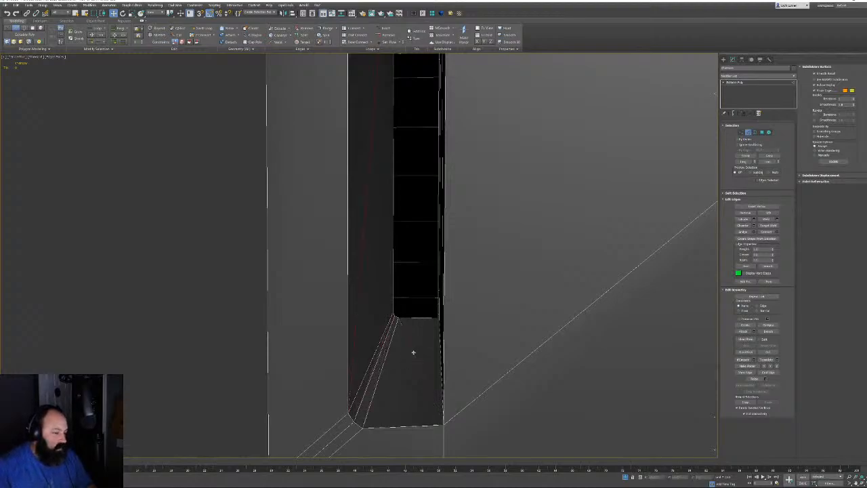
middle_click_drag(413, 352, 434, 353, "alt")
left_click(507, 362, "ctrl")
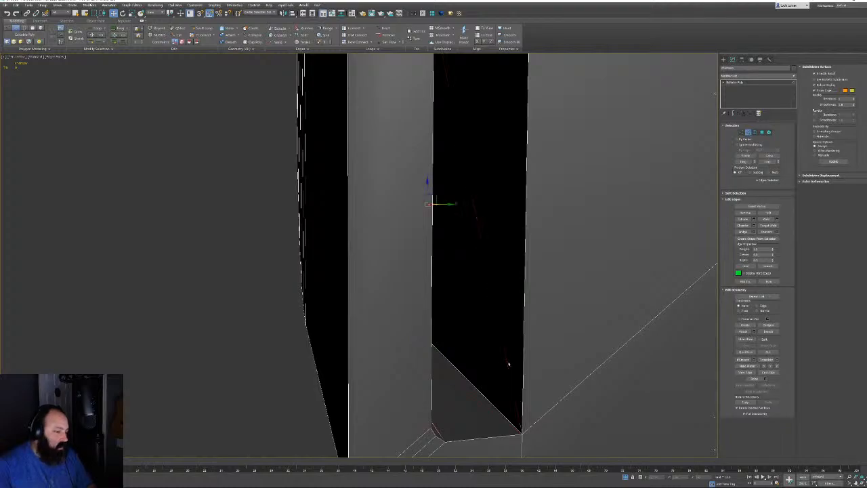
key("ctrl+BackSpace")
scroll(519, 353, "down", 5)
middle_click_drag(528, 316, 533, 296, "alt")
middle_click_drag(612, 263, 531, 279)
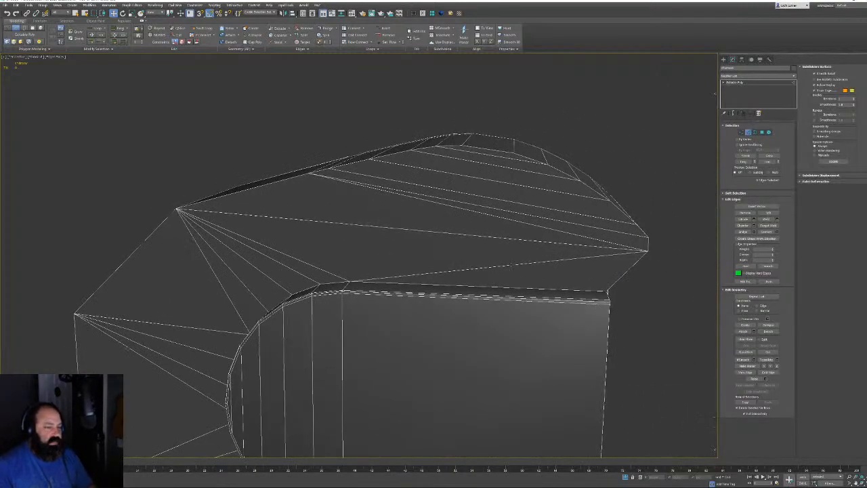
Remove the long diagonal edge with Ctrl+Backspace and orbit around to check the housing
left_click(514, 264)
key("ctrl+BackSpace")
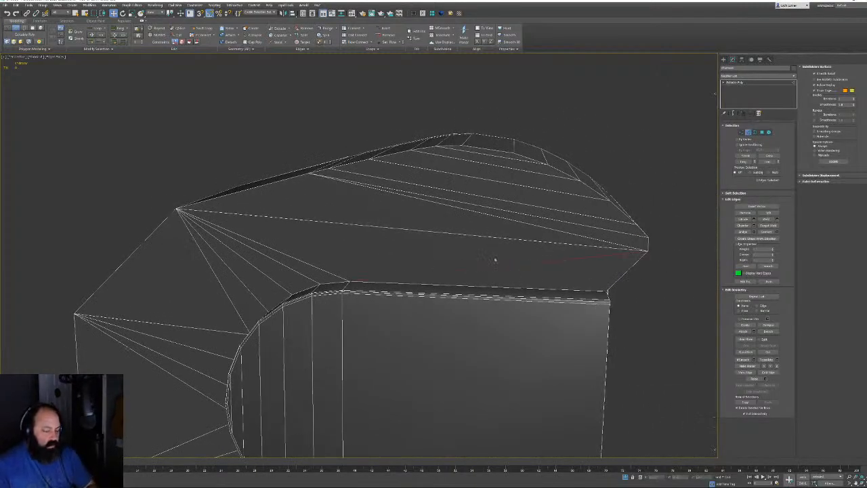
middle_click_drag(494, 253, 476, 254, "alt")
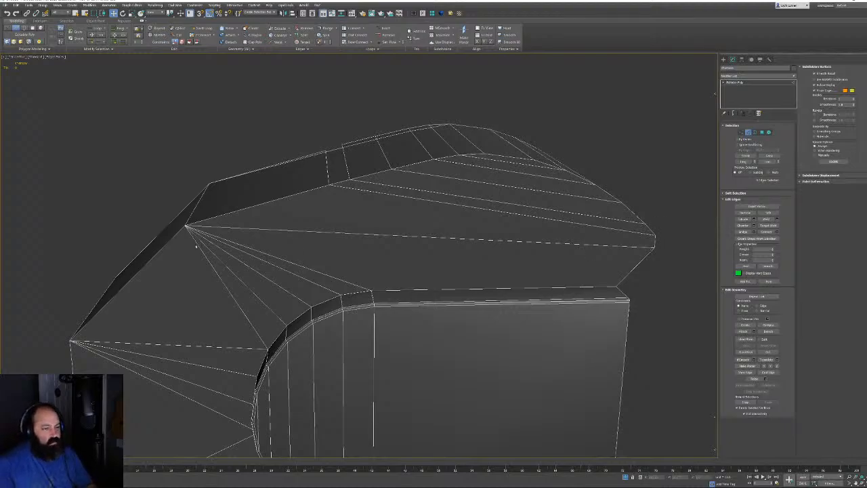
middle_click_drag(364, 186, 506, 178, "alt")
middle_click_drag(455, 287, 643, 336, "alt")
Inspect the edge beside the top corner, then press 2 to leave edge editing
scroll(371, 162, "up", 5)
middle_click_drag(381, 216, 433, 237, "alt")
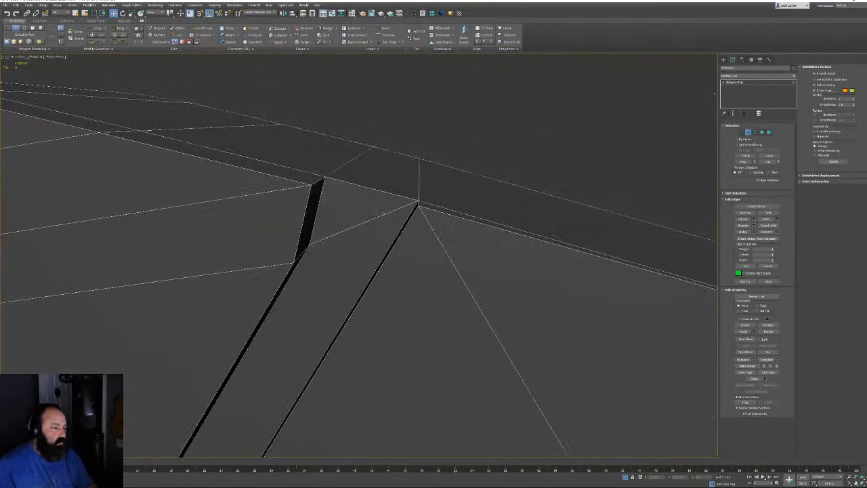
left_click(383, 216)
middle_click_drag(383, 260, 411, 308, "alt")
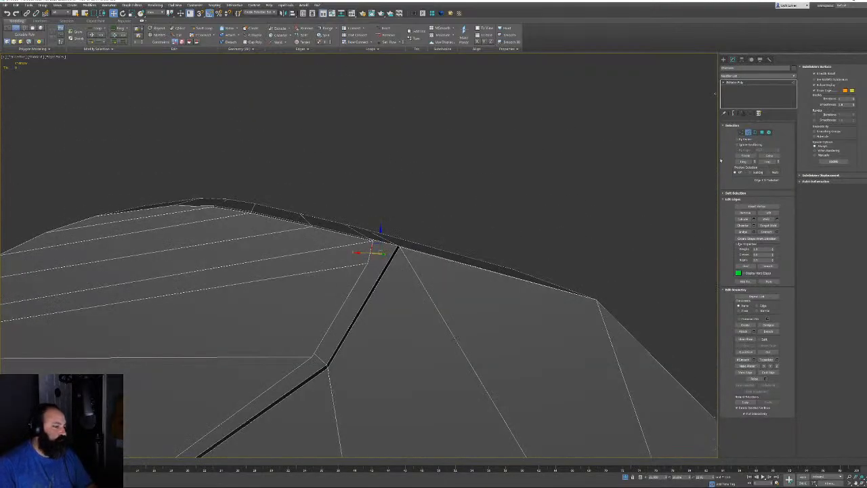
key("2")
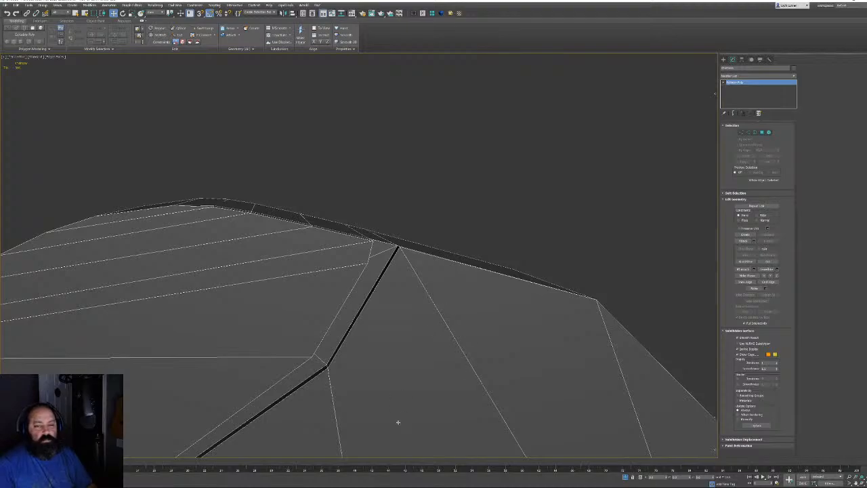
Frame the full chainsaw with Z, deselect it, and orbit to a side view
key("z")
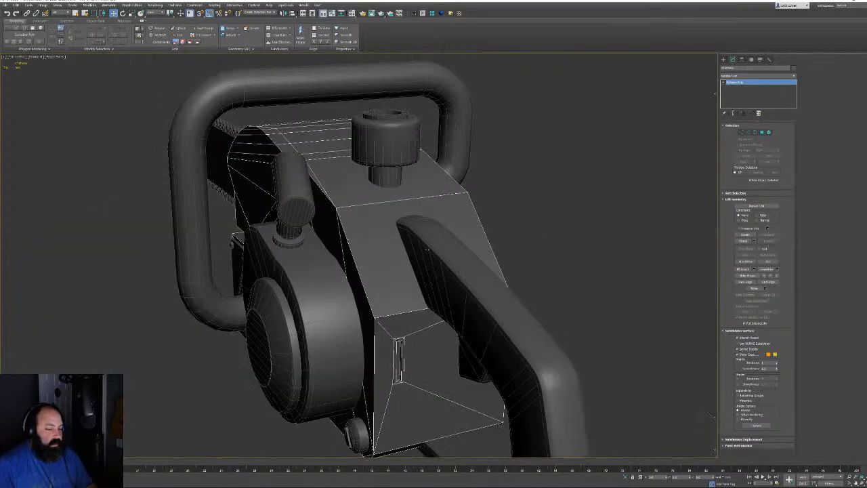
middle_click_drag(392, 187, 432, 190, "alt")
left_click(612, 97)
scroll(513, 207, "down", 5)
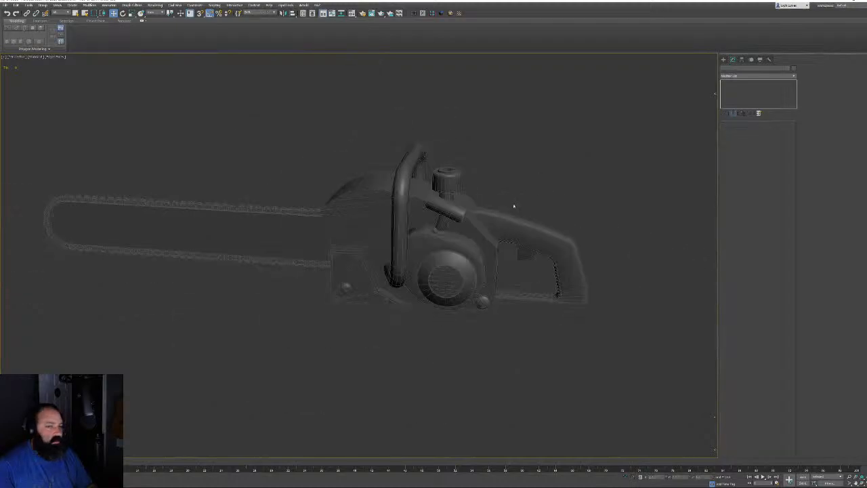
middle_click_drag(512, 207, 412, 336, "alt")
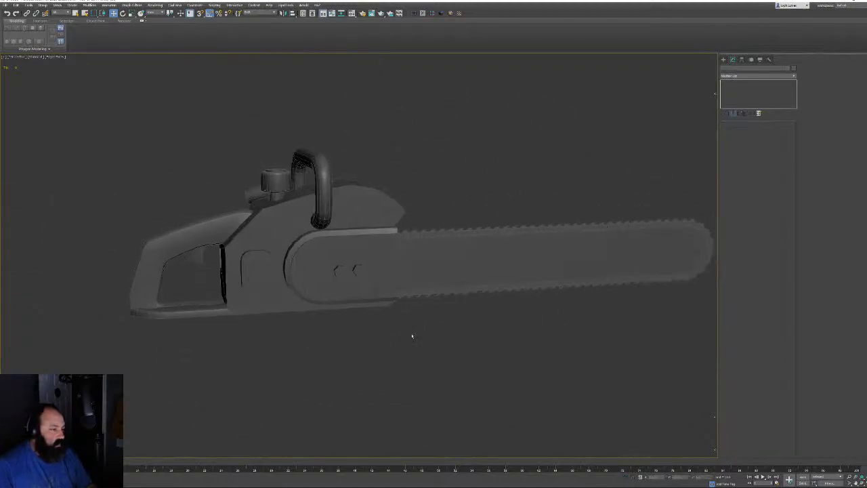
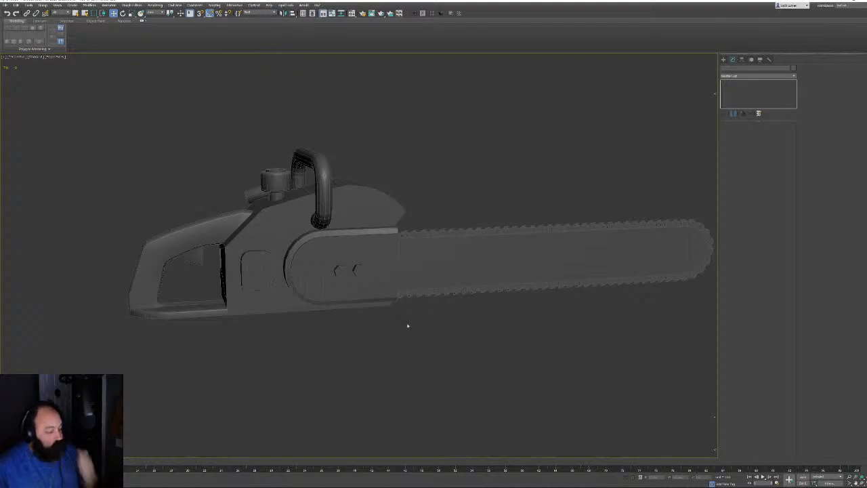
Rename the guide bar, entering 'B' as its new name in the name field
middle_click_drag(398, 306, 434, 223, "alt")
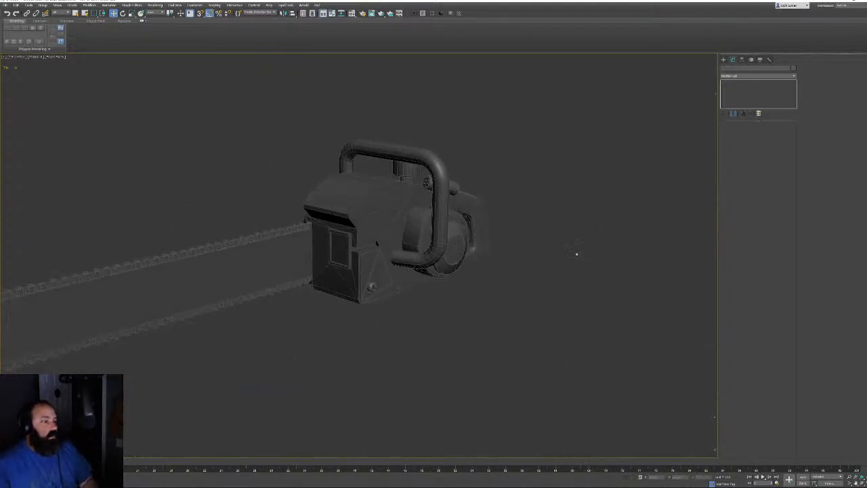
middle_click_drag(412, 252, 479, 246)
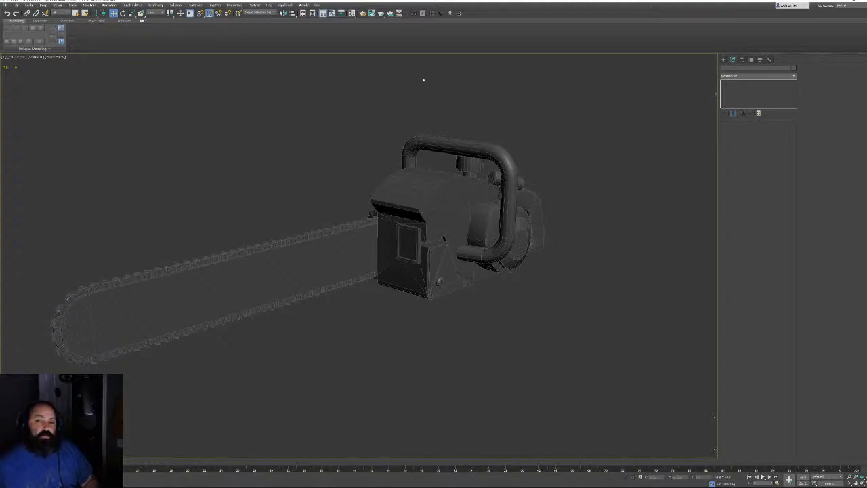
middle_click_drag(353, 204, 330, 201, "alt")
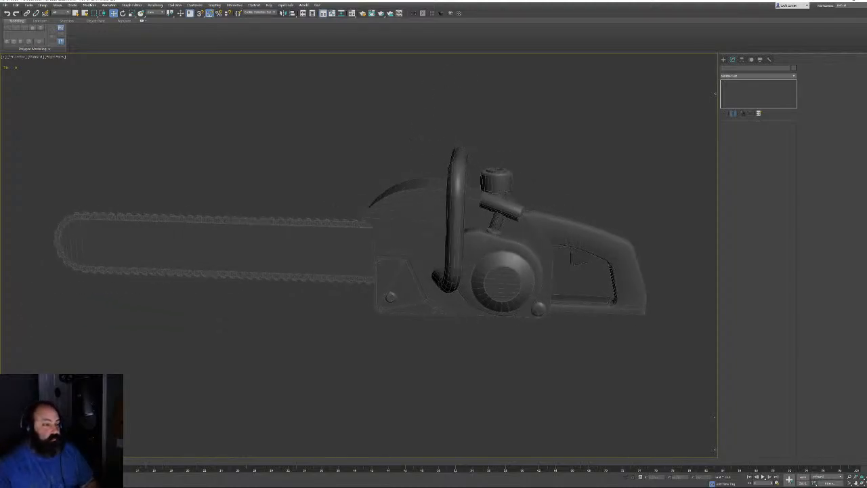
mouse_move(480, 245)
middle_mouse_down("alt")
mouse_move(458, 244)
mouse_move(487, 248)
middle_mouse_up("alt")
left_click(323, 275)
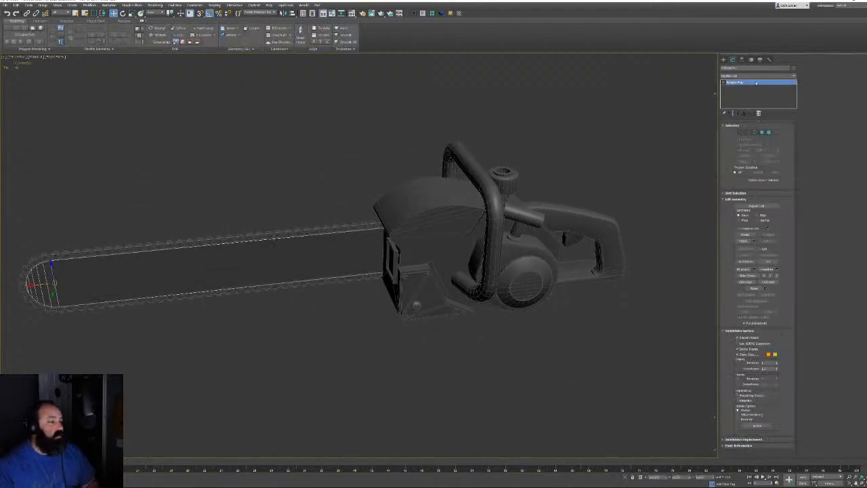
left_click_drag(740, 69, 662, 69)
type("Ba")
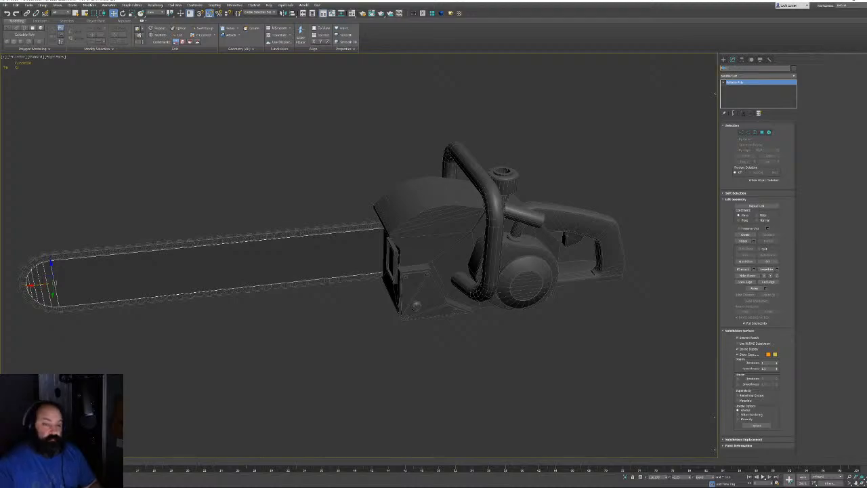
key("Return")
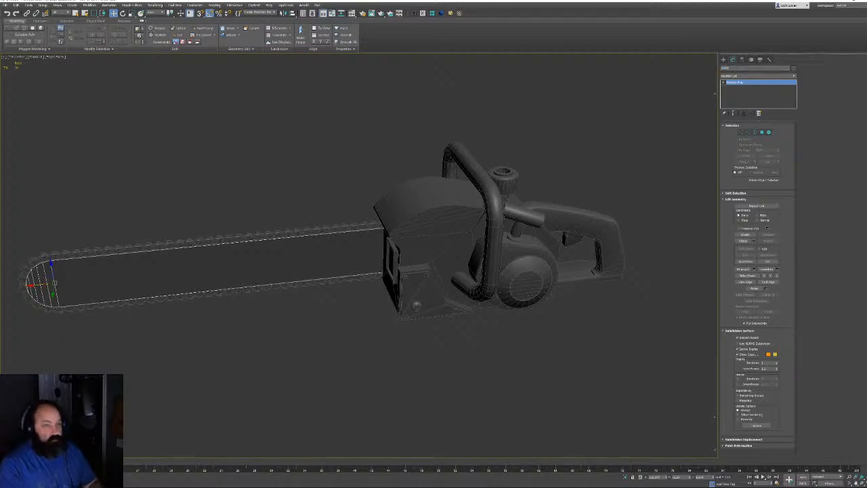
Name the chain 'Chain' and rename the body housing to 'B'
left_click(324, 281)
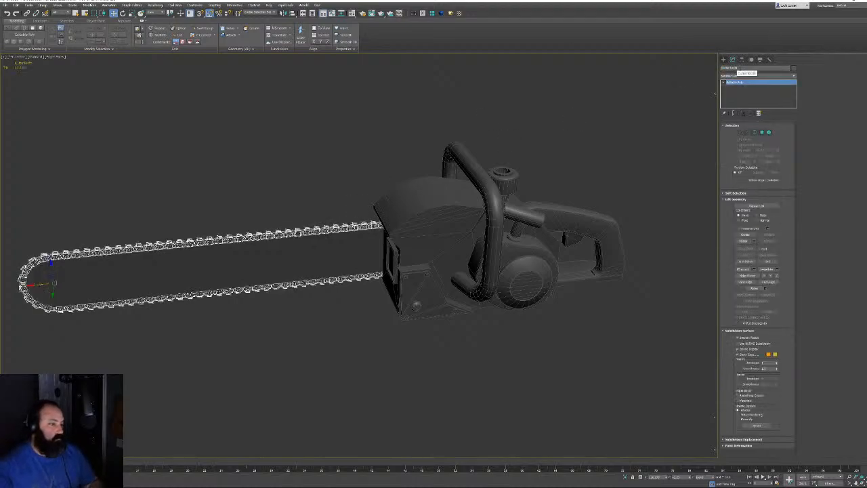
left_click(741, 68)
type("Chain")
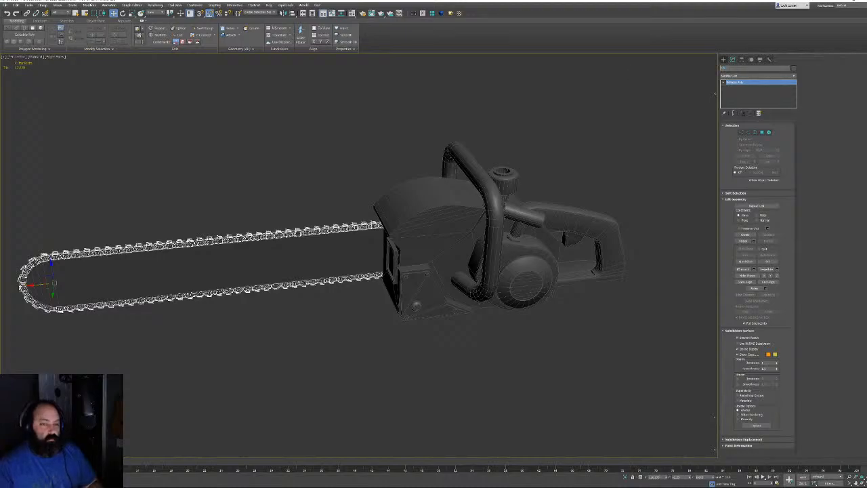
key("Return")
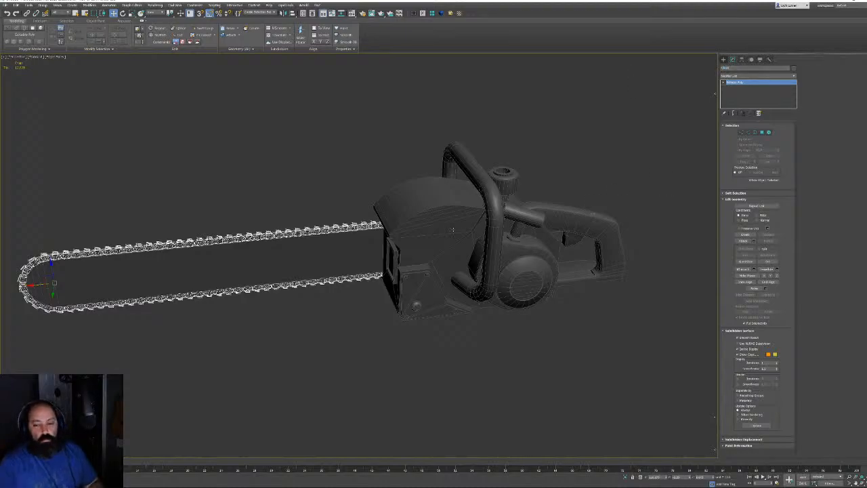
left_click(453, 229)
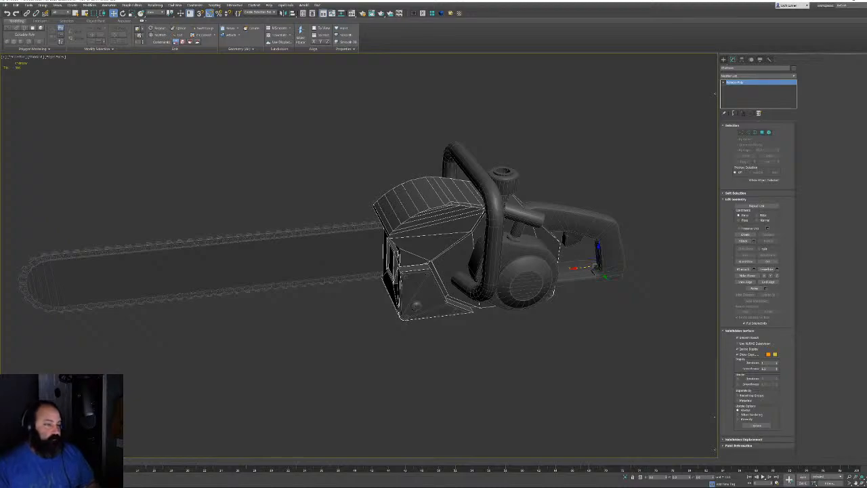
left_click_drag(741, 69, 636, 68)
type("B")
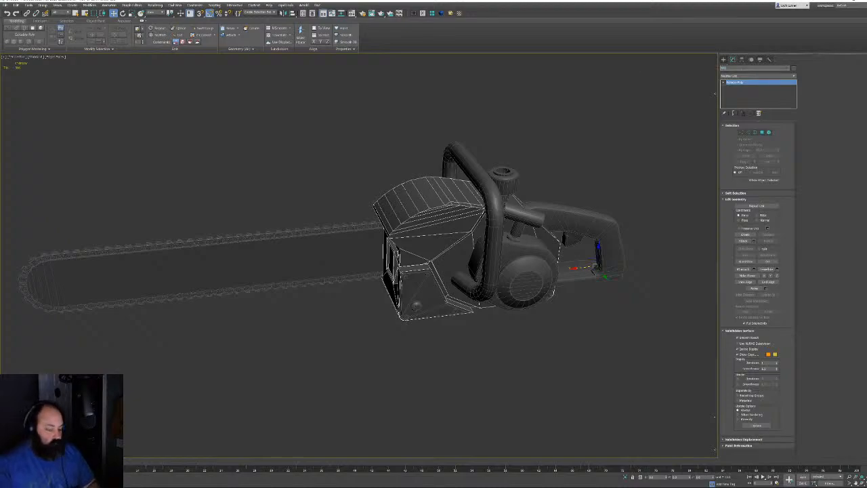
key("Return")
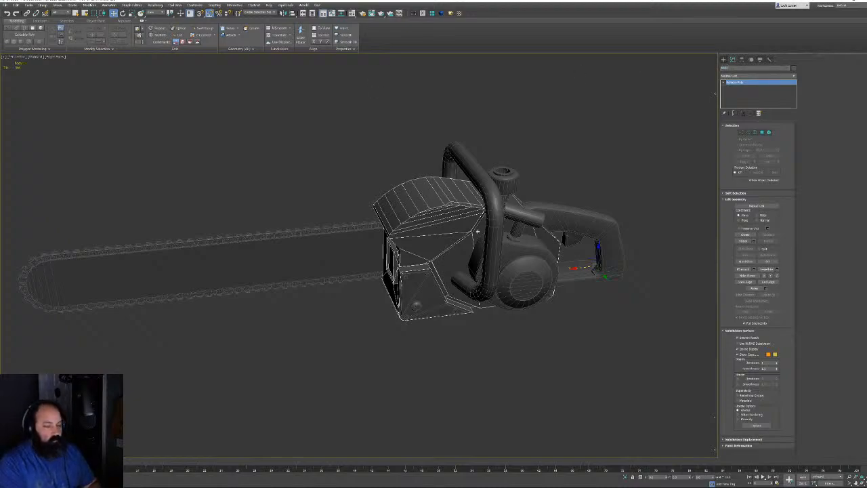
Select the trigger piece inside the rear handle and name it 'Trigger'
left_click(467, 162)
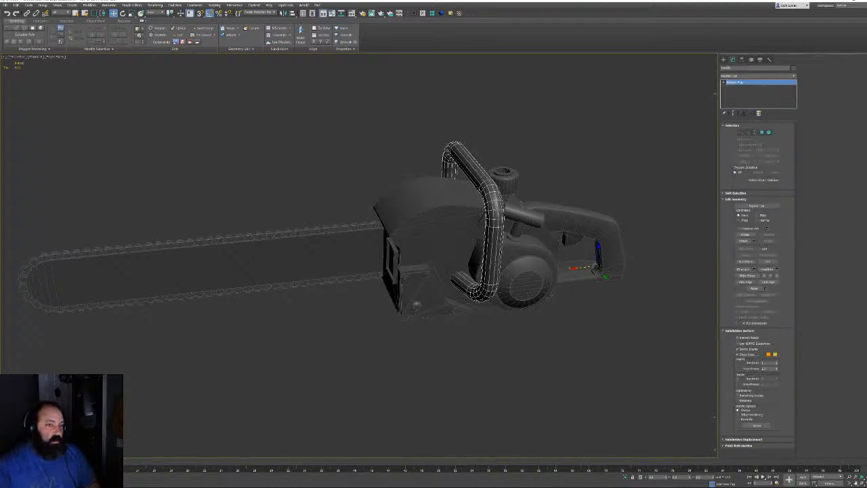
left_click(502, 179)
middle_click_drag(598, 142, 542, 167, "alt")
left_click(555, 264)
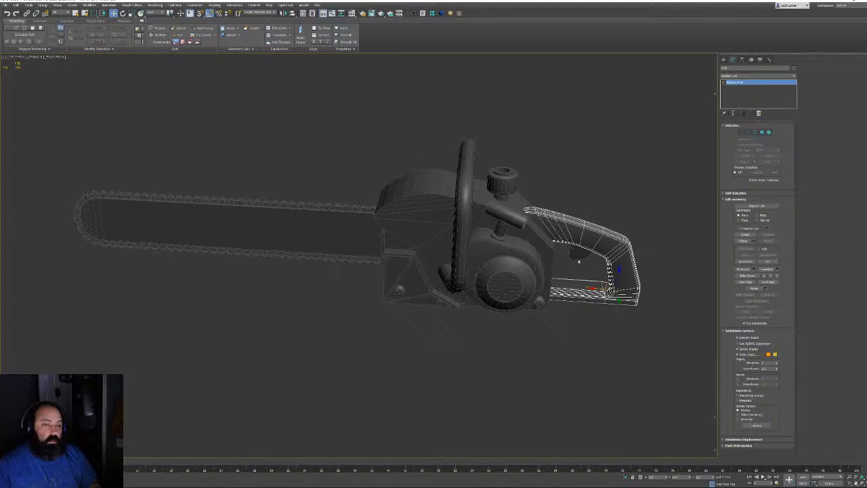
left_click(555, 241)
left_click_drag(737, 68, 678, 69)
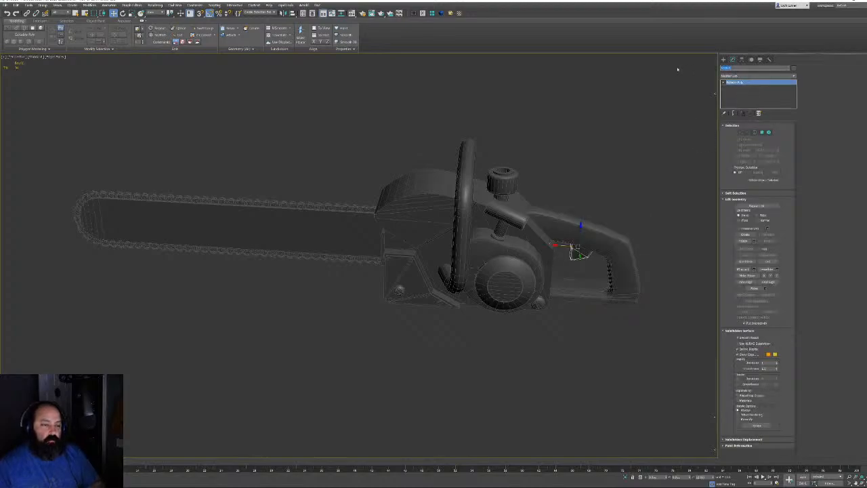
key("BackSpace")
type("Trigger")
key("Return")
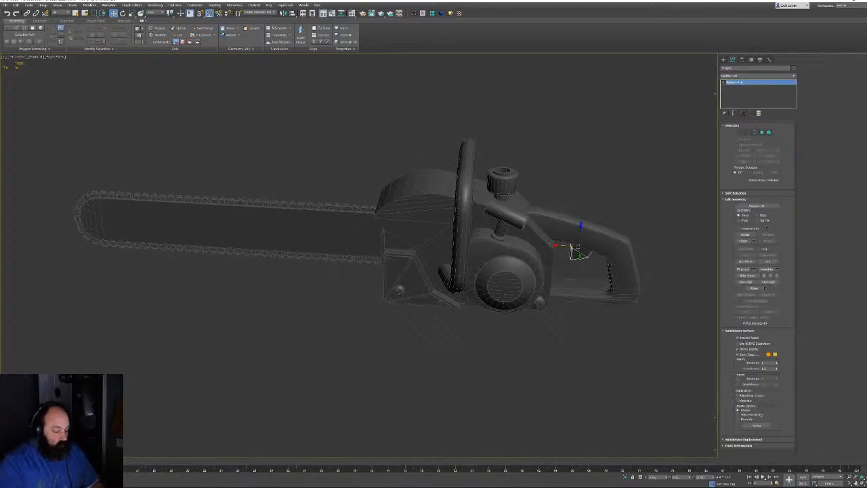
middle_click_drag(501, 243, 444, 226, "alt")
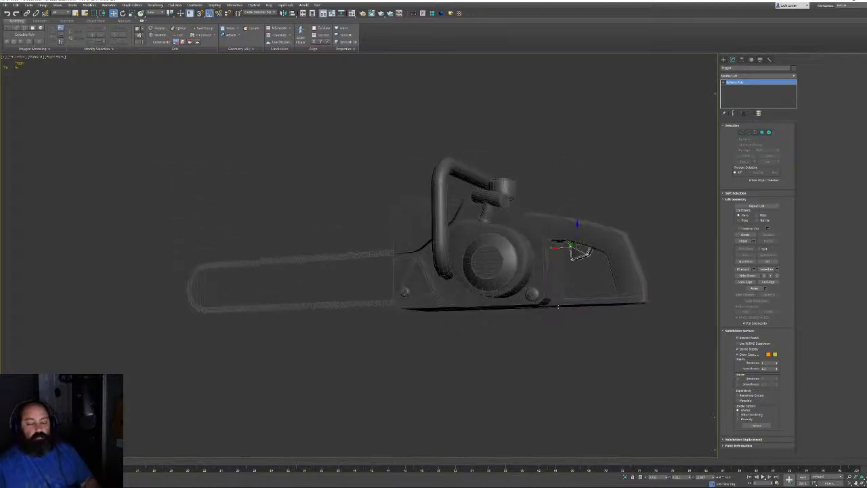
Select the small lower bolt and orbit and zoom in around it
scroll(449, 259, "up", 5)
left_click(449, 258)
middle_click_drag(448, 259, 427, 256, "alt")
scroll(427, 256, "up", 2)
middle_click_drag(235, 243, 239, 267, "alt")
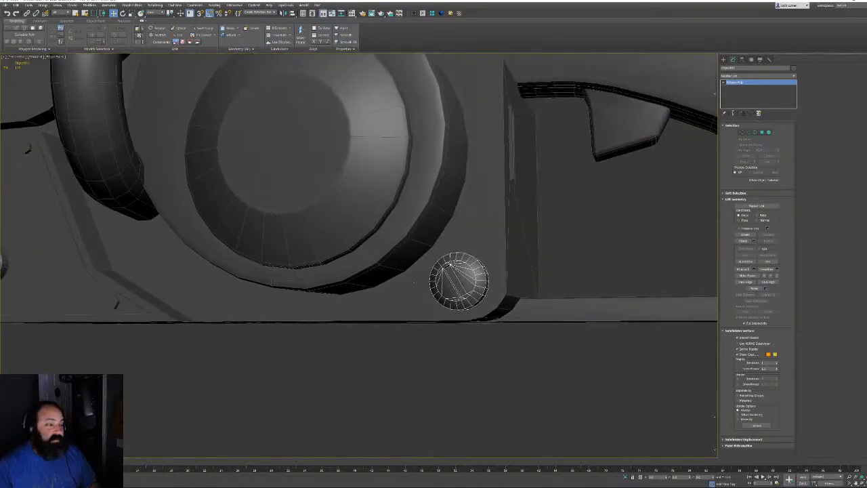
scroll(422, 280, "up", 2)
middle_click_drag(461, 288, 370, 254, "alt")
scroll(473, 269, "up", 4)
scroll(441, 244, "down", 5)
scroll(370, 254, "down", 5)
Orbit and pan to centre the view on the slotted bolt near the round cap
middle_click_drag(582, 234, 517, 234)
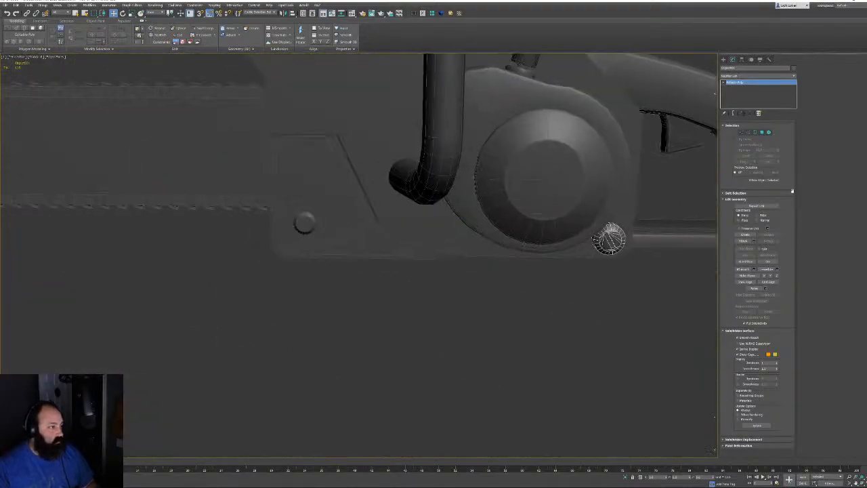
scroll(517, 235, "up", 2)
scroll(301, 232, "up", 2)
middle_click_drag(300, 233, 506, 248)
scroll(467, 203, "up", 4)
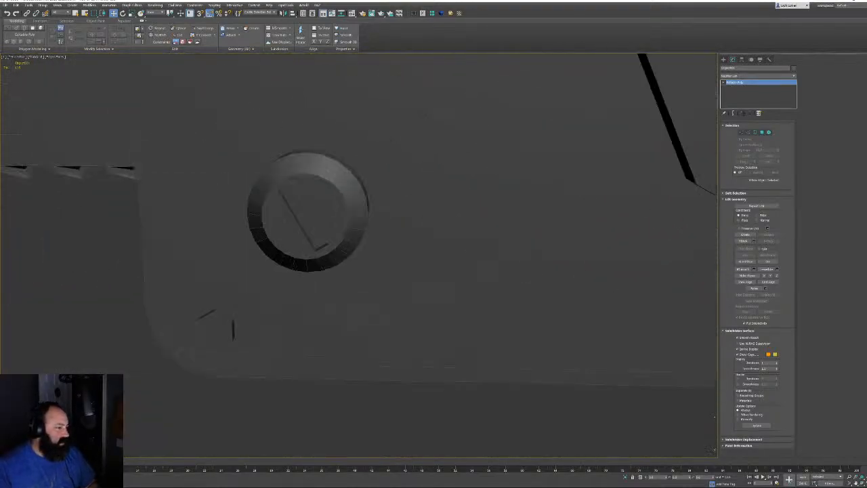
middle_click_drag(461, 196, 451, 194)
scroll(451, 194, "down", 5)
middle_click_drag(655, 234, 450, 241)
middle_click_drag(596, 264, 466, 274)
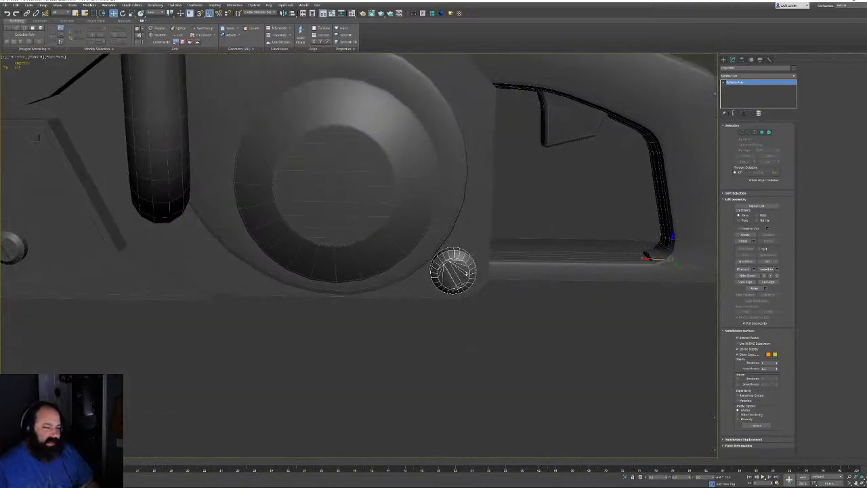
scroll(466, 274, "up", 6)
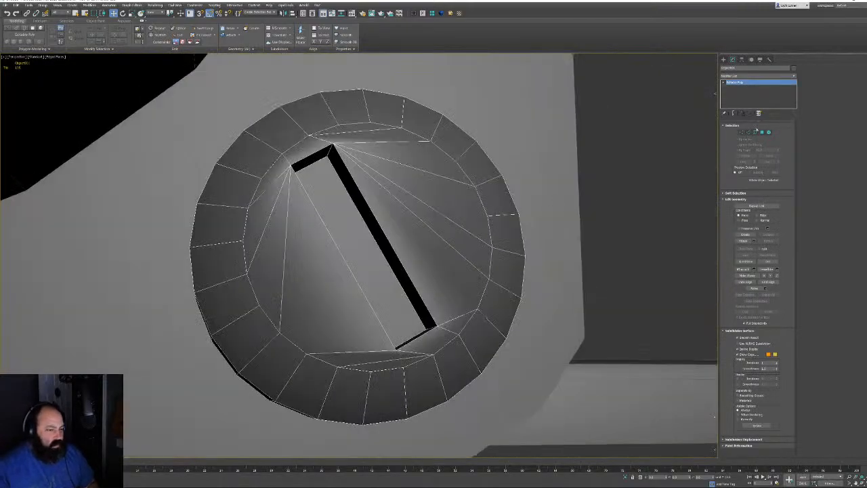
middle_click_drag(353, 184, 325, 179, "alt")
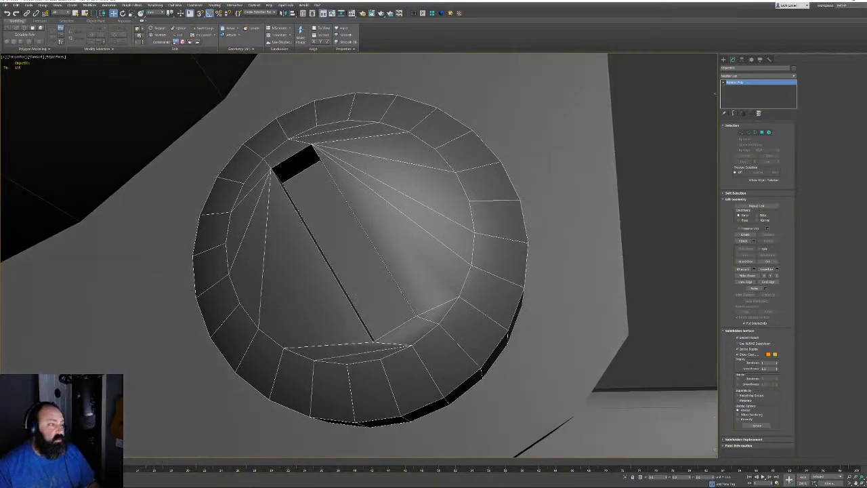
Delete the bolt slot's floor and two wall polygons
left_click(760, 133)
left_click(344, 237)
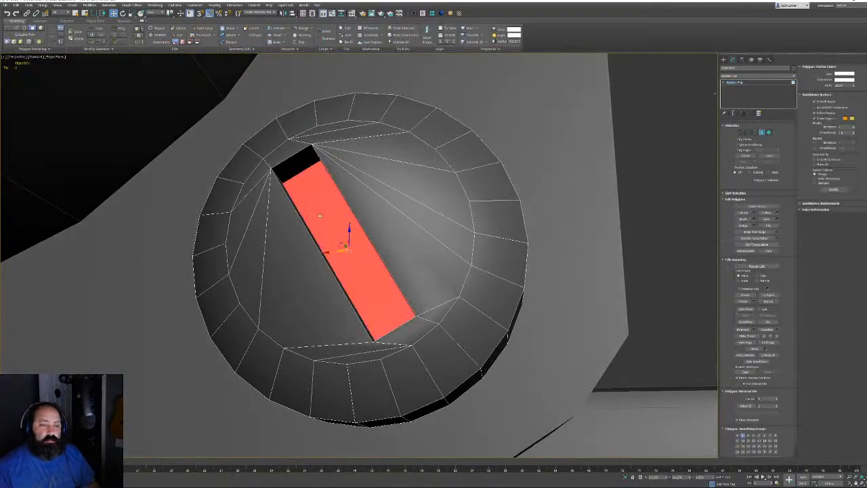
middle_click_drag(344, 236, 341, 245, "alt")
middle_click_drag(285, 189, 335, 218, "alt")
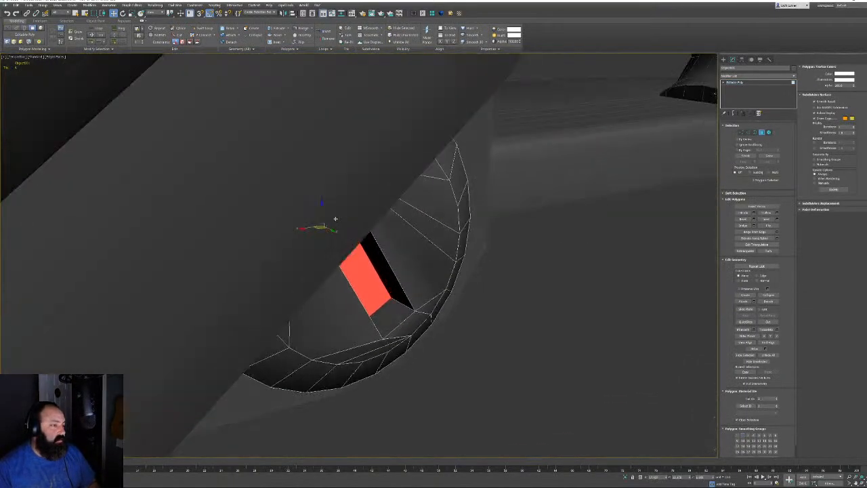
left_click(398, 298, "ctrl")
left_click(397, 306, "ctrl")
key("Delete")
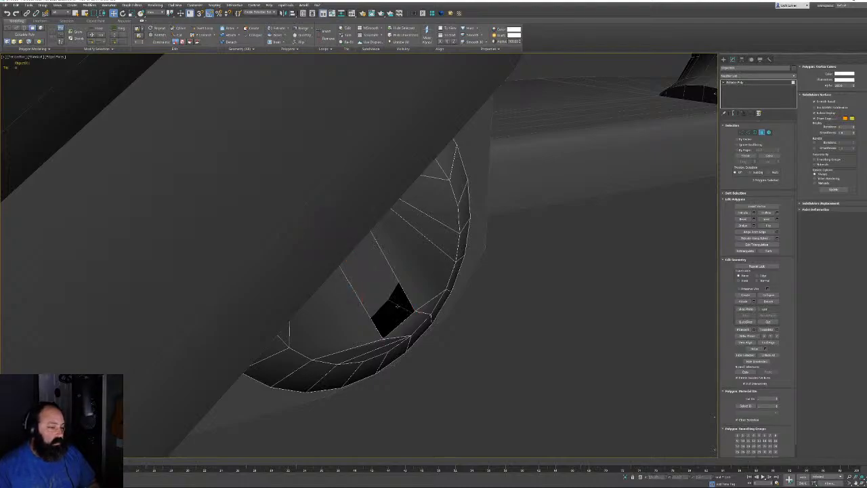
middle_click_drag(431, 316, 389, 282, "alt")
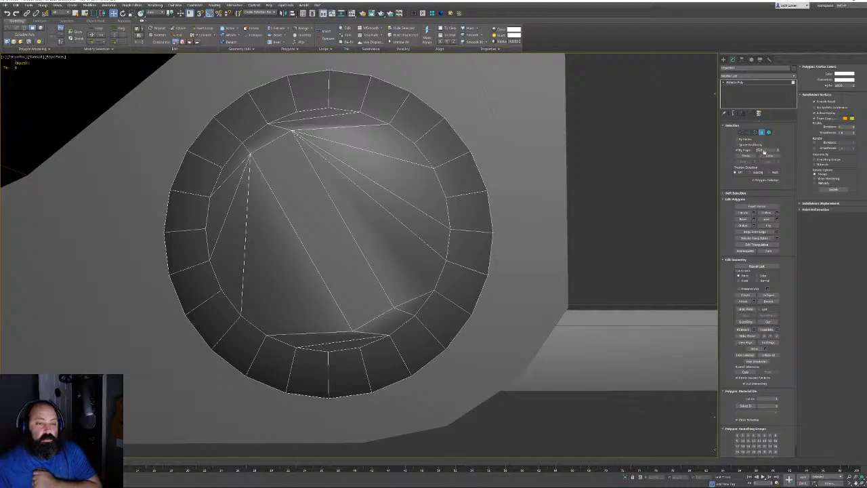
Enable select-by-angle and delete the bolt head's inner face
left_click(766, 150)
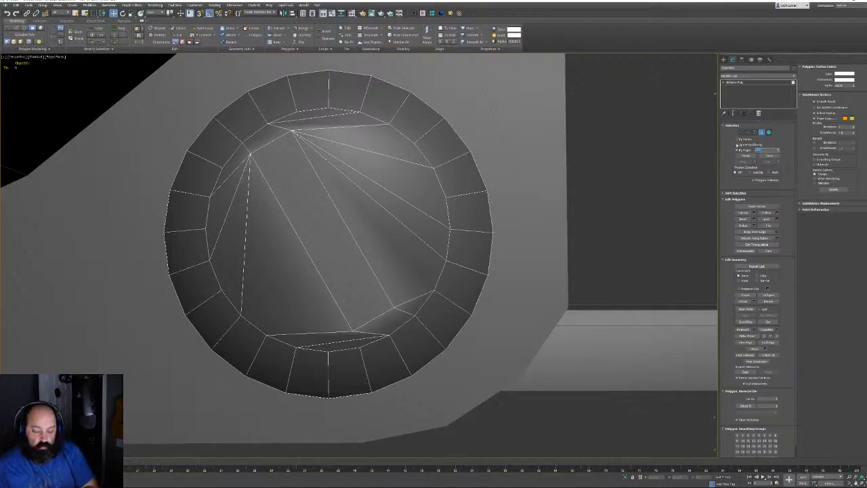
left_click(733, 151)
left_click(395, 208)
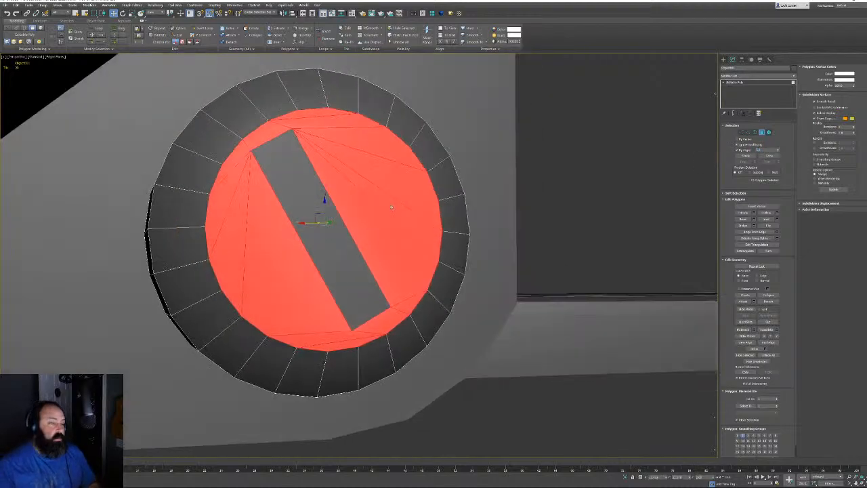
key("Delete")
middle_click_drag(395, 207, 295, 214, "alt")
scroll(303, 191, "down", 5)
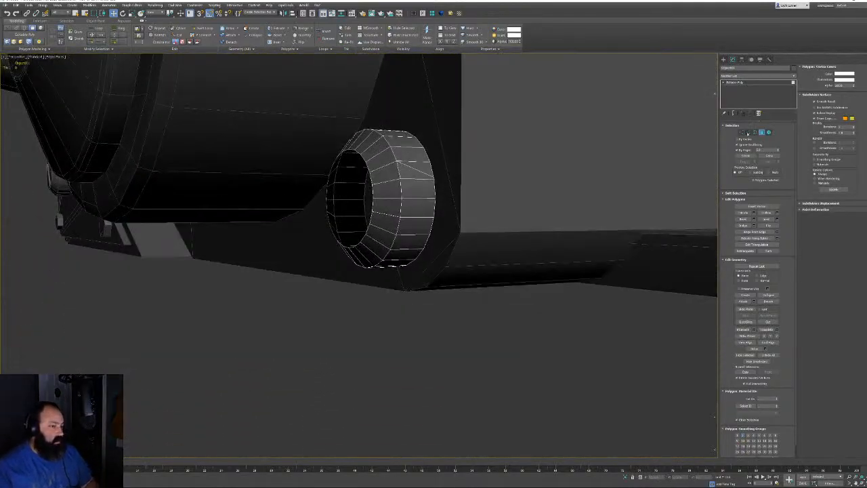
Select the plate with the slotted knob in Polygon mode, facing the knob head-on
left_click(747, 131)
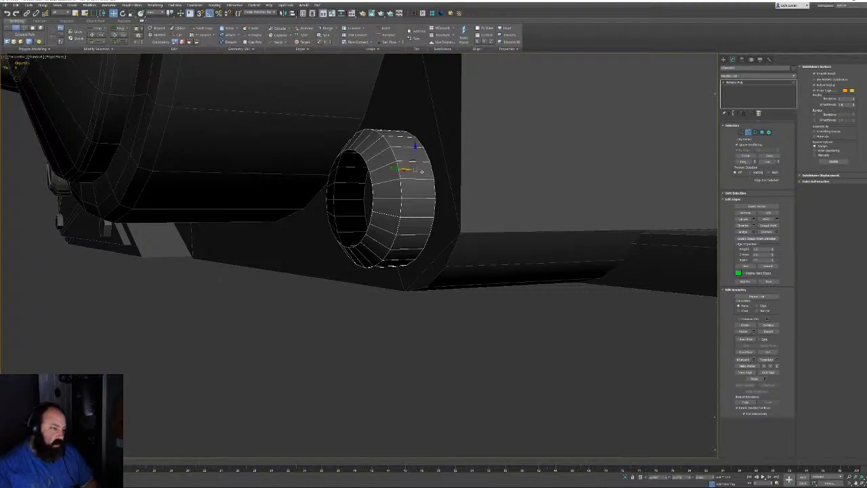
middle_click_drag(411, 199, 639, 236, "alt")
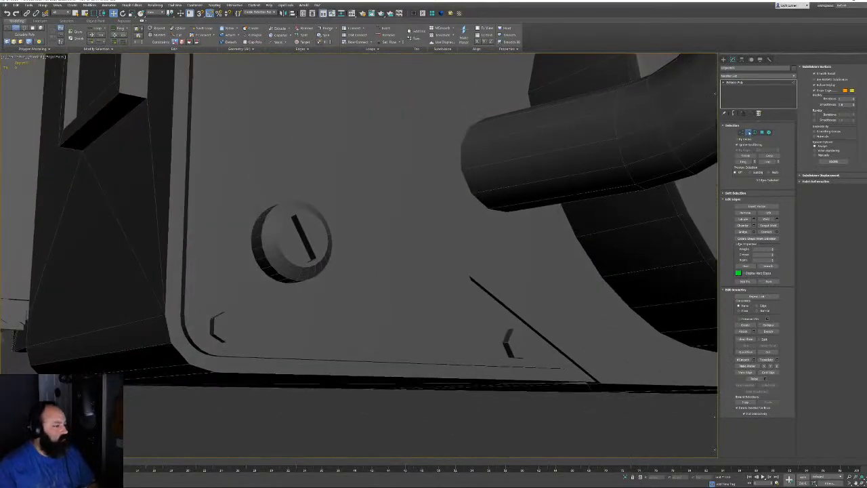
left_click(748, 132)
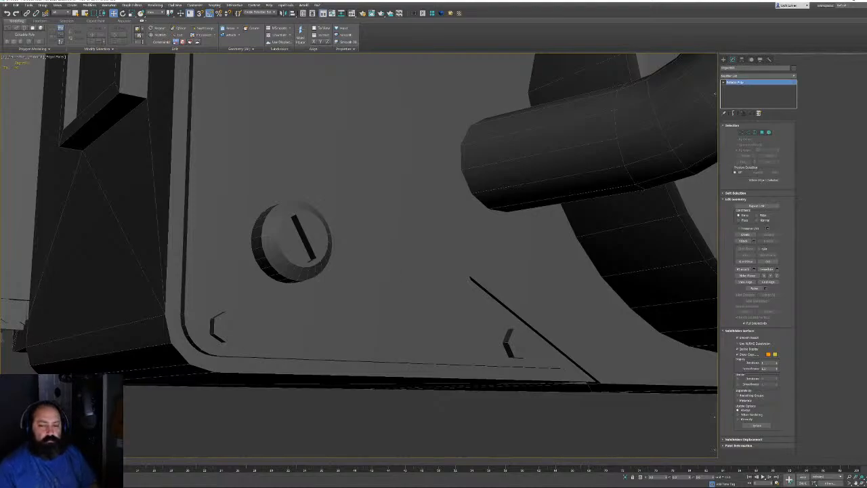
left_click(316, 233)
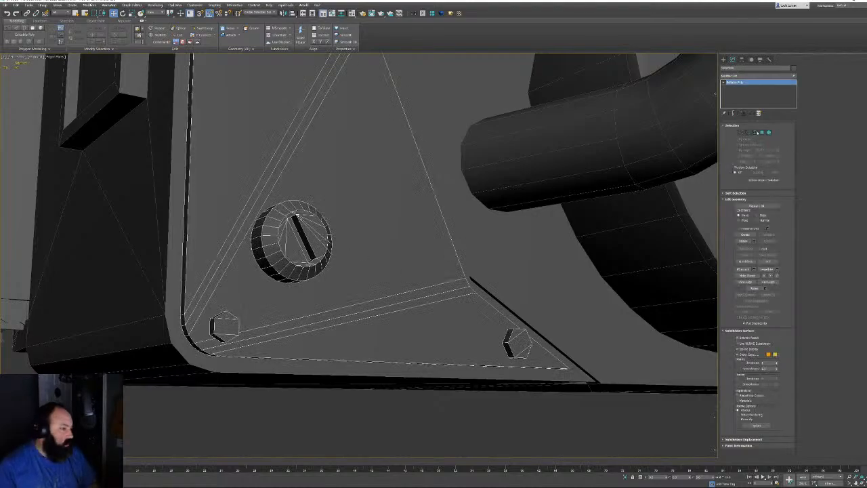
left_click(762, 132)
middle_click_drag(371, 263, 400, 287, "alt")
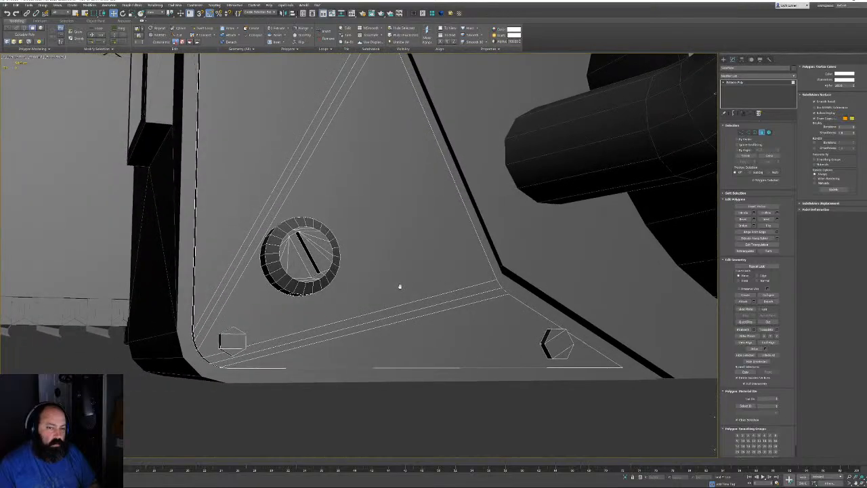
scroll(400, 286, "up", 5)
Delete the knob's round front face and the slot bar polygons
left_click(258, 227)
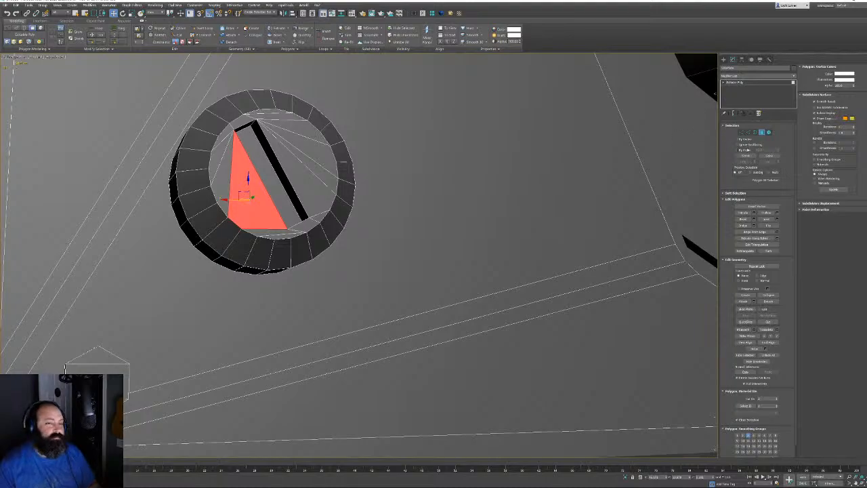
left_click(740, 148)
left_click(230, 178)
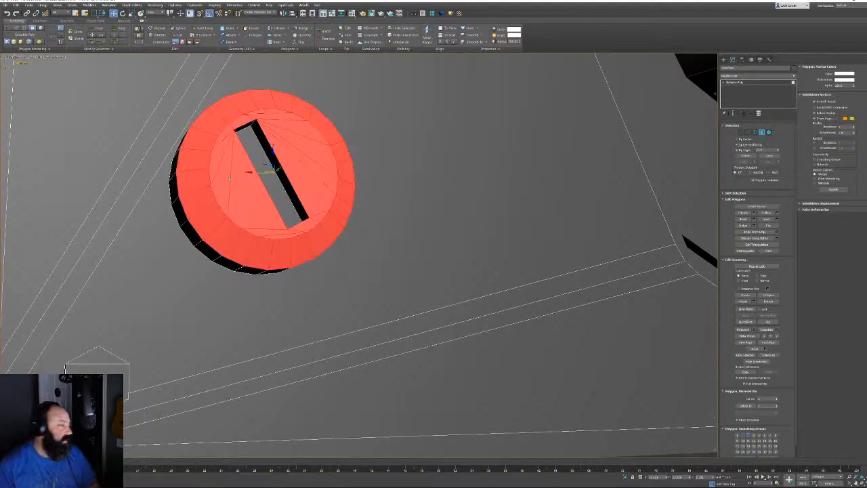
left_click(275, 184, "ctrl")
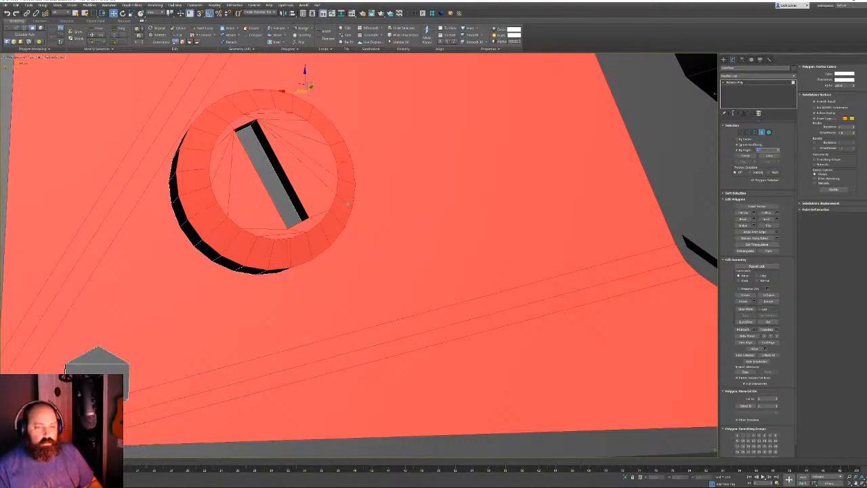
left_click(278, 209)
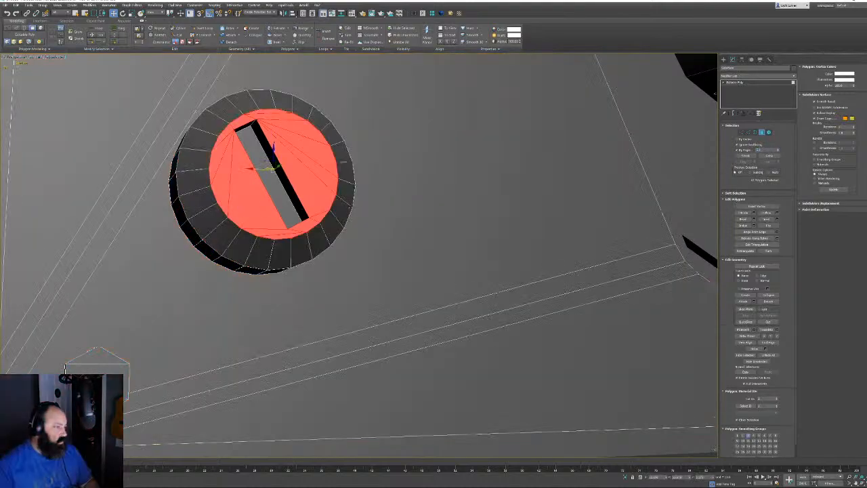
key("Delete")
double_click(265, 178)
key("Delete")
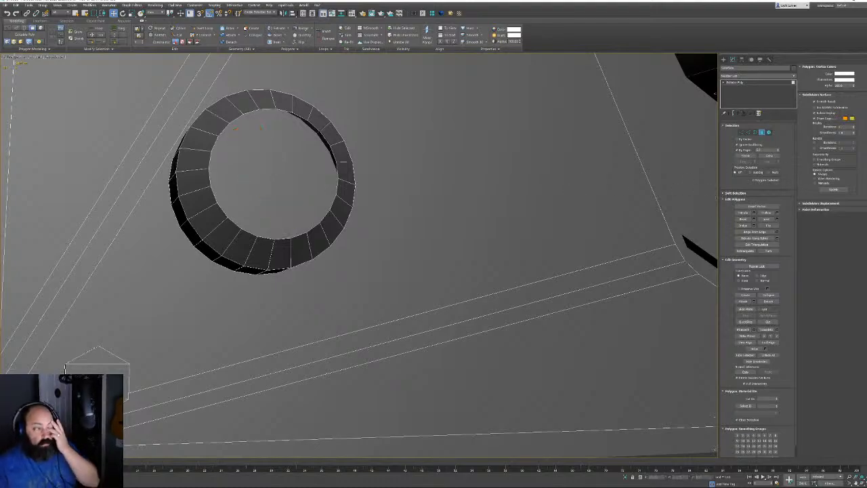
middle_click_drag(343, 163, 333, 214, "alt")
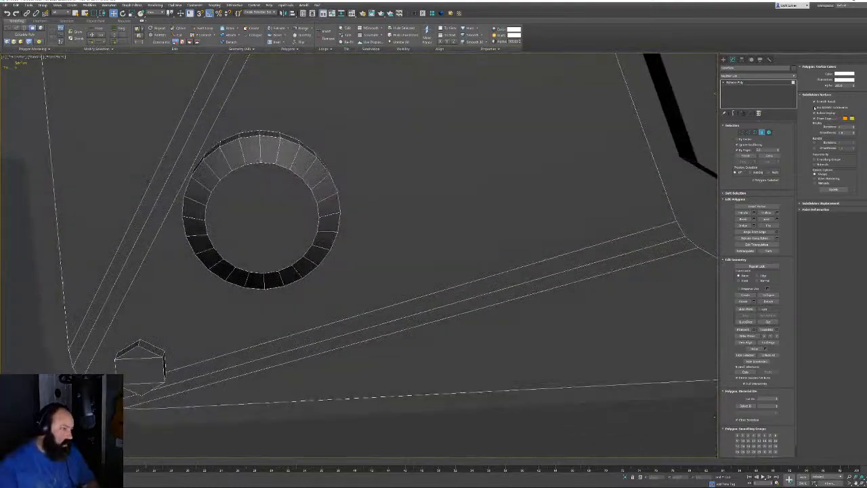
Select the ring's inner open border and Bridge its edges to close the hole
left_click(754, 133)
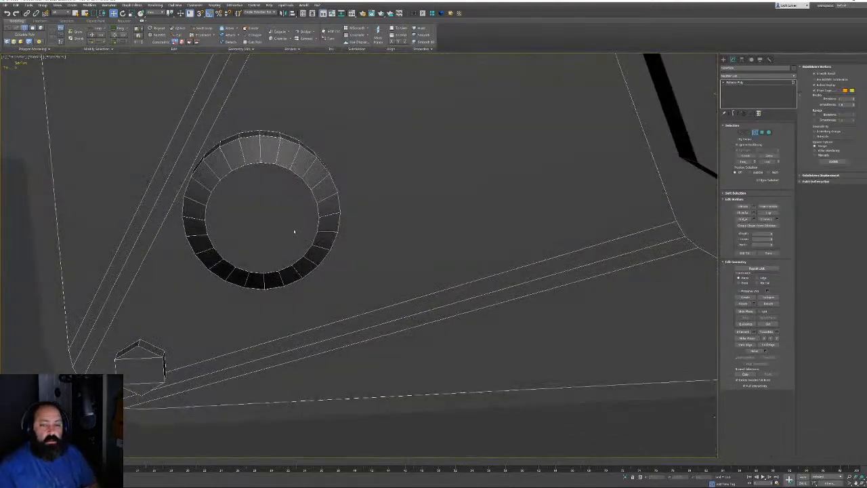
left_click(317, 221)
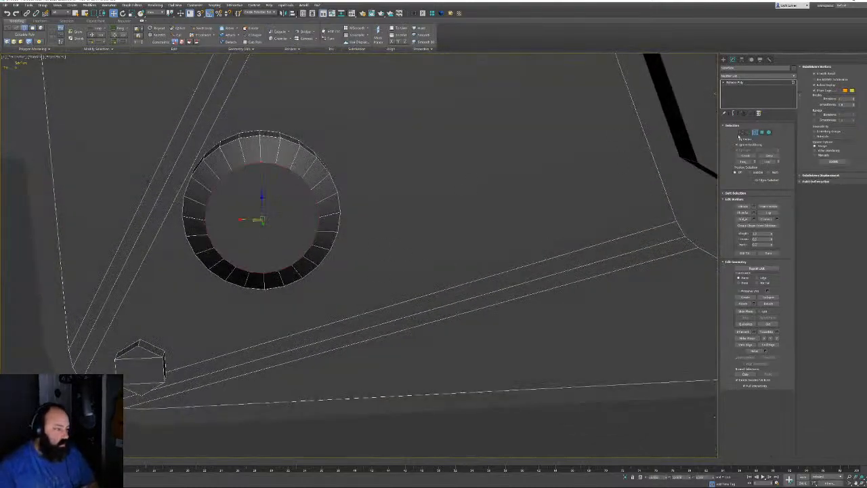
left_click(748, 133)
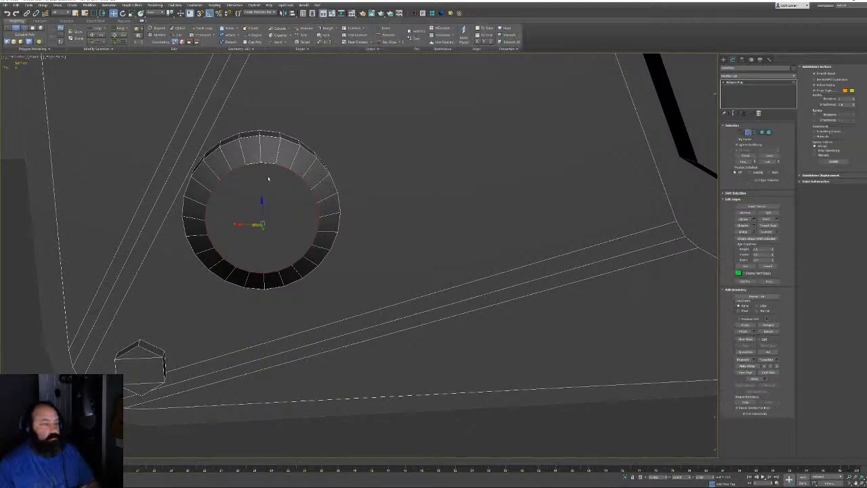
left_click(273, 276)
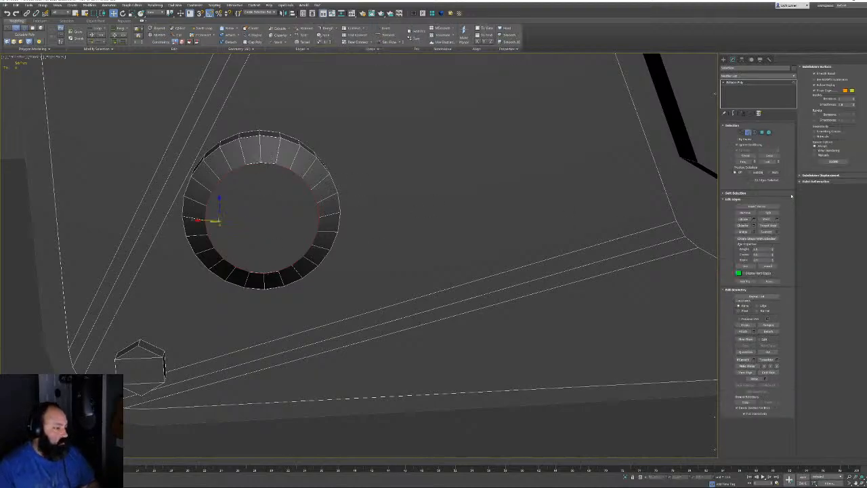
left_click(743, 231)
Connect a vertical centre edge across the bridged edges, then enable Target Weld in Vertex mode
middle_click_drag(339, 220, 312, 197, "alt")
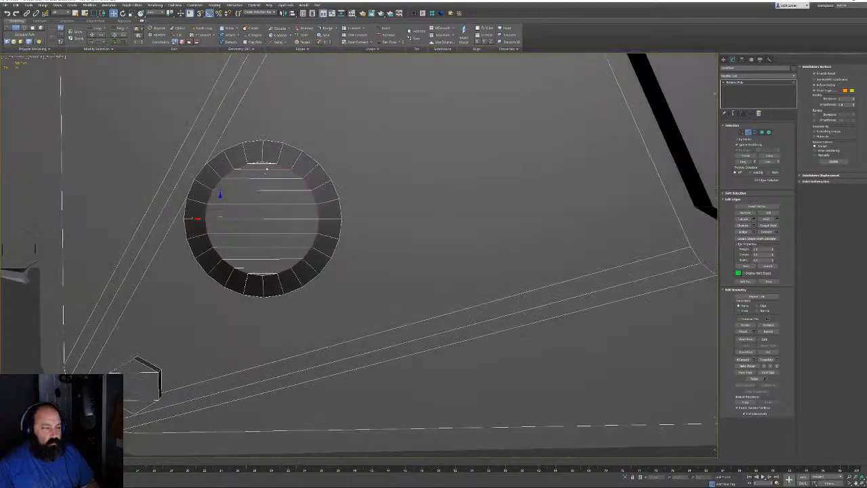
left_click(252, 164)
key("alt+r")
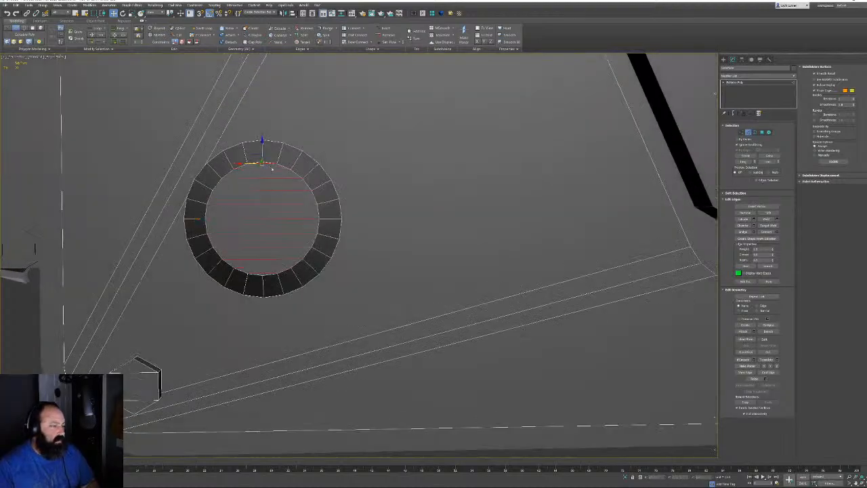
left_click(766, 231)
scroll(329, 193, "up", 5)
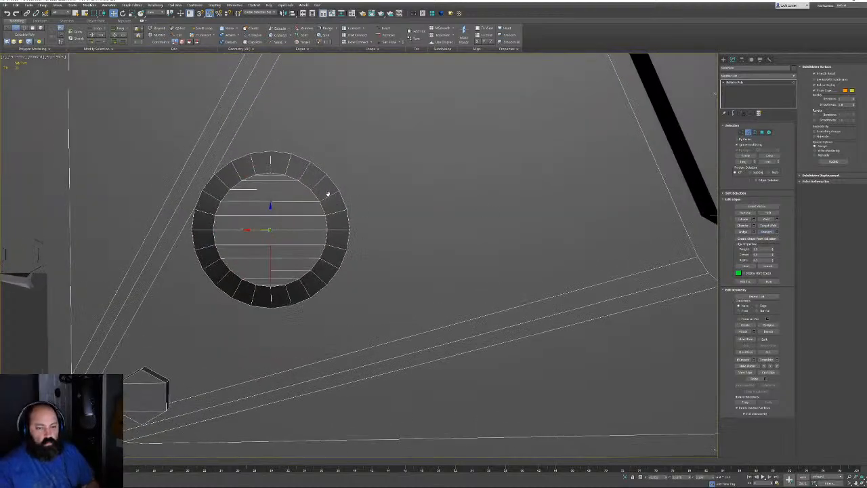
key("1")
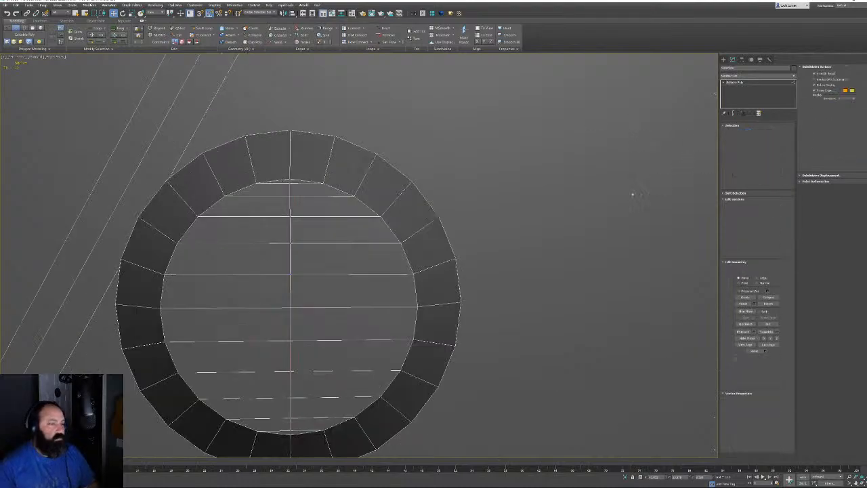
left_click(768, 218)
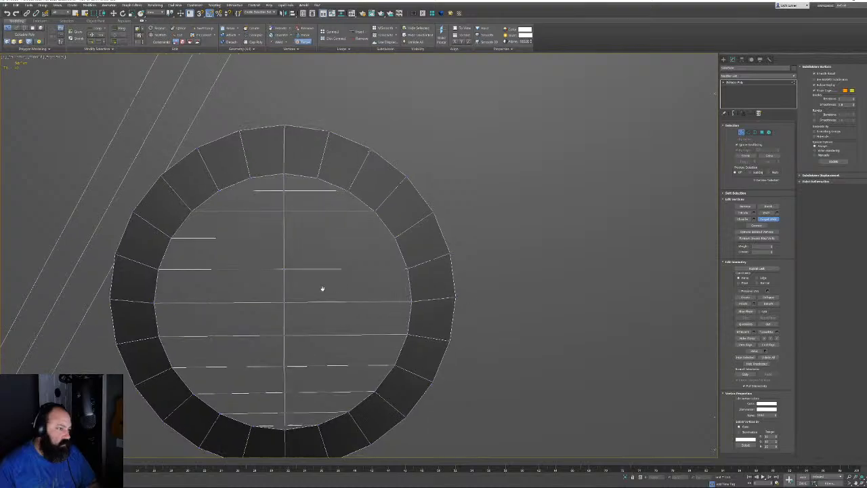
middle_click_drag(290, 396, 296, 294)
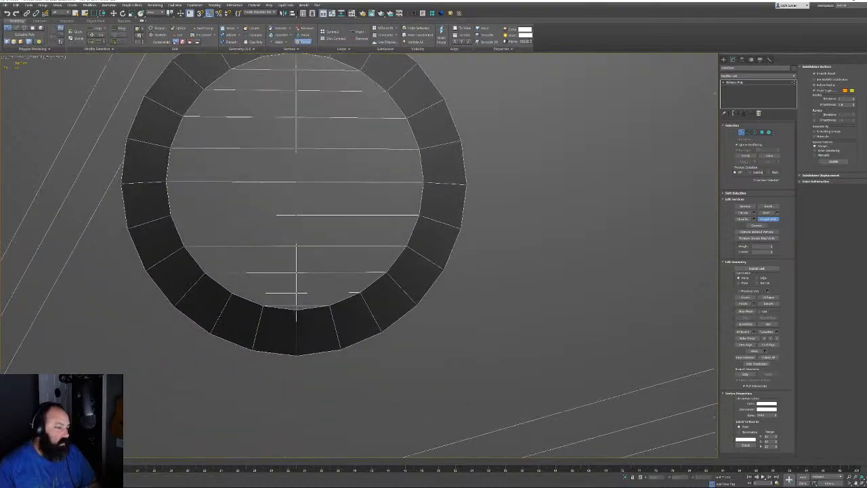
middle_click_drag(417, 271, 265, 258)
scroll(265, 257, "down", 12)
Select the second ring's inner border and Bridge across its hole
middle_click_drag(466, 237, 346, 309)
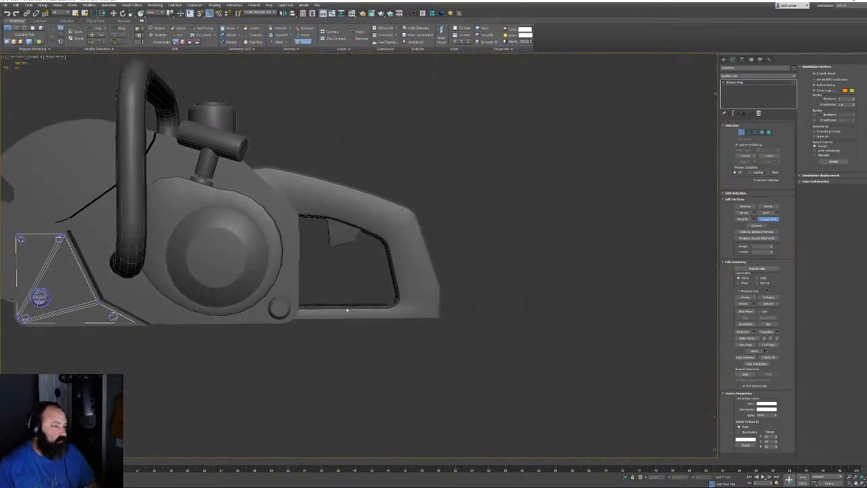
scroll(347, 310, "up", 10)
middle_click_drag(169, 251, 614, 250)
middle_click_drag(448, 276, 435, 259)
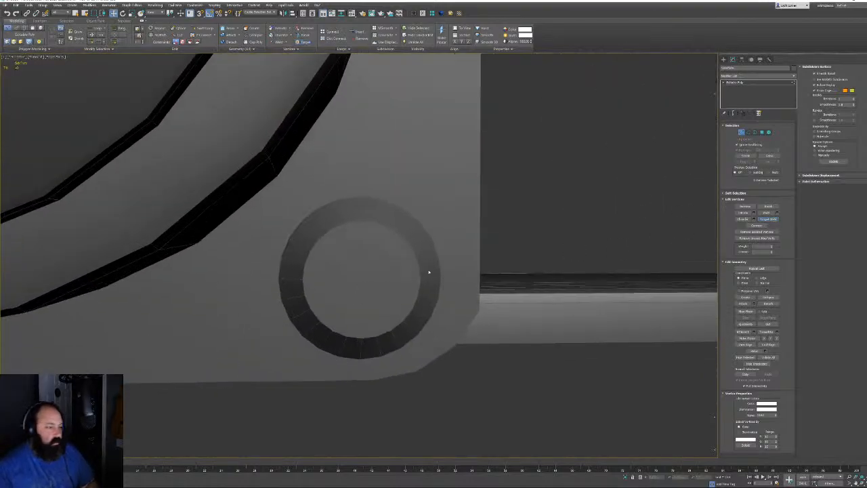
key("1")
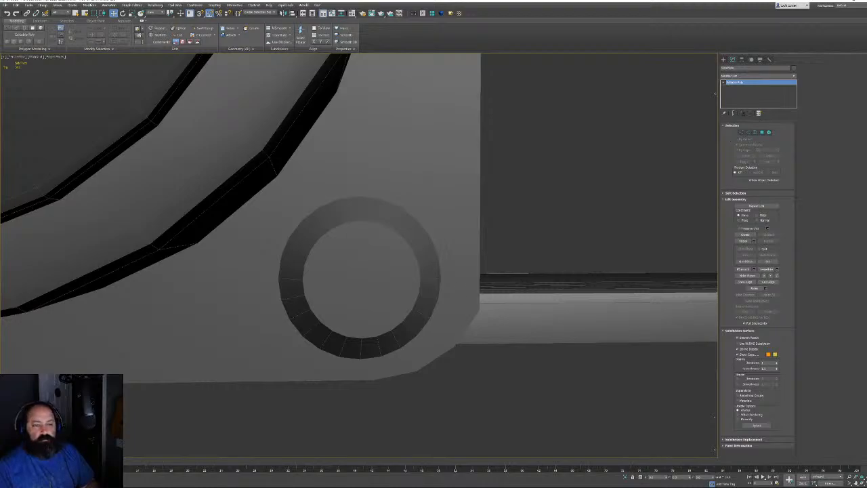
key("3")
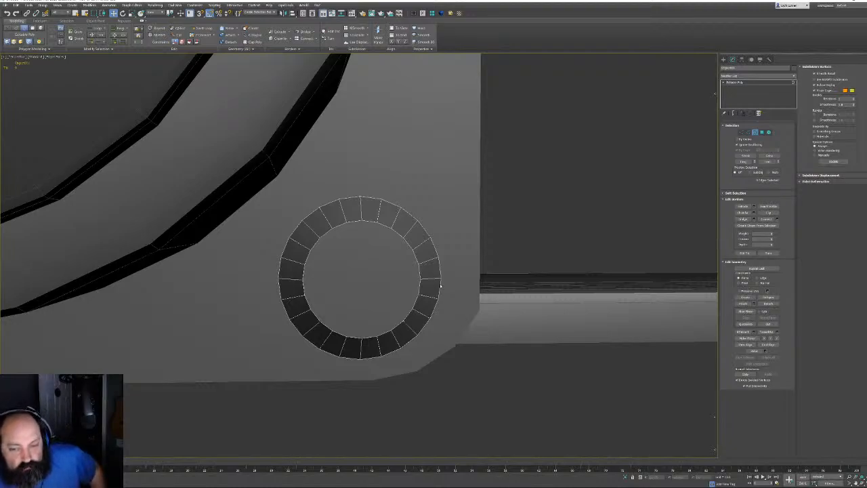
left_click(395, 318)
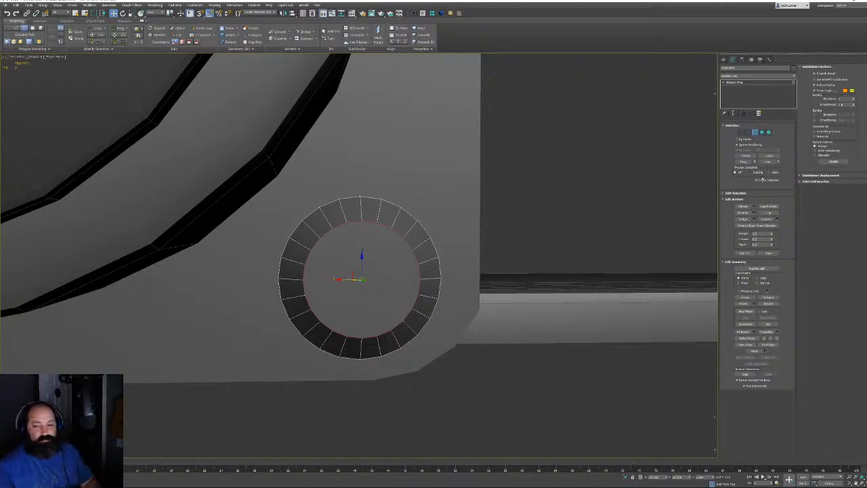
key("2")
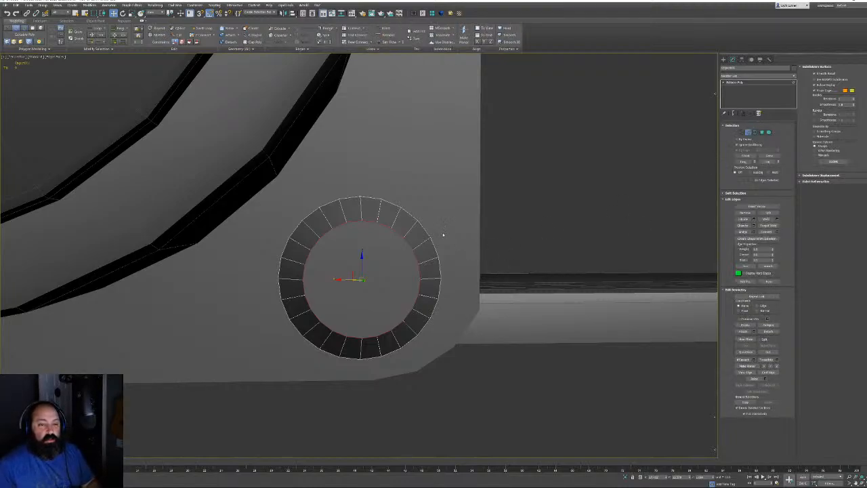
left_click_drag(366, 231, 356, 218, "alt")
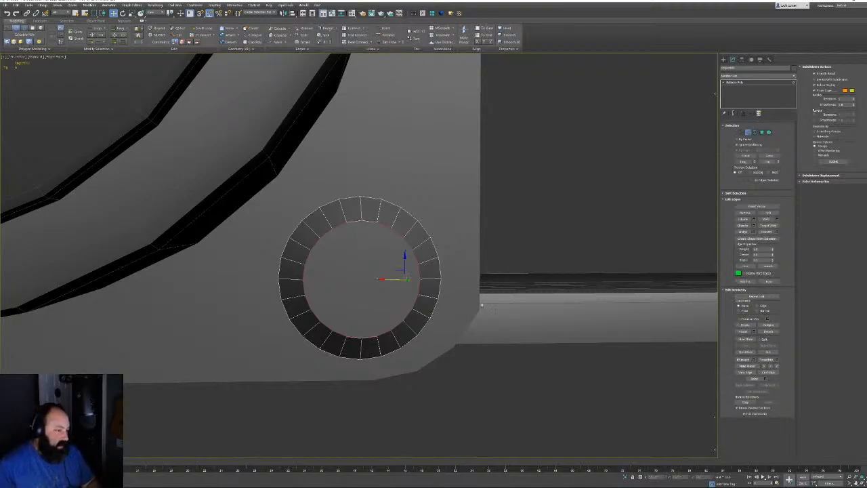
left_click(743, 232)
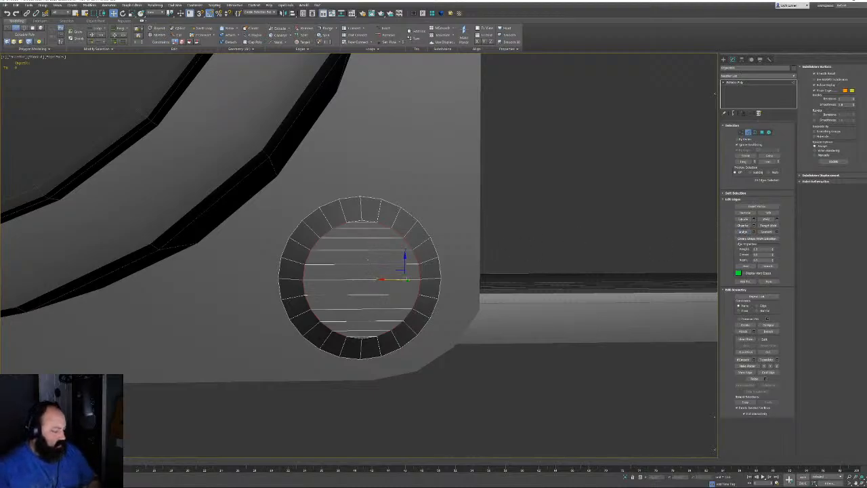
Ring-select the bridged edges, Connect a centre edge, and turn on Target Weld for vertices
left_click(368, 262)
key("alt+r")
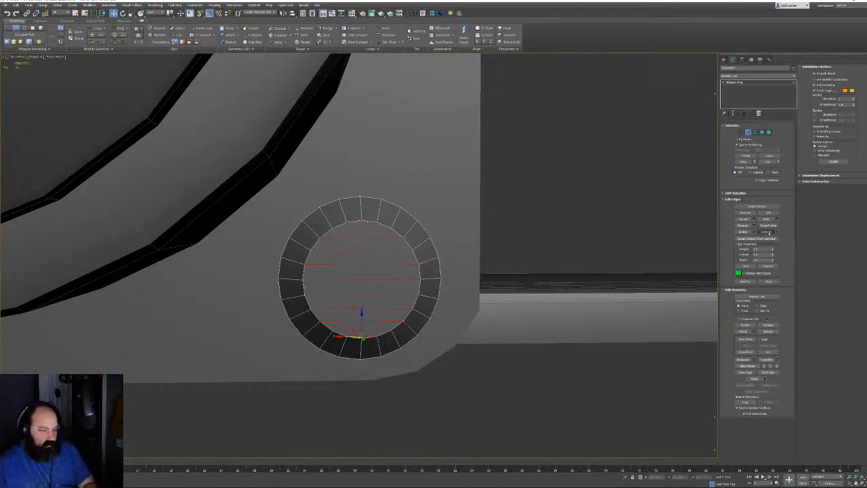
left_click(766, 232)
left_click(742, 131)
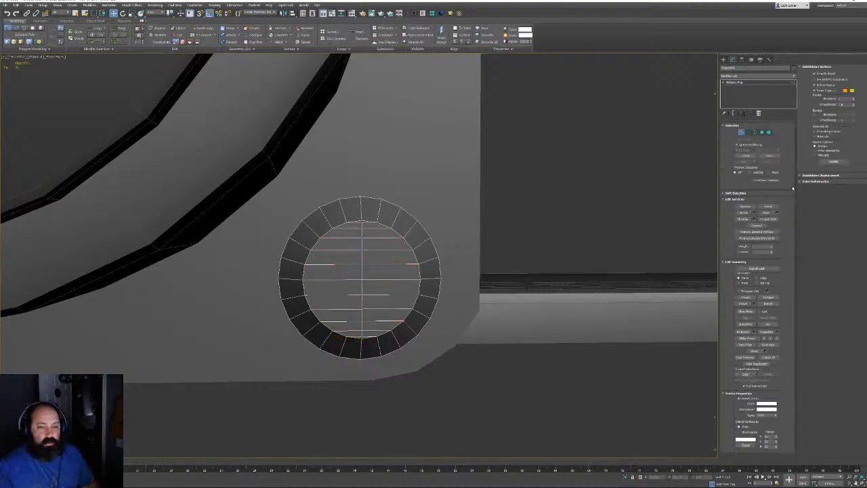
left_click(767, 219)
scroll(373, 272, "up", 5)
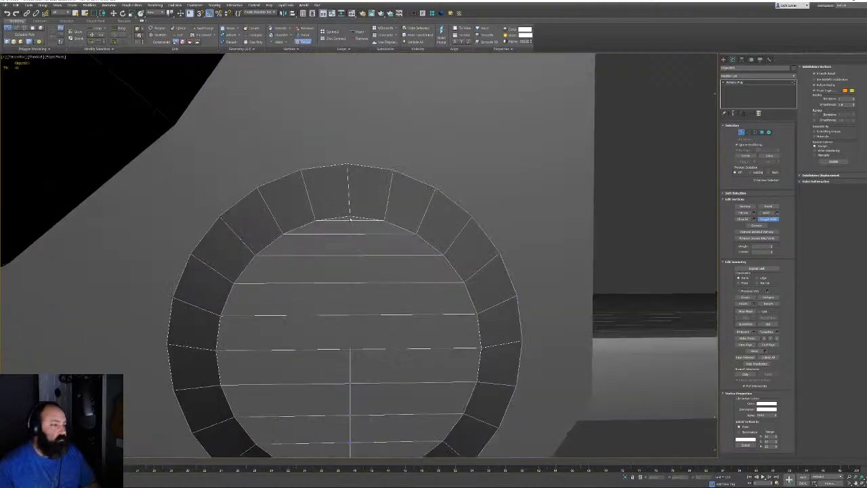
middle_click_drag(365, 376, 396, 227)
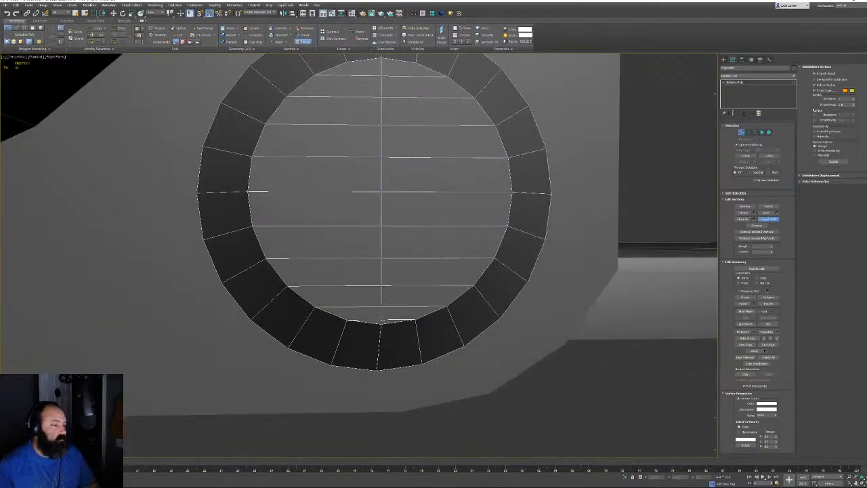
scroll(407, 285, "down", 6)
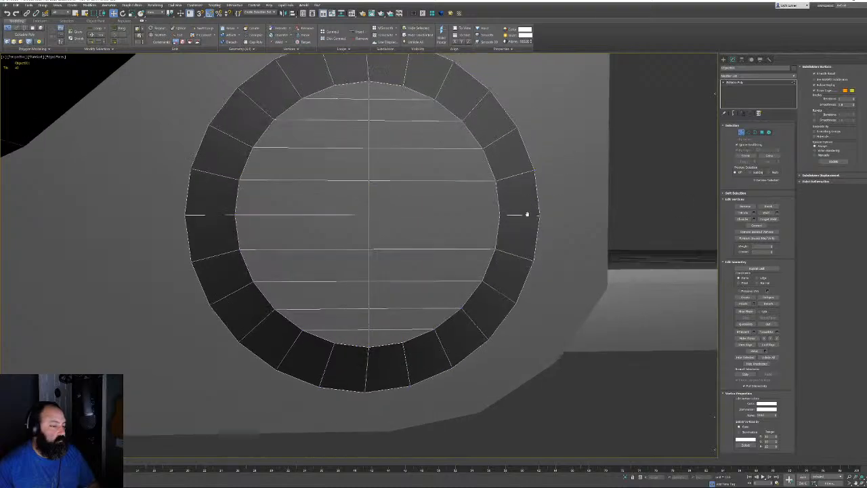
scroll(407, 285, "down", 5)
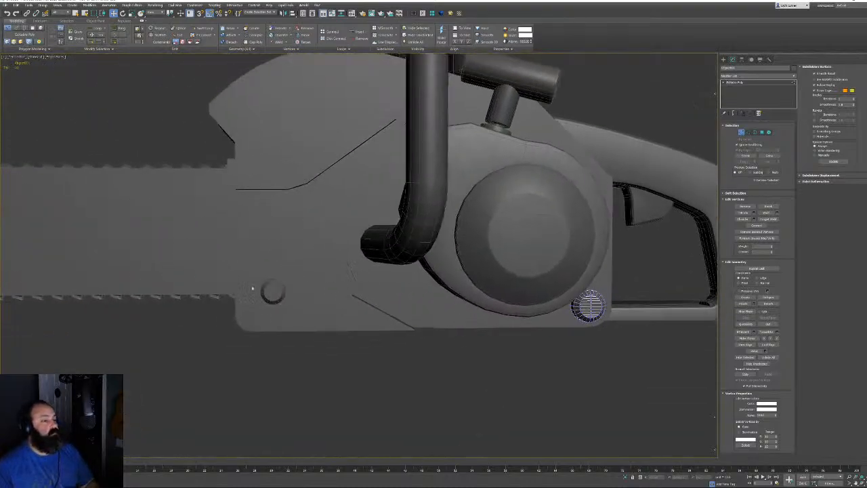
In Element mode on the side plate, select the four corner bolts and the centre bolt
left_click(741, 132)
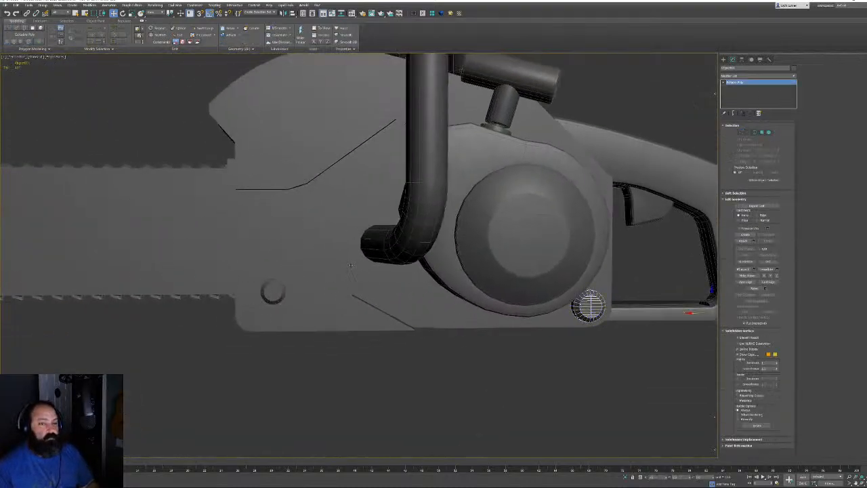
left_click(273, 291)
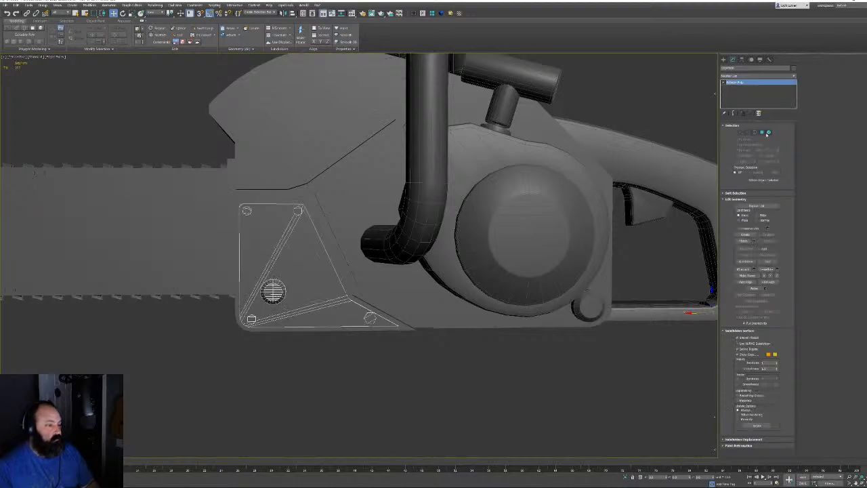
left_click(767, 133)
left_click(246, 210)
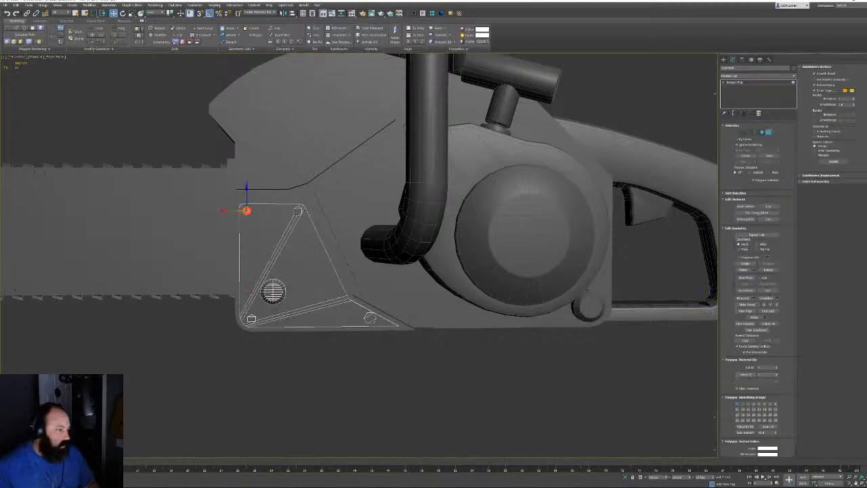
left_click(298, 210, "ctrl")
left_click(251, 319, "ctrl")
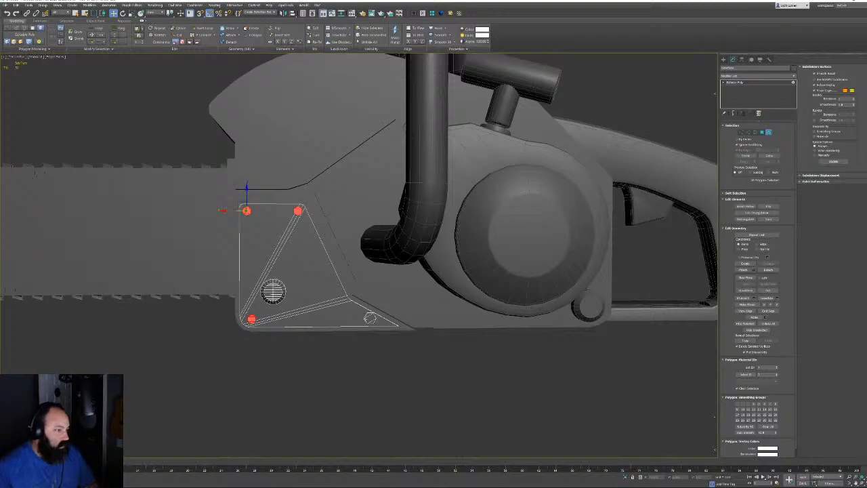
left_click(370, 317, "ctrl")
left_click(273, 291, "ctrl")
middle_click_drag(273, 292, 338, 278, "alt")
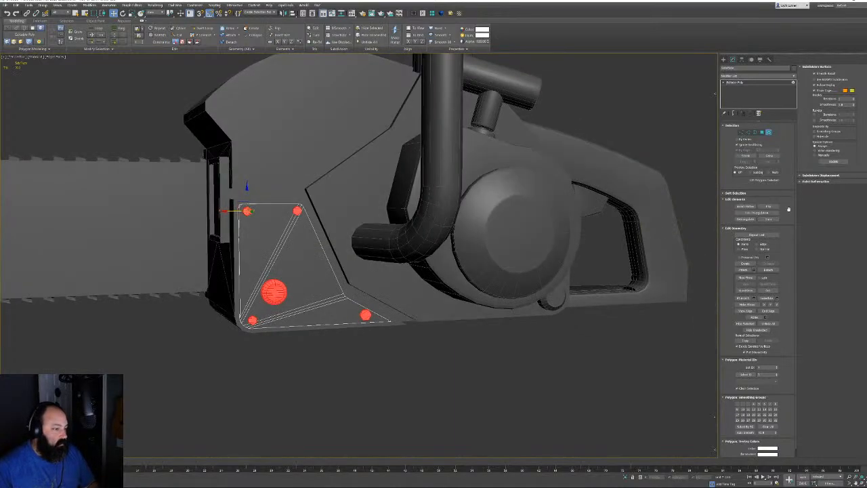
Detach the selected bolts as a new object named 'Bol'
left_click(768, 270)
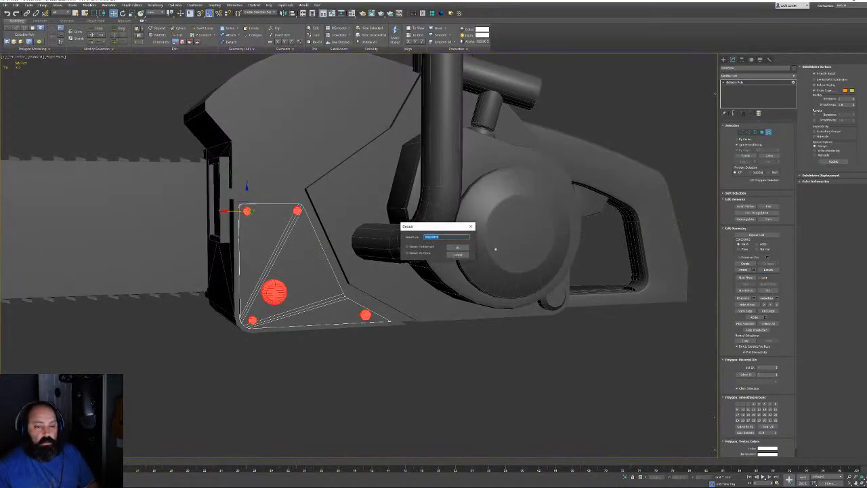
key("Menu")
key("Escape")
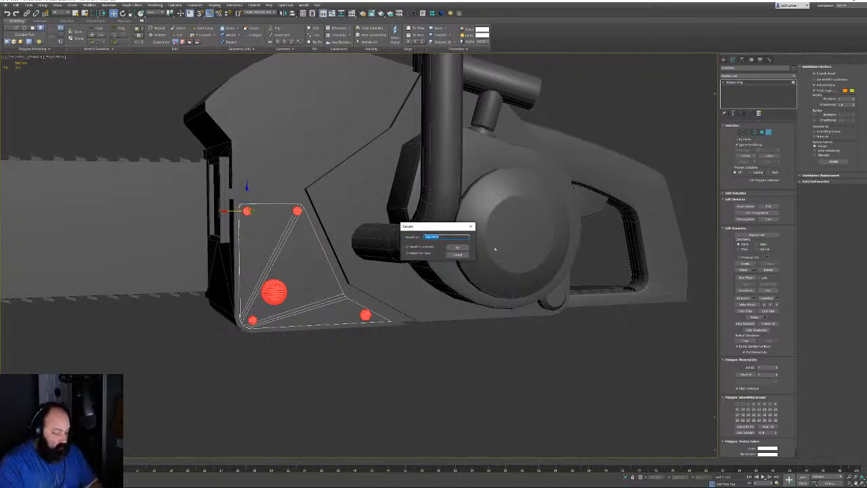
type("Bolt")
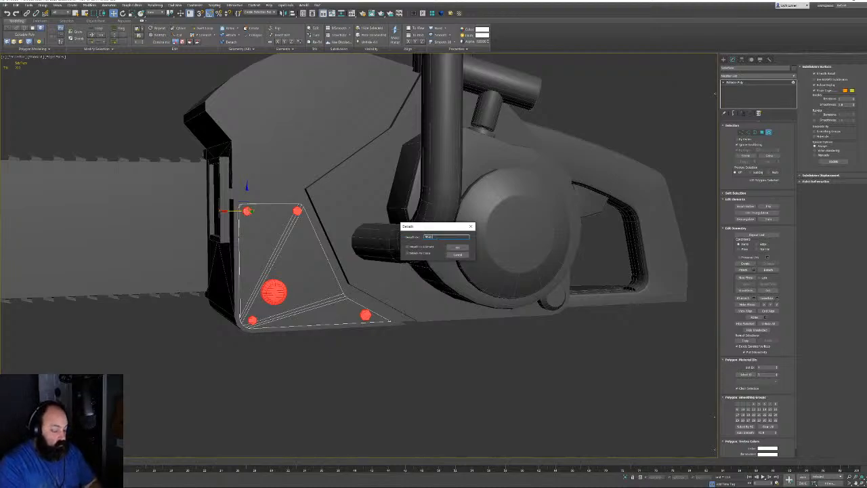
key("Return")
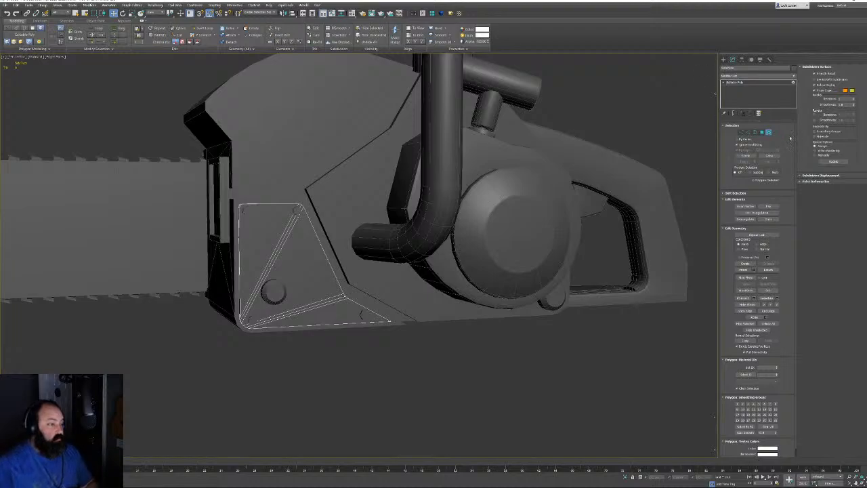
left_click(769, 133)
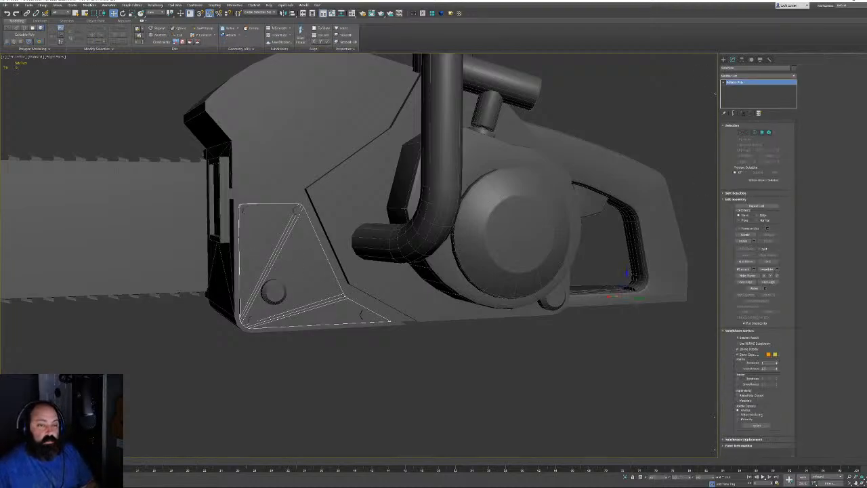
Attach the small round knob to the bolts object, undoing the accidental guard-plate attach
left_click(274, 292)
left_click(744, 241)
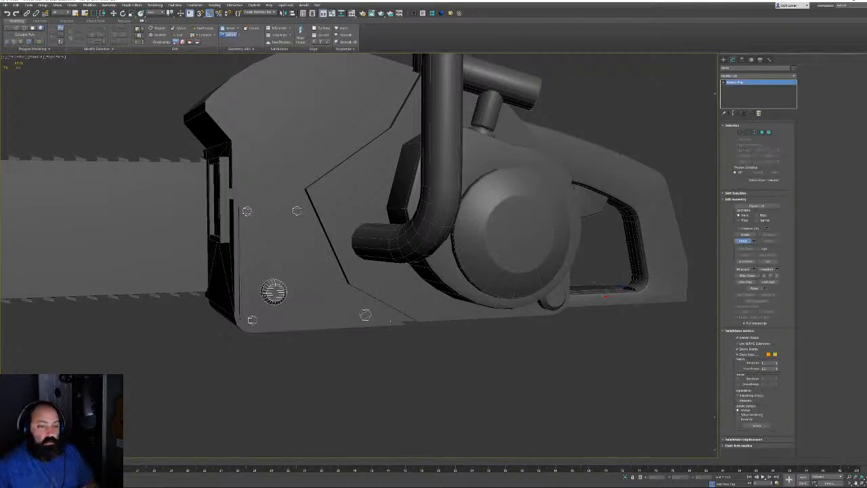
left_click(552, 299)
middle_click_drag(582, 249, 475, 272, "alt")
left_click(483, 266)
key("ctrl+z")
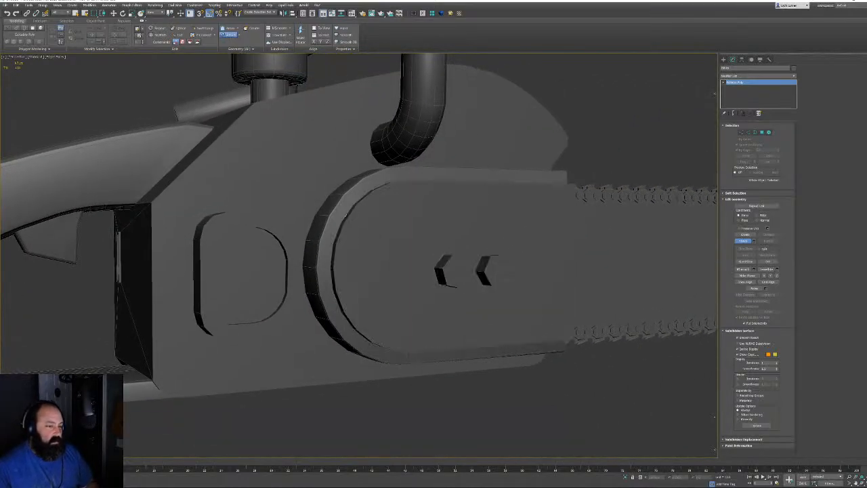
left_click(743, 241)
Detach the guide bar's two hex bolts from the guide-bar plate as elements
left_click(768, 132)
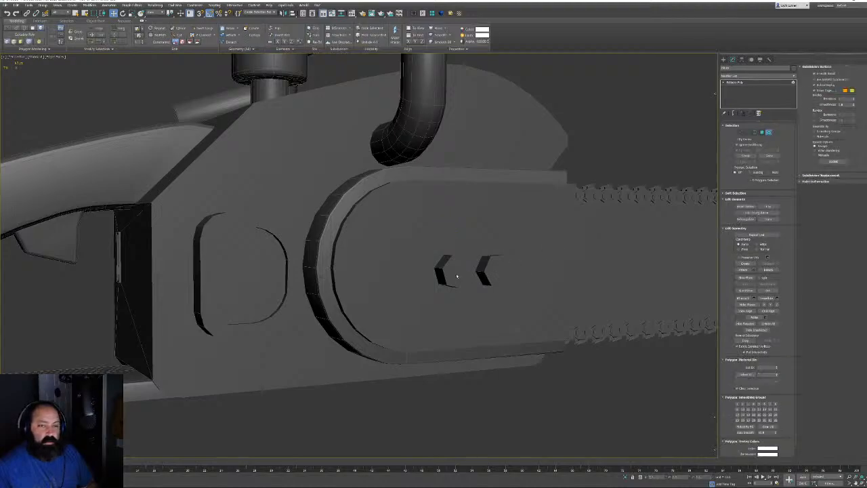
left_click(768, 132)
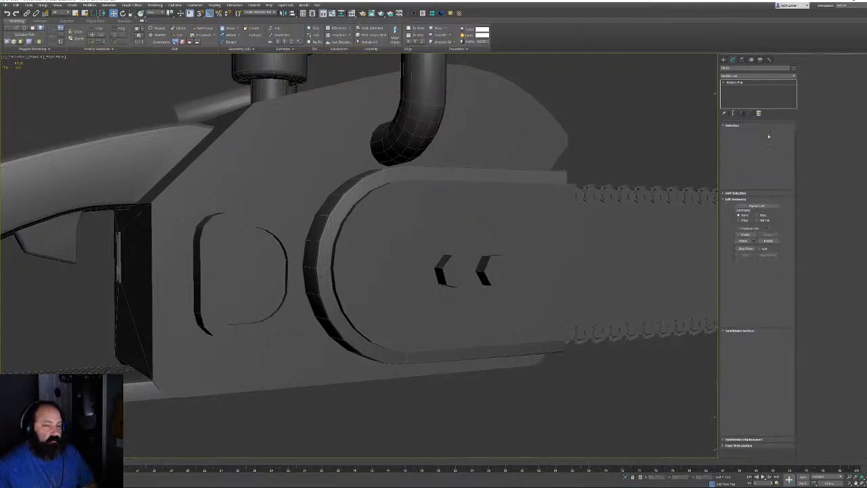
left_click(501, 224)
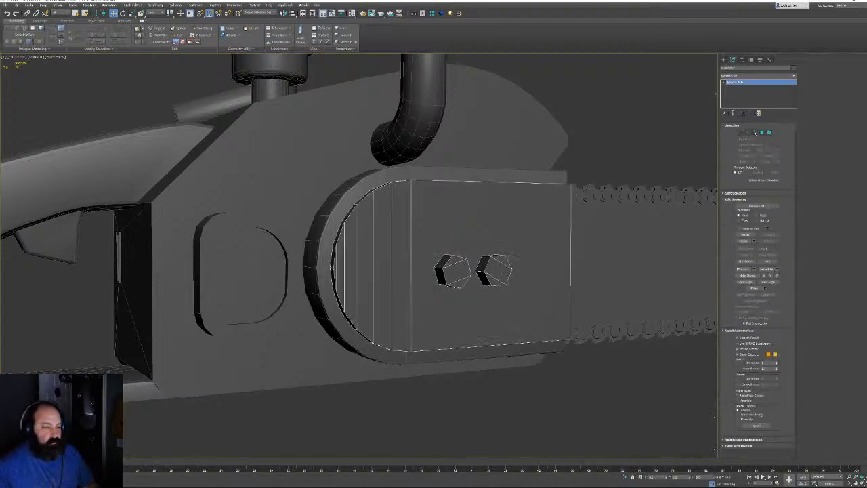
left_click(768, 132)
left_click(451, 271)
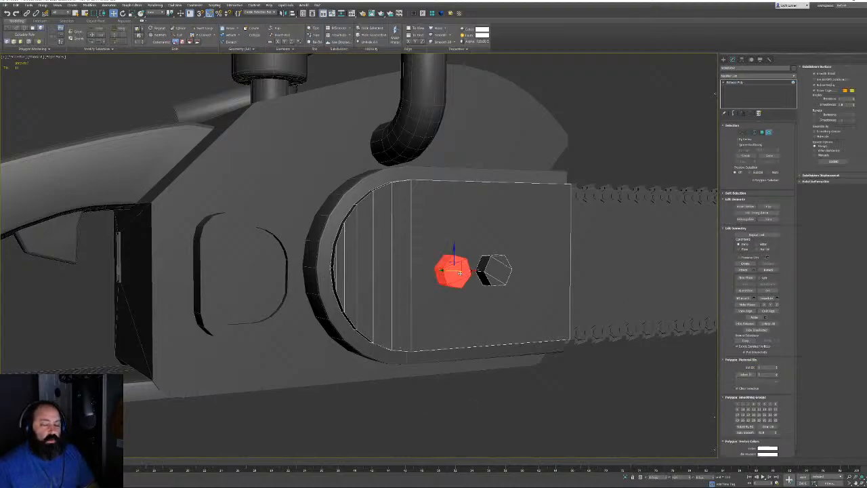
left_click(495, 271, "ctrl")
left_click(768, 269)
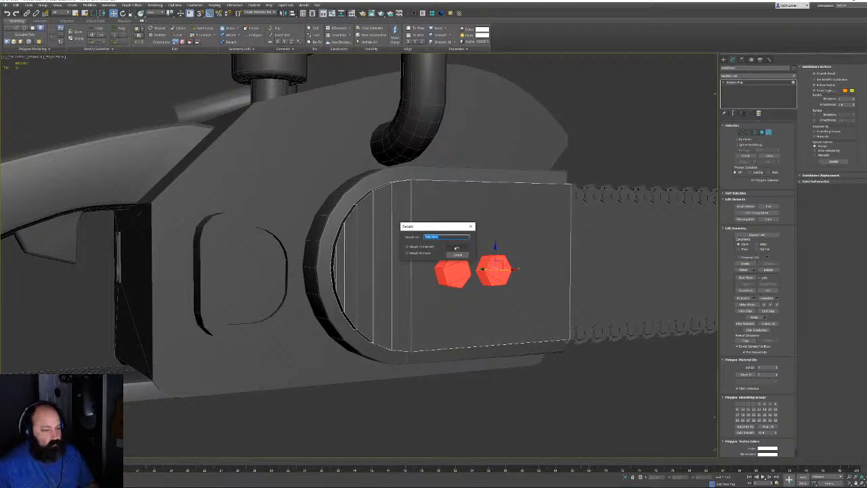
left_click(458, 248)
Attach the detached hex bolts to the bolts object
middle_click_drag(467, 247, 827, 157, "alt")
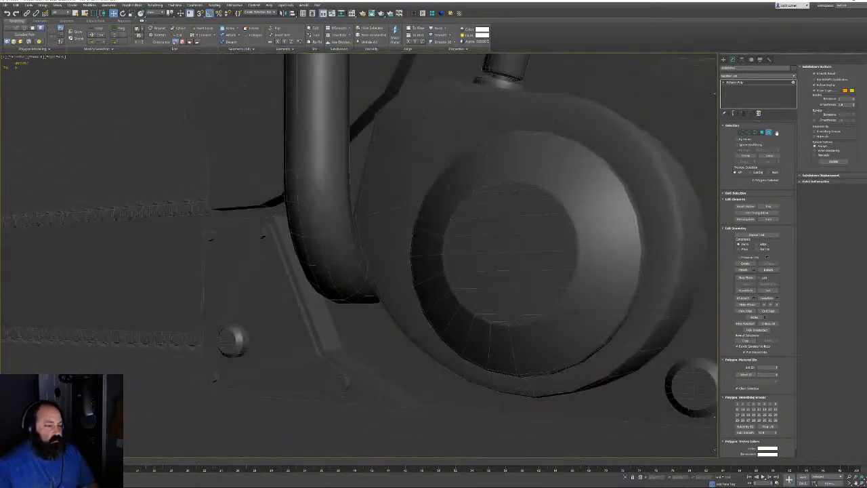
left_click(770, 132)
left_click(233, 341)
middle_click_drag(233, 341, 376, 349, "alt")
left_click(743, 241)
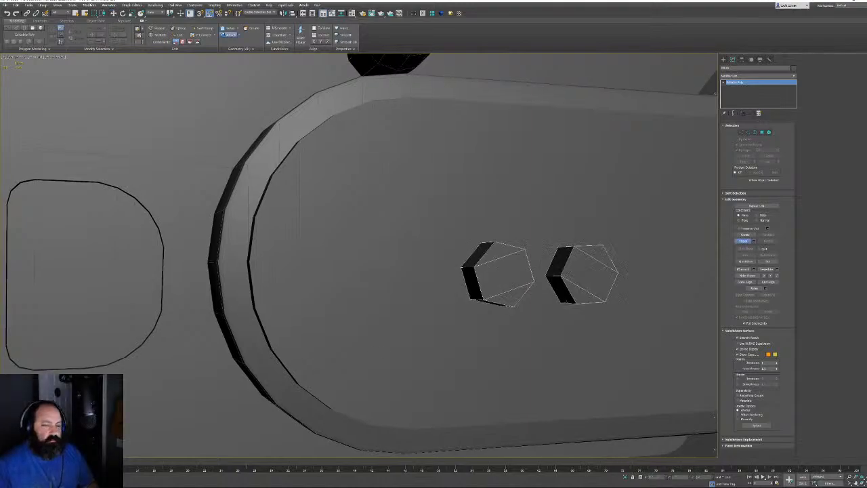
scroll(567, 300, "down", 5)
scroll(413, 296, "down", 3)
middle_click_drag(410, 296, 443, 325, "alt")
middle_click_drag(413, 270, 428, 250)
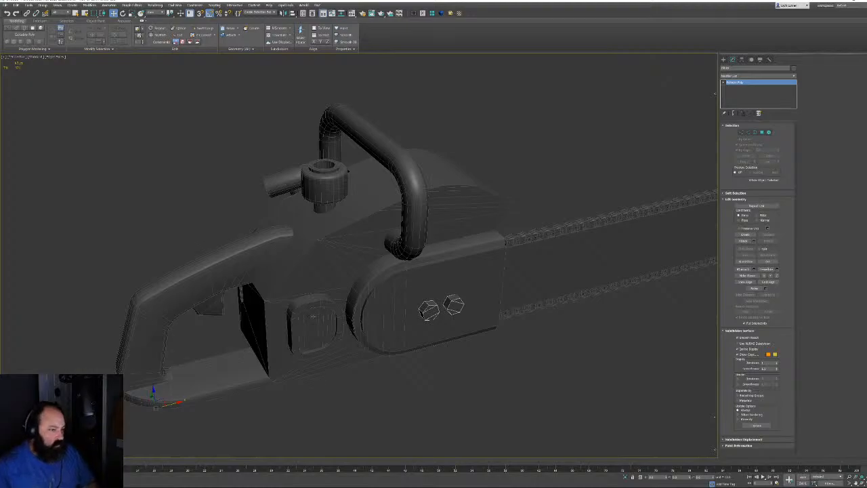
left_click(313, 317)
middle_click_drag(513, 163, 387, 422, "alt")
Clear the selection and pick the sixth object, the T-shaped part, from Select From Scene
left_click(399, 222)
left_click(387, 422)
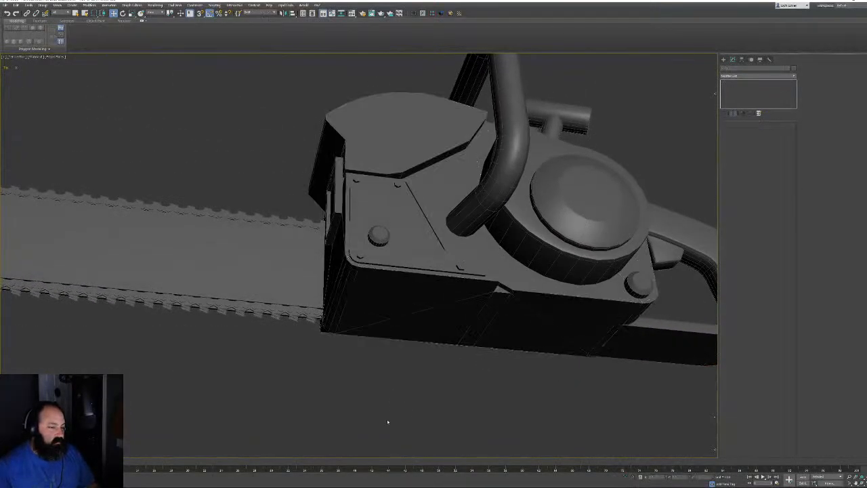
key("h")
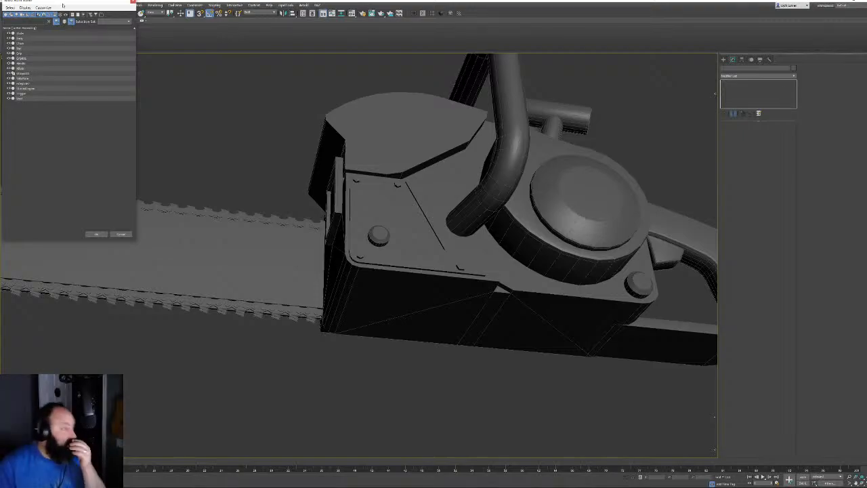
left_click_drag(66, 9, 483, 166)
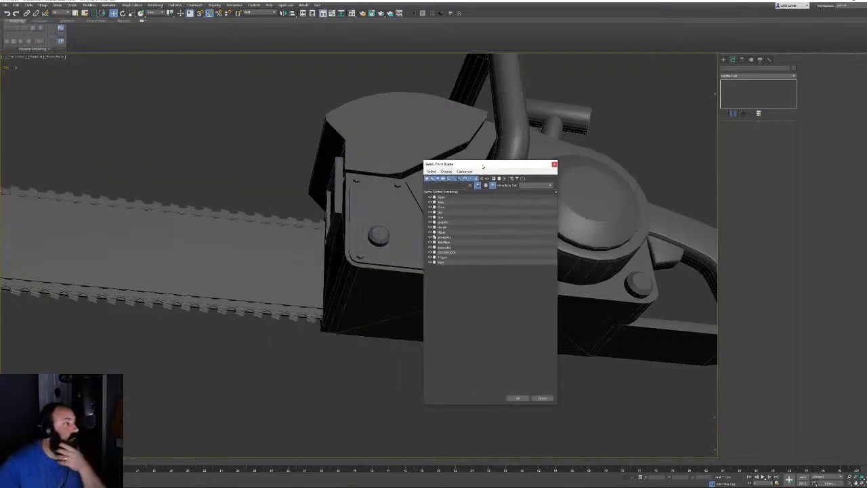
left_click(447, 222)
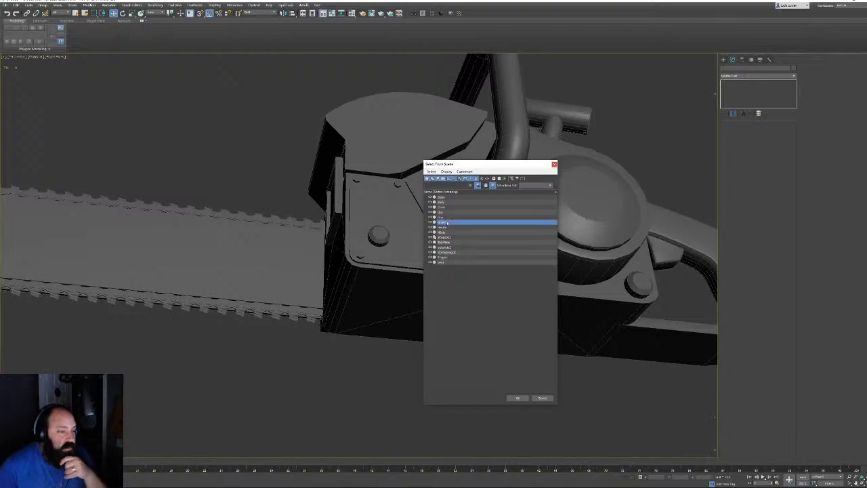
left_click(518, 398)
Frame the T-shaped part and rename it to 'Handle'
key("z")
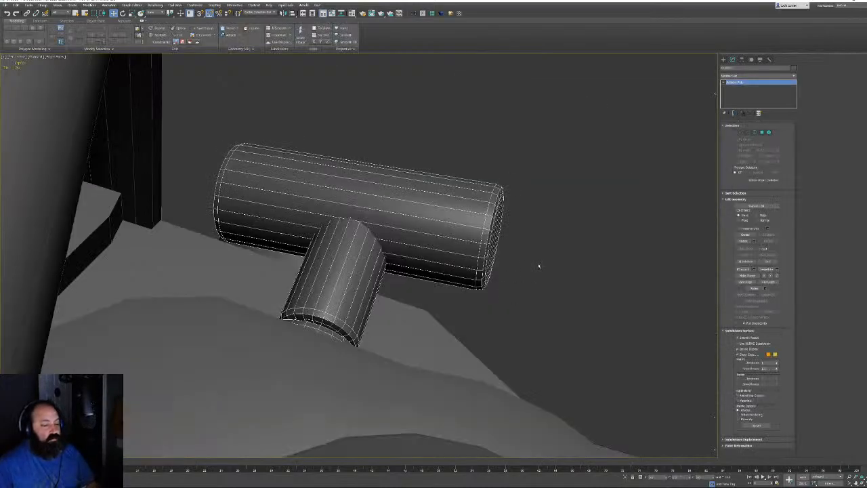
middle_click_drag(539, 266, 516, 283, "alt")
left_click(747, 68)
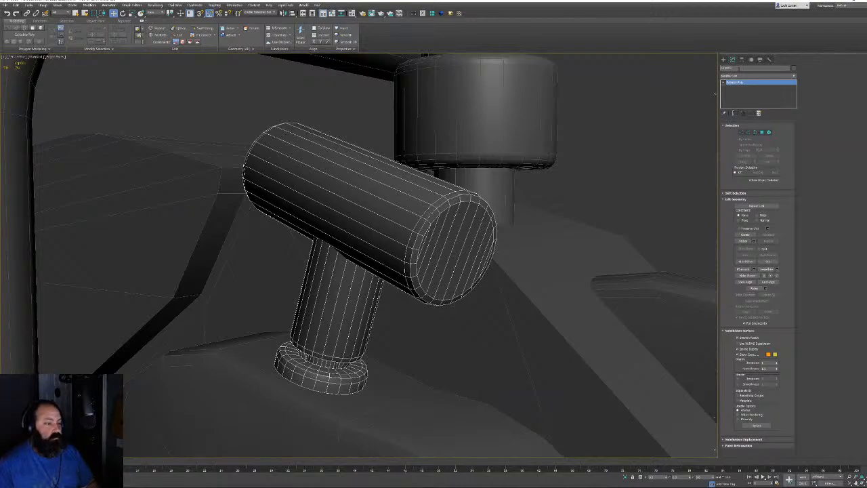
type("Handle")
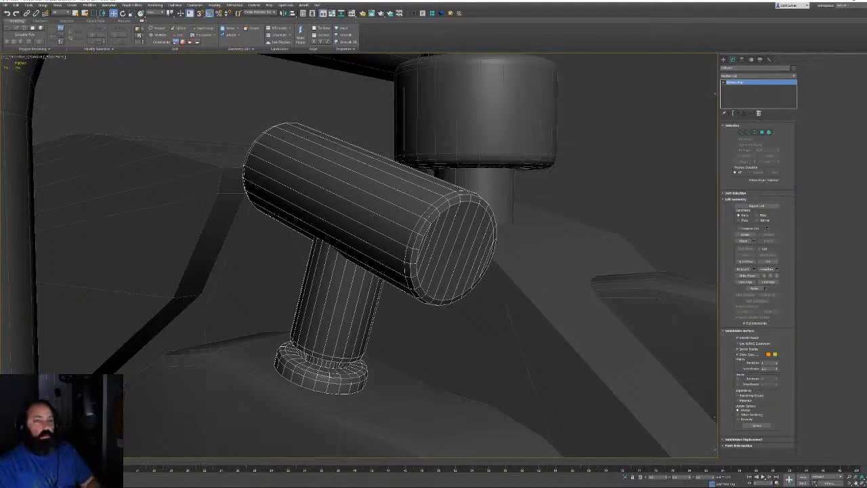
middle_click_drag(379, 203, 442, 202, "alt")
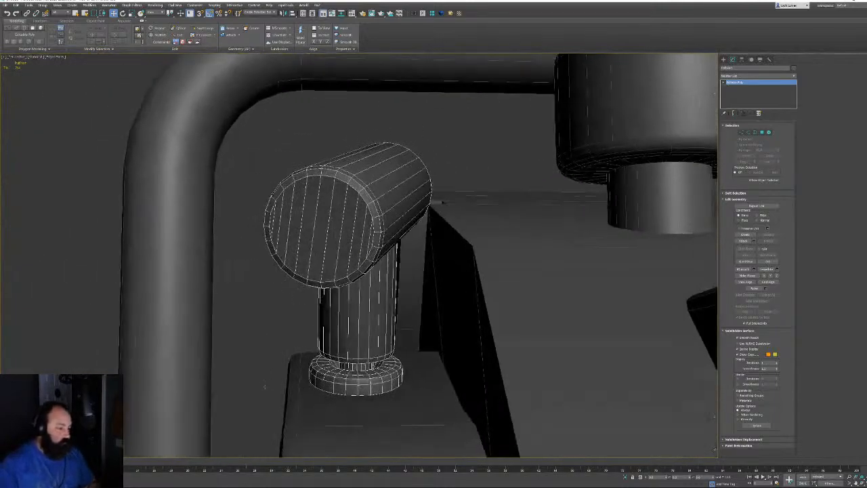
Select the handle's pillar element and shrink the polygon selection to the base disc
left_click(768, 132)
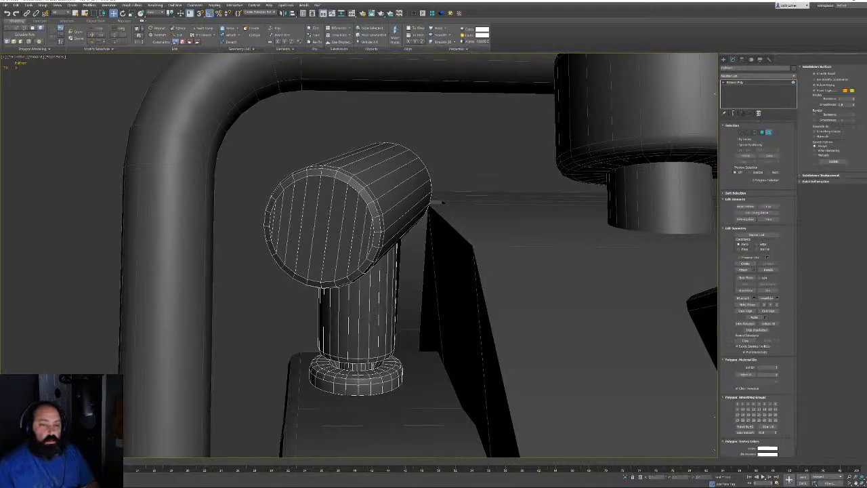
left_click(345, 391)
middle_click_drag(361, 382, 390, 389, "alt")
key("z")
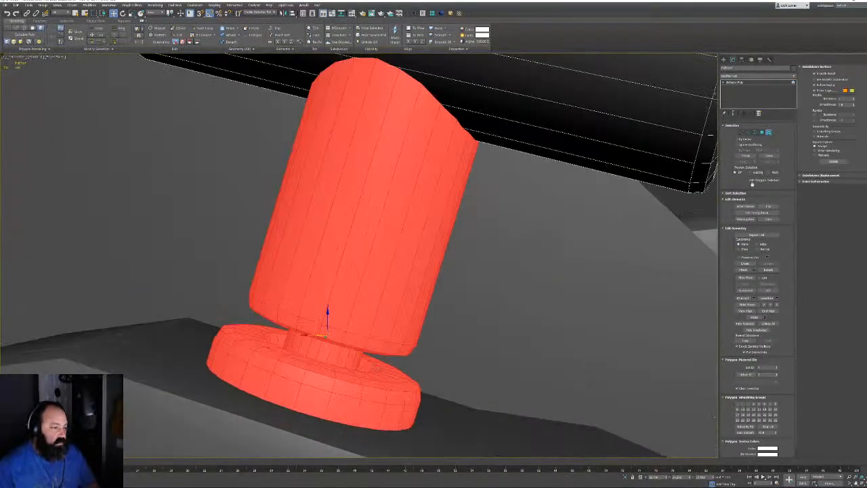
left_click(762, 132)
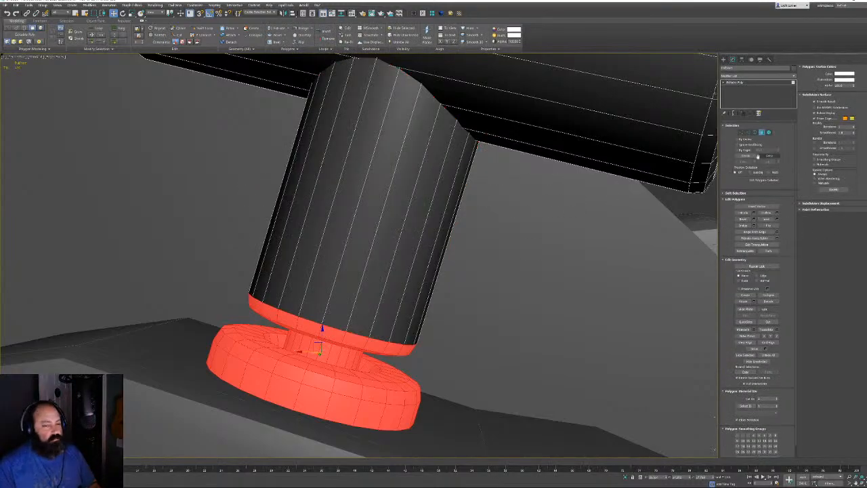
left_click(748, 155)
left_click(748, 156)
left_click(748, 156)
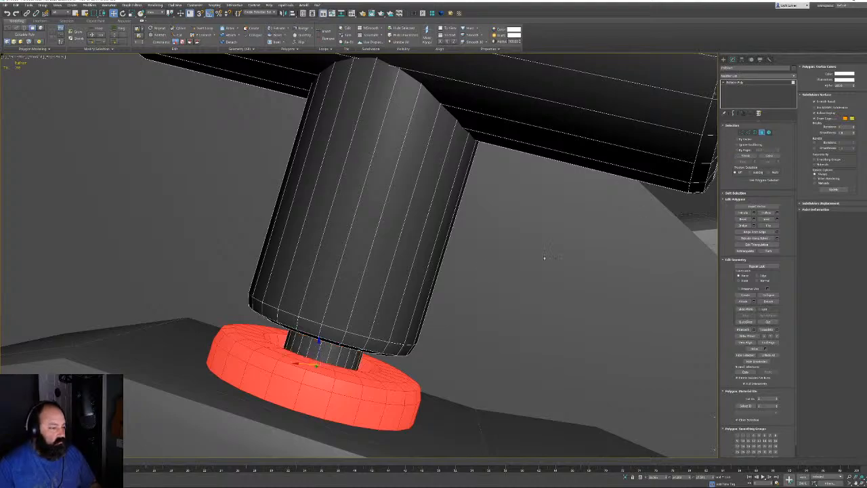
Detach the base disc as a separate object with the default name
key("F3")
middle_click_drag(449, 320, 435, 329, "alt")
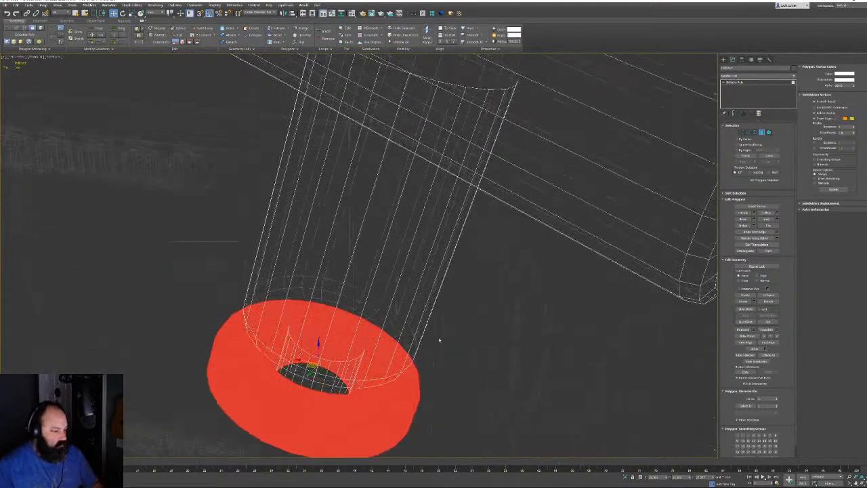
middle_click_drag(500, 296, 347, 407, "alt")
left_click(768, 302)
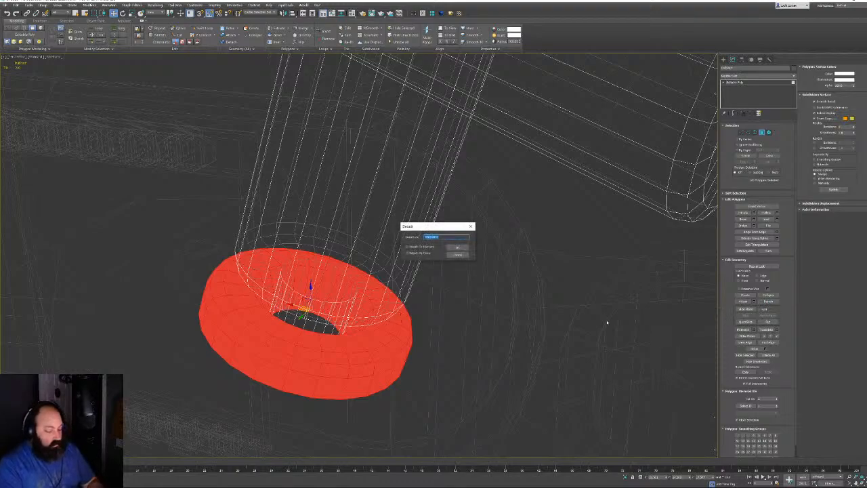
key("Return")
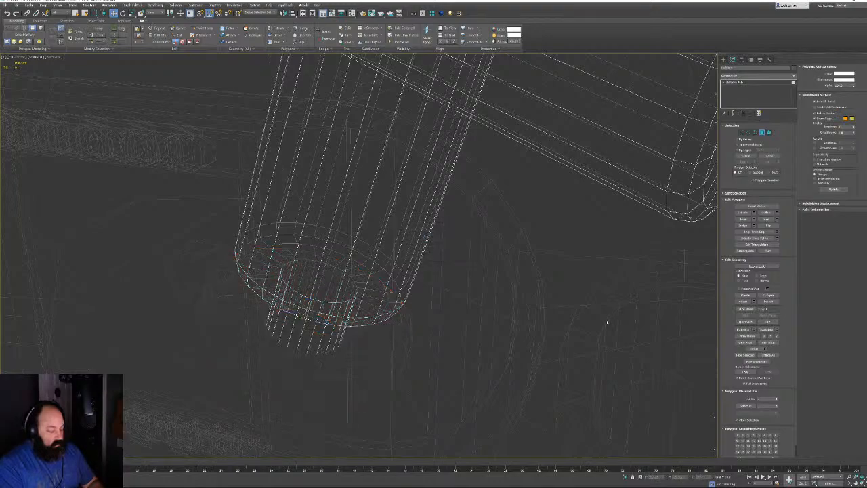
key("4")
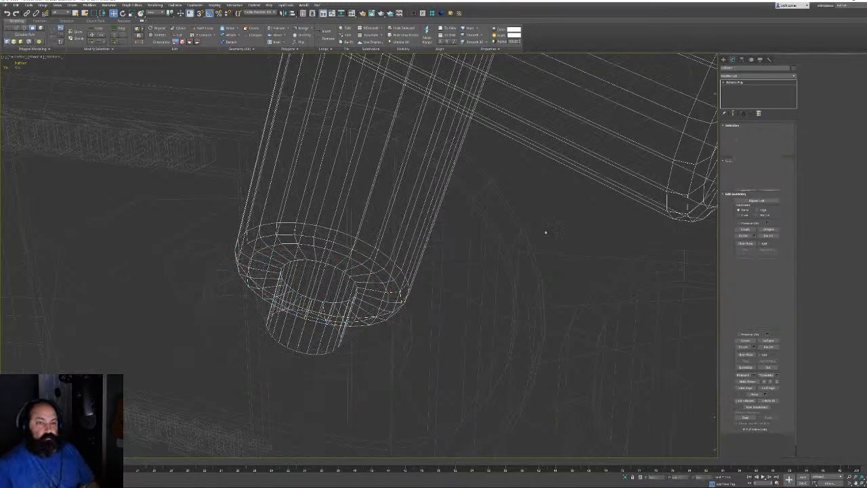
key("F3")
mouse_move(453, 258)
middle_mouse_down()
mouse_move(427, 292)
mouse_move(447, 219)
middle_mouse_up()
scroll(427, 292, "down", 7)
left_click(554, 144)
key("h")
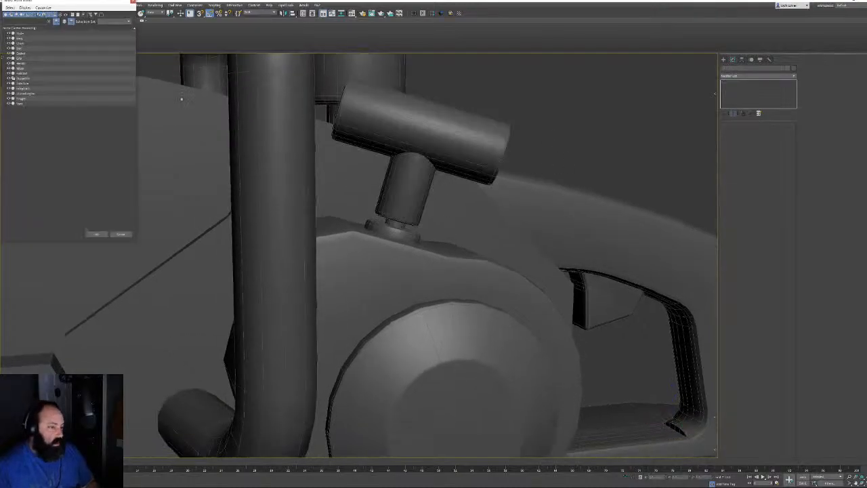
Select the guide-bar spline from the list, move it aside, and delete it
double_click(39, 78)
key("z")
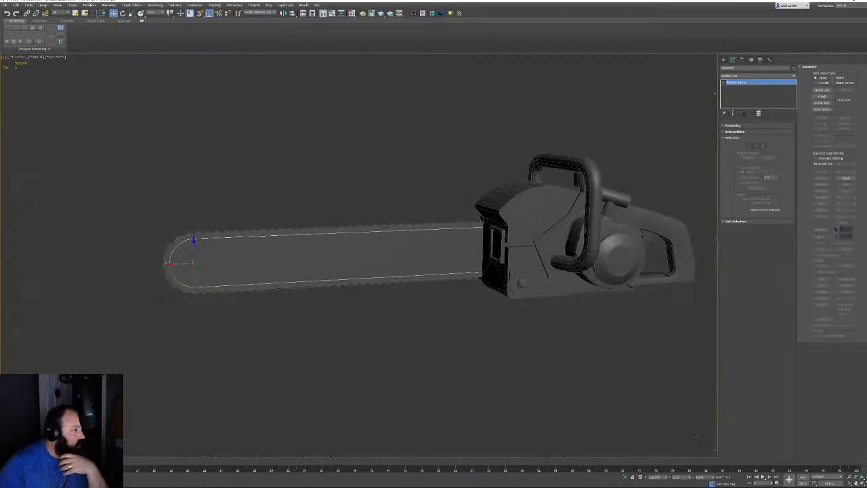
middle_click_drag(377, 227, 319, 298, "alt")
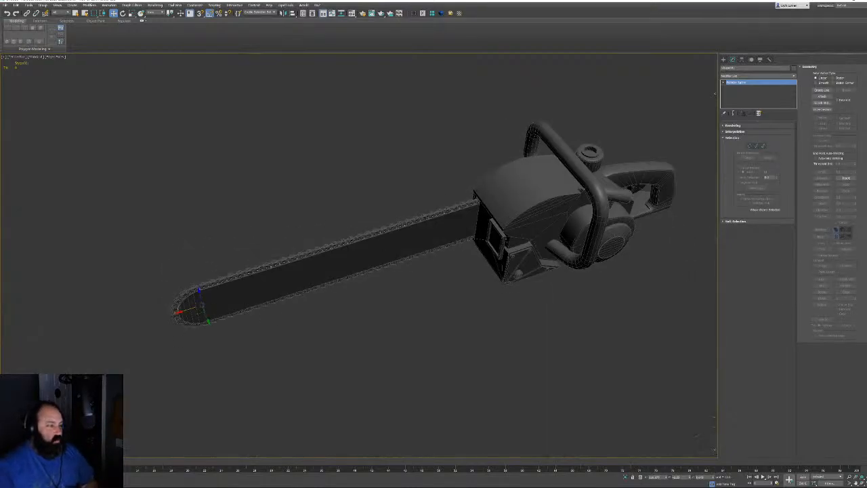
left_click_drag(207, 318, 237, 357)
key("Delete")
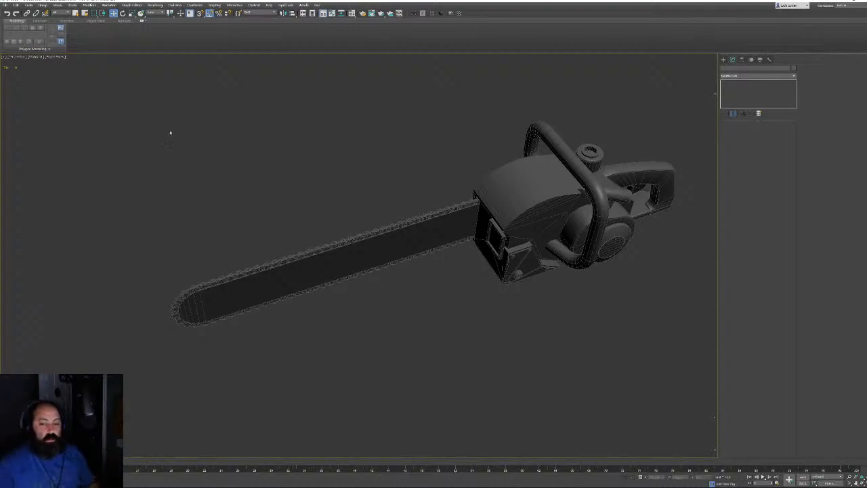
Pick another chainsaw part from the Select From Scene list
key("h")
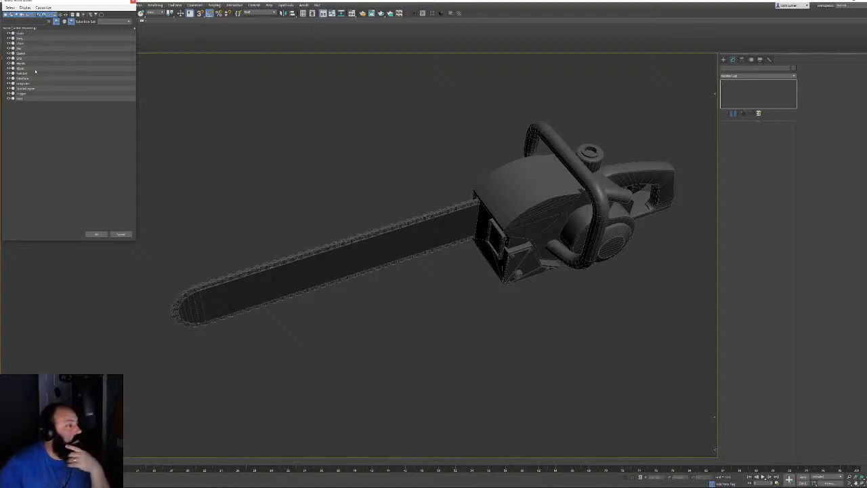
left_click(21, 69)
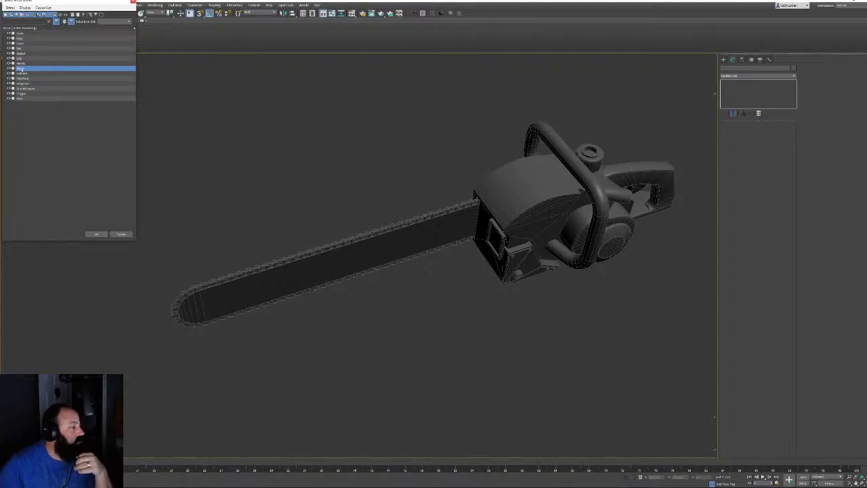
double_click(21, 68)
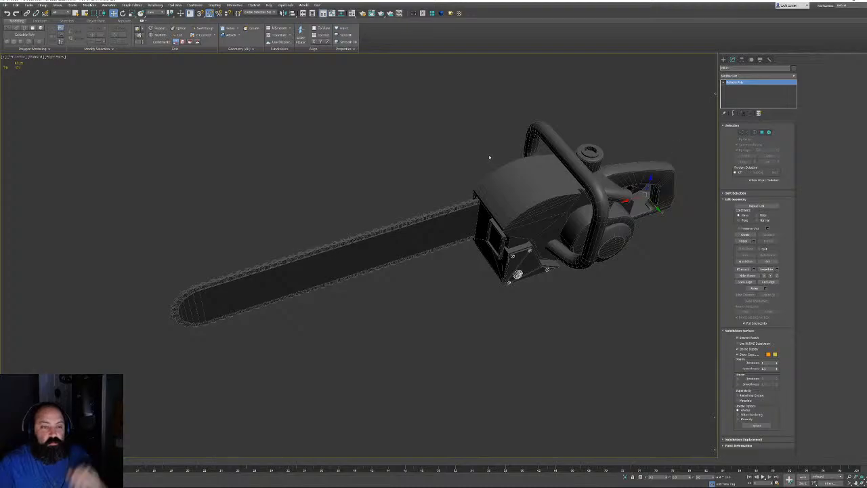
Orbit to a side view and confirm the round starter disc is named StarterEngine
left_click(466, 285)
middle_click_drag(611, 261, 503, 289)
scroll(564, 235, "up", 6)
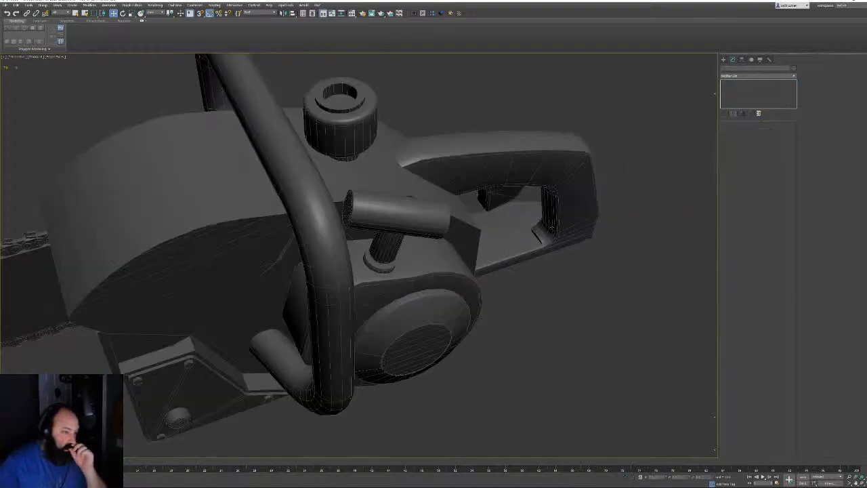
middle_click_drag(564, 234, 484, 251, "alt")
middle_click_drag(484, 352, 466, 221)
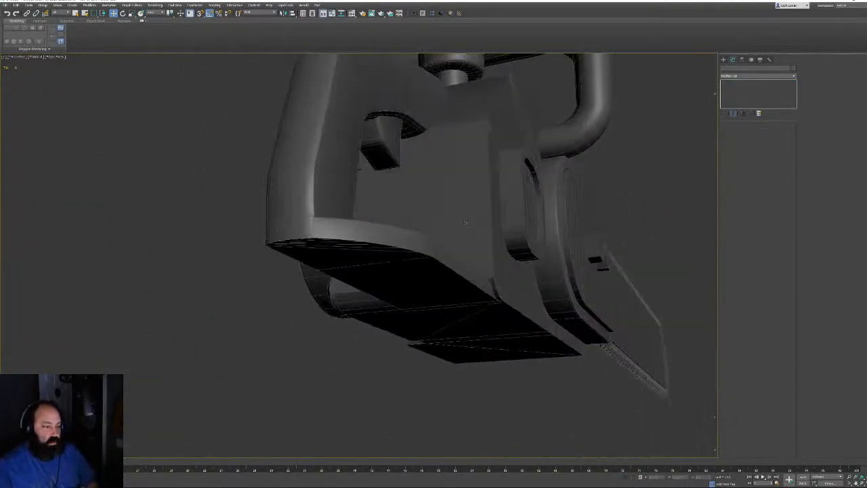
left_click_drag(466, 222, 292, 242, "alt")
middle_click_drag(291, 243, 220, 224, "alt")
left_click(450, 234)
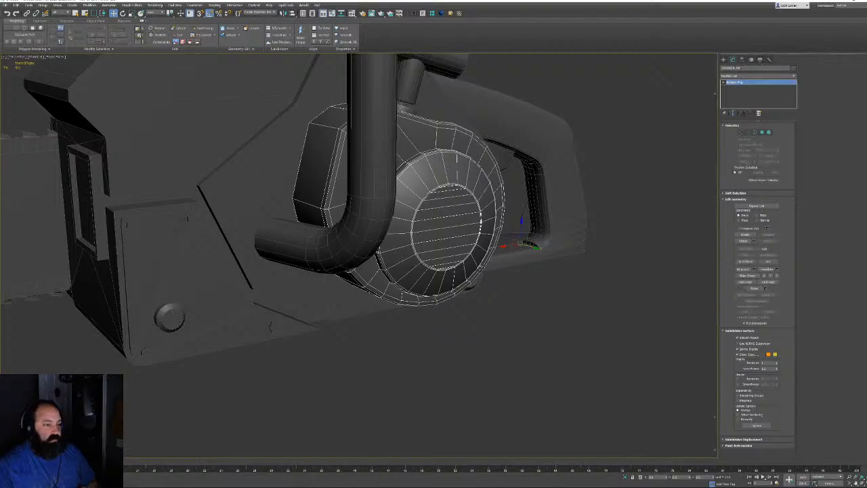
left_click(743, 68)
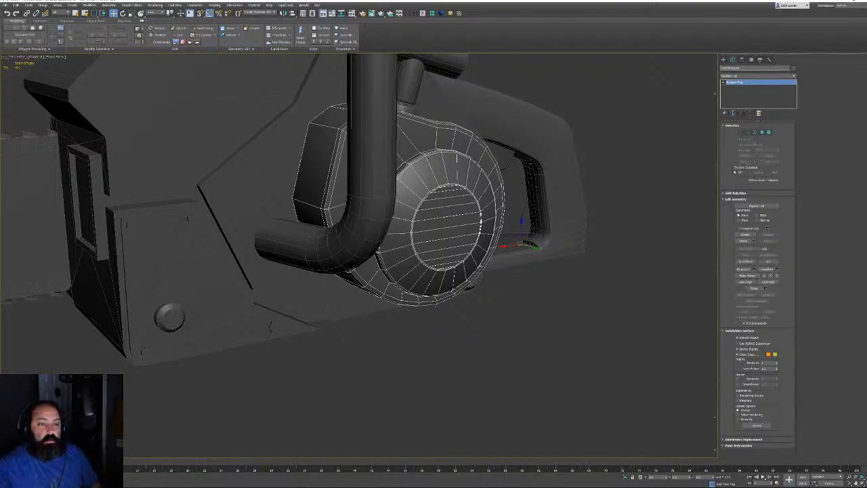
left_click(449, 364)
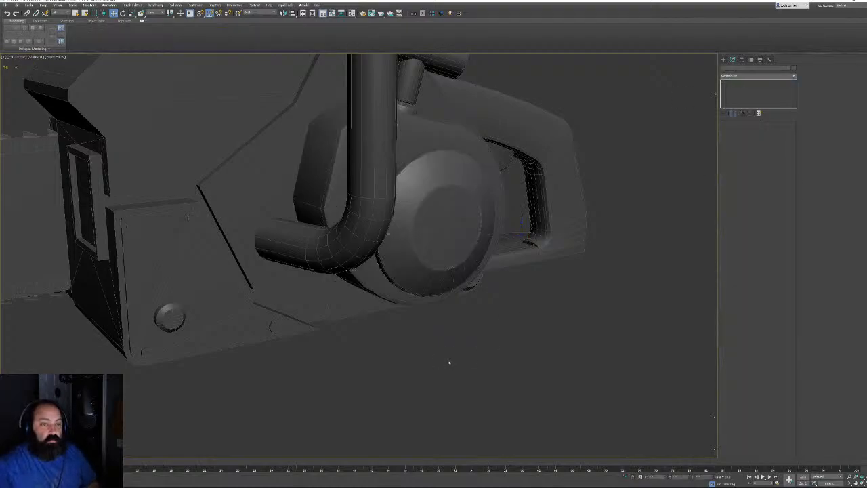
Select a rounded part from the Select From Scene list and inspect it
key("h")
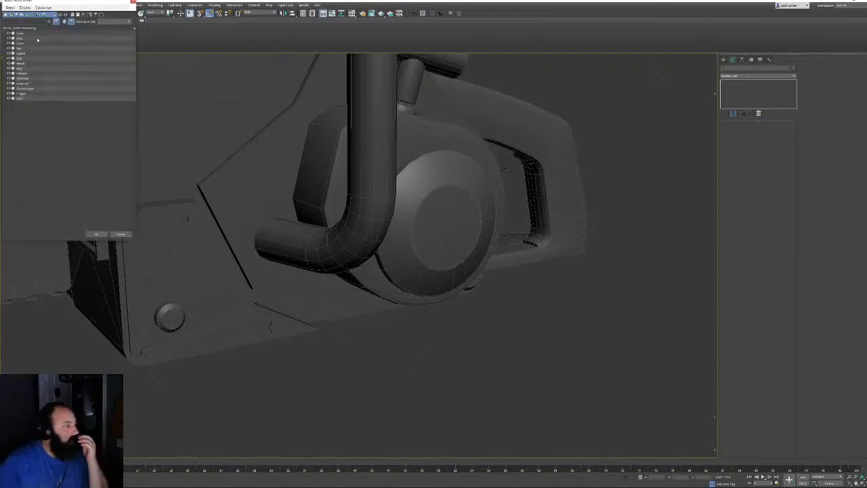
double_click(35, 83)
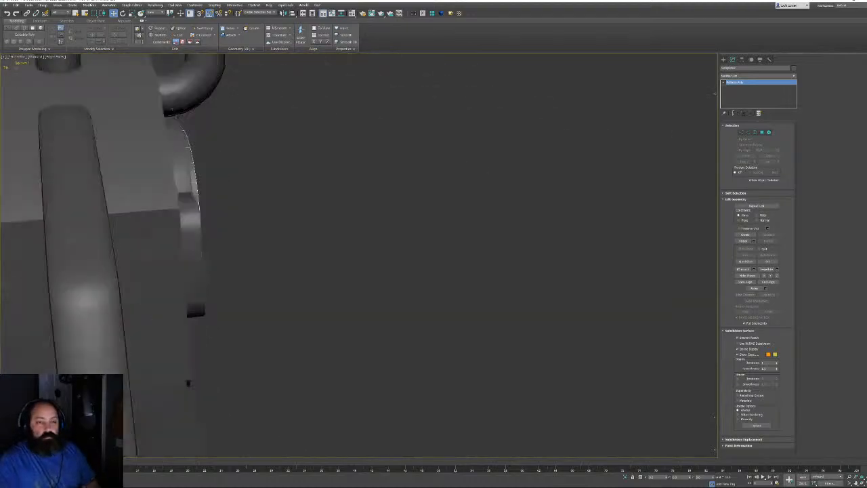
middle_click_drag(171, 110, 348, 235, "alt")
left_click(305, 283)
scroll(352, 292, "down", 10)
scroll(355, 265, "up", 8)
Turn the guide bar toward the lower-left and box-select every chainsaw object
middle_click_drag(458, 197, 444, 169)
scroll(443, 169, "up", 5)
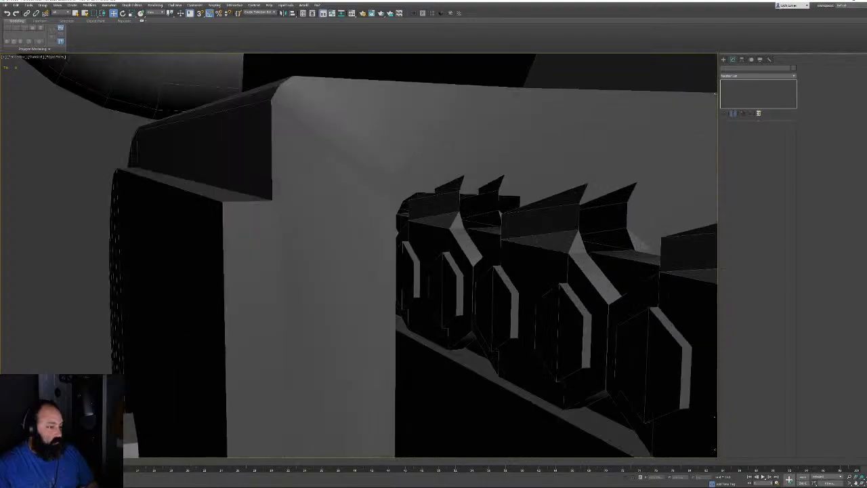
scroll(428, 201, "down", 15)
middle_click_drag(421, 235, 493, 242, "alt")
scroll(493, 242, "down", 3)
middle_click_drag(380, 239, 483, 252, "alt")
left_click_drag(451, 156, 6, 404)
scroll(163, 307, "up", 4)
middle_click_drag(162, 308, 298, 271, "alt")
scroll(298, 270, "down", 3)
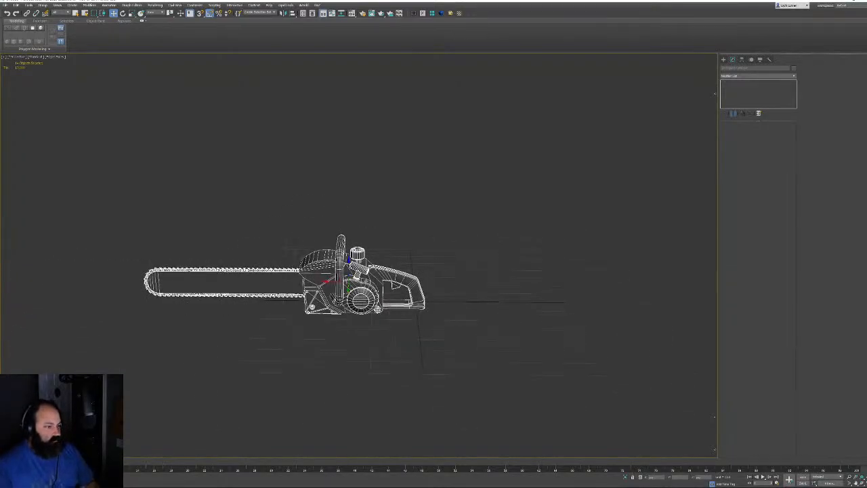
Shift the chainsaw left in top view, orbit it in perspective, then open the File menu
key("t")
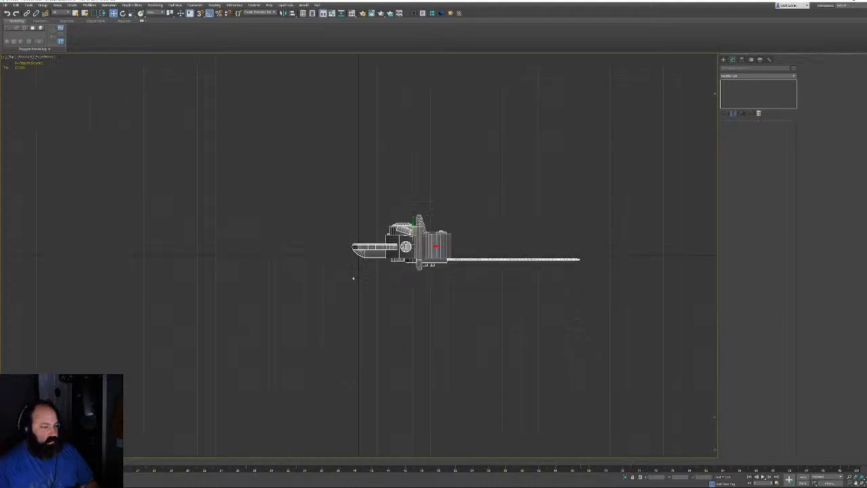
left_click_drag(434, 247, 322, 254)
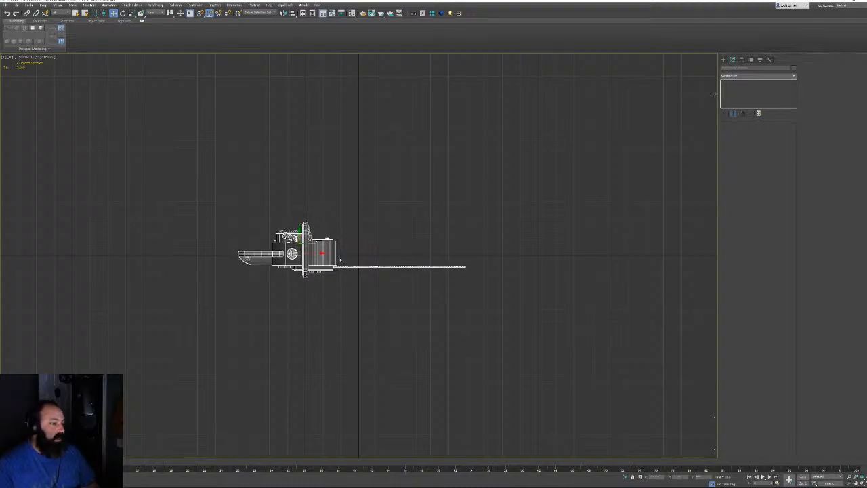
key("p")
middle_click_drag(447, 317, 319, 264, "alt")
scroll(326, 267, "up", 4)
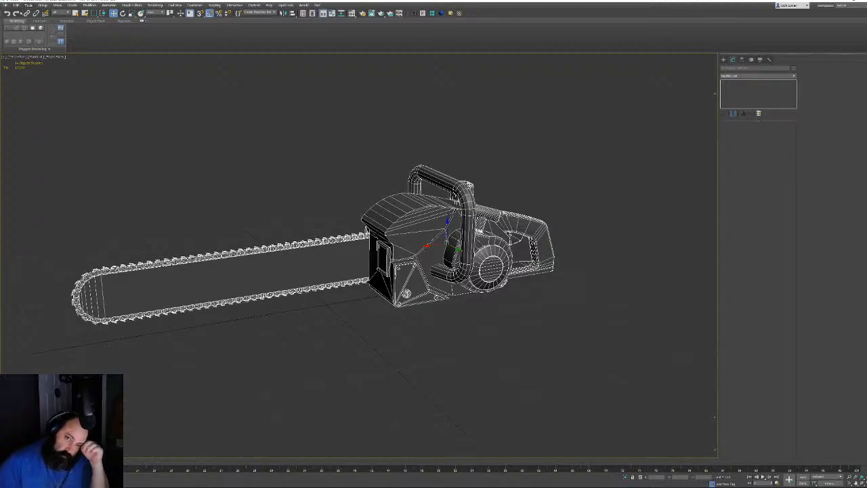
left_click(13, 5)
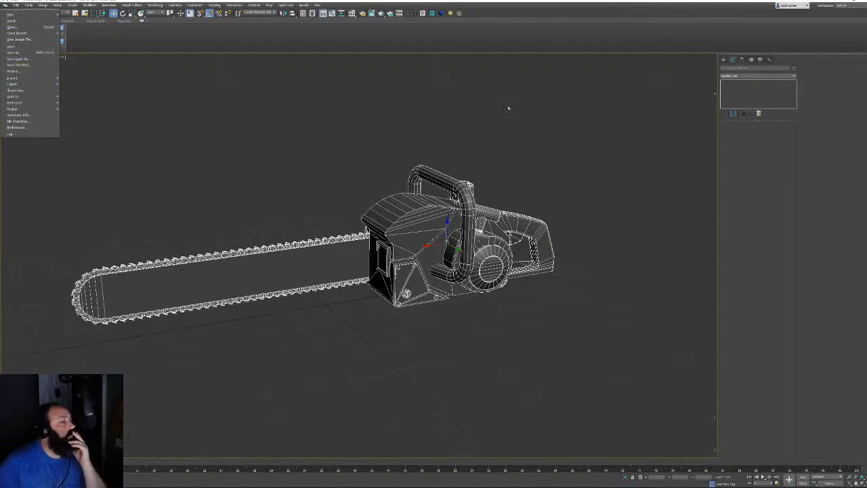
Move the chainsaw pivots to world origin 0, 0, 0 with Affect Pivot Only
left_click(759, 60)
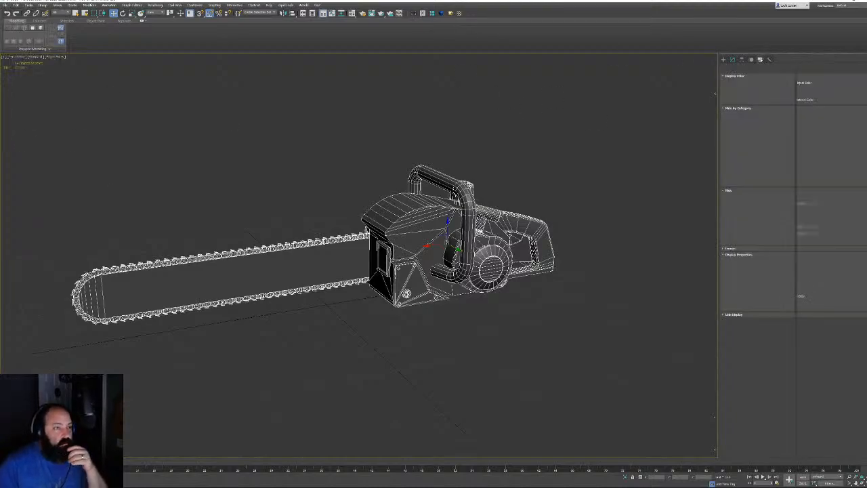
left_click(742, 60)
left_click(759, 97)
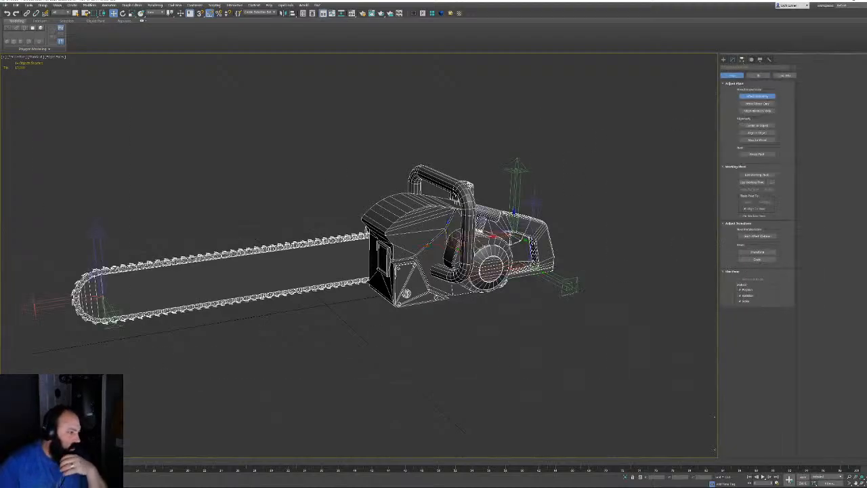
right_click(114, 13)
right_click(430, 233)
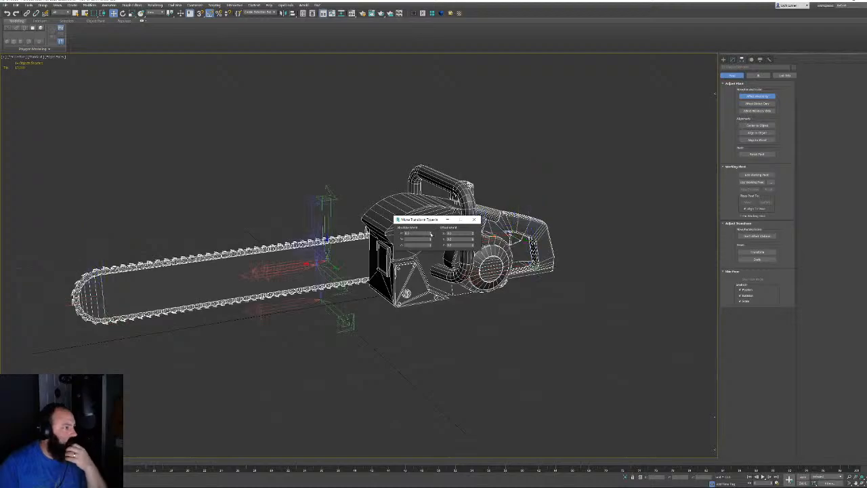
right_click(431, 239)
right_click(430, 244)
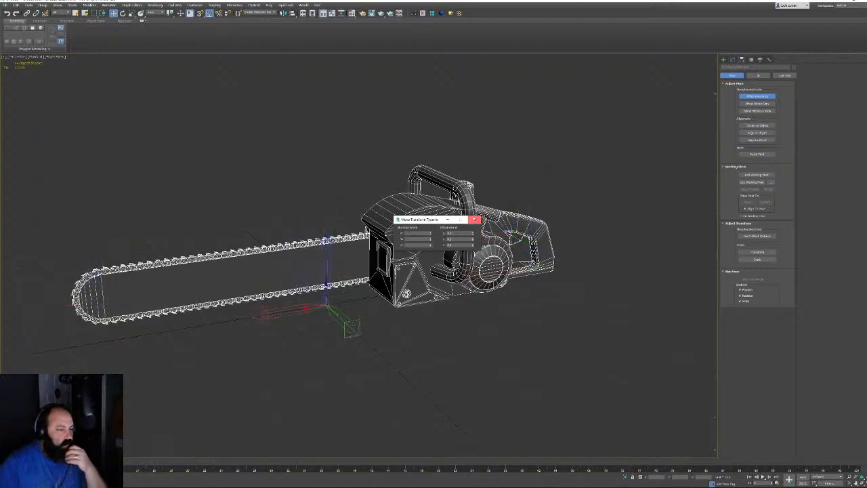
left_click(474, 219)
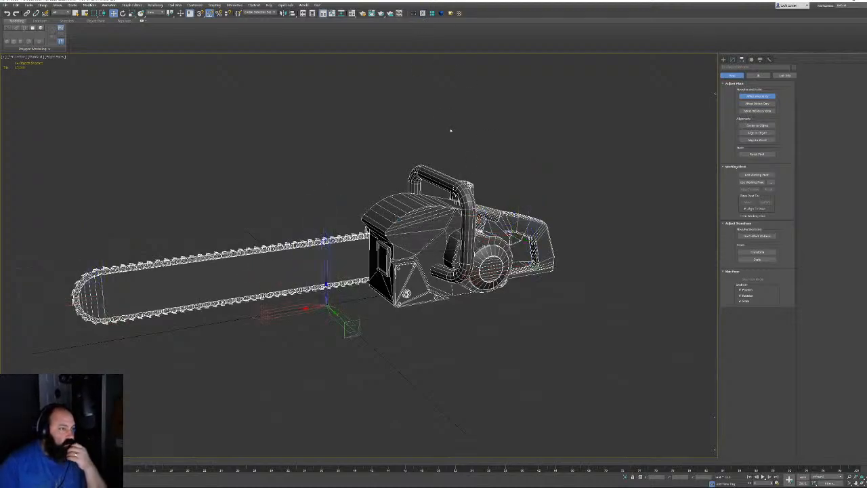
Return to the modifier stack and start File > Export
left_click(732, 59)
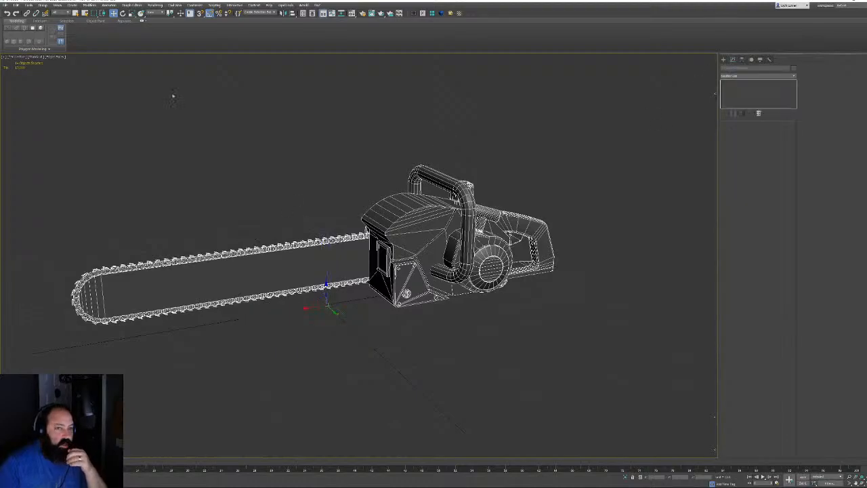
left_click(6, 5)
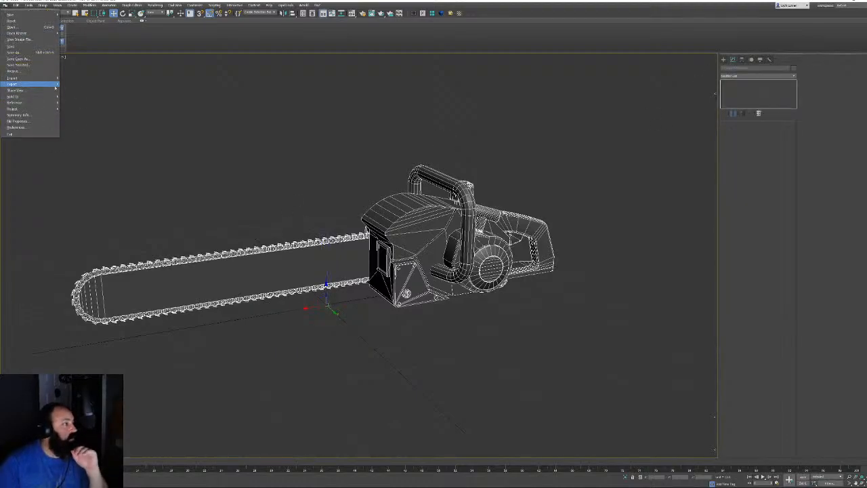
mouse_move(40, 84)
left_click(75, 84)
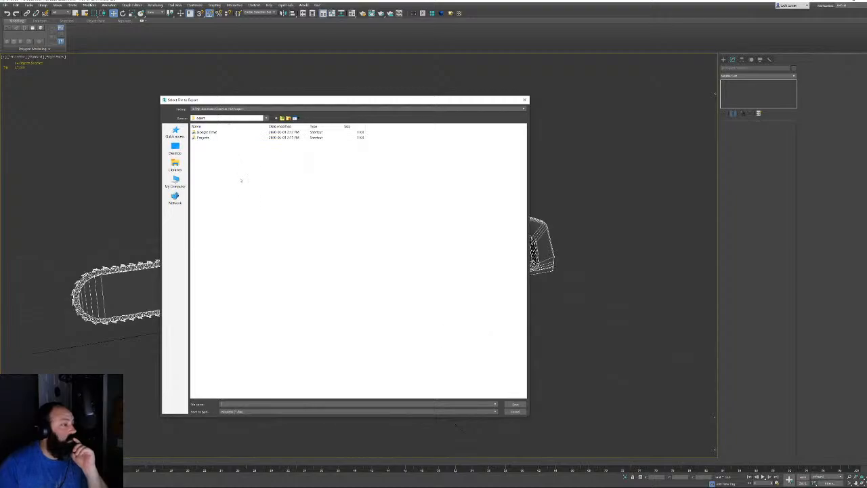
Browse Dropbox > Cambridge Wizards > FBX subfolder and choose Leatherface.fbx as the target
double_click(216, 138)
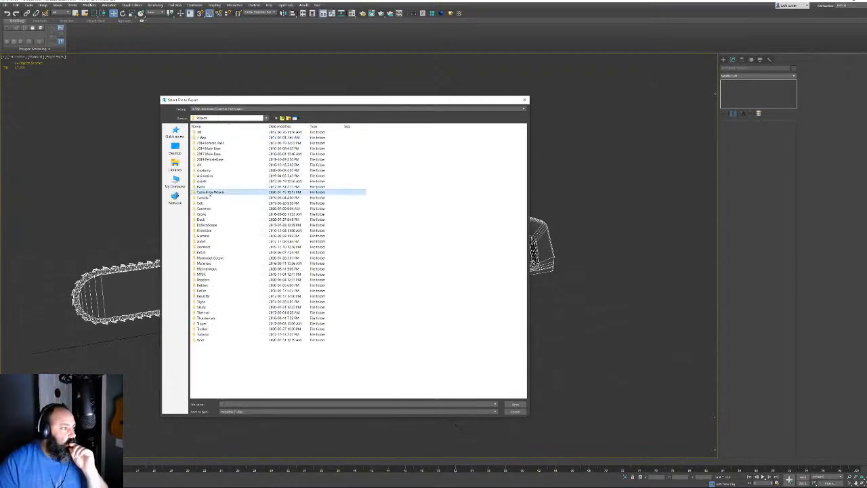
double_click(211, 192)
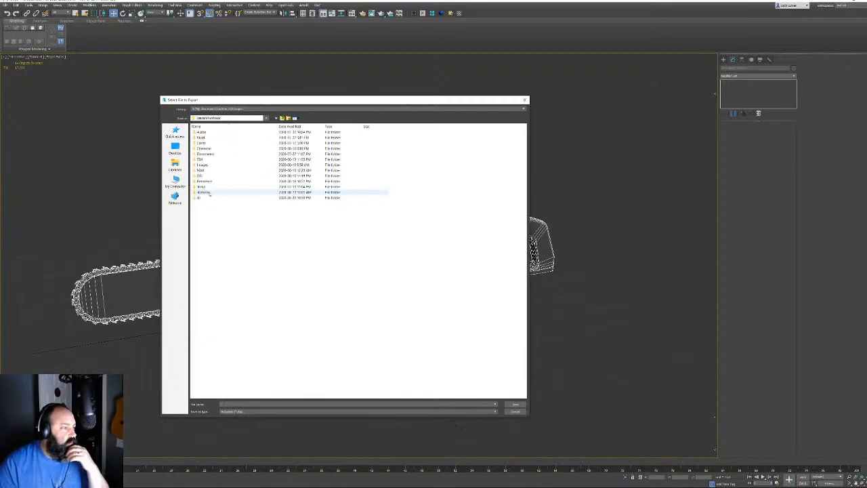
double_click(209, 160)
double_click(210, 143)
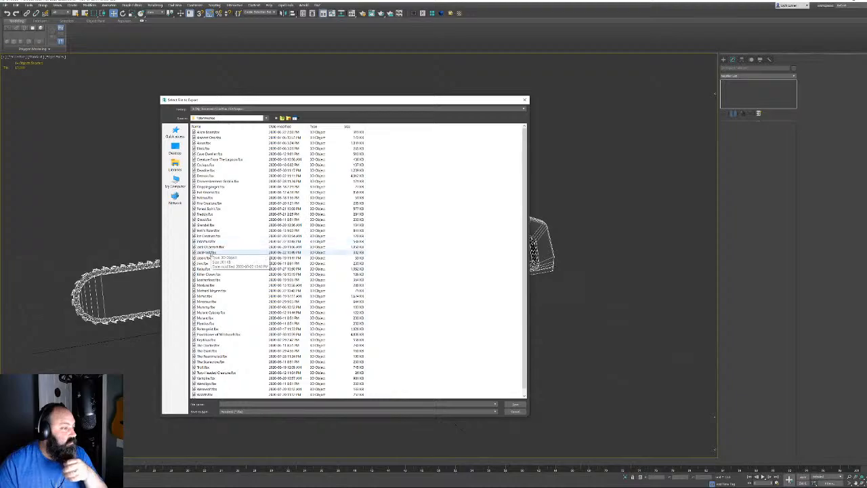
double_click(208, 279)
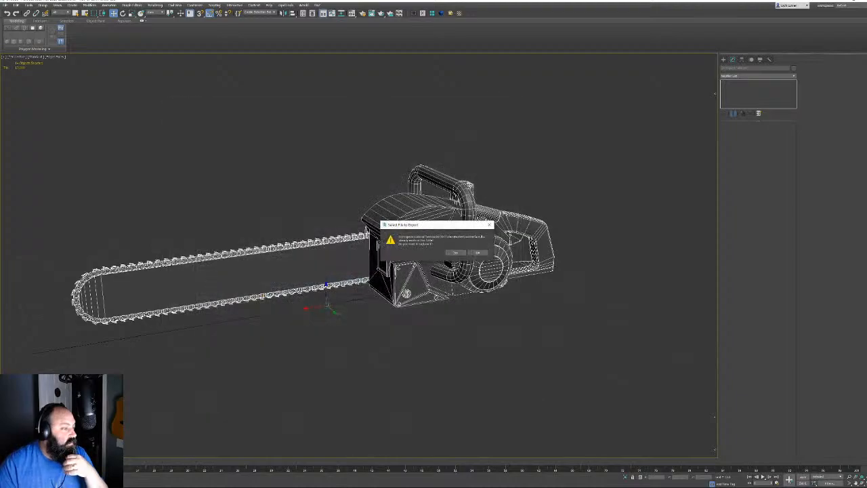
Replace Leatherface.fbx, review Animation, Advanced Options and FBX File Format settings, then export
left_click(455, 253)
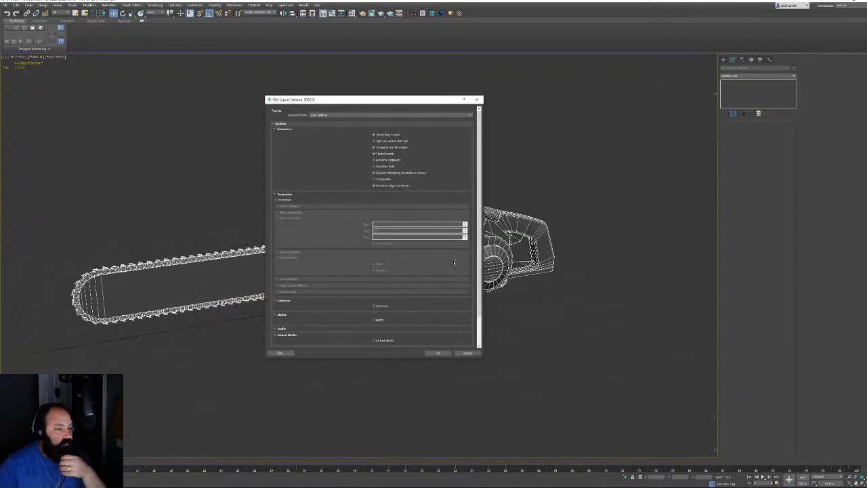
left_click(285, 194)
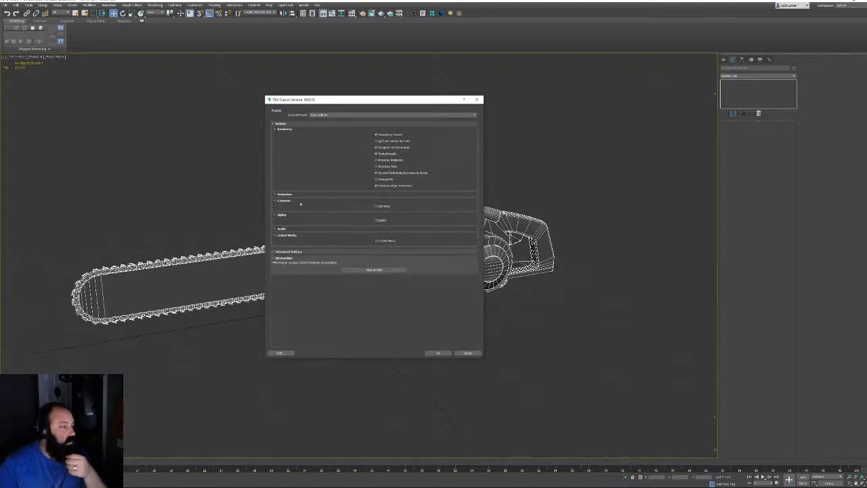
left_click(296, 252)
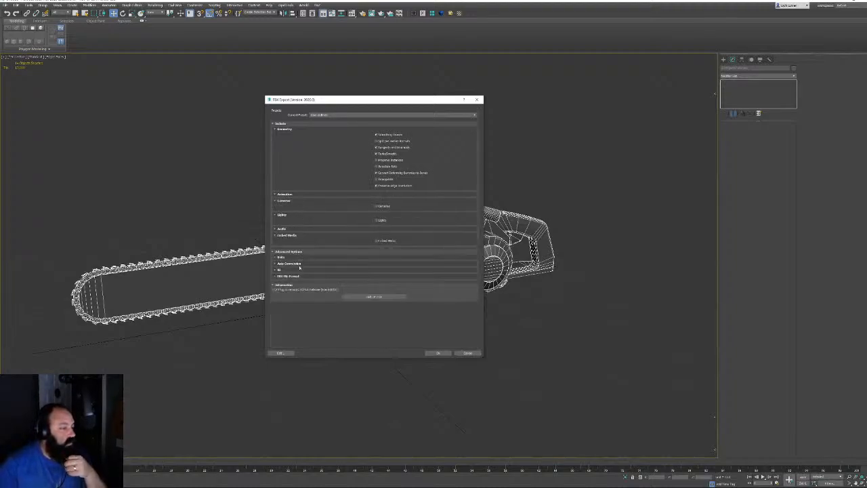
left_click(285, 276)
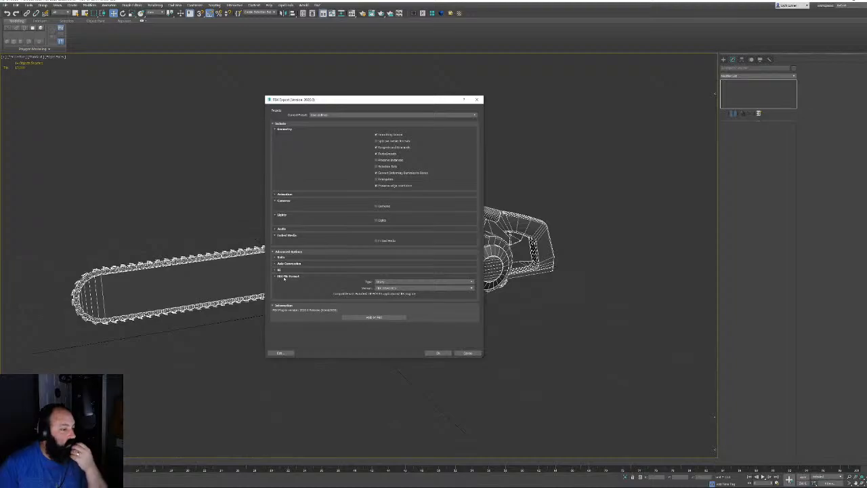
left_click(284, 277)
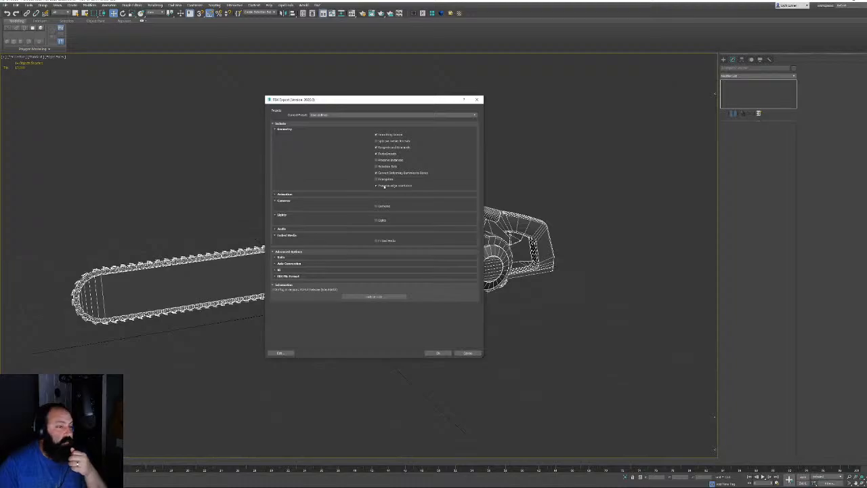
left_click(437, 352)
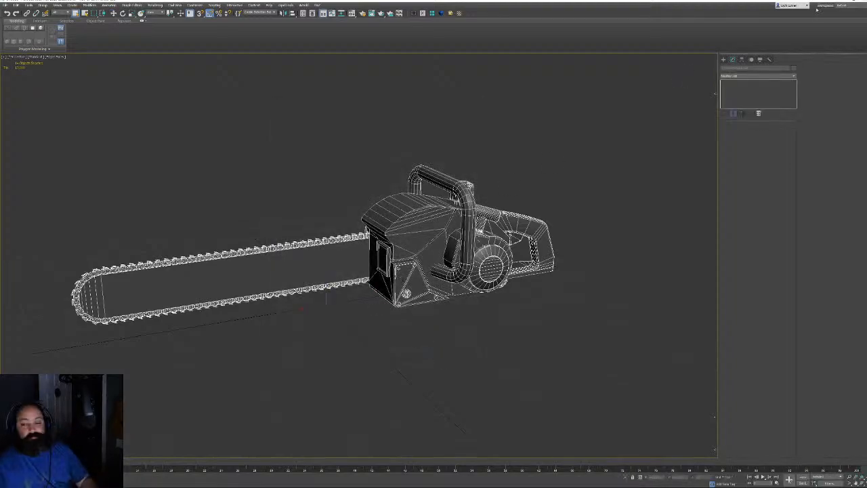
Minimize 3ds Max and launch Maya 2020 from the desktop
left_click(841, 2)
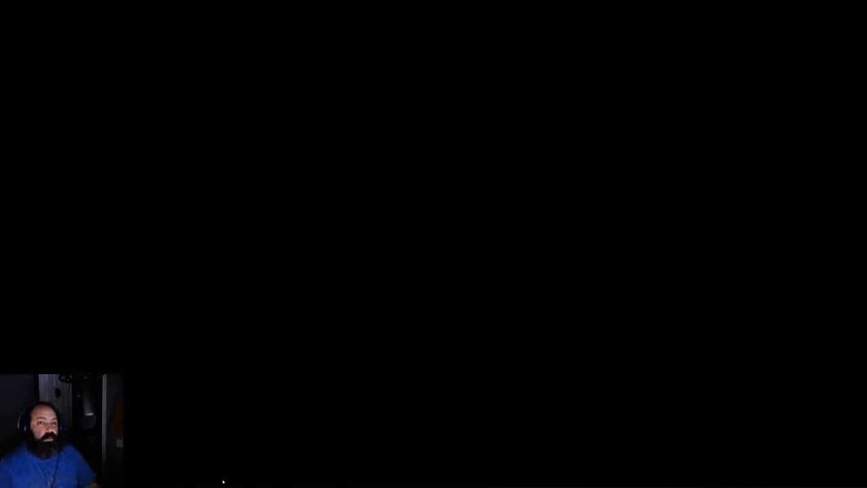
mouse_move(153, 481)
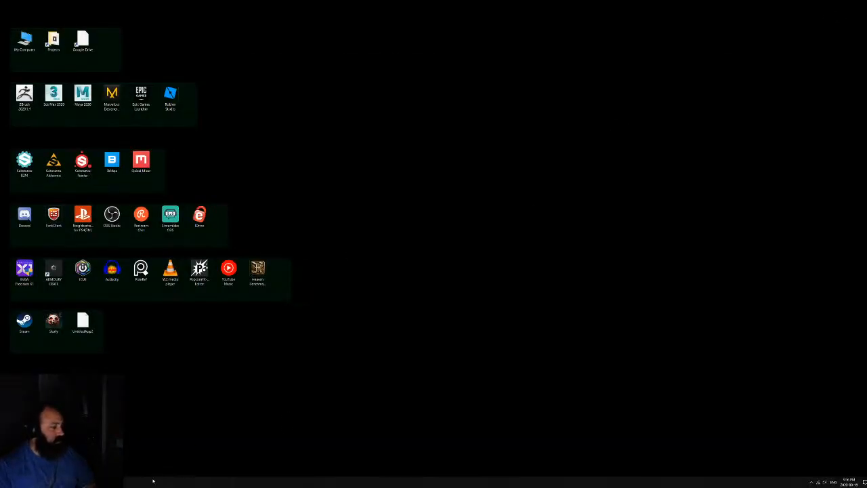
double_click(86, 98)
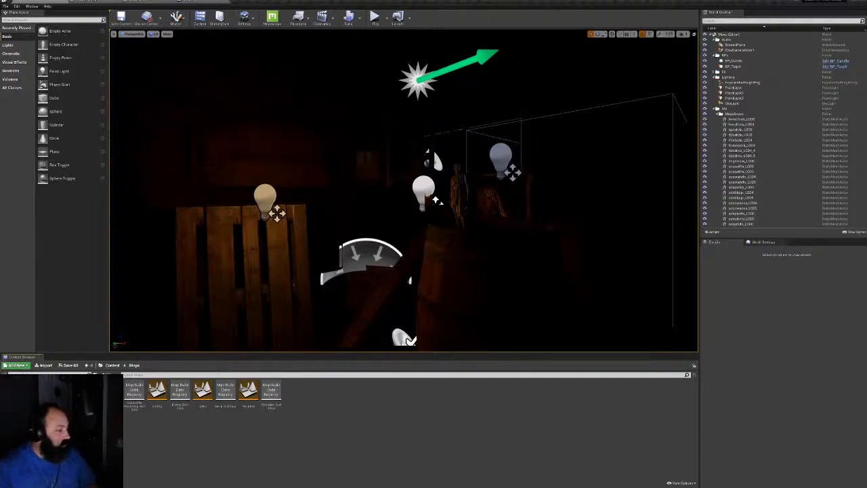
Browse Meshes > TotemMeshes, select a totem mesh, then return to the Maps folder
left_click(31, 430)
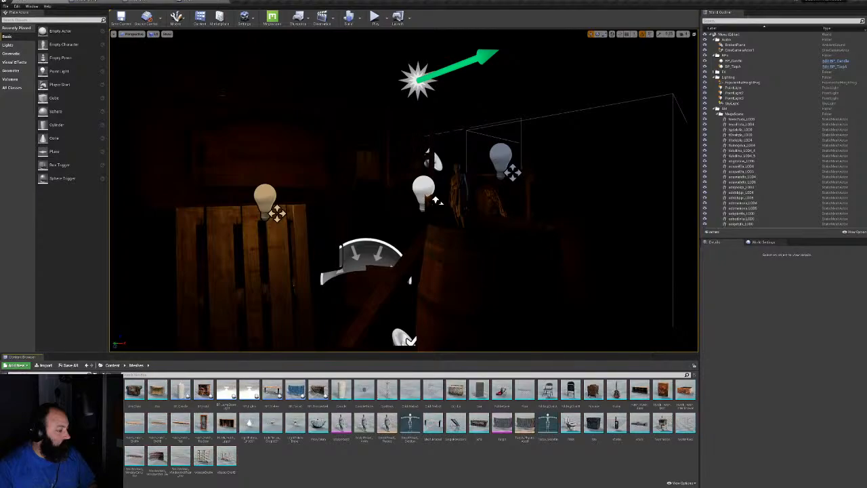
double_click(113, 389)
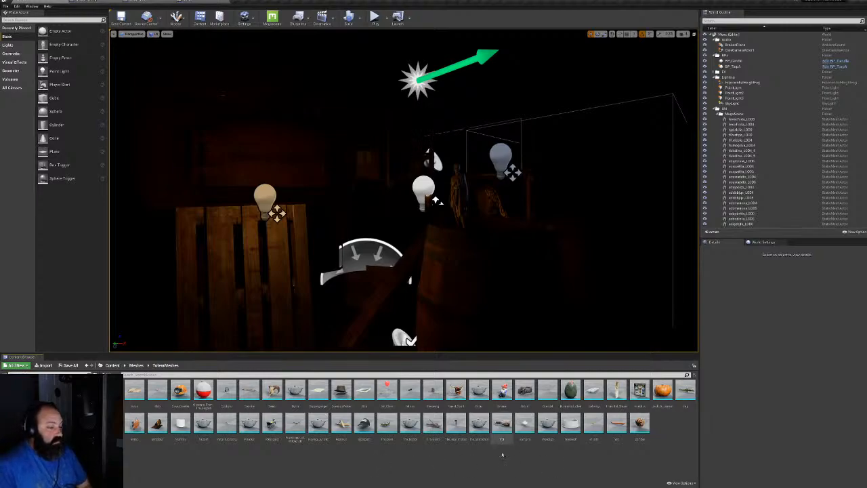
left_click(318, 423)
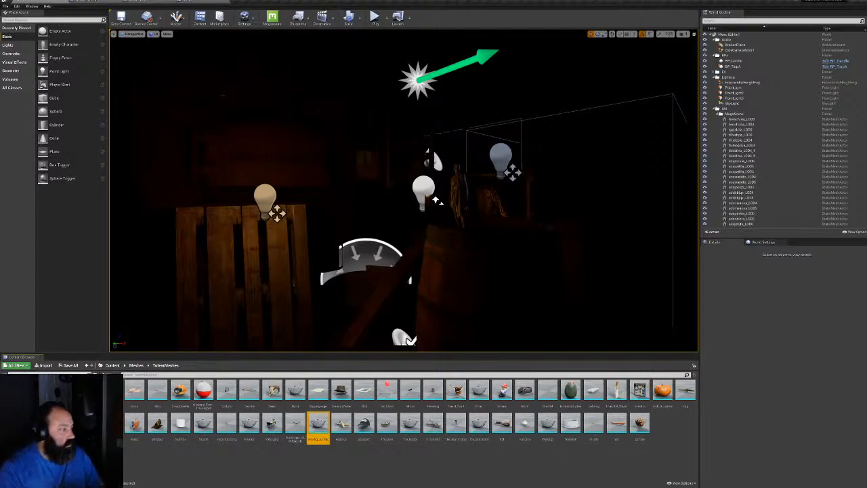
left_click(30, 427)
left_click(30, 420)
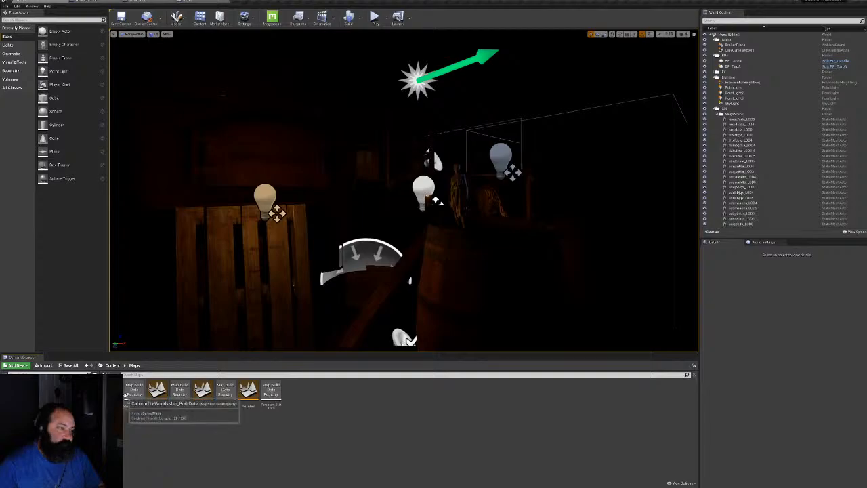
Load CabinInTheWoodsMap in game view and fly past the candles and shelves into the cellar passage
double_click(156, 390)
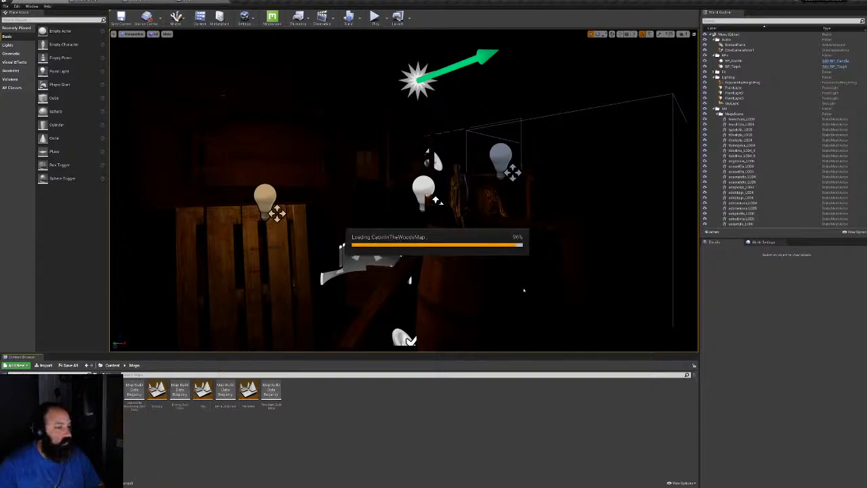
right_click_drag(633, 340, 257, 346)
key("g")
key("s")
key("w")
key("s")
key("w")
key("w")
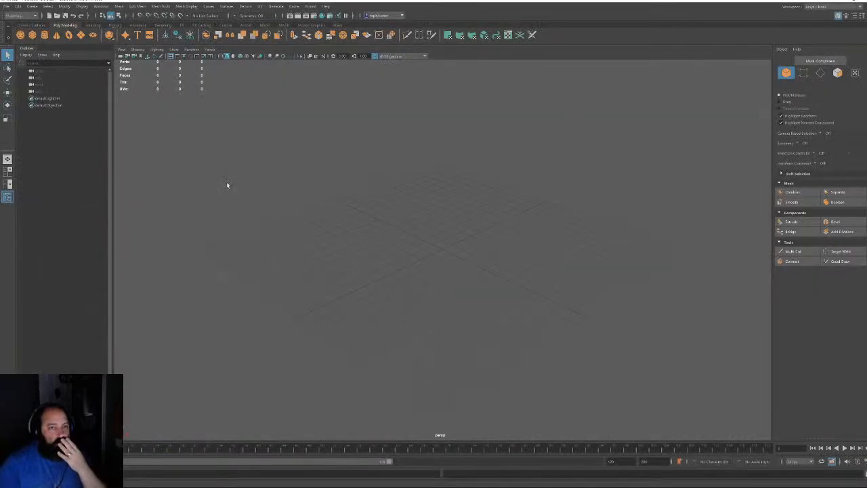
Import Leatherface.fbx from the Projects > CabinInTheWoods > FBX folder
left_click(6, 6)
left_click(27, 81)
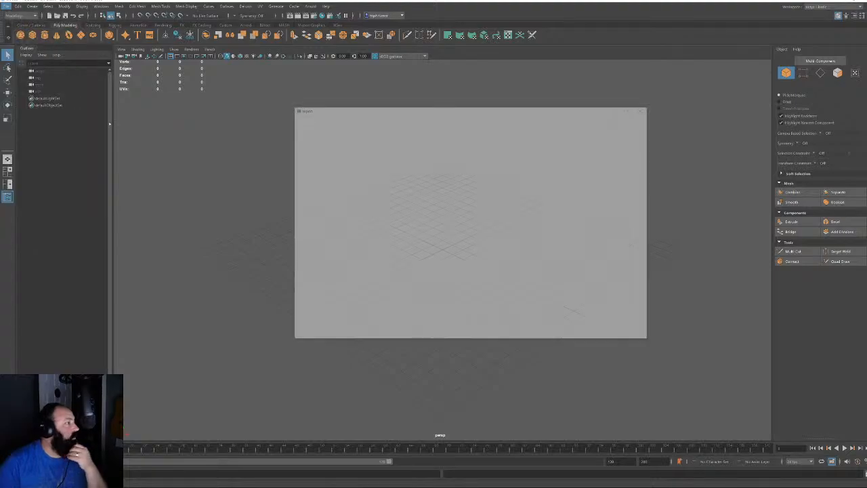
left_click(305, 140)
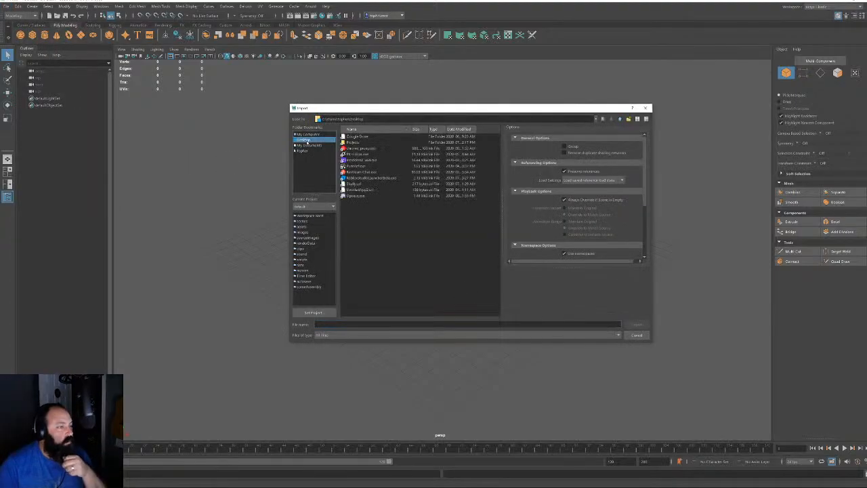
double_click(355, 143)
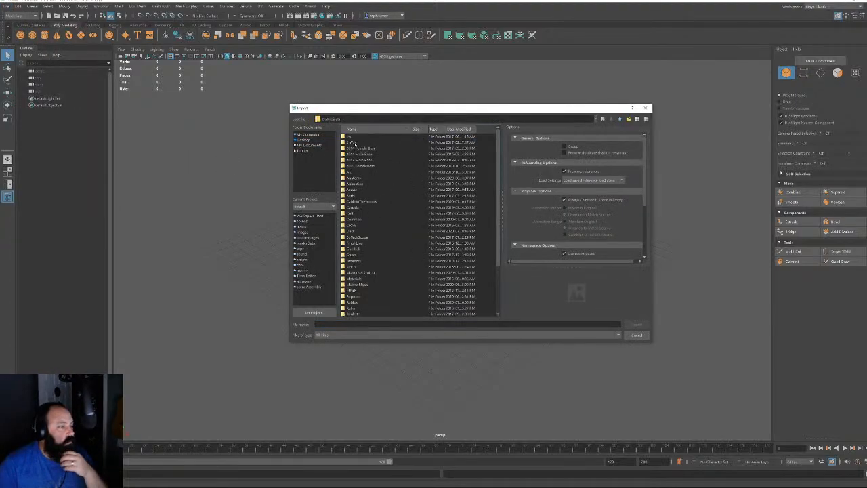
double_click(363, 202)
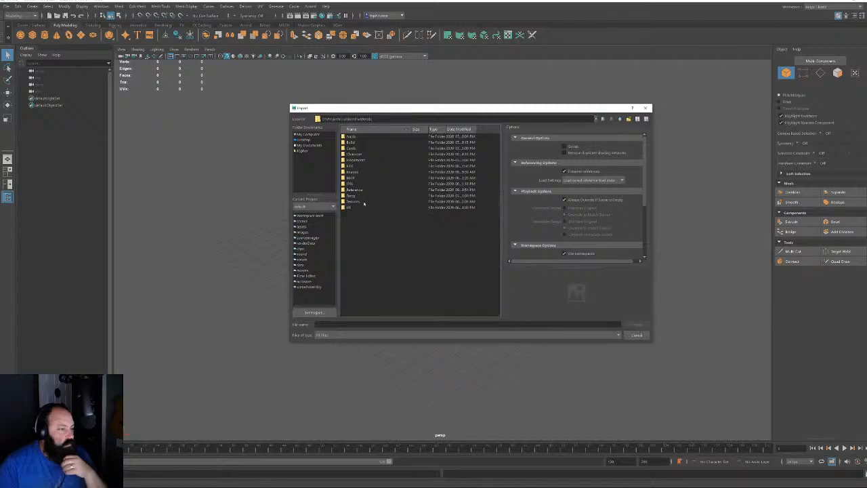
double_click(351, 166)
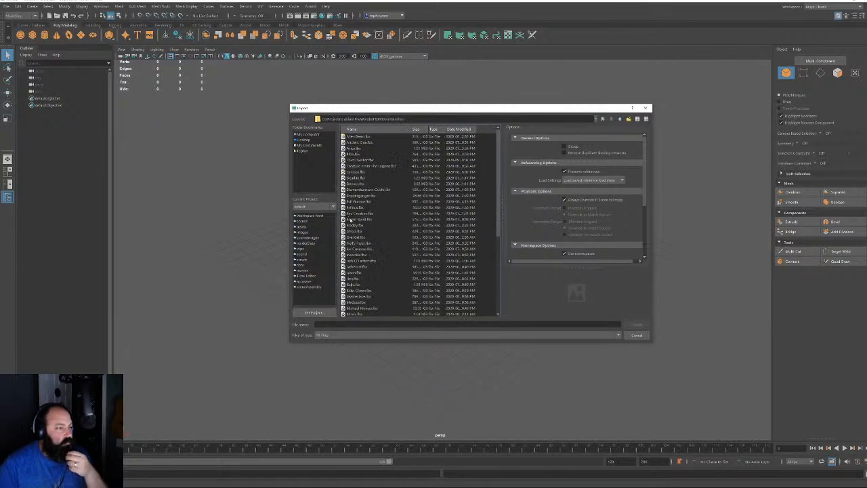
left_click(349, 220)
key("l")
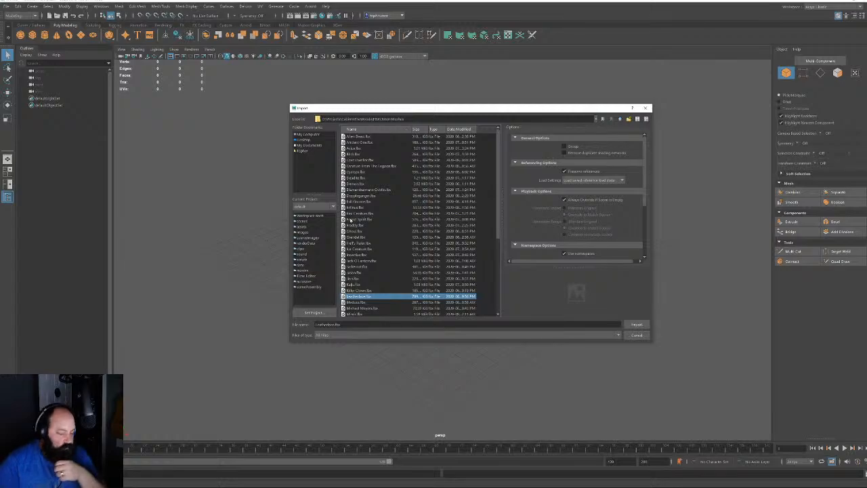
key("Return")
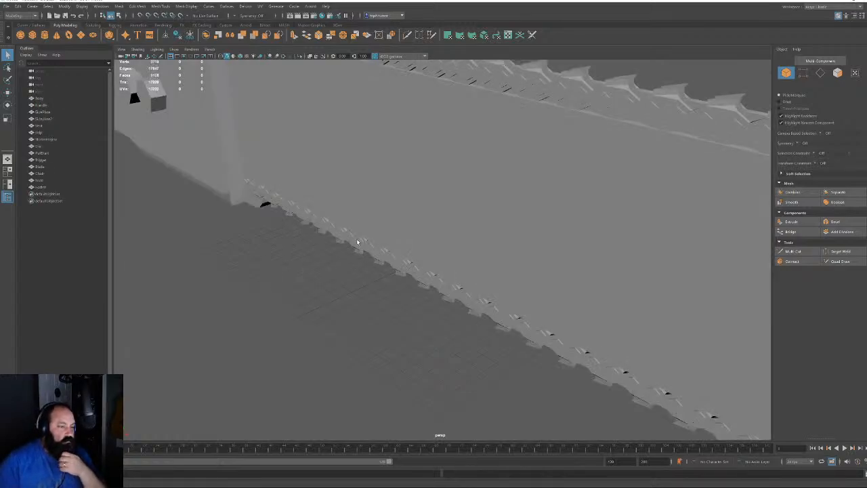
Bring the imported chainsaw into view and marquee-select all its parts
scroll(359, 243, "down", 3)
scroll(366, 254, "down", 8)
left_click_drag(484, 247, 346, 163, "alt")
scroll(374, 252, "down", 5)
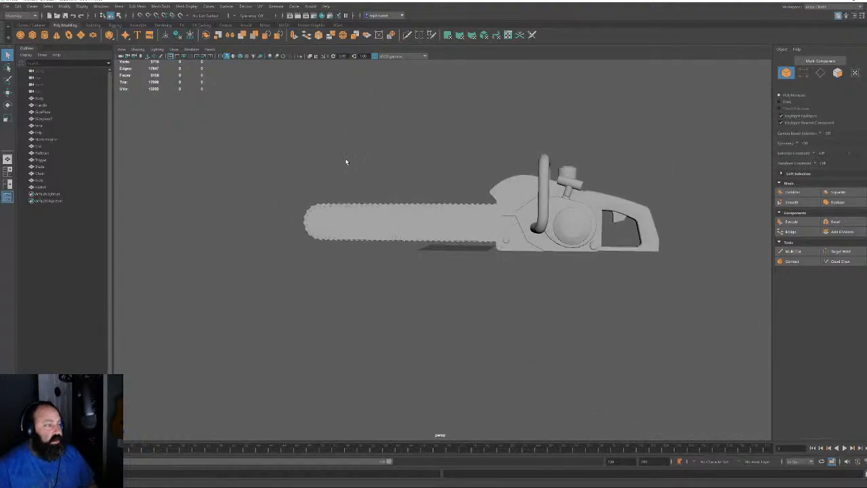
left_click_drag(291, 148, 669, 313)
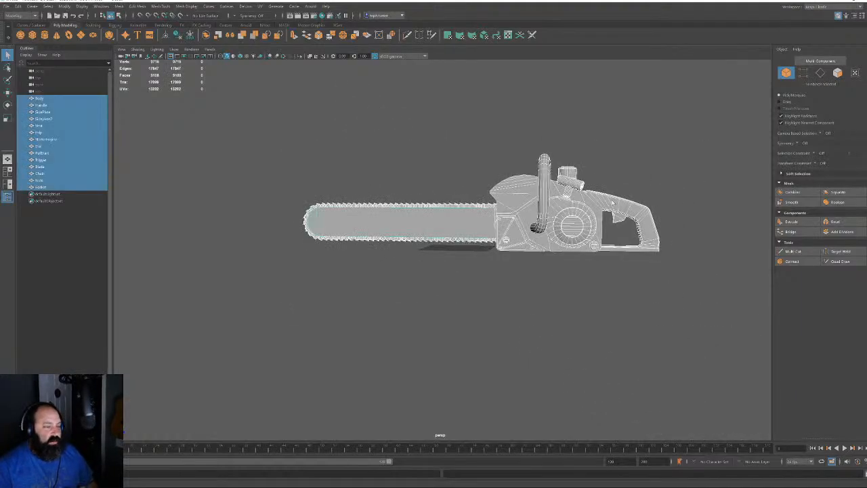
Open the UV Editor and select the chainsaw's chain
left_click(508, 36)
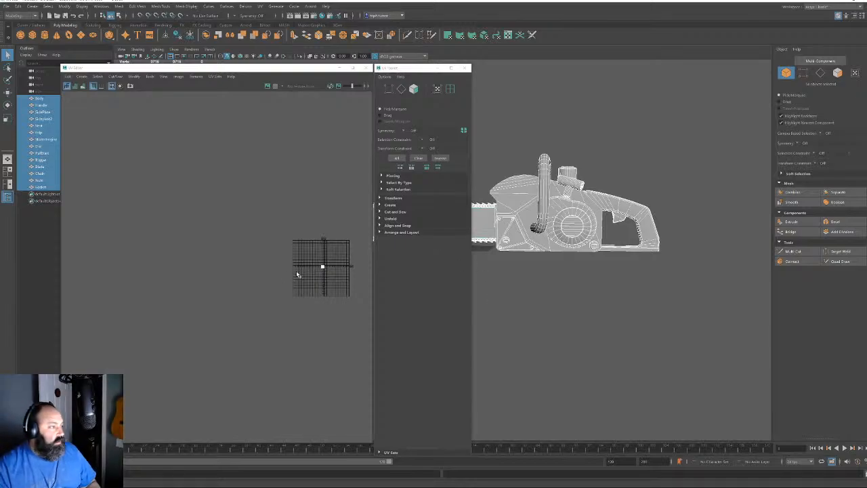
middle_click_drag(330, 292, 262, 294, "alt")
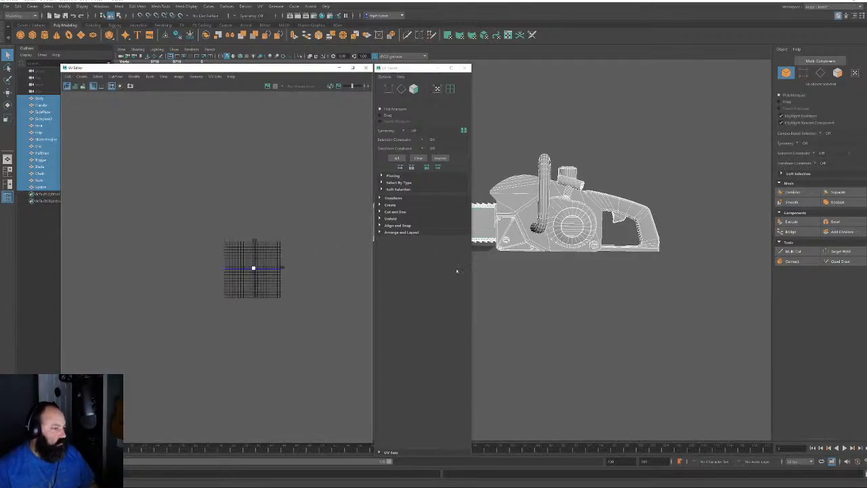
left_click(588, 294)
middle_click_drag(477, 227, 562, 253, "alt")
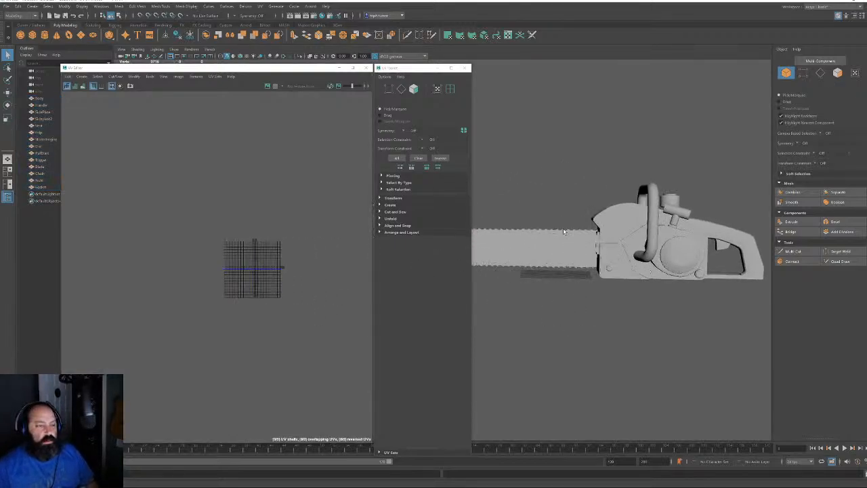
left_click(564, 231)
Move the chain's UV shells down-left, out of the way
scroll(202, 276, "up", 5)
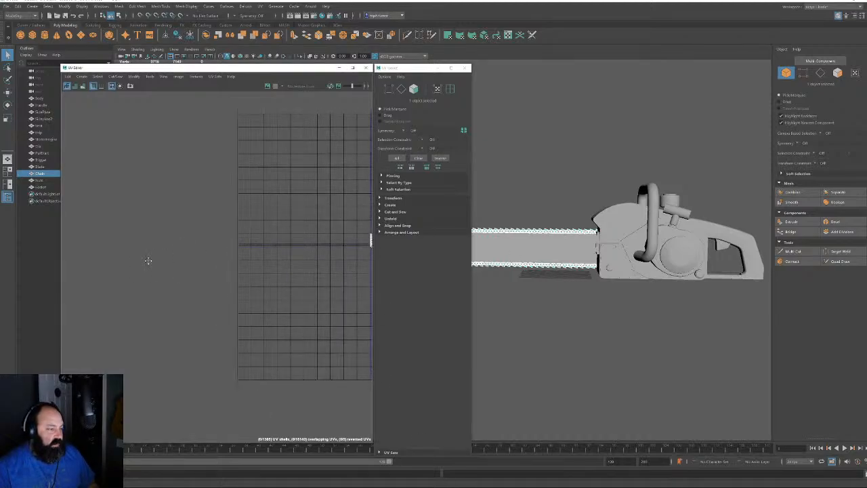
middle_click_drag(149, 260, 27, 268, "alt")
right_click_drag(230, 325, 386, 413, "alt")
middle_click_drag(309, 310, 268, 316, "alt")
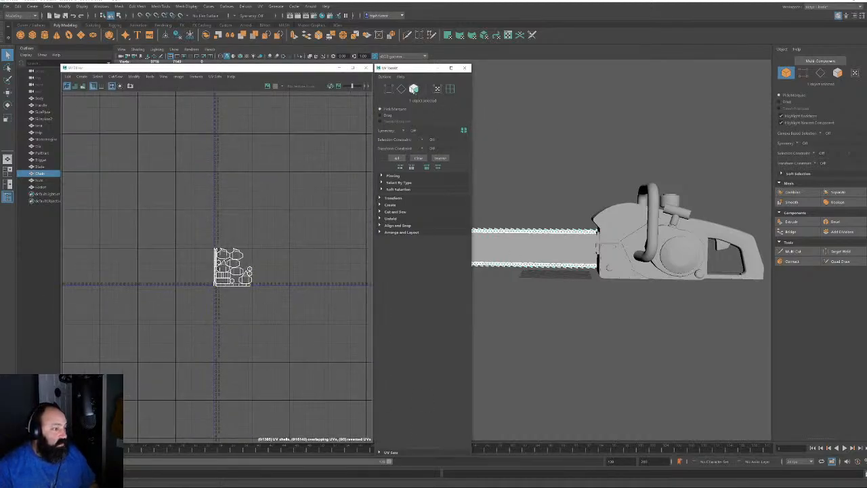
left_click(413, 89)
key("w")
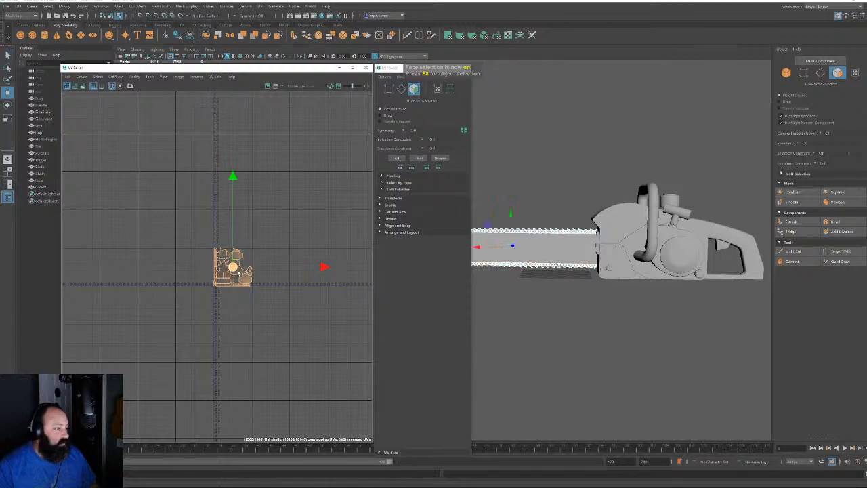
left_click_drag(230, 267, 95, 412)
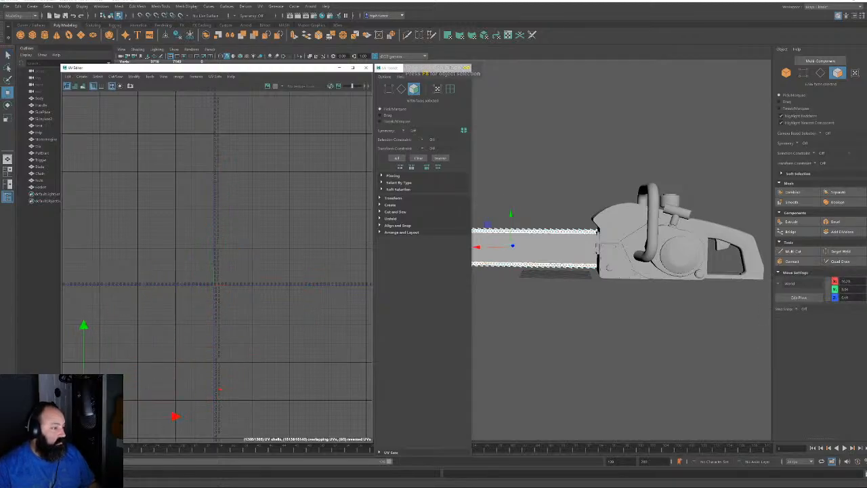
Select all faces of the chainsaw body, leaving out the chain
key("F8")
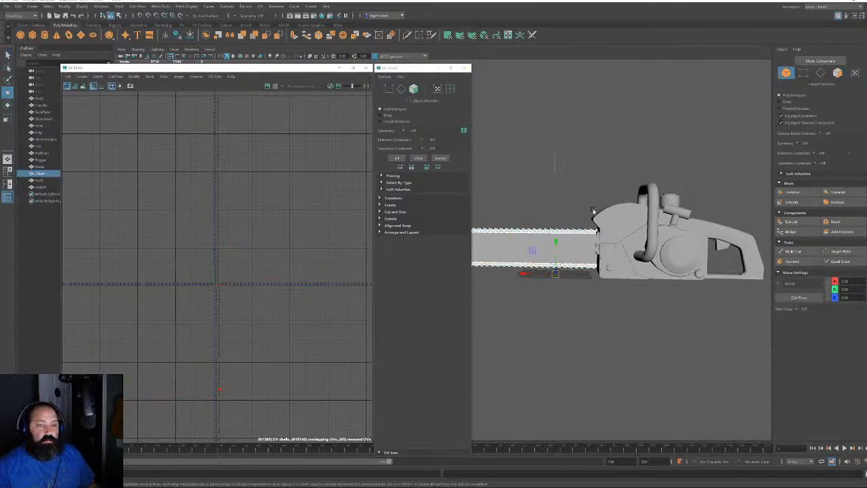
left_click_drag(593, 208, 745, 309)
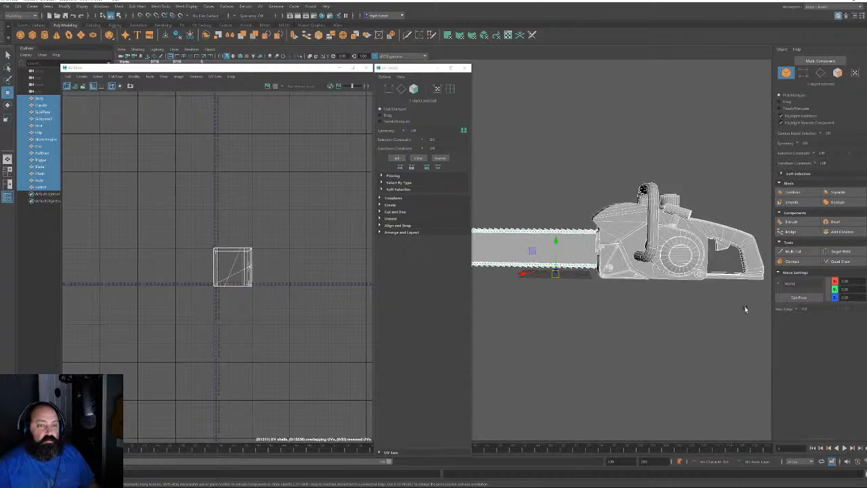
left_click(516, 232, "ctrl")
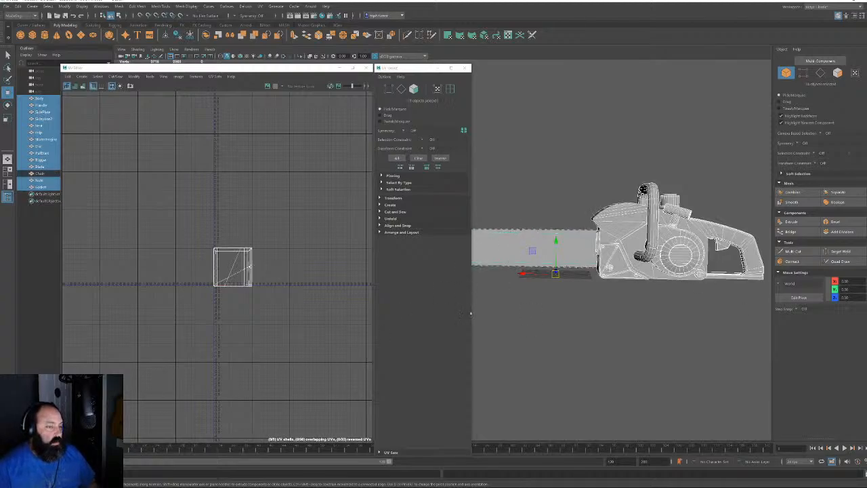
left_click_drag(650, 228, 707, 200, "alt")
left_click(838, 72)
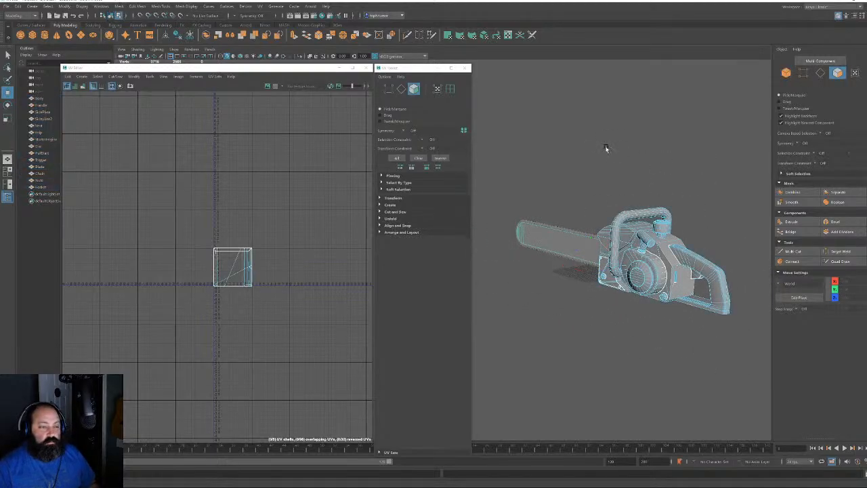
left_click_drag(500, 163, 765, 356)
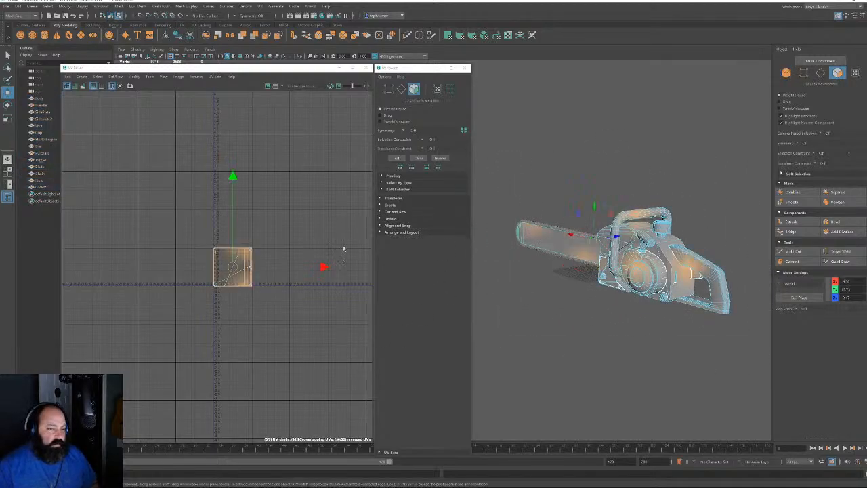
Planar-map the body faces and rotate the projection to capture the saw's side profile
left_click(447, 36)
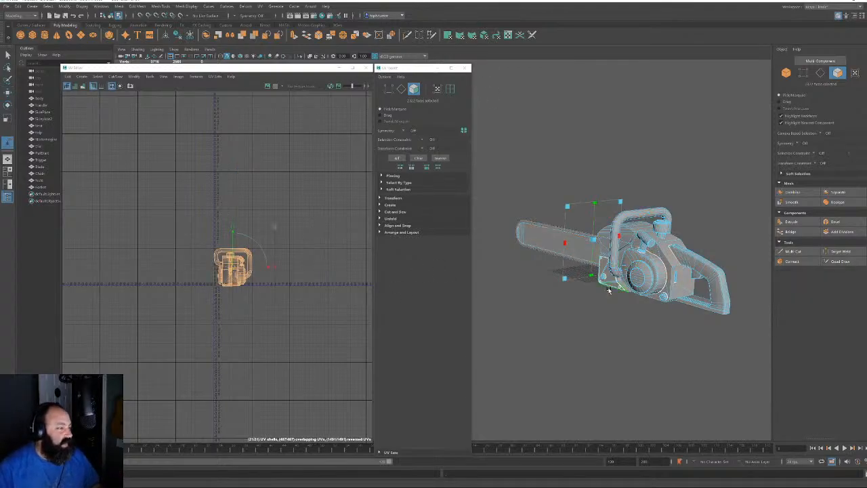
left_click_drag(616, 274, 578, 272, "alt")
middle_click_drag(485, 263, 650, 196, "alt")
left_click_drag(650, 196, 544, 226, "alt")
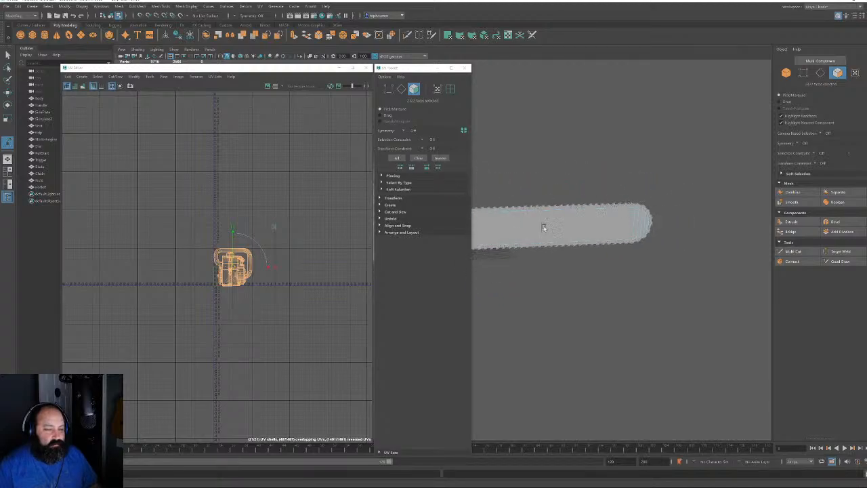
middle_click_drag(544, 226, 701, 195, "alt")
right_click_drag(701, 195, 693, 267, "alt")
left_click_drag(693, 268, 735, 237, "alt")
middle_click_drag(734, 237, 569, 301, "alt")
middle_click_drag(568, 356, 607, 326, "alt")
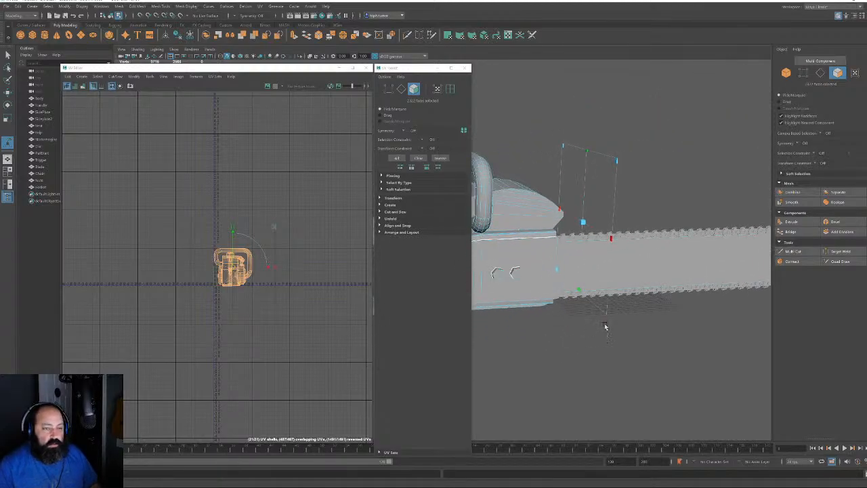
left_click_drag(622, 251, 496, 252, "alt")
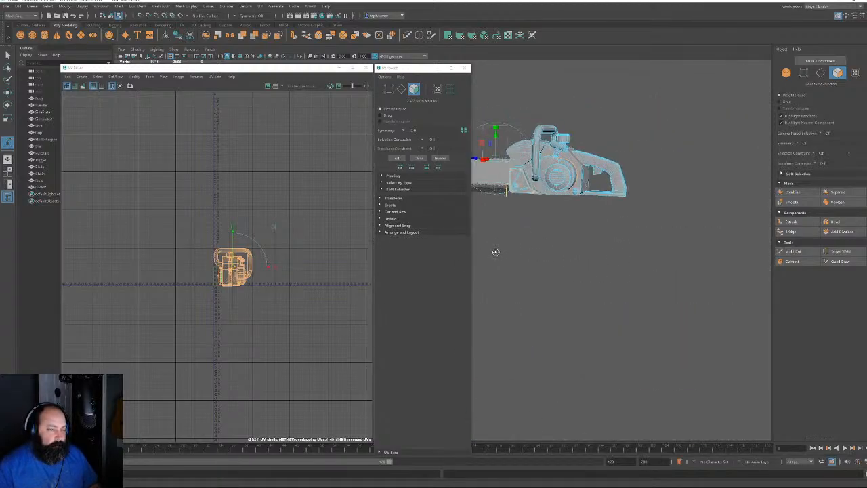
key("f")
left_click_drag(568, 276, 547, 261, "alt")
middle_click_drag(547, 260, 686, 288, "alt")
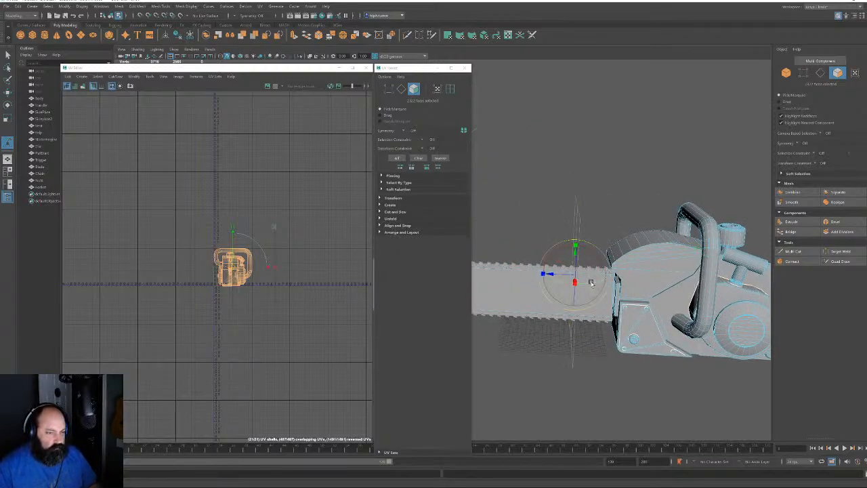
left_click_drag(586, 283, 559, 284)
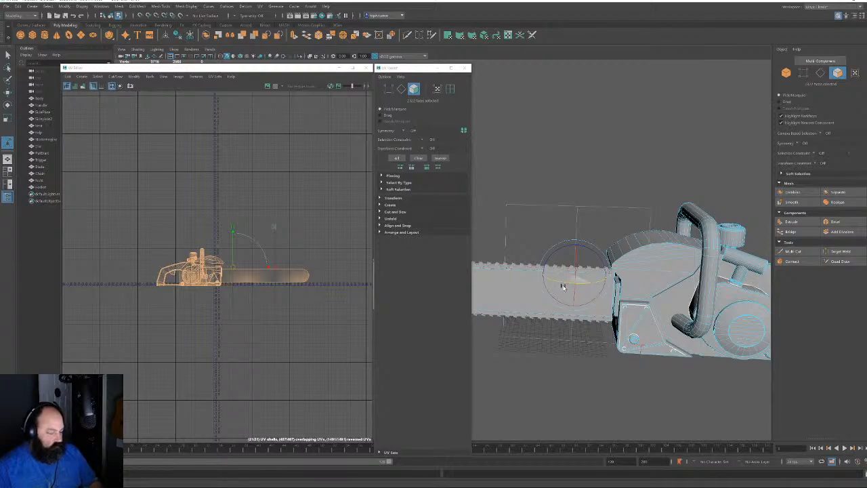
Clear the projection selection and select all the UV shells
left_click(652, 108)
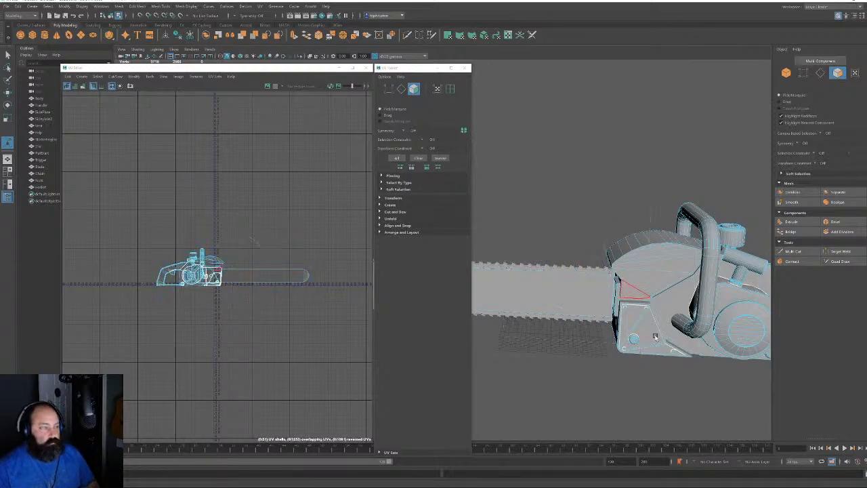
left_click_drag(643, 324, 685, 320, "alt")
scroll(686, 320, "down", 3)
scroll(252, 282, "up", 2)
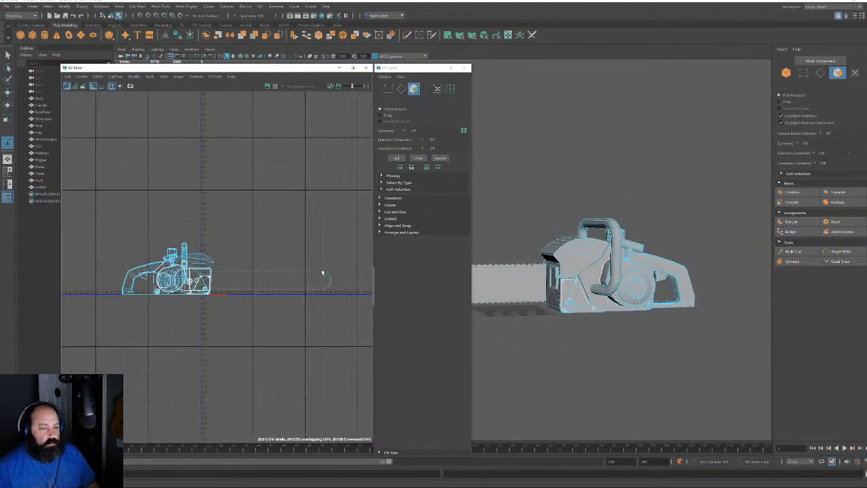
left_click_drag(314, 299, 339, 291)
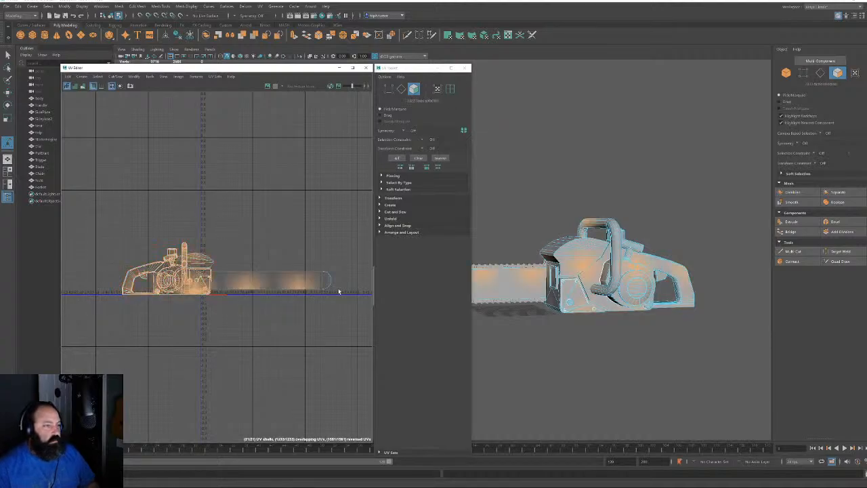
Move all UV shells up-right and drop the guide-bar shell below the body
key("w")
left_click_drag(235, 279, 271, 145)
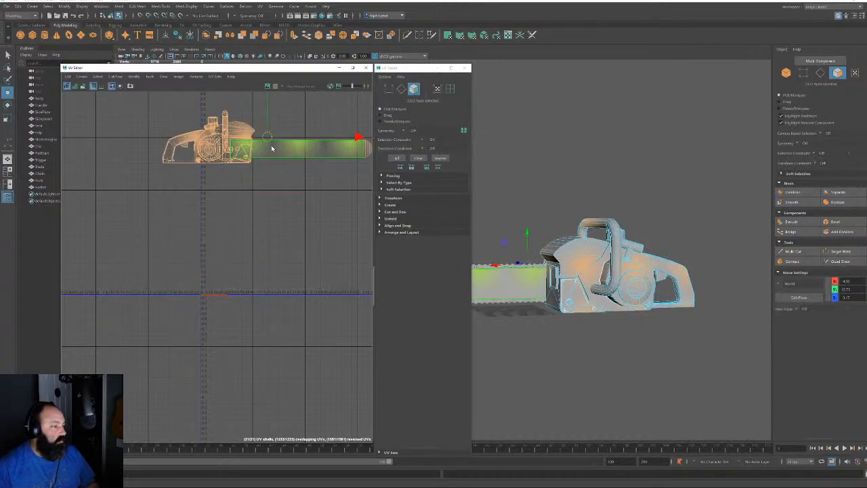
middle_click_drag(307, 182, 249, 244, "alt")
left_click(250, 245)
double_click(239, 216)
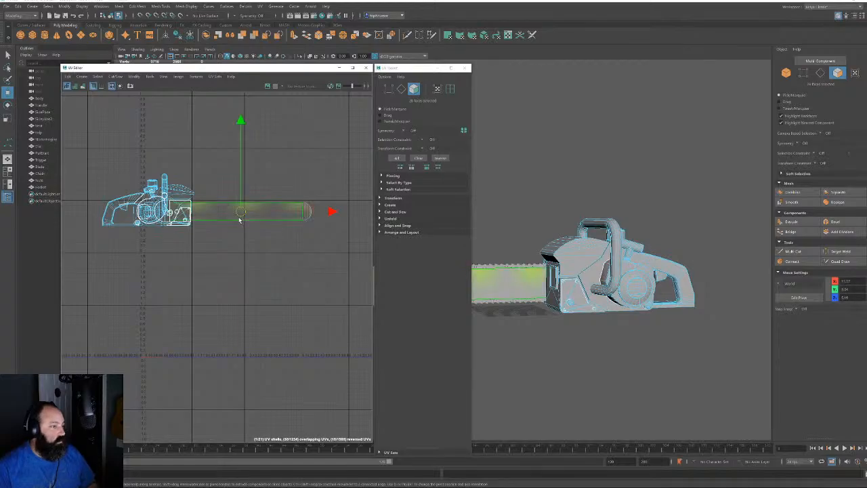
left_click_drag(240, 219, 241, 301)
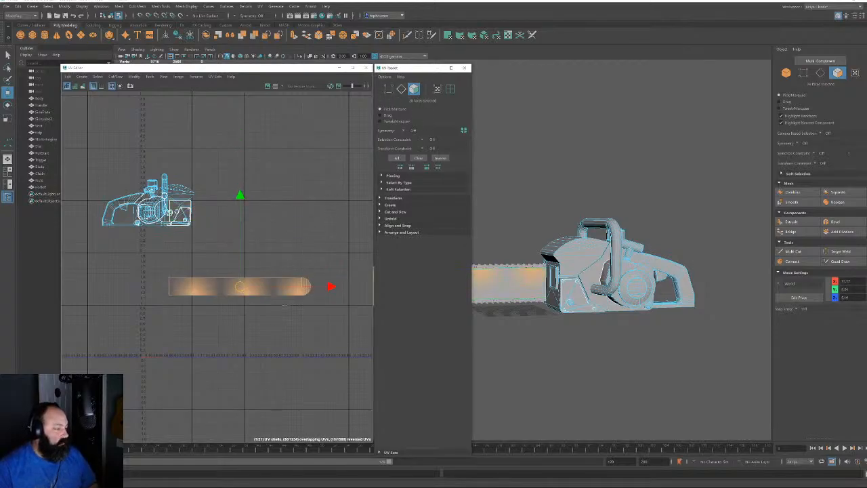
Cut the guide bar's UVs along its top and bottom edges
key("F10")
scroll(312, 303, "up", 2)
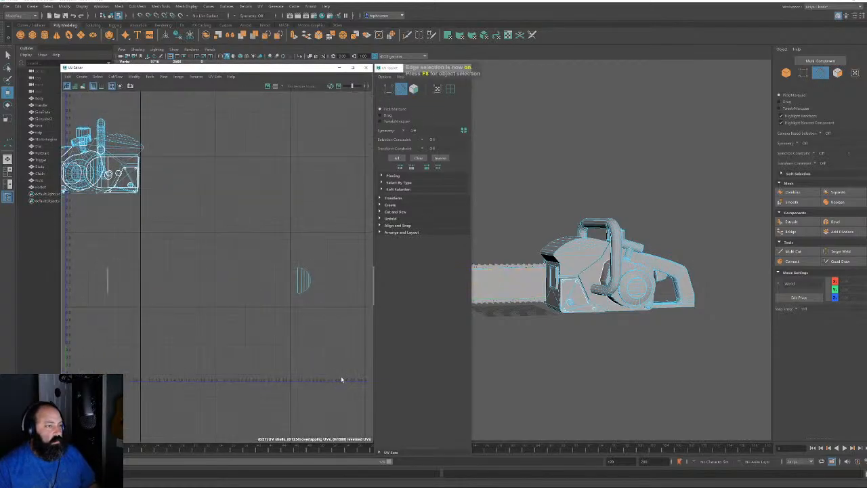
left_click(169, 295)
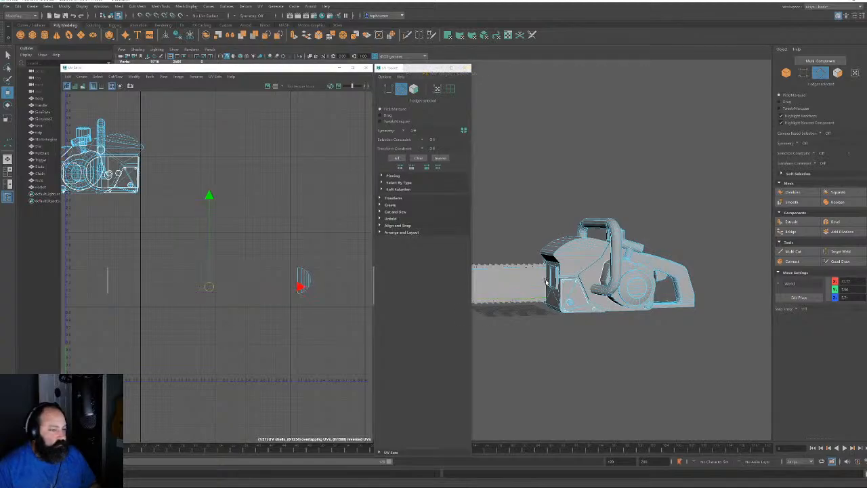
right_click_drag(546, 282, 581, 285, "alt")
left_click_drag(608, 268, 676, 268, "alt")
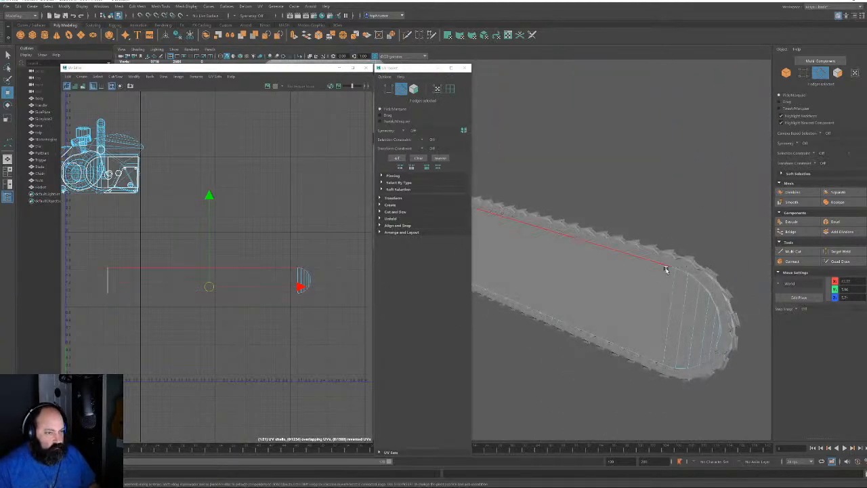
left_click(665, 269, "shift")
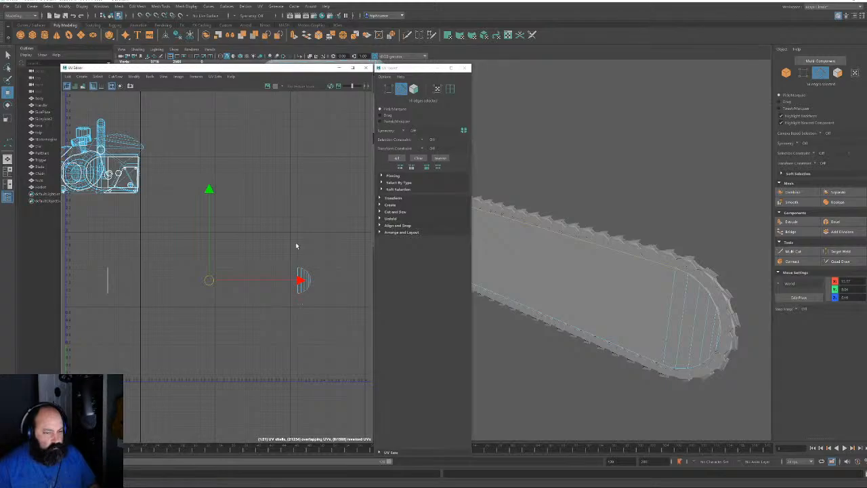
key("shift+x")
Select the guide-bar shell's faces and unfold them into a long strip
left_click(416, 89)
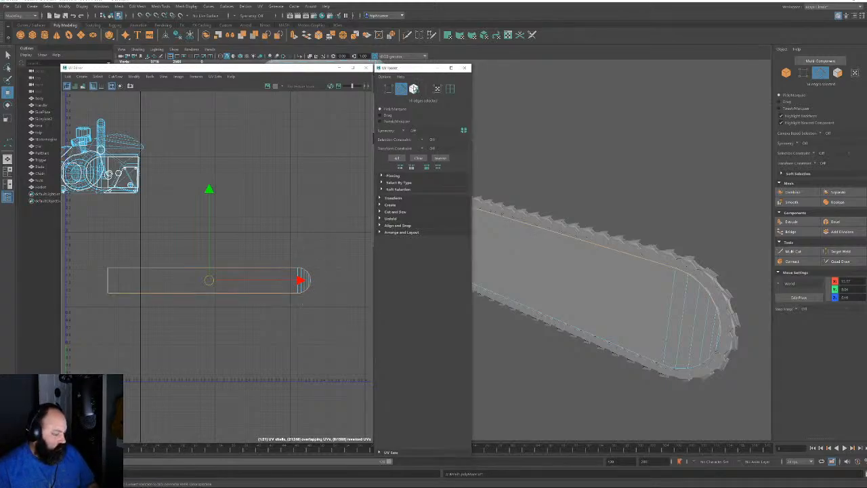
left_click_drag(95, 253, 354, 311)
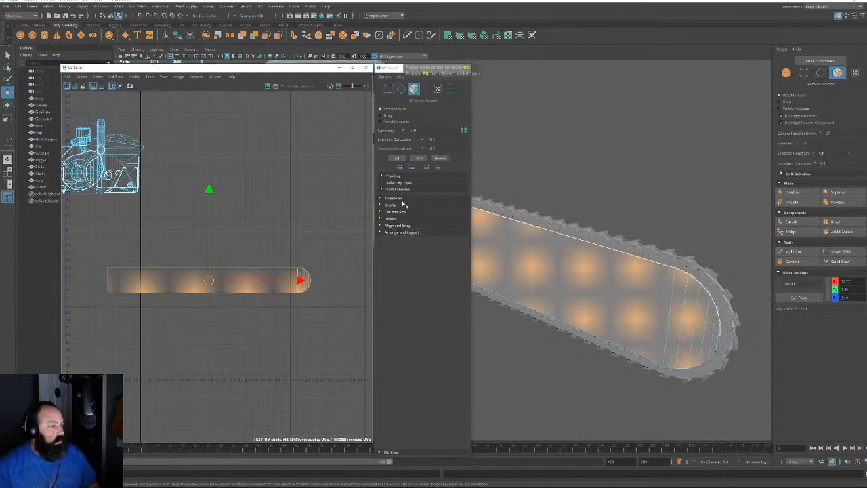
left_click(390, 218)
left_click(394, 235)
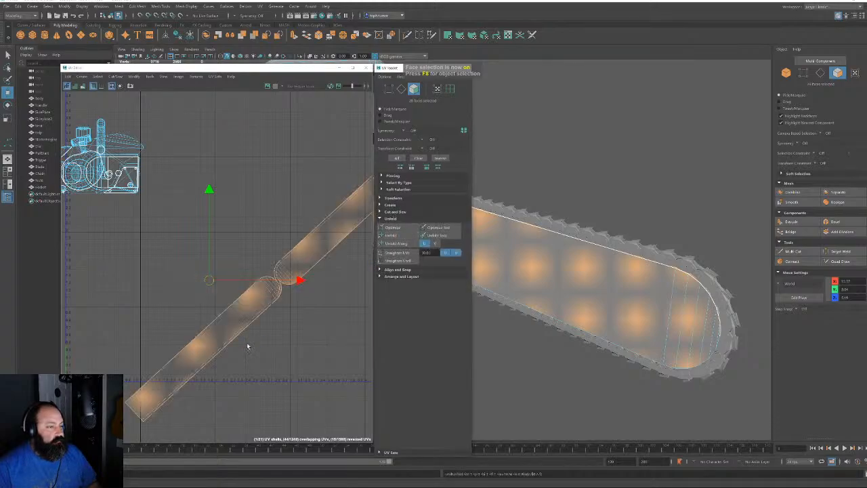
Cut the strip's UVs along the edge at its narrow waist
scroll(251, 344, "up", 5)
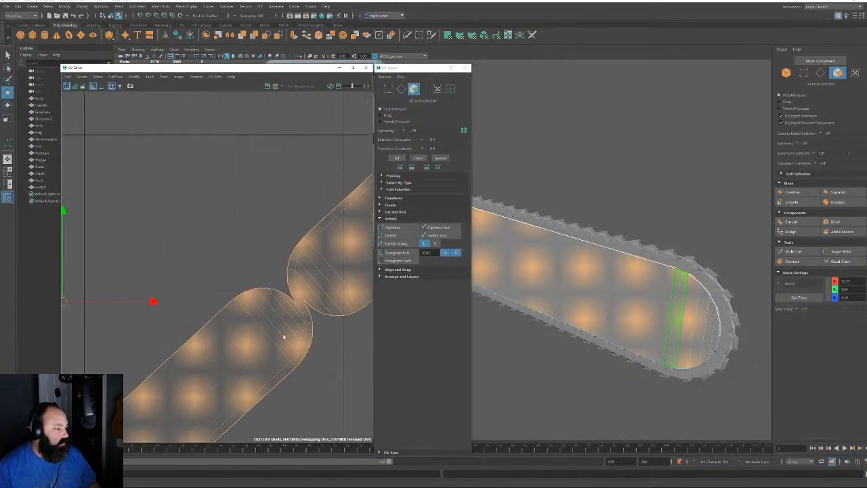
middle_click_drag(284, 337, 233, 269, "alt")
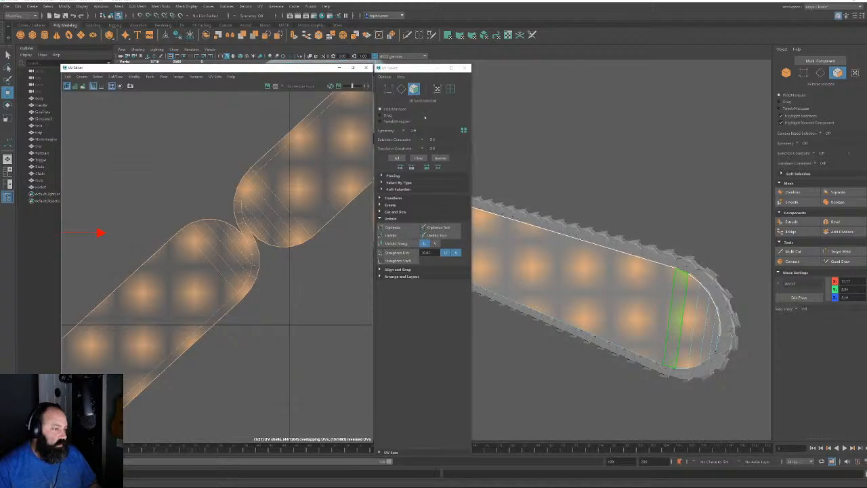
left_click(401, 89)
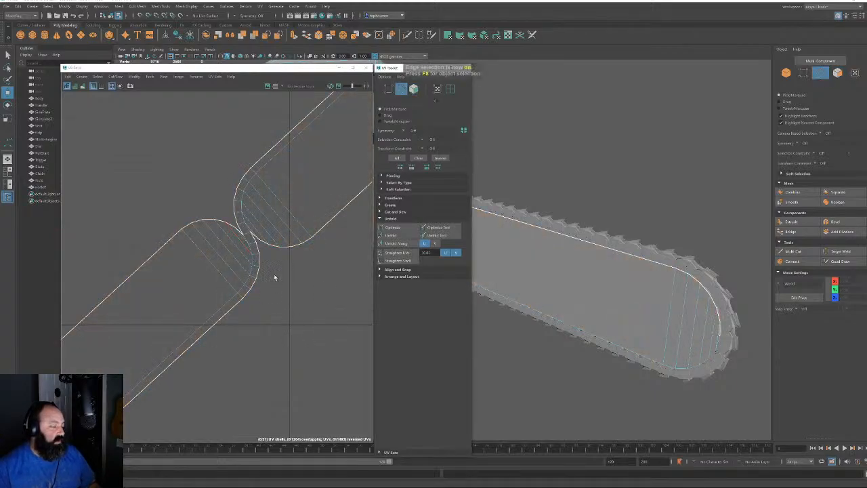
scroll(254, 247, "up", 3)
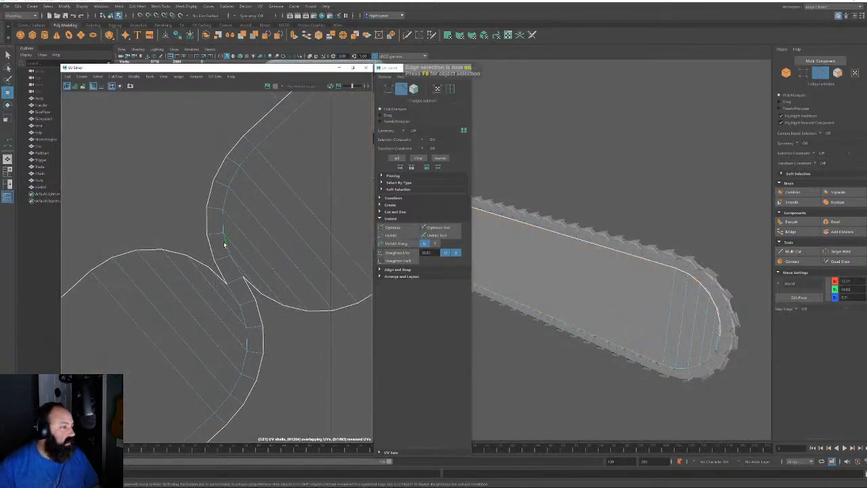
left_click(232, 293)
key("w")
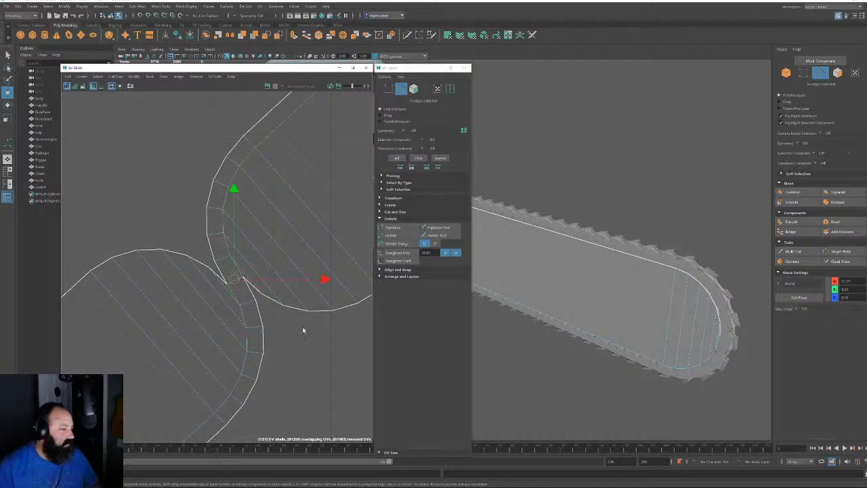
key("ctrl+z")
left_click(302, 333)
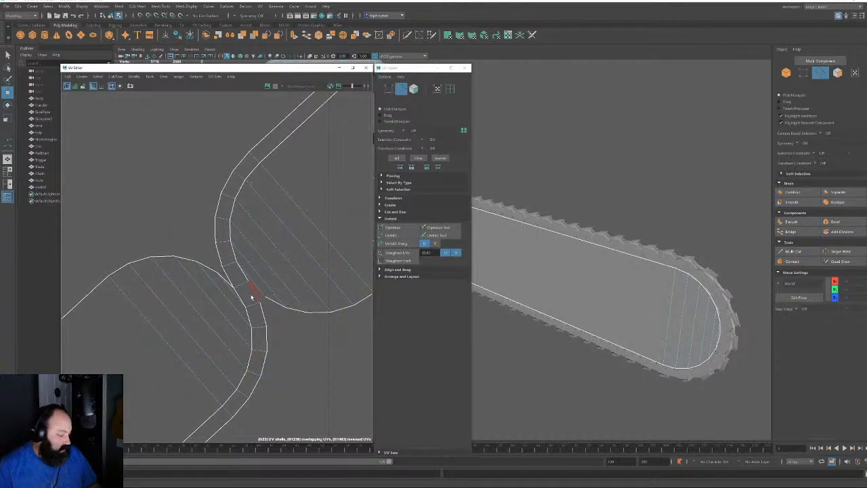
left_click(243, 285)
key("shift+x")
Select the four guide-bar shells and unfold them again
left_click(336, 365)
scroll(335, 359, "down", 7)
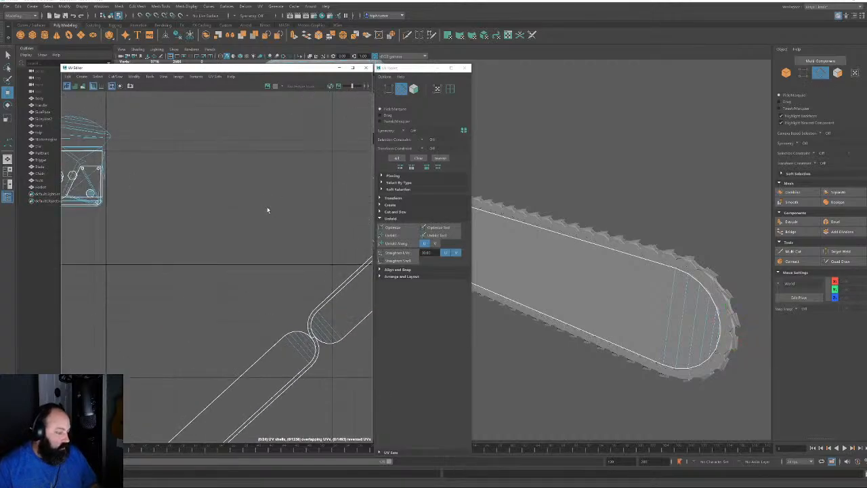
left_click(413, 89)
left_click_drag(357, 370, 265, 304)
scroll(264, 303, "down", 5)
middle_click_drag(261, 275, 256, 269, "alt")
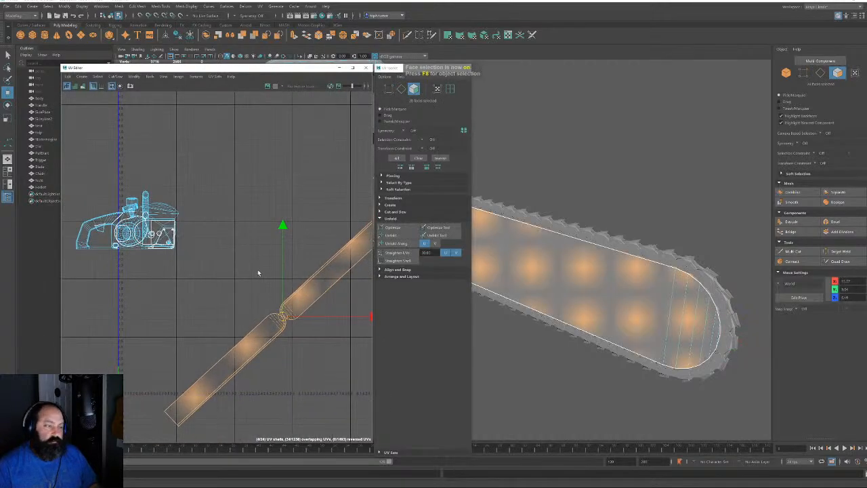
left_click(255, 270)
left_click(276, 326)
left_click(284, 326, "shift")
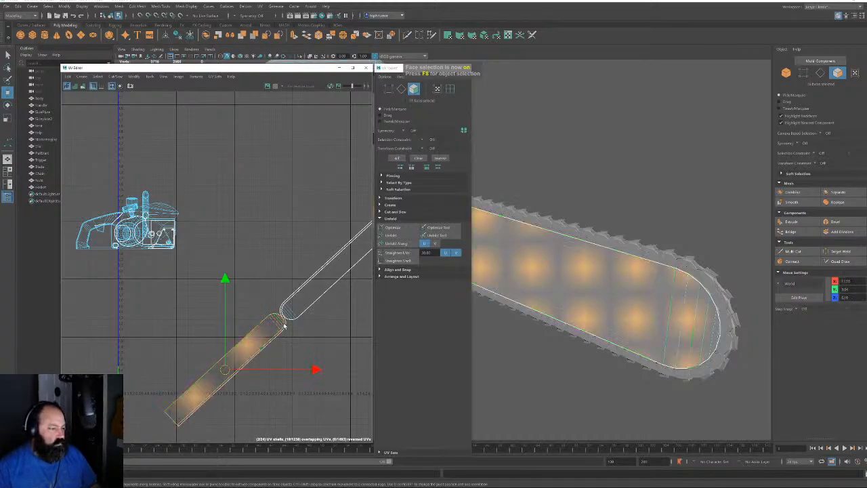
left_click(285, 316, "shift")
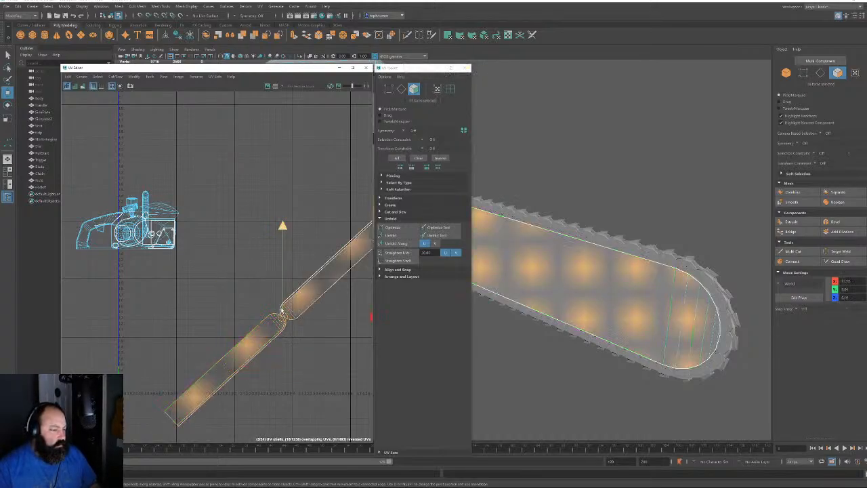
left_click(294, 295, "shift")
left_click(392, 235)
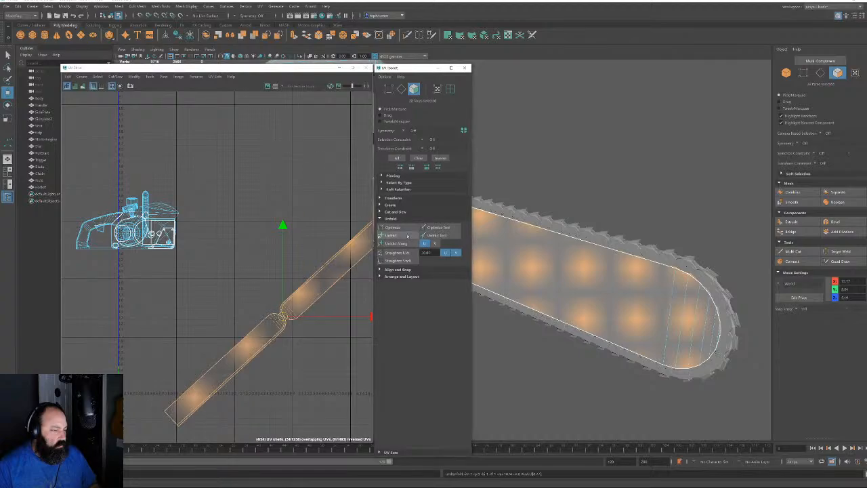
Straighten the lower and diagonal bar shells horizontally with Orient to Edges
left_click(402, 90)
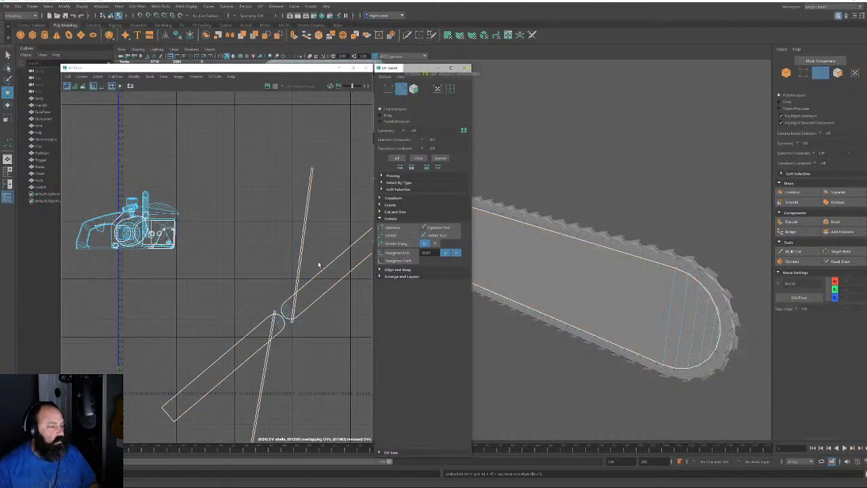
left_click(254, 323)
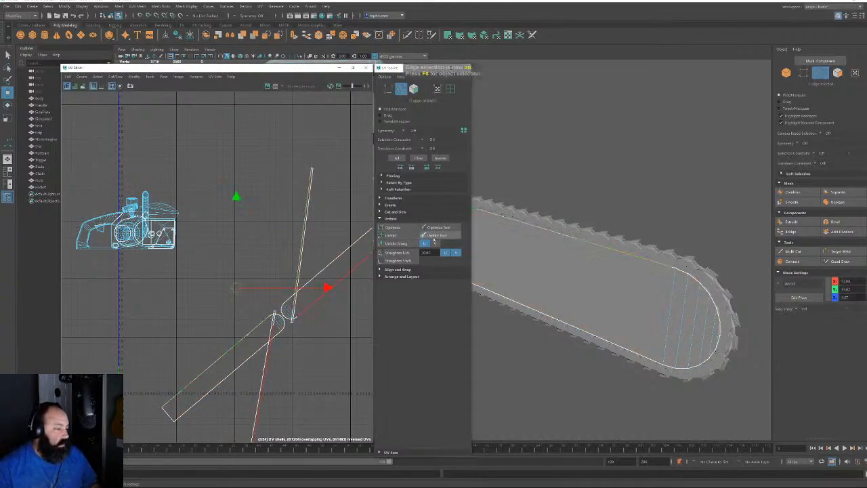
left_click(399, 276)
left_click(440, 311)
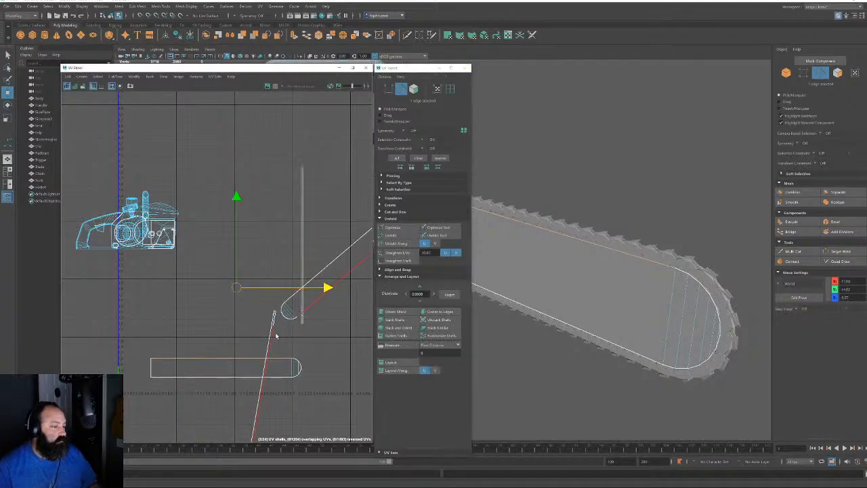
left_click(275, 335)
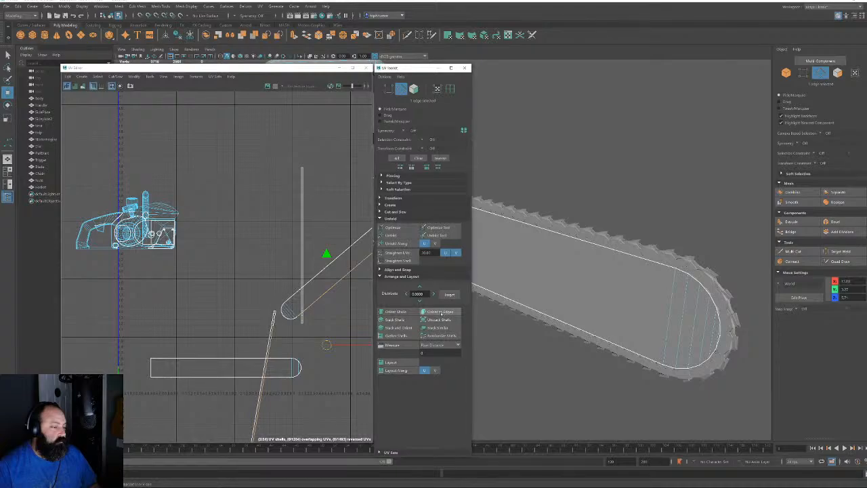
left_click(441, 311)
Rotate both thin vertical edge strips 90° so they lie horizontal
left_click(414, 89)
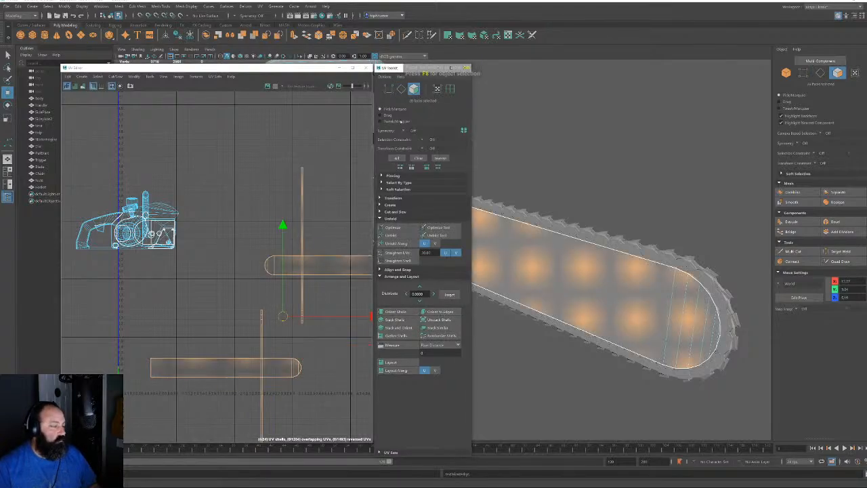
left_click(393, 198)
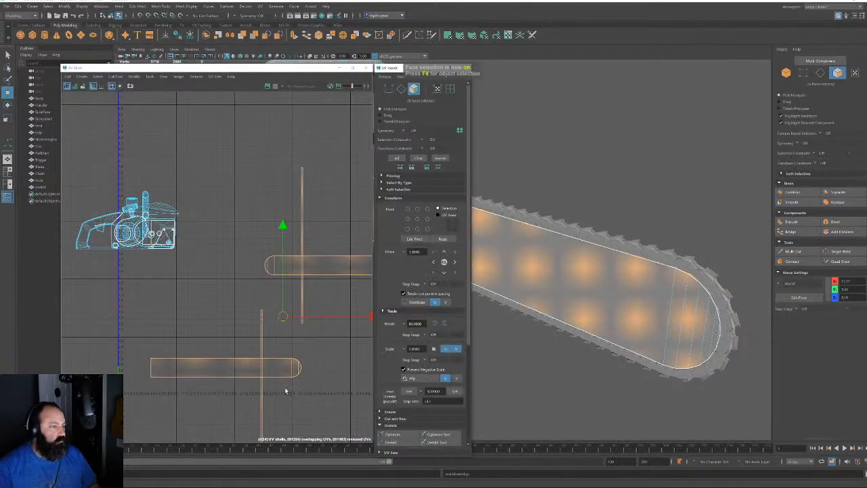
middle_click_drag(299, 356, 264, 318, "alt")
left_click(269, 177)
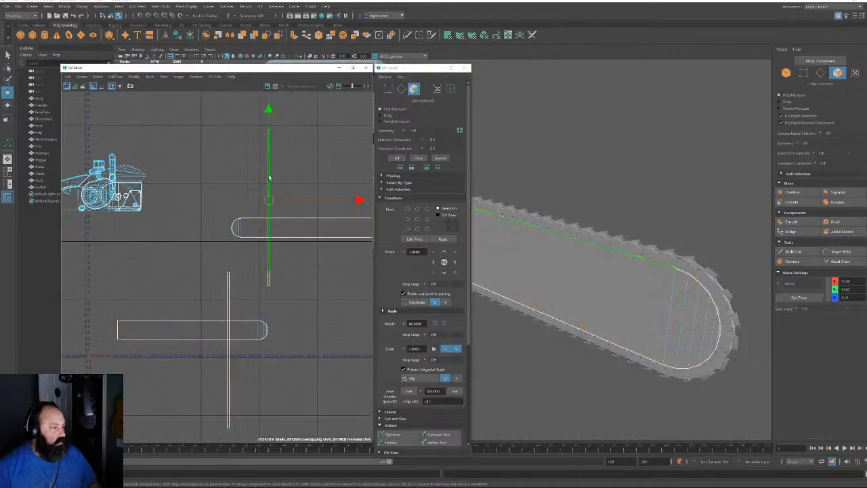
left_click(229, 291, "shift")
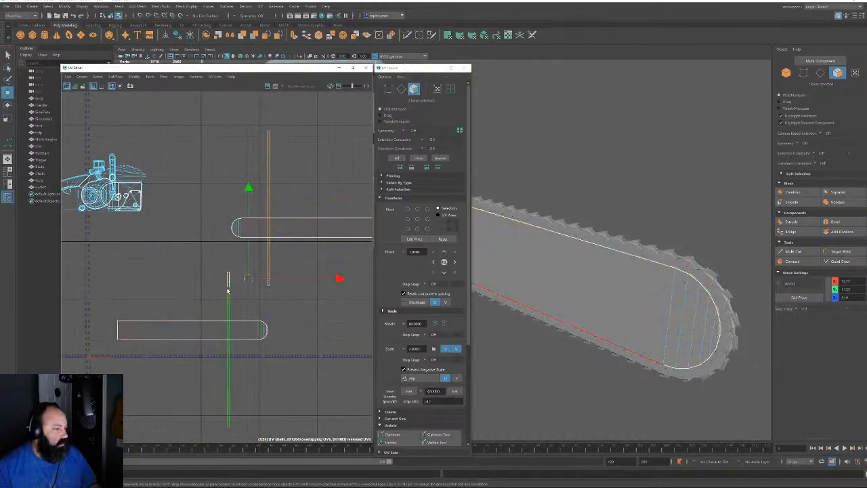
left_click(444, 325)
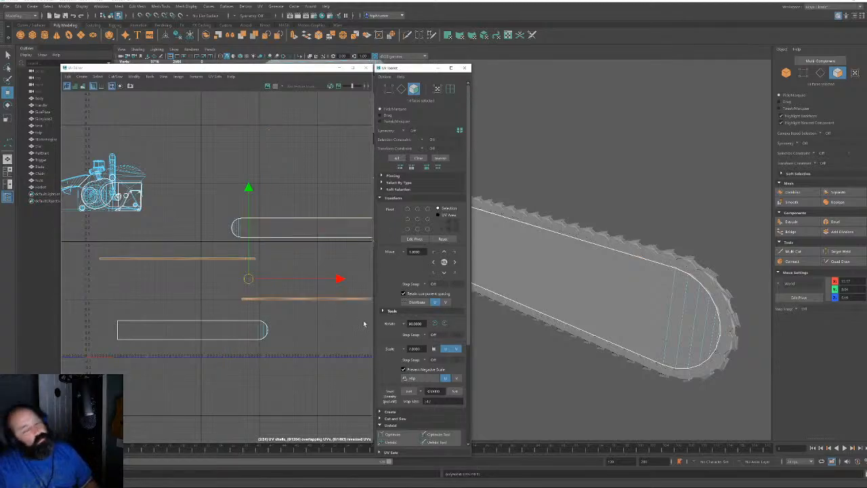
Select both guide-bar UV shells
middle_click_drag(349, 313, 323, 314, "alt")
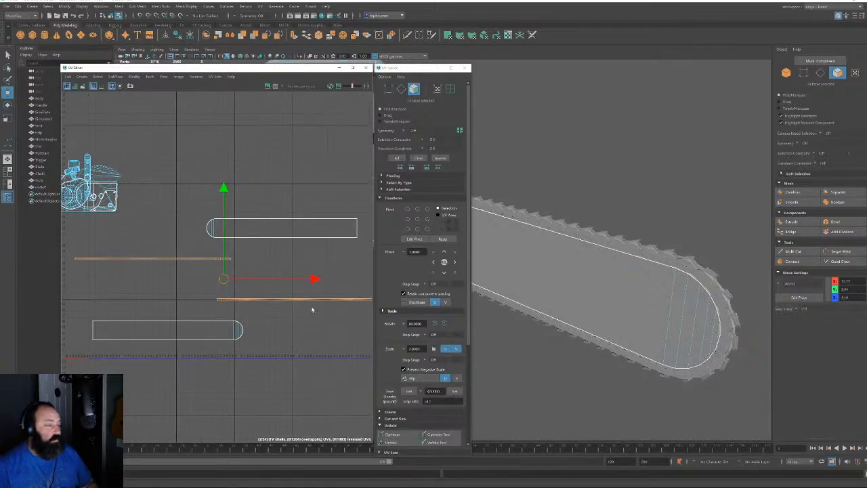
left_click(305, 228, "shift")
left_click(210, 330, "shift")
Drag the selected guide-bar shells left, away from the body's UV layout
right_click_drag(292, 339, 239, 304, "alt")
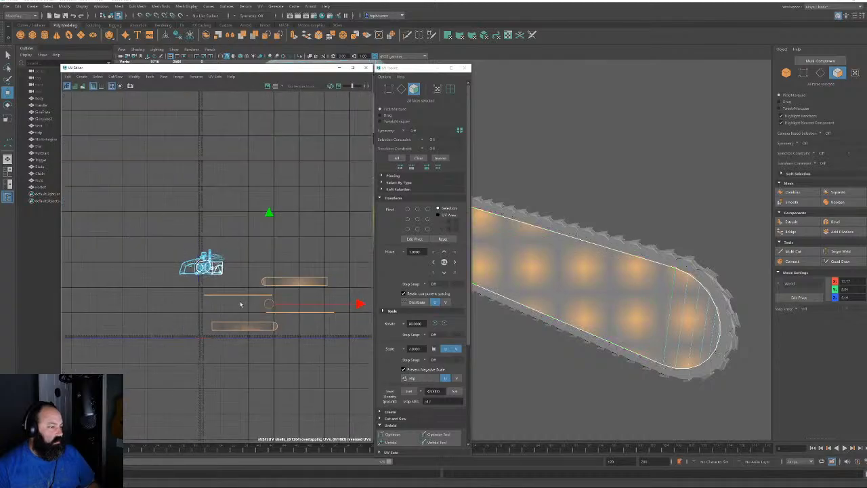
left_click_drag(268, 307, 101, 270)
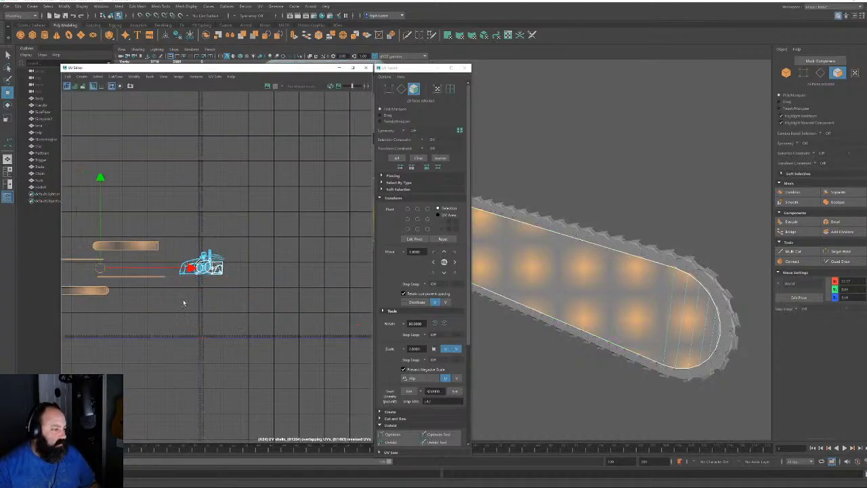
middle_click_drag(188, 304, 210, 310, "alt")
right_click_drag(218, 312, 246, 284, "alt")
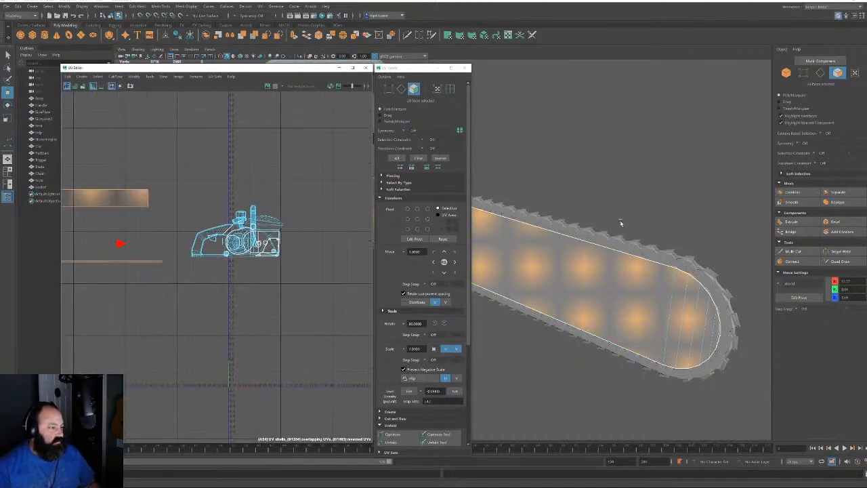
Pick a face on the chainsaw body and zoom the UV view onto its shells
left_click_drag(620, 222, 556, 258, "alt")
middle_click_drag(738, 203, 602, 237, "alt")
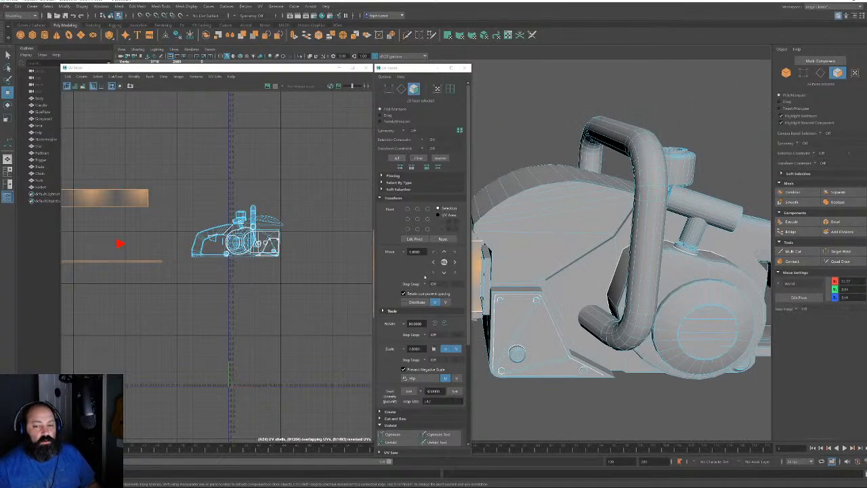
left_click(560, 210)
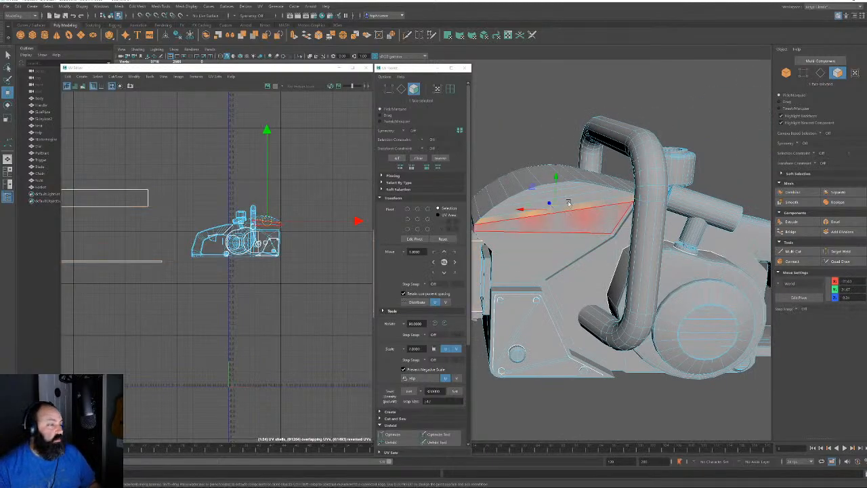
right_click_drag(338, 246, 424, 420, "alt")
middle_click_drag(243, 265, 402, 348, "alt")
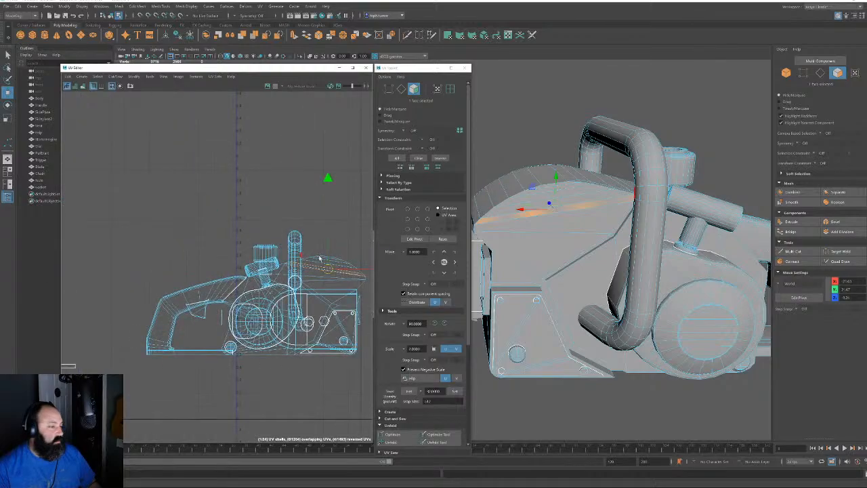
Select the whole chainsaw body shell, frame it, and Unfold it in the UV Toolkit
double_click(325, 259)
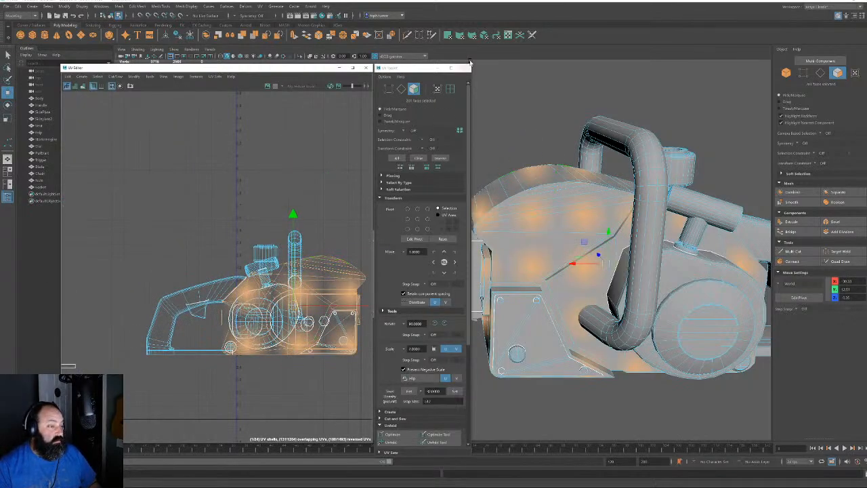
right_click_drag(321, 265, 176, 142, "alt")
middle_click_drag(305, 383, 214, 177, "alt")
key("f")
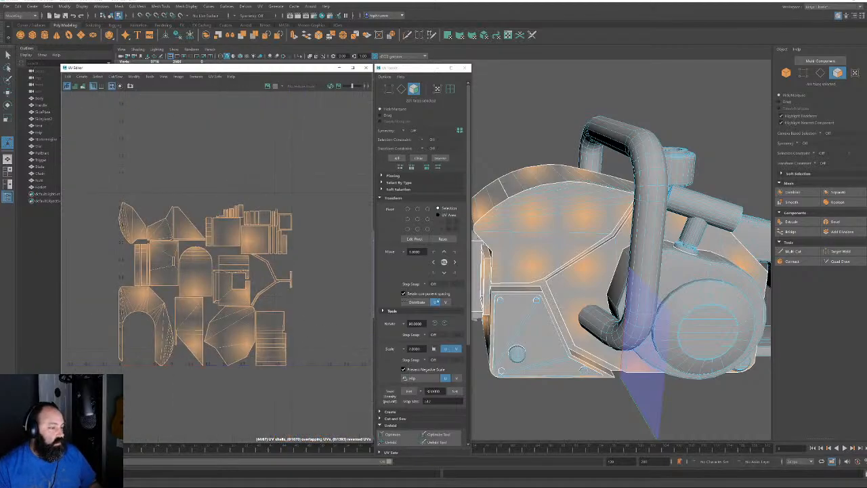
left_click(393, 199)
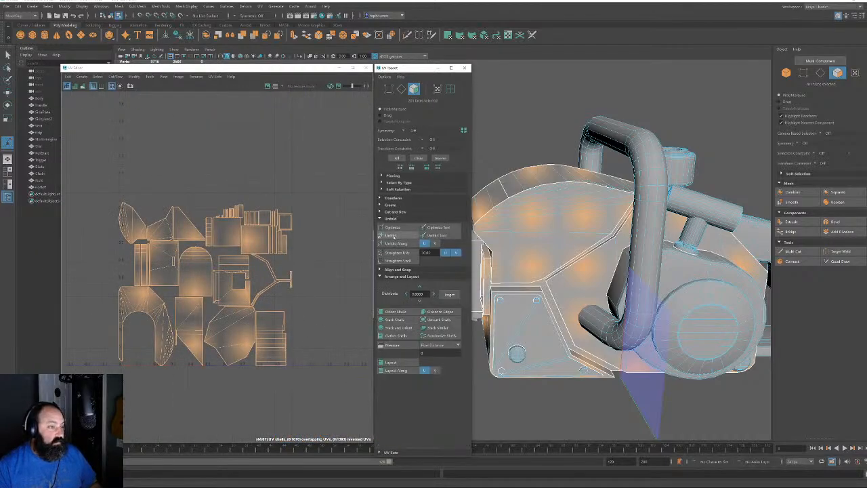
left_click(391, 235)
Select only the arch-shaped UV shell and orbit to the saw's underside
scroll(260, 324, "up", 3)
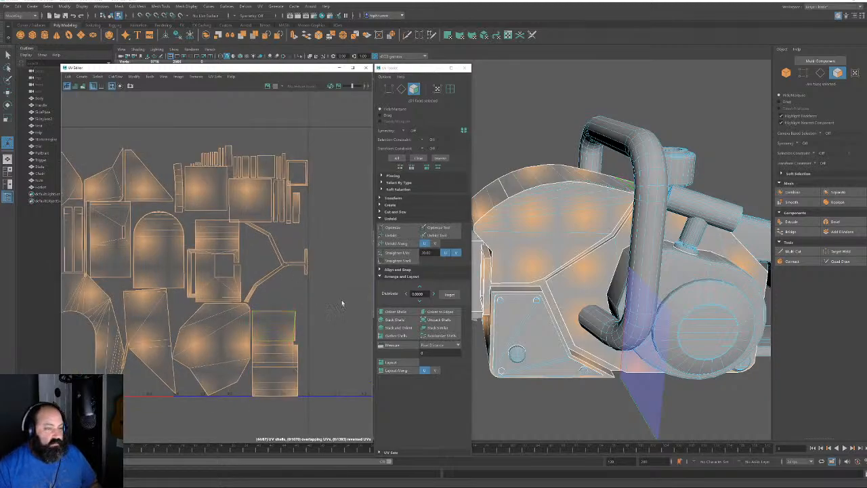
middle_click_drag(197, 260, 274, 224, "alt")
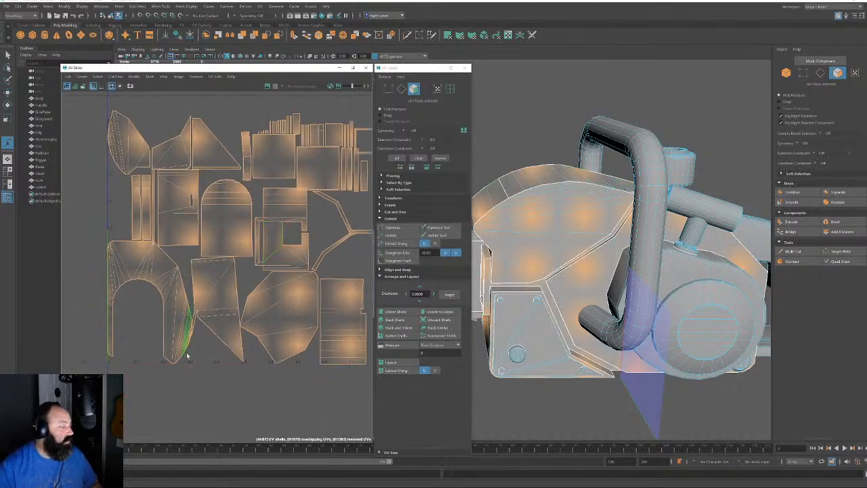
left_click(138, 269)
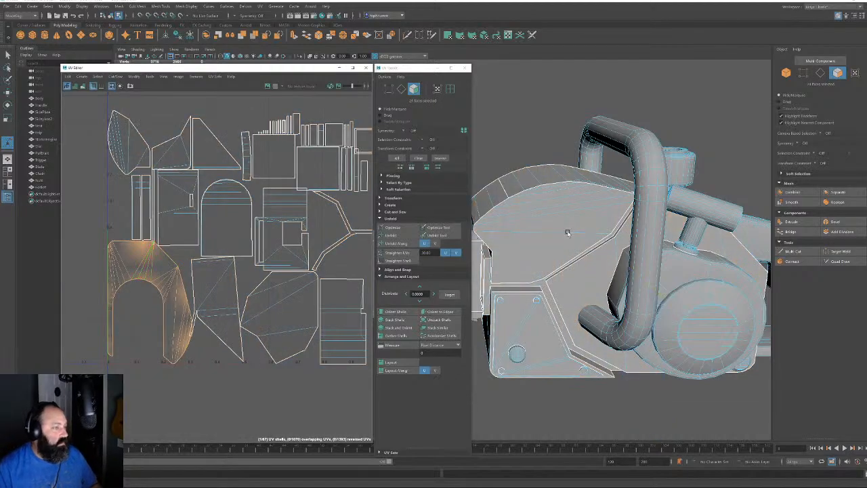
left_click_drag(567, 232, 479, 237, "alt")
middle_click_drag(480, 237, 647, 232, "alt")
left_click_drag(646, 231, 583, 255, "alt")
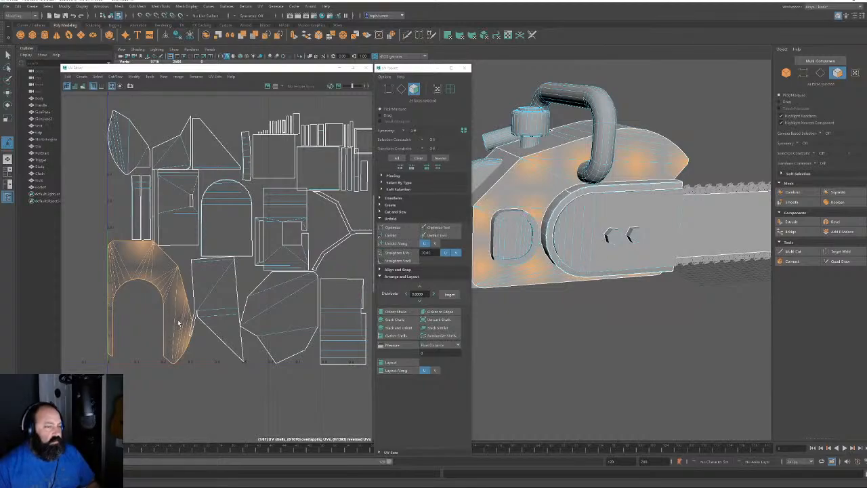
Move the arch-shaped UV shell up above the packed body layout
key("w")
scroll(180, 318, "down", 5)
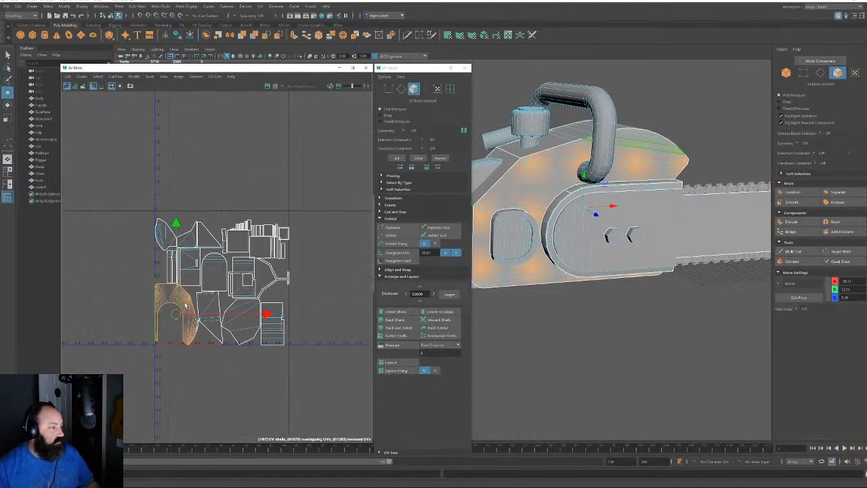
left_click_drag(175, 314, 226, 164)
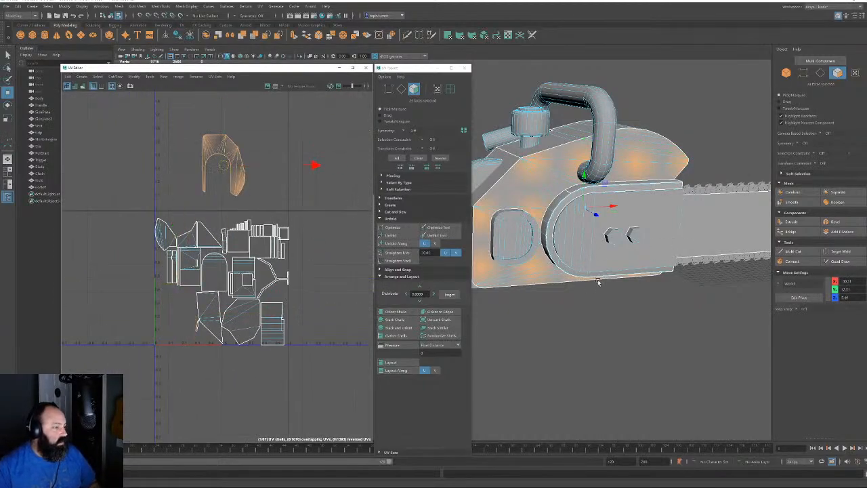
left_click_drag(598, 281, 593, 256, "alt")
Sew two edges along the chainsaw body onto the arch shell and unfold it
left_click(819, 72)
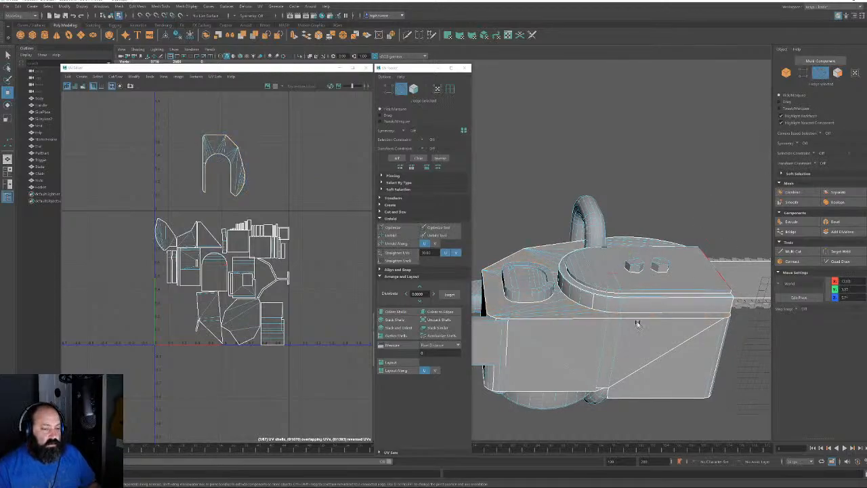
left_click(627, 321)
left_click(632, 321, "shift")
scroll(625, 333, "up", 2)
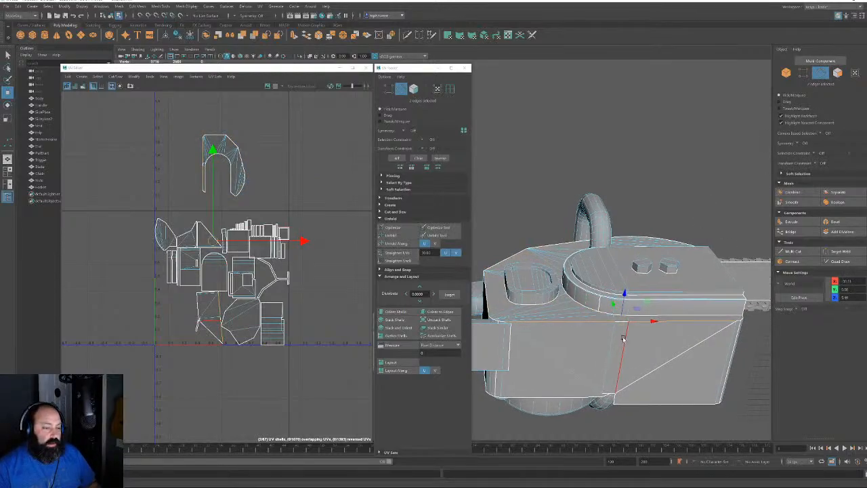
key("shift+s")
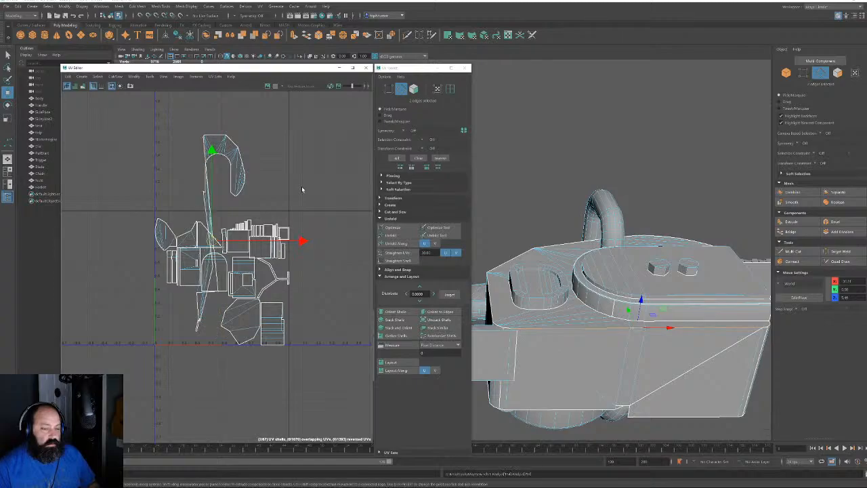
left_click(413, 89)
left_click(405, 235)
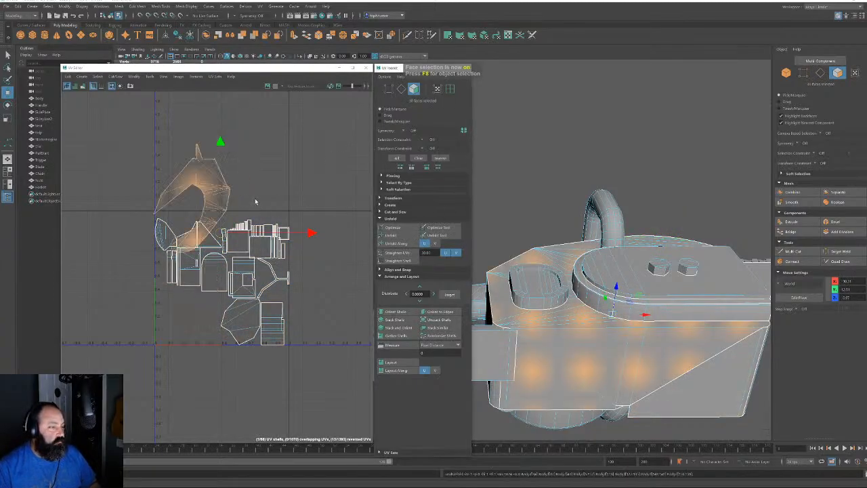
Unfold the shell again, then undo twice to restore the compact arch and reselect it
left_click_drag(609, 338, 535, 302, "alt")
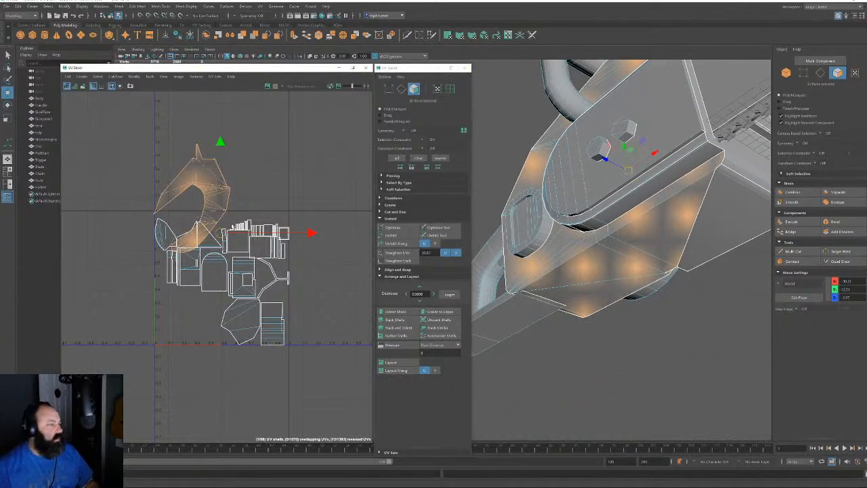
left_click_drag(223, 232, 250, 174)
middle_click_drag(254, 173, 255, 213, "alt")
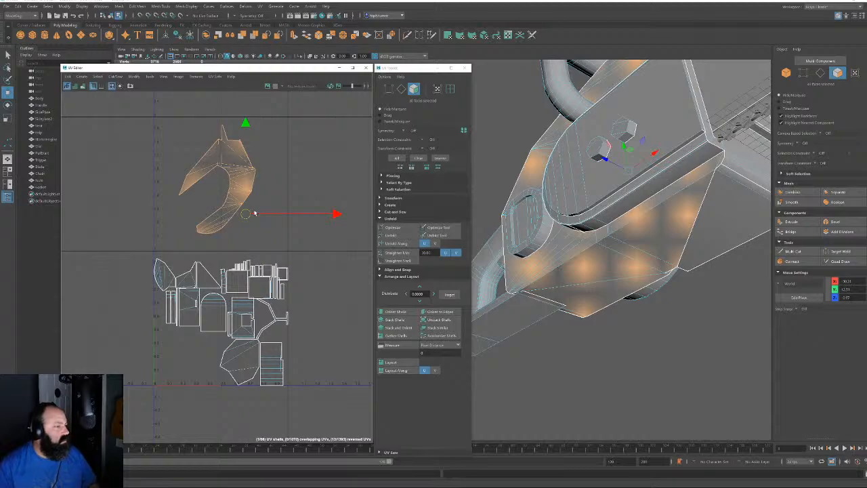
left_click_drag(596, 217, 651, 202, "alt")
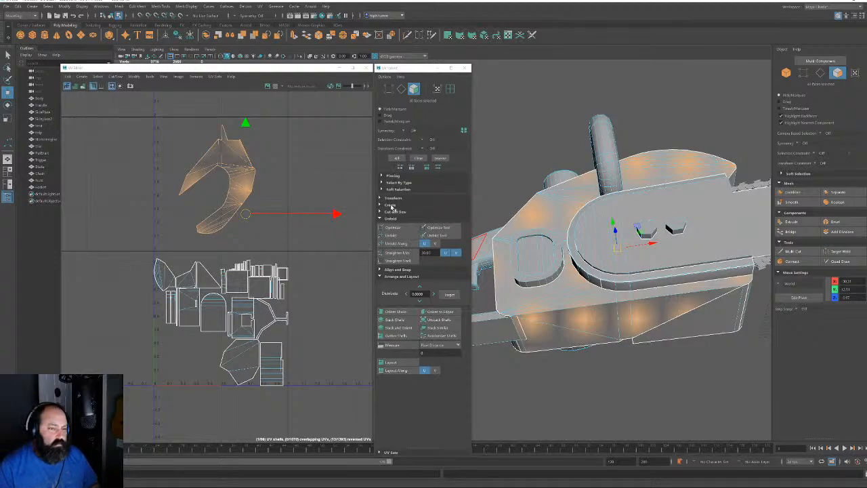
left_click(392, 235)
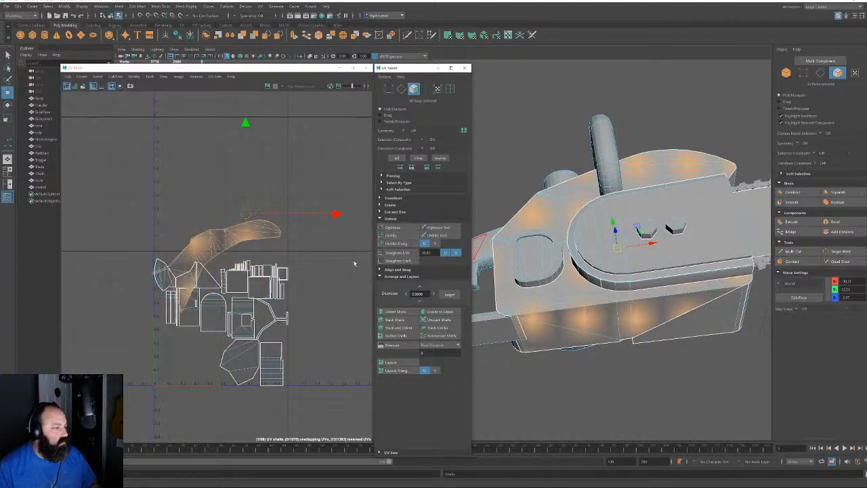
key("ctrl+z")
key("ctrl+z")
key("ctrl+z")
key("ctrl+z")
key("ctrl+z")
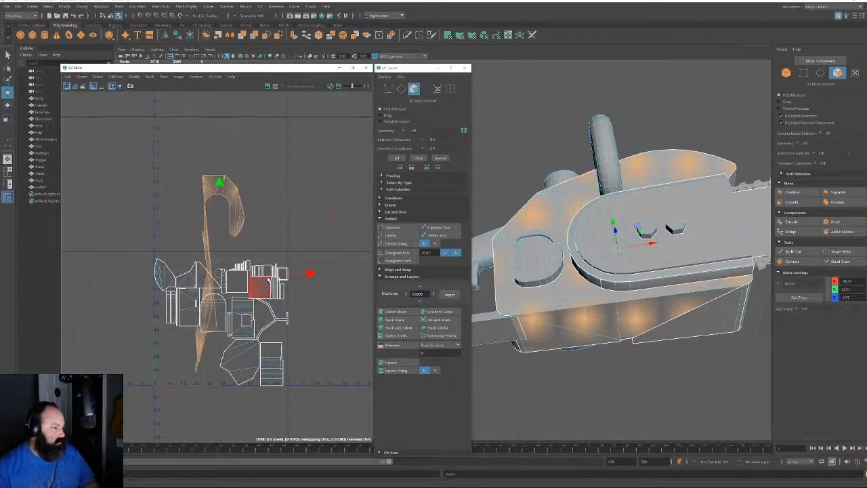
key("ctrl+z")
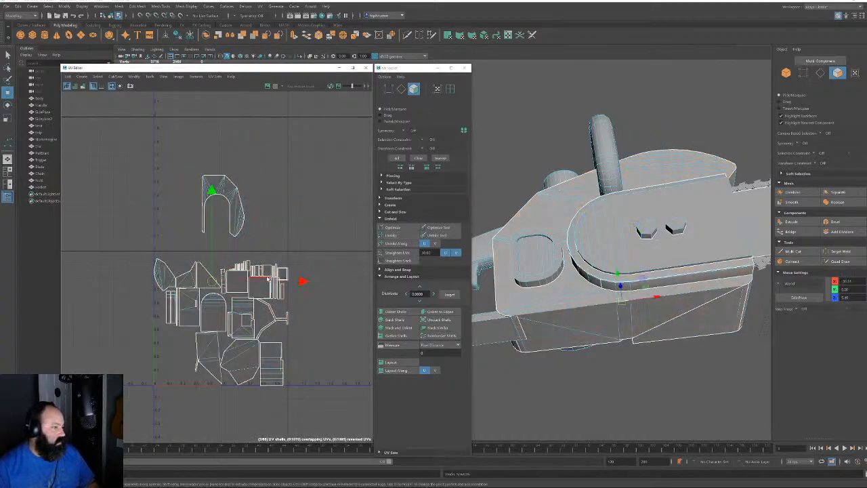
left_click(267, 207)
left_click_drag(178, 178, 276, 239)
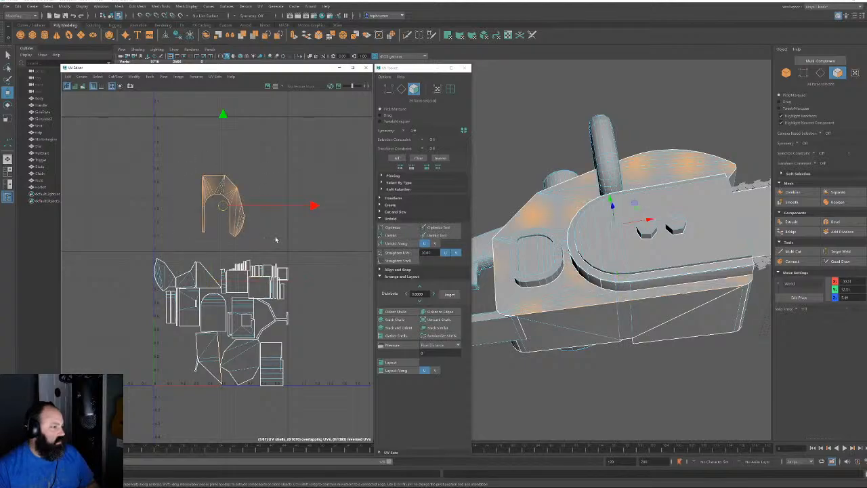
Select the small lower-left UV shell and the edge beside it
double_click(207, 352)
left_click_drag(567, 349, 577, 301, "alt")
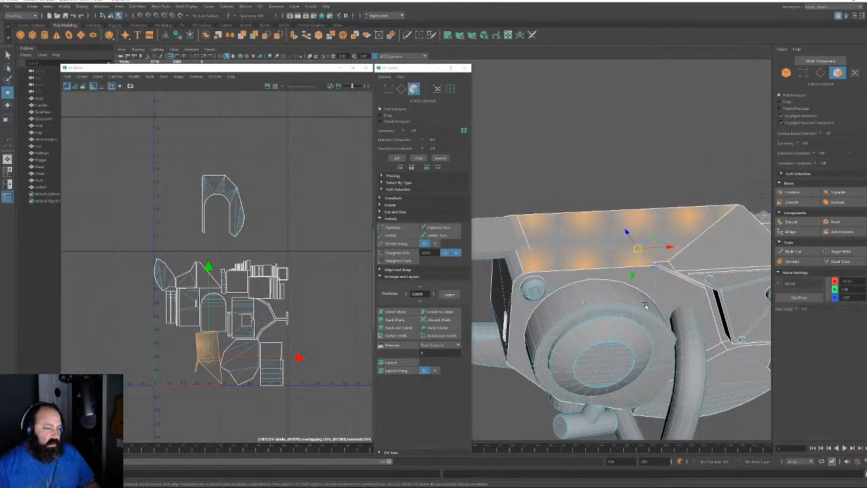
left_click_drag(646, 307, 659, 366, "alt")
middle_click_drag(660, 367, 610, 266, "alt")
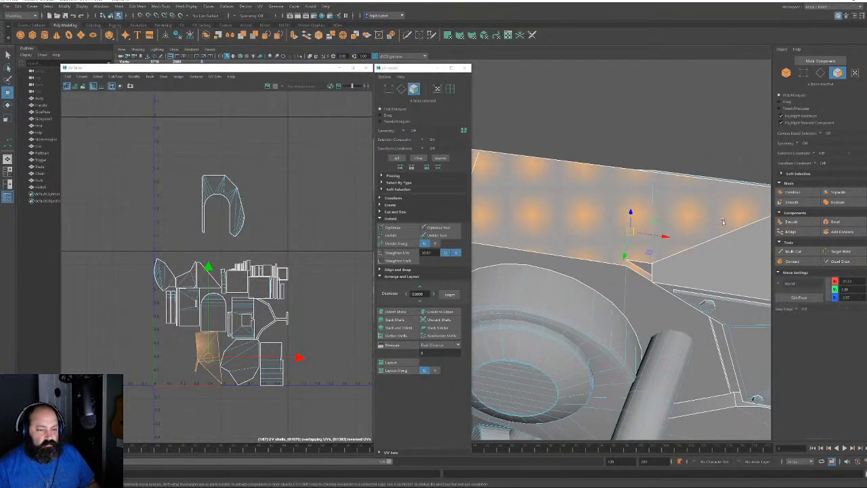
left_click(820, 73)
left_click(630, 264)
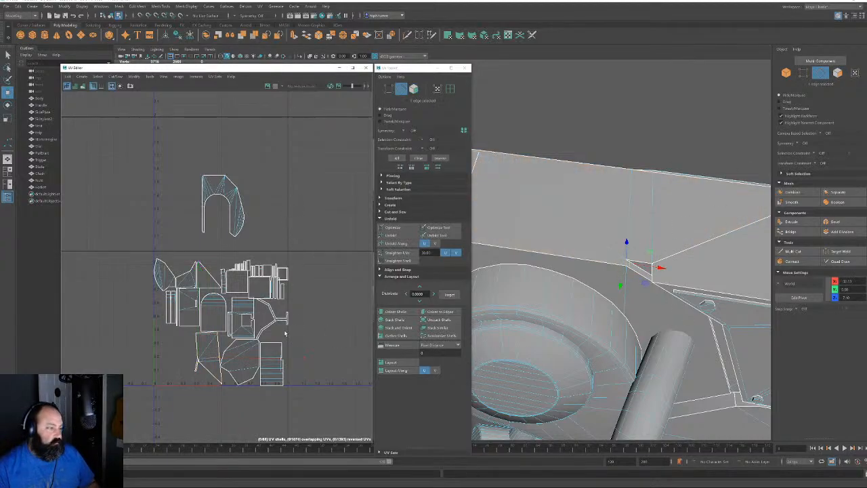
key("F11")
left_click(210, 350)
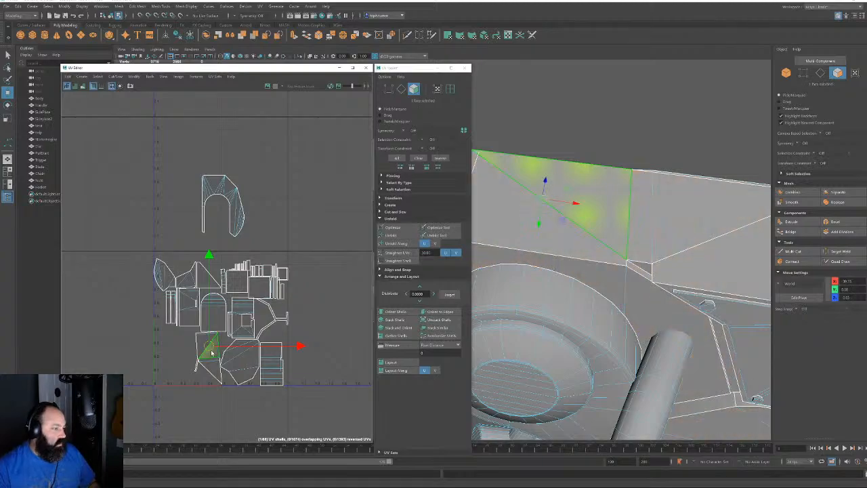
Move the small 5-face side piece shell up and left toward the arch shell
double_click(209, 349)
left_click_drag(208, 349, 177, 198)
scroll(178, 198, "up", 5)
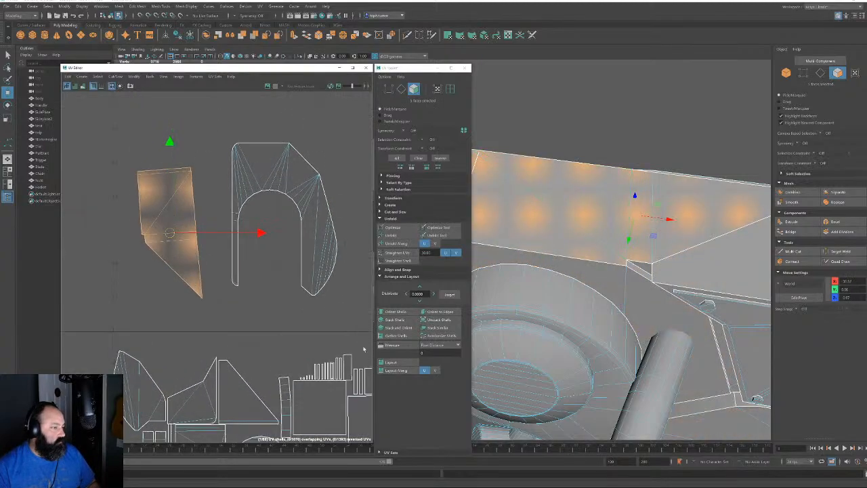
middle_click_drag(264, 240, 275, 258, "alt")
Orient the piece to its edge and sew its upper and lower shared edges to the arch
left_click(401, 89)
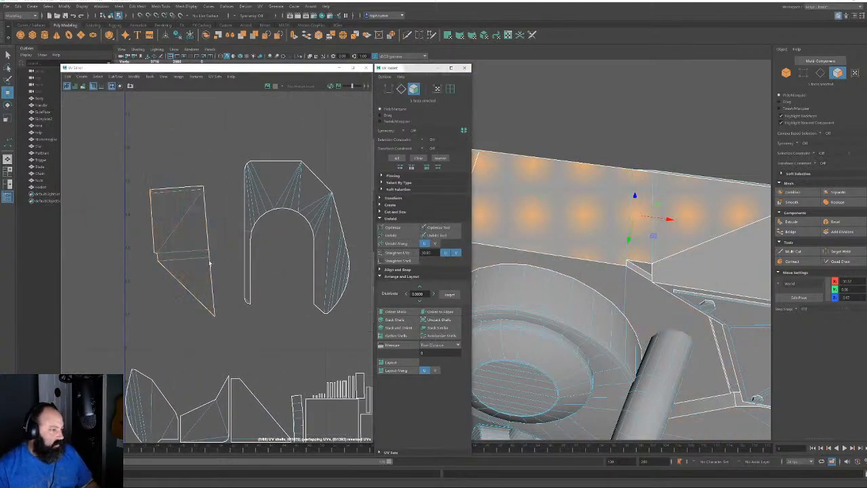
left_click(439, 311)
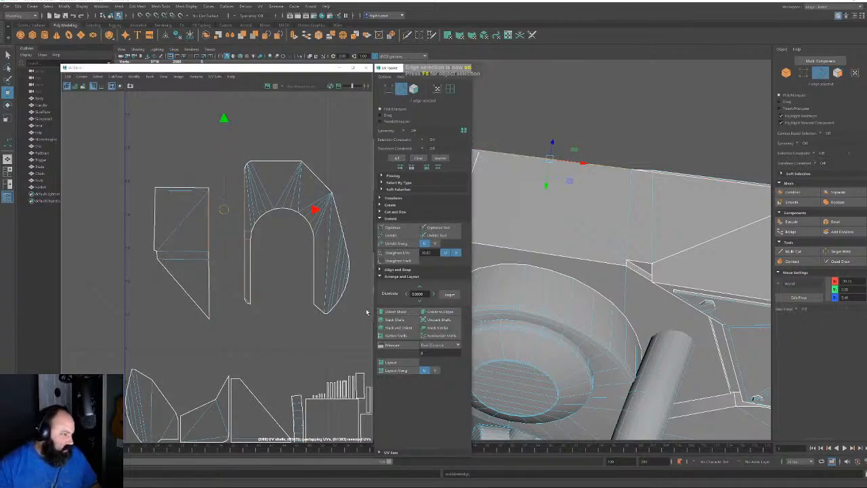
key("shift+s")
left_click(207, 287)
key("shift+s")
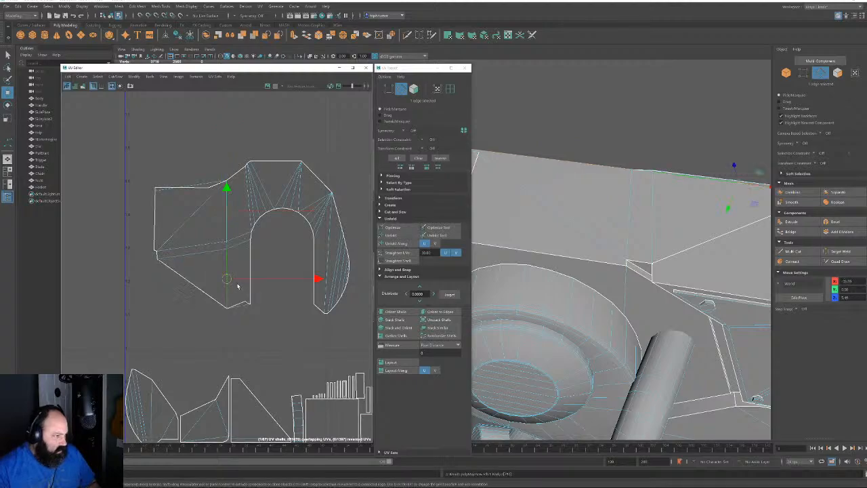
Unfold the merged shell flat and stand it upright along its border edge
left_click(413, 88)
double_click(281, 195)
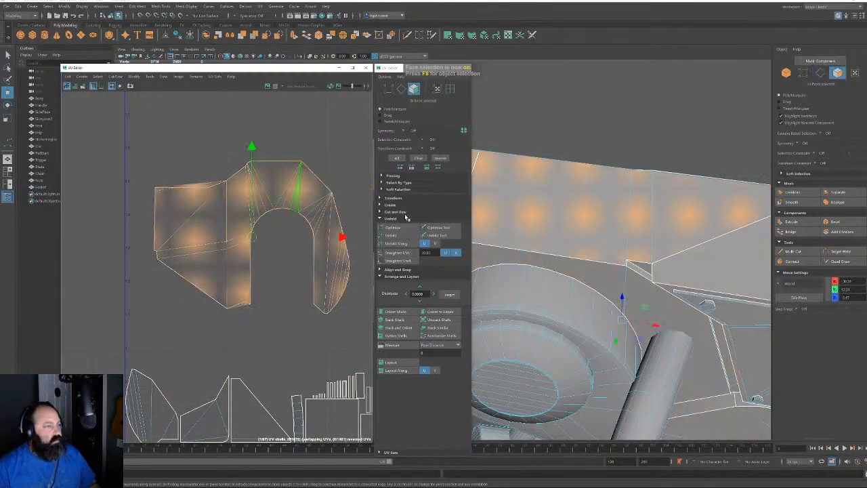
left_click(391, 235)
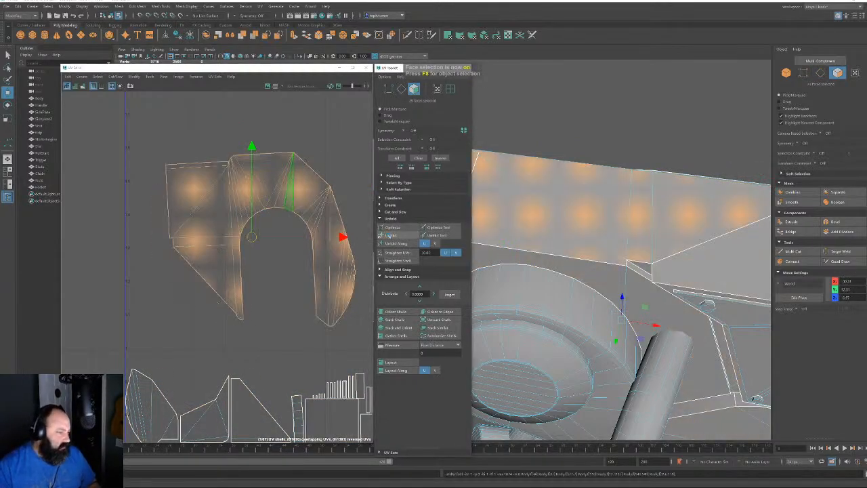
left_click(401, 89)
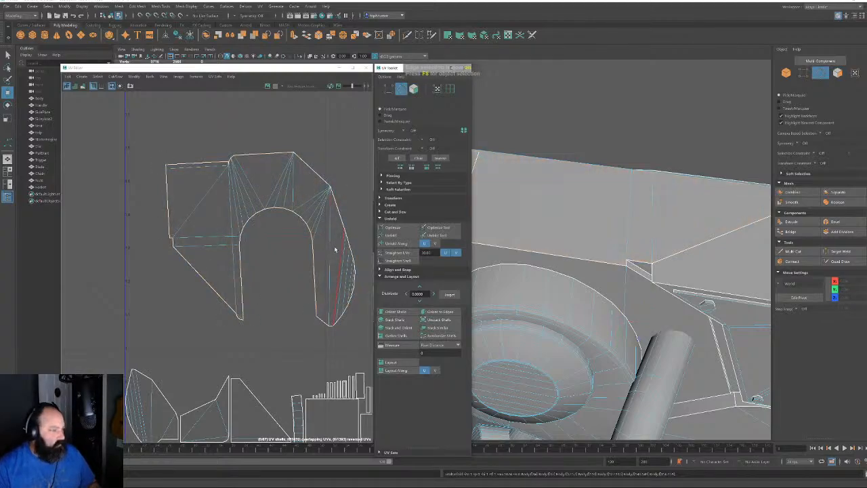
left_click(240, 273)
left_click(440, 312)
Move the whole merged shell up above the main UV layout
left_click(282, 342)
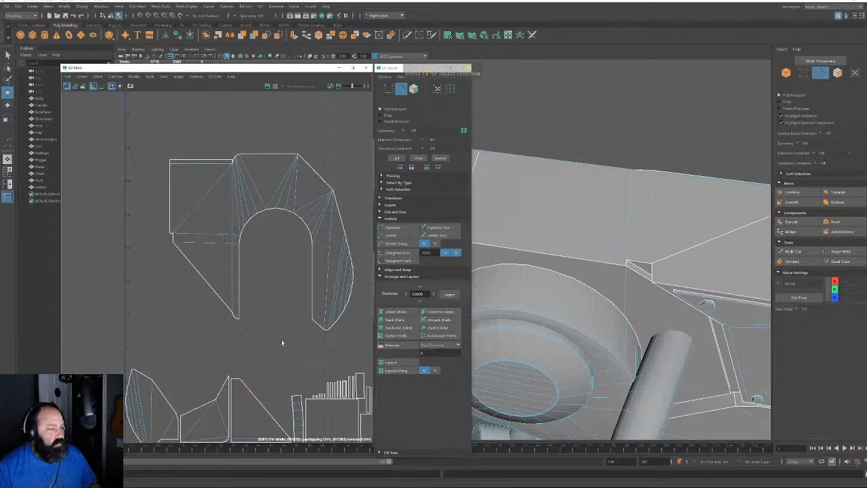
scroll(285, 339, "down", 3)
left_click(415, 89)
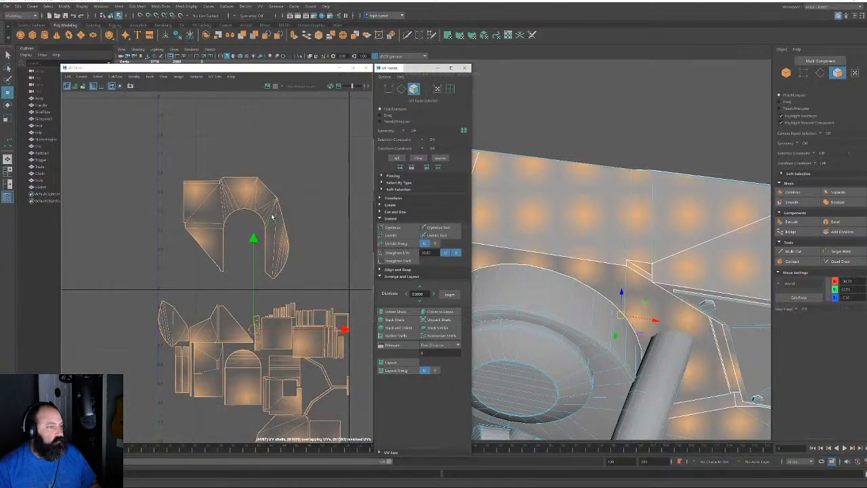
double_click(265, 196)
left_click_drag(235, 227, 212, 152)
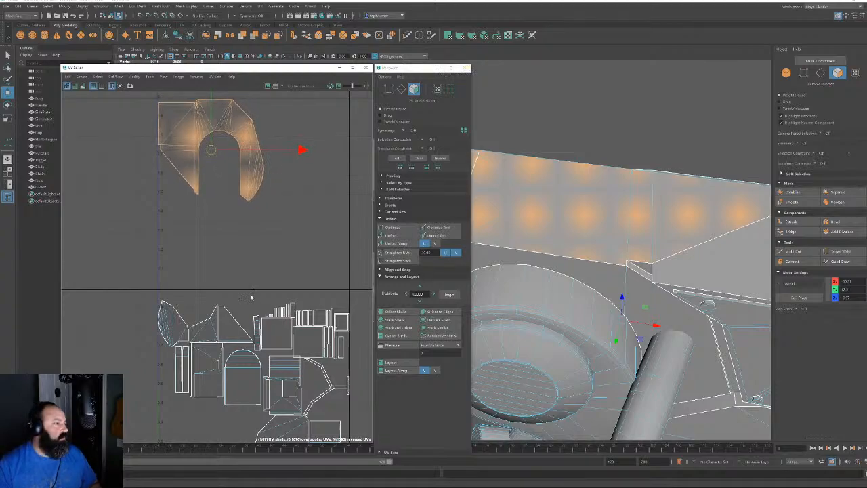
scroll(242, 331, "up", 2)
middle_click_drag(254, 374, 180, 251, "alt")
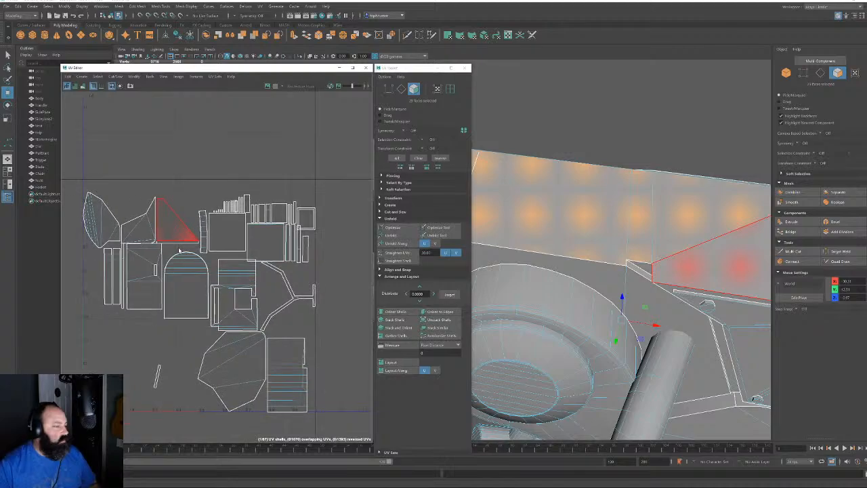
Select the lower polygonal shell and move it above the 0–1 tile
left_click(247, 375)
key("f")
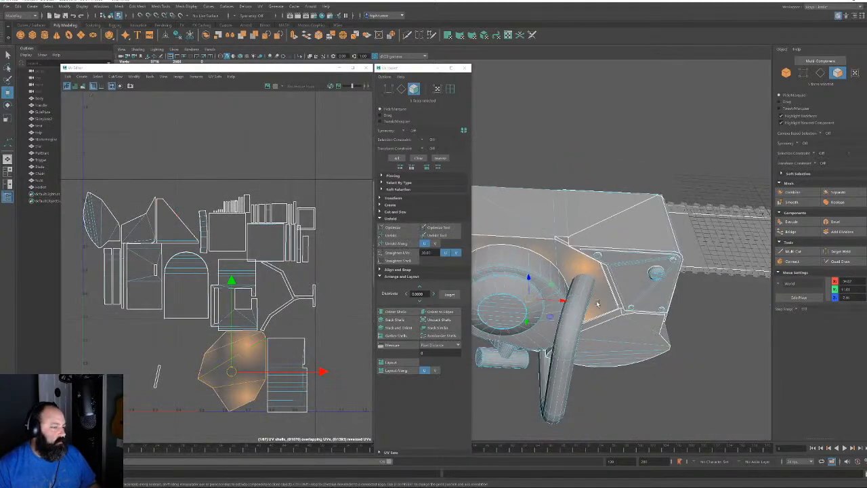
left_click_drag(596, 304, 643, 303, "alt")
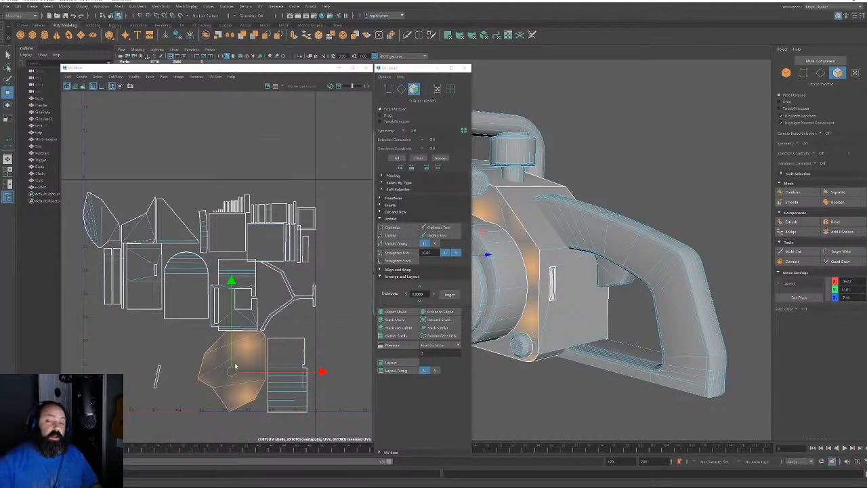
left_click_drag(233, 370, 177, 144)
middle_click_drag(289, 138, 324, 292, "alt")
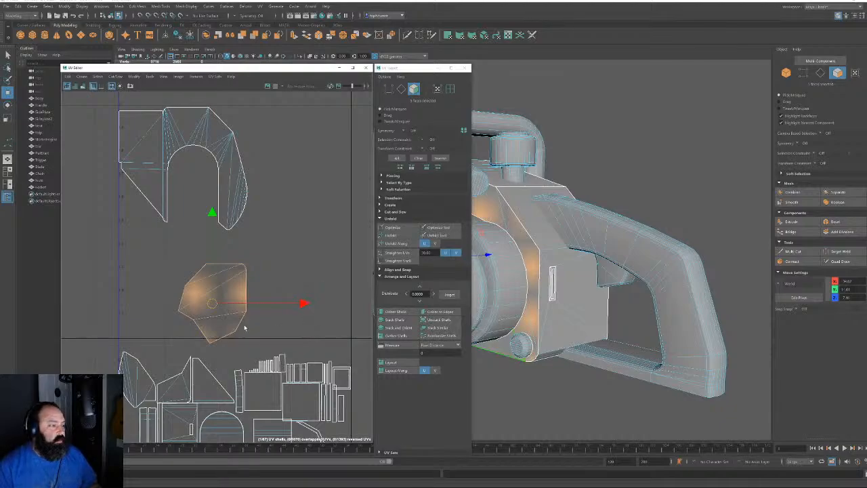
Rotate the polygonal shell around its pivot and check its bottom edge
key("e")
left_click_drag(252, 228, 388, 403)
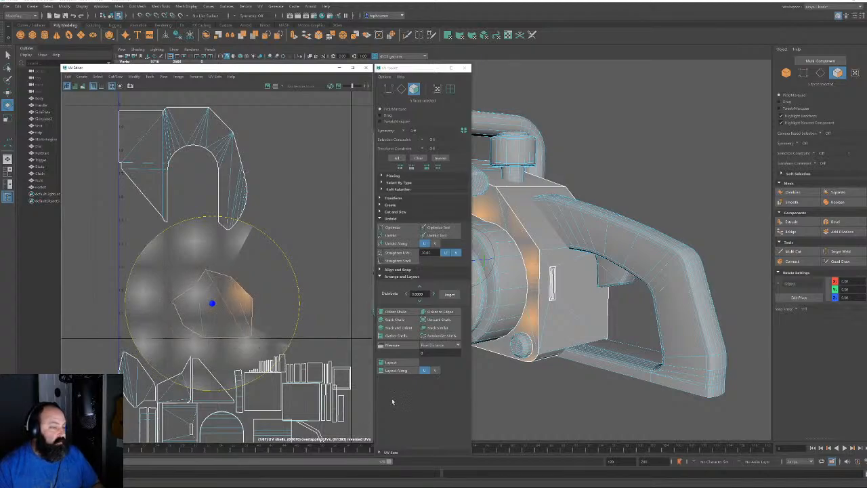
left_click(400, 91)
left_click(225, 338)
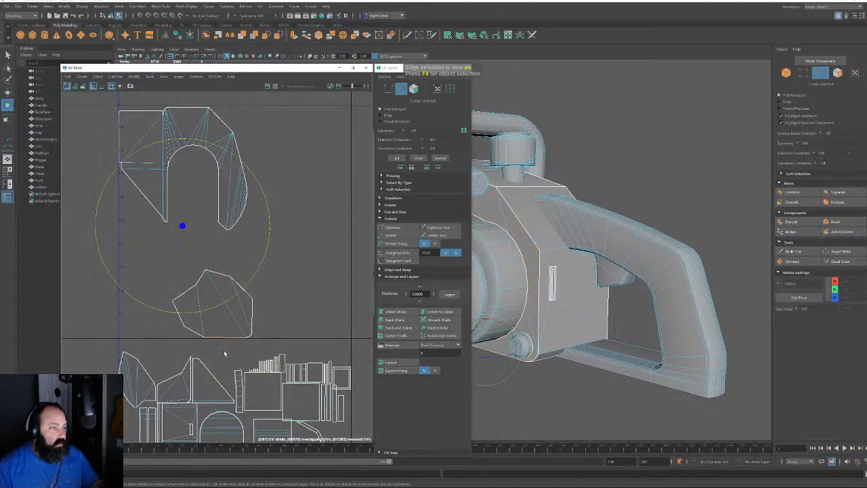
left_click(325, 250)
left_click(227, 339)
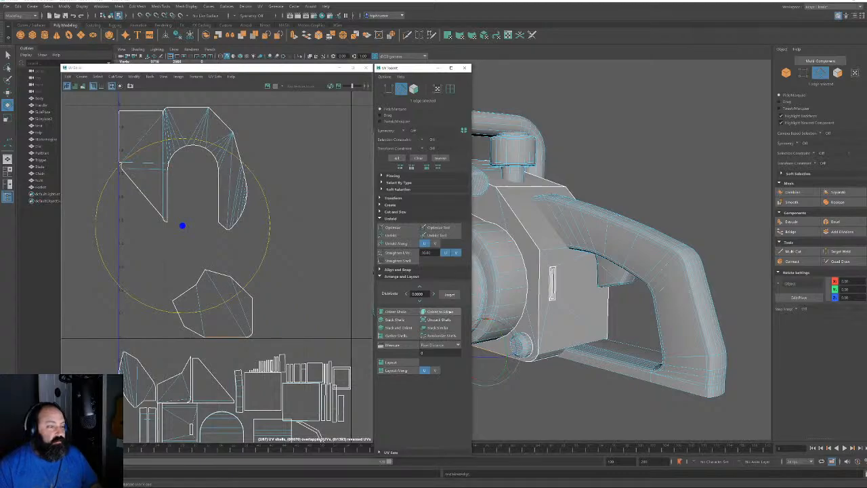
Move the polygonal shell up beside the arch shell
left_click(415, 90)
left_click(238, 300)
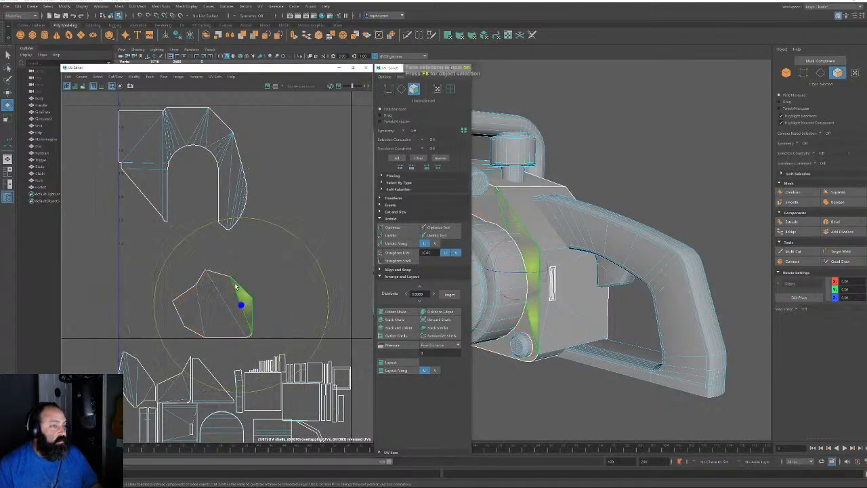
left_click_drag(213, 306, 277, 146)
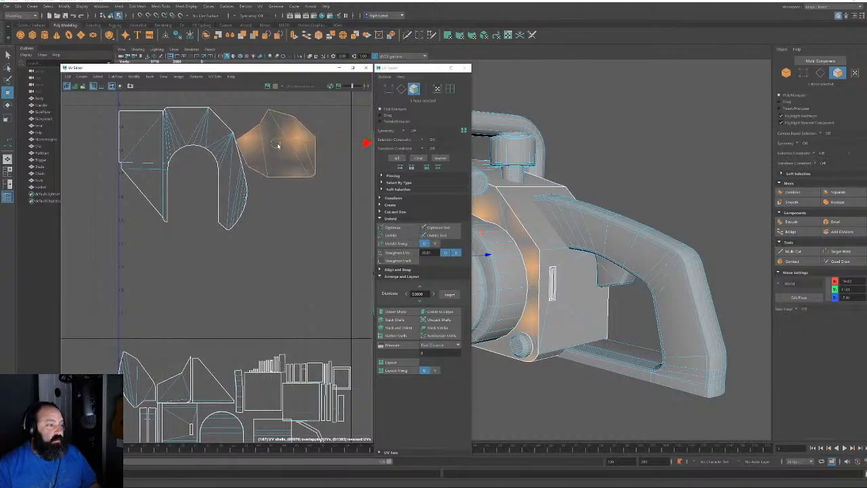
middle_click_drag(263, 253, 239, 159, "alt")
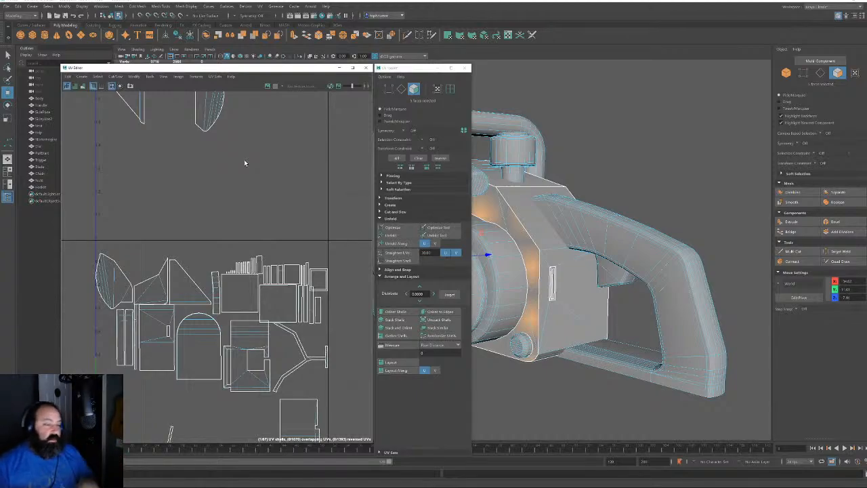
Pull the square notched shell out of the layout into empty space
left_click(242, 351)
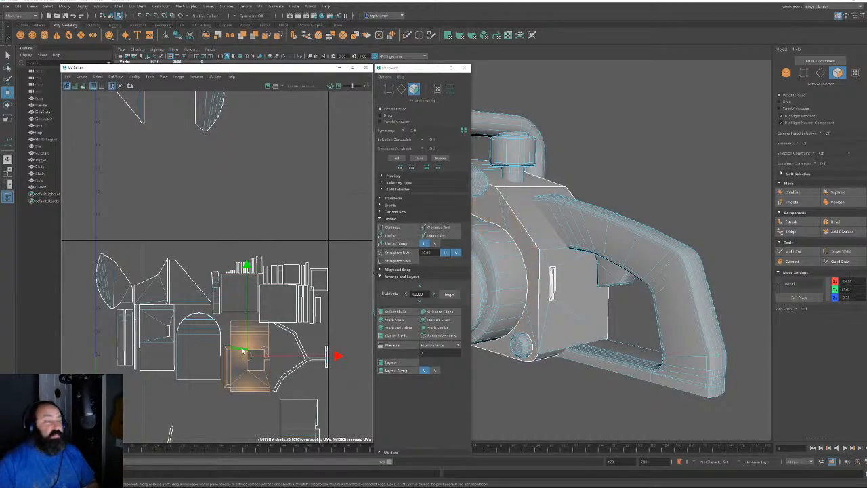
left_click_drag(246, 358, 272, 156)
middle_click_drag(272, 157, 234, 266, "alt")
right_click_drag(233, 265, 292, 343, "alt")
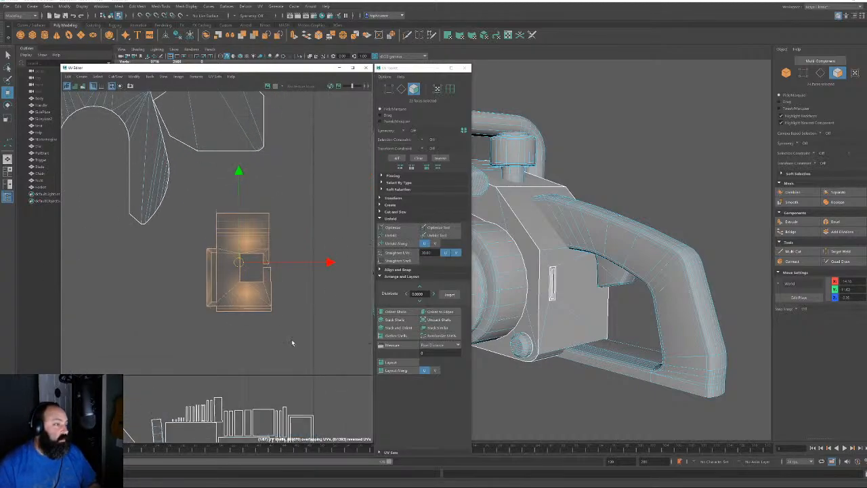
Check the notched shell's bottom edge, then park it beside the arch and polygonal shells
key("F10")
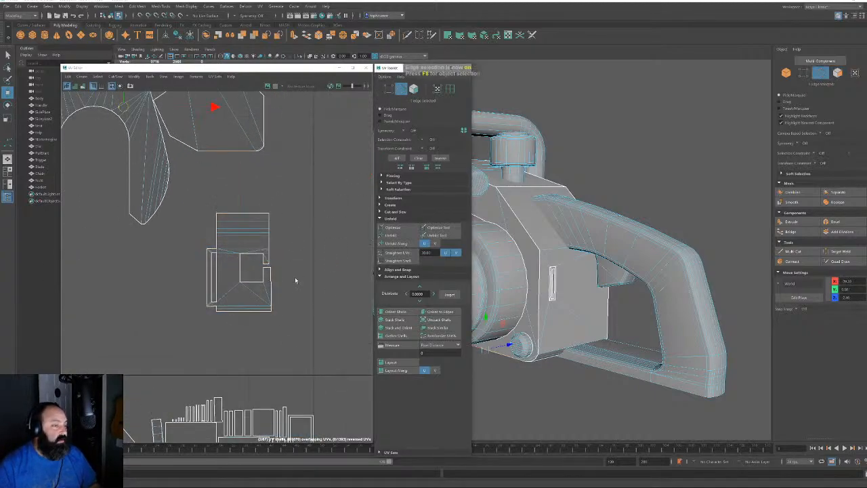
left_click(236, 303)
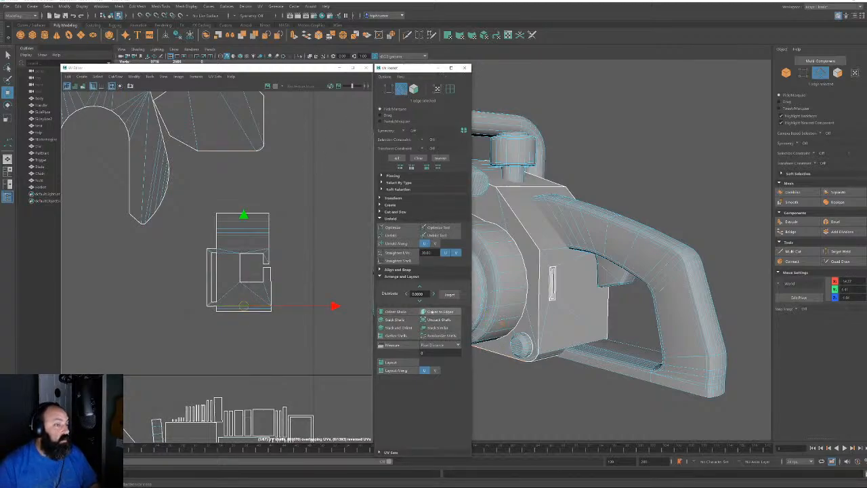
key("F11")
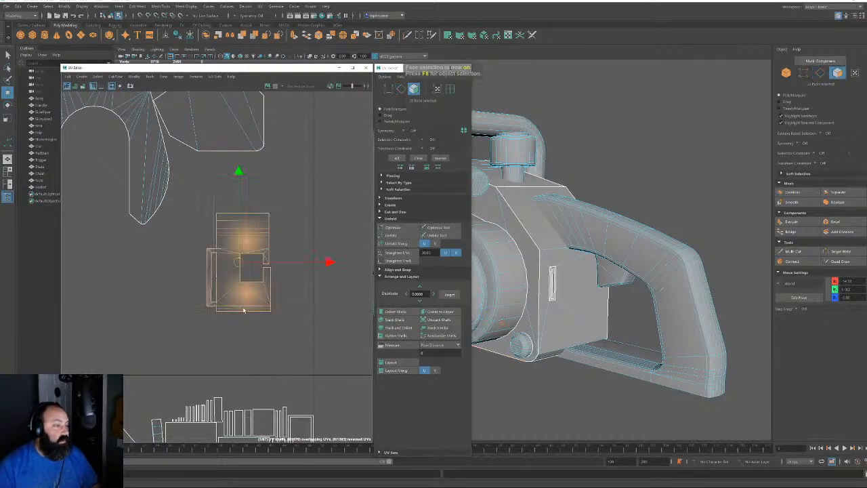
middle_click_drag(300, 323, 303, 340, "alt")
scroll(275, 298, "down", 2)
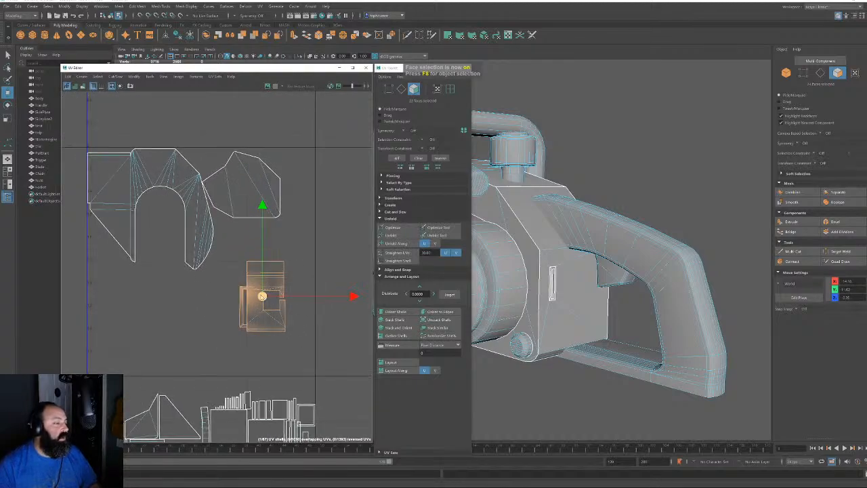
left_click_drag(262, 296, 97, 295)
middle_click_drag(217, 309, 213, 202, "alt")
scroll(214, 202, "up", 2)
middle_click_drag(202, 381, 228, 301, "alt")
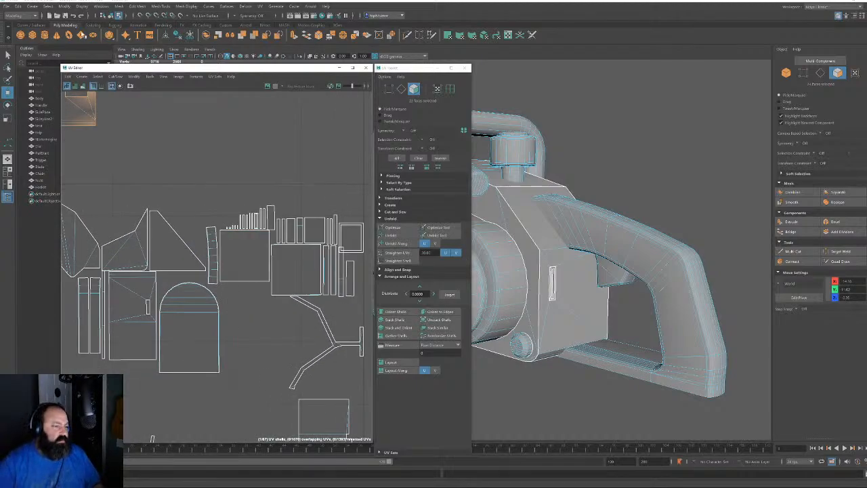
Select the left strip shells and move the orange shell up beside the upper shells
middle_click_drag(150, 243, 249, 187, "alt")
scroll(248, 190, "up", 4)
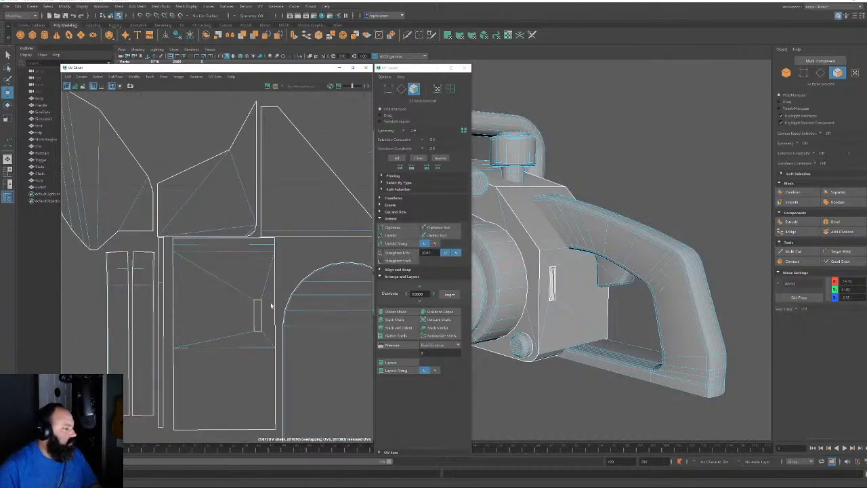
middle_click_drag(270, 304, 325, 252, "alt")
left_click(178, 287)
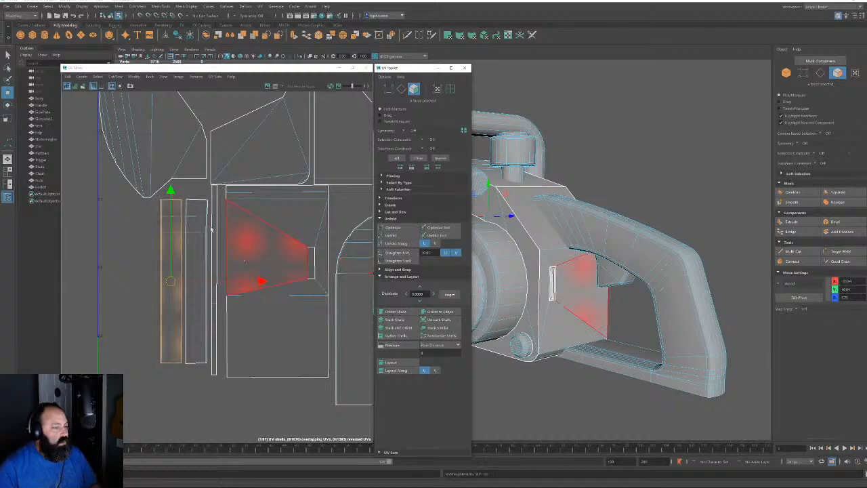
left_click(195, 291)
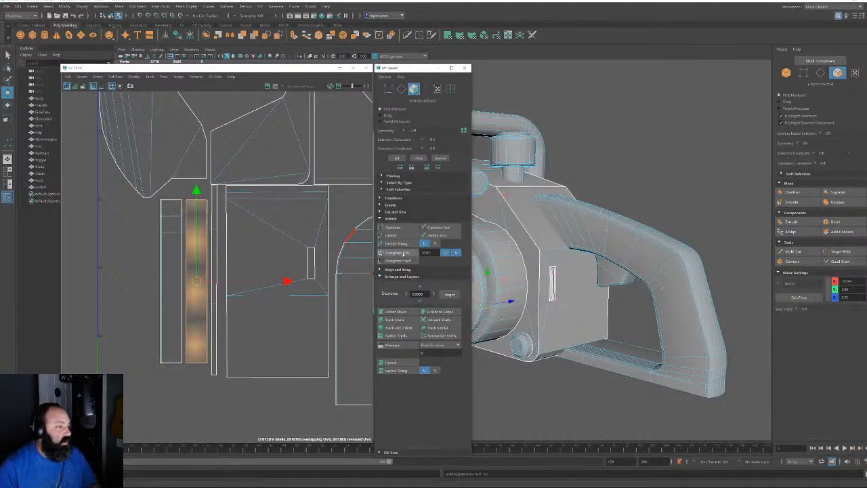
double_click(179, 269, "shift")
mouse_move(166, 174)
right_mouse_down("alt")
mouse_move(111, 149)
mouse_move(157, 164)
right_mouse_up("alt")
middle_click_drag(174, 166, 157, 249, "alt")
left_click_drag(203, 358, 162, 242)
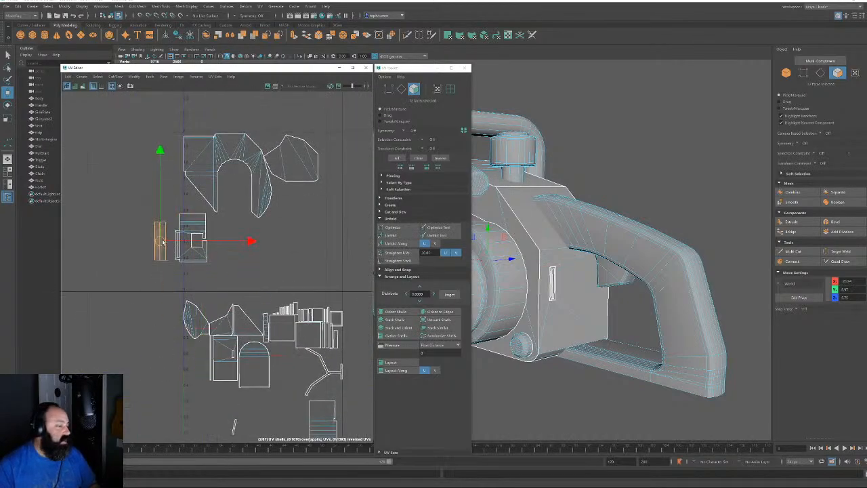
Move a small shell from the lower cluster up into the upper area
left_click(224, 273)
middle_click_drag(247, 321, 204, 205, "alt")
right_click_drag(204, 206, 286, 388, "alt")
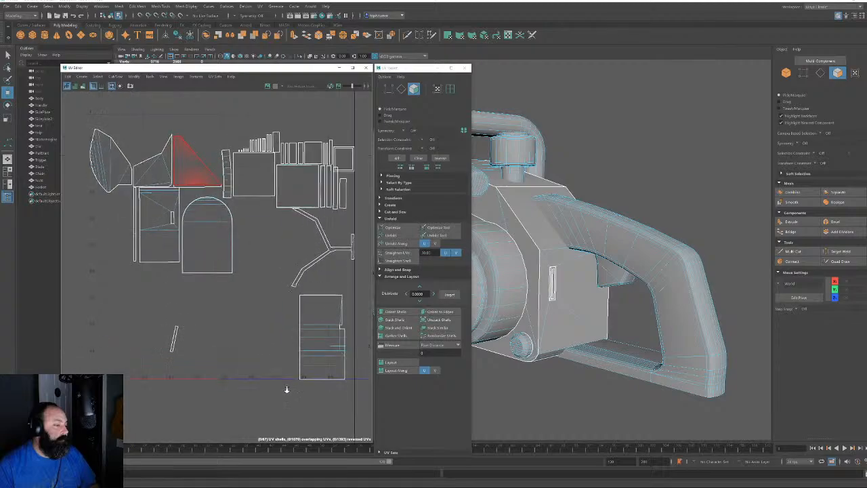
left_click(174, 336)
left_click_drag(170, 339, 235, 142)
Straighten the thin tilted strip shell and move it beside the upper shells
left_click(227, 171)
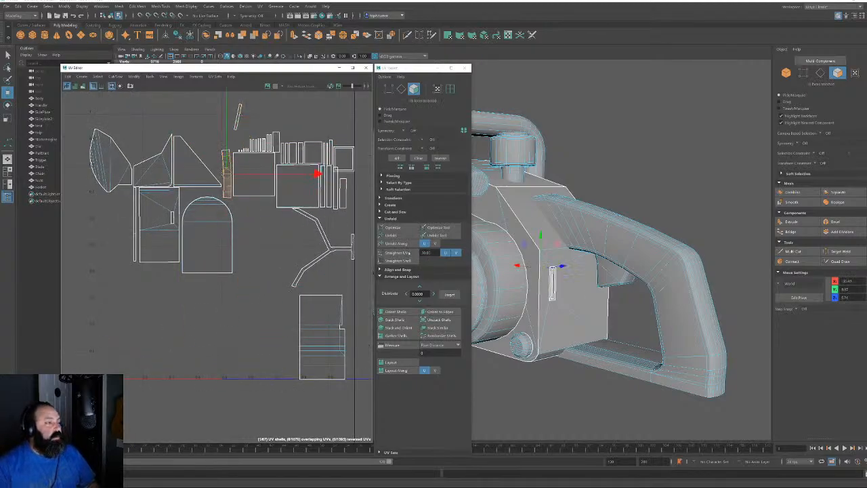
left_click(409, 255)
middle_click_drag(265, 189, 342, 353, "alt")
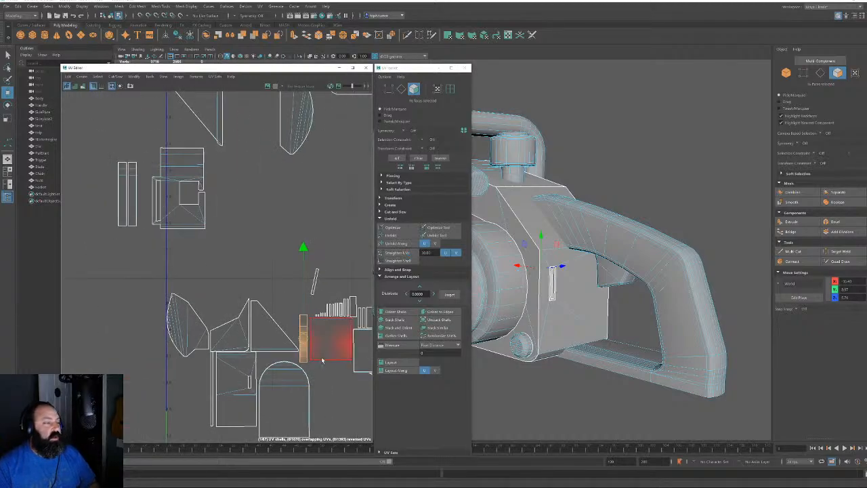
left_click_drag(303, 336, 111, 200)
middle_click_drag(222, 377, 213, 277, "alt")
right_click_drag(213, 277, 268, 422, "alt")
left_click(192, 252)
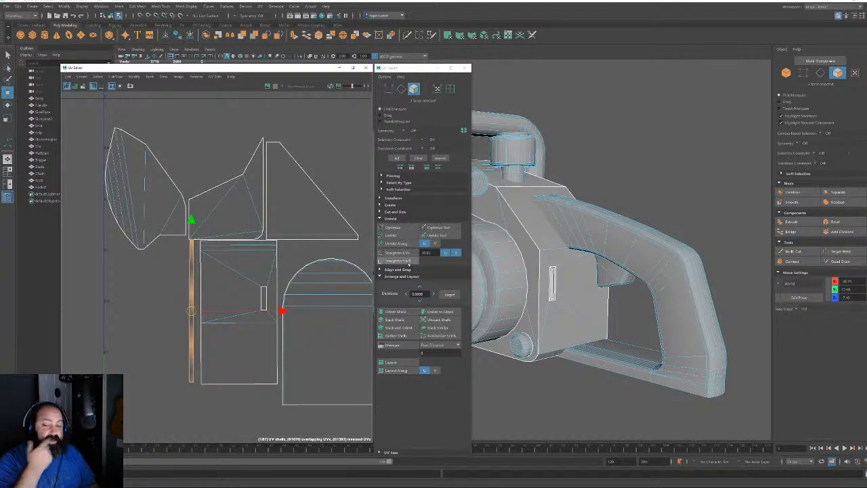
Move the large rectangular shell up beside the upper shells
double_click(206, 249)
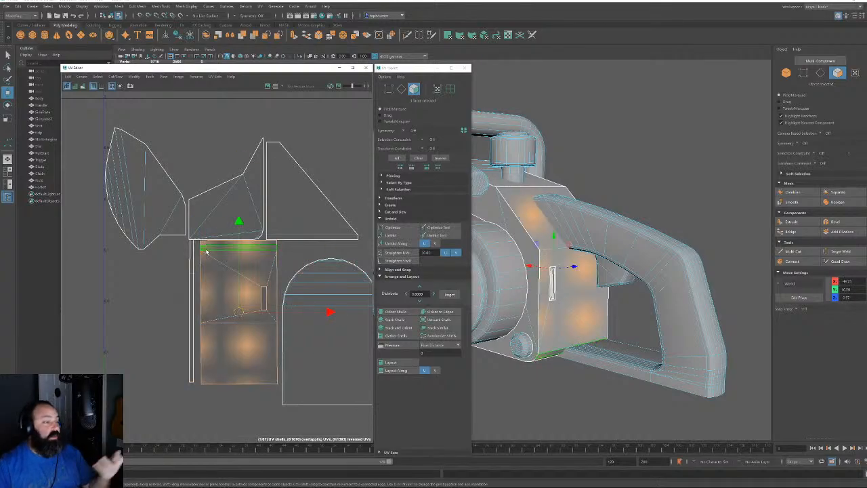
right_click_drag(206, 249, 192, 229, "alt")
middle_click_drag(196, 229, 204, 313, "alt")
left_click_drag(228, 377, 225, 193)
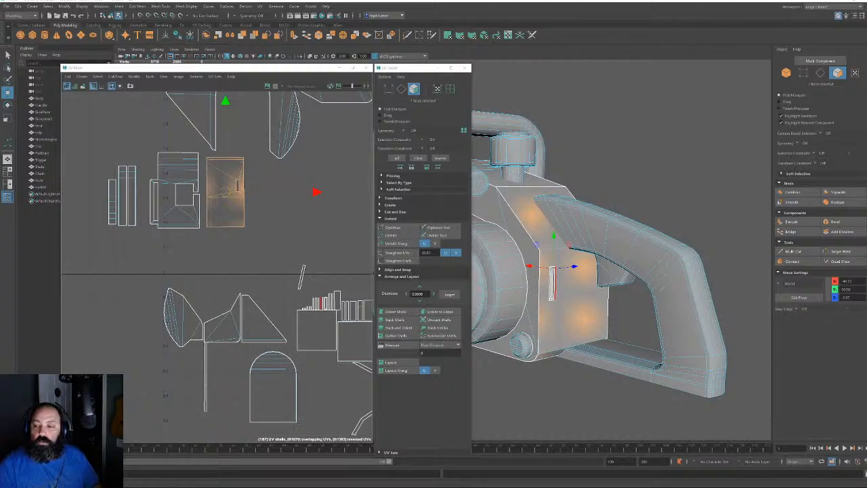
Move the curved lower-left shell up into the upper right group
middle_click_drag(208, 343, 195, 404, "alt")
right_click_drag(195, 405, 185, 324, "alt")
double_click(174, 373)
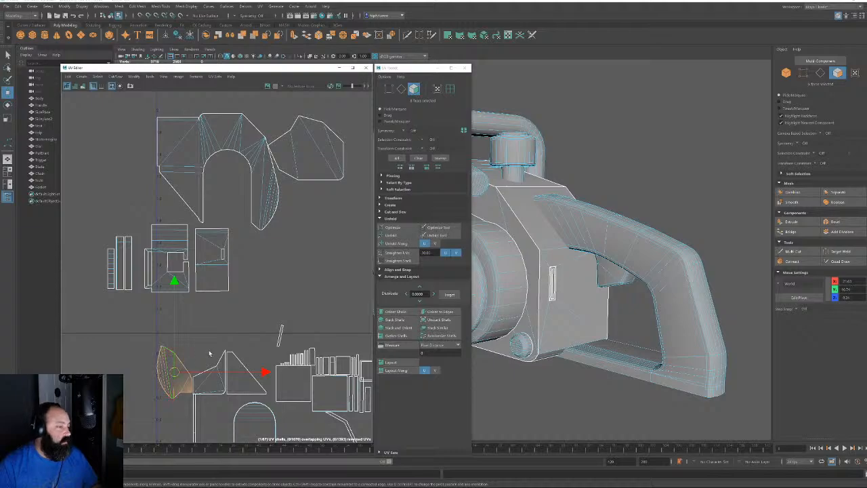
middle_click_drag(208, 352, 160, 396, "alt")
left_click_drag(127, 417, 326, 197)
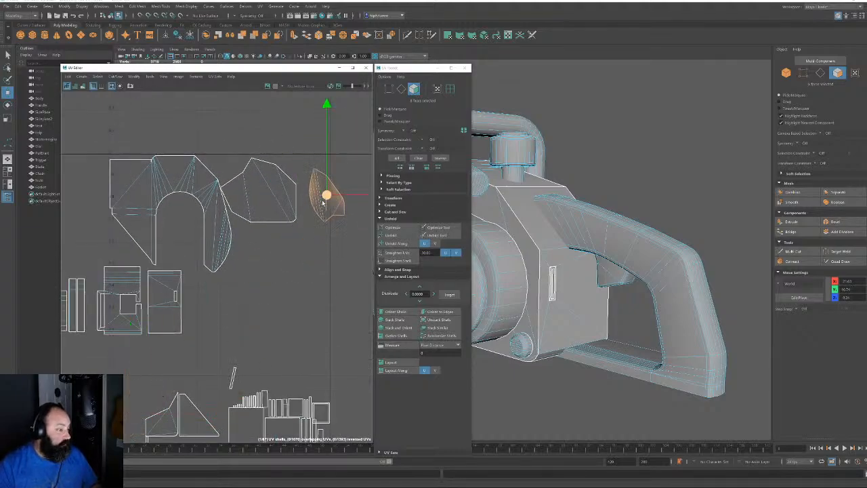
middle_click_drag(275, 313, 262, 215, "alt")
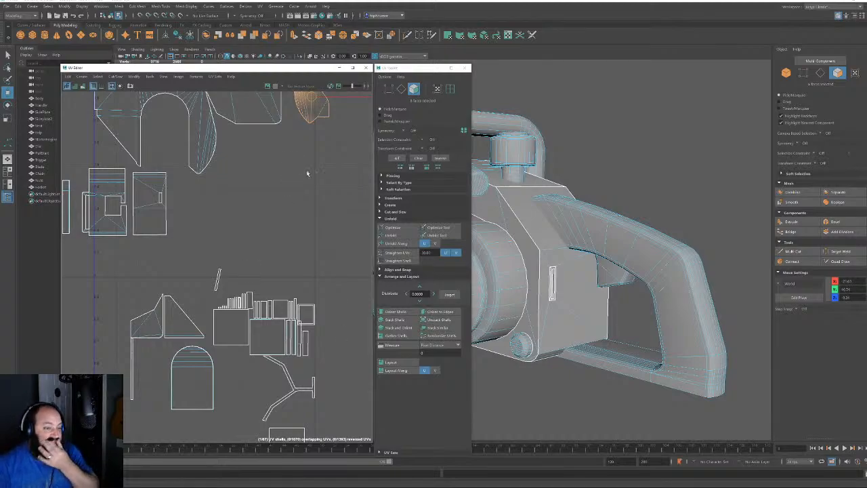
Select the narrow slot face and add the recess walls and top, side and bottom rim faces
left_click_drag(552, 277, 610, 285, "alt")
scroll(609, 284, "up", 5)
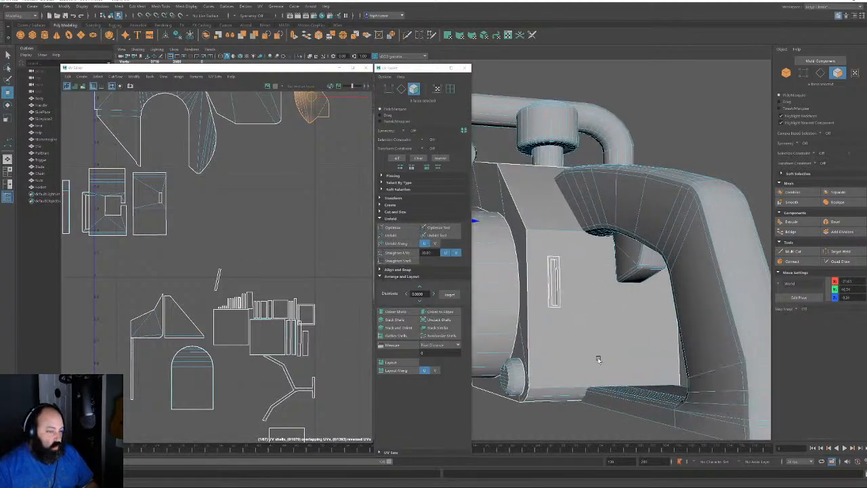
left_click(593, 291)
scroll(258, 341, "up", 5)
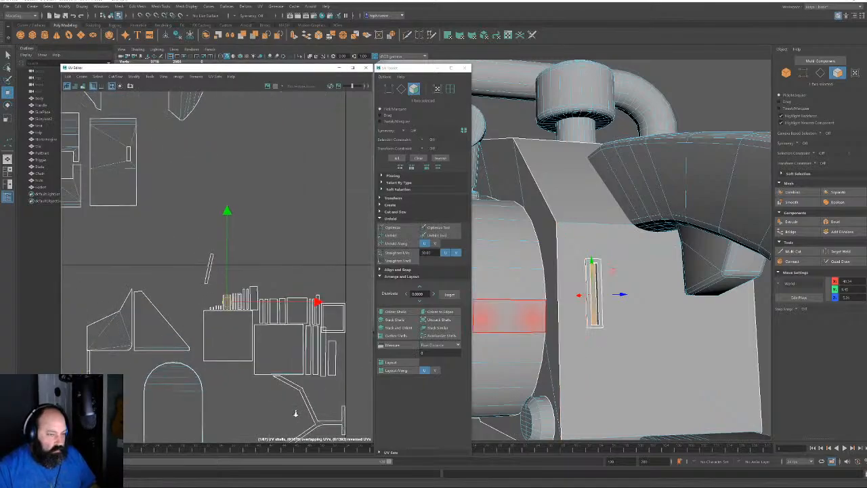
left_click_drag(618, 275, 645, 306, "alt")
key("f")
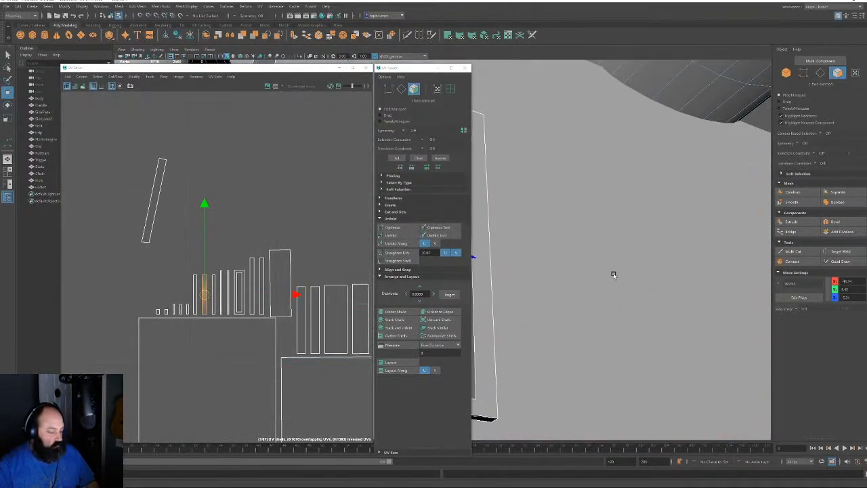
left_click(562, 127, "shift")
left_click(569, 133, "shift")
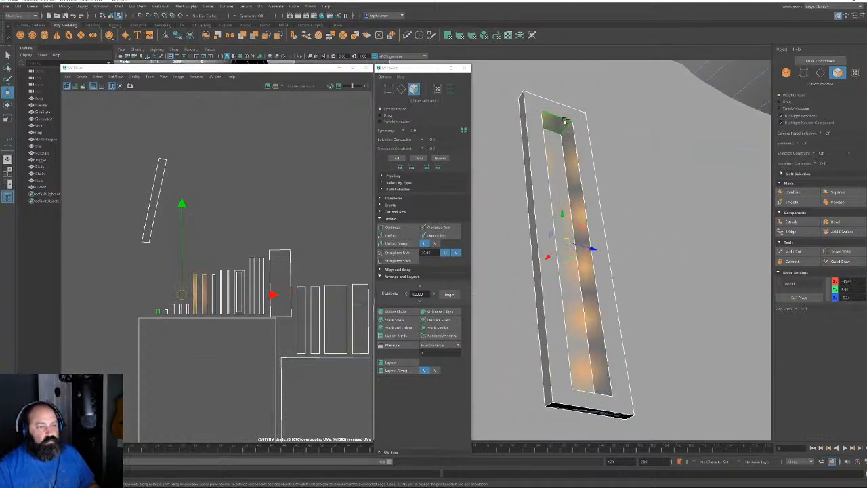
left_click(564, 114, "shift")
left_click(540, 124, "shift")
left_click(579, 124, "shift")
left_click(577, 395, "shift")
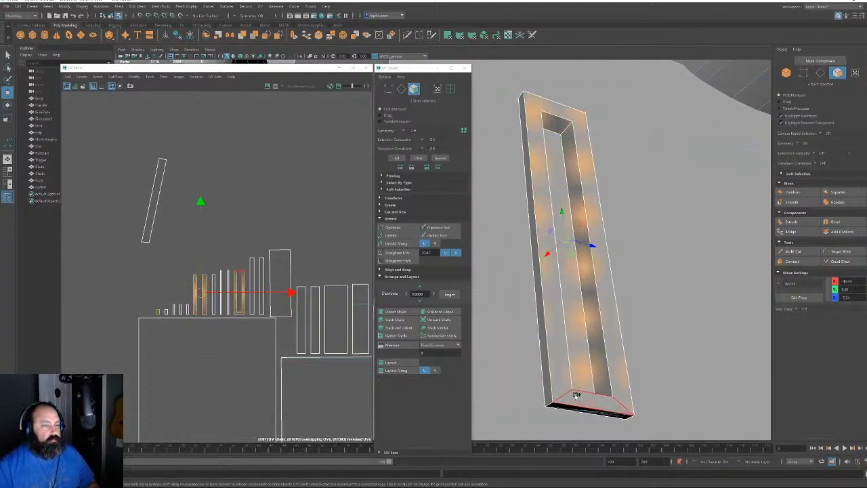
Select the end face at the slot piece's bottom corner and flip it with Mesh Display > Reverse
left_click_drag(622, 401, 605, 367, "alt")
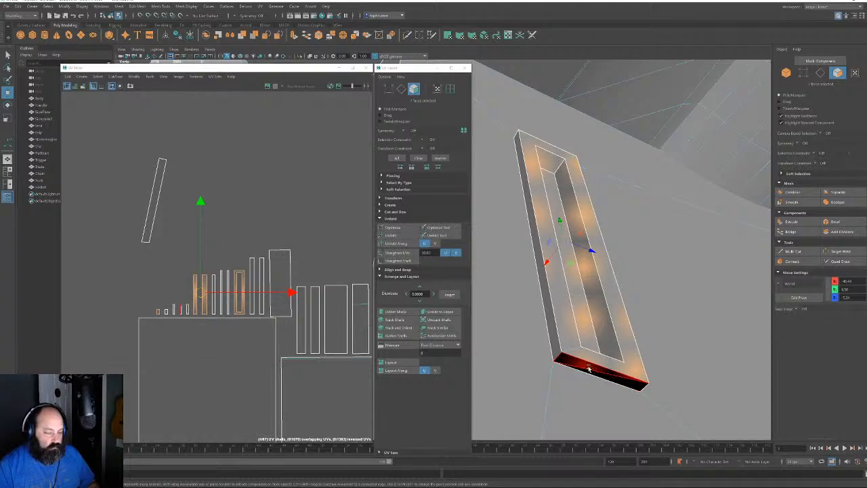
left_click(589, 370)
left_click_drag(602, 334, 619, 319, "alt")
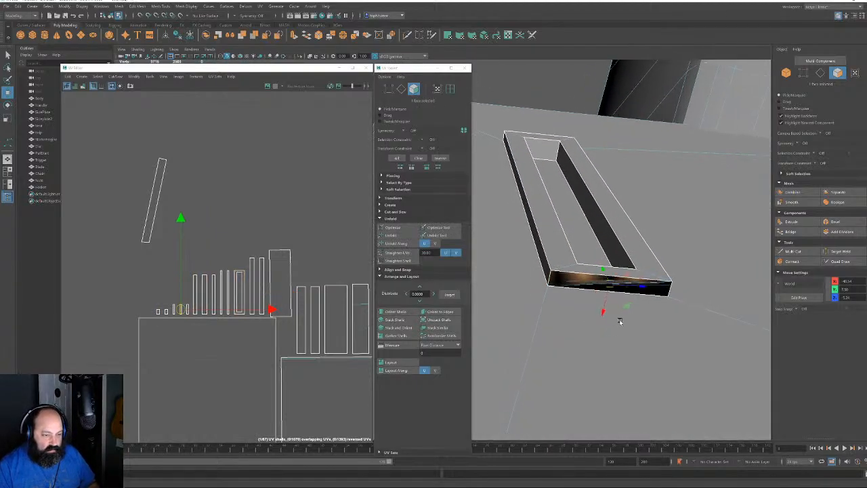
middle_click_drag(619, 319, 653, 322, "alt")
right_click_drag(653, 321, 654, 427, "alt")
middle_click_drag(664, 347, 573, 323, "alt")
middle_click_drag(645, 308, 612, 299, "alt")
left_click(651, 298)
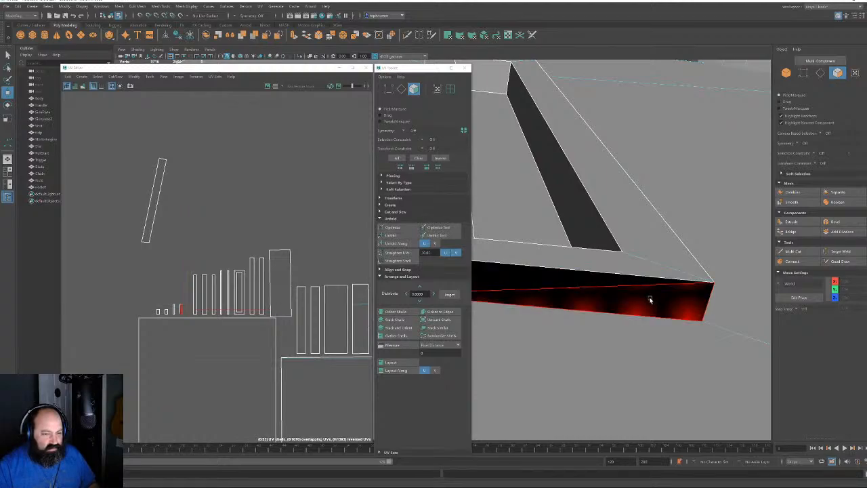
left_click(651, 300)
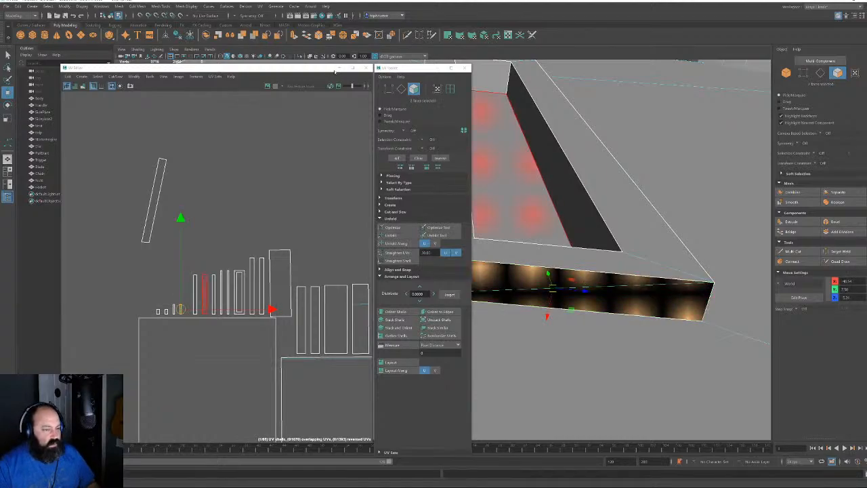
left_click(198, 7)
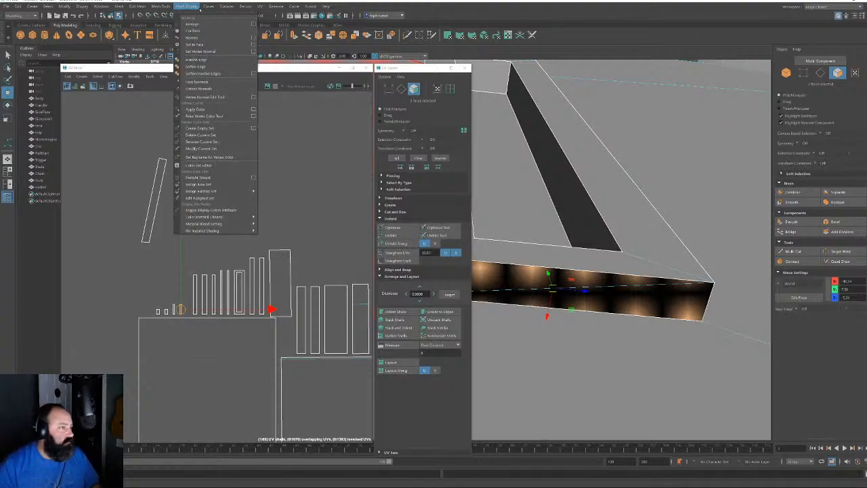
left_click(206, 38)
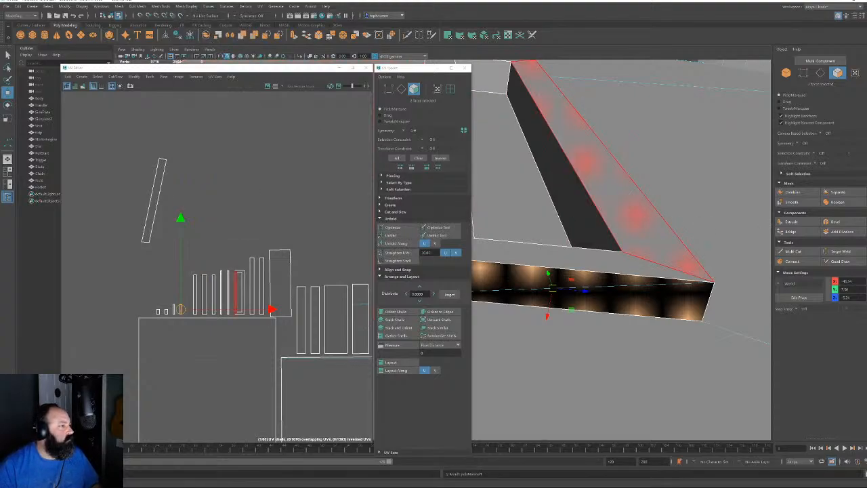
Delete the dark strip face at the piece's end, then pick an edge on the hole's border
left_click(820, 72)
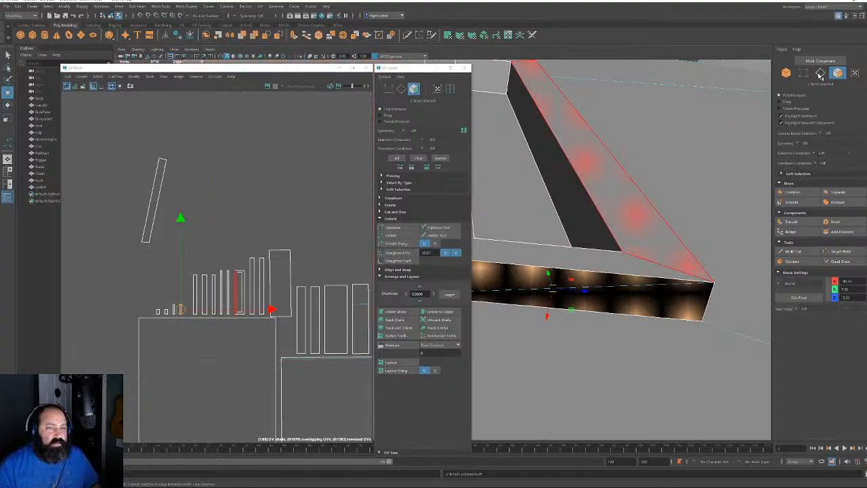
left_click(609, 290)
key("ctrl+z")
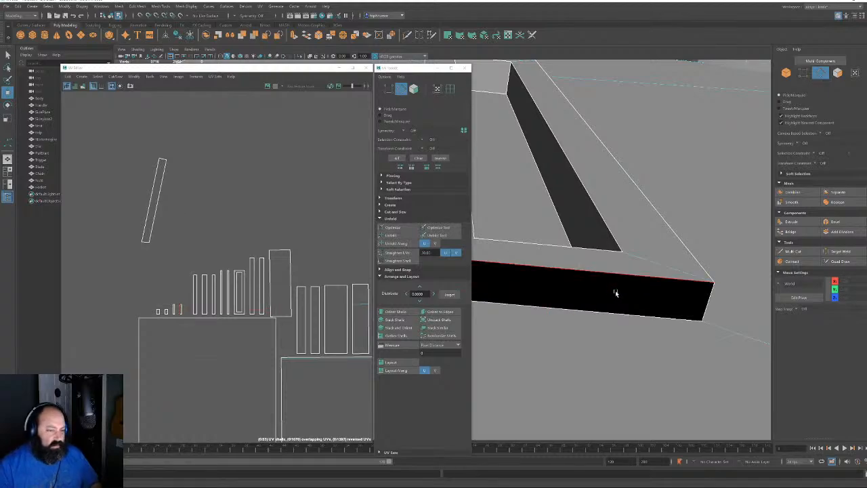
left_click(837, 73)
double_click(739, 174)
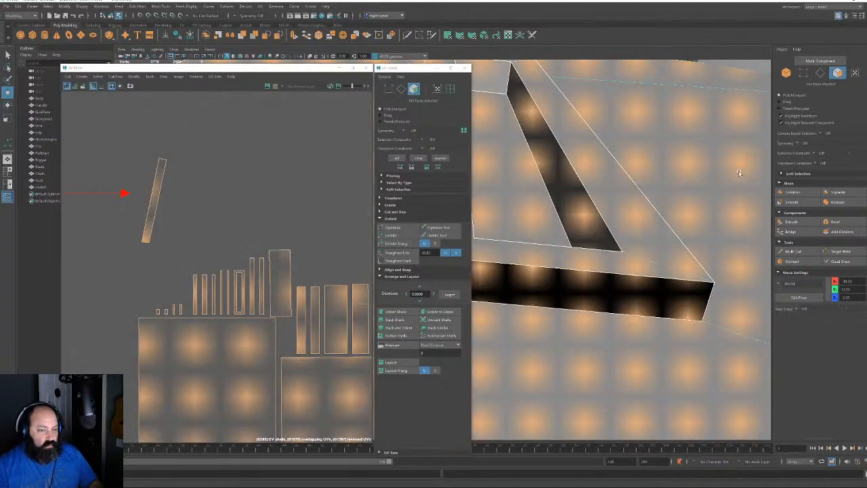
left_click(594, 278)
key("Delete")
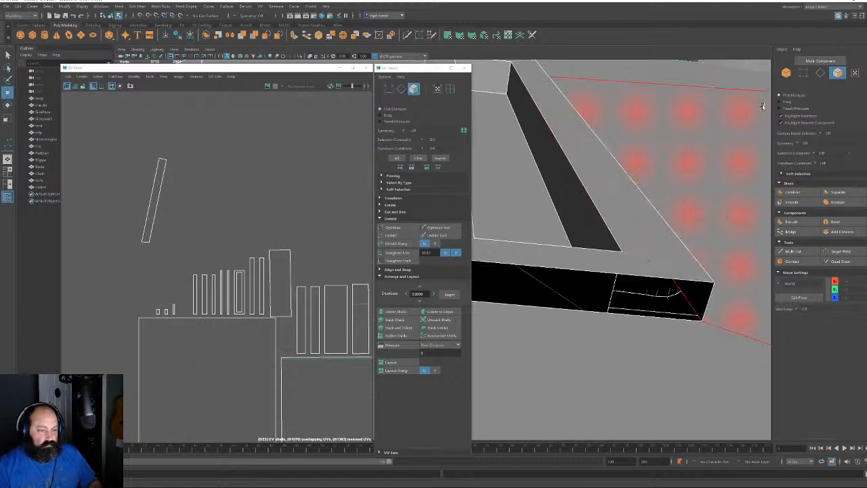
left_click(819, 73)
left_click(505, 264)
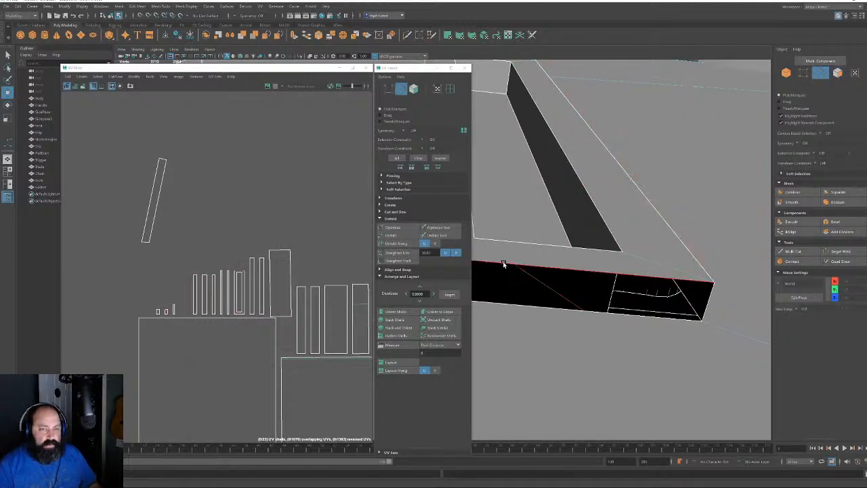
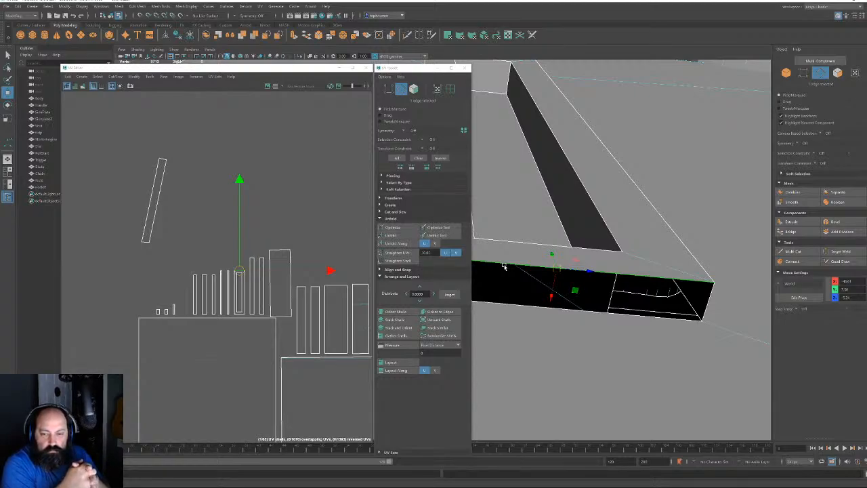
Select the strip's front, thin triangular, small end, top, left side and bottom end faces
left_click(505, 304, "shift")
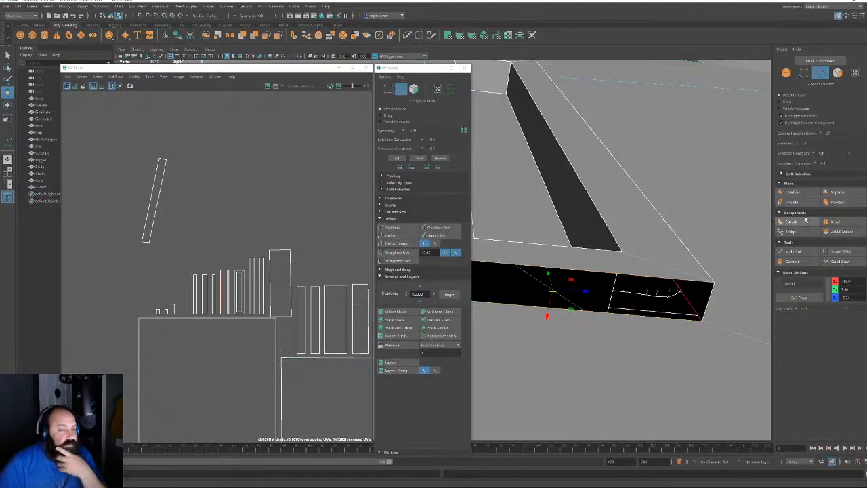
left_click(791, 251)
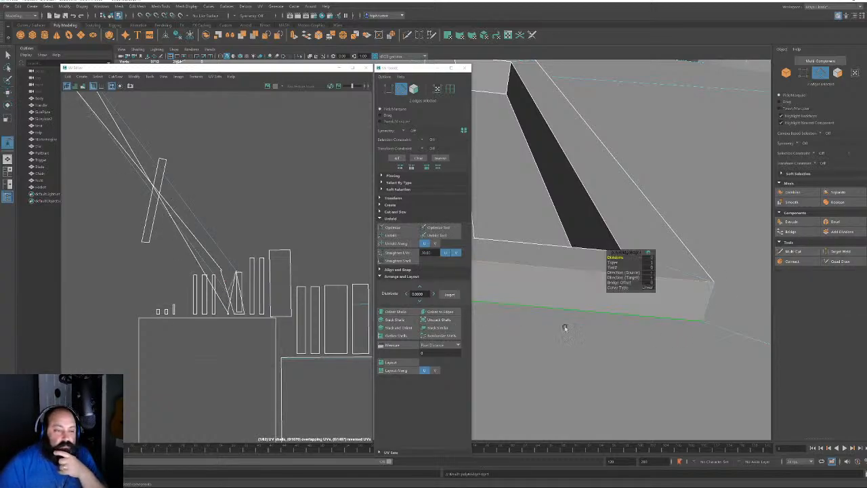
left_click(838, 73)
left_click(617, 283)
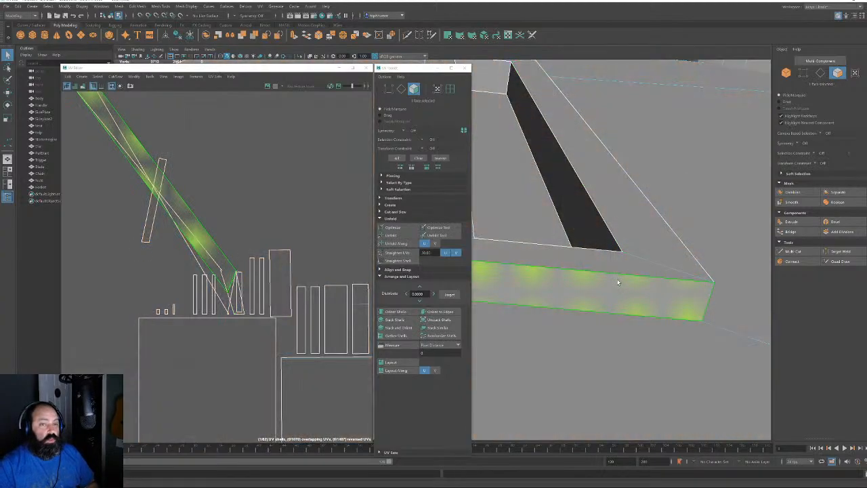
left_click(621, 269)
left_click(653, 241, "shift")
left_click_drag(652, 240, 588, 257, "alt")
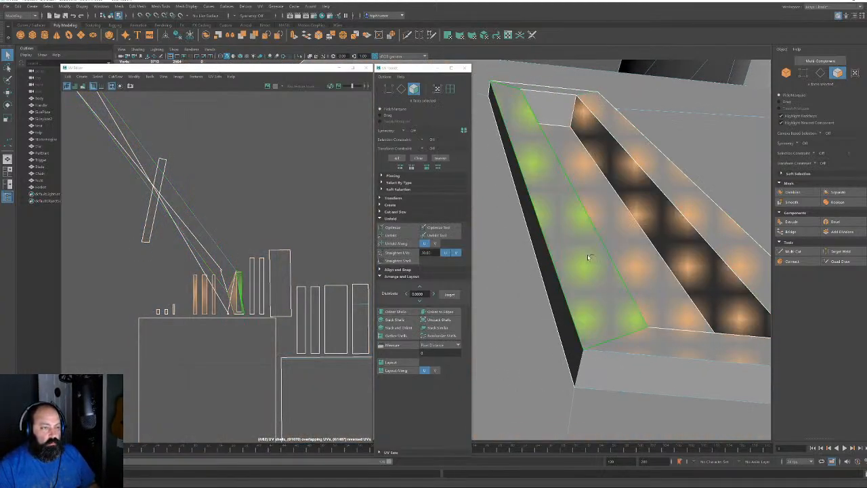
left_click(553, 109, "shift")
left_click(538, 87, "shift")
left_click(571, 342, "shift")
left_click(609, 369, "shift")
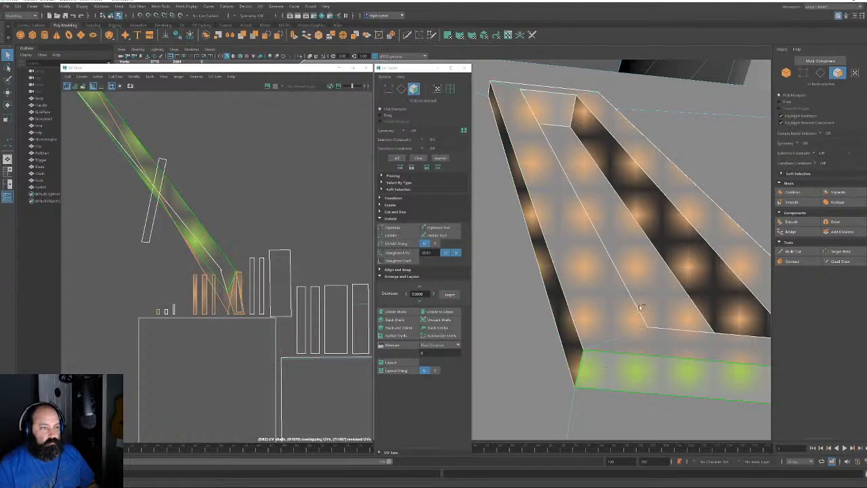
Add the strip's top end face and thin right-side face from its far corner
left_click_drag(642, 304, 613, 265, "alt")
middle_click_drag(613, 265, 596, 423, "alt")
scroll(605, 298, "down", 2)
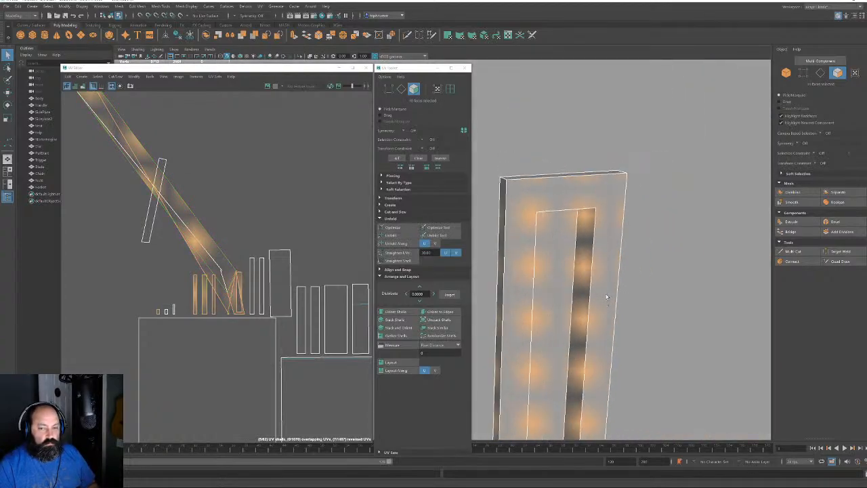
left_click_drag(595, 243, 512, 298, "alt")
left_click(504, 278, "shift")
left_click(507, 292, "shift")
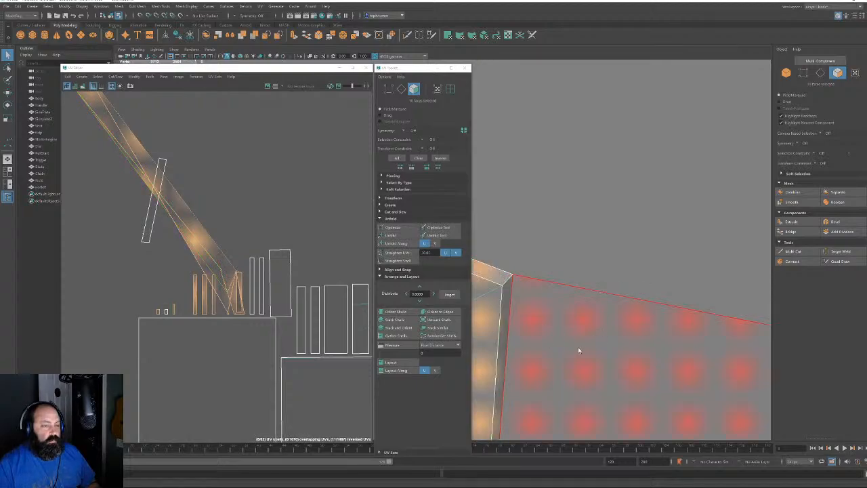
left_click_drag(578, 350, 653, 322, "alt")
scroll(616, 368, "up", 1)
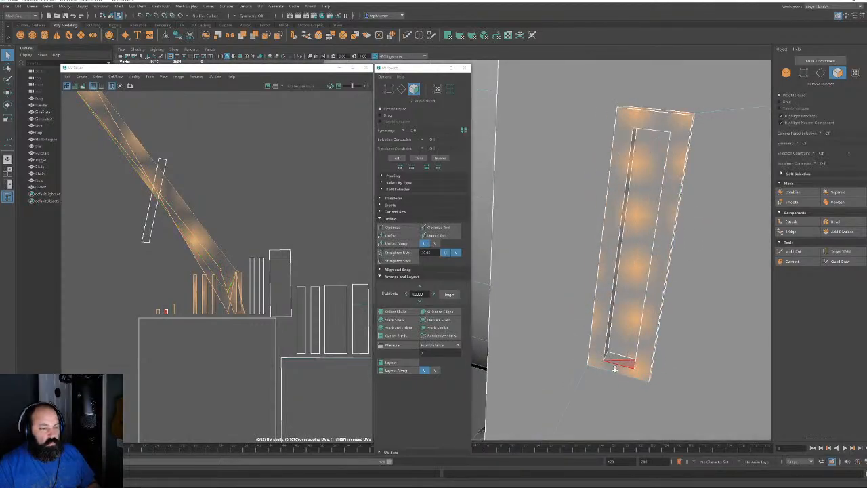
left_click_drag(616, 367, 623, 275, "alt")
scroll(624, 274, "up", 4)
Grow a single strip face over the whole strip with >, then show the checker texture
left_click(820, 71)
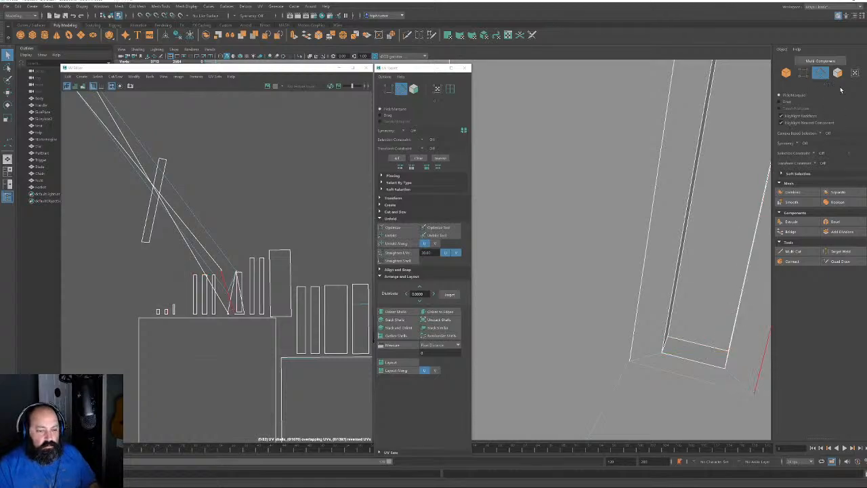
left_click(837, 73)
left_click(702, 322)
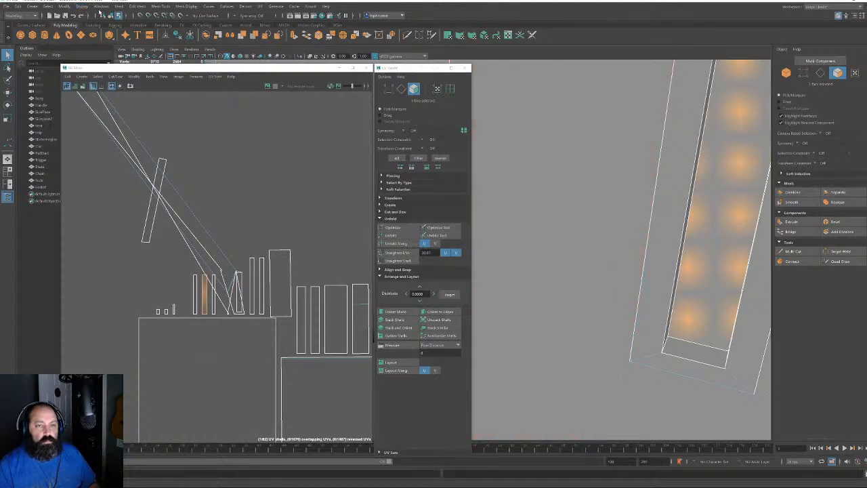
key("shift+period")
key("shift+period")
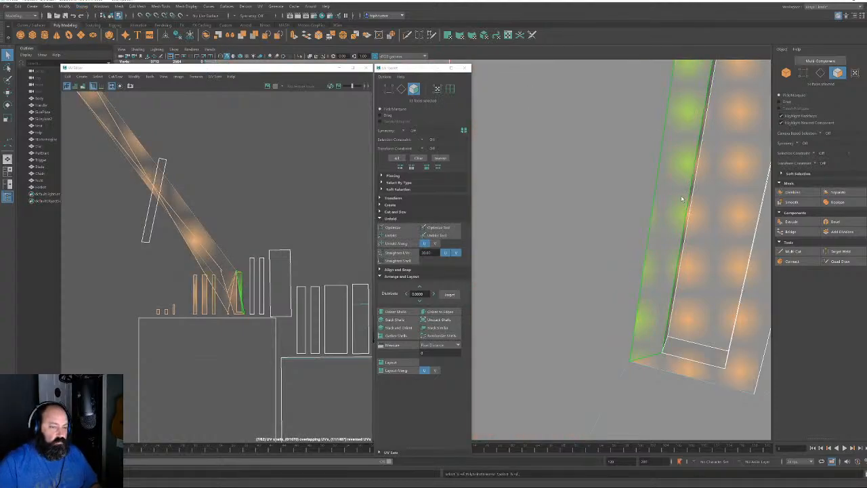
left_click_drag(644, 212, 685, 251, "alt")
middle_click_drag(686, 251, 627, 152, "alt")
left_click_drag(627, 153, 640, 186, "alt")
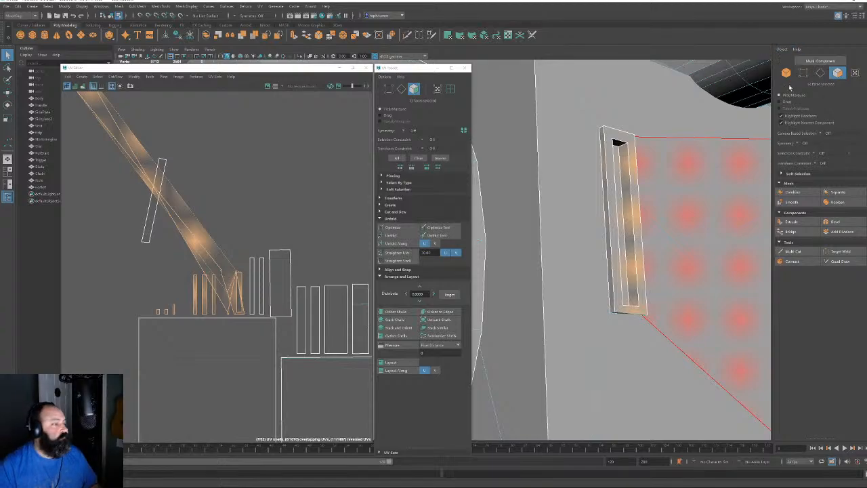
left_click(448, 35)
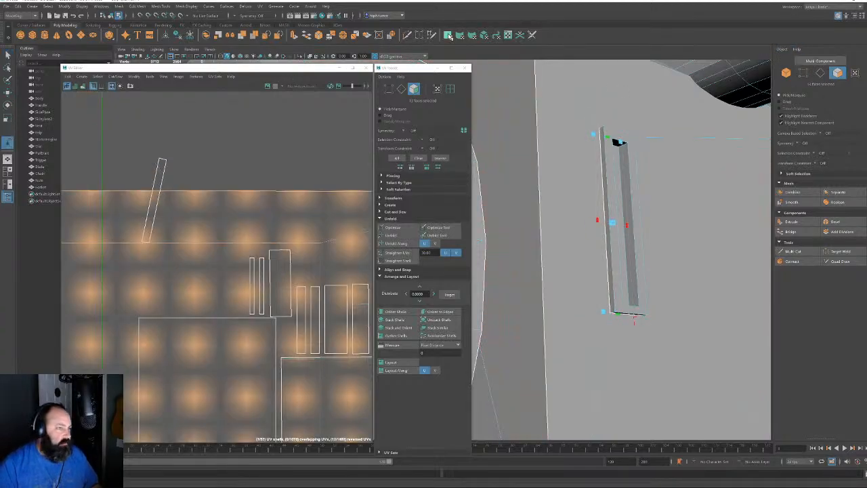
Move the strip's UV shell away from the other shells
scroll(270, 263, "down", 8)
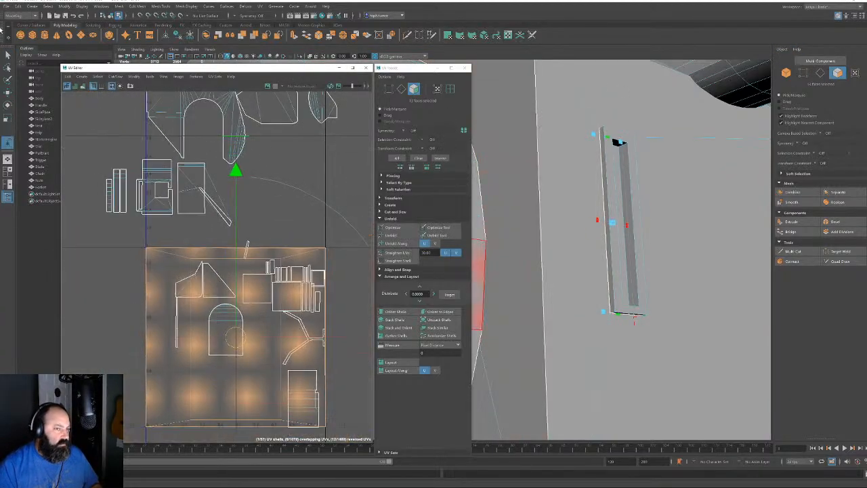
middle_click_drag(271, 209, 222, 115, "alt")
key("w")
middle_click_drag(182, 288, 144, 341, "alt")
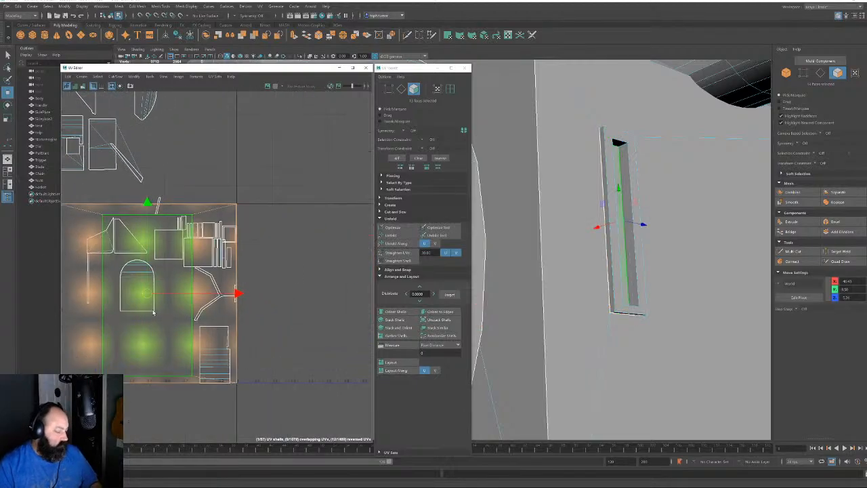
left_click_drag(146, 294, 360, 142)
middle_click_drag(289, 179, 187, 343, "alt")
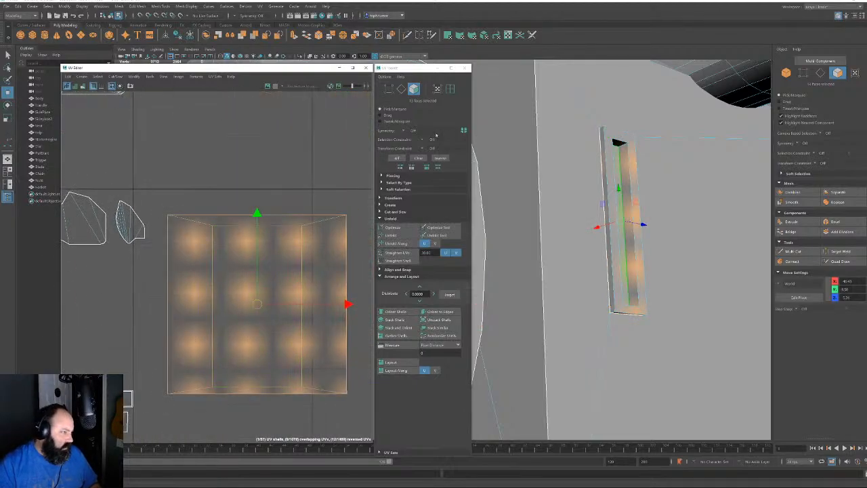
Select the shell's full top and bottom UV edges as the cut seams
left_click(401, 89)
left_click(197, 224)
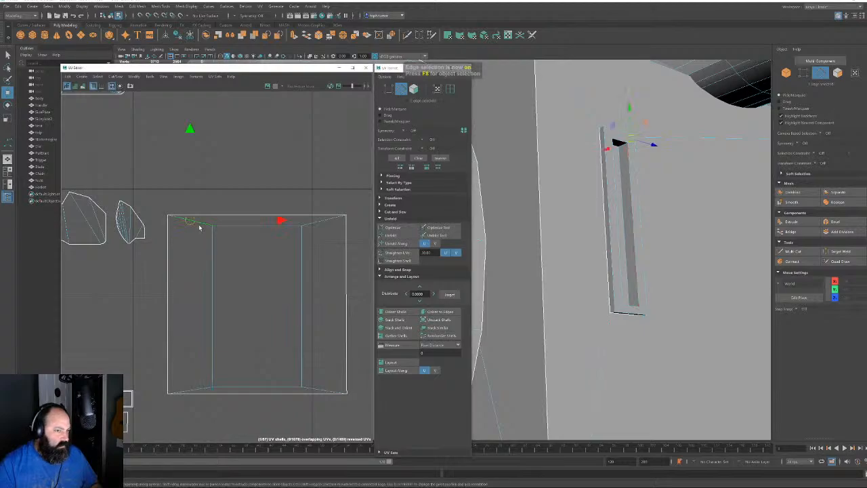
left_click(327, 221, "shift")
left_click(321, 390, "shift")
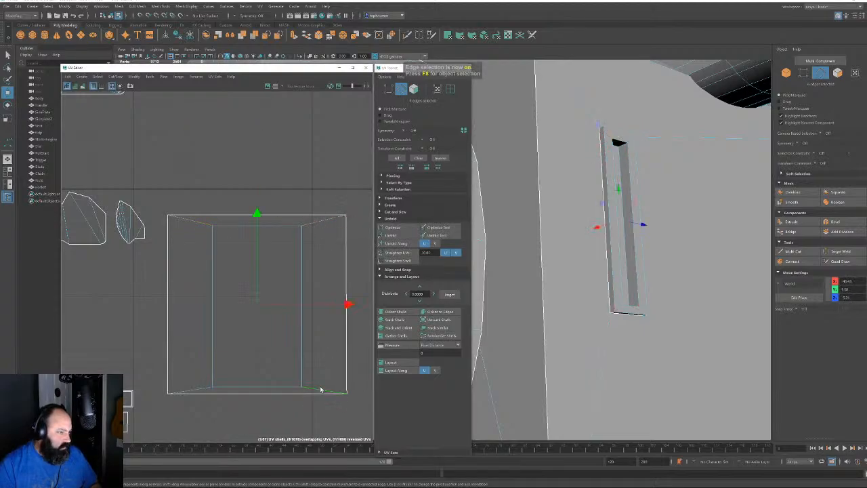
left_click(194, 391, "shift")
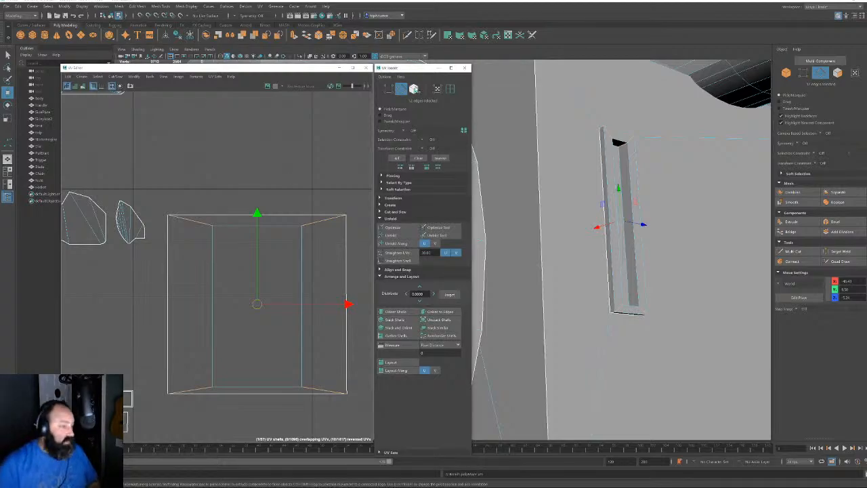
Unfold the strip's UVs flat and orient the shell horizontally along its long edge
left_click(413, 89)
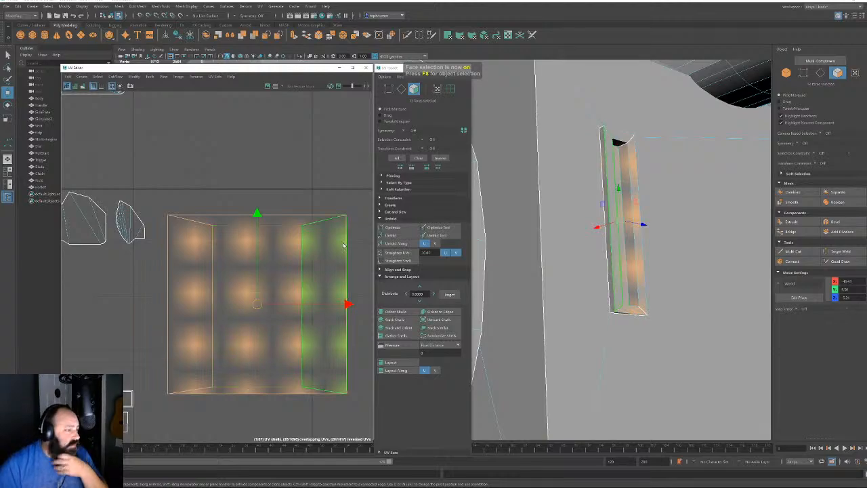
left_click(407, 237)
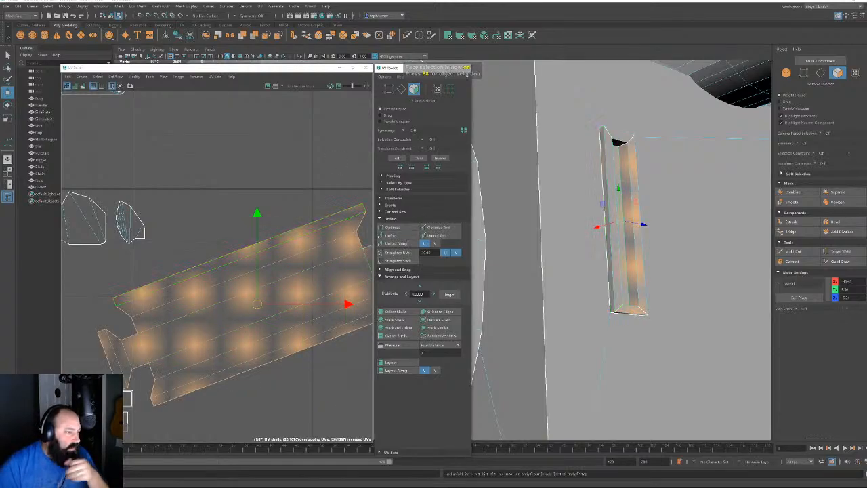
left_click(401, 89)
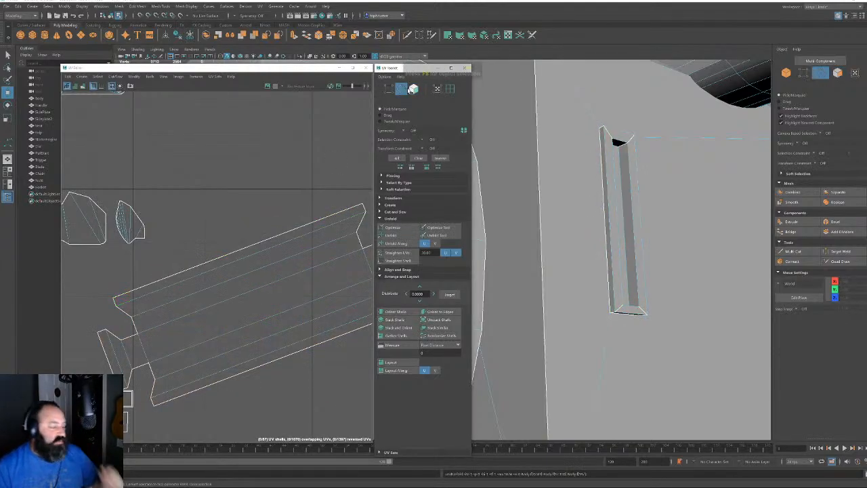
left_click(294, 275)
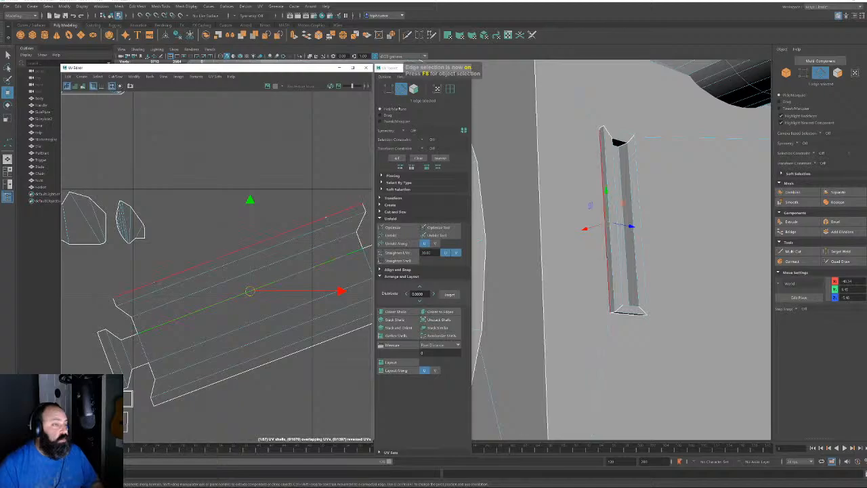
left_click(436, 313)
Select only the strip's UV shell, clearing the other shells
left_click(414, 89)
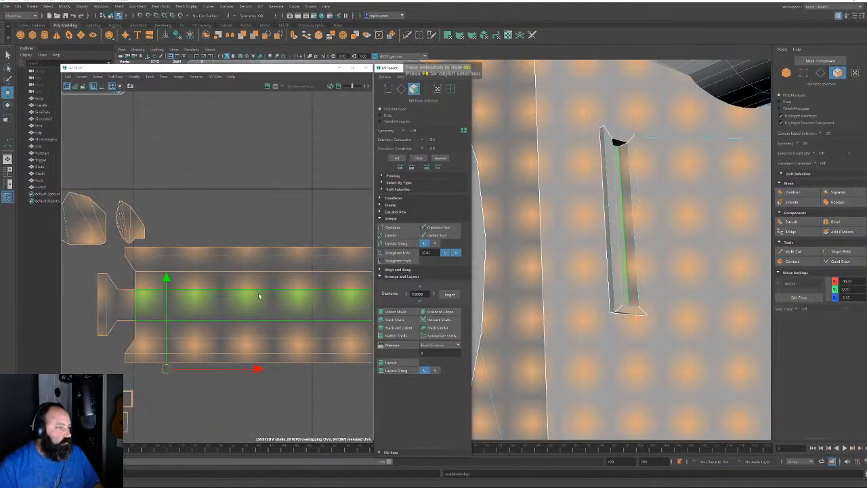
scroll(255, 297, "down", 5)
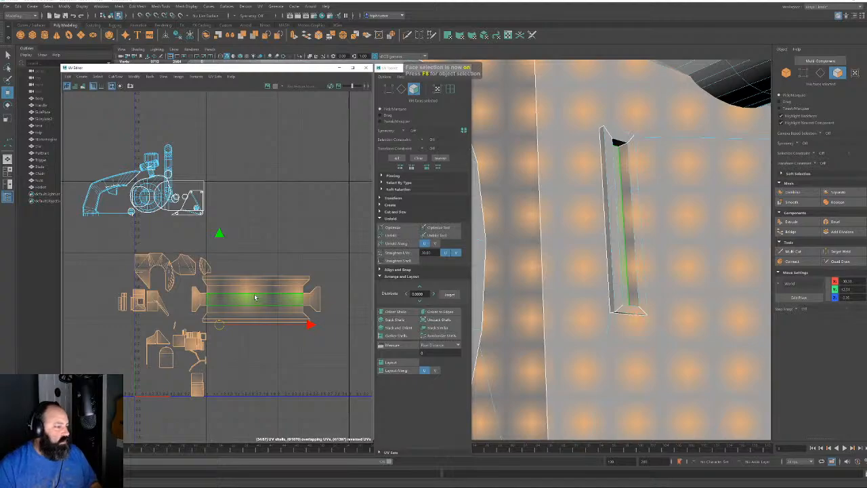
scroll(255, 297, "down", 3)
scroll(241, 318, "up", 5)
middle_click_drag(146, 276, 260, 272, "alt")
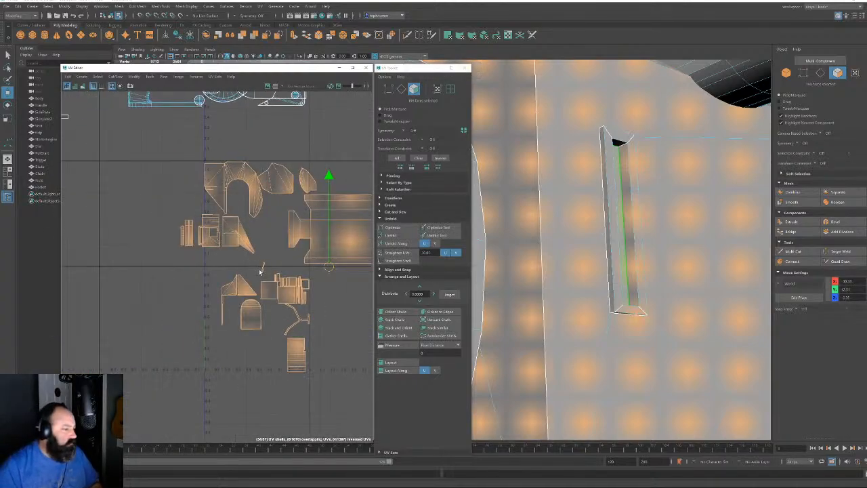
left_click(269, 232)
double_click(332, 228)
scroll(336, 225, "down", 2)
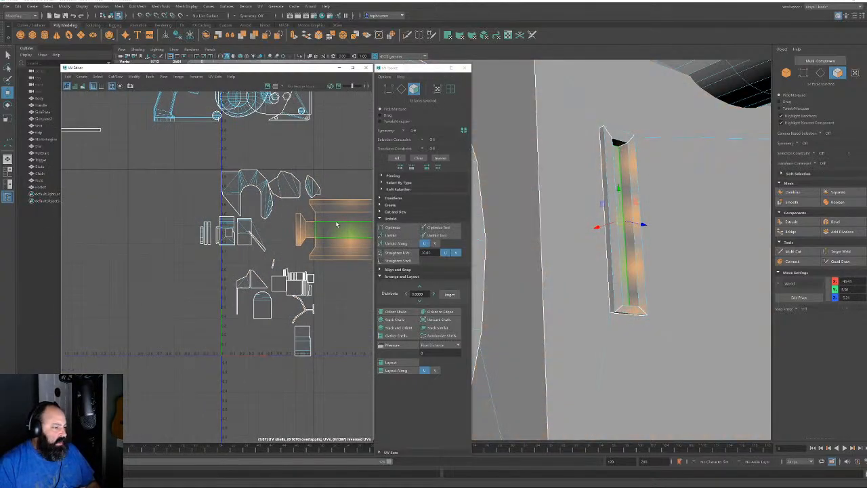
mouse_move(337, 224)
middle_mouse_down("alt")
mouse_move(237, 238)
mouse_move(335, 241)
middle_mouse_up("alt")
Place the strip shell between the other trim strips in the layout
left_click_drag(362, 249, 83, 236)
middle_click_drag(92, 232, 279, 321, "alt")
right_click_drag(279, 321, 123, 235, "alt")
left_click_drag(273, 322, 213, 254)
middle_click_drag(213, 253, 92, 225, "alt")
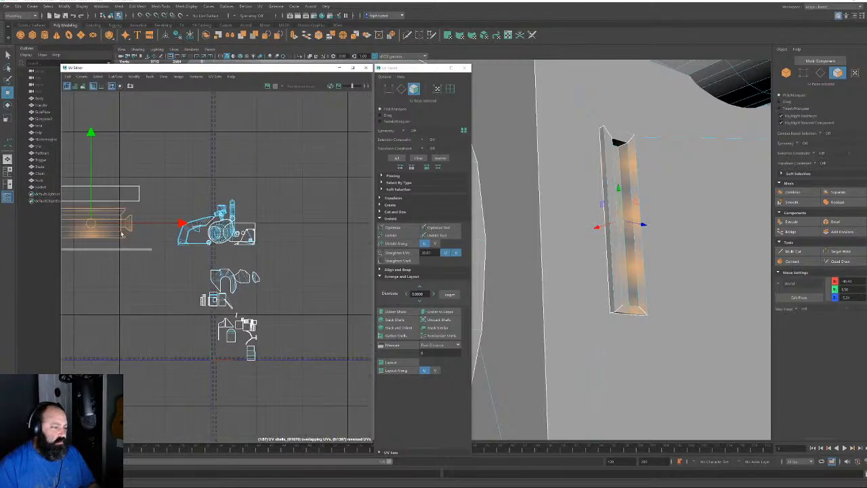
right_click_drag(91, 225, 315, 382, "alt")
middle_click_drag(314, 382, 271, 264, "alt")
right_click_drag(271, 264, 279, 377, "alt")
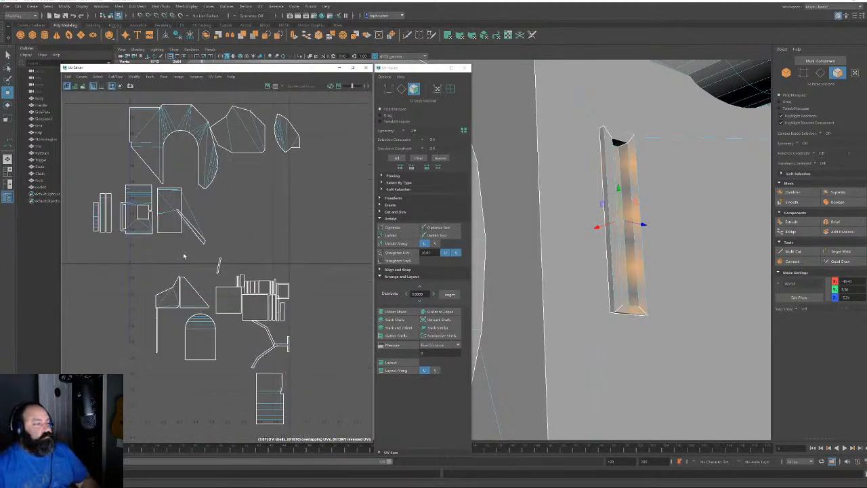
Frame the triangular shell, then select the body's side face and four adjacent side faces
left_click(194, 291)
key("f")
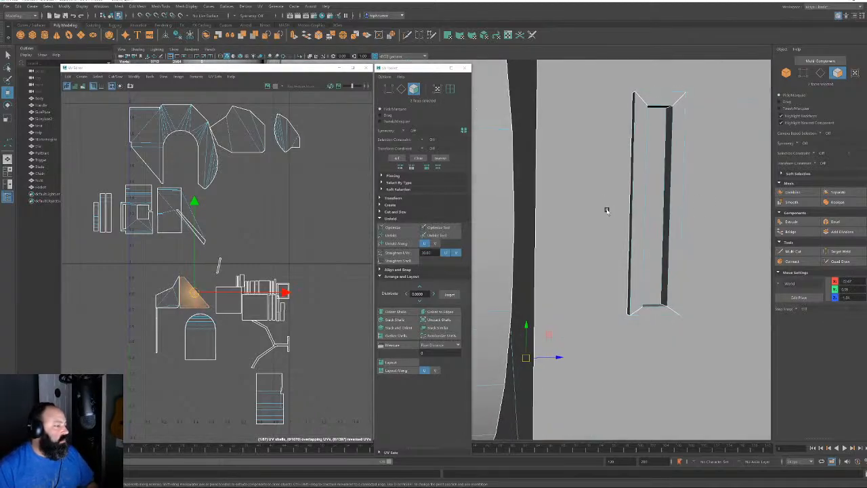
left_click_drag(583, 180, 571, 285, "alt")
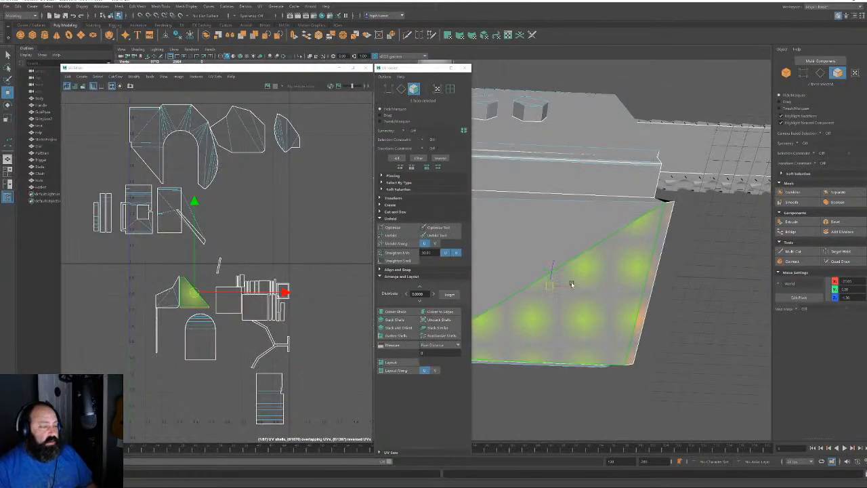
left_click(624, 314)
left_click_drag(602, 309, 643, 283, "alt")
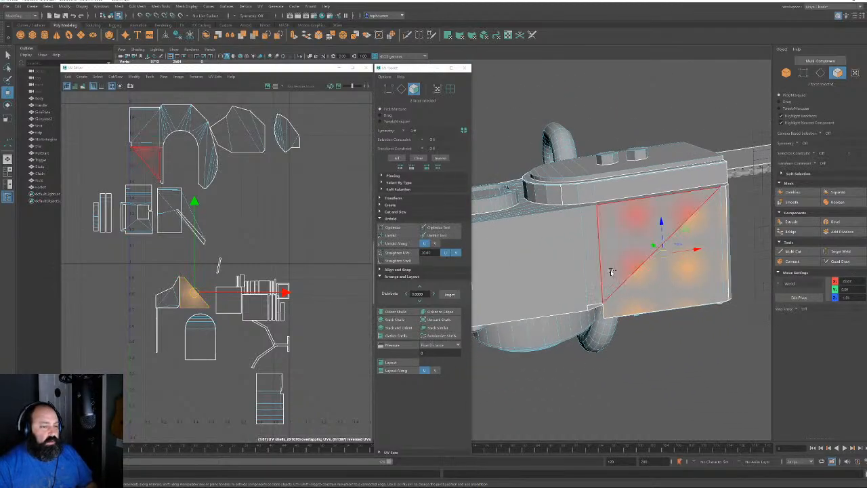
left_click(612, 272, "shift")
left_click(592, 284, "shift")
left_click(566, 290, "shift")
left_click(575, 293, "shift")
Add the side face beside the cylinder, the large side face, the top face and an upper side face
left_click_drag(575, 294, 653, 357, "alt")
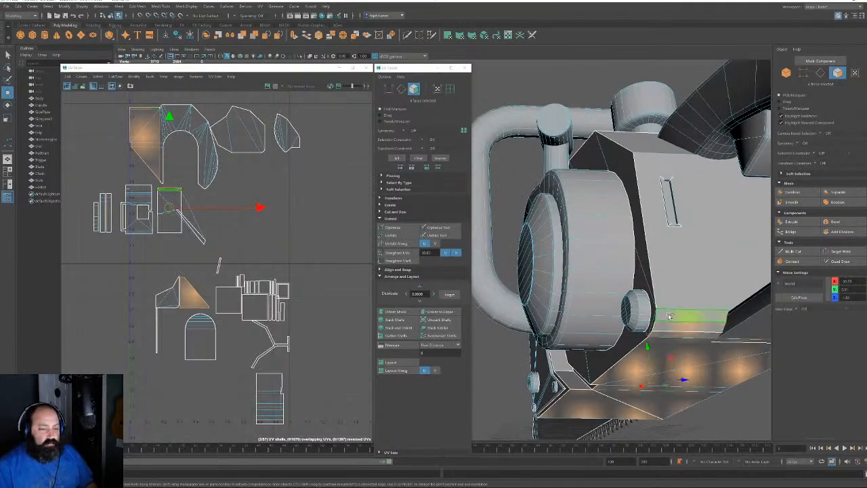
left_click(653, 244, "shift")
left_click(687, 217, "shift")
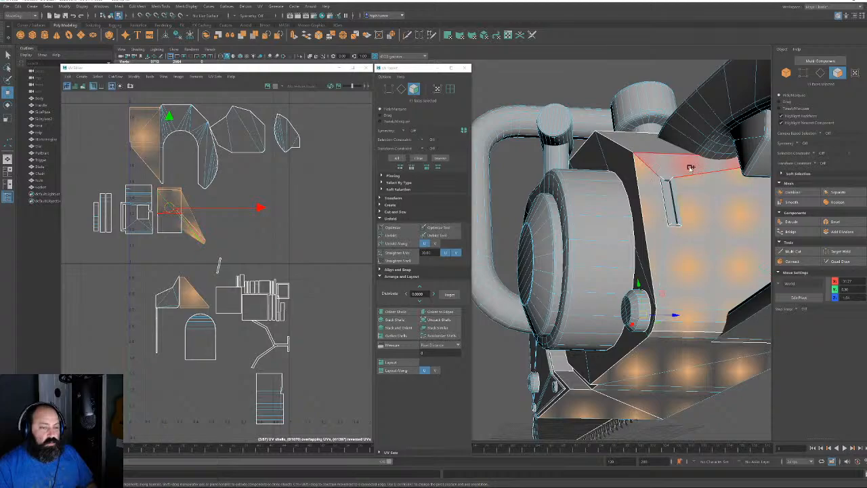
left_click(684, 169, "shift")
left_click_drag(681, 170, 638, 206, "alt")
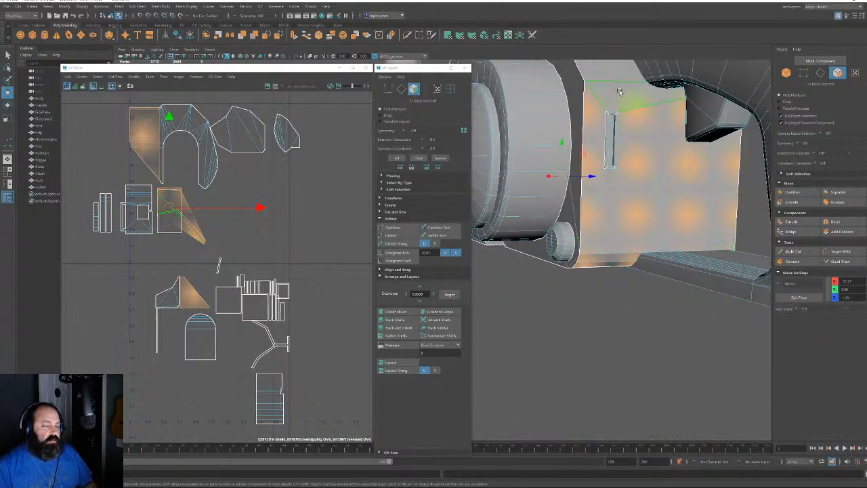
left_click(619, 90, "shift")
left_click_drag(619, 90, 594, 222, "alt")
Add the sliver, large top, narrow strip and handle-side top strip faces to the selection
left_click(599, 227, "shift")
left_click(608, 235, "shift")
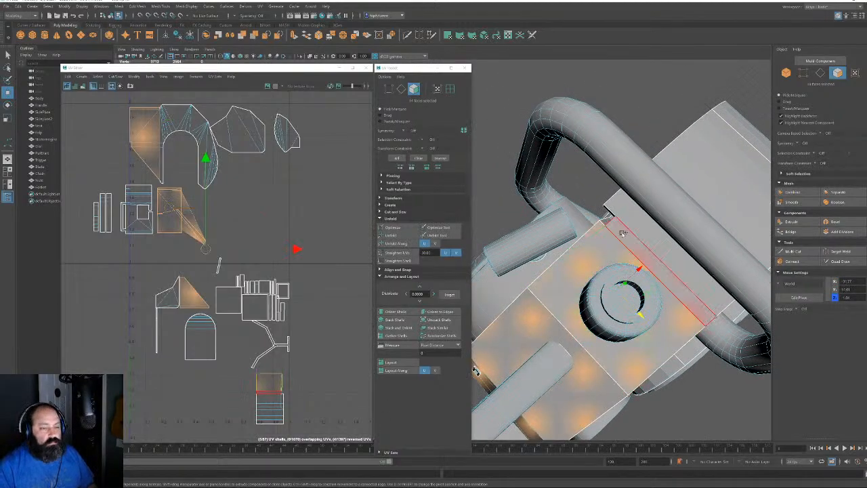
left_click(617, 228, "shift")
left_click(624, 218, "shift")
left_click_drag(632, 266, 736, 222, "alt")
right_click_drag(737, 222, 753, 232, "alt")
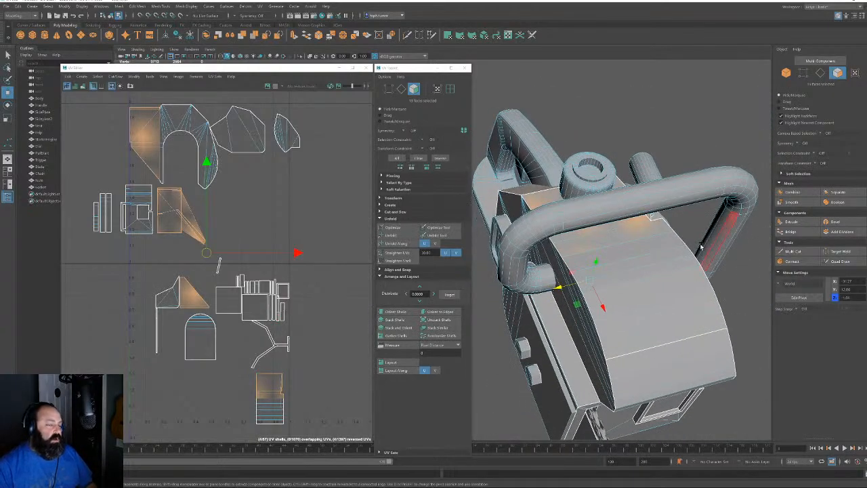
left_click(667, 248, "shift")
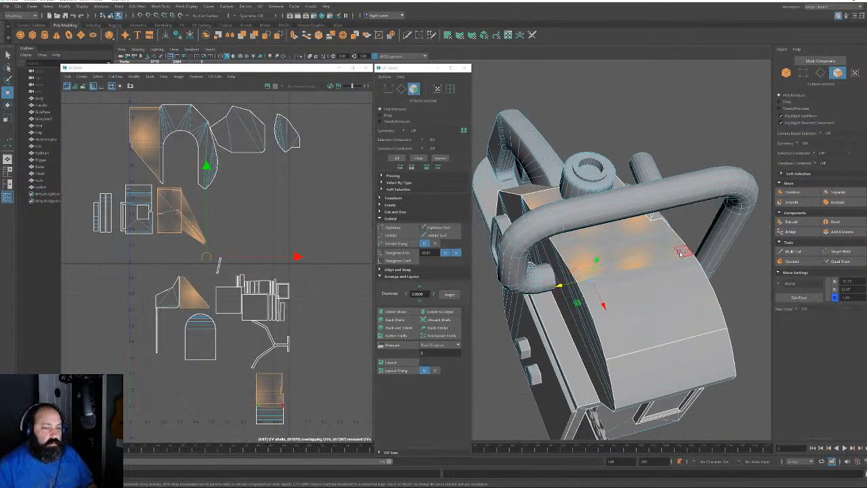
left_click(683, 263, "shift")
left_click(690, 283, "shift")
left_click(689, 307, "shift")
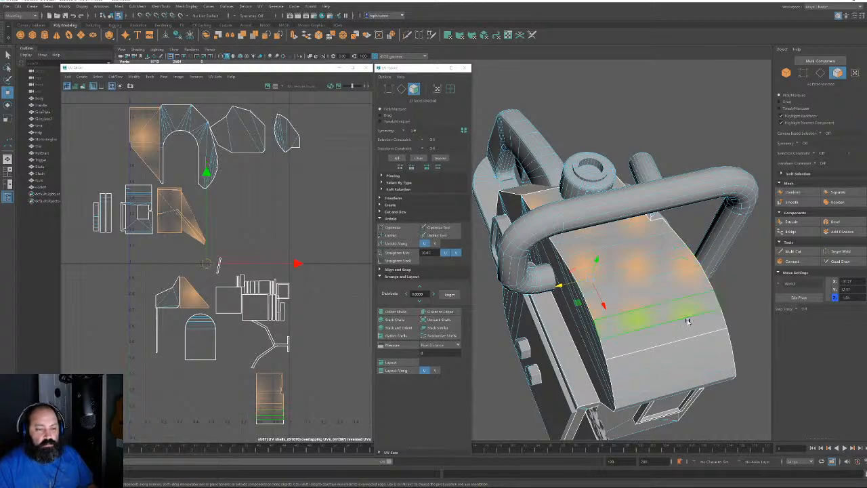
left_click(678, 334, "shift")
Add the engine cover strip faces, front faces, corner face and underside faces
left_click_drag(678, 334, 640, 153, "alt")
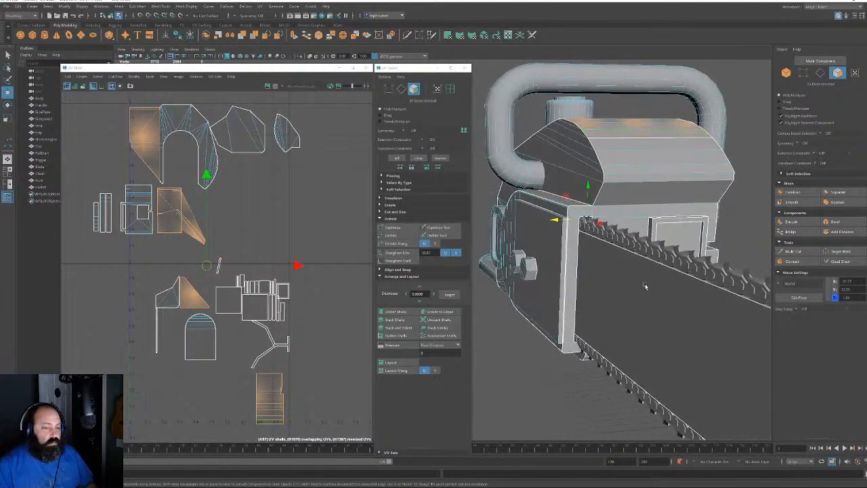
left_click(638, 147, "shift")
left_click(637, 160, "shift")
left_click(637, 172, "shift")
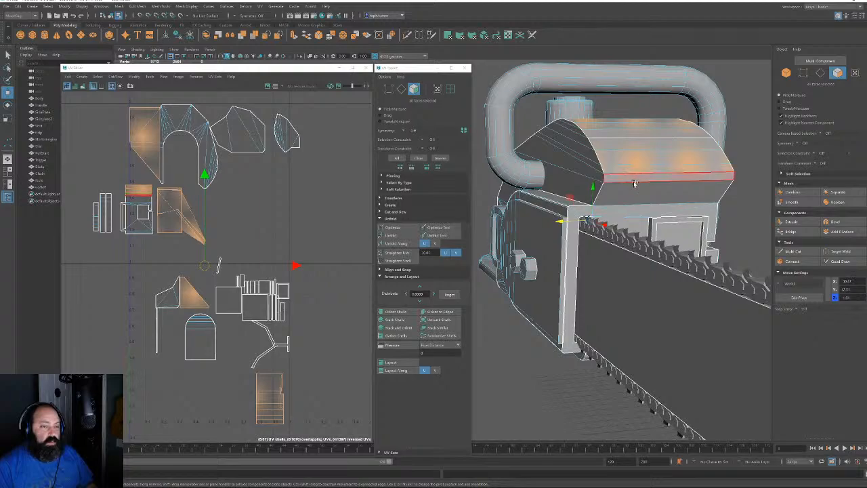
left_click(634, 185, "shift")
left_click_drag(654, 209, 721, 221, "alt")
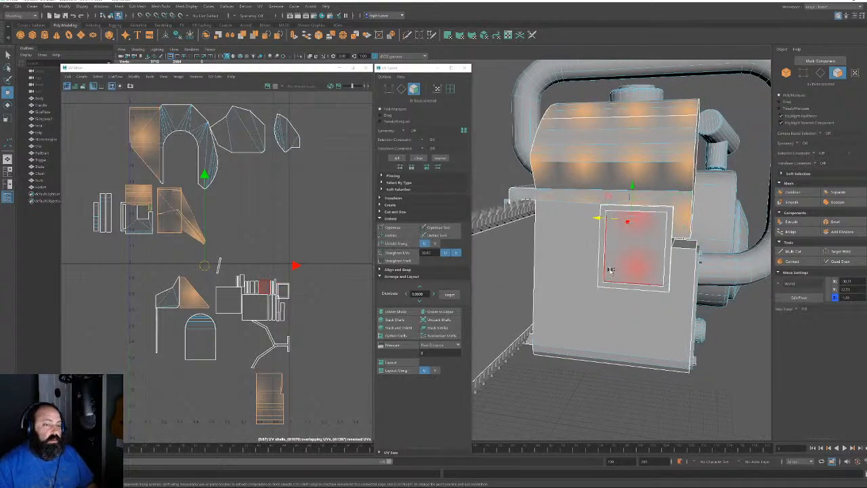
left_click(542, 256, "shift")
left_click(633, 298, "shift")
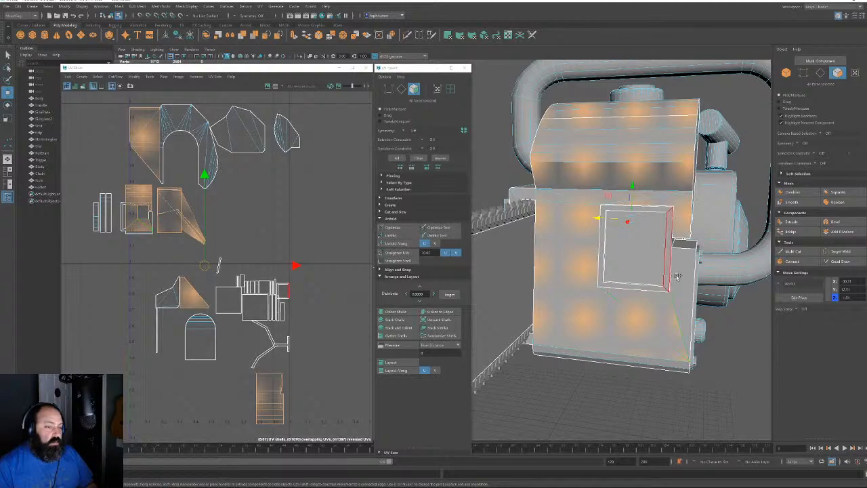
left_click_drag(682, 269, 551, 171, "alt")
left_click(540, 205, "shift")
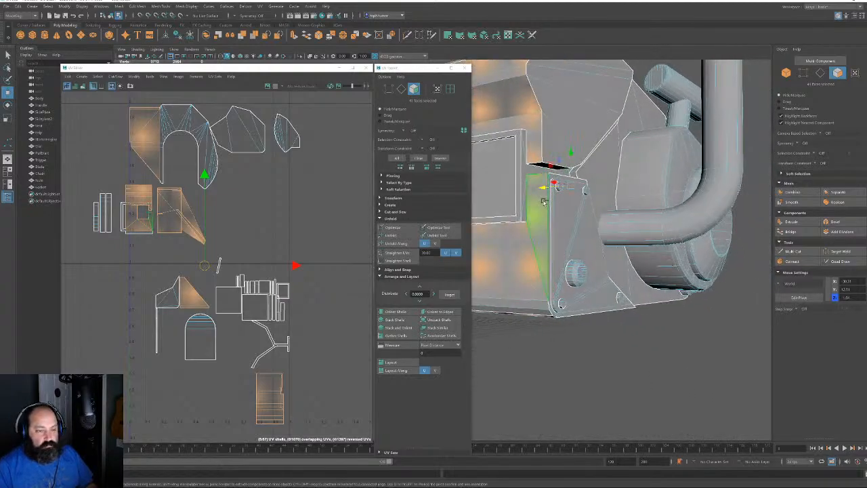
left_click_drag(540, 205, 615, 194, "alt")
left_click(599, 162, "shift")
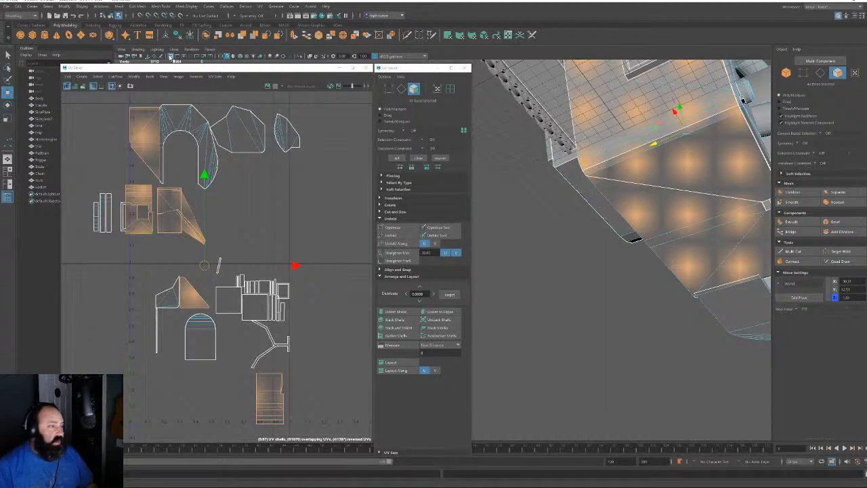
Hide the viewport grid and apply a cylindrical UV projection to the housing faces
left_click(172, 58)
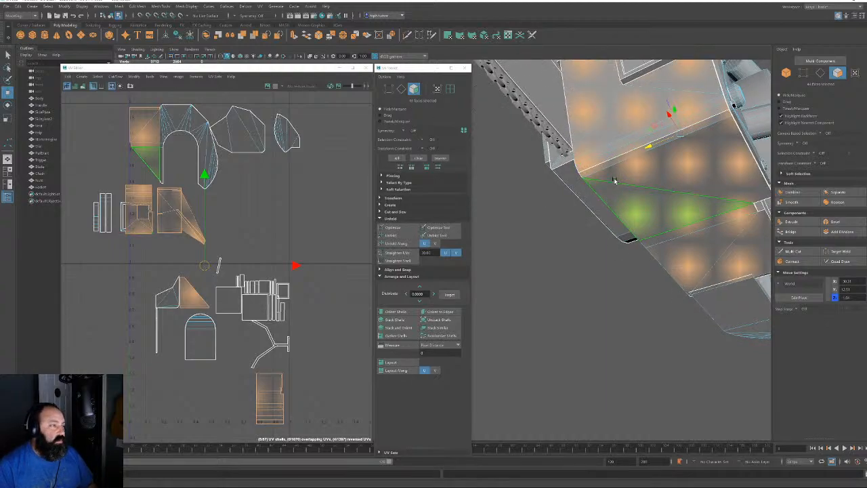
right_click_drag(615, 180, 567, 145, "alt")
left_click_drag(567, 145, 613, 144, "alt")
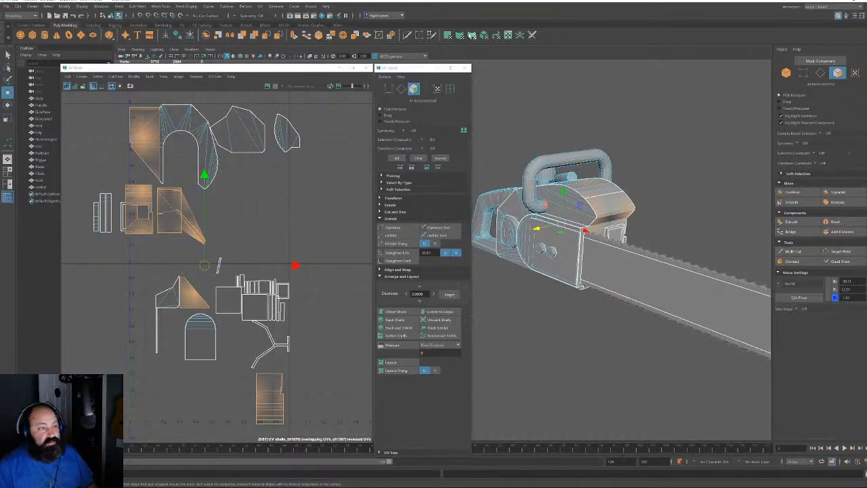
left_click(461, 36)
Inspect the round cover, try rotating the cylindrical projection, then undo the rotation
left_click_drag(641, 264, 617, 212, "alt")
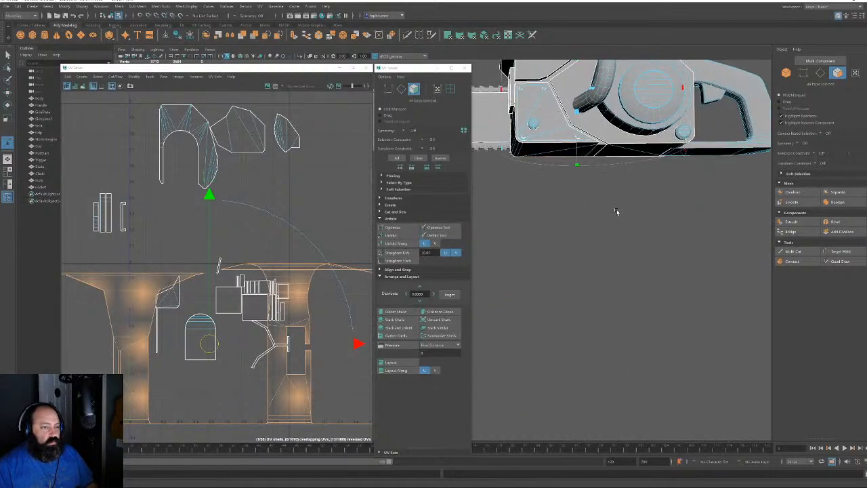
middle_click_drag(685, 161, 629, 225, "alt")
right_click_drag(629, 225, 722, 257, "alt")
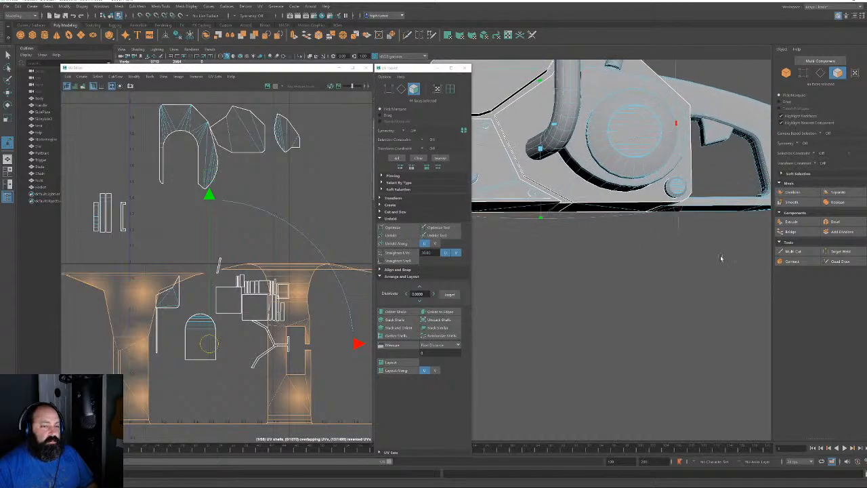
middle_click_drag(722, 257, 655, 286, "alt")
right_click_drag(655, 287, 674, 329, "alt")
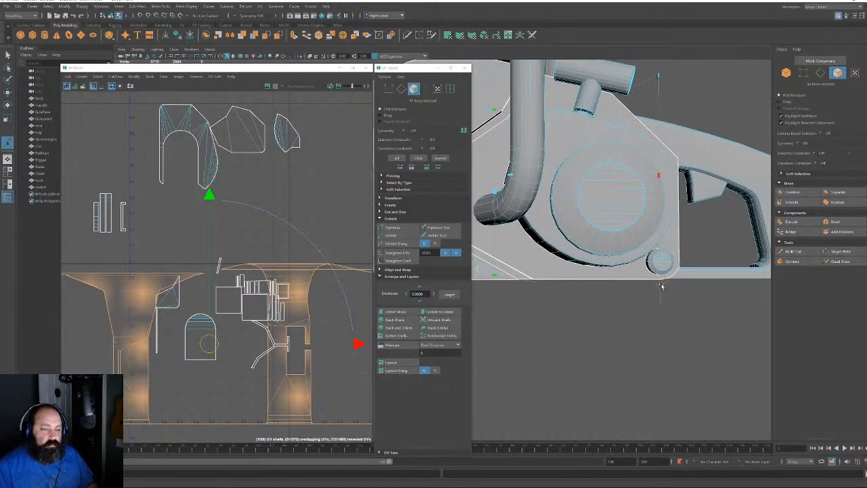
right_click_drag(662, 287, 552, 213, "alt")
middle_click_drag(552, 213, 626, 232, "alt")
left_click_drag(626, 233, 643, 181, "alt")
right_click_drag(643, 181, 573, 111, "alt")
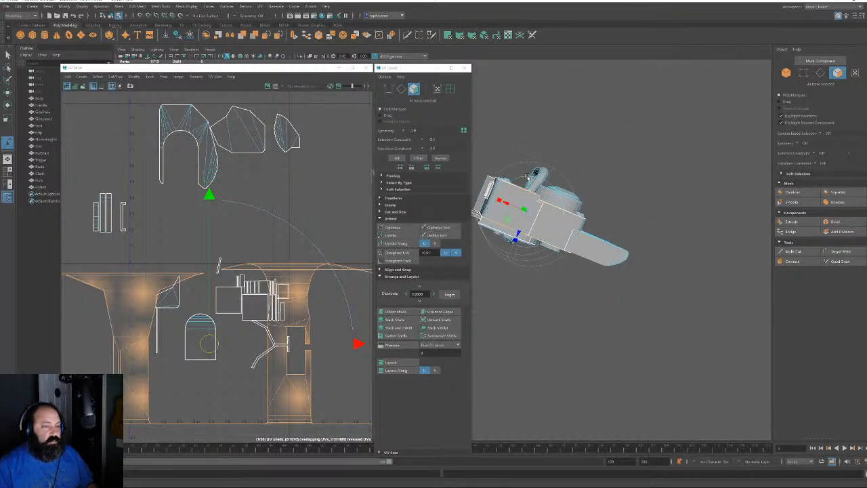
left_click_drag(601, 160, 617, 192, "alt")
right_click_drag(617, 191, 632, 256, "alt")
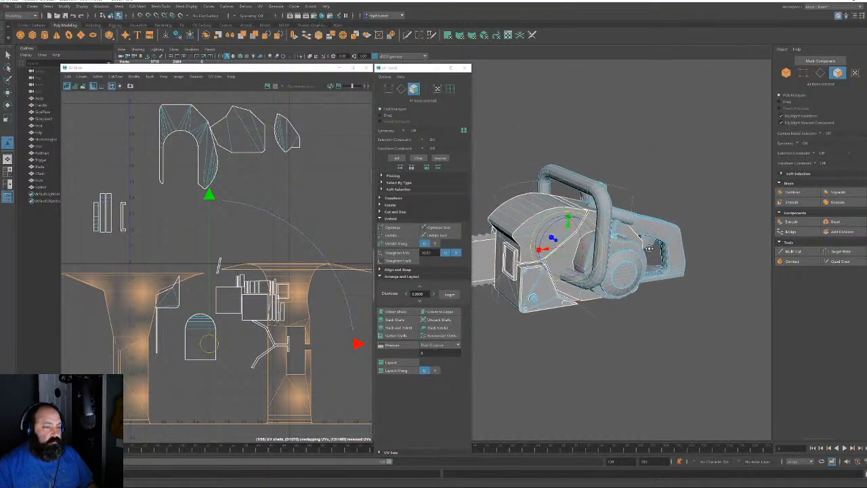
middle_click_drag(631, 255, 632, 247, "alt")
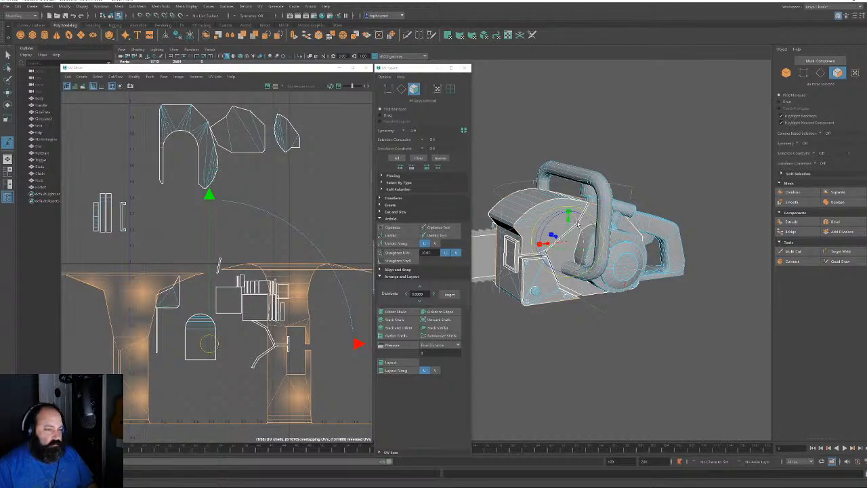
left_click_drag(577, 223, 540, 252)
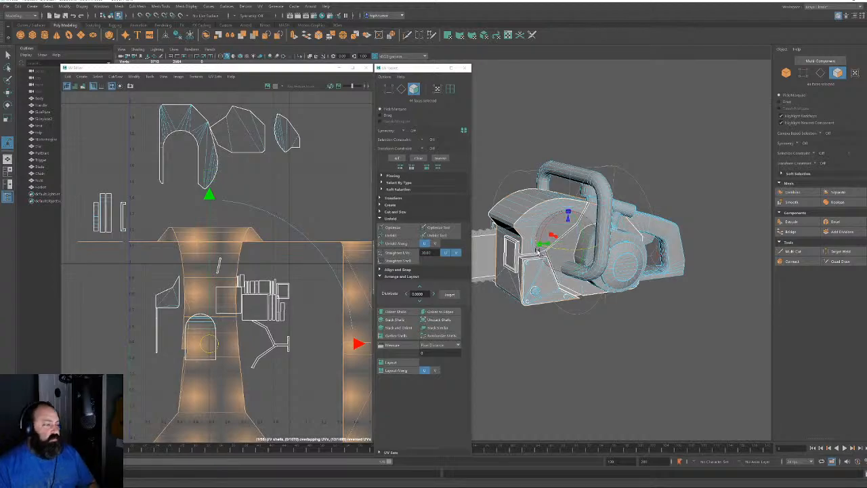
key("ctrl+z")
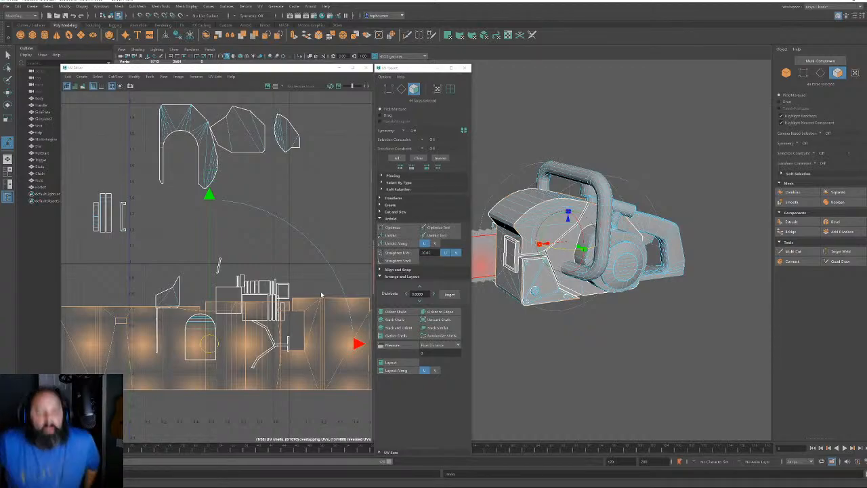
Move the projected shell aside, then select the long strip shell and unfold it
scroll(277, 260, "down", 5)
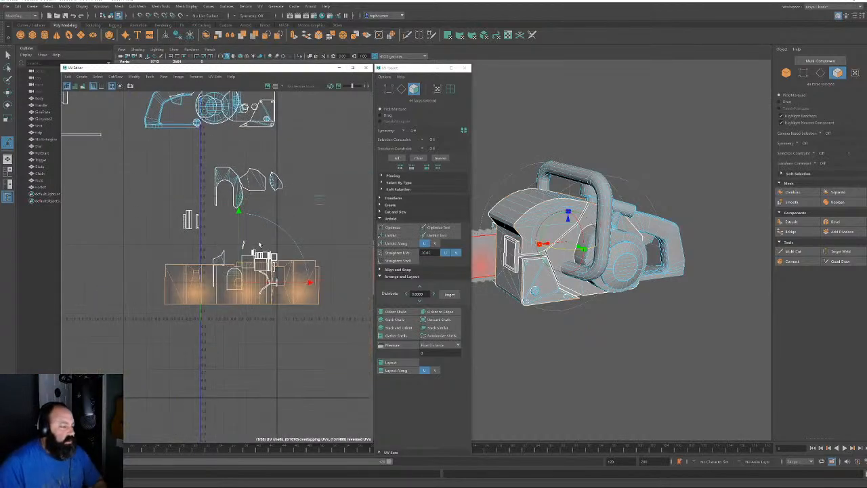
left_click_drag(256, 310, 126, 204)
middle_click_drag(125, 228, 213, 300, "alt")
left_click(215, 300)
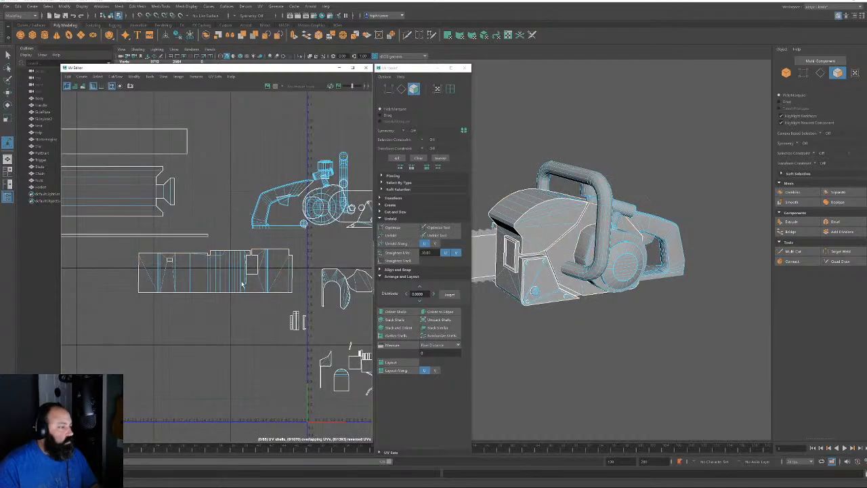
right_click_drag(226, 284, 280, 360, "alt")
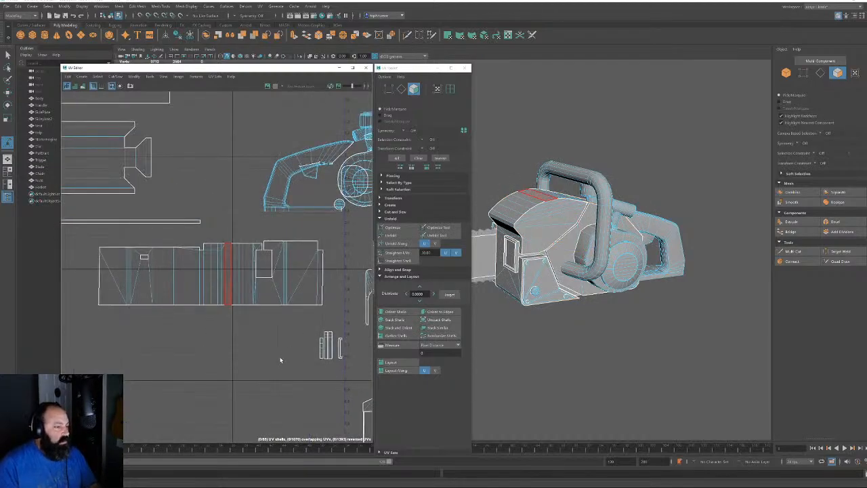
left_click(179, 272)
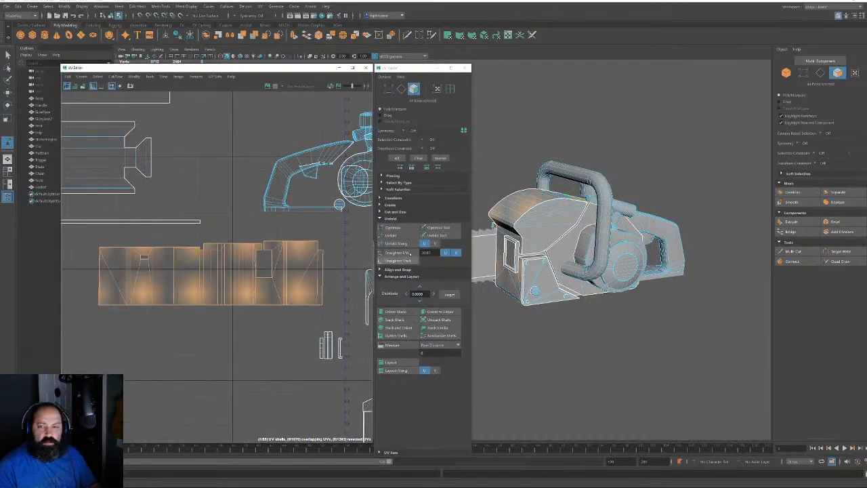
left_click(400, 237)
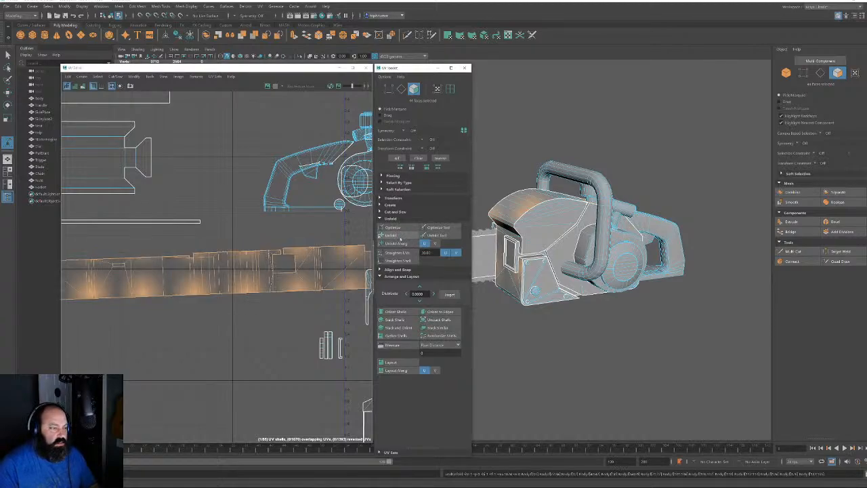
Straighten the long strip shell horizontally with Orient to Edges on one of its edges
left_click(401, 88)
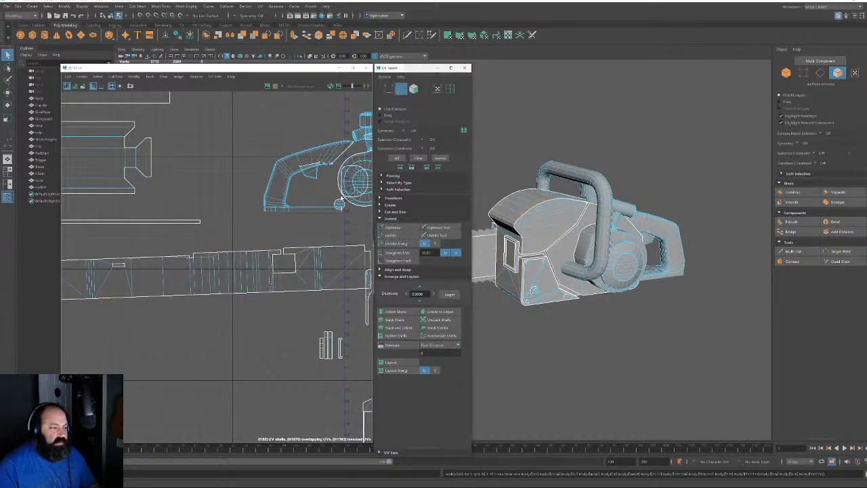
left_click(227, 273)
left_click(439, 311)
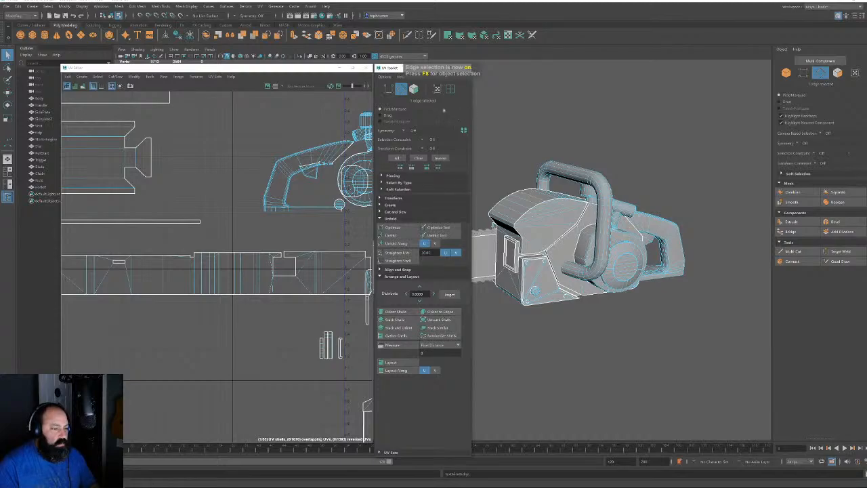
Select the whole long strip shell and move it up above the other shells
left_click(414, 88)
left_click(227, 285)
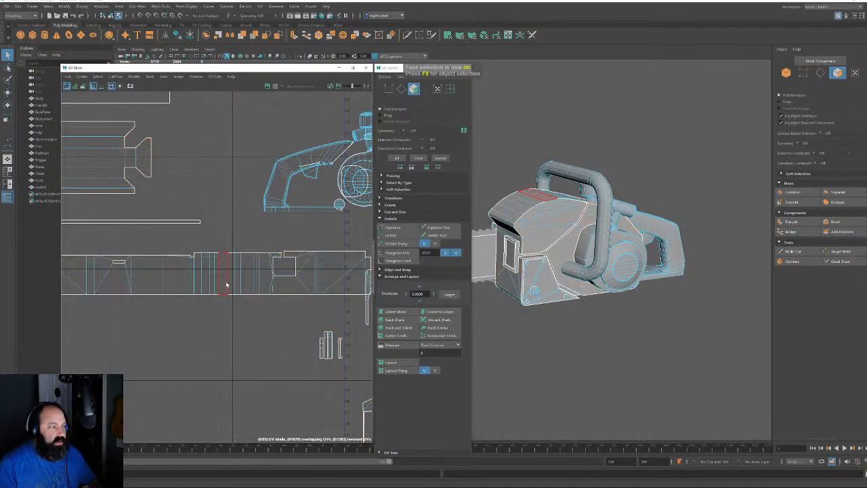
double_click(227, 285)
scroll(298, 314, "down", 4)
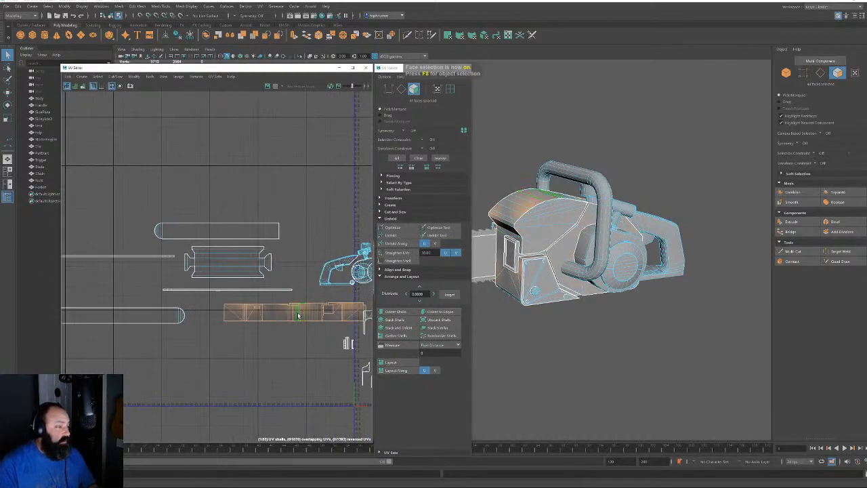
key("w")
left_click_drag(294, 312, 210, 215)
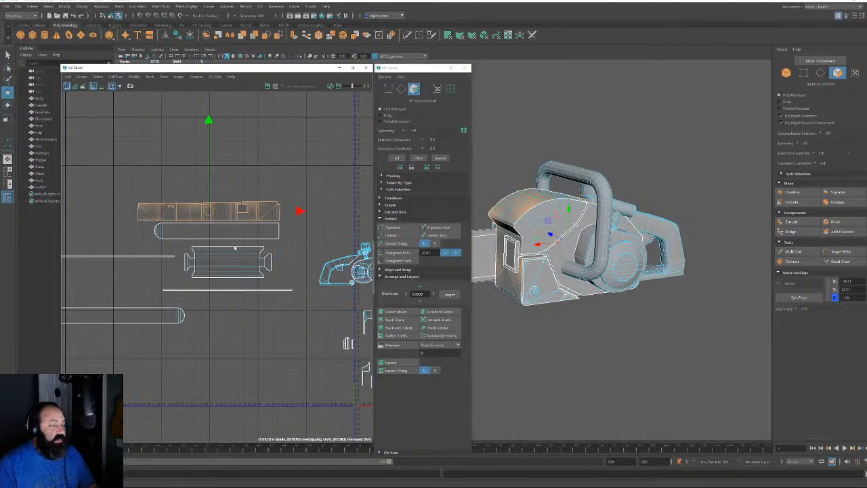
middle_click_drag(254, 315, 111, 277, "alt")
right_click_drag(112, 277, 289, 366, "alt")
middle_click_drag(289, 366, 274, 311, "alt")
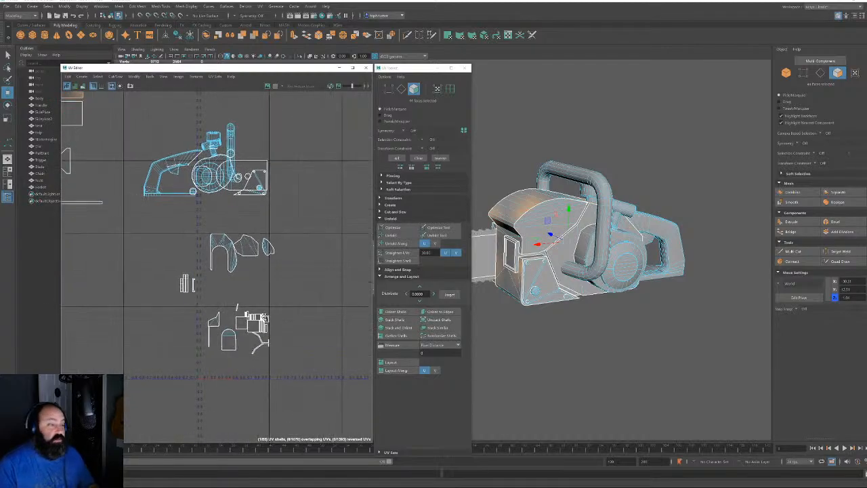
right_click_drag(275, 312, 305, 440, "alt")
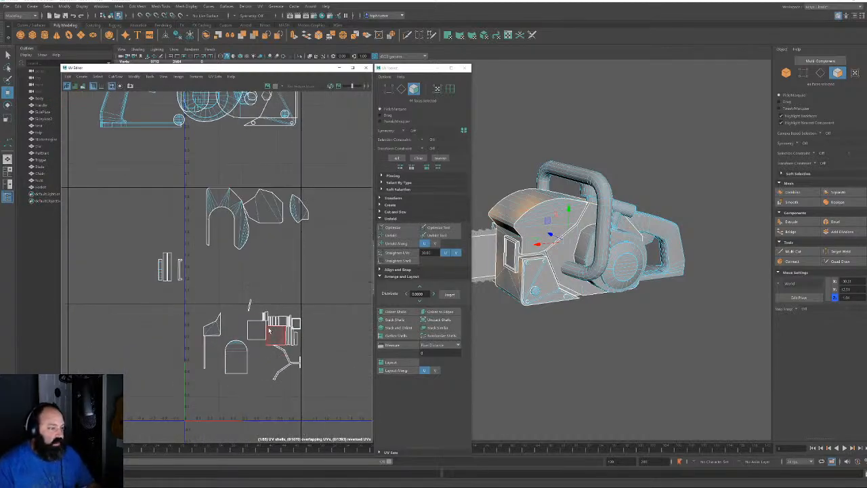
key("f")
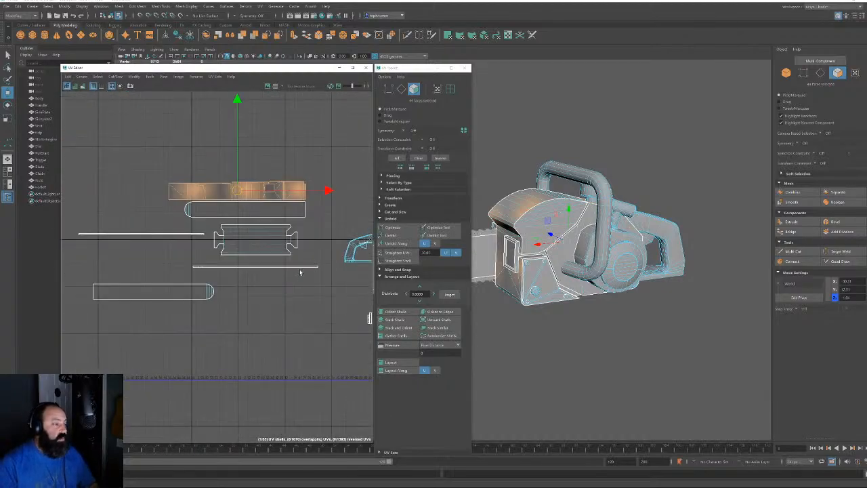
mouse_move(182, 483)
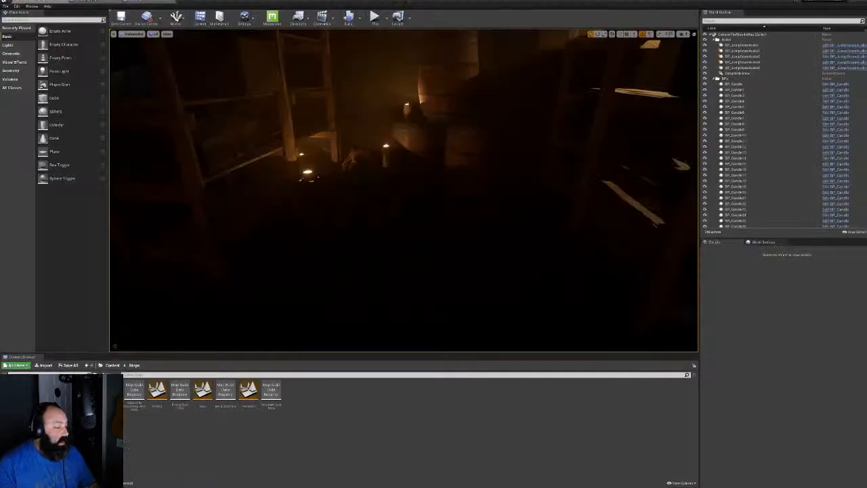
Fly the camera through the dark cellar to face the lit candles
key("w")
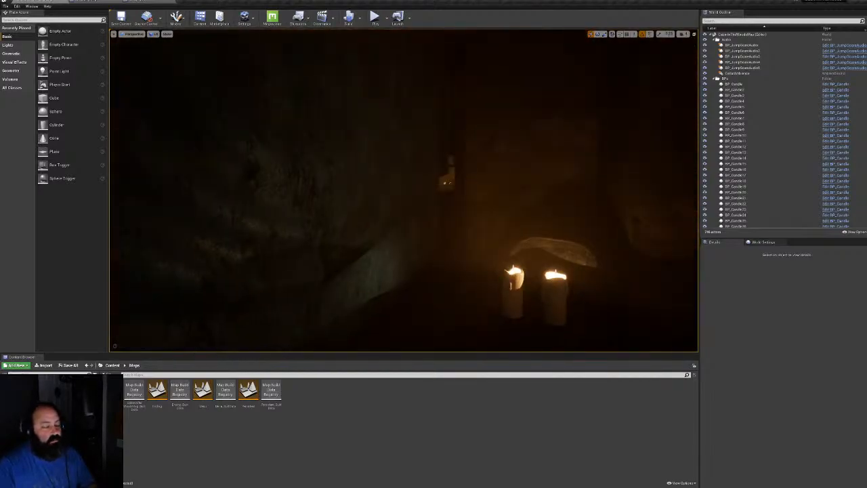
right_click_drag(404, 192, 542, 193)
key("w")
right_click_drag(403, 192, 359, 240)
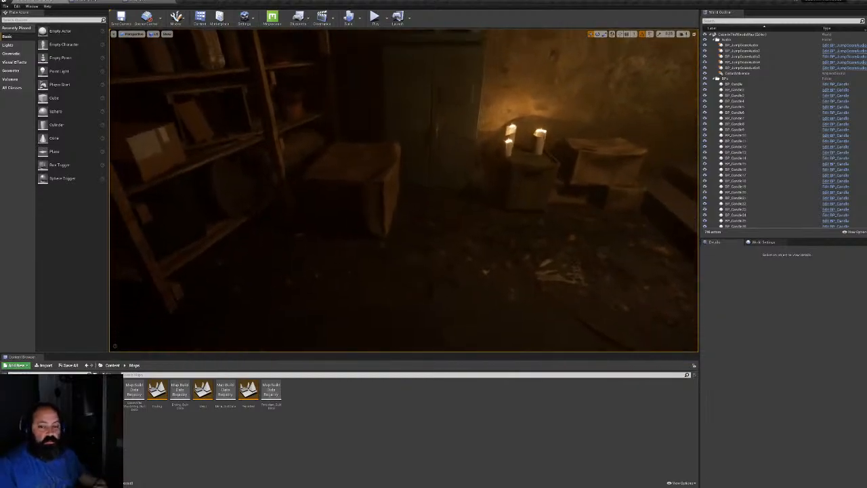
Collapse the BPs, Audio, Lighting, SM and SpawnPoints folders in the World Outliner
left_click(716, 79)
left_click(714, 40)
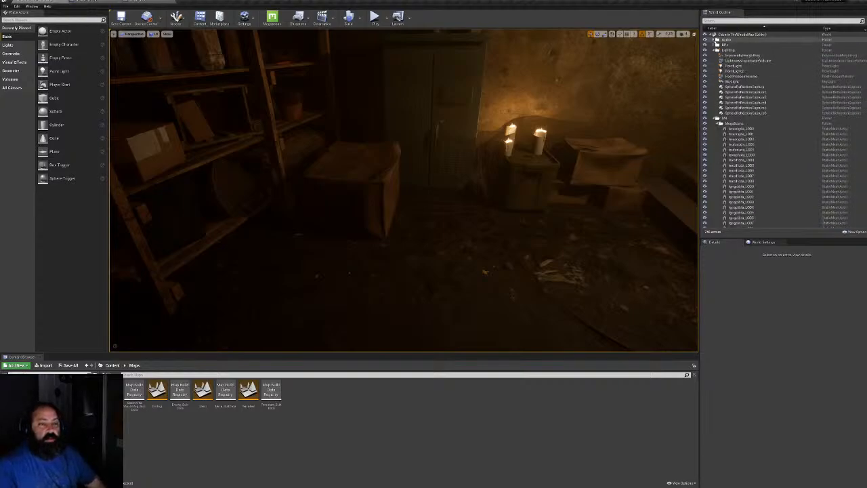
left_click(716, 49)
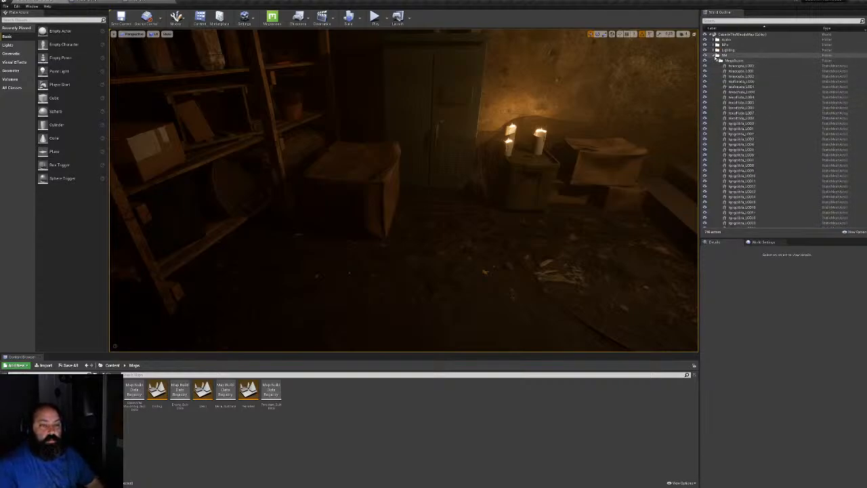
left_click(716, 55)
left_click(715, 60)
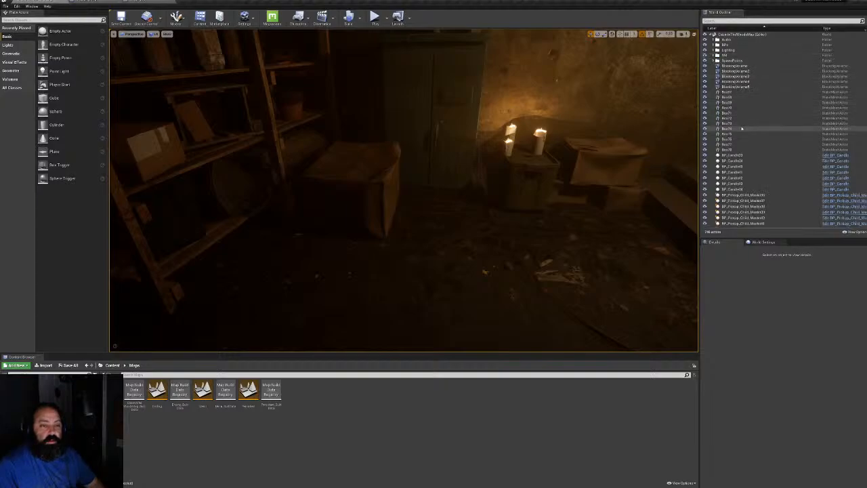
right_click_drag(541, 183, 285, 167)
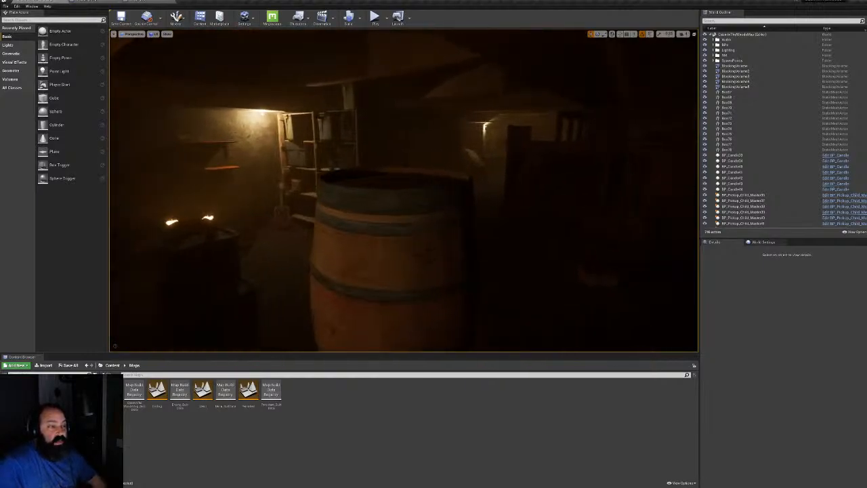
Look through the Build menu and close it without building the level
left_click(358, 17)
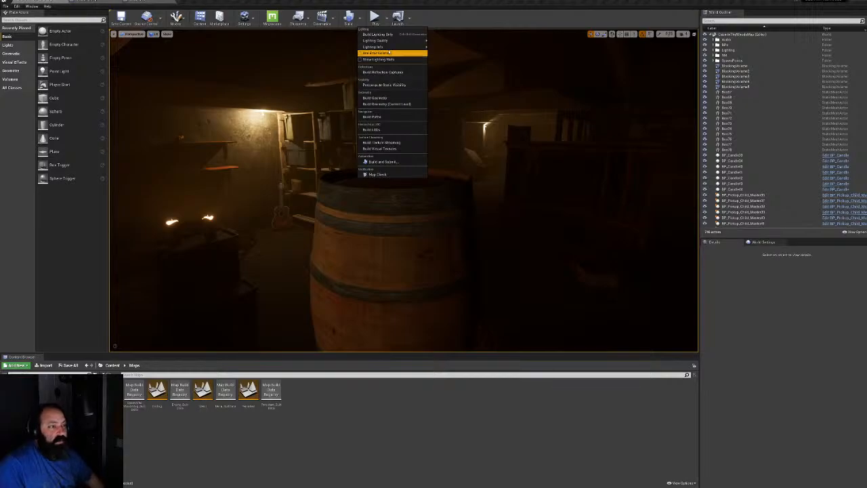
mouse_move(388, 41)
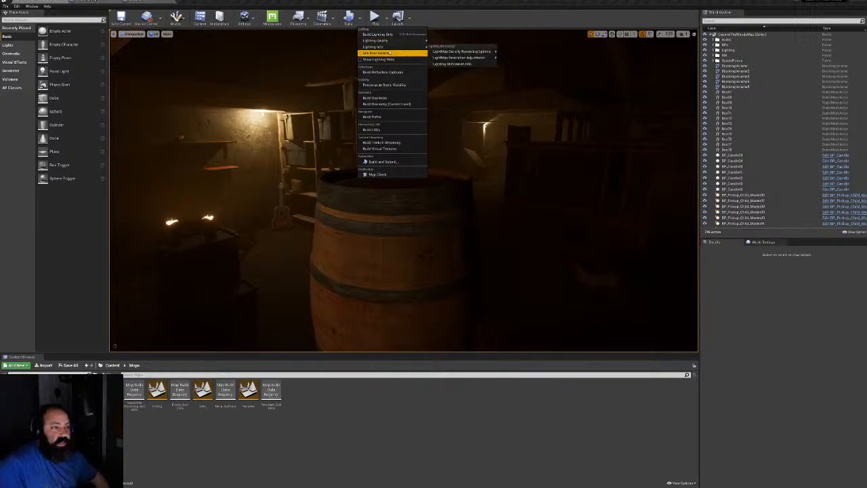
left_click(535, 9)
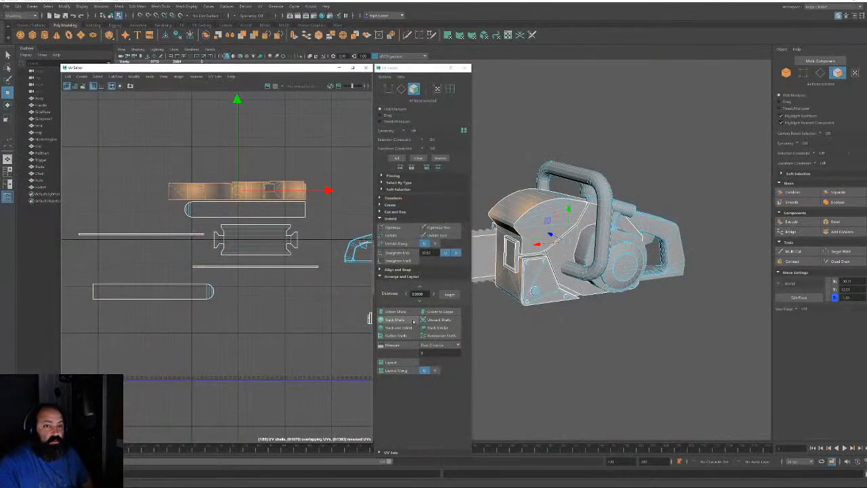
Select the thin trim-strip face above the plate on the chainsaw body and frame it
middle_click_drag(282, 256, 173, 238, "alt")
right_click_drag(305, 239, 309, 338, "alt")
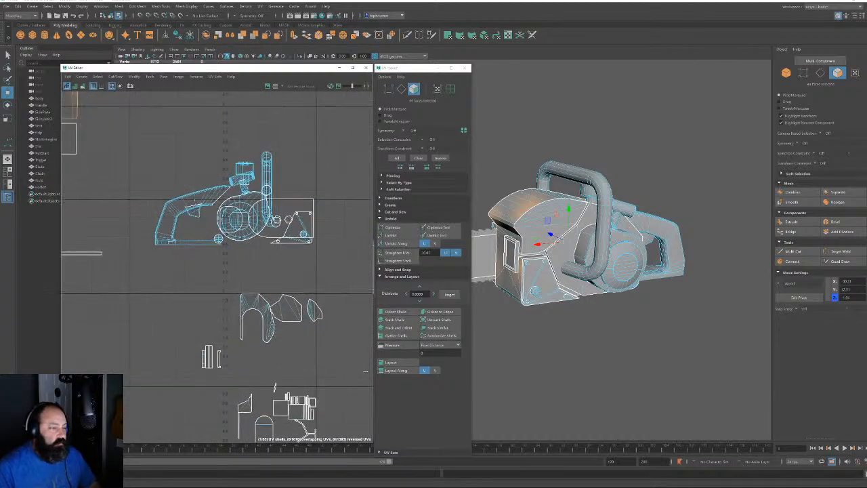
middle_click_drag(308, 337, 292, 252, "alt")
right_click_drag(295, 263, 356, 402, "alt")
middle_click_drag(251, 302, 303, 281, "alt")
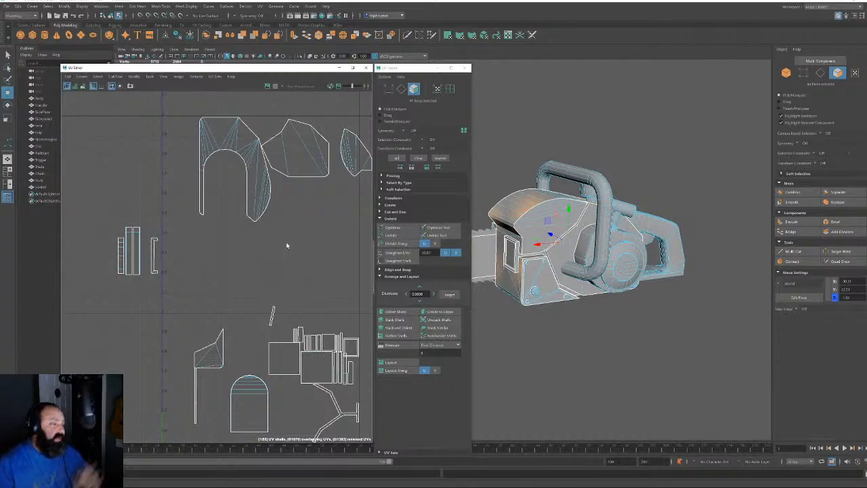
left_click_drag(570, 308, 584, 337, "alt")
right_click_drag(583, 337, 632, 353, "alt")
left_click_drag(631, 353, 588, 309, "alt")
left_click(583, 265)
key("f")
Add the strip's side face and the long strip face to the selection
right_click_drag(588, 310, 542, 262, "alt")
middle_click_drag(541, 263, 689, 170, "alt")
left_click_drag(689, 170, 647, 202, "alt")
left_click(711, 178, "shift")
left_click(631, 300, "shift")
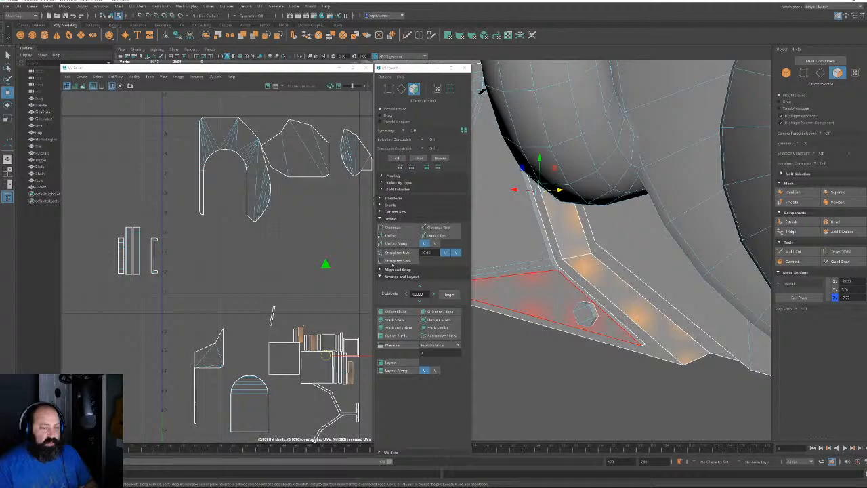
Planar-project and unfold the trim-strip faces, then straighten the shell horizontally with Orient to Edges
left_click(447, 35)
left_click(390, 235)
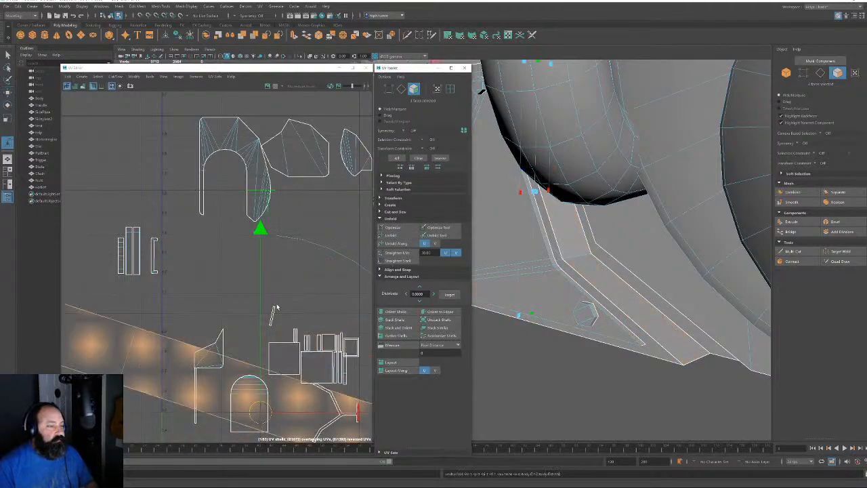
left_click(402, 89)
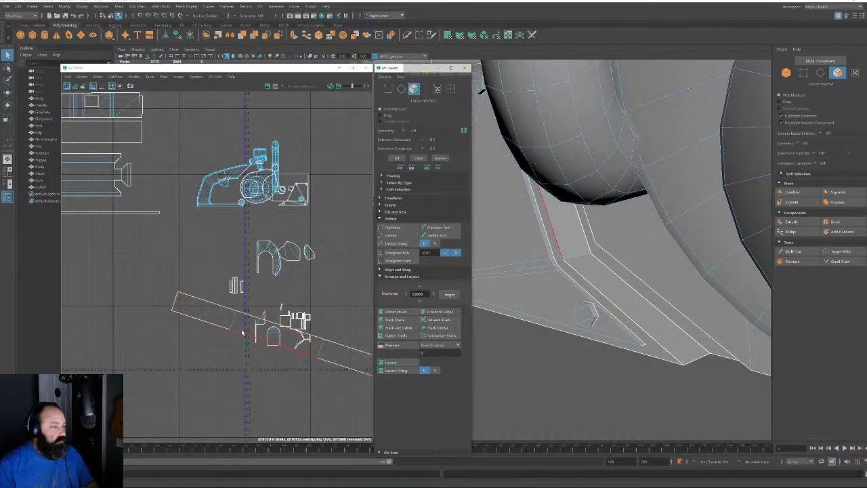
left_click(457, 311)
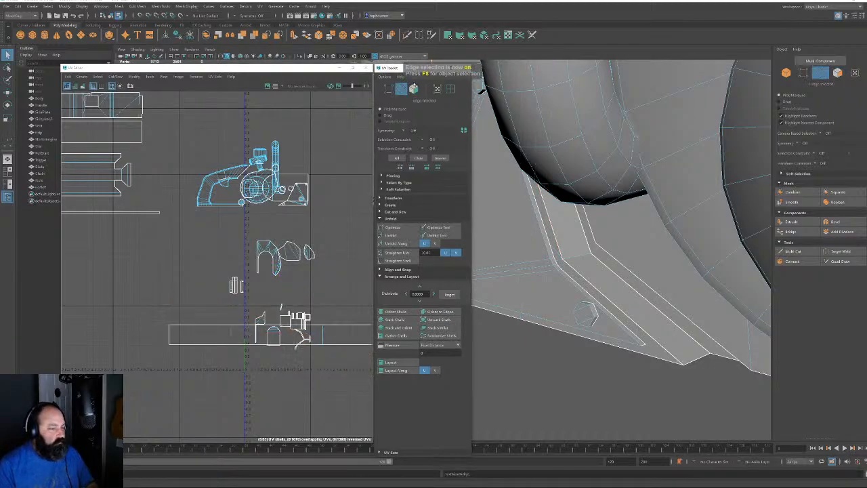
Reselect the strip shell and move it up beside the long shells
right_click_drag(214, 325, 205, 340)
key("w")
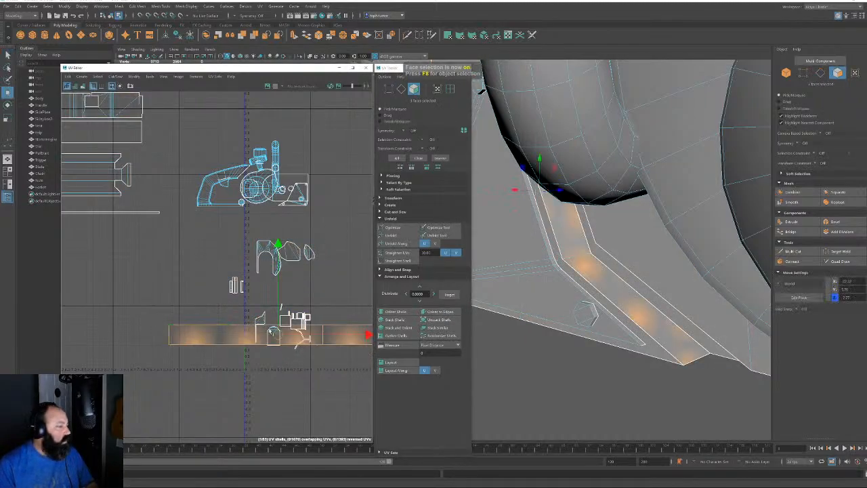
scroll(314, 319, "down", 3)
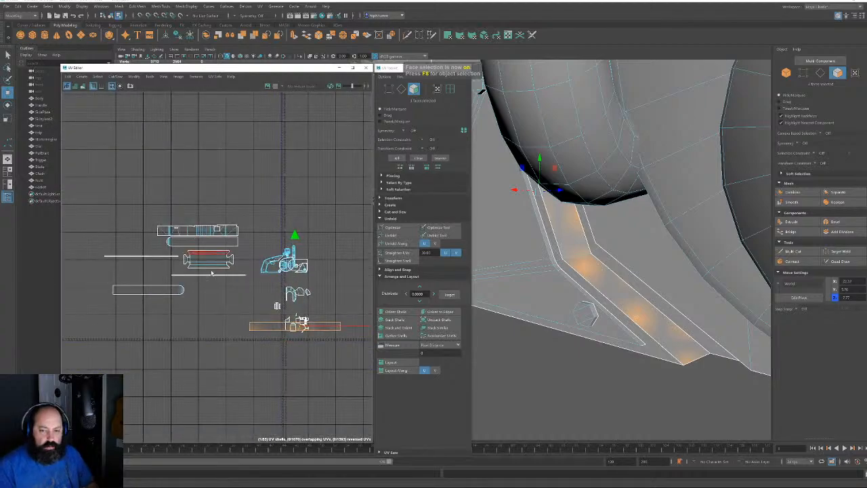
left_click_drag(296, 326, 188, 217)
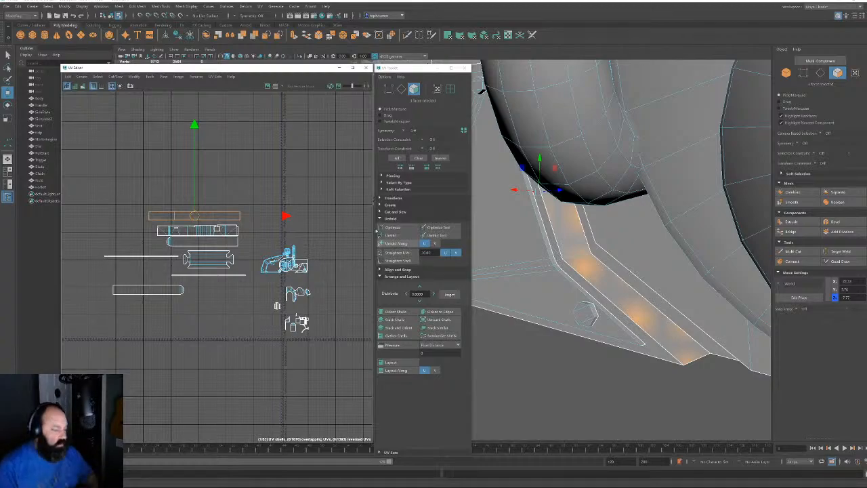
Zoom in on the lower shells and select the square UV face
middle_click_drag(317, 296, 272, 232, "alt")
right_click_drag(268, 254, 329, 413, "alt")
middle_click_drag(222, 241, 218, 312, "alt")
right_click_drag(218, 312, 230, 386, "alt")
middle_click_drag(230, 387, 258, 341, "alt")
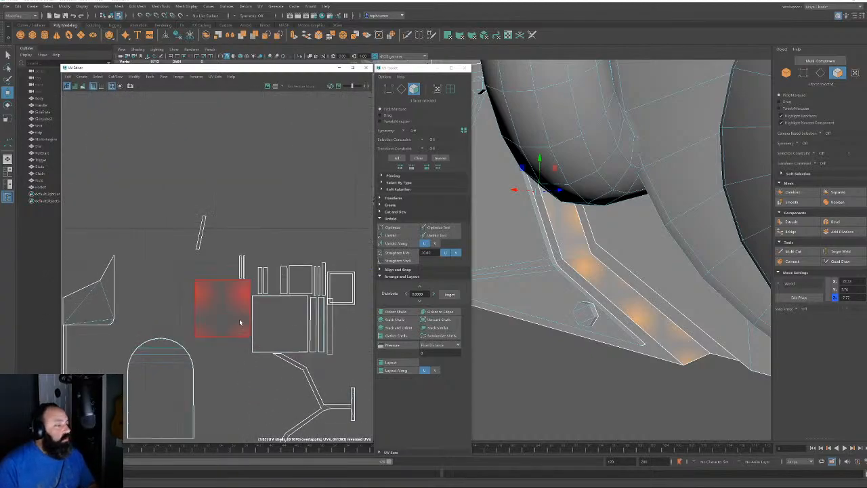
left_click(240, 321)
right_click_drag(614, 350, 632, 204, "alt")
left_click_drag(632, 204, 733, 328, "alt")
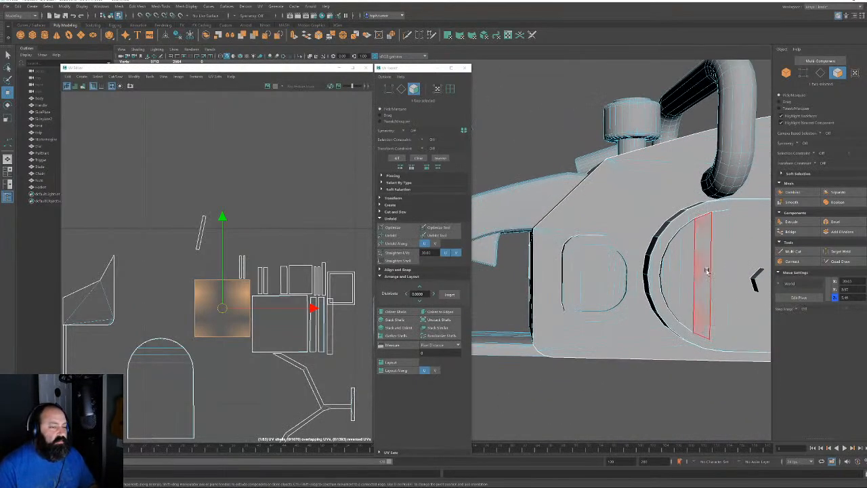
Select the circular side plate's faces and move its UV shell up out of the layout
double_click(706, 270)
right_click_drag(285, 341, 187, 192, "alt")
middle_click_drag(200, 227, 178, 358, "alt")
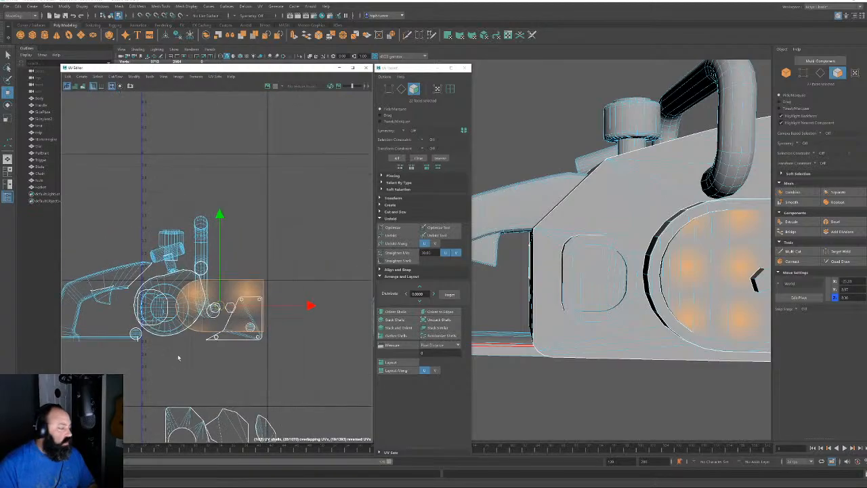
scroll(212, 324, "down", 1)
left_click_drag(218, 310, 237, 193)
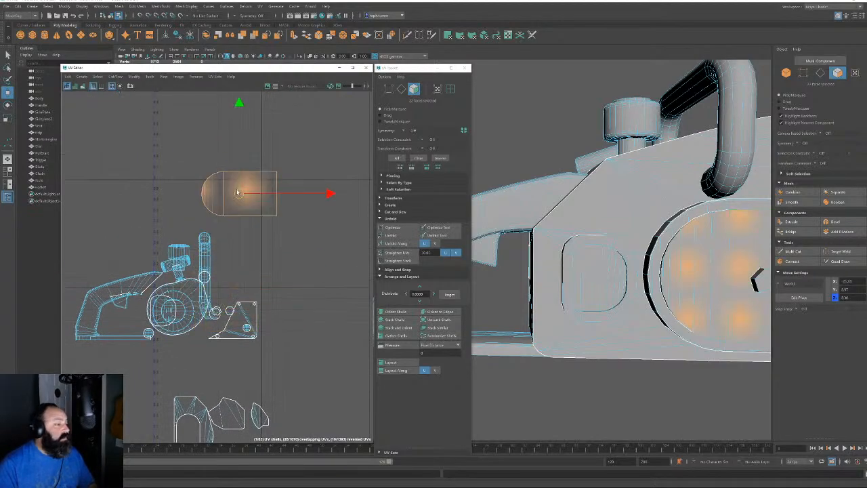
Select an edge on the side plate and inspect the plate's lower corner
left_click_drag(656, 263, 704, 156, "alt")
left_click(819, 73)
left_click(666, 240)
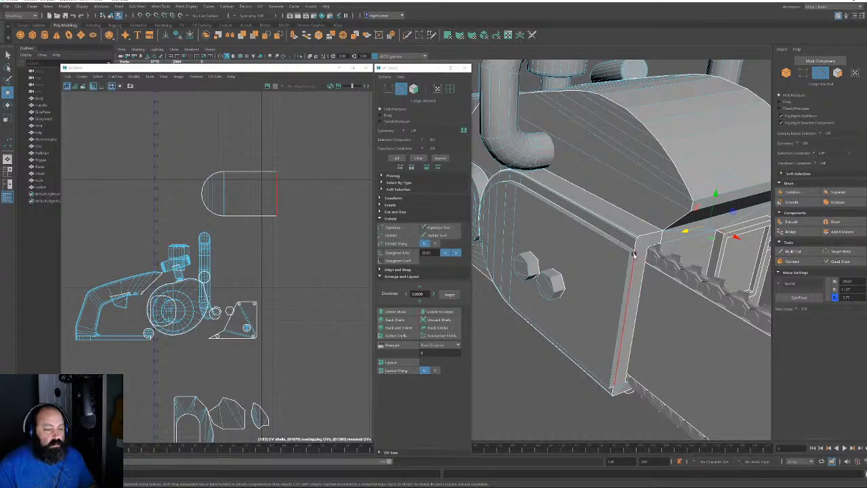
left_click_drag(630, 379, 555, 248, "alt")
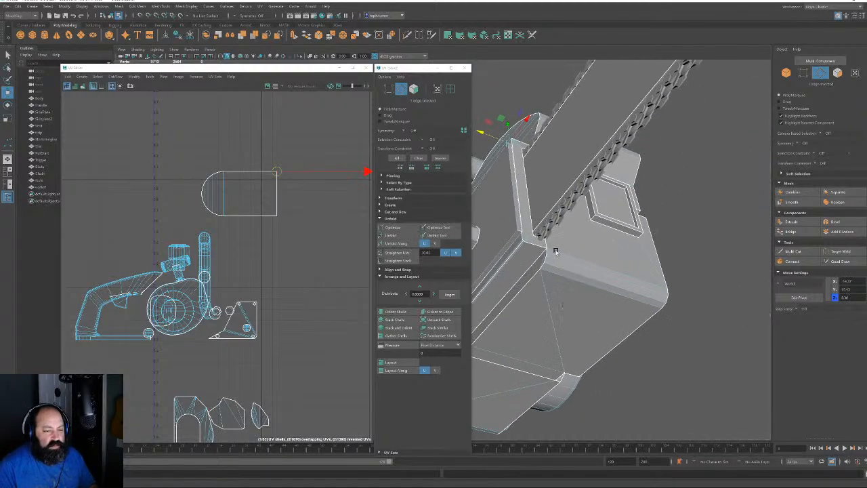
right_click_drag(556, 248, 567, 388, "alt")
left_click_drag(566, 388, 561, 381, "alt")
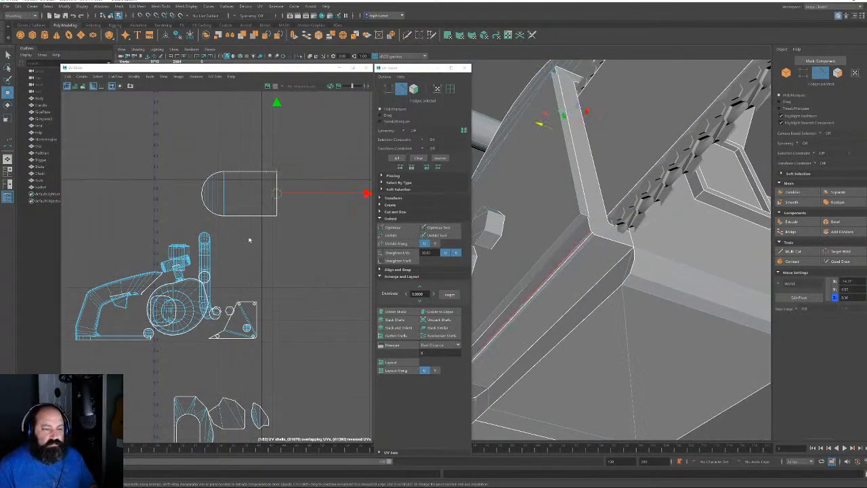
middle_click_drag(263, 263, 262, 263)
left_click_drag(573, 140, 586, 151, "alt")
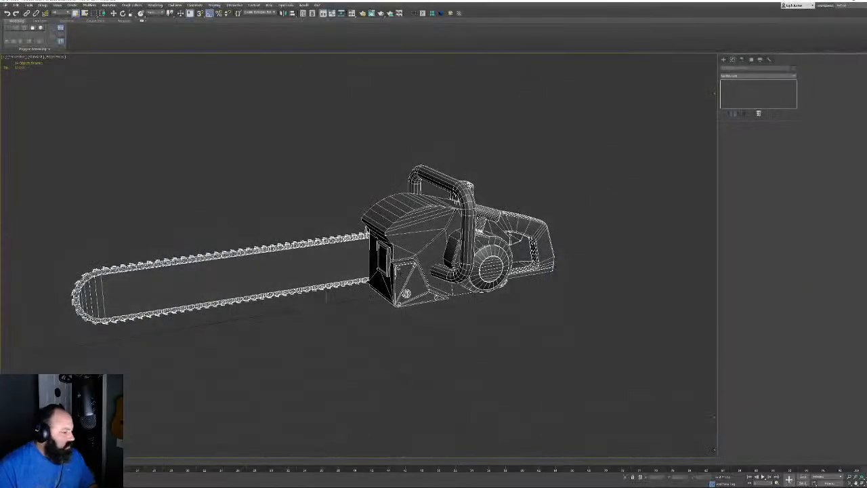
middle_click_drag(325, 268, 507, 261, "alt")
middle_click_drag(506, 260, 390, 278)
scroll(452, 286, "up", 6)
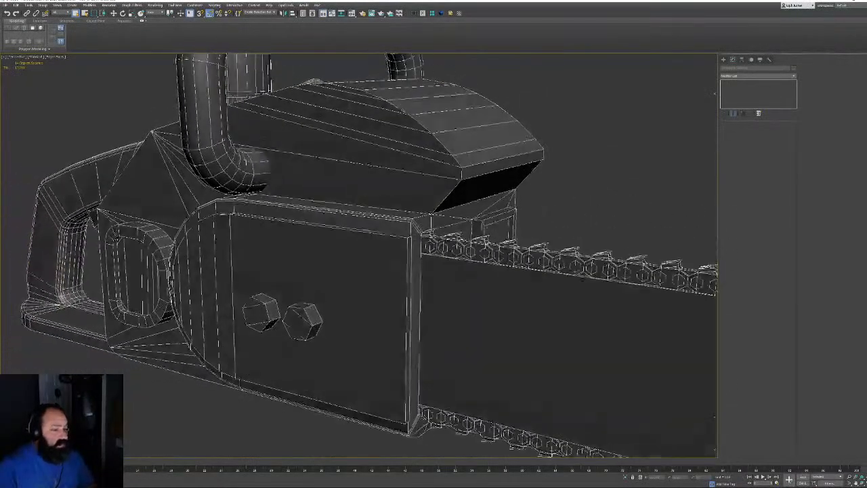
scroll(427, 225, "up", 7)
scroll(304, 231, "down", 3)
scroll(359, 254, "down", 4)
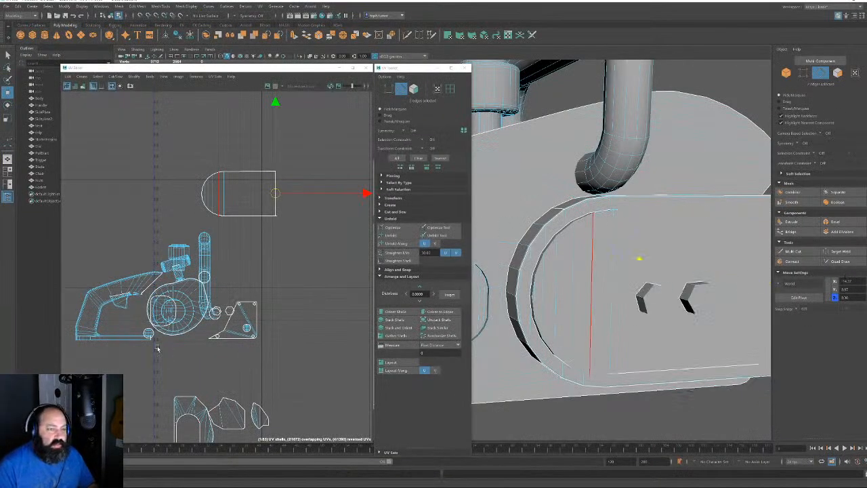
Undo the accidental side-plate distortion and check the chainsaw from rear, side and top
right_click_drag(624, 293, 447, 81, "alt")
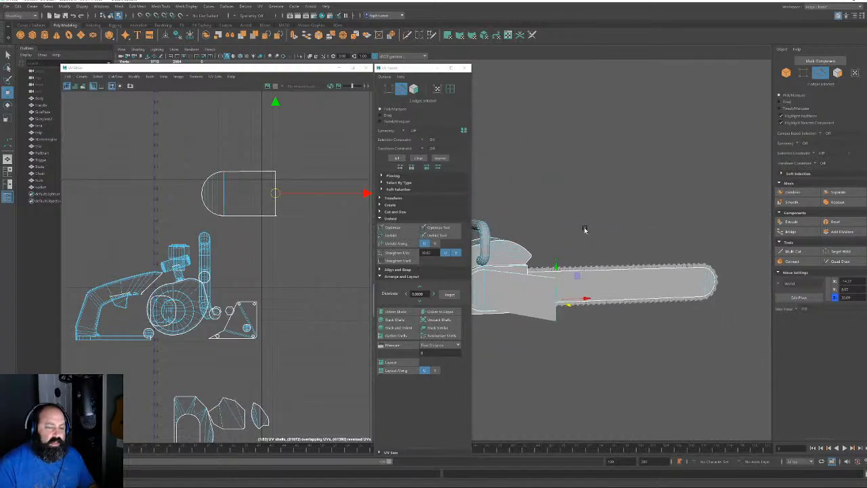
key("ctrl+z")
middle_click_drag(536, 255, 612, 242, "alt")
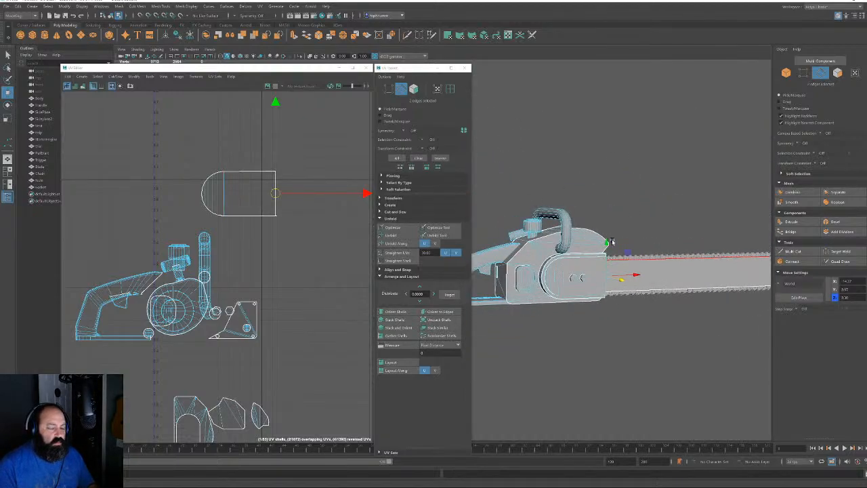
left_click_drag(612, 241, 594, 314, "alt")
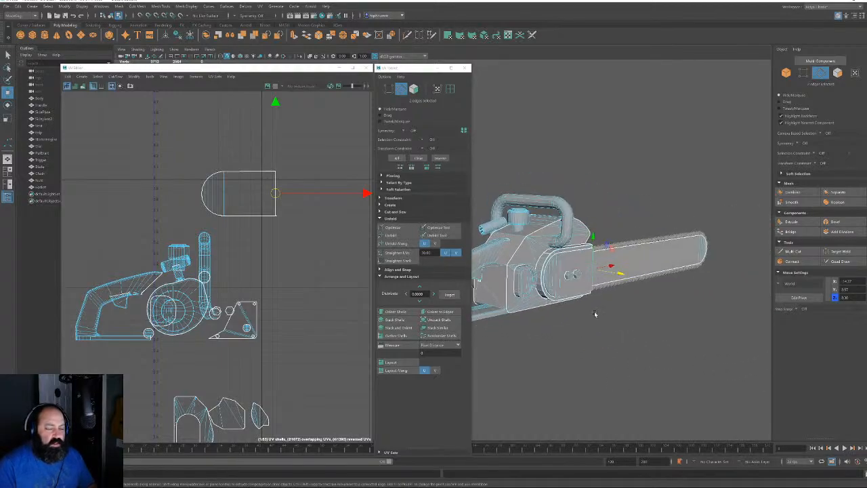
scroll(595, 313, "up", 5)
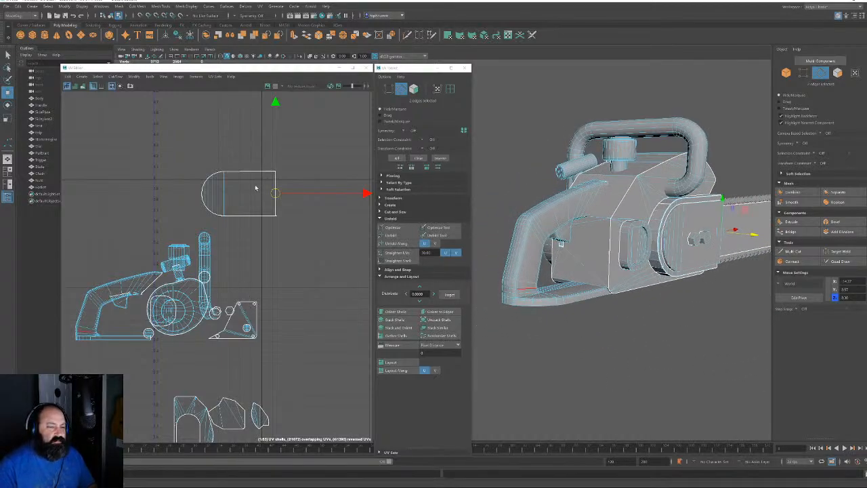
scroll(255, 188, "up", 2)
left_click_drag(678, 210, 574, 269, "alt")
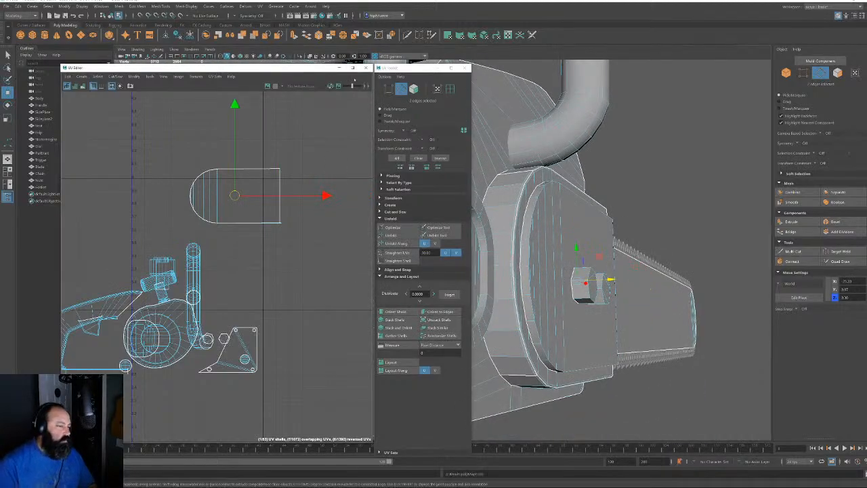
Select the capsule UV shell, unfold it and lay it out within UV space
left_click(414, 89)
left_click(296, 216)
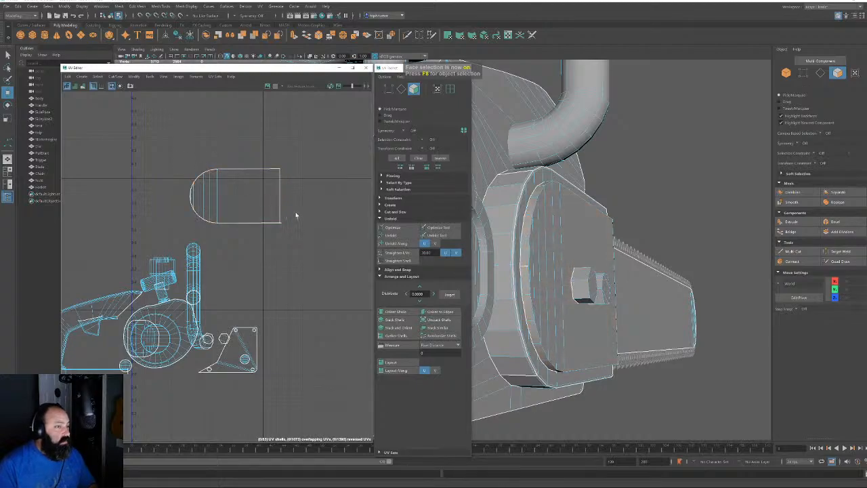
left_click_drag(175, 150, 175, 150)
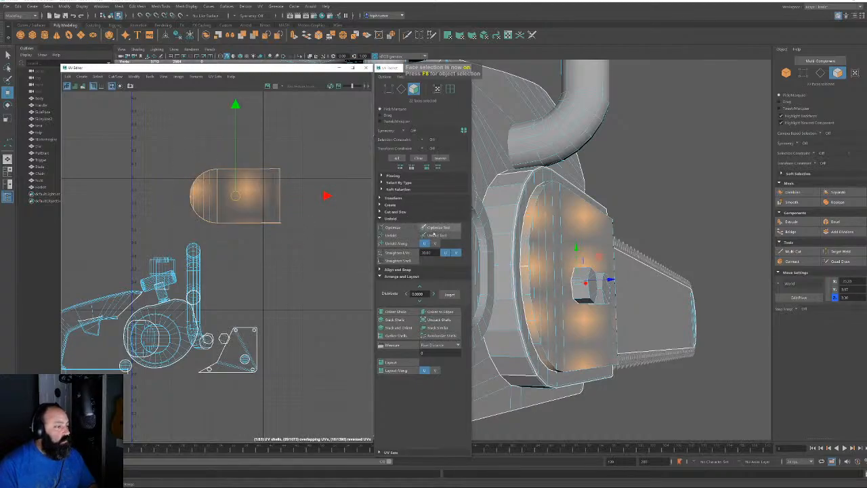
left_click(402, 235)
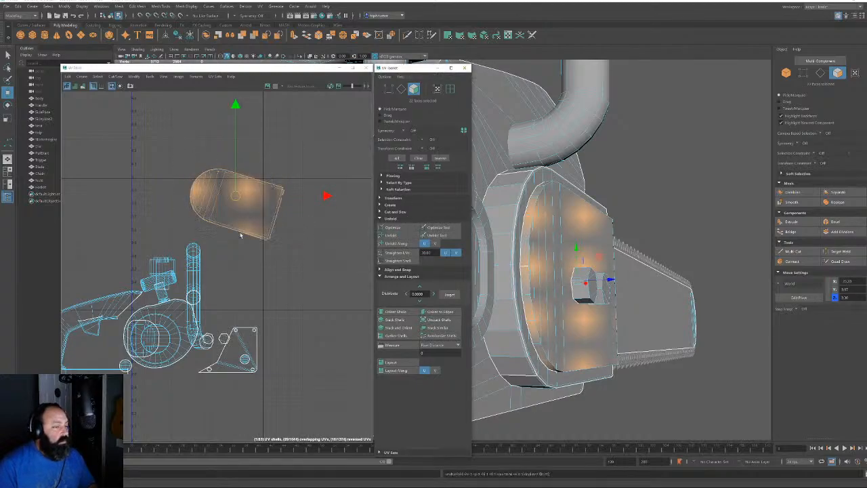
middle_click_drag(240, 235, 241, 282, "alt")
right_click_drag(242, 281, 397, 371, "alt")
left_click(398, 371)
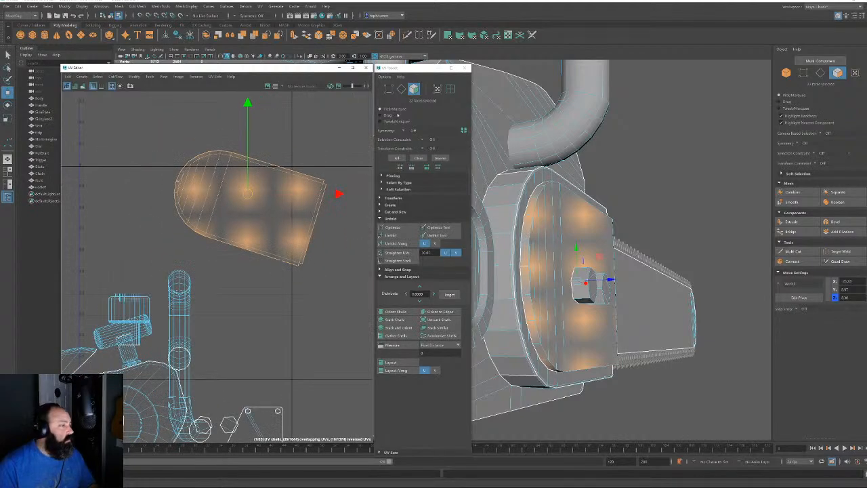
Stand the capsule shell upright with Orient to Edges on its straight end edge
left_click(402, 89)
left_click(311, 231)
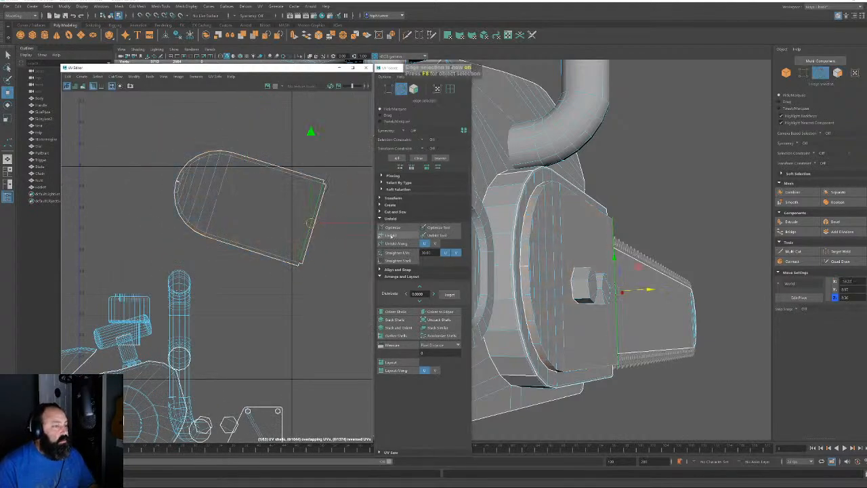
left_click(441, 312)
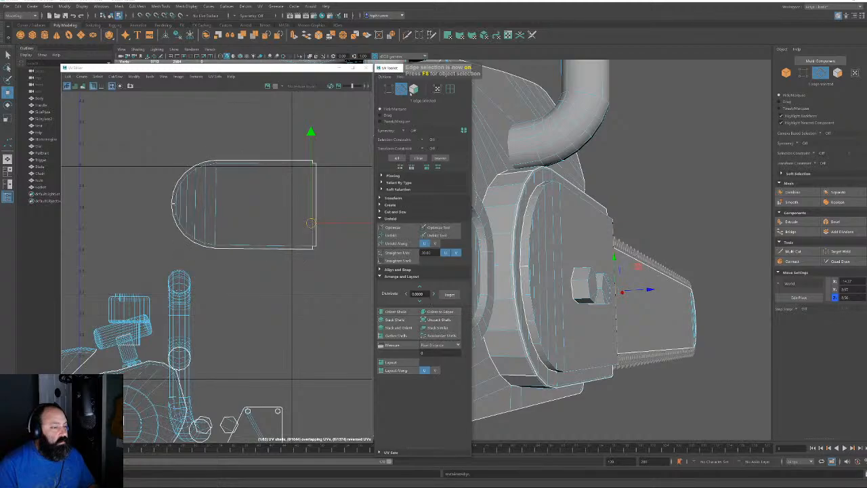
Move the whole capsule shell left beside the strip shells, then reselect it
left_click(414, 89)
double_click(246, 220)
right_click_drag(238, 263, 231, 267, "alt")
scroll(231, 268, "down", 10)
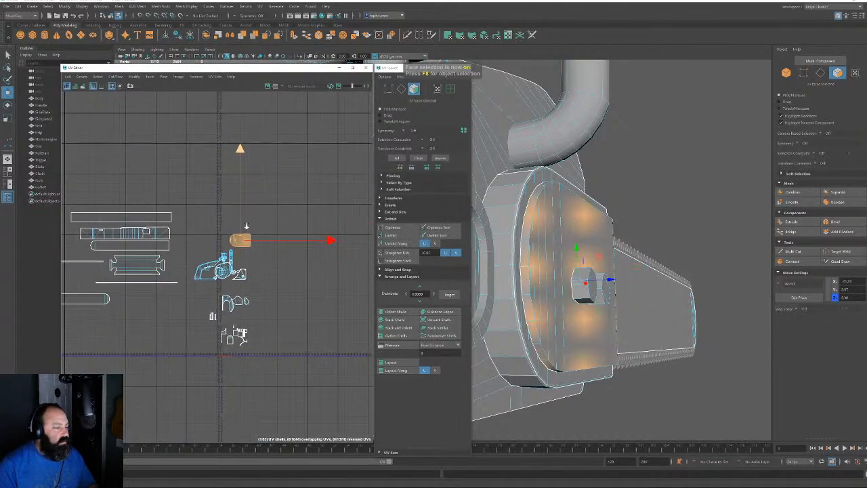
left_click_drag(238, 241, 158, 206)
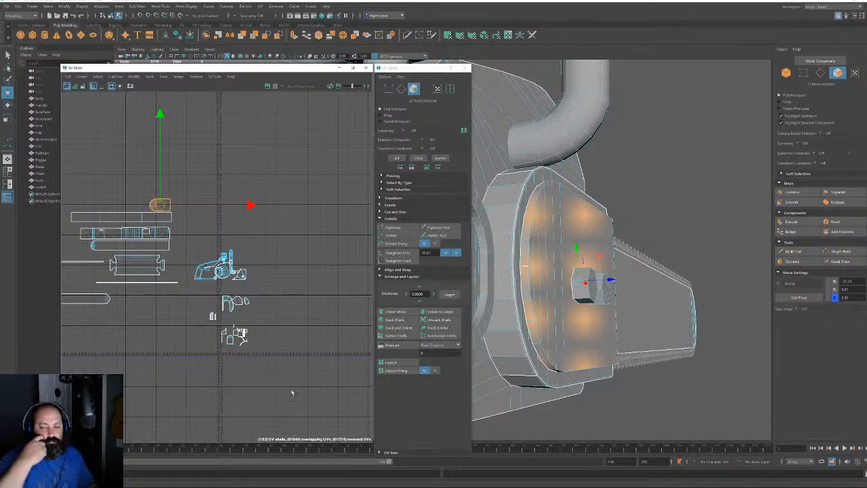
right_click_drag(274, 298, 234, 364, "alt")
middle_click_drag(224, 349, 237, 238, "alt")
right_click_drag(237, 238, 264, 359, "alt")
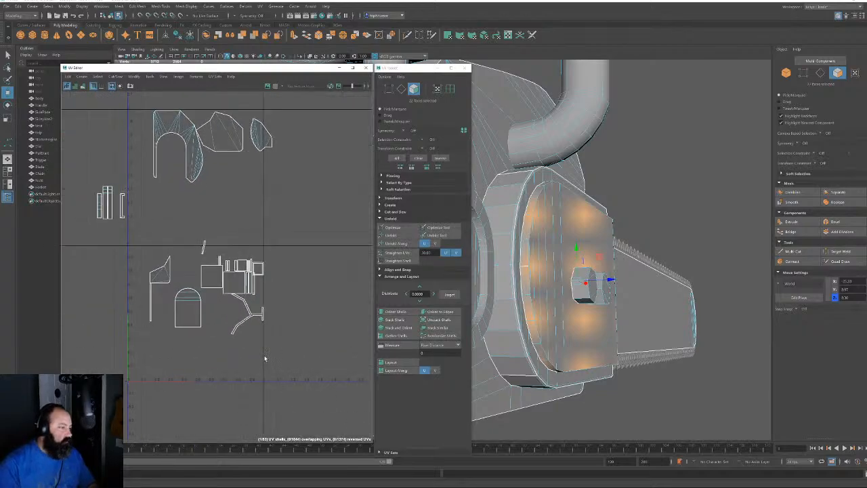
left_click(188, 310)
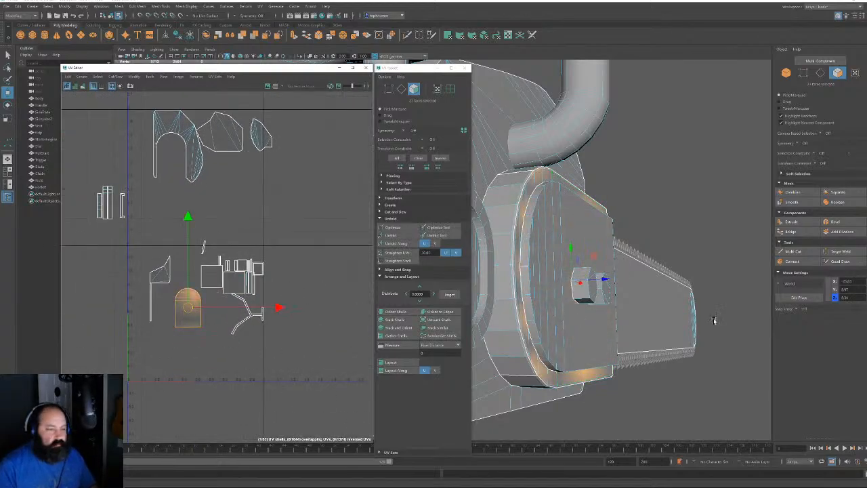
Select the thin rim face at the side plate's rounded end
left_click_drag(591, 299, 578, 295, "alt")
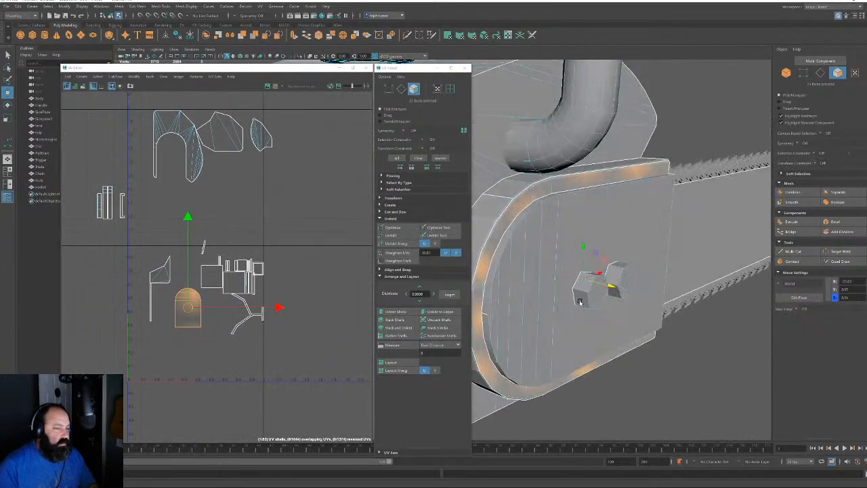
right_click_drag(579, 295, 596, 319, "alt")
left_click_drag(596, 318, 536, 312, "alt")
right_click_drag(536, 311, 507, 303, "alt")
left_click_drag(507, 303, 577, 310, "alt")
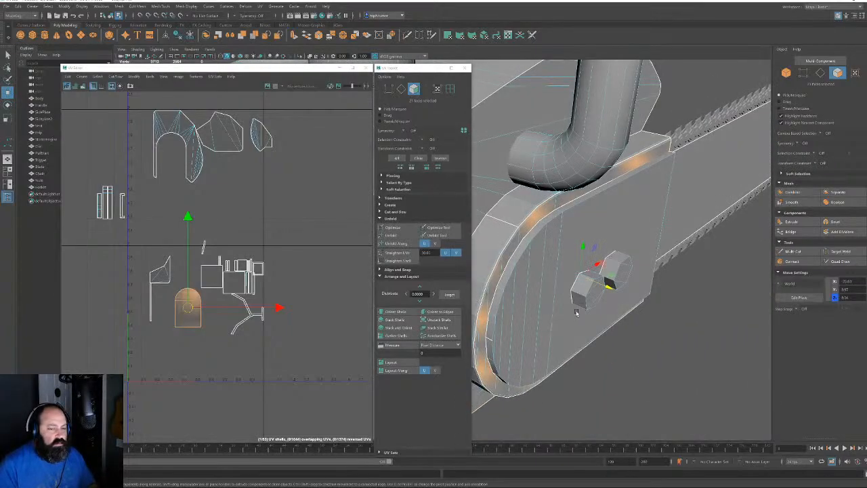
left_click(509, 225, "shift")
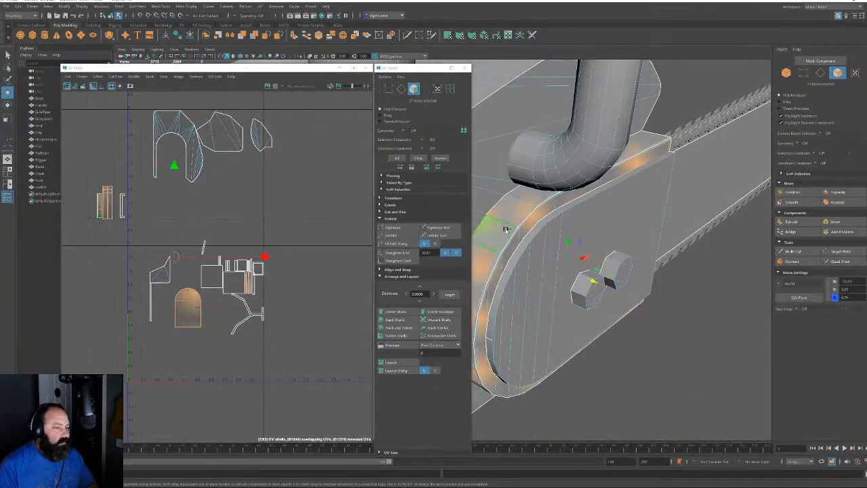
right_click_drag(582, 249, 655, 357, "alt")
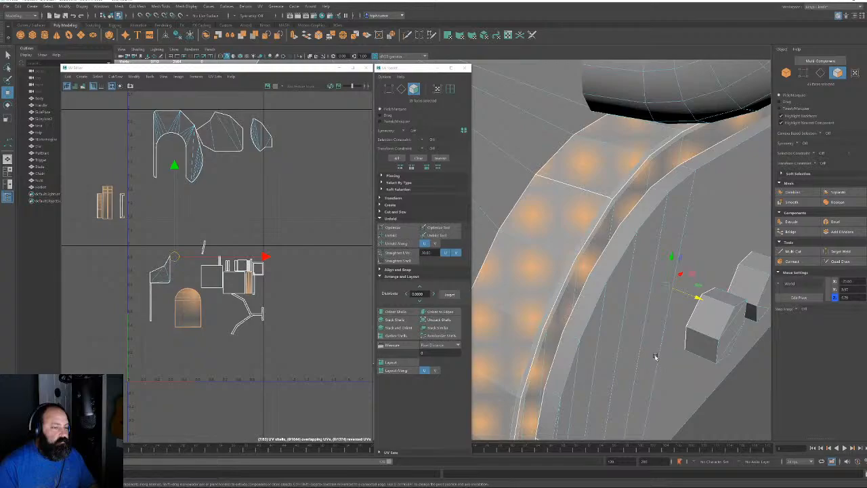
left_click(592, 229)
key("ctrl+z")
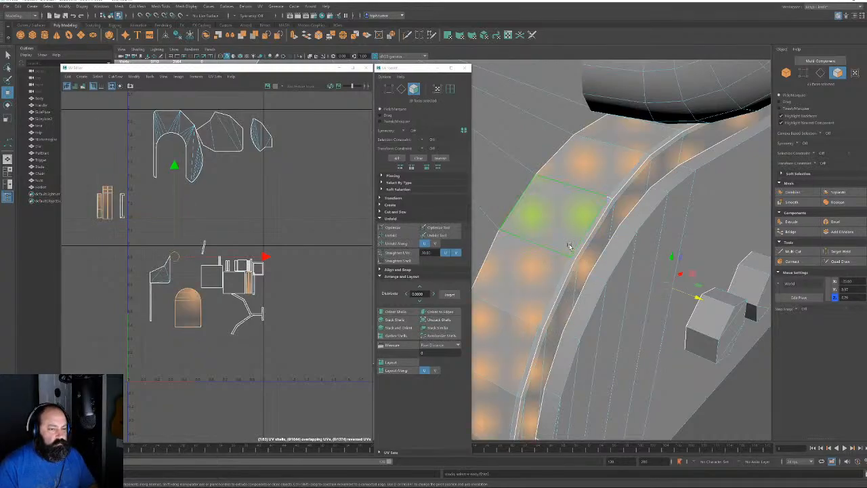
left_click(578, 253)
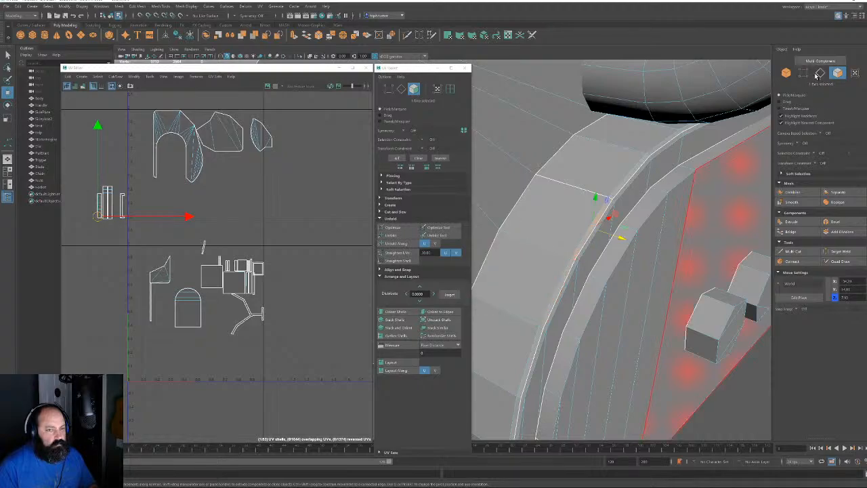
Convert a rim edge to faces and grow it into a 66-face band around the rim
left_click(820, 73)
left_click(641, 169)
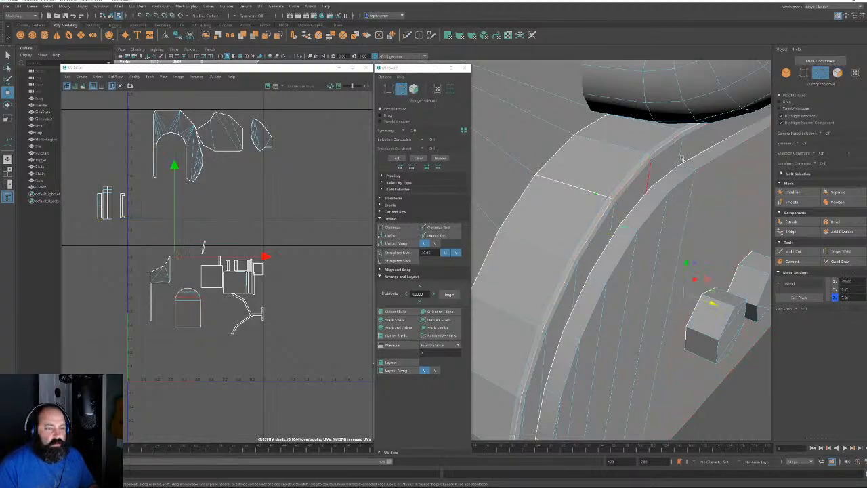
left_click(838, 73)
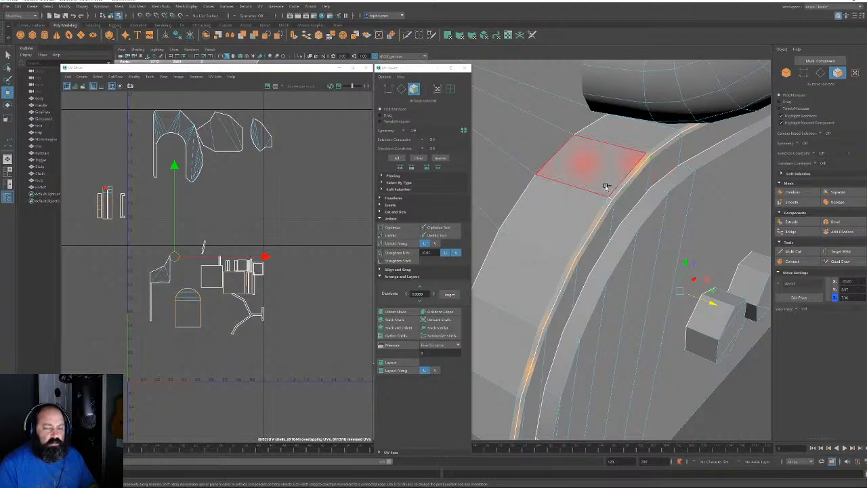
key("shift+period")
key("shift+period")
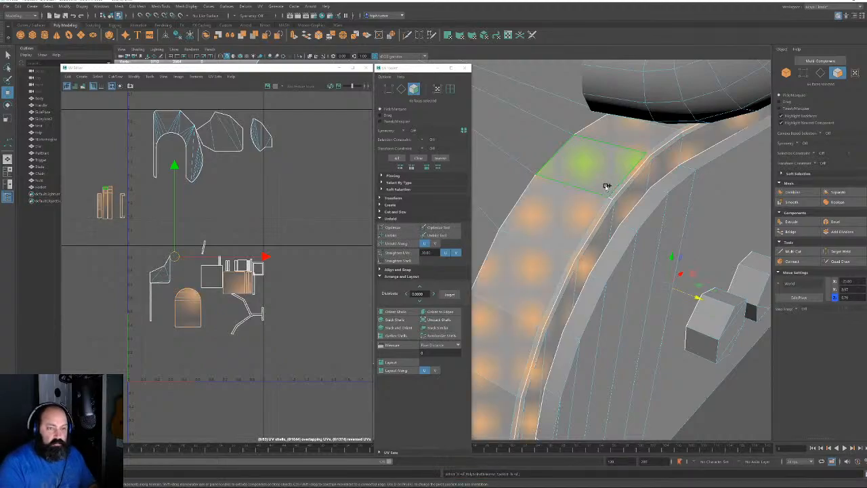
key("ctrl+z")
left_click_drag(650, 218, 648, 218, "alt")
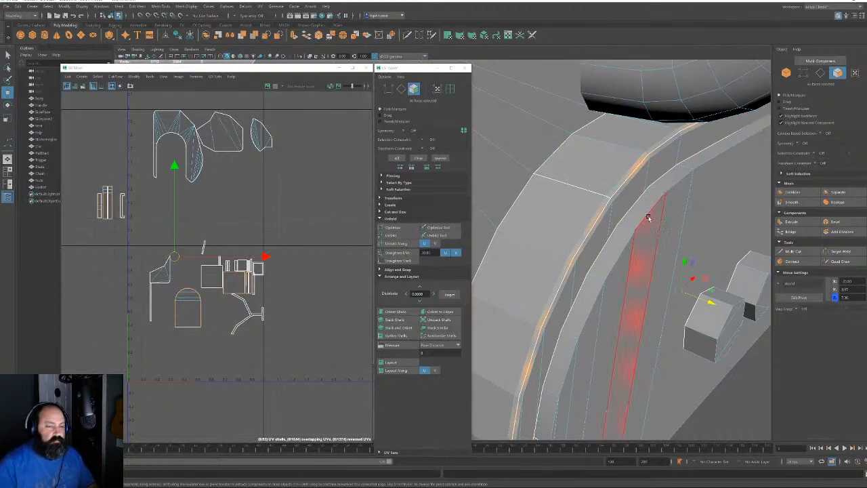
key("shift+period")
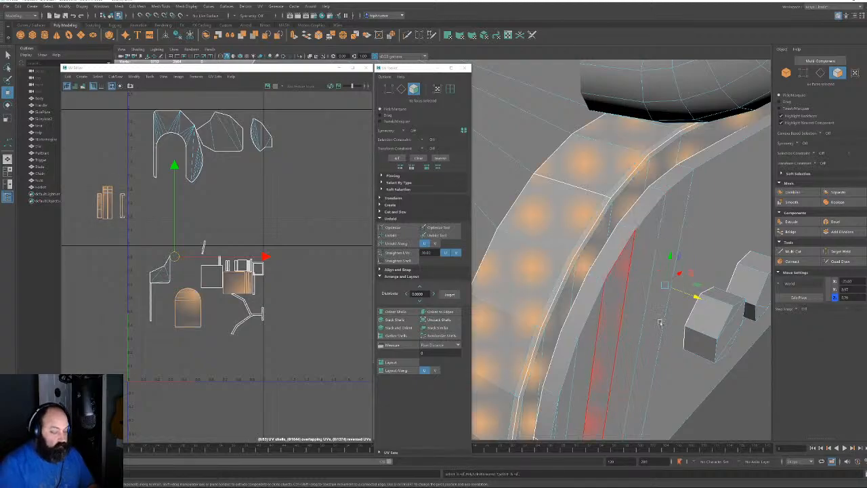
left_click_drag(609, 309, 687, 244, "alt")
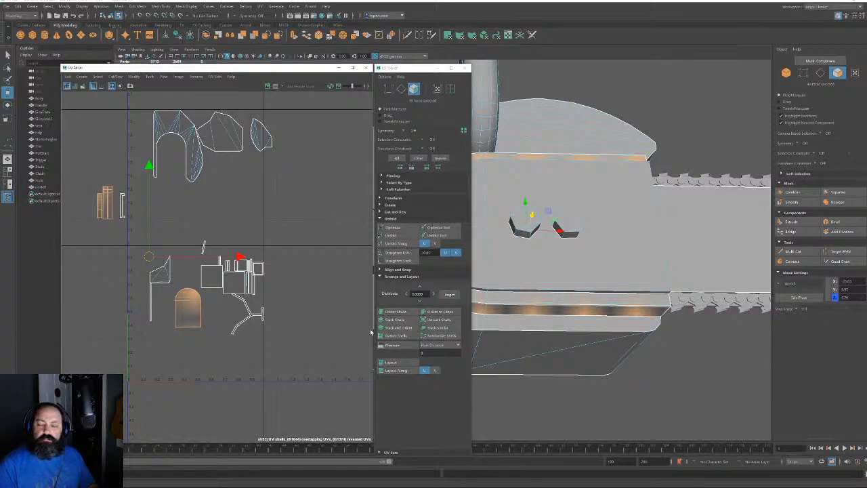
Planar-project the chain bar faces into a new shell and move it clear of the others
scroll(248, 288, "up", 3)
scroll(223, 290, "down", 3)
middle_click_drag(132, 246, 208, 249, "alt")
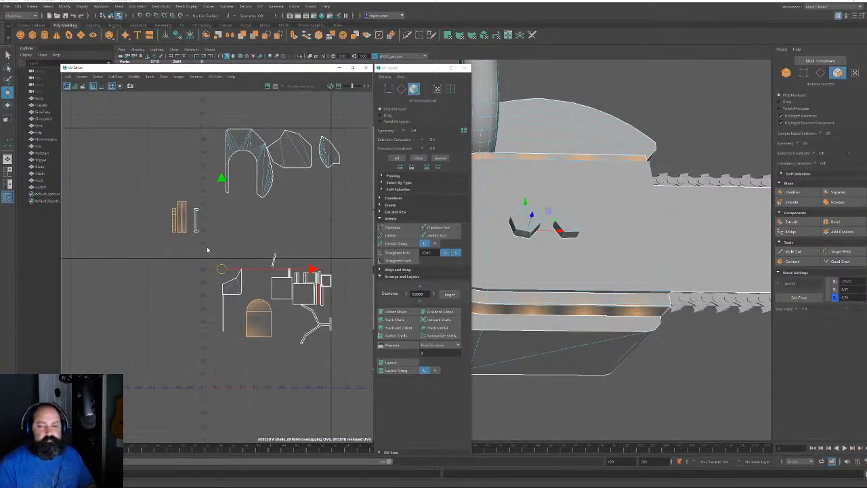
left_click_drag(553, 313, 574, 342, "alt")
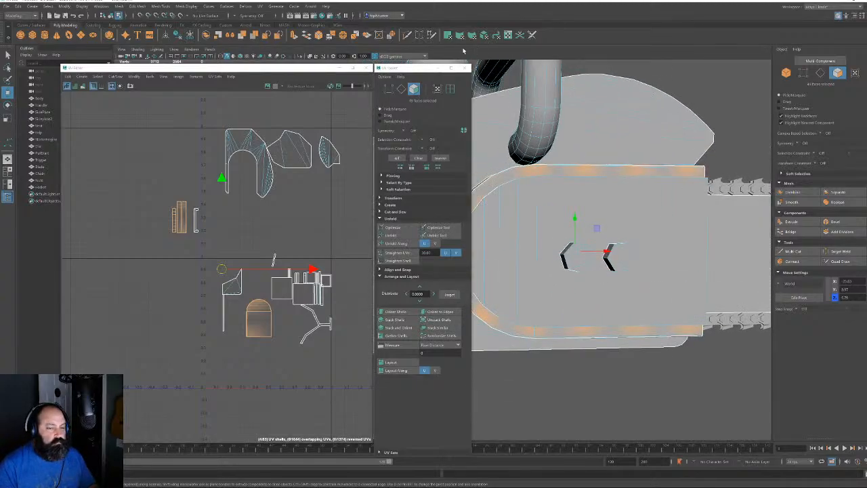
left_click(447, 35)
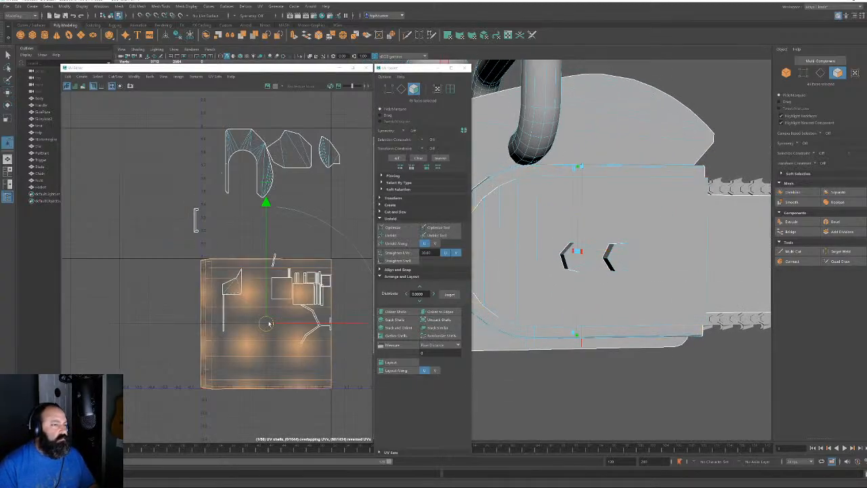
scroll(269, 324, "down", 3)
left_click_drag(271, 321, 107, 283)
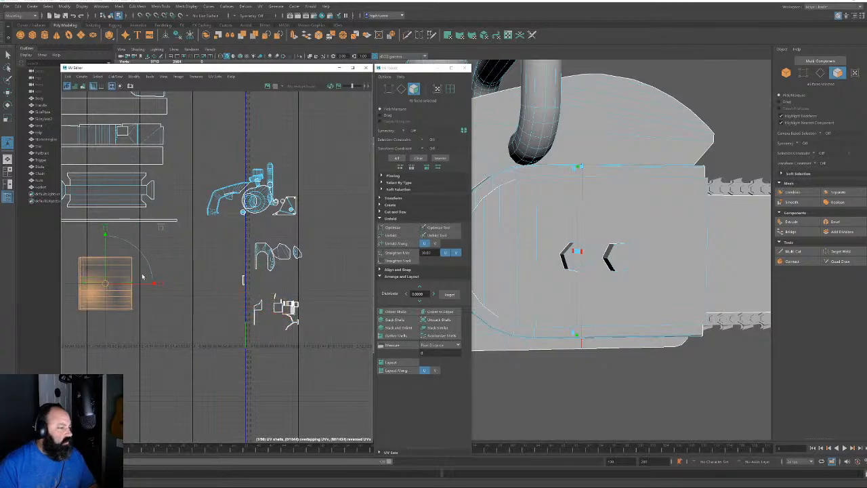
Unfold the new square shell into a rounded capsule shape showing the rim band
scroll(151, 271, "up", 3)
middle_click_drag(153, 271, 269, 296, "alt")
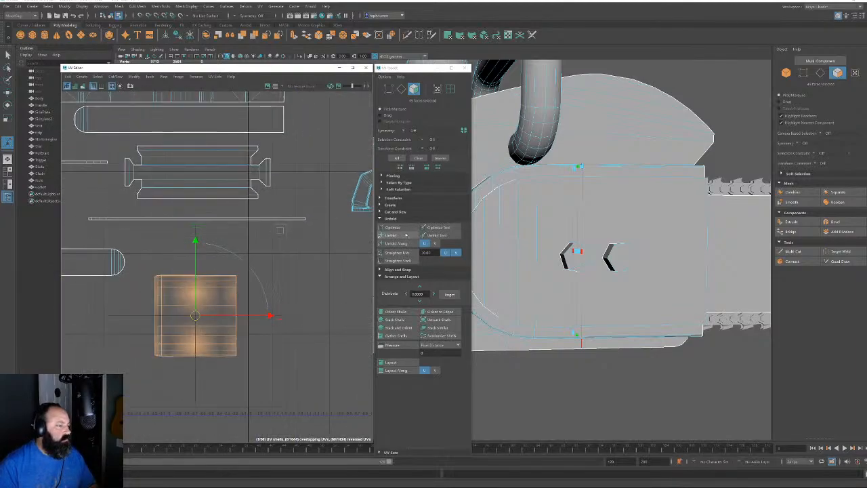
left_click(387, 235)
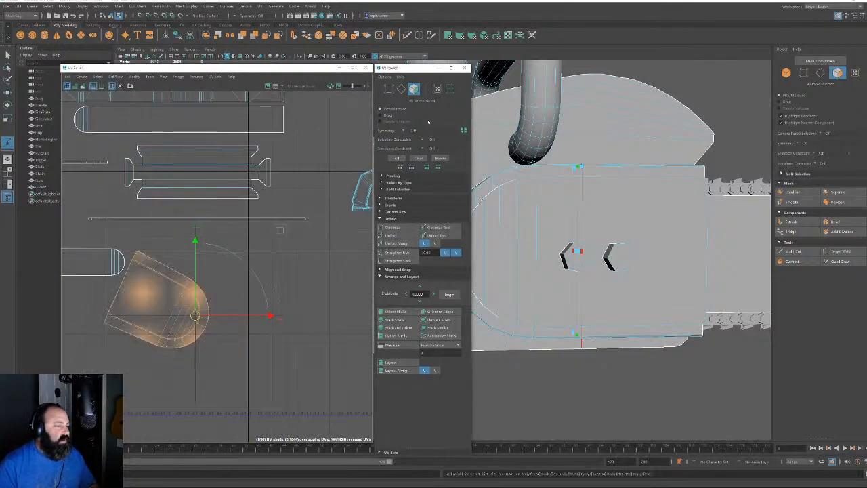
left_click(402, 89)
left_click_drag(577, 288, 569, 270, "alt")
scroll(135, 365, "up", 5)
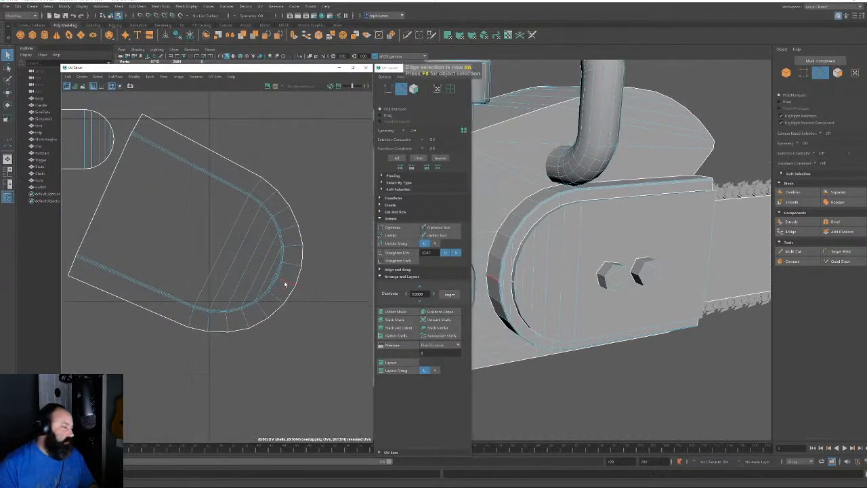
Straighten the rounded rim shell with Orient to Edges along a selected rim edge
left_click(287, 286)
scroll(286, 286, "up", 4)
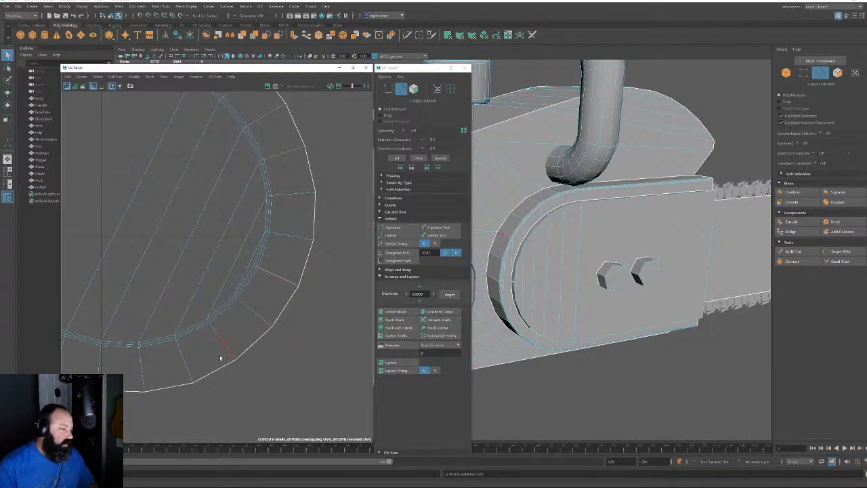
scroll(219, 354, "down", 6)
middle_click_drag(23, 110, 72, 137, "alt")
left_click(417, 90)
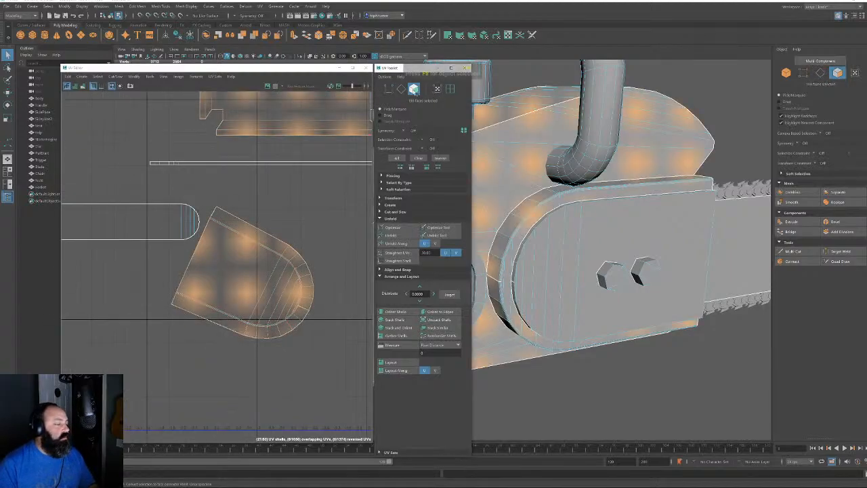
double_click(246, 263)
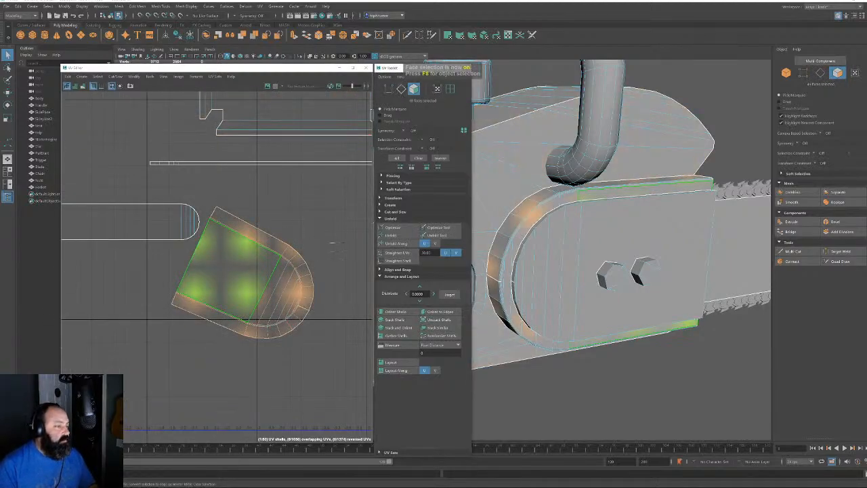
left_click(401, 89)
left_click(438, 313)
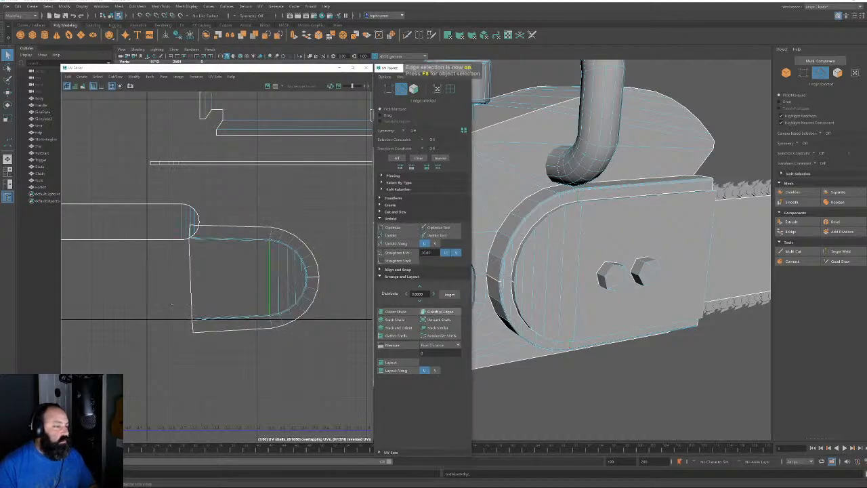
Unfold the rounded shell again and move it above the other shells
left_click(414, 89)
double_click(247, 280)
scroll(252, 282, "down", 2)
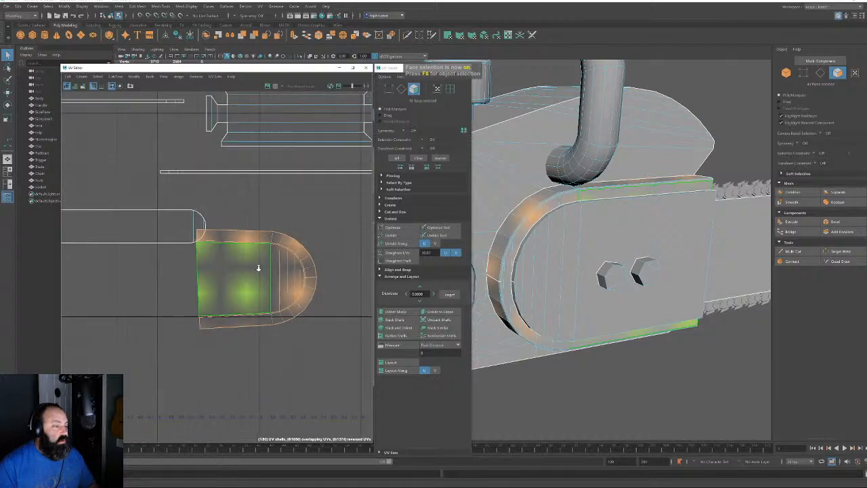
left_click(482, 221)
left_click(408, 237)
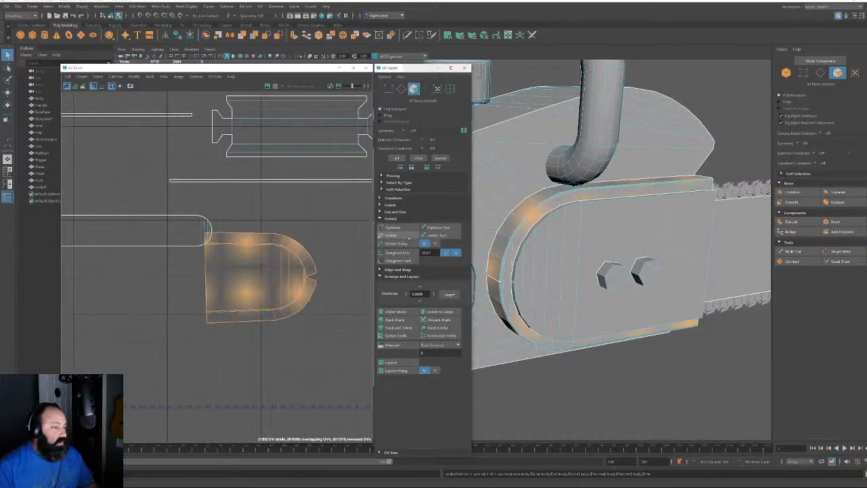
key("w")
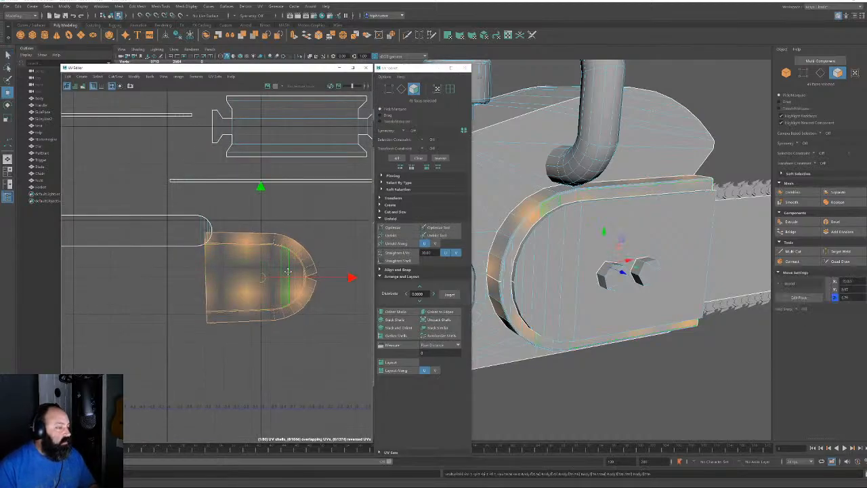
scroll(290, 319, "down", 3)
left_click_drag(308, 318, 311, 120)
middle_click_drag(304, 137, 262, 291, "alt")
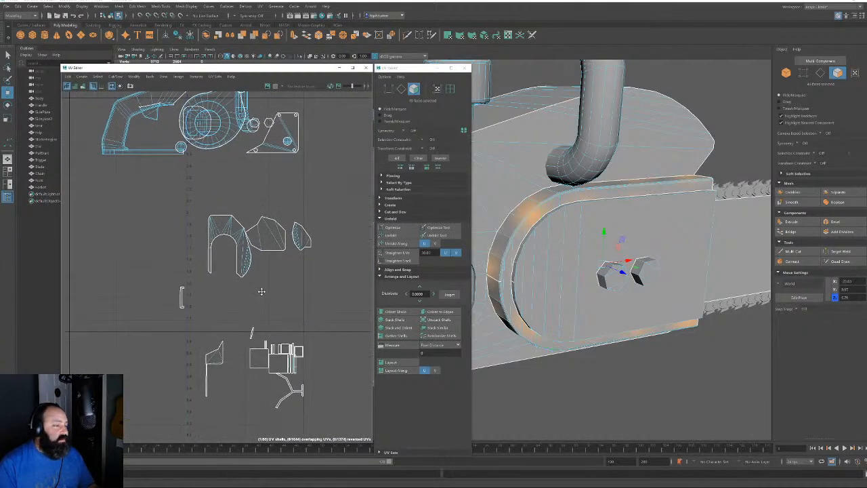
Move the small trim UV shell outside the large shell, to its upper left
left_click(191, 310)
left_click_drag(700, 260, 646, 246, "alt")
scroll(637, 246, "up", 4)
scroll(646, 246, "down", 5)
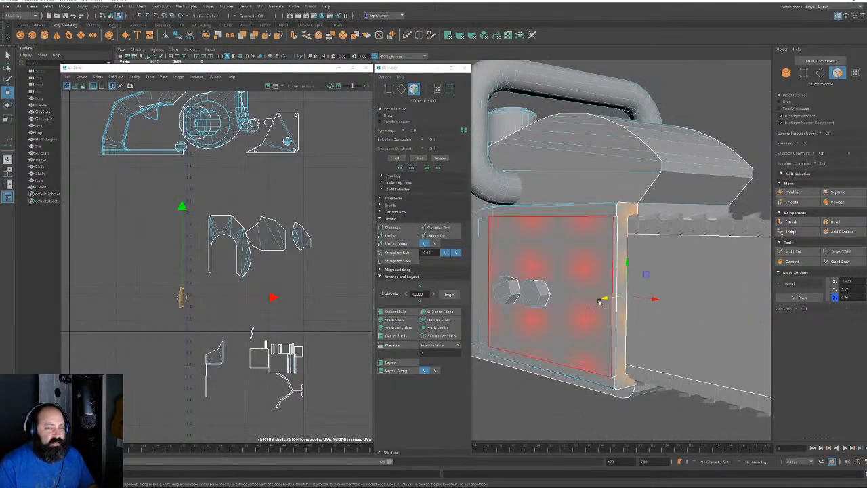
scroll(187, 257, "down", 3)
middle_click_drag(187, 257, 324, 404, "alt")
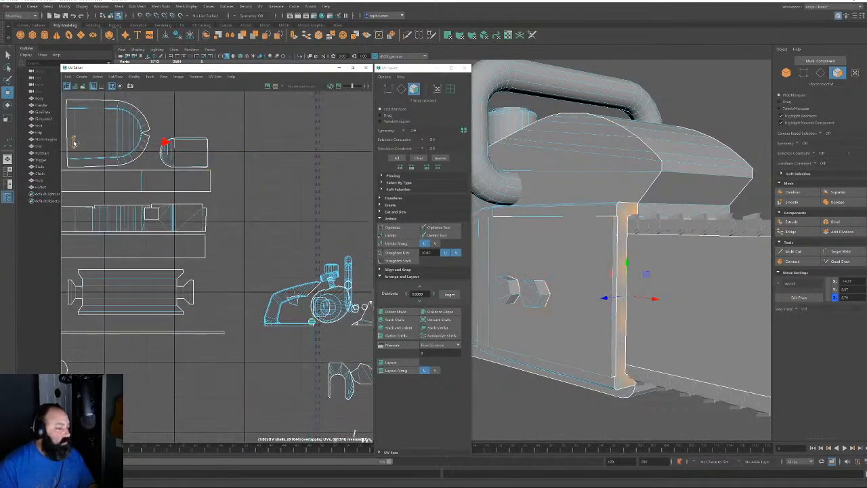
middle_click_drag(74, 143, 358, 228, "alt")
scroll(305, 203, "up", 3)
middle_click_drag(336, 283, 148, 275, "alt")
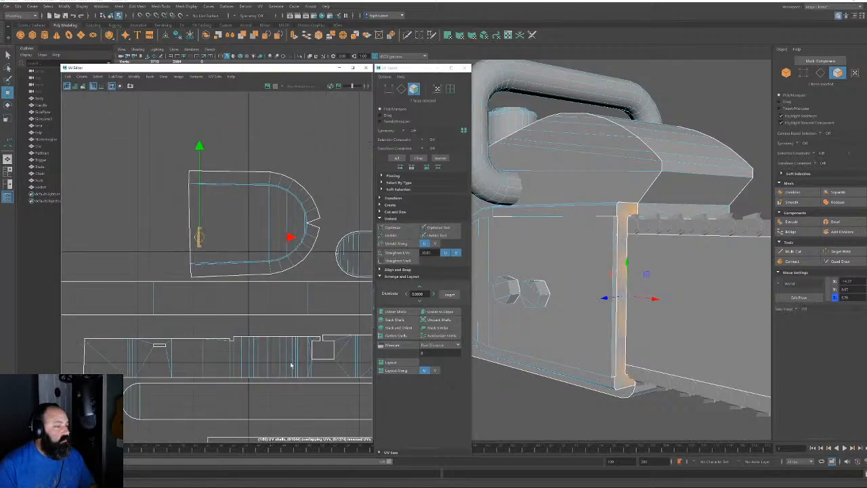
scroll(244, 284, "up", 5)
middle_click_drag(206, 197, 311, 301, "alt")
left_click_drag(266, 275, 172, 223)
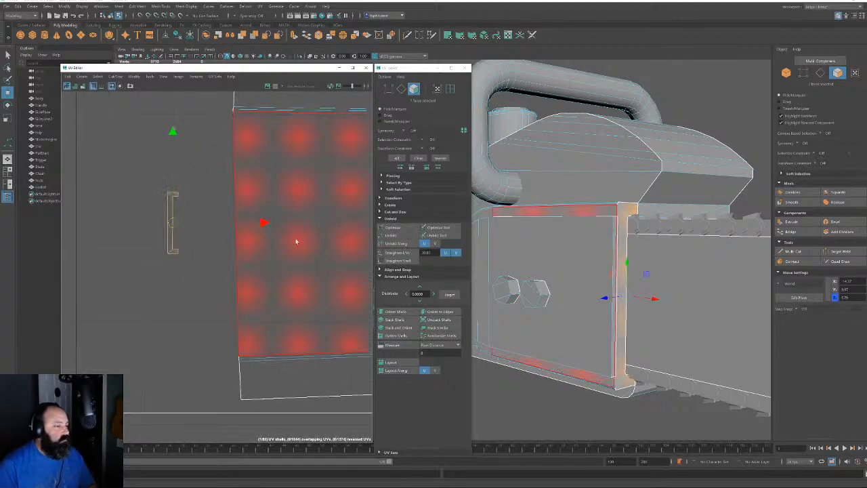
Rotate the trim shell into alignment and sew it to the large shell's left edge
key("e")
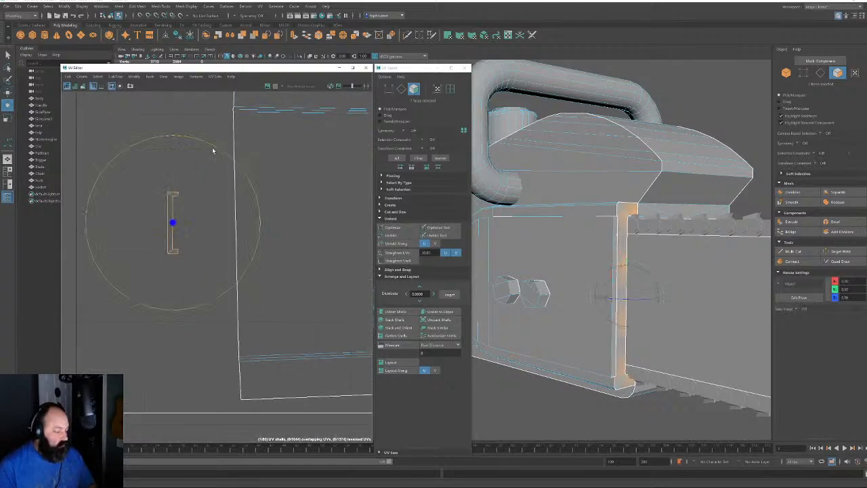
mouse_move(212, 148)
left_mouse_down()
mouse_move(116, 151)
mouse_move(120, 313)
mouse_move(127, 315)
left_mouse_up()
left_click(404, 90)
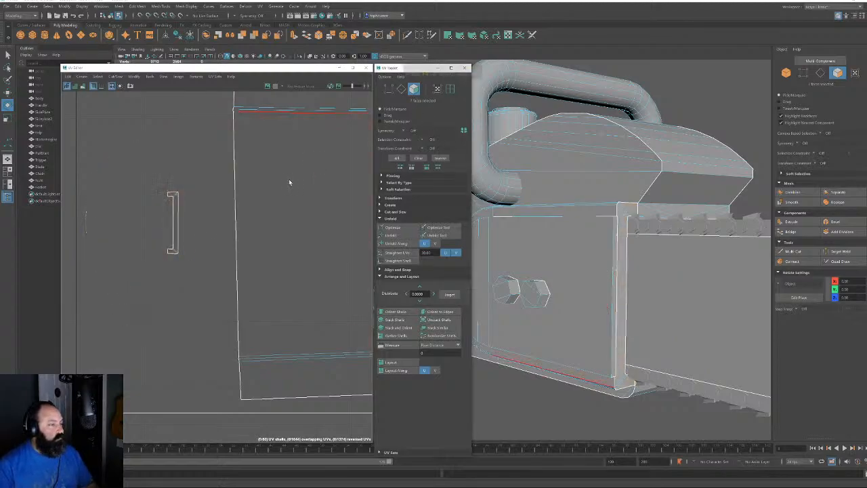
left_click(230, 192)
key("shift+s")
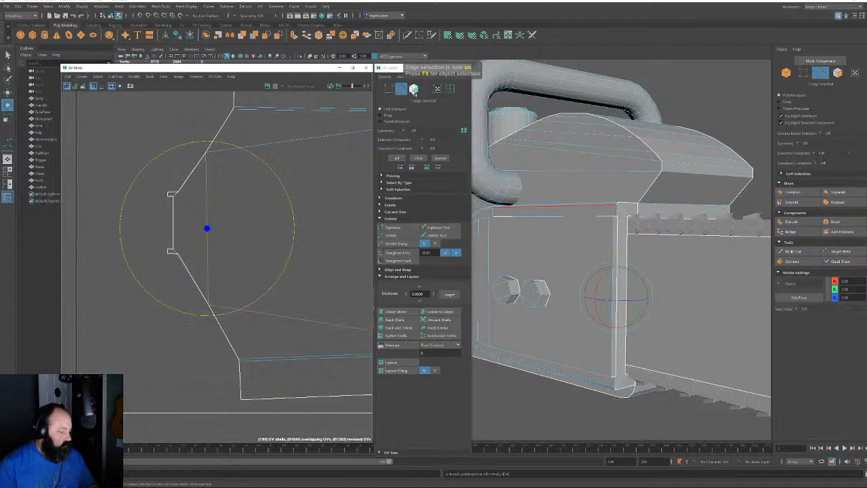
Unfold the joined shell into a flat rounded strip
key("F11")
left_click(312, 158)
left_click(392, 235)
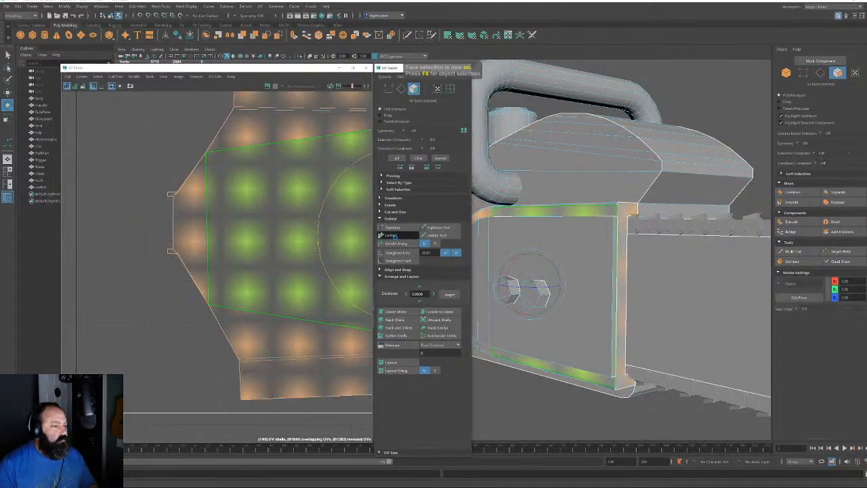
right_click_drag(250, 182, 247, 179, "alt")
middle_click_drag(284, 182, 149, 137, "alt")
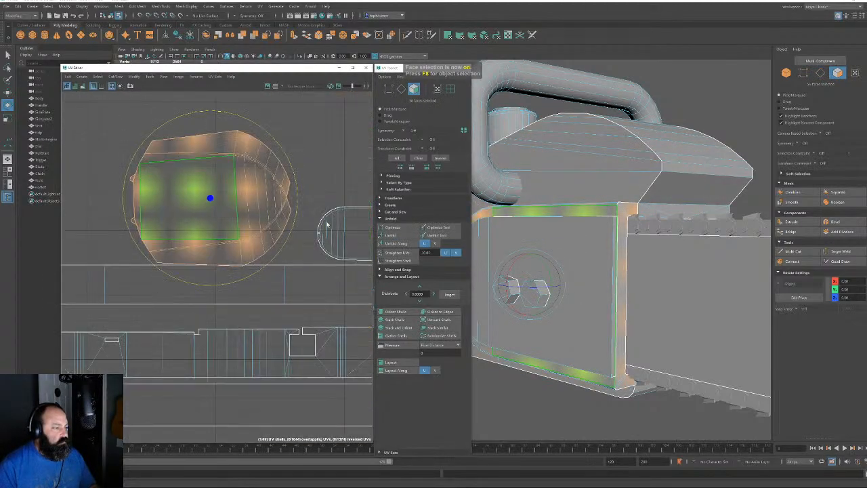
left_click(339, 156)
double_click(253, 177)
left_click(392, 235)
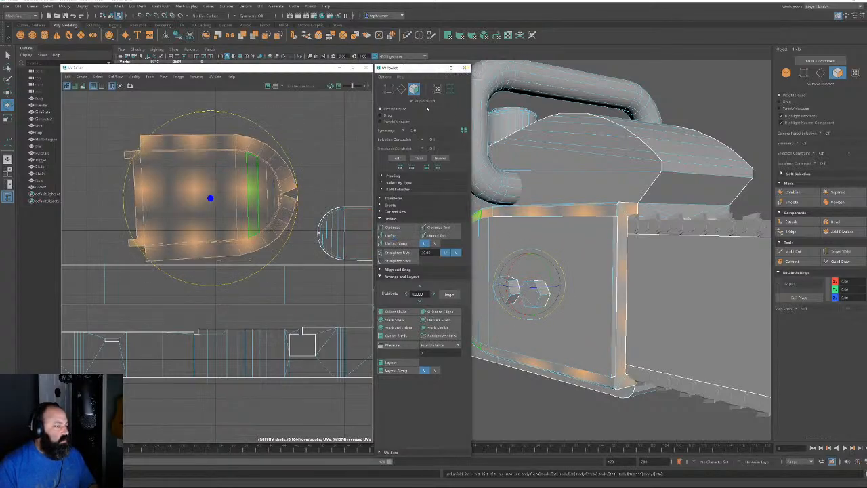
Orient the unfolded shell upright along a selected edge, then reselect the whole shell
left_click(401, 89)
left_click(147, 191)
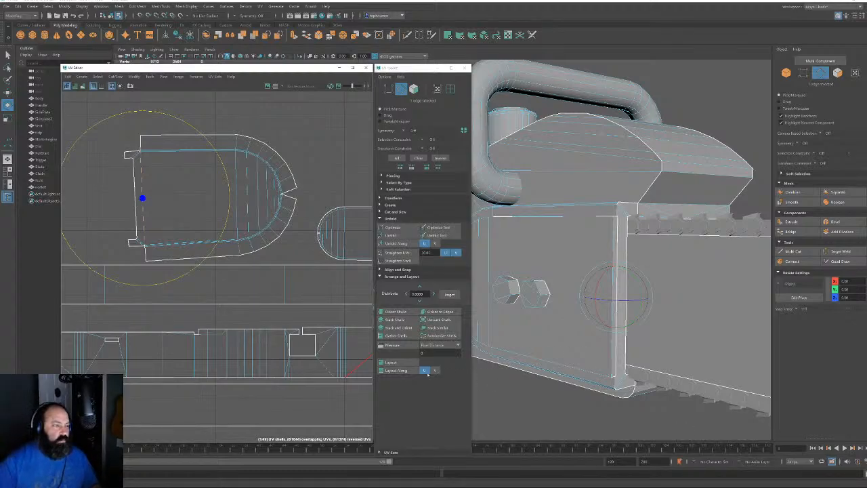
left_click(439, 312)
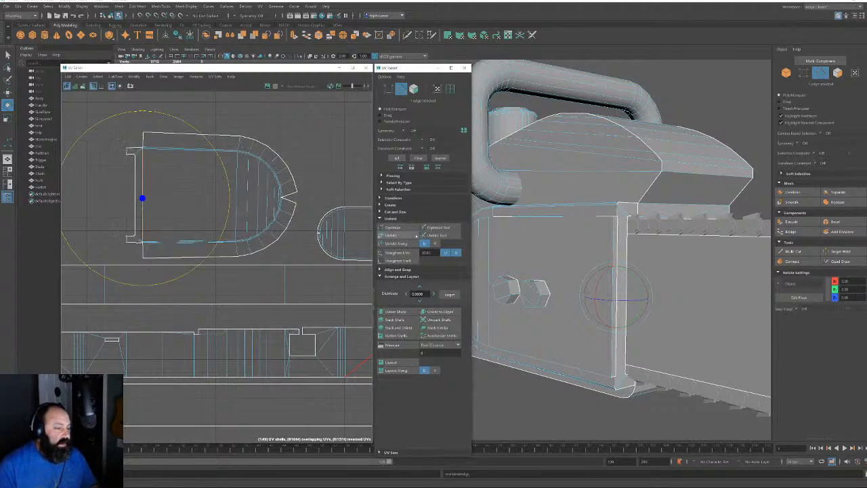
left_click(415, 91)
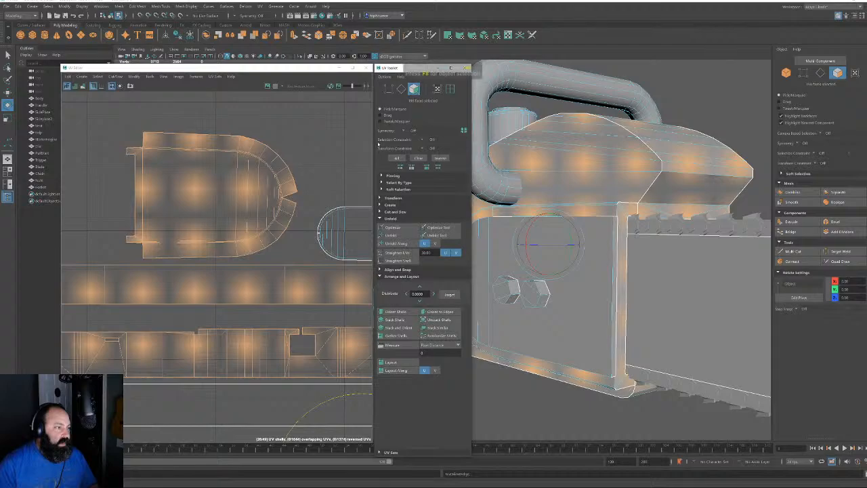
left_click(267, 198)
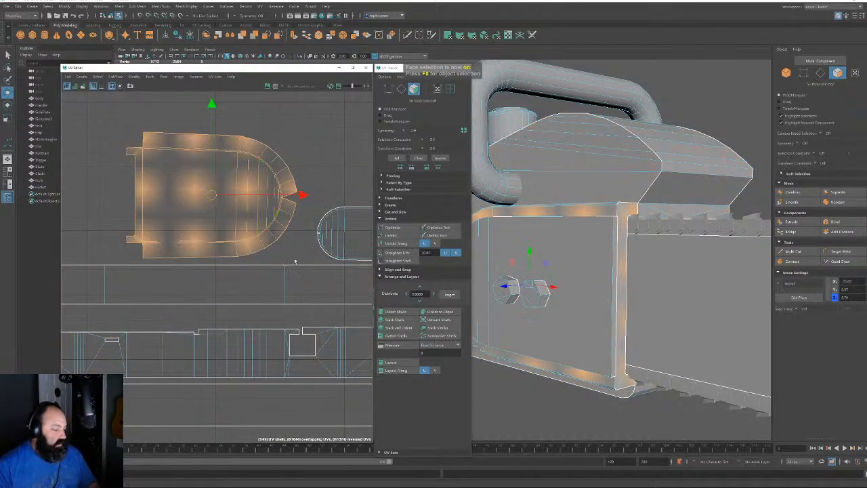
scroll(296, 261, "down", 9)
middle_click_drag(296, 261, 214, 216, "alt")
scroll(210, 246, "up", 3)
Move both small square UV shells up out of the cluster into empty space
middle_click_drag(230, 254, 144, 183, "alt")
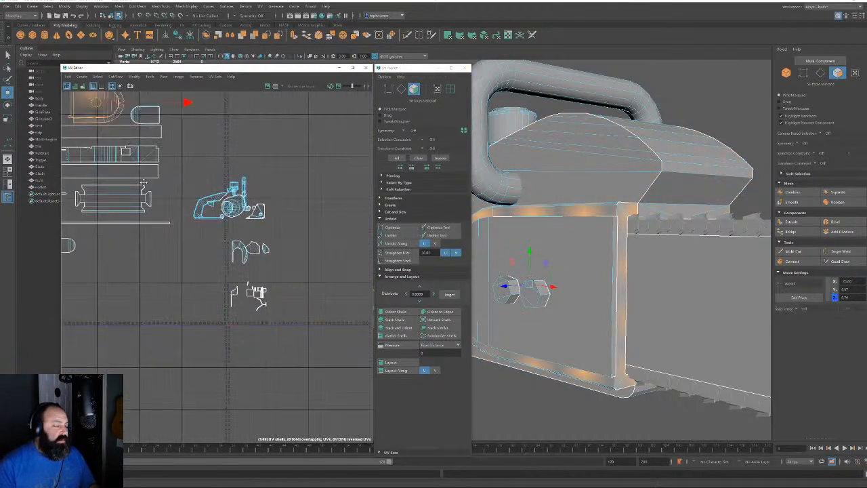
scroll(249, 285, "up", 6)
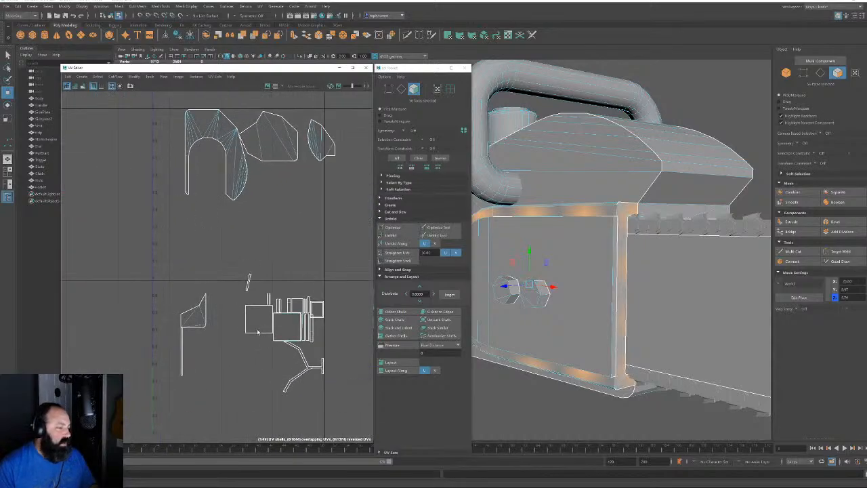
left_click(258, 331)
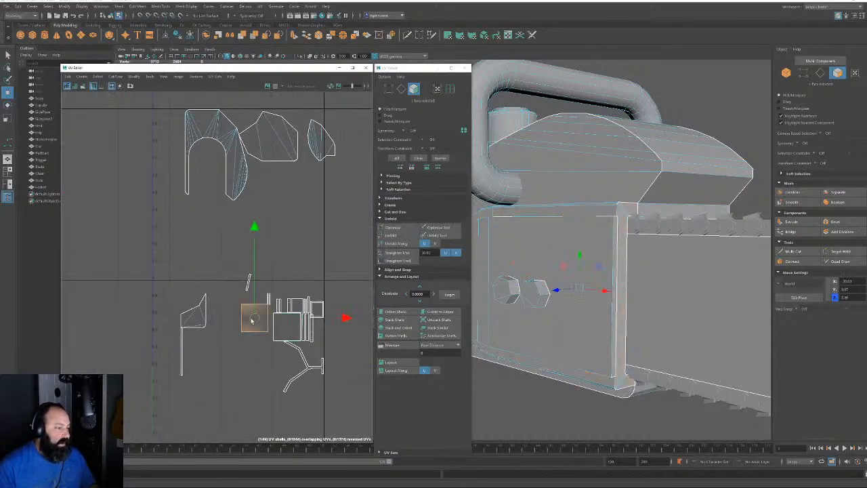
left_click_drag(257, 321, 199, 266)
left_click(283, 325)
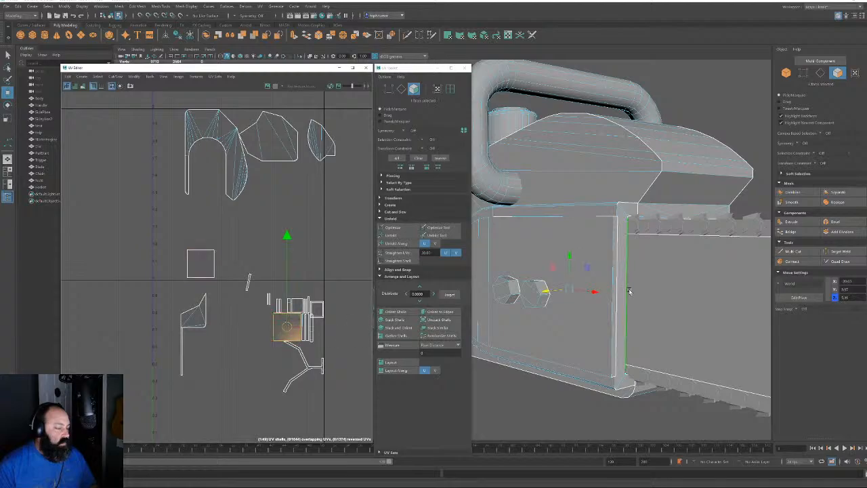
mouse_move(628, 290)
left_mouse_down("alt")
mouse_move(558, 275)
mouse_move(663, 279)
mouse_move(590, 177)
mouse_move(643, 234)
mouse_move(667, 210)
mouse_move(541, 249)
mouse_move(671, 219)
mouse_move(638, 177)
mouse_move(677, 190)
mouse_move(630, 264)
mouse_move(626, 303)
mouse_move(573, 297)
mouse_move(619, 300)
left_mouse_up("alt")
right_click_drag(619, 300, 630, 343, "alt")
left_click_drag(630, 343, 587, 329, "alt")
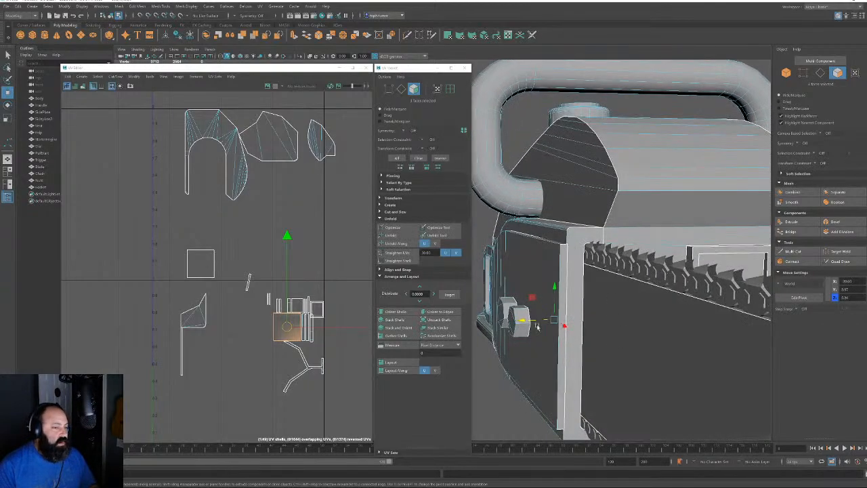
left_click_drag(287, 326, 244, 241)
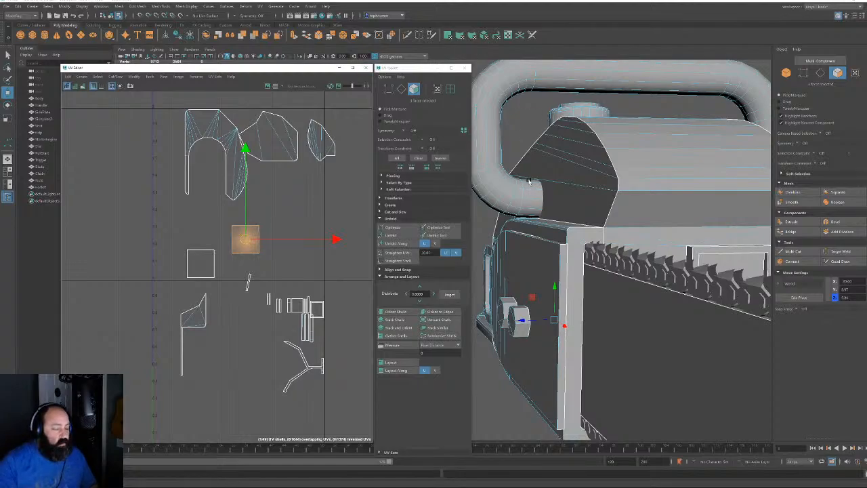
scroll(221, 242, "up", 4)
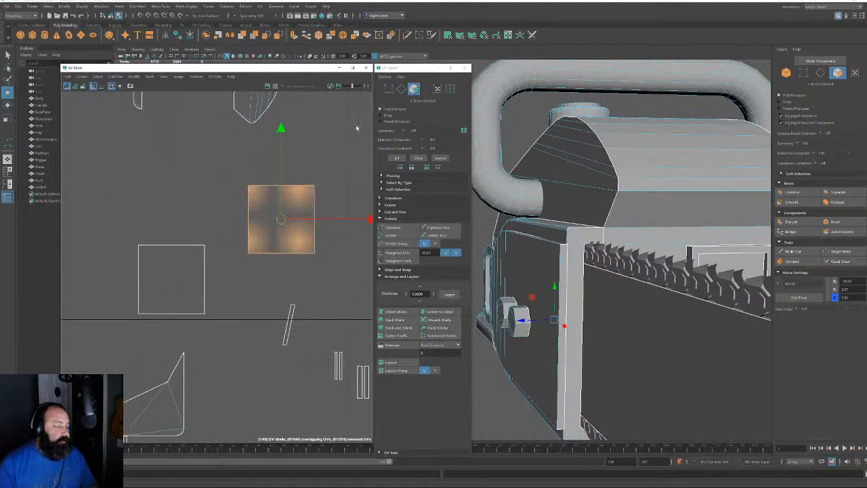
Pick the left square shell's top edge in edge mode and show the model as wireframe
left_click(401, 89)
left_click(170, 244)
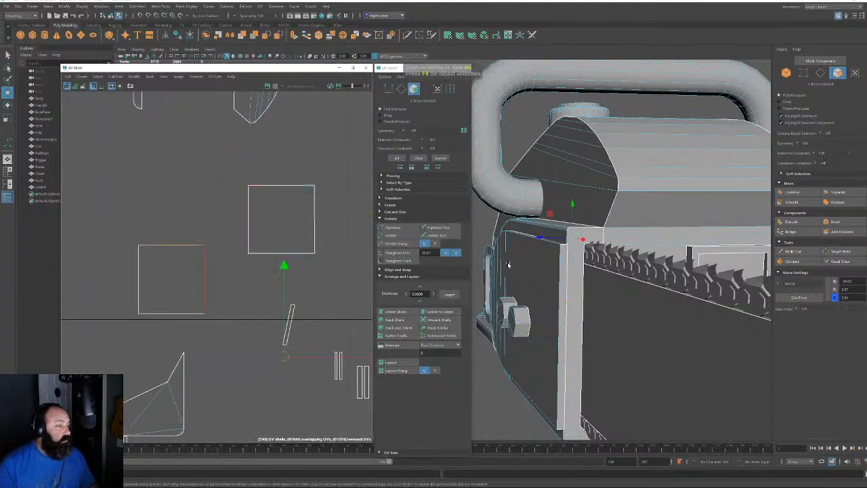
left_click_drag(508, 265, 517, 262, "alt")
key("F10")
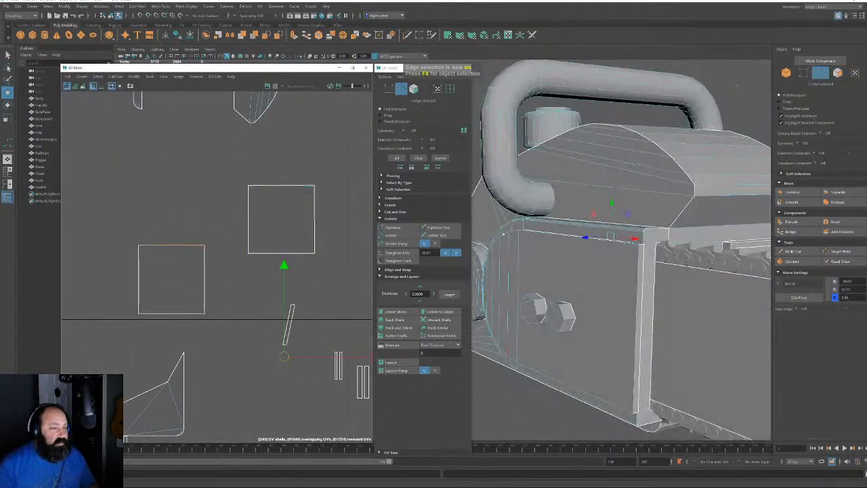
left_click_drag(550, 218, 632, 366, "alt")
key("4")
Sew the two square shells along their matching border edges and unfold the joined strip
double_click(641, 269, "shift")
left_click_drag(685, 332, 605, 309, "alt")
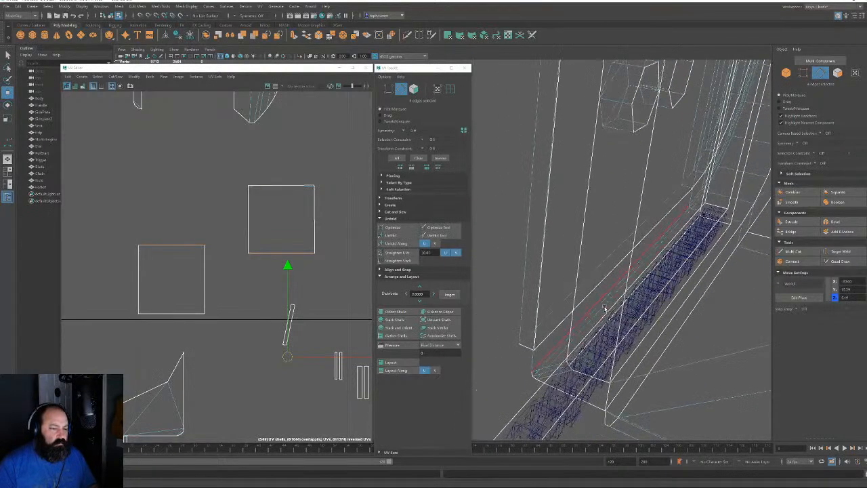
double_click(600, 342, "shift")
left_click_drag(643, 350, 608, 359, "alt")
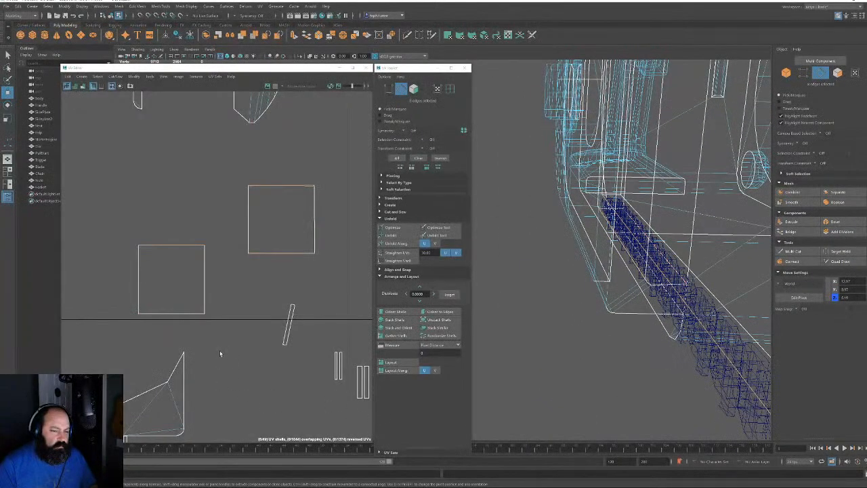
key("shift+s")
left_click(415, 89)
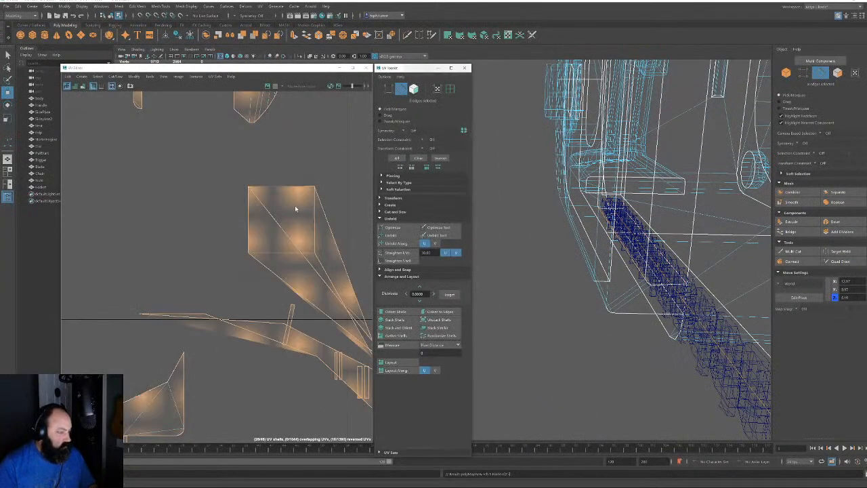
double_click(295, 207)
left_click(394, 236)
Move the strip to the left and level it with Orient to Edges
scroll(243, 268, "down", 8)
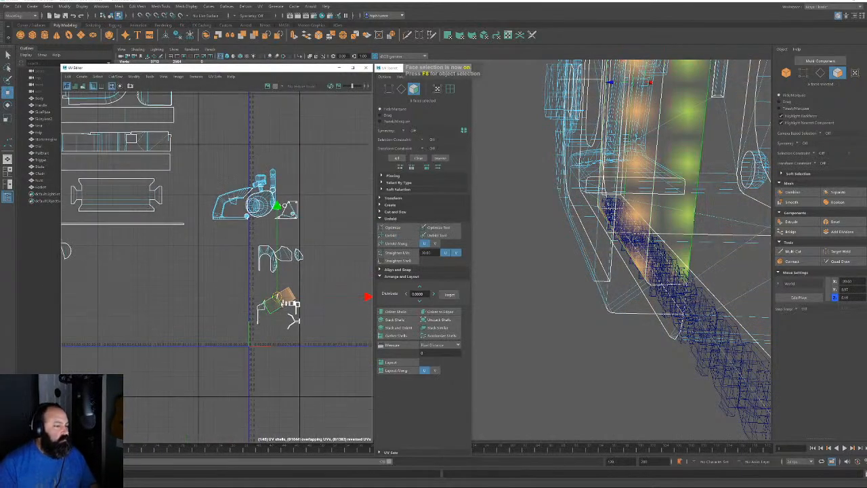
middle_click_drag(286, 280, 150, 264)
scroll(150, 264, "up", 4)
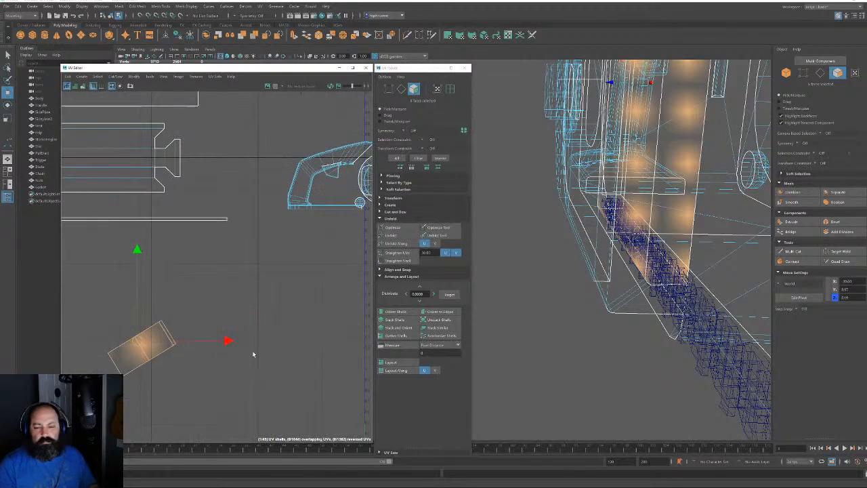
key("F10")
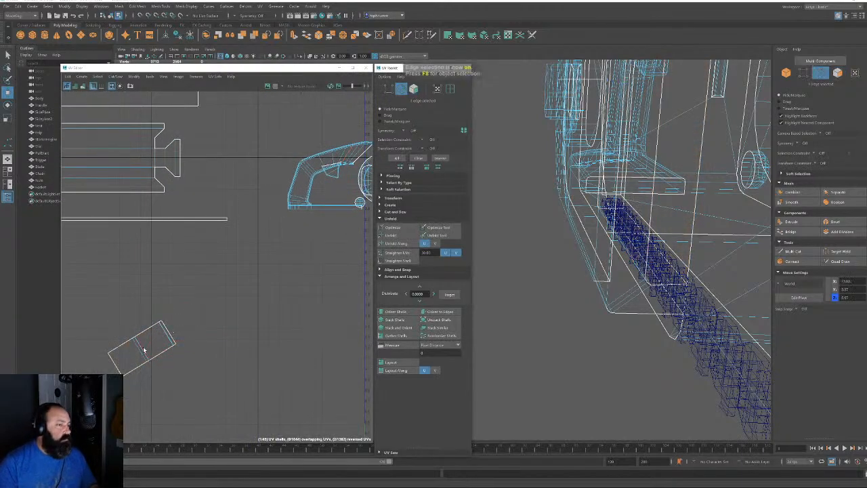
left_click(141, 347)
left_click(441, 311)
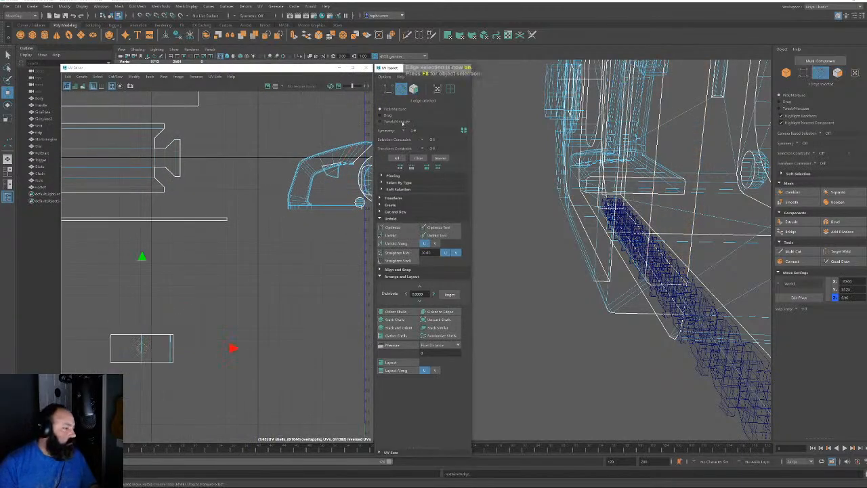
left_click(413, 88)
Move the small rectangular shell up and straighten it into a clean rectangle
scroll(178, 275, "down", 4)
middle_click_drag(179, 278, 270, 314, "alt")
left_click(271, 315)
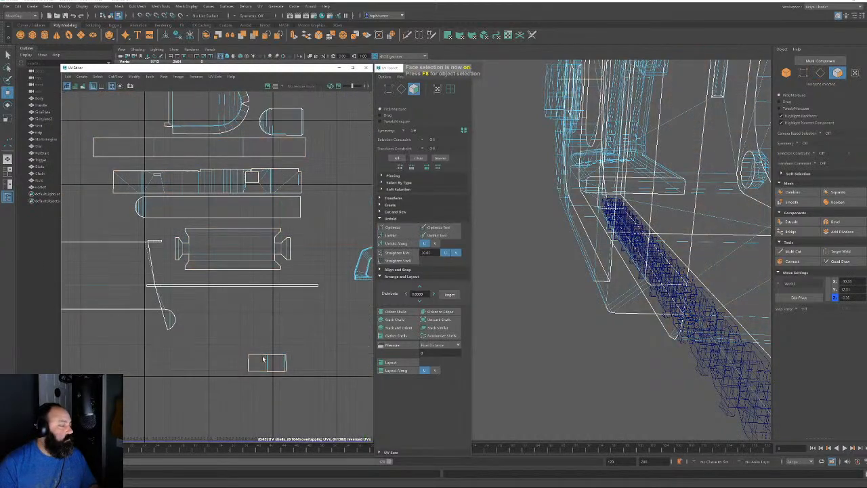
left_click(267, 362)
left_click_drag(267, 362, 286, 97)
key("f")
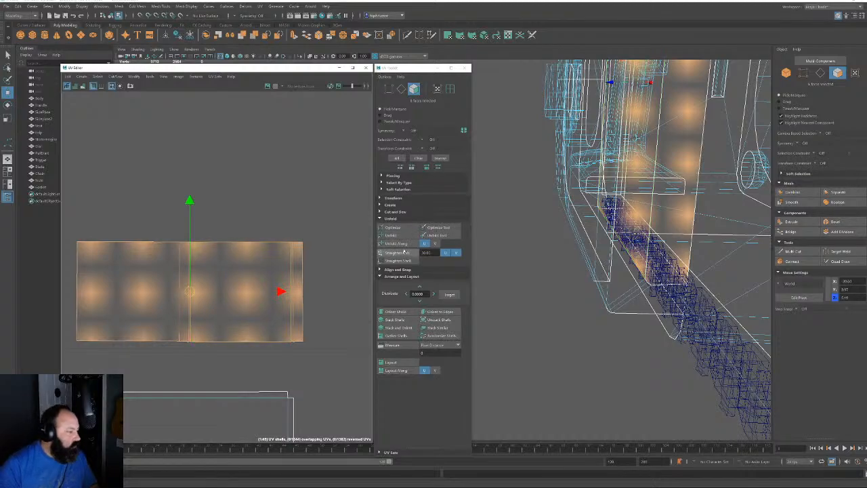
left_click(404, 253)
Zoom out over the UV layout and select three small shells together
left_click(312, 226)
right_click_drag(328, 285, 134, 142, "alt")
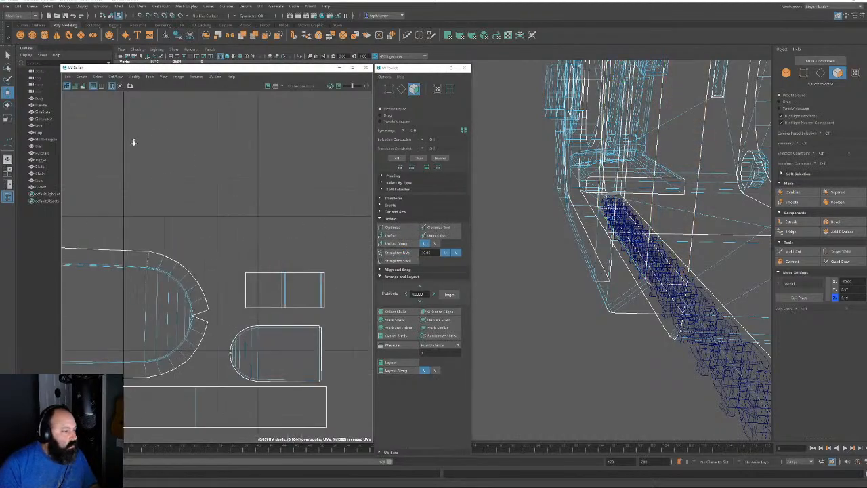
middle_click_drag(274, 283, 284, 183, "alt")
right_click_drag(285, 183, 60, 217, "alt")
middle_click_drag(325, 298, 202, 216, "alt")
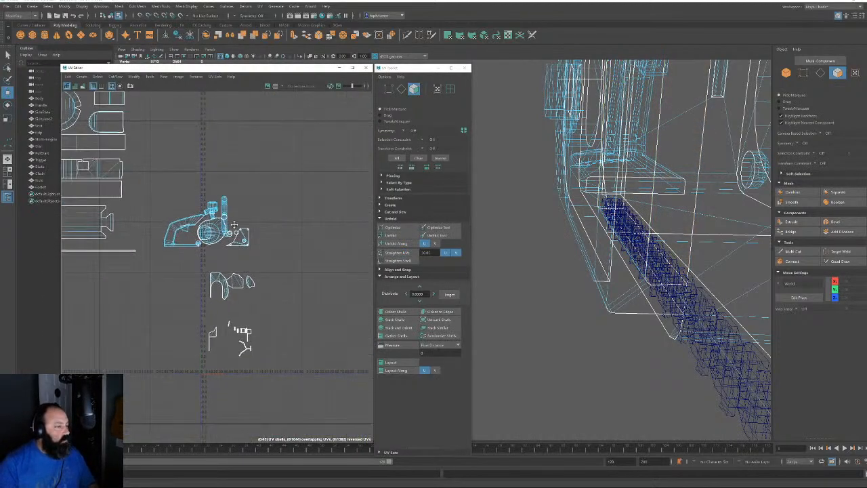
right_click_drag(202, 271, 360, 440, "alt")
middle_click_drag(284, 361, 283, 270, "alt")
right_click_drag(284, 270, 332, 298, "alt")
left_click_drag(205, 261, 246, 309)
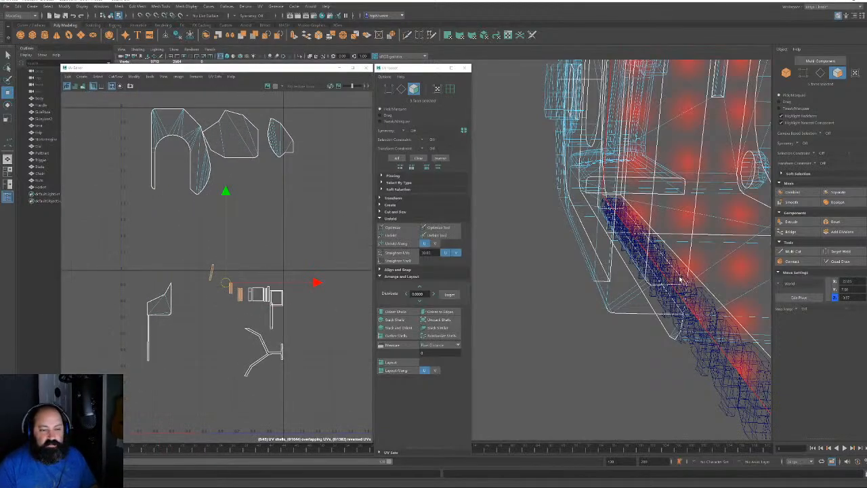
Return to shaded display and select the window inset panel's faces on the chainsaw body
key("f")
left_click_drag(661, 285, 602, 289, "alt")
middle_click_drag(602, 288, 648, 262, "alt")
right_click_drag(648, 262, 464, 240, "alt")
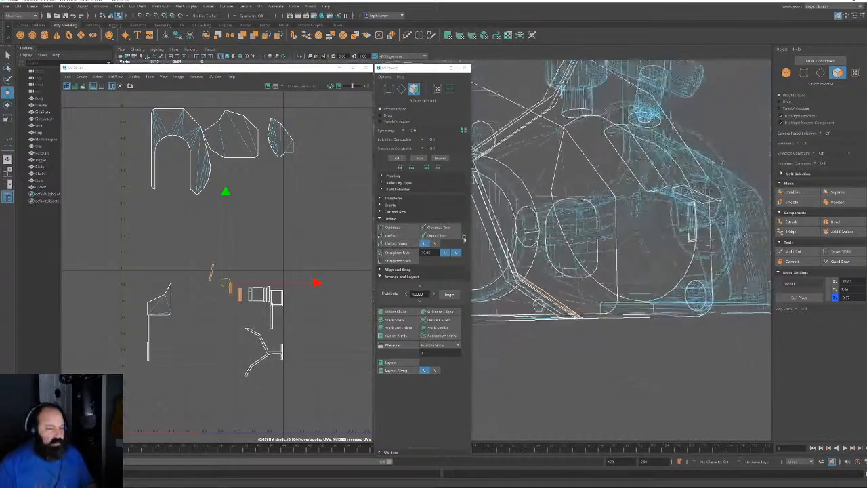
left_click_drag(464, 239, 501, 252, "alt")
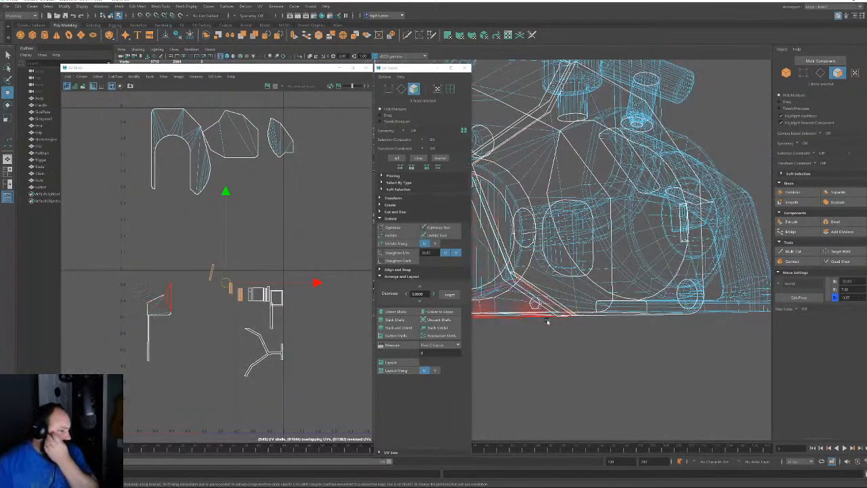
left_click_drag(605, 216, 624, 233, "alt")
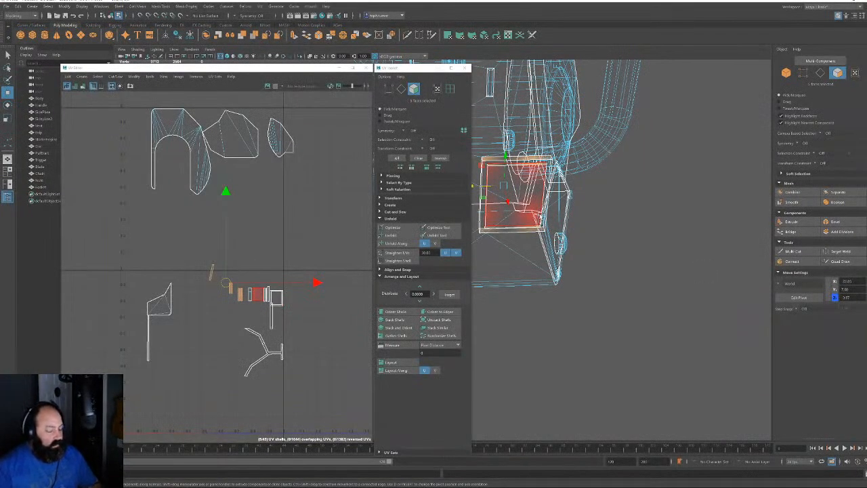
key("5")
left_click_drag(546, 231, 538, 217, "alt")
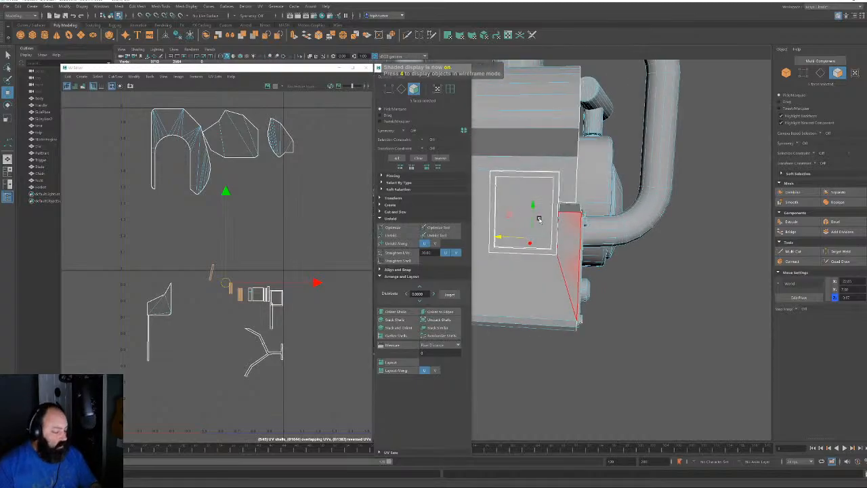
left_click(522, 196)
double_click(522, 195)
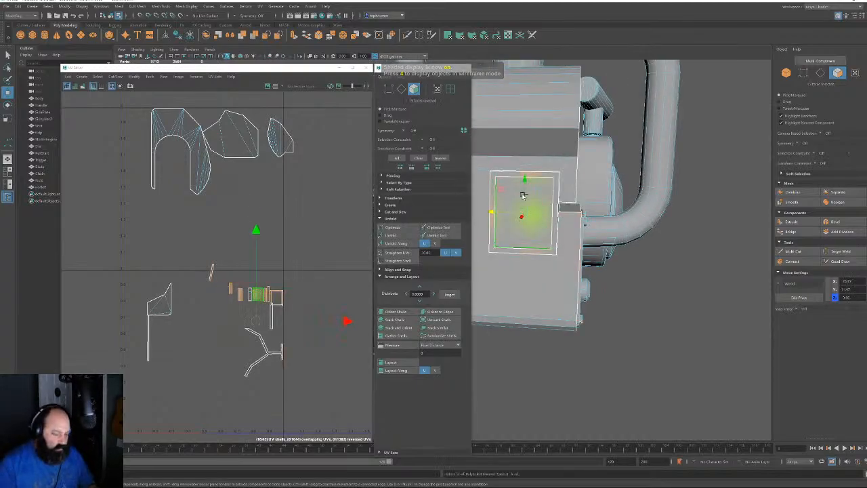
left_click_drag(573, 199, 499, 207, "alt")
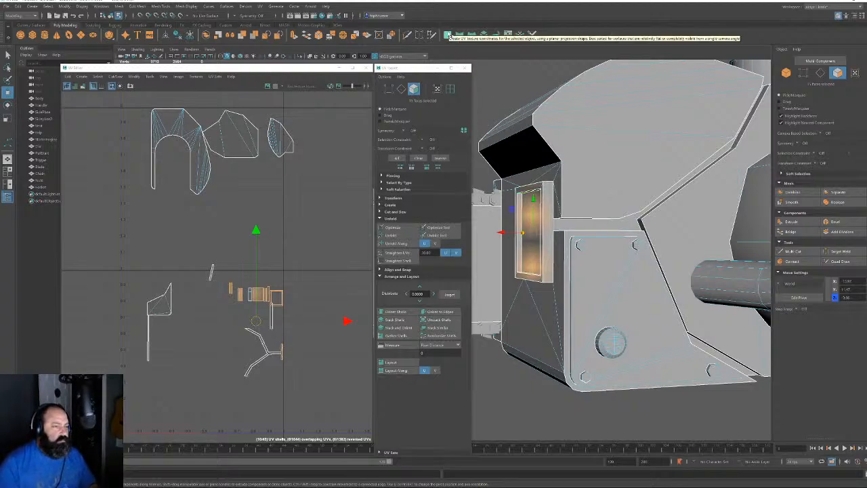
Planar-project the inset faces into a square shell and select its top, bottom and right edges
left_click(447, 35)
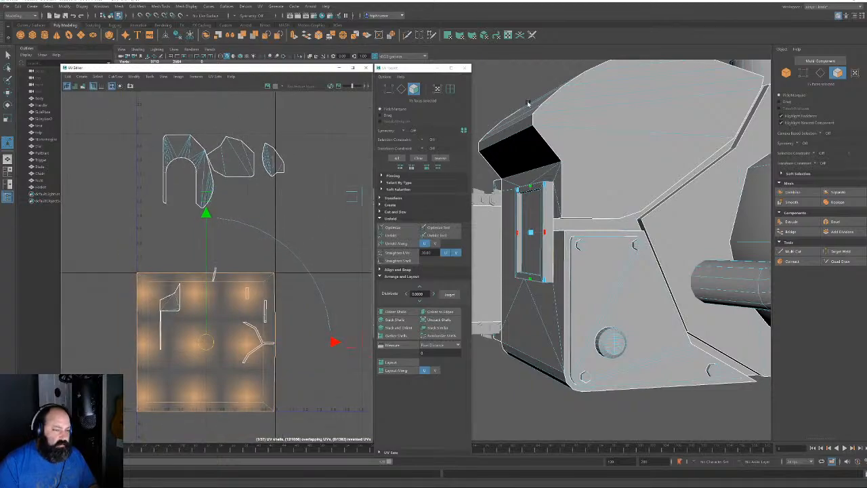
left_click(401, 89)
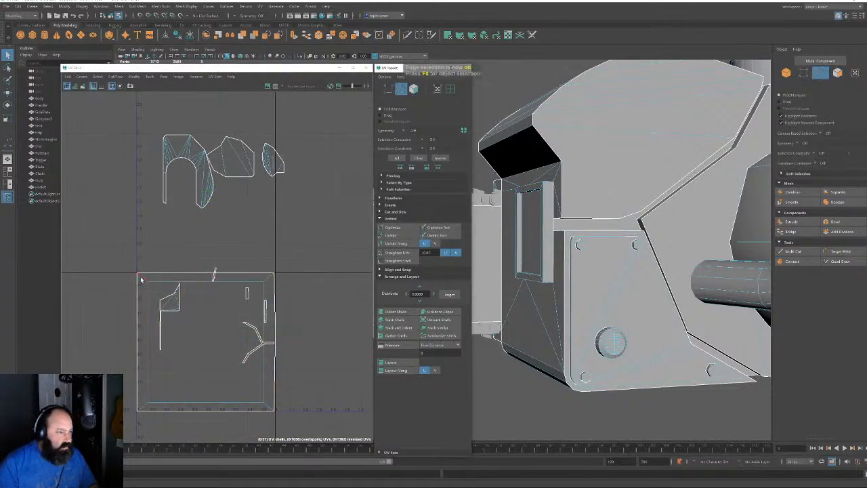
left_click_drag(141, 279, 264, 279)
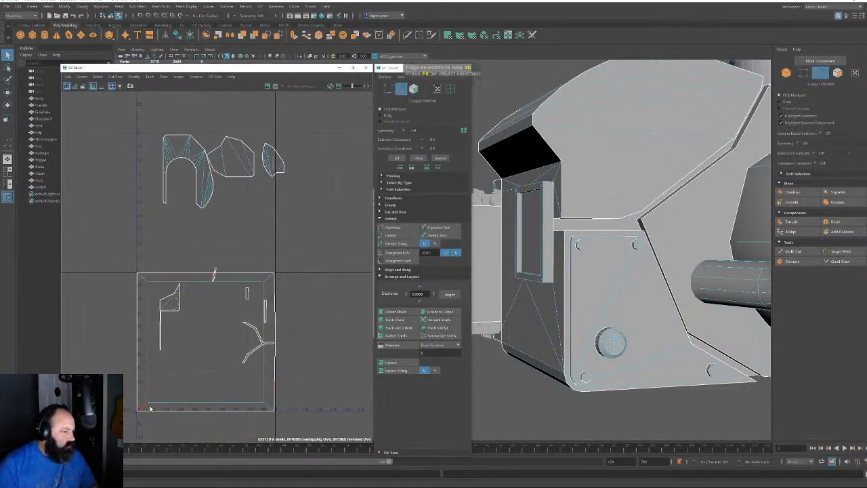
left_click_drag(141, 411, 266, 407, "shift")
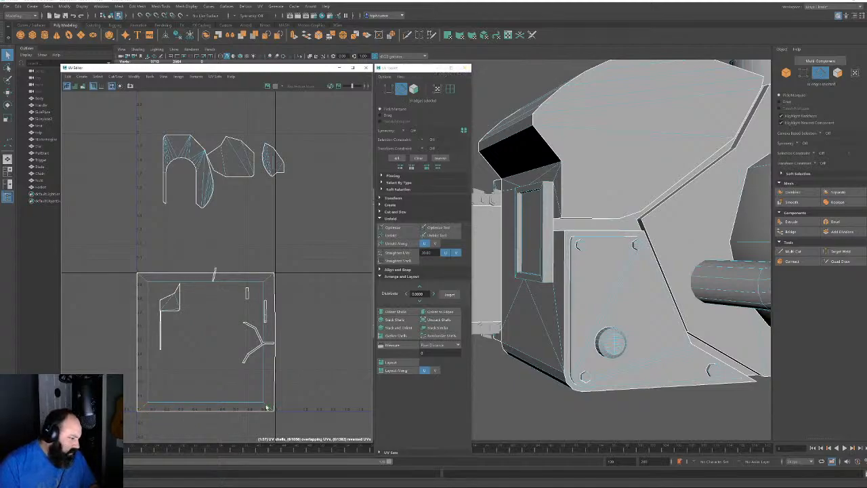
left_click(278, 409, "shift")
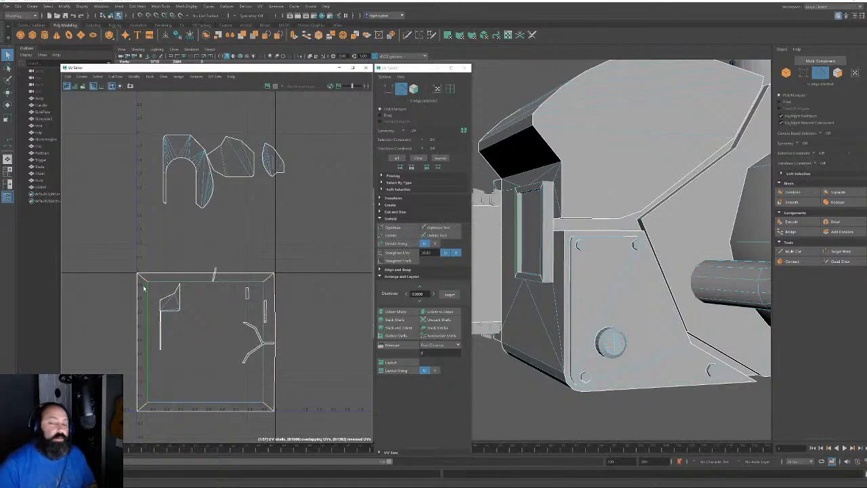
Select the window inset's UV shell and move it up and to the right
left_click(414, 89)
left_click(186, 328)
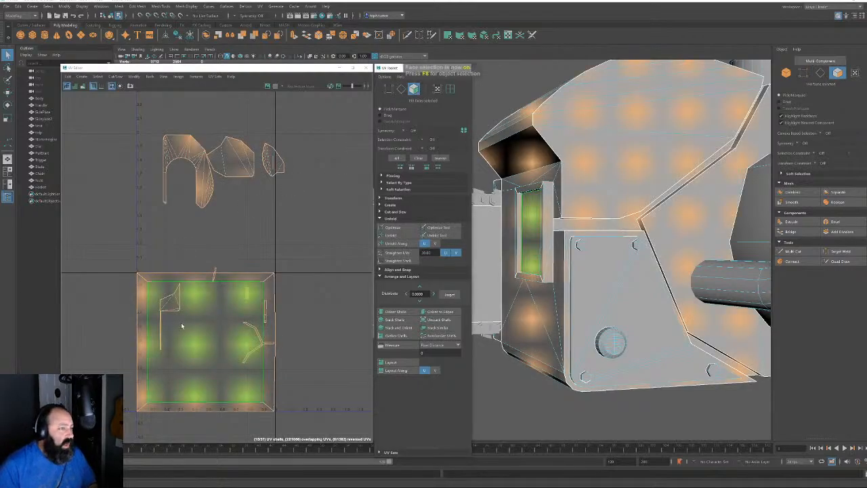
right_click_drag(234, 329, 154, 254, "alt")
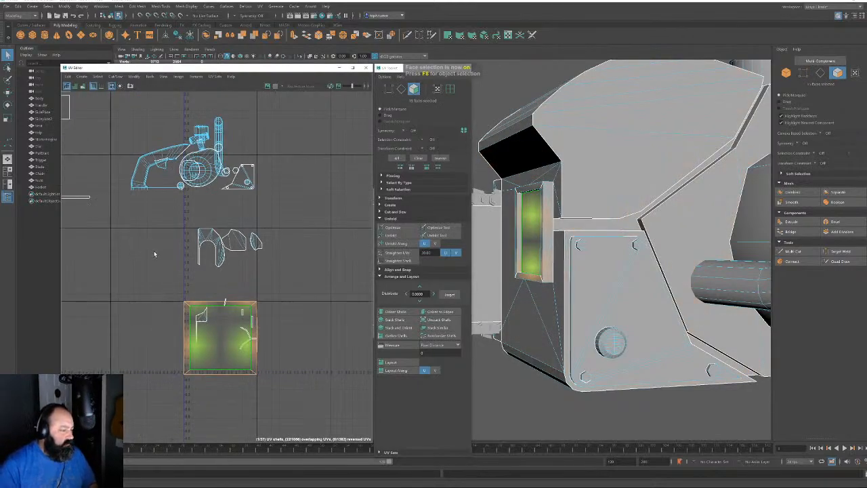
key("w")
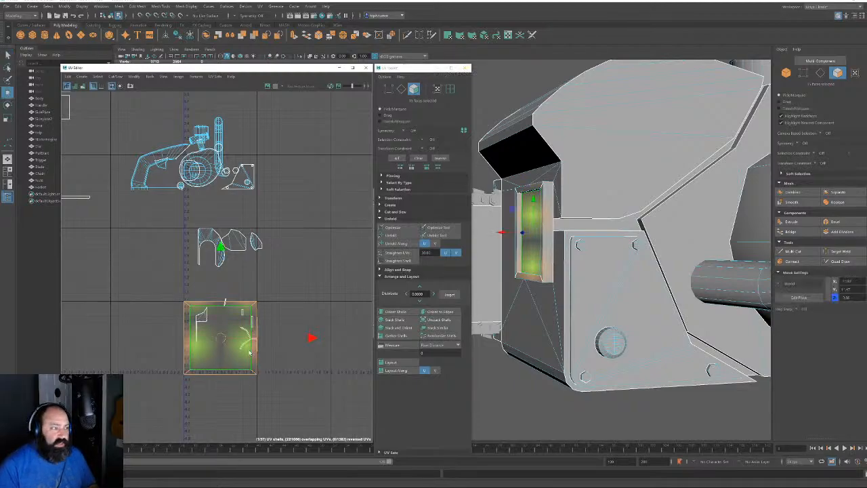
middle_click_drag(249, 343, 240, 365, "alt")
right_click_drag(241, 366, 217, 323, "alt")
left_click_drag(217, 361, 297, 208)
Unfold the inset shell, then cut its UVs along two corner edges
left_click(390, 235)
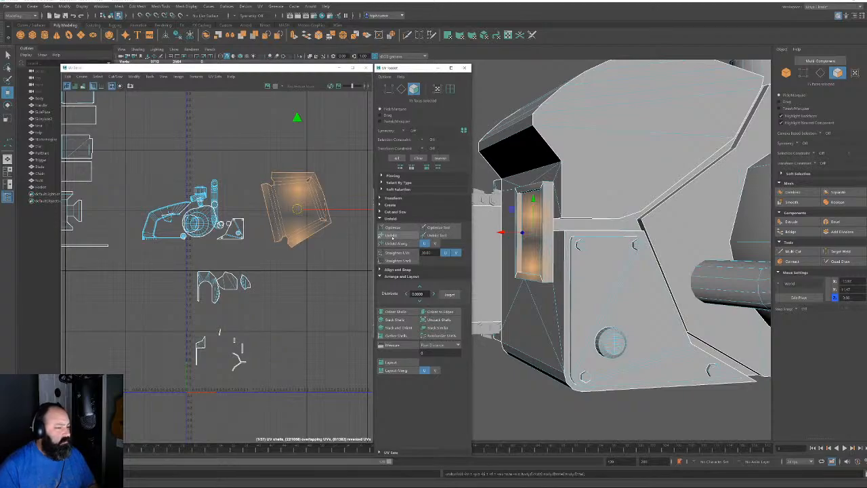
middle_click_drag(269, 214, 229, 290, "alt")
right_click_drag(229, 290, 349, 400, "alt")
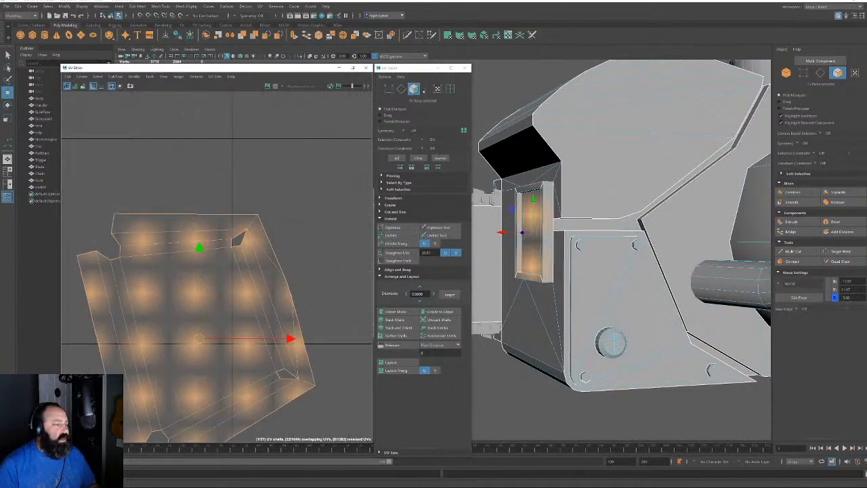
key("F10")
left_click(251, 222)
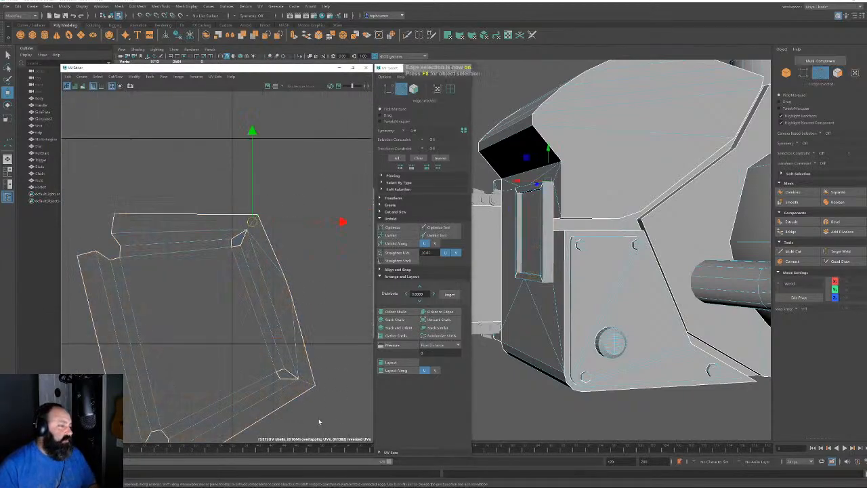
left_click(306, 382, "shift")
key("shift+x")
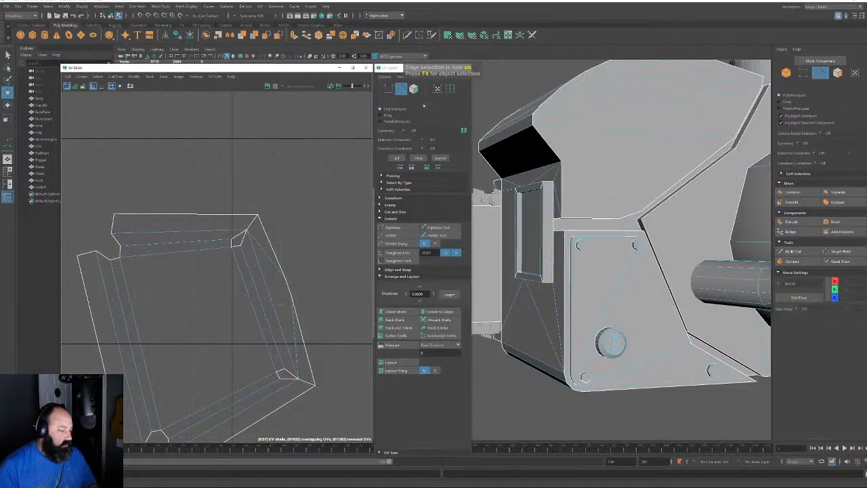
Unfold the inner face shell flat and orient it straight to a selected edge
left_click(414, 88)
double_click(228, 251)
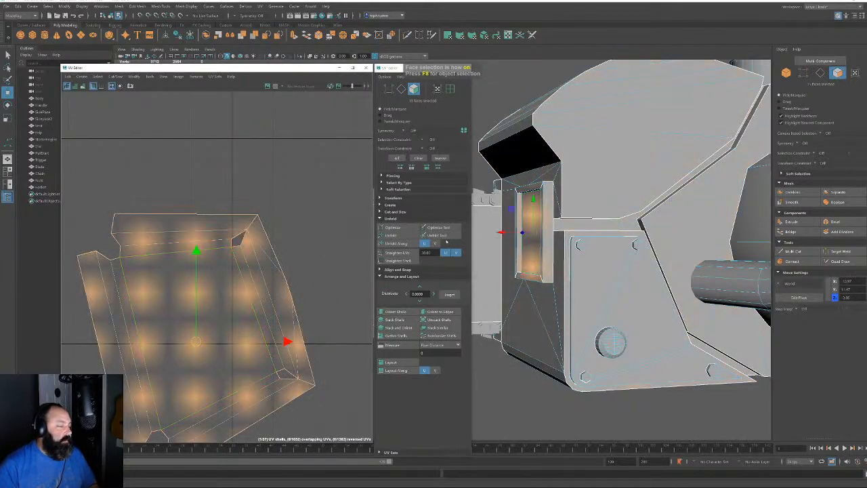
left_click(393, 235)
scroll(238, 335, "down", 5)
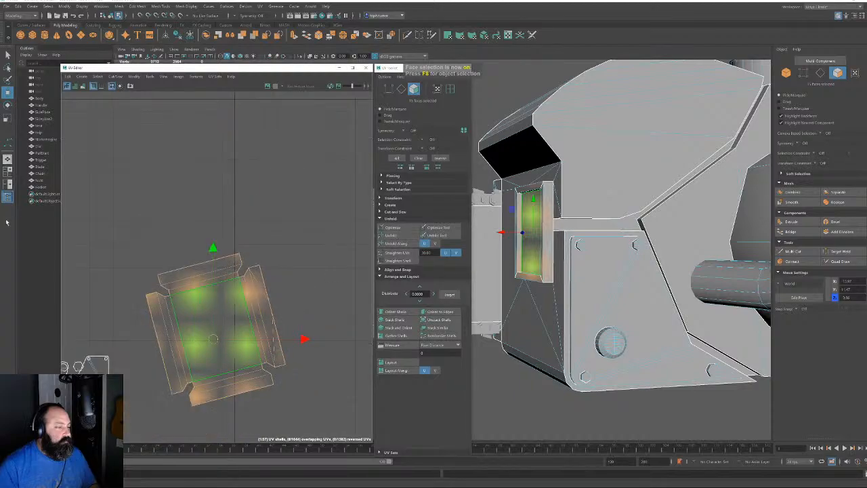
left_click(402, 89)
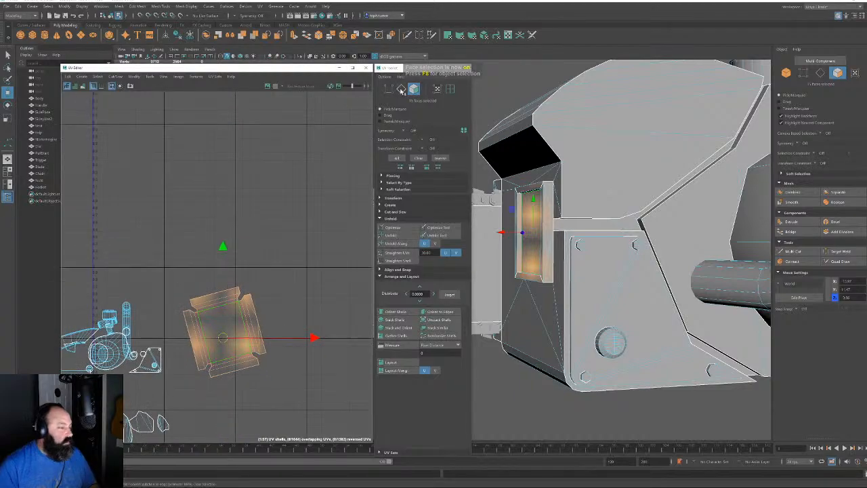
left_click(218, 306)
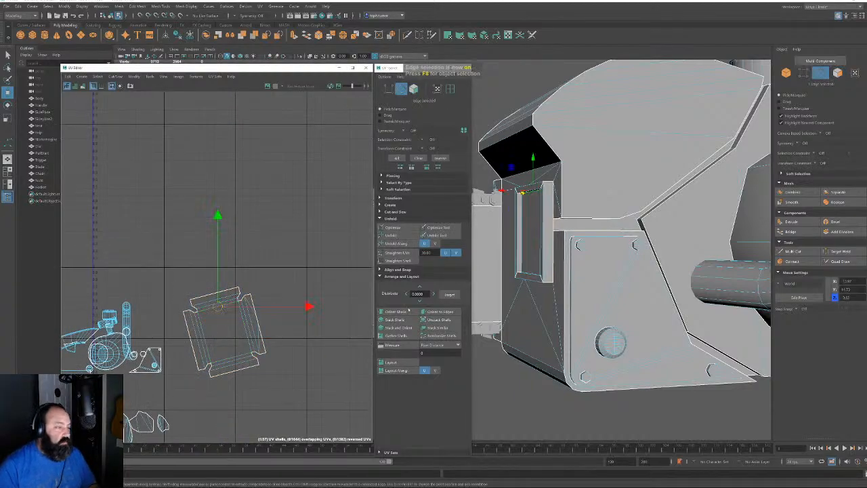
left_click(449, 312)
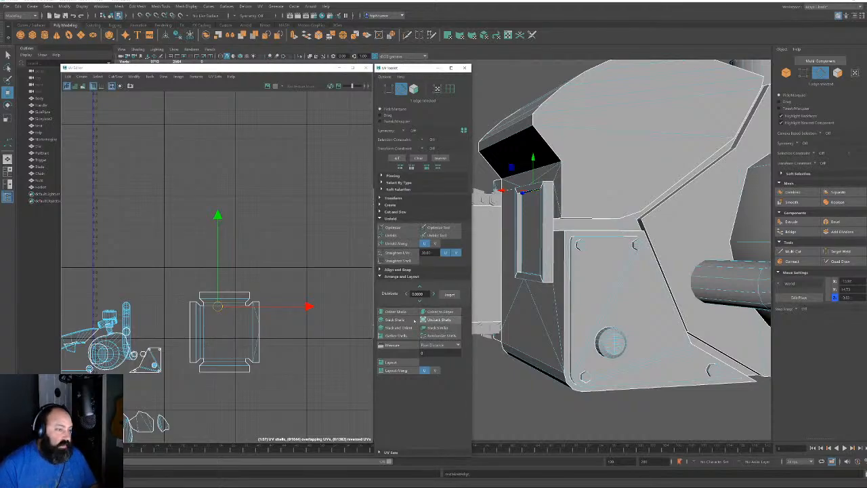
Zoom out over the whole layout, then select the guide bar shell and frame it in the 3D view
left_click(413, 89)
left_click(242, 350)
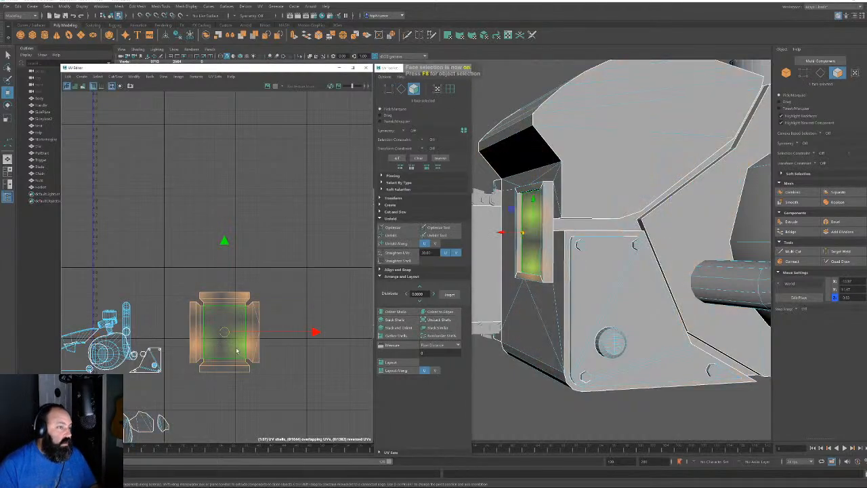
right_click_drag(176, 288, 118, 264, "alt")
middle_click_drag(226, 309, 314, 277, "alt")
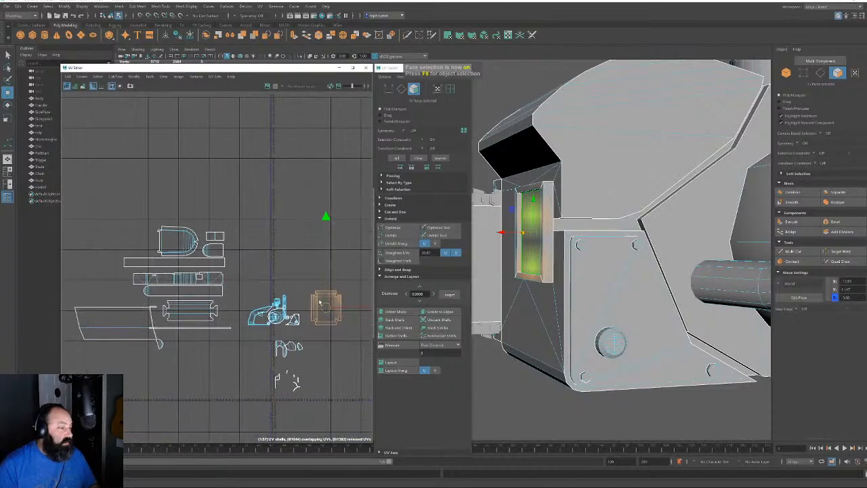
left_click_drag(322, 310, 97, 279)
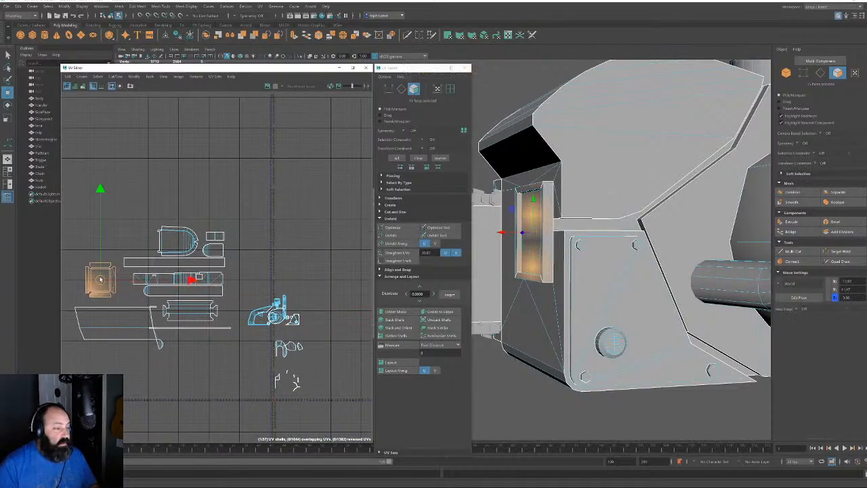
left_click(116, 314)
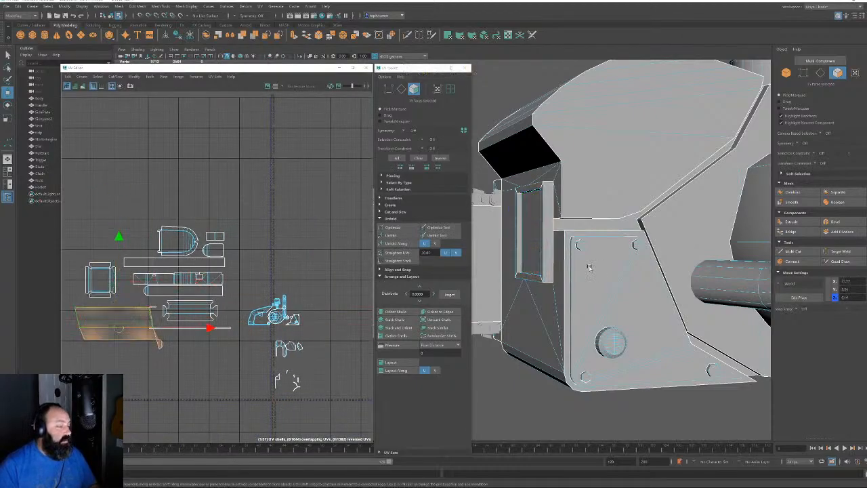
key("f")
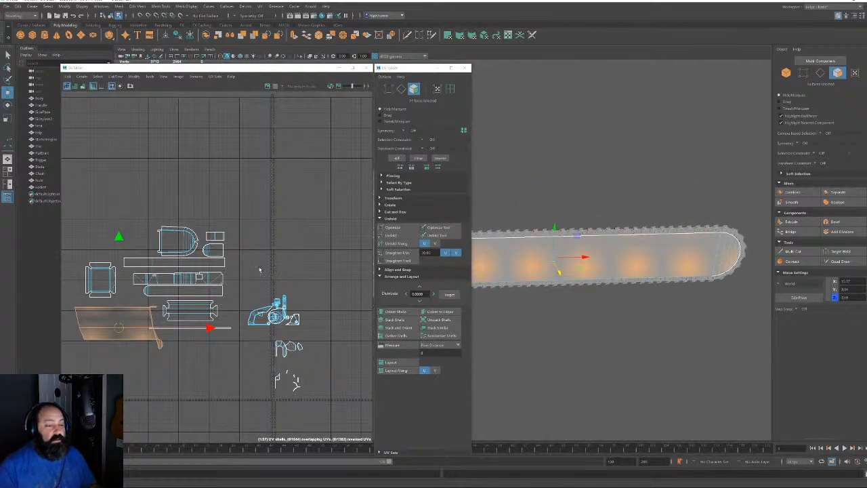
Unfold the guide bar's UV shell and nudge the long strip down
left_click(401, 235)
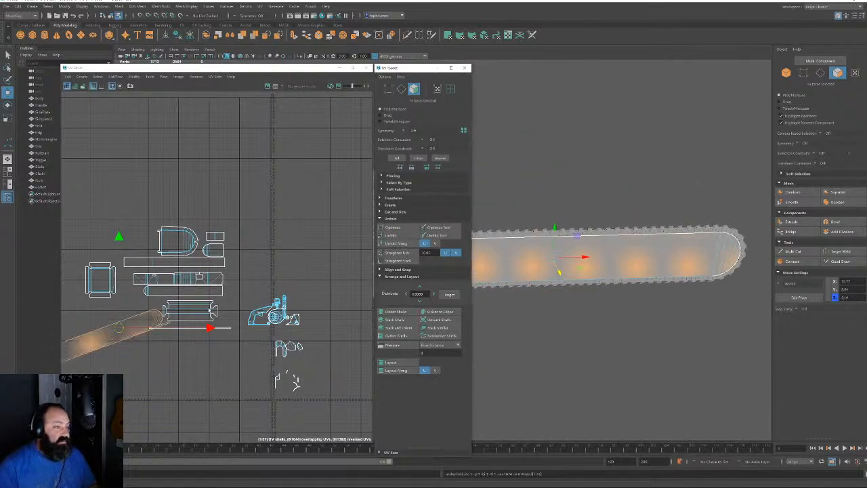
middle_click_drag(226, 290, 335, 252, "alt")
right_click_drag(335, 252, 269, 386, "alt")
middle_click_drag(285, 319, 263, 345, "alt")
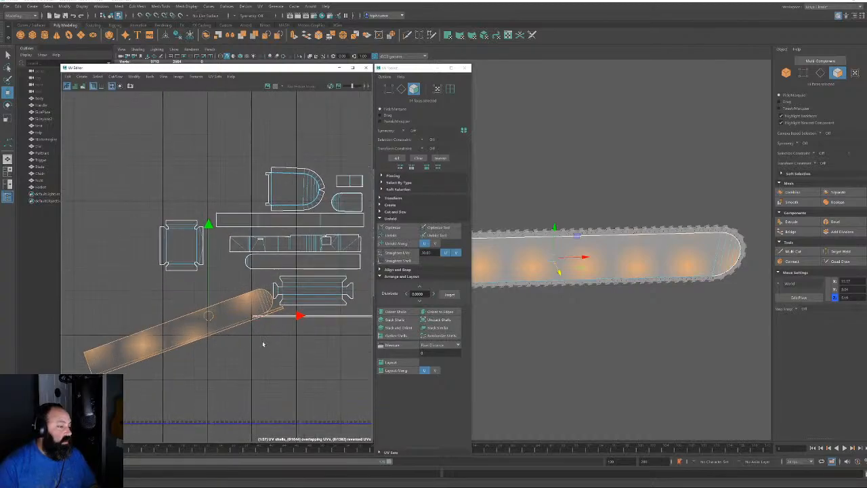
left_click_drag(209, 316, 217, 345)
key("e")
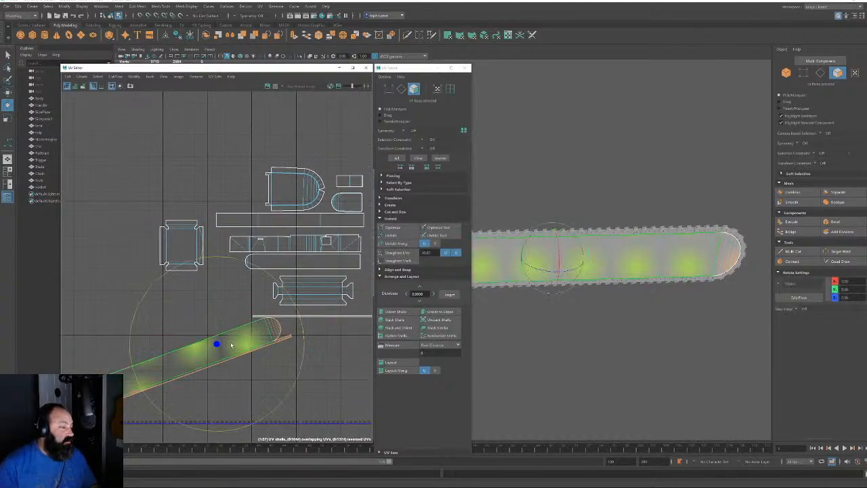
Cut the guide bar strip along its edges and straighten it with Orient to Edges
key("F10")
left_click(252, 348)
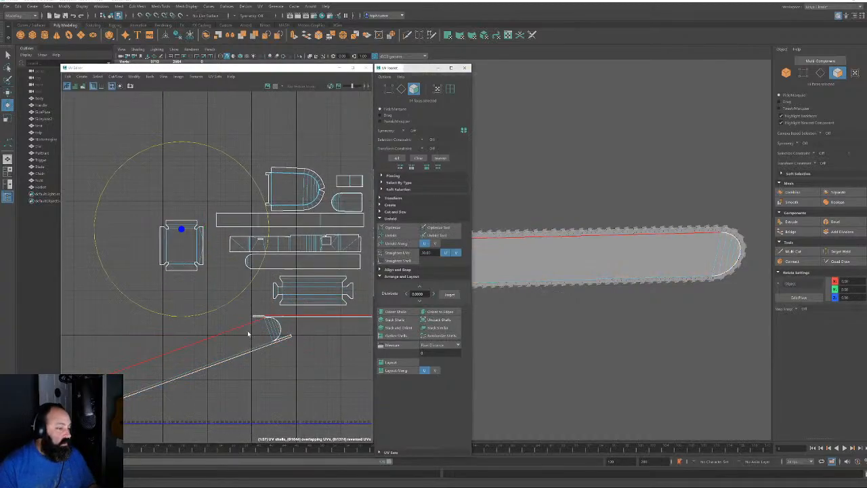
double_click(252, 348)
key("shift+x")
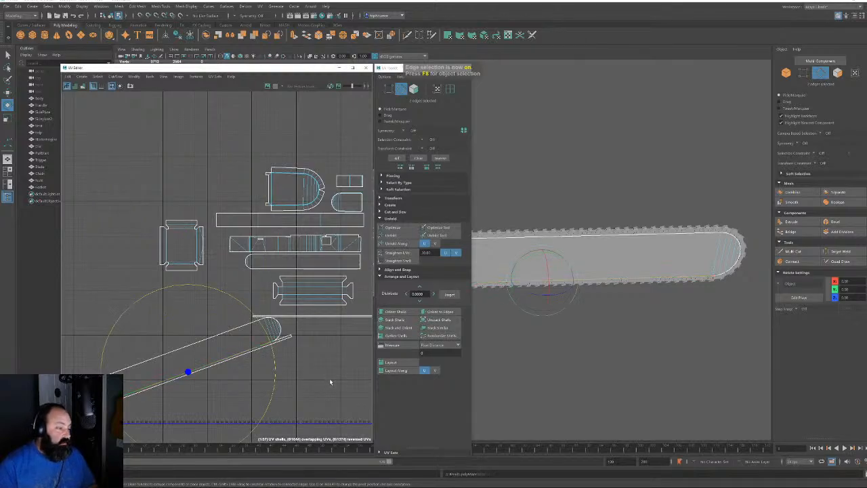
left_click(253, 368)
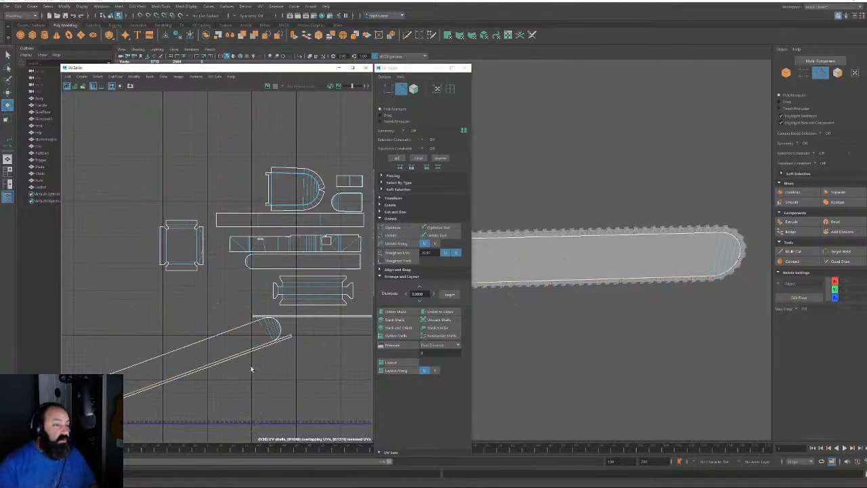
left_click(239, 354)
left_click(431, 313)
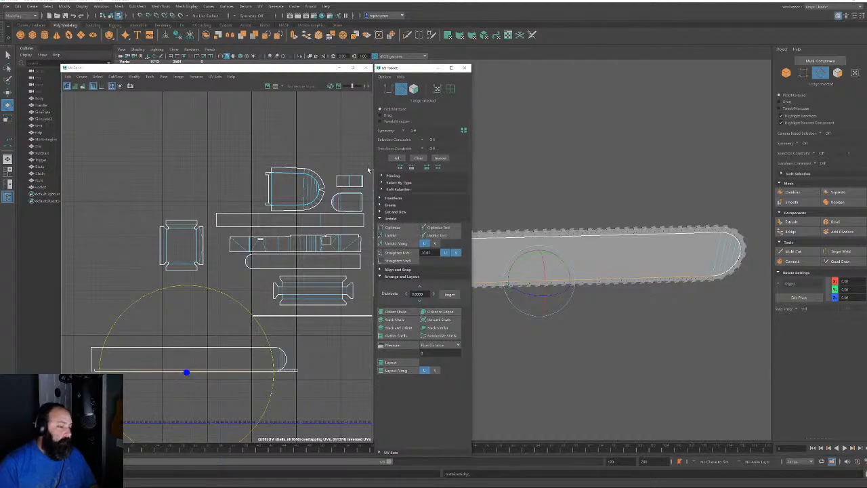
scroll(227, 288, "down", 2)
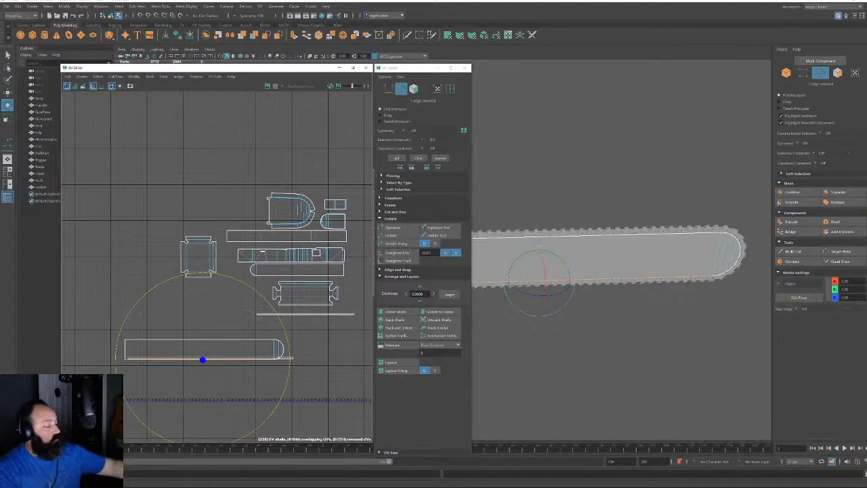
Zoom in on the loose small shells, marquee-select one and frame it on the model
middle_click_drag(280, 322, 137, 237, "alt")
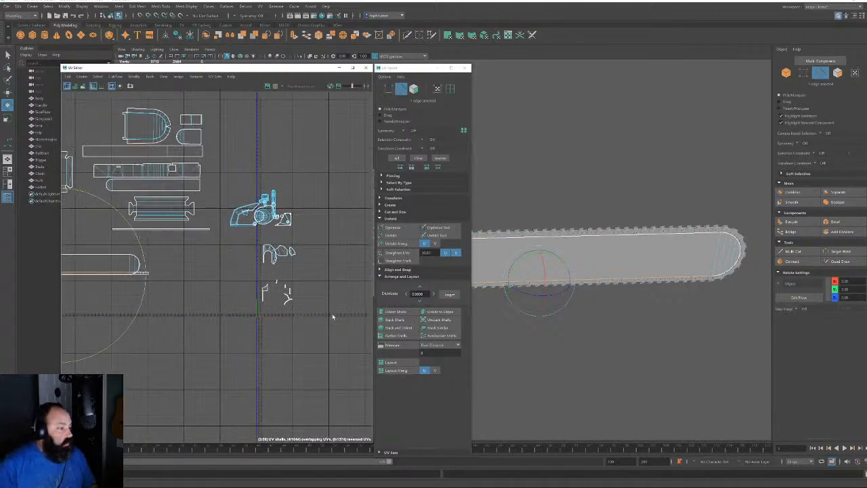
right_click_drag(324, 279, 388, 422, "alt")
right_click_drag(281, 254, 359, 421, "alt")
middle_click_drag(185, 304, 257, 252, "alt")
key("F11")
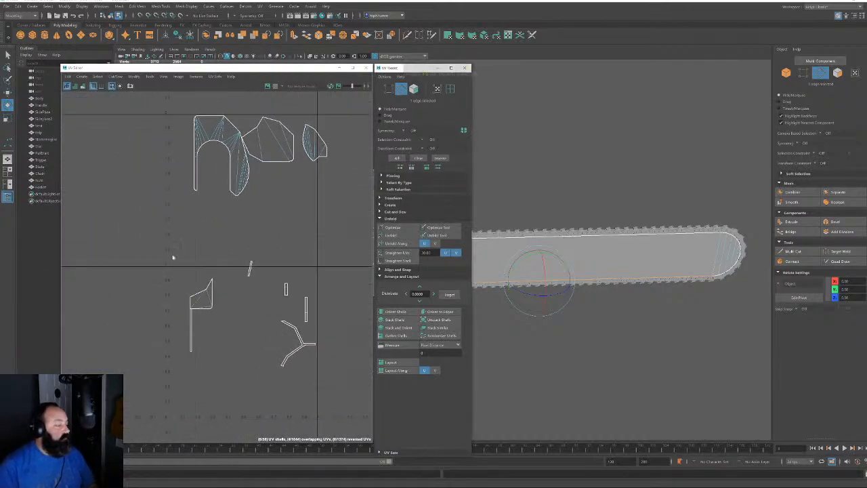
left_click_drag(136, 200, 219, 379)
left_click(579, 335, "alt")
key("f")
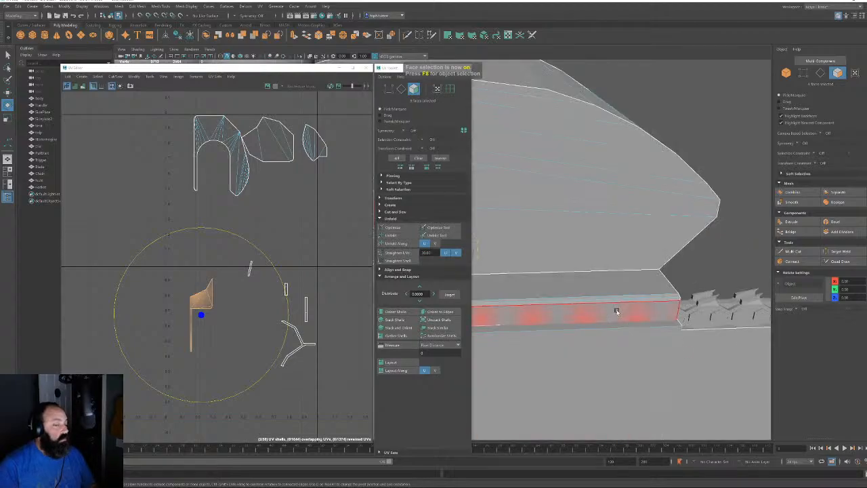
Orbit the chainsaw to locate the matching part on the body's lower edge
left_click_drag(615, 310, 531, 286, "alt")
right_click_drag(531, 286, 523, 228, "alt")
middle_click_drag(524, 228, 642, 275, "alt")
left_click_drag(641, 275, 616, 270, "alt")
right_click_drag(616, 270, 676, 348, "alt")
left_click_drag(675, 348, 542, 224, "alt")
middle_click_drag(542, 224, 627, 235, "alt")
left_click_drag(628, 235, 590, 238, "alt")
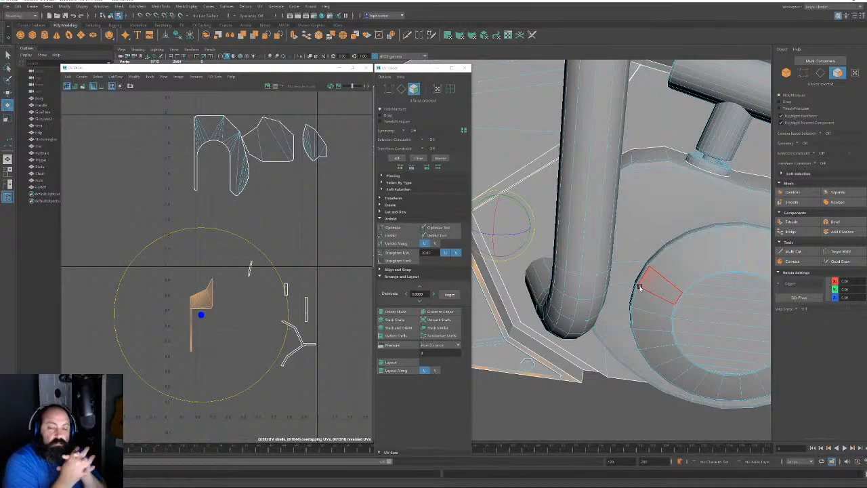
left_click_drag(677, 281, 621, 212, "alt")
right_click_drag(621, 213, 622, 292, "alt")
left_click_drag(623, 292, 621, 274, "alt")
left_click(236, 307)
Move the flag-shaped UV shell upward
right_click_drag(194, 310, 409, 421, "alt")
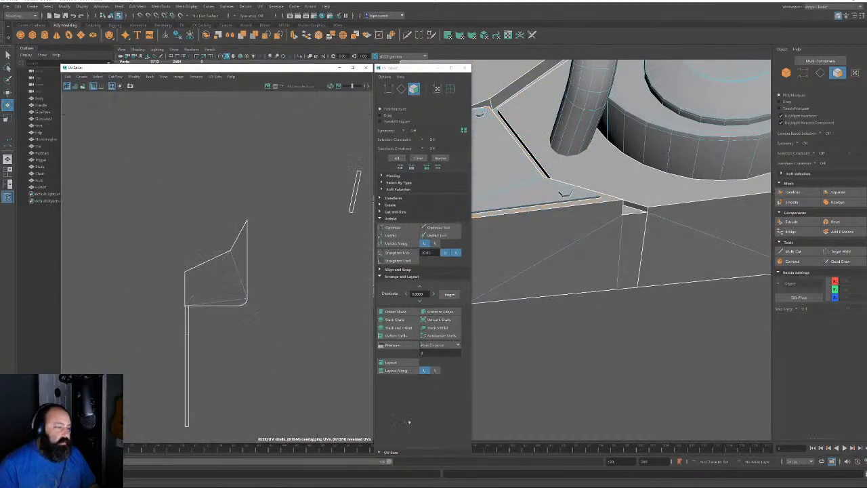
double_click(211, 279)
key("w")
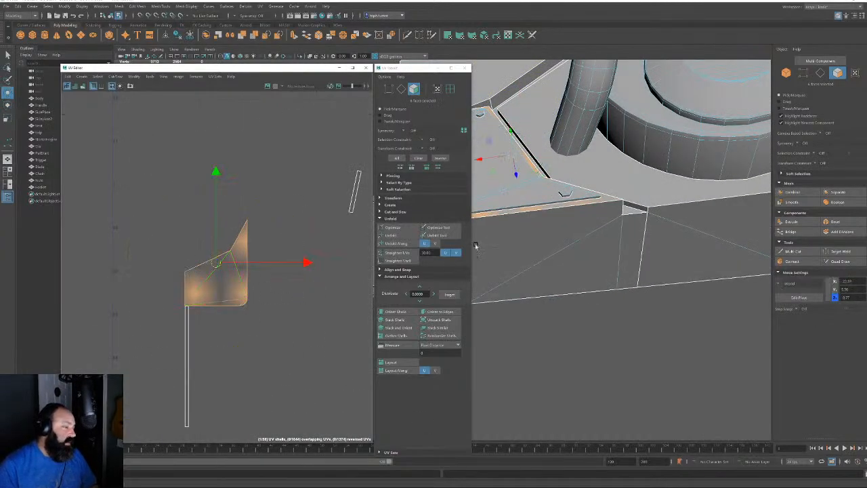
left_click_drag(477, 245, 570, 266, "alt")
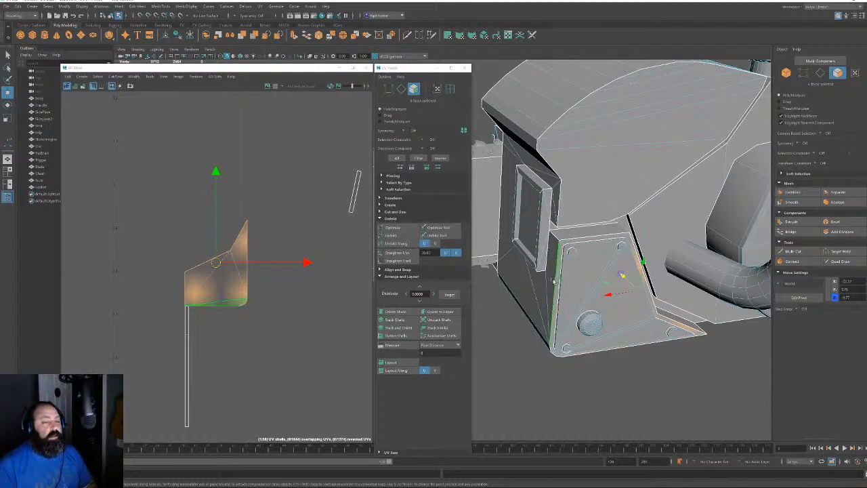
right_click_drag(280, 307, 187, 224, "alt")
left_click_drag(245, 281, 234, 180)
right_click_drag(323, 178, 290, 151, "alt")
middle_click_drag(348, 209, 335, 192, "alt")
Move the thin strip shell up and right, with the small shell placed beside it
double_click(255, 272)
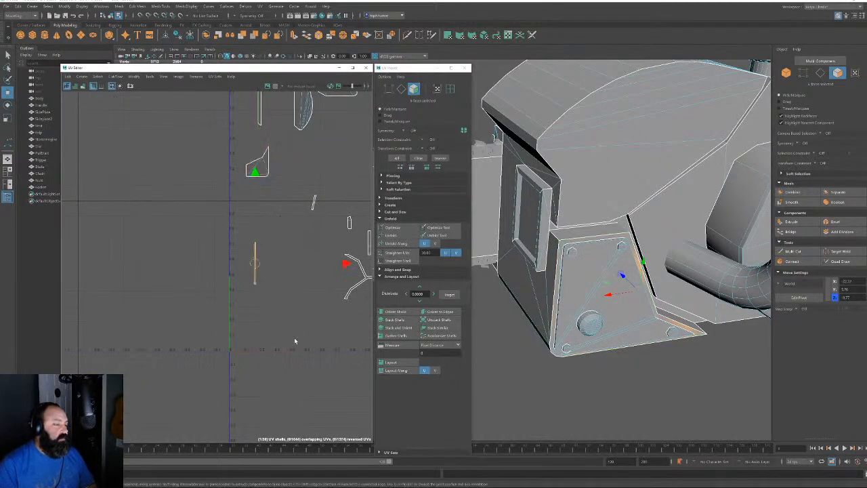
left_click_drag(264, 265, 314, 231)
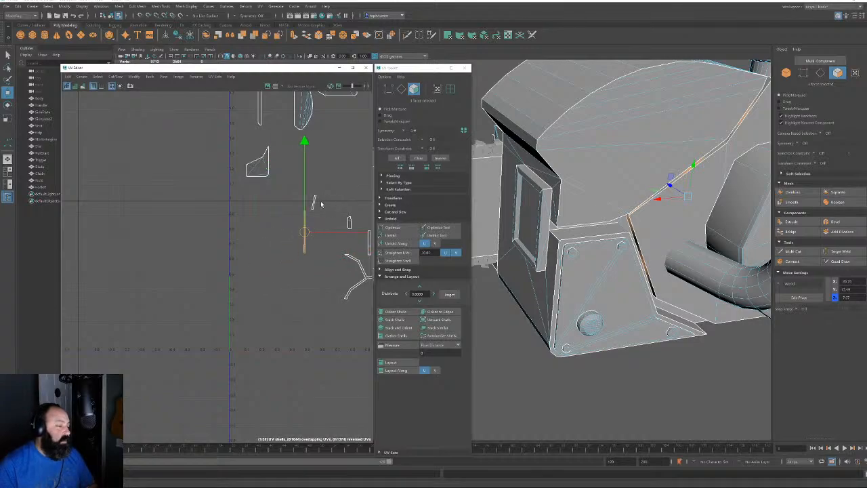
left_click(314, 200)
left_click_drag(314, 201, 319, 236)
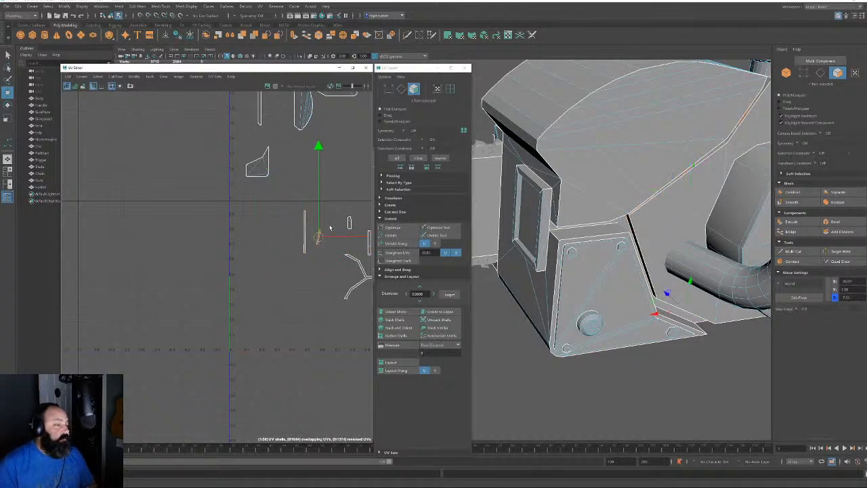
right_click_drag(314, 236, 343, 249, "alt")
middle_click_drag(343, 250, 238, 287, "alt")
scroll(238, 287, "down", 2)
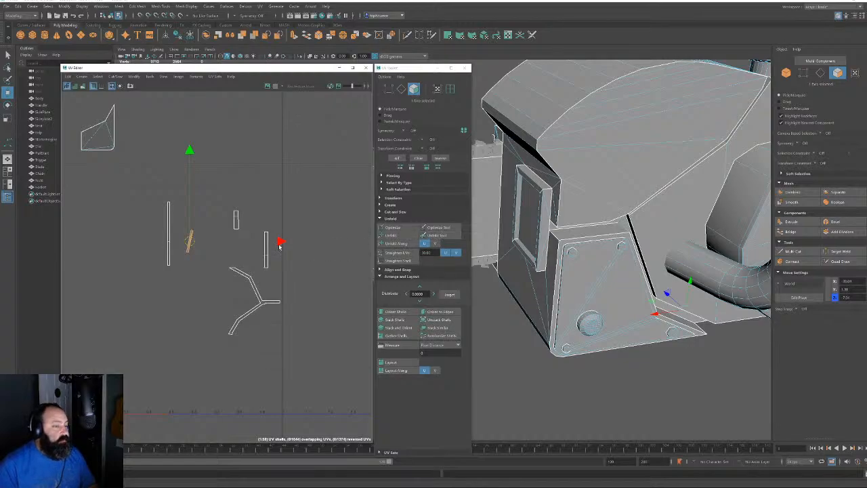
Stand the slanted strip shell upright with Orient to Edges
left_click(402, 90)
key("F10")
left_click(190, 245)
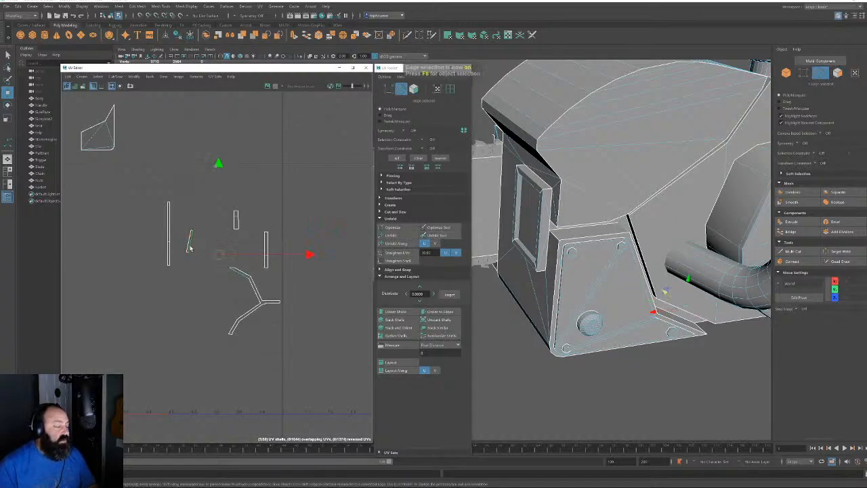
left_click(440, 313)
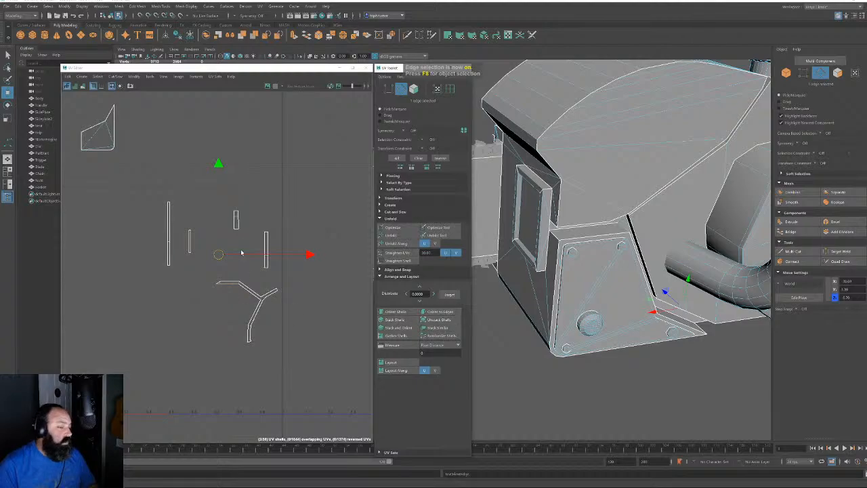
Select the edge along the fold between the two trim pieces on the model
left_click(239, 223)
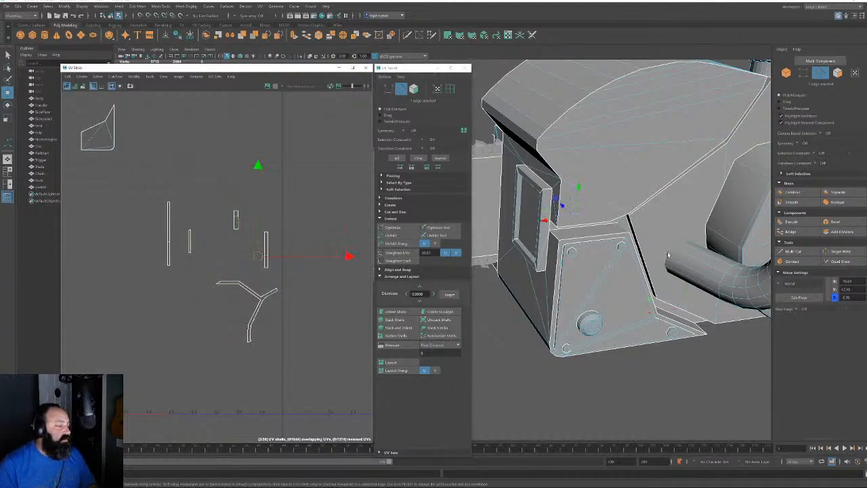
left_click_drag(669, 256, 648, 237, "alt")
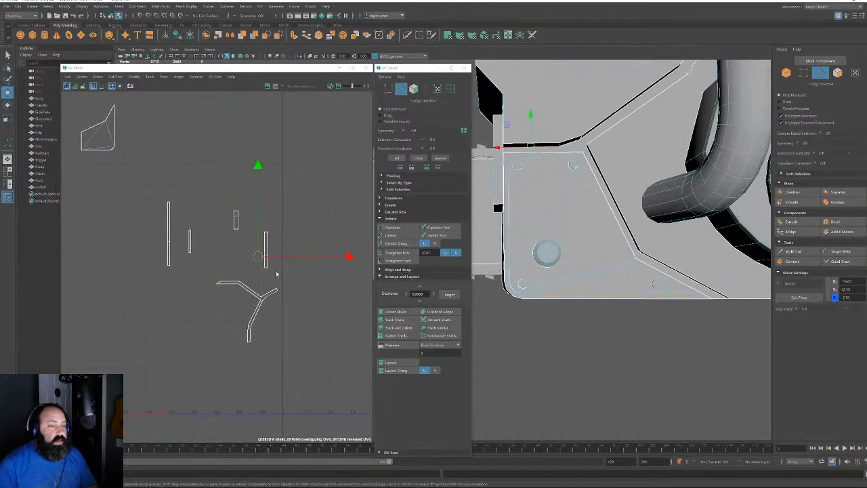
middle_click_drag(298, 230, 285, 261, "alt")
left_click_drag(643, 204, 622, 181, "alt")
left_click_drag(571, 166, 588, 255, "alt")
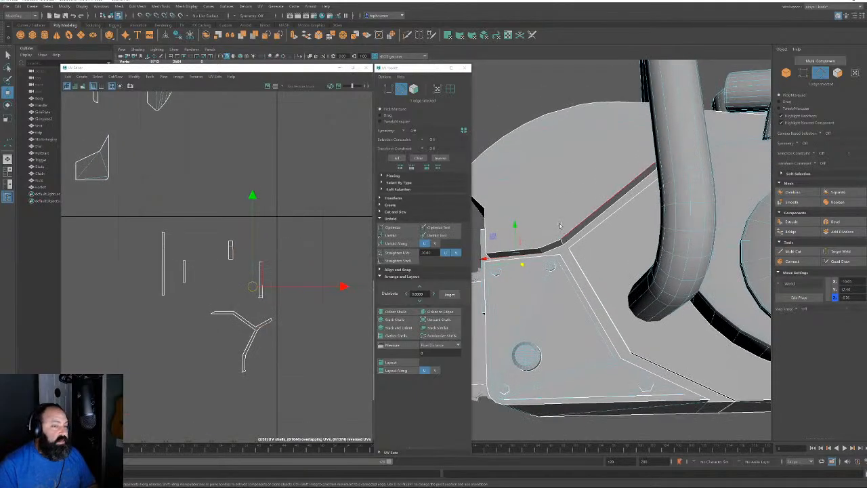
left_click(551, 274)
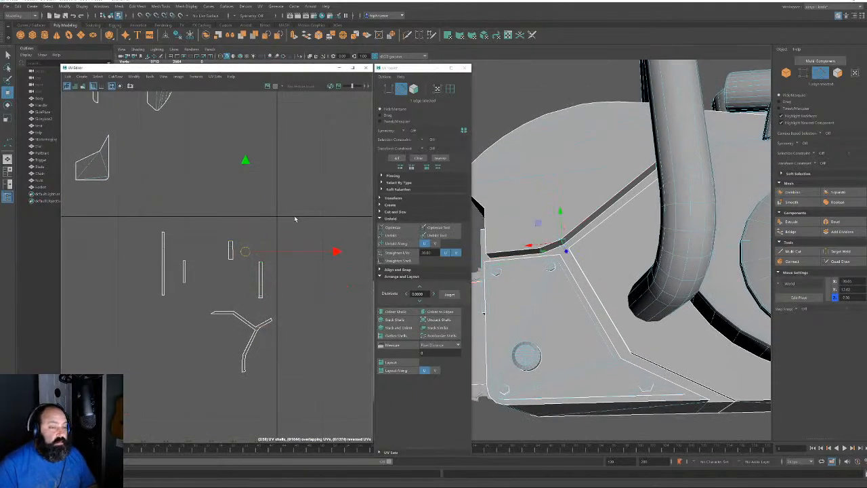
Sew the two trim pieces along the fold edge and unfold the joined shell
key("shift+s")
left_click(416, 92)
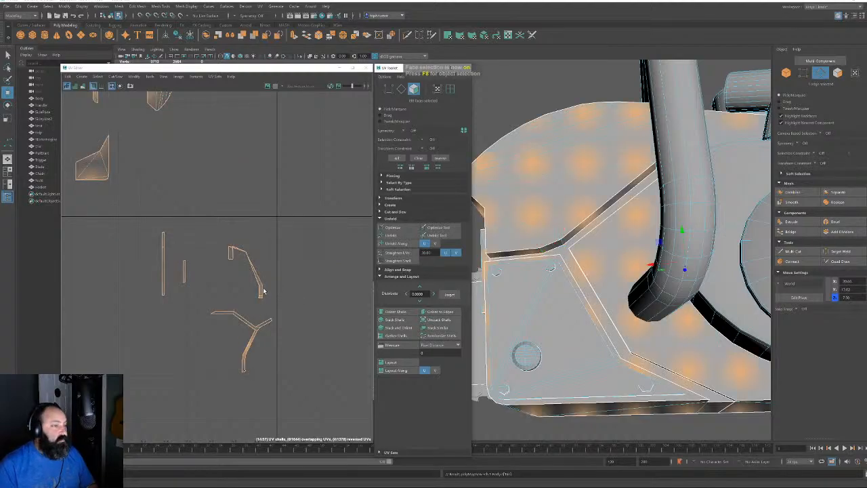
double_click(261, 291)
left_click(387, 236)
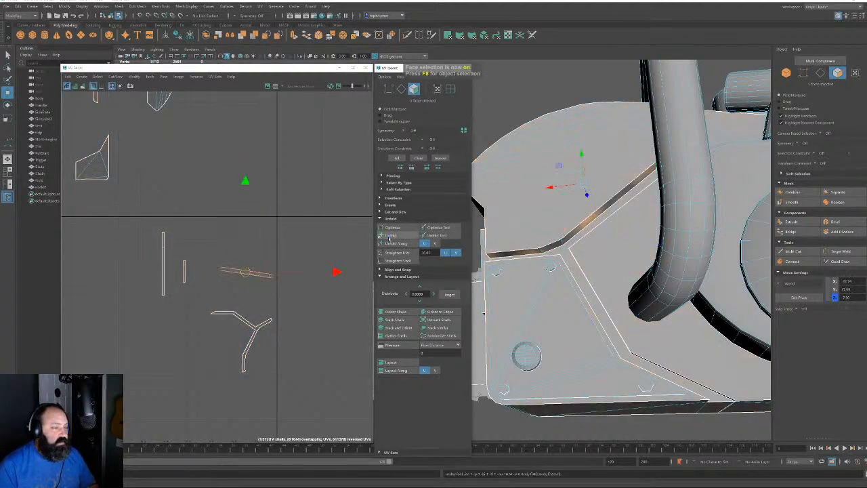
Align the strip to an edge, then rotate it 90° to stand upright
key("F10")
left_click(261, 272)
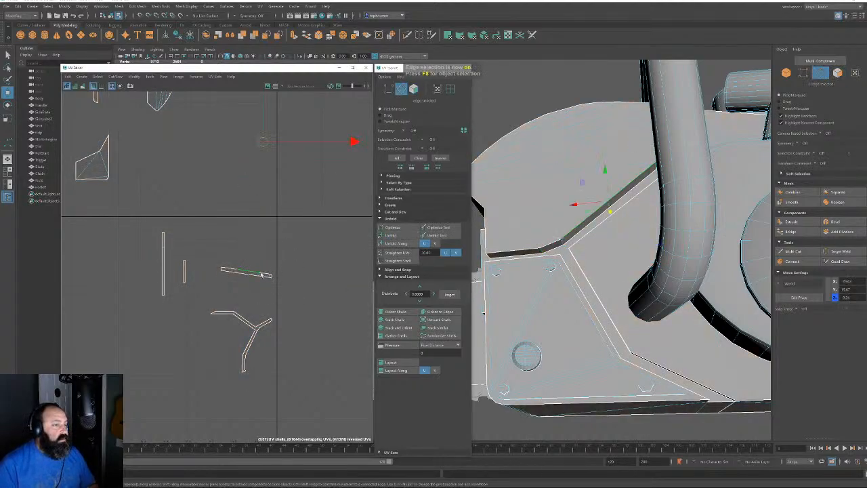
left_click(440, 311)
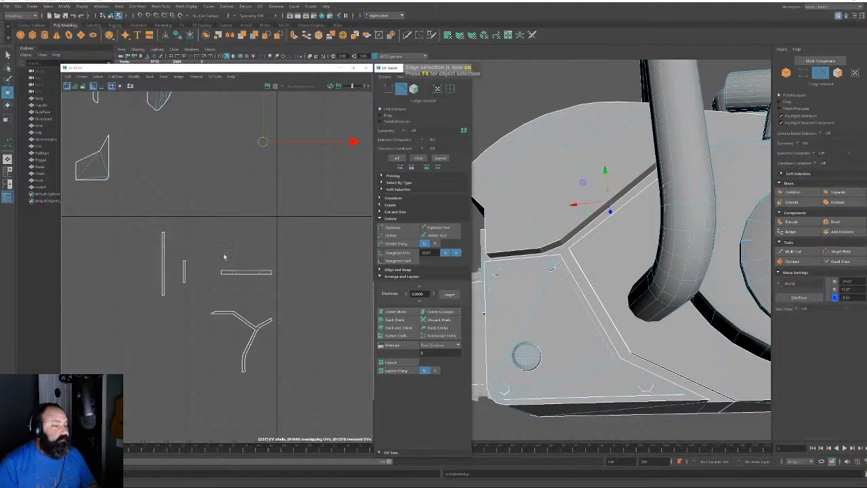
left_click(415, 90)
double_click(251, 273)
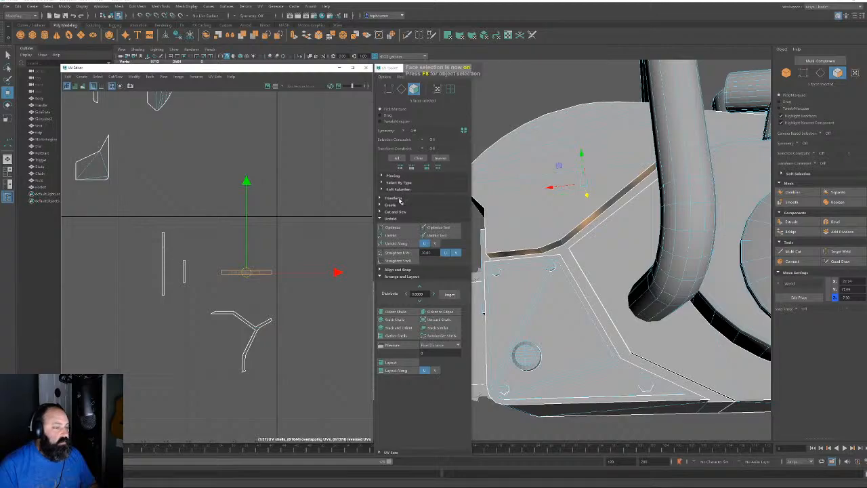
left_click(399, 199)
left_click(436, 324)
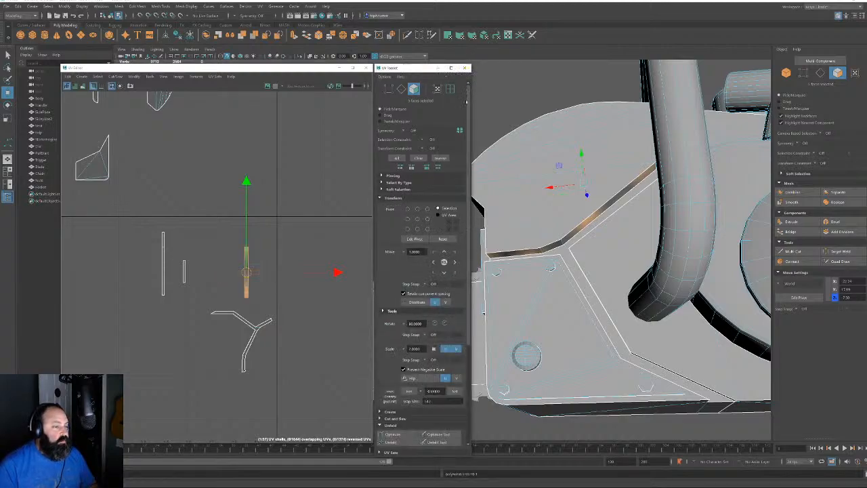
left_click(390, 198)
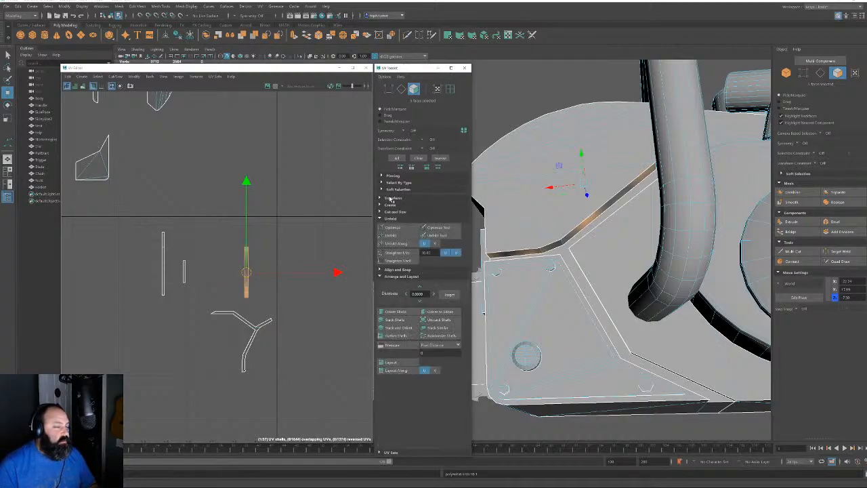
scroll(264, 237, "down", 5)
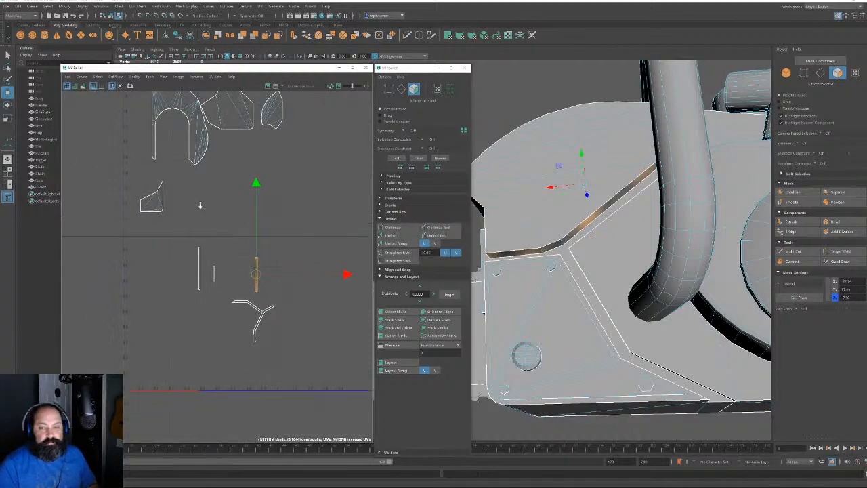
Move the loose trim shells over beside the main UV layout
left_click_drag(219, 198, 290, 295)
middle_click_drag(273, 259, 328, 334, "alt")
left_click_drag(306, 310, 130, 265)
scroll(136, 248, "down", 1)
scroll(137, 247, "down", 2)
middle_click_drag(137, 248, 241, 249, "alt")
Select all the left-hand shells and pack them with Layout
left_click_drag(95, 155, 329, 352)
scroll(348, 284, "down", 3)
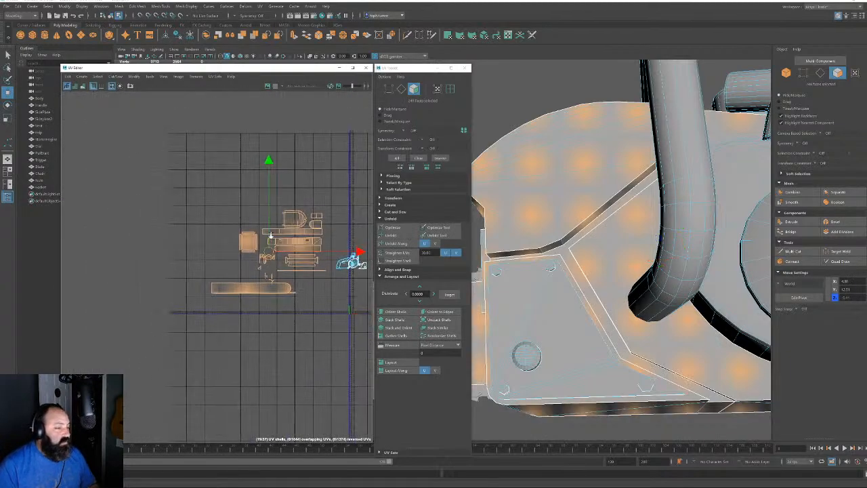
middle_click_drag(349, 286, 254, 259, "alt")
scroll(242, 245, "up", 5)
left_click(391, 363)
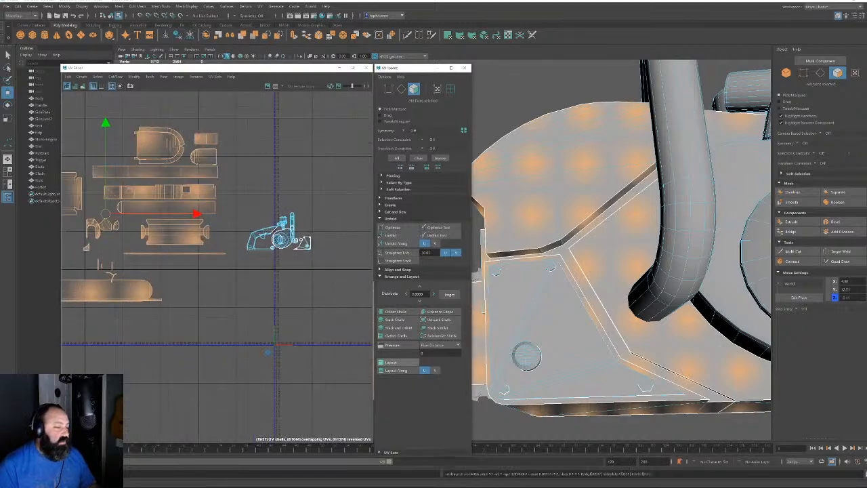
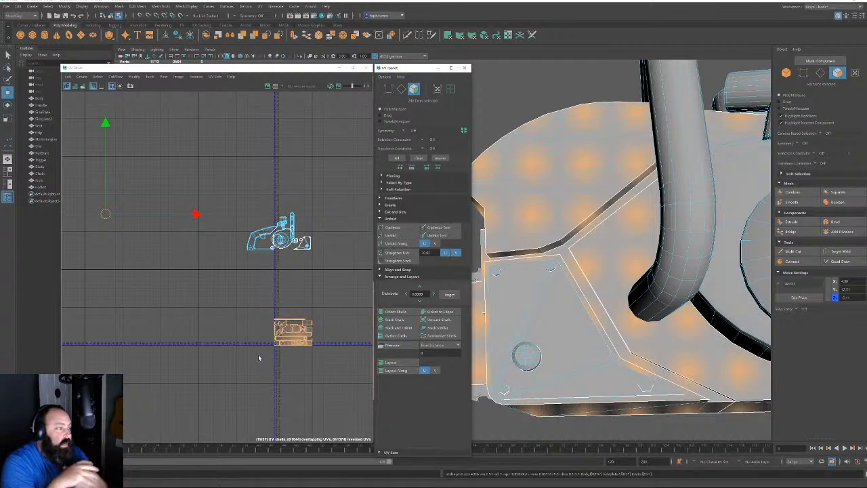
Drag the orange block of UV shells up-left until it sits next to the chainsaw shells
left_click_drag(105, 214, 31, 148)
middle_click_drag(217, 272, 166, 231)
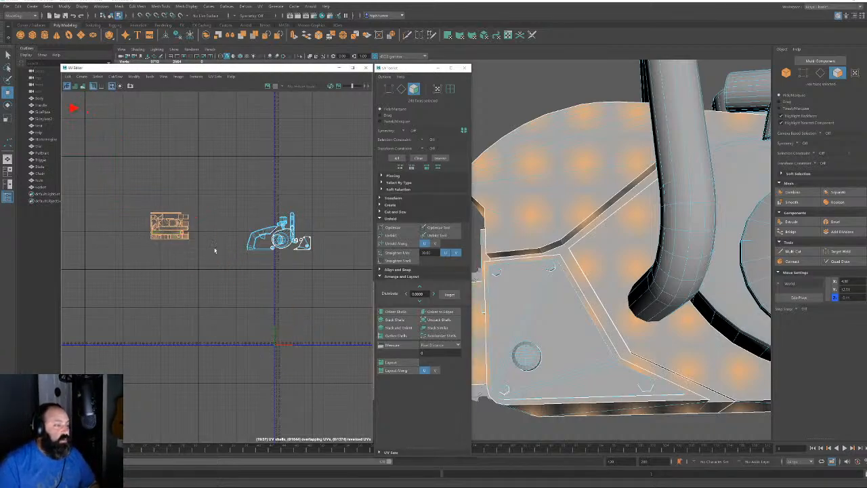
right_click_drag(254, 248, 412, 437, "alt")
Select the handle bar's UV shell and unfold it
left_click_drag(670, 267, 689, 280, "alt")
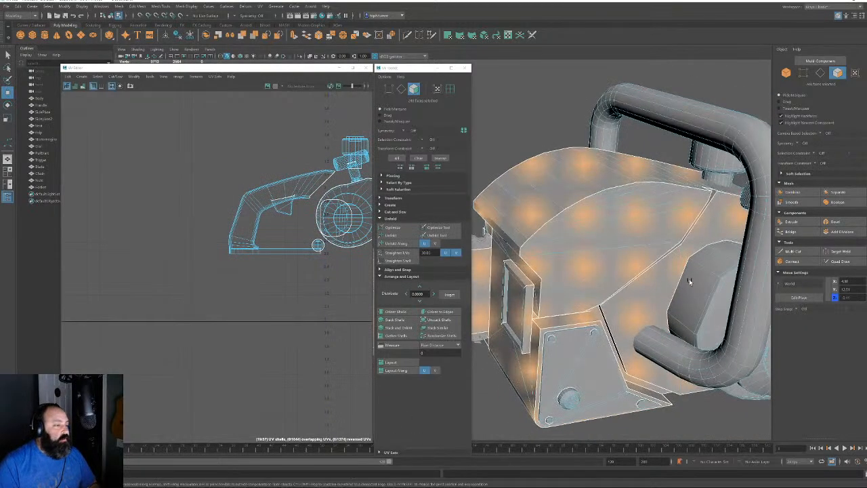
left_click_drag(698, 242, 711, 263, "alt")
left_click(821, 74)
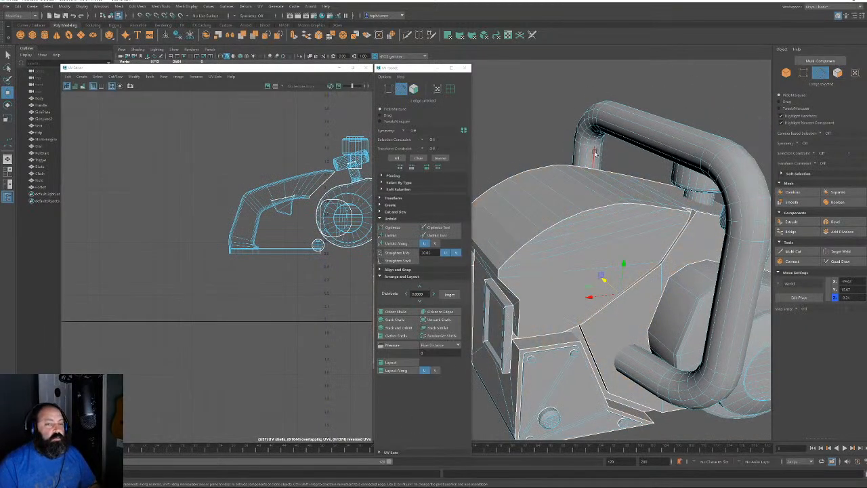
middle_click(275, 156)
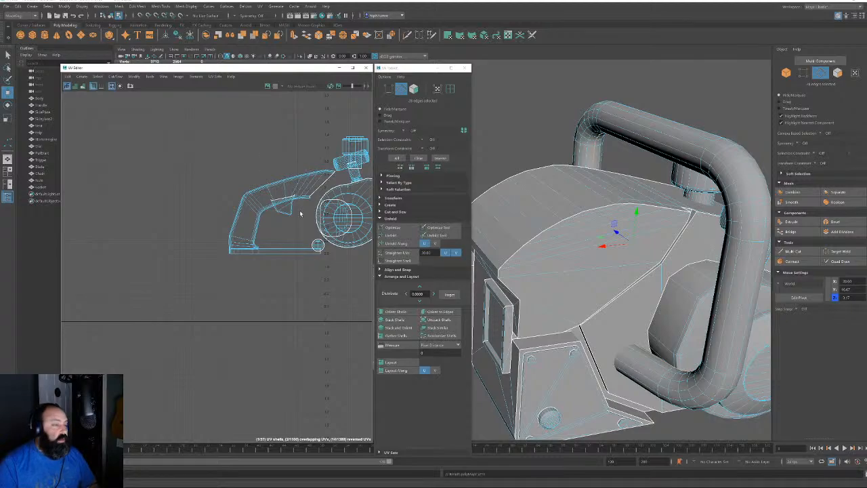
middle_click_drag(314, 195, 215, 231, "alt")
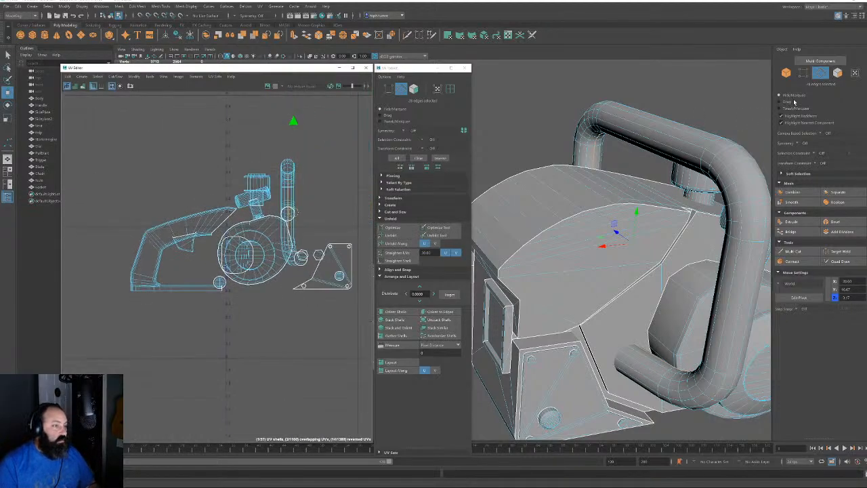
left_click(838, 72)
left_click(288, 181)
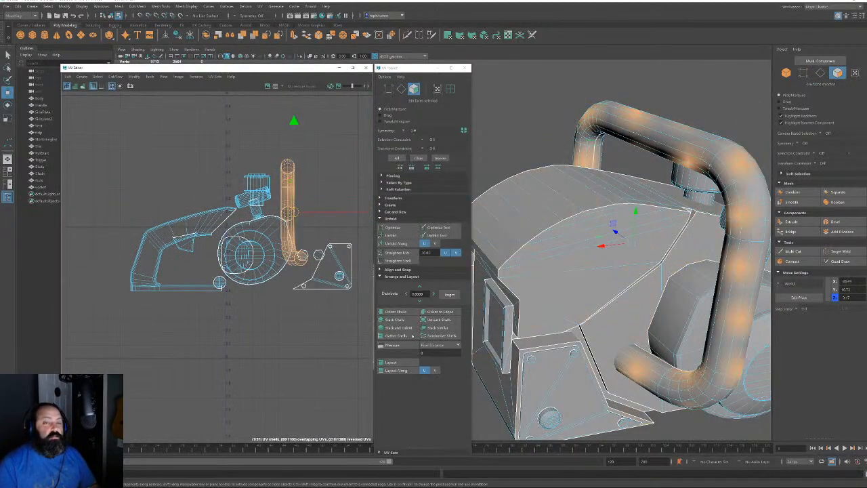
left_click(391, 235)
Move the unfolded handle shell off the chainsaw body shells
middle_click_drag(282, 233, 307, 276, "alt")
scroll(306, 276, "down", 3)
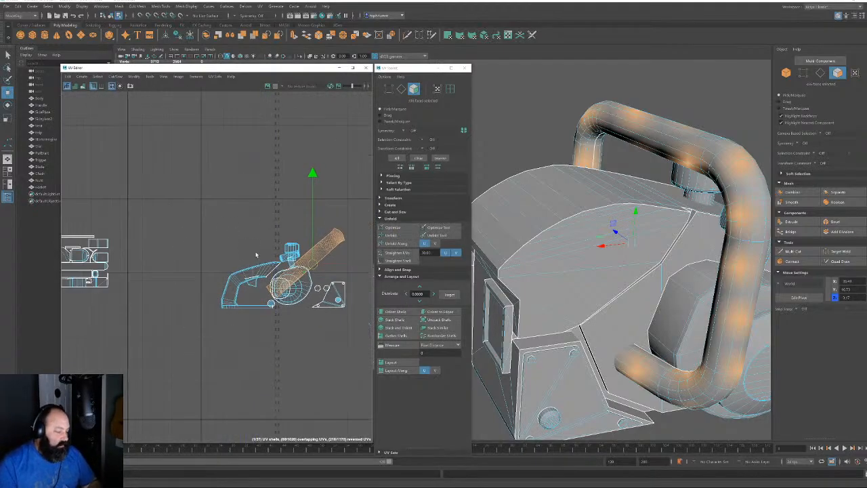
left_click_drag(312, 265, 194, 253)
scroll(194, 253, "up", 5)
right_click_drag(297, 391, 301, 395, "alt")
middle_click_drag(233, 310, 273, 320, "alt")
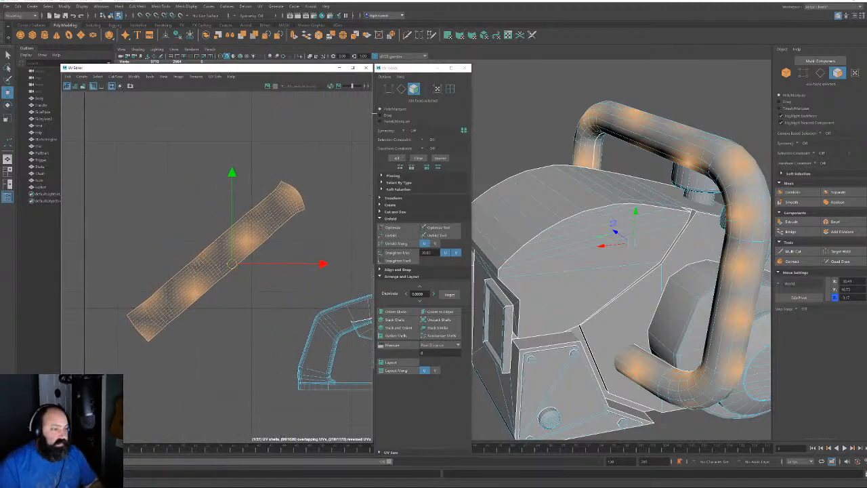
Orient the handle shell horizontally to an edge and straighten it into a rectangle
key("F10")
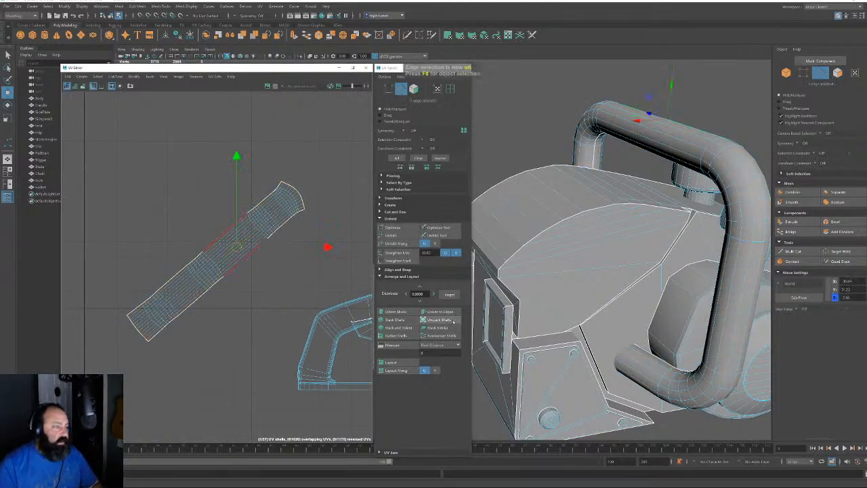
left_click(442, 311)
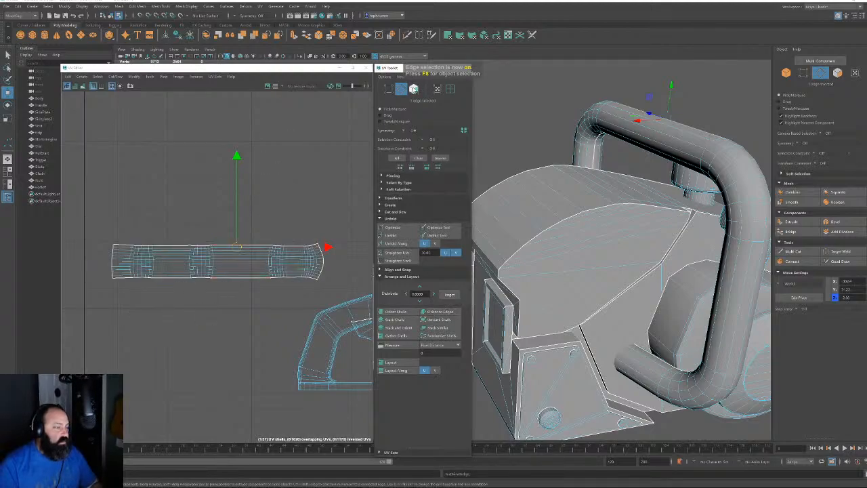
left_click(413, 89)
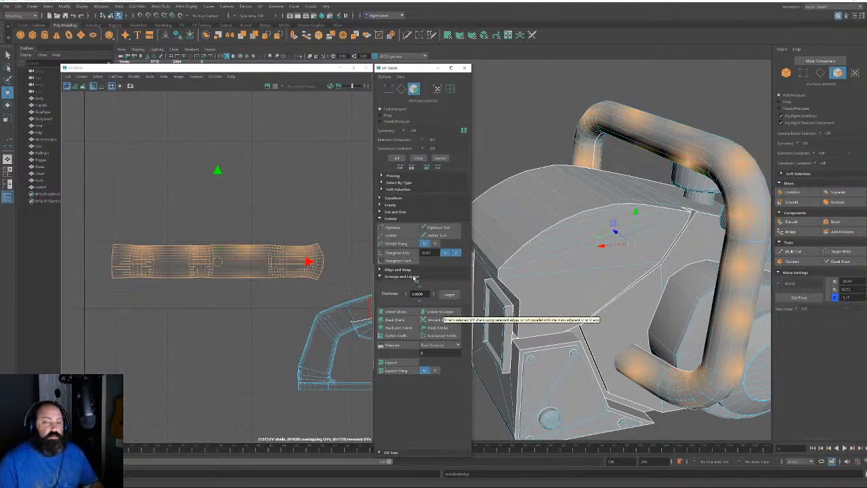
left_click(404, 255)
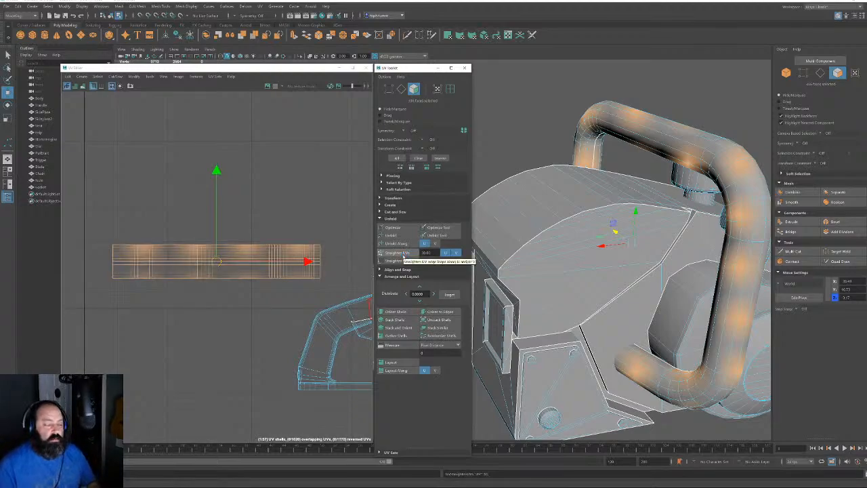
Place the straightened handle shell above the white shell group
scroll(287, 325, "down", 5)
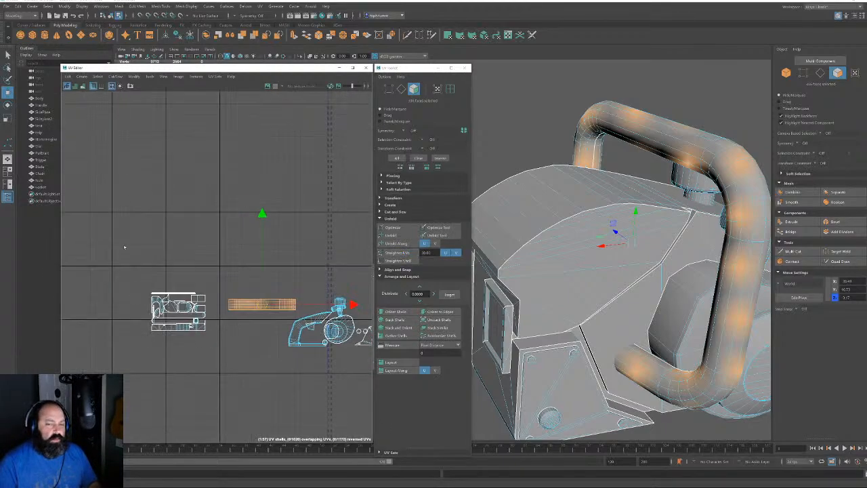
left_click_drag(256, 312, 177, 290)
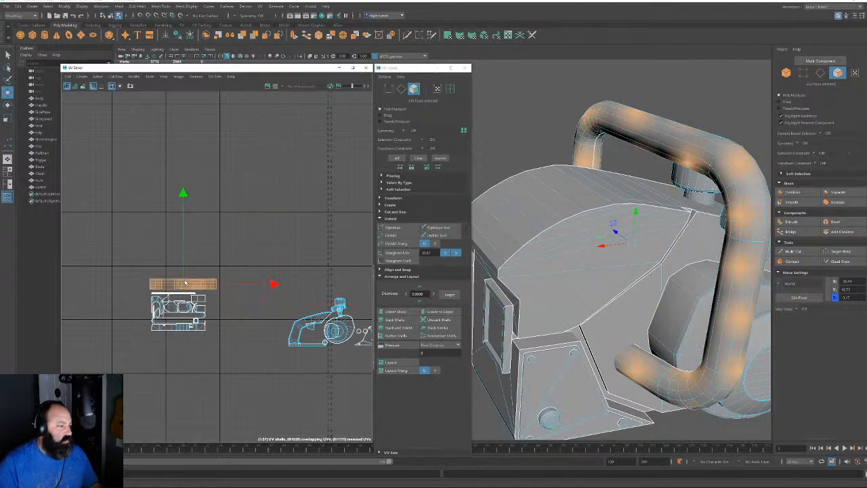
scroll(266, 270, "up", 2)
middle_click_drag(278, 342, 121, 261, "alt")
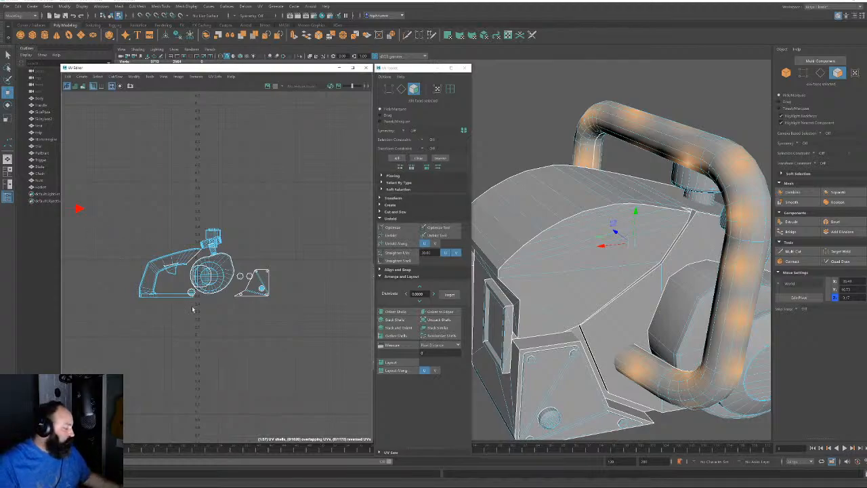
Select the edge loop around the grip and cut the UVs along it
right_click_drag(222, 258, 243, 368, "alt")
left_click_drag(639, 253, 537, 195, "alt")
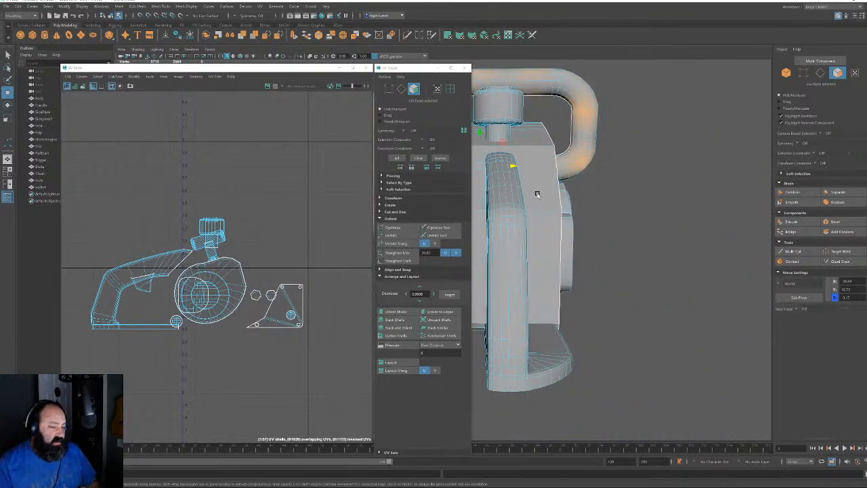
key("F10")
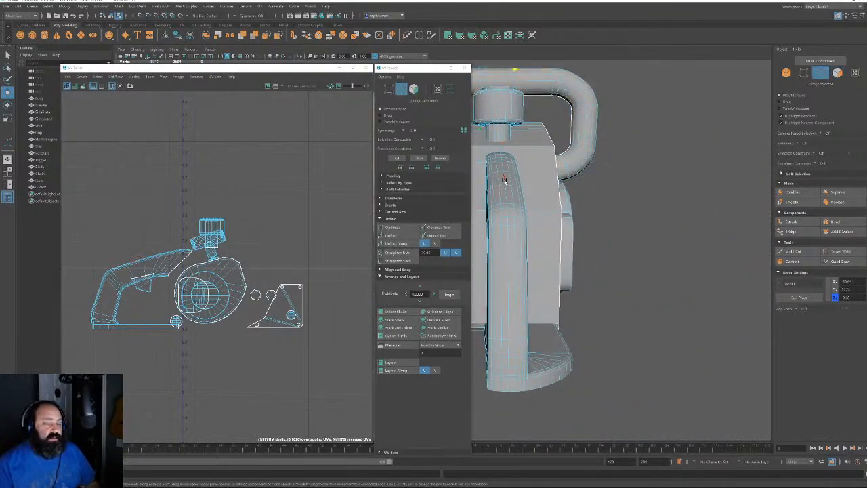
double_click(504, 180)
key("shift+x")
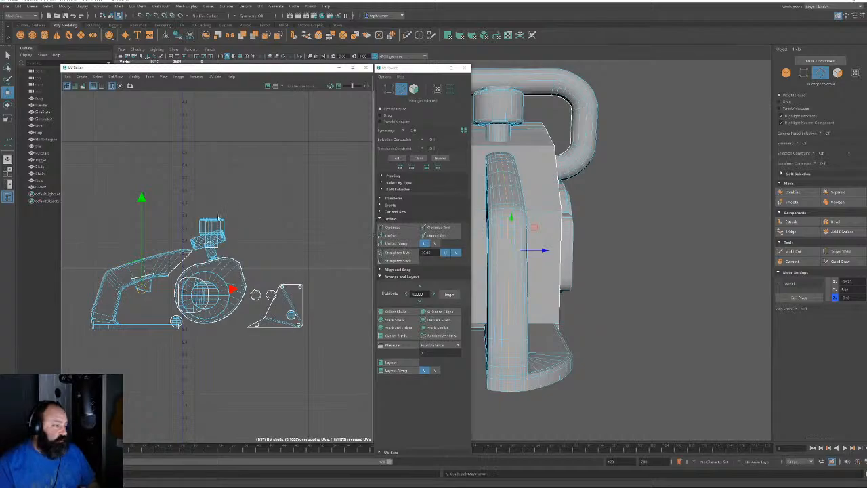
Clear the grip loop and pick edges at the corner of the handle's underside
left_click_drag(558, 305, 562, 292, "alt")
middle_click_drag(562, 292, 582, 416, "alt")
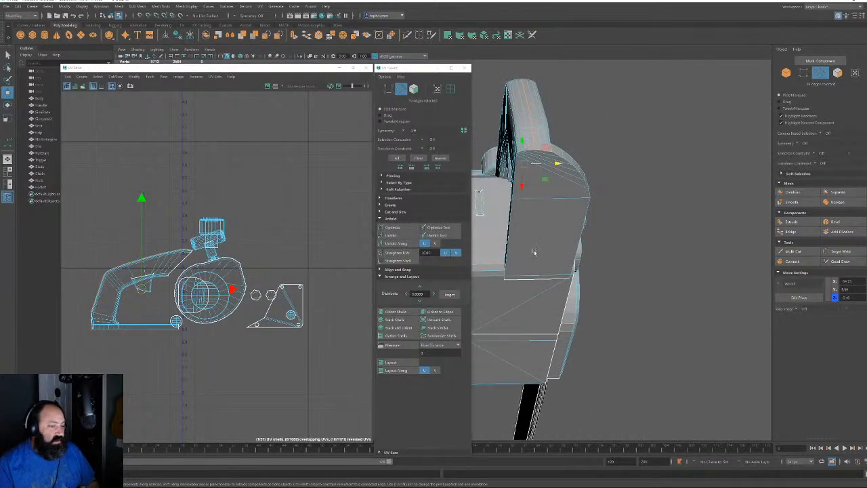
right_click_drag(535, 253, 533, 309, "alt")
left_click_drag(601, 142, 571, 172, "alt")
middle_click_drag(525, 308, 769, 76, "alt")
right_click_drag(629, 218, 625, 351, "alt")
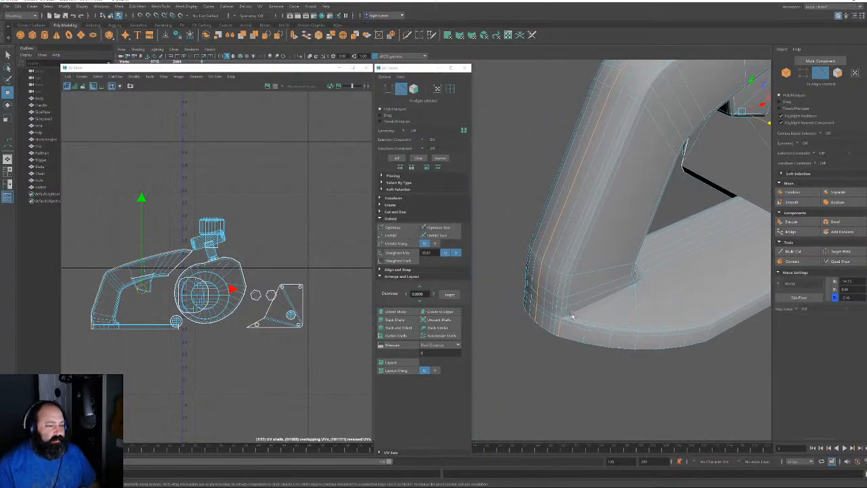
right_click_drag(572, 316, 578, 350, "alt")
left_click_drag(579, 343, 584, 330, "alt")
middle_click_drag(613, 183, 592, 258, "alt")
left_click_drag(592, 258, 577, 228, "alt")
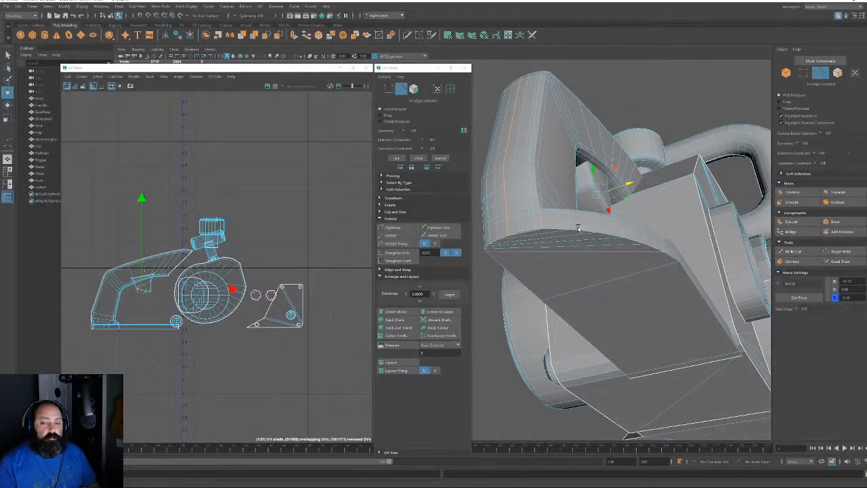
right_click_drag(578, 228, 600, 283, "alt")
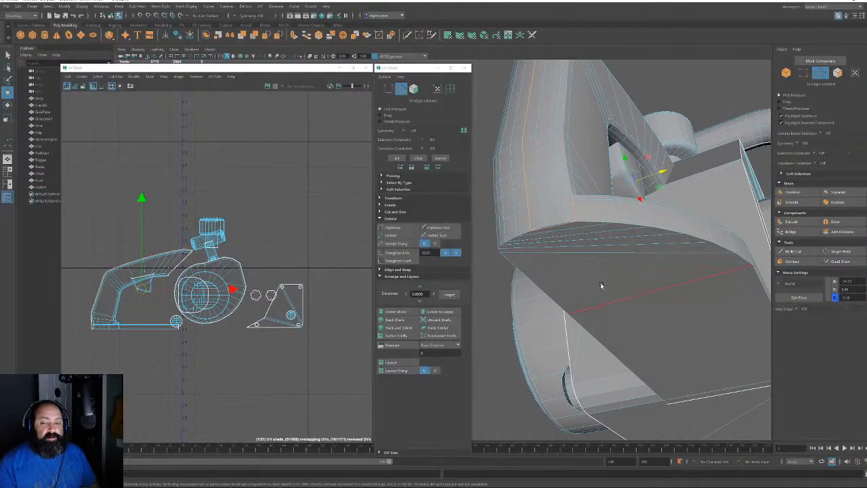
left_click_drag(569, 245, 577, 309, "alt")
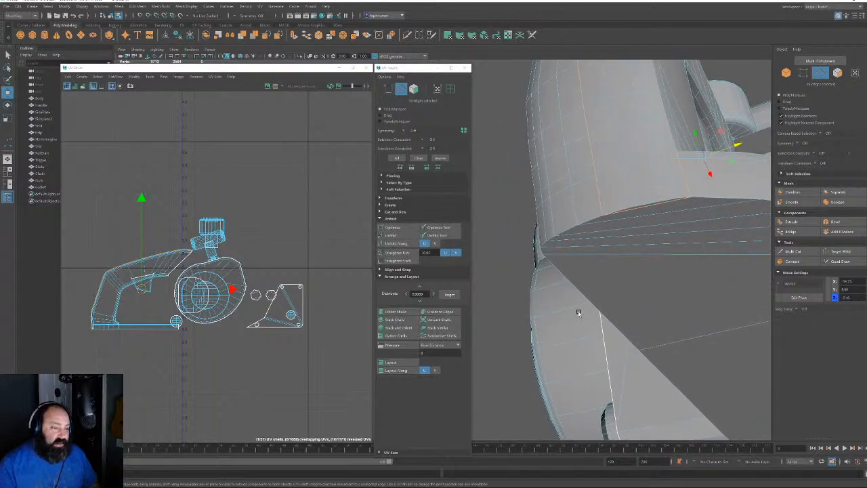
left_click(214, 215)
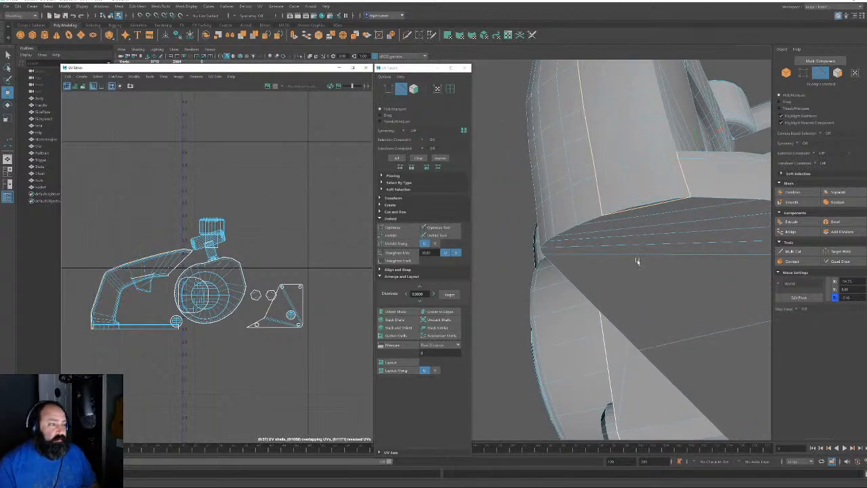
left_click(653, 206)
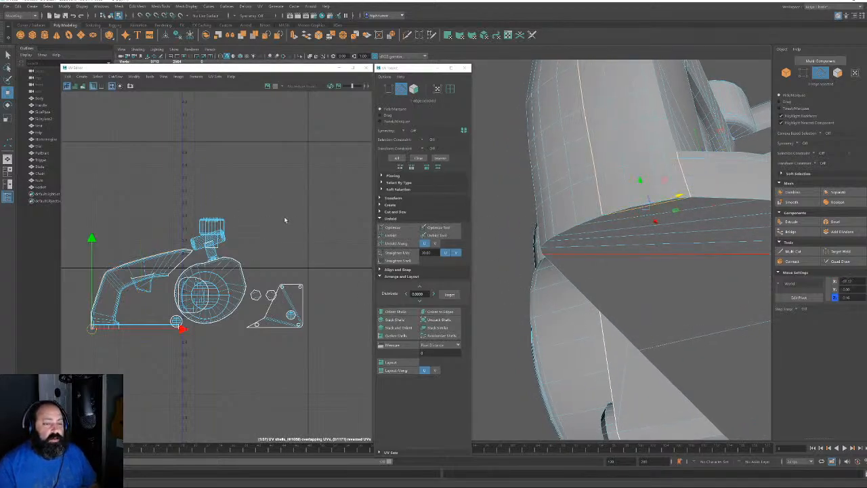
left_click(685, 177)
Select the connected face shell and the narrow face at the handle corner
left_click_drag(685, 177, 617, 288, "alt")
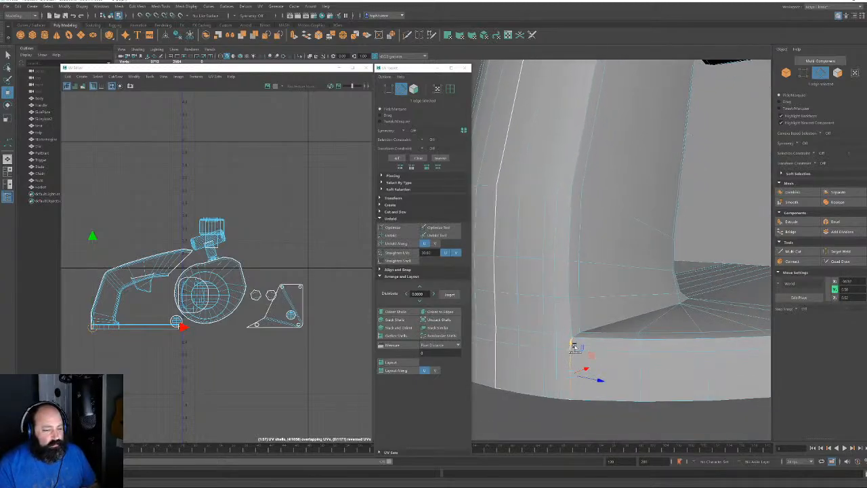
right_click_drag(597, 347, 594, 379)
scroll(594, 380, "up", 2)
double_click(594, 379)
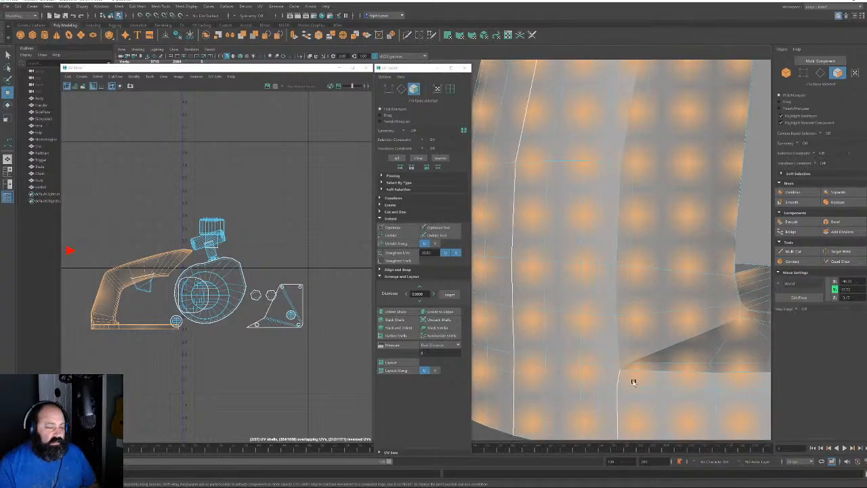
left_click_drag(633, 382, 610, 302, "alt")
left_click(579, 219)
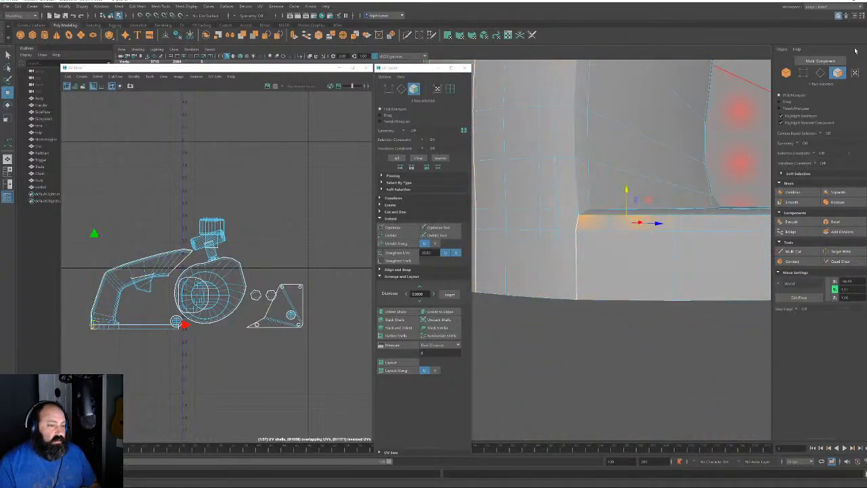
Select the corner edges and sew them together in UV space with Shift+S
left_click(821, 72)
left_click(604, 231)
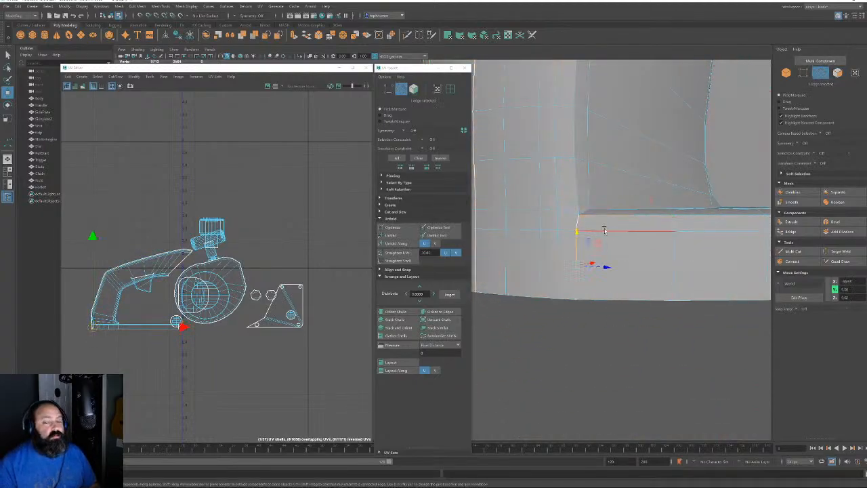
left_click(569, 271)
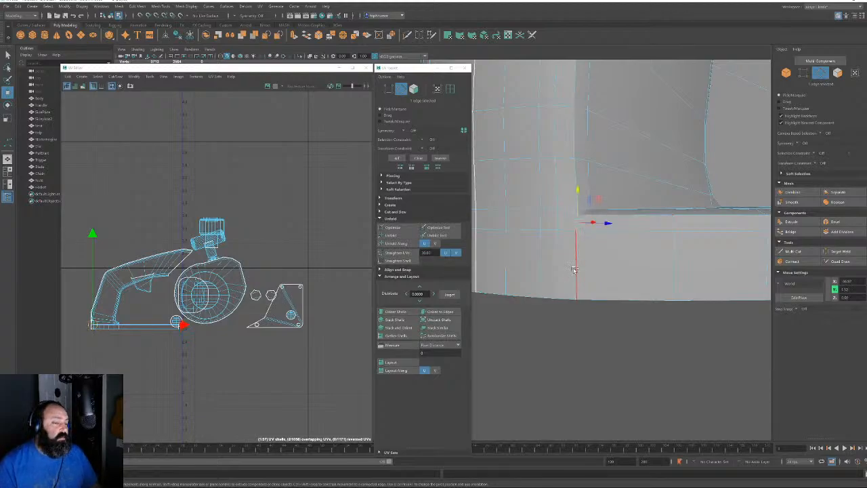
left_click(575, 270, "shift")
left_click_drag(598, 317, 590, 272, "alt")
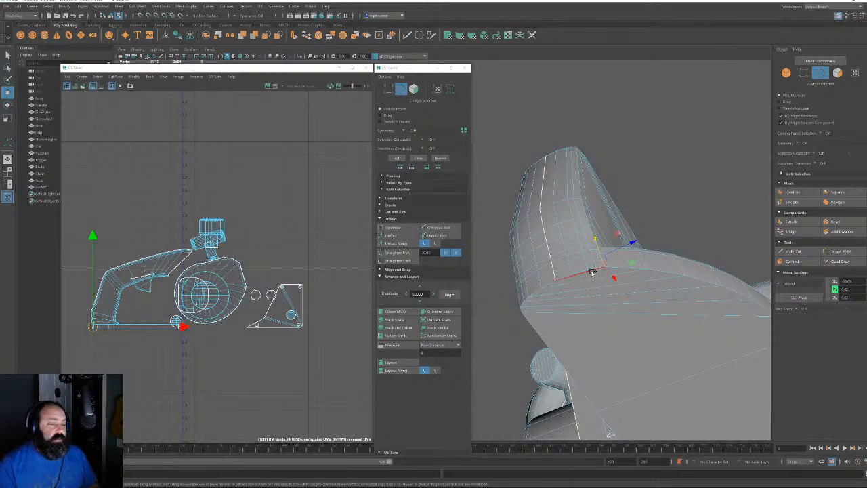
left_click(593, 272, "shift")
key("shift+s")
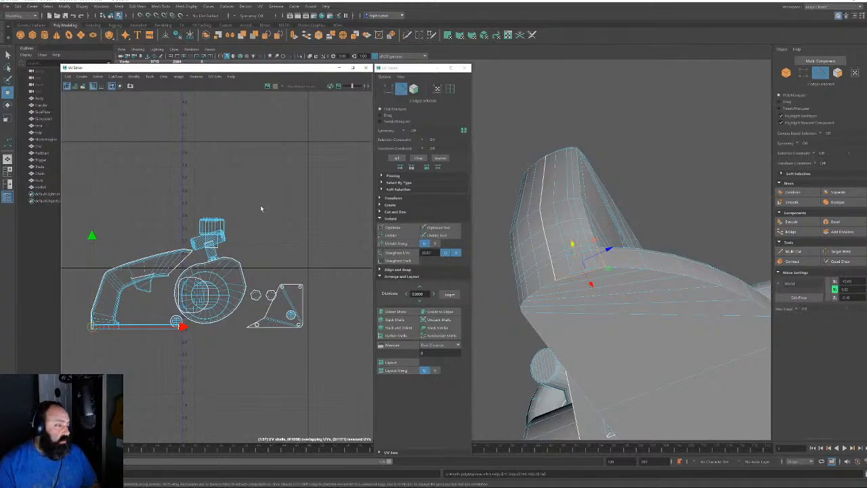
left_click(334, 323)
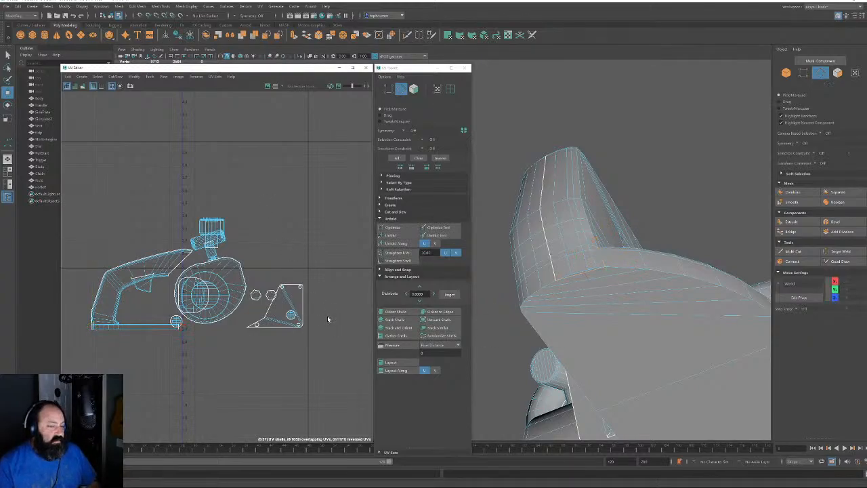
left_click(413, 89)
Select the whole handle UV shell and move it up clear of the others
left_click(188, 238)
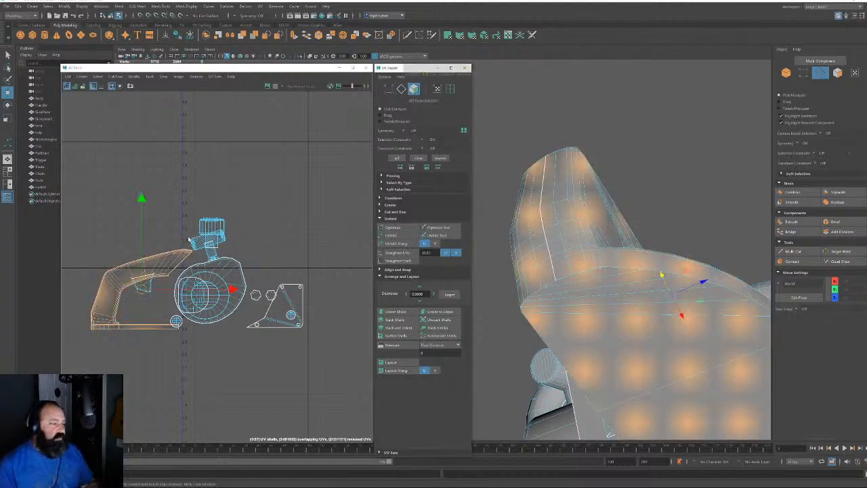
double_click(175, 259)
left_click_drag(141, 289, 133, 147)
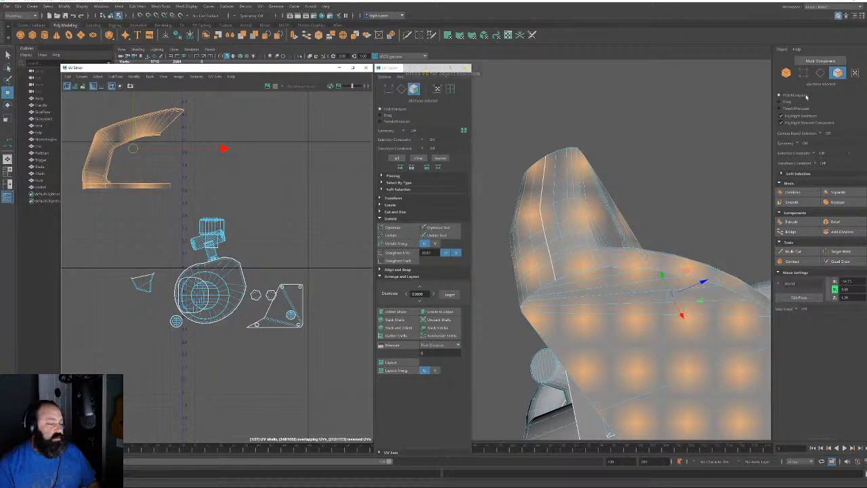
Select a horizontal edge on the handle and frame it in the 3D view
key("F10")
left_click(552, 285)
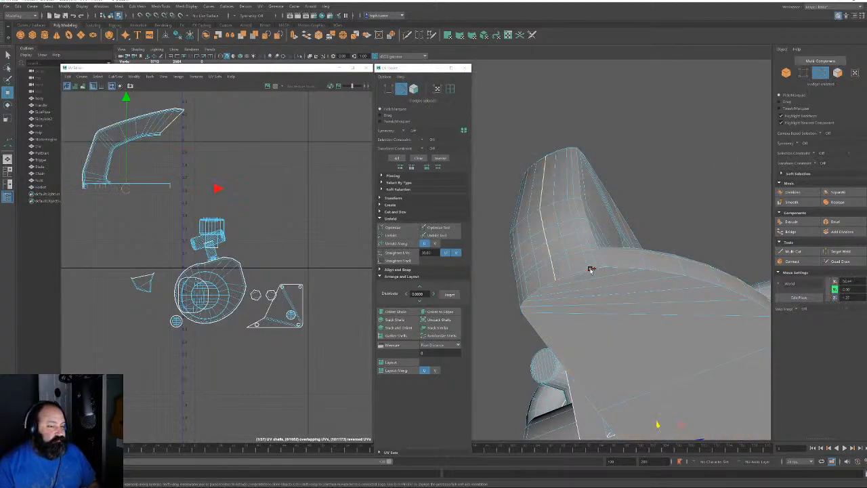
left_click(618, 267)
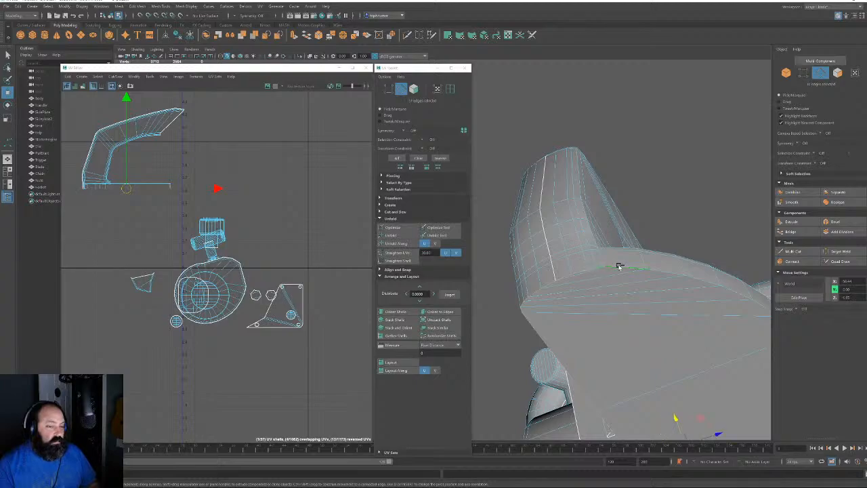
key("f")
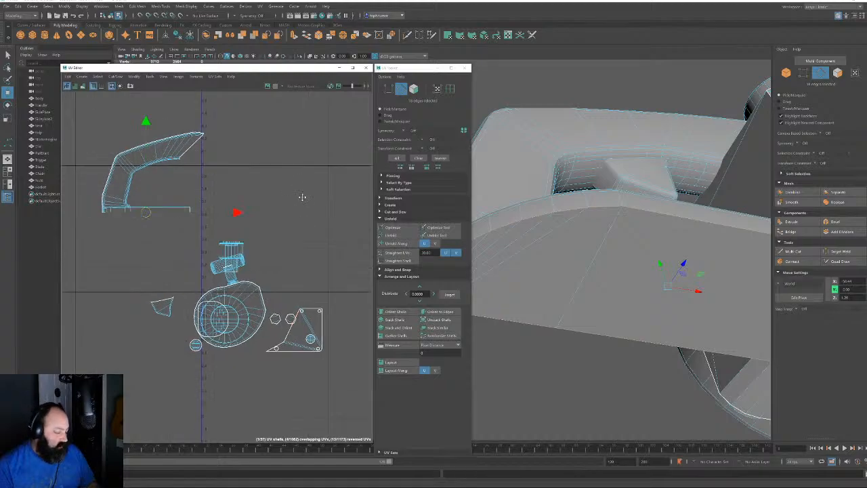
left_click_drag(754, 198, 541, 300, "alt")
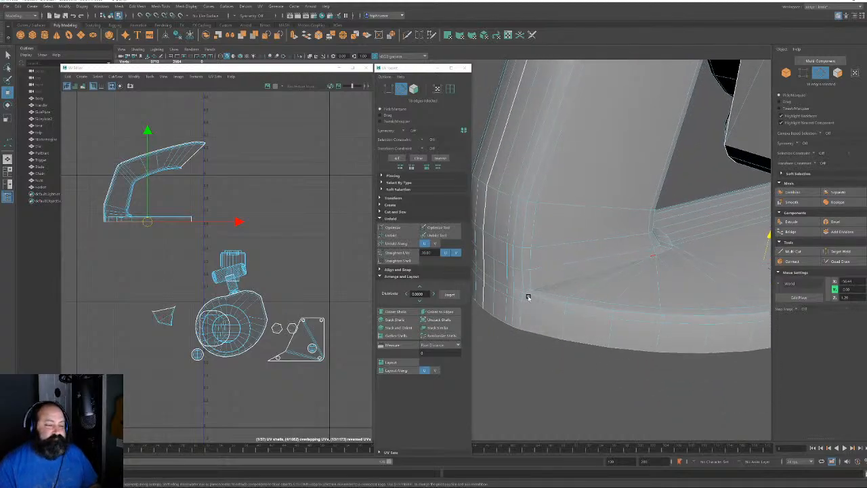
Select the seam edges around the handle's lower corner, cut the UVs, and box-select the shell's faces
left_click_drag(519, 287, 584, 308, "alt")
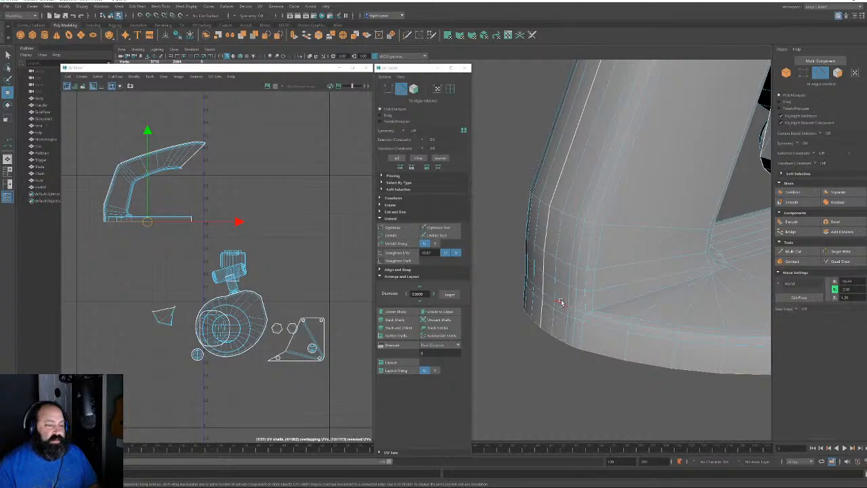
left_click(562, 300)
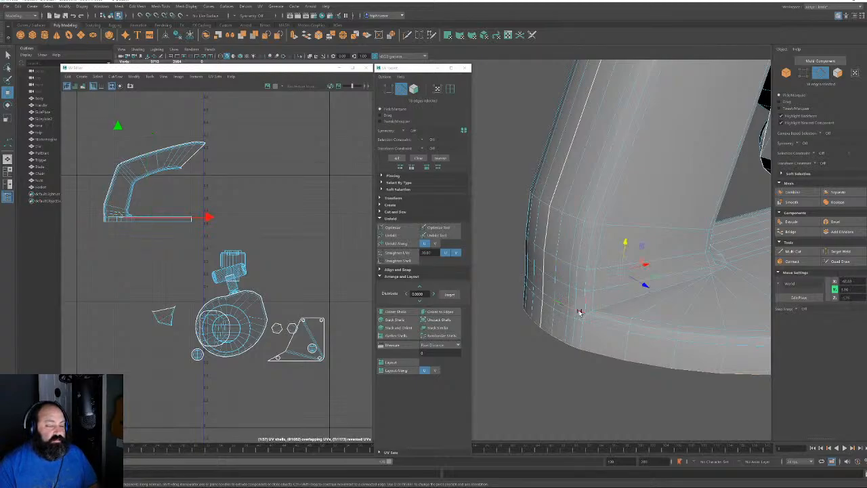
left_click(580, 312, "shift")
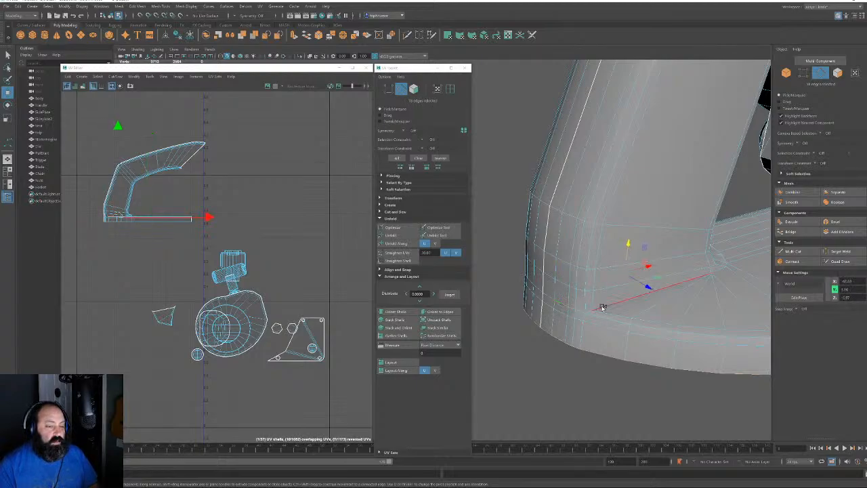
left_click_drag(609, 306, 645, 344, "alt")
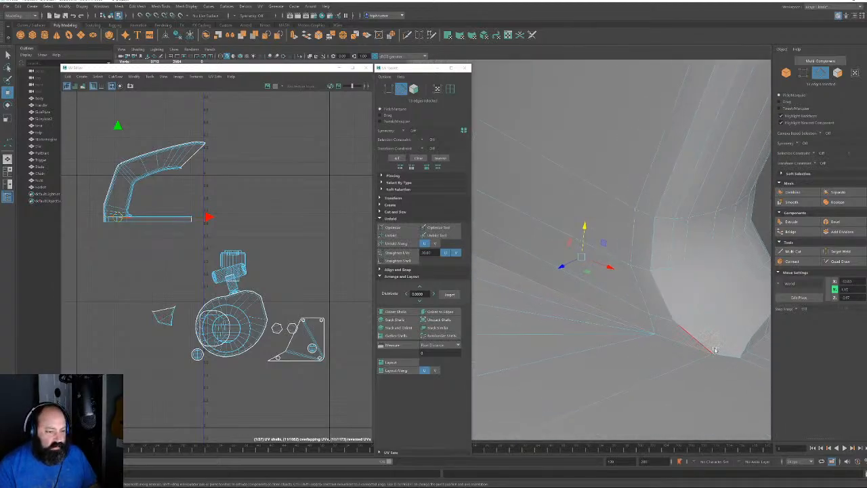
left_click_drag(722, 355, 570, 317, "alt")
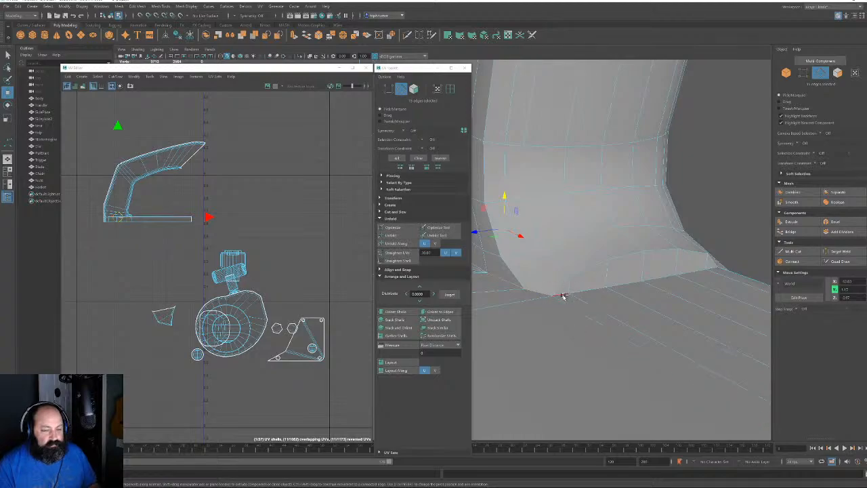
left_click_drag(635, 292, 603, 324, "alt")
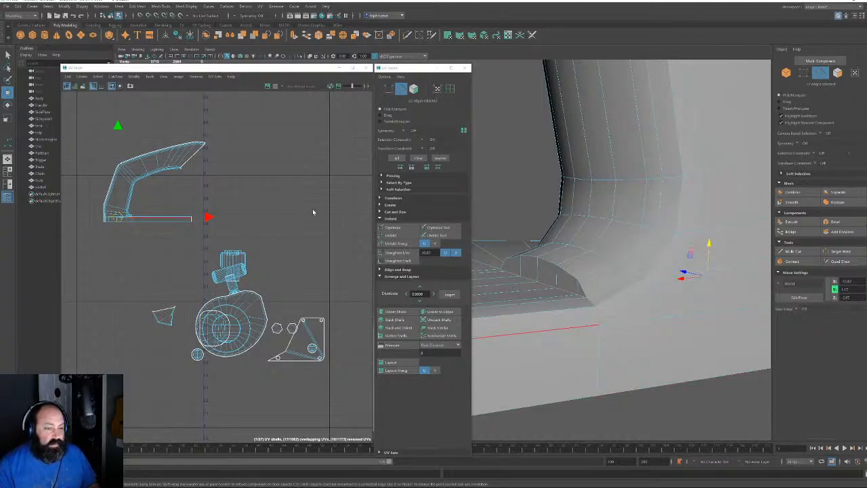
key("shift+x")
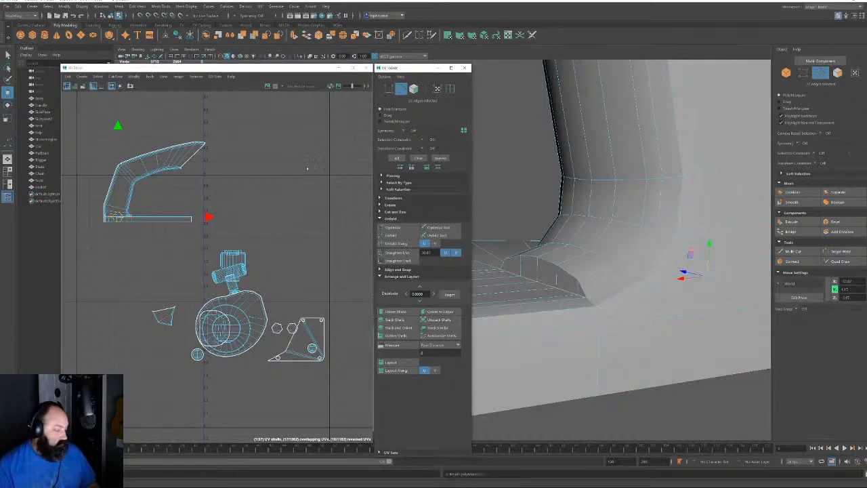
key("F11")
left_click_drag(254, 123, 89, 234)
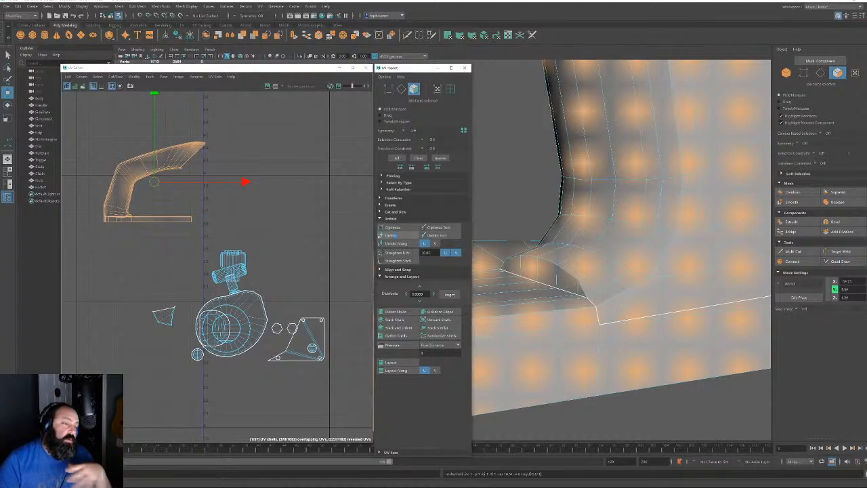
Select the whole unfolded handle shell and nudge it slightly upward, then zoom in to inspect it
scroll(181, 176, "down", 2)
middle_click_drag(197, 216, 259, 273, "alt")
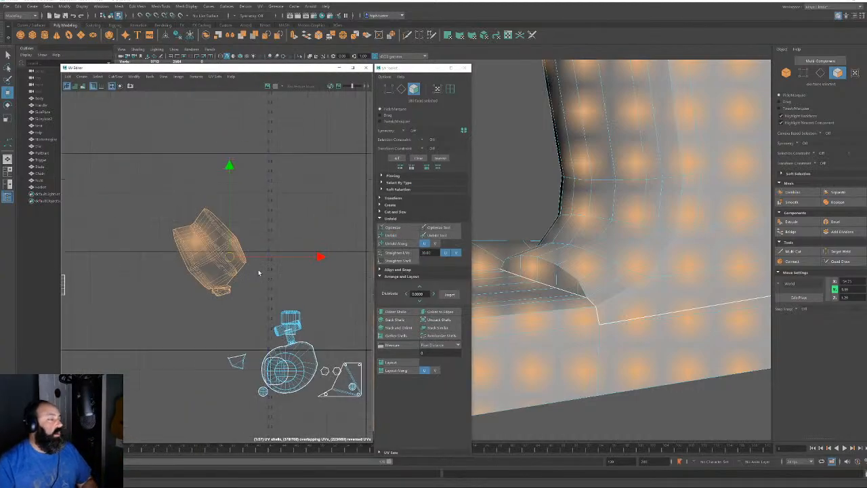
left_click(197, 241)
double_click(197, 241)
mouse_move(209, 252)
left_mouse_down()
mouse_move(219, 228)
mouse_move(214, 238)
left_mouse_up()
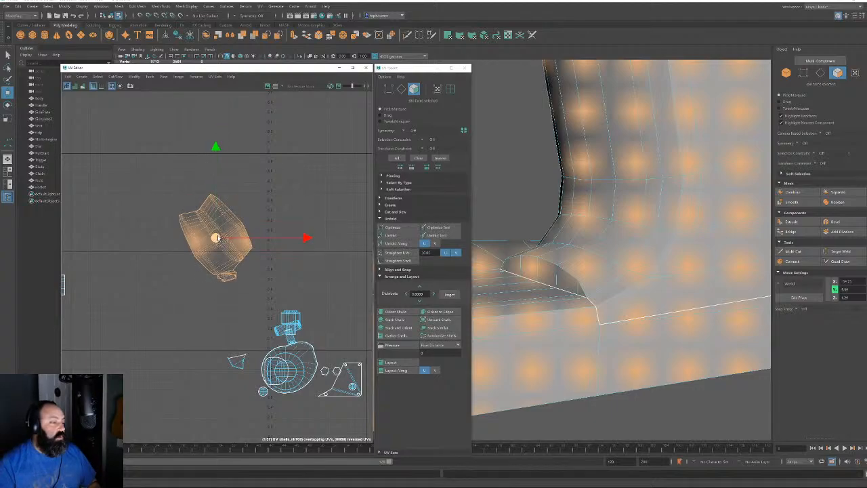
right_click_drag(216, 239, 441, 449, "alt")
right_click_drag(309, 294, 277, 288, "alt")
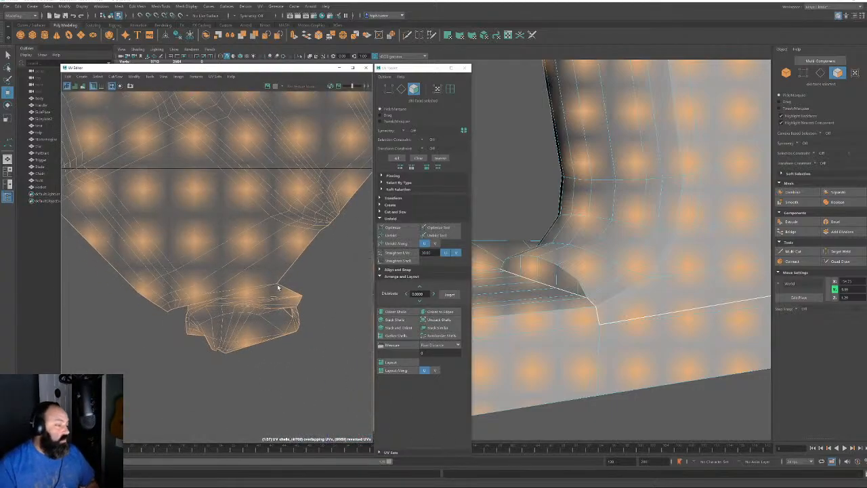
left_click_drag(584, 274, 748, 321, "alt")
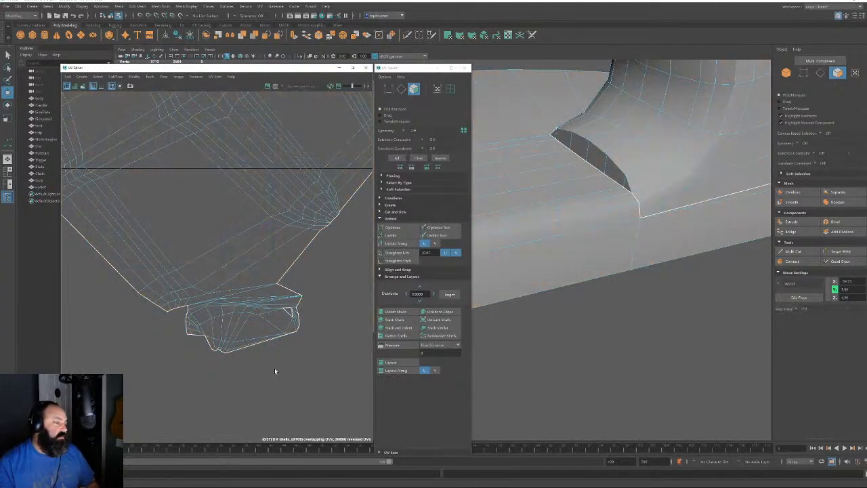
Select faces in the lower part of the handle shell, then its top strip
left_click_drag(305, 385, 185, 311)
right_click_drag(273, 292, 331, 404, "alt")
left_click_drag(299, 407, 169, 310)
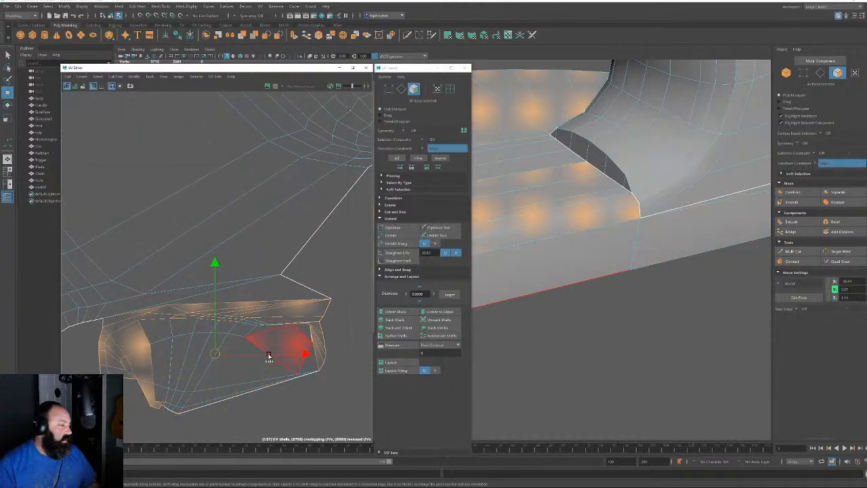
left_click(262, 381, "ctrl+shift")
left_click_drag(318, 390, 298, 372, "shift")
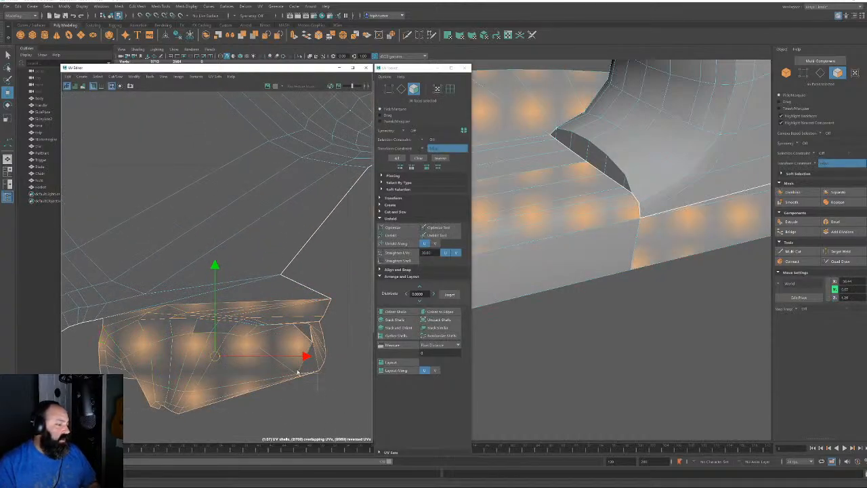
left_click(203, 303, "shift")
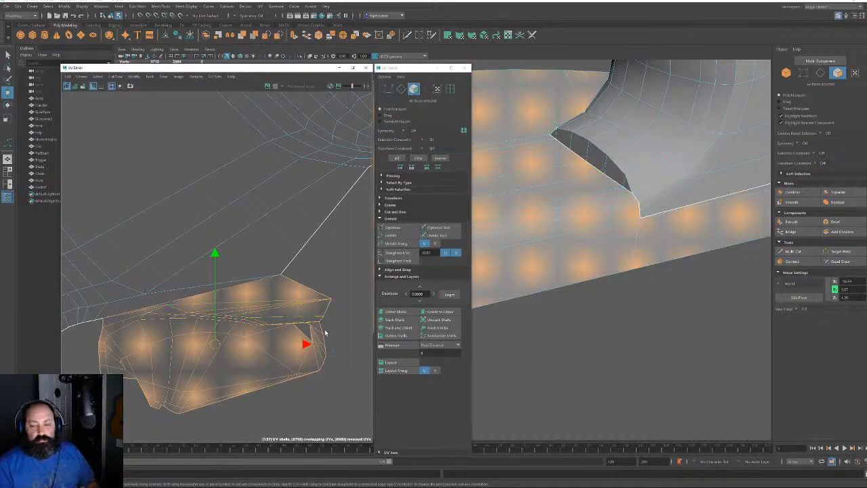
Orbit the 3D view around the handle to inspect its base
scroll(246, 346, "down", 4)
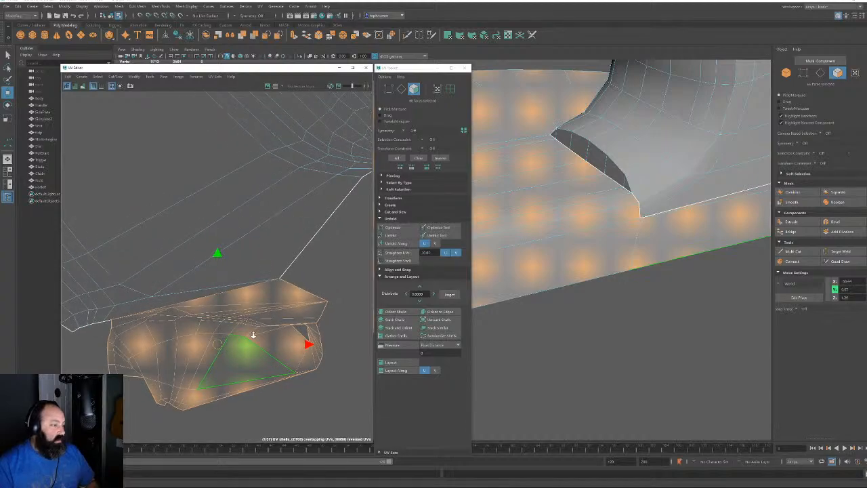
left_click_drag(615, 241, 640, 178, "alt")
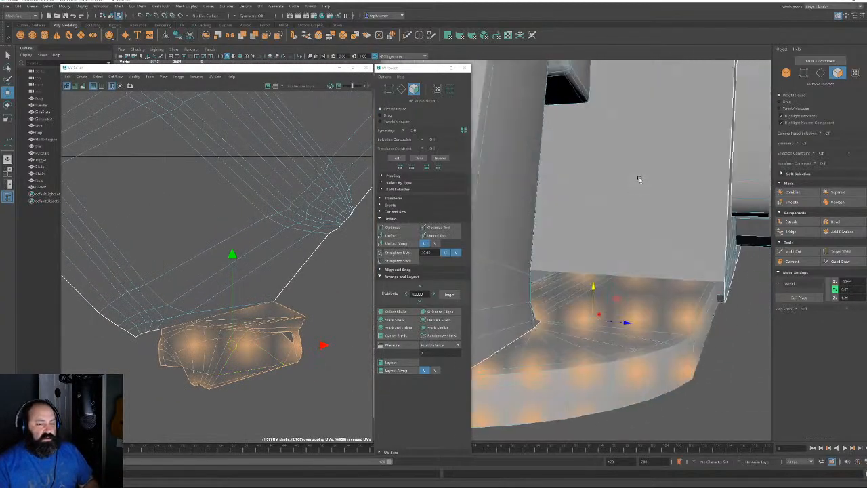
middle_click_drag(640, 179, 710, 151, "alt")
left_click_drag(673, 189, 584, 273, "alt")
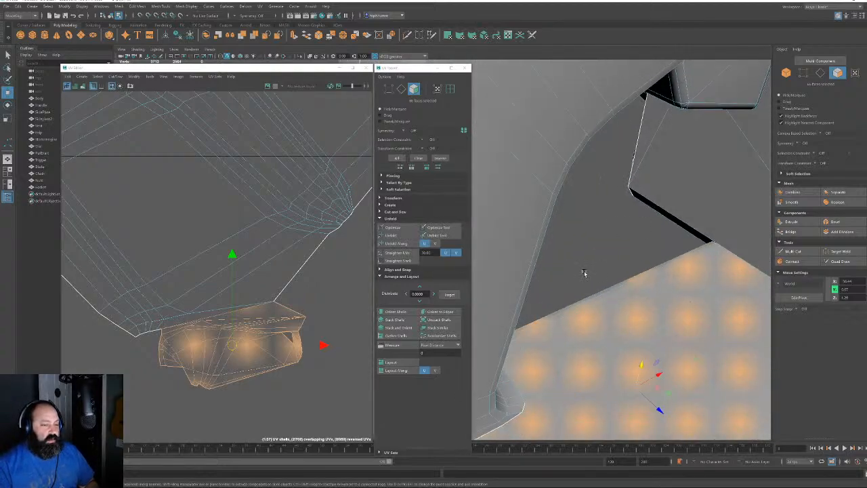
middle_click_drag(585, 272, 677, 175, "alt")
left_click_drag(677, 175, 613, 219, "alt")
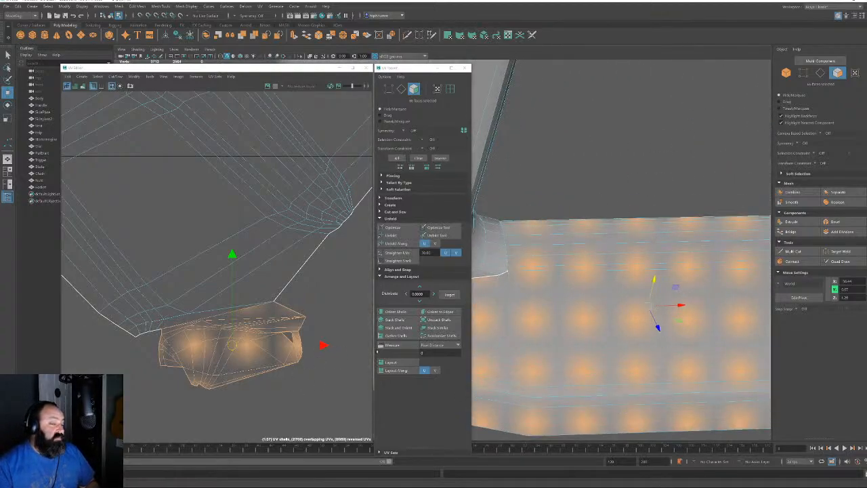
left_click_drag(601, 265, 546, 281, "alt")
middle_click_drag(546, 280, 685, 323, "alt")
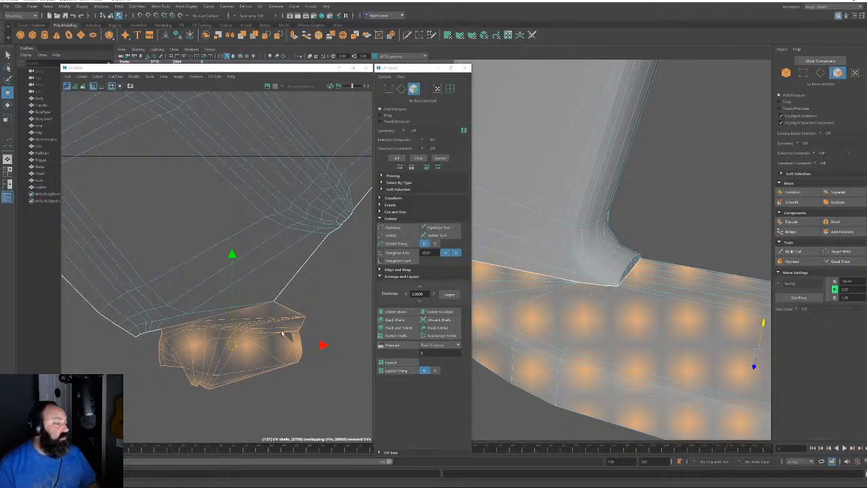
Zoom the UV view onto the small orange shell and select its top border edge
right_click_drag(288, 309, 169, 196, "alt")
middle_click_drag(225, 204, 225, 273, "alt")
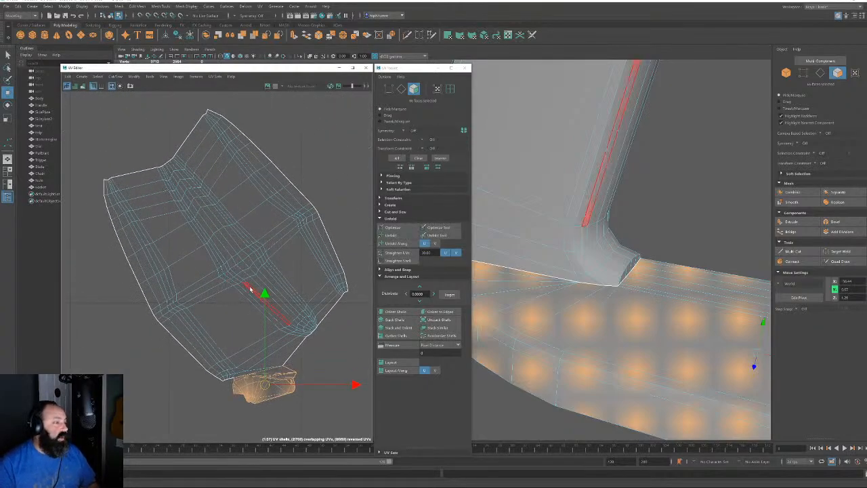
right_click_drag(266, 346, 348, 470, "alt")
middle_click_drag(320, 422, 320, 200, "alt")
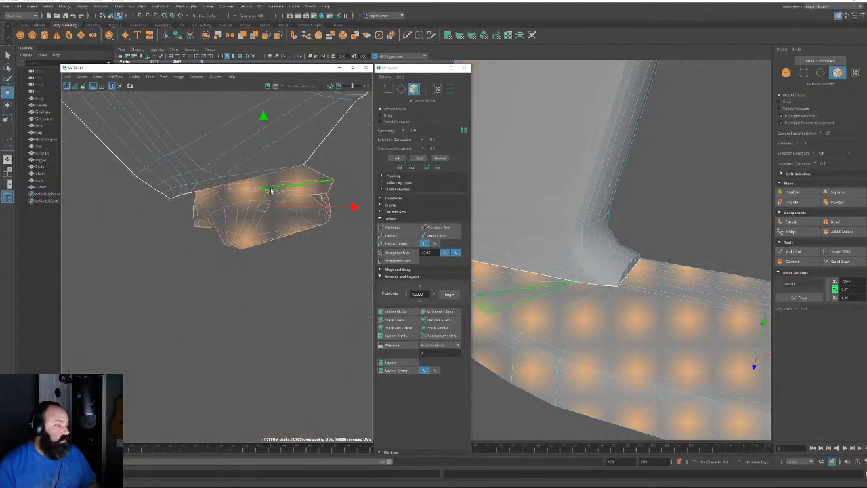
middle_click_drag(263, 207, 265, 255, "alt")
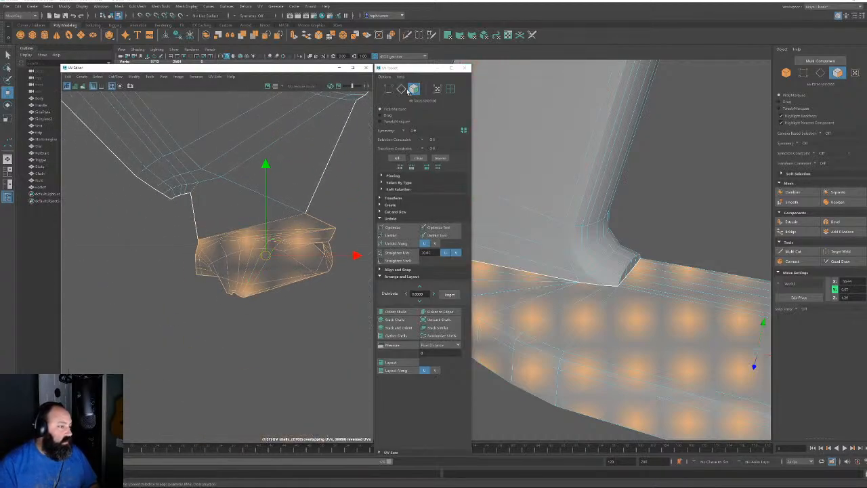
left_click(401, 88)
left_click(288, 218)
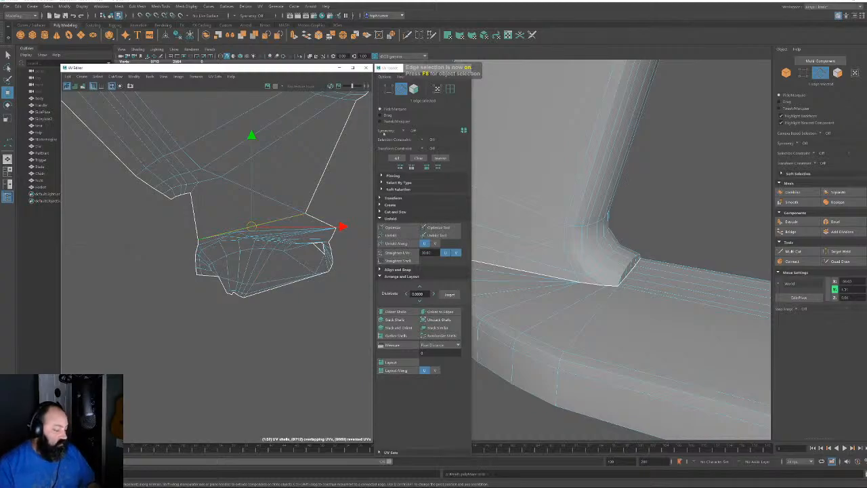
Select the lower UV shell, move it down-left off the upper shell, then select the upper shell
left_click(414, 88)
double_click(310, 236)
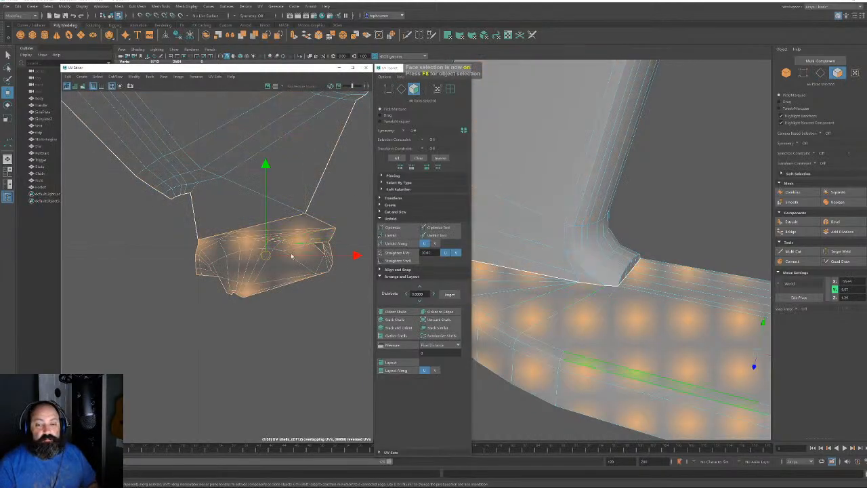
left_click_drag(268, 256, 205, 373)
right_click_drag(286, 271, 188, 194, "alt")
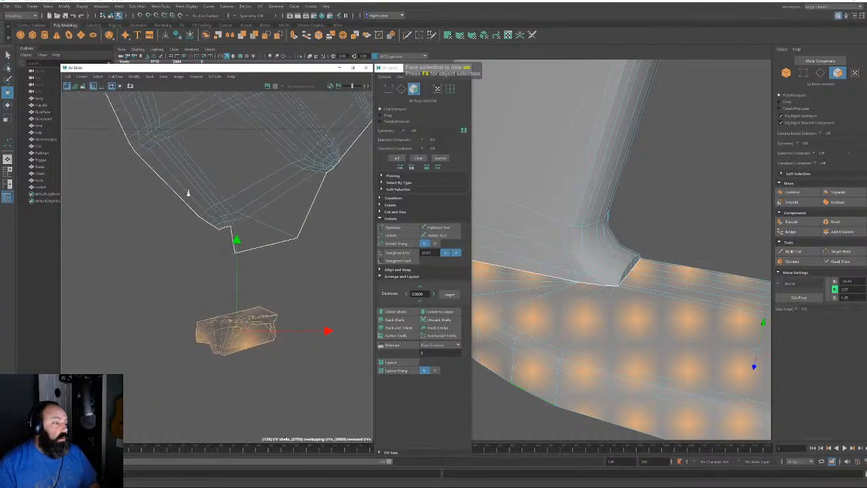
double_click(304, 180)
scroll(304, 181, "down", 3)
middle_click_drag(306, 164, 253, 261, "alt")
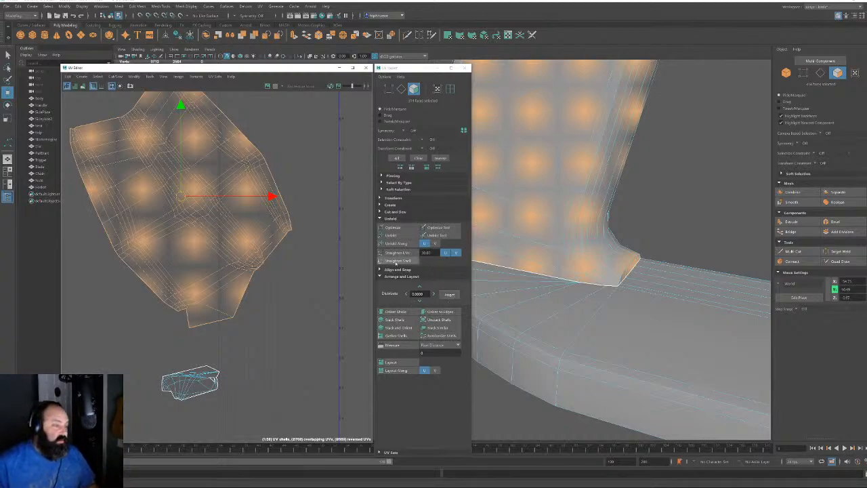
Unfold the large handle UV shell
left_click(393, 235)
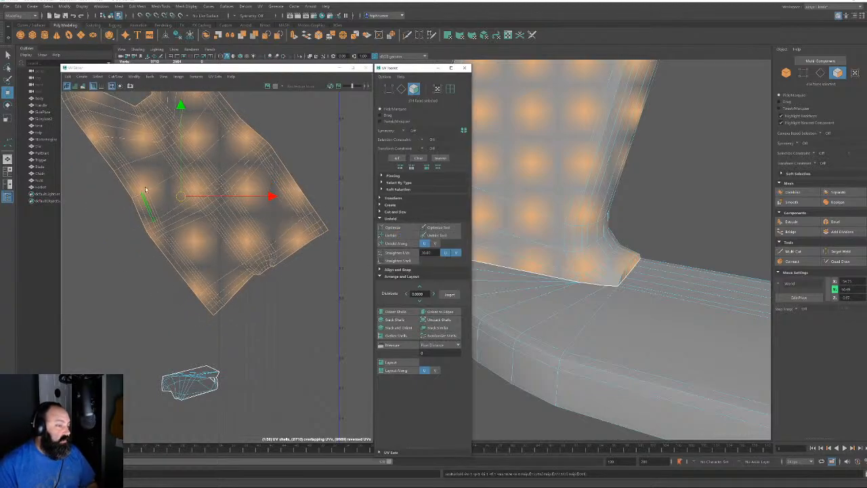
middle_click_drag(293, 212, 283, 284, "alt")
scroll(282, 284, "down", 1)
scroll(260, 279, "up", 3)
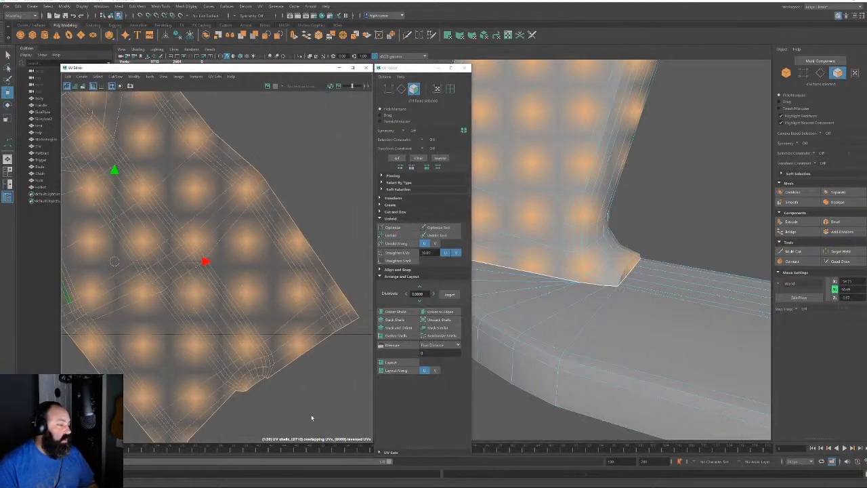
scroll(258, 348, "down", 3)
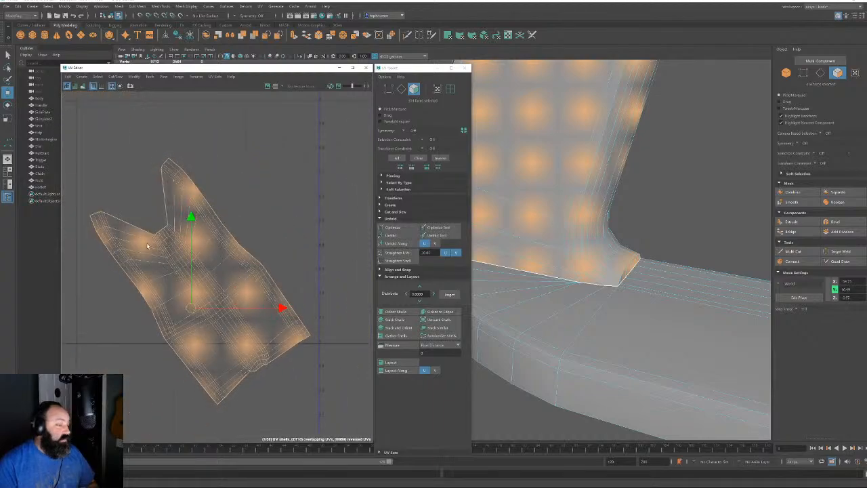
Stand the handle shell upright by orienting it to one of its edges
key("F10")
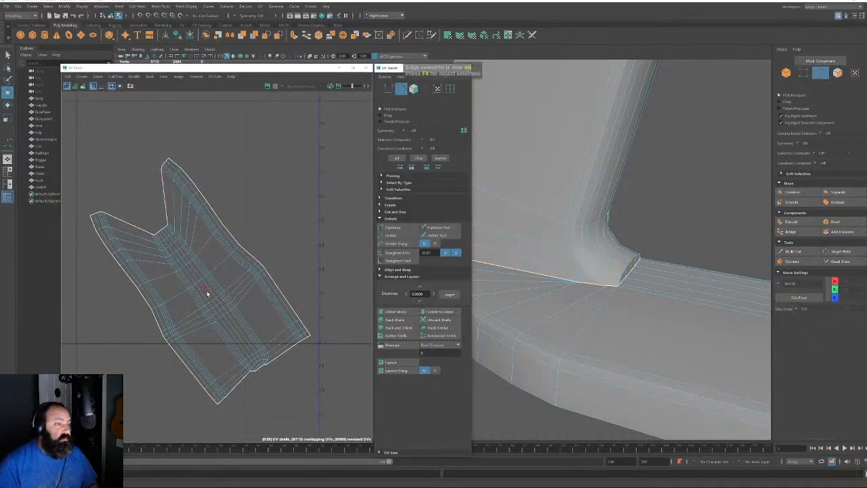
left_click(207, 291)
left_click(439, 311)
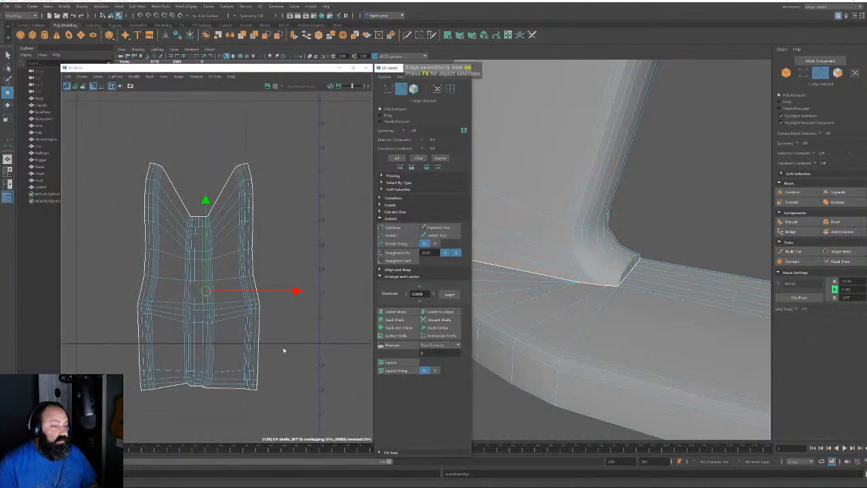
scroll(284, 350, "down", 2)
key("F11")
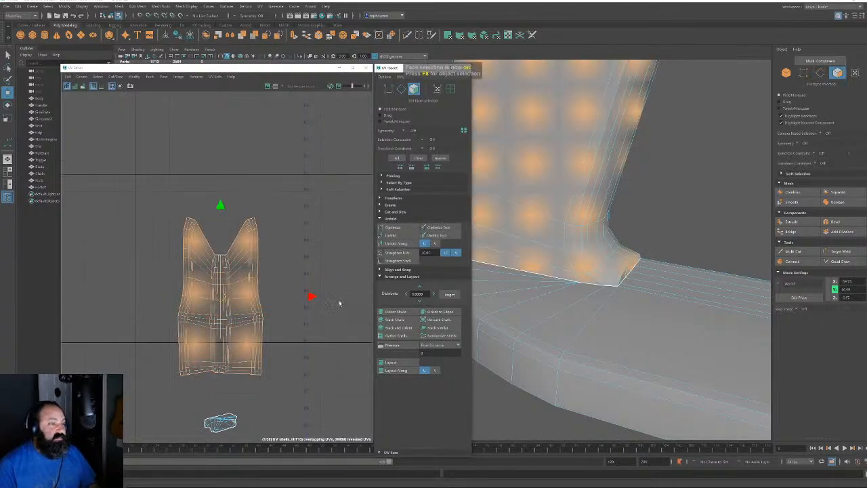
Move the upright handle shell off to the left
scroll(299, 308, "down", 3)
left_click_drag(269, 332, 289, 339)
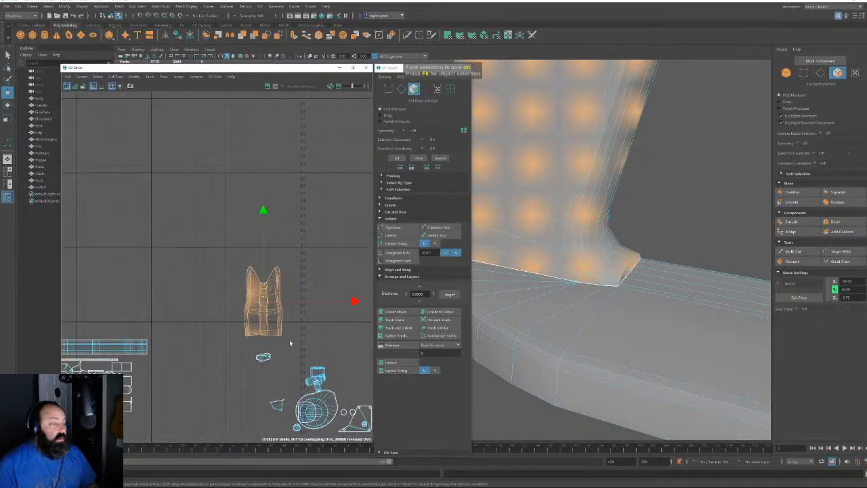
scroll(289, 284, "down", 2)
middle_click_drag(232, 255, 244, 241, "alt")
left_click_drag(291, 269, 149, 268)
scroll(283, 309, "up", 4)
Select the small shell's faces and unfold them
right_click_drag(332, 475, 342, 484, "alt")
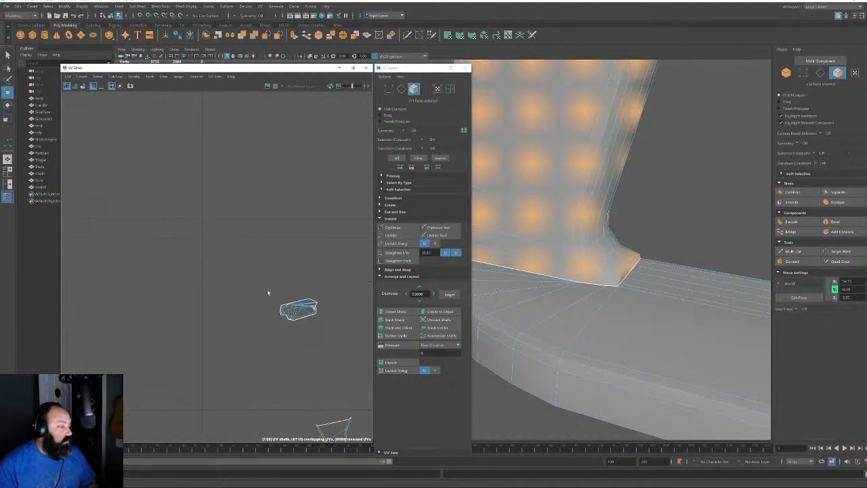
left_click_drag(267, 290, 332, 333)
left_click(394, 235)
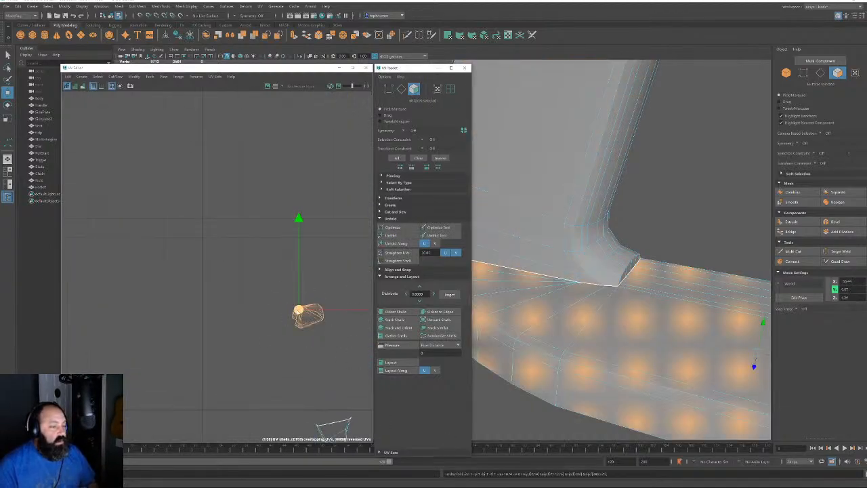
middle_click_drag(298, 310, 203, 212, "alt")
right_click_drag(203, 211, 263, 301, "alt")
left_click_drag(637, 274, 672, 293, "alt")
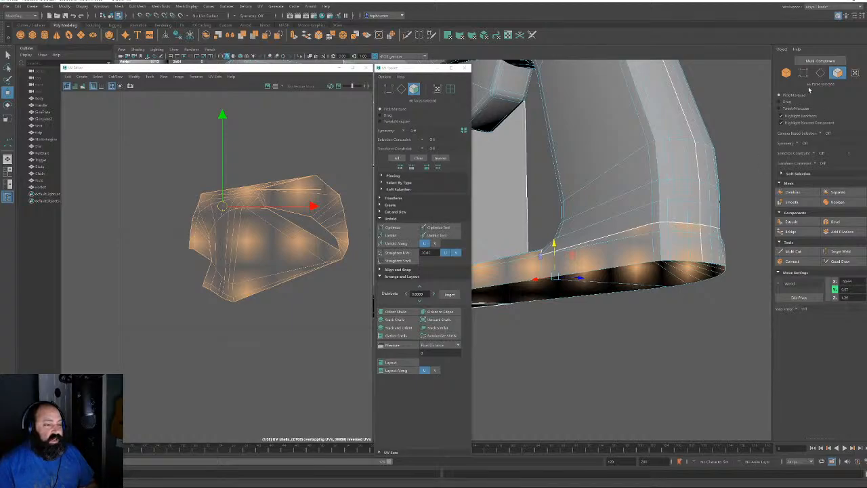
Select the handle part's seam edges around its underside and top border
left_click(820, 73)
left_click(529, 283)
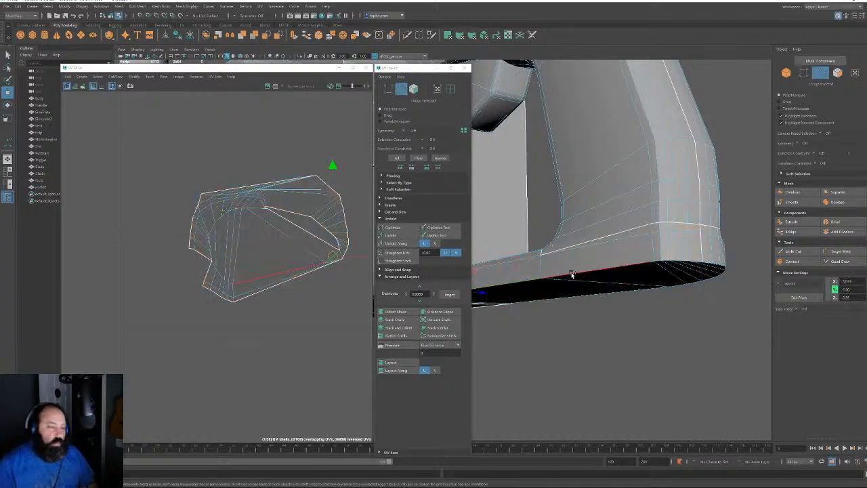
left_click(614, 275, "shift")
left_click_drag(615, 277, 533, 268, "alt")
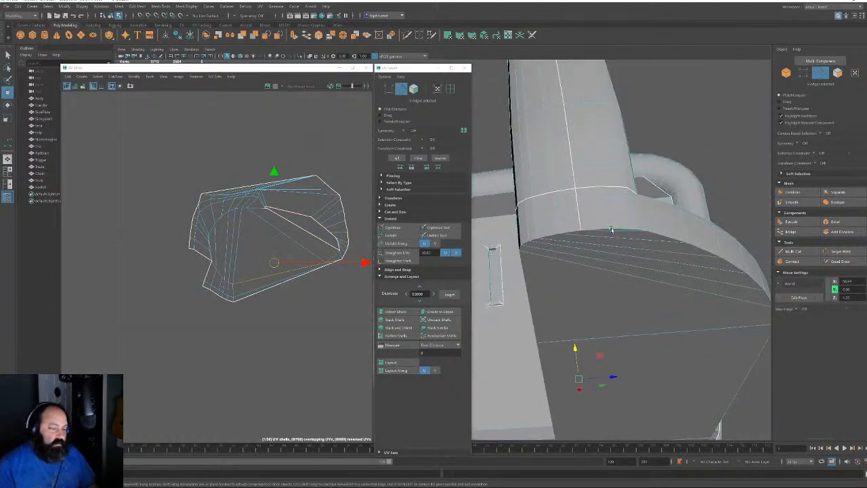
left_click_drag(611, 230, 644, 185, "alt")
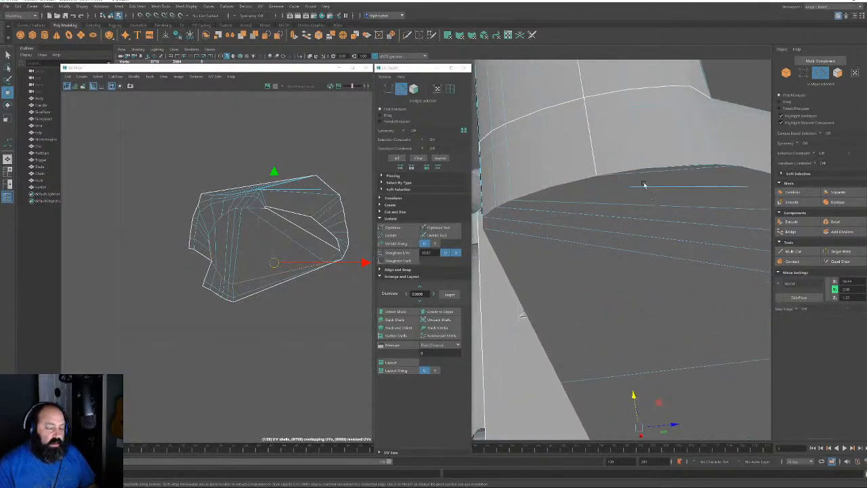
left_click(666, 165, "shift")
left_click_drag(701, 208, 573, 309, "alt")
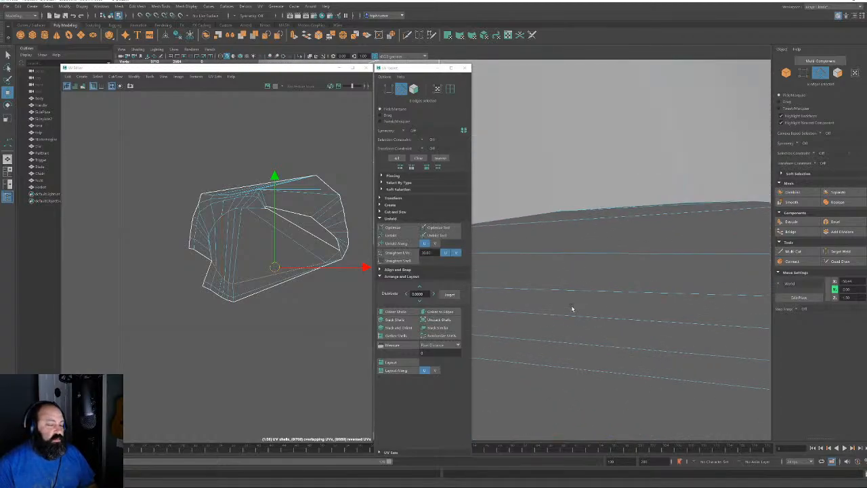
left_click(658, 202, "shift")
left_click(698, 202, "shift")
mouse_move(641, 213)
left_mouse_down("alt")
mouse_move(682, 215)
mouse_move(630, 210)
left_mouse_up("alt")
left_click(559, 238, "shift")
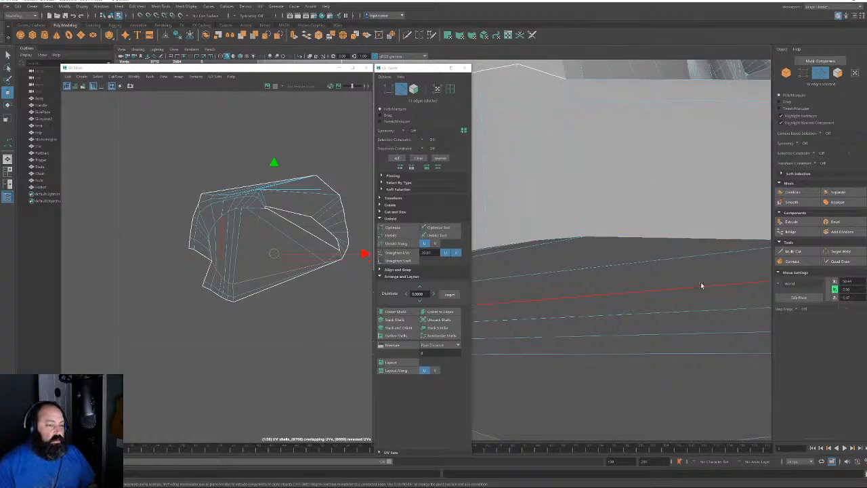
left_click_drag(700, 285, 581, 258, "alt")
left_click(580, 262, "shift")
left_click(618, 268, "shift")
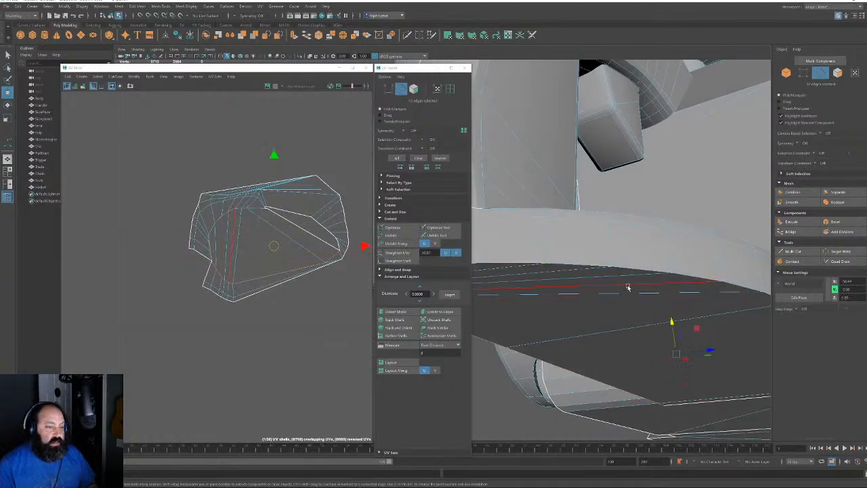
left_click_drag(627, 289, 652, 233, "alt")
scroll(604, 214, "down", 5)
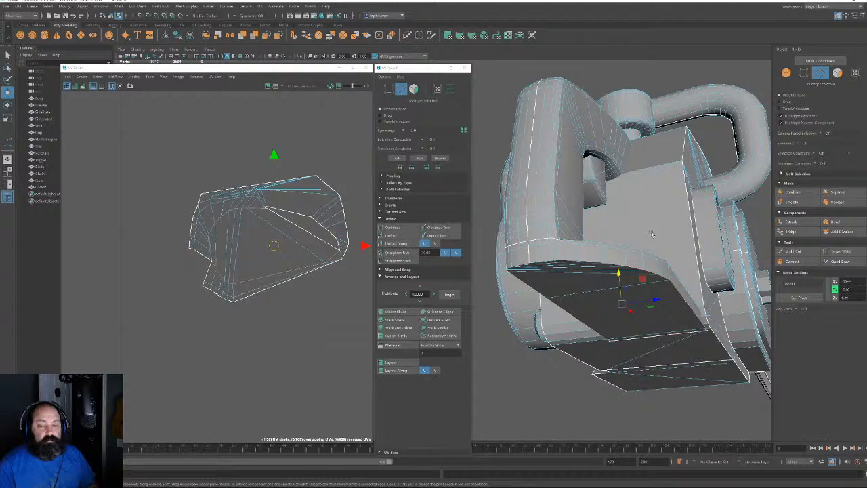
left_click_drag(651, 234, 667, 229, "alt")
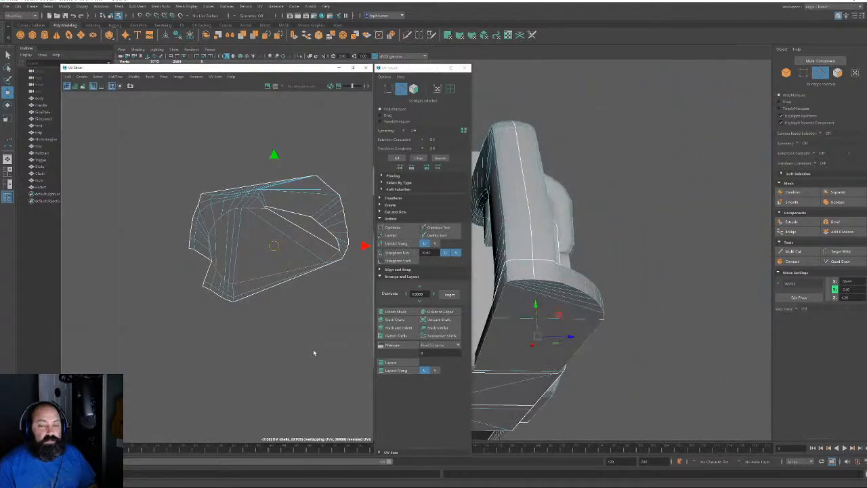
Move the lower handle shell down, then unfold both the lower and upper shells
left_click(294, 323)
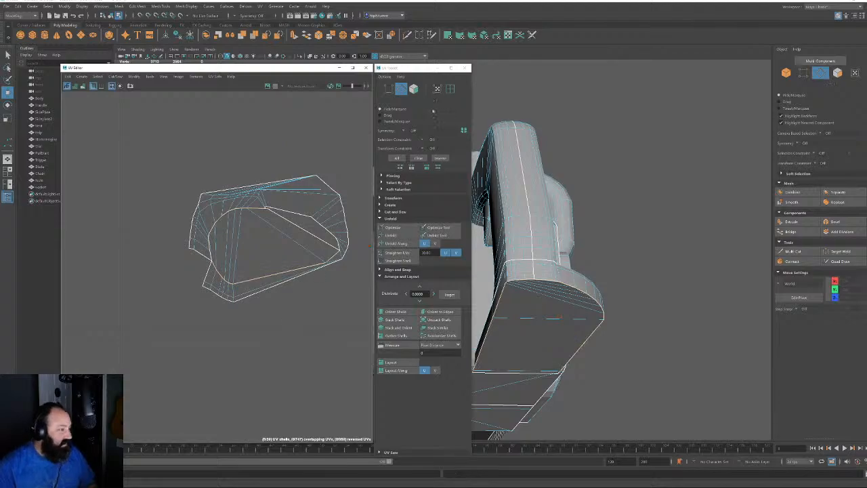
left_click(413, 89)
left_click(265, 257)
left_click_drag(275, 245, 262, 380)
left_click(391, 235)
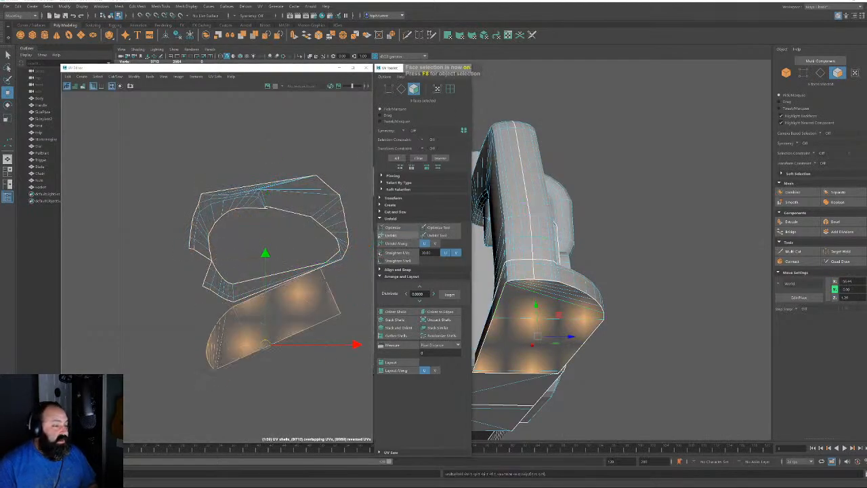
key("ctrl+shift+i")
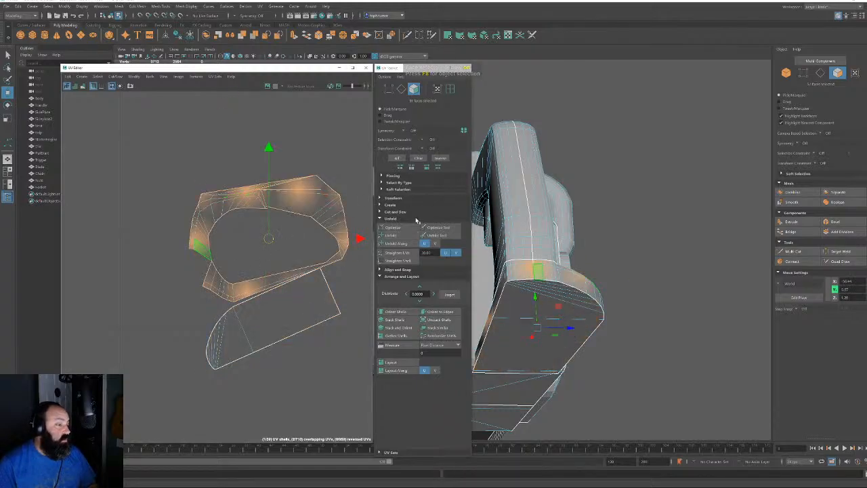
left_click(390, 235)
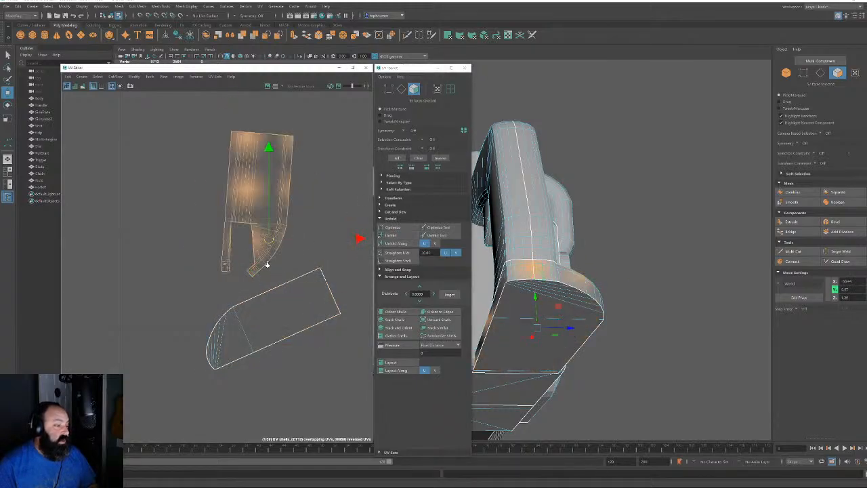
Straighten the upper and lower handle shells with Orient to Edges on a chosen edge each
key("F10")
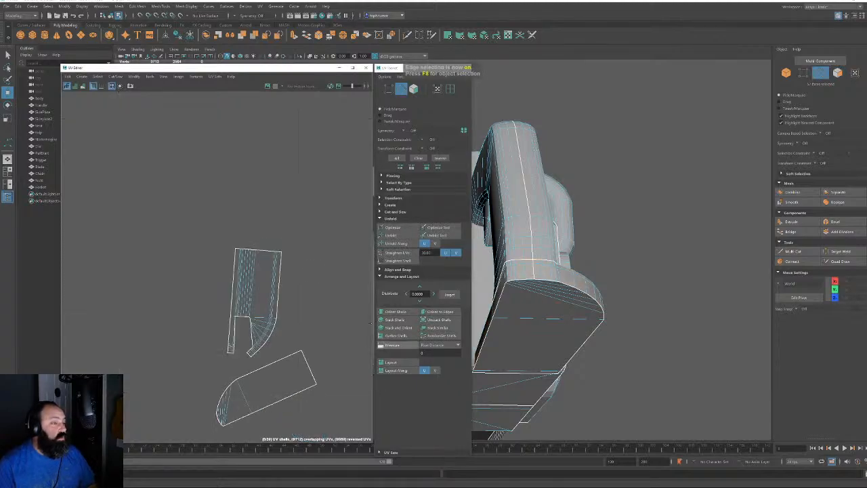
left_click(262, 251)
left_click(448, 311)
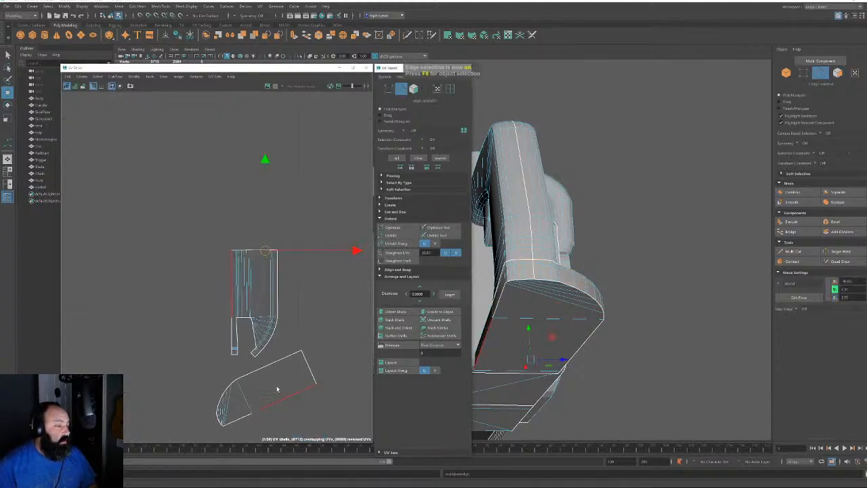
left_click(309, 369)
left_click(441, 310)
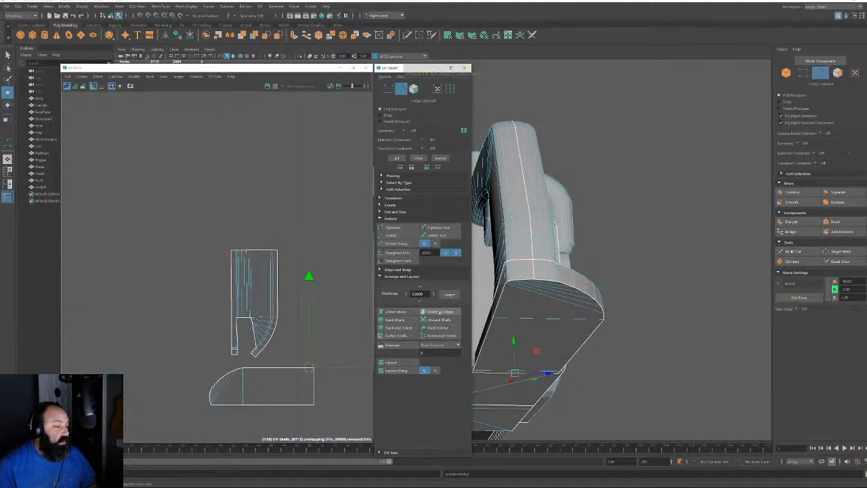
Rotate the lower shell 90° and place it left of the upper shell
key("ctrl+F11")
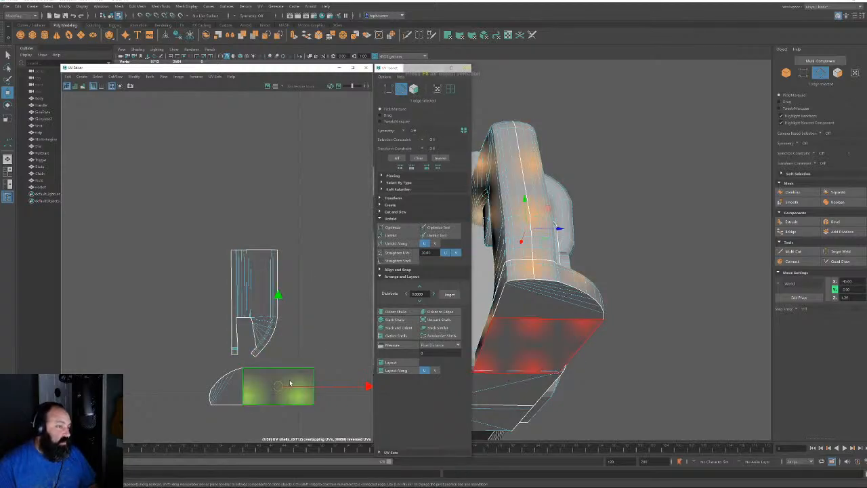
left_click(393, 198)
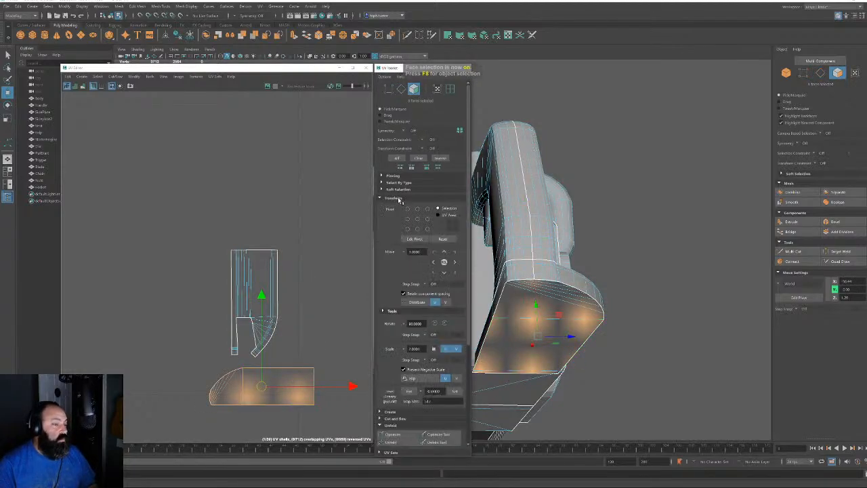
left_click(434, 323)
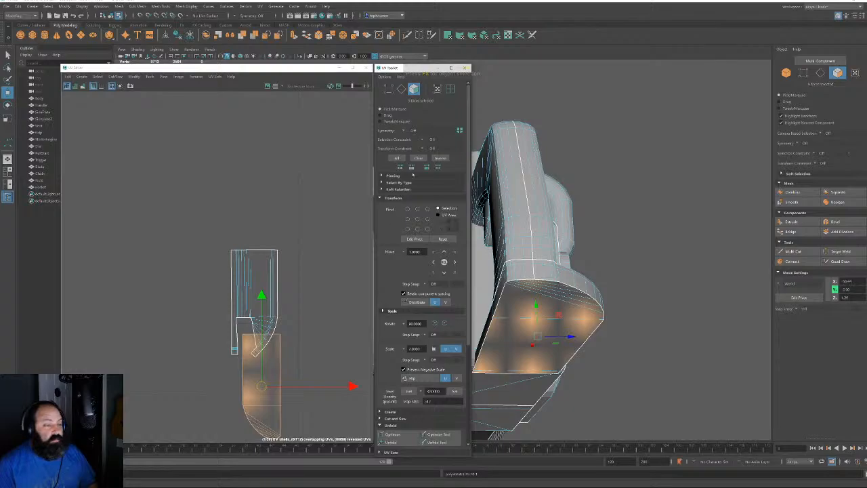
left_click(390, 198)
left_click_drag(261, 386, 213, 303)
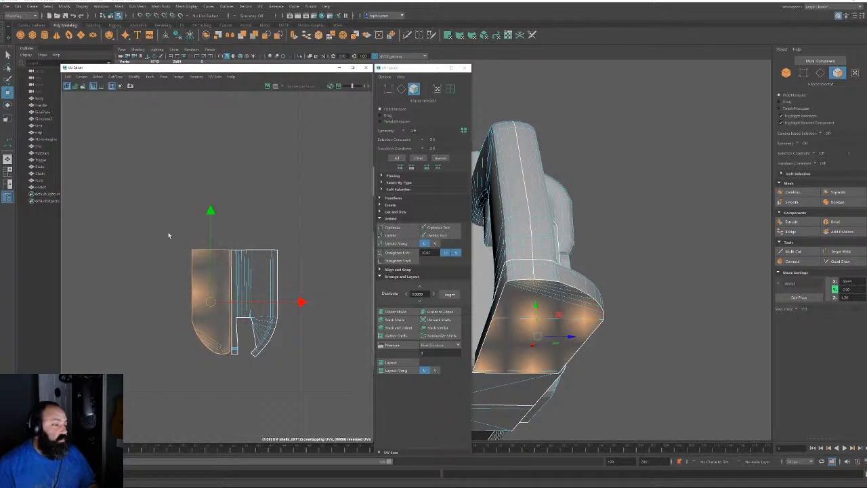
left_click_drag(169, 232, 309, 370)
Zoom out and move the small shell beside the backpack shell
scroll(305, 337, "down", 7)
scroll(292, 337, "down", 3)
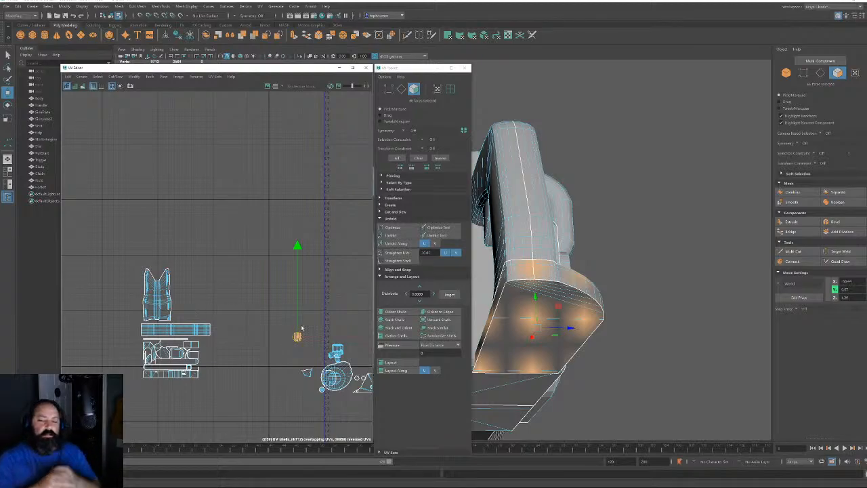
left_click_drag(298, 342, 177, 321)
Move both hex bolt shells upward so they sit side by side
right_click_drag(203, 325, 294, 376, "alt")
middle_click_drag(294, 376, 119, 221, "alt")
right_click_drag(243, 305, 284, 318, "alt")
middle_click_drag(285, 318, 79, 266, "alt")
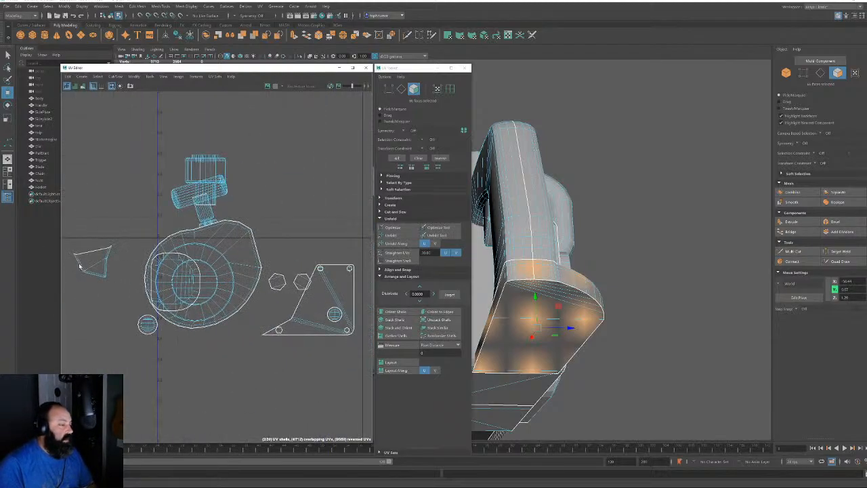
left_click(277, 281)
left_click_drag(277, 282, 281, 225)
left_click(300, 281)
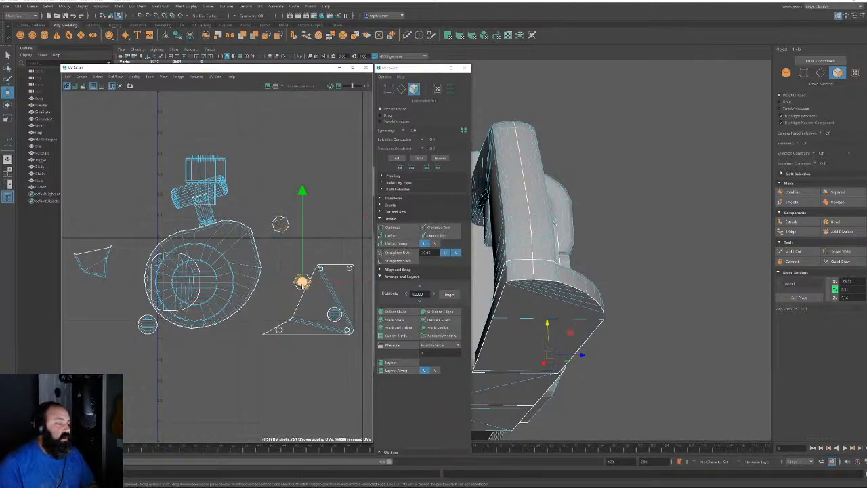
mouse_move(300, 281)
left_mouse_down()
mouse_move(305, 240)
mouse_move(304, 282)
left_mouse_up()
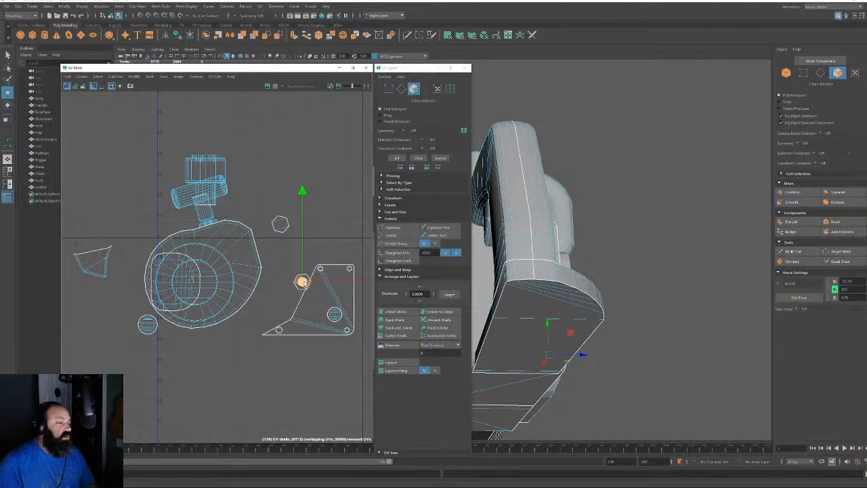
left_click(302, 283)
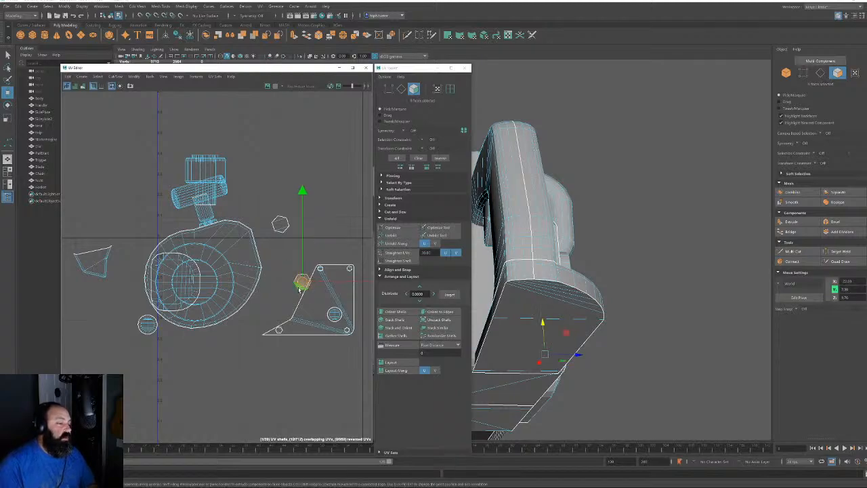
left_click_drag(301, 283, 303, 228)
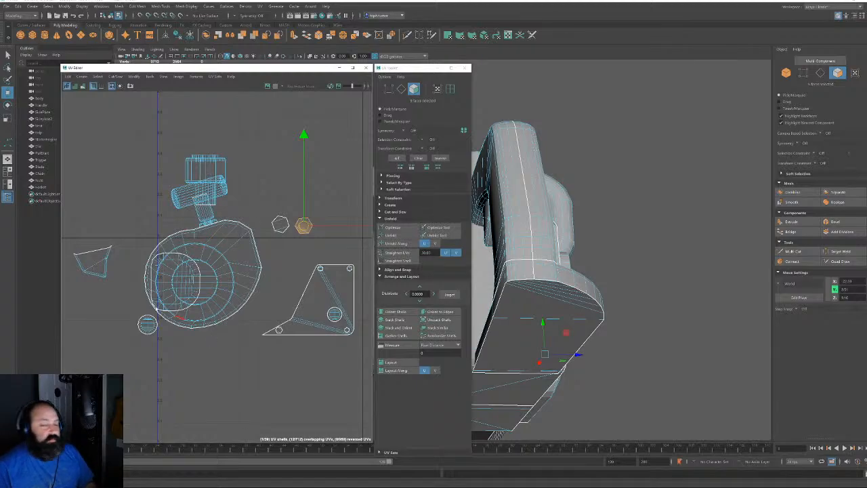
left_click_drag(508, 259, 661, 300, "alt")
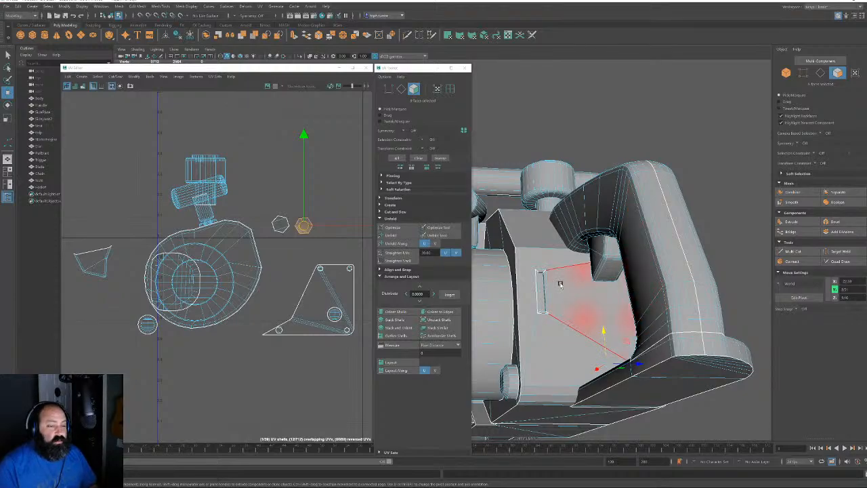
Move the round engine shell to the upper right of the UV layout
left_click(216, 268)
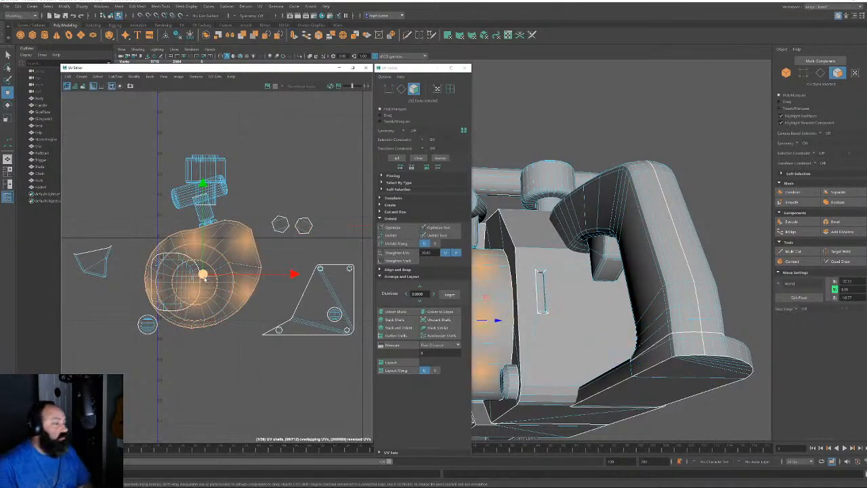
left_click_drag(203, 275, 302, 154)
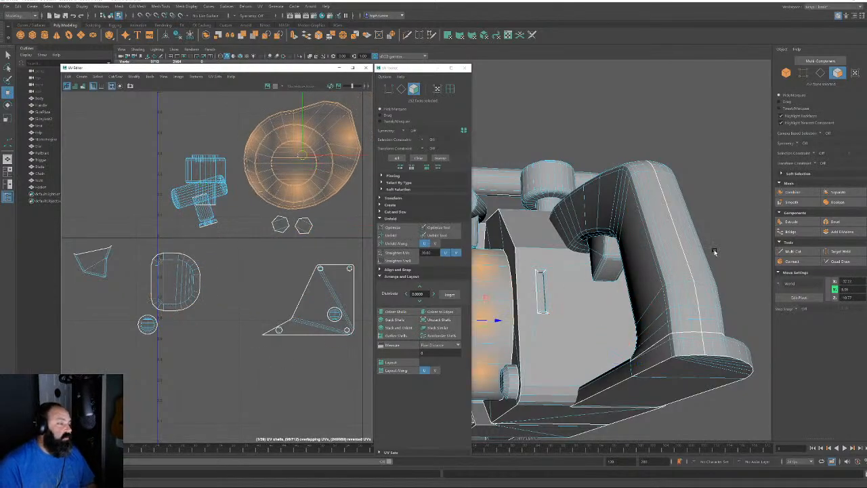
left_click_drag(715, 252, 573, 312, "alt")
Select the cylinder's faces and move its cap shell to the upper left
left_click(819, 73)
double_click(536, 262)
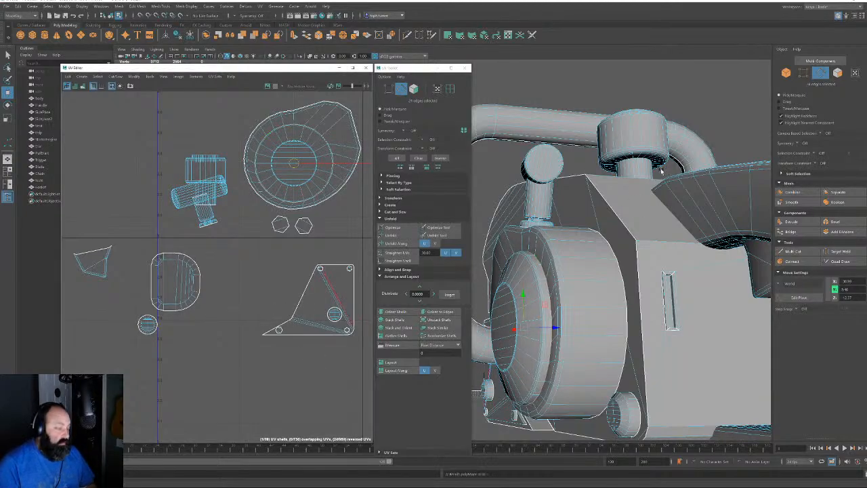
left_click(838, 73)
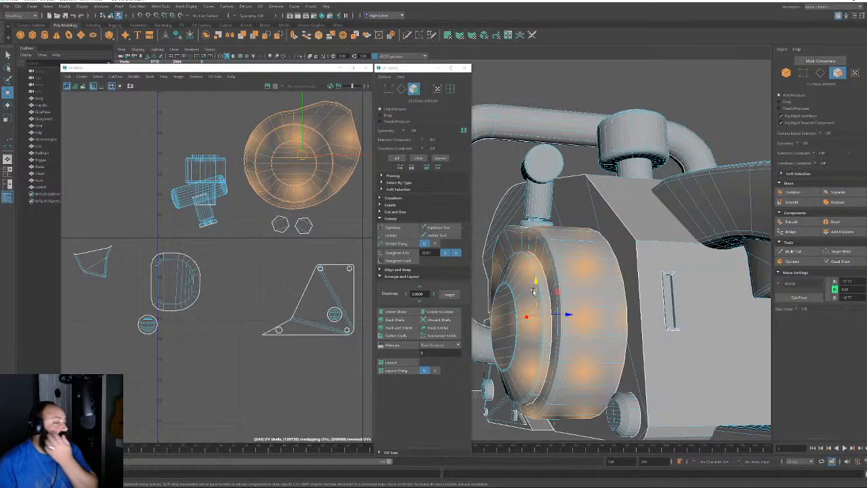
left_click_drag(533, 291, 650, 288, "alt")
middle_click_drag(551, 277, 743, 288, "alt")
left_click_drag(652, 261, 664, 195, "alt")
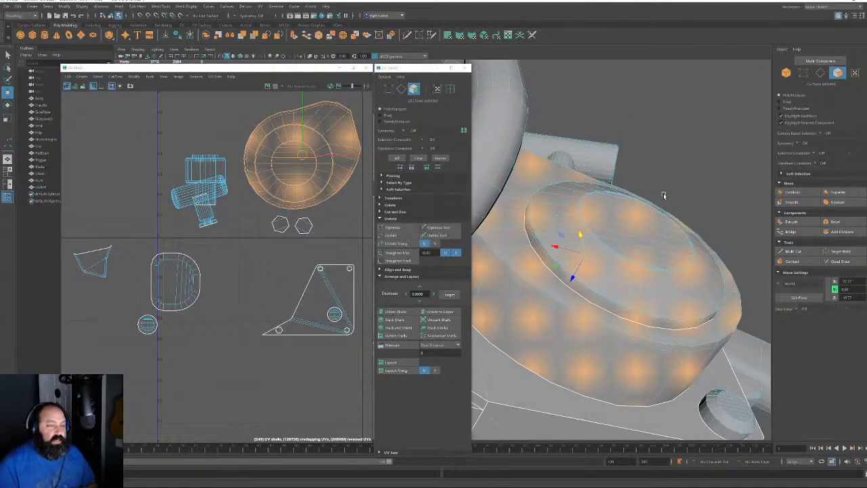
double_click(637, 224)
double_click(278, 161)
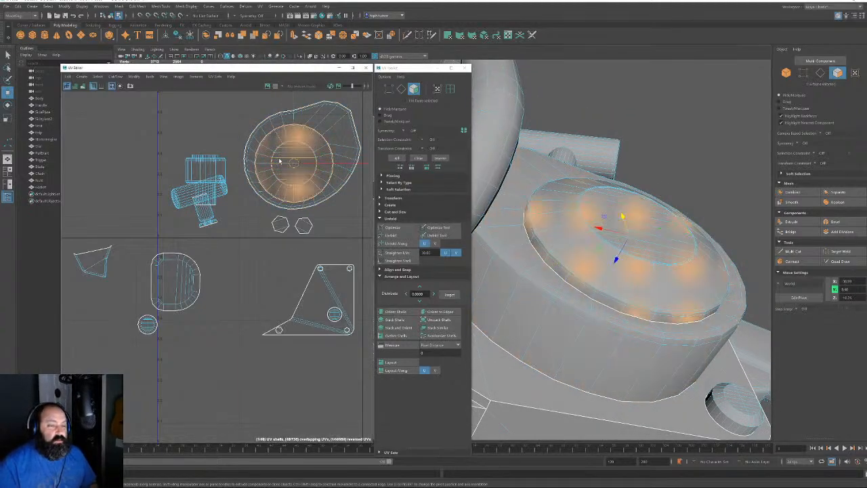
left_click_drag(293, 165, 94, 156)
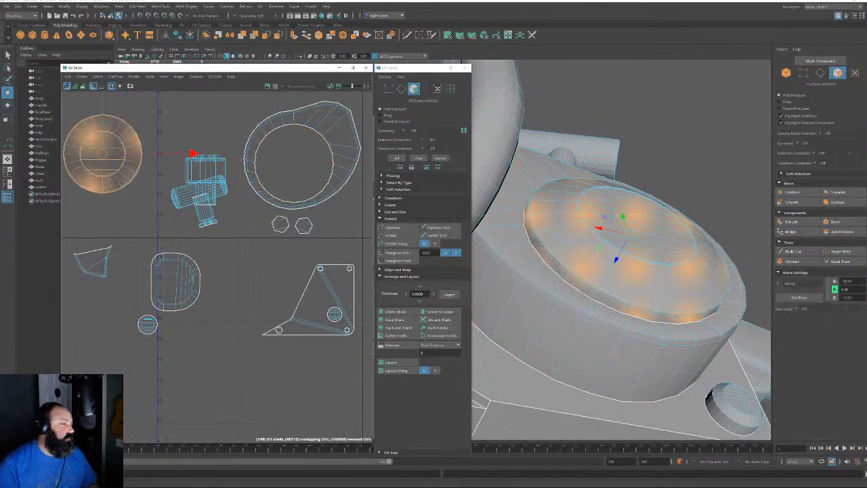
Unfold the cap shell, fixing non-manifold geometry, then unfold the ring shell
left_click(403, 235)
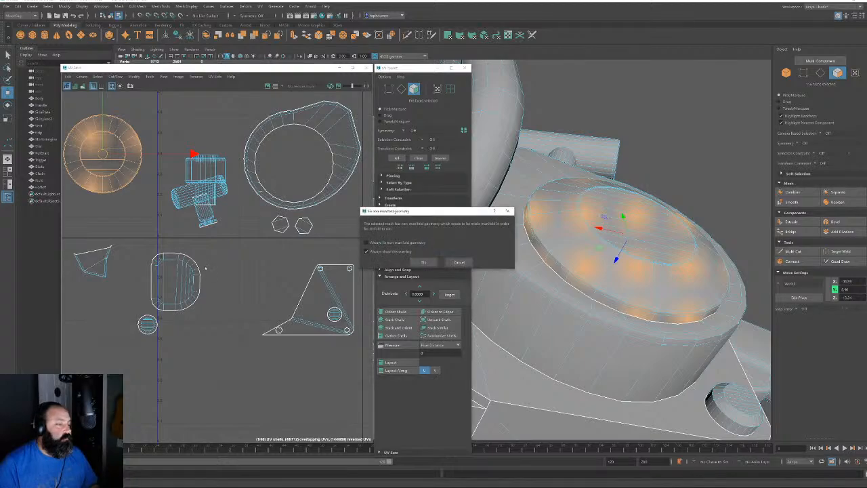
left_click(422, 263)
middle_click_drag(240, 202, 242, 232, "alt")
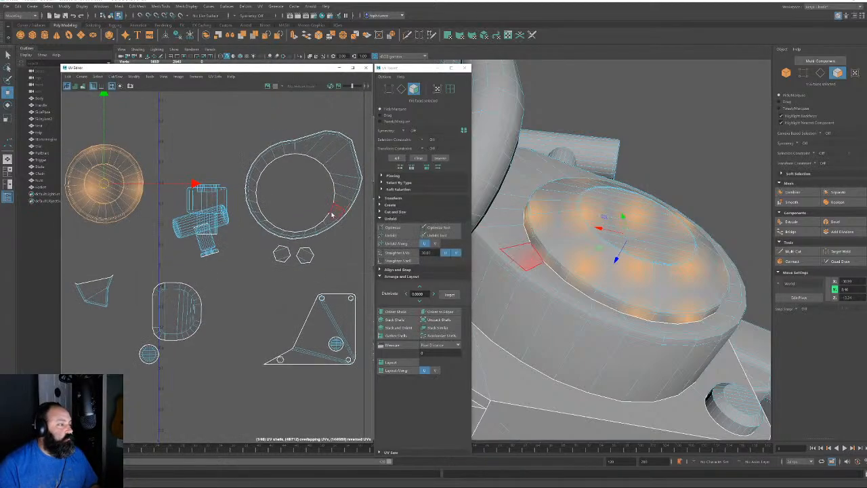
double_click(335, 166)
left_click(403, 235)
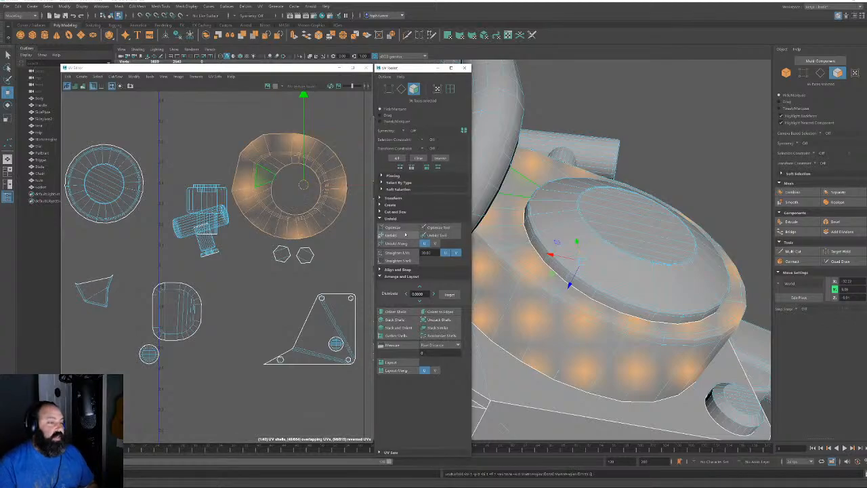
scroll(282, 256, "down", 5)
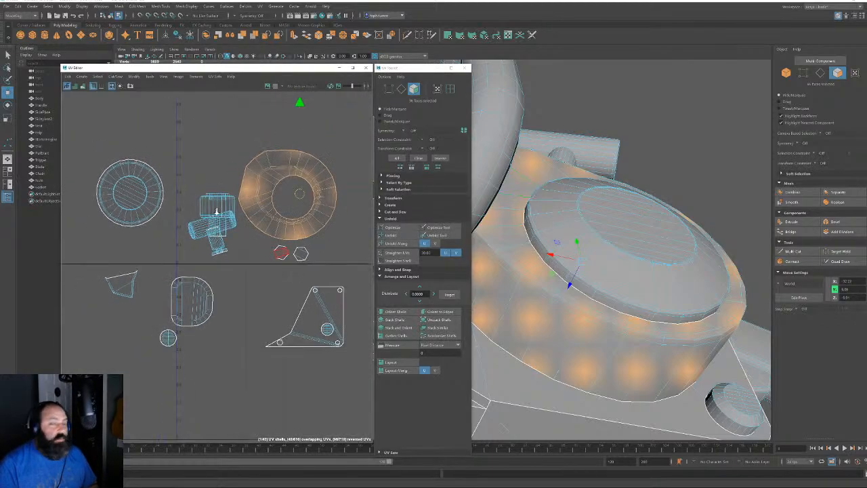
left_click(195, 220, "shift")
Move both round shells beside the others and align each with Orient to Edges
scroll(261, 245, "down", 3)
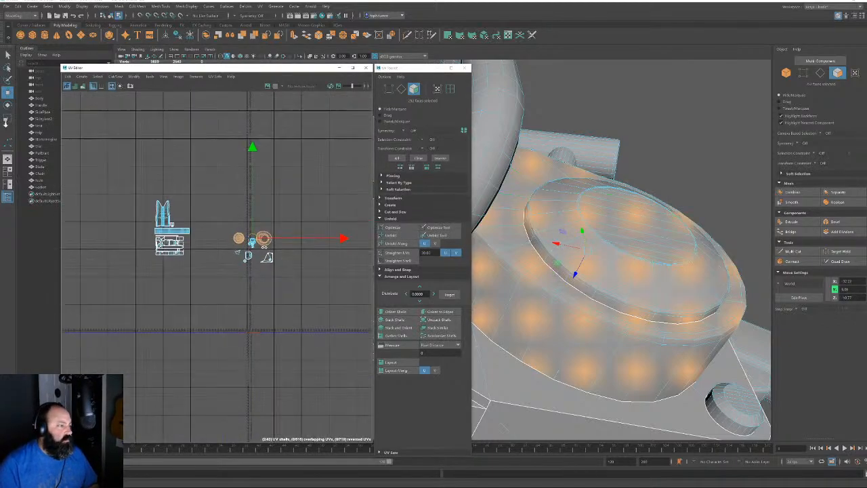
left_click_drag(253, 243, 197, 220)
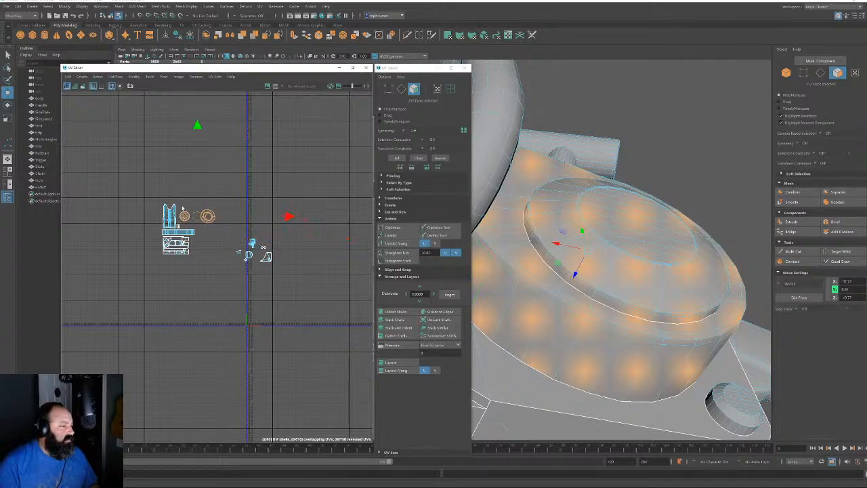
scroll(196, 222, "up", 6)
middle_click_drag(197, 225, 258, 318, "alt")
left_click(401, 89)
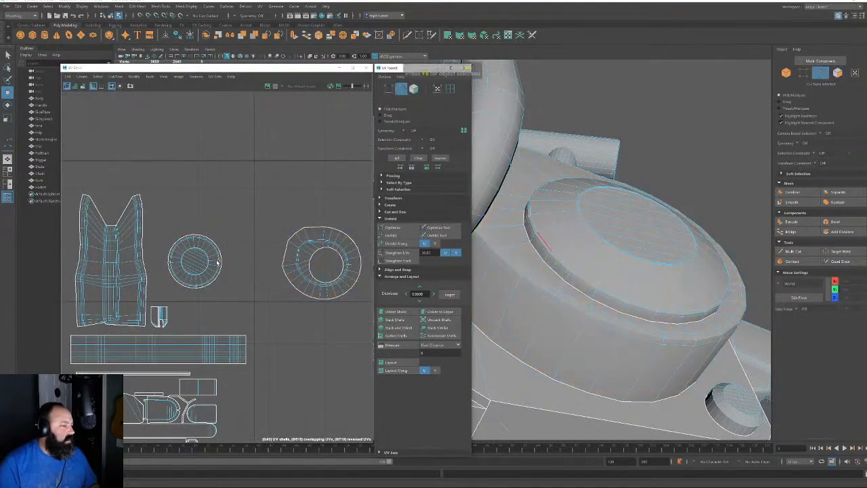
left_click(197, 258)
left_click(311, 250, "shift")
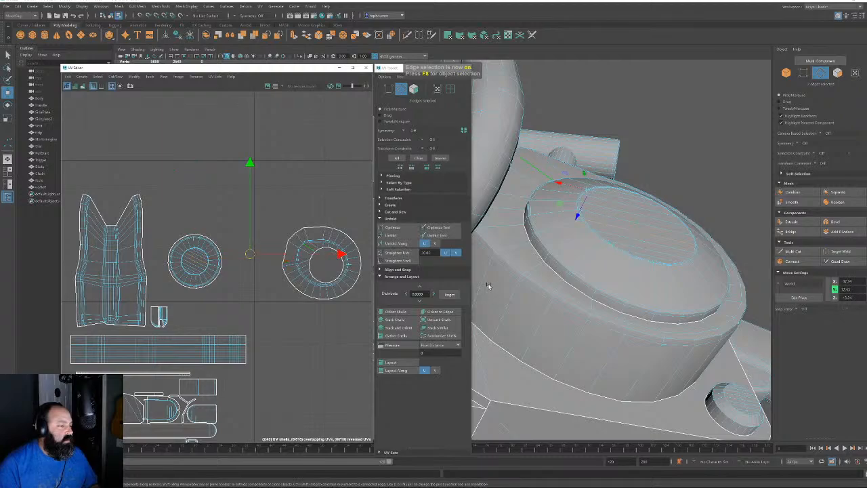
left_click(443, 311)
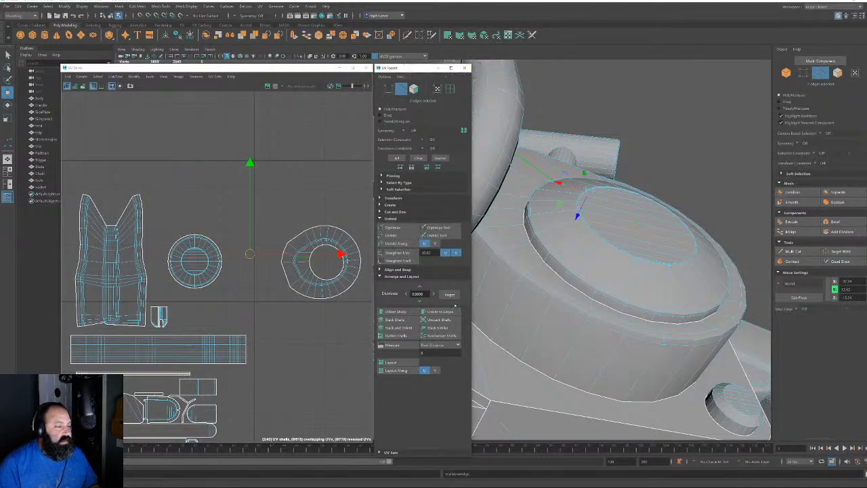
Move the round disc shell up-left and set the ring shell next to it
left_click(413, 89)
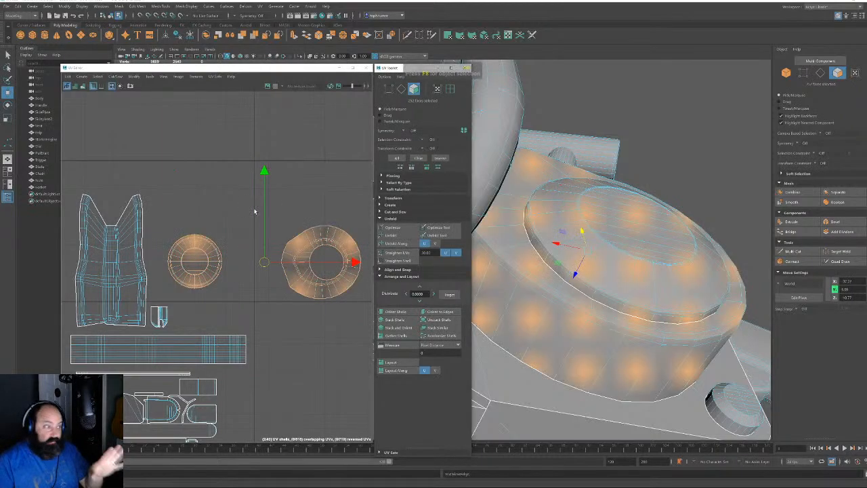
left_click_drag(162, 222, 234, 289)
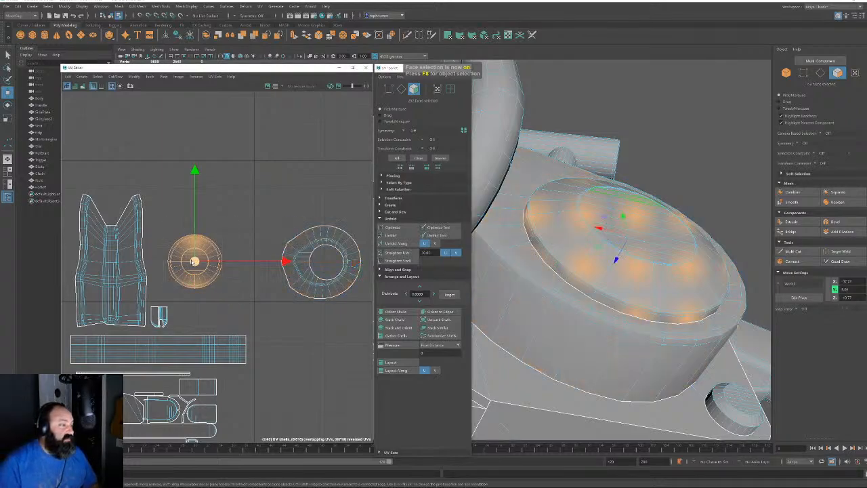
left_click_drag(194, 261, 172, 197)
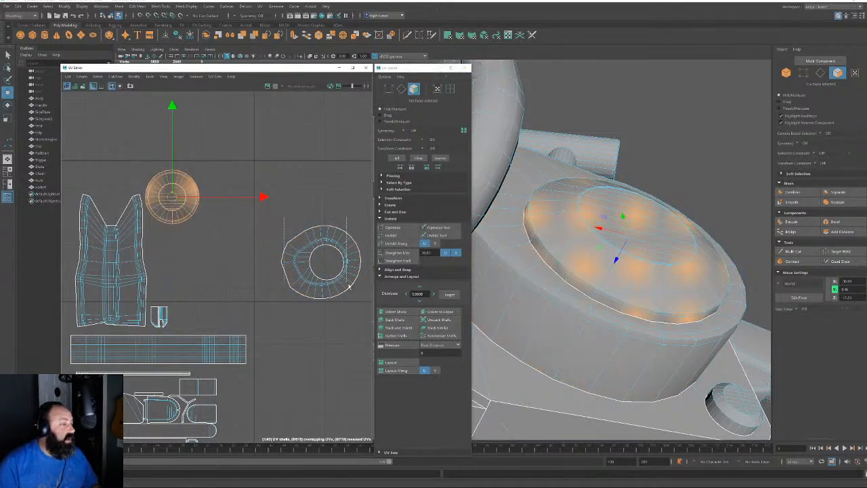
left_click_drag(277, 218, 361, 296)
left_click_drag(321, 262, 189, 264)
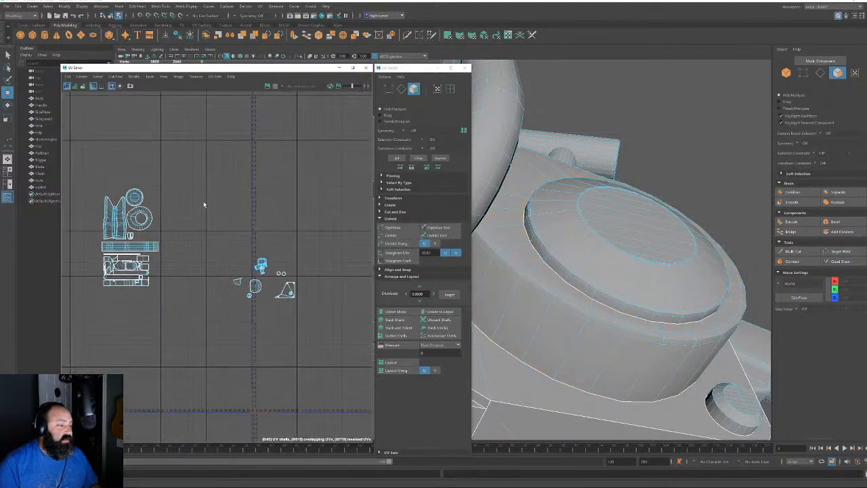
Unfold the triangular shell, accepting the non-manifold fix, and move it aside
left_click(327, 366)
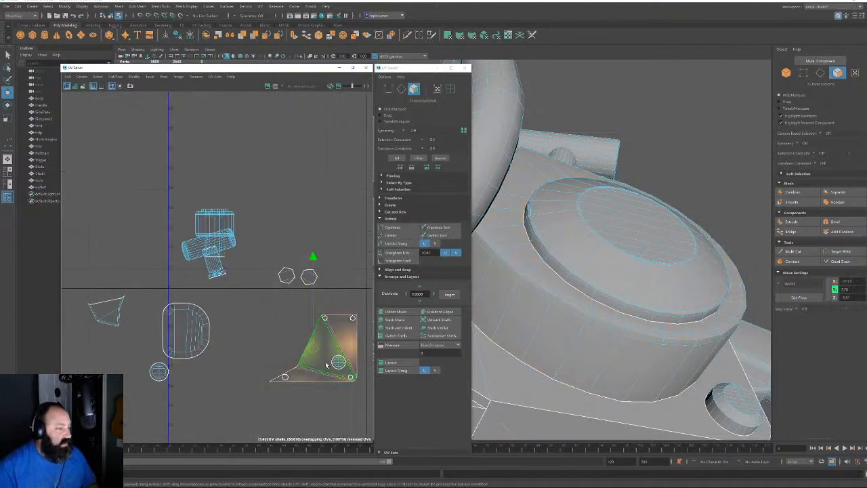
left_click(393, 235)
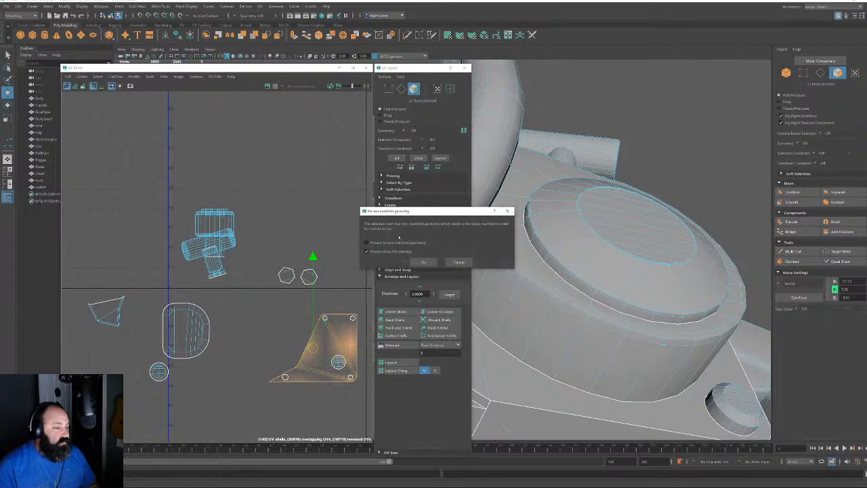
left_click(422, 263)
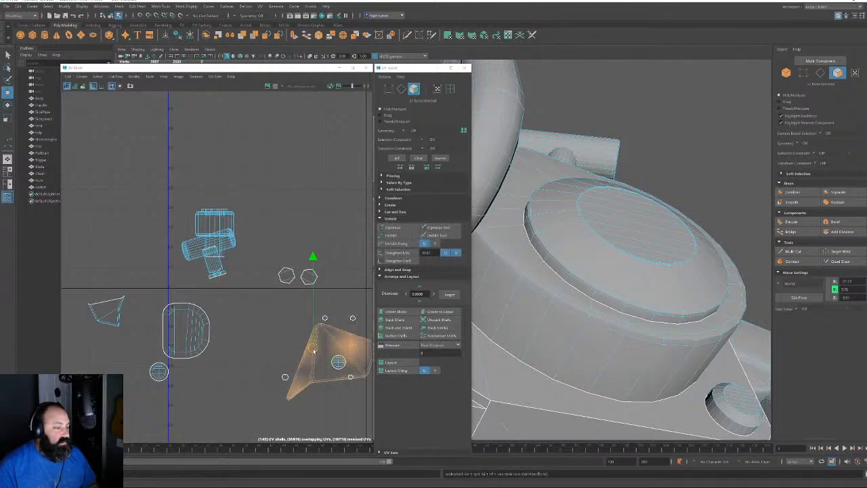
scroll(313, 349, "down", 3)
left_click_drag(312, 350, 95, 211)
right_click_drag(121, 216, 149, 236, "alt")
middle_click_drag(149, 236, 345, 300, "alt")
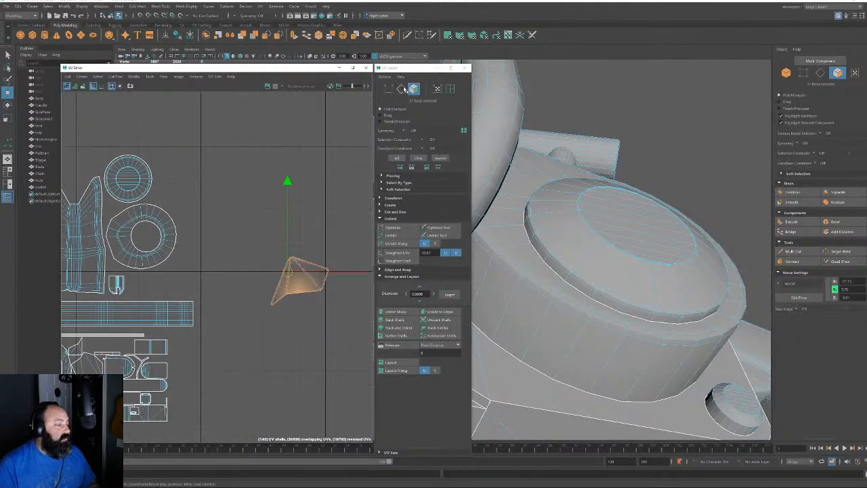
Orient the triangular shell to its long left border and park it beside the round shells
left_click(402, 88)
scroll(312, 265, "up", 3)
left_click(265, 281)
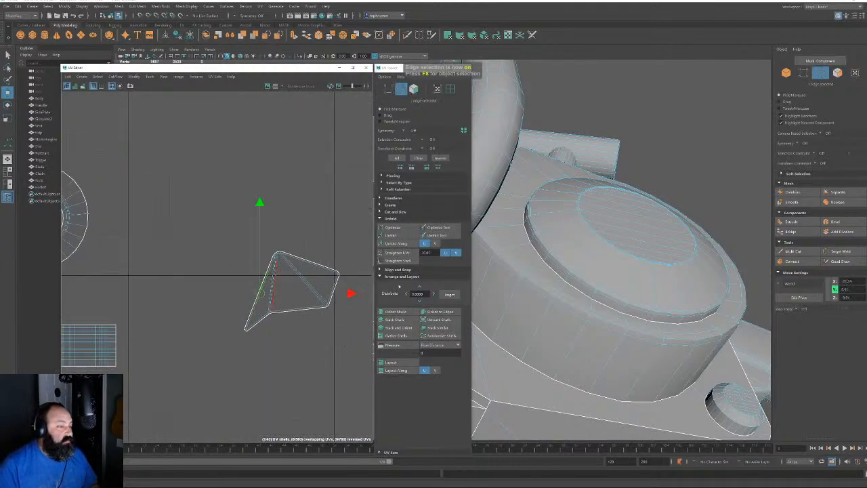
left_click(439, 311)
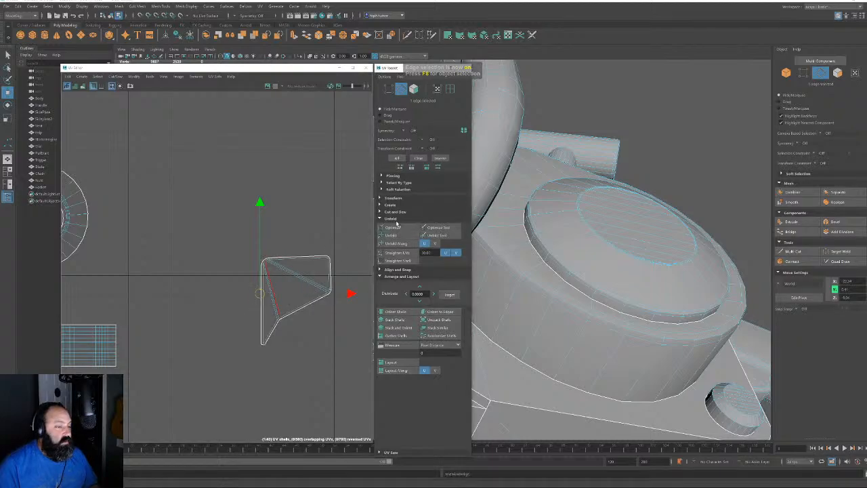
left_click(413, 89)
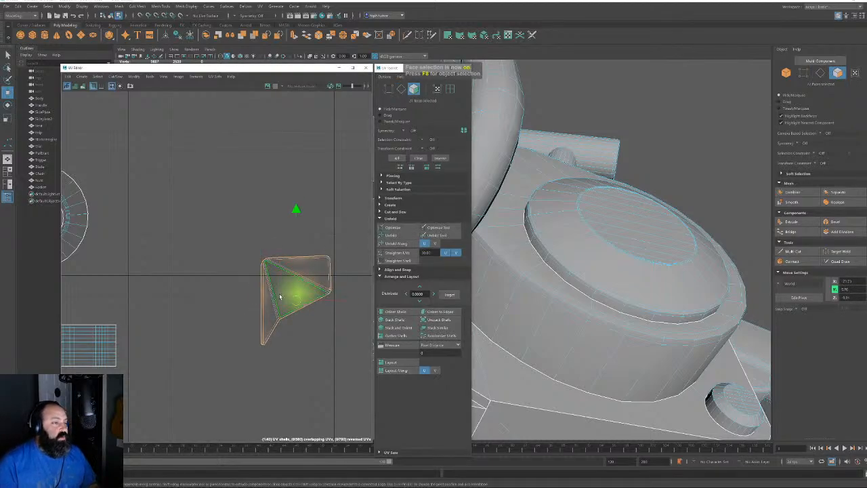
right_click_drag(282, 296, 259, 277, "alt")
scroll(324, 317, "down", 3)
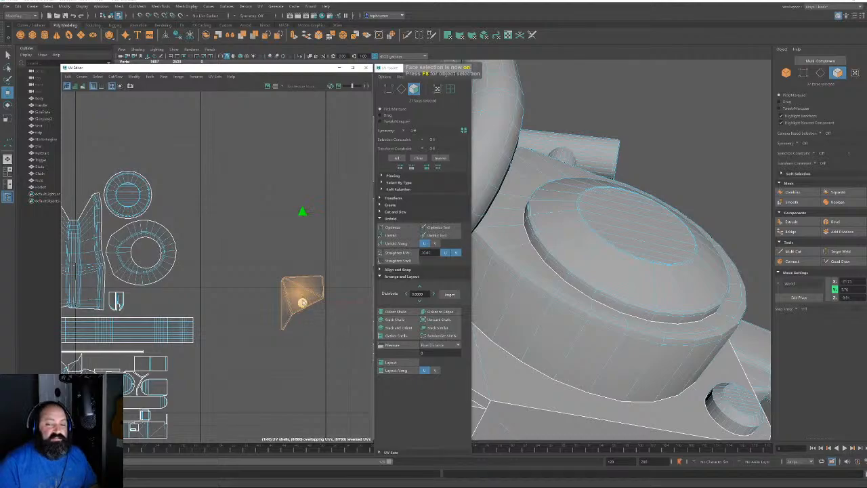
left_click_drag(302, 303, 176, 192)
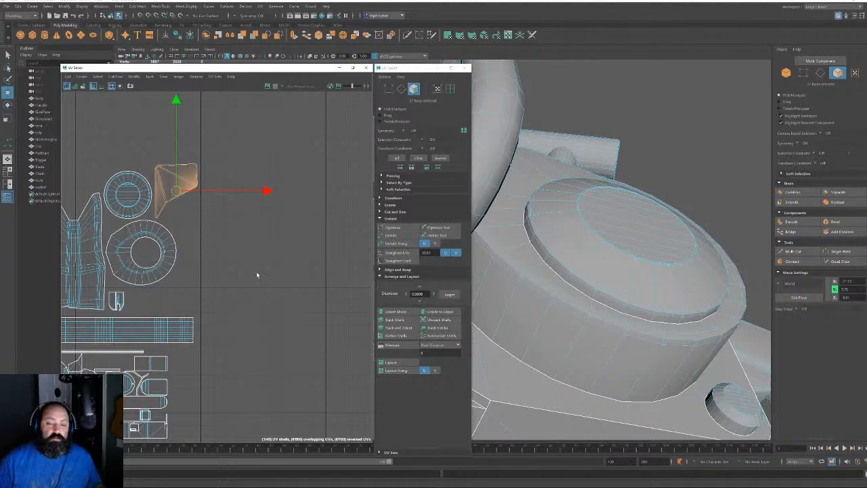
middle_click_drag(251, 287, 140, 190, "alt")
scroll(248, 313, "up", 1)
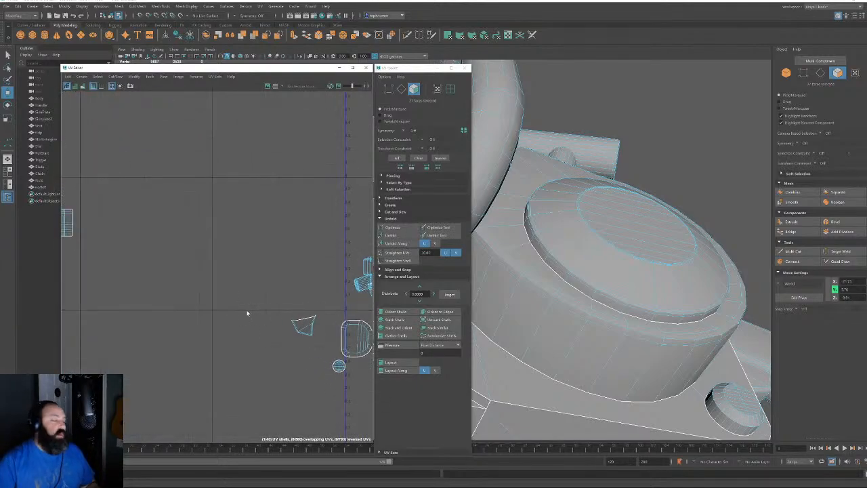
left_click(308, 326)
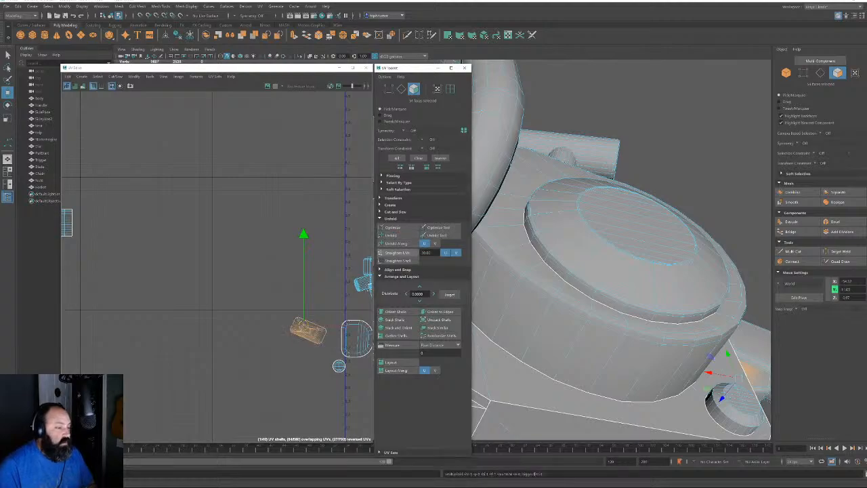
Split the handle block's UV shell along the edge loop around it
scroll(317, 341, "up", 2)
left_click_drag(676, 154, 637, 236, "alt")
right_click_drag(637, 236, 667, 302, "alt")
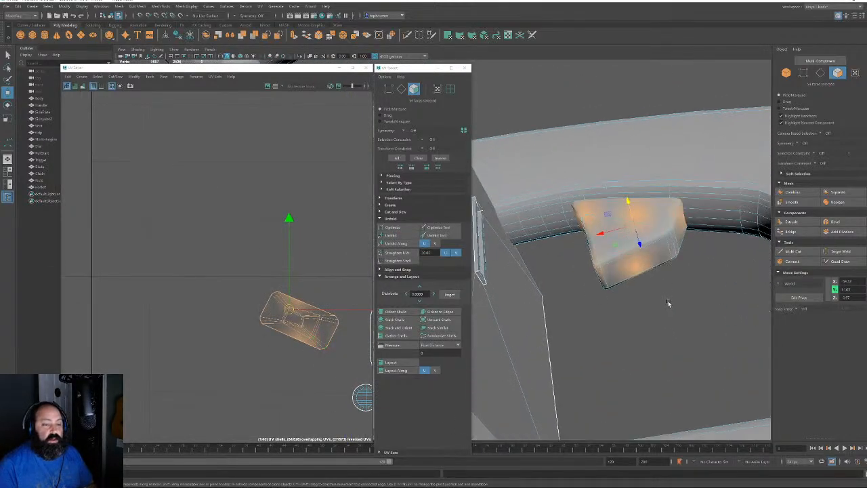
left_click(820, 73)
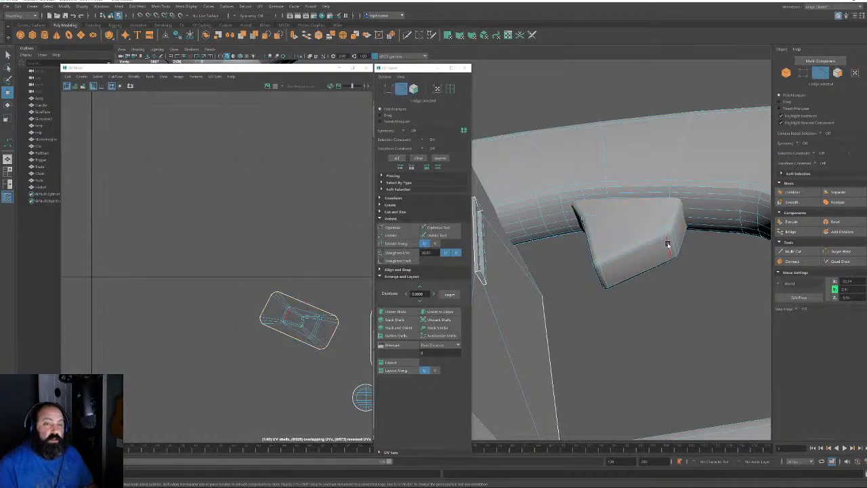
left_click(675, 248)
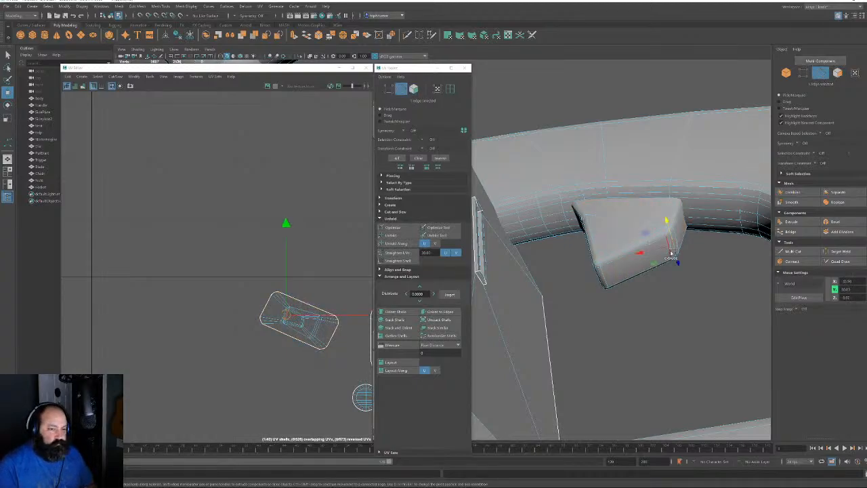
double_click(671, 252)
left_click(792, 261)
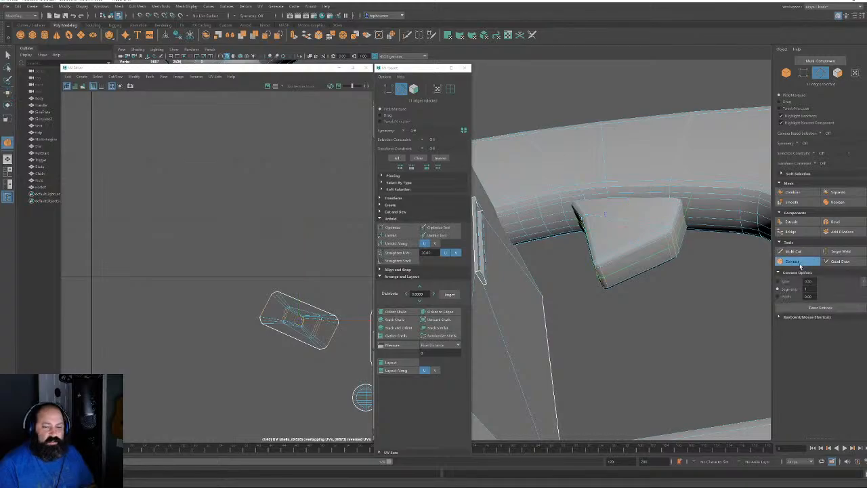
key("w")
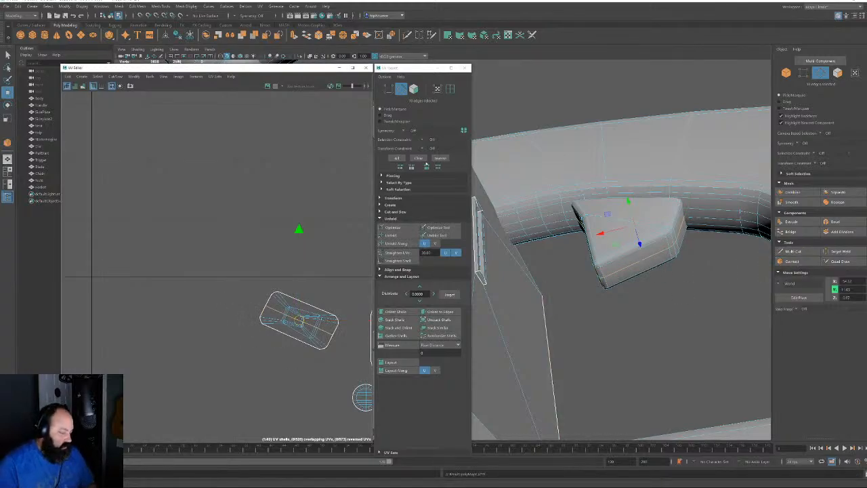
Unfold the triangular and trapezoid handle shells and place them side by side
key("F11")
left_click(269, 304)
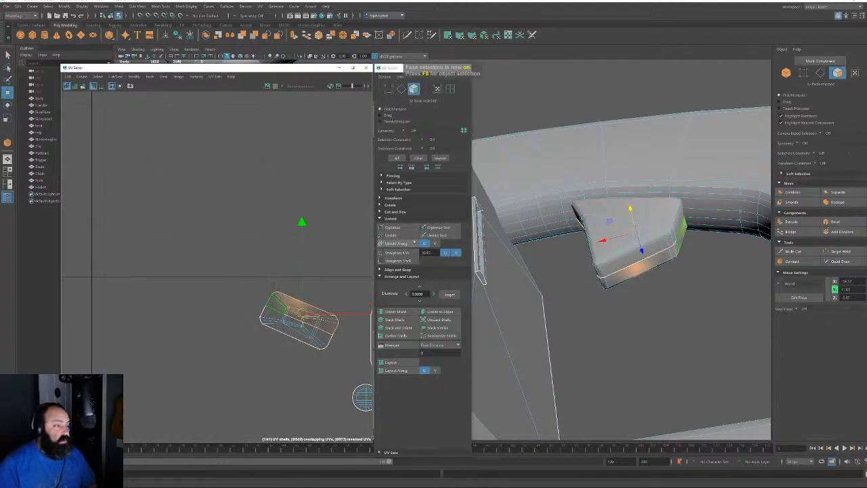
left_click(391, 235)
left_click_drag(302, 314, 256, 190)
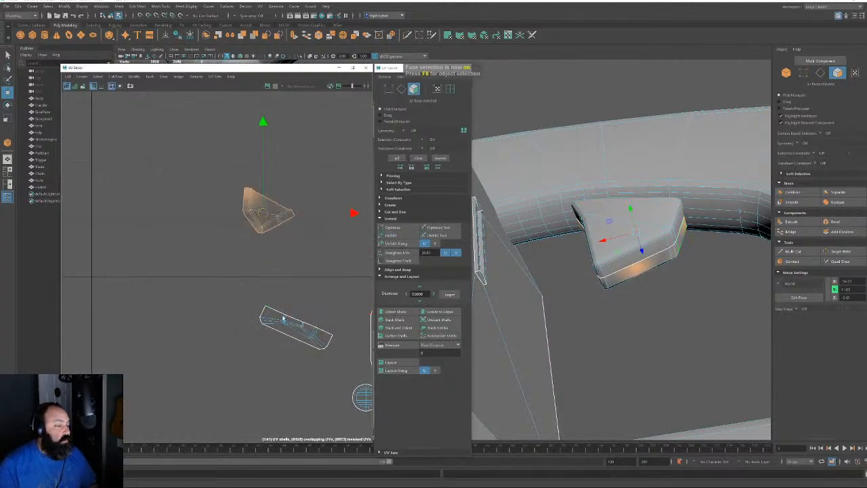
left_click(296, 328)
left_click(391, 235)
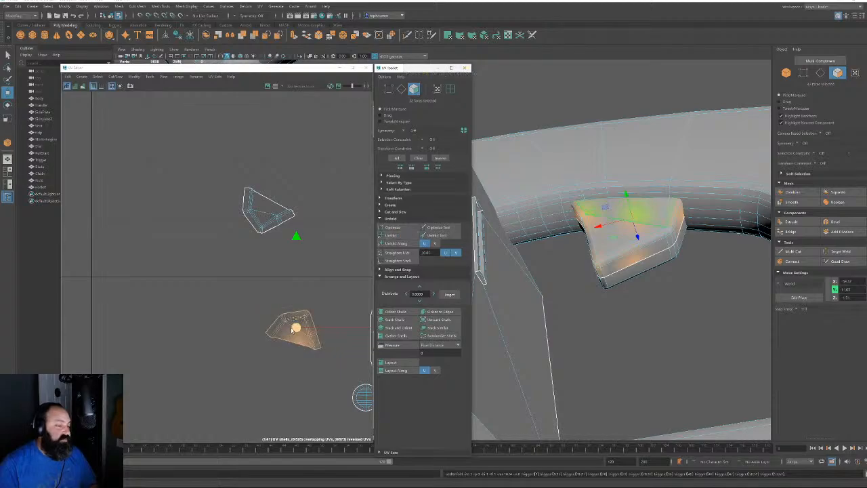
left_click_drag(292, 330, 295, 244)
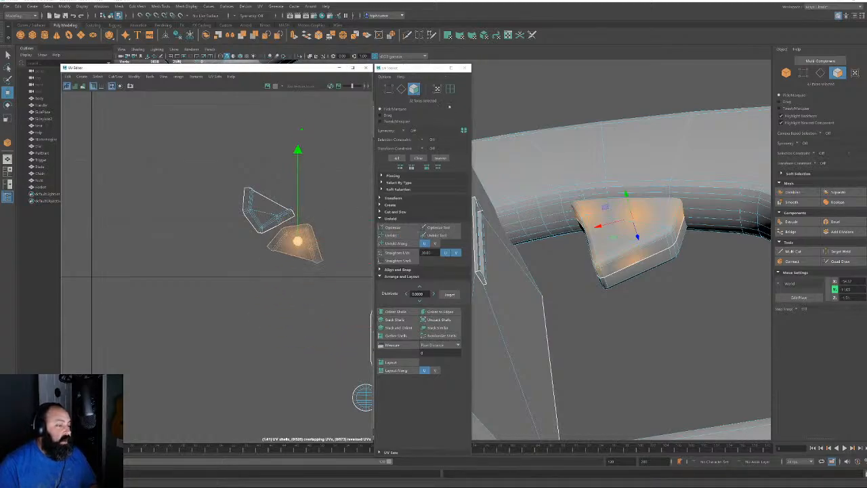
Unstack the two shells, orient the lower one to its edge, and move both up-left
key("F10")
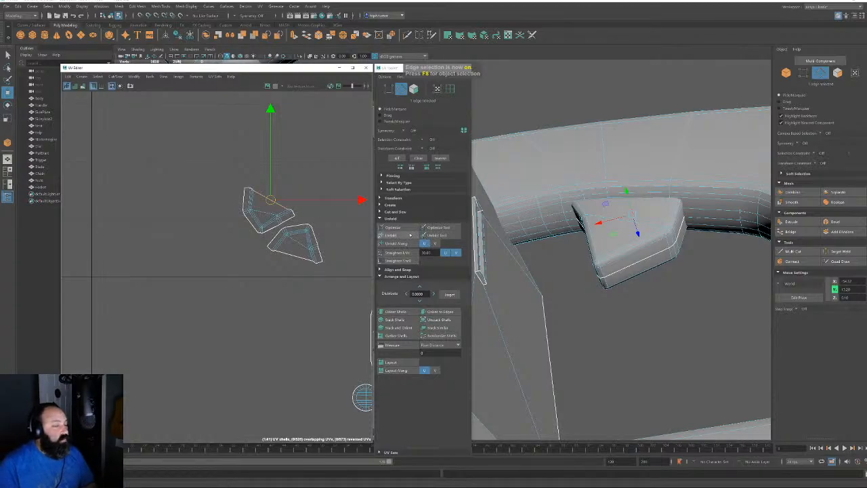
left_click(428, 321)
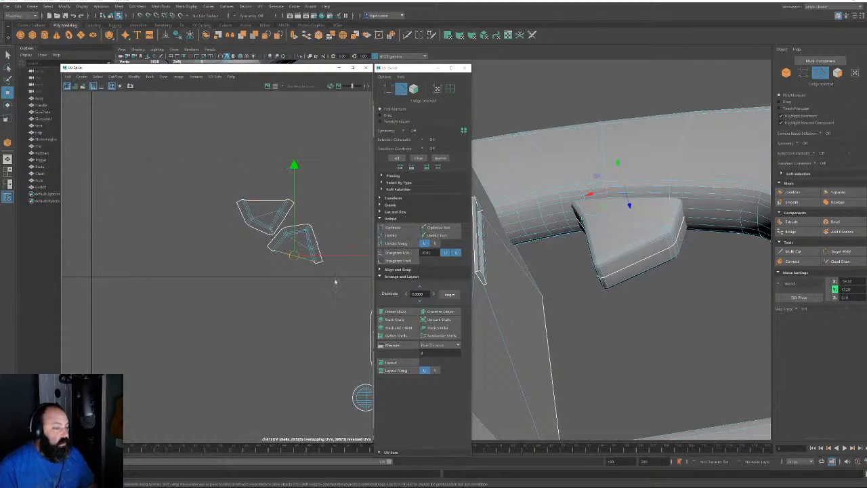
left_click(434, 312)
left_click(414, 88)
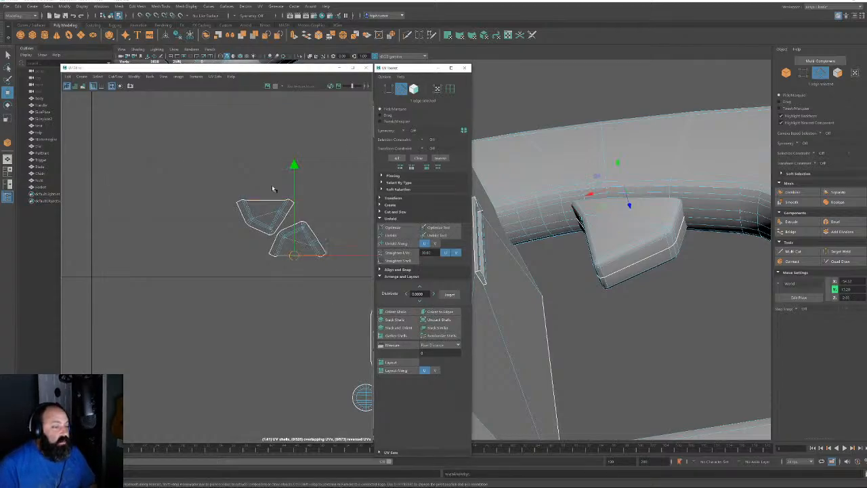
left_click_drag(217, 173, 329, 271)
right_click_drag(329, 271, 92, 141, "alt")
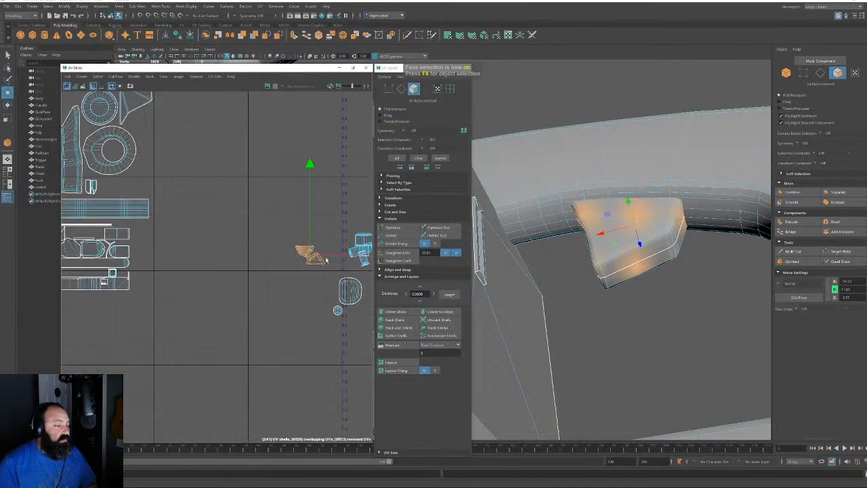
left_click_drag(326, 259, 119, 191)
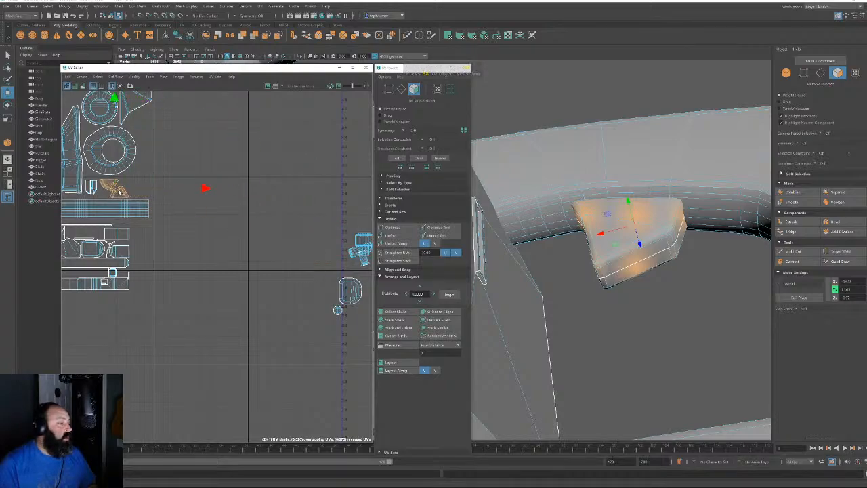
middle_click_drag(285, 307, 154, 250, "alt")
right_click_drag(155, 250, 247, 239, "alt")
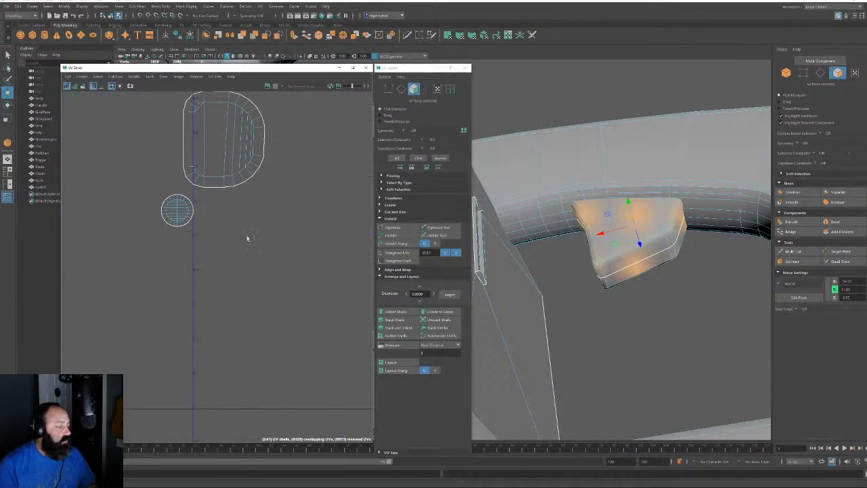
Select the D-shaped recess shell and frame it in the 3D view
scroll(247, 238, "down", 2)
left_click(230, 169)
key("f")
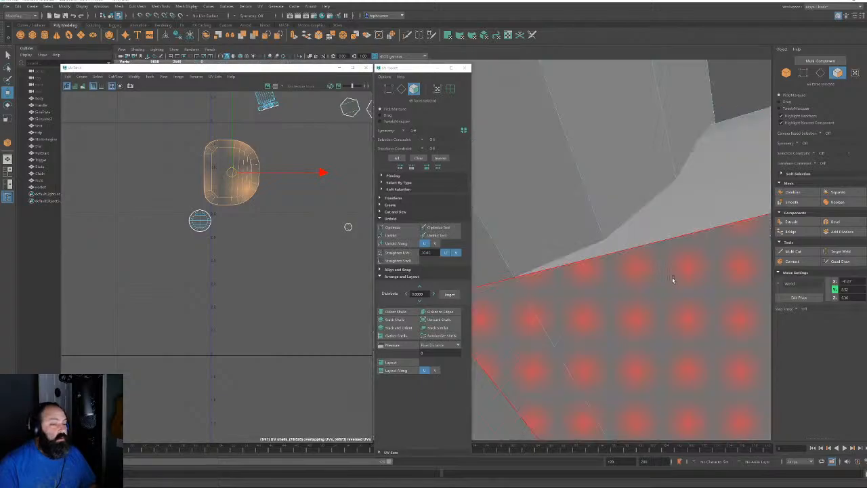
left_click_drag(672, 278, 532, 253, "alt")
right_click_drag(532, 254, 498, 226, "alt")
key("f")
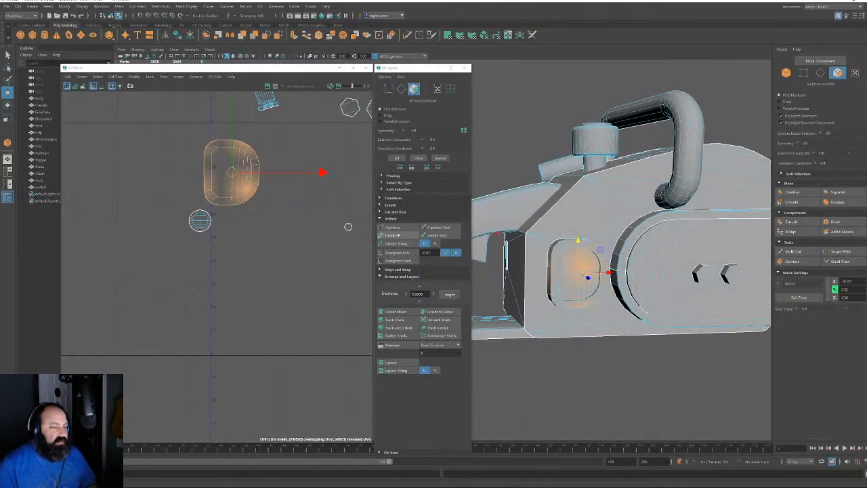
Unfold the recess shell, check its edges, and unfold it a second time
left_click(391, 235)
key("f")
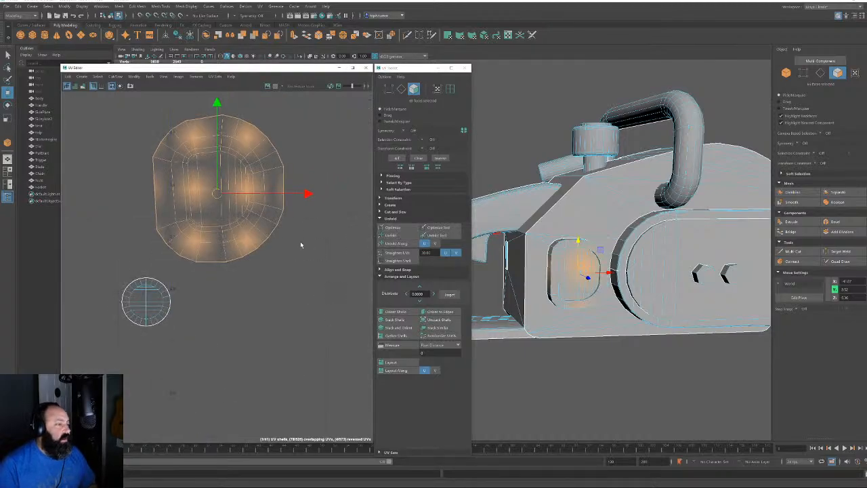
key("F10")
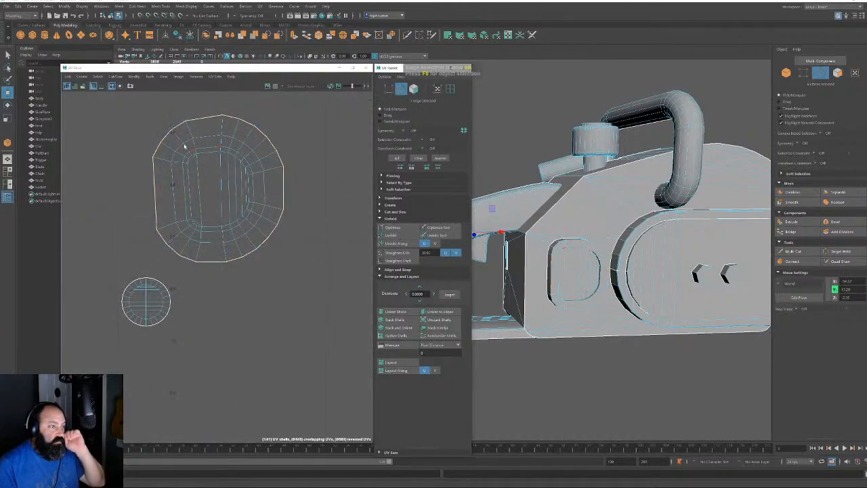
left_click(187, 245)
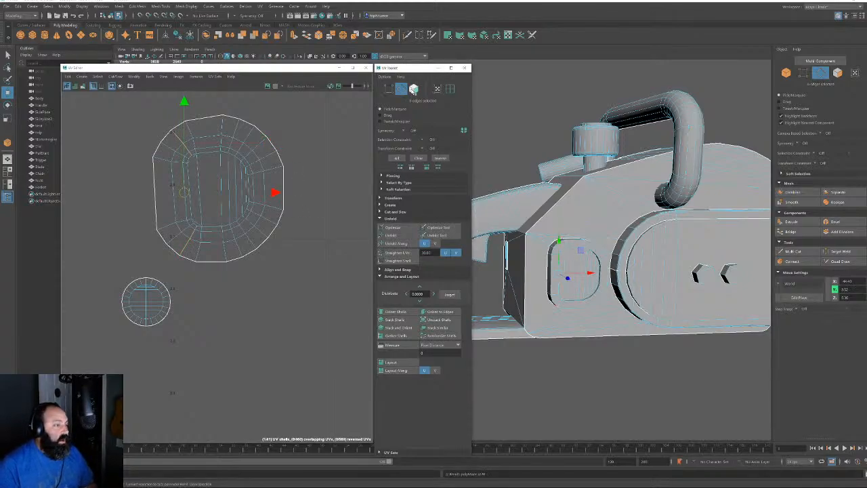
key("F11")
left_click(391, 234)
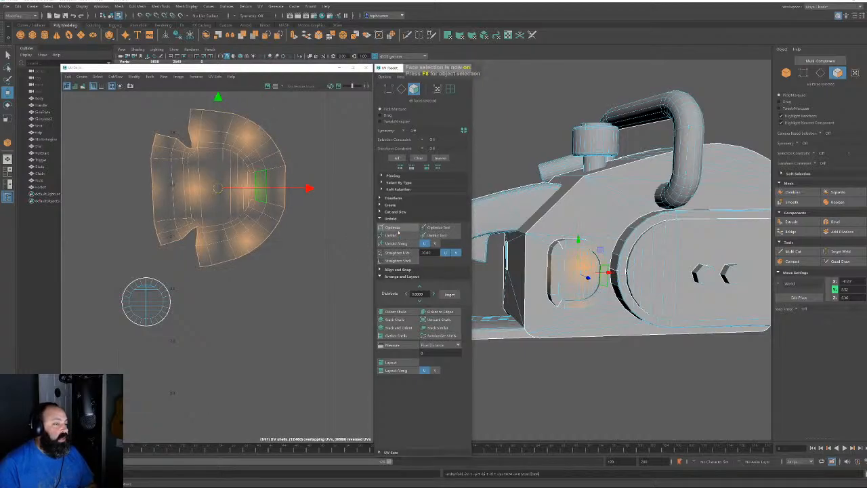
key("F10")
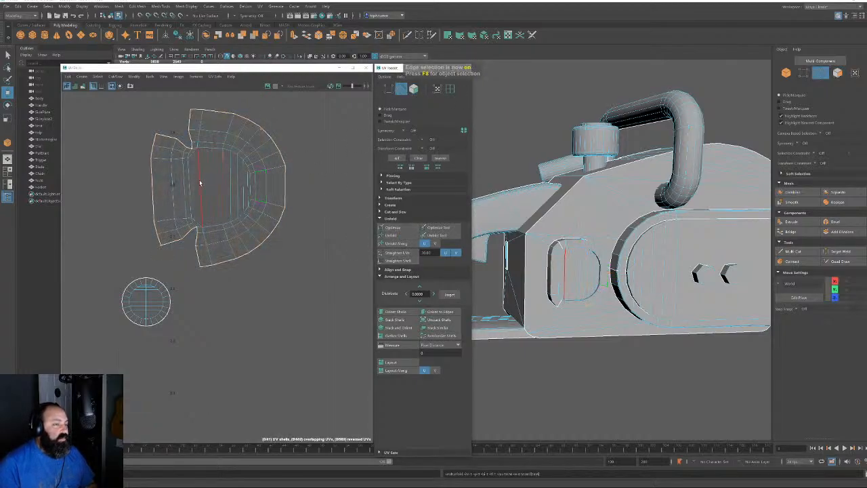
left_click(191, 181)
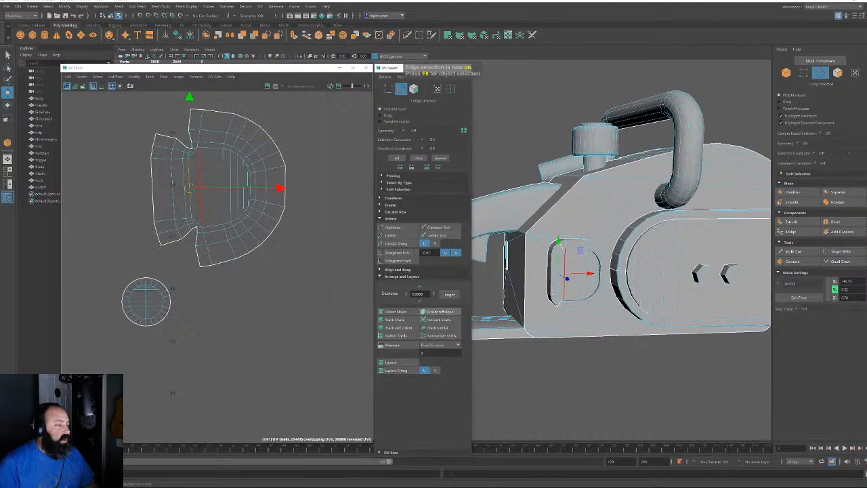
left_click(412, 90)
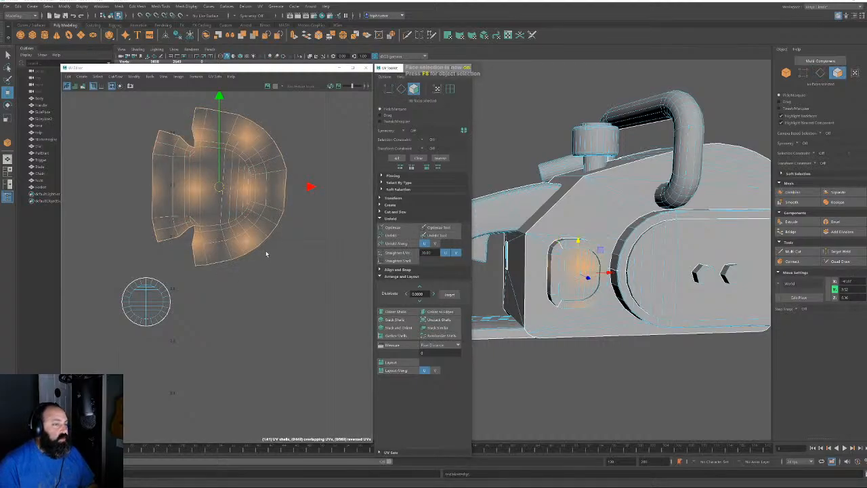
Move the whole unfolded recess shell beside the other UV shells
right_click_drag(266, 252, 70, 158, "alt")
double_click(238, 228)
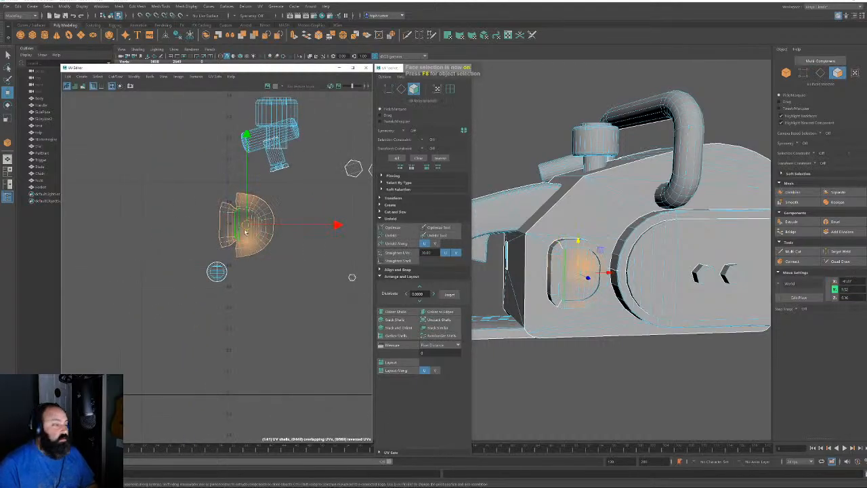
right_click_drag(365, 264, 75, 133, "alt")
left_click_drag(333, 253, 205, 190)
right_click_drag(205, 190, 332, 328, "alt")
middle_click_drag(291, 183, 24, 197, "alt")
right_click_drag(227, 288, 275, 329, "alt")
middle_click_drag(282, 304, 231, 243, "alt")
Select the circular ring shell and frame it in the 3D view
double_click(218, 316)
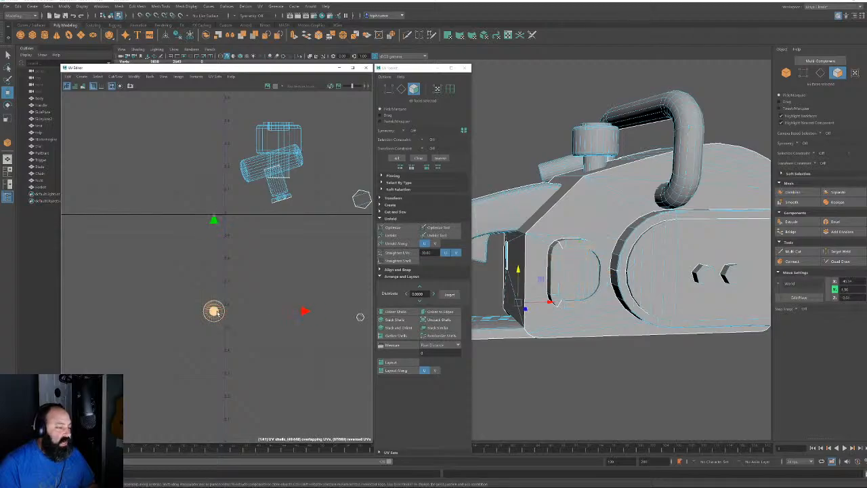
key("f")
scroll(657, 338, "down", 5)
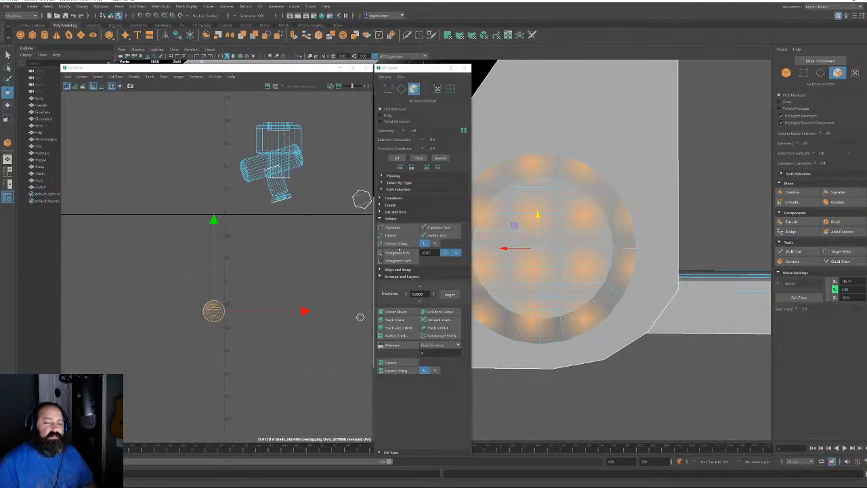
Unfold the circular shell and rotate it so its edges line up vertically
key("f")
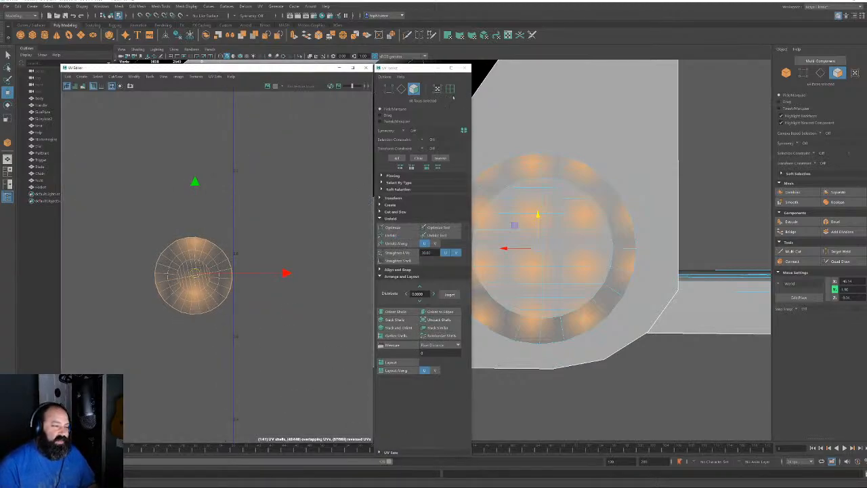
left_click(402, 89)
scroll(223, 274, "up", 3)
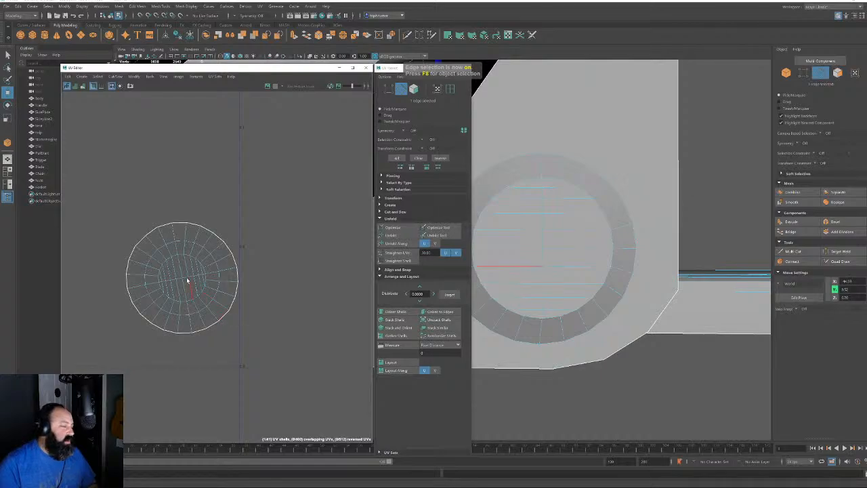
key("w")
key("q")
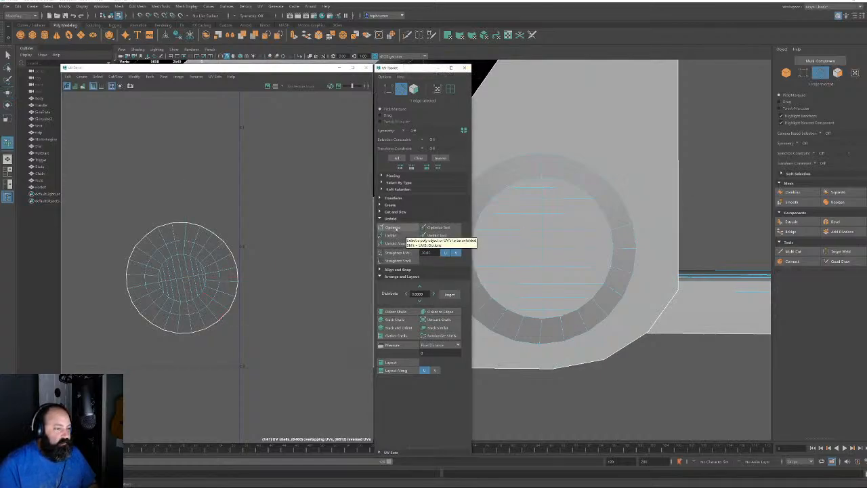
left_click(392, 235)
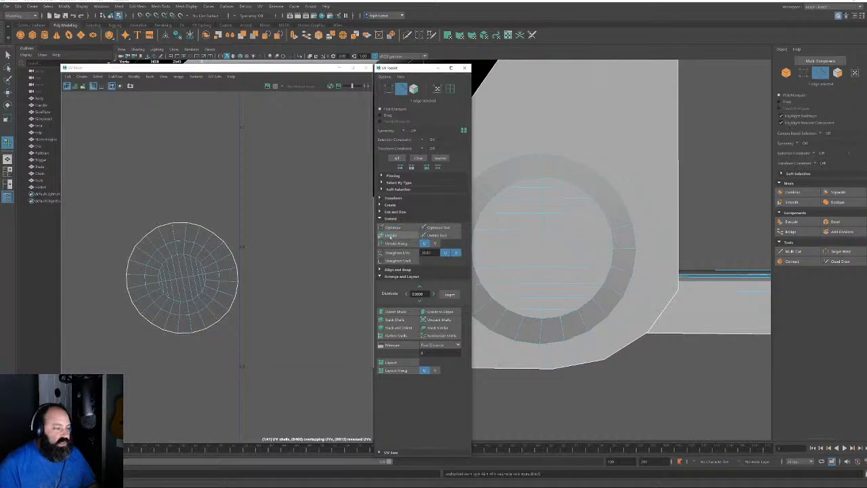
left_click(440, 311)
Move the circular shell over next to the other shells
left_click(413, 89)
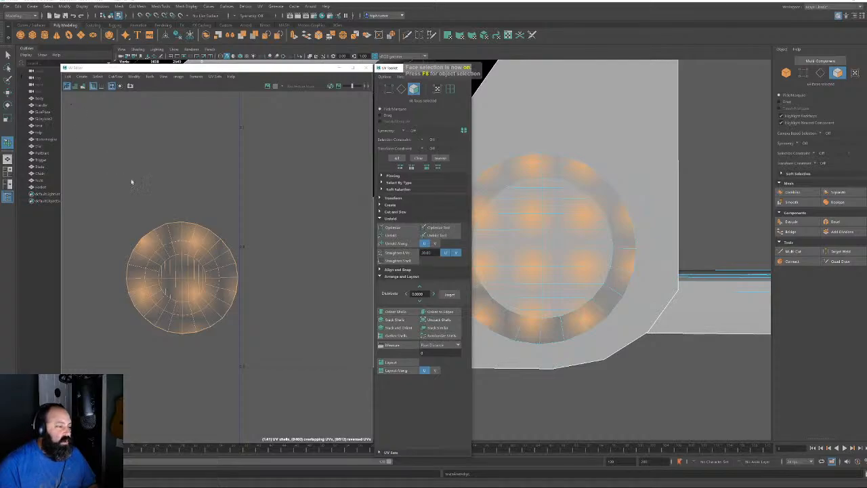
key("w")
scroll(237, 277, "down", 6)
scroll(239, 198, "down", 5)
middle_click_drag(239, 198, 350, 278, "alt")
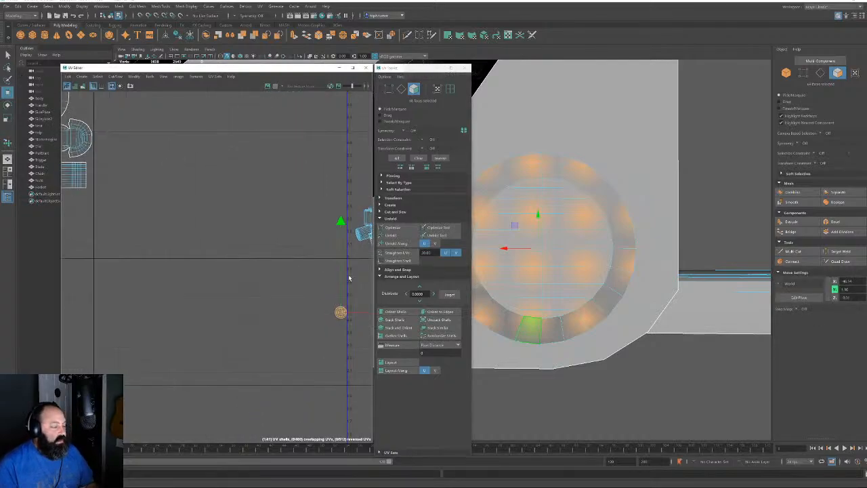
scroll(312, 325, "down", 3)
left_click_drag(330, 292, 149, 217)
Unfold the small round bolt shell and check an edge at its top
middle_click_drag(270, 255, 77, 213, "alt")
scroll(193, 237, "up", 6)
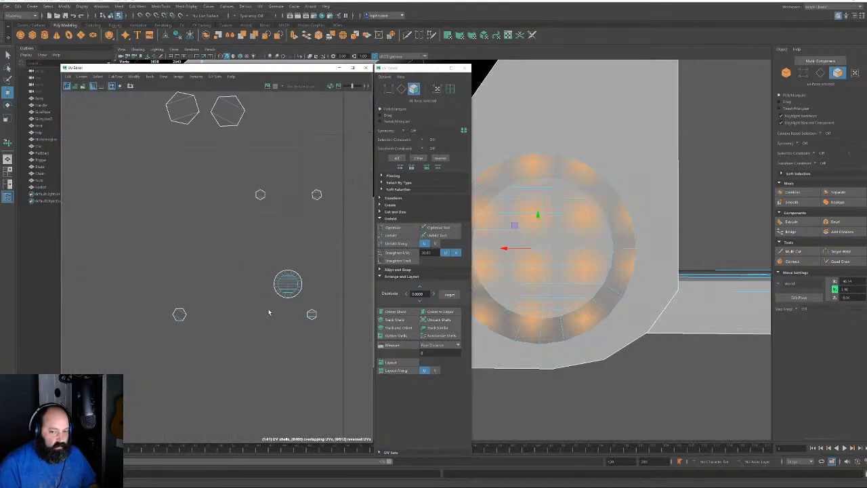
double_click(290, 281)
left_click_drag(599, 378, 643, 287, "alt")
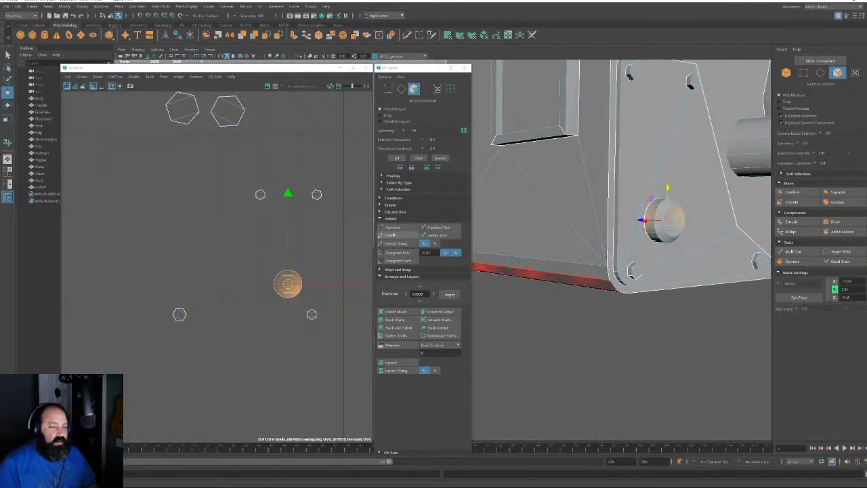
left_click(393, 236)
right_click_drag(285, 302, 377, 422, "alt")
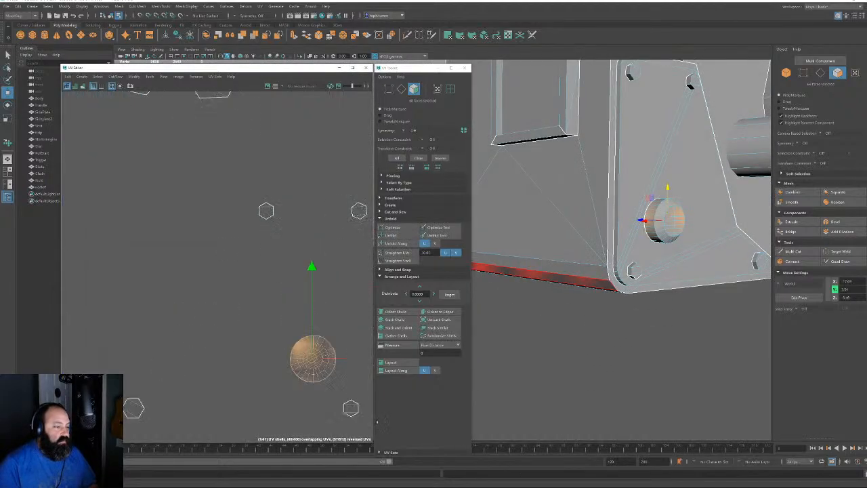
left_click(401, 89)
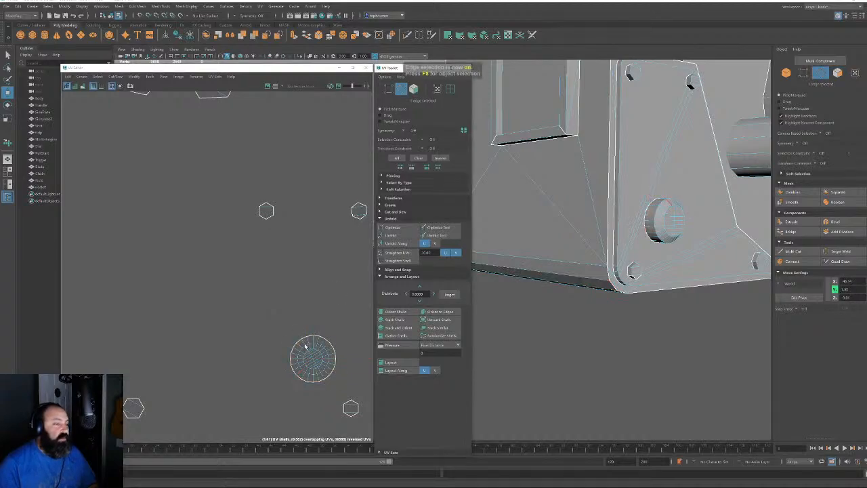
left_click(304, 344)
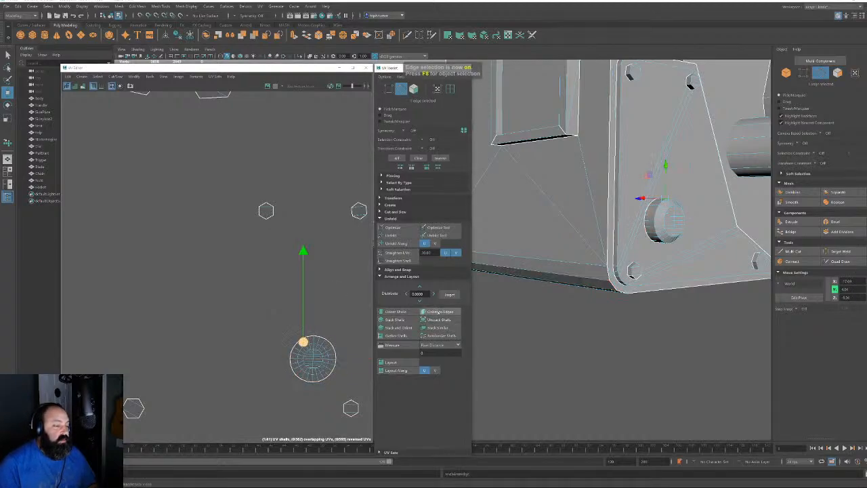
left_click(413, 89)
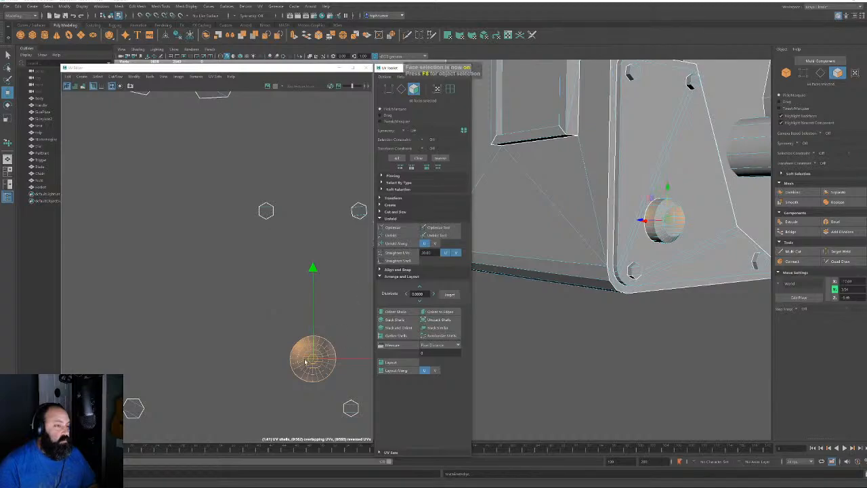
Set the move pivot to place the small round shell beside the packed shells
scroll(338, 369, "up", 5)
scroll(323, 372, "down", 6)
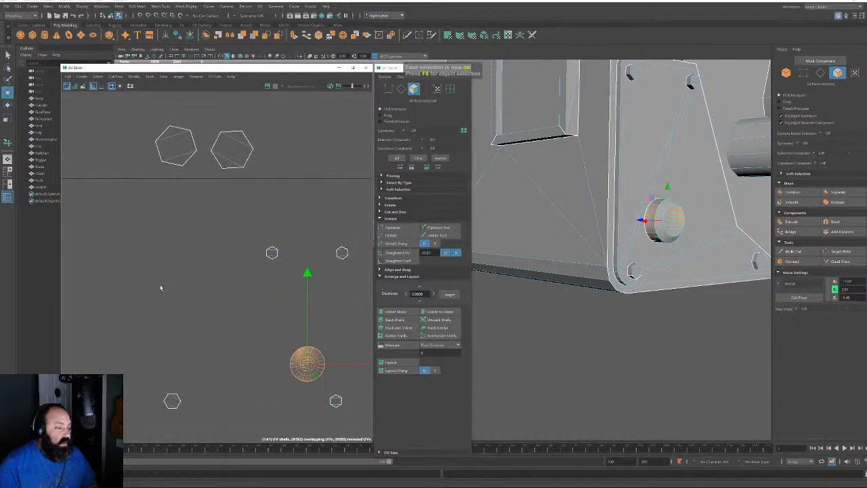
right_click_drag(193, 286, 143, 242, "alt")
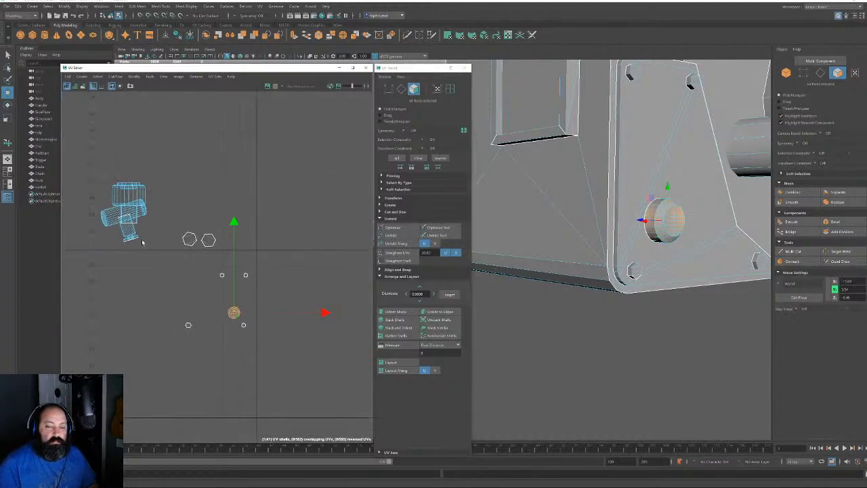
middle_click_drag(217, 267, 309, 257, "alt")
right_click_drag(308, 256, 176, 205, "alt")
scroll(291, 294, "down", 5)
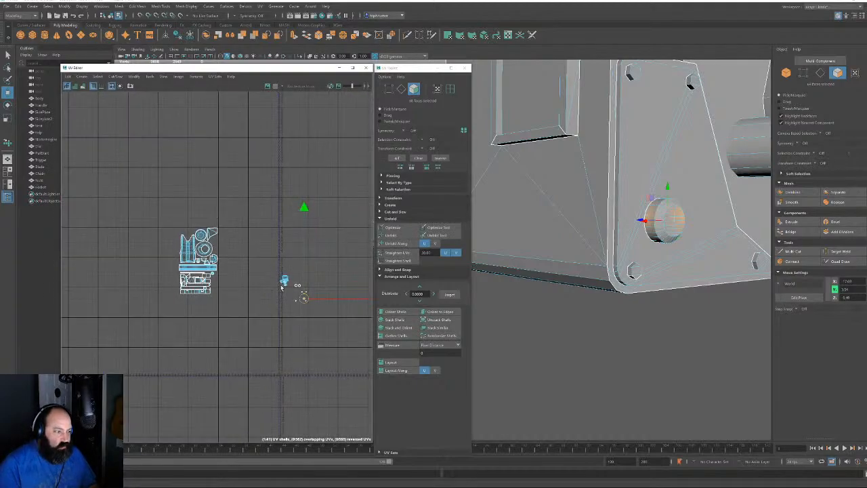
left_click_drag(304, 298, 212, 278)
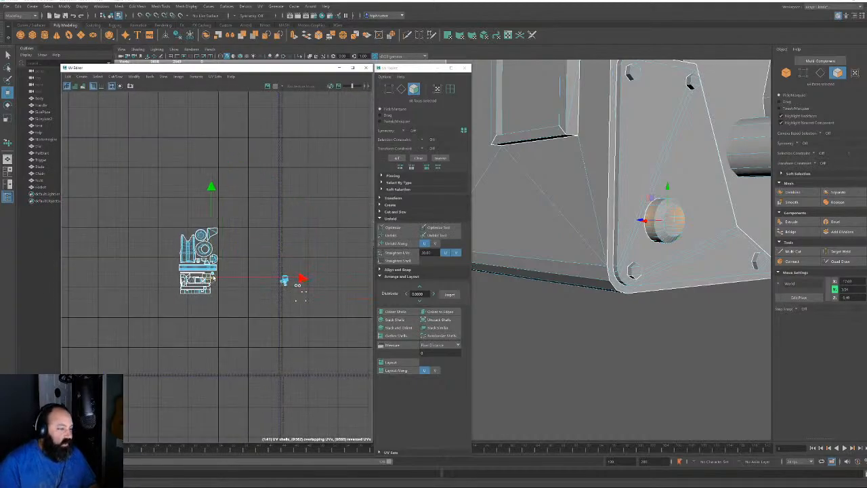
right_click_drag(213, 276, 242, 317, "alt")
middle_click_drag(241, 315, 248, 351, "alt")
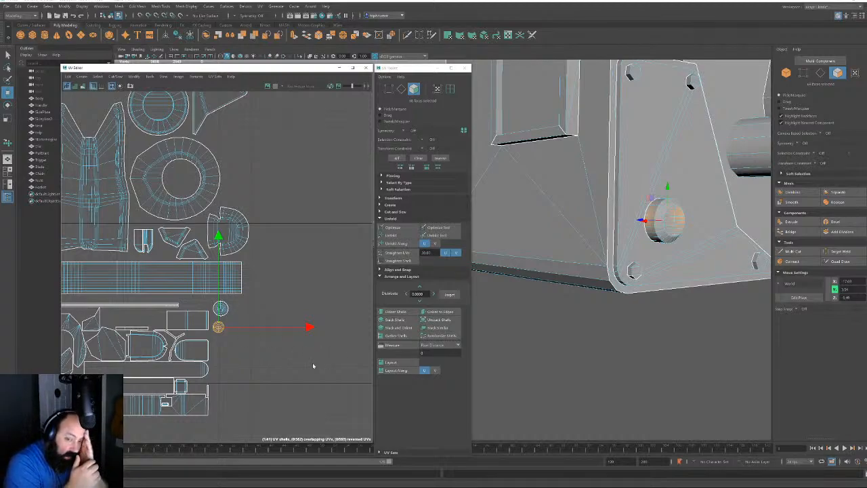
Select the bolt UV shells and their points below the recess shell
middle_click_drag(317, 363, 227, 287, "alt")
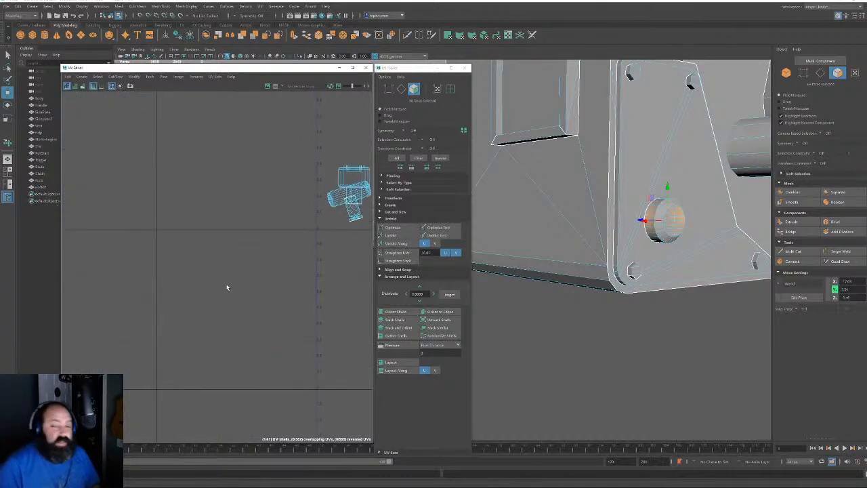
scroll(239, 281, "up", 2)
middle_click_drag(318, 275, 165, 307, "alt")
scroll(271, 293, "down", 5)
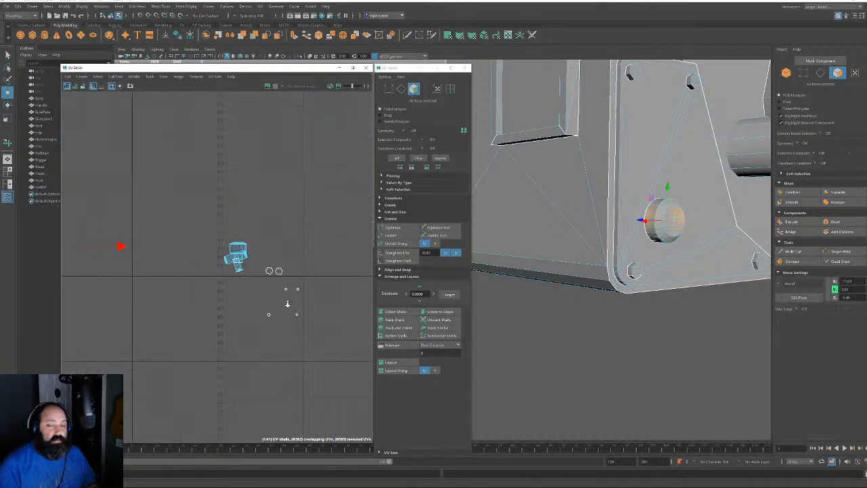
scroll(288, 298, "up", 3)
left_click_drag(233, 251, 357, 404)
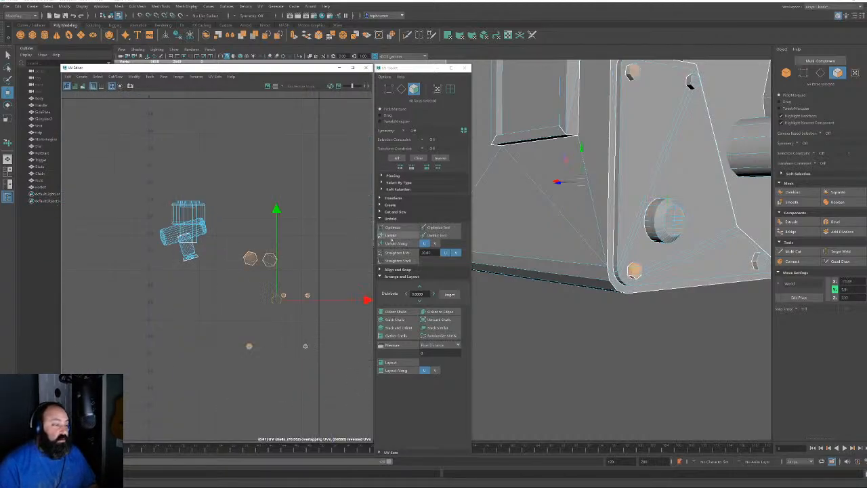
Unfold the selected bolt shells and pick edges on the left hexagon shell
left_click(391, 235)
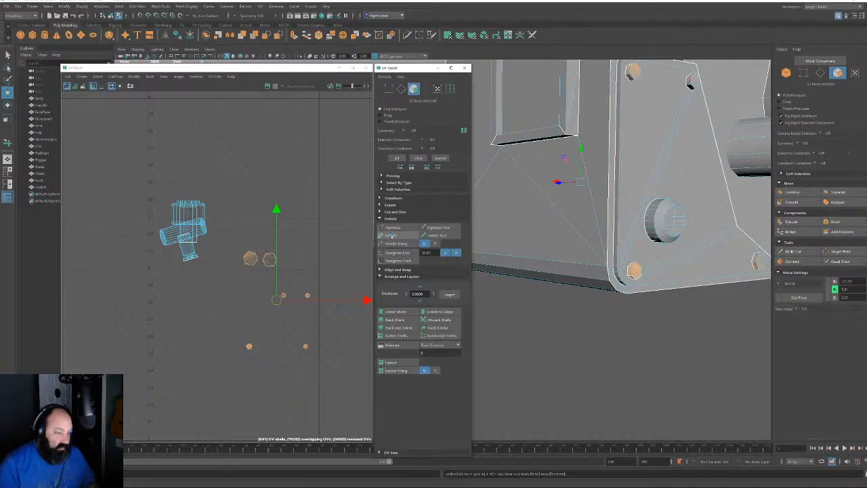
left_click(401, 89)
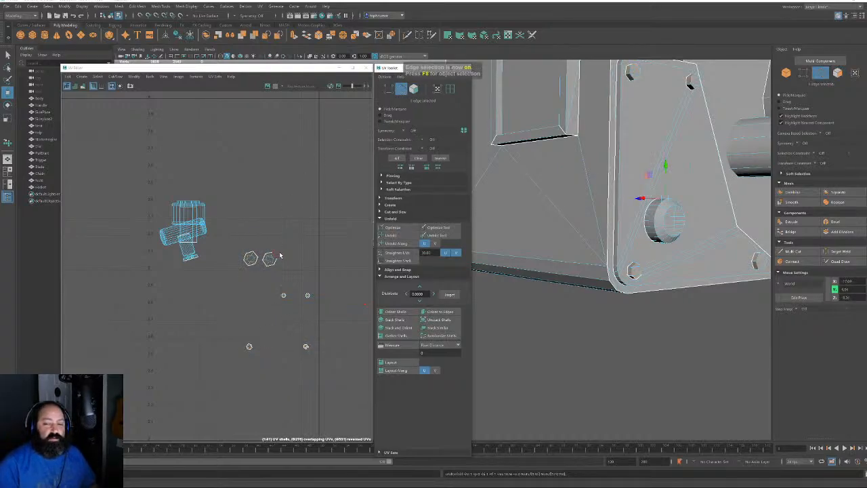
scroll(254, 233, "up", 3)
left_click(236, 291)
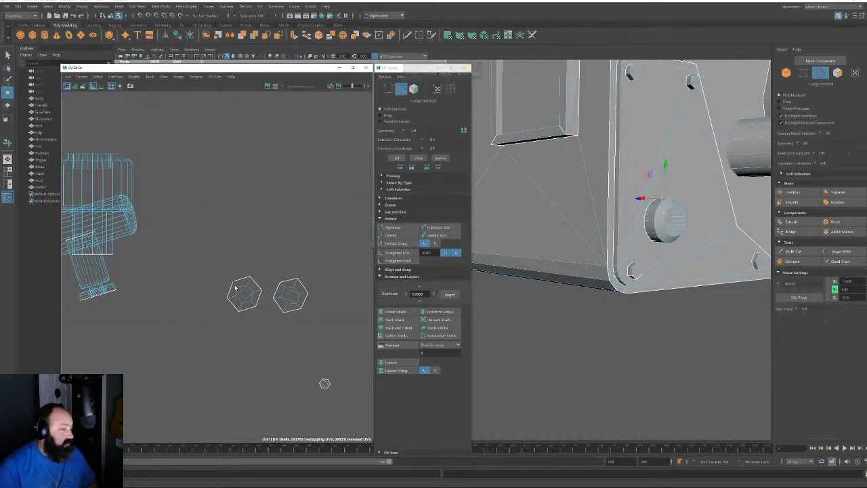
left_click(255, 297, "shift")
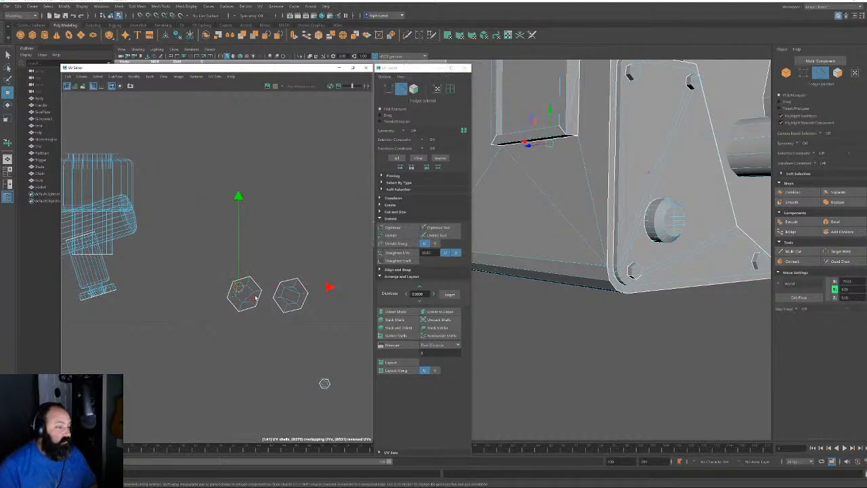
scroll(255, 296, "up", 4)
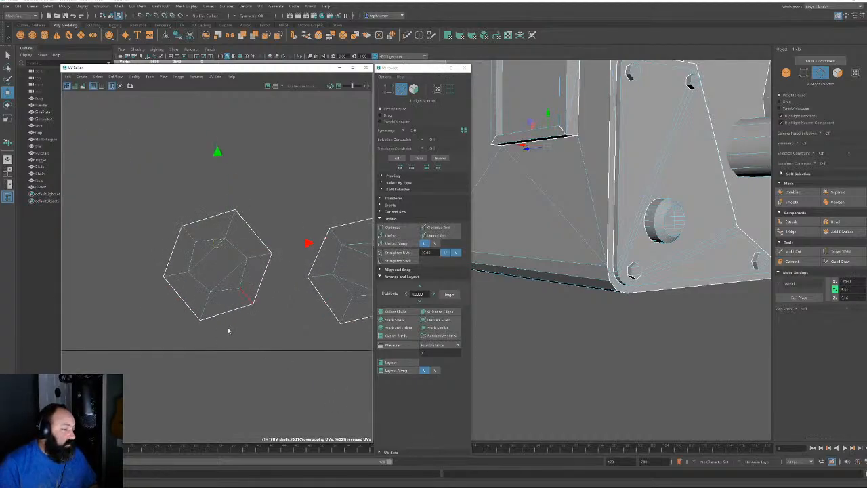
left_click(209, 302)
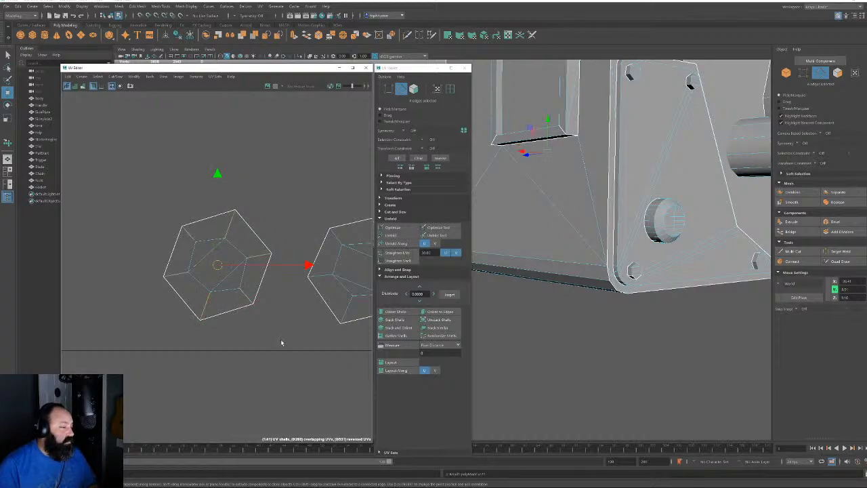
Select three edges on the right hexagon shell, then clear the selection
middle_click_drag(281, 343, 228, 350, "alt")
left_click(268, 266)
left_click(312, 263, "shift")
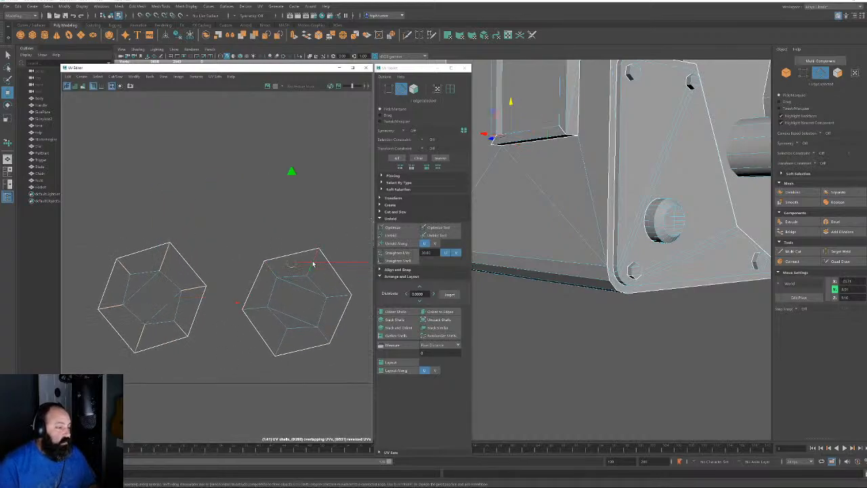
left_click(266, 317, "shift")
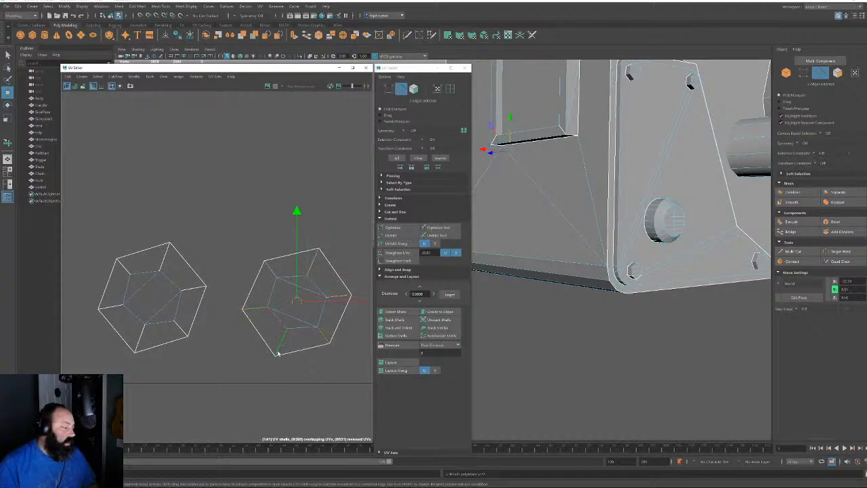
left_click(294, 378)
scroll(298, 376, "down", 5)
Select the edge loop around a smaller hexagon shell
middle_click_drag(309, 406, 259, 327, "alt")
scroll(260, 325, "up", 1)
middle_click_drag(297, 291, 331, 91, "alt")
scroll(321, 369, "up", 6)
middle_click_drag(200, 188, 236, 271, "alt")
scroll(233, 268, "up", 4)
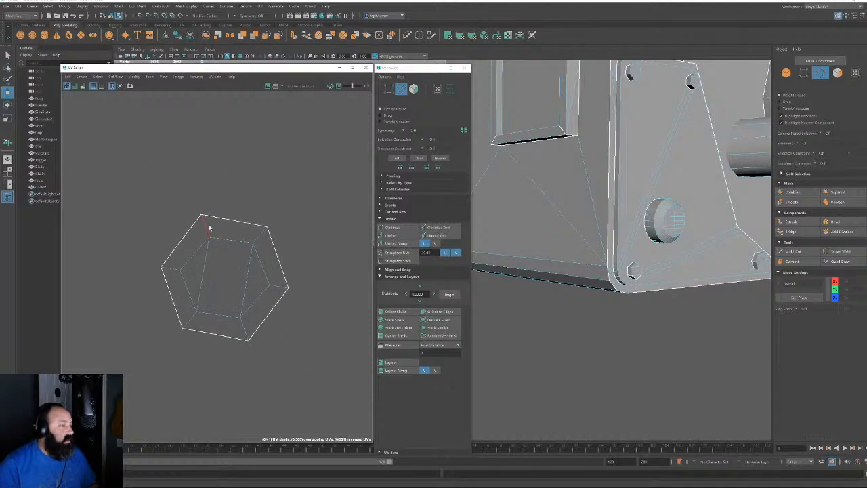
left_click(207, 229)
double_click(173, 269)
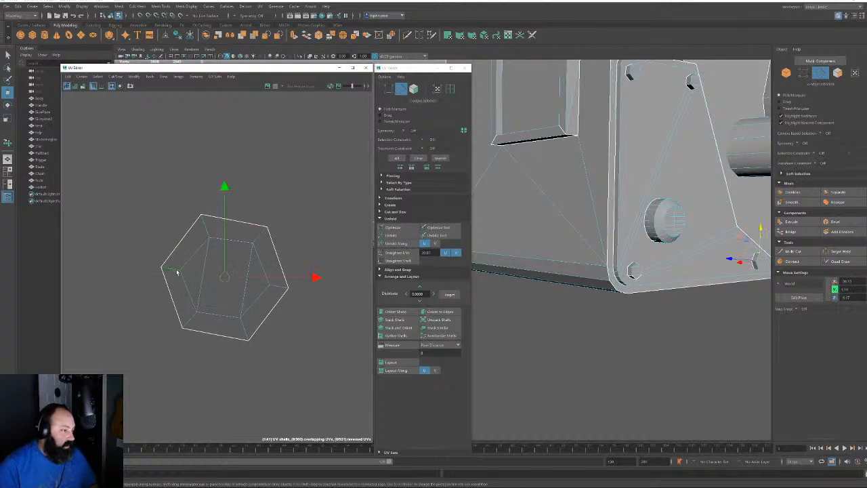
Check the edge loop around the upper-left small hexagon shell, then clear it
scroll(287, 344, "down", 4)
scroll(232, 242, "down", 3)
middle_click_drag(262, 156, 99, 126, "alt")
scroll(246, 220, "down", 3)
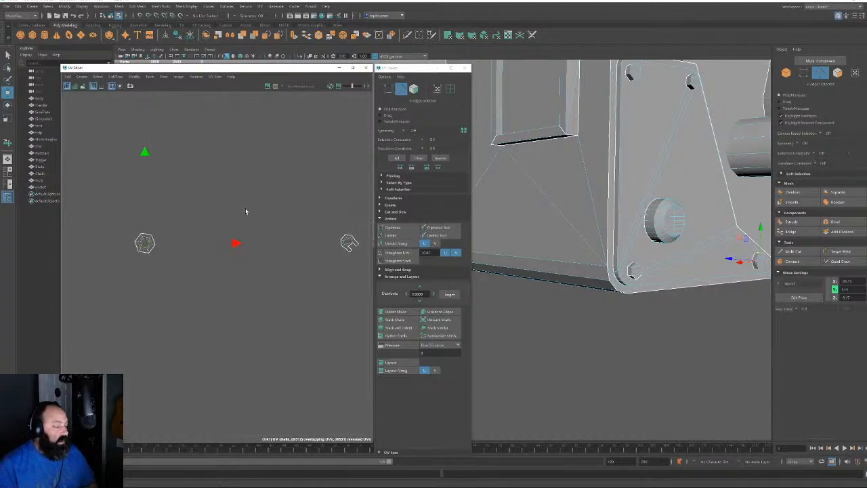
middle_click_drag(347, 271, 201, 236, "alt")
right_click_drag(186, 188, 360, 350, "alt")
right_click_drag(297, 326, 227, 263, "alt")
middle_click_drag(228, 262, 198, 251, "alt")
right_click_drag(211, 187, 411, 403, "alt")
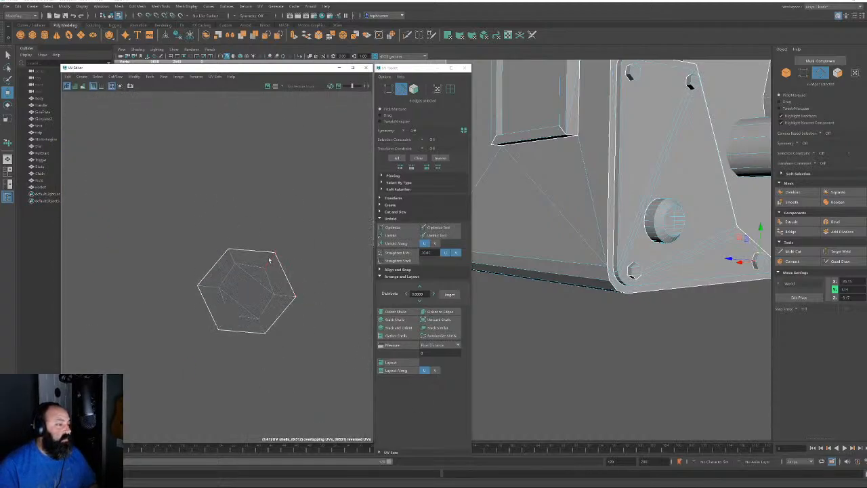
left_click(269, 260)
double_click(234, 259, "shift")
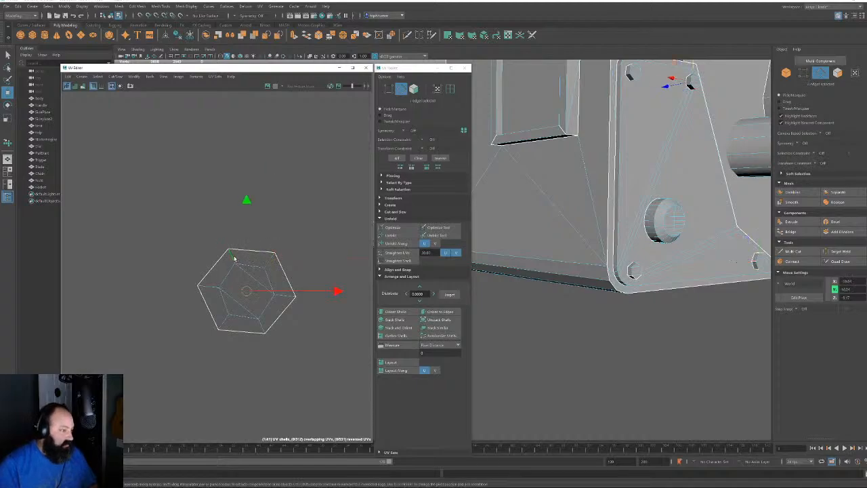
left_click(294, 254)
Check the edge loop around another hexagon shell, then clear it
right_click_drag(319, 269, 66, 102, "alt")
middle_click_drag(162, 324, 97, 282, "alt")
right_click_drag(163, 262, 31, 158, "alt")
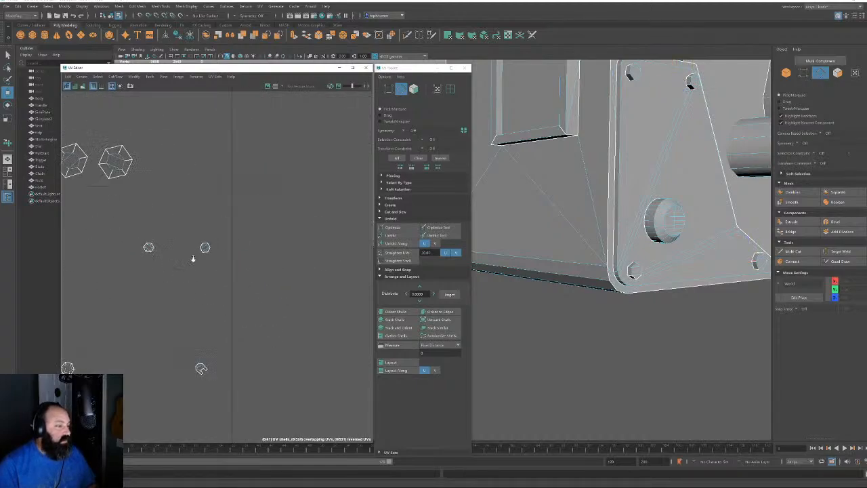
right_click_drag(199, 247, 406, 420, "alt")
left_click(220, 227)
double_click(209, 250, "shift")
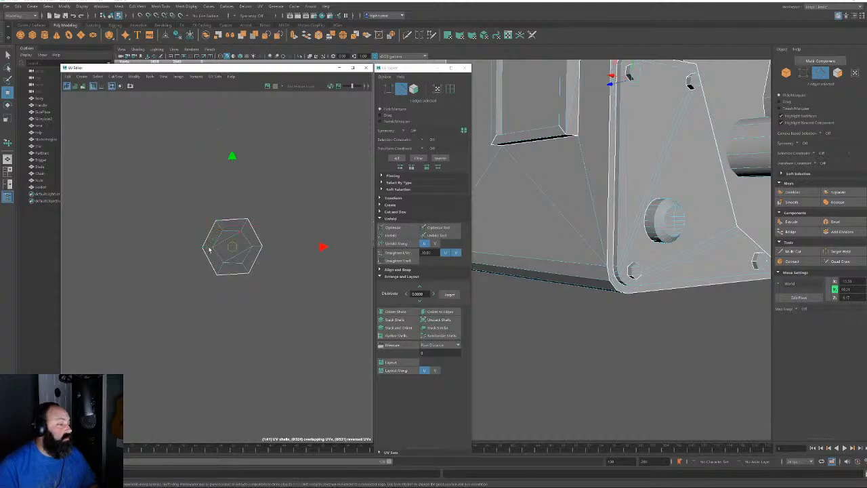
left_click(265, 351)
Select an edge on the notched bolt shell
right_click_drag(267, 354, 198, 300, "alt")
middle_click_drag(198, 300, 177, 108, "alt")
right_click_drag(245, 290, 233, 342, "alt")
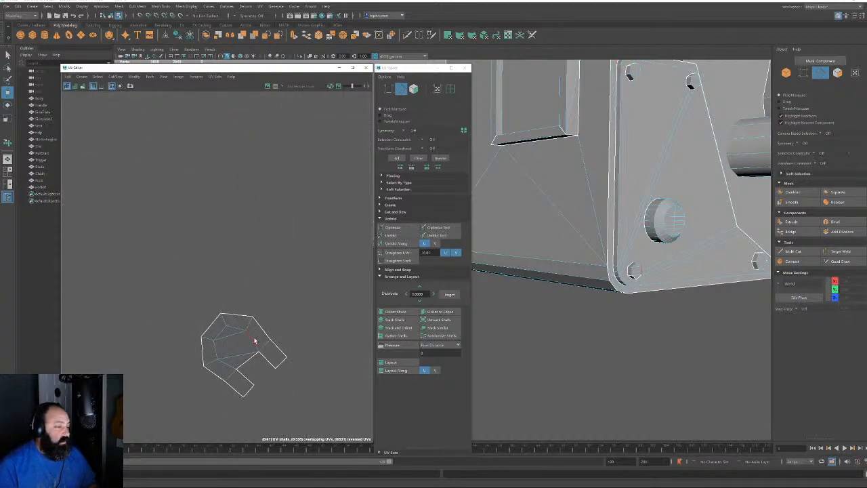
left_click(262, 353)
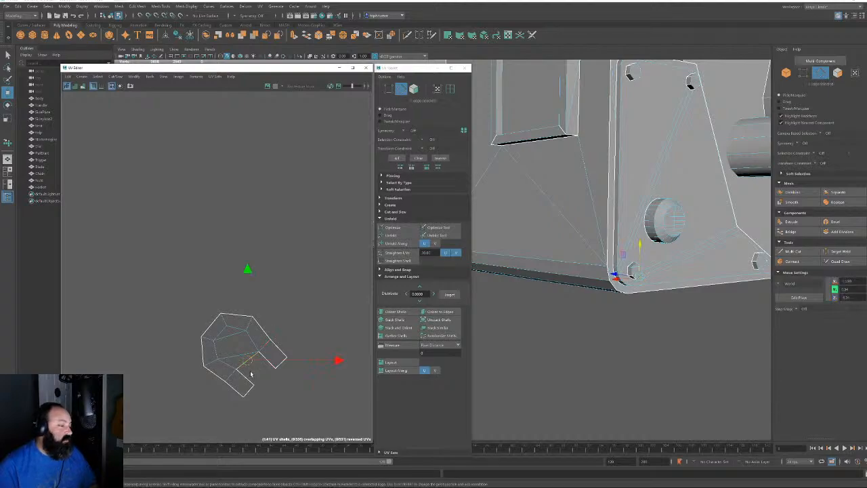
Frame the notched bolt and select its bottom and upper-left faces
key("f")
left_click_drag(586, 296, 644, 228, "alt")
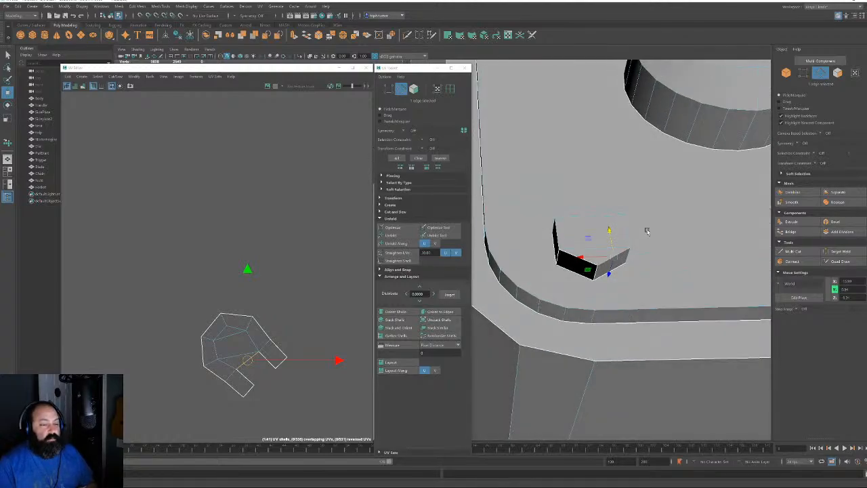
left_click(837, 73)
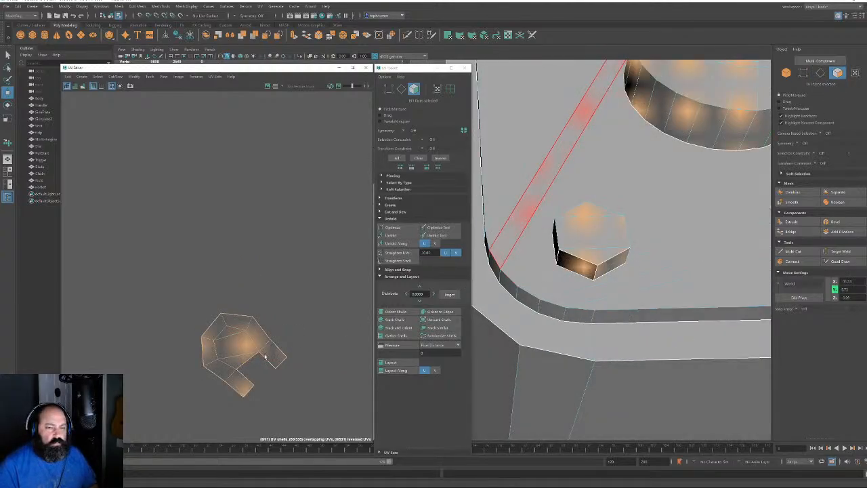
key("w")
left_click(241, 386)
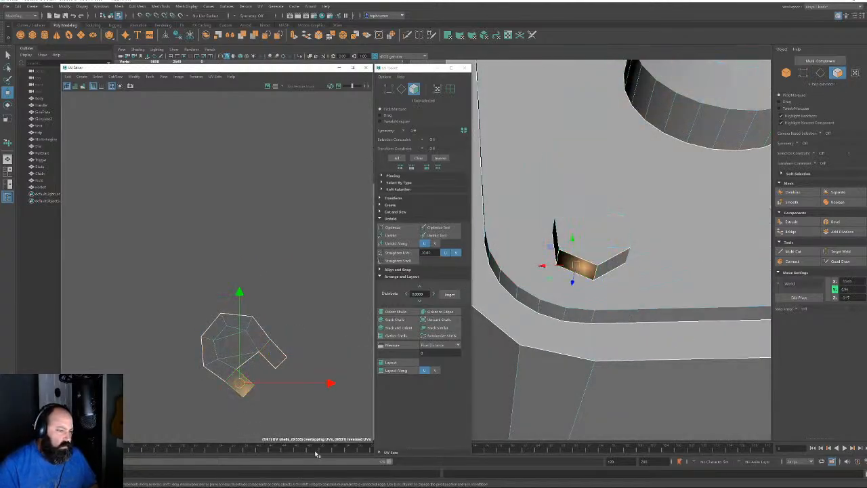
left_click(245, 359)
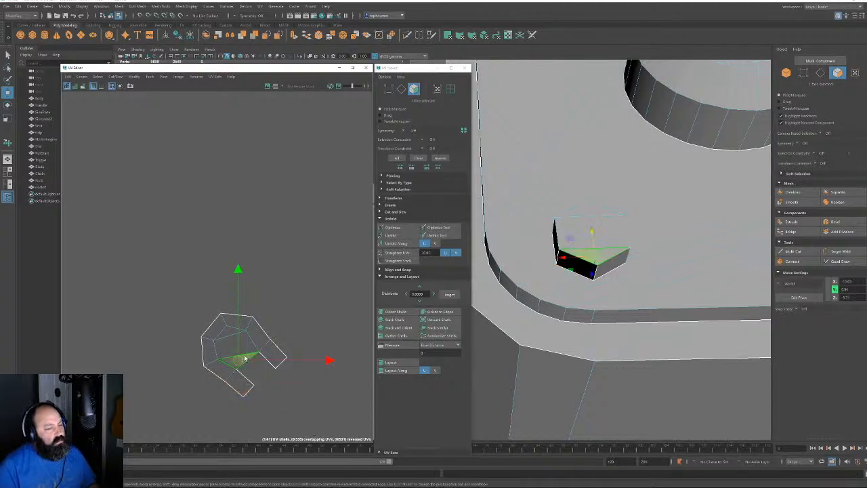
left_click(242, 384)
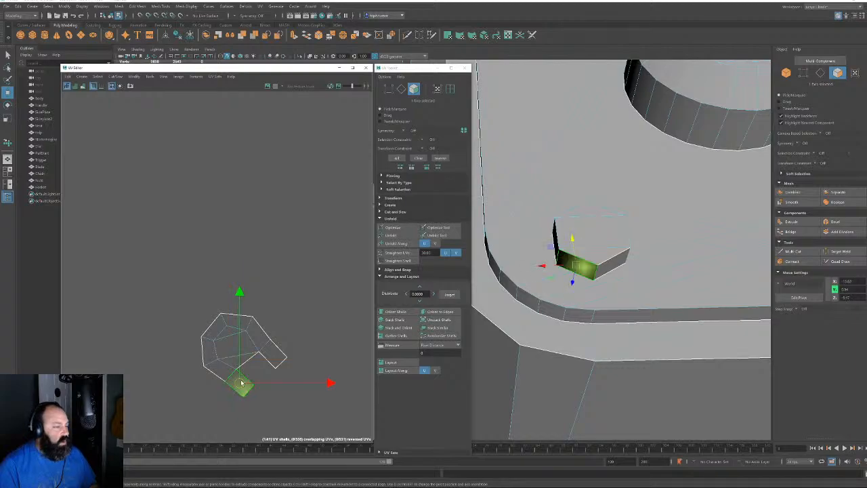
left_click(222, 373)
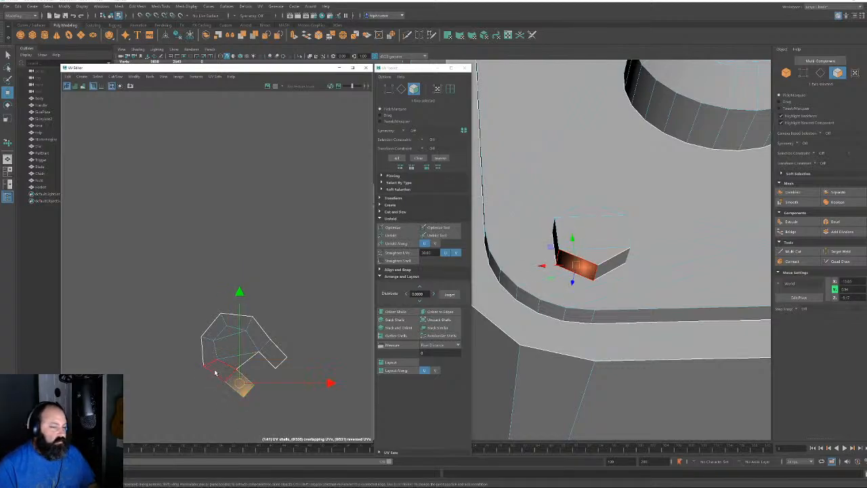
Delete the selected face and unfold the notched shell, fixing non-manifold geometry
key("Delete")
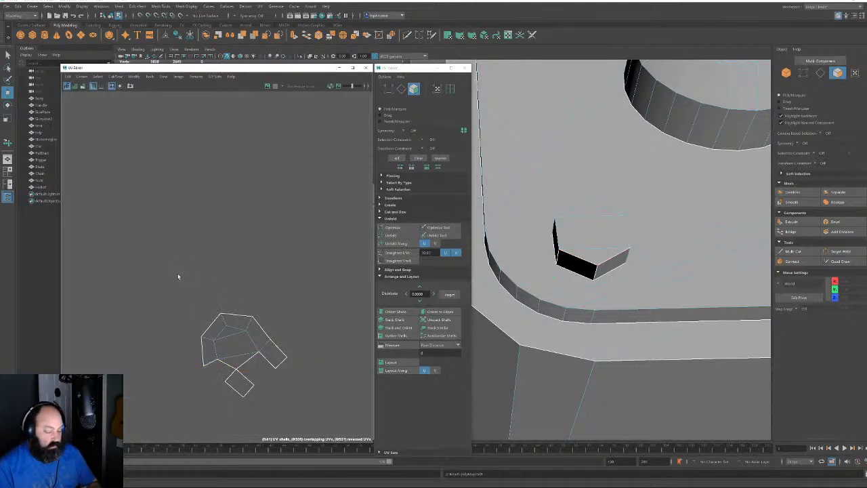
left_click_drag(177, 274, 310, 405)
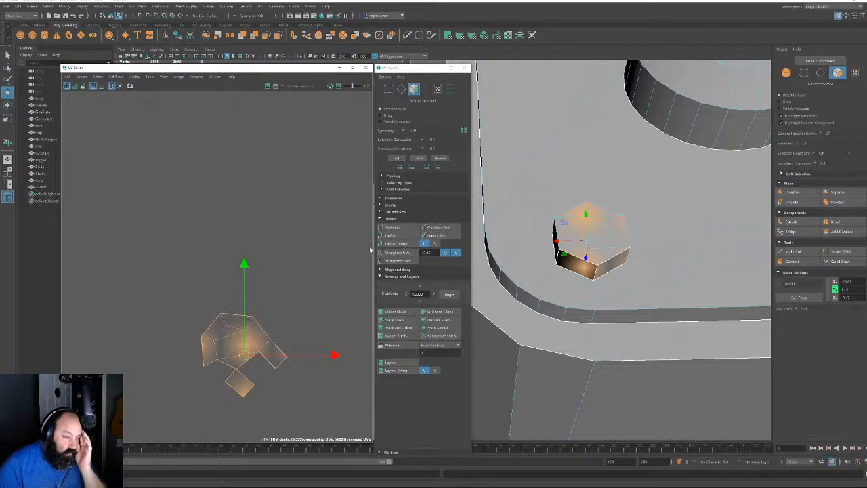
left_click(391, 235)
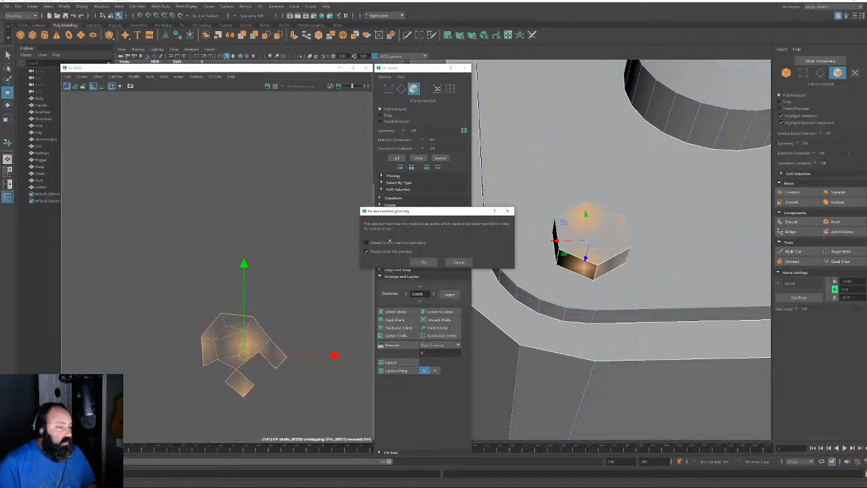
left_click(421, 263)
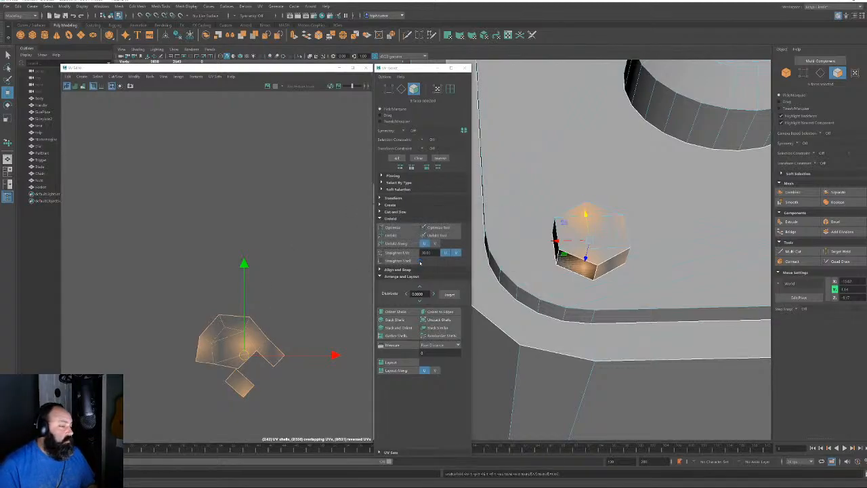
left_click(278, 271)
Inspect edges on the unfolded notched nut shell
key("F10")
left_click(228, 363)
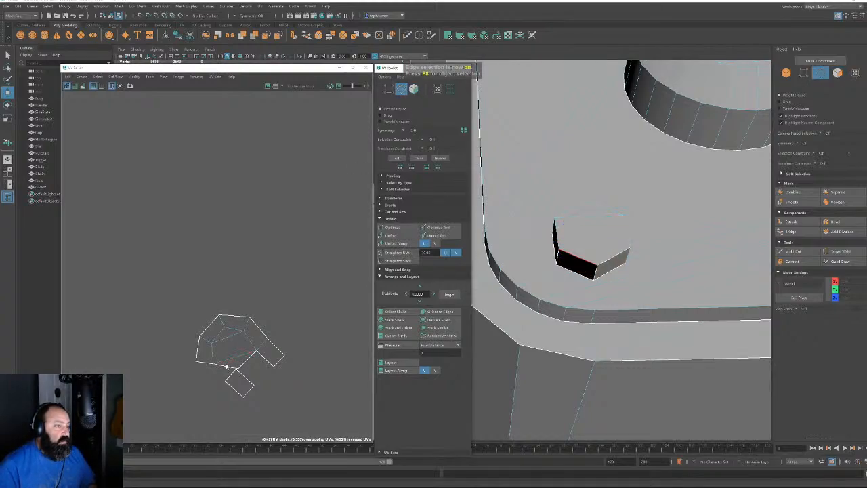
key("w")
key("q")
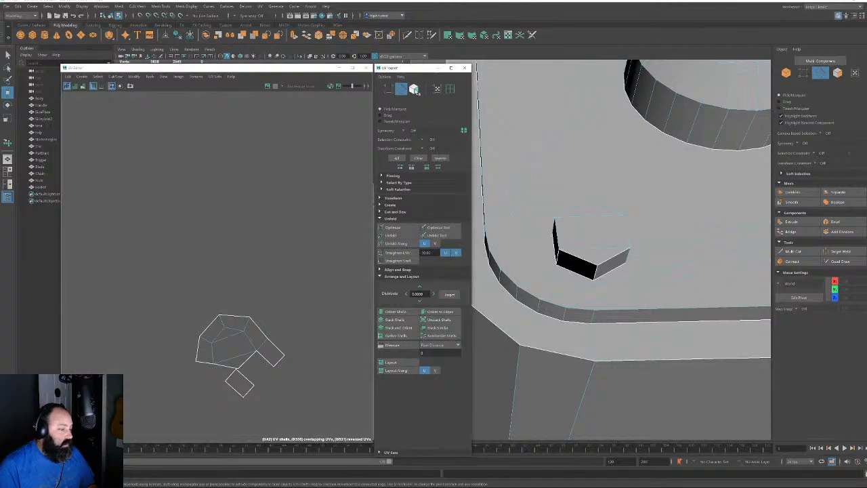
left_click(217, 336)
Move the nut shells up and left toward the top of the layout, then select the bottom small shell
key("F11")
double_click(217, 337)
left_click(242, 383, "shift")
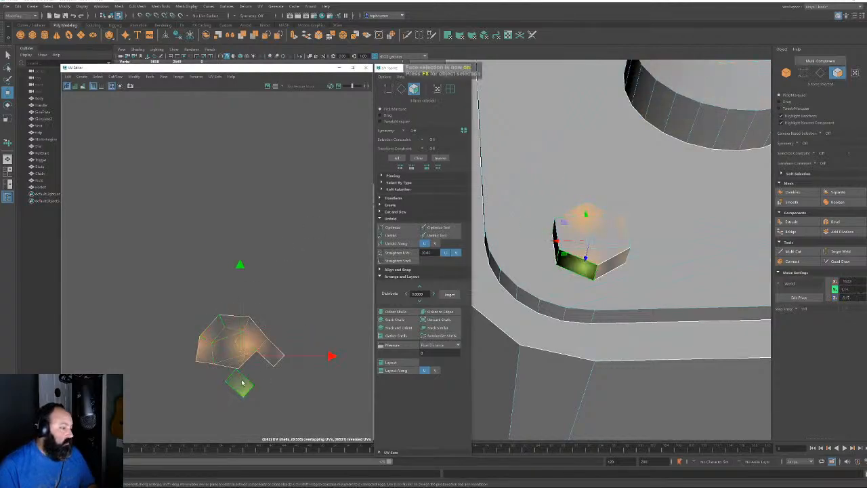
right_click_drag(279, 351, 95, 124, "alt")
scroll(215, 264, "down", 10)
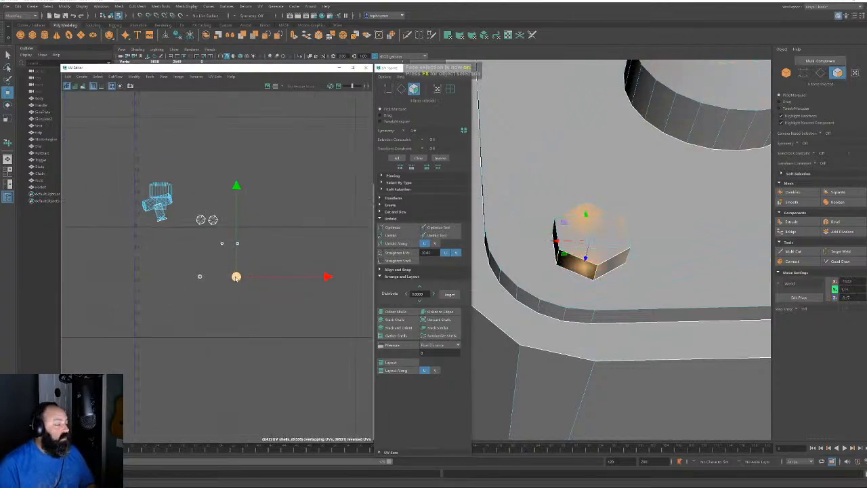
left_click_drag(237, 276, 281, 245)
scroll(208, 191, "up", 5)
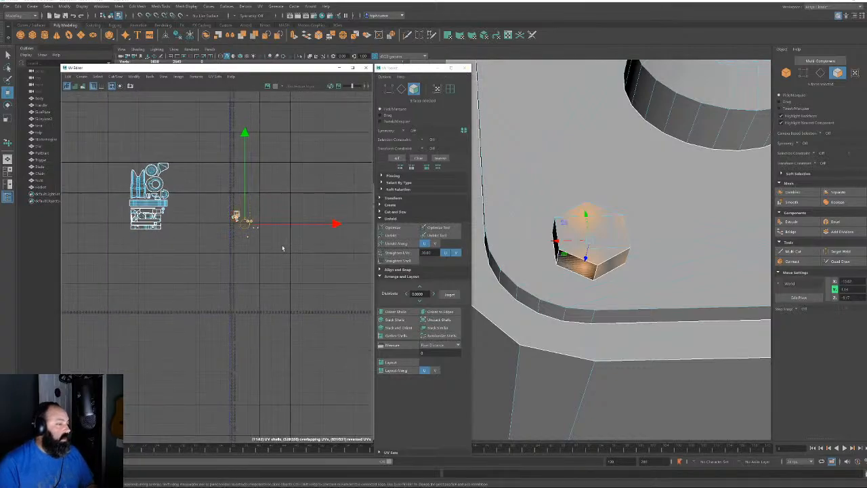
scroll(264, 222, "up", 7)
left_click_drag(214, 214, 144, 116)
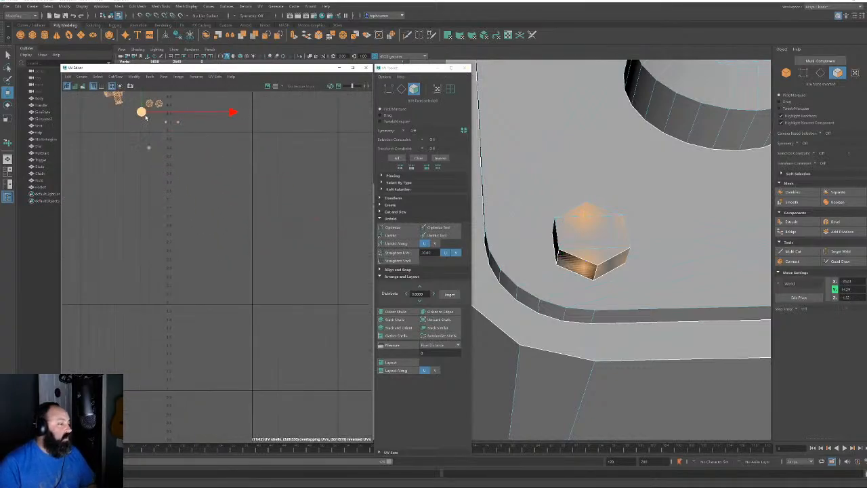
key("f")
left_click(181, 387)
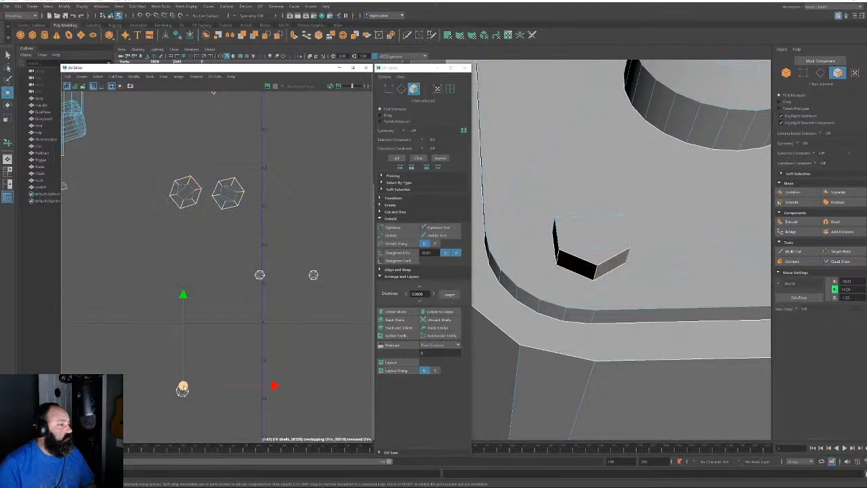
Unfold the small shell and both large hexagon shells into flat star shapes
left_click(403, 235)
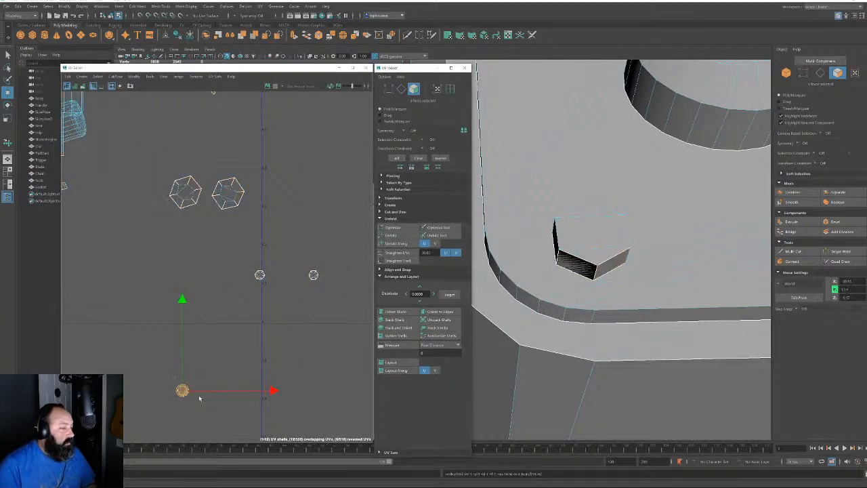
left_click(230, 192)
left_click(198, 191, "shift")
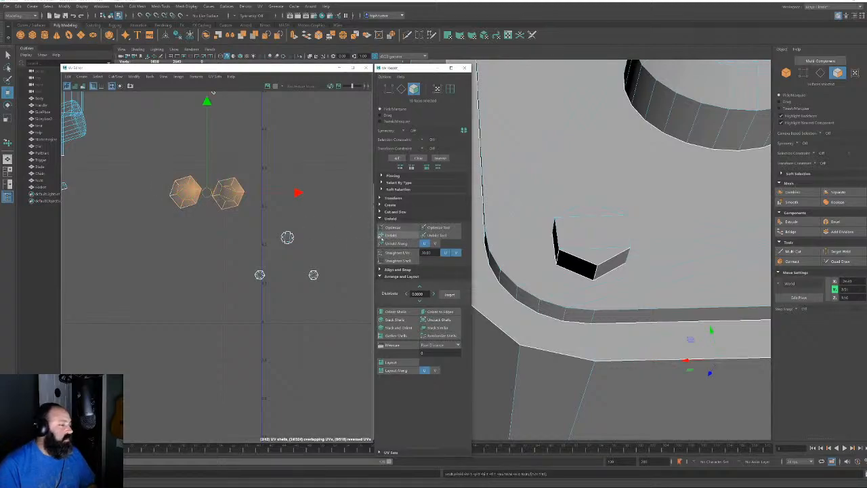
left_click(403, 235)
Unfold the two small hexagon shells below the stars
right_click_drag(230, 225, 159, 135, "alt")
middle_click_drag(218, 163, 208, 246, "alt")
right_click_drag(208, 244, 329, 368, "alt")
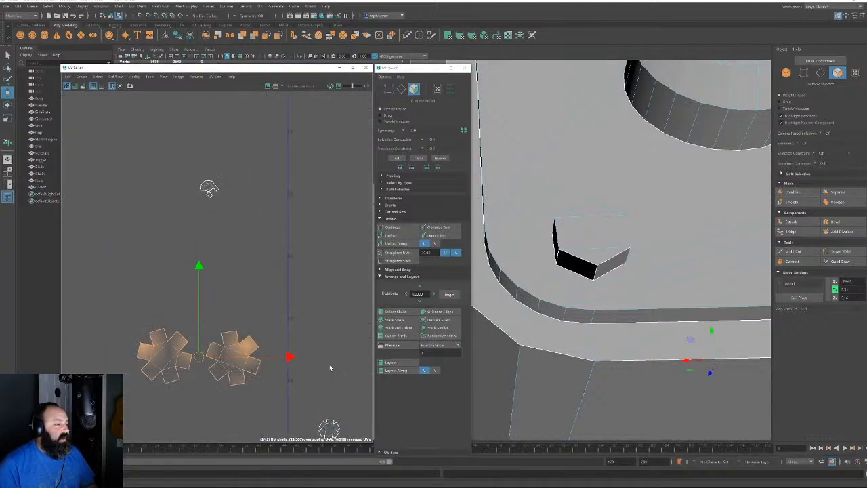
middle_click_drag(313, 370, 246, 220, "alt")
left_click(220, 340)
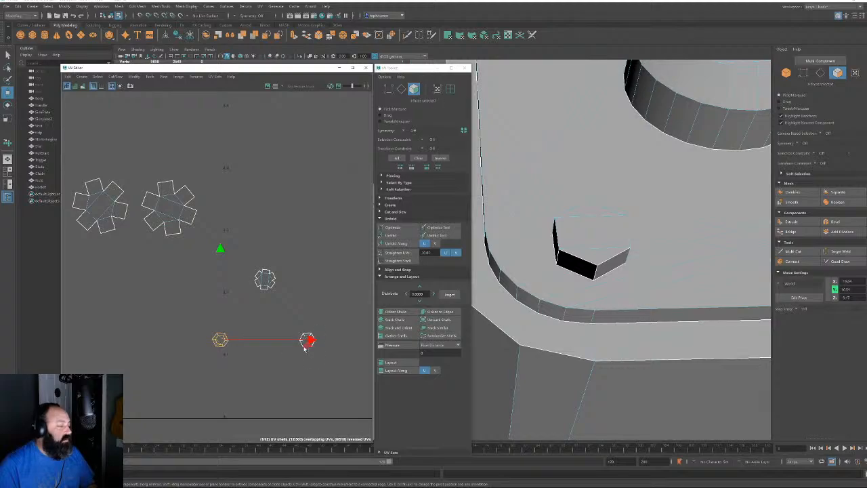
left_click(307, 340, "shift")
left_click(393, 235)
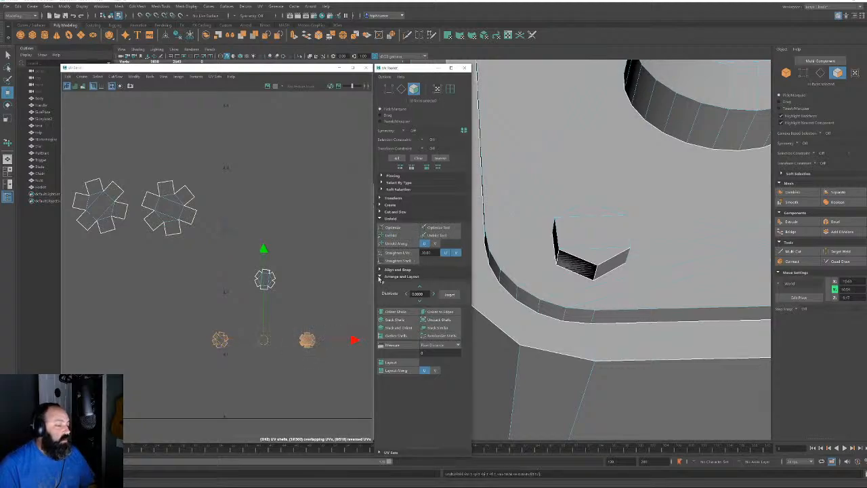
Square up both star shells and a small hexagon shell with Orient to Edges
key("F10")
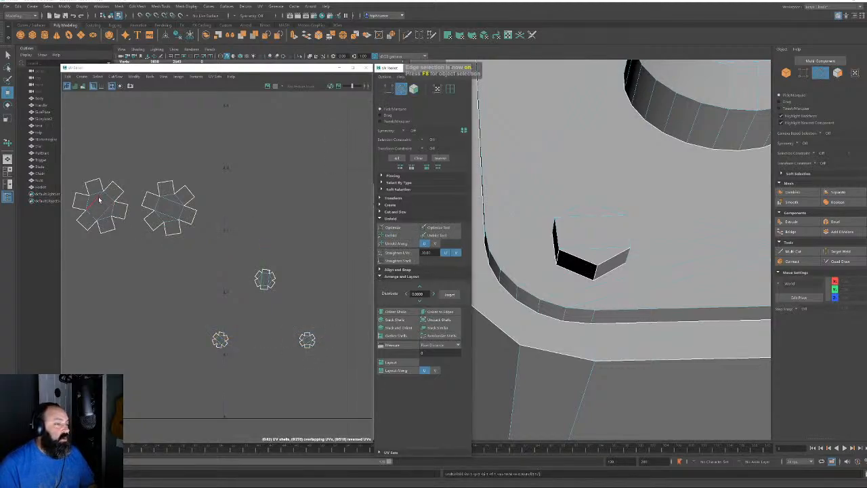
left_click(99, 200)
left_click(170, 211, "shift")
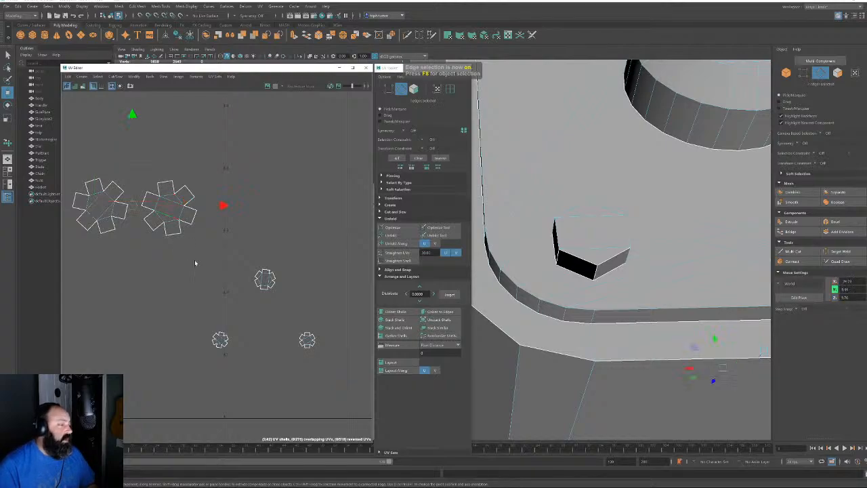
left_click(265, 284, "shift")
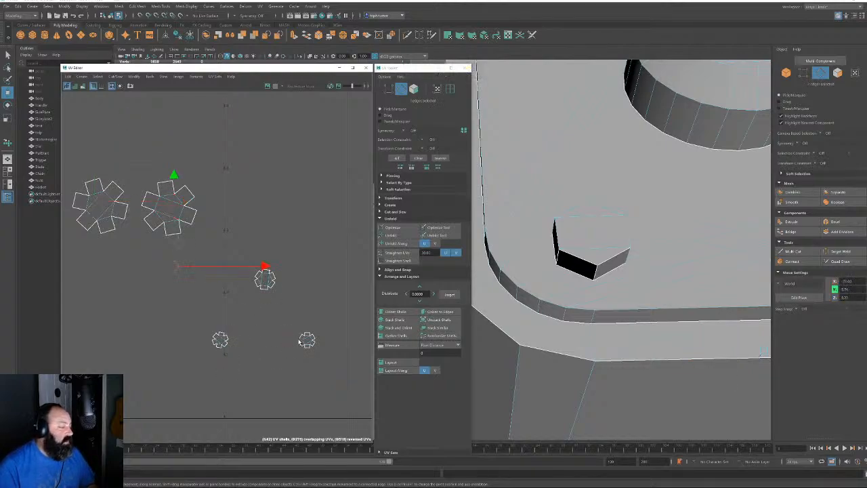
left_click(438, 311)
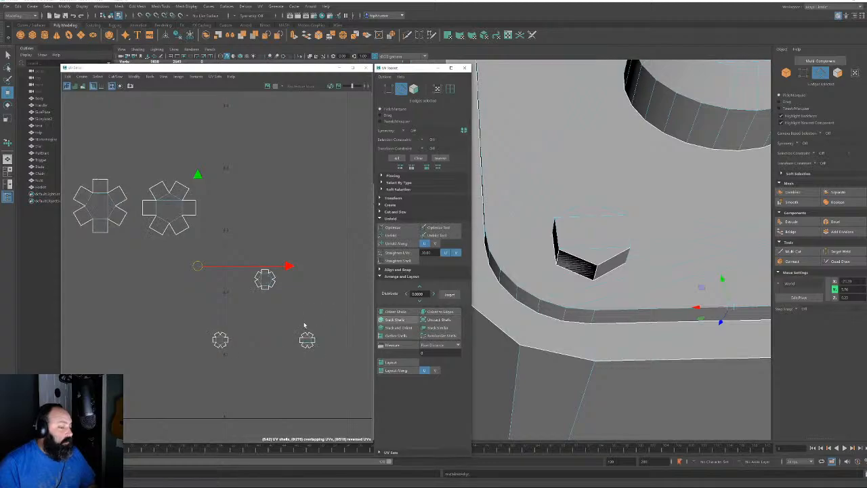
Move the lower small hexagon shells next to the star shells
key("F11")
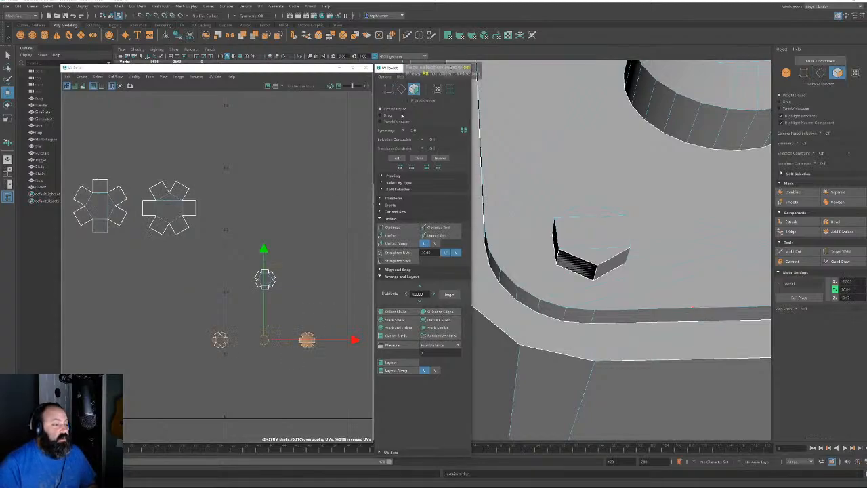
left_click_drag(196, 253, 351, 373)
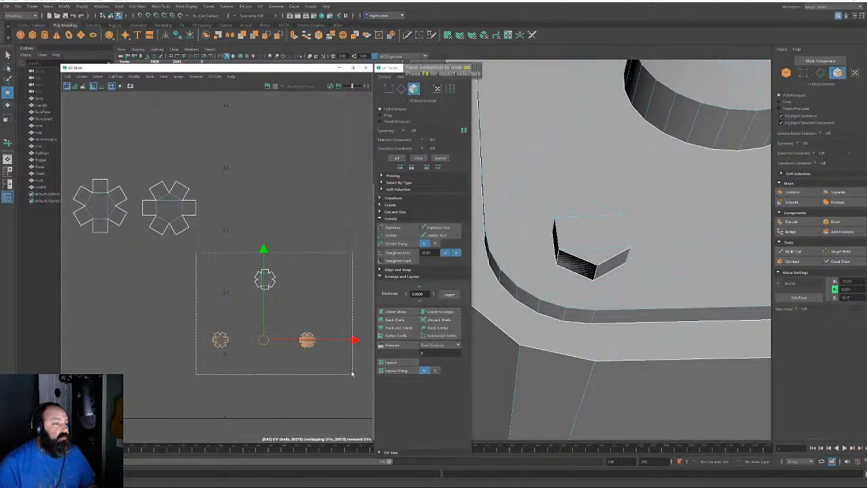
left_click_drag(277, 313, 188, 201)
Select the upper small bolt shell, frame it and unfold it
left_click(201, 133)
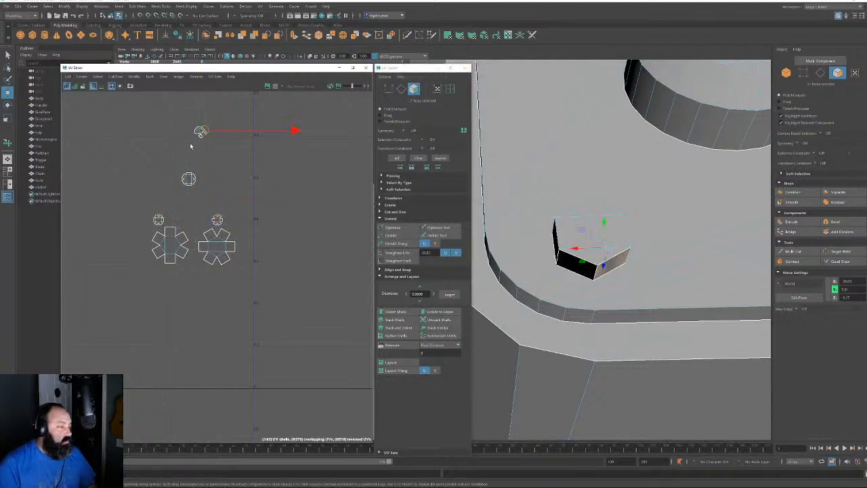
left_click_drag(180, 117, 218, 145)
key("f")
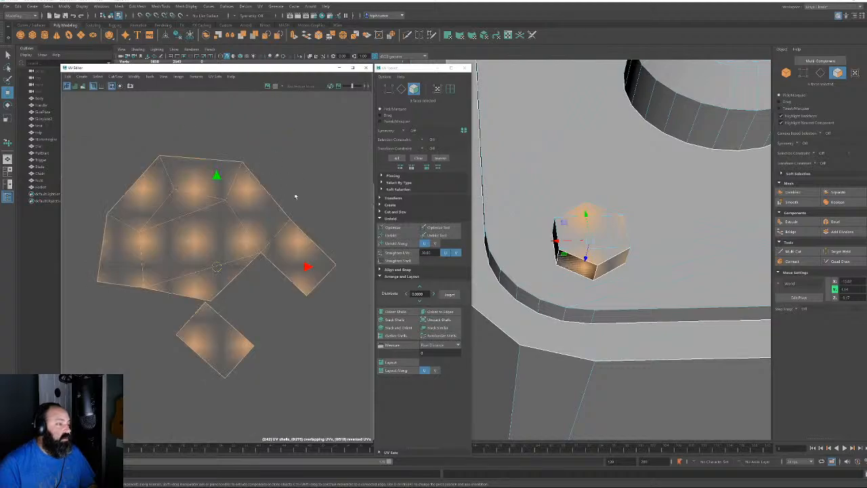
left_click(394, 236)
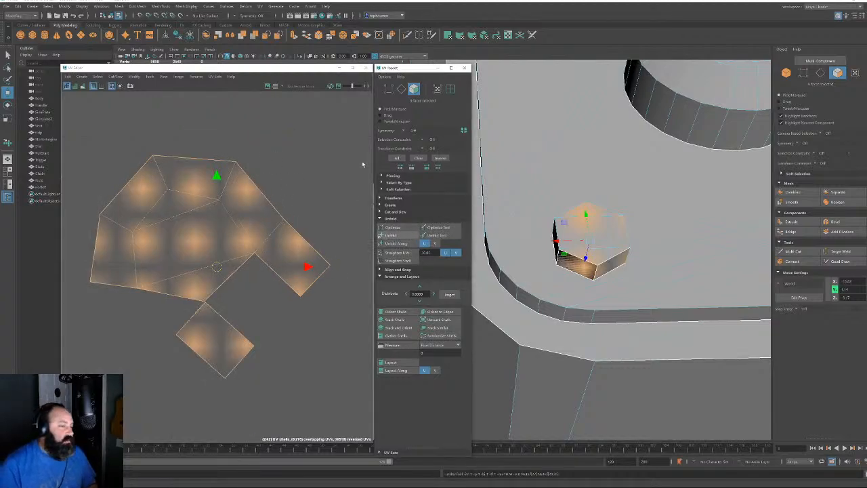
Pick the diagonal edge on the shell's lower border and view the box from below
left_click(401, 88)
left_click(168, 292)
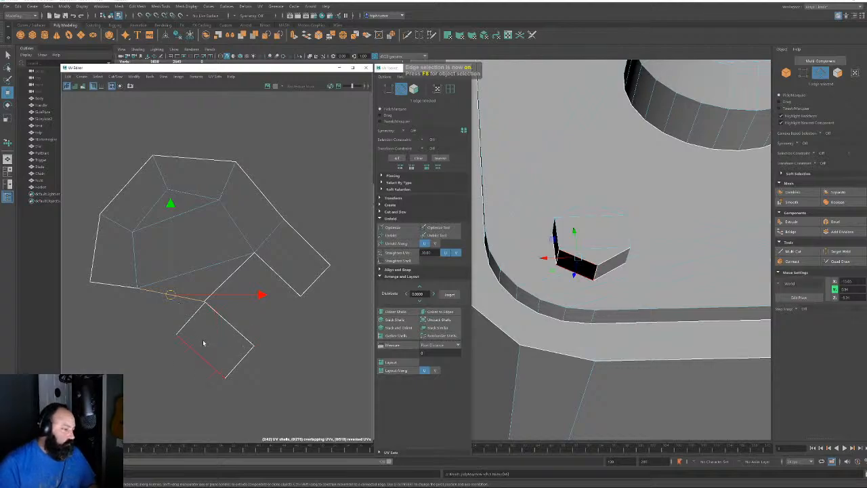
left_click(232, 276)
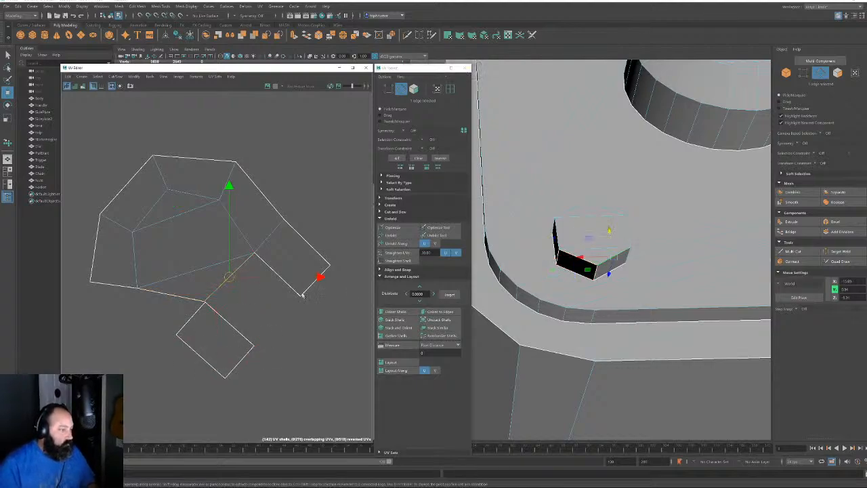
left_click_drag(583, 279, 627, 302, "alt")
Check the box faces, then bridge two selected box edges with a new face
left_click(840, 73)
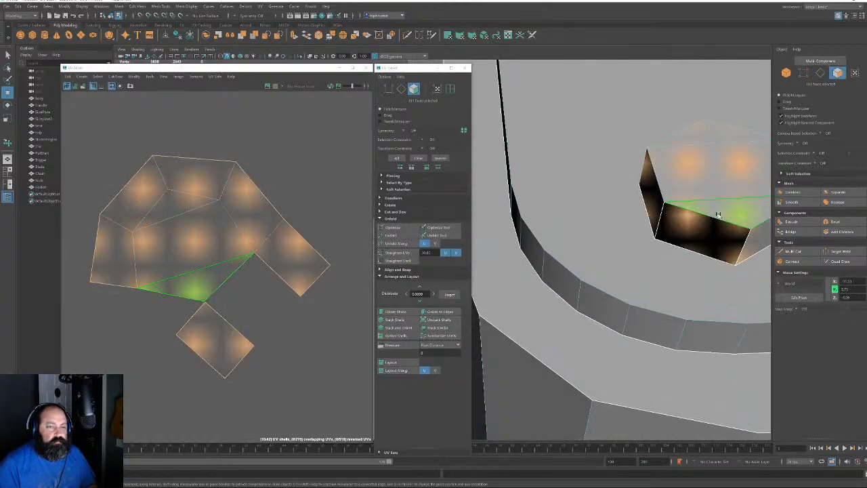
left_click(705, 229)
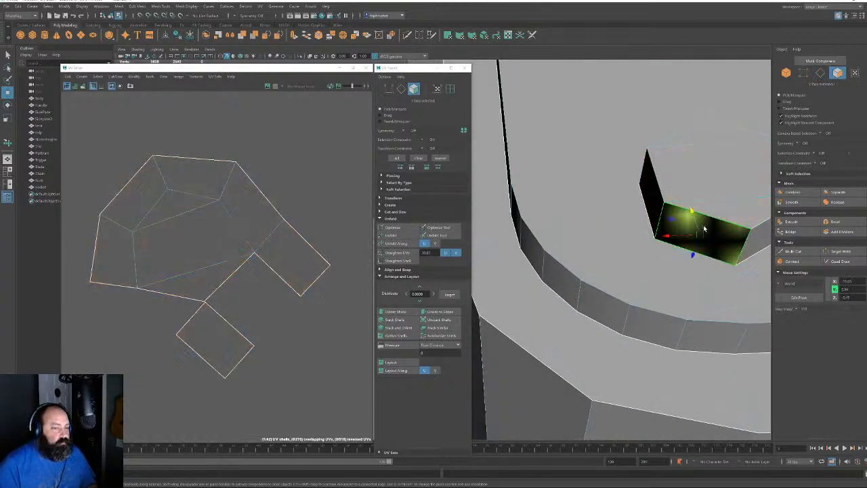
left_click(704, 228, "shift")
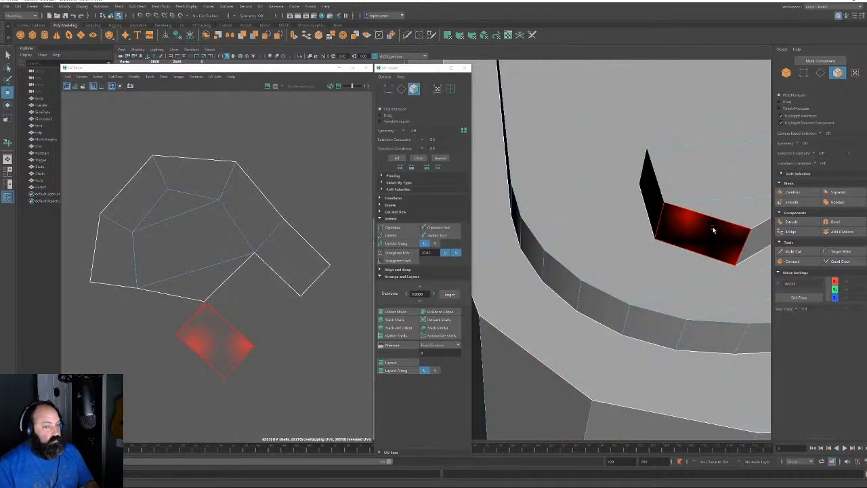
left_click(712, 230)
left_click(716, 228, "shift")
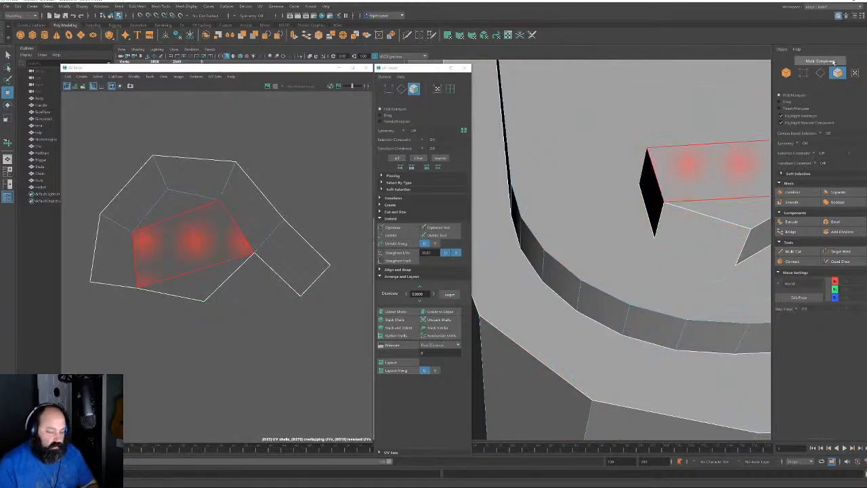
left_click(820, 72)
left_click(661, 215)
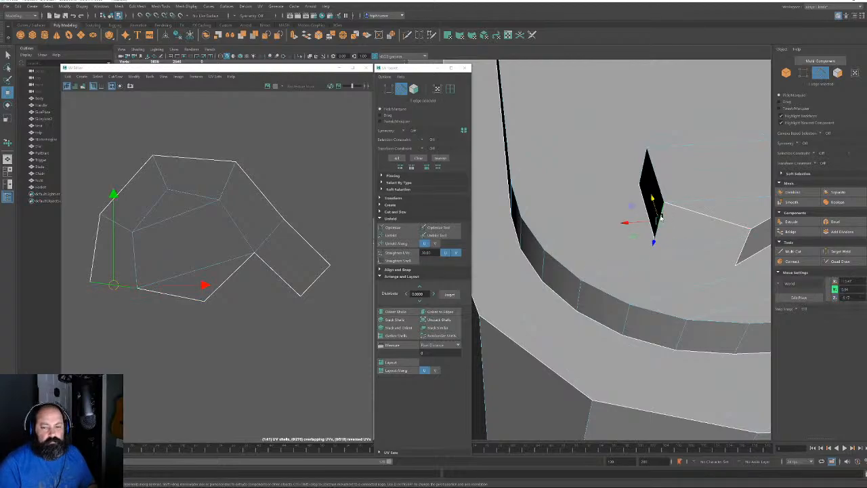
left_click(742, 251, "shift")
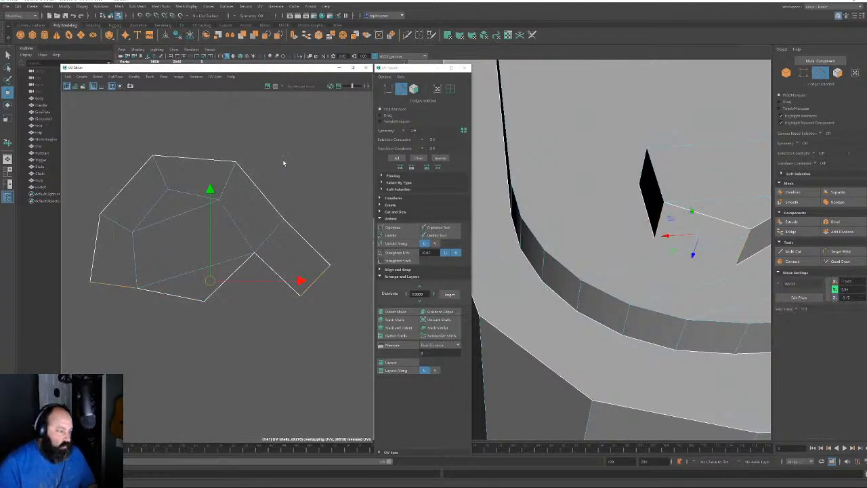
left_click(791, 231)
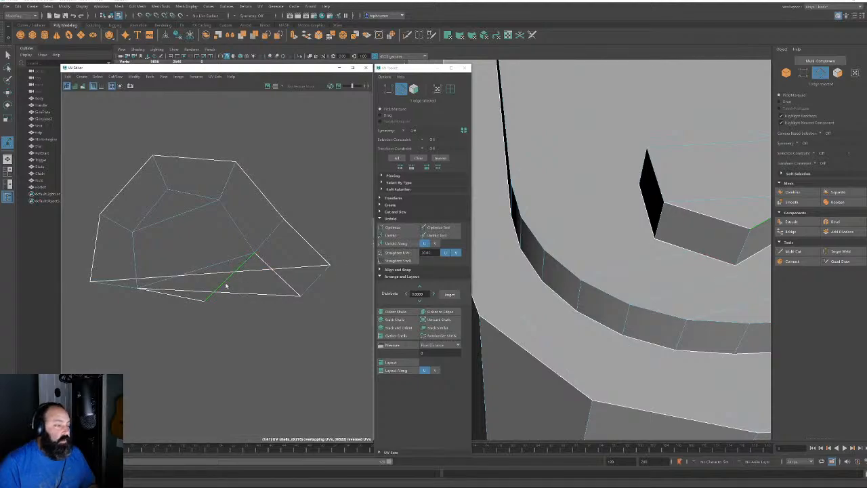
Sew the bottom UV edge and unfold all faces of the bolt shell
left_click(190, 296)
key("shift+s")
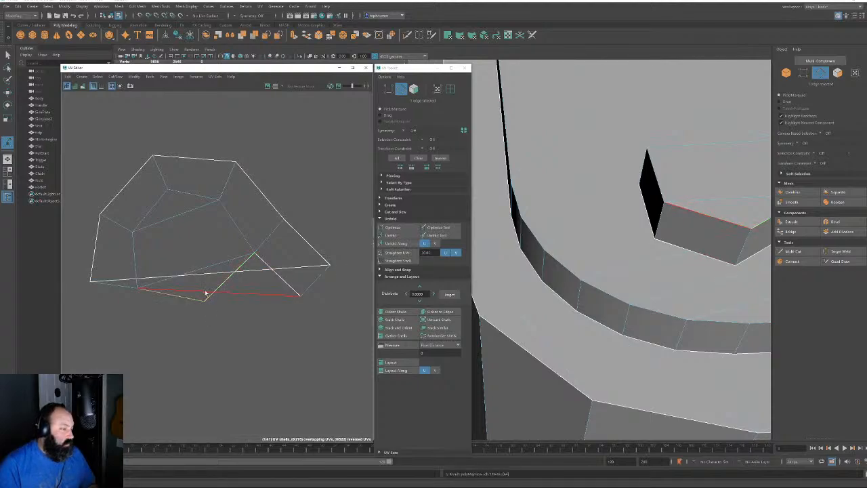
left_click(163, 180)
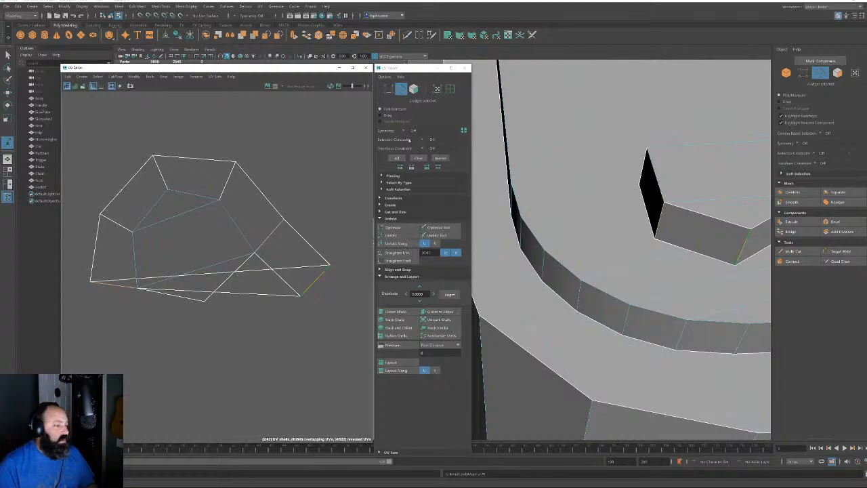
left_click(414, 90)
left_click_drag(78, 143, 360, 345)
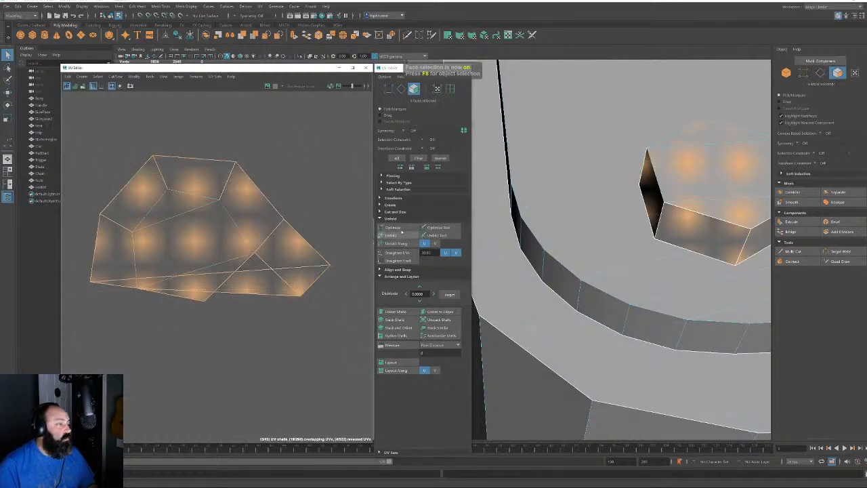
left_click(400, 235)
Move the central bolt shell upward, clear of the two square shells
left_click(231, 290)
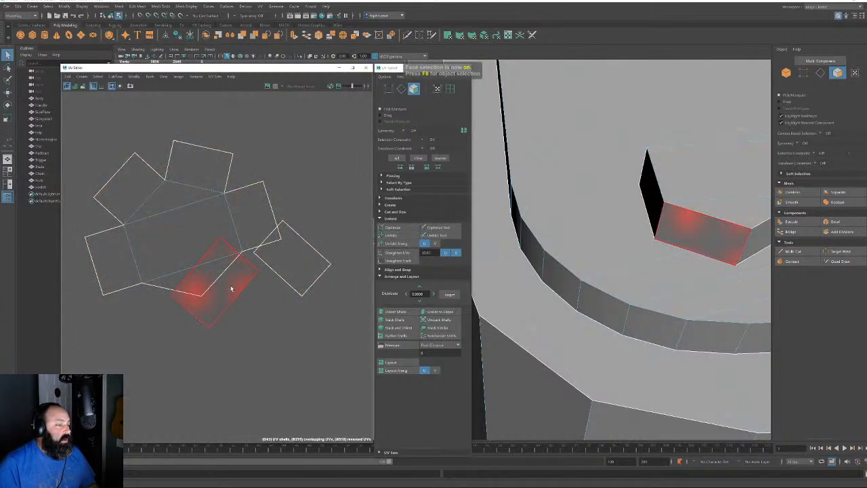
double_click(189, 233)
key("w")
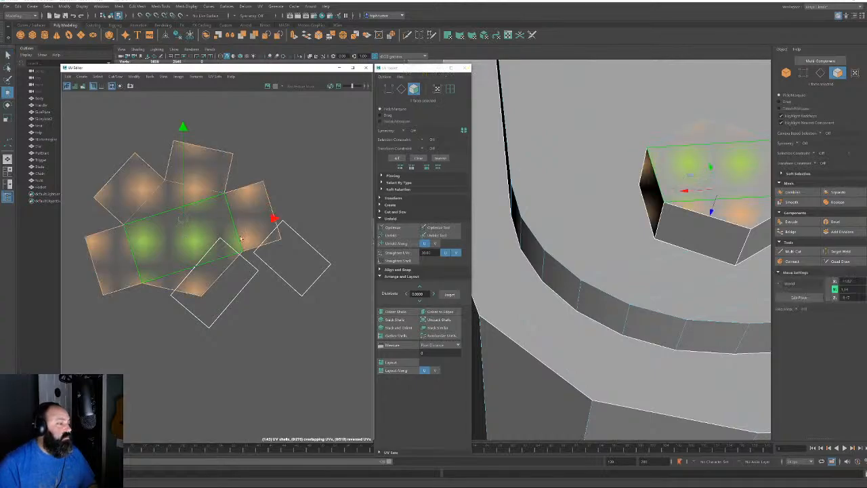
scroll(241, 238, "down", 2)
middle_click_drag(241, 238, 271, 299, "alt")
left_click_drag(232, 285, 231, 237)
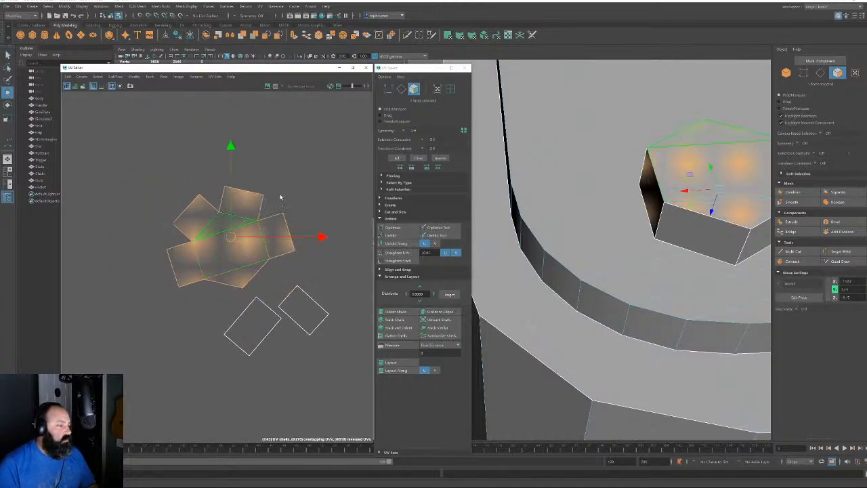
left_click(401, 88)
left_click(229, 286)
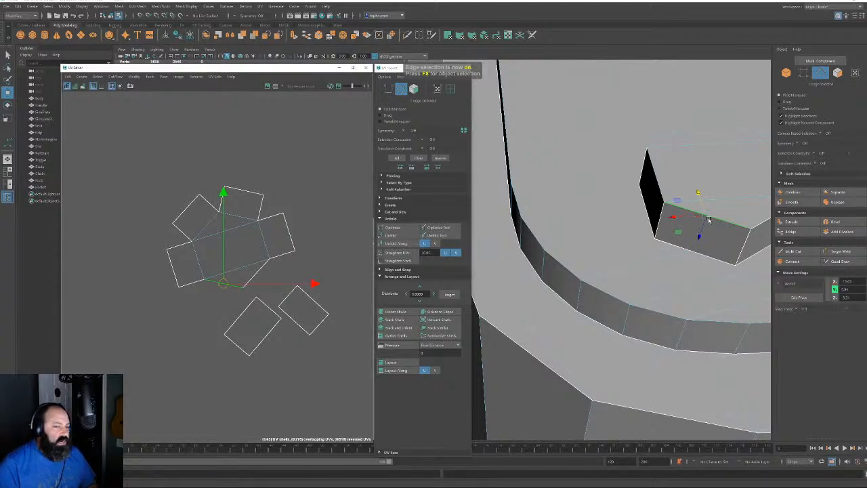
Show the bolt in wireframe, frame it and switch to vertex selection
key("4")
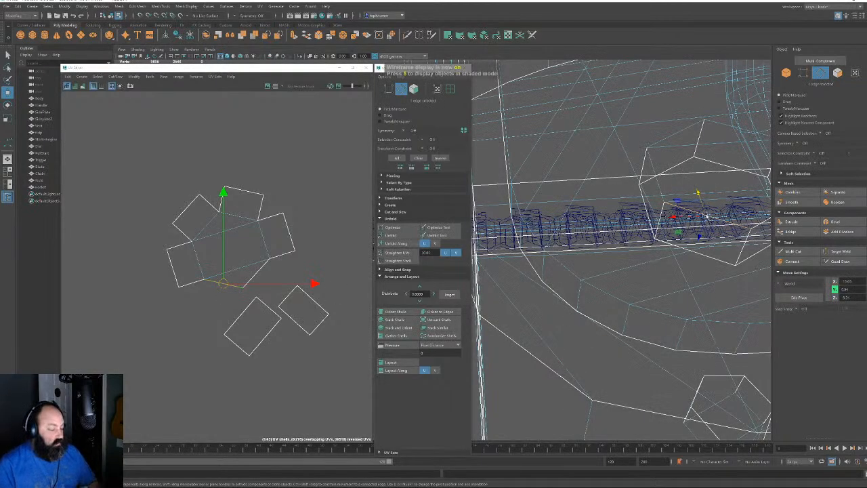
key("f")
left_click(660, 271)
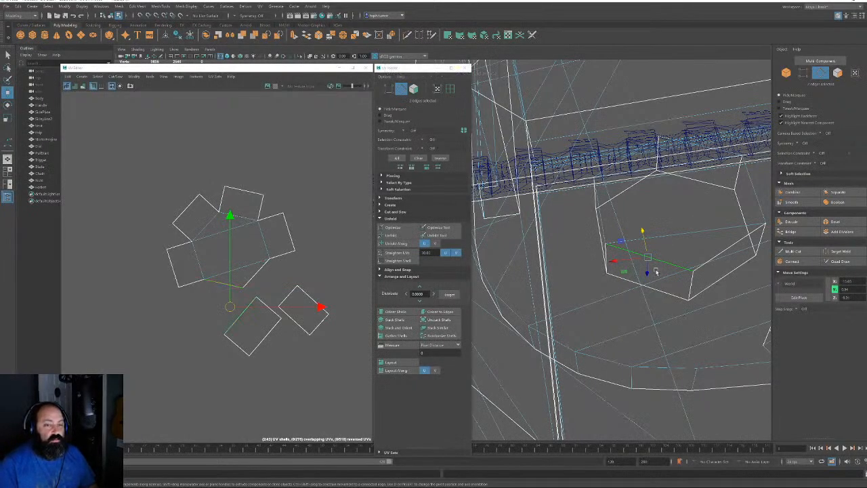
left_click(802, 73)
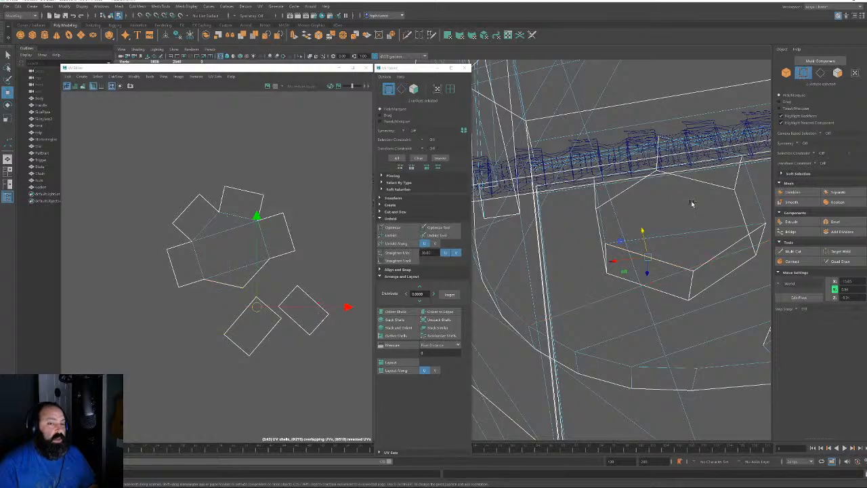
left_click(838, 73)
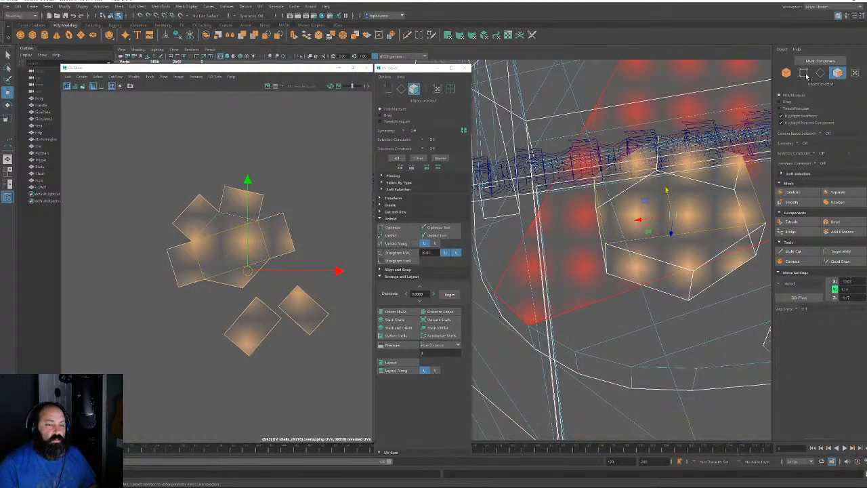
left_click(802, 73)
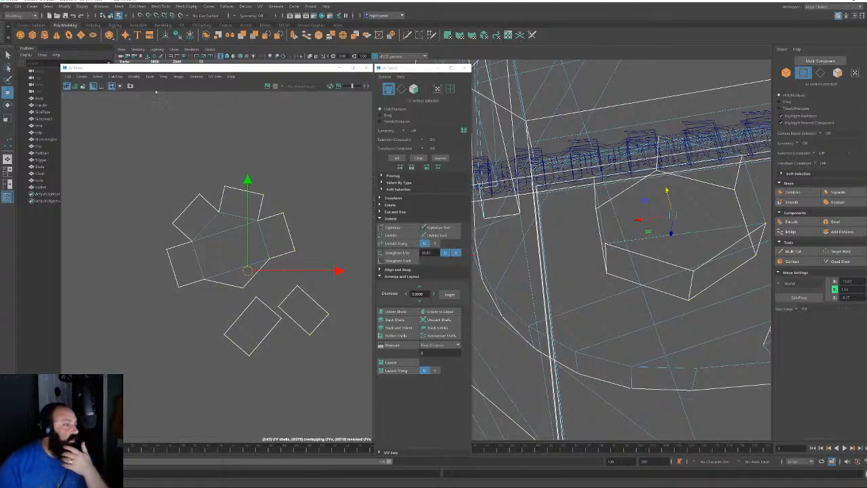
Merge the bolt's overlapping vertices with Edit Mesh > Merge
left_click(119, 7)
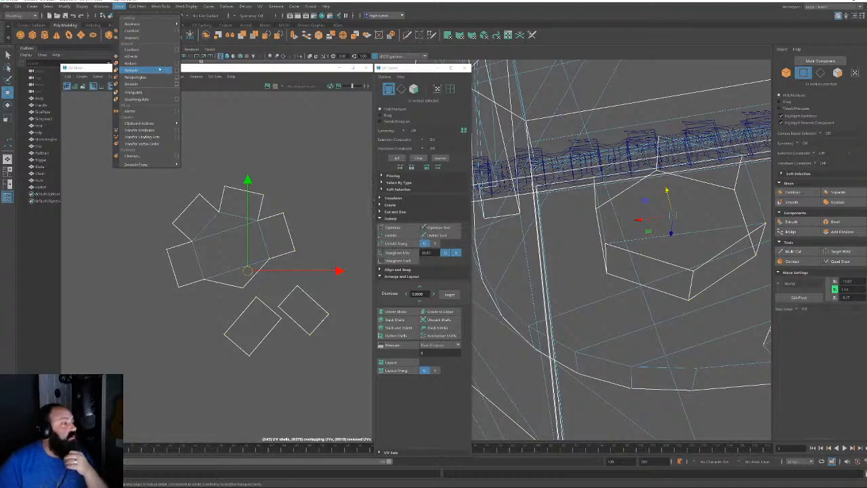
mouse_move(138, 6)
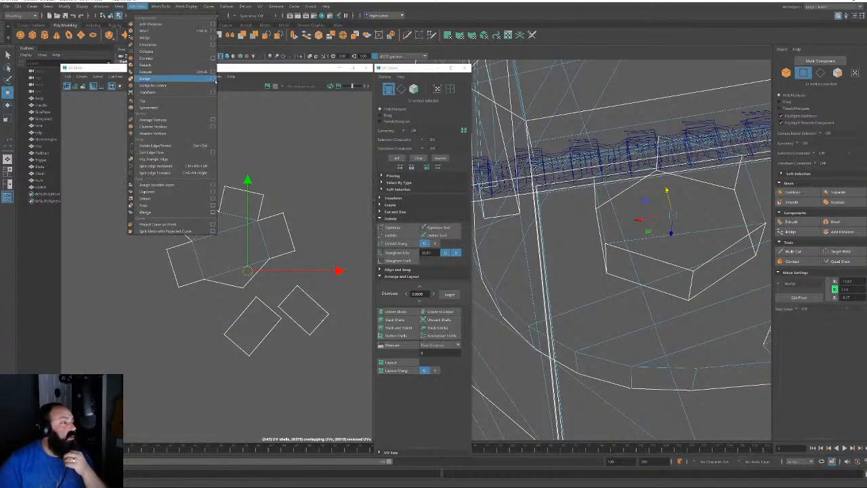
left_click(213, 78)
left_click(330, 202)
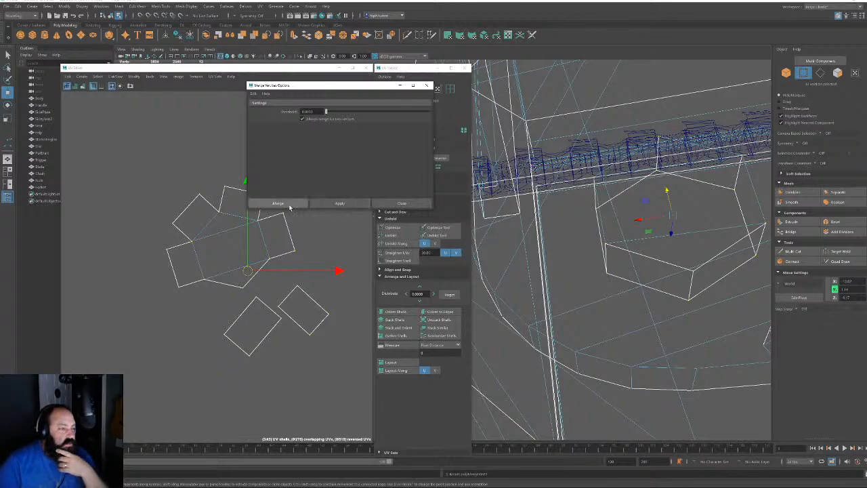
left_click(298, 204)
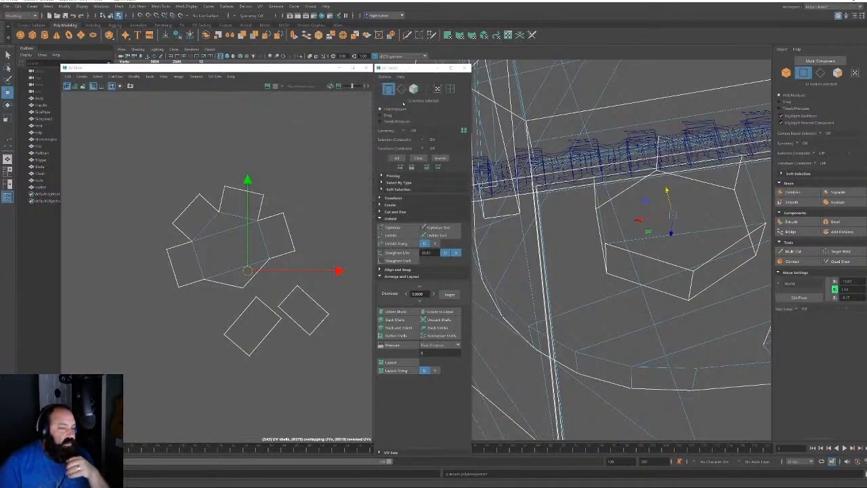
Sew two border edges to join the bolt shells, then unfold the joined shell
key("F10")
left_click(219, 285)
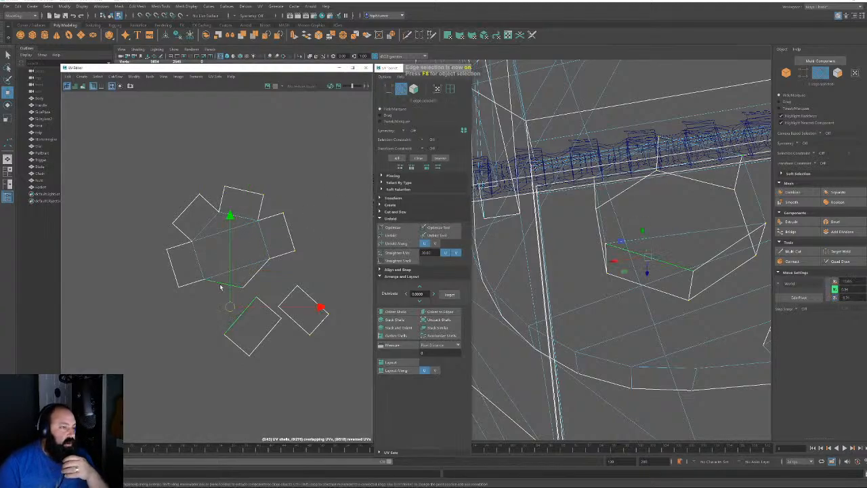
key("shift+s")
left_click(261, 275)
key("shift+s")
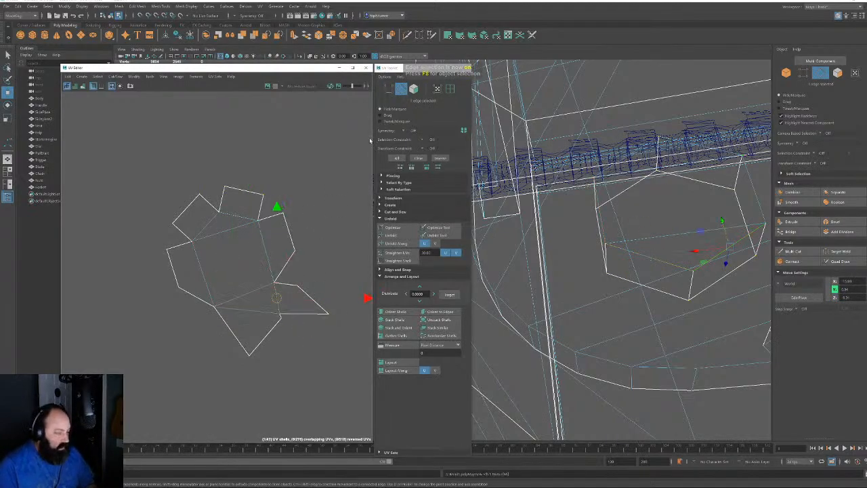
left_click(413, 89)
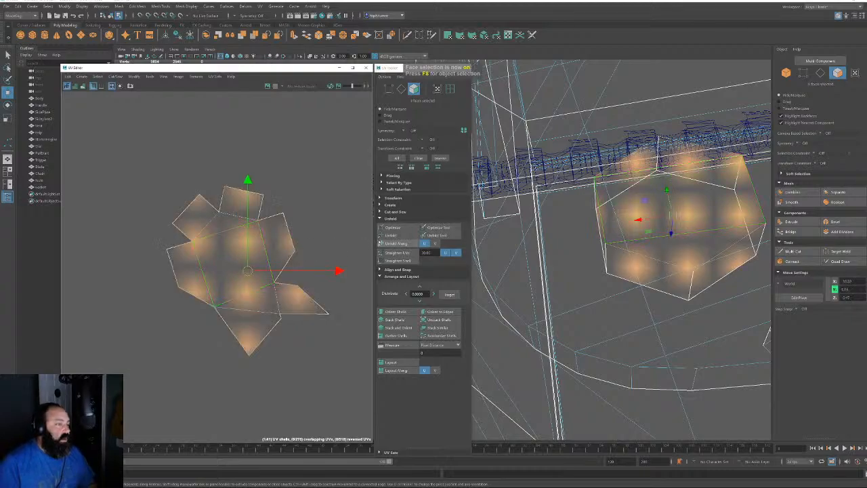
left_click(400, 235)
Place the flower shell between the small shells and straighten it with Orient to Edges
scroll(237, 237, "down", 8)
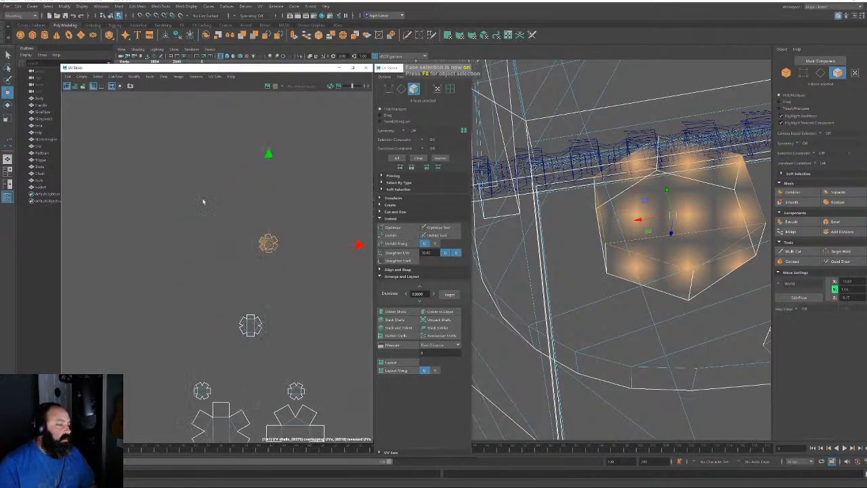
middle_click_drag(265, 208, 210, 77, "alt")
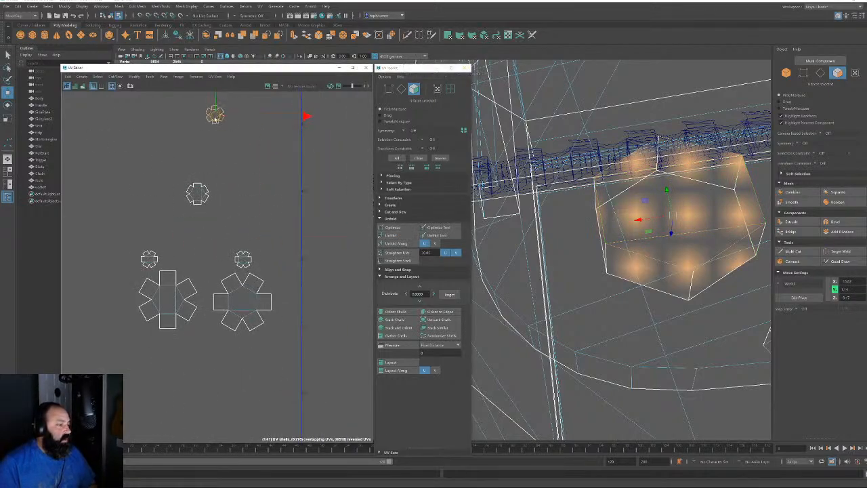
left_click_drag(215, 112, 204, 261)
left_click(402, 90)
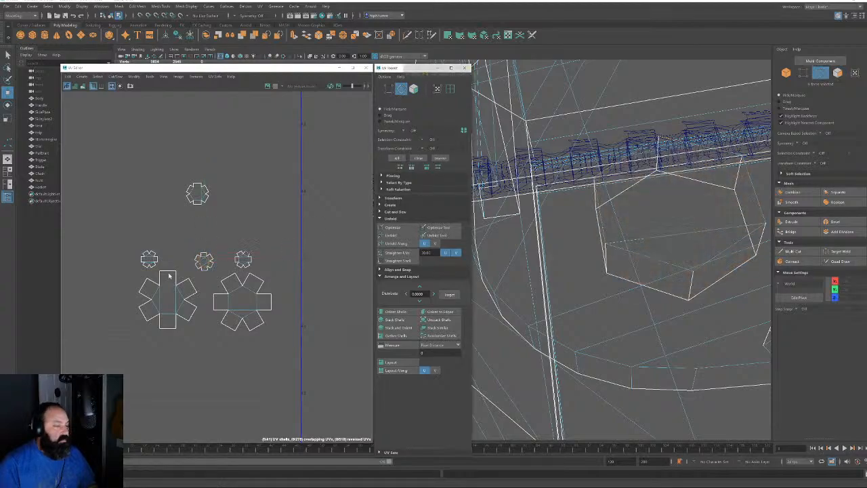
scroll(175, 237, "up", 5)
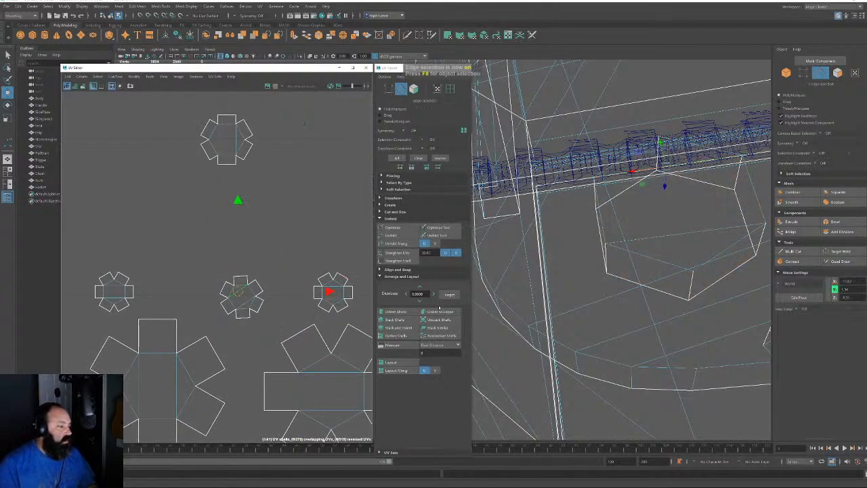
left_click(437, 311)
Select the small right-hand bolt shells and snap their pivot to the flower shell's corner
right_click_drag(325, 269, 0, 88, "alt")
middle_click_drag(214, 195, 174, 196, "alt")
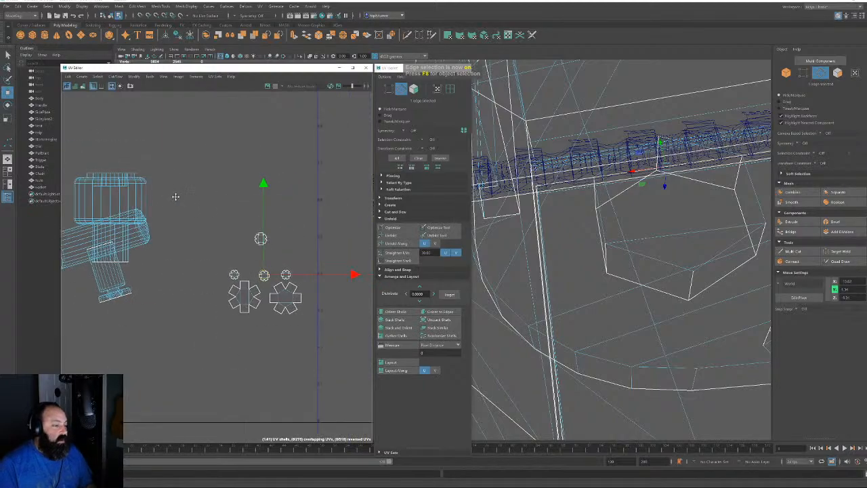
right_click_drag(277, 219, 56, 164, "alt")
left_click_drag(300, 272, 301, 299)
key("F11")
right_click_drag(320, 278, 71, 143, "alt")
left_click_drag(302, 268, 141, 246)
right_click_drag(141, 246, 283, 309, "alt")
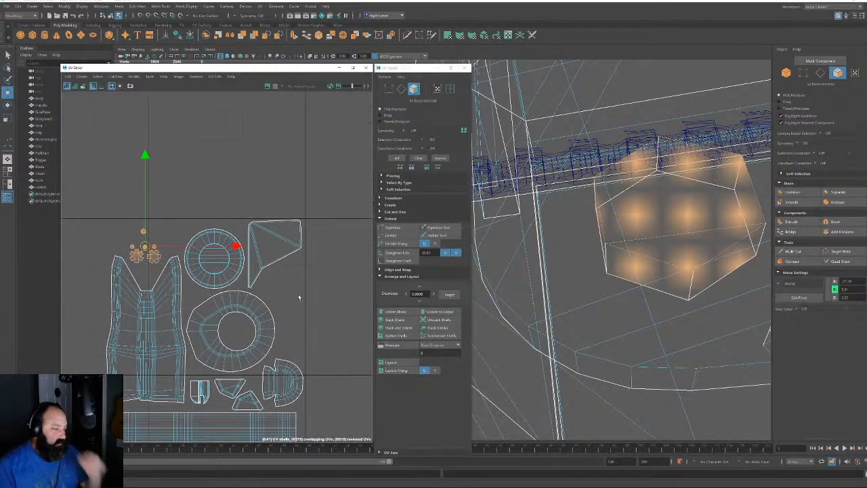
Select the cylinder's UV shell and move it clear of the other shells
middle_click_drag(298, 296, 129, 246, "alt")
scroll(273, 296, "up", 1)
middle_click_drag(324, 270, 65, 291, "alt")
scroll(113, 262, "up", 7)
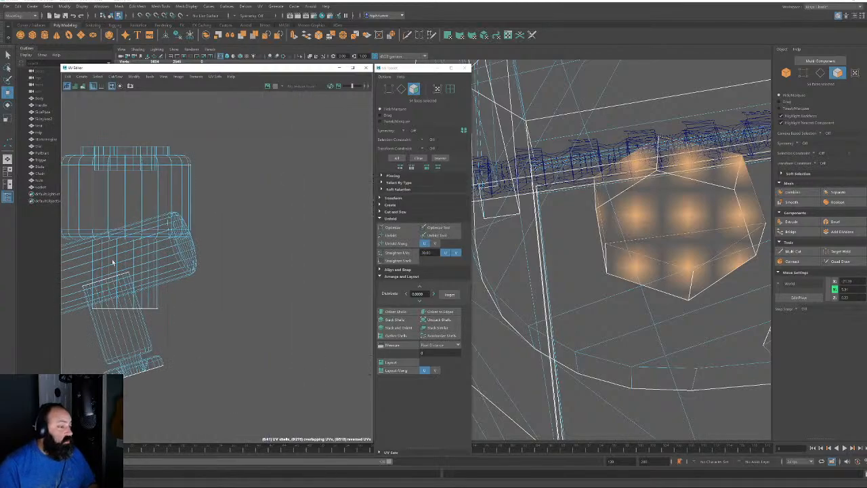
middle_click_drag(112, 262, 216, 223, "alt")
left_click(164, 250)
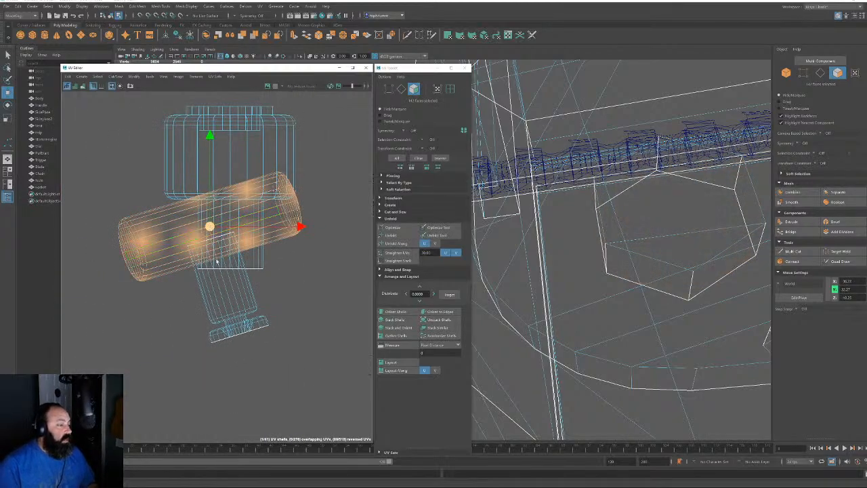
left_click_drag(210, 228, 272, 382)
middle_click_drag(271, 382, 220, 298, "alt")
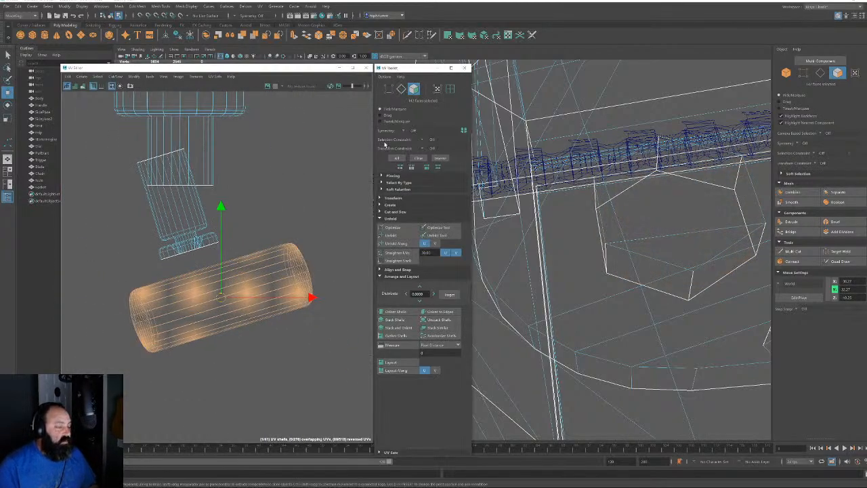
Cut the cylinder UVs along its long seams and end-cap loop, then unfold it
key("F10")
left_click(210, 313)
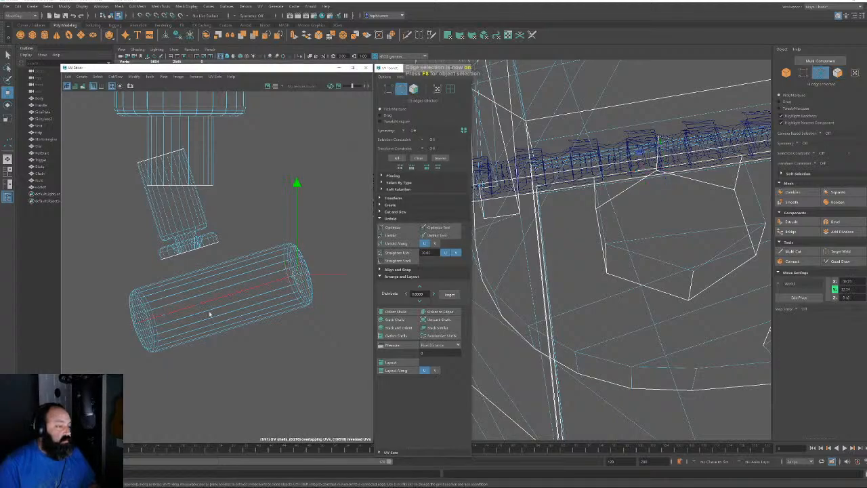
double_click(149, 306, "shift")
left_click(162, 308, "shift")
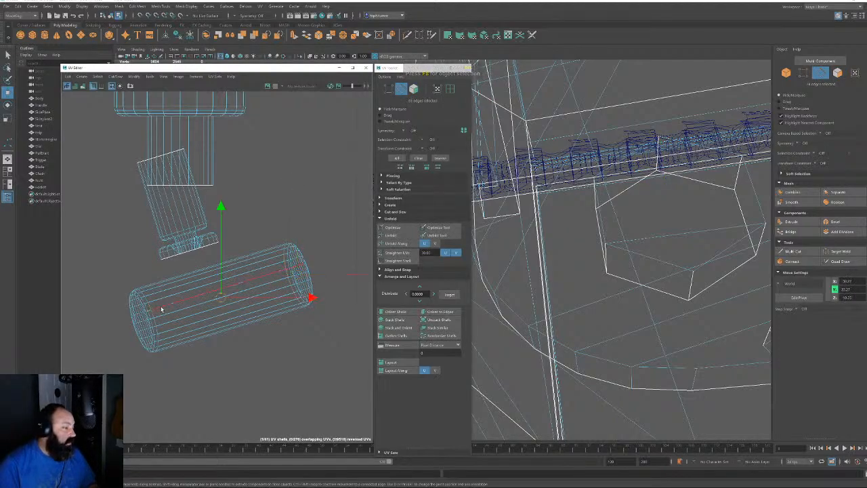
key("shift+x")
left_click(253, 318)
key("shift+x")
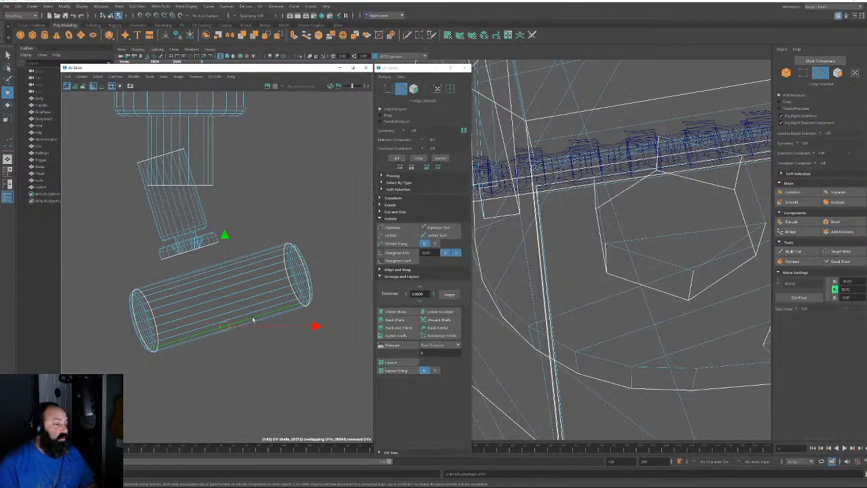
left_click(415, 90)
left_click_drag(100, 287, 204, 374)
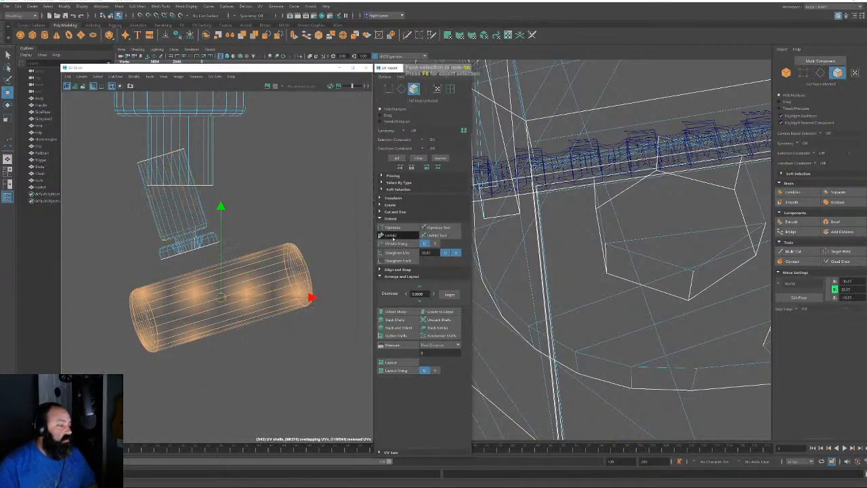
left_click(392, 236)
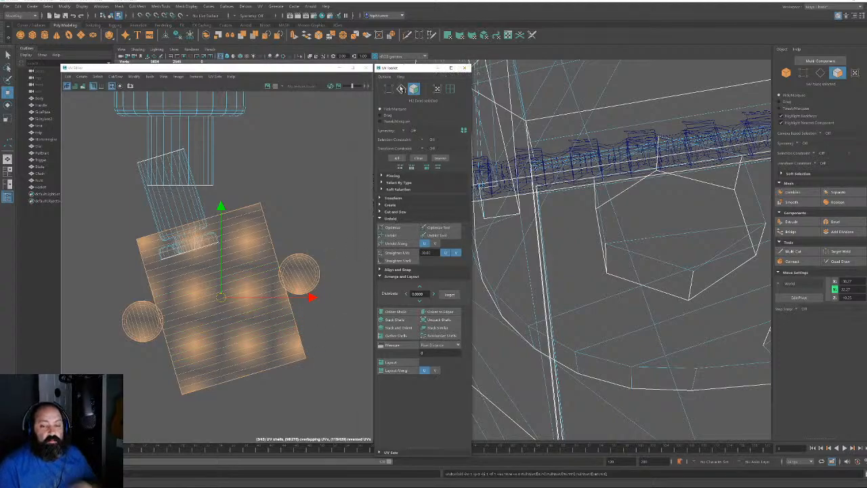
Orient the rectangular shell upright and rotate both circle cap shells vertically
left_click(401, 89)
left_click(228, 281)
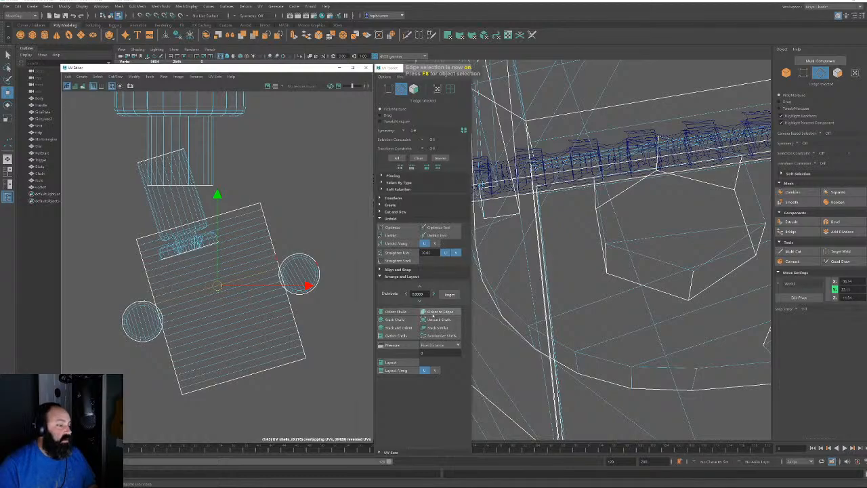
left_click(438, 312)
left_click(298, 271)
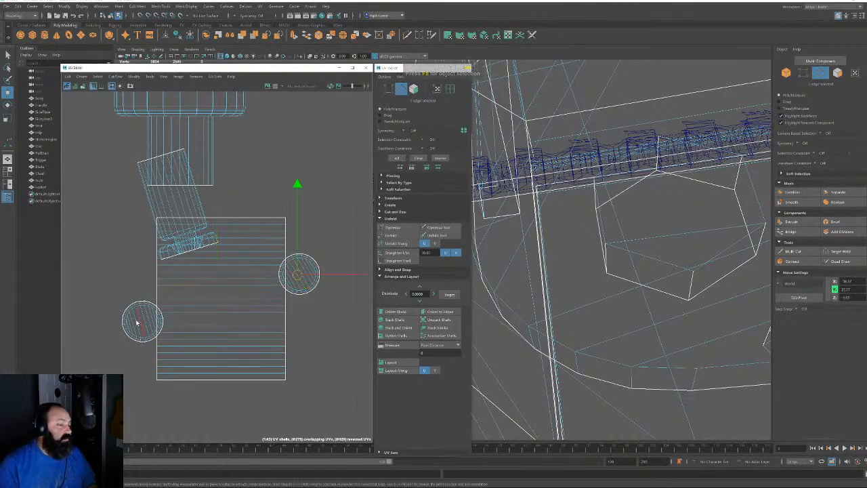
left_click(139, 318, "shift")
left_click(448, 312)
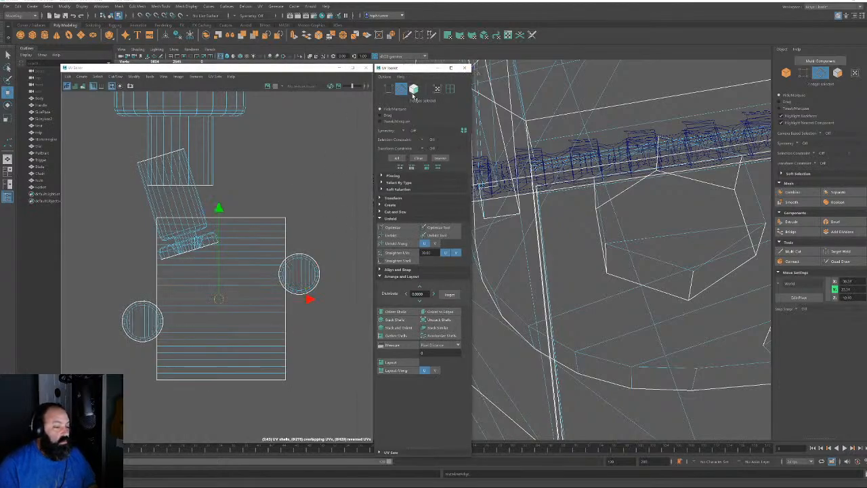
left_click(413, 89)
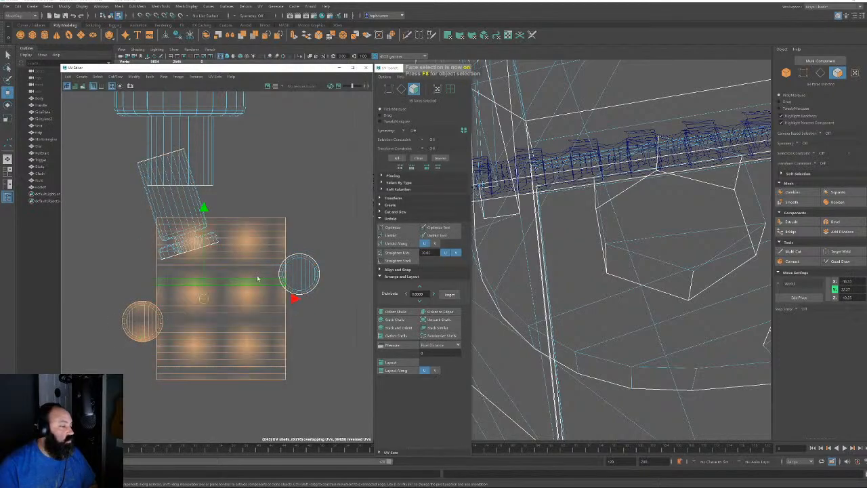
scroll(298, 270, "down", 5)
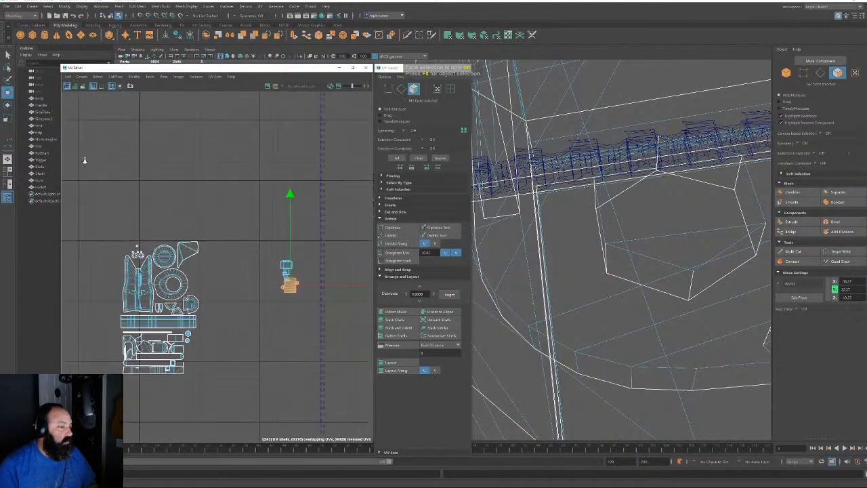
Move the finished cylinder shells beside the others and pull the next cylinder shell apart
left_click_drag(289, 284, 201, 269)
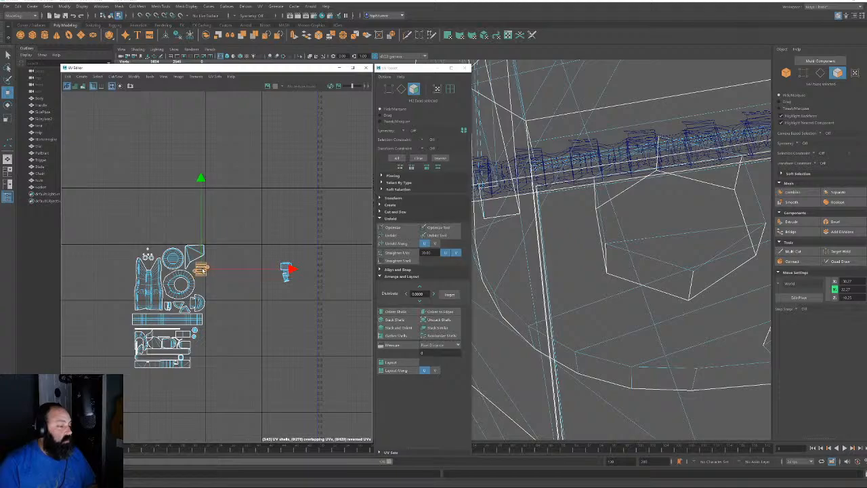
scroll(292, 287, "up", 6)
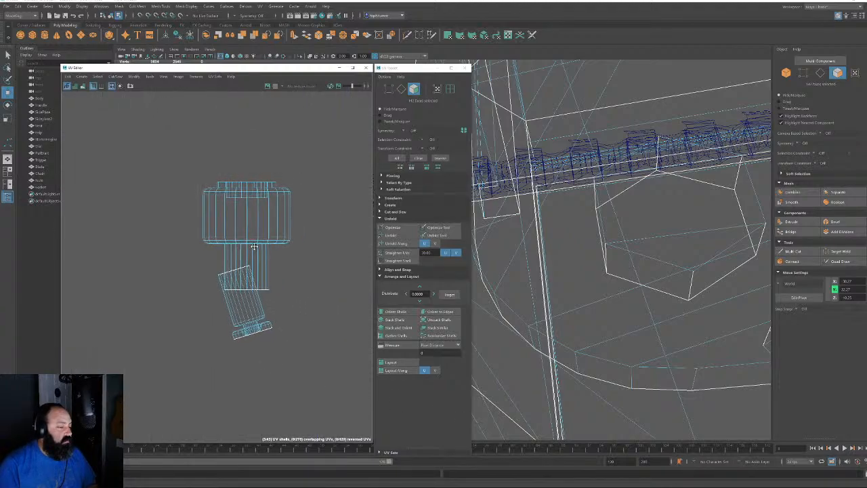
left_click(246, 318)
left_click_drag(240, 300, 161, 337)
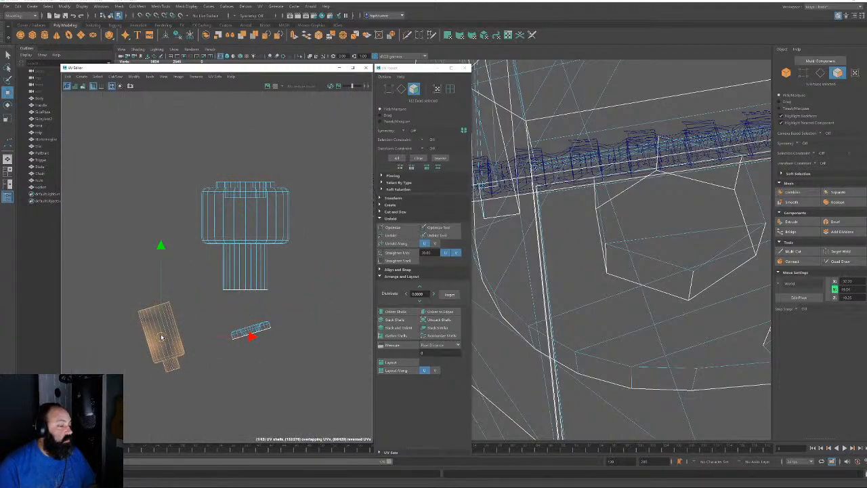
Cut the next cylinder's UVs along the edge loop at the bottom of the shell
left_click(401, 90)
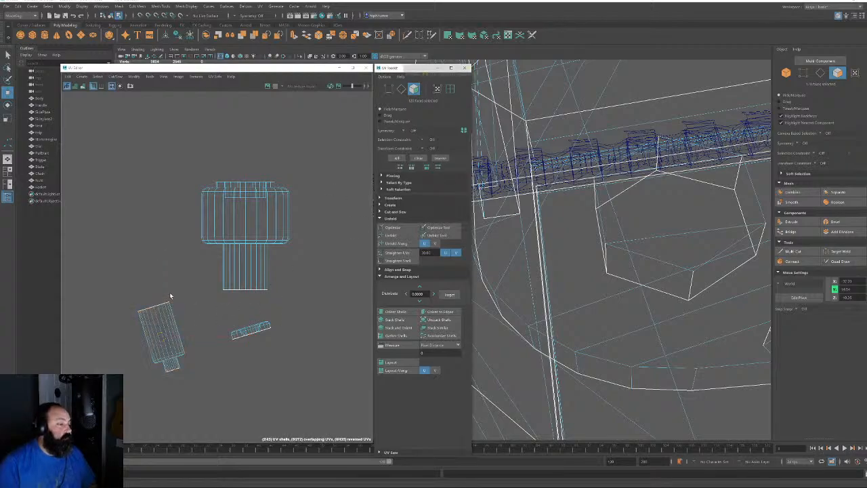
scroll(168, 348, "up", 5)
middle_click_drag(171, 377, 190, 322, "alt")
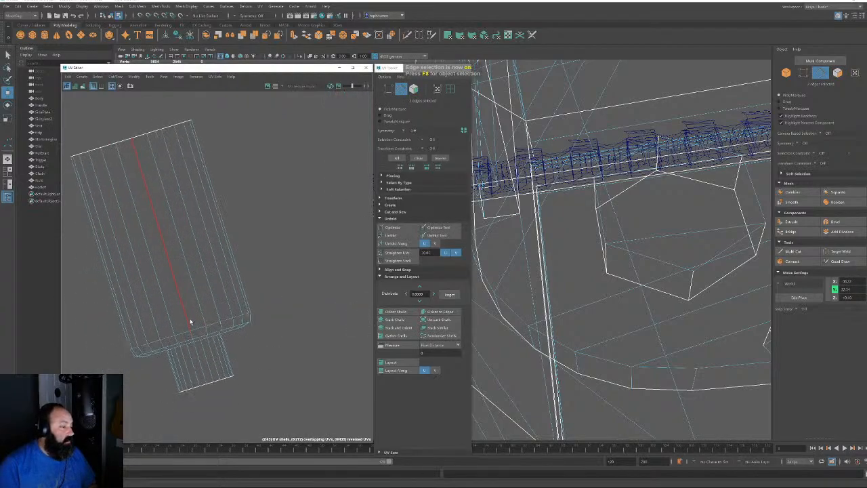
left_click(198, 327)
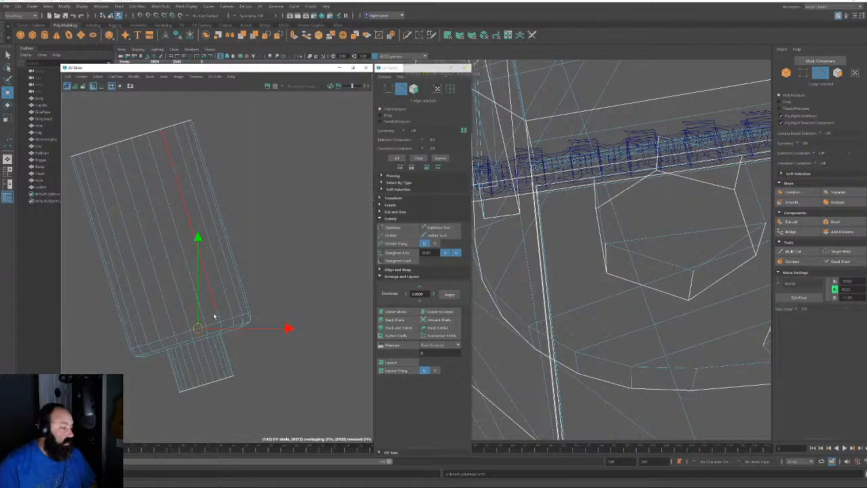
double_click(217, 323)
key("shift+x")
left_click(294, 277)
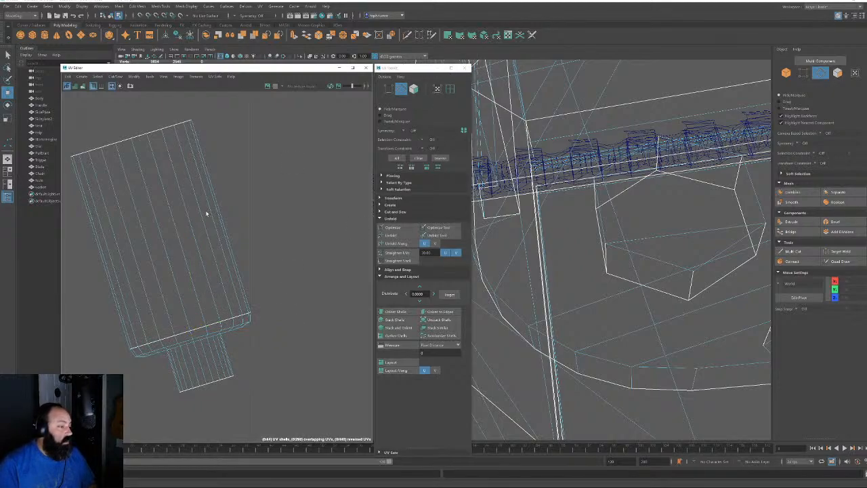
Cut along the long shell's seam and unfold all its faces flat
left_click(148, 212)
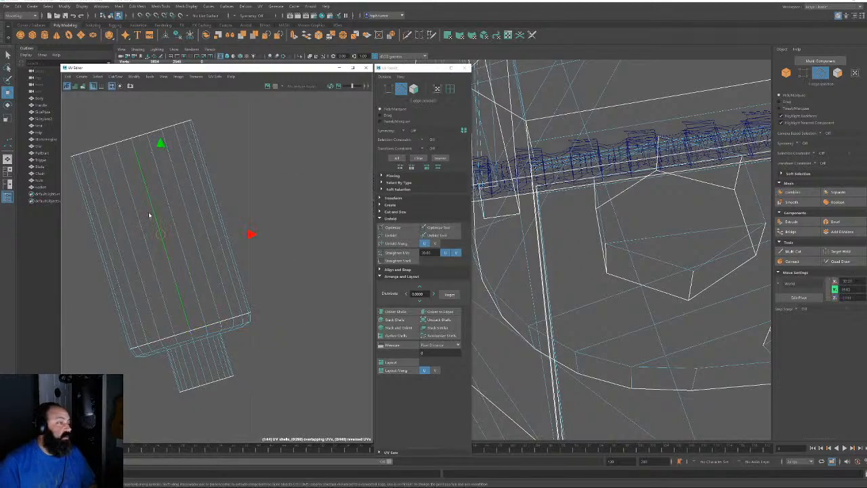
left_click(198, 351)
double_click(186, 316, "shift")
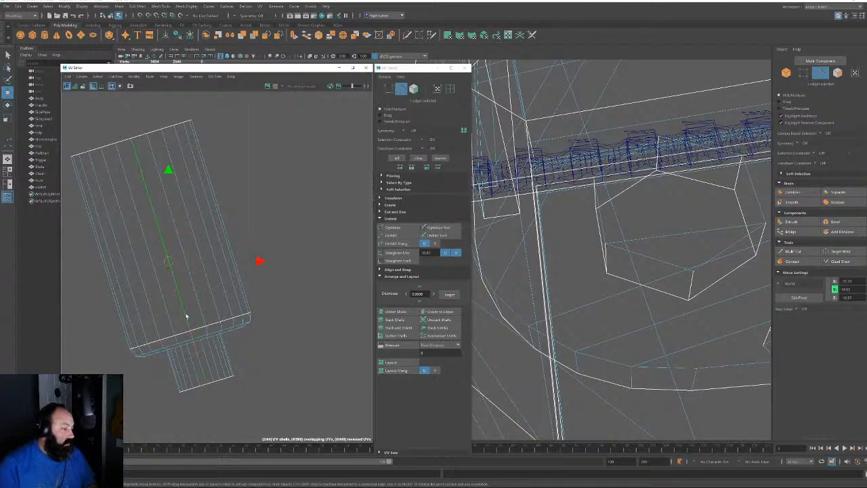
key("shift+x")
left_click(414, 90)
left_click_drag(292, 111, 132, 408)
left_click(393, 235)
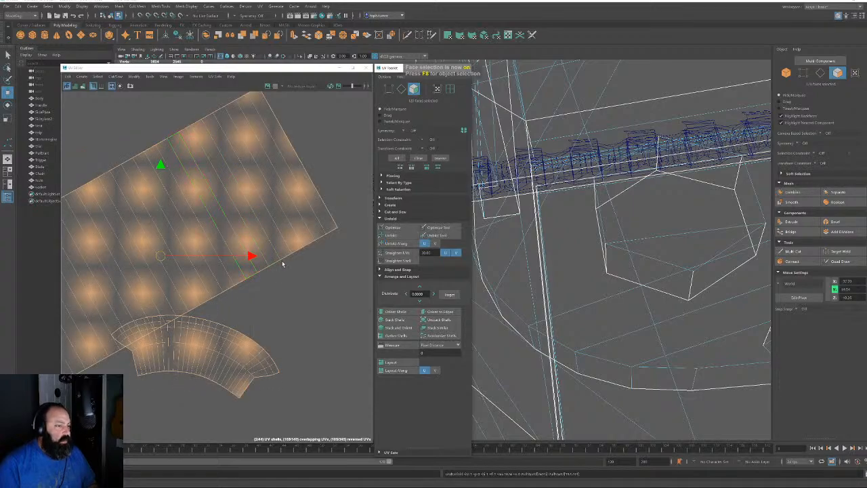
Orient the unfolded rectangular shell level along one edge and move it up and right
left_click(401, 89)
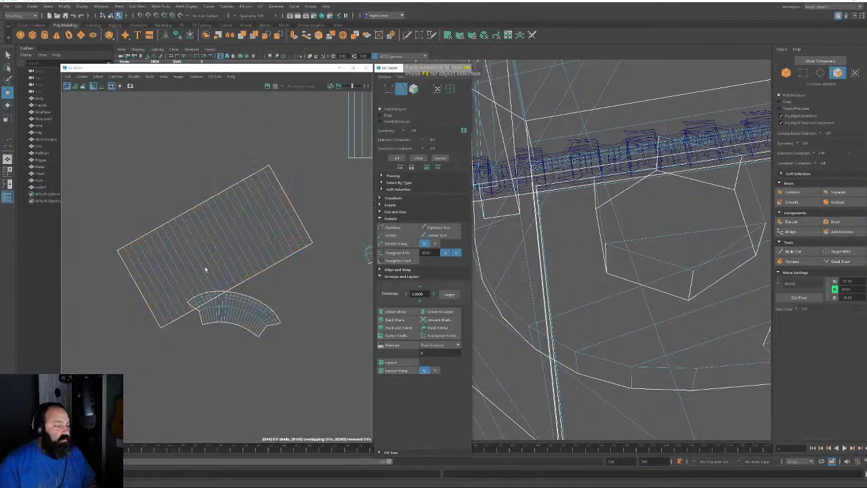
left_click(213, 248)
left_click(439, 311)
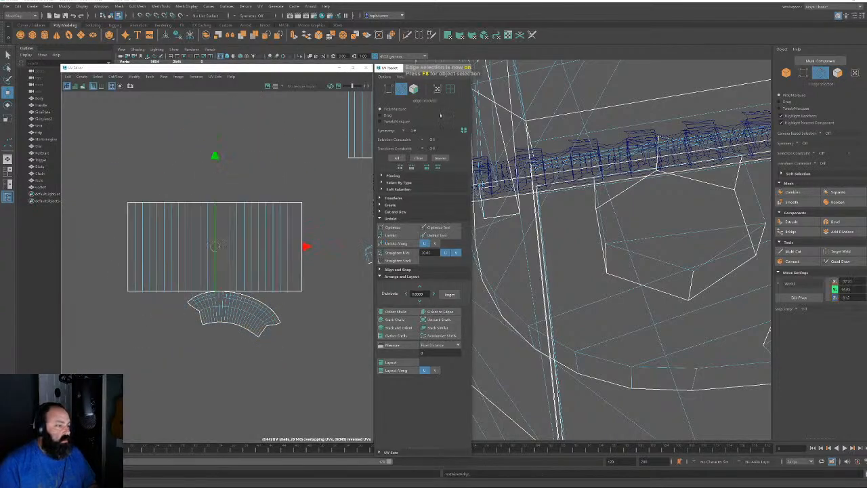
left_click(413, 89)
left_click(259, 251)
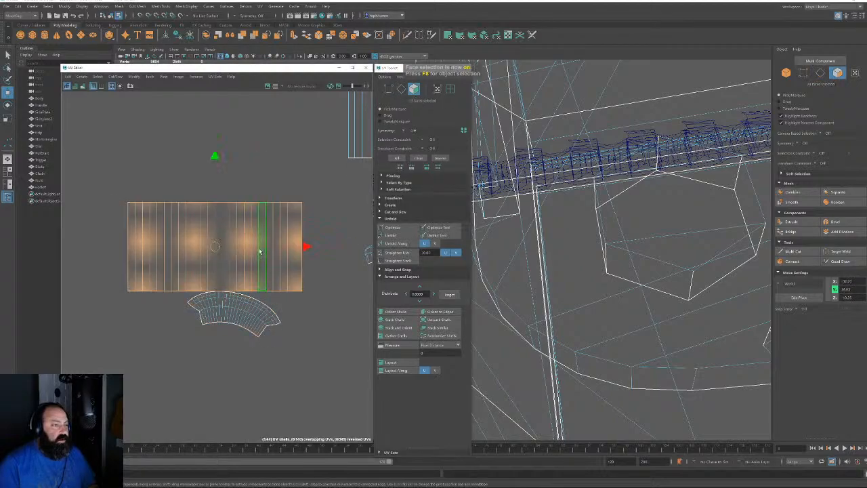
left_click_drag(218, 251, 239, 202)
Rotate the curved shell until it sits level beneath the rectangle
left_click(256, 312)
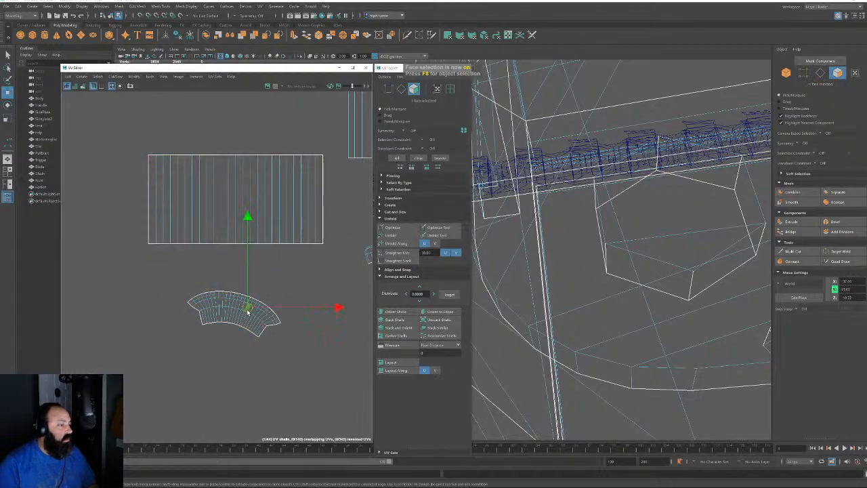
key("e")
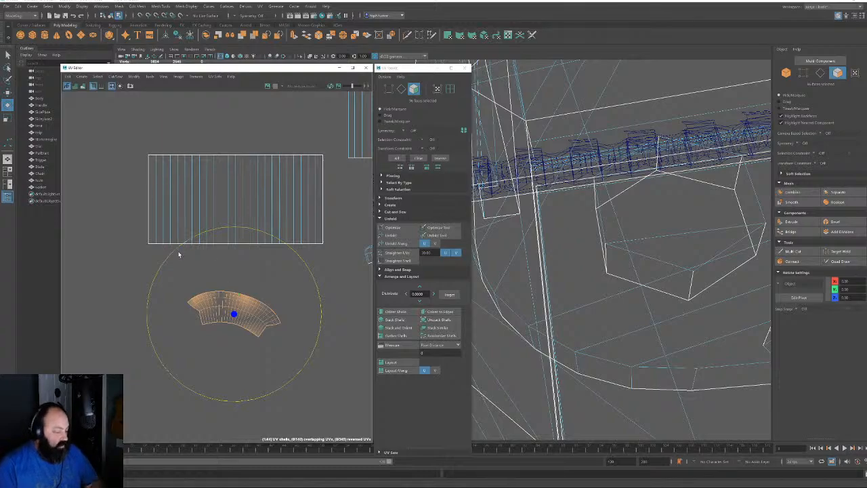
left_click_drag(172, 254, 157, 278)
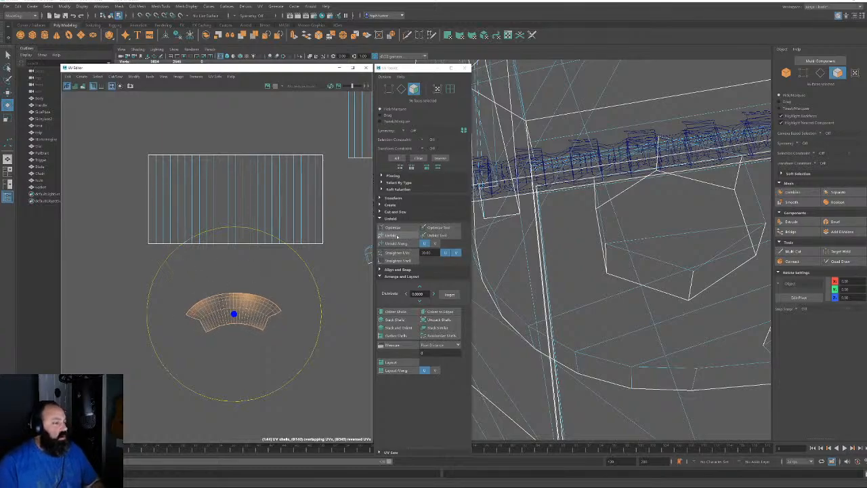
Straighten, optimize and unfold the curved shell into a wider, flatter strip
left_click(397, 252)
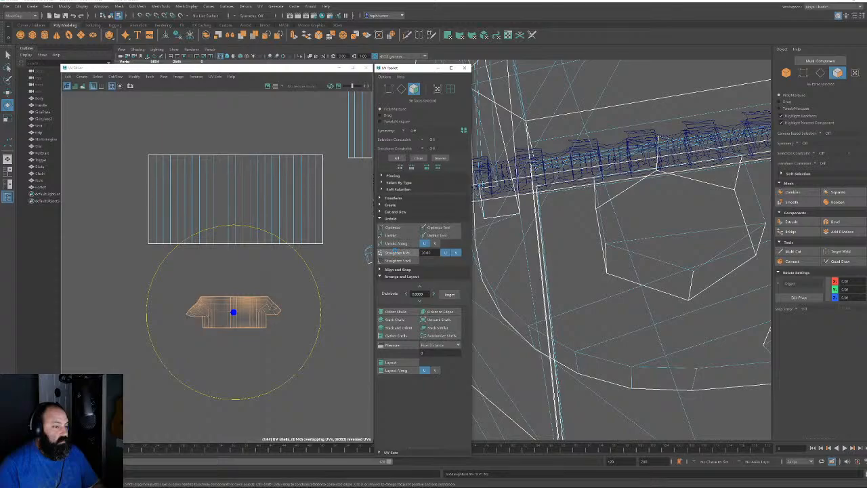
left_click(393, 228)
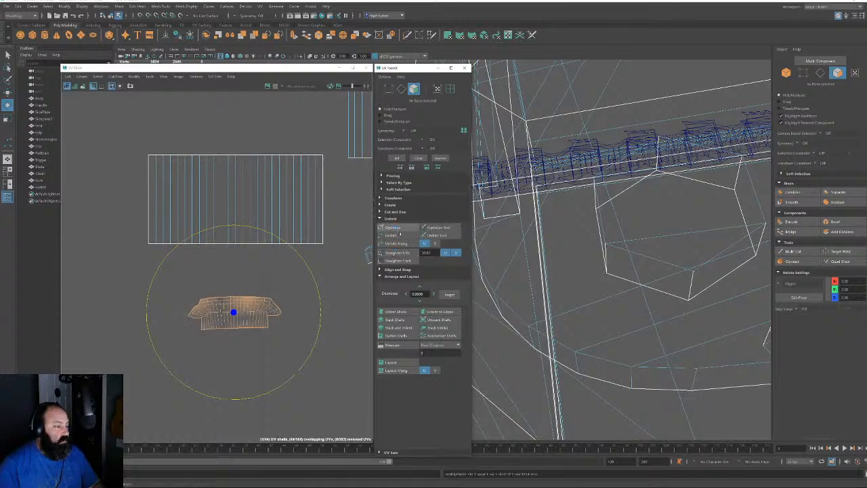
left_click(402, 227)
left_click(402, 227)
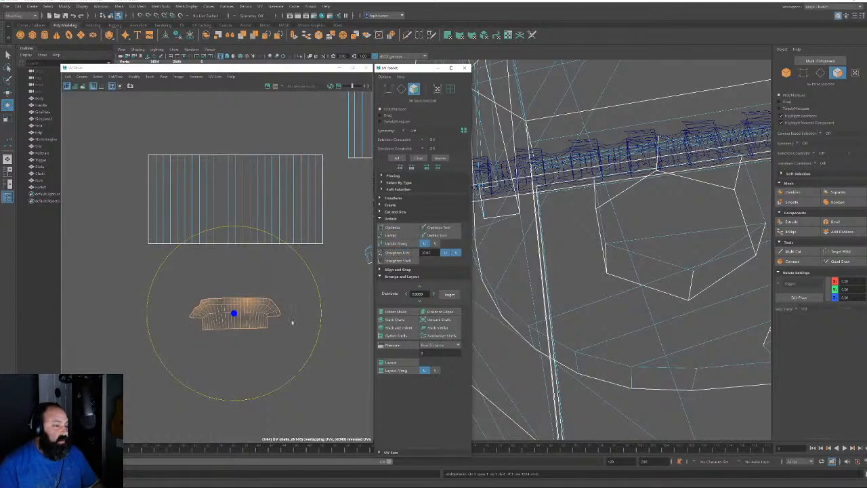
scroll(300, 290, "up", 3)
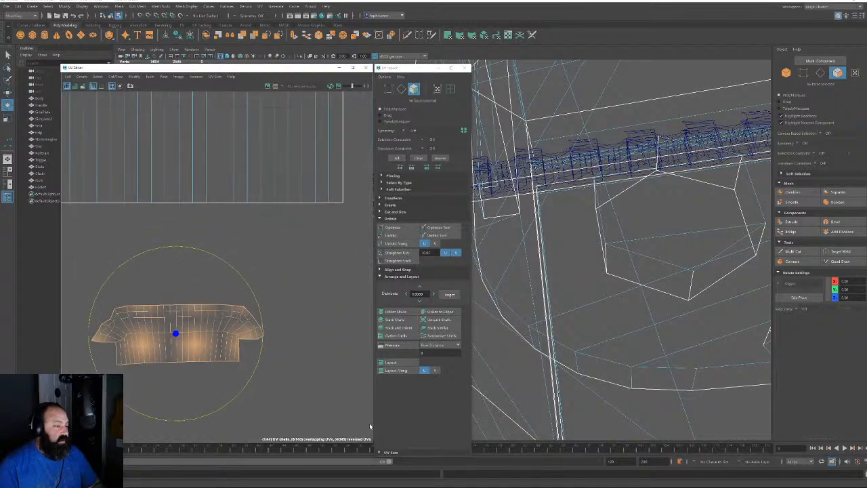
left_click(316, 269)
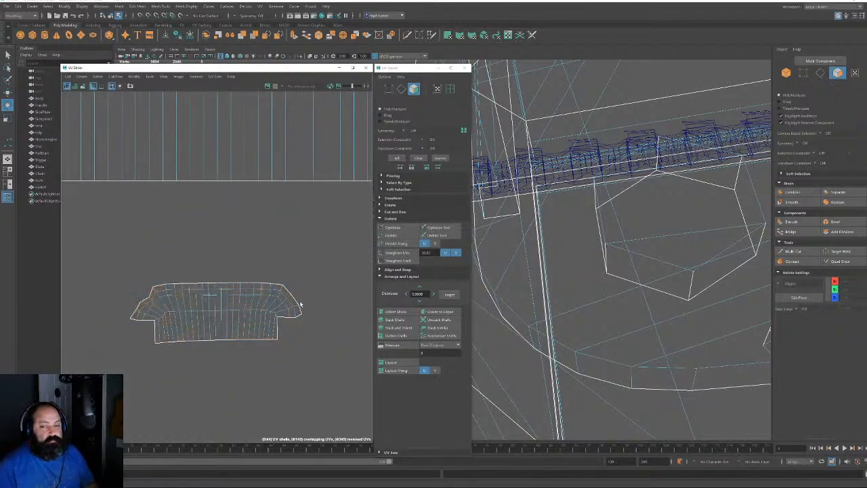
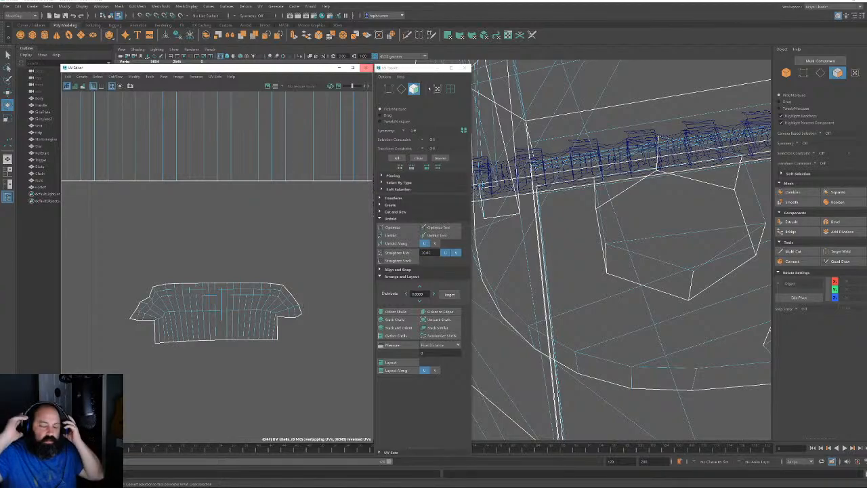
Select the bottom row of the curved shell's UVs and scale it wider
key("F10")
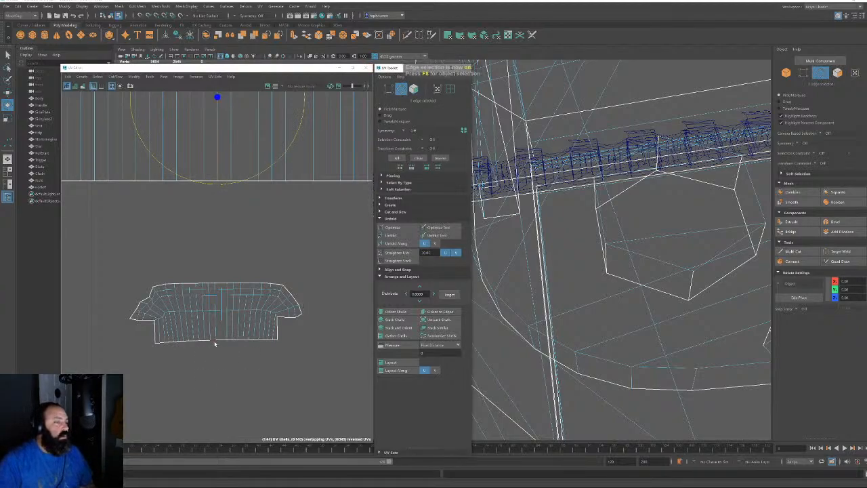
left_click(214, 343)
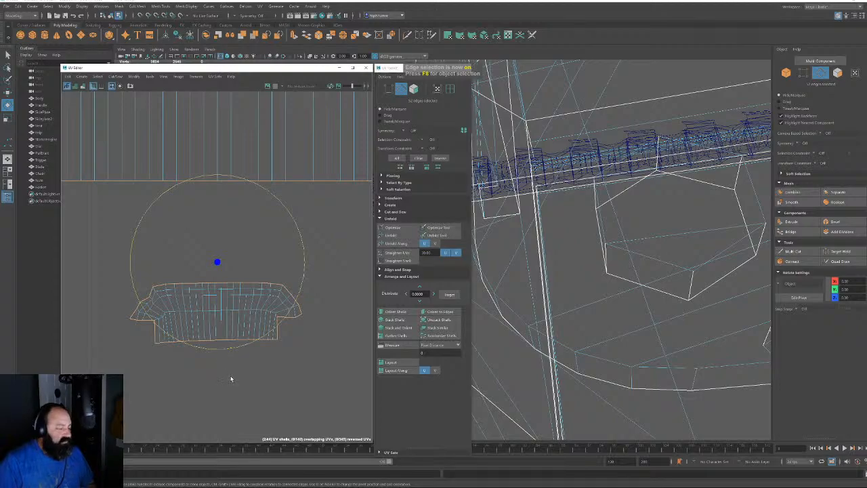
left_click(437, 88)
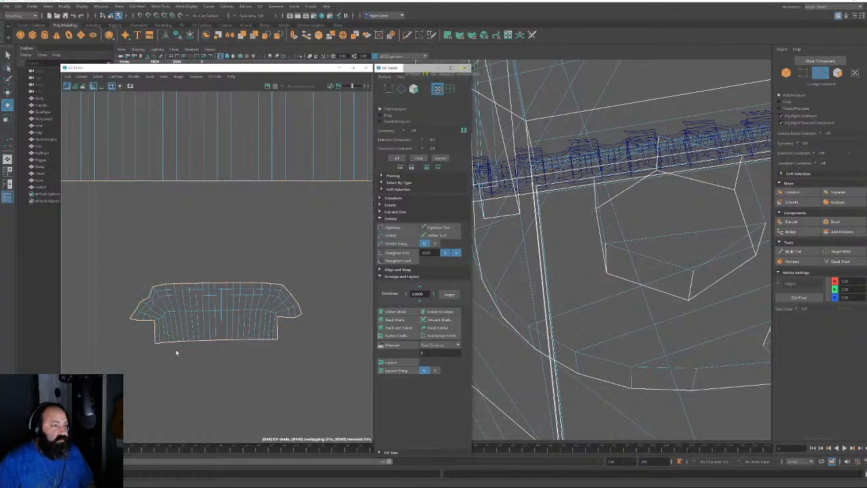
left_click_drag(140, 332, 291, 352)
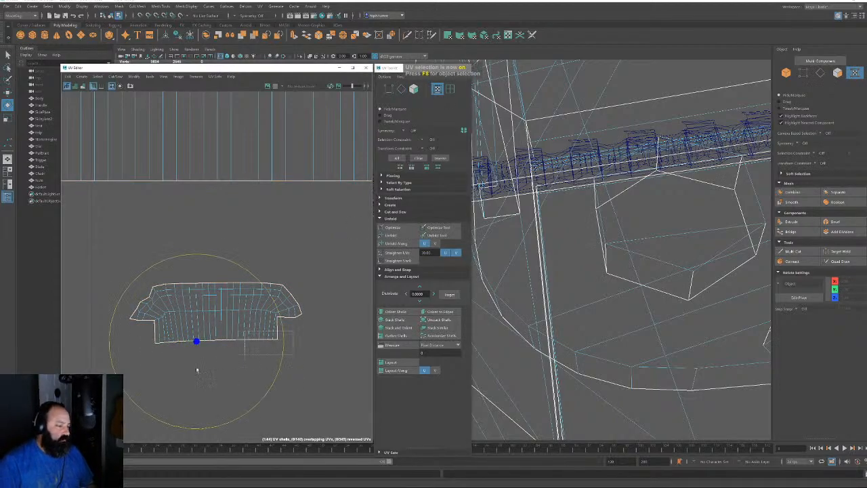
key("w")
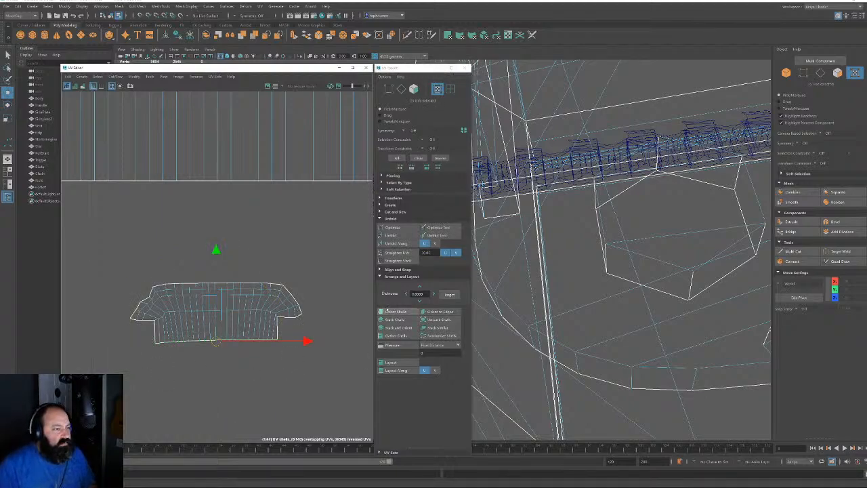
key("r")
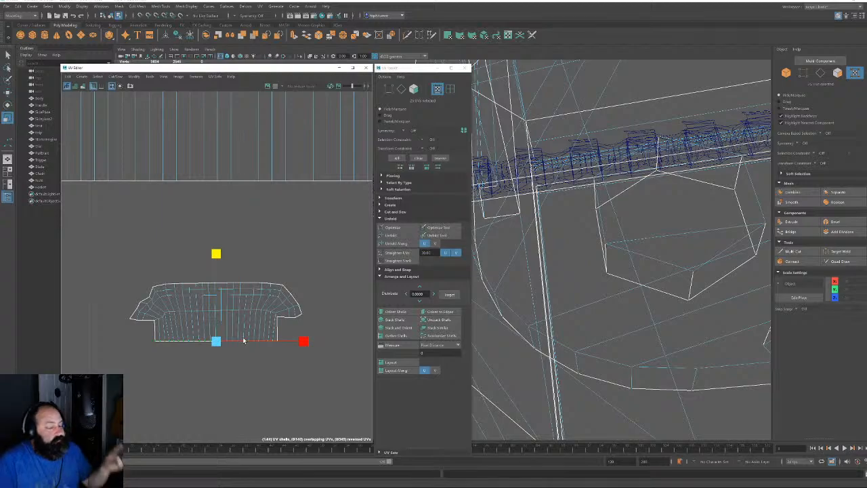
left_click_drag(302, 341, 346, 341)
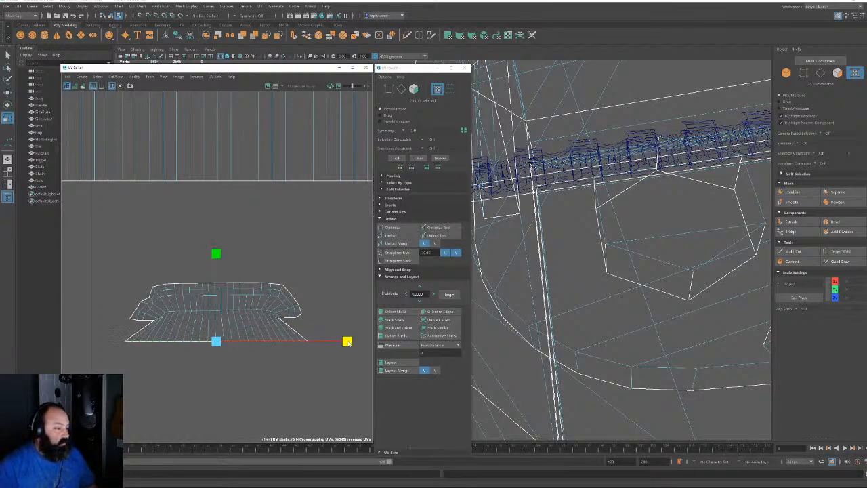
Select an edge on the shell, flatten it vertically and widen it horizontally
left_click(401, 88)
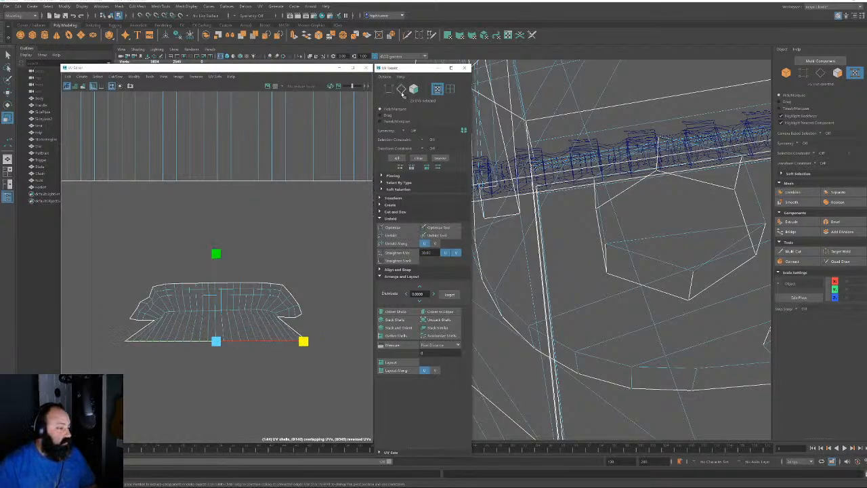
left_click(225, 314)
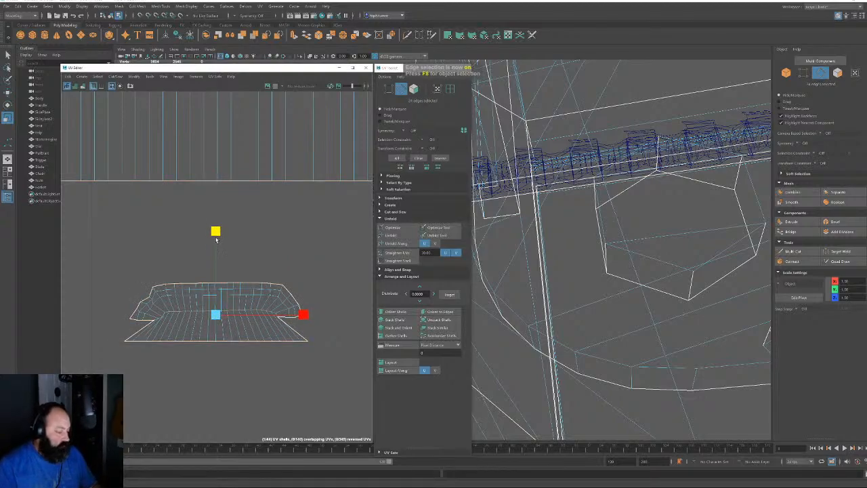
left_click_drag(216, 229, 216, 313)
left_click_drag(303, 314, 343, 315)
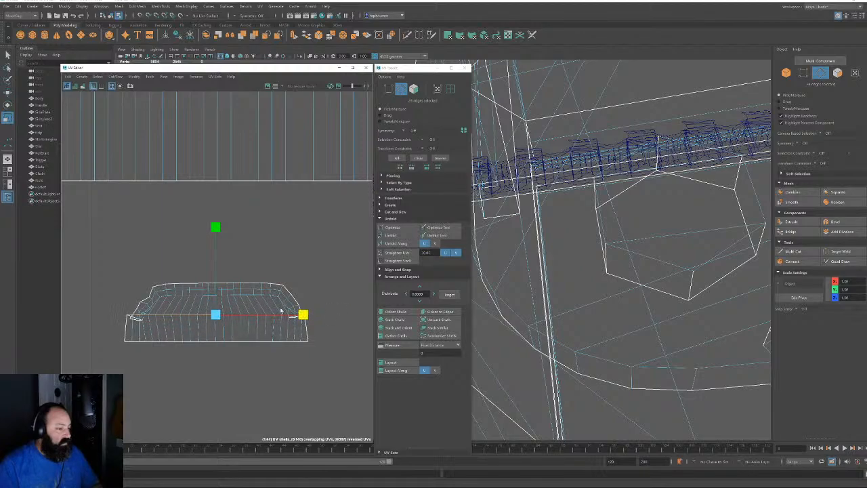
Flatten the top border edge loop onto one line, stretch it wider and raise it slightly
left_click(228, 298)
double_click(225, 296)
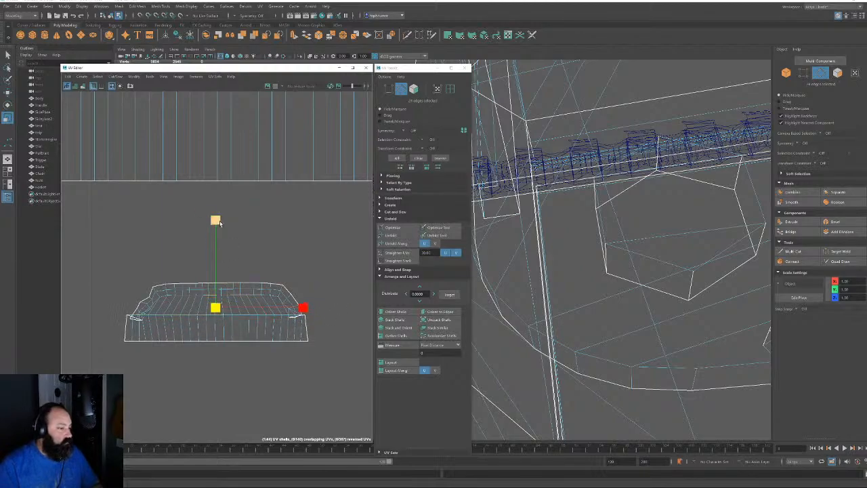
left_click_drag(215, 220, 215, 308)
left_click_drag(303, 308, 325, 308)
key("r")
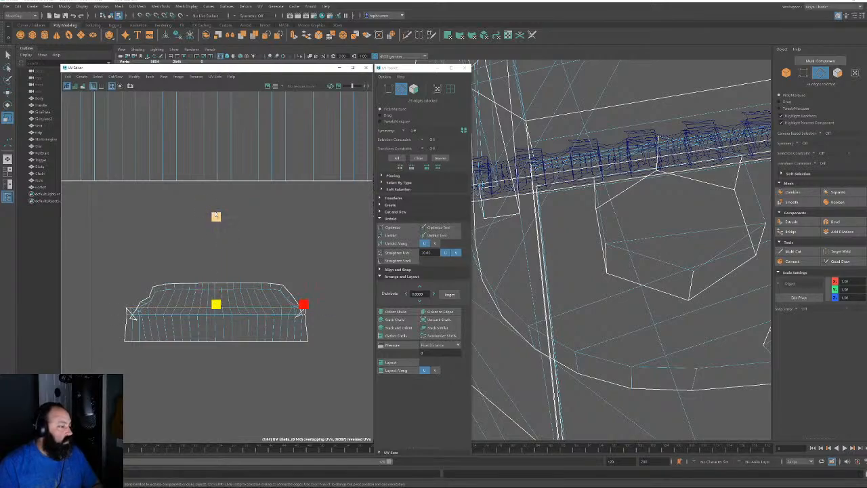
left_click(215, 216)
key("w")
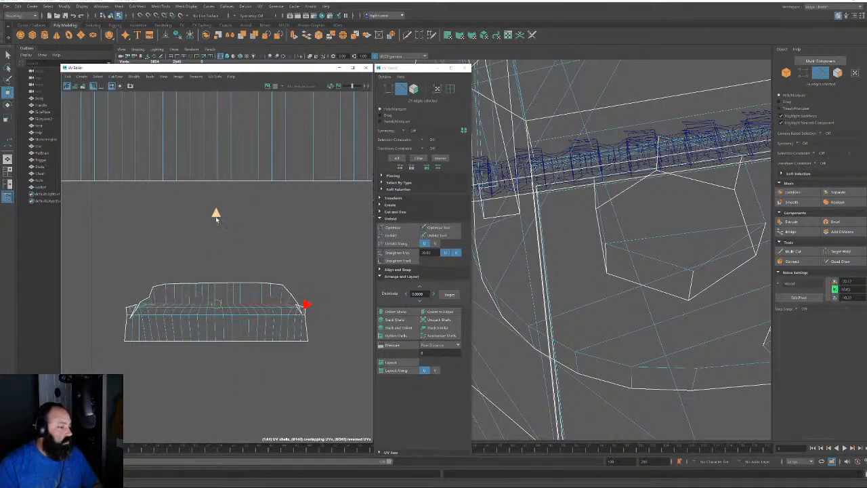
left_click_drag(217, 220, 216, 208)
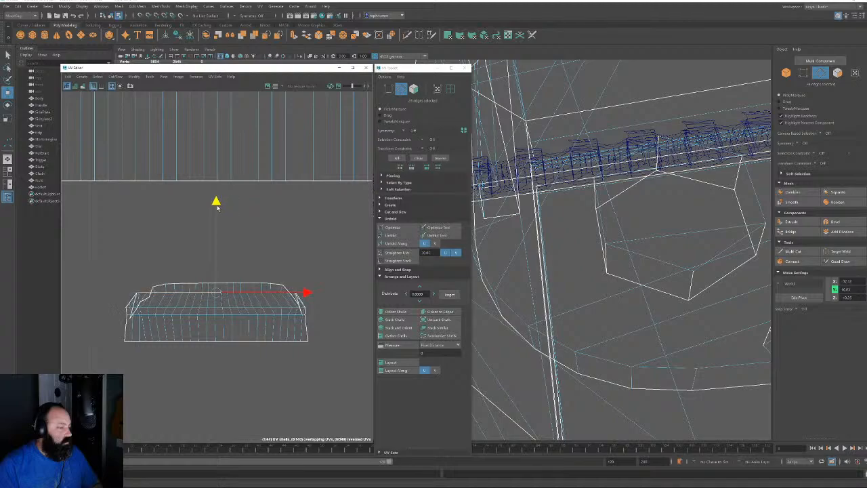
Select a horizontal edge loop across the shell and convert it to UVs
left_click(195, 316)
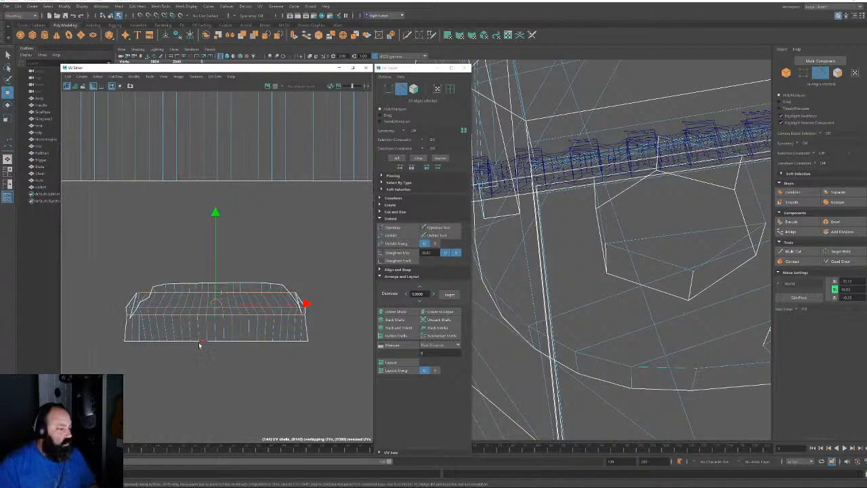
double_click(202, 344)
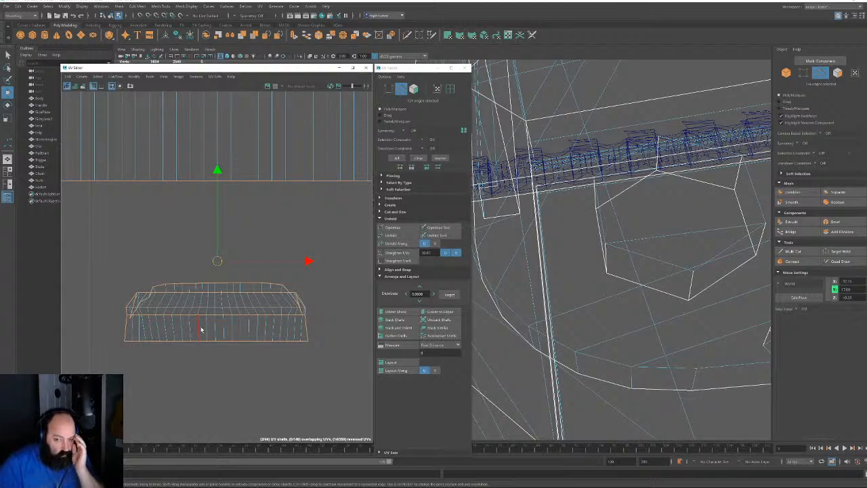
left_click(184, 274)
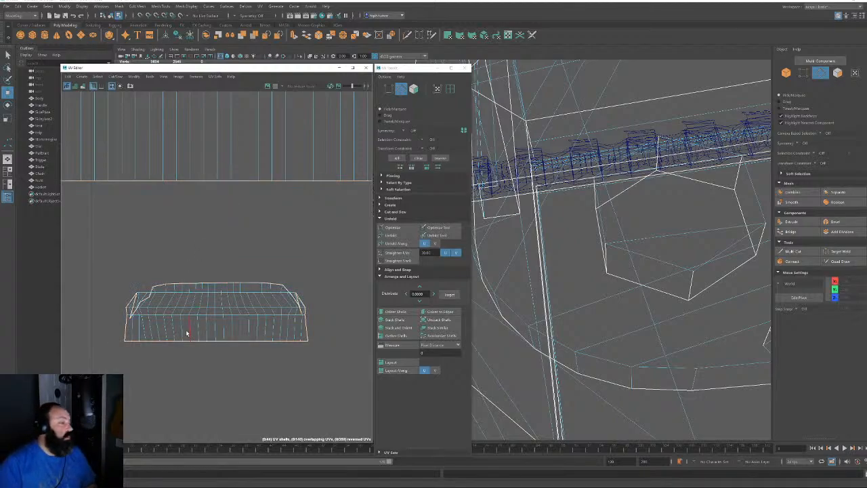
double_click(283, 313)
left_click(437, 88)
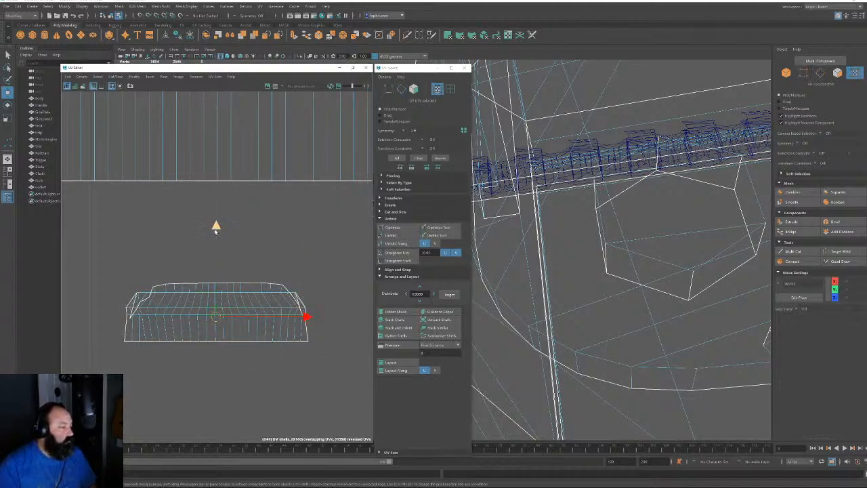
Pull the UV row down and flatten the curved top rows into a straight line
left_click_drag(215, 229, 215, 269)
left_click_drag(109, 267, 325, 318)
key("r")
left_click_drag(219, 210, 232, 356)
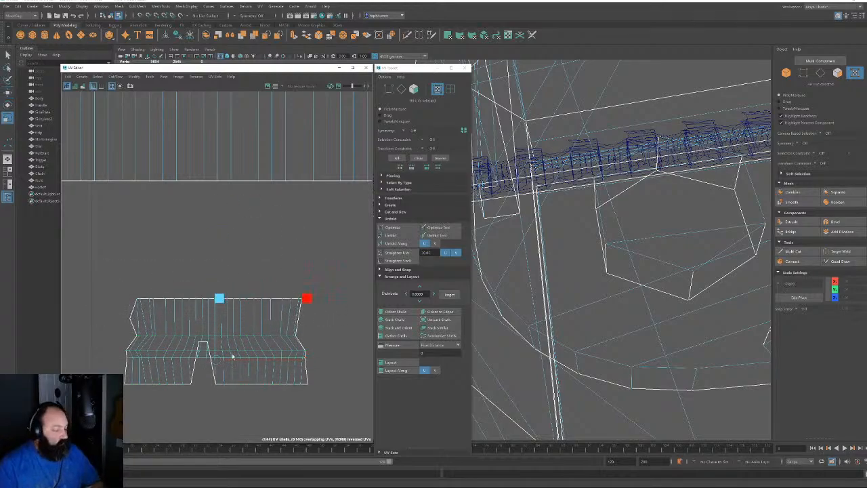
left_click_drag(125, 312, 154, 322, "shift")
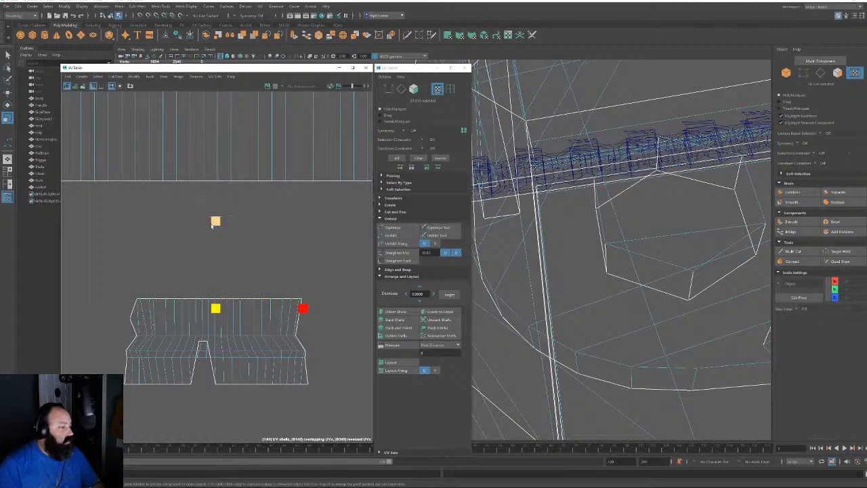
left_click_drag(215, 220, 214, 348)
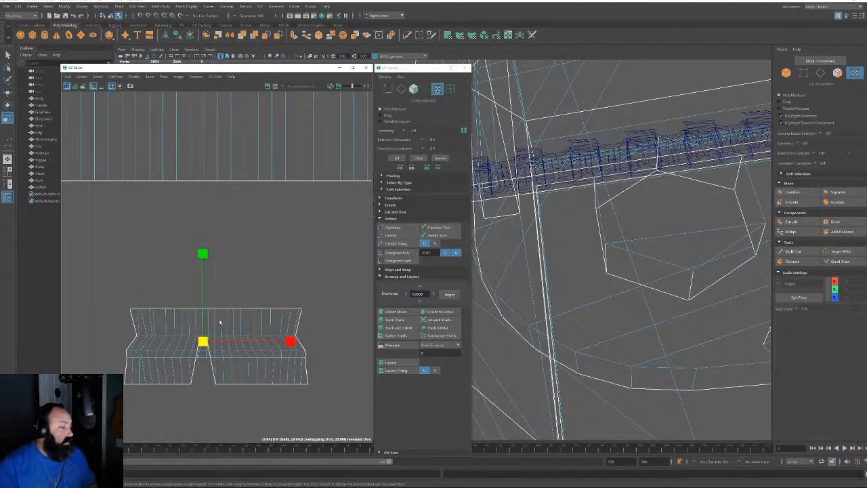
key("w")
left_click_drag(203, 256, 204, 295)
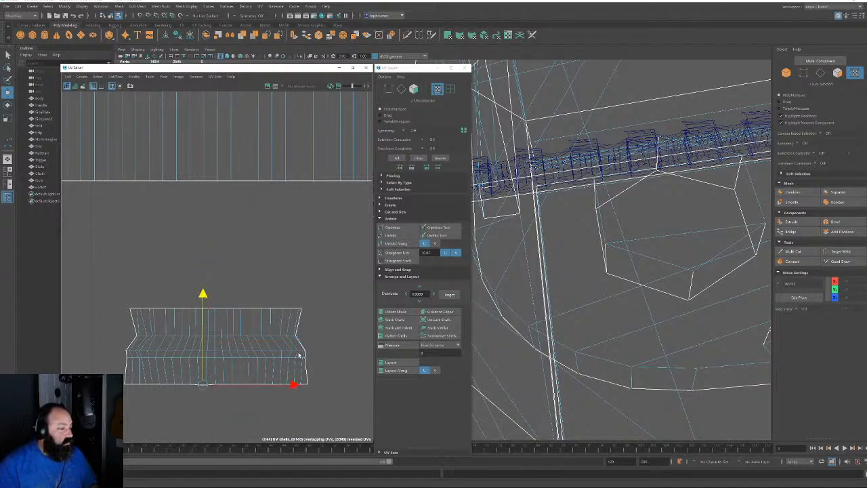
Line up the strip's right-edge UVs vertically and shift them outward
scroll(323, 362, "up", 4)
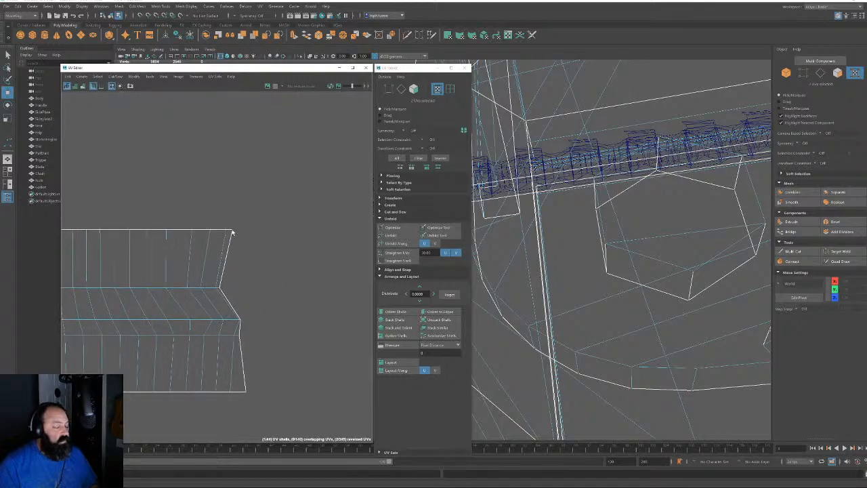
left_click(231, 231)
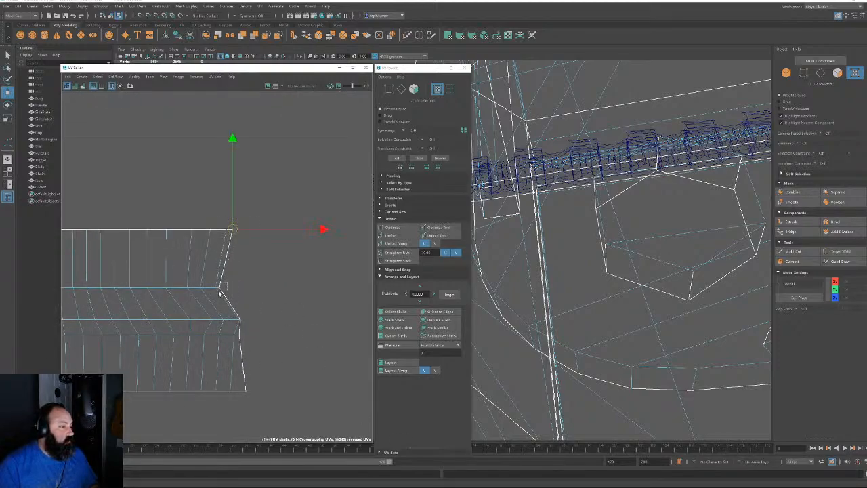
left_click(221, 289, "shift")
right_click_drag(248, 309, 379, 437, "alt")
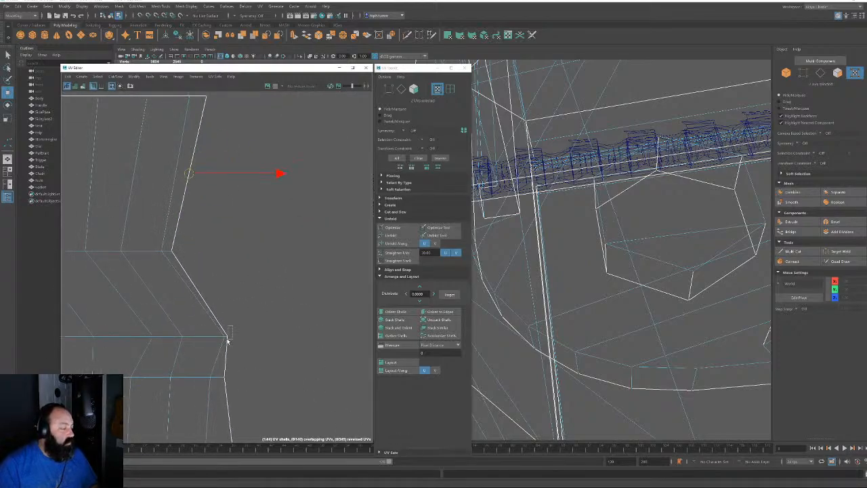
left_click_drag(228, 339, 220, 381, "shift")
middle_click_drag(241, 431, 261, 282, "alt")
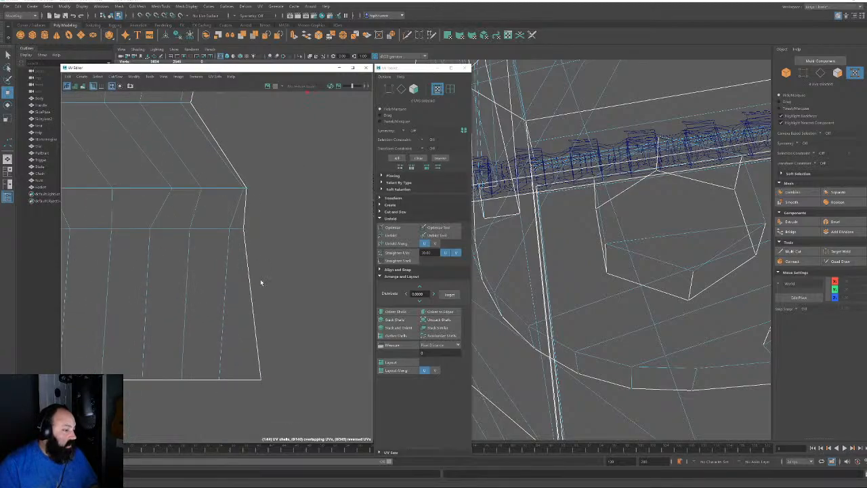
right_click_drag(287, 409, 218, 248, "alt")
middle_click_drag(218, 248, 217, 288, "alt")
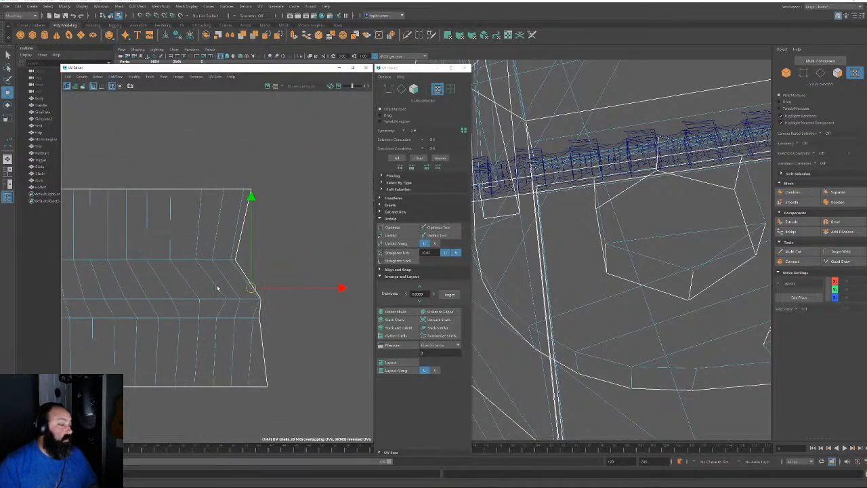
key("r")
left_click_drag(339, 288, 251, 289)
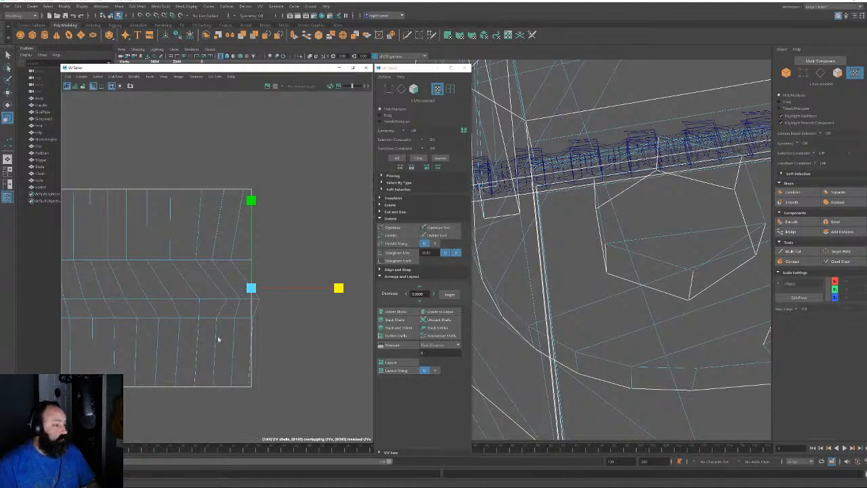
key("w")
left_click_drag(341, 287, 356, 287)
Flatten the left-border UVs into a vertical line and move them left
middle_click_drag(172, 301, 357, 256, "alt")
left_click_drag(154, 153, 180, 171)
left_click_drag(186, 228, 195, 239, "shift")
left_click_drag(156, 270, 170, 304, "shift")
left_click_drag(144, 353, 170, 380, "shift")
key("r")
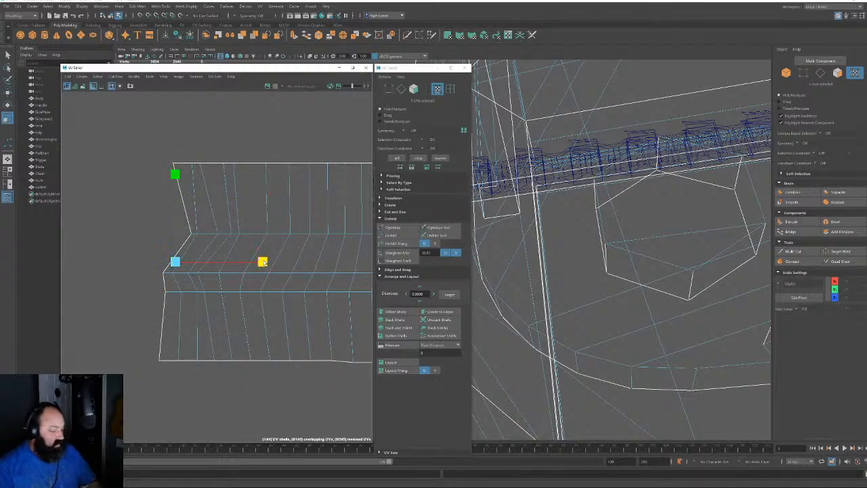
left_click_drag(264, 262, 175, 262)
key("w")
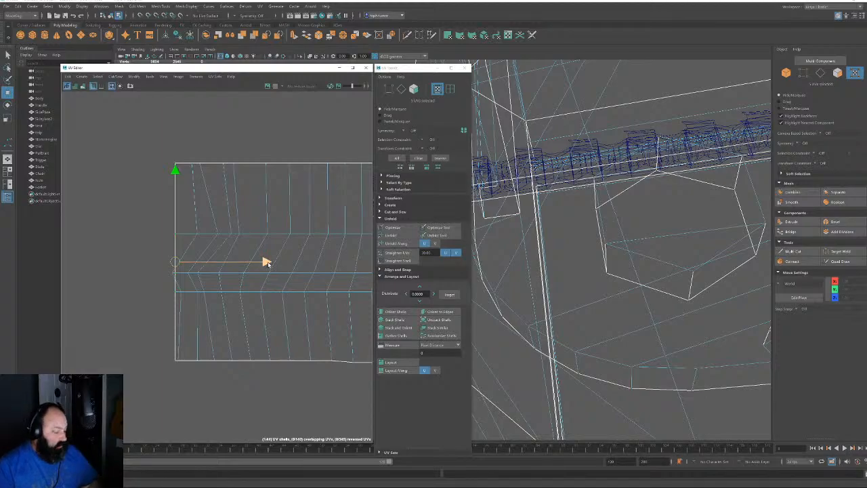
left_click_drag(267, 263, 253, 263)
middle_click_drag(287, 273, 199, 279, "alt")
right_click_drag(199, 279, 82, 168, "alt")
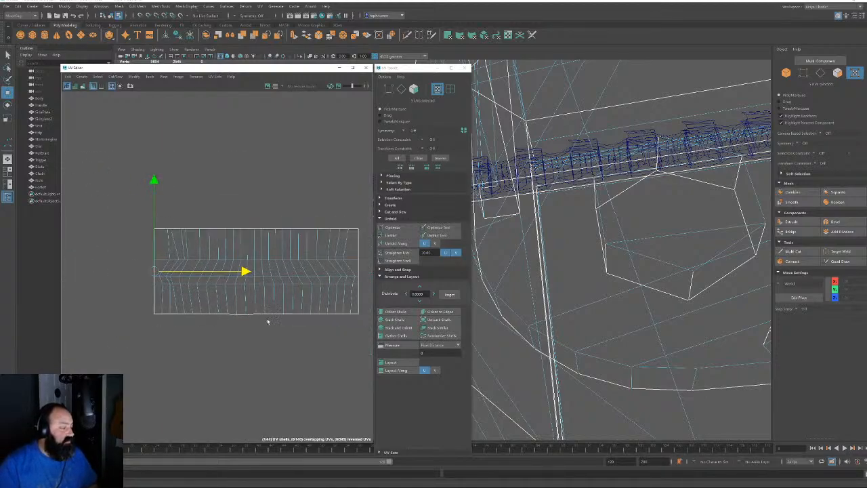
left_click(413, 89)
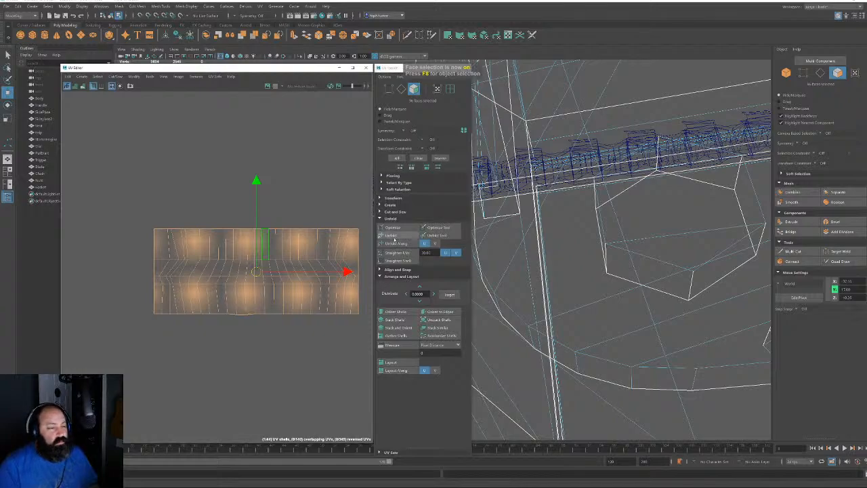
Straighten the strip's wavy UV lines into a grid and try spacing the inner edge line
left_click(404, 252)
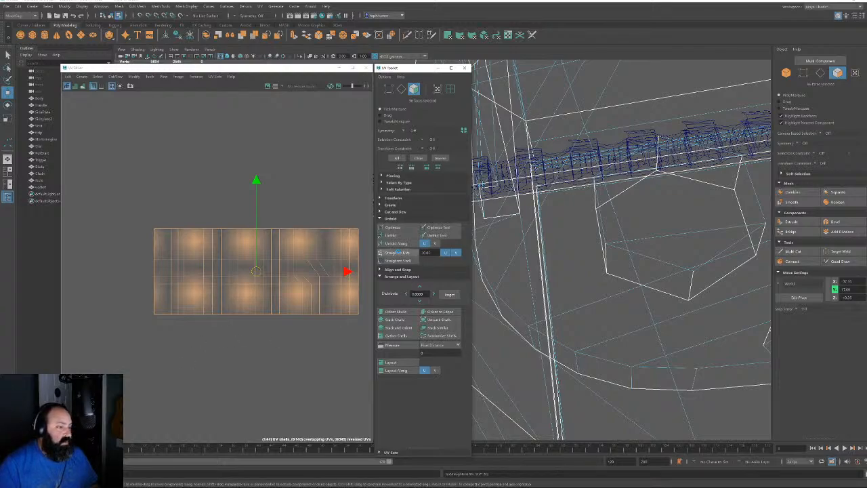
middle_click_drag(282, 326, 271, 329, "alt")
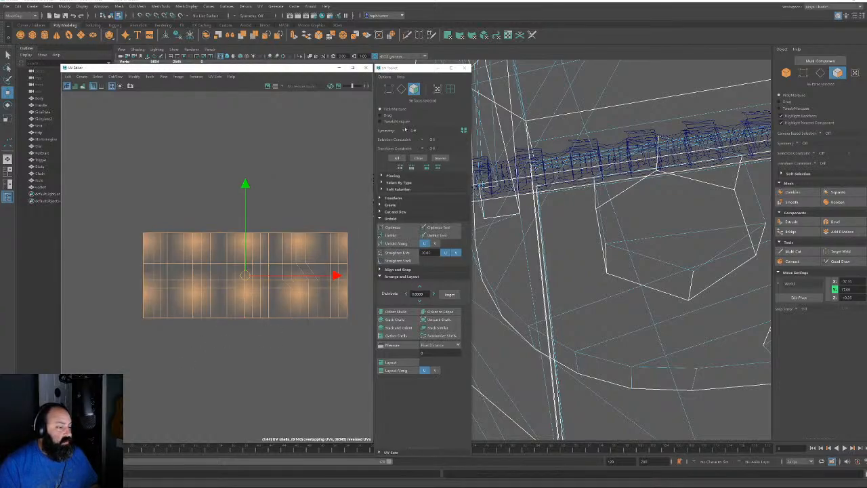
left_click(402, 90)
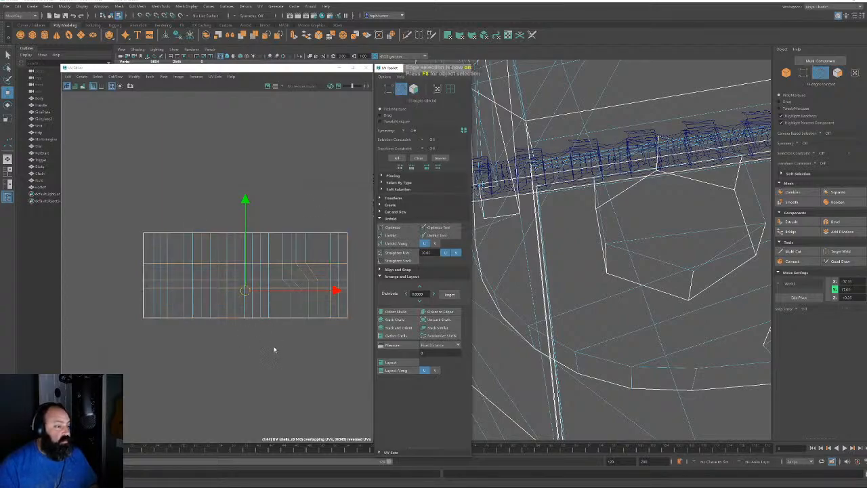
left_click(321, 264)
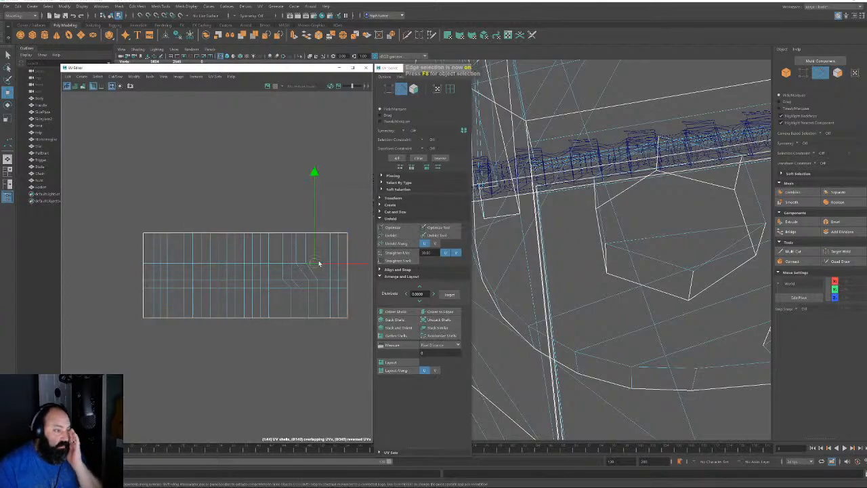
left_click(393, 198)
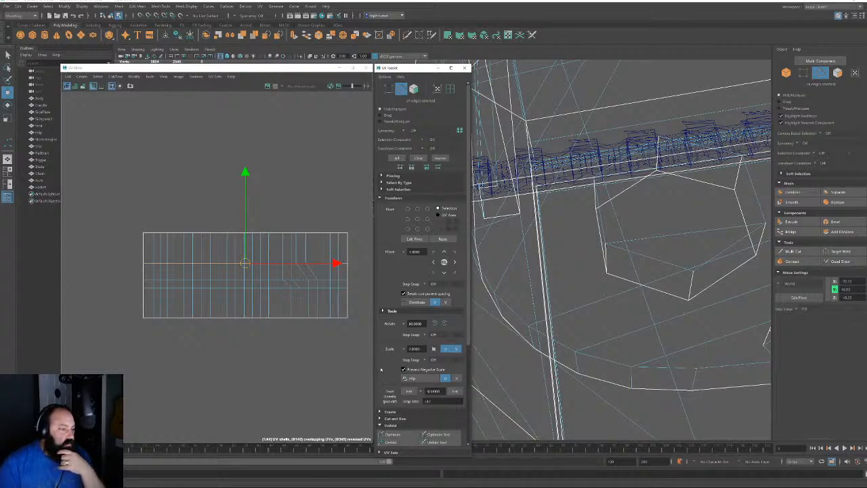
left_click(417, 302)
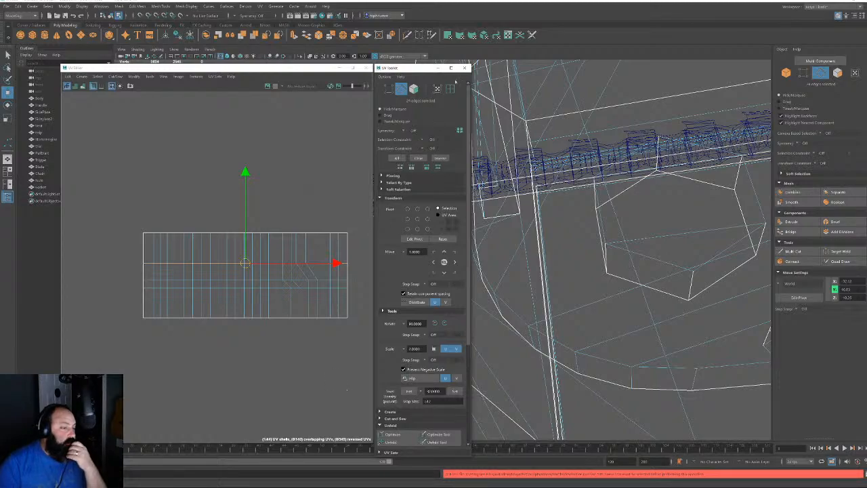
Distribute the strip's bottom and top UV rows evenly
left_click(437, 88)
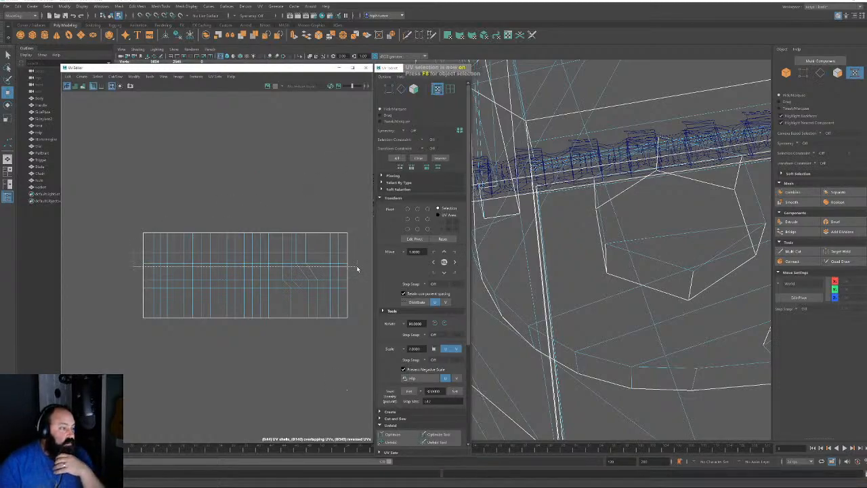
left_click_drag(357, 268, 137, 283)
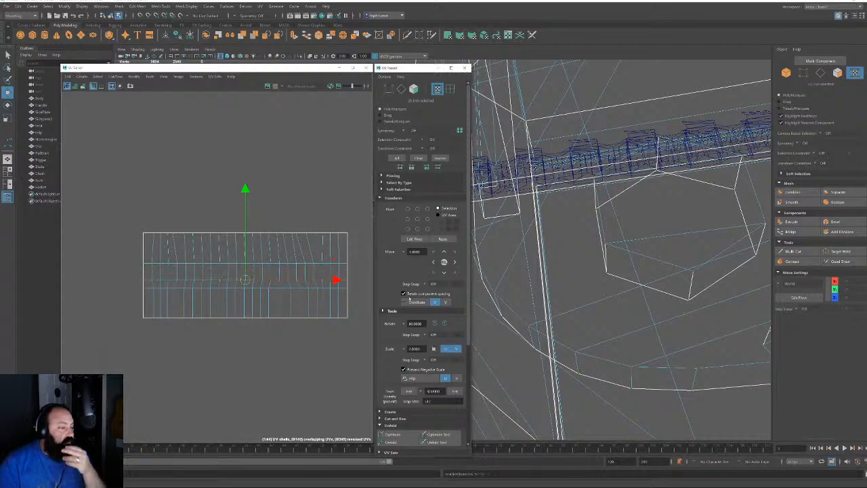
left_click_drag(354, 287, 120, 308)
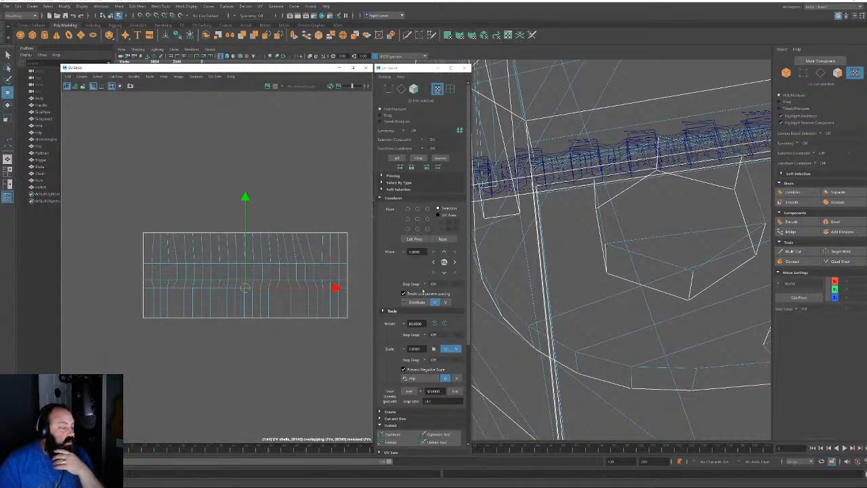
left_click_drag(113, 347, 113, 347)
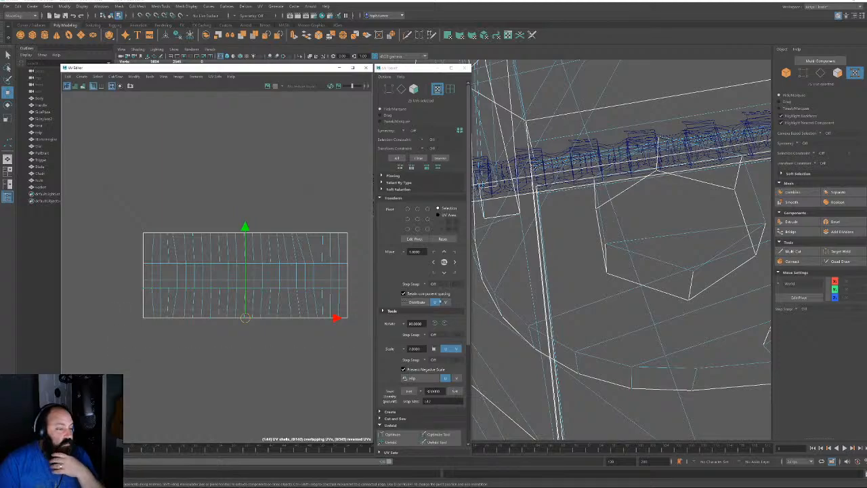
left_click(415, 302)
left_click_drag(359, 226, 50, 245)
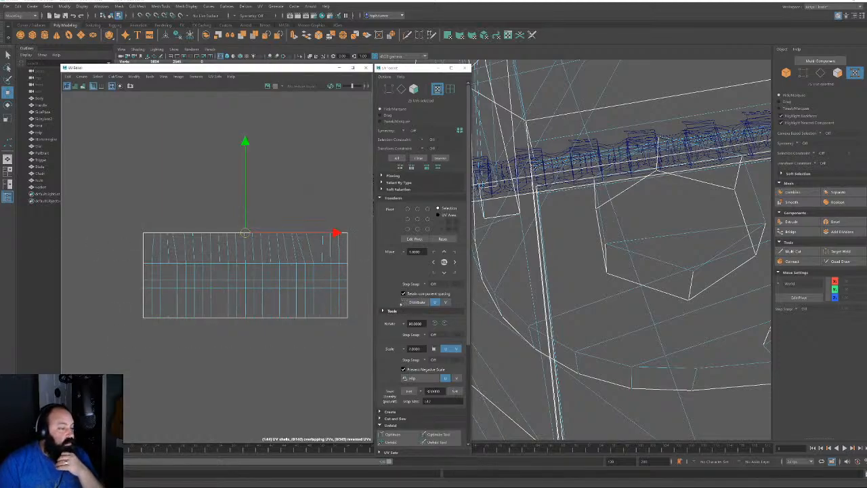
left_click(408, 302)
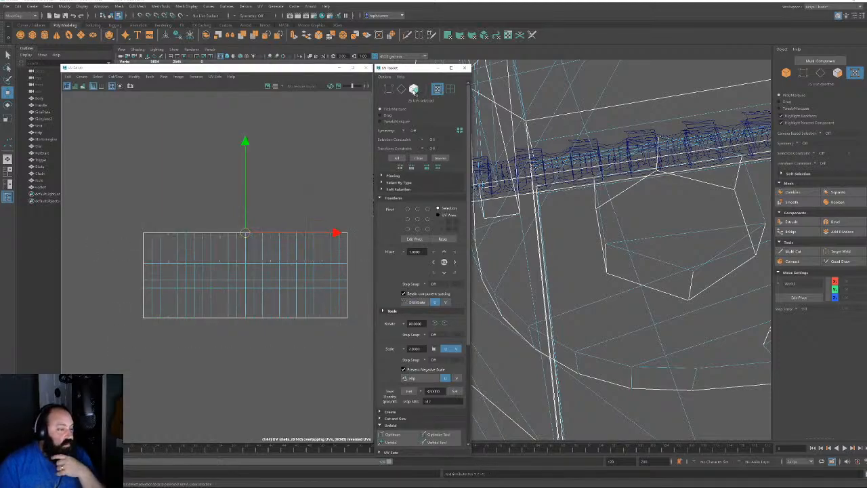
Move the strip shell and its neighbouring shell onto the main UV layout
left_click(414, 90)
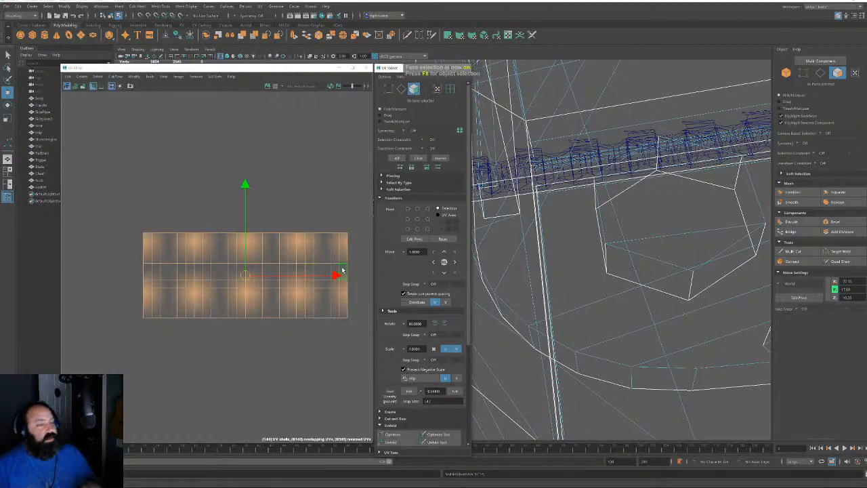
right_click_drag(310, 289, 34, 129, "alt")
right_click_drag(240, 285, 14, 237, "alt")
double_click(278, 256, "shift")
right_click_drag(293, 300, 266, 265, "alt")
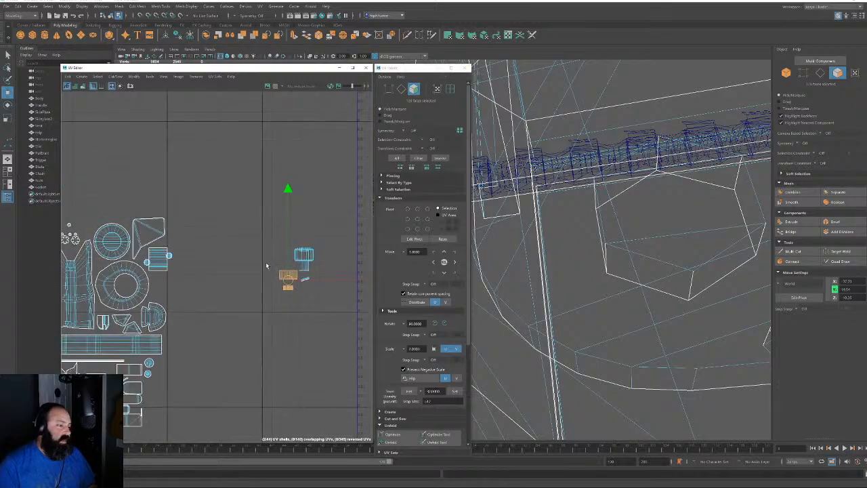
left_click_drag(287, 280, 87, 222)
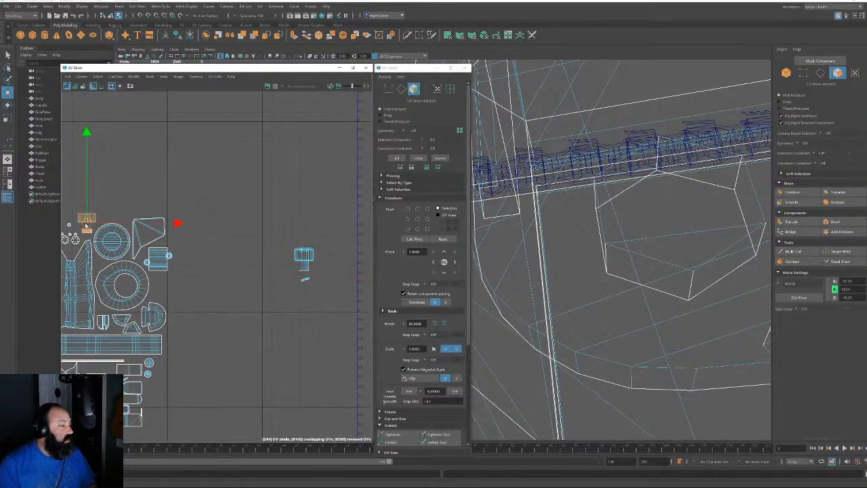
Move the striped shell down and the small circular shell beside the other circle
right_click_drag(153, 232, 256, 328, "alt")
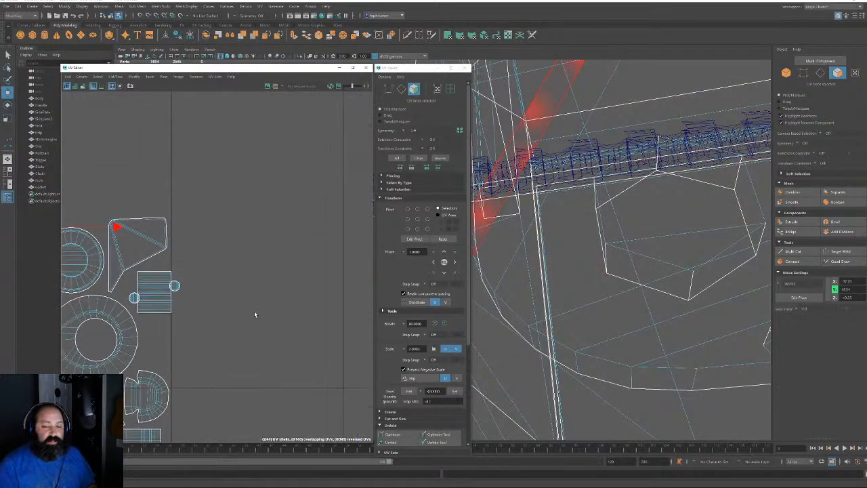
right_click_drag(174, 313, 182, 296, "alt")
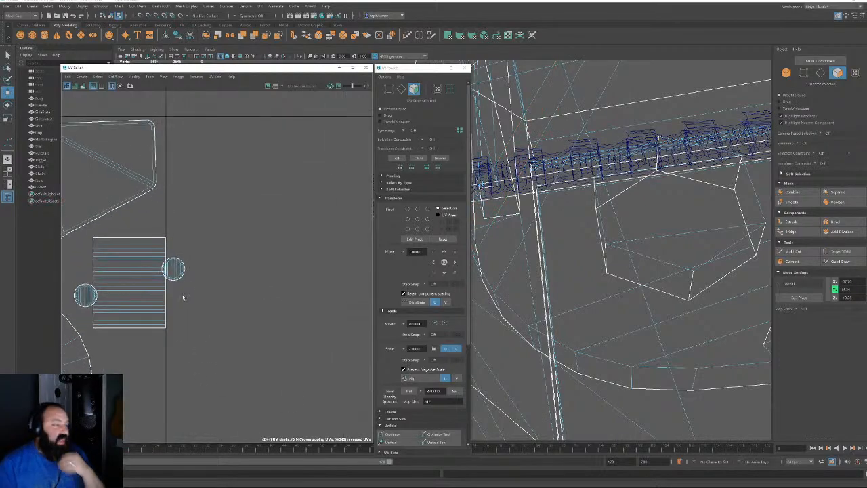
middle_click_drag(182, 297, 261, 183, "alt")
left_click(208, 171)
left_click_drag(208, 170, 218, 256)
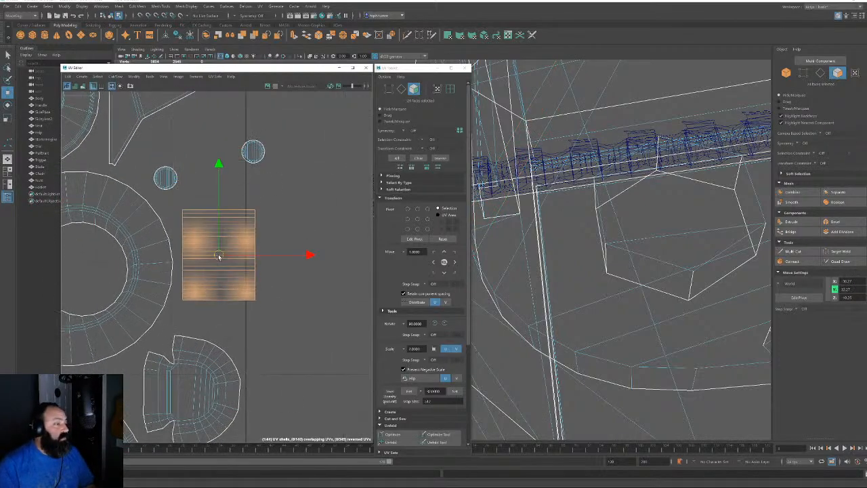
left_click(253, 152)
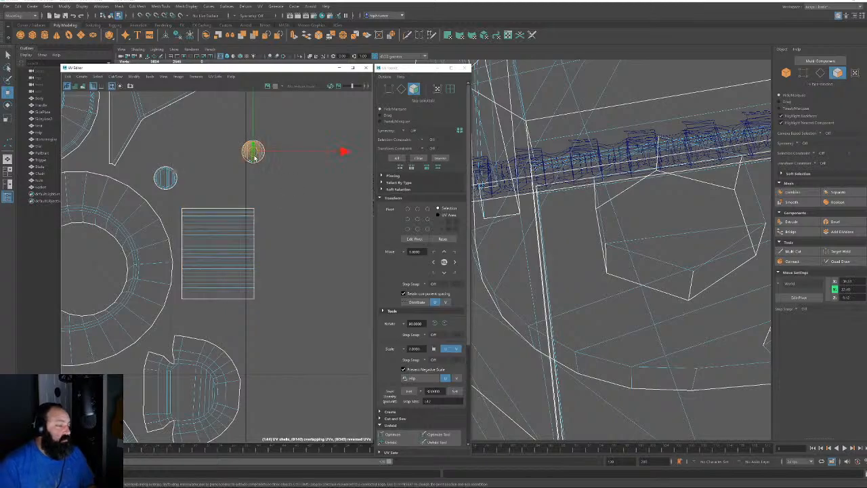
left_click_drag(253, 152, 142, 153)
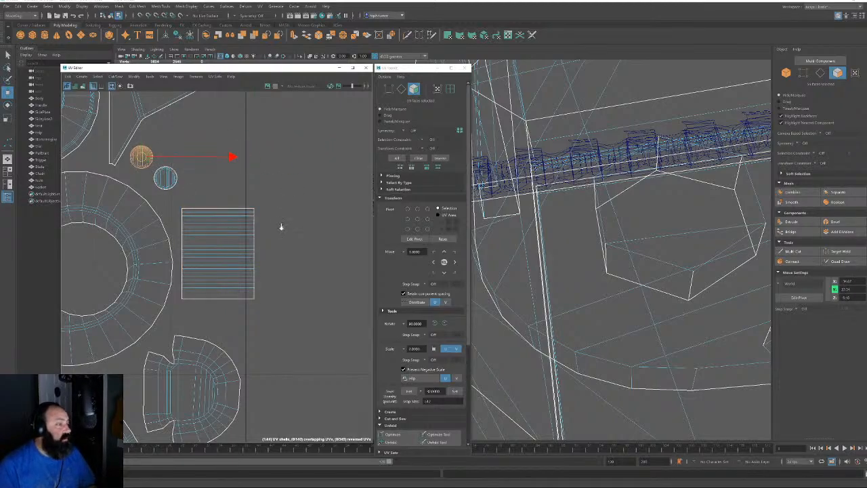
Select the small leftover shell outside the main layout
right_click_drag(281, 226, 194, 205, "alt")
left_click_drag(152, 173, 311, 378)
middle_click_drag(305, 268, 137, 308, "alt")
right_click_drag(137, 307, 359, 369, "alt")
right_click_drag(175, 242, 251, 254, "alt")
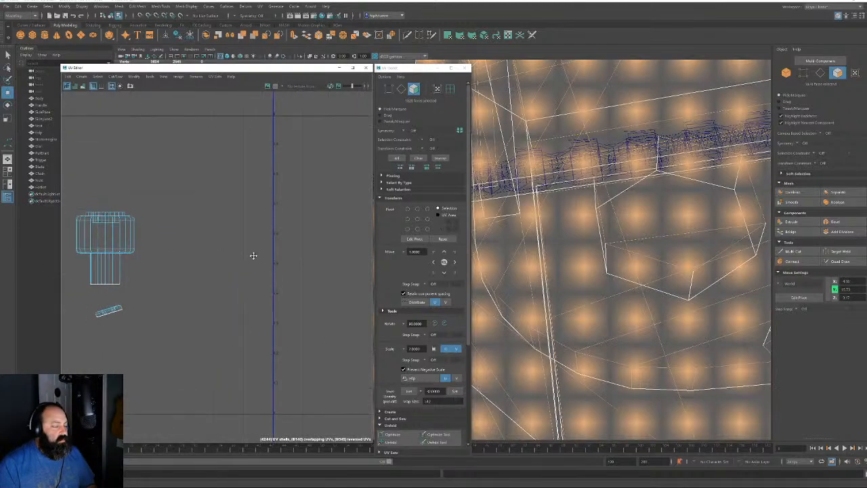
middle_click_drag(69, 186, 137, 188, "alt")
left_click_drag(137, 187, 254, 349)
left_click(187, 311)
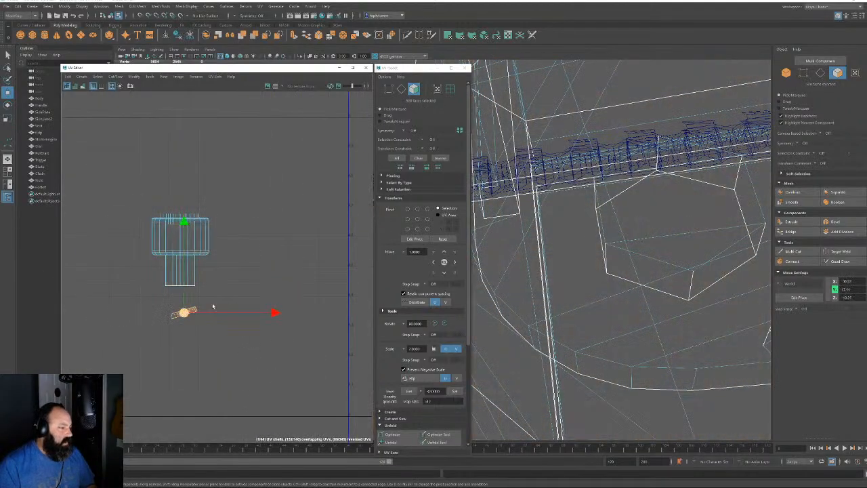
left_click(398, 197)
Unfold the small selected shell and move it onto the UV layout
left_click(391, 235)
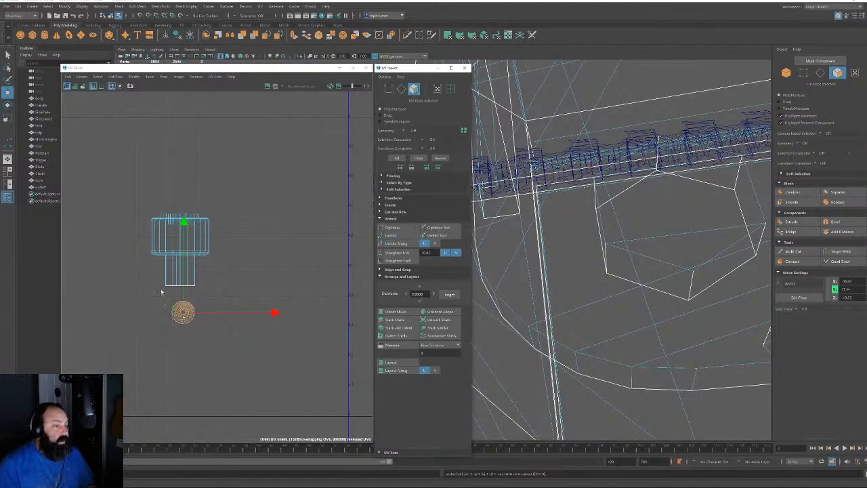
right_click_drag(161, 291, 347, 376, "alt")
middle_click_drag(342, 374, 272, 271, "alt")
right_click_drag(273, 274, 68, 224, "alt")
middle_click_drag(173, 240, 205, 156, "alt")
middle_click_drag(239, 198, 269, 213, "alt")
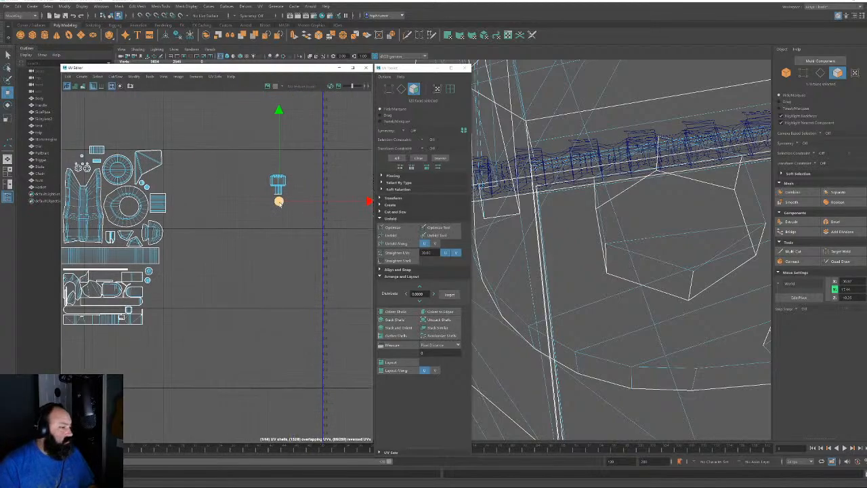
left_click_drag(279, 203, 130, 204)
Locate and select the whole bolt-shaped UV shell
right_click_drag(159, 193, 343, 210, "alt")
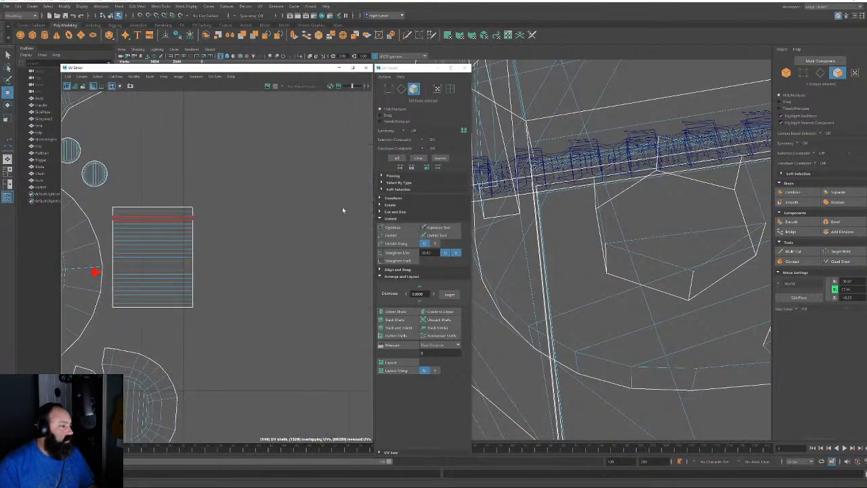
middle_click_drag(342, 210, 150, 227, "alt")
right_click_drag(150, 227, 82, 220, "alt")
middle_click_drag(302, 228, 224, 217, "alt")
right_click_drag(224, 217, 296, 222, "alt")
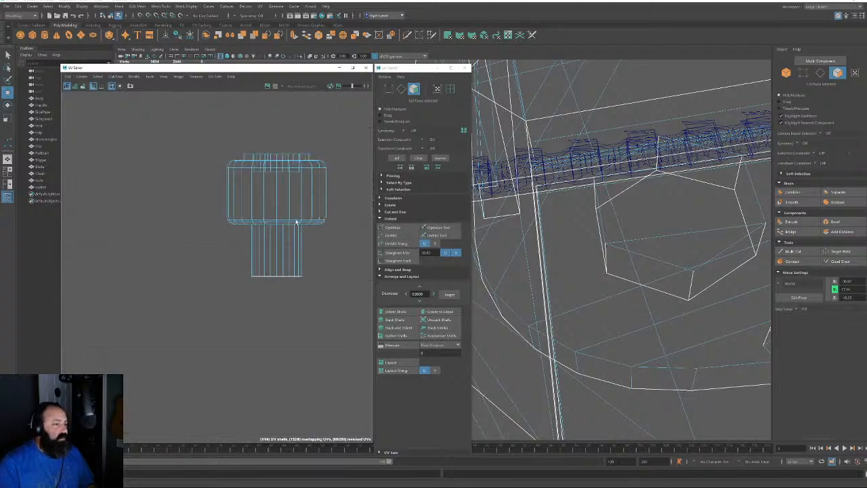
left_click(291, 214)
double_click(289, 209)
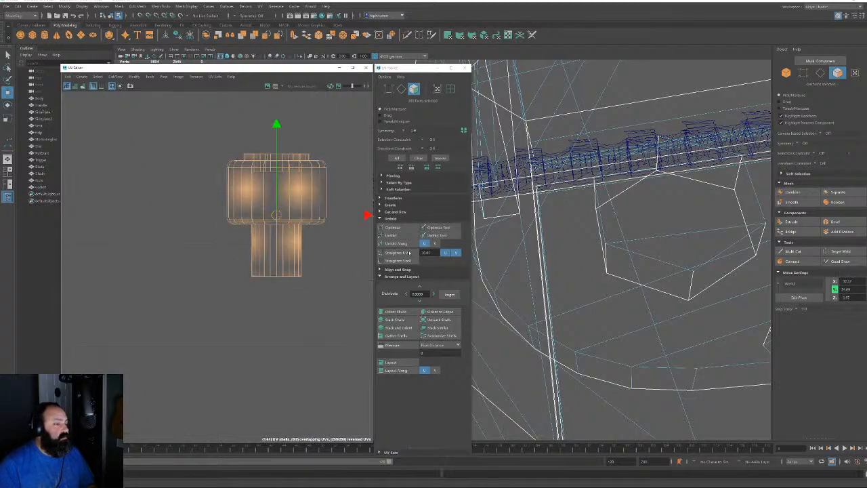
left_click(402, 90)
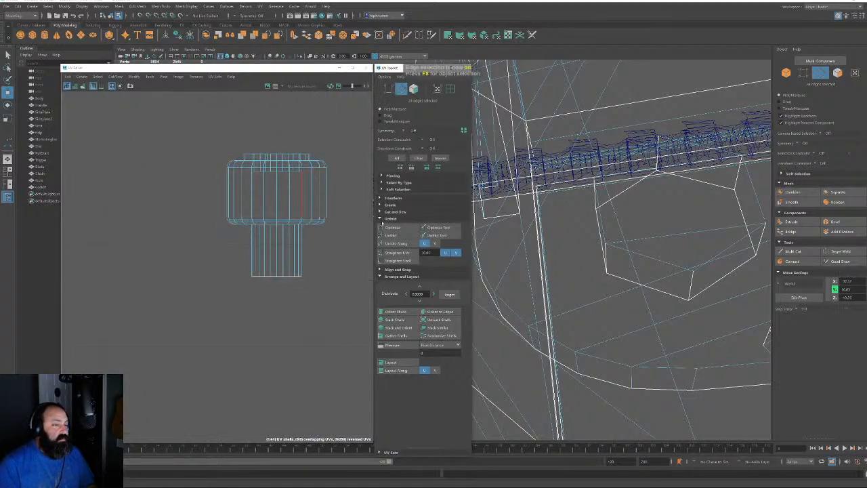
In shaded view, select the edge loop on the cylinder's top rim
key("5")
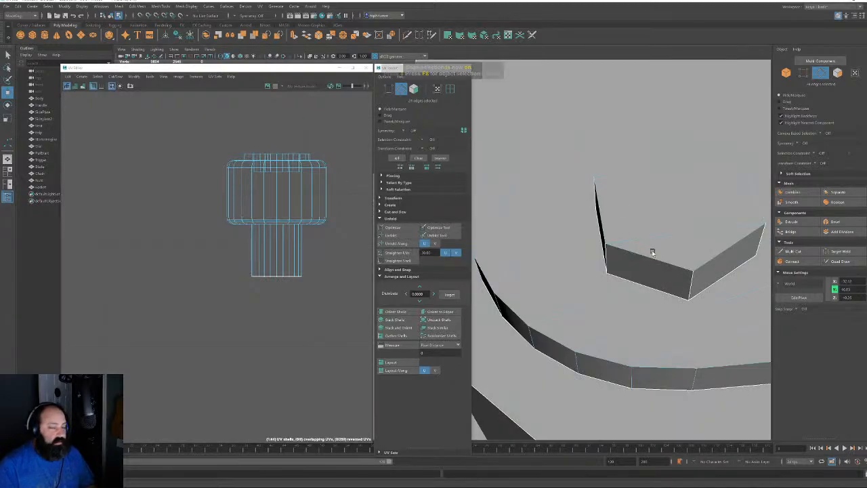
scroll(639, 186, "down", 6)
left_click_drag(600, 153, 720, 142, "alt")
scroll(677, 161, "down", 5)
left_click_drag(664, 190, 560, 135, "alt")
scroll(671, 184, "down", 5)
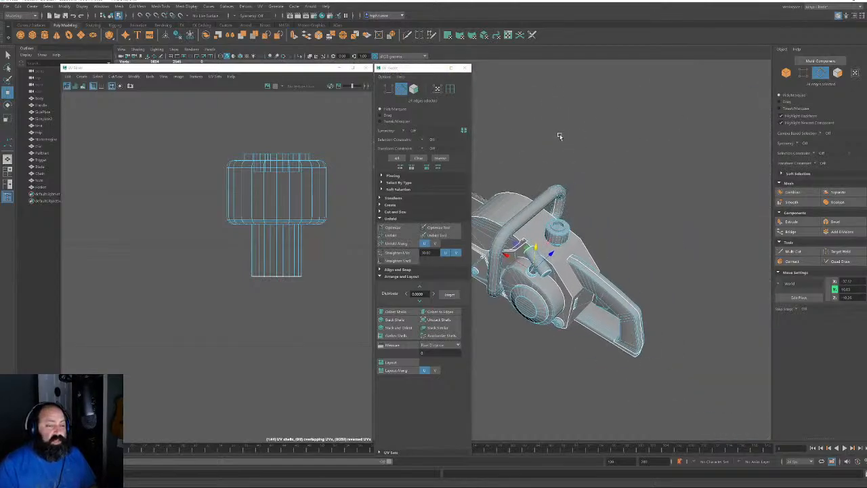
scroll(560, 135, "up", 5)
left_click_drag(690, 287, 540, 282, "alt")
scroll(540, 282, "up", 6)
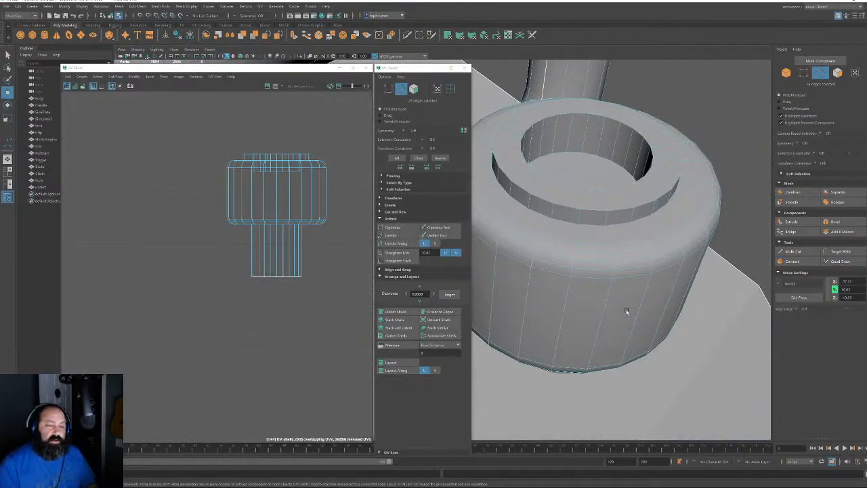
double_click(574, 231)
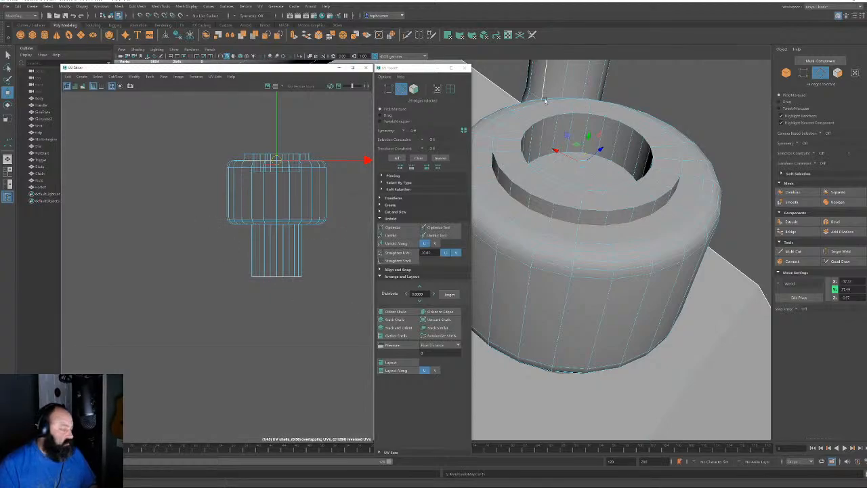
Move the rim UV shell left and unfold it, accepting the Make Manifold fix
left_click(413, 93)
double_click(294, 161)
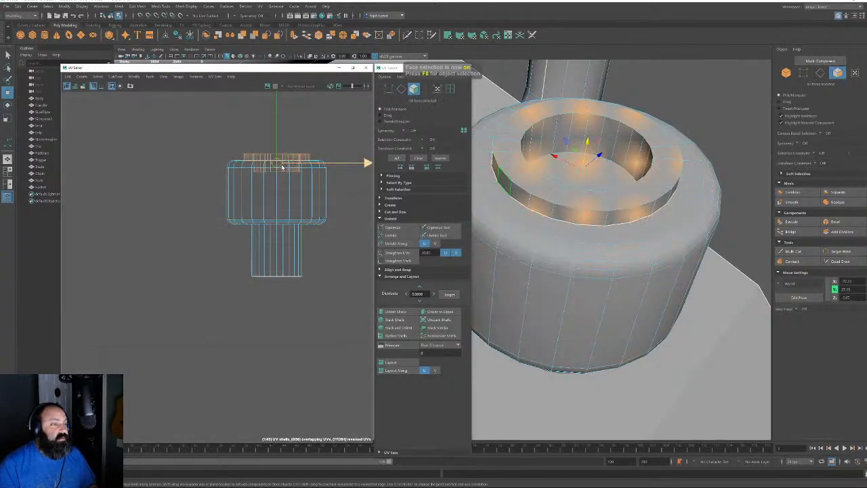
left_click_drag(276, 162, 109, 212)
left_click(392, 235)
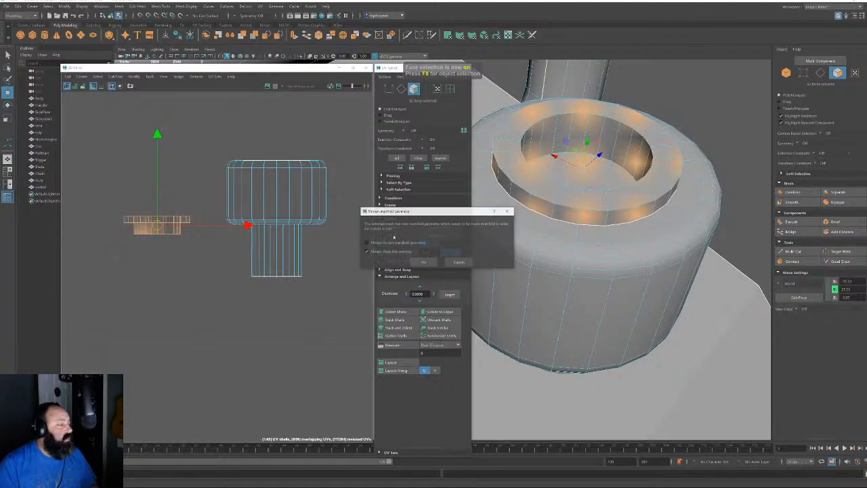
left_click(423, 262)
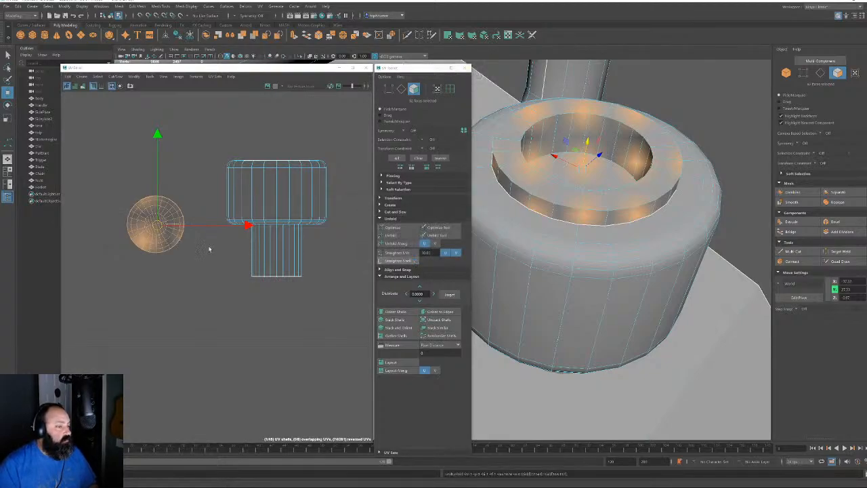
left_click_drag(615, 271, 682, 211, "alt")
Cut the UVs along the stem–cap edge loop and along a stem edge
key("f")
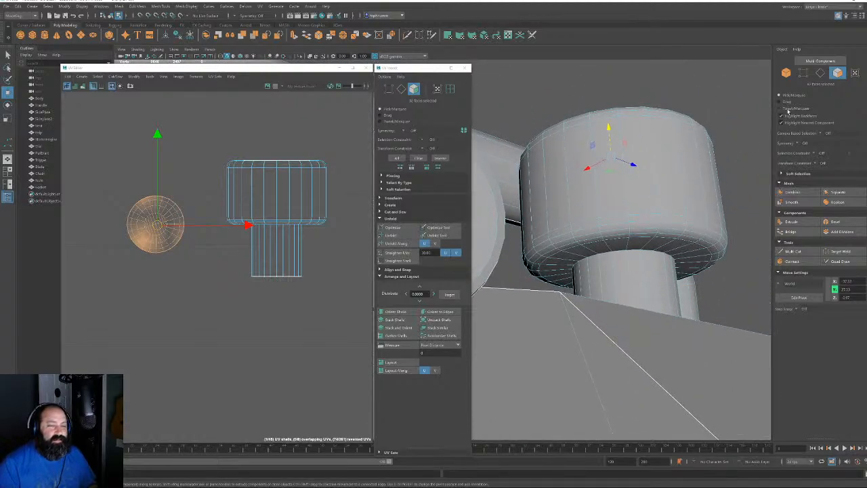
left_click(818, 73)
double_click(631, 250)
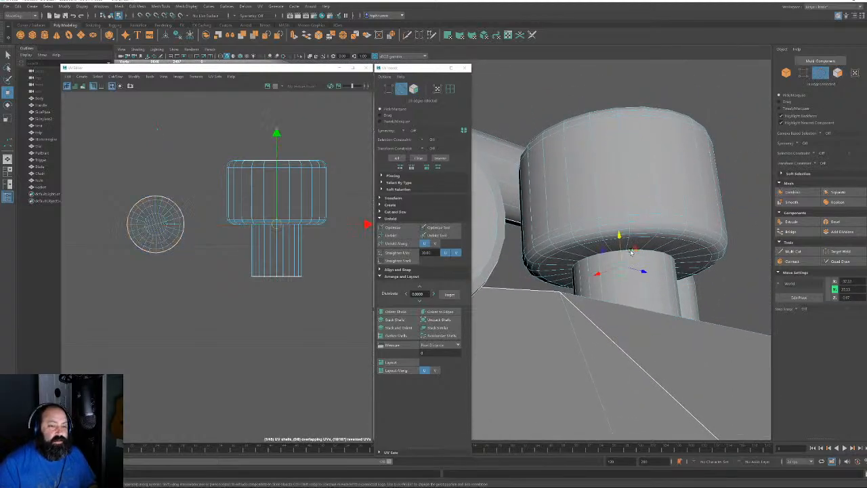
key("shift+x")
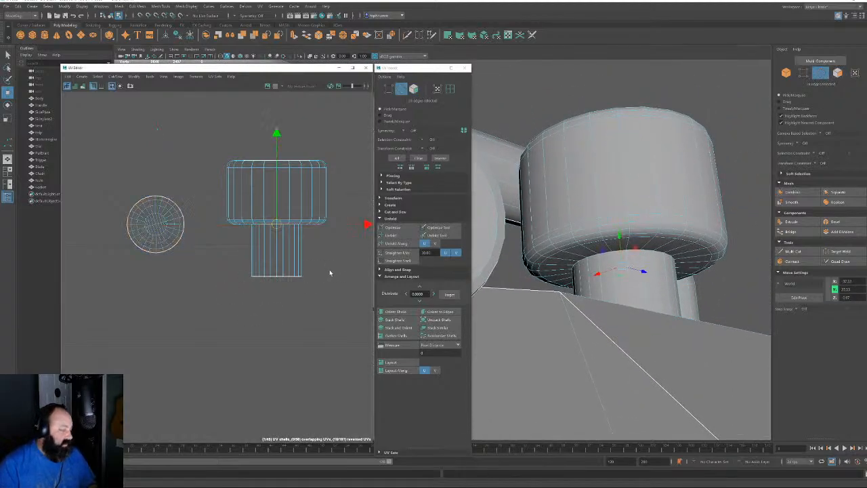
left_click(330, 273)
left_click(280, 257)
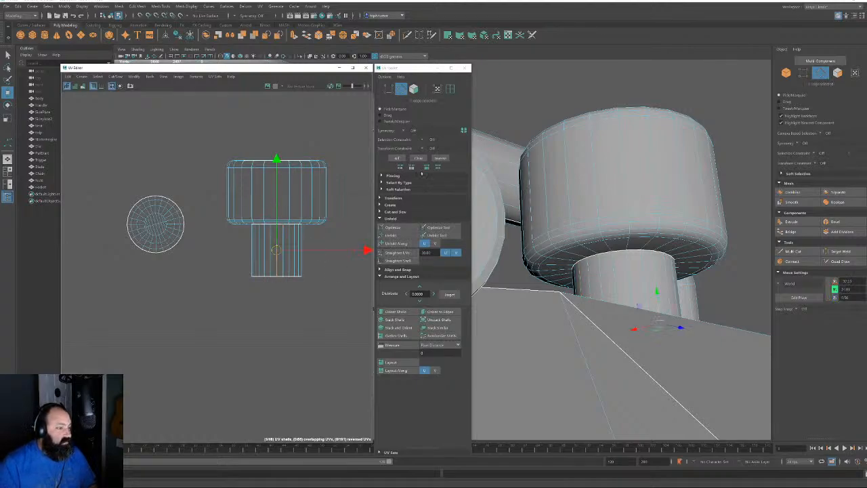
key("shift+x")
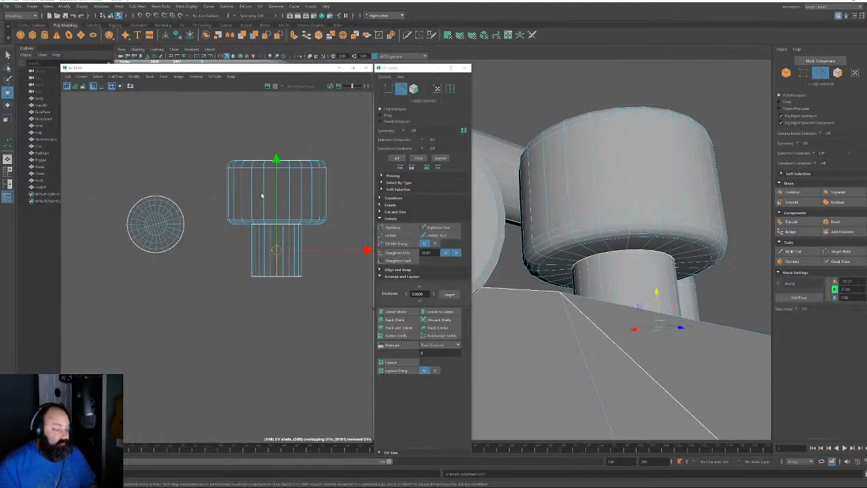
Unfold the cylinder's wall and stem UV shells
left_click(262, 195)
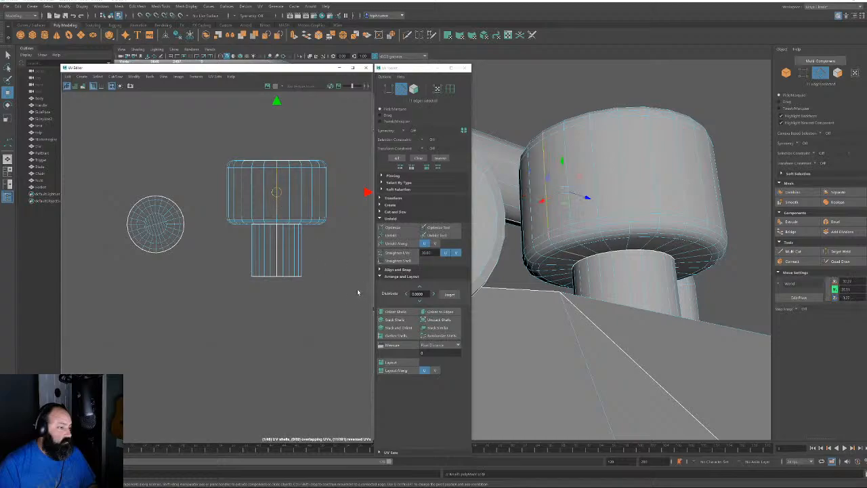
left_click(413, 88)
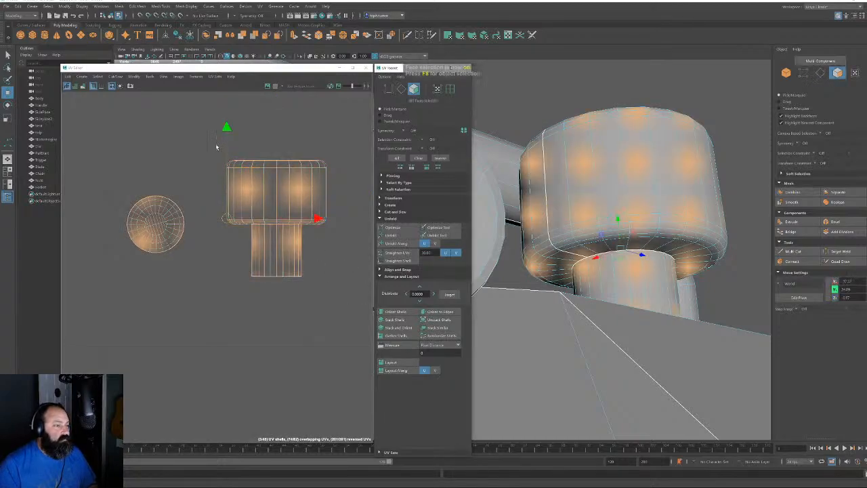
left_click_drag(216, 147, 333, 302)
left_click(392, 235)
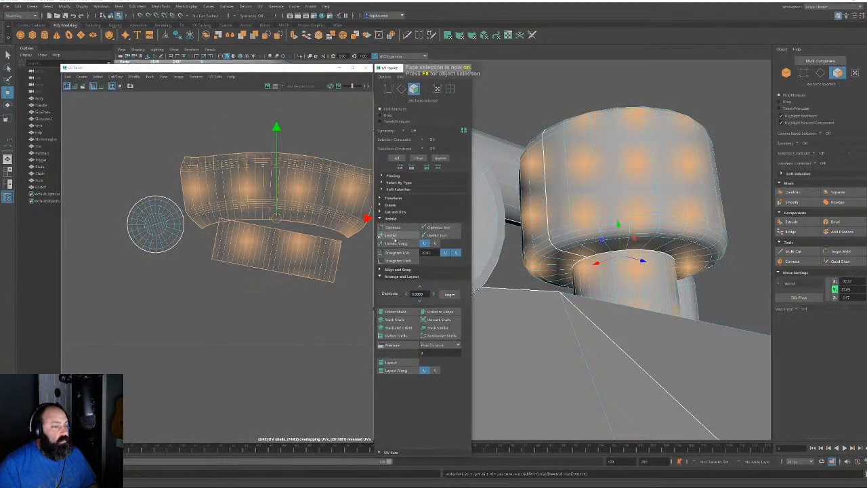
Rotate the stem shell level and move it below the other shells
left_click(252, 242)
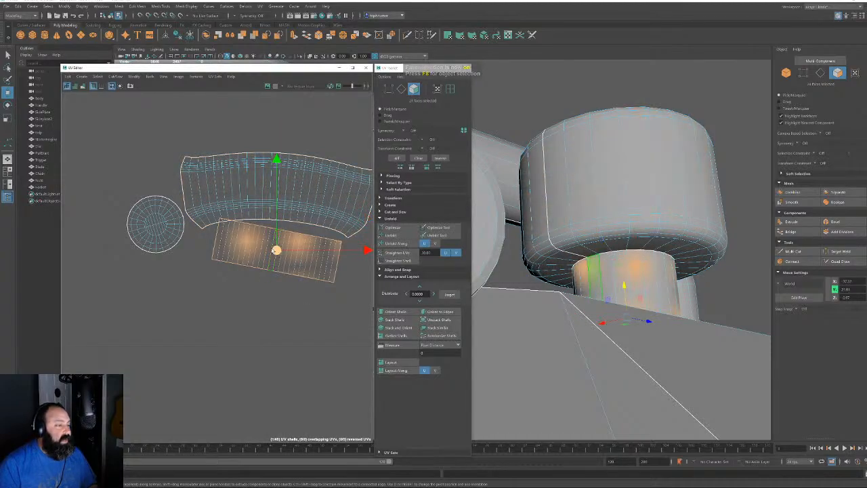
left_click(245, 246)
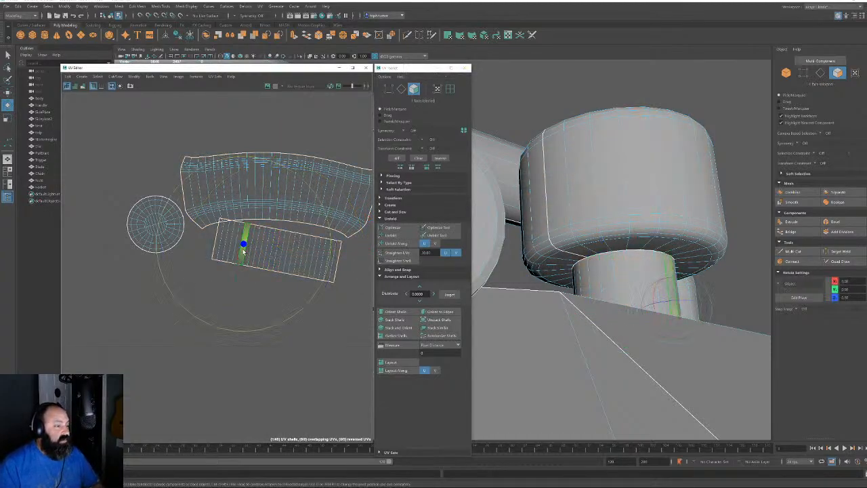
double_click(244, 252)
left_click_drag(194, 277, 203, 289)
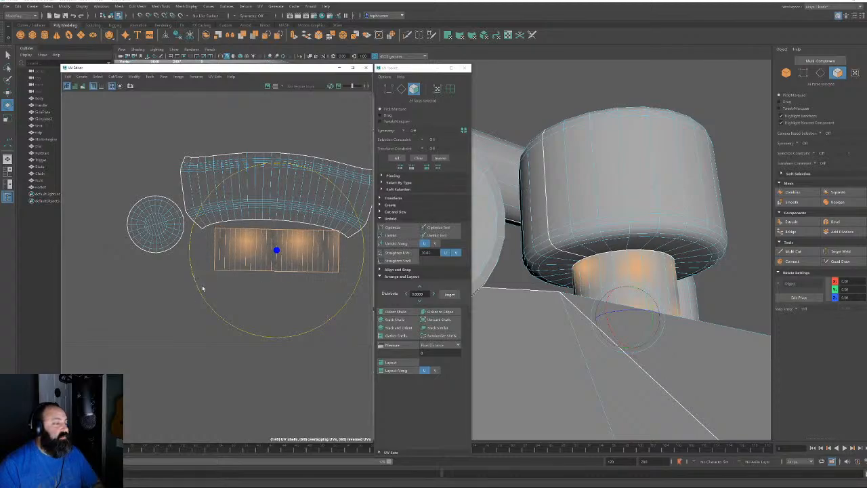
key("w")
left_click_drag(278, 249, 191, 320)
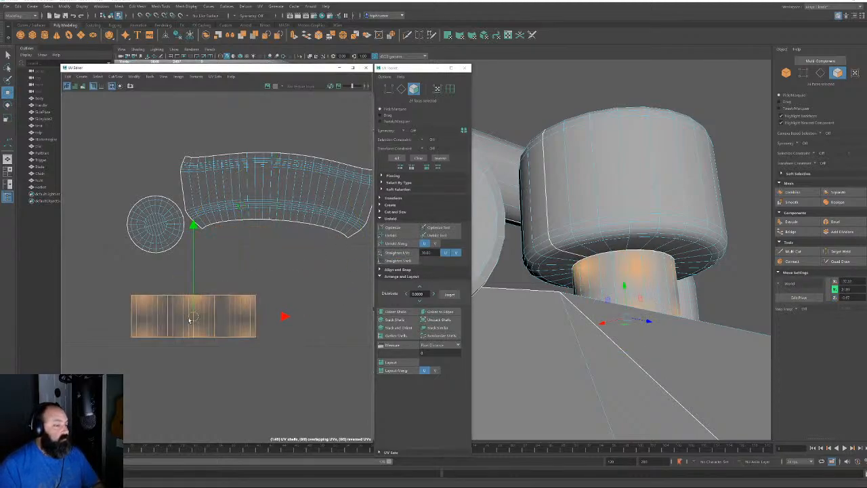
Straighten and repeatedly unfold the curved wall shell into a flat rectangular strip
double_click(309, 209)
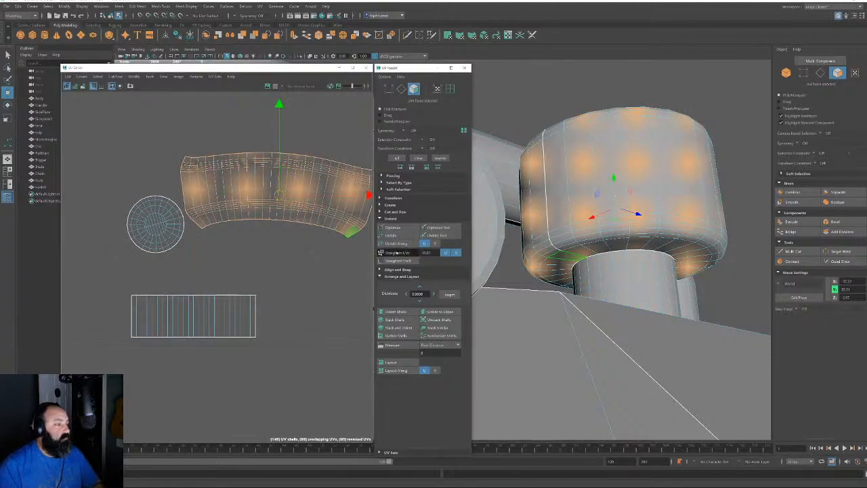
left_click(396, 252)
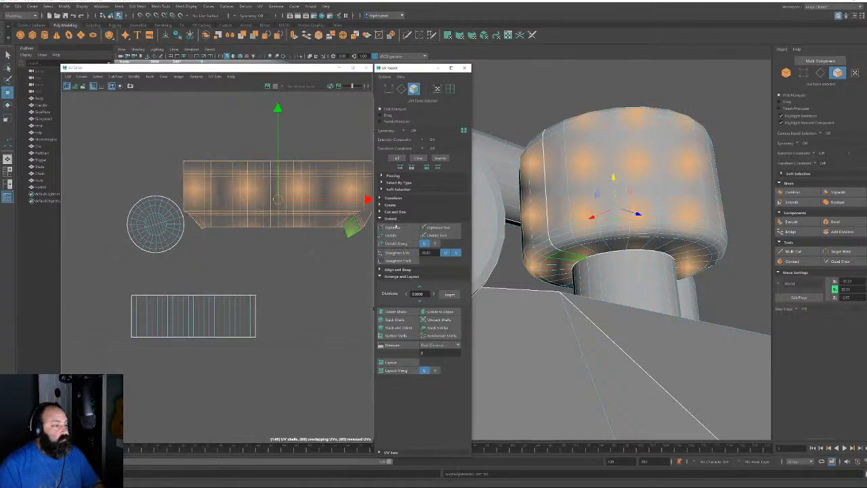
left_click(395, 235)
left_click(398, 235)
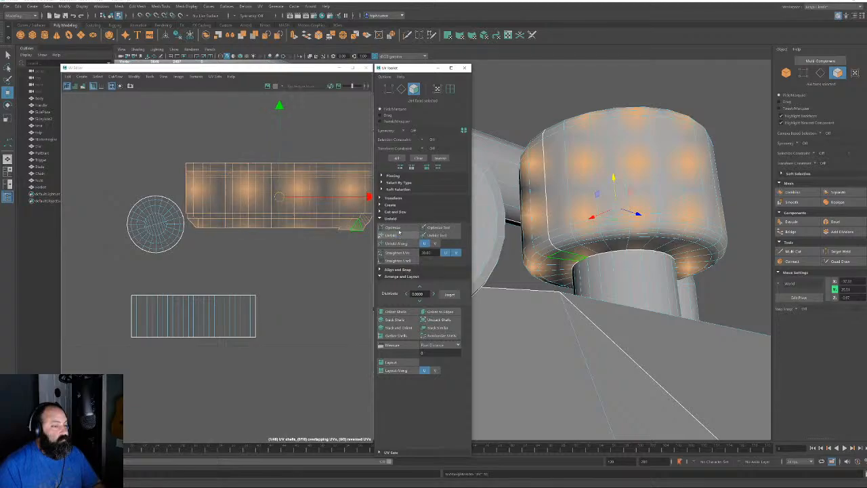
left_click(398, 236)
left_click(396, 236)
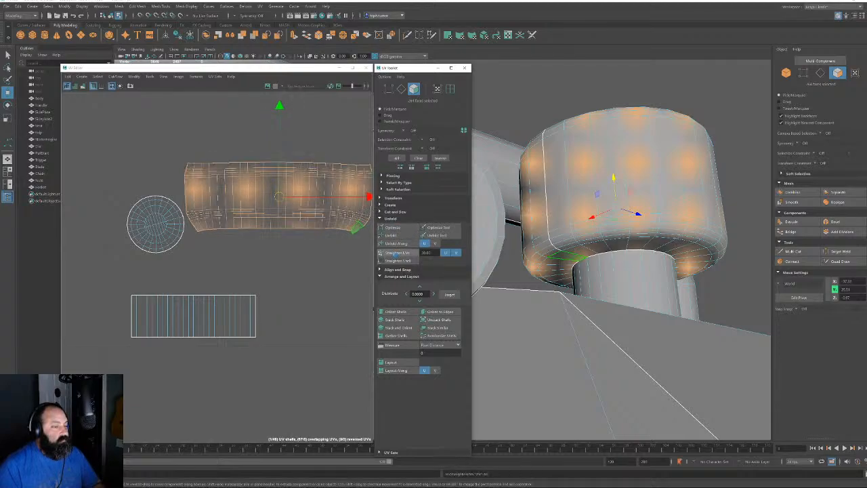
left_click(395, 253)
left_click(162, 230)
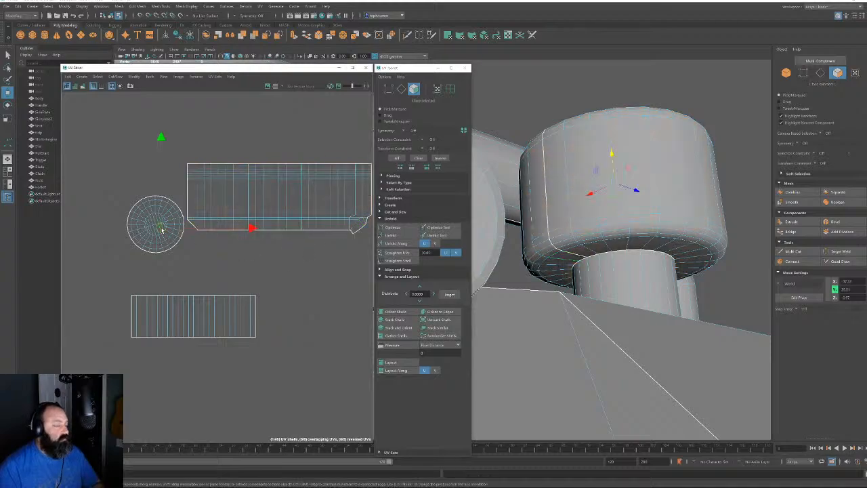
left_click(402, 90)
Move the circular cap shell beside the lower strip and zoom in on the rectangular shell
key("F10")
left_click(152, 210)
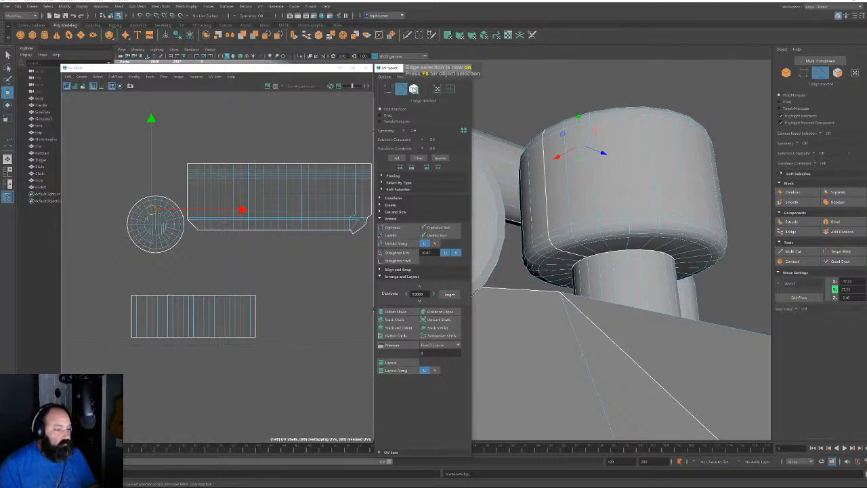
left_click(414, 89)
double_click(154, 236)
left_click_drag(153, 226, 90, 316)
middle_click_drag(230, 230, 197, 253, "alt")
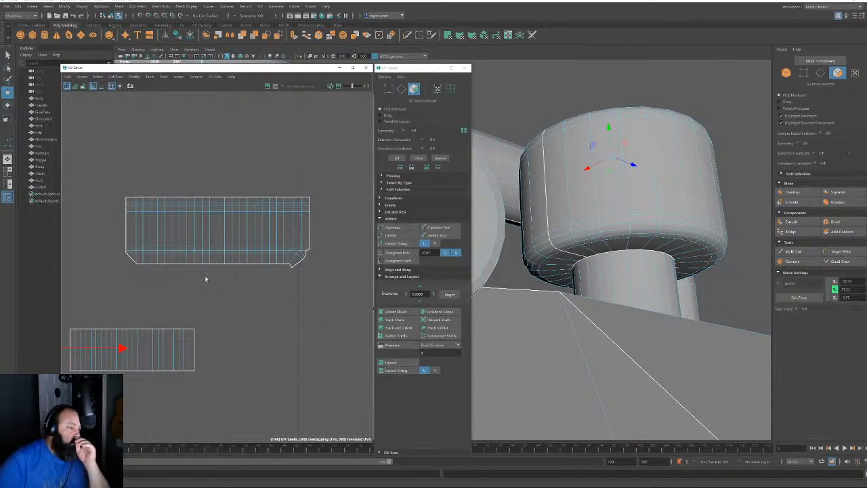
right_click_drag(206, 276, 278, 223, "alt")
Drag the shell's lower-left corner UV left so it lines up with the edge
left_click(437, 89)
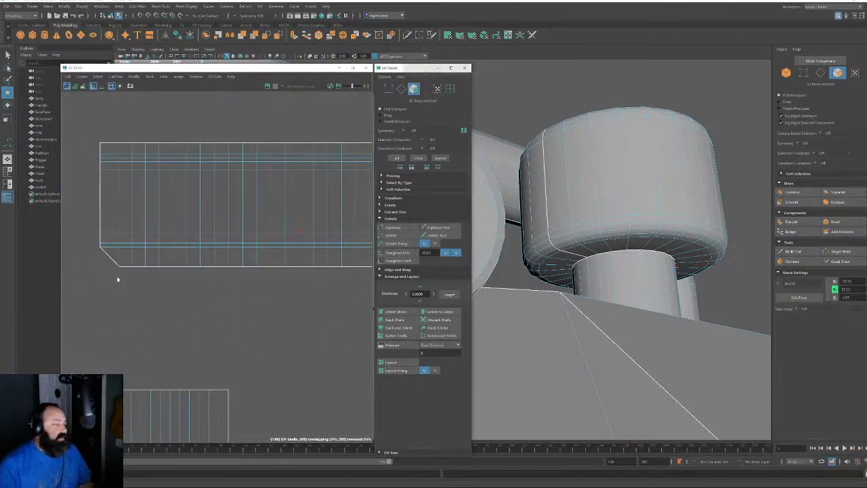
right_click_drag(89, 258, 124, 265, "alt")
left_click(144, 285)
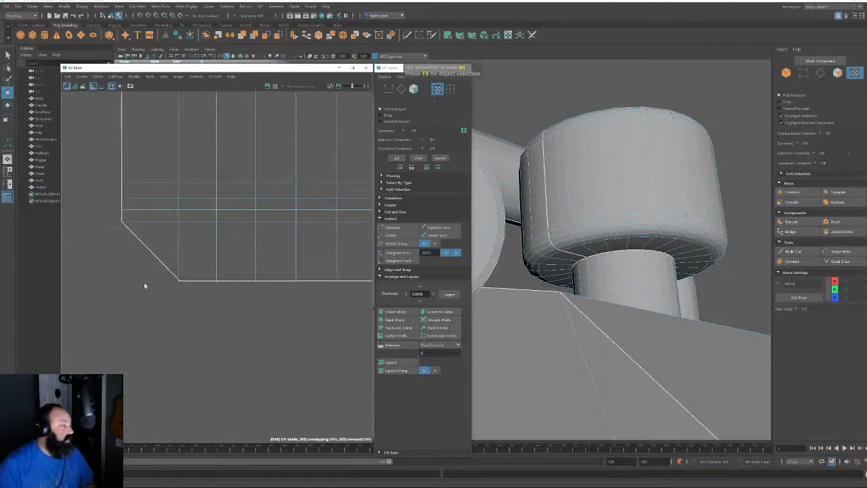
right_click_drag(174, 287, 309, 410, "alt")
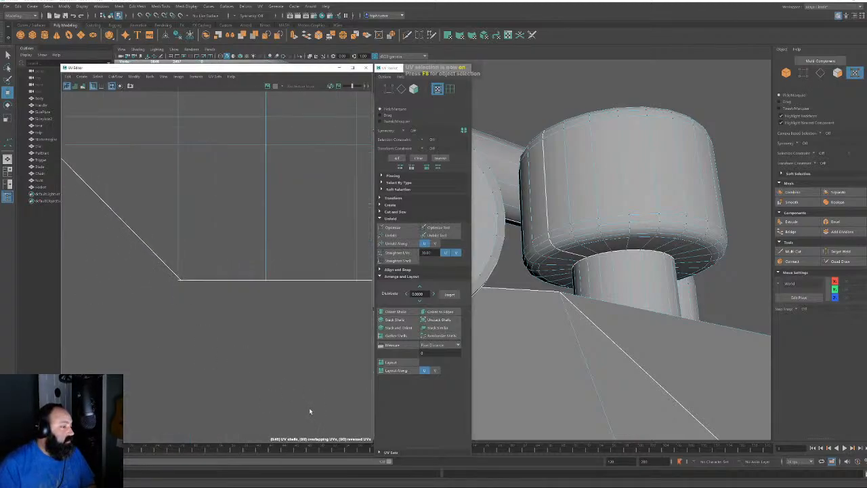
left_click(180, 283)
left_click_drag(266, 283, 170, 283)
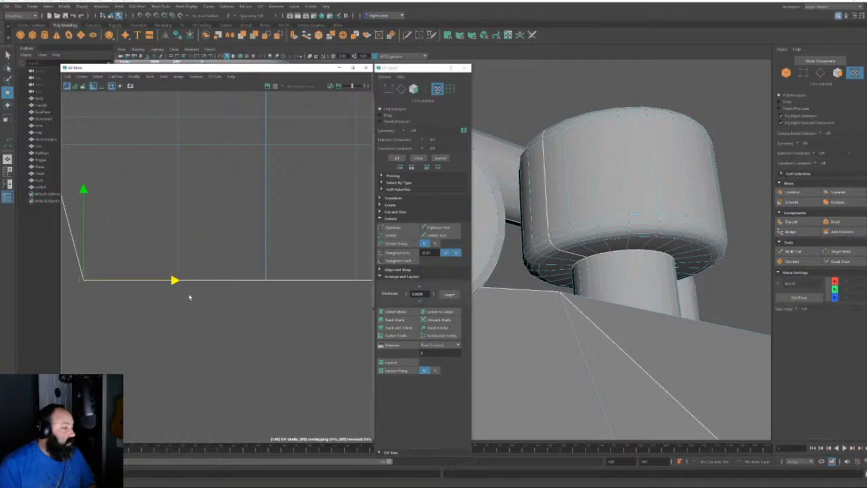
right_click_drag(230, 292, 176, 260, "alt")
left_click_drag(254, 287, 237, 286)
right_click_drag(237, 285, 68, 203, "alt")
mouse_move(68, 203)
middle_mouse_down("alt")
mouse_move(233, 231)
mouse_move(61, 193)
middle_mouse_up("alt")
Scale the lower-right corner and right-edge UVs in U into one column, then shift them right
right_click_drag(169, 250, 277, 298, "alt")
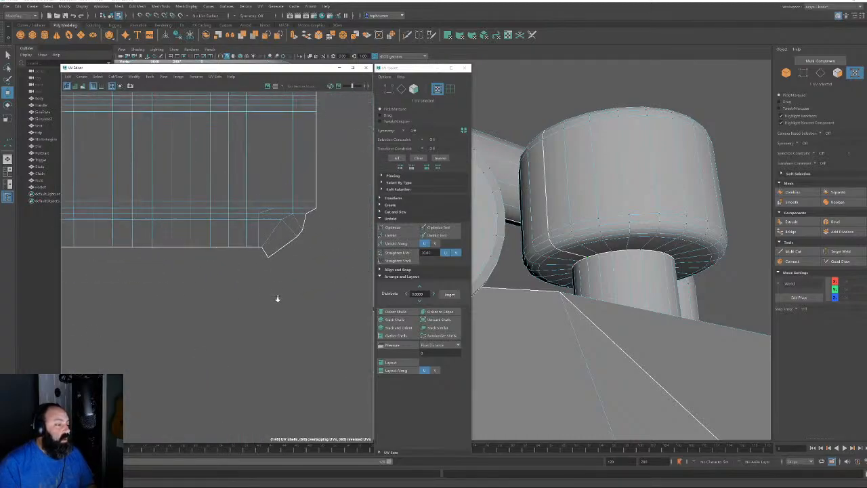
middle_click_drag(277, 298, 236, 323, "alt")
right_click_drag(236, 323, 255, 333, "alt")
middle_click_drag(249, 257, 243, 288, "alt")
right_click_drag(242, 289, 220, 276, "alt")
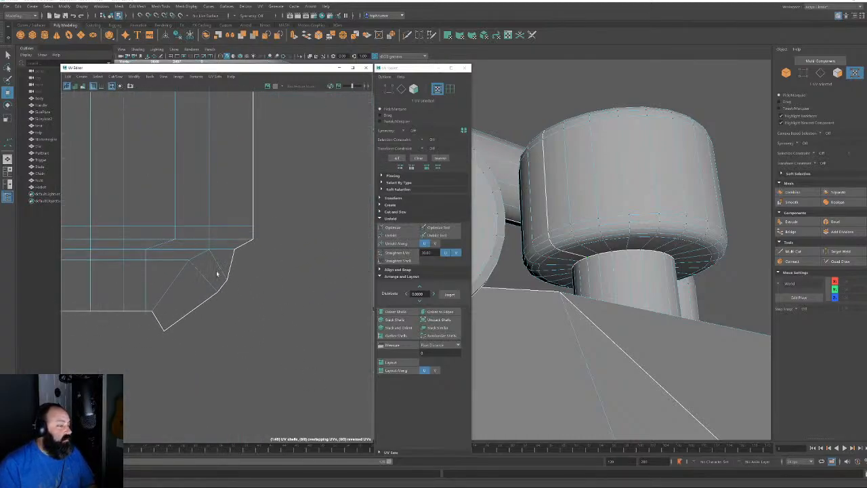
left_click_drag(216, 270, 258, 318)
left_click_drag(184, 325, 156, 340, "shift")
middle_click_drag(257, 277, 254, 349, "alt")
right_click_drag(254, 349, 243, 272, "alt")
left_click_drag(240, 110, 290, 269, "shift")
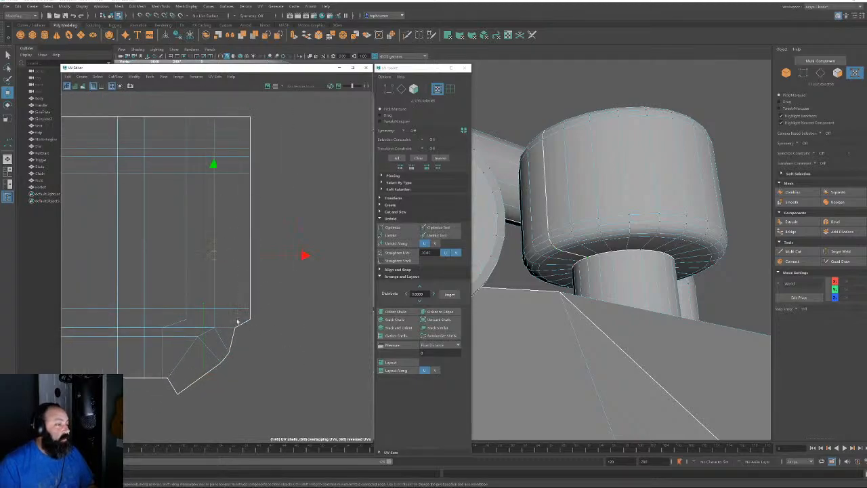
key("r")
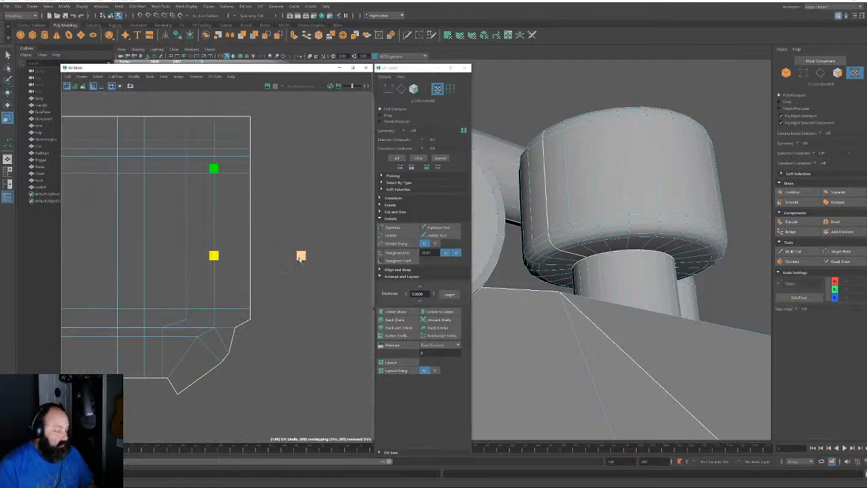
left_click_drag(301, 255, 213, 256)
key("w")
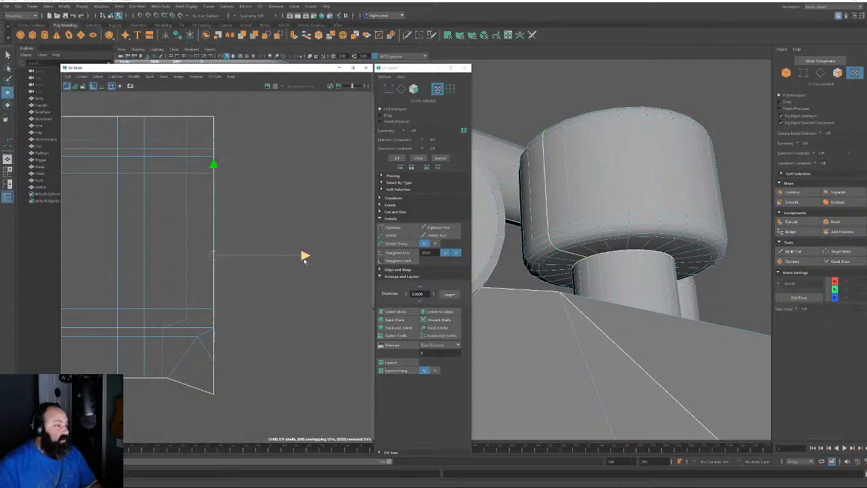
left_click_drag(304, 255, 361, 255)
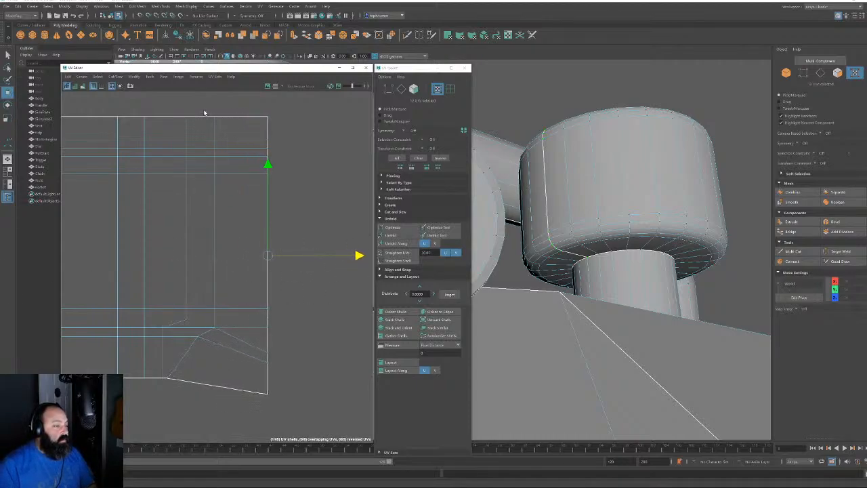
Align the lower UVs into the right-edge column by scaling in U and shifting right
left_click_drag(204, 112, 239, 348)
left_click_drag(191, 333, 203, 343, "shift")
left_click_drag(167, 373, 172, 385, "shift")
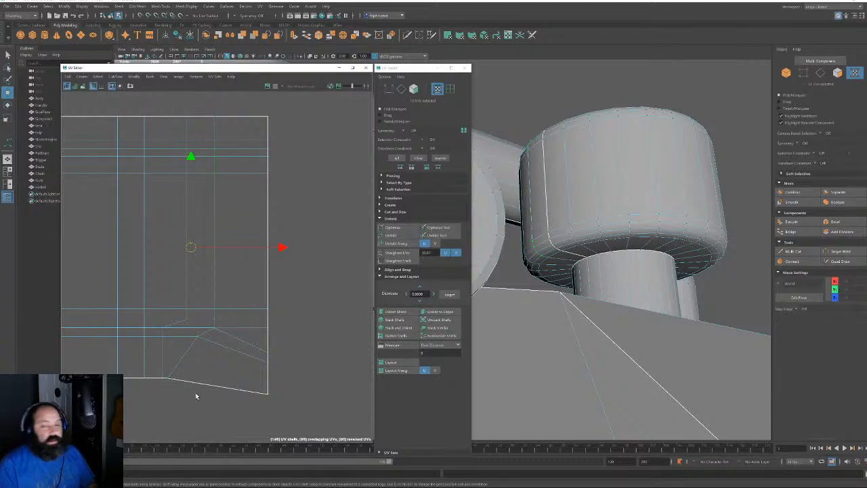
key("r")
left_click_drag(279, 247, 174, 249)
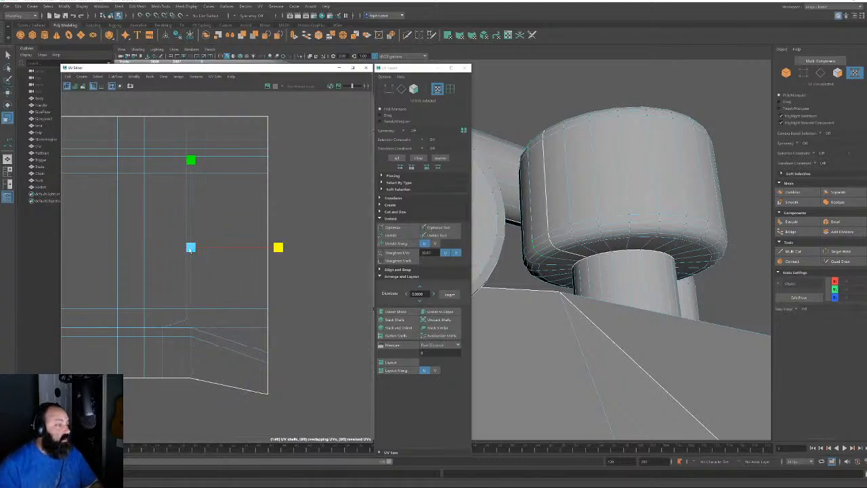
key("w")
left_click_drag(287, 249, 310, 248)
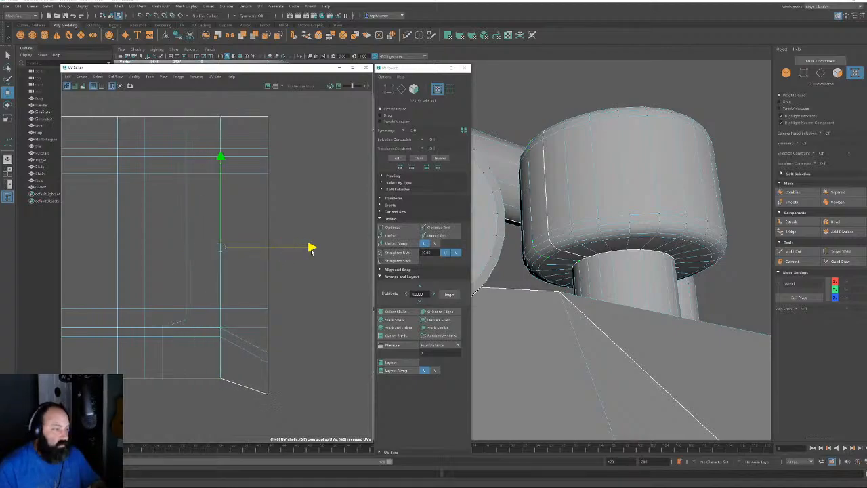
left_click_drag(155, 112, 199, 409)
key("r")
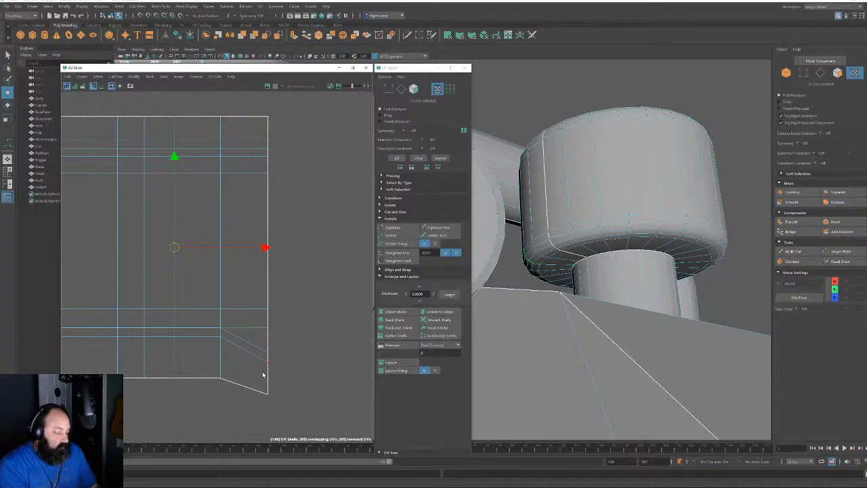
Select the shell's bottom row of faces and nudge them slightly down
scroll(302, 248, "down", 4)
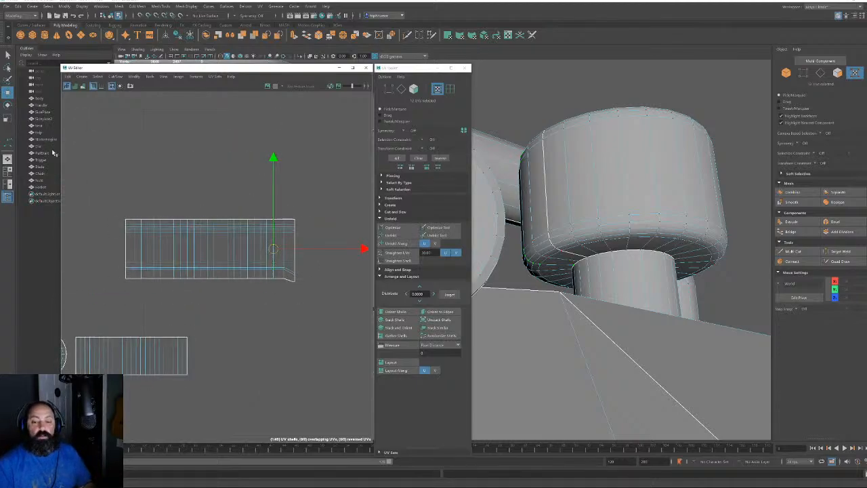
scroll(248, 277, "up", 2)
scroll(303, 293, "up", 2)
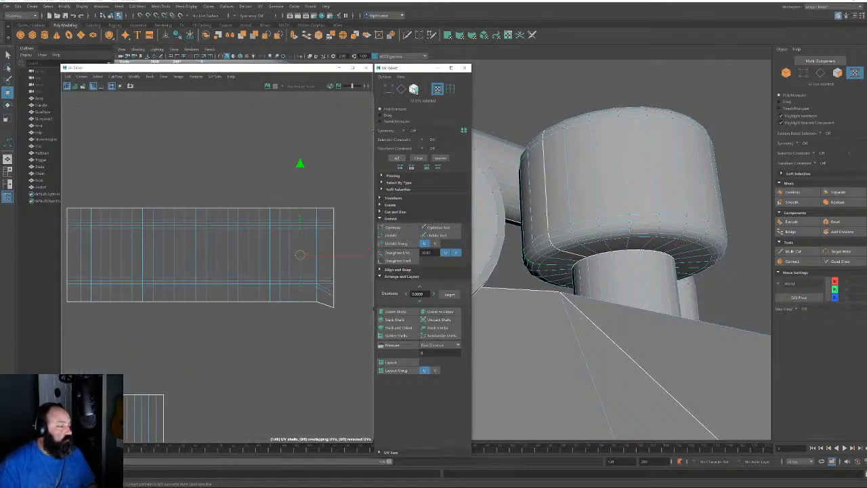
key("F11")
left_click_drag(174, 313, 260, 315)
right_click_drag(287, 316, 306, 344, "alt")
middle_click_drag(237, 316, 292, 309, "alt")
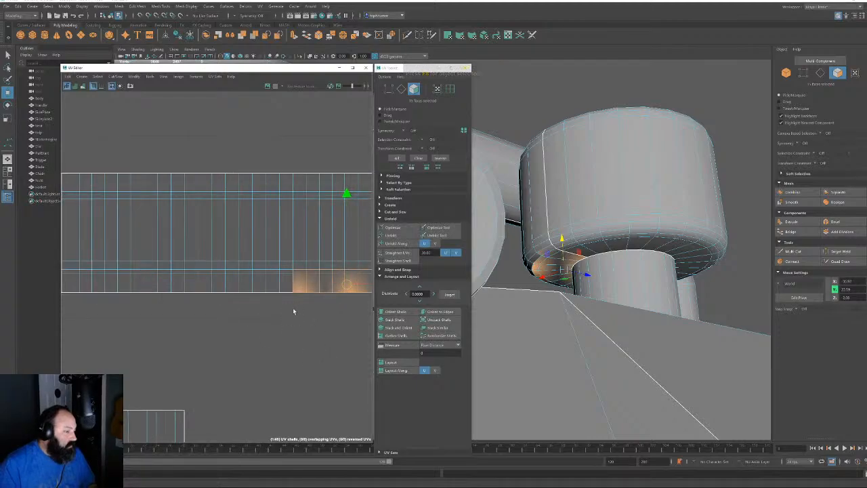
right_click_drag(204, 324, 197, 308, "alt")
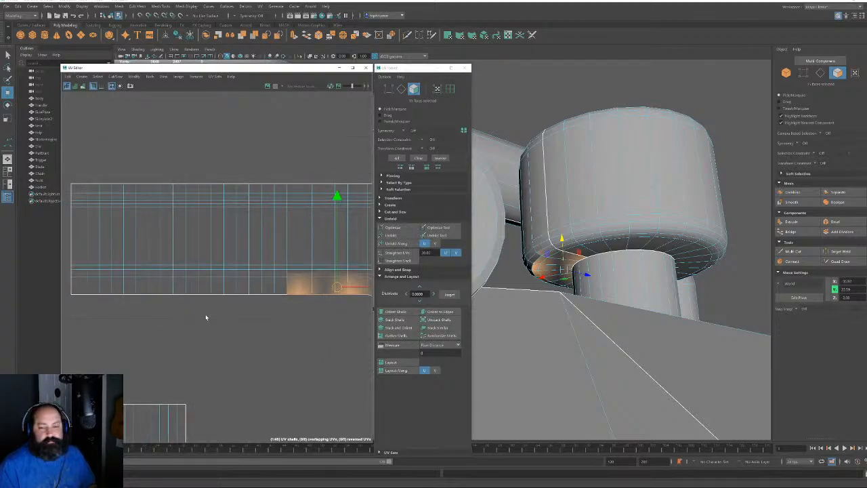
left_click_drag(68, 313, 348, 276, "shift")
middle_click_drag(351, 293, 203, 305, "alt")
right_click_drag(273, 317, 320, 380, "alt")
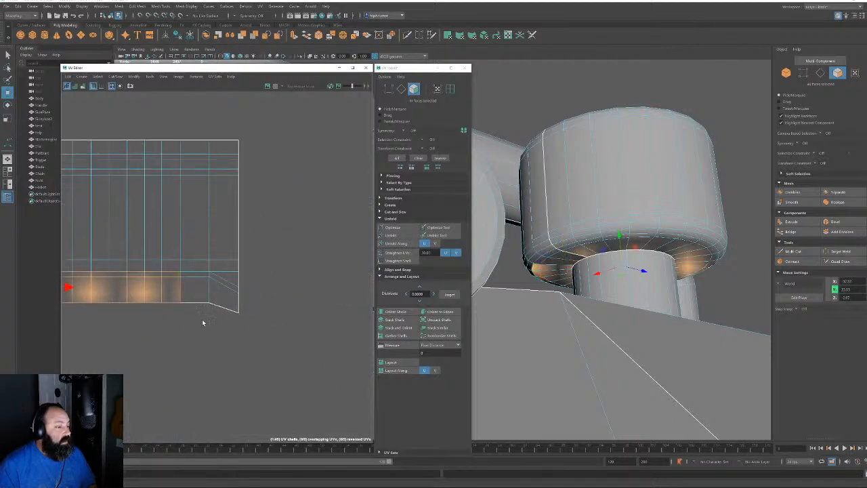
left_click_drag(203, 323, 212, 276, "shift")
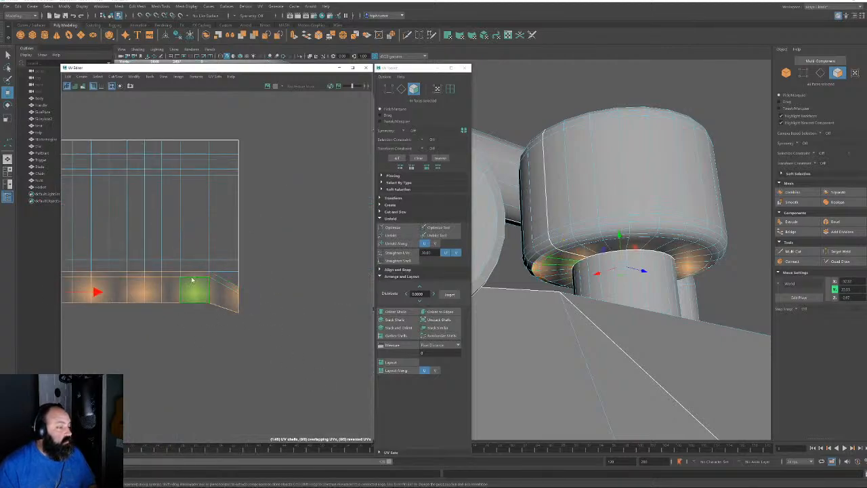
middle_click_drag(192, 279, 322, 275, "alt")
left_click_drag(137, 199, 137, 206)
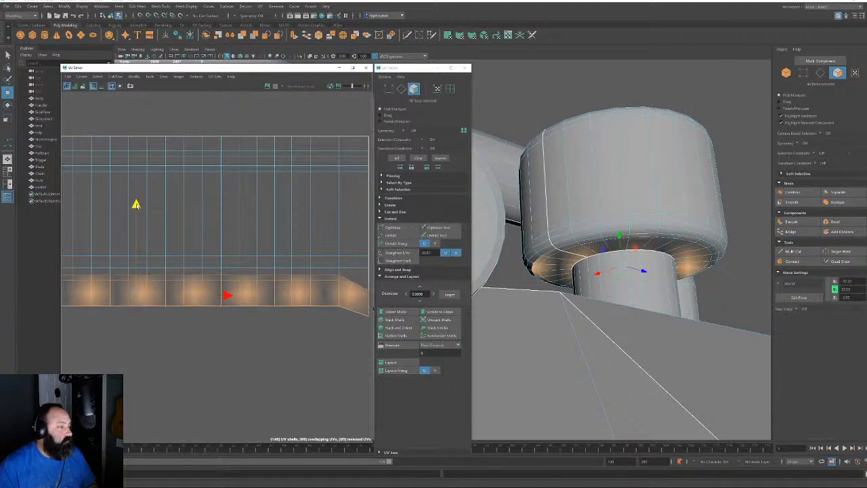
middle_click_drag(332, 282, 221, 293, "alt")
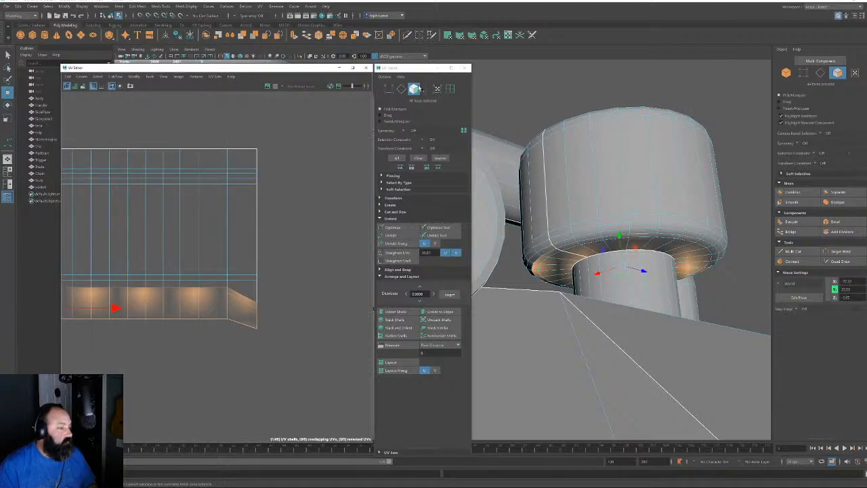
Move the lower-right corner UVs up to square off the corner
left_click(437, 88)
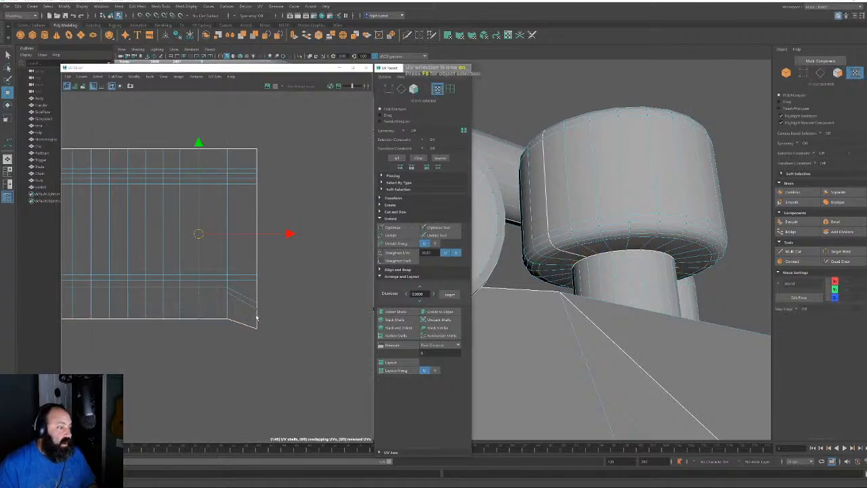
left_click_drag(241, 290, 292, 371)
left_click_drag(258, 226, 256, 214)
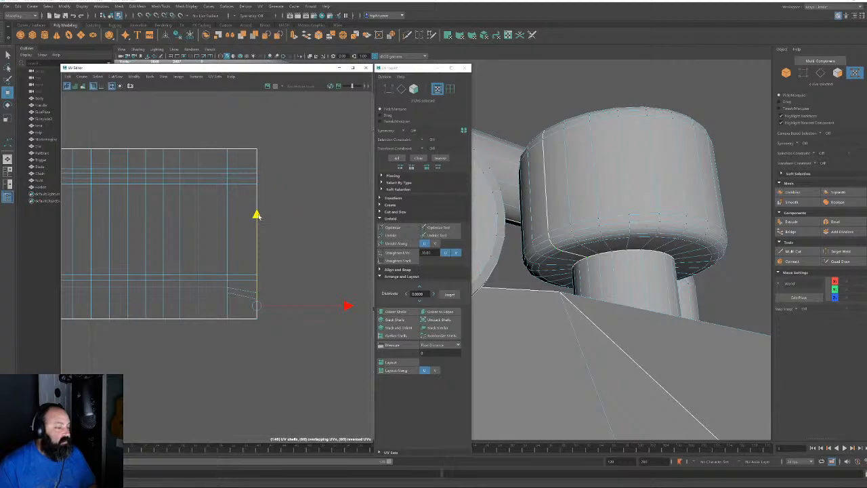
left_click(271, 292)
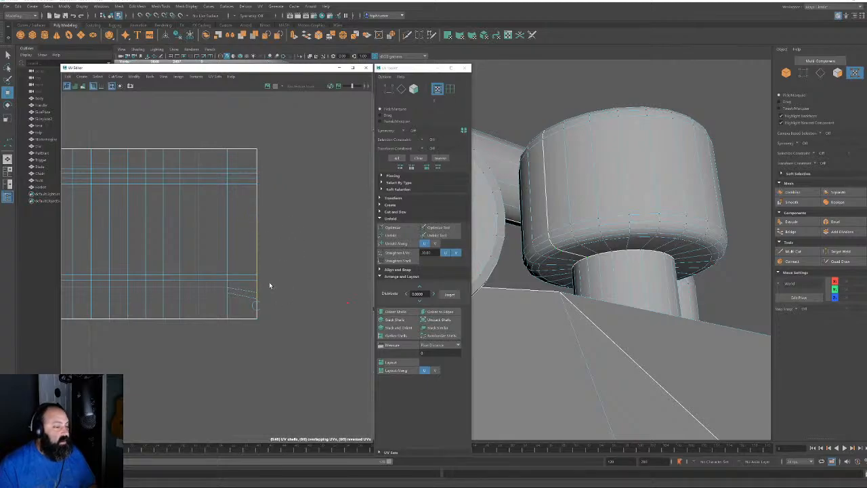
Scale the bottom edge loop to zero in V so it forms a straight line
left_click(402, 89)
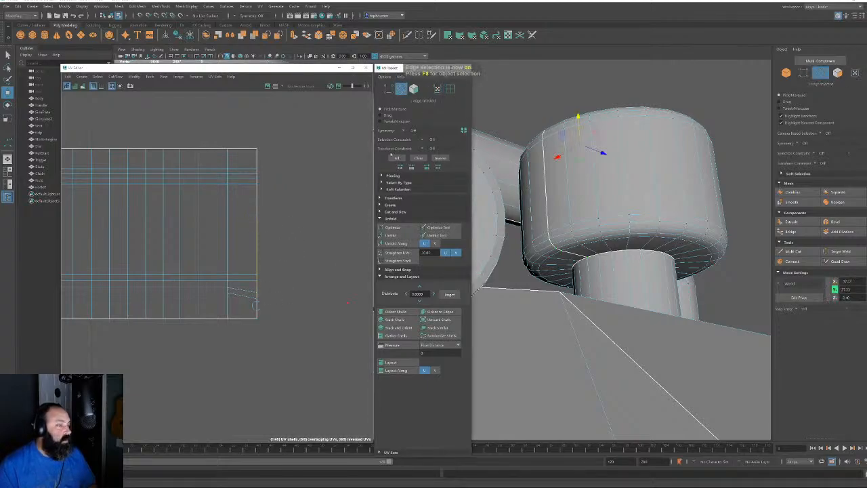
double_click(212, 294)
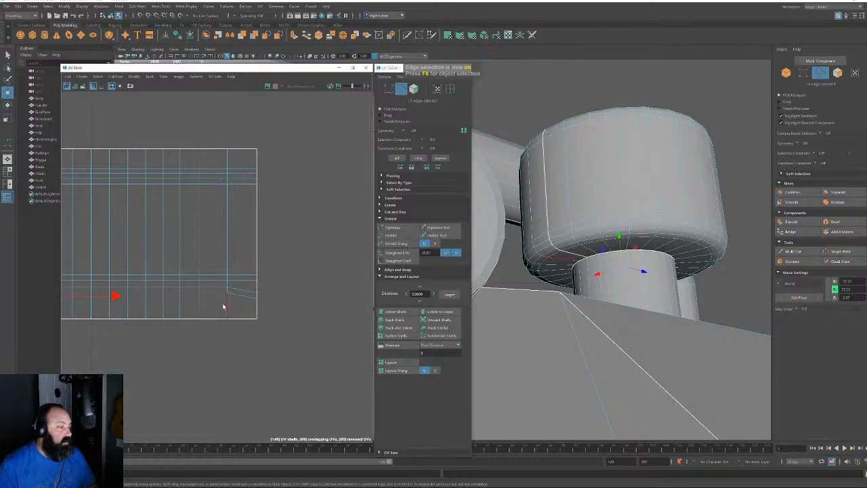
key("r")
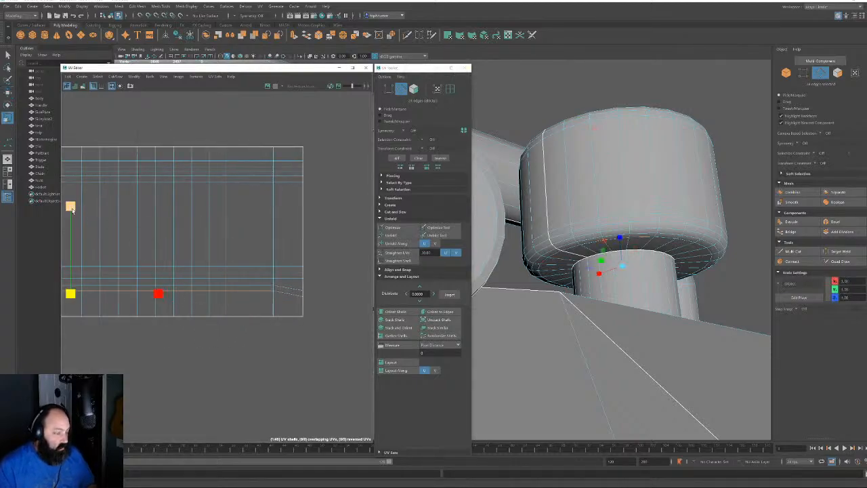
double_click(260, 286)
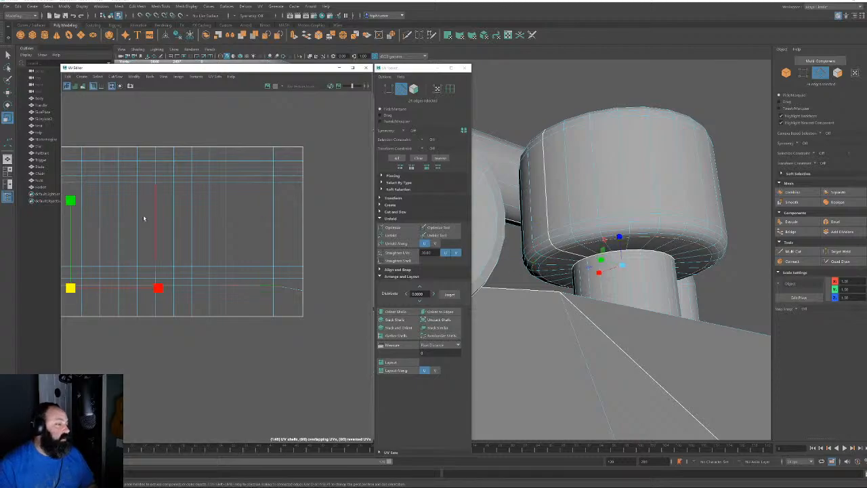
left_click_drag(70, 200, 133, 453)
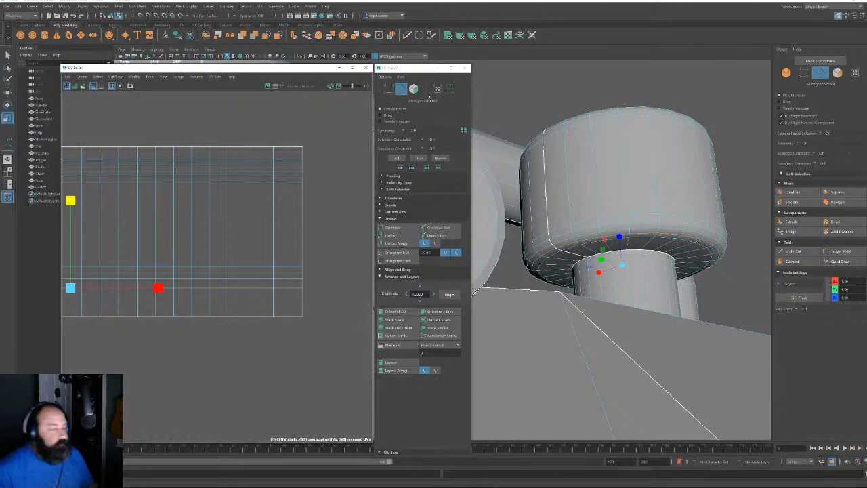
Select every chainsaw UV shell in Face mode and run Layout to pack them
left_click(414, 89, "ctrl")
right_click_drag(268, 315, 137, 171, "alt")
middle_click_drag(234, 223, 163, 99, "alt")
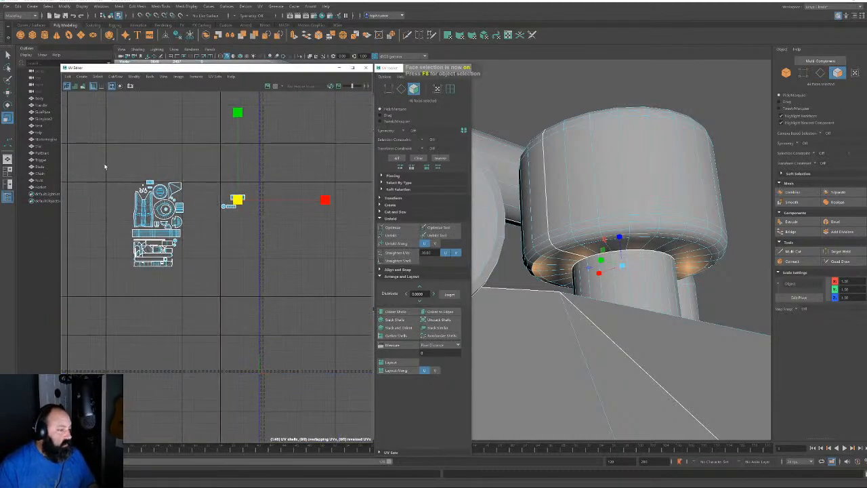
left_click_drag(104, 164, 333, 359)
right_click_drag(665, 338, 535, 298, "alt")
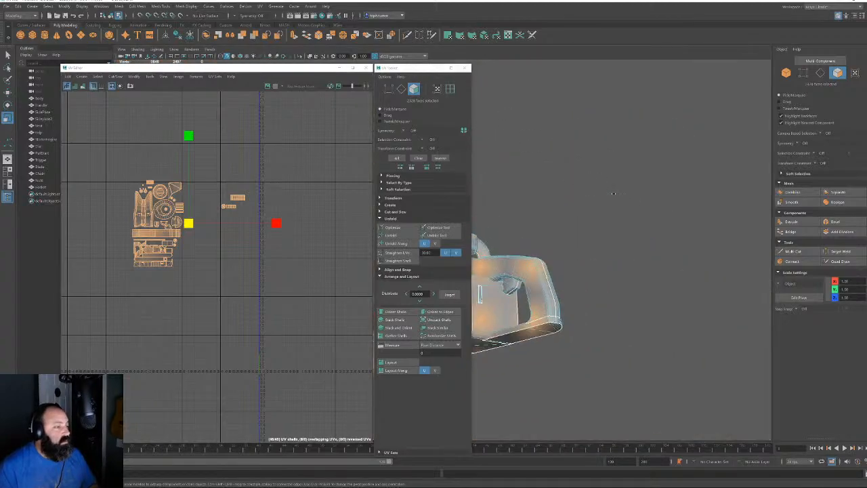
left_click_drag(536, 298, 671, 233, "alt")
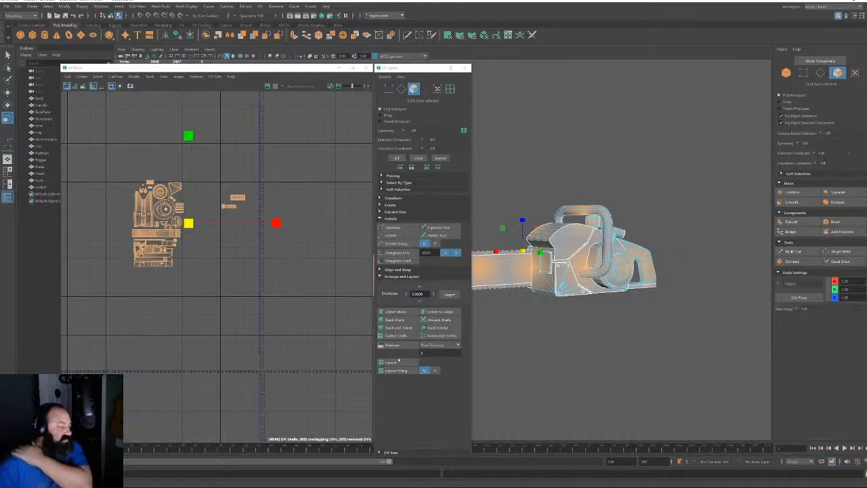
left_click(393, 362)
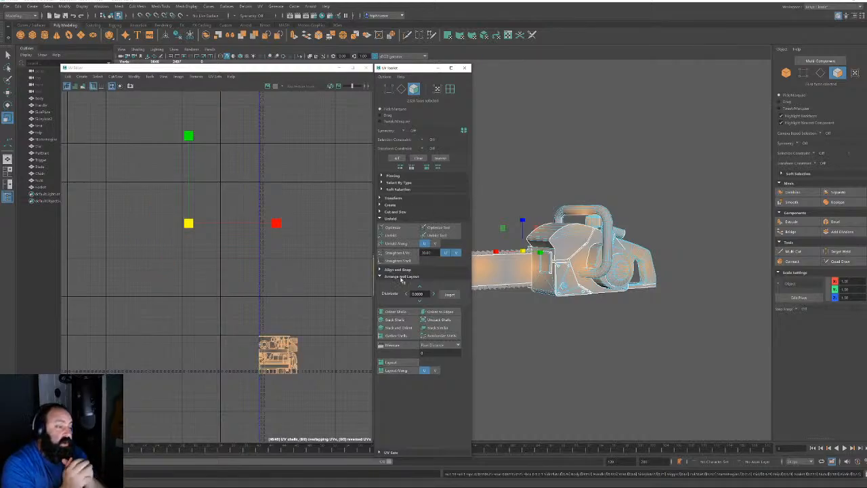
Slide the thin chain-bar UV shell slightly to the right within the packed layout
left_click(286, 311)
right_click_drag(294, 319, 357, 408, "alt")
middle_click_drag(291, 348, 264, 179, "alt")
right_click_drag(264, 179, 324, 251, "alt")
middle_click_drag(197, 228, 222, 236, "alt")
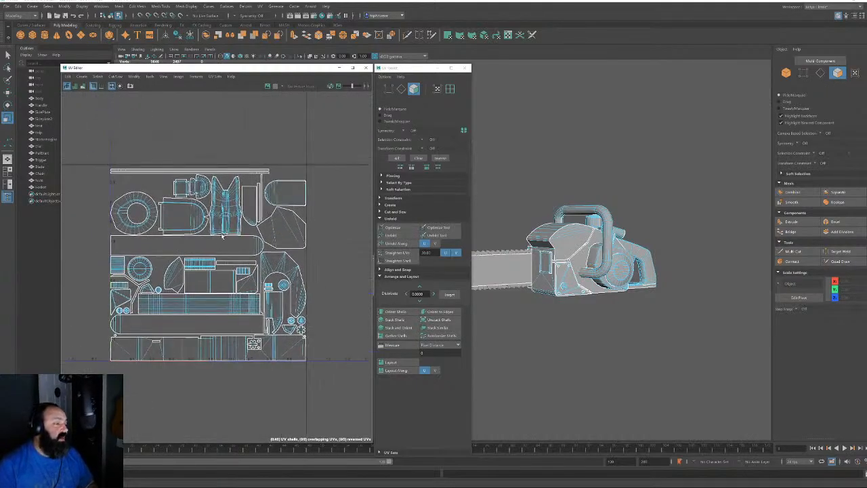
left_click(152, 173)
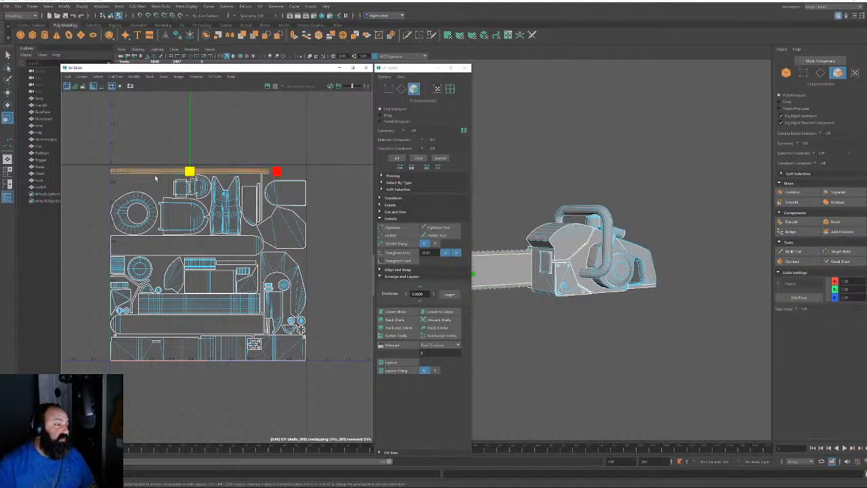
key("w")
scroll(252, 165, "up", 2)
left_click_drag(252, 164, 304, 163)
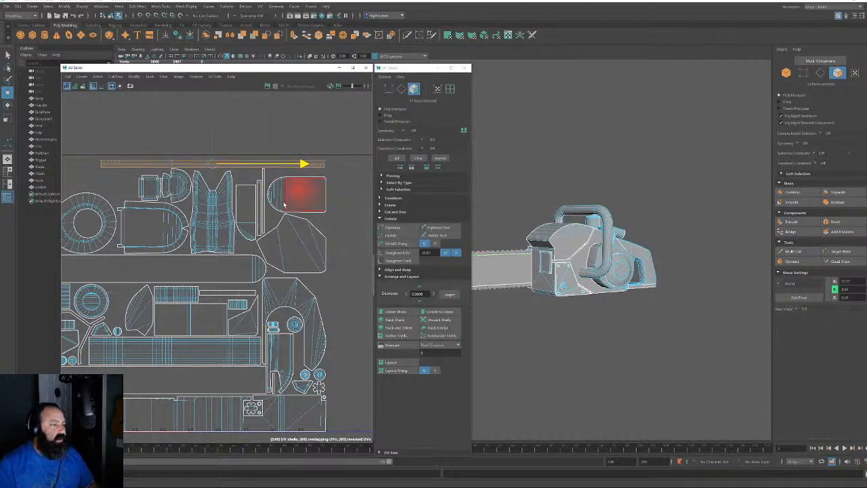
left_click(271, 124)
Inspect the whole packed UV layout and orbit the chainsaw to a new angle
middle_click_drag(211, 153, 329, 176, "alt")
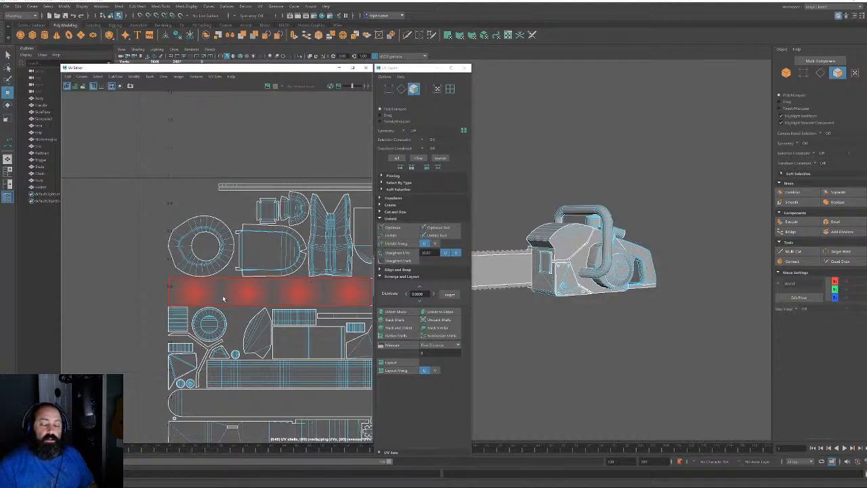
right_click_drag(223, 298, 155, 195, "alt")
right_click_drag(227, 278, 297, 391, "alt")
middle_click_drag(311, 405, 263, 304, "alt")
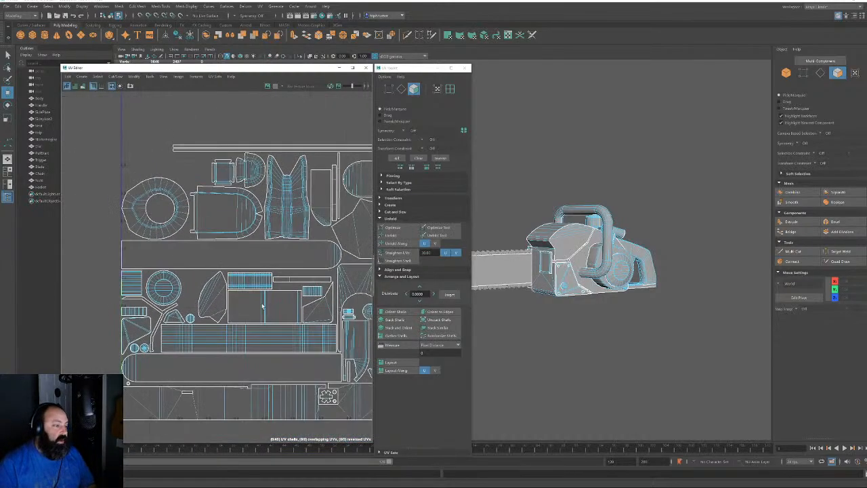
right_click_drag(265, 302, 172, 262, "alt")
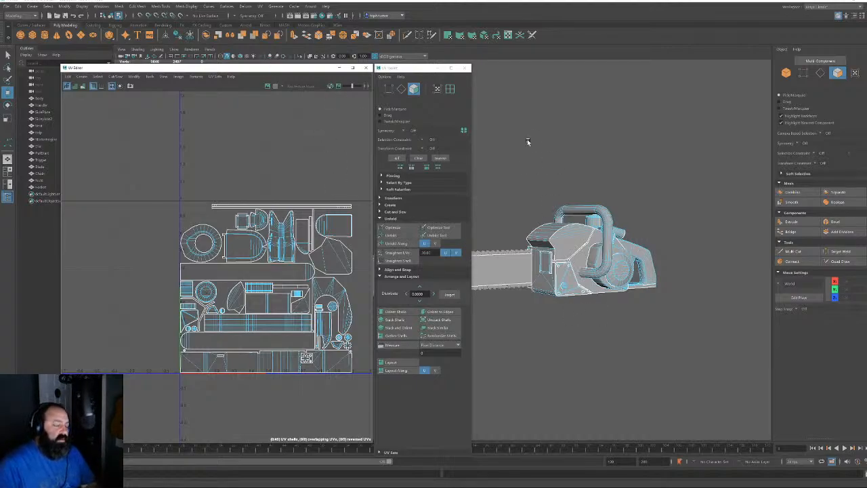
left_click_drag(525, 231, 588, 216, "alt")
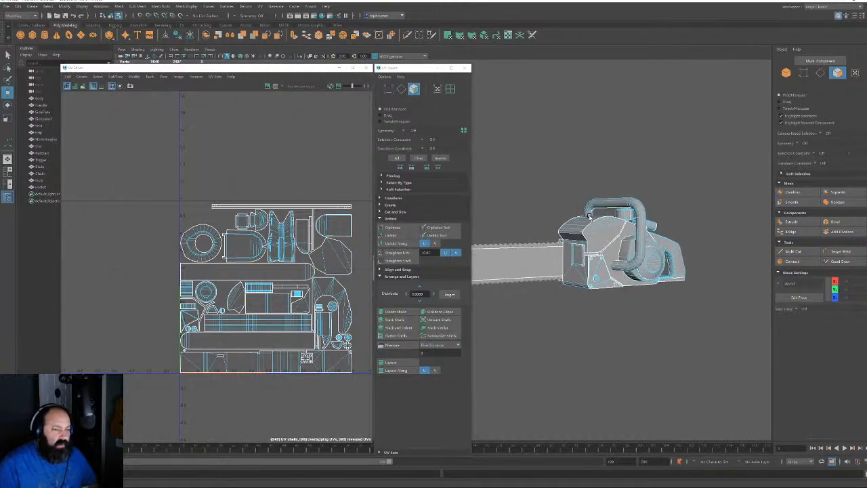
middle_click_drag(588, 216, 624, 210, "alt")
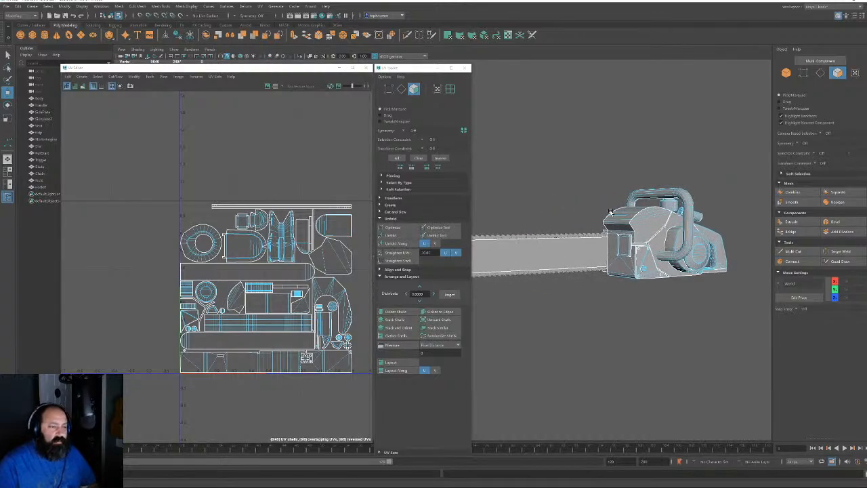
Select the chain and bar objects and move the chain-link shell group up beside the layout
left_click(786, 73)
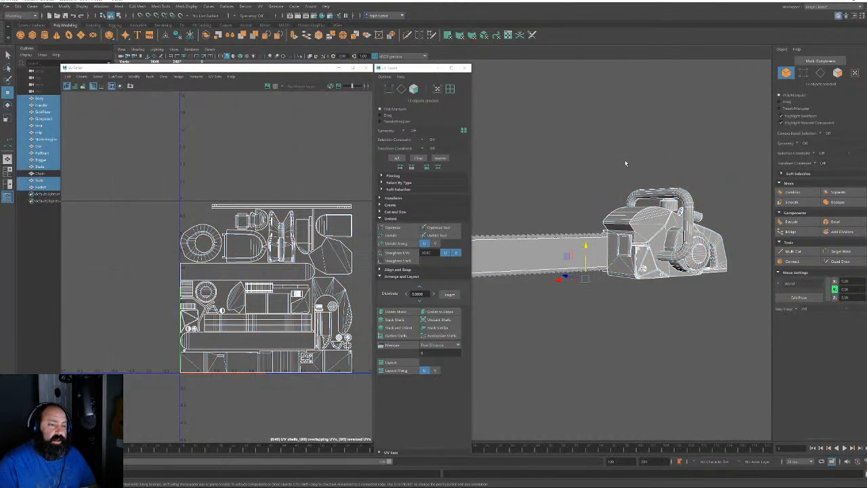
left_click_drag(572, 134, 749, 329)
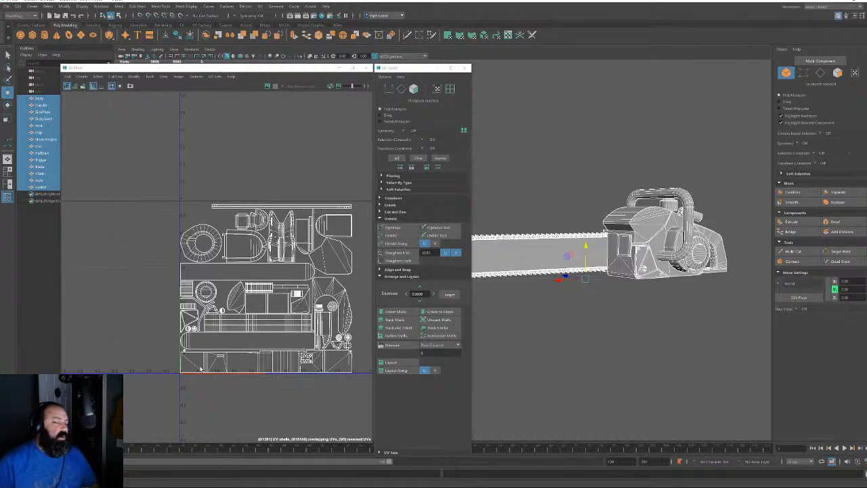
scroll(238, 342, "down", 6)
middle_click_drag(239, 342, 236, 270, "alt")
left_click_drag(196, 349, 116, 268)
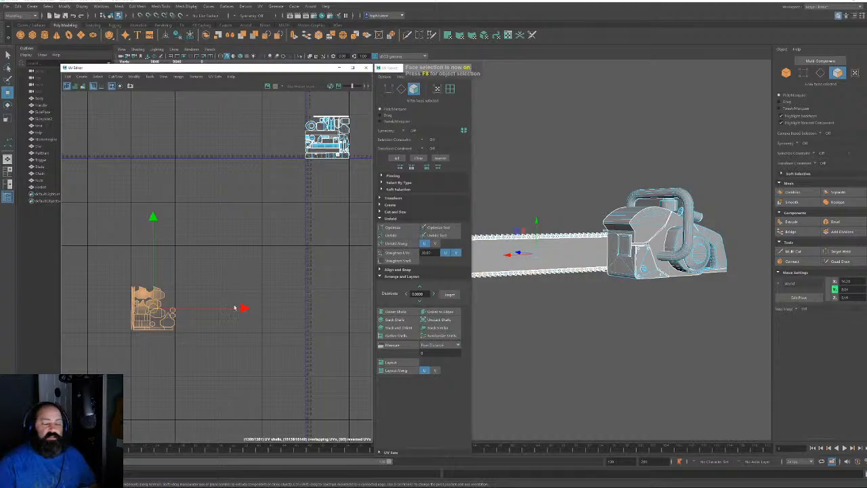
left_click_drag(154, 308, 280, 95)
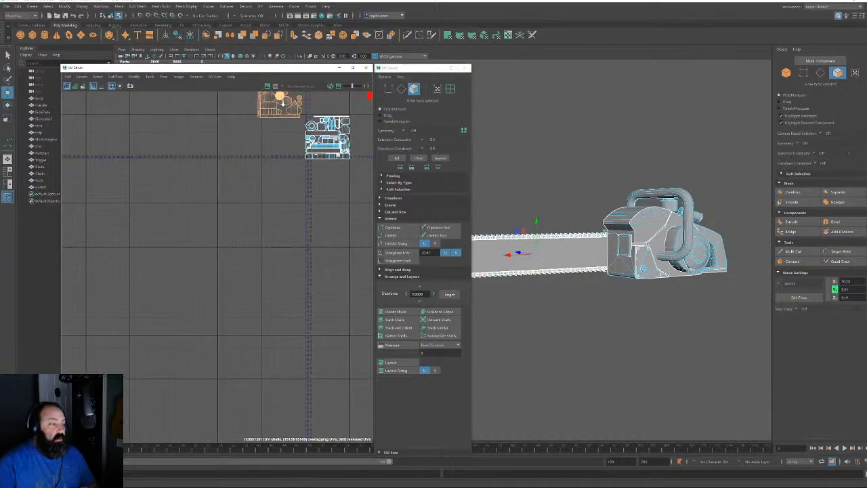
Select edge loops on the chain-link shells and apply Orient to Edges to align them
scroll(280, 97, "up", 5)
scroll(107, 349, "up", 4)
middle_click_drag(265, 201, 248, 271, "alt")
scroll(237, 223, "up", 4)
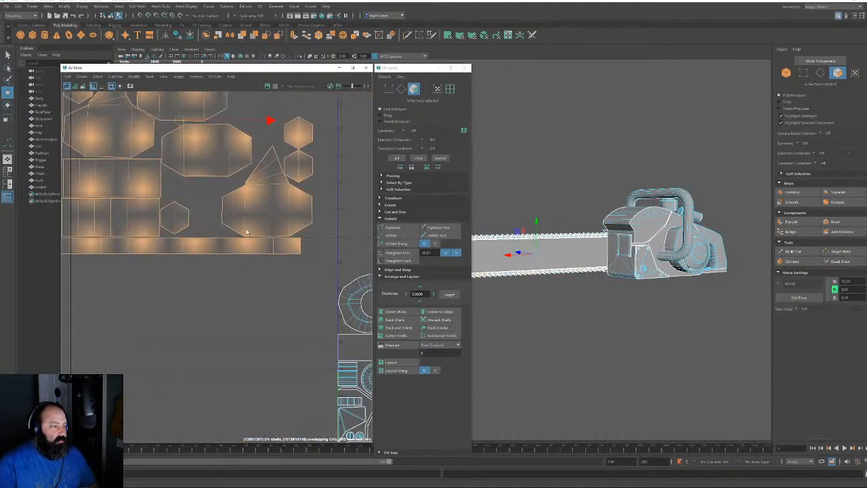
middle_click_drag(222, 196, 225, 251, "alt")
scroll(225, 251, "down", 3)
scroll(225, 251, "down", 1)
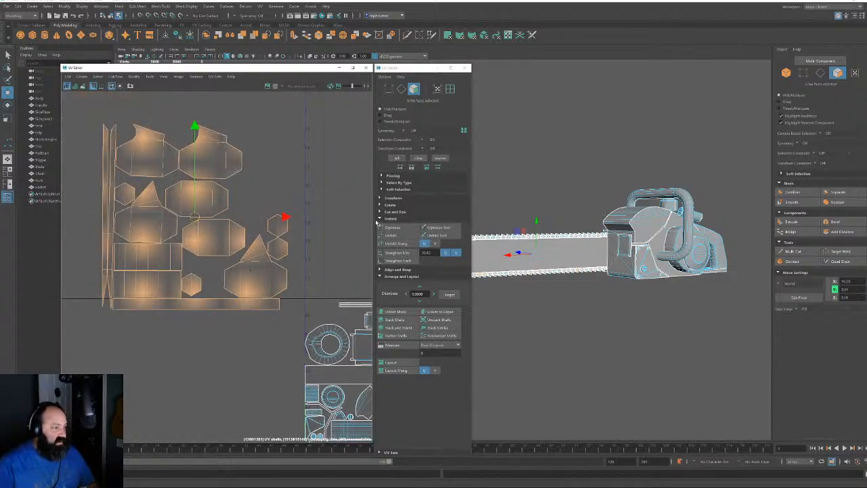
scroll(221, 292, "up", 1)
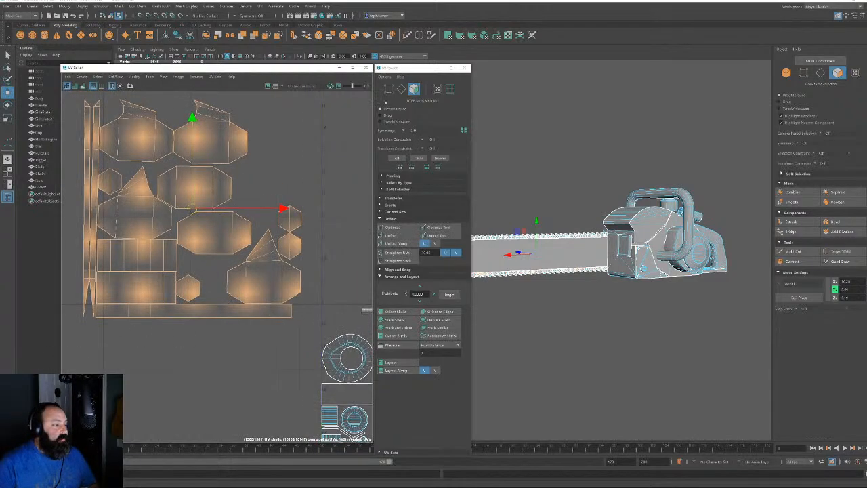
key("F10")
double_click(209, 254)
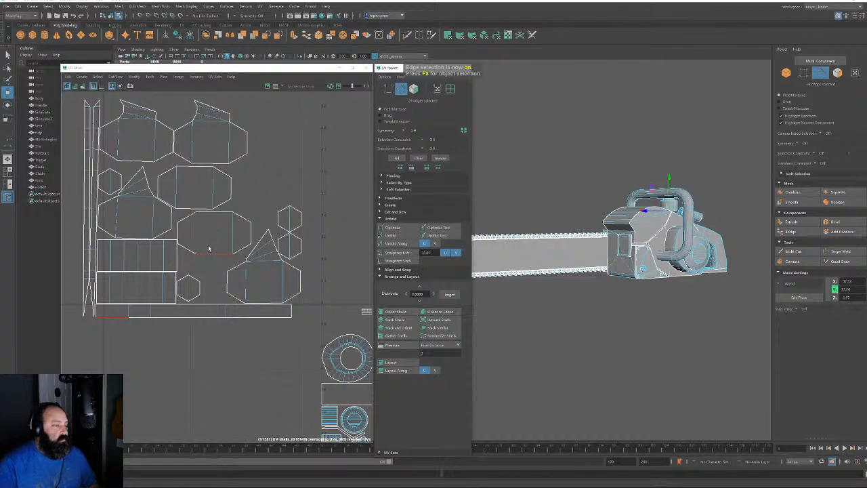
double_click(190, 167)
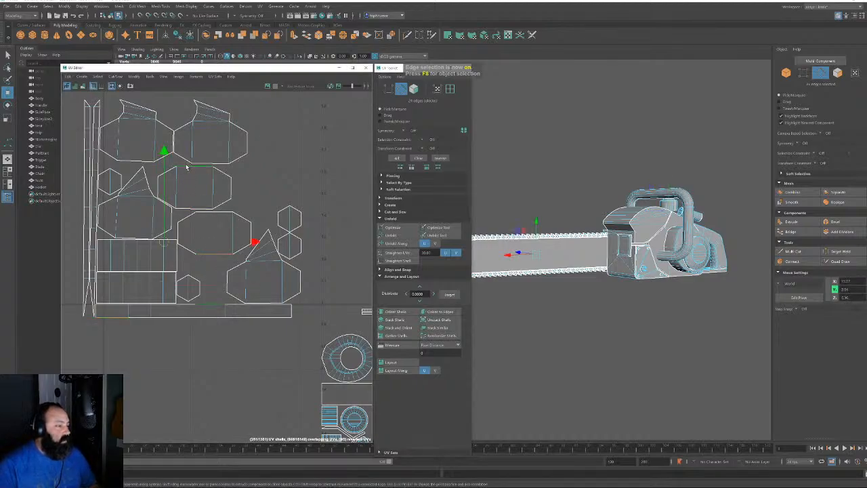
double_click(223, 164, "shift")
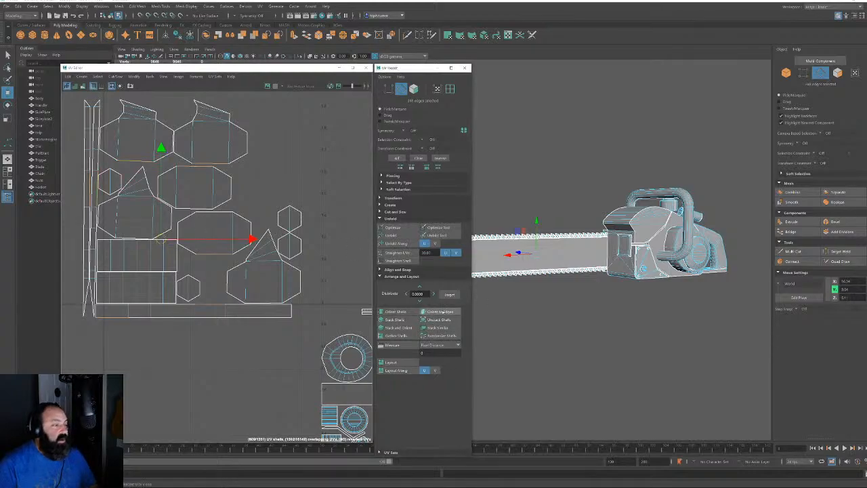
left_click(442, 311)
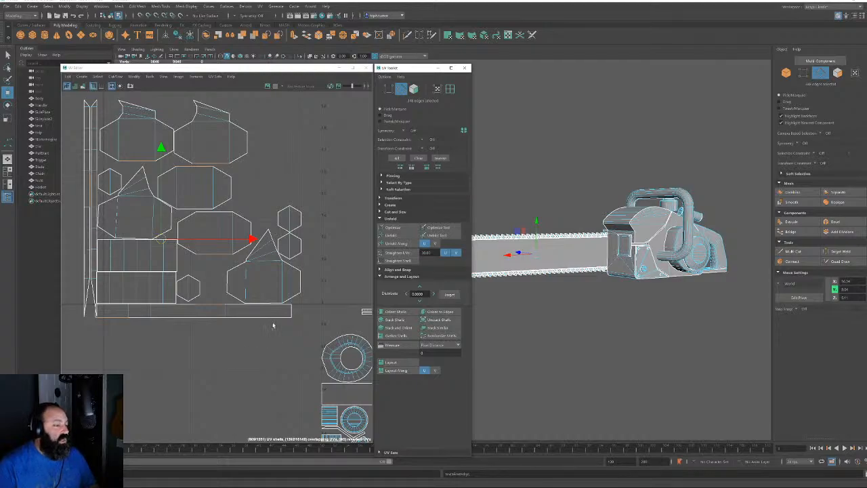
left_click_drag(128, 237, 130, 240)
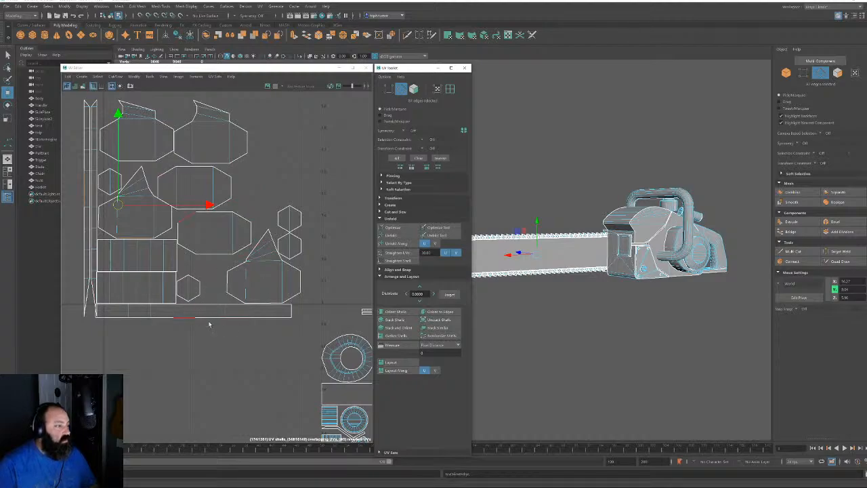
Select the chain-link UV shells, rotate them 90 degrees and scale them down
left_click(414, 89)
right_click_drag(272, 297, 126, 185, "alt")
left_click_drag(156, 180, 292, 296)
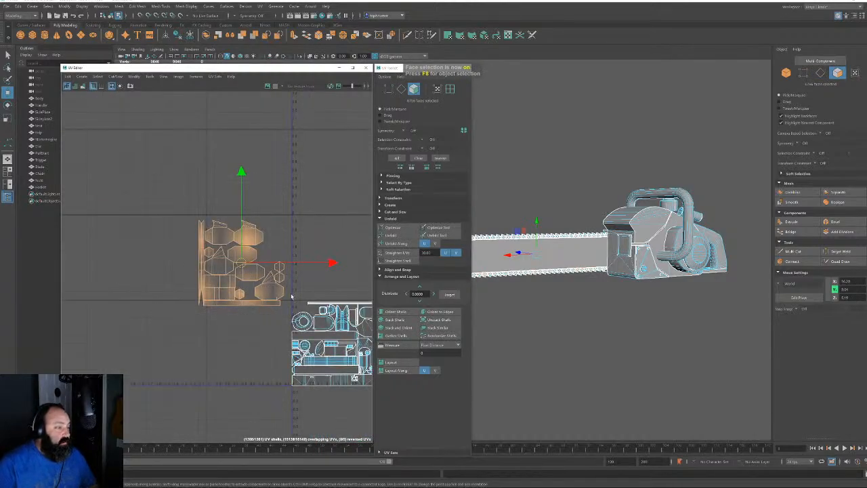
right_click_drag(291, 295, 362, 238, "alt")
left_click(392, 197)
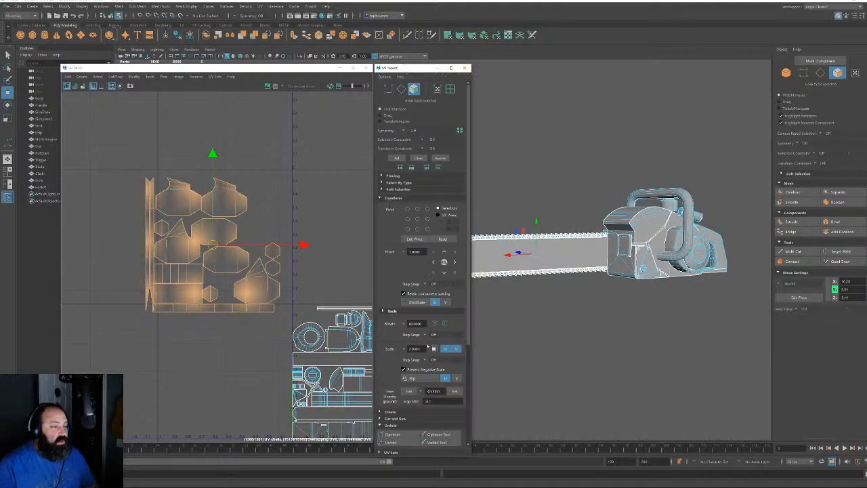
left_click(442, 323)
right_click_drag(234, 315, 244, 285, "alt")
key("r")
left_click_drag(177, 222, 117, 248)
Move the shrunken chain-link shells next to the ring shell in the layout
key("w")
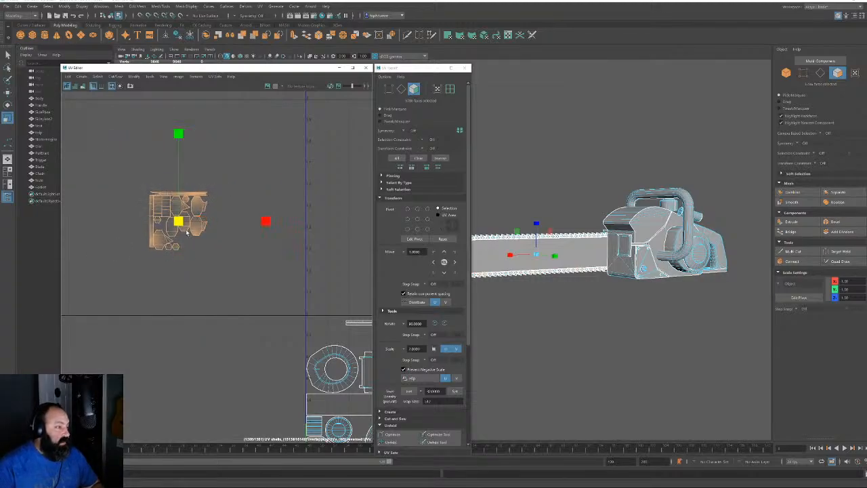
left_click_drag(186, 229, 331, 343)
right_click_drag(328, 343, 371, 423, "alt")
middle_click_drag(371, 423, 153, 284, "alt")
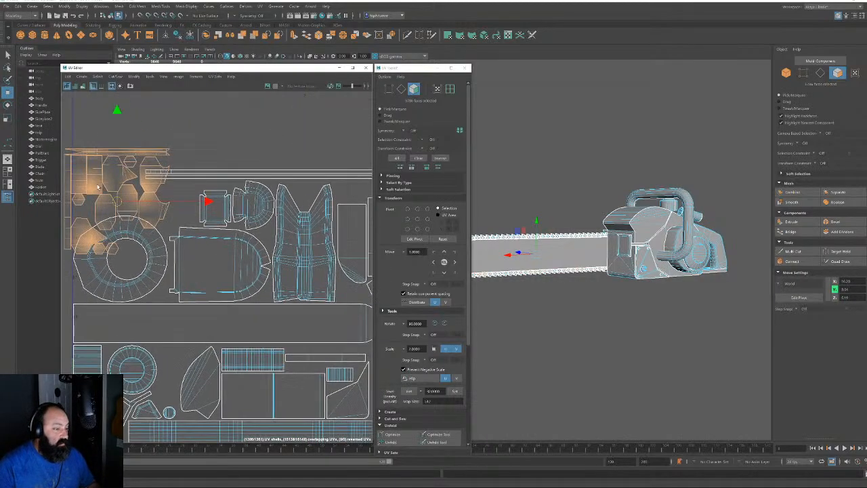
right_click_drag(108, 196, 166, 242, "alt")
middle_click_drag(165, 242, 183, 264, "alt")
right_click_drag(313, 325, 271, 325, "alt")
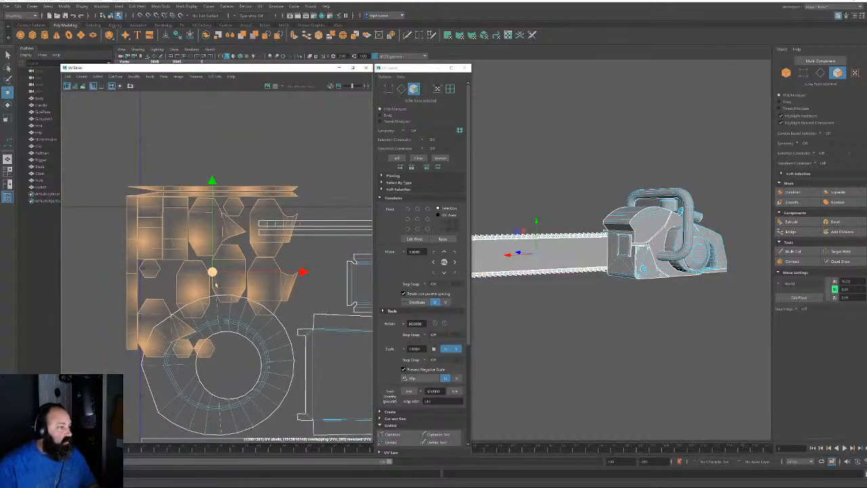
mouse_move(212, 271)
left_mouse_down()
mouse_move(218, 291)
mouse_move(215, 277)
mouse_move(184, 302)
mouse_move(200, 265)
left_mouse_up()
key("r")
key("w")
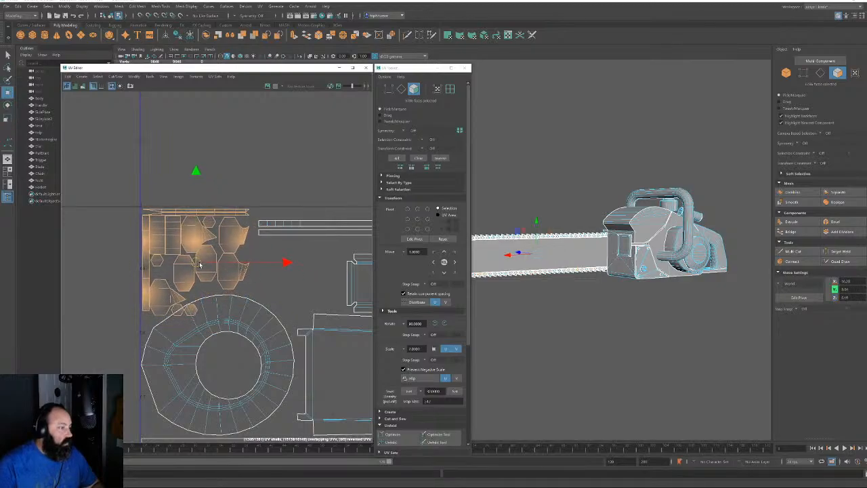
middle_click_drag(197, 299, 202, 261, "alt")
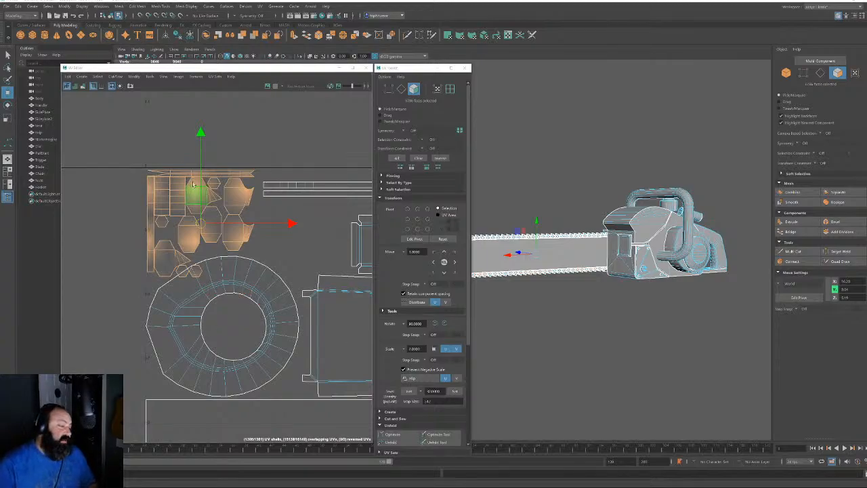
Deselect the extra upper, left and triangular faces, then move the hexagon shell down-right into a gap
left_click_drag(116, 147, 275, 237, "ctrl")
scroll(216, 233, "up", 2)
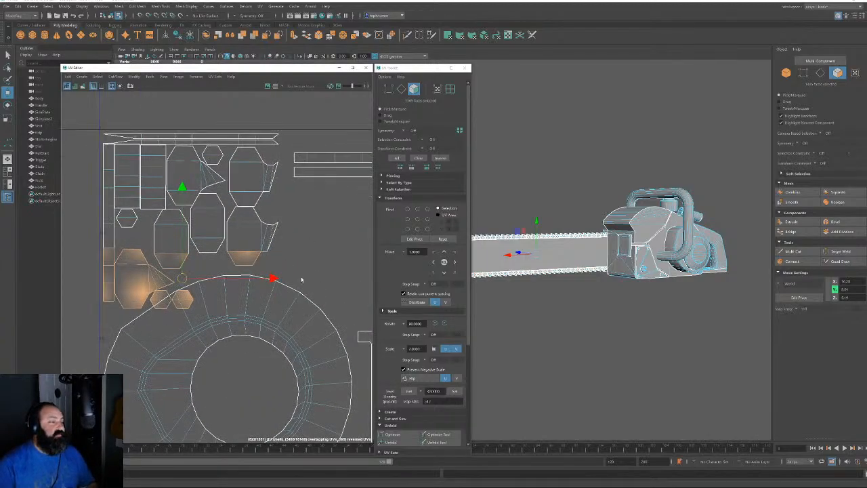
left_click_drag(198, 274, 198, 273, "ctrl+shift")
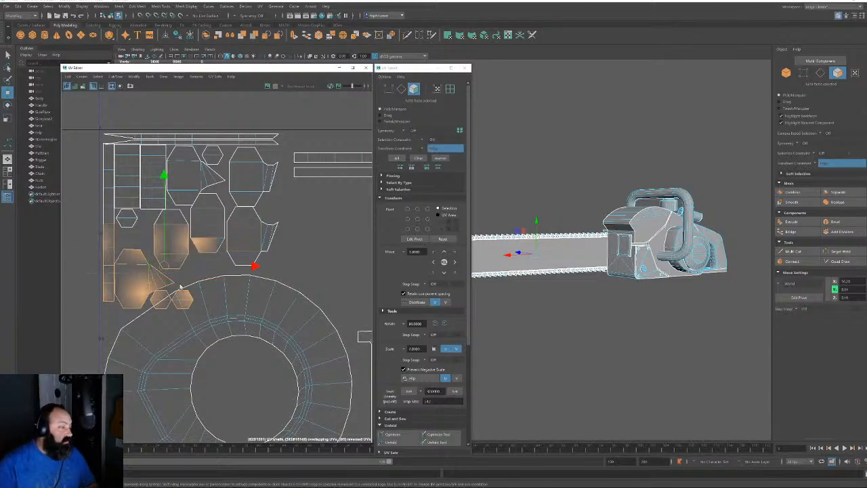
left_click_drag(80, 226, 233, 260, "ctrl")
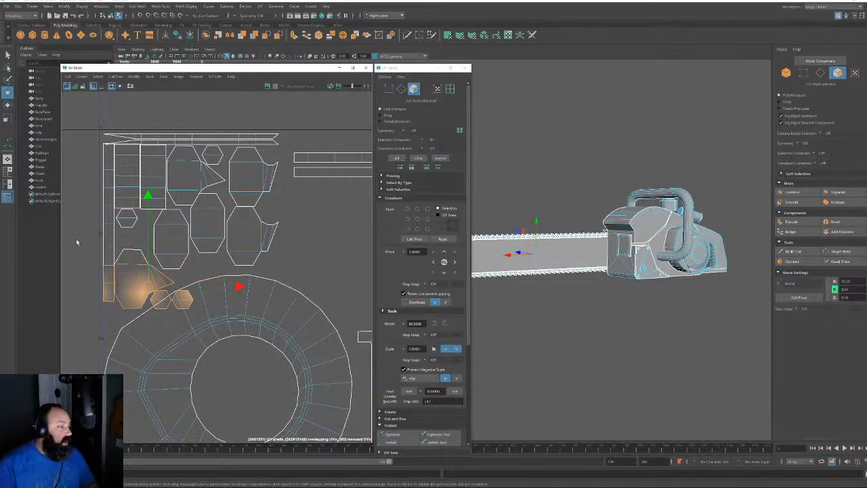
left_click_drag(77, 242, 146, 317, "ctrl")
mouse_move(136, 251)
left_mouse_down("ctrl")
mouse_move(166, 277)
mouse_move(149, 240)
left_mouse_up("ctrl")
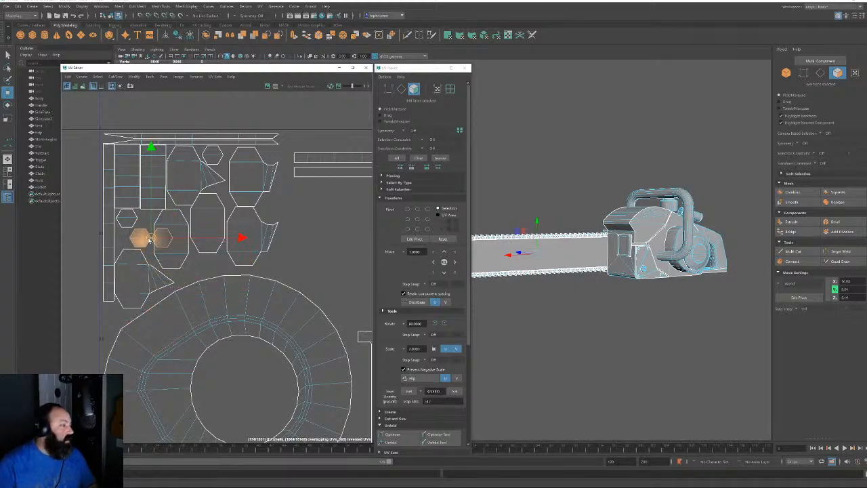
scroll(149, 241, "up", 2)
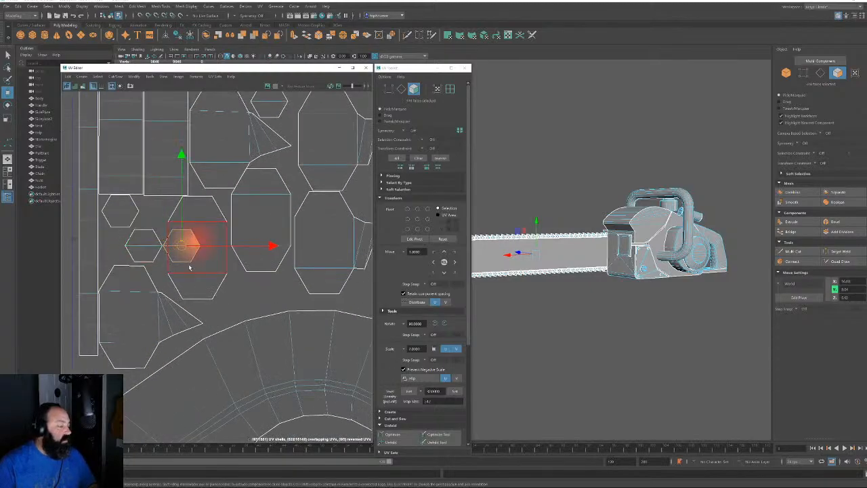
scroll(178, 265, "down", 4)
left_click_drag(175, 269, 219, 300)
scroll(273, 302, "down", 5)
Zoom out to the full UV layout and close in on the bar and chain in perspective
middle_click_drag(186, 233, 143, 203, "alt")
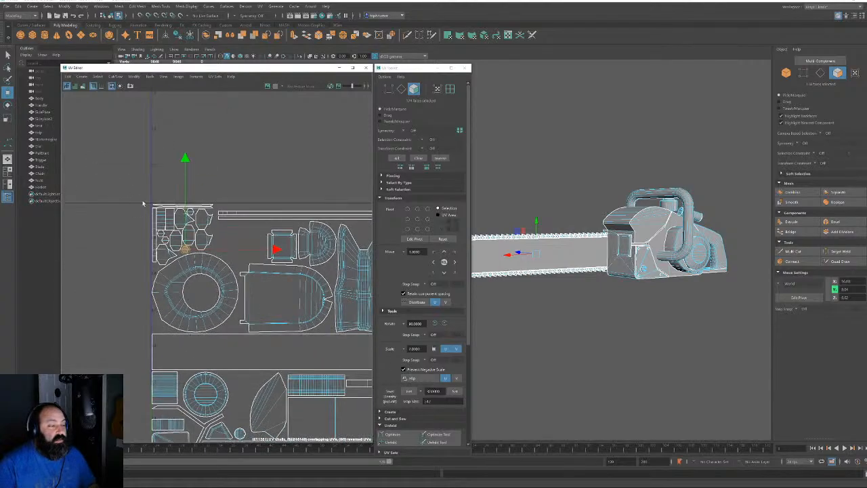
right_click_drag(237, 290, 30, 122, "alt")
middle_click_drag(293, 348, 261, 315, "alt")
right_click_drag(260, 315, 270, 353, "alt")
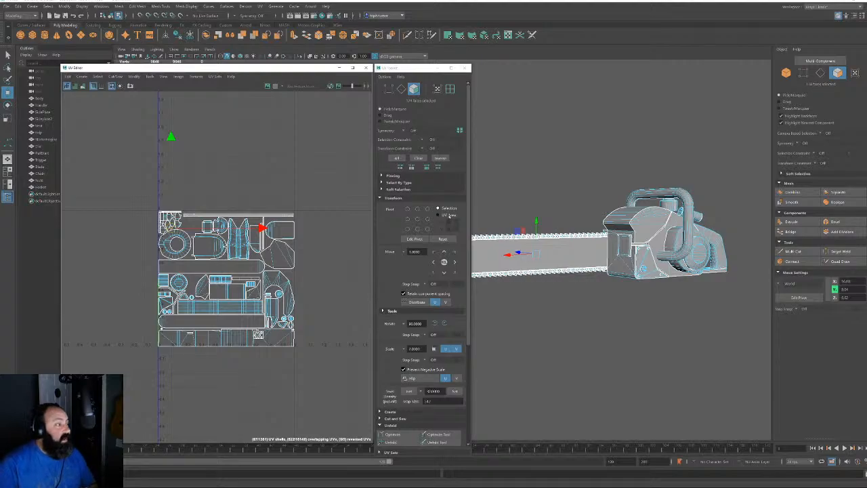
middle_click_drag(547, 237, 648, 235, "alt")
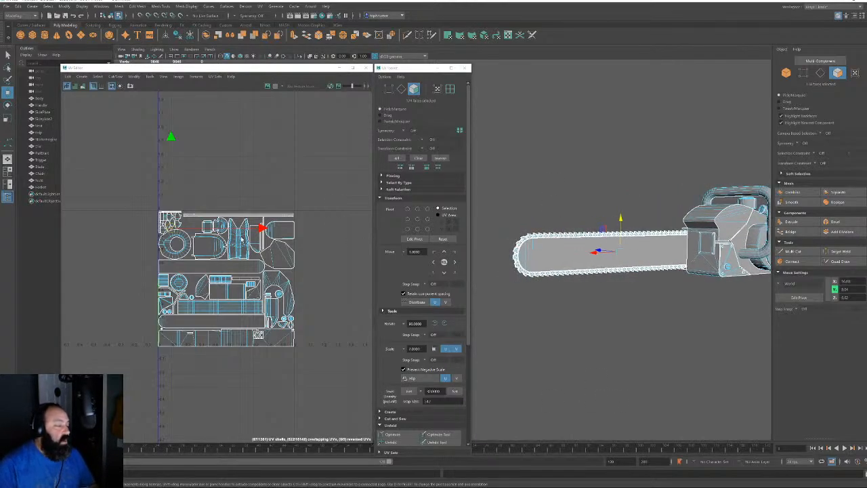
scroll(164, 217, "up", 6)
mouse_move(594, 251)
left_mouse_down("alt")
mouse_move(667, 253)
mouse_move(600, 258)
left_mouse_up("alt")
right_click_drag(609, 325, 755, 354, "alt")
middle_click_drag(582, 273, 452, 273, "alt")
right_click_drag(731, 339, 772, 349, "alt")
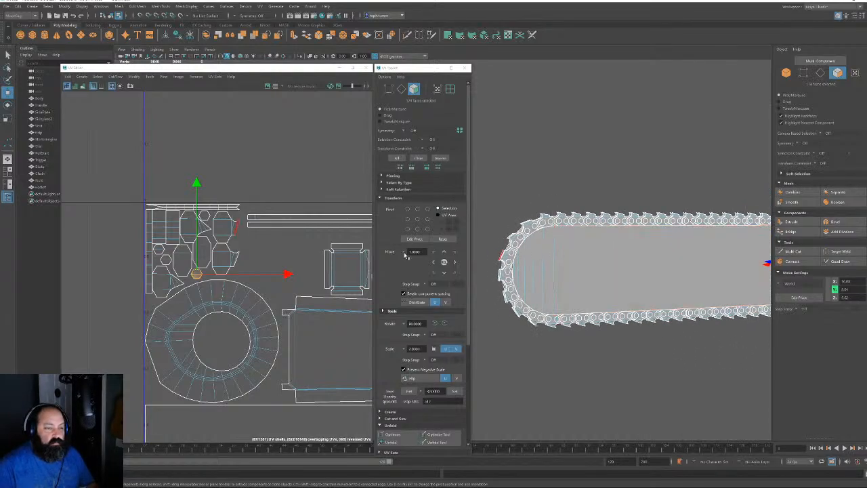
scroll(176, 177, "down", 5)
Frame the whole UV layout and the whole chainsaw, then switch to Object selection mode
middle_click_drag(176, 177, 90, 142, "alt")
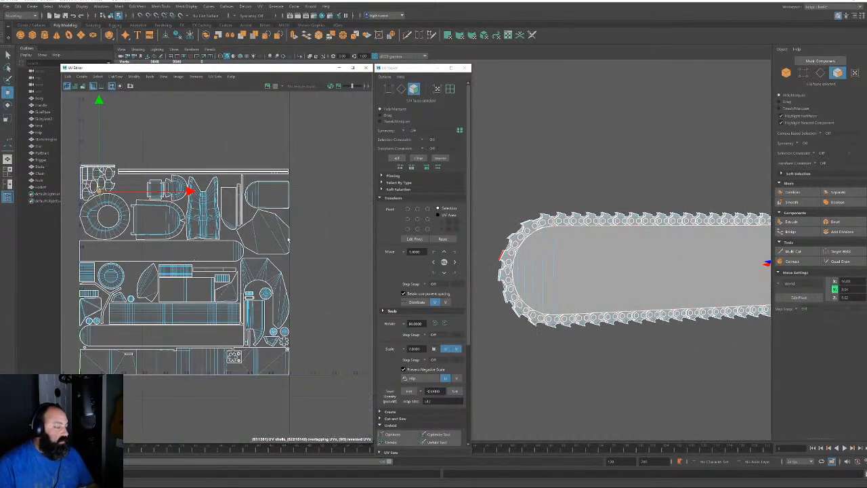
right_click_drag(600, 217, 495, 165, "alt")
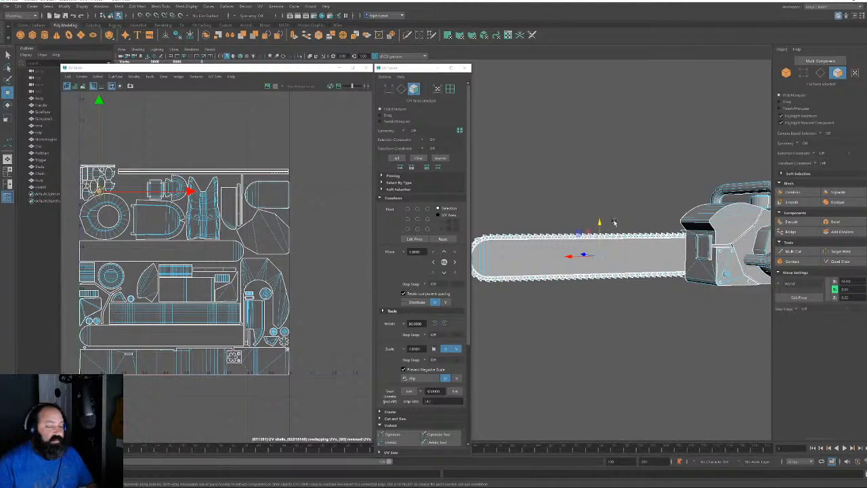
right_click_drag(614, 223, 565, 194, "alt")
left_click(786, 73)
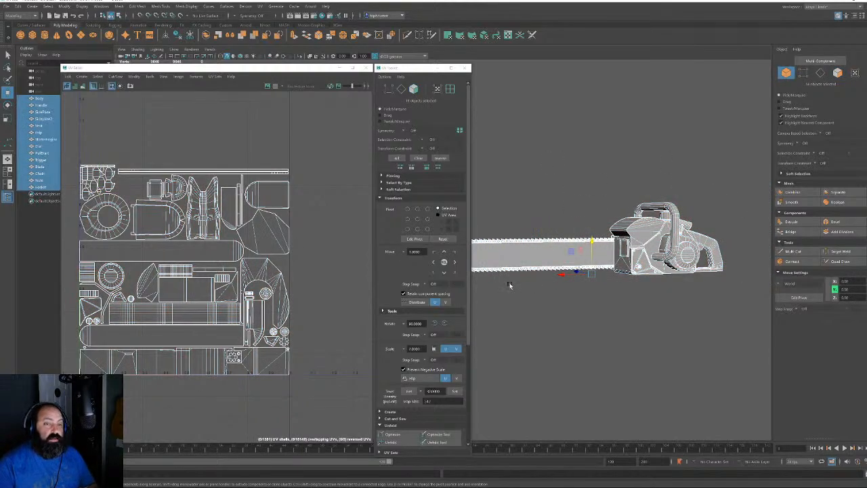
Close the UV Editor and toolkit, then set FBX as the Export Selection file type
left_click(366, 68)
left_click(465, 68)
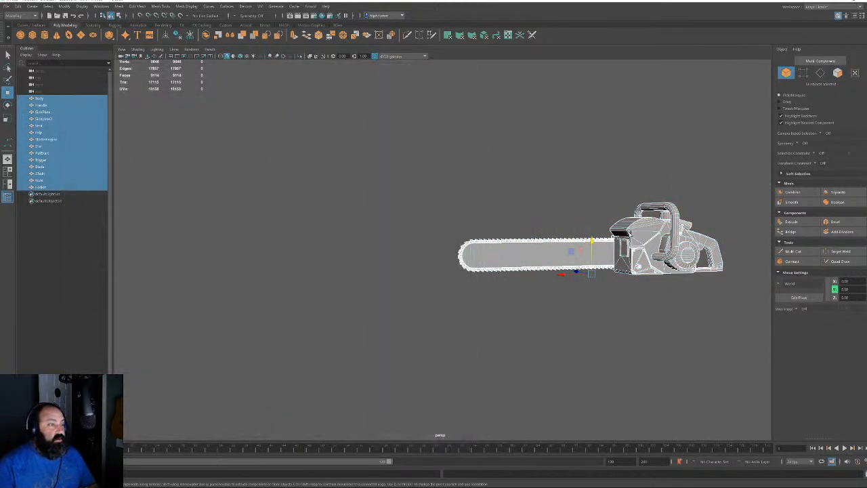
left_click(6, 6)
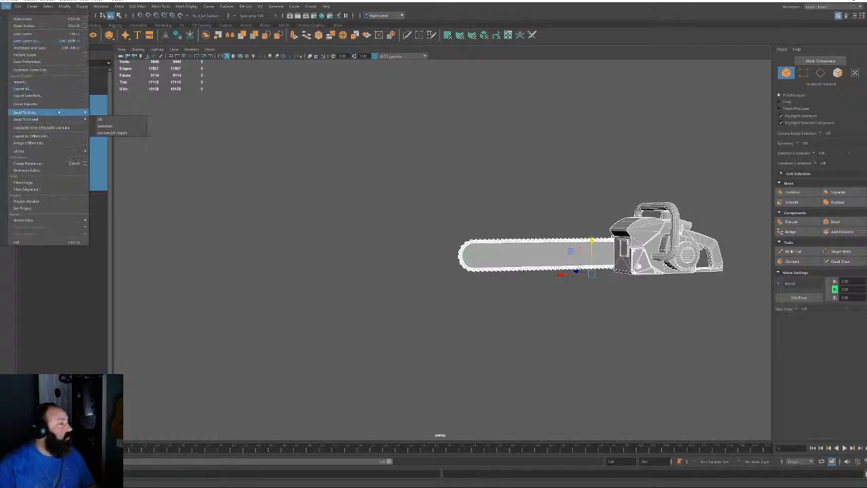
left_click(85, 95)
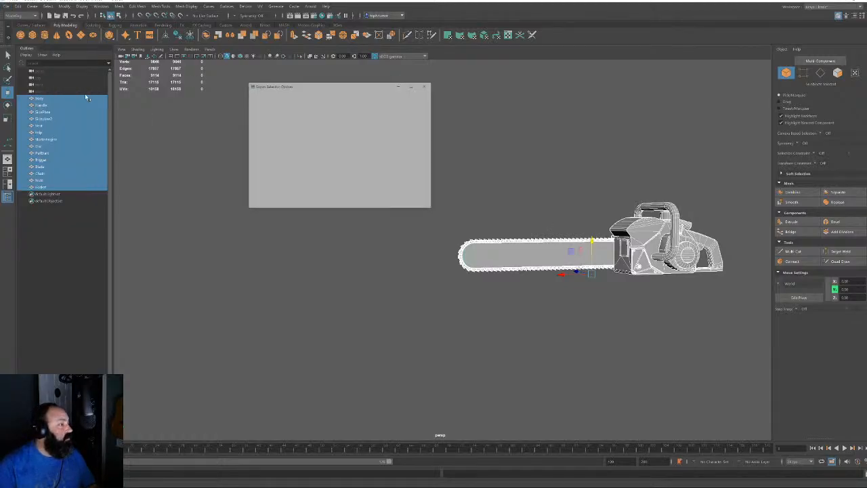
left_click(328, 112)
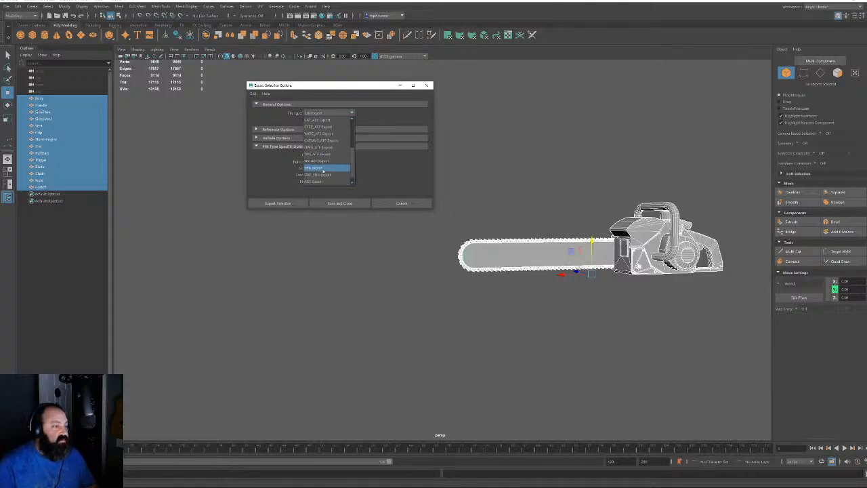
left_click(323, 168)
Export to Desktop/Projects/FBX/StaticMeshes, overwriting the existing chainsaw FBX, then minimize Maya
left_click(300, 203)
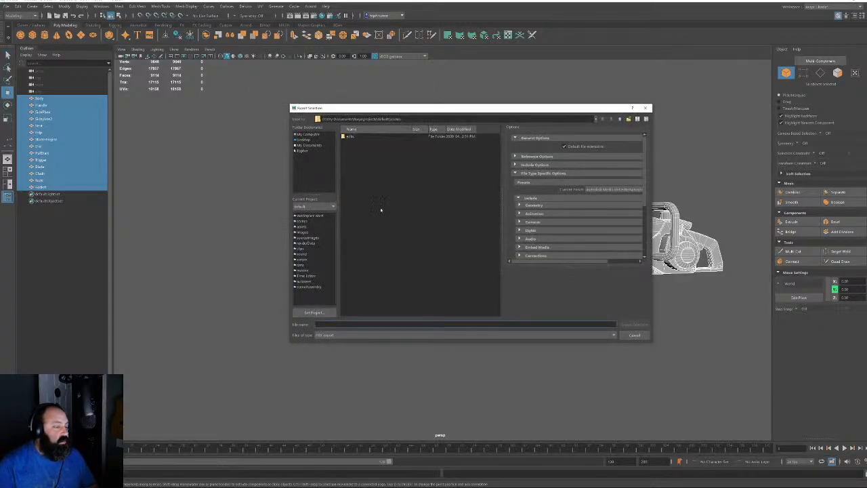
left_click(303, 139)
double_click(352, 141)
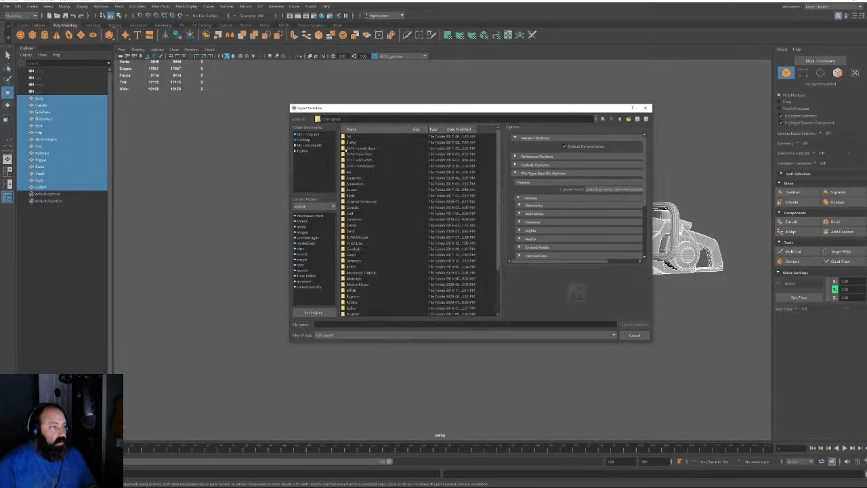
double_click(360, 201)
double_click(353, 166)
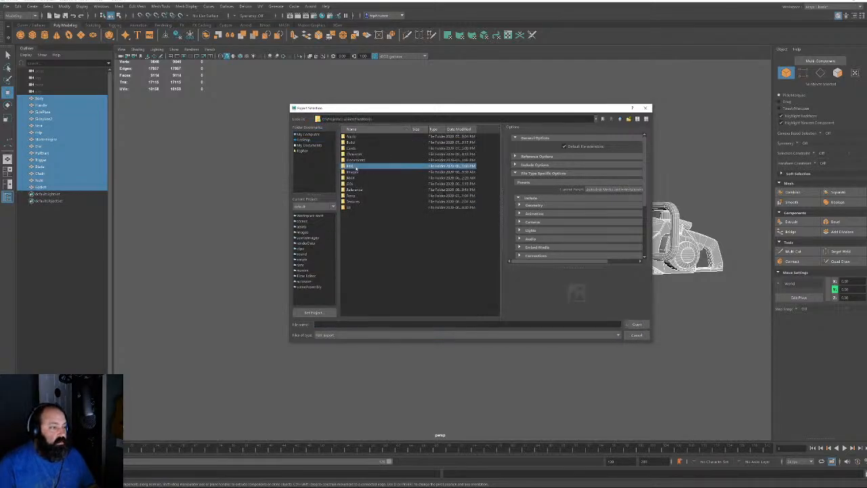
double_click(358, 148)
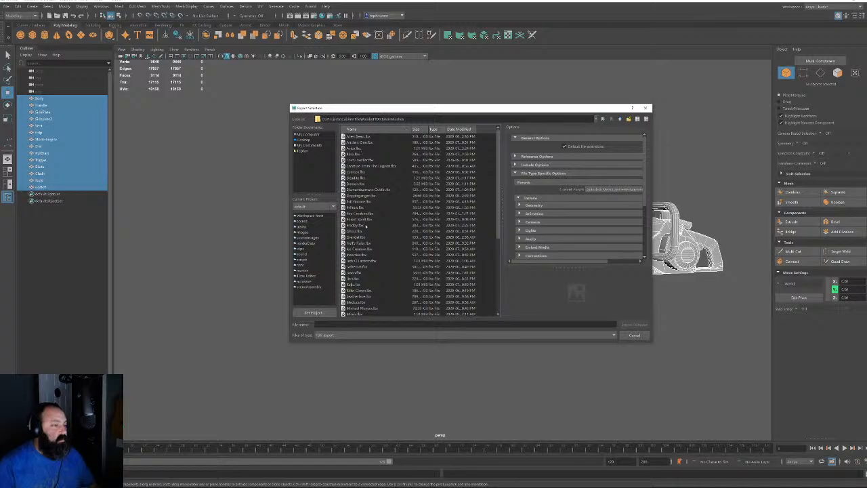
scroll(365, 225, "down", 5)
double_click(360, 207)
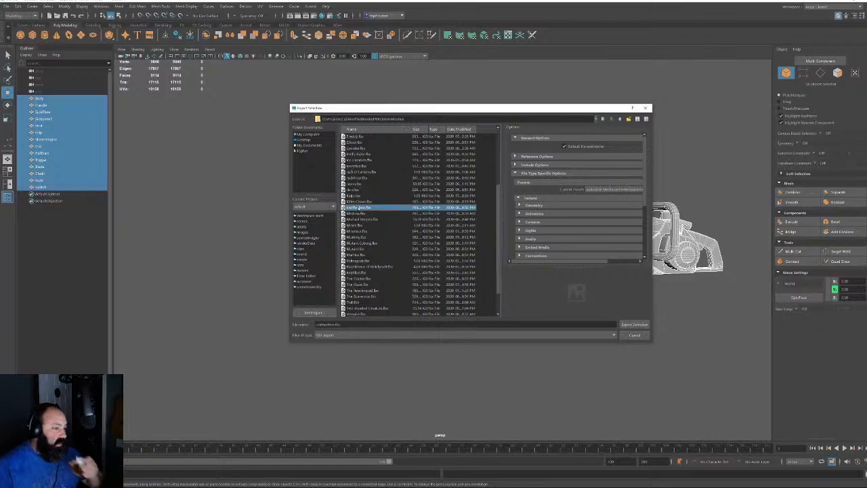
left_click(457, 233)
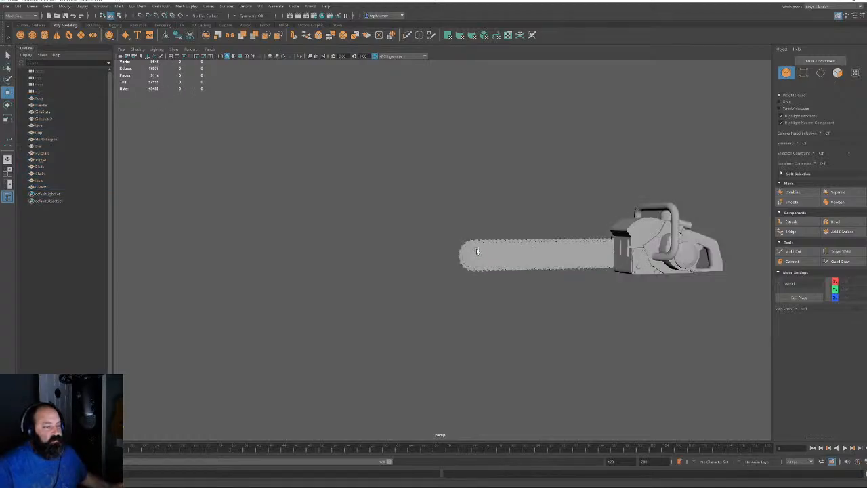
left_click(838, 1)
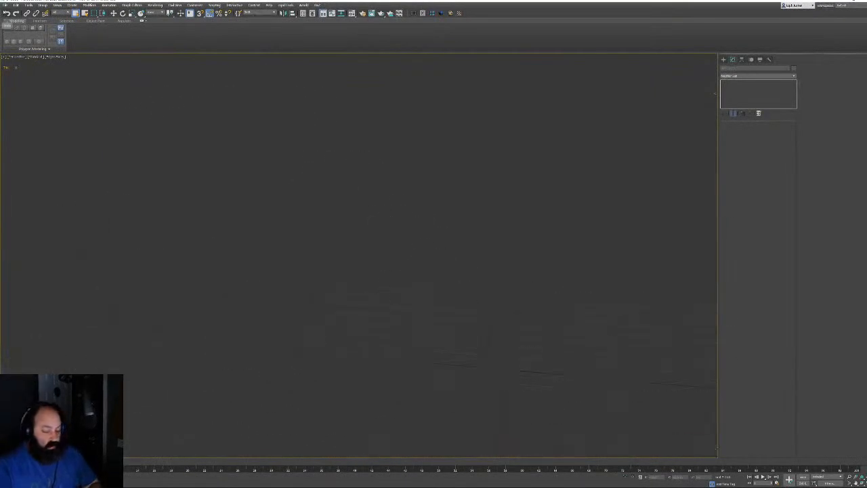
Import Leatherface.fbx into the 3ds Max scene and confirm the FBX Import dialog
left_click(5, 4)
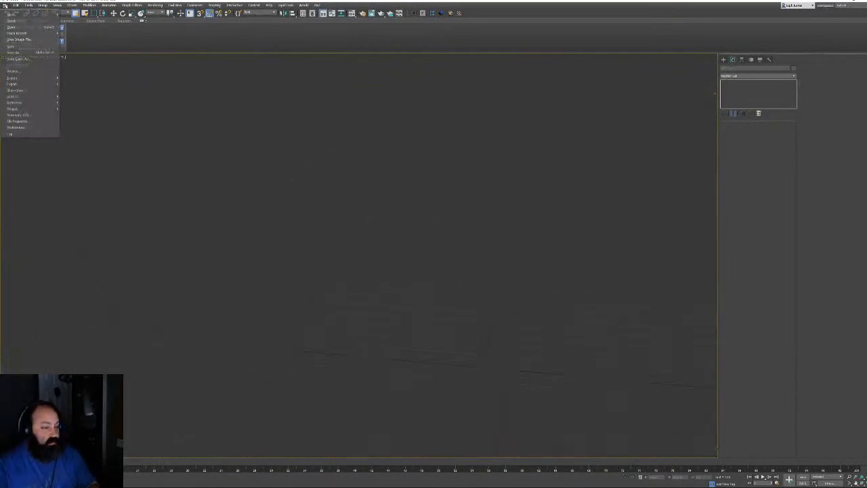
mouse_move(27, 78)
left_click(71, 79)
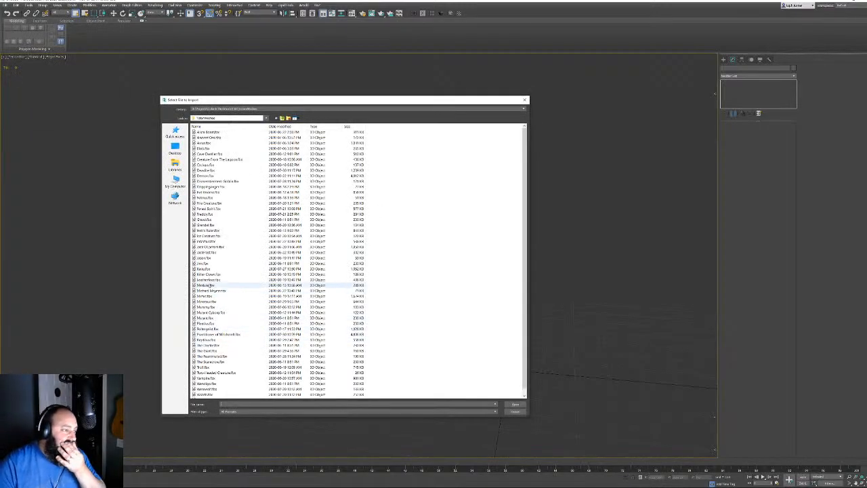
double_click(209, 280)
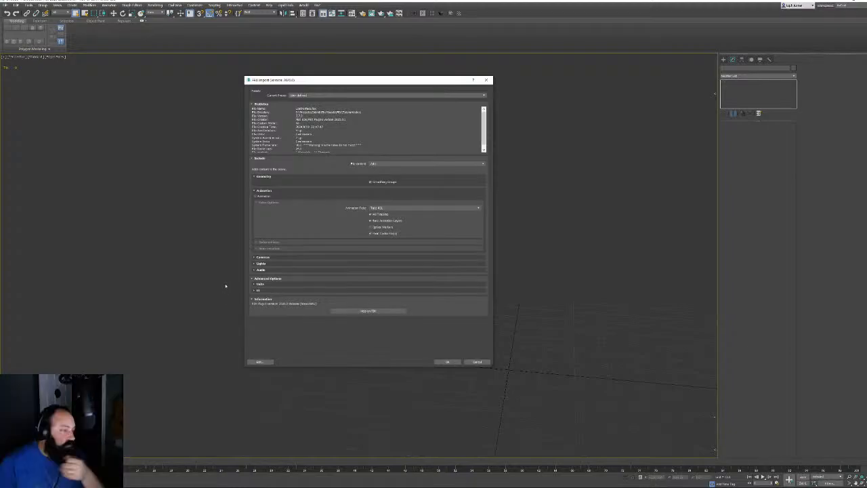
left_click(447, 361)
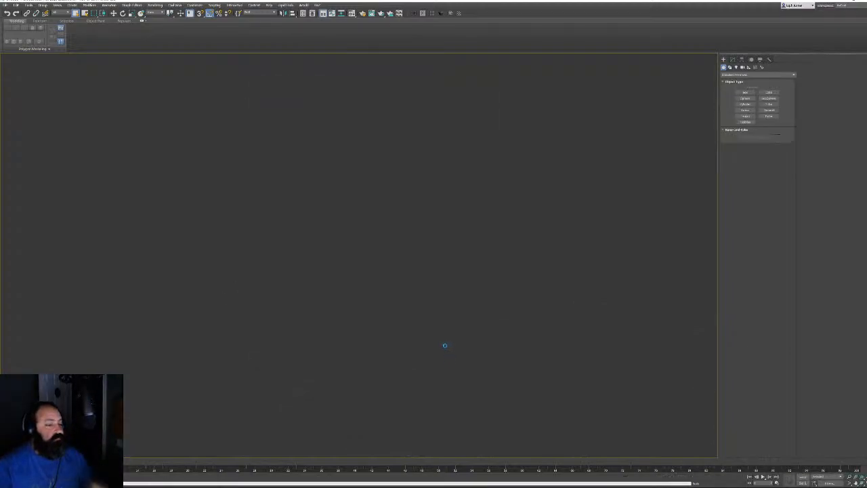
middle_click_drag(576, 284, 562, 243, "alt")
Orbit around the imported chainsaw, dismiss the Object Color dialog and clear the selection
scroll(562, 243, "up", 5)
scroll(397, 269, "up", 3)
middle_click_drag(397, 270, 497, 292, "alt")
left_click(794, 68)
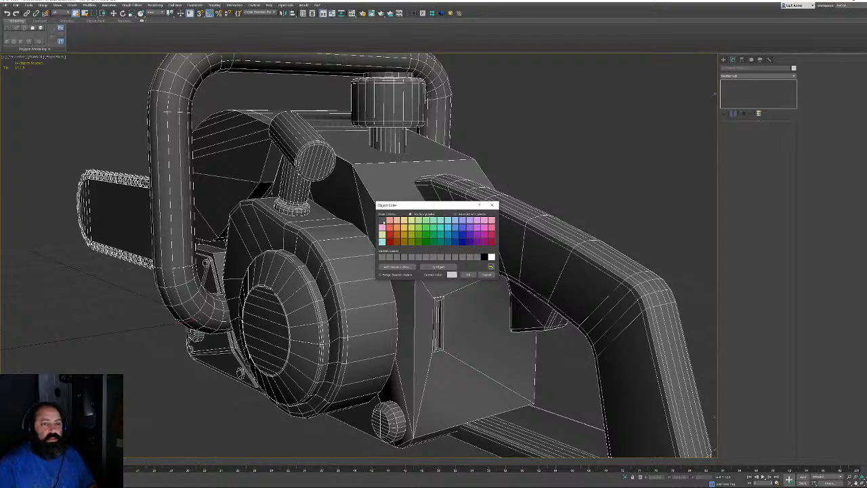
left_click(468, 275)
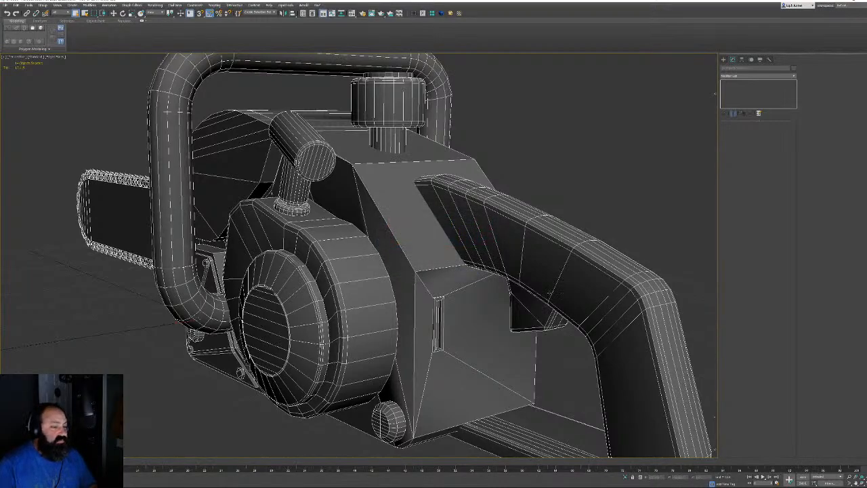
left_click(538, 178)
Select the Body's main housing element and apply Auto Smooth to it
left_click(427, 254)
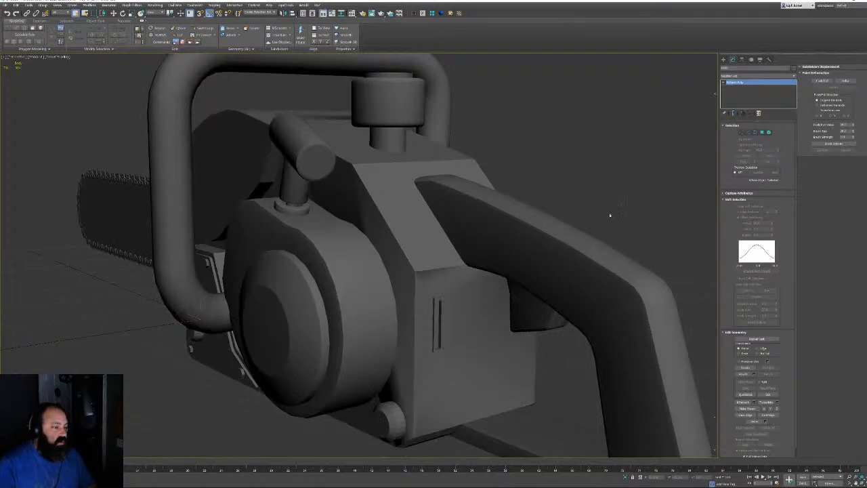
key("5")
left_click(440, 263)
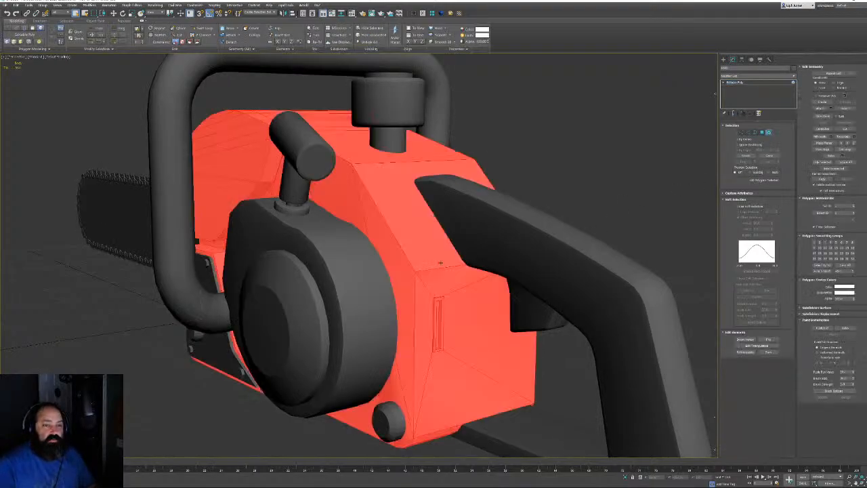
left_click(821, 270)
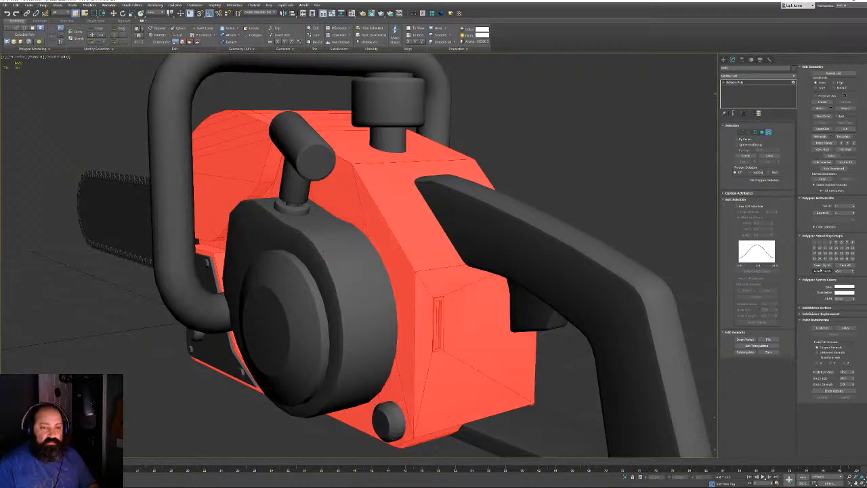
key("5")
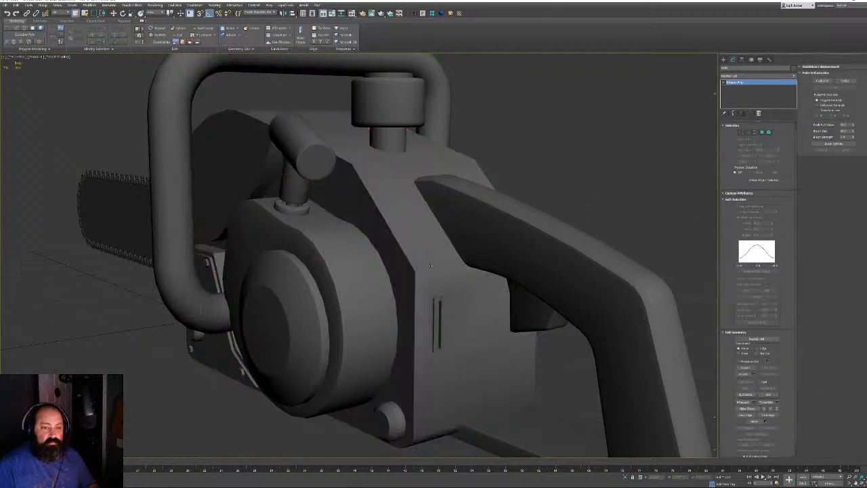
Turn on Edged Faces (F4) and select the side cover plate to inspect it
middle_click_drag(431, 265, 489, 200, "alt")
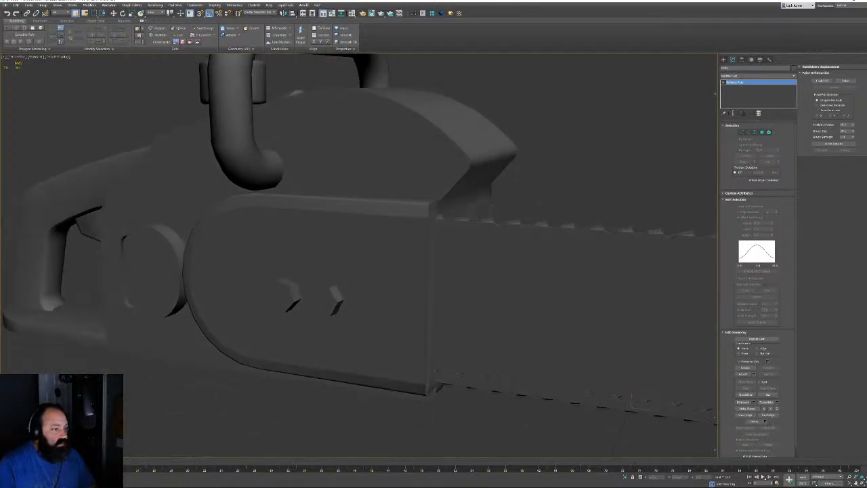
scroll(457, 226, "up", 5)
key("F4")
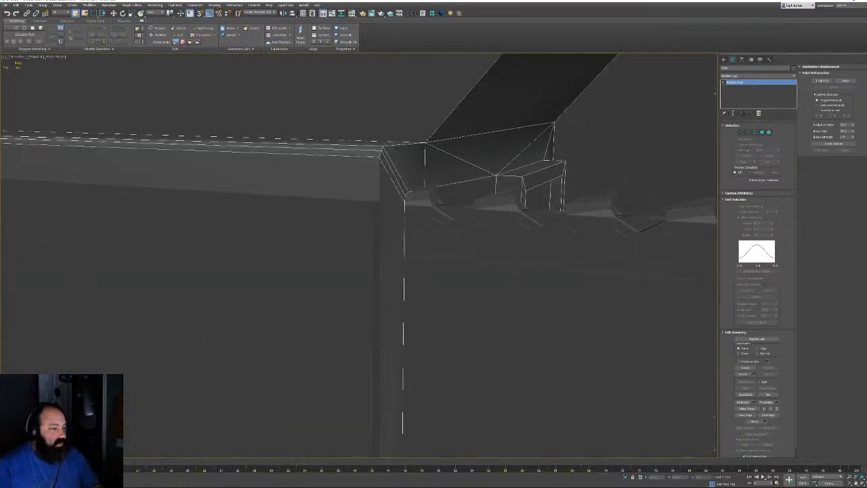
left_click(352, 247)
middle_click_drag(406, 216, 420, 196, "alt")
scroll(450, 196, "down", 5)
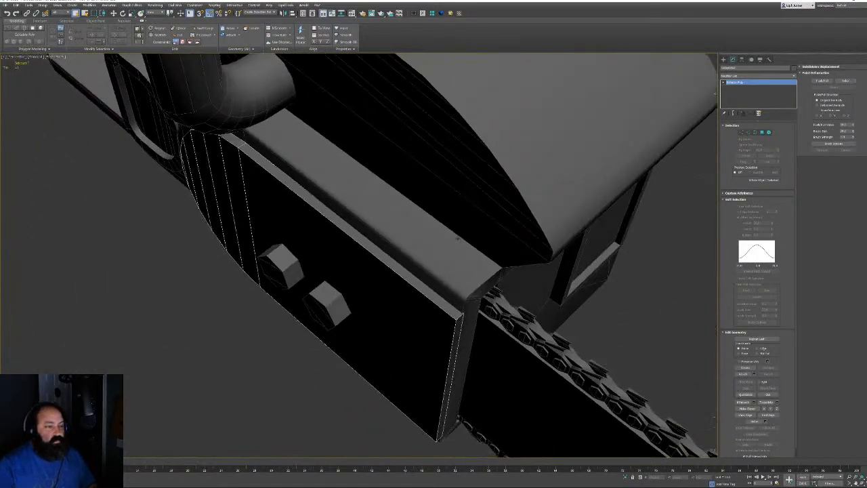
middle_click_drag(458, 238, 295, 258, "alt")
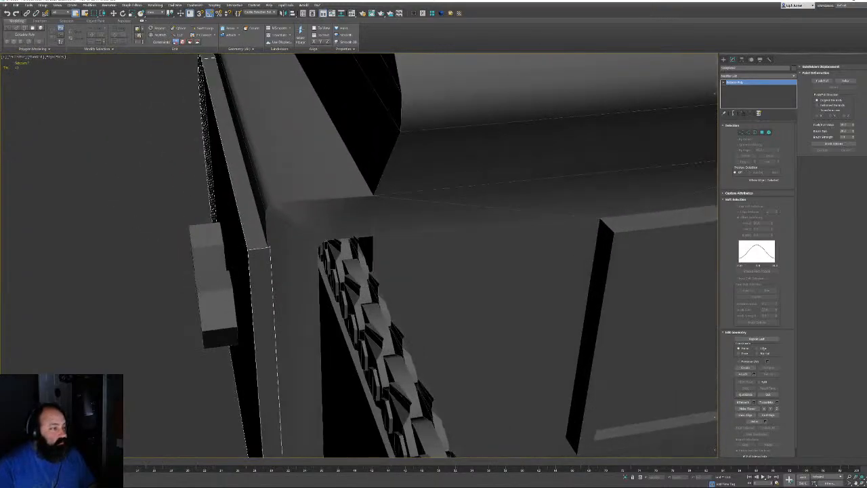
Inspect the side plate's vertices, selecting its front corner vertex and orbiting around the corner
middle_click_drag(265, 228, 370, 319)
left_click(741, 132)
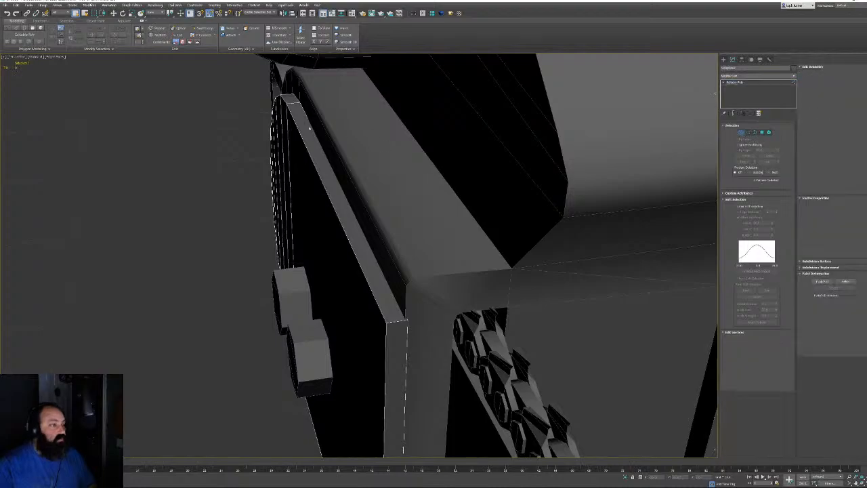
middle_click_drag(379, 237, 505, 193, "alt")
middle_click_drag(168, 177, 232, 188, "alt")
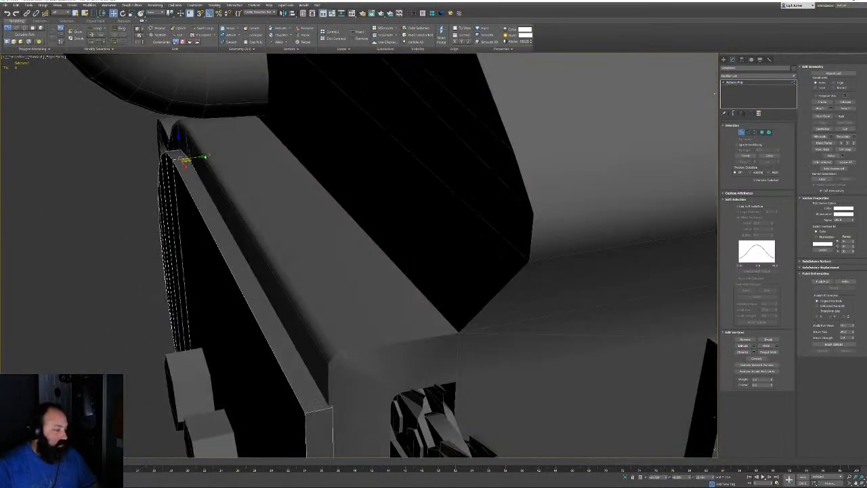
middle_click_drag(260, 239, 272, 214, "alt")
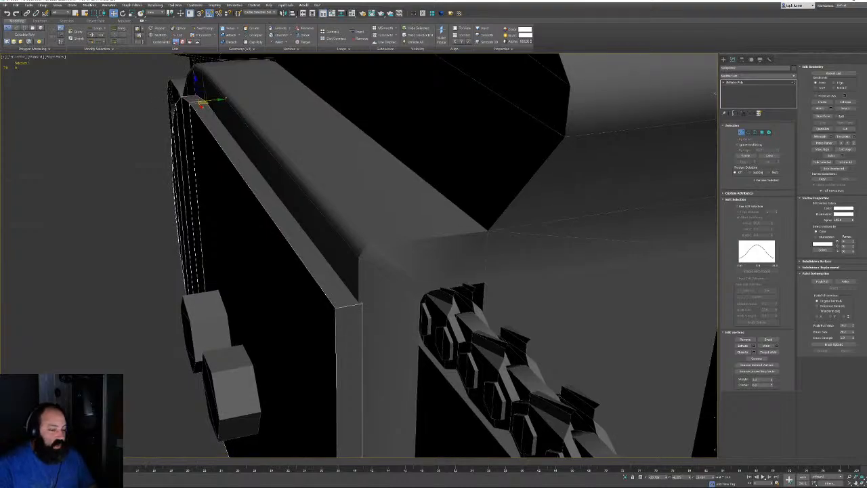
left_click(337, 308)
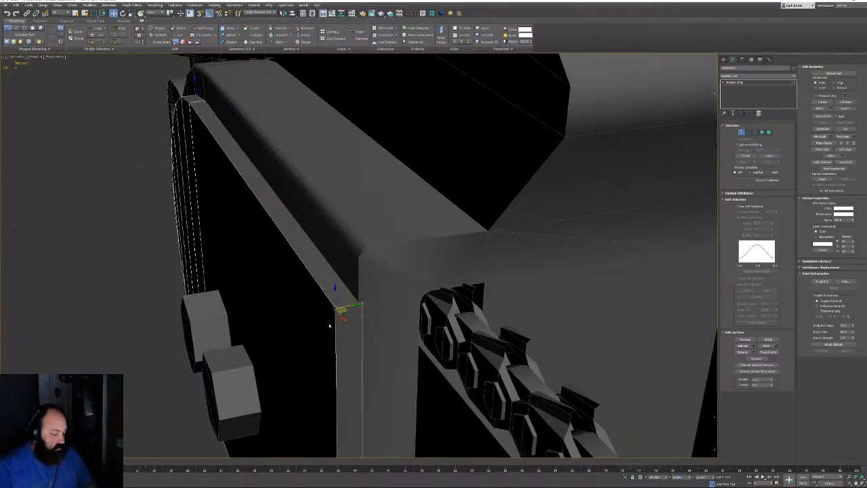
middle_click_drag(331, 317, 399, 284, "alt")
middle_click_drag(371, 310, 371, 263, "alt")
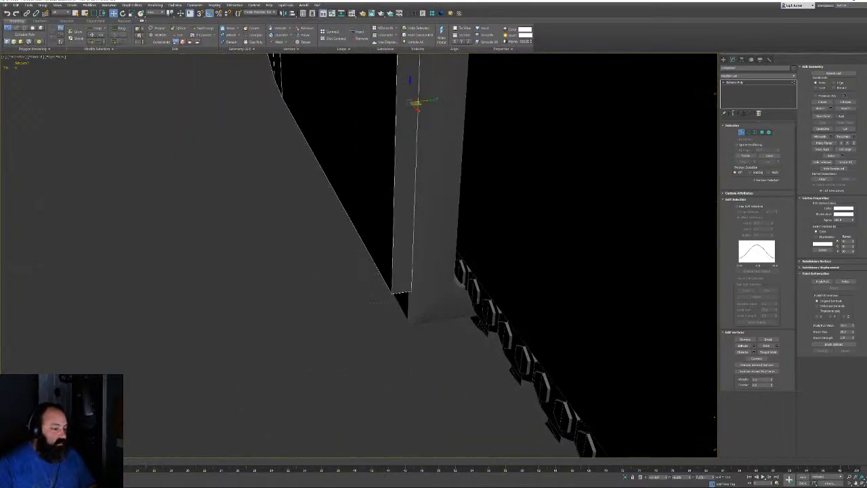
middle_click_drag(562, 397, 359, 246, "alt")
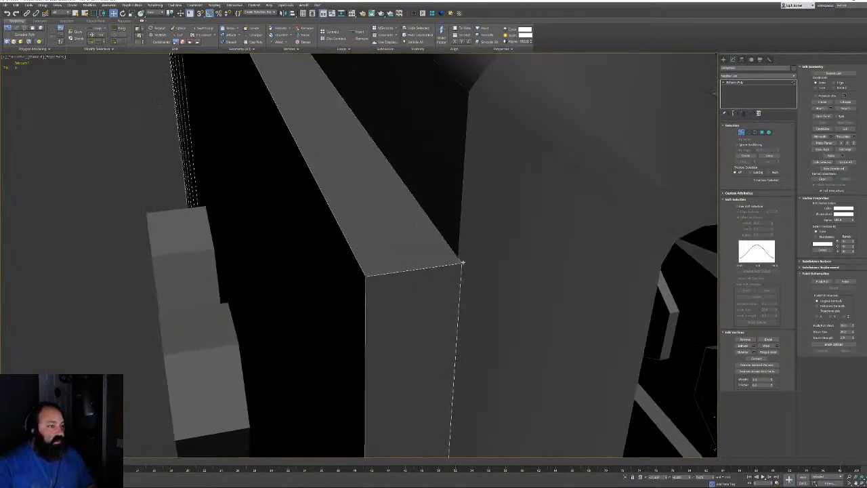
middle_click_drag(479, 240, 506, 237, "alt")
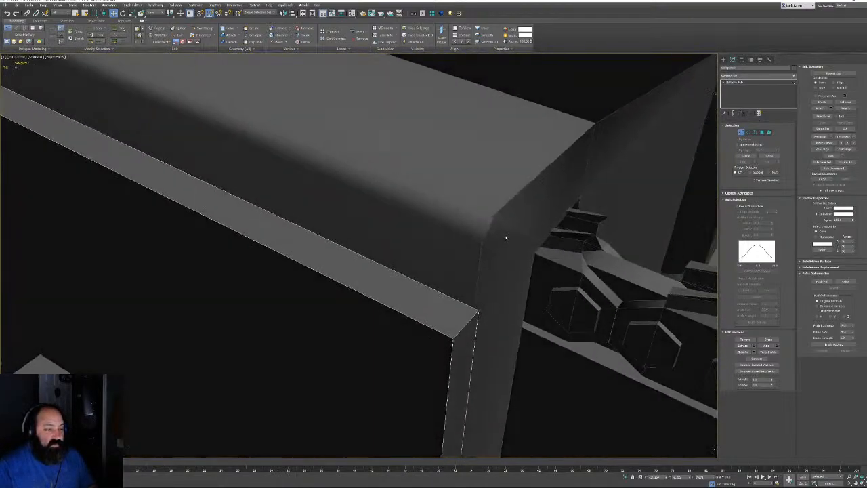
middle_click_drag(656, 197, 514, 222, "alt")
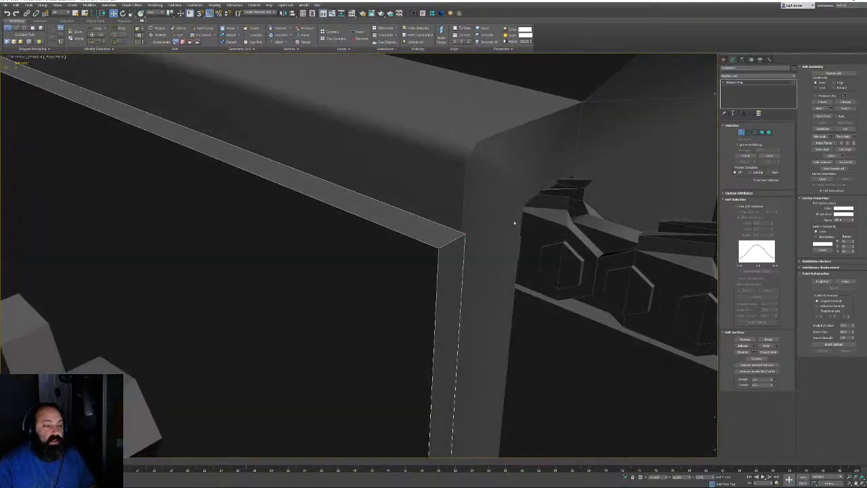
middle_click_drag(453, 168, 447, 216, "alt")
Select the Body's bevelled-corner vertex and collapse the Soft Selection settings
left_click(741, 132)
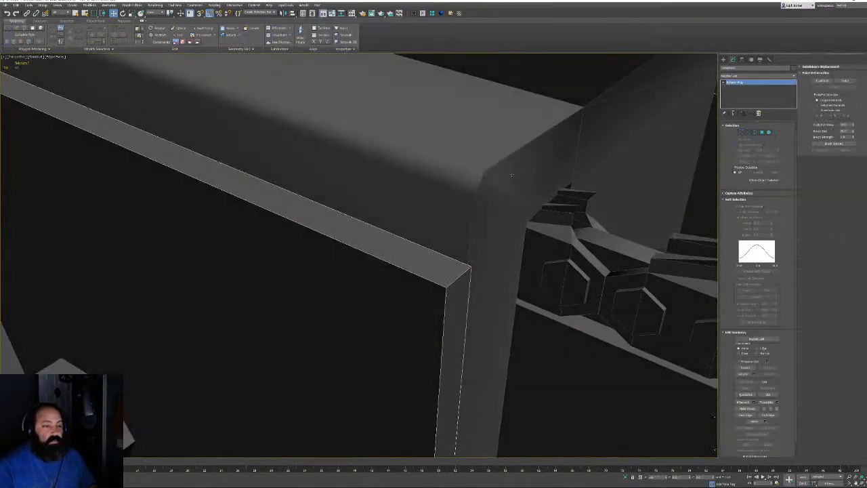
left_click(683, 142)
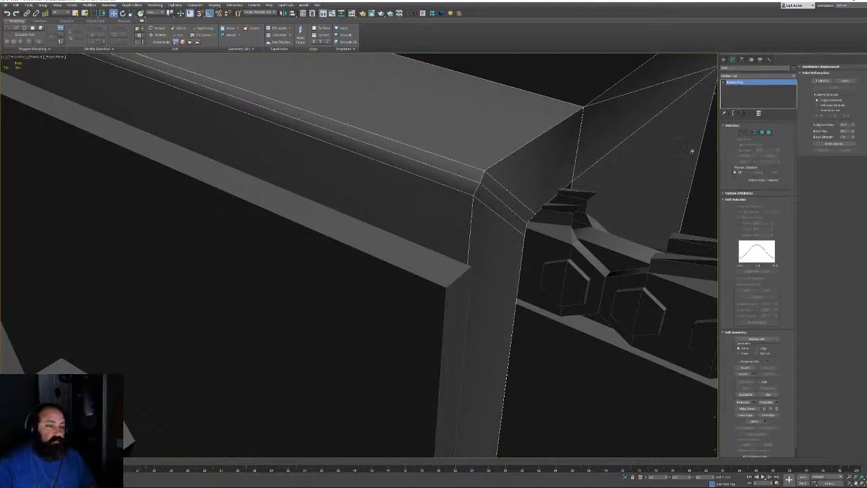
left_click(743, 134)
left_click(472, 194)
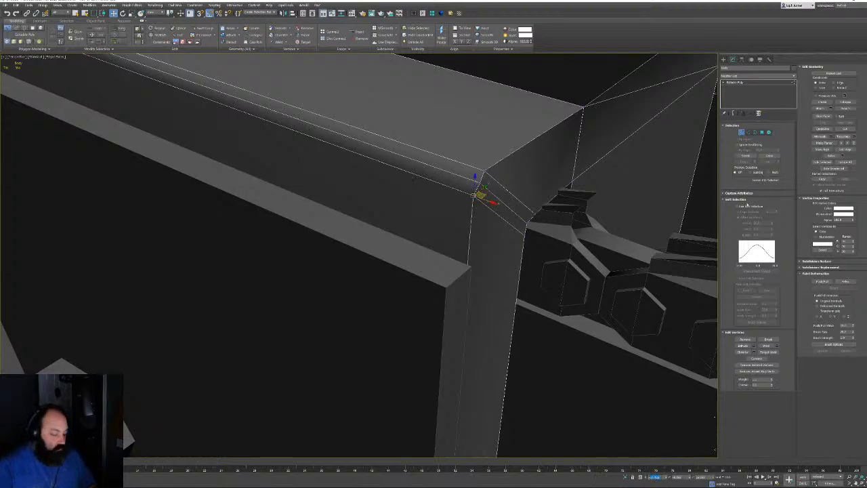
left_click(743, 201)
left_click(742, 133)
Select the frame plate's lower corner vertices and shift them slightly left along X
left_click(456, 274)
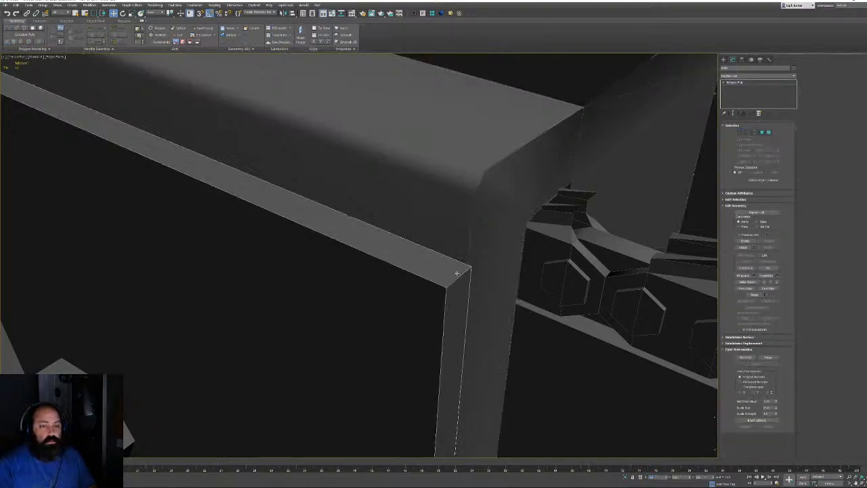
key("1")
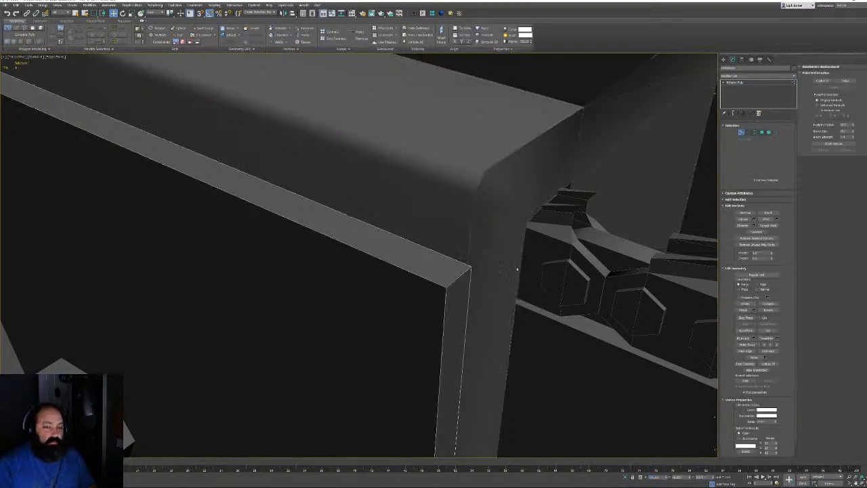
scroll(472, 324, "down", 5)
middle_click_drag(480, 319, 470, 367, "alt")
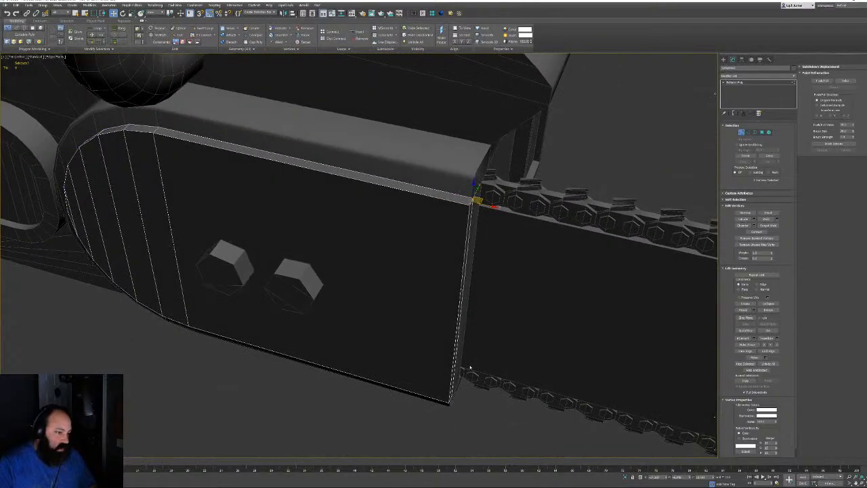
left_click_drag(424, 418, 425, 418)
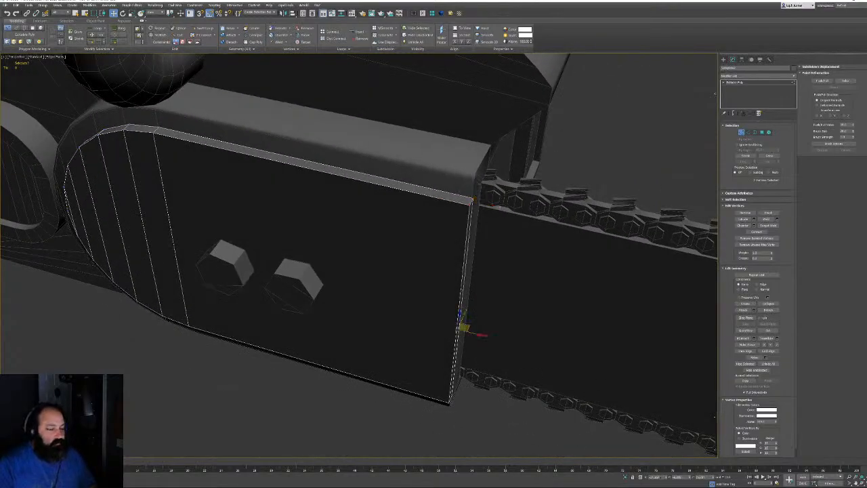
left_click_drag(474, 333, 471, 332)
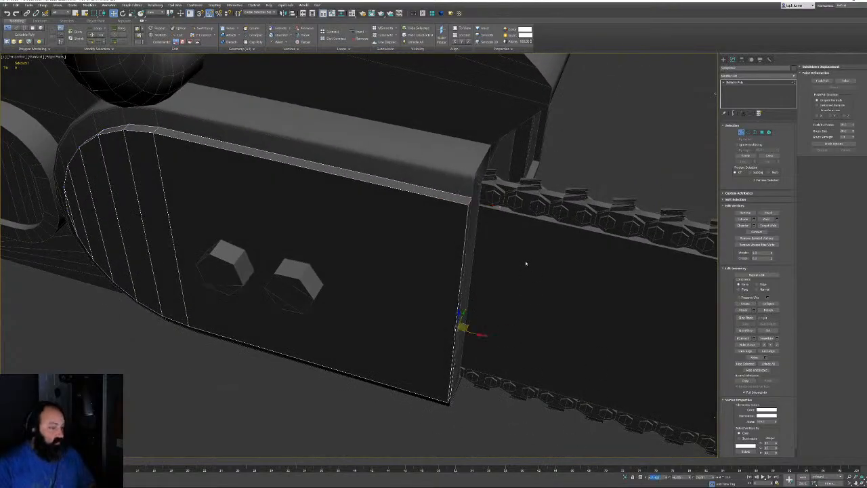
middle_click_drag(526, 263, 491, 287, "alt")
Select the chain object and isolate it with Alt+Q
left_click(743, 132)
left_click(402, 254)
key("alt+q")
scroll(491, 288, "up", 5)
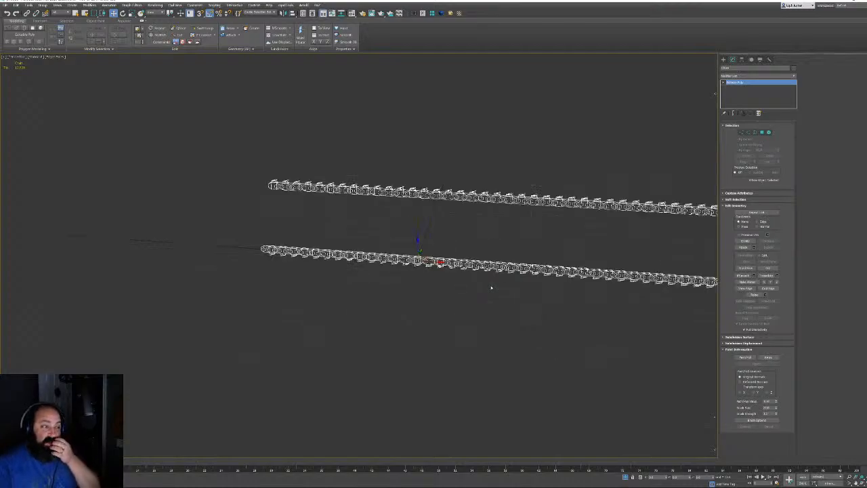
Frame the chain loop and select the polygons of one chain link at Polygon level
middle_click_drag(533, 226, 352, 276)
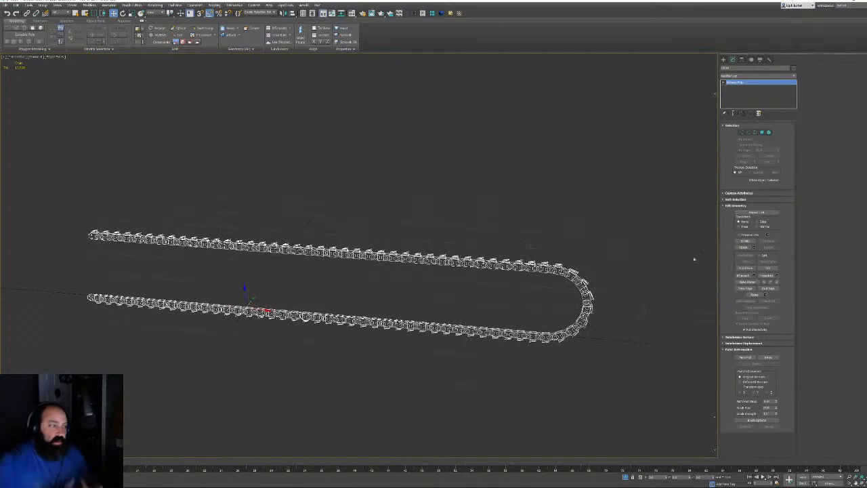
scroll(560, 270, "up", 5)
middle_click_drag(559, 270, 557, 227, "alt")
scroll(557, 224, "up", 4)
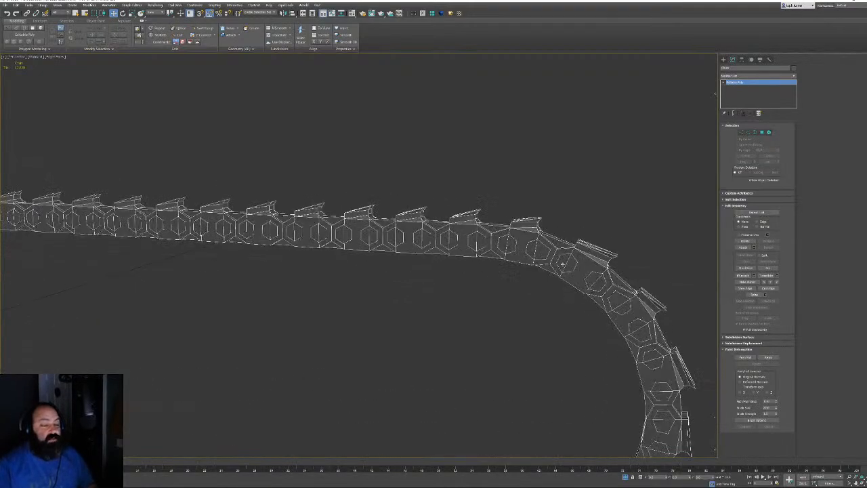
scroll(557, 224, "down", 2)
middle_click_drag(446, 196, 532, 228)
scroll(532, 228, "up", 2)
scroll(514, 220, "down", 3)
middle_click_drag(434, 222, 474, 204)
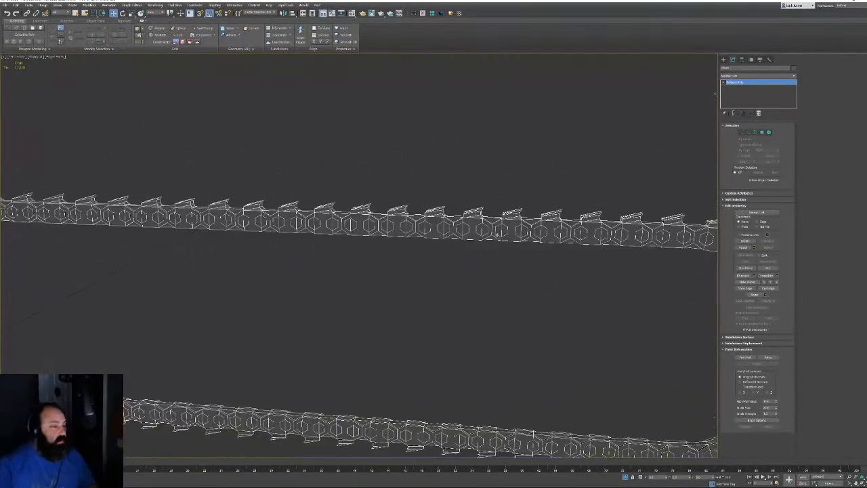
scroll(458, 204, "up", 5)
left_click(769, 132)
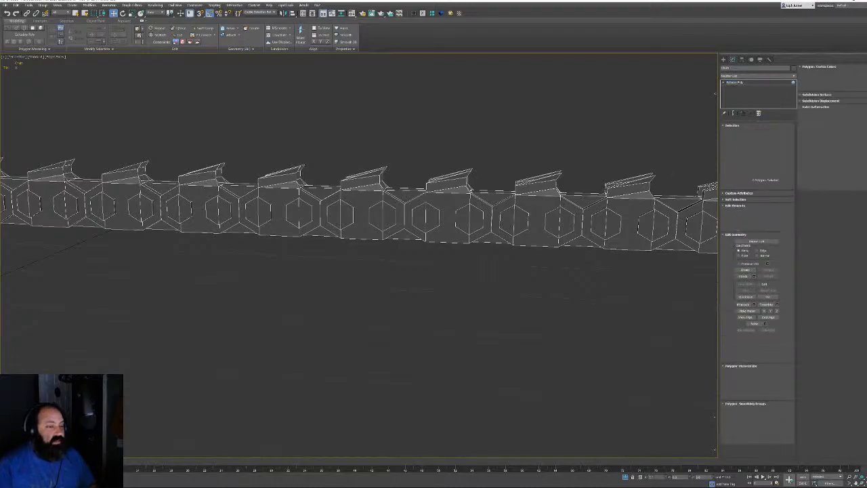
left_click(448, 216)
left_click_drag(463, 231, 456, 231, "ctrl")
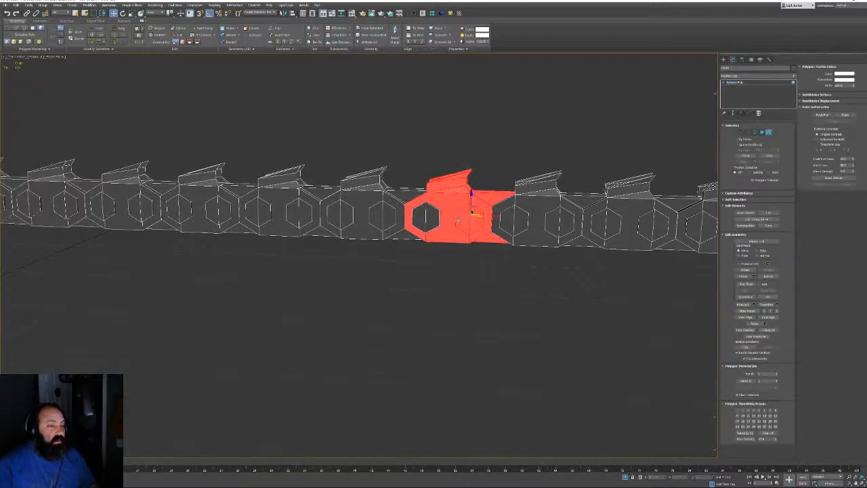
left_click(427, 219, "ctrl")
Refine the link selection and invert it with Ctrl+I so all other links are selected
key("z")
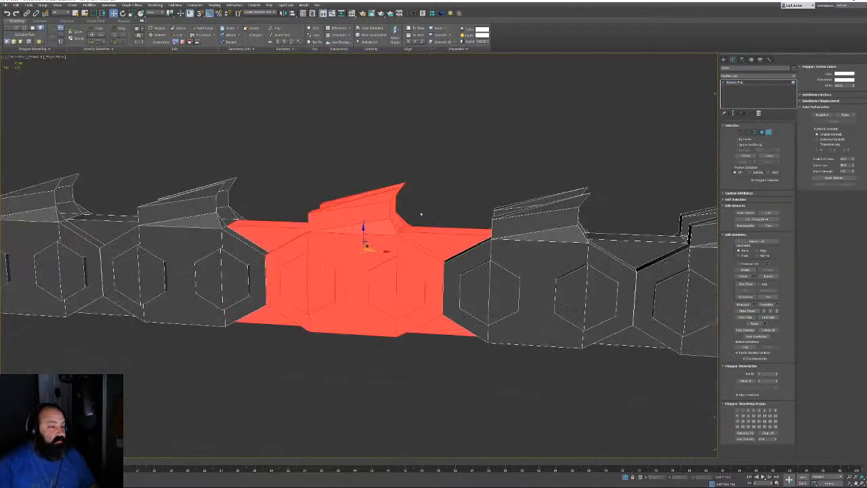
left_click(270, 233, "alt")
middle_click_drag(275, 234, 271, 352, "alt")
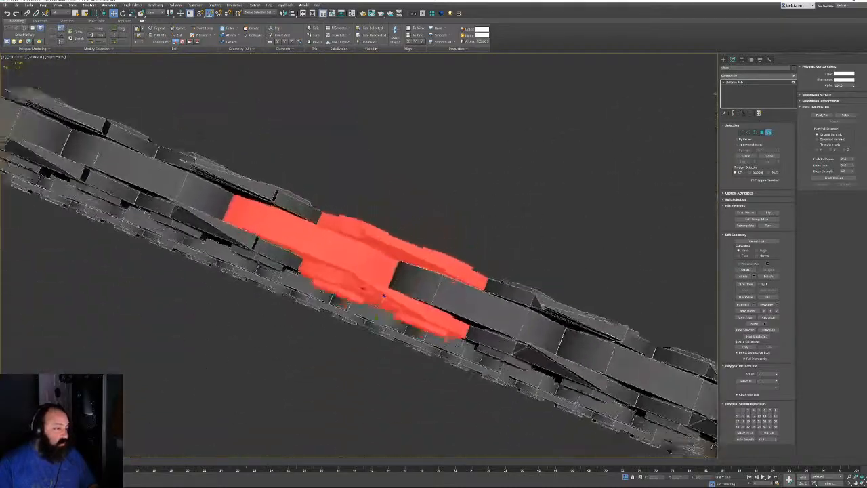
middle_click_drag(383, 296, 371, 211, "alt")
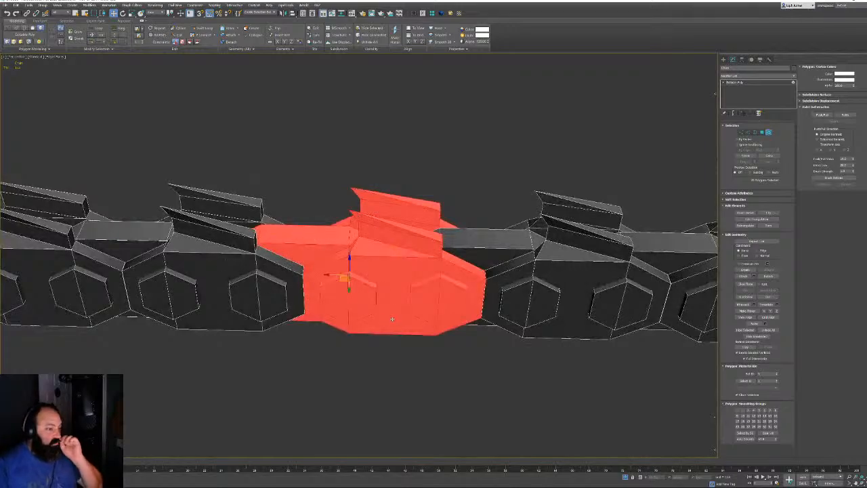
key("ctrl+i")
scroll(439, 239, "down", 10)
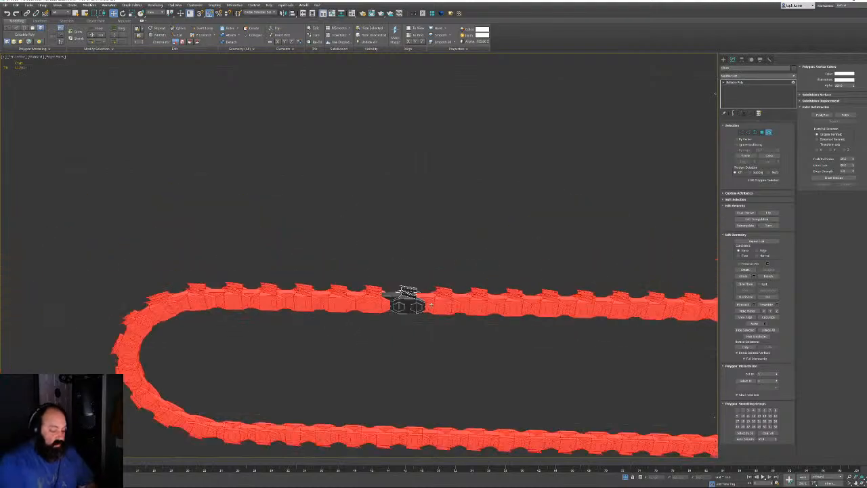
middle_click_drag(439, 239, 577, 248, "alt")
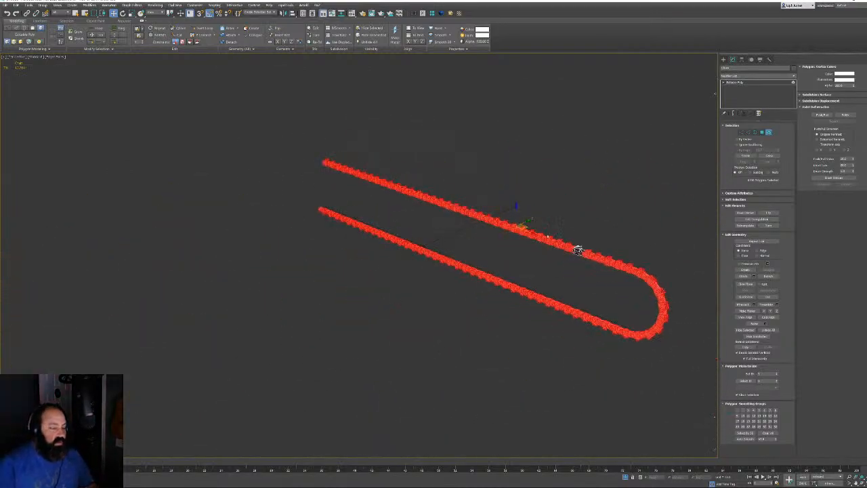
Delete the selected chain polygons, undo the deletion, and open the Modifier List
key("Delete")
key("ctrl+z")
scroll(559, 218, "up", 3)
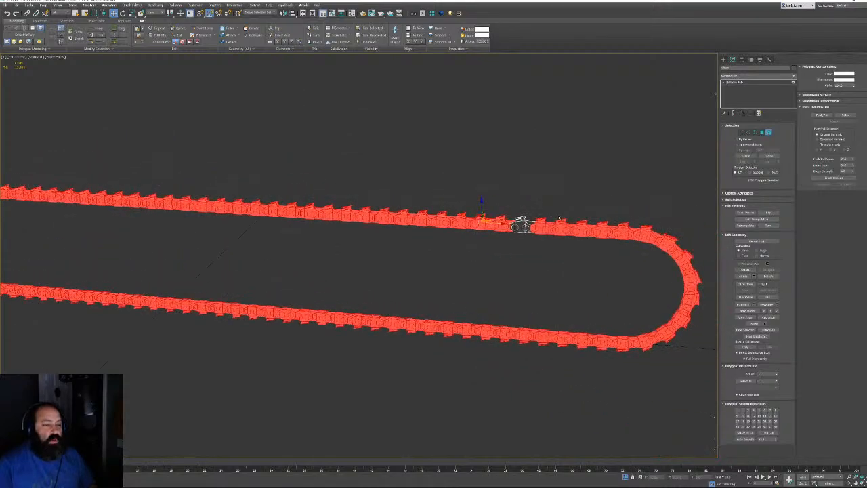
left_click(756, 75)
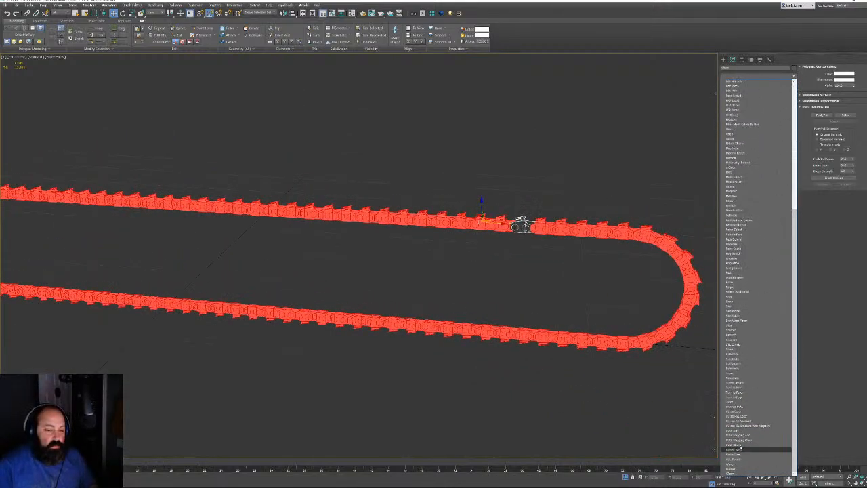
Add a UVW Xform modifier to the chain and collapse it to Editable Poly
left_click(733, 445)
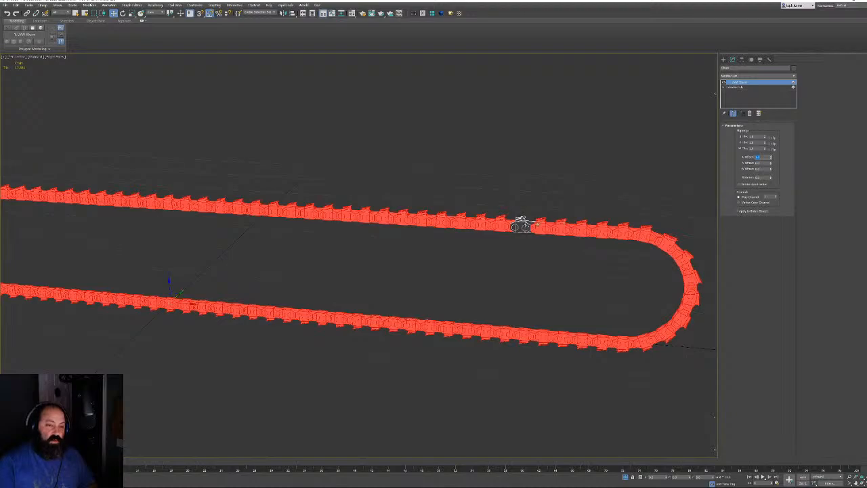
right_click(522, 225)
left_click(539, 230)
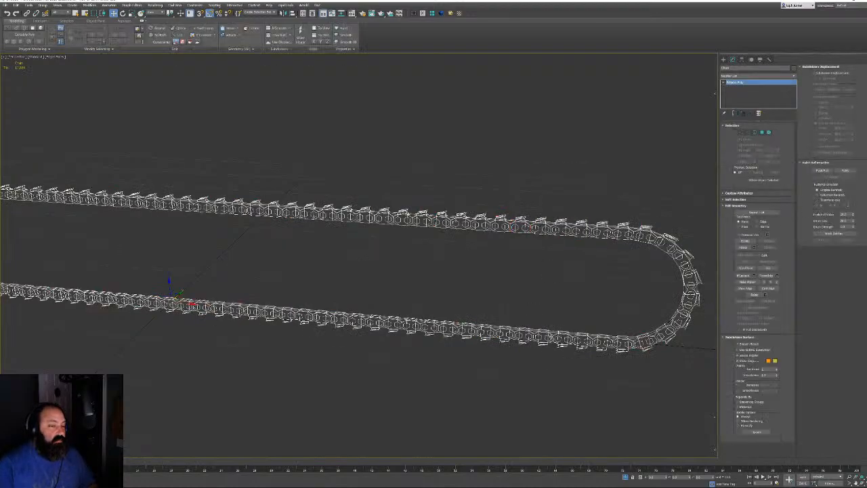
Exit isolation to show the whole chainsaw and bring the chain-link UV shells into view
left_click(625, 478)
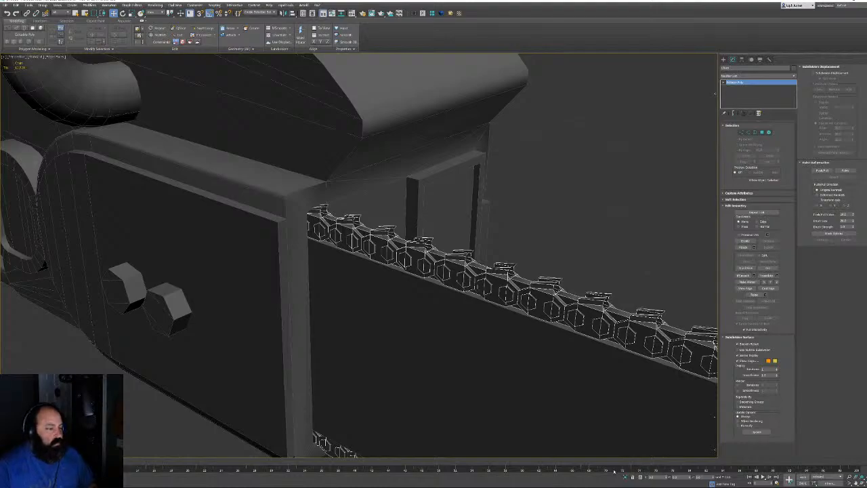
right_click(614, 470)
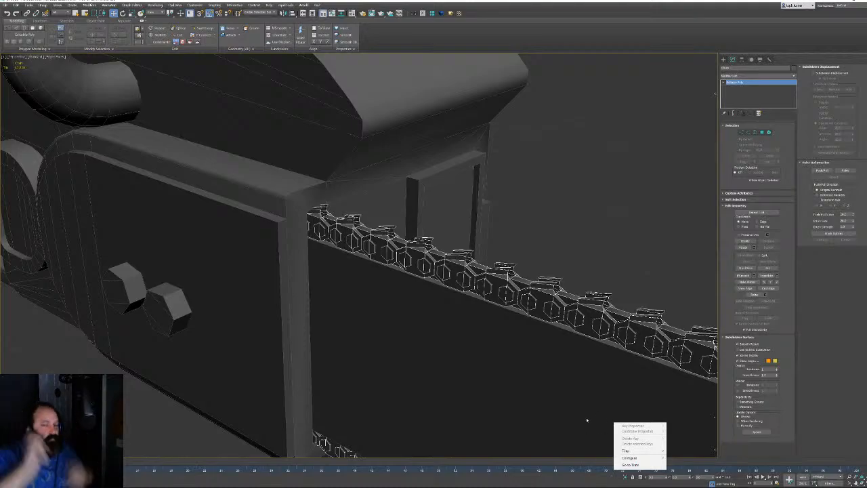
left_click(520, 357)
middle_click_drag(521, 357, 358, 268, "alt")
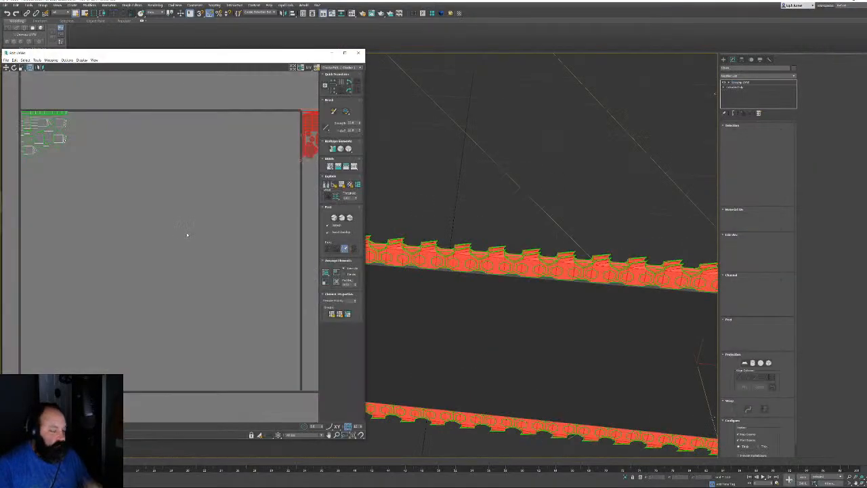
middle_click_drag(187, 234, 264, 344)
scroll(128, 281, "up", 5)
Select all of the chain's UV polygons and centre a selected link in the 3D view
left_click_drag(16, 94, 217, 287)
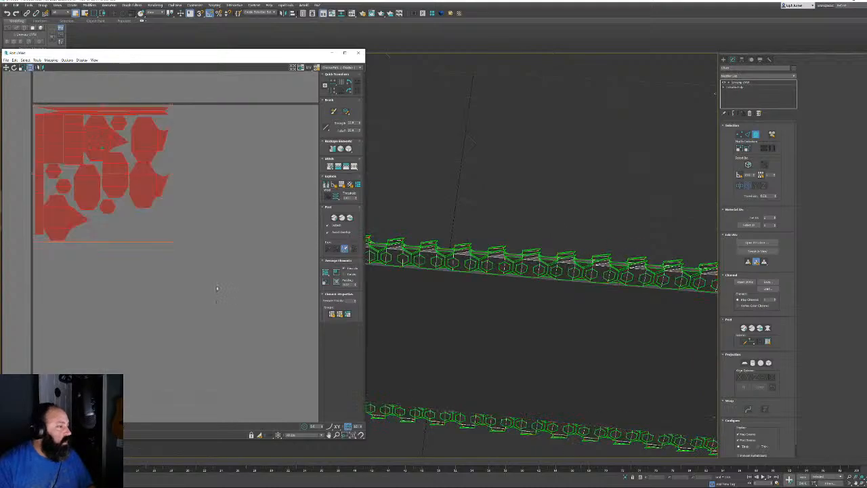
scroll(590, 298, "down", 5)
middle_click_drag(590, 298, 367, 280)
scroll(520, 258, "up", 6)
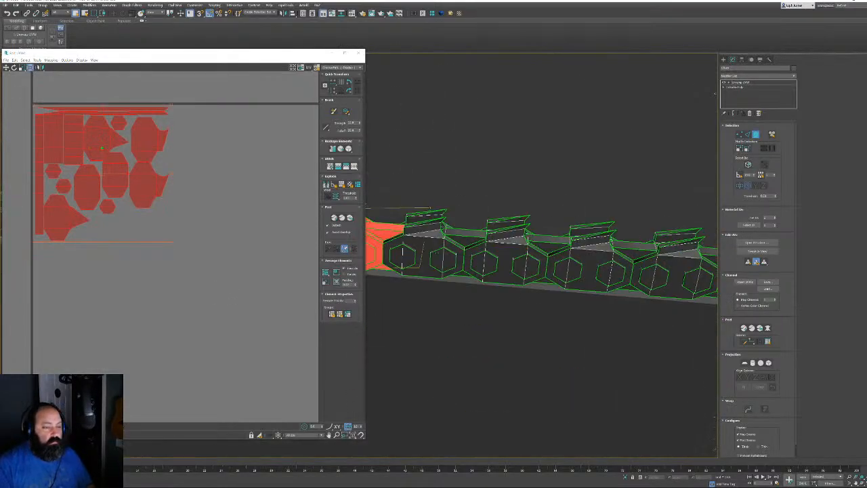
middle_click_drag(444, 258, 532, 257)
scroll(139, 271, "down", 4)
scroll(133, 269, "down", 2)
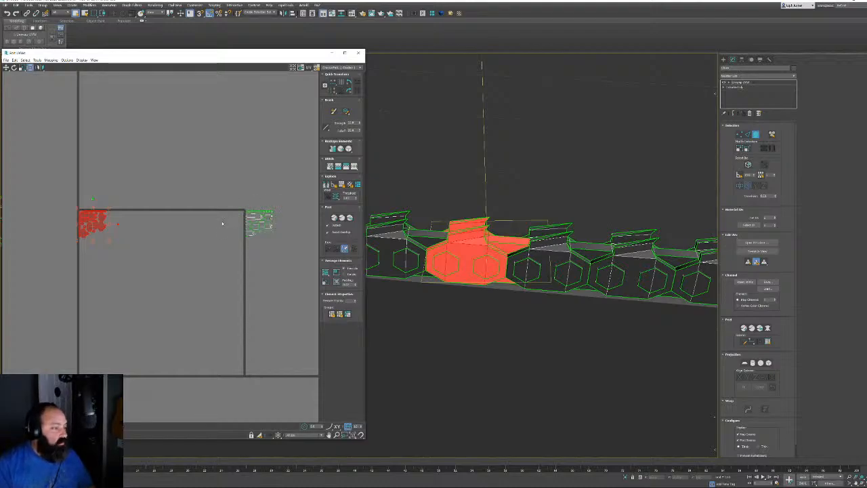
Collapse the unwrapped chain into an Editable Poly and frame the whole chain
right_click(482, 268)
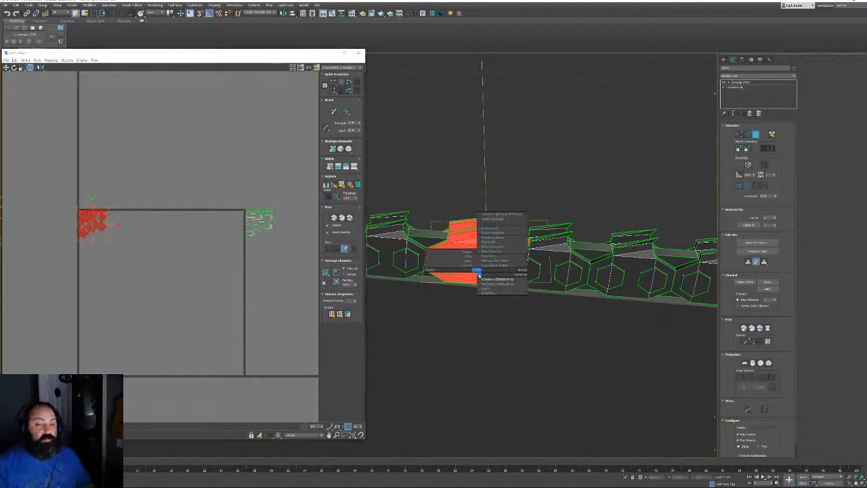
left_click(501, 279)
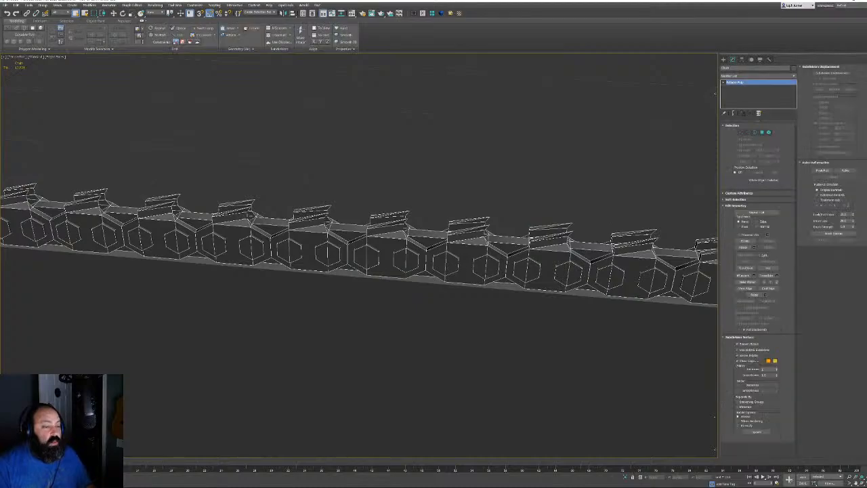
scroll(482, 241, "down", 5)
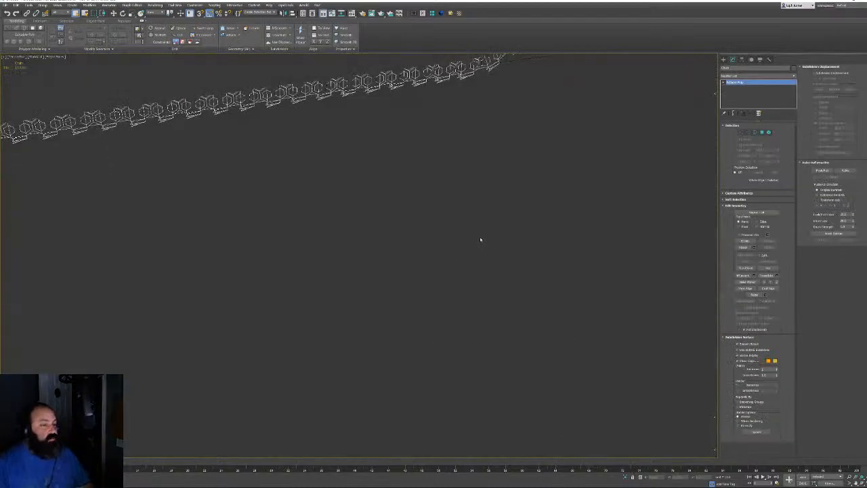
key("z")
scroll(482, 241, "up", 5)
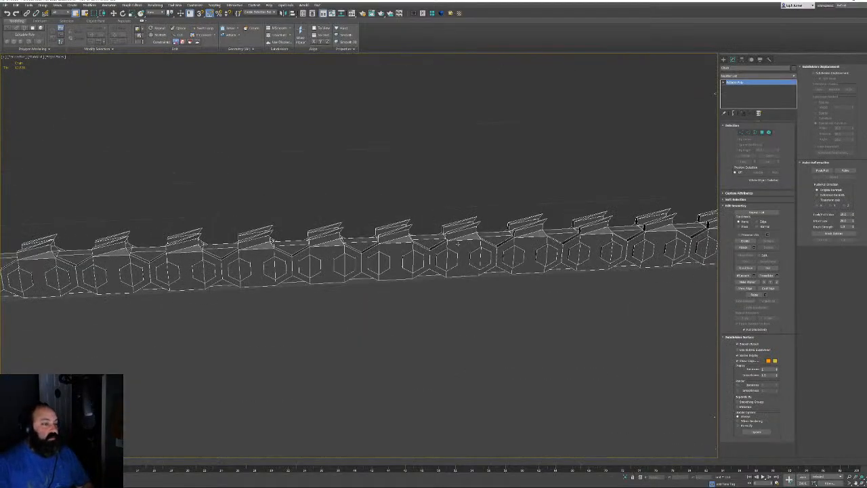
middle_click_drag(482, 241, 402, 241)
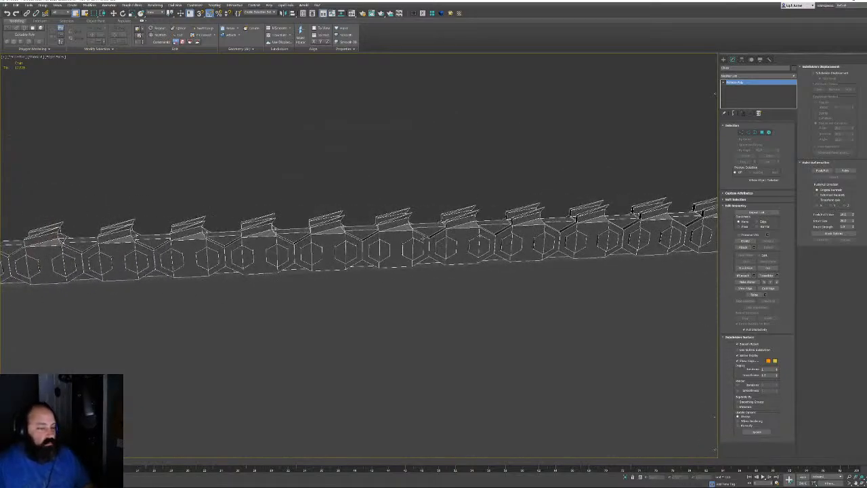
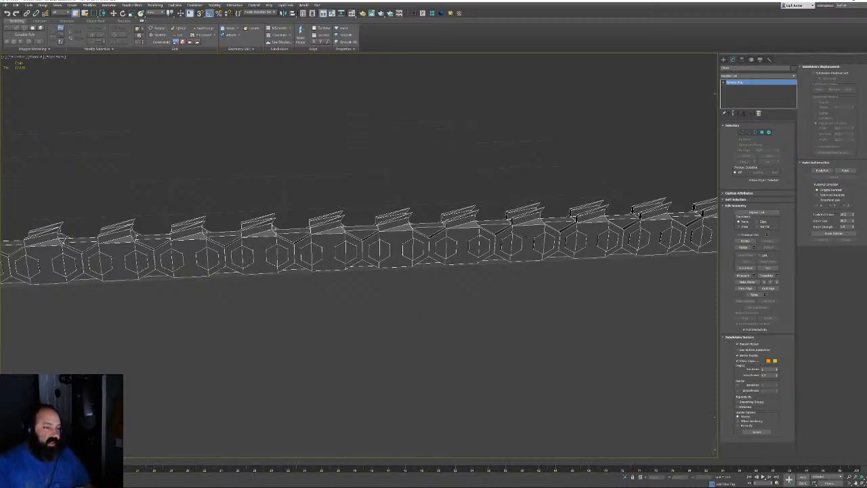
Orbit to an angled view of the front-plate bolt and select it
scroll(138, 237, "down", 5)
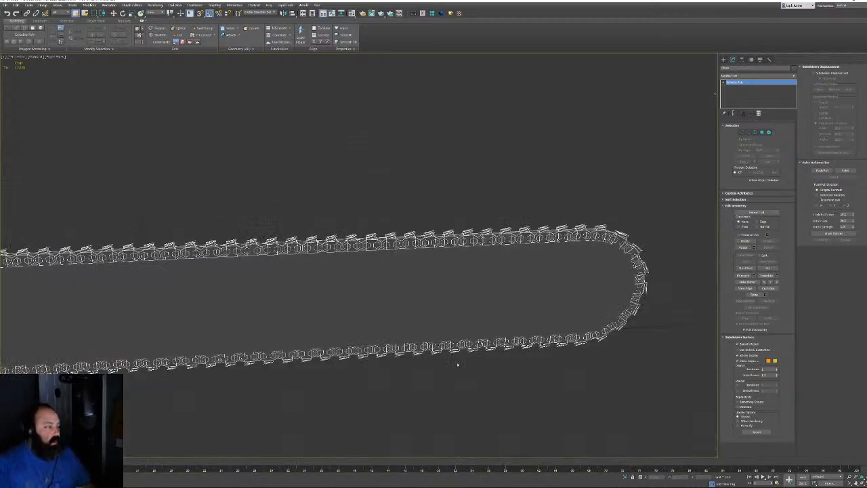
middle_click_drag(364, 188, 379, 203, "alt")
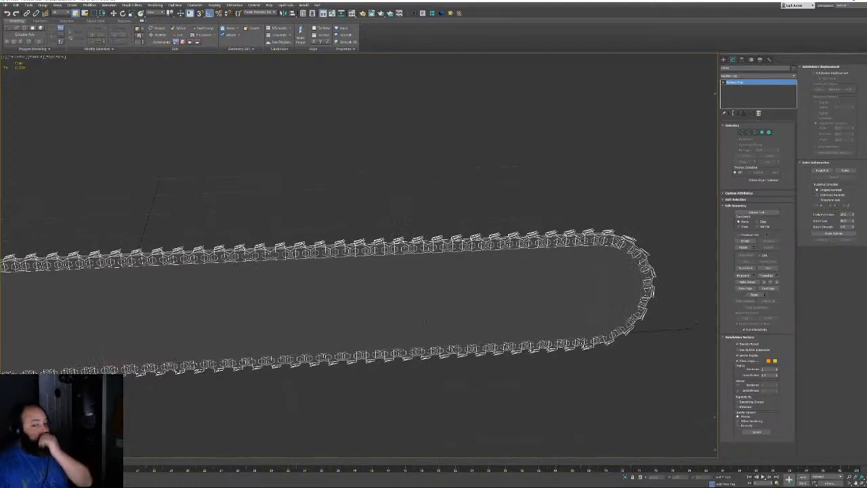
scroll(434, 304, "down", 4)
middle_click_drag(468, 325, 415, 252, "alt")
scroll(447, 271, "up", 3)
scroll(426, 251, "up", 4)
middle_click_drag(429, 353, 424, 299)
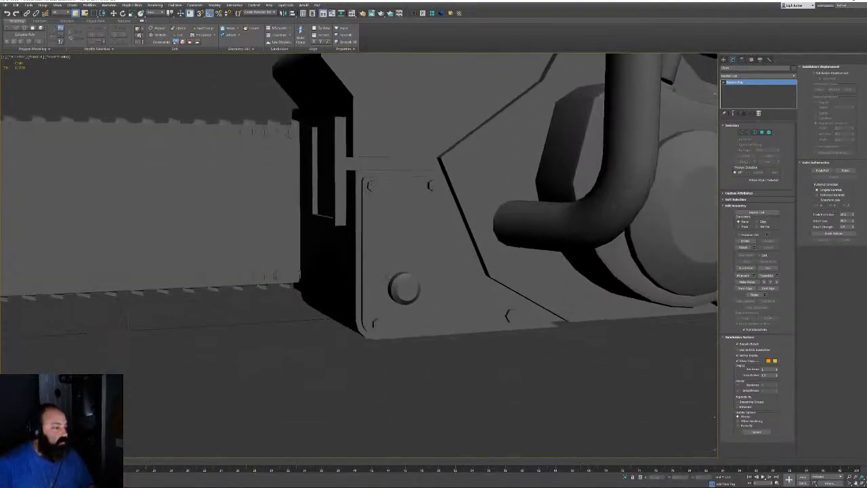
scroll(424, 299, "up", 4)
left_click(453, 294)
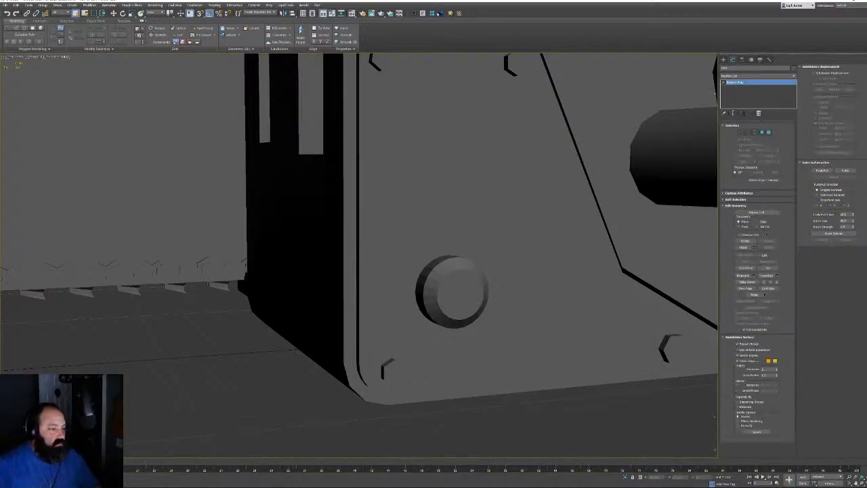
Add a Turn to Poly modifier to the bolt and pick it in the stack menu
left_click(432, 13)
right_click(438, 285)
left_click(453, 291)
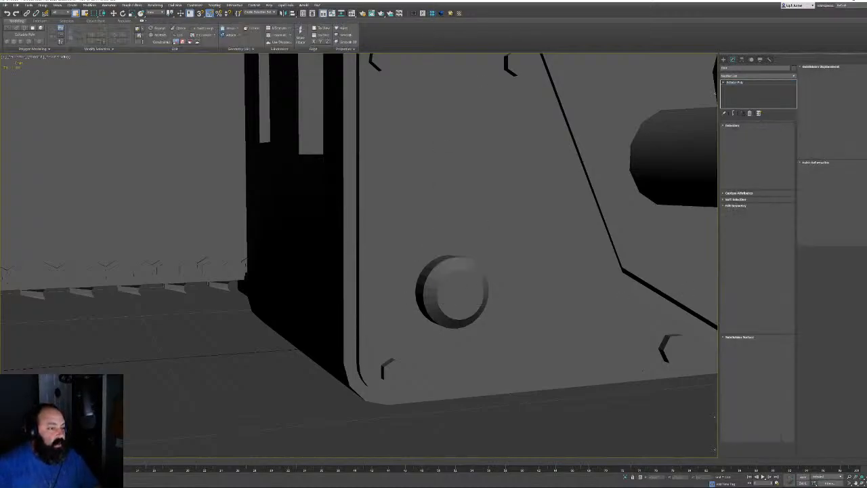
Collapse the bolt to an Editable Poly and Auto Smooth all its elements
left_click(769, 132)
key("ctrl+a")
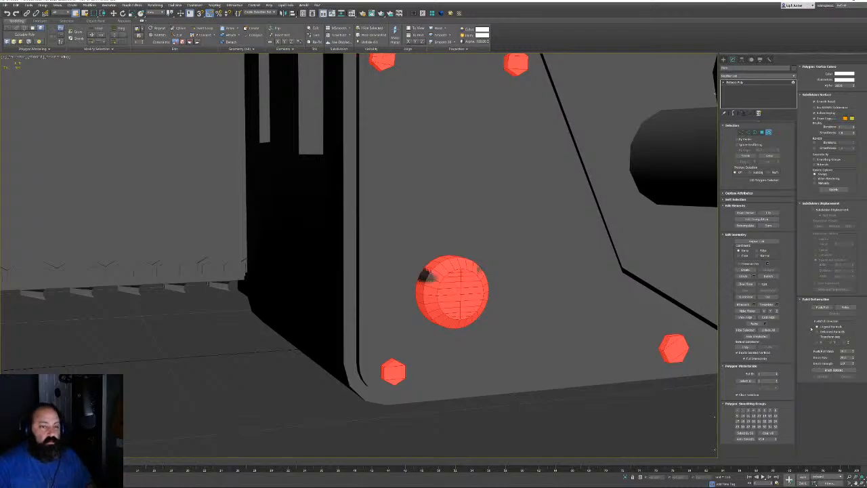
left_click(743, 439)
left_click(661, 420)
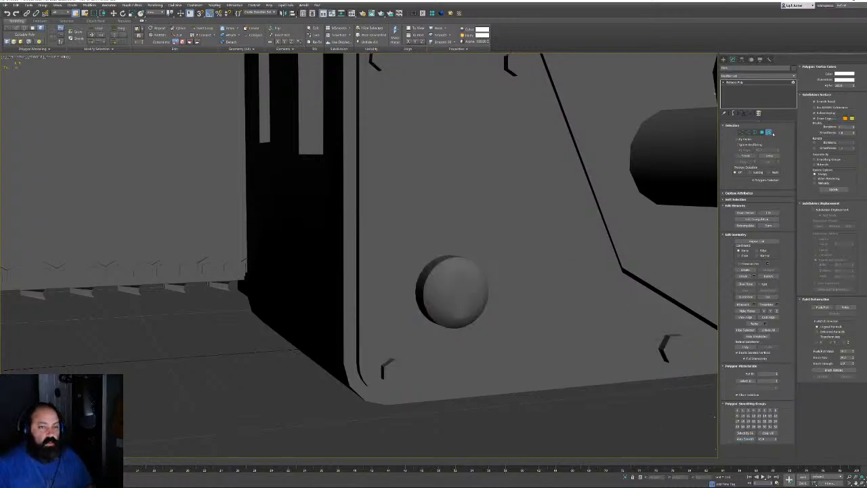
Select both bolts' flat front caps with By Angle 45 polygon selection, then exit Polygon mode
left_click(763, 126)
left_click(760, 127)
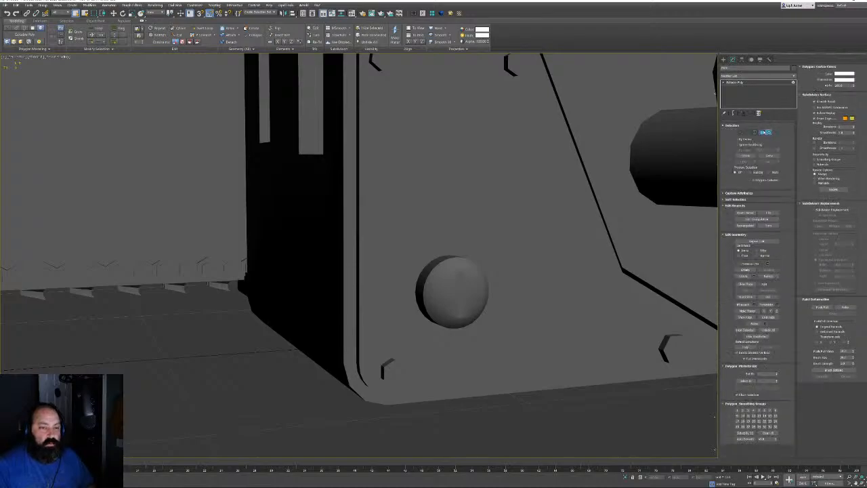
left_click(762, 132)
left_click(743, 149)
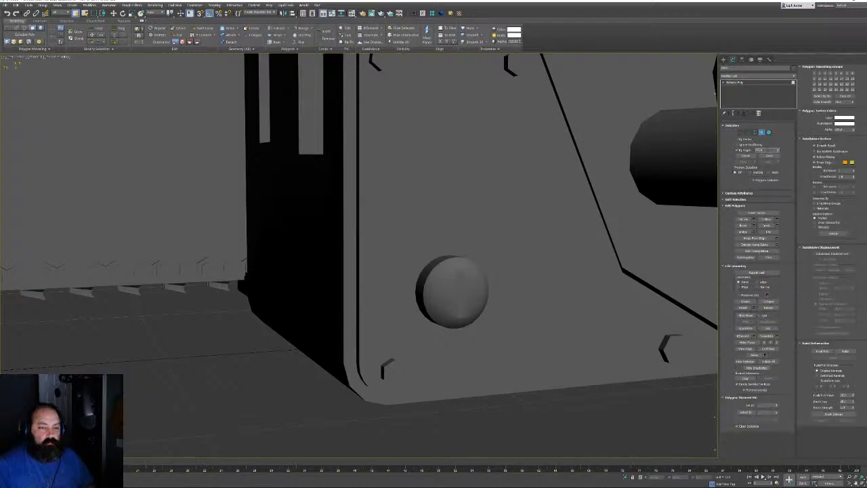
left_click(458, 298)
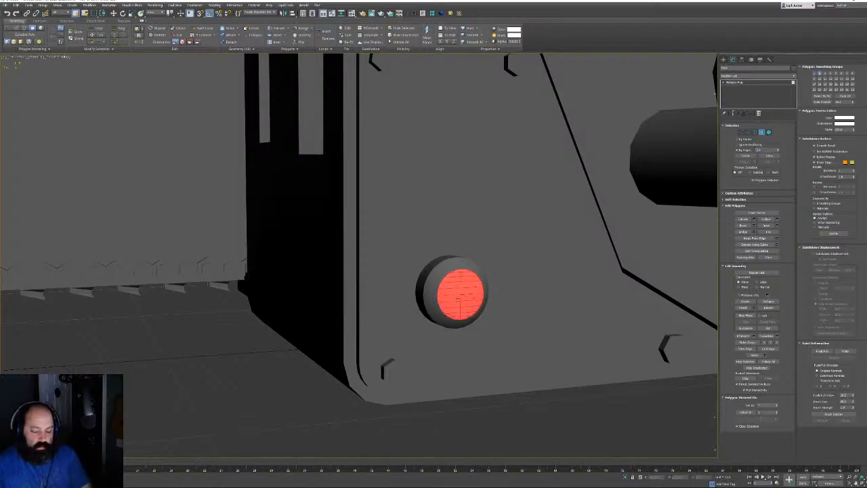
middle_click_drag(458, 291, 264, 214)
middle_click_drag(677, 211, 256, 221)
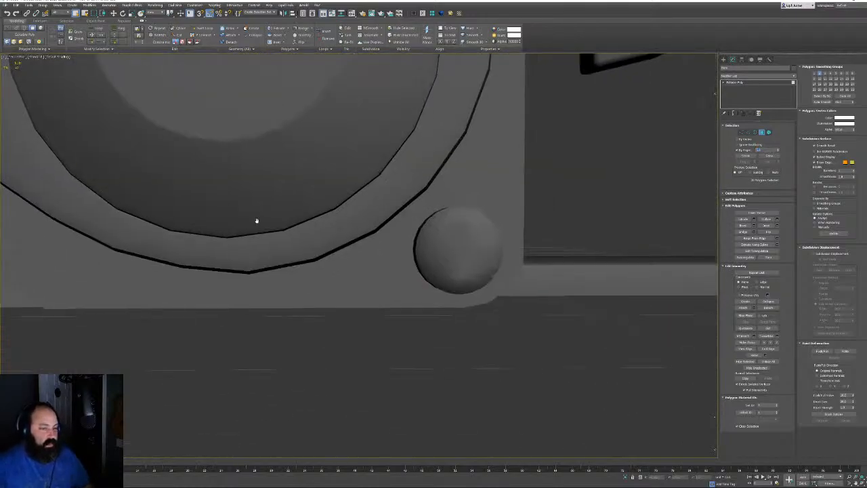
left_click(474, 239, "ctrl")
scroll(474, 238, "down", 5)
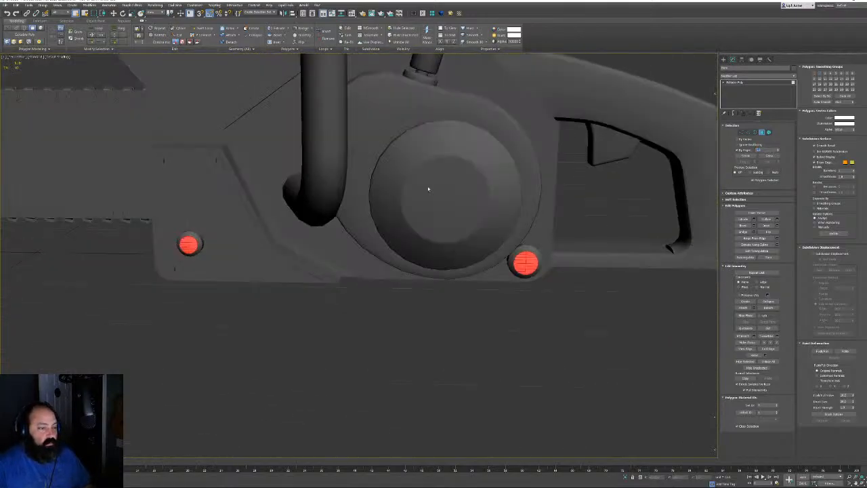
middle_click_drag(427, 188, 324, 181, "alt")
middle_click_drag(388, 183, 502, 195, "alt")
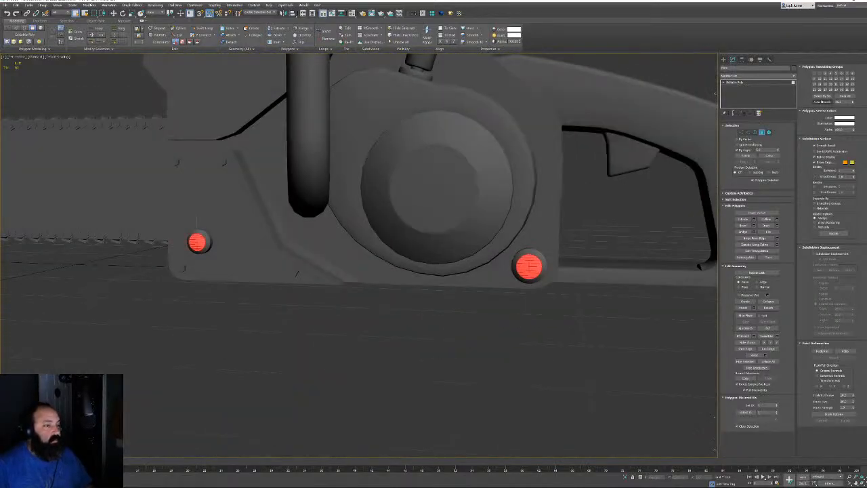
left_click(762, 132)
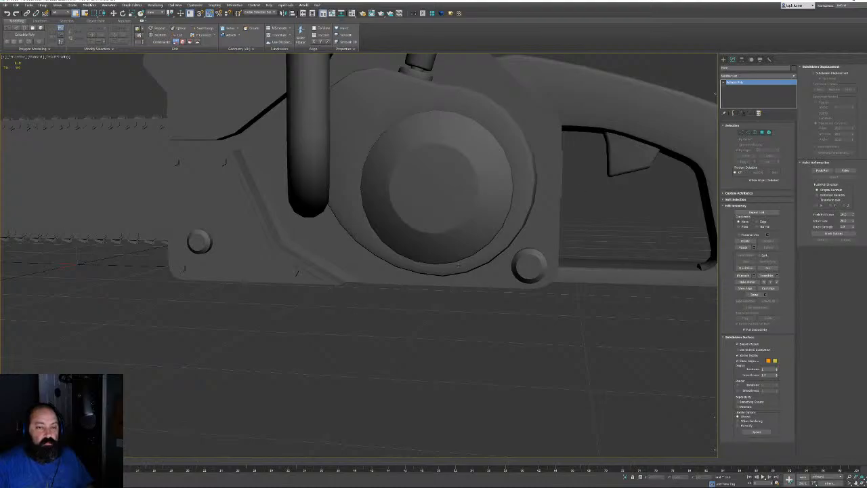
Select all the round housing's polygons and assign them to smoothing group 1
middle_click_drag(295, 272, 254, 233, "alt")
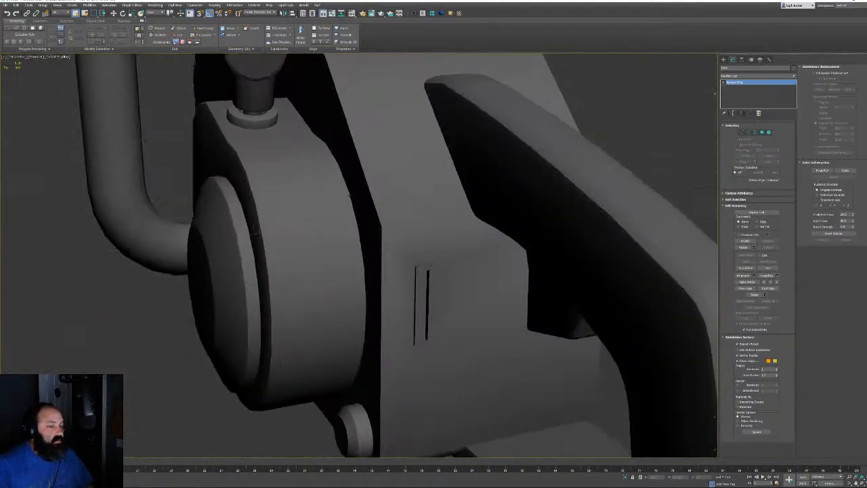
middle_click_drag(350, 195, 405, 193, "alt")
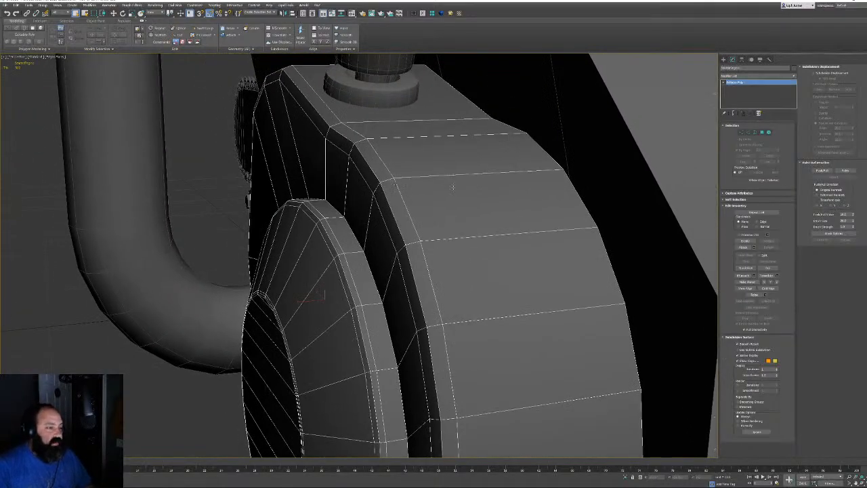
left_click(762, 132)
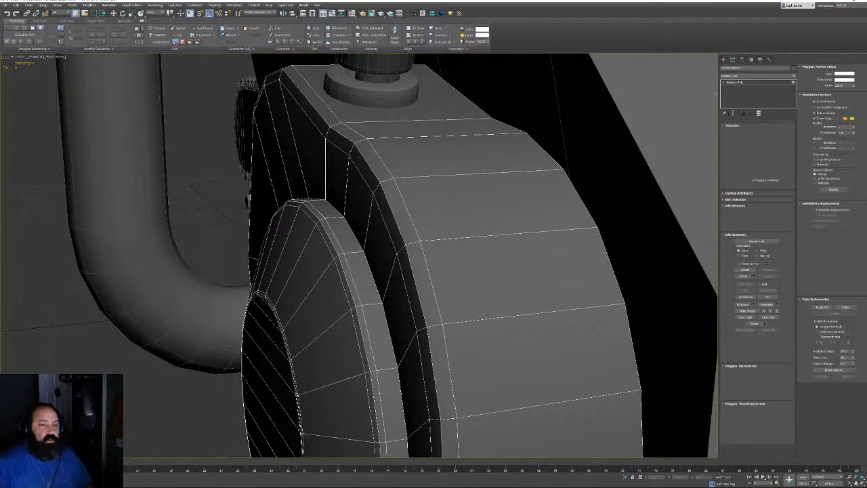
key("ctrl+a")
key("z")
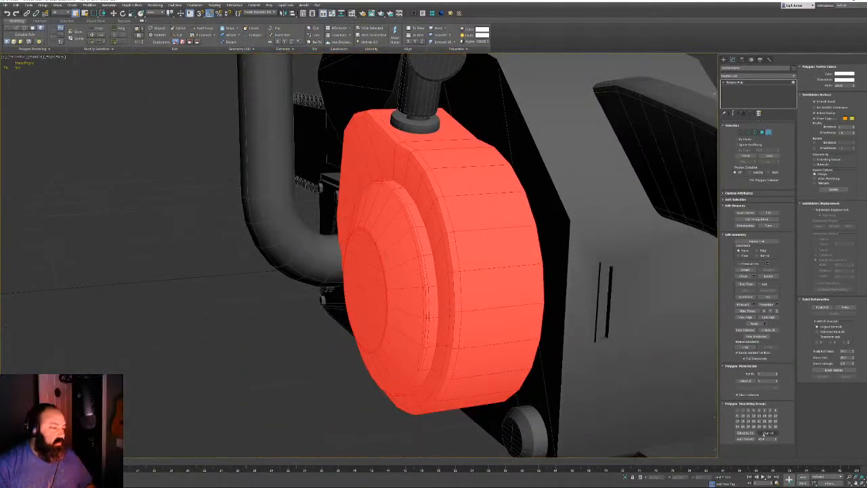
left_click(738, 410)
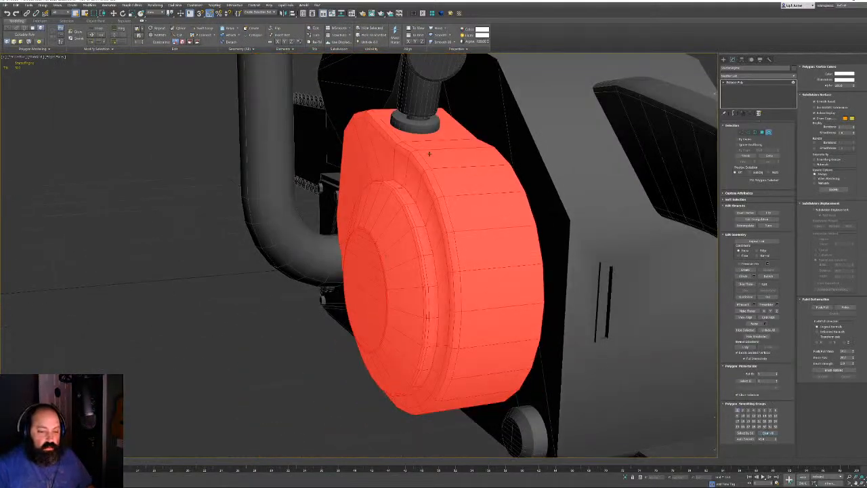
Deselect the surrounding housing polygons and remove the remaining disc faces from smoothing group 1
mouse_move(428, 153)
middle_mouse_down("alt")
mouse_move(455, 158)
mouse_move(500, 141)
middle_mouse_up("alt")
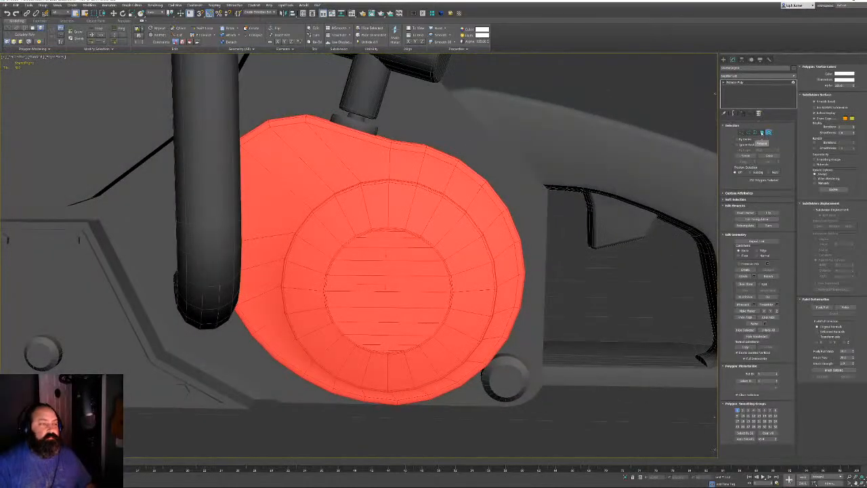
left_click(761, 132)
left_click_drag(331, 103, 271, 173, "alt")
left_click_drag(456, 124, 409, 156, "alt")
left_click_drag(498, 152, 472, 174, "alt")
middle_click_drag(520, 178, 514, 175, "alt")
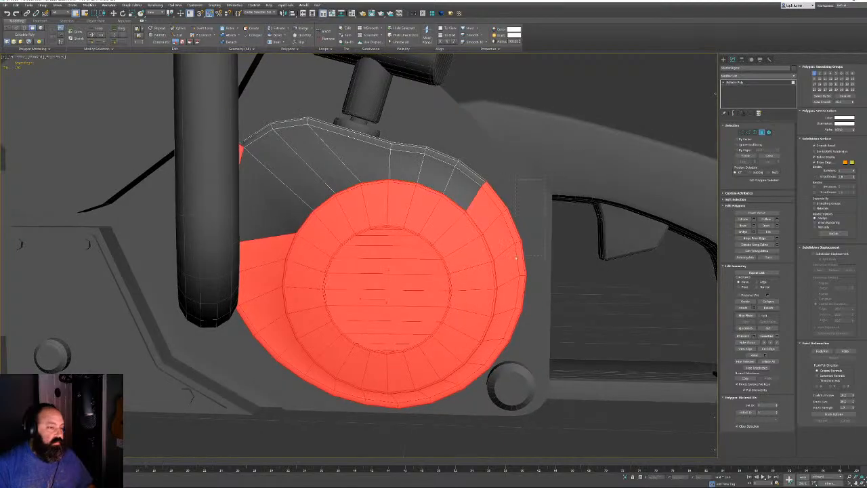
left_click_drag(516, 257, 495, 238, "alt")
middle_click_drag(503, 378, 388, 349, "alt")
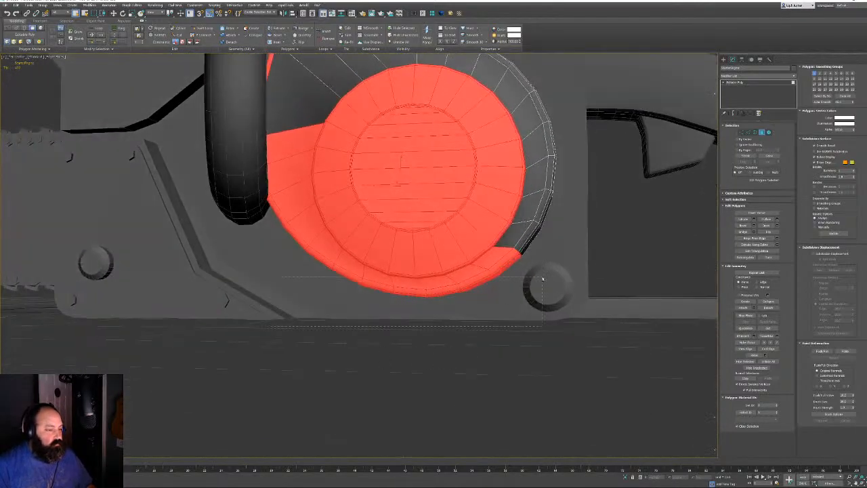
left_click_drag(542, 279, 489, 267, "alt")
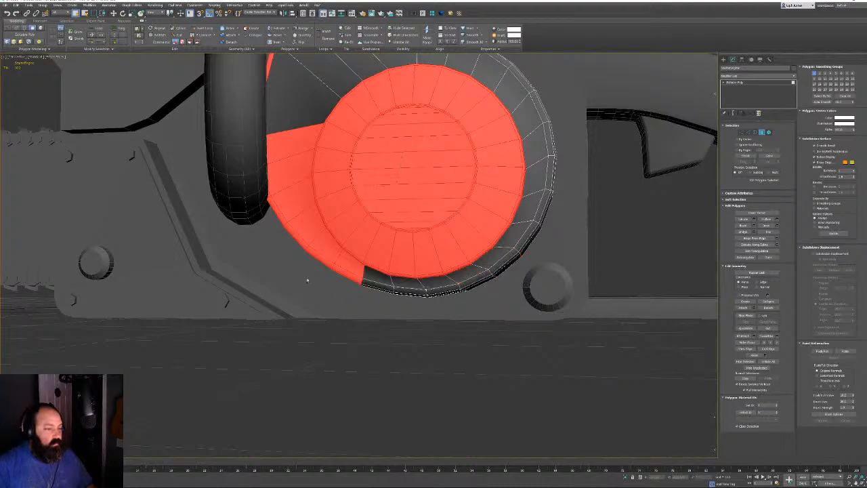
left_click_drag(252, 242, 317, 298, "alt")
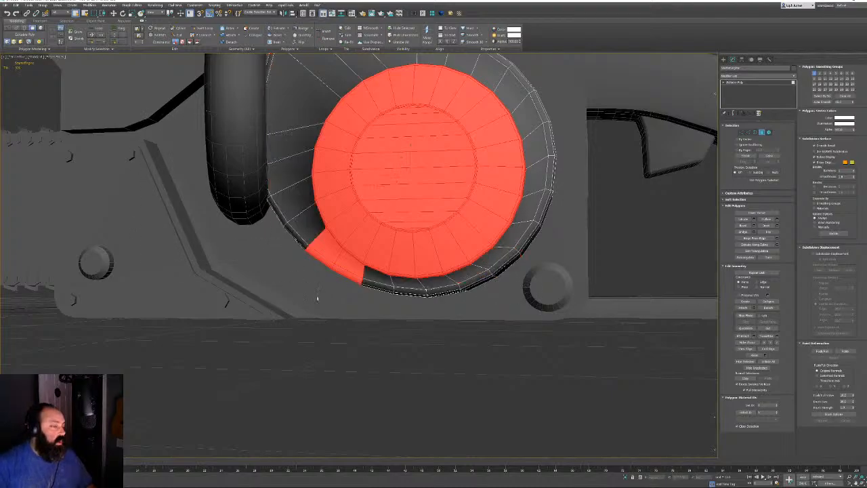
left_click_drag(340, 262, 342, 262, "alt")
middle_click_drag(300, 177, 669, 288)
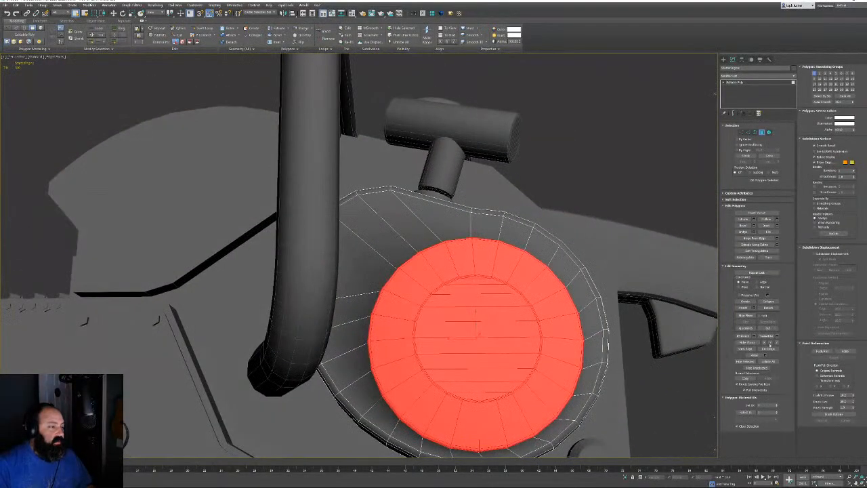
left_click(814, 74)
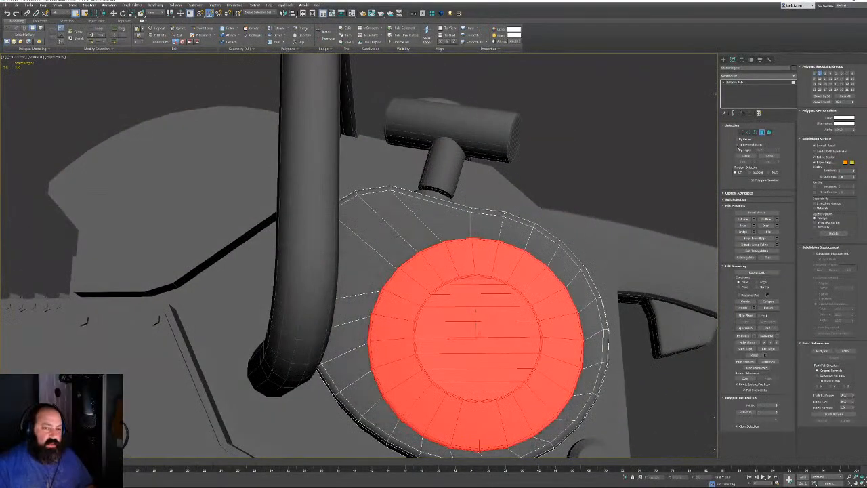
Select only the flat inner disc faces by angle, frame them, and exit Polygon mode
left_click(737, 149)
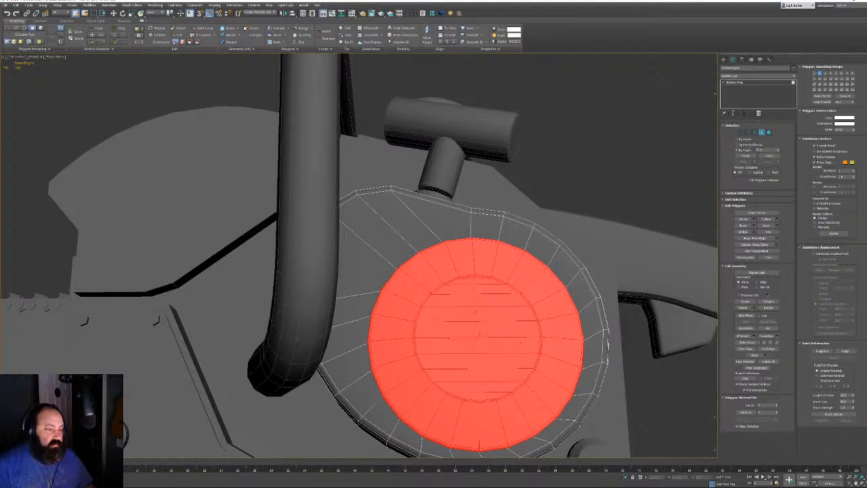
left_click(479, 334)
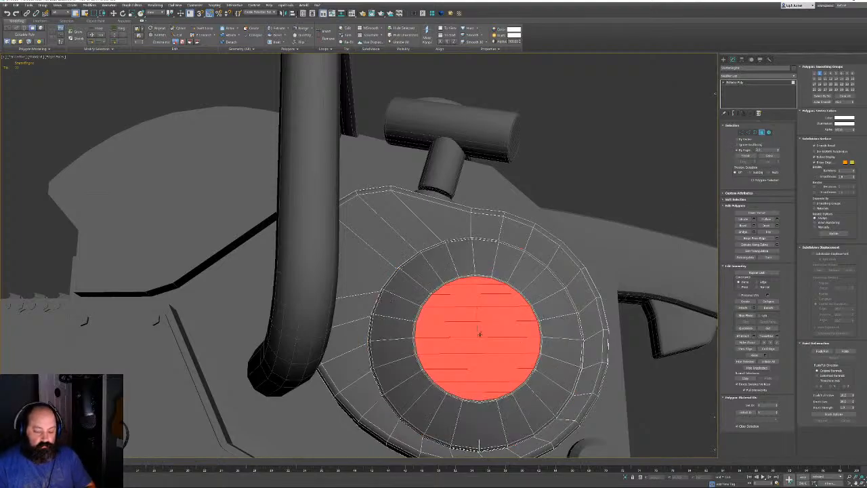
key("z")
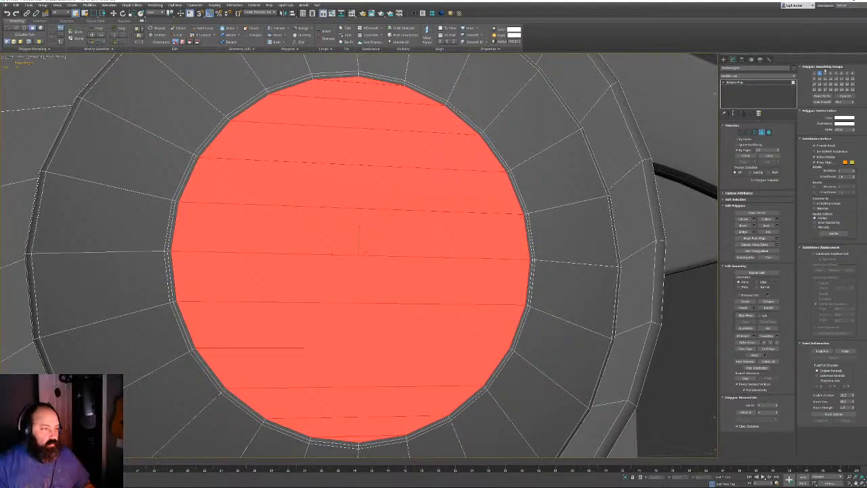
left_click(762, 132)
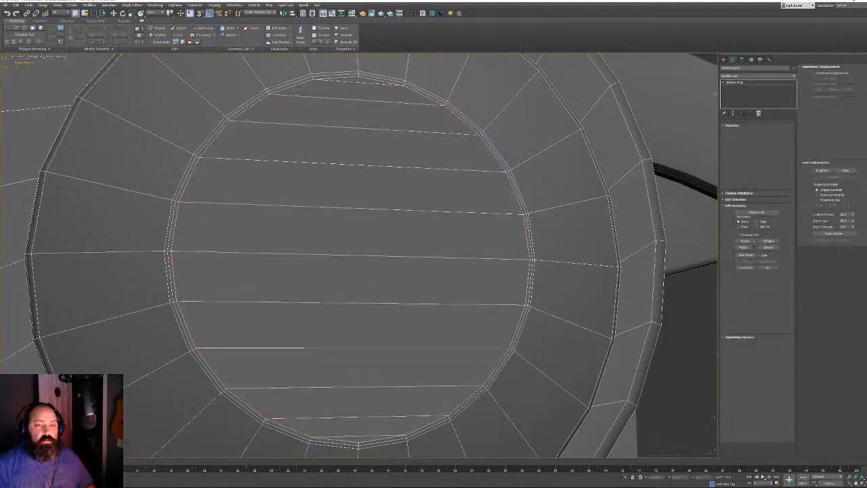
Orbit to the T-shaped cylinder part and select it with edged faces shown
key("F4")
scroll(484, 274, "down", 3)
scroll(480, 251, "down", 5)
middle_click_drag(480, 248, 449, 256, "alt")
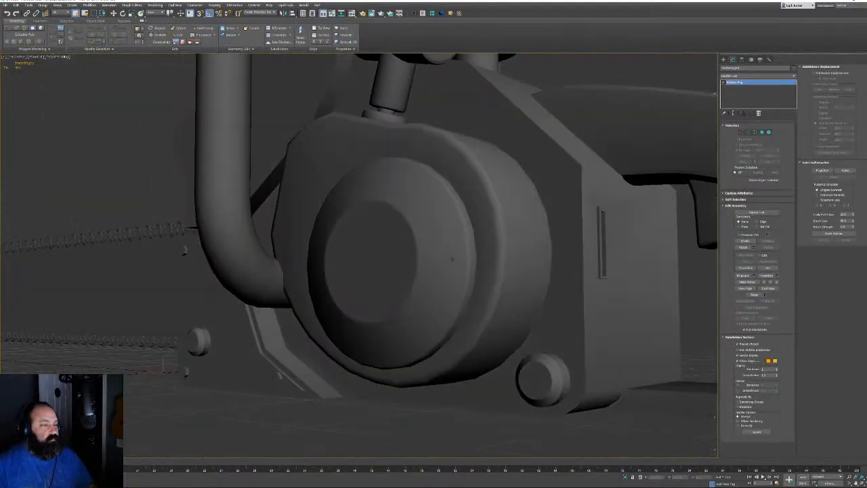
scroll(467, 240, "up", 5)
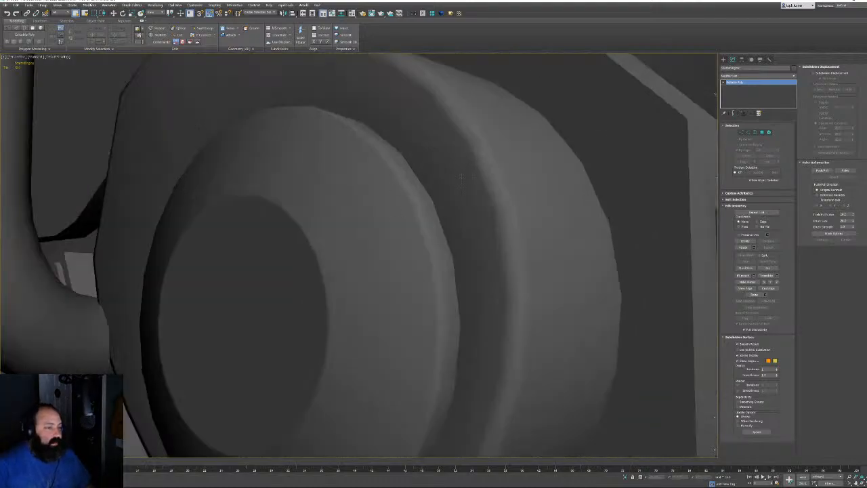
scroll(517, 160, "down", 5)
scroll(414, 289, "up", 4)
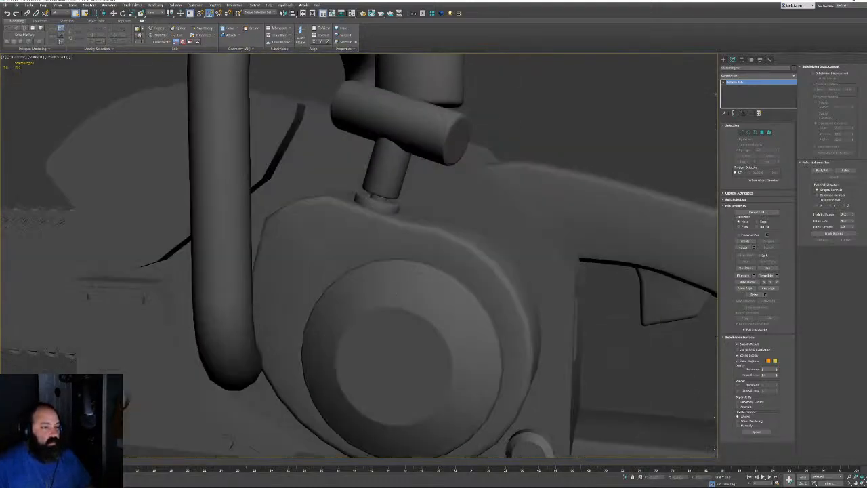
middle_click_drag(414, 289, 377, 327, "alt")
mouse_move(400, 245)
middle_mouse_down("alt")
mouse_move(373, 262)
mouse_move(354, 233)
mouse_move(414, 237)
middle_mouse_up("alt")
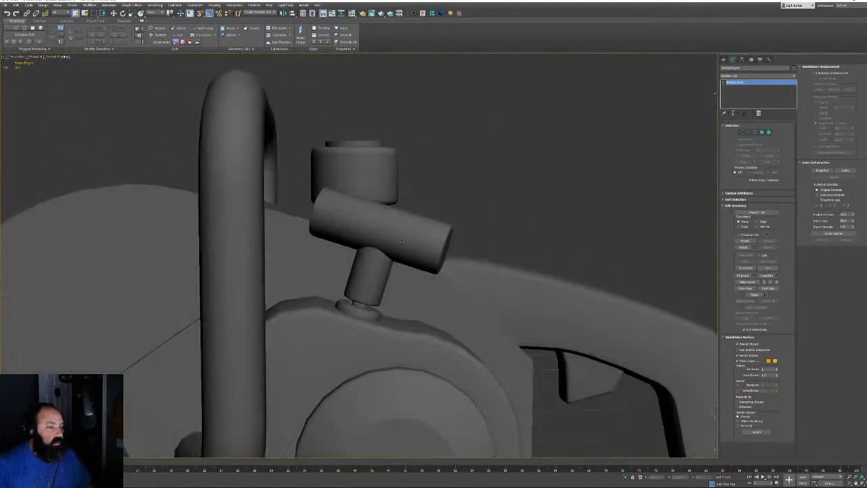
scroll(418, 238, "up", 4)
middle_click_drag(598, 175, 505, 209, "alt")
left_click(502, 214)
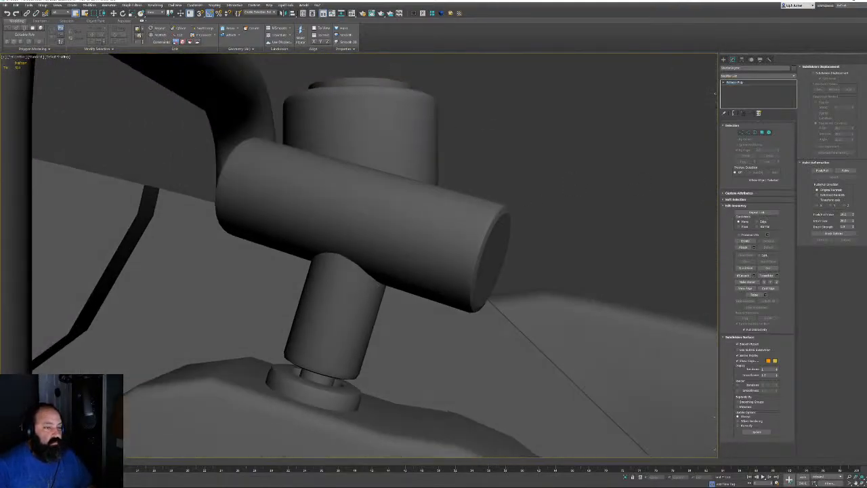
key("F4")
key("F4")
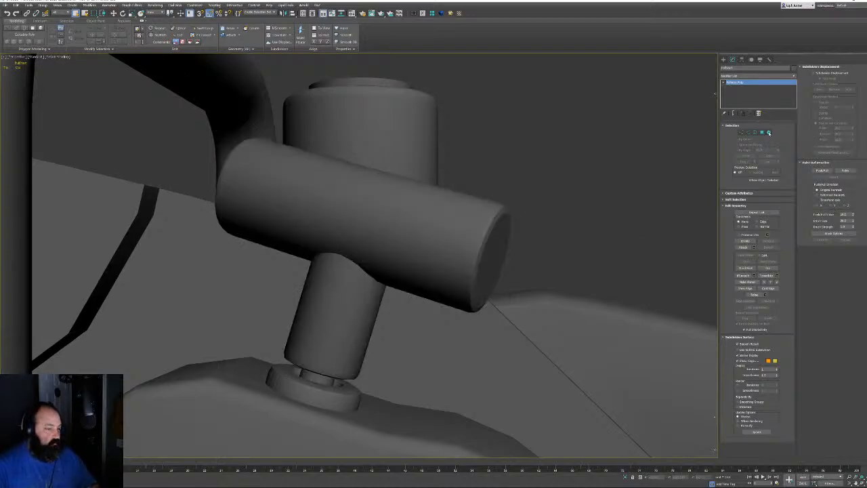
Auto Smooth the horizontal cylinder element of the T-shaped part
left_click(768, 132)
left_click(480, 248)
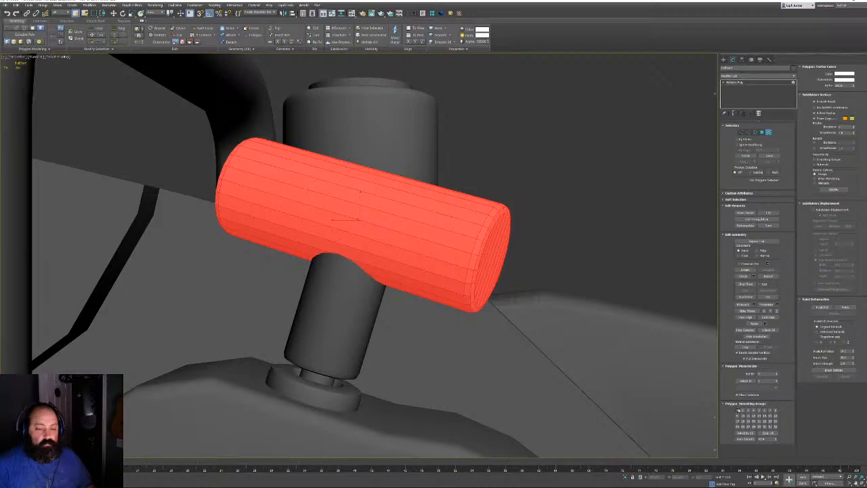
middle_click_drag(437, 349, 398, 312, "alt")
left_click(755, 439)
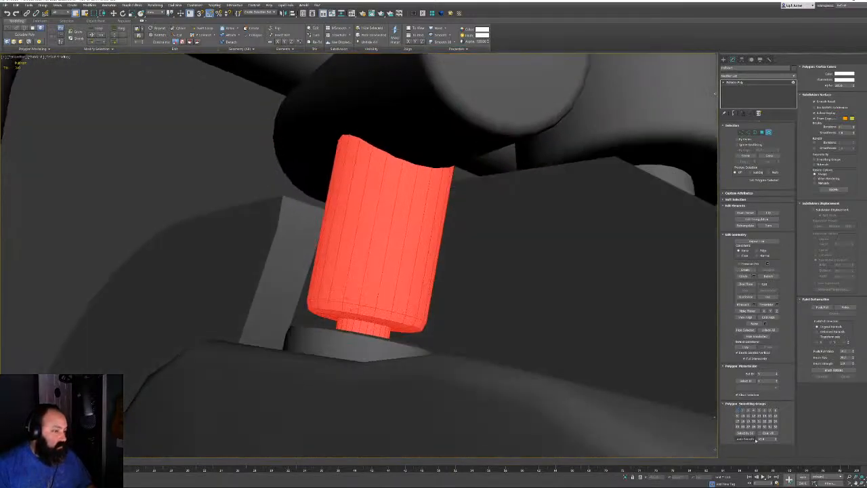
mouse_move(347, 298)
middle_mouse_down("alt")
mouse_move(349, 351)
mouse_move(362, 367)
middle_mouse_up("alt")
key("F3")
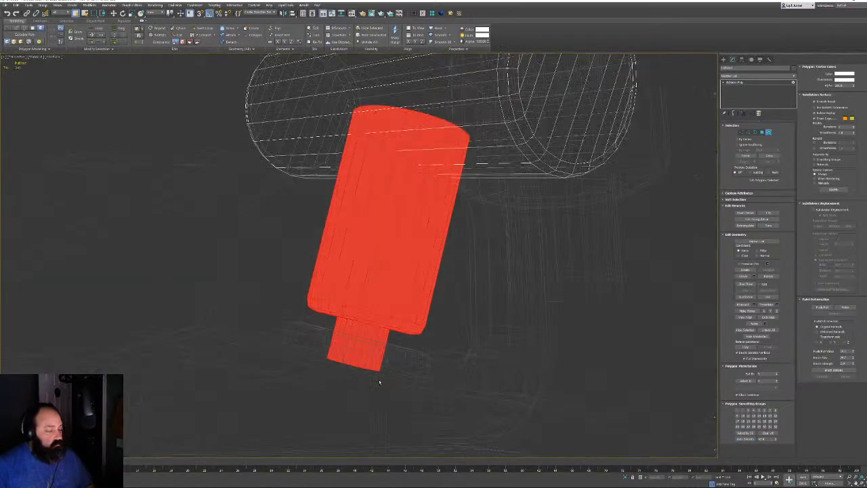
left_click(419, 400)
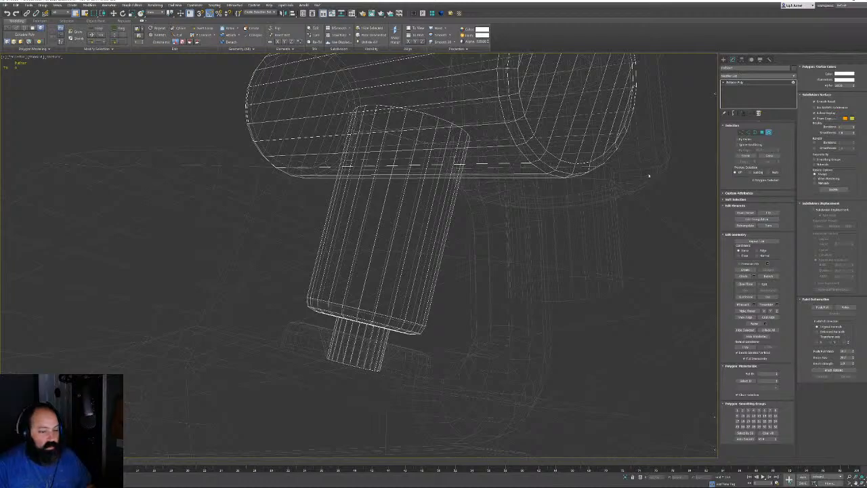
Select the upright cylinder without the small bottom cylinder's polygons, then return to shaded view
left_click(420, 166)
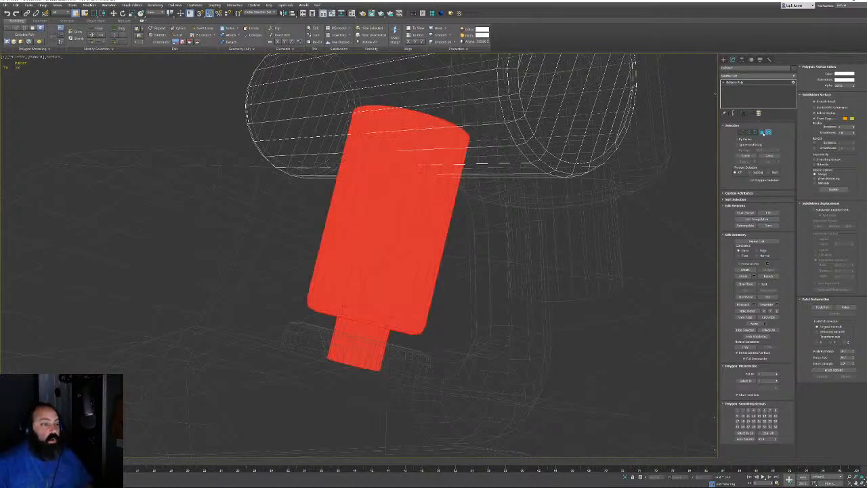
left_click(761, 132)
mouse_move(330, 392)
middle_mouse_down("alt")
mouse_move(354, 401)
mouse_move(338, 391)
middle_mouse_up("alt")
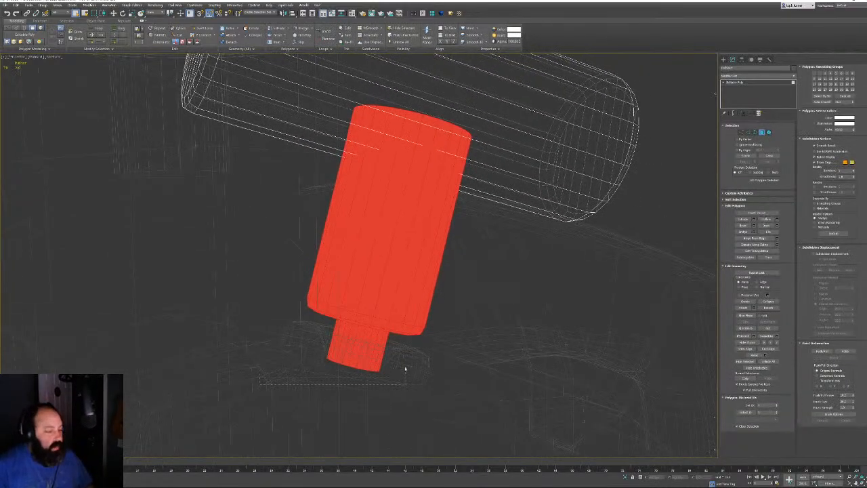
left_click_drag(405, 368, 402, 352, "alt")
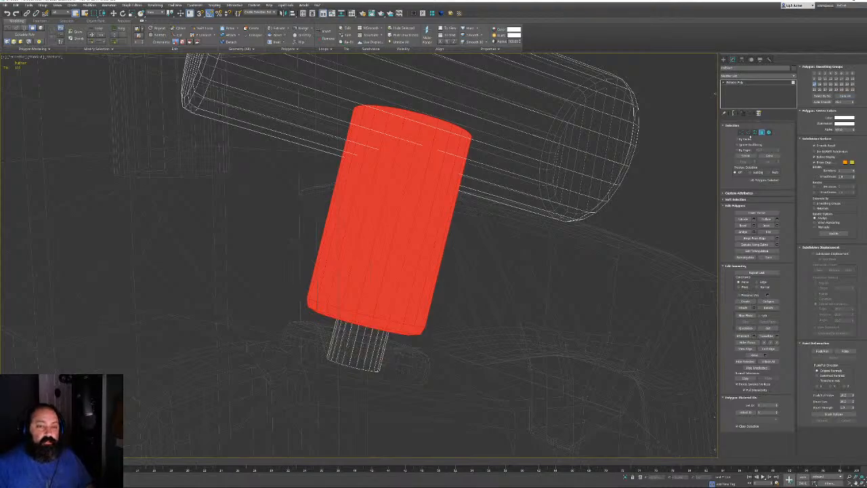
left_click(762, 132)
key("F3")
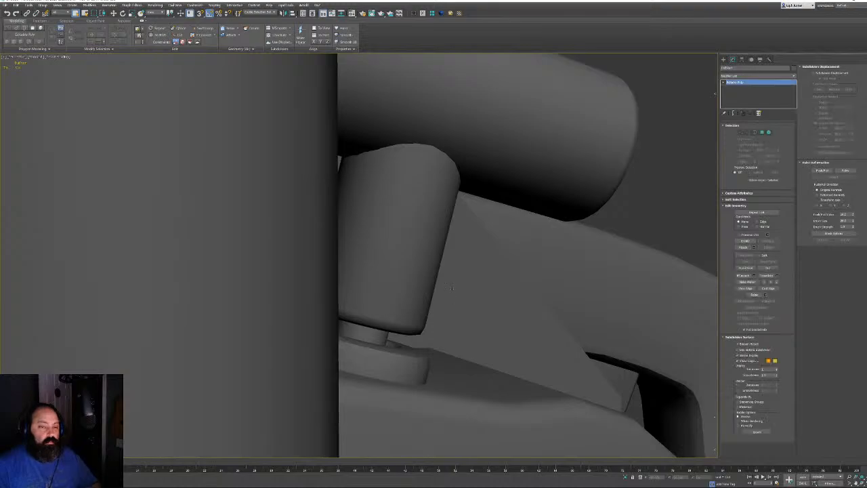
Orbit and zoom around the cylinders and body to check the smoothed shading
middle_click_drag(451, 287, 381, 310, "alt")
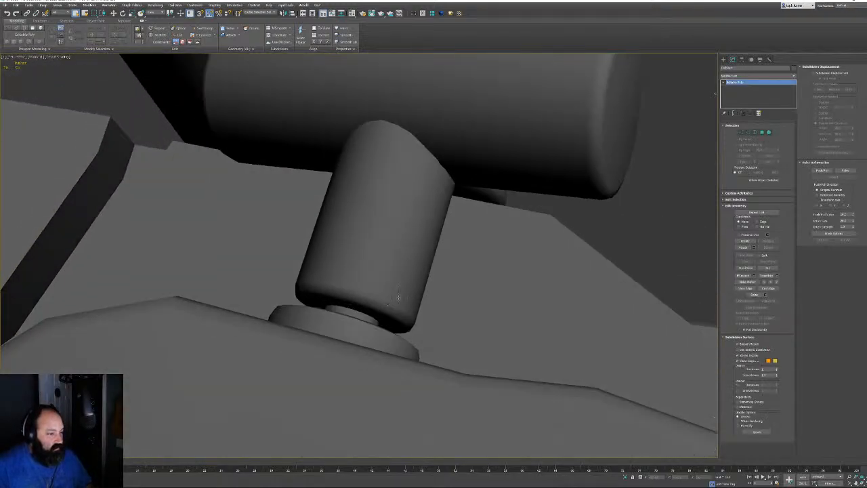
scroll(398, 297, "down", 5)
scroll(454, 111, "up", 2)
middle_click_drag(501, 325, 492, 252)
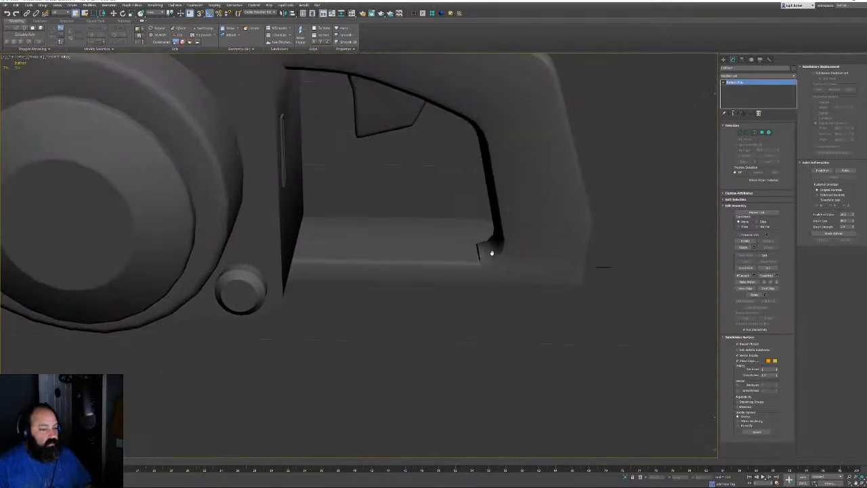
scroll(493, 259, "up", 5)
middle_click_drag(482, 282, 485, 307, "alt")
scroll(559, 270, "down", 4)
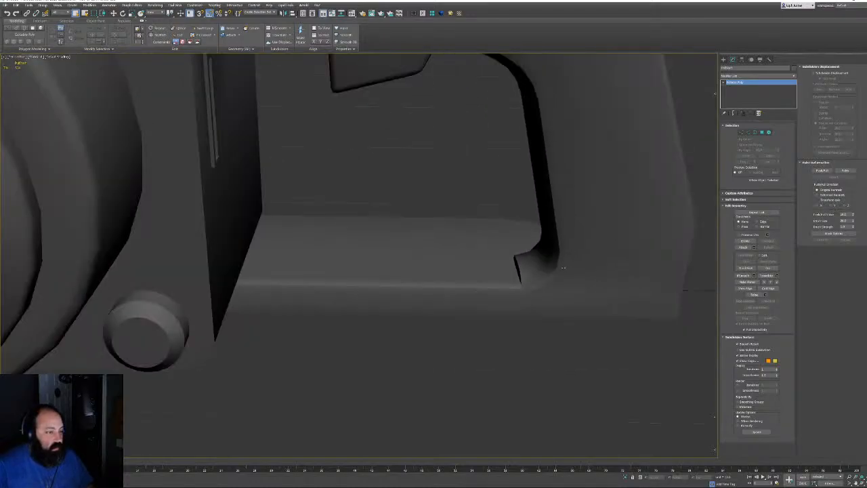
scroll(562, 267, "down", 4)
middle_click_drag(557, 215, 404, 219)
scroll(318, 338, "down", 4)
scroll(339, 274, "up", 4)
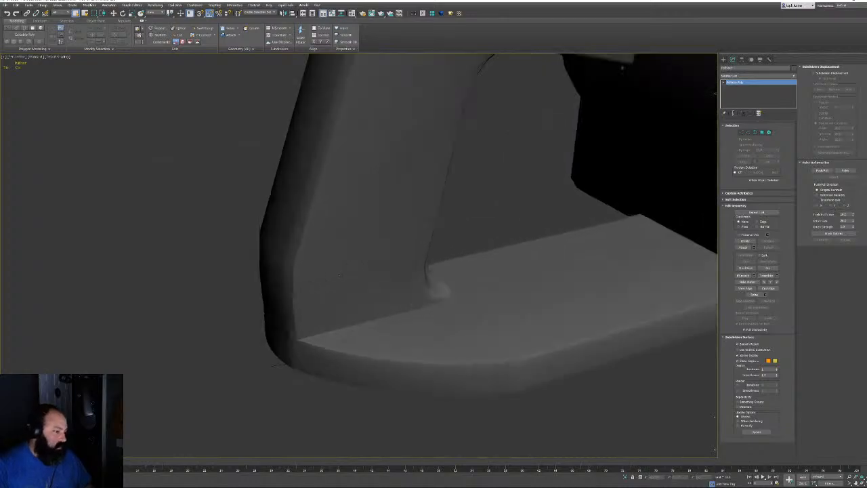
Enter polygon editing on the handle, clear the selection and zoom into its corner with edges shown
left_click(768, 133)
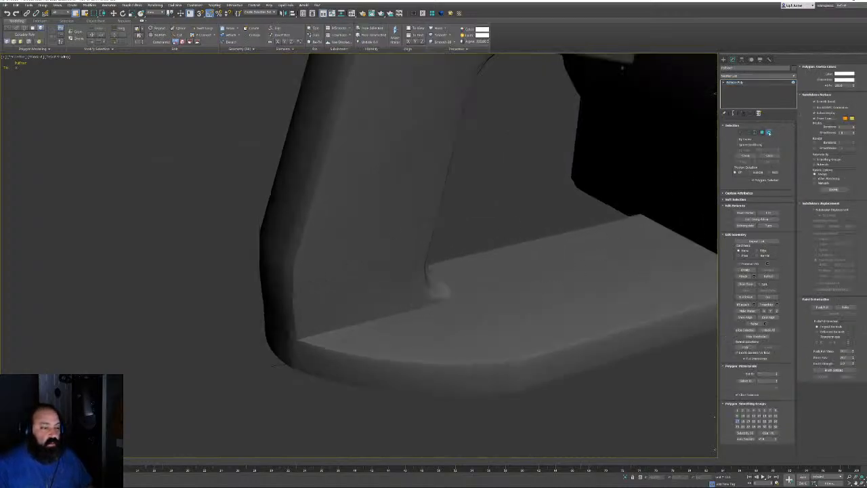
left_click(768, 133)
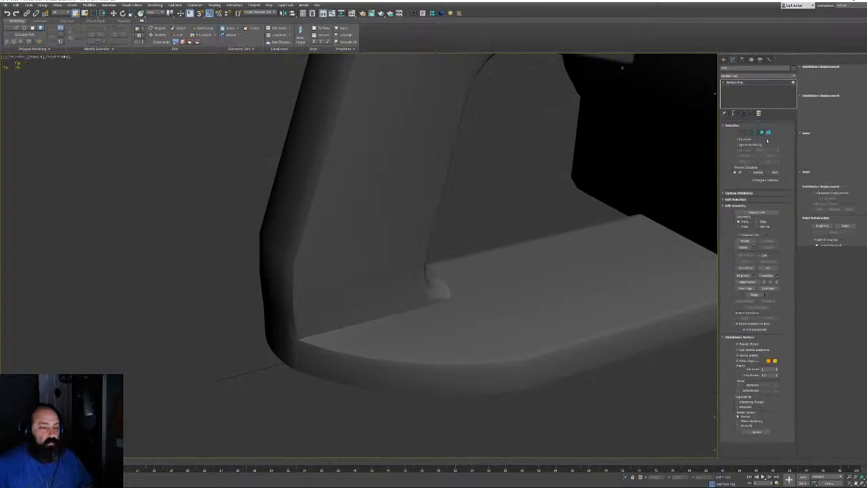
left_click(768, 133)
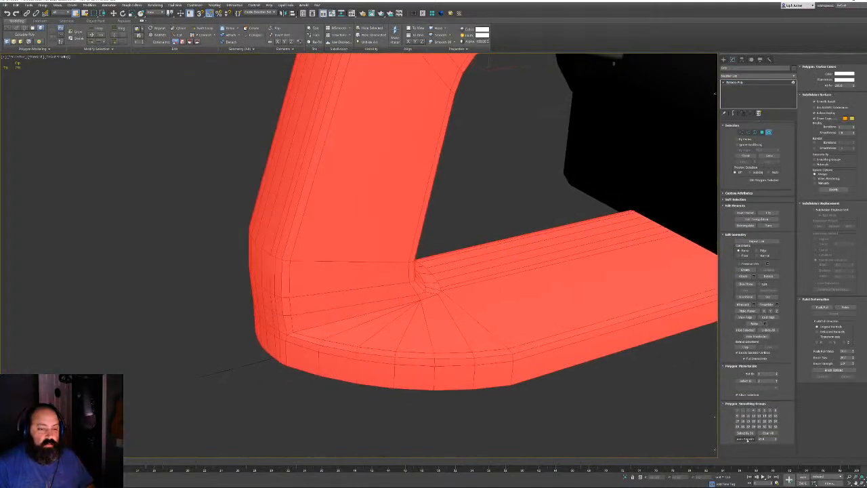
left_click(656, 434)
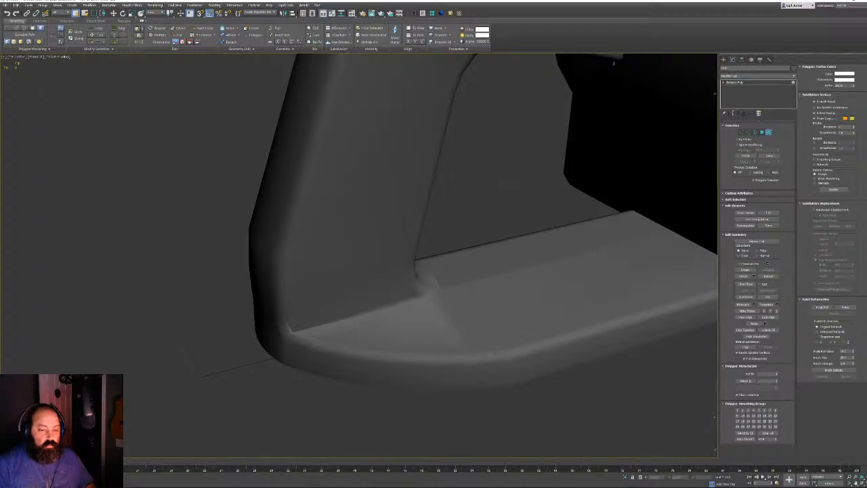
middle_click_drag(449, 352, 372, 304, "alt")
scroll(318, 348, "up", 5)
key("F4")
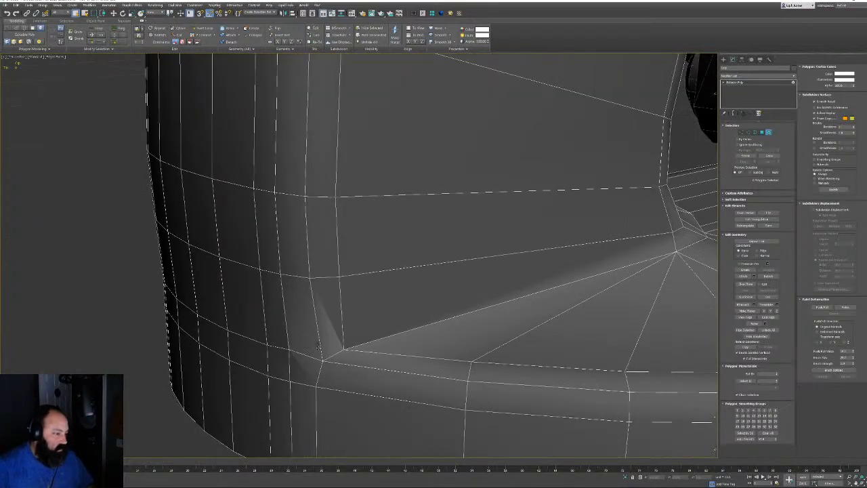
scroll(318, 346, "up", 3)
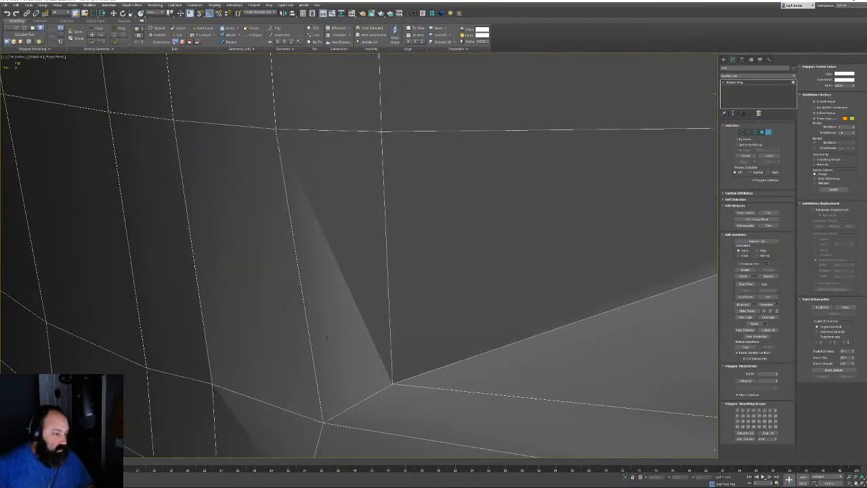
middle_click_drag(327, 337, 358, 195)
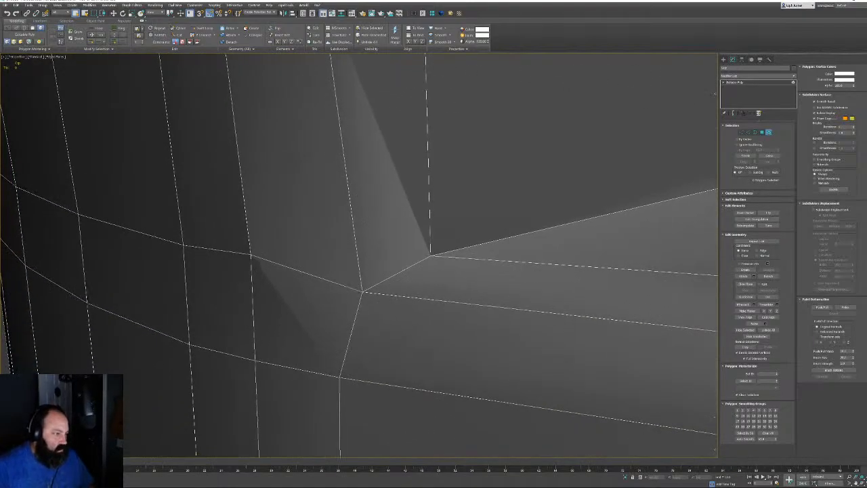
Weld the two selected vertices at the handle corner into one
left_click(741, 132)
key("F3")
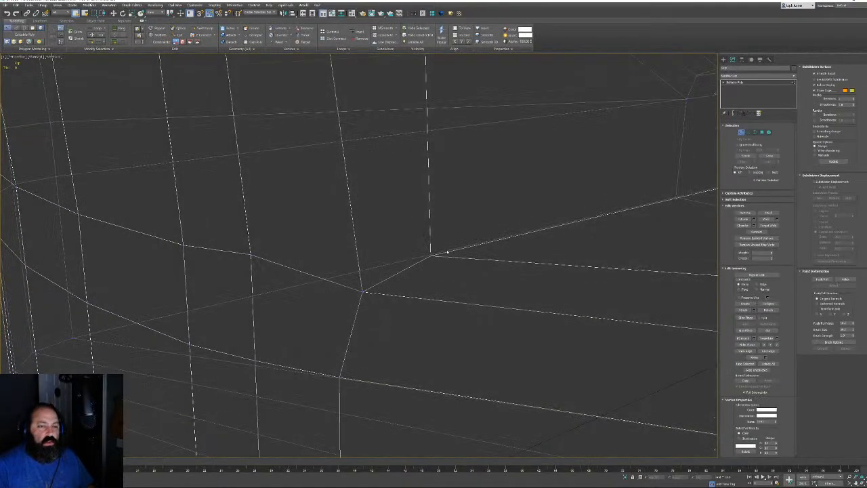
key("F3")
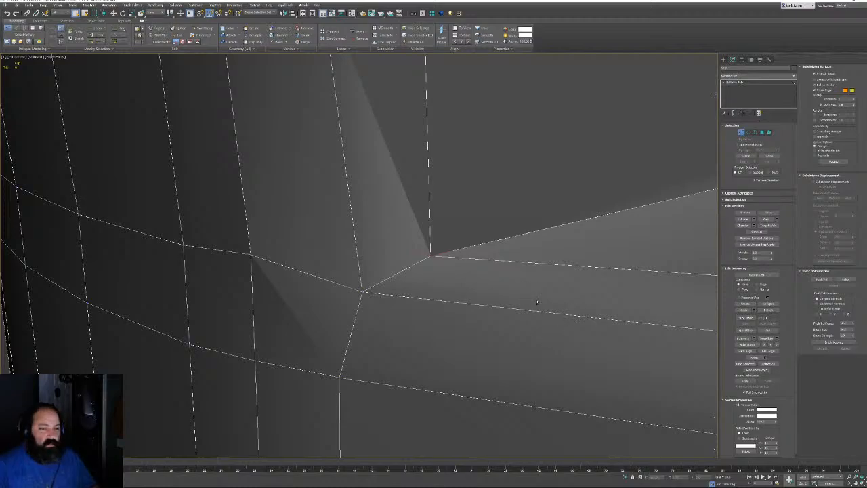
left_click(766, 219)
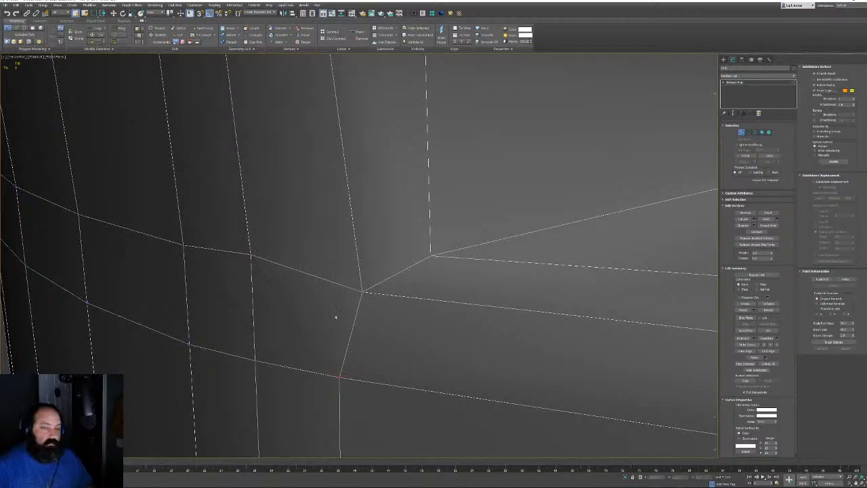
Inspect the inner corner with the hole, exit Vertex mode, and zoom out to the whole chainsaw
scroll(348, 310, "down", 6)
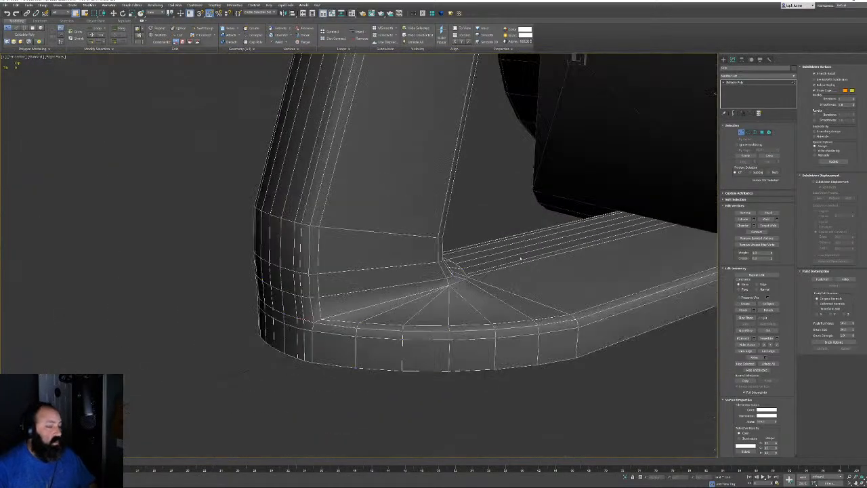
middle_click_drag(520, 258, 426, 310, "alt")
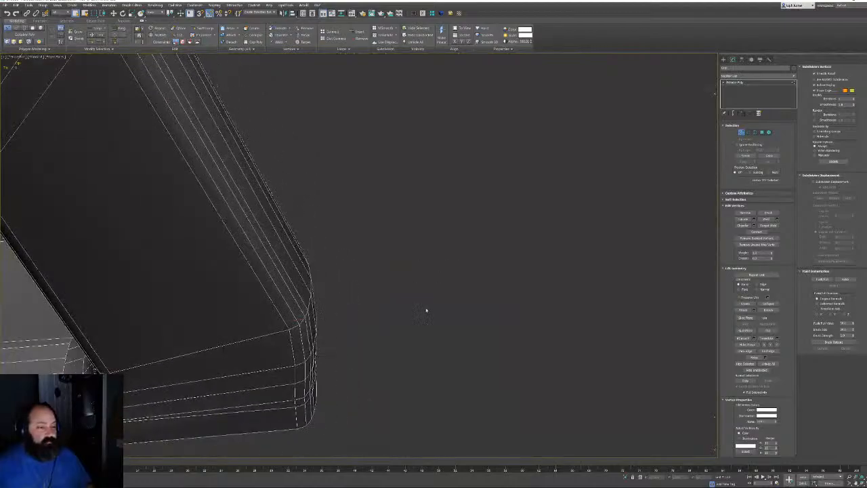
key("F4")
middle_click_drag(449, 352, 445, 285, "alt")
scroll(505, 311, "down", 5)
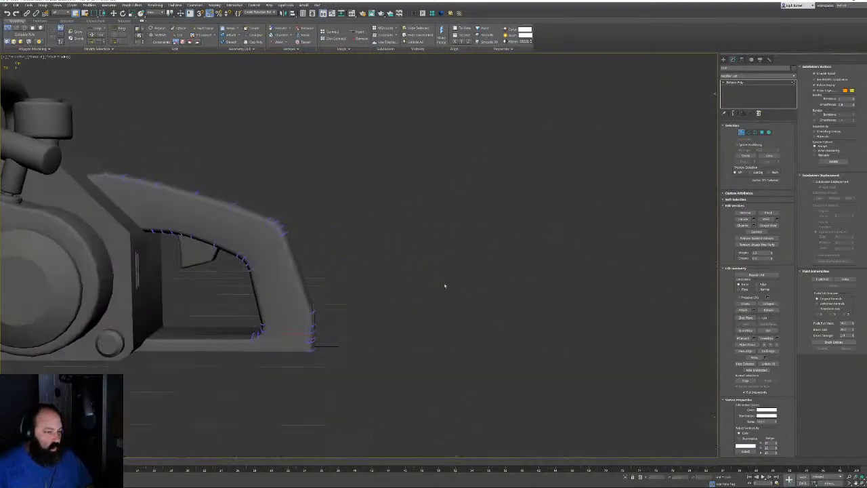
left_click(741, 132)
key("z")
scroll(381, 284, "down", 4)
middle_click_drag(381, 284, 420, 261, "alt")
scroll(375, 318, "down", 5)
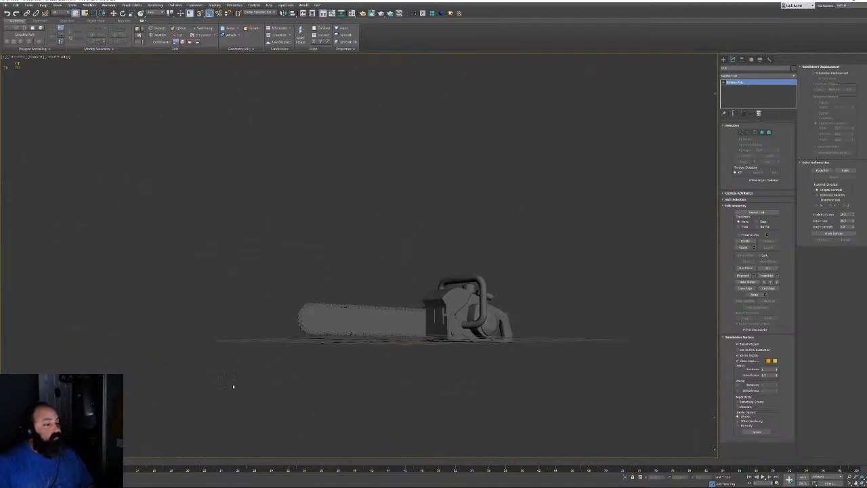
Clear the selection, switch to wireframe, and open the Scene Explorer panel
left_click(233, 386)
key("F3")
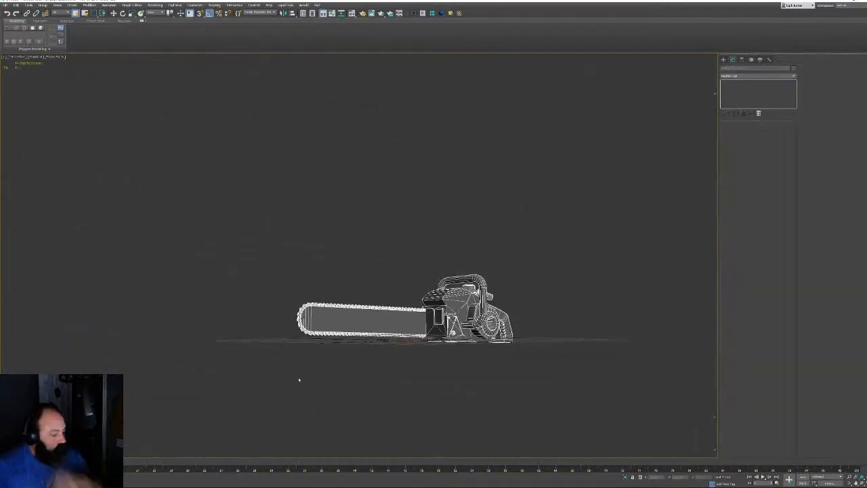
mouse_move(298, 377)
middle_mouse_down("alt")
mouse_move(404, 277)
mouse_move(413, 290)
middle_mouse_up("alt")
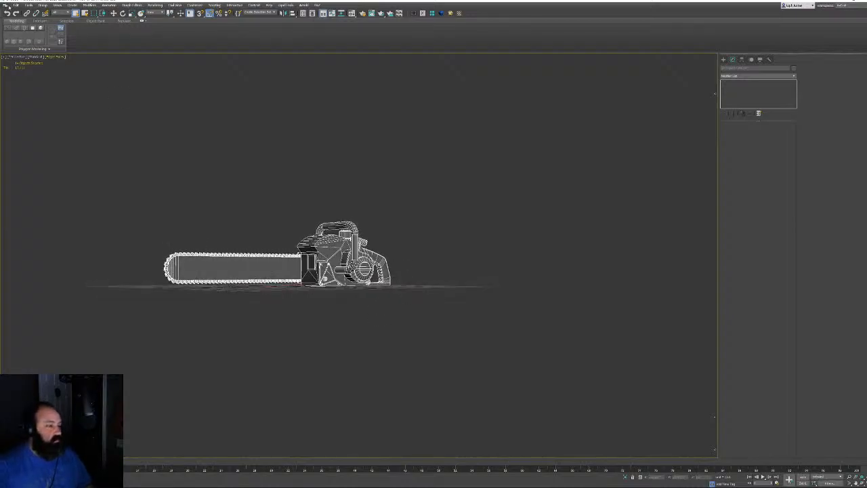
key("h")
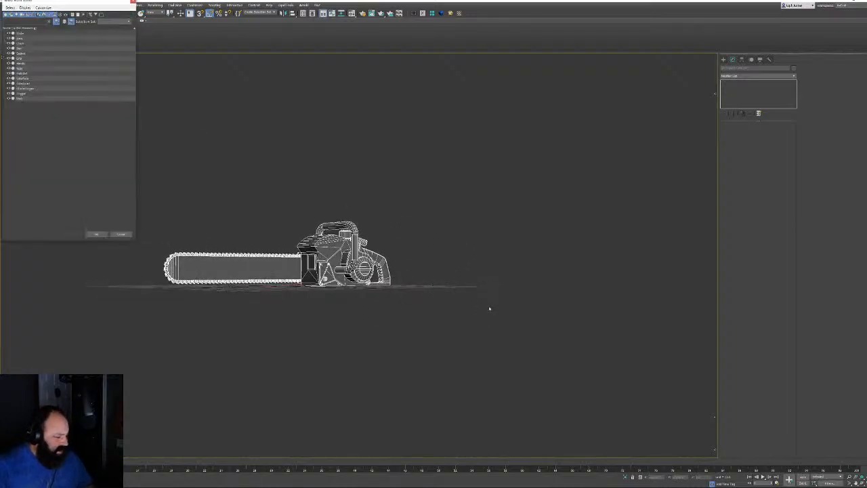
left_click_drag(64, 2, 84, 170)
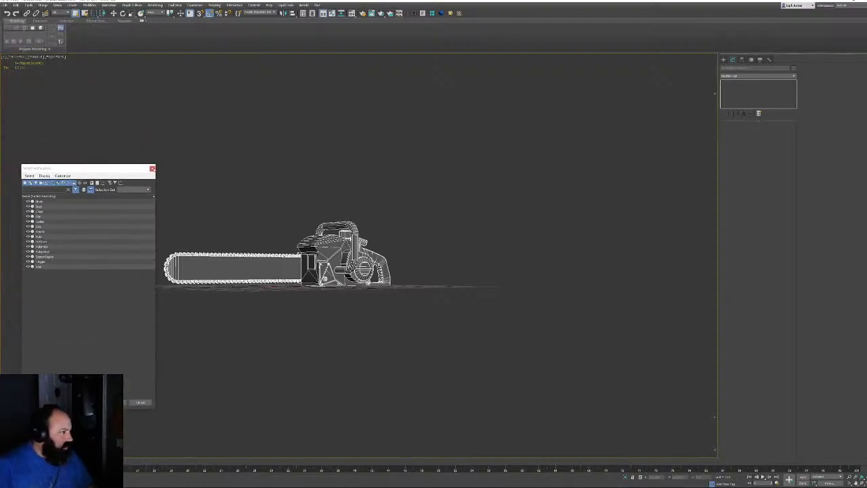
left_click(152, 168)
left_click(29, 5)
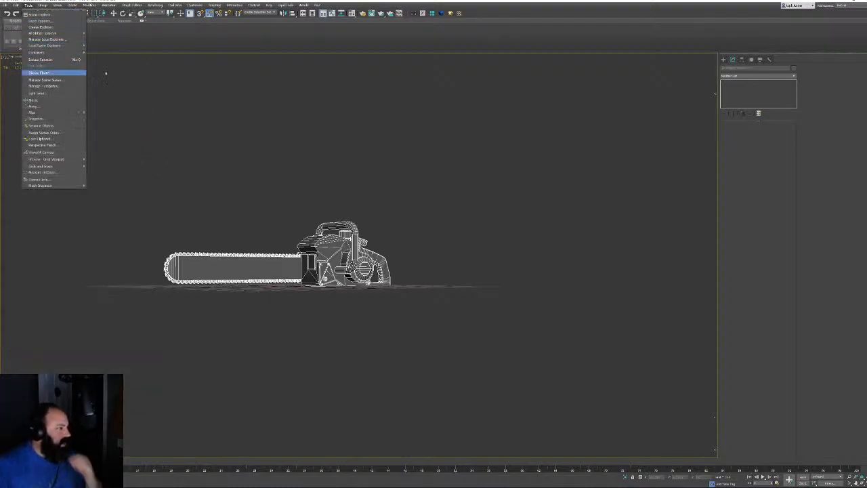
left_click(312, 12)
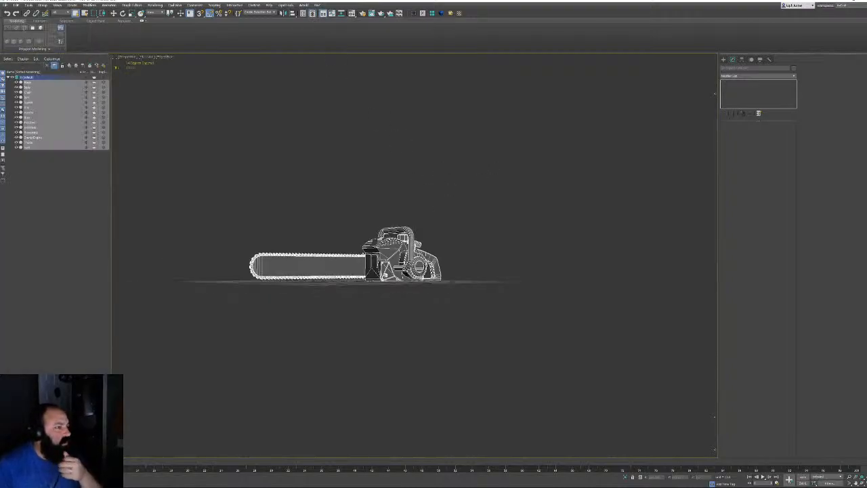
Add the suffix _low to every chainsaw part's name with Rename Objects
middle_click_drag(474, 265, 455, 296, "alt")
scroll(414, 264, "up", 3)
scroll(425, 272, "up", 4)
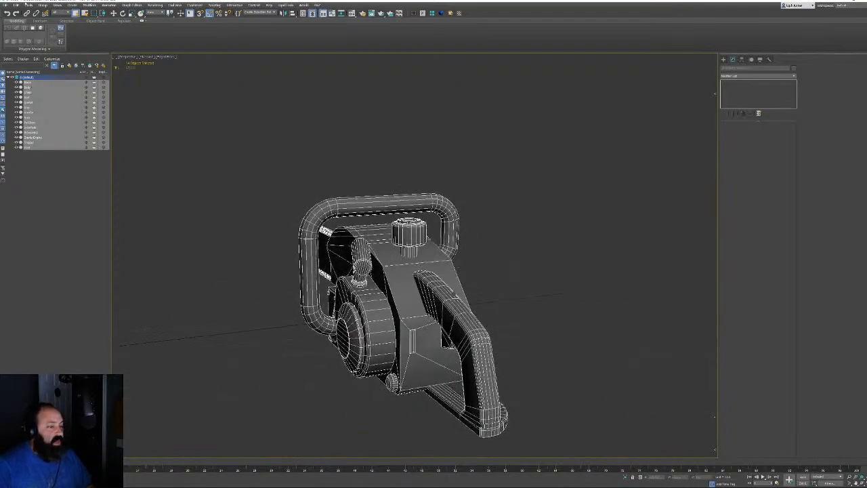
left_click(29, 6)
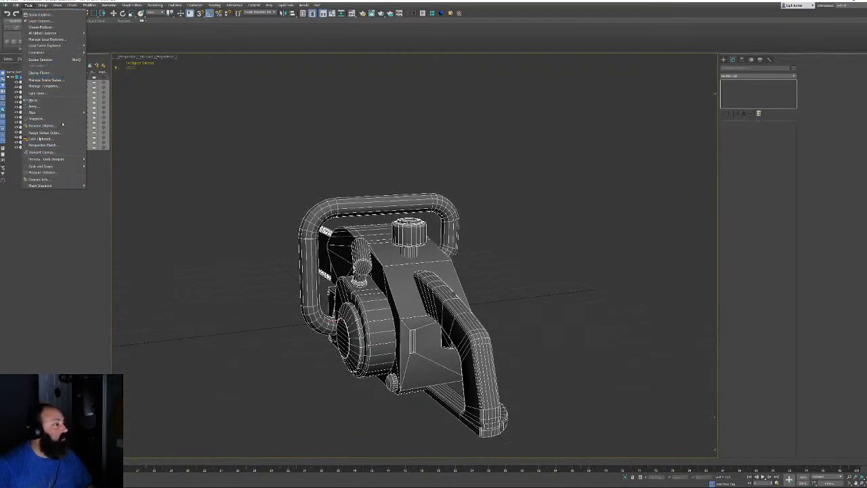
left_click(58, 127)
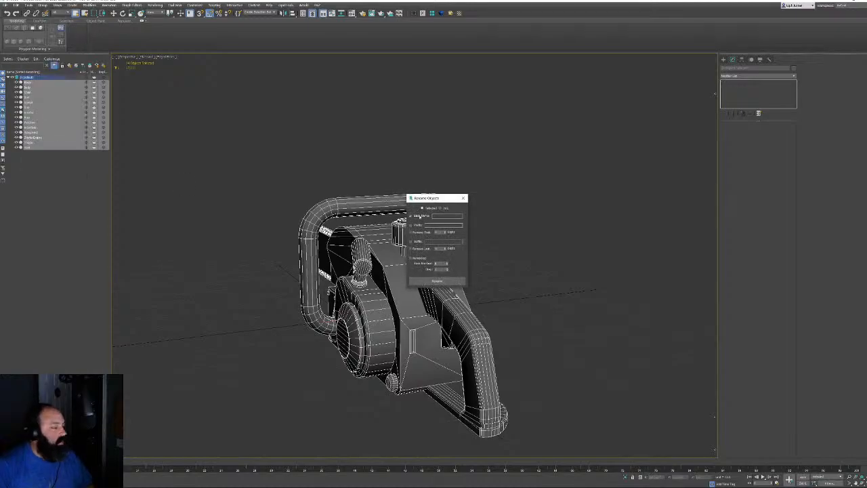
left_click(429, 240)
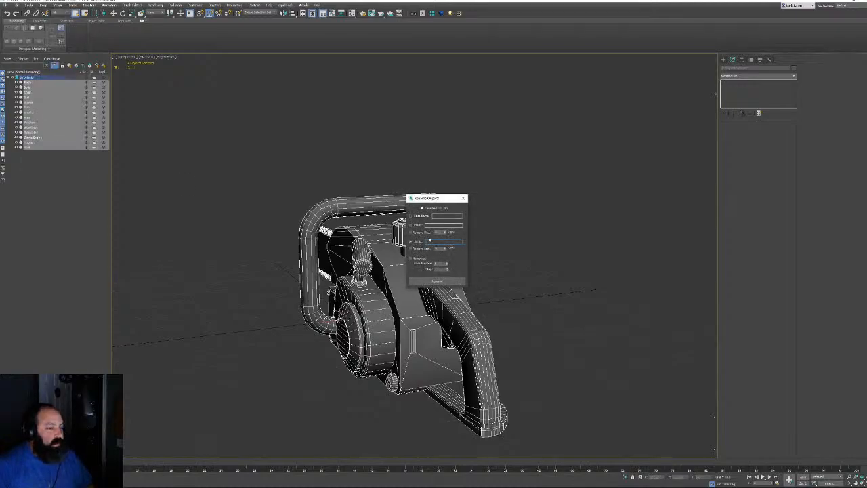
type("_low")
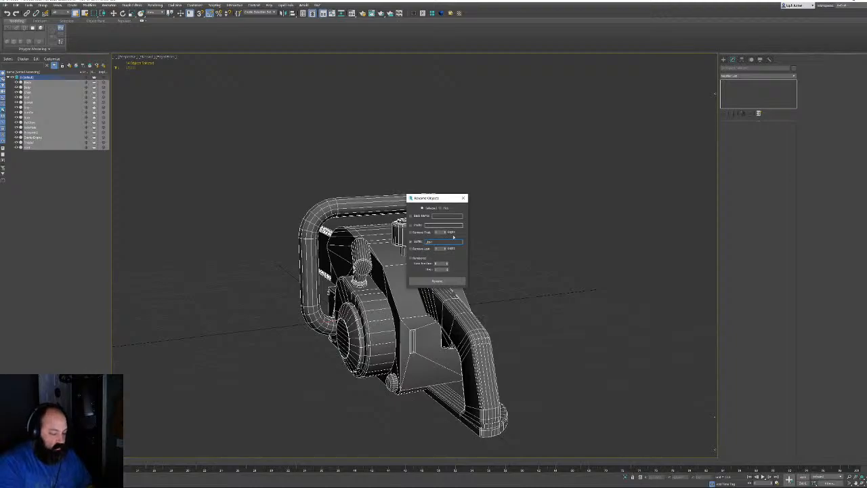
left_click(410, 280)
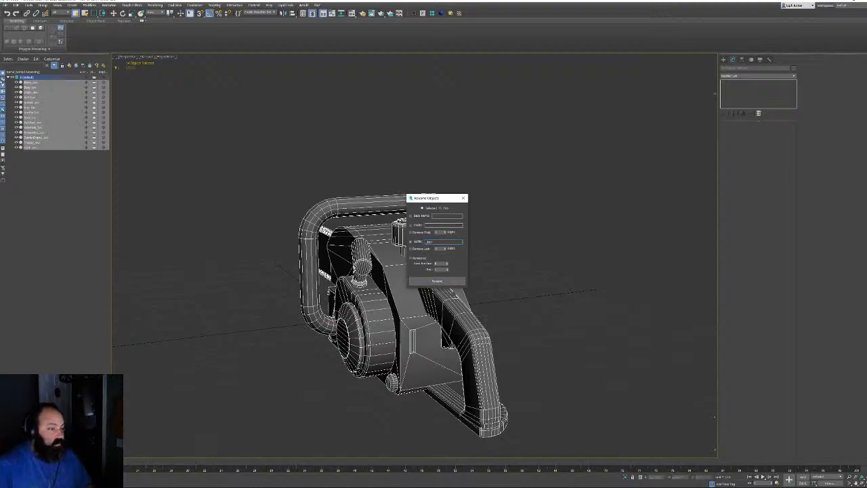
Create a new layer named low from the selected parts and select all parts
left_click(68, 66)
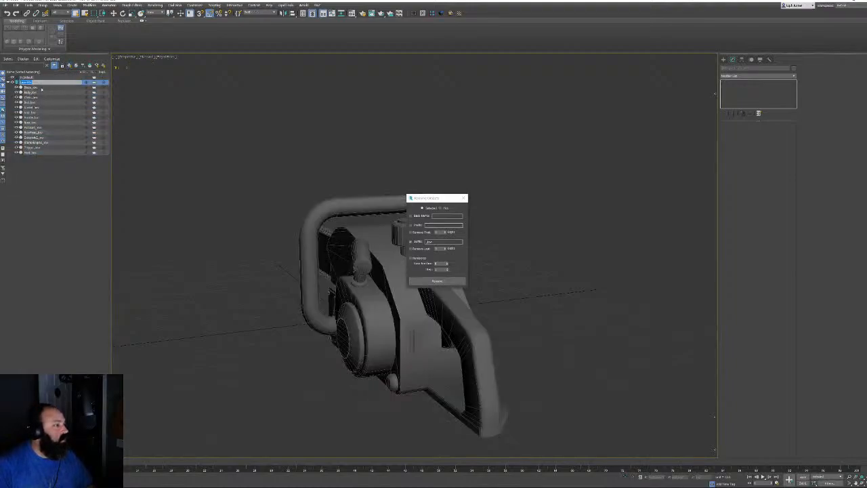
type("low")
key("Return")
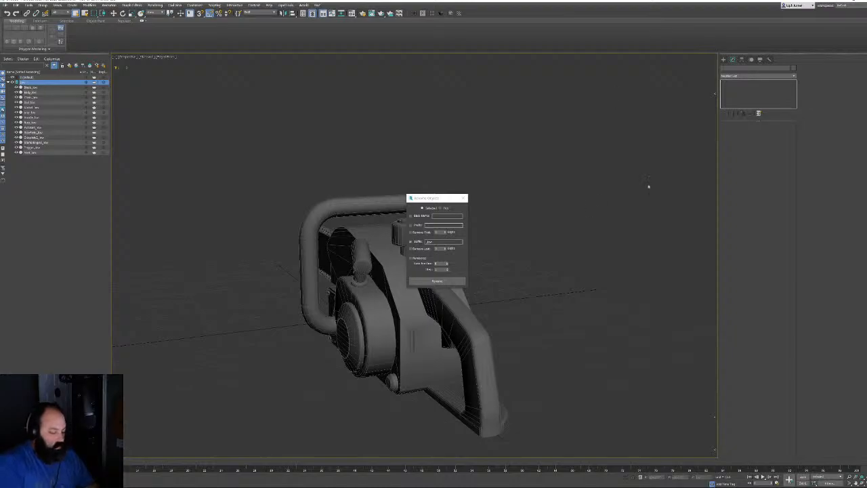
left_click(463, 197)
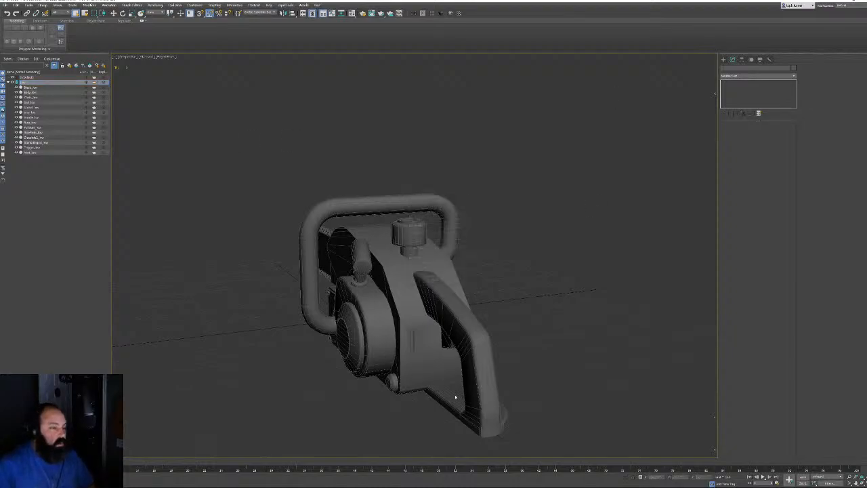
key("ctrl+a")
left_click(6, 5)
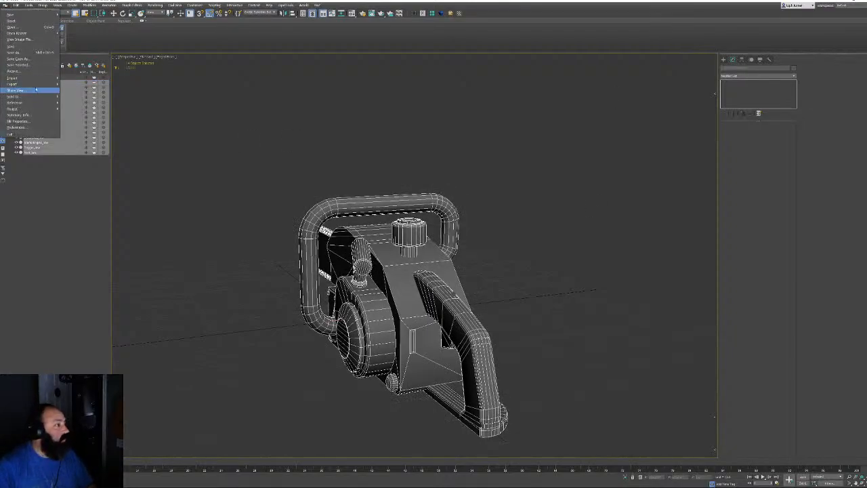
Export the selected chainsaw parts to Leatherface.fbx, overwriting it with the default FBX settings
mouse_move(31, 84)
left_click(76, 90)
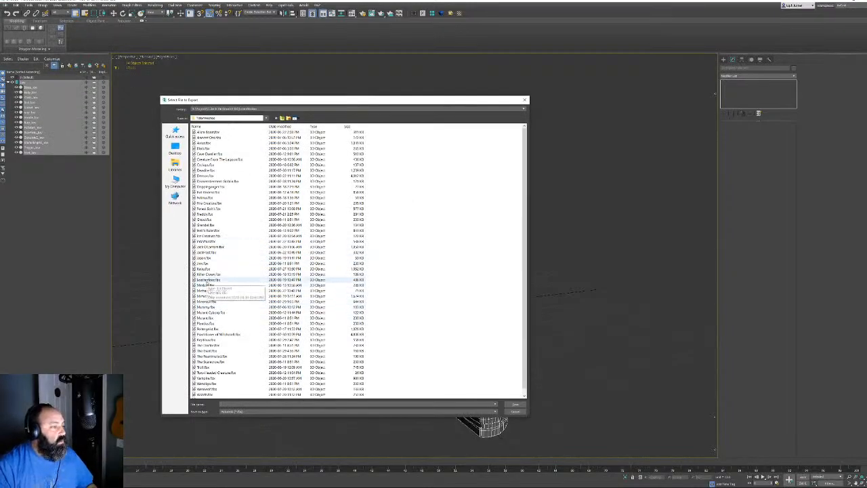
double_click(206, 280)
left_click(457, 256)
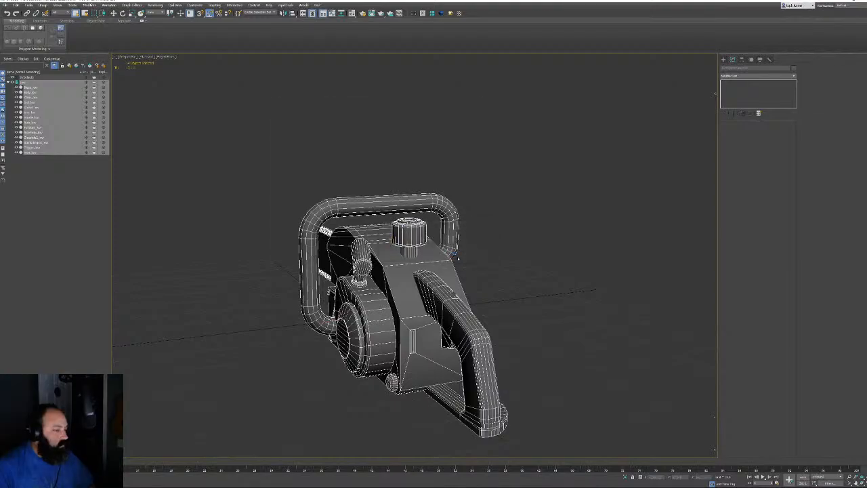
left_click(437, 353)
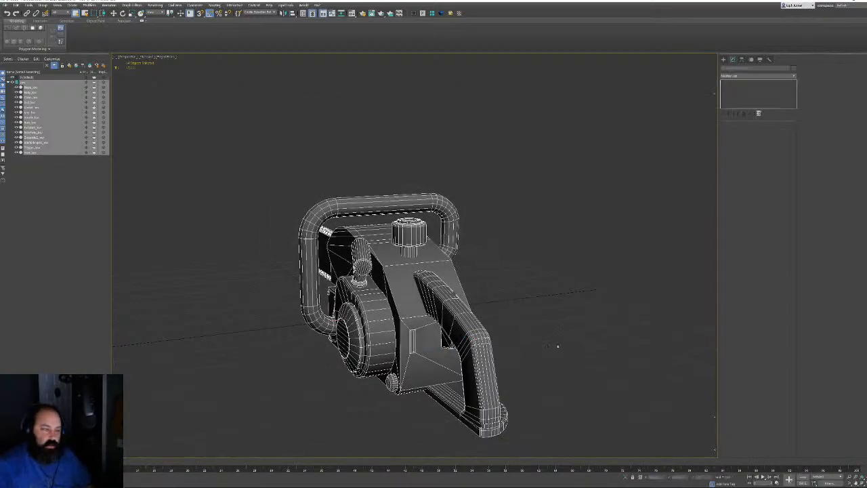
Clone the selected chainsaw parts as instances and place the copies in a new layer
right_click(558, 262)
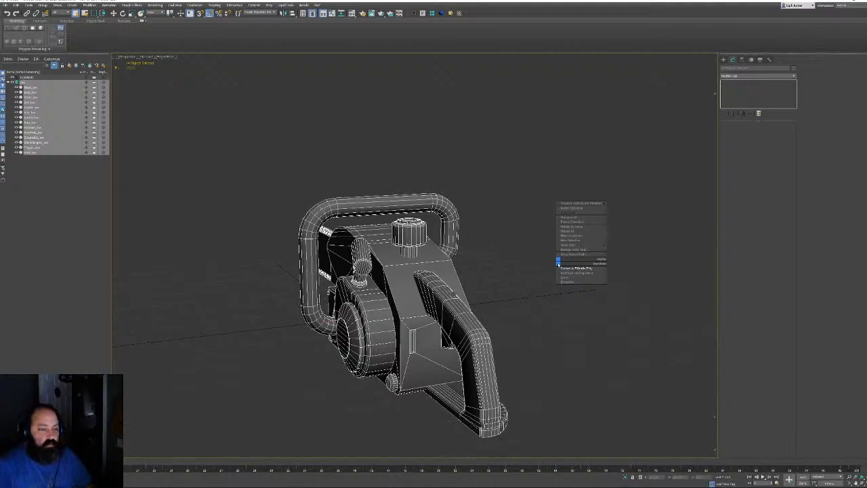
left_click(566, 276)
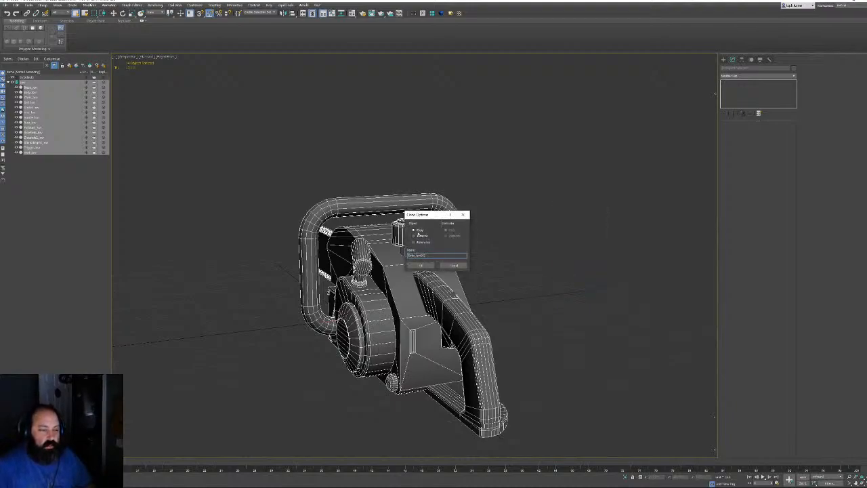
left_click(421, 265)
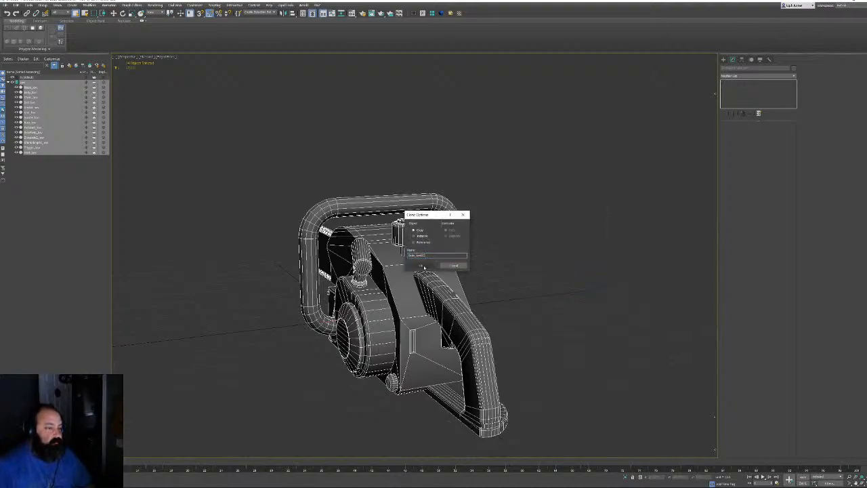
left_click(71, 67)
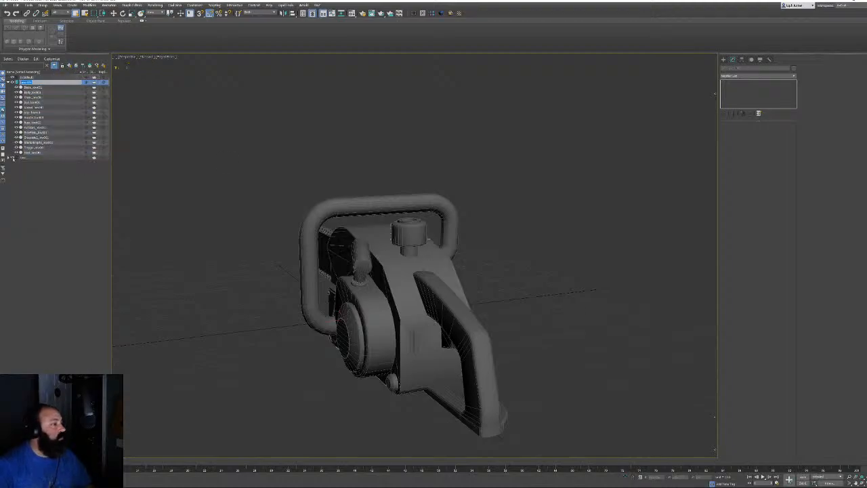
Hide the other layer's parts, then select and clear the top layer's objects
left_click(12, 158)
double_click(30, 84)
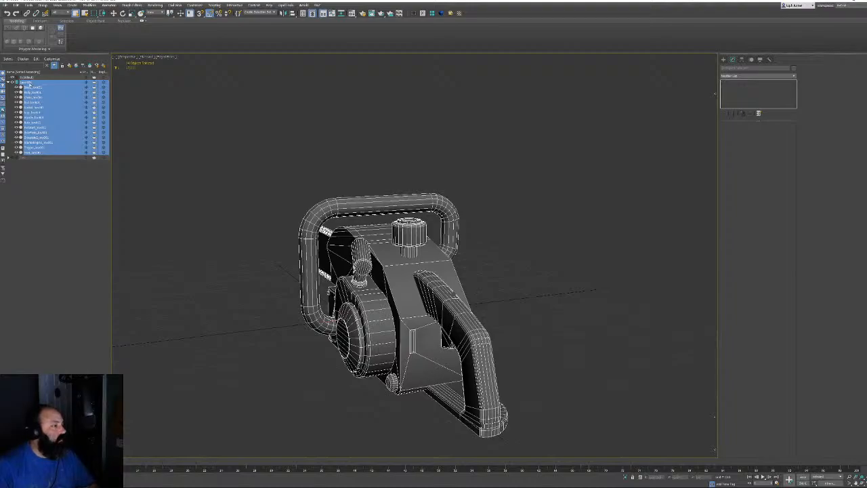
left_click(25, 82)
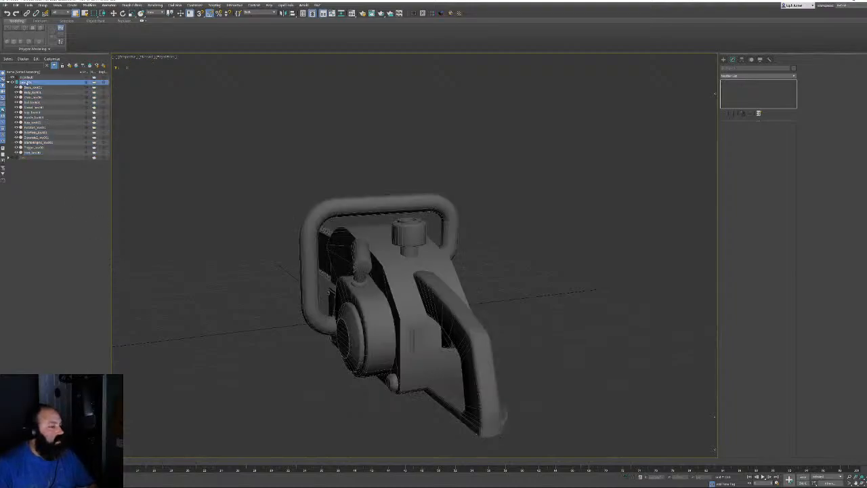
double_click(28, 82)
right_click(60, 80)
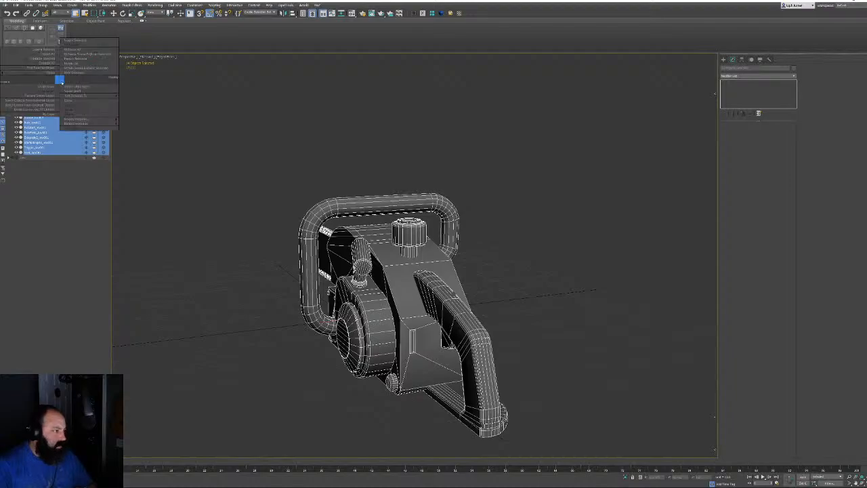
left_click(38, 165)
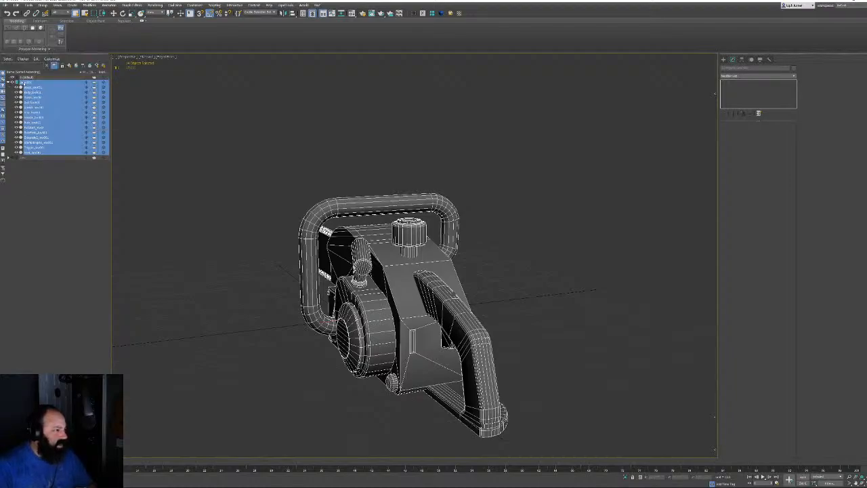
left_click(26, 81)
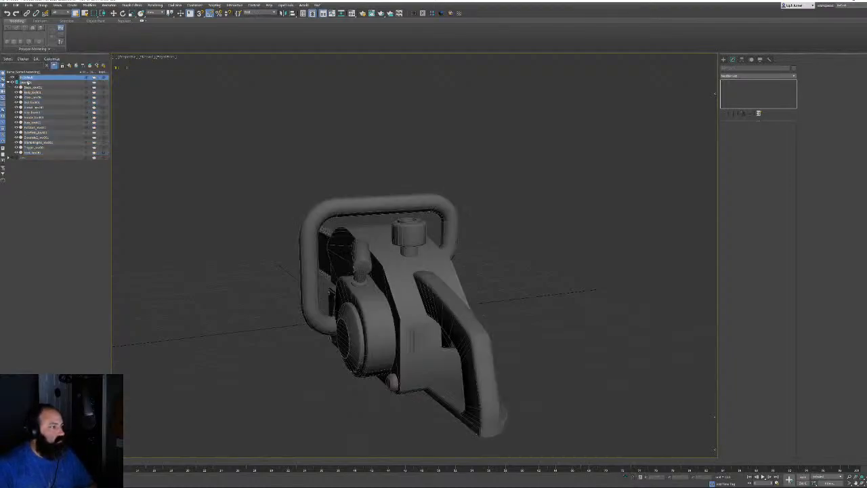
Rename the top layer to 'high'
right_click(58, 81)
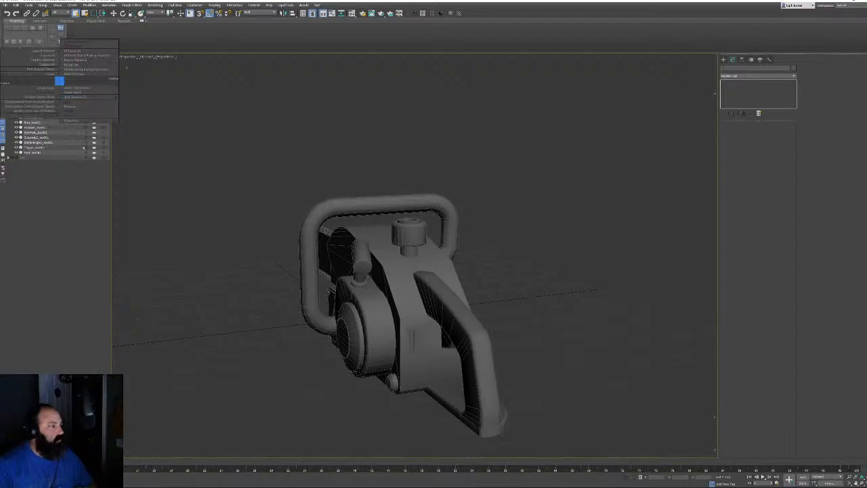
left_click(73, 107)
type("high")
key("Return")
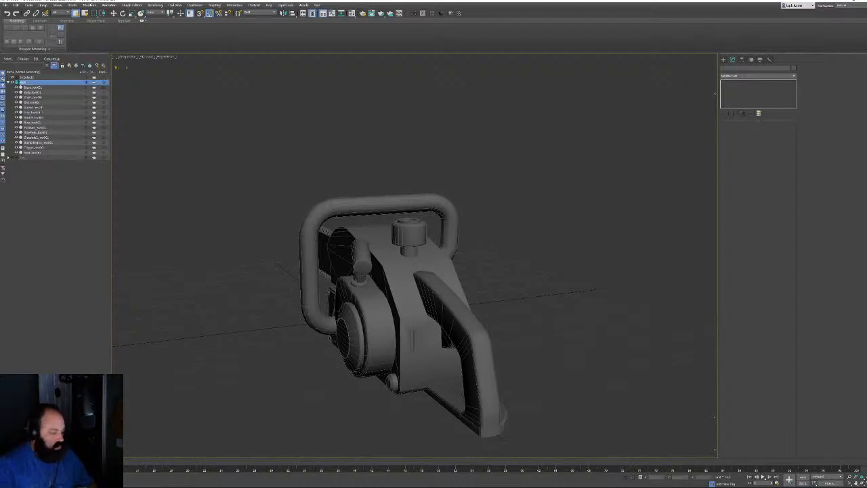
Select all fourteen parts in the layer and bring up the Rename Objects tool
left_click(29, 88)
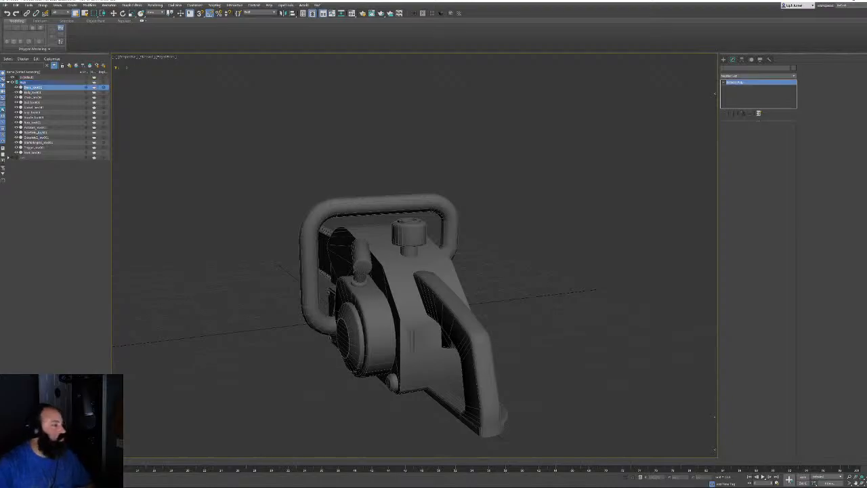
left_click(35, 152, "shift")
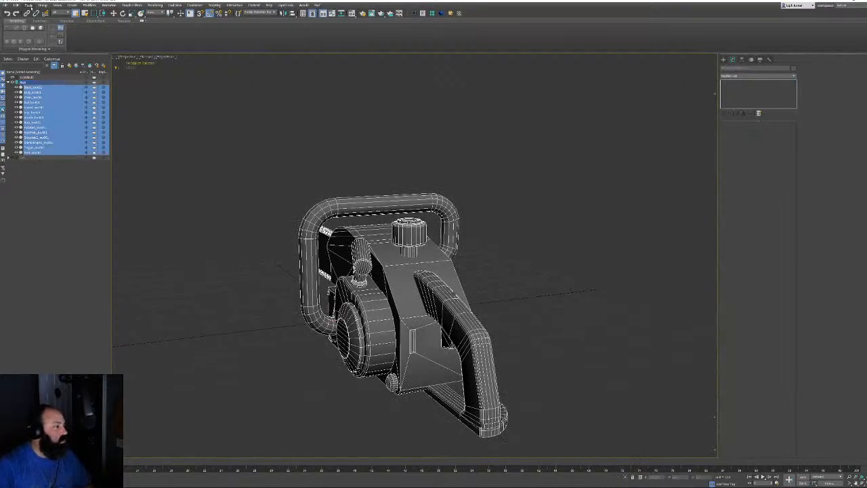
left_click(29, 5)
left_click(41, 124)
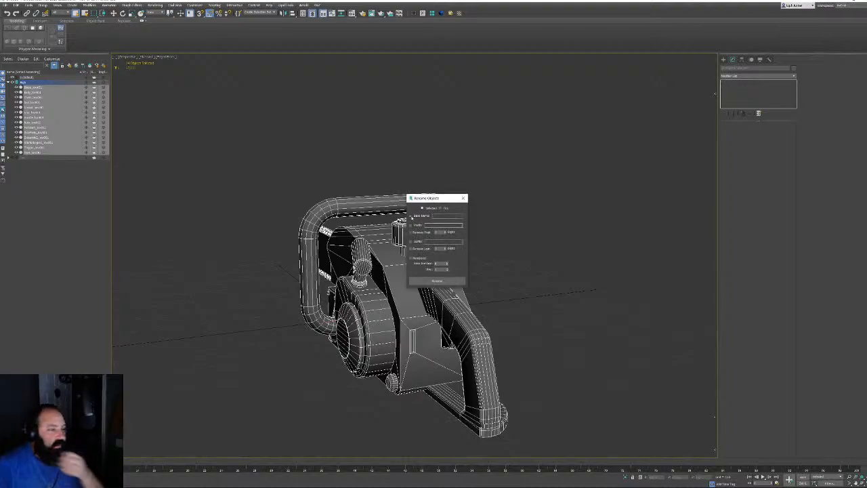
Rename the fourteen parts with a 'Hig' suffix, redo the rename once, and close the dialog
left_click(412, 241)
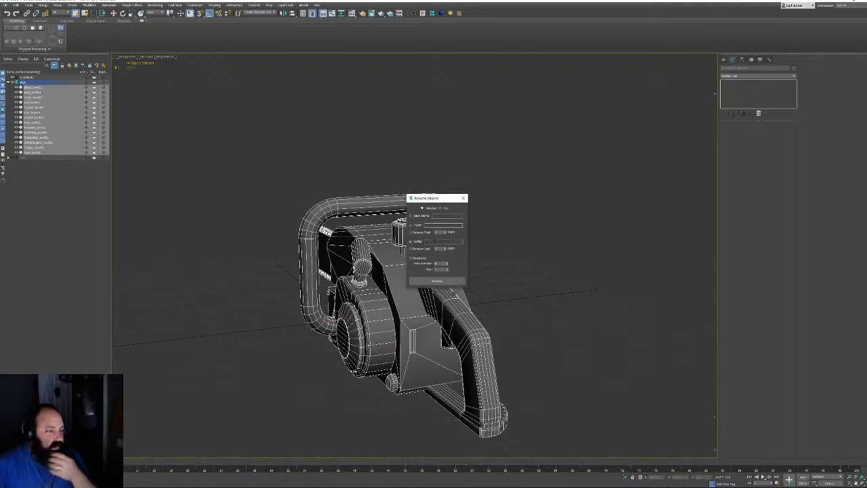
left_click(444, 242)
type("High")
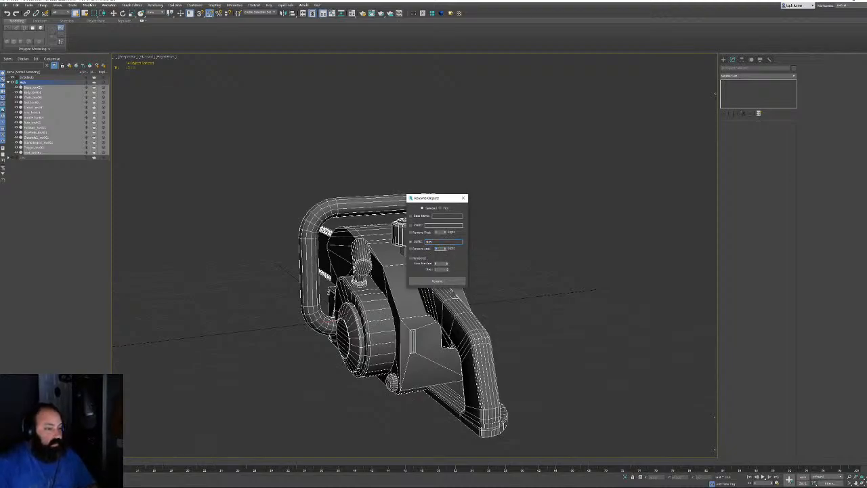
left_click(437, 281)
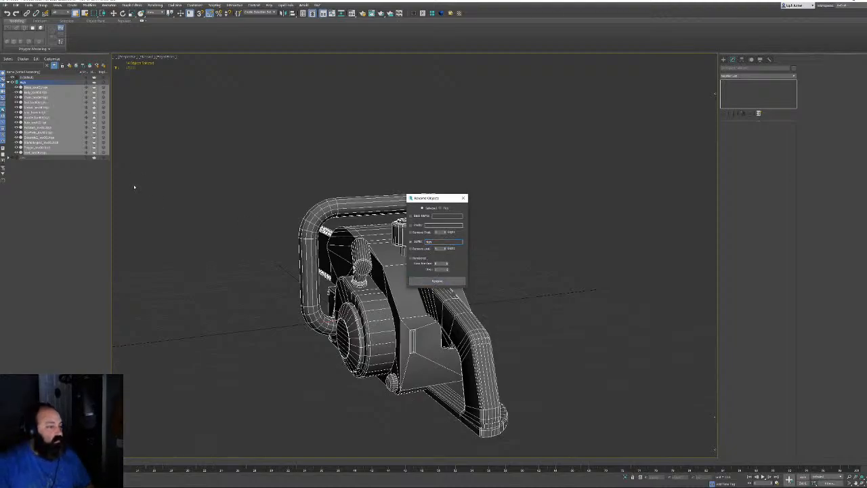
key("ctrl+z")
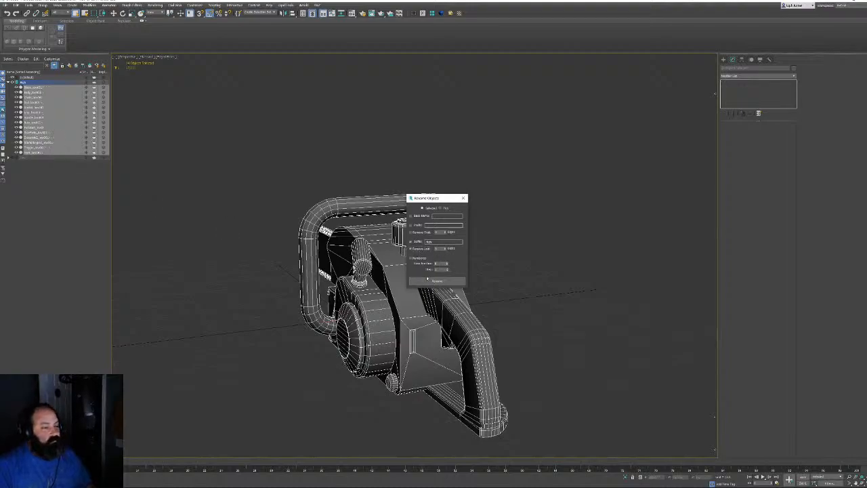
left_click(436, 281)
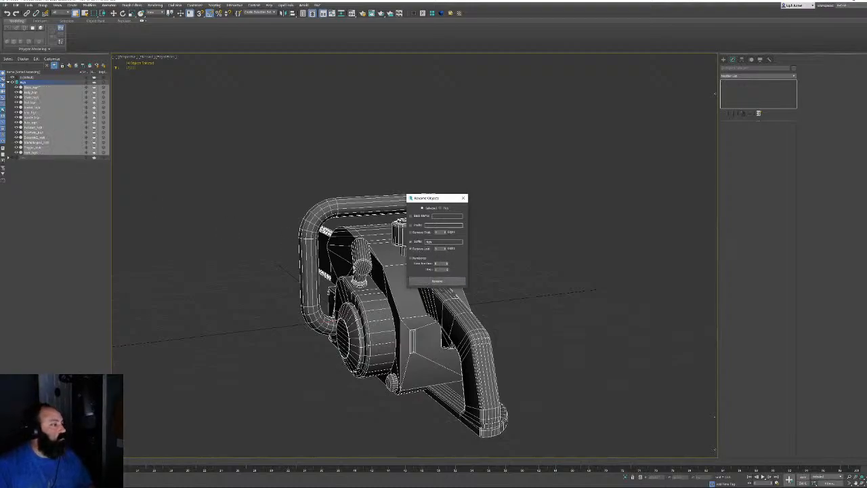
left_click(463, 198)
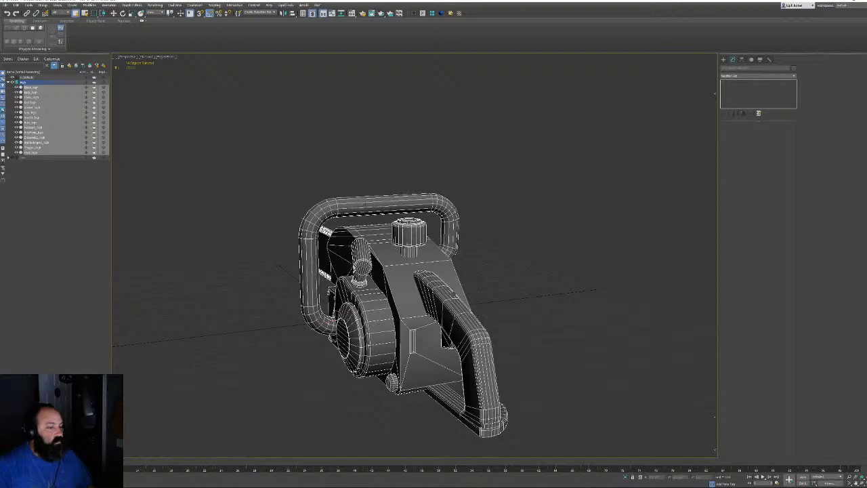
middle_click_drag(364, 204, 428, 177, "alt")
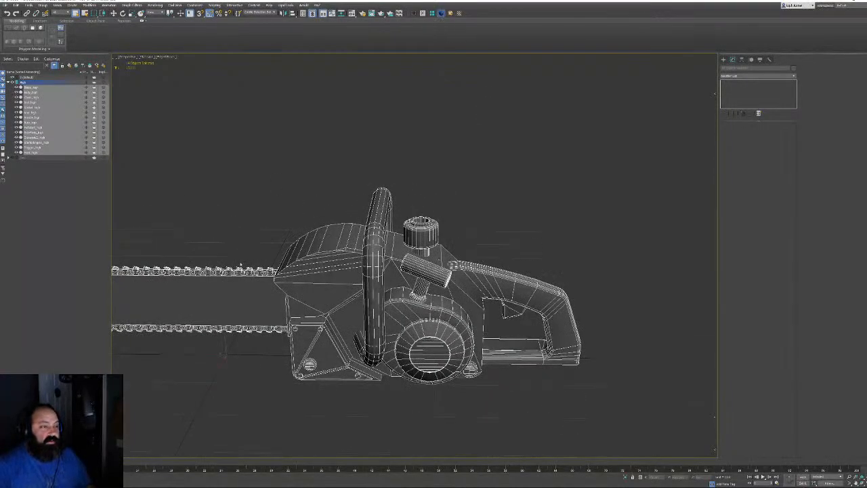
Limit the Chamfer to Unsmoothed Edges, disable Min Angle, and set its amount to 0.1
left_click(757, 275)
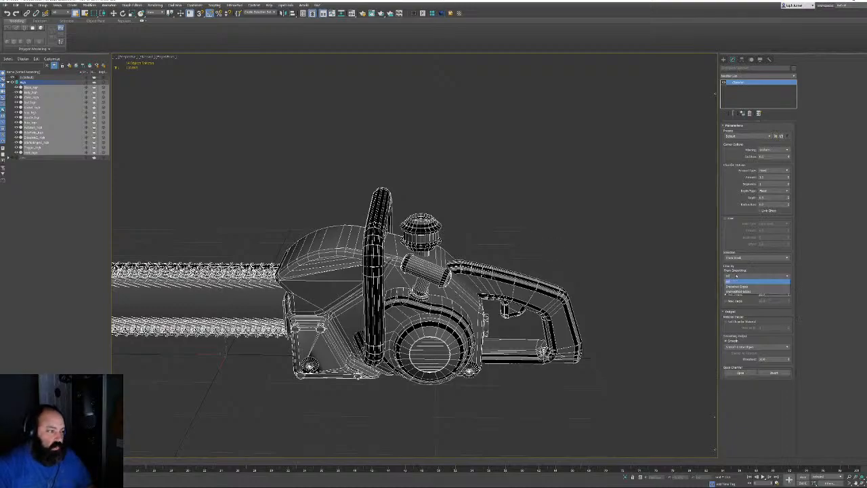
left_click(737, 292)
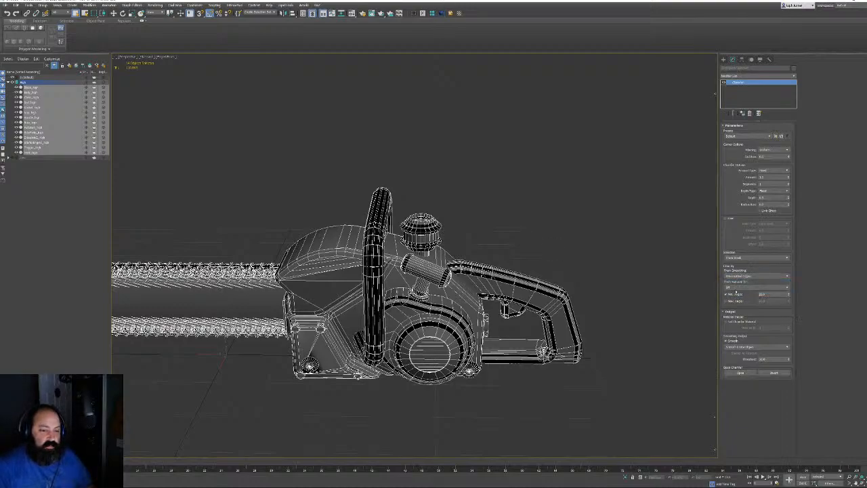
left_click(725, 295)
left_click(725, 294)
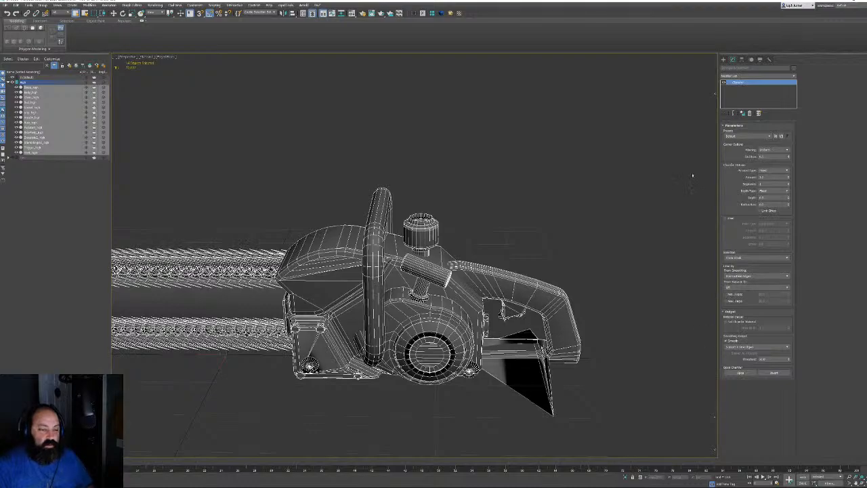
left_click(789, 179)
middle_click_drag(477, 259, 470, 162)
scroll(460, 221, "up", 5)
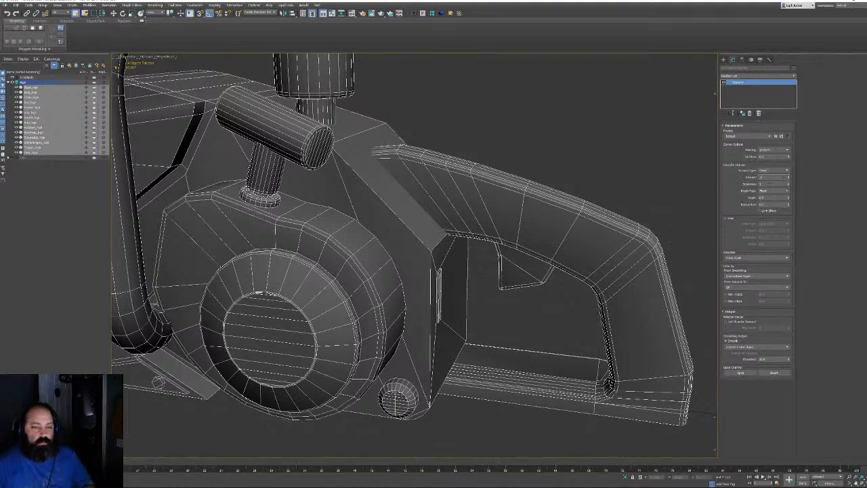
type("0.1")
key("Return")
Add TurboSmooth with iterations raised by one and switch to smooth shading
middle_click_drag(485, 131, 502, 135)
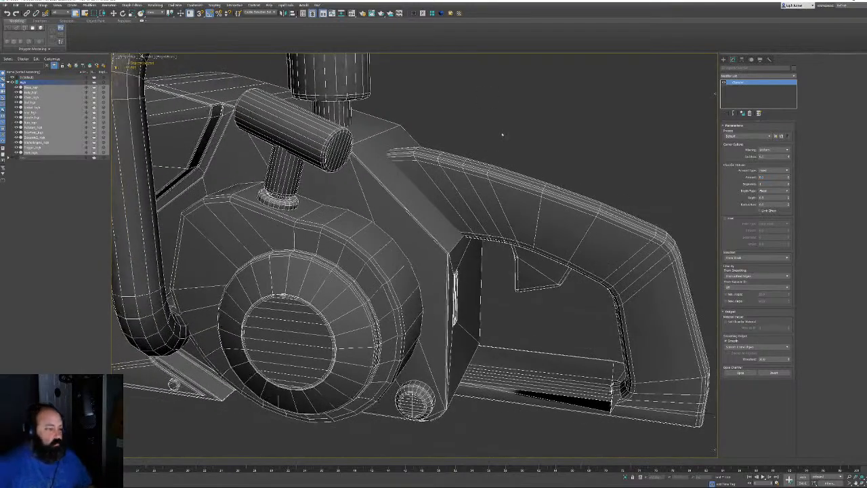
left_click(451, 13)
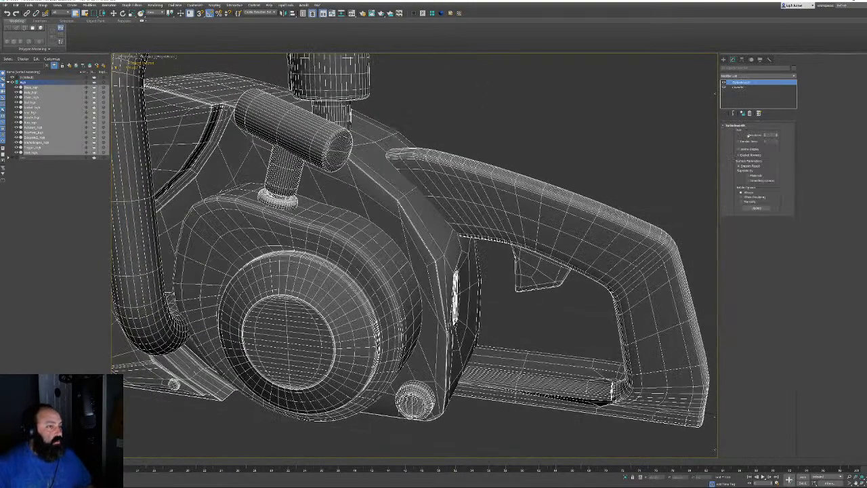
left_click(777, 134)
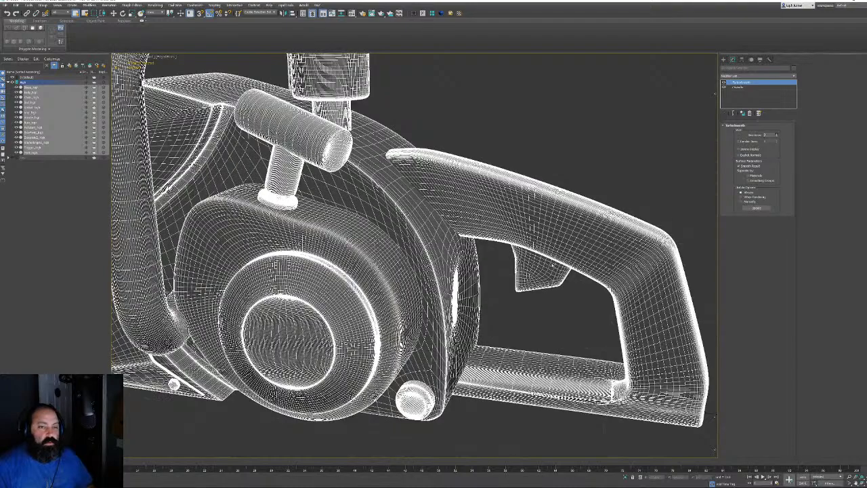
scroll(546, 278, "down", 10)
key("F3")
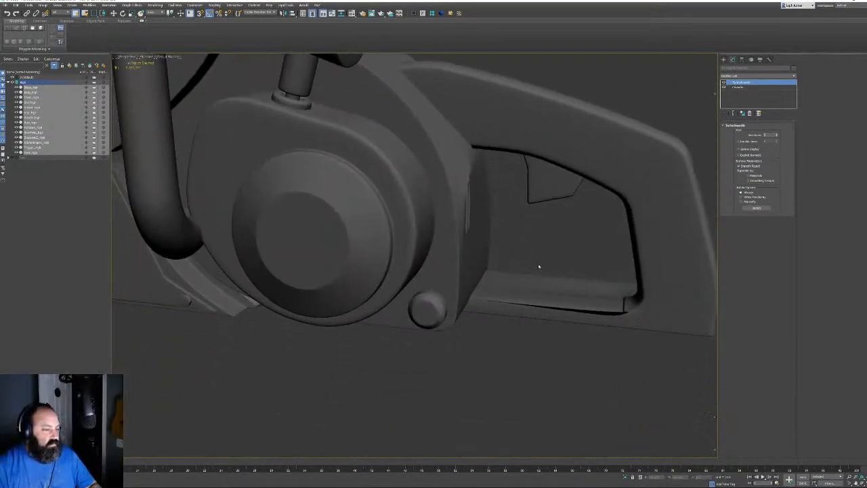
Inspect the smoothed chainsaw around the engine and handle slot, then select the body part
middle_click_drag(551, 260, 707, 253, "alt")
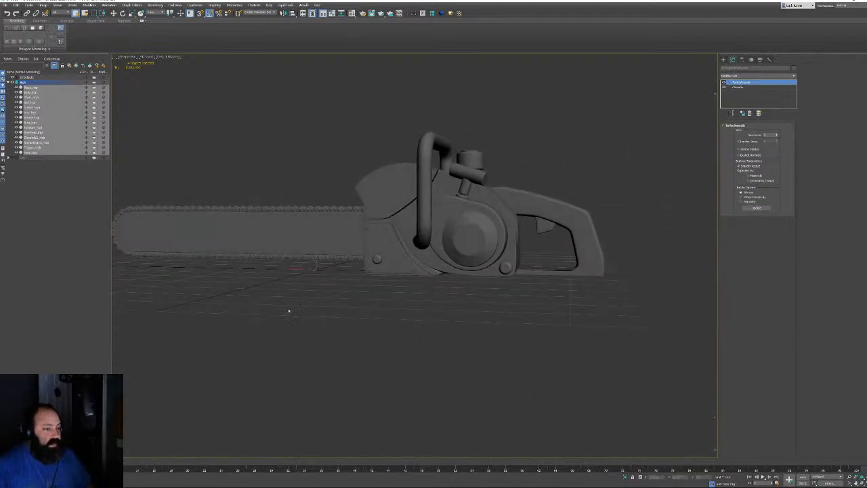
middle_click_drag(535, 281, 547, 308)
scroll(439, 271, "up", 5)
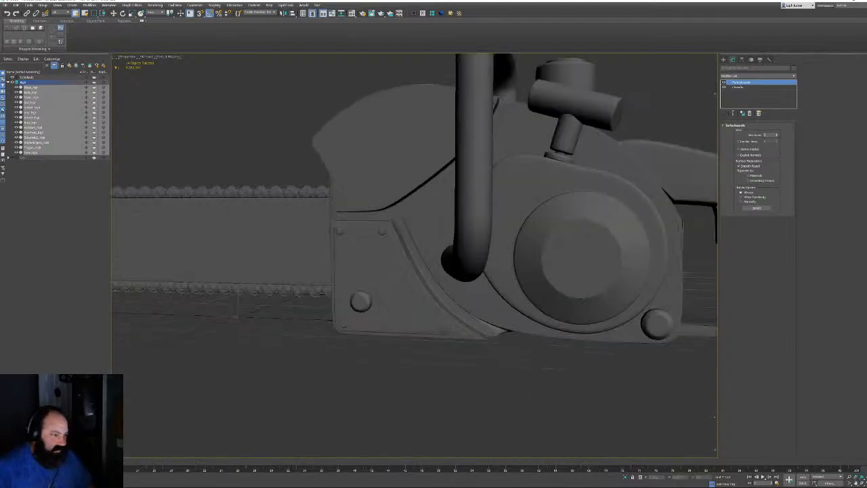
middle_click_drag(456, 296, 424, 321, "alt")
scroll(424, 321, "up", 8)
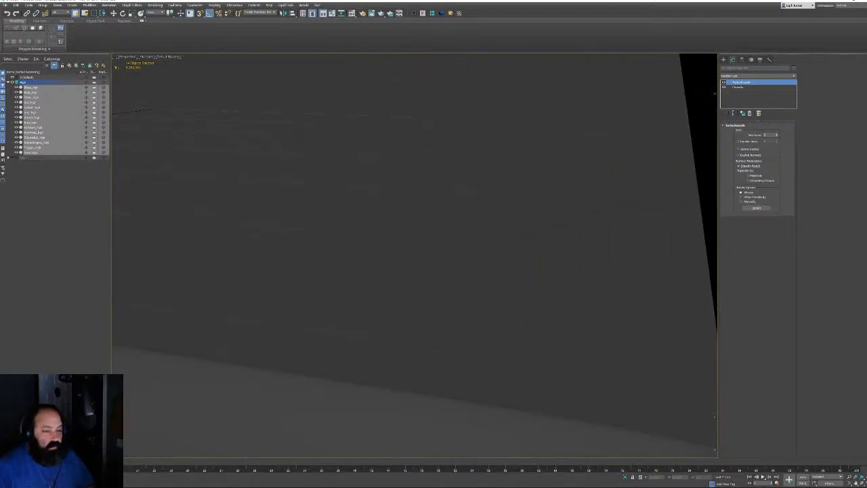
scroll(501, 309, "down", 3)
scroll(500, 310, "down", 3)
scroll(583, 370, "down", 4)
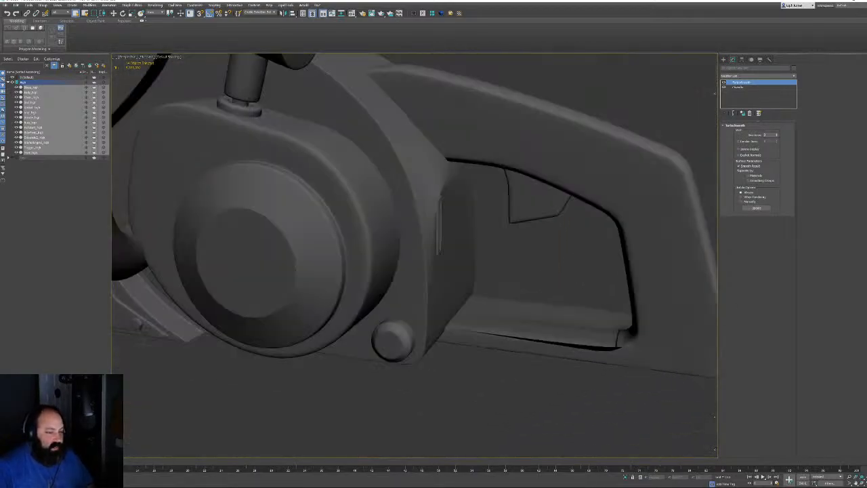
middle_click_drag(441, 252, 363, 268, "alt")
scroll(366, 271, "up", 6)
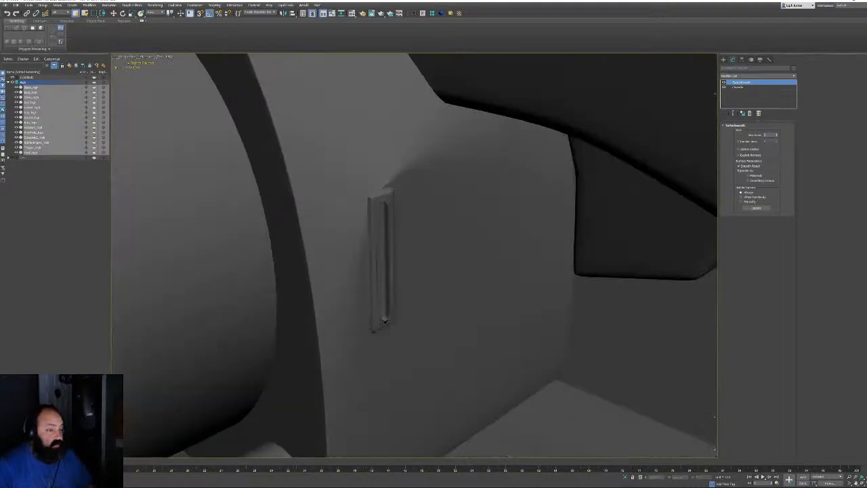
left_click(476, 273)
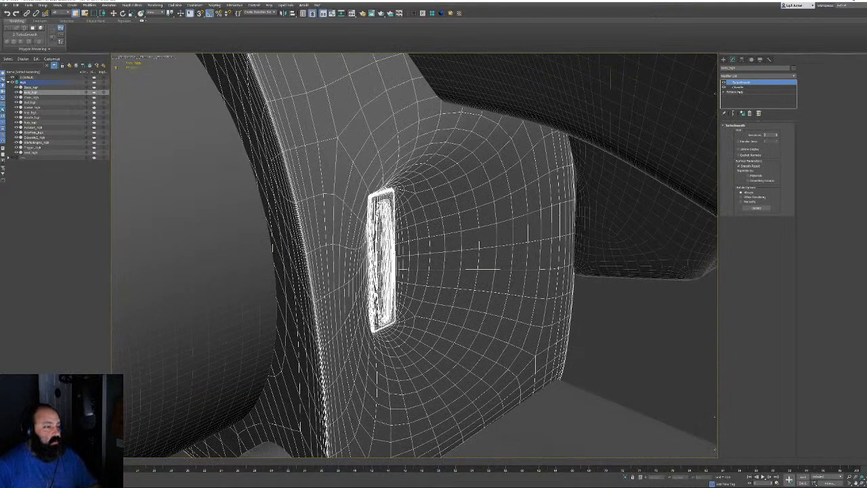
On the body's Editable Poly, select the polygons and bevel strips surrounding the slot
left_click(735, 91)
scroll(393, 174, "down", 2)
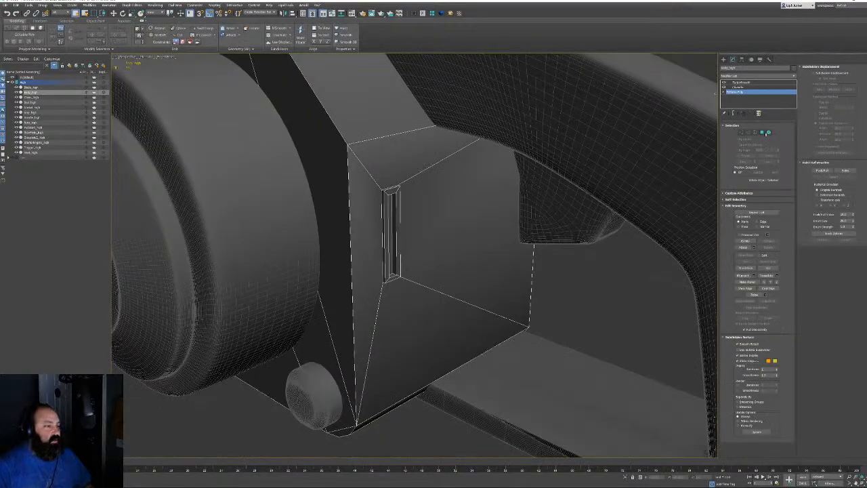
left_click(763, 133)
left_click(419, 157)
left_click(369, 216, "ctrl")
left_click(424, 217, "ctrl")
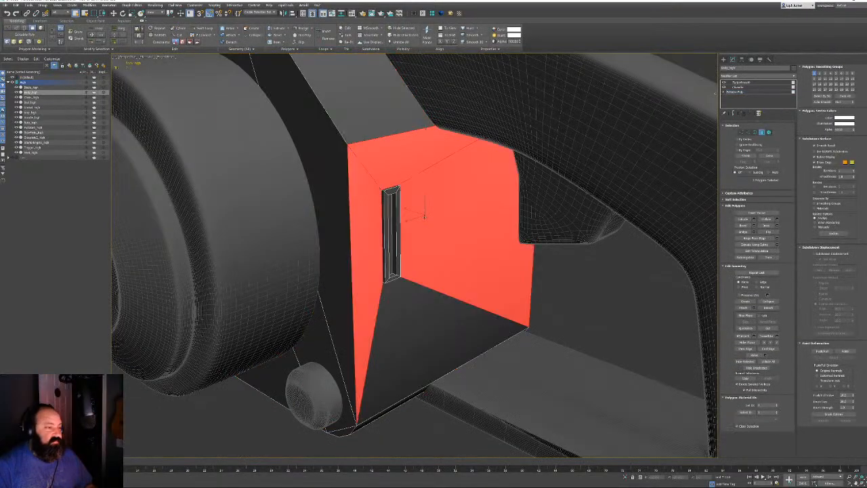
left_click(437, 306, "ctrl")
middle_click_drag(440, 312, 440, 244, "alt")
middle_click_drag(372, 362, 410, 226)
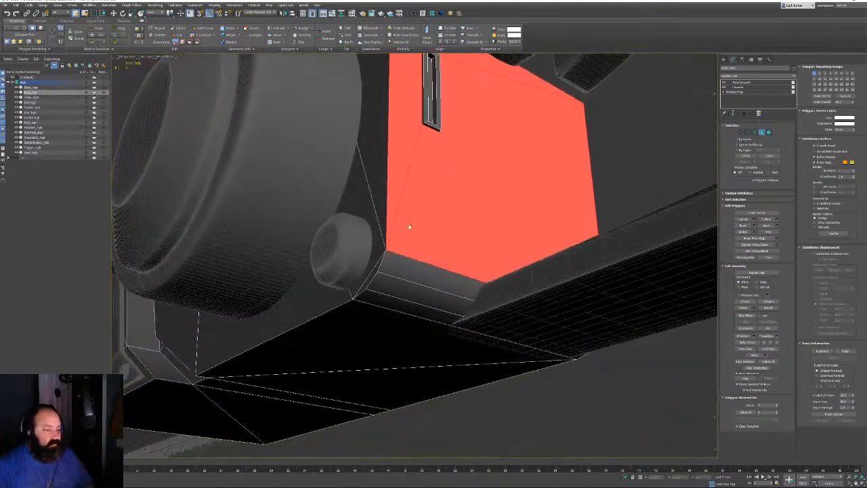
left_click(405, 275, "ctrl")
left_click(399, 288, "ctrl")
left_click(392, 301, "ctrl")
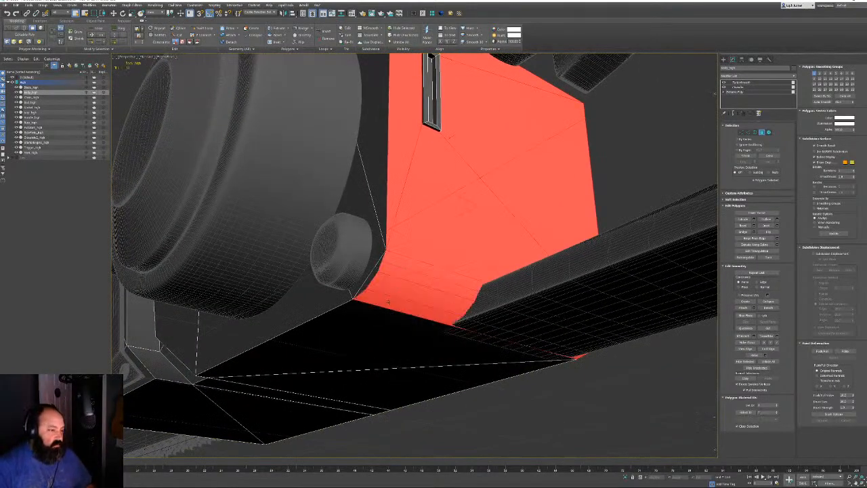
left_click(386, 332, "ctrl")
key("ctrl+z")
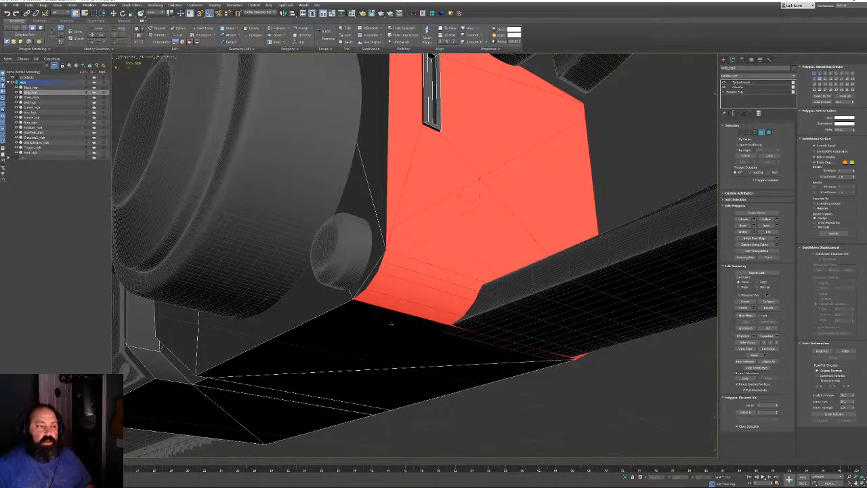
left_click(393, 302)
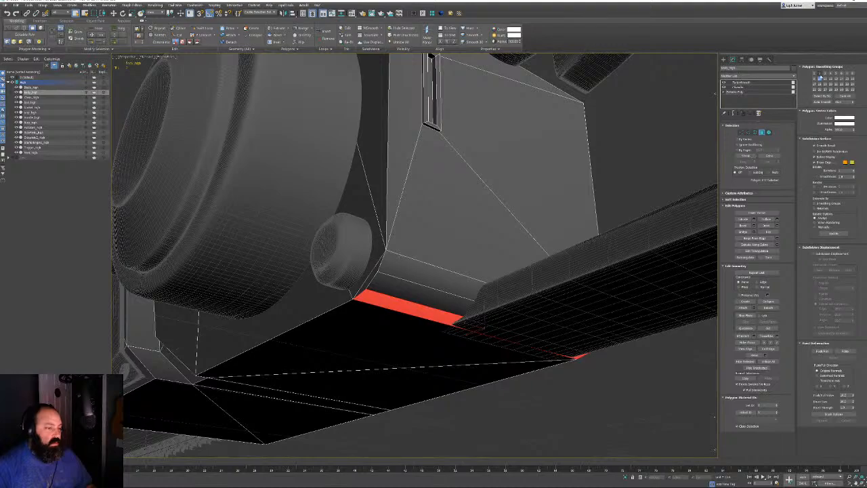
Exit polygon mode and inspect the slot from above with edged faces toggled
left_click(762, 133)
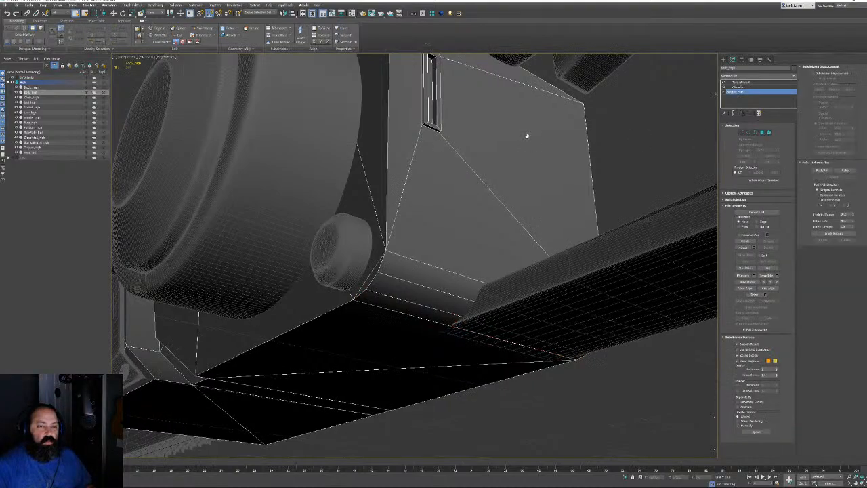
key("F4")
middle_click_drag(527, 136, 459, 175, "alt")
scroll(458, 175, "up", 3)
key("F4")
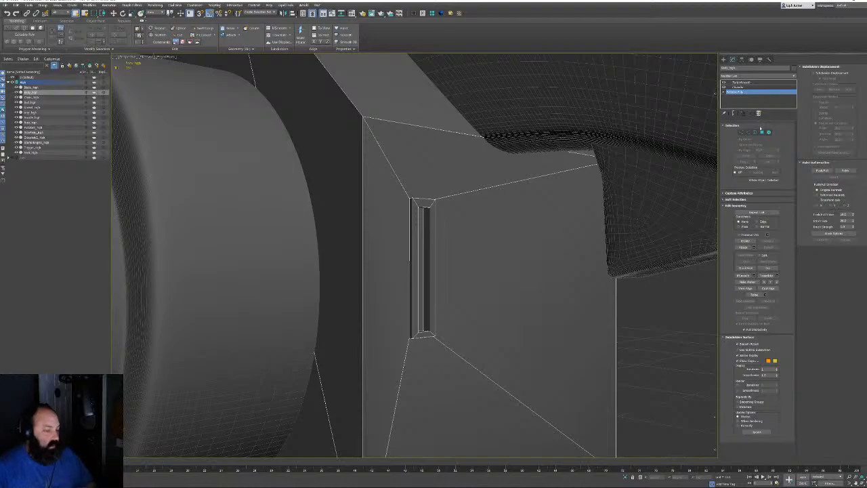
Select the polygon loop around the slot, drop extra faces, and preview the TurboSmooth result
left_click(762, 134)
left_click(421, 203)
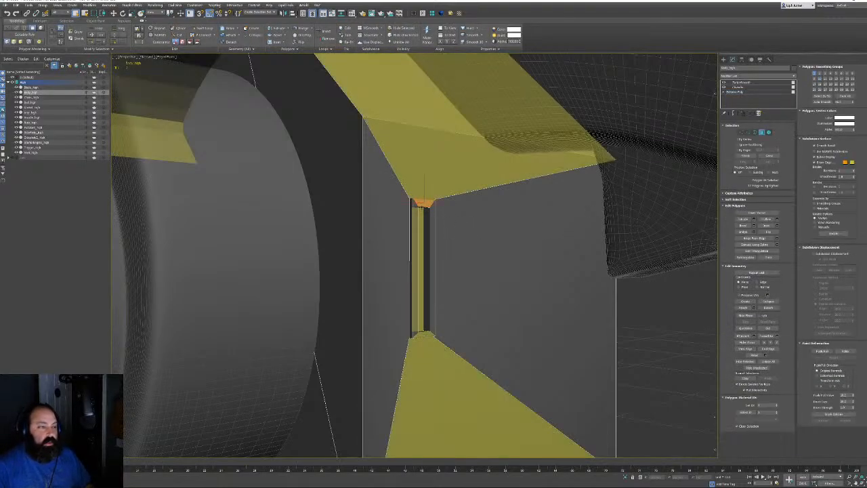
left_click(421, 207, "shift")
middle_click_drag(422, 205, 431, 211)
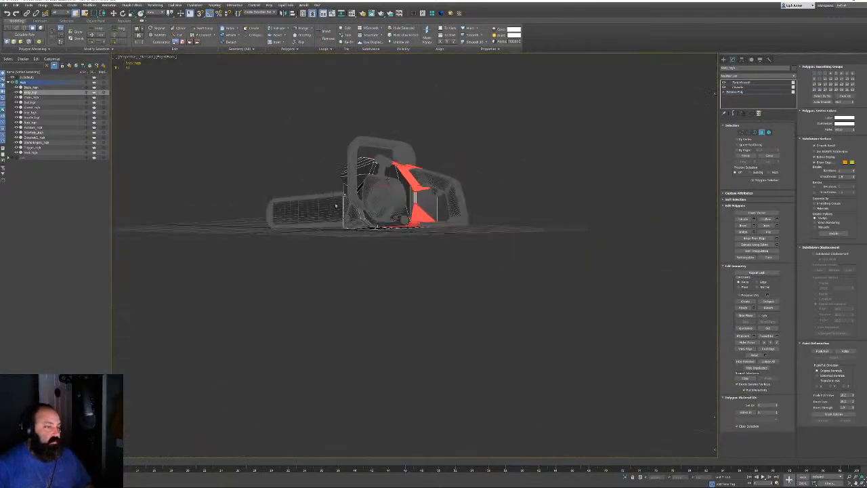
left_click_drag(395, 260, 405, 260, "alt")
scroll(395, 234, "up", 4)
middle_click_drag(395, 235, 439, 219, "alt")
scroll(431, 217, "up", 9)
scroll(432, 217, "up", 3)
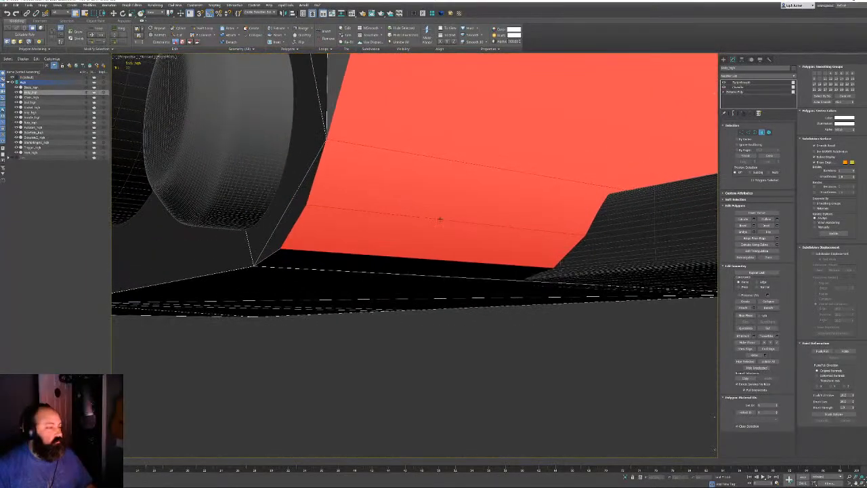
middle_click_drag(363, 230, 507, 264, "alt")
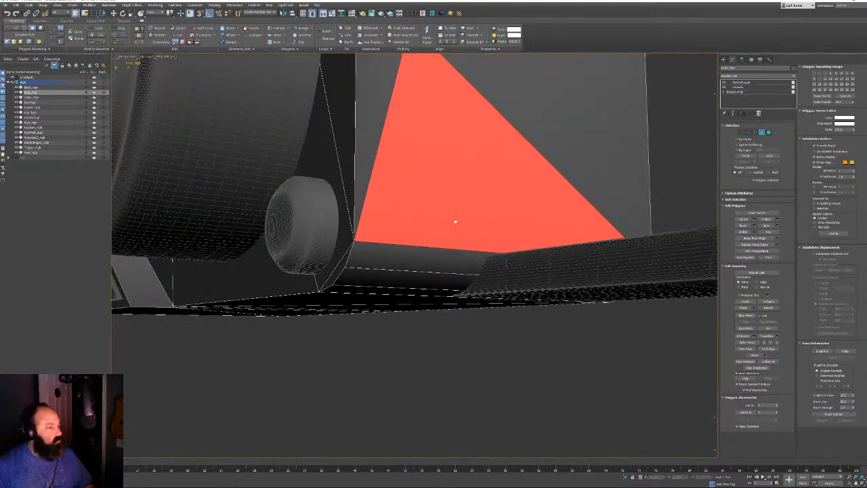
middle_click_drag(455, 221, 451, 319)
left_click(451, 319, "alt")
middle_click_drag(469, 240, 402, 178, "alt")
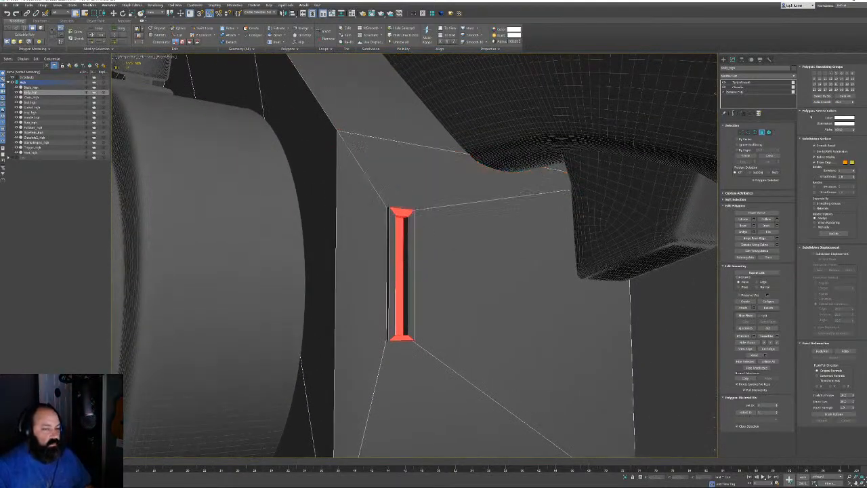
left_click(761, 132)
left_click(746, 82)
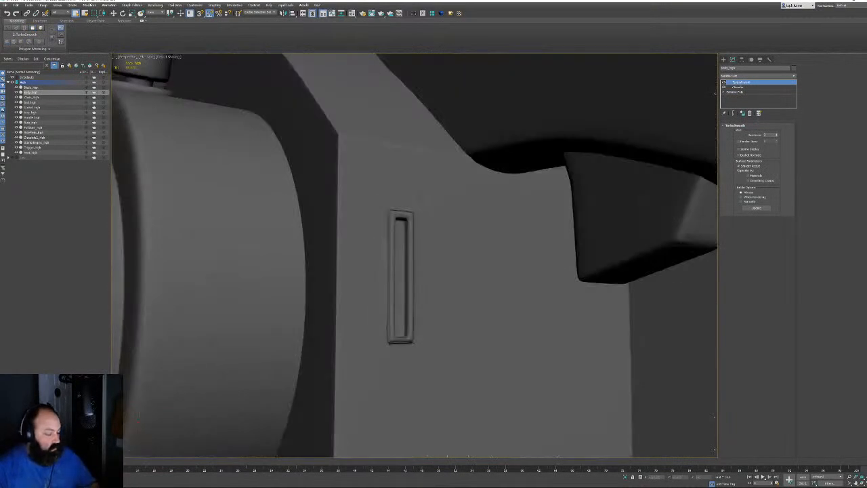
Select the left face polygon loop on the cage, then check the smoothed body without edges
left_click(744, 92)
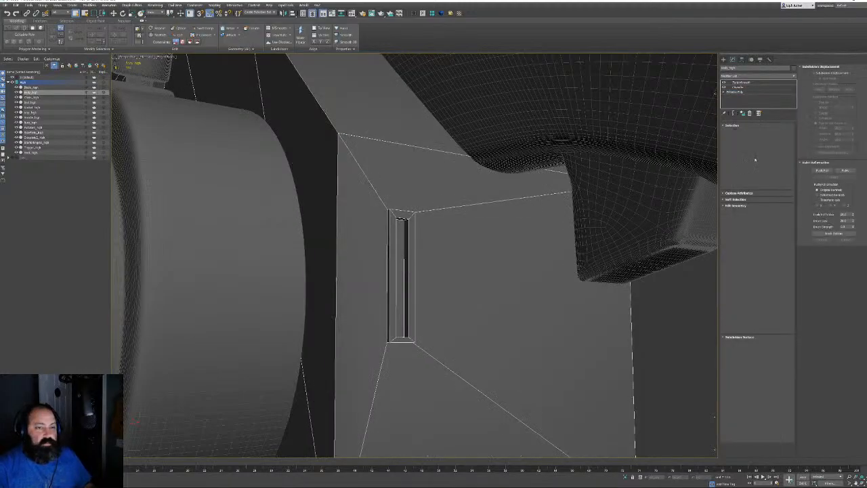
left_click(761, 132)
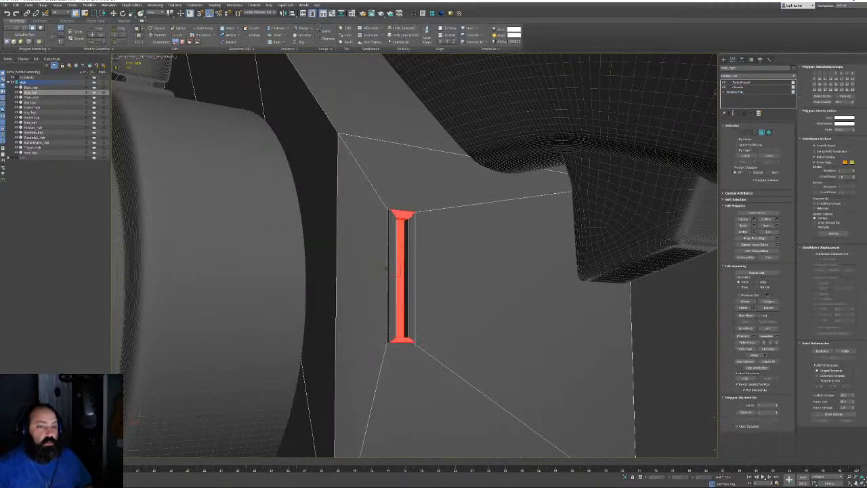
left_click(380, 267)
left_click(388, 272, "ctrl")
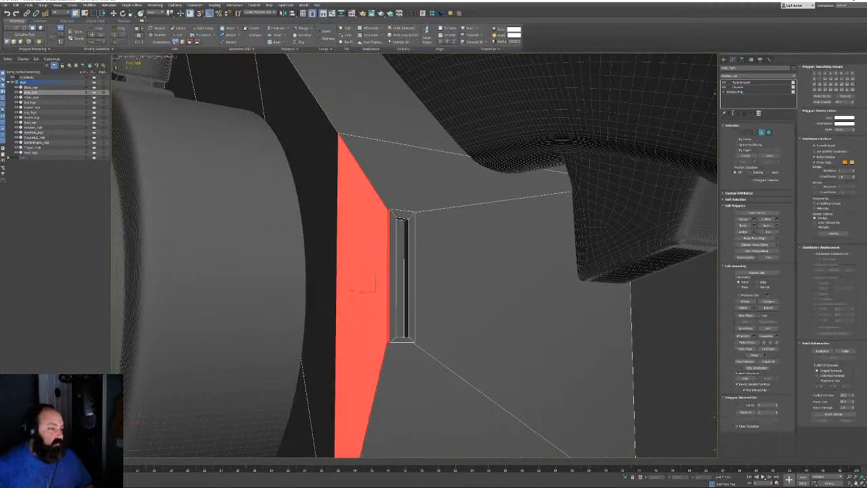
left_click(393, 274, "shift")
middle_click_drag(497, 285, 352, 279, "alt")
scroll(481, 275, "down", 6)
scroll(460, 271, "up", 5)
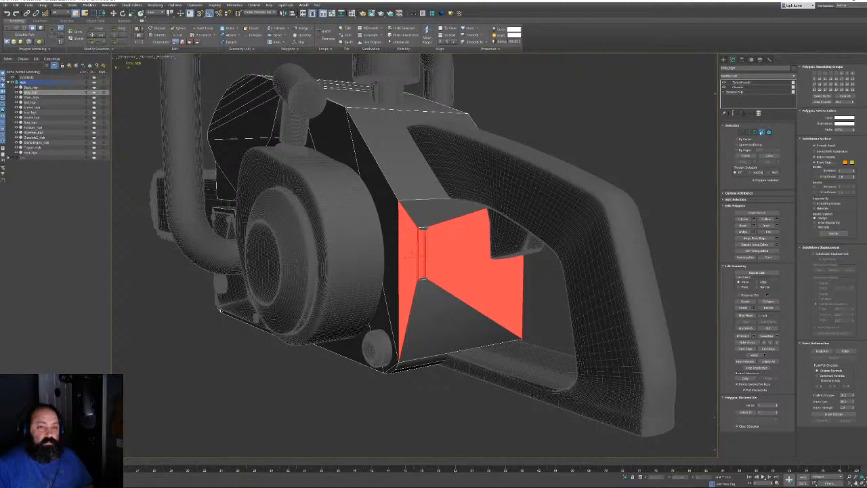
left_click(761, 133)
left_click(744, 82)
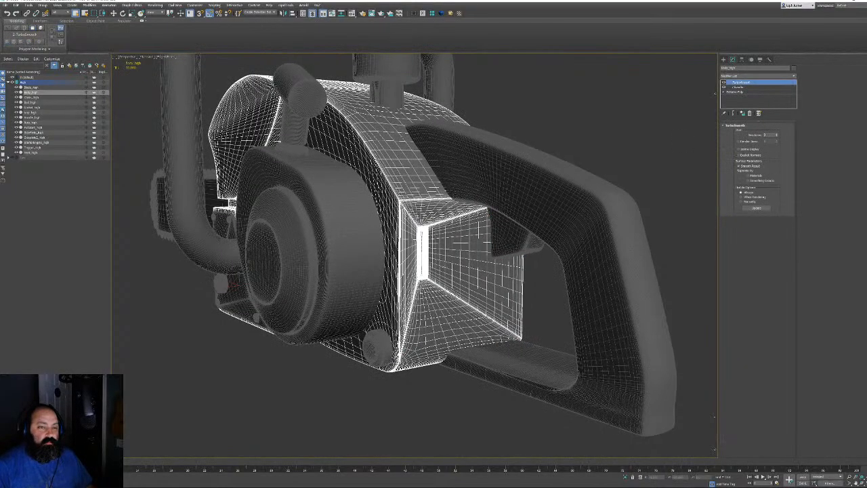
key("F4")
scroll(421, 248, "up", 8)
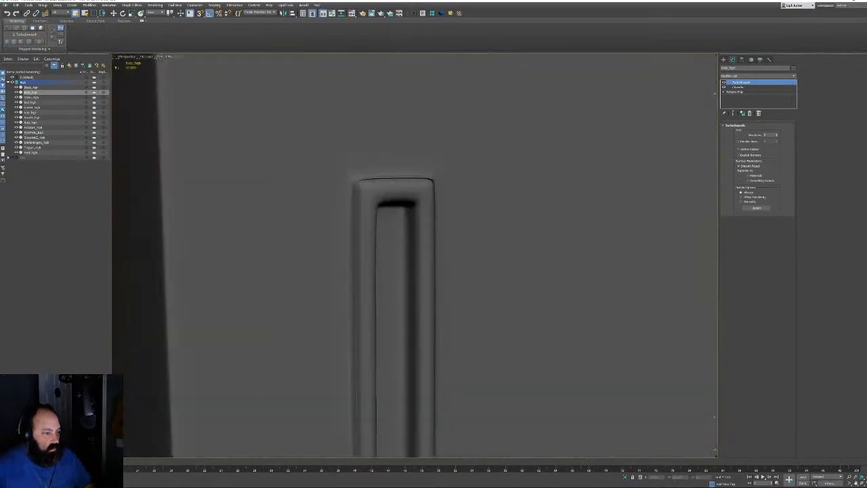
Make the body's Chamfer modifier unique, nudge its amount lower, and return to TurboSmooth
right_click(746, 87)
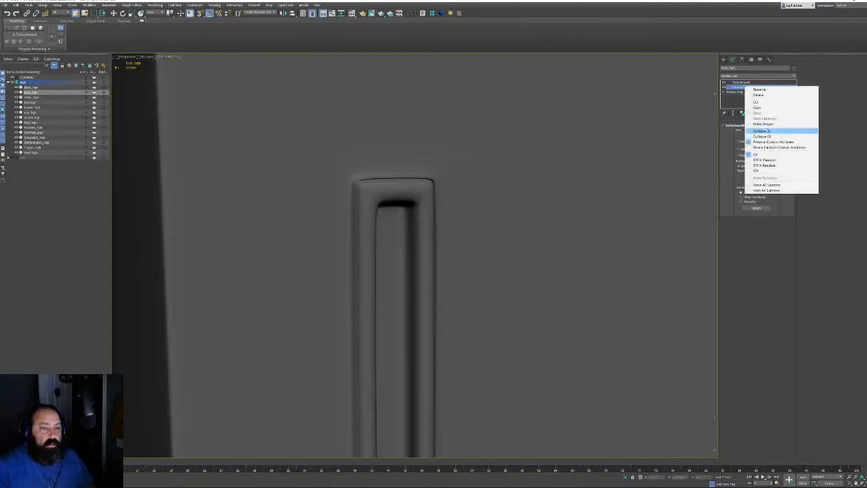
left_click(763, 124)
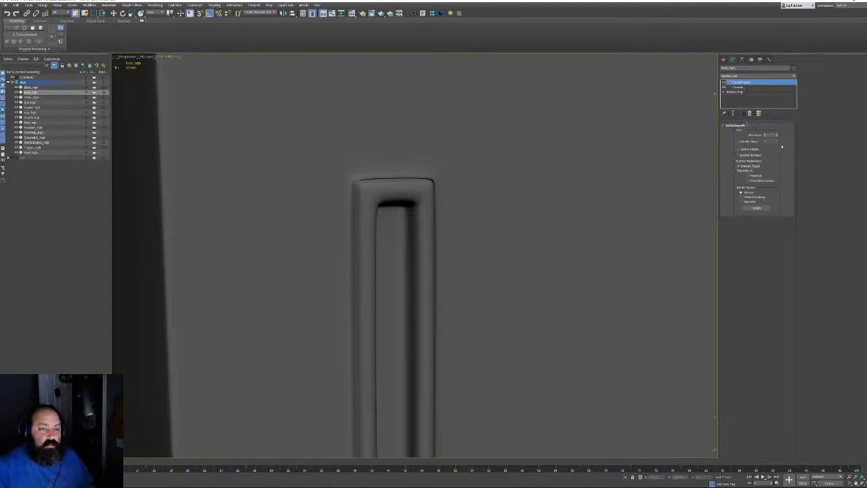
left_click(738, 87)
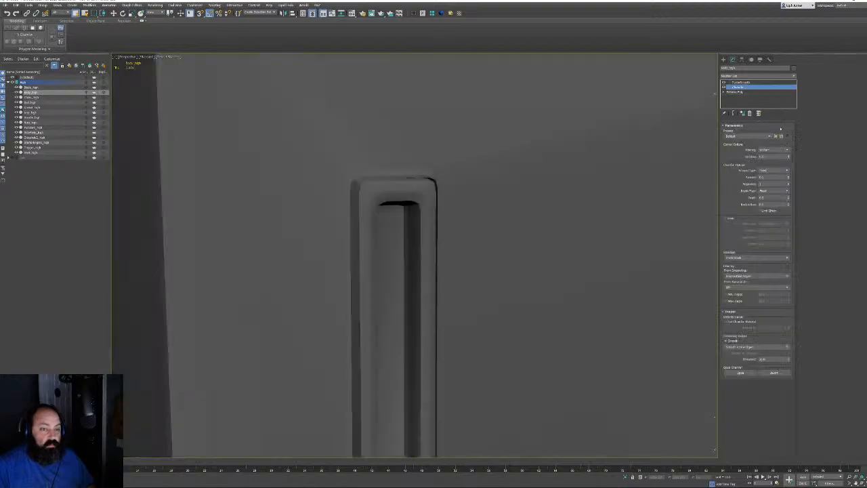
left_click(741, 83)
right_click(742, 87)
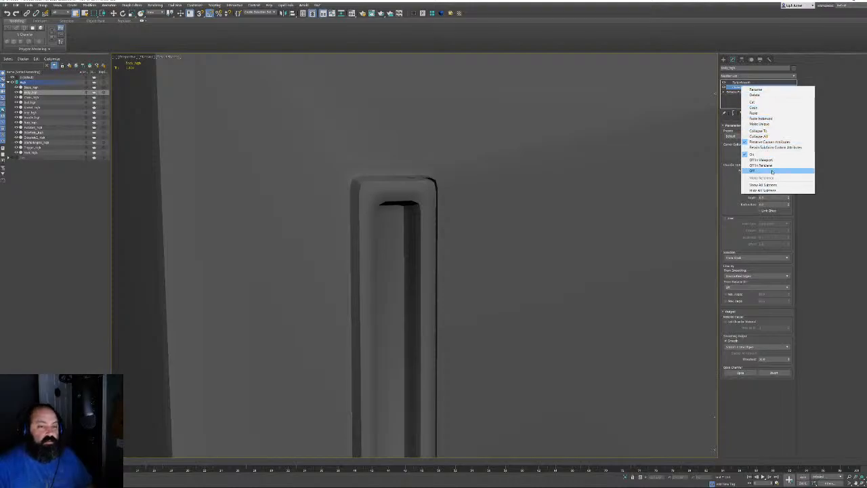
left_click(774, 124)
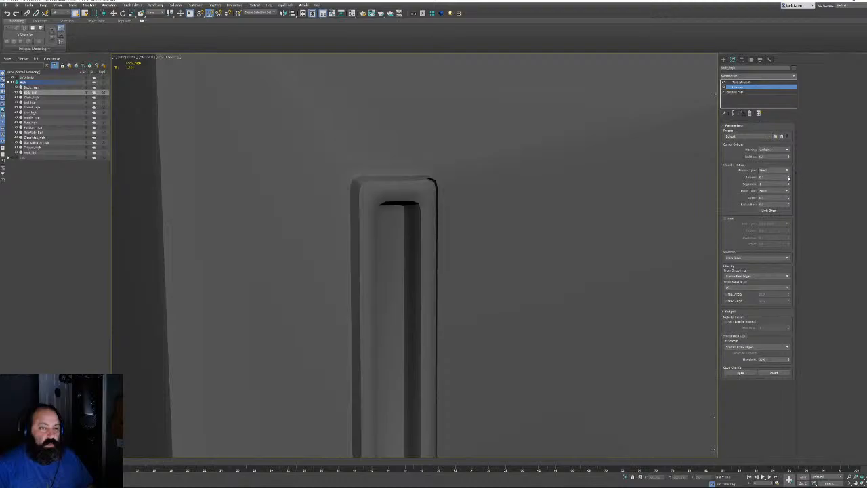
left_click_drag(787, 178, 787, 179)
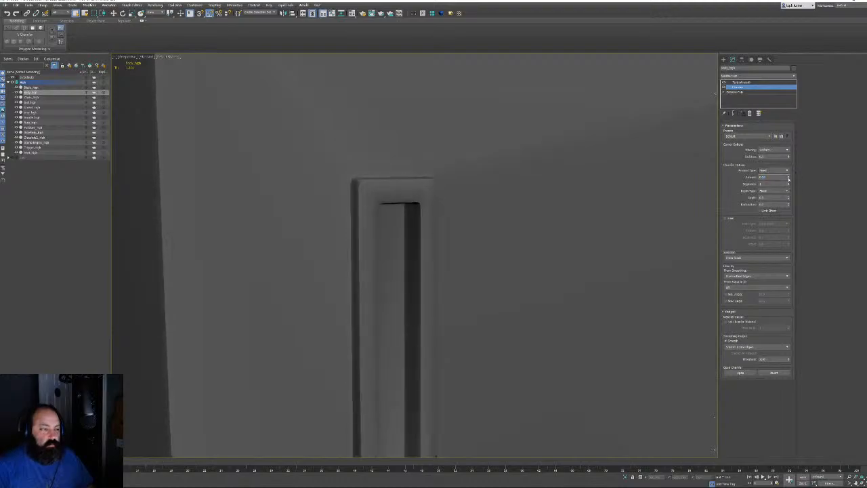
middle_click_drag(391, 204, 410, 208, "alt")
left_click(741, 82)
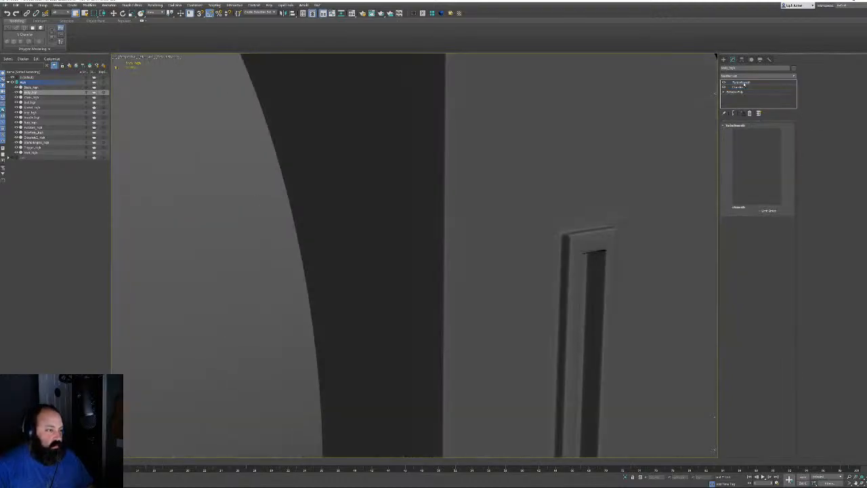
scroll(518, 237, "down", 5)
Show the body's unsmoothed Editable Poly base in Polygon mode, with edged faces on, facing the front
scroll(460, 253, "down", 8)
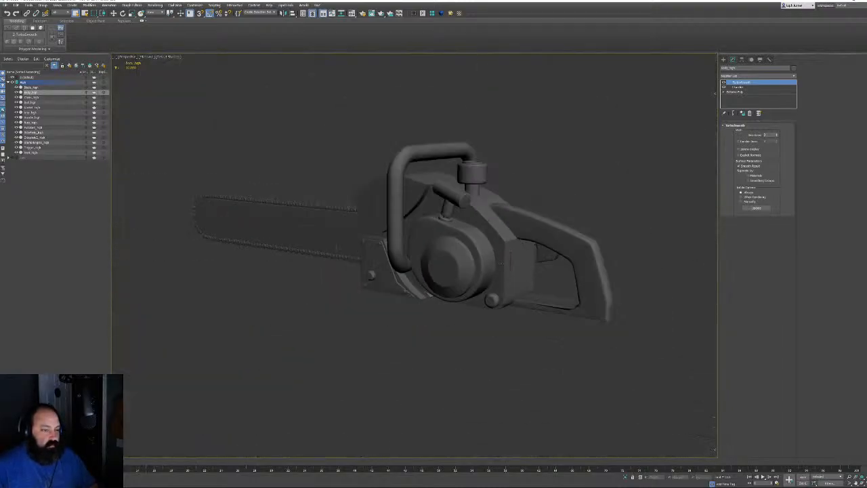
middle_click_drag(460, 253, 508, 258, "alt")
scroll(433, 264, "up", 5)
middle_click_drag(433, 264, 494, 261, "alt")
scroll(379, 234, "up", 5)
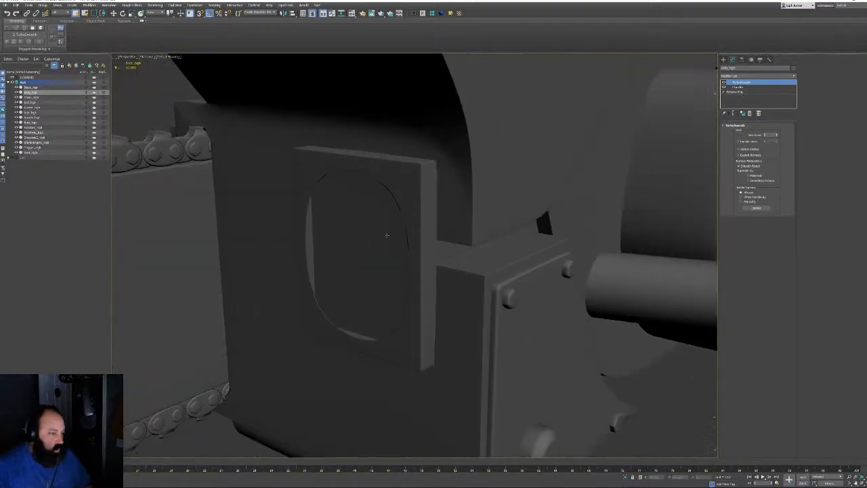
key("F4")
middle_click_drag(387, 235, 426, 237, "alt")
left_click(738, 92)
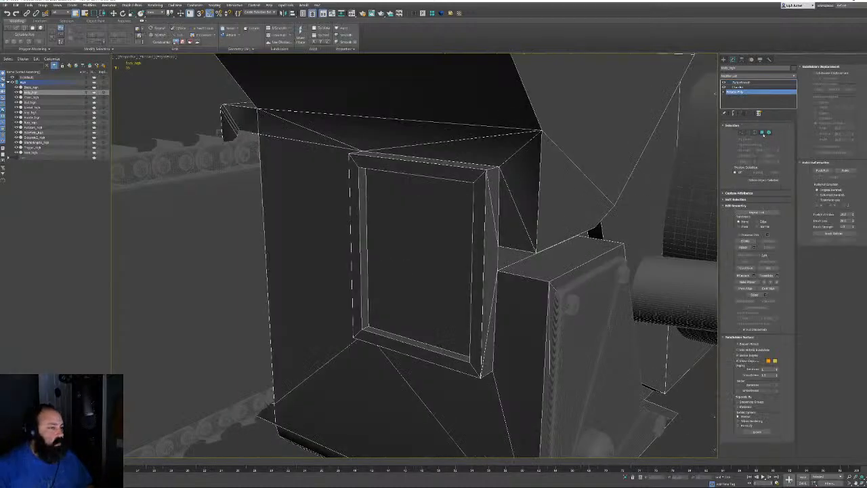
left_click(762, 133)
Select the inner window-panel polygons, then check the TurboSmooth result
middle_click_drag(420, 291, 474, 203, "alt")
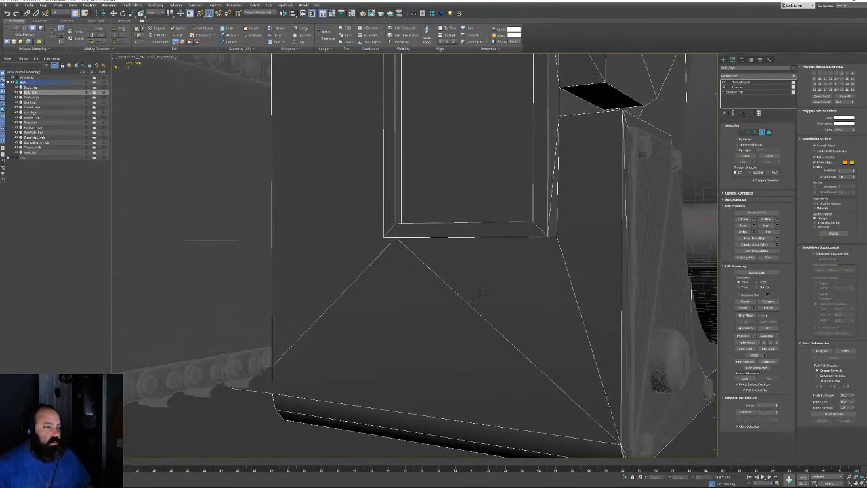
middle_click_drag(479, 292, 467, 330, "alt")
left_click(414, 260)
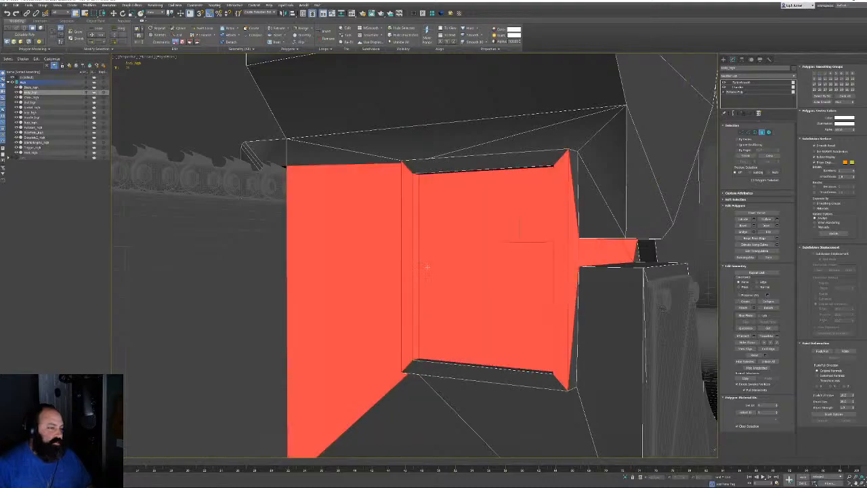
middle_click_drag(414, 260, 552, 350, "alt")
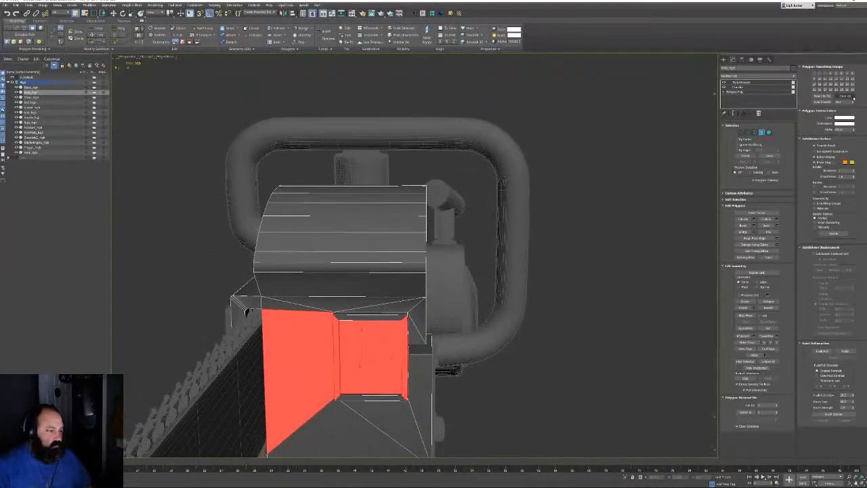
left_click(745, 90)
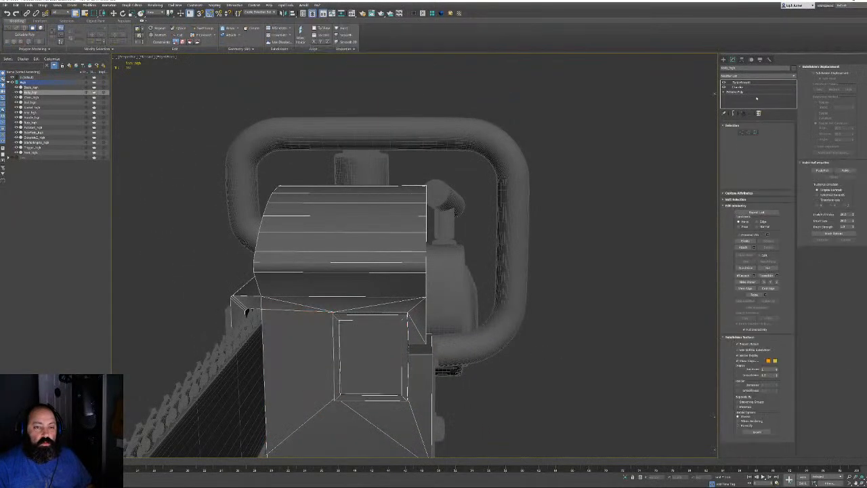
left_click(747, 83)
Zoom in on the smoothed front panel with edged faces shown to inspect shading
middle_click_drag(377, 320, 352, 295)
key("F4")
scroll(392, 303, "up", 3)
scroll(352, 292, "up", 3)
middle_click_drag(371, 255, 383, 261, "alt")
scroll(384, 261, "up", 2)
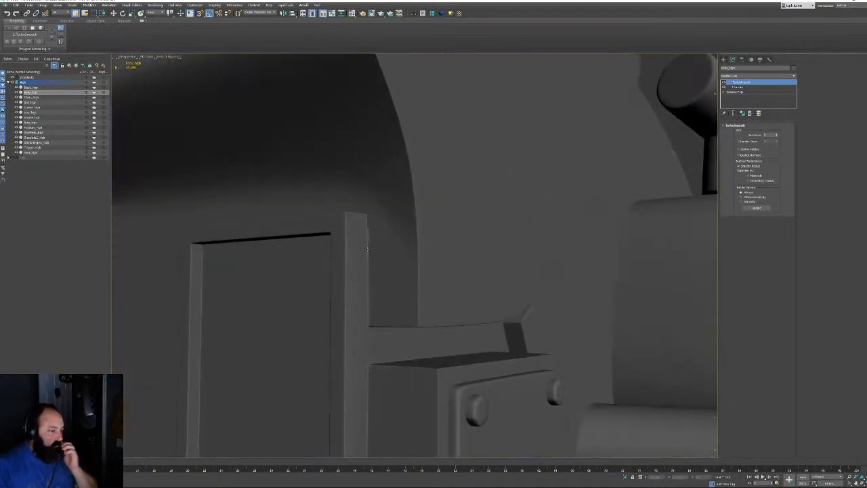
key("F4")
scroll(384, 257, "up", 2)
scroll(382, 235, "down", 6)
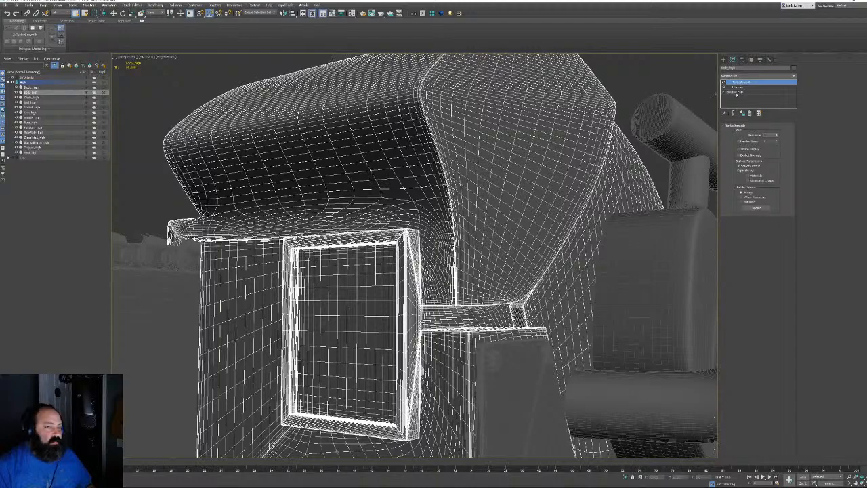
Select the triangles and long polygons beside and above the window frame, then recheck smoothing
left_click(736, 92)
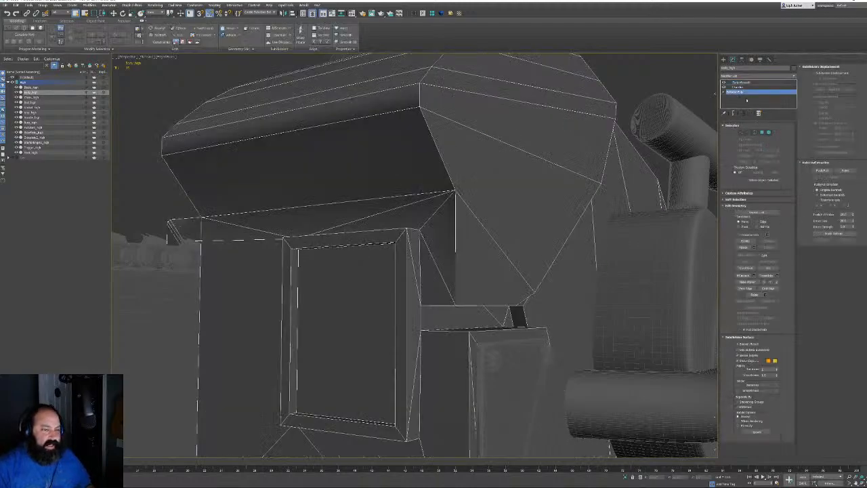
left_click(761, 133)
left_click(418, 279)
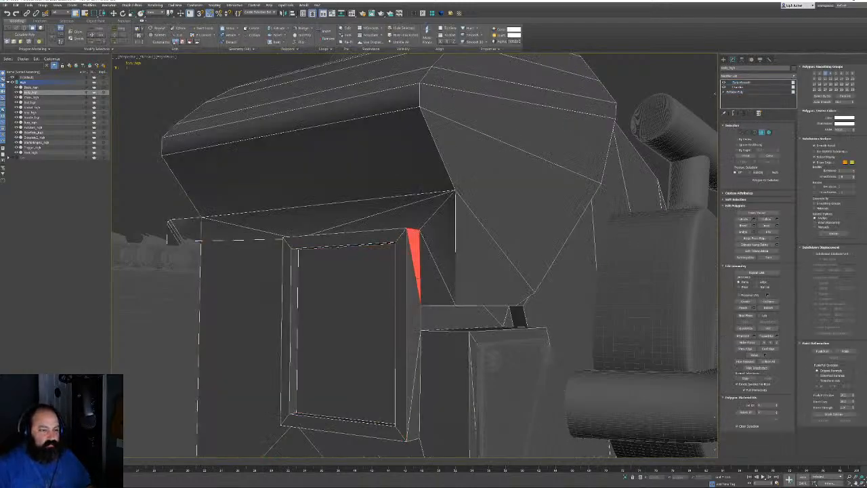
left_click(414, 277, "ctrl")
left_click(415, 401, "ctrl")
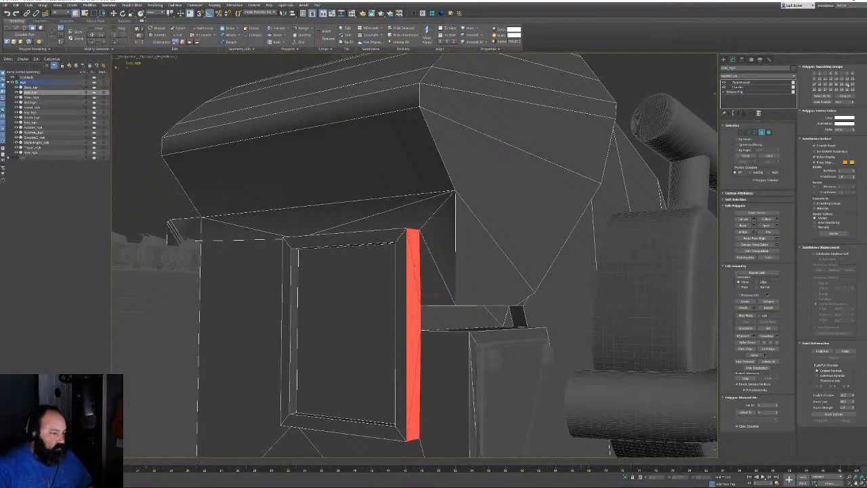
left_click(445, 257)
left_click(436, 283, "ctrl")
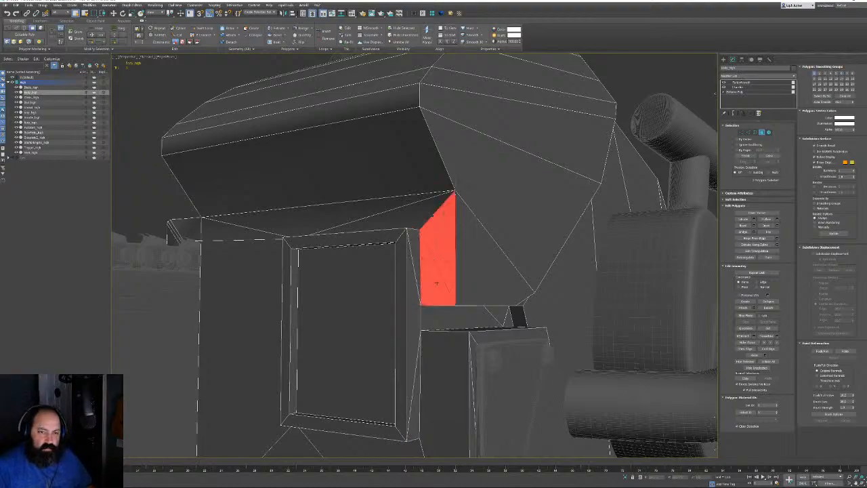
middle_click_drag(436, 283, 456, 106)
left_click(445, 255, "ctrl")
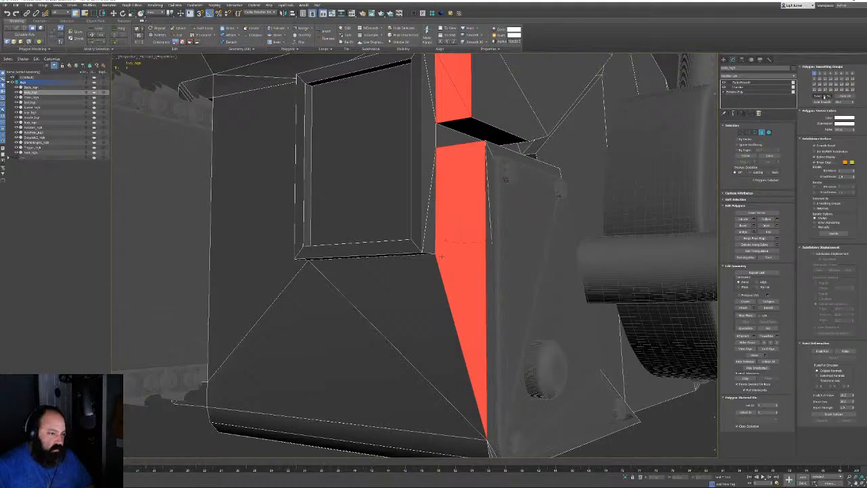
left_click(762, 132)
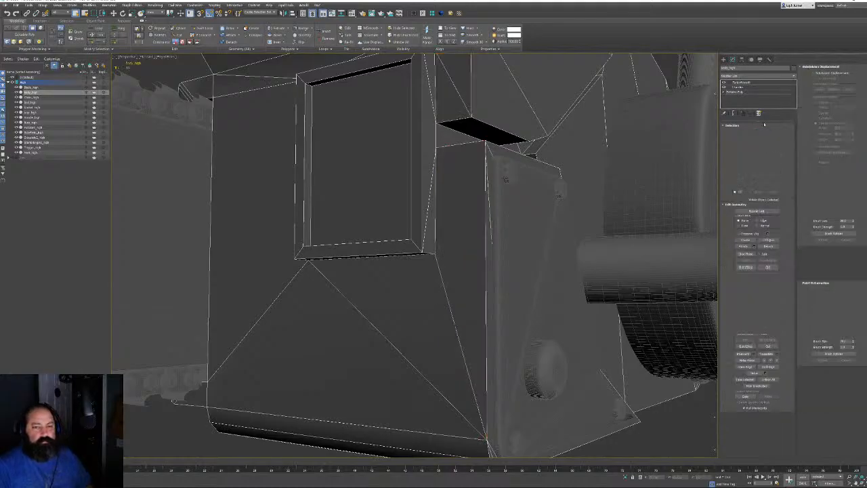
left_click(741, 82)
Select the large front top face, then view the smoothed body without wireframe
middle_click_drag(385, 178, 417, 371)
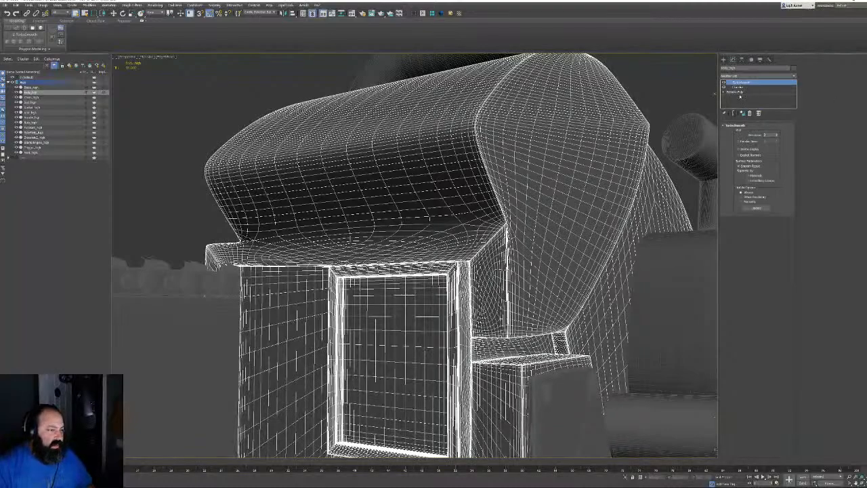
left_click(740, 92)
left_click(762, 133)
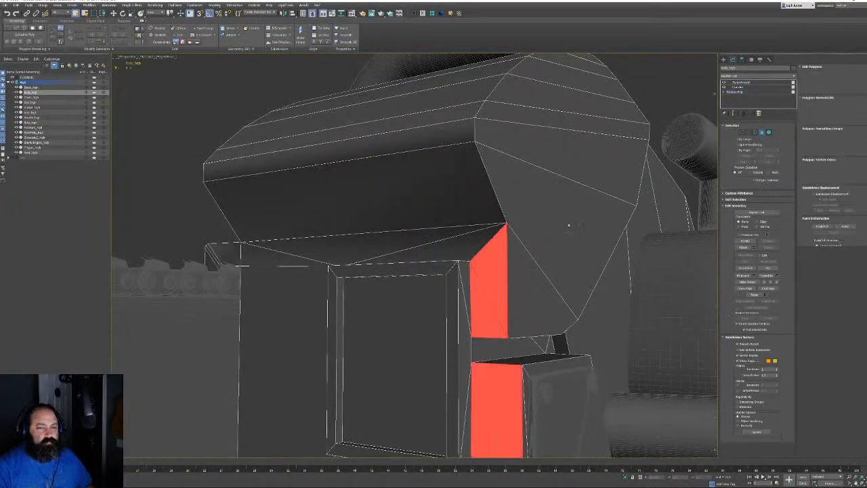
left_click(340, 184)
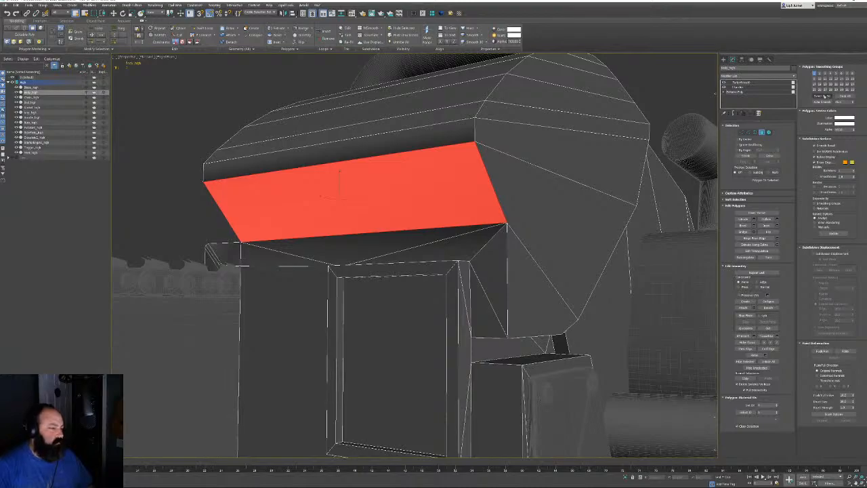
left_click(764, 133)
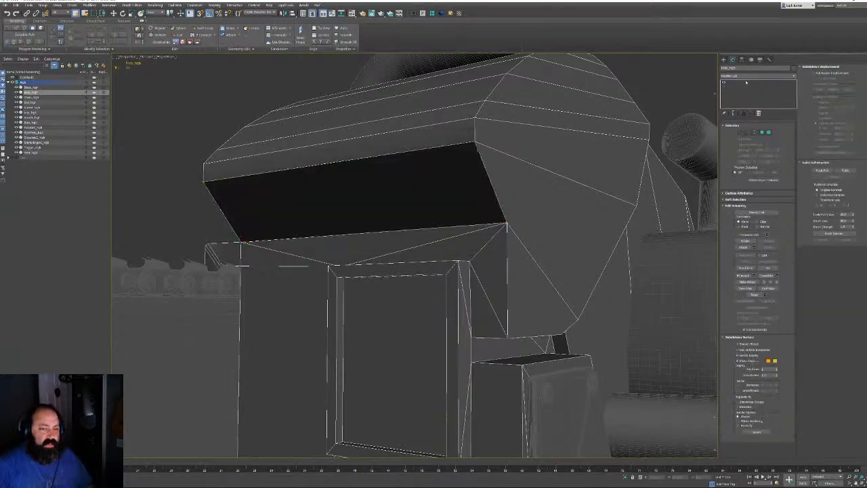
left_click(744, 82)
middle_click_drag(716, 79, 713, 92)
key("F4")
Orbit to the side plate and show the base mesh in Polygon mode with edged faces
scroll(511, 237, "down", 5)
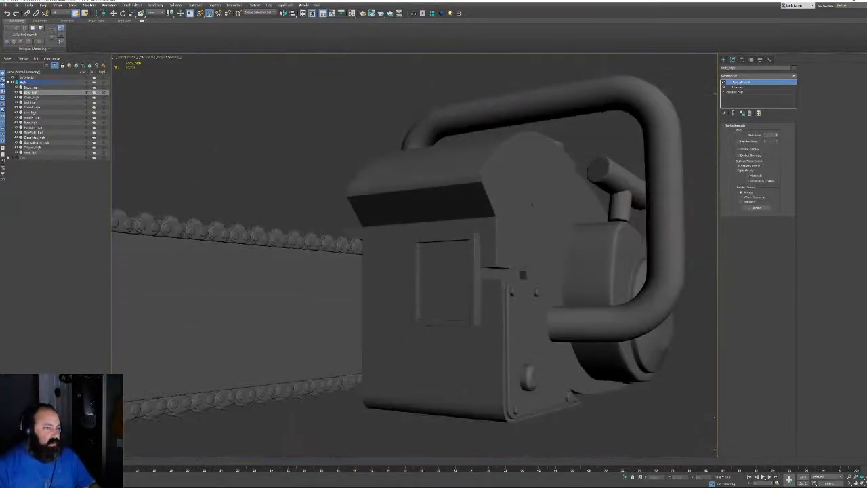
middle_click_drag(518, 271, 339, 257, "alt")
scroll(397, 219, "up", 3)
middle_click_drag(339, 257, 298, 251)
middle_click_drag(298, 251, 444, 249)
scroll(443, 249, "up", 5)
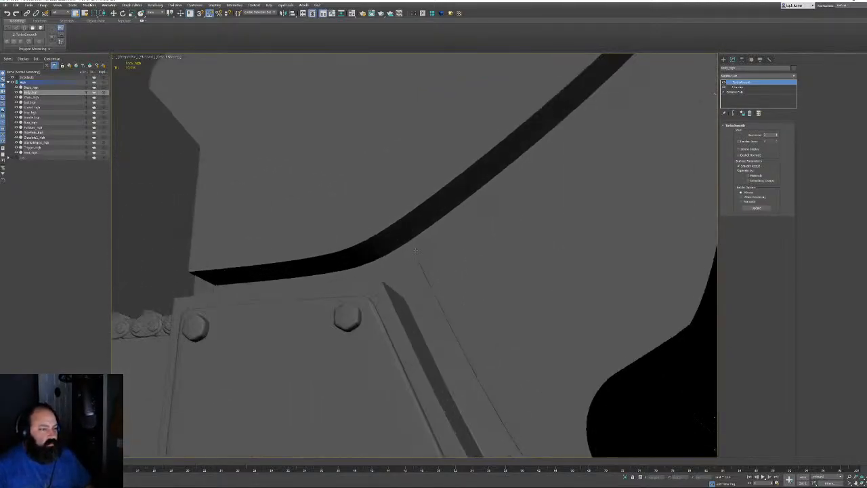
left_click(751, 92)
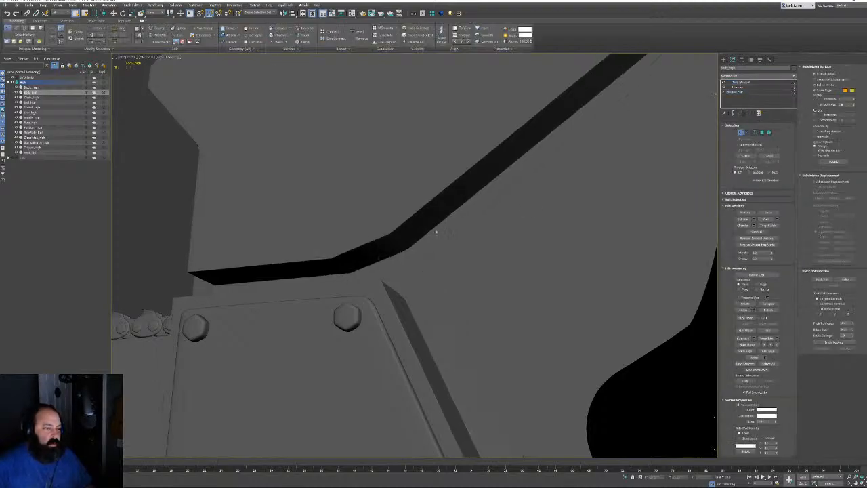
key("F4")
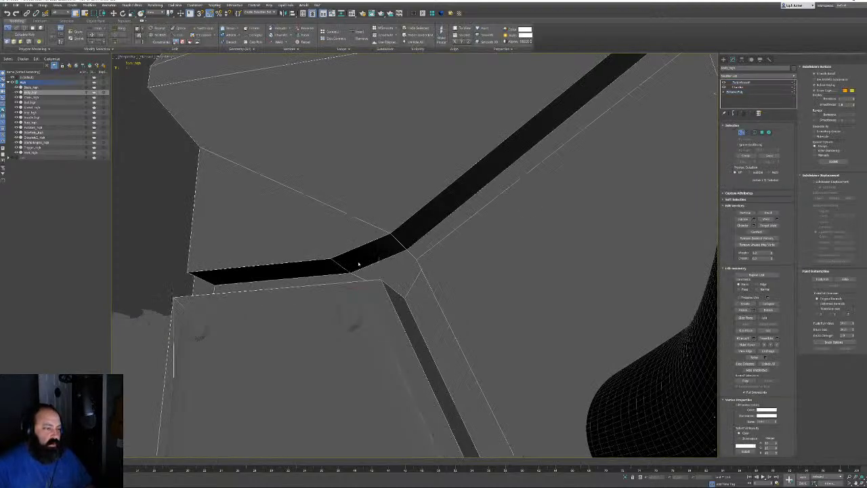
left_click(762, 132)
Select the groove's corner and strip faces, re-smooth them, and check under TurboSmooth
left_click(371, 254)
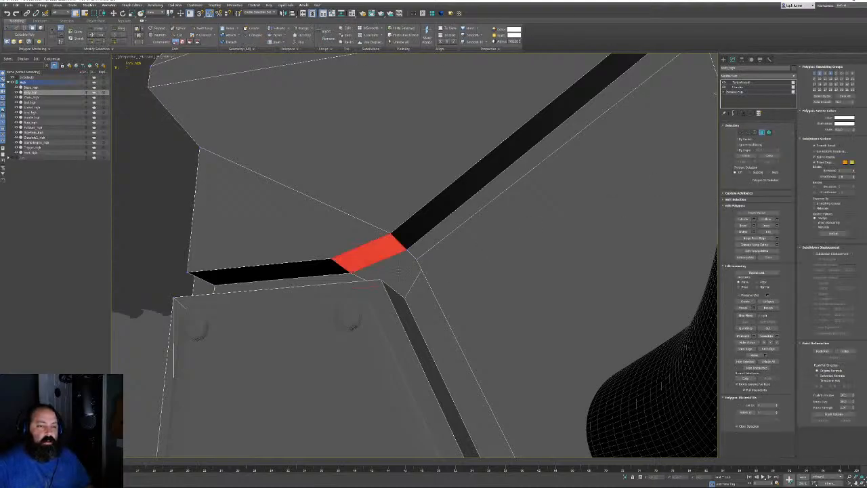
left_click(398, 270, "ctrl")
left_click(415, 296, "ctrl")
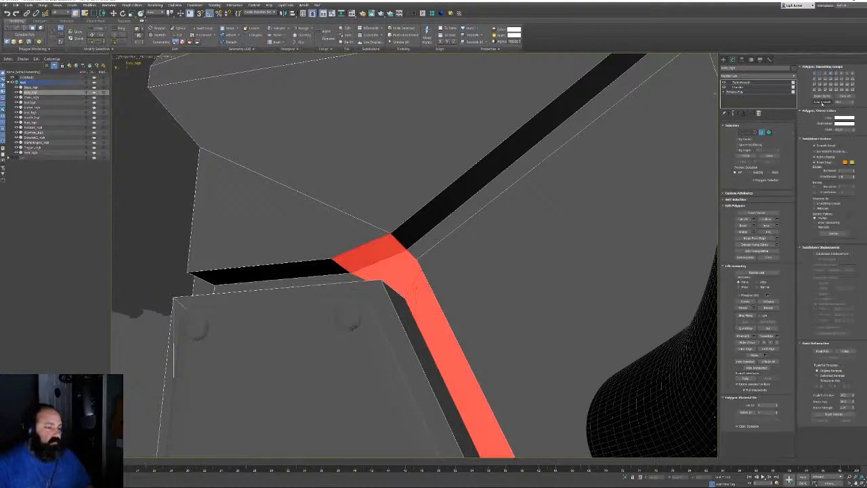
left_click(822, 103)
left_click(761, 132)
left_click(742, 82)
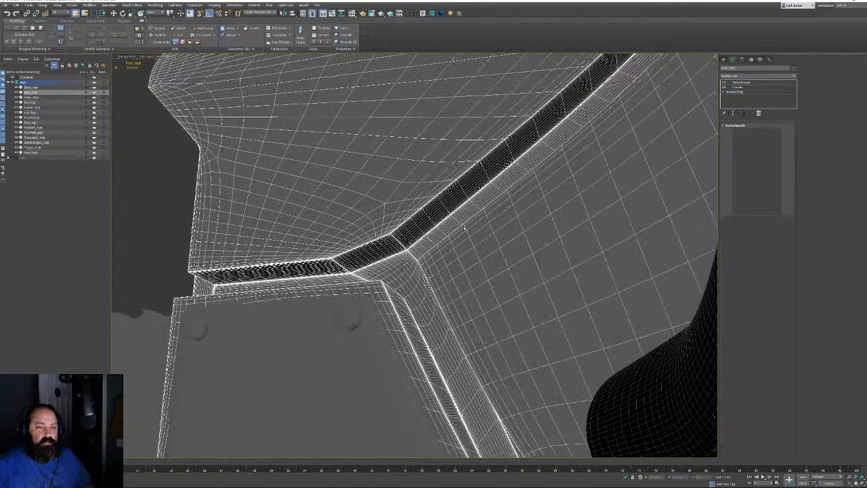
key("F4")
Select the lower chamfer and bevel strips, then inspect them smoothed from underneath
scroll(414, 273, "down", 6)
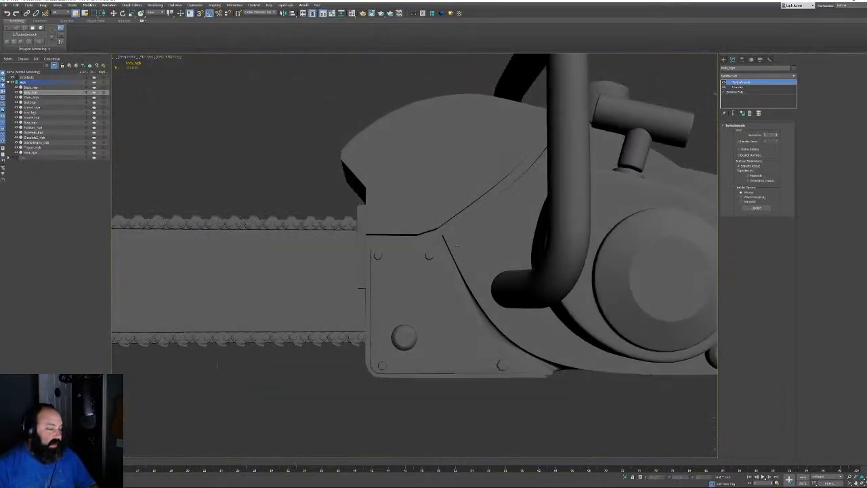
middle_click_drag(457, 246, 467, 230, "alt")
scroll(474, 229, "up", 4)
middle_click_drag(513, 205, 488, 273, "alt")
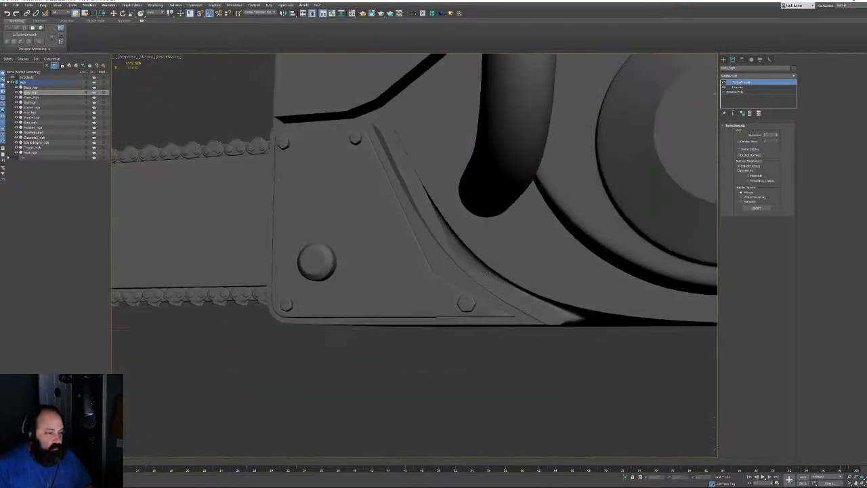
scroll(488, 272, "up", 3)
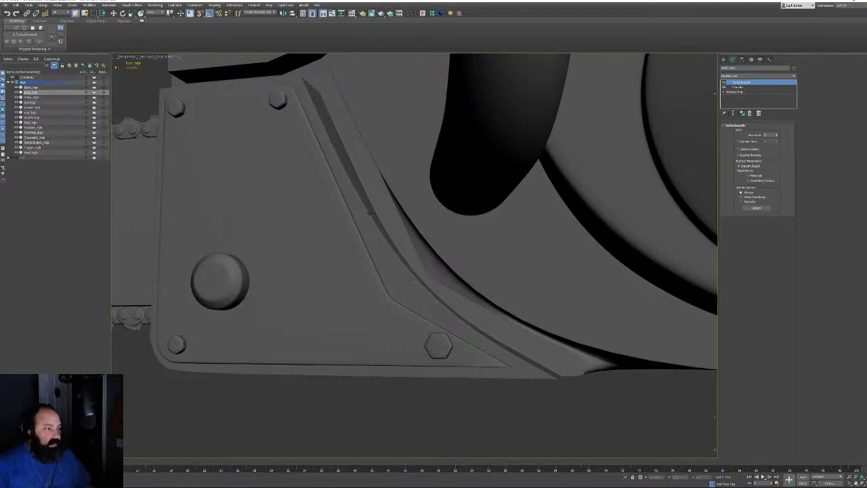
left_click(744, 92)
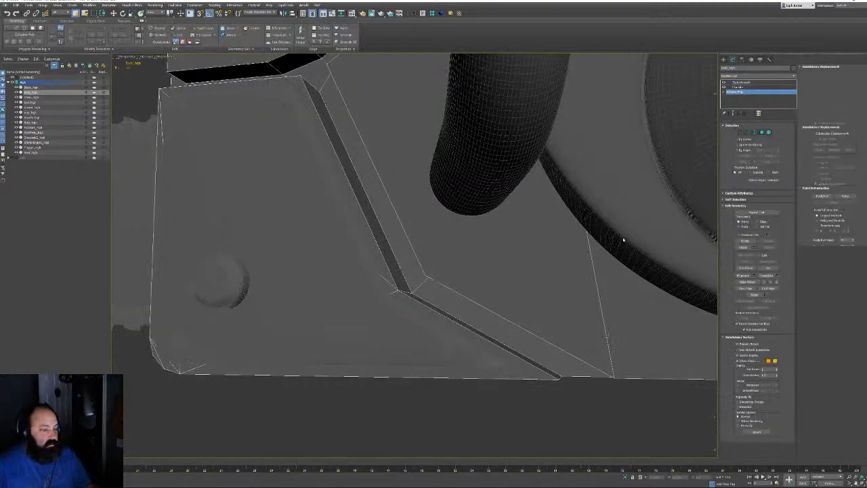
key("4")
left_click(464, 323)
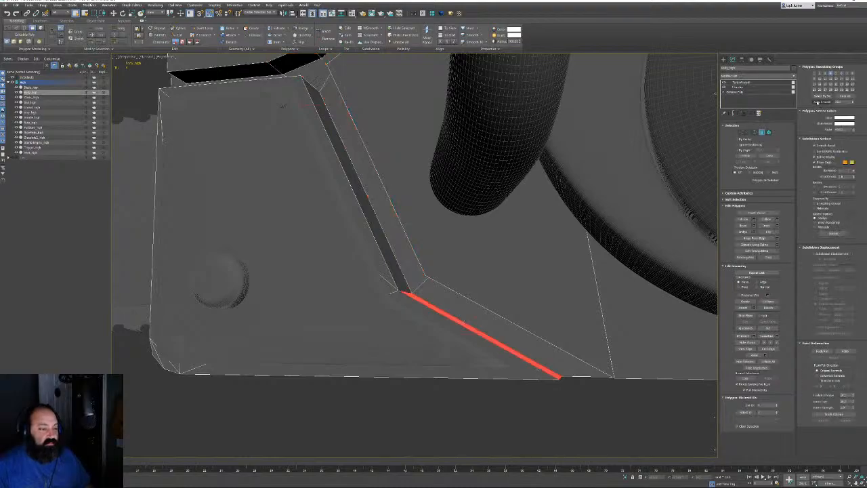
left_click(429, 309, "ctrl")
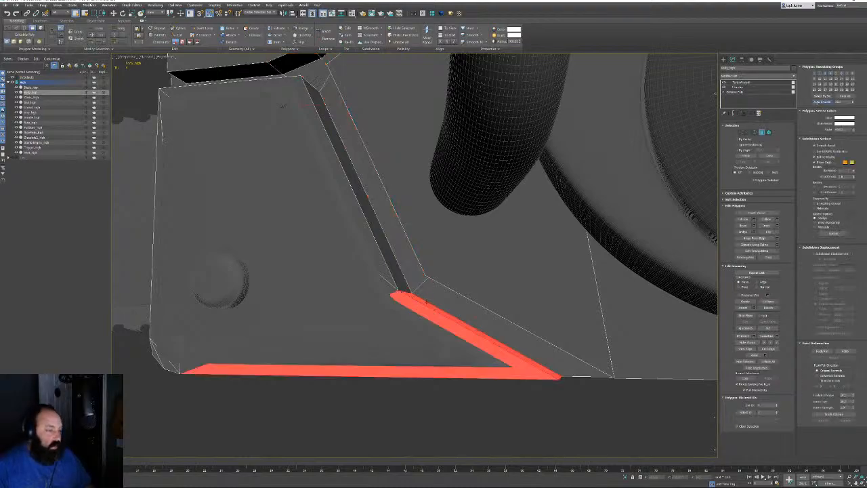
left_click(764, 133)
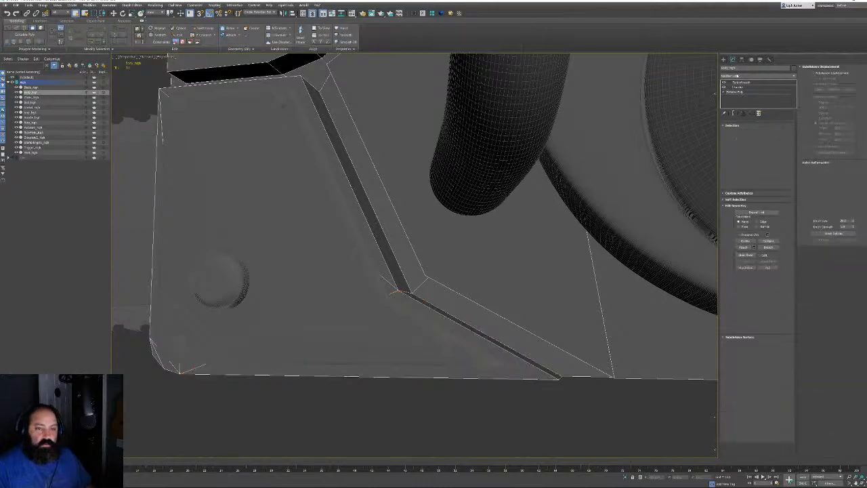
left_click(744, 82)
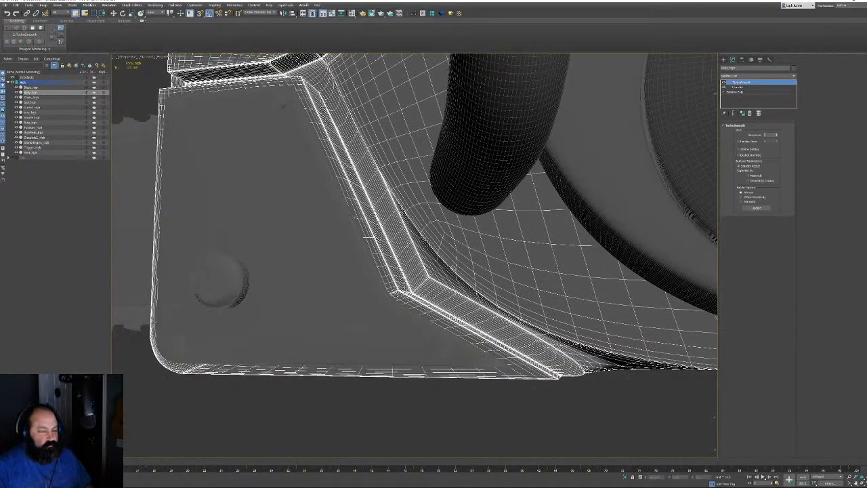
middle_click_drag(477, 293, 393, 311, "alt")
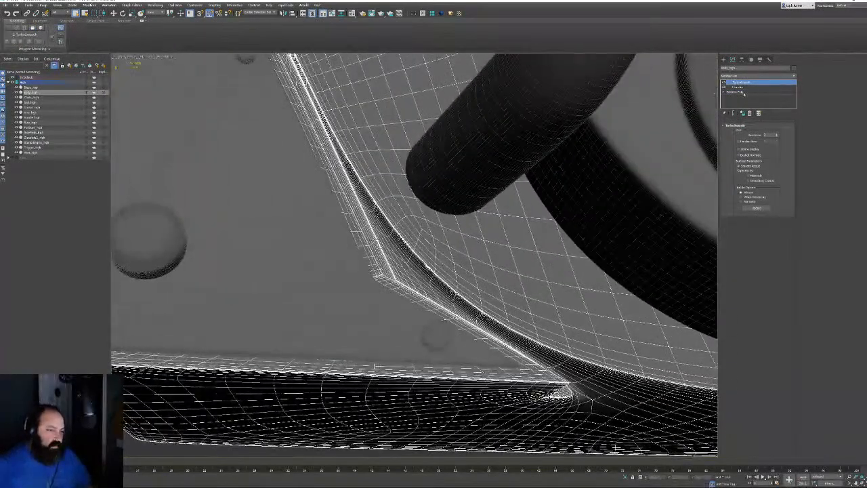
Select the thin chamfer strip, then show the final TurboSmooth result without wireframe
left_click(740, 91)
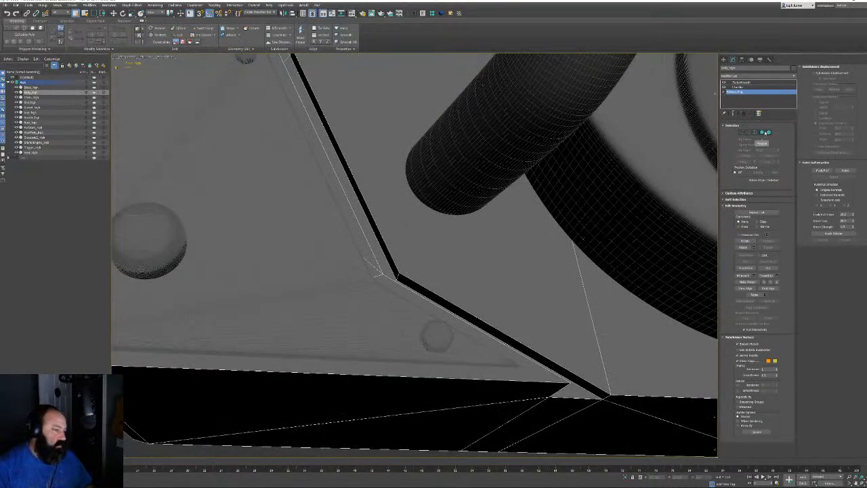
left_click(763, 133)
left_click(405, 284)
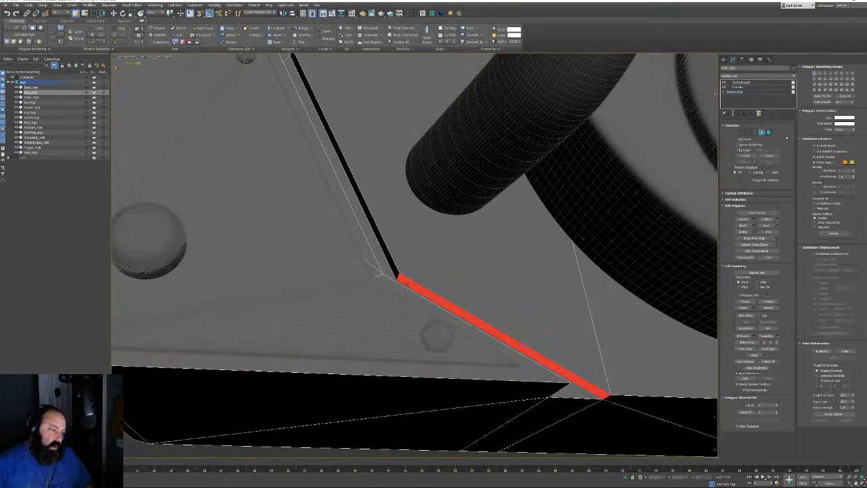
left_click(762, 133)
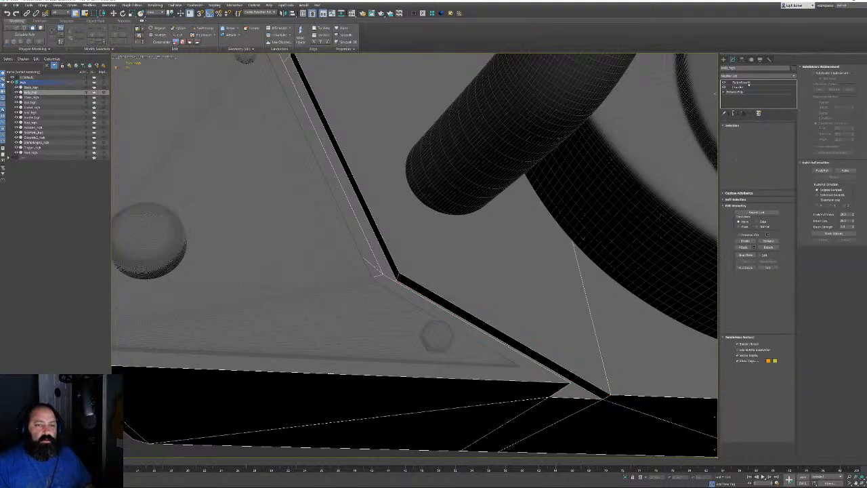
left_click(741, 82)
key("F4")
Isolate the chainsaw body with Alt+Q and orbit around it
scroll(422, 293, "down", 8)
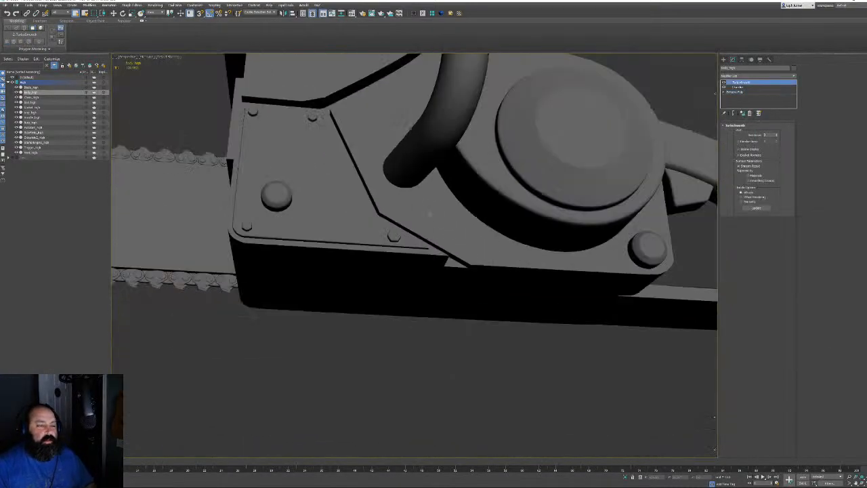
middle_click_drag(423, 293, 397, 271, "alt")
scroll(378, 278, "up", 8)
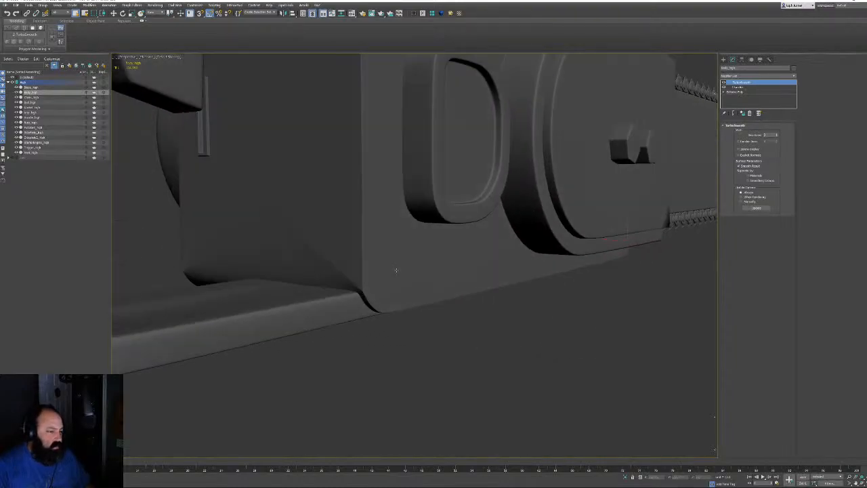
key("F4")
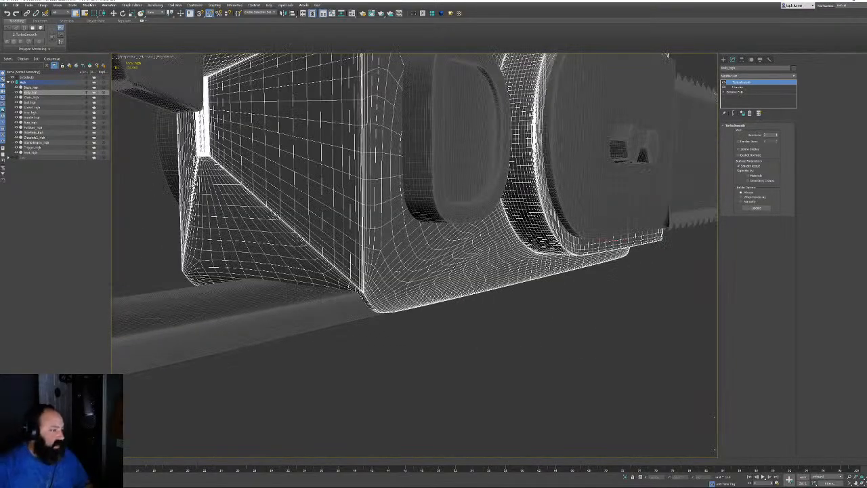
key("alt+q")
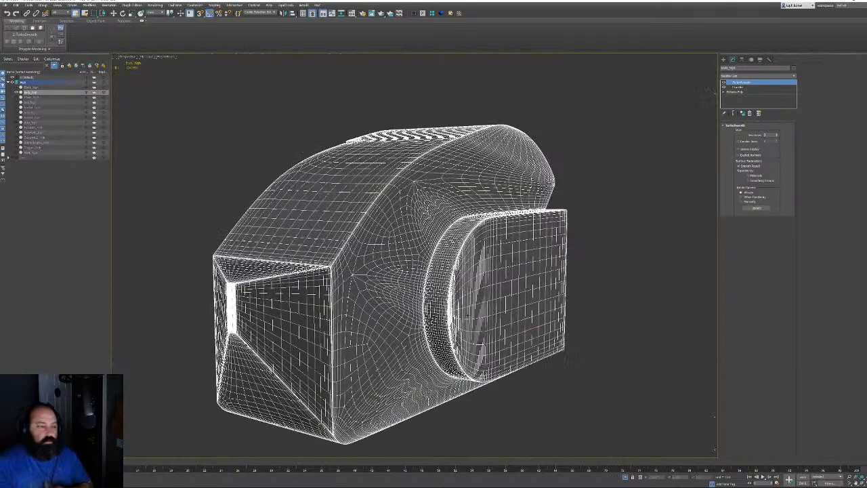
middle_click_drag(397, 271, 468, 215, "alt")
scroll(520, 263, "up", 3)
middle_click_drag(467, 338, 406, 304, "alt")
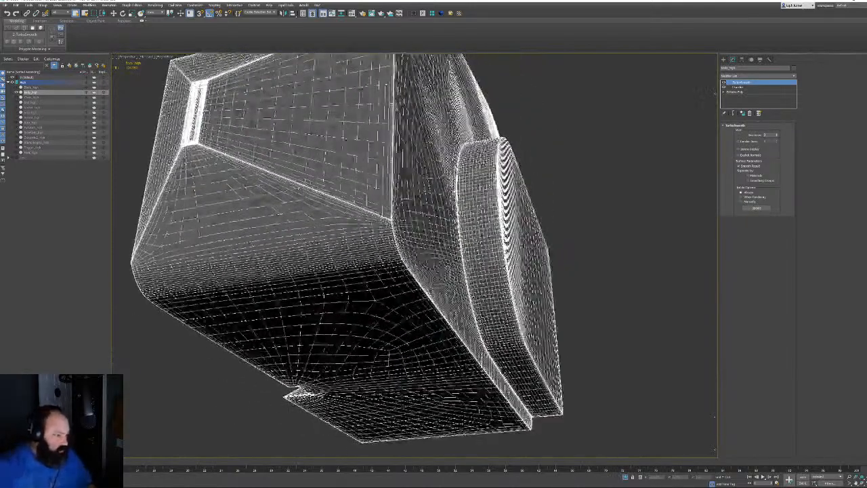
key("F4")
middle_click_drag(413, 271, 459, 242, "alt")
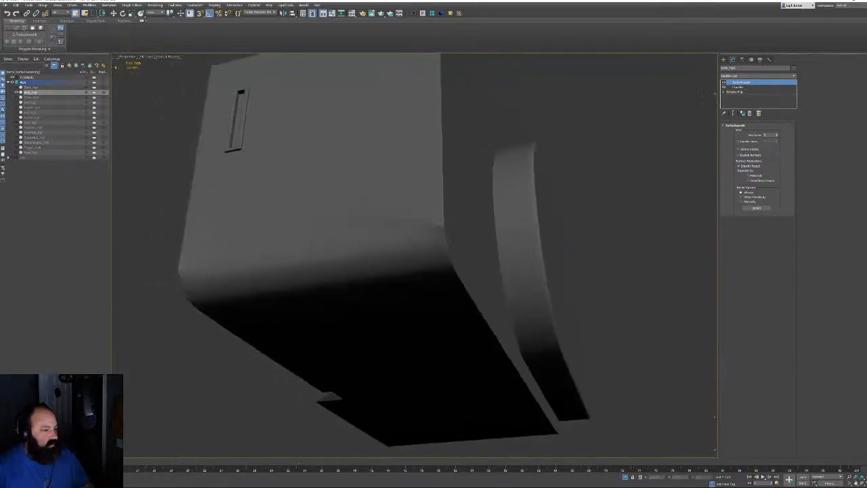
Show the body's unsmoothed Editable Poly cage with edged faces, viewed from its far side
middle_click_drag(408, 215, 271, 213, "alt")
middle_click_drag(566, 211, 541, 238)
key("F4")
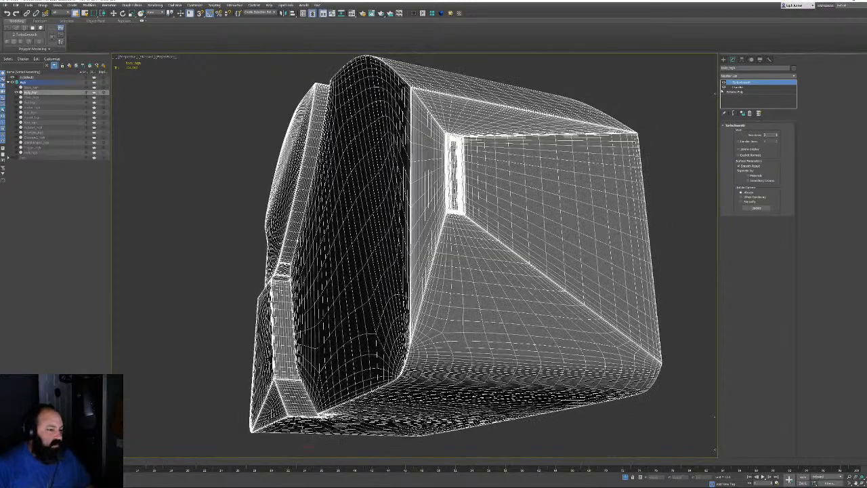
left_click(739, 92)
middle_click_drag(408, 204, 220, 185, "alt")
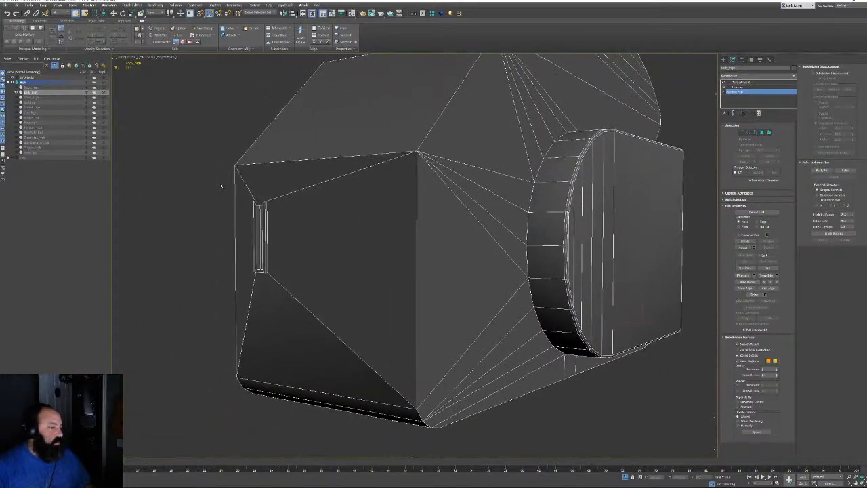
Cut an edge from the slot's corner vertex to the cylinder's vertex
left_click(740, 131)
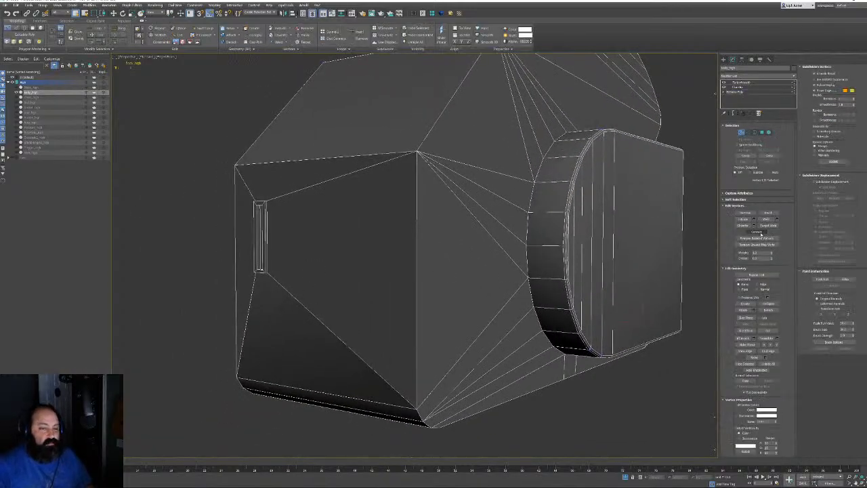
left_click(767, 330)
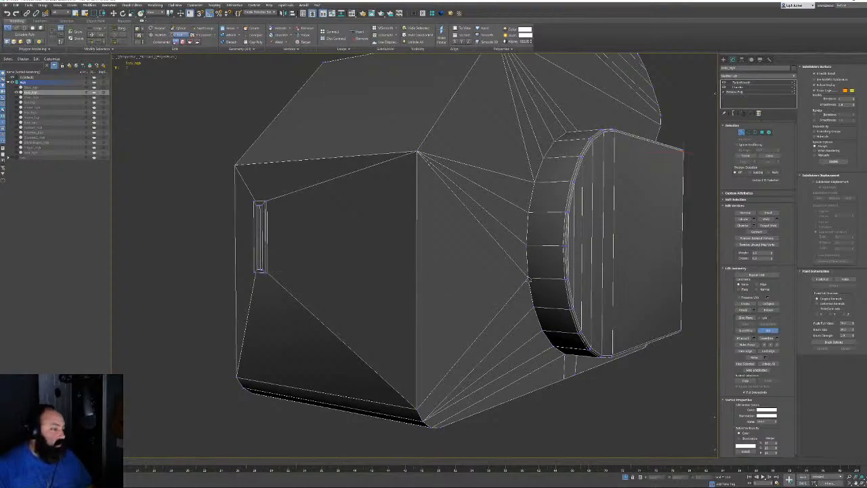
middle_click_drag(309, 257, 312, 261, "alt")
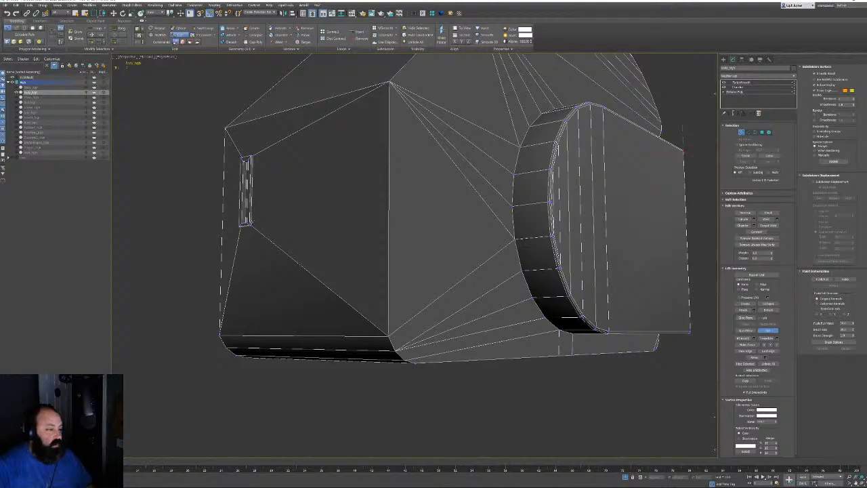
left_click(249, 223)
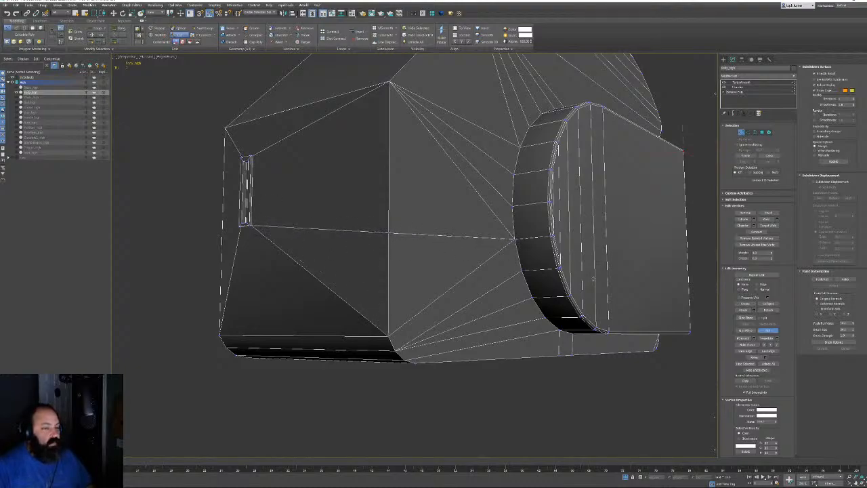
left_click(513, 239)
right_click(513, 238)
key("2")
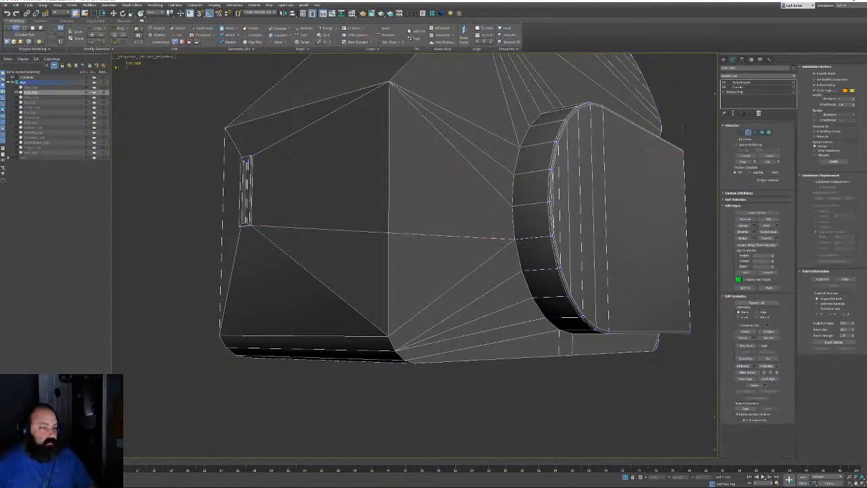
Start a second cut at the slot's corner while orbiting around the body
middle_click_drag(400, 261, 437, 220, "alt")
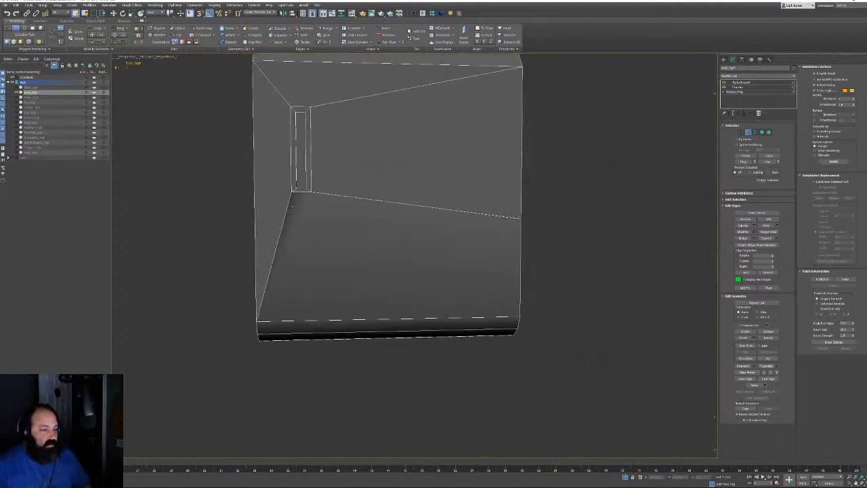
middle_click_drag(289, 207, 321, 205, "alt")
middle_click_drag(488, 164, 496, 206)
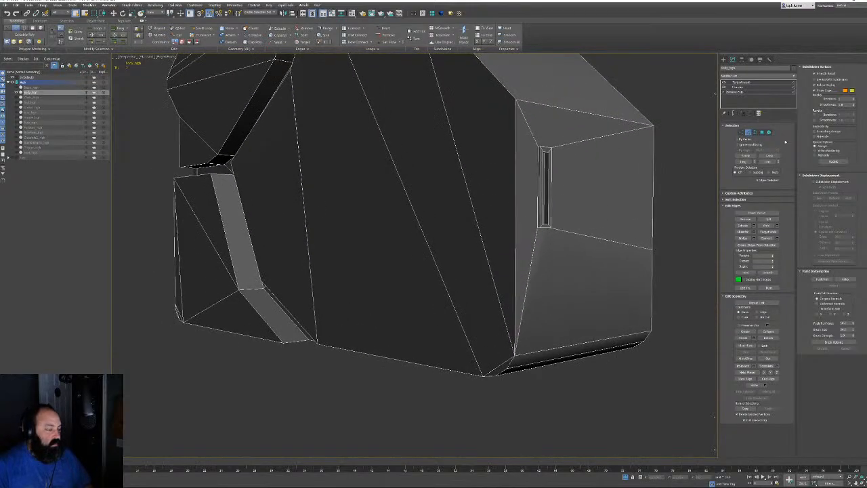
left_click(741, 133)
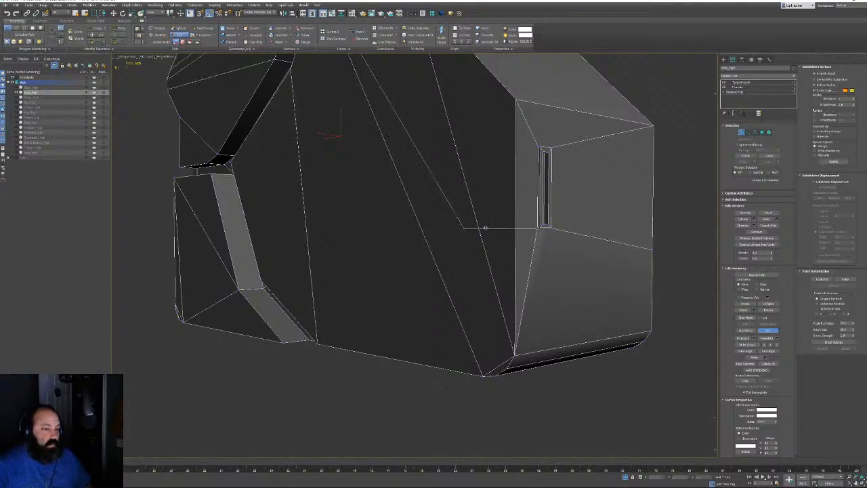
scroll(541, 219, "up", 5)
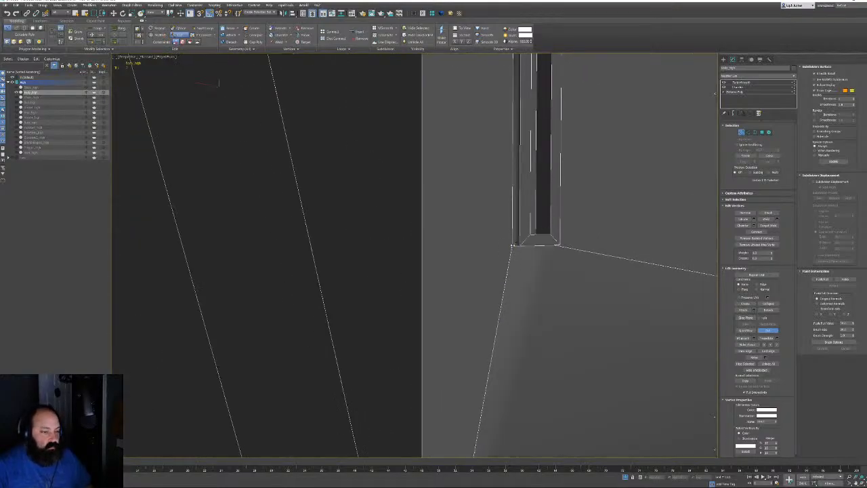
left_click(512, 245)
scroll(436, 252, "down", 5)
middle_click_drag(400, 238, 428, 232, "alt")
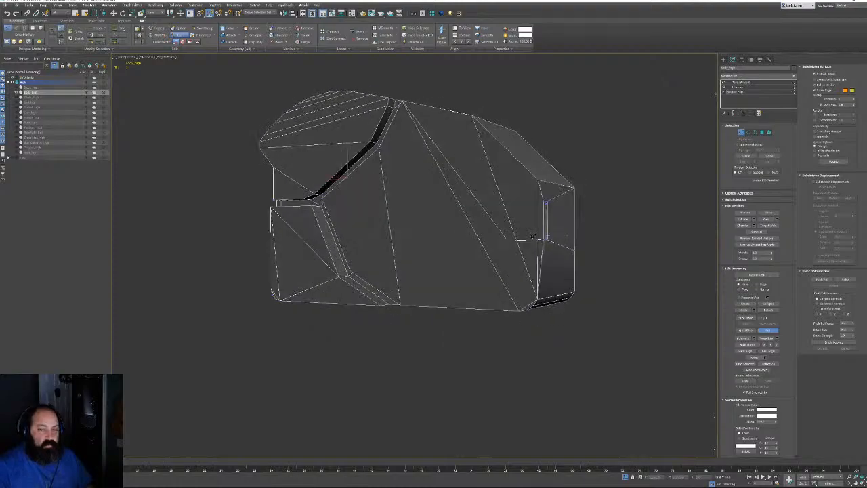
middle_click_drag(532, 236, 493, 229, "alt")
scroll(493, 229, "up", 3)
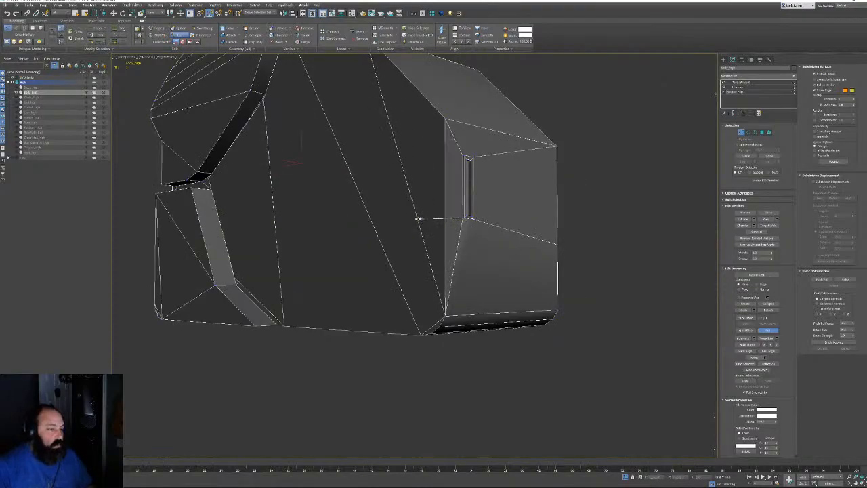
middle_click_drag(418, 218, 379, 217, "alt")
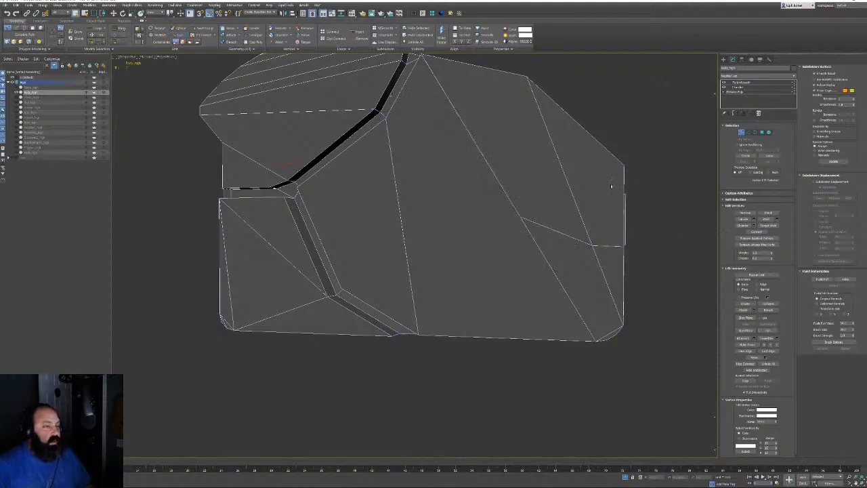
middle_click_drag(611, 186, 377, 211, "alt")
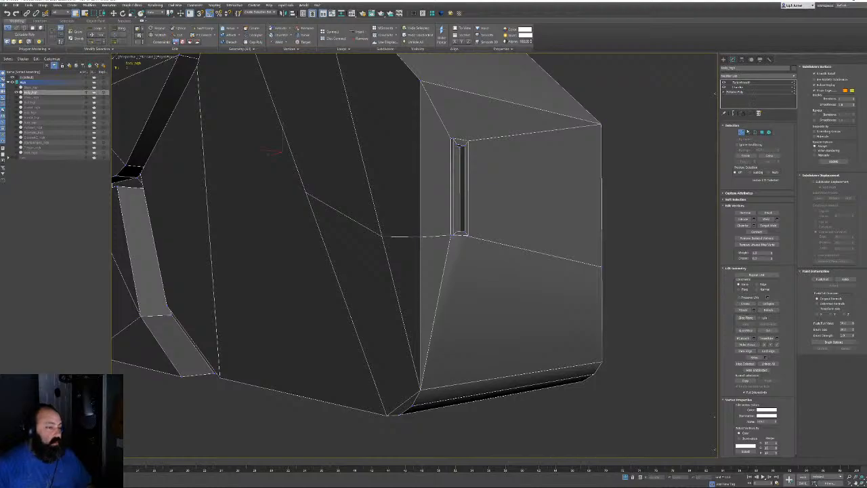
Place further cut points near the slot from below, then exit vertex editing
key("2")
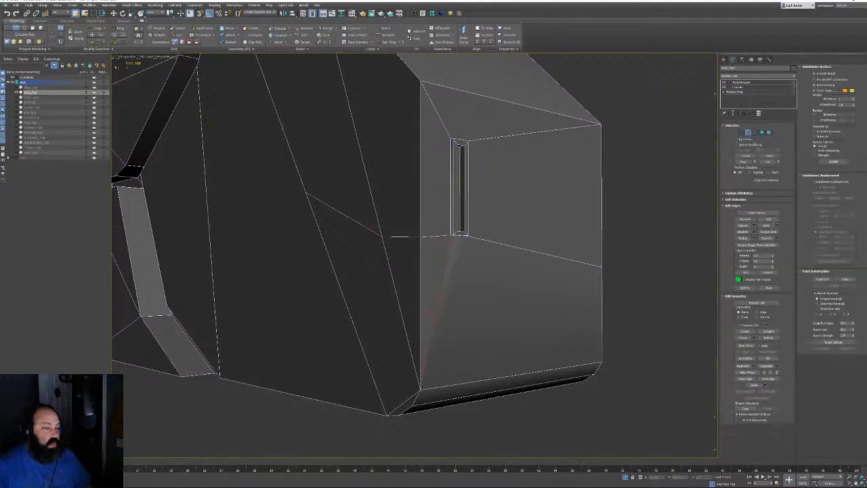
middle_click_drag(392, 237, 408, 269)
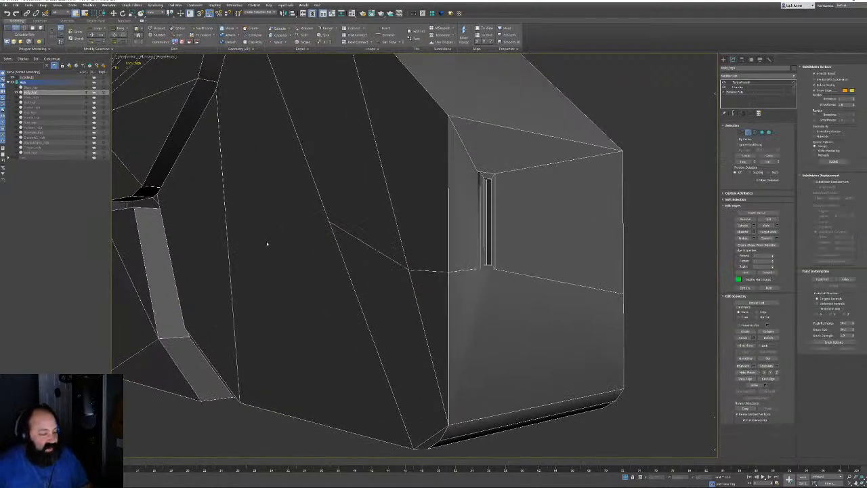
middle_click_drag(409, 269, 571, 213, "alt")
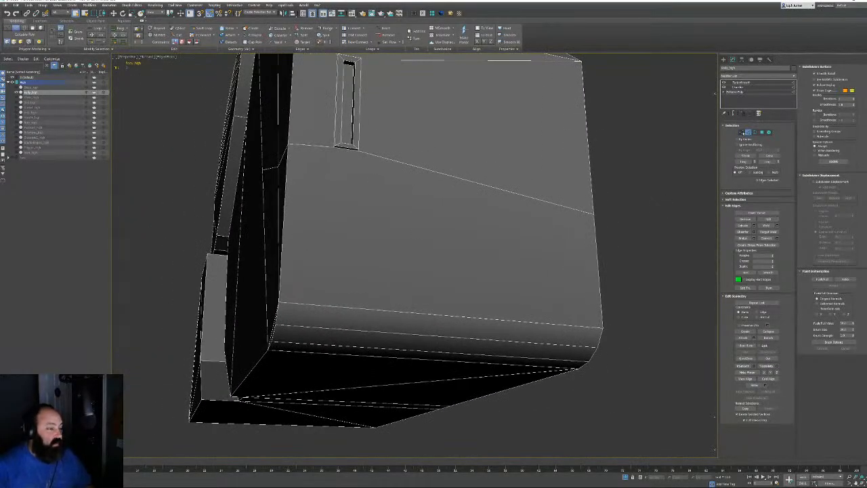
key("1")
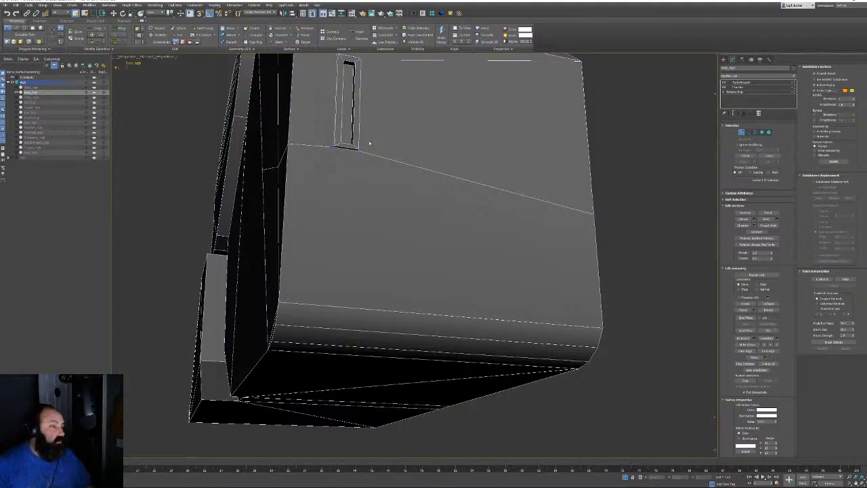
middle_click_drag(596, 298, 540, 251, "alt")
middle_click_drag(458, 206, 503, 239)
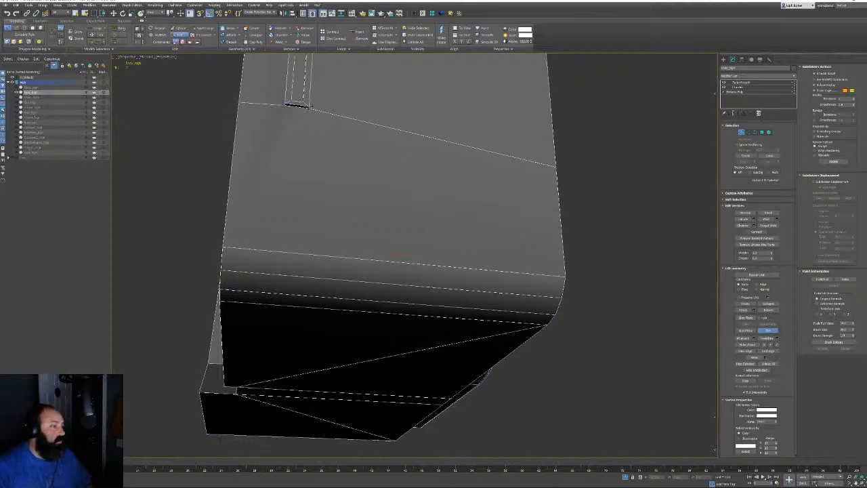
left_click(310, 107)
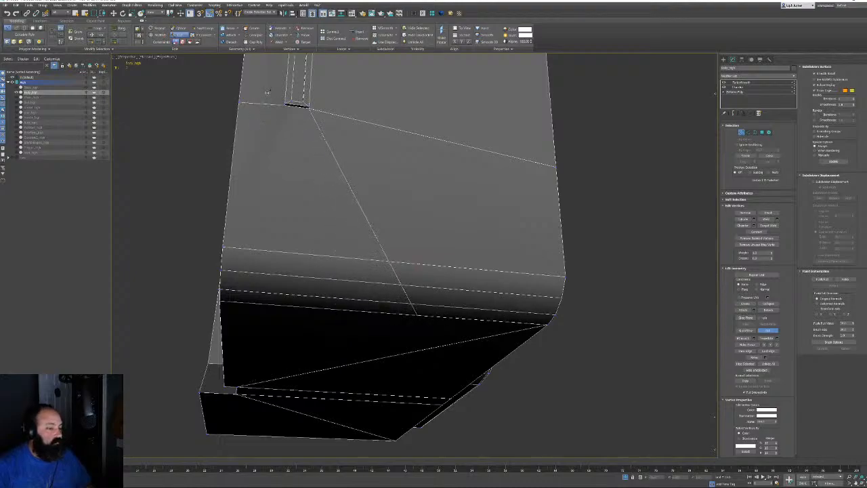
left_click(285, 105)
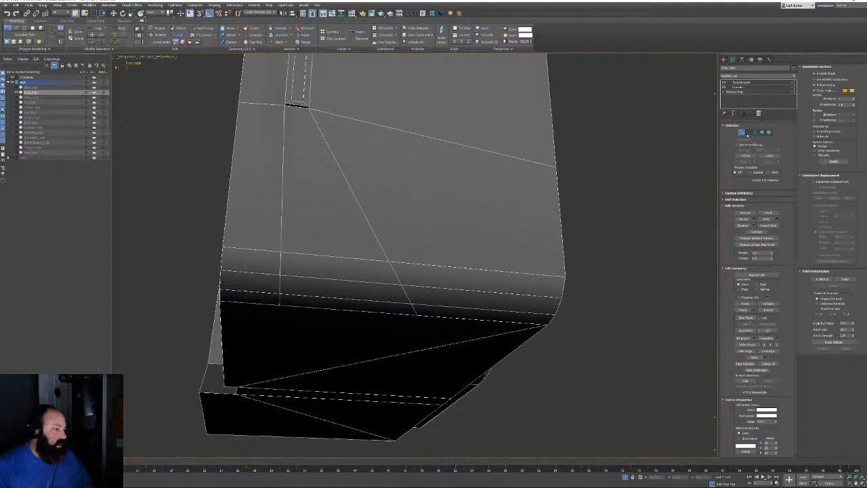
left_click(742, 132)
Inspect the TurboSmoothed body_high from a front-lower angle, toggling edged faces
left_click(742, 83)
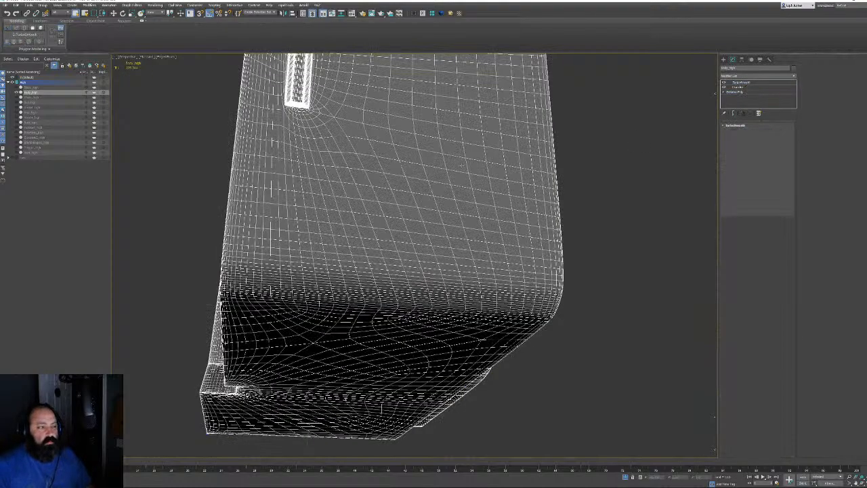
middle_click_drag(453, 183, 492, 124, "alt")
key("F4")
middle_click_drag(419, 234, 493, 291, "alt")
scroll(495, 235, "up", 9)
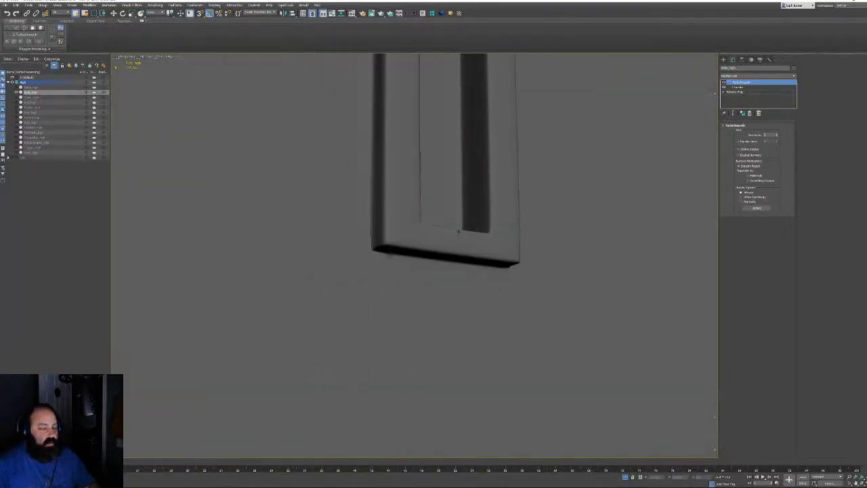
key("F4")
scroll(514, 212, "down", 3)
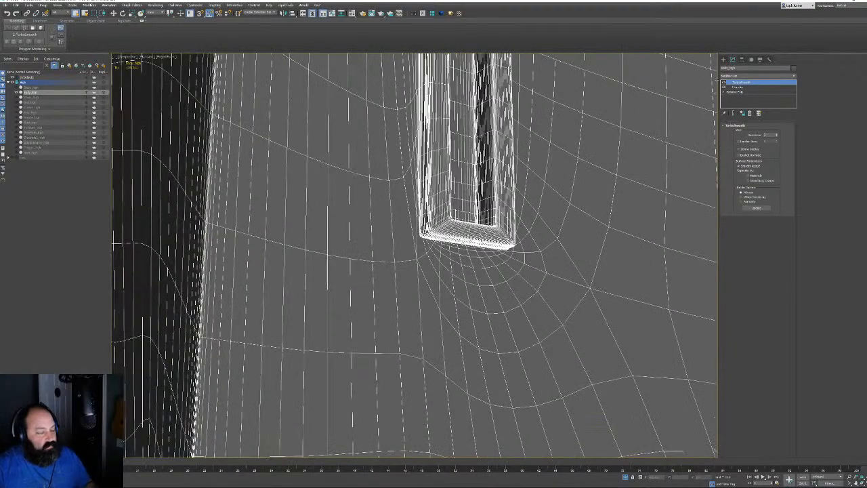
On the Editable Poly, select three polygons below the slot and change their smoothing group
left_click(736, 92)
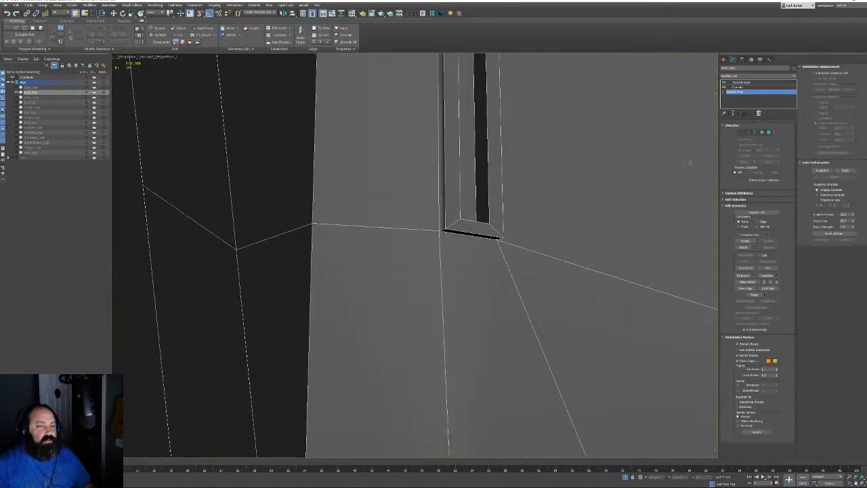
left_click(762, 132)
left_click(414, 286)
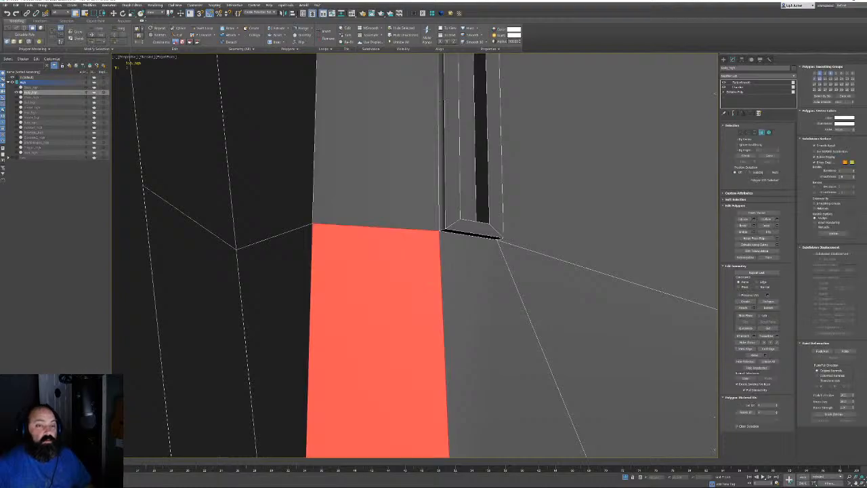
left_click(472, 288, "ctrl")
left_click(556, 298, "ctrl")
key("z")
middle_click_drag(552, 291, 674, 156, "alt")
scroll(454, 269, "down", 2)
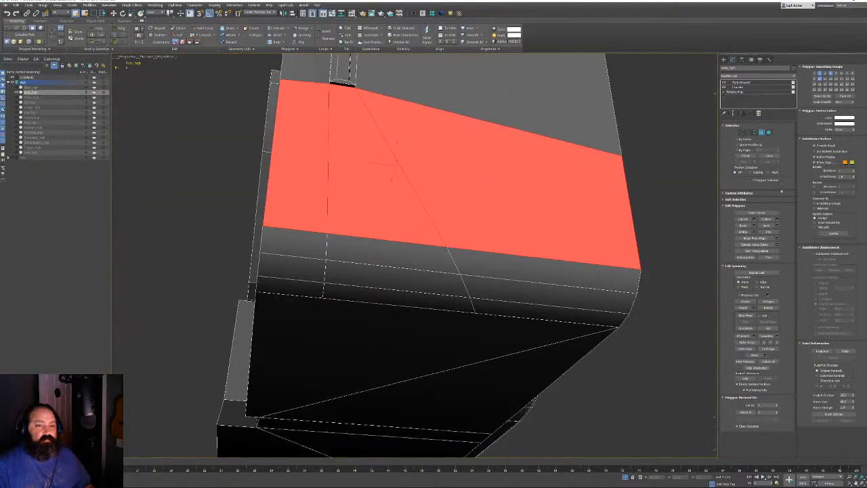
left_click(817, 76)
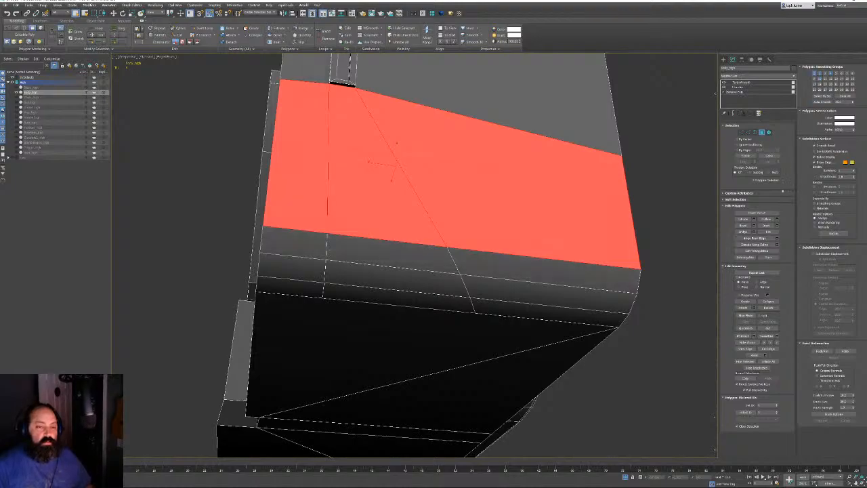
Select the small left polygon, the tall one above, and the three-polygon strip below
left_click(316, 252)
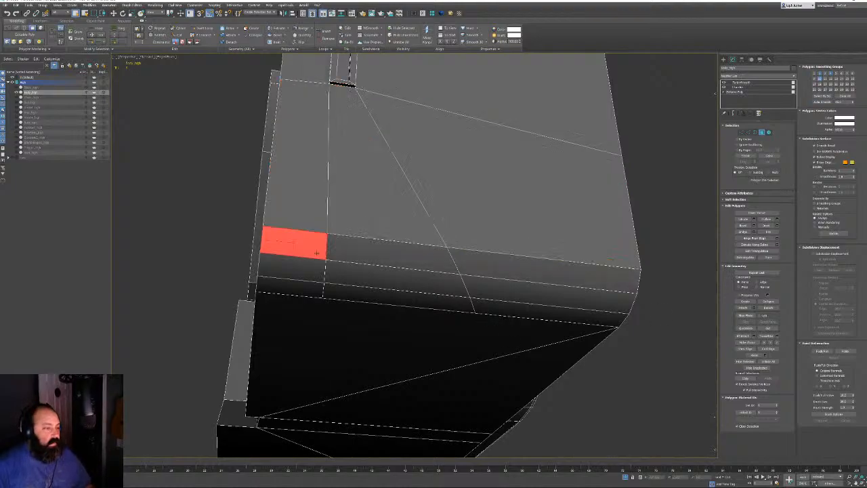
left_click(319, 221)
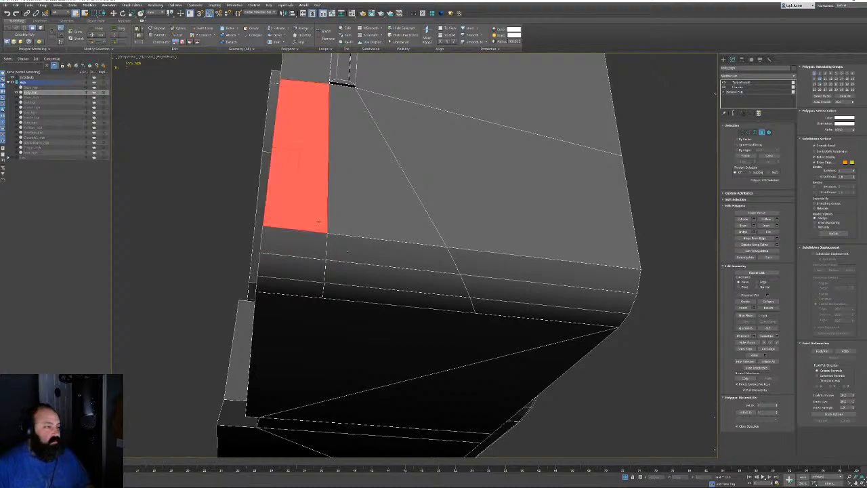
left_click(293, 242)
left_click(386, 247, "ctrl")
left_click(456, 252, "ctrl")
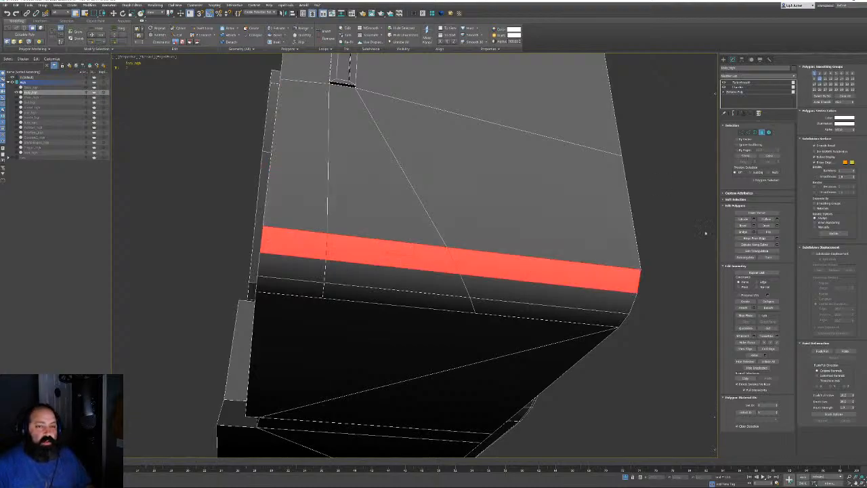
Exit Polygon mode and check the TurboSmooth result from the handle side
left_click(764, 132)
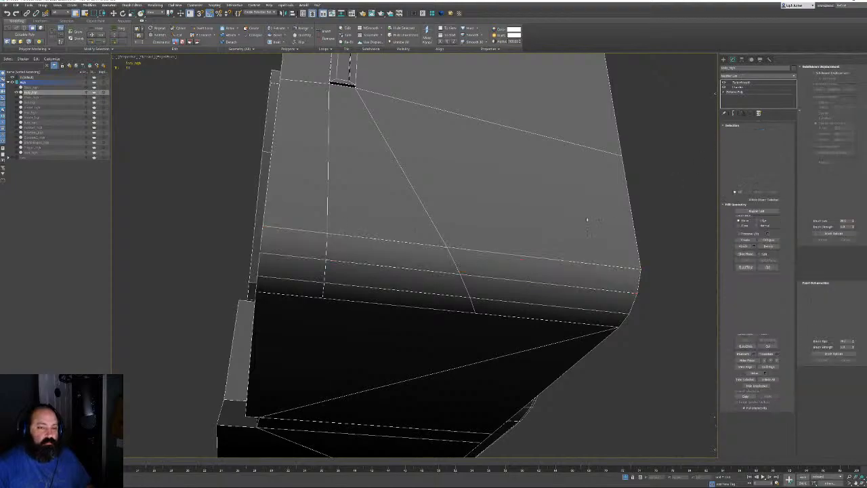
key("F3")
key("F3")
key("F4")
left_click(753, 82)
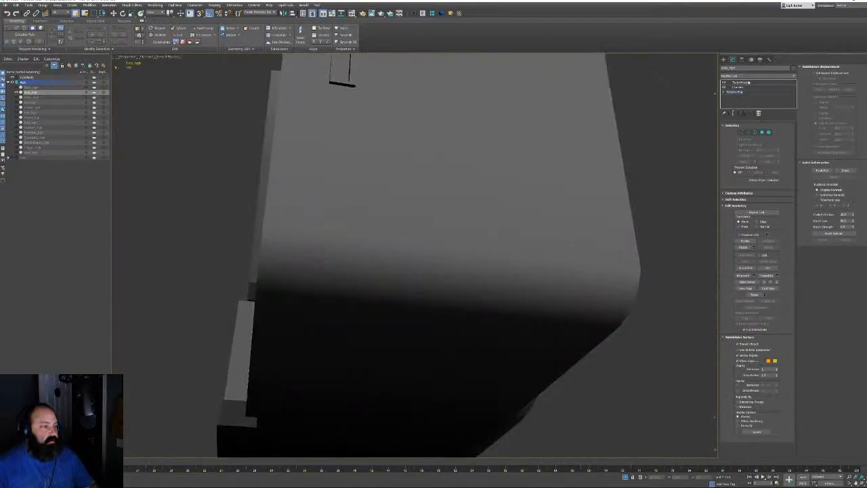
middle_click_drag(548, 214, 469, 238, "alt")
scroll(427, 209, "up", 4)
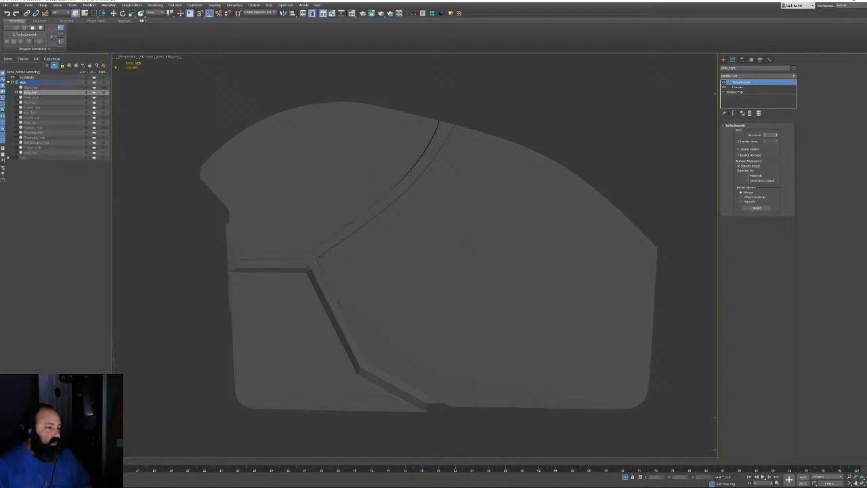
Select the narrow groove polygon strip on the body's base mesh and adjust its smoothing
left_click(743, 92)
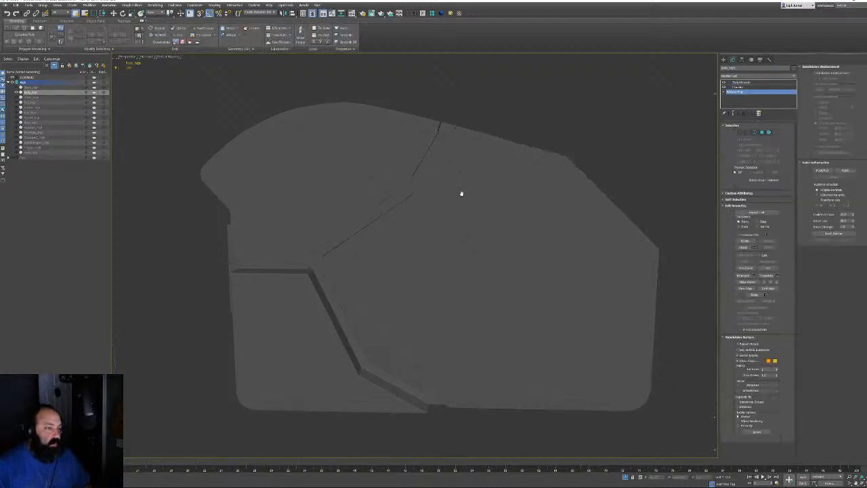
scroll(460, 192, "up", 5)
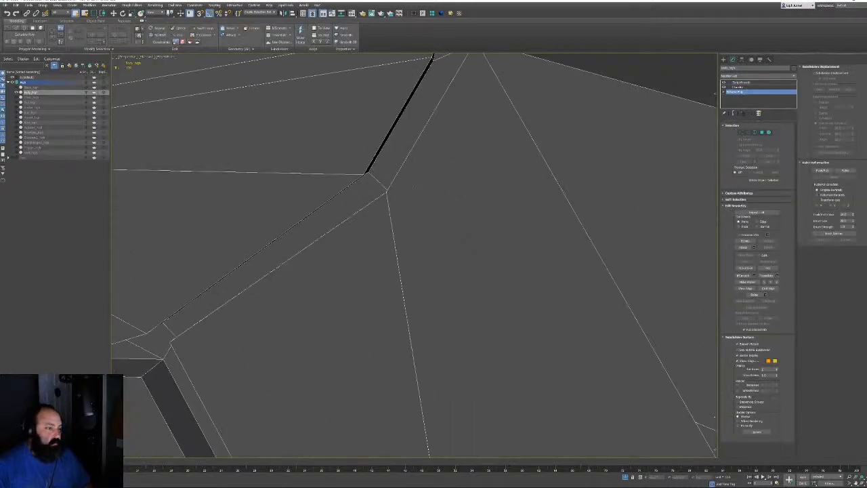
left_click(742, 82)
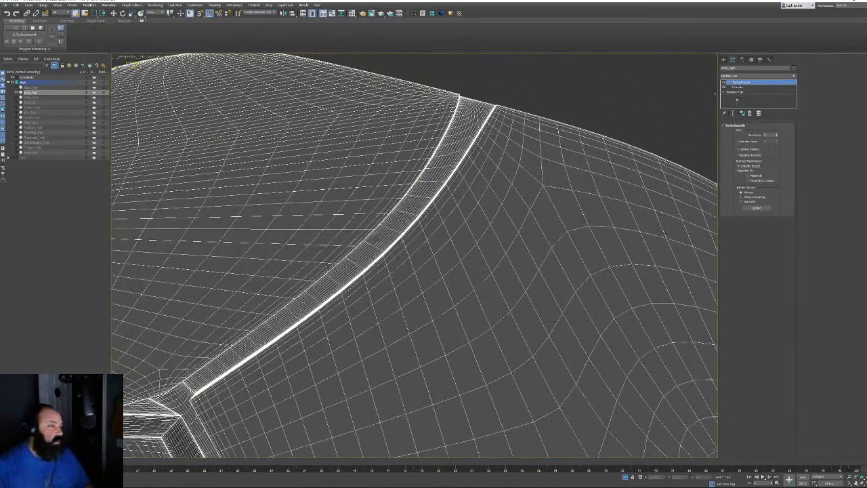
left_click(737, 91)
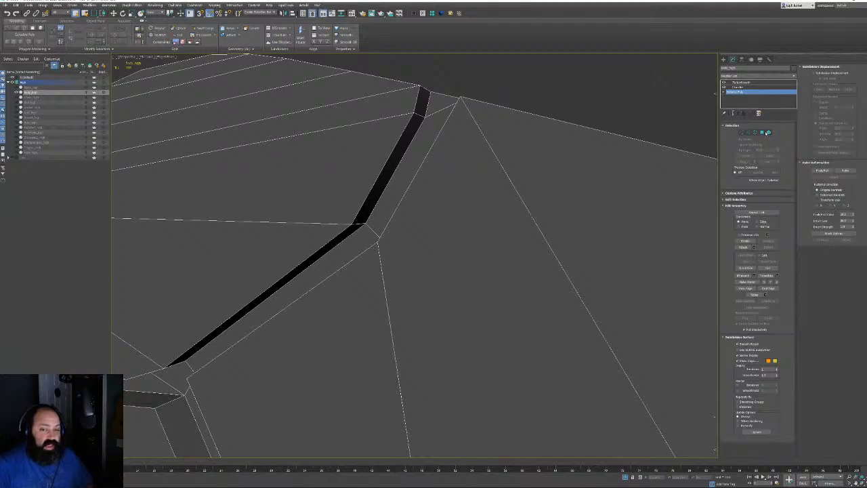
left_click(766, 132)
left_click(389, 171)
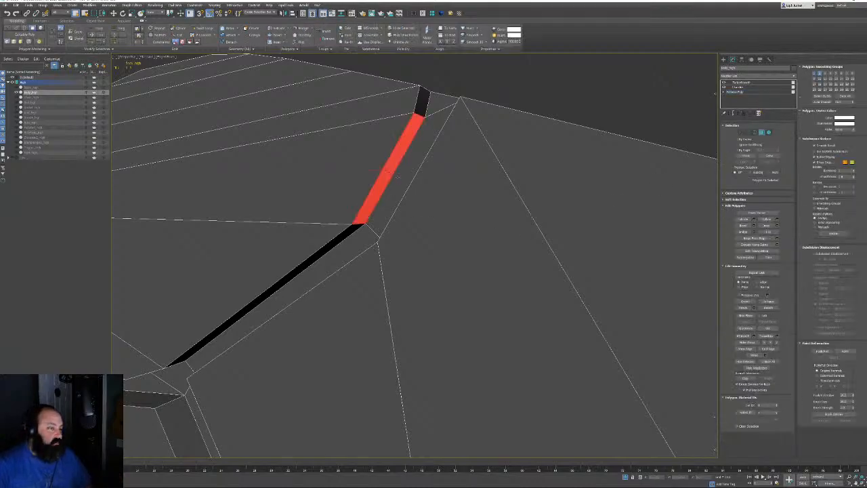
middle_click_drag(391, 173, 421, 166, "alt")
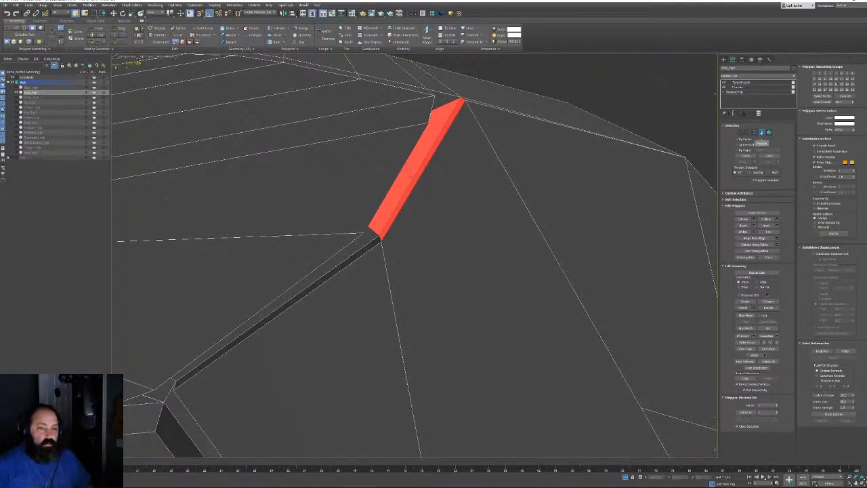
left_click(762, 133)
Return to TurboSmooth and orbit around the smoothed body, including its underside
left_click(741, 82)
key("F3")
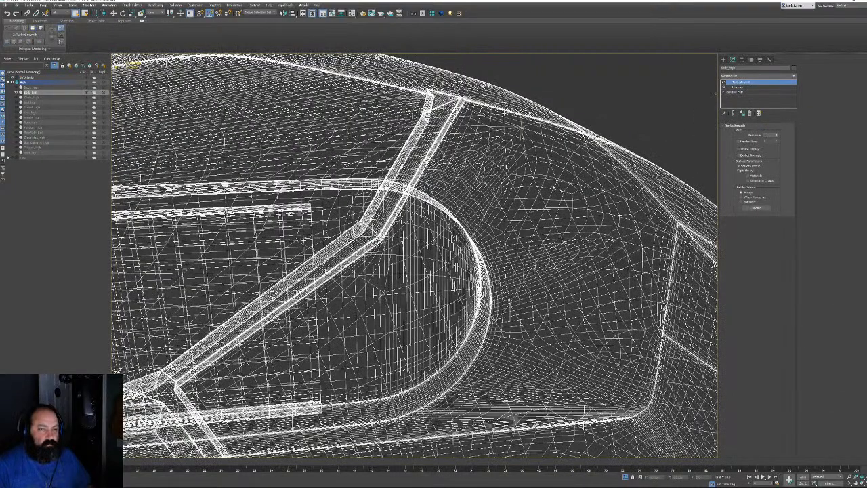
key("F3")
scroll(483, 199, "down", 4)
mouse_move(483, 199)
middle_mouse_down("alt")
mouse_move(377, 169)
mouse_move(447, 216)
mouse_move(393, 271)
mouse_move(326, 318)
mouse_move(324, 296)
mouse_move(366, 214)
middle_mouse_up("alt")
scroll(376, 168, "up", 4)
scroll(323, 291, "down", 4)
middle_click_drag(366, 213, 433, 244, "alt")
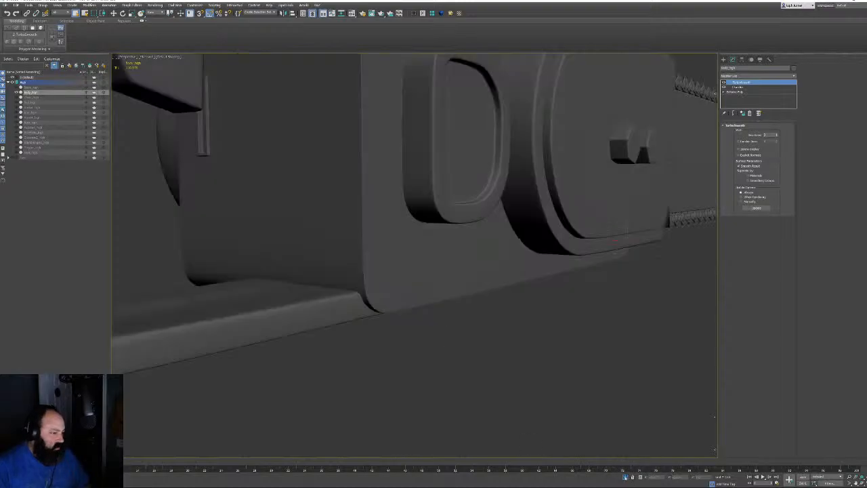
middle_click_drag(433, 271, 457, 285, "alt")
key("F4")
scroll(413, 256, "down", 8)
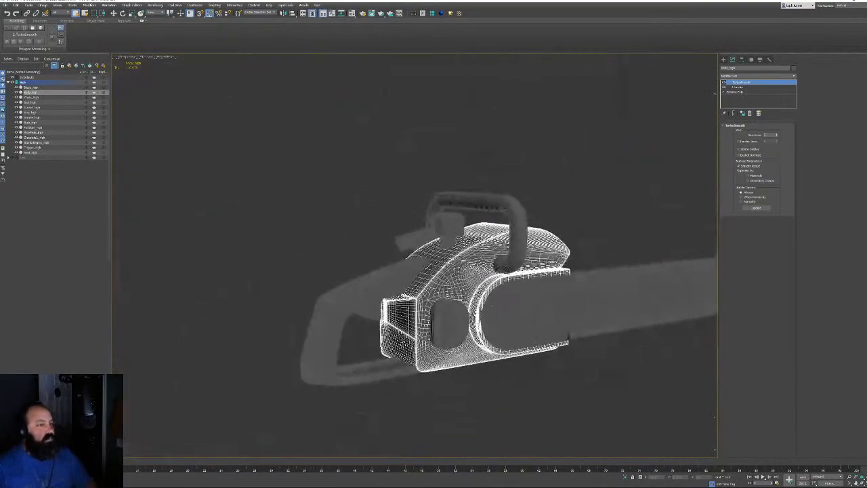
Orbit the chainsaw to a square-on view of the body plate, toggling edged faces
key("F4")
middle_click_drag(433, 271, 547, 274, "alt")
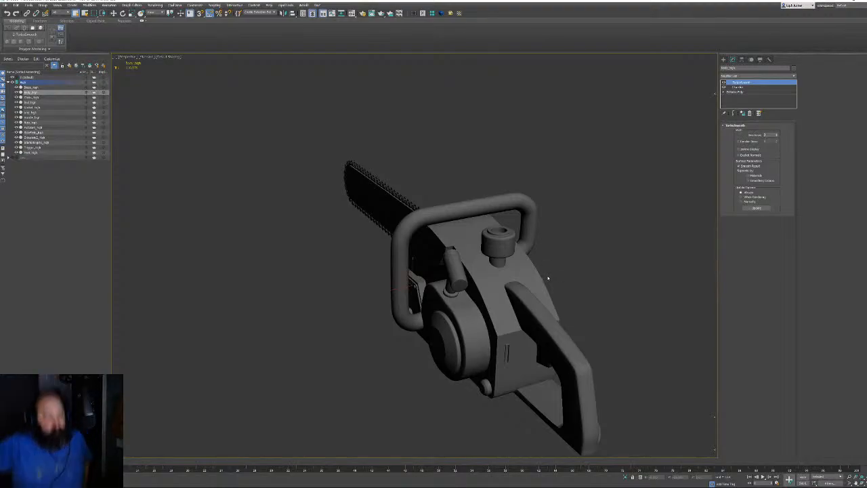
middle_click_drag(413, 291, 548, 238, "alt")
scroll(449, 251, "up", 6)
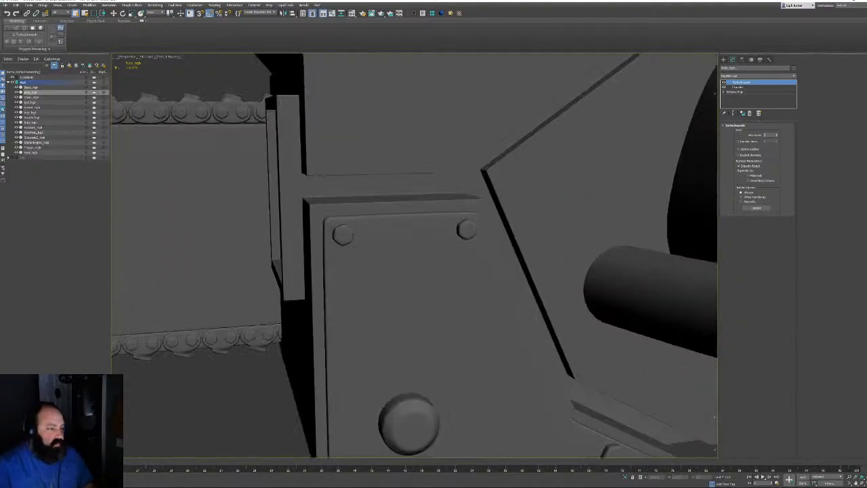
middle_click_drag(504, 288, 356, 213, "alt")
scroll(273, 224, "up", 4)
key("F4")
scroll(331, 216, "up", 3)
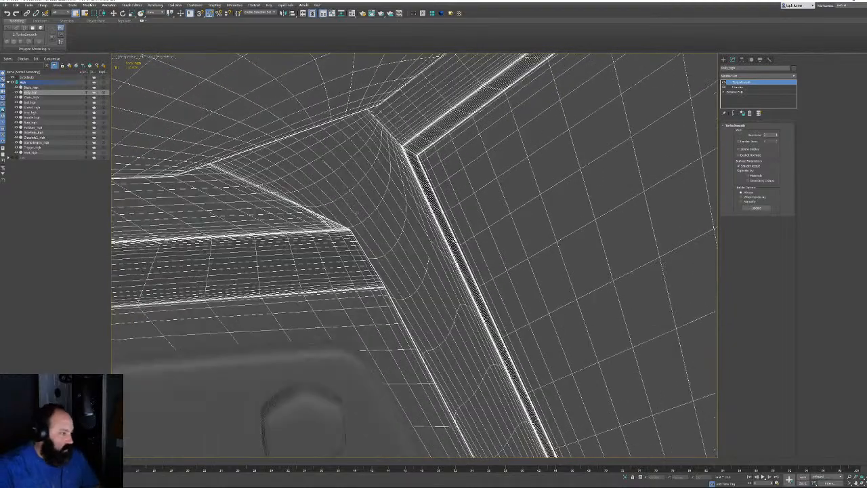
Check a corner polygon on Body_high's cage, then review the smoothed pipe and plate
left_click(738, 92)
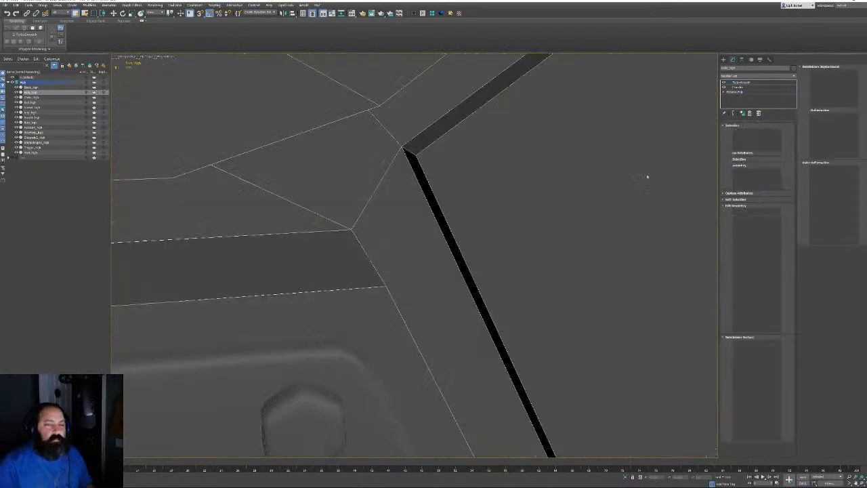
left_click(763, 133)
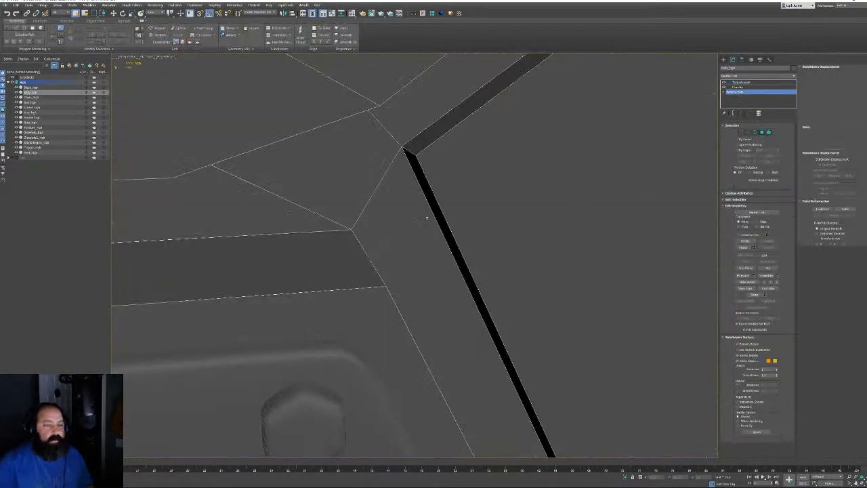
left_click(320, 150)
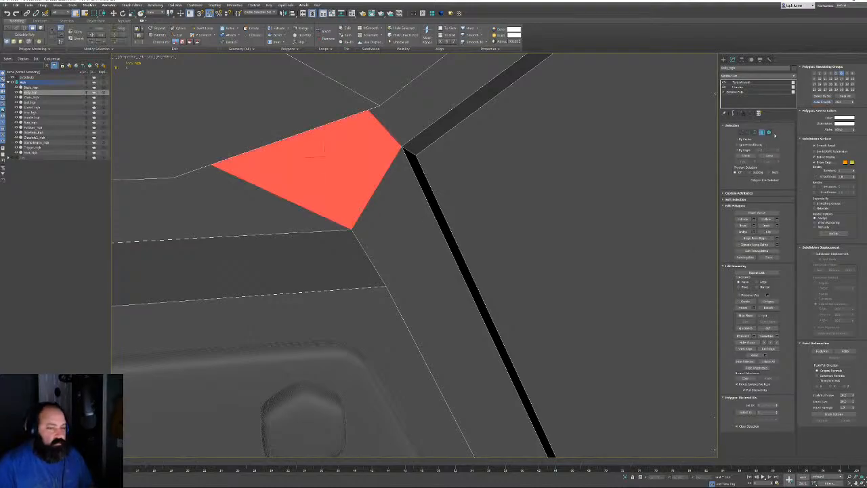
left_click(739, 82)
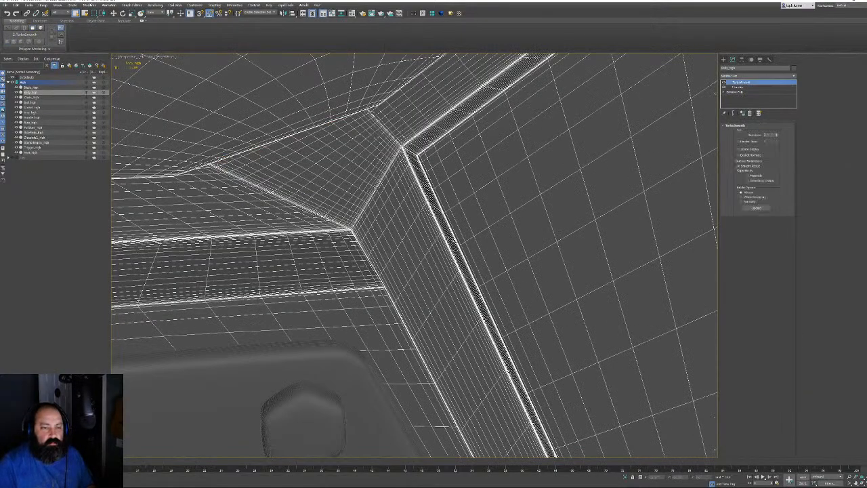
key("F4")
middle_click_drag(408, 211, 400, 213, "alt")
scroll(400, 213, "down", 8)
middle_click_drag(466, 242, 562, 226, "alt")
scroll(430, 296, "up", 6)
scroll(562, 226, "down", 6)
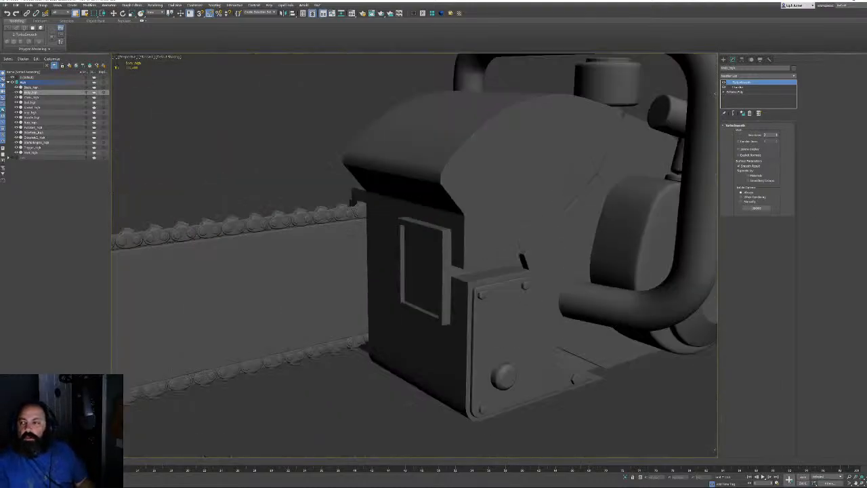
Select Grip_high at the rear handle and show its stored polygon selection on the Editable Poly
middle_click_drag(684, 284, 407, 213, "alt")
scroll(462, 257, "up", 5)
key("F4")
middle_click_drag(463, 258, 510, 248, "alt")
left_click(489, 255)
left_click(738, 92)
left_click(738, 91)
left_click(761, 133)
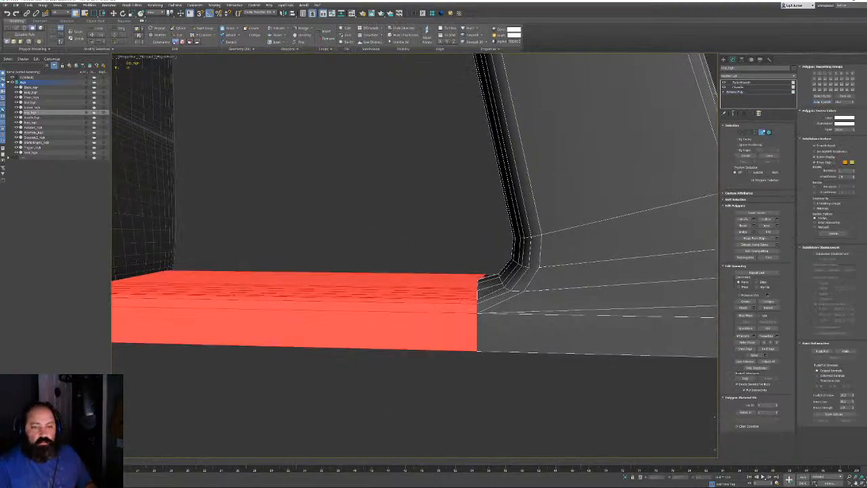
Return the grip to TurboSmooth and inspect the handle base corner and side disc
left_click(762, 132)
left_click(741, 83)
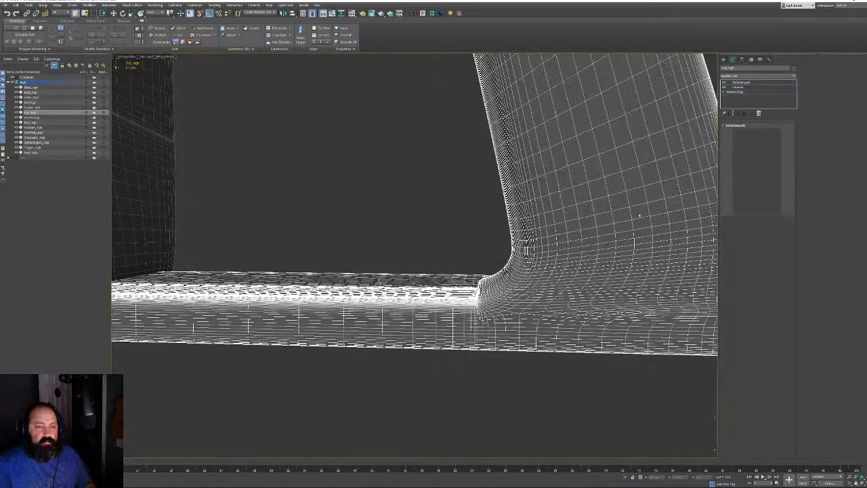
key("F4")
middle_click_drag(512, 231, 480, 296, "alt")
scroll(550, 257, "down", 5)
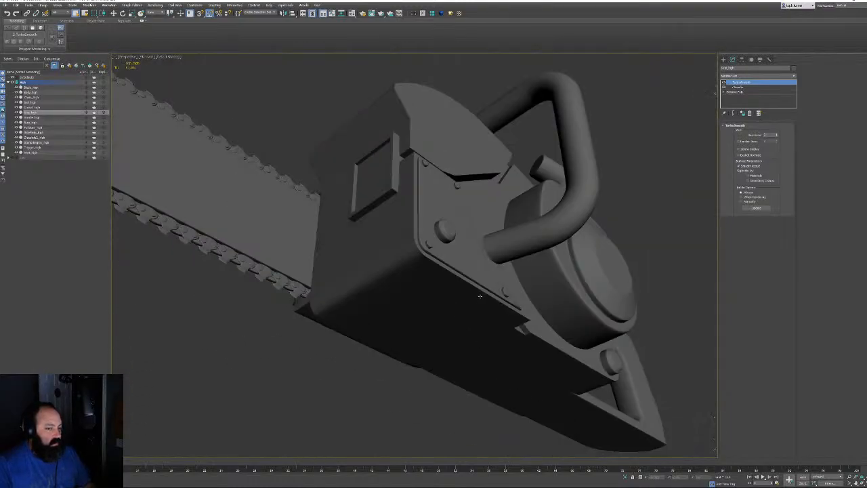
middle_click_drag(548, 247, 516, 244, "alt")
scroll(517, 244, "down", 5)
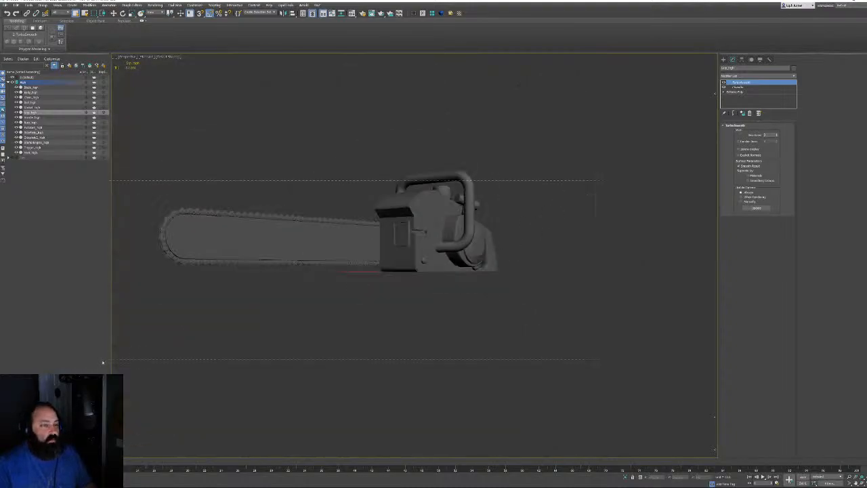
Select all 14 chainsaw parts, review the whole model and bar nose, then deselect
left_click_drag(102, 362, 20, 86)
middle_click_drag(220, 203, 236, 224, "alt")
scroll(321, 250, "down", 4)
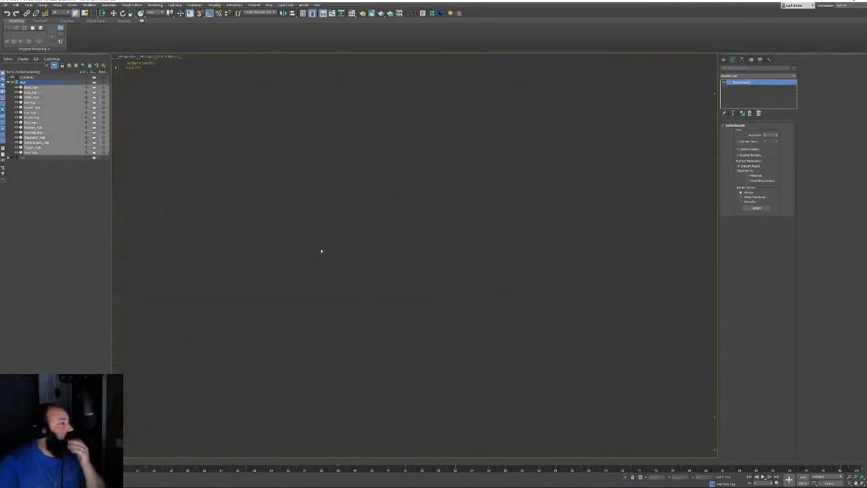
middle_click_drag(351, 246, 258, 252, "alt")
middle_click_drag(257, 252, 321, 240)
scroll(321, 239, "up", 8)
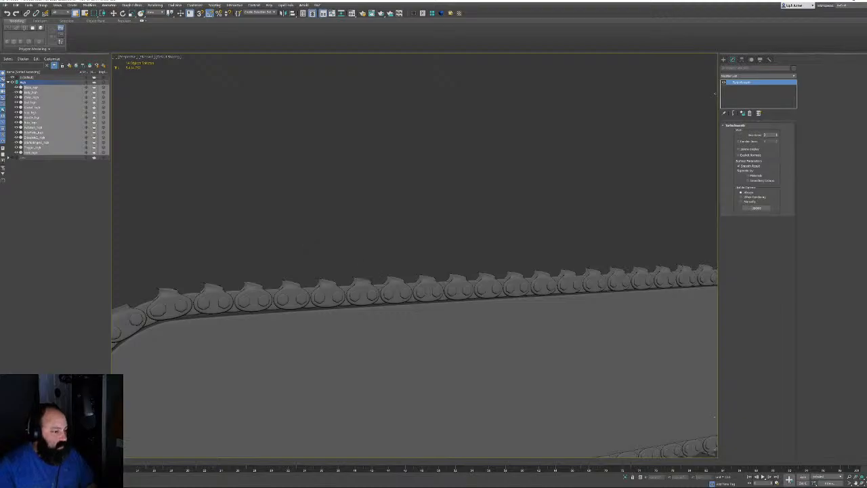
scroll(365, 284, "up", 10)
scroll(365, 284, "down", 10)
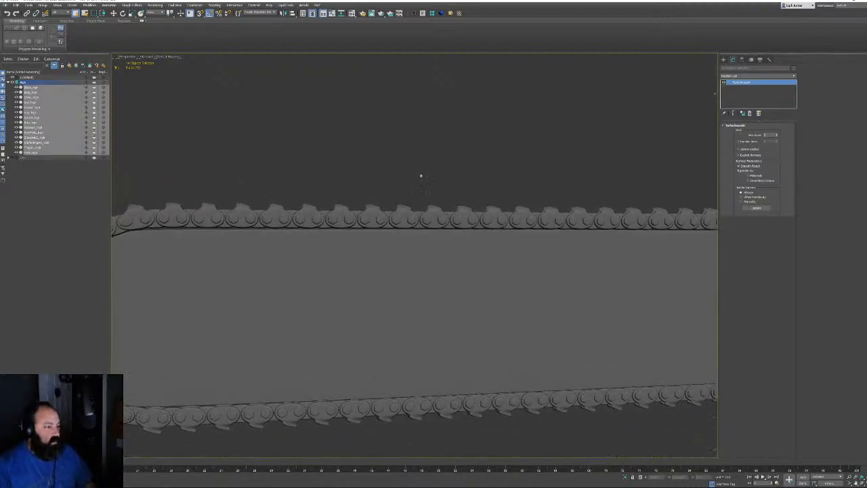
middle_click_drag(421, 176, 418, 179, "alt")
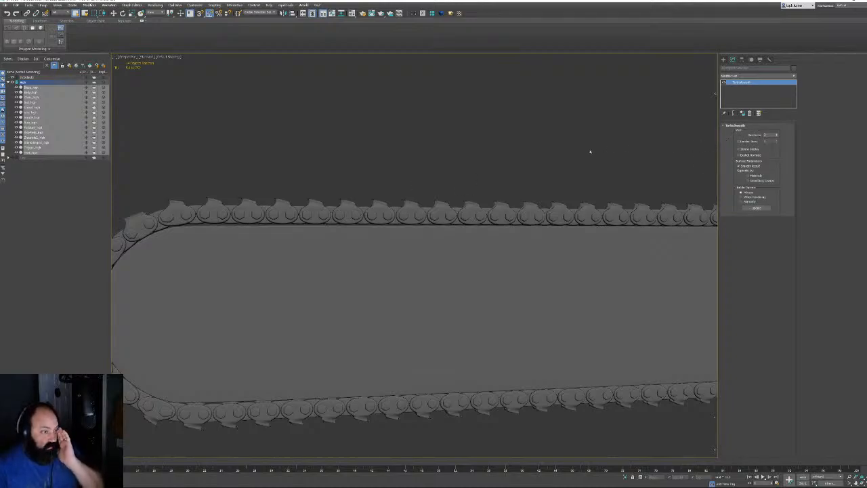
left_click(546, 174)
Check Chain_high's base mesh, then hide the high-poly layer in Scene Explorer
left_click(477, 210)
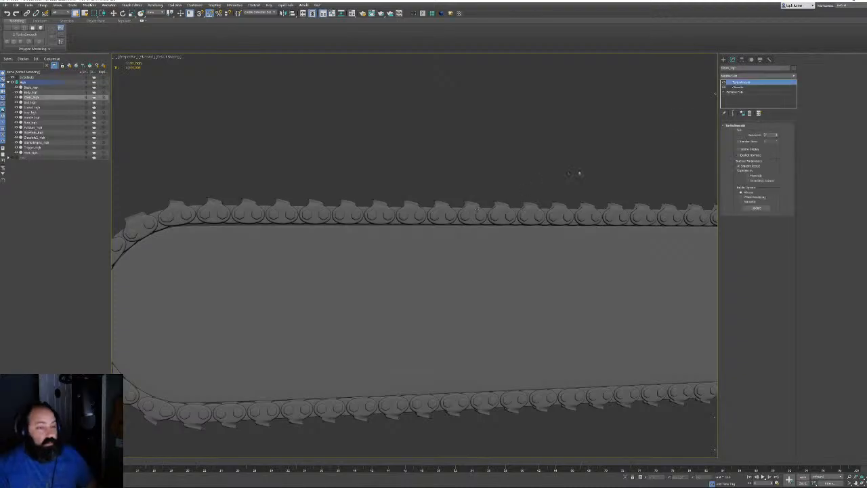
left_click(739, 91)
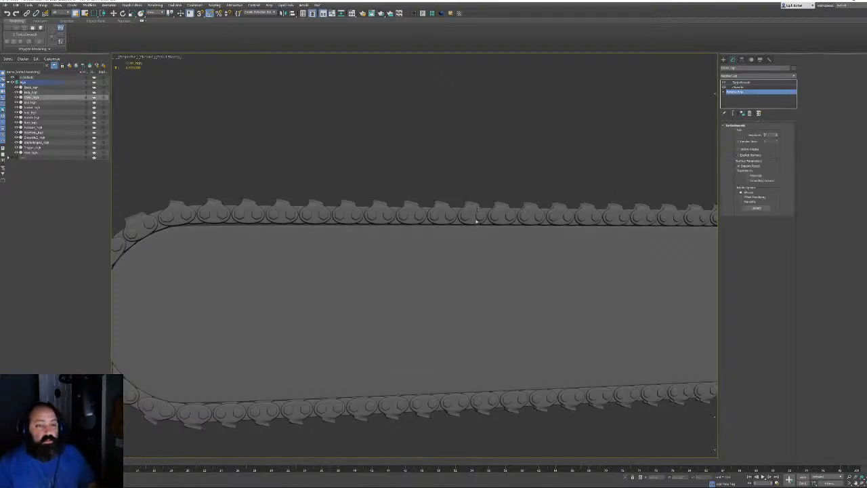
scroll(463, 218, "down", 10)
middle_click_drag(349, 251, 555, 251, "alt")
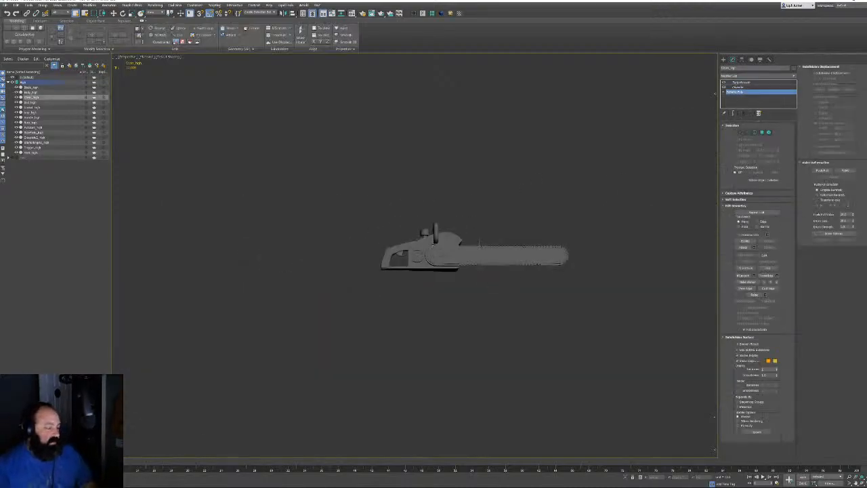
scroll(557, 251, "up", 6)
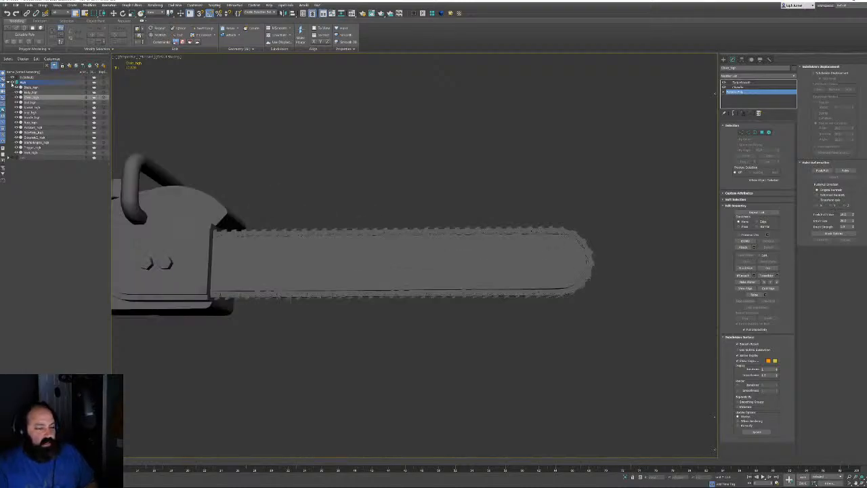
left_click(12, 82)
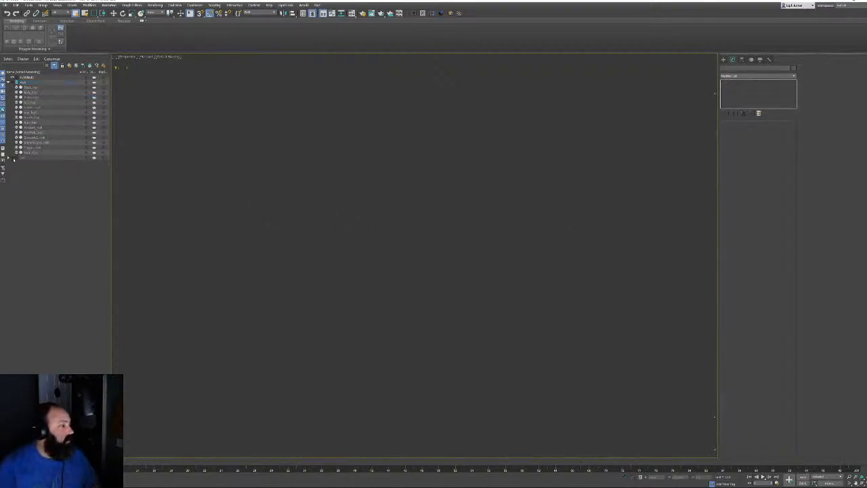
Unhide the low layer and open the low-poly chain in the Unwrap UVW editor
left_click(12, 157)
left_click(501, 229)
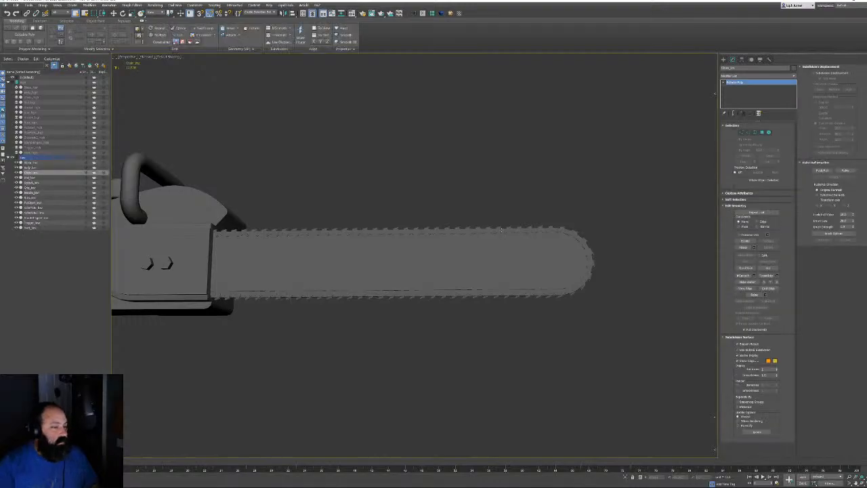
key("F4")
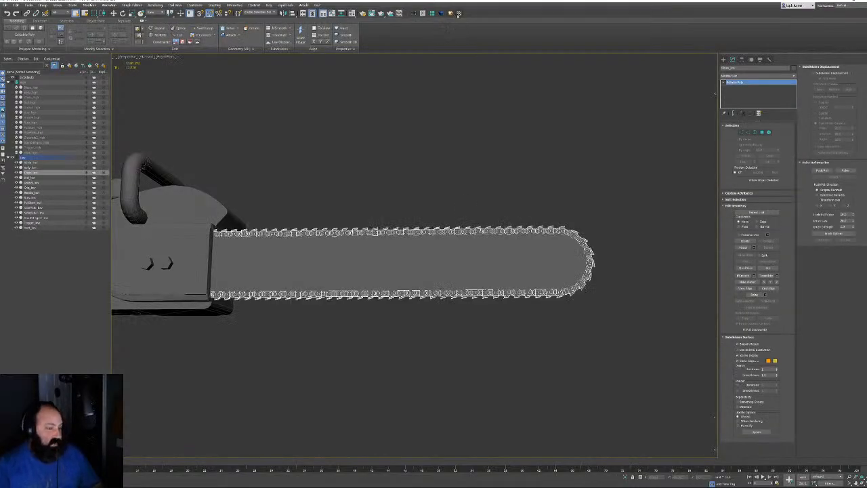
left_click(459, 14)
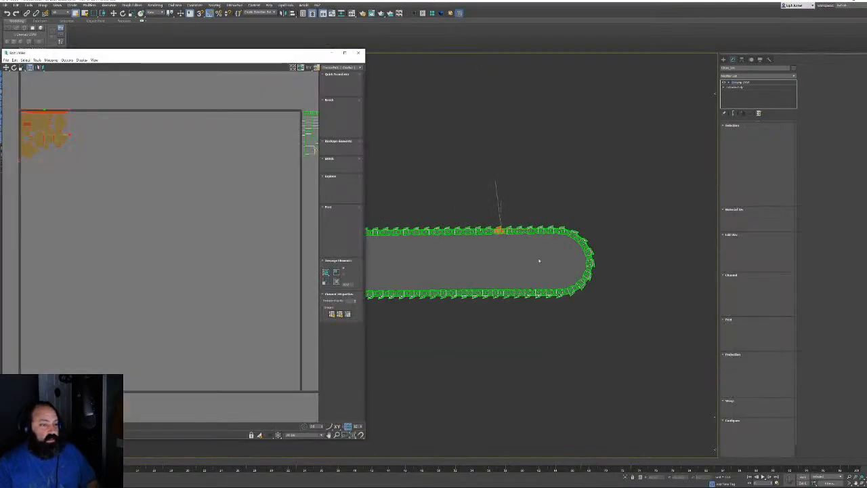
scroll(535, 248, "up", 5)
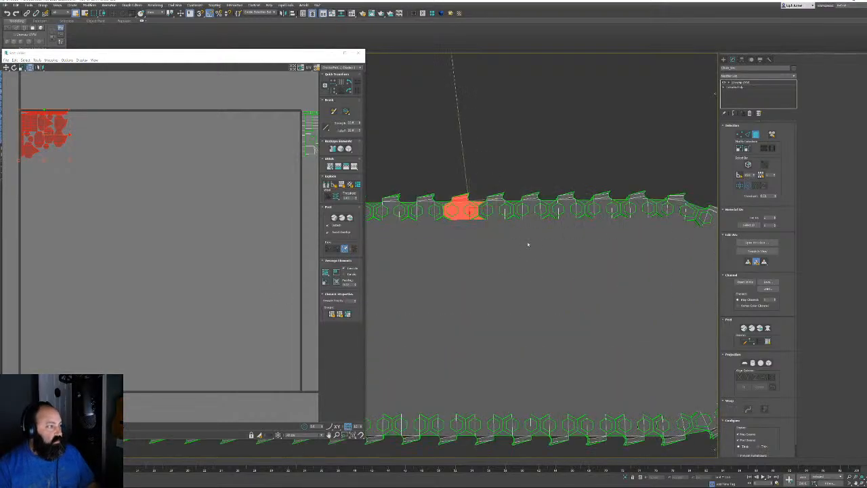
middle_click_drag(562, 233, 541, 238)
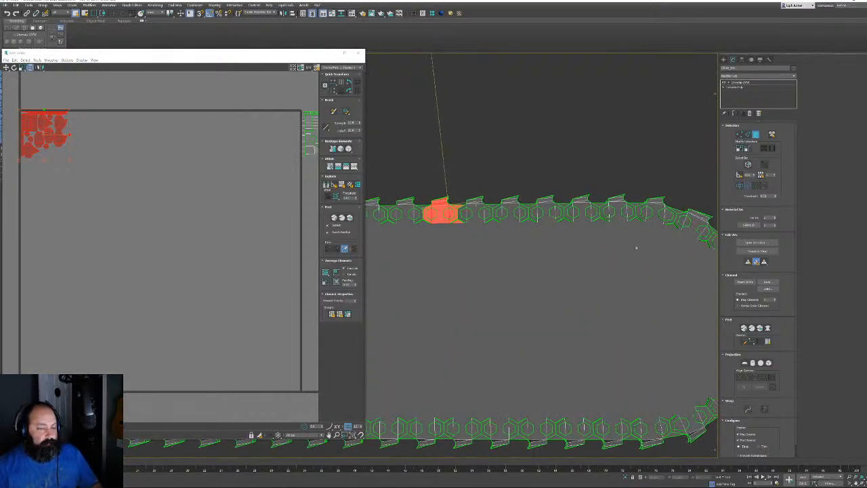
middle_click_drag(636, 248, 625, 250, "alt")
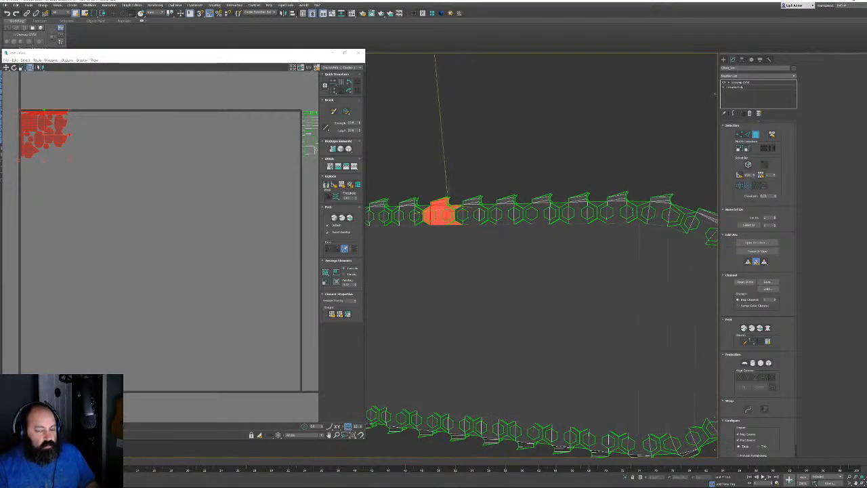
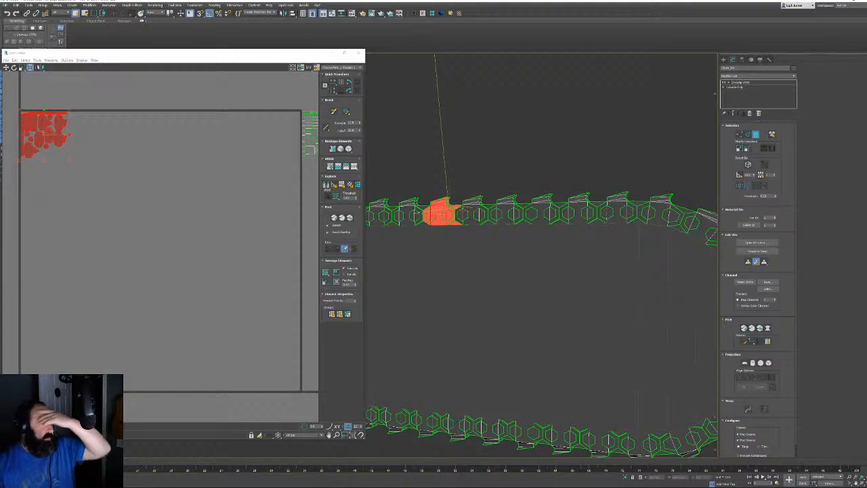
Delete the chain's Unwrap UVW modifier, hide the Low layer and unhide the High layer
left_click(750, 113)
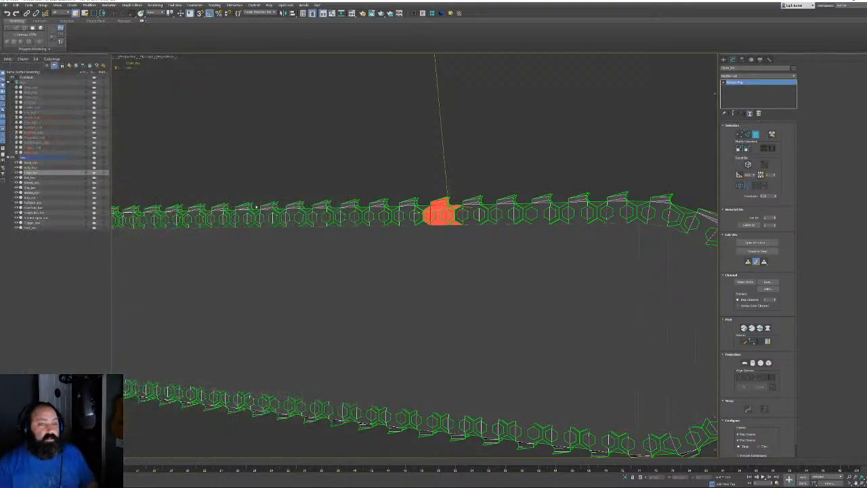
left_click(12, 157)
left_click(8, 157)
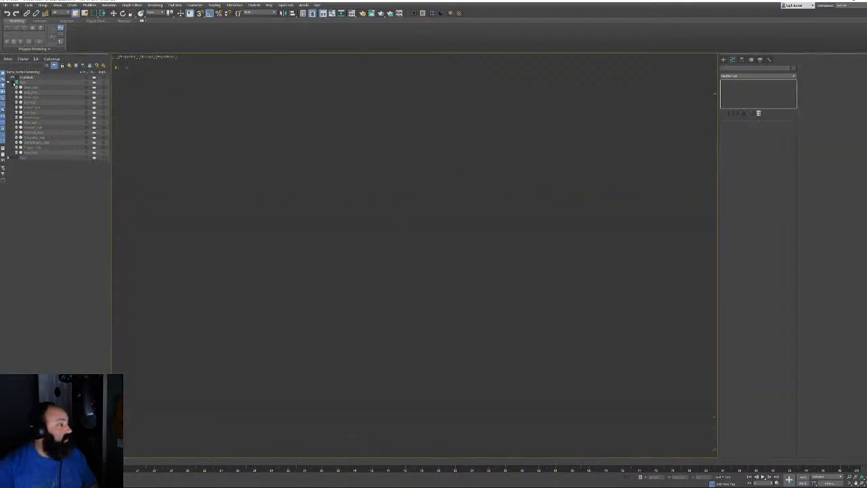
left_click(12, 82)
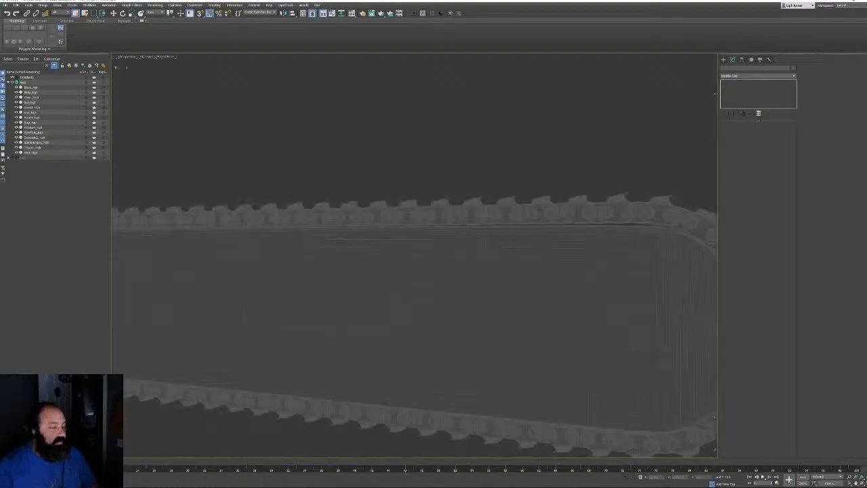
Select the high-poly chain, turn TurboSmooth off and drop to its Editable Poly base
left_click(31, 87)
left_click(723, 82)
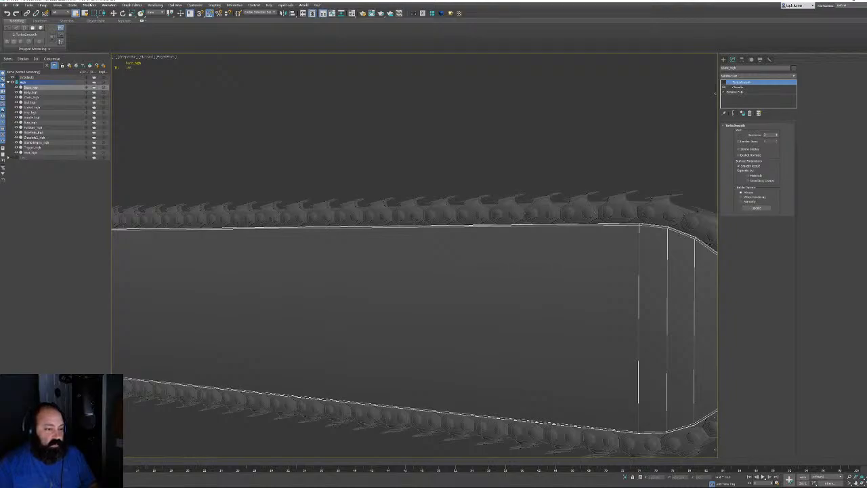
left_click(452, 214)
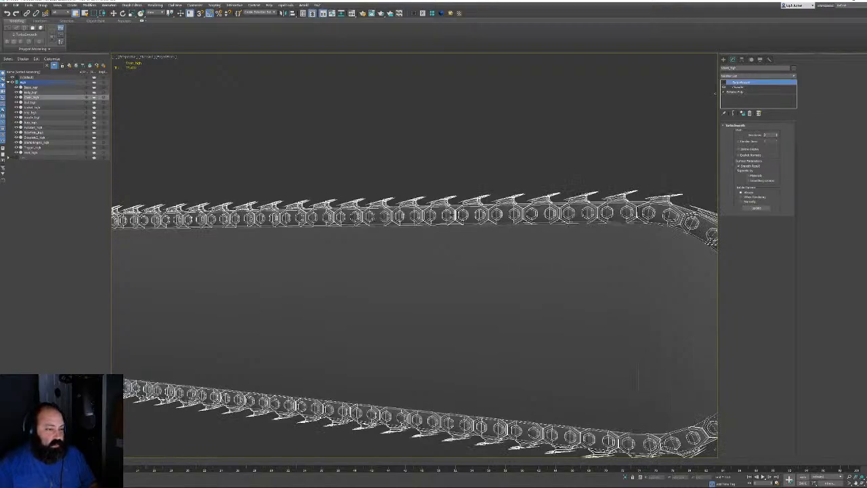
middle_click_drag(457, 214, 710, 216)
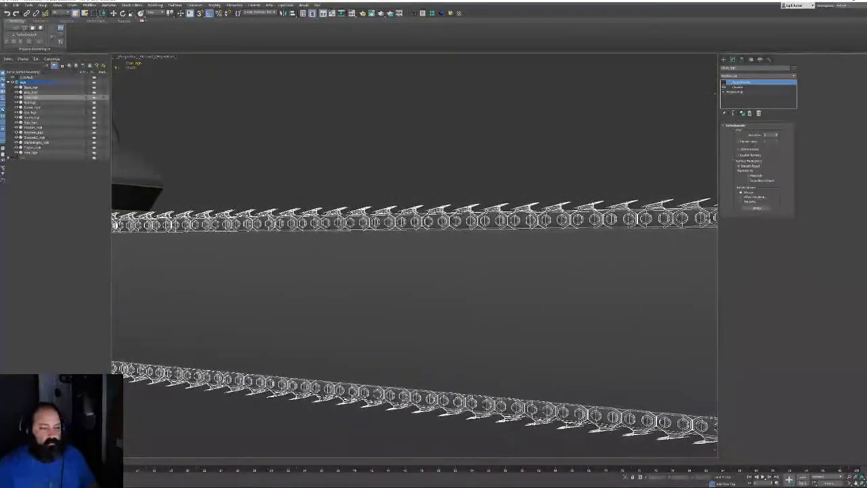
left_click(739, 92)
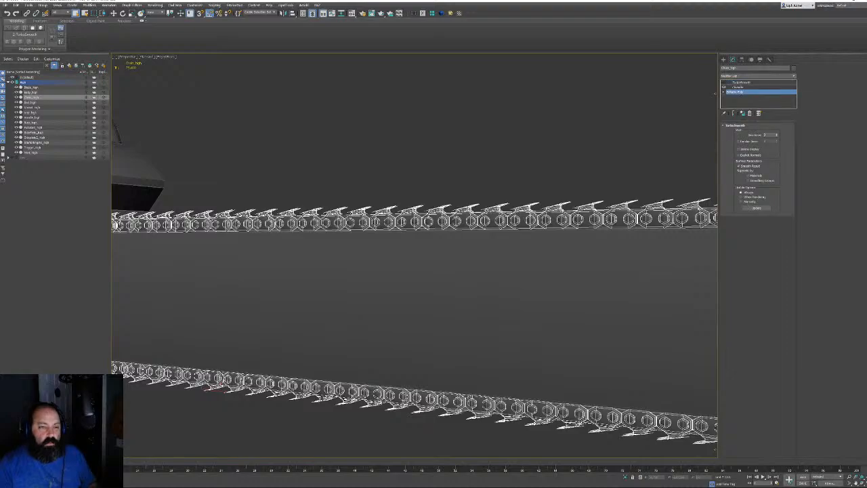
left_click(743, 83)
middle_click_drag(681, 215, 665, 219)
left_click(735, 91)
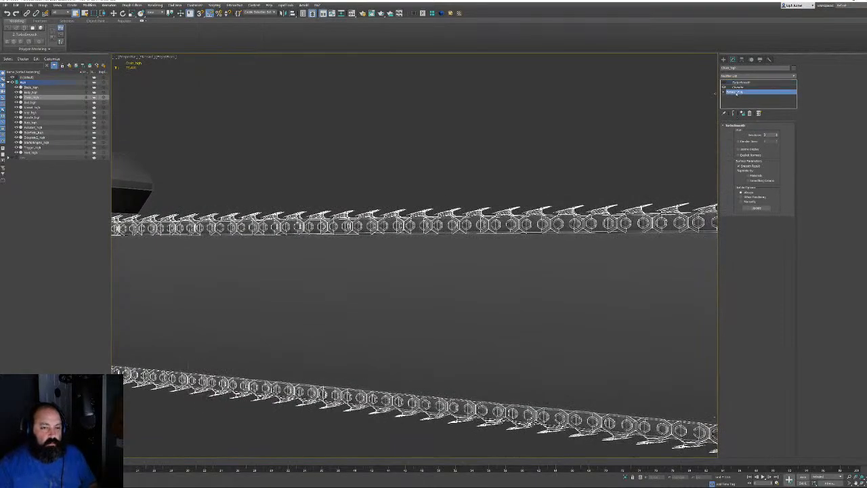
Frame one chain link in Element mode and compare it smoothed against its base mesh
key("5")
left_click(671, 222)
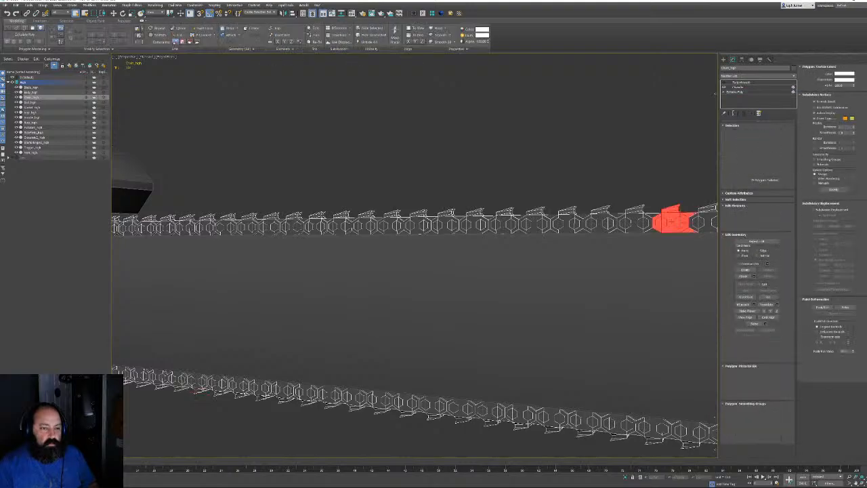
middle_click_drag(669, 219, 363, 231)
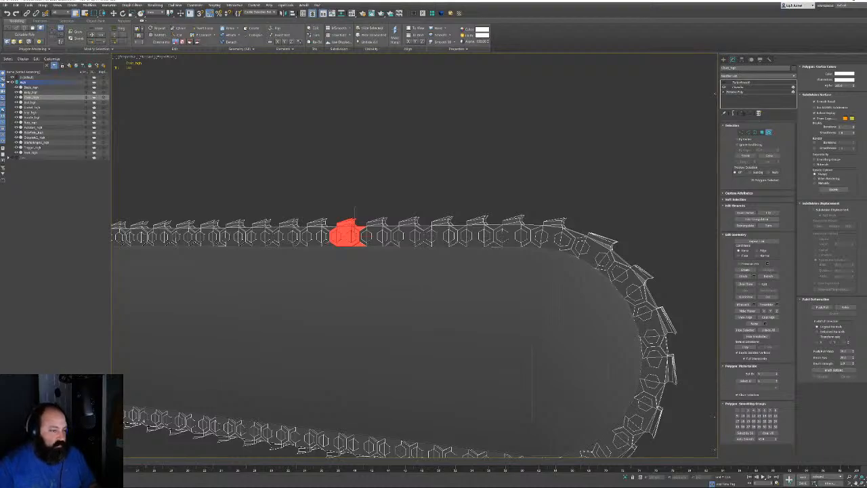
key("z")
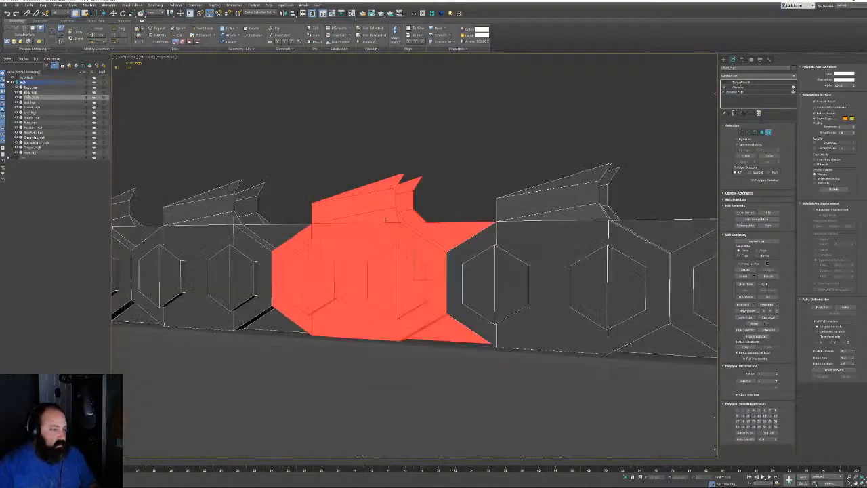
middle_click_drag(355, 213, 633, 223, "alt")
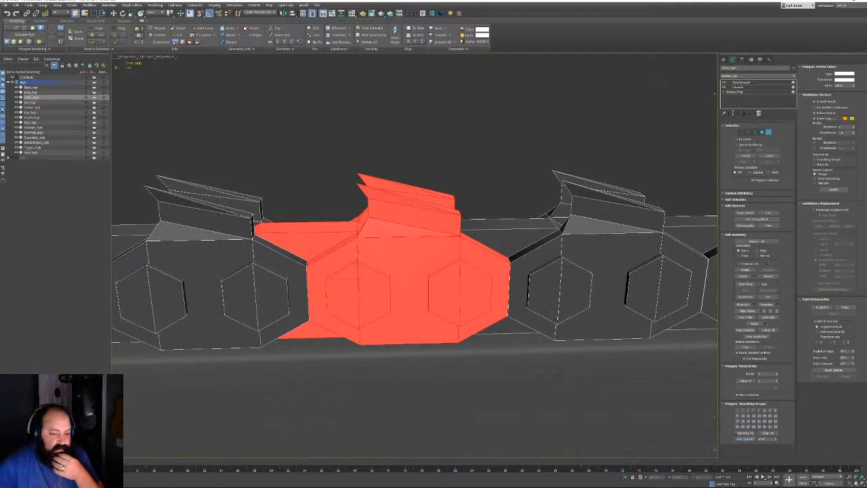
left_click(752, 90)
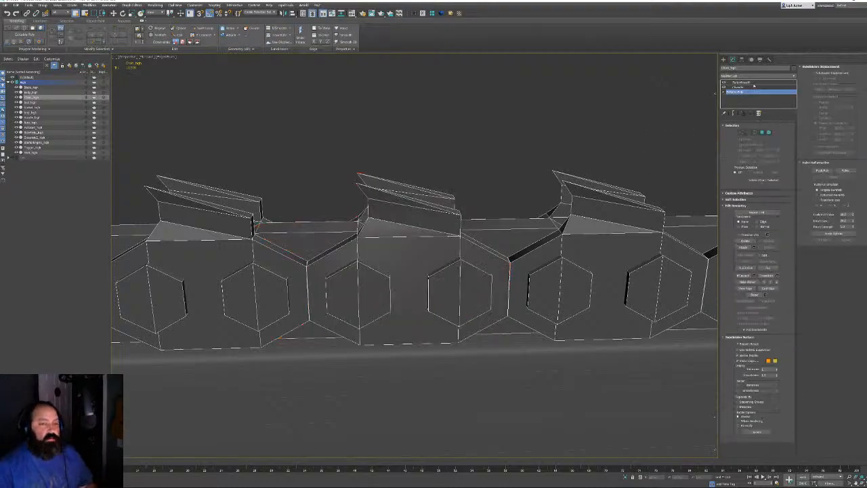
left_click(742, 82)
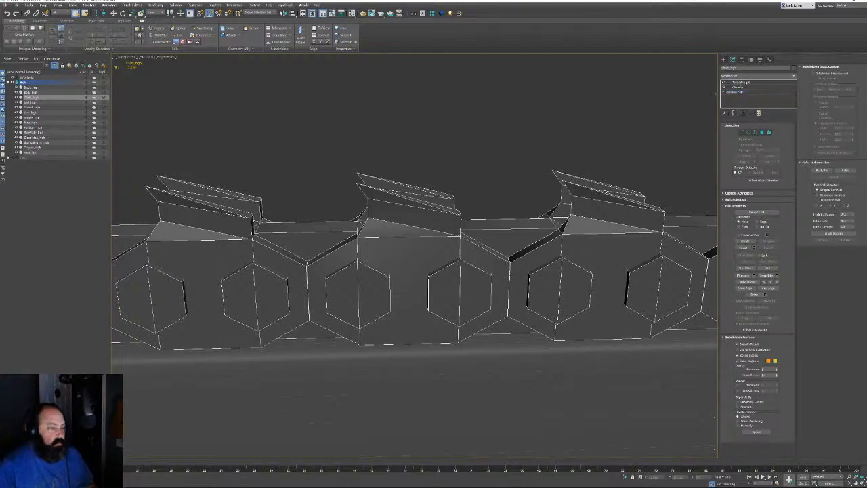
left_click(742, 81)
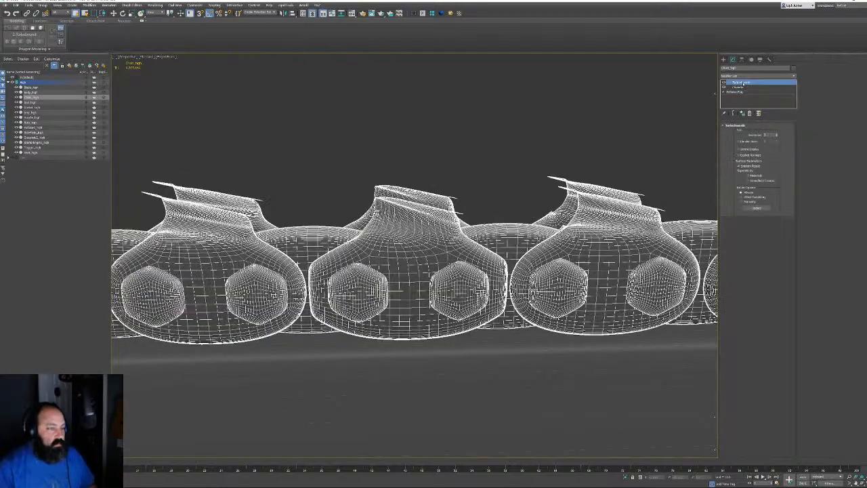
left_click(741, 92)
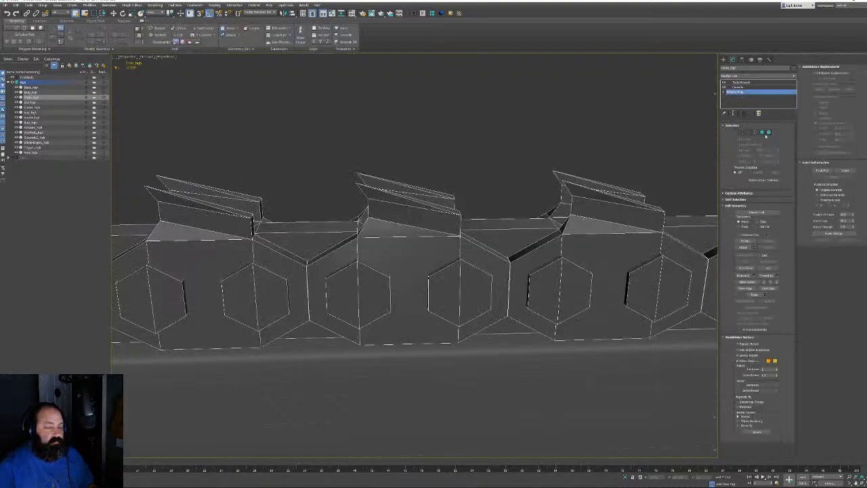
In Polygon mode, select three link side faces and apply Auto Smooth to them
left_click(761, 132)
middle_click_drag(412, 271, 428, 265, "alt")
left_click(380, 265)
left_click(405, 260, "ctrl")
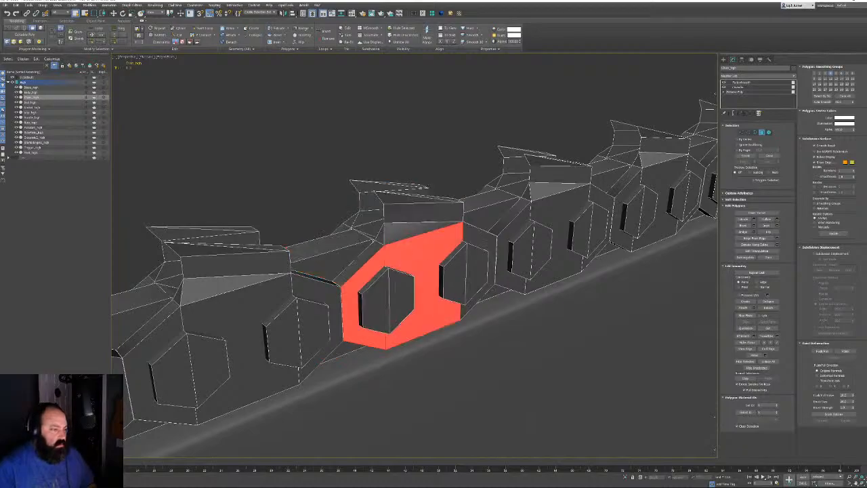
left_click(468, 237, "ctrl")
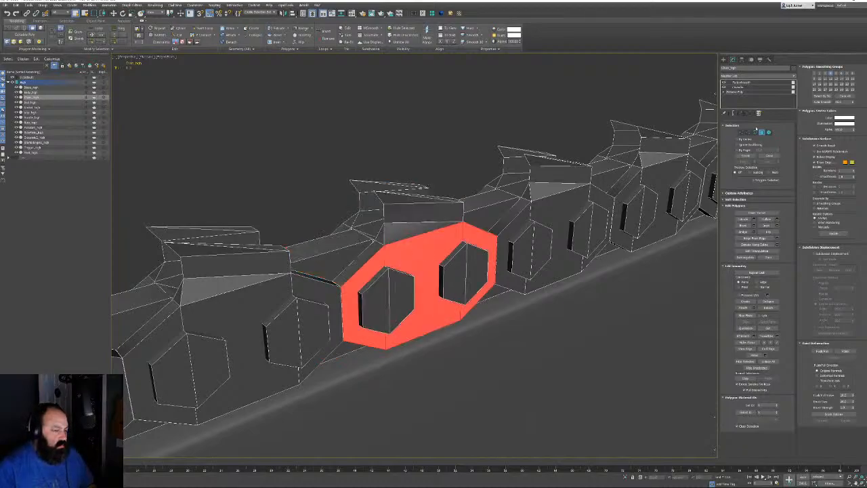
left_click(823, 102)
Select the tooth faces (triangles, thin top faces and wedge faces) across several teeth
left_click(380, 235)
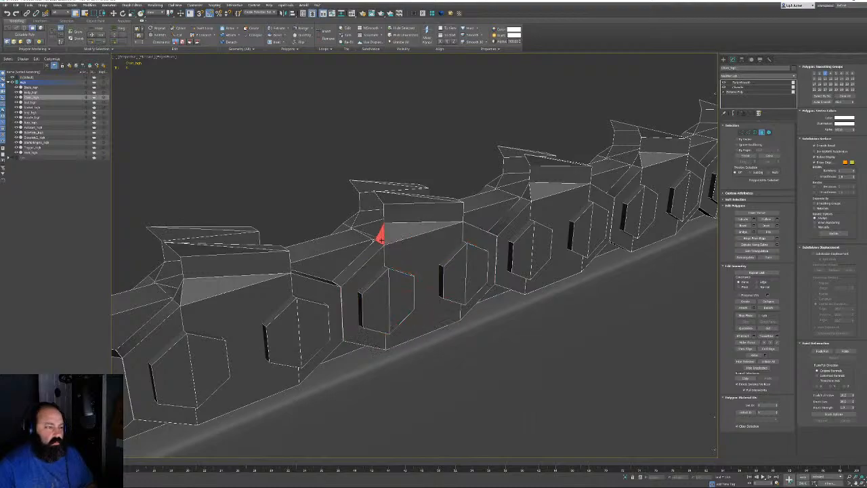
middle_click_drag(380, 235, 370, 234, "alt")
middle_click_drag(468, 196, 443, 197, "alt")
left_click(475, 225, "ctrl")
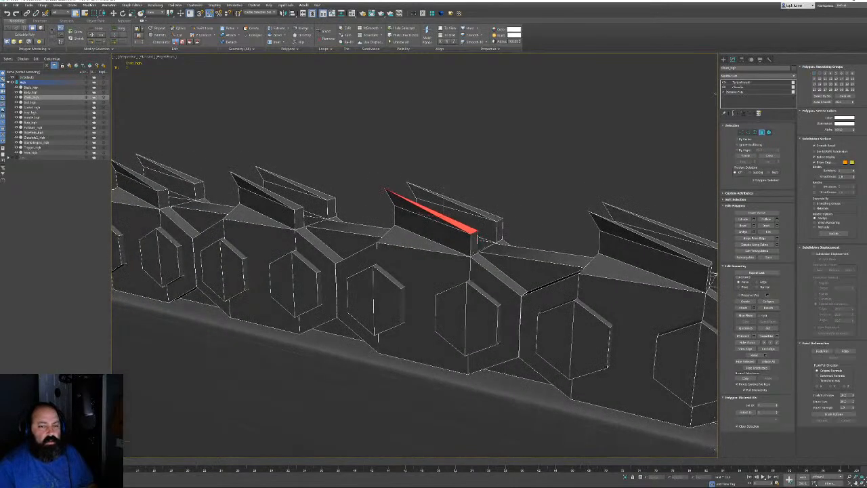
left_click(474, 242)
middle_click_drag(474, 243, 522, 235, "alt")
left_click(403, 255)
left_click(395, 222, "ctrl")
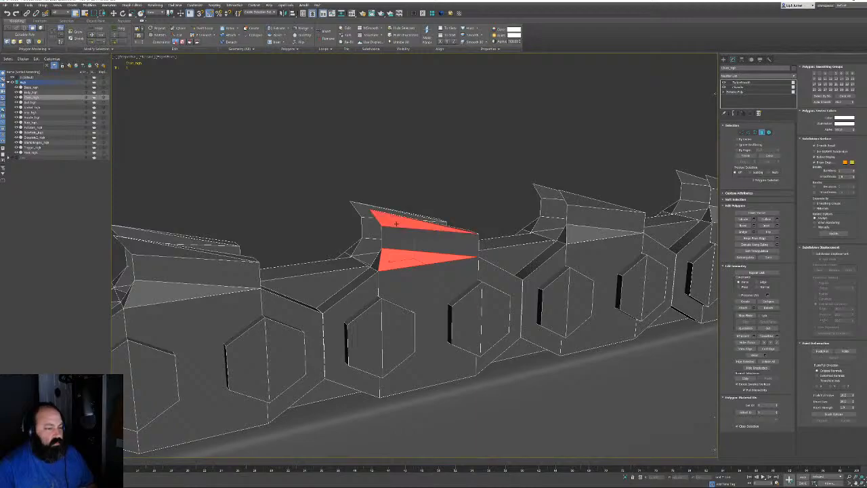
middle_click_drag(395, 224, 502, 229, "alt")
left_click(486, 238, "ctrl")
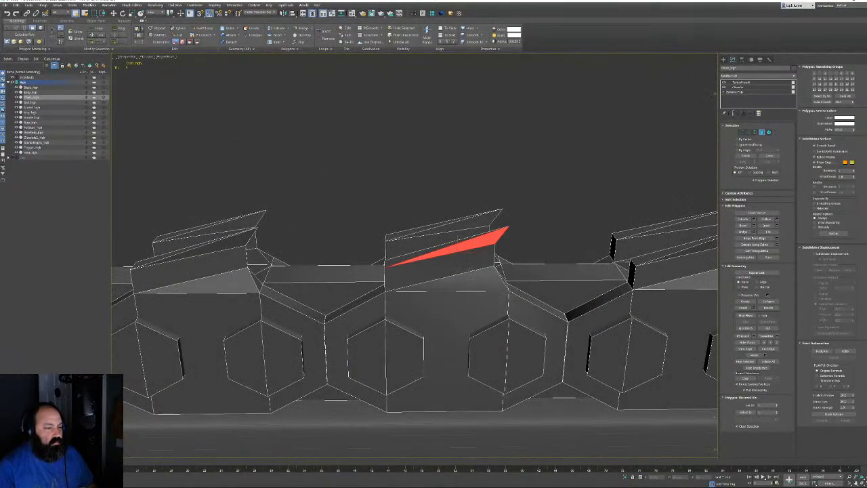
left_click(484, 275, "ctrl")
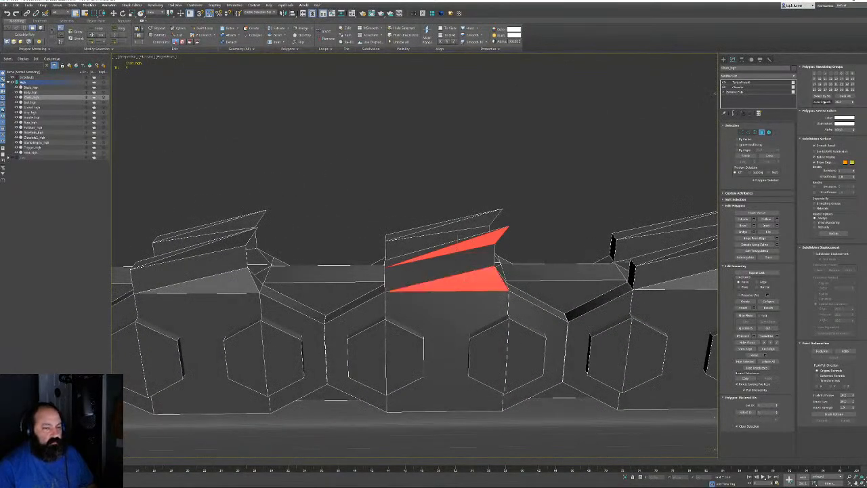
Select the bevel faces around the hexagon openings, then return to TurboSmooth to check the result
left_click(383, 319)
left_click(368, 313)
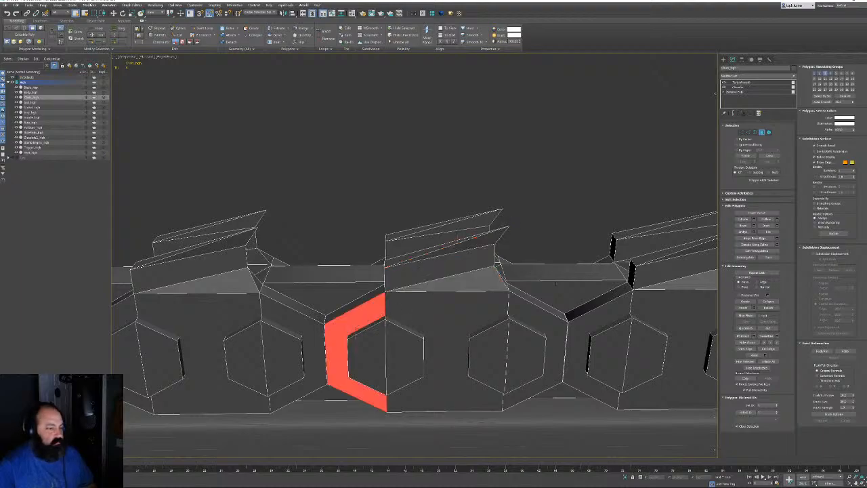
left_click(405, 309, "ctrl")
left_click(545, 311, "ctrl")
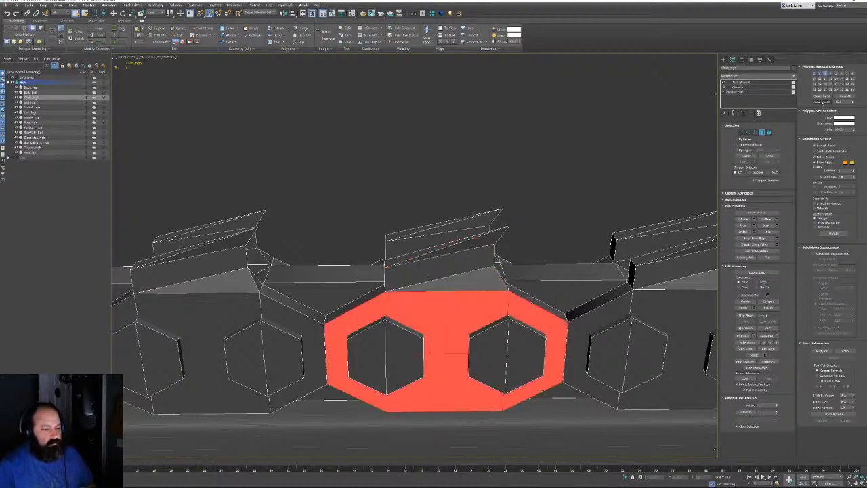
left_click(744, 82)
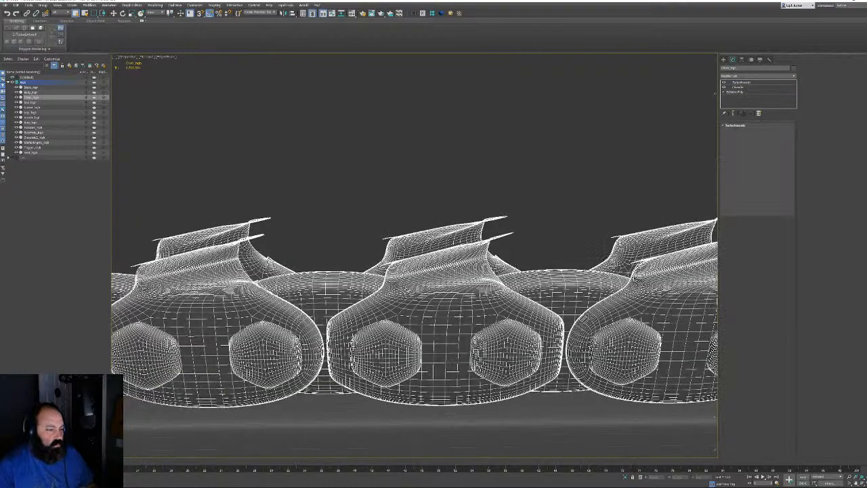
Zoom onto a chain link in Polygon mode, toggle Show End Result, then select the Chamfer modifier
scroll(530, 273, "down", 5)
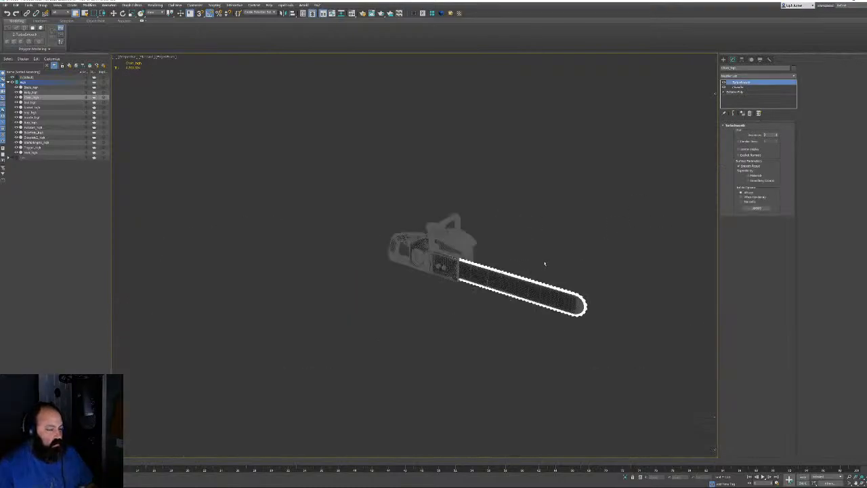
middle_click_drag(544, 264, 445, 263, "alt")
scroll(444, 263, "up", 5)
scroll(348, 227, "up", 4)
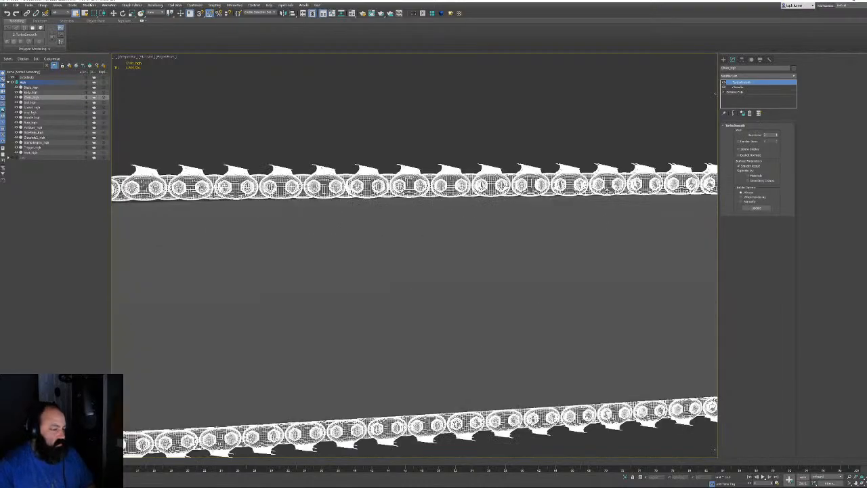
mouse_move(401, 218)
middle_mouse_down()
mouse_move(426, 206)
mouse_move(412, 222)
middle_mouse_up()
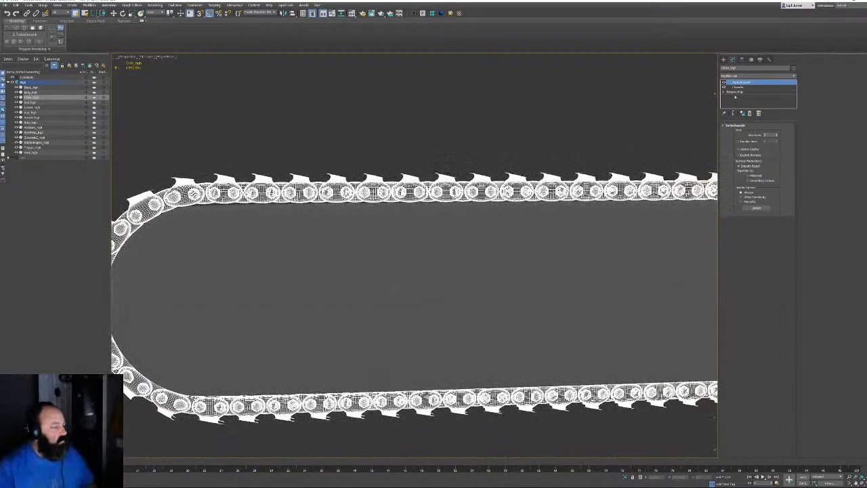
left_click(738, 92)
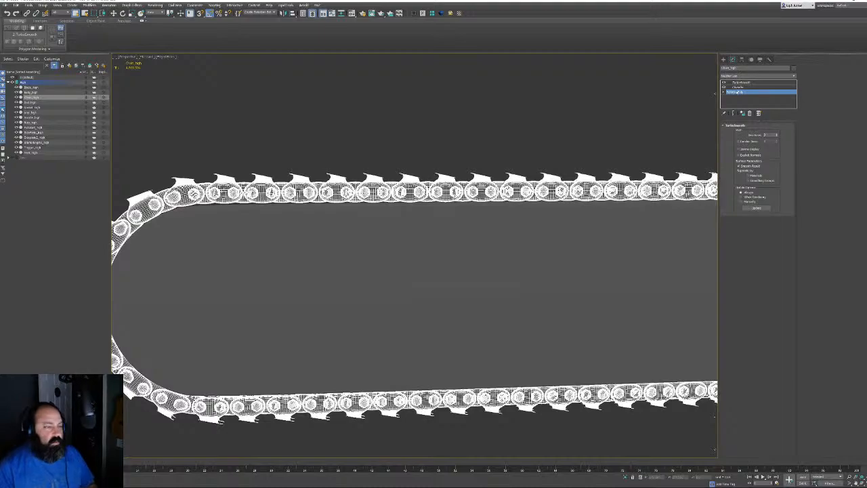
left_click(761, 133)
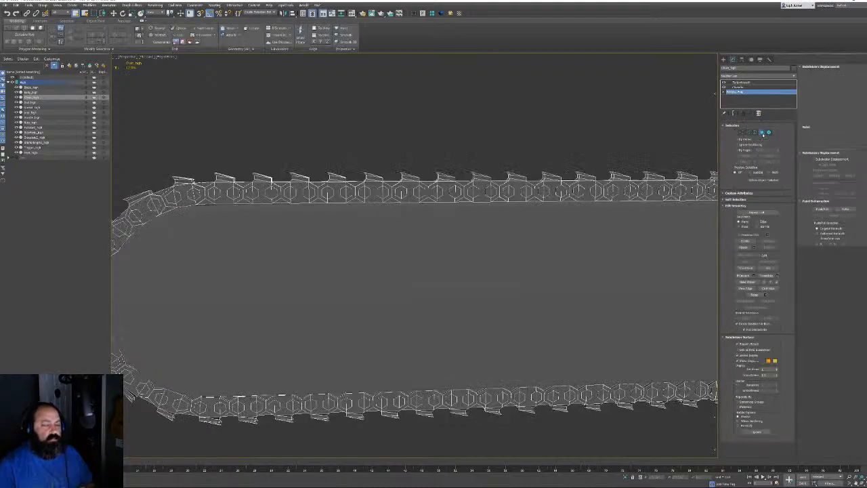
scroll(467, 200, "up", 8)
middle_click_drag(468, 218, 454, 226)
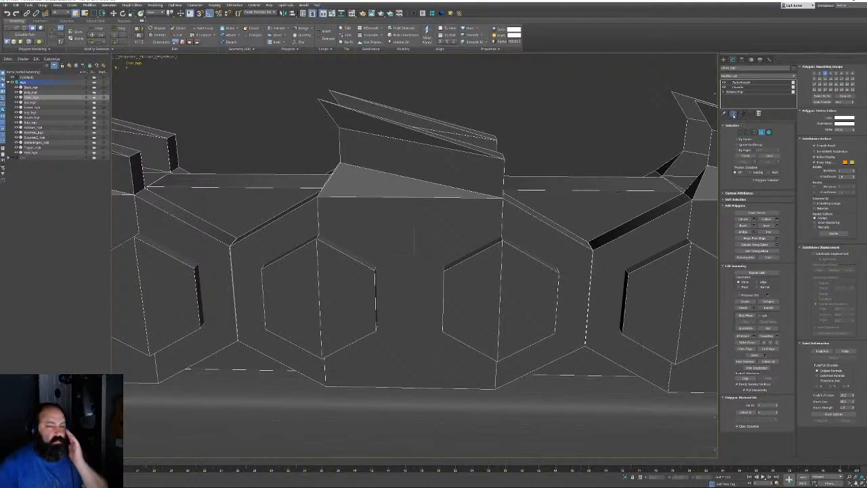
left_click(734, 114)
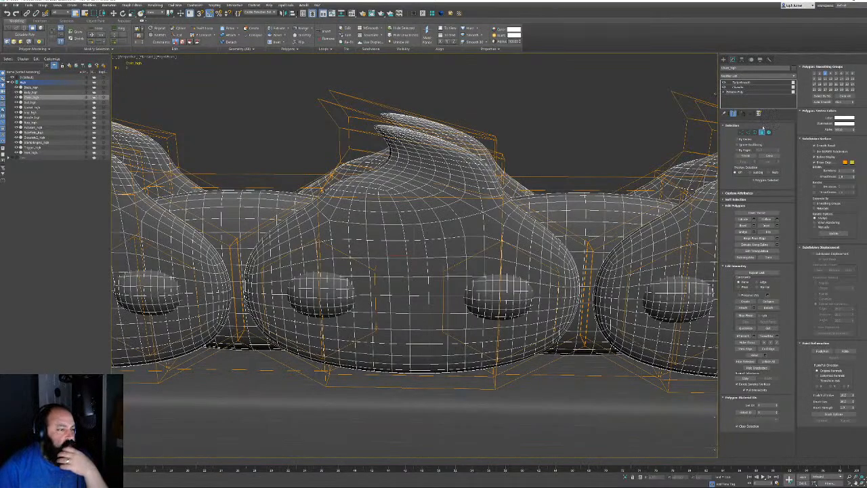
left_click(762, 131)
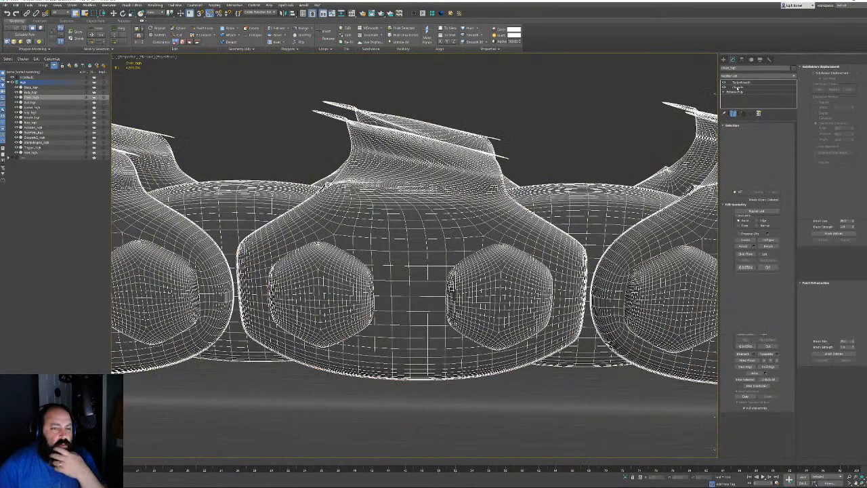
left_click(737, 88)
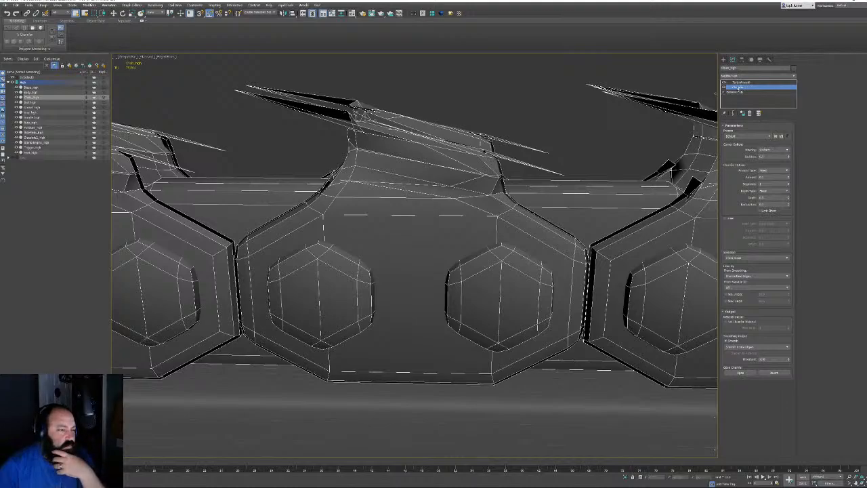
Review the chain's Chamfer and TurboSmooth modifier settings, switching between them in the stack
right_click(743, 89)
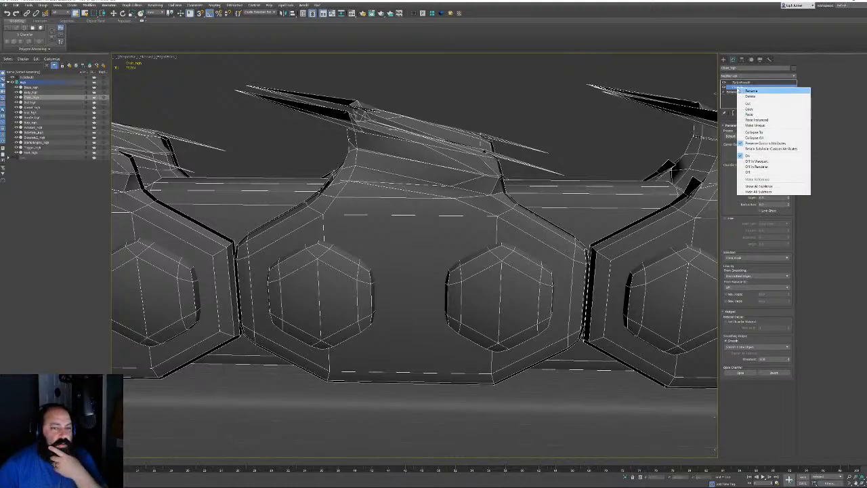
left_click(763, 126)
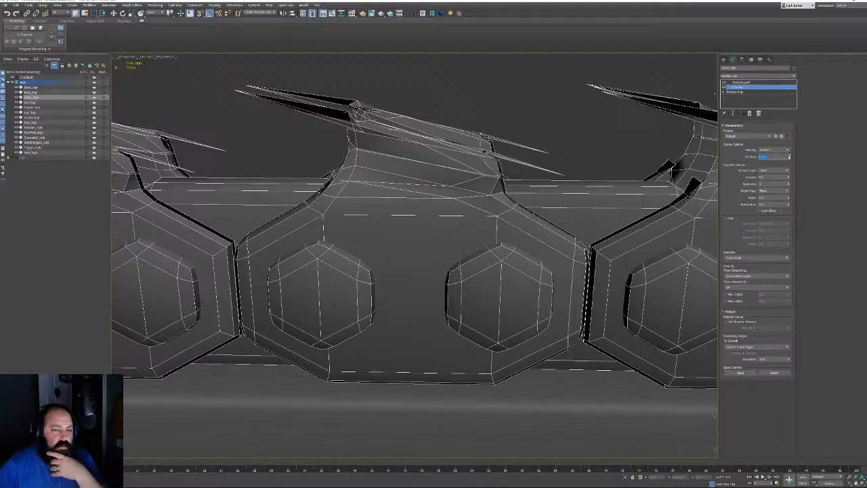
middle_click_drag(523, 165, 522, 172)
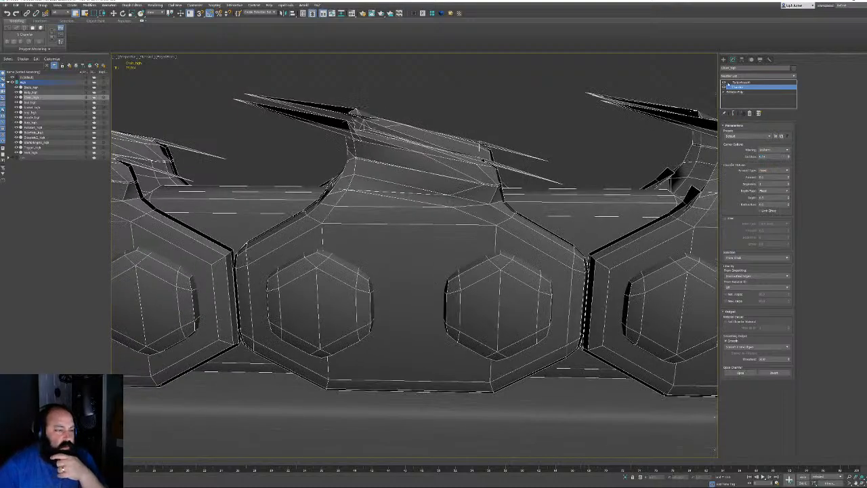
left_click(740, 83)
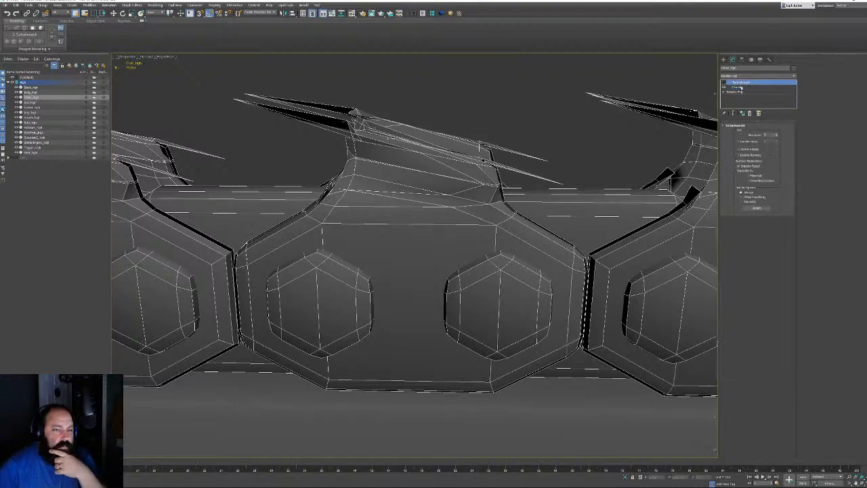
middle_click_drag(617, 119, 623, 135)
left_click(738, 86)
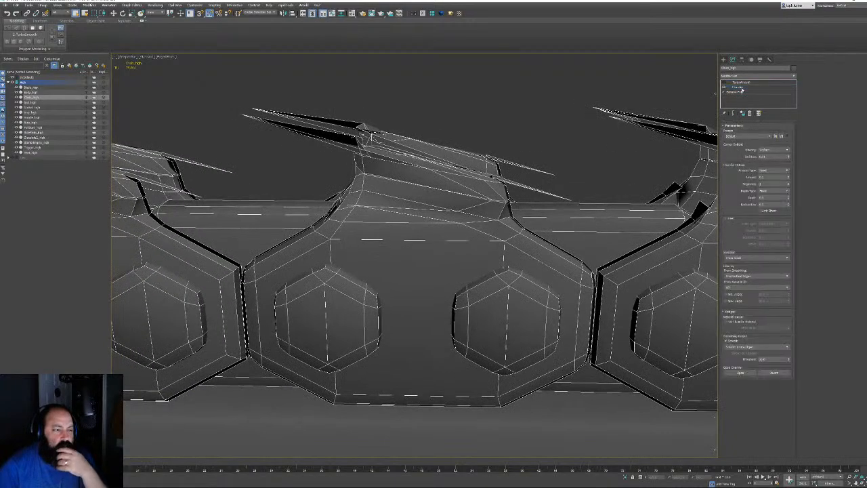
left_click(737, 83)
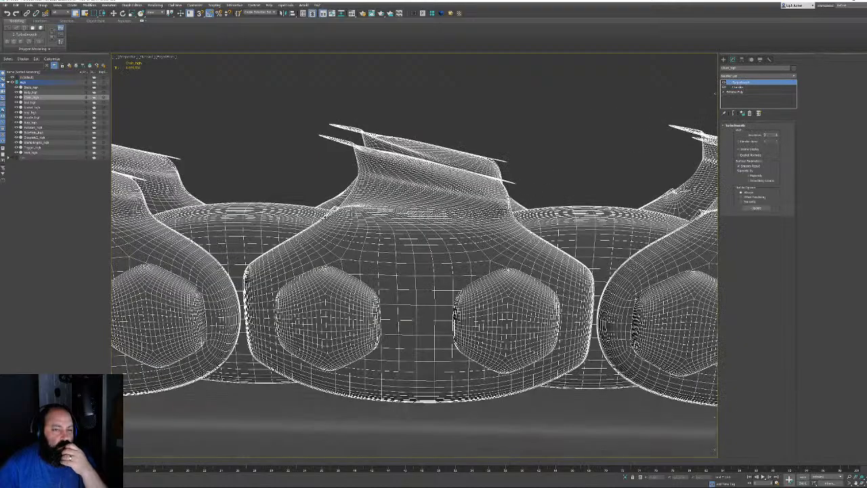
middle_click_drag(476, 202, 527, 179)
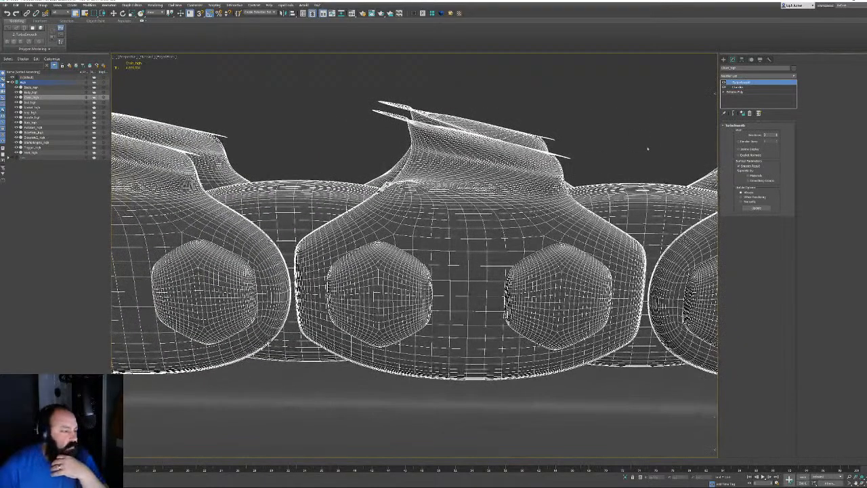
left_click(734, 92)
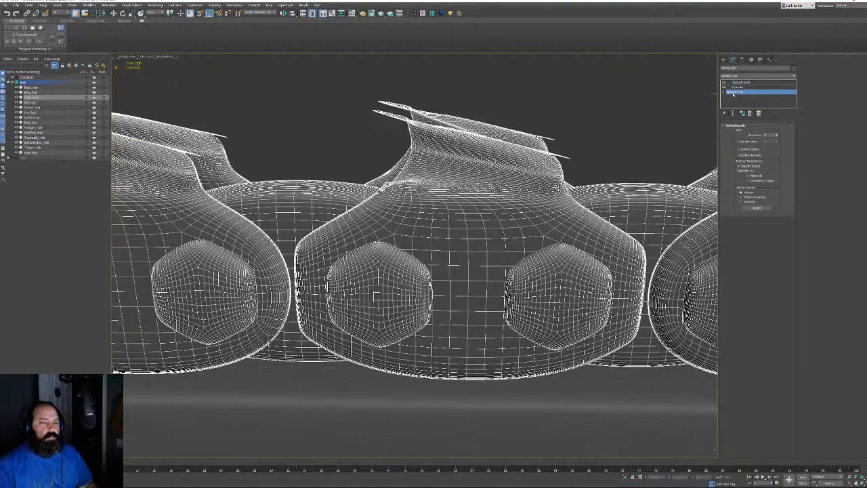
Delete TurboSmooth and Chamfer, add Turn to Poly and convert the chain to Editable Poly
left_click(743, 86)
left_click(750, 114)
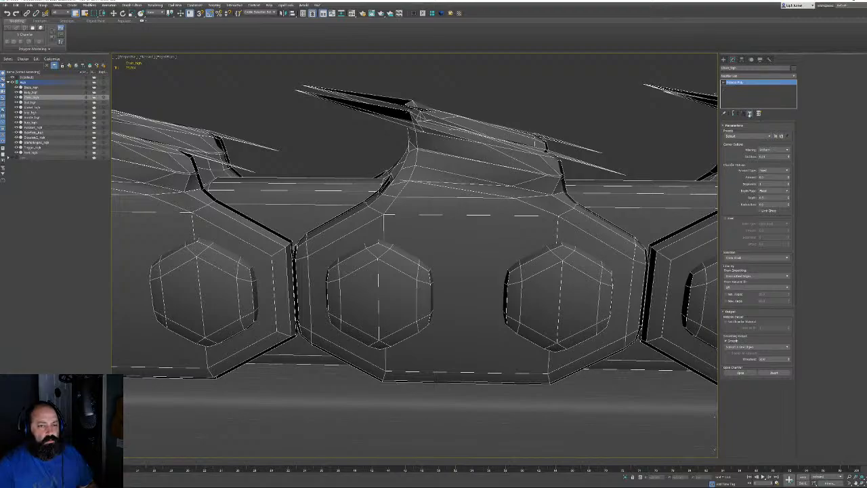
left_click(433, 13)
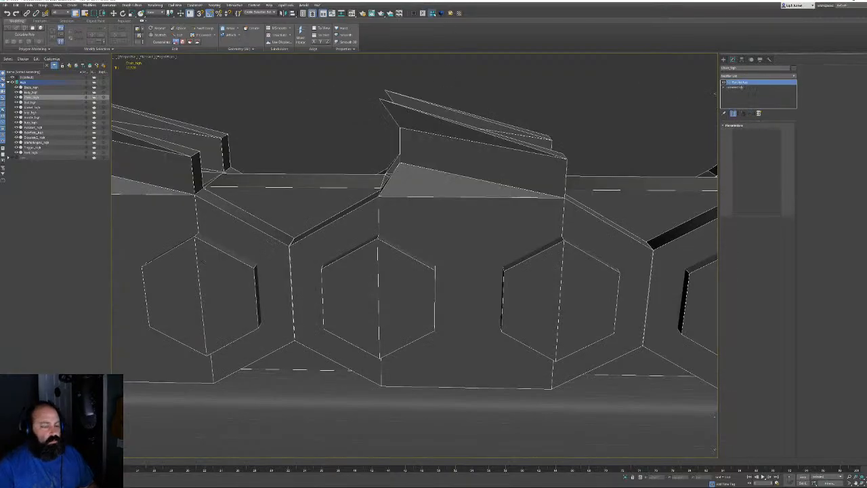
right_click(477, 142)
left_click(497, 150)
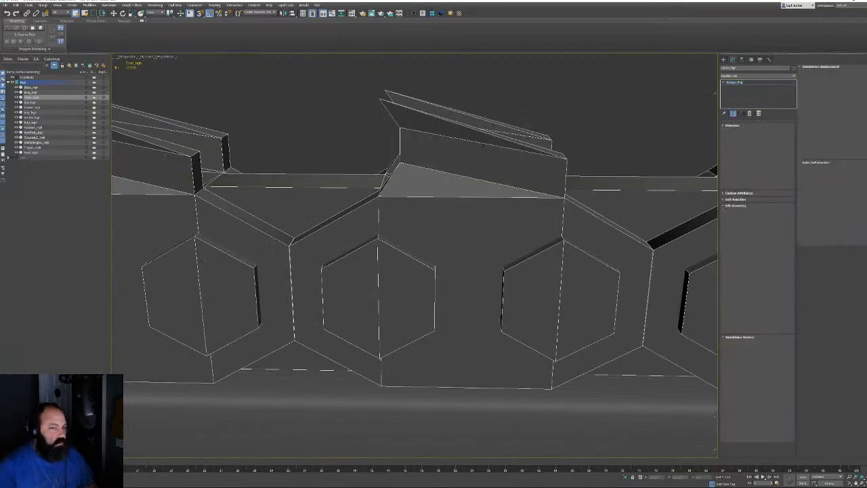
left_click(769, 132)
Select a link's element, back plate and both pins, then inspect it in wireframe
left_click(496, 139)
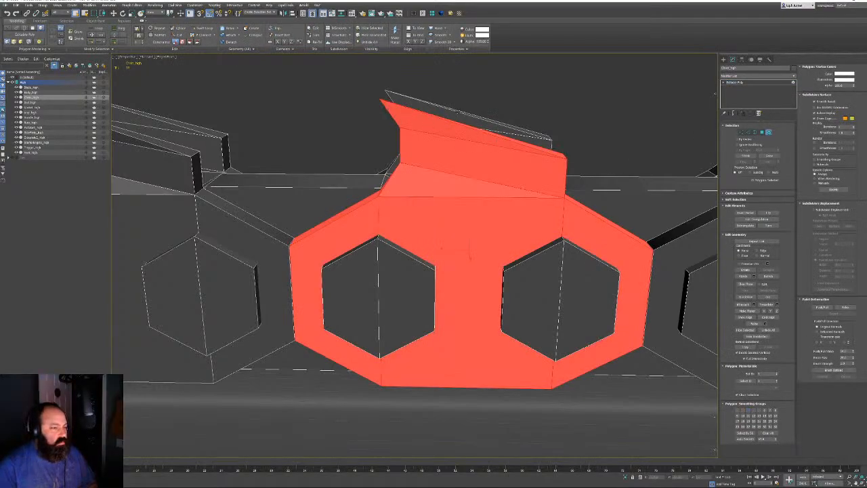
left_click(513, 134, "ctrl")
left_click(406, 288, "ctrl")
left_click(537, 288, "ctrl")
middle_click_drag(439, 167, 538, 189, "alt")
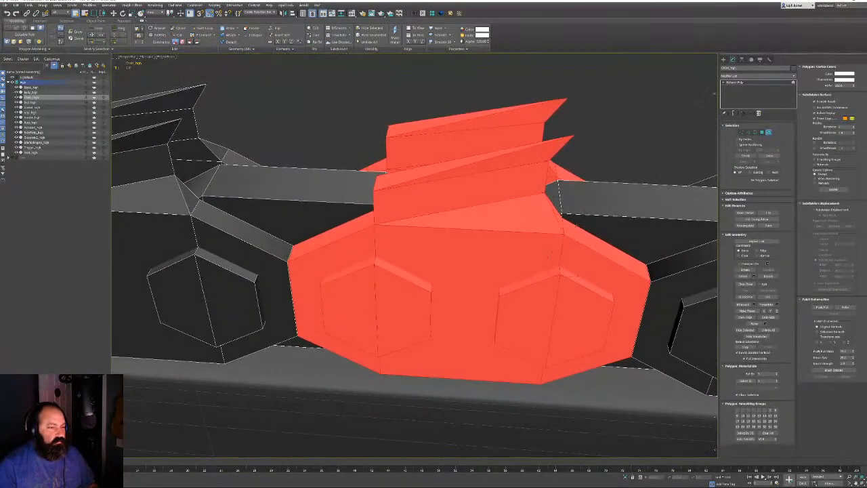
scroll(566, 218, "down", 8)
middle_click_drag(564, 216, 345, 217)
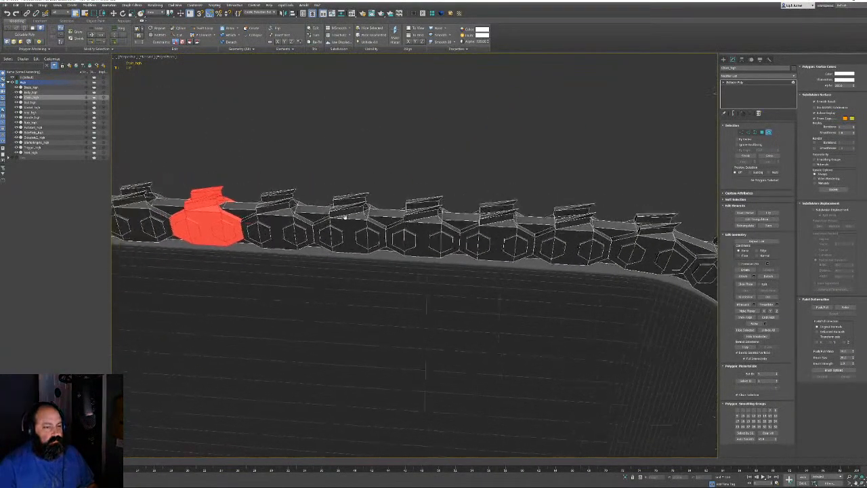
middle_click_drag(210, 212, 322, 223)
scroll(322, 223, "up", 6)
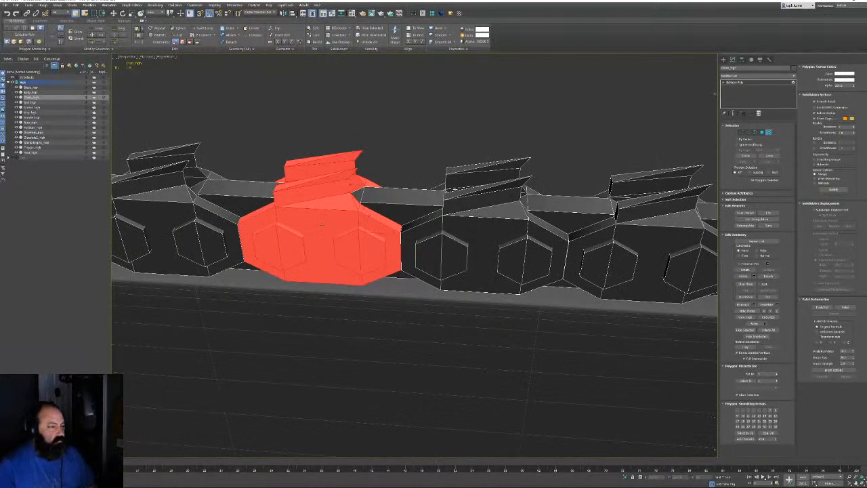
key("F3")
key("F3")
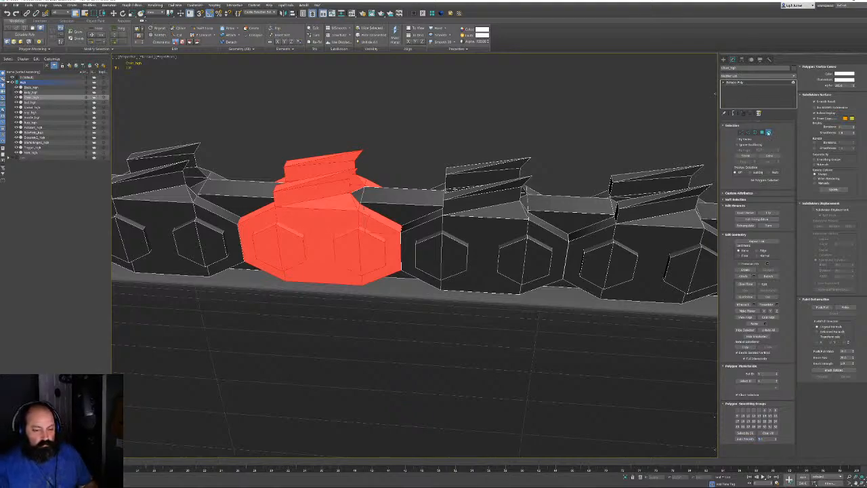
Pick one I-shaped link polygon, exit to object level and select the bar beneath the chain
left_click(768, 133)
left_click(762, 133)
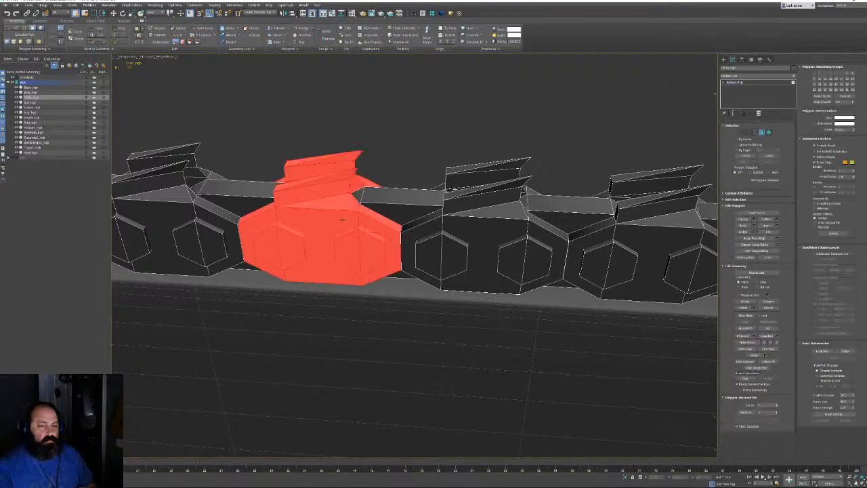
left_click(342, 219)
mouse_move(342, 219)
middle_mouse_down("alt")
mouse_move(319, 216)
mouse_move(379, 224)
mouse_move(356, 228)
mouse_move(350, 218)
middle_mouse_up("alt")
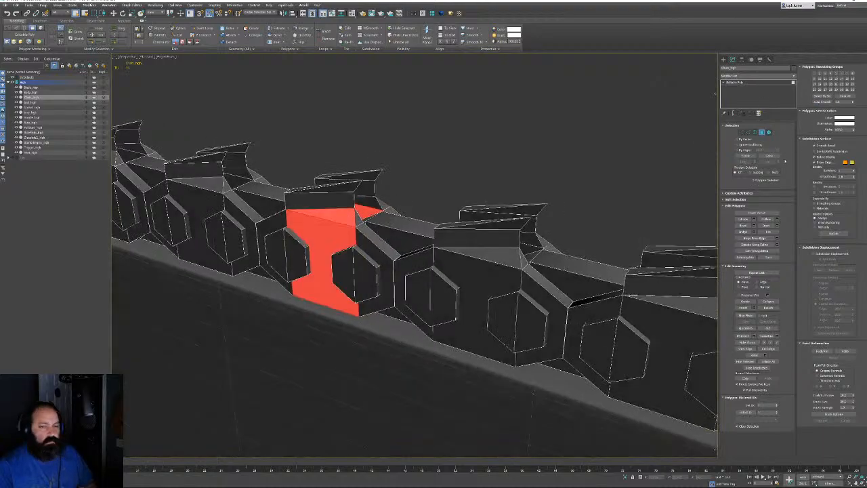
left_click(738, 83)
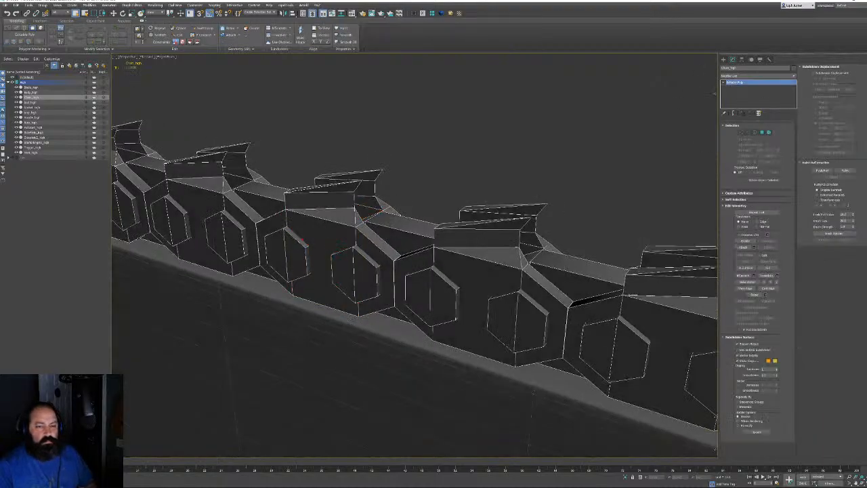
left_click(378, 337)
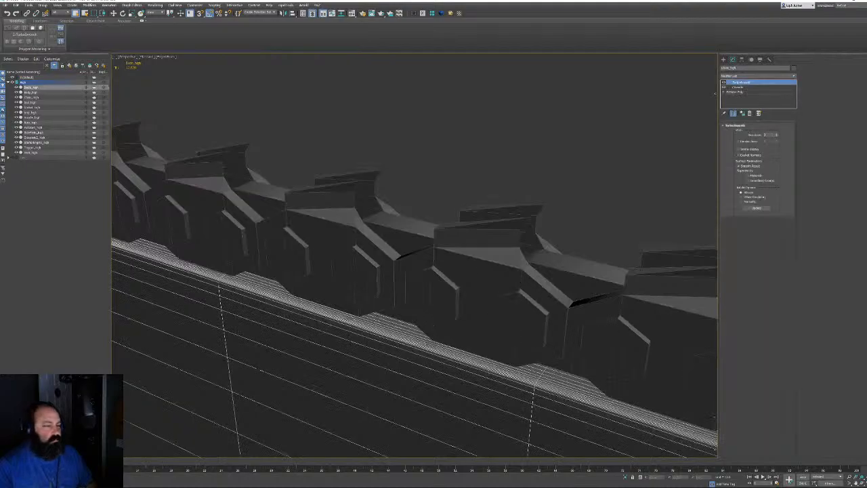
Copy the bar's TurboSmooth and Chamfer modifiers onto the chain and frame the chainsaw
left_click(741, 87)
left_click_drag(747, 86, 451, 263)
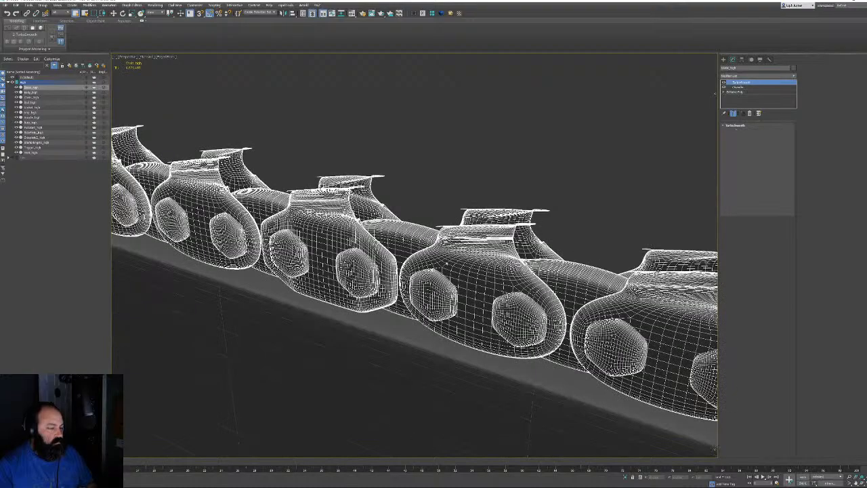
left_click(745, 87)
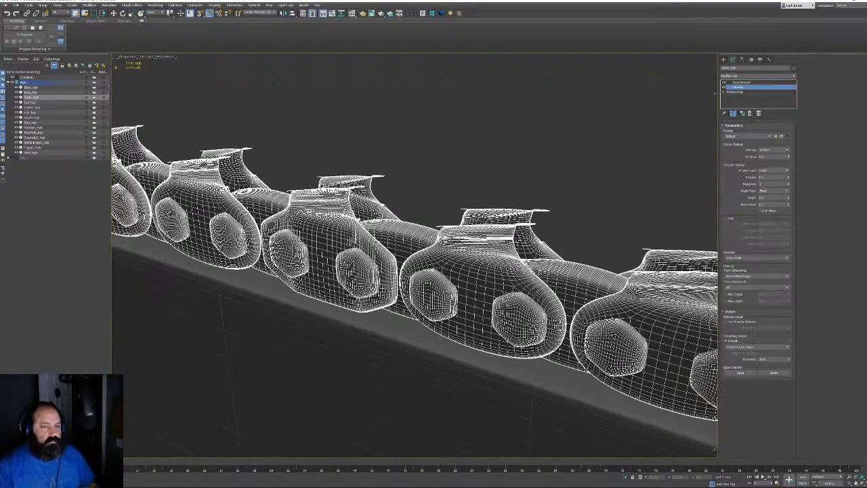
key("z")
scroll(387, 225, "down", 10)
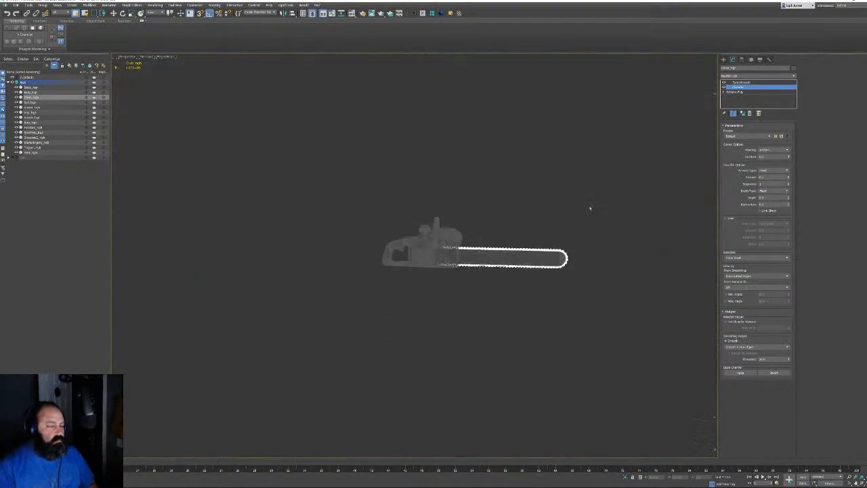
scroll(437, 220, "up", 8)
scroll(437, 220, "up", 6)
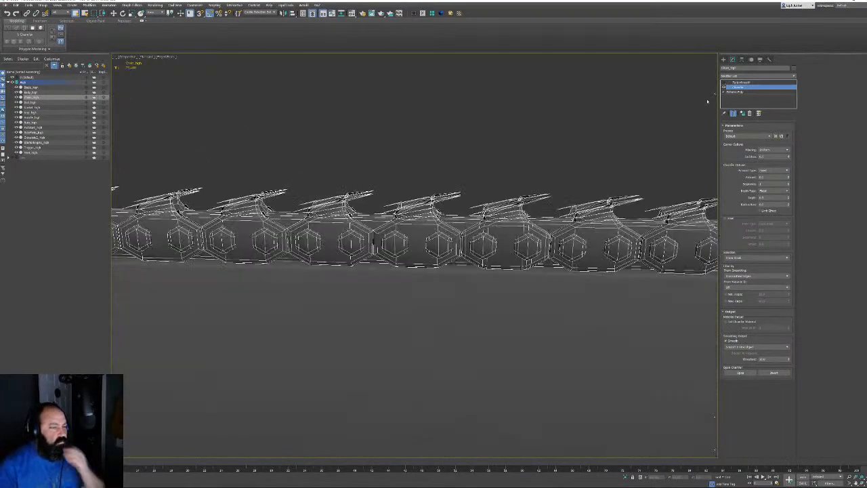
scroll(436, 227, "up", 4)
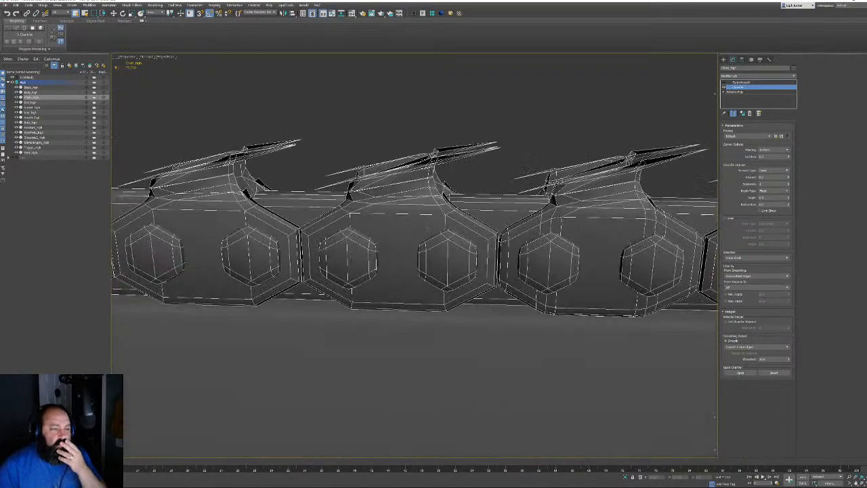
Make the chain's Chamfer unique, set its Amount to 0.01 and select TurboSmooth
right_click(743, 91)
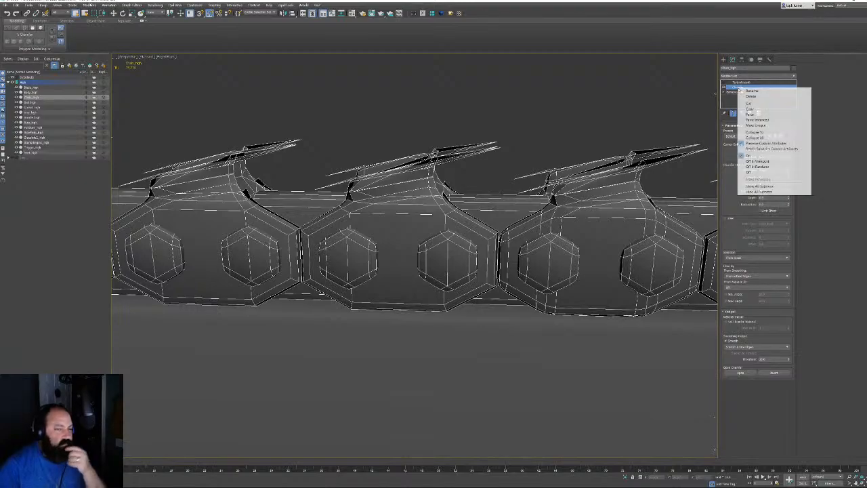
left_click(758, 126)
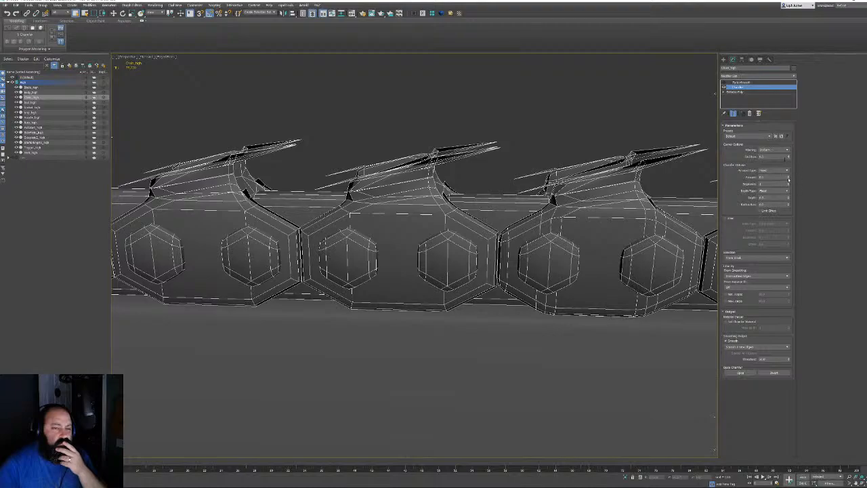
left_click_drag(787, 180, 787, 182)
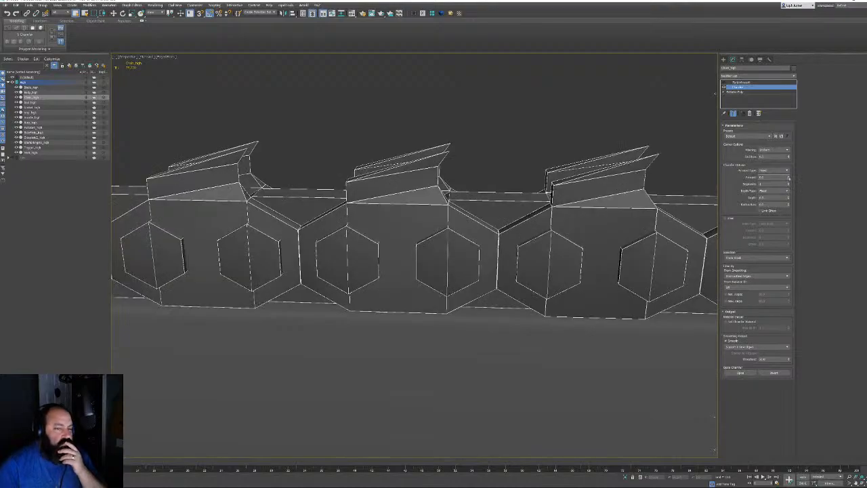
left_click(788, 177)
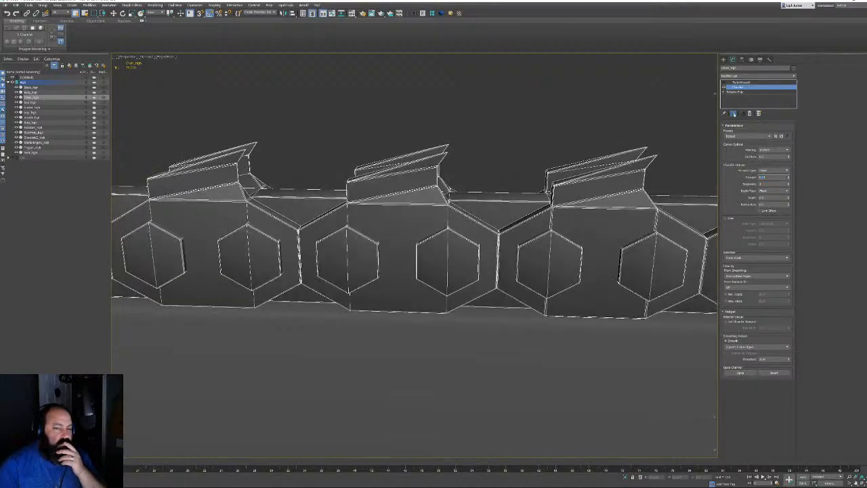
left_click(729, 82)
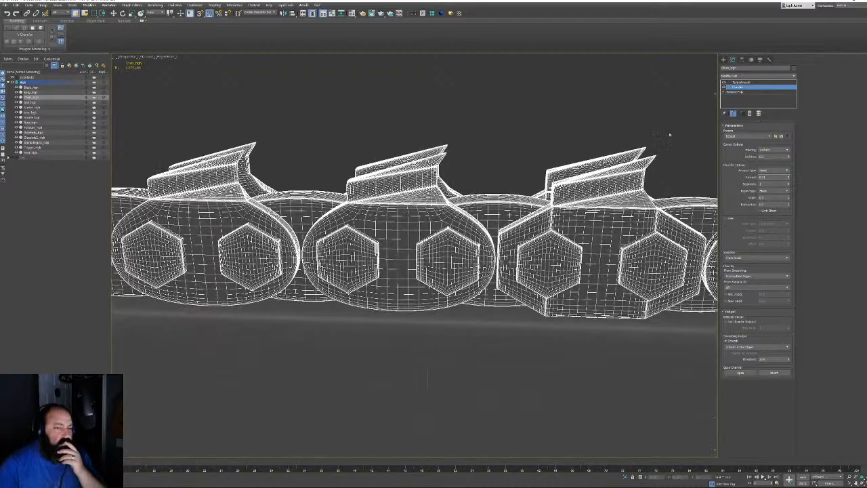
Hide edged faces, then add Unwrap UVW on the chain's Editable Poly and open the UV editor
middle_click_drag(506, 198, 302, 206)
key("F4")
scroll(439, 248, "down", 3)
middle_click_drag(440, 248, 443, 233, "alt")
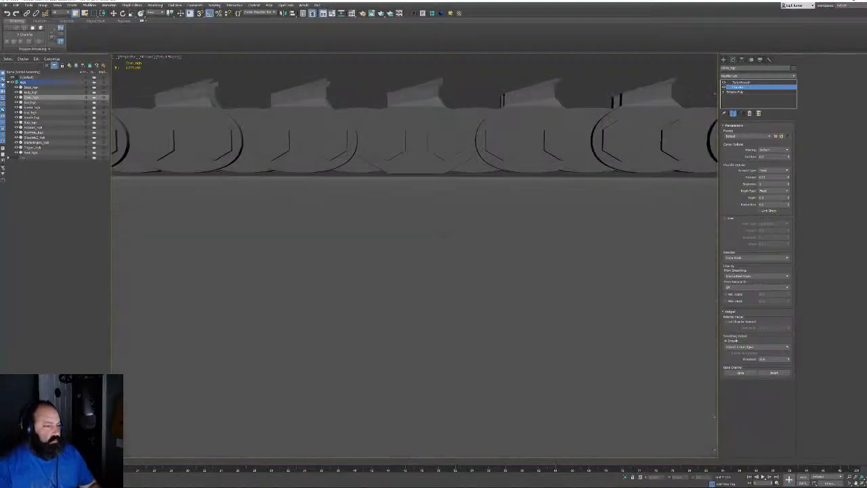
middle_click_drag(435, 177, 547, 258)
scroll(420, 237, "up", 5)
scroll(445, 242, "up", 3)
scroll(445, 242, "down", 7)
scroll(559, 359, "down", 6)
middle_click_drag(562, 366, 452, 299, "alt")
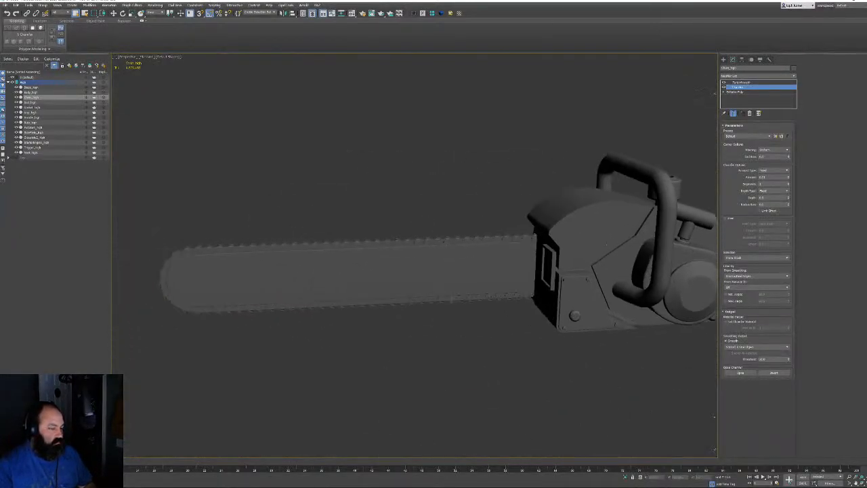
scroll(216, 238, "up", 4)
scroll(315, 264, "down", 5)
scroll(373, 240, "up", 8)
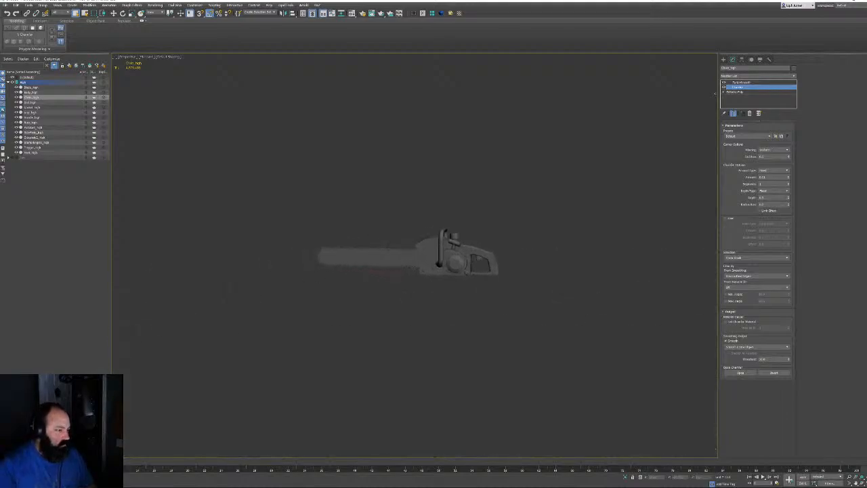
middle_click_drag(373, 240, 562, 240, "alt")
scroll(482, 244, "down", 6)
scroll(569, 249, "up", 4)
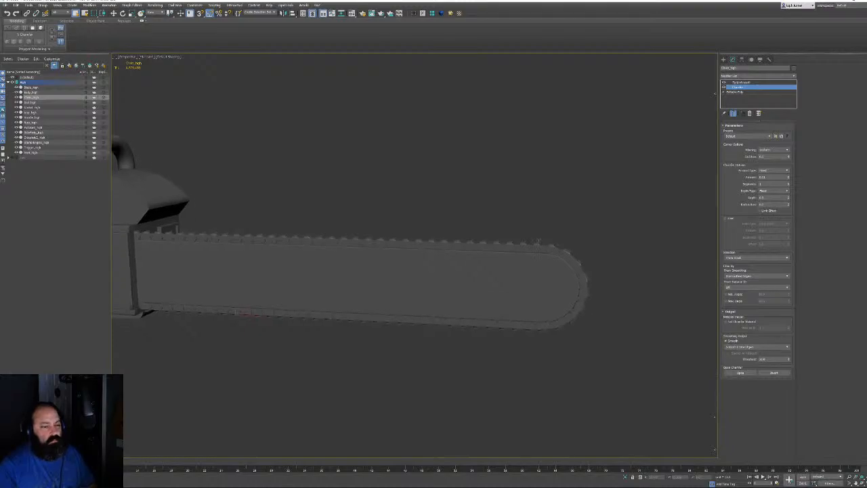
left_click(739, 92)
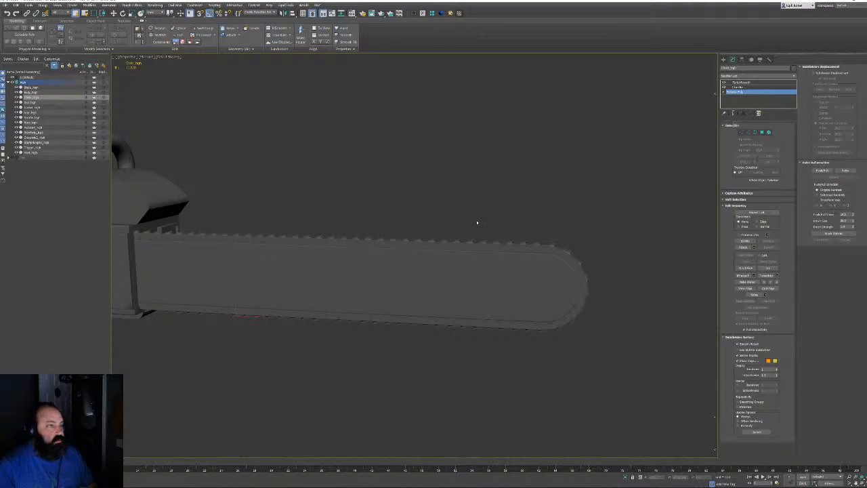
key("u")
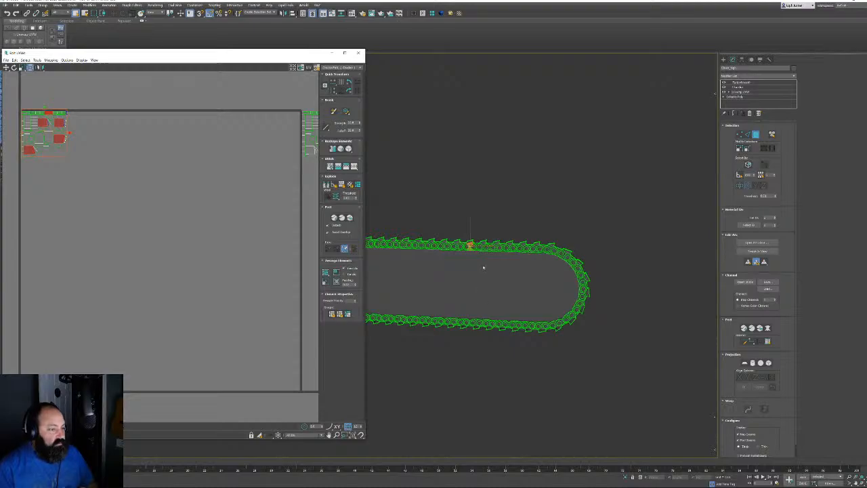
Select several link and hexagon faces on the chain
middle_click_drag(495, 258, 518, 252)
left_click_drag(170, 166, 12, 98)
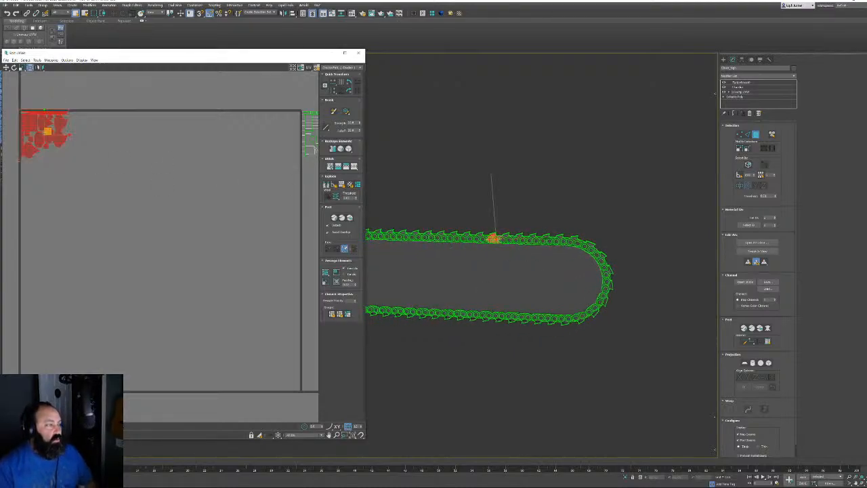
scroll(507, 239, "up", 8)
scroll(532, 275, "down", 2)
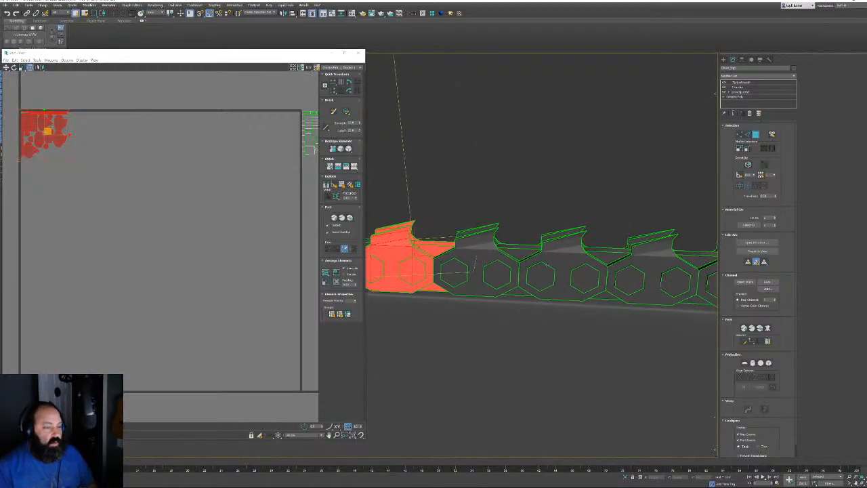
middle_click_drag(434, 251, 608, 252)
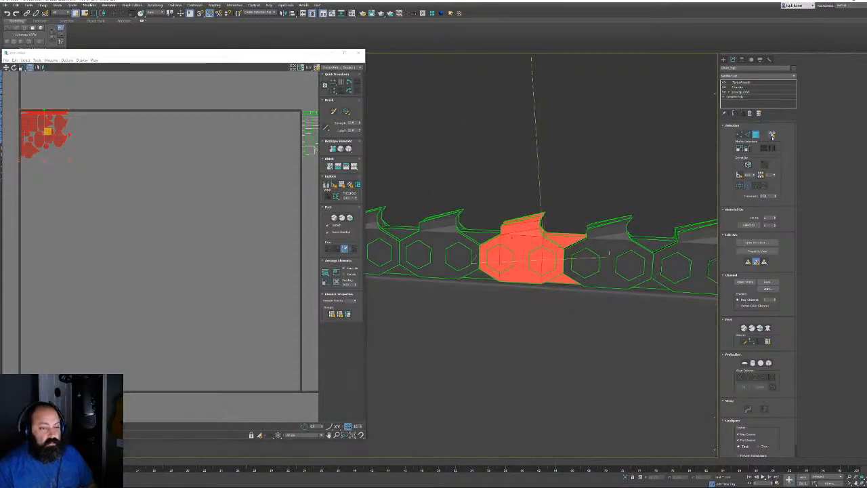
left_click(608, 253, "ctrl")
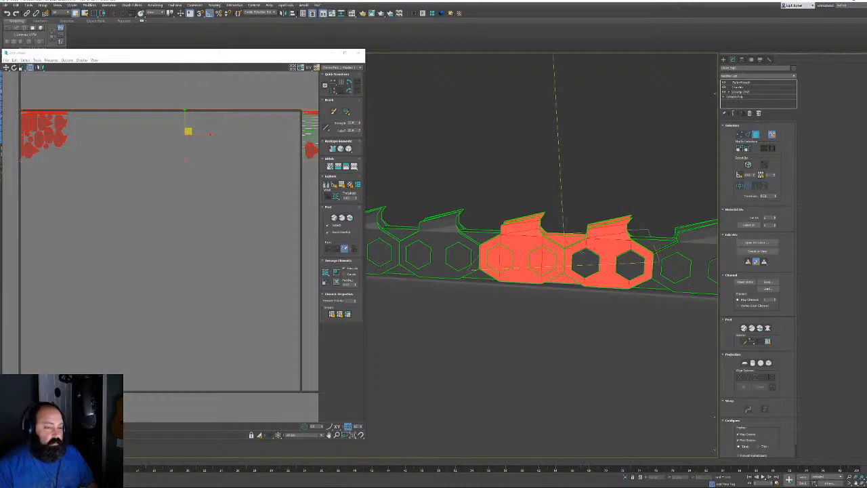
left_click(582, 253, "ctrl")
middle_click_drag(583, 253, 571, 271, "alt")
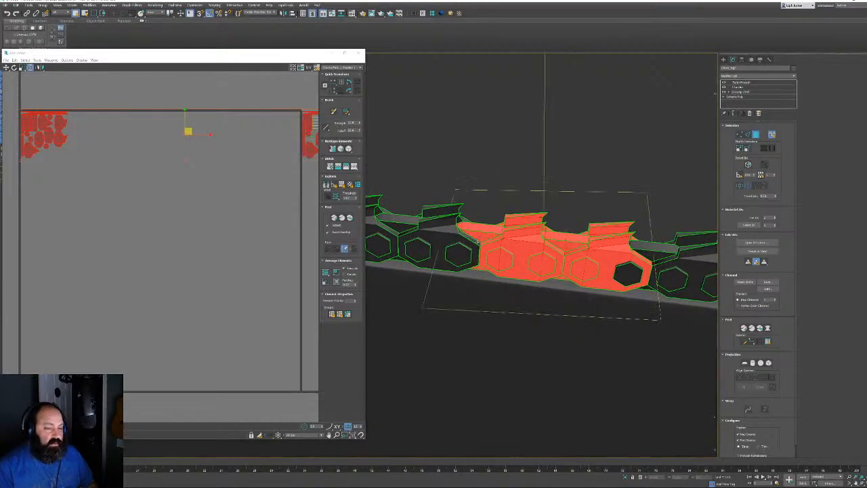
left_click(477, 242, "ctrl")
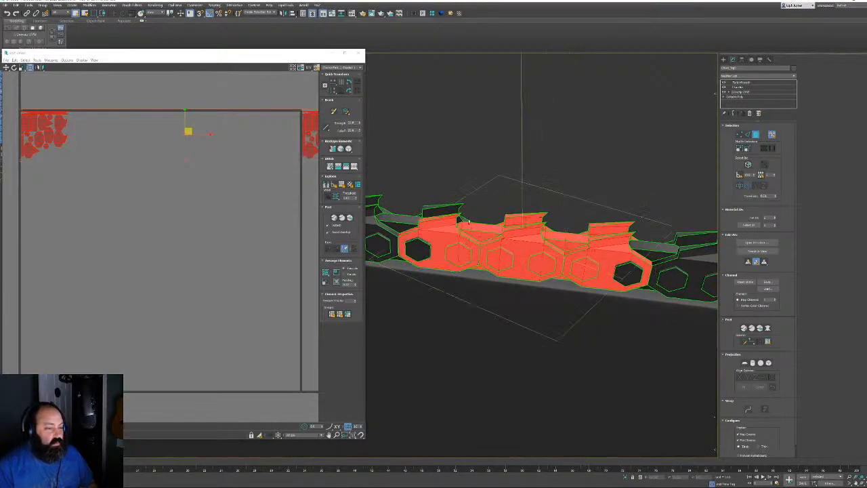
mouse_move(468, 220)
middle_mouse_down("alt")
mouse_move(487, 203)
mouse_move(474, 226)
mouse_move(466, 222)
mouse_move(499, 227)
mouse_move(476, 213)
middle_mouse_up("alt")
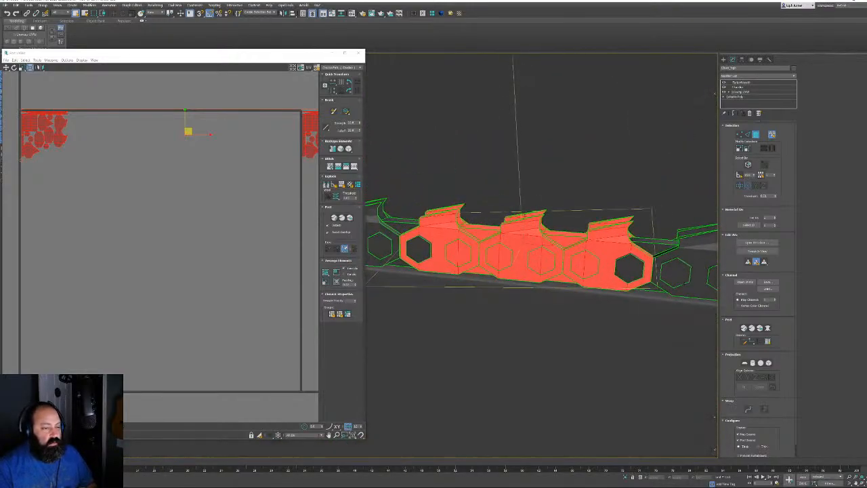
Invert the face selection with Ctrl+I and delete the Unwrap UVW modifier
key("ctrl+i")
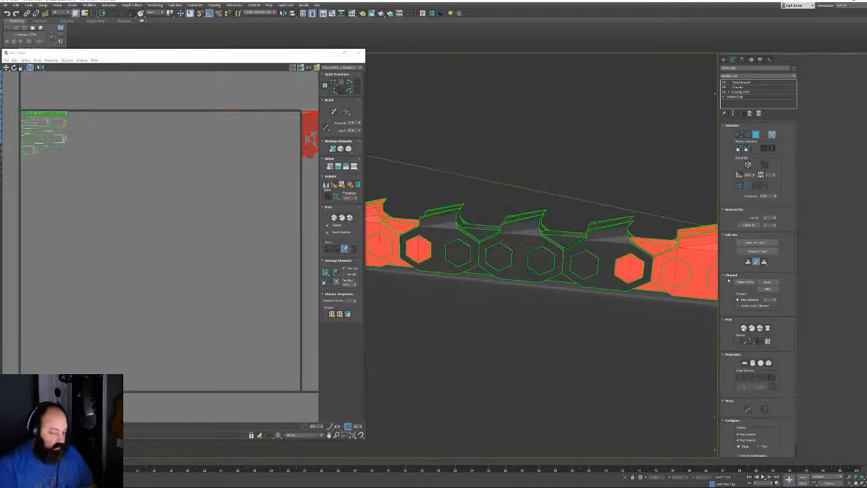
right_click(740, 95)
left_click(762, 129)
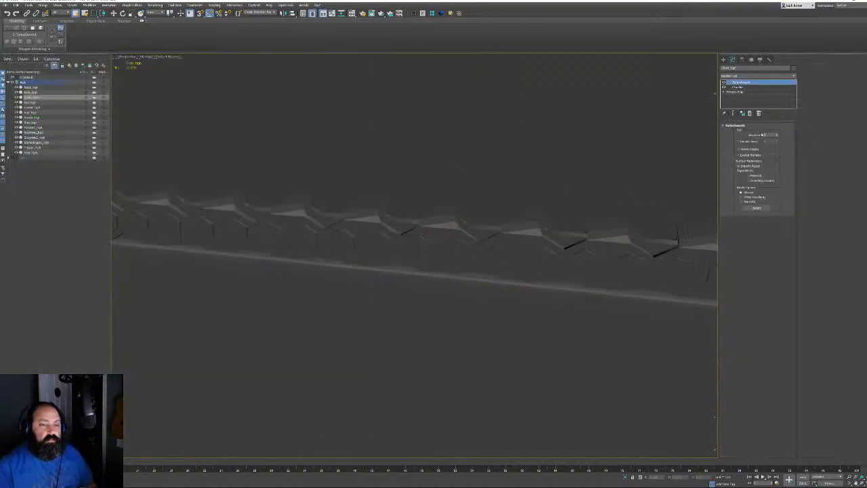
Inspect the chain's editable-poly polygons, then return to its smoothed result with edges hidden
left_click(738, 92)
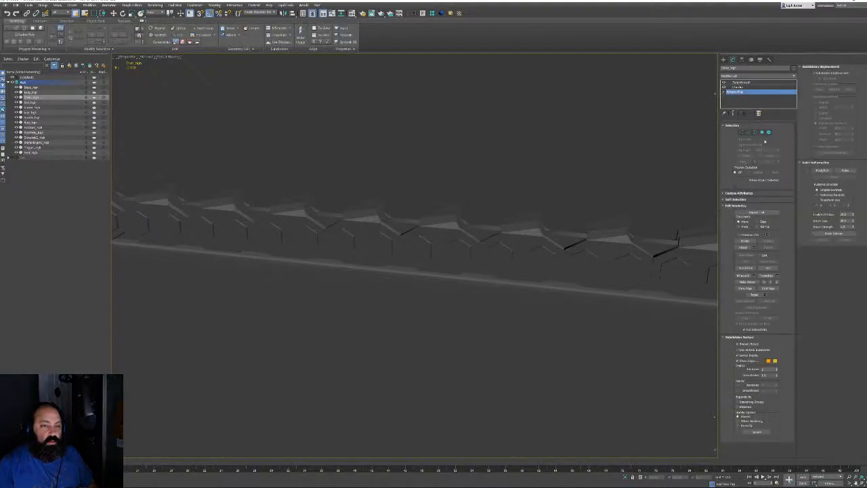
left_click(761, 132)
key("z")
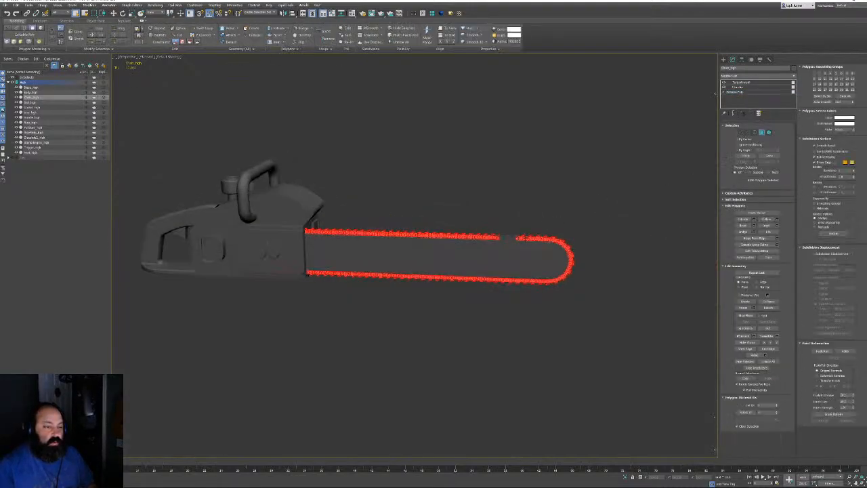
left_click(540, 227)
scroll(551, 191, "down", 5)
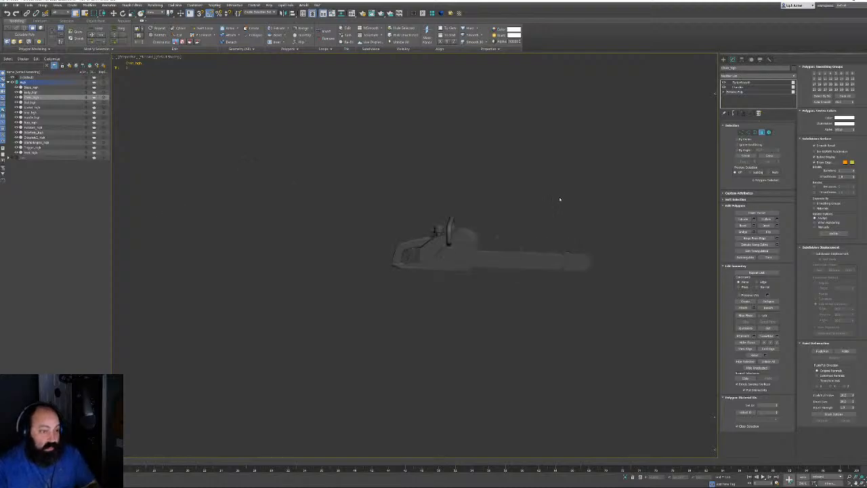
scroll(550, 231, "up", 2)
key("z")
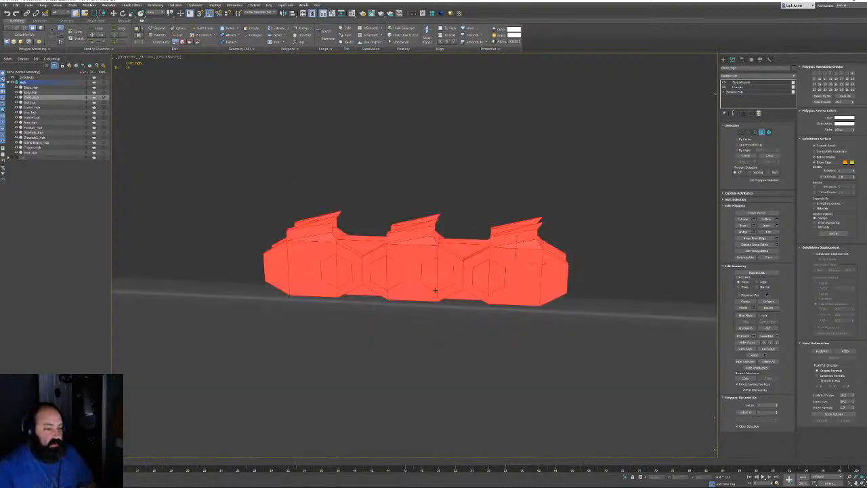
scroll(436, 290, "down", 6)
scroll(502, 193, "up", 5)
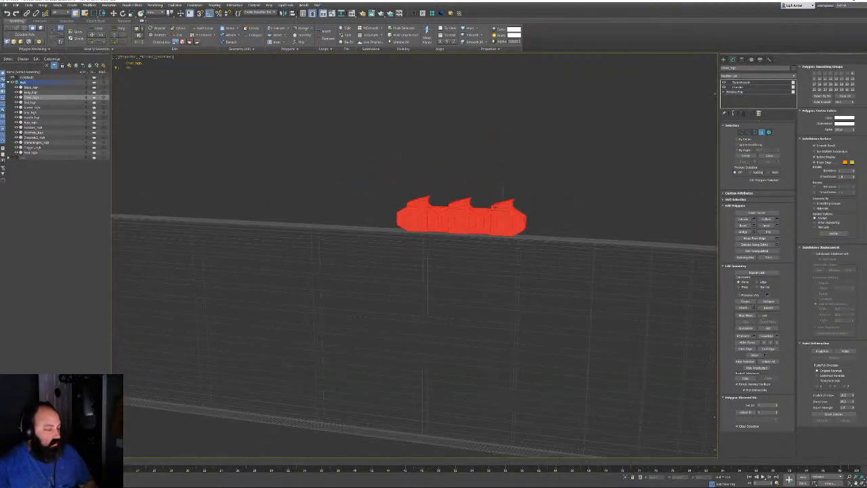
scroll(502, 192, "up", 5)
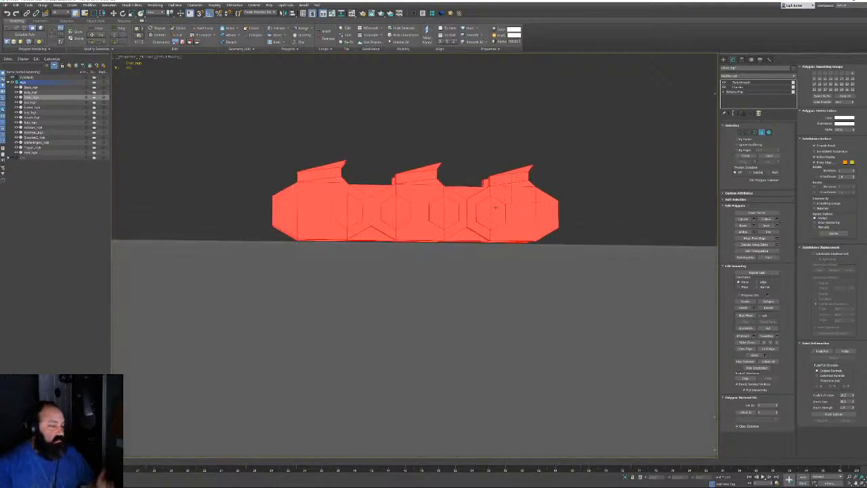
scroll(495, 207, "up", 5)
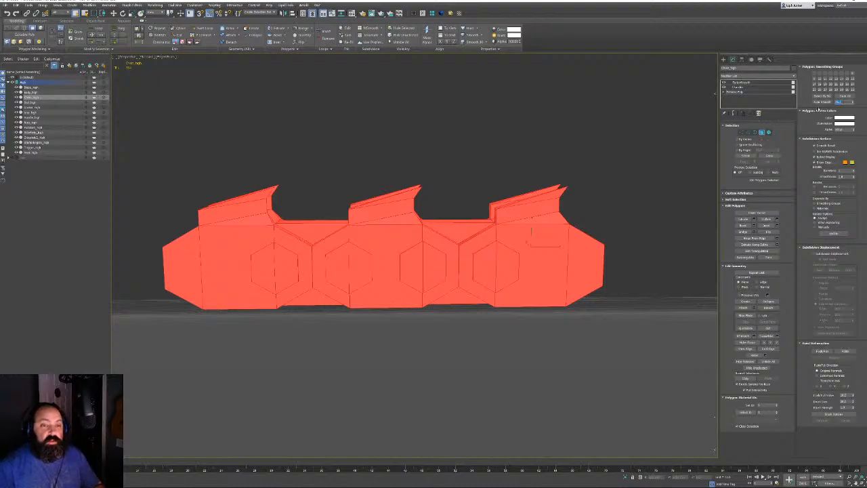
left_click(762, 131)
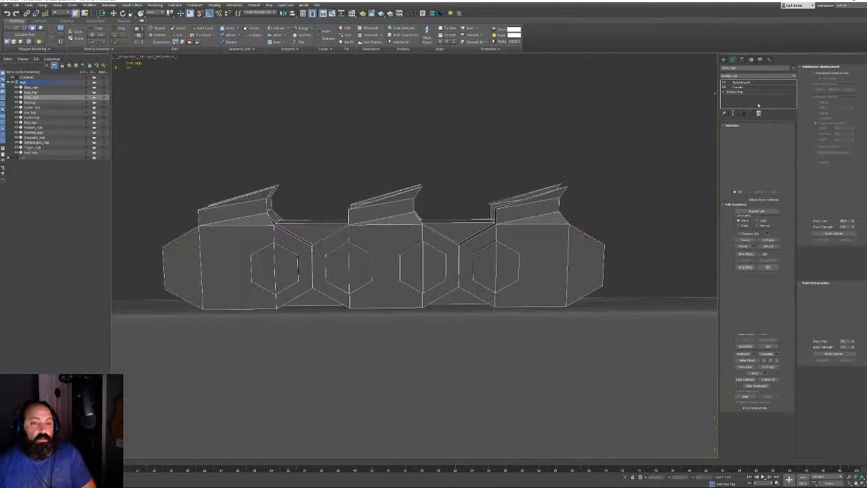
left_click(742, 82)
key("F4")
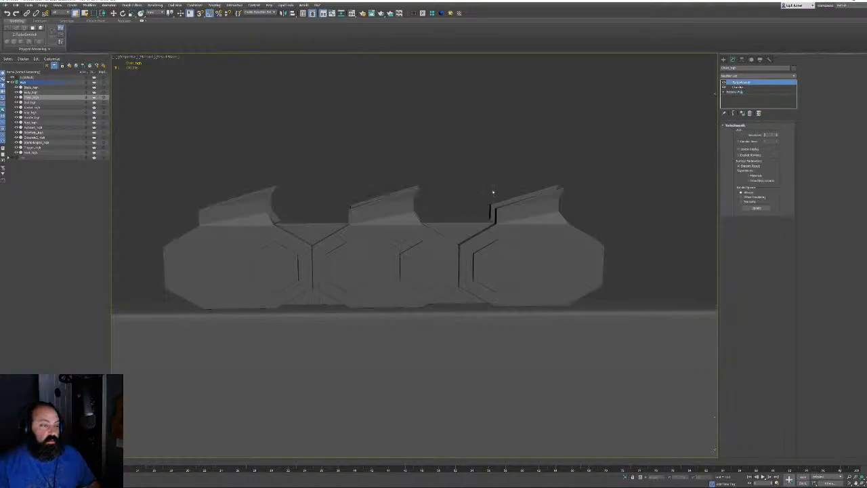
Slightly adjust the chain teeth's Chamfer amount with Show End Result enabled
scroll(484, 170, "down", 10)
middle_click_drag(482, 172, 361, 229, "alt")
middle_click_drag(361, 229, 448, 160)
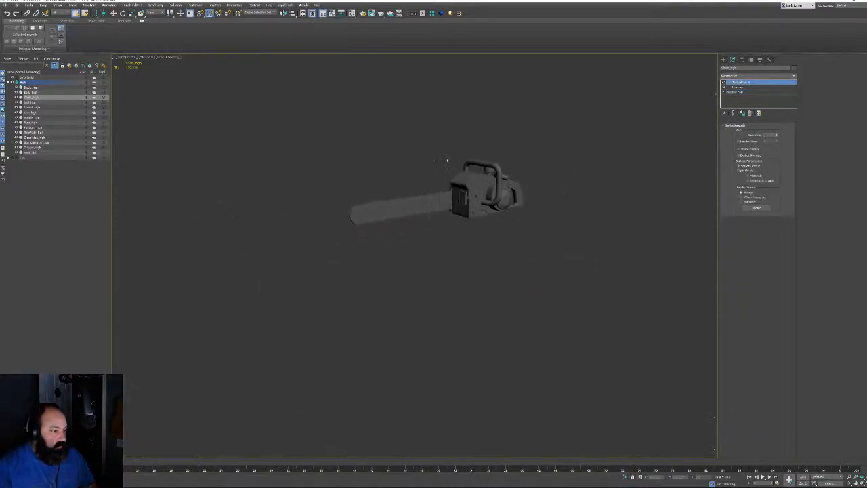
scroll(335, 188, "up", 5)
scroll(374, 232, "down", 5)
mouse_move(372, 230)
middle_mouse_down("alt")
mouse_move(291, 240)
mouse_move(408, 210)
mouse_move(370, 237)
middle_mouse_up("alt")
scroll(350, 237, "up", 5)
scroll(351, 237, "down", 5)
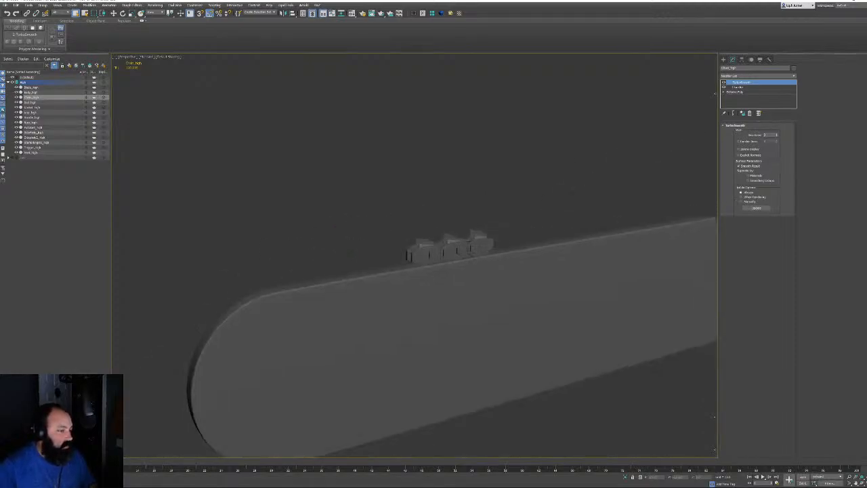
middle_click_drag(450, 249, 423, 244)
scroll(423, 244, "up", 3)
scroll(423, 244, "up", 6)
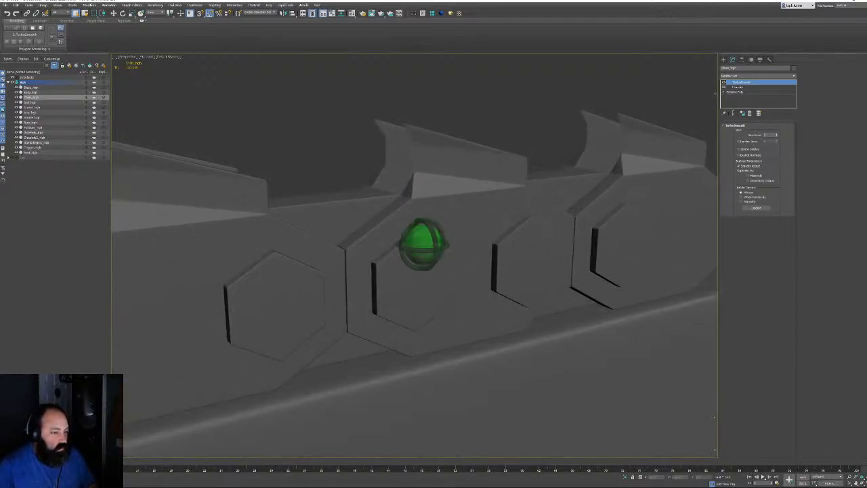
scroll(422, 244, "down", 2)
middle_click_drag(428, 246, 434, 223)
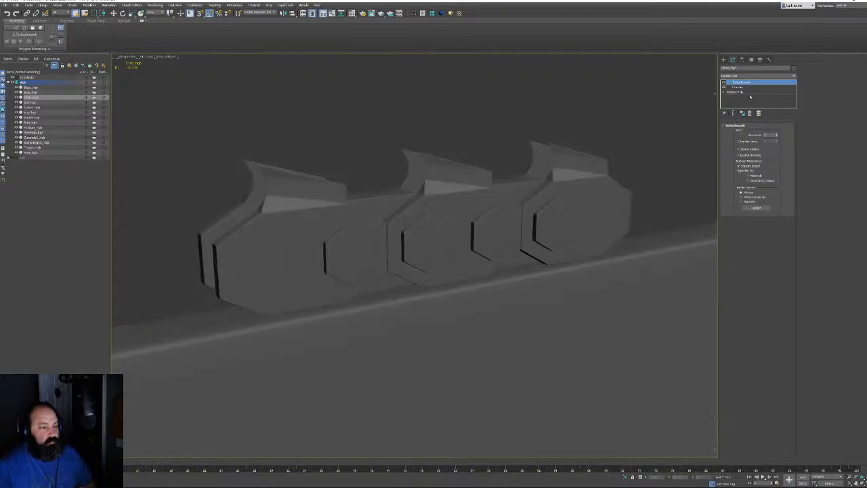
left_click(737, 86)
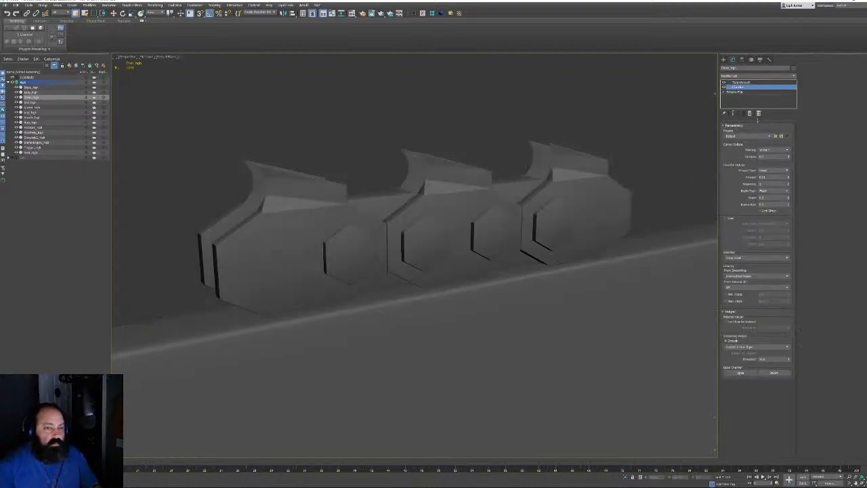
left_click(733, 113)
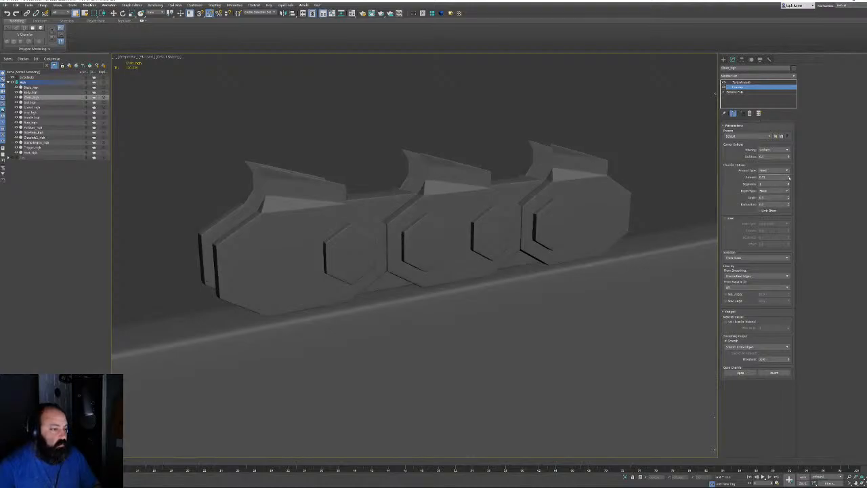
left_click_drag(788, 181, 788, 178)
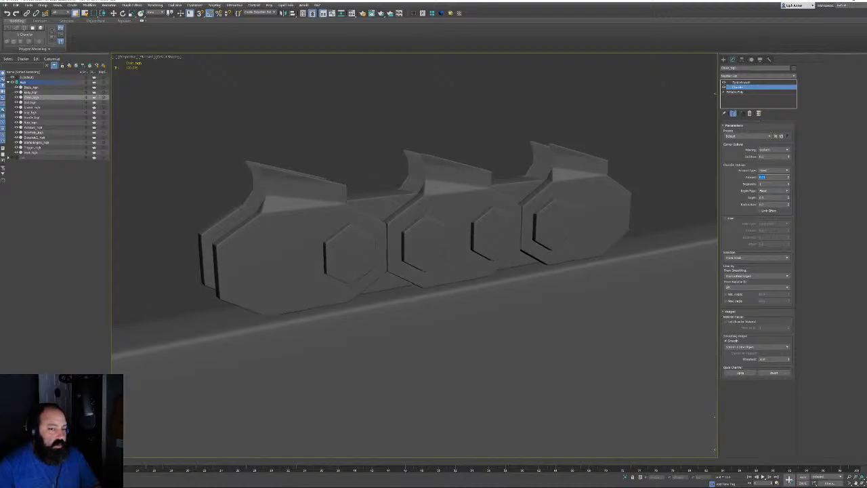
Marquee-select all fourteen chainsaw parts and frame them in view
left_click(587, 108)
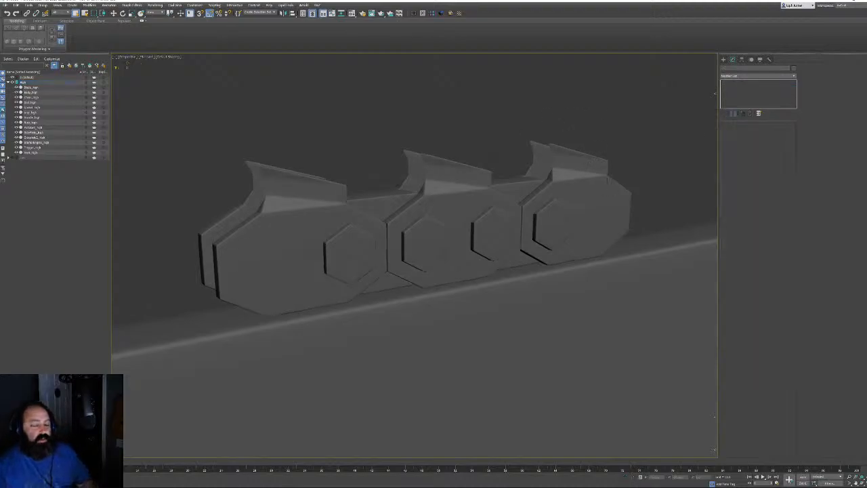
scroll(476, 191, "down", 10)
left_click_drag(422, 107, 756, 308)
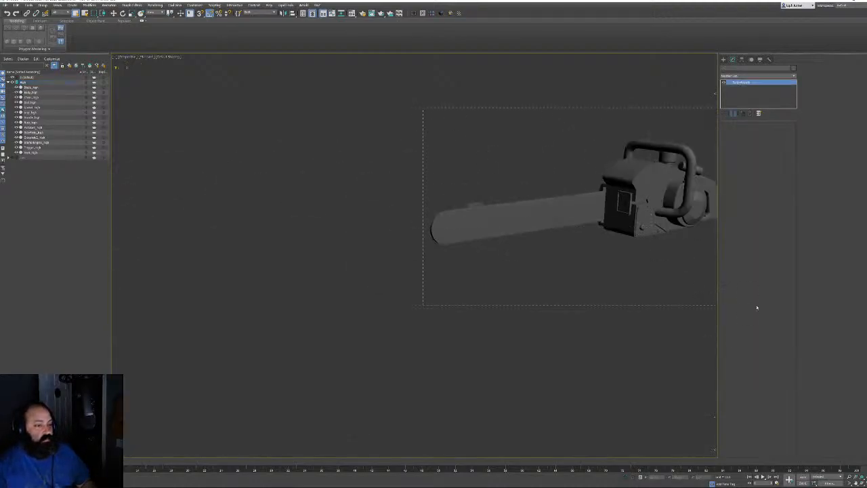
key("z")
middle_click_drag(619, 257, 353, 213, "alt")
scroll(379, 248, "up", 6)
Start Export Selected, decline overwriting Leatherface.fbx, and browse to the export subfolder
left_click(6, 5)
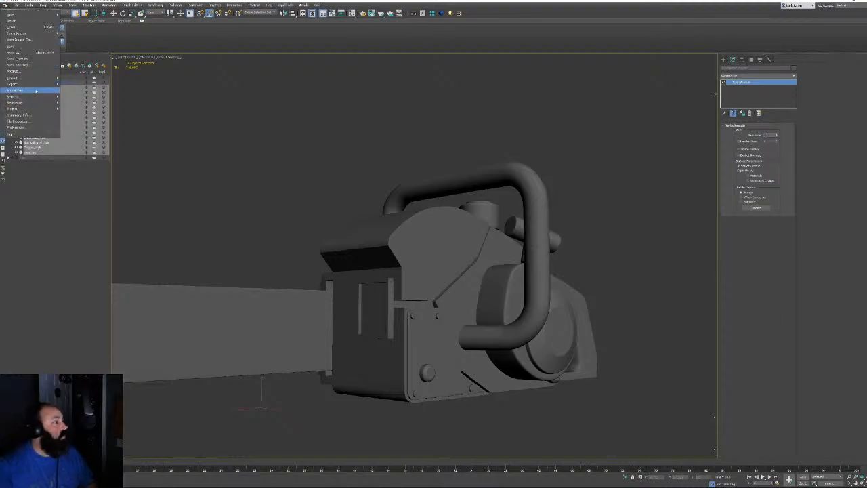
mouse_move(27, 84)
left_click(80, 90)
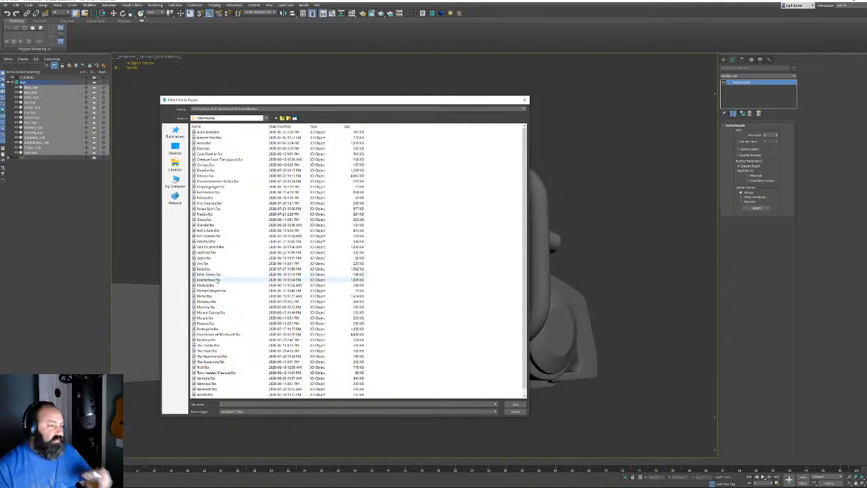
double_click(210, 280)
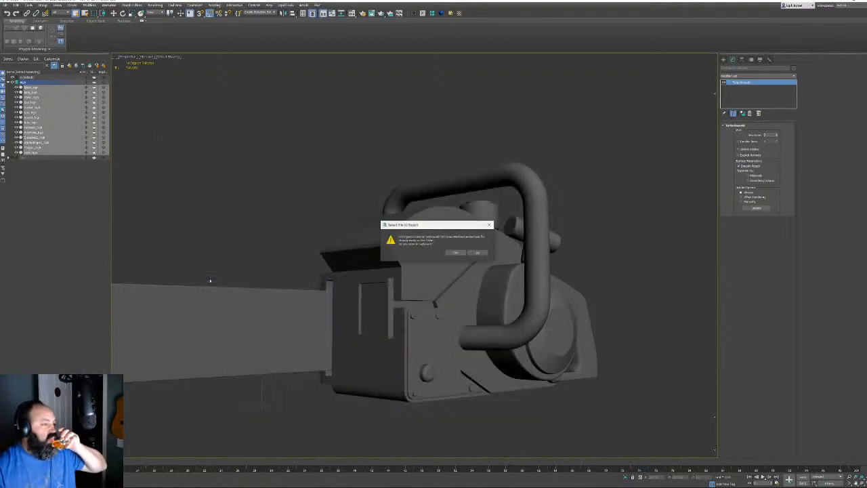
left_click(477, 252)
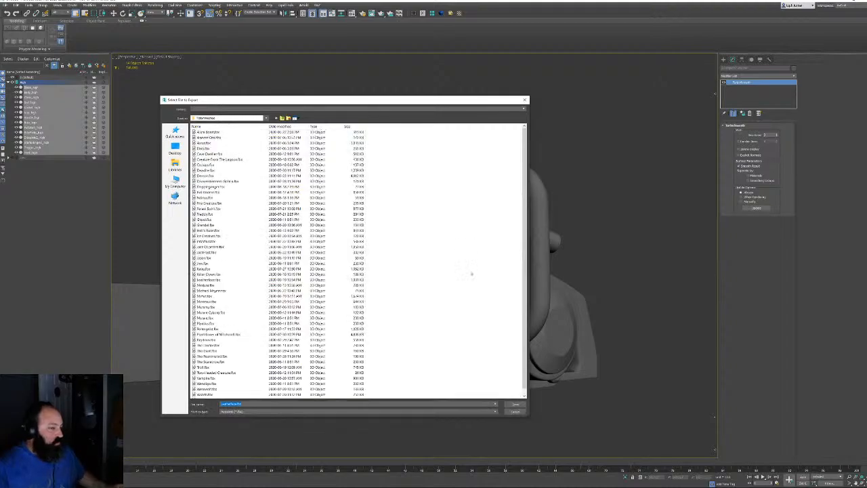
left_click(282, 118)
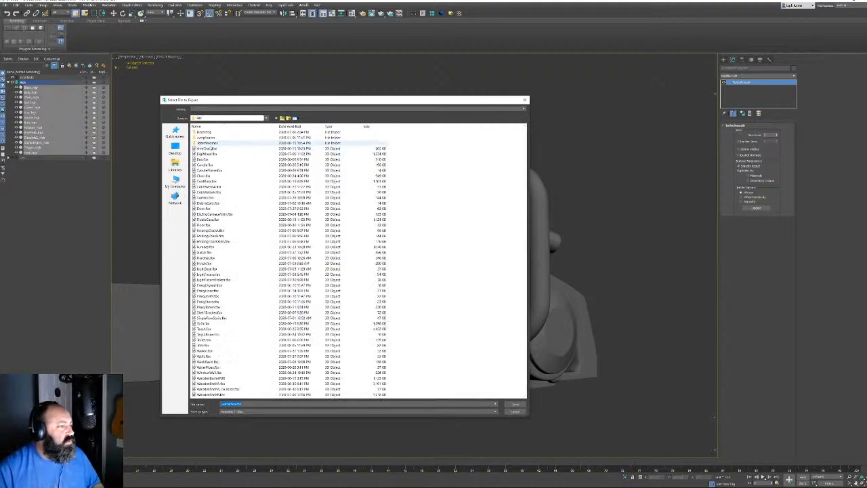
left_click(282, 118)
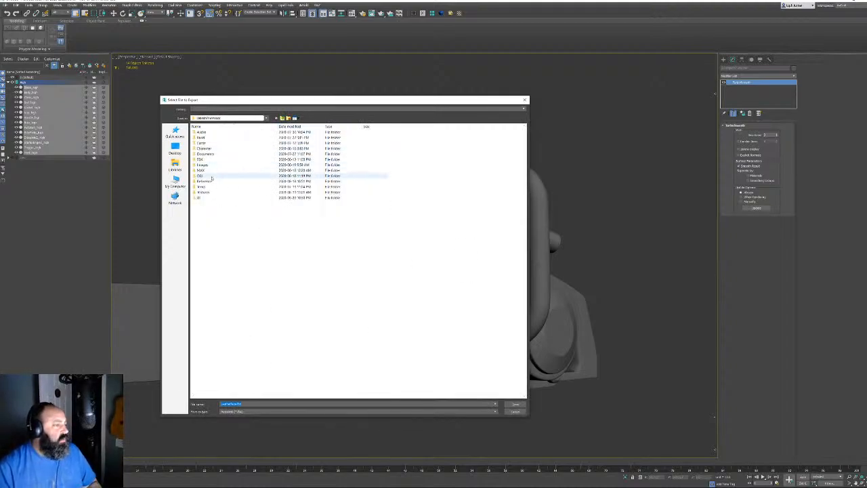
double_click(211, 176)
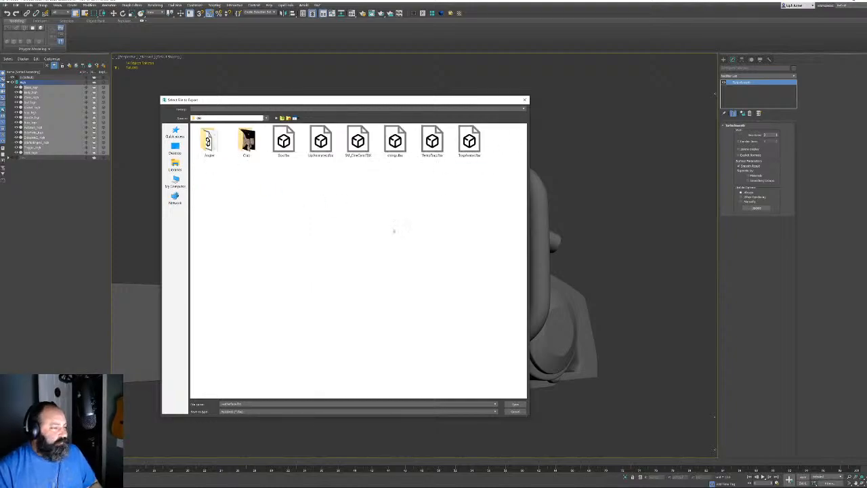
Export as OBJ over High.OBJ with the current OBJ options and finish
left_click(239, 412)
left_click(258, 461)
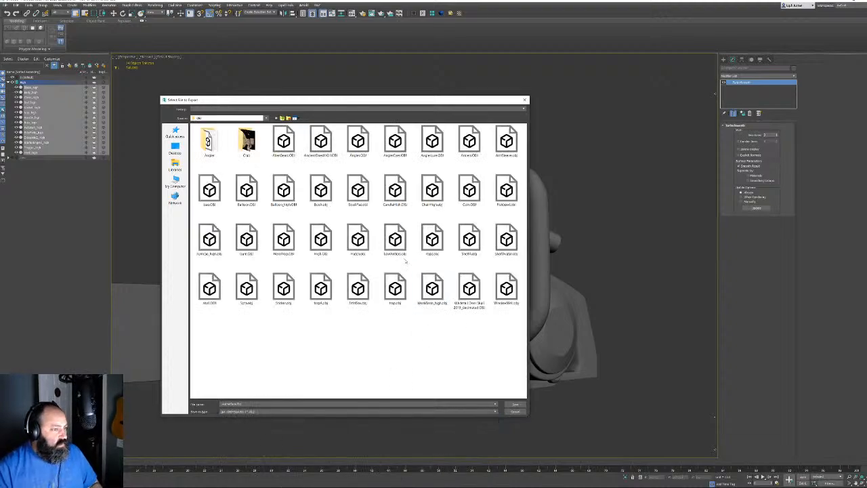
double_click(321, 239)
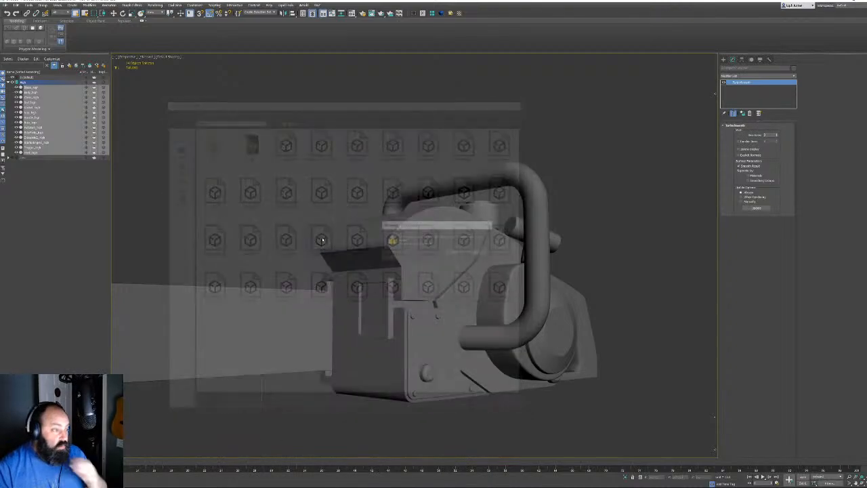
left_click(455, 253)
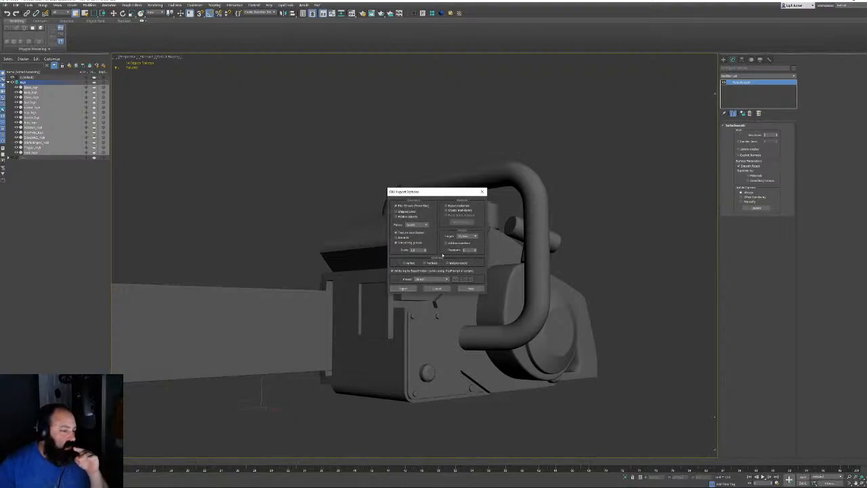
left_click(405, 289)
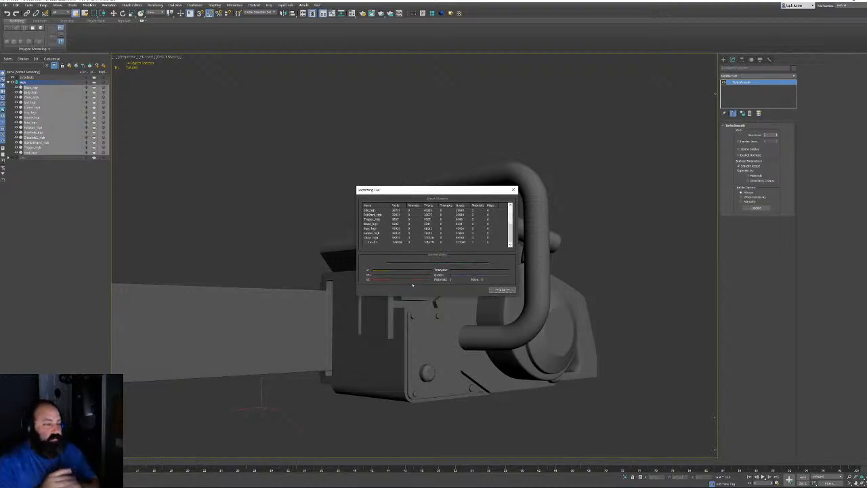
left_click(501, 290)
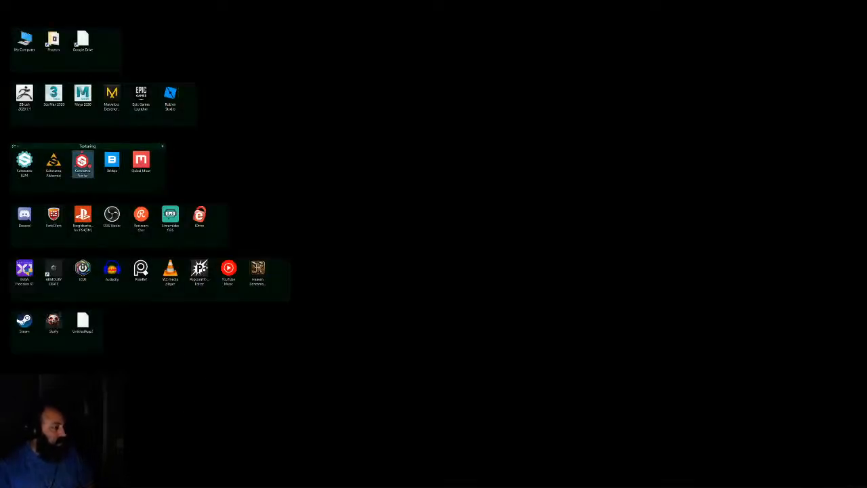
Launch Substance Painter from its desktop icon
double_click(81, 163)
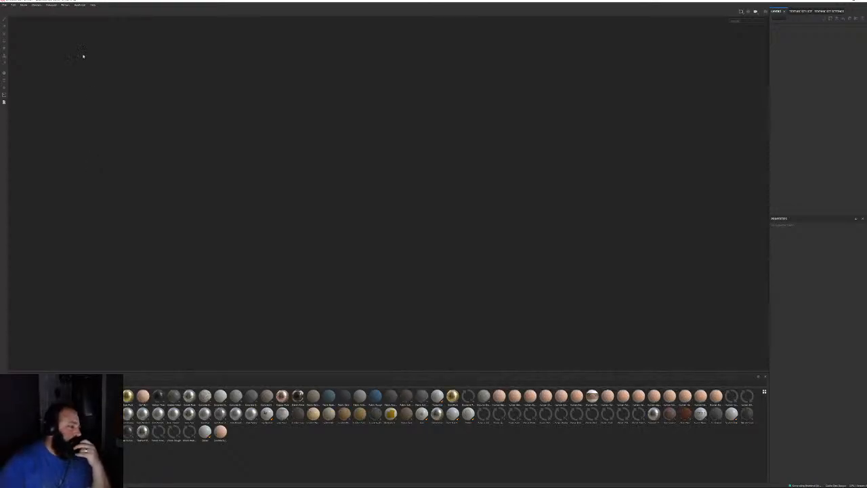
Start a new project and change its document resolution
left_click(4, 6)
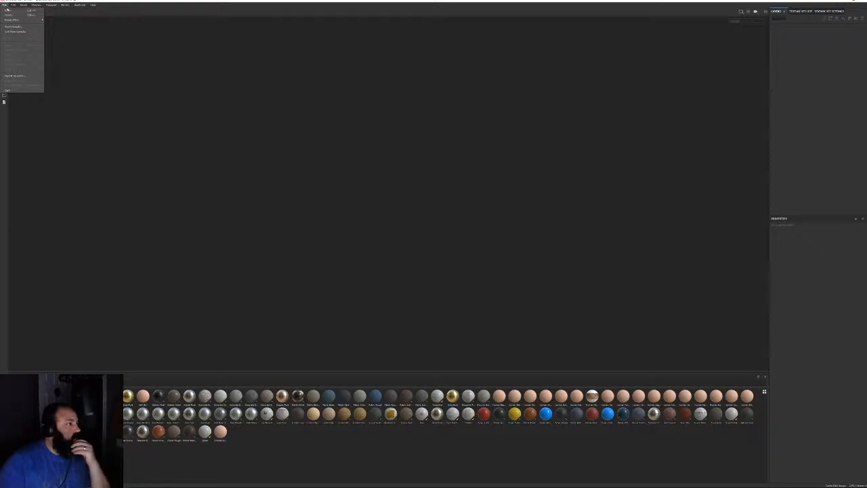
left_click(8, 10)
left_click(414, 205)
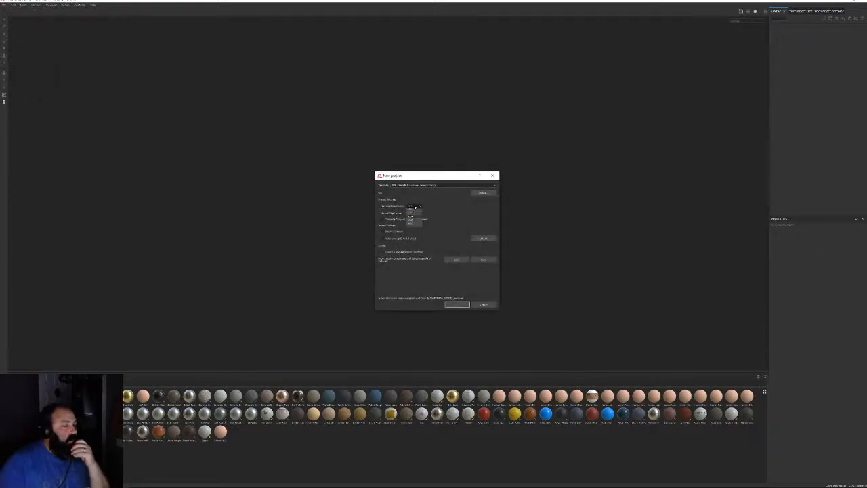
left_click(421, 215)
Pick the chainsaw mesh from CabinInTheWoods > FBX > TokenMeshes and create the project
left_click(482, 192)
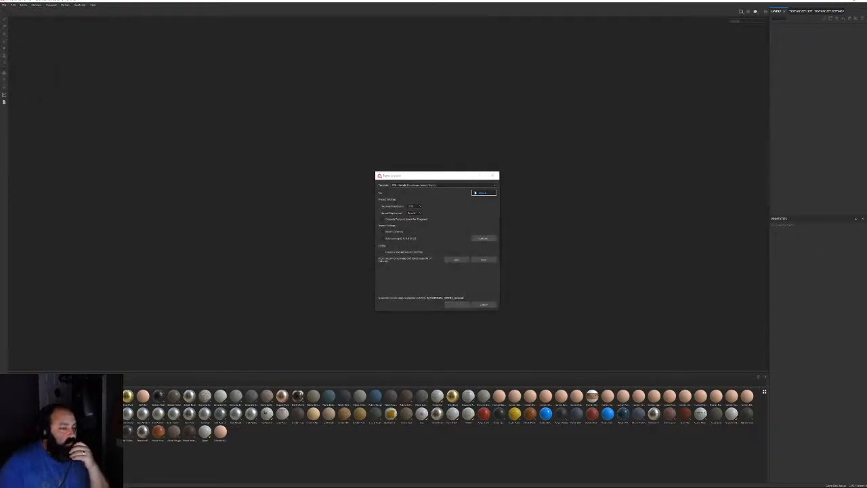
left_click(287, 178)
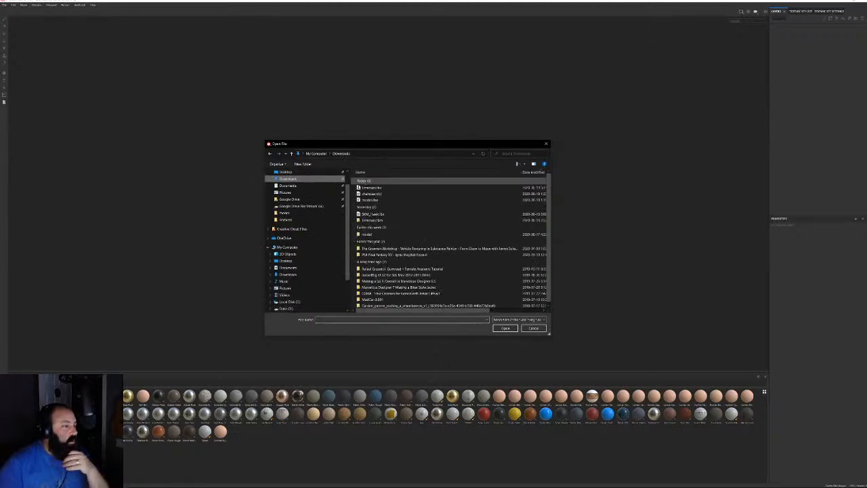
scroll(286, 182, "up", 1)
left_click(285, 184)
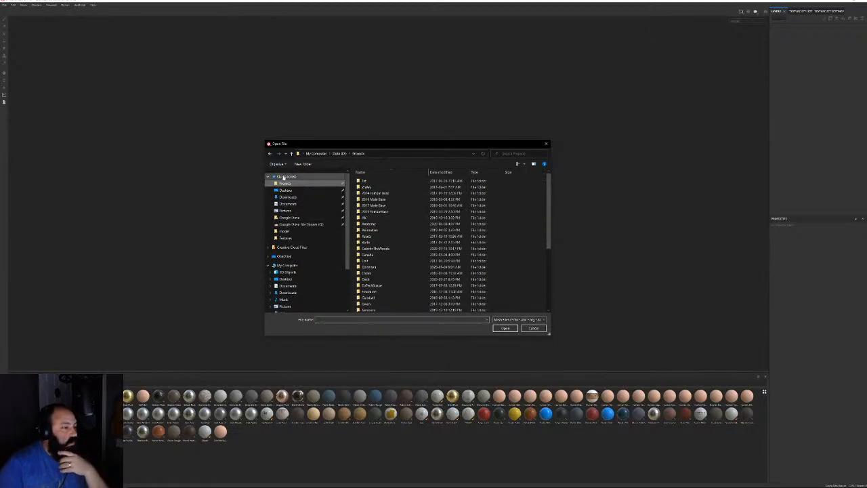
scroll(395, 236, "down", 5)
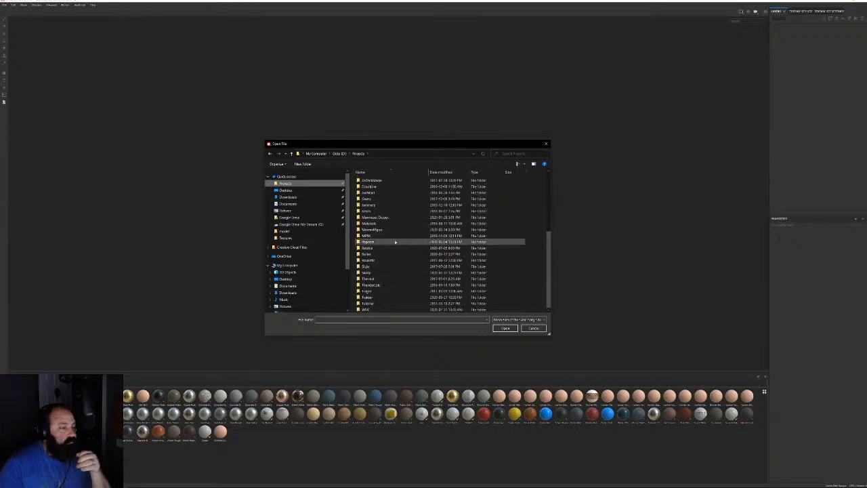
scroll(394, 237, "up", 5)
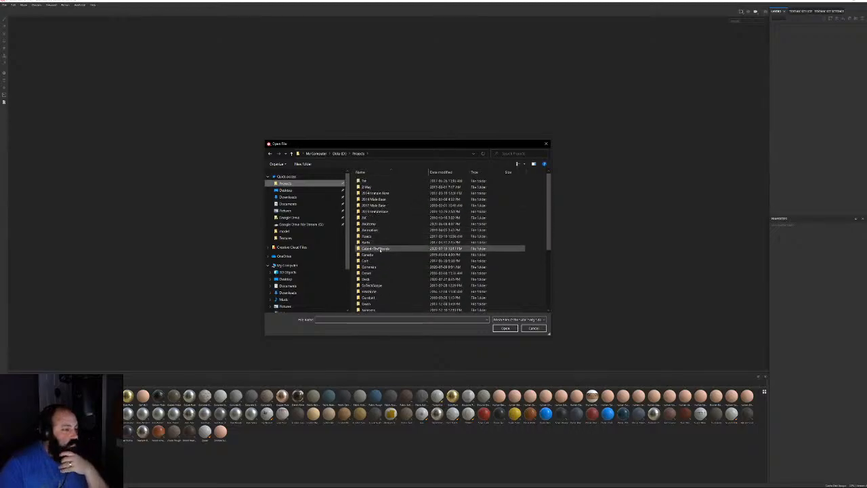
double_click(377, 248)
double_click(365, 211)
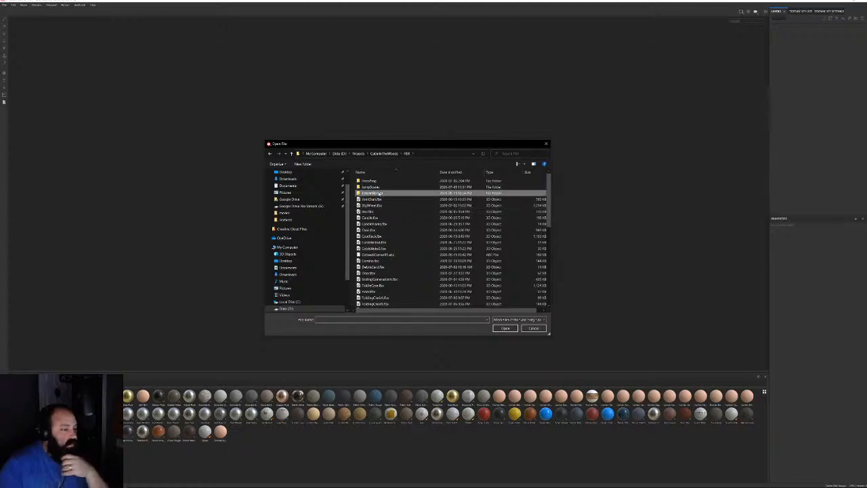
double_click(378, 193)
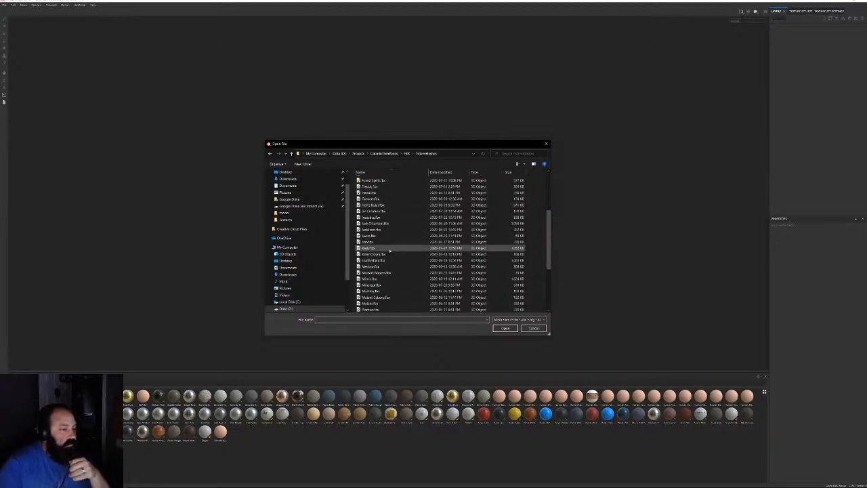
double_click(378, 261)
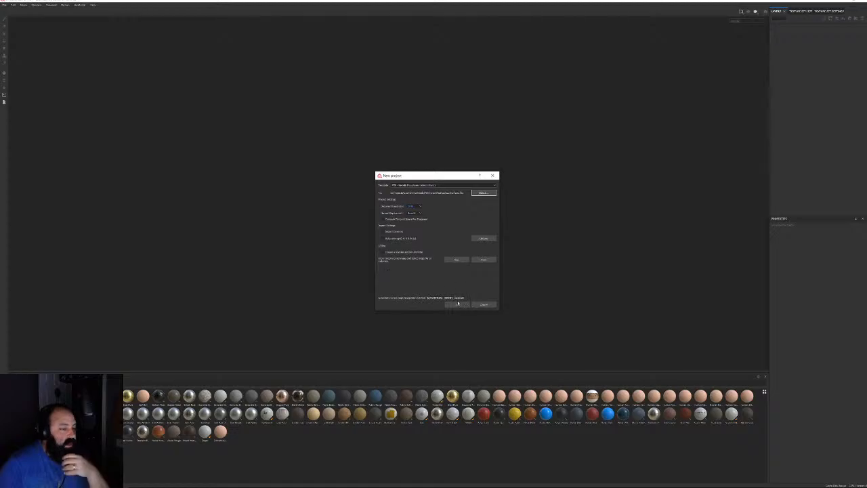
left_click(456, 305)
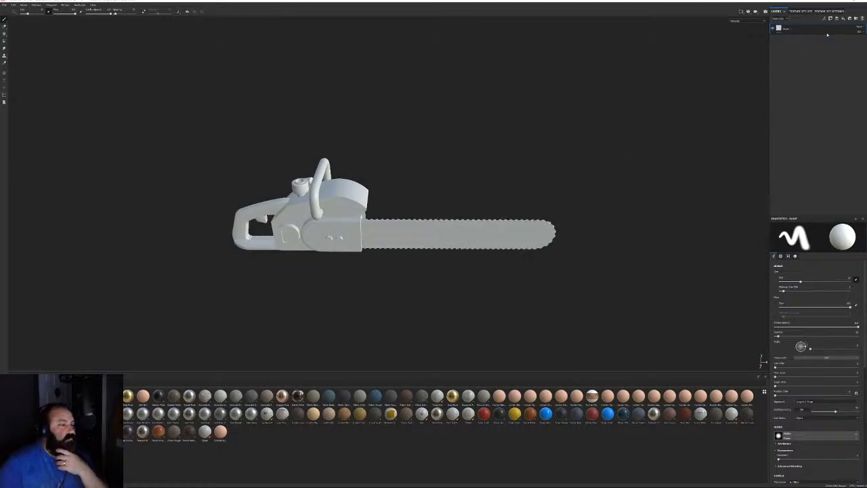
In Bake Mesh Maps, set the output size and add the high-poly chainsaw OBJ
left_click(830, 11)
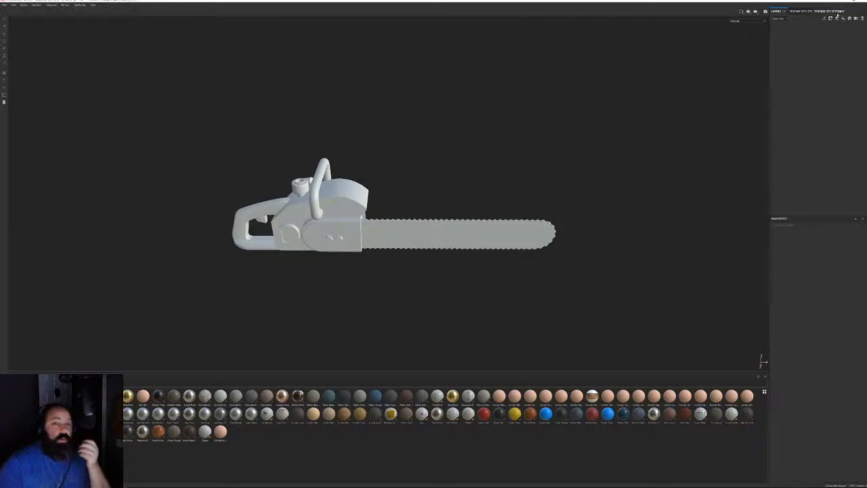
left_click(846, 147)
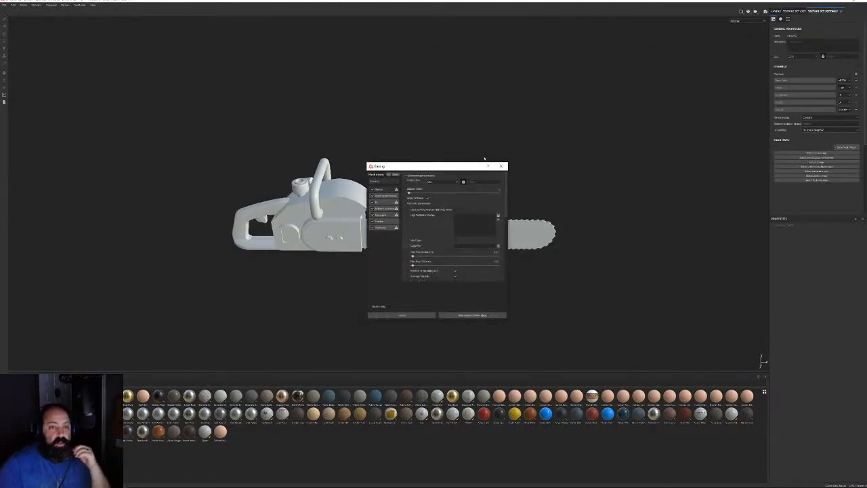
left_click(441, 181)
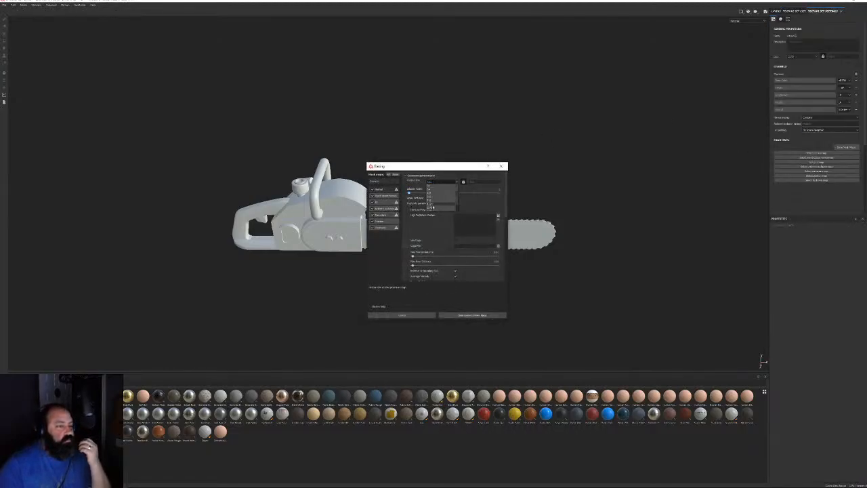
left_click(432, 207)
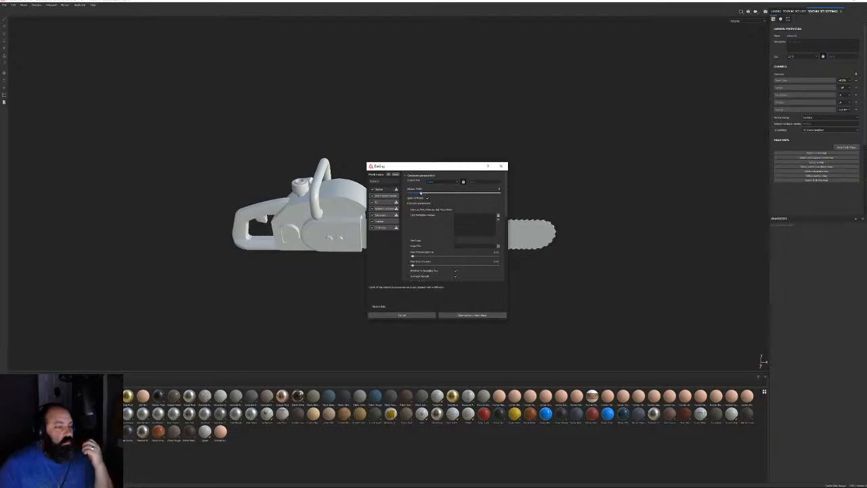
left_click(498, 216)
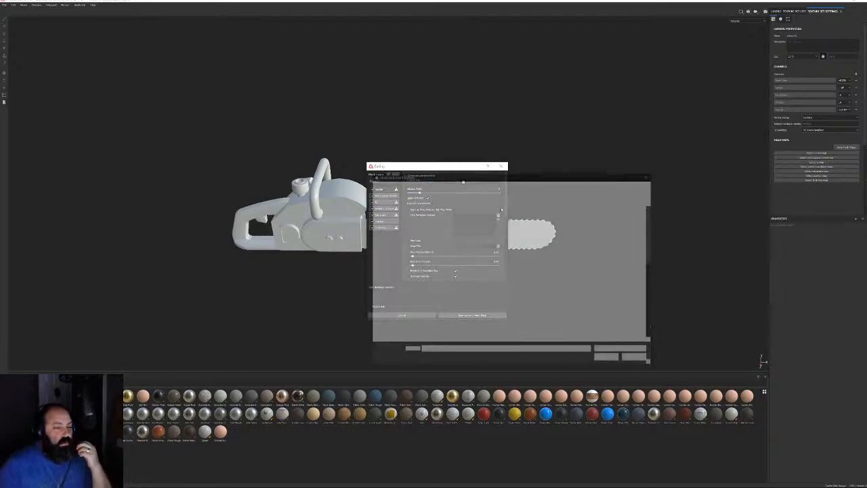
left_click(507, 184)
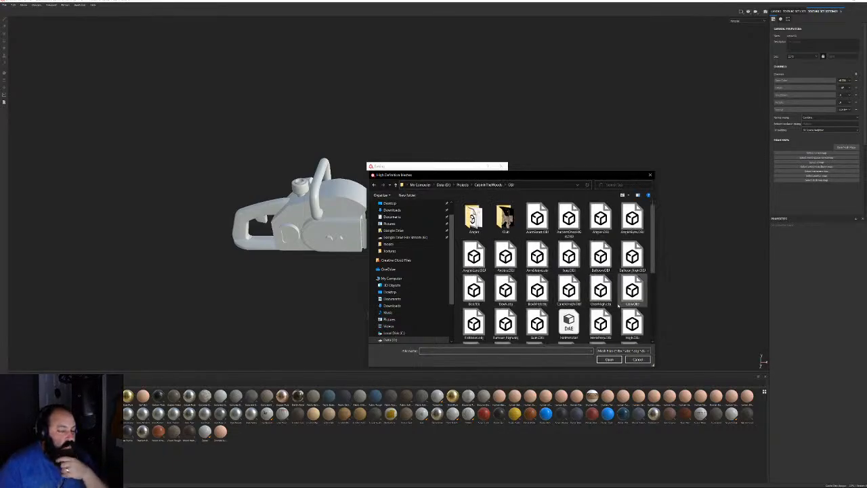
double_click(607, 333)
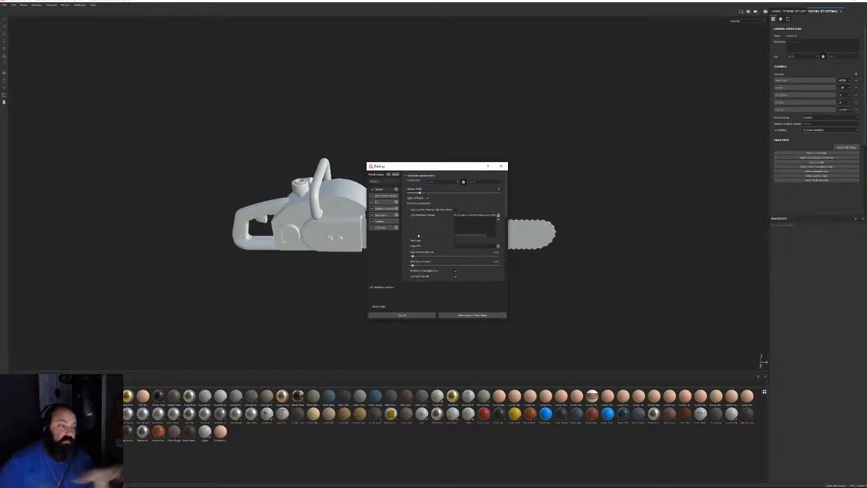
Set antialiasing to Subsampling and match meshes by mesh name
scroll(418, 235, "down", 3)
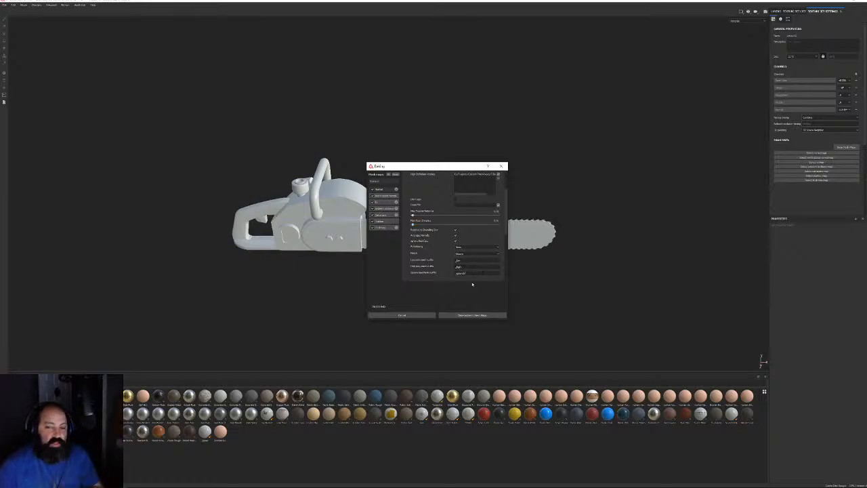
left_click(467, 246)
left_click(460, 261)
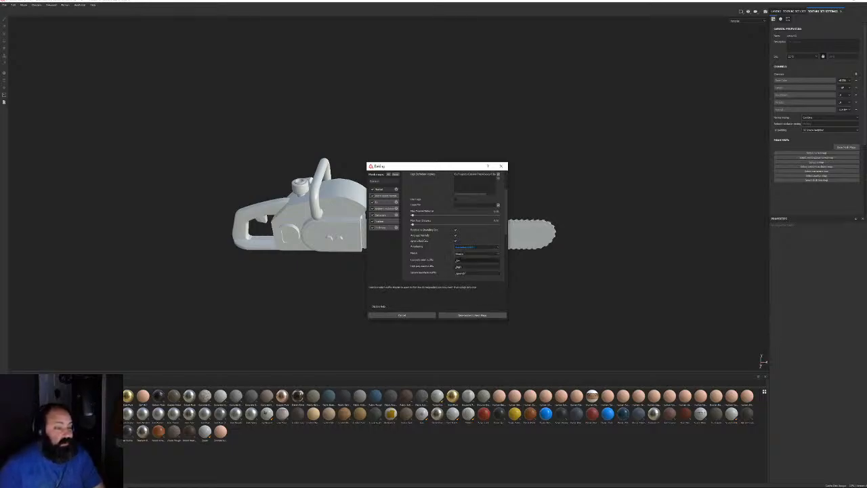
left_click(474, 253)
left_click(471, 265)
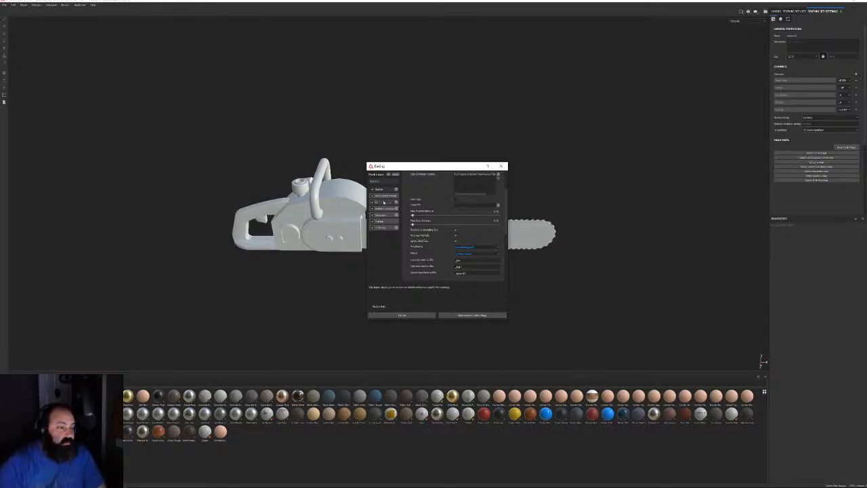
Review the ID and AO bakers, max out Thickness secondary rays, and start baking
left_click(389, 202)
left_click(459, 182)
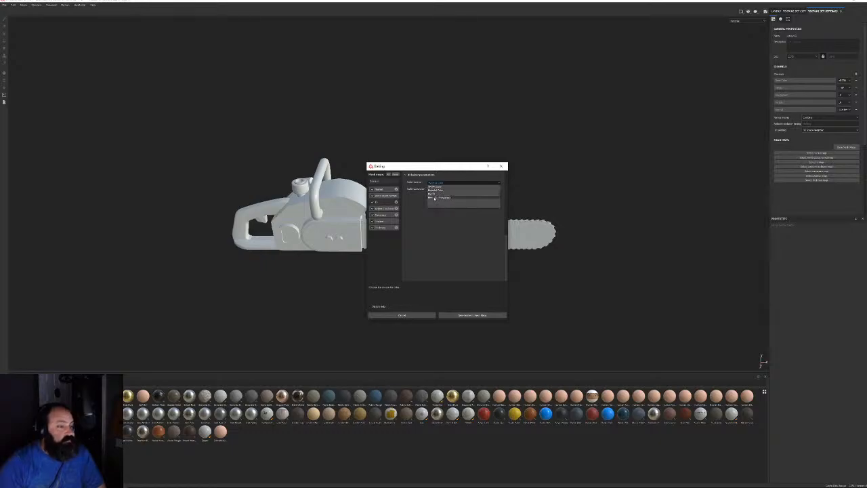
left_click(424, 224)
left_click(391, 210)
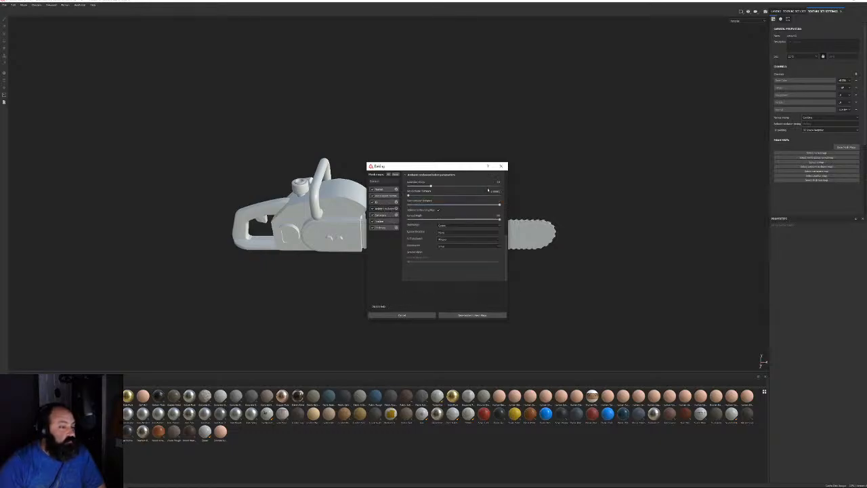
left_click(384, 227)
left_click_drag(430, 184, 500, 185)
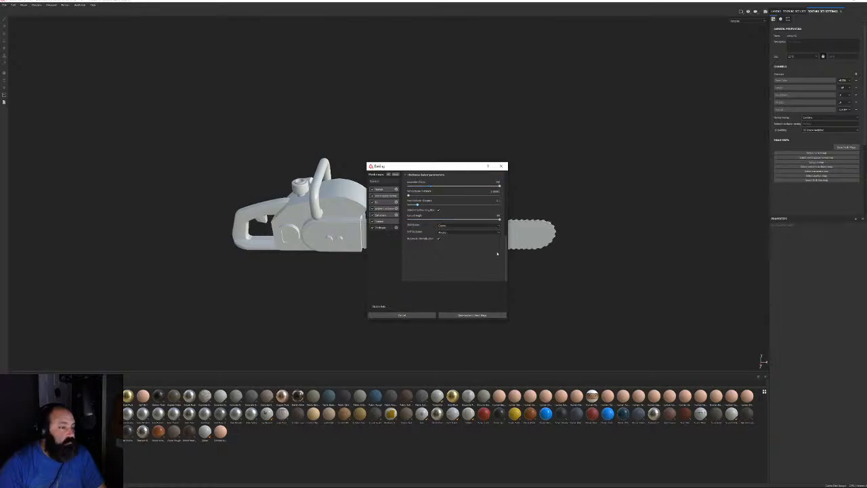
left_click(467, 315)
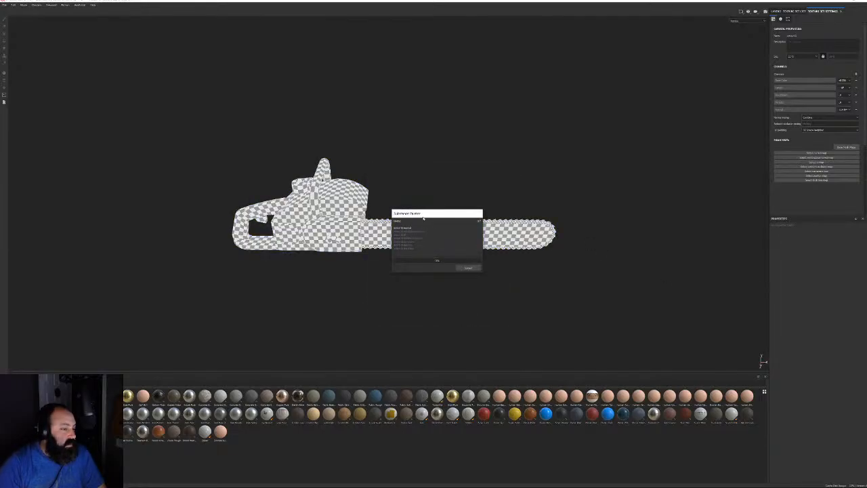
Move the bake progress window aside while the bake completes
left_click_drag(427, 214, 602, 125)
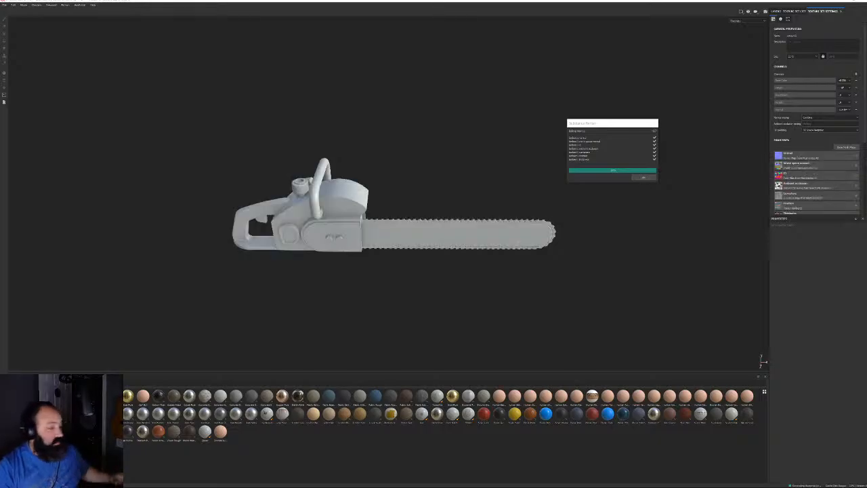
Close the bake report and inspect the baked detail on the blade and chain teeth
left_click(648, 179)
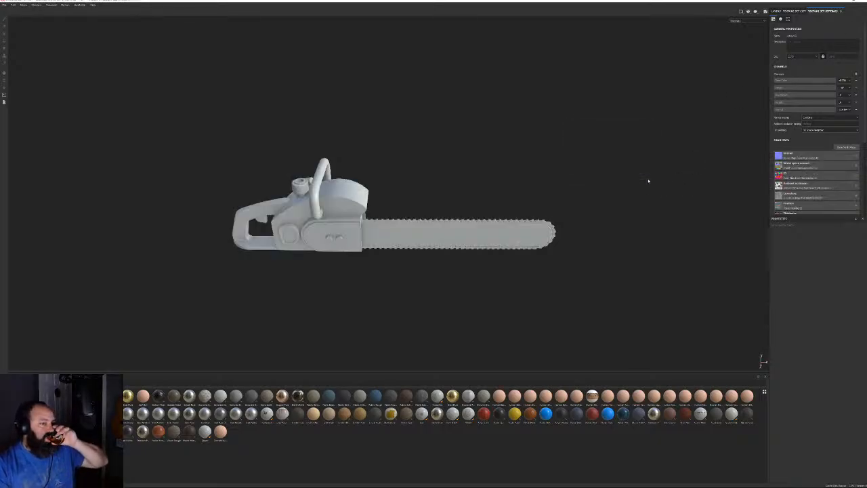
left_click_drag(440, 264, 503, 221, "alt")
right_click_drag(503, 220, 409, 299, "alt")
left_click_drag(409, 299, 359, 210, "alt")
right_click_drag(359, 209, 538, 367, "alt")
left_click_drag(386, 220, 434, 212, "alt")
right_click_drag(435, 212, 176, 39, "alt")
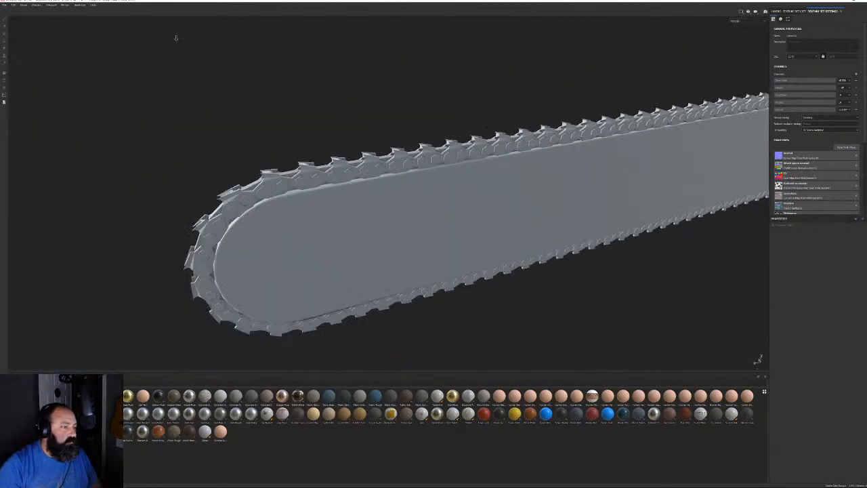
middle_click_drag(596, 129, 128, 203, "alt")
Inspect the baked detail on the body, rear handle, cap and cylinder
left_click_drag(400, 183, 677, 128, "alt")
middle_click_drag(305, 190, 660, 160, "alt")
left_click_drag(339, 146, 599, 126, "alt")
middle_click_drag(599, 125, 420, 181, "alt")
left_click_drag(420, 181, 333, 181, "alt")
middle_click_drag(457, 237, 420, 293, "alt")
right_click_drag(420, 293, 546, 370, "alt")
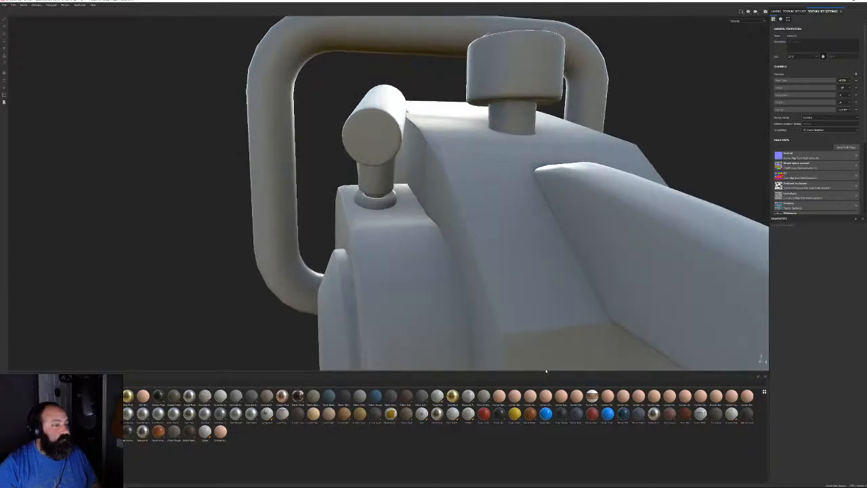
left_click_drag(433, 203, 406, 214, "alt")
middle_click_drag(406, 213, 314, 255, "alt")
right_click_drag(314, 256, 344, 265, "alt")
left_click_drag(344, 265, 273, 227, "alt")
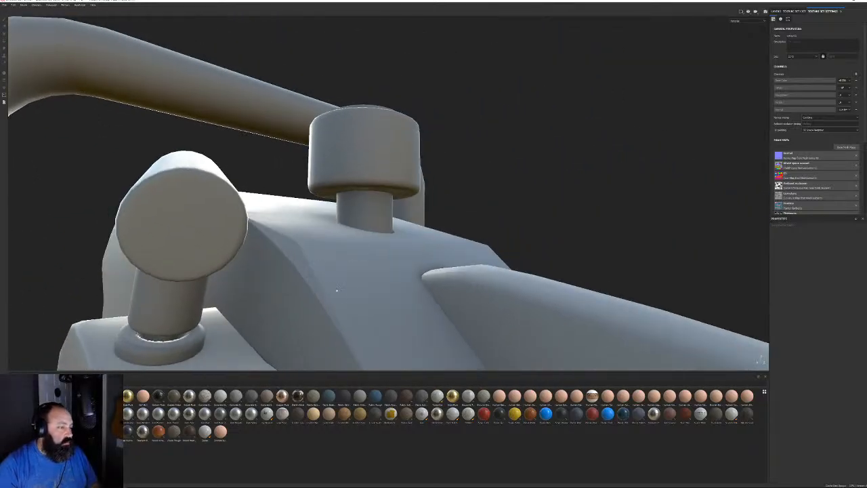
right_click_drag(337, 290, 359, 234, "alt")
left_click_drag(359, 234, 377, 237, "alt")
right_click_drag(377, 237, 363, 249, "alt")
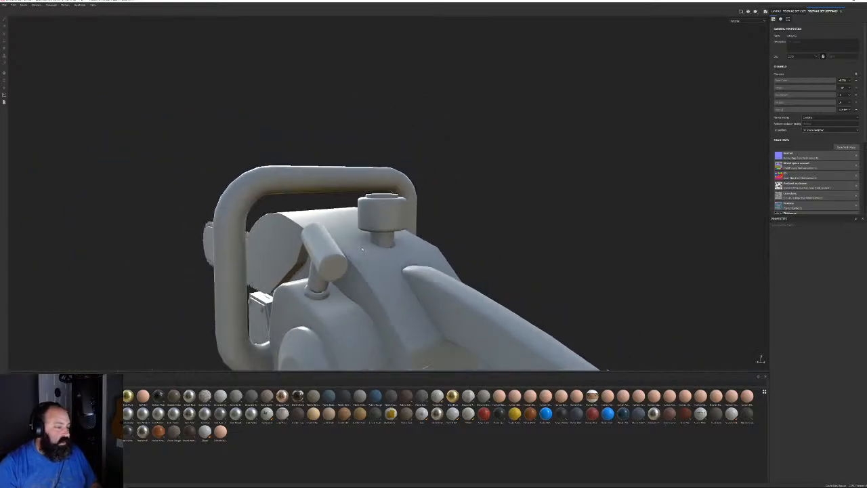
Switch back to 3ds Max through the Windows Start menu
key("super")
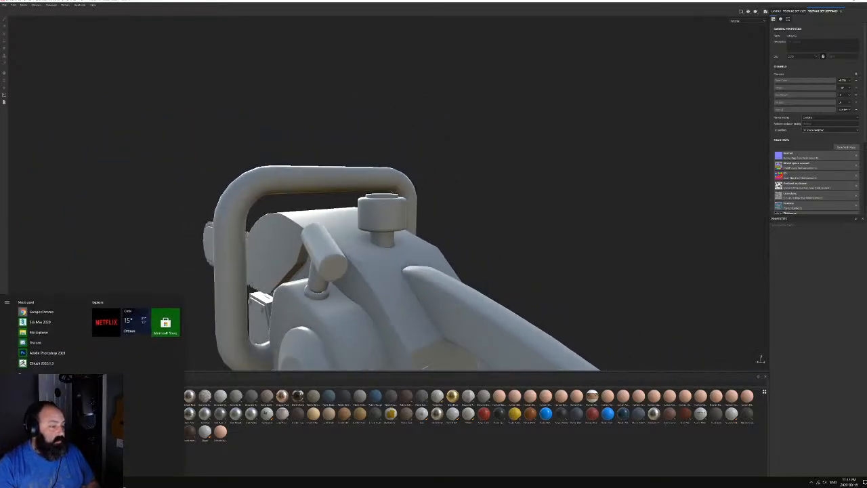
mouse_move(123, 485)
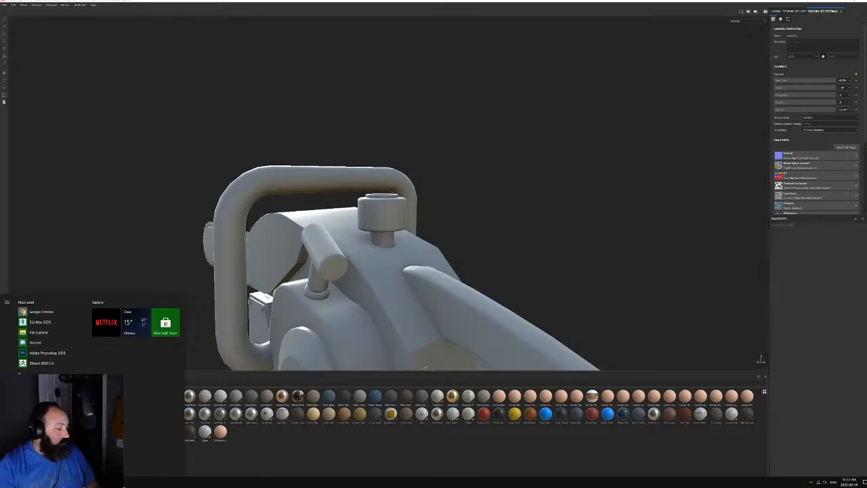
left_click(124, 485)
Check the Body_high base mesh polygons, then return to its smoothed result
middle_click_drag(557, 318, 456, 335, "alt")
scroll(496, 264, "up", 5)
key("F4")
left_click(498, 264)
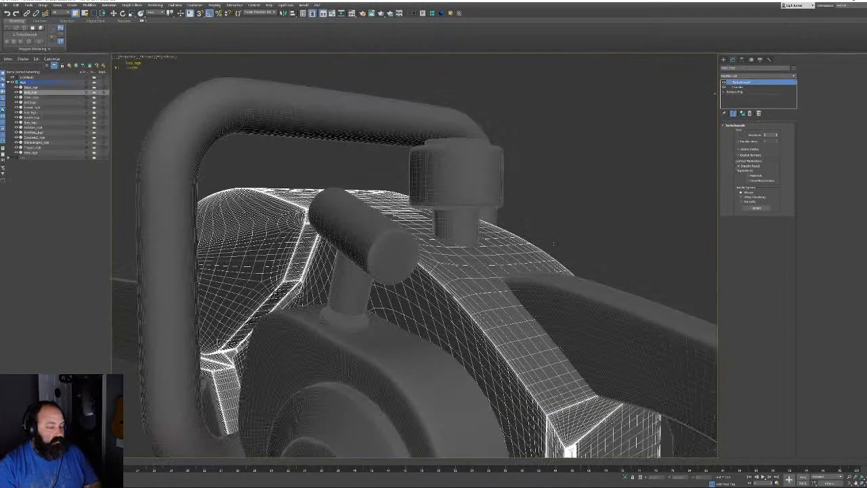
left_click(745, 92)
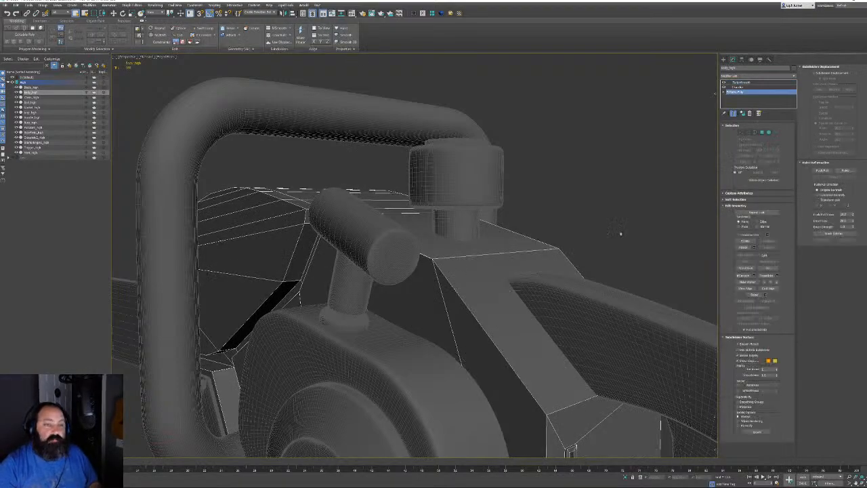
left_click(762, 132)
left_click(515, 325)
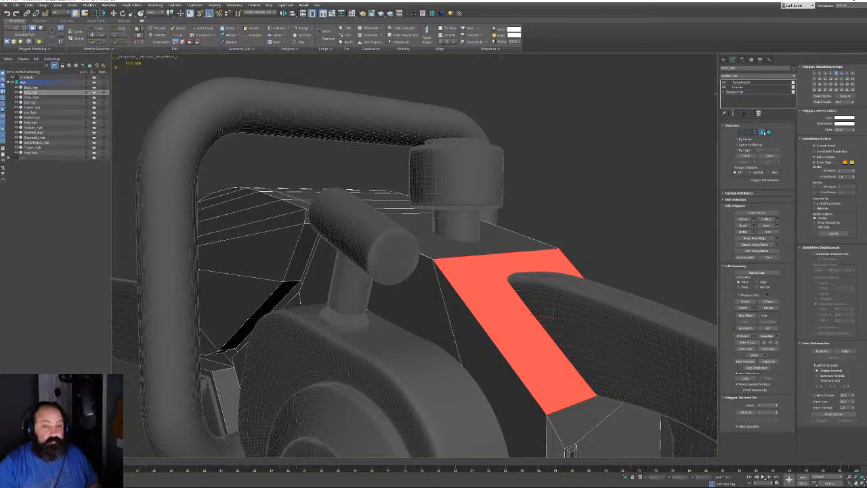
left_click(764, 133)
left_click(743, 83)
Select all 14 chainsaw objects and export them over High.OBJ with default OBJ options
middle_click_drag(446, 246, 444, 239, "alt")
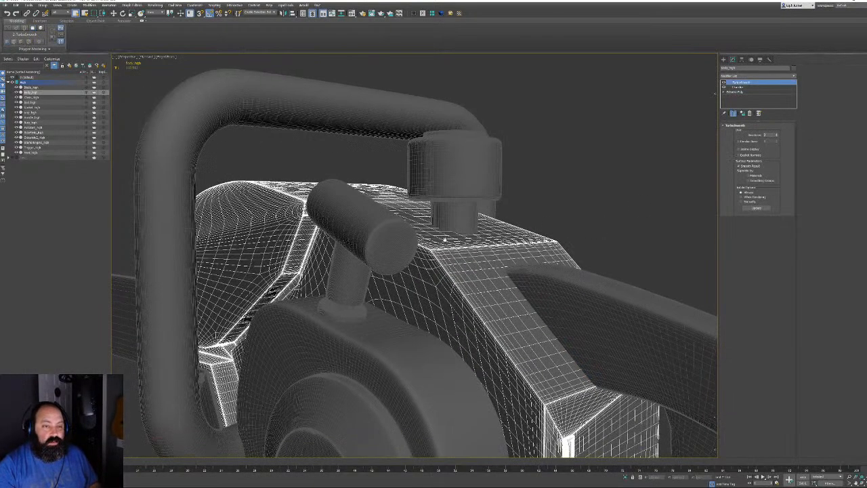
scroll(445, 239, "down", 8)
left_click_drag(327, 186, 621, 386)
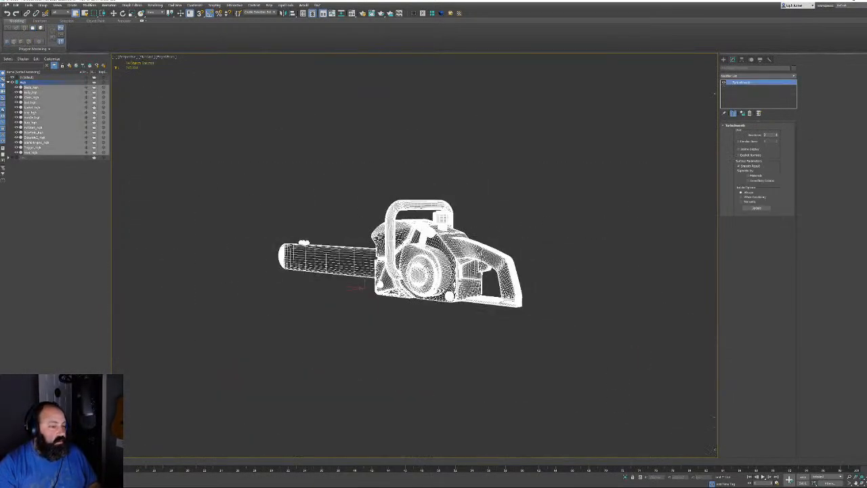
left_click(15, 5)
mouse_move(41, 83)
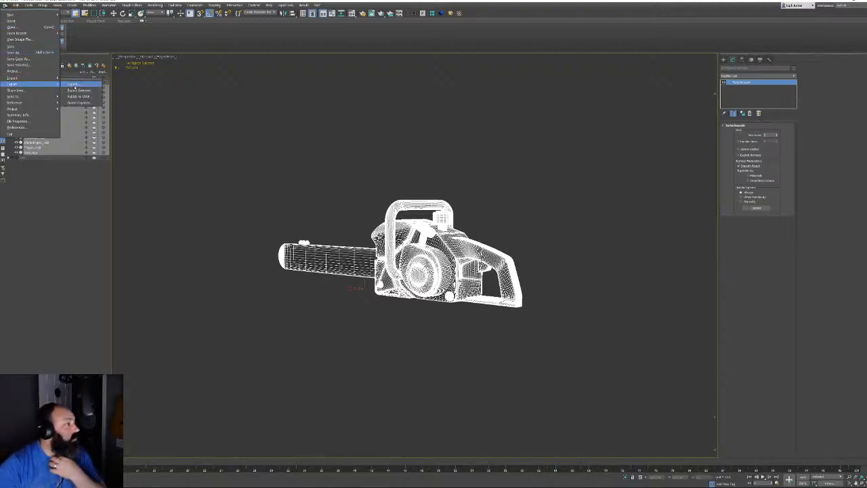
left_click(76, 89)
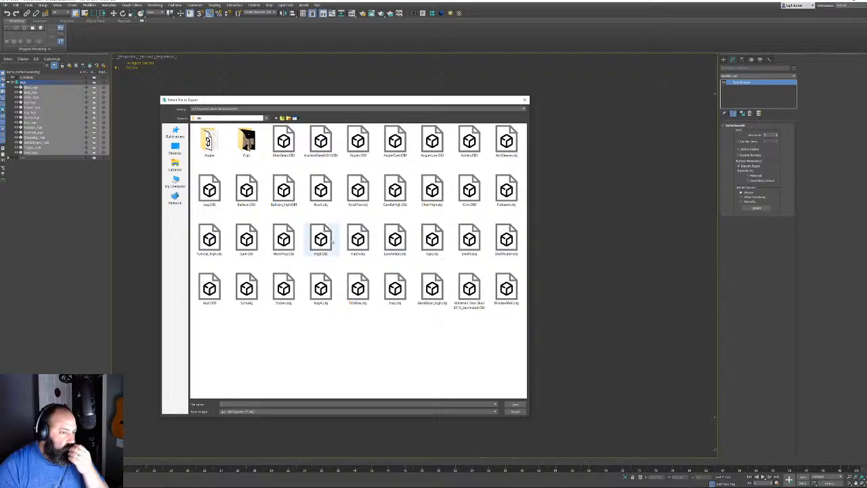
double_click(325, 238)
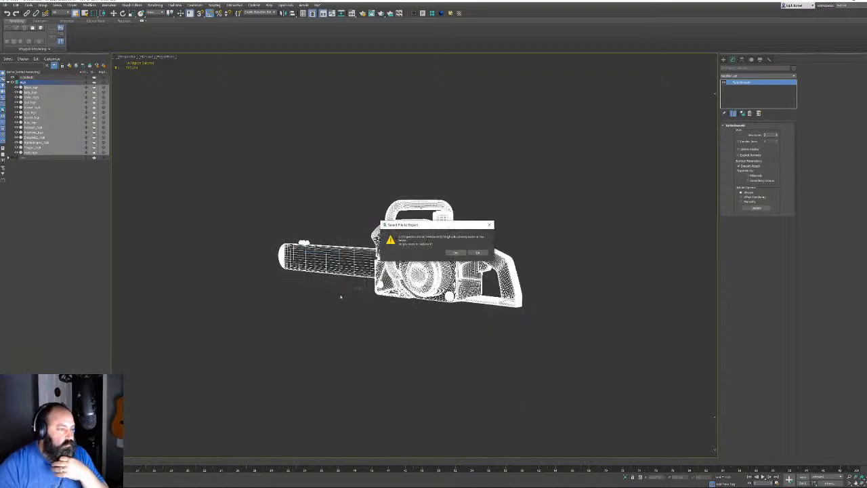
left_click(456, 252)
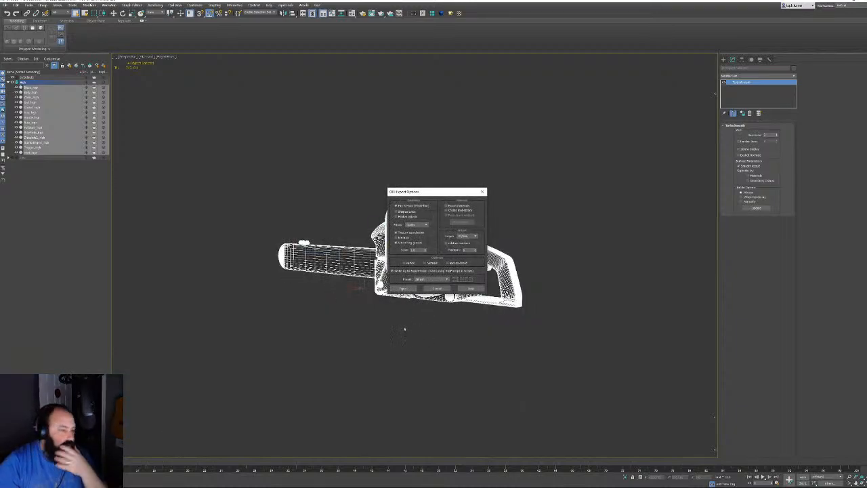
left_click(403, 289)
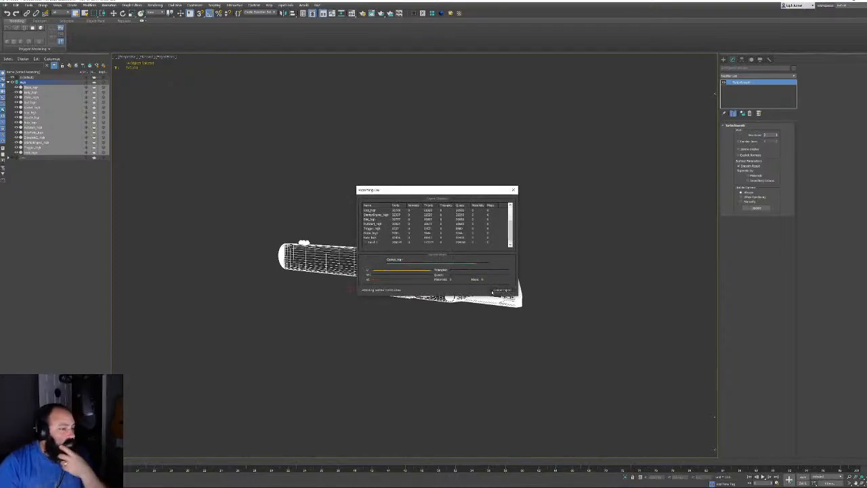
left_click(494, 290)
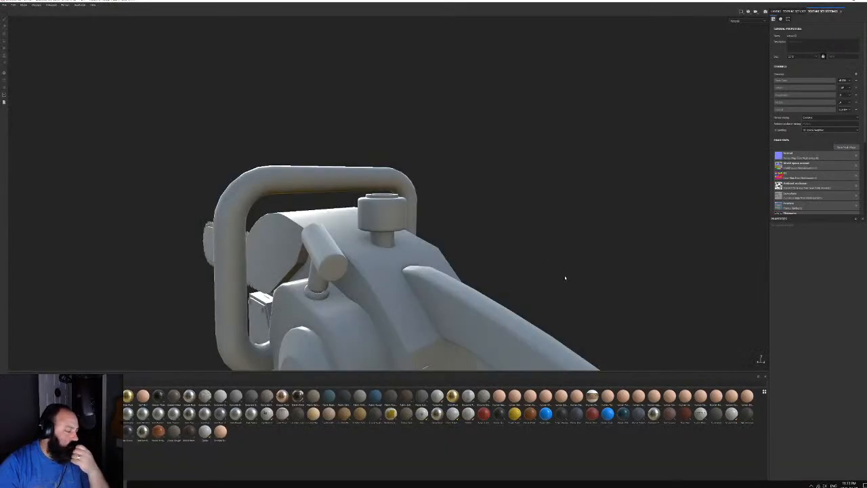
In Bake Mesh Maps, set High.OBJ as the high-poly mesh and bake
left_click(843, 147)
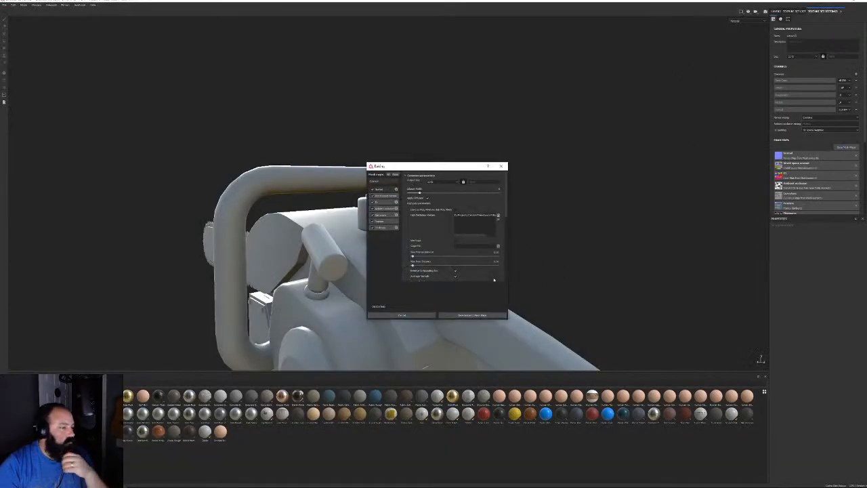
left_click(499, 216)
double_click(630, 326)
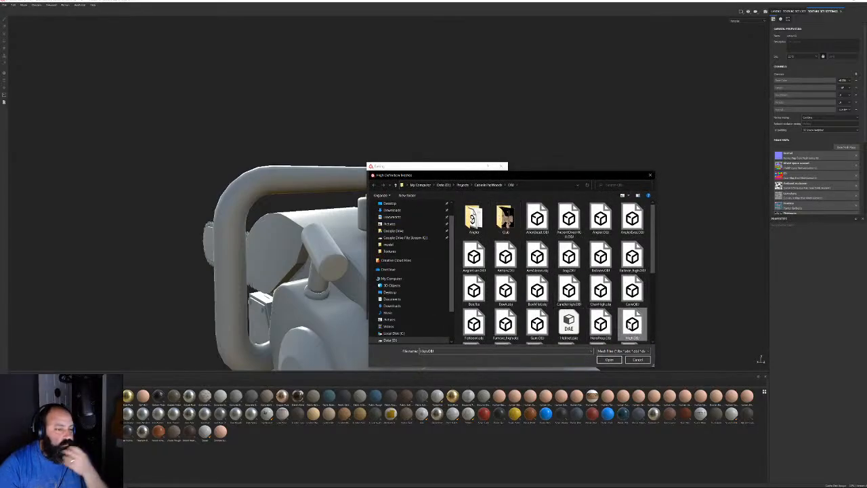
left_click(464, 315)
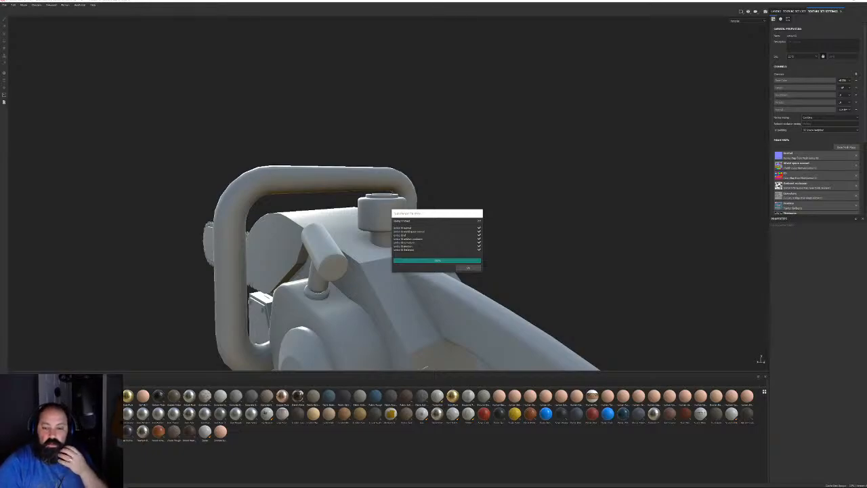
Close the bake report and orbit the chainsaw round to a front-left view
left_click(467, 267)
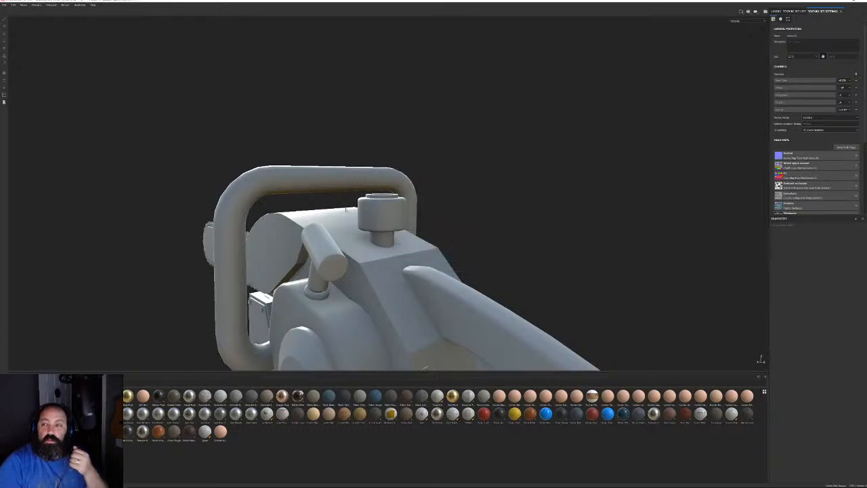
left_click_drag(337, 213, 227, 214, "alt")
middle_click_drag(452, 223, 447, 129, "alt")
left_click_drag(447, 285, 660, 230, "alt")
left_click_drag(294, 188, 445, 168, "alt")
scroll(445, 168, "up", 3)
Orbit to higher, rear and bar-side angles, then zoom in on the chainsaw body
right_click_drag(333, 252, 244, 225, "shift")
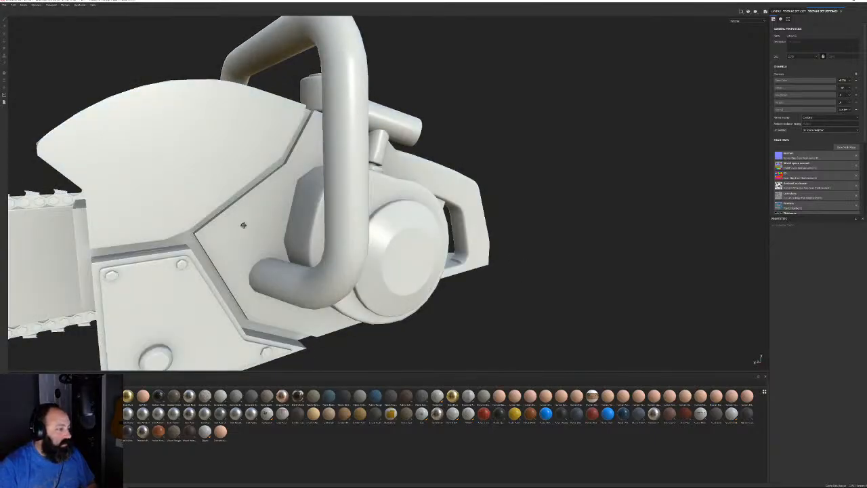
left_click_drag(244, 225, 195, 237, "alt")
left_click_drag(452, 225, 369, 245, "alt")
right_click_drag(369, 245, 420, 245, "alt")
left_click_drag(420, 245, 458, 246, "alt")
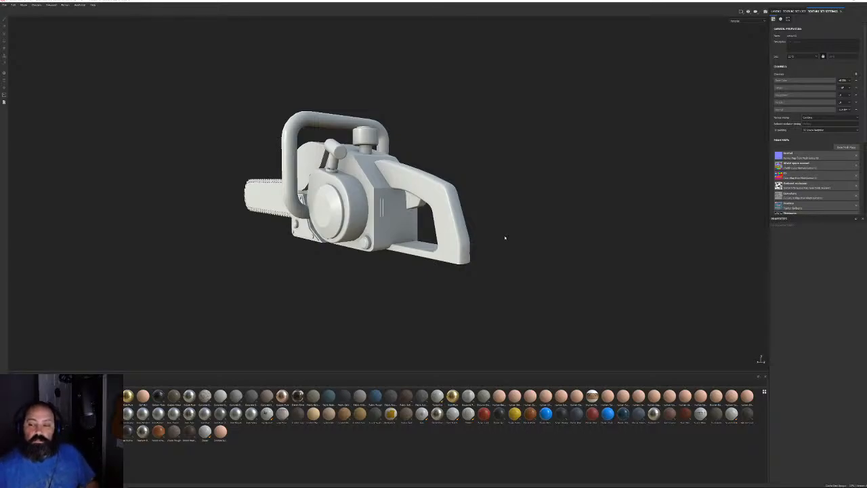
left_click_drag(480, 163, 415, 183, "alt")
right_click_drag(416, 183, 559, 205, "alt")
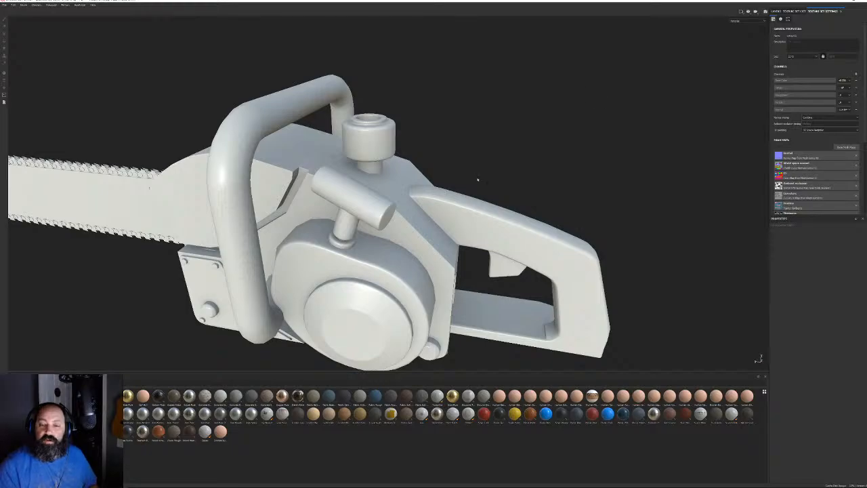
Show the layer stack and apply Steel Rough as a fill layer on the chainsaw
left_click(776, 11)
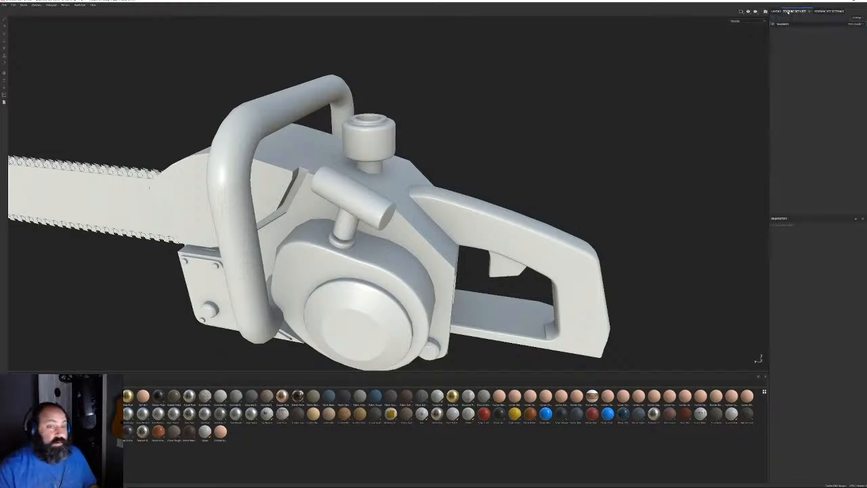
right_click_drag(389, 265, 352, 265, "alt")
left_click_drag(352, 265, 388, 235, "alt")
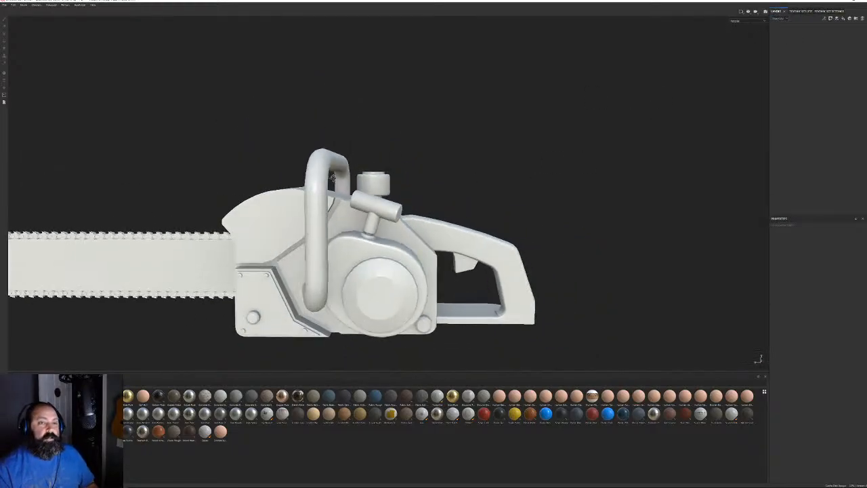
middle_click_drag(388, 235, 472, 189, "alt")
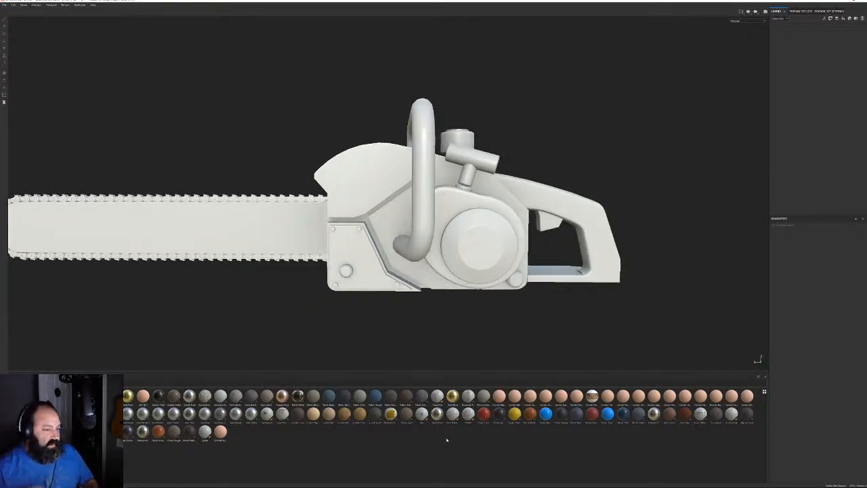
left_click_drag(112, 431, 843, 87)
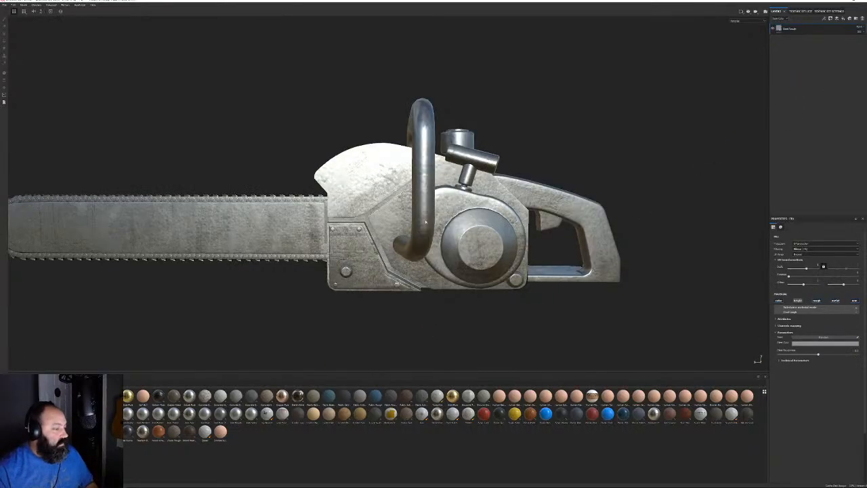
Adjust the Steel Rough pattern scale while viewing the blade, then delete that layer
middle_click_drag(273, 190, 366, 166, "alt")
left_click_drag(366, 167, 393, 167, "alt")
middle_click_drag(394, 168, 590, 130, "alt")
scroll(537, 192, "up", 3)
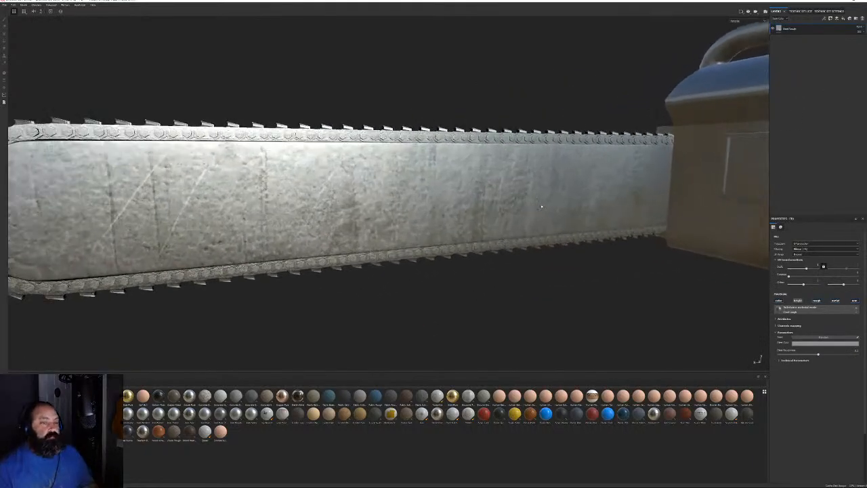
left_click_drag(542, 199, 514, 235, "alt")
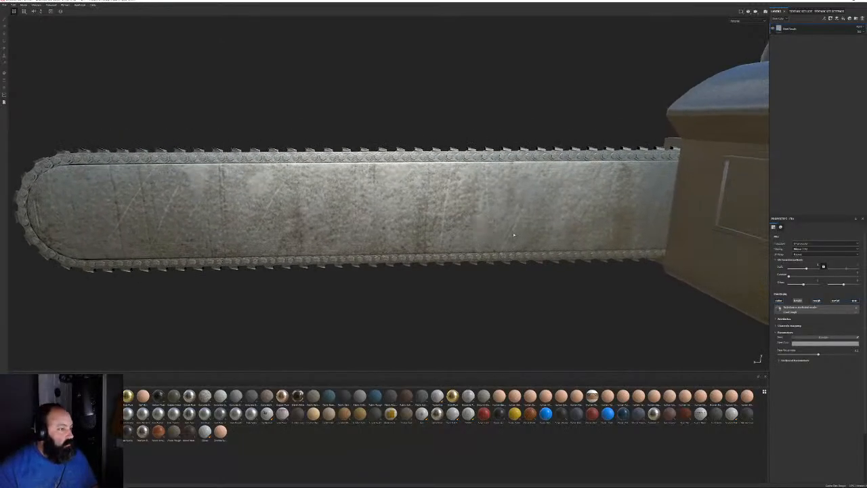
mouse_move(806, 269)
left_mouse_down()
mouse_move(793, 269)
mouse_move(814, 278)
left_mouse_up()
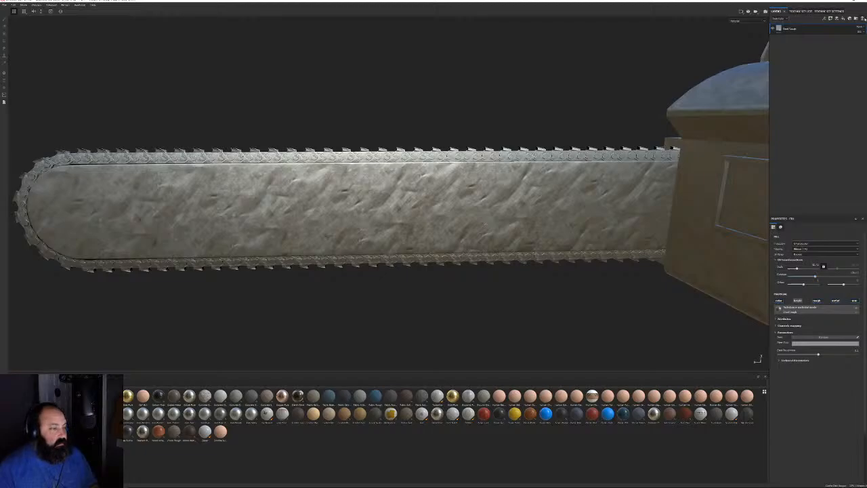
left_click(862, 19)
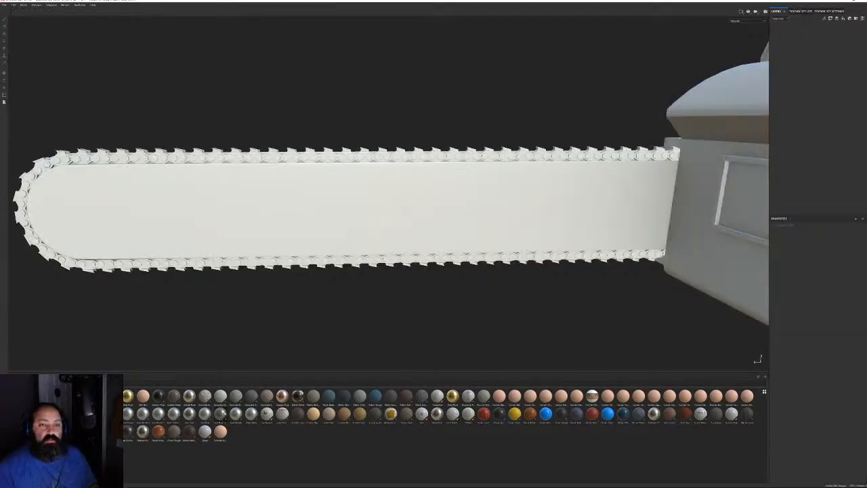
Add a worn grey metal material as a new fill layer and switch the displayed channel
left_click_drag(221, 413, 792, 136)
left_click_drag(535, 210, 581, 217, "alt")
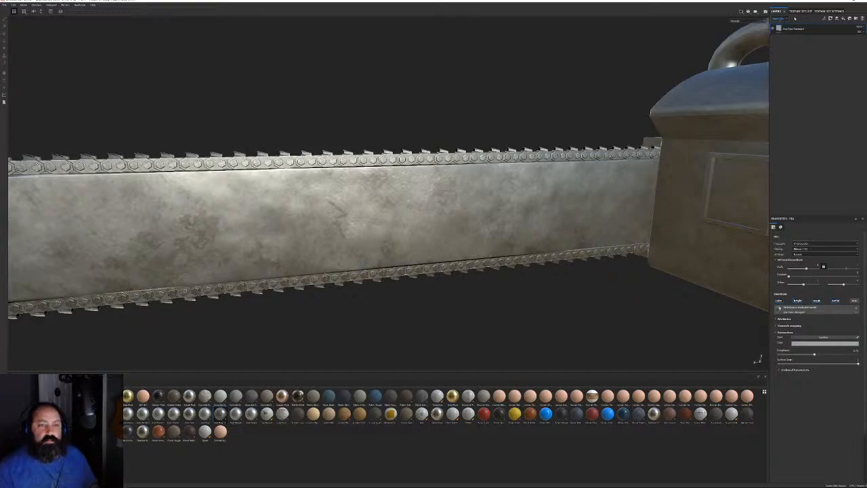
left_click(781, 18)
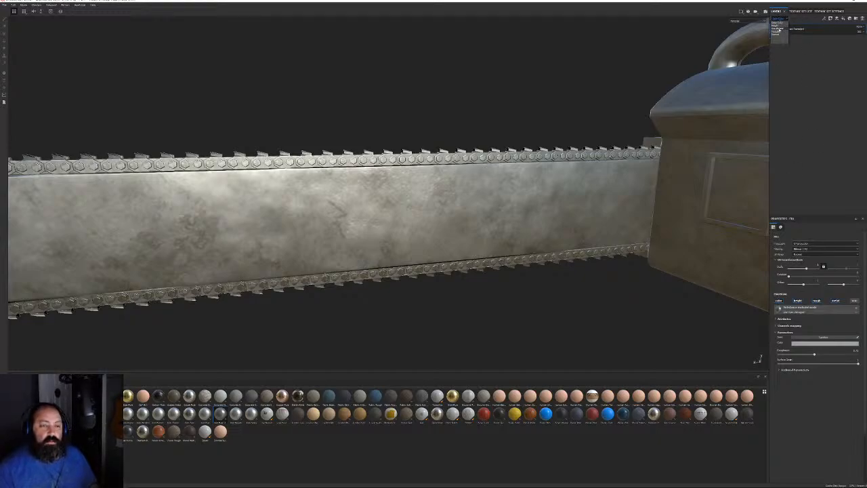
left_click(779, 27)
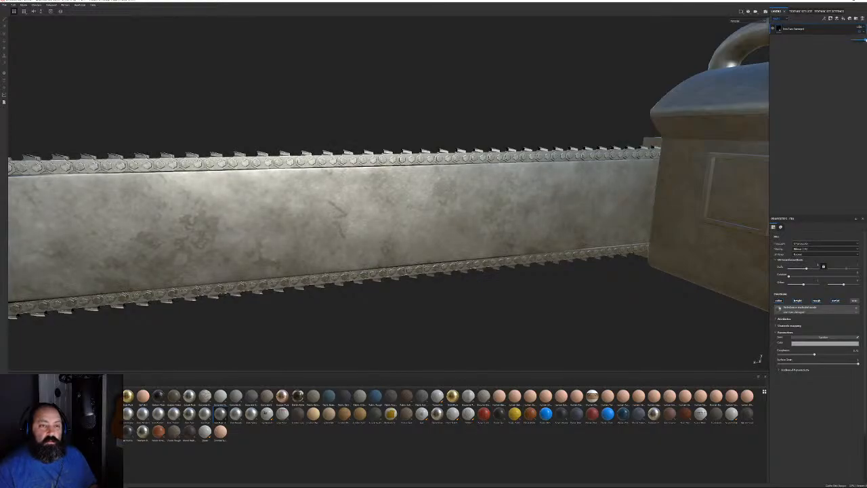
Reframe the whole chainsaw in side view and add the blue material as a new layer
mouse_move(691, 111)
left_mouse_down("alt")
mouse_move(533, 140)
mouse_move(596, 108)
mouse_move(678, 112)
left_mouse_up("alt")
right_click_drag(677, 112, 296, 48, "alt")
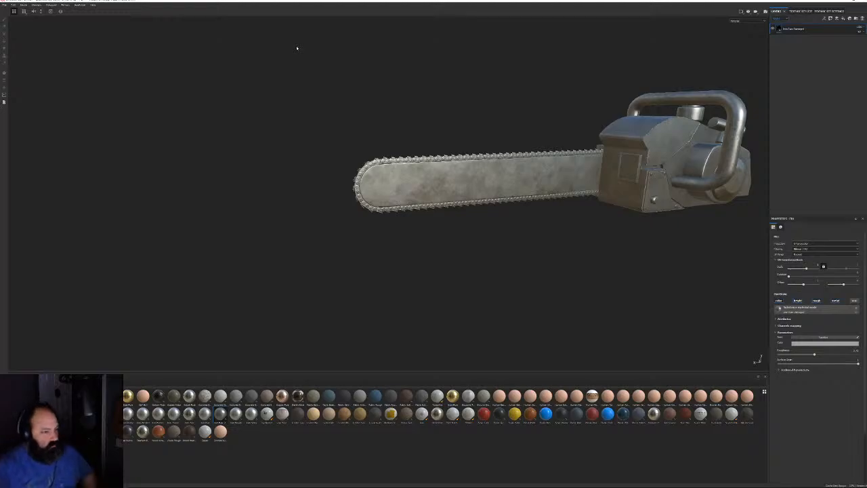
left_click_drag(584, 157, 541, 161, "alt")
middle_click_drag(542, 161, 425, 141, "alt")
left_click_drag(425, 142, 380, 152, "alt")
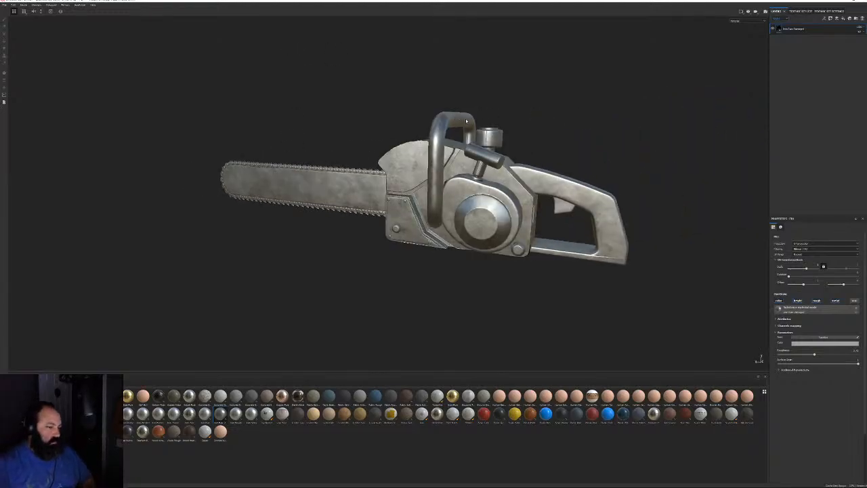
right_click_drag(379, 152, 520, 165, "alt")
left_click_drag(521, 165, 489, 191, "alt+shift")
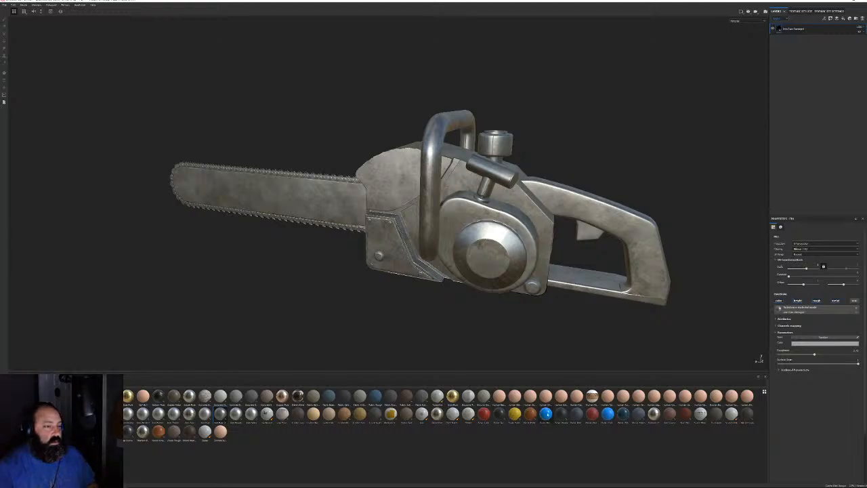
left_click_drag(545, 413, 805, 29)
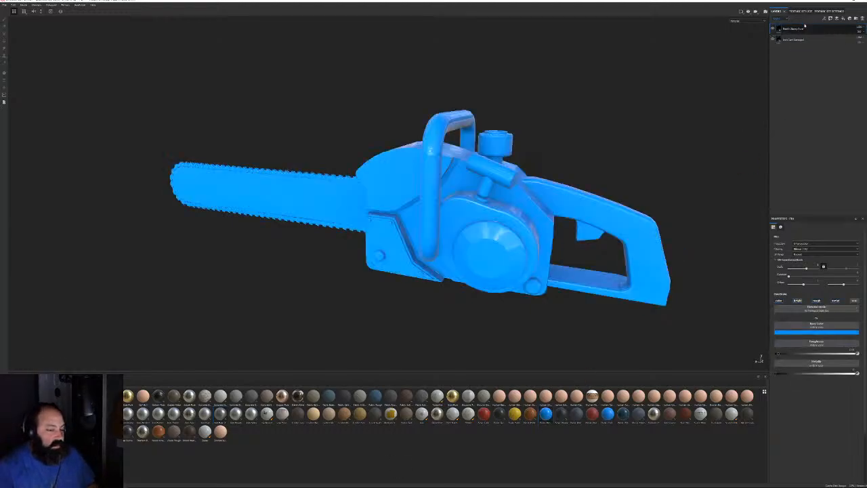
Set the new fill layer's base colour to a slightly desaturated red
left_click(797, 333)
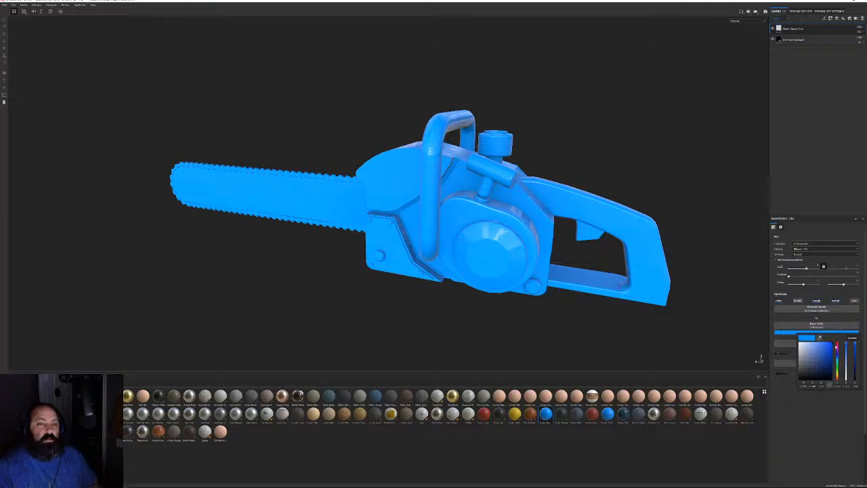
left_click(838, 347)
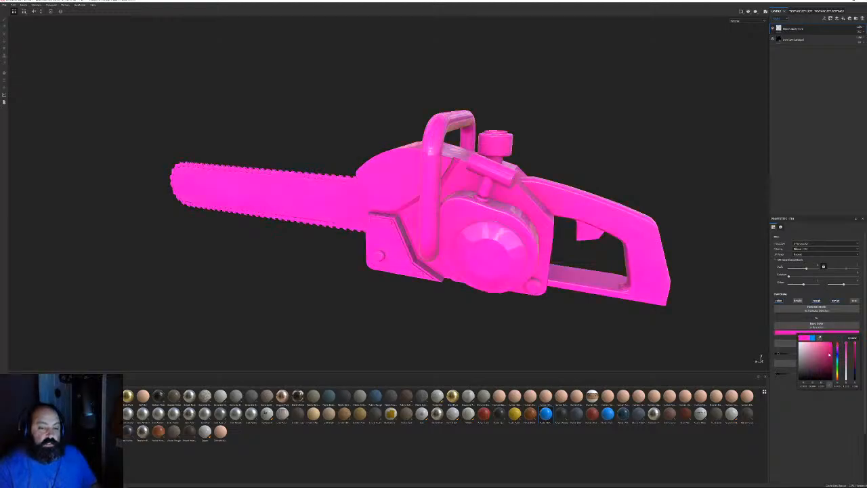
left_click(832, 351)
mouse_move(832, 351)
left_mouse_down()
mouse_move(823, 357)
mouse_move(835, 348)
left_mouse_up()
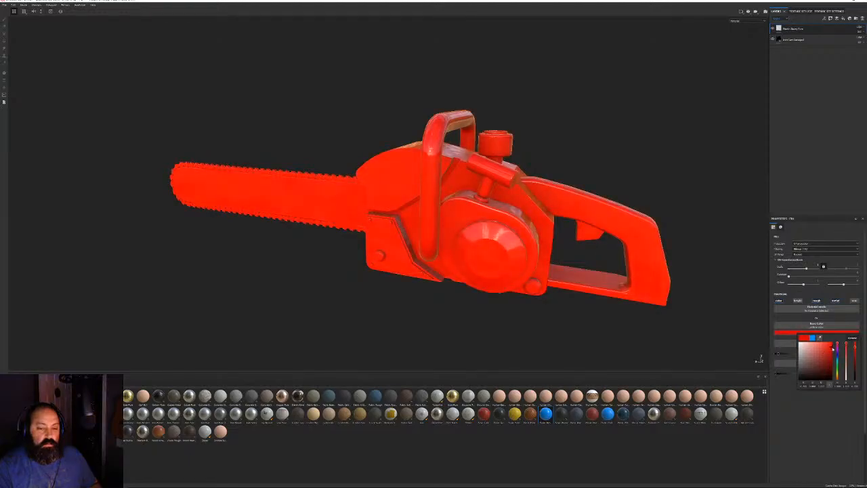
left_click_drag(573, 172, 560, 149, "alt")
right_click_drag(559, 149, 589, 232, "alt")
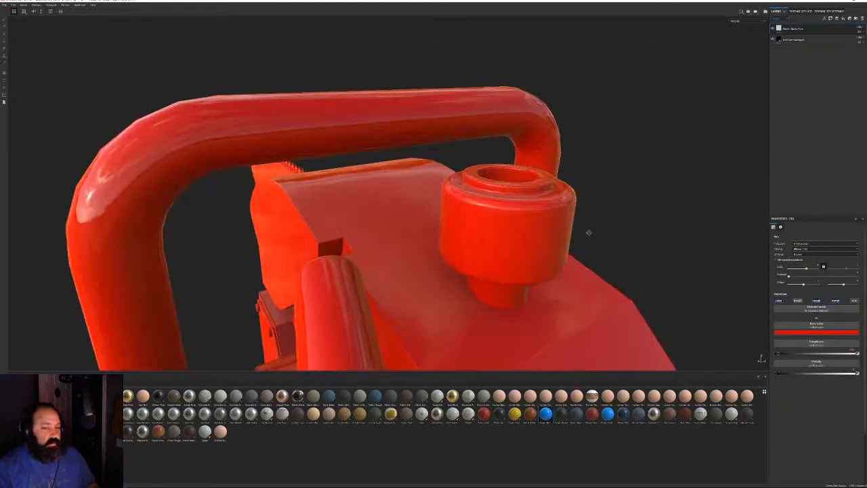
left_click_drag(588, 232, 497, 218, "alt")
Inspect the red chainsaw, then enable the Height channel and open its texture choices
left_click_drag(534, 270, 610, 285, "alt")
right_click_drag(610, 286, 610, 236, "alt")
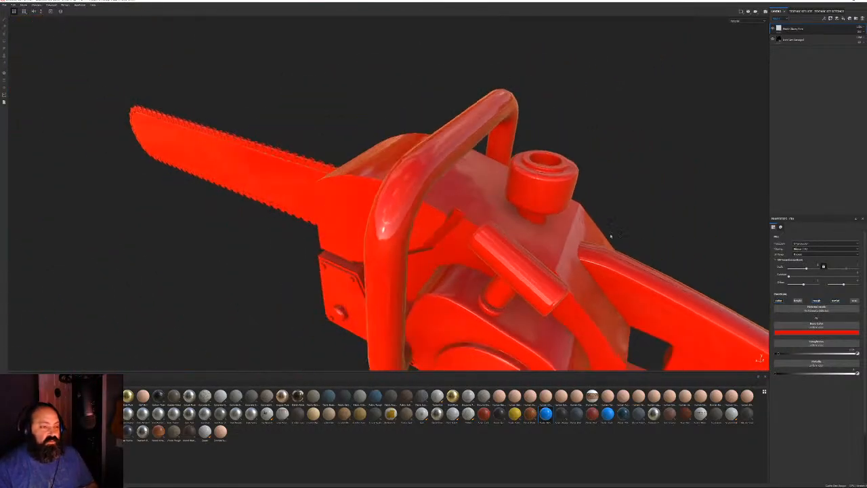
left_click_drag(610, 236, 520, 112, "alt")
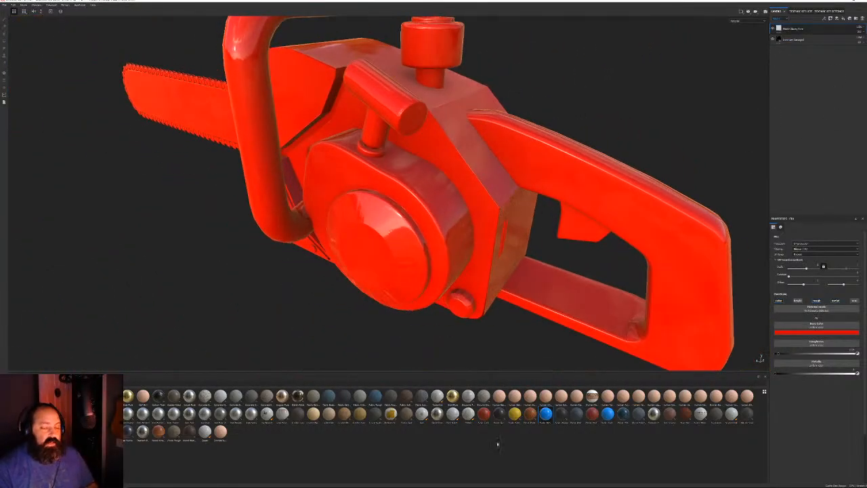
left_click_drag(515, 203, 603, 177, "alt")
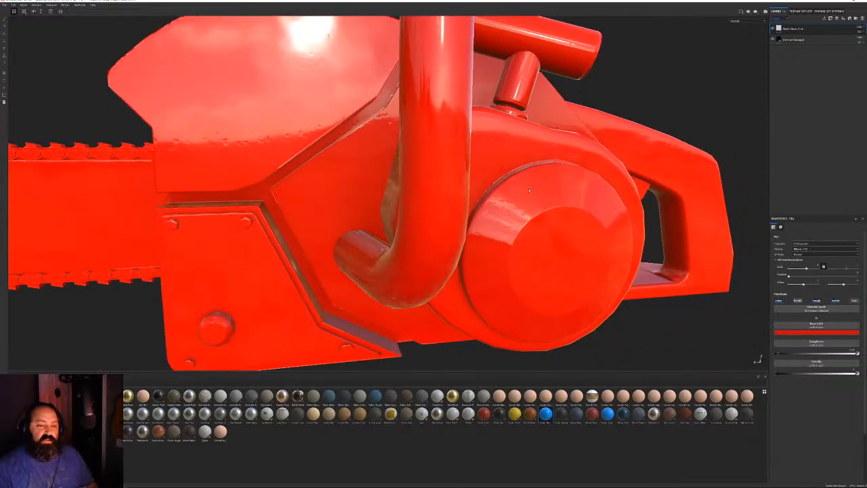
left_click_drag(399, 170, 442, 168, "alt")
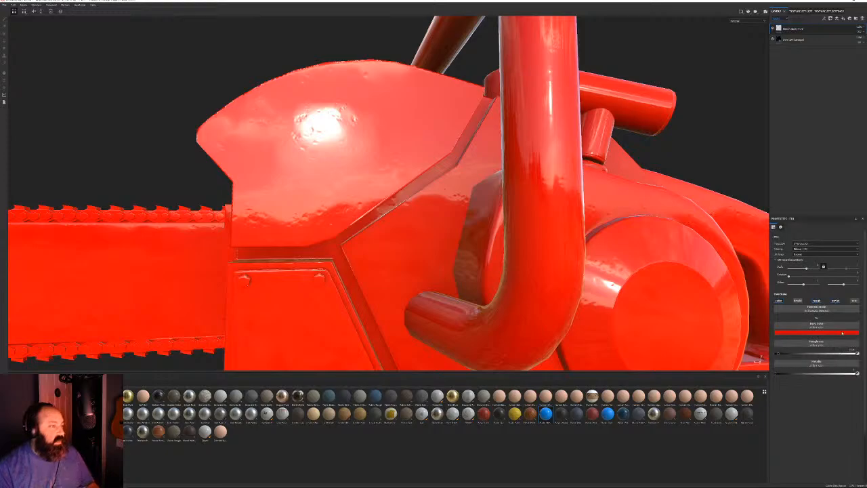
left_click(848, 302)
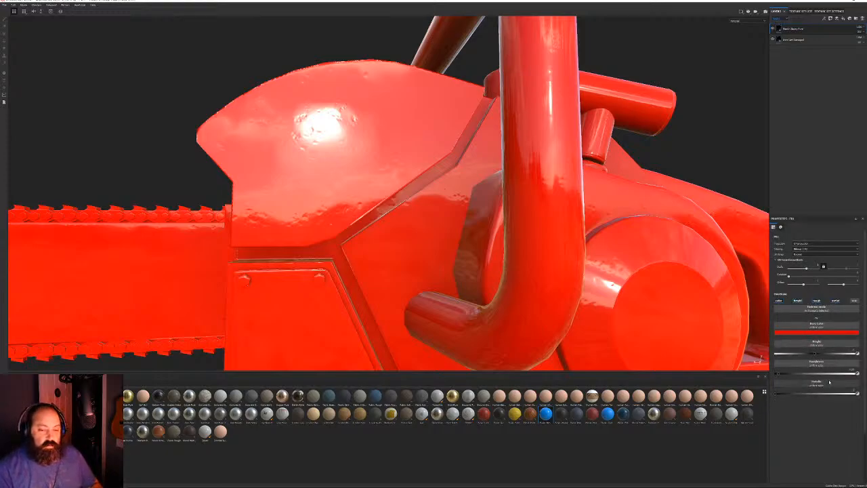
left_click(819, 345)
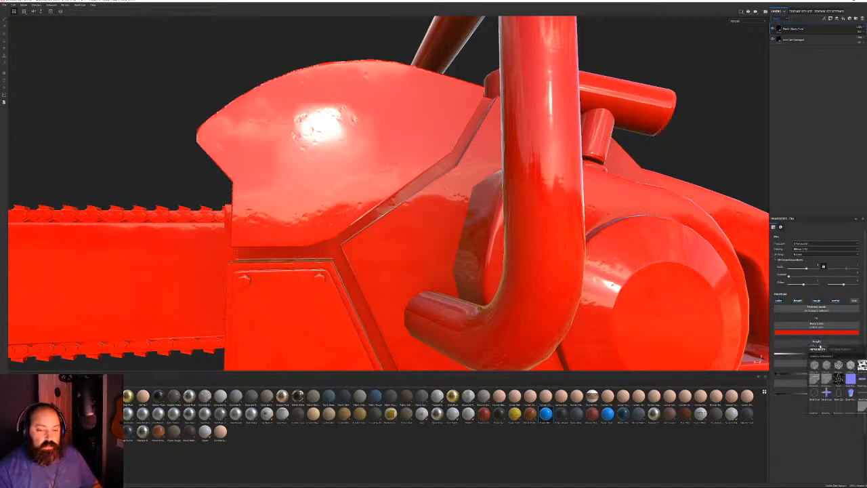
Search 'perl', apply the pearl texture as height, and tune its scale for fine bumps
type("perl")
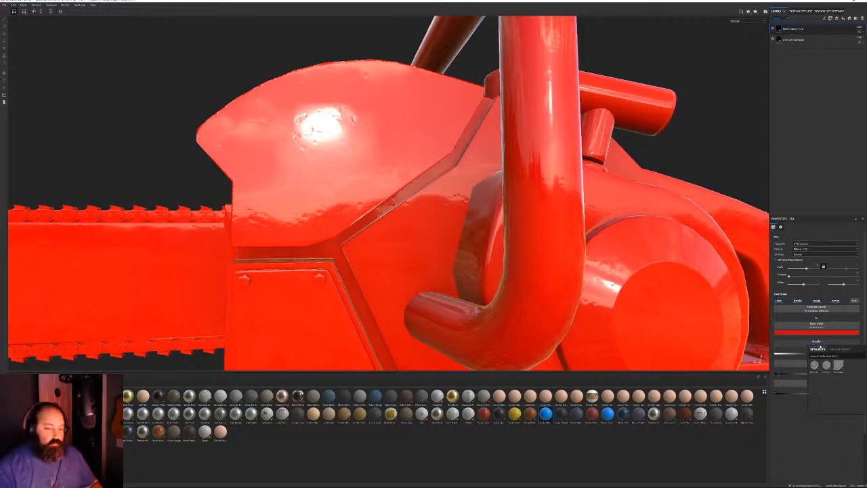
left_click(827, 365)
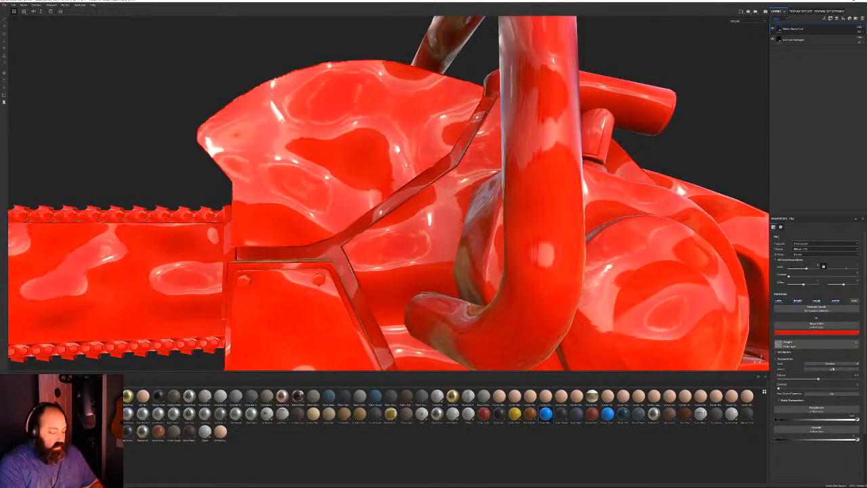
left_click(795, 270)
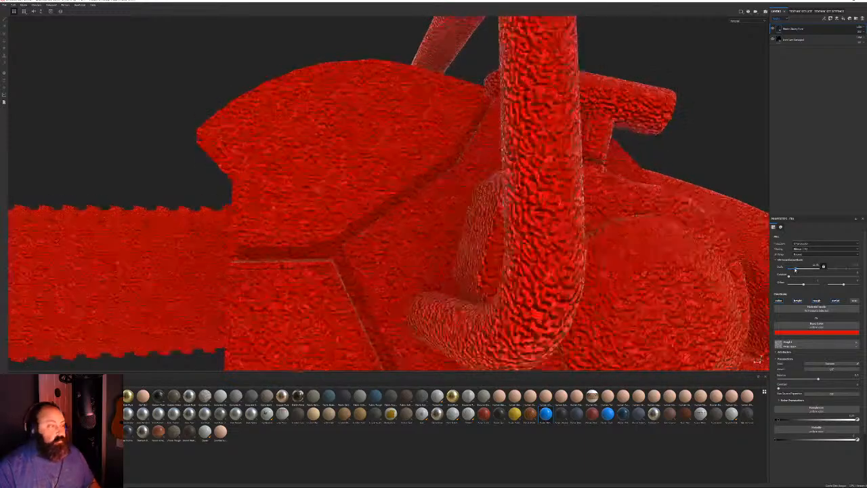
left_click_drag(793, 270, 792, 271)
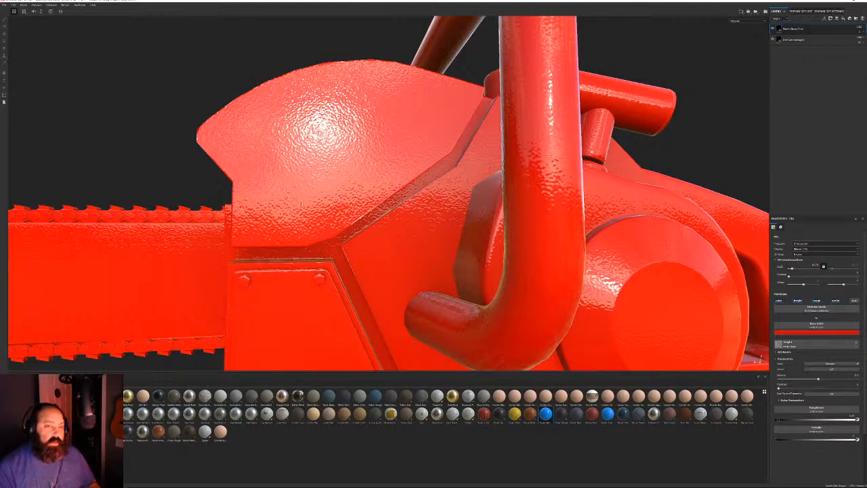
left_click_drag(301, 204, 400, 151, "alt")
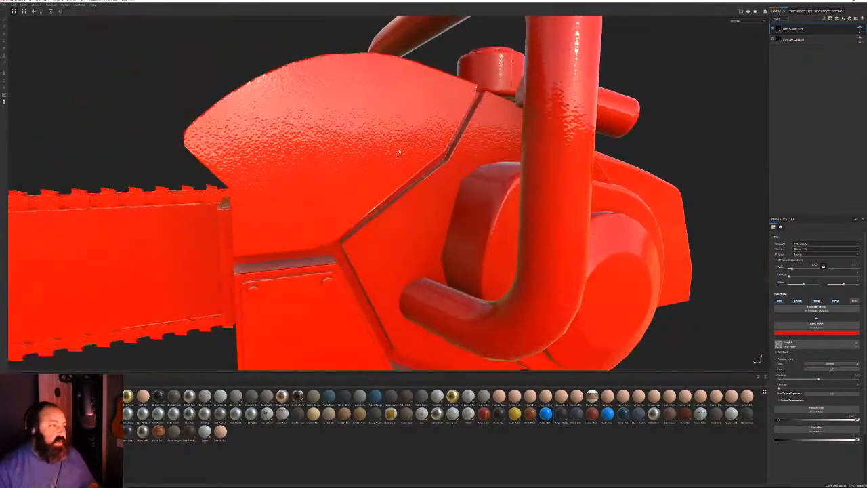
scroll(400, 152, "up", 3)
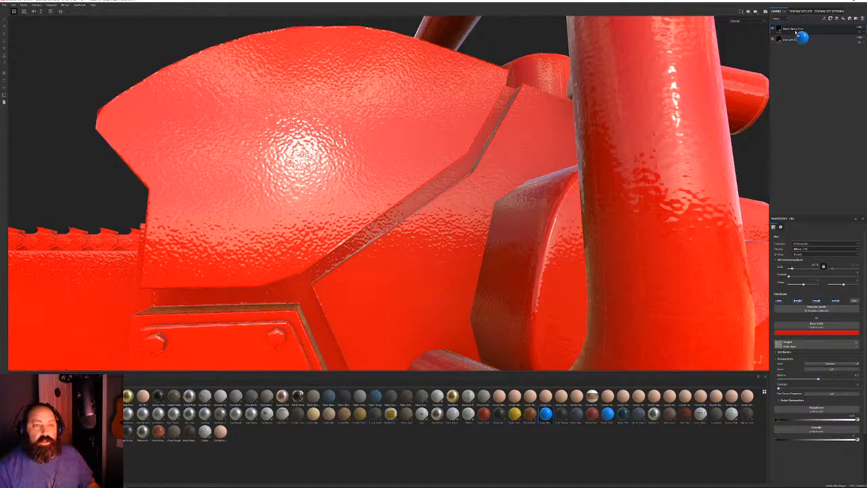
Add a Plastic Glossy fill layer on top and set its base colour to salmon
left_click_drag(799, 27, 798, 30)
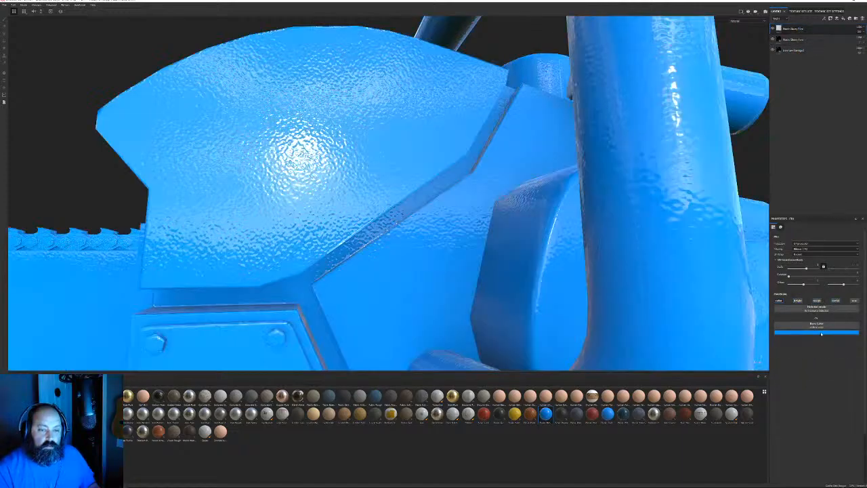
left_click(819, 335)
left_click(850, 346)
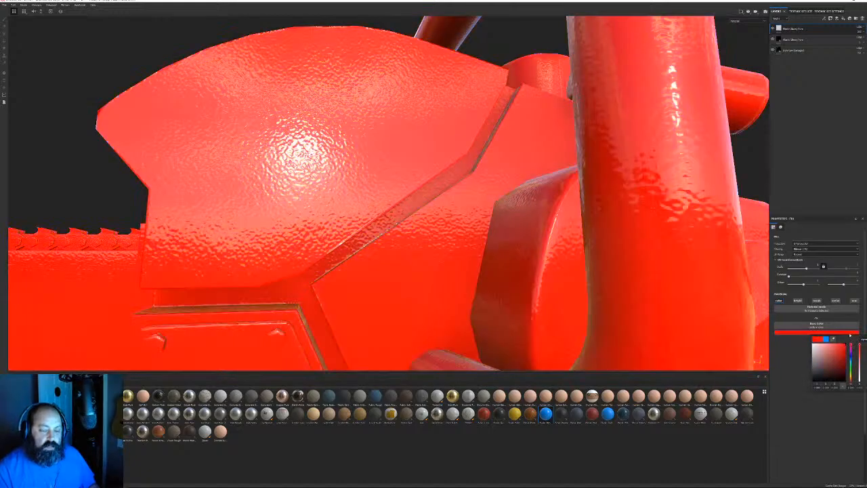
left_click(825, 349)
left_click(828, 352)
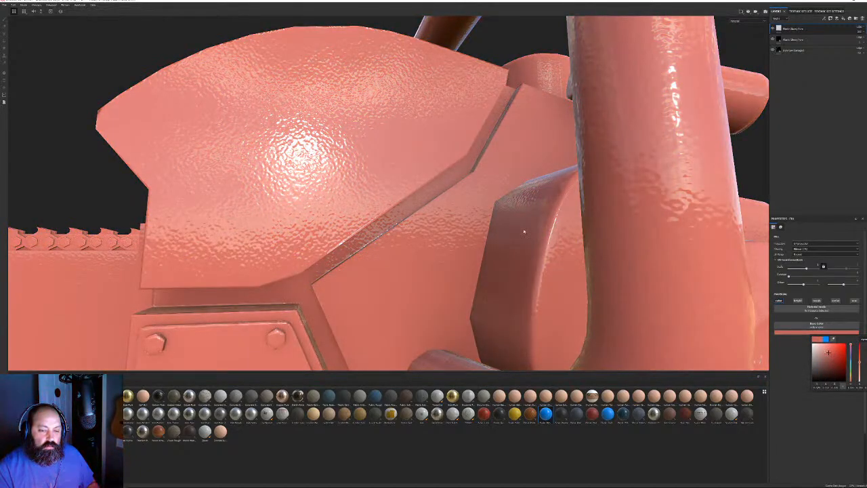
left_click_drag(524, 232, 549, 231, "alt")
right_click_drag(549, 230, 368, 115, "alt")
left_click_drag(367, 115, 596, 178, "alt")
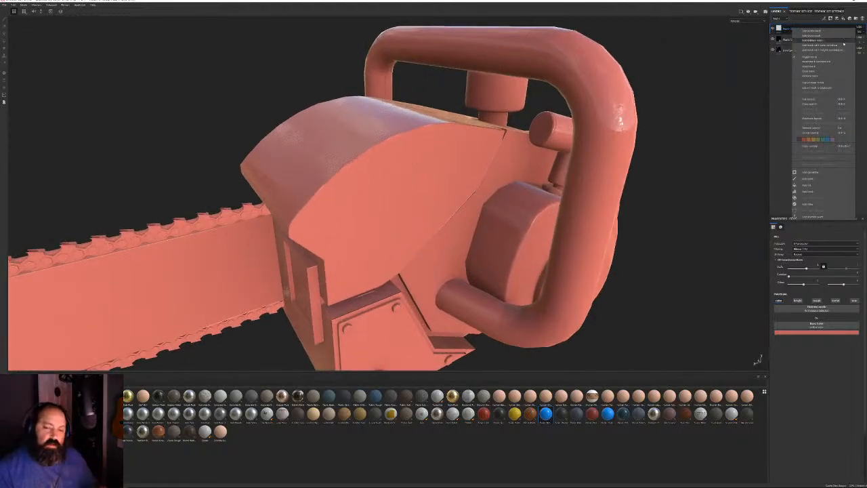
Add a black mask with a generator fed by a shelf grayscale texture, then add Levels
left_click(821, 36)
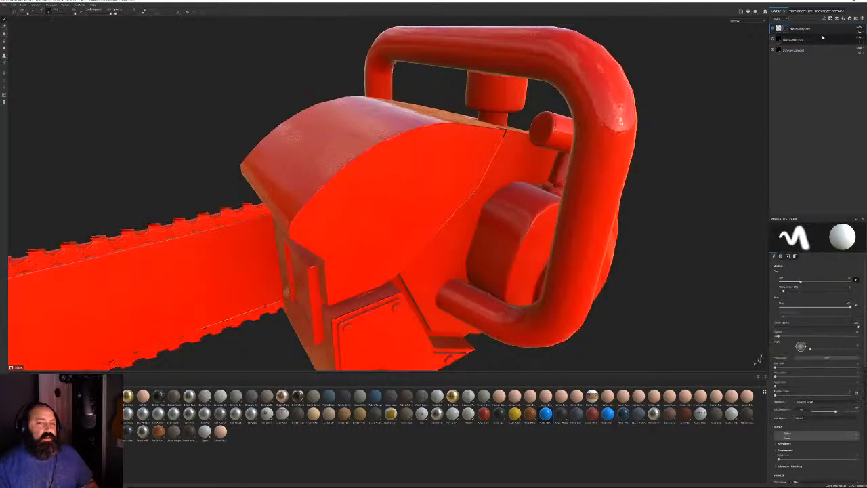
right_click(785, 30)
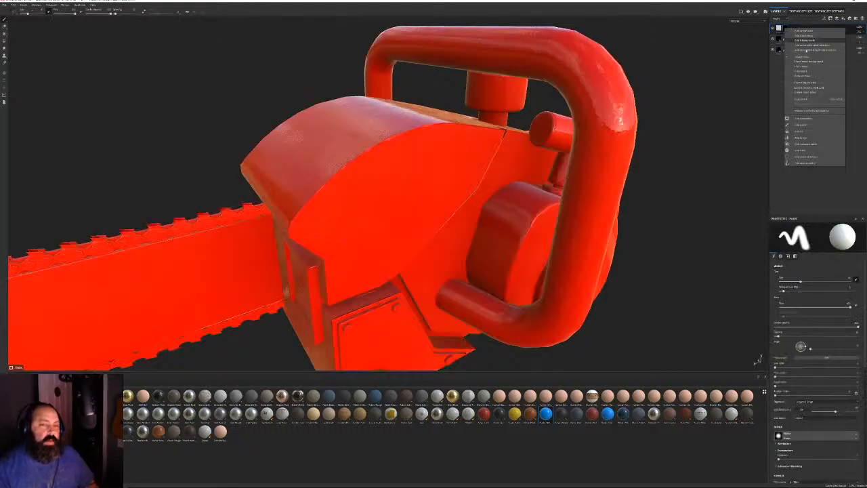
left_click(818, 117)
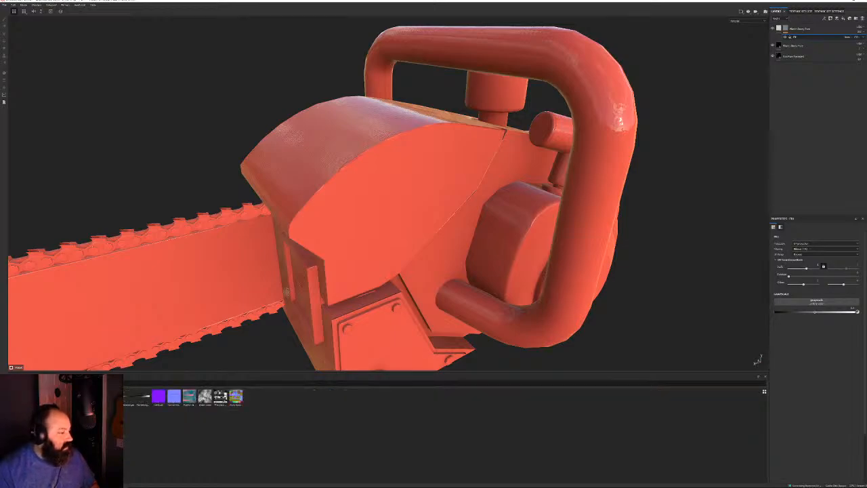
left_click_drag(221, 399, 820, 303)
left_click_drag(482, 235, 420, 181, "alt")
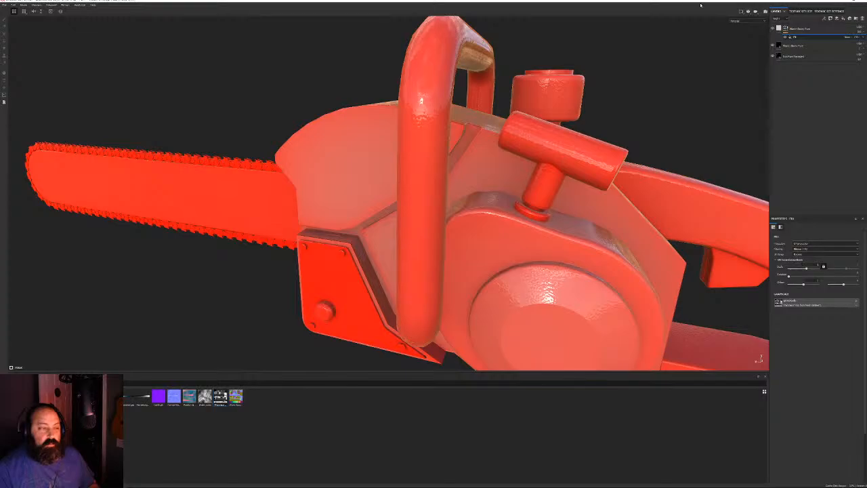
right_click(805, 37)
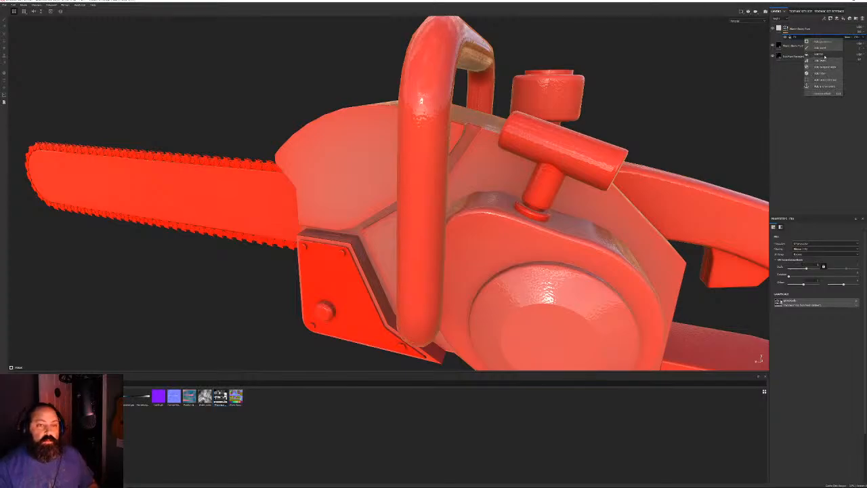
left_click(822, 60)
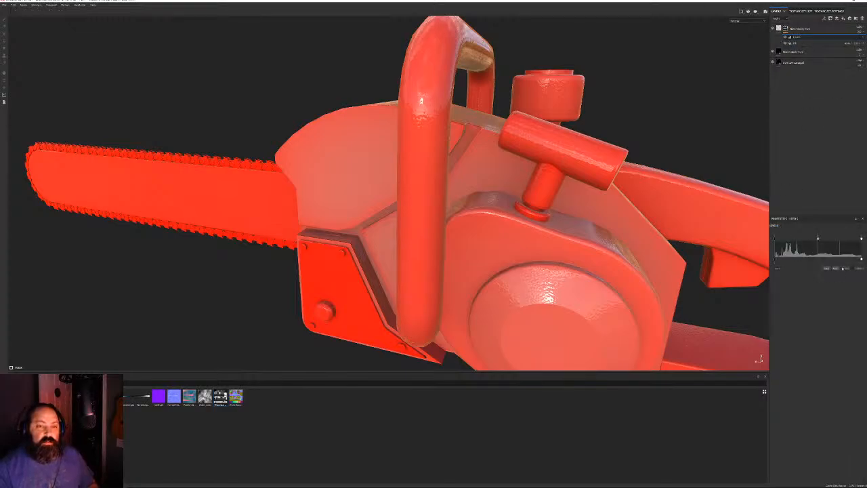
Invert the mask's Levels and drag its input handles to test the red coverage
left_click(845, 268)
left_click_drag(484, 167, 420, 173, "alt")
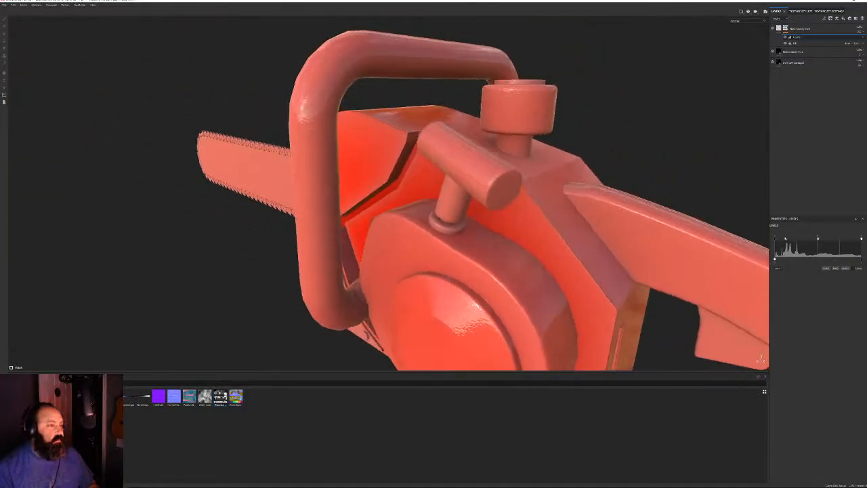
left_click_drag(777, 239, 814, 241)
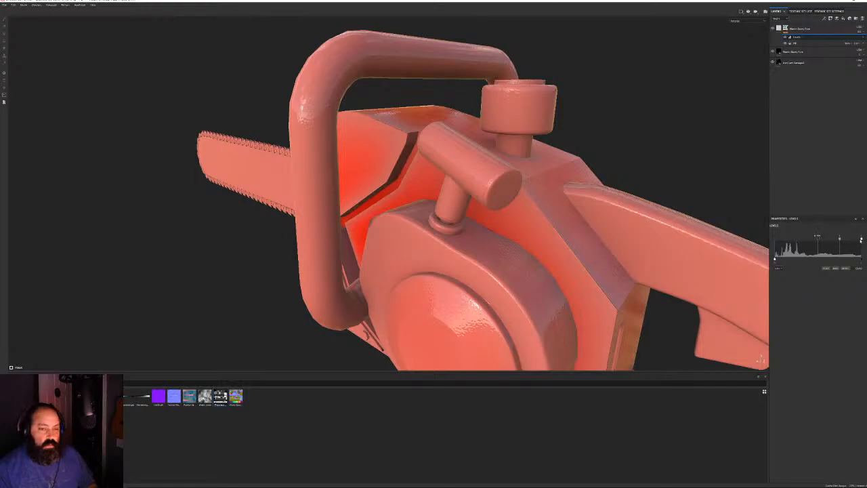
left_click_drag(861, 239, 837, 242)
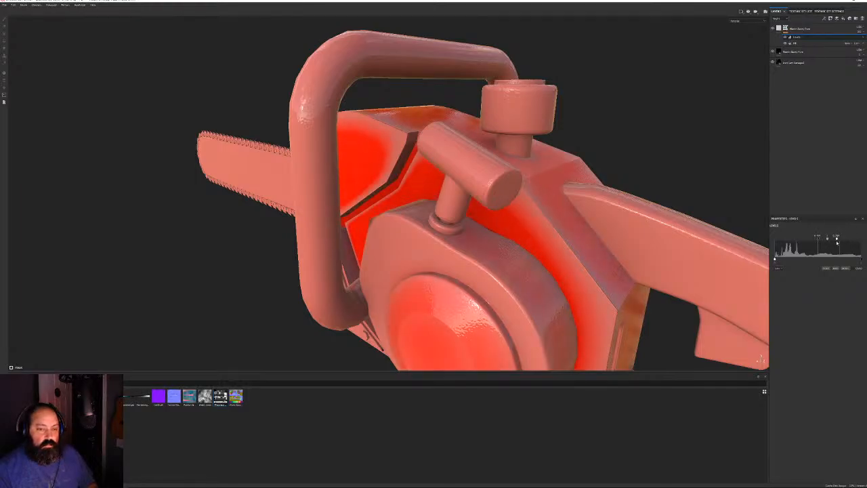
left_click_drag(437, 187, 429, 232, "alt")
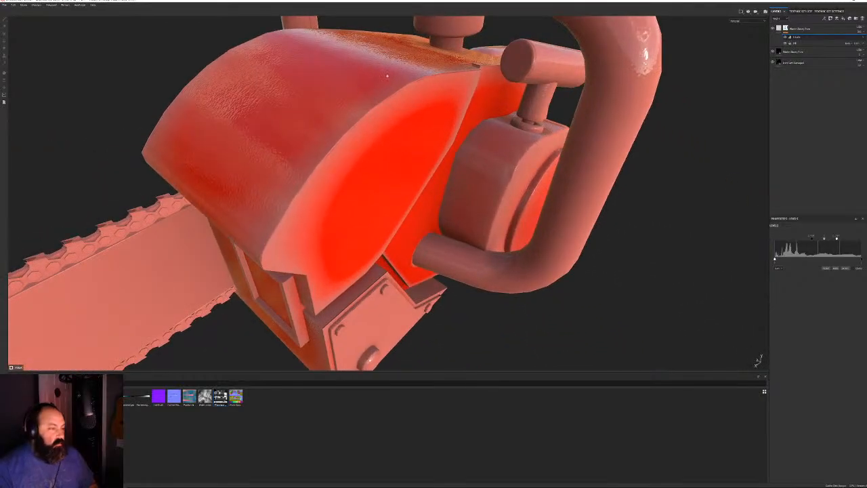
left_click_drag(387, 76, 473, 164, "alt")
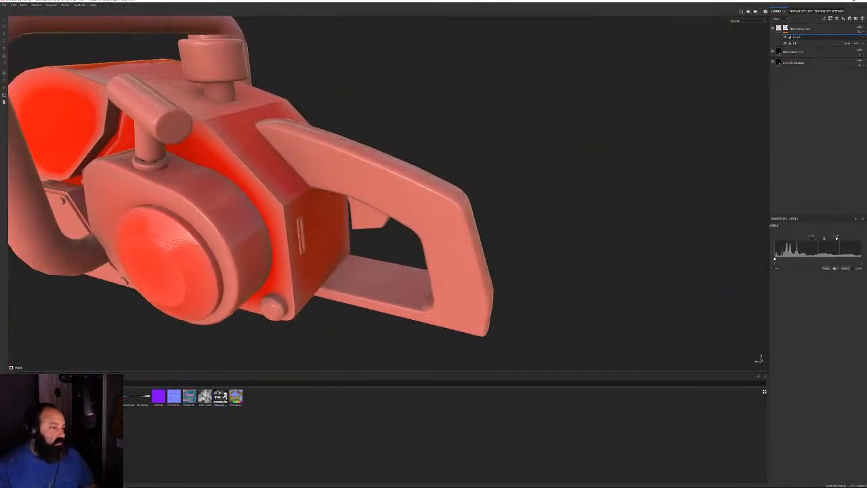
Invert the Levels back and push the handles so the housing's pale area shrinks to red
left_click(845, 268)
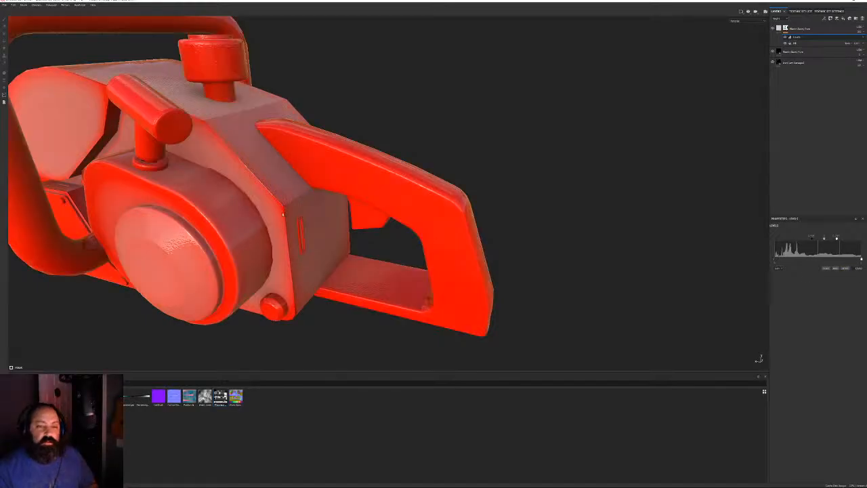
left_click_drag(283, 214, 424, 206, "alt")
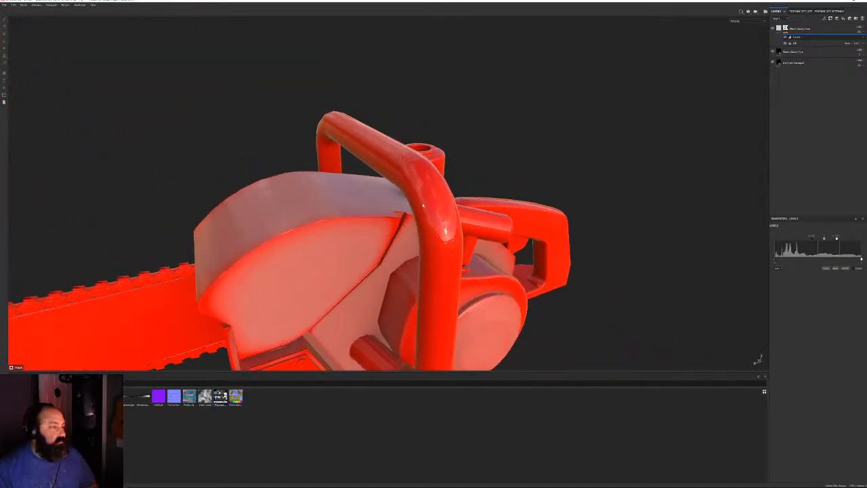
mouse_move(826, 238)
left_mouse_down()
mouse_move(791, 238)
mouse_move(847, 239)
mouse_move(817, 239)
mouse_move(826, 240)
left_mouse_up()
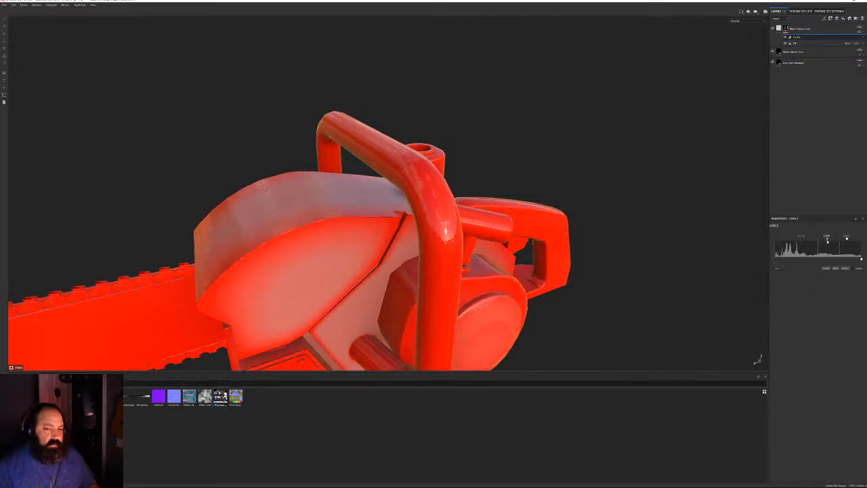
left_click_drag(327, 236, 348, 225, "alt")
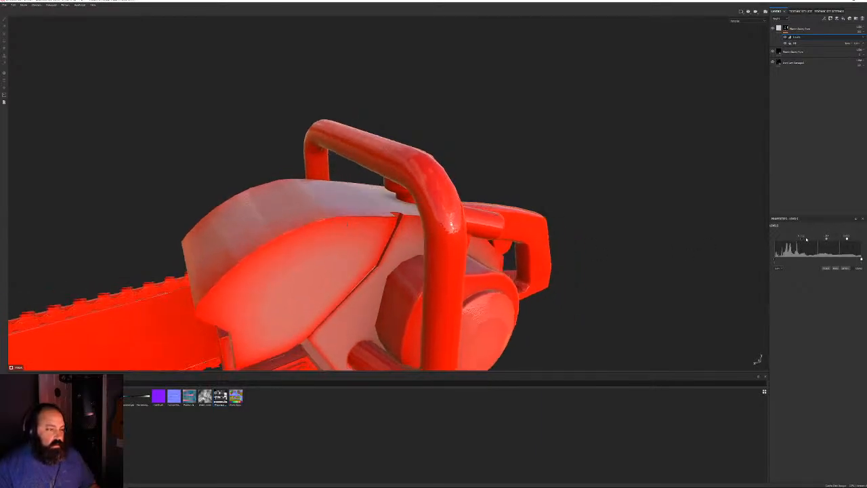
left_click_drag(802, 240, 849, 239)
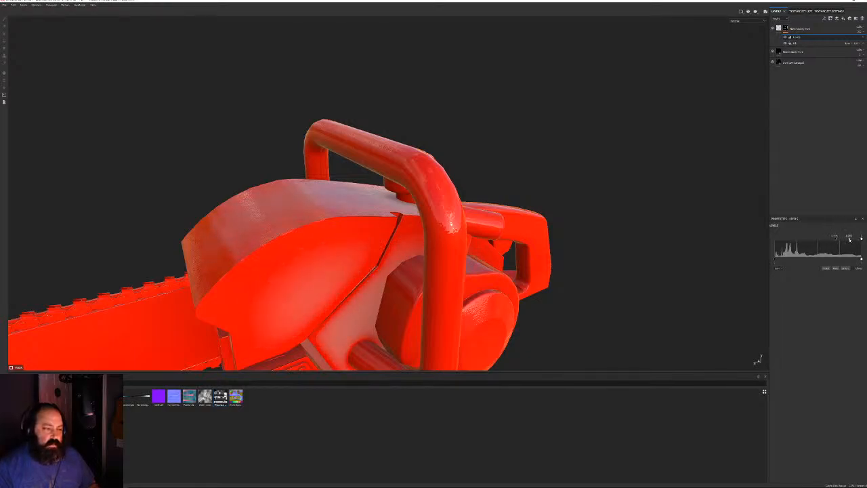
left_click_drag(603, 210, 494, 271, "alt")
right_click_drag(494, 270, 599, 280, "alt")
Check the rear handle and housing from several angles, then select the top fill layer
left_click_drag(599, 281, 442, 243, "alt")
right_click_drag(442, 243, 273, 181, "alt")
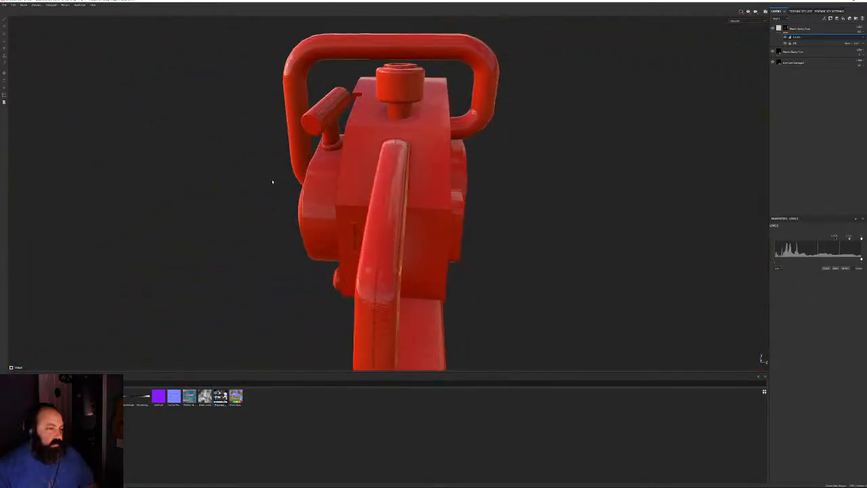
left_click_drag(273, 181, 312, 126, "alt")
left_click_drag(451, 260, 524, 187, "alt")
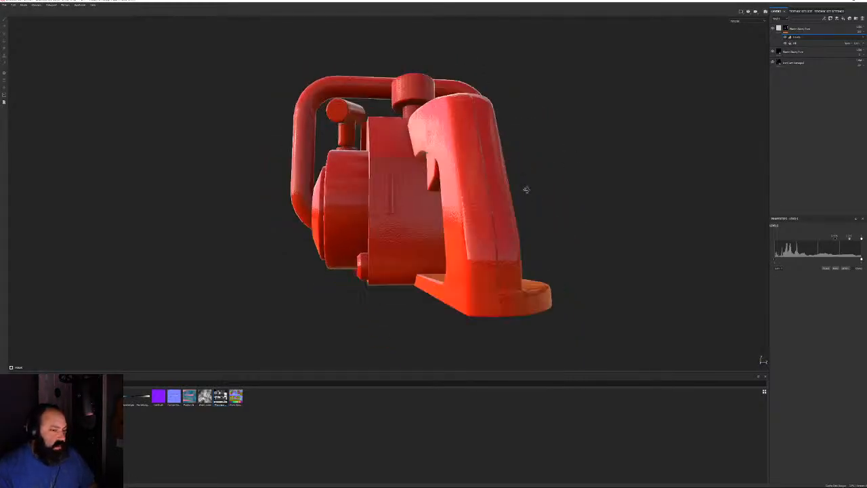
right_click_drag(524, 187, 625, 221, "alt")
left_click_drag(455, 229, 647, 119, "alt")
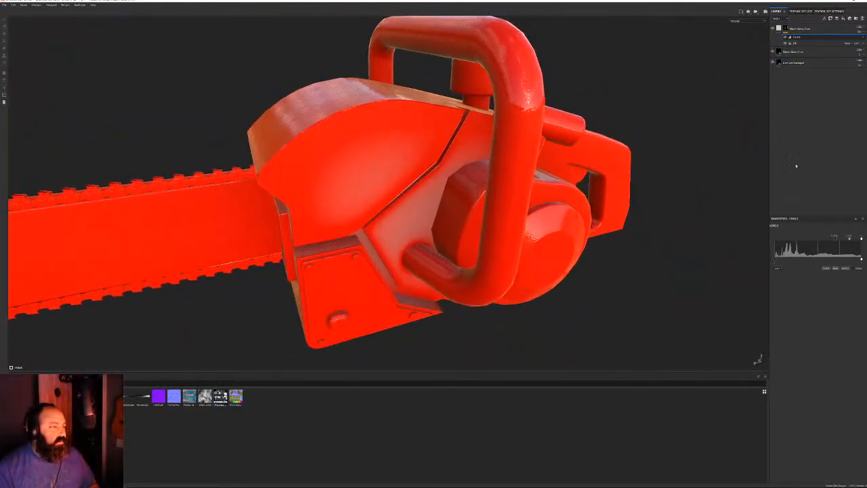
left_click(780, 27)
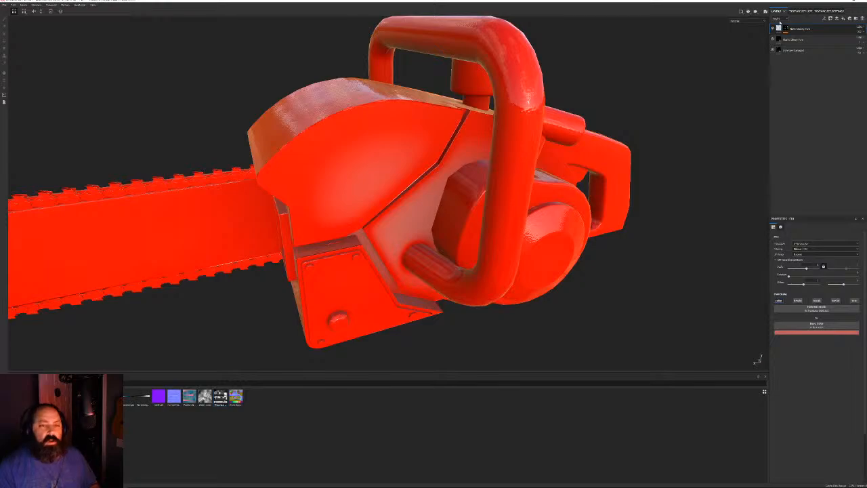
Shift the top layer's base colour hue from red to a tan orange-beige
left_click(780, 23)
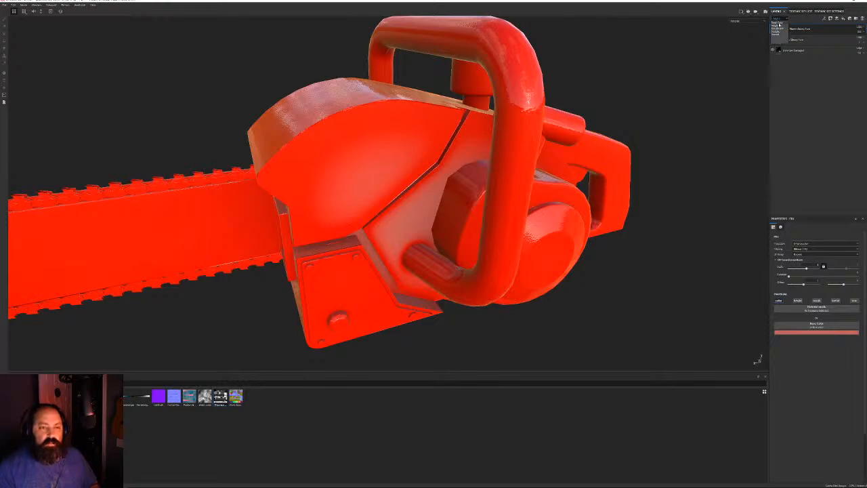
left_click(779, 25)
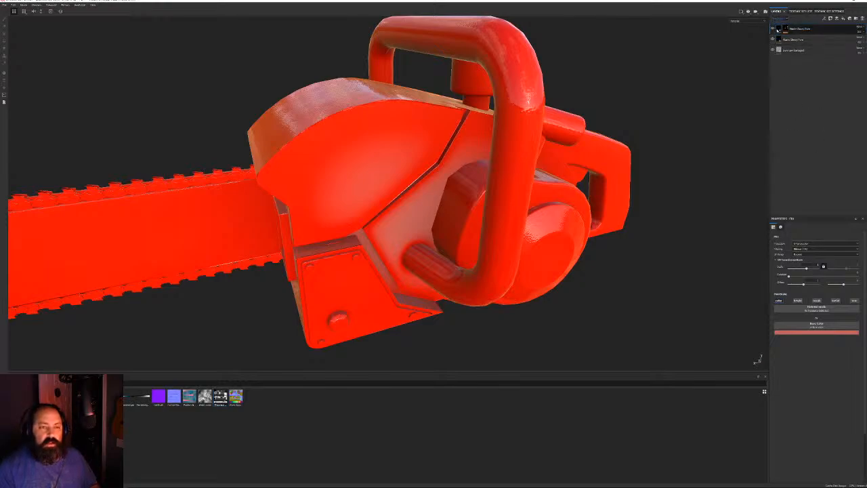
left_click(817, 333)
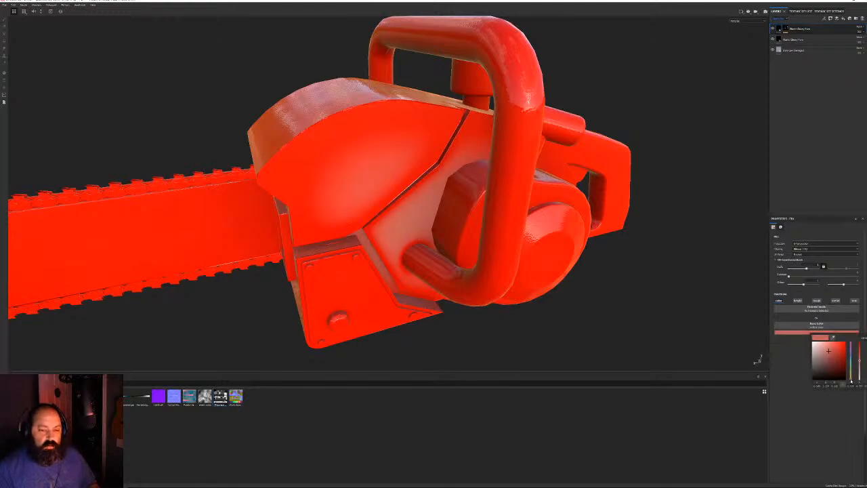
left_click_drag(852, 381, 851, 375)
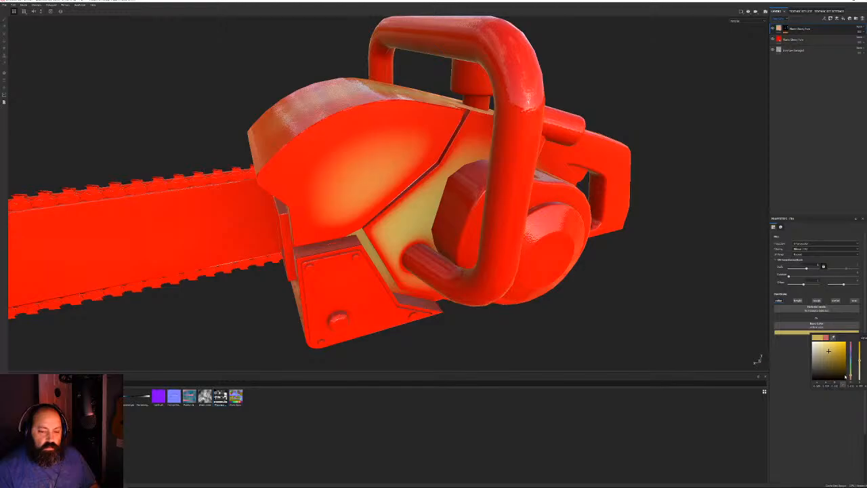
left_click_drag(851, 376, 852, 379)
Orbit around the chainsaw to check the tan patches, then select the layer's mask
left_click_drag(366, 223, 258, 228, "alt")
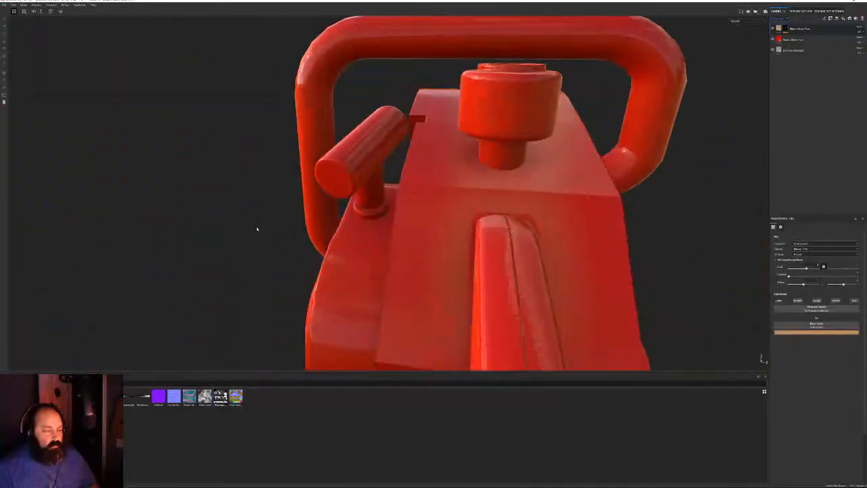
right_click_drag(257, 228, 391, 143, "alt")
left_click_drag(391, 143, 476, 140, "alt")
right_click_drag(476, 139, 386, 203, "alt")
left_click_drag(386, 203, 467, 220, "alt")
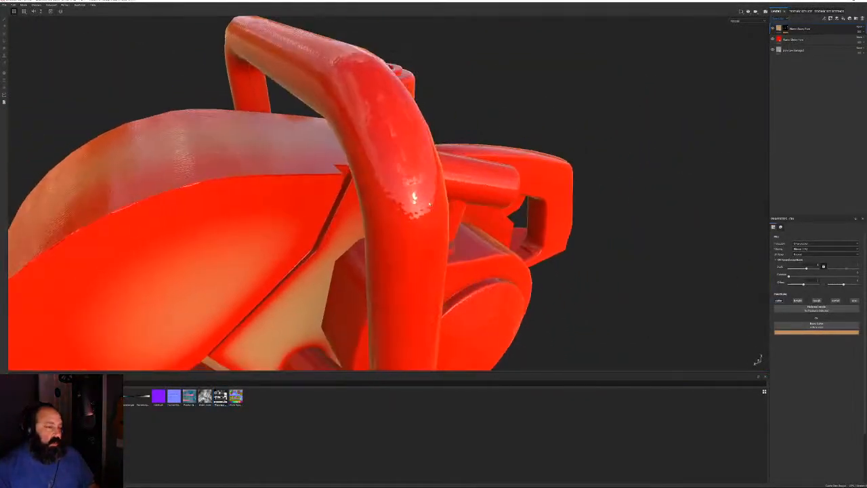
left_click(785, 29)
Invert the mask's Levels and adjust the histogram handles to spread tan across the chainsaw
left_click(797, 37)
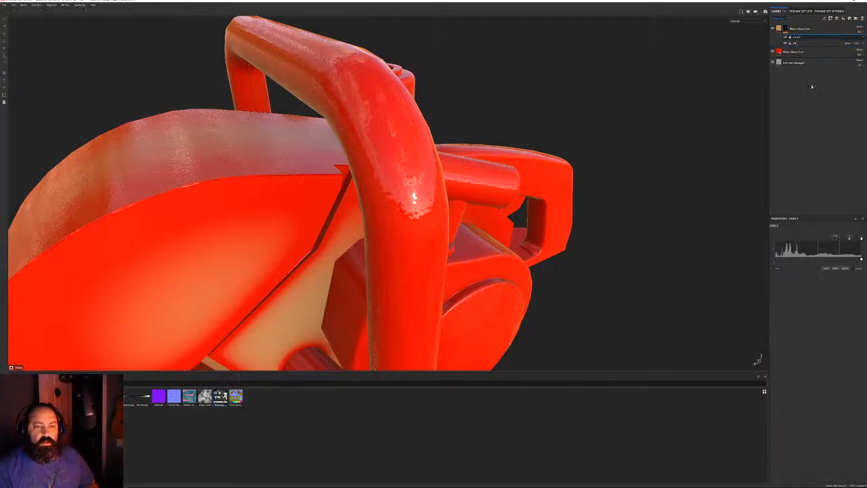
left_click(844, 268)
right_click_drag(650, 186, 507, 165, "alt")
left_click_drag(506, 165, 481, 165, "alt")
right_click_drag(481, 164, 664, 168, "alt")
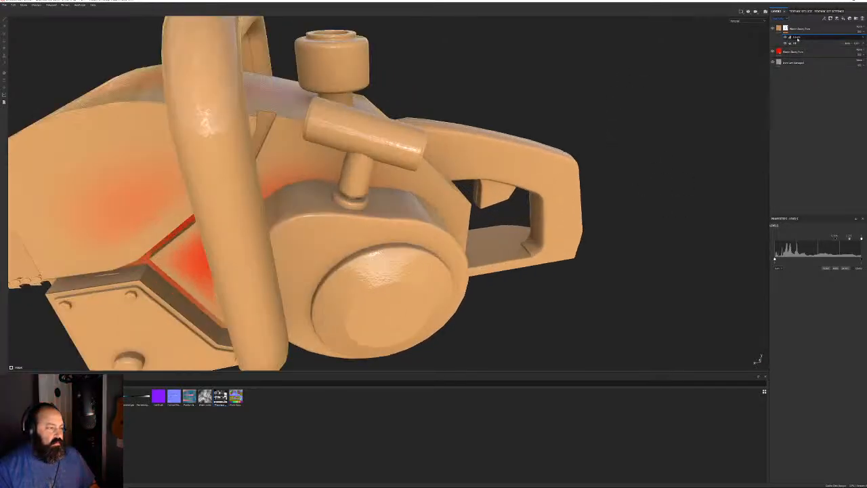
left_click_drag(838, 240, 808, 248)
left_click_drag(64, 174, 385, 214, "alt")
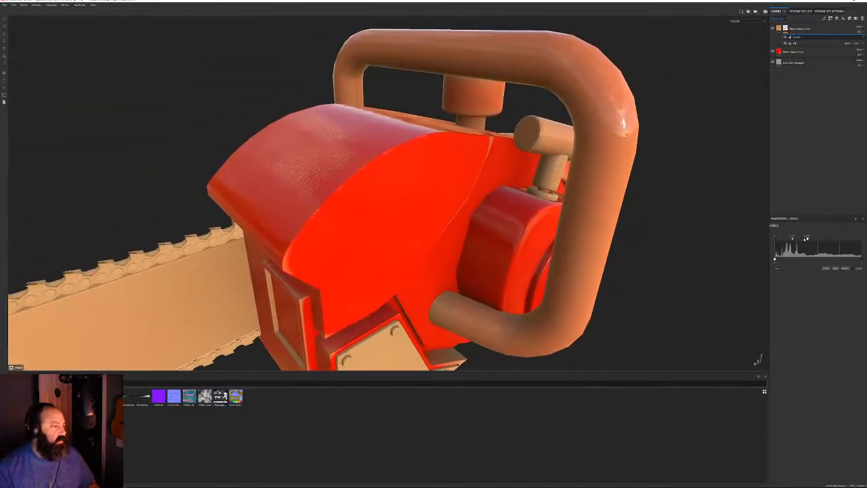
mouse_move(807, 238)
left_mouse_down()
mouse_move(817, 238)
mouse_move(805, 238)
left_mouse_up()
scroll(474, 233, "down", 4)
left_click_drag(406, 224, 381, 235, "alt")
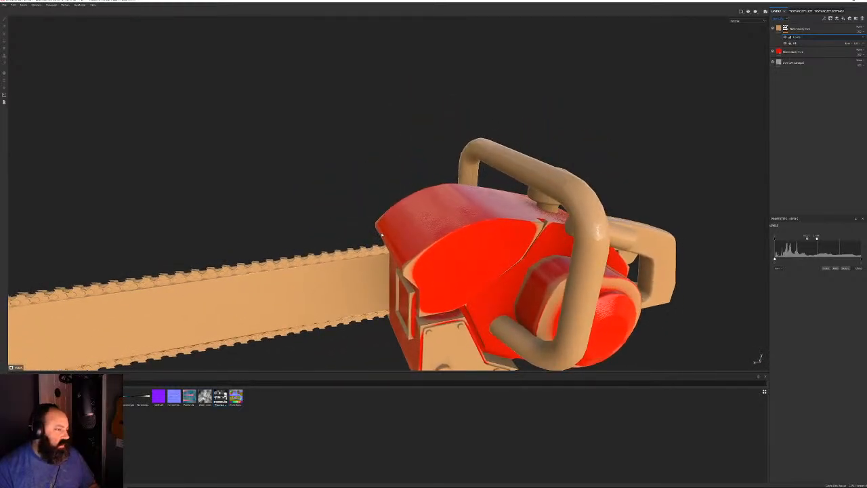
Drop a new grayscale map into the mask's Fill and raise Levels until the chainsaw turns tan
left_click(794, 43)
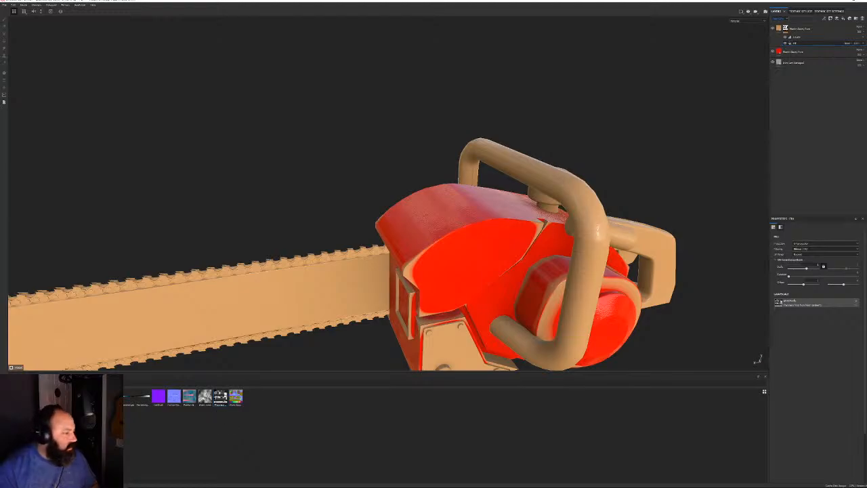
left_click_drag(862, 248, 803, 302)
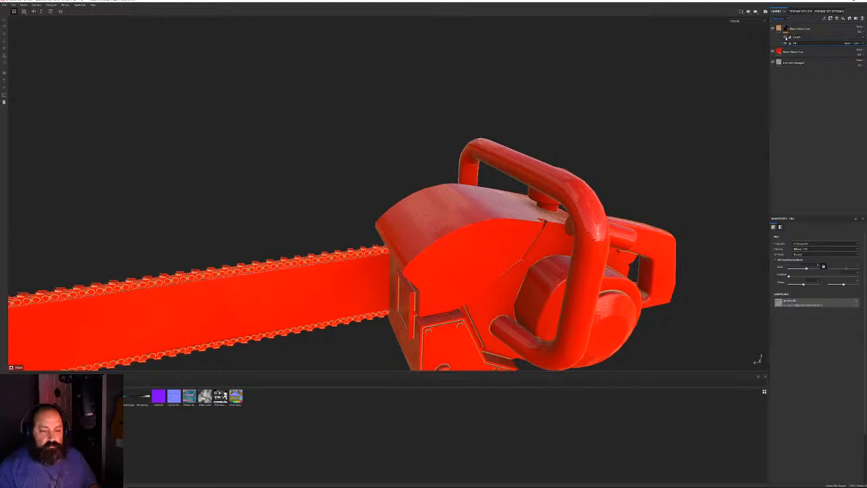
left_click(785, 37)
left_click(785, 37)
left_click(794, 37)
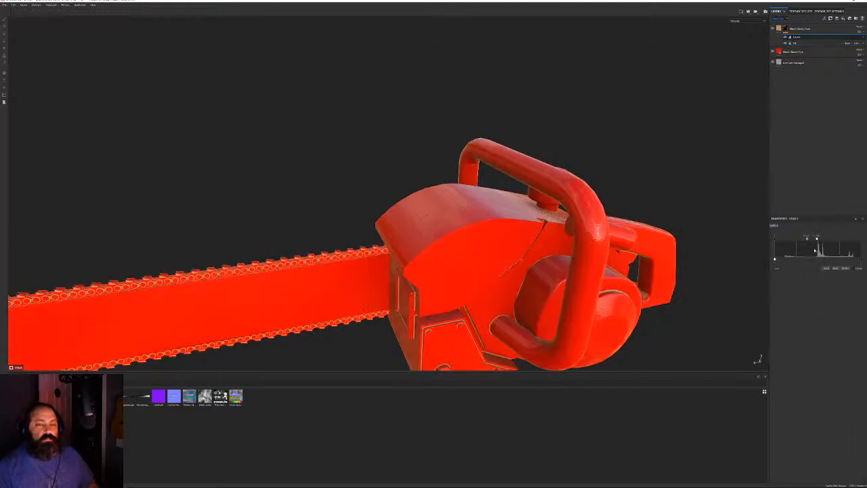
left_click_drag(818, 239, 840, 238)
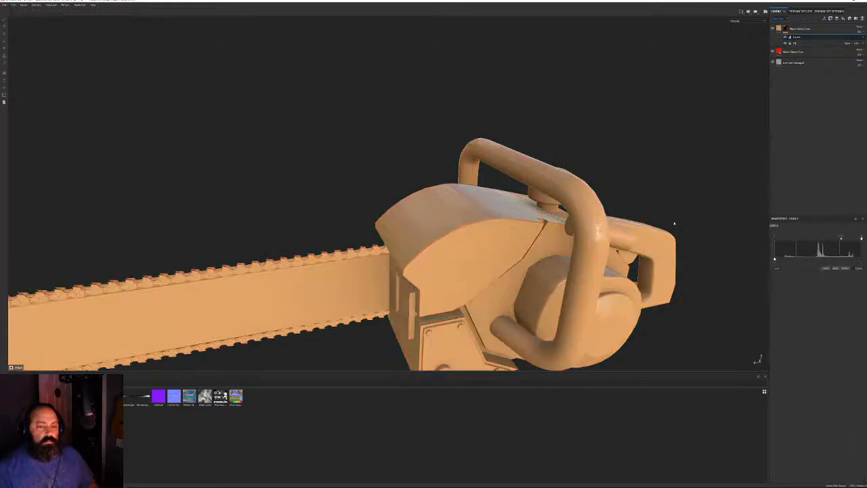
left_click_drag(674, 223, 641, 257, "alt")
scroll(640, 257, "up", 3)
middle_click_drag(641, 257, 602, 168, "alt")
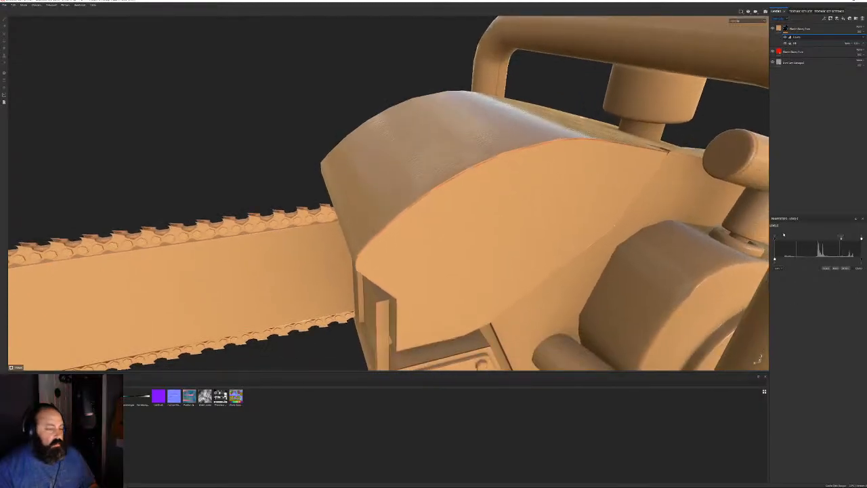
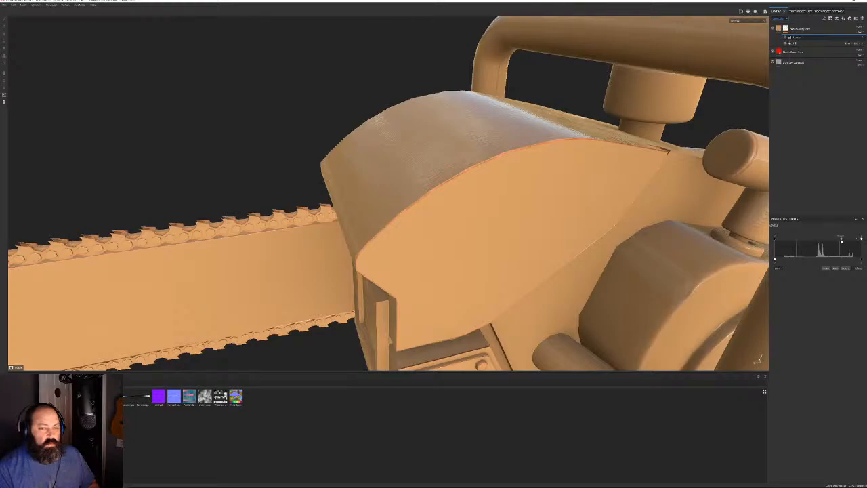
Adjust the Levels input handles and flip the output range to deepen the orange
mouse_move(841, 239)
left_mouse_down()
mouse_move(820, 242)
mouse_move(855, 240)
mouse_move(829, 239)
left_mouse_up()
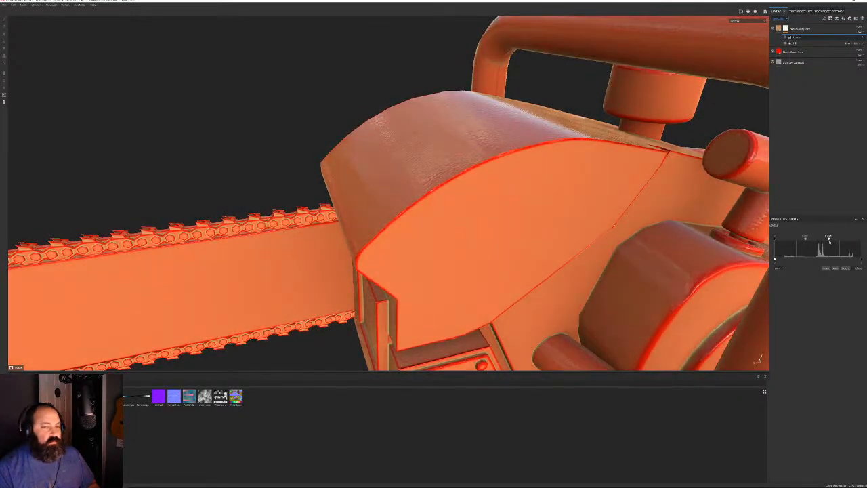
left_click_drag(776, 239, 803, 237)
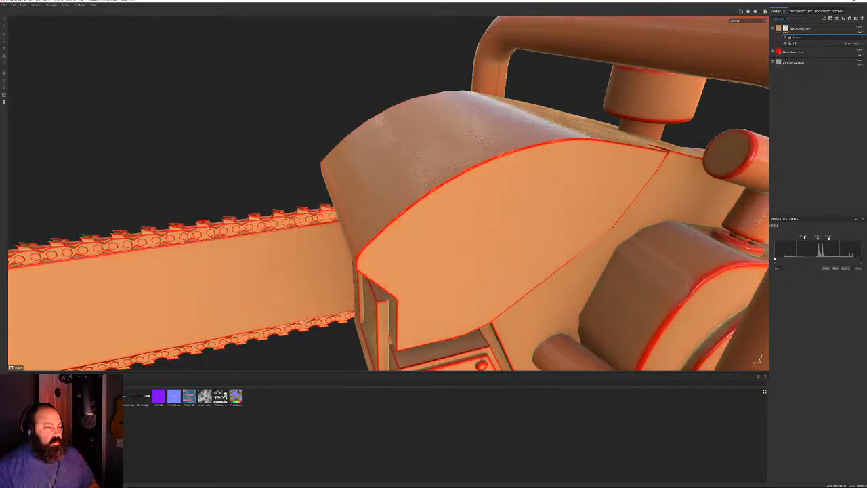
scroll(501, 196, "down", 4)
mouse_move(487, 193)
left_mouse_down("alt")
mouse_move(507, 196)
mouse_move(545, 227)
mouse_move(485, 193)
left_mouse_up("alt")
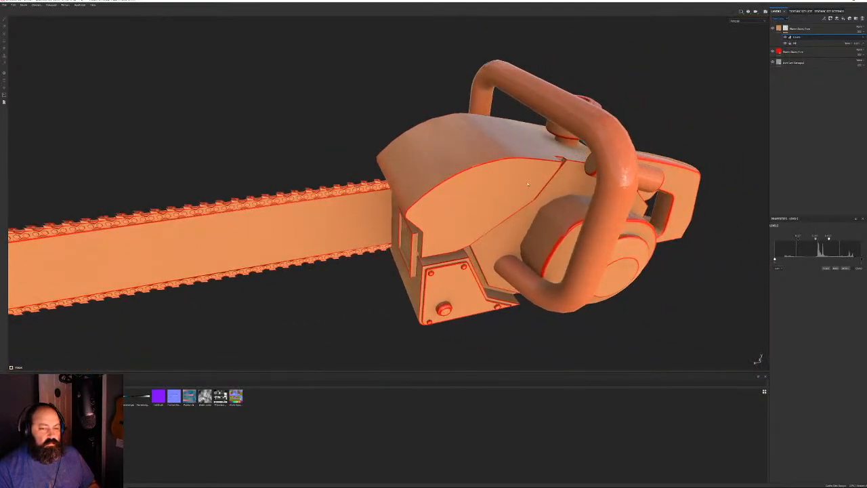
scroll(485, 193, "up", 2)
left_click(845, 269)
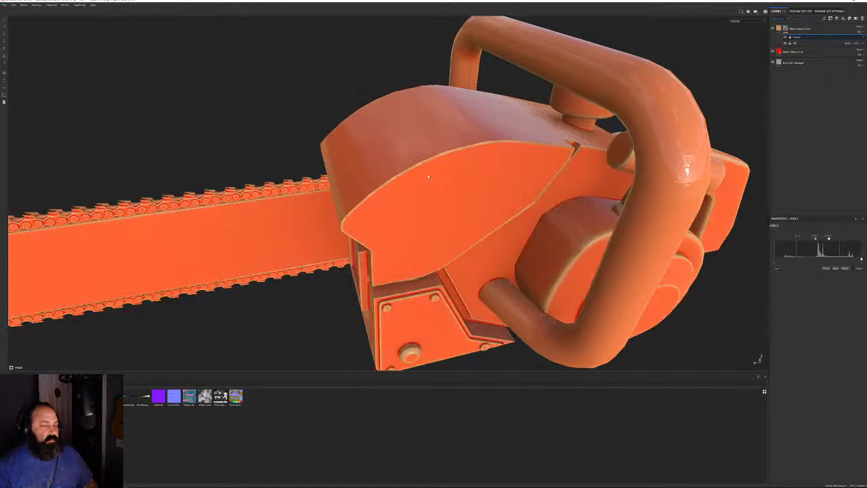
scroll(428, 177, "up", 2)
left_click_drag(428, 177, 459, 204, "alt")
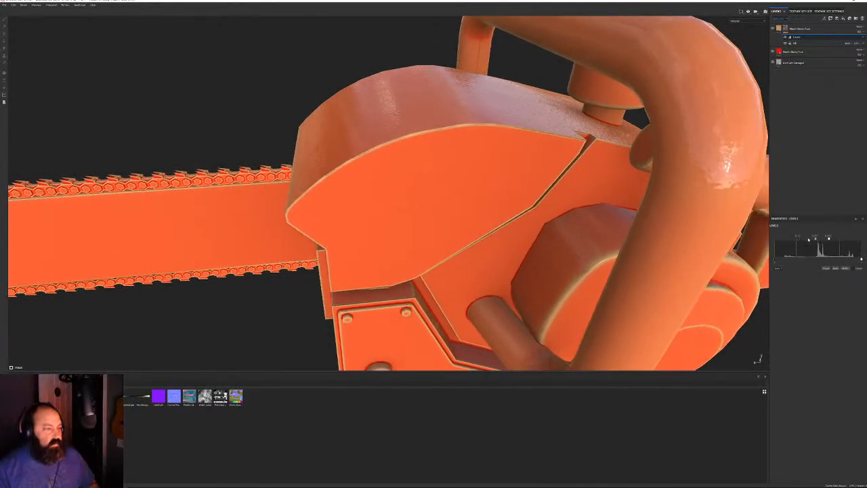
mouse_move(808, 238)
left_mouse_down()
mouse_move(801, 238)
mouse_move(835, 238)
mouse_move(799, 240)
left_mouse_up()
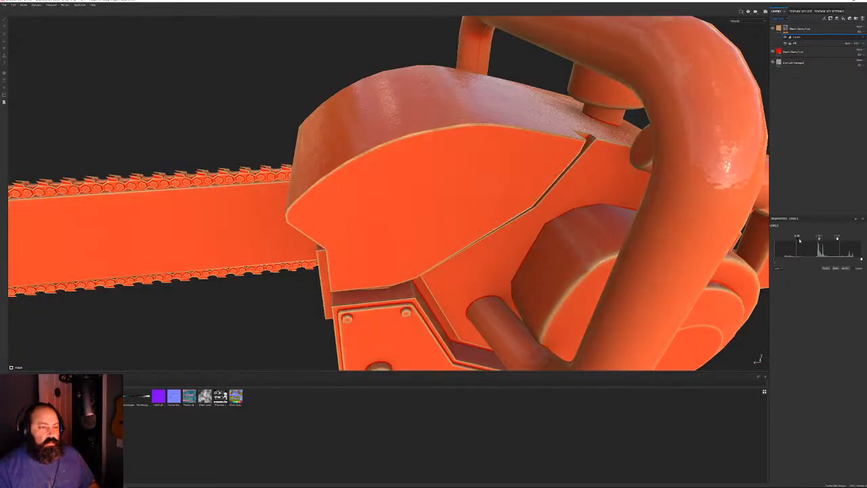
Orbit around the chainsaw's engine, right and left sides to check the new colour
scroll(429, 194, "down", 6)
left_click_drag(430, 194, 418, 237, "alt")
scroll(418, 237, "up", 4)
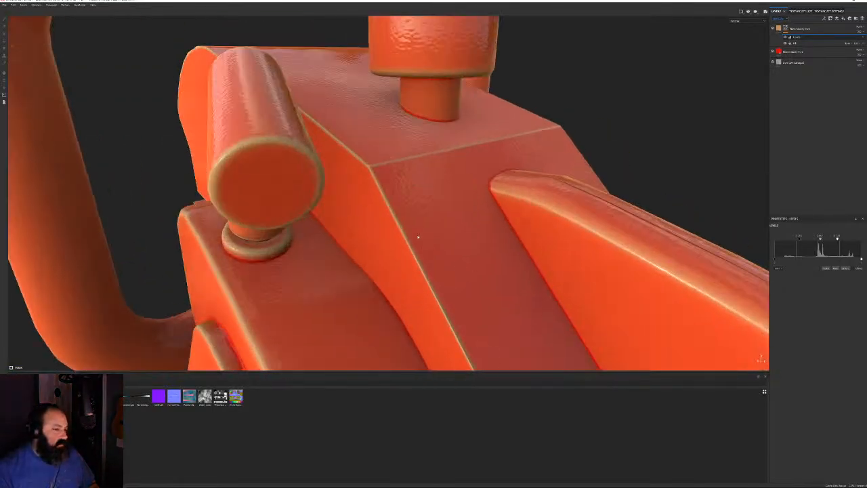
scroll(503, 232, "down", 5)
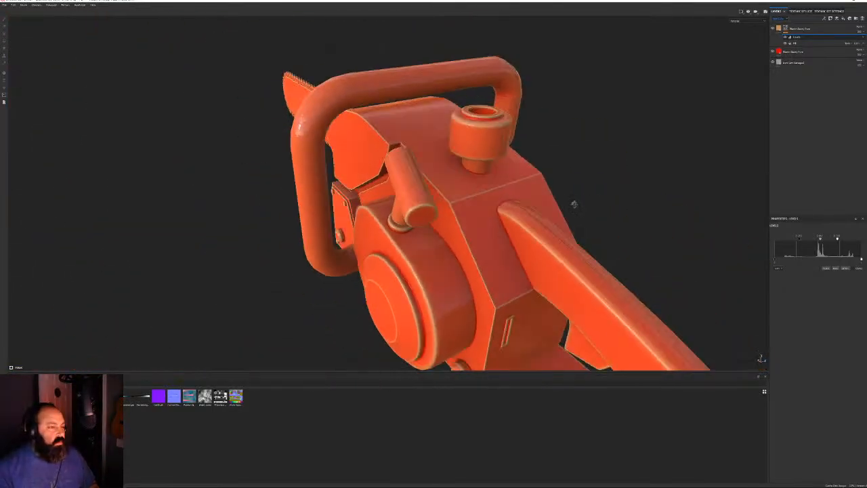
left_click_drag(573, 205, 393, 75, "alt")
scroll(498, 168, "up", 4)
scroll(498, 168, "down", 4)
scroll(583, 132, "up", 3)
left_click_drag(288, 149, 480, 125, "alt")
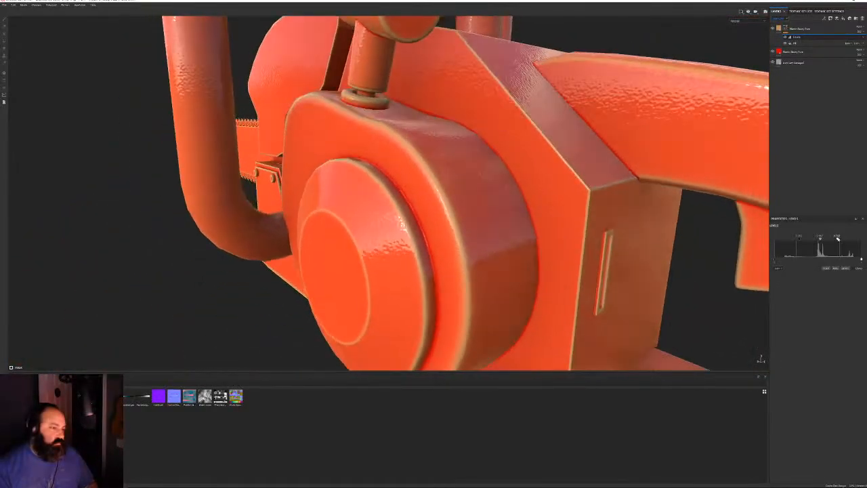
Settle the Levels handles on a saturated red-orange for the body and bar
mouse_move(837, 238)
left_mouse_down()
mouse_move(811, 239)
mouse_move(821, 240)
left_mouse_up()
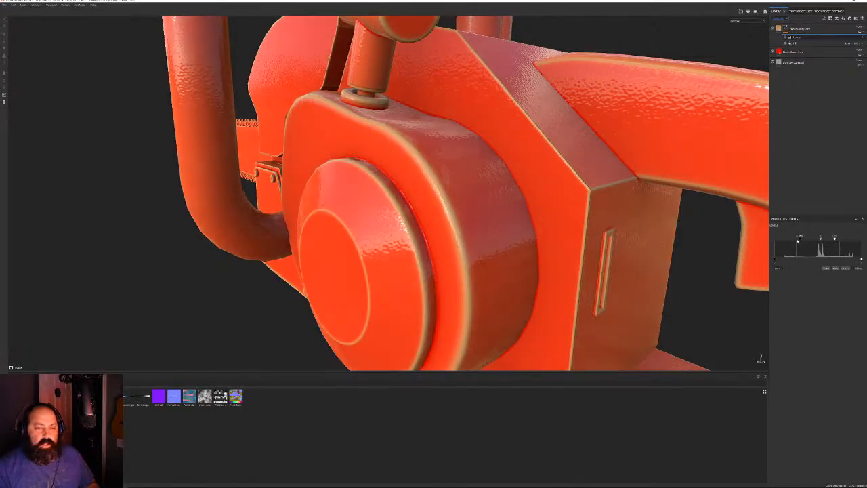
mouse_move(798, 239)
left_mouse_down()
mouse_move(778, 243)
mouse_move(820, 239)
mouse_move(813, 239)
left_mouse_up()
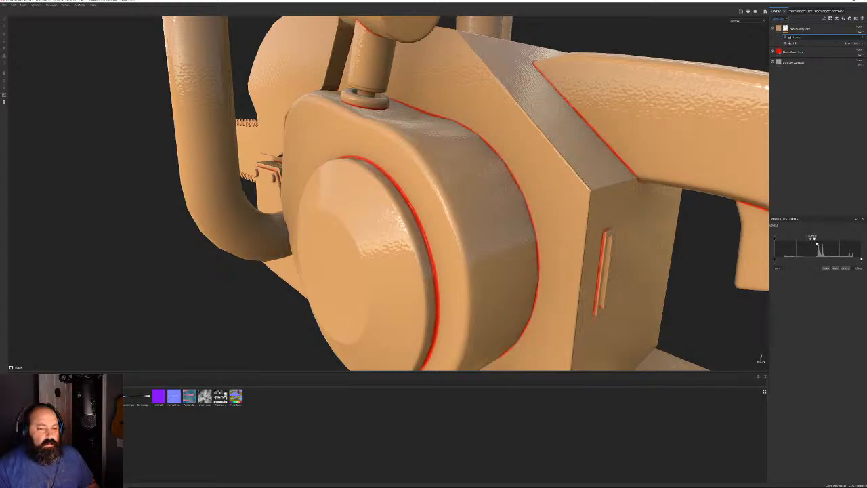
left_click_drag(813, 240, 825, 239)
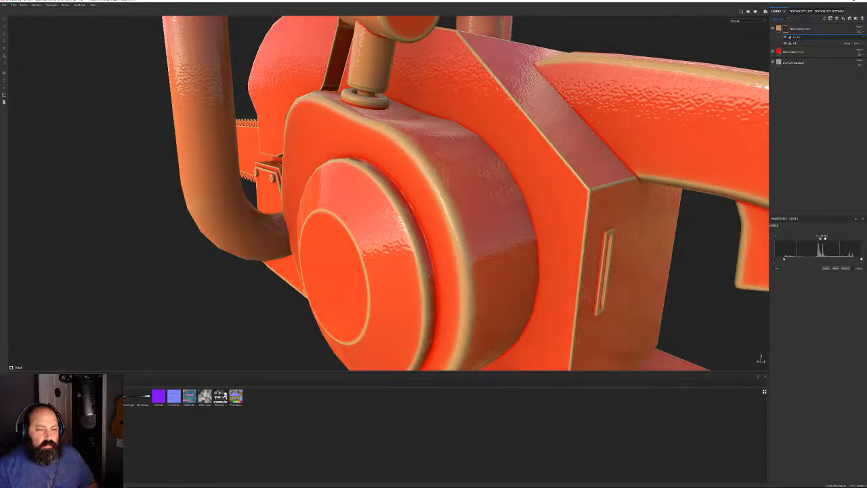
mouse_move(775, 260)
left_mouse_down()
mouse_move(818, 259)
mouse_move(775, 260)
left_mouse_up()
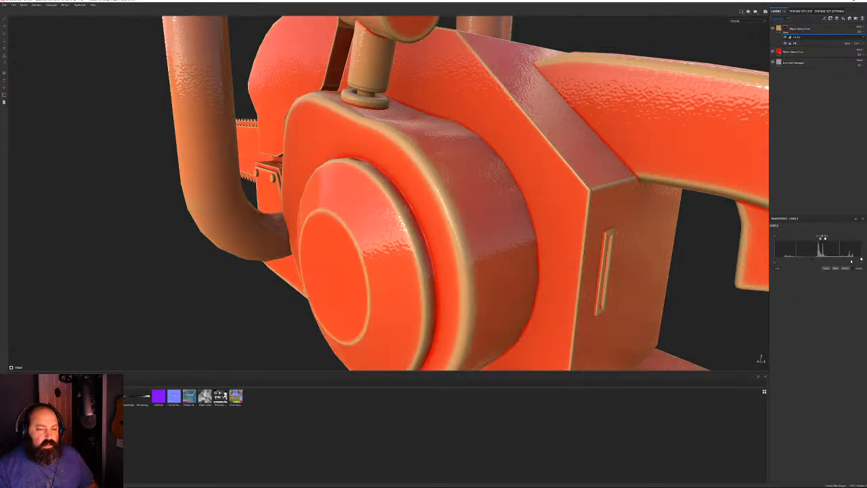
left_click_drag(858, 260, 791, 260)
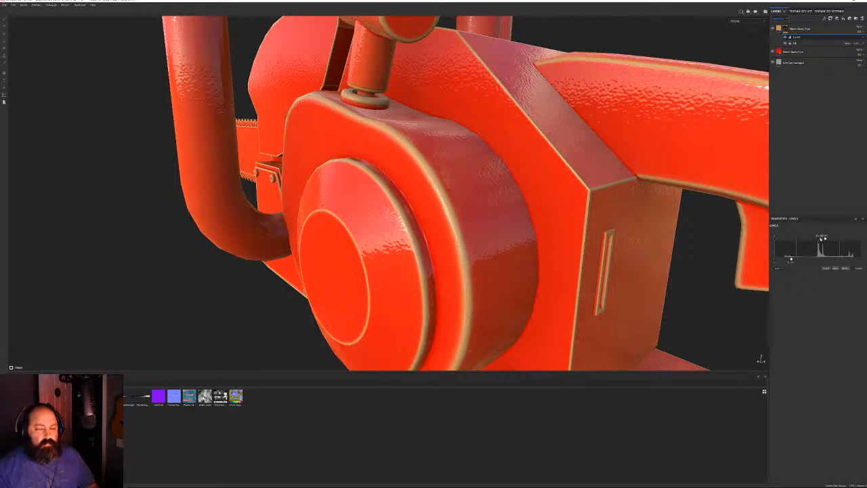
mouse_move(825, 238)
left_mouse_down()
mouse_move(801, 238)
mouse_move(810, 240)
left_mouse_up()
right_click_drag(453, 229, 359, 159, "alt")
left_click_drag(359, 159, 376, 150, "alt")
right_click_drag(376, 150, 508, 201, "alt")
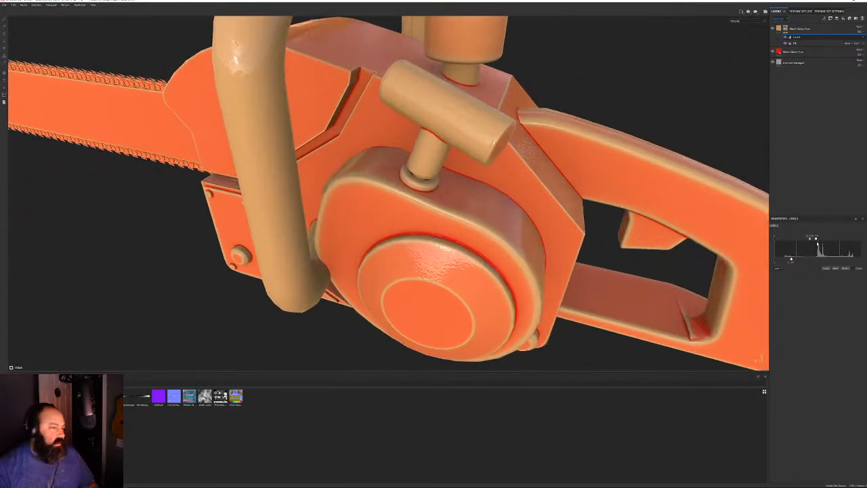
Add a Fill effect beneath the Levels adjustment and darken the orange further
right_click(804, 38)
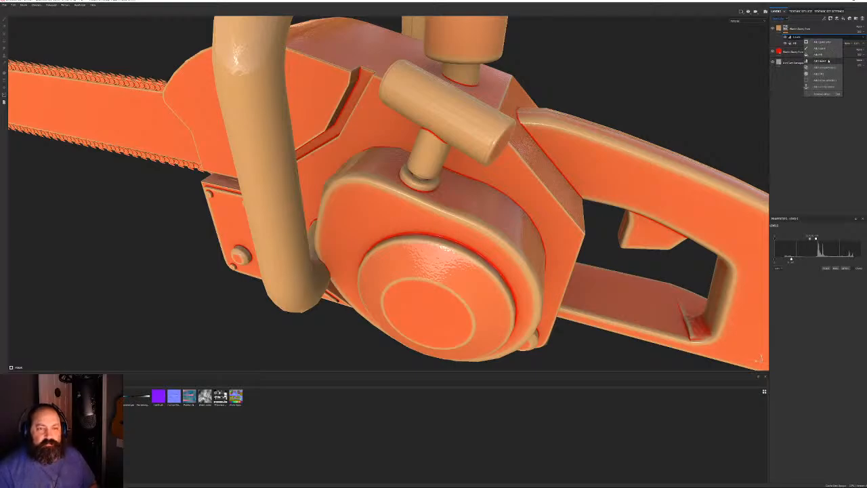
left_click(822, 55)
left_click_drag(777, 239, 829, 238)
left_click_drag(380, 250, 468, 224, "alt")
right_click_drag(467, 223, 386, 234, "alt")
left_click_drag(386, 234, 434, 200, "alt")
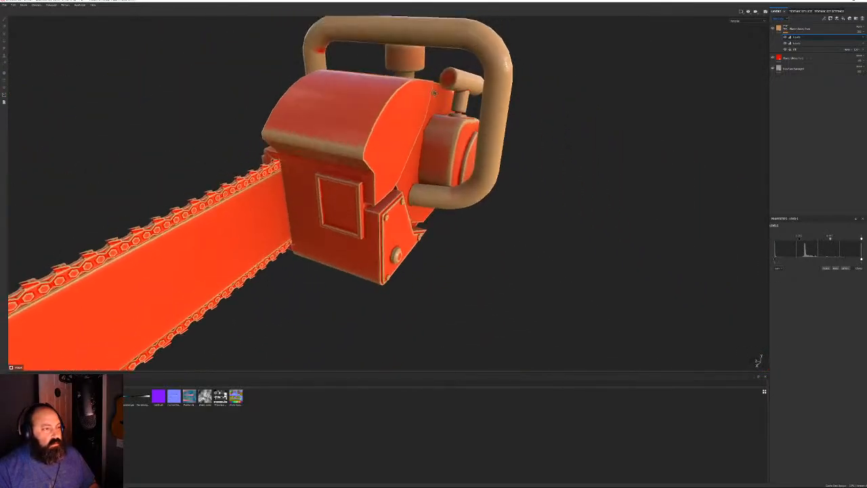
right_click_drag(433, 200, 426, 180, "alt")
left_click_drag(425, 180, 451, 142, "alt")
right_click_drag(452, 143, 415, 148, "alt")
left_click_drag(415, 147, 384, 151, "alt")
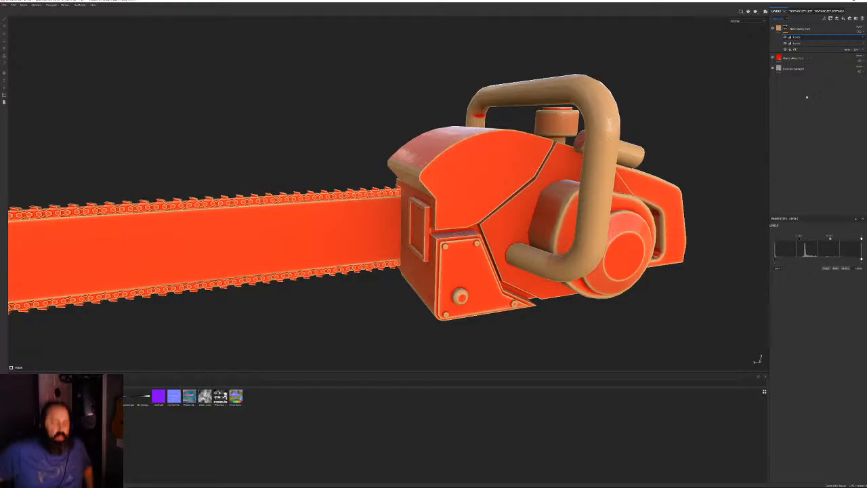
Enable a Roughness channel on the top fill layer, set to about 0.5
left_click(778, 29)
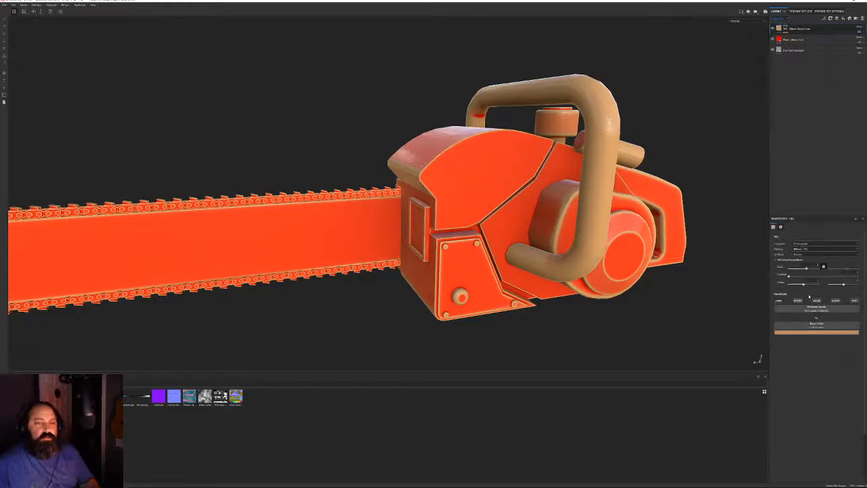
left_click(816, 300)
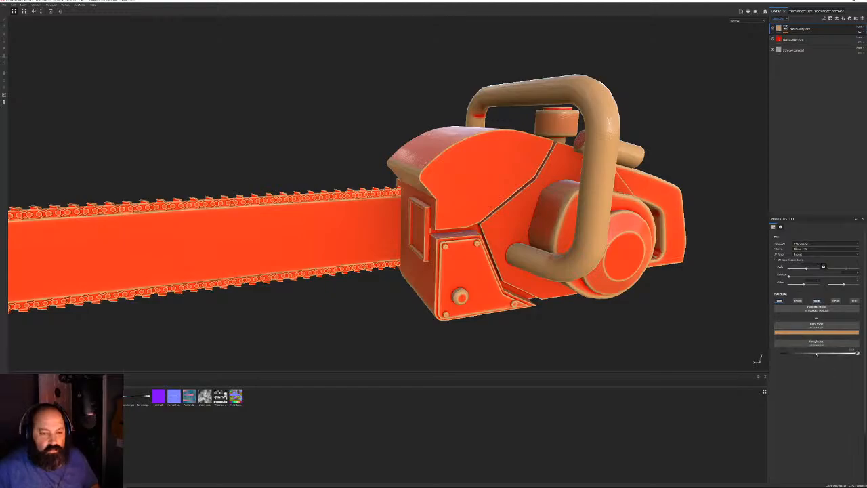
left_click(818, 353)
left_click_drag(577, 156, 330, 142, "alt")
scroll(467, 166, "up", 4)
scroll(304, 182, "up", 4)
scroll(304, 182, "down", 4)
left_click_drag(304, 182, 418, 182, "alt")
Orbit around the chainsaw to inspect the body and rear handle joint
scroll(418, 183, "down", 5)
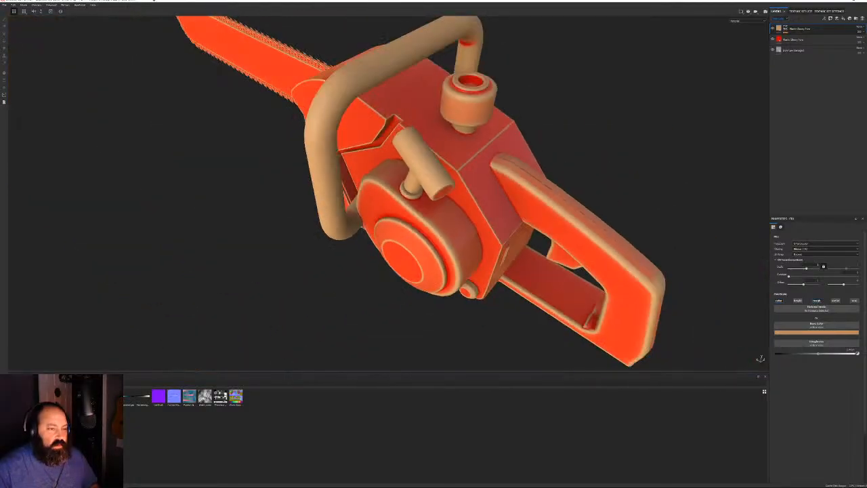
left_click_drag(427, 149, 433, 58, "alt")
scroll(433, 59, "up", 3)
middle_click_drag(434, 58, 240, 49, "alt")
left_click_drag(240, 49, 352, 97, "alt")
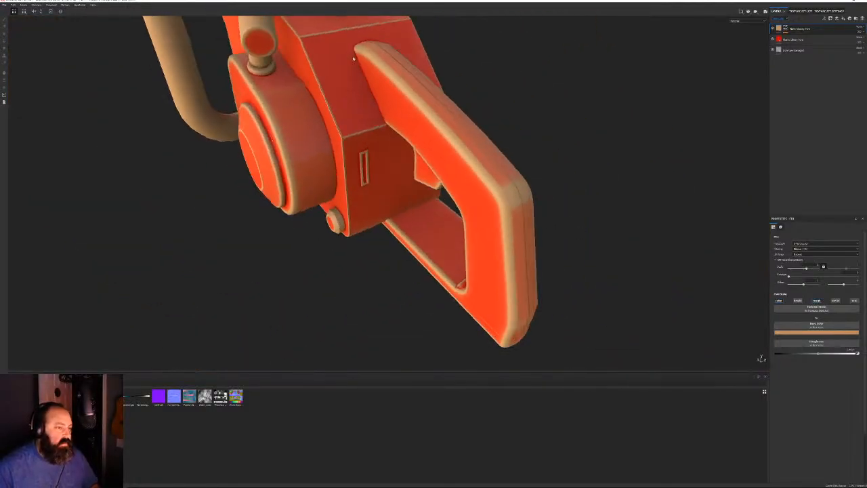
left_click_drag(478, 188, 174, 84, "alt")
right_click_drag(392, 248, 285, 140, "alt")
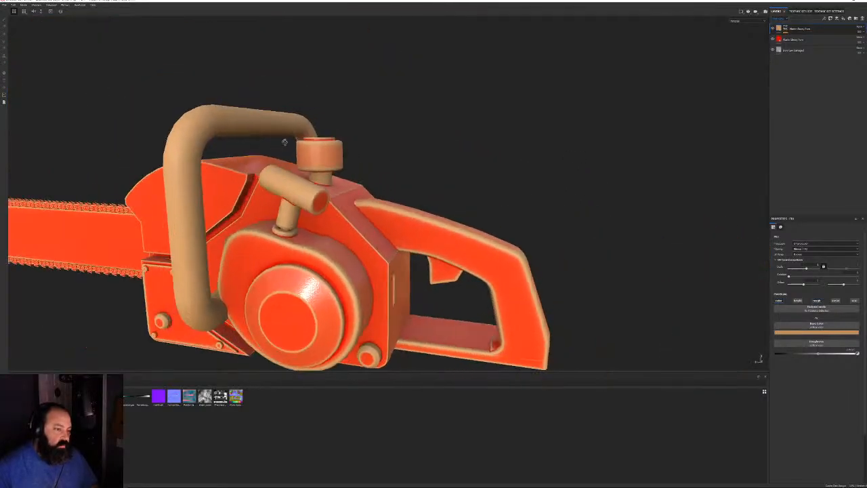
left_click_drag(285, 141, 539, 140, "alt")
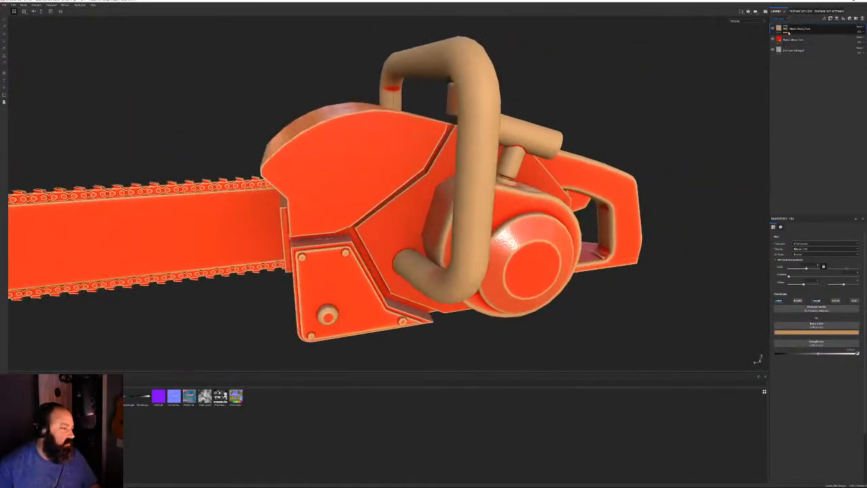
Delete the tan top fill layer so the whole chainsaw turns red
left_click(863, 19)
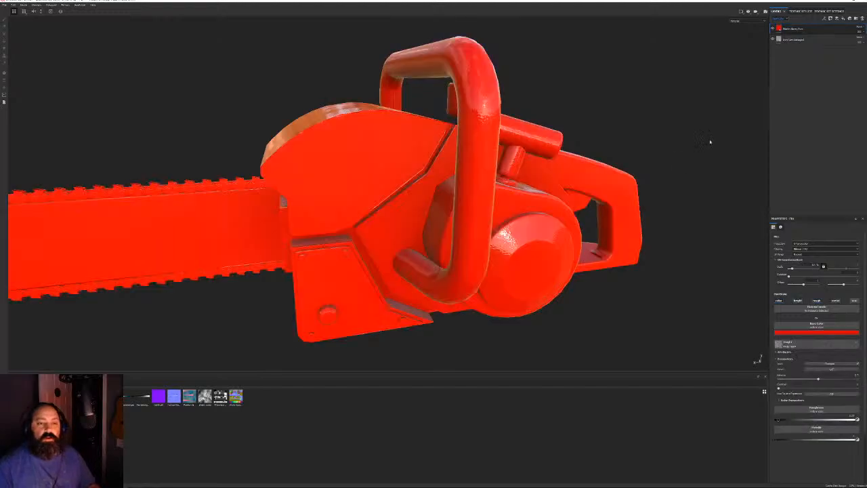
left_click_drag(710, 141, 593, 168, "alt")
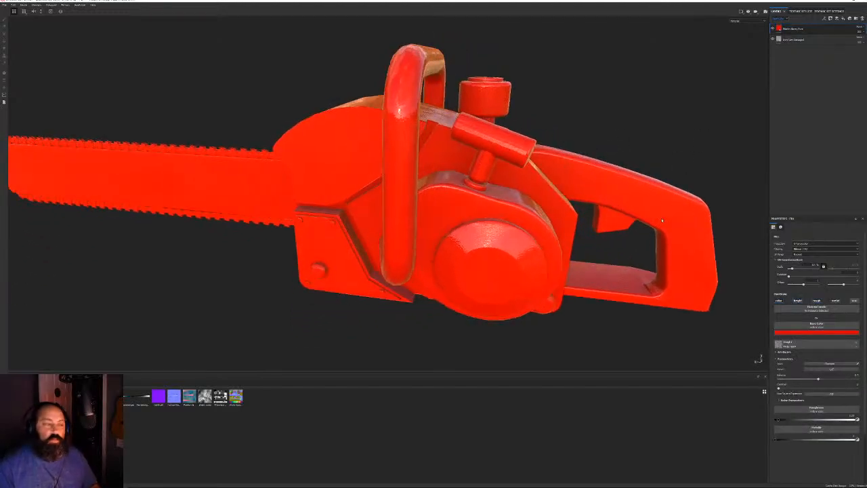
left_click_drag(360, 35, 418, 94, "alt")
right_click_drag(419, 94, 408, 181, "alt")
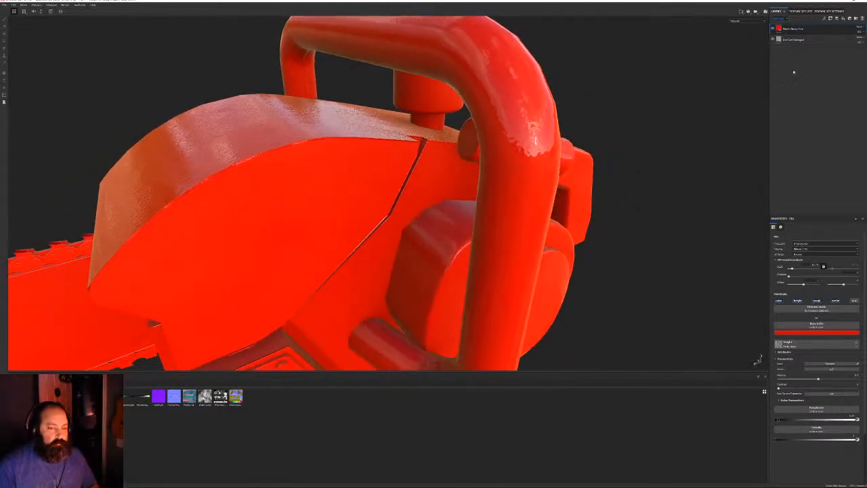
Try a 'grunge' roughness texture at a new scale, then undo and clear the map
left_click(827, 411)
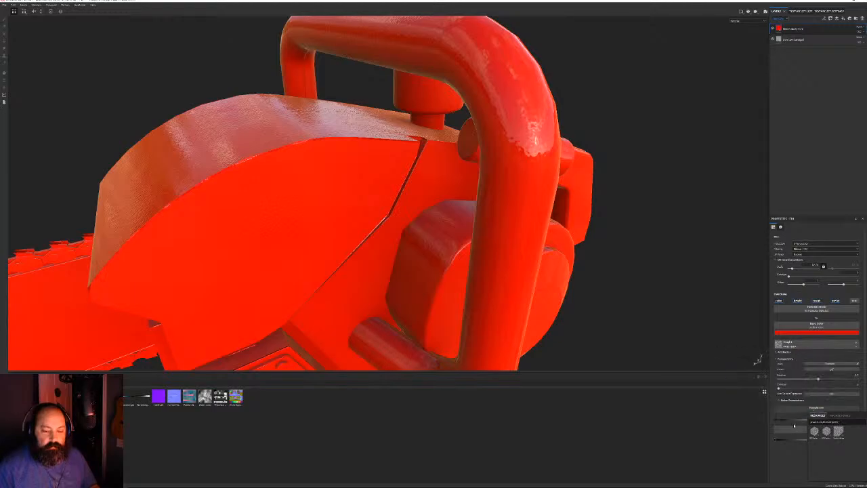
left_click_drag(840, 424, 792, 425)
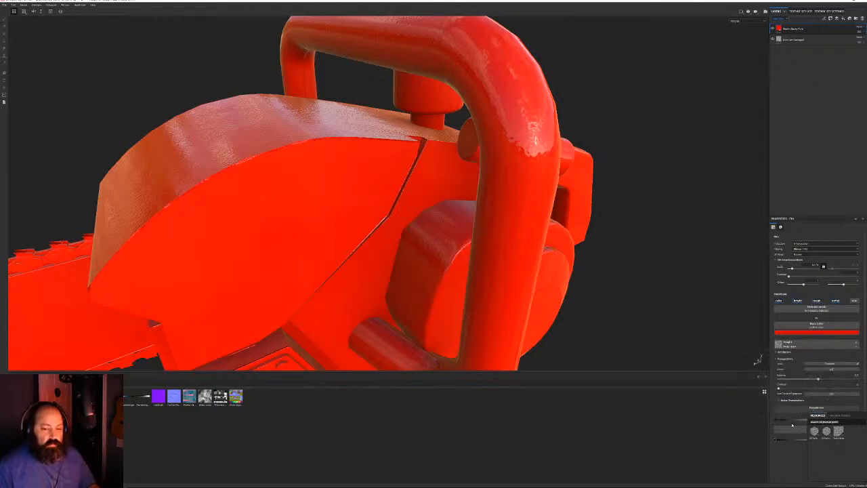
type("grunge")
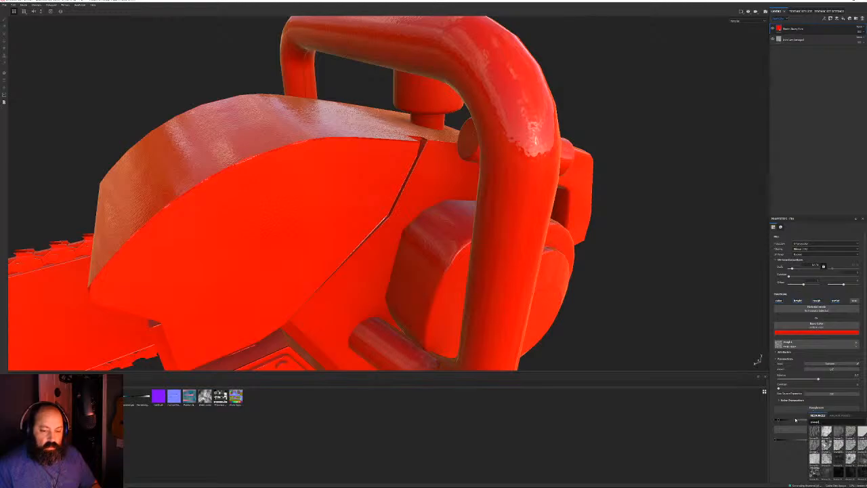
scroll(838, 459, "down", 1)
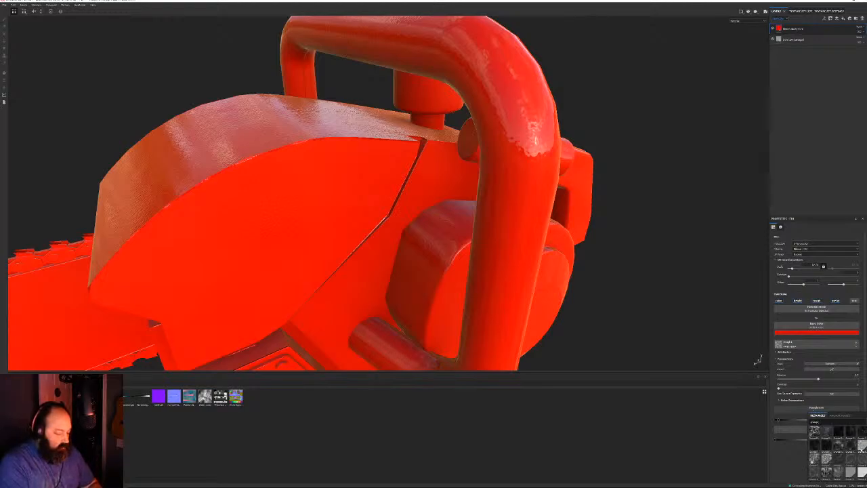
left_click(838, 445)
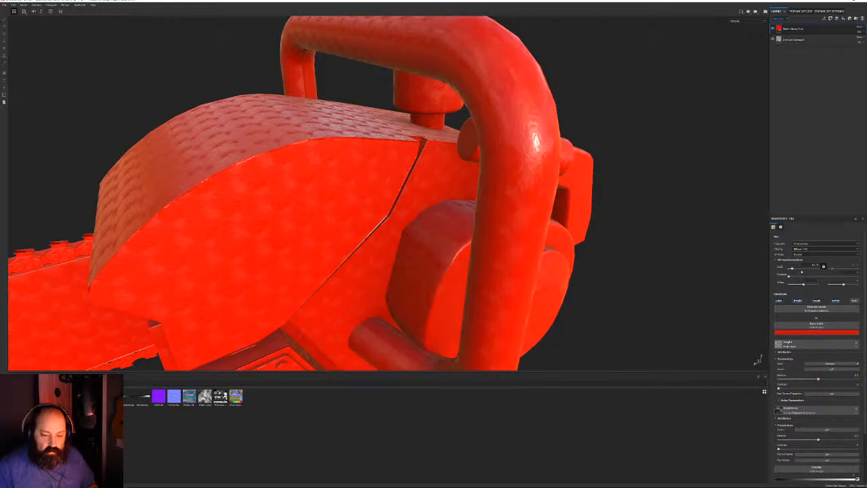
mouse_move(802, 270)
left_mouse_down()
mouse_move(778, 272)
mouse_move(798, 270)
left_mouse_up()
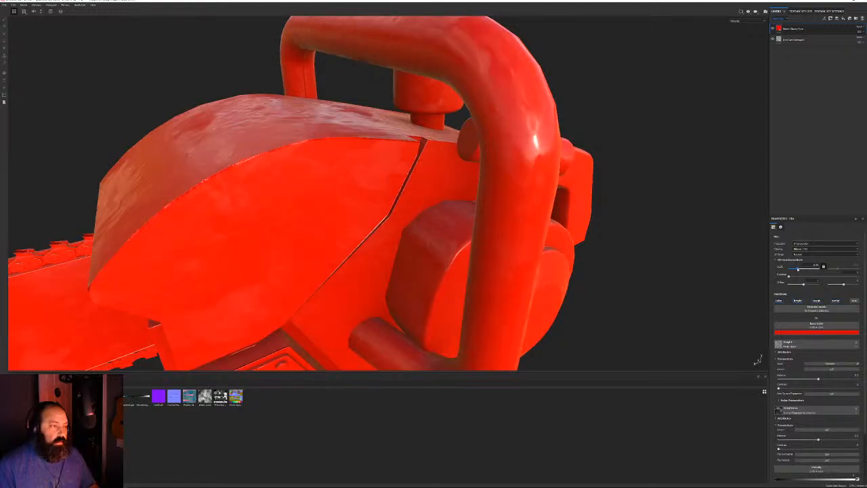
left_click(815, 265)
key("ctrl+z")
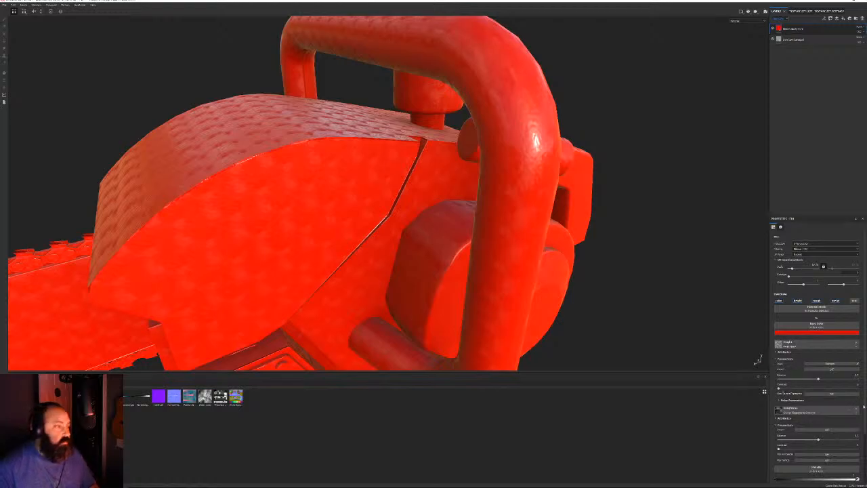
left_click(856, 408)
Add a fill layer with only Roughness enabled, using a grunge map
right_click(783, 28)
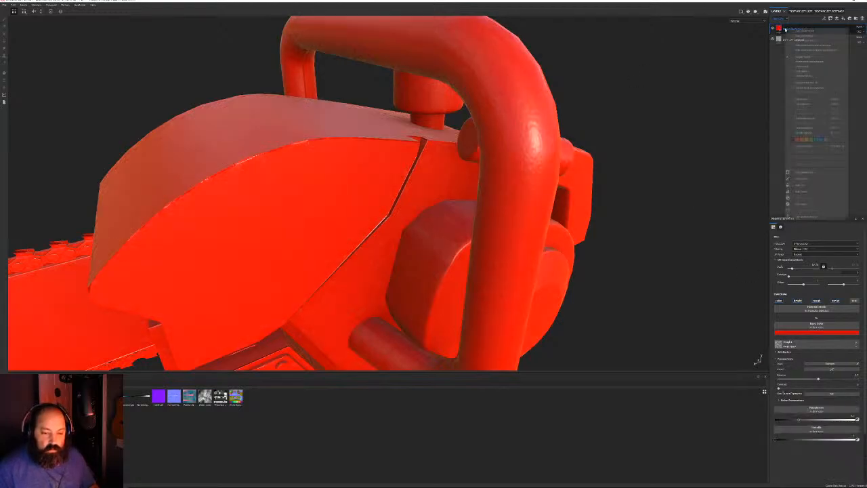
left_click(809, 186)
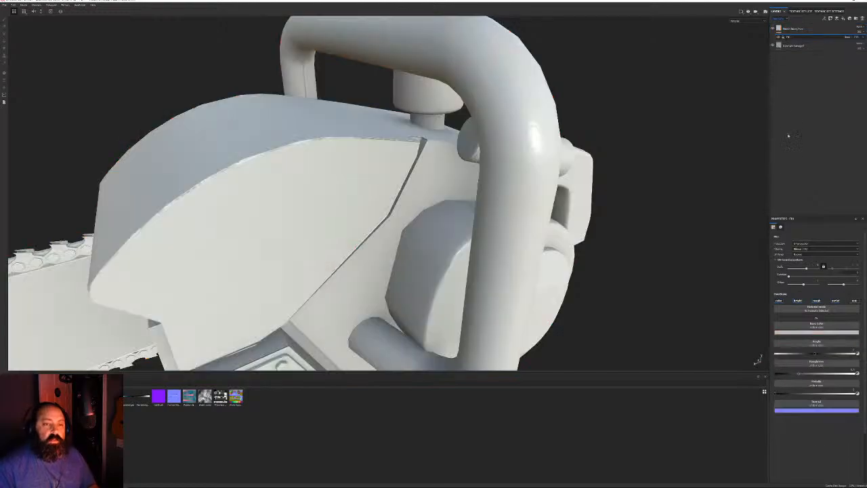
left_click(798, 301)
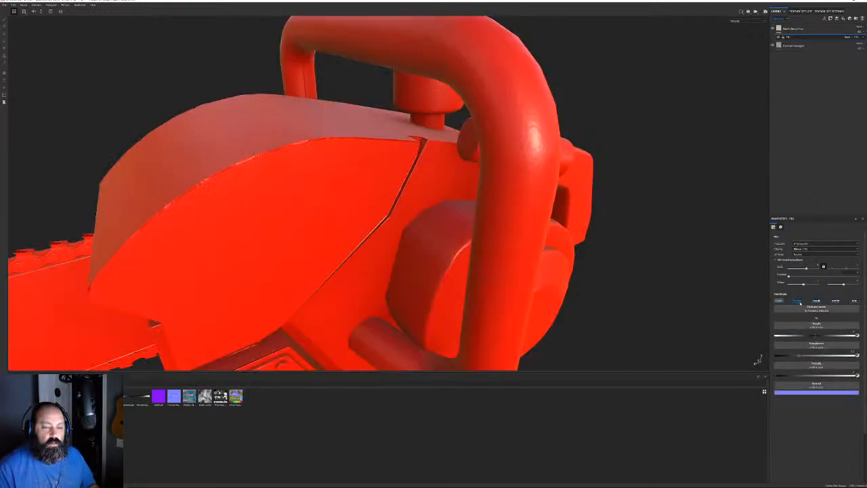
left_click(799, 302)
left_click(836, 300)
left_click(854, 301)
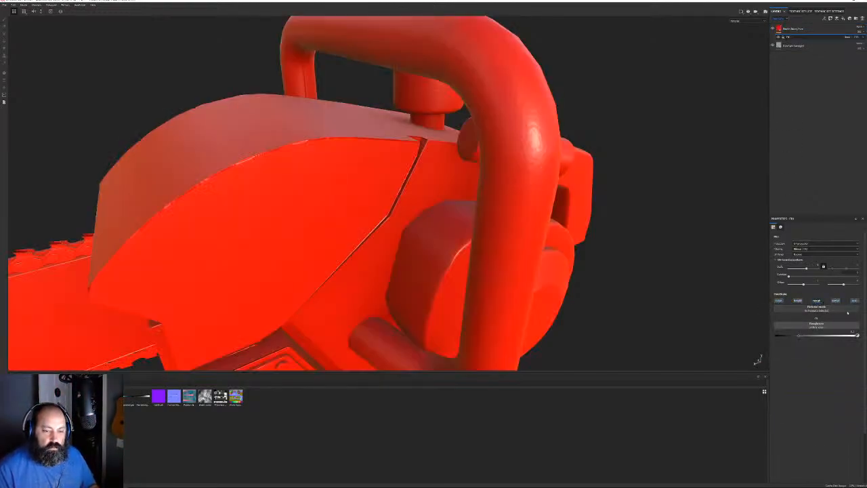
left_click(821, 325)
scroll(843, 384, "down", 3)
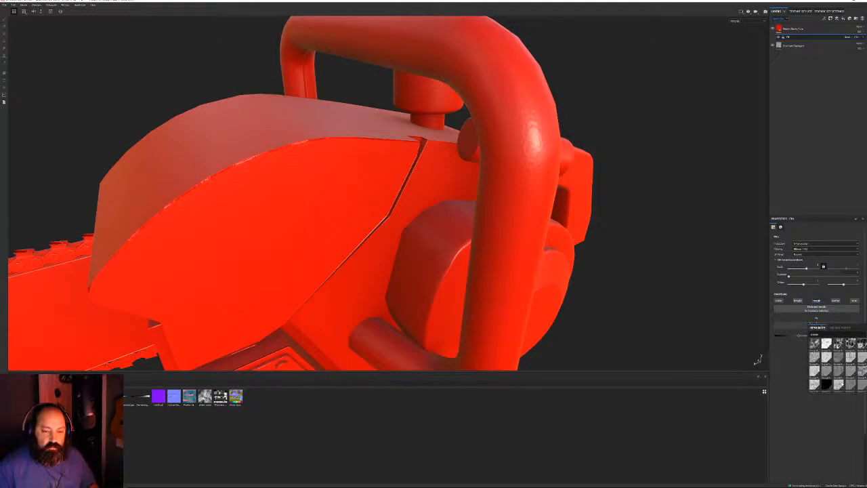
scroll(840, 384, "down", 3)
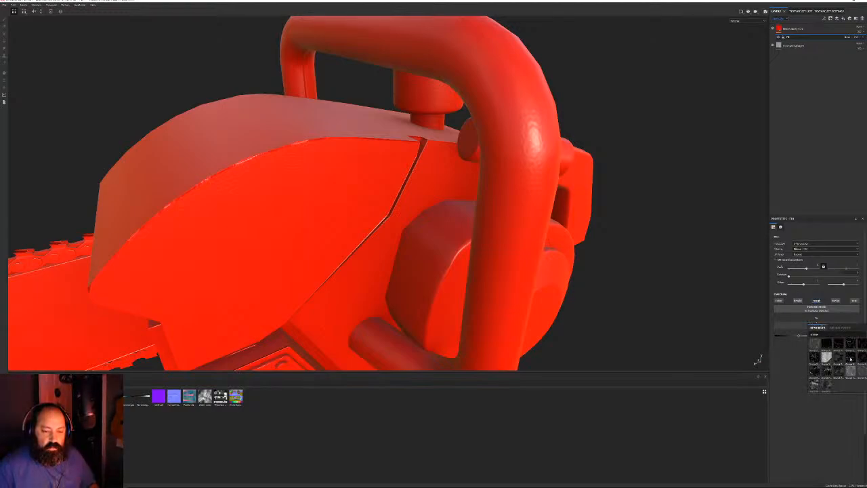
mouse_move(851, 358)
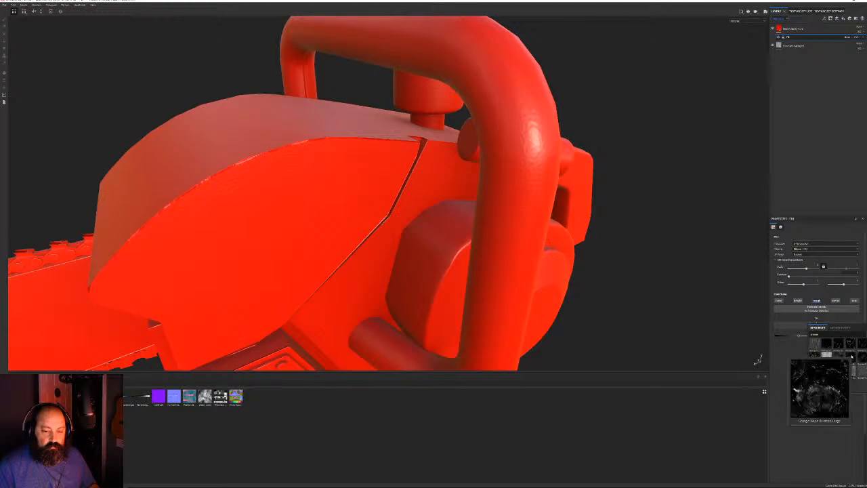
left_click(850, 357)
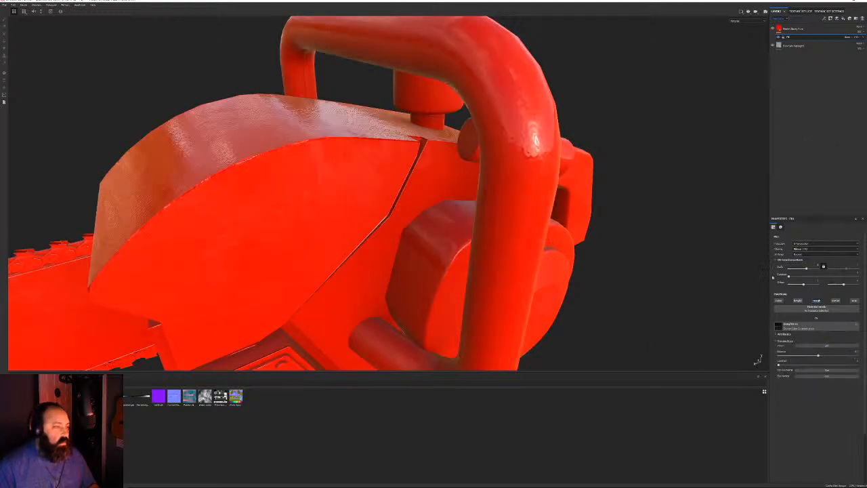
left_click_drag(589, 230, 616, 240, "alt")
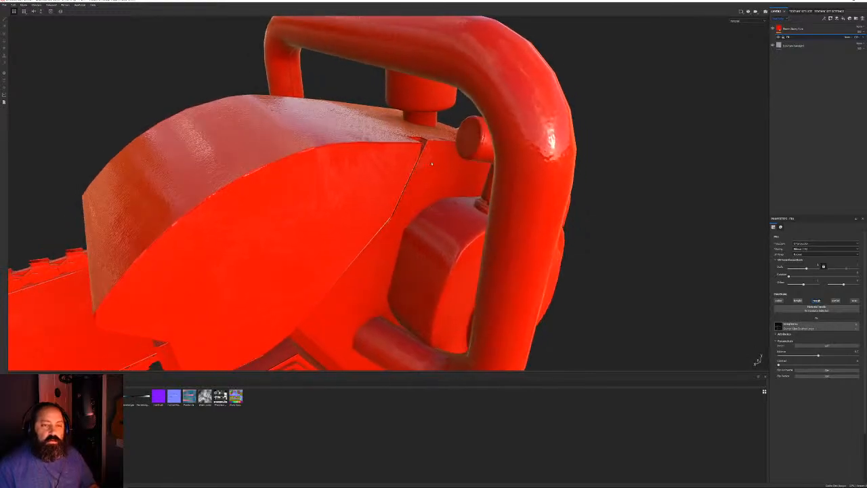
Add a Levels effect on the Roughness channel and lower its white point
right_click(797, 37)
left_click(818, 60)
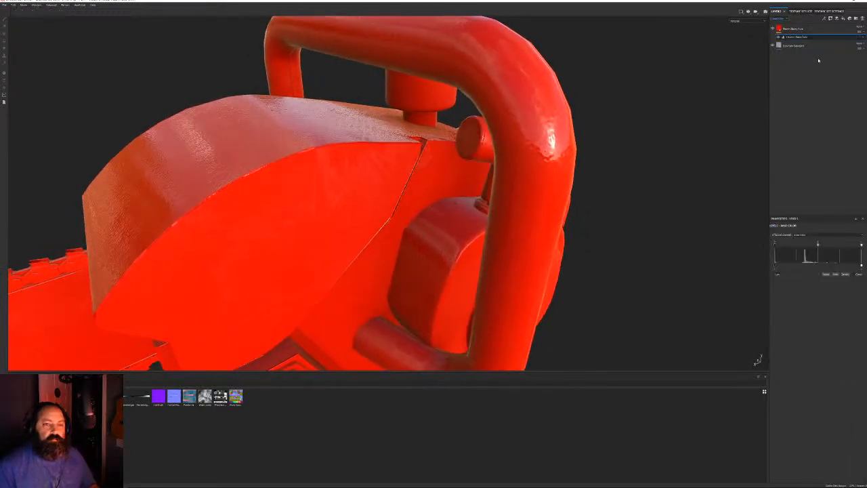
left_click(806, 236)
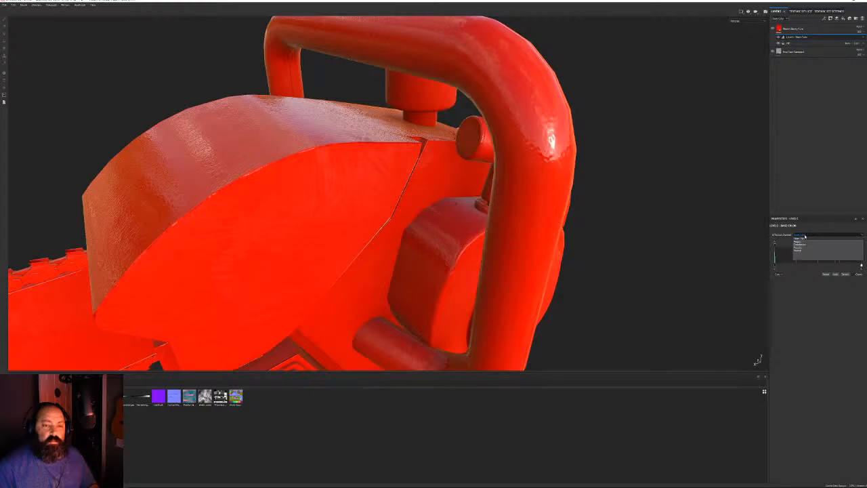
left_click(805, 245)
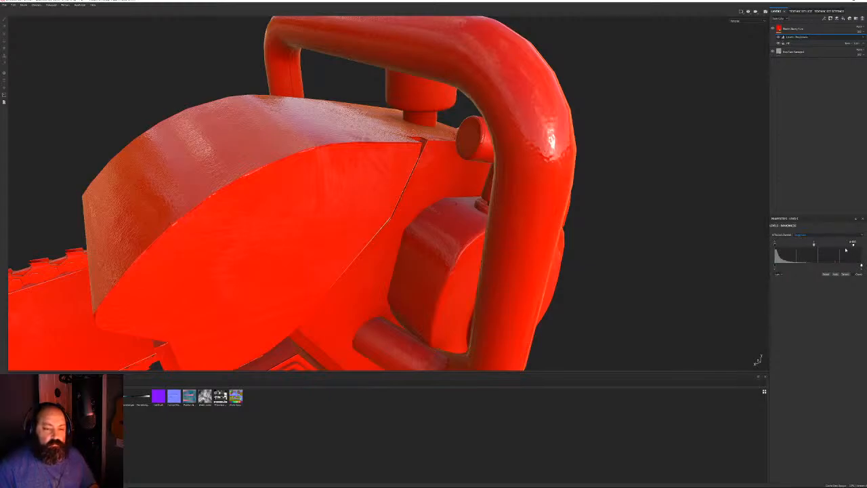
left_click_drag(845, 250, 800, 250)
left_click_drag(670, 203, 625, 142, "alt")
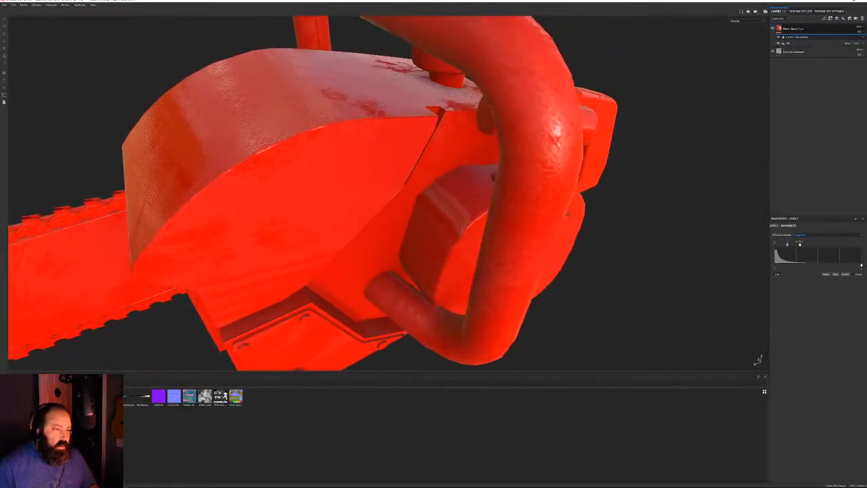
Change the grunge texture's tiling scale on the roughness fill layer
left_click(797, 43)
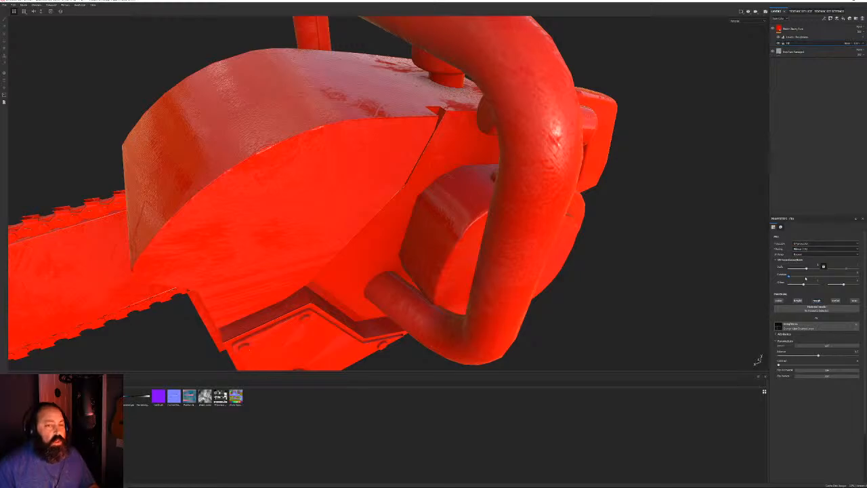
mouse_move(808, 269)
left_mouse_down()
mouse_move(817, 269)
mouse_move(799, 269)
left_mouse_up()
left_click_drag(378, 184, 149, 151, "alt")
left_click_drag(494, 145, 339, 145, "alt")
left_click_drag(654, 112, 586, 150, "alt")
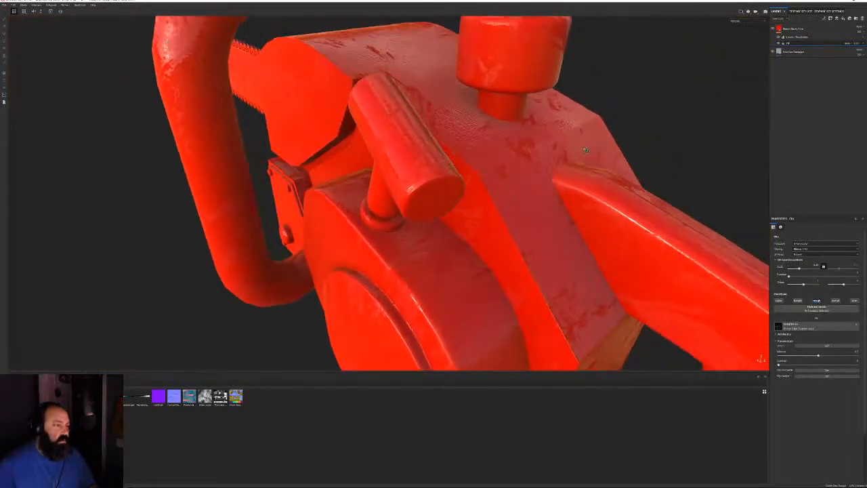
Raise the roughness Levels black point and pull in the white point
left_click(794, 37)
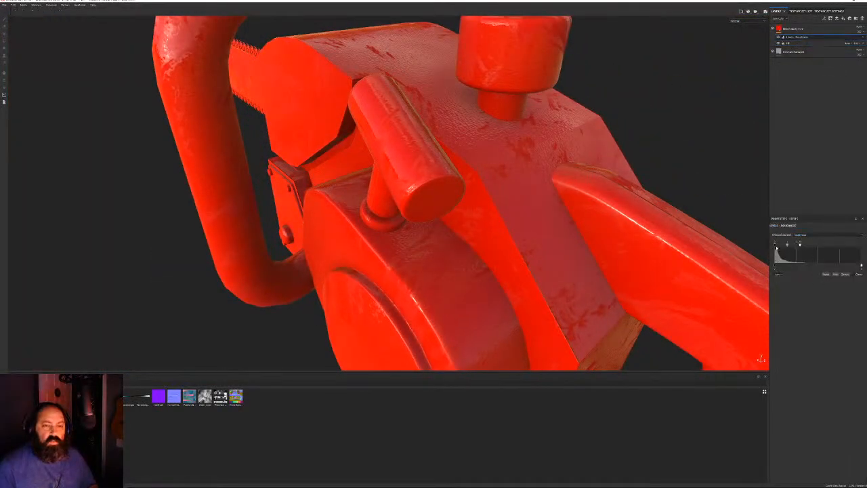
left_click_drag(776, 249, 785, 248)
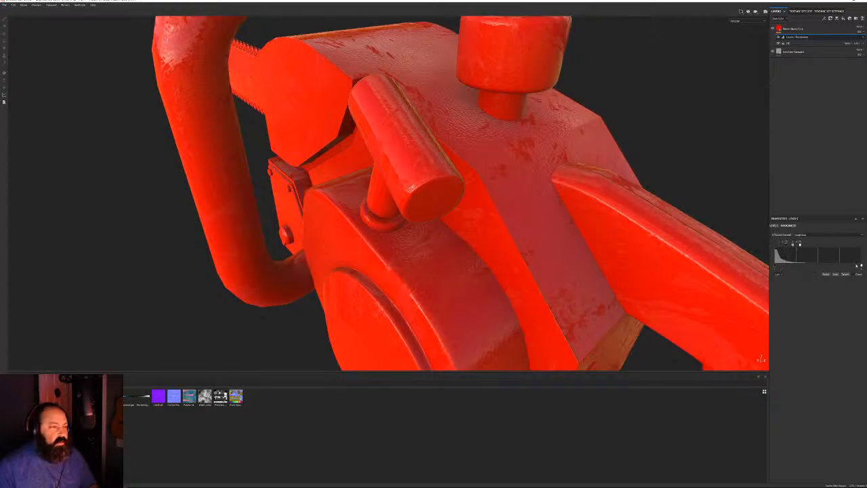
mouse_move(860, 266)
left_mouse_down()
mouse_move(791, 266)
mouse_move(802, 264)
left_mouse_up()
left_click_drag(653, 221, 434, 137, "alt")
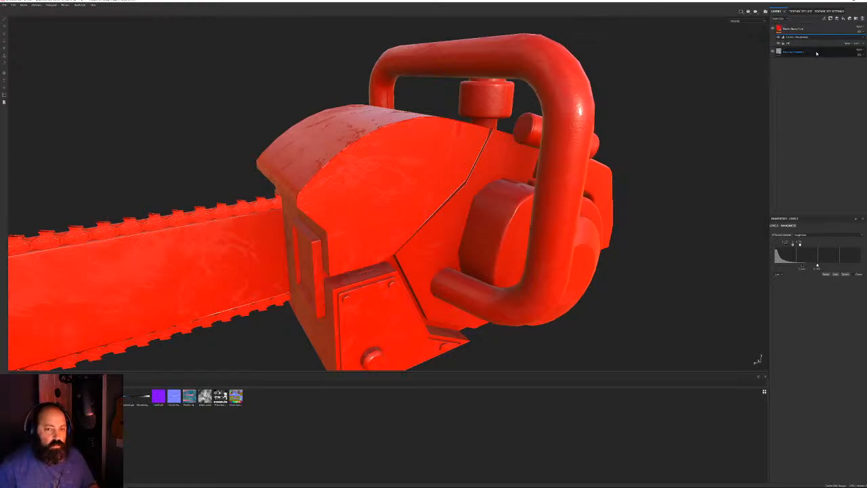
Give the red paint layer a black mask and polygon-fill the body to reveal red
left_click(798, 30)
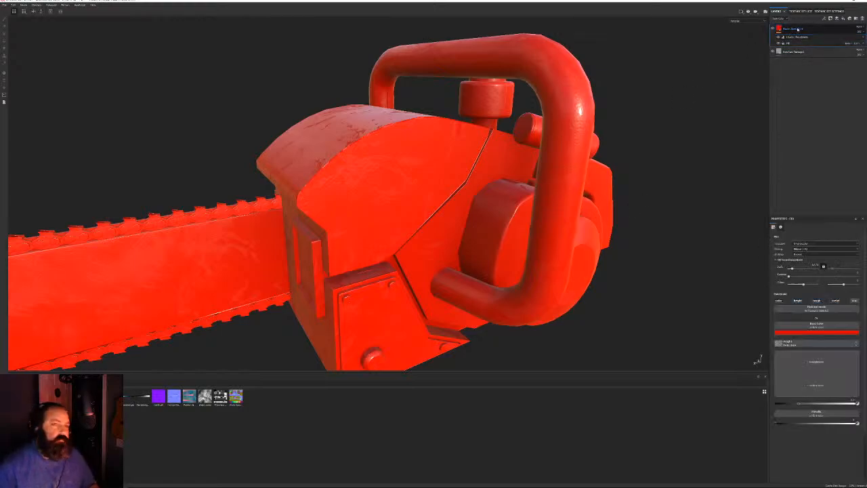
right_click(805, 29)
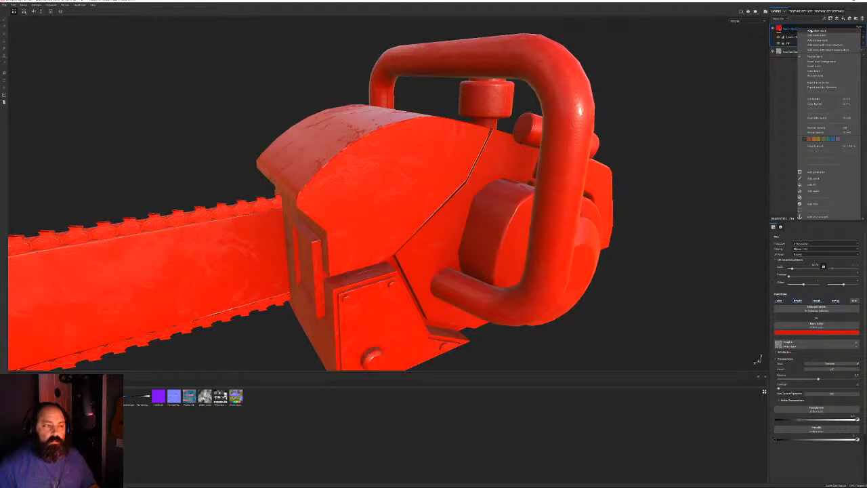
left_click(817, 35)
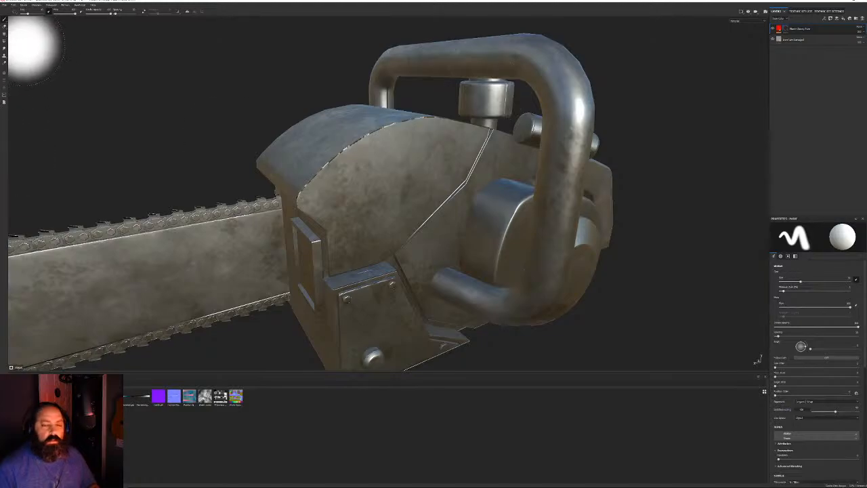
left_click(4, 41)
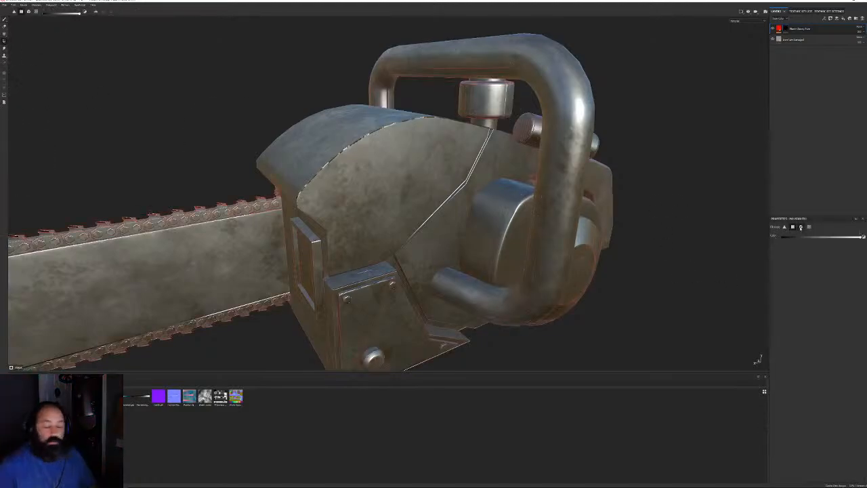
left_click(793, 227)
left_click(420, 178)
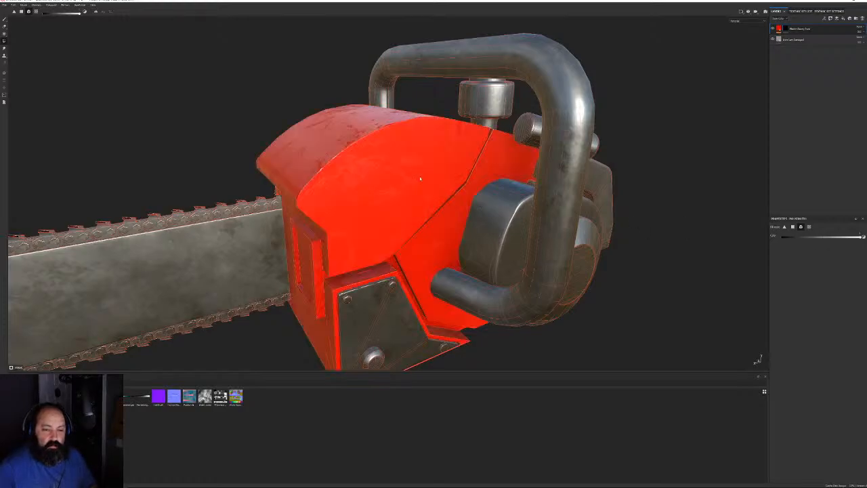
left_click_drag(456, 213, 152, 88, "alt")
Return to the Paint tool and switch the shelf to the Materials category
left_click(5, 21)
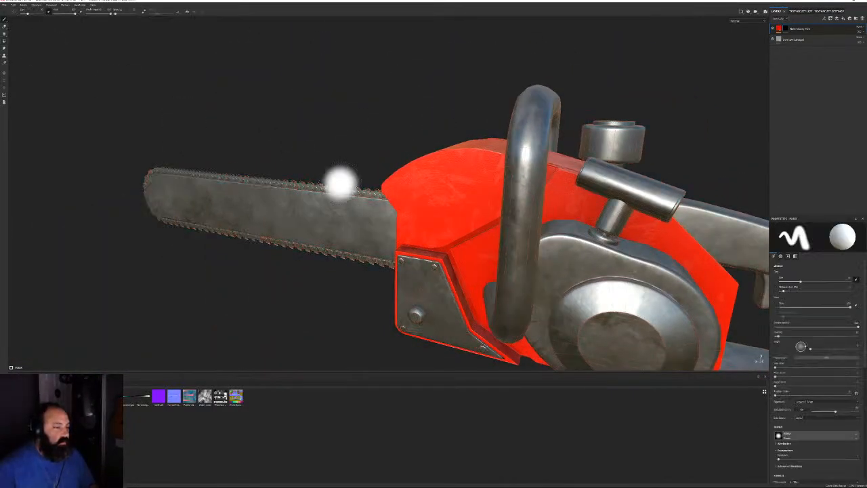
left_click_drag(369, 185, 465, 199, "alt")
scroll(464, 199, "down", 4)
mouse_move(434, 161)
left_mouse_down("alt")
mouse_move(444, 162)
mouse_move(426, 162)
left_mouse_up("alt")
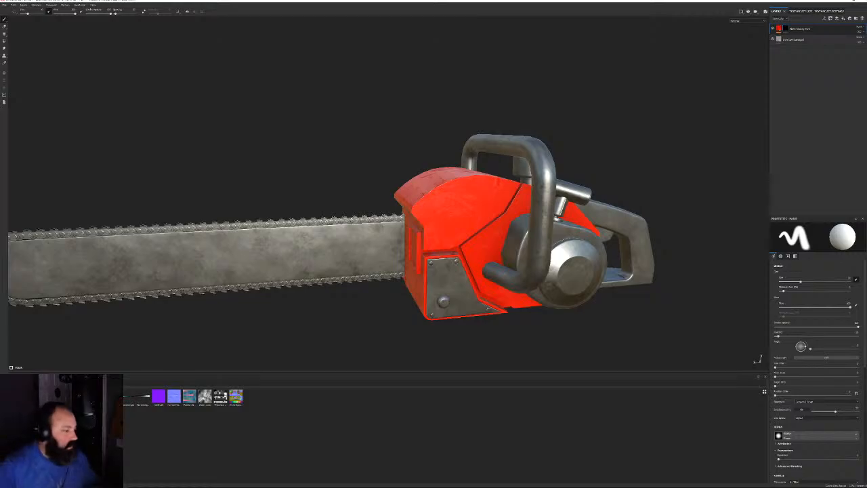
left_click(20, 455)
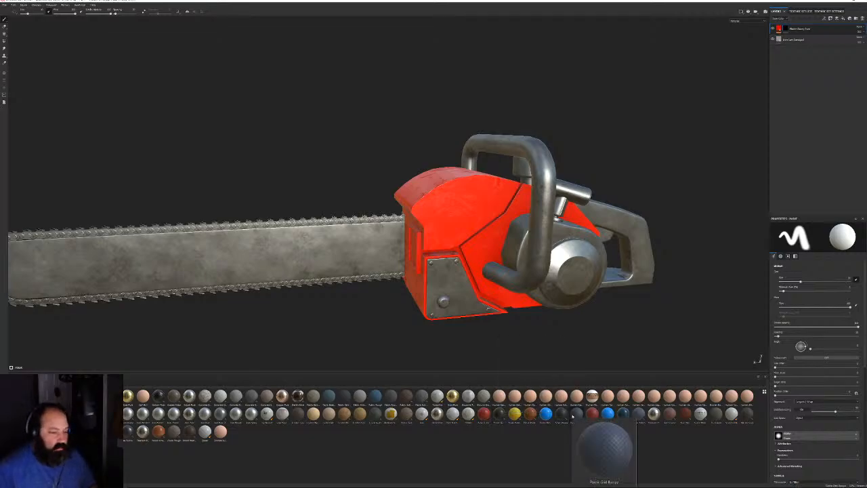
Drop Plastic Grainy onto the layer stack and lower its UV Scale for finer grain
left_click_drag(800, 23, 804, 27)
left_click_drag(588, 204, 516, 303, "alt")
scroll(516, 303, "up", 3)
left_click_drag(814, 268, 797, 268)
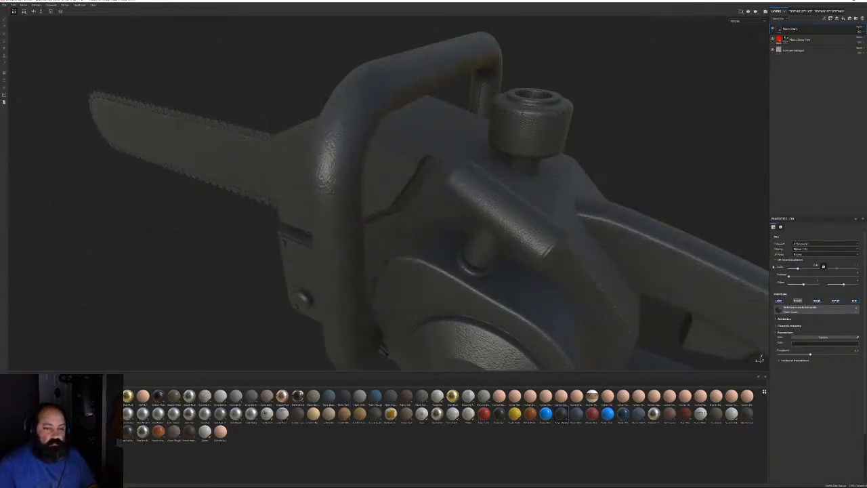
left_click_drag(614, 198, 588, 193, "alt")
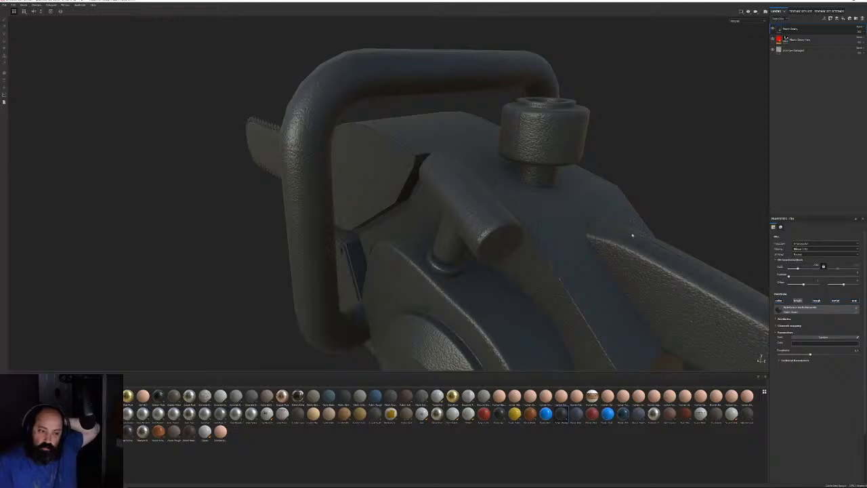
left_click_drag(632, 235, 614, 183, "alt")
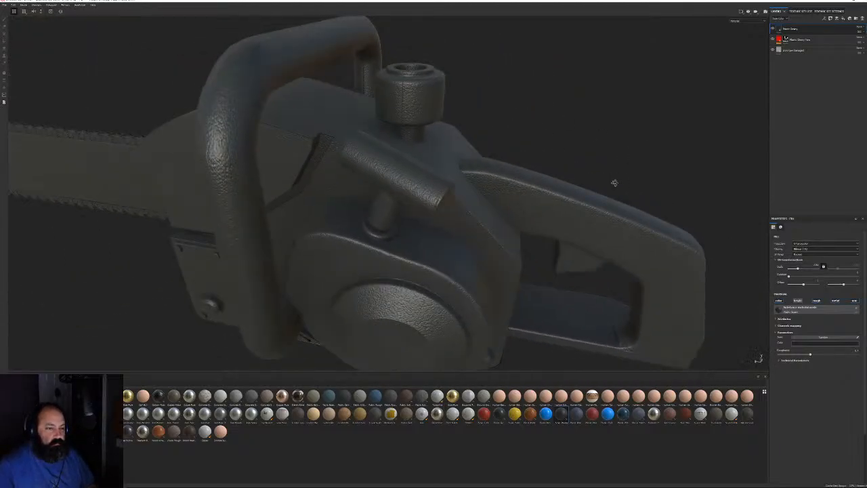
right_click(793, 30)
Black-mask the Plastic Grainy layer and polygon-fill the top and rear handles
left_click(812, 37)
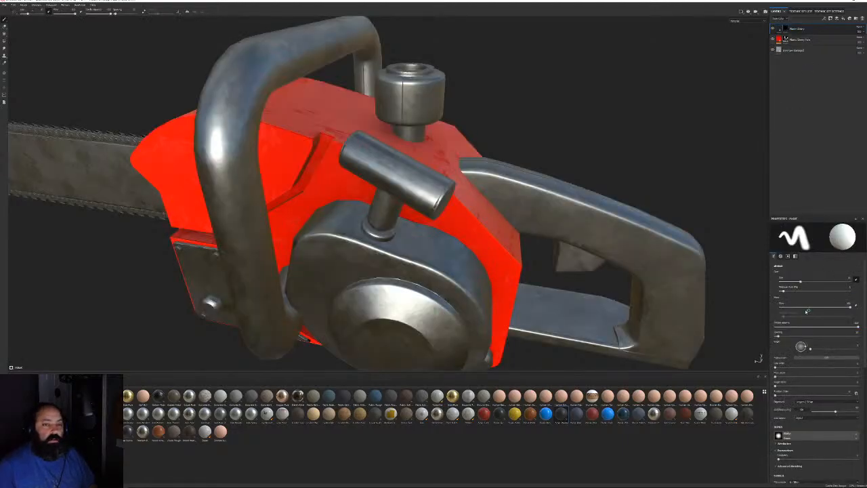
left_click(5, 41)
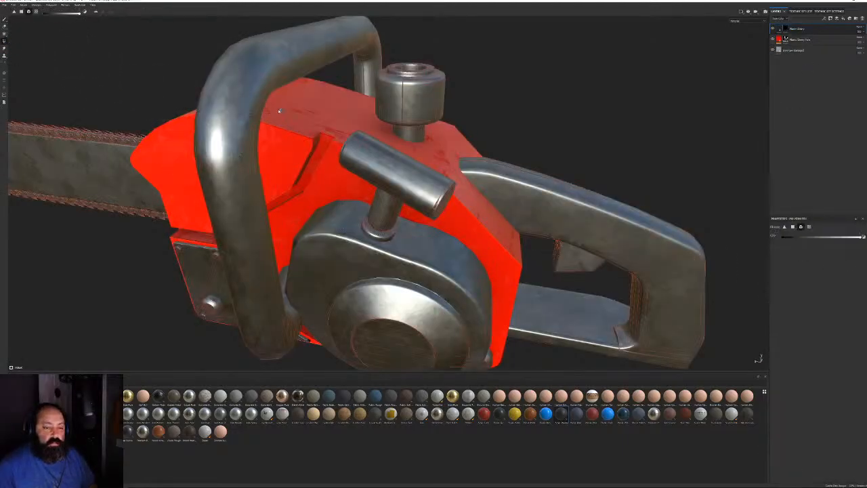
left_click(280, 71)
left_click(537, 210)
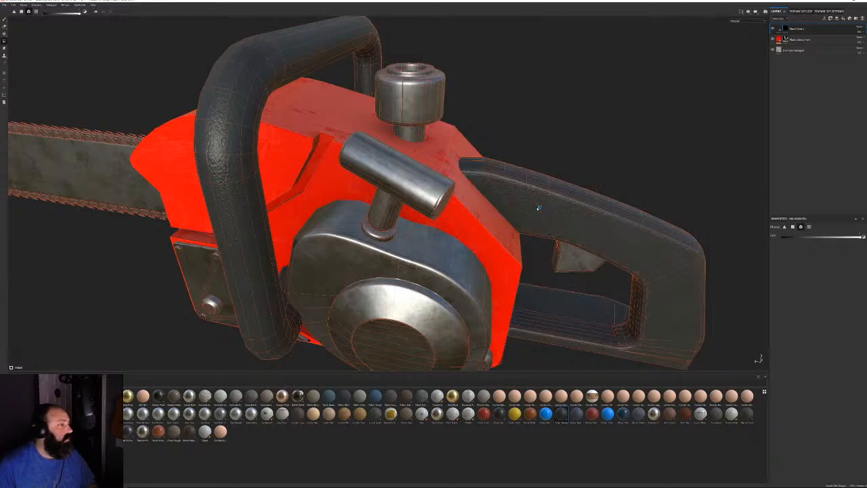
left_click_drag(49, 87, 102, 49, "alt")
Switch back to the Paint tool and orbit to inspect the handles from behind and both sides
left_click(4, 20)
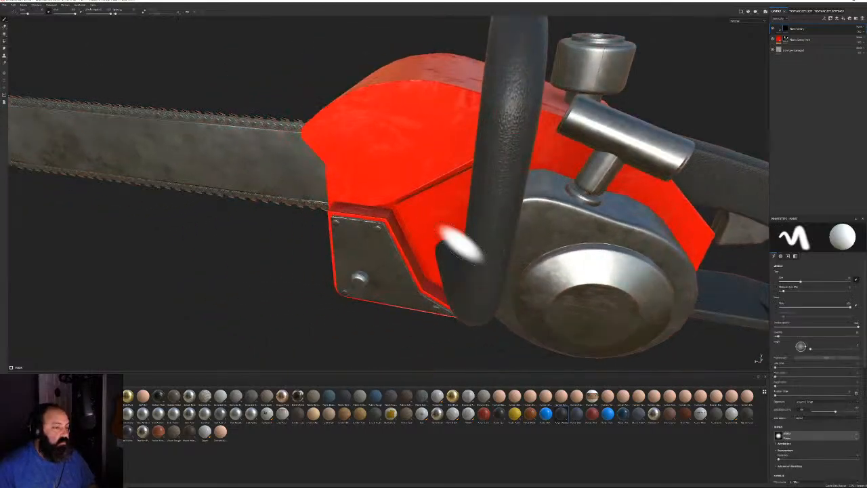
scroll(452, 203, "down", 5)
left_click_drag(511, 146, 360, 138, "alt")
mouse_move(223, 135)
left_mouse_down("alt")
mouse_move(416, 124)
mouse_move(586, 261)
mouse_move(515, 237)
mouse_move(484, 174)
left_mouse_up("alt")
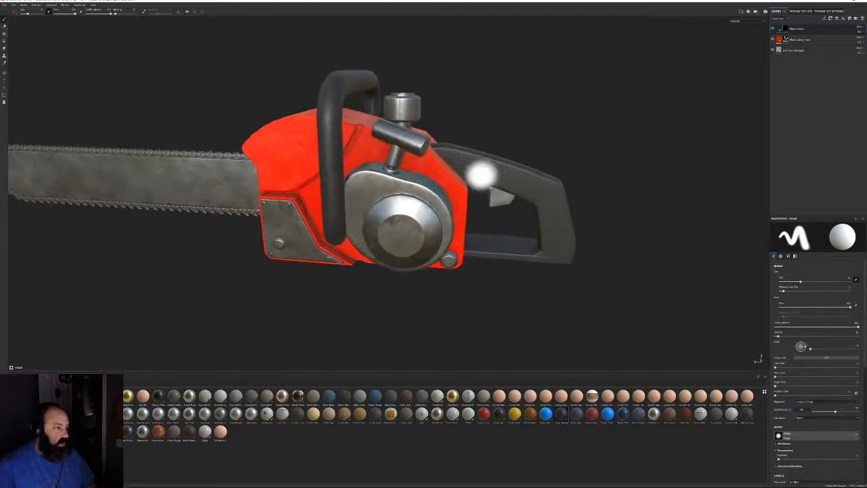
mouse_move(583, 228)
left_mouse_down("alt")
mouse_move(616, 233)
mouse_move(614, 241)
mouse_move(600, 234)
left_mouse_up("alt")
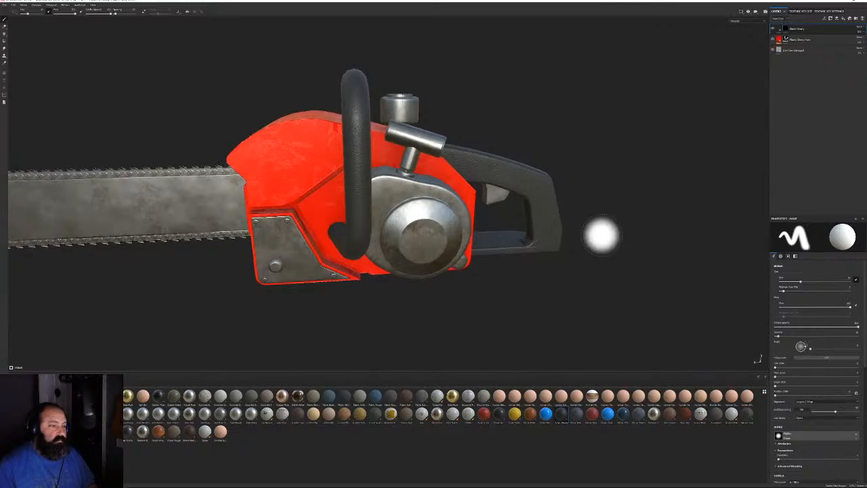
key("super")
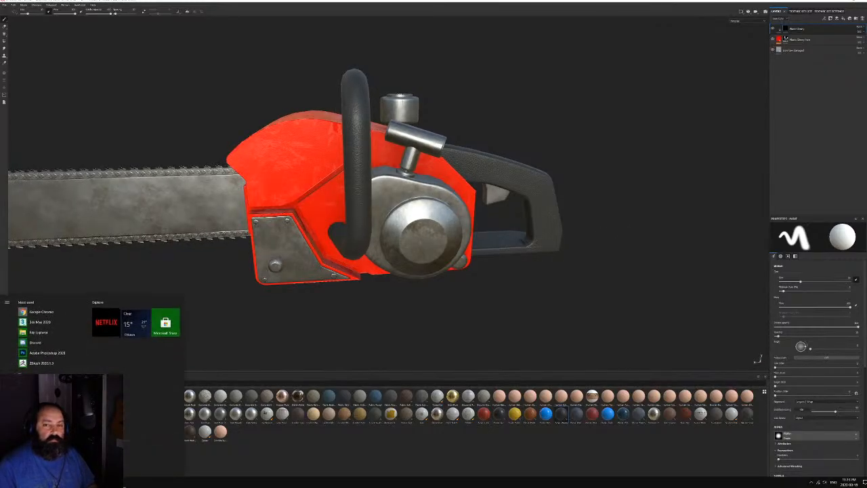
key("super")
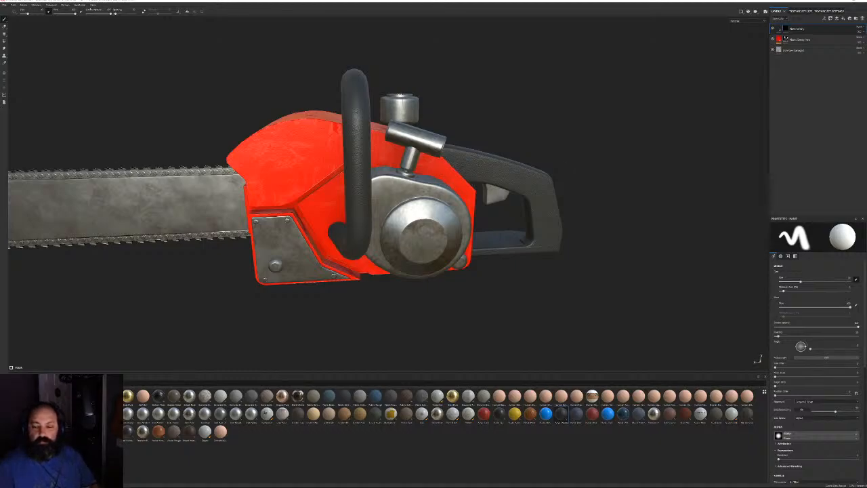
key("super")
key("super")
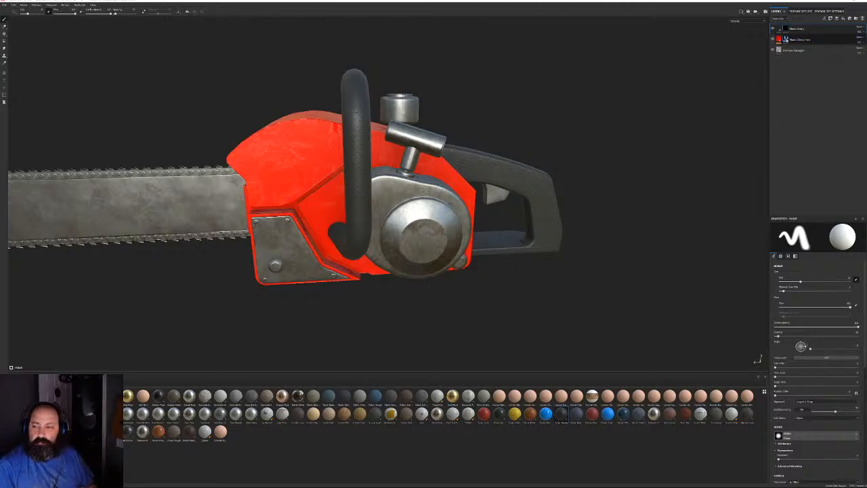
Shift the Plastic Glossy Fine layer's base colour hue from red to orange
left_click(780, 40)
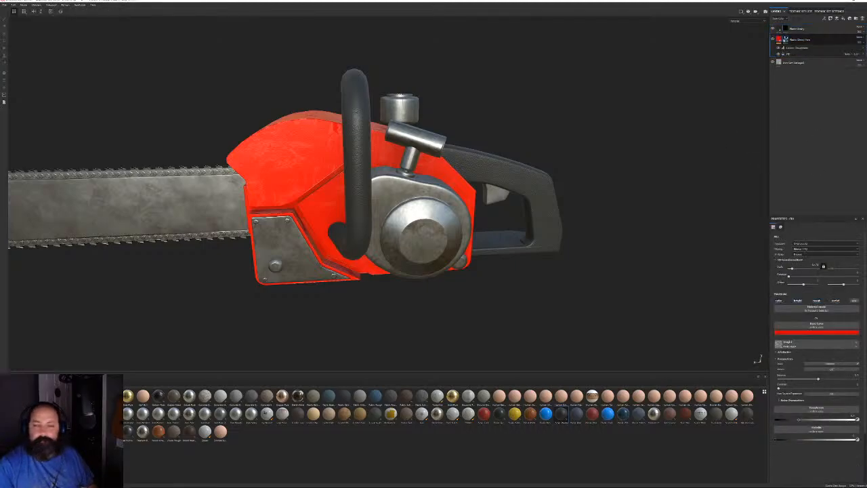
left_click(809, 332)
left_click(850, 375)
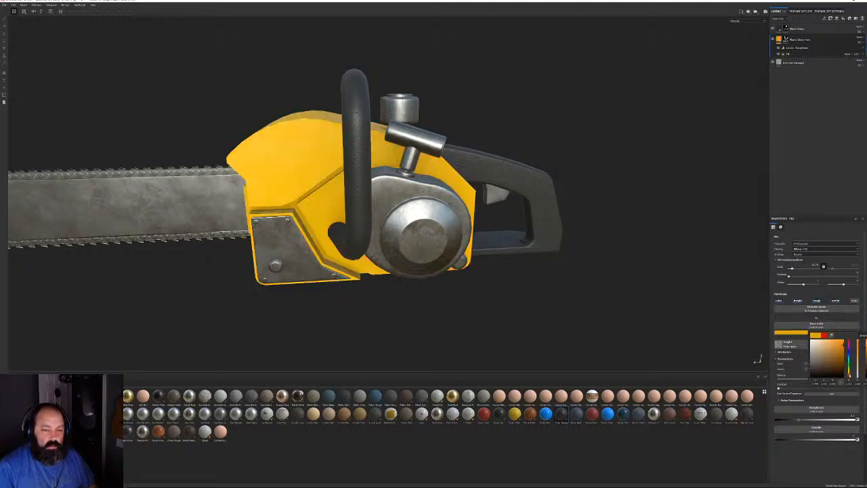
left_click_drag(848, 376, 844, 378)
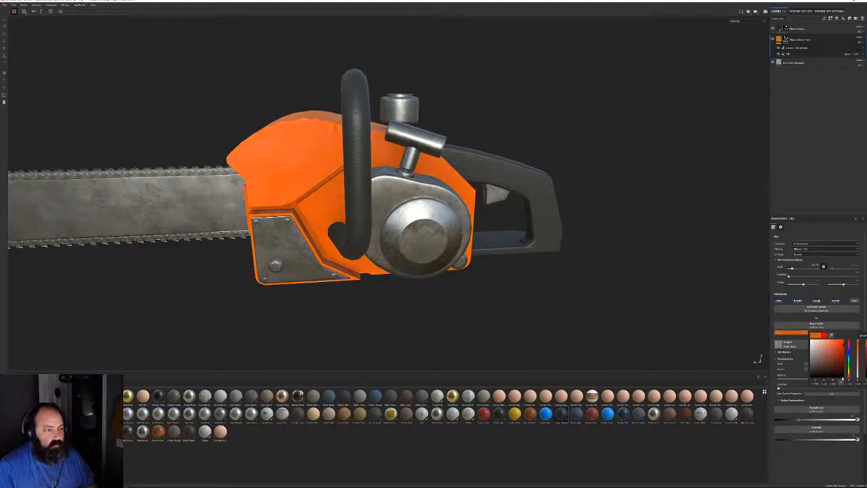
Add a blue plastic material as a new layer over the orange chainsaw
left_click_drag(581, 228, 556, 219, "alt")
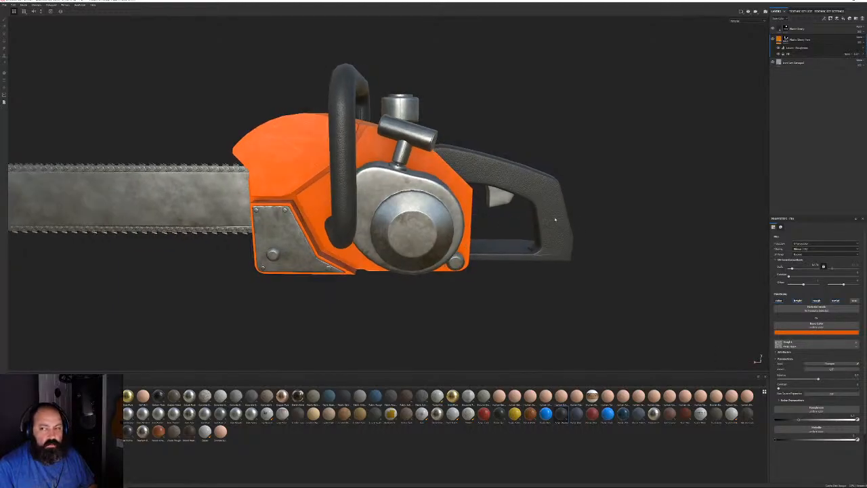
right_click_drag(555, 219, 550, 255, "alt")
mouse_move(550, 254)
left_mouse_down("alt")
mouse_move(524, 259)
mouse_move(540, 252)
left_mouse_up("alt")
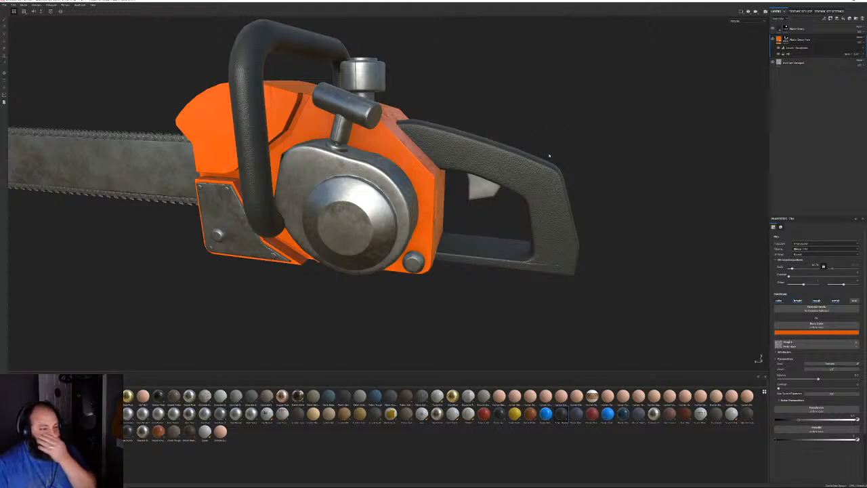
left_click_drag(472, 196, 434, 195, "alt")
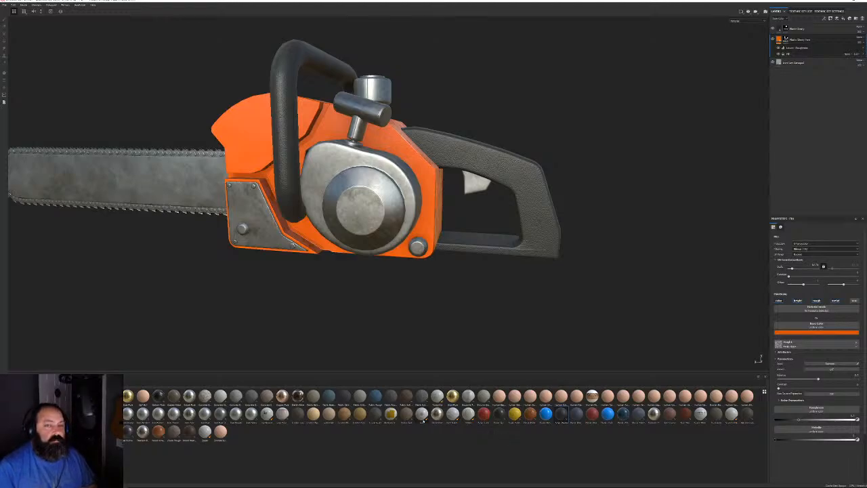
left_click_drag(545, 418, 810, 40)
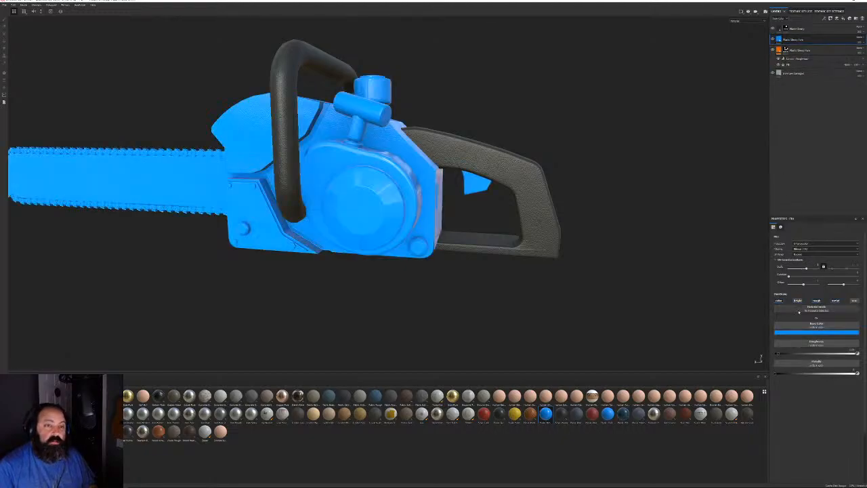
Turn off roughness, re-enable metal, and darken the new layer's base colour from blue to grey
left_click(818, 302)
left_click(835, 301)
scroll(463, 217, "up", 2)
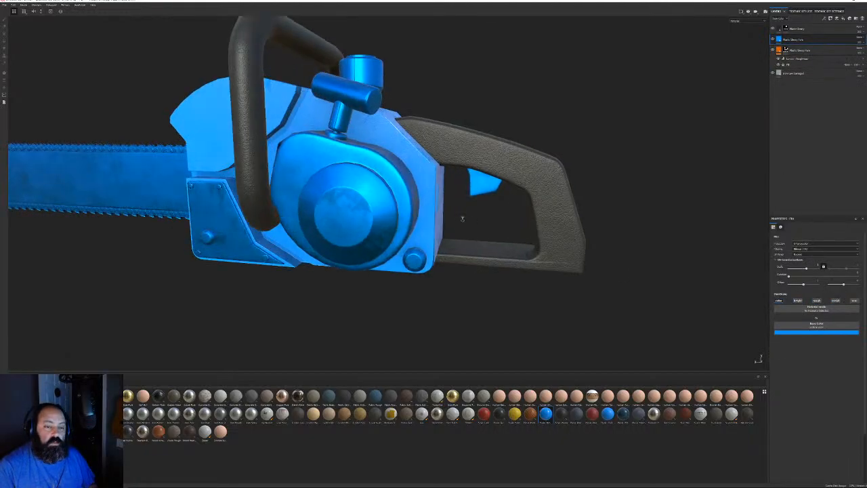
left_click_drag(463, 216, 587, 256, "alt")
left_click_drag(749, 320, 501, 246, "alt")
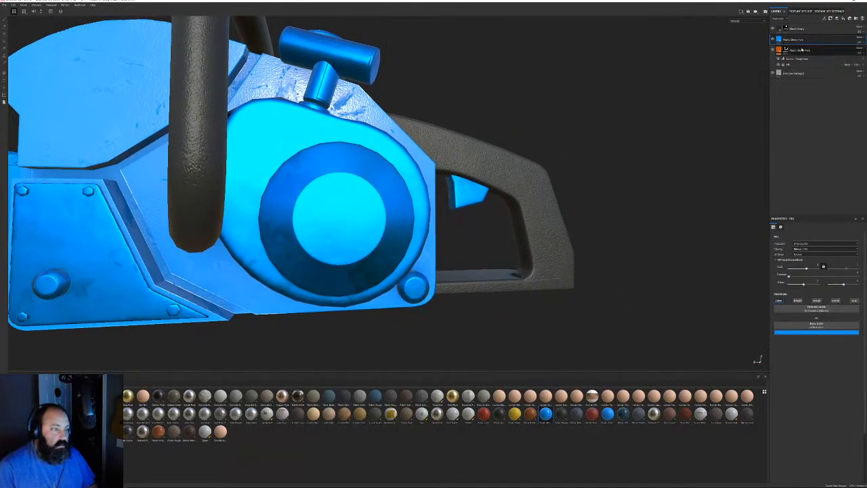
left_click_drag(398, 124, 467, 166, "alt")
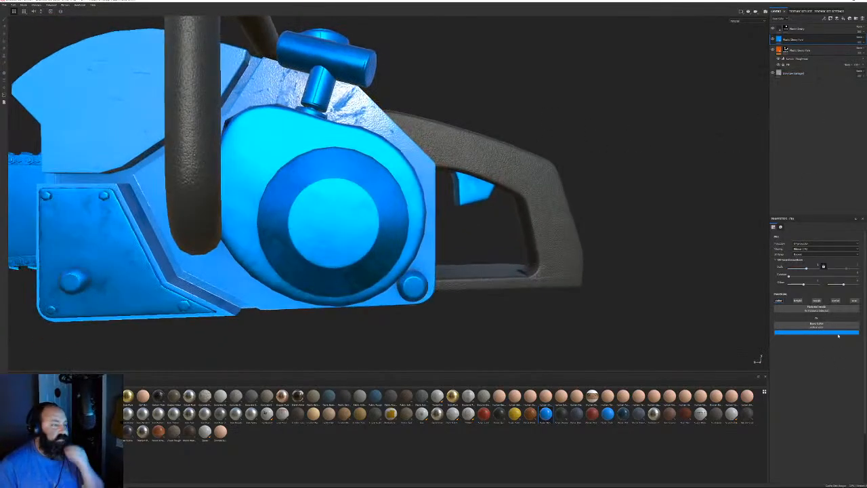
left_click(832, 300)
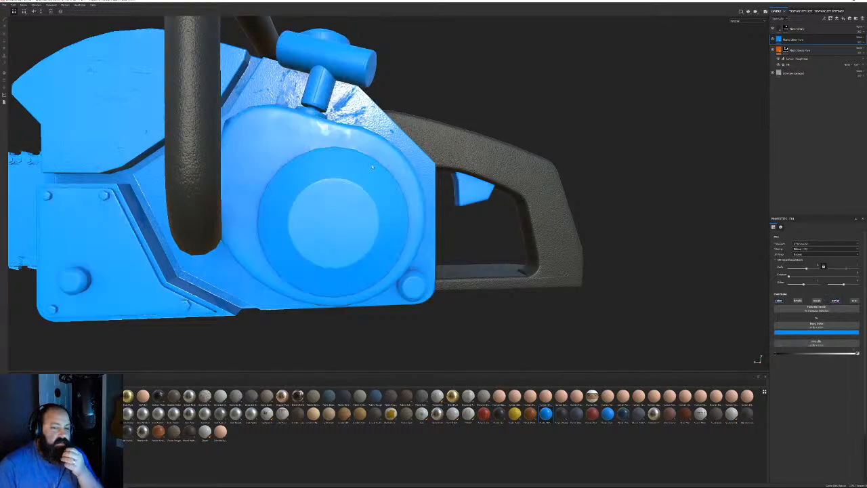
mouse_move(372, 166)
left_mouse_down("alt")
mouse_move(352, 151)
mouse_move(361, 155)
left_mouse_up("alt")
left_click(782, 332)
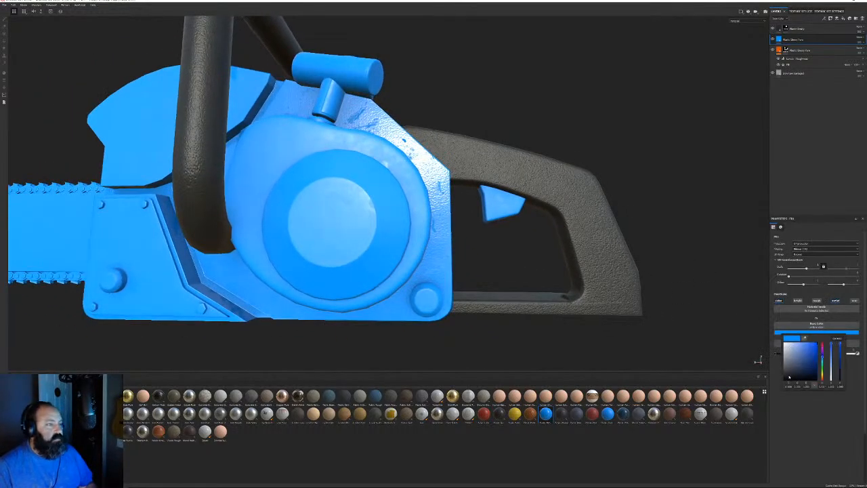
left_click_drag(788, 376, 781, 377)
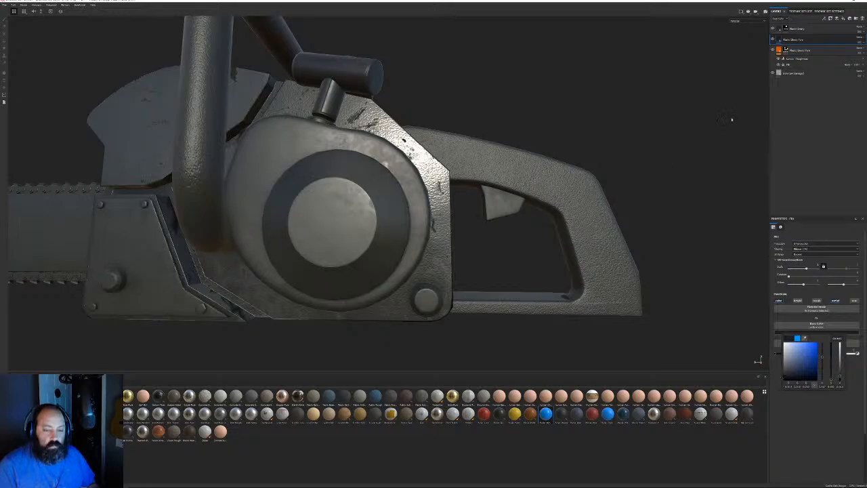
Add a new layer and fill the engine cover, side plate, round cap, T-handle and top cap dark
right_click(791, 39)
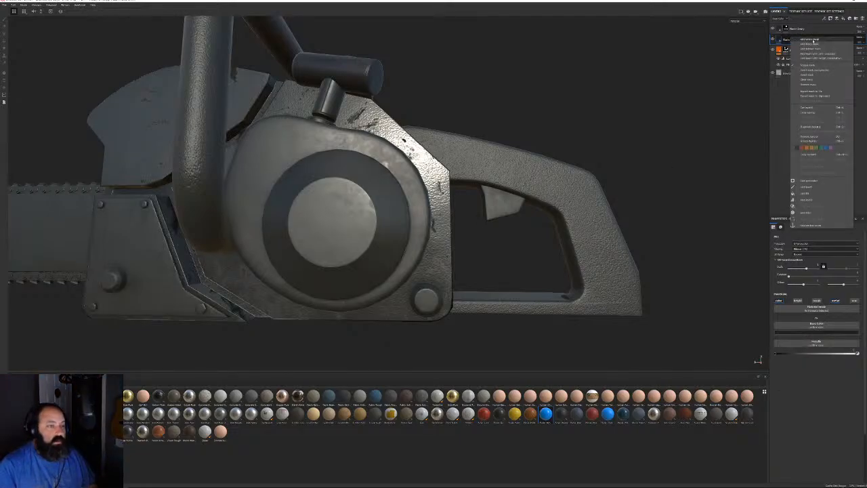
left_click(816, 44)
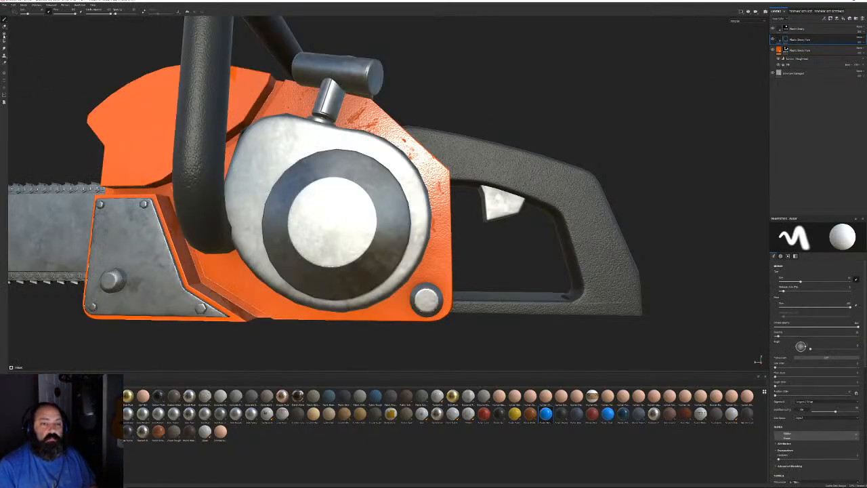
left_click(345, 182)
left_click_drag(366, 152, 238, 158, "alt")
left_click(405, 191)
left_click(323, 202)
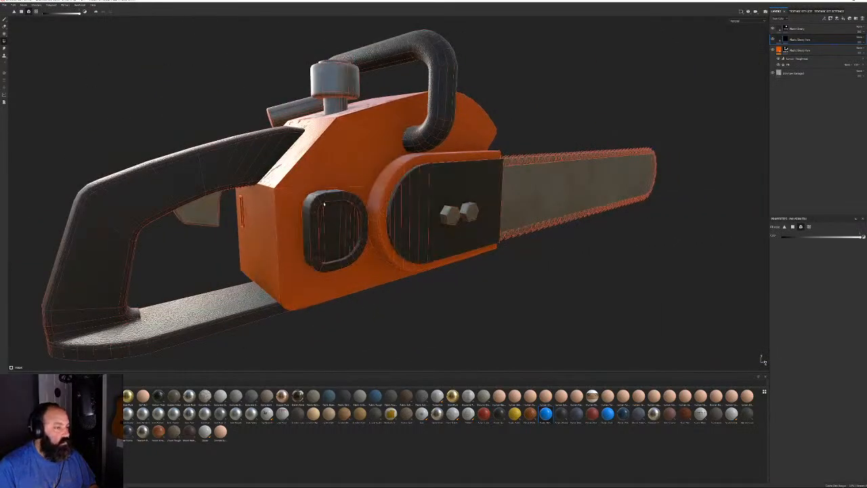
left_click_drag(359, 198, 512, 190, "alt")
left_click_drag(335, 165, 445, 198, "alt")
left_click(446, 224)
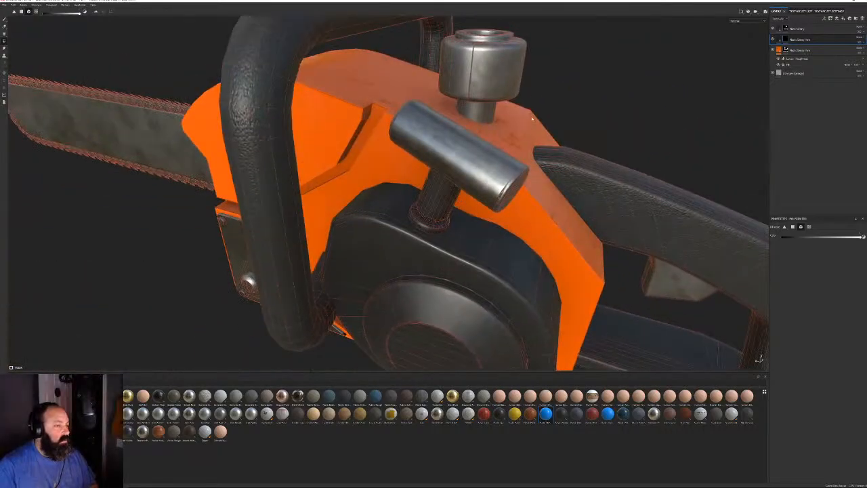
left_click(485, 111)
Fill the recessed housing panel and its left and top bevel faces dark
left_click_drag(502, 67, 498, 101, "alt")
middle_click_drag(341, 277, 470, 192, "alt")
scroll(470, 191, "up", 3)
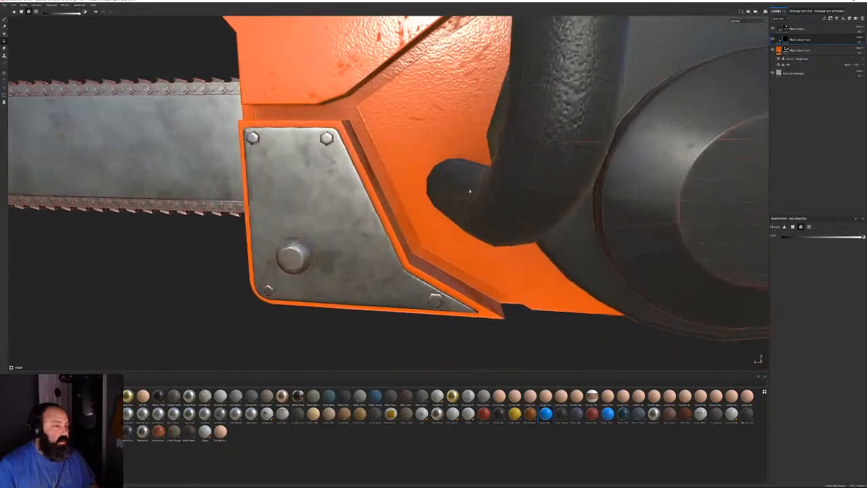
left_click_drag(332, 188, 401, 188, "alt")
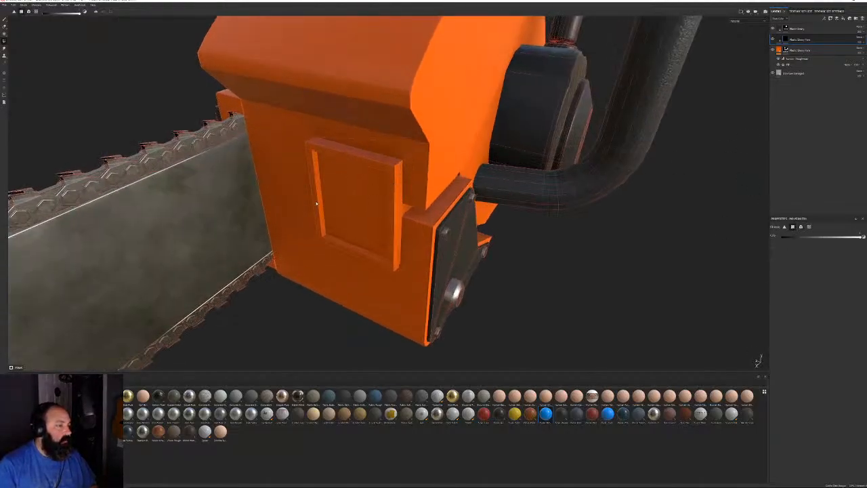
left_click(352, 188)
left_click(315, 162)
left_click(310, 152)
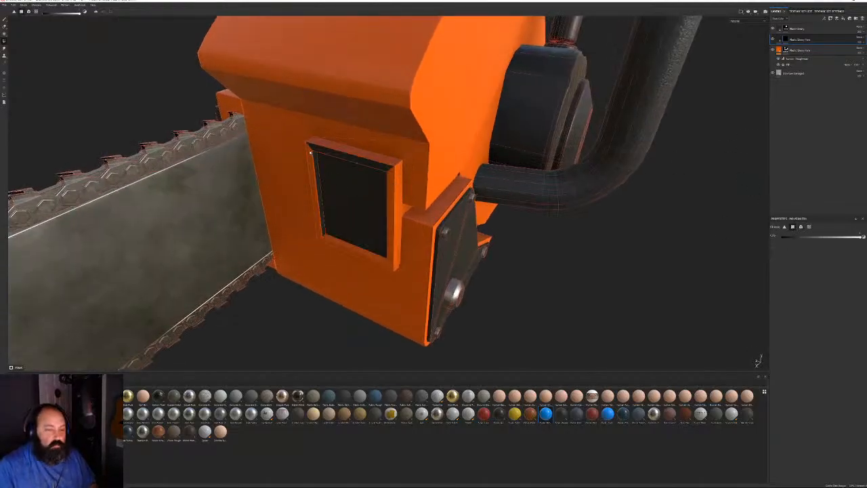
left_click(311, 154)
Darken the side faces beside the panel and the panel frame's side, edge and bottom faces
left_click_drag(366, 148, 334, 163, "alt")
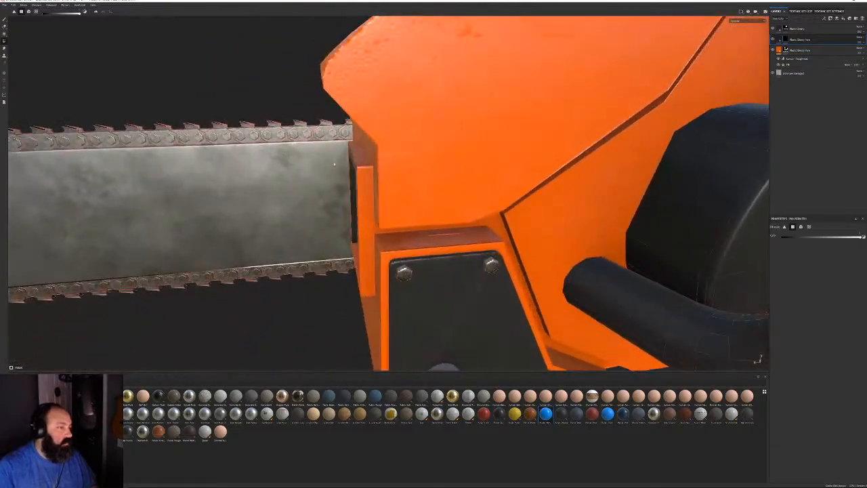
left_click(361, 176)
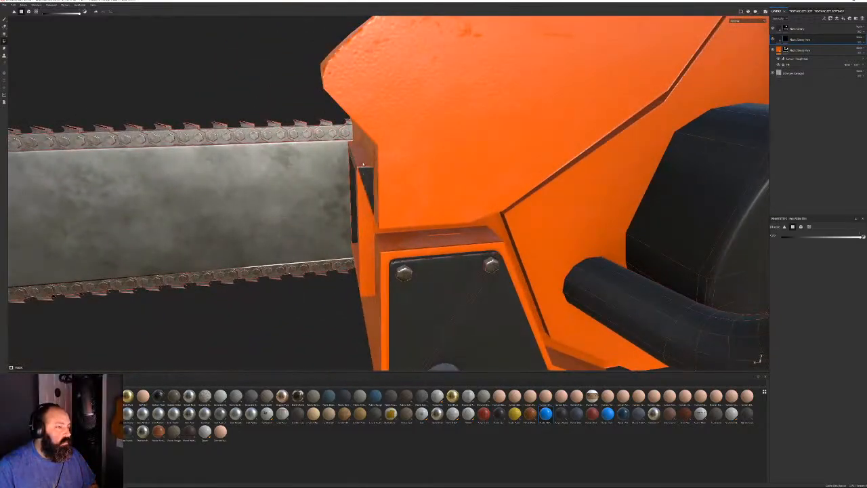
left_click(359, 182)
left_click_drag(359, 183, 539, 244, "alt")
left_click(409, 216)
left_click(398, 210)
left_click(397, 229)
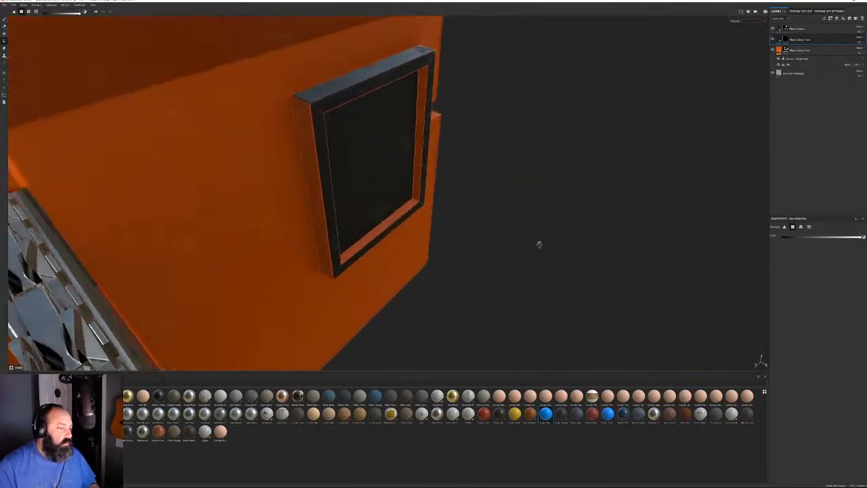
left_click(315, 106)
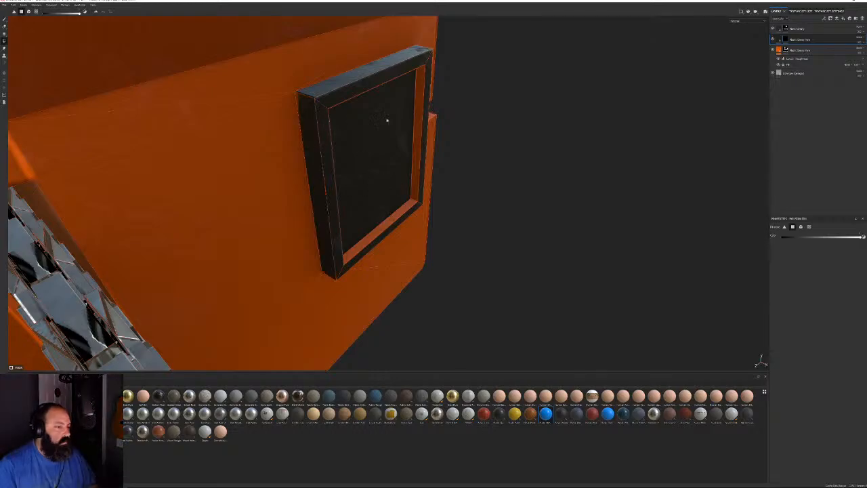
left_click_drag(377, 139, 389, 140, "alt")
left_click(409, 188)
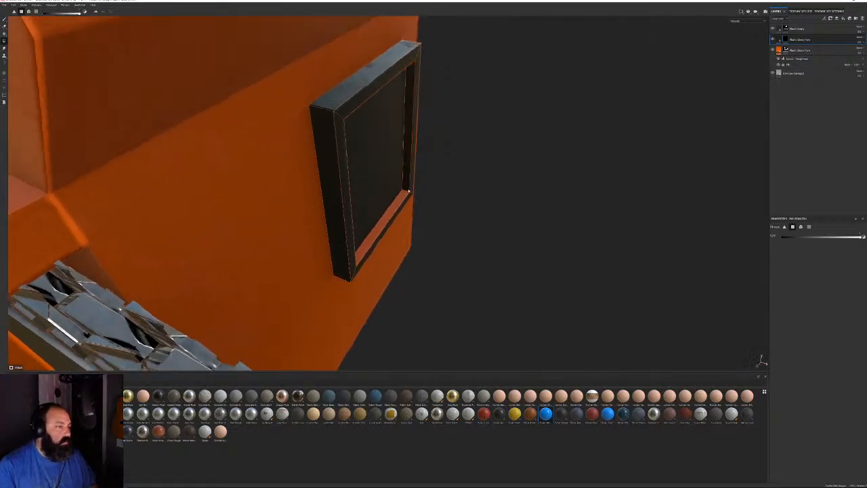
left_click(405, 197)
Darken the inner faces of the slot on the other side of the orange body
left_click_drag(434, 207, 461, 197, "alt")
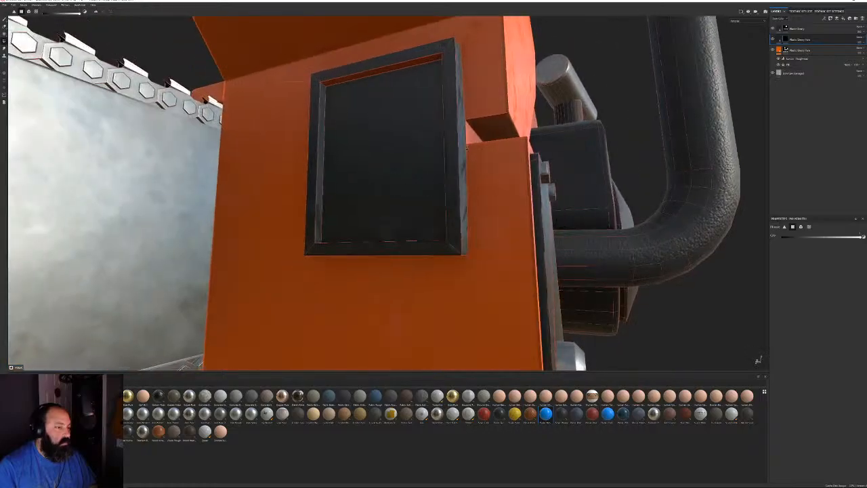
scroll(585, 135, "down", 5)
left_click_drag(585, 135, 410, 209, "alt")
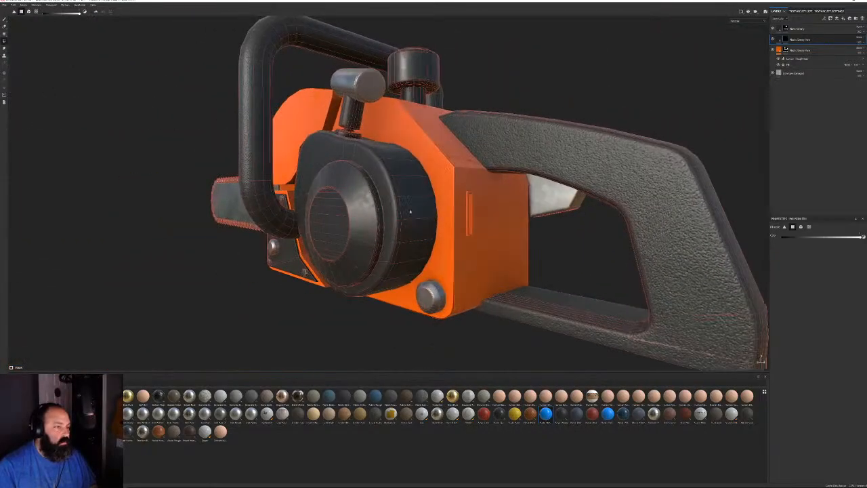
middle_click_drag(410, 210, 369, 190, "alt")
right_click_drag(369, 189, 616, 312, "alt")
left_click(425, 86)
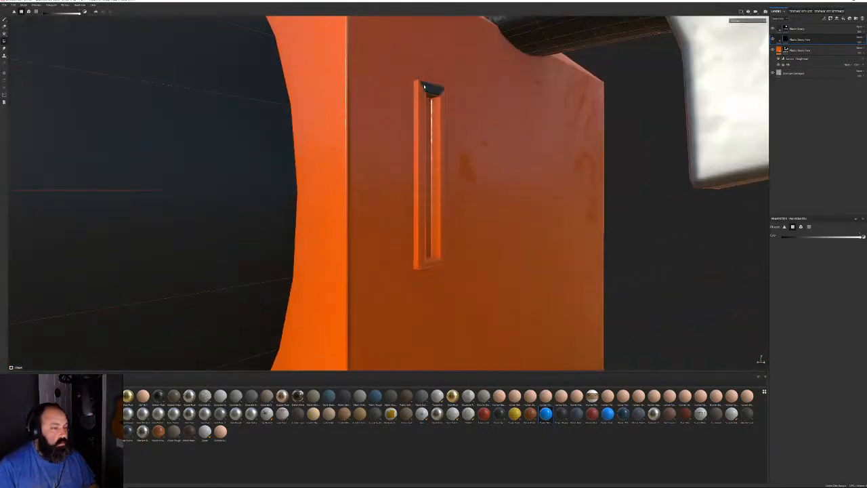
left_click(417, 95)
left_click(426, 99)
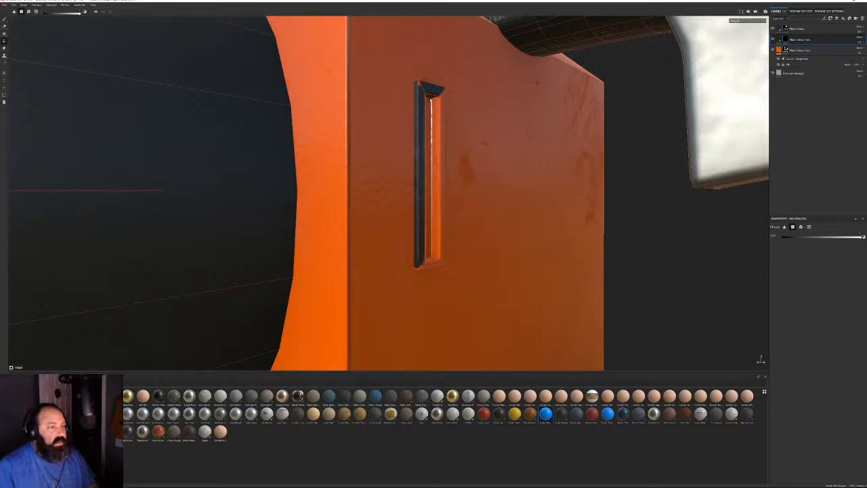
left_click(430, 105)
left_click(436, 111)
left_click(443, 112)
Darken the slot's right frame face, its bottom face and the white patch on the housing
left_click_drag(443, 112, 428, 102, "alt")
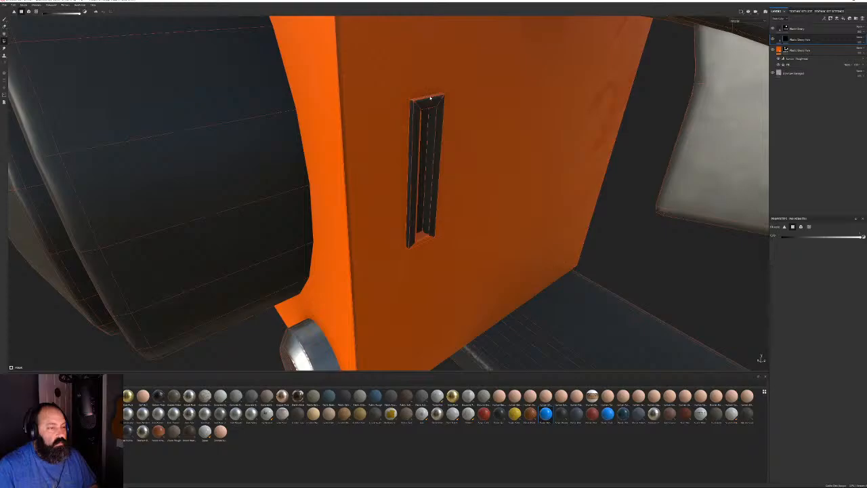
left_click_drag(471, 117, 441, 218, "alt")
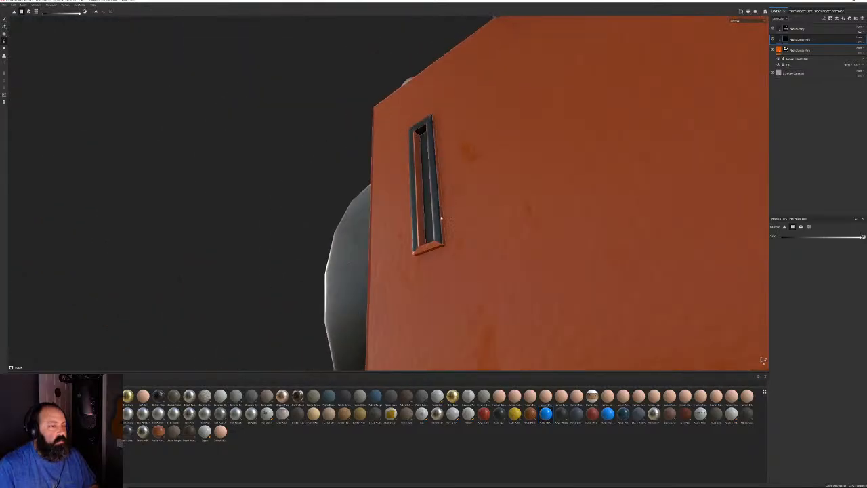
left_click(444, 241)
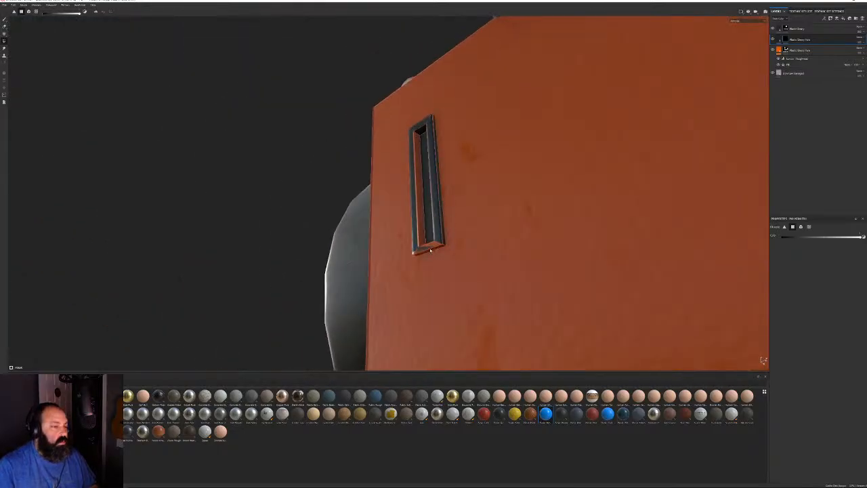
left_click(425, 253)
right_click_drag(425, 254, 484, 236, "alt")
left_click_drag(483, 237, 516, 256, "alt")
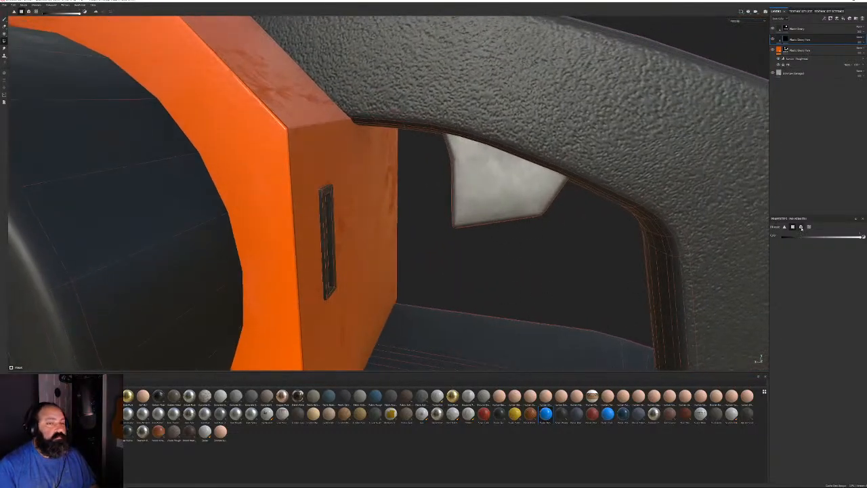
left_click(500, 198)
Orbit and zoom around the whole chainsaw to review the dark plastic fills
right_click_drag(545, 245, 447, 223, "alt")
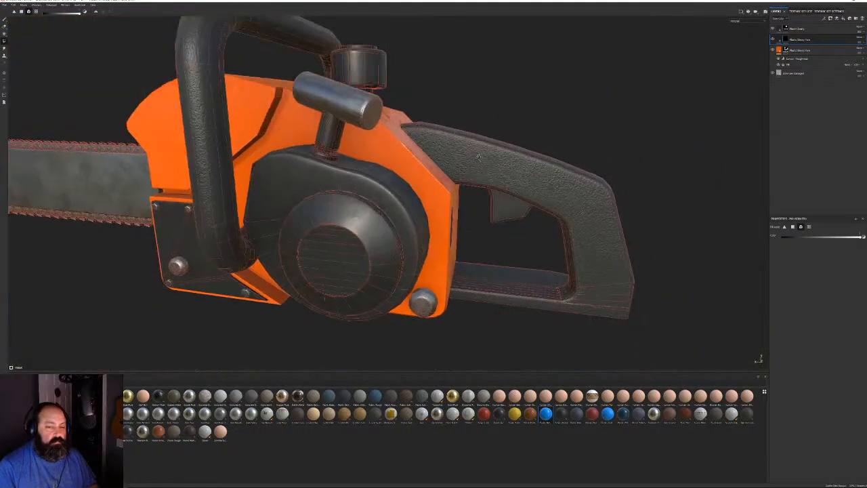
left_click_drag(447, 223, 488, 196, "alt")
right_click_drag(488, 196, 525, 196, "alt")
left_click_drag(525, 196, 575, 186, "alt")
left_click_drag(332, 197, 434, 187, "alt")
right_click_drag(434, 187, 271, 163, "alt")
left_click_drag(271, 162, 380, 129, "alt")
middle_click_drag(380, 129, 522, 145, "alt")
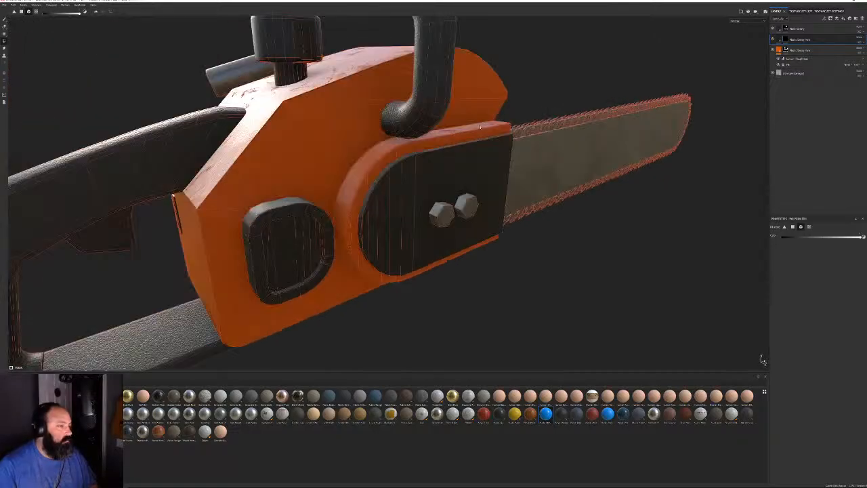
left_click_drag(521, 145, 437, 117, "alt")
Switch to the Paint brush tool and orbit around to review the chainsaw
left_click(4, 19)
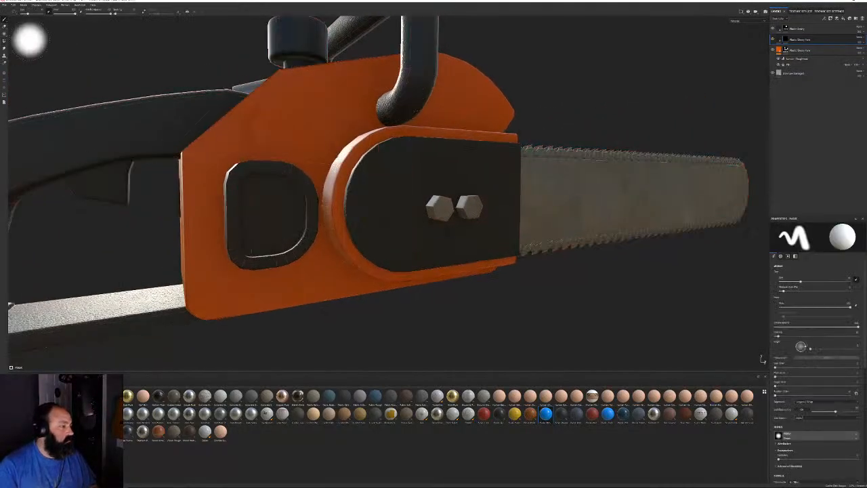
left_click_drag(447, 197, 400, 168, "alt")
right_click_drag(400, 168, 285, 129, "alt")
mouse_move(284, 128)
left_mouse_down("alt")
mouse_move(455, 118)
mouse_move(476, 195)
mouse_move(504, 160)
left_mouse_up("alt")
right_click_drag(505, 161, 534, 223, "alt")
mouse_move(534, 222)
left_mouse_down("alt")
mouse_move(499, 203)
mouse_move(564, 200)
left_mouse_up("alt")
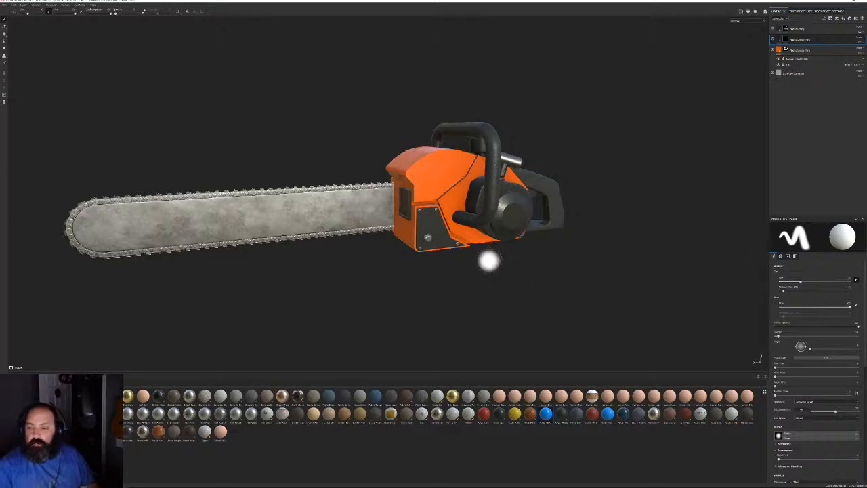
Line up a straight side view of the chainsaw, then open the Start menu to switch programs
left_click_drag(489, 261, 484, 272, "alt+shift")
middle_click_drag(436, 231, 448, 229, "alt")
scroll(503, 284, "up", 2)
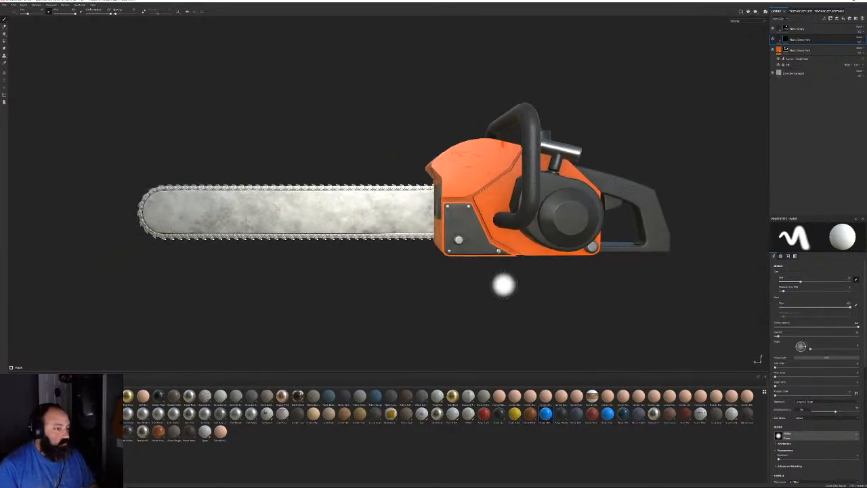
left_click_drag(346, 241, 350, 241, "alt")
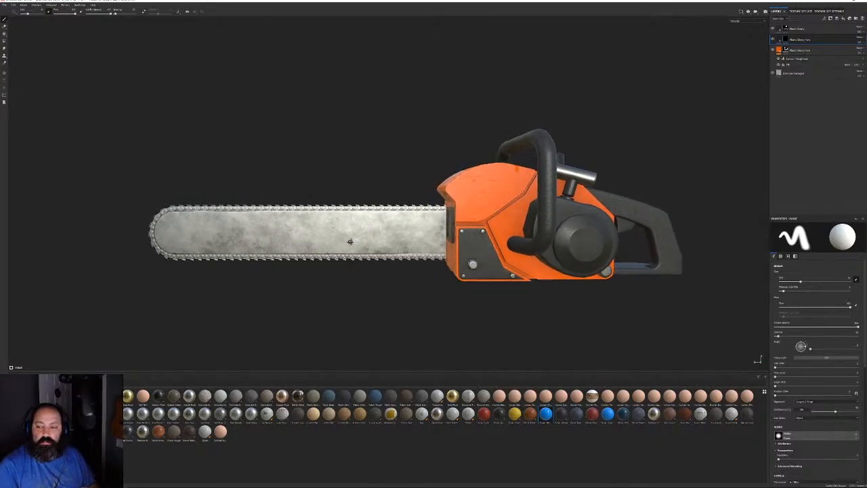
key("super")
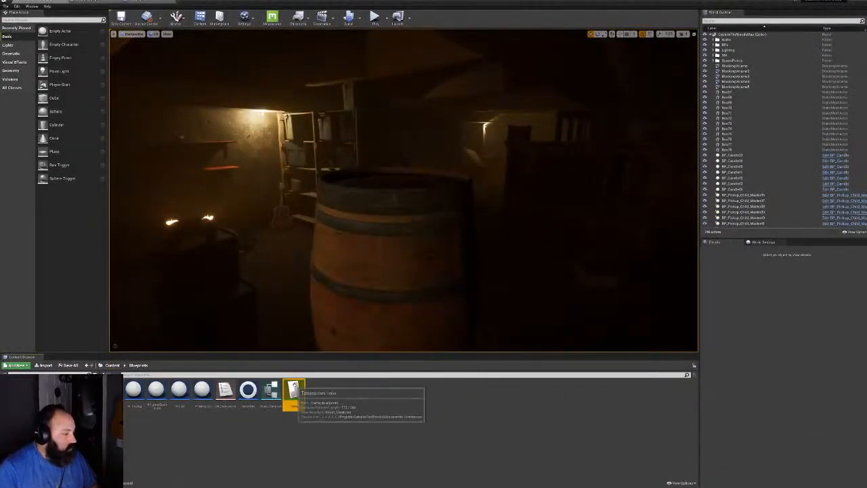
Open the items data table, select the Chainsaw row, then open the Start menu to return to Painter
double_click(289, 392)
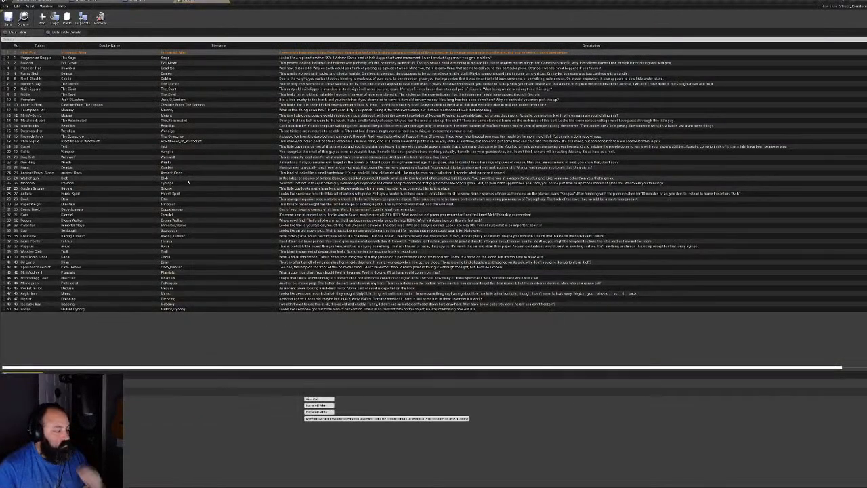
left_click(171, 235)
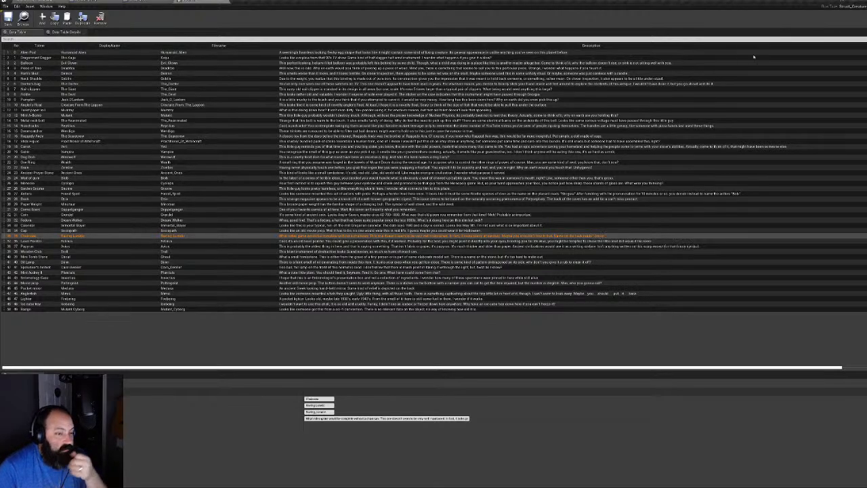
key("super")
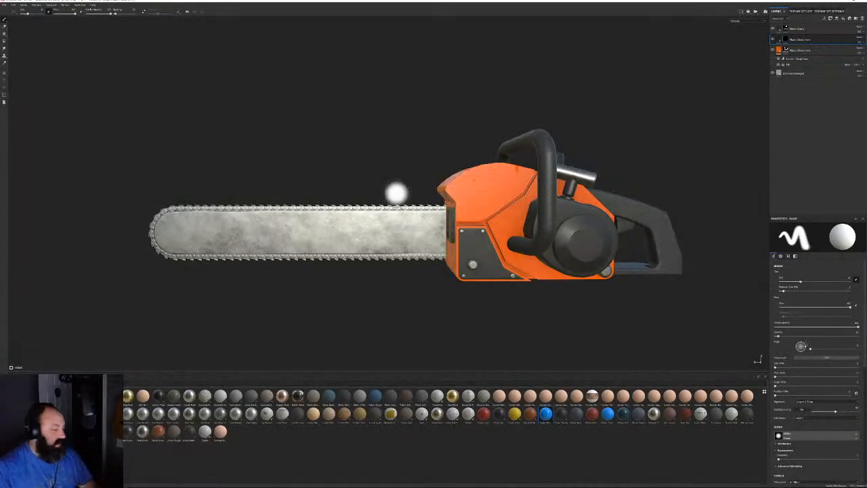
left_click_drag(631, 209, 523, 215, "alt")
middle_click_drag(522, 215, 271, 230, "alt")
right_click_drag(271, 231, 380, 227, "alt")
middle_click_drag(379, 227, 446, 120, "alt")
middle_click_drag(264, 122, 209, 326, "alt")
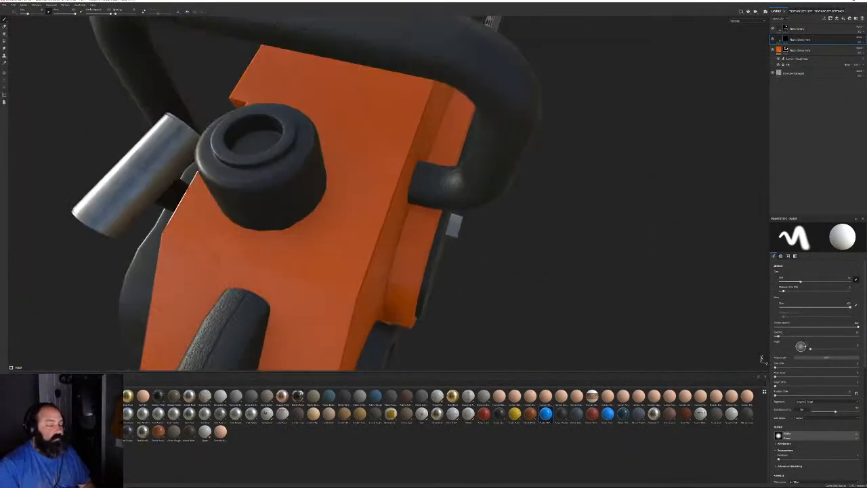
right_click_drag(377, 300, 319, 160, "alt")
mouse_move(319, 159)
left_mouse_down("alt")
mouse_move(328, 194)
mouse_move(458, 124)
mouse_move(538, 176)
mouse_move(523, 184)
left_mouse_up("alt")
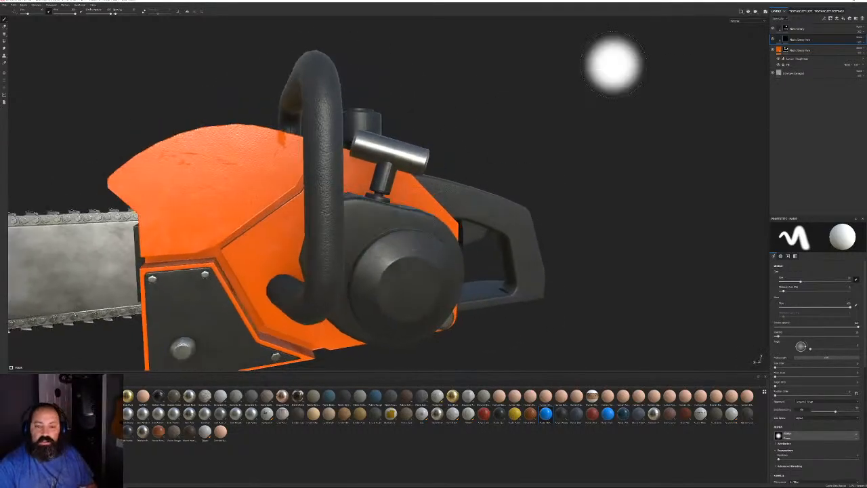
scroll(406, 132, "down", 3)
left_click_drag(337, 121, 458, 136, "alt")
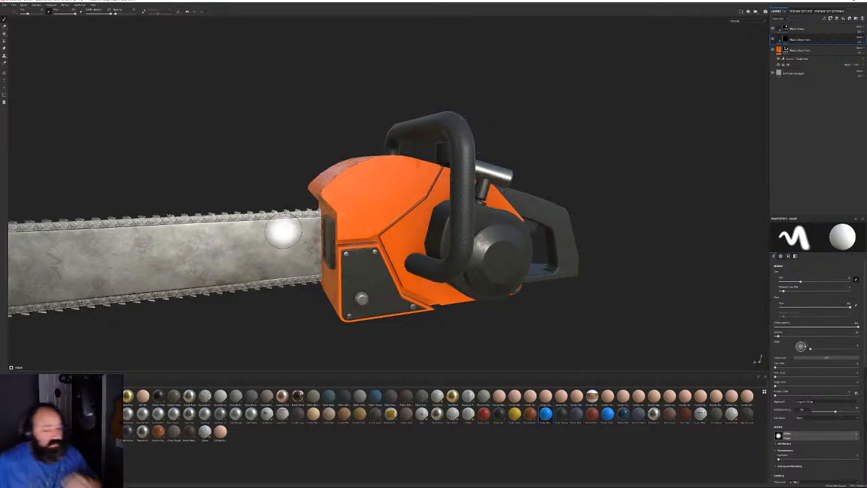
left_click_drag(283, 232, 284, 225, "alt")
right_click_drag(284, 225, 309, 264, "alt")
left_click_drag(310, 263, 300, 270, "alt")
middle_click_drag(296, 269, 430, 229, "alt")
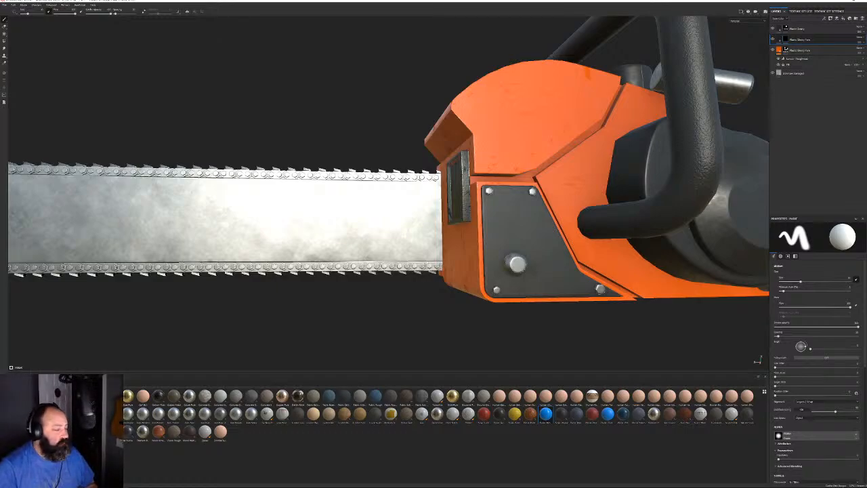
scroll(143, 451, "down", 6)
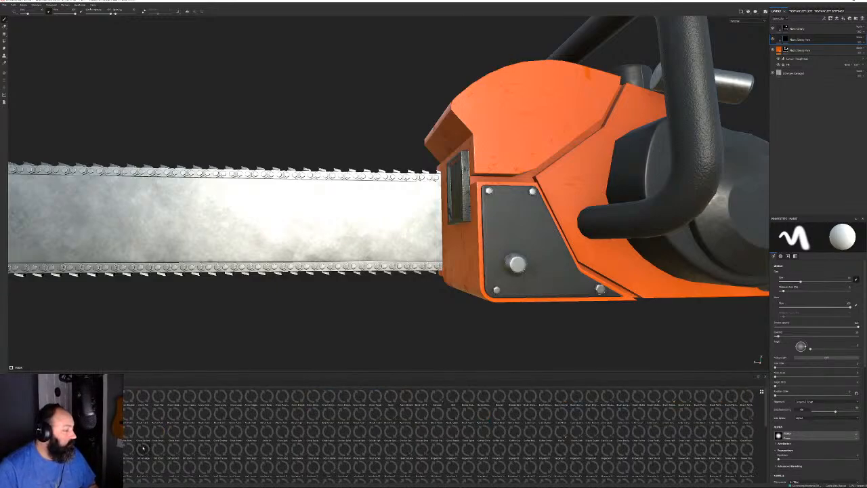
Load the Font Typewriter text alpha into the brush and level the saw bar in view
scroll(194, 445, "up", 3)
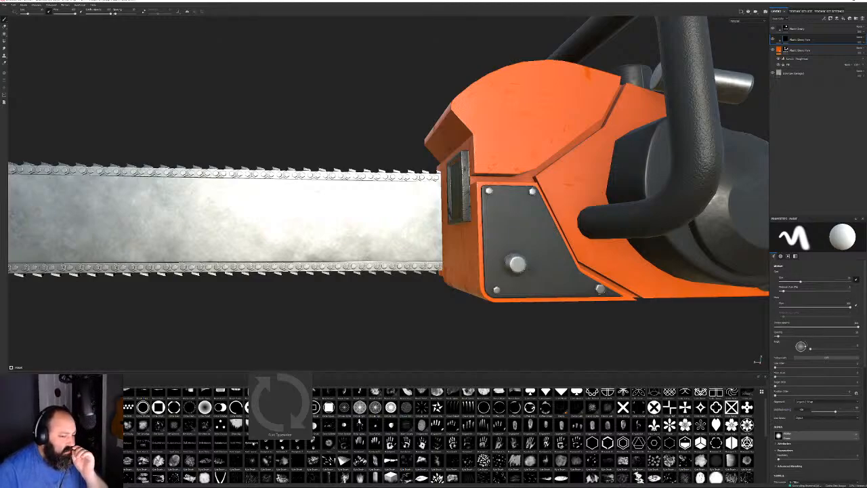
left_click(254, 443)
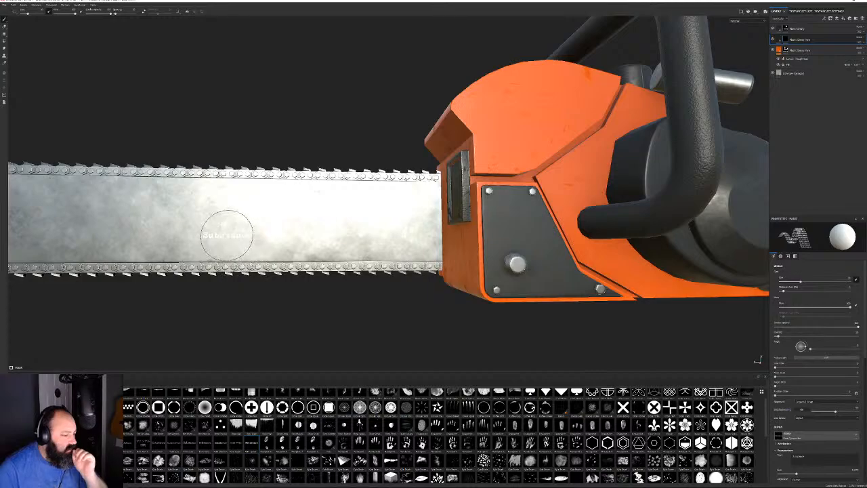
left_click_drag(267, 247, 251, 277, "alt")
middle_click_drag(259, 250, 394, 263, "alt")
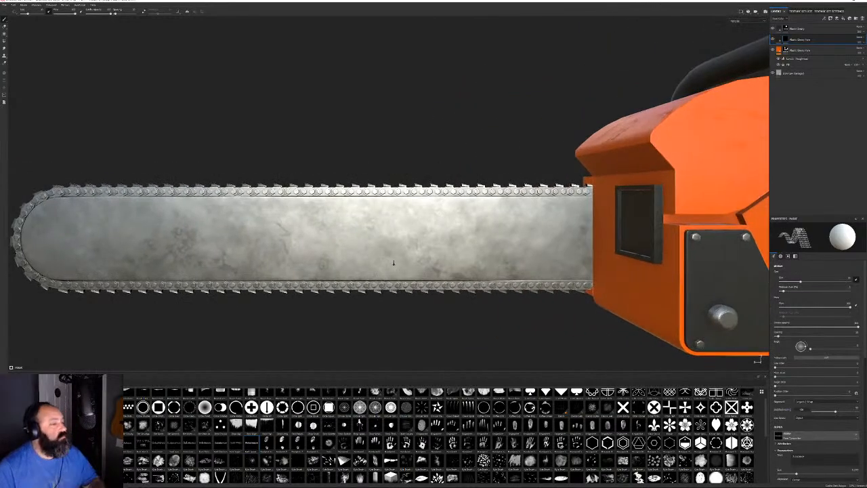
scroll(394, 263, "down", 3)
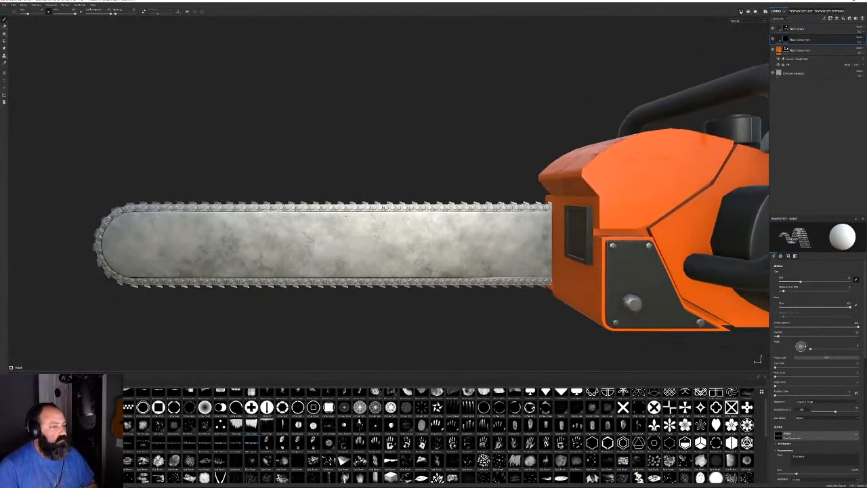
Switch the viewport camera to orthographic and zoom in on the chainsaw
left_click(741, 11)
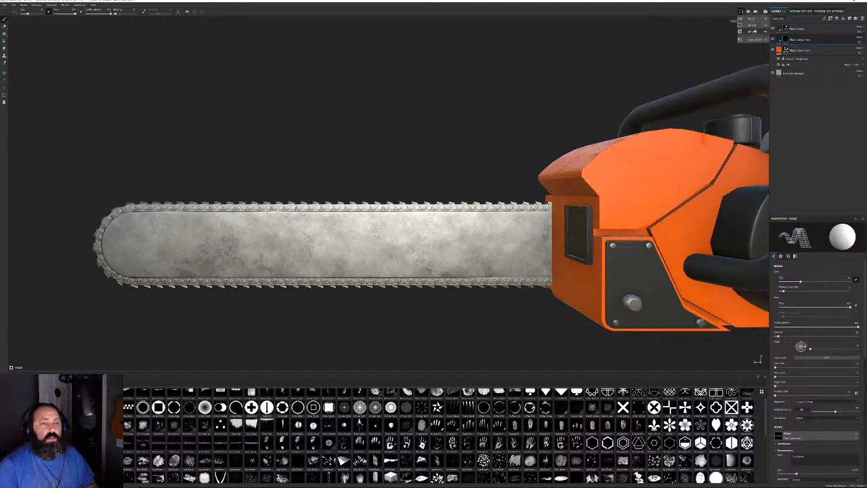
left_click(747, 12)
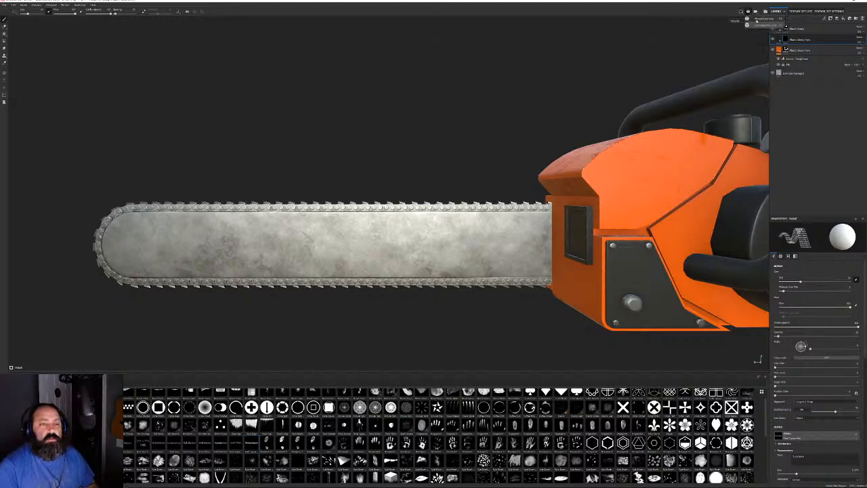
left_click(757, 25)
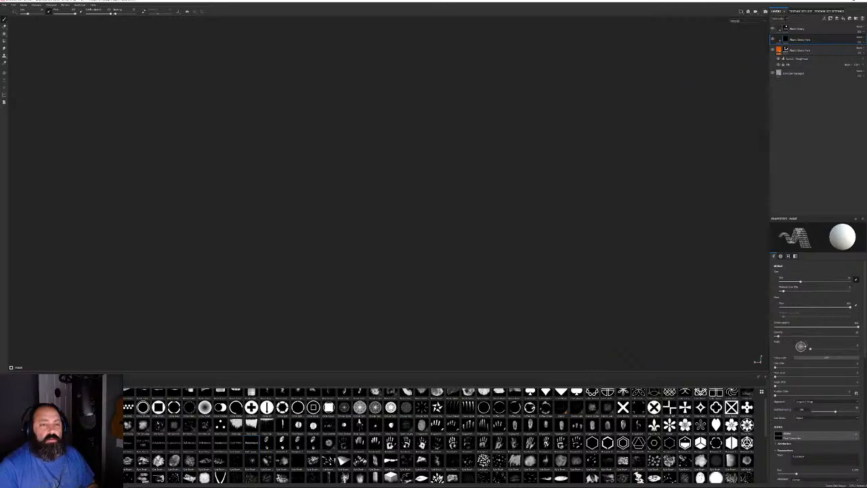
scroll(634, 369, "up", 5)
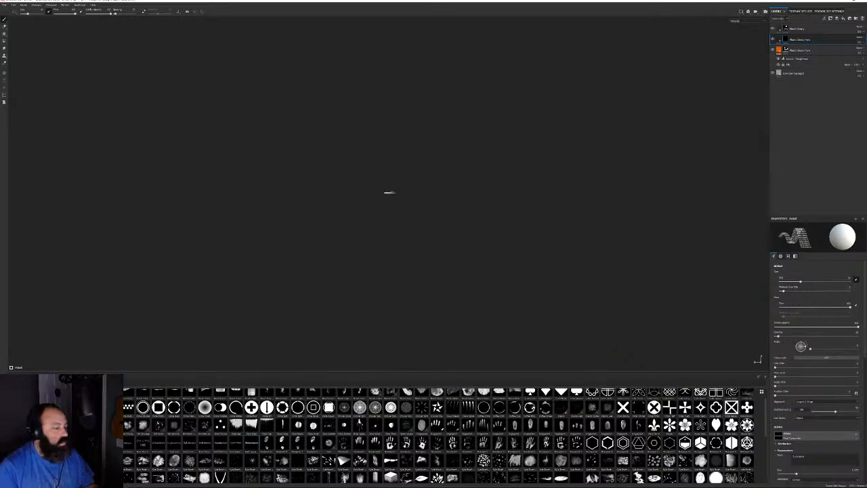
scroll(464, 322, "up", 6)
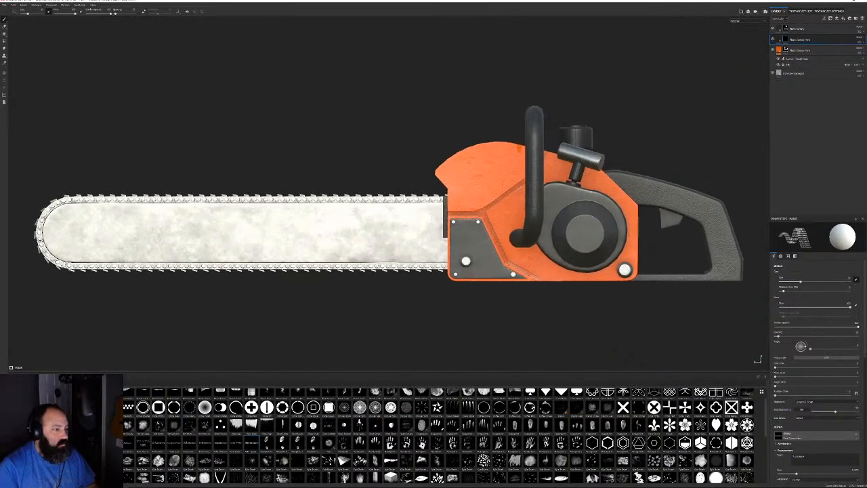
Rotate the lighting and make the text brush stamp much larger
right_click_drag(421, 261, 431, 265, "shift")
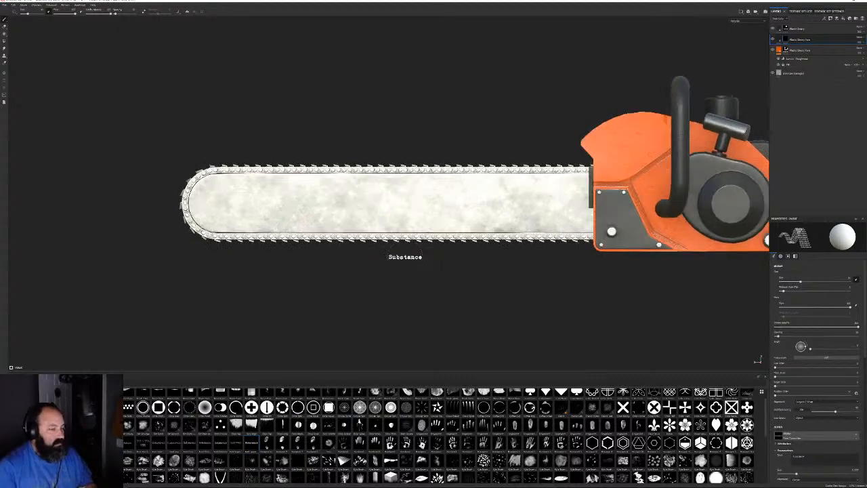
mouse_move(391, 294)
right_mouse_down("ctrl")
mouse_move(477, 294)
mouse_move(460, 294)
right_mouse_up("ctrl")
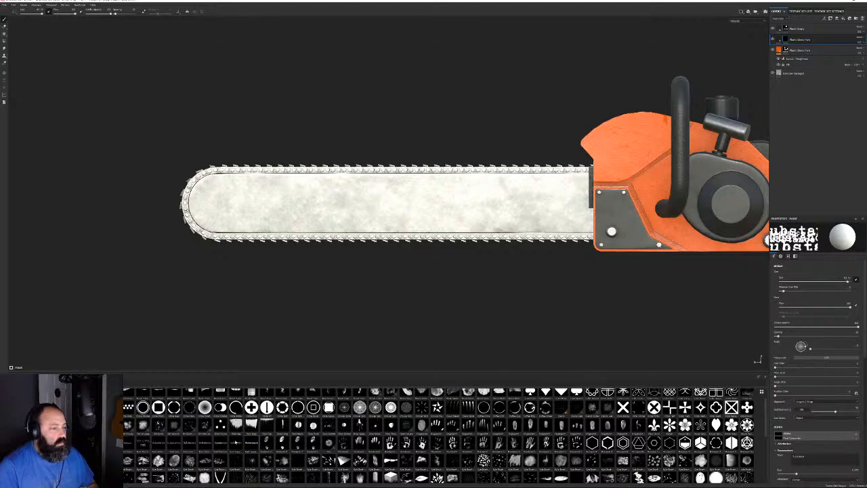
mouse_move(226, 443)
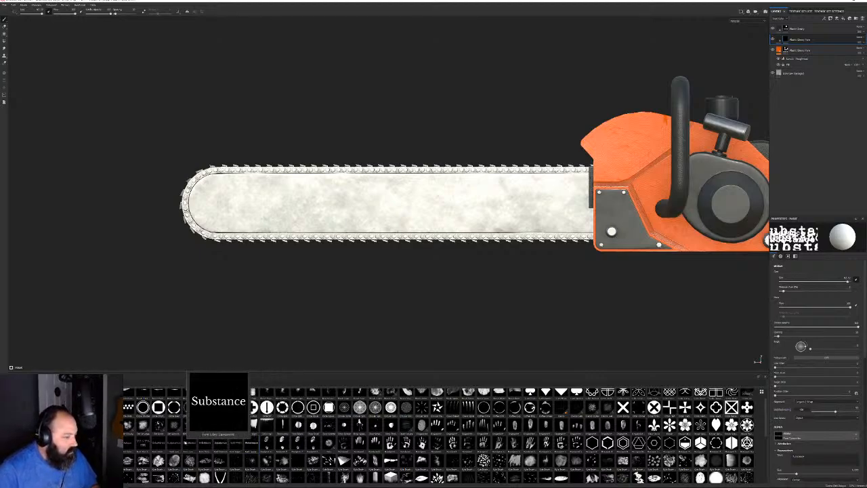
Apply the Substance text alpha to the brush and change its text to 'Texas SAW'
left_click(174, 441)
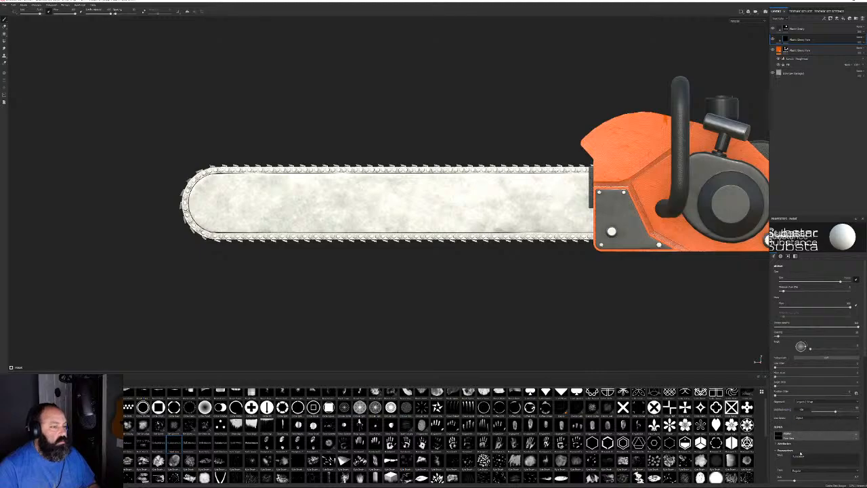
left_click_drag(806, 456, 786, 451)
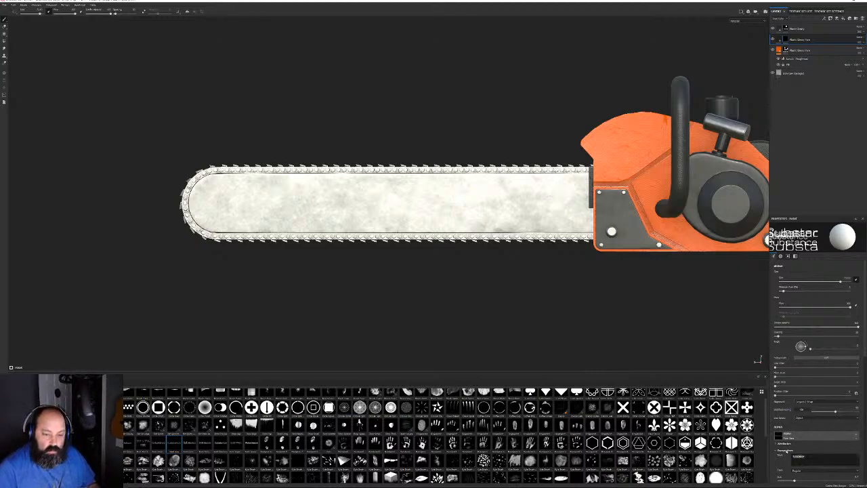
type("Texas")
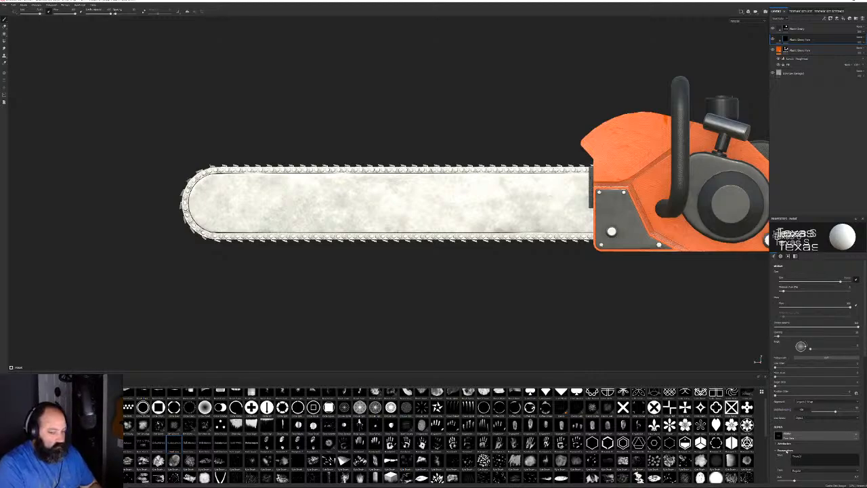
type(" SAW")
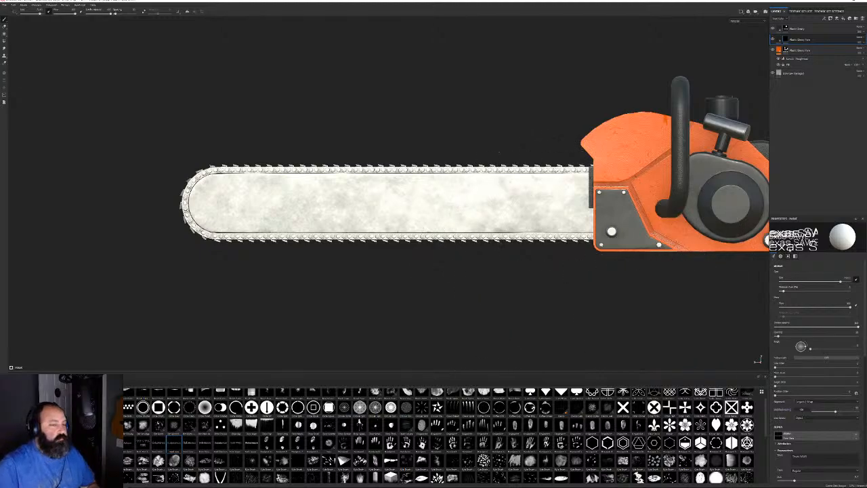
left_click(795, 256)
left_click(774, 256)
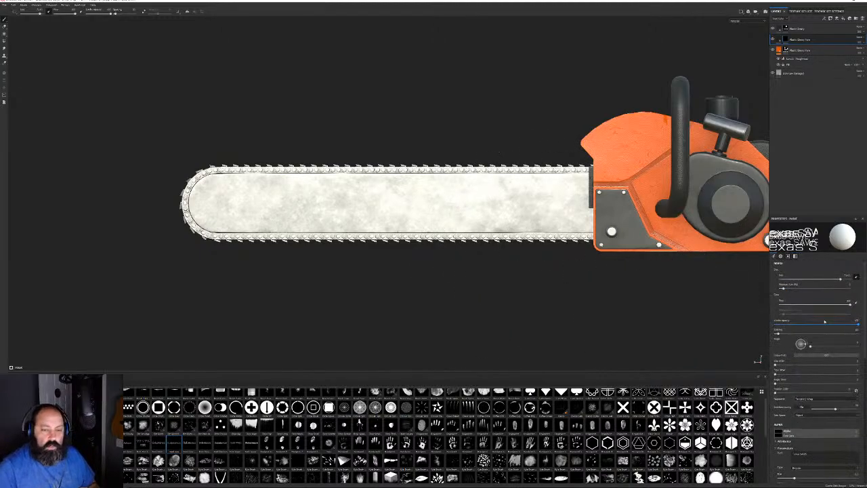
left_click(795, 256)
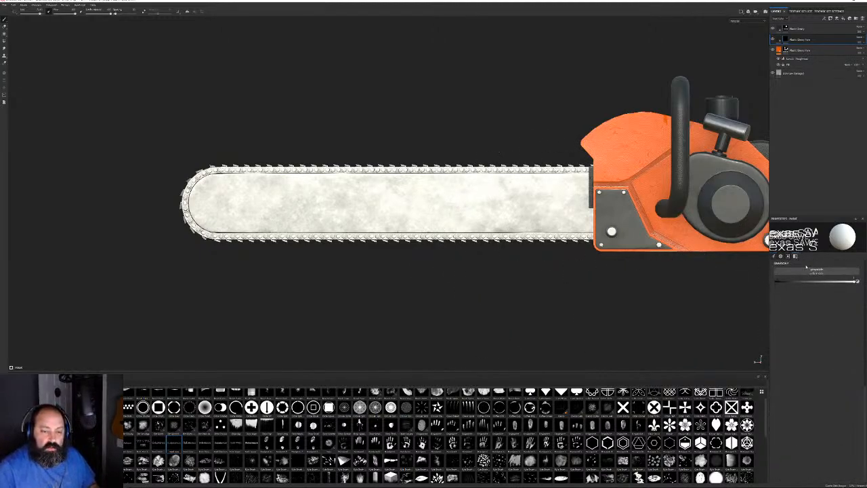
Add a new fill layer with its height, roughness, metal and normal channels disabled
double_click(806, 40)
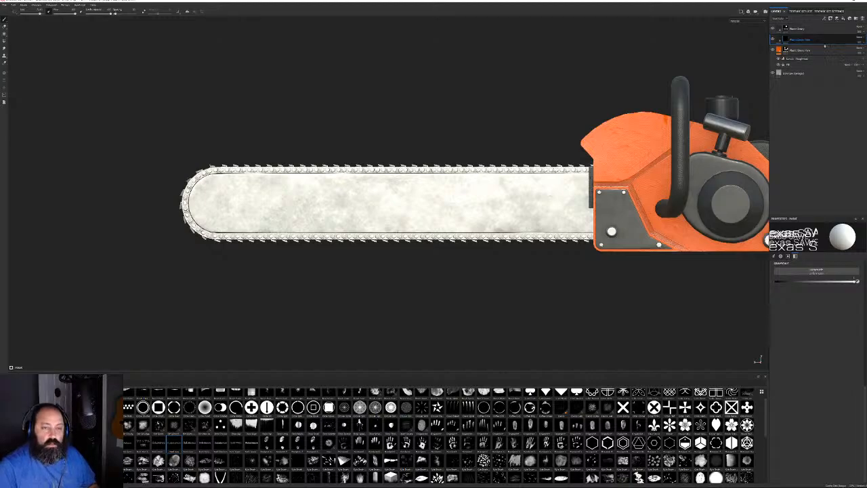
left_click(797, 147)
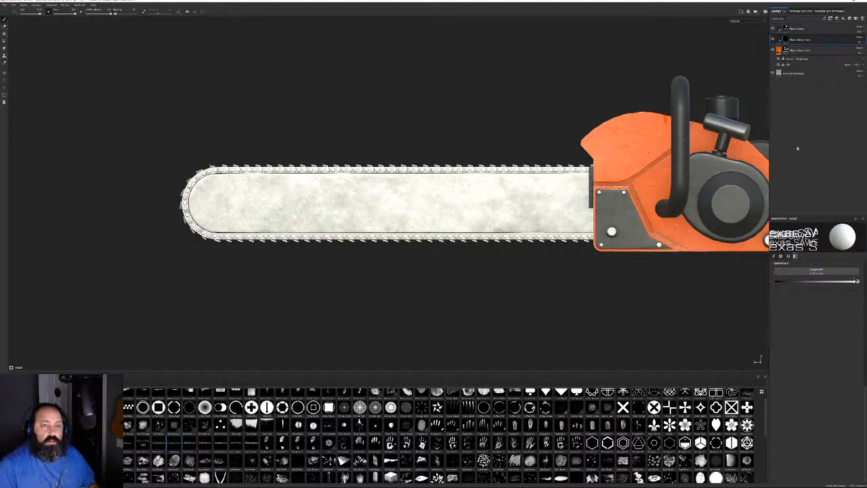
left_click(841, 20)
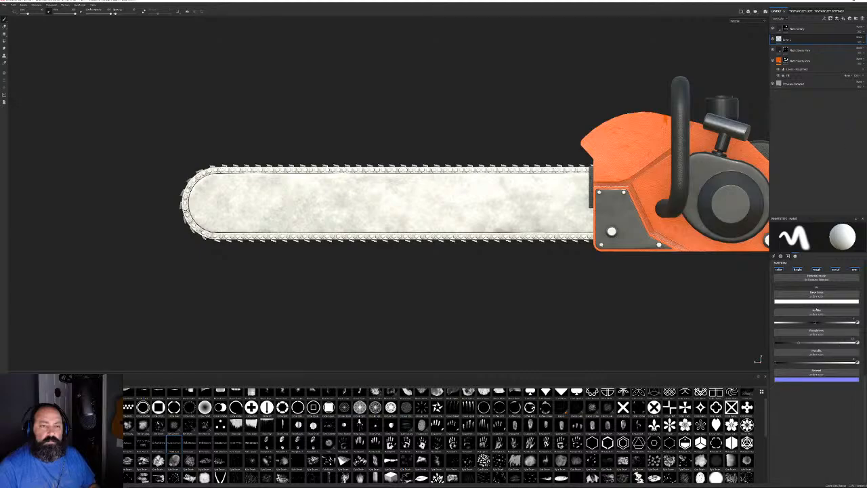
left_click(835, 269)
left_click(816, 269)
left_click(797, 269)
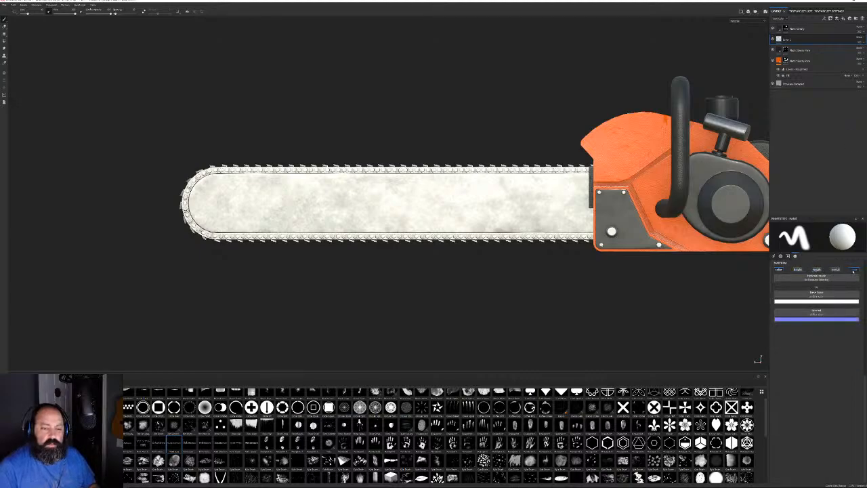
left_click(854, 269)
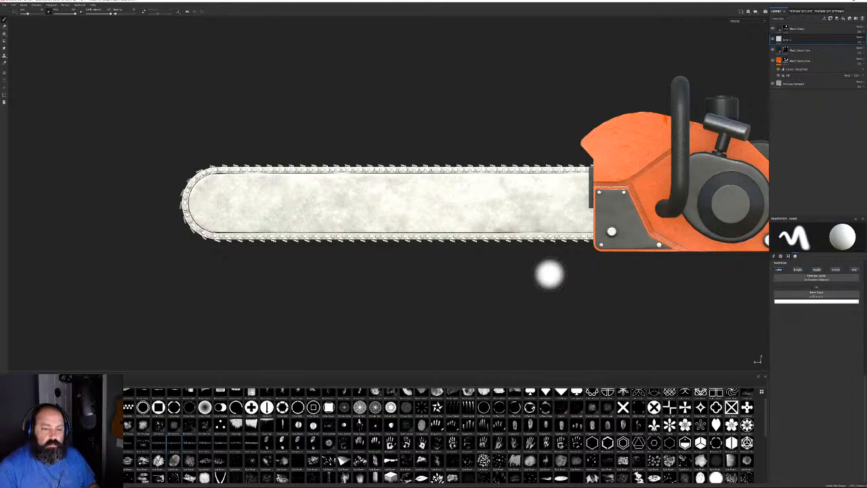
Reapply the text alpha, enlarge the stamp, and set its text to 'TEXAS'
left_click(170, 447)
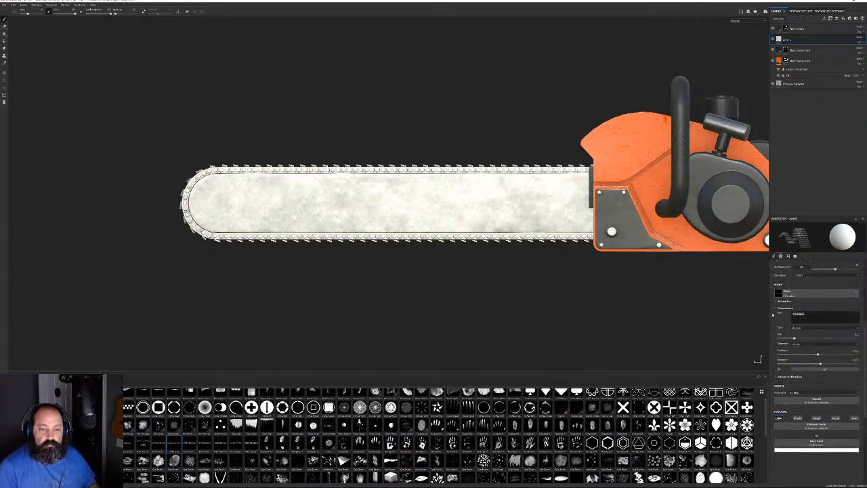
type("Timber")
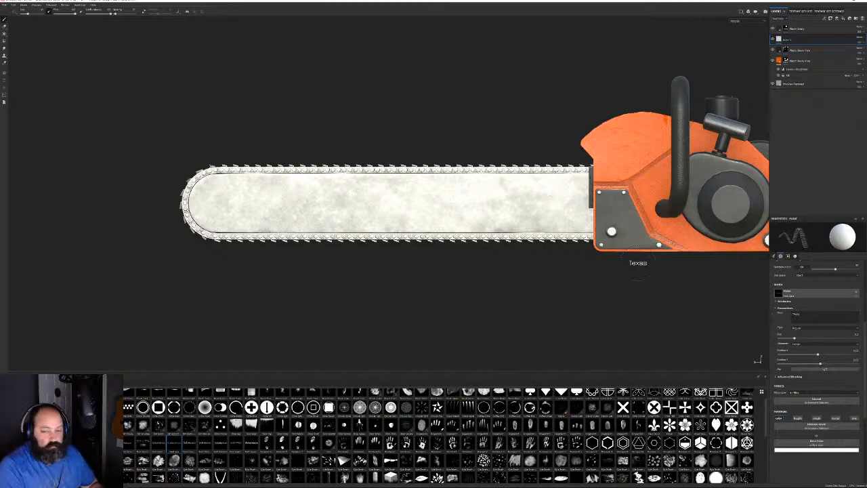
mouse_move(372, 280)
right_mouse_down("ctrl")
mouse_move(468, 280)
mouse_move(447, 280)
right_mouse_up("ctrl")
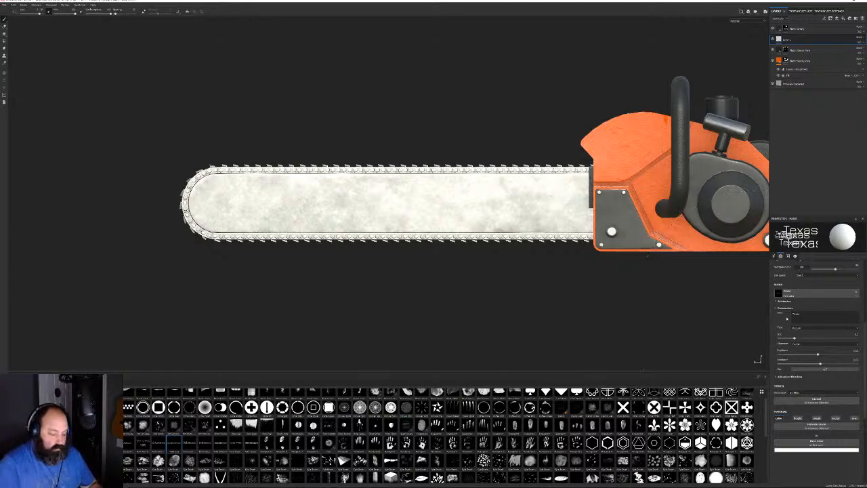
type("TEXAS")
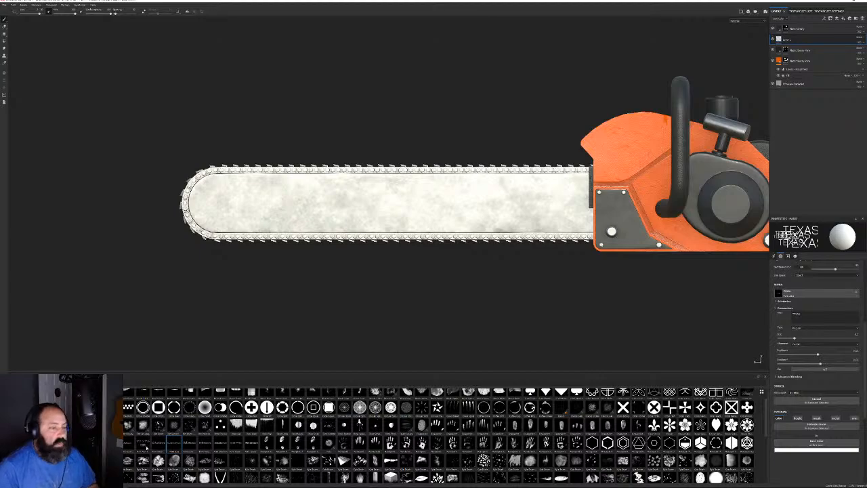
mouse_move(145, 442)
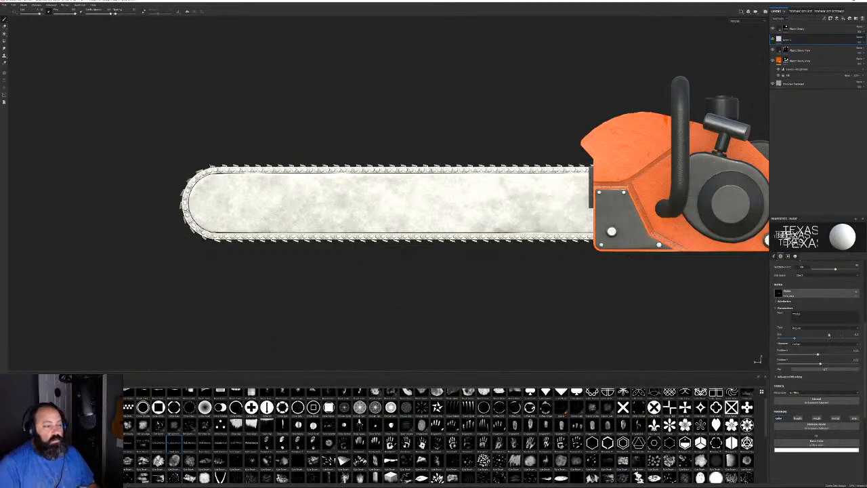
scroll(828, 334, "up", 2)
scroll(828, 334, "up", 5)
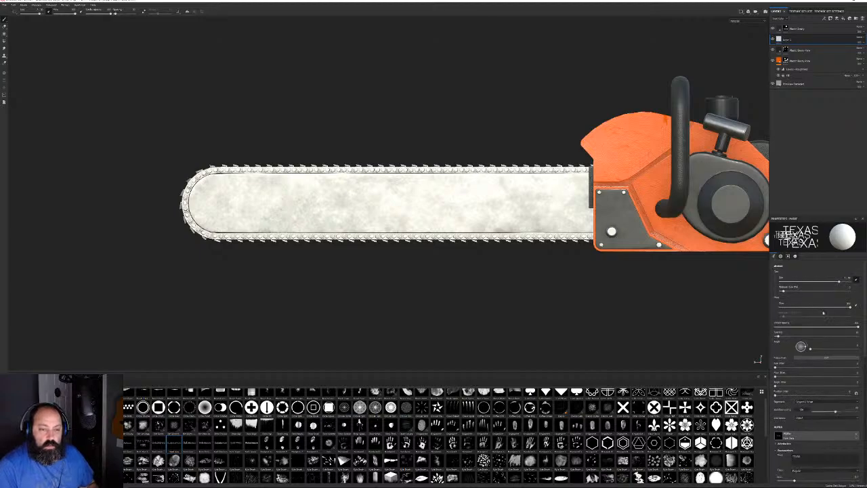
Set the stamp's base colour to dark blue and choose a different text font
left_click(795, 256)
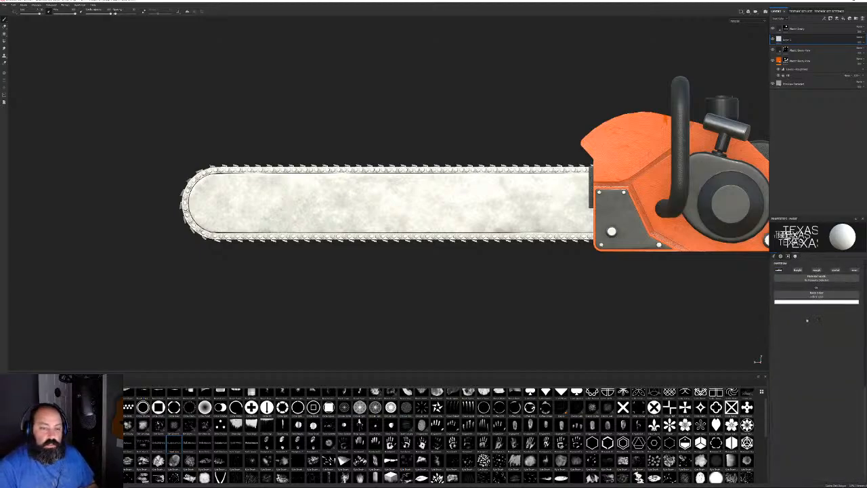
left_click(814, 302)
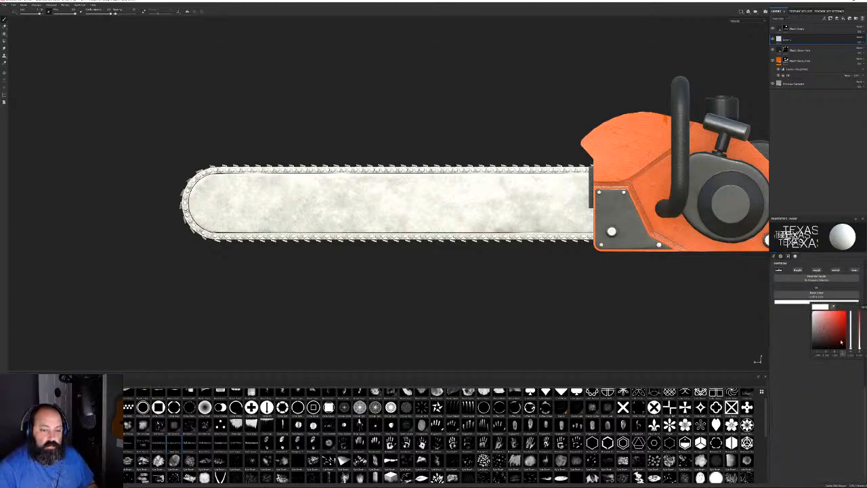
mouse_move(850, 347)
left_mouse_down()
mouse_move(849, 327)
mouse_move(837, 343)
left_mouse_up()
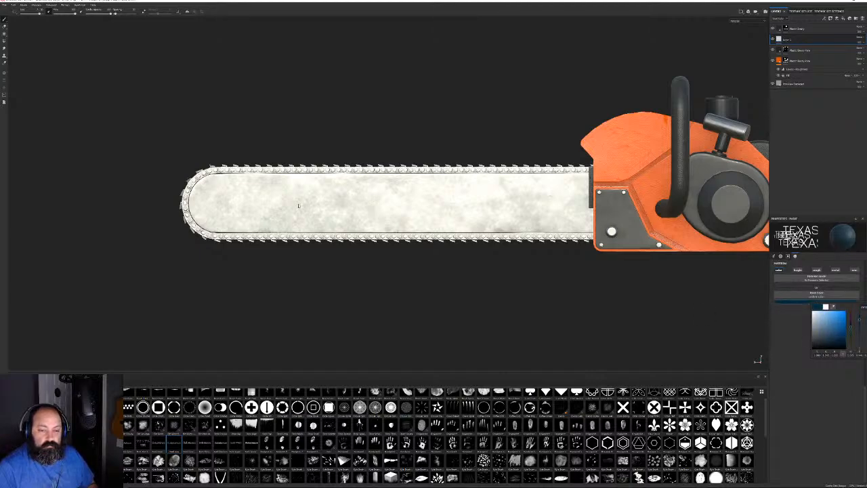
left_click(348, 290)
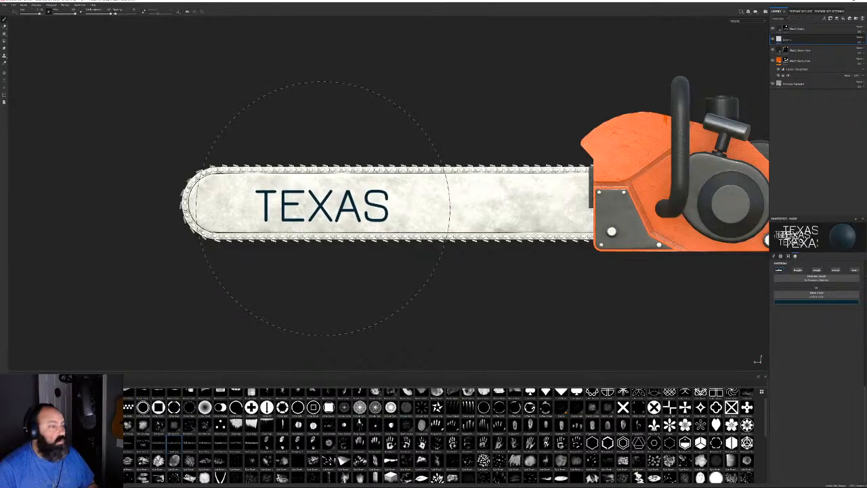
left_click(776, 258)
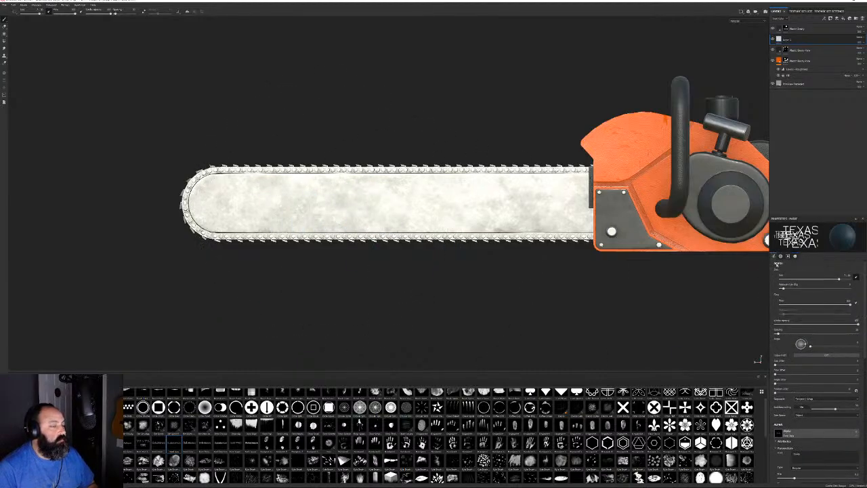
scroll(798, 457, "down", 1)
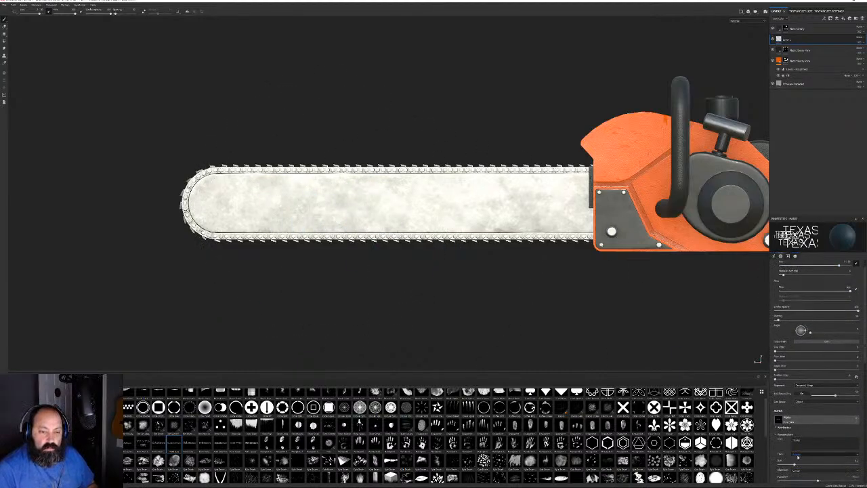
left_click(798, 454)
left_click(797, 458)
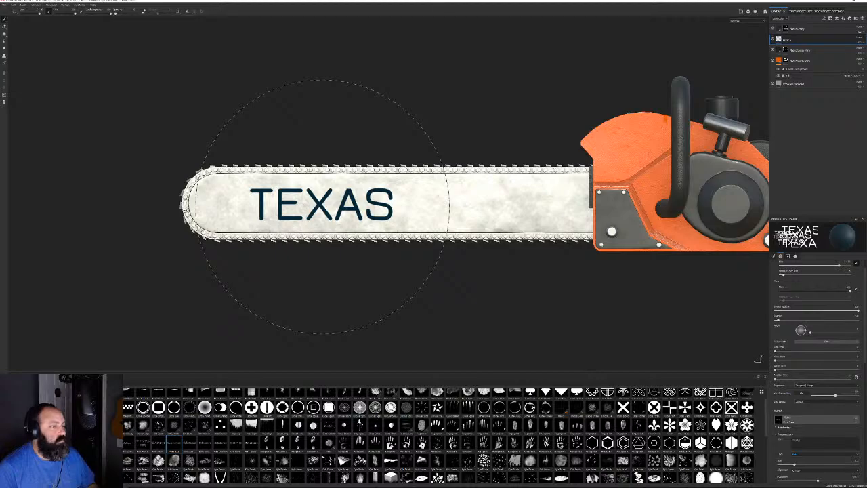
Stamp TEXAS onto the bar on one side, then on the opposite side
left_click(325, 207)
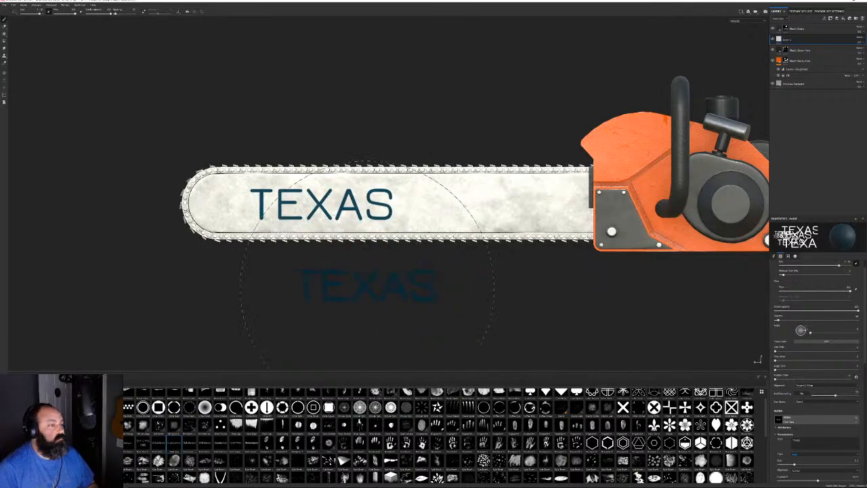
left_click_drag(370, 286, 546, 294, "alt")
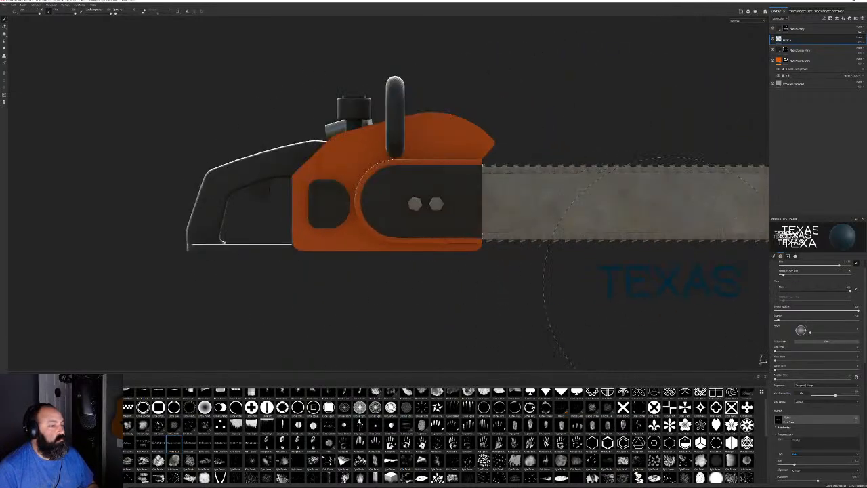
middle_click_drag(671, 264, 461, 298, "alt")
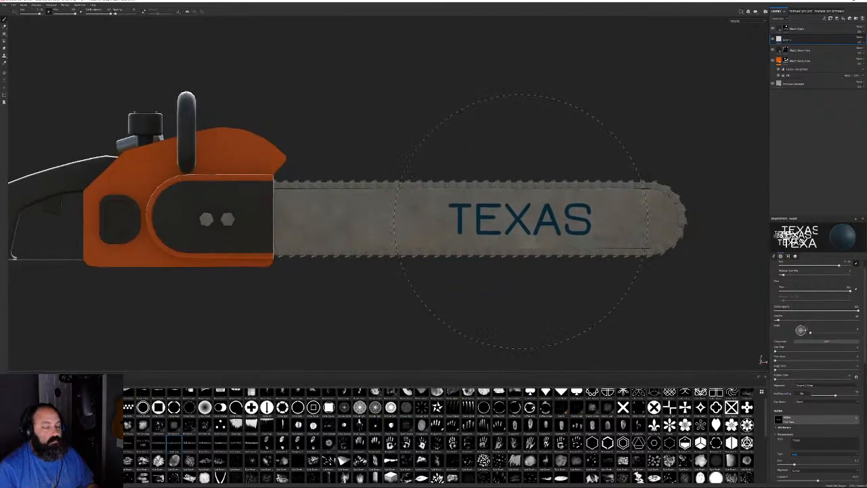
left_click(520, 220)
mouse_move(617, 276)
left_mouse_down("alt")
mouse_move(503, 316)
mouse_move(407, 316)
left_mouse_up("alt")
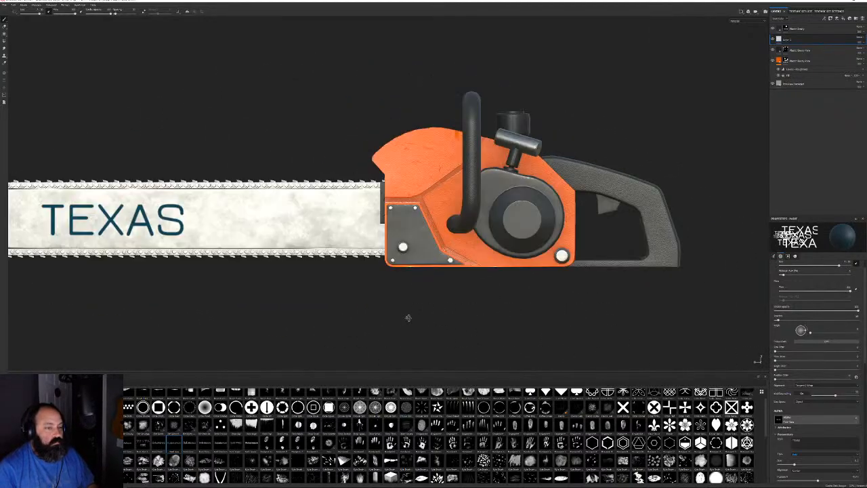
middle_click_drag(242, 265, 430, 233, "alt")
scroll(430, 232, "up", 5)
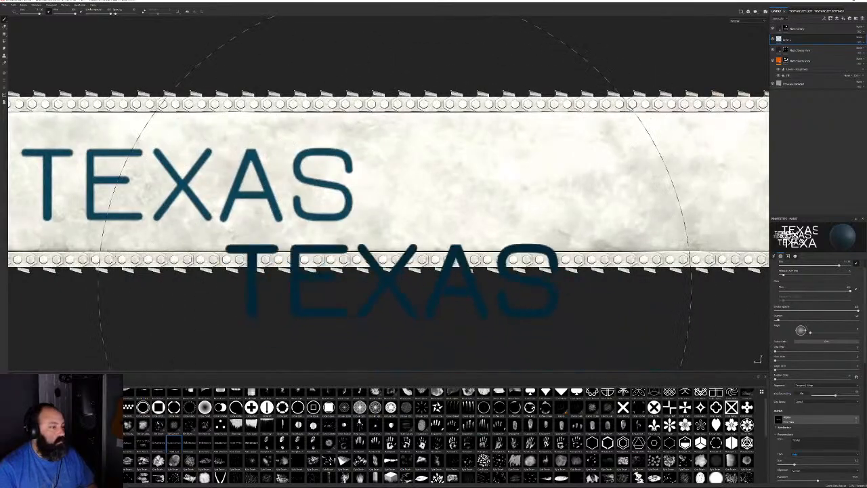
Change the text to 'CHAINSAWS', shrink its text size slightly, and stamp it after TEXAS
mouse_move(369, 231)
right_mouse_down("ctrl")
mouse_move(308, 230)
mouse_move(427, 222)
right_mouse_up("ctrl")
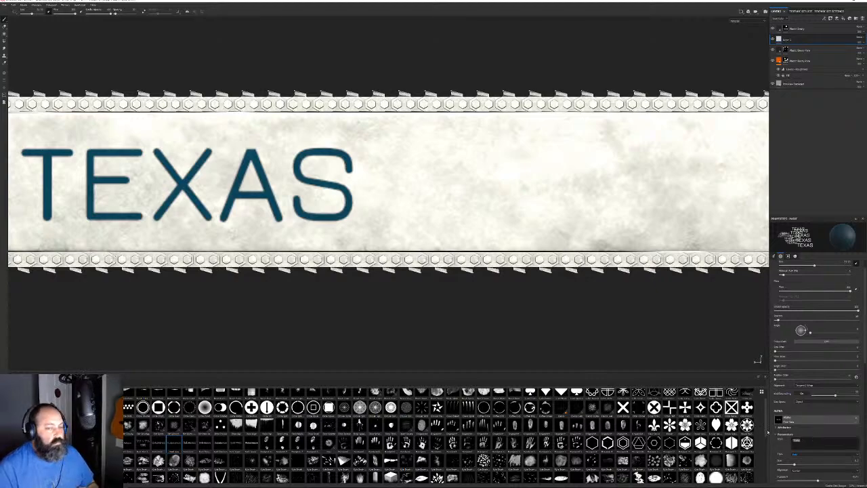
type("CHAINSA")
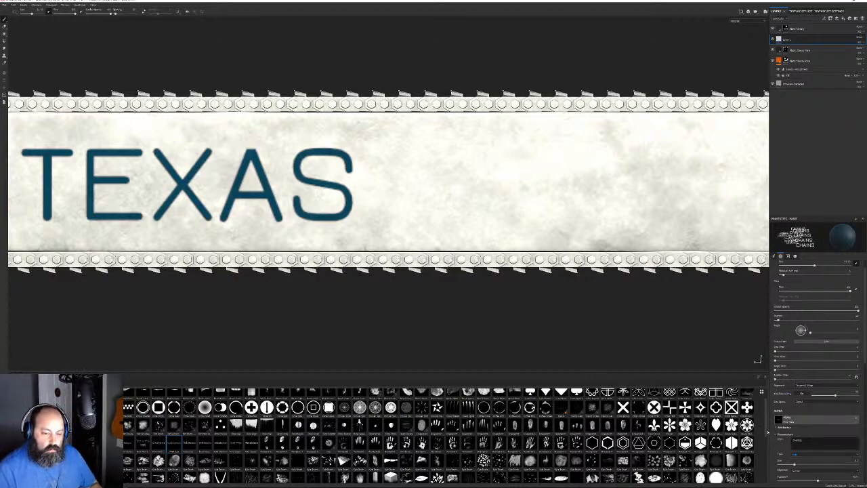
type("W")
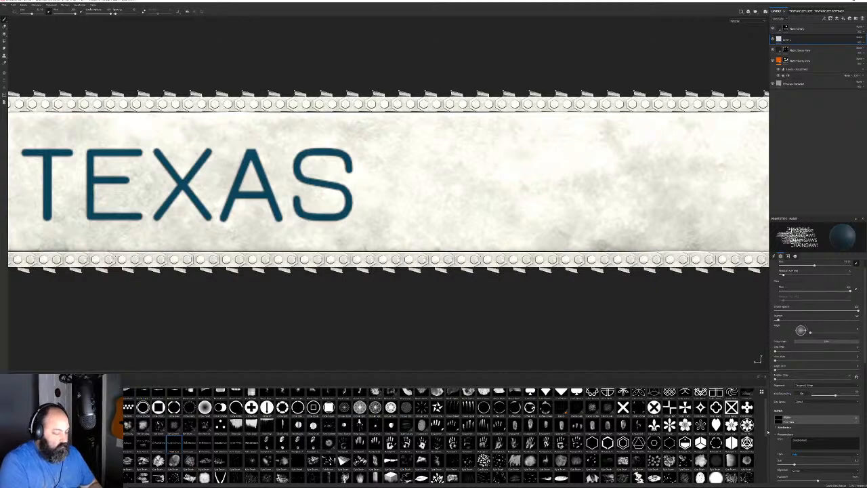
type("S")
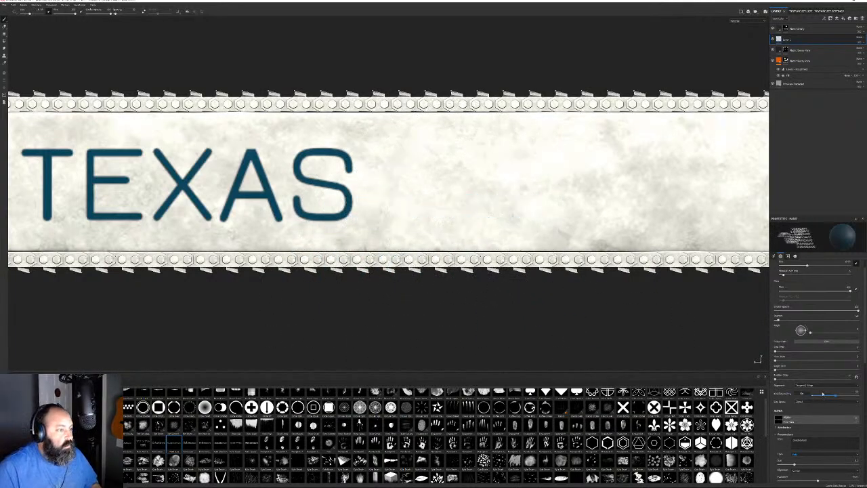
left_click_drag(793, 465, 787, 464)
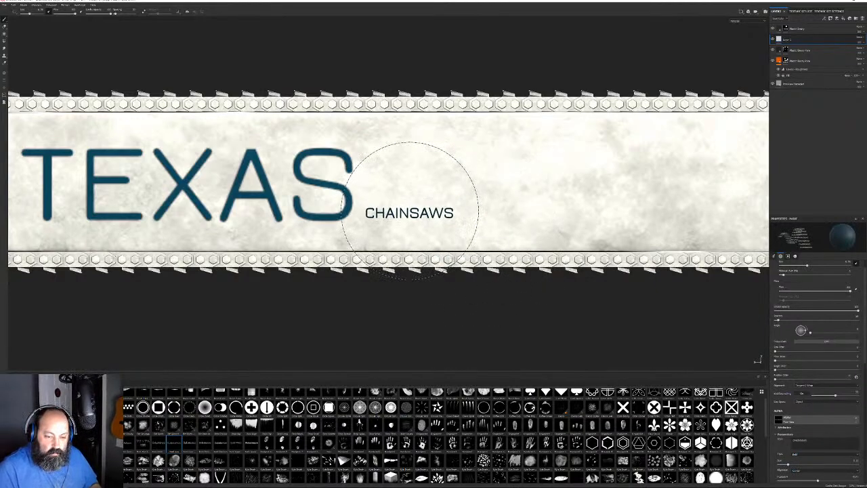
right_click_drag(411, 208, 442, 209, "ctrl")
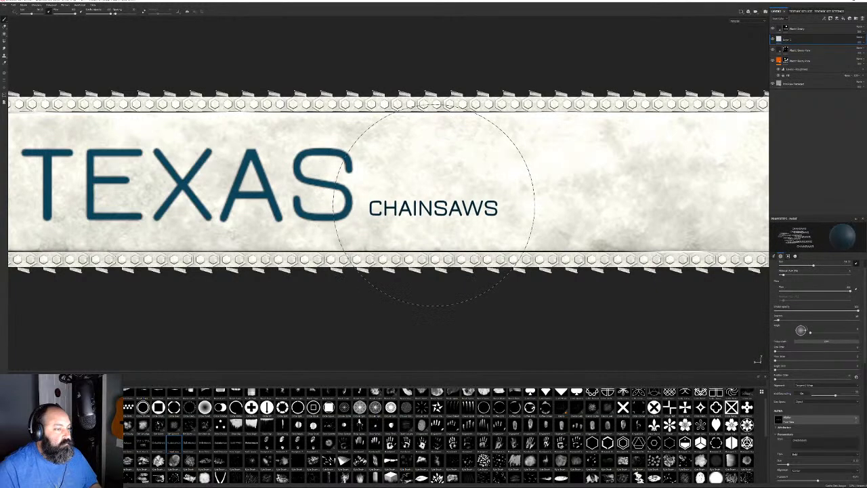
left_click(432, 208)
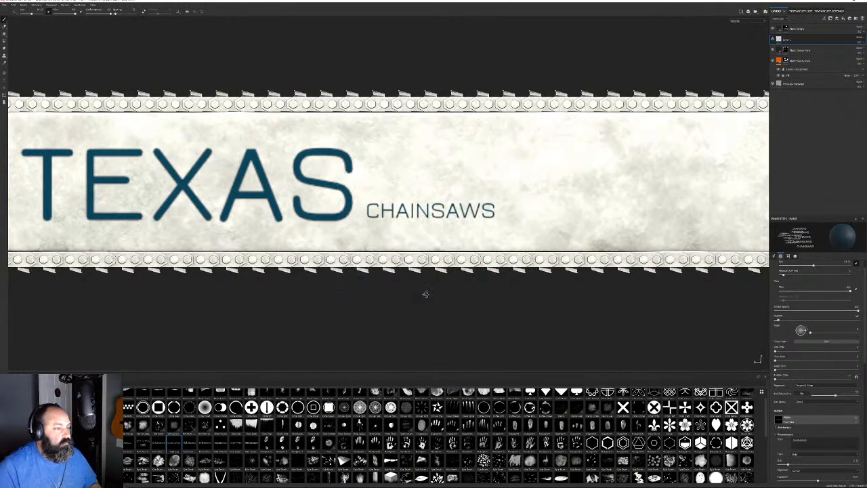
Orbit and zoom out to a flat side view of the whole saw, then close in on the orange body
left_click_drag(426, 294, 619, 296, "alt")
mouse_move(619, 296)
middle_mouse_down("alt")
mouse_move(393, 294)
mouse_move(266, 304)
middle_mouse_up("alt")
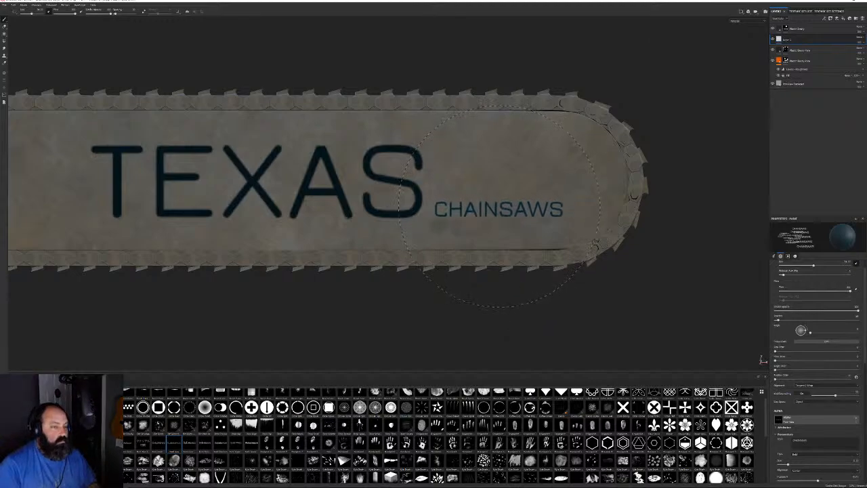
left_click_drag(560, 315, 389, 318, "alt")
right_click_drag(389, 318, 90, 161, "alt")
middle_click_drag(310, 234, 399, 229, "alt")
left_click_drag(400, 229, 295, 196, "alt+shift")
right_click_drag(295, 196, 449, 291, "alt")
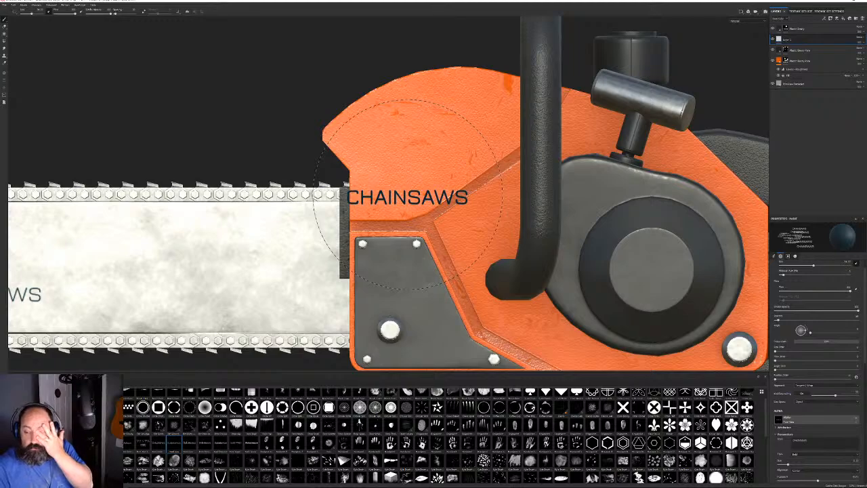
Stamp a half-size T letter alpha onto the orange engine housing
scroll(431, 122, "up", 5)
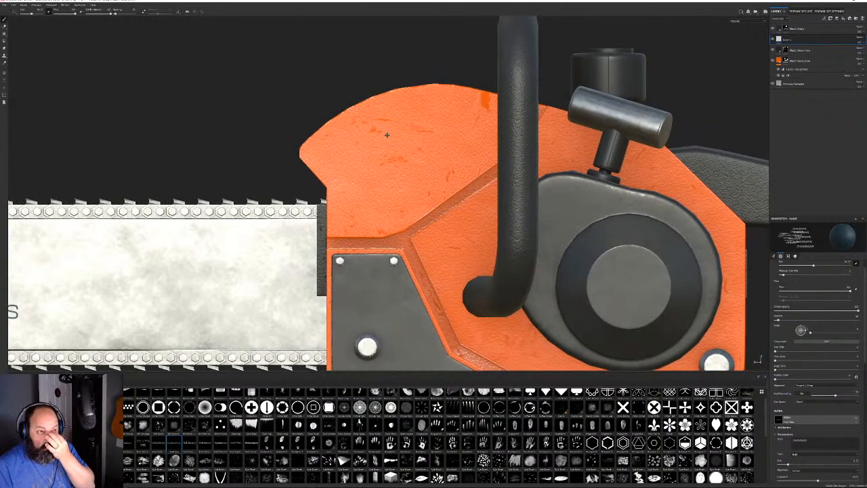
middle_click_drag(429, 171, 385, 136, "alt")
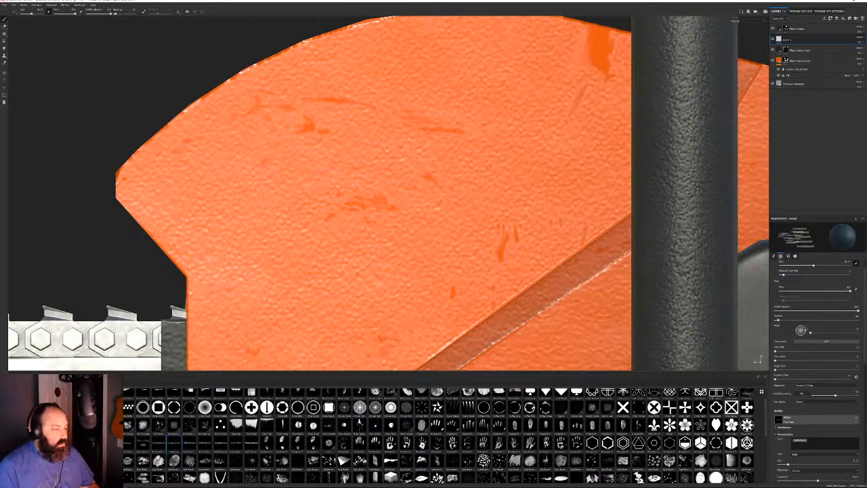
type("T")
right_click_drag(333, 162, 413, 162, "ctrl")
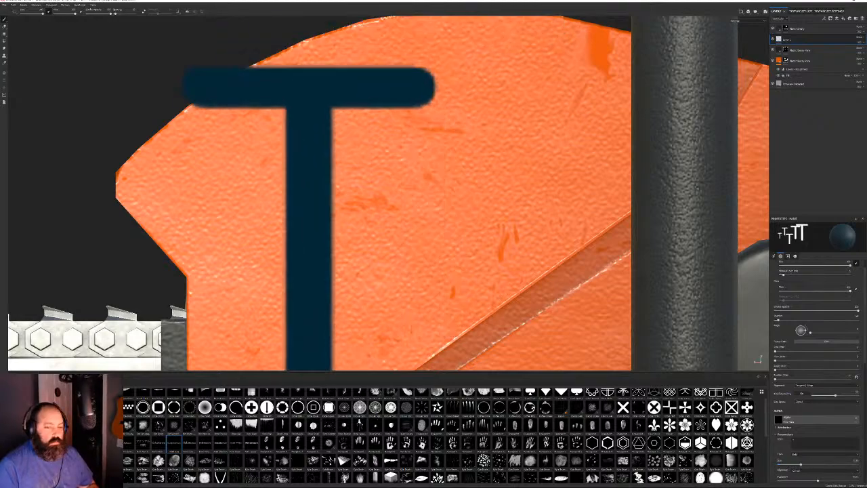
right_click_drag(327, 312, 308, 309, "ctrl")
left_click(281, 209)
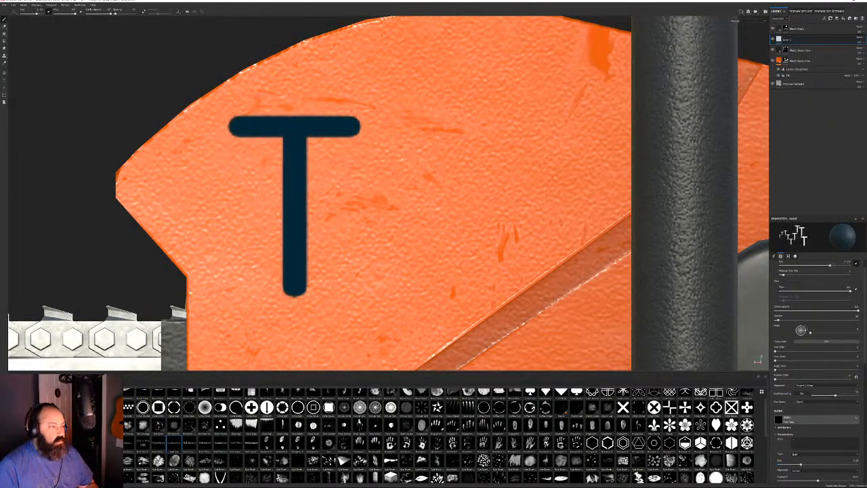
Undo the T stamp with Ctrl+Z and zoom out to frame the whole chainsaw
scroll(321, 217, "down", 5)
mouse_move(322, 218)
left_mouse_down("alt")
mouse_move(441, 226)
mouse_move(322, 234)
left_mouse_up("alt")
key("ctrl+z")
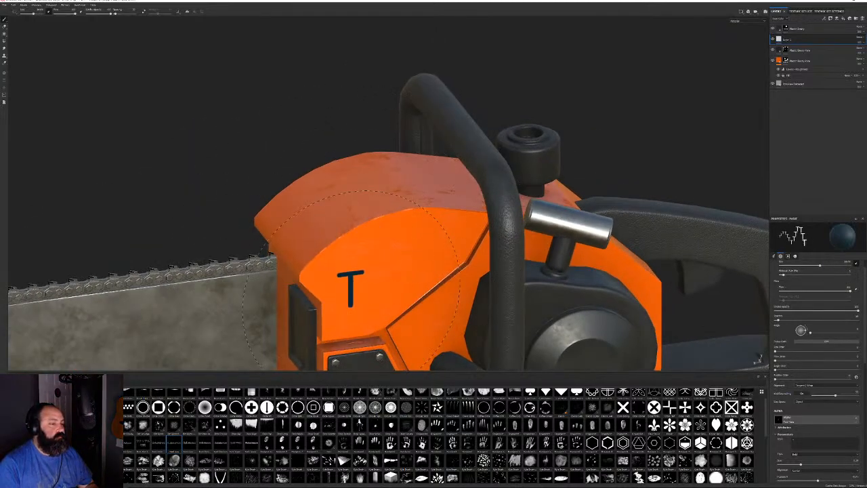
mouse_move(350, 291)
left_mouse_down("alt")
mouse_move(332, 291)
mouse_move(193, 191)
left_mouse_up("alt")
right_click_drag(193, 198, 435, 142, "alt")
left_click_drag(436, 141, 451, 135, "alt")
middle_click_drag(500, 154, 389, 185, "alt")
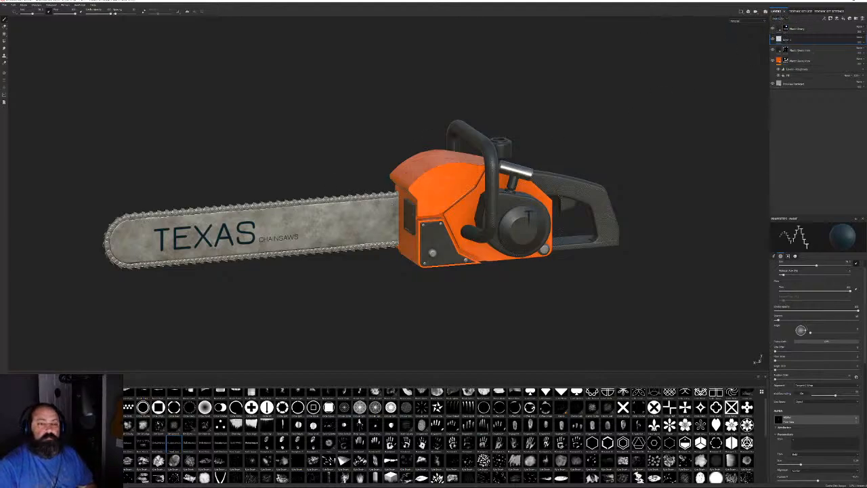
Switch the viewport camera to Perspective and select the top layer
left_click(748, 11)
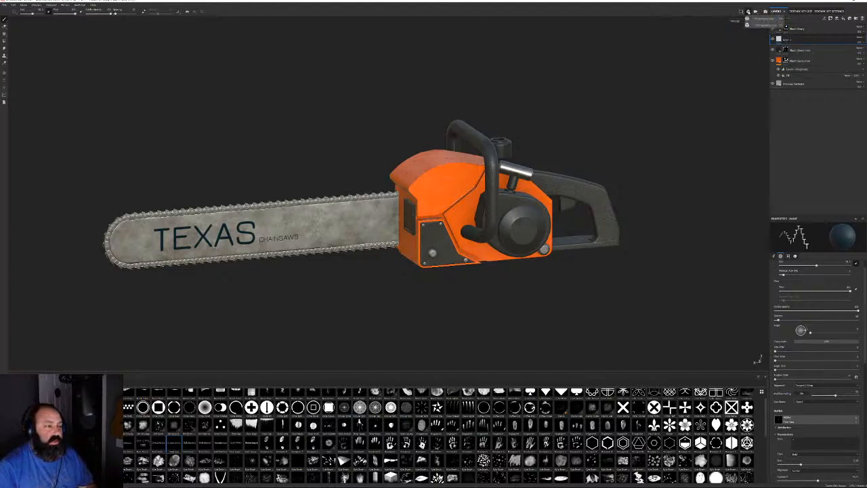
left_click(759, 18)
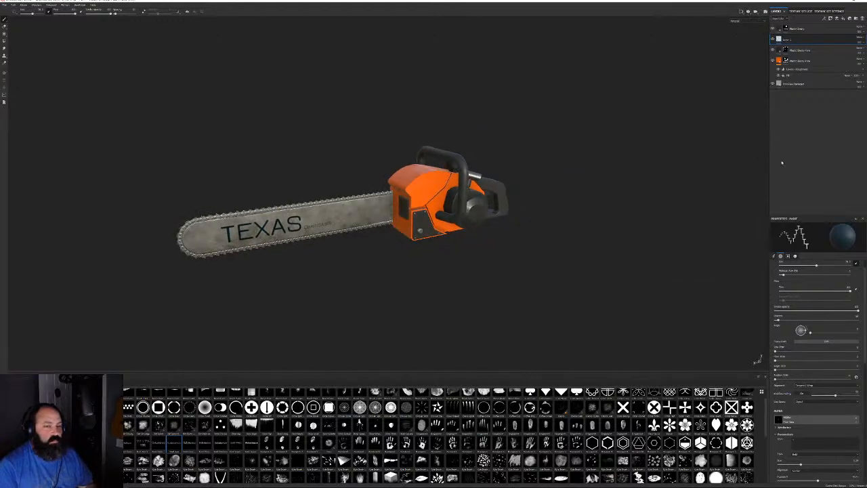
left_click(796, 29)
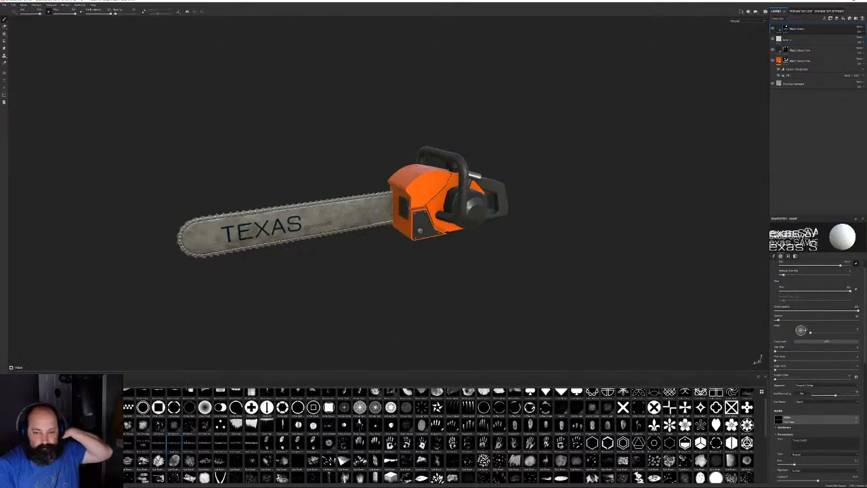
Drag the Rust Fine material onto the top of the layer stack, rusting the whole chainsaw
left_click(5, 393)
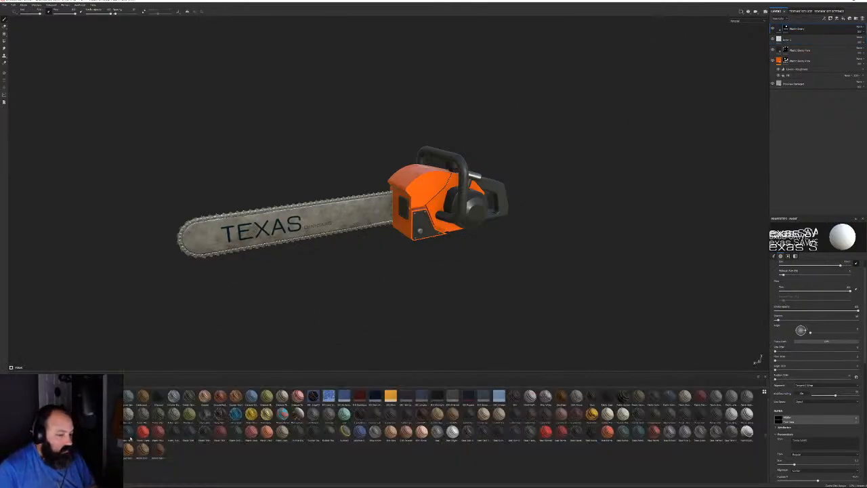
left_click(6, 393)
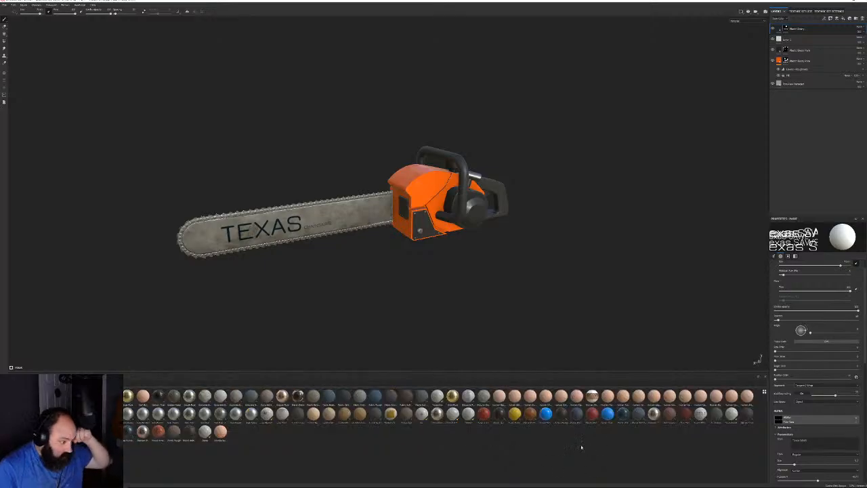
left_click_drag(685, 413, 812, 60)
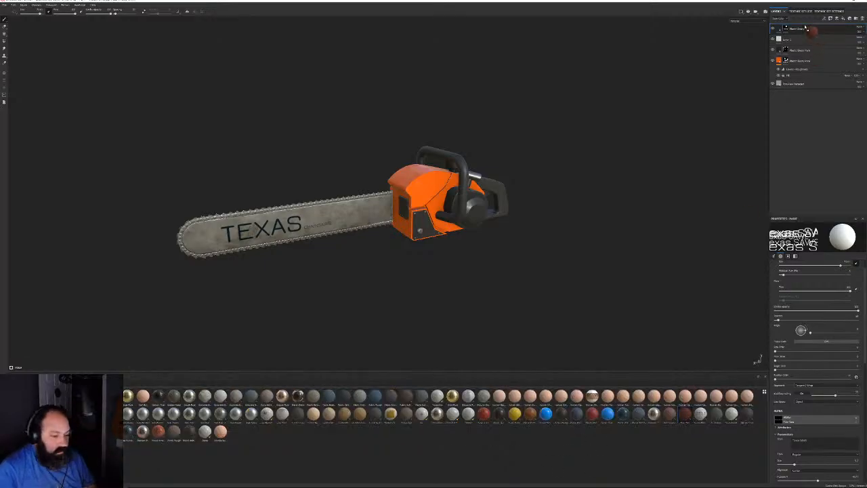
left_click_drag(806, 27, 805, 28)
left_click_drag(482, 221, 532, 199, "alt")
Give the Rust Fine layer a black mask with a rust-patch generator
right_click(805, 28)
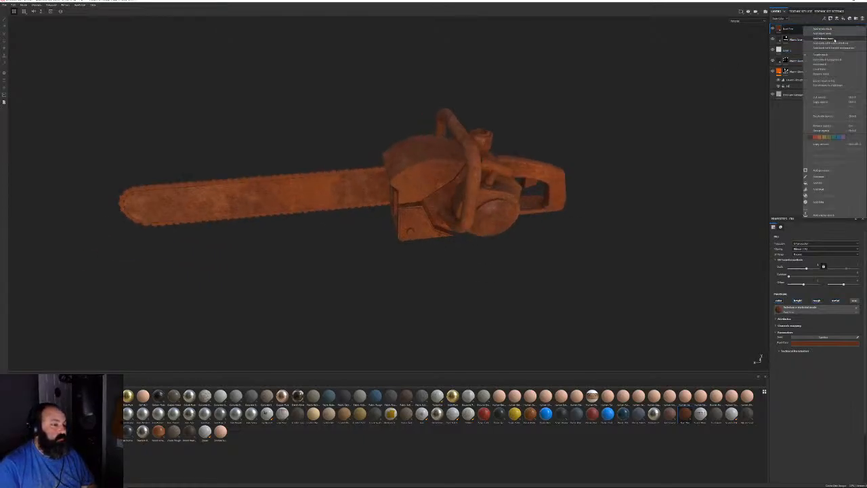
left_click(832, 40)
right_click(791, 28)
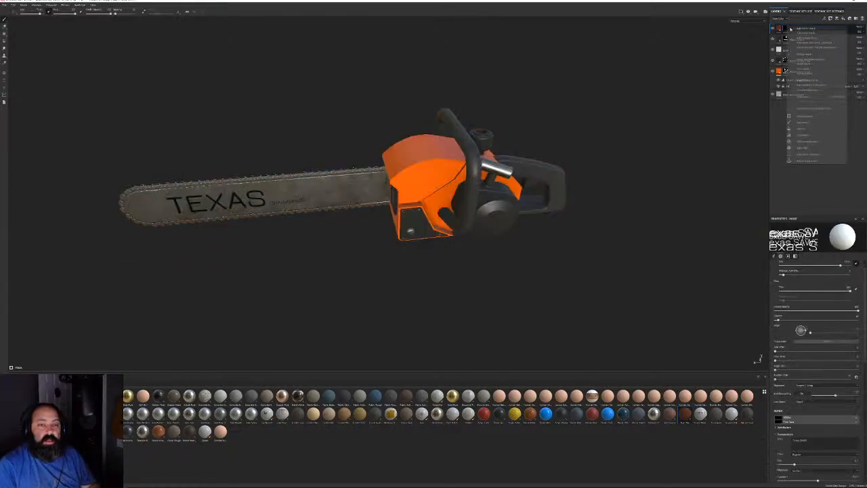
left_click(811, 118)
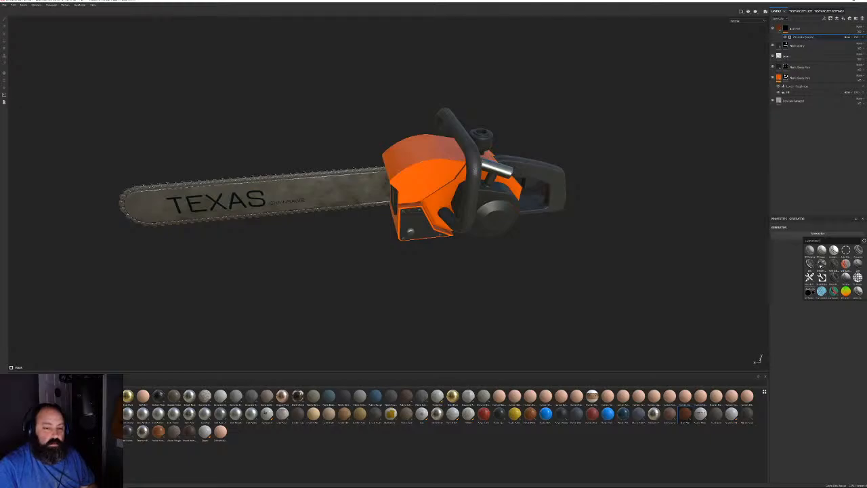
left_click(820, 264)
Raise the generator's Rust Spreading to about 0.75, checking the TEXAS side of the bar
left_click_drag(650, 173, 472, 196, "alt")
scroll(472, 195, "up", 4)
left_click_drag(407, 220, 422, 230, "alt")
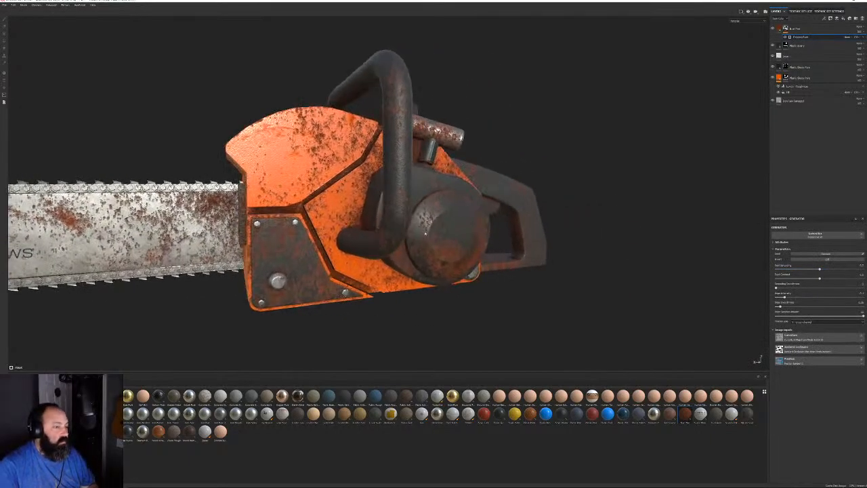
left_click_drag(560, 194, 400, 183, "alt")
middle_click_drag(399, 183, 501, 163, "alt")
scroll(474, 166, "down", 4)
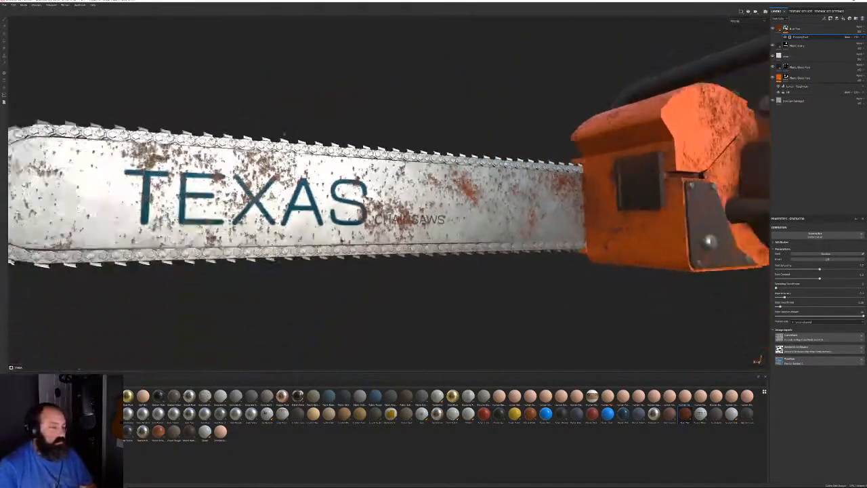
middle_click_drag(427, 164, 519, 171, "alt")
left_click_drag(520, 171, 557, 196, "alt")
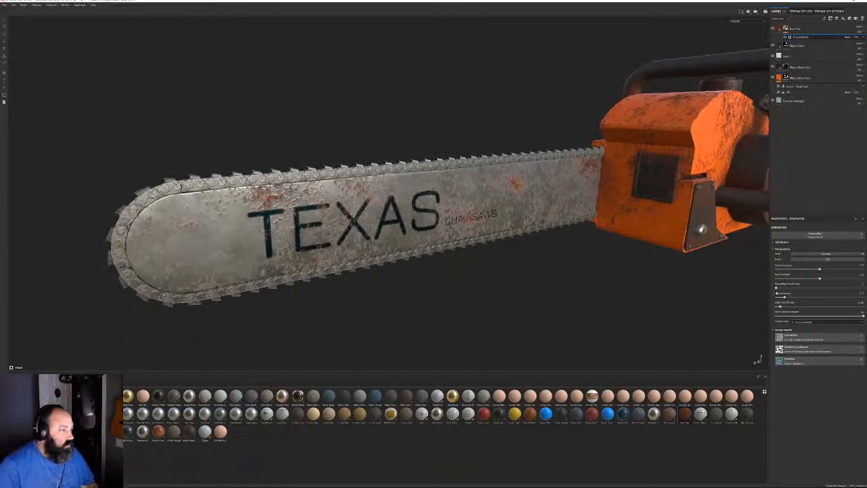
mouse_move(838, 269)
left_mouse_down()
mouse_move(849, 270)
mouse_move(842, 270)
left_mouse_up()
Set Drips Intensity to maximum and lower Rust Spreading to about 0.47
left_click_drag(630, 252, 525, 237, "alt")
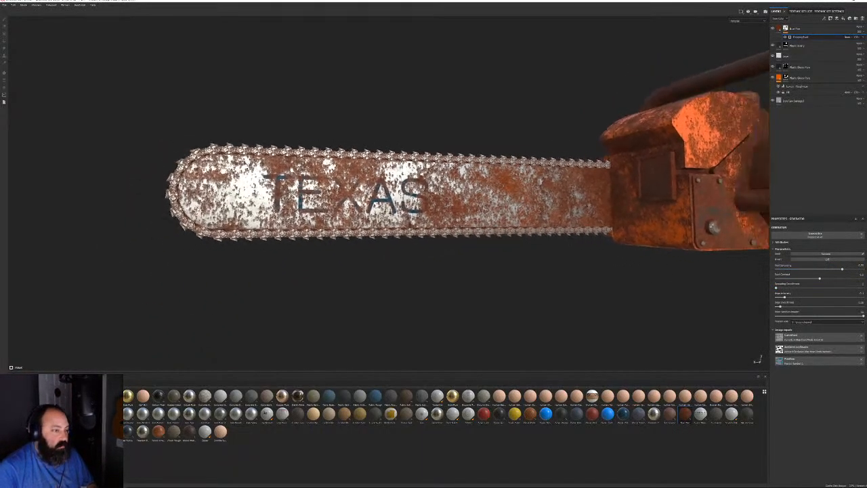
scroll(433, 227, "up", 4)
left_click_drag(392, 221, 434, 226, "alt")
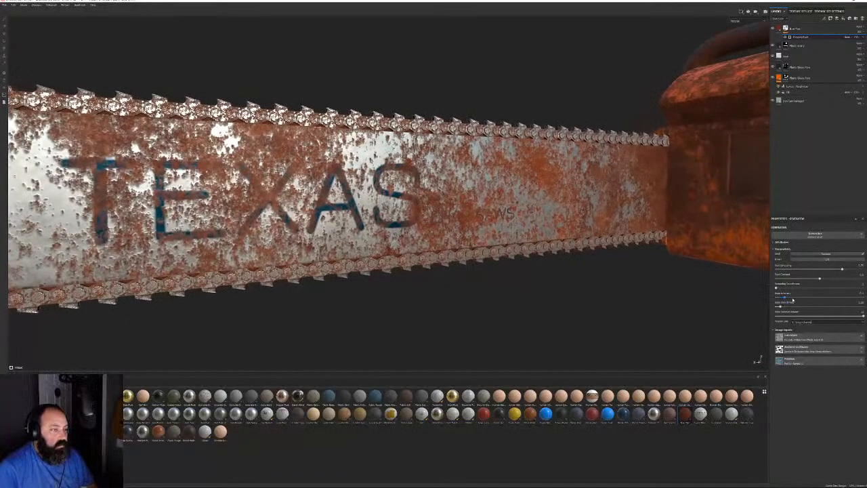
left_click_drag(791, 297, 863, 297)
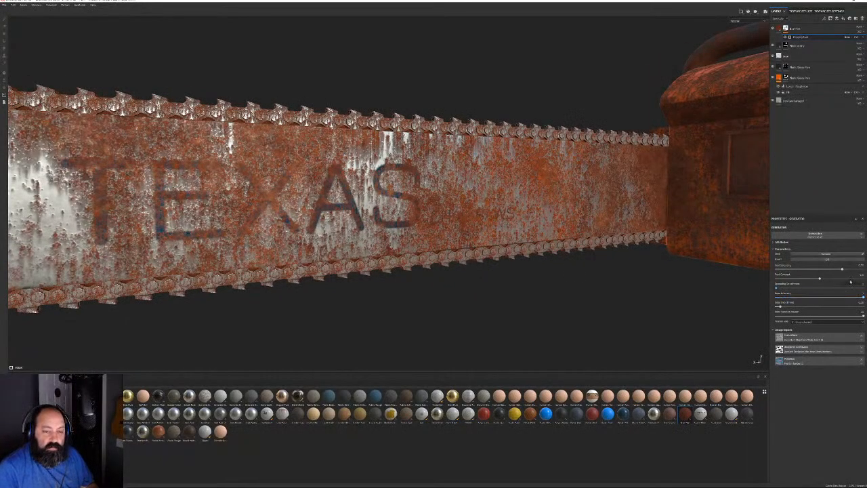
mouse_move(842, 270)
left_mouse_down()
mouse_move(816, 269)
mouse_move(840, 270)
left_mouse_up()
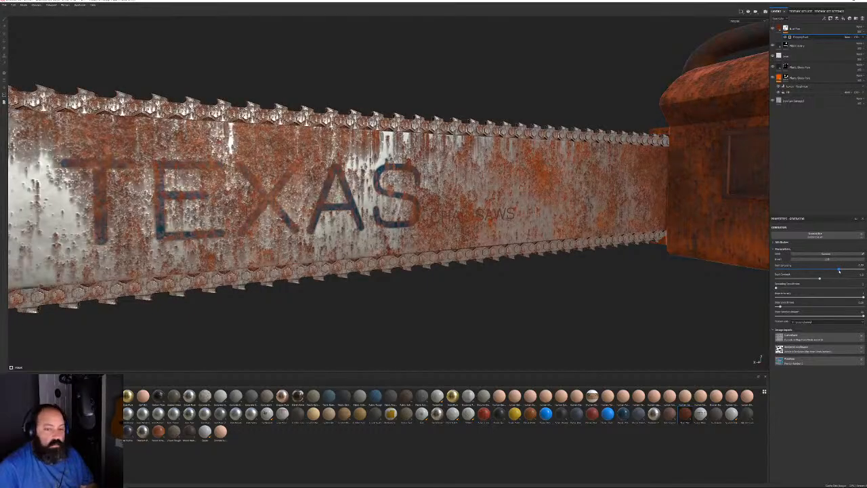
Orbit around the chainsaw to inspect the patchy rust along the TEXAS bar and chain
scroll(366, 173, "down", 4)
left_click_drag(353, 168, 467, 145, "alt")
scroll(495, 215, "up", 3)
left_click_drag(495, 215, 223, 224, "alt")
middle_click_drag(639, 206, 463, 222, "alt")
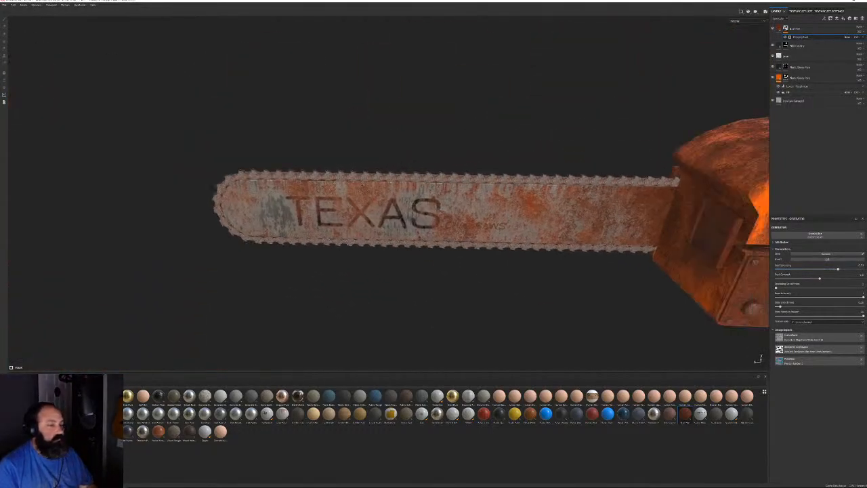
scroll(462, 222, "up", 5)
left_click_drag(462, 222, 498, 231, "alt")
middle_click_drag(455, 193, 444, 230, "alt")
scroll(444, 230, "up", 6)
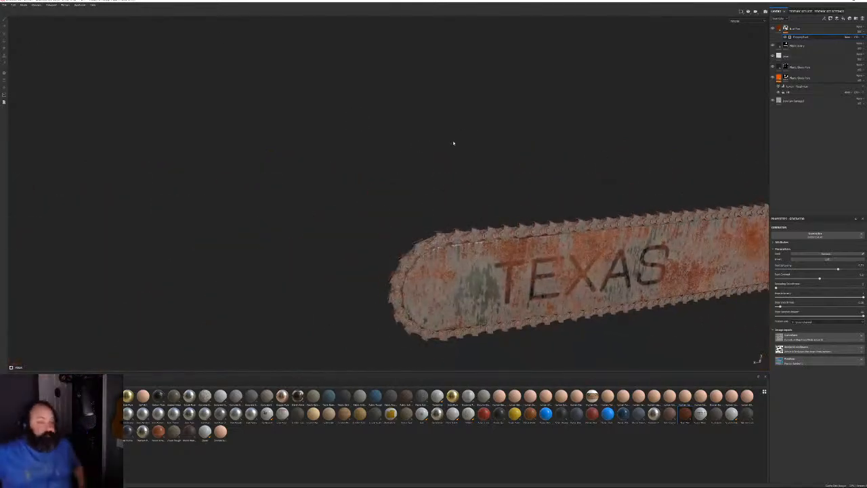
left_click_drag(453, 141, 373, 155, "alt")
scroll(372, 89, "up", 3)
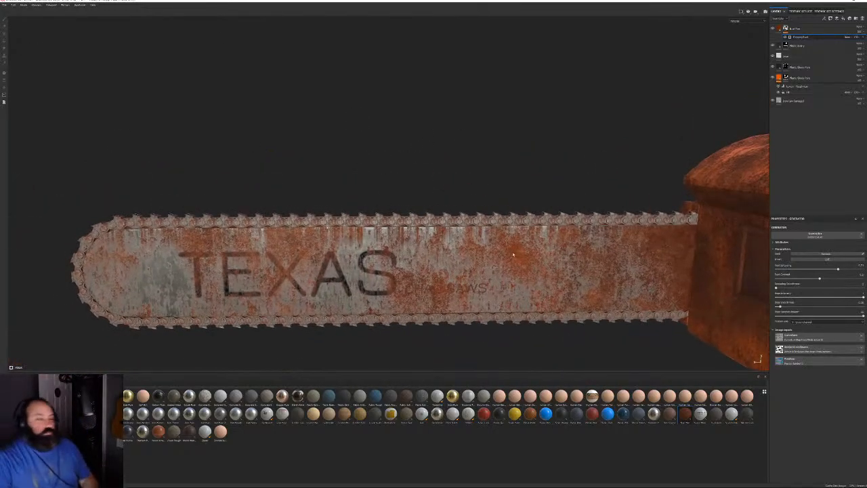
scroll(372, 89, "down", 3)
left_click_drag(372, 89, 663, 153, "alt")
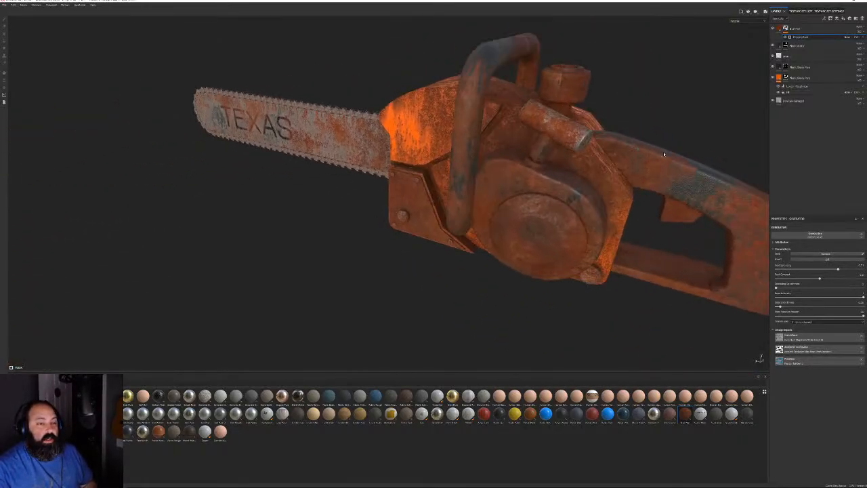
Toggle two layers' visibility off and on to compare the body
middle_click_drag(664, 153, 640, 197, "alt")
left_click(773, 67)
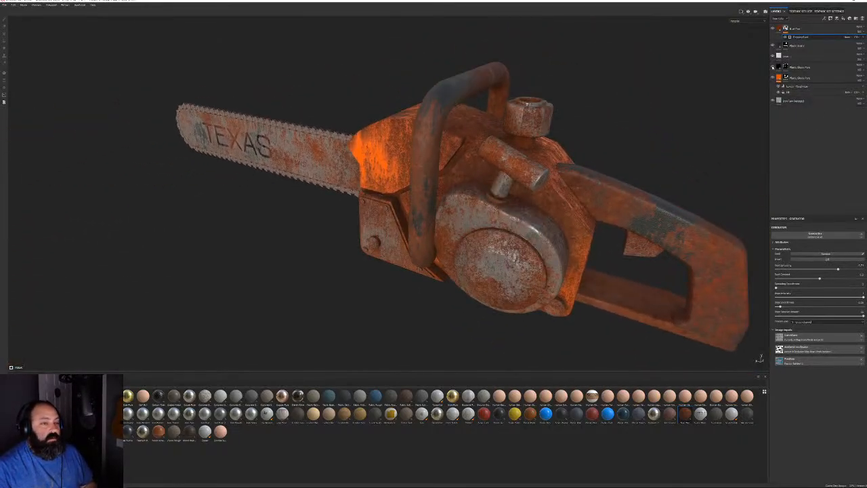
left_click(772, 67)
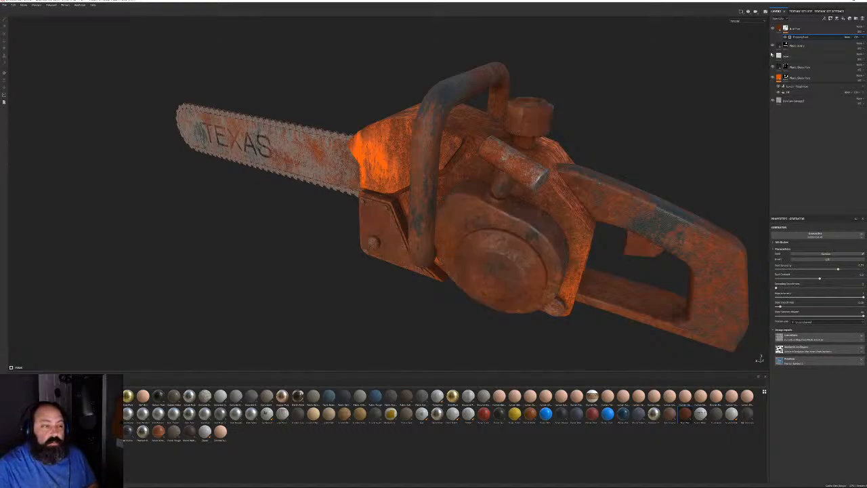
left_click(773, 45)
left_click(773, 45)
Fill the cylindrical grip's polygons on the lower layer using polygon fill
left_click(786, 45)
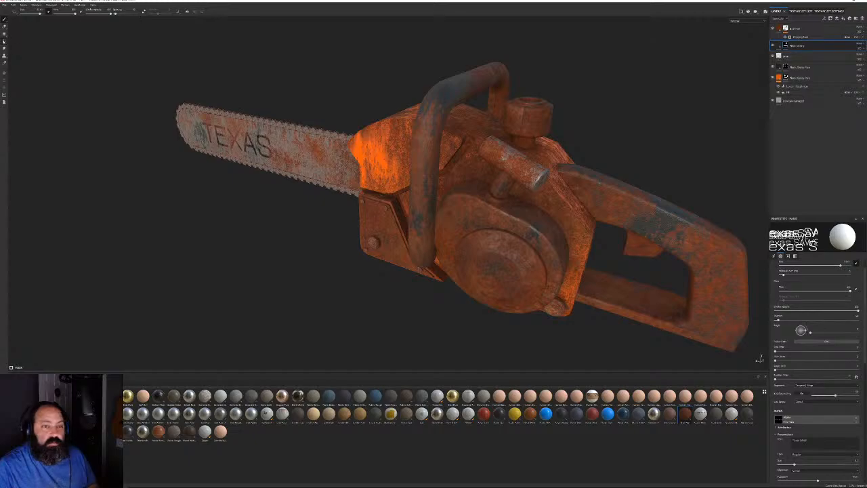
left_click(4, 41)
left_click(527, 164)
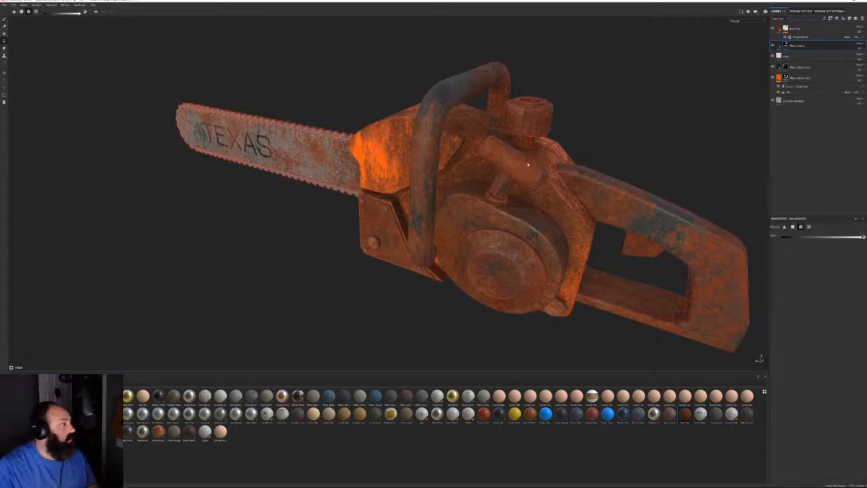
left_click(4, 22)
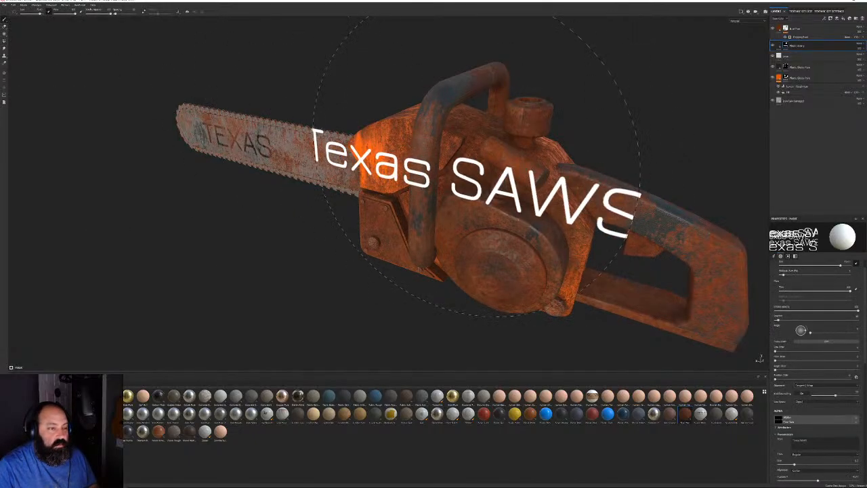
Drop a Plastic Glossy fill layer on top of the stack, turning the chainsaw blue
mouse_move(476, 169)
left_mouse_down("alt")
mouse_move(372, 196)
mouse_move(381, 197)
left_mouse_up("alt")
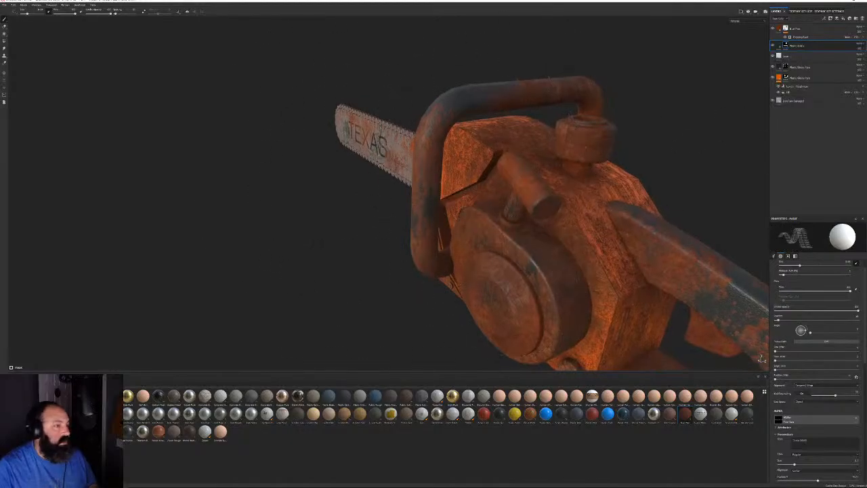
left_click(778, 29)
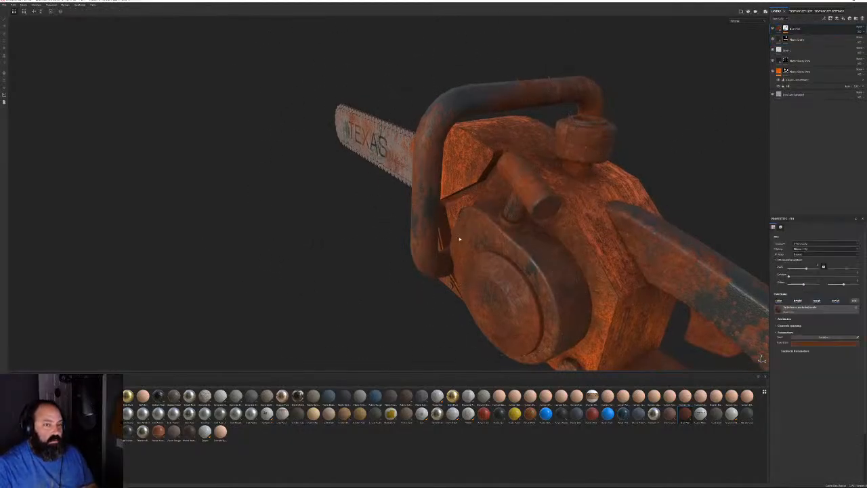
left_click_drag(459, 239, 469, 189, "alt")
scroll(542, 213, "up", 8)
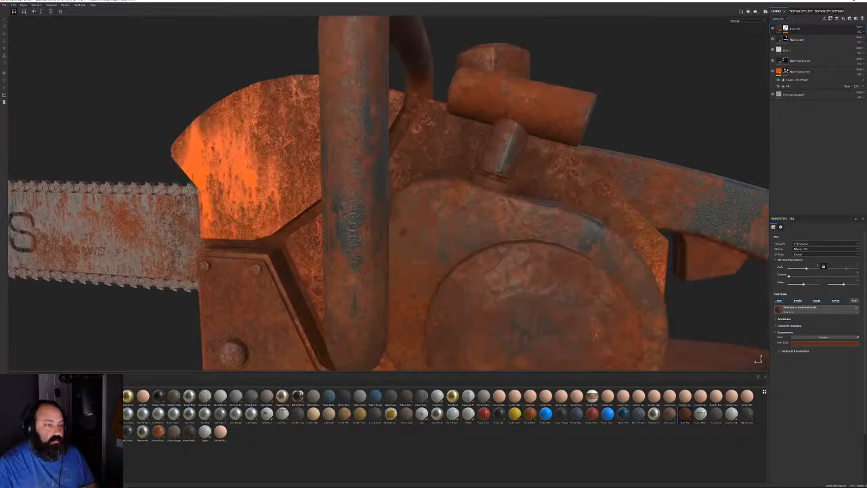
scroll(555, 218, "down", 5)
left_click_drag(626, 204, 544, 172, "alt")
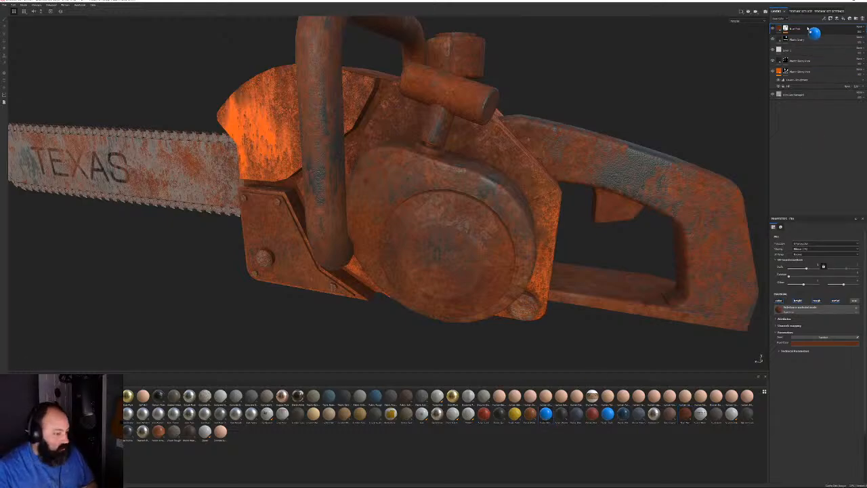
left_click_drag(807, 25, 808, 27)
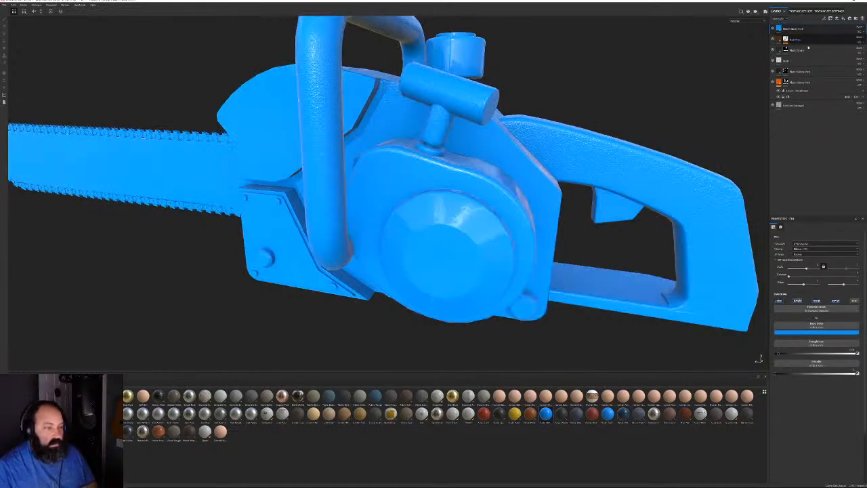
Set the new layer's base colour to dark brown and raise its roughness slightly
left_click(822, 333)
left_click(851, 376)
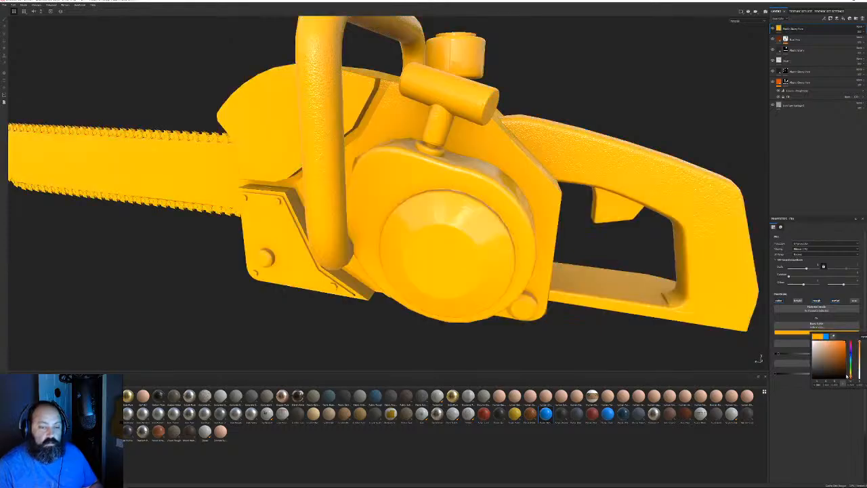
left_click(846, 374)
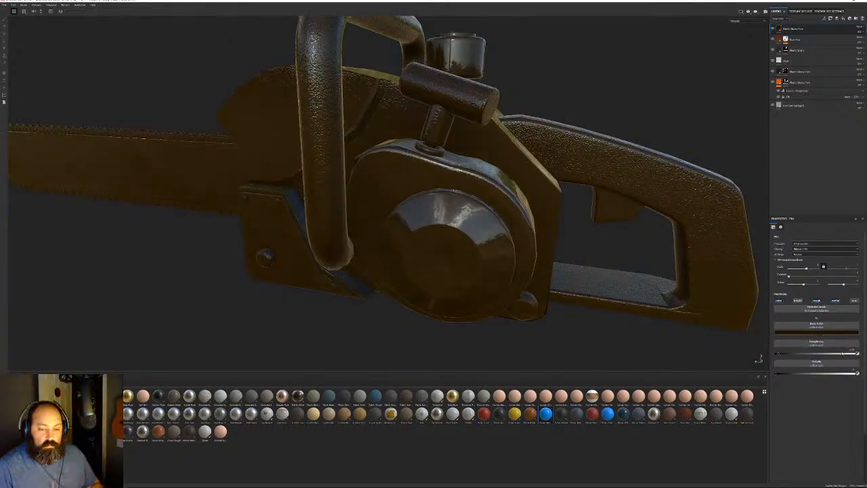
left_click_drag(843, 353, 845, 353)
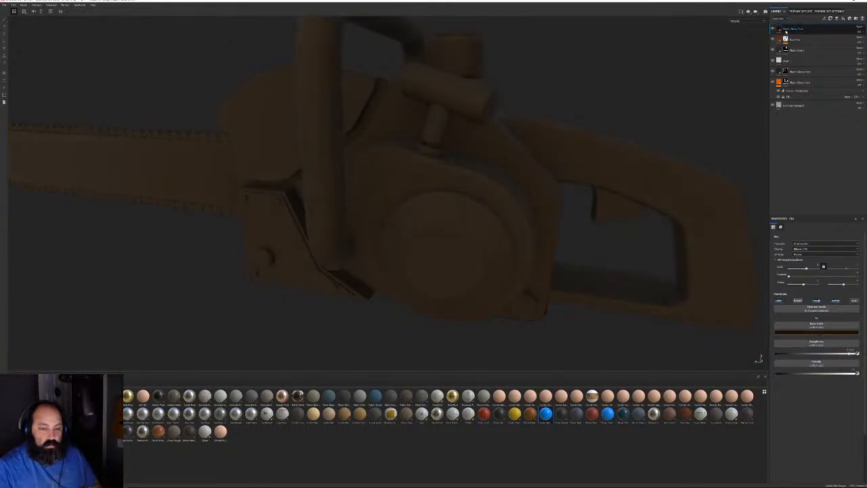
Add a black mask with a grime generator to the layer and lower its parameter
right_click(784, 29)
left_click(804, 42)
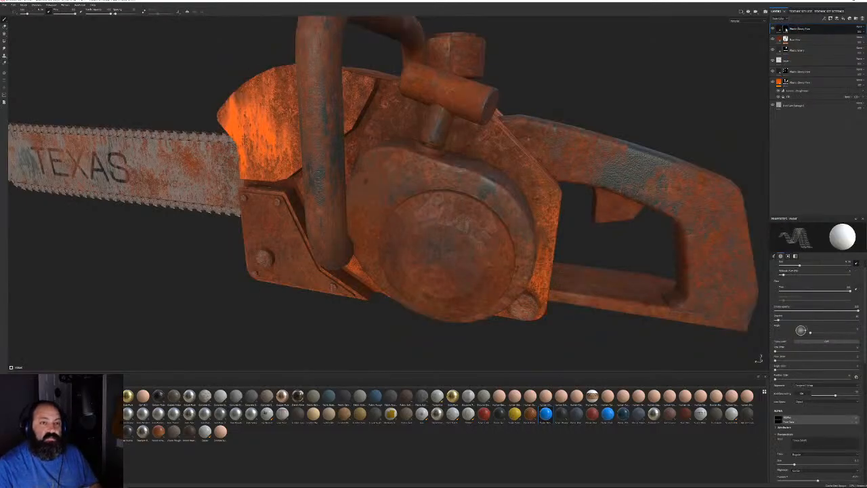
right_click(786, 29)
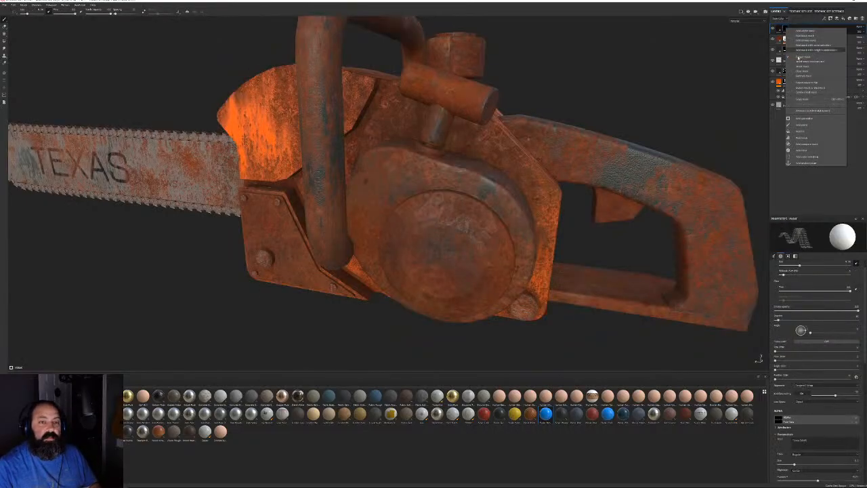
left_click(802, 118)
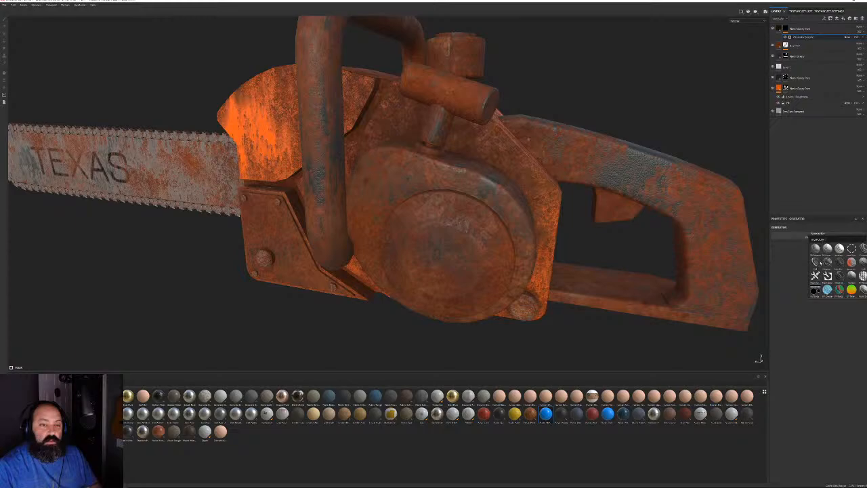
left_click(820, 262)
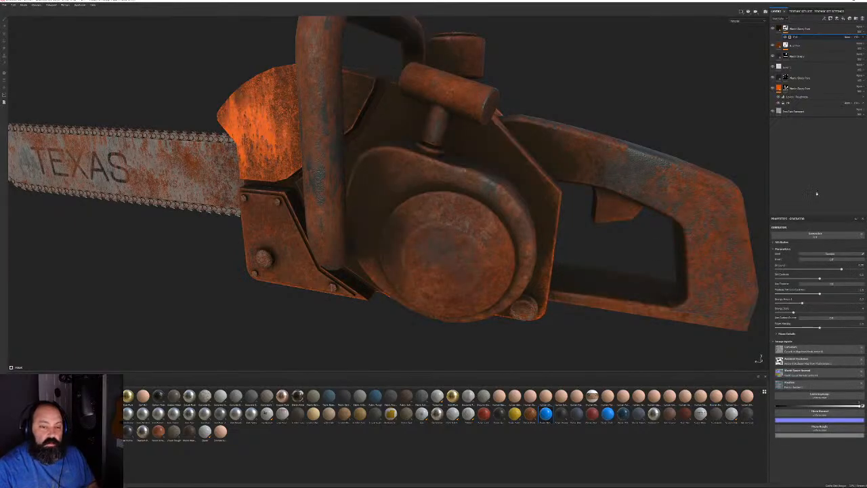
left_click_drag(840, 268, 813, 267)
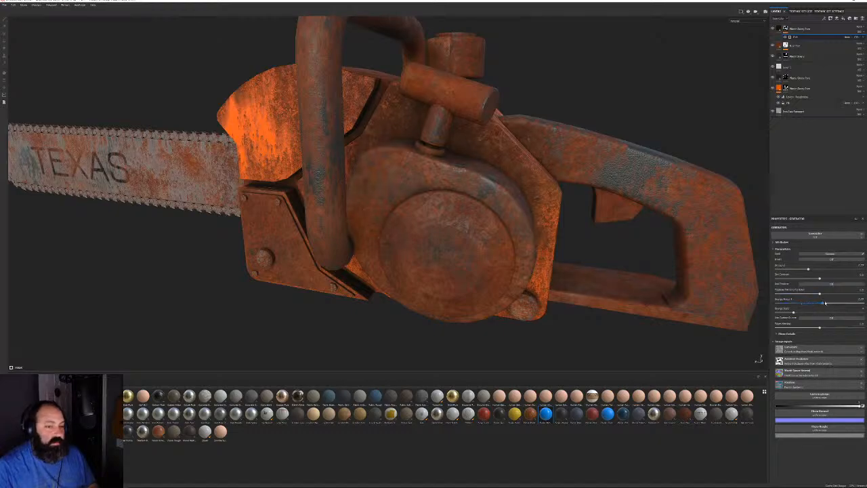
left_click_drag(805, 269, 799, 269)
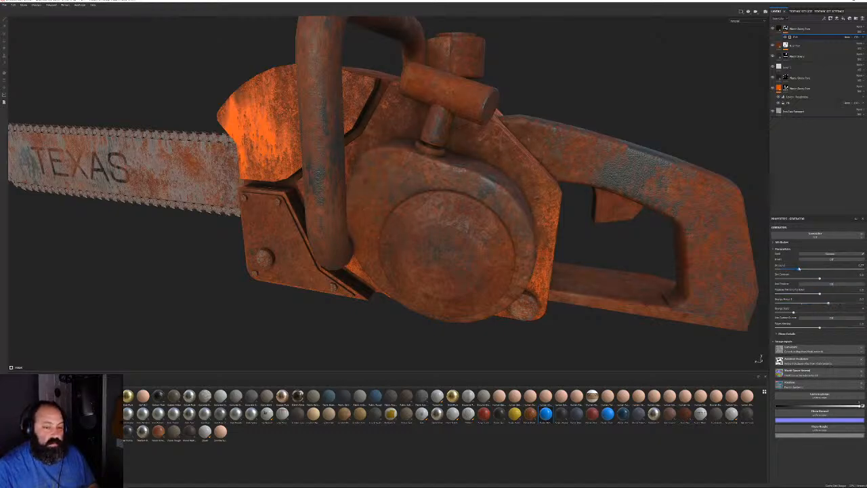
Zoom in on the small cylinder and body side to inspect the rust texture
left_click_drag(484, 178, 513, 172, "alt")
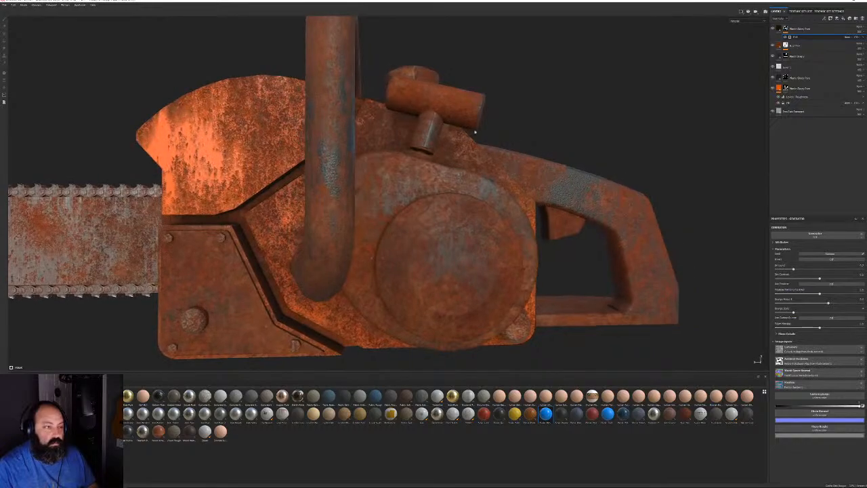
middle_click_drag(474, 132, 467, 213, "alt")
right_click_drag(467, 214, 552, 245, "alt")
left_click_drag(552, 246, 491, 262, "alt")
right_click_drag(491, 263, 533, 308, "alt")
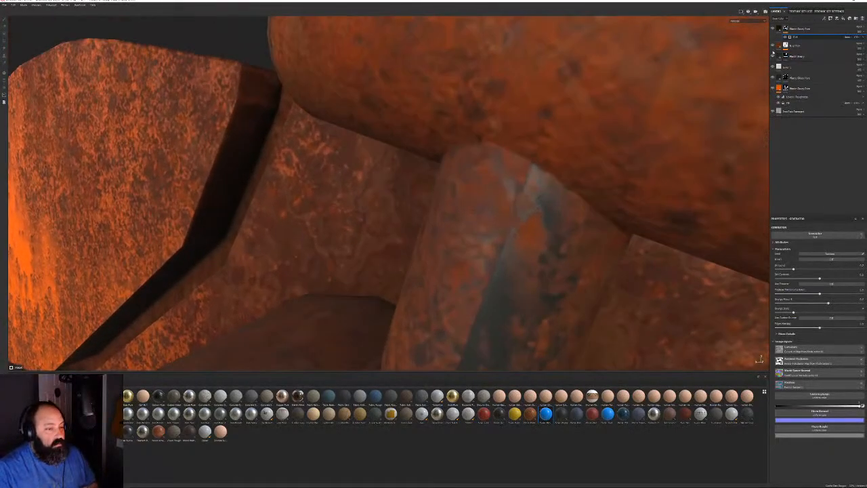
Set the Rust fill layer's projection to Tri-planar
left_click(773, 45)
left_click(774, 45)
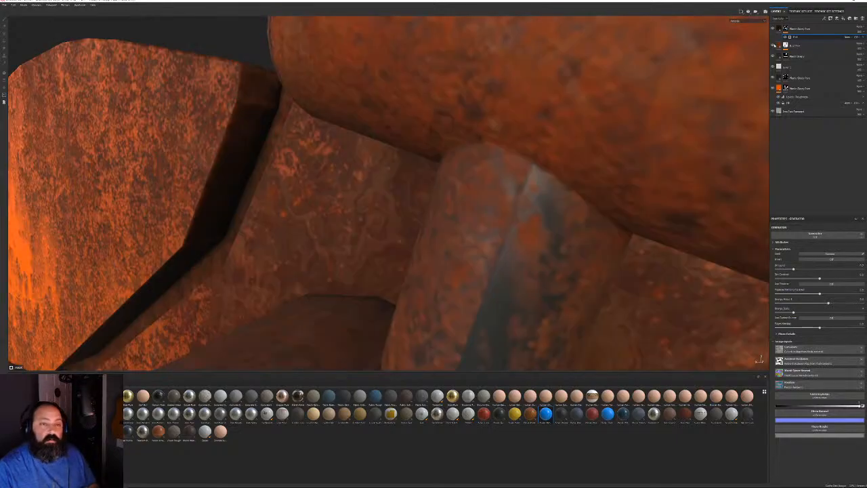
left_click(787, 45)
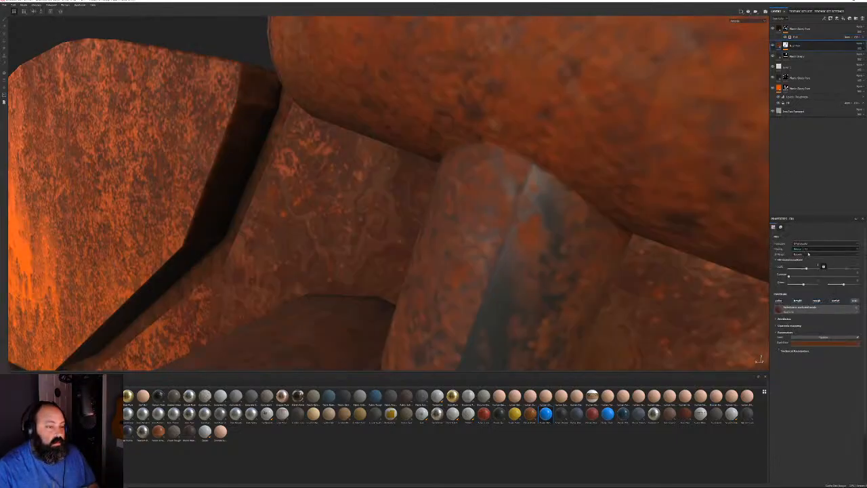
left_click(800, 244)
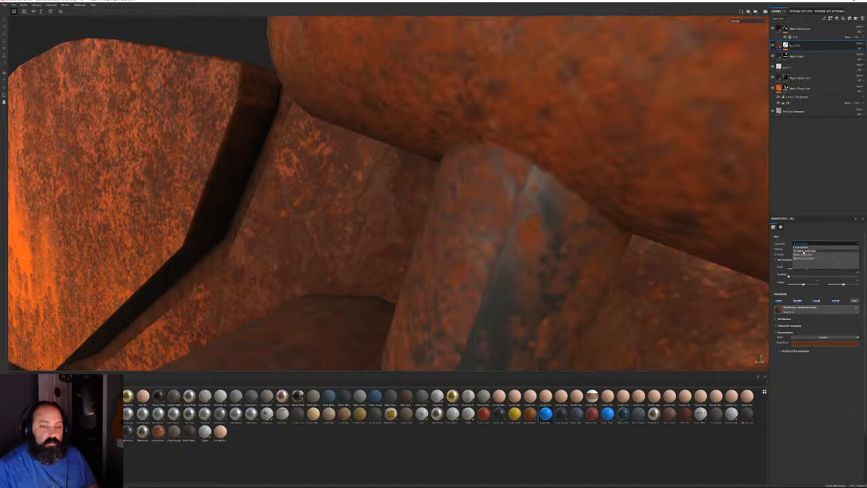
left_click(804, 252)
scroll(630, 235, "down", 4)
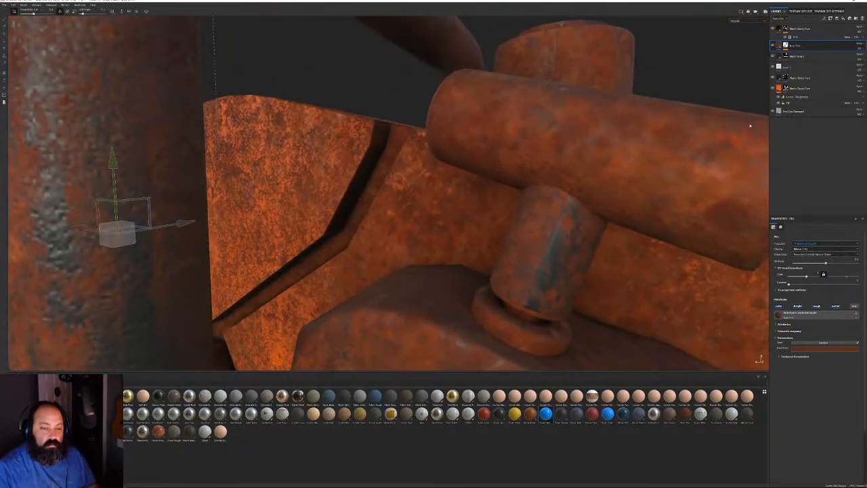
Set the Plastic Glossy Pure layer's projection to Tri-planar as well
left_click(773, 77)
left_click(773, 77)
left_click(773, 77)
left_click(773, 77)
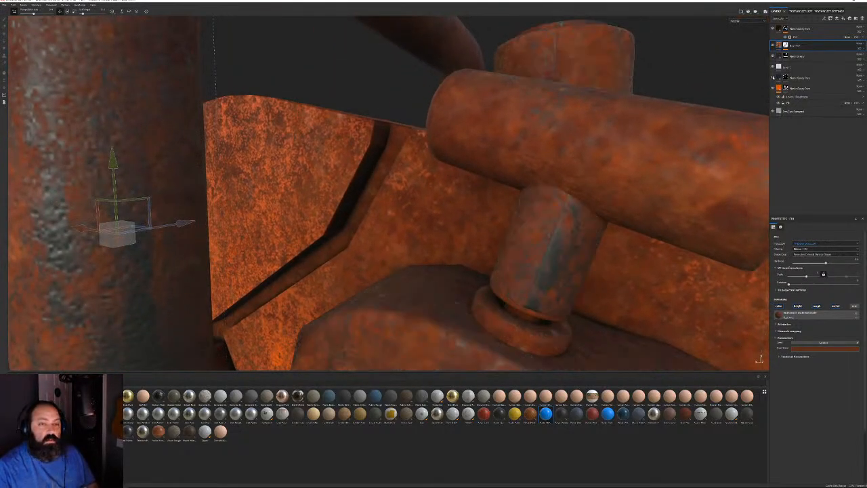
left_click(800, 78)
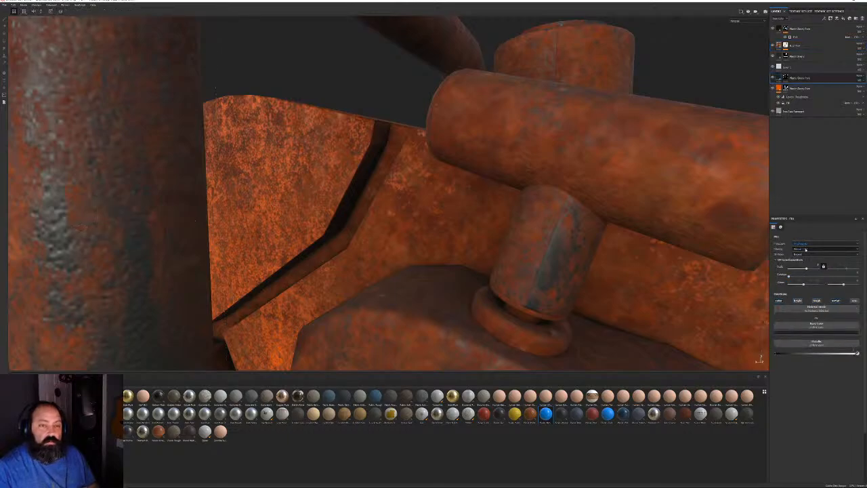
left_click(806, 244)
left_click(802, 251)
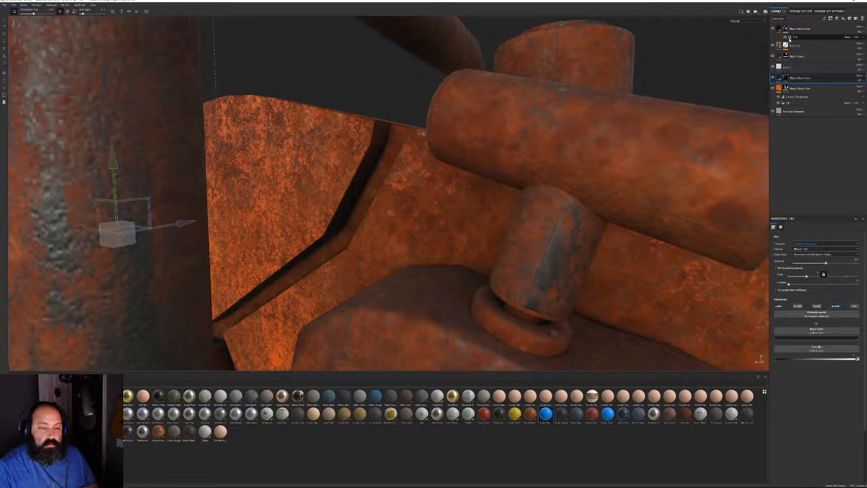
left_click(791, 38)
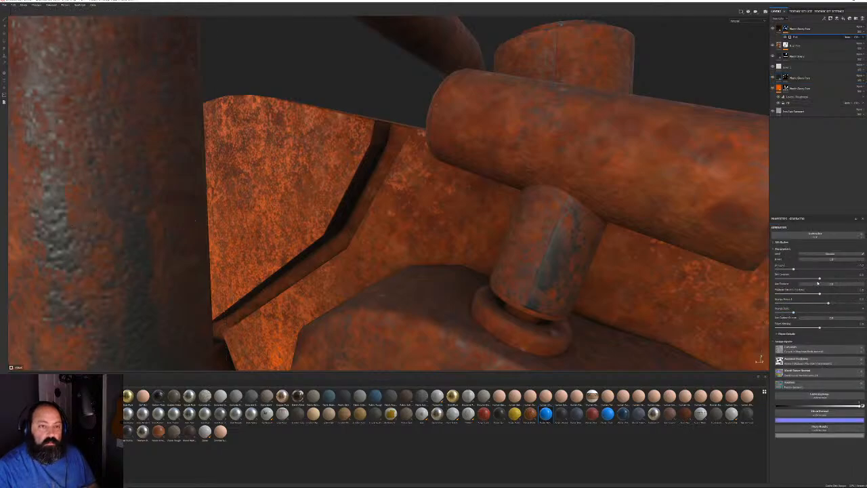
right_click_drag(517, 294, 330, 116, "alt")
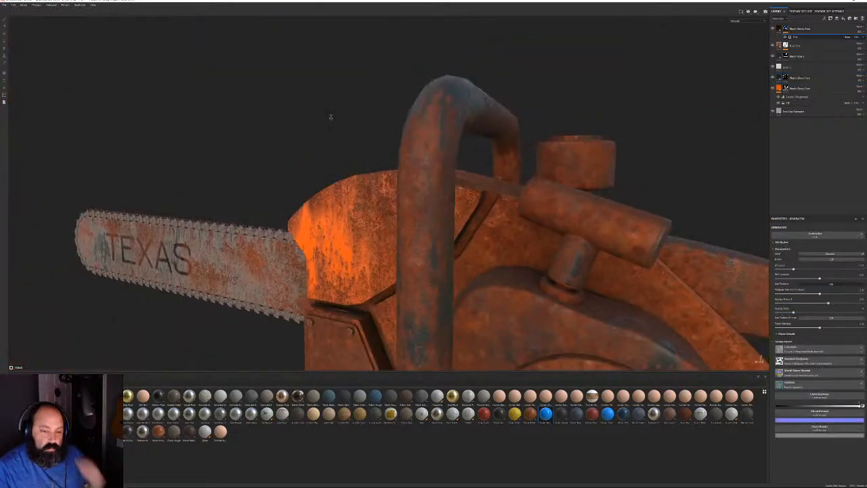
left_click_drag(329, 116, 533, 177, "alt")
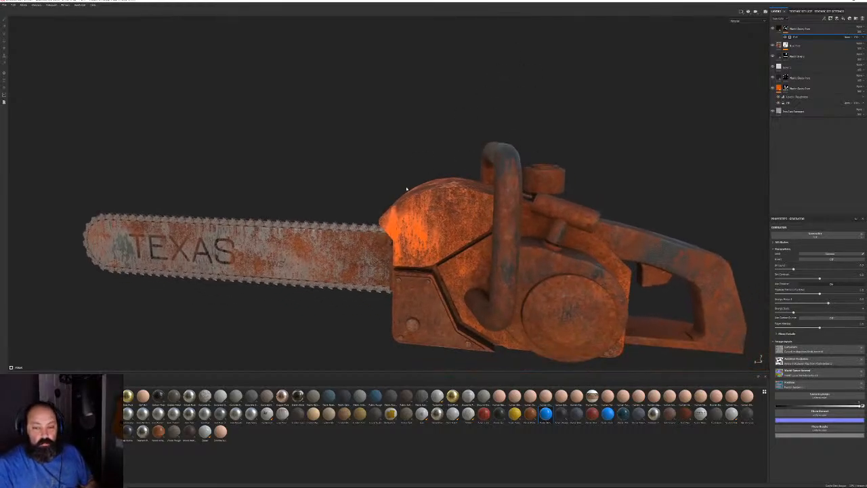
left_click_drag(408, 190, 493, 197, "alt")
middle_click_drag(493, 197, 453, 151, "alt")
left_click_drag(454, 152, 597, 171, "alt")
right_click_drag(597, 171, 350, 136, "alt")
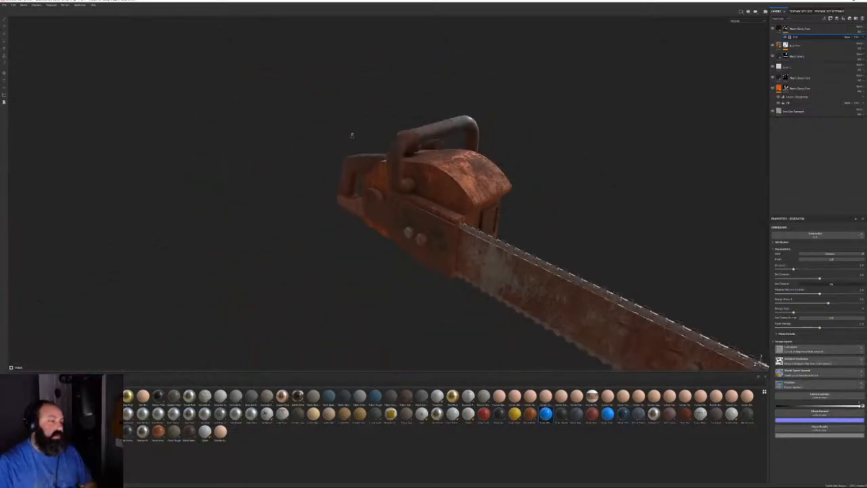
left_click_drag(350, 136, 468, 241, "alt")
right_click_drag(468, 241, 590, 220, "alt")
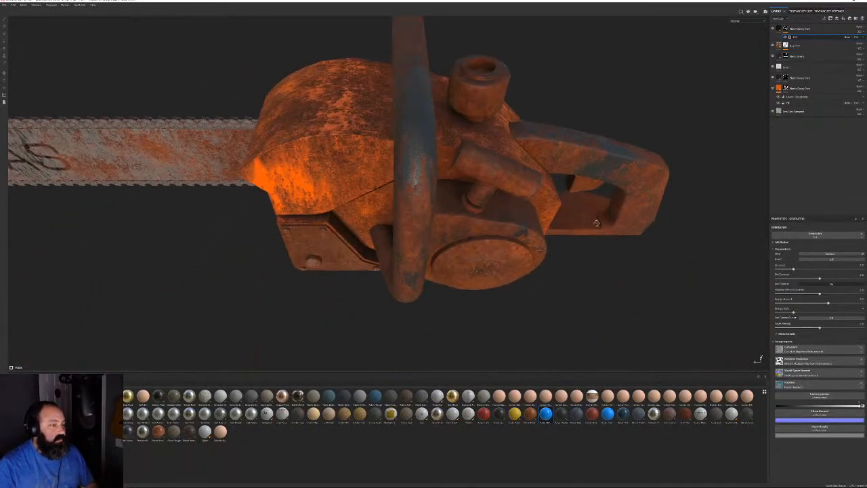
mouse_move(590, 221)
left_mouse_down("alt")
mouse_move(546, 200)
mouse_move(548, 191)
mouse_move(582, 231)
left_mouse_up("alt")
middle_click_drag(581, 230, 489, 227, "alt")
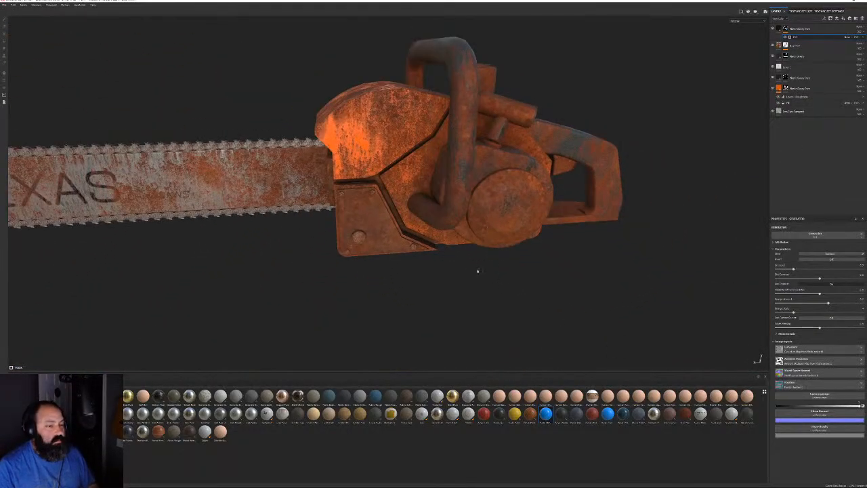
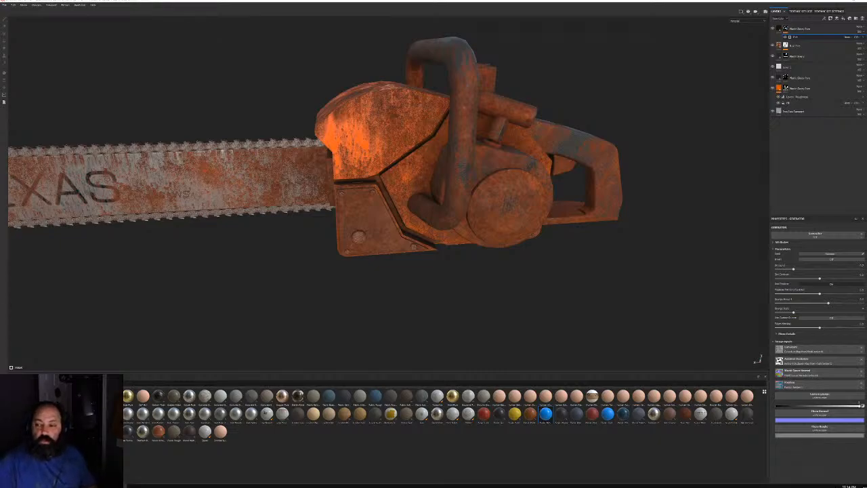
Drag the Plastic Glossy Scratched smart material onto the chainsaw and inspect the body from below
left_click(24, 461)
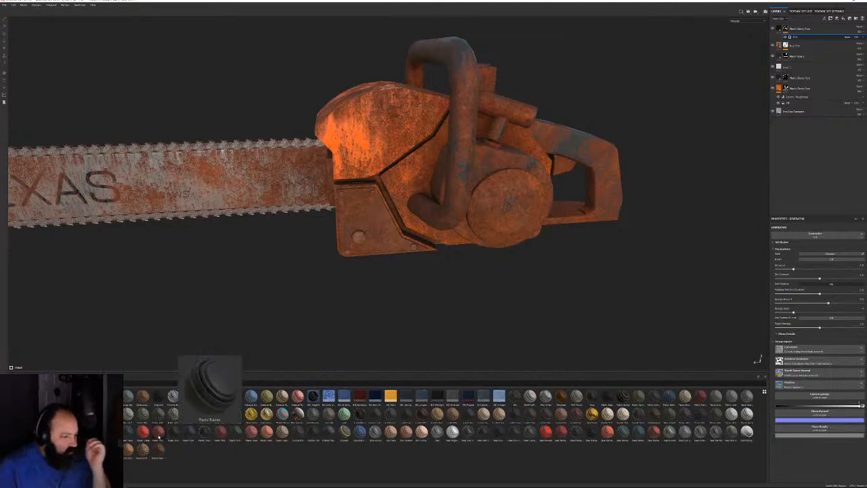
mouse_move(158, 434)
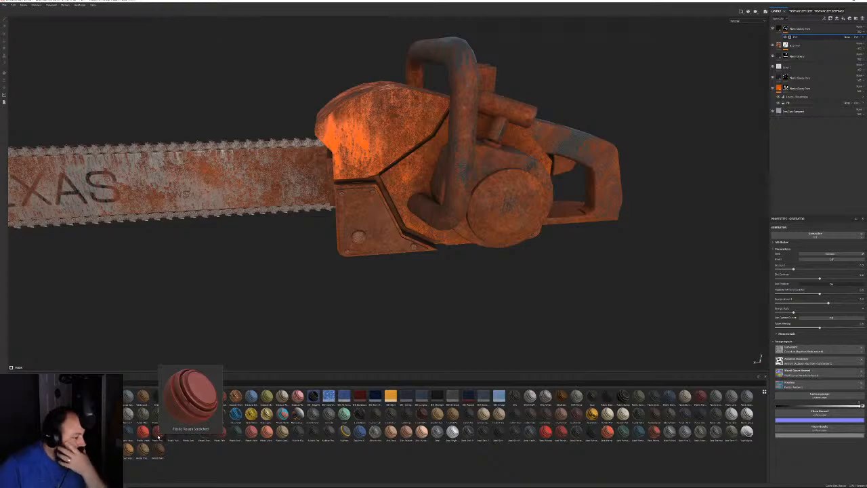
left_click_drag(158, 433, 806, 88)
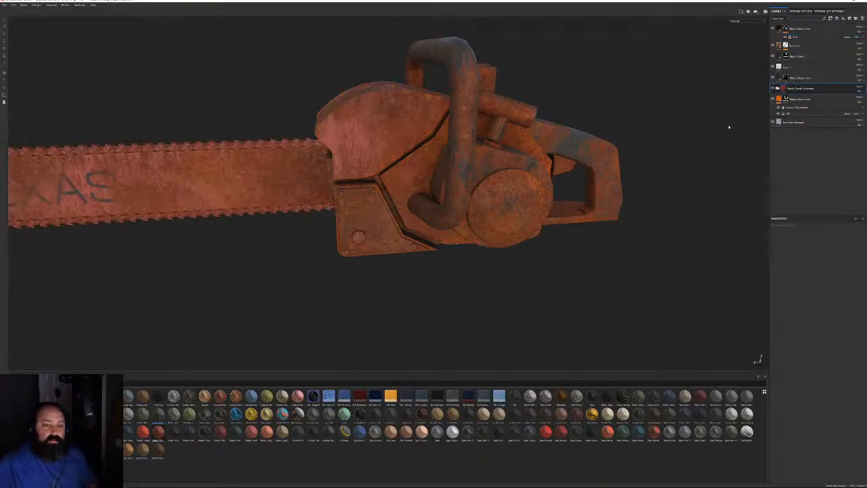
scroll(727, 126, "up", 3)
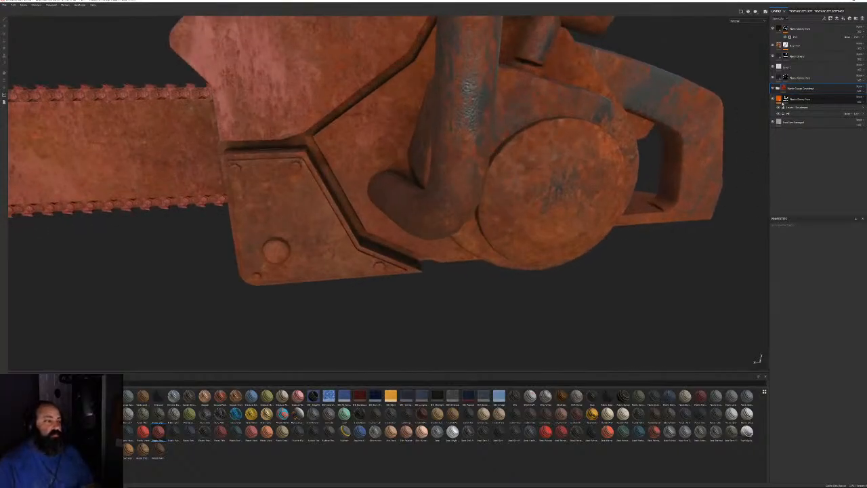
left_click_drag(646, 109, 476, 186, "alt")
Eyedrop a rust colour into the base colour of the smart material's fill layer
left_click(777, 88)
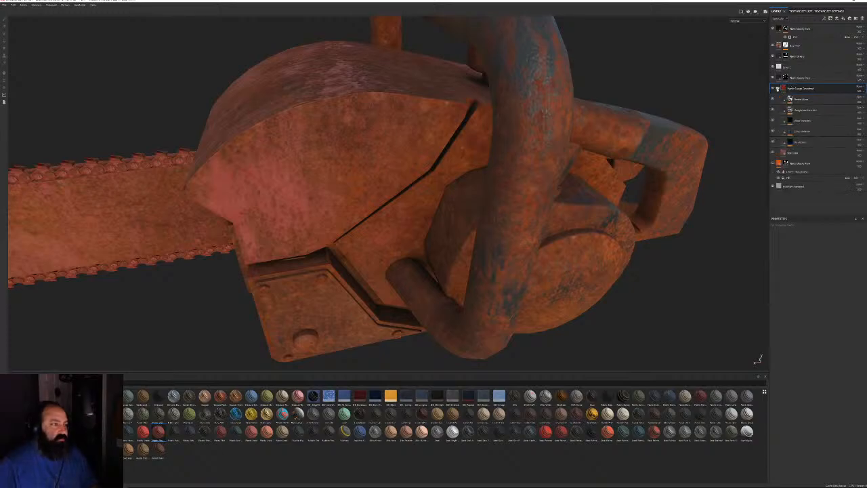
left_click(791, 153)
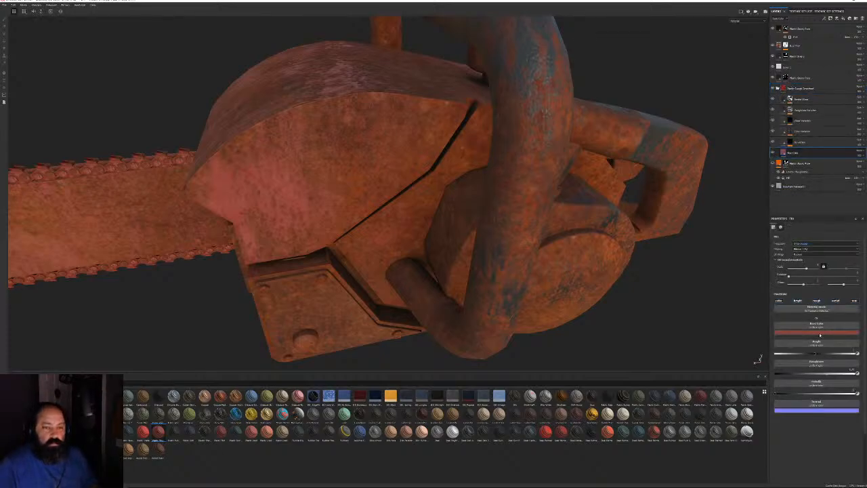
left_click(815, 333)
left_click_drag(831, 335, 782, 159)
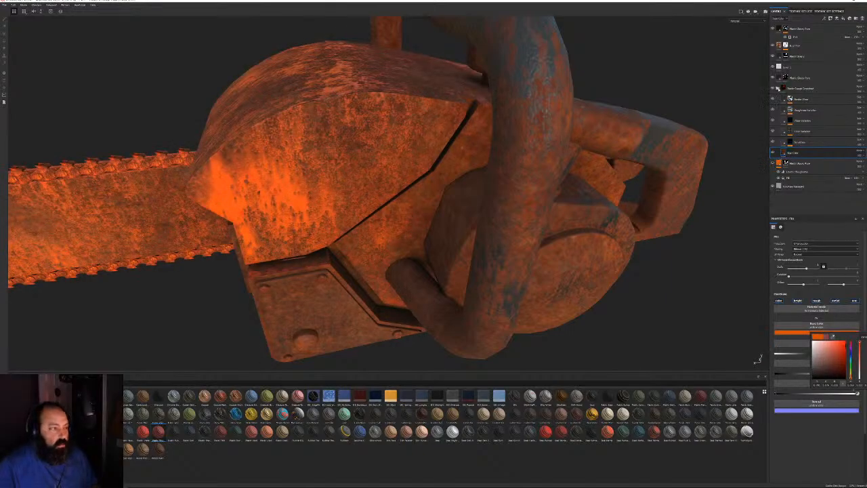
left_click(777, 88)
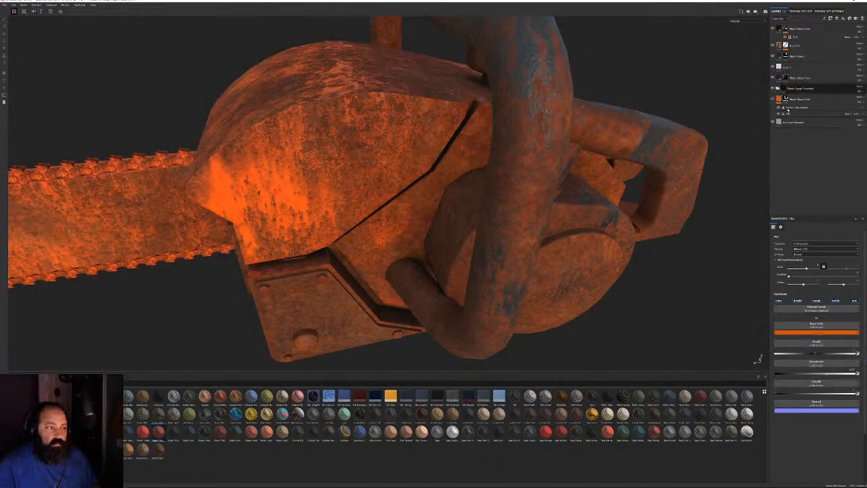
Delete the Plastic Glossy Pure layer and add a new layer above the smart material
left_click(824, 99)
left_click(862, 19)
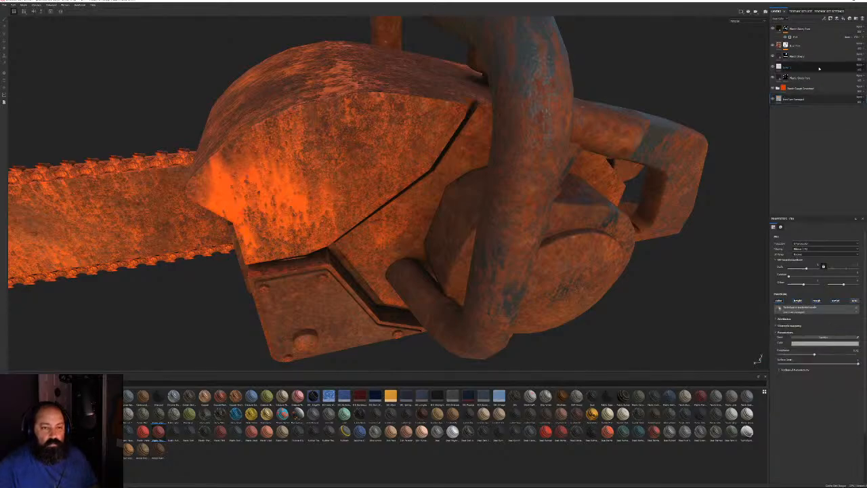
right_click(788, 89)
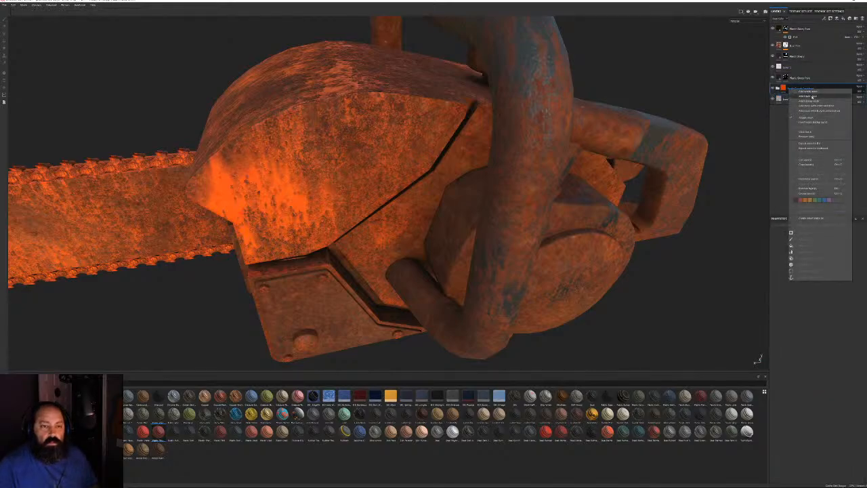
left_click(808, 96)
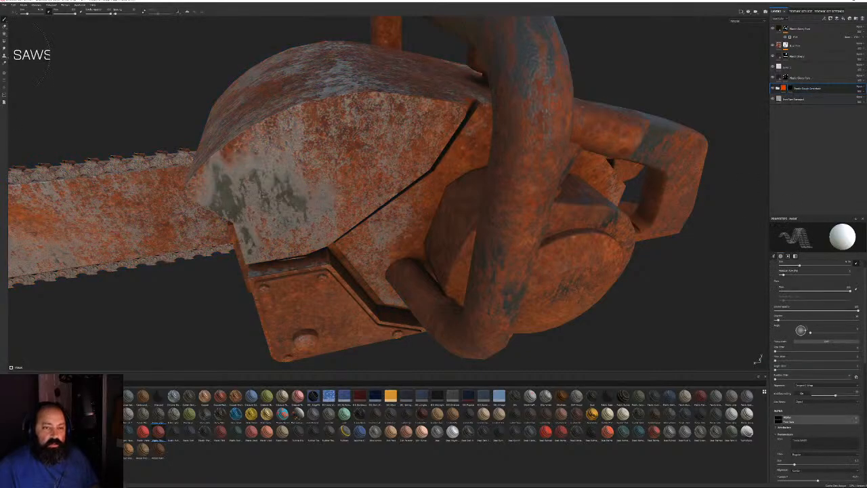
Polygon-fill the curved cover panel of the chainsaw body
left_click(5, 33)
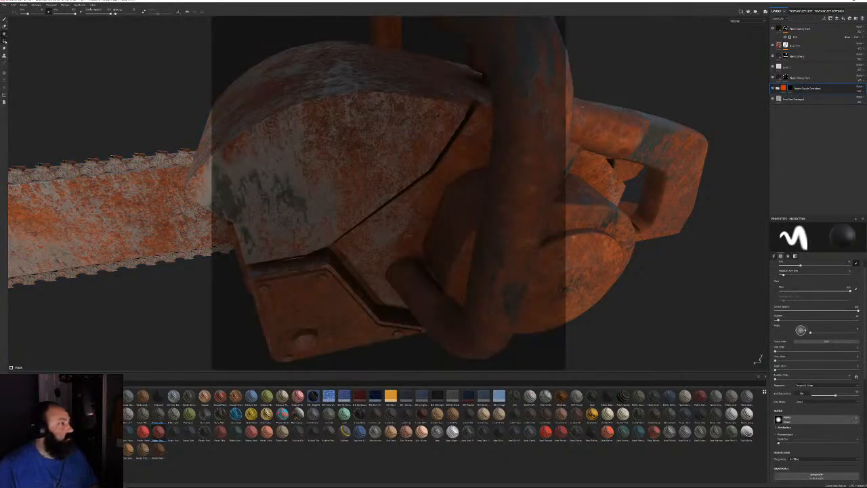
left_click(4, 40)
left_click(258, 109)
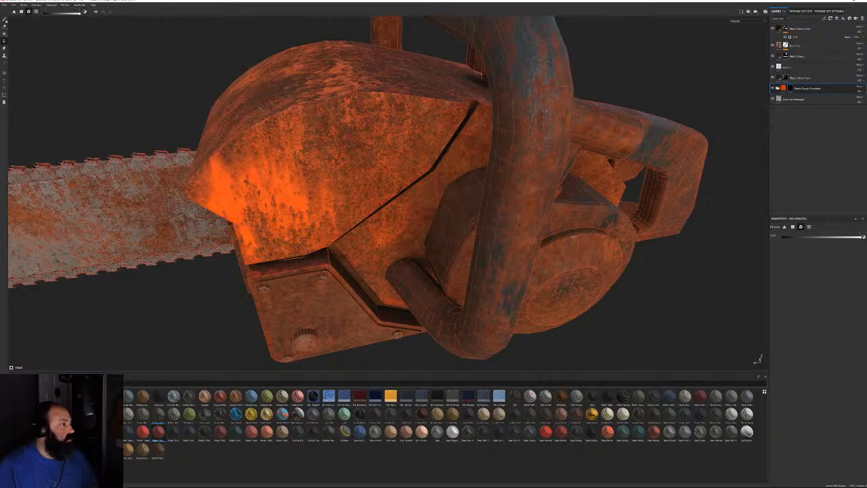
left_click(4, 19)
mouse_move(284, 101)
left_mouse_down("alt")
mouse_move(459, 122)
mouse_move(575, 174)
left_mouse_up("alt")
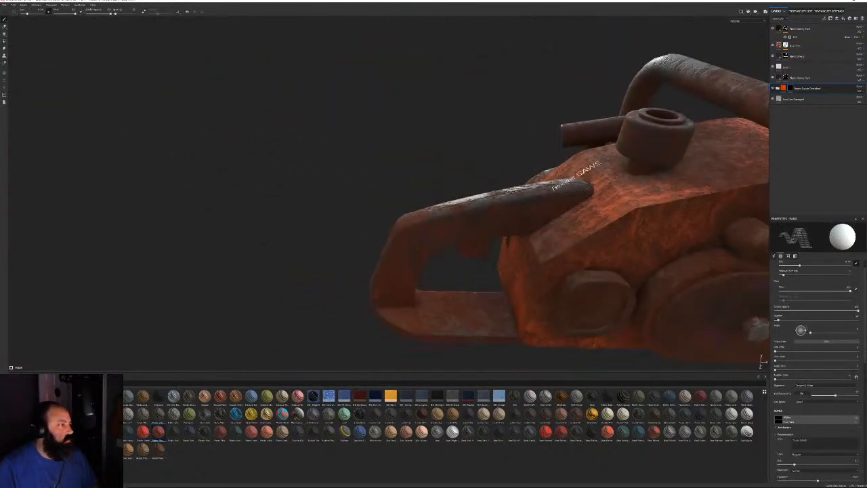
Orbit and zoom around the chainsaw body, front panel and rear handle to inspect them
left_click_drag(560, 124, 463, 198, "alt")
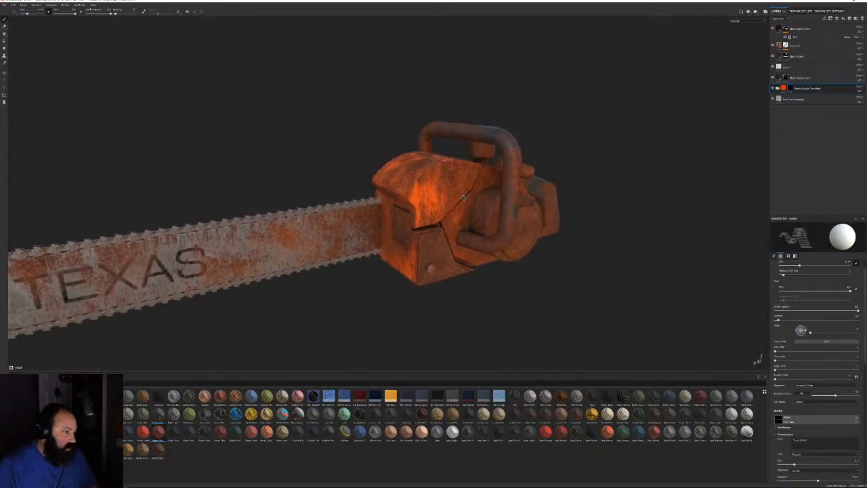
right_click_drag(463, 198, 522, 267, "alt")
left_click_drag(522, 267, 513, 234, "alt")
left_click_drag(431, 230, 413, 169, "alt")
right_click_drag(414, 169, 407, 163, "alt")
middle_click_drag(468, 196, 556, 217, "alt")
left_click_drag(556, 217, 528, 219, "alt")
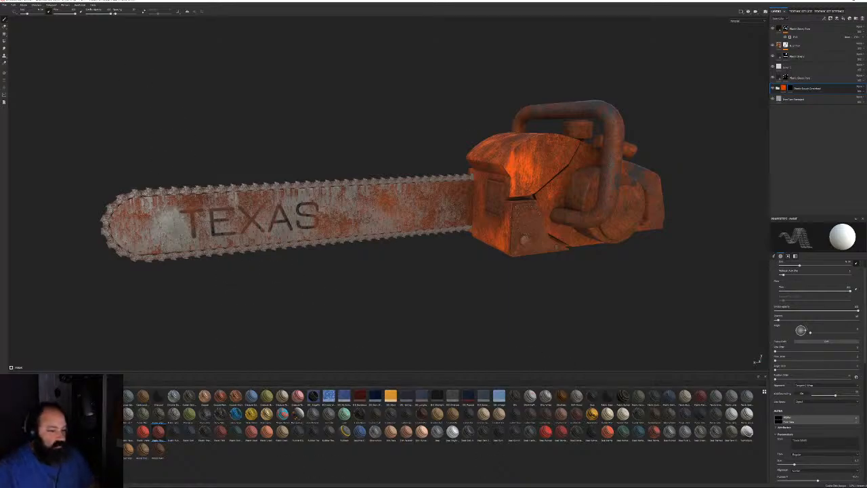
left_click_drag(642, 226, 548, 196, "alt")
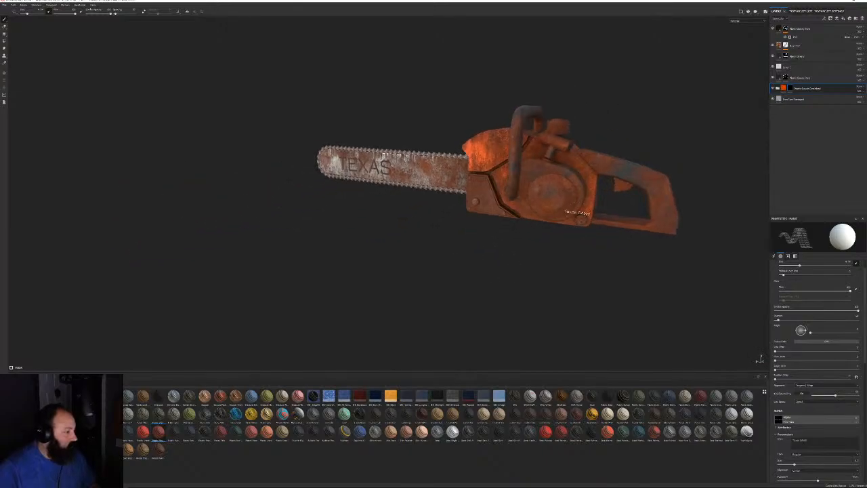
right_click_drag(549, 196, 681, 331, "alt")
mouse_move(681, 332)
left_mouse_down("alt")
mouse_move(613, 252)
mouse_move(304, 332)
left_mouse_up("alt")
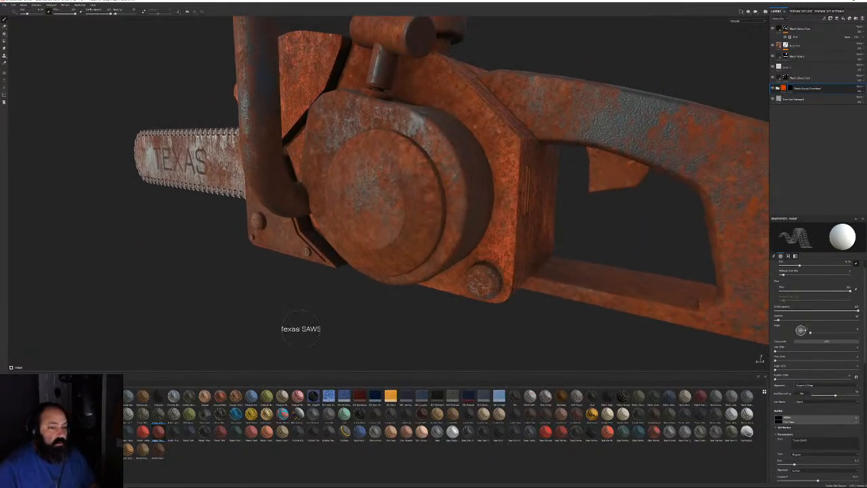
Add a blue glossy plastic material as the top layer of the stack
left_click(28, 452)
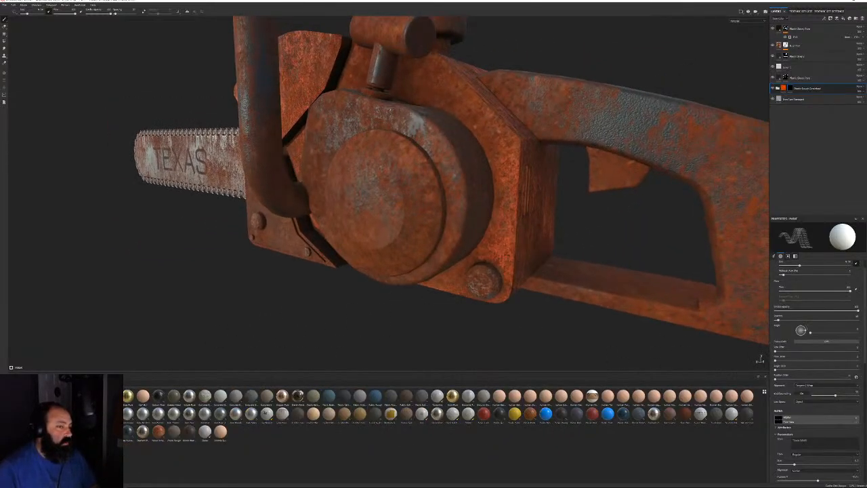
left_click_drag(546, 411, 811, 27)
left_click_drag(581, 235, 552, 234, "alt")
Change the new layer's base colour from blue to deep red and inspect the engraved SAWS text
left_click(833, 332)
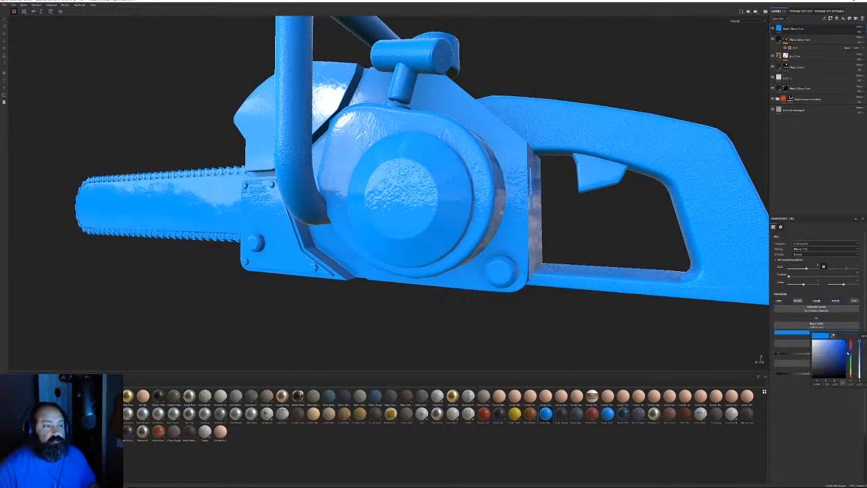
left_click_drag(851, 353, 850, 339)
left_click(838, 365)
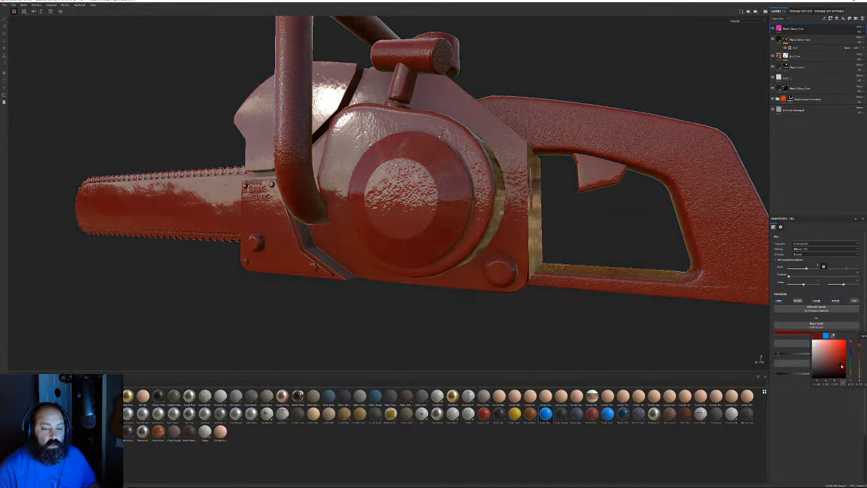
left_click_drag(176, 215, 252, 209, "alt")
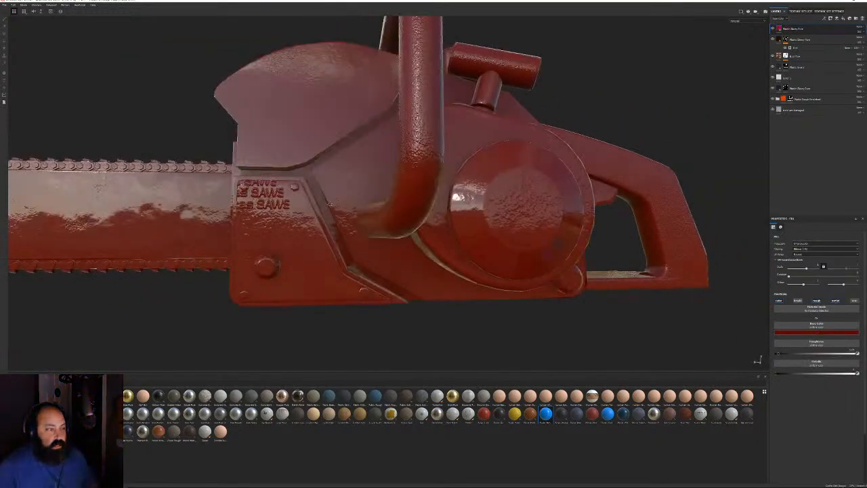
middle_click_drag(252, 209, 401, 207, "alt")
left_click_drag(401, 207, 406, 223, "alt")
right_click_drag(407, 222, 449, 226, "alt")
left_click_drag(449, 226, 452, 208, "alt")
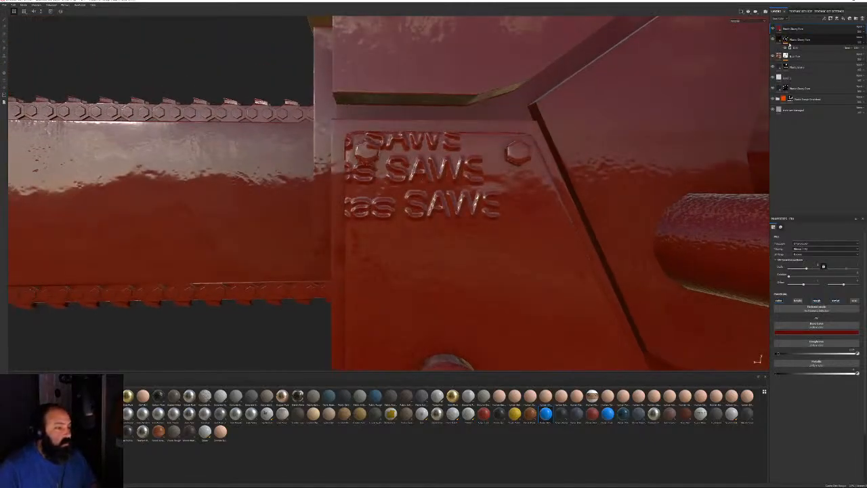
right_click_drag(448, 187, 194, 137, "alt")
middle_click_drag(194, 137, 185, 162, "alt")
right_click_drag(186, 162, 406, 275, "alt")
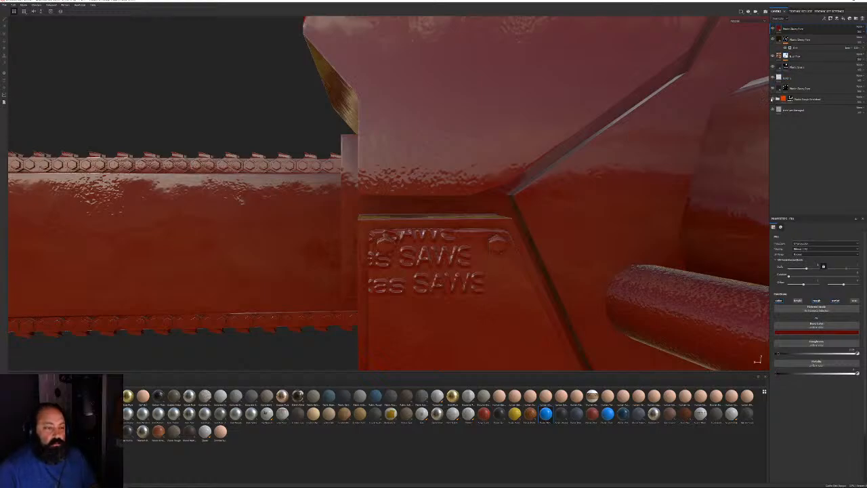
Compare the chainsaw with the Plastic Rough Scratched layer hidden and shown, then expand its group
left_click(773, 99)
left_click(773, 99)
left_click(772, 99)
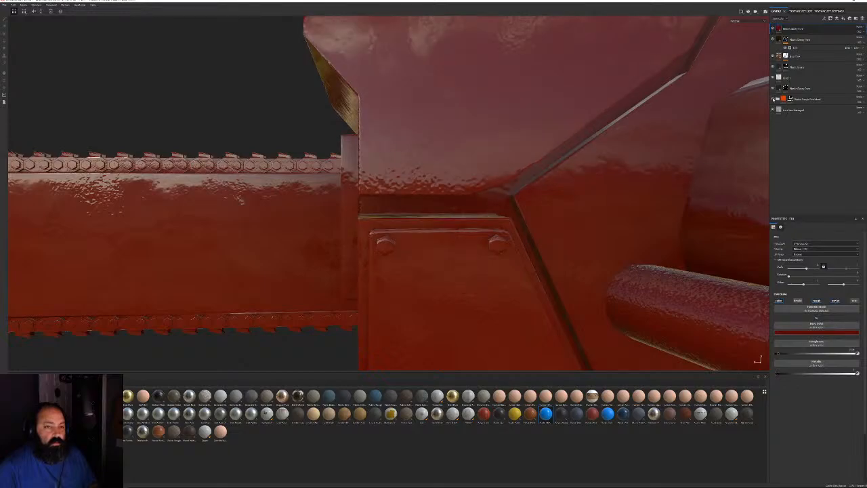
left_click(773, 99)
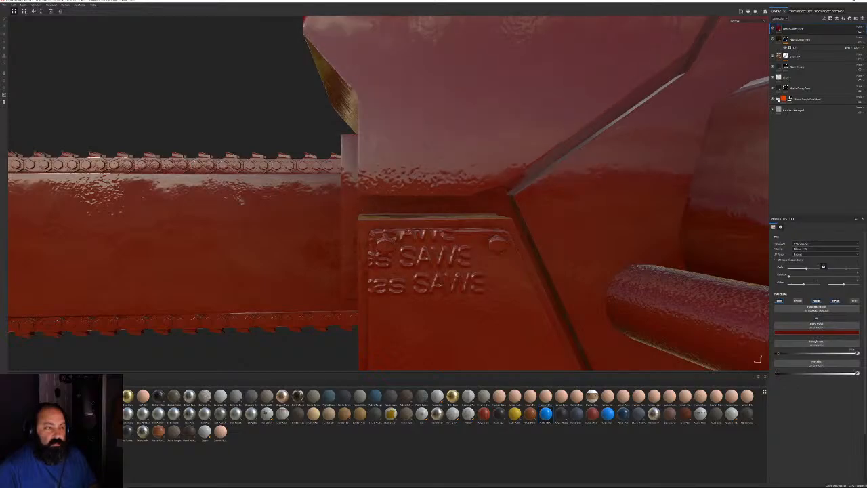
left_click(778, 99)
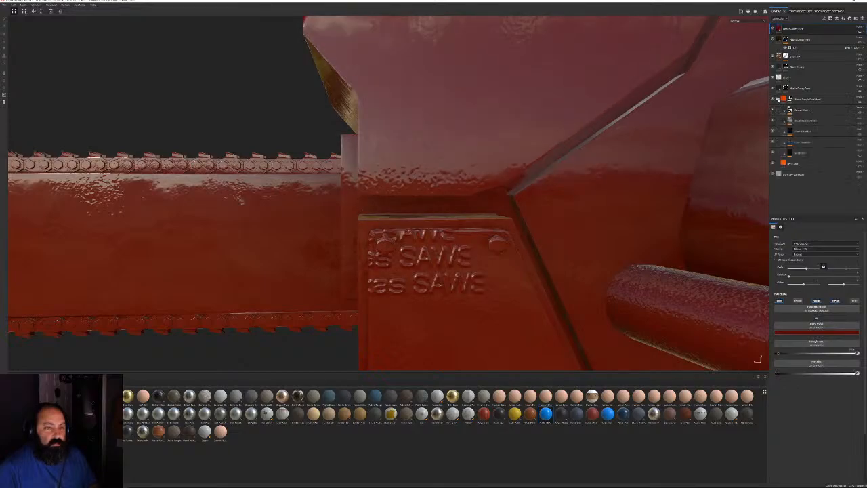
left_click_drag(513, 243, 545, 160, "alt")
scroll(518, 243, "down", 5)
Select the red Base Color fill layer and change its projection mode
left_click(774, 163)
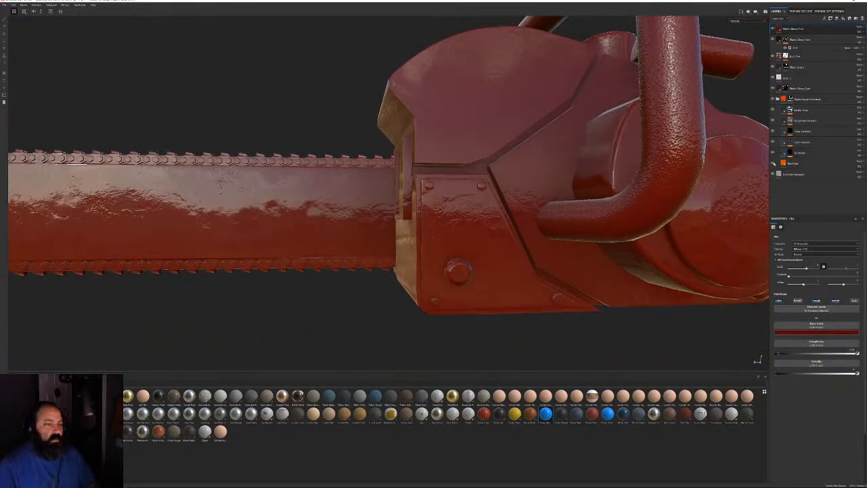
left_click(773, 163)
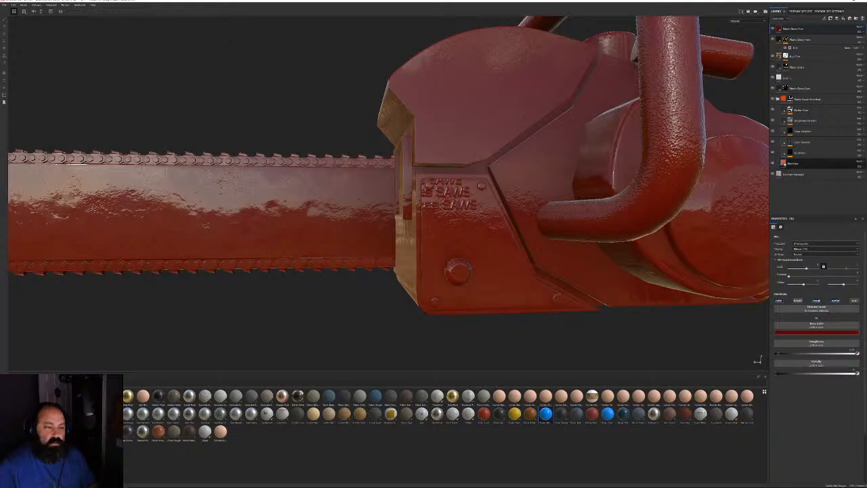
left_click(784, 164)
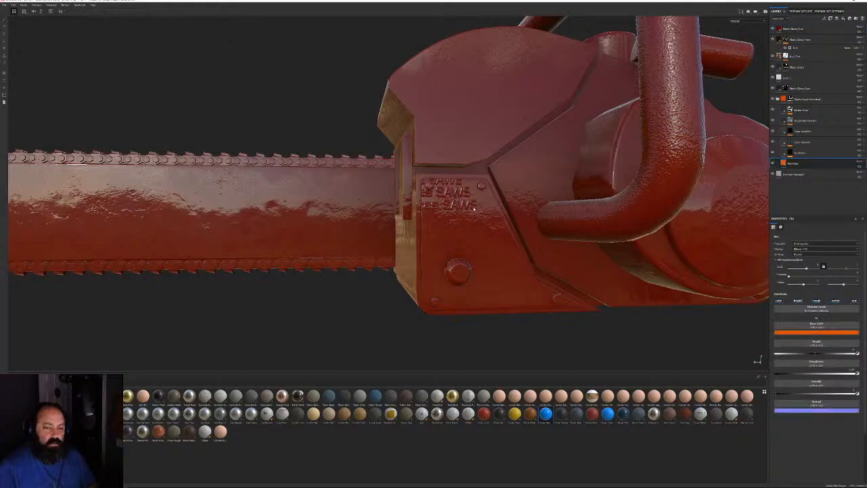
left_click_drag(473, 209, 657, 299, "alt")
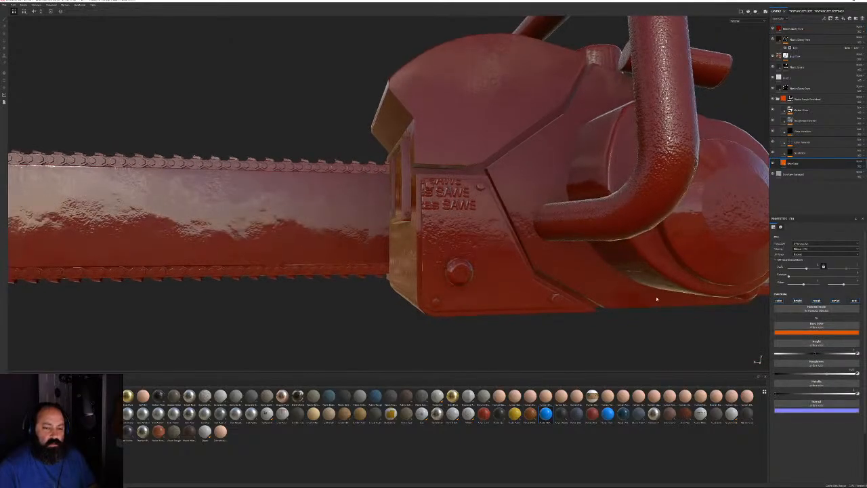
left_click(793, 244)
left_click(799, 249)
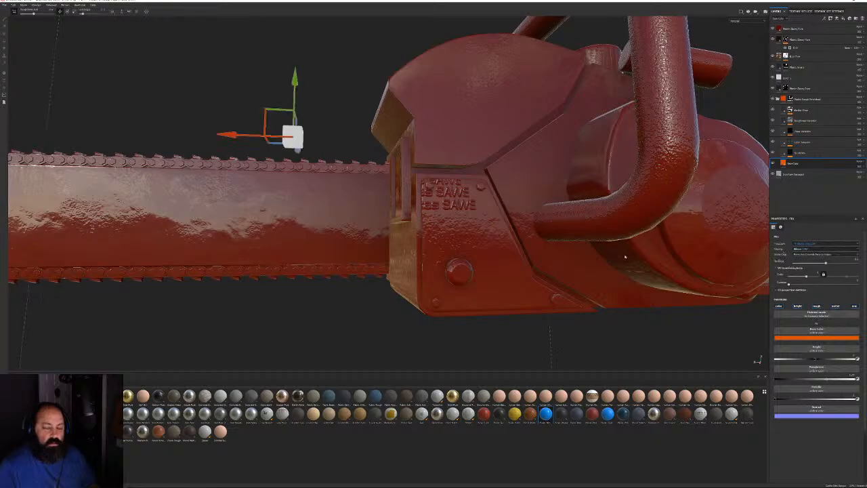
Frame the chainsaw and hide the red paint layer
key("f")
left_click_drag(145, 118, 594, 157, "alt")
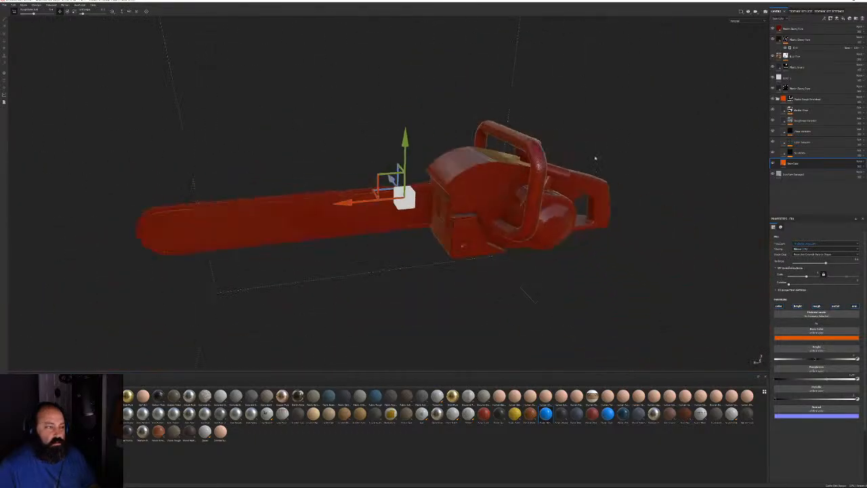
scroll(515, 209, "up", 5)
left_click_drag(514, 209, 550, 169, "alt")
scroll(522, 187, "up", 7)
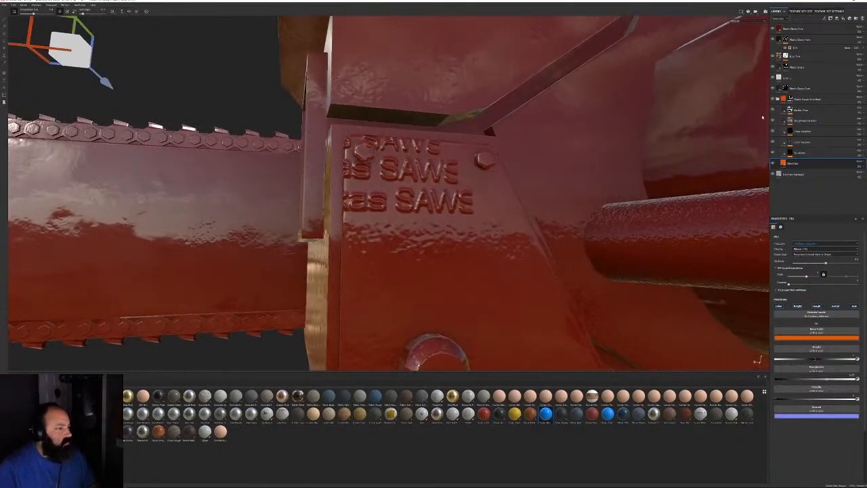
left_click(773, 88)
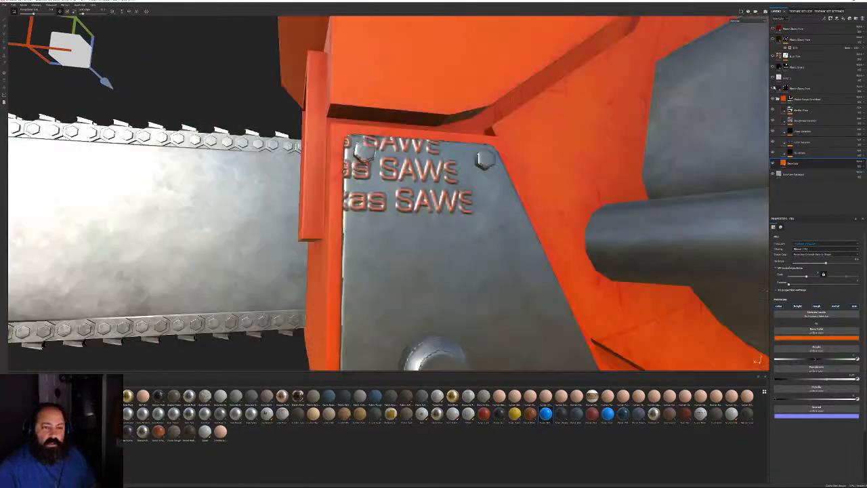
left_click_drag(424, 195, 444, 211, "alt")
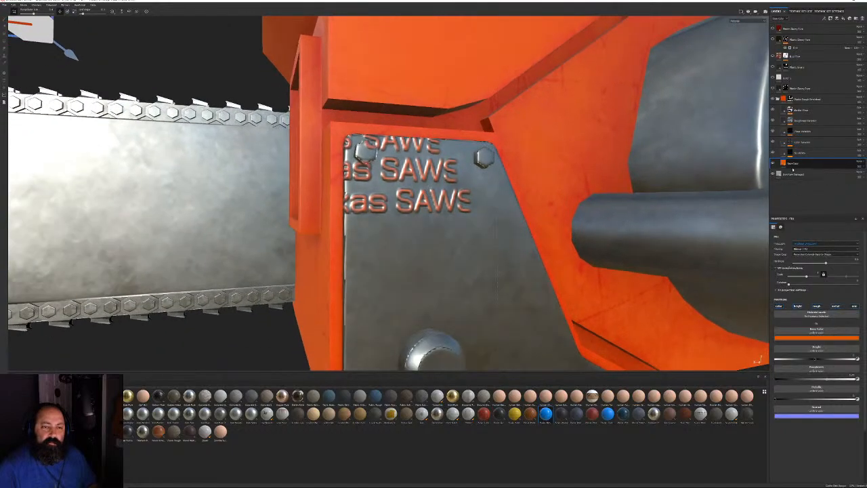
Clear the Plastic Rough Scratched folder's mask and polygon-fill the chainsaw body orange
left_click(788, 99)
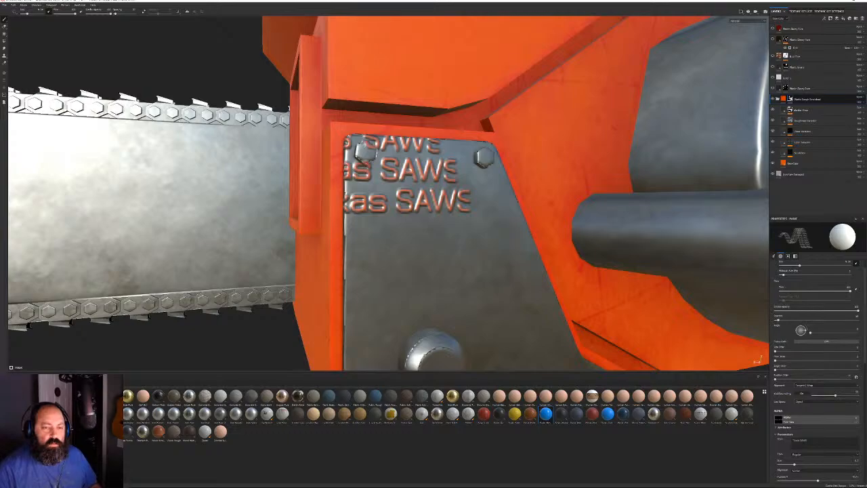
left_click(855, 418)
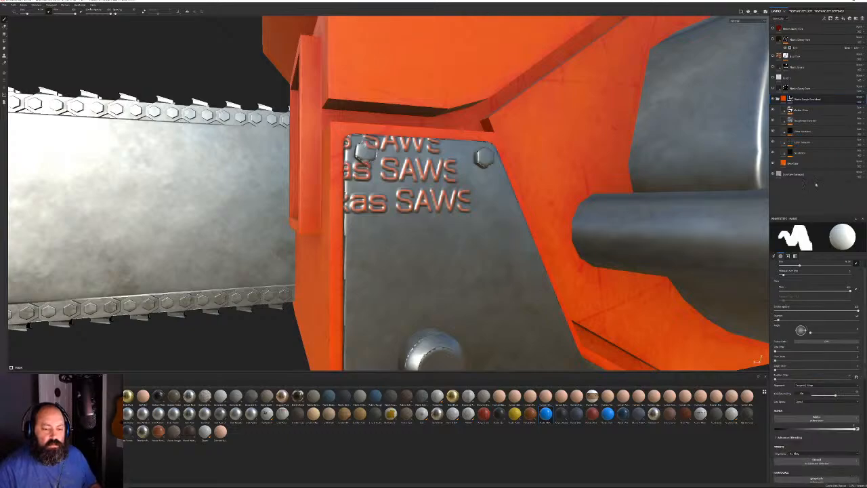
right_click(791, 98)
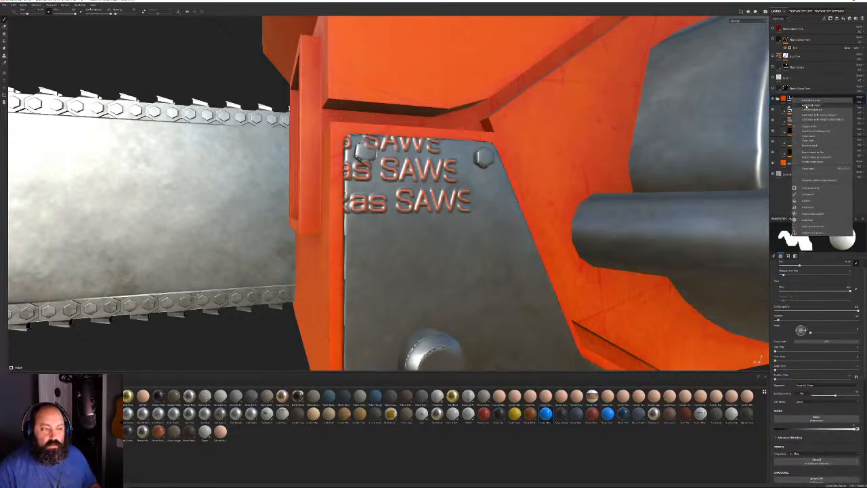
left_click(806, 106)
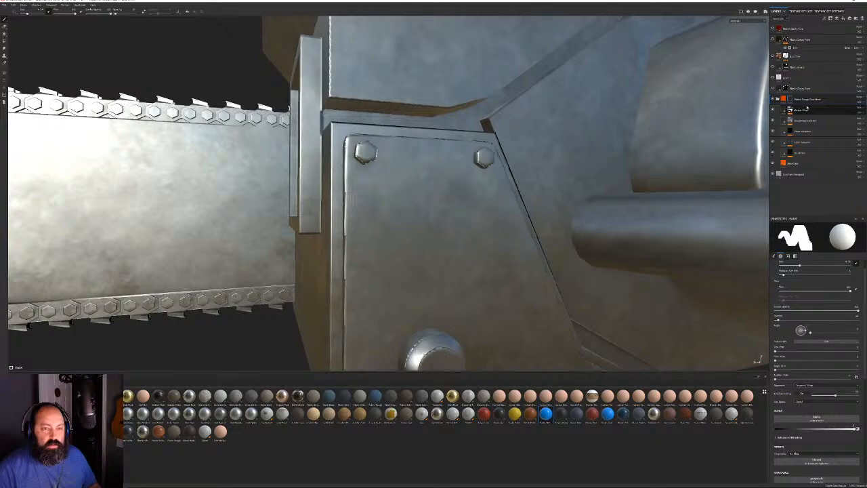
left_click(4, 41)
left_click(379, 80)
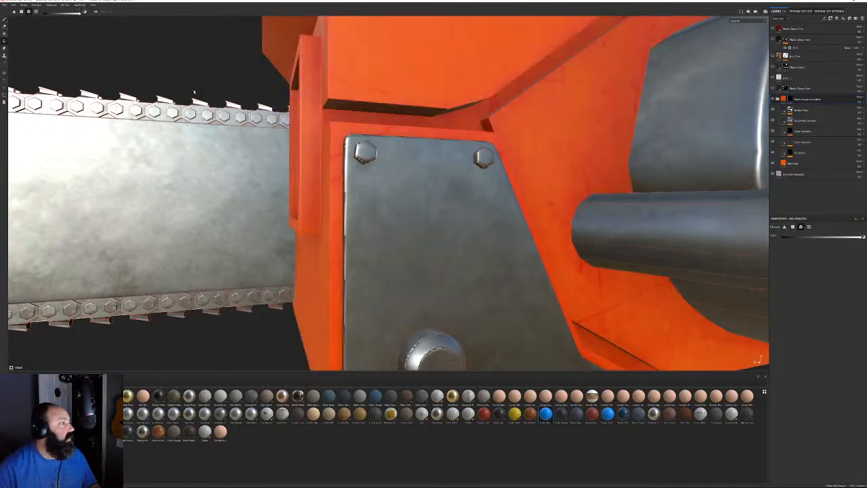
left_click(4, 20)
scroll(488, 146, "down", 5)
Shrink the brush and drag the Plastic Hard Wear smart material into the layer stack
mouse_move(508, 134)
left_mouse_down("alt")
mouse_move(467, 232)
mouse_move(412, 252)
mouse_move(300, 265)
mouse_move(616, 237)
mouse_move(474, 230)
mouse_move(428, 217)
left_mouse_up("alt")
right_click_drag(428, 216, 396, 216, "ctrl")
left_click_drag(469, 277, 472, 262, "alt")
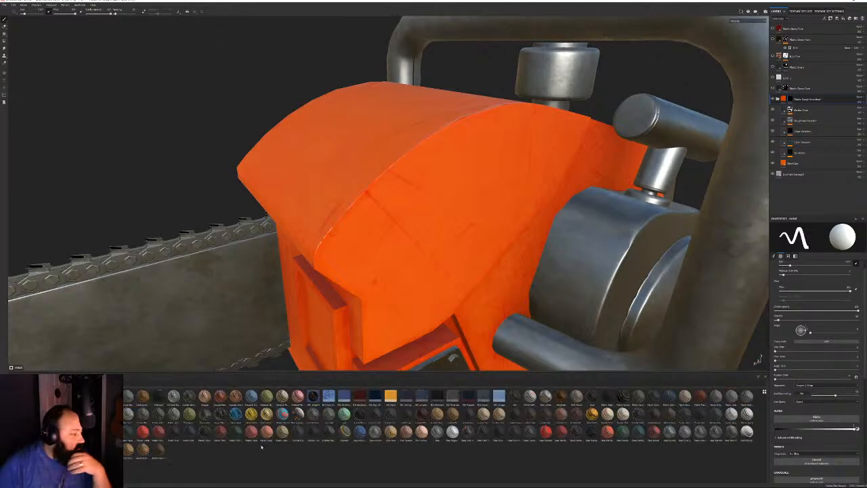
mouse_move(268, 431)
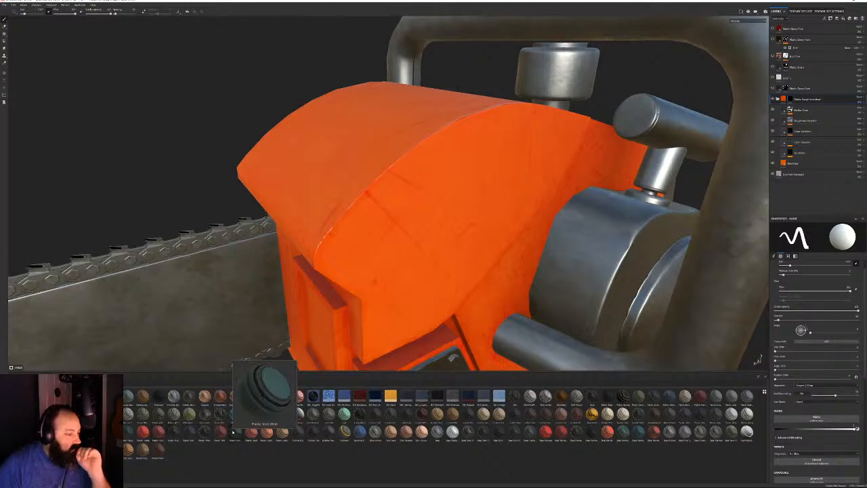
left_click_drag(234, 431, 814, 95)
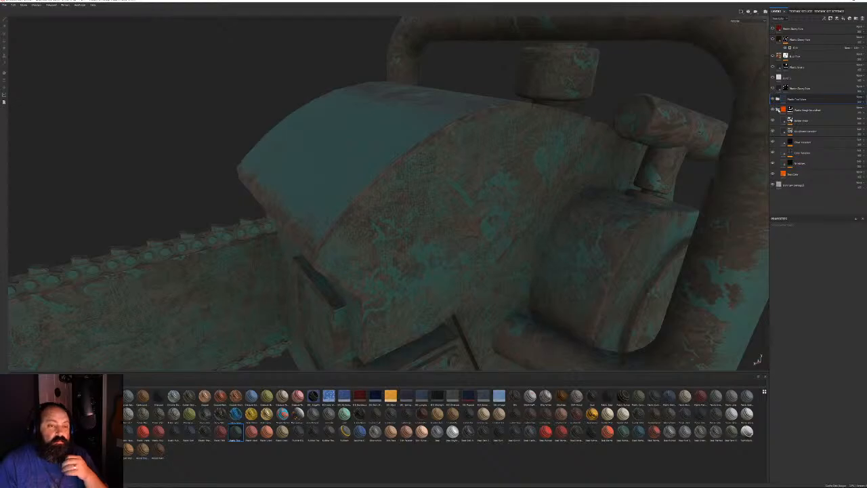
Delete the Plastic Rough Scratched folder and set the Rusty Tool Wear paint layer to pale yellow
left_click(833, 111)
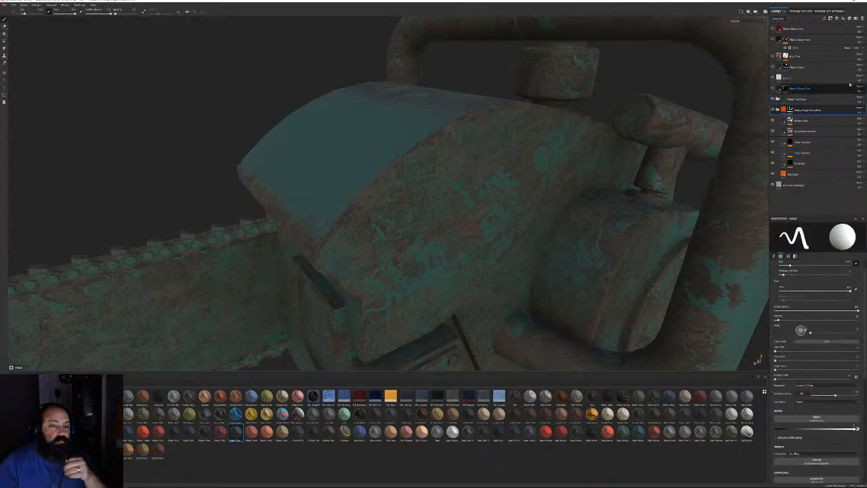
left_click(862, 18)
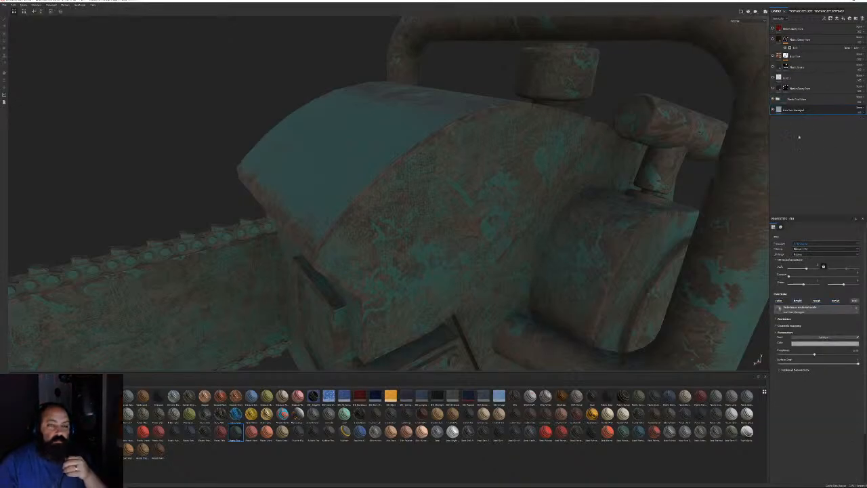
left_click(777, 99)
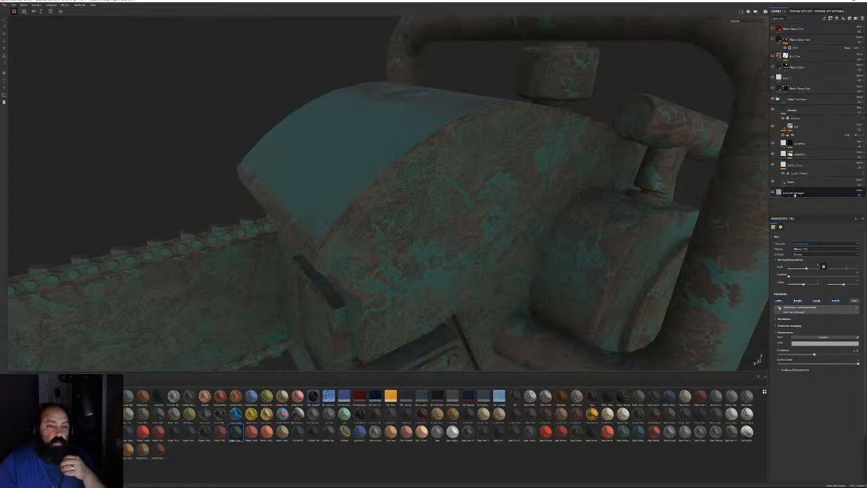
left_click(788, 182)
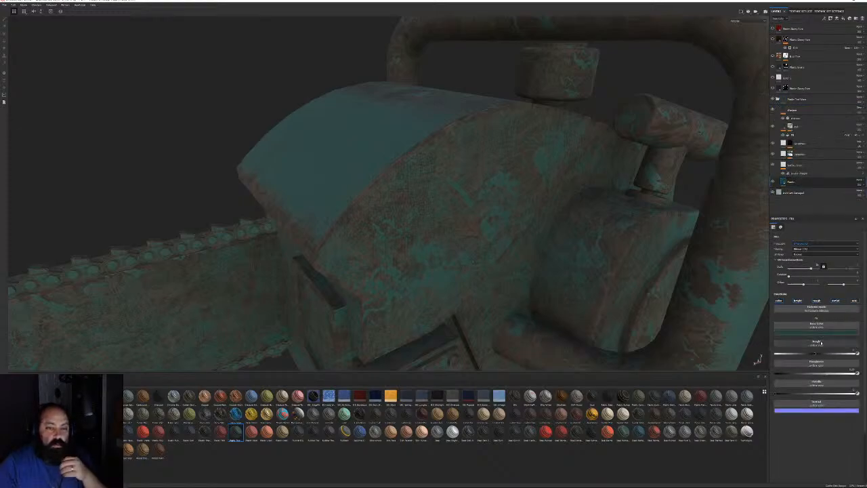
left_click(817, 330)
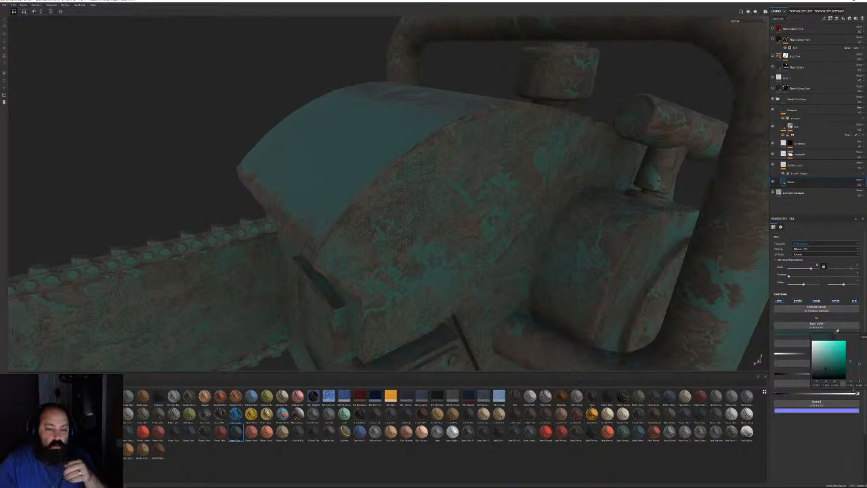
left_click(836, 332)
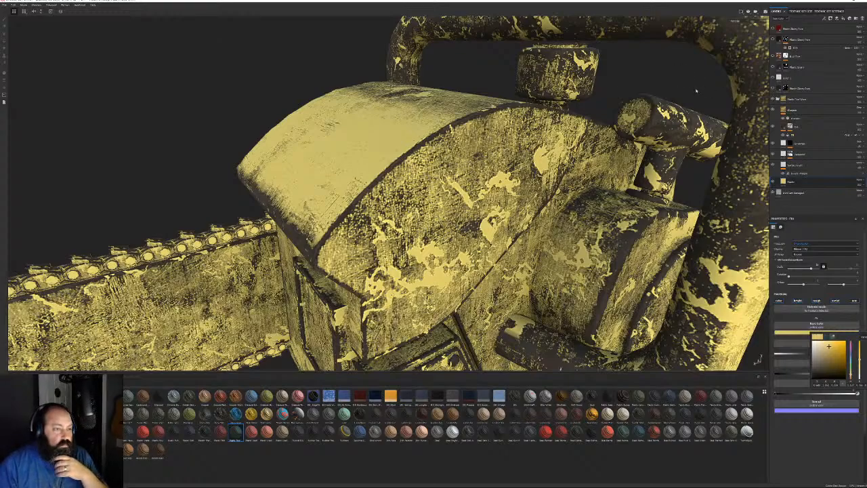
left_click(777, 99)
Inspect the chainsaw while toggling the grunge layer and red top layer, leaving the red hidden
right_click_drag(474, 135, 188, 92, "alt")
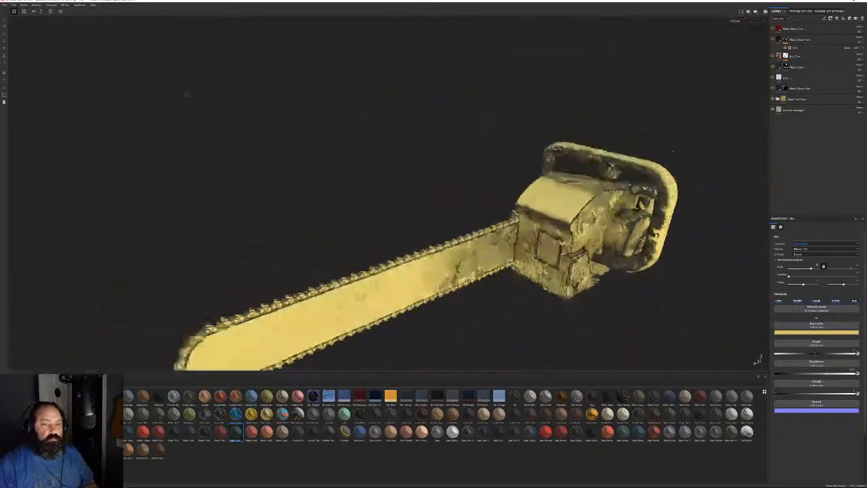
left_click_drag(188, 92, 555, 180, "alt")
middle_click_drag(555, 180, 407, 156, "alt")
right_click_drag(408, 156, 586, 251, "alt")
left_click_drag(586, 251, 608, 233, "alt")
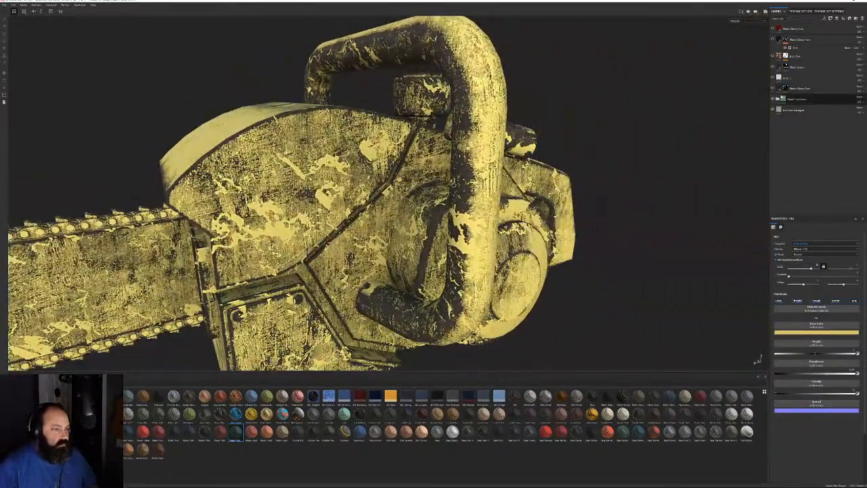
left_click(778, 99)
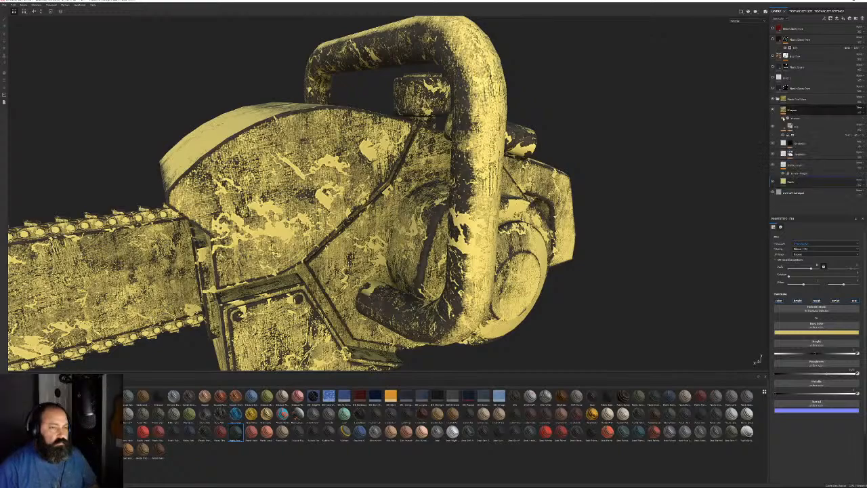
left_click(773, 127)
left_click(773, 127)
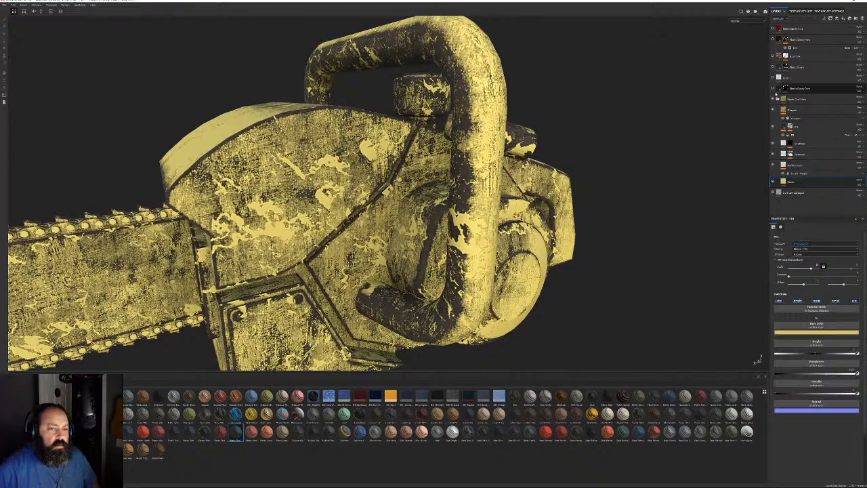
left_click(773, 29)
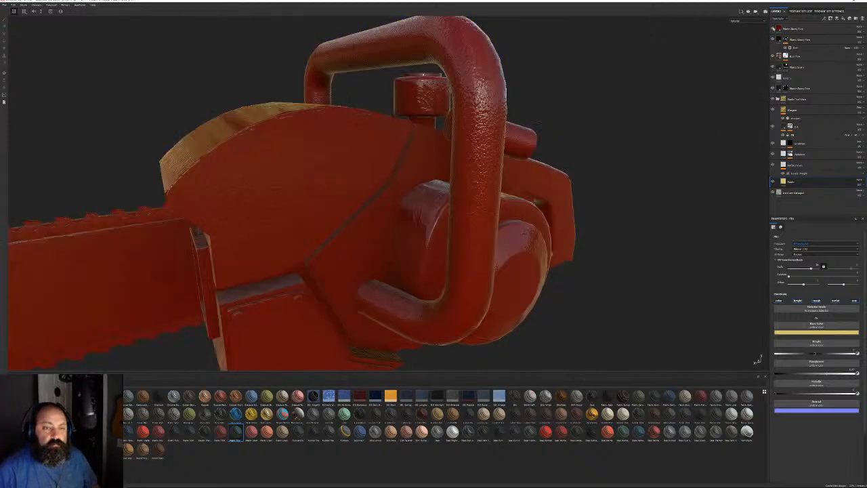
left_click(773, 29)
scroll(379, 176, "down", 2)
mouse_move(352, 176)
left_mouse_down("alt")
mouse_move(392, 170)
mouse_move(339, 210)
mouse_move(306, 169)
mouse_move(359, 166)
left_mouse_up("alt")
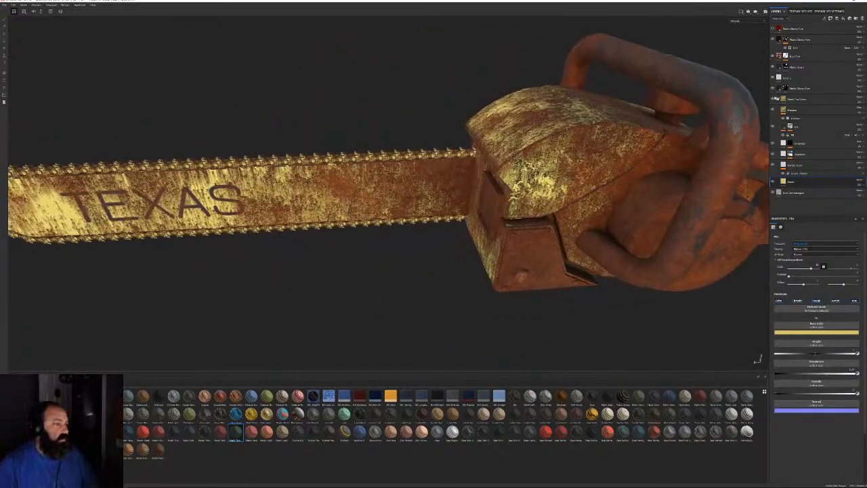
Add a black mask to the yellow folder and polygon-fill the body to reveal the yellow paint
left_click(778, 99)
right_click(803, 100)
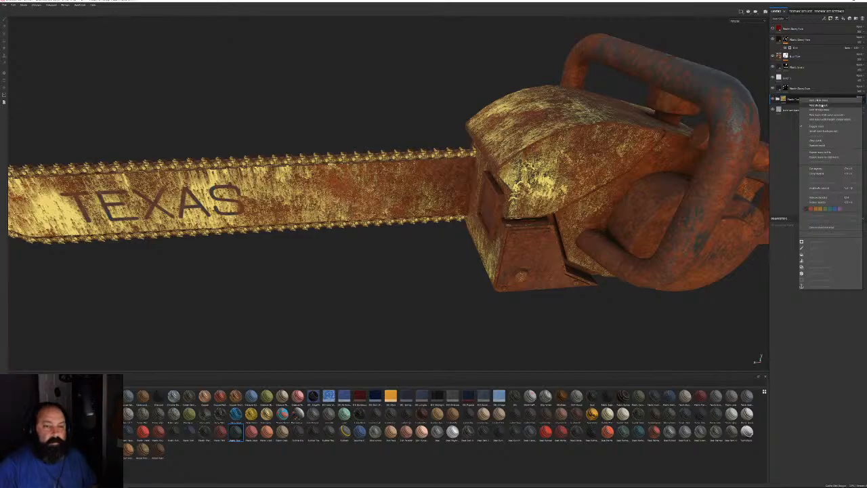
left_click(815, 105)
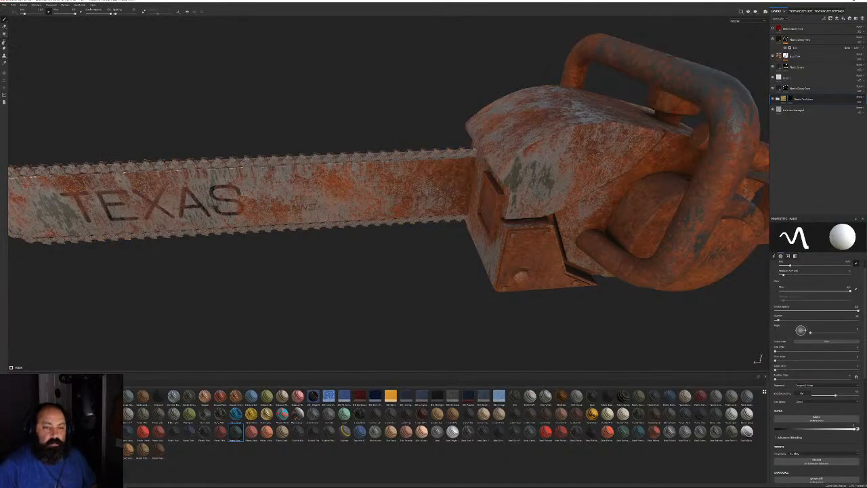
left_click(4, 40)
left_click(540, 138)
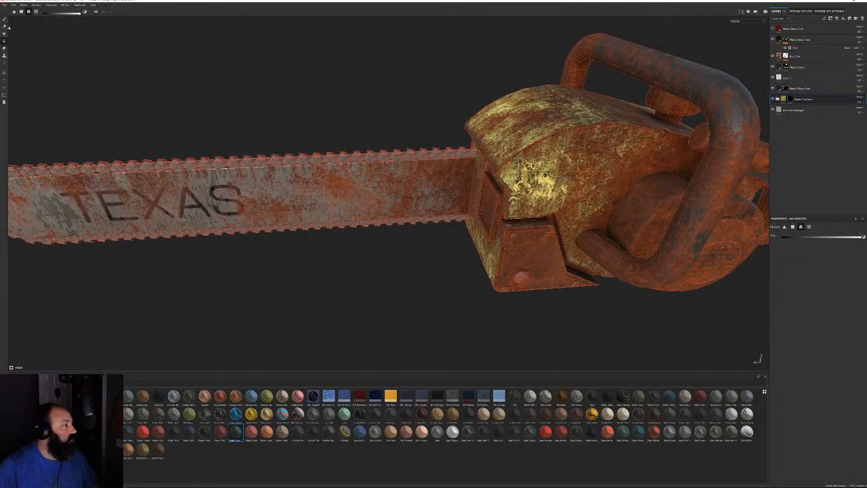
left_click(4, 21)
mouse_move(437, 147)
left_mouse_down("alt")
mouse_move(505, 183)
mouse_move(402, 211)
mouse_move(531, 171)
mouse_move(169, 151)
mouse_move(290, 170)
left_mouse_up("alt")
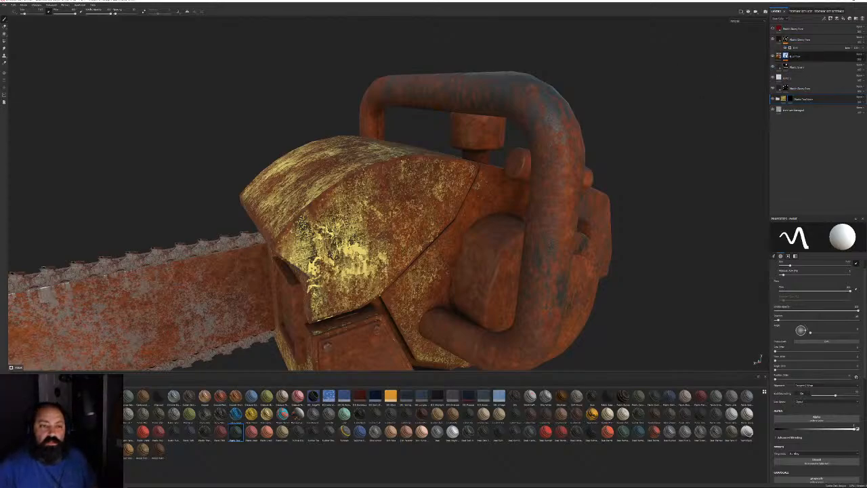
Add a polygon fill effect to the layer's mask above its generator
left_click(787, 57)
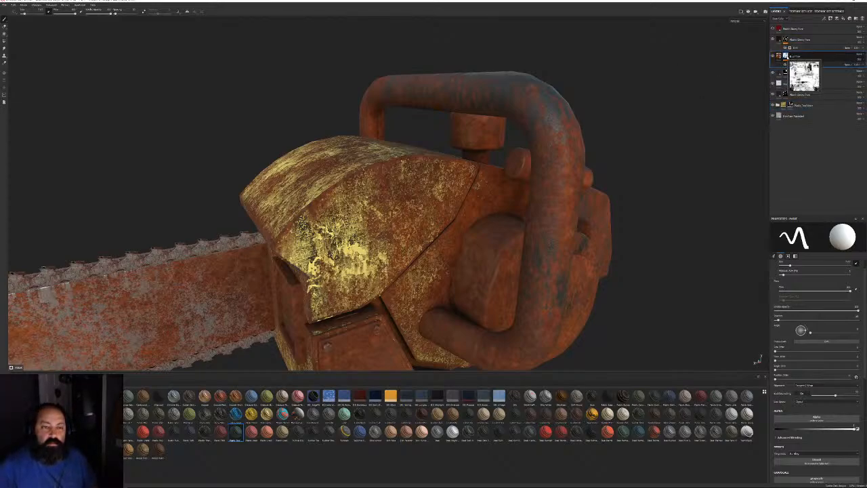
left_click(797, 65)
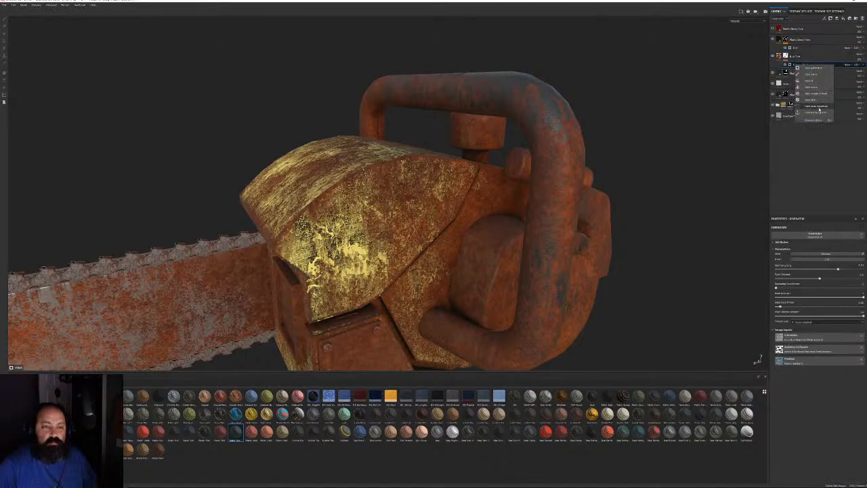
left_click(820, 76)
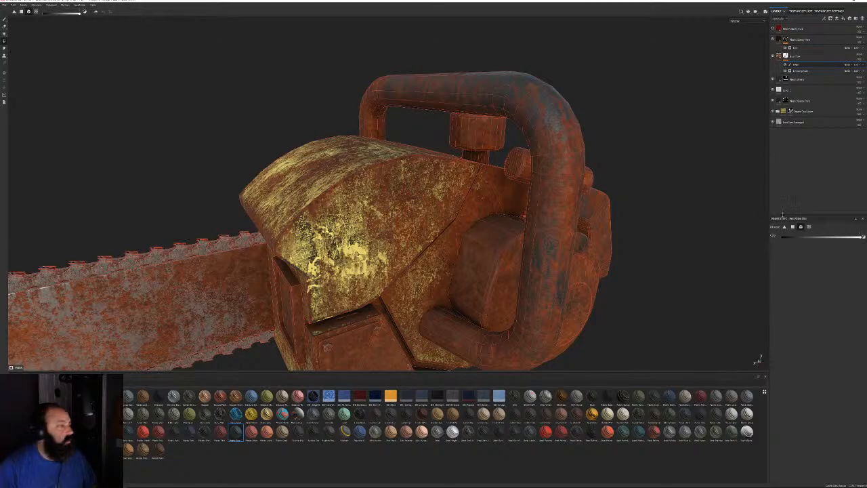
Fill the body panels yellow and make the front handle, rear handle and engine housing dark
left_click(380, 197)
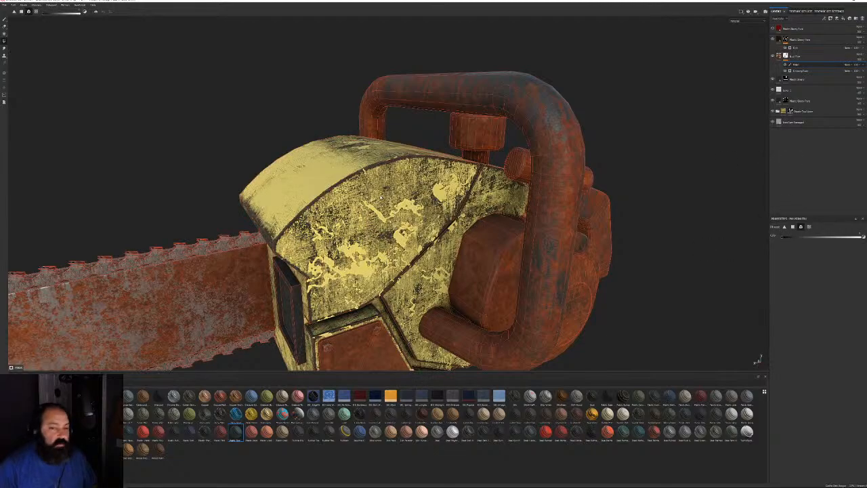
middle_click_drag(538, 207, 503, 121, "alt")
left_click_drag(503, 122, 569, 126, "alt")
left_click(520, 122)
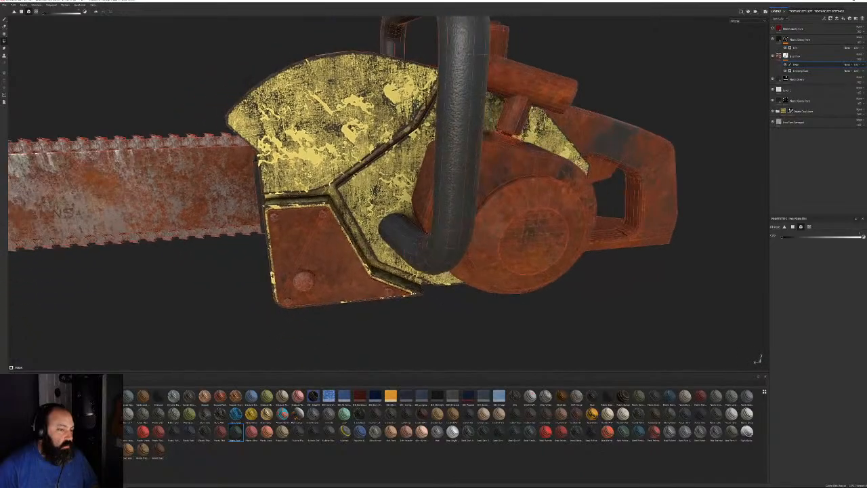
left_click(640, 153)
left_click_drag(639, 153, 596, 155, "alt")
left_click(525, 189)
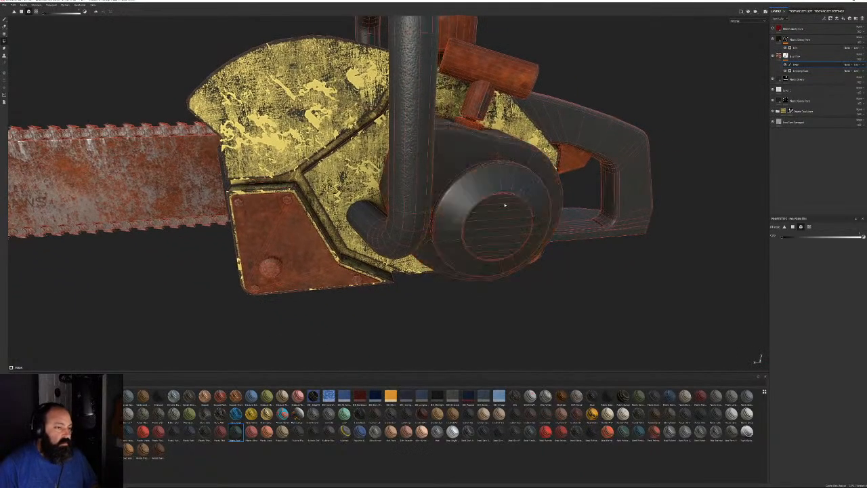
left_click_drag(363, 299, 254, 203, "alt")
left_click_drag(411, 162, 384, 206, "alt")
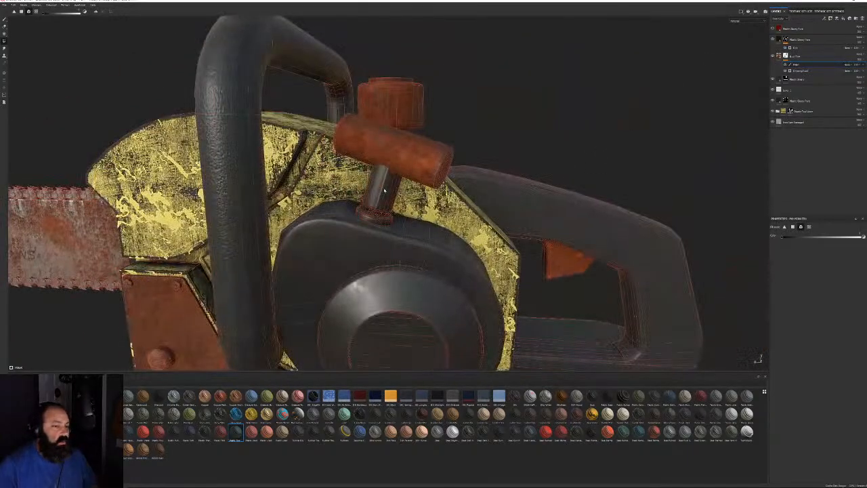
Make the T-shaped handle, trigger, side cover and oval recess dark, then check the saw
left_click(413, 163)
left_click_drag(414, 164, 369, 167, "alt")
left_click(576, 270)
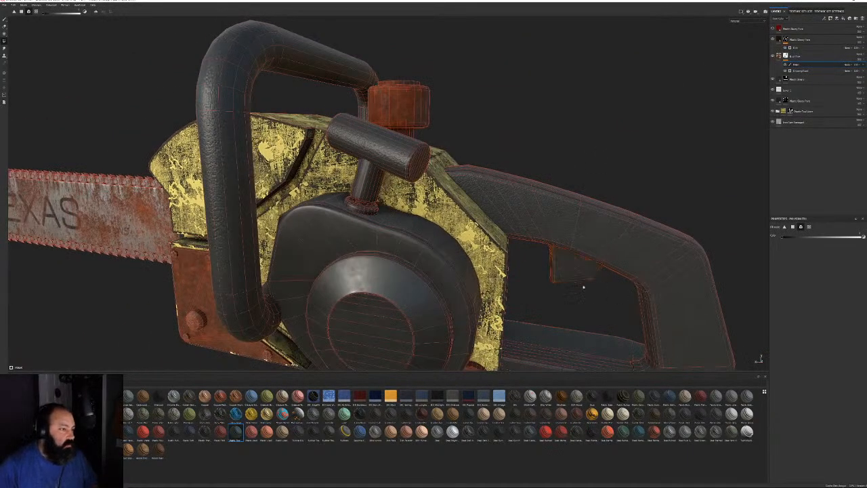
left_click_drag(585, 286, 518, 218, "alt")
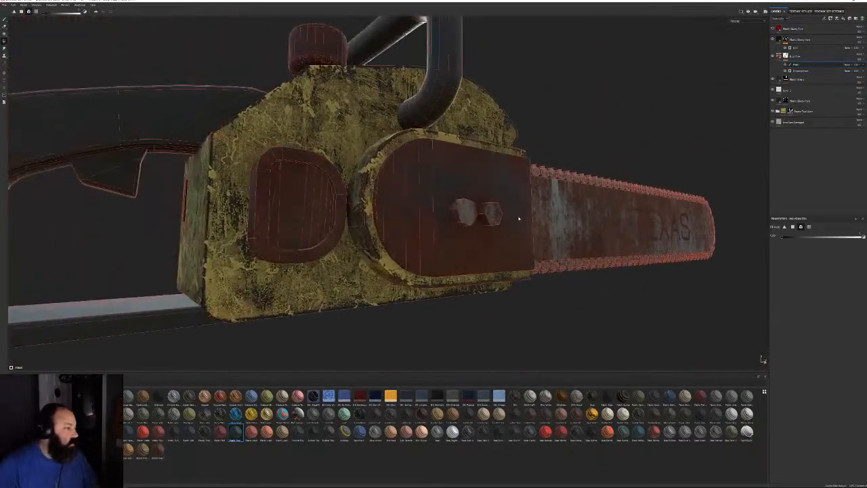
left_click(405, 201)
left_click_drag(406, 202, 405, 247, "alt")
left_click(320, 225)
left_click_drag(434, 290, 458, 295, "alt")
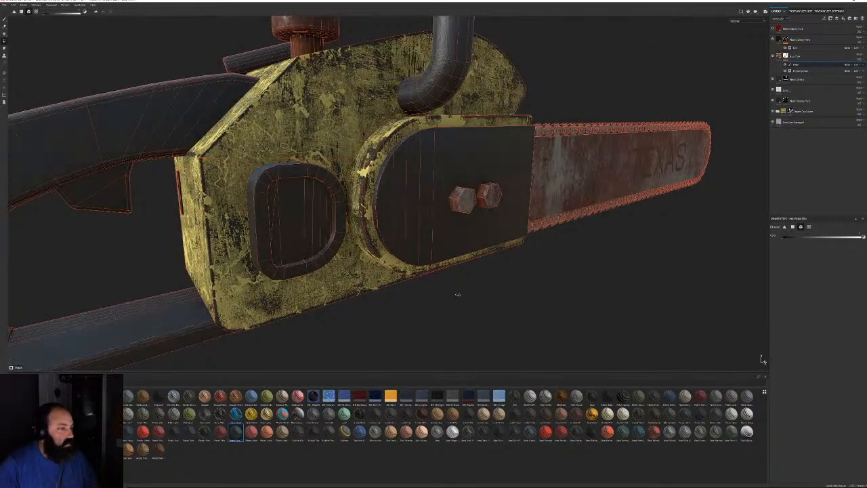
right_click_drag(458, 295, 495, 293, "shift")
scroll(433, 271, "down", 5)
left_click_drag(257, 159, 460, 177, "alt")
middle_click_drag(255, 170, 630, 220, "alt")
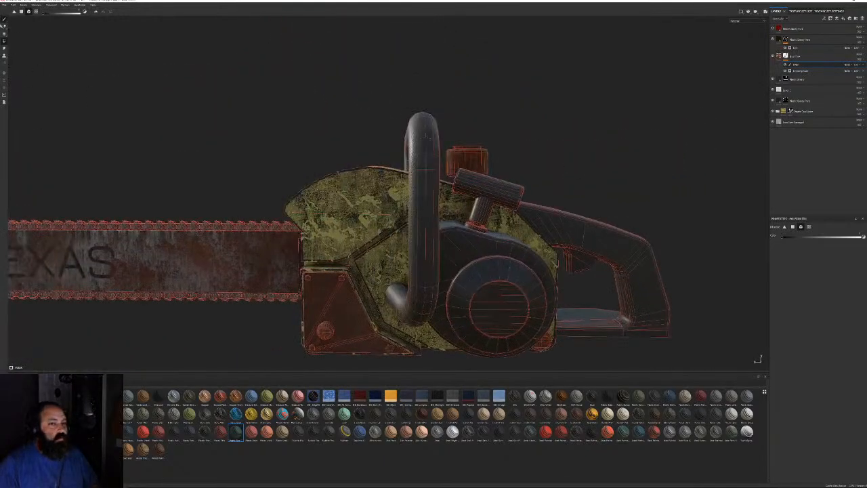
key("1")
mouse_move(519, 256)
left_mouse_down("alt")
mouse_move(387, 253)
mouse_move(408, 265)
left_mouse_up("alt")
Orbit to the housing and toggle the layer's visibility repeatedly to compare the wear
right_click_drag(408, 264, 430, 222, "alt")
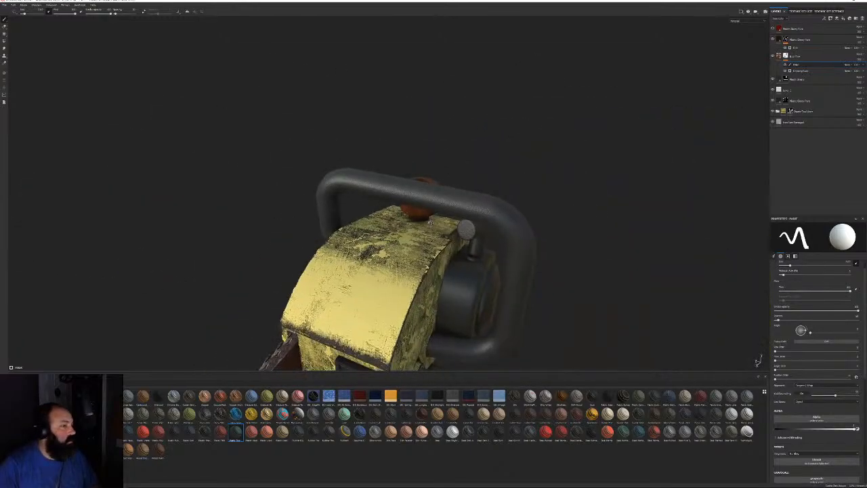
left_click_drag(430, 222, 375, 184, "alt")
right_click_drag(375, 184, 453, 208, "alt")
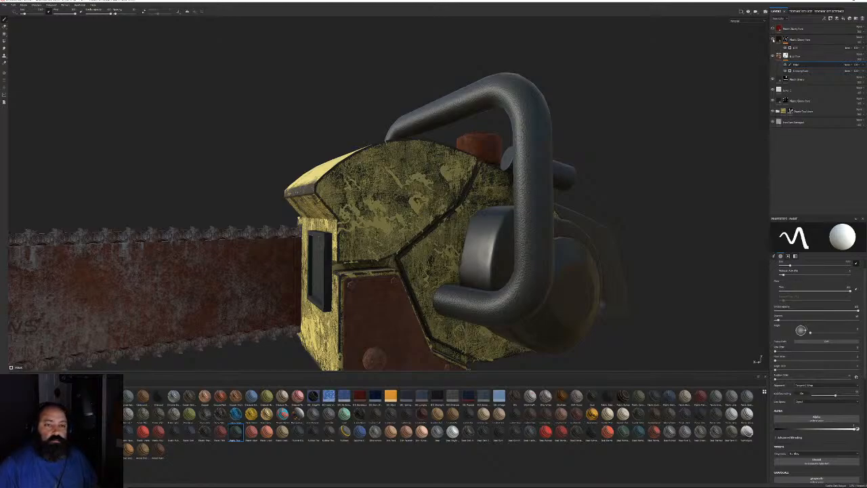
left_click(773, 39)
left_click(773, 39)
left_click(773, 39)
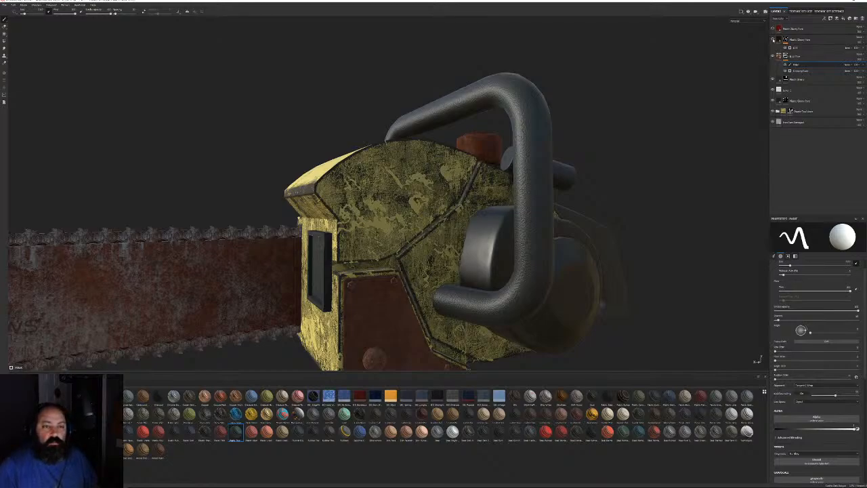
left_click(773, 39)
left_click(773, 40)
left_click(773, 39)
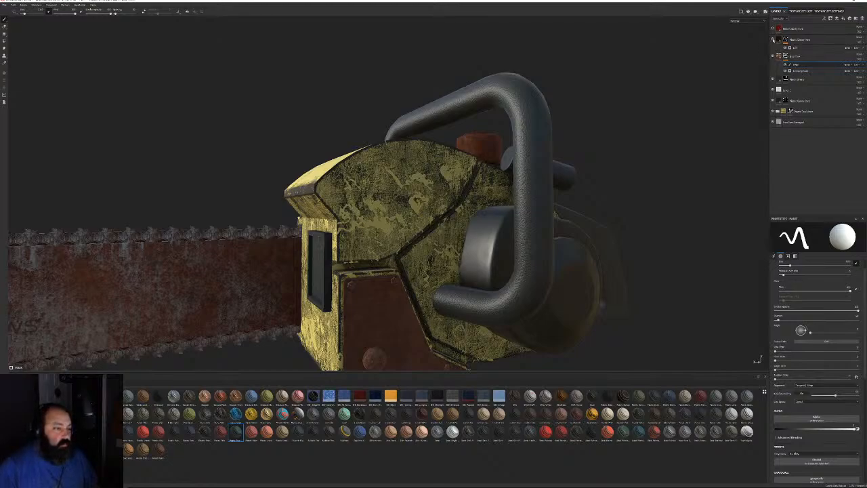
Select the wear generator and adjust its sliders to reshape the chipped yellow edges
left_click(800, 48)
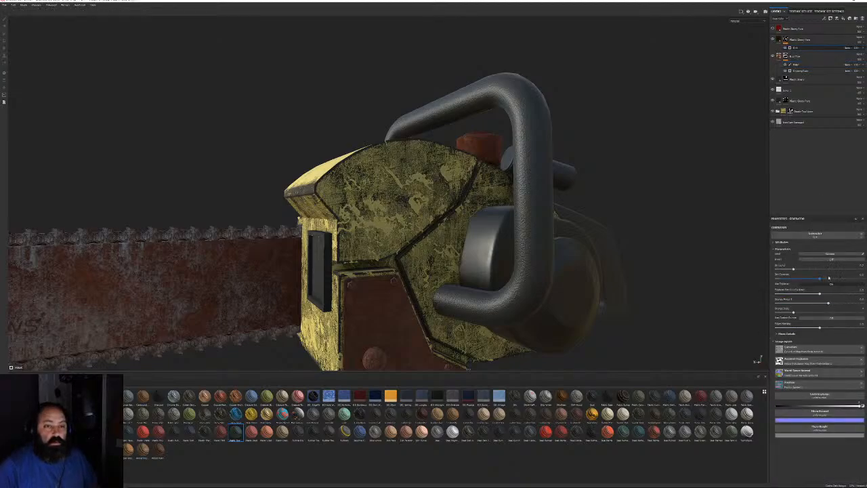
left_click_drag(840, 305, 861, 299)
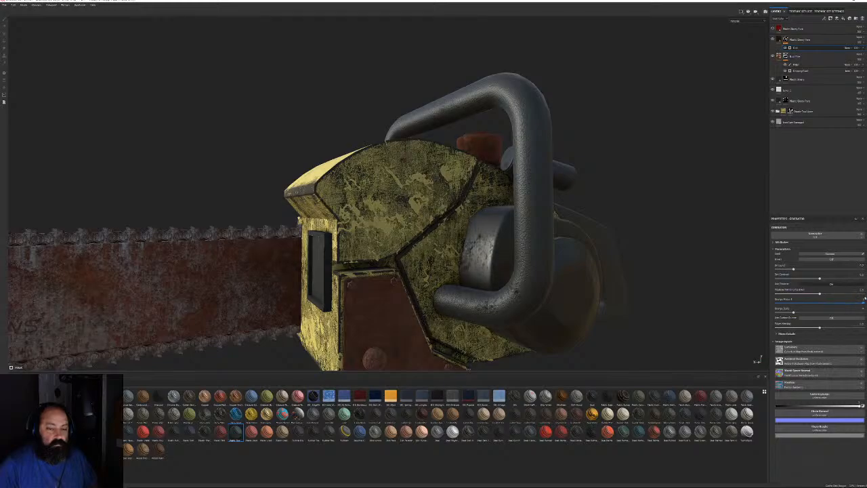
left_click_drag(449, 235, 414, 228, "alt")
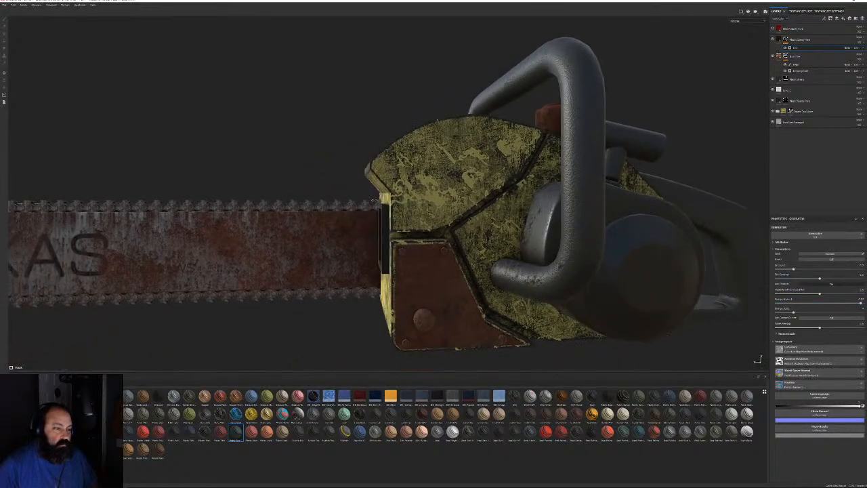
right_click_drag(414, 228, 501, 228, "shift")
left_click_drag(690, 254, 730, 267, "alt")
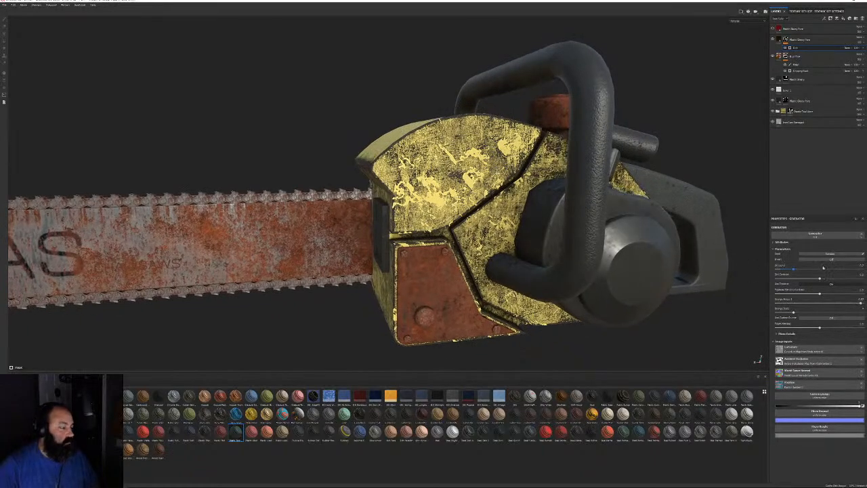
left_click_drag(823, 268, 810, 270)
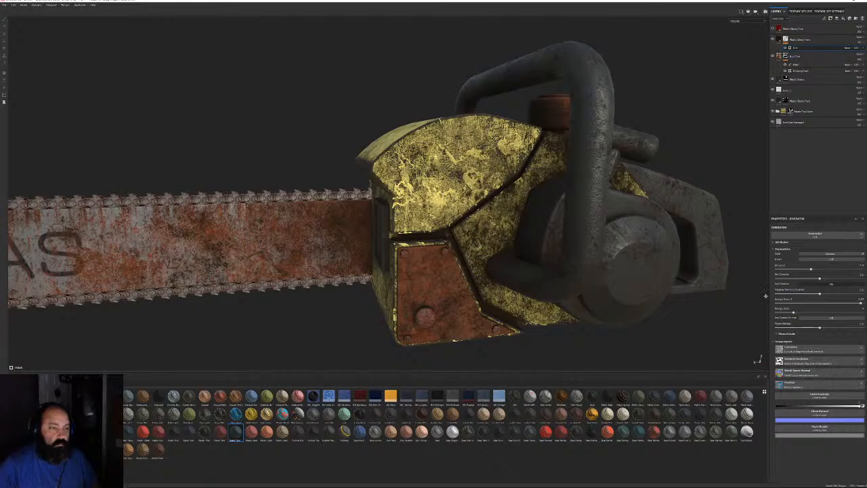
key("f")
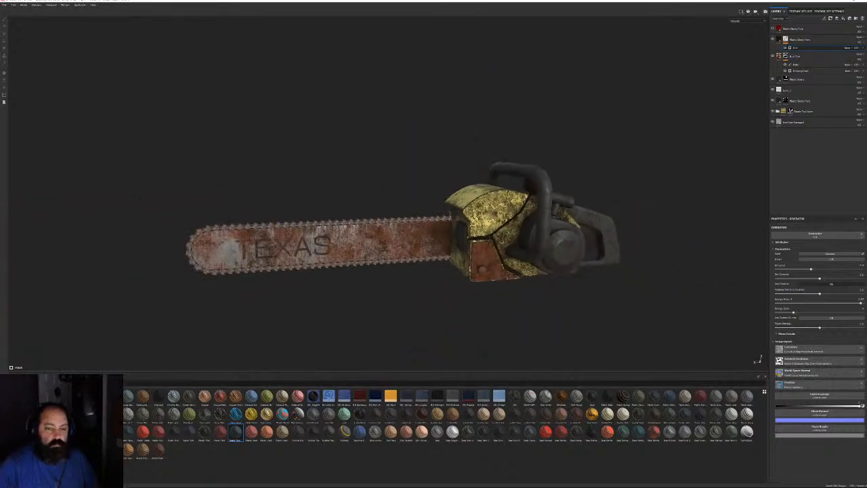
Orbit and zoom around the chainsaw to inspect the worn rust-and-yellow texture from all sides
scroll(414, 216, "up", 3)
left_click_drag(413, 215, 439, 202, "alt")
middle_click_drag(408, 200, 421, 172, "alt")
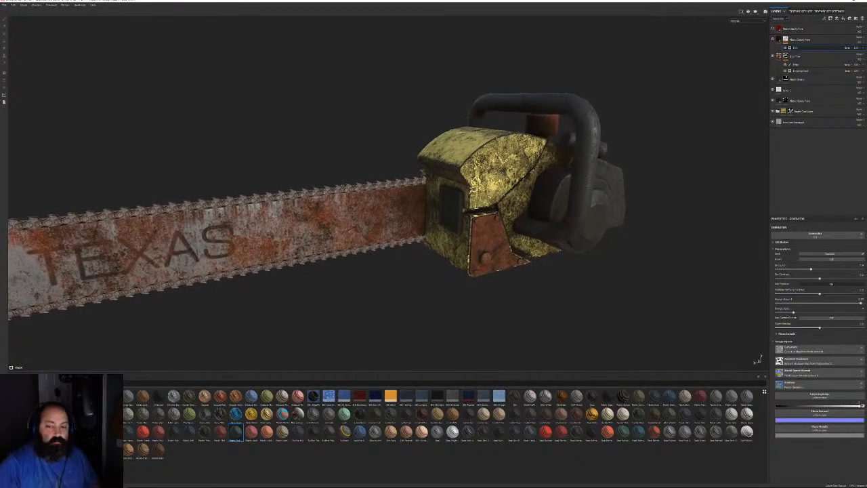
middle_click_drag(433, 203, 535, 199, "alt")
left_click_drag(535, 216, 498, 179, "alt")
scroll(513, 293, "up", 4)
scroll(513, 294, "up", 1)
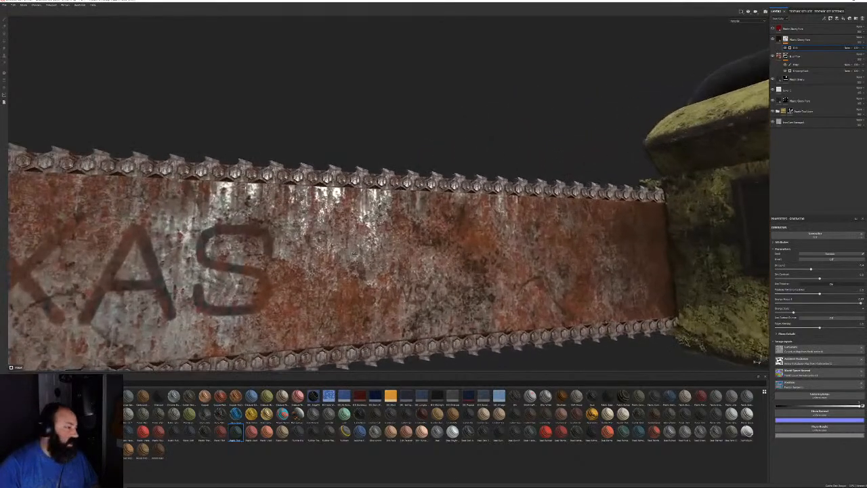
left_click_drag(513, 293, 559, 288, "alt")
scroll(488, 258, "down", 4)
left_click_drag(441, 220, 393, 217, "alt")
scroll(173, 112, "down", 6)
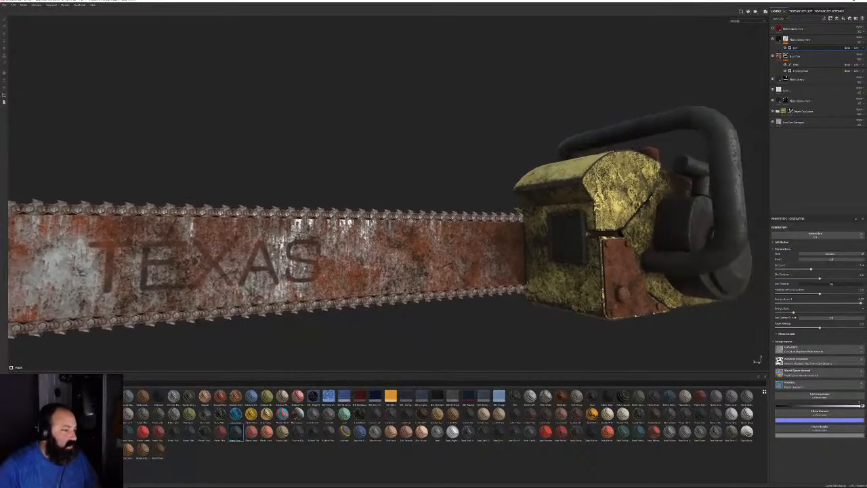
left_click_drag(484, 151, 439, 162, "alt")
scroll(384, 208, "up", 5)
middle_click_drag(440, 162, 495, 153, "alt")
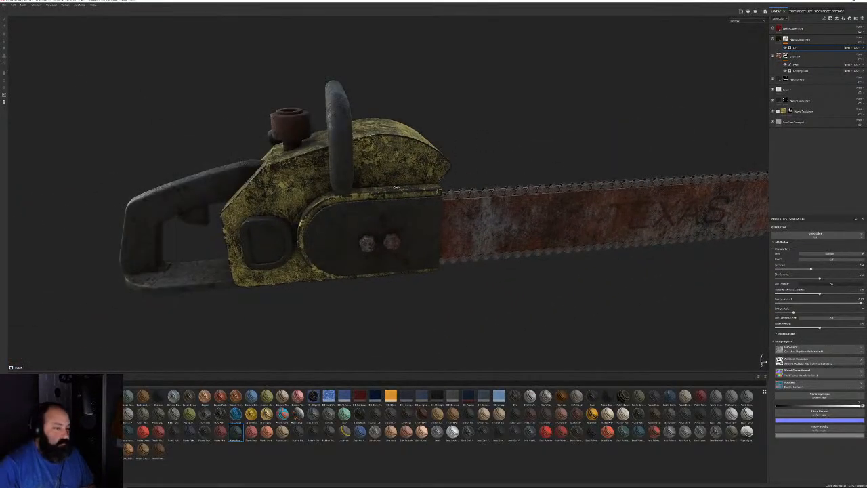
right_click_drag(496, 153, 514, 161, "shift")
left_click_drag(515, 161, 564, 188, "alt")
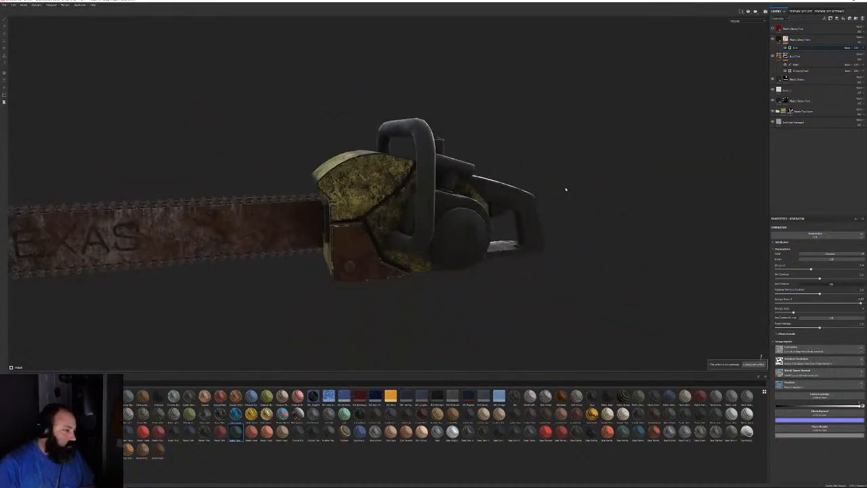
right_click_drag(565, 188, 659, 198, "shift")
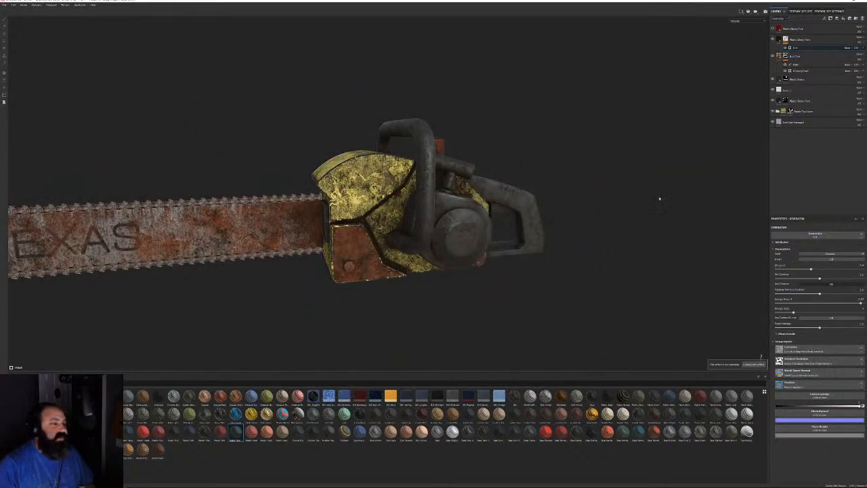
Make the top red fill layer visible, select it, and view the red-coated chainsaw
left_click(773, 29)
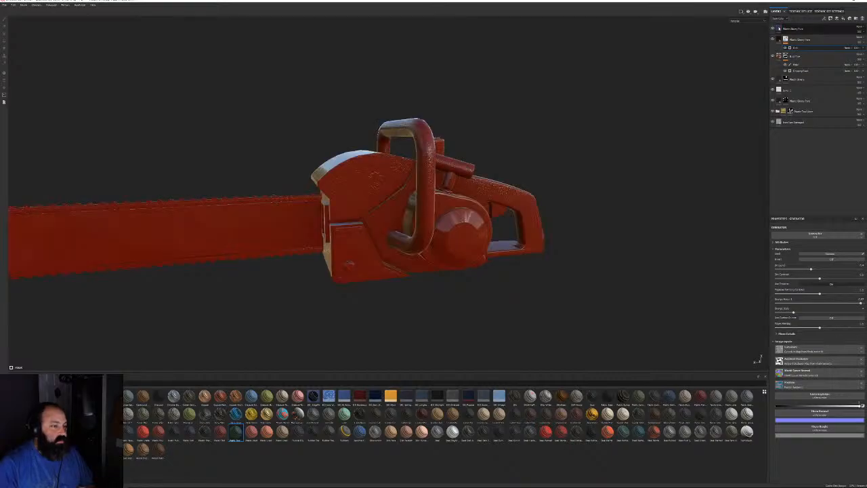
left_click(794, 29)
left_click_drag(504, 201, 411, 198, "alt")
middle_click_drag(411, 198, 556, 167, "alt")
left_click_drag(556, 167, 563, 174, "alt")
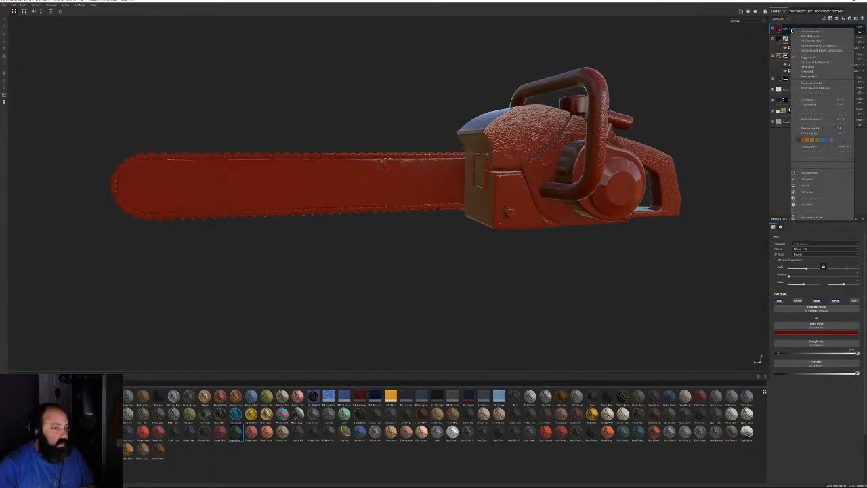
Add a black mask to the red layer and drop a smart mask preset onto it
right_click(791, 29)
left_click(825, 36)
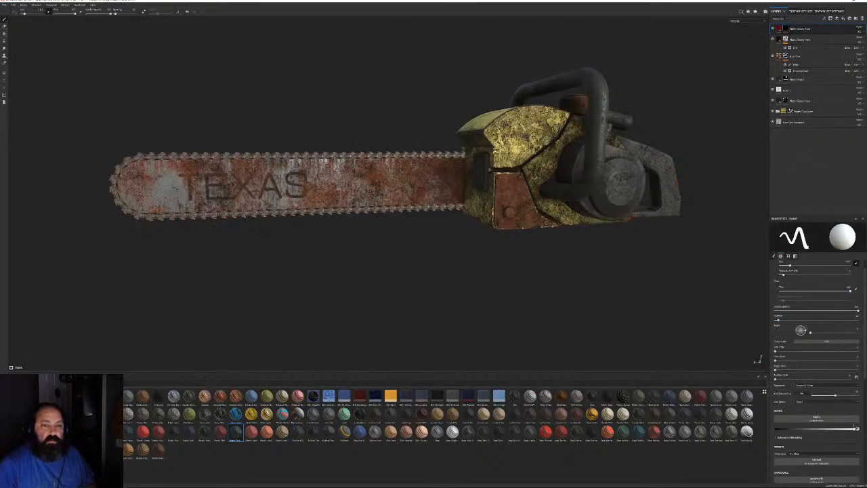
left_click(23, 451)
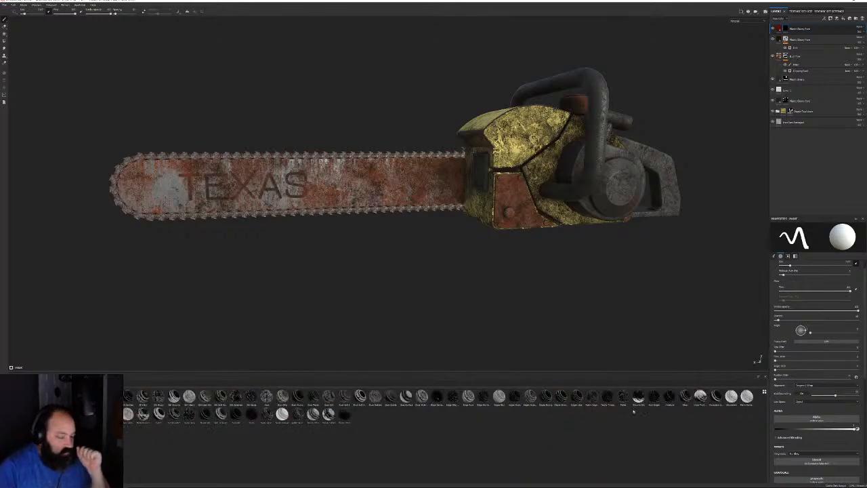
left_click_drag(344, 415, 790, 37)
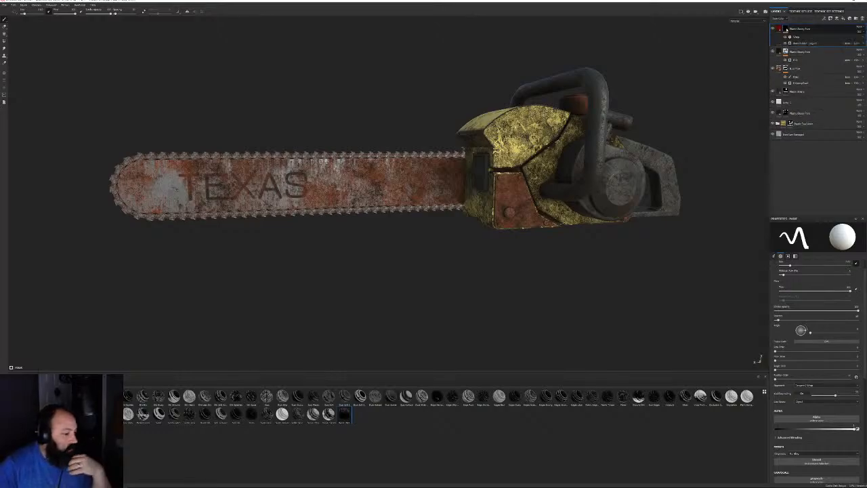
scroll(545, 164, "up", 5)
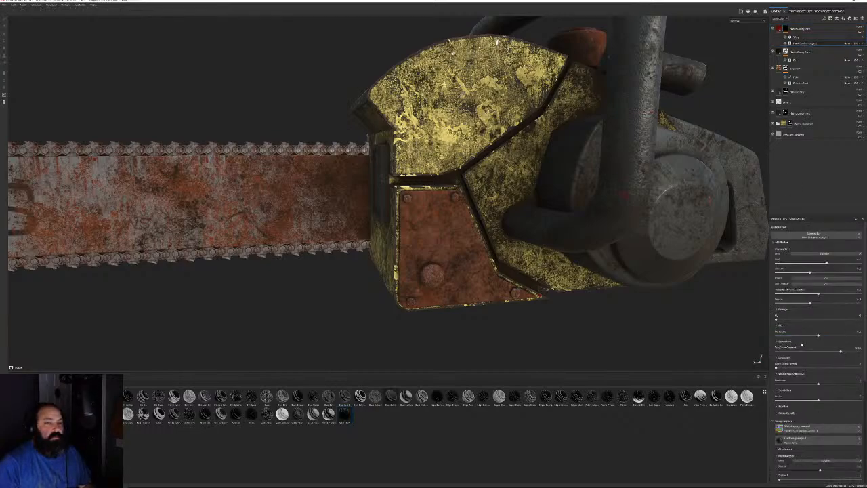
left_click_drag(637, 285, 575, 270, "alt")
middle_click_drag(670, 224, 434, 182, "alt")
scroll(438, 168, "up", 5)
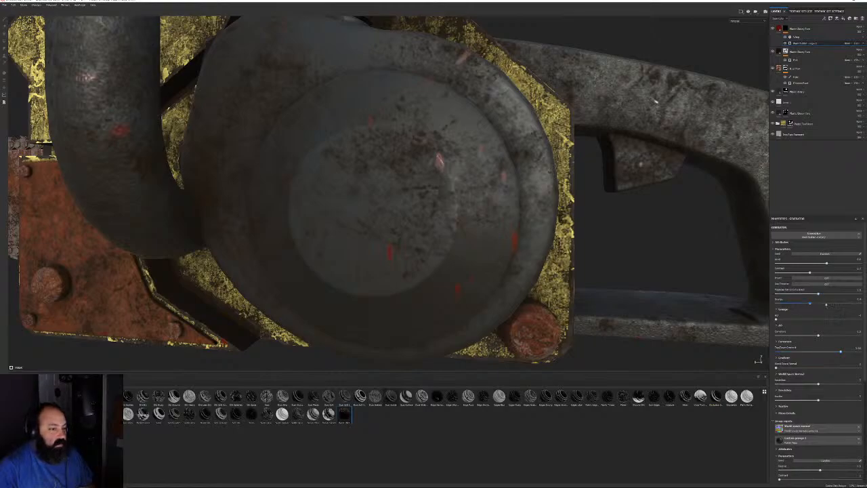
Raise the smart mask Level for red splatter, inspect it, then delete its Warp filter and generator
left_click_drag(827, 263, 861, 263)
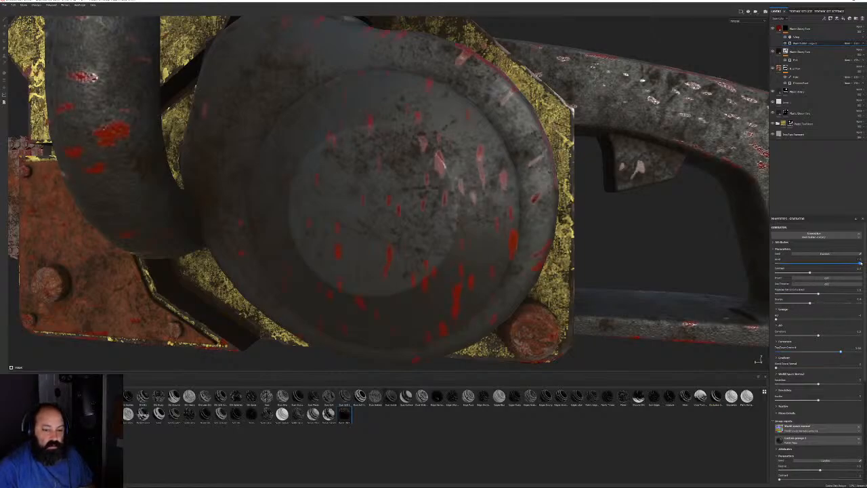
scroll(380, 169, "down", 5)
left_click_drag(371, 168, 385, 189, "alt")
scroll(332, 222, "down", 4)
left_click_drag(439, 126, 174, 227, "alt")
scroll(197, 220, "down", 7)
scroll(174, 227, "up", 4)
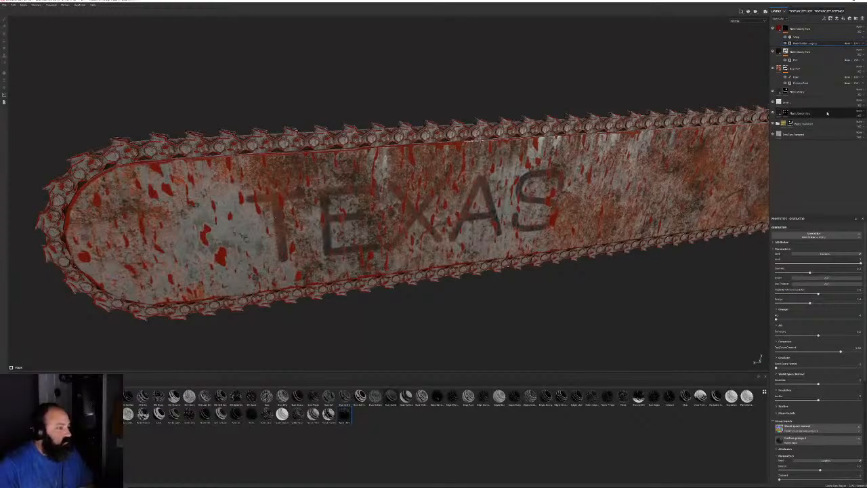
left_click(863, 37)
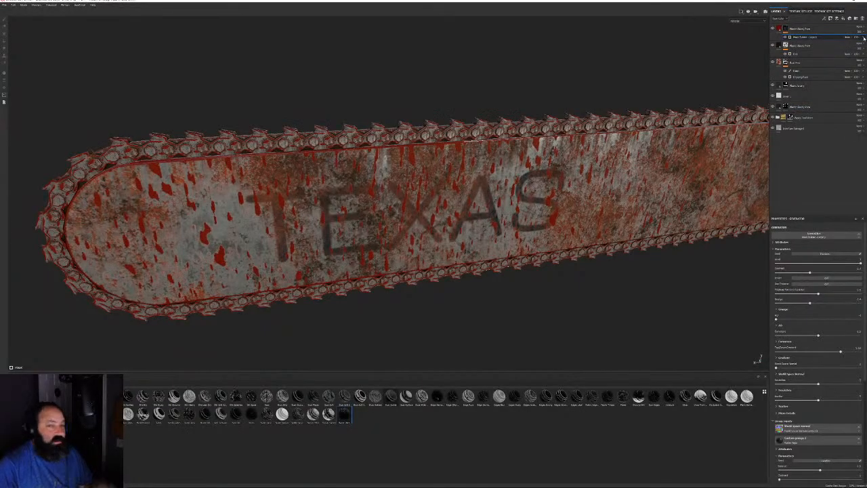
left_click(864, 39)
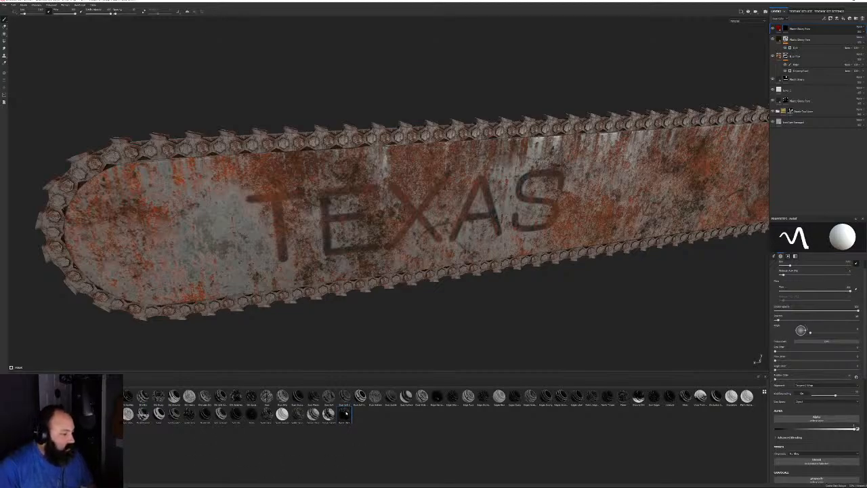
Search the shelf for 'dirt' and add the dirt generator to the top layer's mask
mouse_move(346, 413)
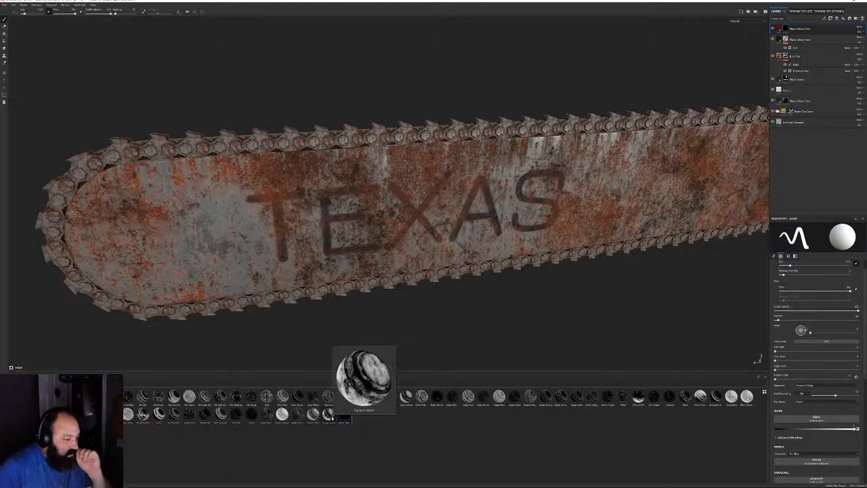
type("dirt")
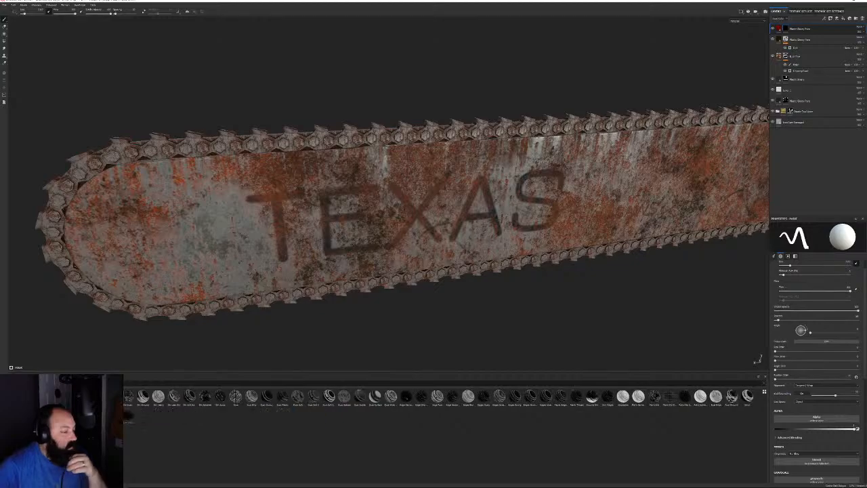
key("BackSpace")
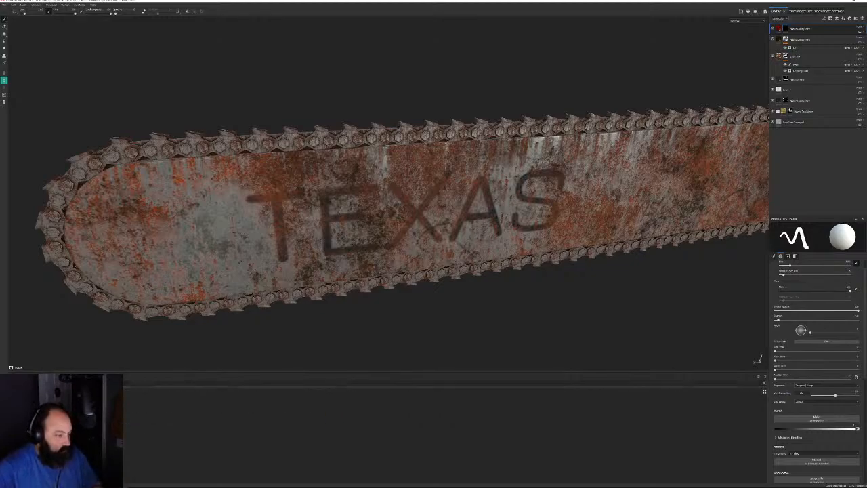
left_click_drag(786, 29, 786, 29)
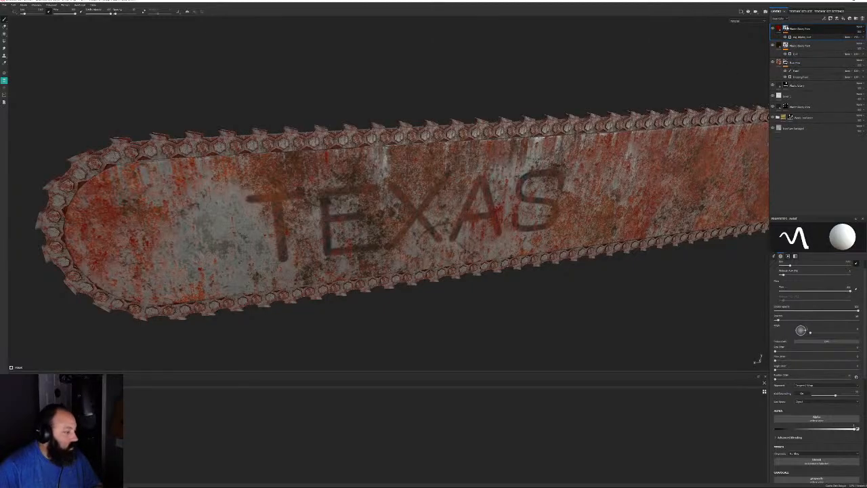
Inspect the red blotches on the TEXAS blade and select the new generator
left_click_drag(463, 98, 546, 124, "alt")
right_click_drag(546, 124, 599, 227, "alt")
left_click_drag(600, 227, 635, 234, "alt")
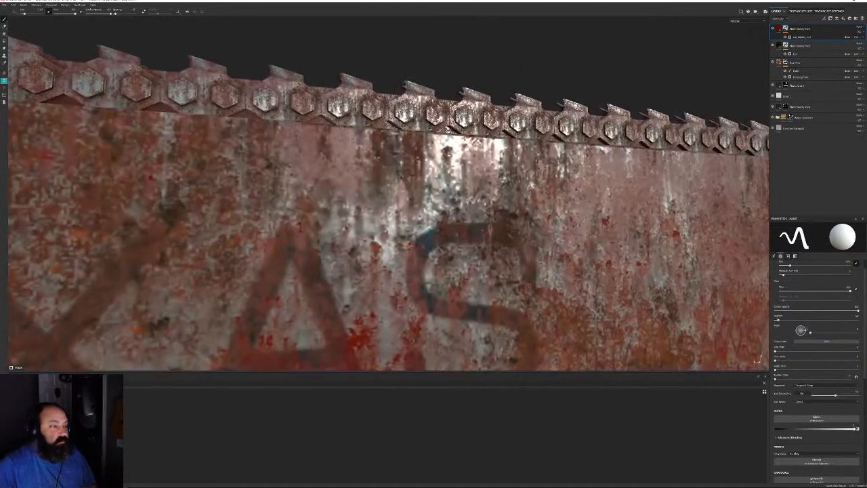
right_click_drag(635, 233, 505, 190, "alt")
middle_click_drag(505, 189, 489, 100, "alt")
left_click_drag(625, 217, 751, 158, "alt")
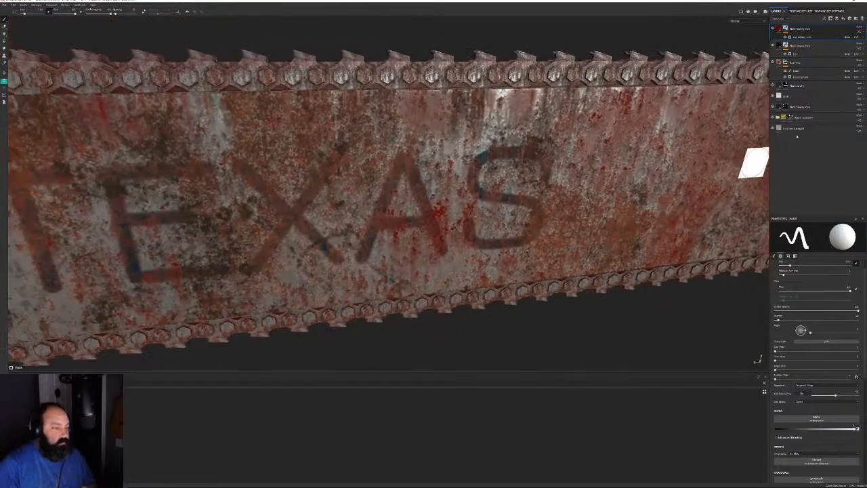
left_click(810, 37)
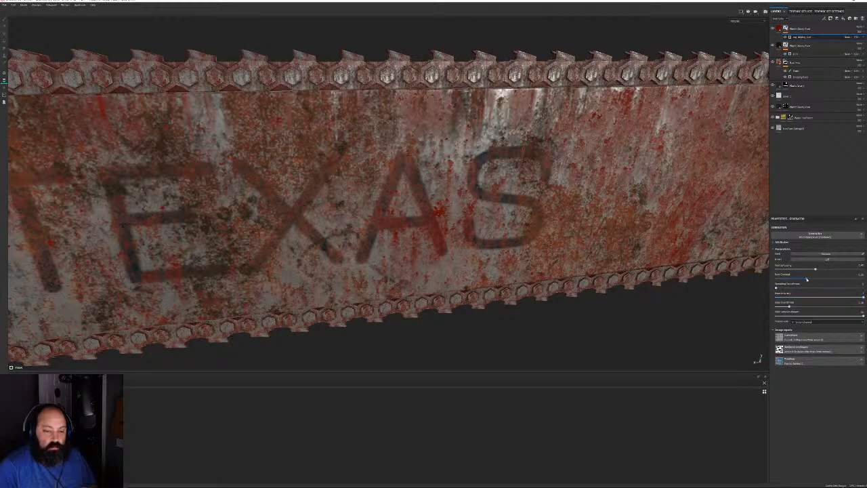
Max out the dirt generator slider for heavy red coverage, save the project, and inspect the blade
left_click_drag(807, 278, 863, 278)
key("ctrl+s")
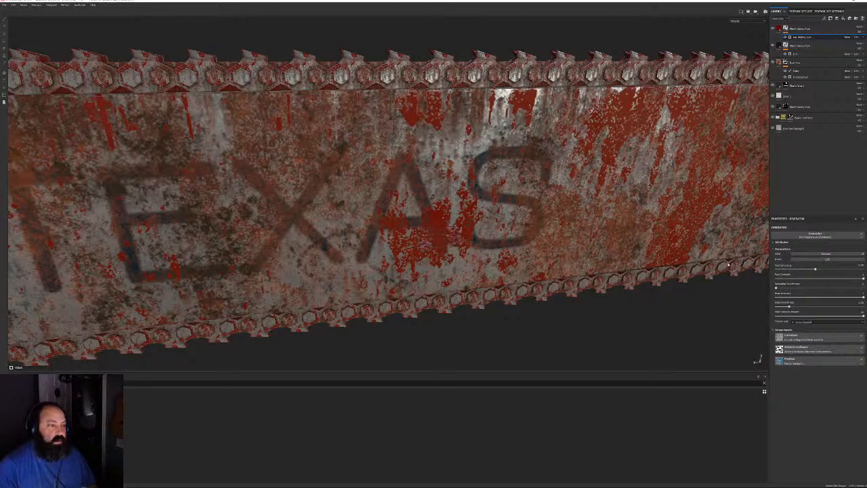
left_click_drag(508, 234, 467, 156, "alt")
scroll(551, 153, "down", 4)
left_click_drag(551, 153, 596, 224, "alt")
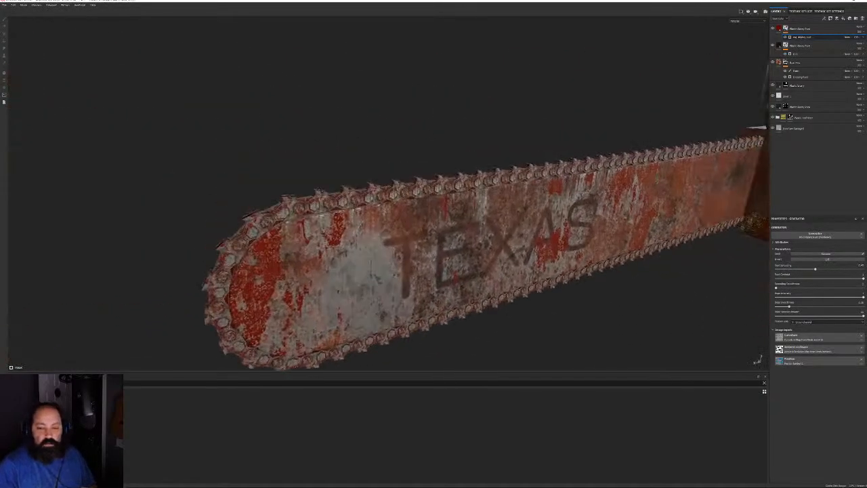
middle_click_drag(596, 224, 386, 200, "alt")
left_click_drag(406, 196, 590, 122, "alt")
right_click_drag(528, 169, 522, 223, "alt")
left_click_drag(440, 203, 420, 196, "alt")
right_click_drag(420, 197, 447, 284, "alt")
left_click_drag(366, 193, 369, 170, "alt")
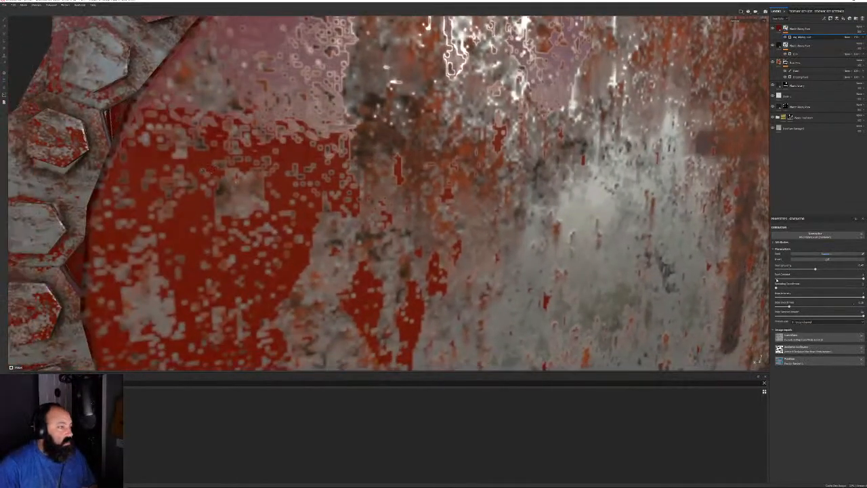
Lower the generator settings so yellow and grey show through the red grime
left_click_drag(863, 280, 829, 270)
right_click_drag(602, 210, 336, 101, "alt")
middle_click_drag(731, 196, 406, 196, "alt")
left_click_drag(406, 196, 470, 215, "alt")
right_click_drag(470, 215, 555, 243, "alt")
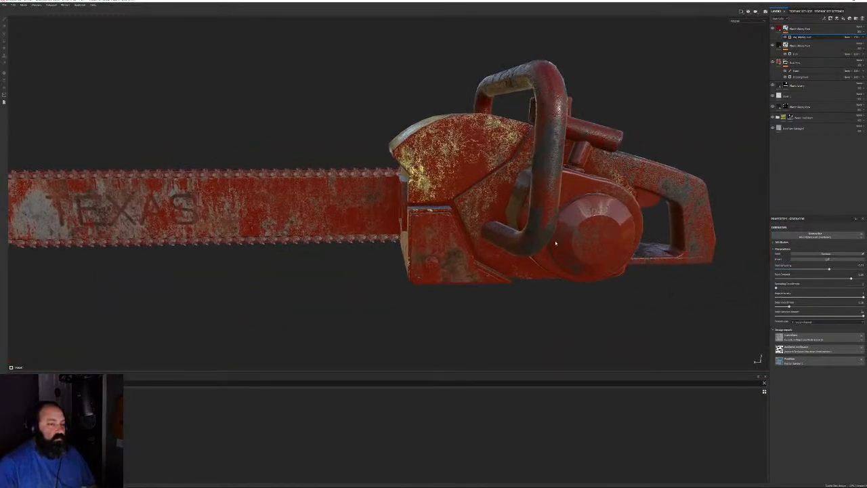
left_click_drag(556, 244, 599, 245, "alt")
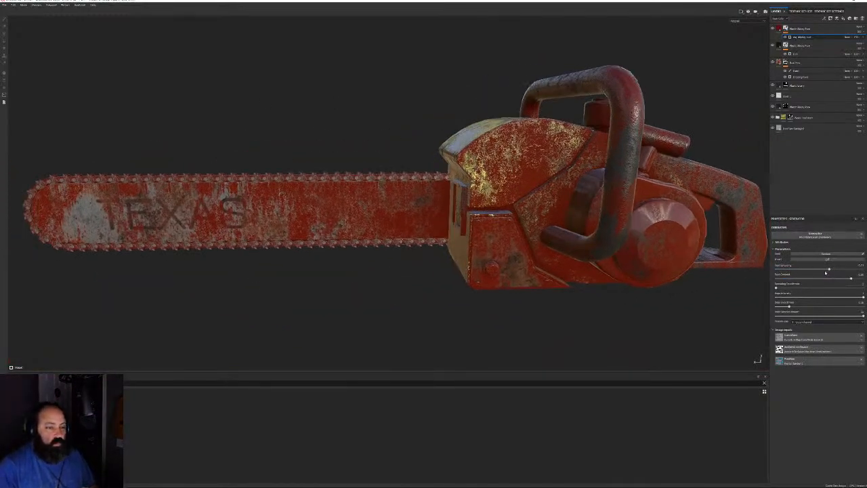
mouse_move(826, 270)
left_mouse_down()
mouse_move(802, 269)
mouse_move(829, 270)
mouse_move(845, 287)
mouse_move(816, 287)
mouse_move(808, 270)
mouse_move(796, 270)
mouse_move(827, 270)
left_mouse_up()
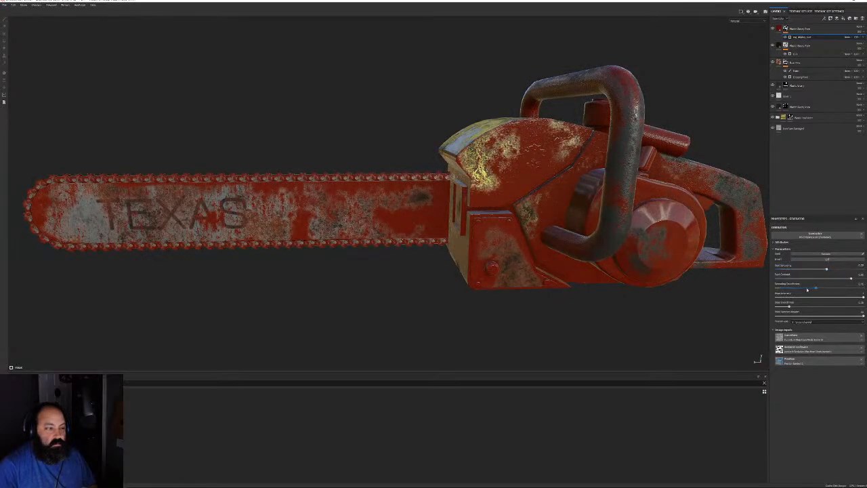
left_click_drag(635, 285, 677, 279, "alt")
Orbit and zoom around the blade and body to inspect the current rust and blood pattern
middle_click_drag(434, 264, 572, 265, "alt")
scroll(556, 258, "up", 4)
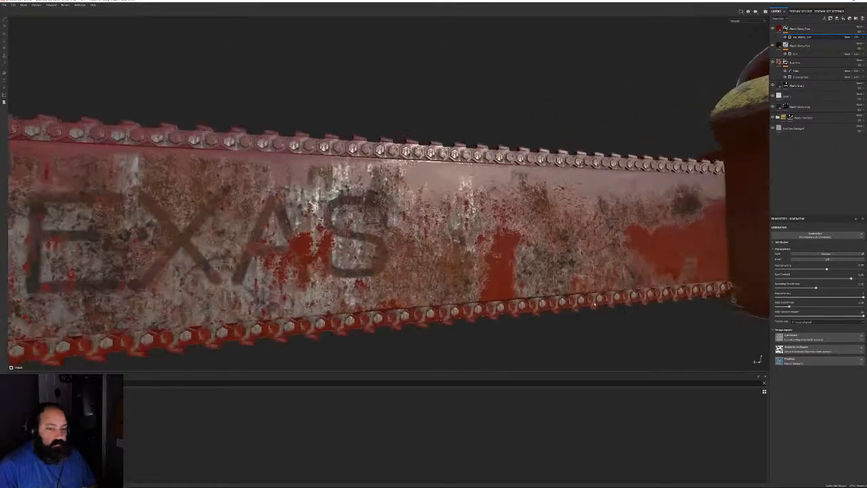
left_click_drag(548, 231, 401, 178, "alt")
scroll(476, 237, "up", 4)
scroll(401, 178, "down", 5)
middle_click_drag(398, 190, 289, 167, "alt")
left_click_drag(624, 135, 542, 146, "alt")
middle_click_drag(542, 145, 440, 152, "alt")
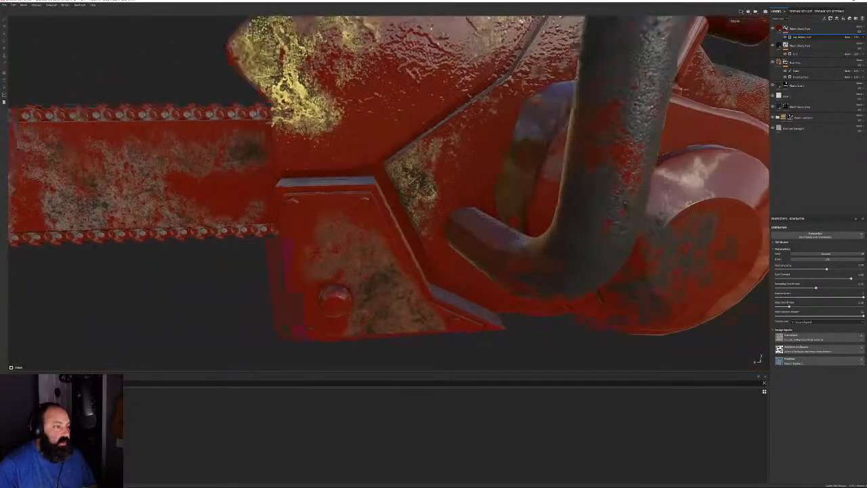
left_click_drag(440, 153, 621, 187, "alt")
scroll(454, 159, "down", 4)
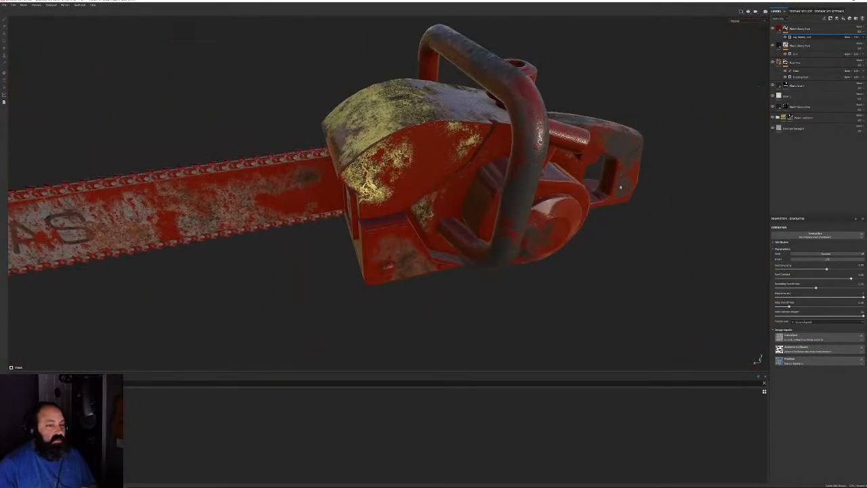
left_click_drag(410, 130, 223, 111, "alt")
left_click_drag(535, 291, 576, 301, "alt")
scroll(434, 146, "down", 4)
left_click_drag(400, 144, 798, 211, "alt")
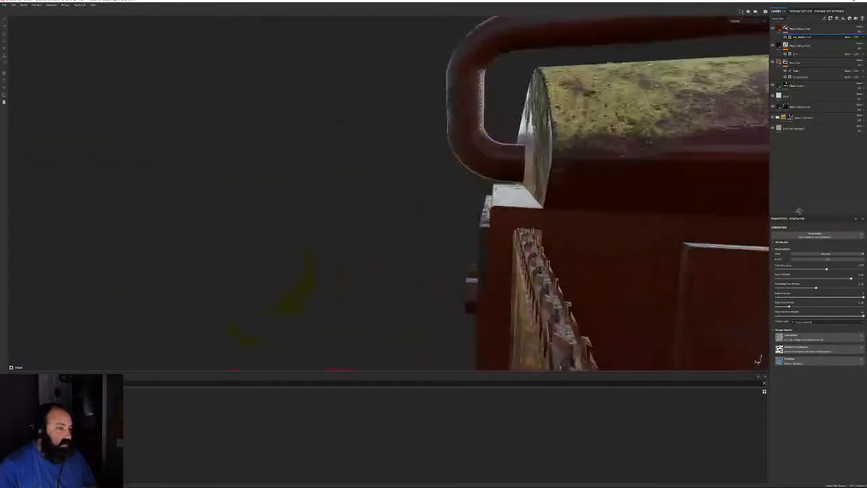
left_click_drag(583, 234, 582, 197, "alt")
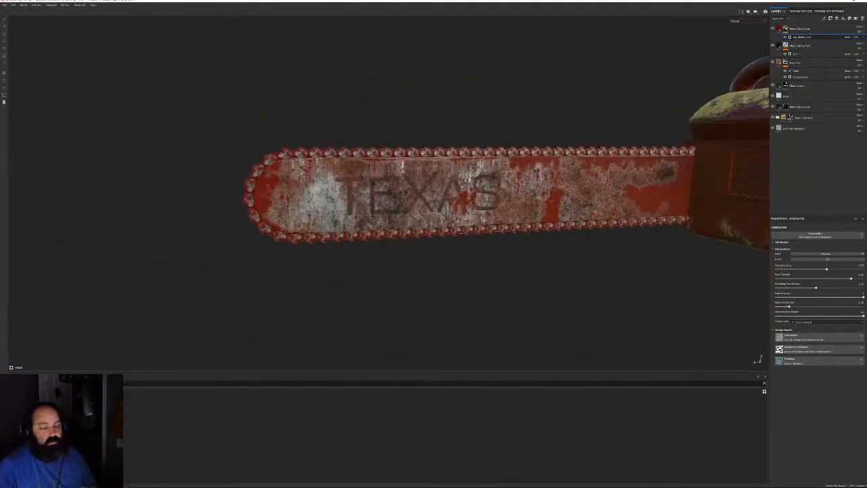
scroll(602, 200, "up", 4)
scroll(474, 143, "down", 5)
middle_click_drag(480, 154, 284, 169, "alt")
scroll(285, 170, "up", 2)
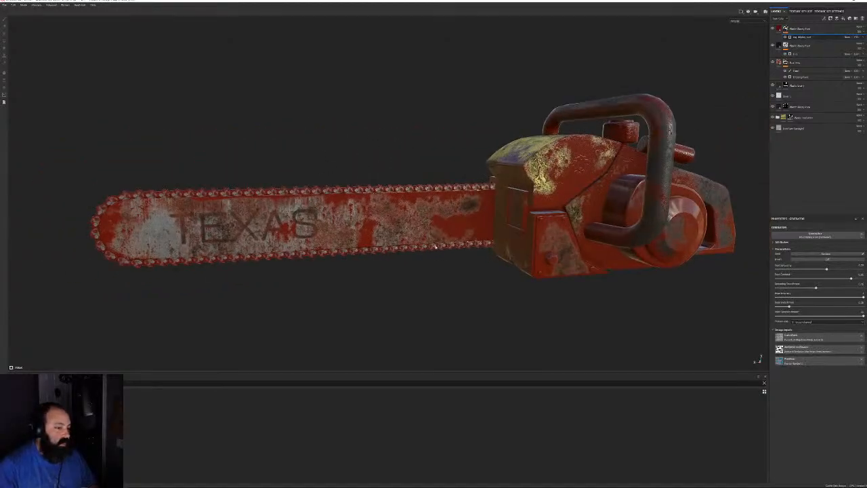
left_click_drag(379, 203, 482, 193, "alt")
scroll(433, 196, "up", 4)
left_click_drag(400, 200, 387, 232, "alt")
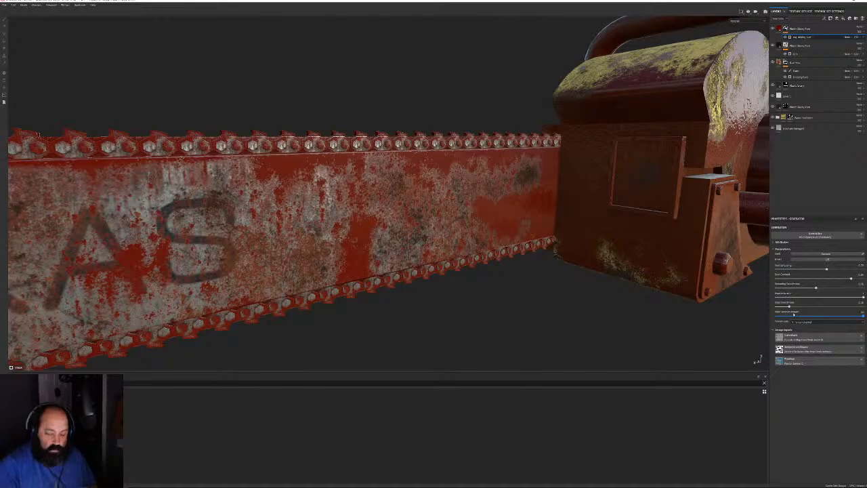
Tweak a generator slider to shift the rust, checking the TEXAS side under rotated lighting
mouse_move(788, 307)
left_mouse_down()
mouse_move(834, 309)
mouse_move(750, 316)
left_mouse_up()
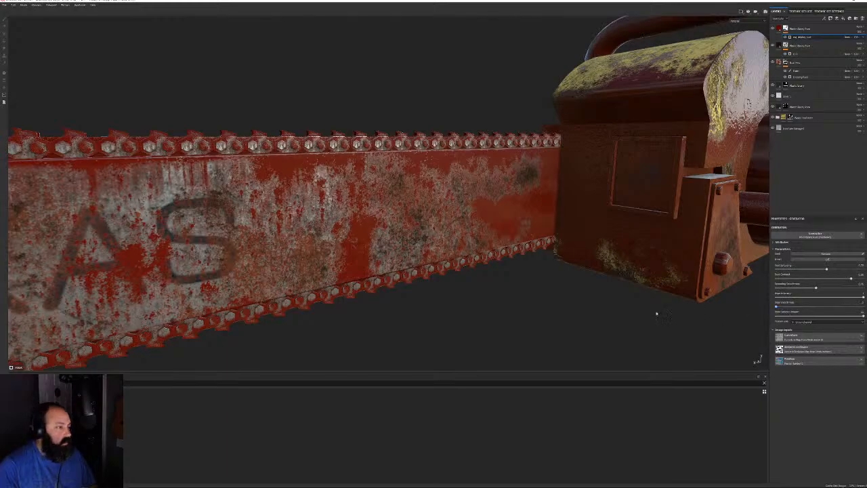
left_click_drag(654, 314, 448, 295, "alt")
scroll(413, 230, "up", 3)
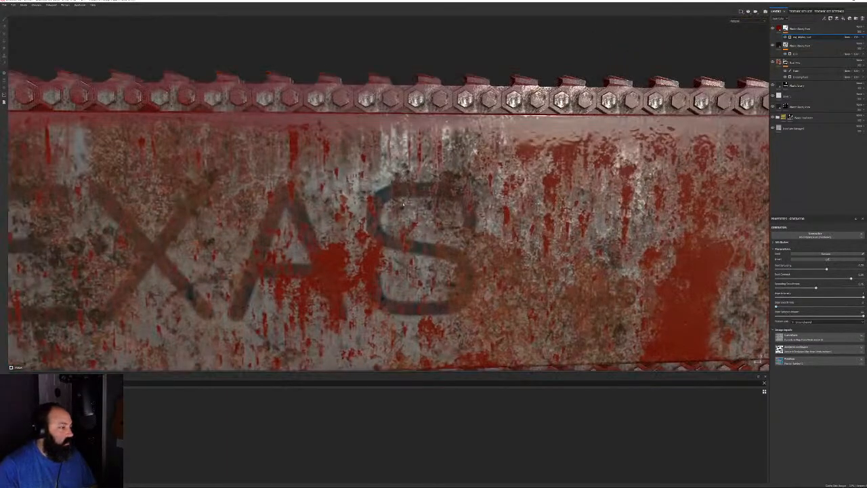
scroll(447, 213, "down", 5)
middle_click_drag(447, 213, 504, 224, "alt")
left_click_drag(505, 224, 631, 195, "alt")
right_click_drag(630, 196, 579, 231, "shift")
middle_click_drag(204, 203, 505, 194, "alt")
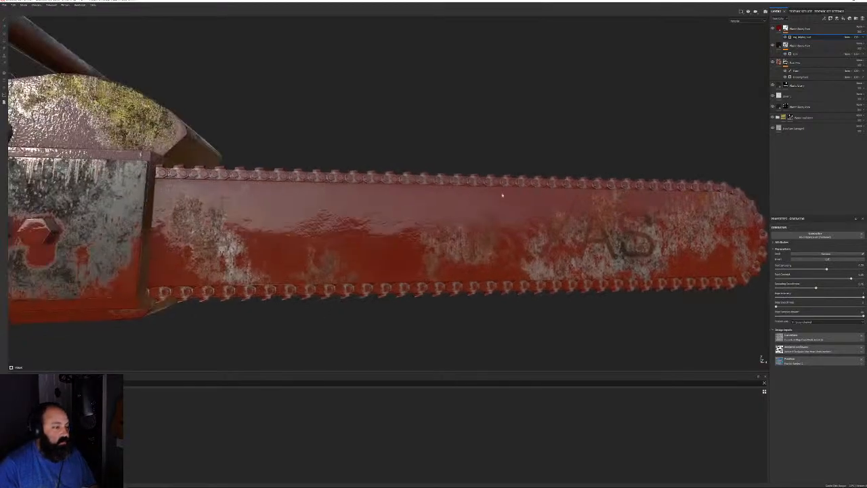
left_click_drag(505, 194, 473, 204, "alt")
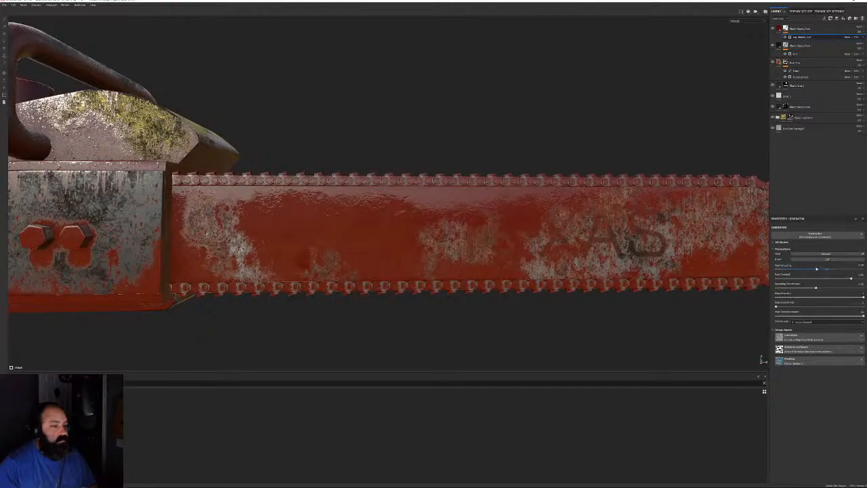
Adjust the generator slider to change rust coverage, viewing the whole chainsaw diagonally
left_click_drag(825, 270, 814, 269)
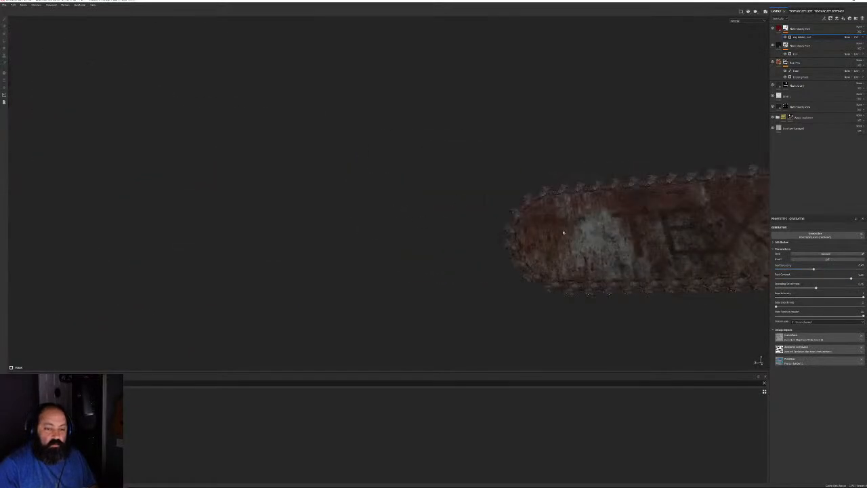
middle_click_drag(564, 233, 204, 206, "alt")
left_click_drag(203, 206, 361, 220, "alt")
right_click_drag(361, 221, 389, 218, "shift")
left_click_drag(389, 218, 518, 251, "alt")
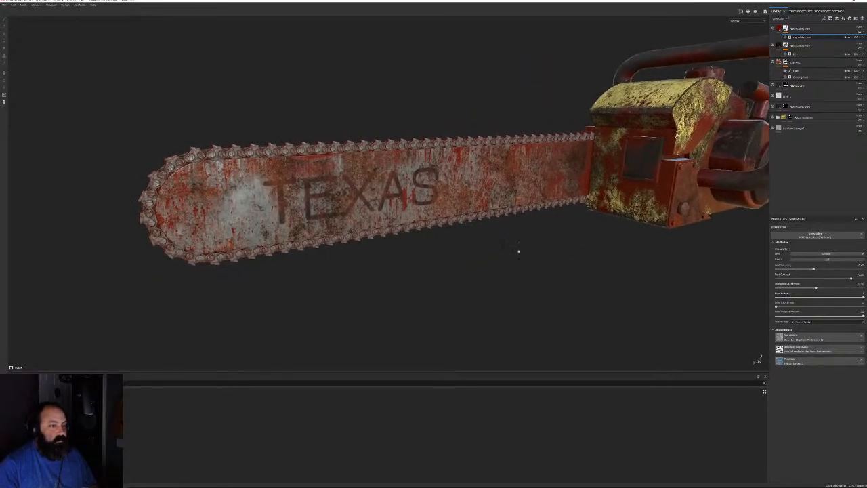
Re-randomise the rust and dripping grime pattern twice and check the blade lettering
left_click(816, 255)
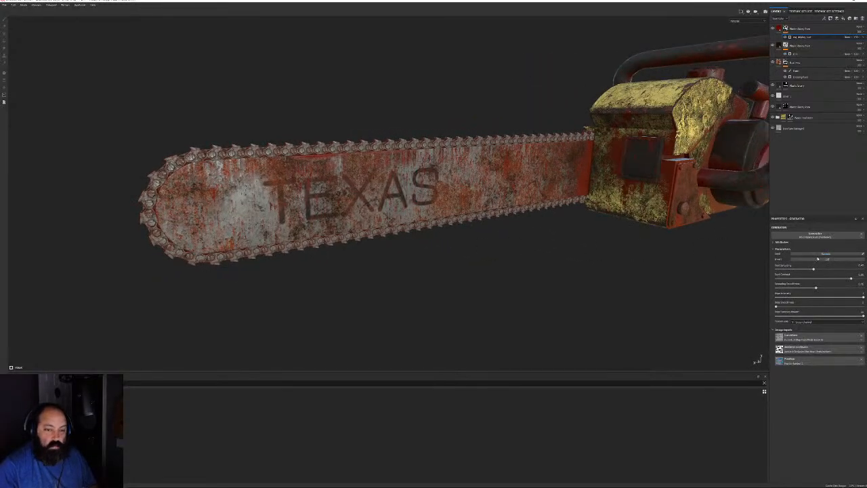
left_click(823, 255)
left_click_drag(414, 271, 534, 262, "alt")
middle_click_drag(278, 222, 540, 210, "alt")
right_click_drag(459, 225, 488, 224, "shift")
left_click_drag(488, 224, 418, 204, "alt")
middle_click_drag(418, 203, 277, 231, "alt")
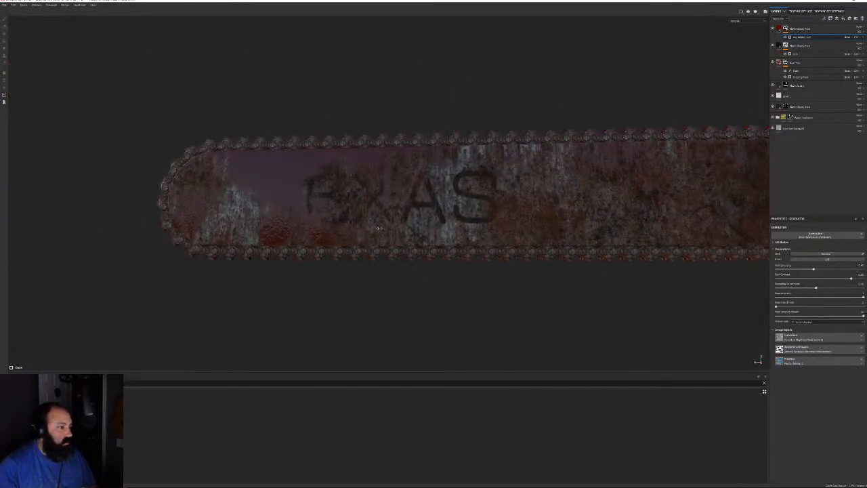
right_click_drag(317, 234, 457, 245, "shift")
scroll(447, 155, "down", 5)
left_click_drag(447, 155, 465, 160, "alt")
Re-randomise the mask once more so TEXAS reads clearly, then check the engine body
left_click(816, 254)
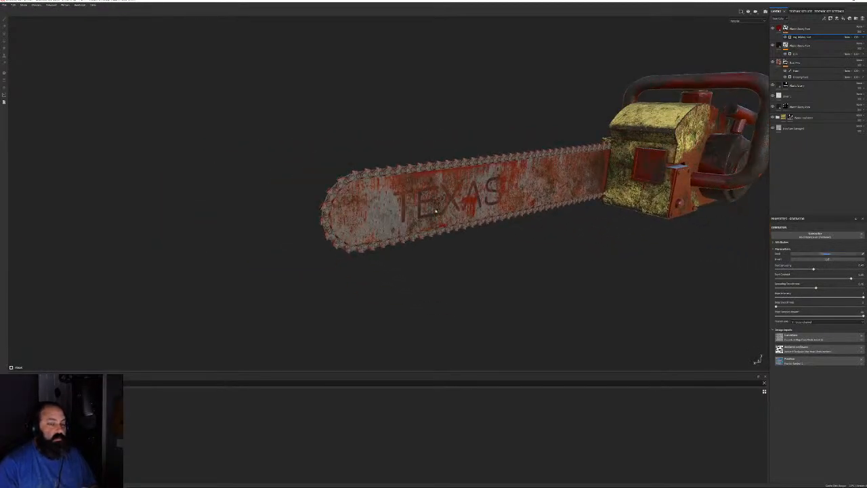
left_click_drag(436, 210, 629, 201, "alt")
right_click_drag(629, 200, 605, 215, "shift")
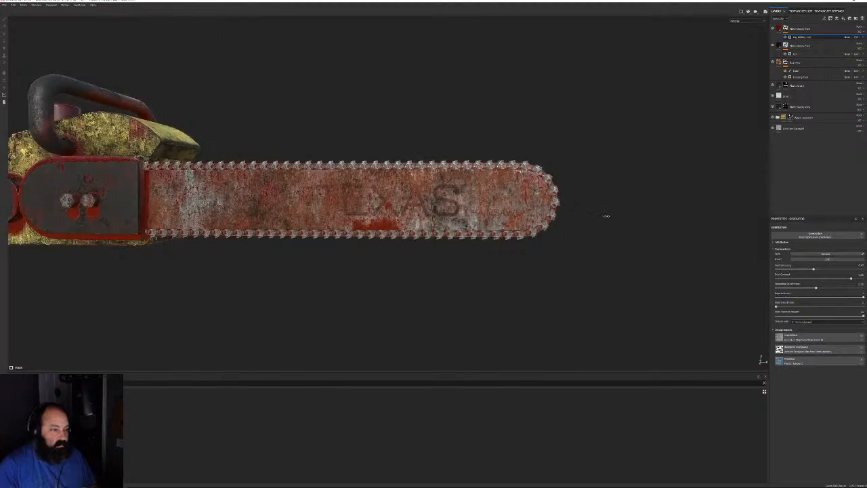
left_click_drag(605, 214, 410, 203, "alt")
right_click_drag(410, 203, 461, 203, "shift")
middle_click_drag(460, 203, 220, 219, "alt")
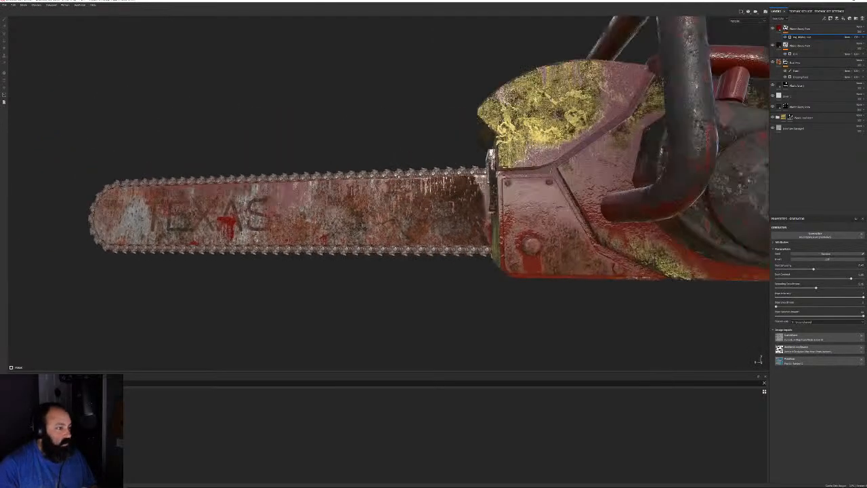
left_click_drag(220, 218, 192, 188, "alt")
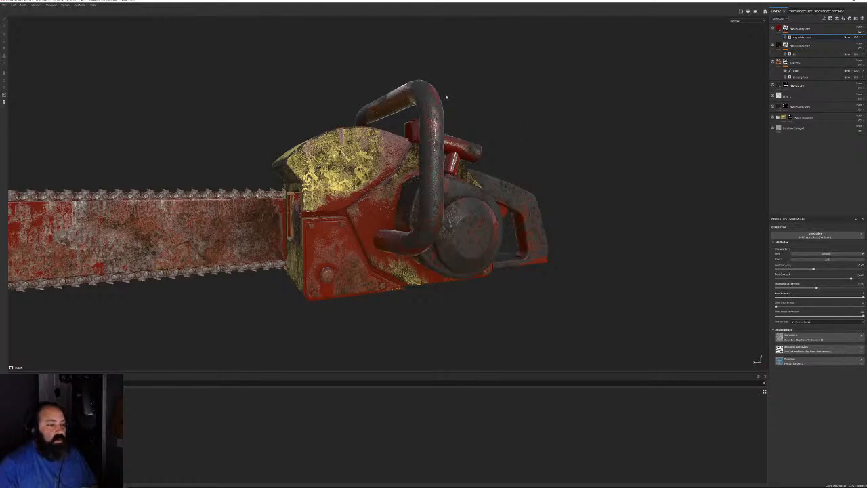
left_click_drag(332, 249, 421, 242, "alt")
right_click_drag(421, 243, 542, 250, "alt")
left_click_drag(542, 249, 398, 211, "alt")
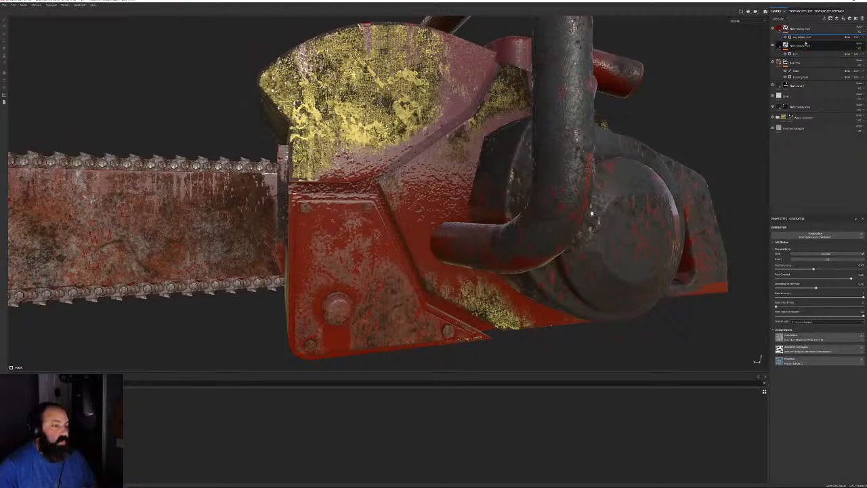
Add a paint layer to the blood layer's mask and polygon-fill the engine body to clear its red
right_click(808, 37)
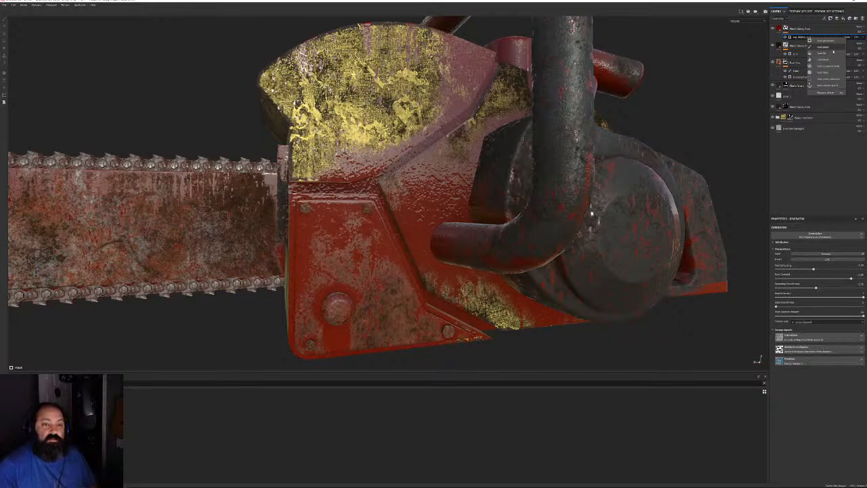
left_click(823, 48)
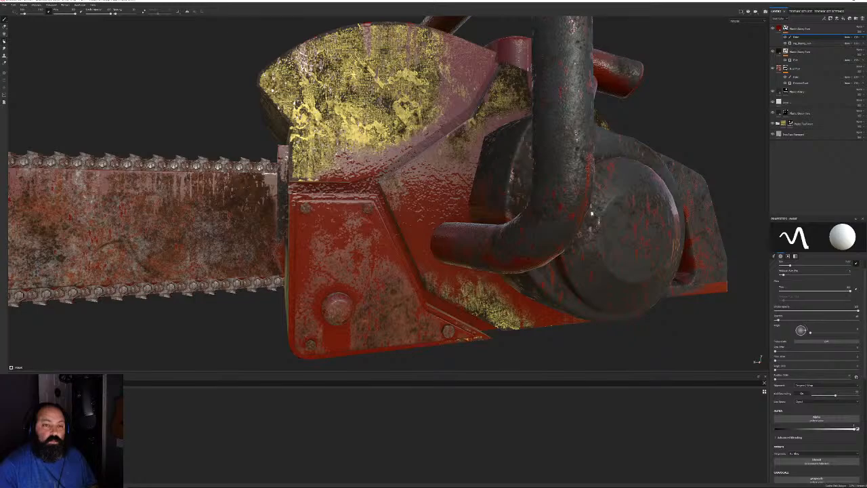
left_click(4, 41)
scroll(379, 203, "down", 3)
left_click_drag(380, 203, 434, 200, "alt")
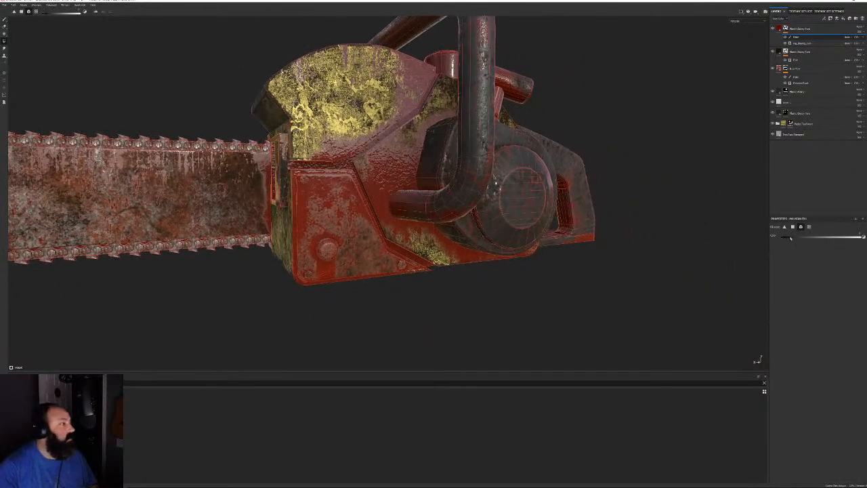
mouse_move(616, 98)
left_mouse_down()
mouse_move(429, 264)
mouse_move(378, 284)
left_mouse_up()
mouse_move(359, 190)
left_mouse_down("alt")
mouse_move(428, 219)
mouse_move(563, 221)
mouse_move(449, 134)
left_mouse_up("alt")
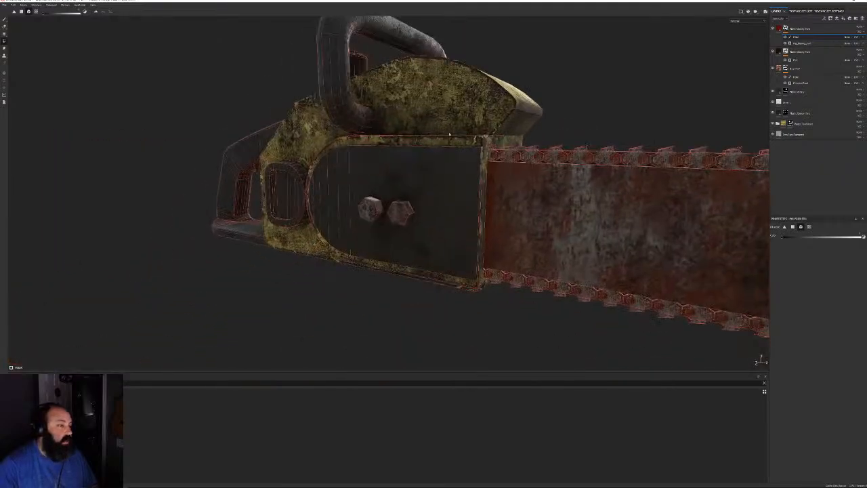
left_click_drag(388, 252, 272, 234)
left_click_drag(271, 233, 204, 218, "alt")
Check the chain teeth and TEXAS lettering, then return to the brush Paint tool
middle_click_drag(203, 217, 406, 216, "alt")
right_click_drag(407, 217, 112, 83, "alt")
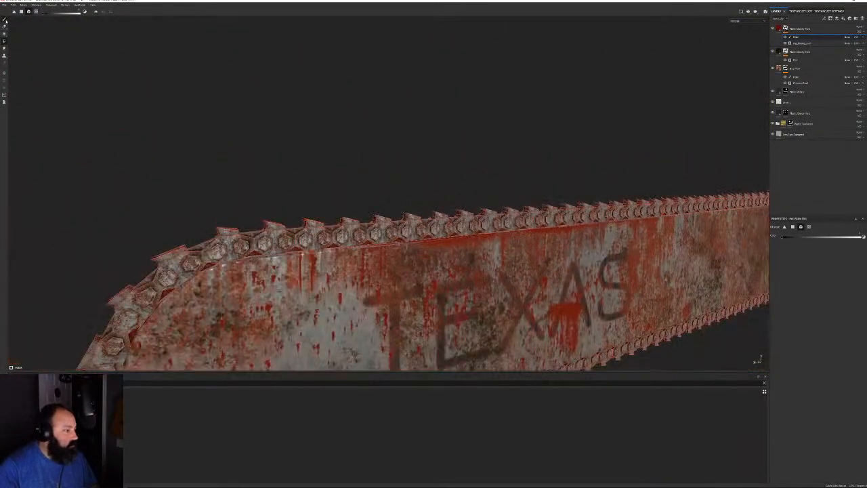
left_click(5, 20)
right_click_drag(582, 167, 310, 82, "alt")
middle_click_drag(708, 132, 561, 184, "alt")
left_click_drag(562, 184, 498, 186, "alt")
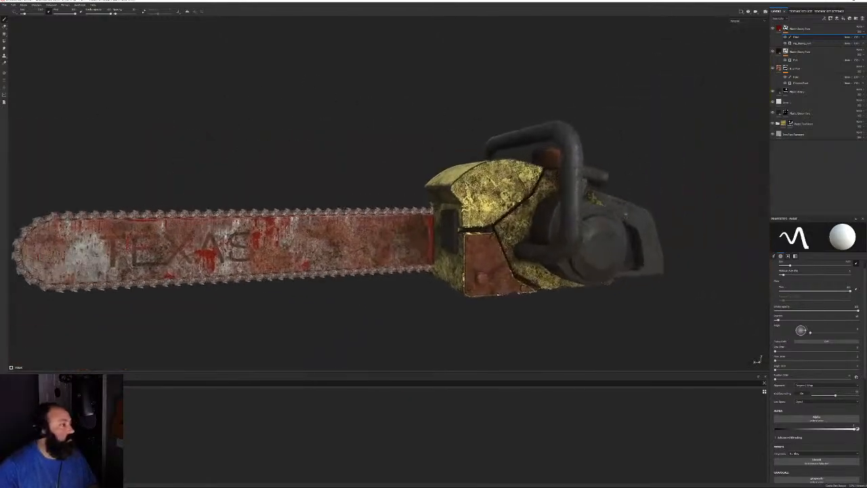
right_click(800, 29)
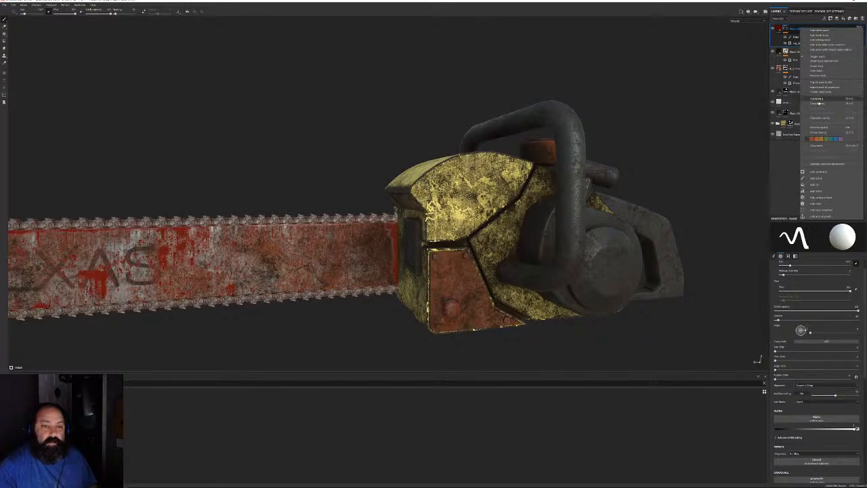
Duplicate the Plastic Grunge Fill layer and delete the copy's paint mask
left_click(819, 118)
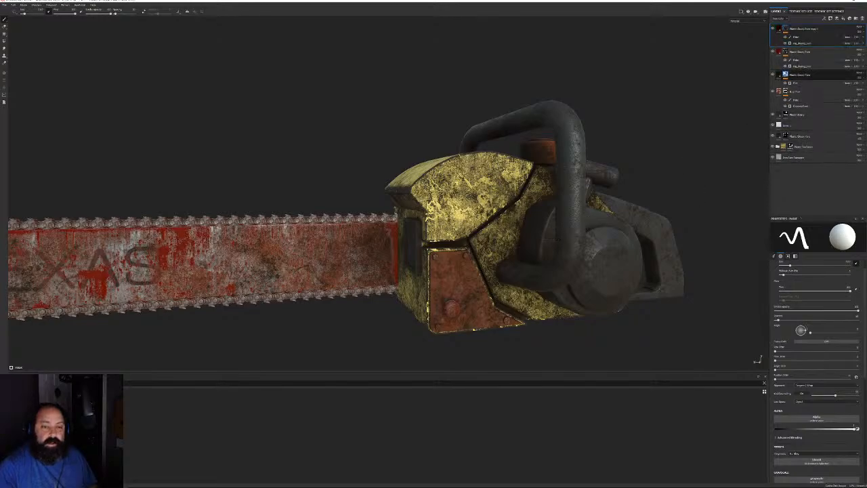
left_click(790, 37)
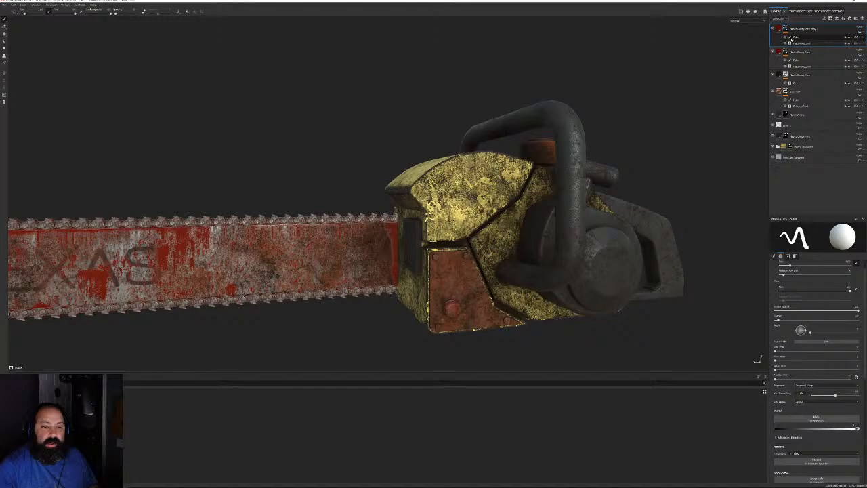
left_click(863, 38)
left_click_drag(644, 200, 609, 201, "alt")
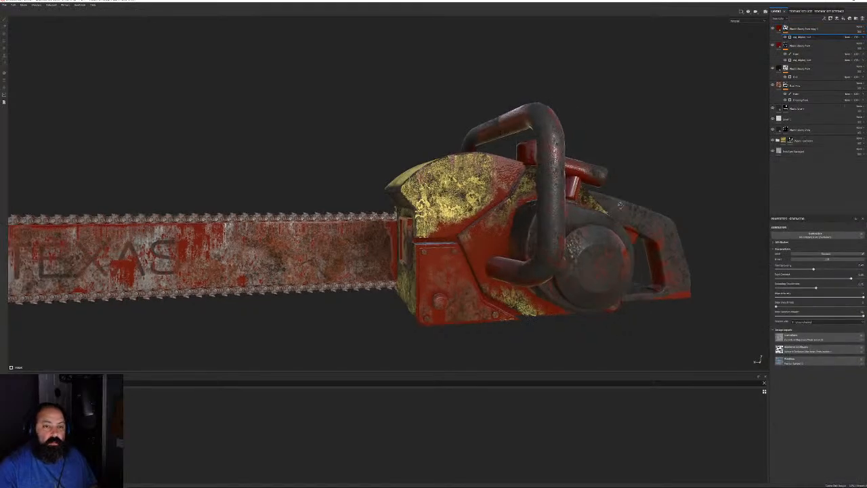
scroll(609, 201, "up", 3)
middle_click_drag(609, 202, 650, 160, "alt")
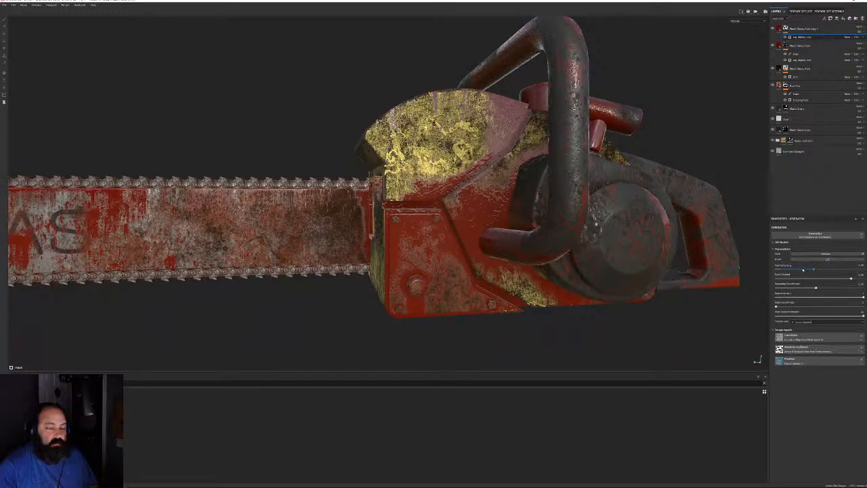
Spread the generator across more of the body and re-randomise the spots into a sparser pattern
left_click_drag(803, 269, 789, 271)
left_click_drag(474, 203, 371, 226, "alt")
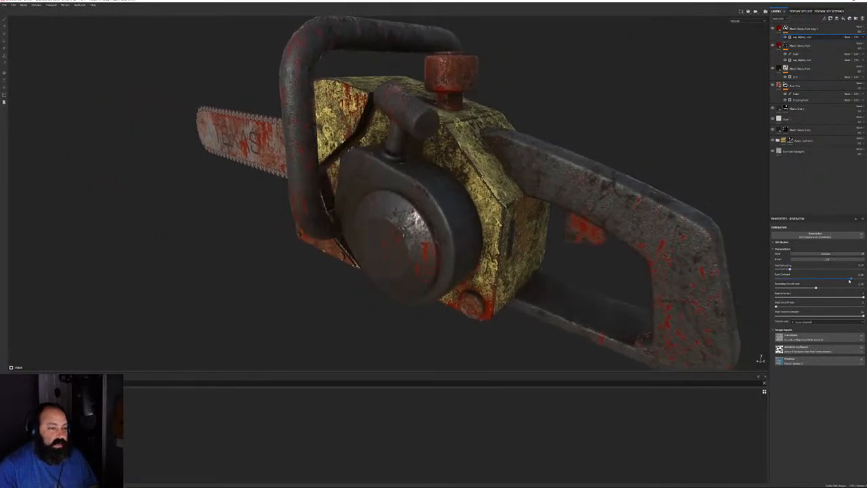
left_click(823, 254)
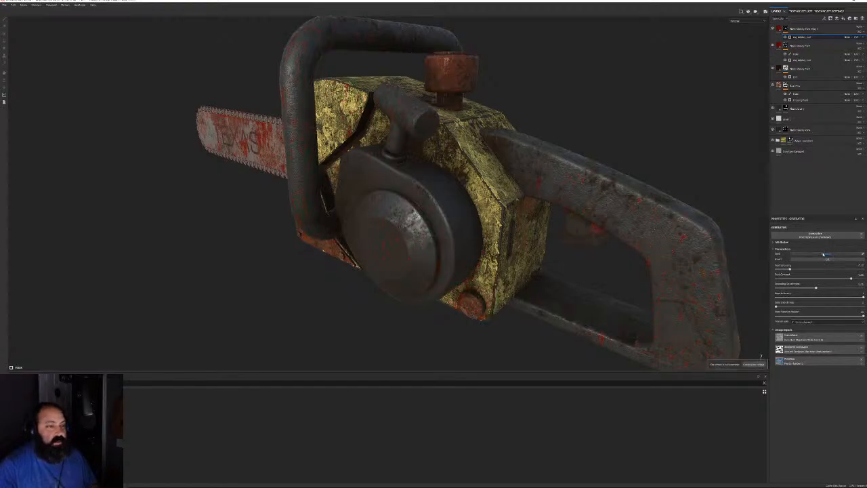
left_click(824, 254)
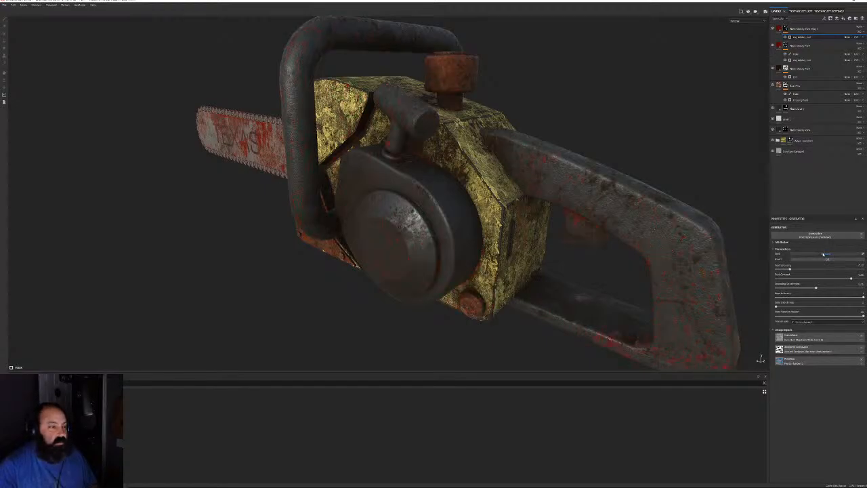
left_click_drag(429, 203, 516, 187, "alt")
left_click_drag(397, 205, 527, 178, "alt")
left_click_drag(352, 176, 302, 166, "alt")
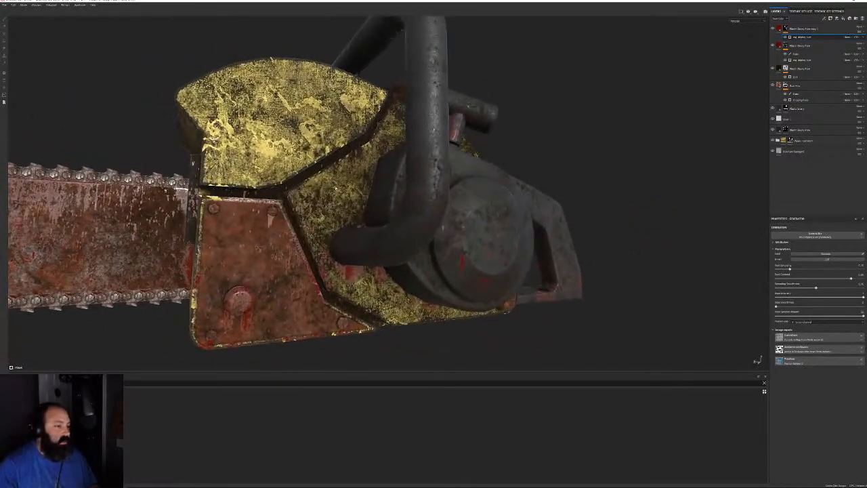
left_click_drag(406, 182, 522, 171, "alt")
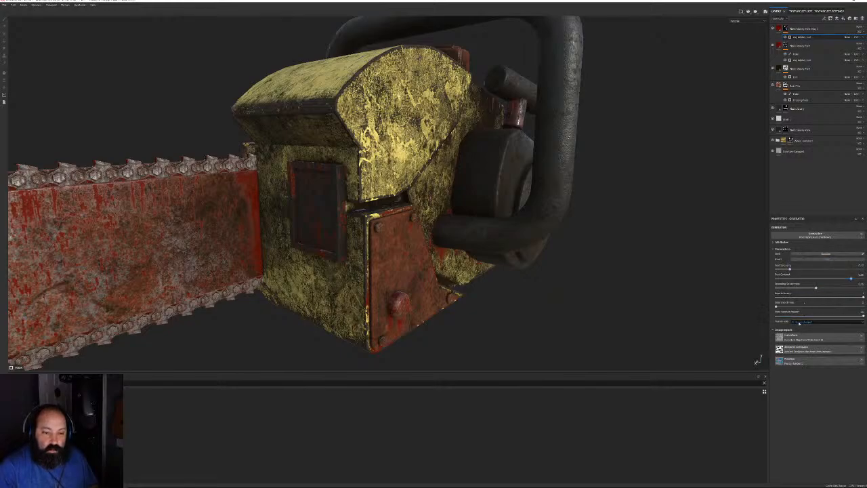
Try several different generator input options from the dropdown, checking the TEXAS lettering
left_click(799, 323)
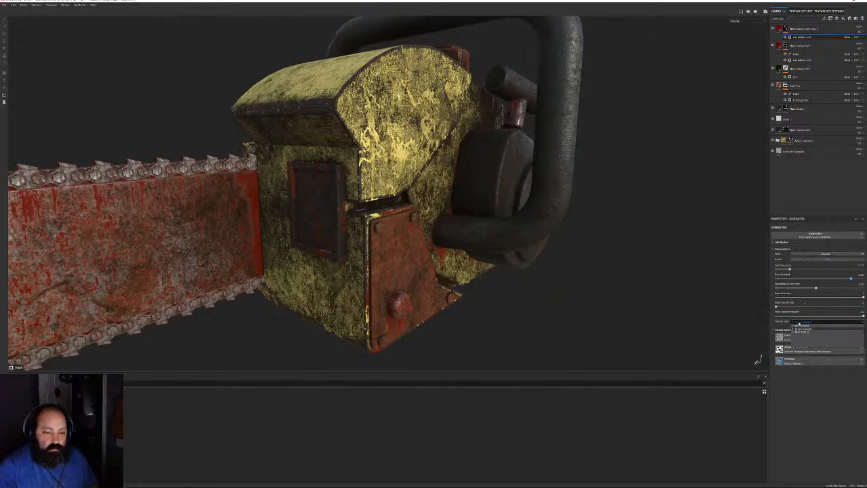
left_click(800, 328)
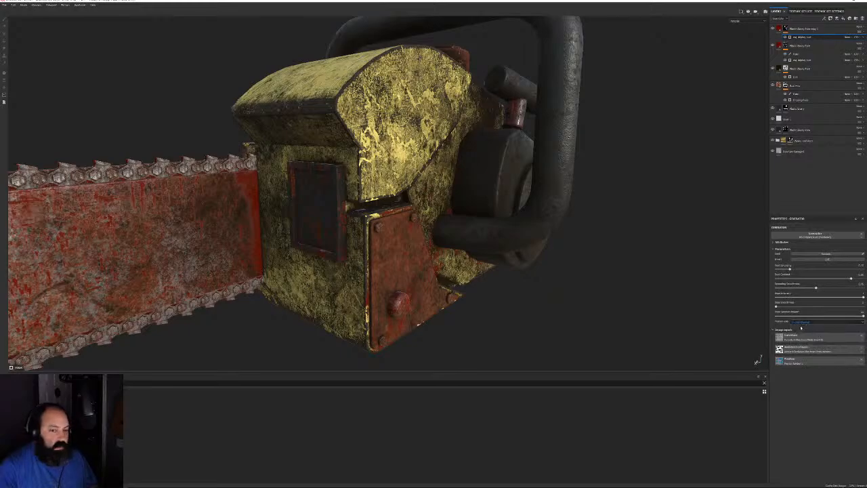
left_click_drag(722, 318, 422, 149, "alt")
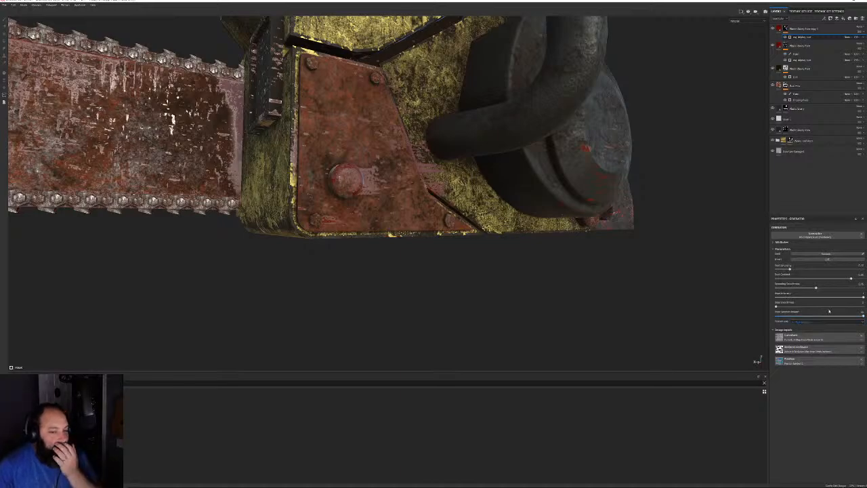
left_click(821, 322)
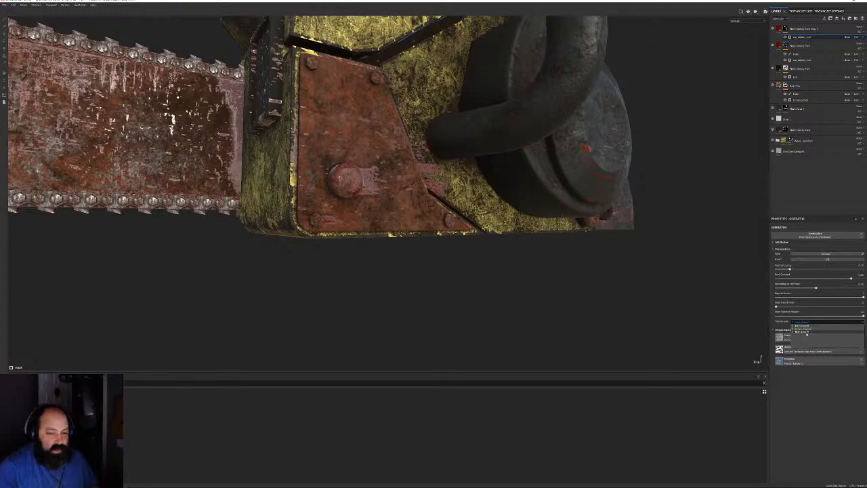
left_click(806, 331)
left_click_drag(543, 263, 542, 244, "alt")
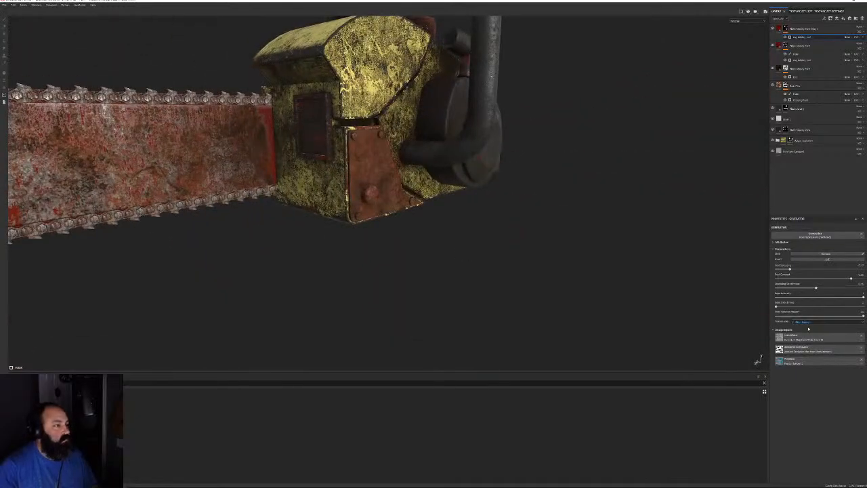
left_click(803, 322)
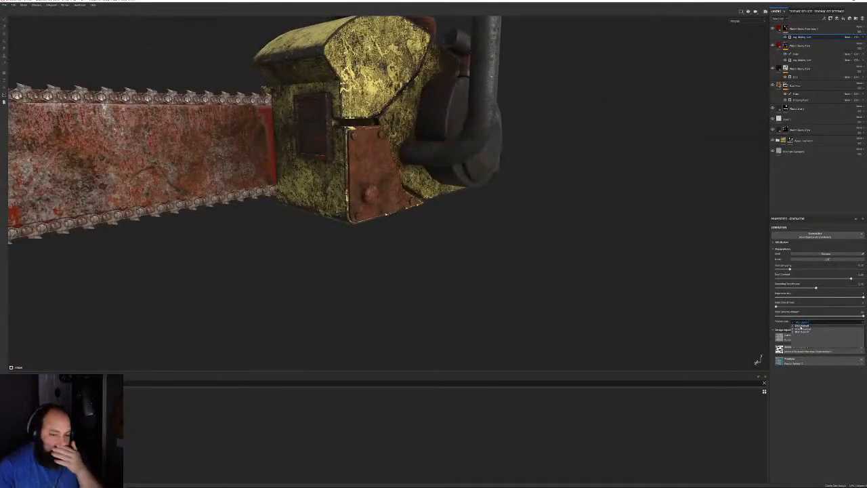
left_click(801, 328)
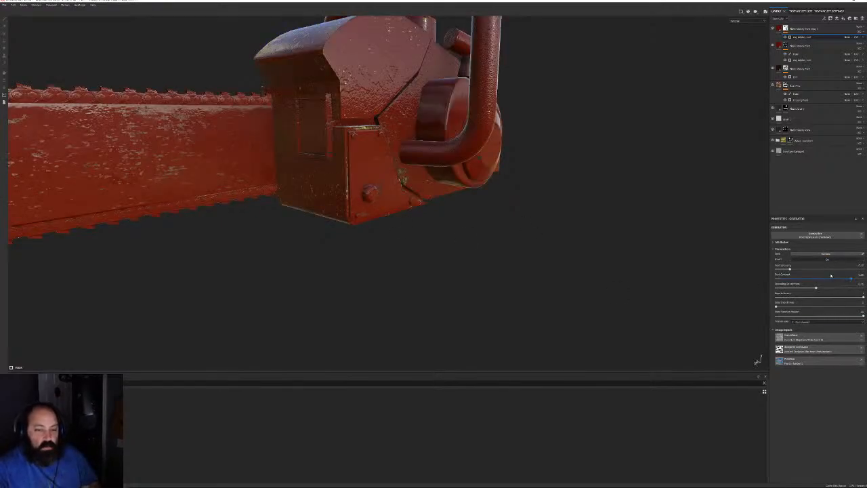
Push the first generator parameter to maximum, then reduce the red paint to sparse flecks
left_click_drag(789, 270, 786, 270)
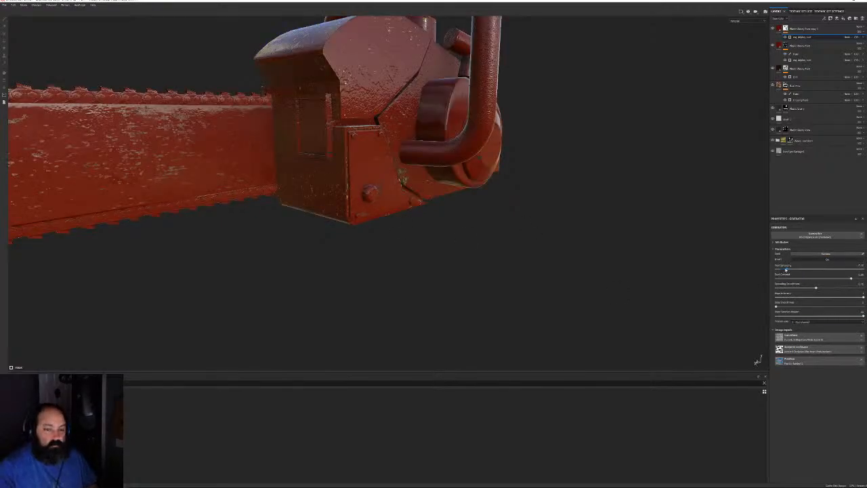
left_click_drag(862, 268, 846, 269)
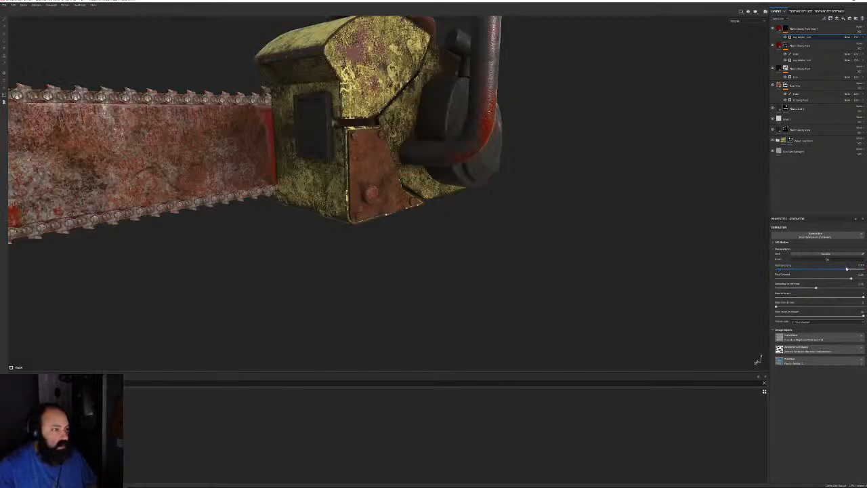
left_click_drag(714, 205, 569, 193, "alt")
scroll(429, 188, "down", 5)
left_click_drag(429, 187, 445, 268, "alt")
left_click_drag(614, 279, 630, 233, "alt")
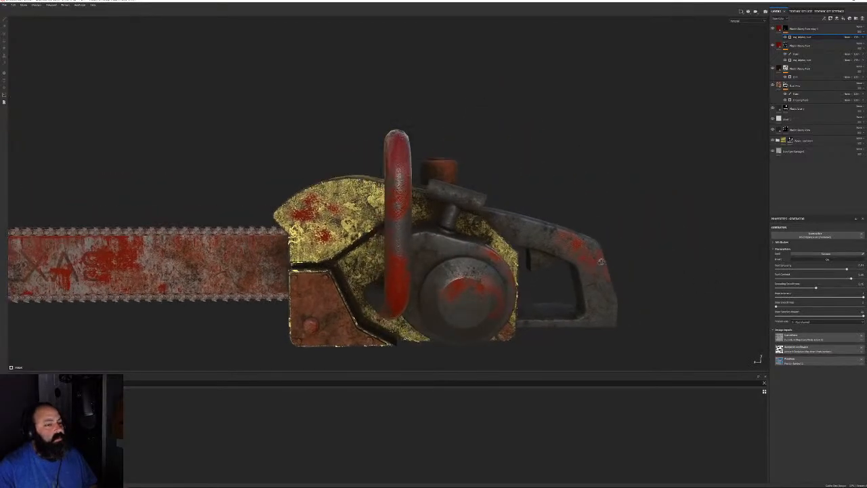
middle_click_drag(630, 234, 669, 200, "alt")
scroll(576, 305, "up", 5)
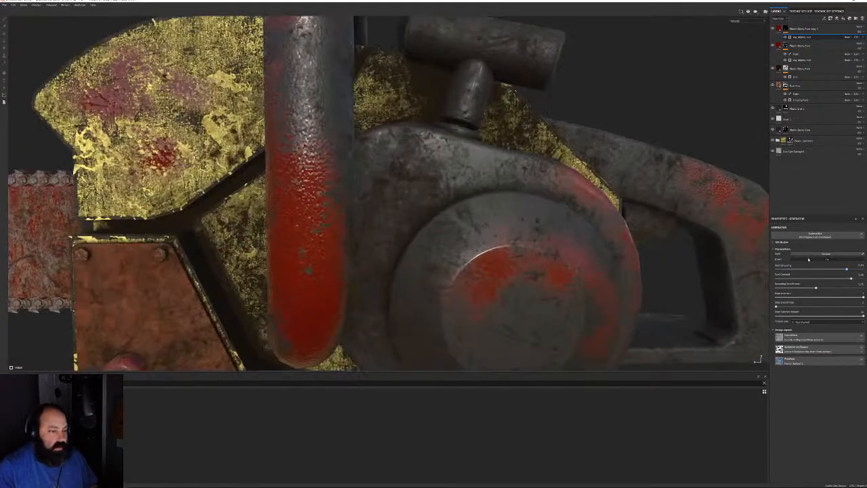
left_click_drag(809, 260, 790, 270)
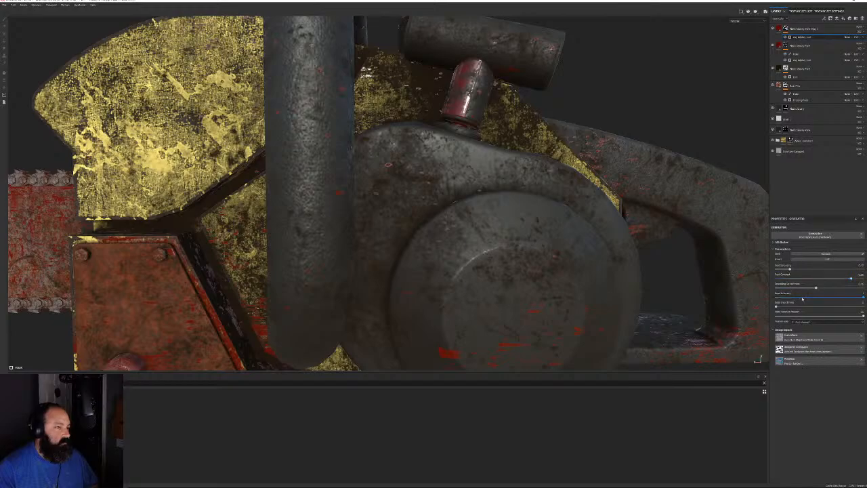
right_click_drag(542, 241, 370, 197, "alt")
left_click_drag(371, 197, 474, 209, "alt")
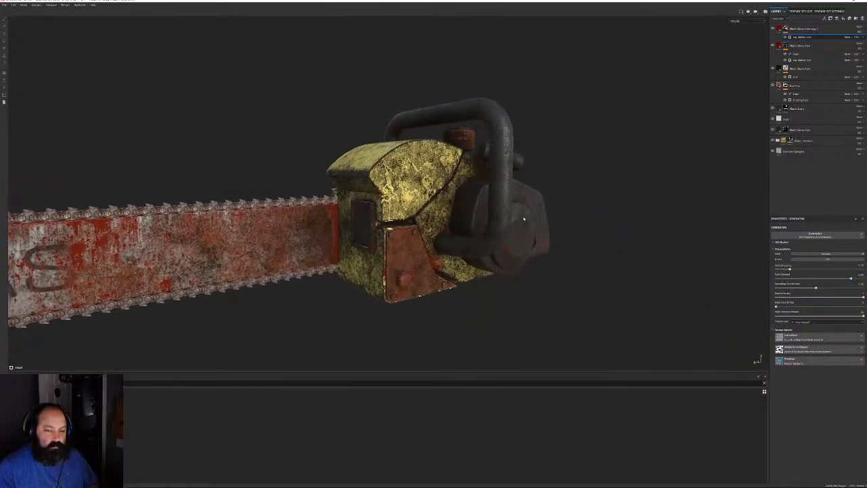
Pick another generator option and rebalance its sliders so yellow grows near the housing bottom
left_click(799, 322)
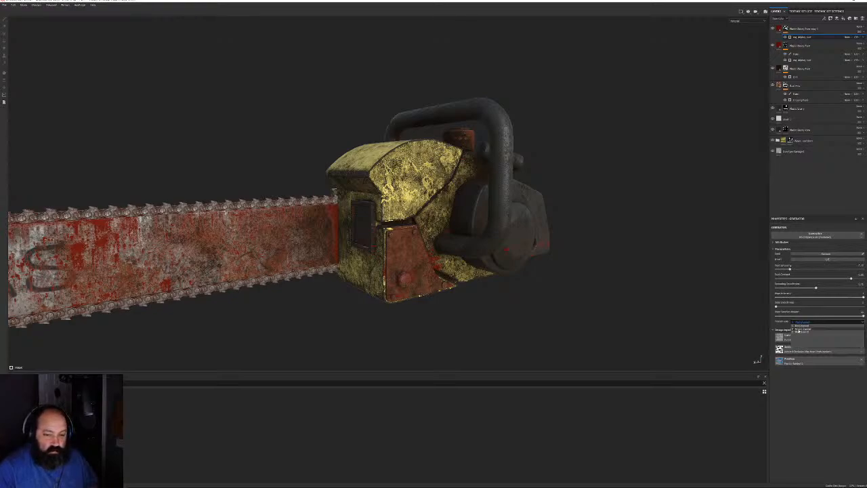
left_click(799, 330)
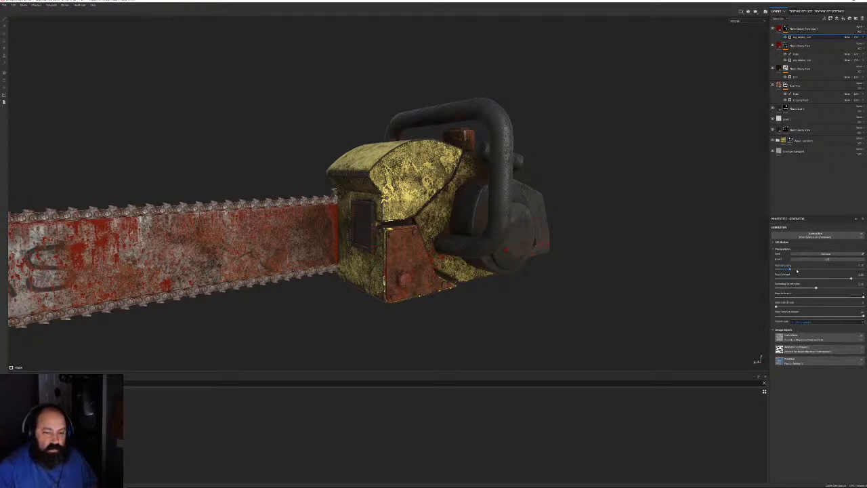
left_click_drag(797, 271, 800, 274)
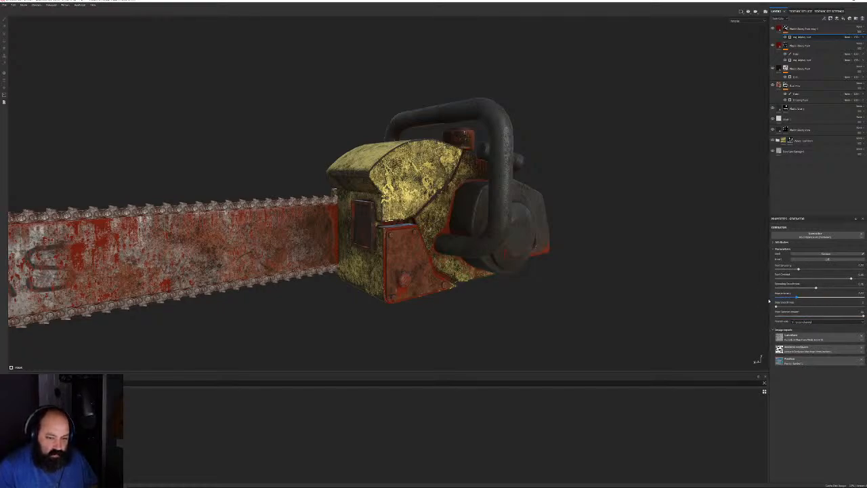
left_click_drag(863, 296, 754, 301)
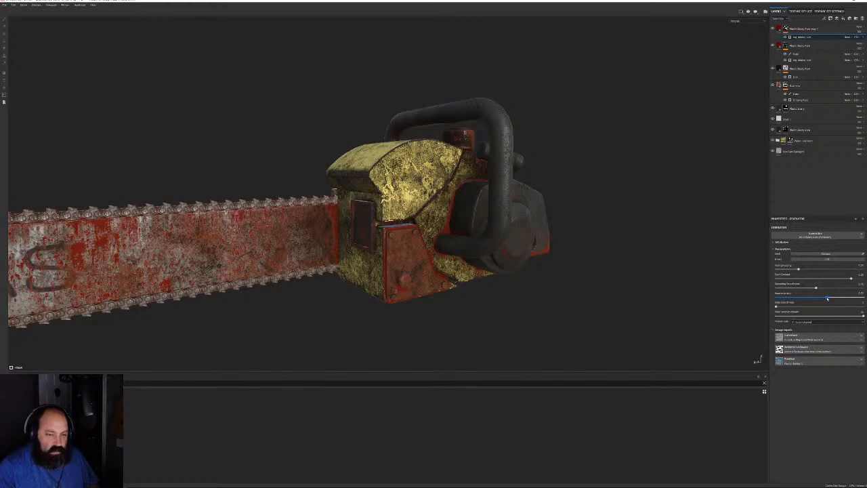
left_click_drag(827, 298, 863, 298)
left_click_drag(631, 243, 590, 248, "alt")
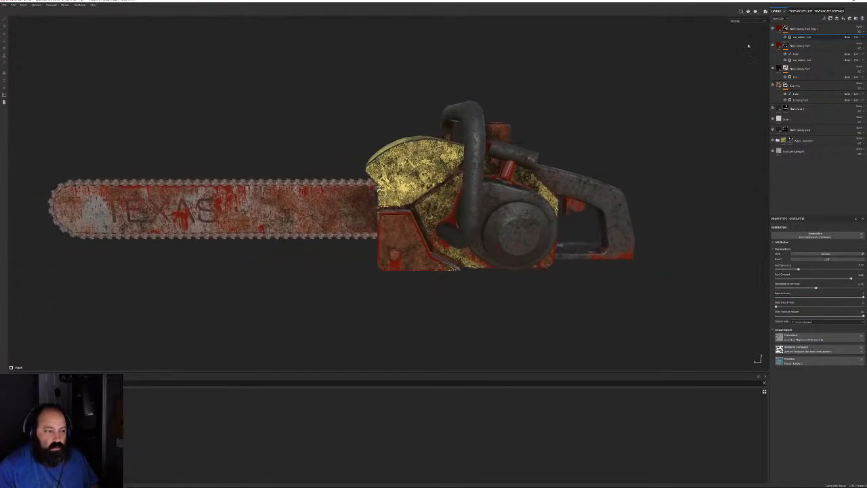
left_click(786, 29)
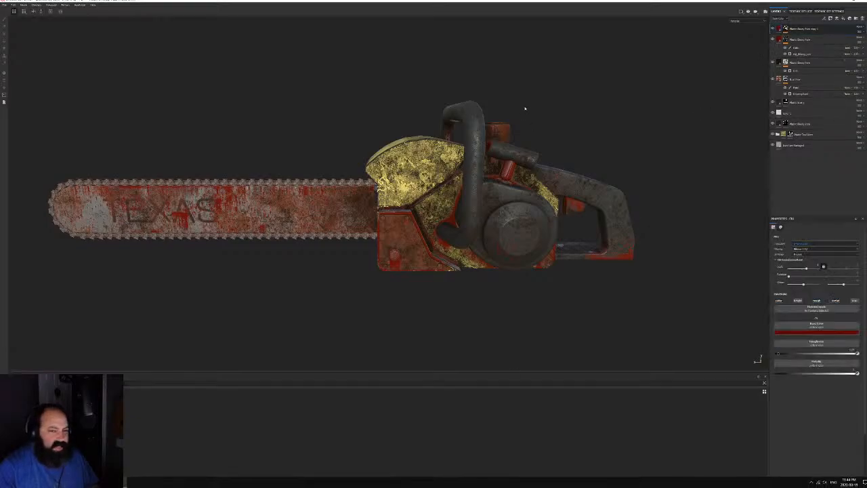
Darken the red paint's Base Color and slightly adjust its roughness
scroll(535, 265, "up", 5)
left_click_drag(493, 261, 524, 215, "alt")
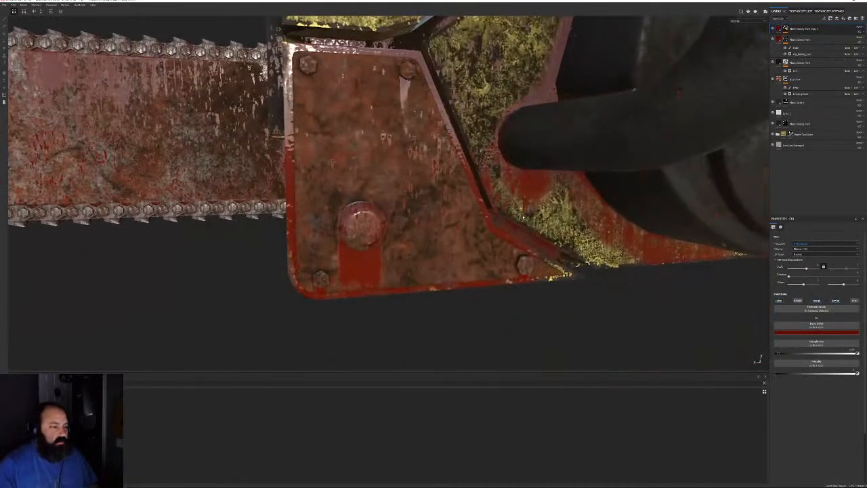
left_click_drag(461, 301, 547, 282, "alt")
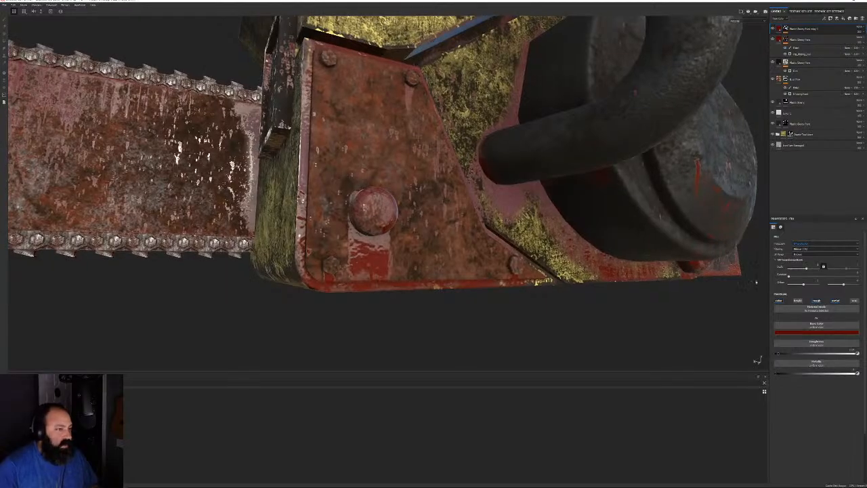
left_click(816, 331)
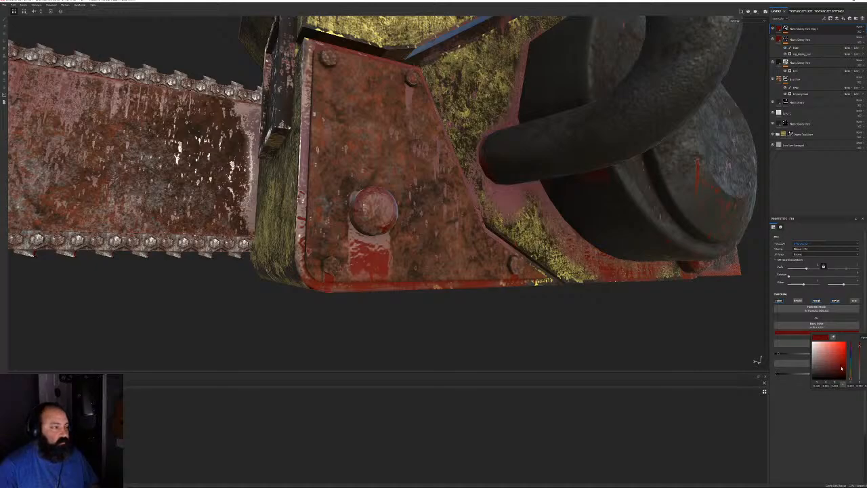
left_click_drag(842, 367, 842, 376)
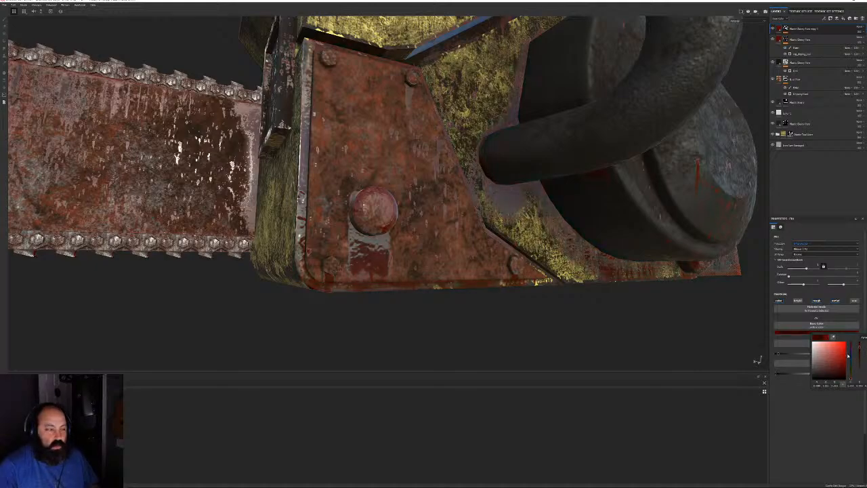
left_click(803, 382)
left_click_drag(797, 355, 797, 354)
Rename the red fill layer and move it below Plastic Glossy Fine
mouse_move(643, 291)
left_mouse_down("alt")
mouse_move(576, 253)
mouse_move(554, 300)
mouse_move(576, 291)
mouse_move(570, 287)
left_mouse_up("alt")
right_click_drag(569, 287, 385, 169, "alt")
left_click_drag(385, 168, 562, 203, "alt")
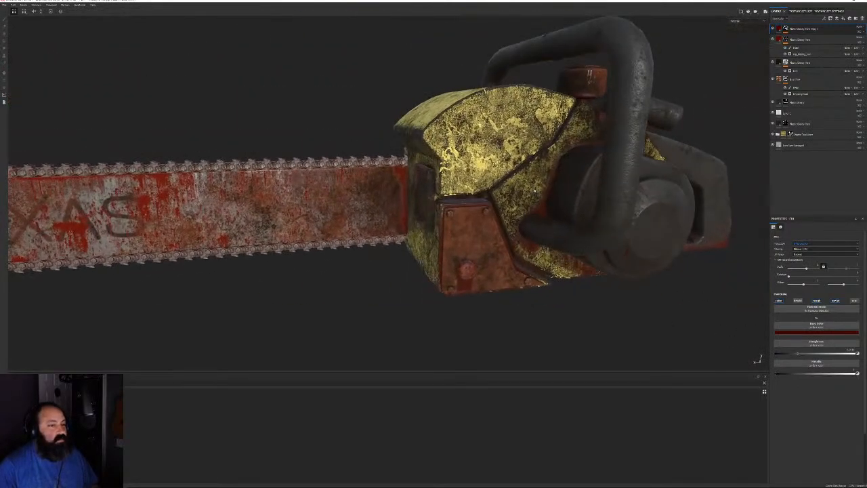
middle_click_drag(352, 237, 452, 252, "alt")
right_click_drag(453, 251, 474, 261, "alt")
left_click_drag(475, 261, 451, 215, "alt")
right_click_drag(450, 215, 390, 189, "alt")
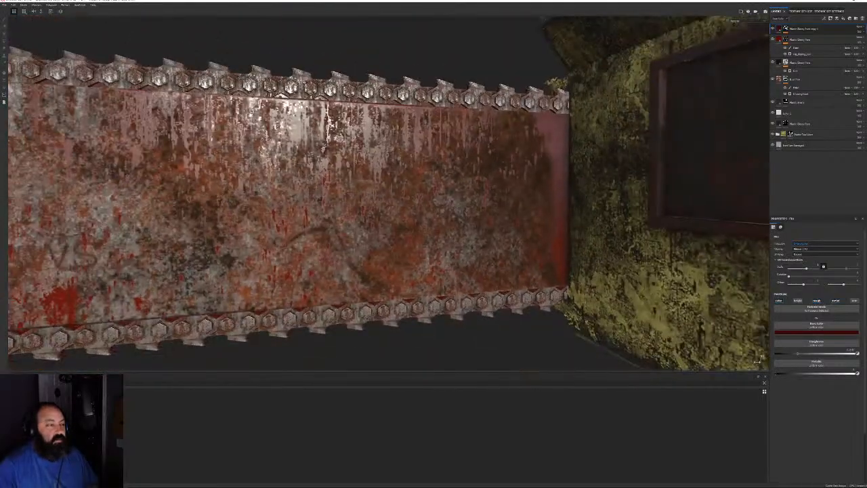
mouse_move(389, 189)
left_mouse_down("alt")
mouse_move(440, 207)
mouse_move(477, 190)
left_mouse_up("alt")
double_click(800, 29)
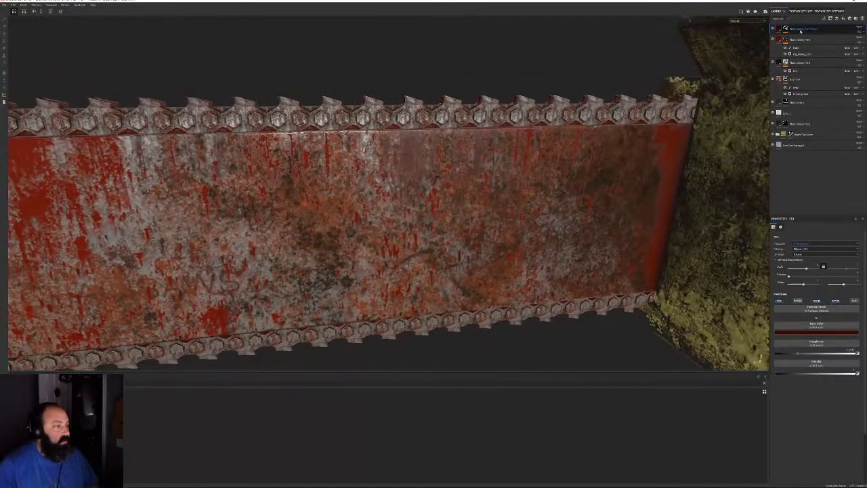
left_click_drag(801, 31, 801, 53)
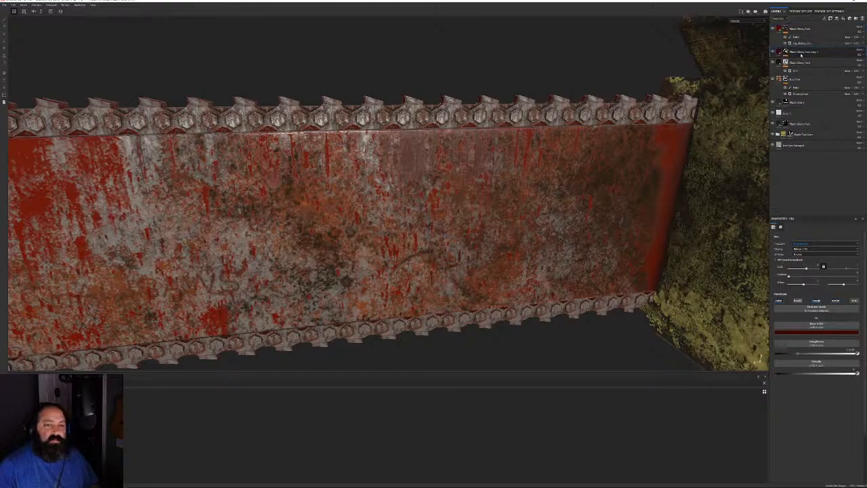
Frame the engine side and select the red layer's paint mask
right_click_drag(569, 209, 548, 165, "alt")
left_click_drag(548, 165, 497, 154, "alt")
right_click_drag(498, 154, 433, 169, "alt")
left_click_drag(434, 169, 336, 194, "alt")
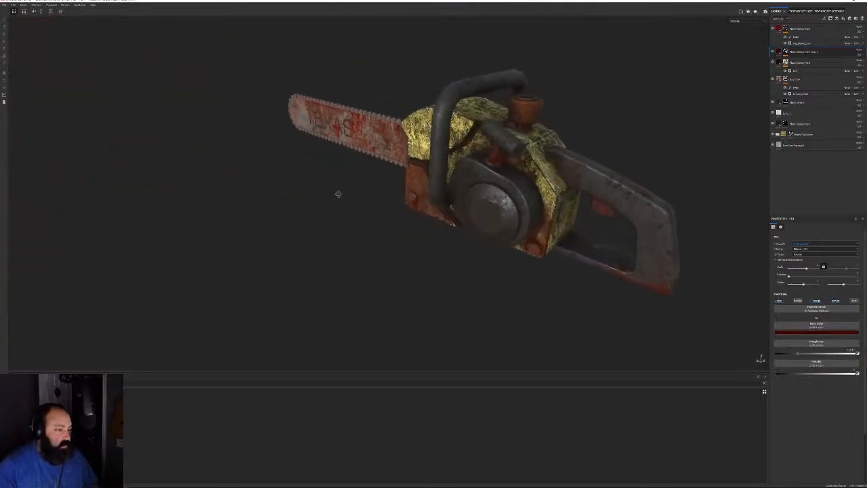
right_click_drag(336, 194, 495, 136, "alt")
left_click_drag(495, 136, 547, 126, "alt")
right_click_drag(548, 126, 647, 95, "alt")
left_click_drag(647, 95, 671, 111, "alt")
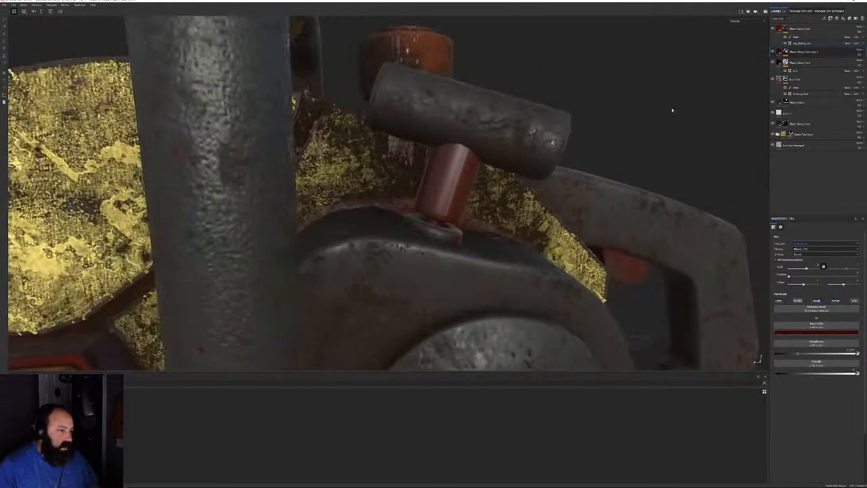
left_click(799, 36)
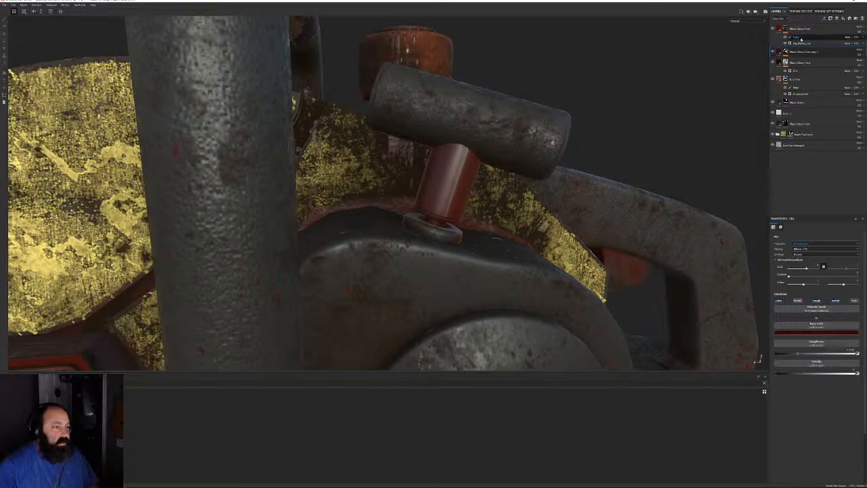
Switch from polygon fill to the Paint brush tool and look over the rusty side panel
left_click(5, 40)
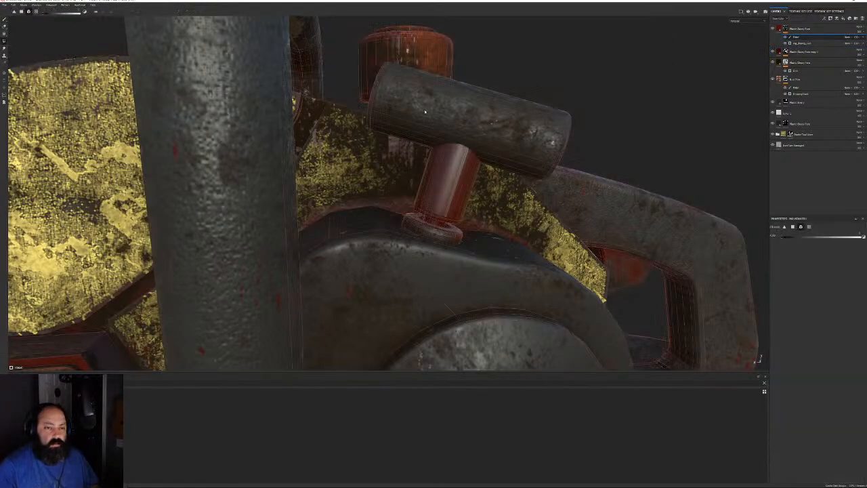
middle_click_drag(509, 228, 542, 101, "alt")
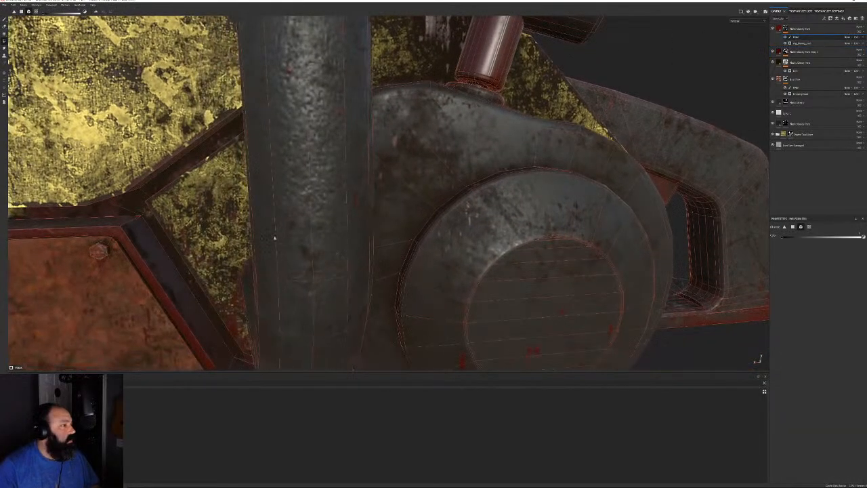
left_click_drag(275, 238, 274, 291, "alt")
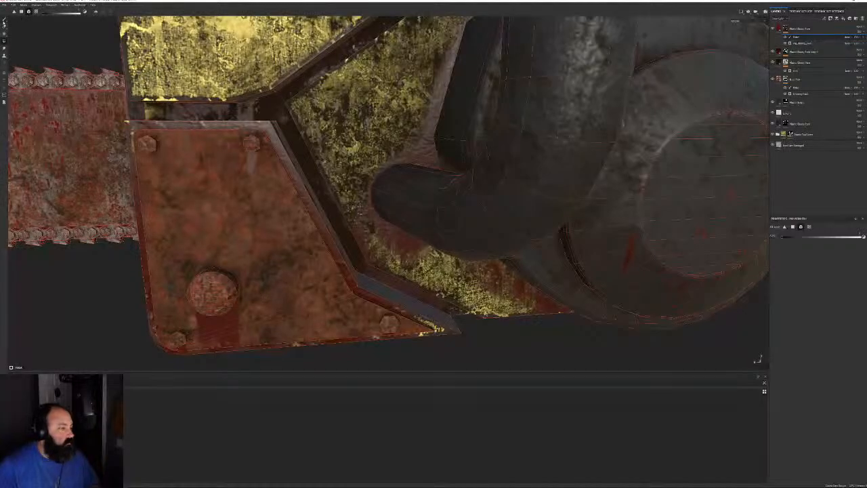
left_click(4, 20)
right_click_drag(444, 215, 473, 127, "alt")
left_click_drag(473, 128, 528, 152, "alt")
middle_click_drag(527, 152, 411, 152, "alt")
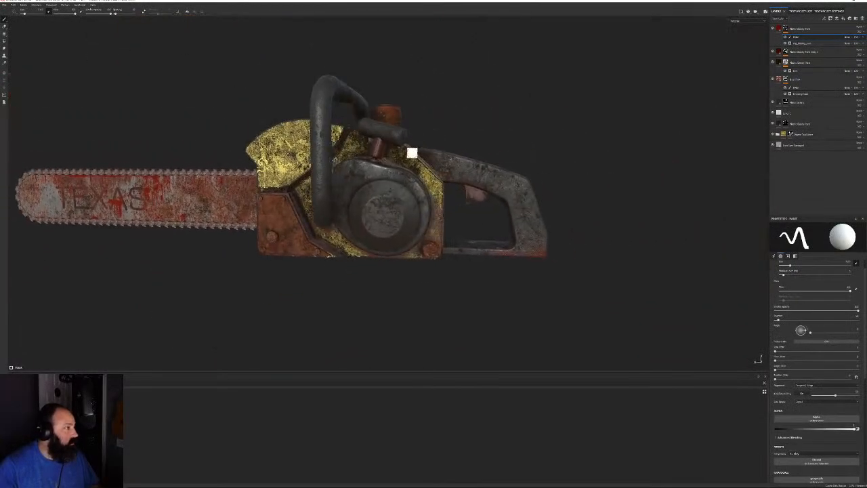
Review both sides of the chainsaw, then add a new blue fill layer atop the stack
left_click_drag(411, 153, 234, 180, "alt")
right_click_drag(233, 180, 383, 138, "alt")
left_click_drag(383, 138, 672, 155, "alt")
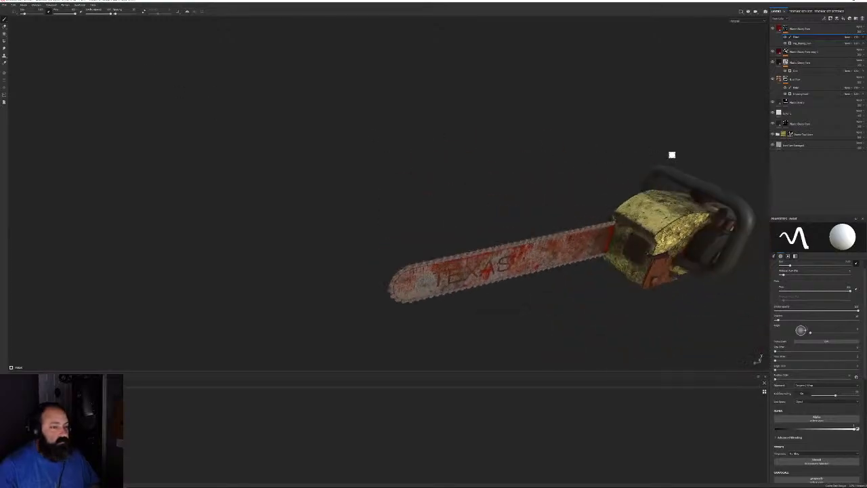
middle_click_drag(672, 155, 506, 159, "alt")
right_click_drag(507, 159, 583, 195, "alt")
left_click_drag(582, 195, 600, 176, "alt")
right_click_drag(600, 176, 580, 151, "alt")
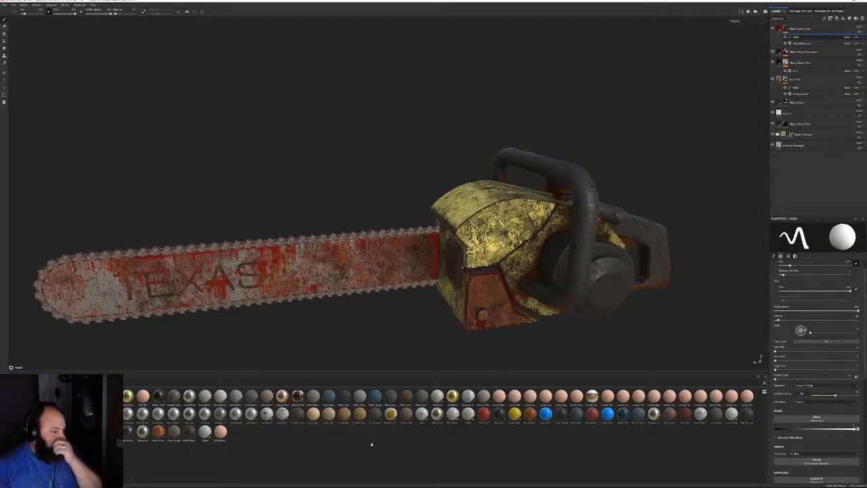
left_click_drag(545, 413, 816, 30)
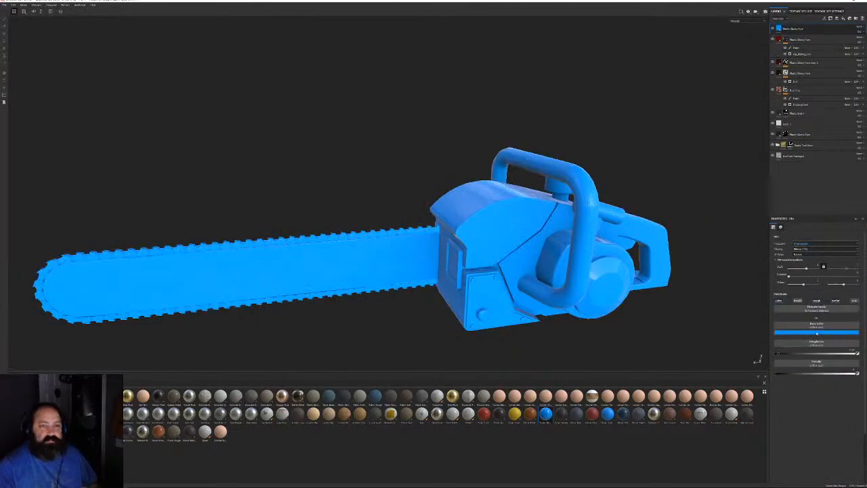
Set the fill's base colour to dark olive green and raise its roughness
left_click(816, 332)
left_click(851, 370)
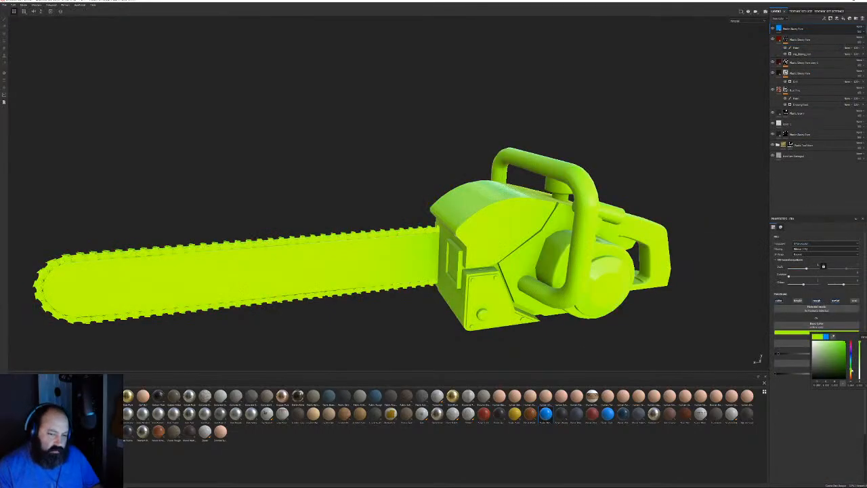
left_click(842, 373)
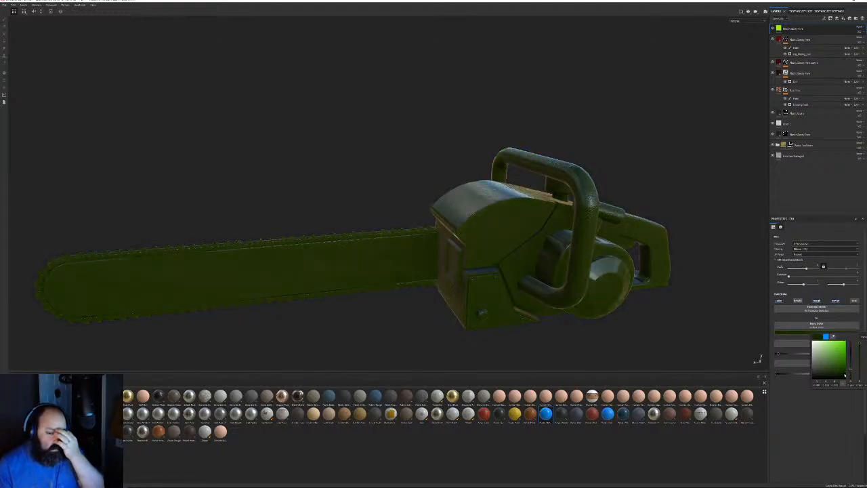
left_click(822, 445)
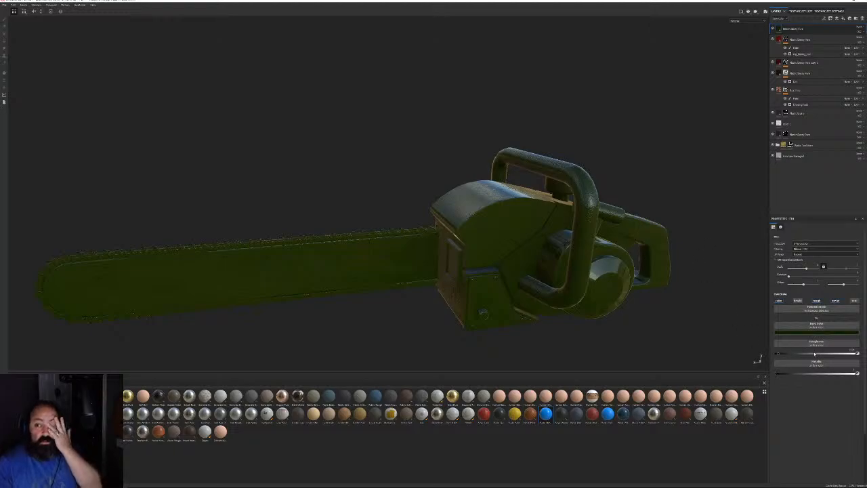
left_click_drag(815, 354, 818, 354)
left_click_drag(744, 321, 684, 349, "alt")
scroll(532, 241, "up", 4)
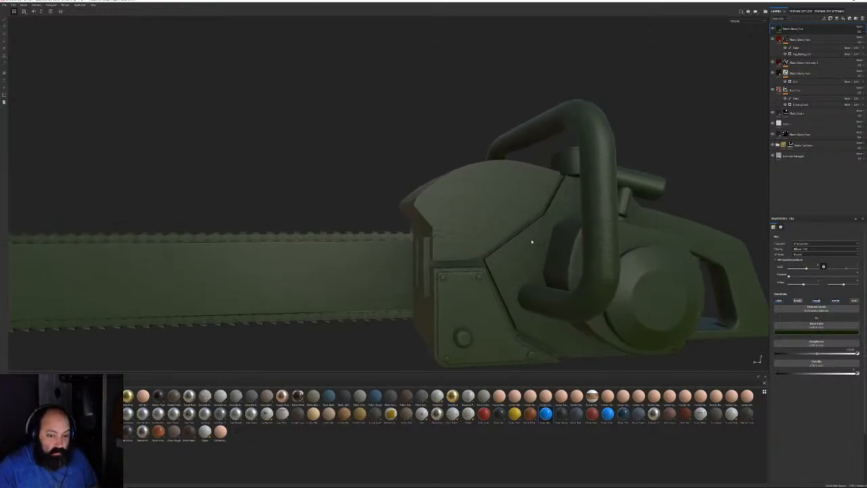
left_click_drag(532, 242, 549, 207, "alt")
scroll(442, 298, "up", 3)
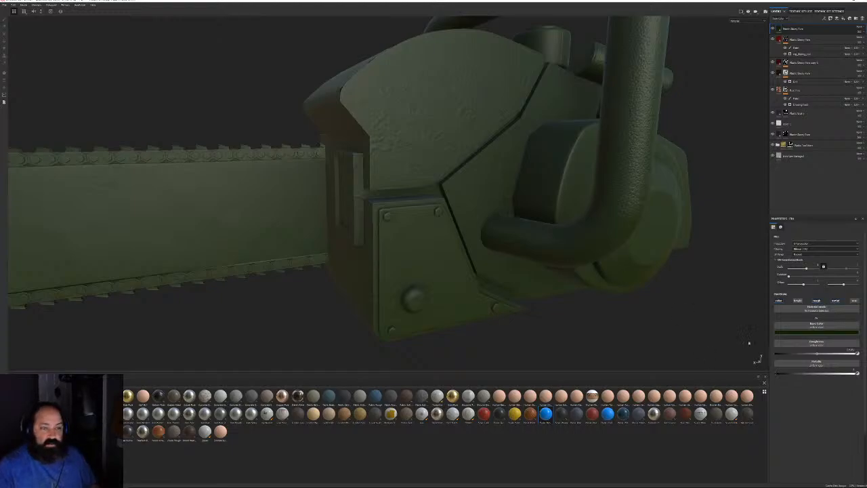
Load the Grunge Leaky Paint texture into the Roughness channel, found by searching 'drip'
left_click(823, 348)
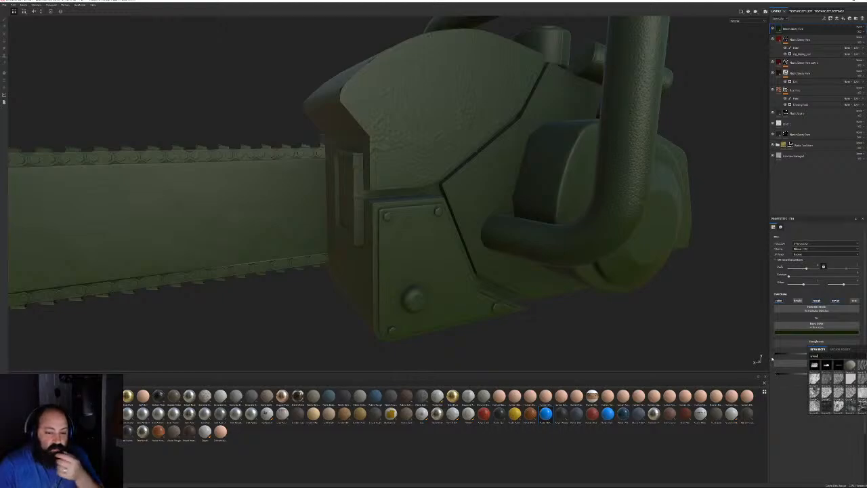
type("wet")
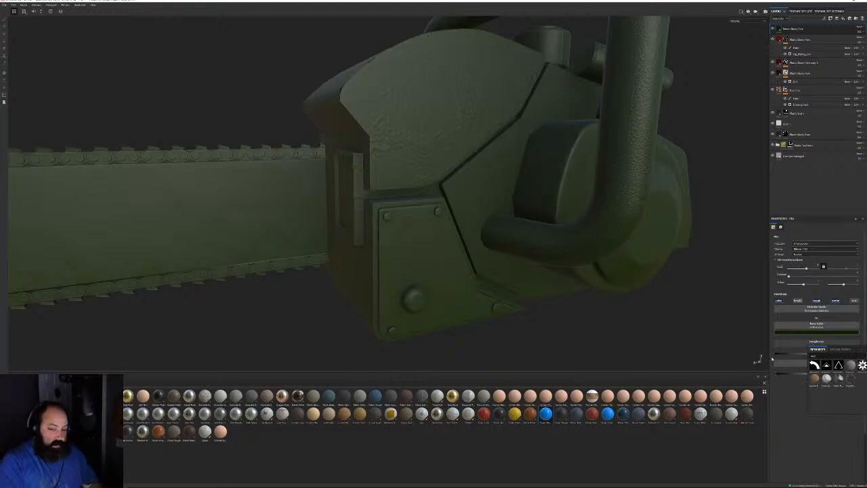
key("BackSpace")
key("BackSpace")
key("BackSpace")
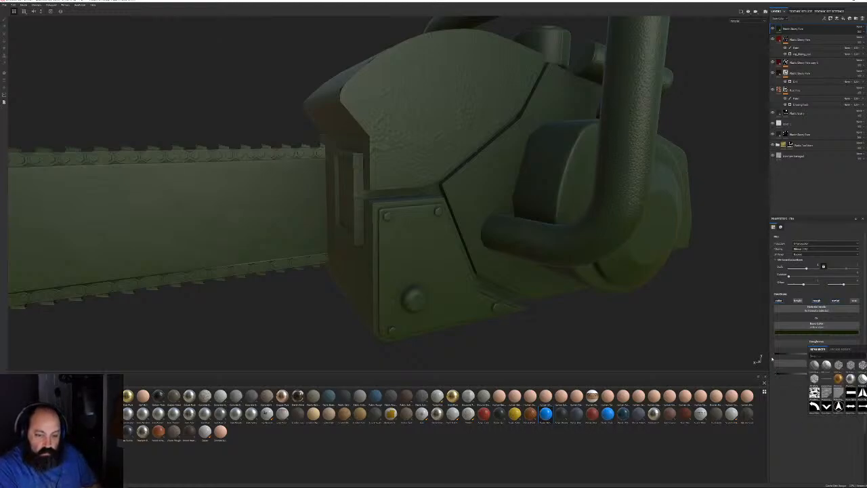
type("drip")
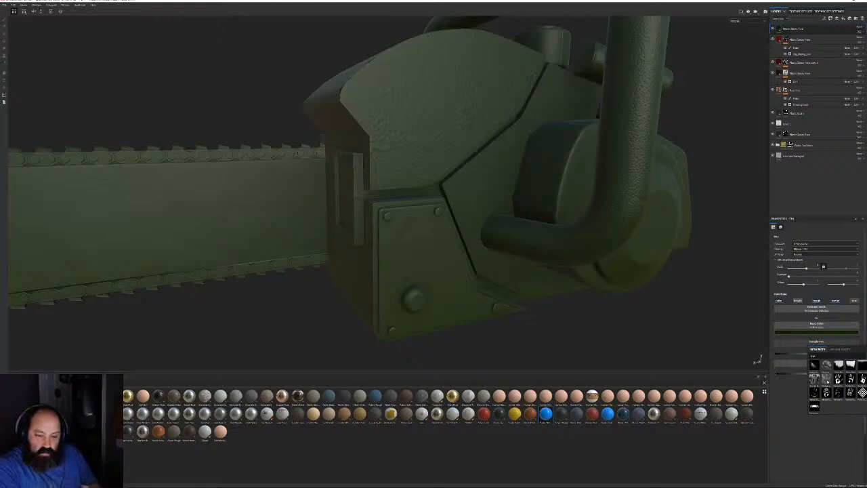
mouse_move(827, 381)
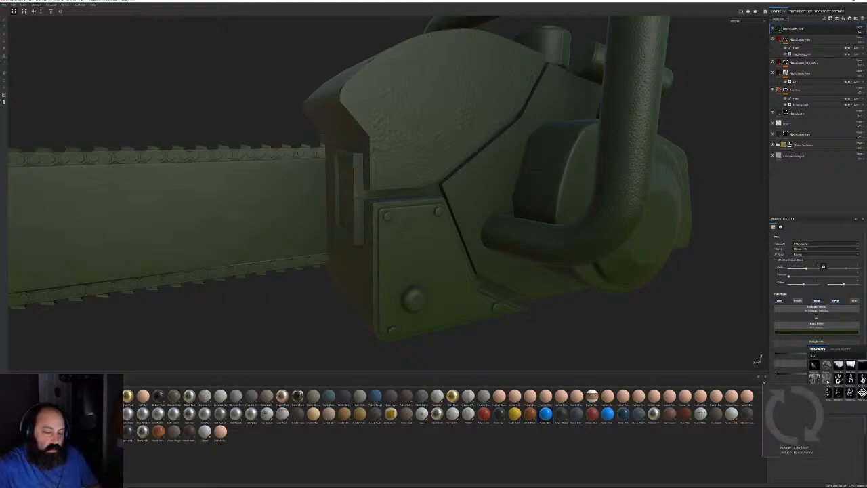
left_click(827, 381)
left_click_drag(380, 136, 810, 225, "alt")
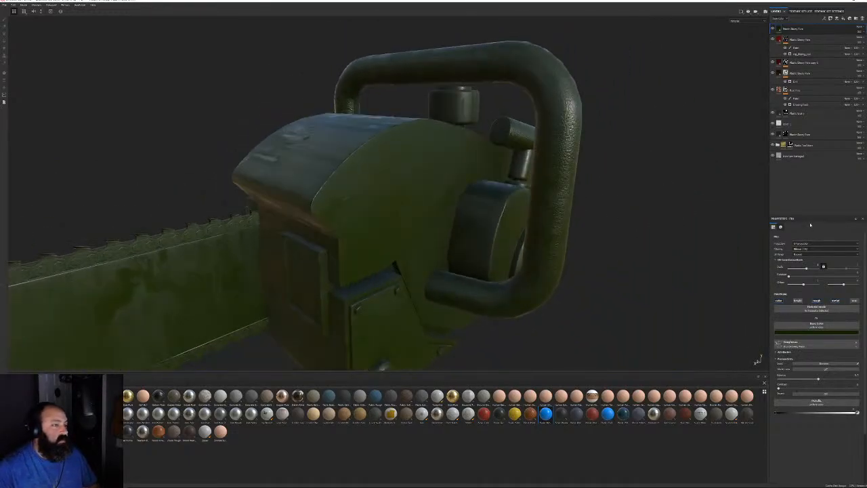
Switch the fill projection to Tri-planar and inspect the drips around the chainsaw
left_click(802, 243)
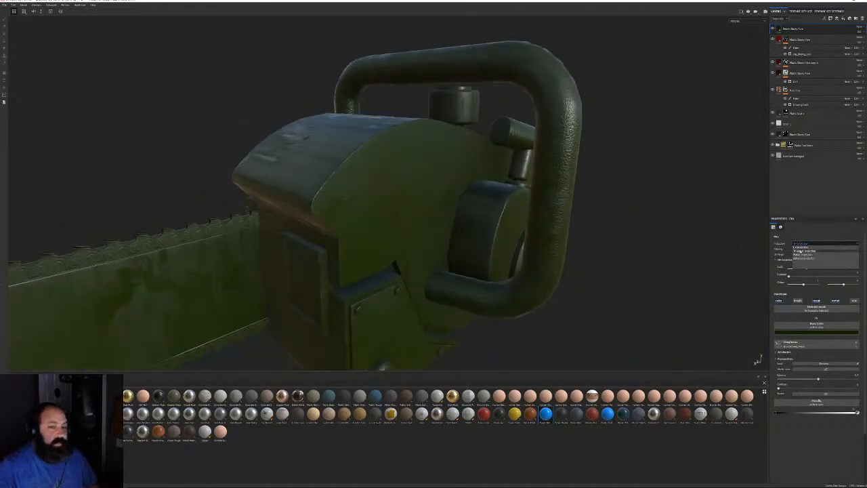
left_click(803, 251)
left_click_drag(503, 223, 455, 213, "alt")
middle_click_drag(455, 212, 669, 156, "alt")
right_click_drag(669, 156, 263, 153, "alt")
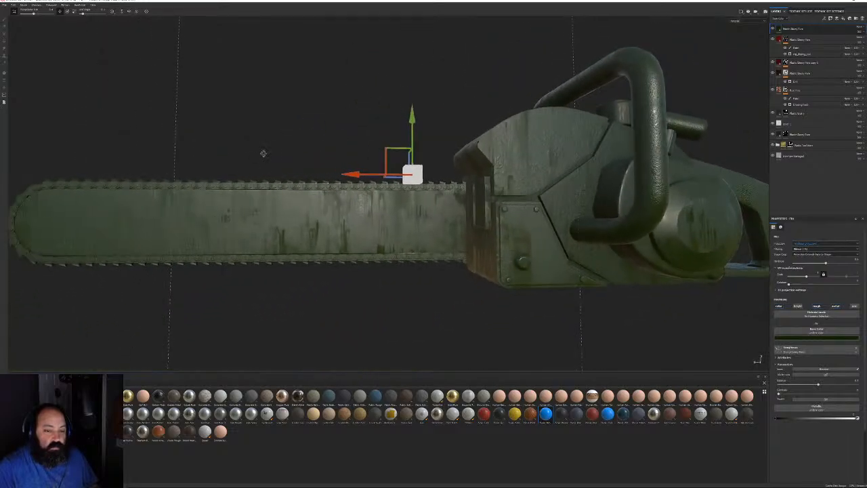
left_click_drag(263, 153, 294, 153, "alt")
middle_click_drag(441, 174, 383, 172, "alt")
right_click_drag(383, 172, 491, 211, "alt")
left_click_drag(491, 211, 460, 210, "alt")
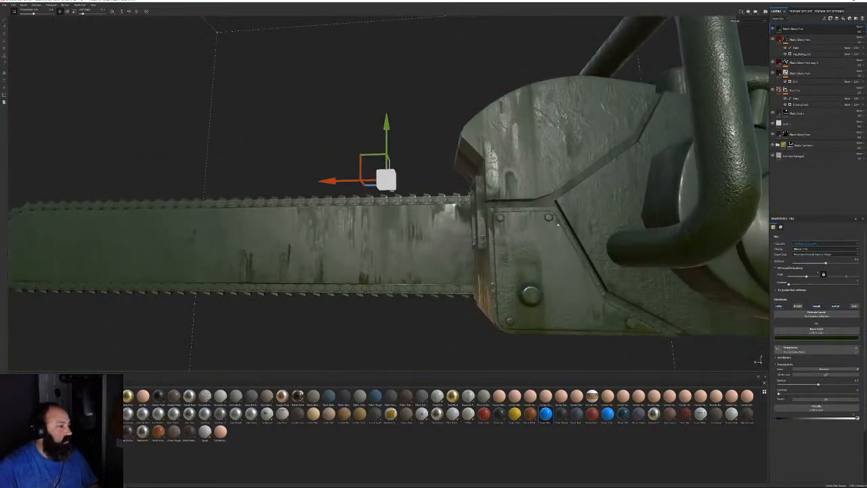
middle_click_drag(596, 207, 325, 231, "alt")
left_click_drag(325, 230, 474, 251, "alt")
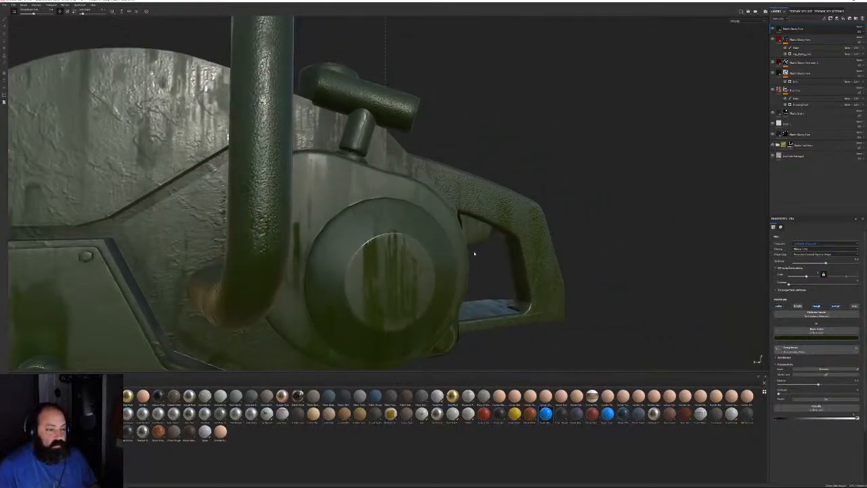
right_click_drag(474, 251, 250, 252, "alt")
middle_click_drag(250, 252, 400, 266, "alt")
left_click_drag(399, 266, 582, 169, "alt")
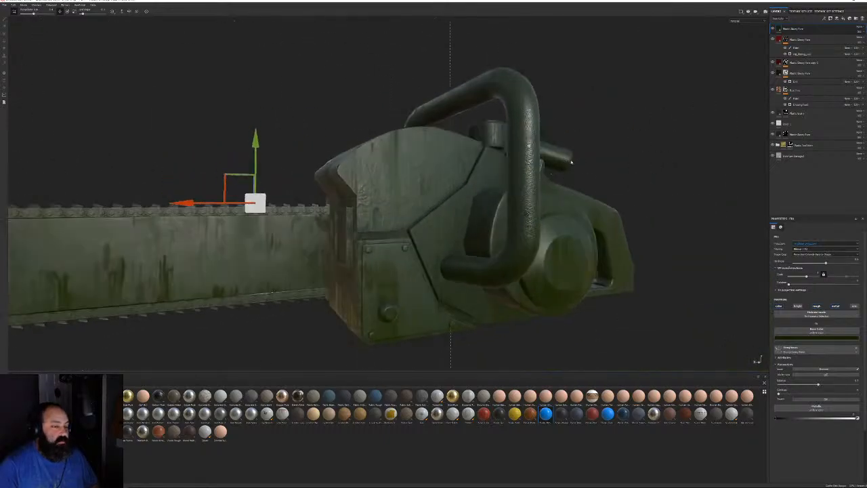
right_click(806, 29)
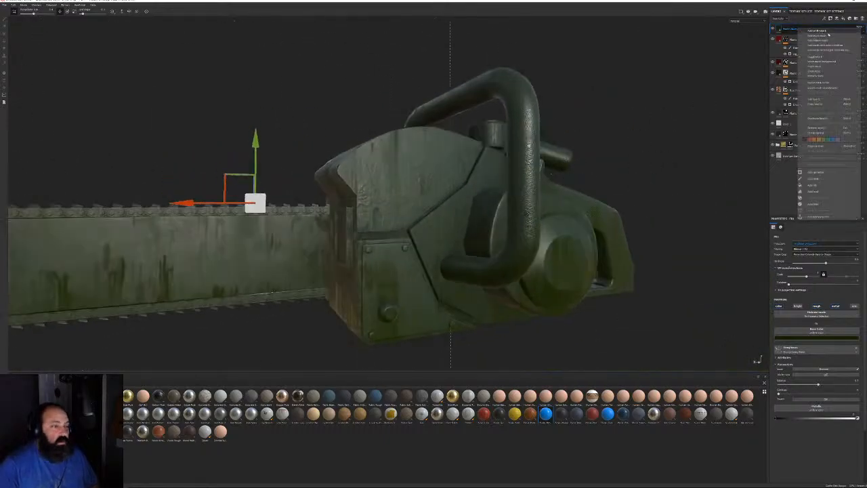
Hide the olive-green fill layer and show the Smart Masks category on the shelf
left_click(824, 36)
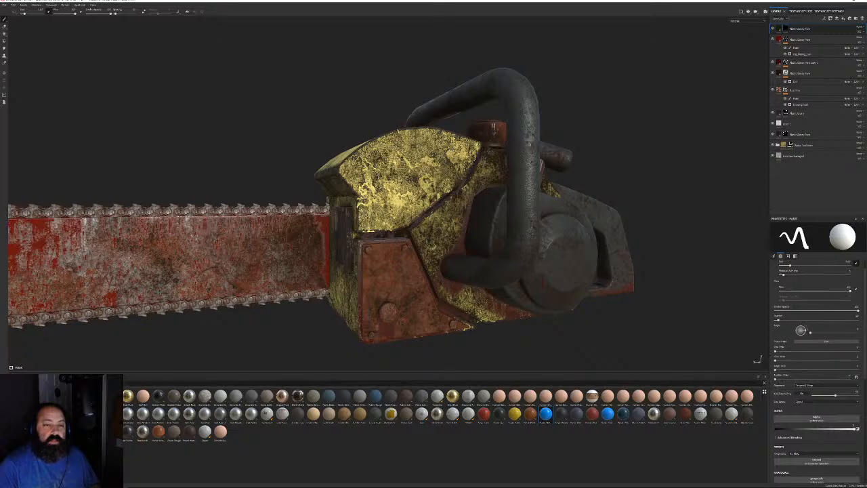
left_click(21, 452)
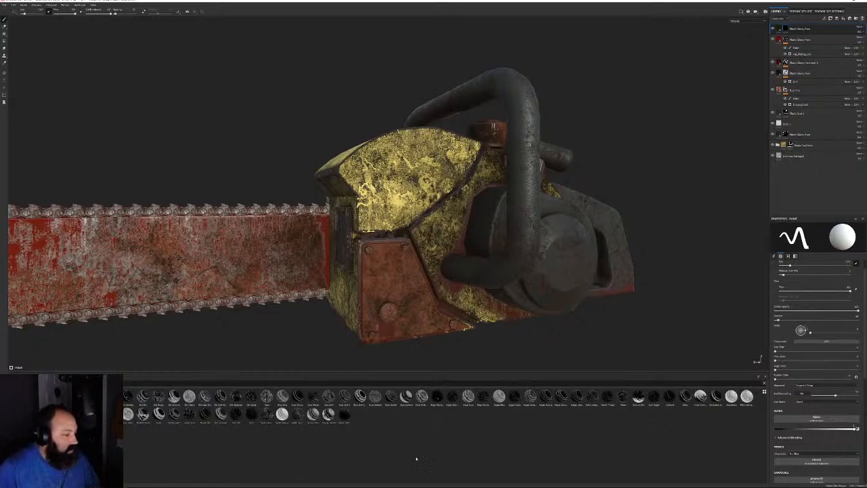
mouse_move(360, 395)
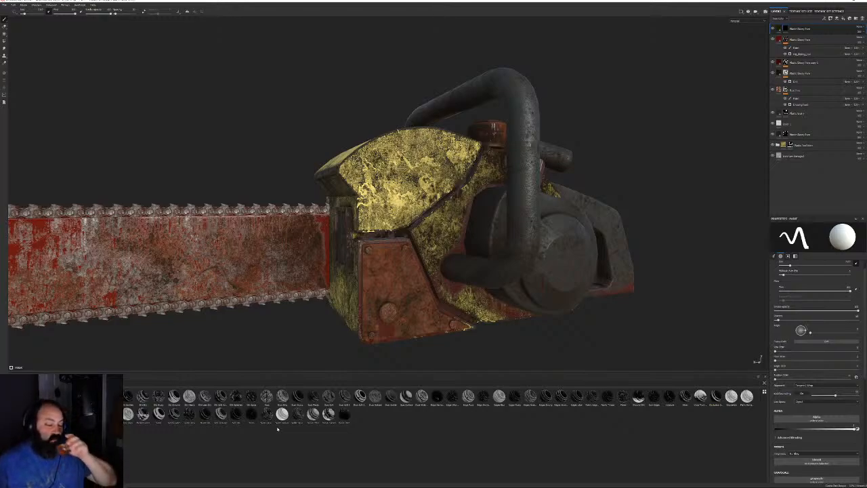
mouse_move(125, 486)
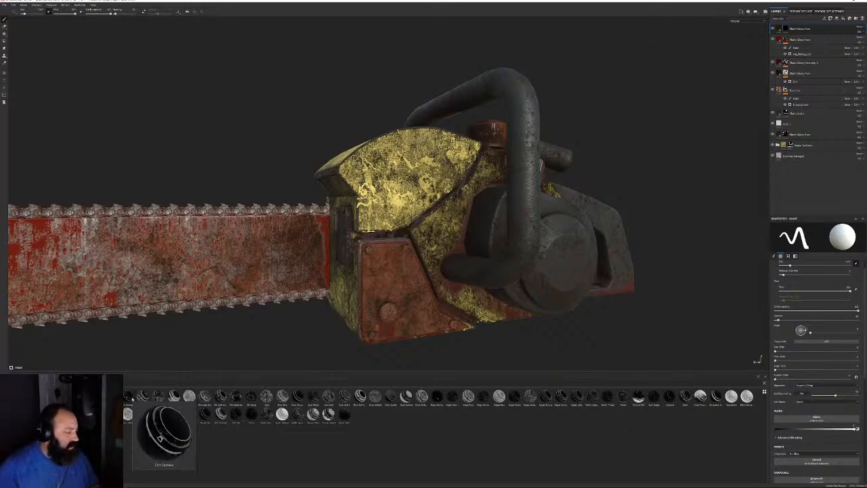
Apply a smart mask to the top layer to add edge dirt, and inspect it
left_click_drag(129, 397, 786, 29)
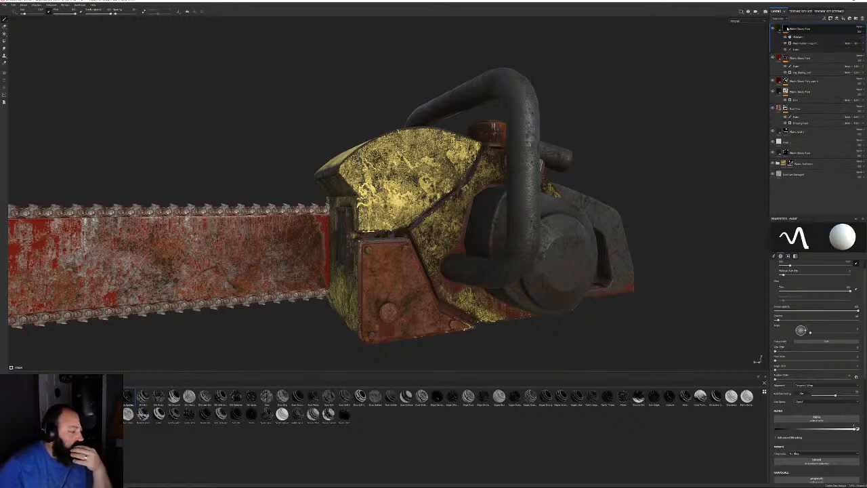
left_click_drag(425, 286, 366, 282, "alt")
right_click_drag(366, 282, 143, 124, "alt")
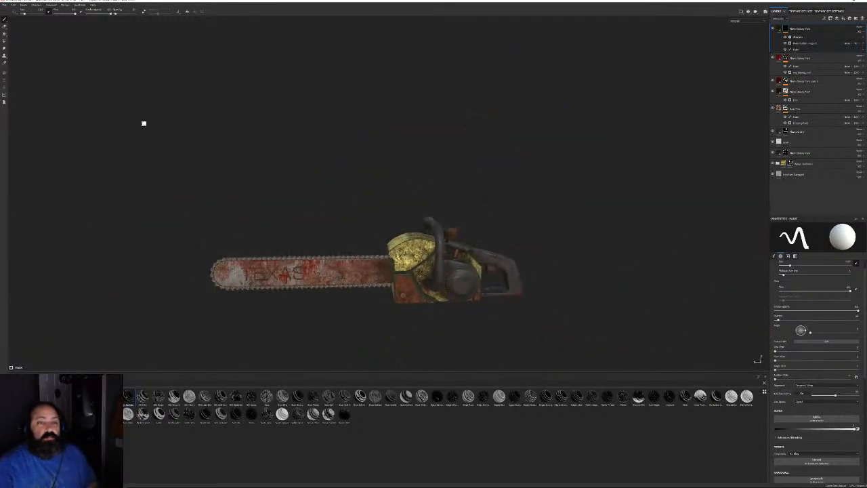
left_click_drag(143, 124, 349, 218, "alt")
right_click_drag(348, 219, 498, 281, "alt")
left_click_drag(497, 281, 503, 162, "alt")
right_click_drag(503, 163, 584, 179, "alt")
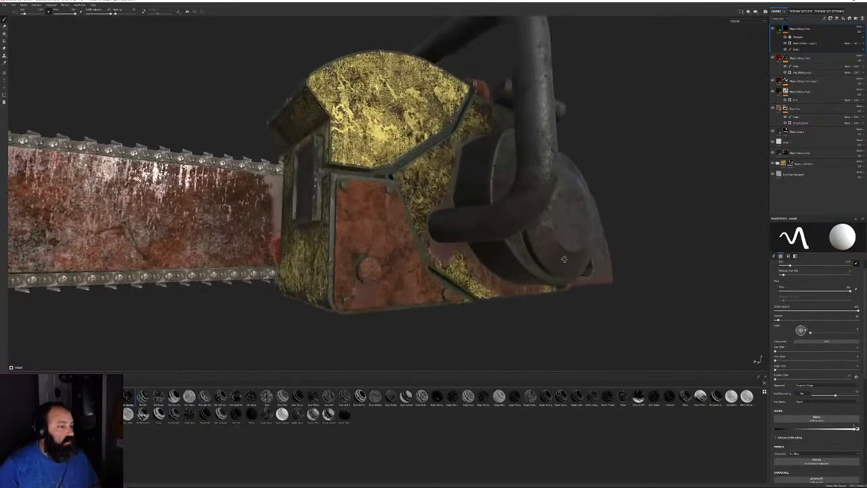
left_click_drag(583, 179, 615, 174, "alt")
middle_click_drag(615, 175, 600, 186, "alt")
Move the top layer down to third in the stack and check the engine cover
left_click_drag(804, 30, 808, 86)
left_click_drag(408, 203, 430, 304, "alt")
right_click_drag(429, 304, 398, 172, "alt")
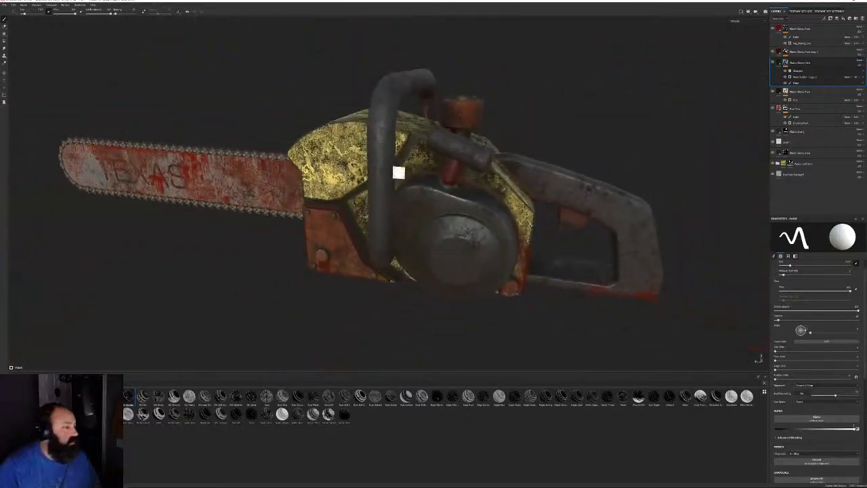
left_click_drag(399, 172, 507, 193, "alt")
right_click_drag(507, 193, 558, 250, "alt")
left_click_drag(557, 250, 565, 199, "alt")
right_click_drag(565, 198, 522, 139, "alt")
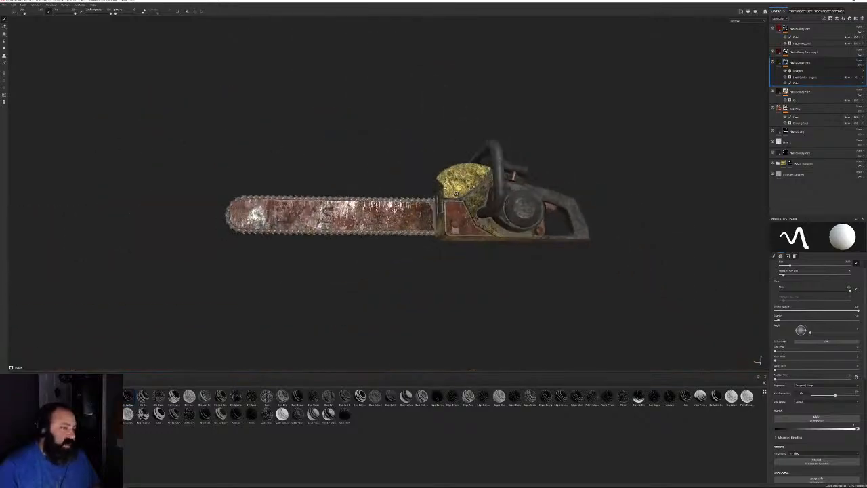
left_click_drag(521, 139, 576, 203, "alt")
right_click_drag(576, 203, 713, 302, "alt")
left_click_drag(713, 301, 562, 163, "alt")
right_click_drag(562, 162, 613, 179, "alt")
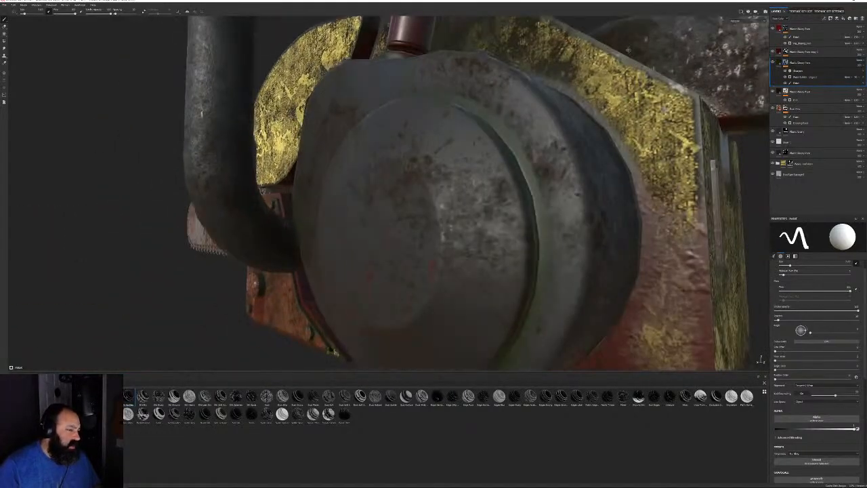
left_click_drag(613, 179, 610, 163, "alt")
Review the Plastic Glossy Fine layer's base colour in its fill settings
left_click(779, 62)
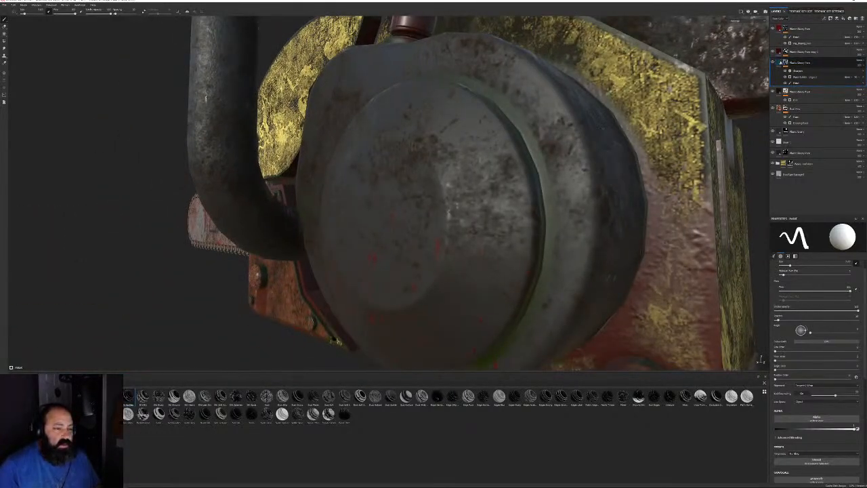
left_click(811, 337)
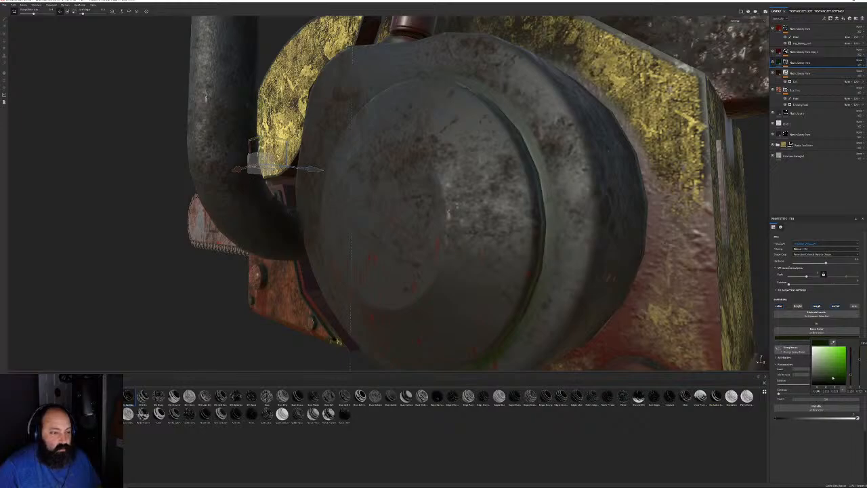
left_click_drag(559, 298, 547, 267, "alt")
scroll(547, 267, "down", 6)
left_click_drag(492, 155, 667, 91, "alt")
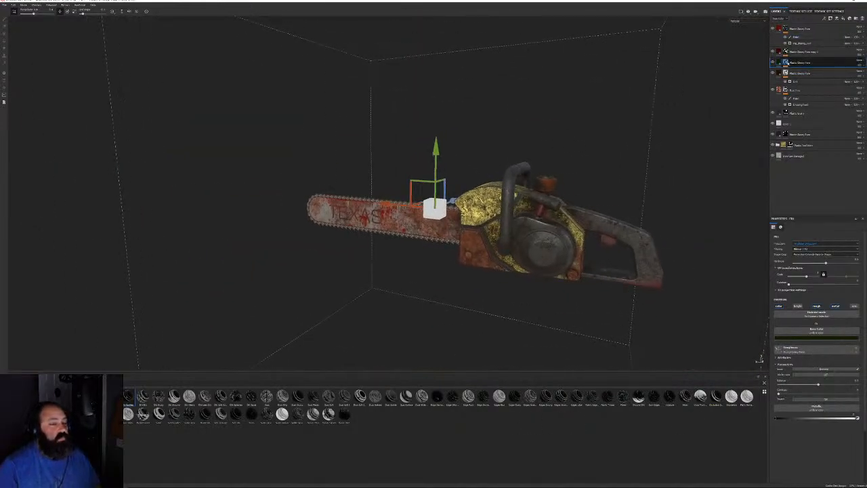
Raise the Level value of that layer's Mask Builder generator and check the result
left_click(786, 64)
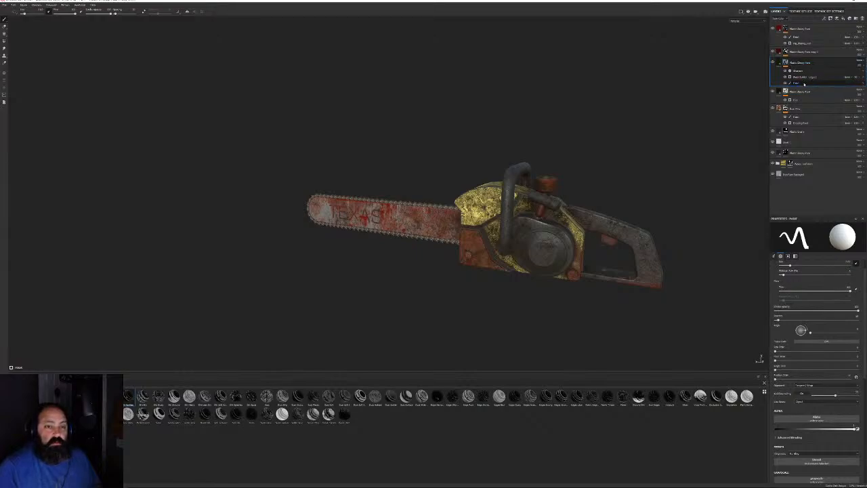
left_click(803, 82)
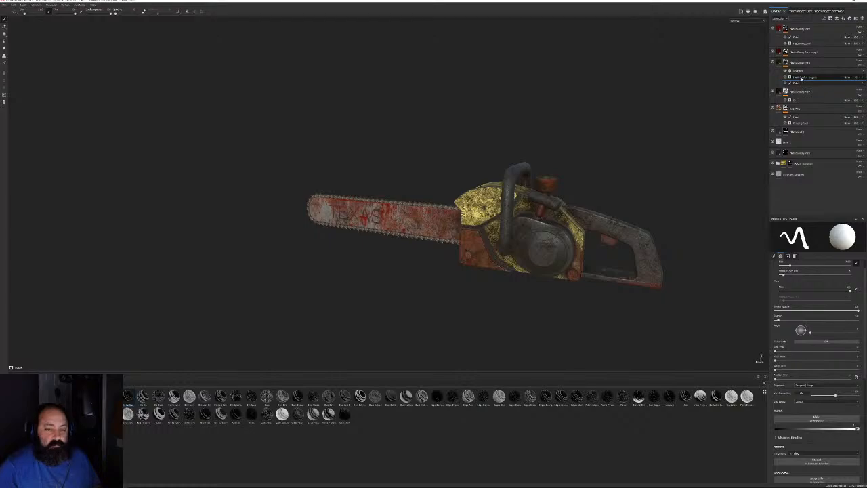
left_click(802, 78)
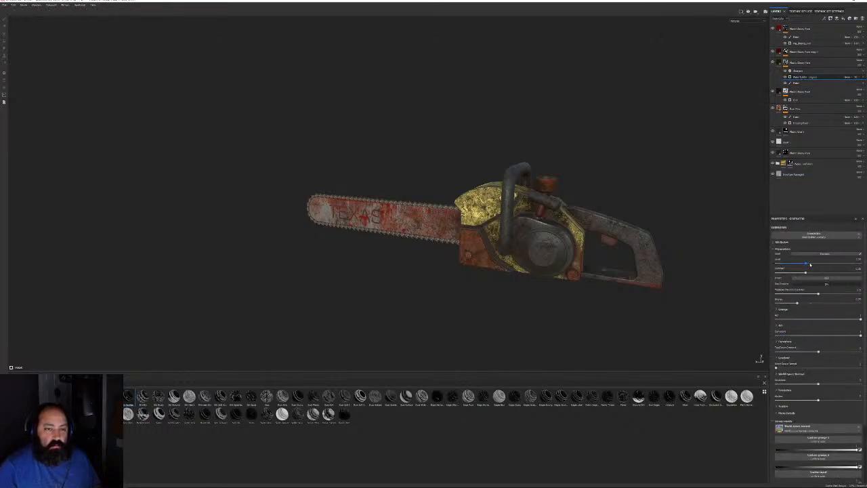
left_click_drag(810, 264, 817, 264)
left_click_drag(630, 256, 367, 165, "alt")
right_click_drag(368, 165, 370, 221, "alt")
middle_click_drag(370, 221, 548, 135, "alt")
right_click_drag(548, 136, 512, 231, "alt")
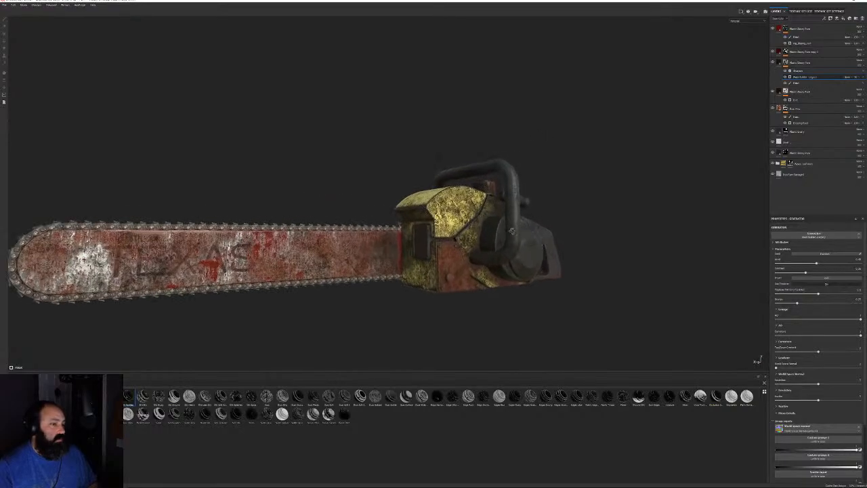
left_click_drag(512, 230, 490, 245, "alt")
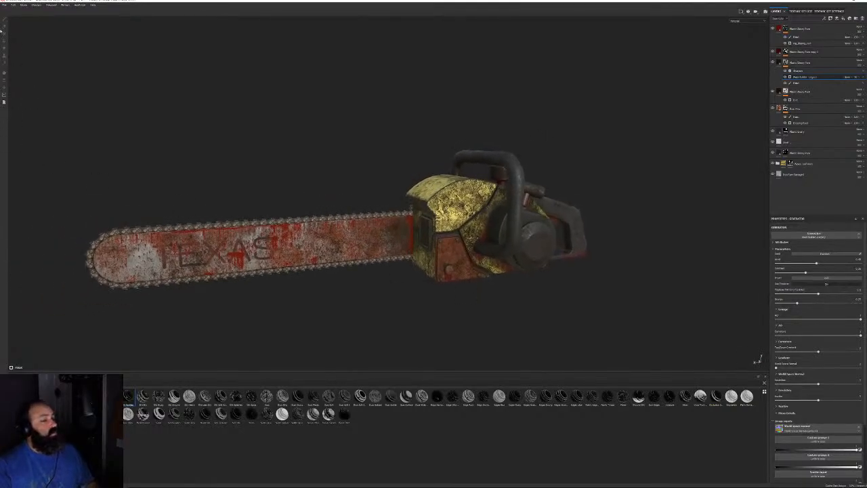
In Export Textures, set the output directory to a new CabinInTheWoods/Textures/Saw folder
left_click(4, 4)
left_click(24, 87)
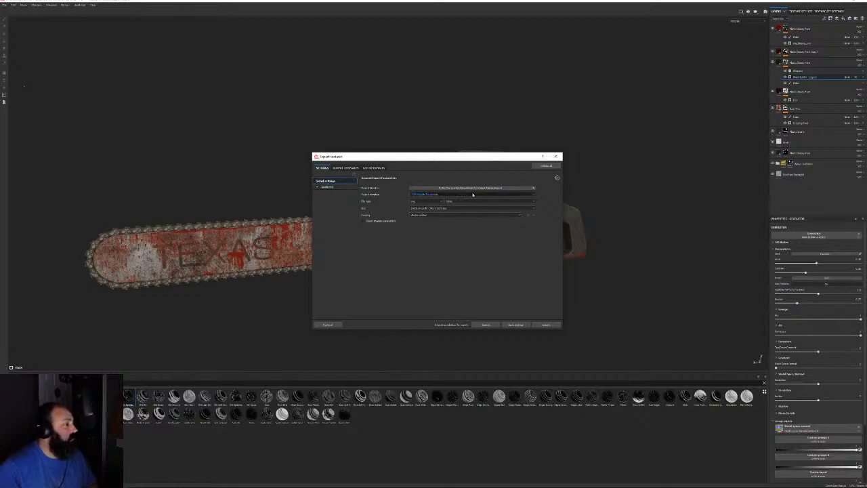
left_click(478, 187)
left_click(335, 204)
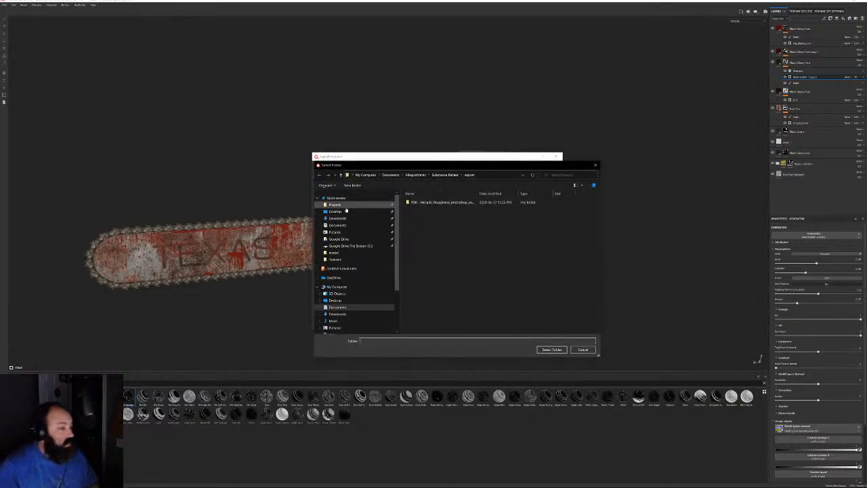
scroll(505, 313, "down", 3)
scroll(505, 313, "up", 3)
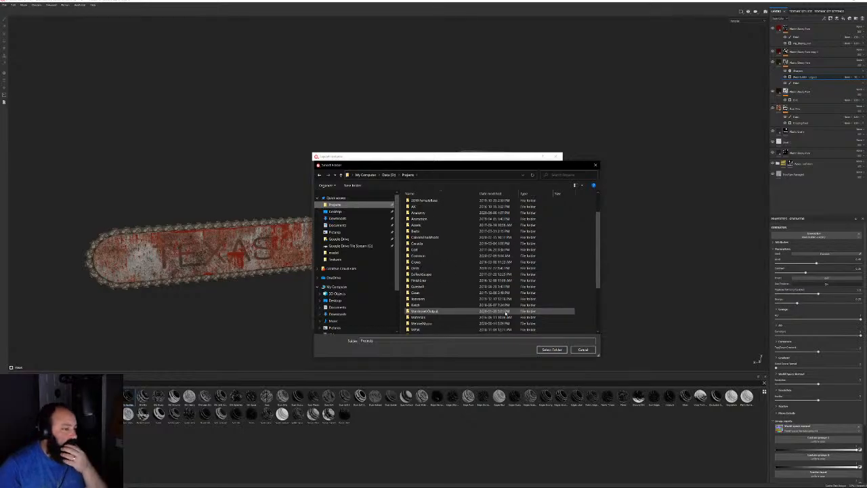
double_click(433, 237)
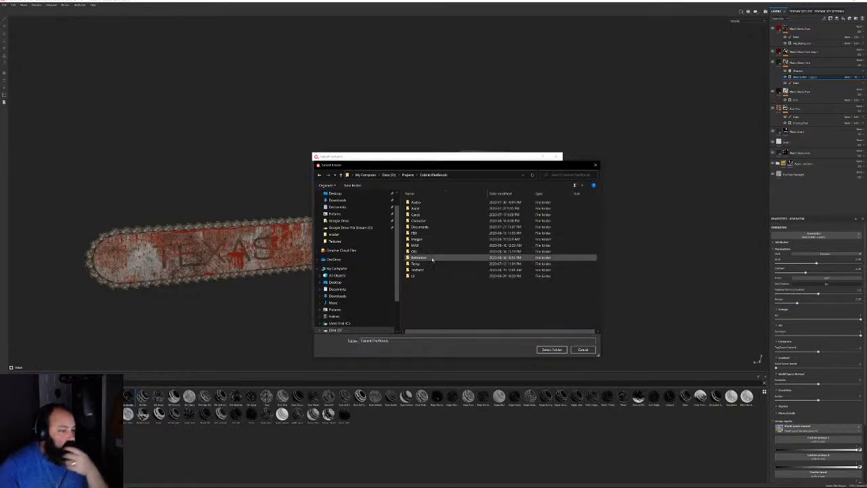
double_click(428, 271)
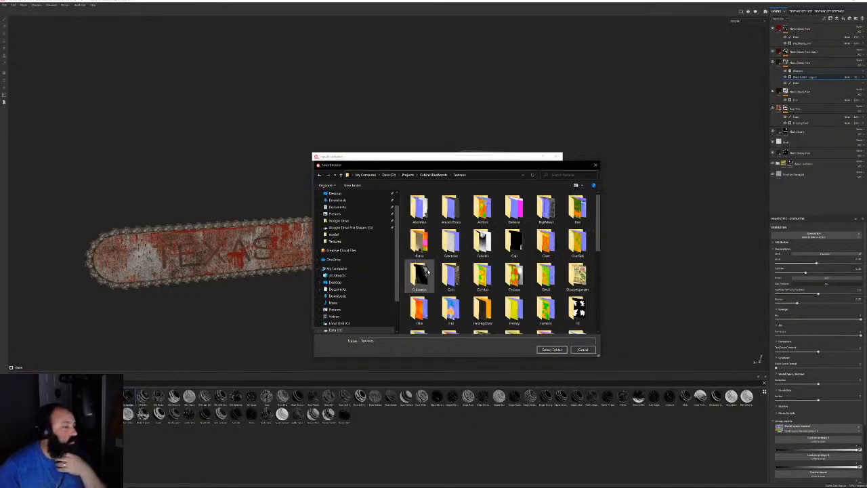
left_click(357, 185)
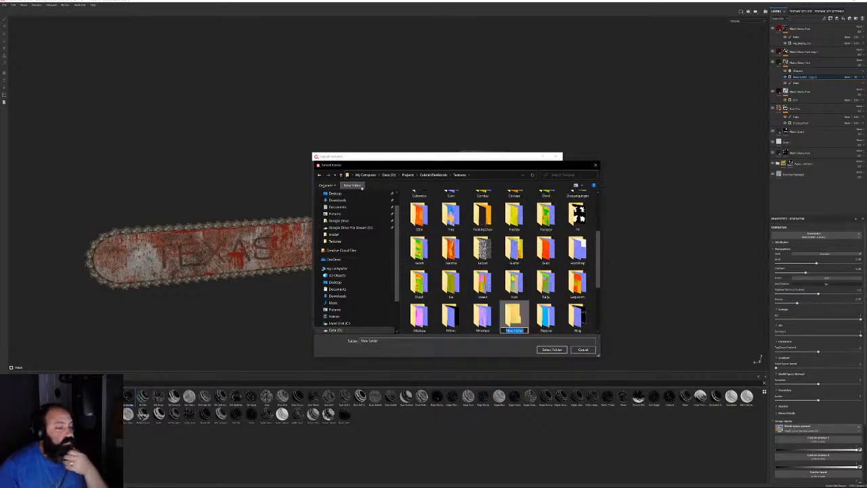
type("Saw")
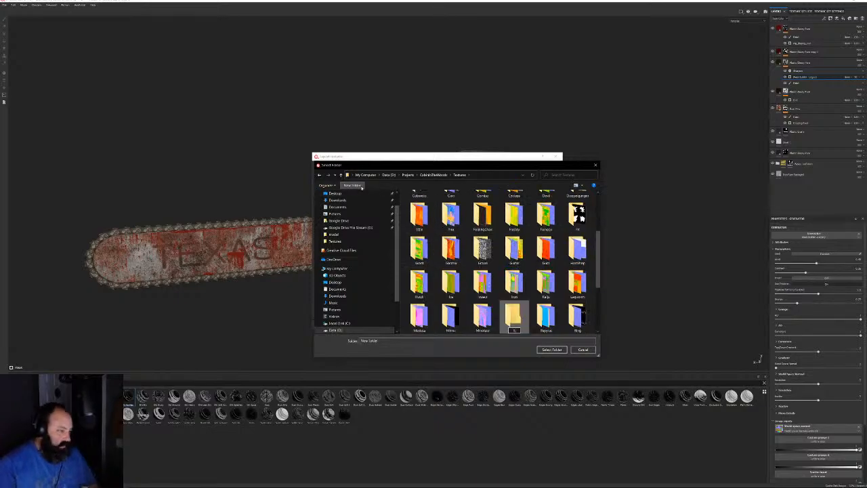
double_click(513, 315)
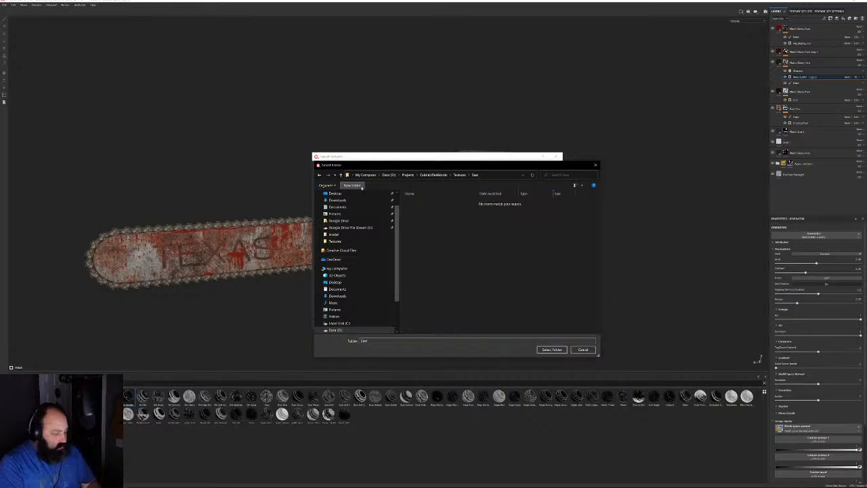
left_click(551, 349)
Choose an output template preset and export the texture maps
left_click(421, 194)
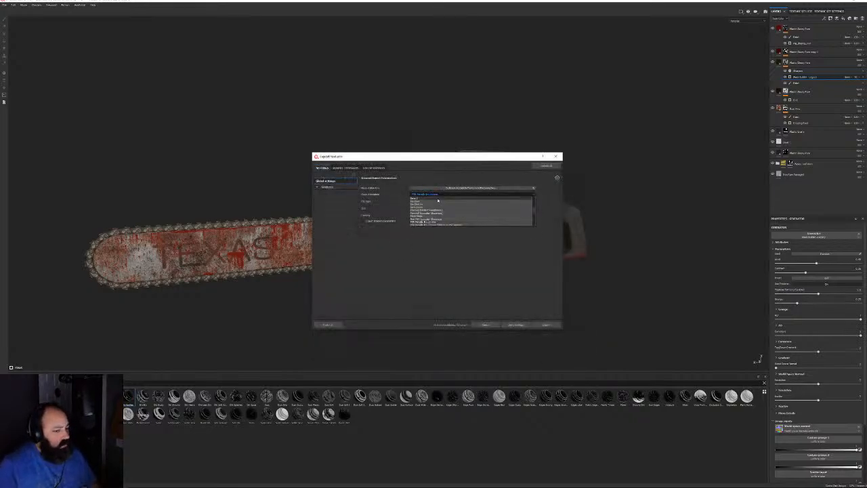
left_click(427, 214)
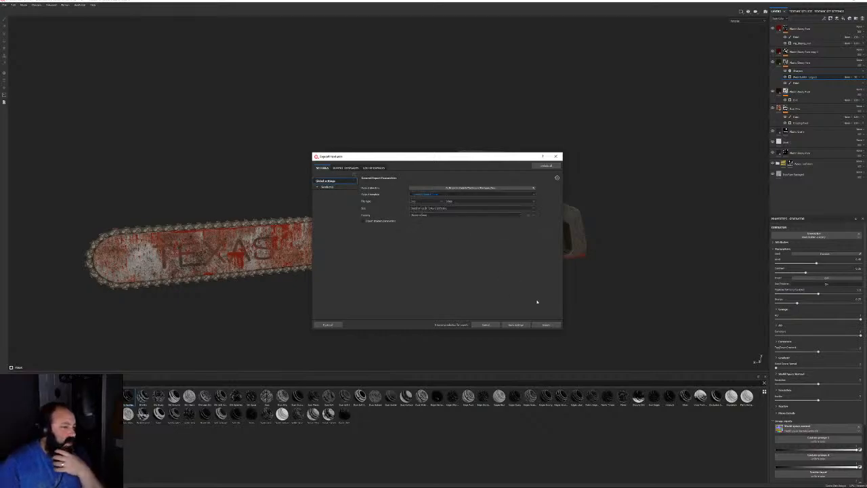
left_click(547, 324)
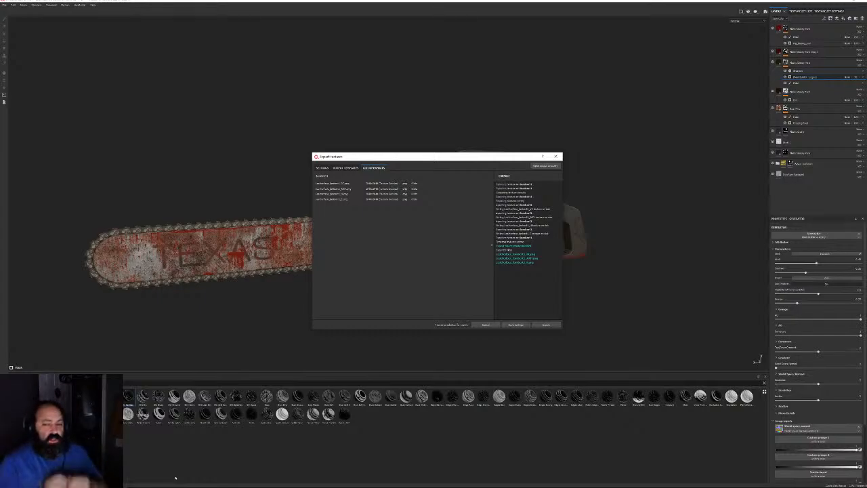
left_click(555, 155)
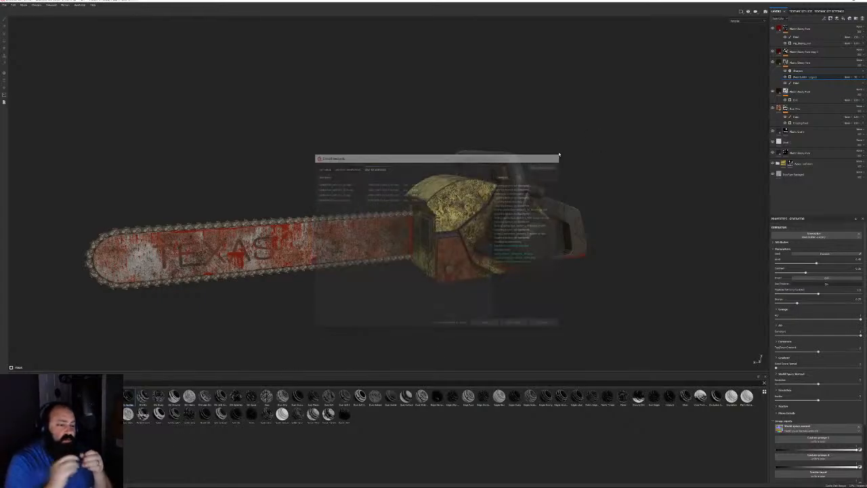
left_click_drag(552, 183, 580, 176, "alt")
right_click_drag(580, 177, 441, 188, "alt")
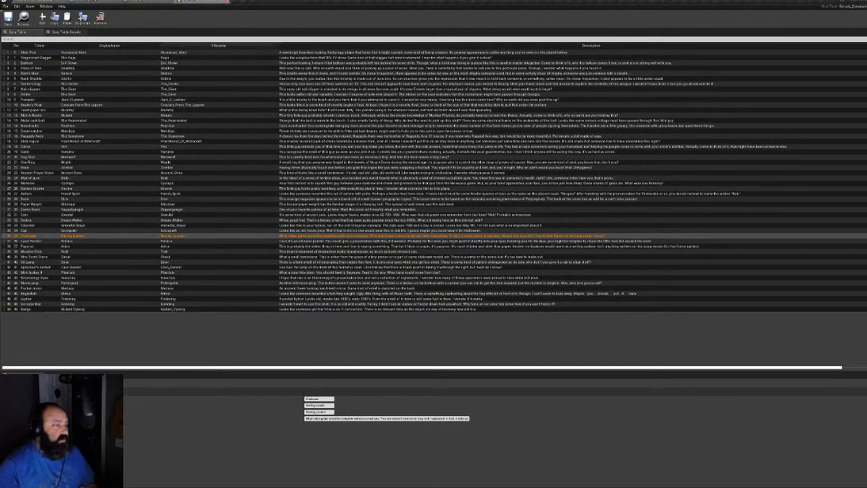
left_click(122, 482)
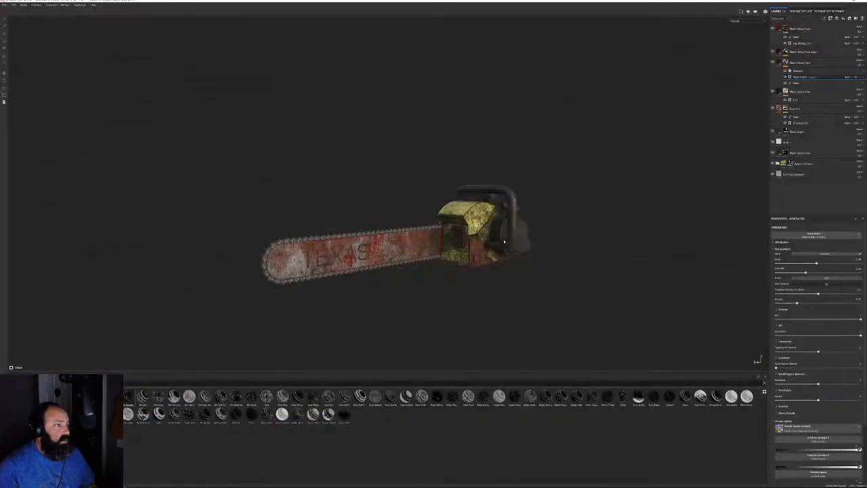
left_click_drag(508, 220, 397, 256, "alt")
right_click_drag(396, 256, 515, 265, "alt")
left_click_drag(515, 264, 664, 325, "alt")
middle_click_drag(664, 325, 594, 234, "alt")
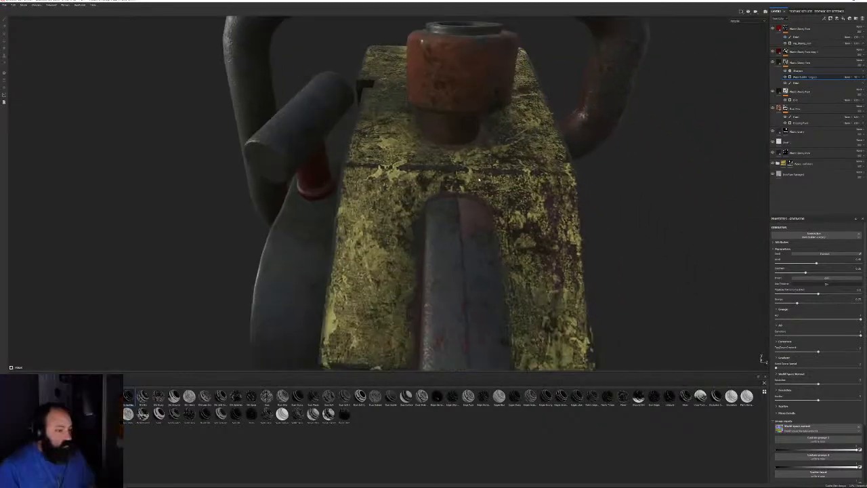
left_click_drag(593, 234, 478, 250, "alt")
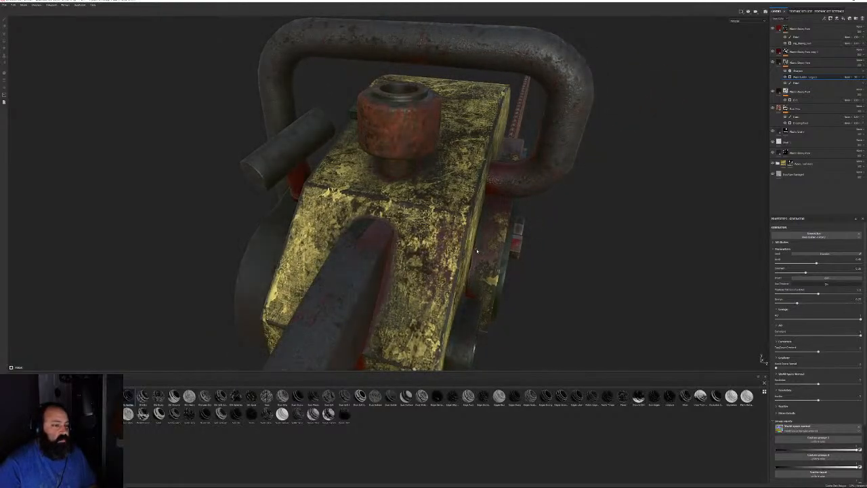
left_click(801, 164)
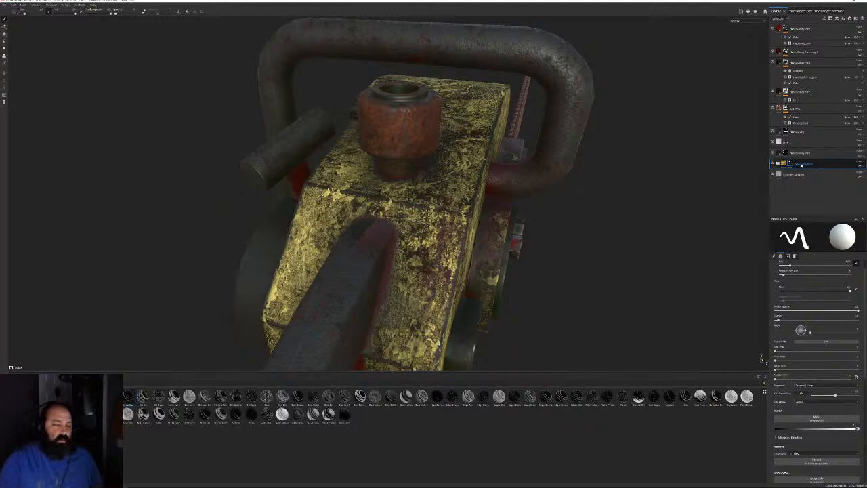
key("Return")
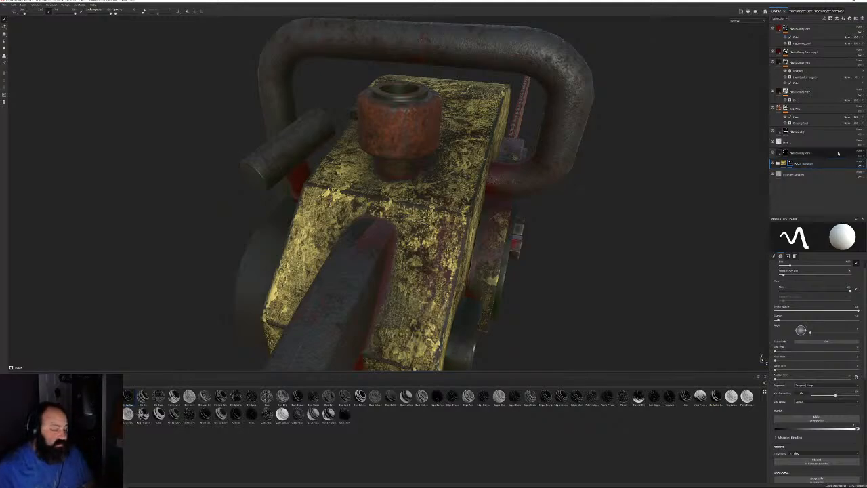
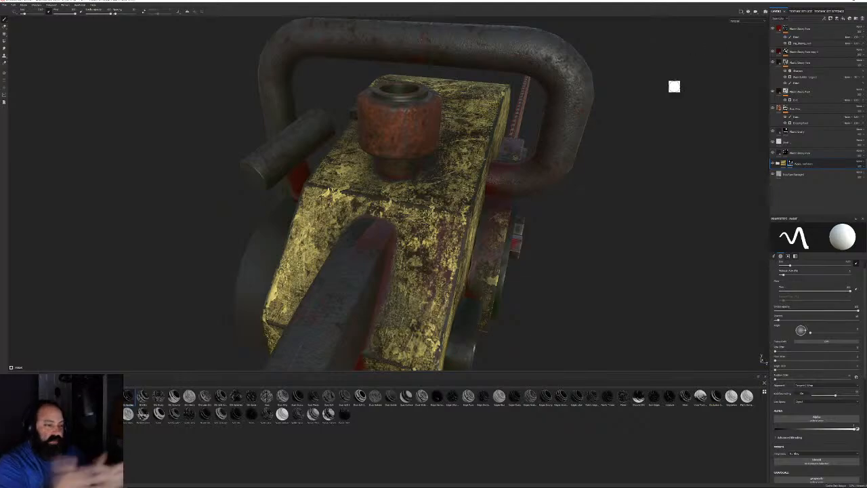
Add a new empty paint layer, Layer 4, above the chainsaw's existing layers
left_click_drag(576, 216, 474, 204, "alt")
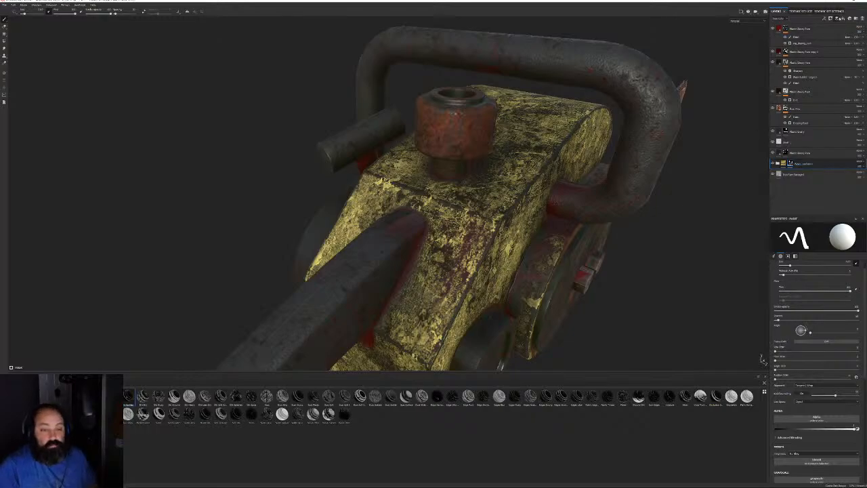
left_click(837, 19)
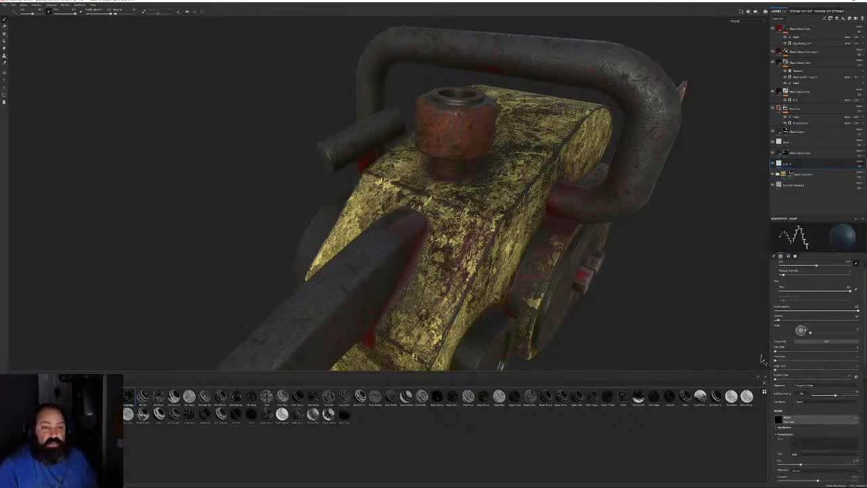
Pick the Charcoal Natural brush and set its base colour to light grey
left_click(5, 423)
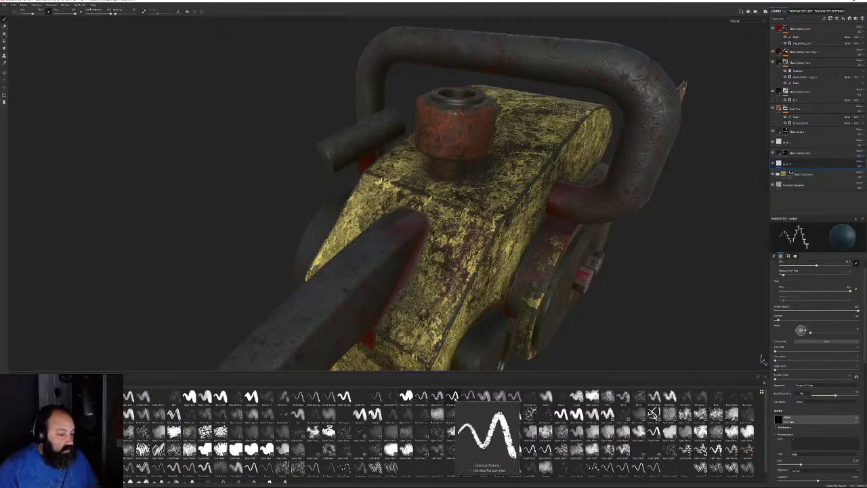
left_click(453, 397)
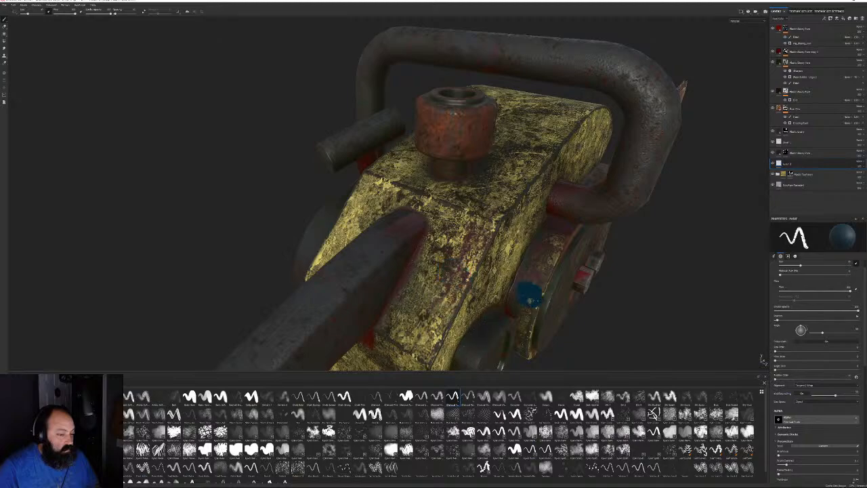
left_click(795, 256)
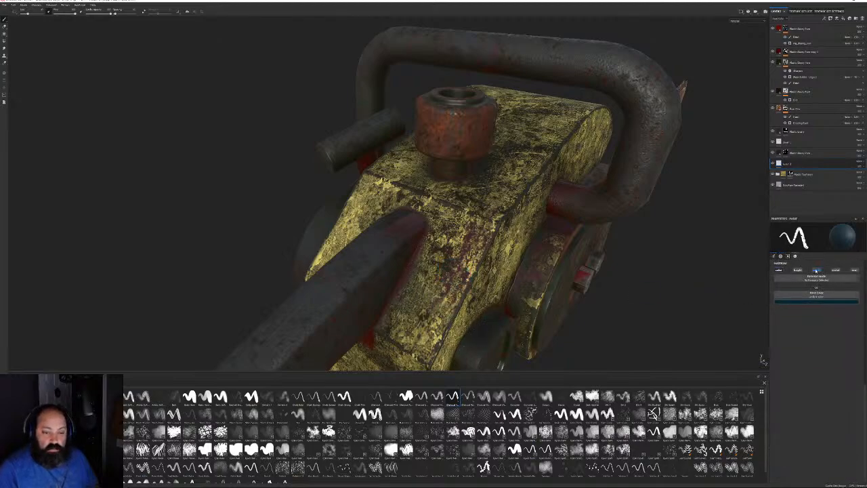
left_click(816, 301)
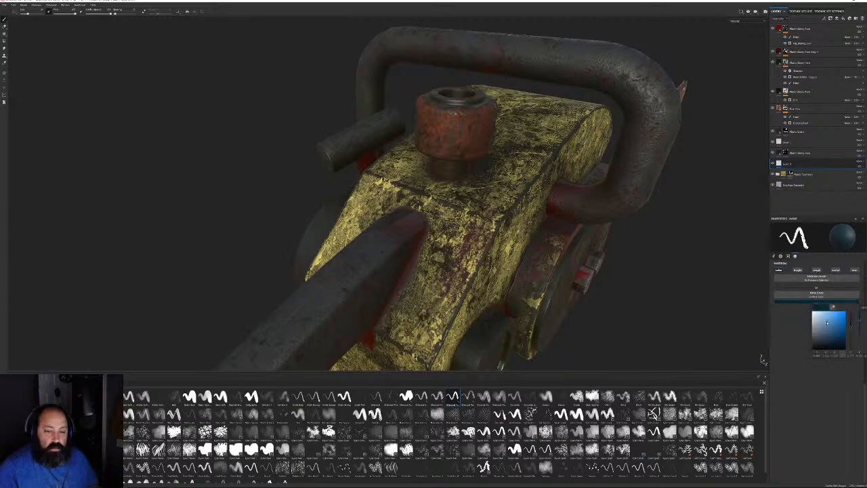
left_click_drag(822, 324, 806, 323)
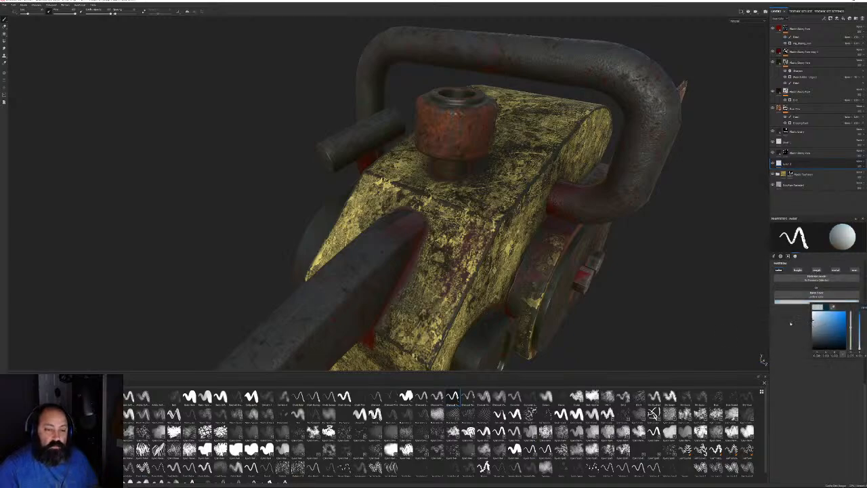
Paint pale charcoal strokes onto the side of the yellow engine box
left_click_drag(720, 313, 454, 257, "alt")
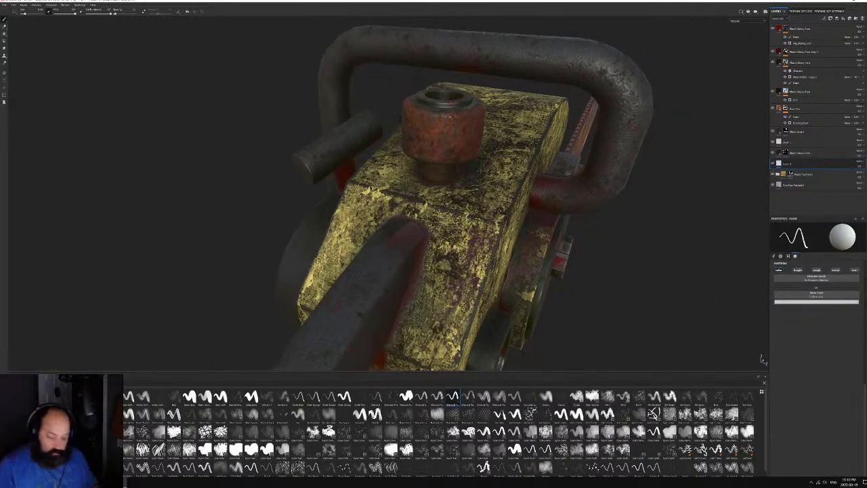
left_click_drag(149, 206, 359, 147, "alt")
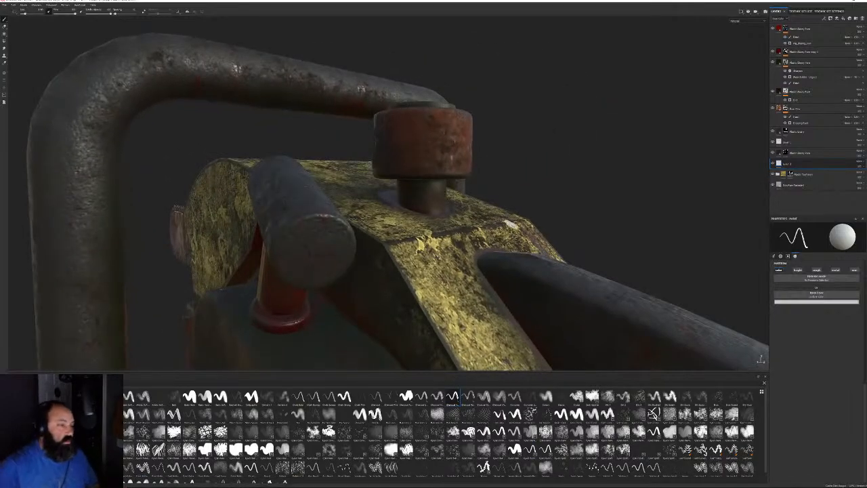
right_click_drag(509, 223, 282, 96, "alt")
left_click_drag(542, 149, 457, 149, "alt")
right_click_drag(456, 149, 409, 266, "alt")
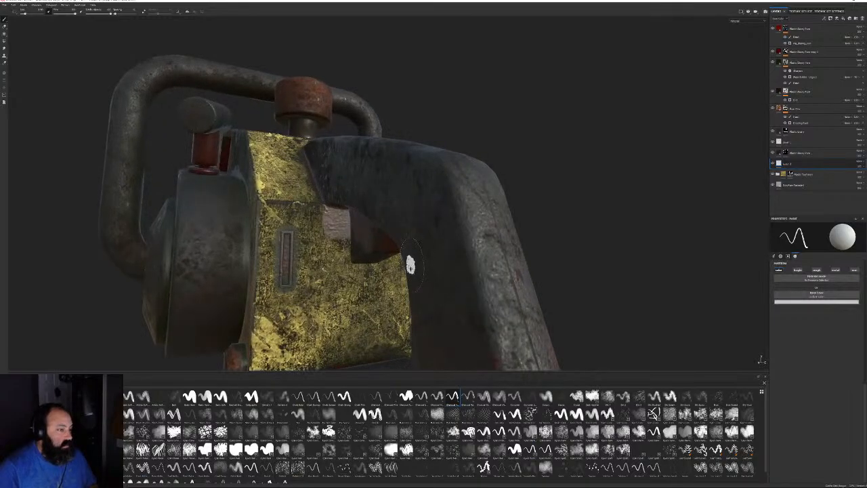
left_click_drag(409, 265, 361, 237, "alt")
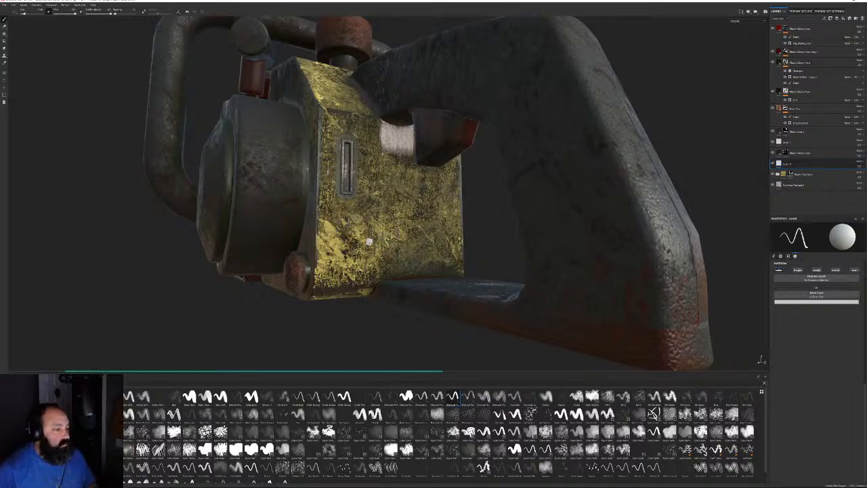
mouse_move(369, 238)
left_mouse_down()
mouse_move(367, 247)
mouse_move(428, 212)
left_mouse_up()
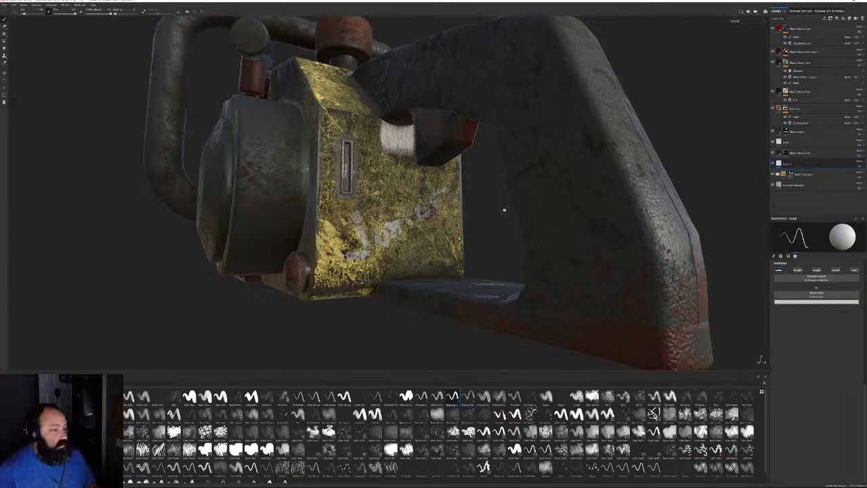
mouse_move(504, 207)
left_mouse_down("alt")
mouse_move(397, 224)
mouse_move(428, 208)
mouse_move(476, 253)
left_mouse_up("alt")
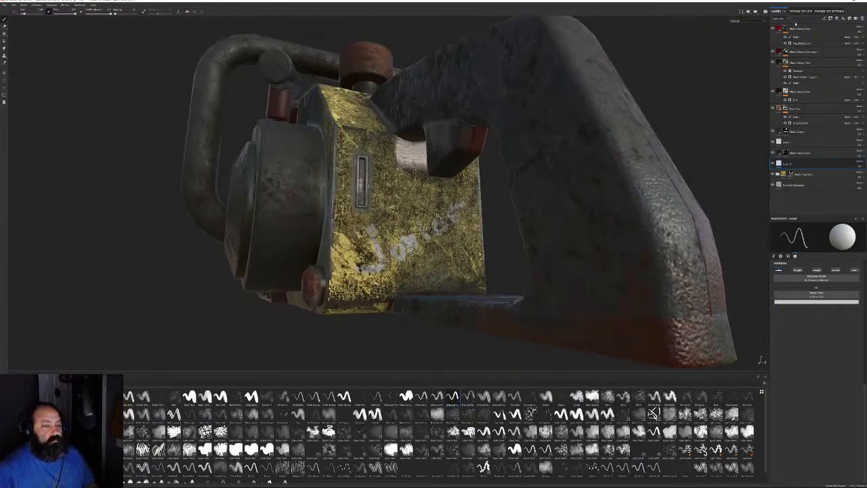
right_click_drag(480, 269, 250, 93, "alt")
left_click_drag(250, 93, 271, 146, "alt")
middle_click_drag(271, 146, 291, 220, "alt")
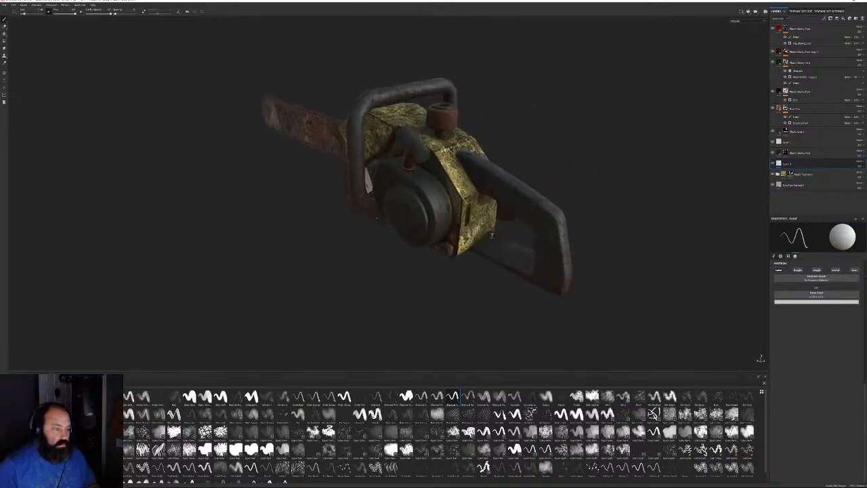
right_click_drag(291, 220, 359, 218, "alt")
Export the chainsaw's textures as PNG maps through Export Textures
left_click(6, 5)
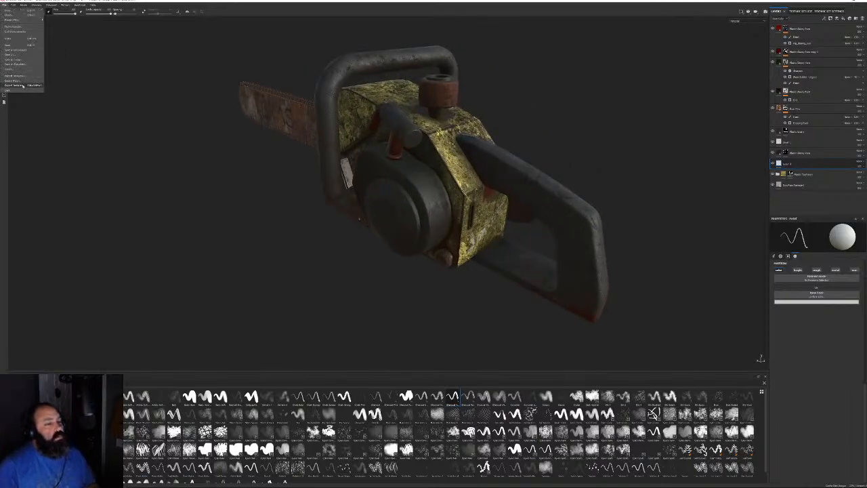
left_click(20, 82)
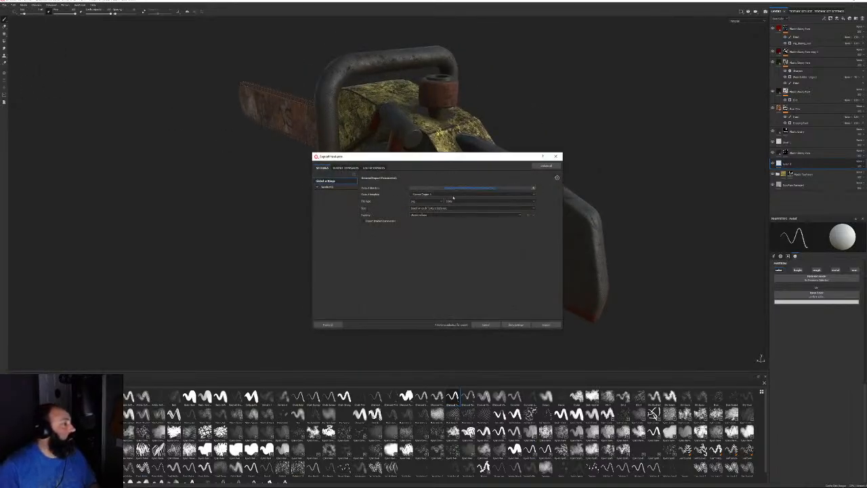
left_click(546, 324)
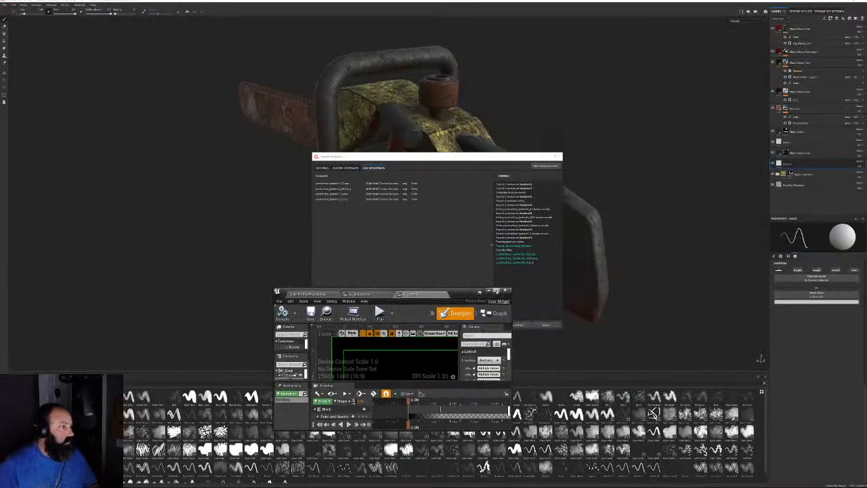
Maximize the Unreal editor and check the Chainsaw entry in the item data table
left_click(495, 290)
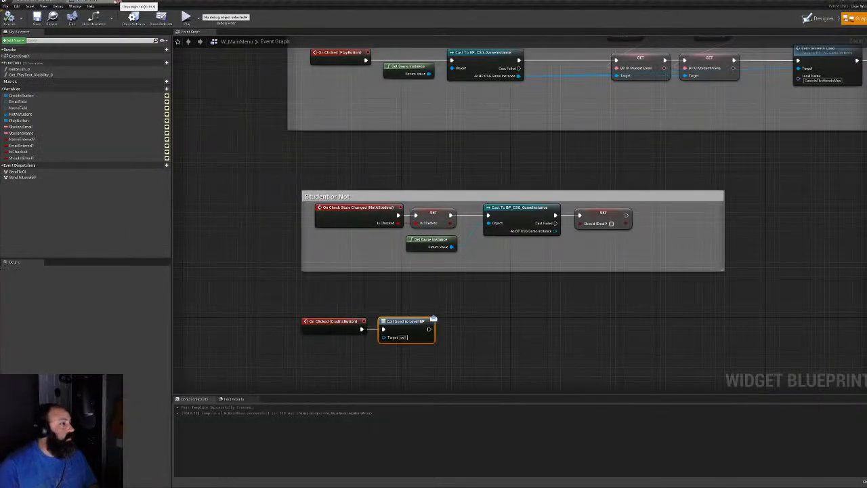
left_click(115, 6)
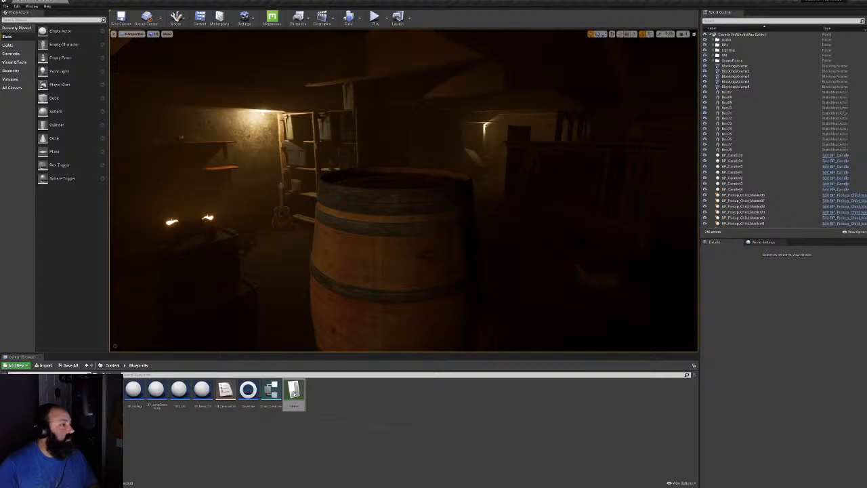
double_click(293, 392)
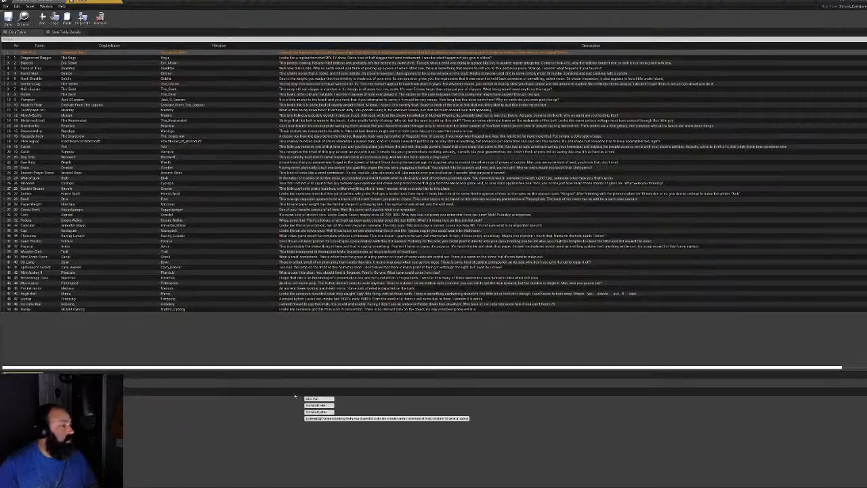
left_click(179, 236)
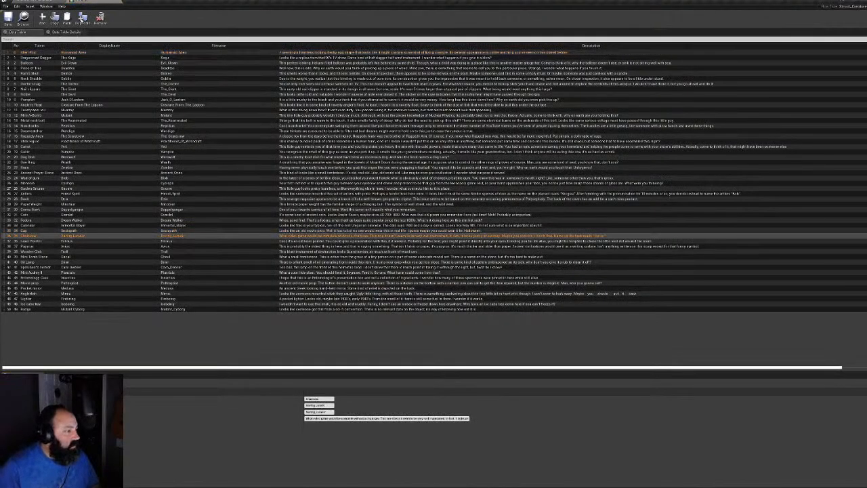
left_click(139, 5)
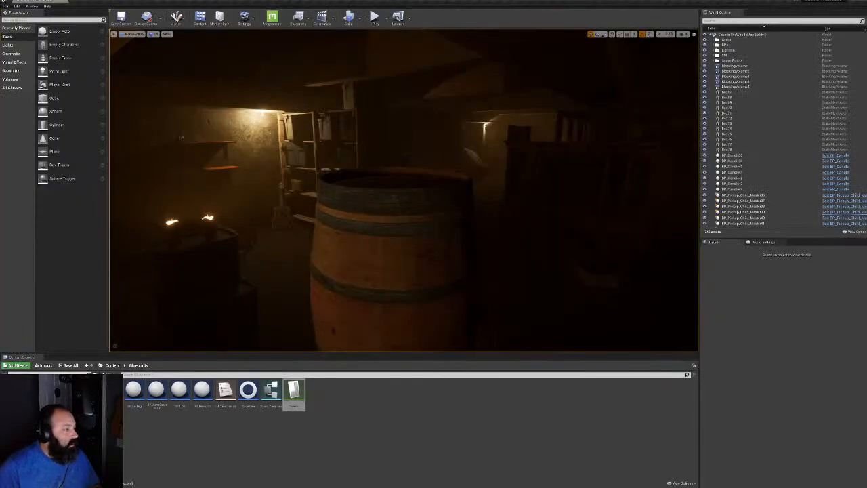
Reimport the Raving_Lunatic mesh in TotemMeshes from Leatherface.fbx, then go to TexturesAndMaterials
left_click(51, 434)
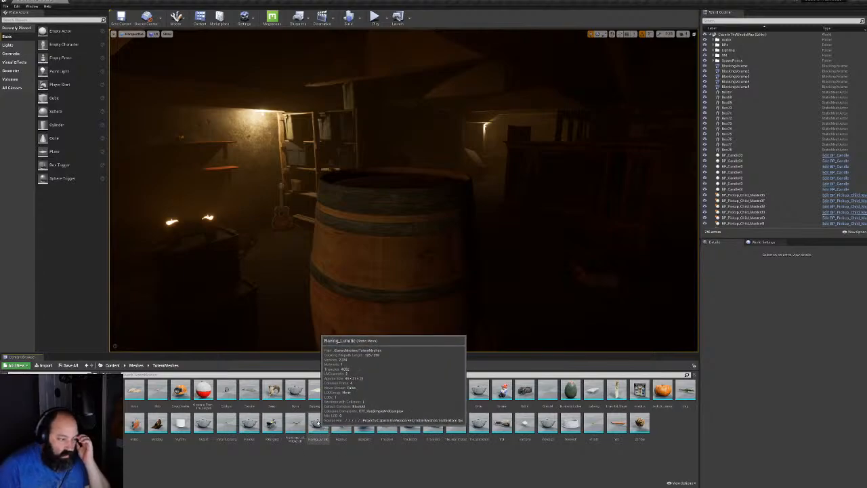
right_click(317, 423)
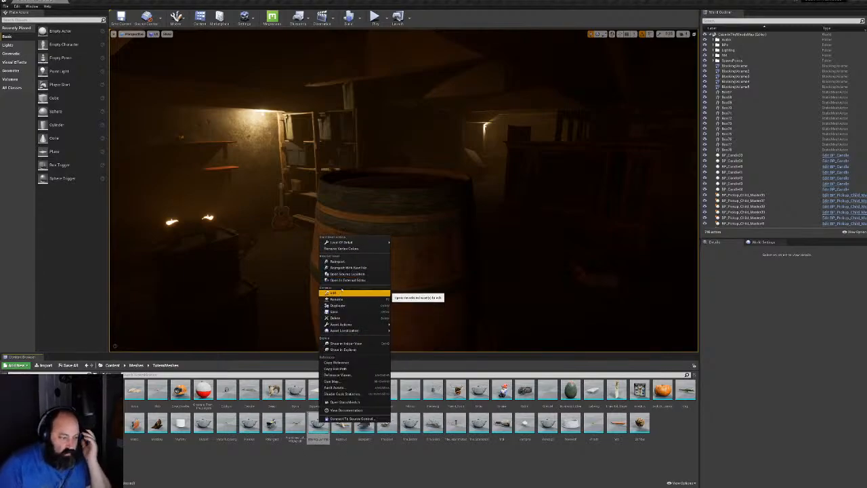
left_click(339, 261)
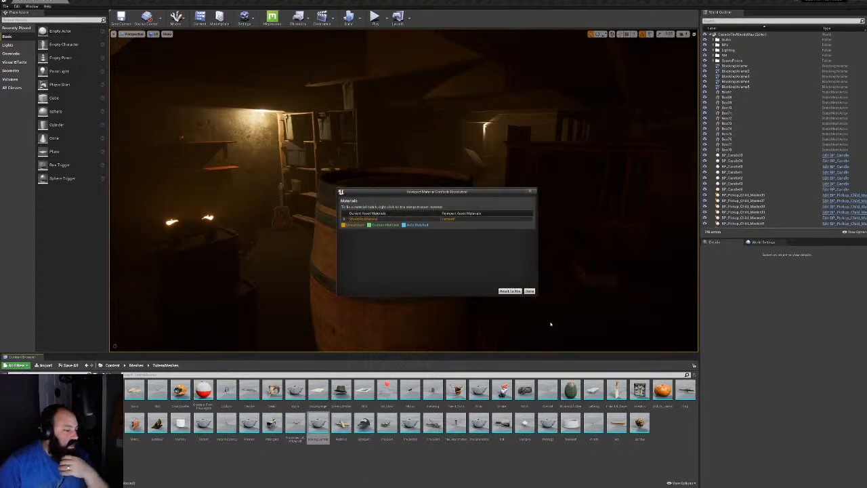
left_click(530, 290)
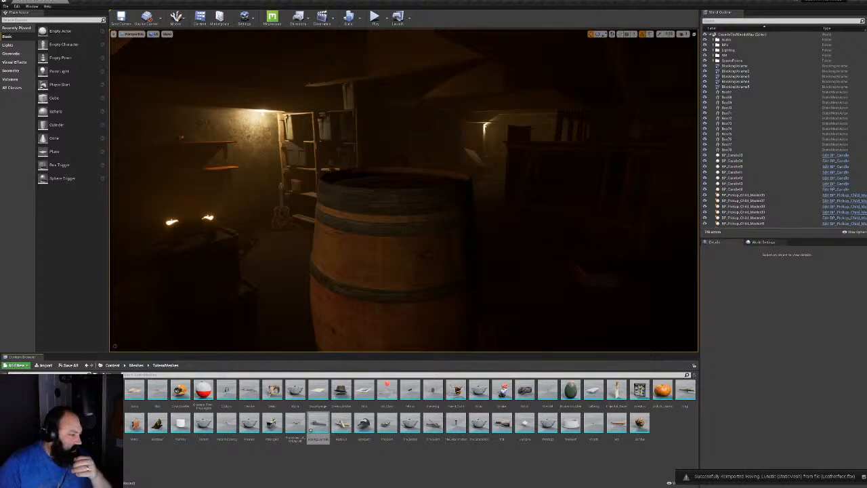
left_click(54, 436)
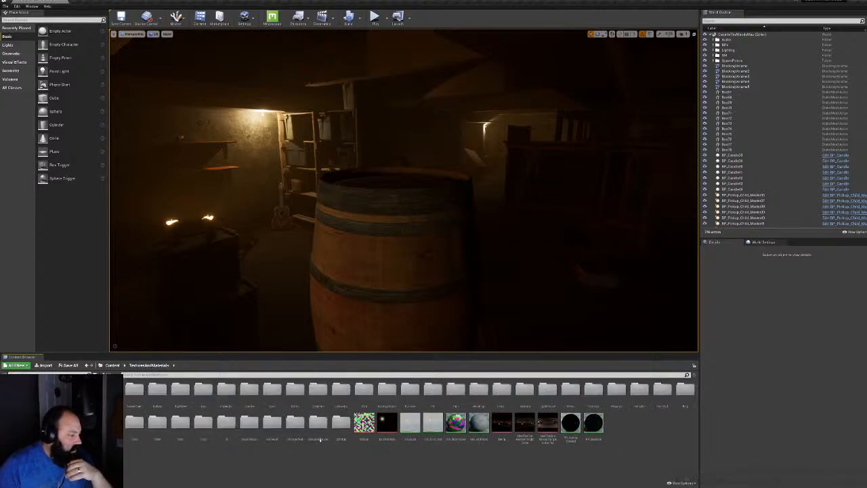
Start an import and select the three Leatherface PNGs in Projects/CabinInTheWoods/Textures/Saw
double_click(275, 434)
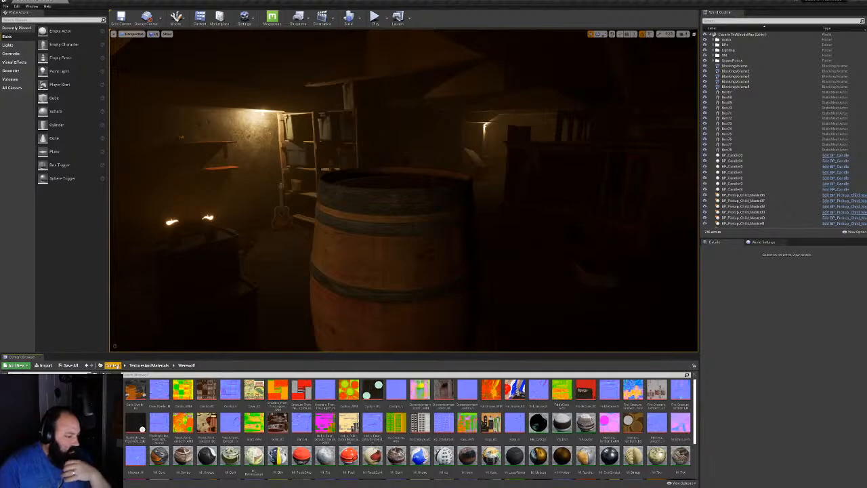
left_click(46, 365)
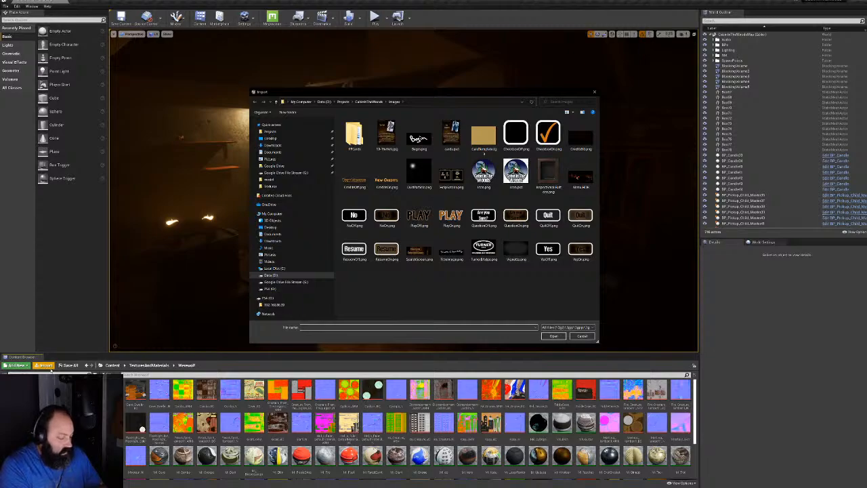
left_click(342, 102)
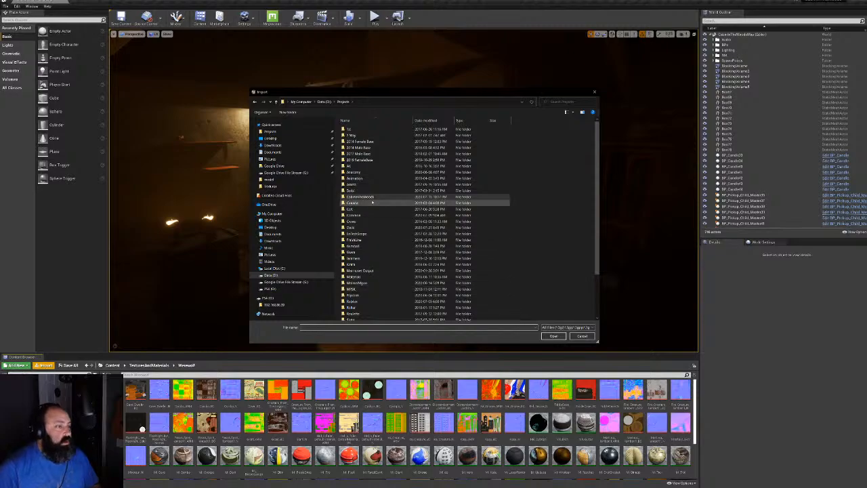
double_click(356, 197)
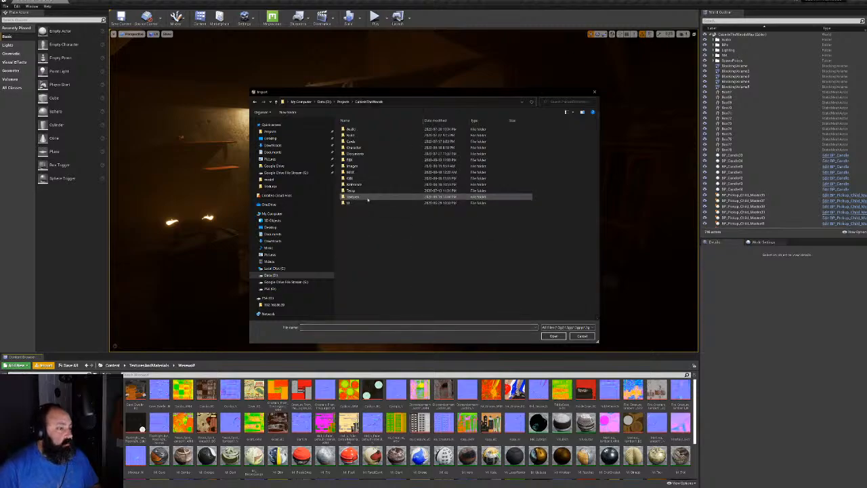
double_click(353, 196)
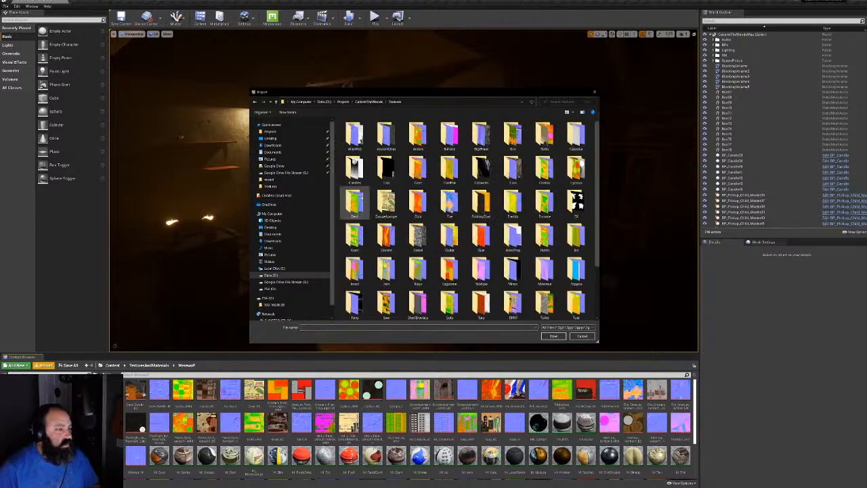
double_click(386, 298)
left_click(410, 134)
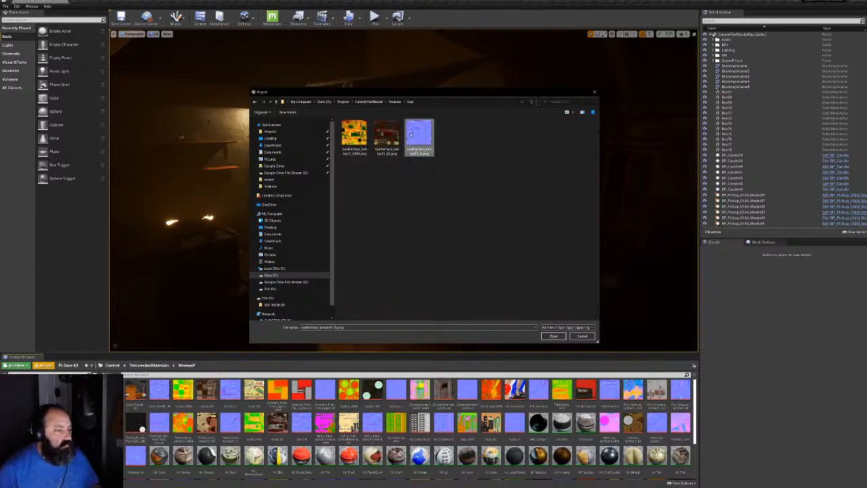
left_click(353, 135, "shift")
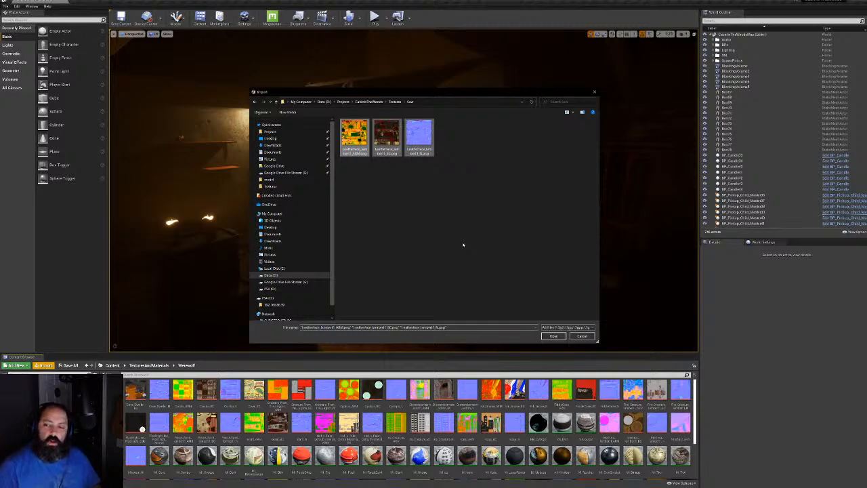
right_click(367, 136)
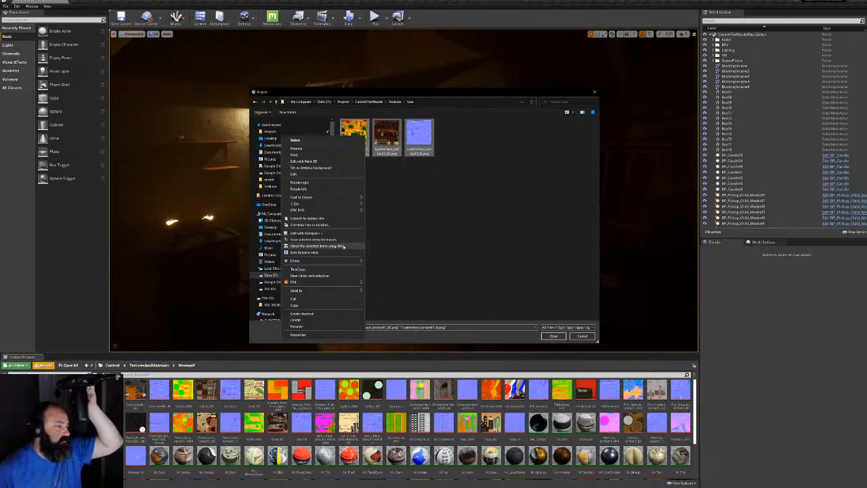
Strip '_lambert1' from the three Leatherface file names with Bulk Rename Utility
left_click(332, 252)
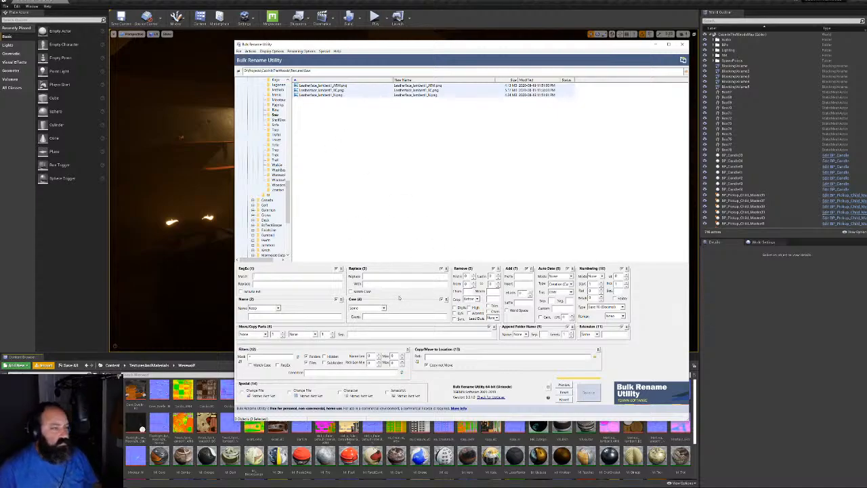
left_click(380, 276)
type("_")
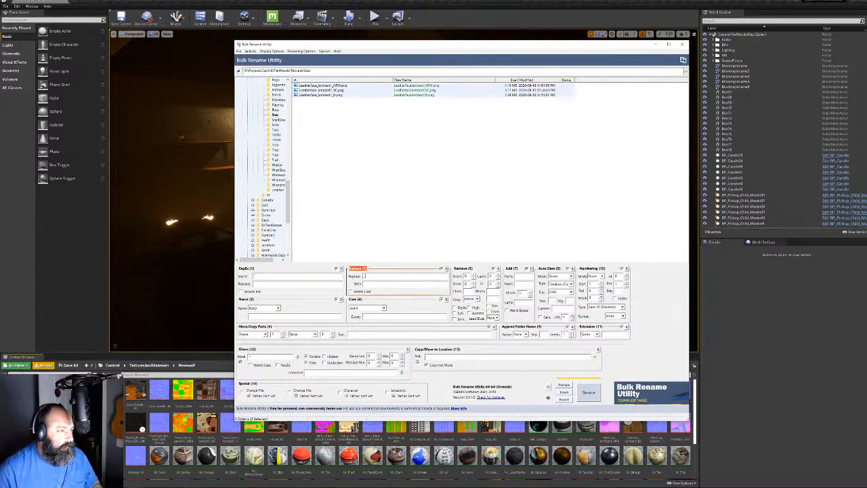
type("lambert")
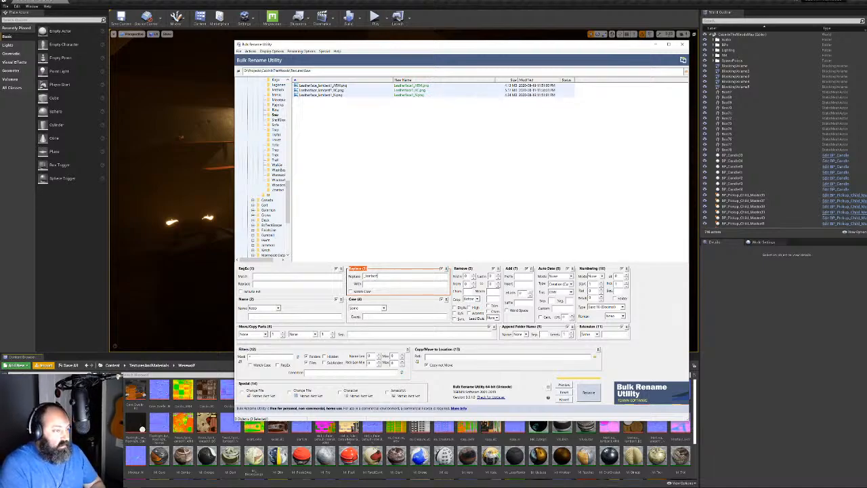
type("t1")
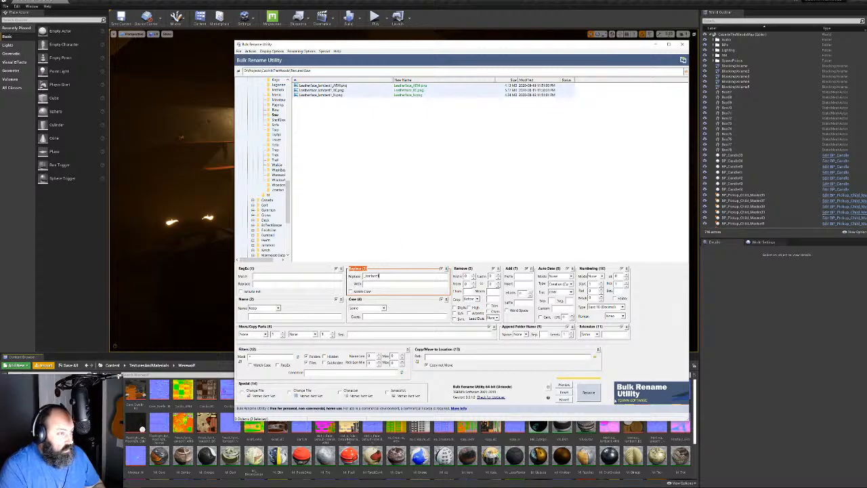
left_click(588, 393)
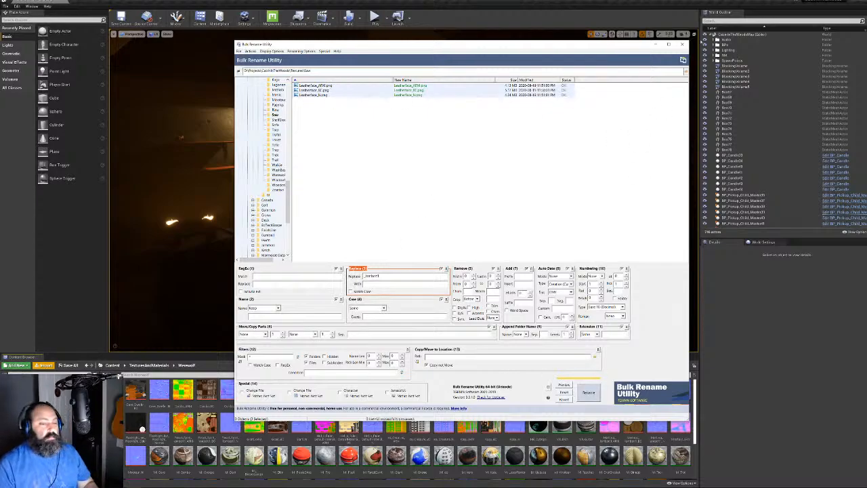
left_click(682, 44)
Import the three renamed Leatherface textures into the Unreal project
double_click(413, 139)
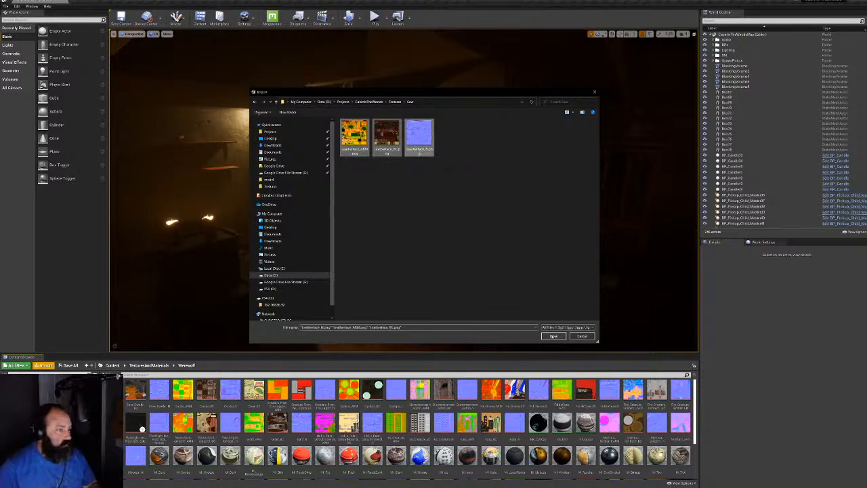
left_click(553, 336)
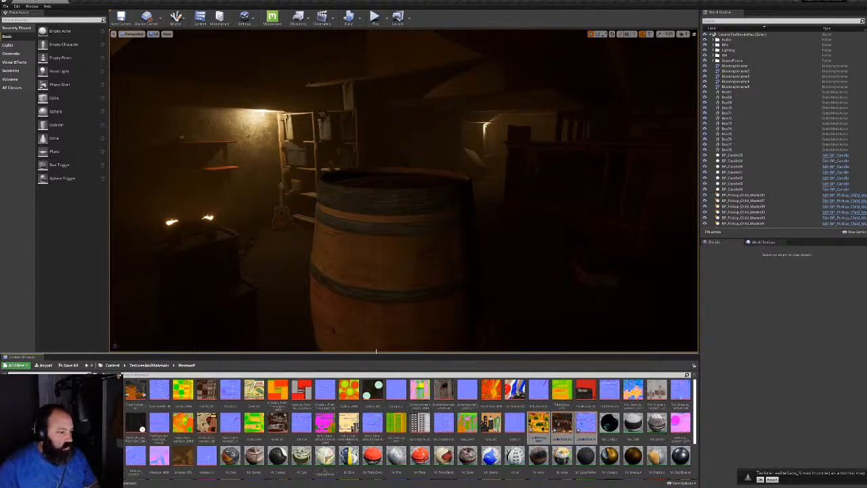
left_click_drag(376, 351, 376, 196)
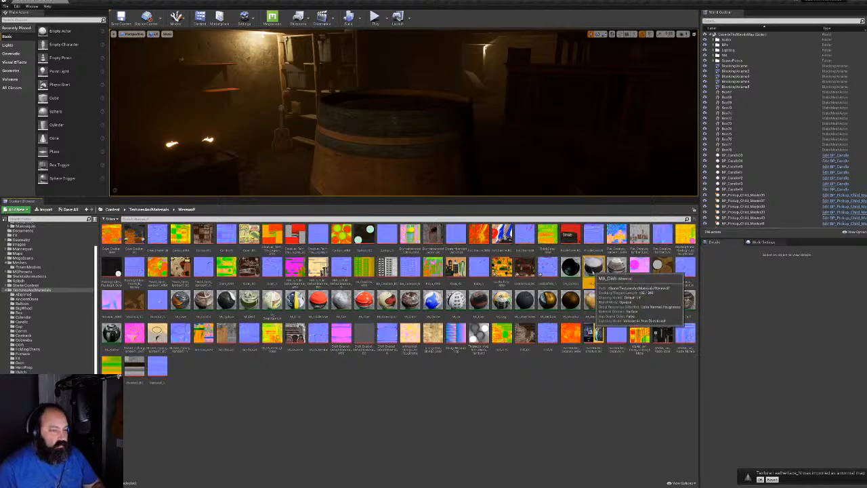
Create a material instance named MI_Lea from the grey sphere material
right_click(593, 269)
left_click(620, 278)
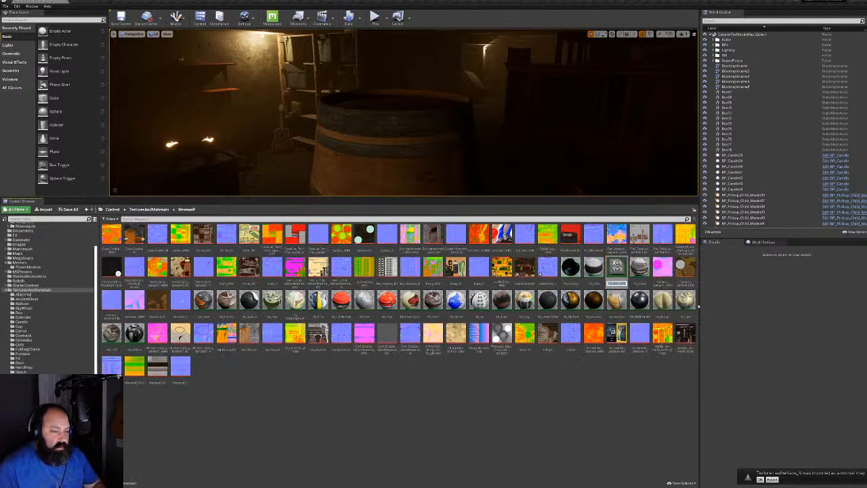
type("MI_Lea")
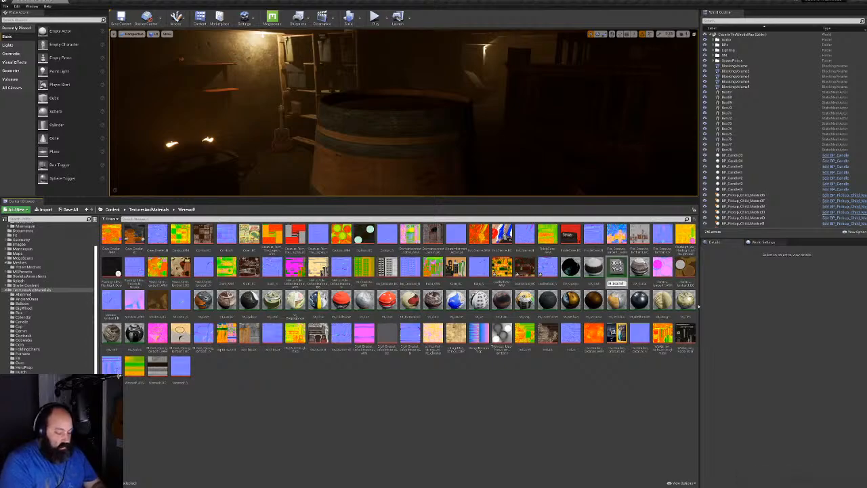
key("Return")
key("Return")
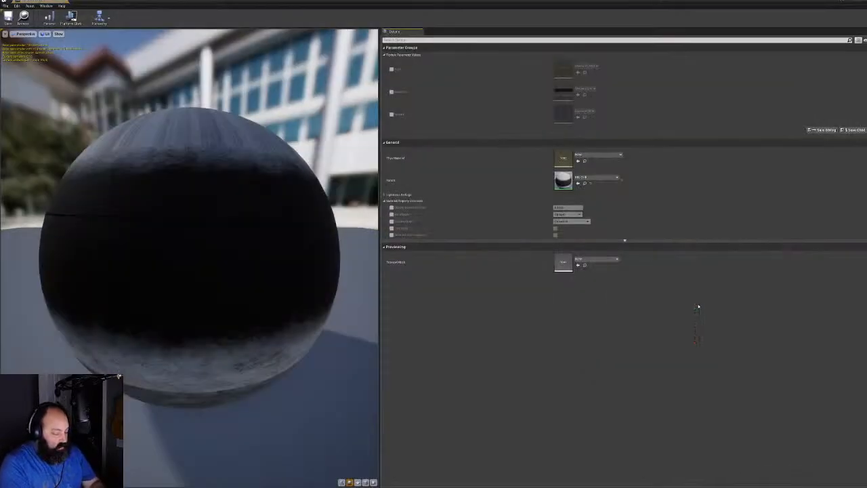
left_click_drag(292, 2, 254, 115)
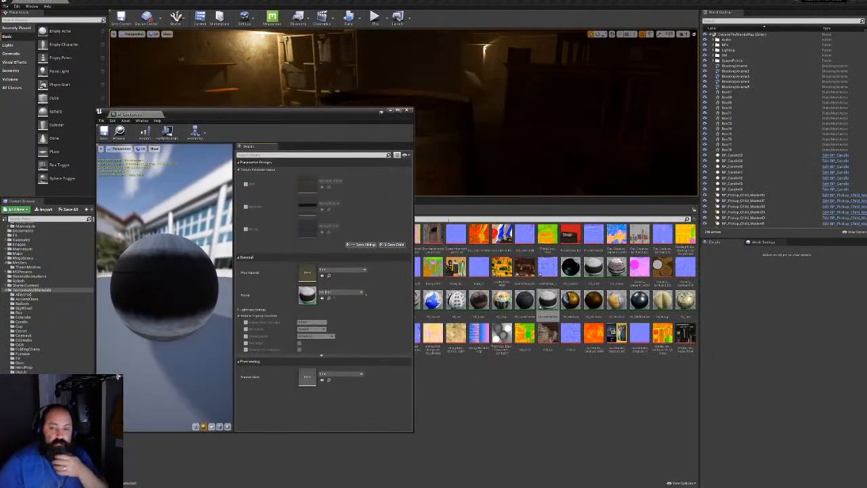
Enable its three texture parameters, assign the three Leatherface textures, and save
left_click_drag(503, 268, 308, 186)
left_click(245, 184)
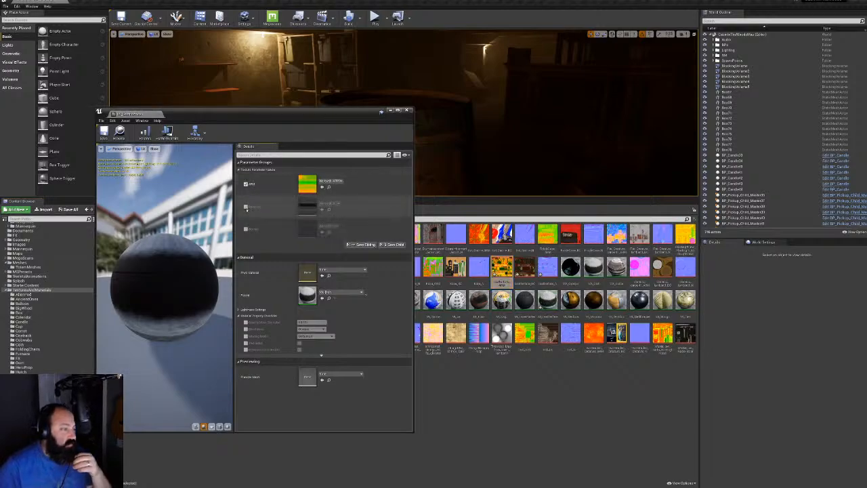
left_click(245, 206)
left_click(245, 229)
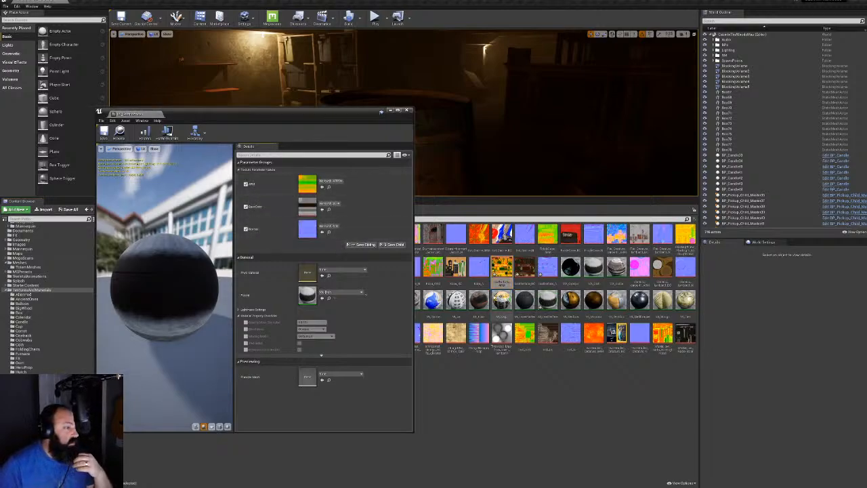
left_click_drag(502, 268, 310, 187)
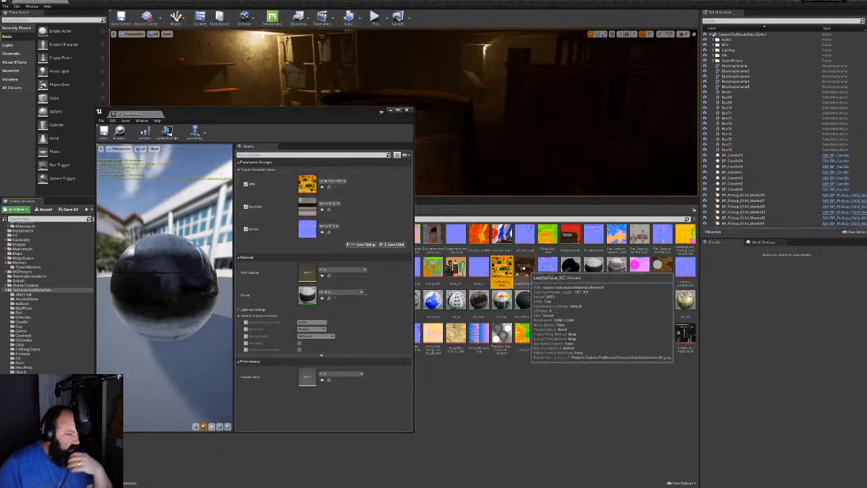
left_click_drag(524, 267, 308, 207)
left_click_drag(547, 268, 309, 229)
left_click(105, 133)
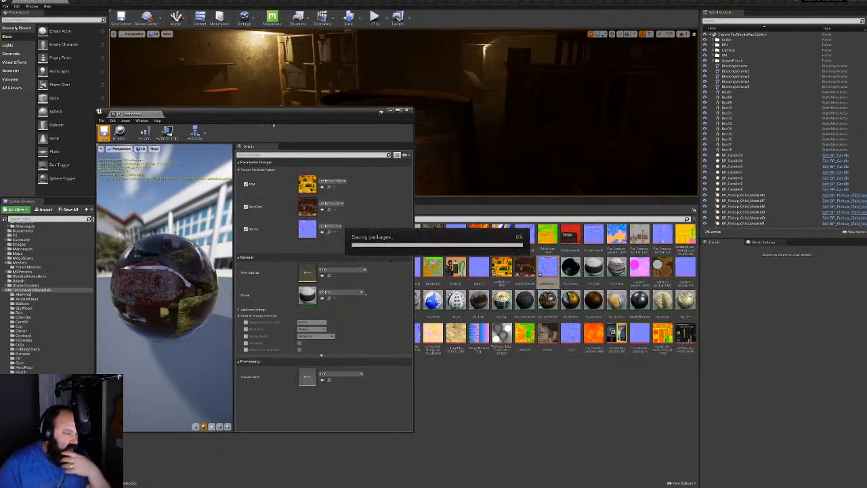
Open the chainsaw mesh from TotemMeshes in a full-screen Static Mesh Editor
left_click(408, 112)
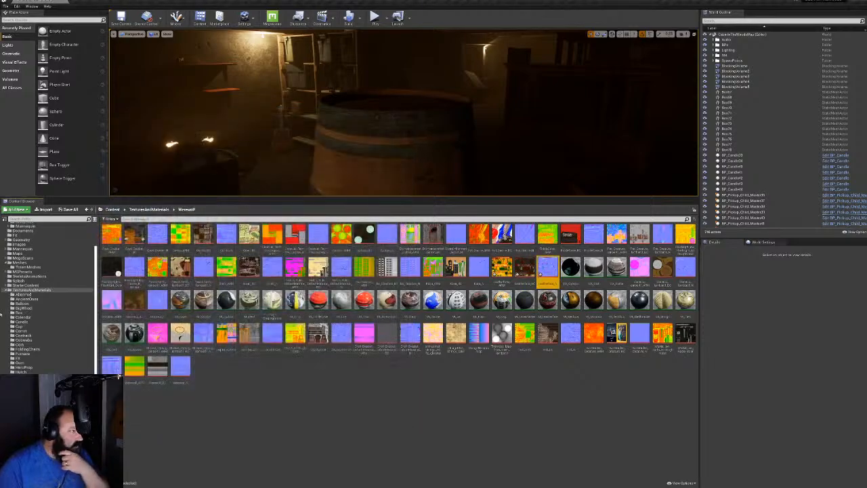
left_click(7, 290)
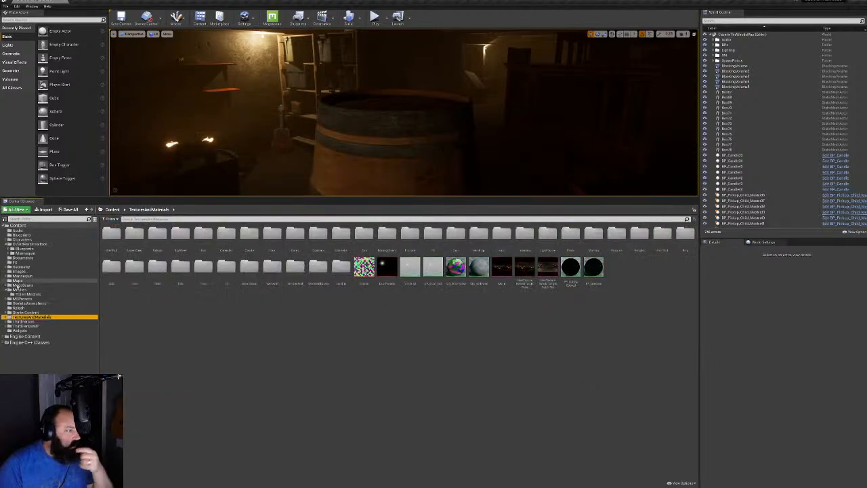
left_click(27, 294)
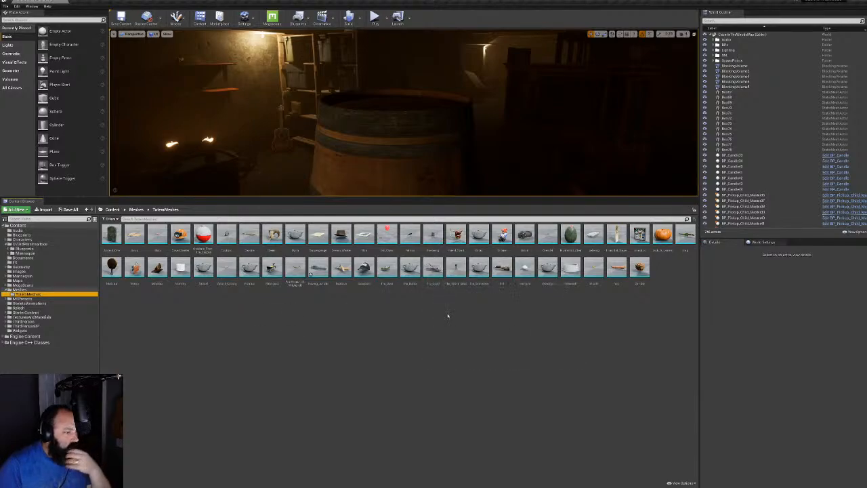
double_click(317, 268)
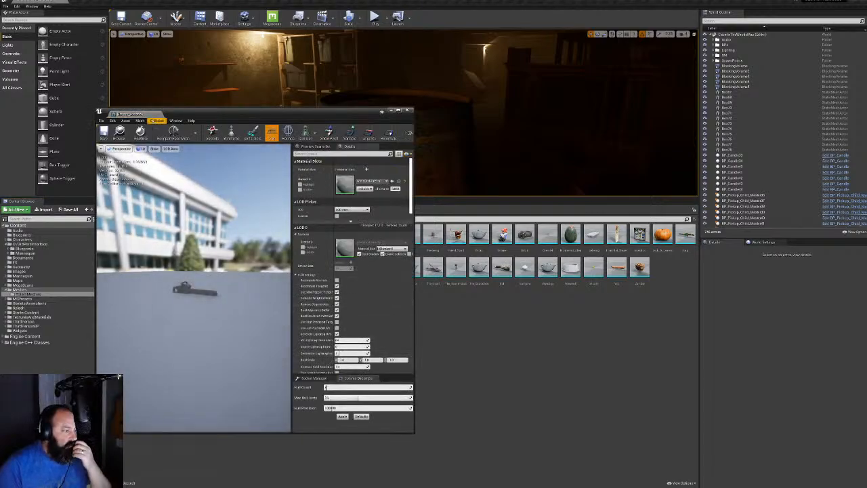
double_click(400, 118)
Set the chainsaw mesh's LOD group to SmallProp
left_click_drag(339, 272, 304, 274)
left_click(670, 333)
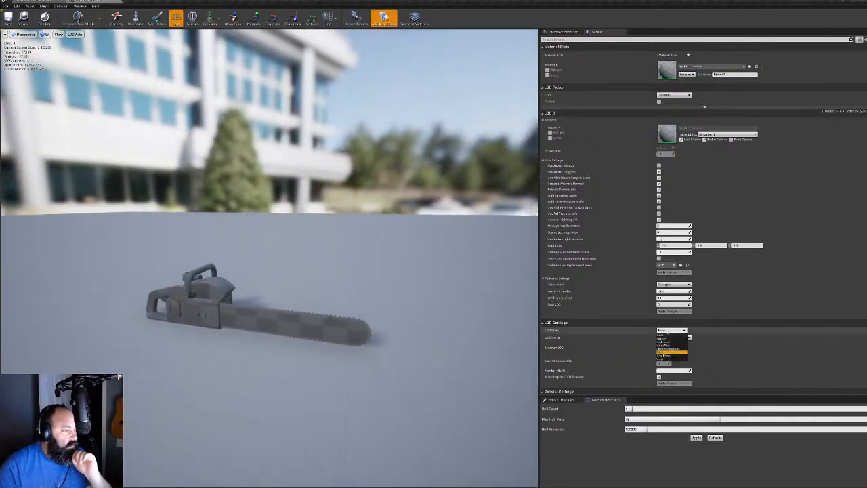
left_click(671, 356)
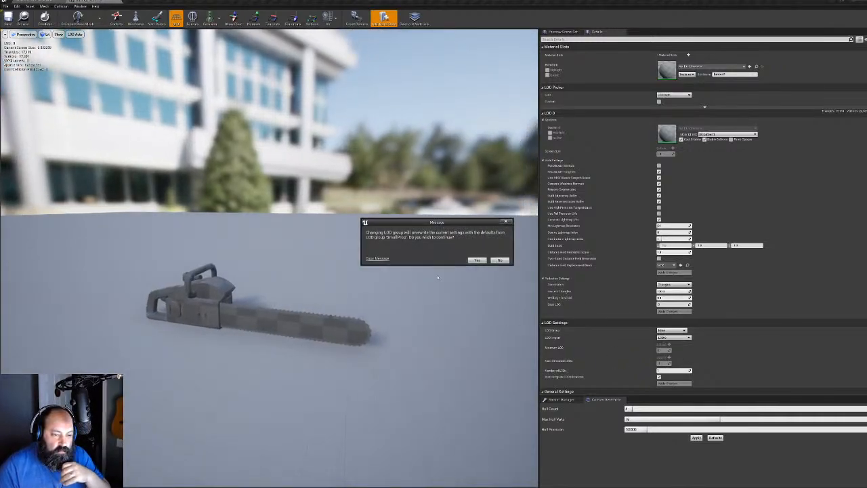
left_click(474, 258)
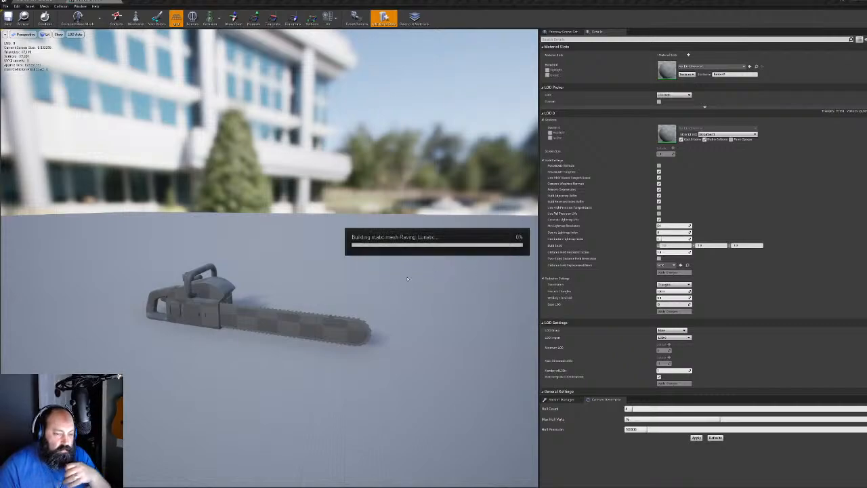
Assign the Leatherface material instance to the chainsaw's Element 0 material slot
scroll(344, 294, "down", 10)
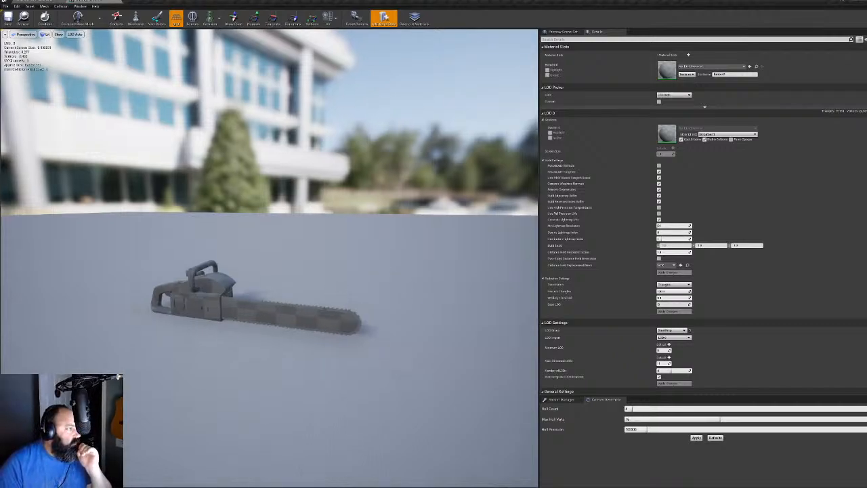
scroll(344, 294, "up", 5)
key("w")
right_click_drag(344, 294, 367, 299)
key("s")
key("s")
key("s")
key("w")
key("w")
key("a")
key("w")
left_click(688, 67)
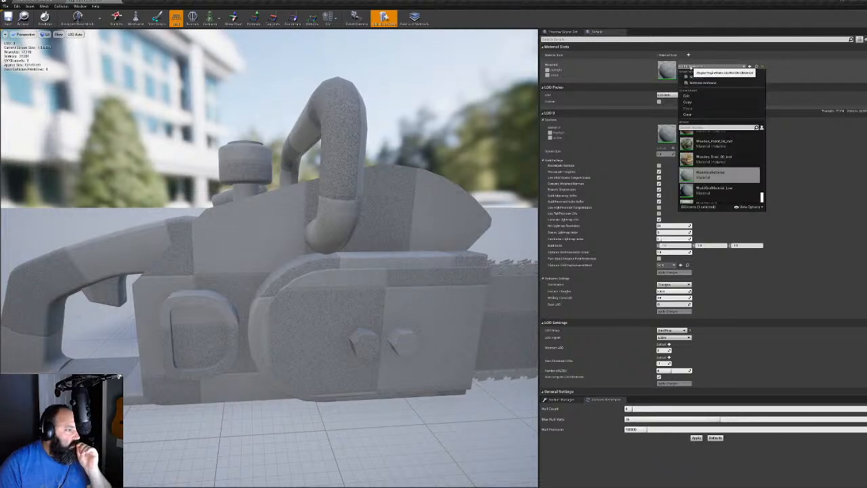
type("al_Lea")
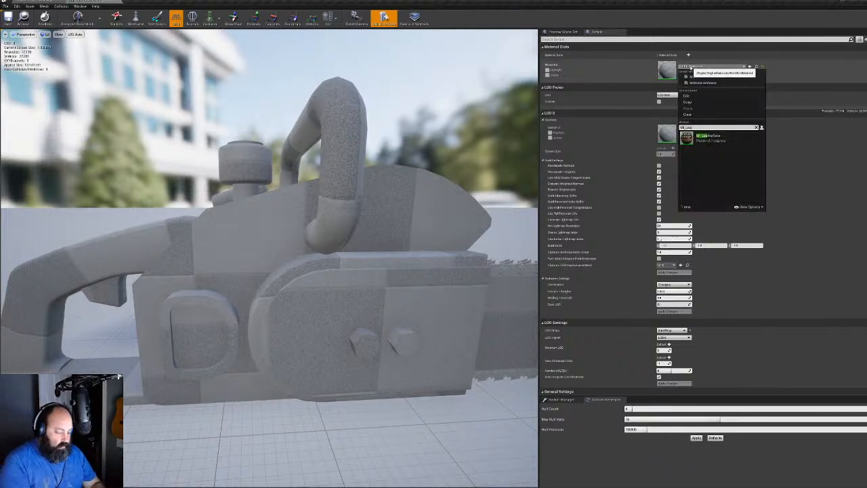
key("Down")
key("Return")
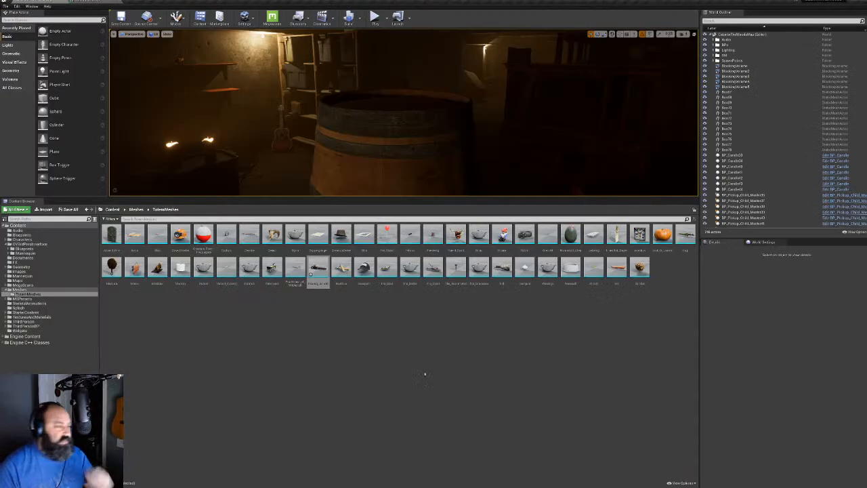
Open the Werewolf folder inside TexturesAndMaterials in the Content Browser
left_click(36, 316)
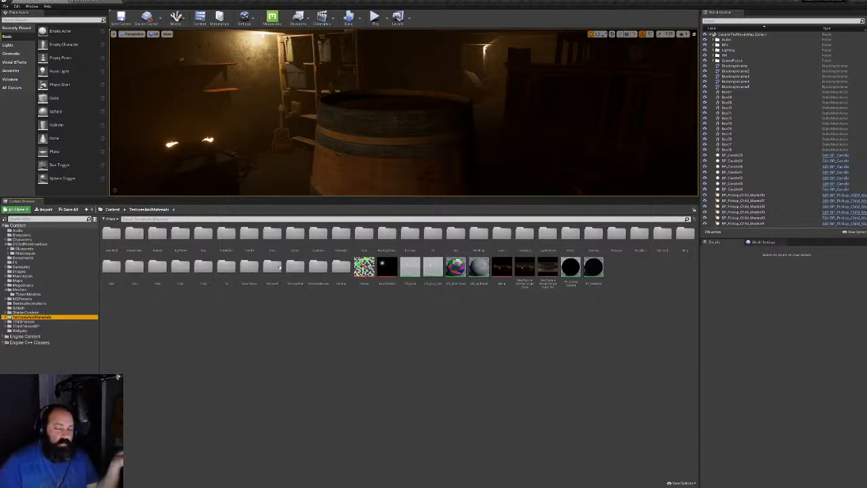
double_click(279, 267)
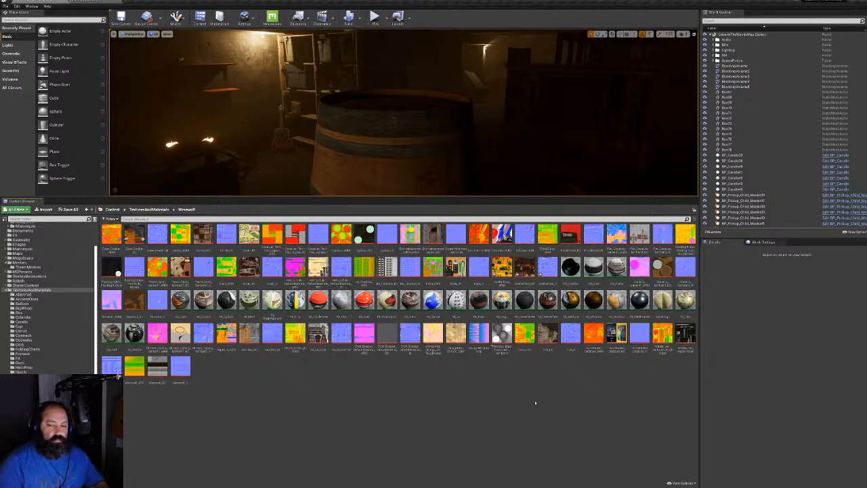
Preview a Werewolf texture and the textured chainsaw, then return to a taller level viewport
left_click(502, 267)
double_click(502, 267)
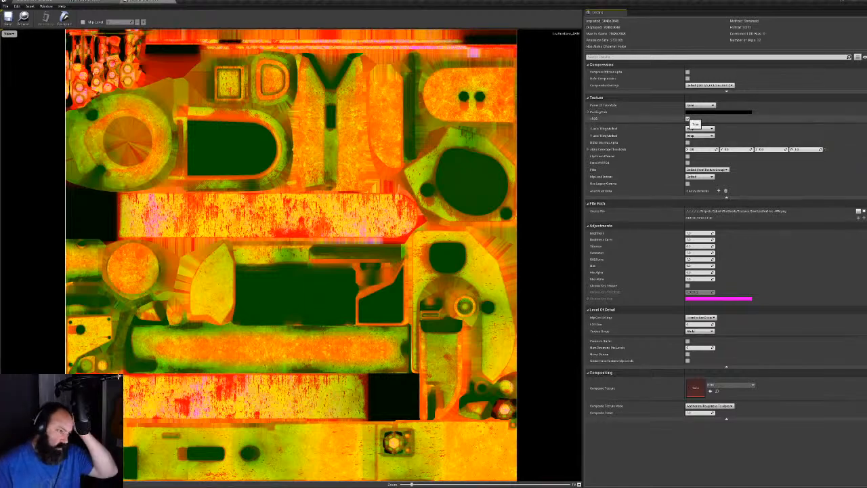
left_click(172, 2)
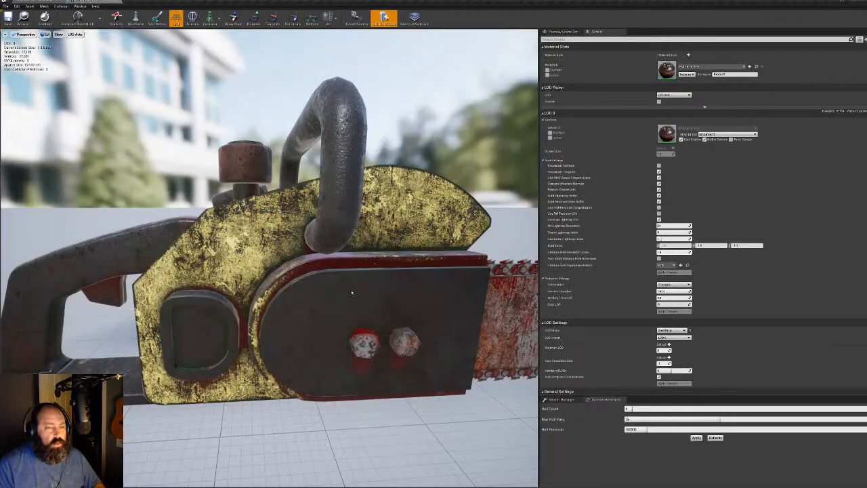
left_click_drag(298, 279, 393, 359)
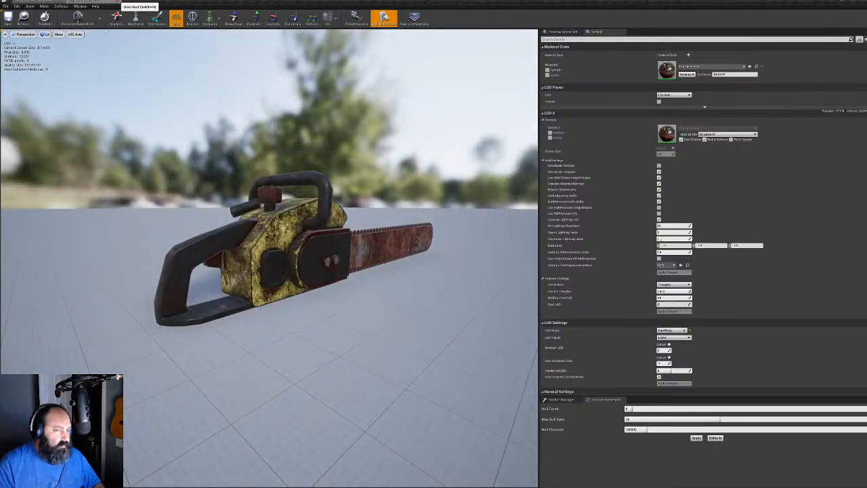
left_click(118, 3)
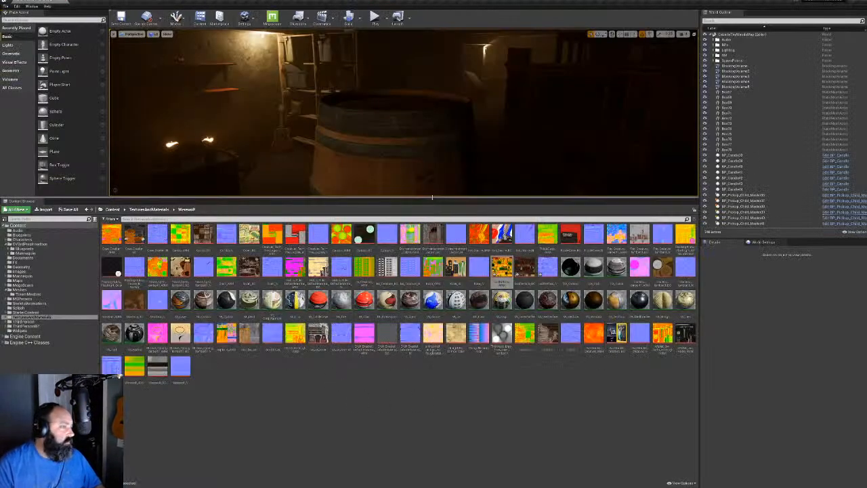
left_click_drag(432, 198, 444, 371)
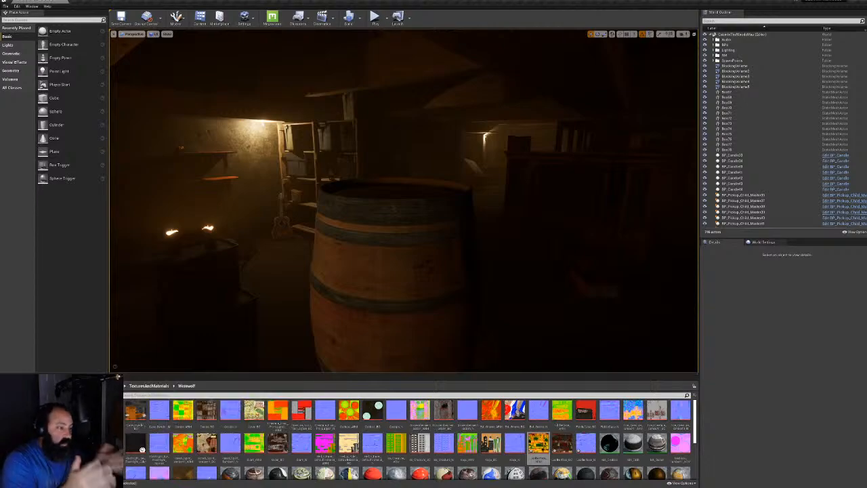
Open 'Cards - edit.pptx' from Projects > CabinInTheWoods > Images in PowerPoint
key("super")
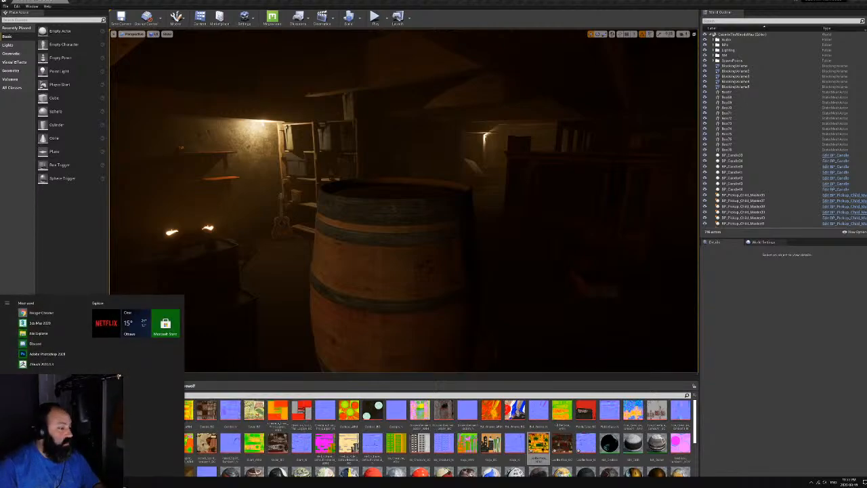
key("alt+Tab")
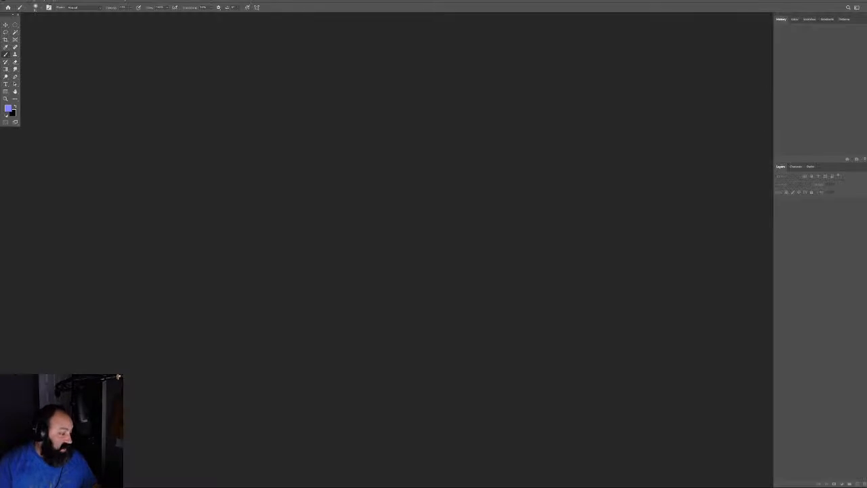
key("super")
key("super")
key("super+e")
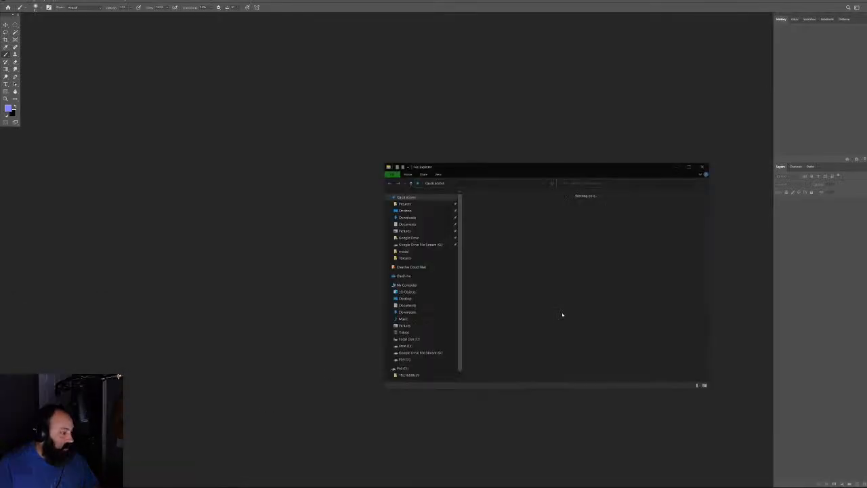
double_click(488, 205)
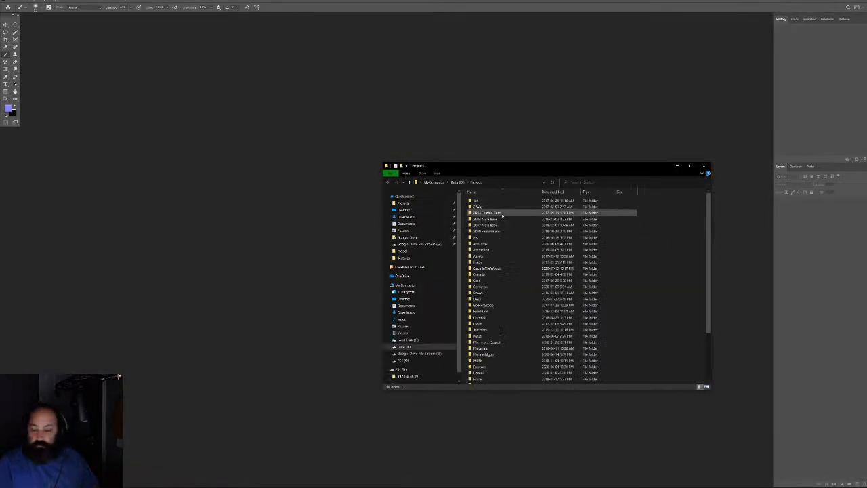
double_click(481, 267)
double_click(479, 238)
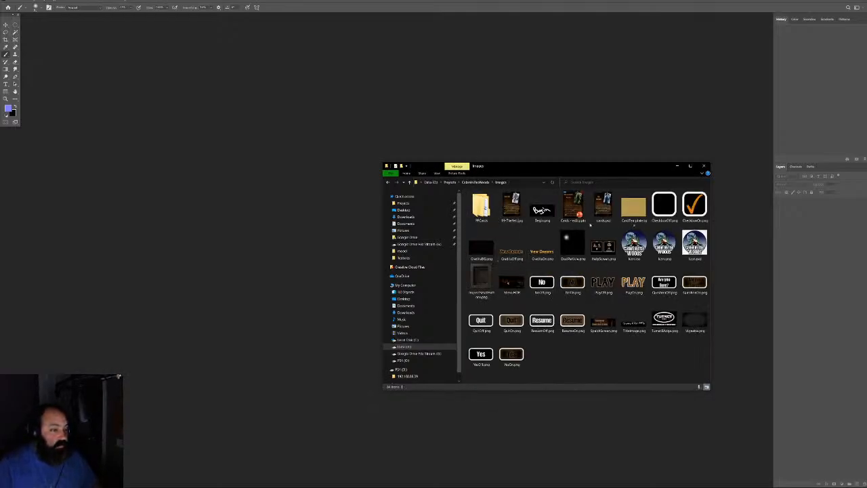
left_click(572, 209)
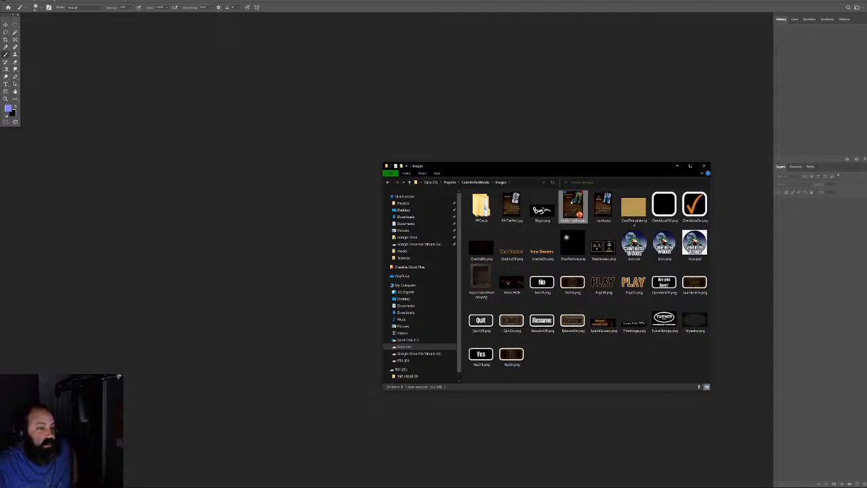
double_click(572, 202)
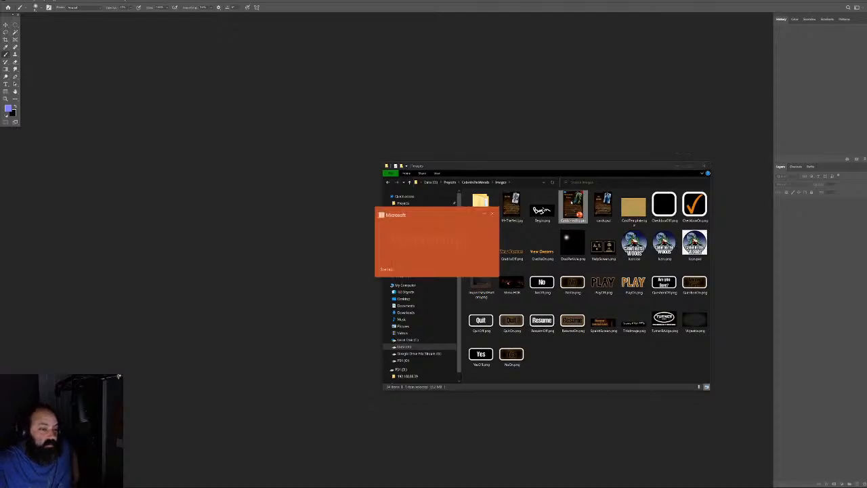
left_click(850, 1)
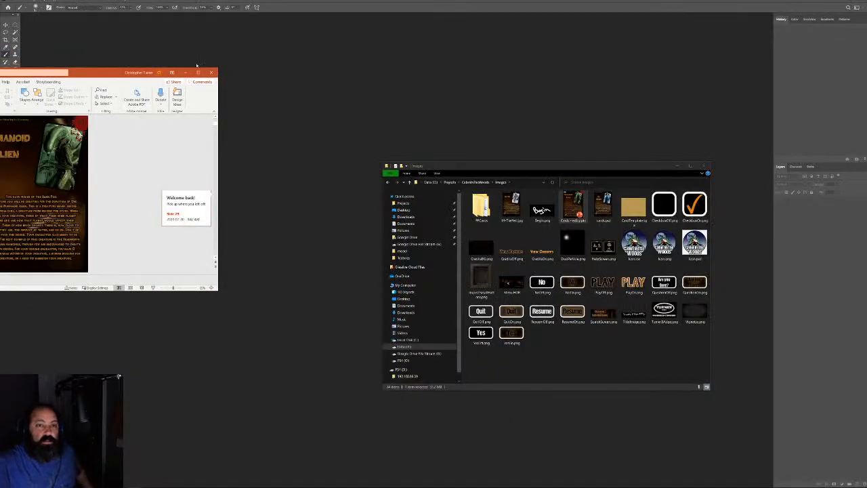
Maximize the deck and show slide 11, The Creature From The Lagoon
left_click(197, 72)
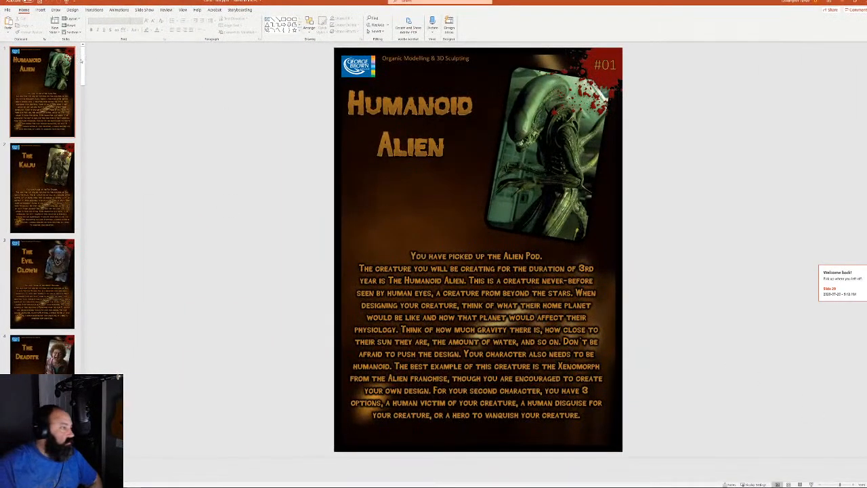
left_click_drag(81, 60, 102, 138)
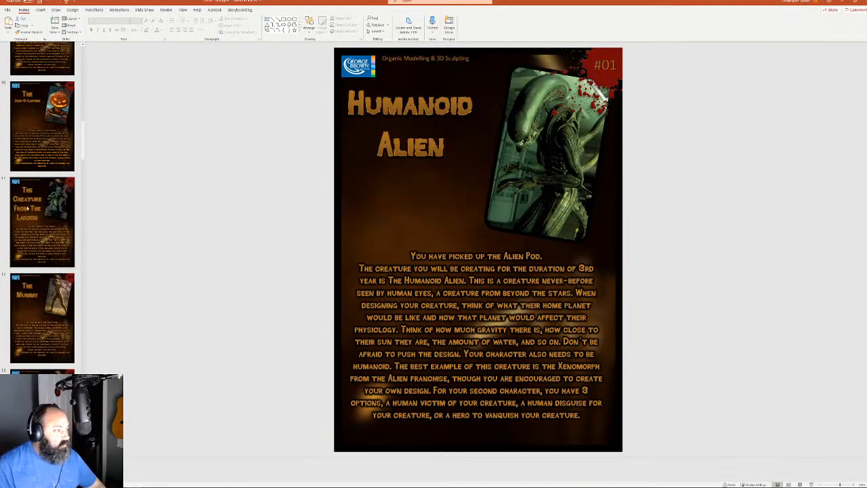
left_click(27, 211)
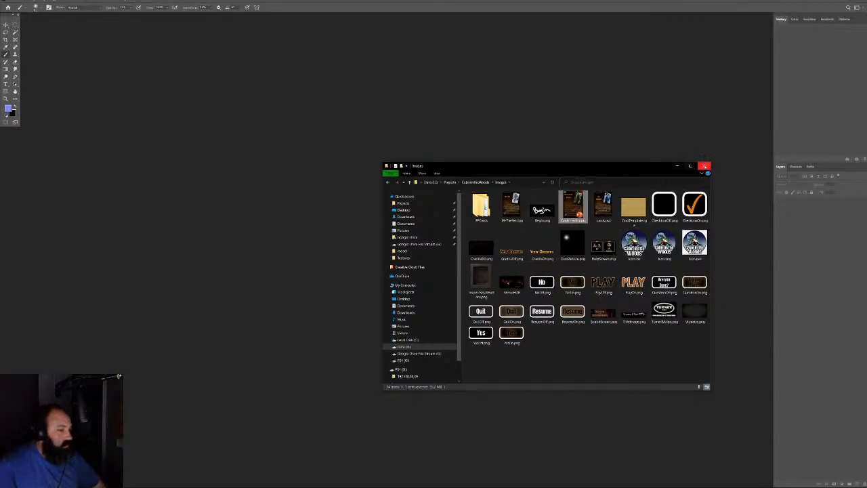
Close the Images folder, enlarge the Content Browser, and open CV3rdPersInterface/Blueprints/BaseBPs
left_click(704, 165)
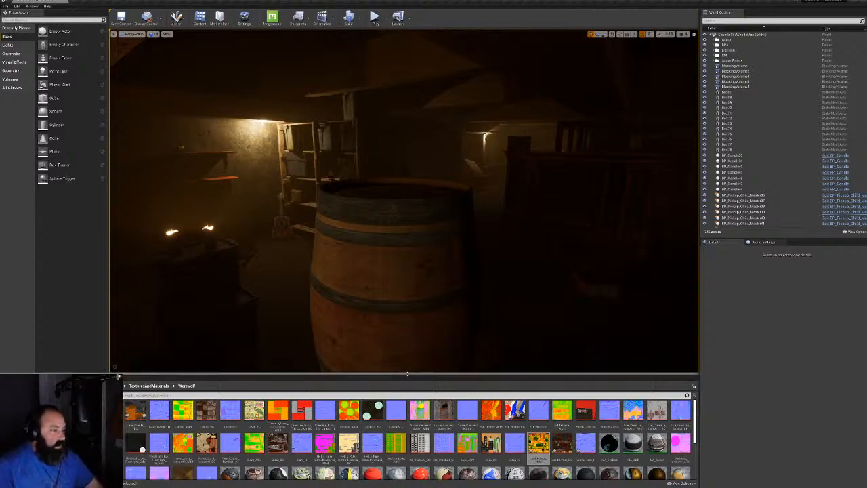
left_click_drag(407, 373, 410, 353)
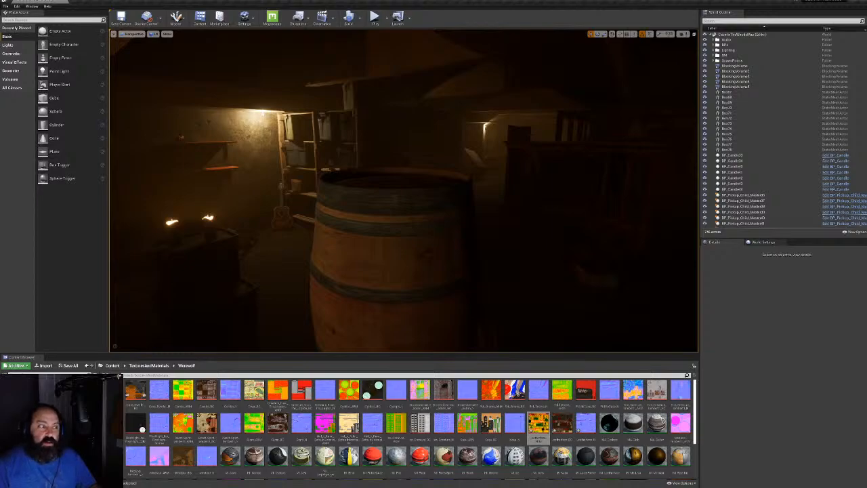
right_click_drag(403, 190, 352, 196)
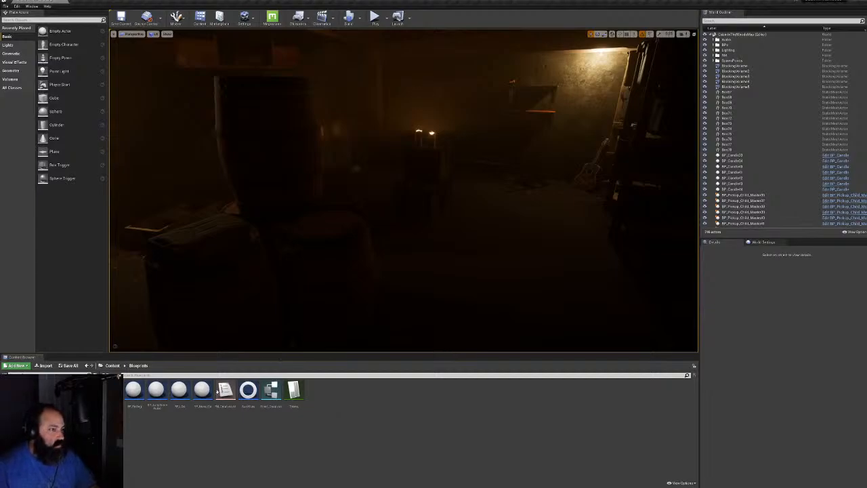
left_click(51, 415)
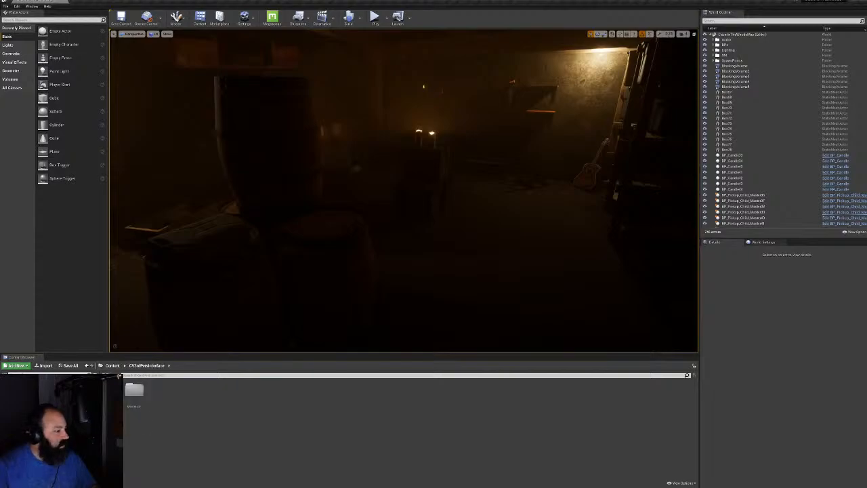
double_click(132, 392)
double_click(135, 392)
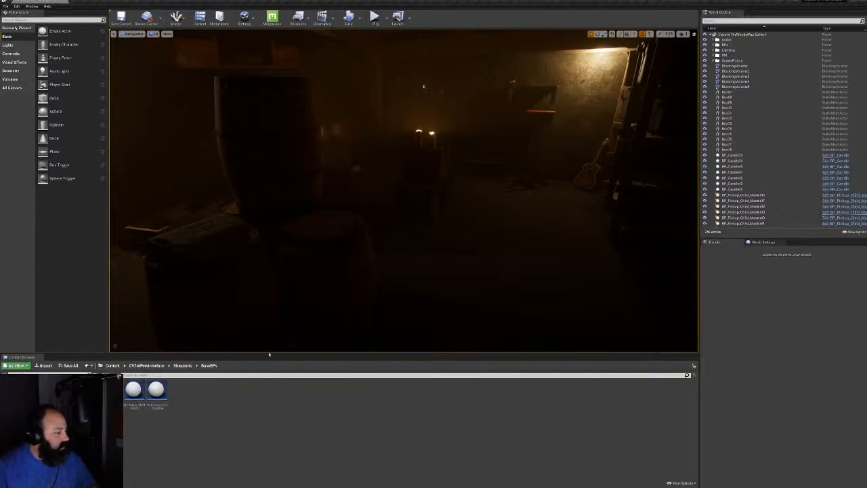
Tour the dark cabin, select Box62, and make the viewport fill the screen
right_click_drag(352, 258, 583, 244)
right_click_drag(407, 189, 457, 179)
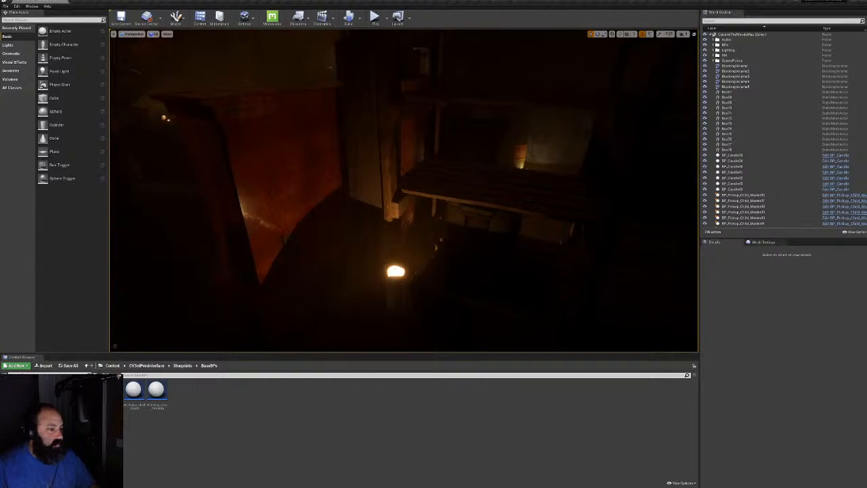
left_click(274, 242)
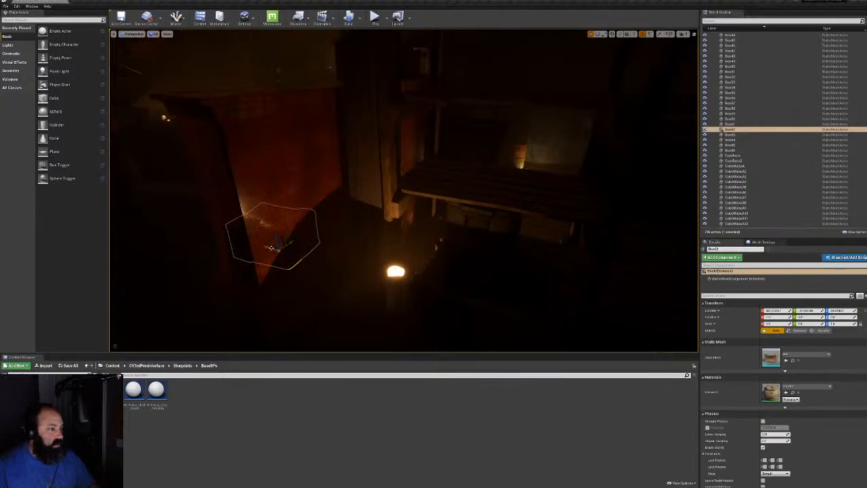
right_click_drag(274, 242, 447, 261)
right_click_drag(406, 204, 549, 196)
key("F11")
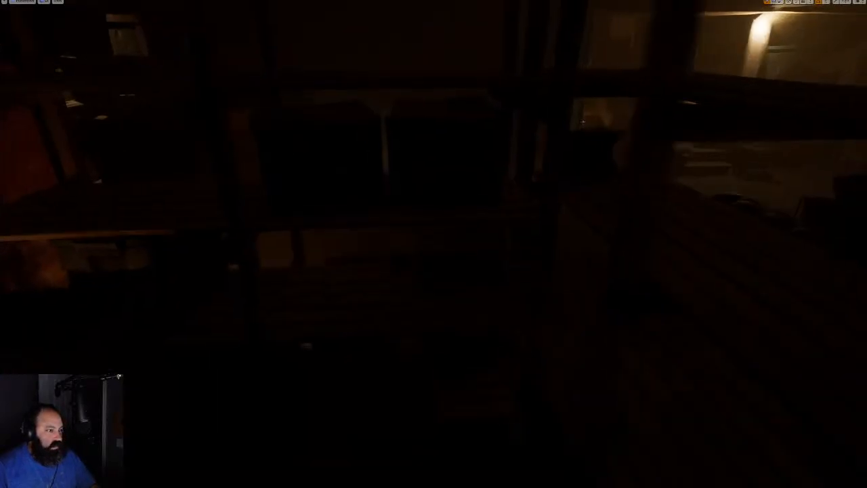
Fly to the three candles, try moving them, then undo the move
right_click_drag(433, 244, 352, 230)
right_click_drag(434, 244, 478, 233)
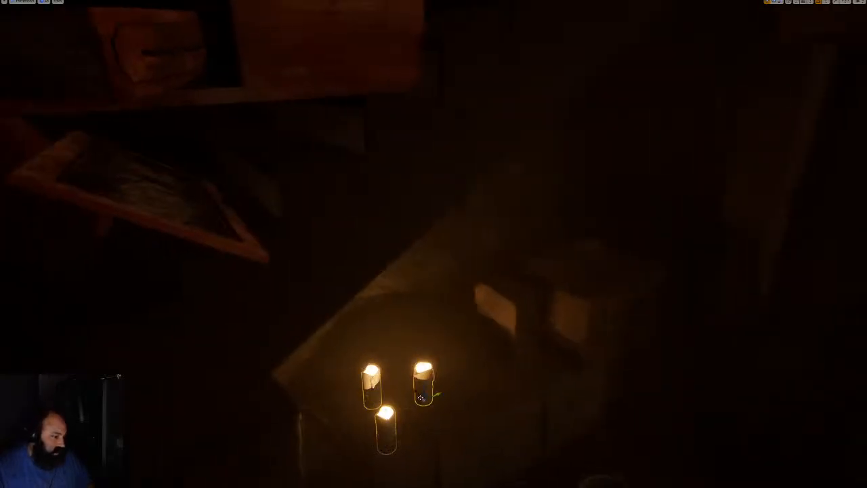
left_click_drag(424, 399, 476, 458, "alt")
right_click_drag(476, 458, 489, 484)
left_click_drag(403, 400, 409, 400, "shift")
key("ctrl+z")
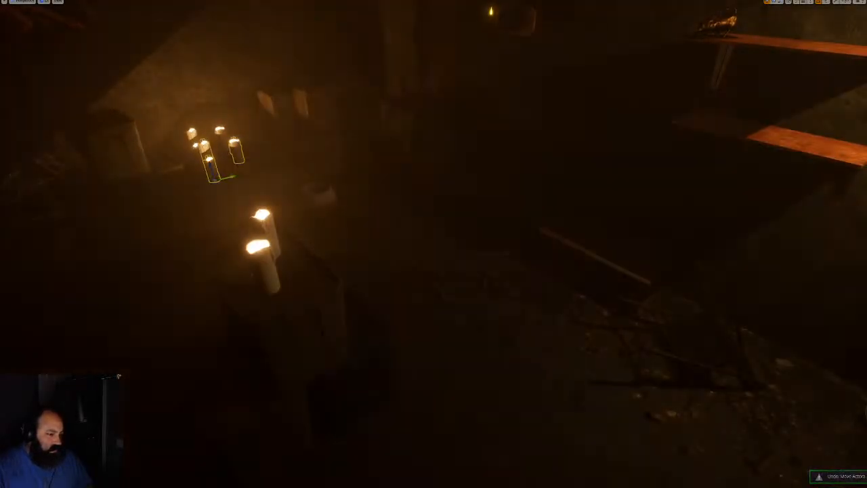
Move the three candles across the floor, slide them left, and frame them
left_click_drag(216, 178, 317, 293)
right_click_drag(317, 293, 317, 293)
left_click_drag(450, 235, 355, 169)
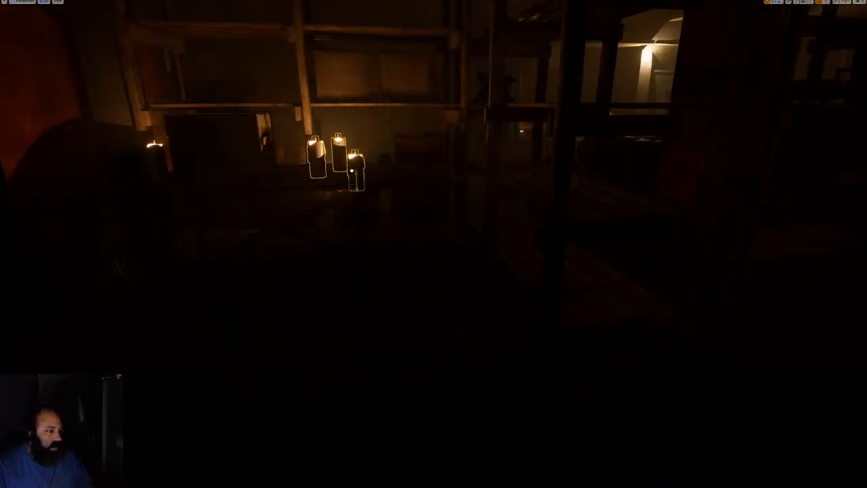
key("f")
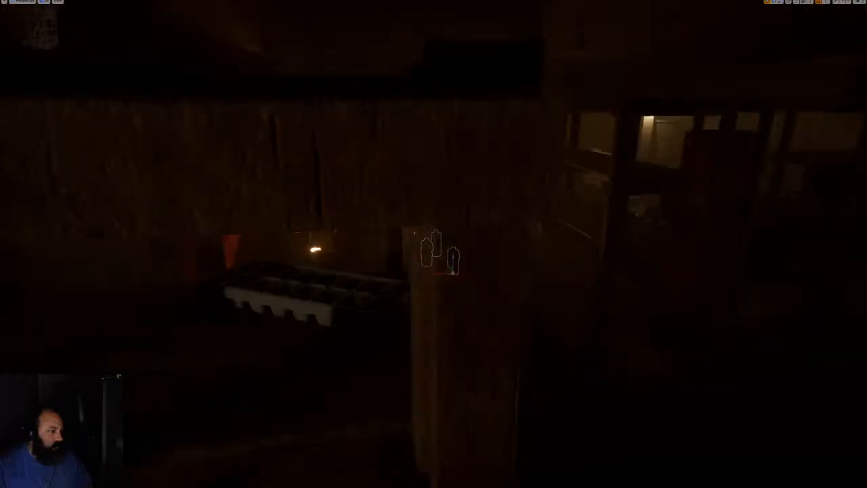
right_click_drag(434, 243, 362, 210)
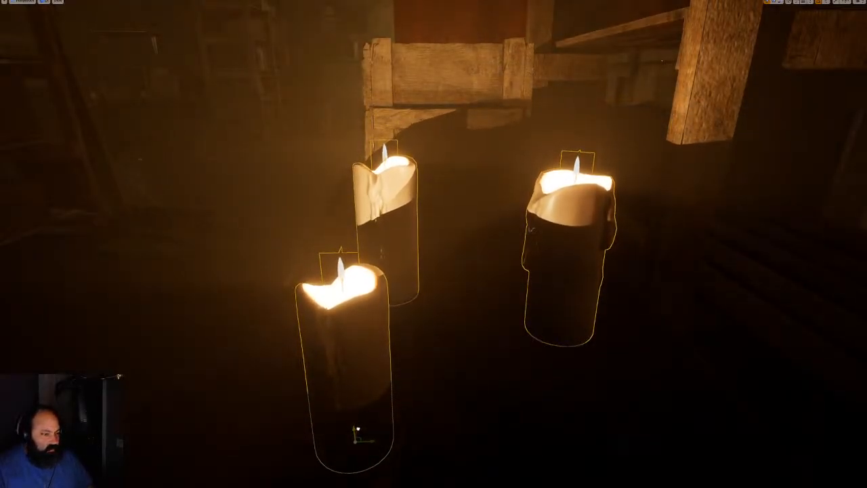
Raise the front-right candle above the other two
right_click_drag(362, 210, 474, 196)
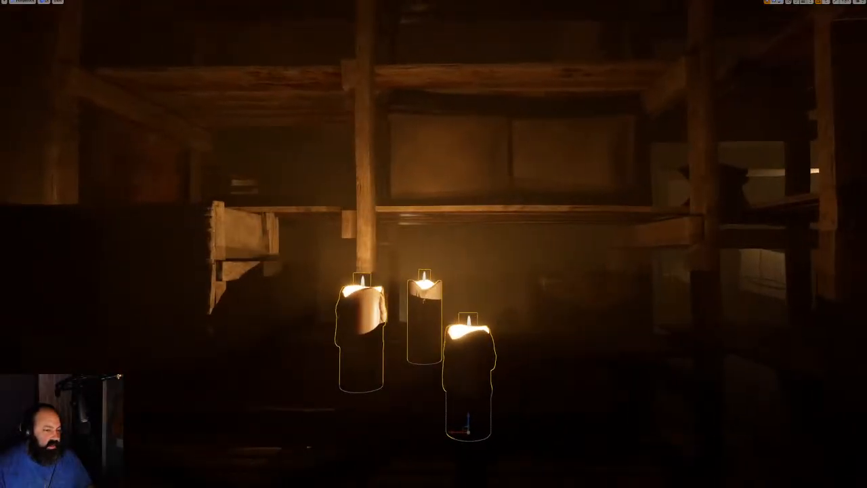
left_click(469, 369)
left_click_drag(468, 420, 478, 374)
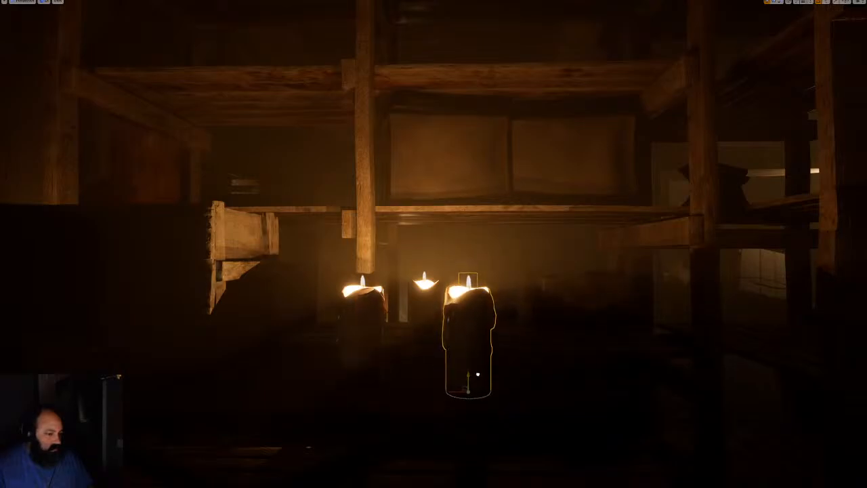
right_click_drag(477, 374, 400, 405)
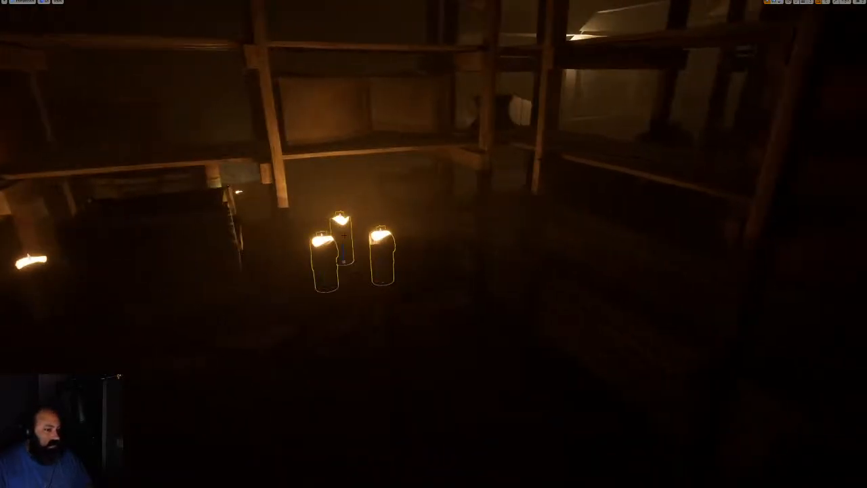
Slide the candle group toward the front and exit full-screen view
left_click_drag(343, 252, 518, 402)
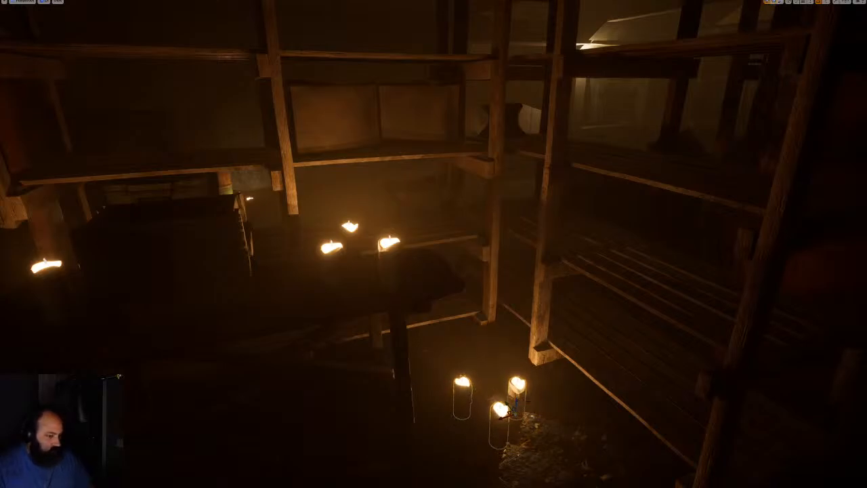
right_click_drag(518, 402, 580, 378)
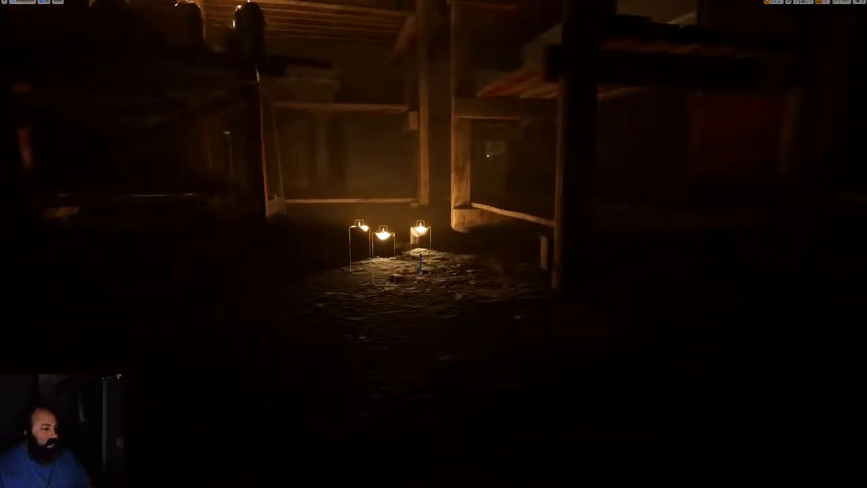
right_click_drag(433, 243, 386, 268)
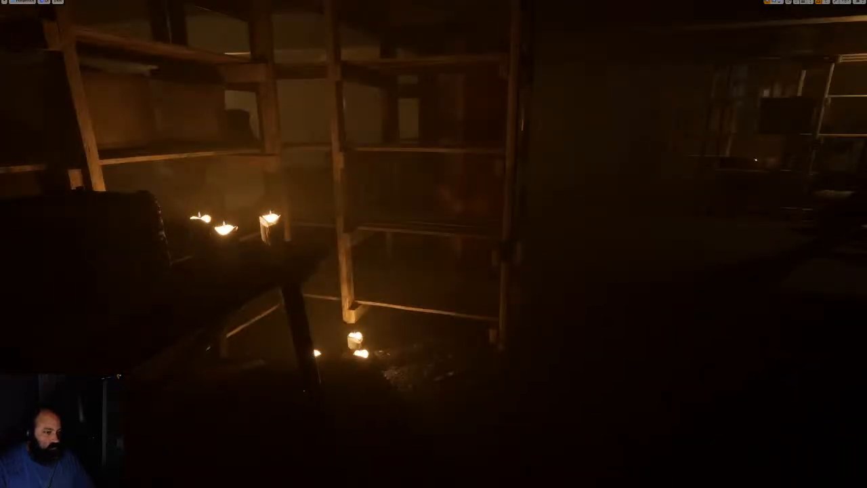
key("F11")
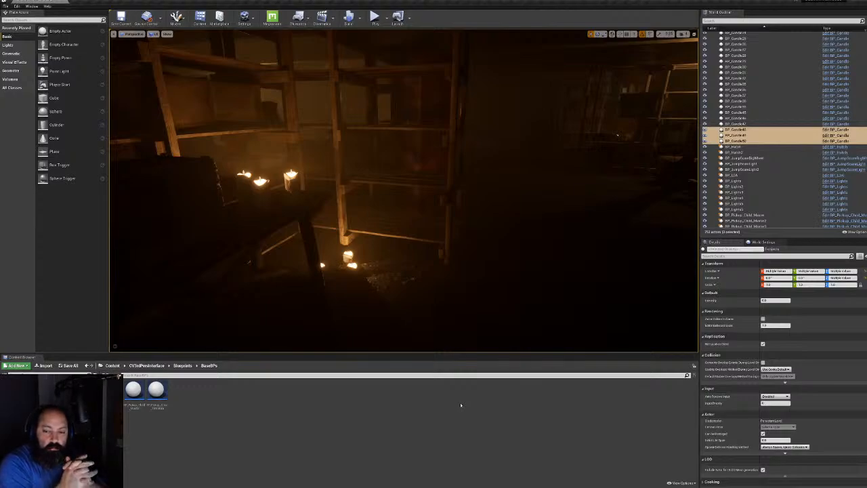
Select the shelf pickup and set its Token Number to 30, making it a chainsaw
left_click(133, 391)
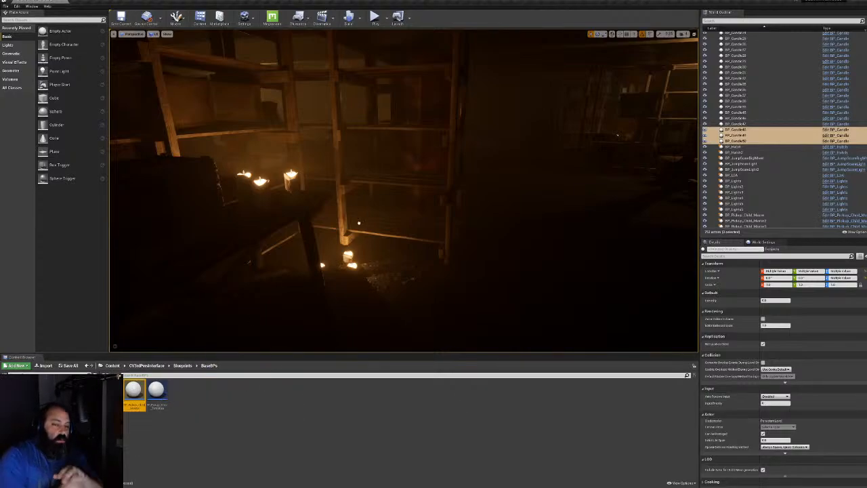
left_click(414, 228)
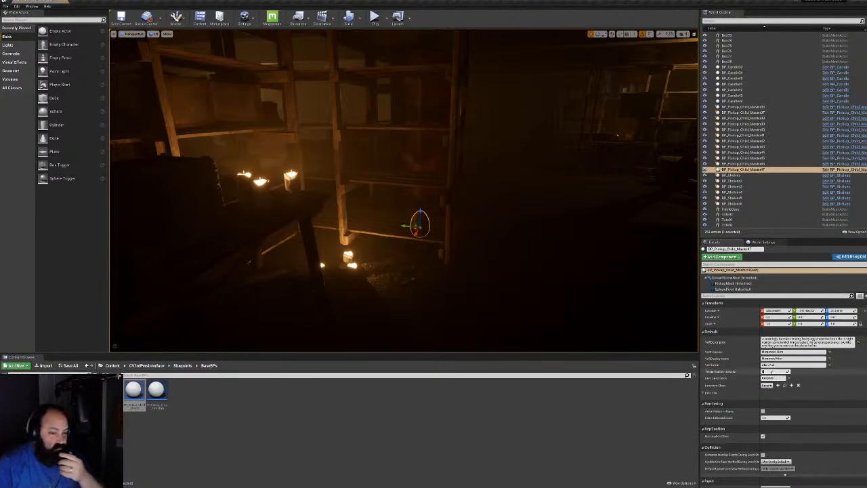
left_click(771, 372)
type("30")
key("Return")
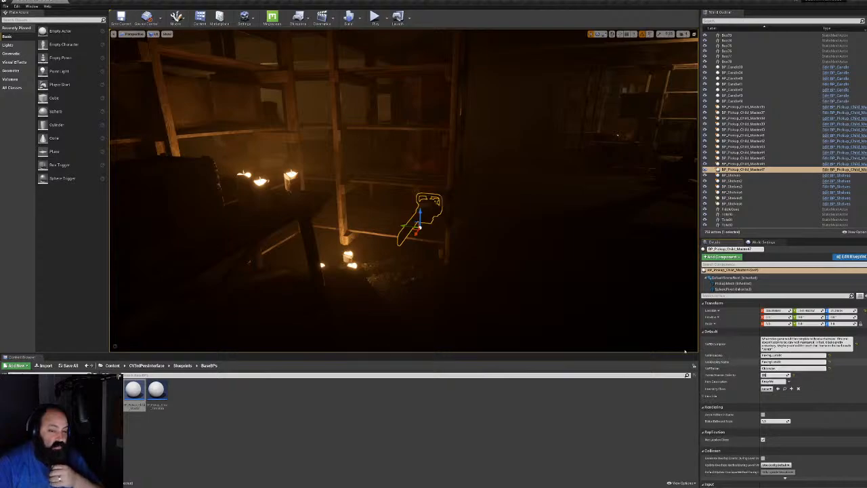
Rotate the chainsaw so its blade points left, then switch to full-screen view
key("w")
right_click_drag(617, 134, 620, 153)
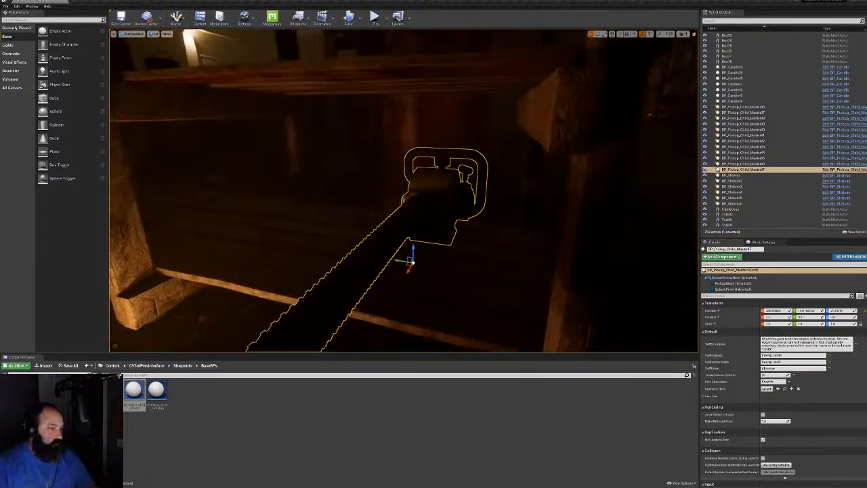
left_click_drag(424, 275, 335, 249)
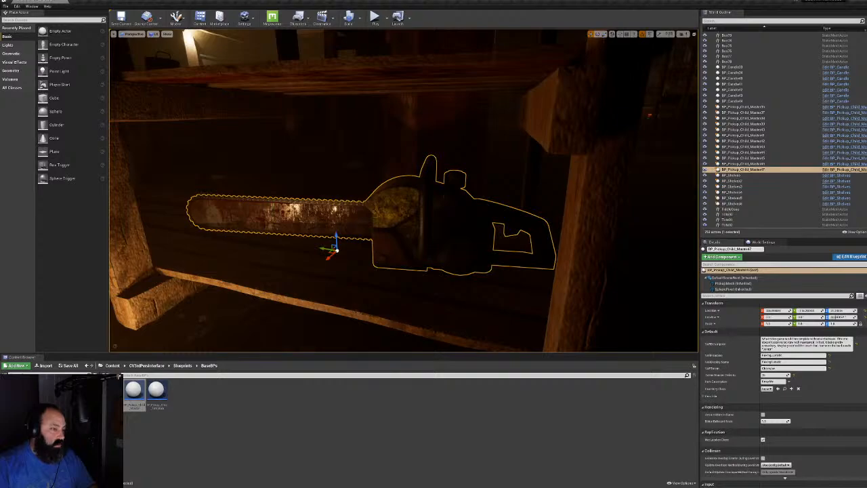
key("F11")
key("s")
right_click_drag(433, 244, 491, 284)
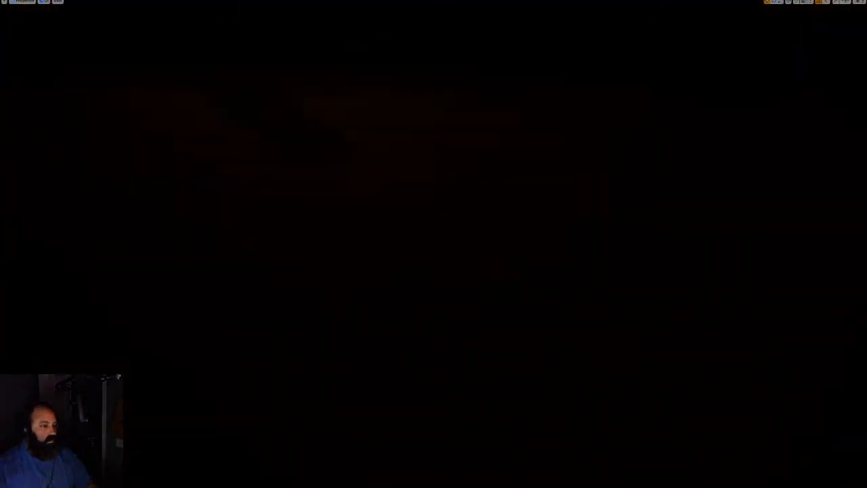
Look over the candle-lit shelves, then start playing the level with Alt+P
right_click_drag(433, 244, 566, 108)
key("w")
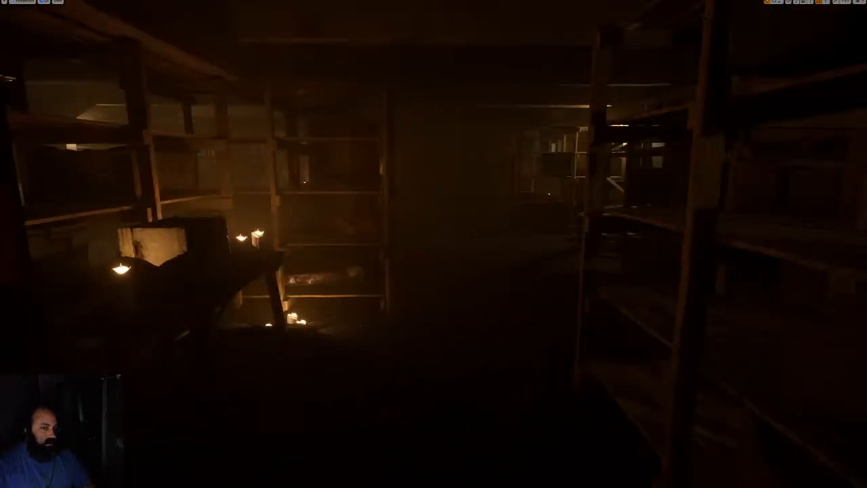
key("s")
right_click_drag(434, 244, 470, 238)
key("e")
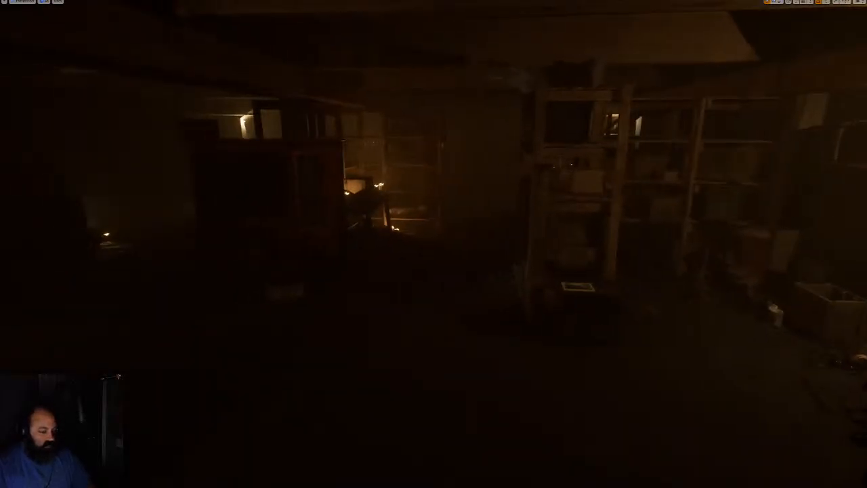
key("alt+p")
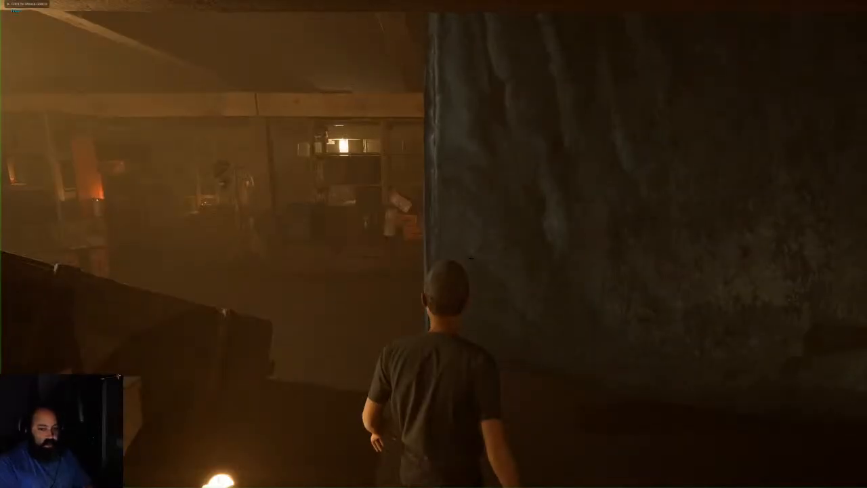
Walk the character past the rock wall and barrels toward the chainsaw pickup
key("w")
key("w")
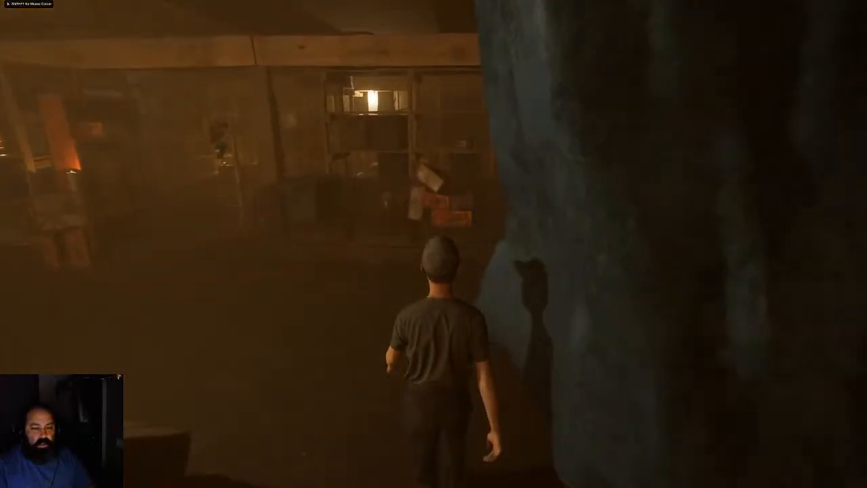
key("w")
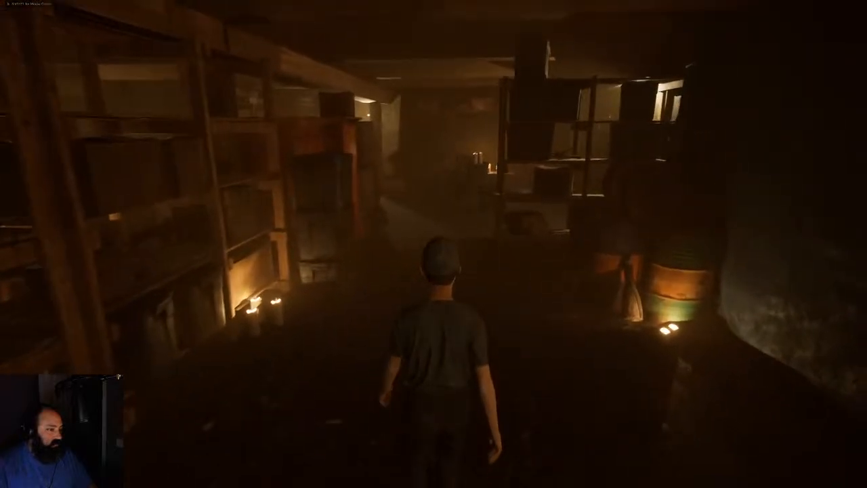
key("w")
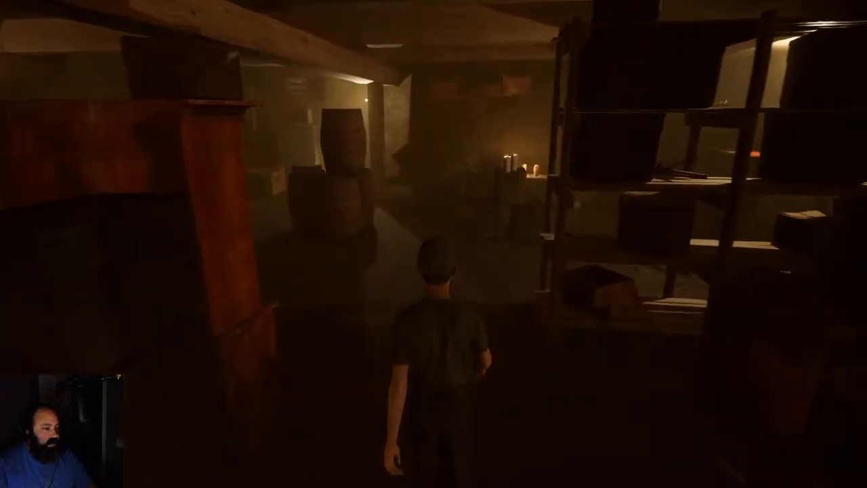
key("w")
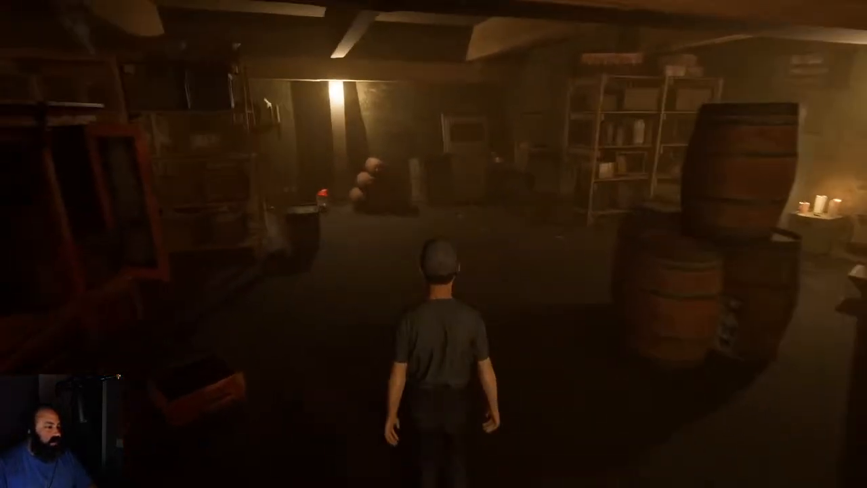
key("w")
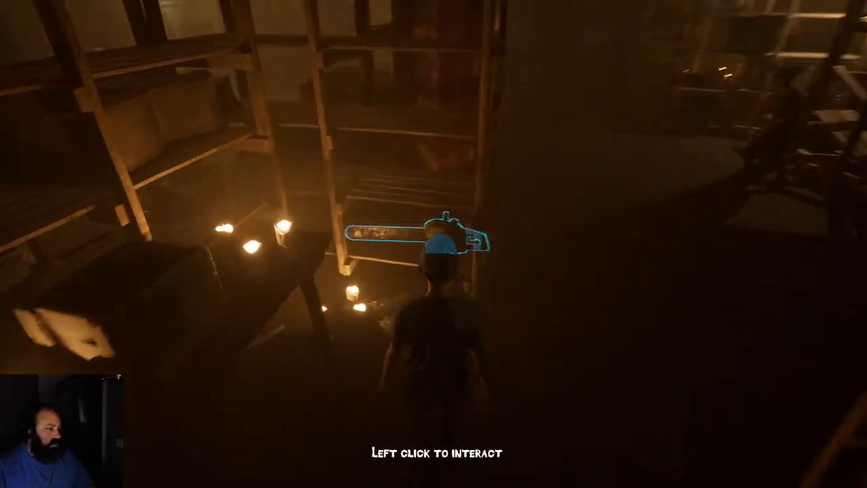
Inspect the chainsaw, spinning it to view several sides, then put it back
left_click(433, 240)
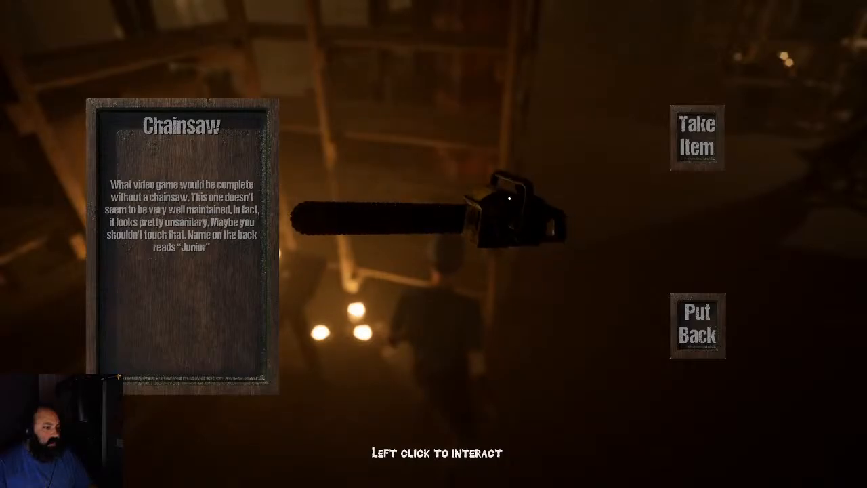
left_click_drag(440, 197, 395, 205)
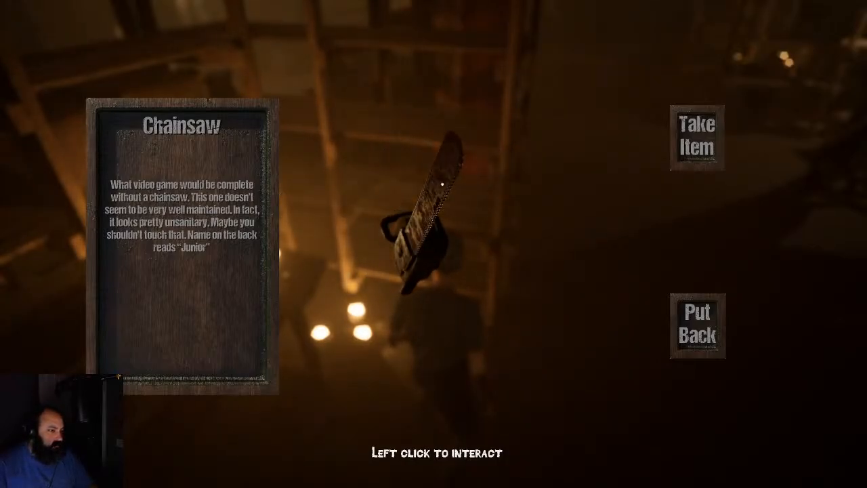
left_click_drag(463, 170, 372, 164)
left_click_drag(417, 214, 316, 211)
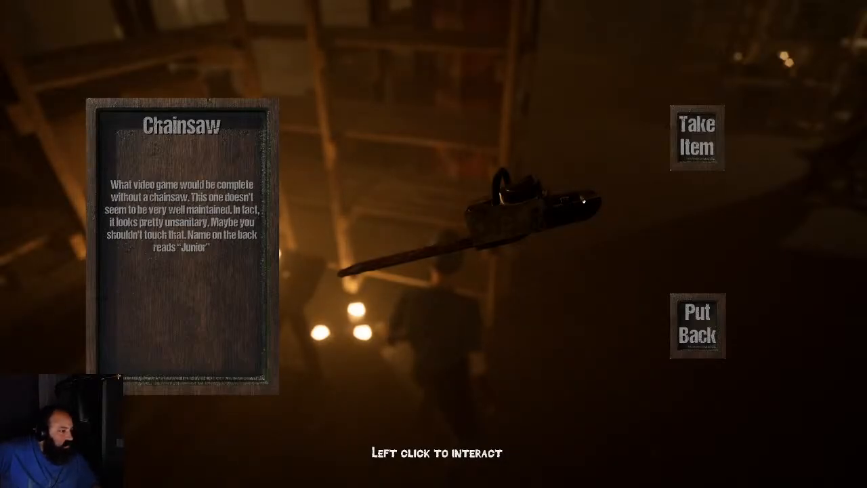
left_click_drag(583, 201, 565, 290)
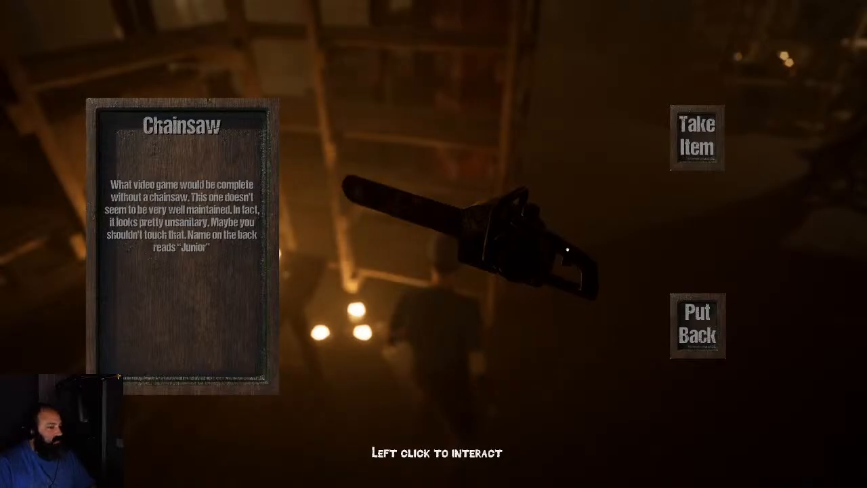
left_click_drag(567, 250, 461, 242)
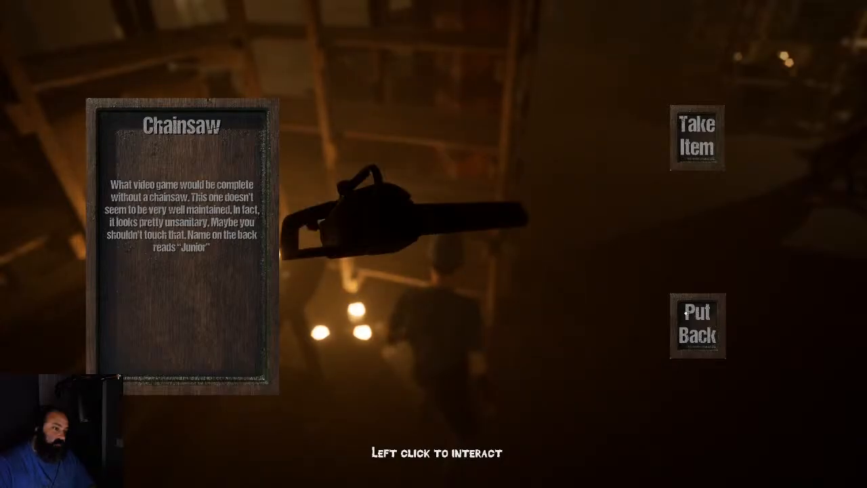
left_click(688, 321)
Walk down the shelf aisle through the storage room, then stop play with Esc
key("w")
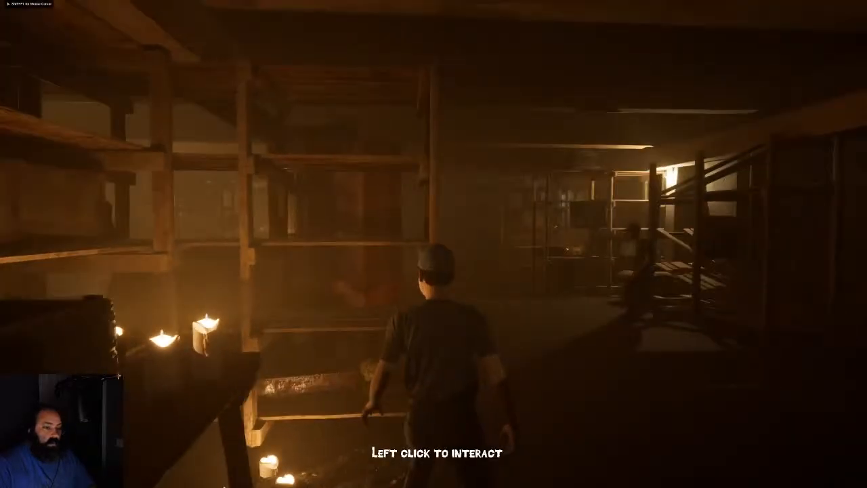
key("w")
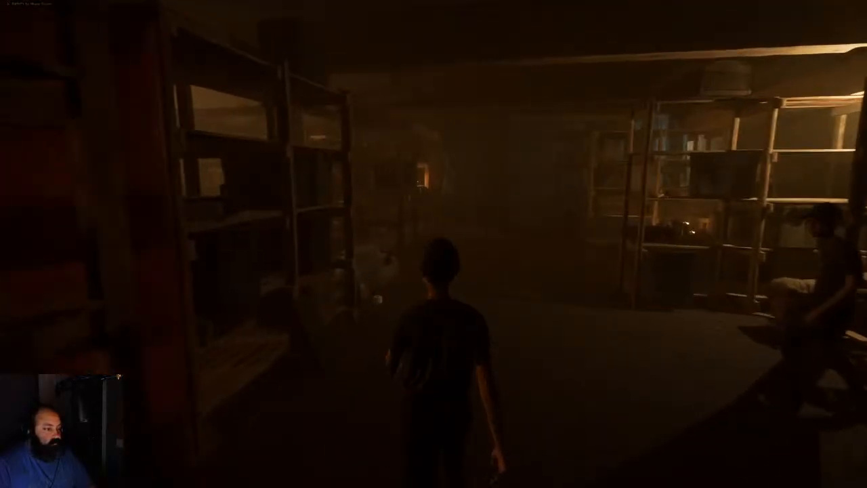
key("w")
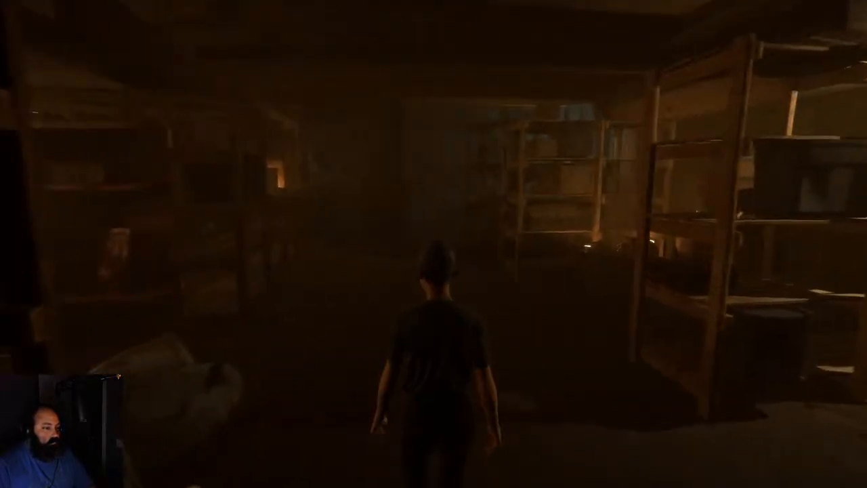
key("Escape")
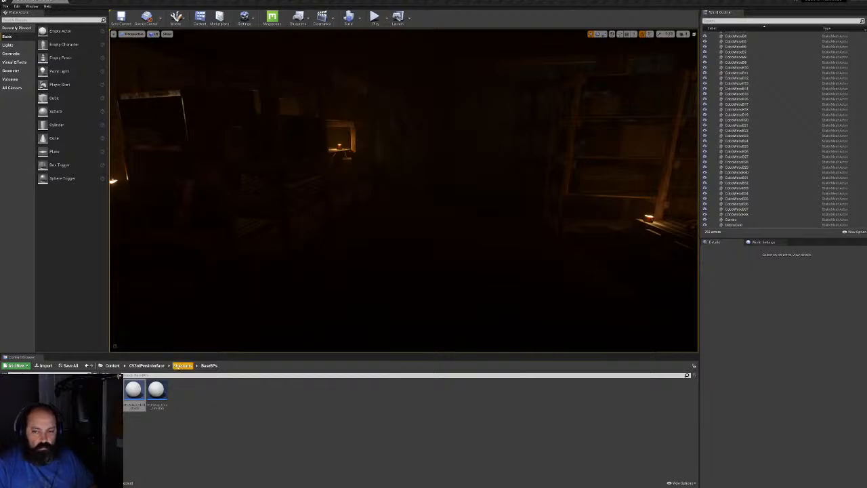
Launch ZBrush 2020 from the Start menu
key("super")
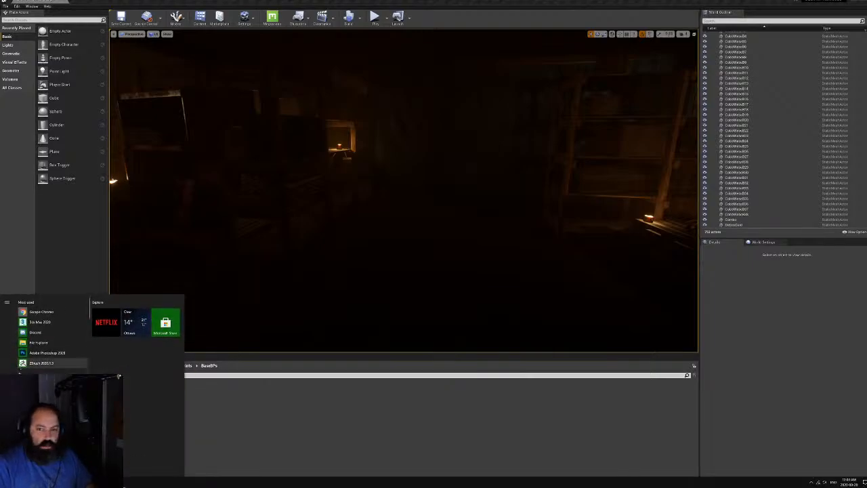
key("super")
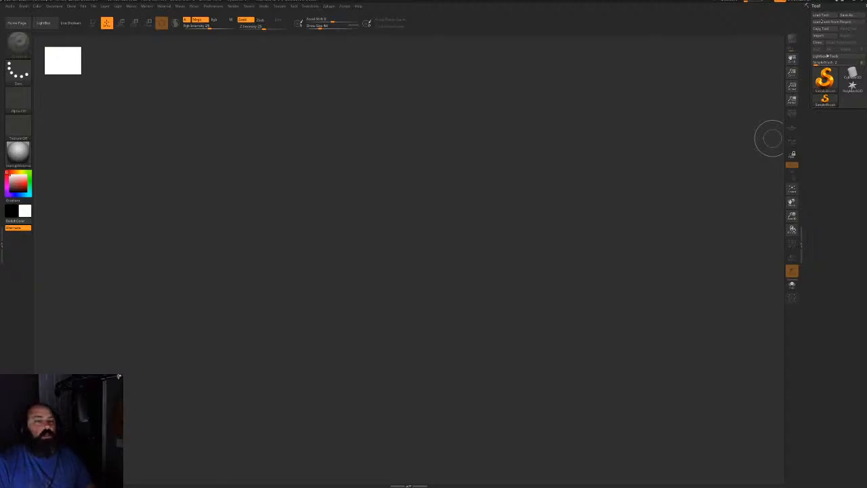
Draw a Cylinder3D on the canvas and convert it into an editable PolyMesh3D
left_click(821, 15)
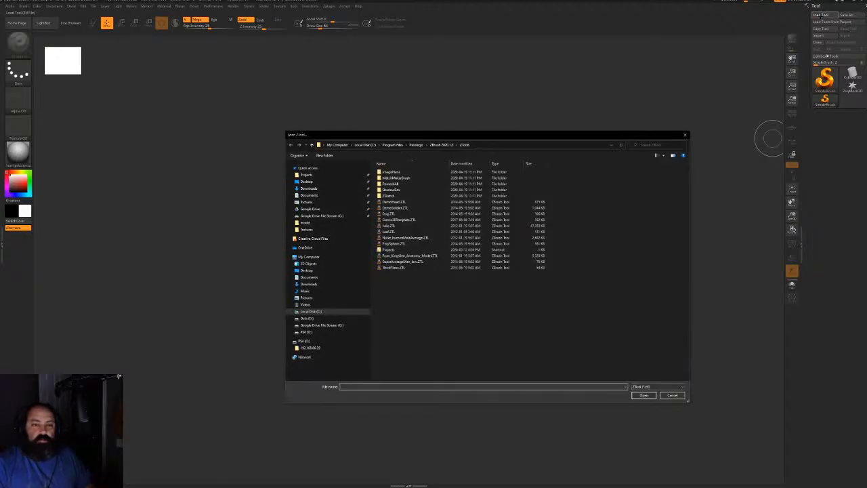
left_click(685, 135)
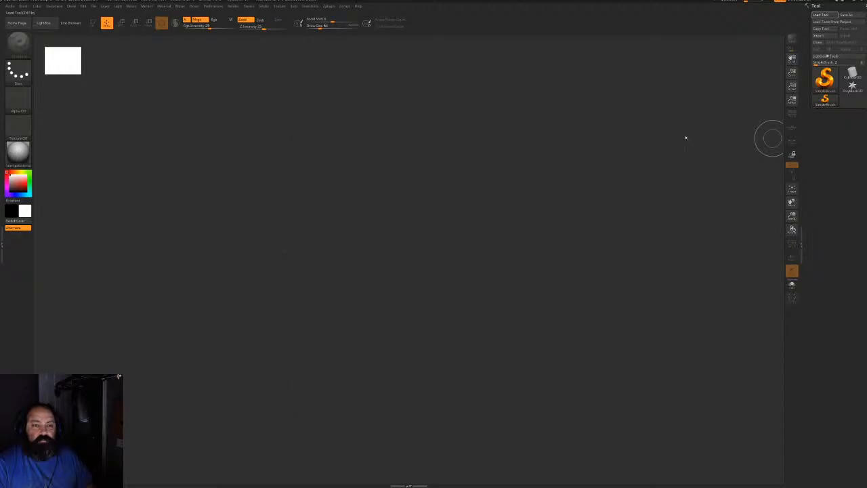
left_click(852, 73)
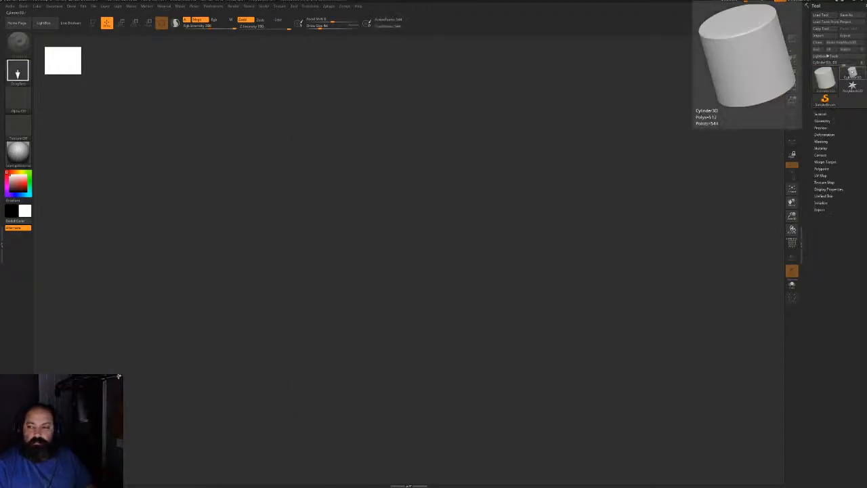
left_click_drag(414, 264, 422, 313)
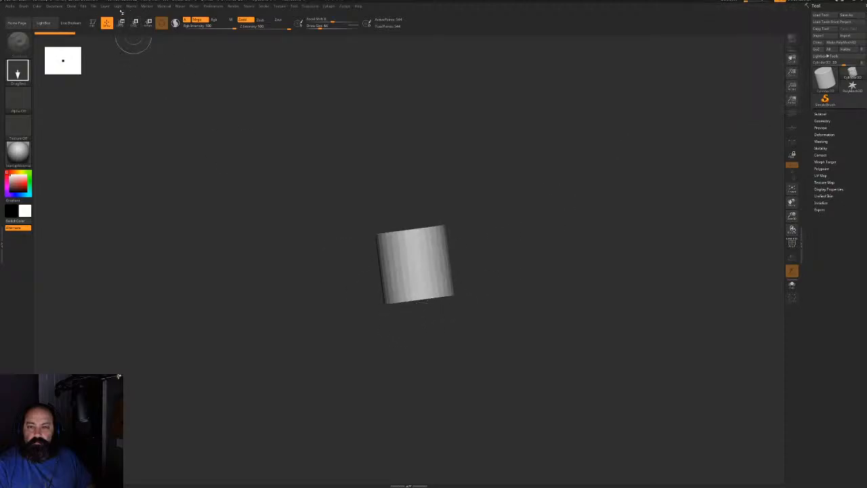
left_click(93, 23)
left_click_drag(684, 214, 581, 312)
mouse_move(579, 239)
left_mouse_down()
mouse_move(567, 253)
mouse_move(570, 242)
left_mouse_up()
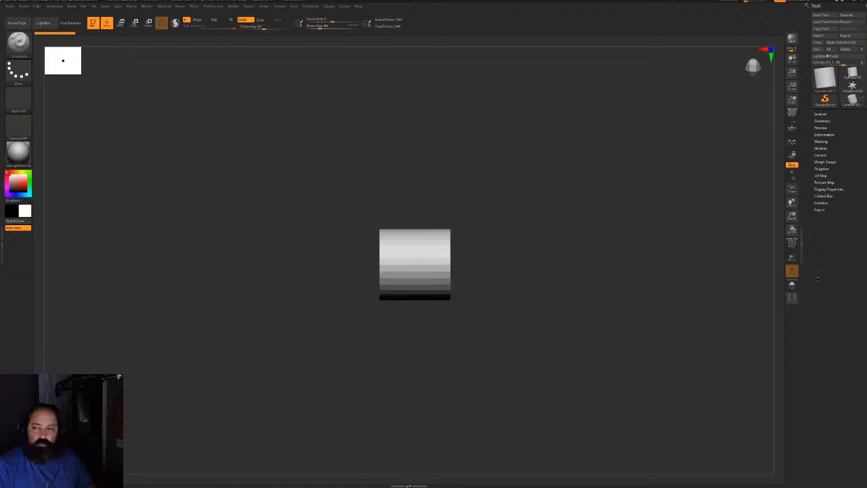
left_click(843, 42)
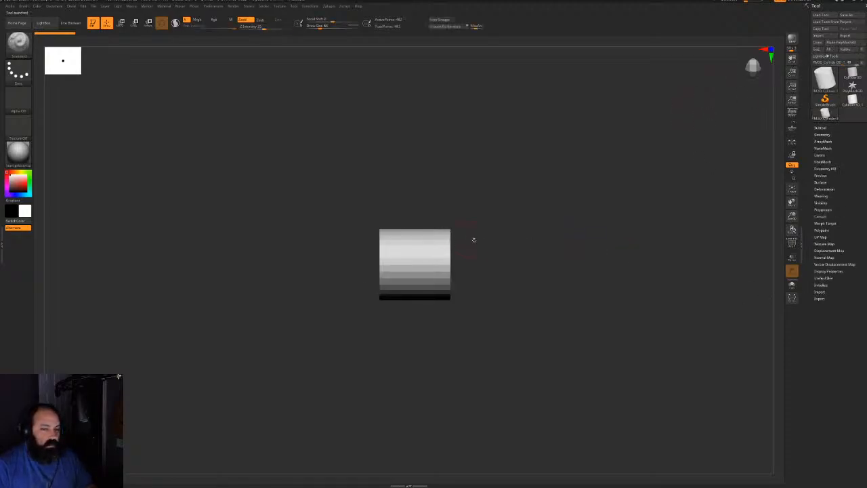
Squash the cylinder into a thin disc with the gizmo and view its circular face
key("w")
left_click_drag(433, 264, 411, 265)
left_click_drag(528, 210, 561, 196, "shift")
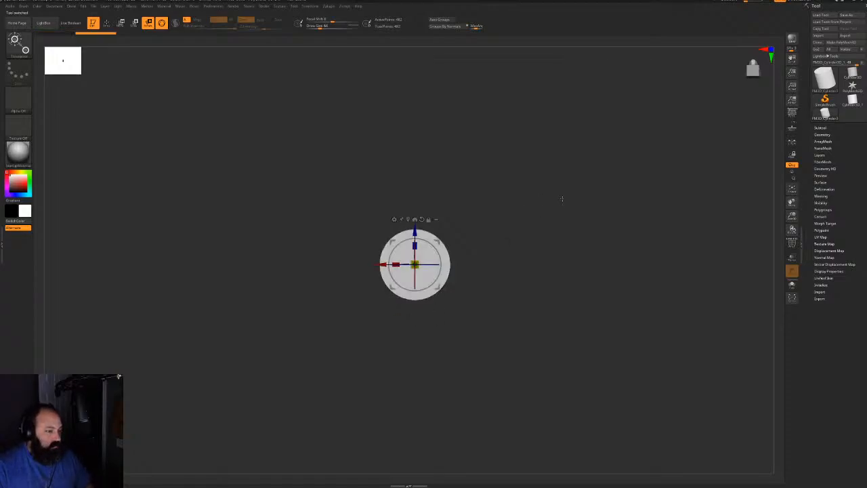
right_click_drag(561, 196, 560, 210, "ctrl")
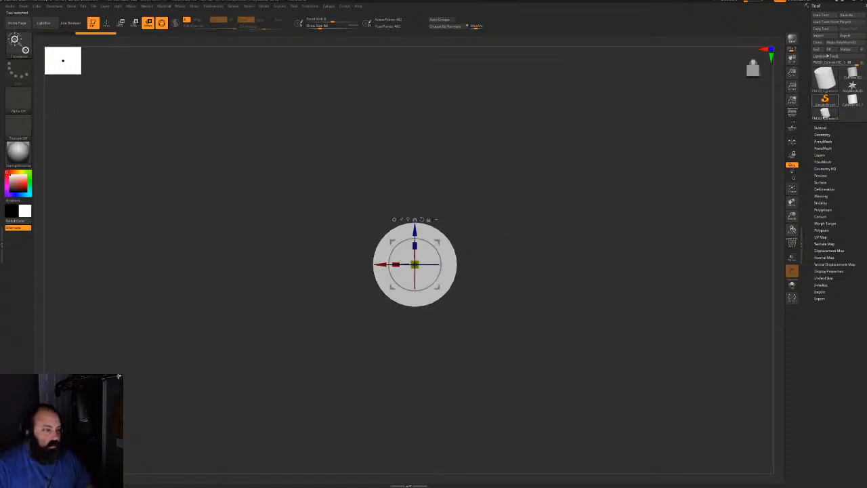
left_click(820, 127)
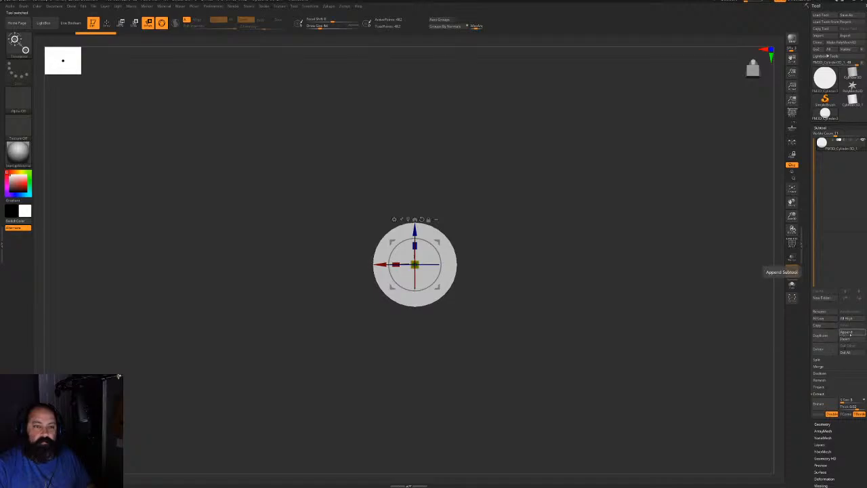
Append a Cube3D subtool, then move it below the disc and stretch it into a tall slab
left_click(845, 332)
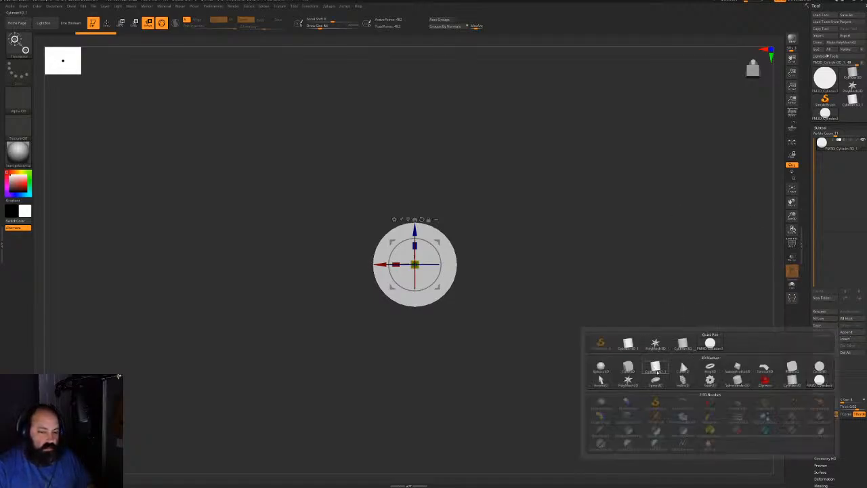
mouse_move(656, 370)
left_click(630, 367)
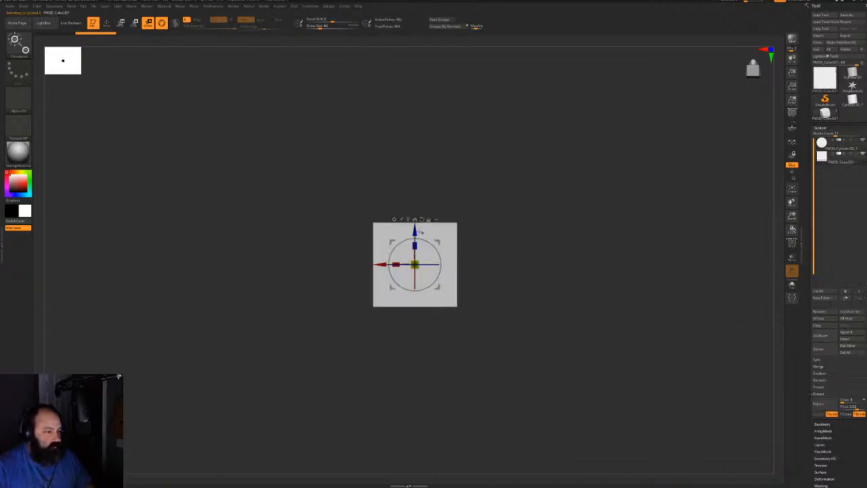
left_click_drag(419, 229, 420, 271)
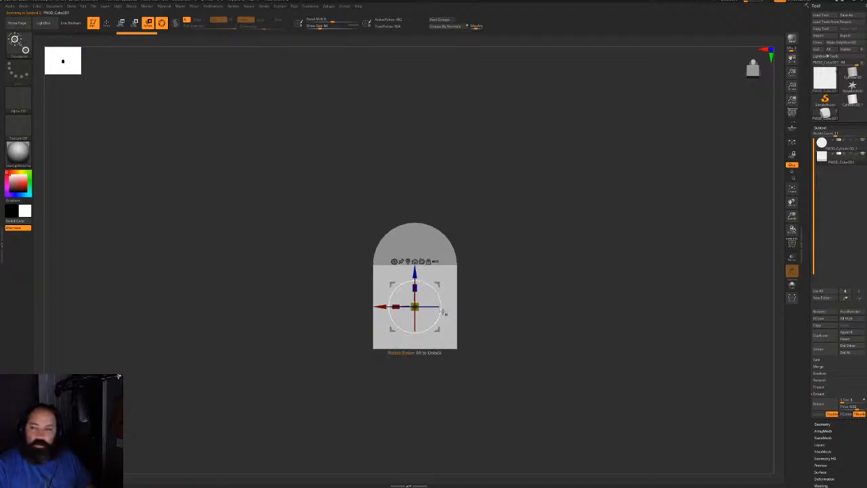
left_click_drag(399, 306, 420, 234)
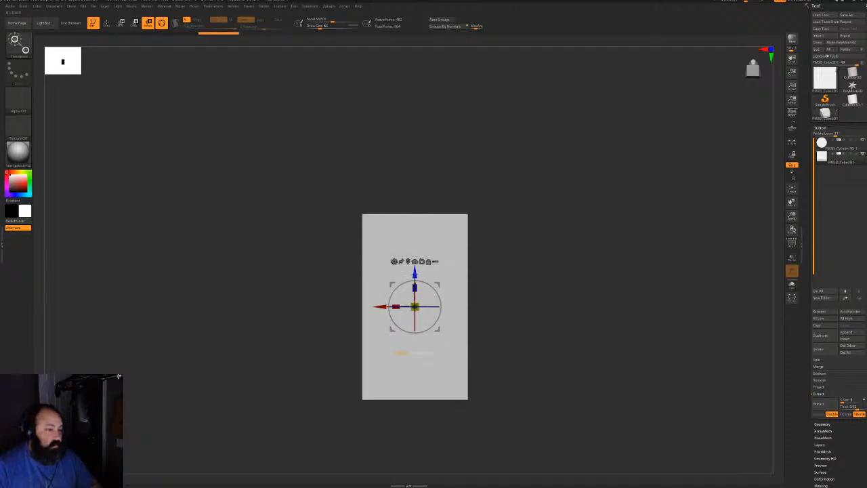
left_click_drag(413, 274, 409, 321)
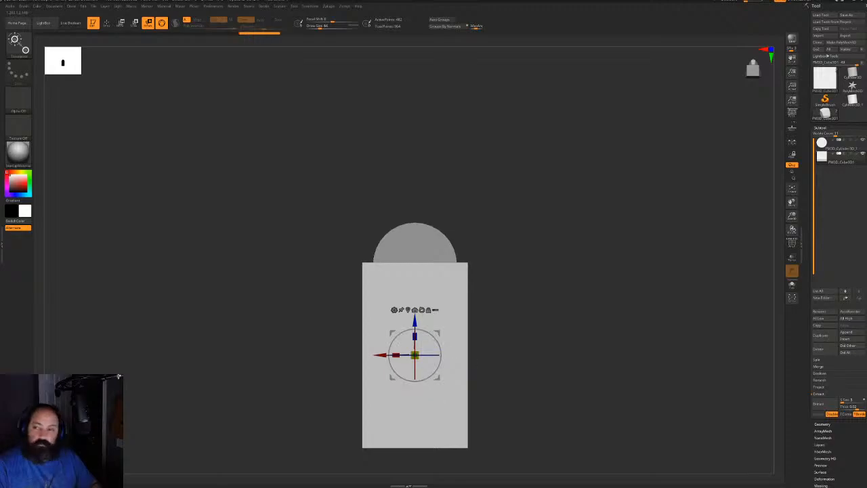
Turn on PolyFrame, make the slab thinner in depth, then mask and unmask the disc
key("shift+f")
left_click_drag(573, 334, 596, 296)
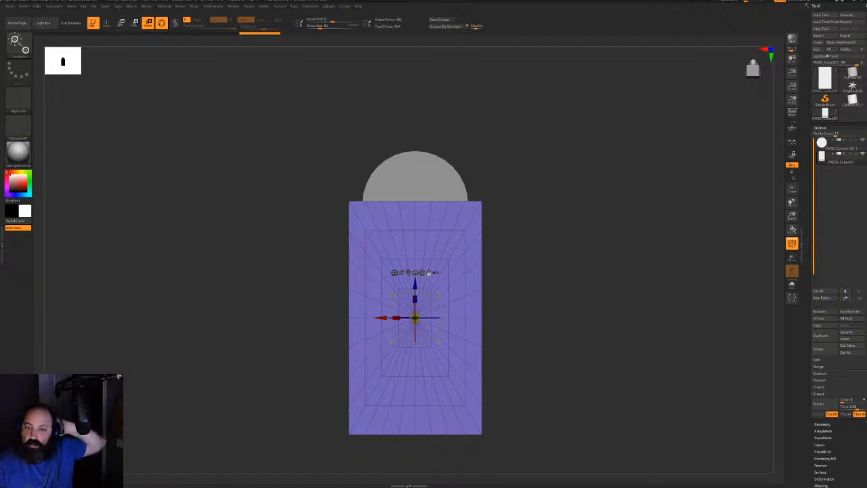
left_click_drag(576, 315, 502, 314)
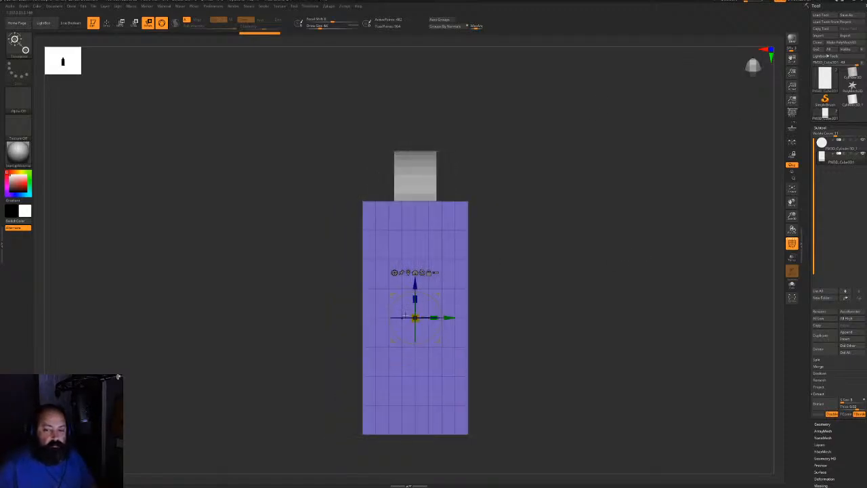
left_click_drag(434, 317, 375, 318)
left_click_drag(474, 231, 529, 200, "shift")
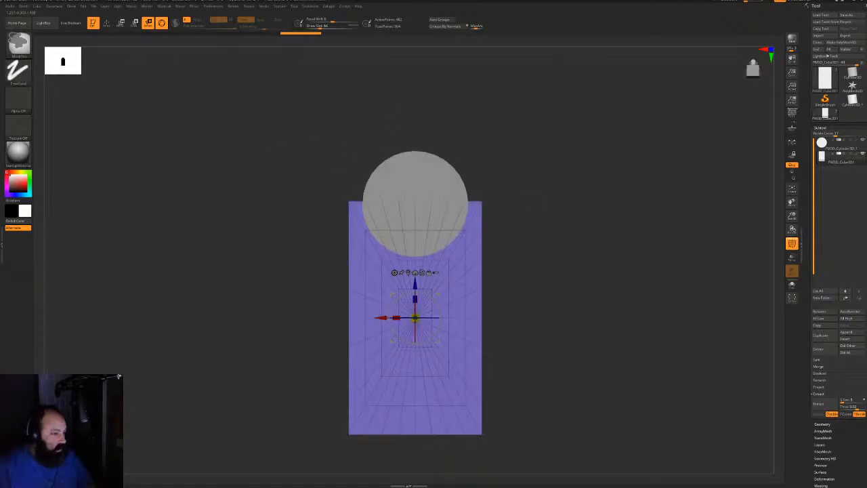
mouse_move(274, 144)
left_mouse_down("ctrl")
mouse_move(532, 333)
mouse_move(548, 326)
left_mouse_up("ctrl")
key("q")
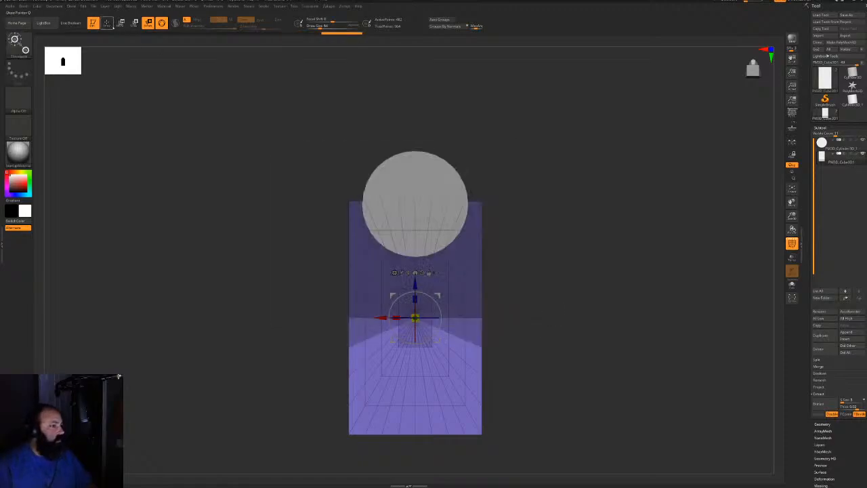
key("ctrl+z")
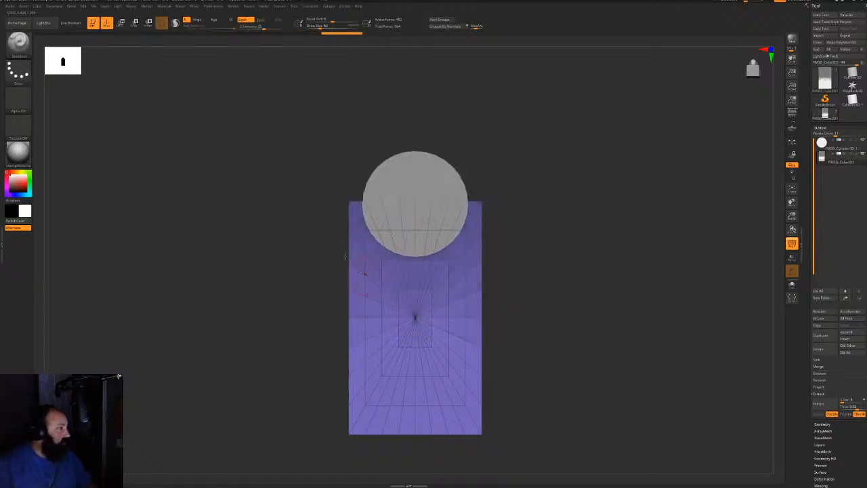
Mask the slab's upper part and scale its lower part narrower
mouse_move(256, 130)
left_mouse_down("ctrl")
mouse_move(464, 296)
mouse_move(567, 354)
left_mouse_up("ctrl")
left_click(413, 267, "ctrl")
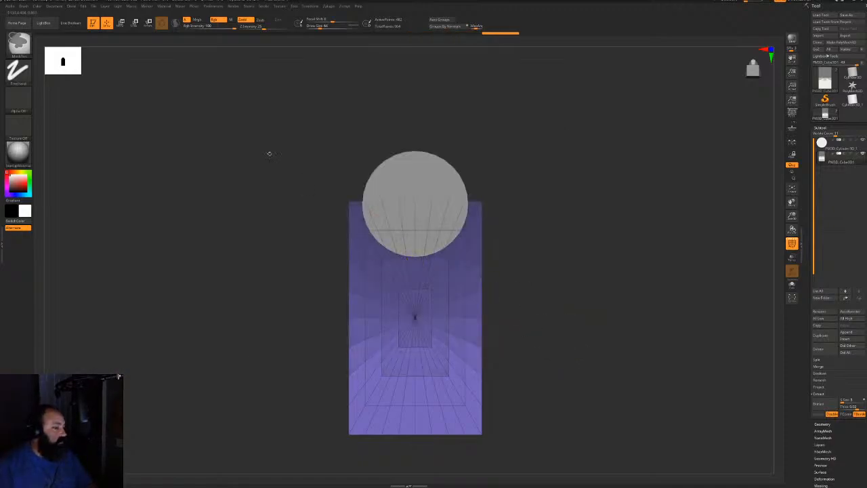
left_click(134, 23)
left_click_drag(415, 317, 407, 320)
key("q")
left_click(559, 296, "ctrl")
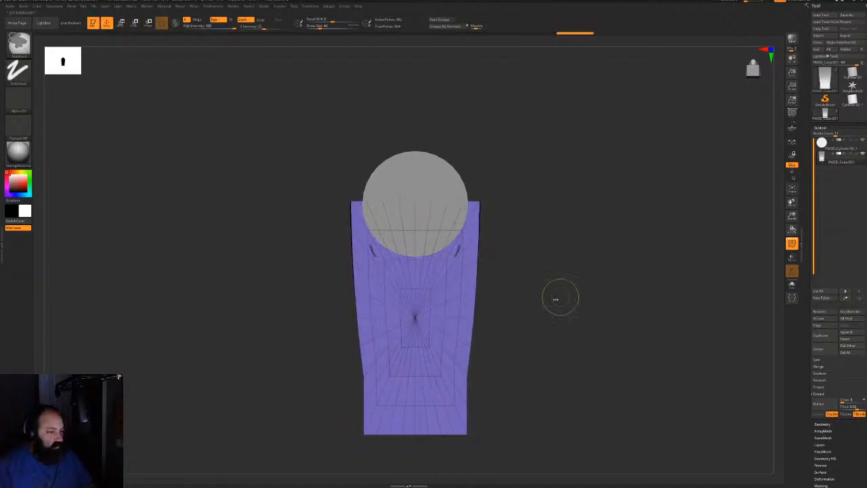
Merge the disc and slab subtools into one, confirming the merge
left_click(837, 144)
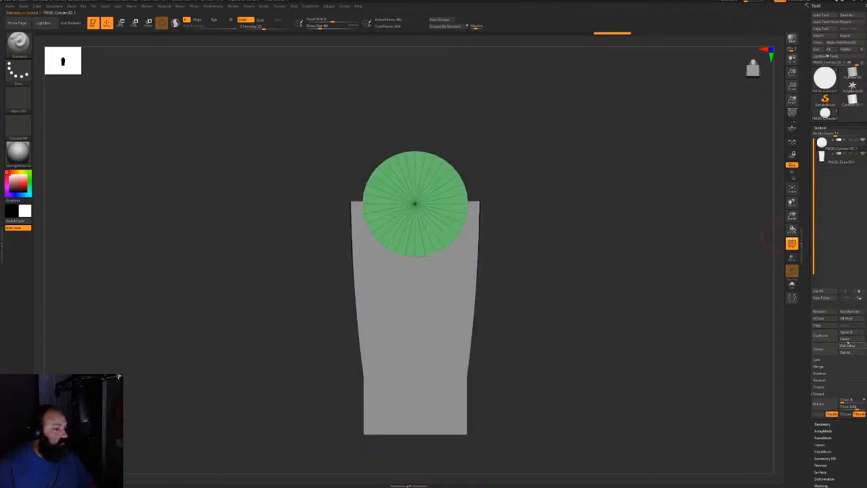
left_click(818, 365)
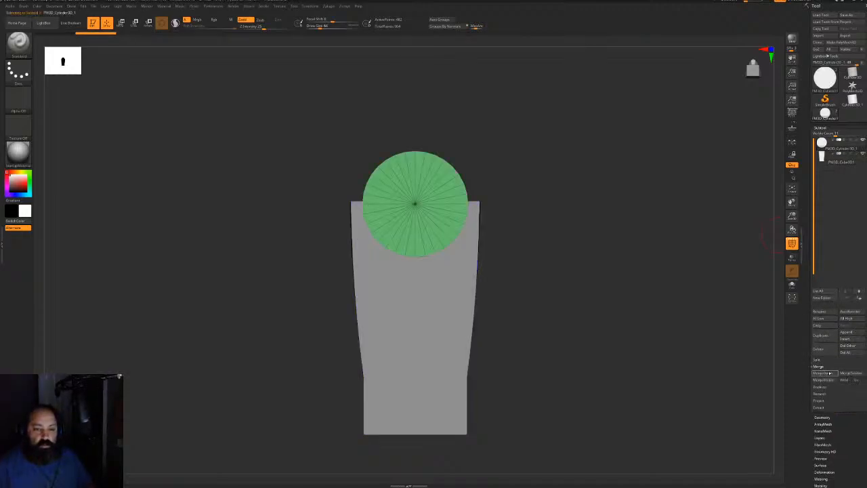
left_click(823, 372)
left_click(772, 385)
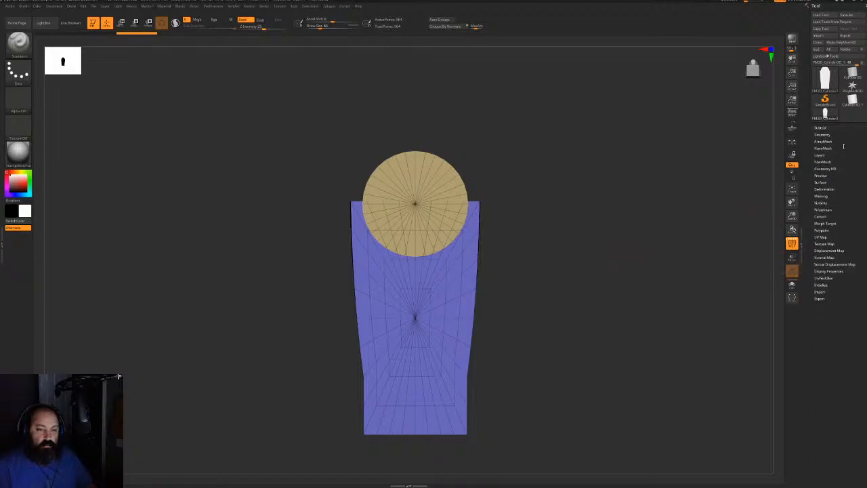
DynaMesh the merged tombstone into one dense mesh and hide PolyFrame
left_click(821, 135)
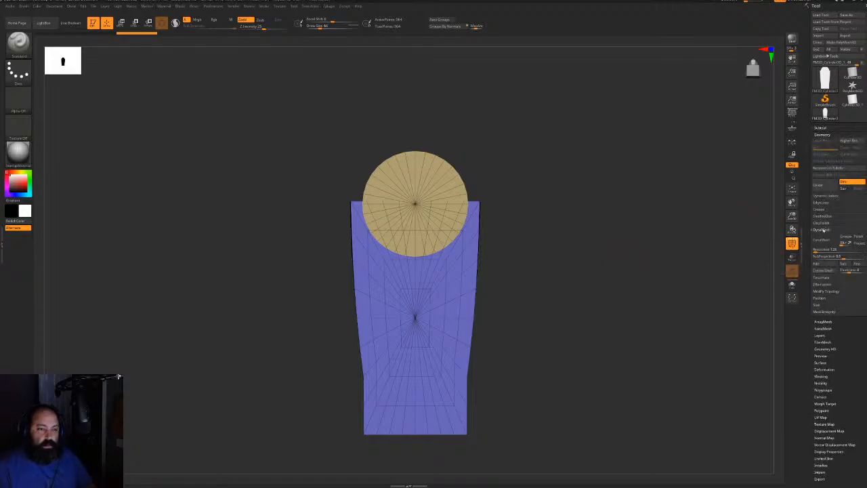
left_click(821, 239)
left_click_drag(569, 323, 601, 227)
key("shift+f")
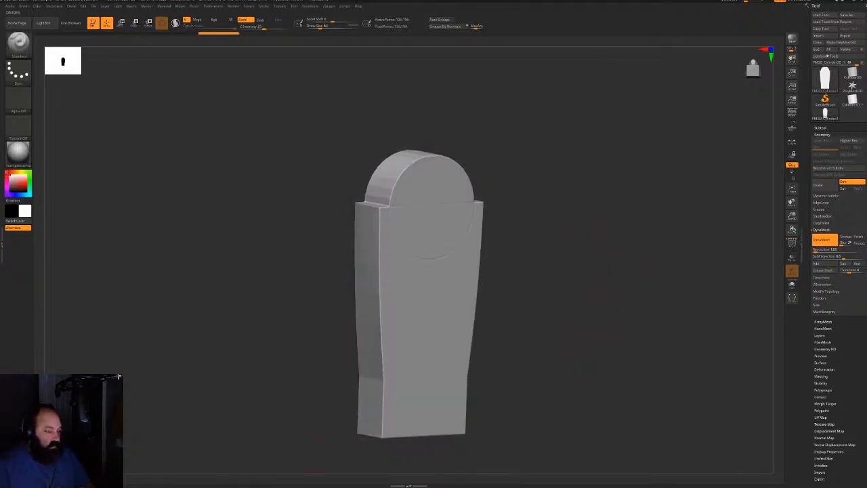
Smooth the tombstone's upper side and front face with the Smooth brush
left_click_drag(606, 180, 584, 191, "shift")
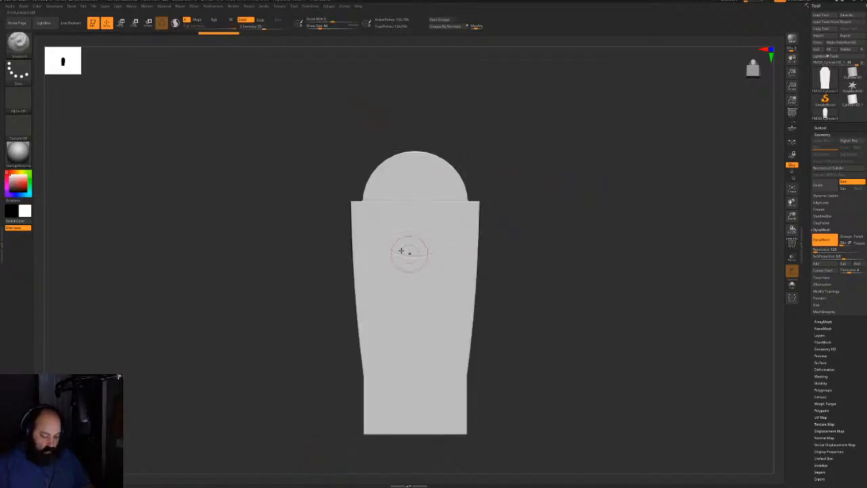
mouse_move(457, 208)
right_mouse_down()
mouse_move(408, 201)
mouse_move(392, 210)
right_mouse_up()
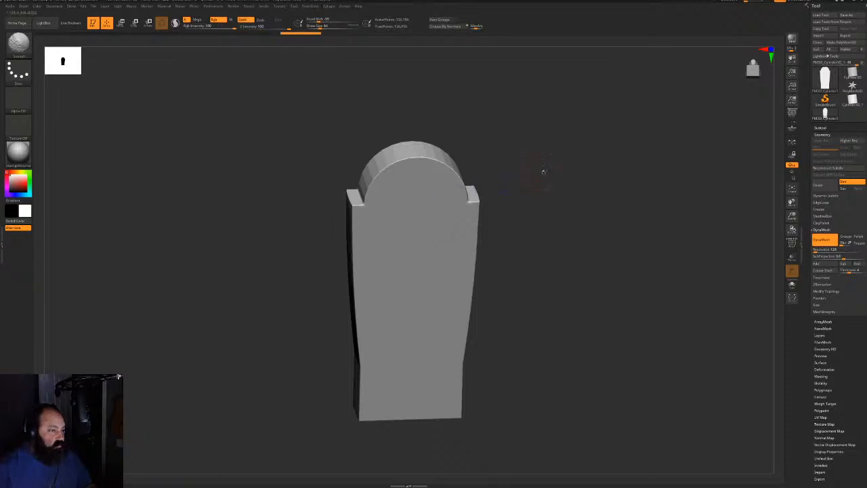
left_click_drag(544, 172, 538, 174)
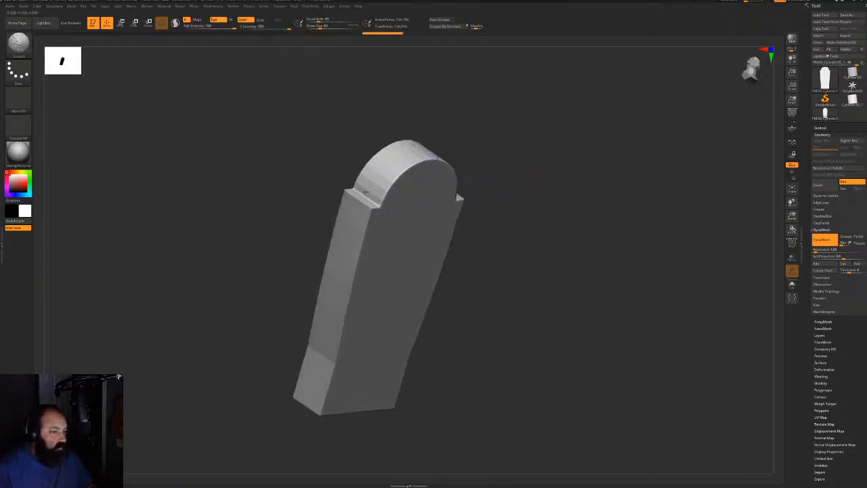
mouse_move(309, 369)
right_mouse_down()
mouse_move(421, 208)
mouse_move(344, 244)
right_mouse_up()
left_click_drag(237, 285, 305, 277, "shift")
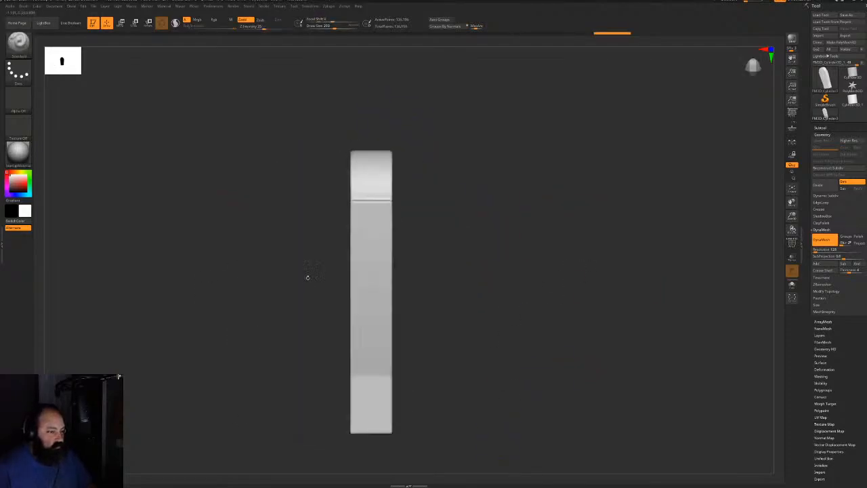
left_click_drag(366, 190, 387, 153, "shift")
mouse_move(529, 237)
left_mouse_down()
mouse_move(448, 253)
mouse_move(456, 389)
mouse_move(466, 321)
left_mouse_up()
left_click_drag(555, 318, 548, 344, "shift")
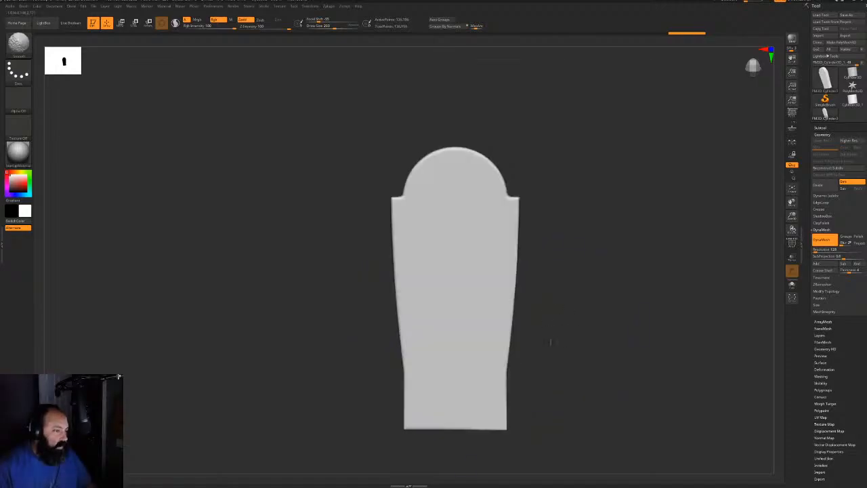
left_click_drag(467, 351, 479, 233, "shift")
left_click_drag(580, 241, 501, 183)
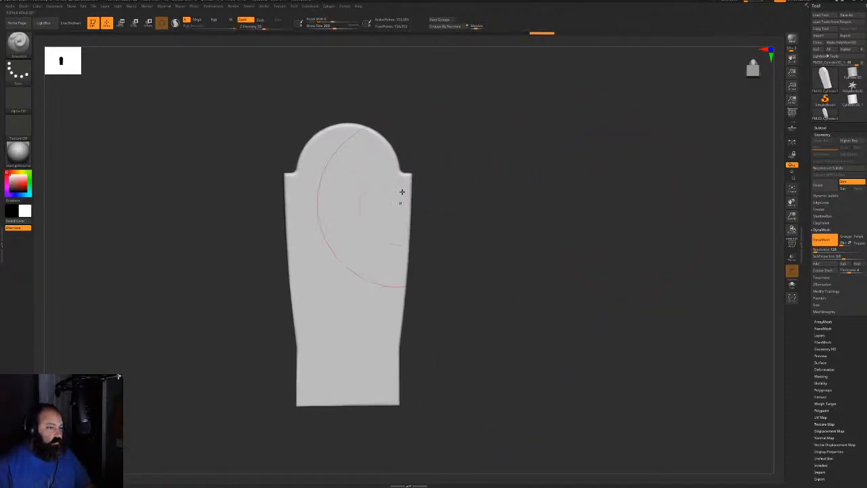
left_click_drag(501, 152, 537, 168, "alt")
Paint a soft circular mask on the tombstone's arched top
key("space")
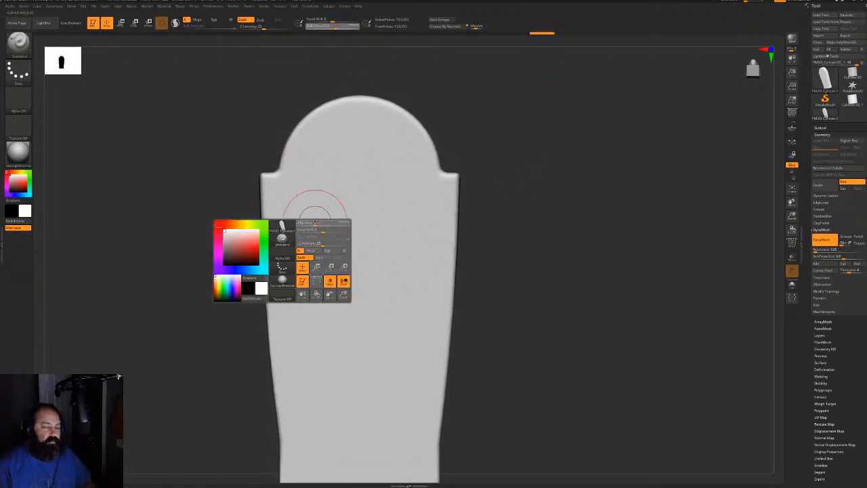
key("space")
mouse_move(359, 203)
left_mouse_down("ctrl")
mouse_move(364, 188)
mouse_move(344, 172)
mouse_move(355, 161)
mouse_move(373, 169)
mouse_move(378, 191)
mouse_move(364, 195)
left_mouse_up("ctrl")
left_click_drag(519, 191, 504, 171, "alt")
At brush size 48, mask both shoulders and outer edges of the front face symmetrically
key("space")
left_click(309, 206)
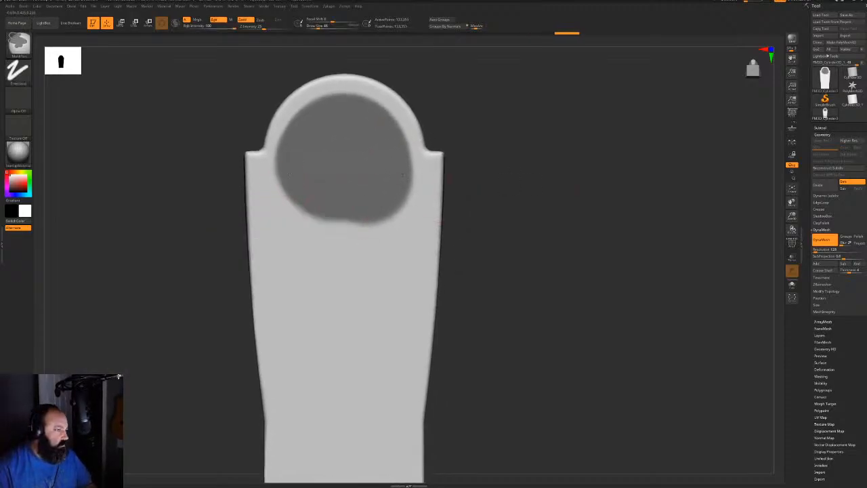
mouse_move(274, 175)
left_mouse_down("ctrl")
mouse_move(280, 333)
mouse_move(291, 342)
mouse_move(285, 304)
left_mouse_up("ctrl")
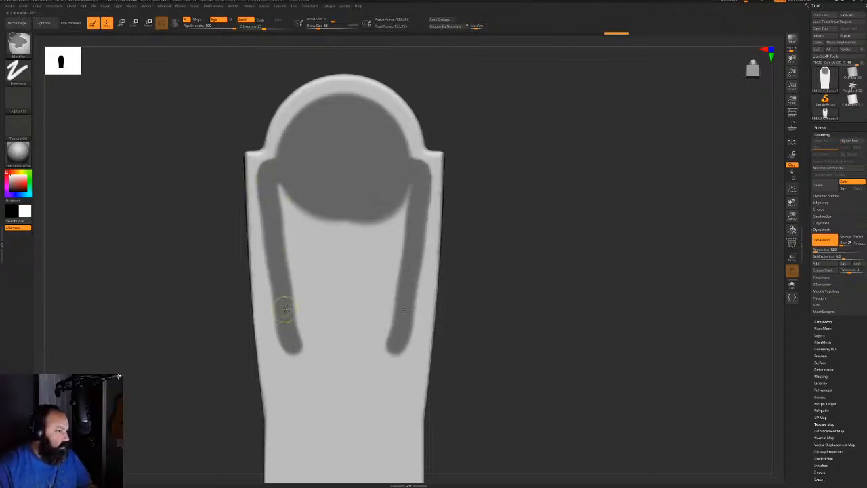
mouse_move(491, 295)
left_mouse_down("alt")
mouse_move(478, 258)
mouse_move(522, 234)
left_mouse_up("alt")
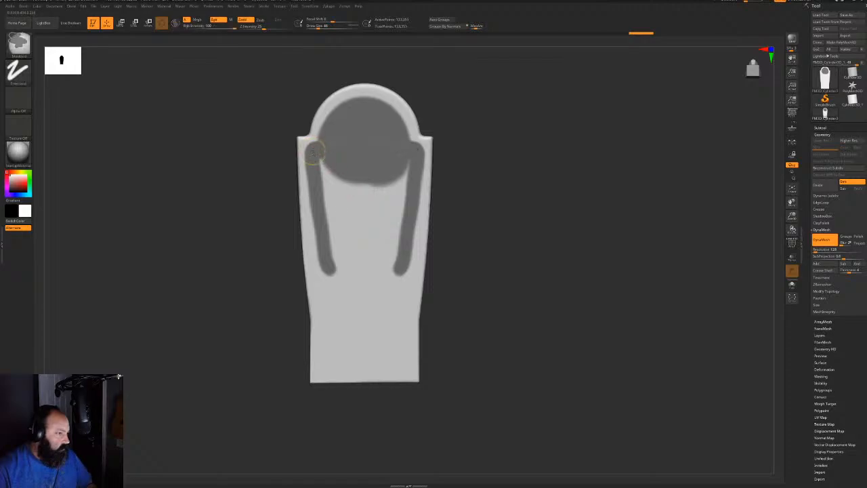
left_click_drag(312, 152, 342, 338, "ctrl")
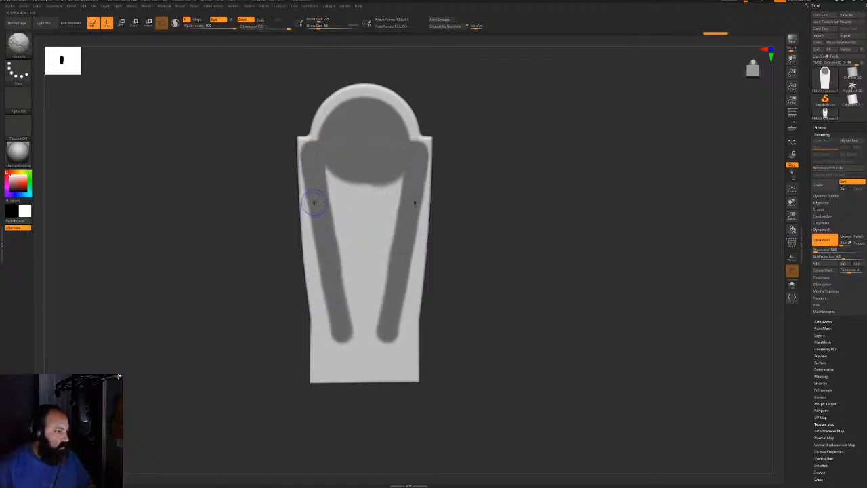
left_click_drag(310, 197, 316, 248, "ctrl")
key("space")
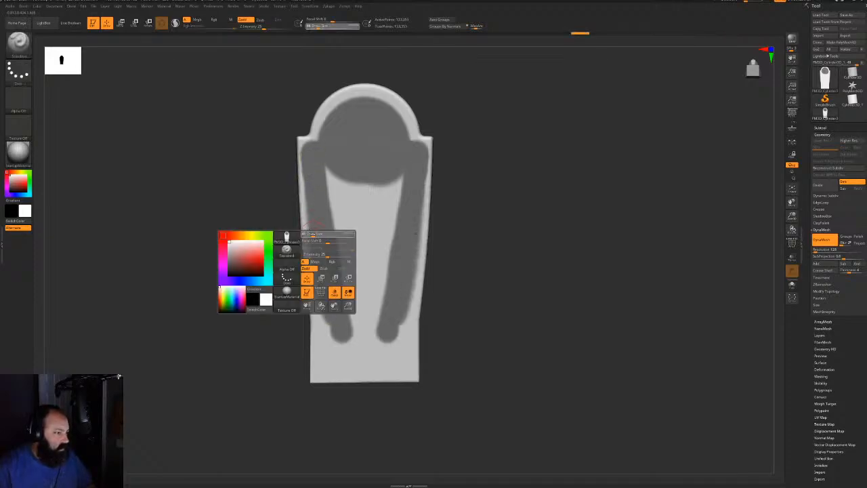
key("ctrl")
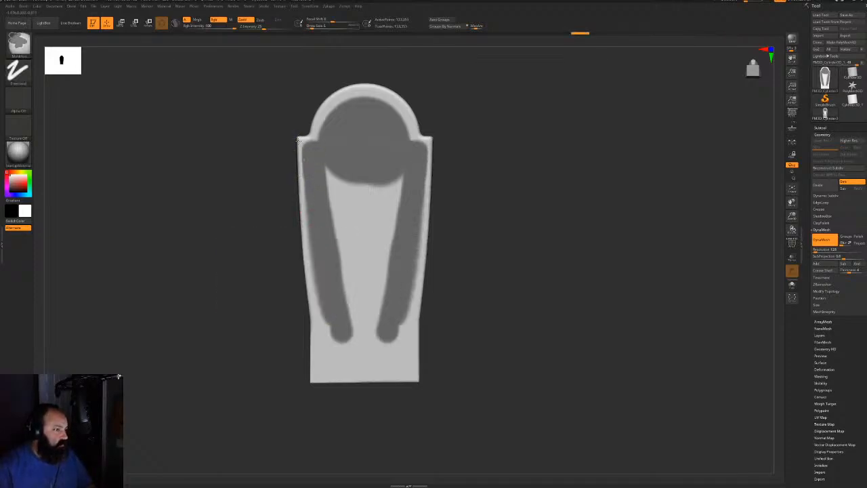
left_click_drag(301, 179, 303, 272, "ctrl")
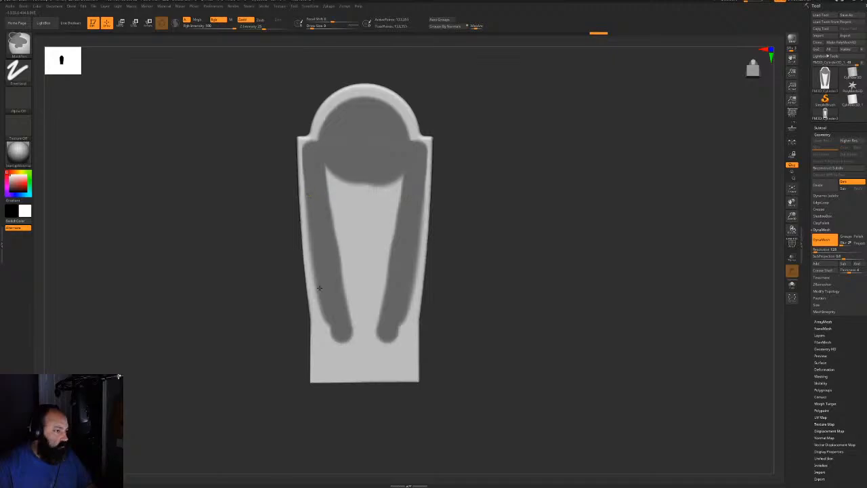
mouse_move(308, 196)
left_mouse_down("ctrl")
mouse_move(326, 365)
mouse_move(352, 366)
mouse_move(349, 359)
mouse_move(342, 373)
mouse_move(339, 347)
mouse_move(371, 353)
mouse_move(386, 271)
mouse_move(369, 188)
mouse_move(344, 205)
mouse_move(350, 202)
left_mouse_up("ctrl")
Enlarge the brush to 59, clean up the mask edges, and invert the mask
key("space")
key("space")
mouse_move(370, 233)
left_mouse_down()
mouse_move(358, 319)
mouse_move(366, 318)
left_mouse_up()
mouse_move(461, 251)
left_mouse_down()
mouse_move(548, 237)
mouse_move(523, 234)
mouse_move(504, 219)
mouse_move(498, 234)
mouse_move(463, 216)
mouse_move(467, 243)
left_mouse_up()
key("space")
left_click_drag(522, 305, 493, 142, "alt")
left_click_drag(417, 307, 418, 345, "ctrl+alt")
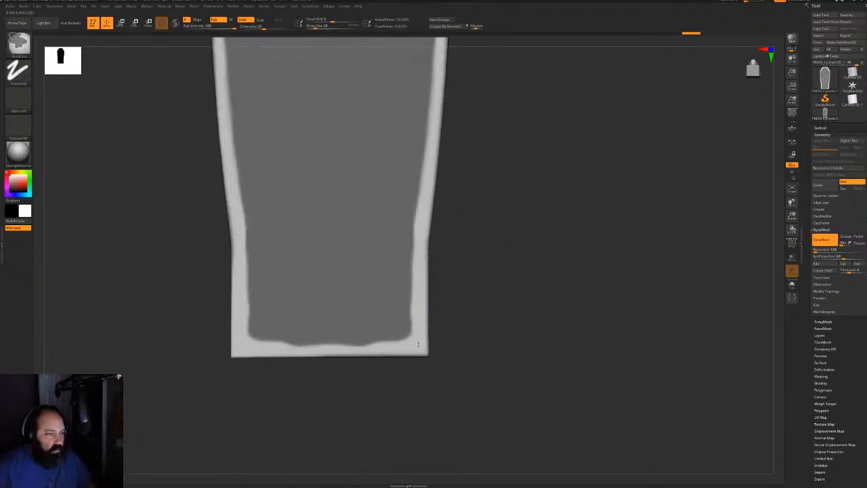
left_click_drag(268, 348, 368, 348, "ctrl+alt")
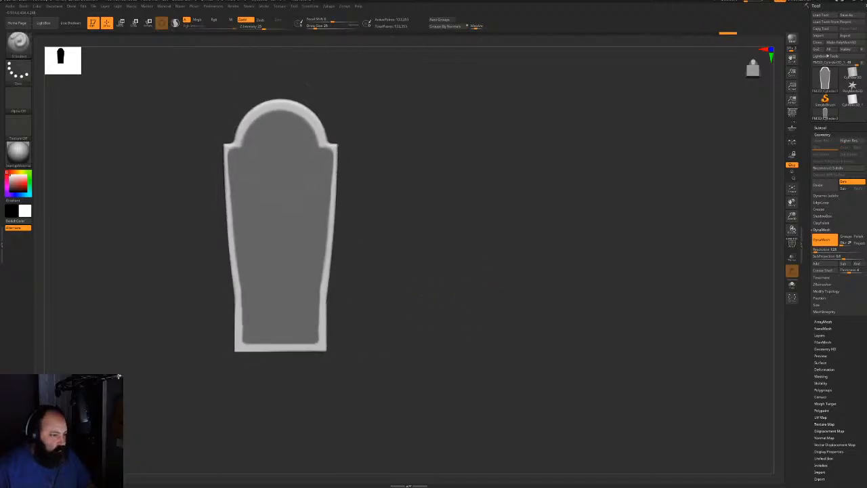
left_click_drag(472, 248, 407, 251, "alt")
left_click(500, 263, "ctrl")
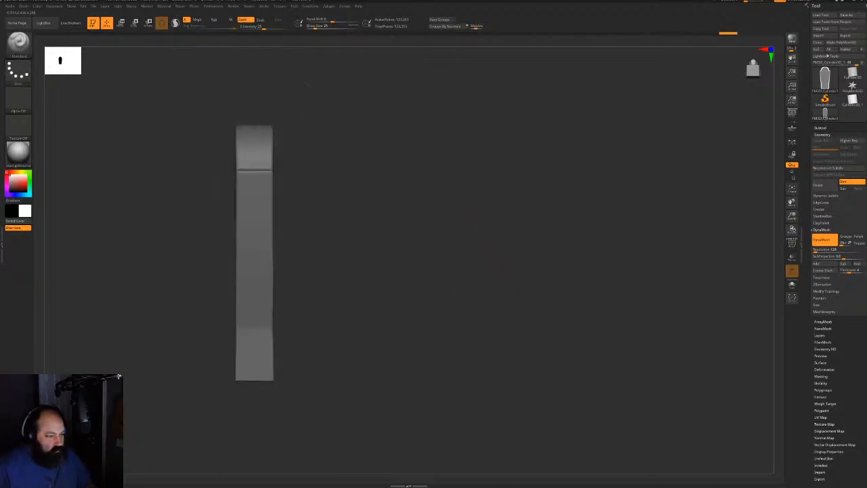
Push the unmasked inner panel back into the stone with the move gizmo
key("w")
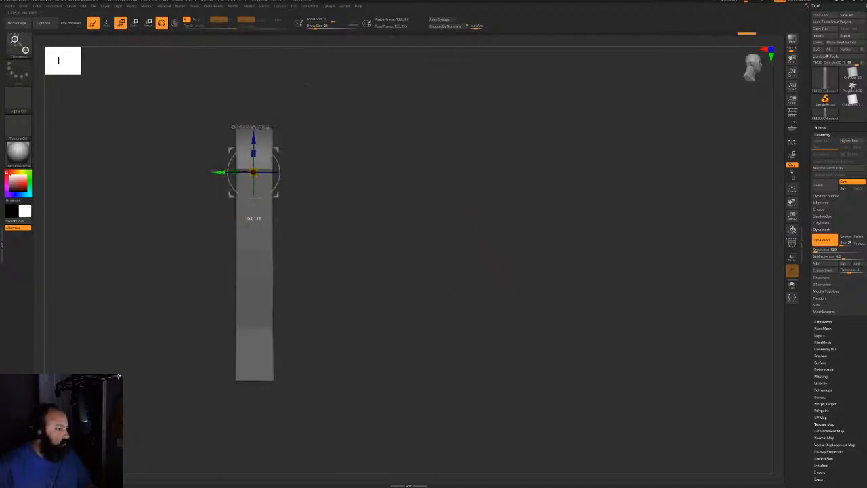
left_click_drag(212, 172, 214, 172)
left_click_drag(176, 172, 352, 181)
left_click_drag(212, 166, 216, 167)
left_click_drag(356, 190, 429, 180)
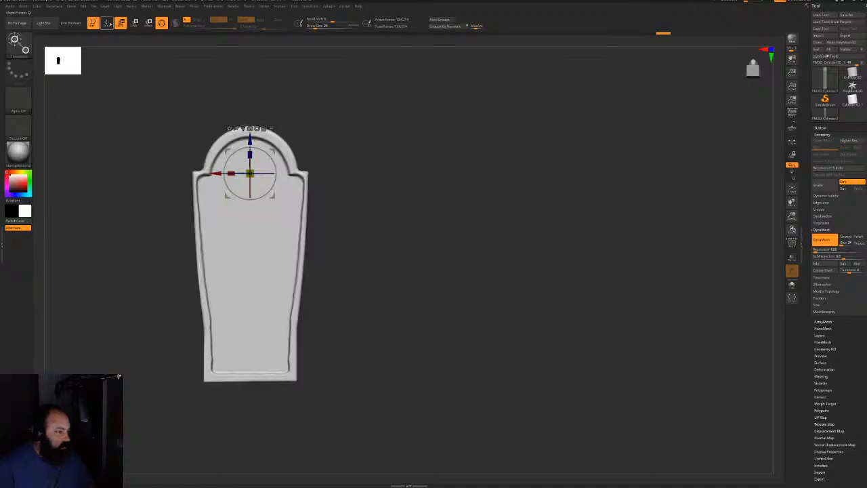
Reshape the panel's inner corner creases with a size-90 Move brush
left_click(106, 23)
mouse_move(373, 178)
left_mouse_down()
mouse_move(440, 208)
mouse_move(470, 187)
left_mouse_up()
left_click_drag(467, 163, 488, 174, "alt")
key("b")
key("m")
key("v")
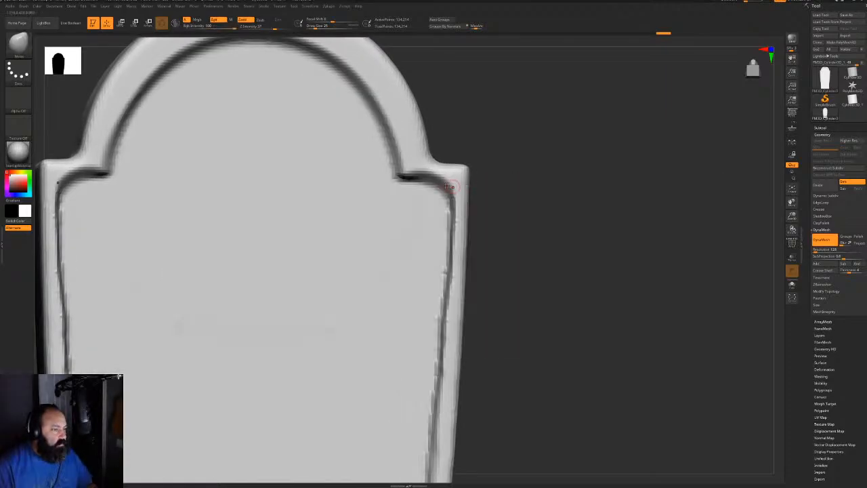
key("space")
mouse_move(408, 188)
left_mouse_down()
mouse_move(445, 202)
mouse_move(451, 184)
left_mouse_up()
key("space")
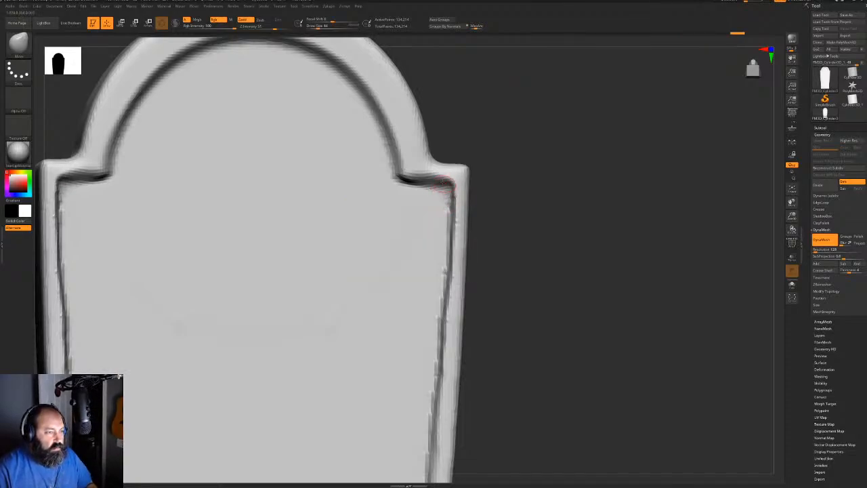
left_click_drag(546, 186, 550, 217, "ctrl")
left_click_drag(449, 187, 451, 185)
Remesh the tombstone with DynaMesh at resolution 712
key("f")
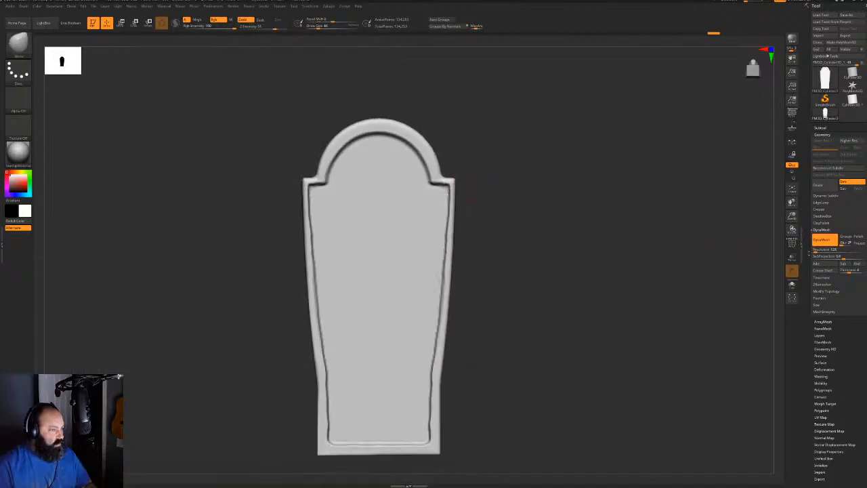
left_click(822, 251)
left_click_drag(628, 233, 651, 302, "ctrl")
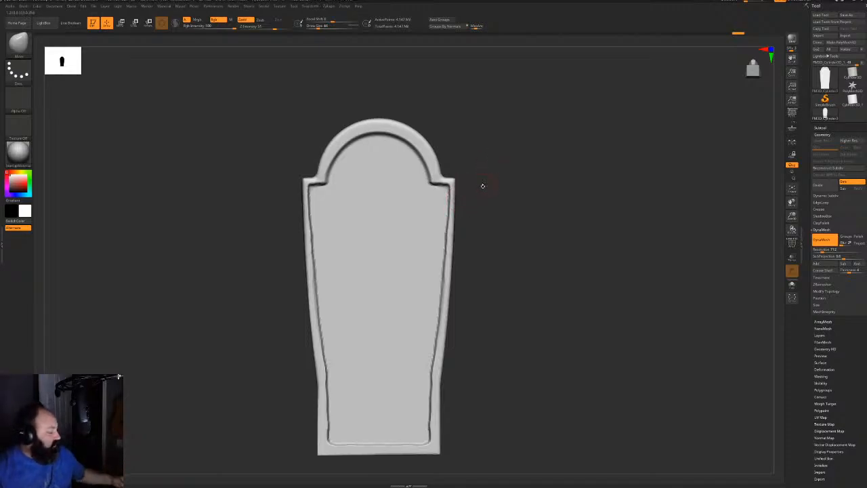
Smooth the raised frame's left edge and arch, checking the mesh with PolyFrame
mouse_move(562, 188)
left_mouse_down()
mouse_move(535, 189)
mouse_move(554, 206)
left_mouse_up()
key("shift")
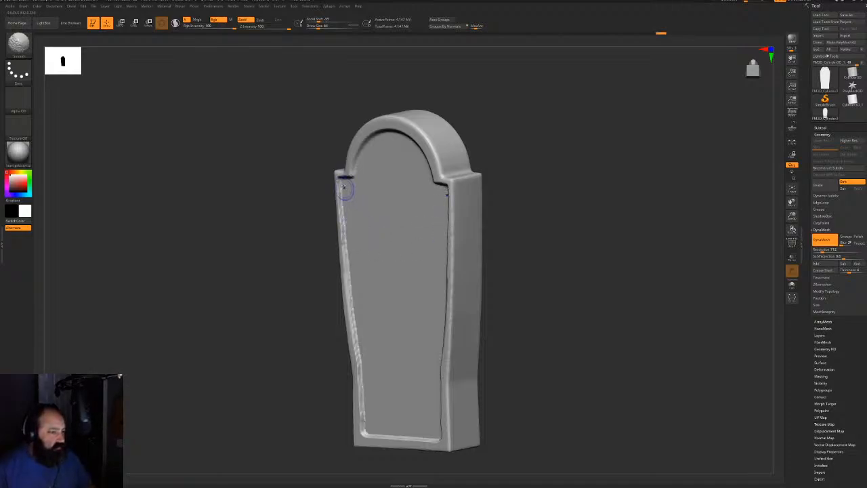
key("space")
left_click_drag(344, 216, 342, 196, "shift")
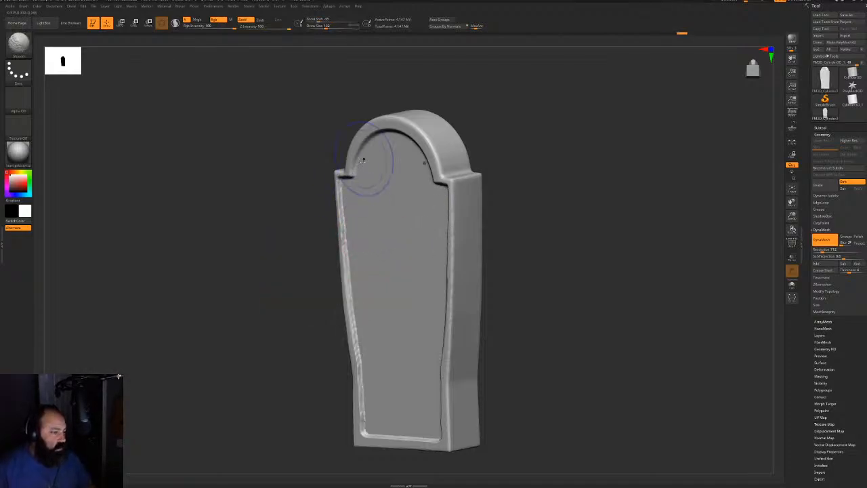
left_click_drag(362, 160, 352, 163, "shift")
left_click_drag(417, 170, 426, 179, "shift")
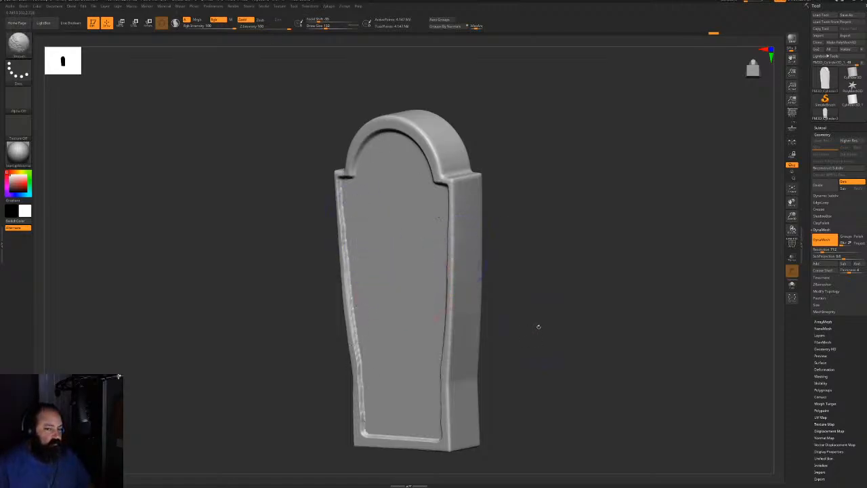
key("shift+f")
key("shift+f")
left_click_drag(549, 298, 559, 380, "alt")
left_click_drag(271, 271, 284, 318, "alt")
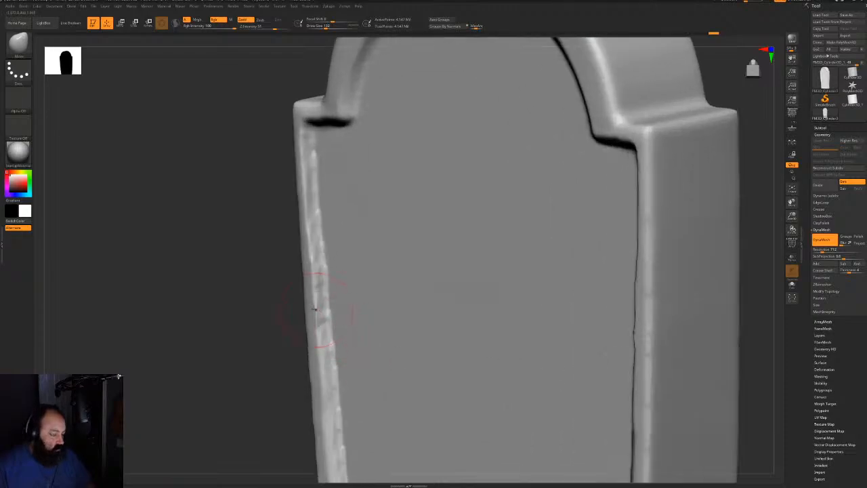
key("shift+f")
key("shift+f")
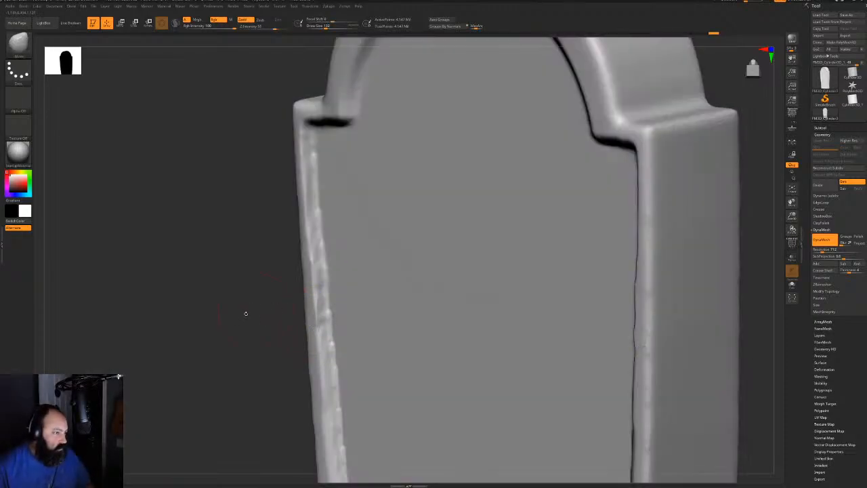
left_click_drag(358, 323, 434, 321, "shift")
left_click_drag(761, 300, 770, 236, "alt")
Turn off DynaMesh and run ZRemesher on the tombstone
left_click(823, 240)
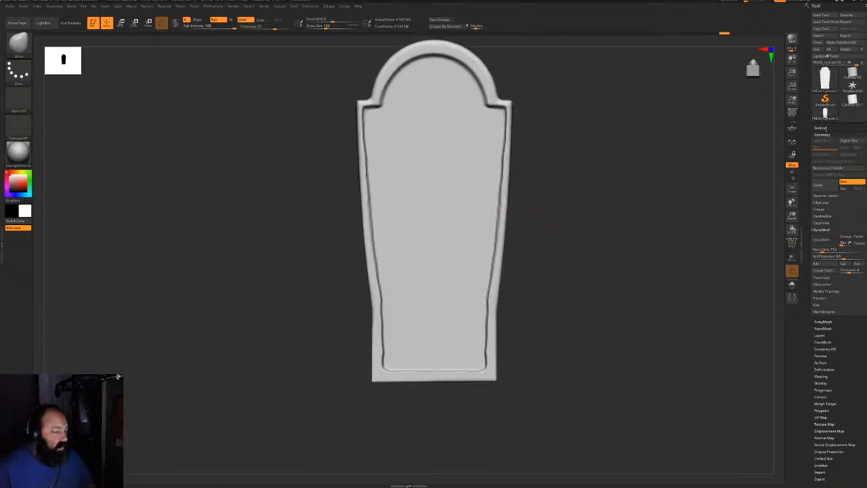
left_click(822, 134)
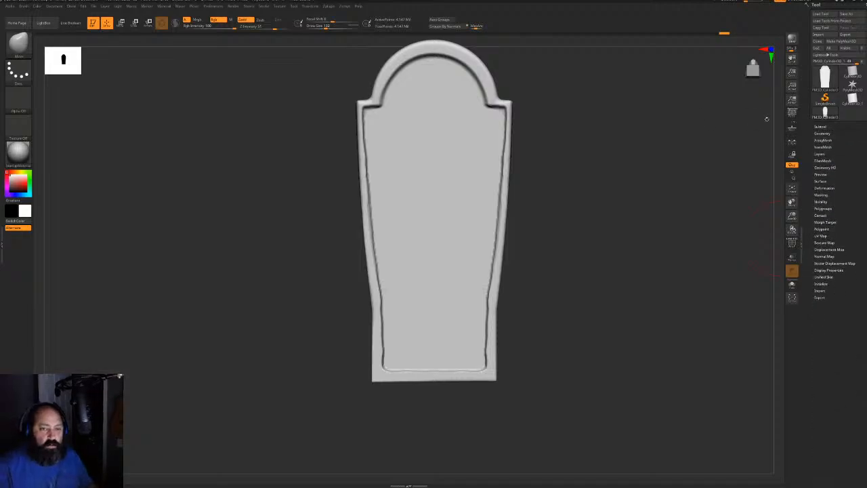
left_click(822, 133)
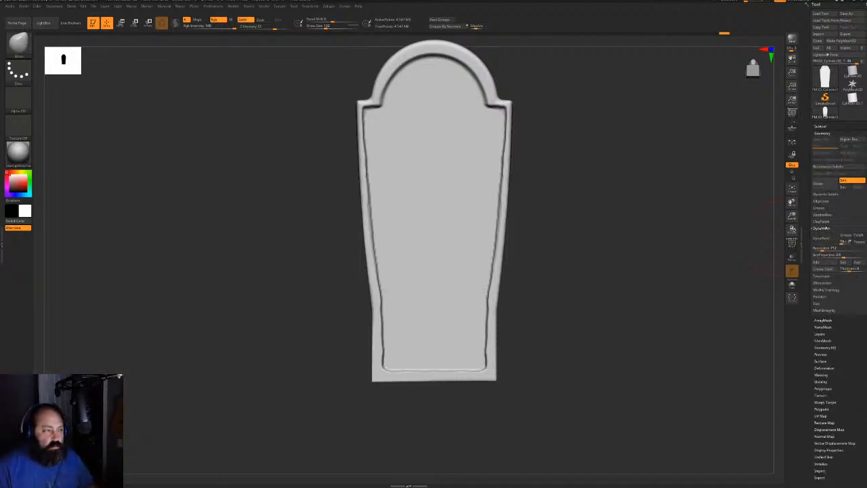
left_click(822, 241)
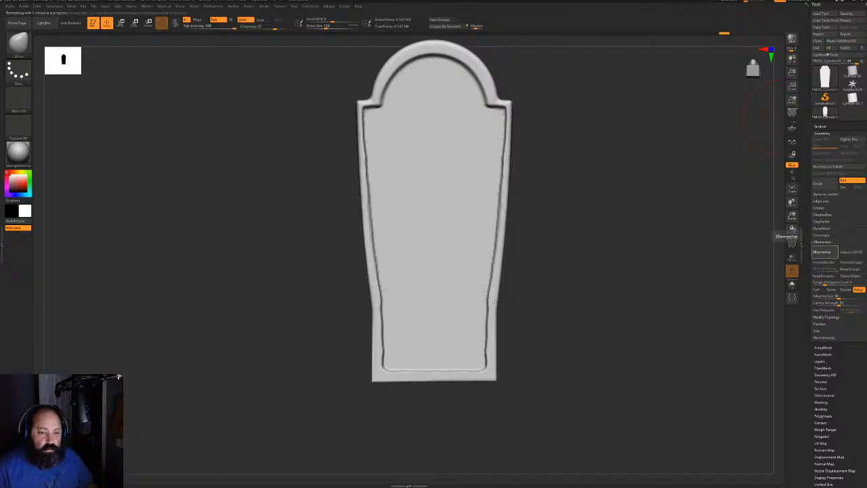
left_click(822, 251)
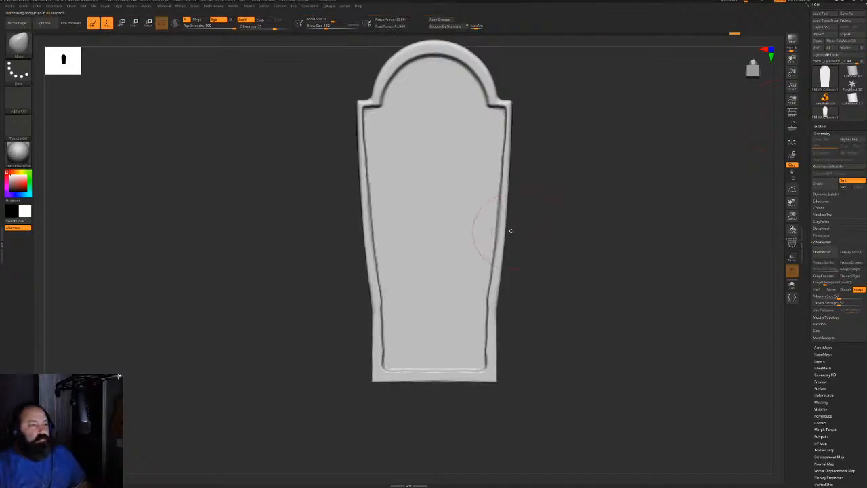
Show the wireframe and smooth the tombstone's flat back
key("shift+f")
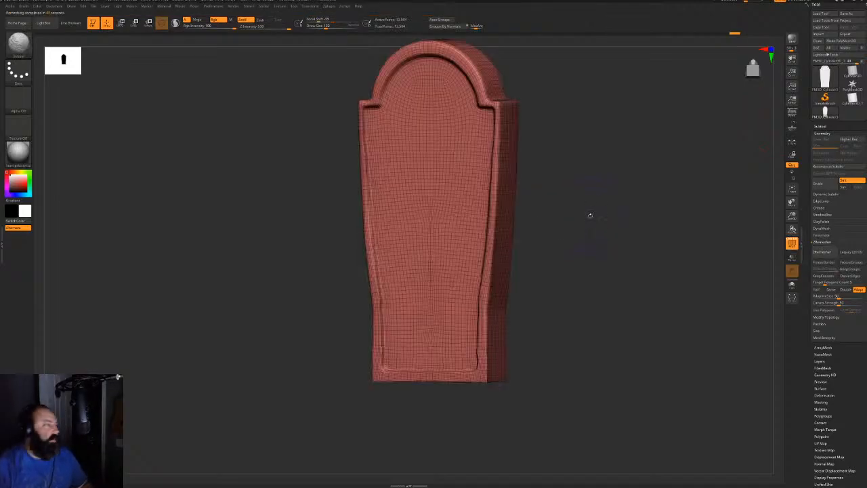
key("shift+f")
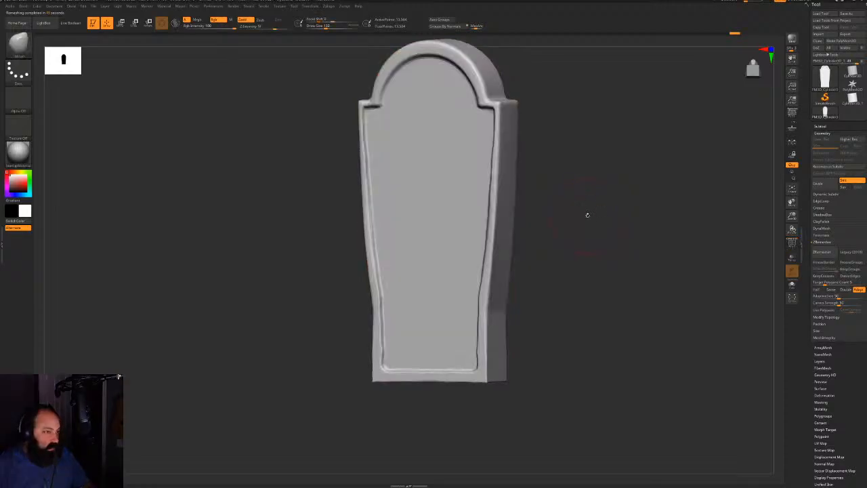
key("shift+f")
key("f")
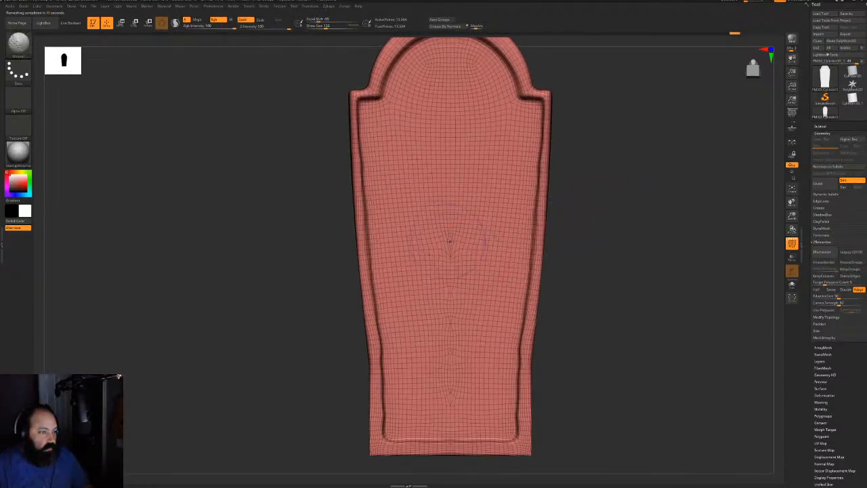
left_click_drag(584, 318, 677, 295)
mouse_move(458, 264)
left_mouse_down("shift")
mouse_move(451, 380)
mouse_move(470, 365)
mouse_move(460, 325)
left_mouse_up("shift")
mouse_move(670, 234)
left_mouse_down("alt")
mouse_move(648, 298)
mouse_move(561, 295)
left_mouse_up("alt")
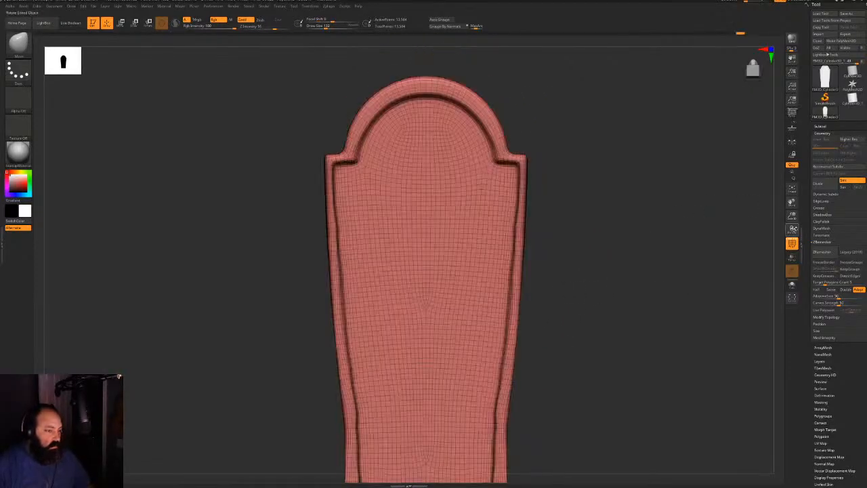
Rerun ZRemesher with Half enabled and inspect the new quad mesh
left_click(817, 289)
left_click(822, 252)
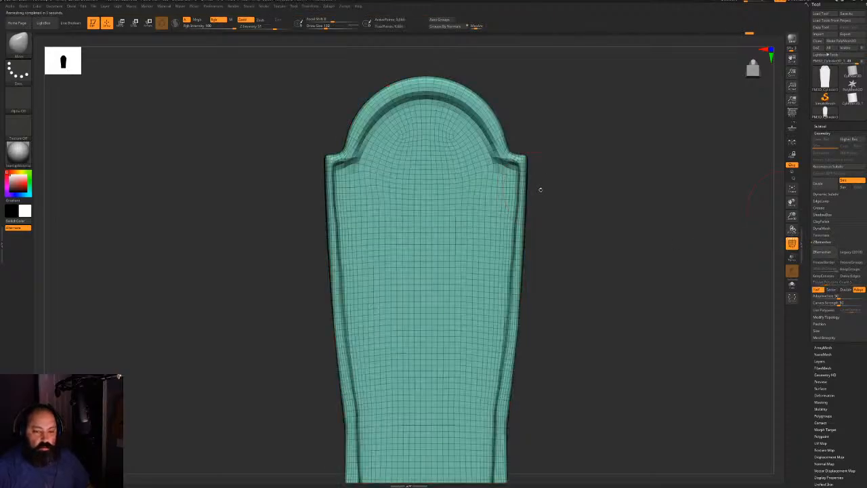
left_click_drag(628, 241, 601, 141, "alt")
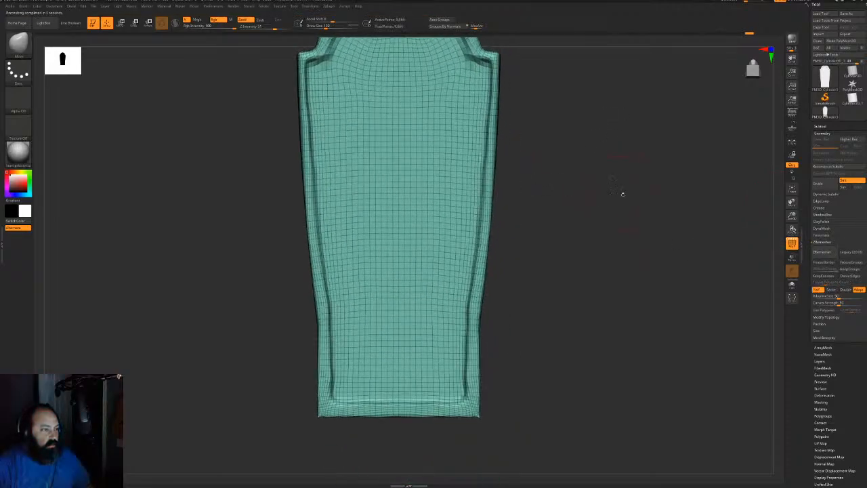
mouse_move(621, 192)
left_mouse_down()
mouse_move(570, 200)
mouse_move(623, 196)
left_mouse_up()
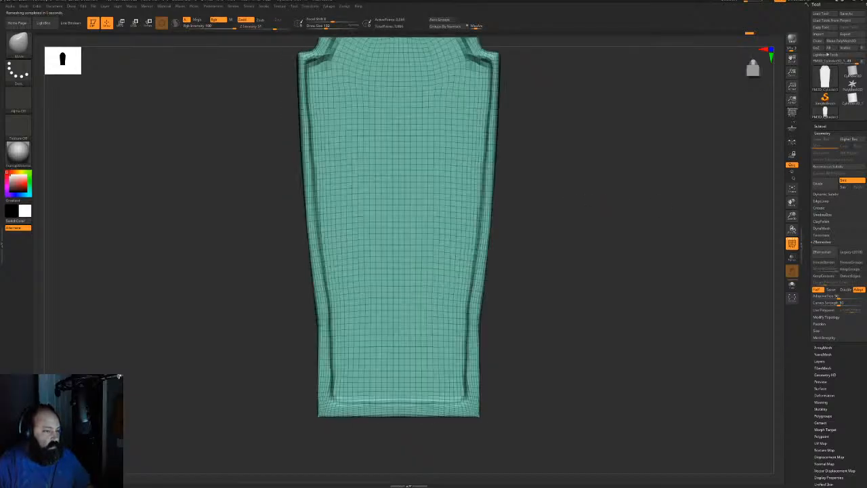
left_click_drag(652, 162, 543, 263, "alt")
left_click_drag(584, 129, 554, 381, "alt")
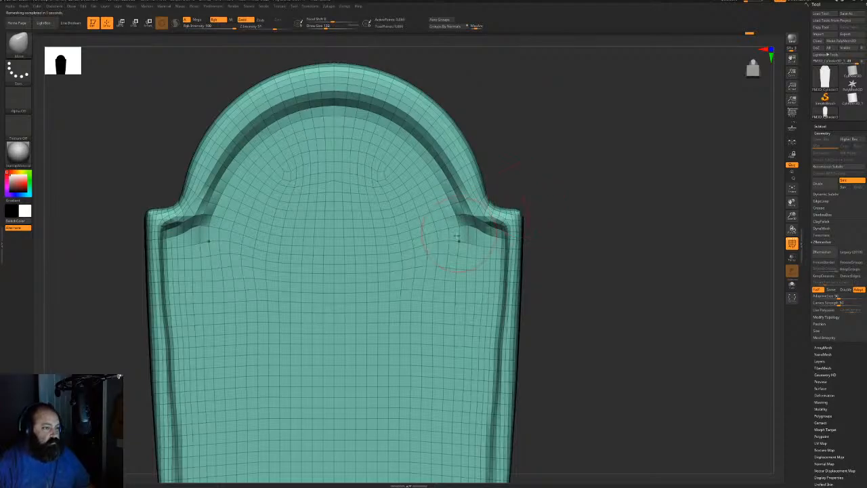
With a size-38 symmetric Move brush, fix the arch's spiky inner corners, then rerun ZRemesher
key("space")
mouse_move(455, 236)
left_mouse_down()
mouse_move(447, 185)
mouse_move(402, 141)
left_mouse_up()
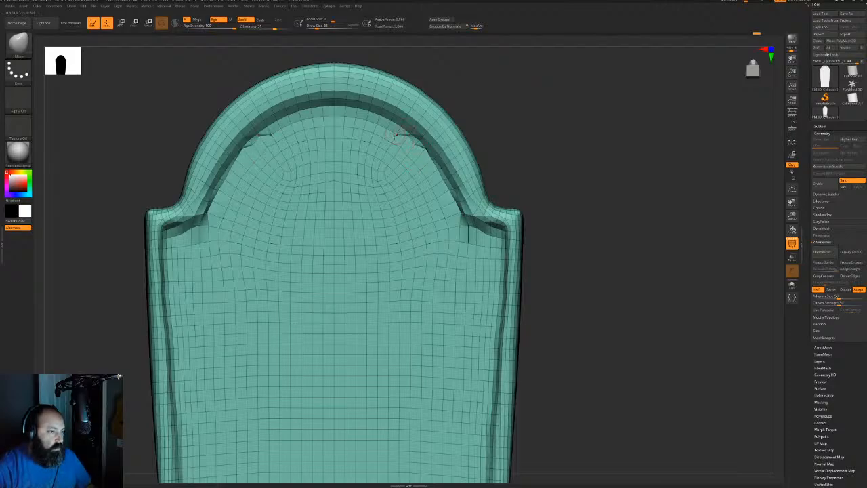
mouse_move(289, 123)
left_mouse_down()
mouse_move(276, 125)
mouse_move(312, 117)
left_mouse_up()
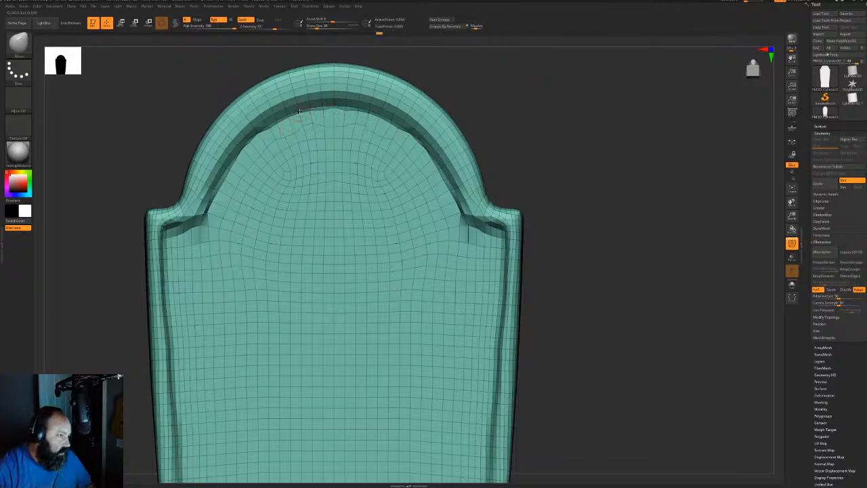
mouse_move(209, 225)
left_mouse_down()
mouse_move(179, 231)
mouse_move(194, 212)
mouse_move(172, 217)
mouse_move(178, 214)
left_mouse_up()
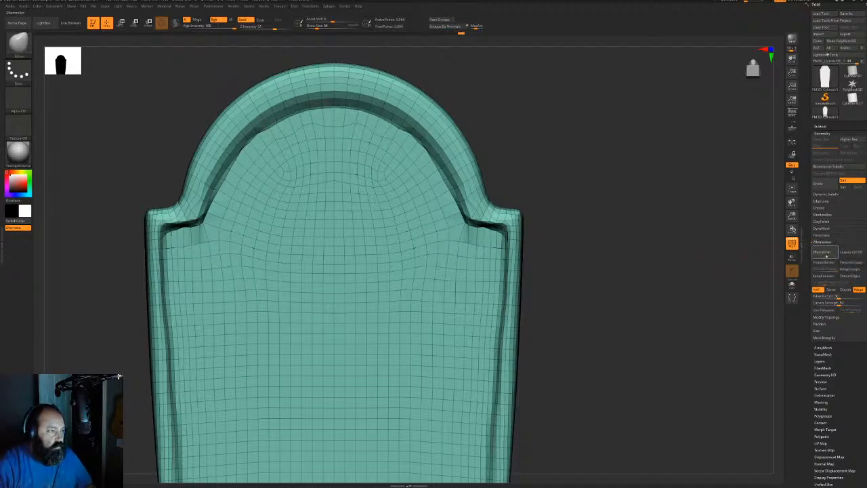
left_click(824, 253)
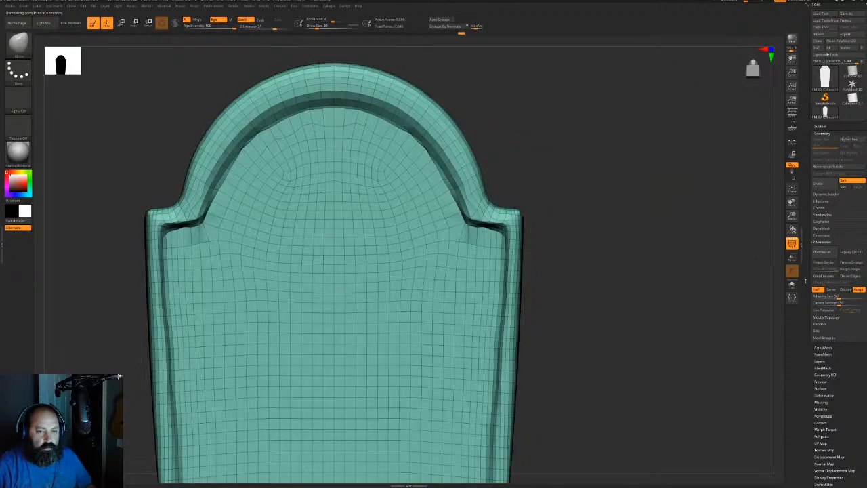
Set the ZRemesher target to Same and remesh the tombstone into an even quad grid
left_click(831, 289)
left_click(821, 251)
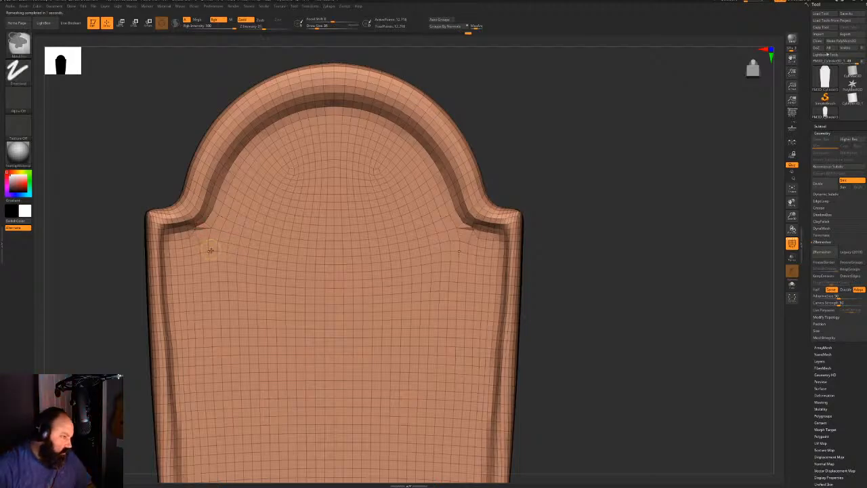
left_click_drag(626, 245, 529, 231, "alt")
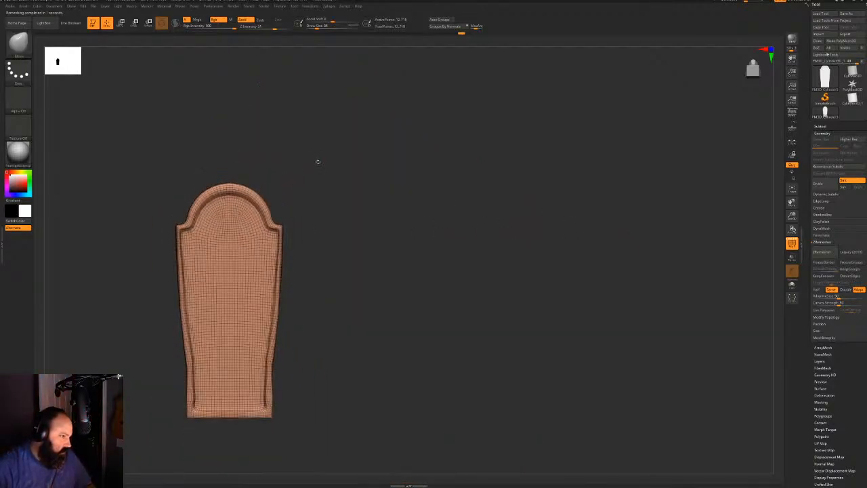
left_click_drag(317, 161, 378, 212, "alt")
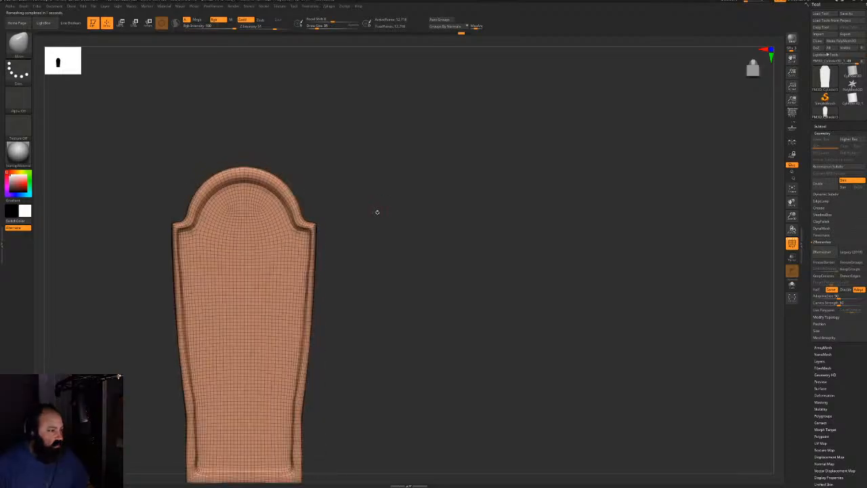
left_click(821, 252)
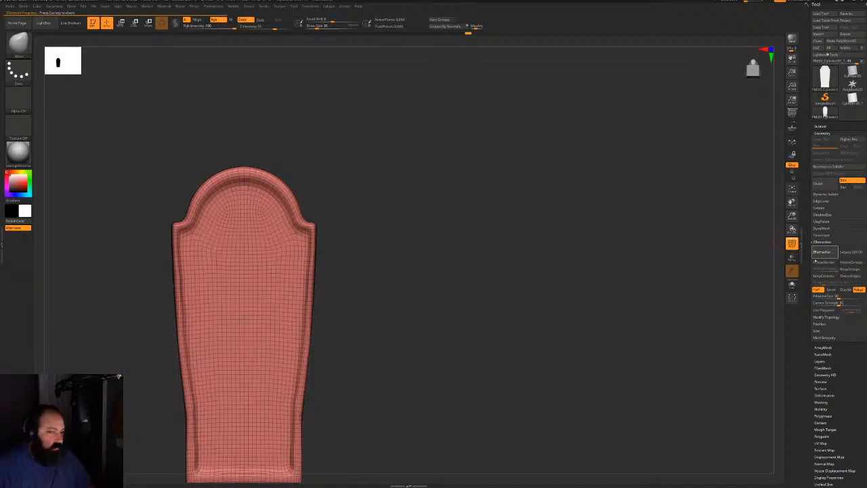
mouse_move(494, 267)
left_mouse_down("alt")
mouse_move(437, 249)
mouse_move(478, 249)
mouse_move(491, 197)
left_mouse_up("alt")
Lasso-hide the side polygon loop and auto-group the tombstone into front and back polygroups
left_click_drag(508, 258, 415, 255, "shift")
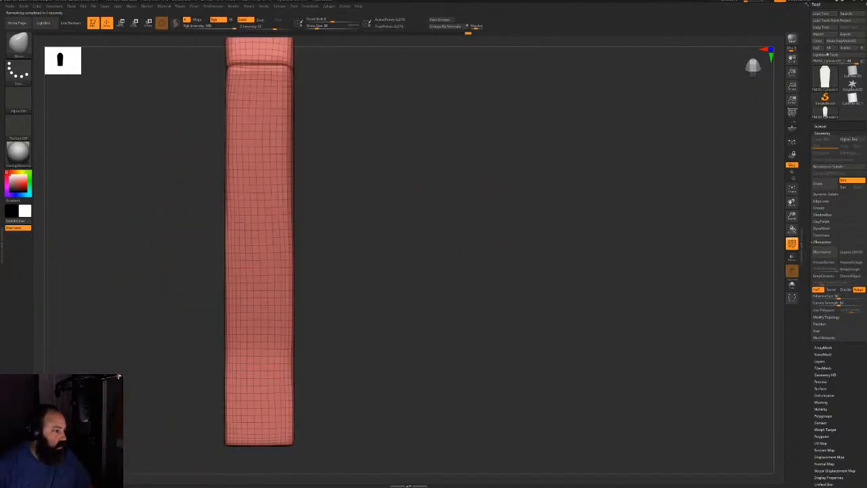
left_click_drag(404, 208, 453, 341, "alt")
left_click(18, 44)
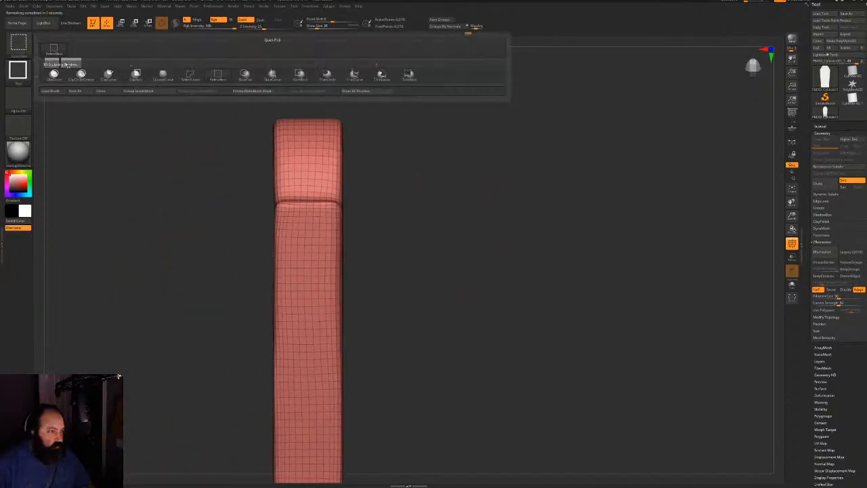
left_click(189, 76)
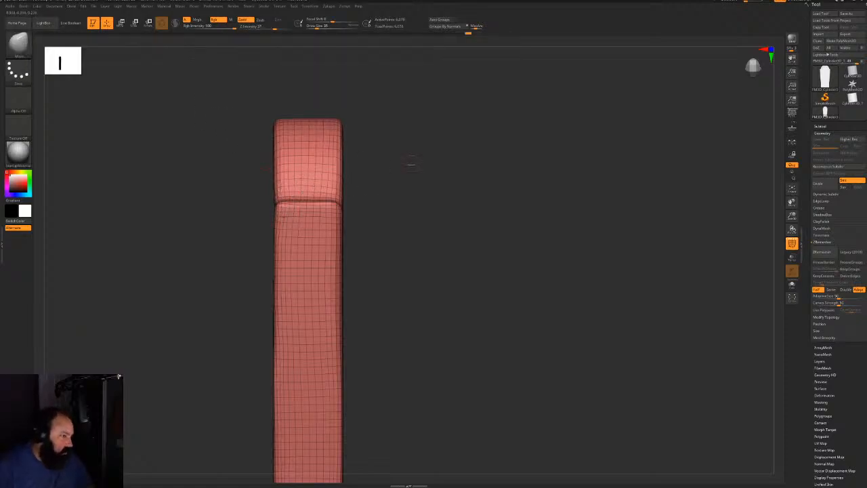
left_click_drag(411, 159, 412, 174)
left_click(308, 200, "ctrl+shift")
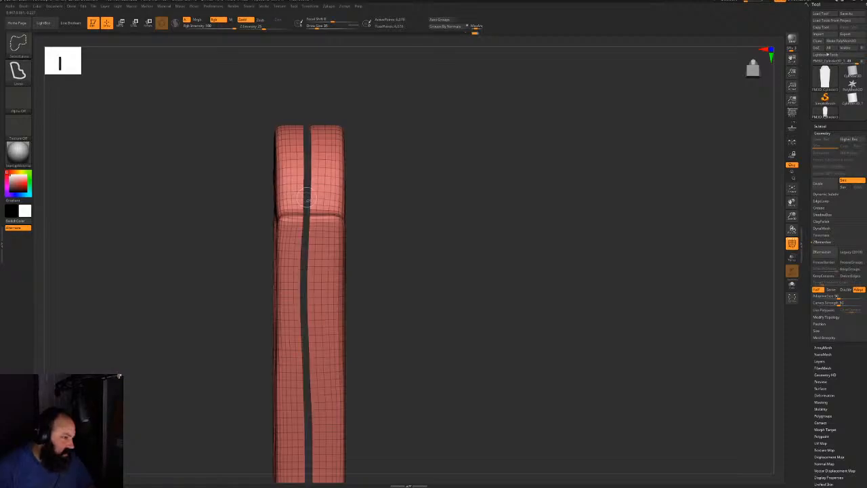
left_click(441, 21)
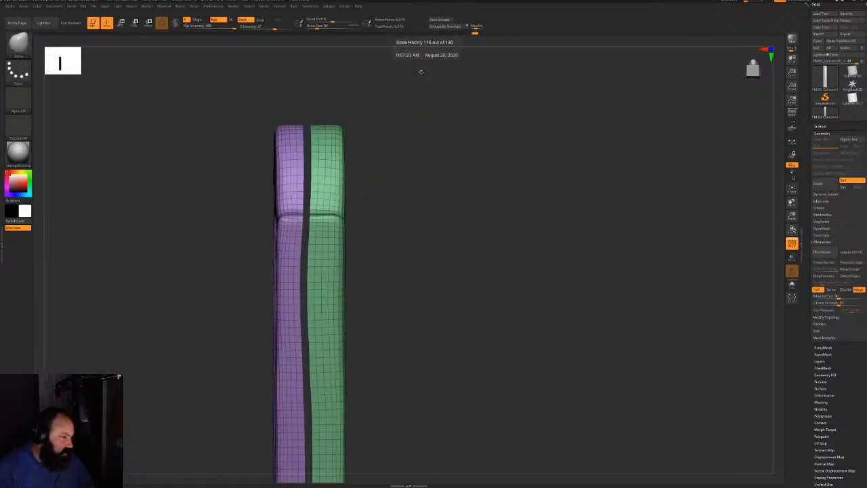
left_click(378, 178, "ctrl+shift")
left_click(305, 191, "ctrl+shift")
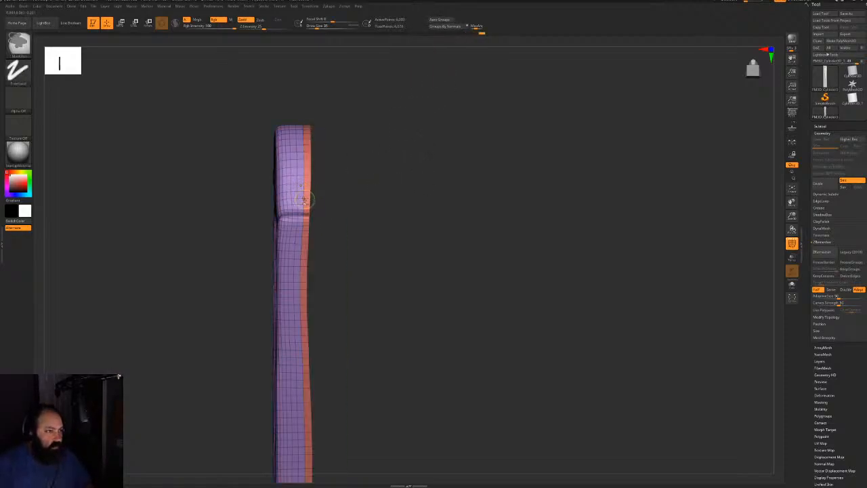
left_click(457, 185, "ctrl+shift")
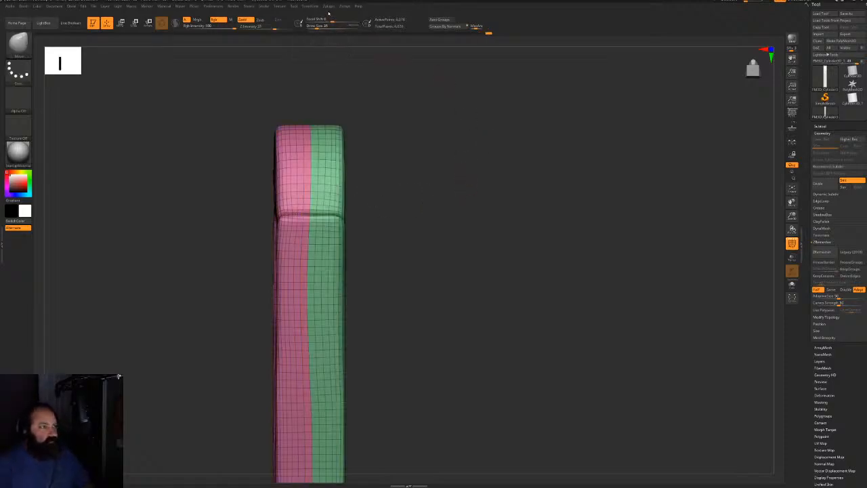
Unwrap the UVs in UV Master along the polygroups, giving 2 UV islands
left_click(327, 9)
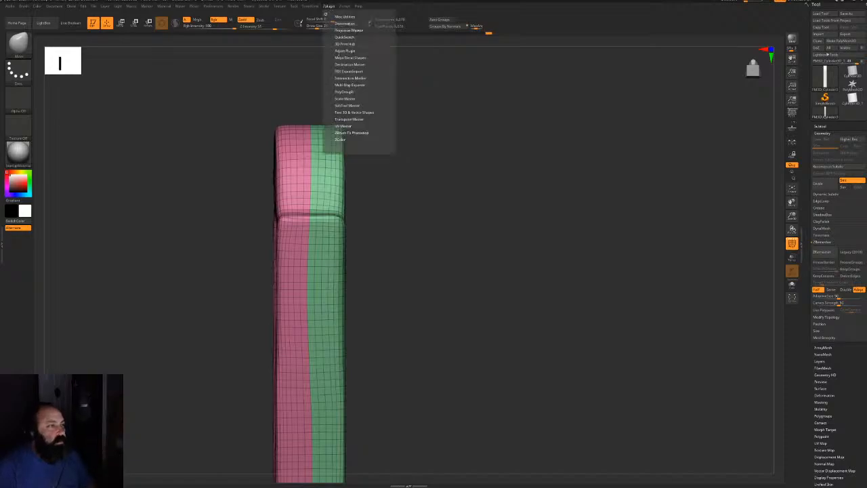
left_click(343, 126)
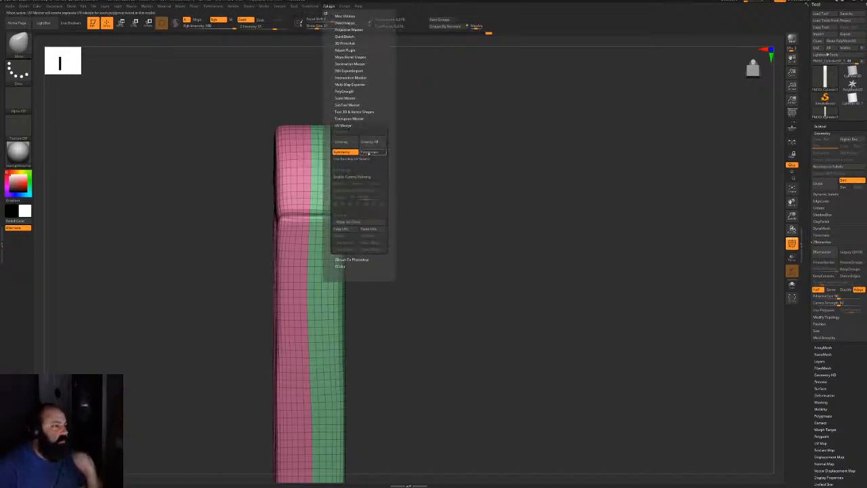
left_click(342, 141)
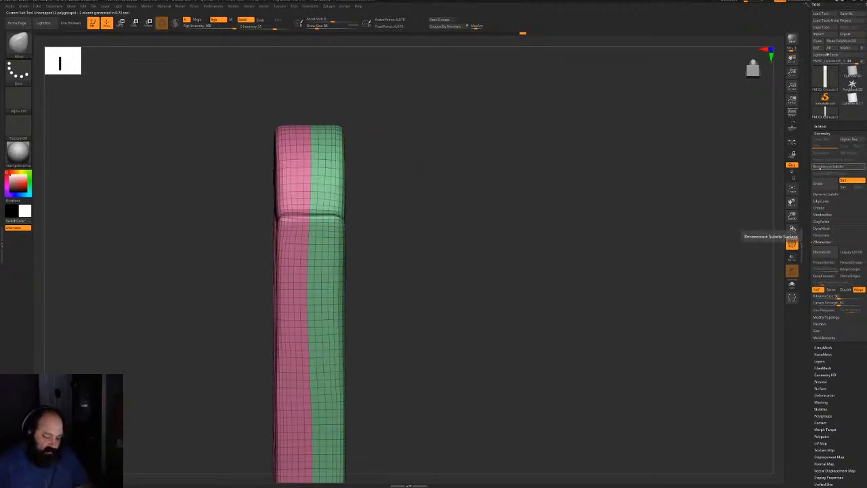
Subdivide the tombstone with Ctrl+D to about 1.5 million polygons and turn PolyFrame off
key("ctrl")
key("ctrl+d")
key("ctrl+d")
key("ctrl+d")
key("ctrl+d")
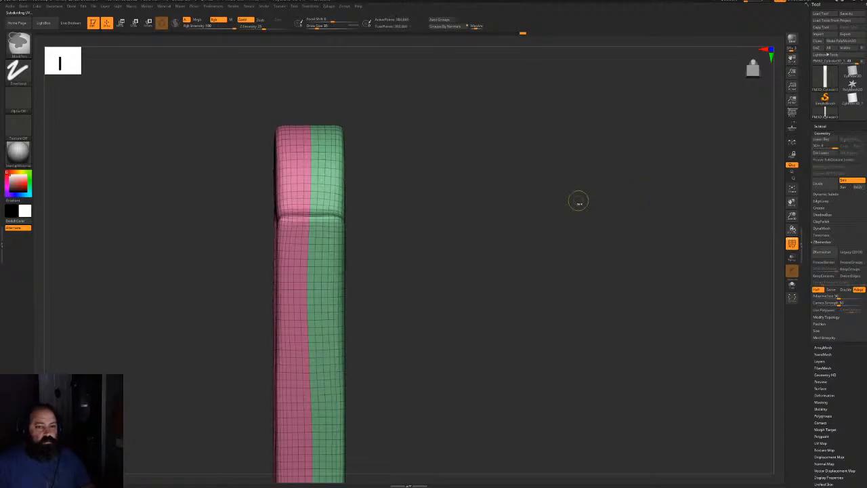
mouse_move(495, 211)
left_mouse_down()
mouse_move(512, 210)
mouse_move(479, 204)
mouse_move(571, 138)
left_mouse_up()
key("shift+f")
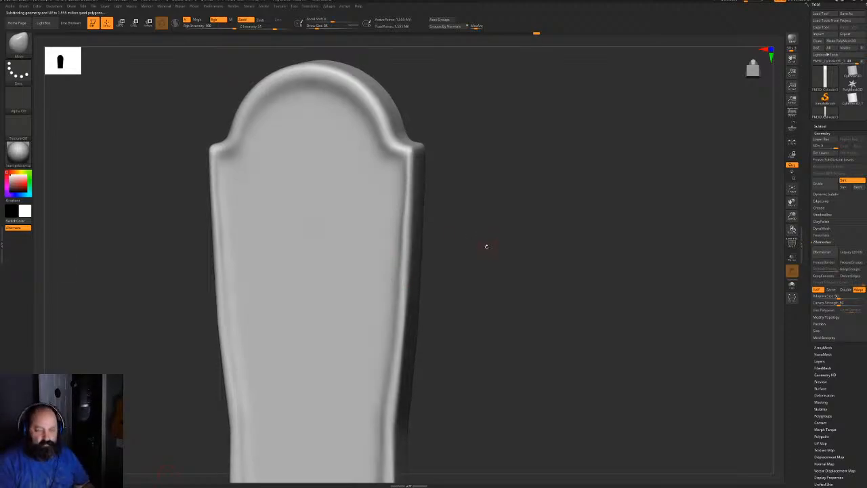
left_click_drag(486, 246, 515, 204, "alt")
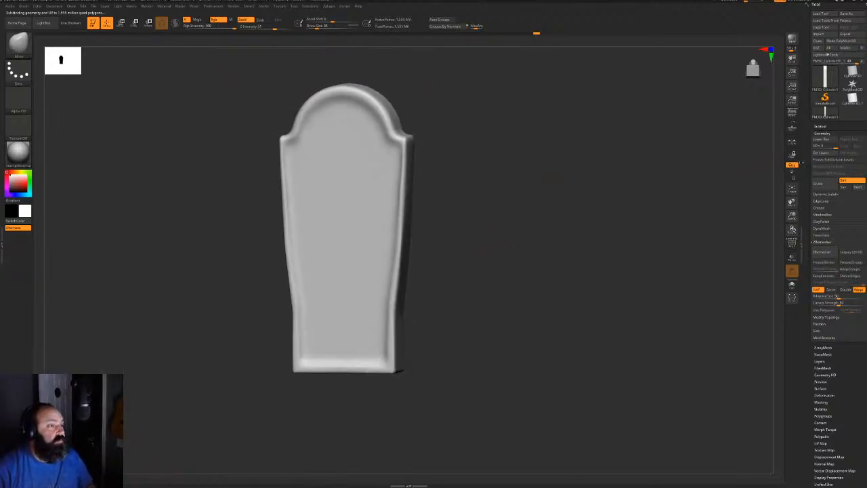
left_click(822, 132)
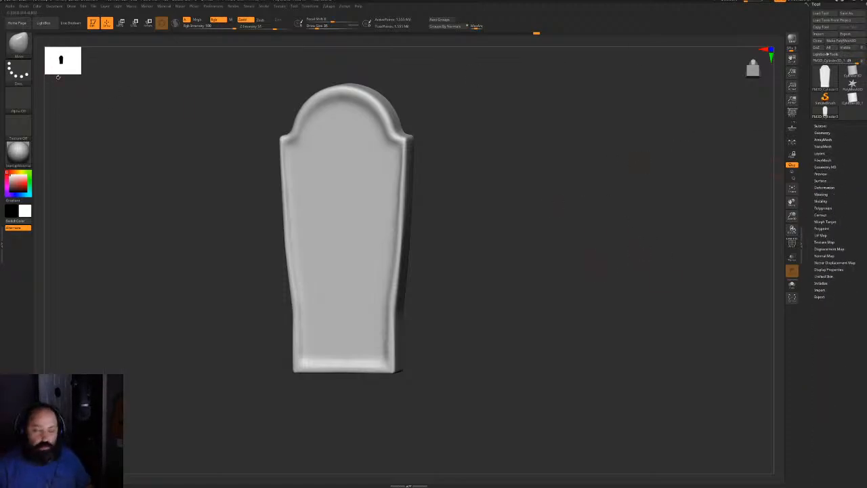
Select the Standard brush and set its stroke to DragRect
key("b")
key("s")
key("t")
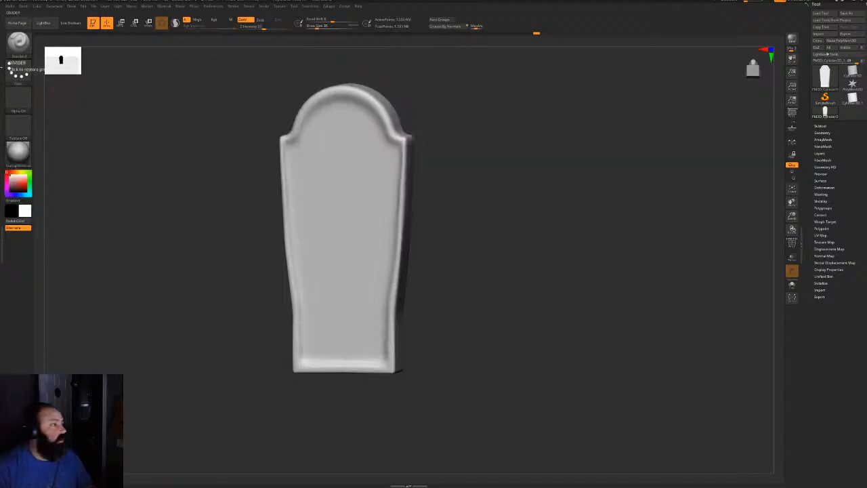
left_click(18, 71)
left_click(80, 76)
Import an alpha, browsing Pictures > ZBrush Alphas to the Nature folder
left_click(19, 101)
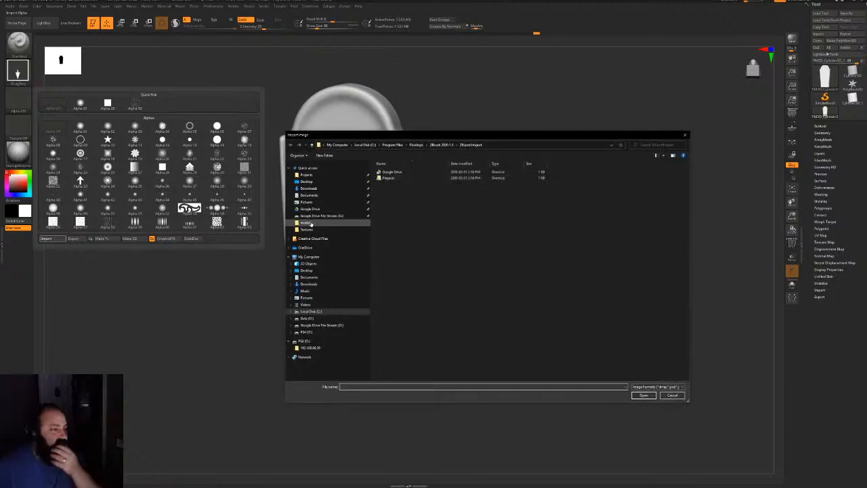
left_click(339, 202)
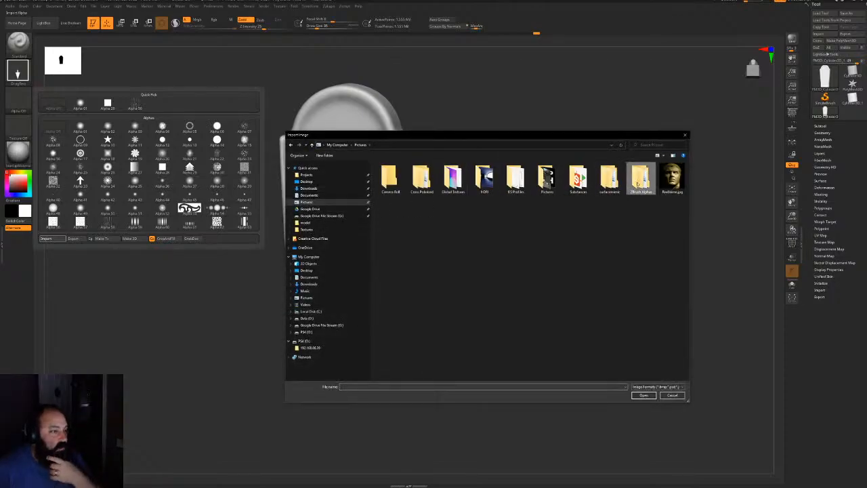
double_click(640, 177)
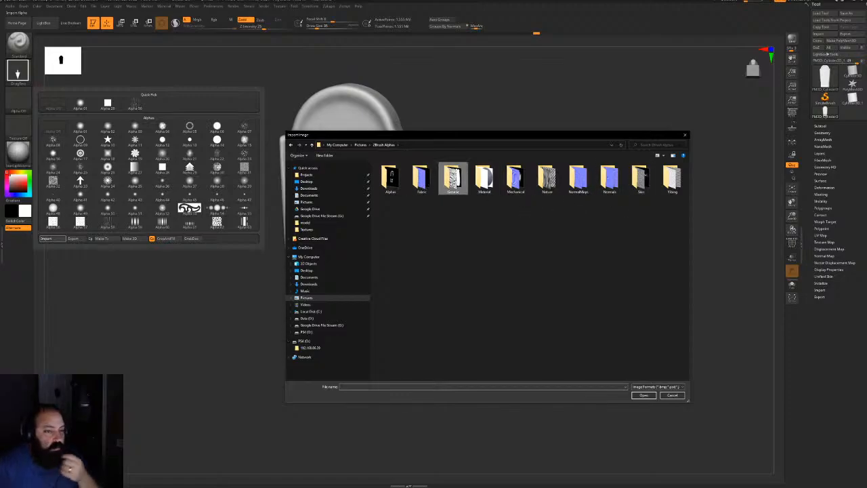
double_click(453, 179)
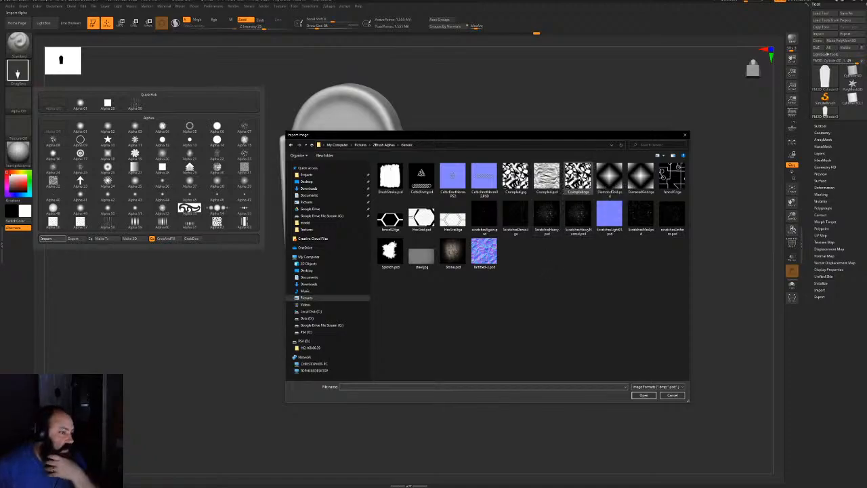
left_click(383, 145)
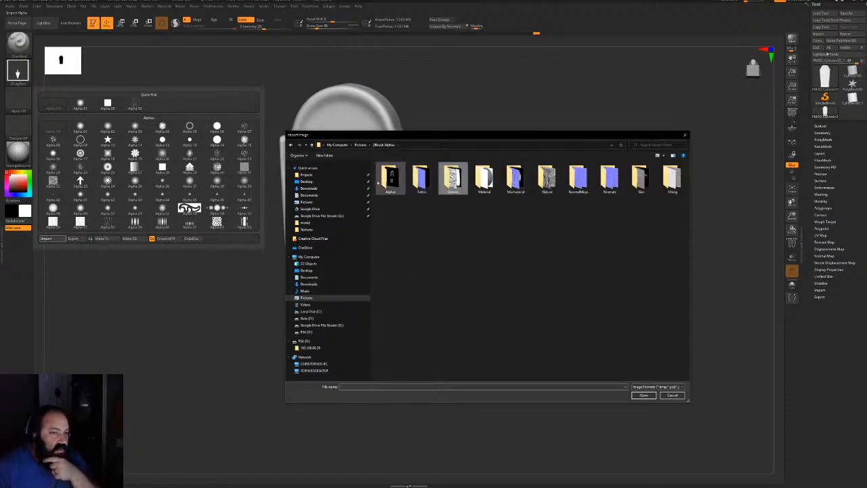
double_click(546, 177)
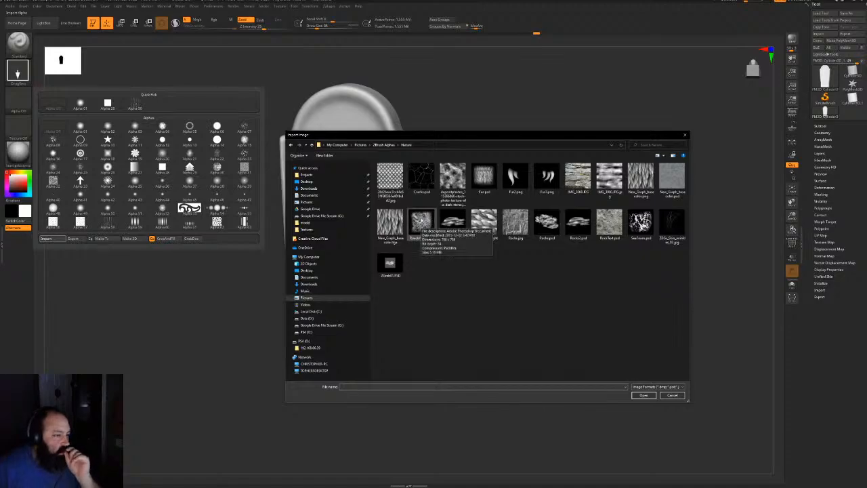
Load the rock alpha, test-stamp and undo it, and lower Z Intensity
double_click(421, 218)
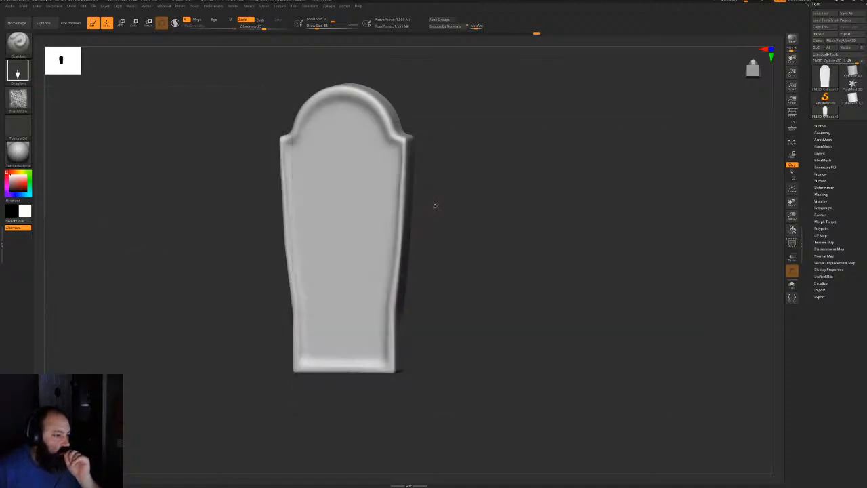
left_click_drag(505, 157, 498, 158, "shift")
mouse_move(344, 180)
left_mouse_down()
mouse_move(371, 267)
mouse_move(395, 254)
left_mouse_up()
key("ctrl+z")
mouse_move(339, 162)
left_mouse_down()
mouse_move(373, 238)
mouse_move(382, 236)
left_mouse_up()
key("ctrl+z")
left_click_drag(257, 32, 249, 30)
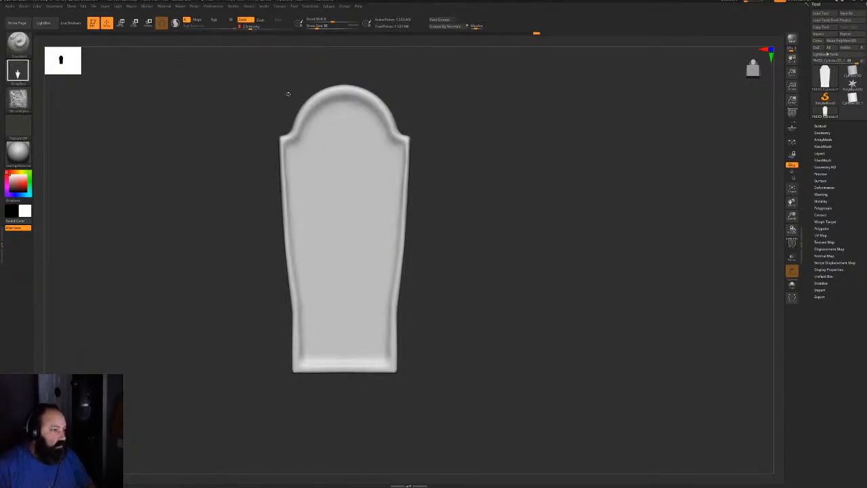
key("ctrl+z")
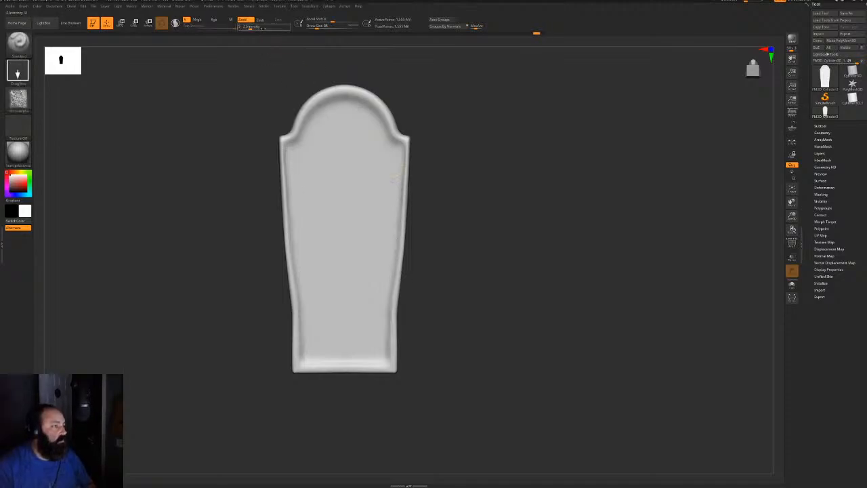
Stamp the rock texture over the tombstone's front, right side, rounded top and edges
mouse_move(340, 163)
left_mouse_down()
mouse_move(379, 267)
mouse_move(381, 291)
mouse_move(348, 315)
mouse_move(379, 393)
mouse_move(479, 350)
mouse_move(396, 360)
left_mouse_up()
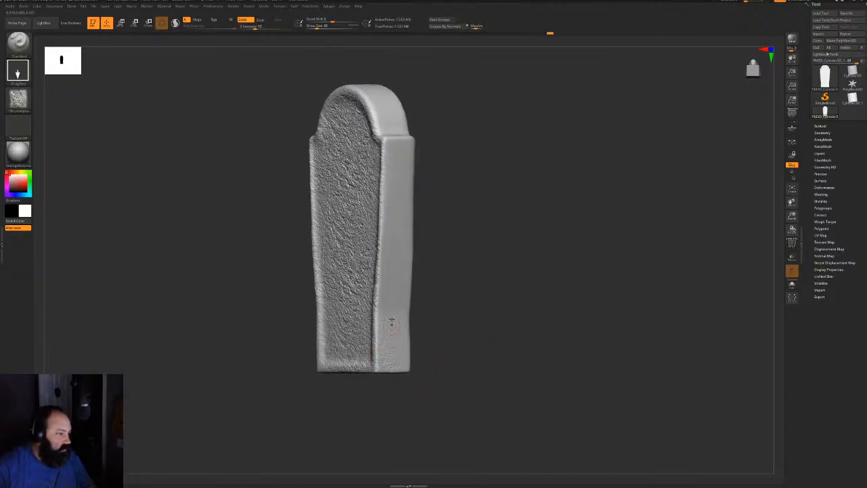
mouse_move(394, 303)
left_mouse_down()
mouse_move(403, 212)
mouse_move(425, 232)
mouse_move(458, 380)
left_mouse_up()
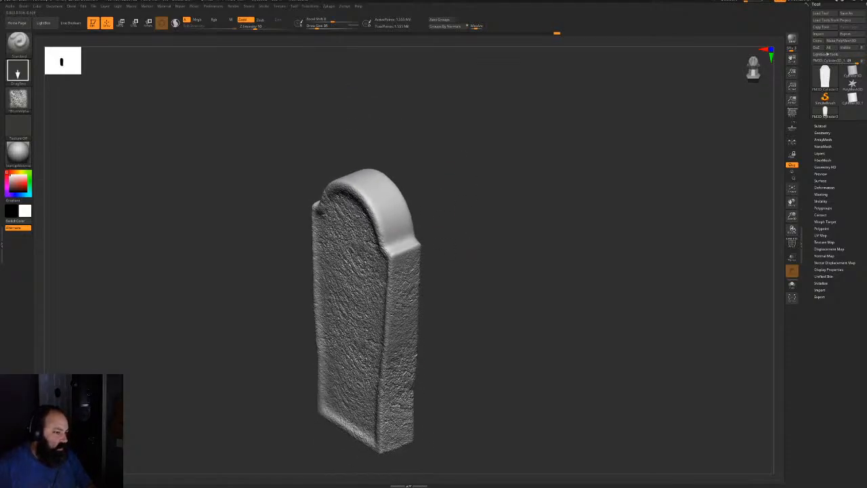
left_click_drag(393, 219, 433, 290)
mouse_move(477, 213)
left_mouse_down()
mouse_move(513, 200)
mouse_move(457, 208)
mouse_move(533, 168)
left_mouse_up()
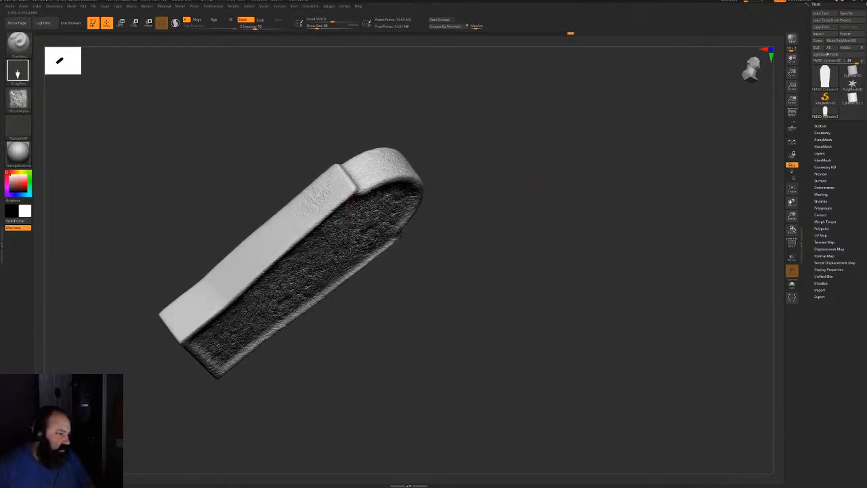
left_click_drag(321, 193, 281, 236)
left_click_drag(214, 276, 239, 287)
left_click_drag(458, 236, 569, 317, "shift")
left_click_drag(440, 268, 543, 317)
Start importing another alpha image from disk
left_click(19, 100)
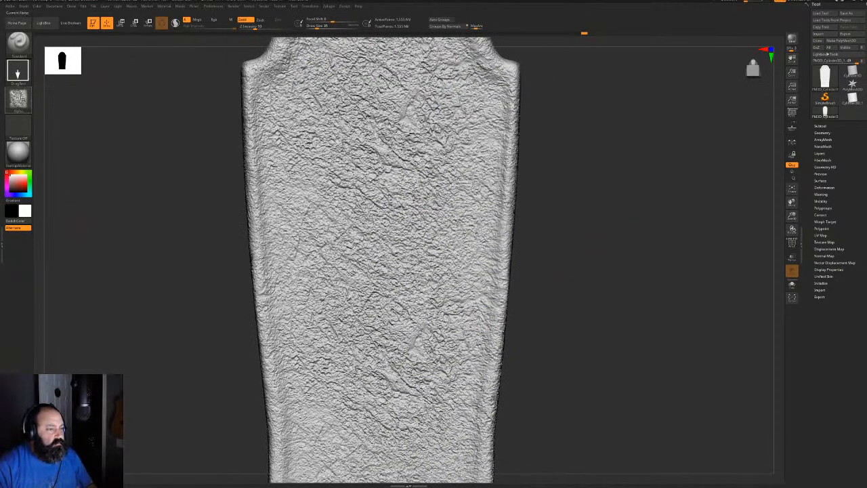
left_click(19, 100)
left_click(46, 211)
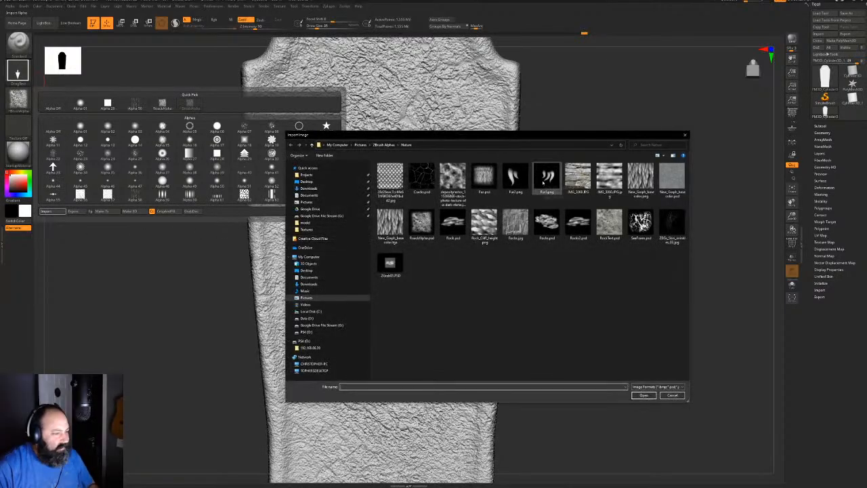
Import the ScratchesHeavy alpha from the Generic alphas folder
left_click(383, 145)
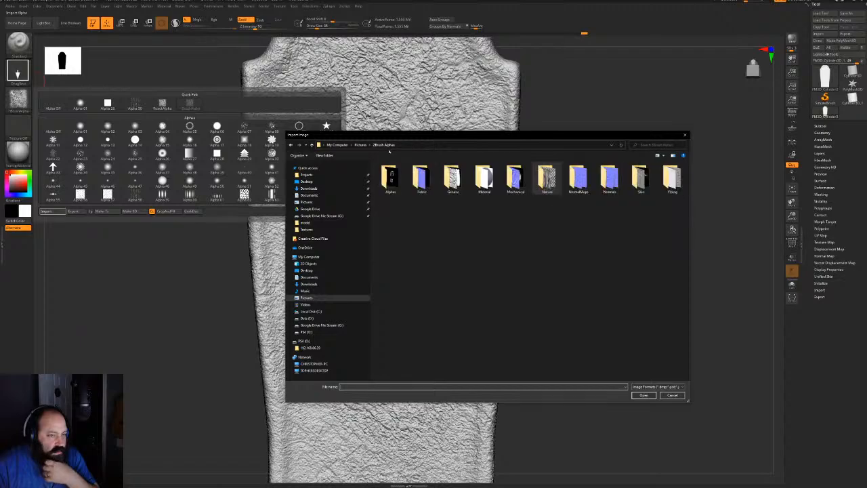
double_click(453, 177)
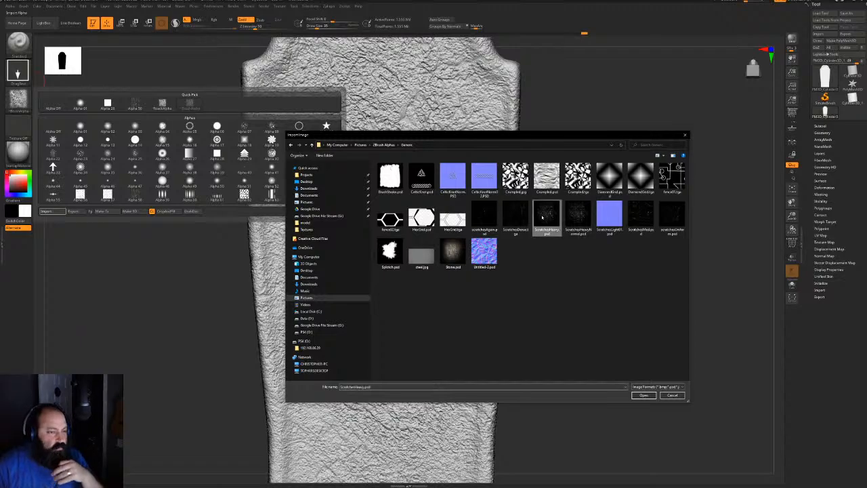
double_click(546, 215)
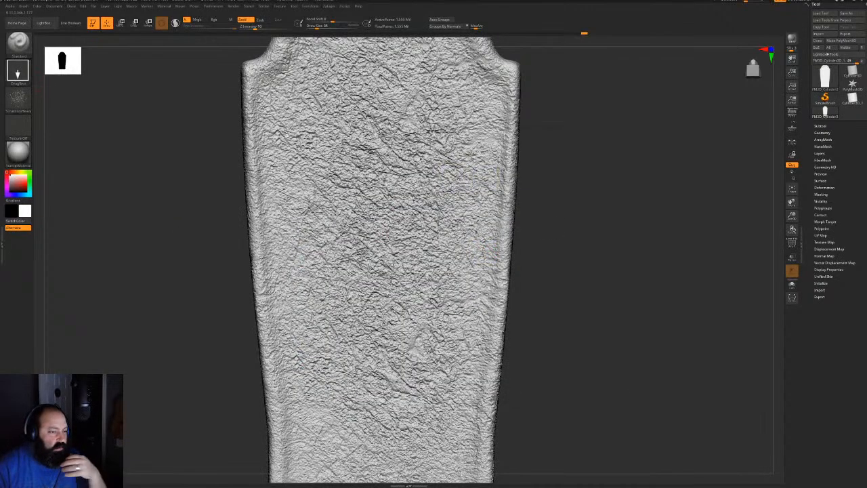
Test a Zsub scratch stamp at intensity 10, undo it, and drop to the lowest subdivision
key("ctrl+z")
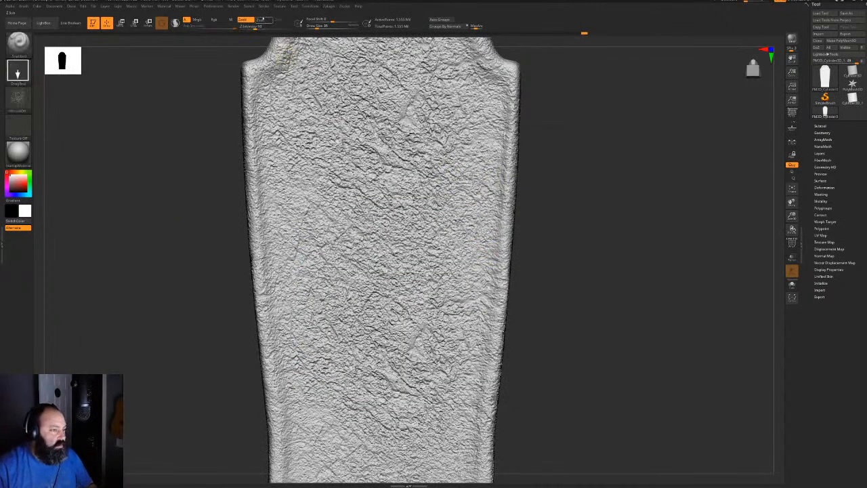
left_click(264, 20)
left_click(254, 28)
mouse_move(332, 144)
left_mouse_down()
mouse_move(379, 179)
mouse_move(398, 220)
left_mouse_up()
mouse_move(555, 292)
left_mouse_down("alt")
mouse_move(559, 221)
mouse_move(536, 231)
mouse_move(546, 301)
left_mouse_up("alt")
key("ctrl+z")
left_click_drag(644, 225, 594, 216, "shift")
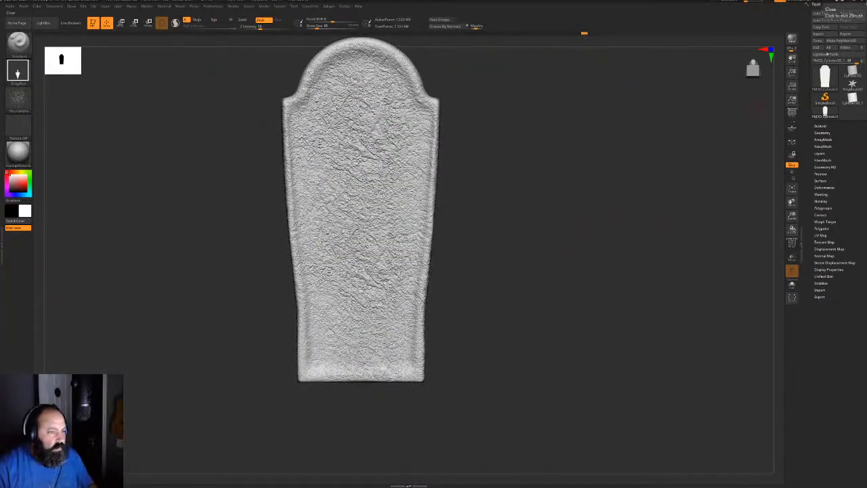
key("shift+d")
key("shift+d")
key("shift+d")
key("shift+d")
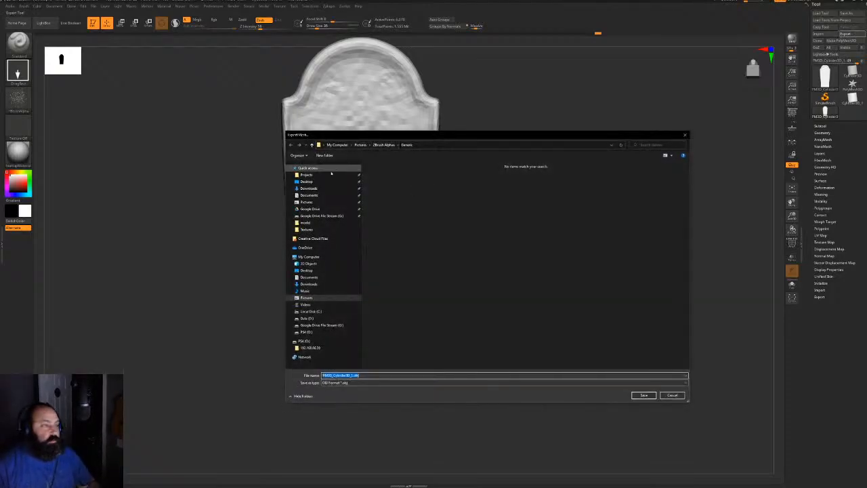
Export the tombstone as FBX over Ghoul.fbx in the CabinInTheWoods FBX meshes folder
left_click(319, 174)
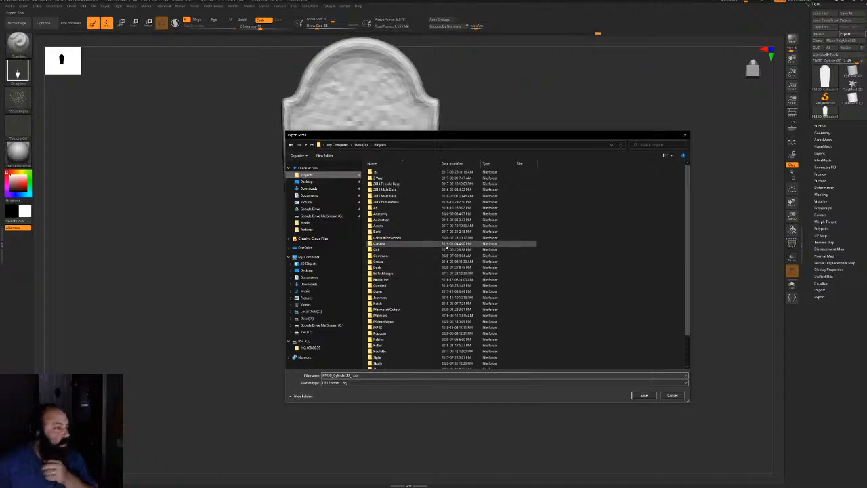
double_click(390, 238)
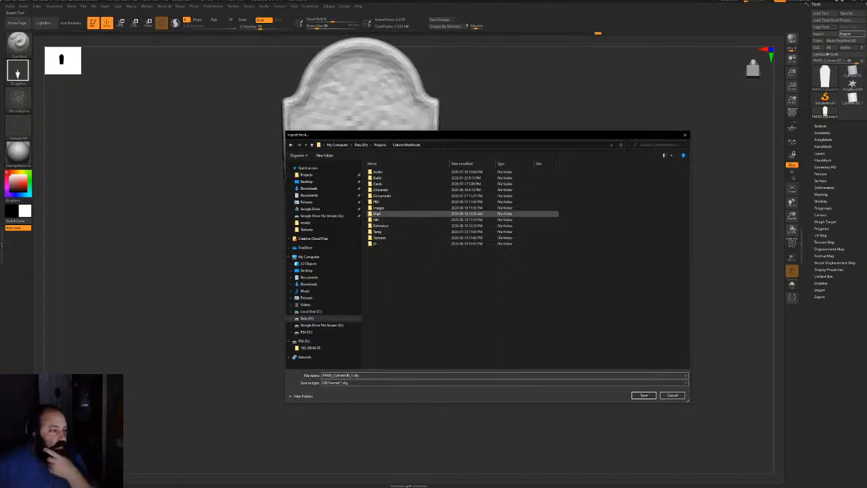
double_click(379, 202)
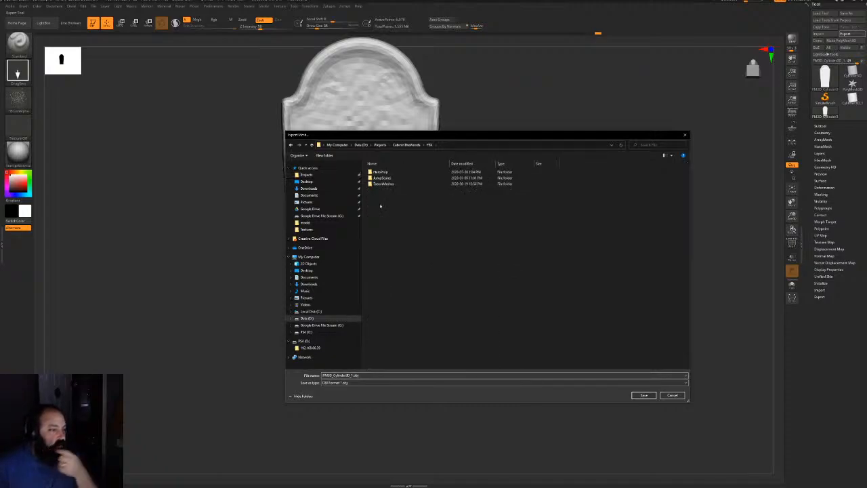
double_click(383, 184)
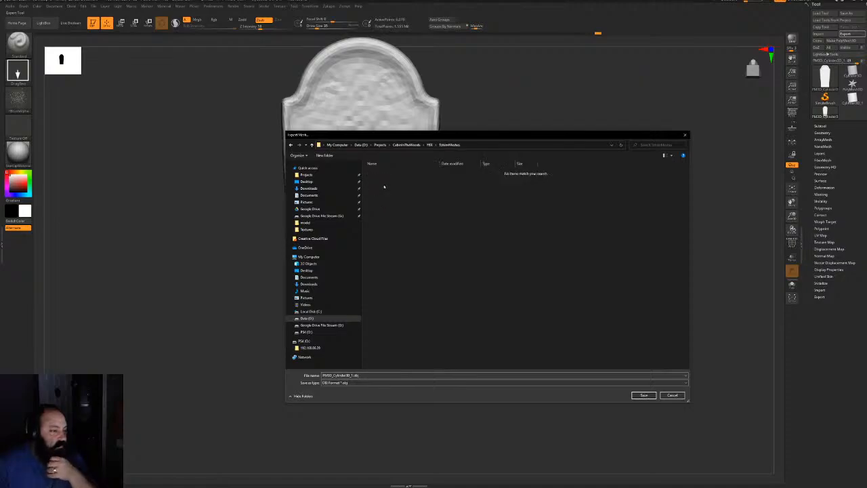
left_click(349, 383)
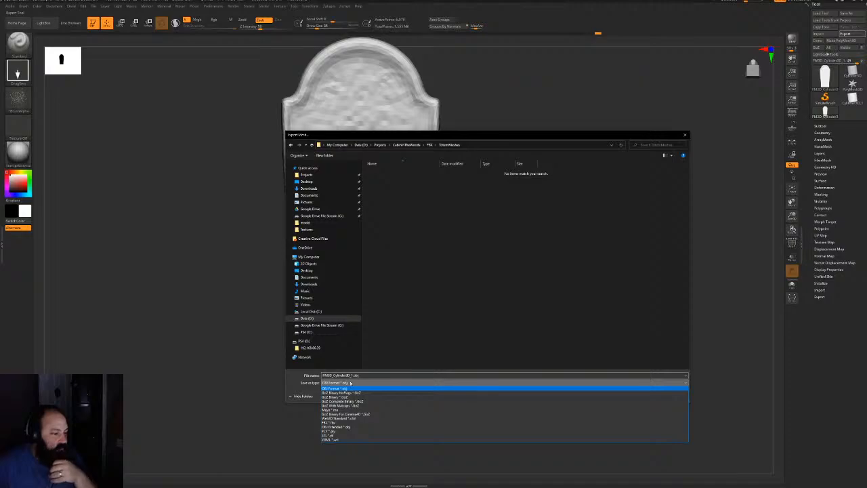
left_click(338, 421)
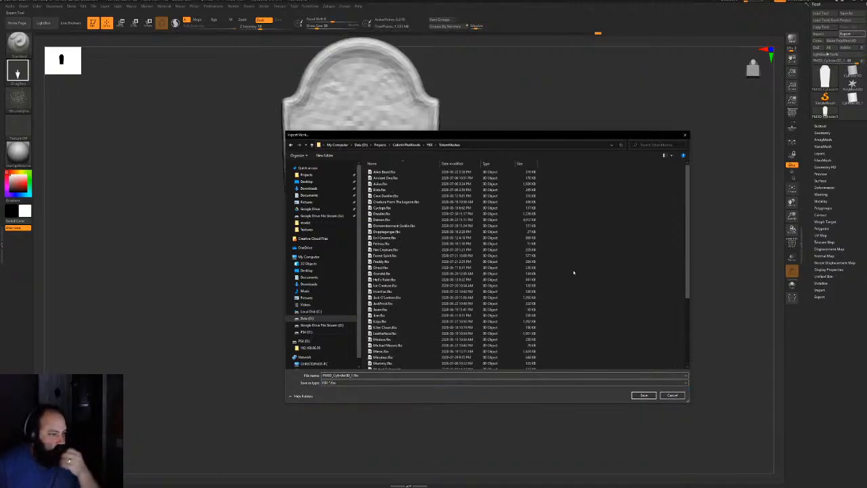
scroll(573, 273, "down", 5)
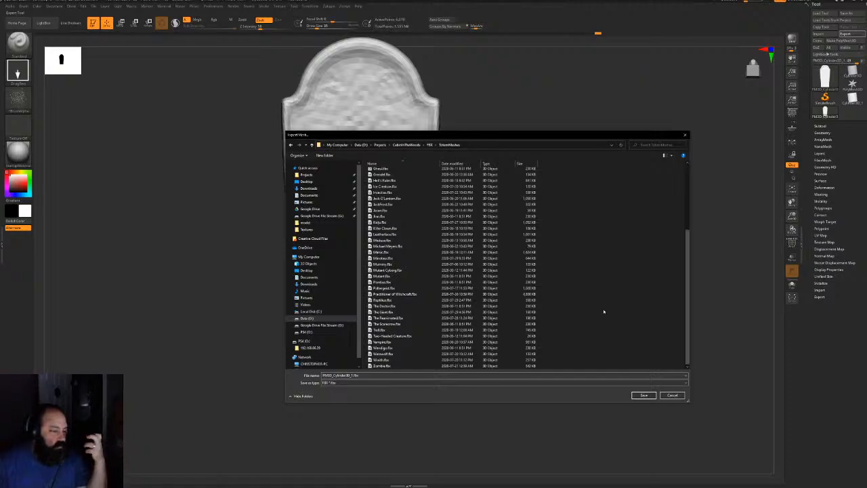
scroll(602, 305, "up", 5)
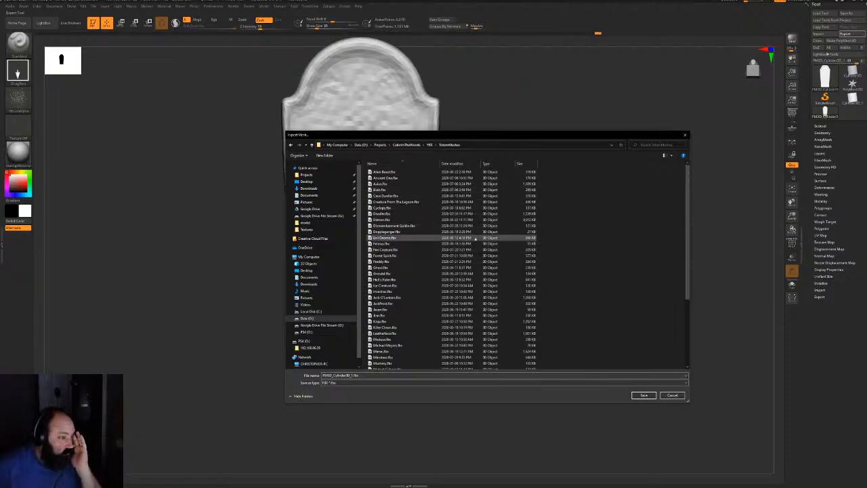
left_click(380, 268)
double_click(380, 269)
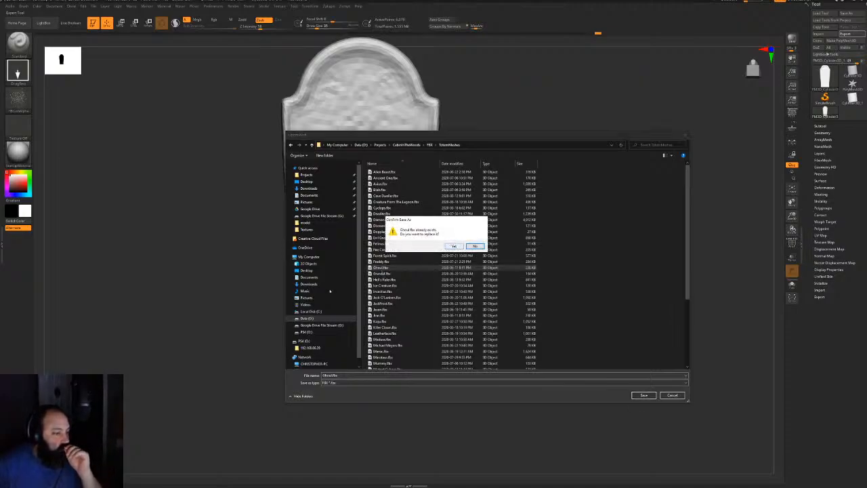
Check the TotemMeshes assets in Unreal before heading back to ZBrush
key("super")
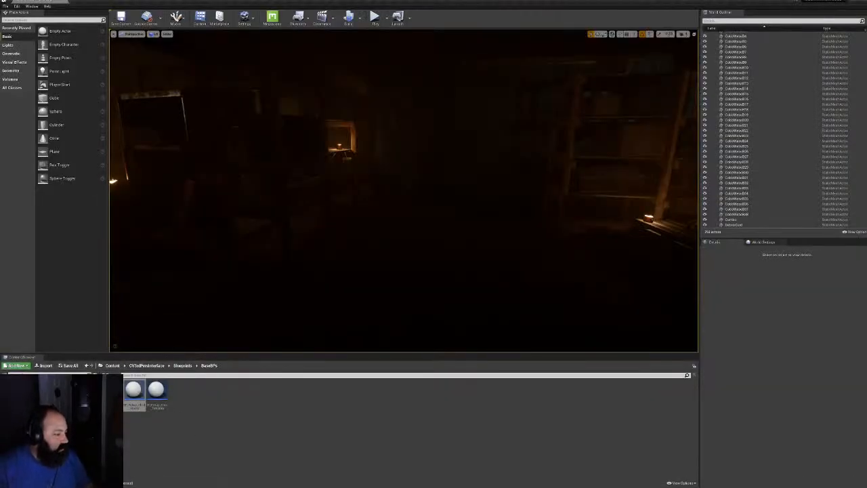
left_click(75, 450)
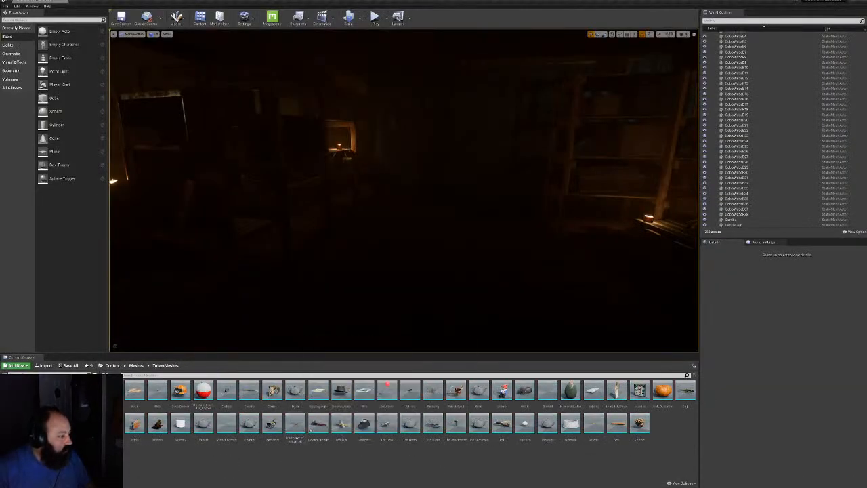
left_click(478, 392)
key("super")
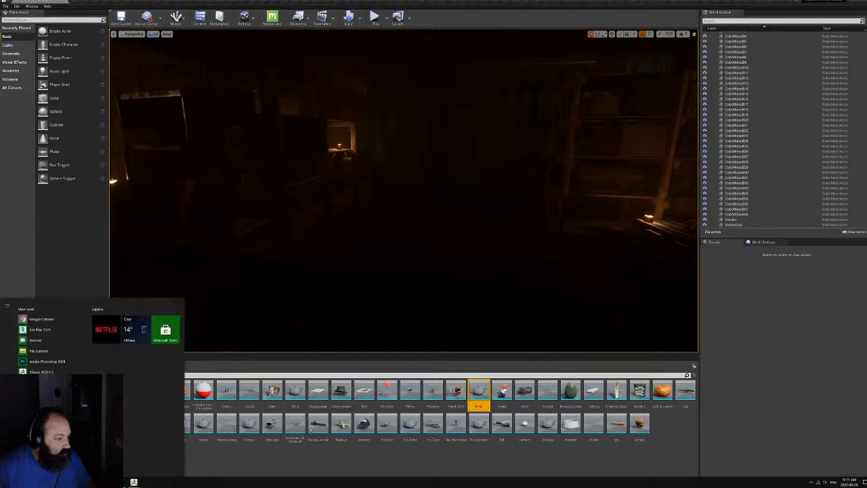
Confirm replacing Ghoul.fbx and accept the FBX export options
mouse_move(134, 482)
left_click(112, 457)
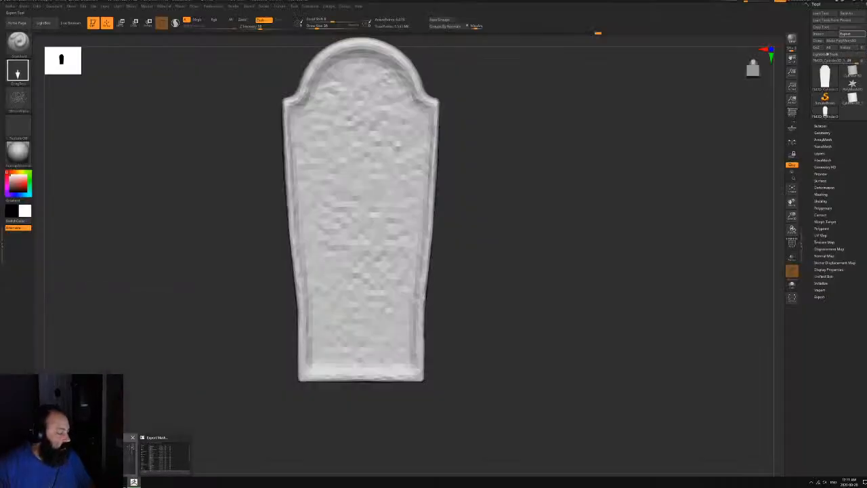
key("super")
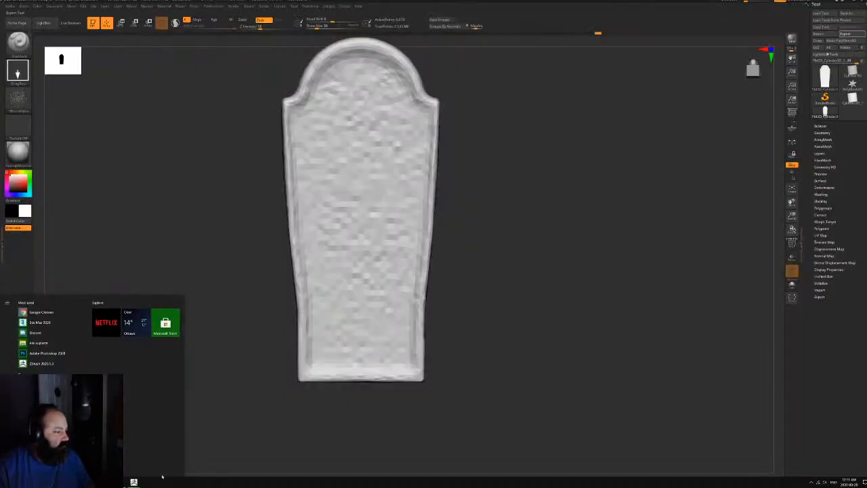
mouse_move(133, 482)
left_click(182, 455)
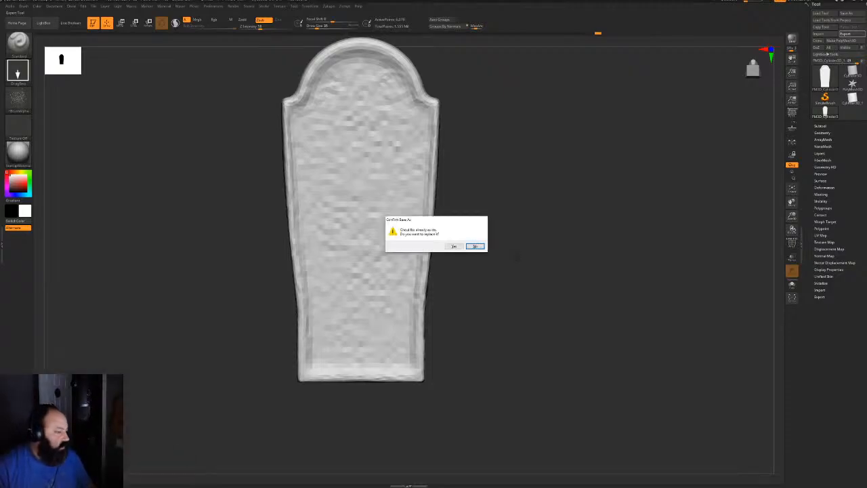
left_click(453, 247)
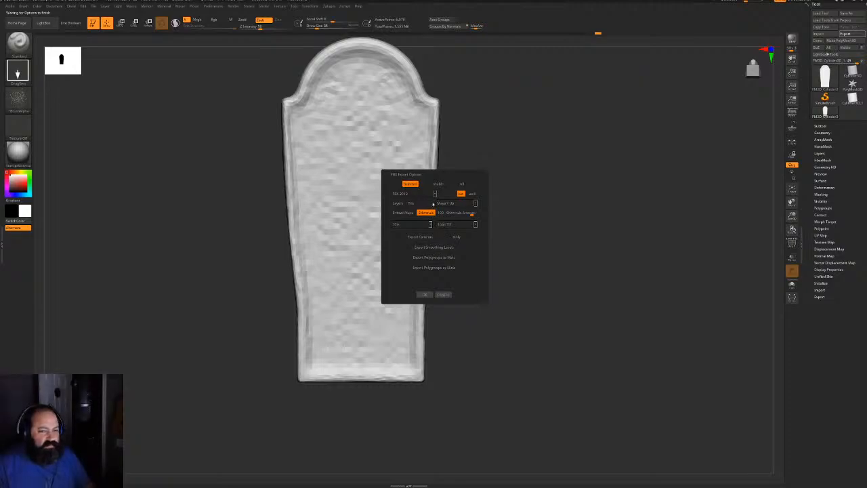
left_click(427, 296)
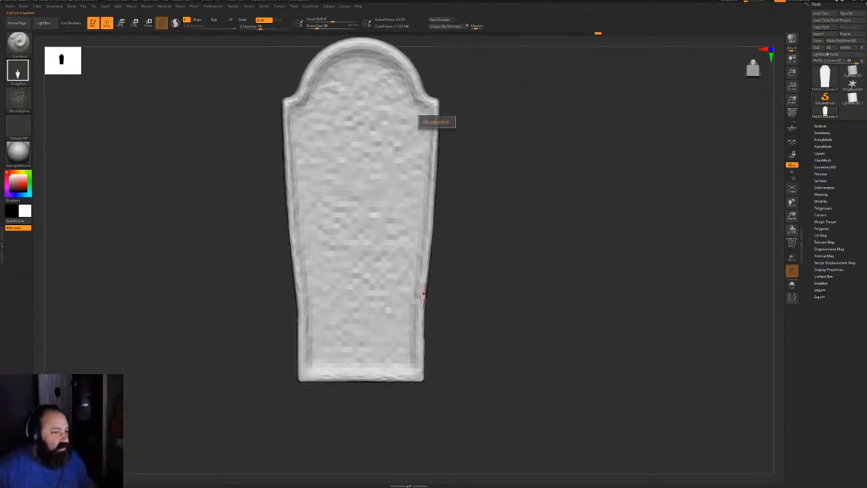
Enable Smooth Normals and re-export the low-poly tombstone over Ghoul.fbx
left_click(819, 297)
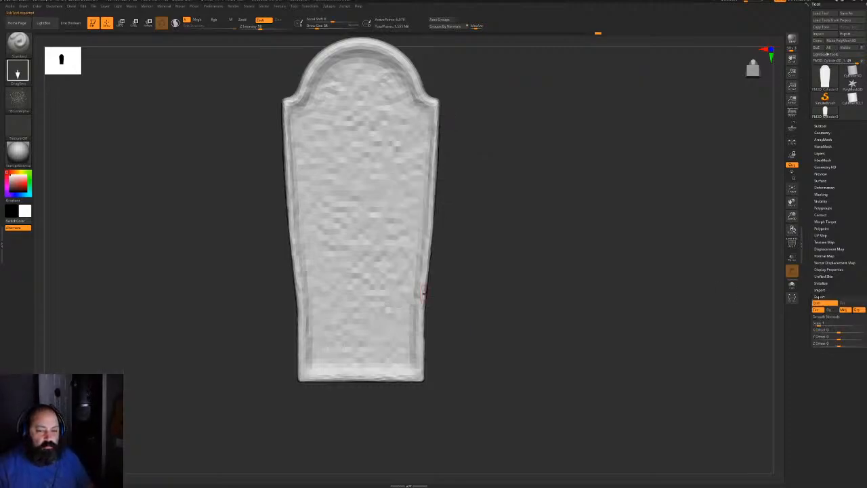
left_click(823, 316)
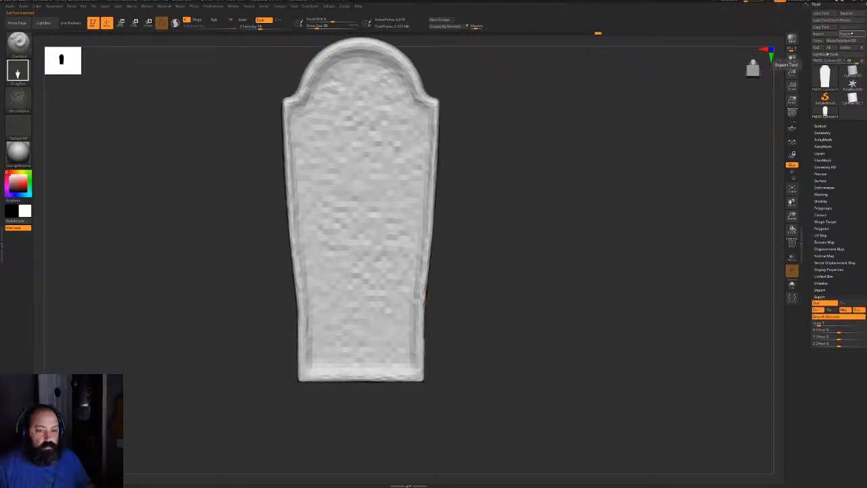
left_click(846, 33)
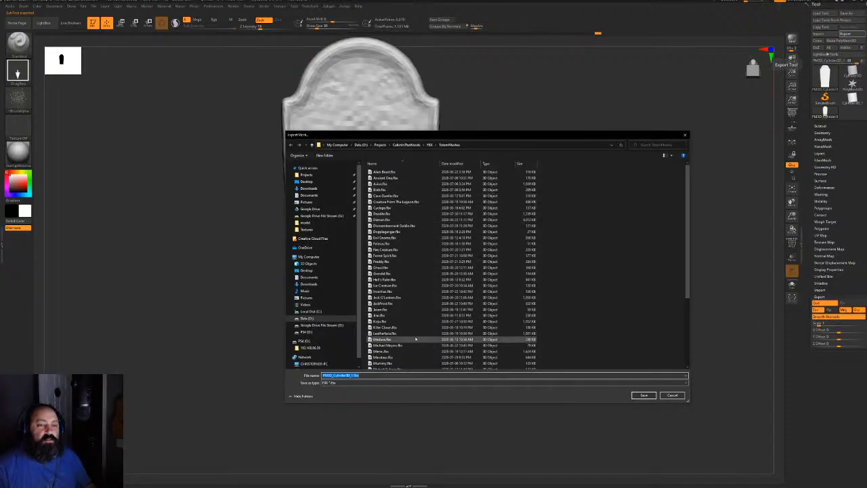
double_click(390, 269)
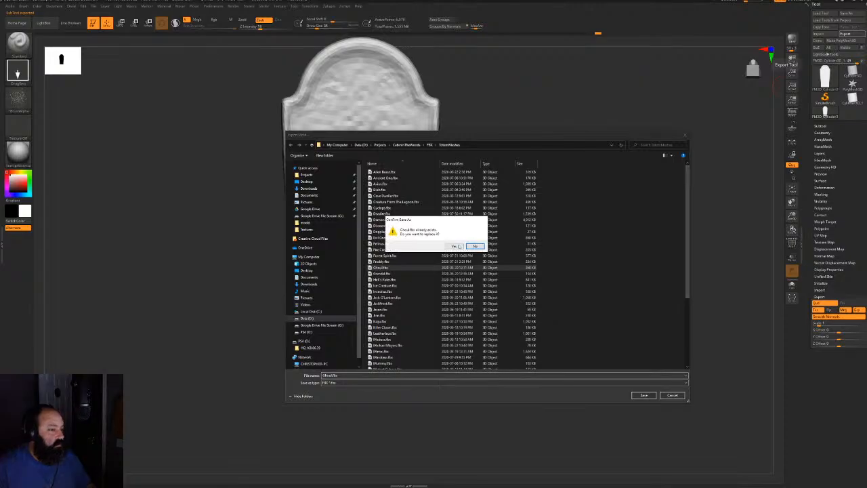
left_click(460, 246)
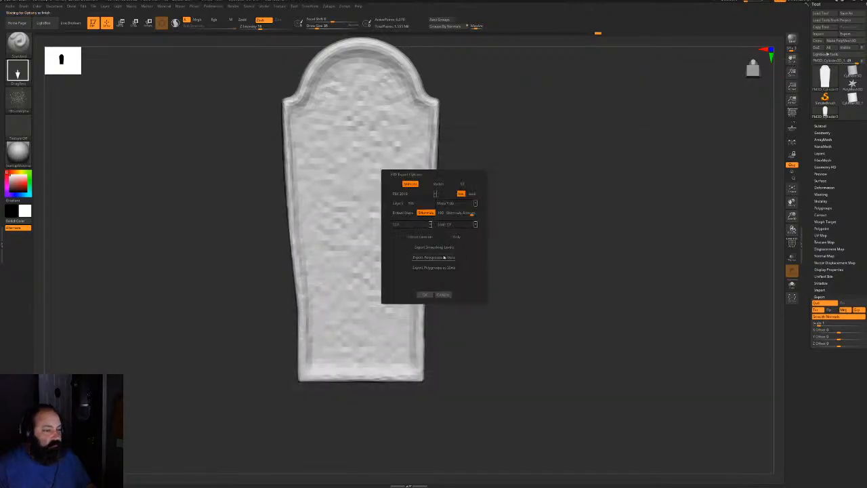
left_click(424, 294)
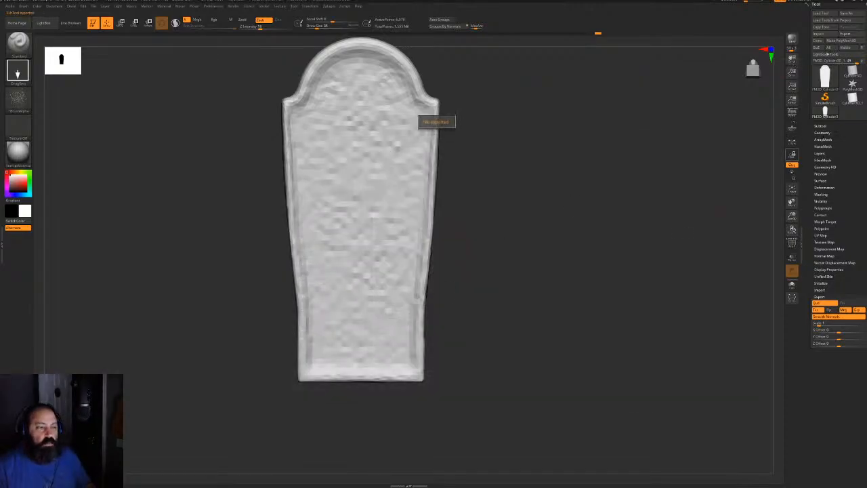
Raise SDiv to maximum and export the tombstone as OBJ, replacing High.OBJ in the OBJ folder
left_click(822, 133)
left_click_drag(819, 147, 837, 147)
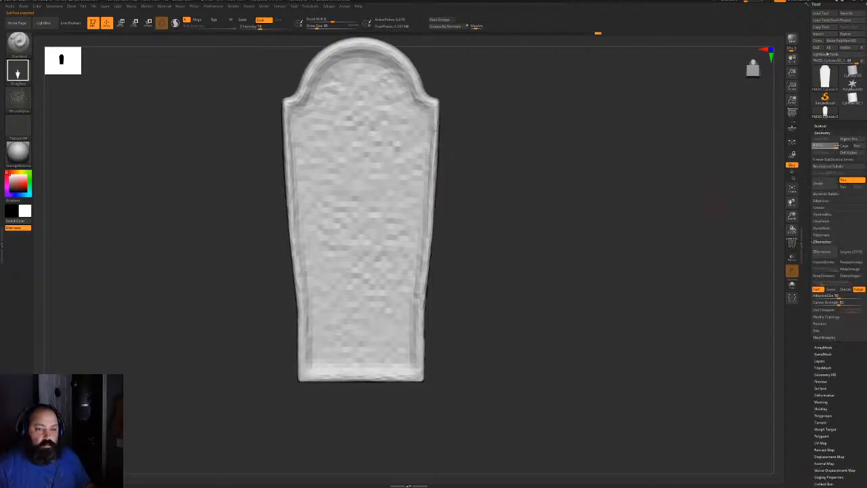
left_click(845, 33)
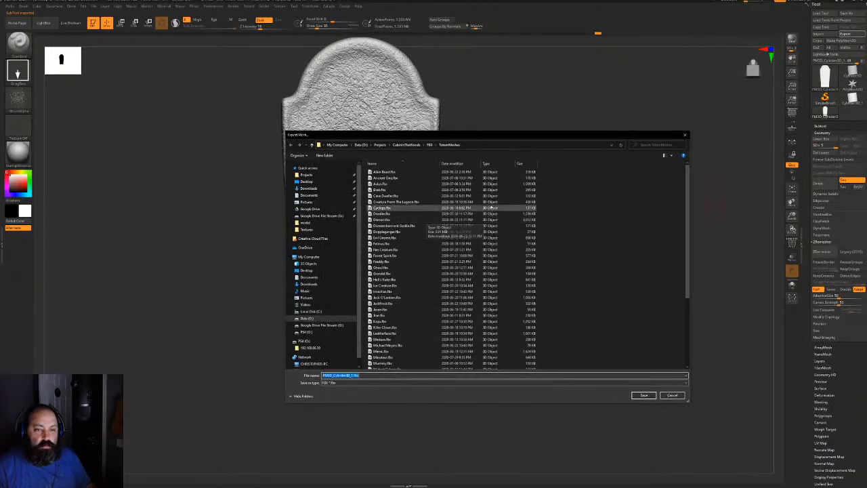
left_click(406, 144)
double_click(374, 221)
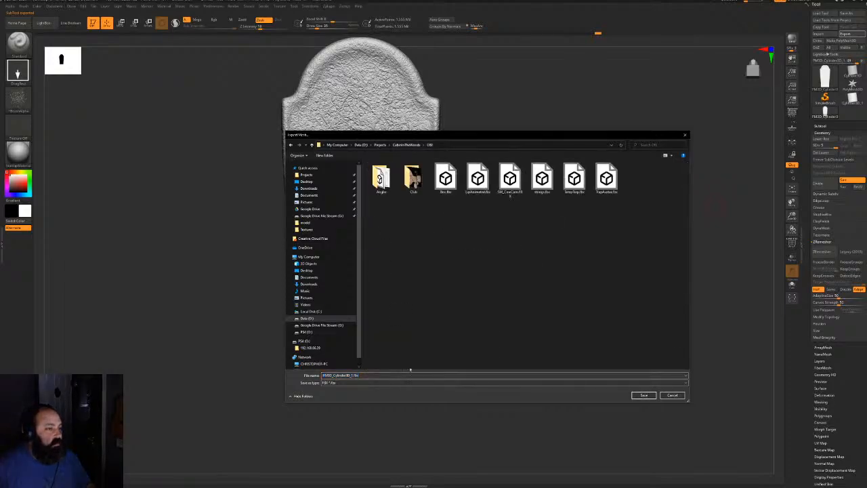
left_click(406, 382)
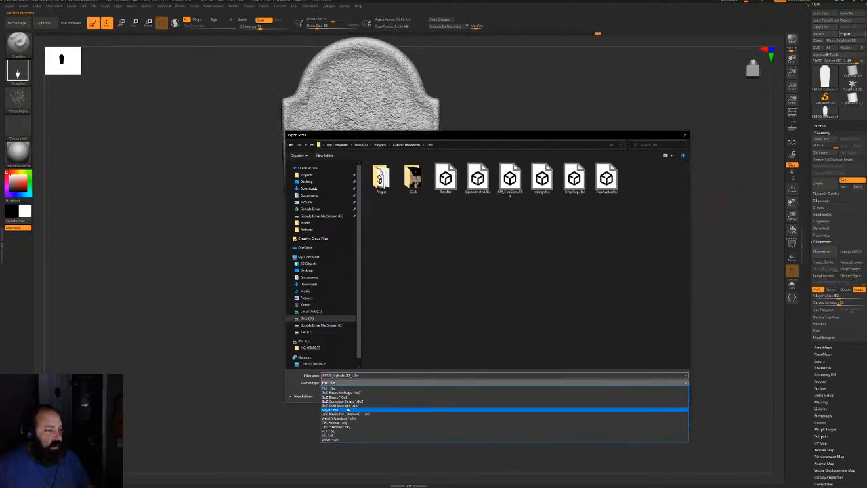
left_click(345, 422)
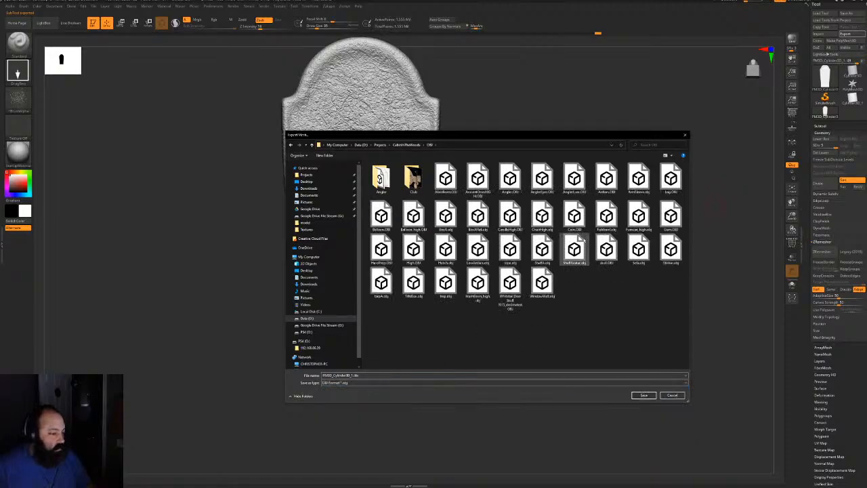
double_click(419, 252)
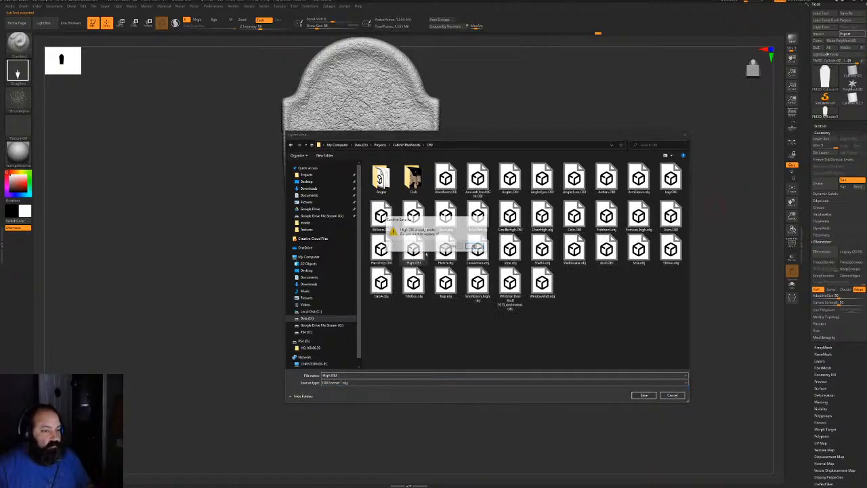
left_click(454, 247)
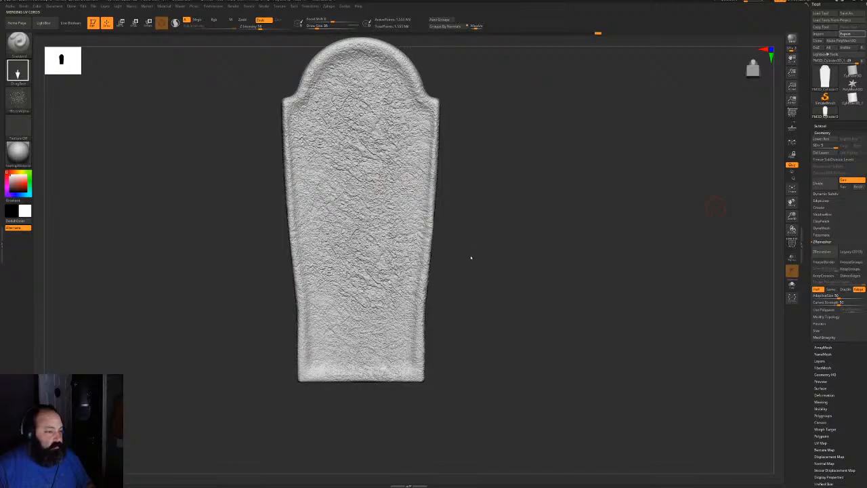
In Substance Painter, close the texture export window and start a new project, setting its document resolution
key("super")
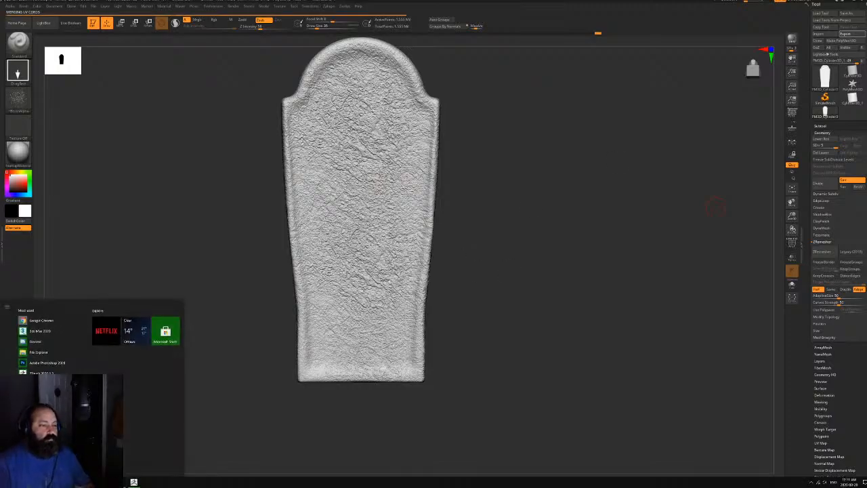
left_click(102, 482)
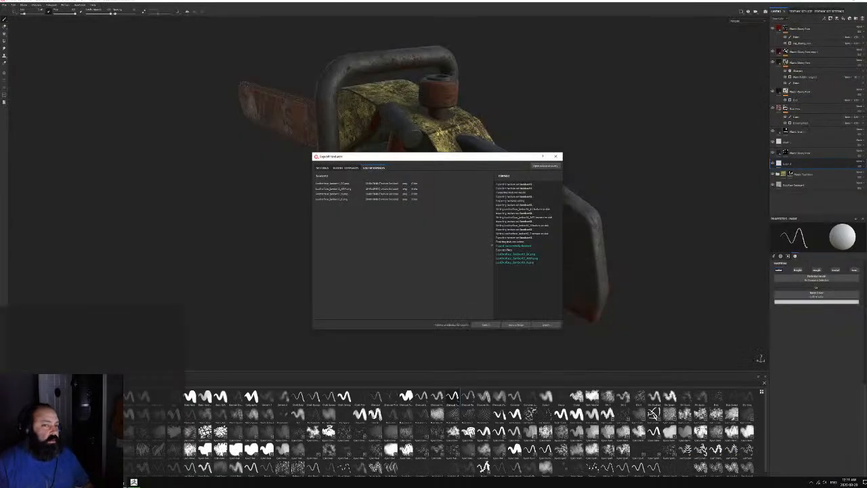
left_click(510, 325)
left_click(5, 4)
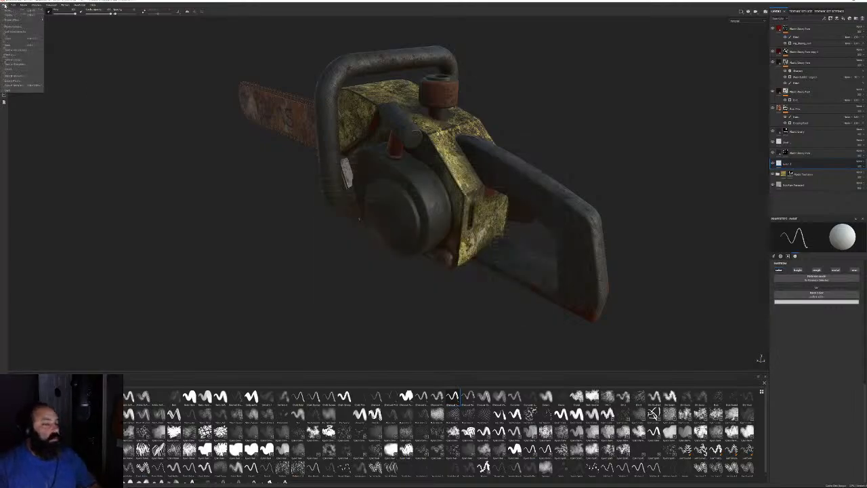
left_click(9, 12)
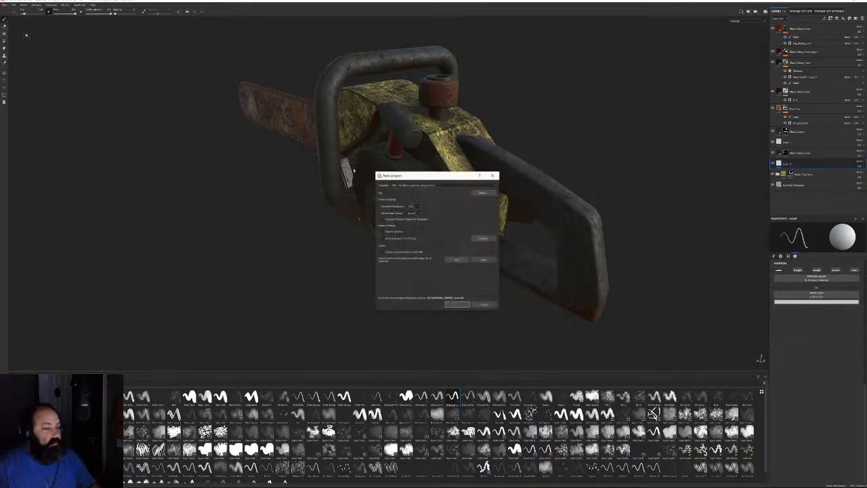
left_click(412, 206)
left_click(411, 226)
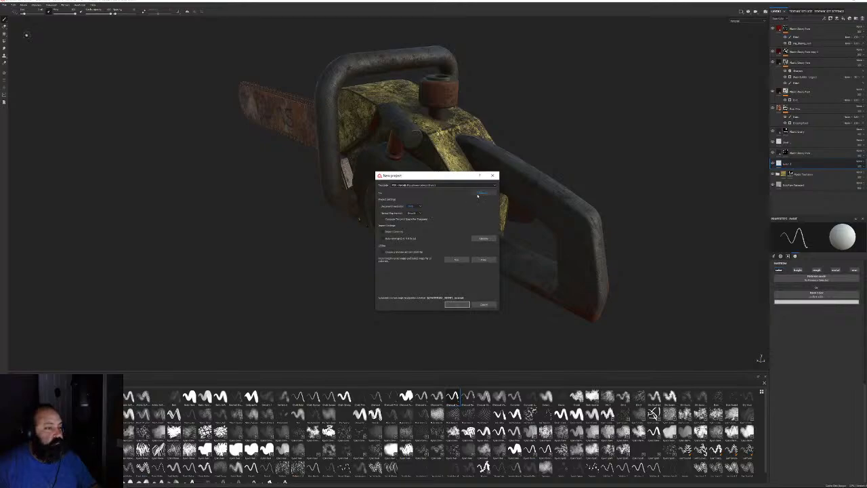
Pick the tombstone FBX from SceneMeshes, create the project, and discard the chainsaw project
left_click(479, 193)
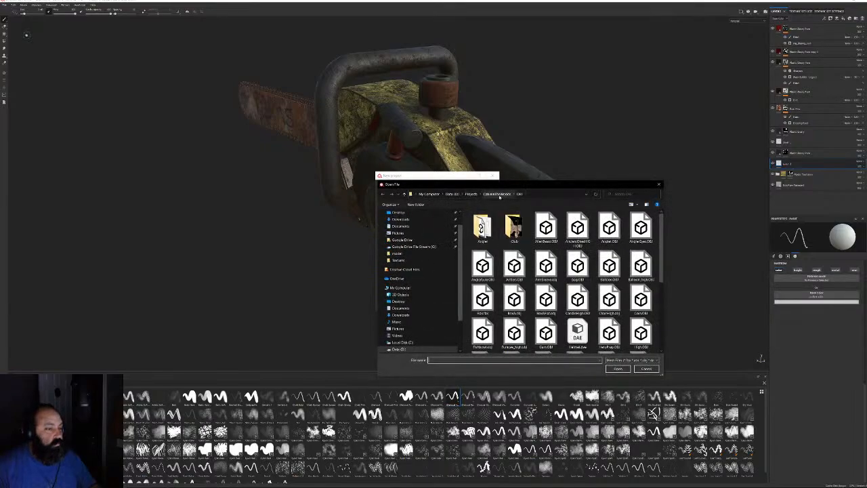
left_click(498, 194)
double_click(482, 250)
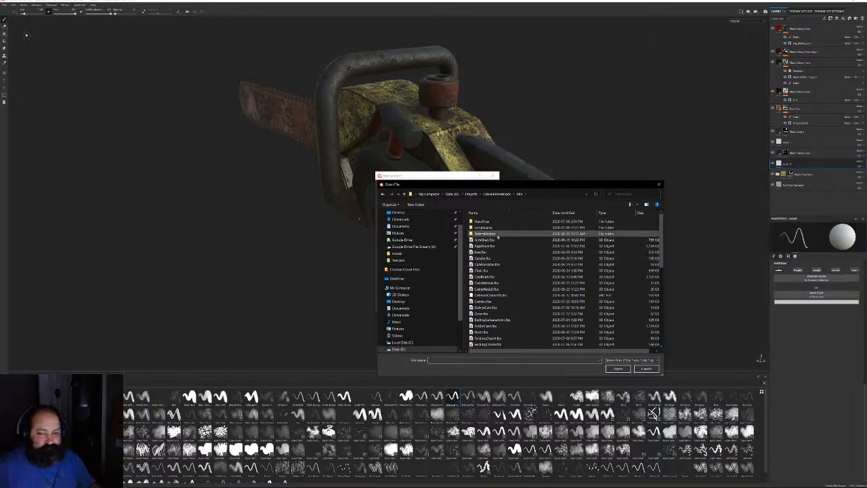
double_click(498, 234)
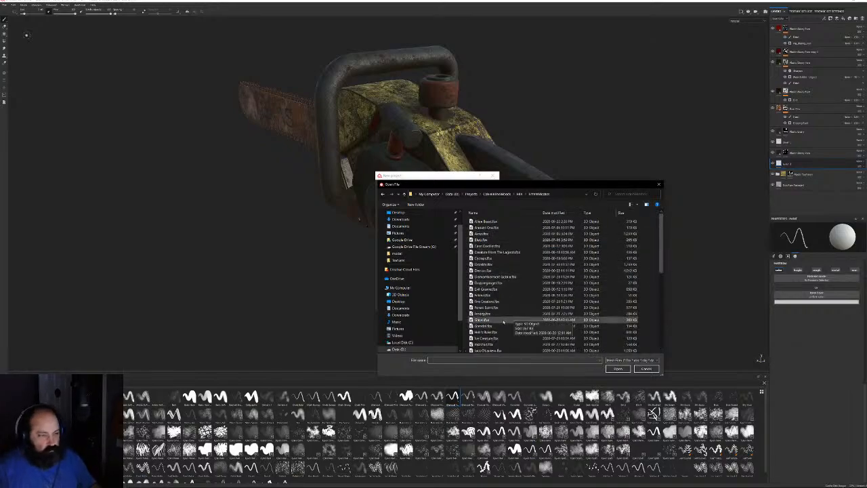
double_click(503, 320)
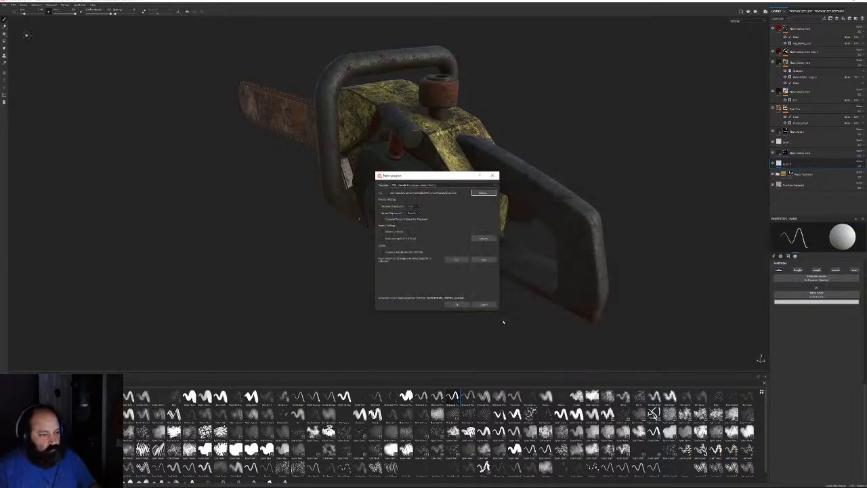
left_click(454, 304)
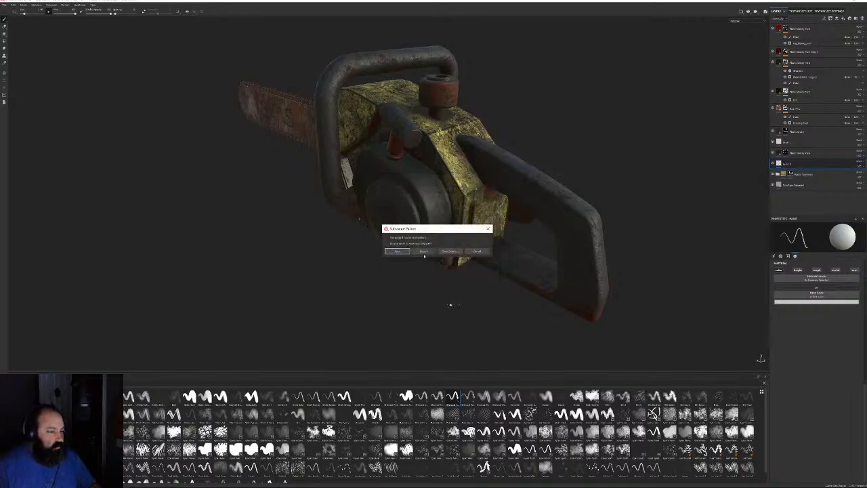
left_click(423, 251)
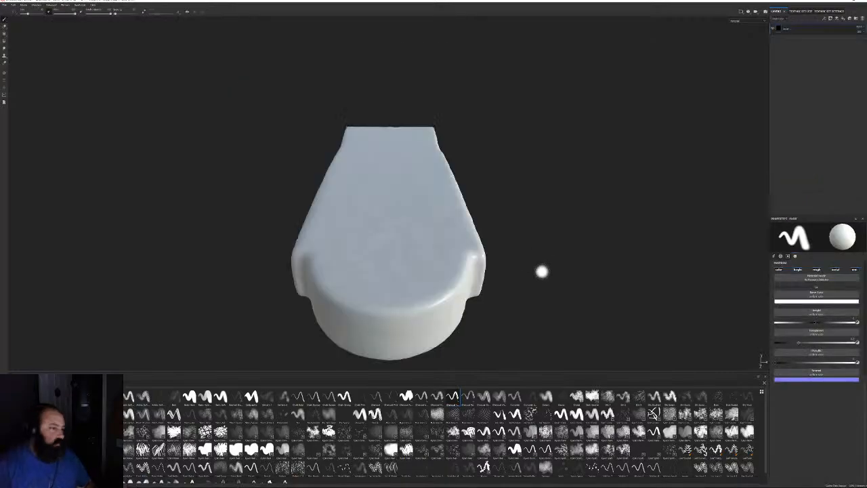
left_click_drag(544, 205, 631, 144, "alt")
Switch to 3ds Max and reset the scene, discarding the chainsaw scene without saving
key("super")
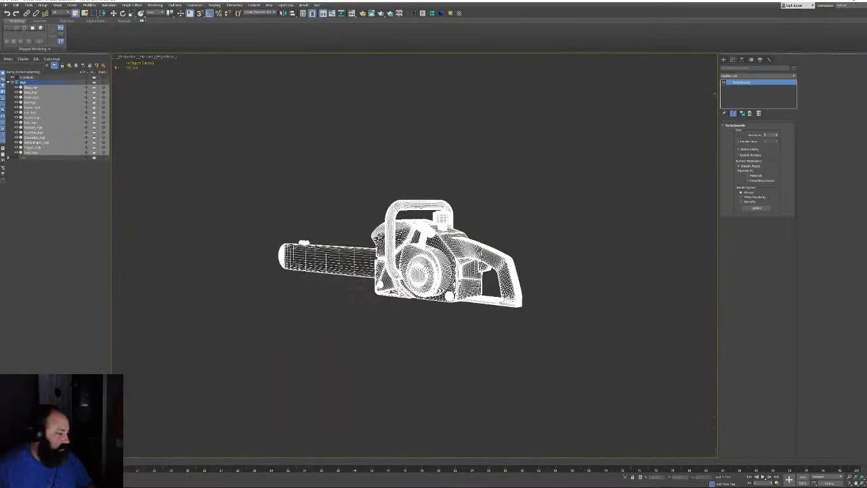
left_click(6, 5)
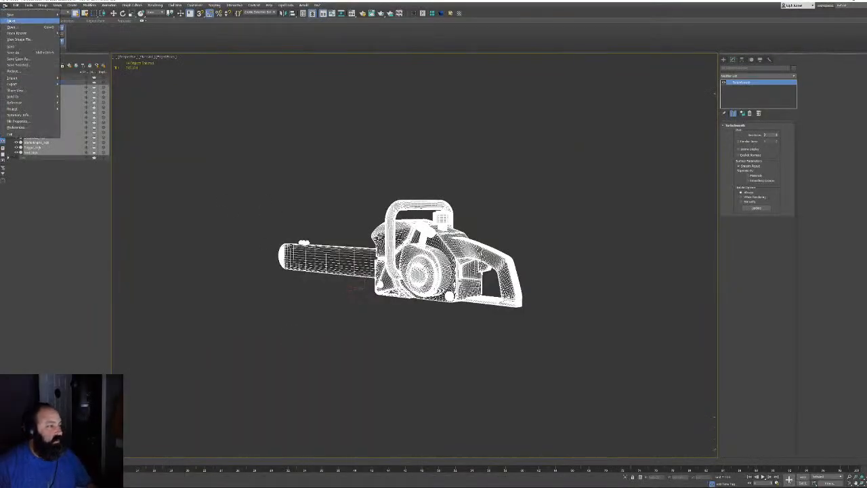
left_click(21, 21)
left_click(437, 253)
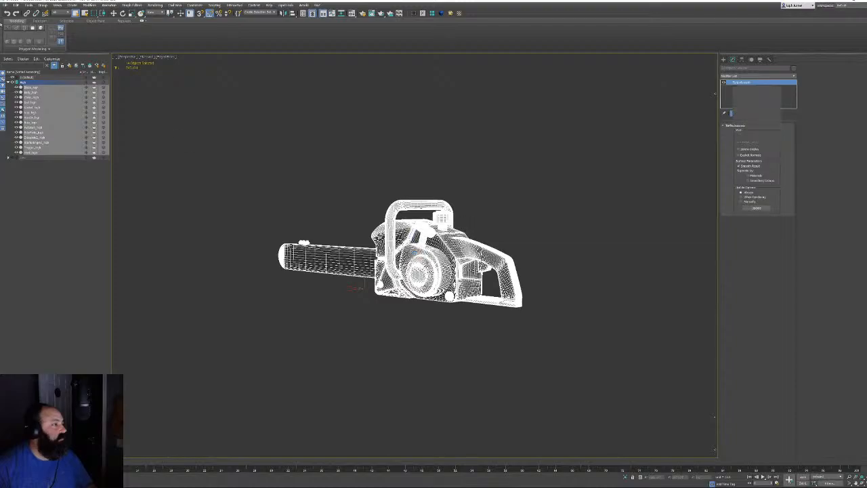
Open the File > Import browser, then close it without importing anything
left_click(6, 4)
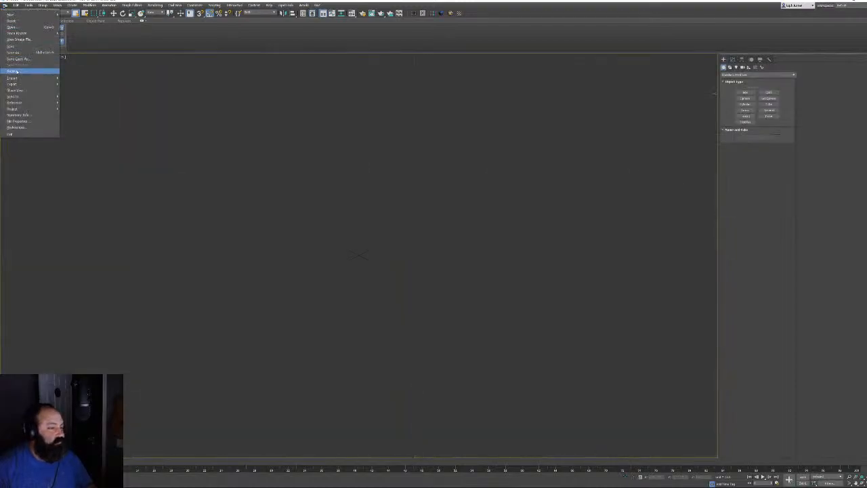
mouse_move(17, 78)
left_click(75, 79)
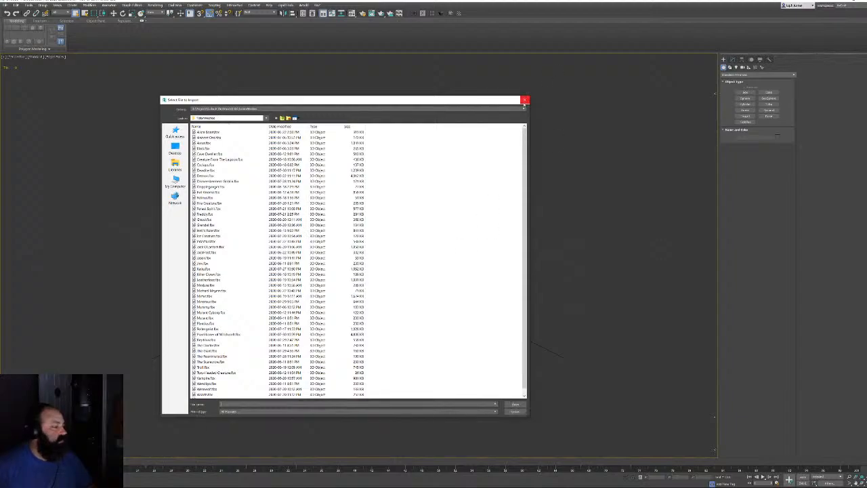
left_click(523, 101)
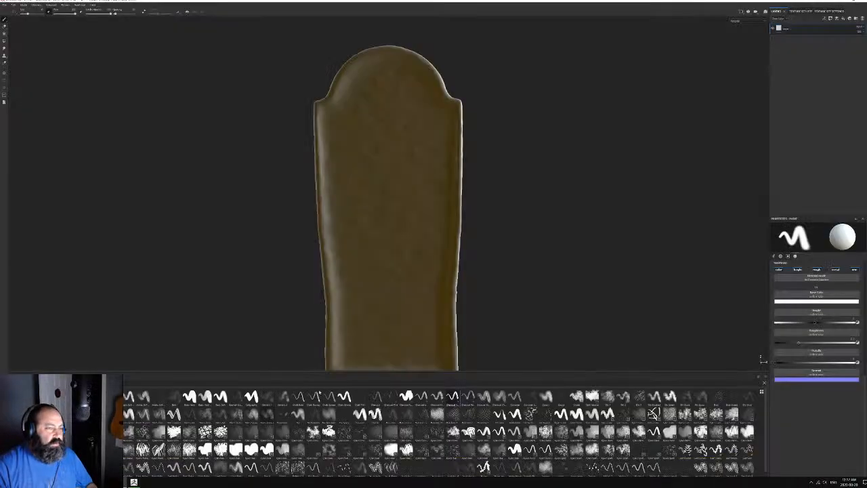
In Bake Mesh Maps, choose a new output size and load the high-poly OBJ from the project's OBJ folder
left_click(829, 11)
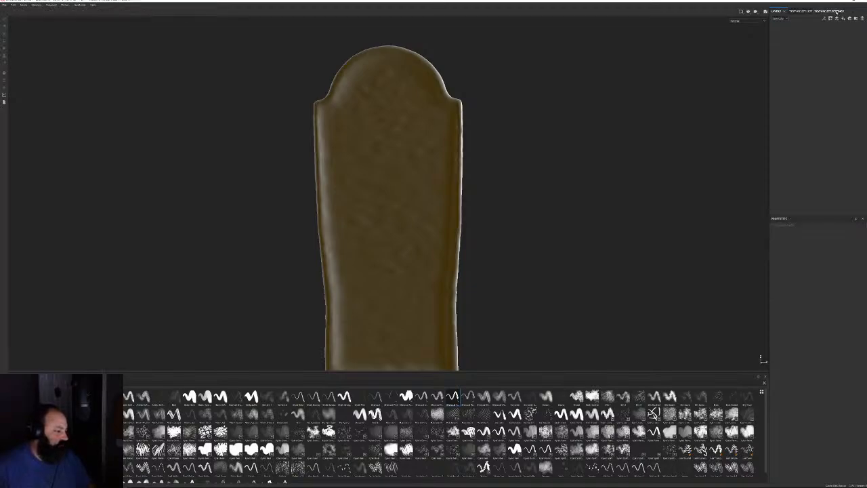
left_click(845, 147)
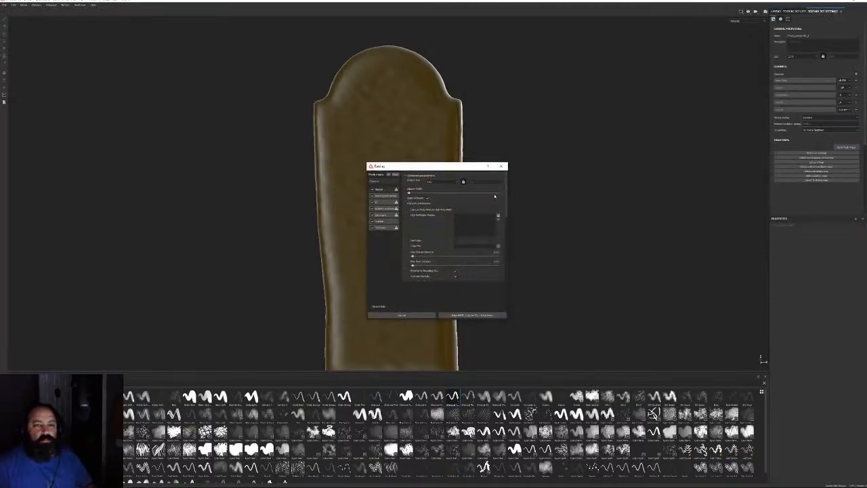
left_click(437, 181)
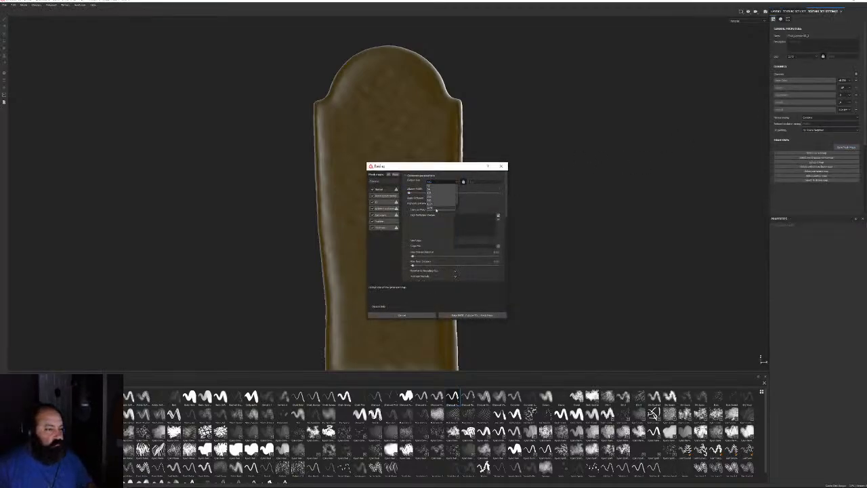
left_click(436, 208)
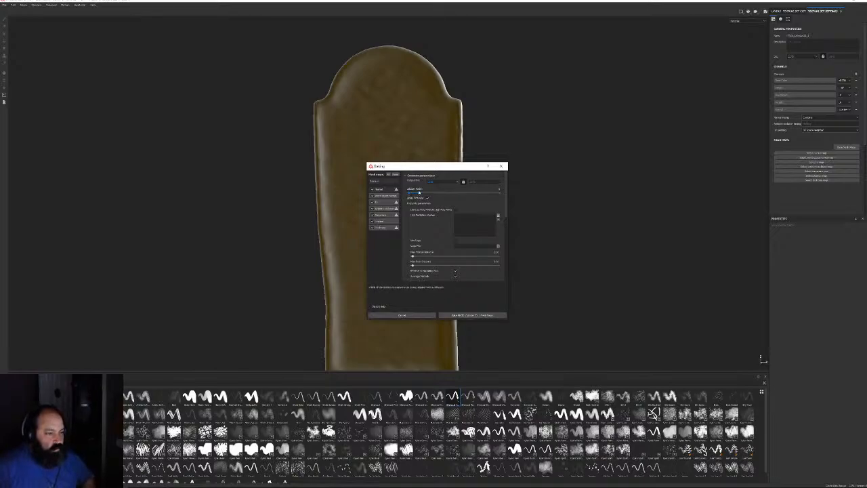
left_click(498, 216)
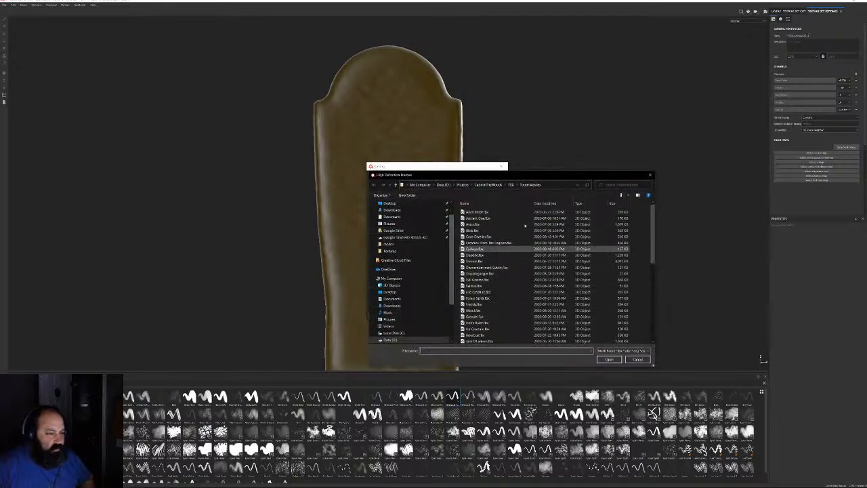
left_click(488, 185)
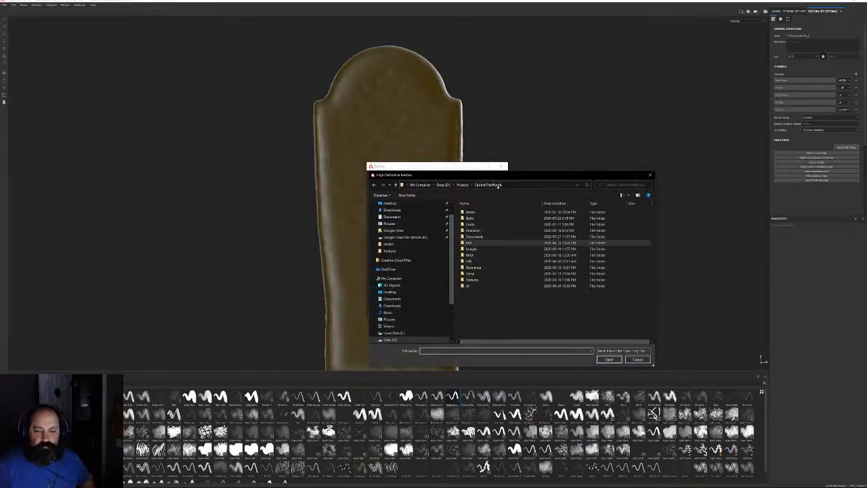
double_click(479, 260)
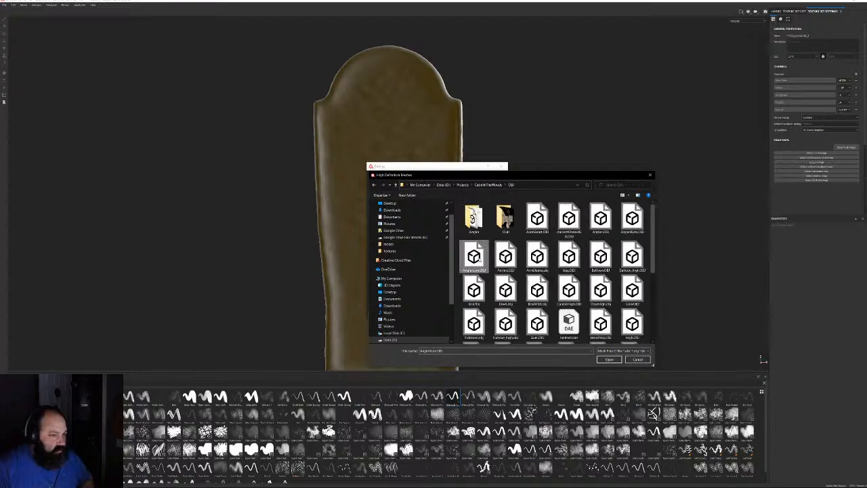
double_click(626, 320)
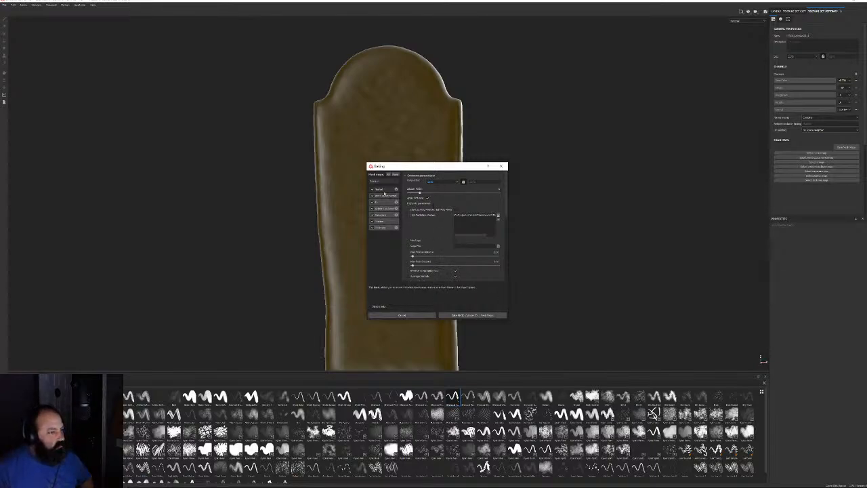
Set antialiasing to Subsampling, review the normal, AO and thickness bakers, then start the bake
scroll(418, 240, "down", 3)
left_click(470, 248)
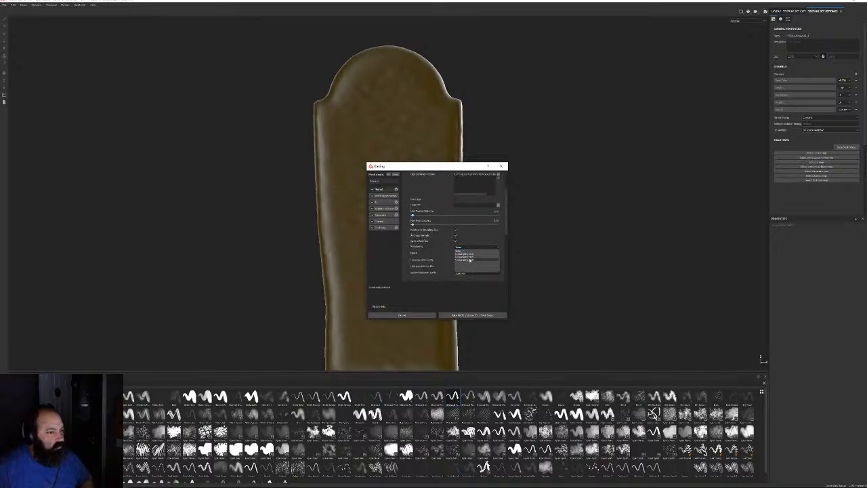
left_click(467, 260)
left_click(374, 195)
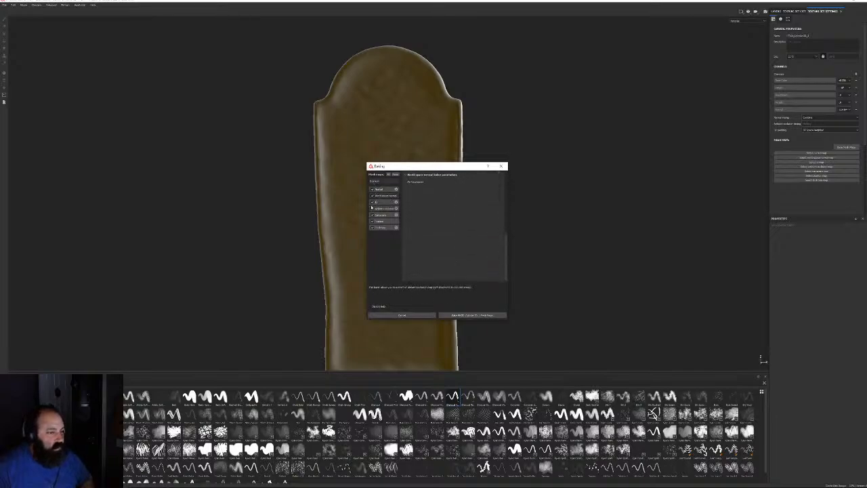
left_click(384, 209)
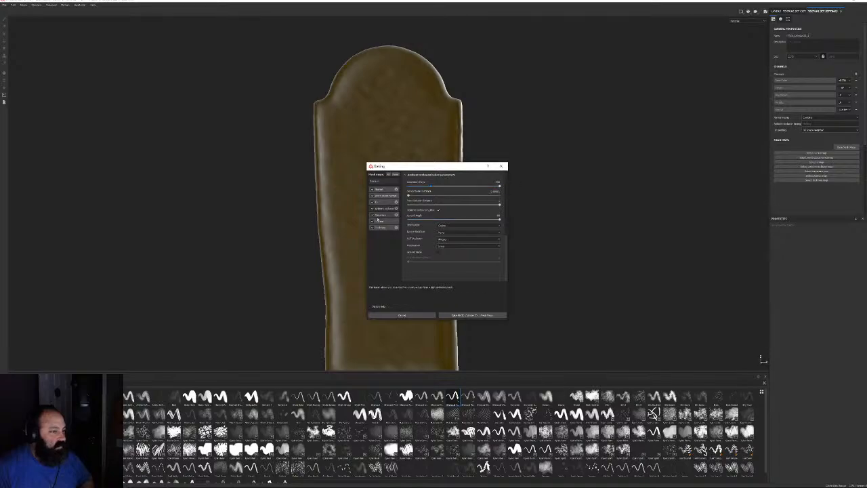
left_click(383, 229)
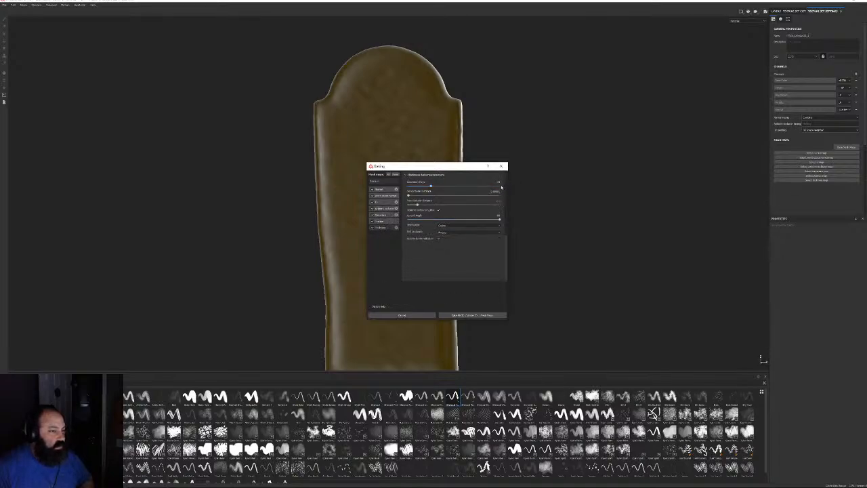
left_click(472, 315)
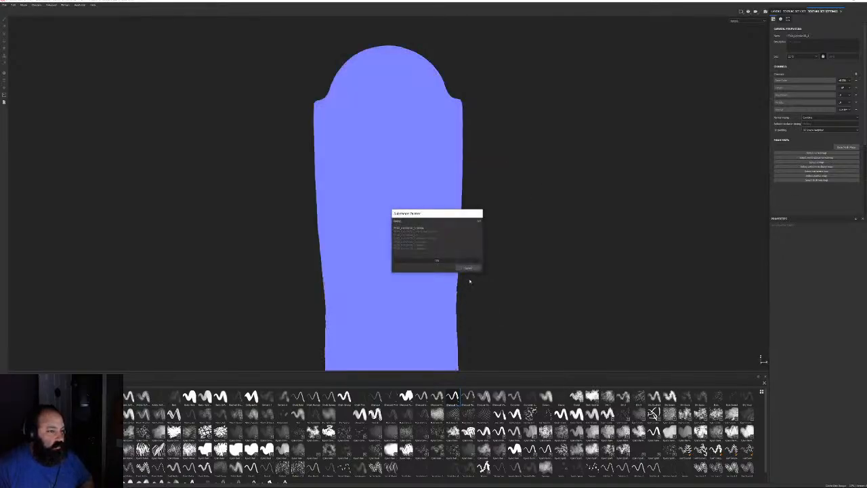
mouse_move(438, 215)
left_mouse_down()
mouse_move(633, 148)
mouse_move(645, 119)
left_mouse_up()
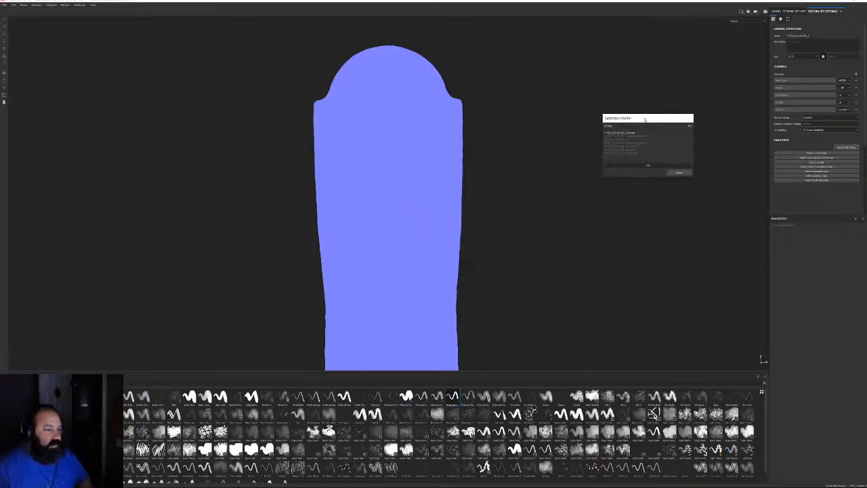
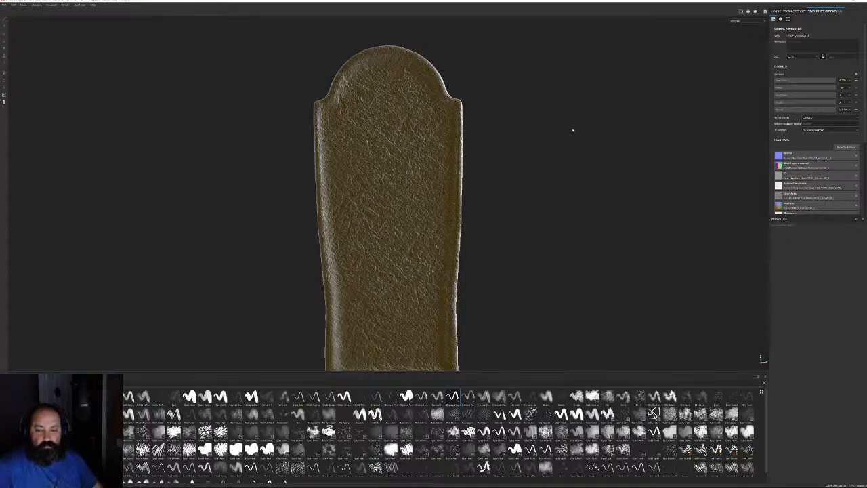
Drag a smart material from the Materials shelf onto the tombstone's empty layer stack
mouse_move(522, 178)
left_mouse_down("alt")
mouse_move(534, 134)
mouse_move(538, 201)
mouse_move(530, 193)
left_mouse_up("alt")
left_click(779, 12)
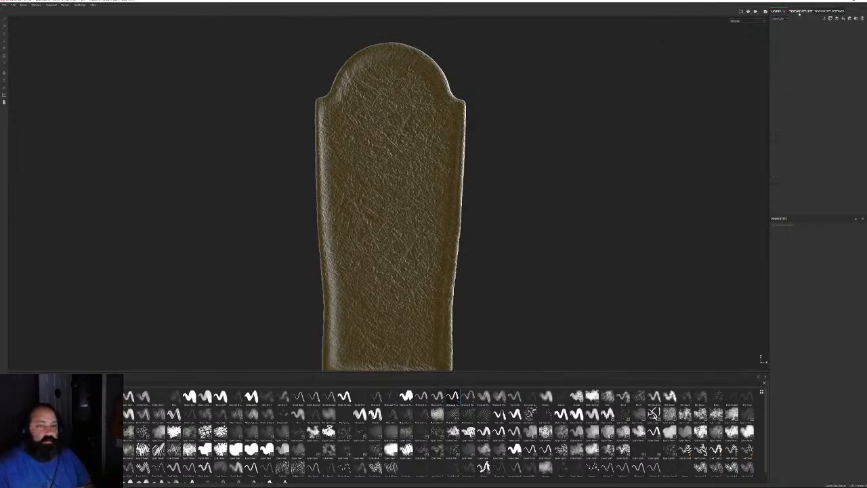
left_click(21, 444)
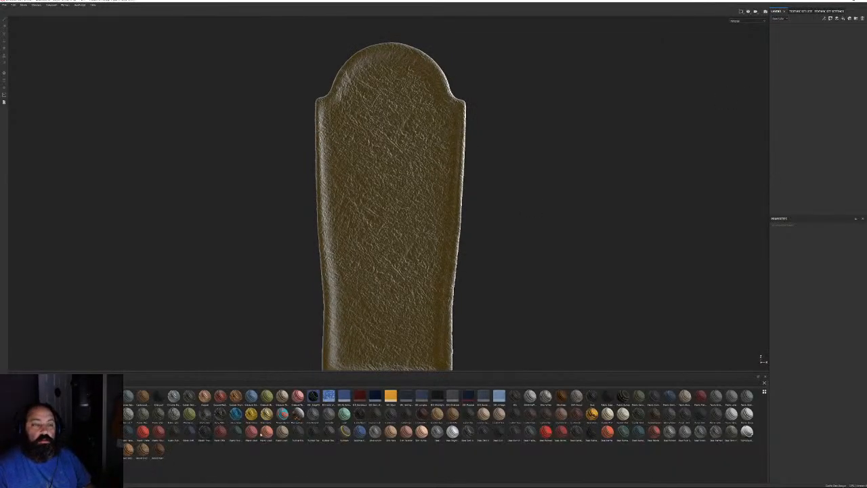
mouse_move(690, 432)
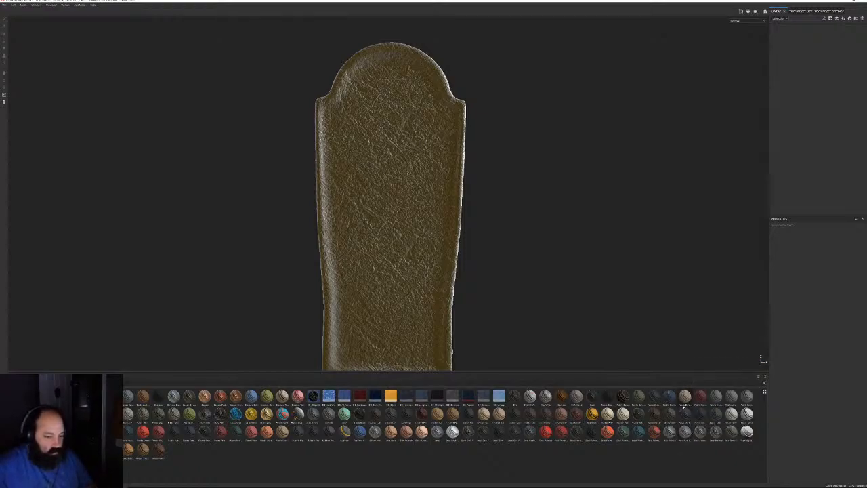
left_click_drag(731, 354, 809, 118)
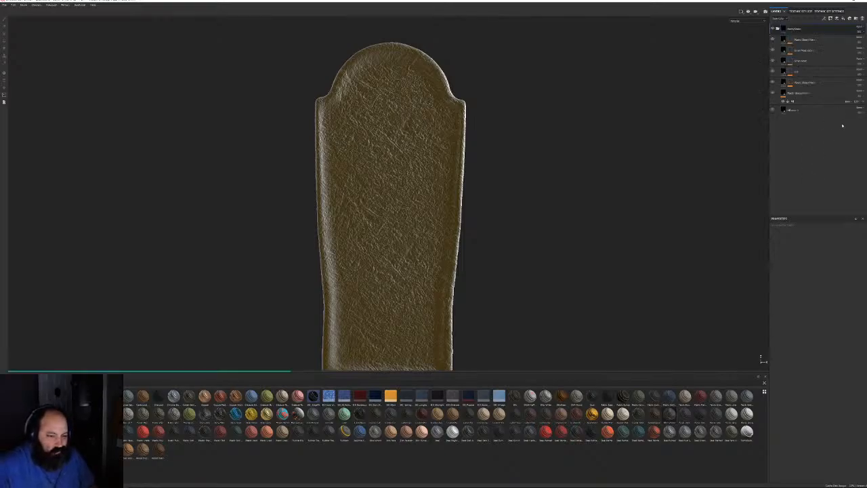
Collapse the smart material folder and orbit around the tombstone to inspect the mossy stone surface
left_click_drag(458, 309, 589, 296, "alt")
scroll(578, 235, "up", 5)
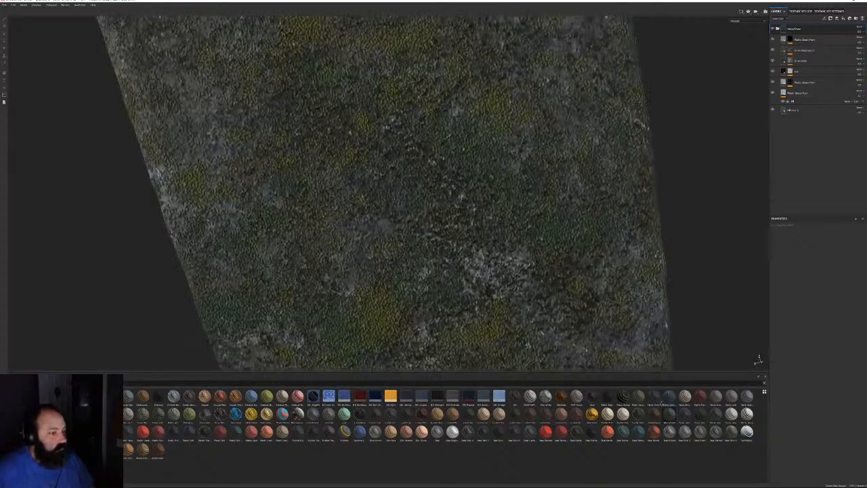
scroll(552, 235, "down", 5)
left_click_drag(544, 234, 362, 209, "alt")
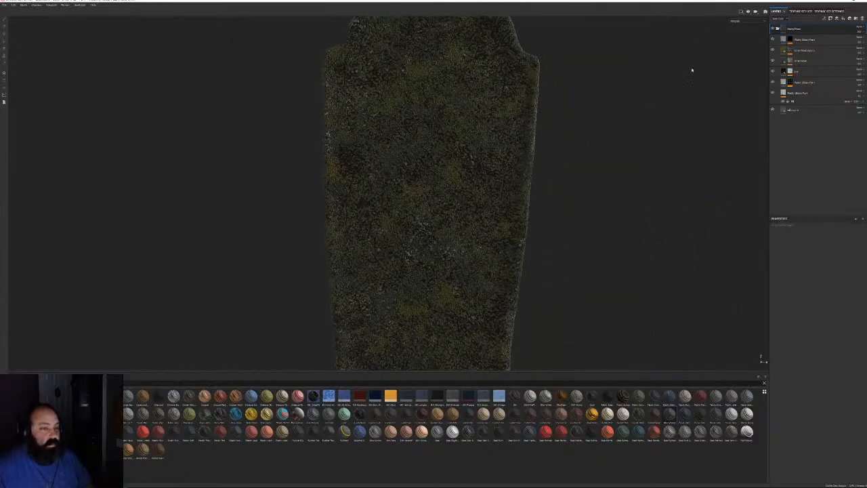
left_click(777, 29)
left_click_drag(450, 215, 464, 191, "alt")
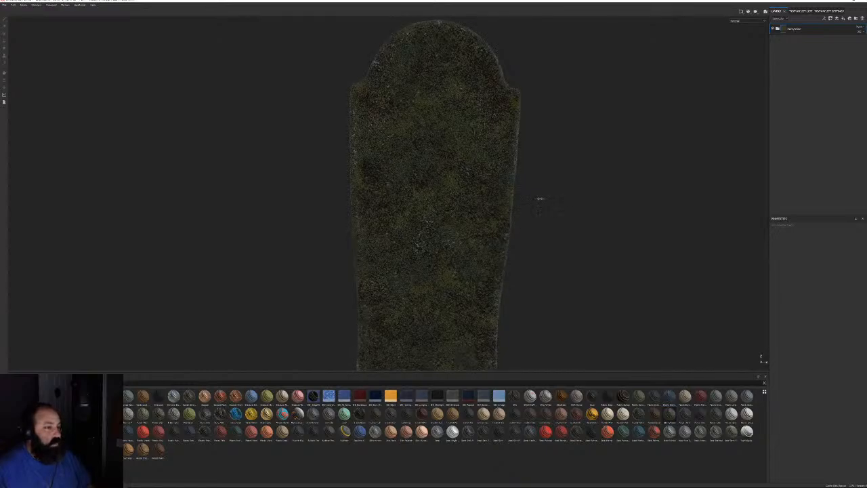
left_click_drag(540, 196, 650, 257, "alt")
left_click_drag(609, 195, 542, 173, "alt")
right_click_drag(542, 174, 349, 152, "alt")
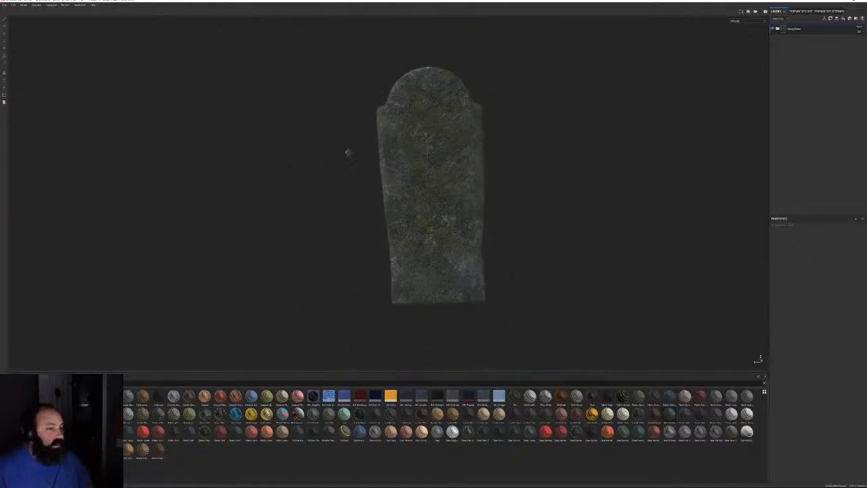
mouse_move(348, 153)
left_mouse_down("alt")
mouse_move(352, 130)
mouse_move(489, 154)
left_mouse_up("alt")
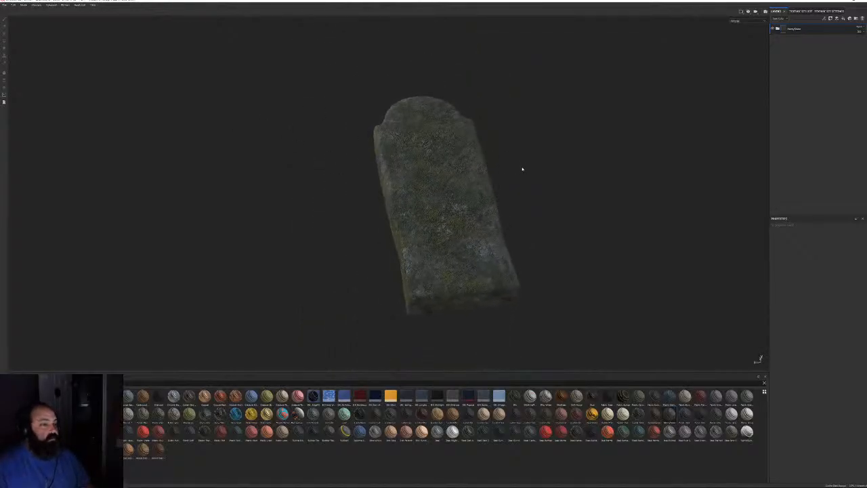
Add a paint layer with color, roughness, metallic and normal channels disabled
left_click(837, 18)
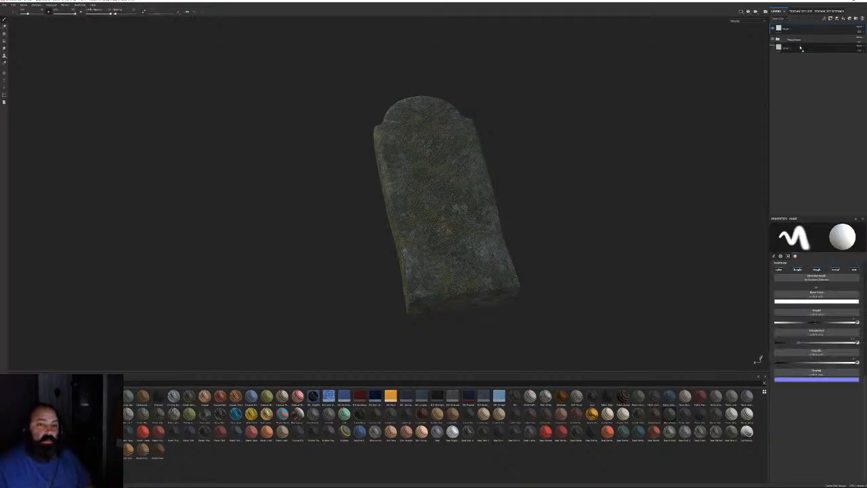
mouse_move(515, 246)
left_mouse_down("alt")
mouse_move(491, 120)
mouse_move(253, 151)
mouse_move(242, 168)
mouse_move(269, 153)
left_mouse_up("alt")
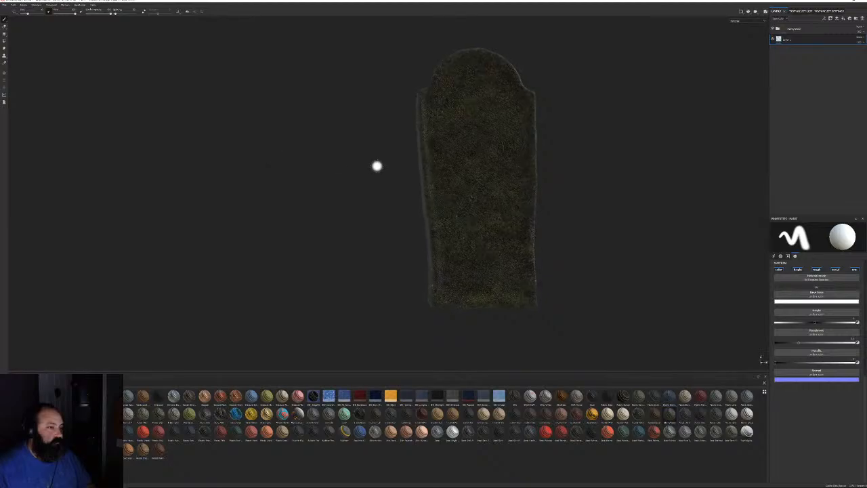
middle_click_drag(425, 214, 367, 244, "alt")
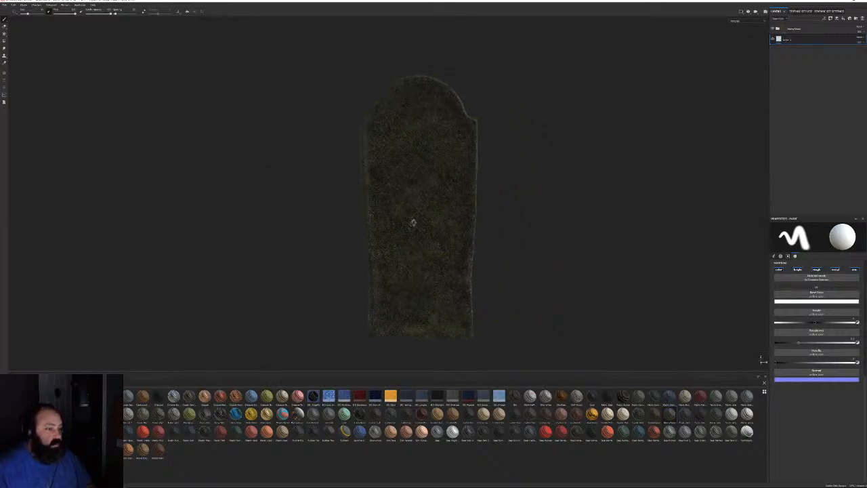
left_click_drag(414, 222, 302, 168, "alt")
right_click_drag(302, 168, 327, 197, "alt")
left_click_drag(327, 197, 468, 261, "alt")
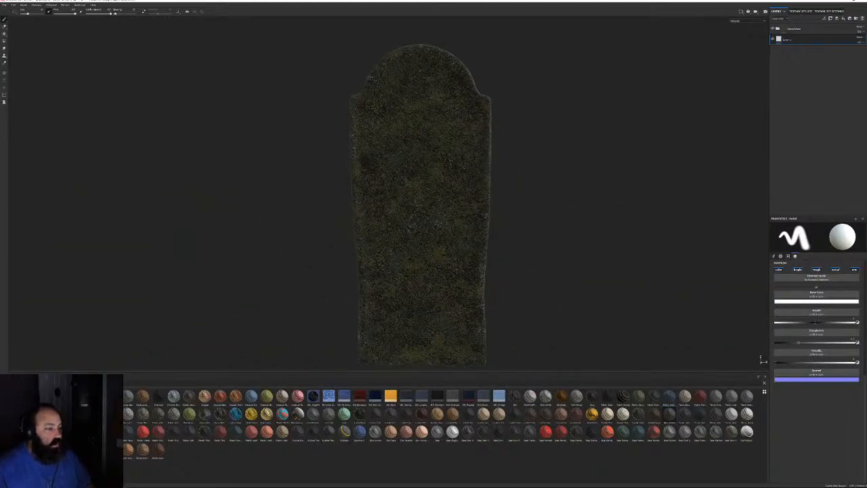
left_click(816, 270)
left_click(835, 270)
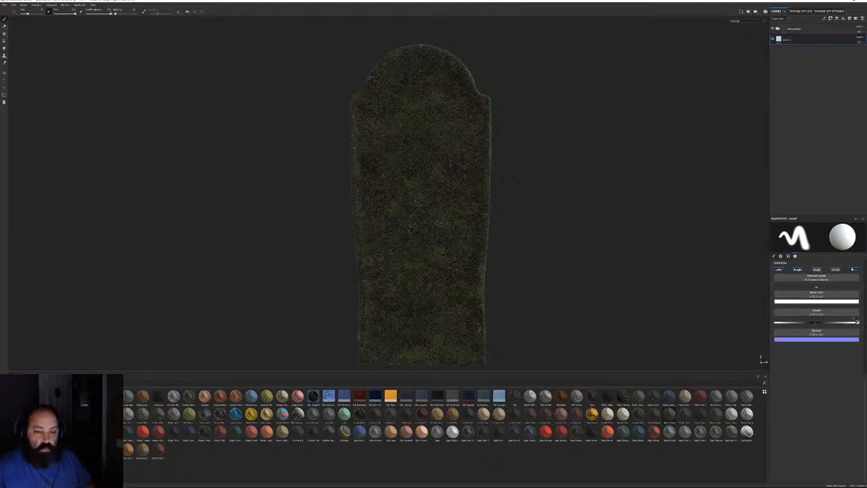
left_click(854, 270)
left_click(778, 271)
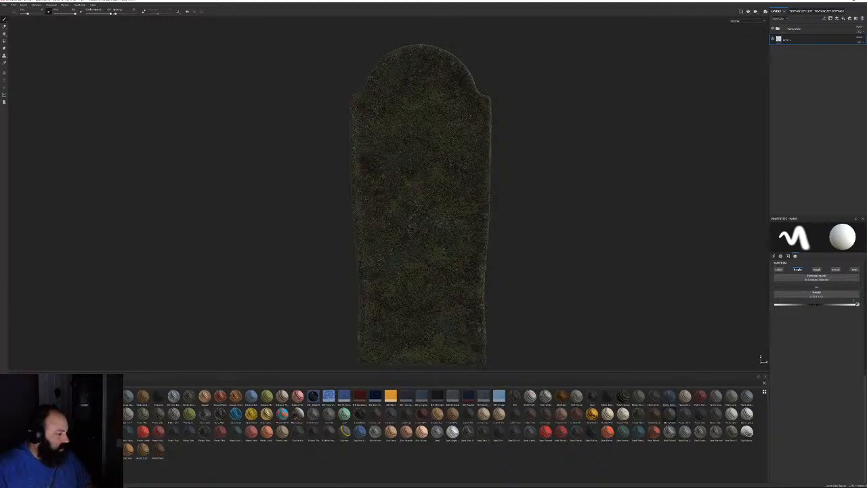
Load a new alpha shape onto the paint brush from the Alphas shelf
left_click(19, 437)
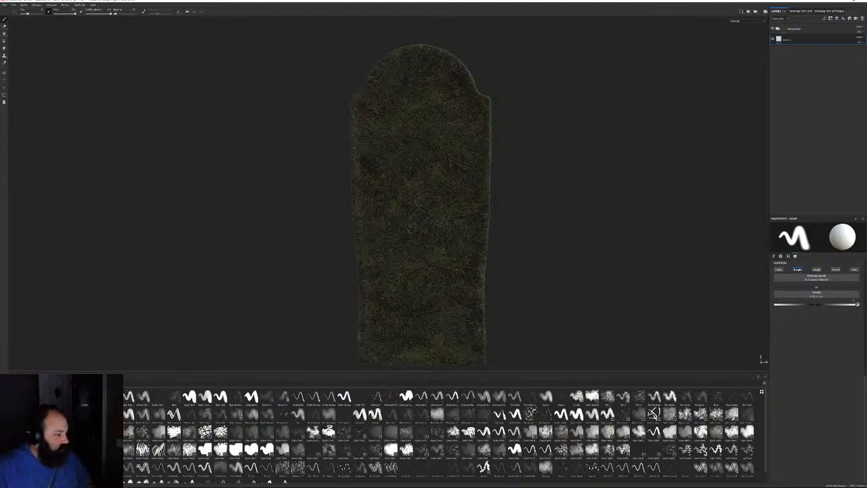
left_click(6, 435)
scroll(154, 459, "down", 5)
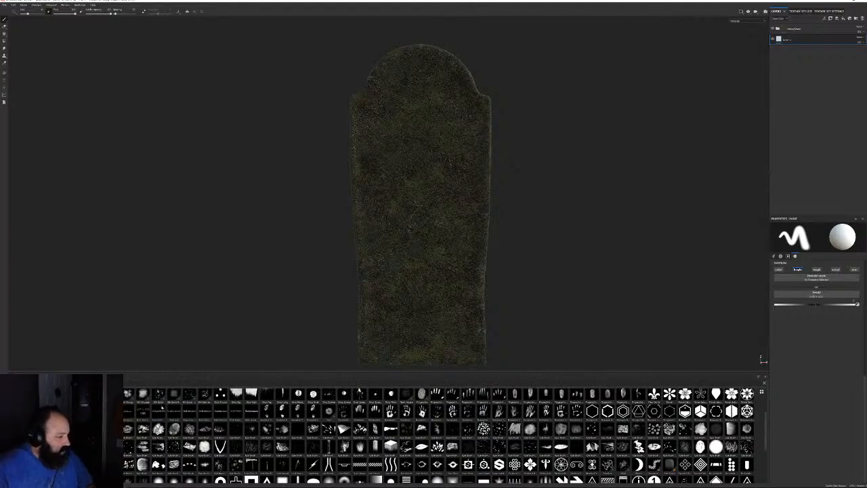
left_click(159, 463)
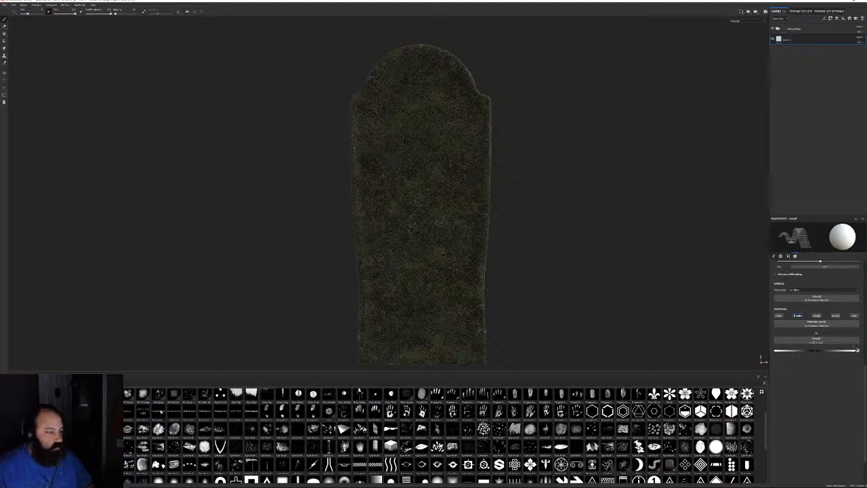
Switch the brush to a text alpha reading RIP followed by the memorial name
mouse_move(158, 410)
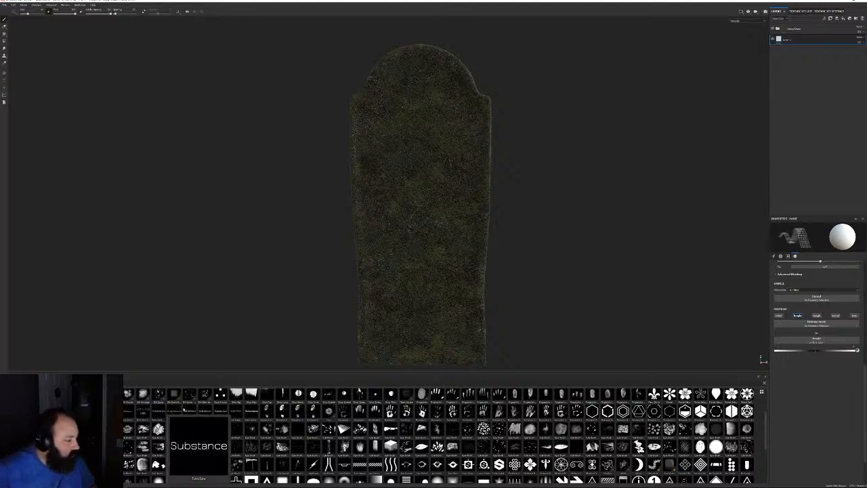
left_click(199, 411)
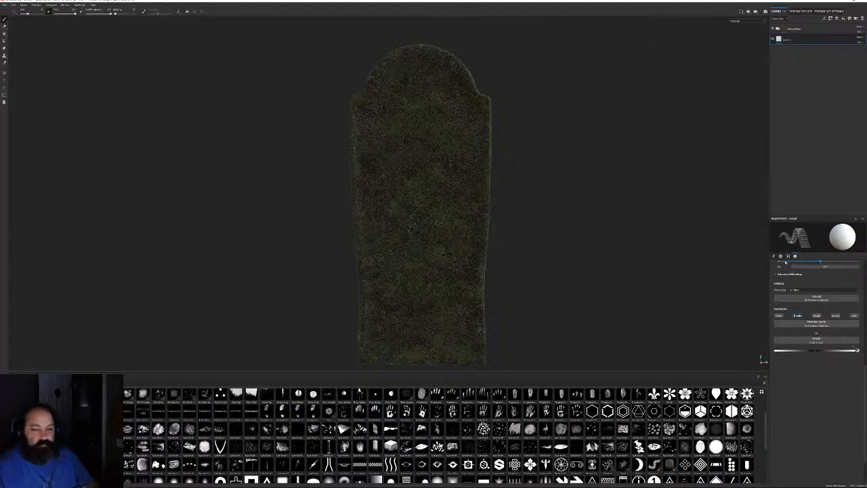
left_click(785, 261)
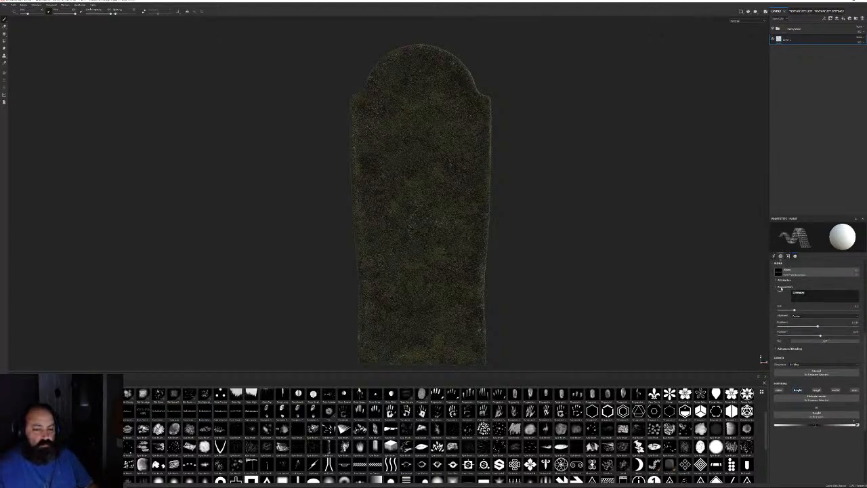
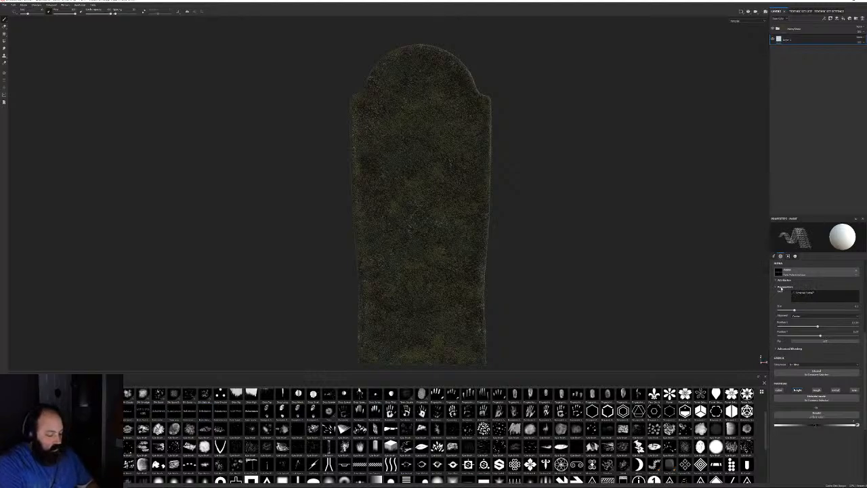
left_click(781, 289)
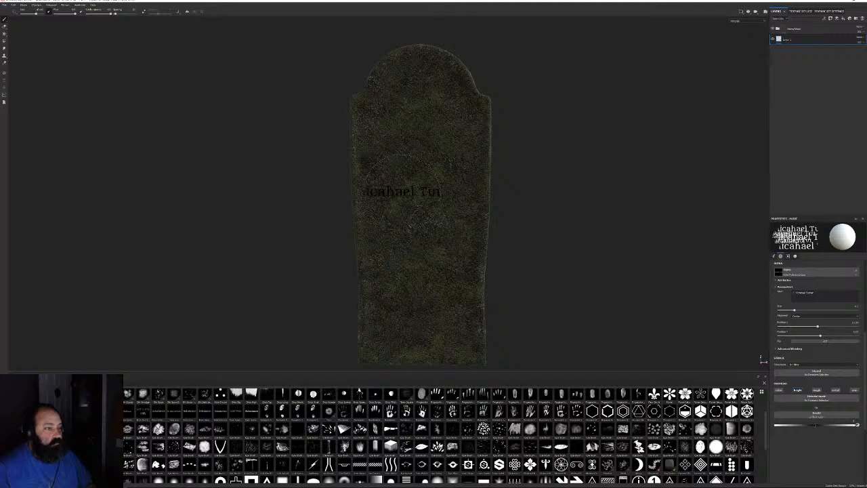
Adjust the text alpha size and brush size so the name fits the stone's upper face
left_click_drag(794, 310, 781, 310)
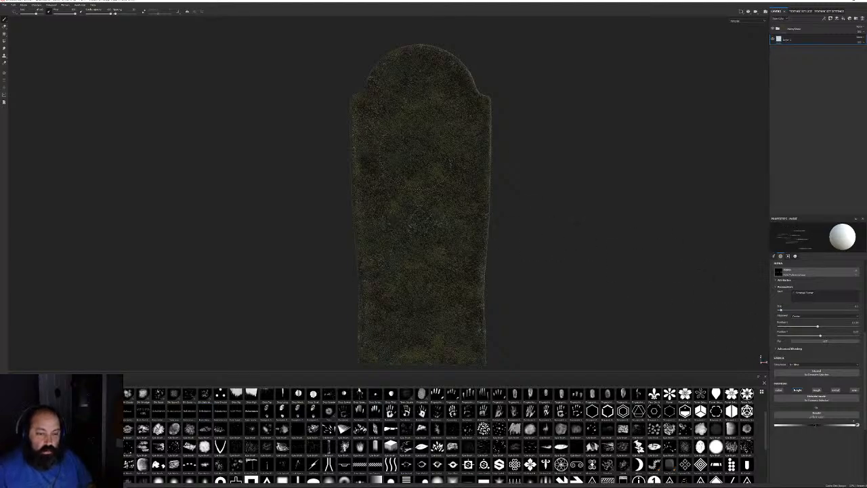
right_click_drag(417, 151, 459, 155, "ctrl")
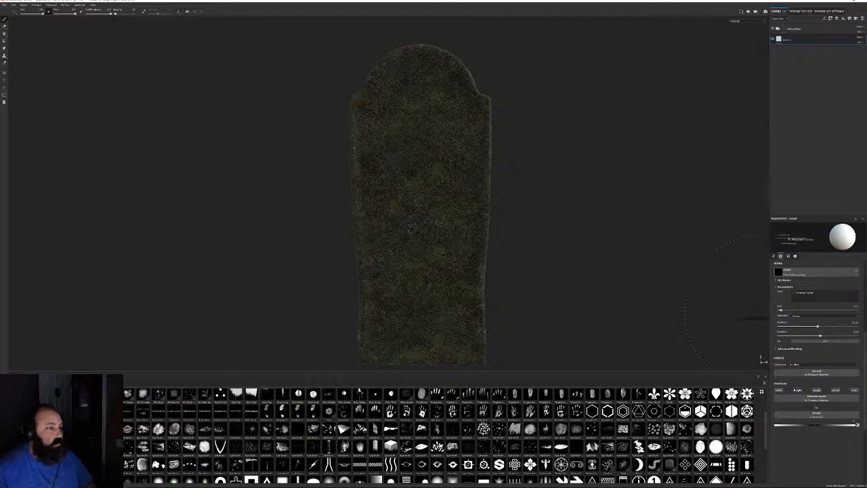
left_click_drag(781, 311, 787, 310)
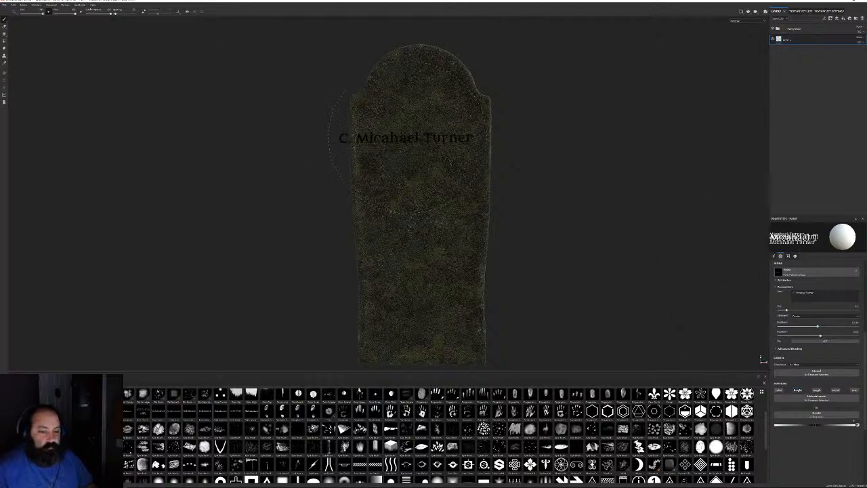
mouse_move(422, 138)
right_mouse_down("ctrl")
mouse_move(405, 138)
mouse_move(419, 119)
right_mouse_up("ctrl")
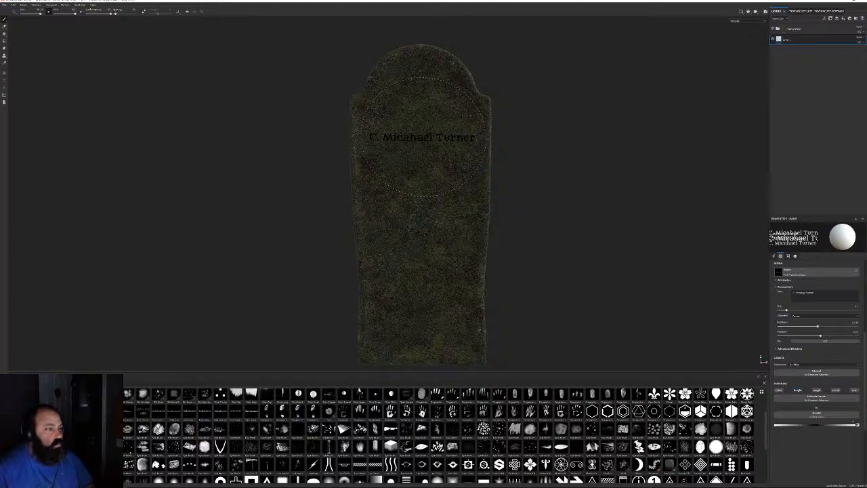
Stamp the name text onto the tombstone's upper face
left_click(425, 137)
left_click_drag(644, 226, 528, 220, "alt")
scroll(487, 220, "up", 5)
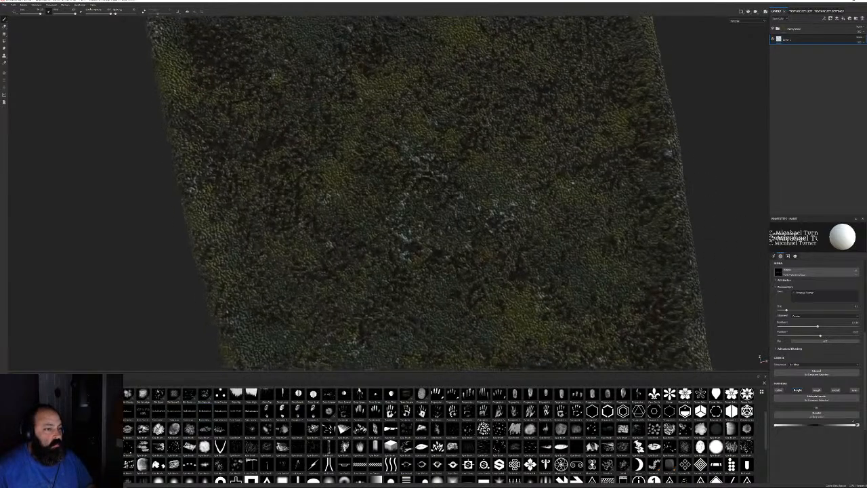
middle_click_drag(474, 224, 504, 447, "alt")
scroll(495, 301, "down", 5)
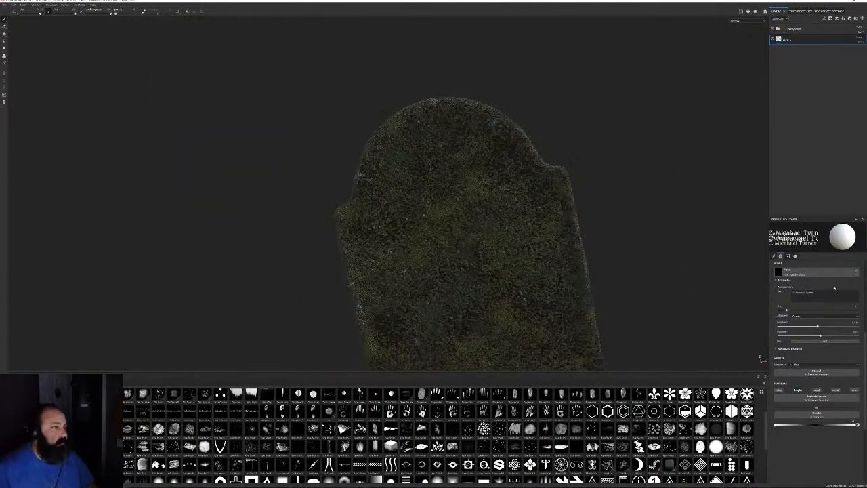
Change the text alpha to 'RIP' and increase its size
left_click(830, 296)
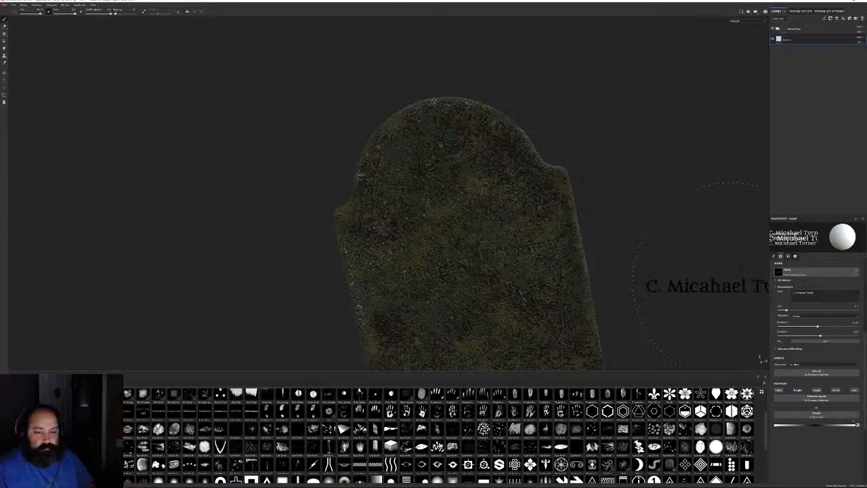
left_click_drag(818, 294, 779, 281)
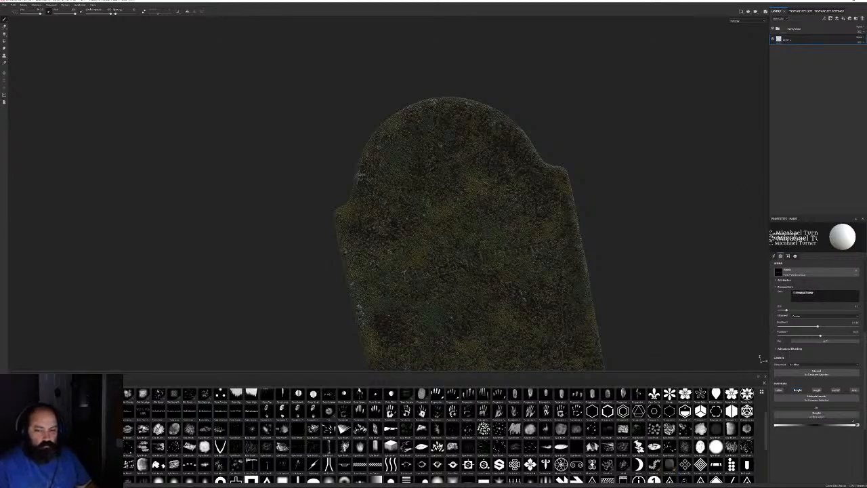
type("RIP")
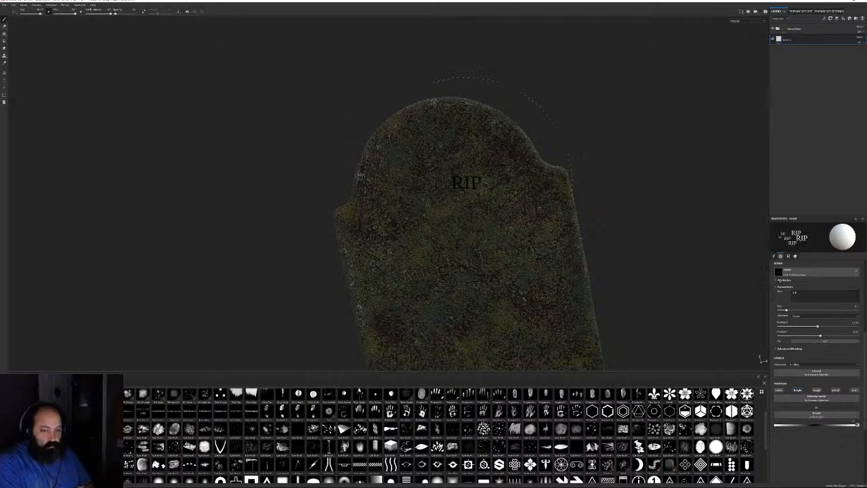
left_click_drag(678, 192, 648, 192, "alt")
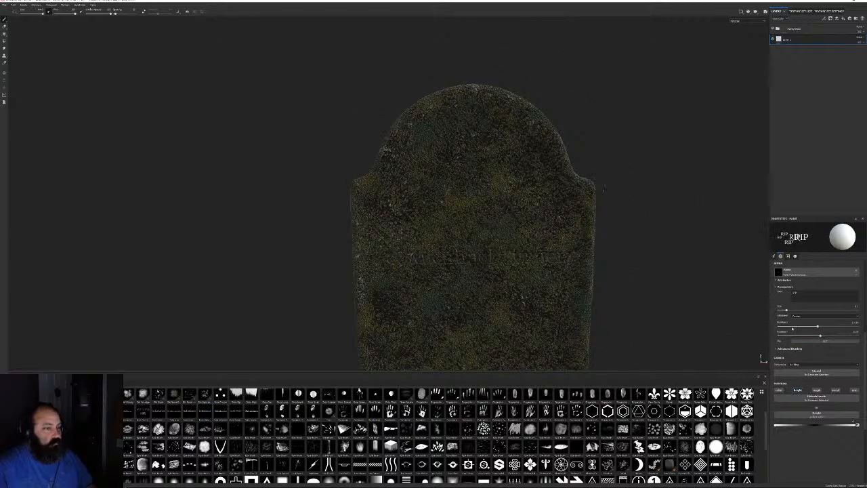
left_click_drag(793, 310, 804, 310)
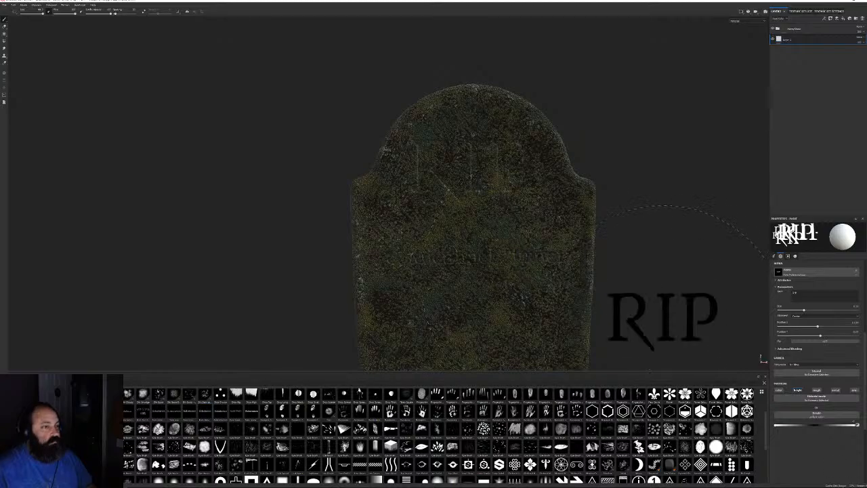
left_click_drag(660, 315, 555, 183, "alt")
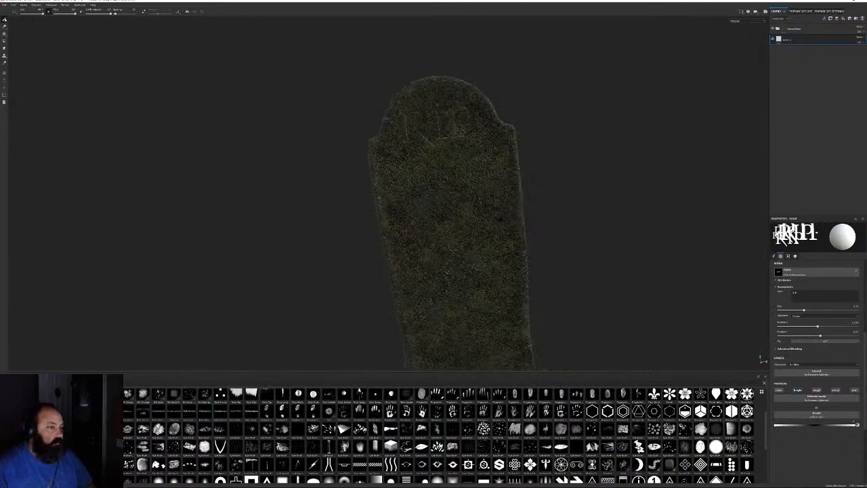
Add an anchor point to Layer 1
right_click(795, 40)
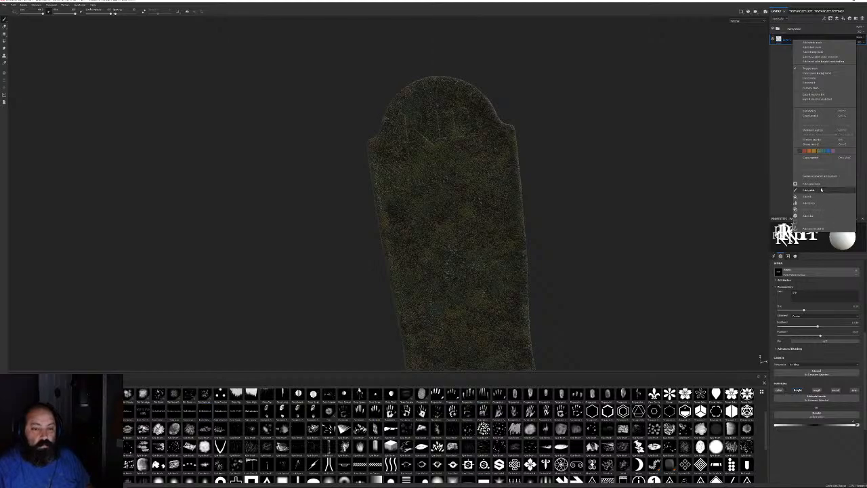
left_click(810, 229)
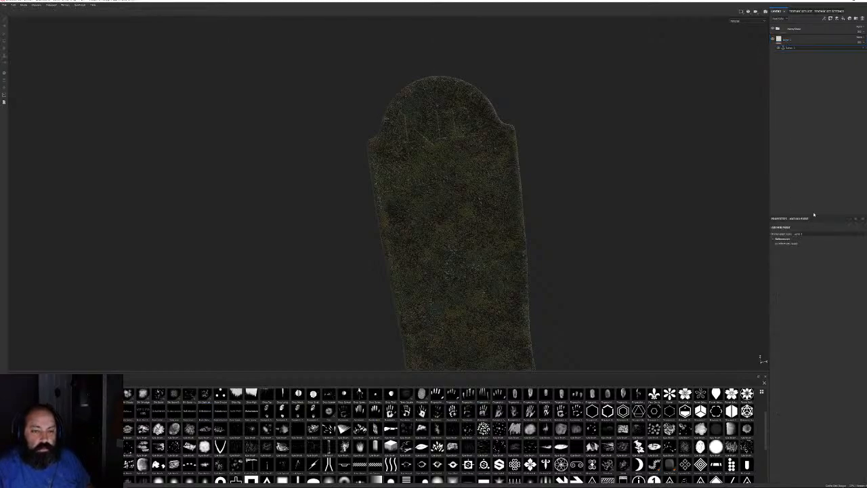
left_click_drag(652, 218, 621, 200, "alt")
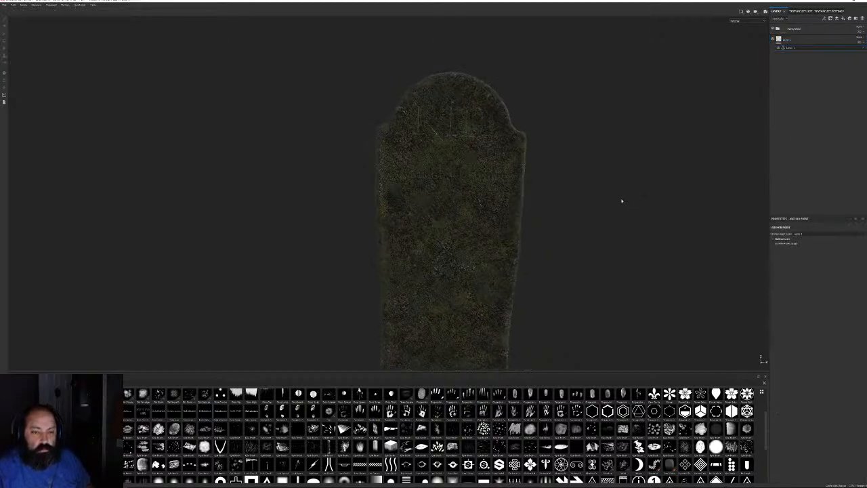
Set the Layer 1 anchor point as the Rocks Glaze Fill generator's image input and expand Micro Details
left_click(777, 31)
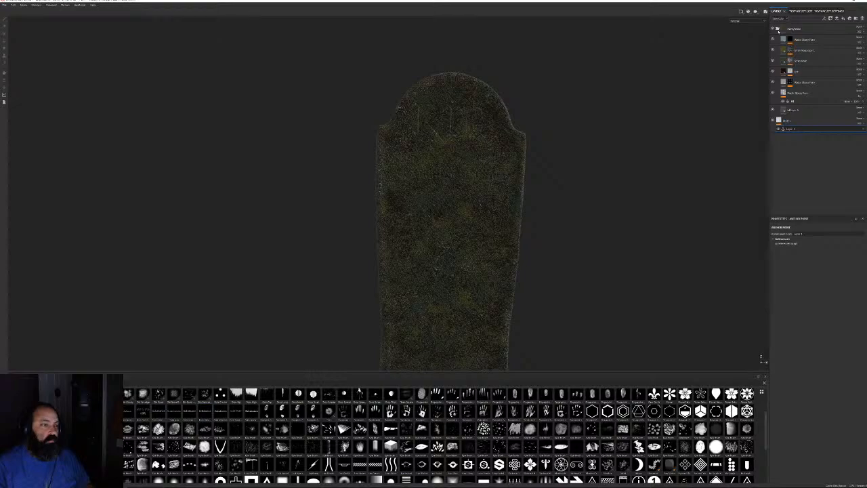
left_click(789, 110)
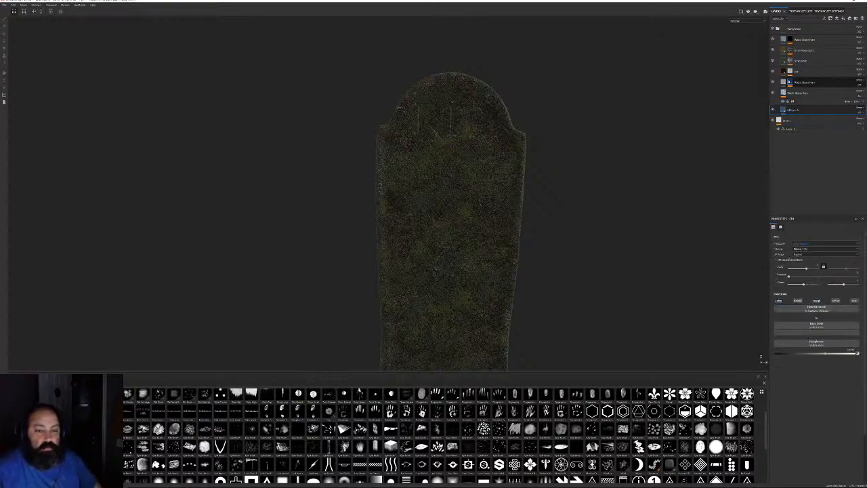
left_click(790, 82)
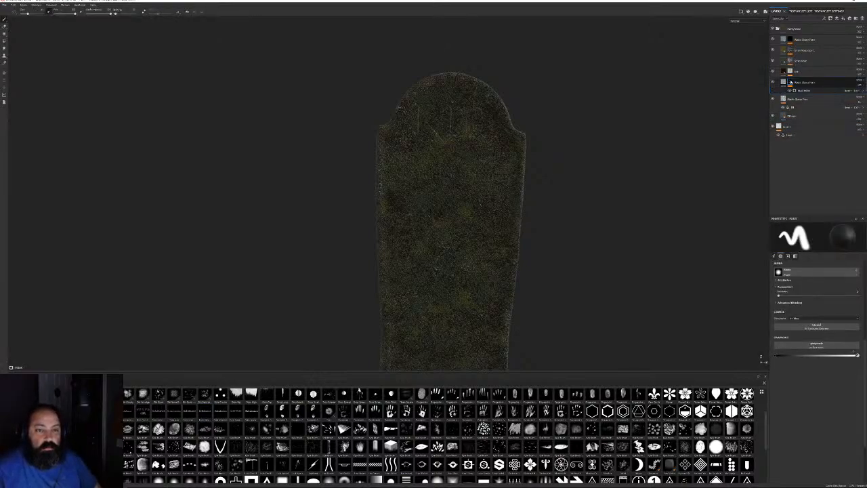
left_click(789, 82)
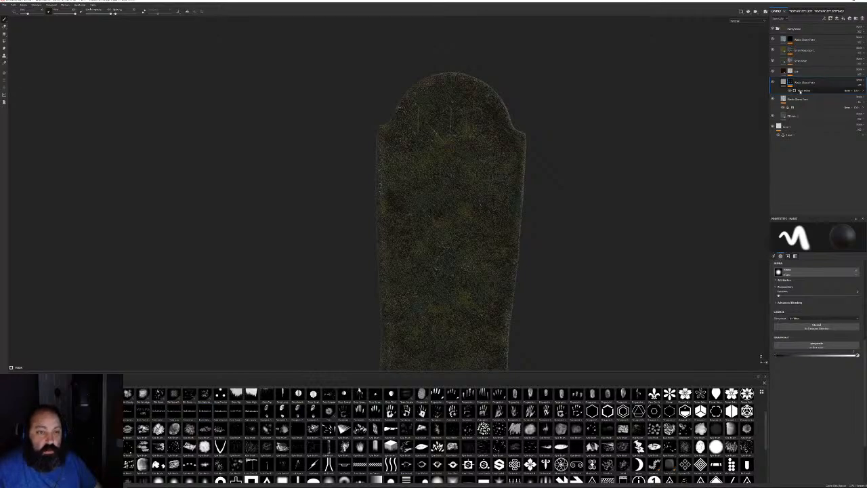
left_click(800, 90)
scroll(835, 335, "down", 5)
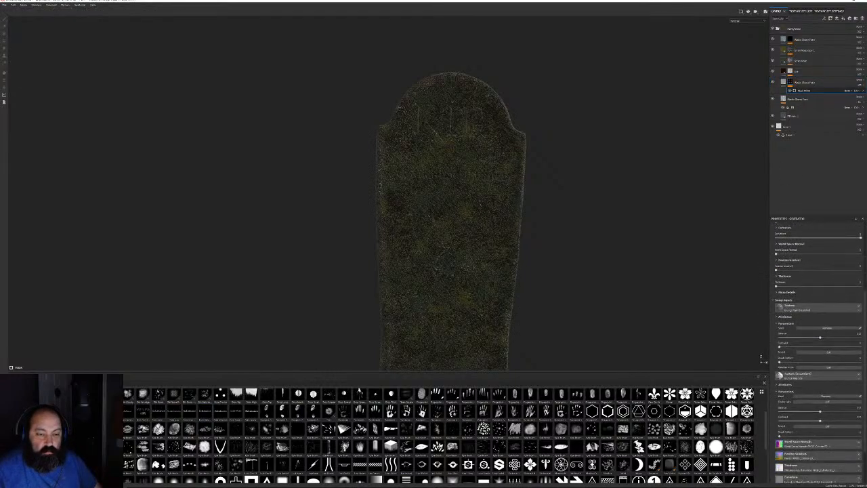
scroll(860, 359, "down", 2)
left_click(842, 463)
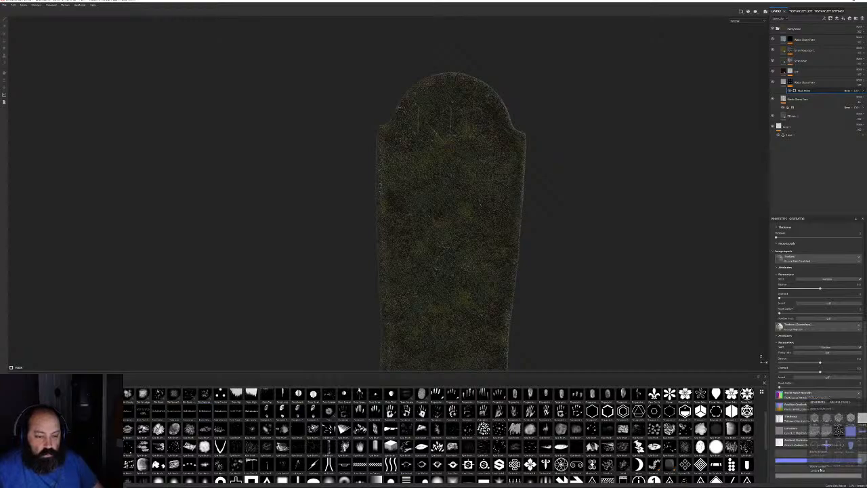
left_click(818, 409)
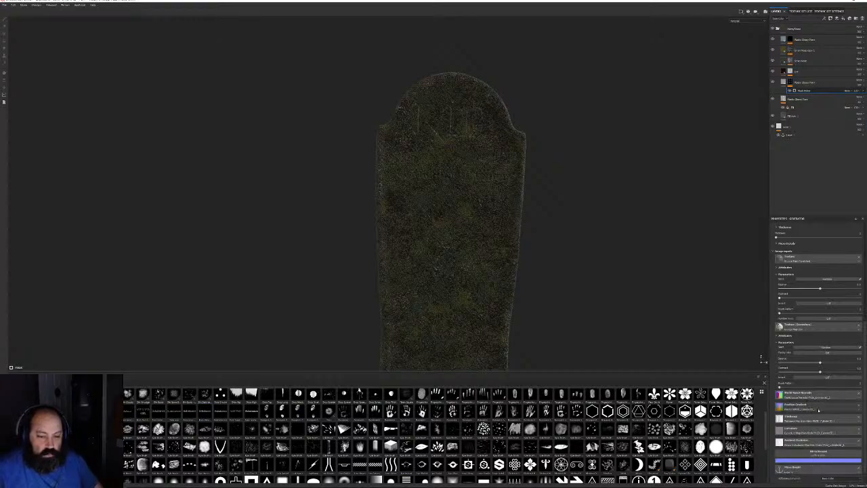
left_click(829, 478)
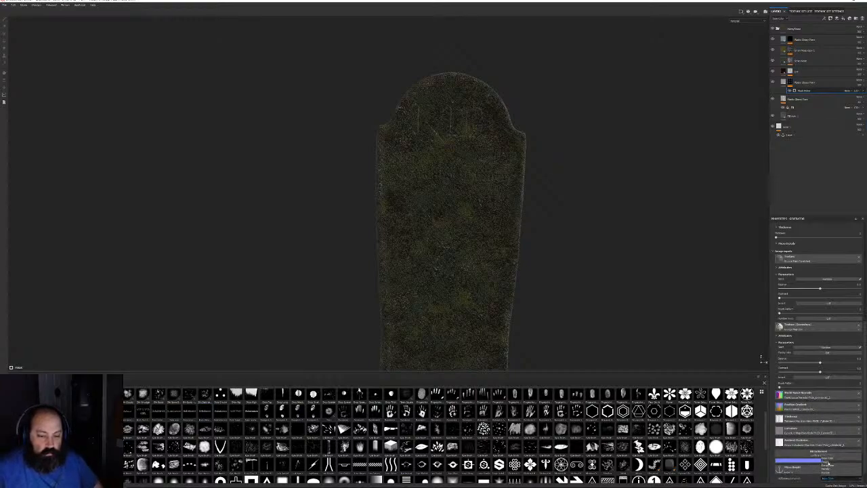
left_click(829, 463)
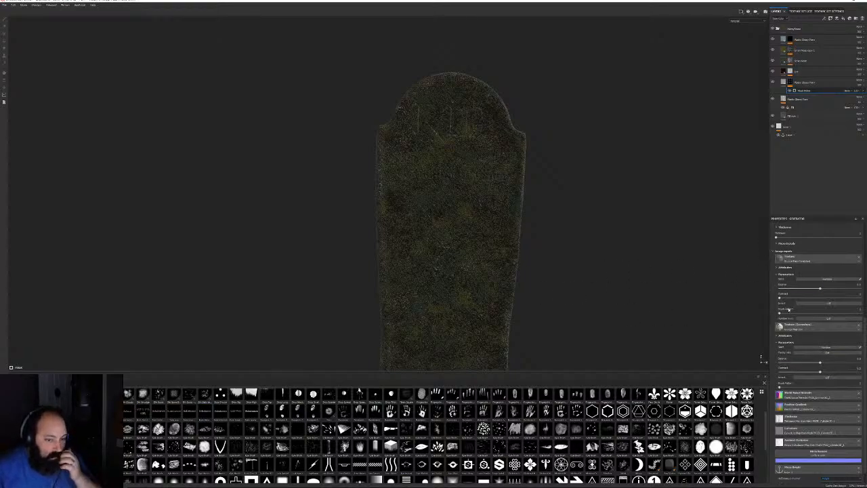
scroll(793, 369, "up", 3)
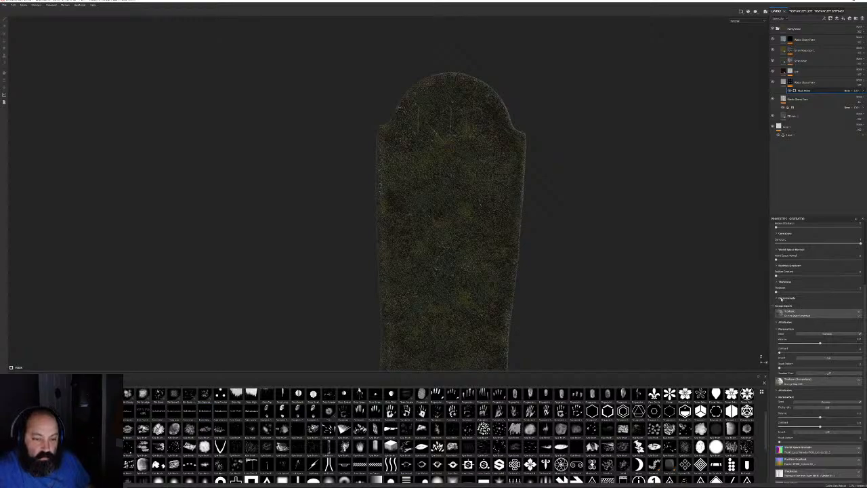
left_click(780, 298)
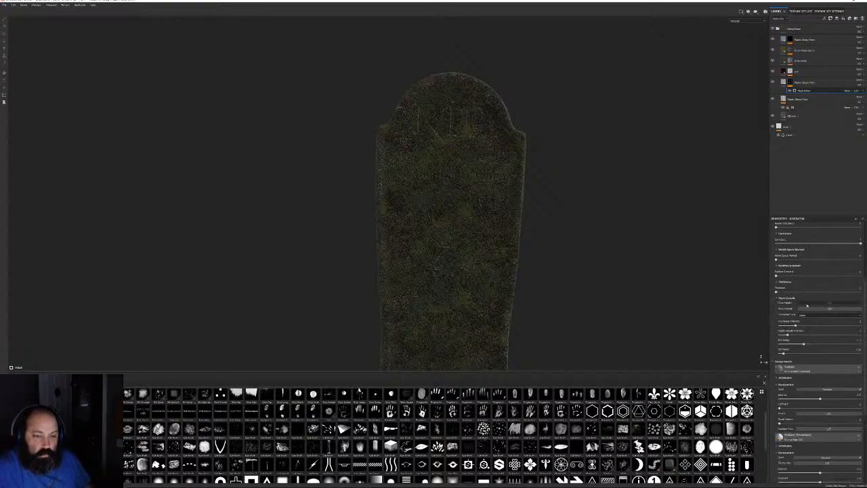
Select the next grass layer's mask and open its generator settings
mouse_move(499, 214)
left_mouse_down("alt")
mouse_move(489, 212)
mouse_move(506, 217)
left_mouse_up("alt")
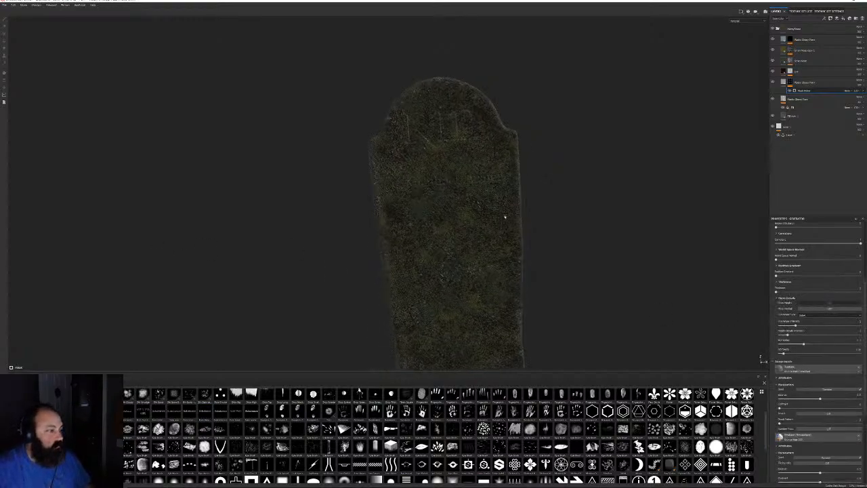
middle_click_drag(505, 217, 468, 251, "alt")
right_click_drag(468, 252, 504, 276, "alt")
middle_click_drag(504, 276, 527, 206, "alt")
left_click_drag(526, 206, 511, 223, "alt")
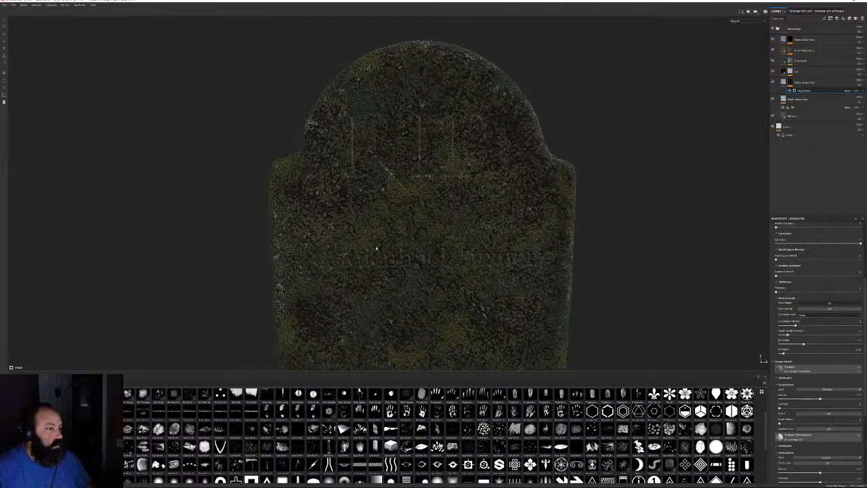
left_click(795, 71)
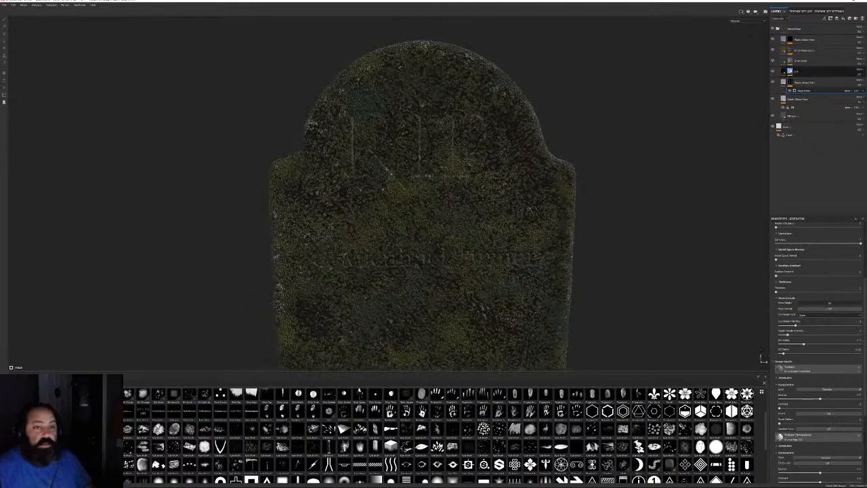
left_click(791, 72)
left_click(801, 79)
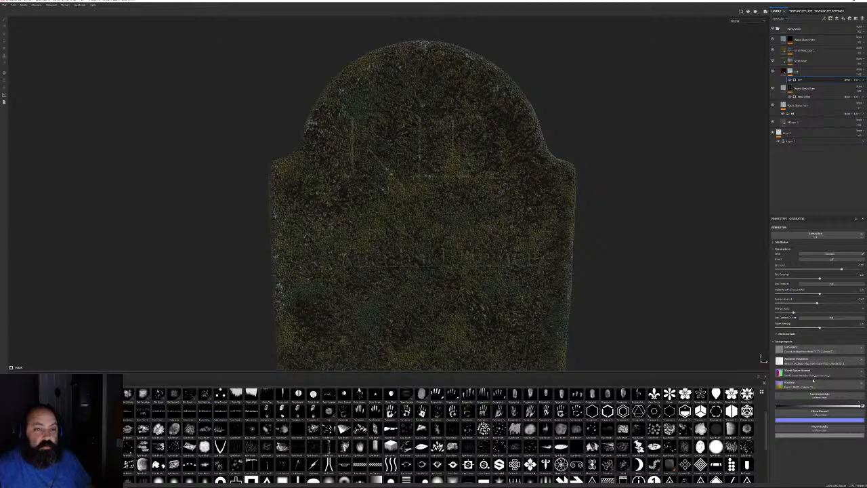
Assign the Layer 1 anchor point to Micro Height with its channel selected, then expand Micro Details
left_click(839, 364)
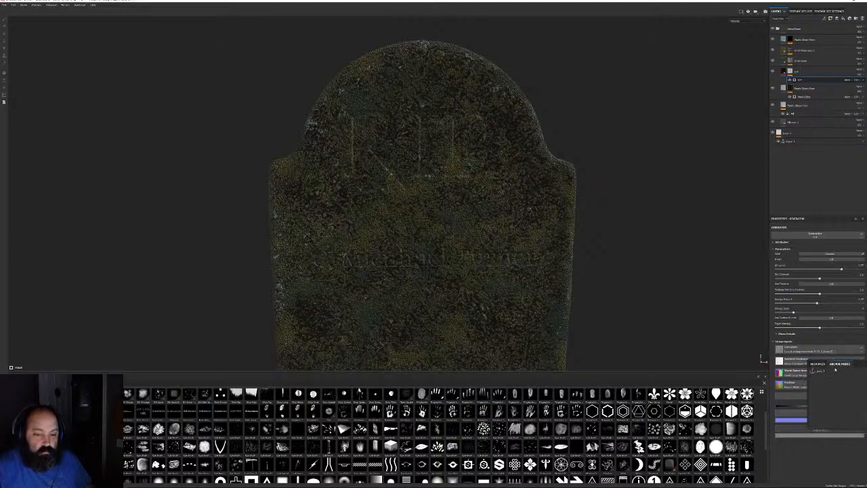
left_click(819, 372)
left_click(829, 438)
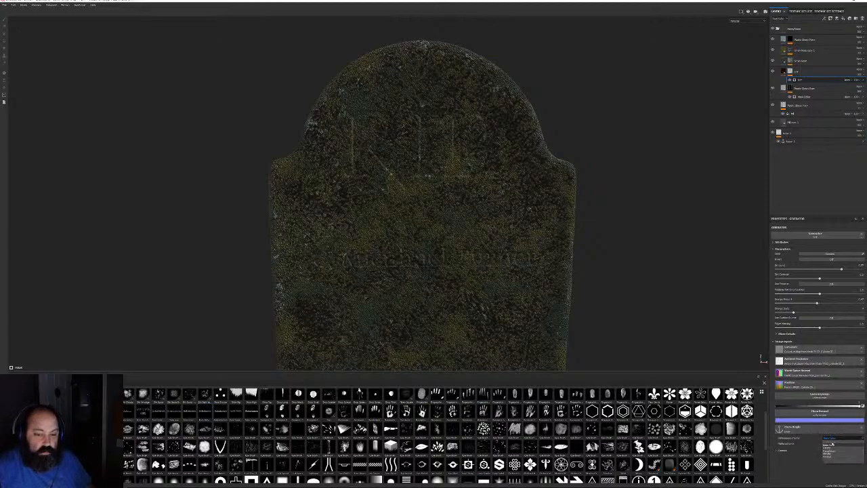
left_click(829, 448)
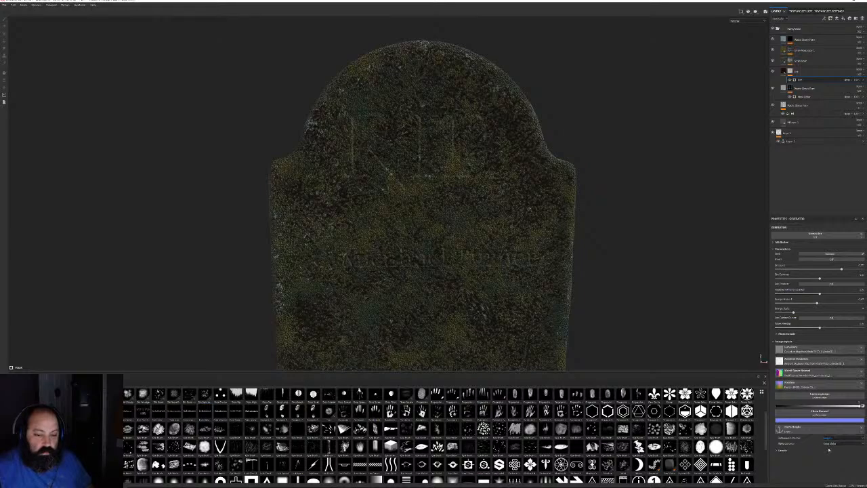
left_click(799, 334)
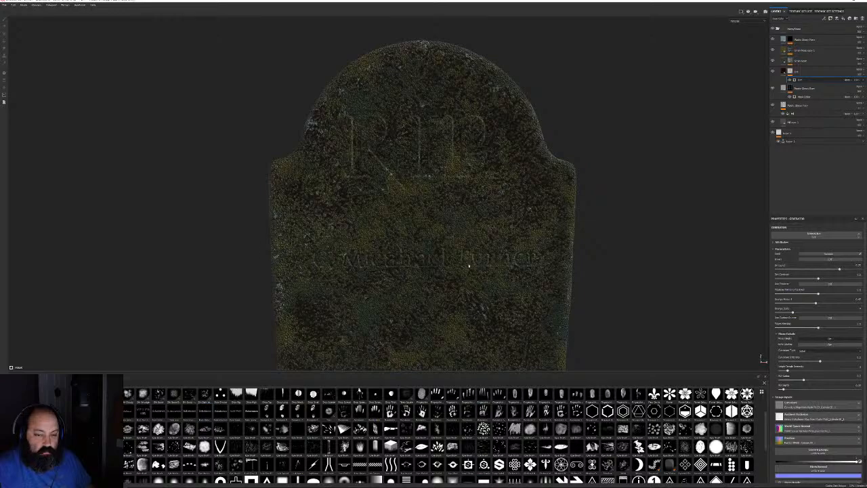
Use the anchor layer as the moss mask builder's input and reveal the Noise Cutout settings
left_click(789, 62)
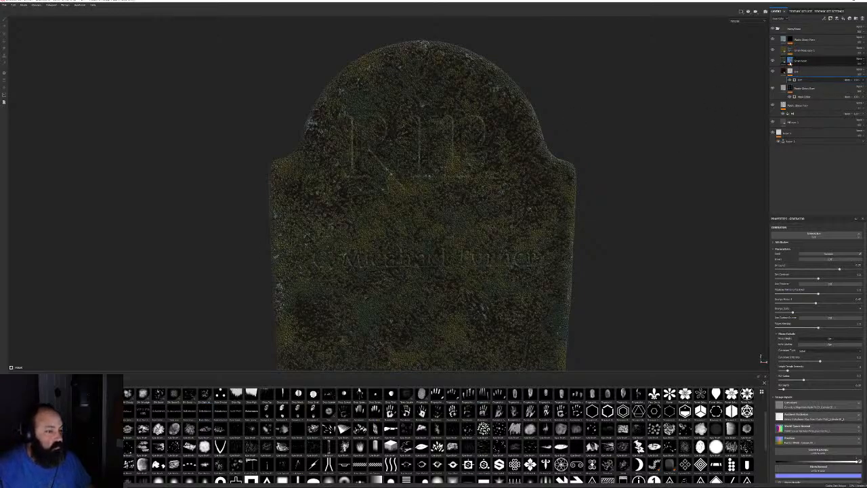
left_click(789, 61)
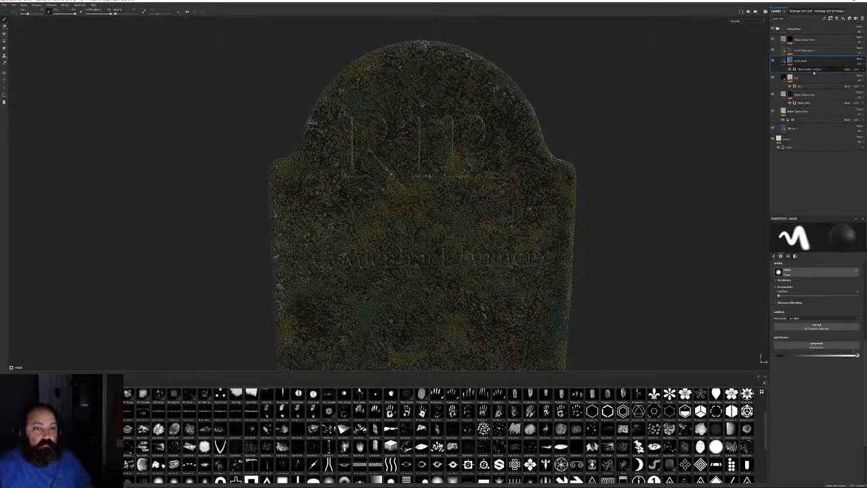
left_click(810, 69)
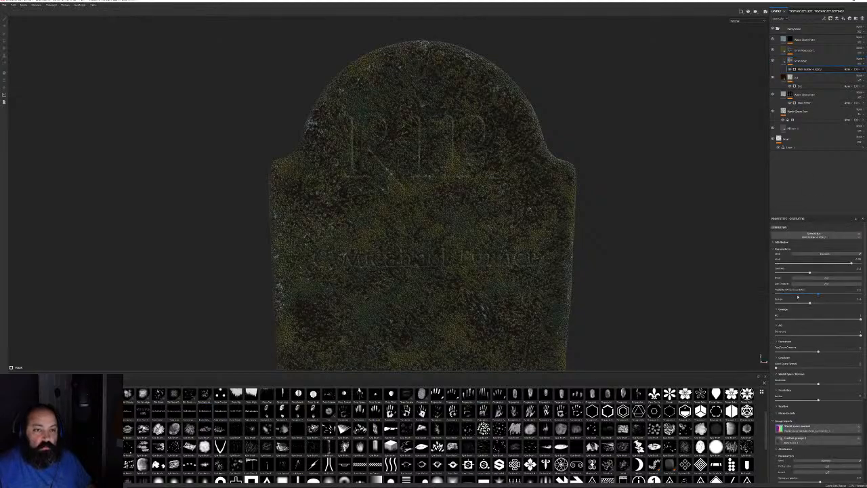
scroll(816, 406, "down", 6)
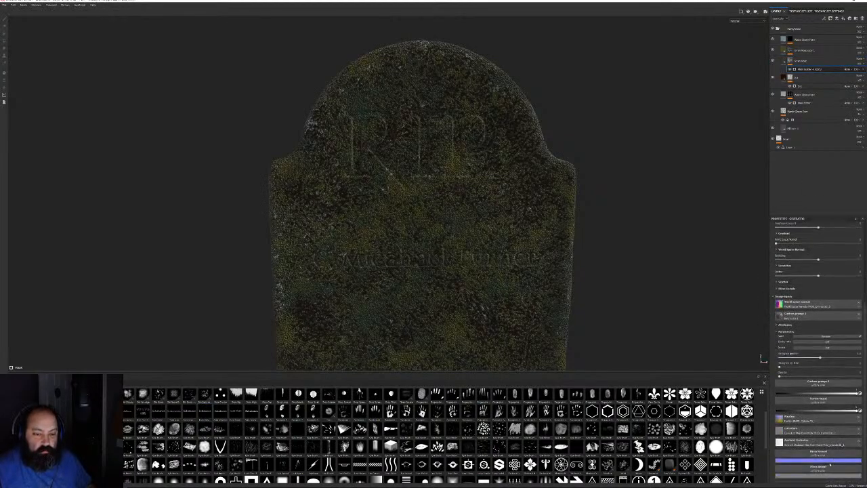
left_click(820, 468)
left_click(836, 403)
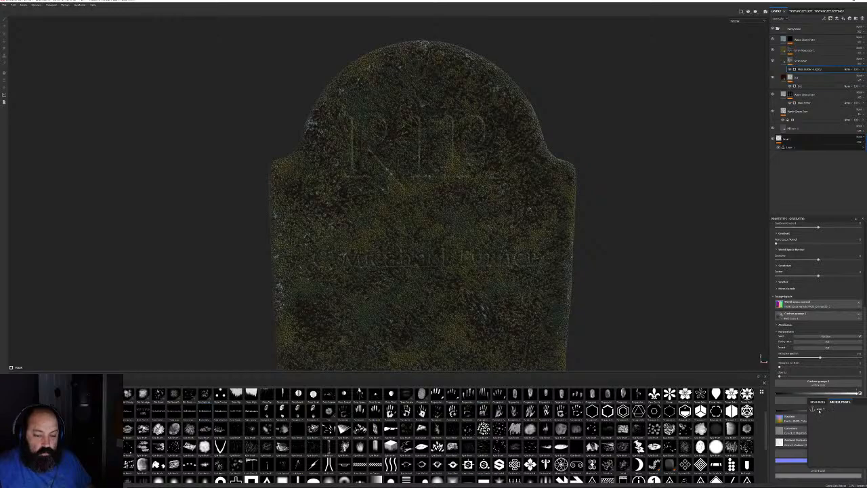
left_click(820, 409)
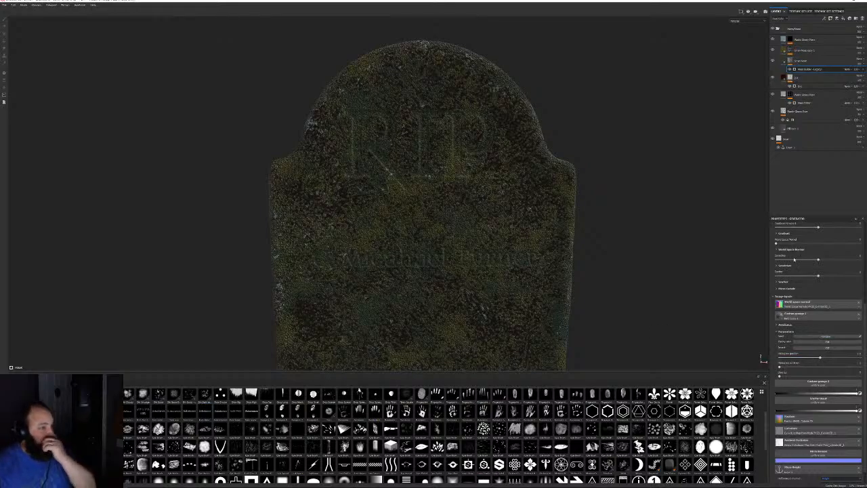
left_click(790, 288)
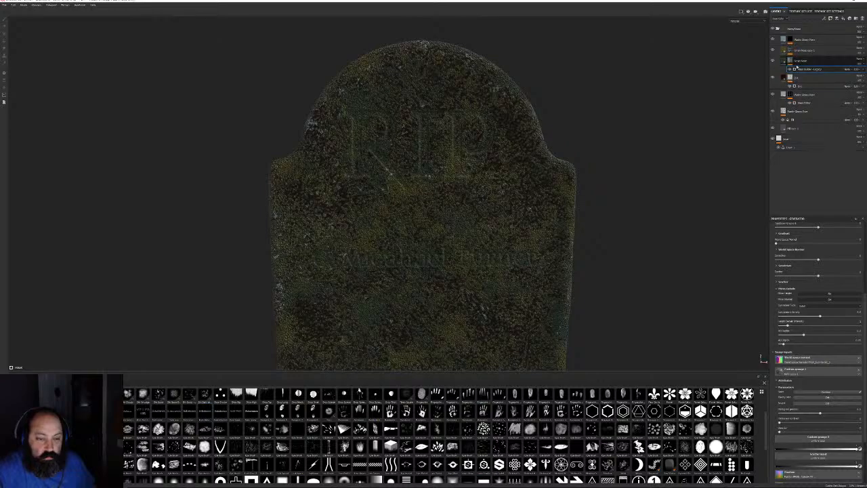
left_click(801, 51)
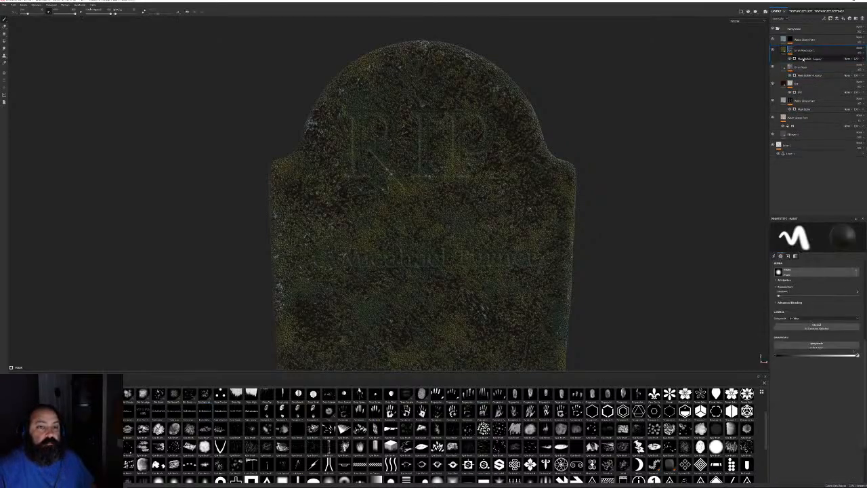
Link the Layer 1 anchor's Height channel to this moss mask's Micro Height input
left_click(803, 58)
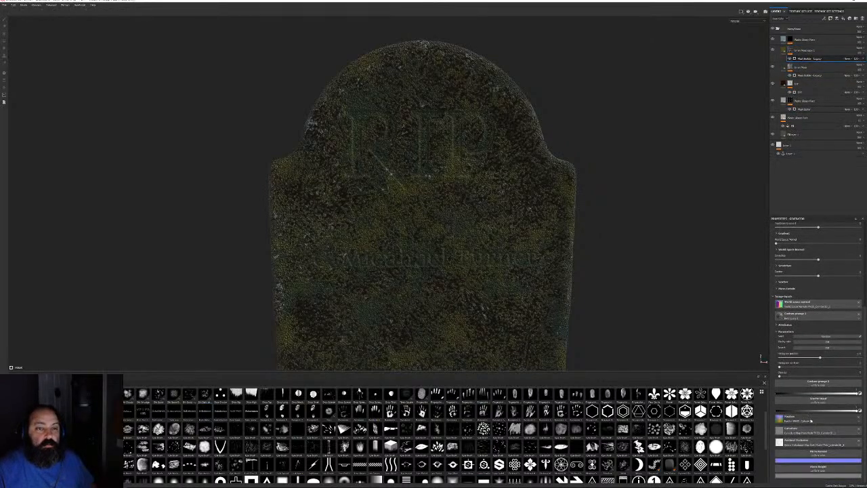
left_click(831, 468)
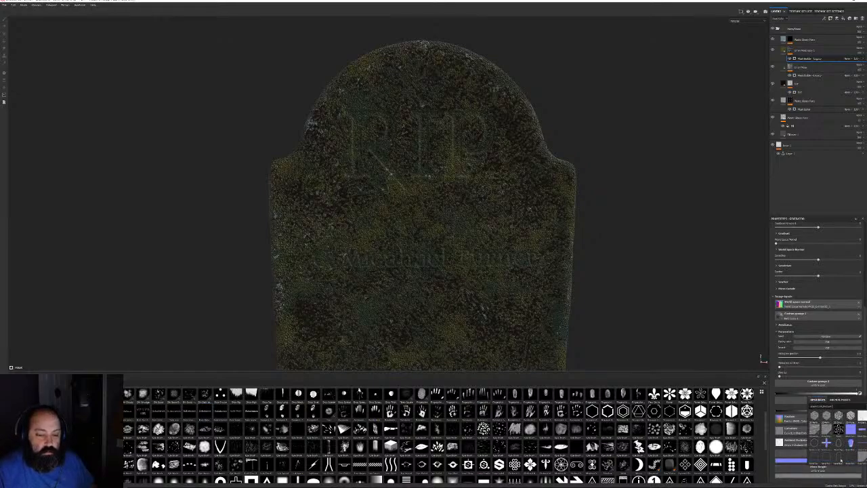
left_click(840, 400)
left_click(822, 409)
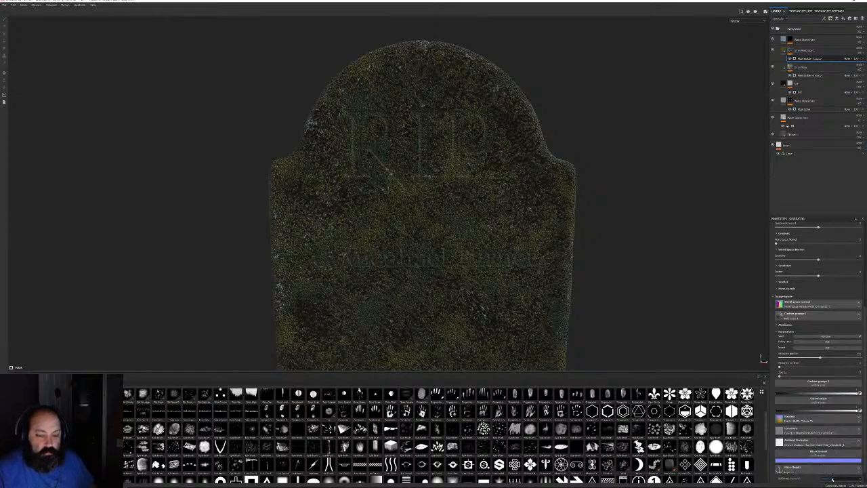
left_click(832, 477)
left_click(831, 460)
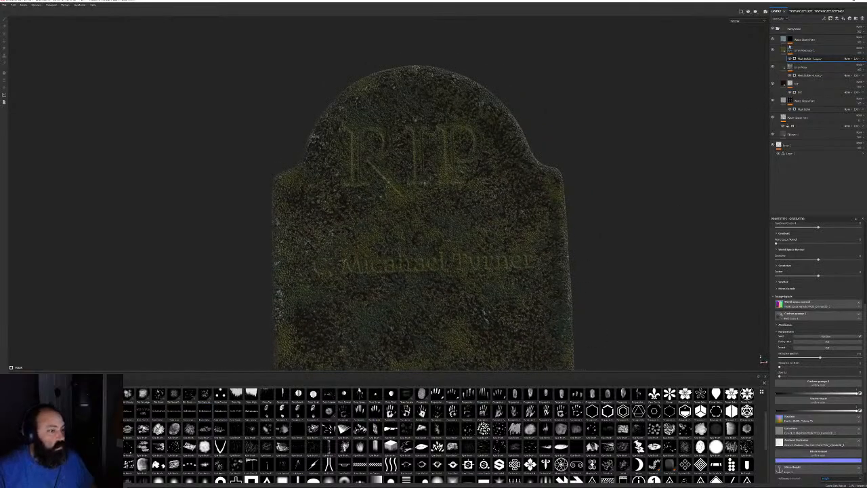
Feed the anchor's Height into the top layer mask's Micro Height and expand Micro Details
left_click(790, 41)
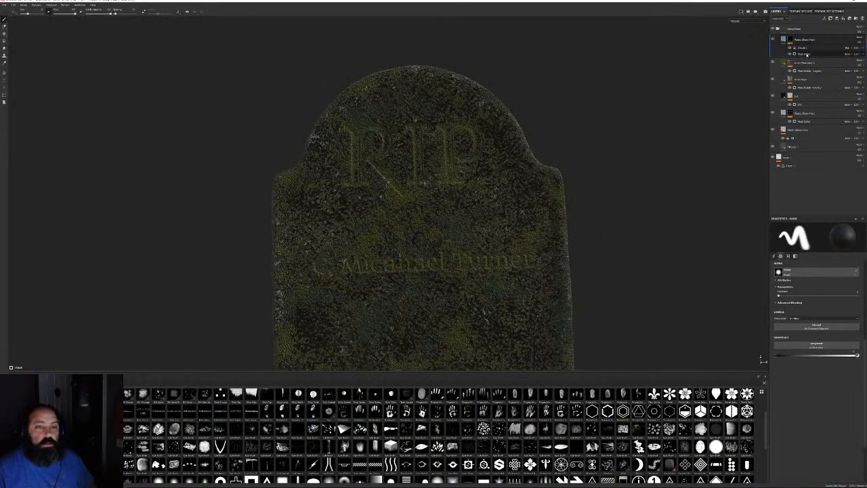
left_click(806, 55)
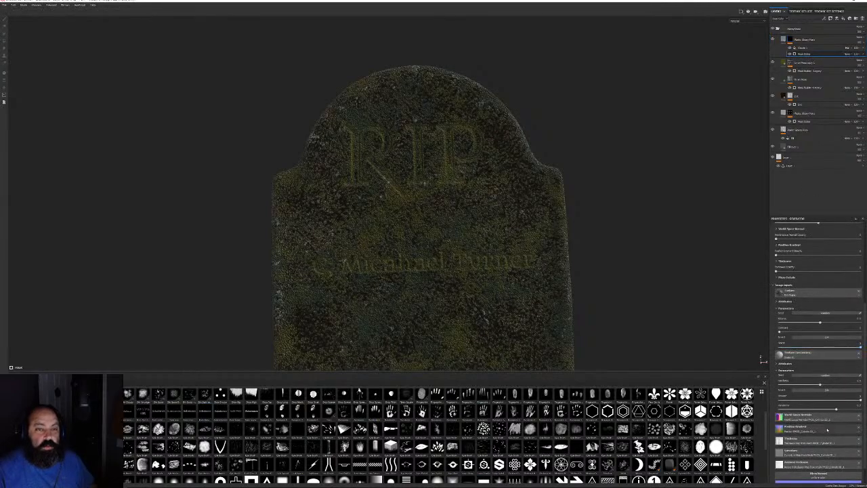
scroll(819, 414, "down", 1)
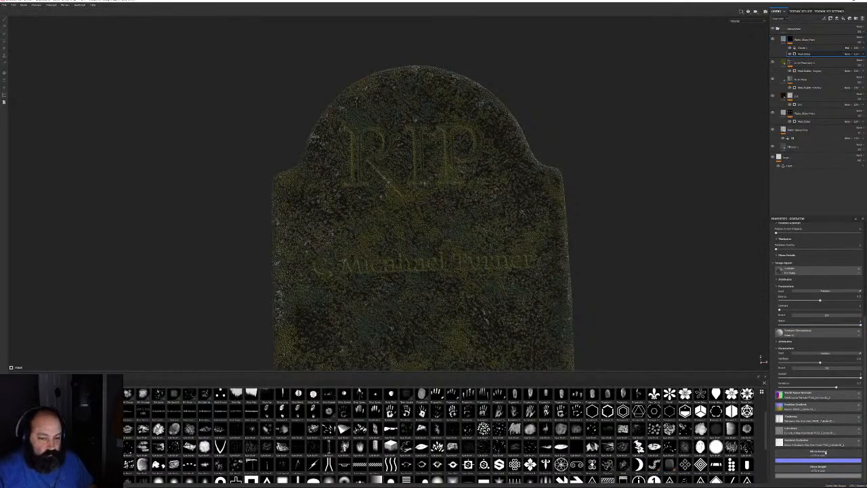
left_click(819, 467)
left_click(840, 400)
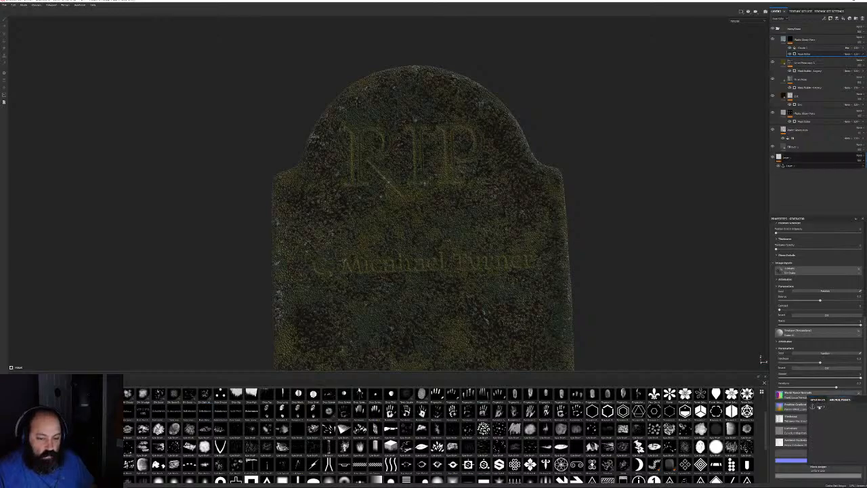
left_click(820, 407)
left_click(833, 478)
left_click(827, 462)
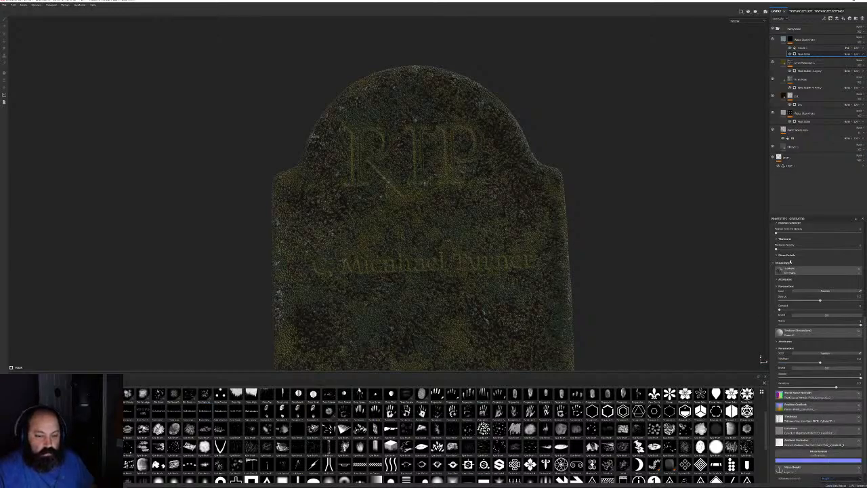
left_click(782, 255)
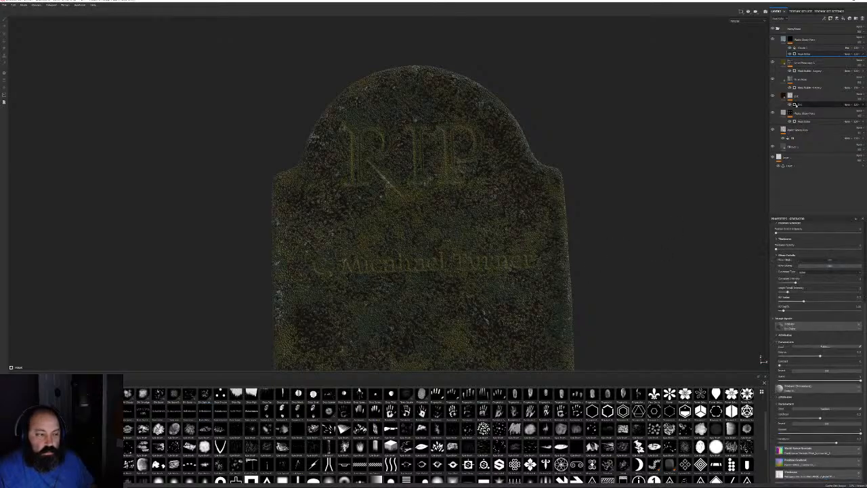
Collapse the HeavyStone folder and inspect the moss-covered RIP and name engravings from several angles
left_click(778, 29)
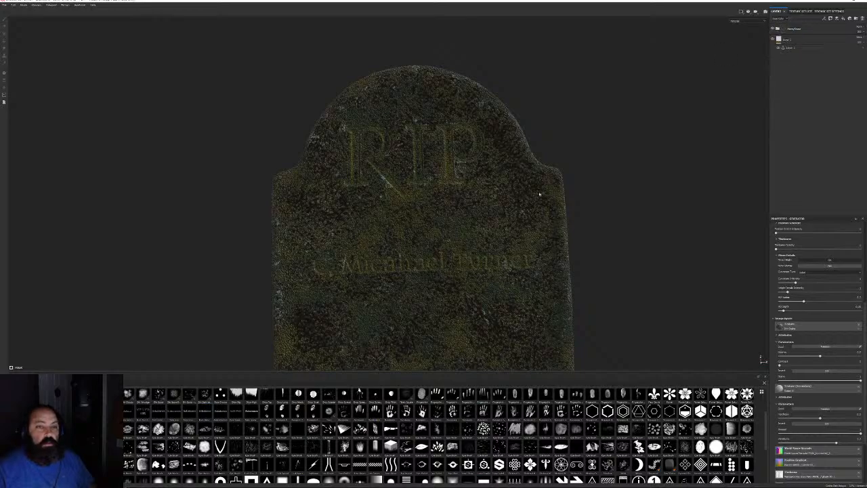
right_click_drag(507, 231, 377, 135, "alt")
left_click_drag(378, 136, 550, 220, "alt")
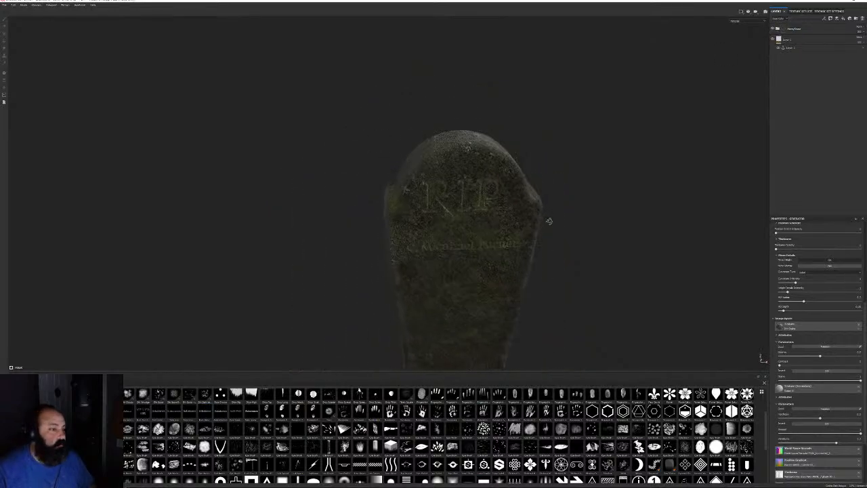
right_click_drag(550, 220, 579, 312, "alt")
left_click_drag(578, 312, 567, 271, "alt")
right_click_drag(567, 271, 610, 239, "alt")
left_click_drag(610, 239, 584, 207, "alt")
right_click_drag(585, 208, 445, 132, "alt")
left_click_drag(445, 133, 540, 181, "alt")
right_click_drag(540, 180, 592, 248, "alt")
left_click_drag(592, 248, 610, 305, "alt")
left_click(5, 5)
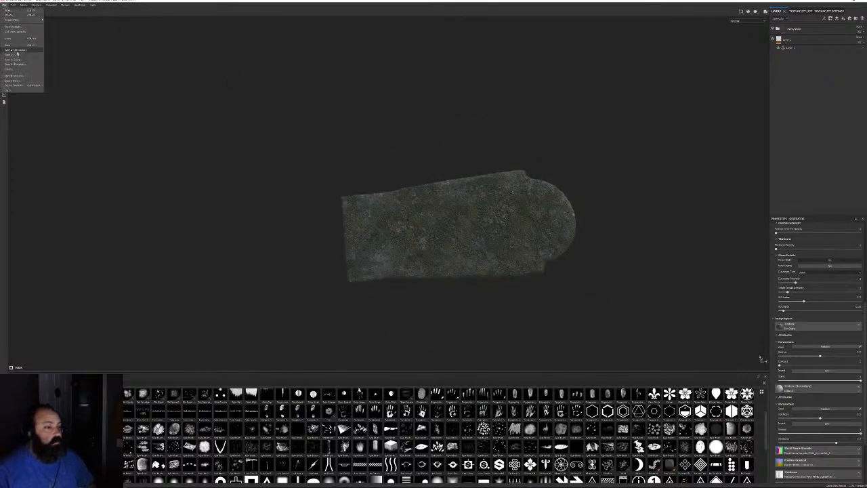
Set the texture export output to a new folder inside Projects > CabinInTheWoods > Textures
left_click(17, 84)
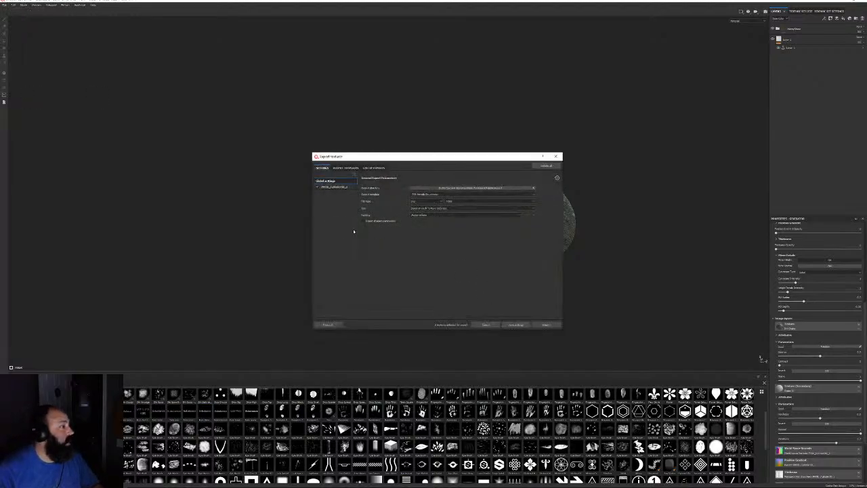
left_click(477, 188)
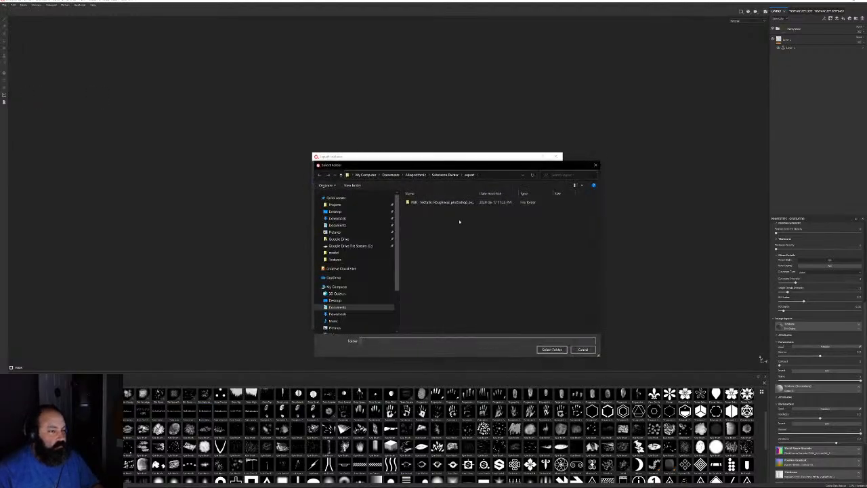
left_click(334, 204)
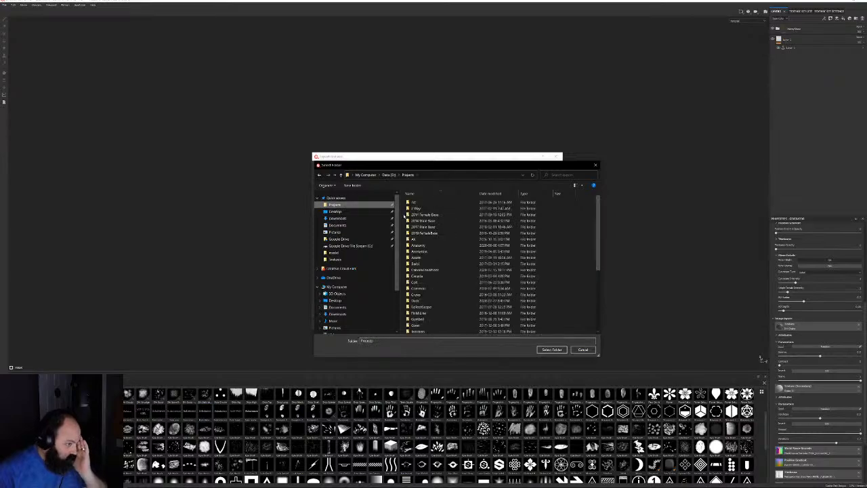
double_click(425, 269)
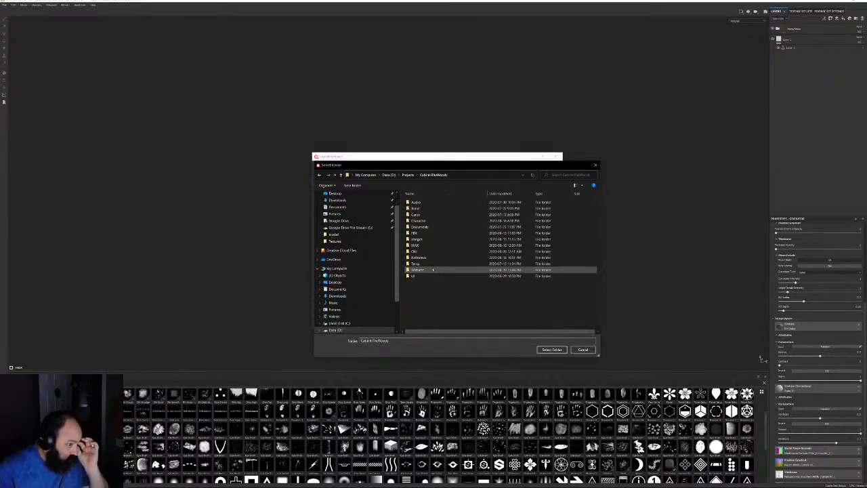
double_click(418, 270)
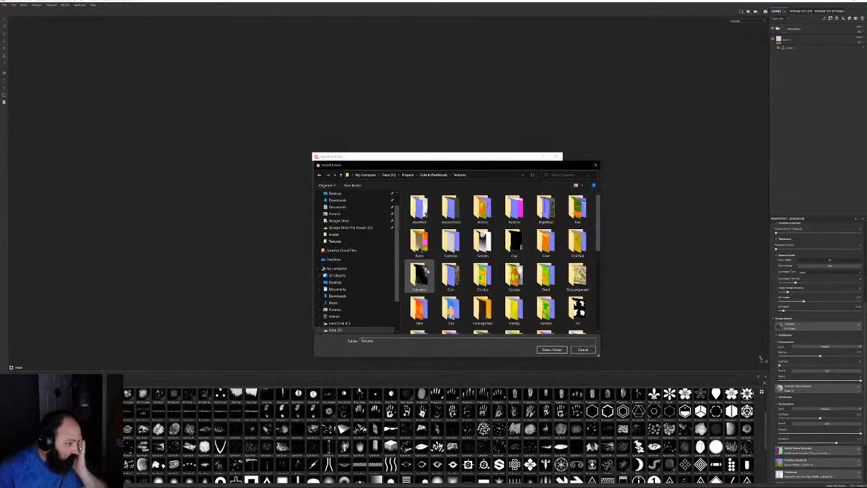
left_click(352, 185)
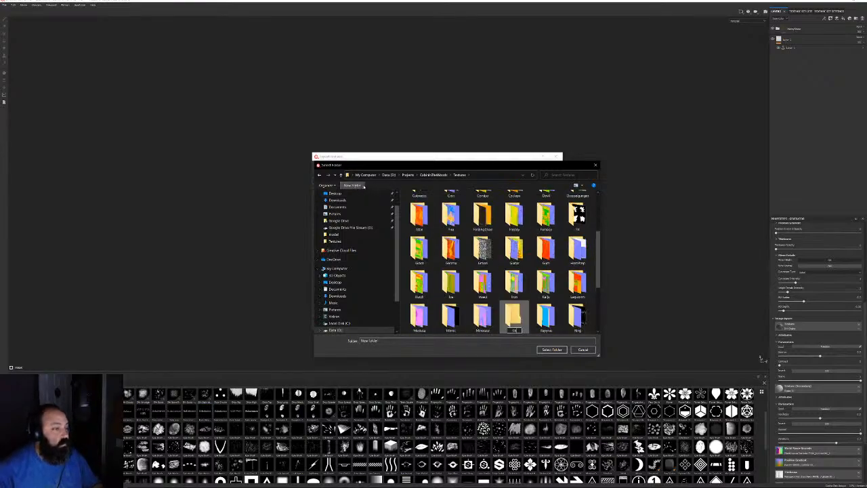
key("Return")
key("Return")
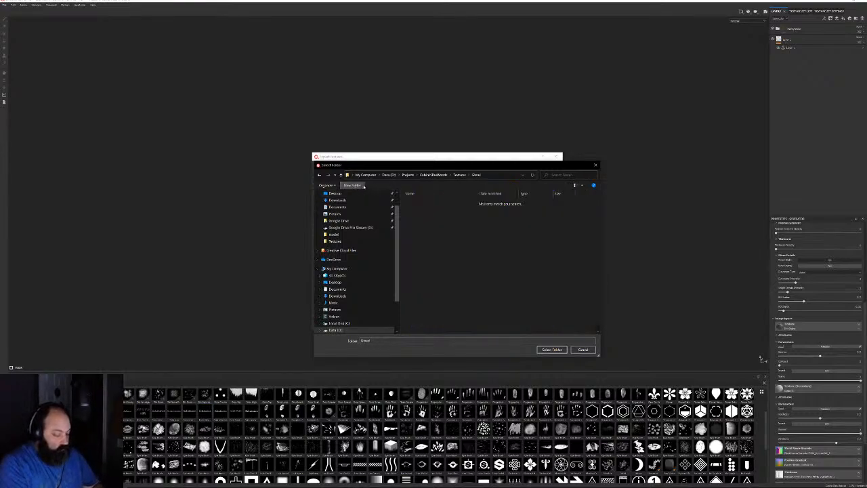
left_click(551, 349)
Choose the output template and export the textures
left_click(456, 196)
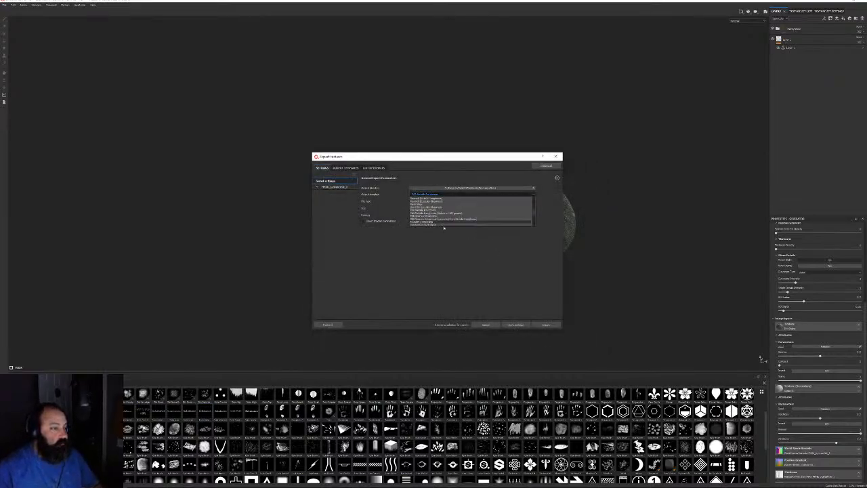
scroll(448, 227, "up", 2)
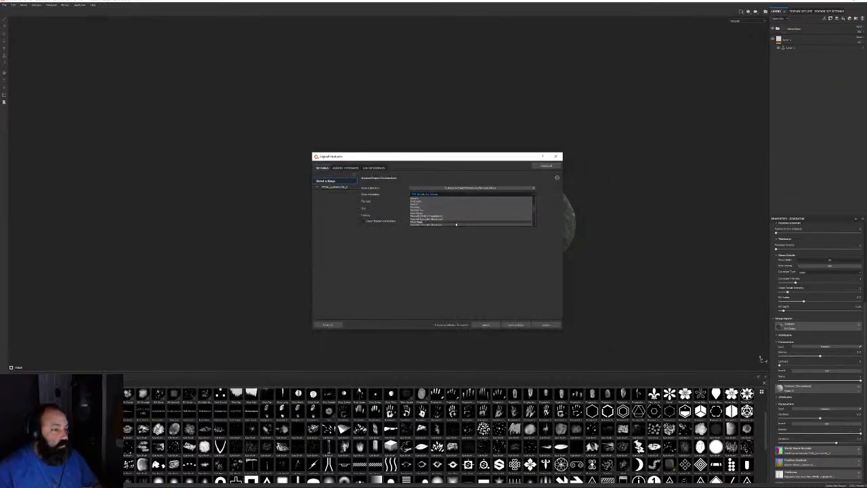
left_click(423, 214)
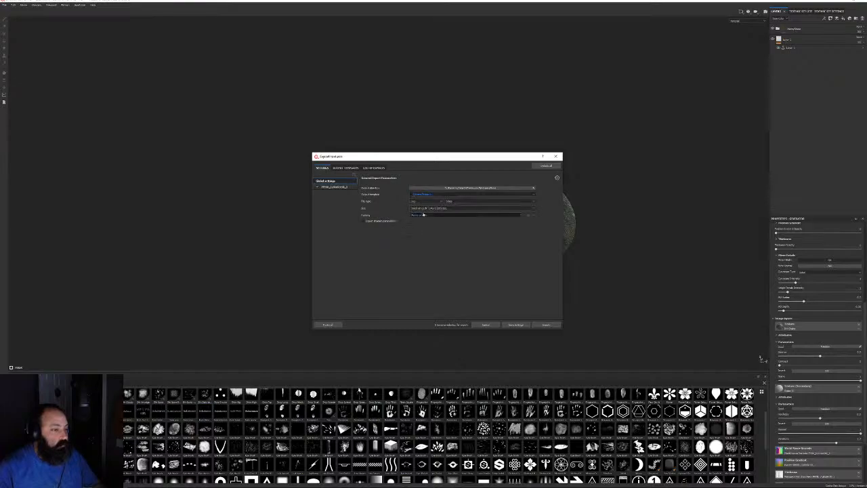
left_click(548, 325)
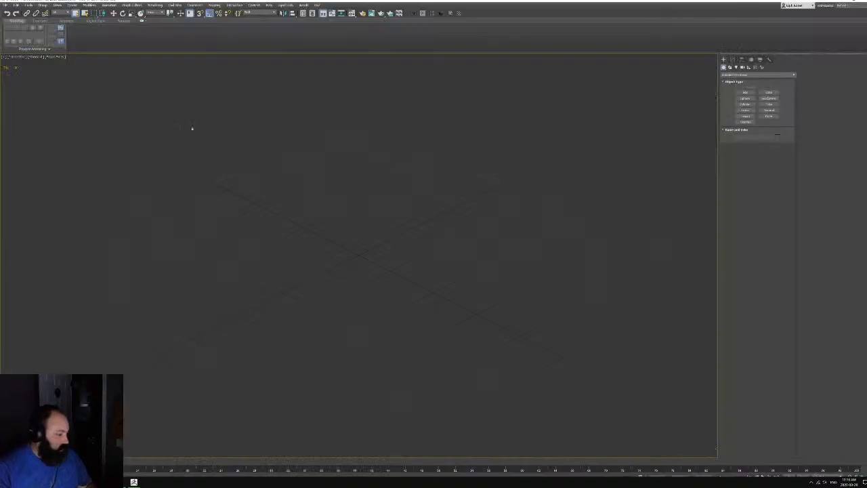
Import the tombstone FBX into the empty 3ds Max scene with the default import settings
left_click(15, 5)
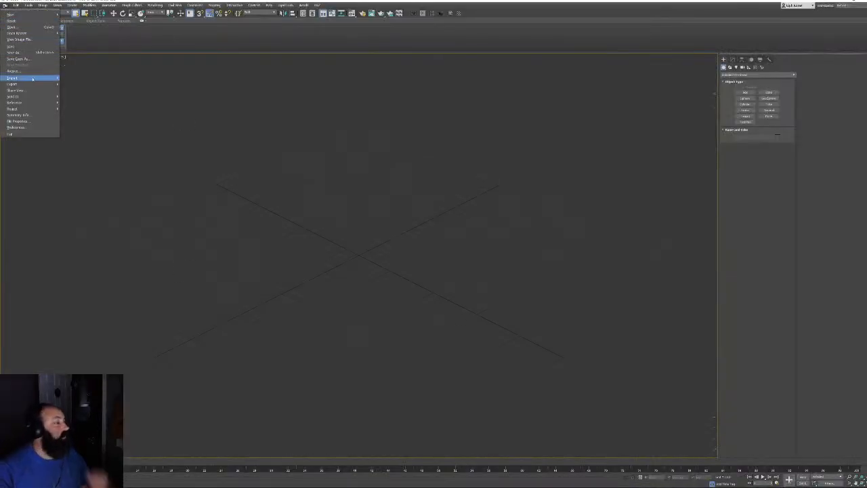
mouse_move(27, 76)
left_click(80, 84)
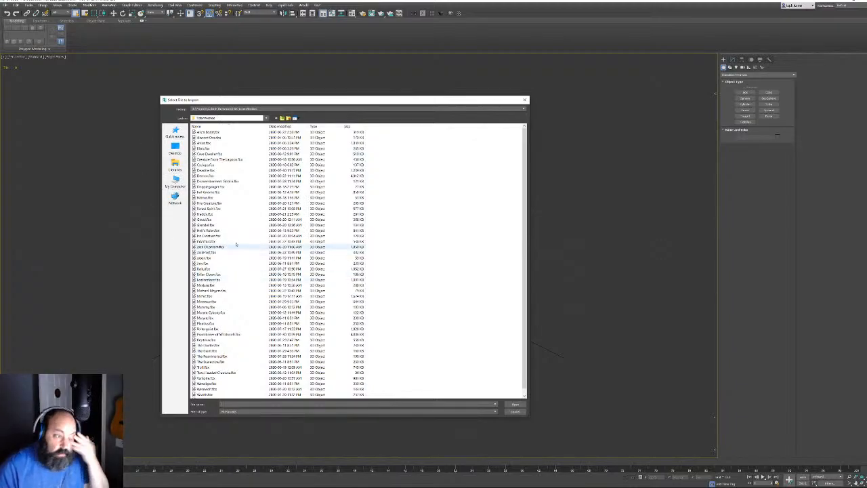
double_click(204, 220)
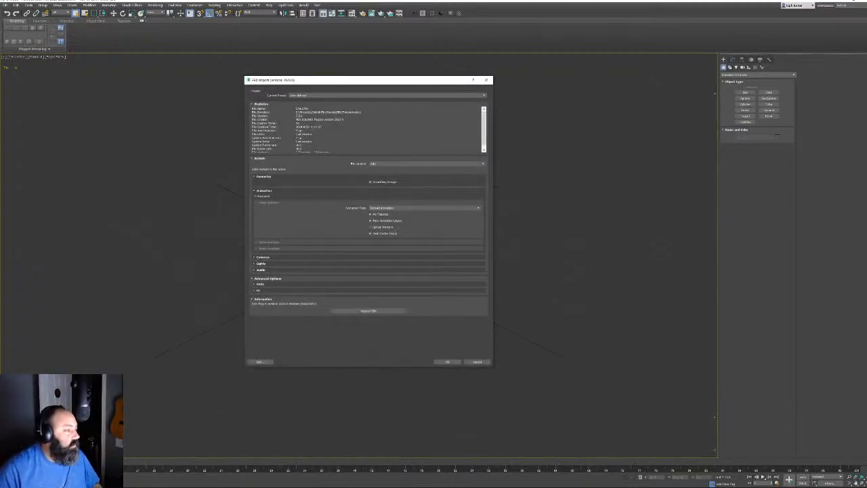
left_click(449, 362)
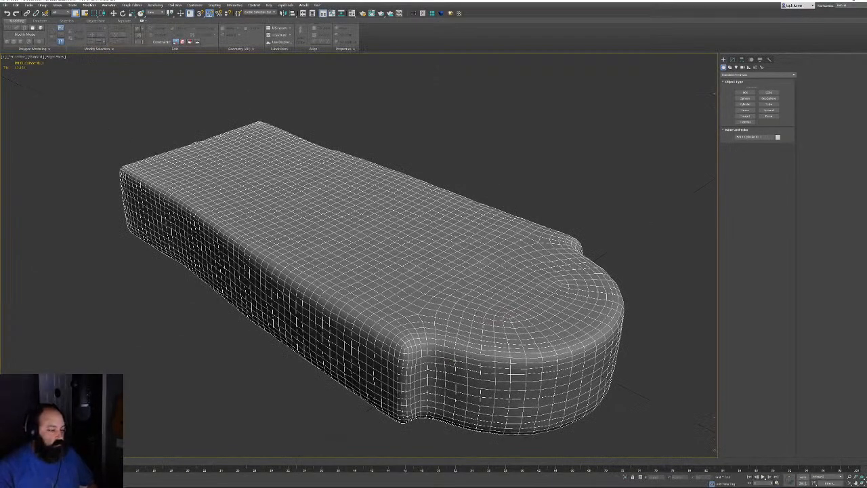
Rotate the tombstone mesh so it stands upright
key("e")
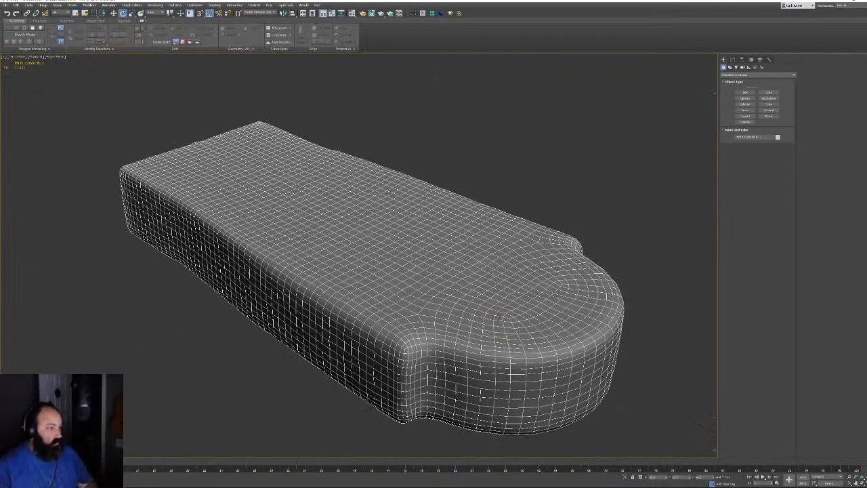
right_click(449, 231)
middle_click_drag(379, 186, 437, 208, "alt")
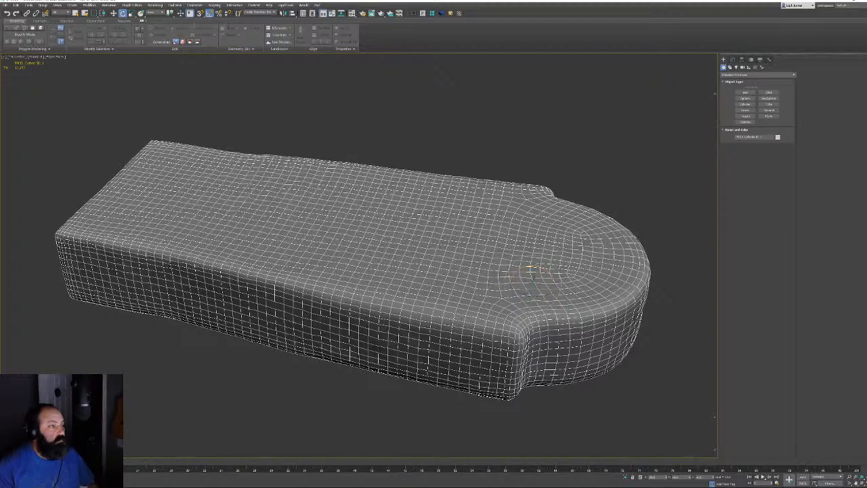
left_click_drag(544, 271, 525, 262)
right_click(574, 257)
left_click(480, 115)
middle_click_drag(596, 222, 507, 214, "alt")
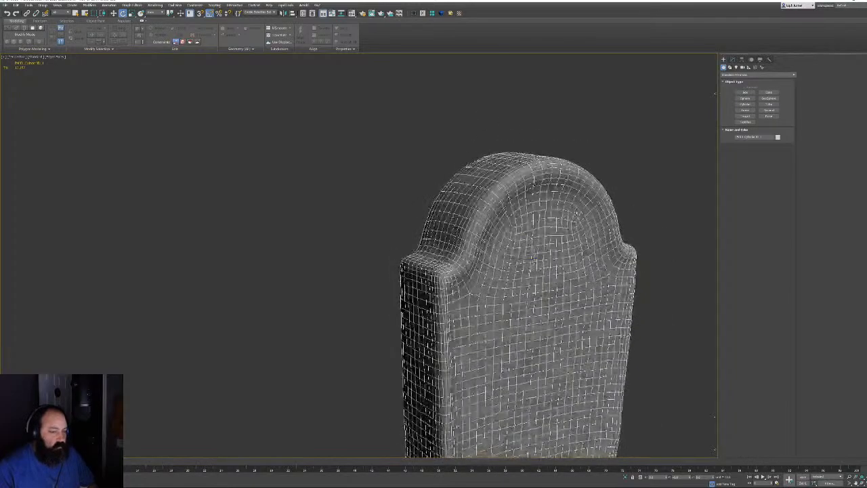
Check the upright tombstone from the front, side and perspective views
key("f")
key("z")
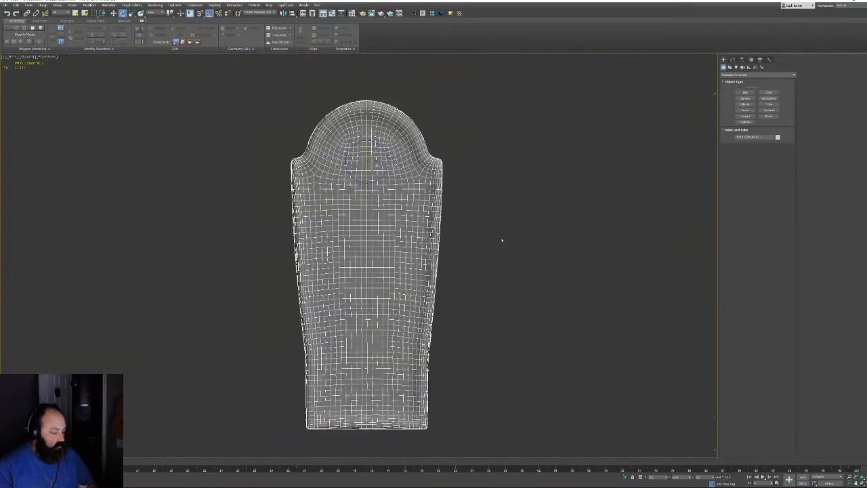
key("l")
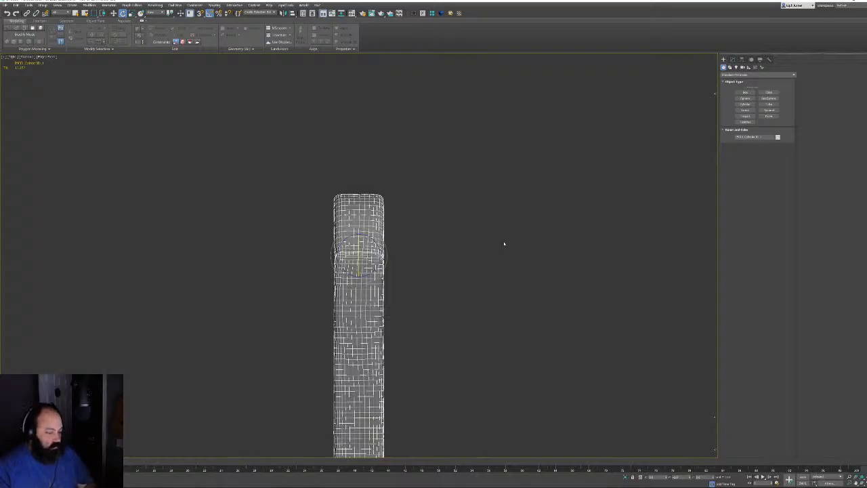
key("p")
middle_click_drag(504, 242, 444, 231, "alt")
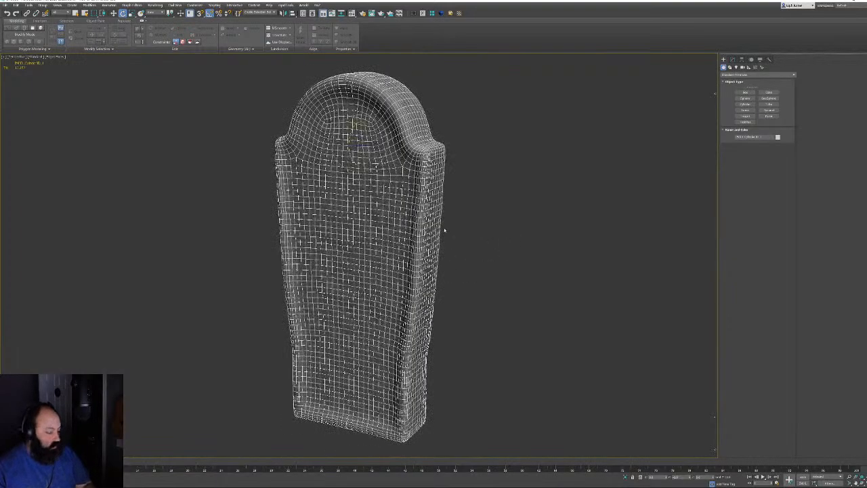
middle_click_drag(517, 220, 510, 201, "alt")
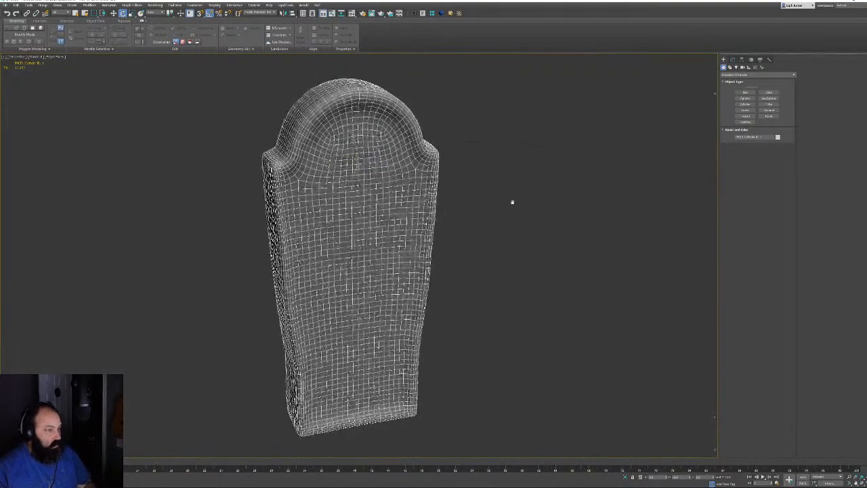
scroll(511, 201, "down", 8)
middle_click_drag(441, 210, 438, 248)
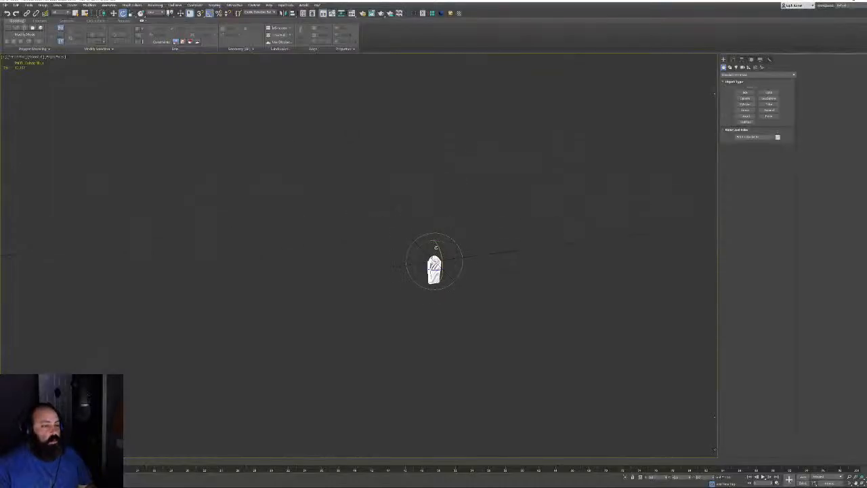
scroll(436, 247, "up", 2)
Raise the tombstone along its Z axis so it sits on the ground grid
key("r")
key("z")
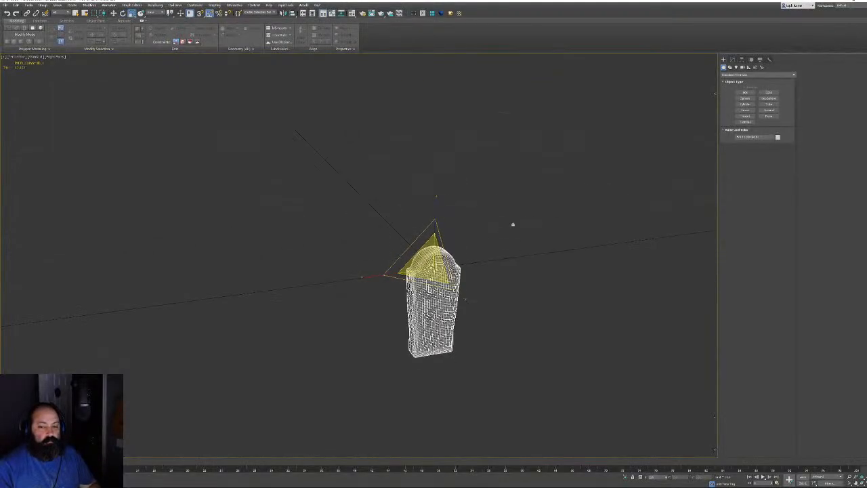
scroll(531, 218, "down", 5)
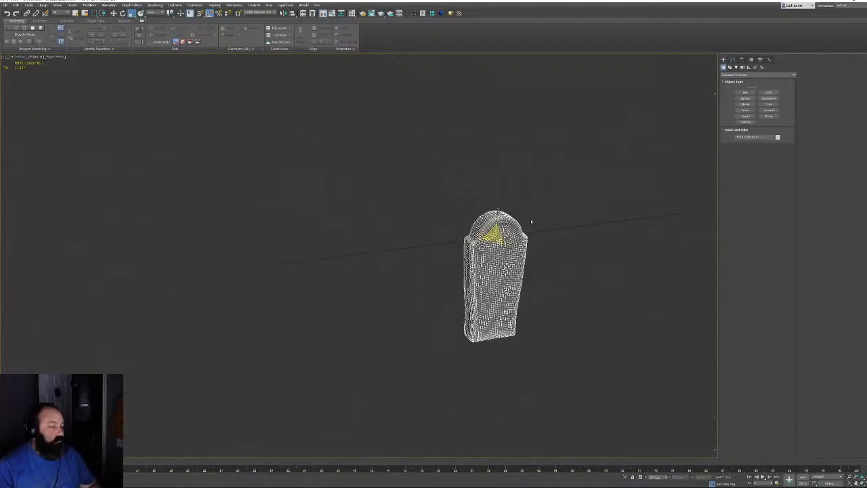
key("w")
middle_click_drag(496, 225, 493, 210, "alt")
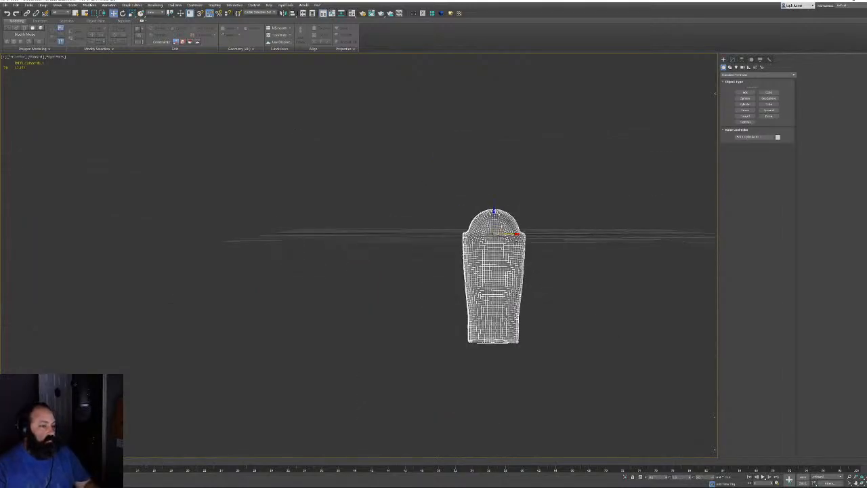
left_click_drag(496, 213, 495, 164)
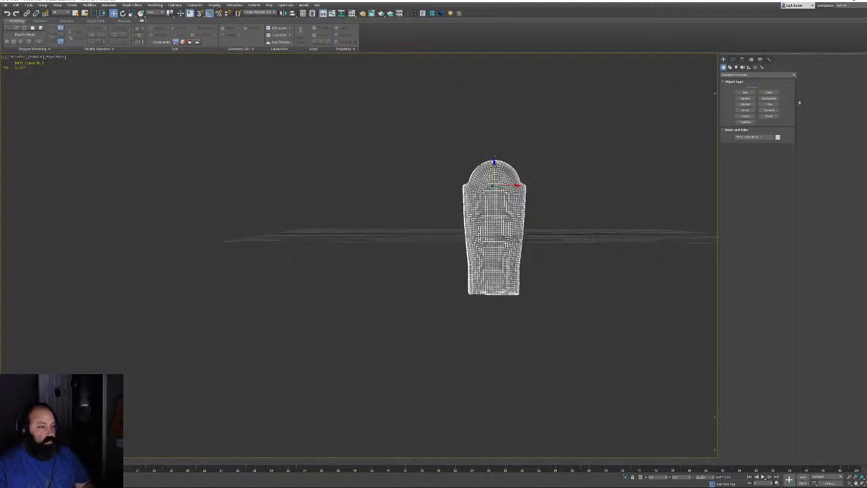
Export the selected tombstone as Autodesk FBX, overwriting the existing file in the meshes folder
left_click(5, 5)
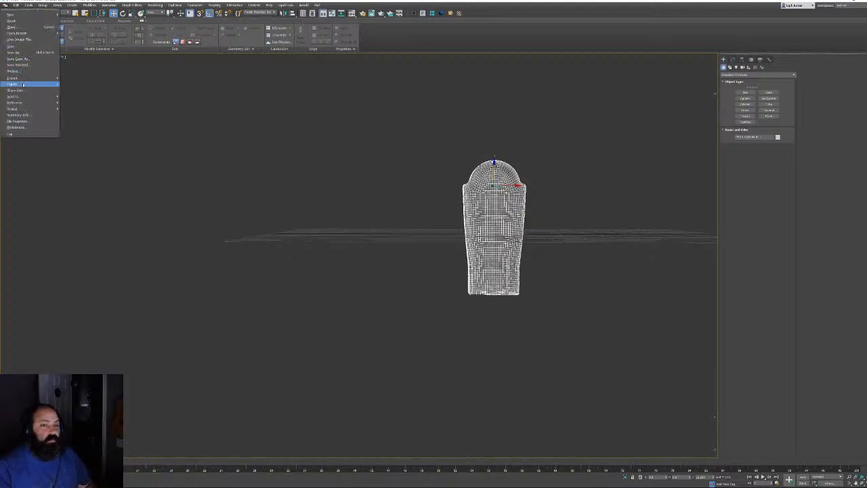
mouse_move(28, 83)
left_click(78, 90)
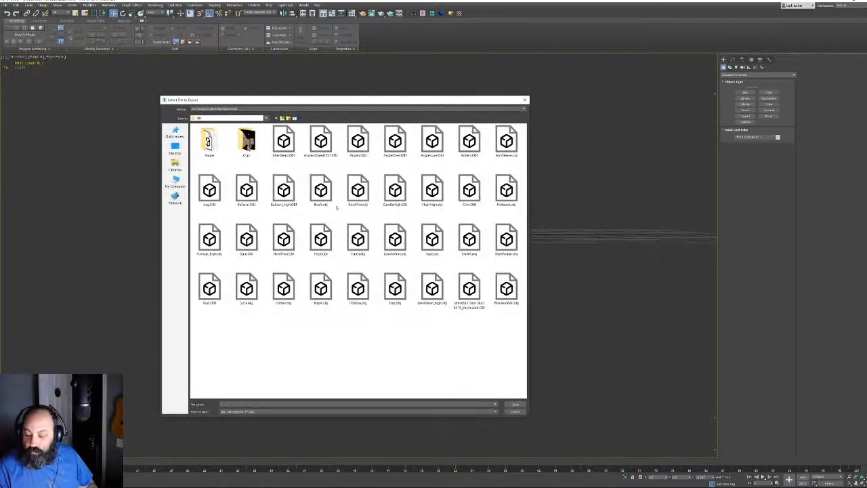
left_click(281, 118)
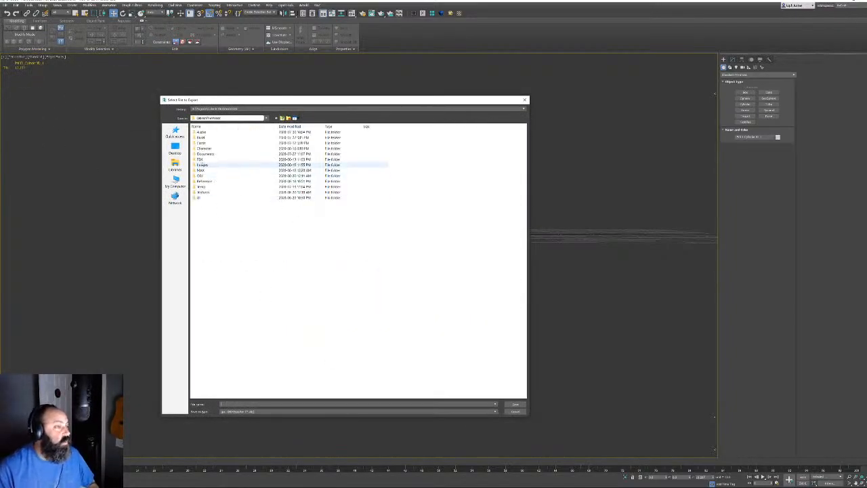
double_click(203, 163)
double_click(207, 143)
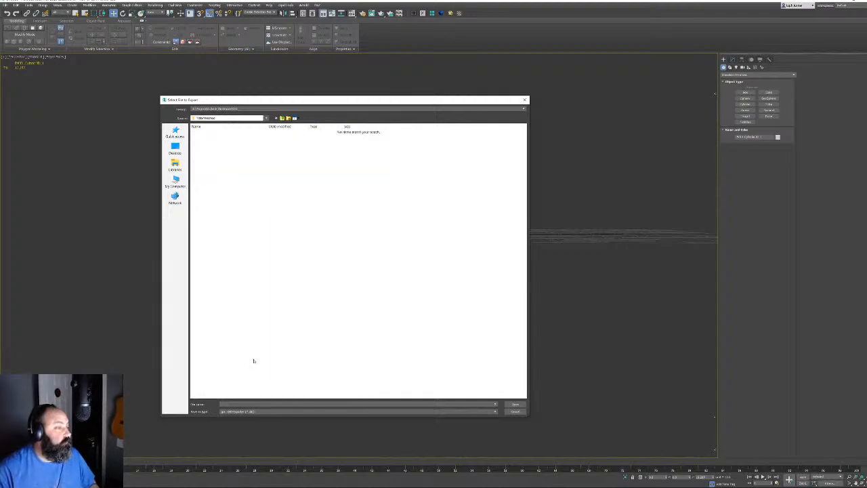
left_click(357, 411)
left_click(244, 418)
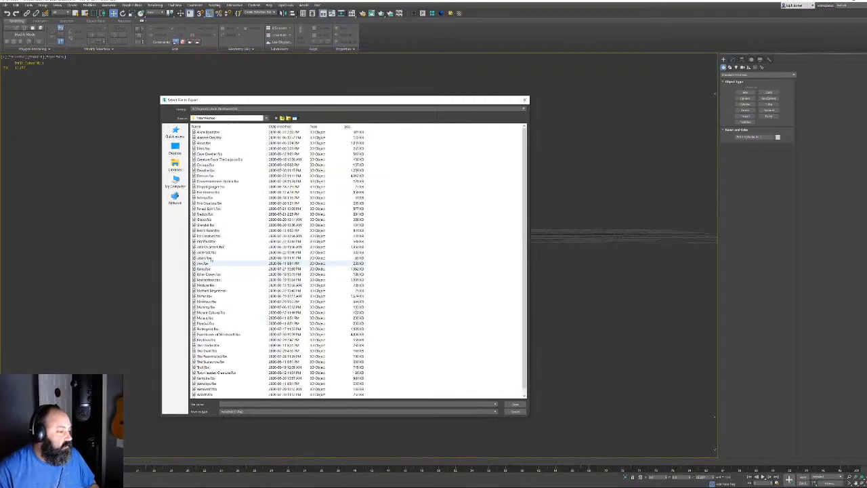
double_click(203, 224)
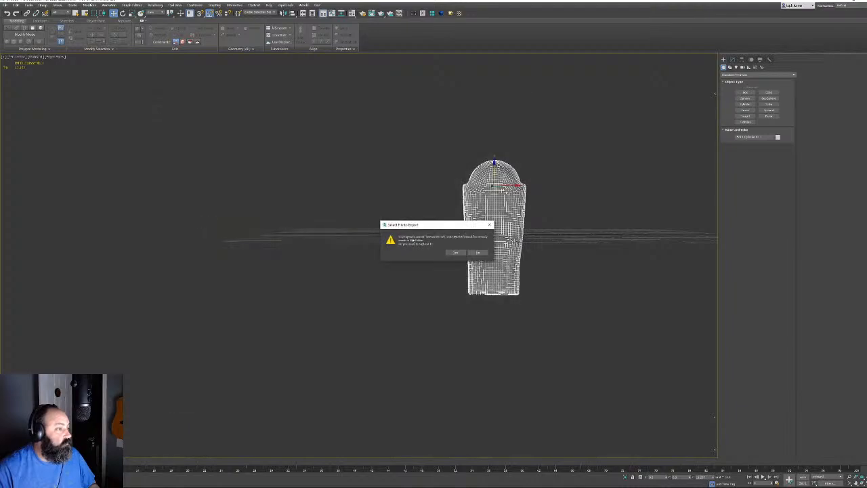
left_click(455, 253)
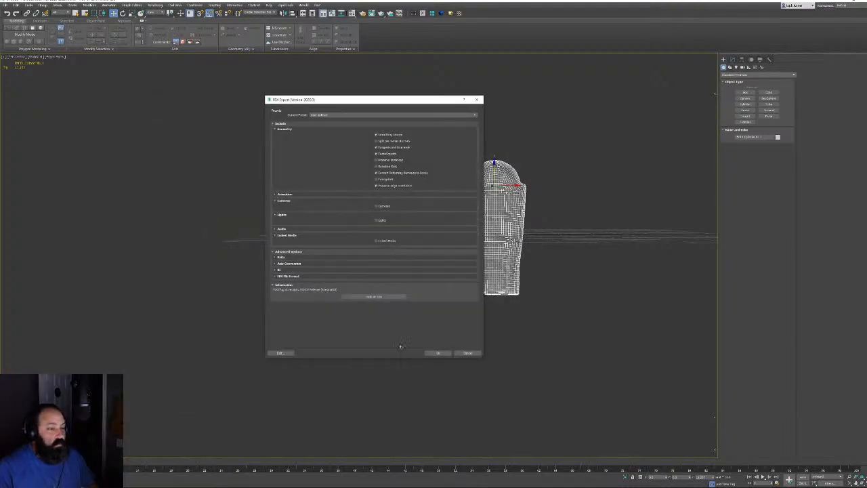
left_click(436, 353)
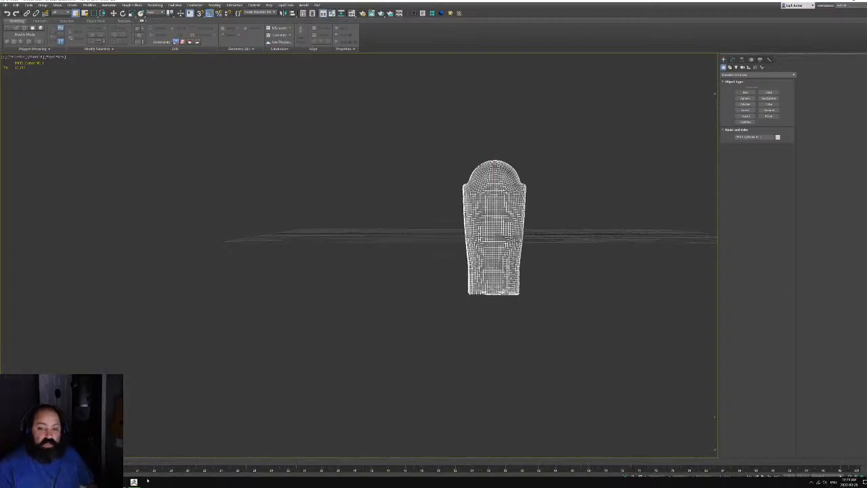
In Unreal Editor, reimport the tombstone mesh asset from the updated FBX
left_click(102, 481)
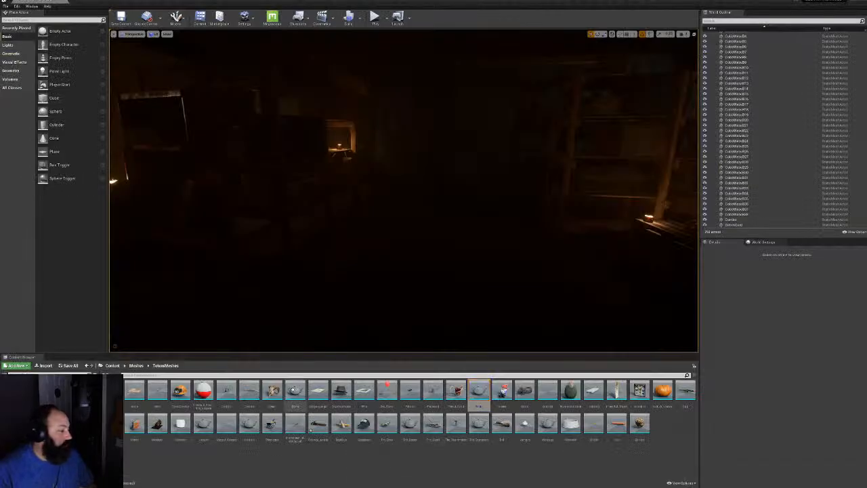
right_click(293, 391)
left_click(478, 391)
right_click(478, 391)
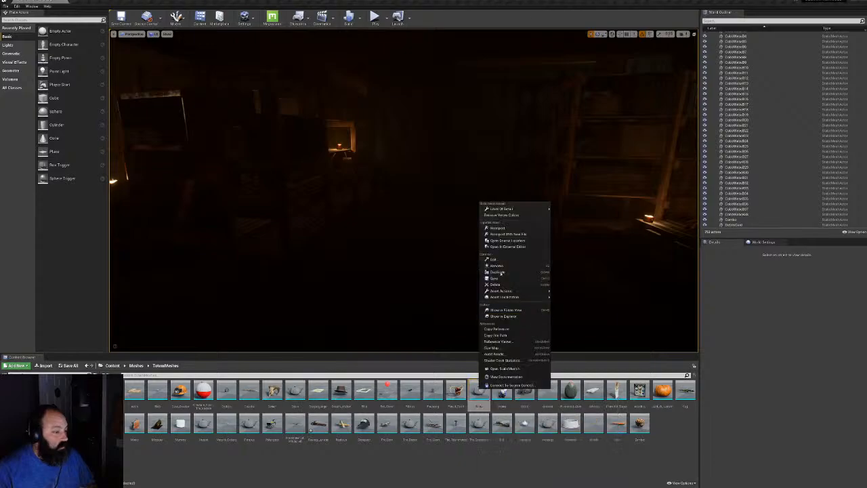
left_click(497, 228)
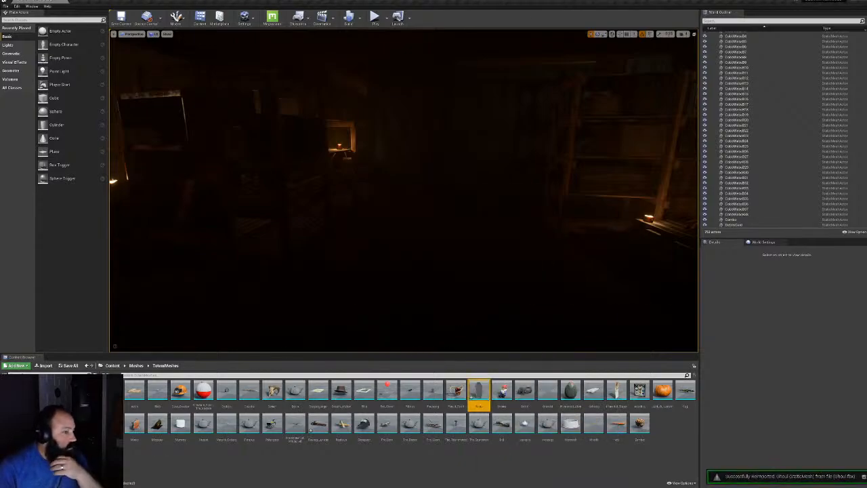
Create a material instance of MA_AncientOnes in TexturesAndMaterials/AncientOnes, keeping the default name
left_click(47, 440)
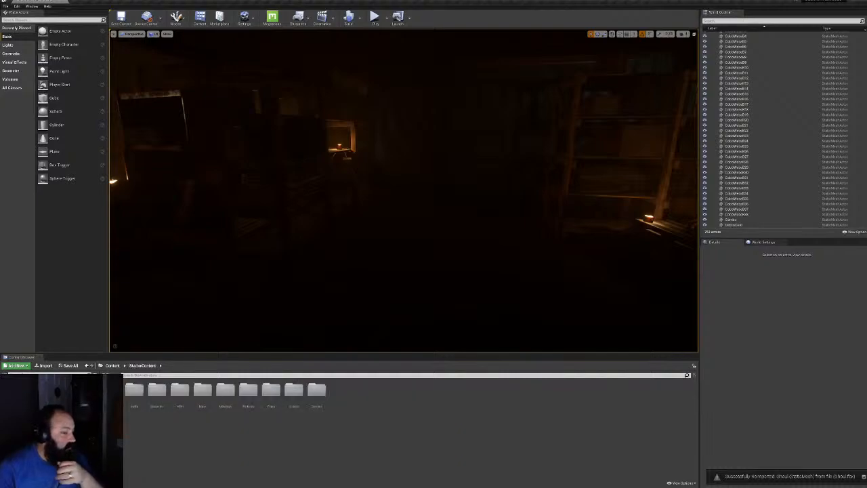
left_click(68, 452)
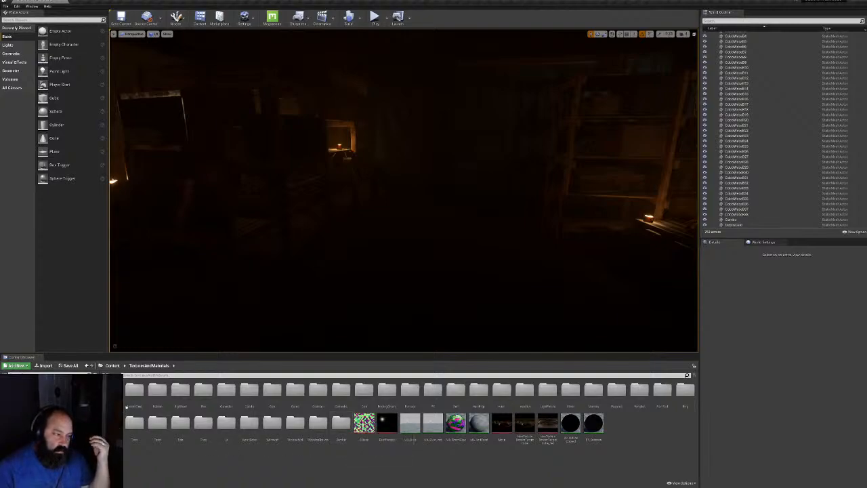
double_click(133, 393)
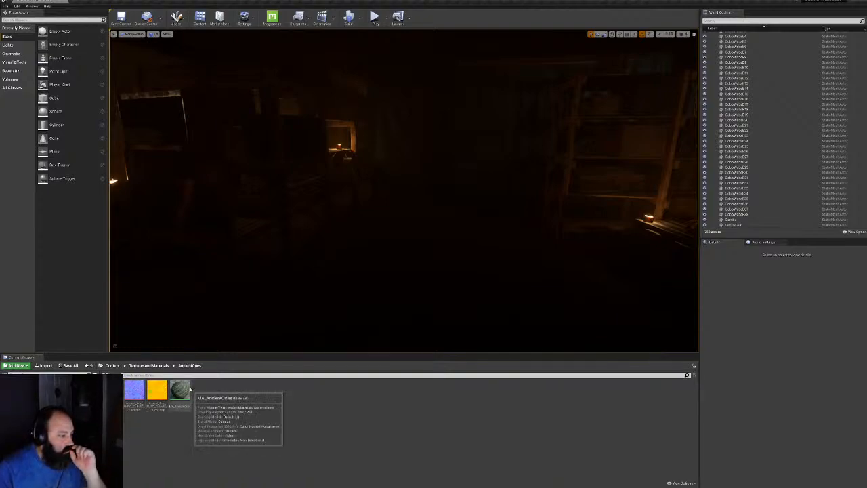
right_click(178, 390)
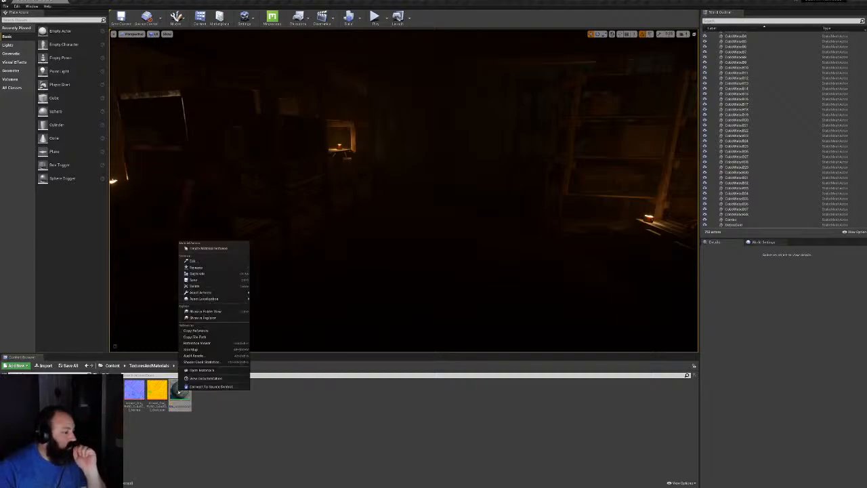
left_click(206, 248)
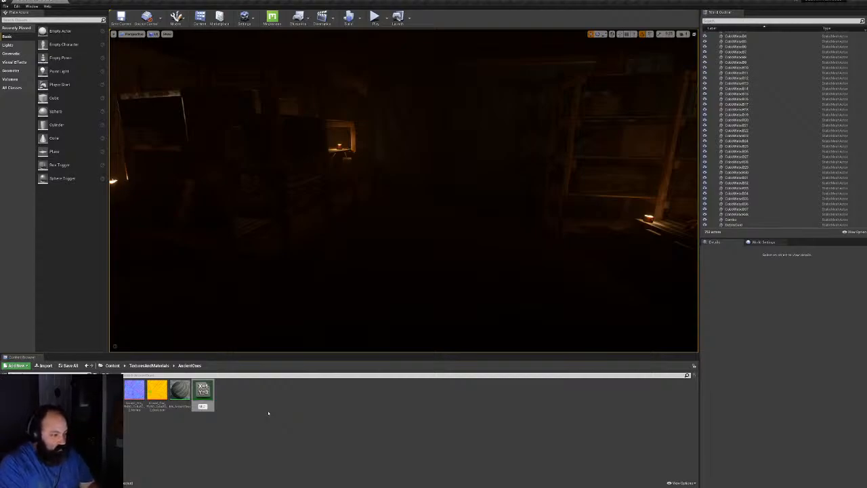
key("Return")
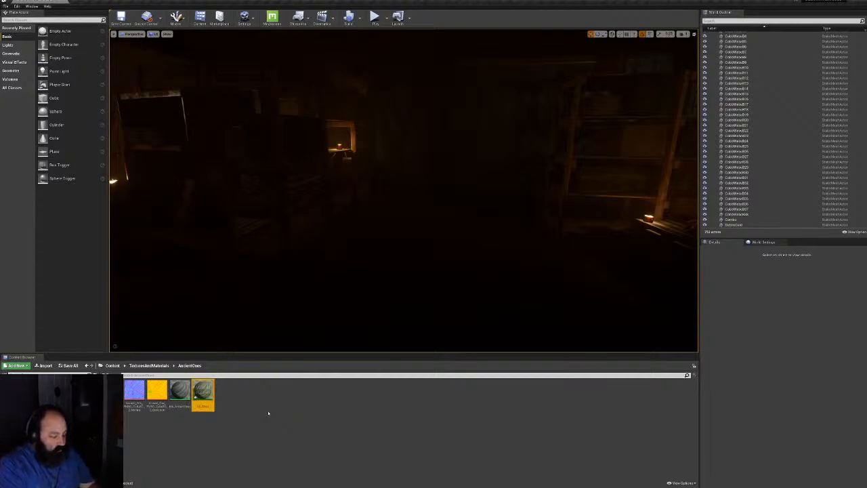
Open MA_AncientOnes and convert the top two texture samples into parameters named Color and Normal
double_click(202, 393)
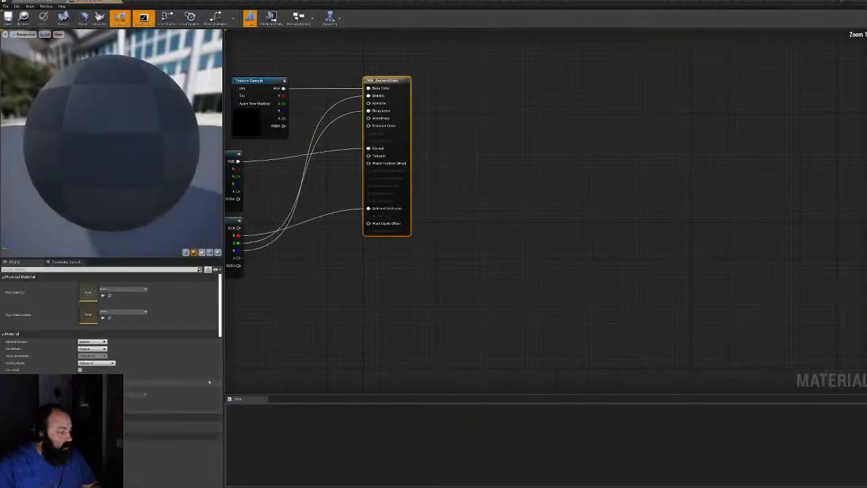
right_click(407, 174)
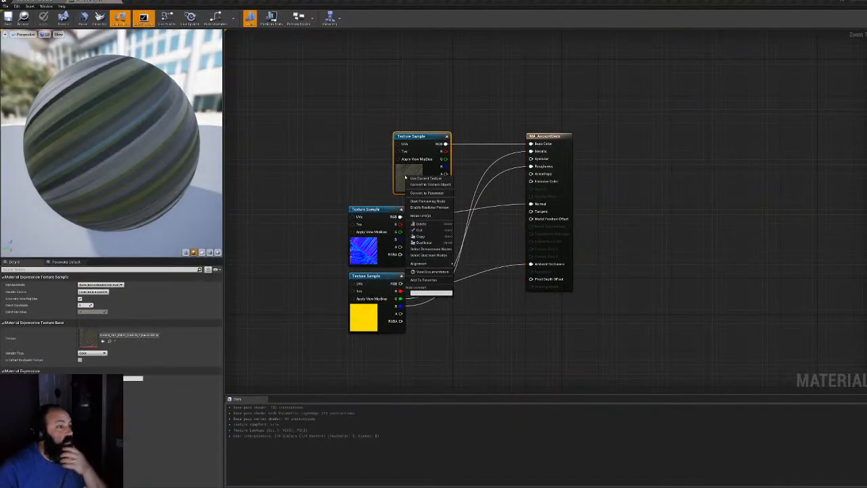
left_click(427, 192)
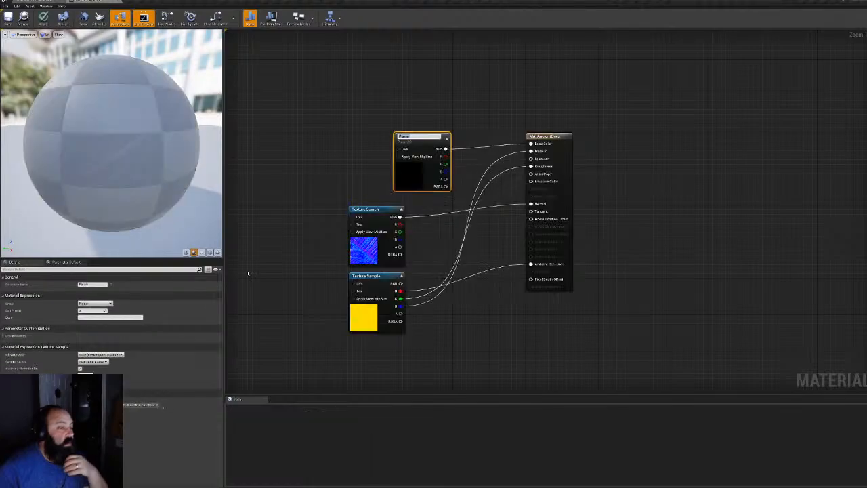
type("Color")
key("Return")
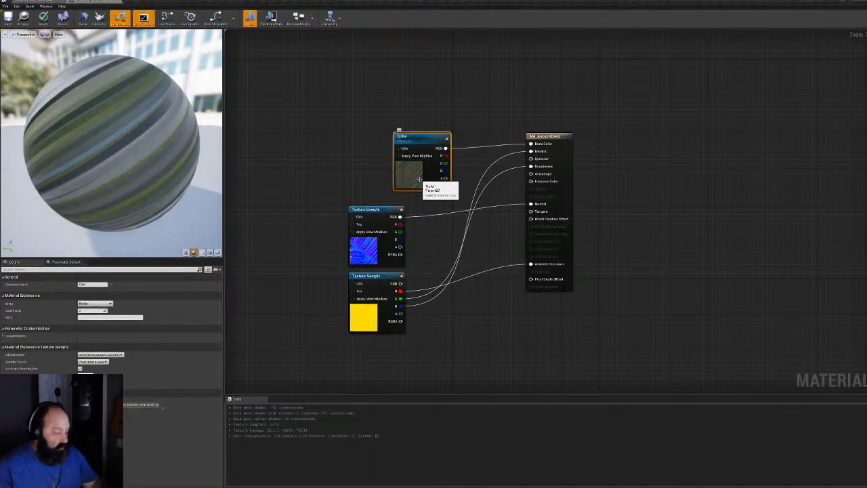
right_click(364, 253)
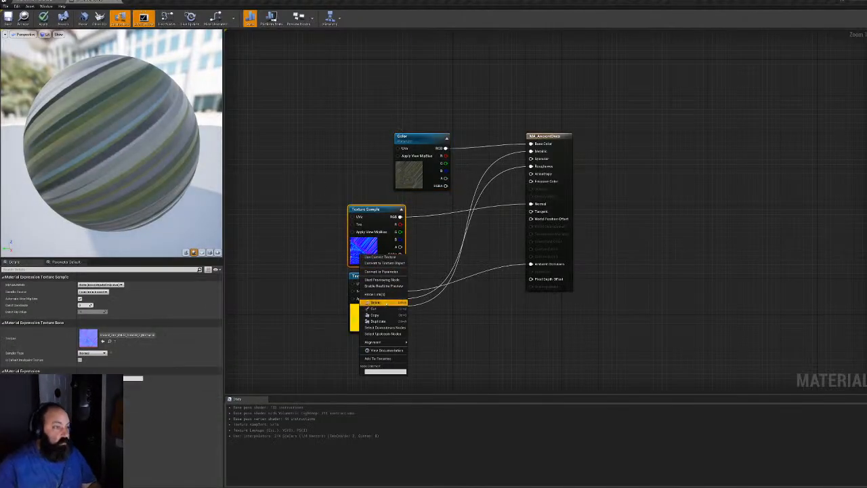
left_click(381, 271)
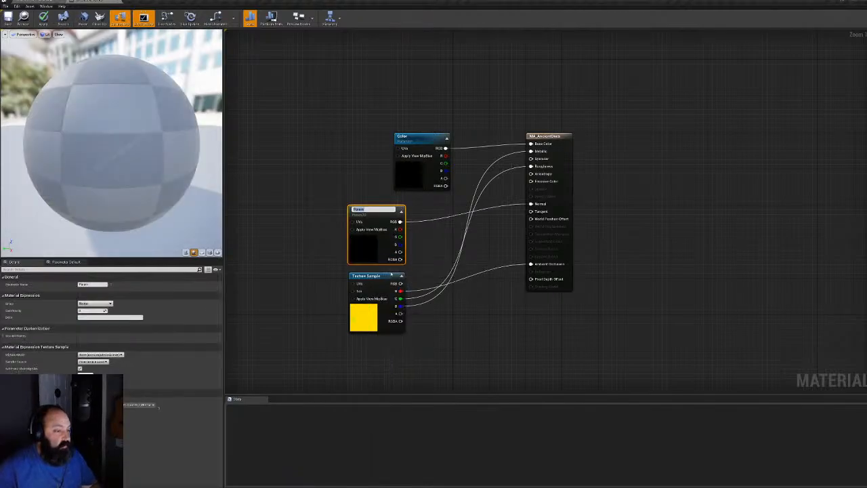
type("N")
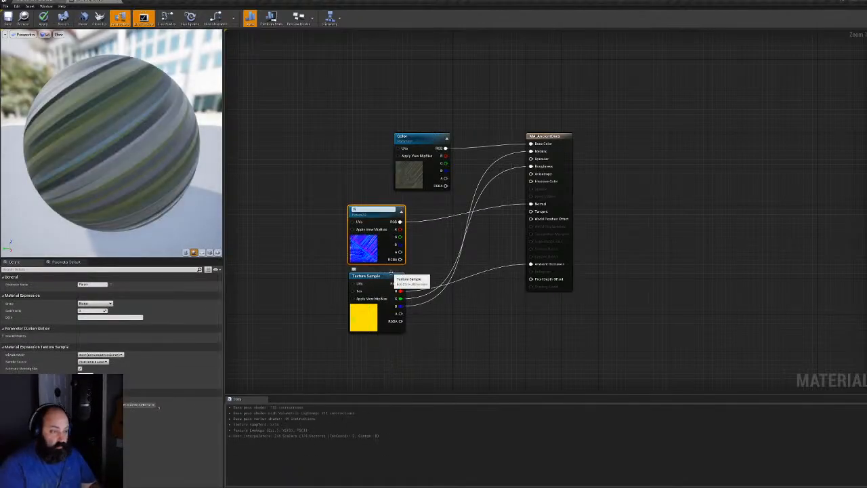
type("ormal")
key("Return")
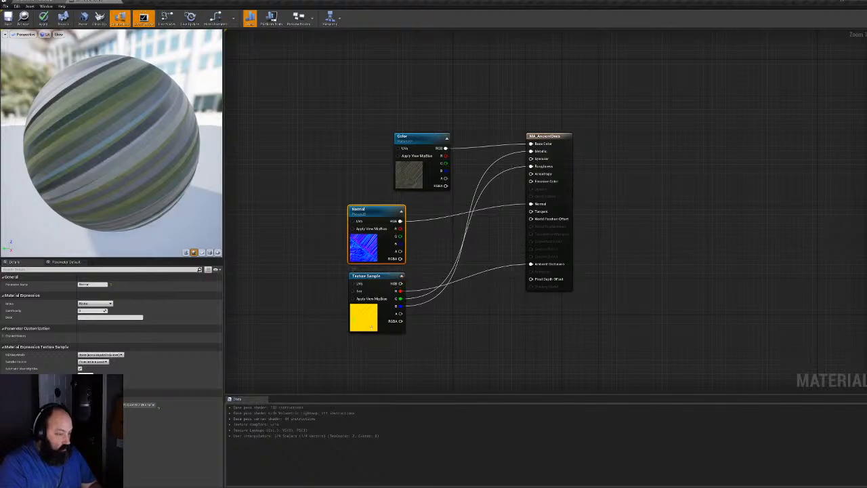
Convert the yellow texture sample into a parameter named ARM and apply the material
right_click(372, 327)
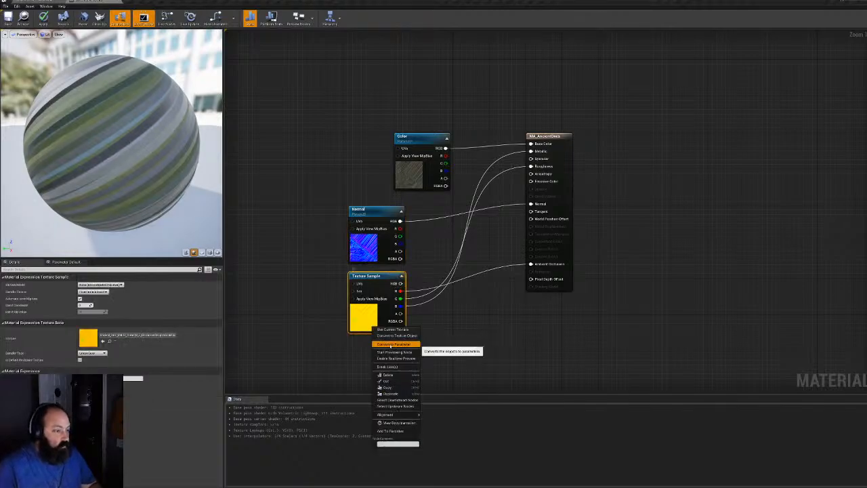
left_click(391, 344)
type("ARM")
key("Return")
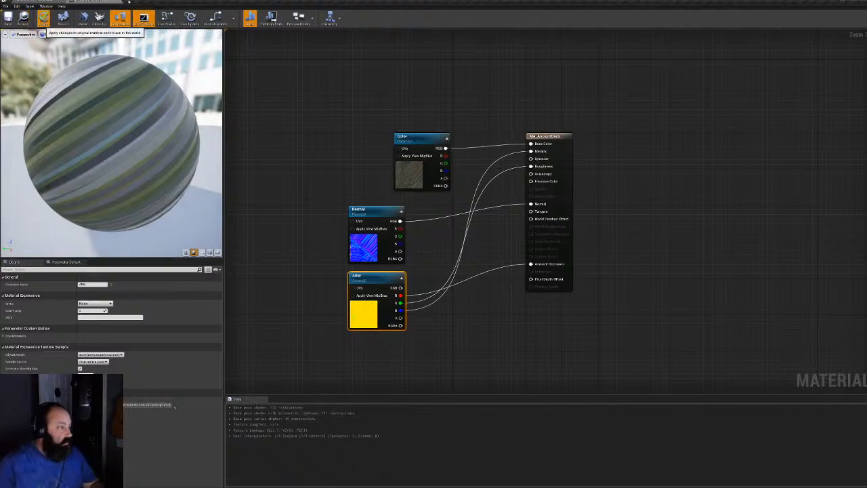
left_click(42, 18)
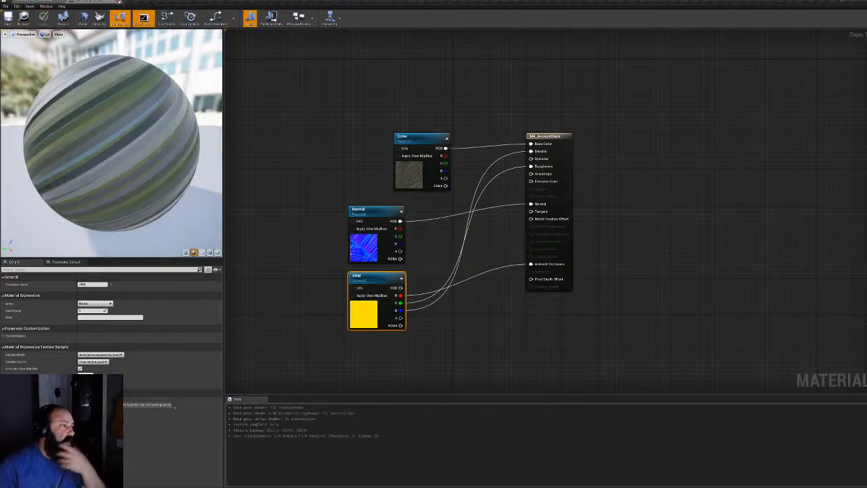
Import the three Ghoul textures from the Ghoul texture folder and inspect the yellow ARM map
left_click(118, 2)
left_click(242, 414)
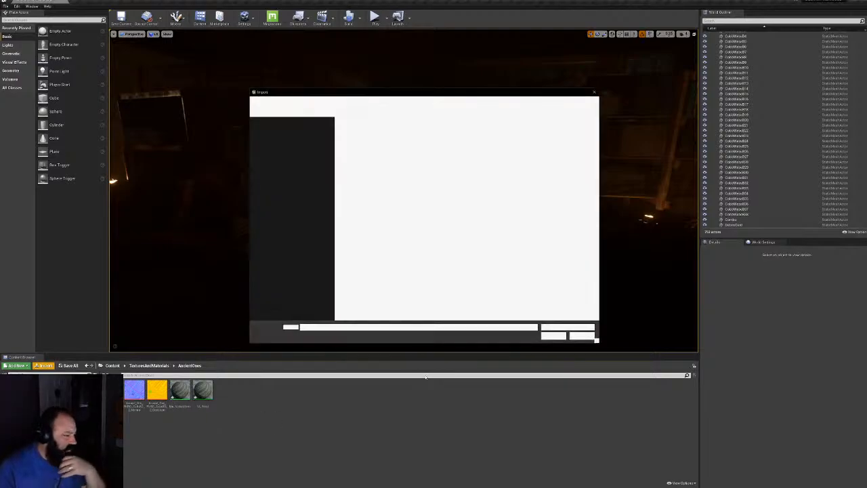
left_click(394, 101)
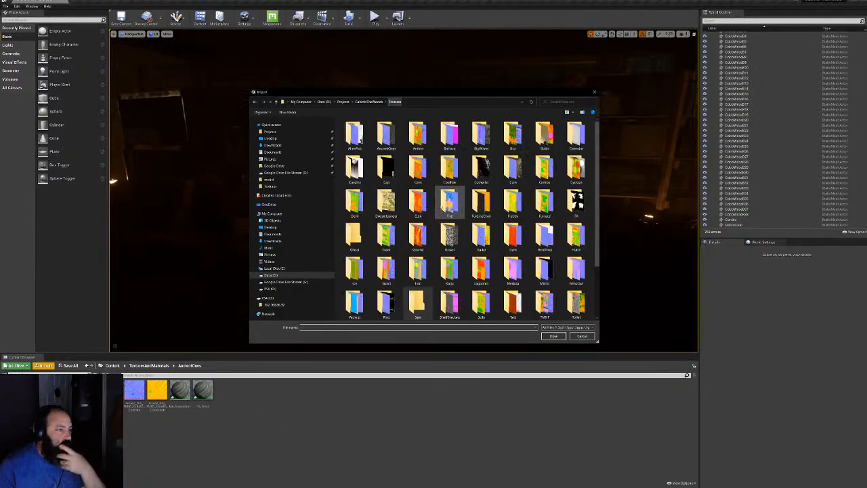
double_click(355, 234)
left_click(354, 135)
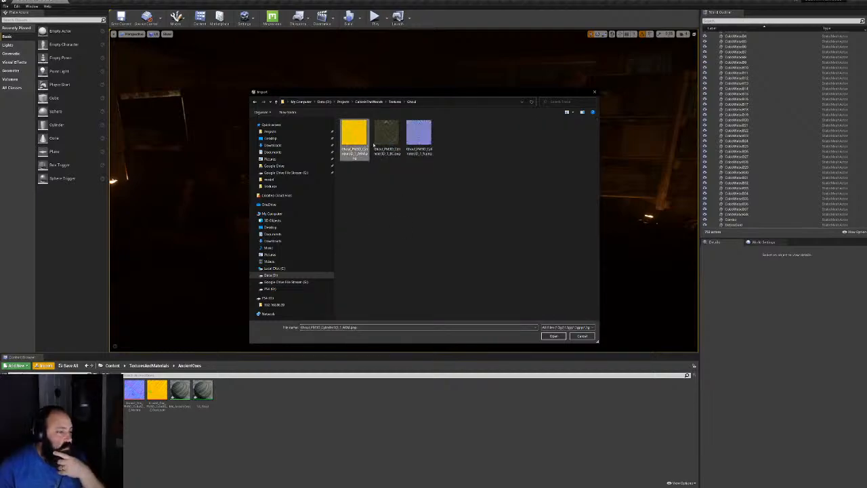
left_click(431, 138, "shift")
left_click(563, 336)
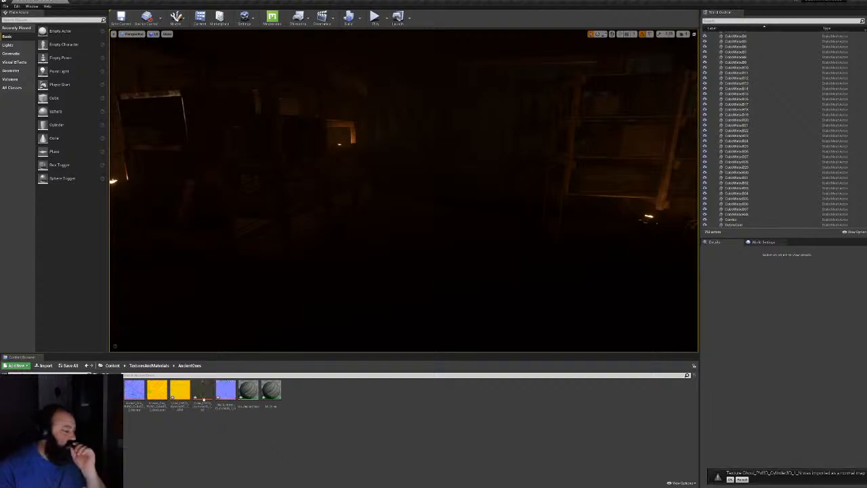
double_click(182, 388)
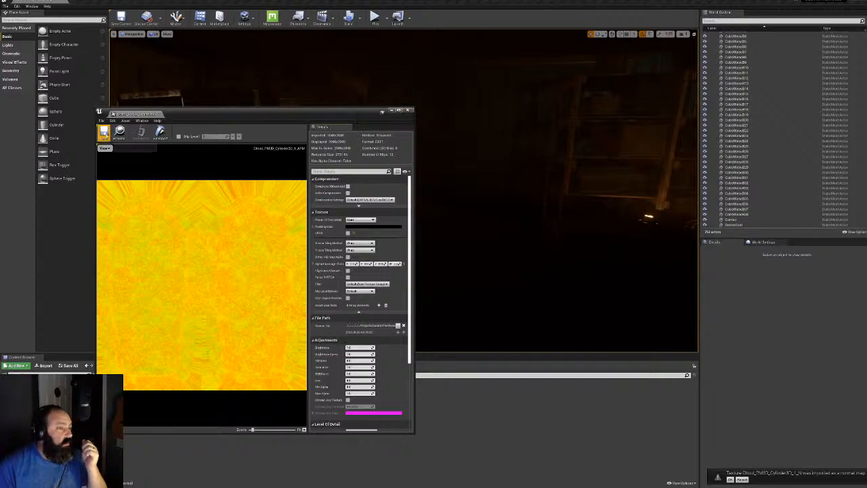
left_click(408, 110)
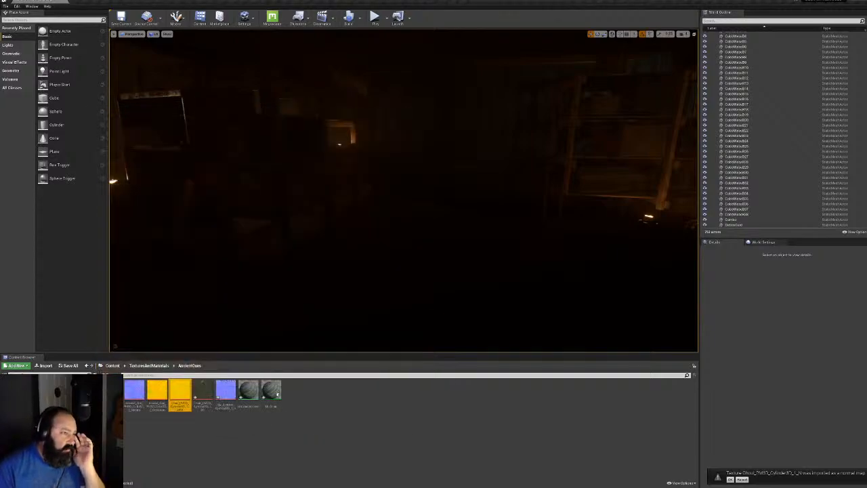
Enable the ARM, Color and Normal overrides on the material instance, assign the Ghoul textures, and save
double_click(272, 390)
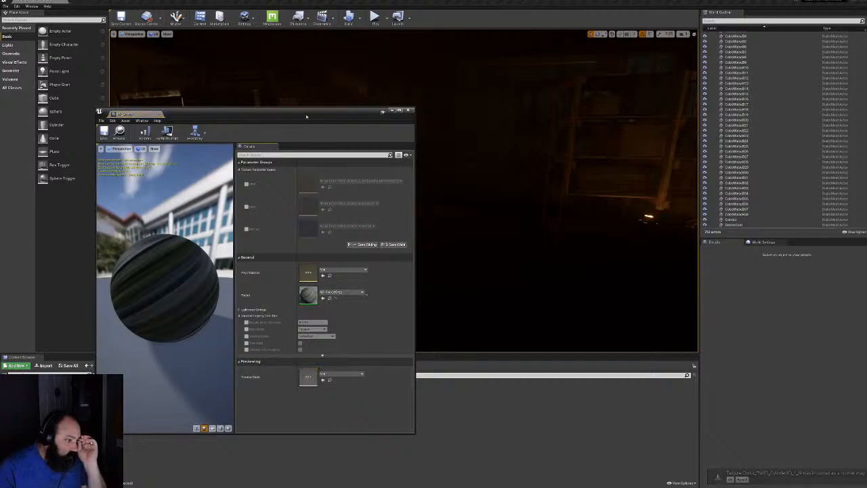
left_click_drag(306, 116, 545, 95)
left_click(487, 163)
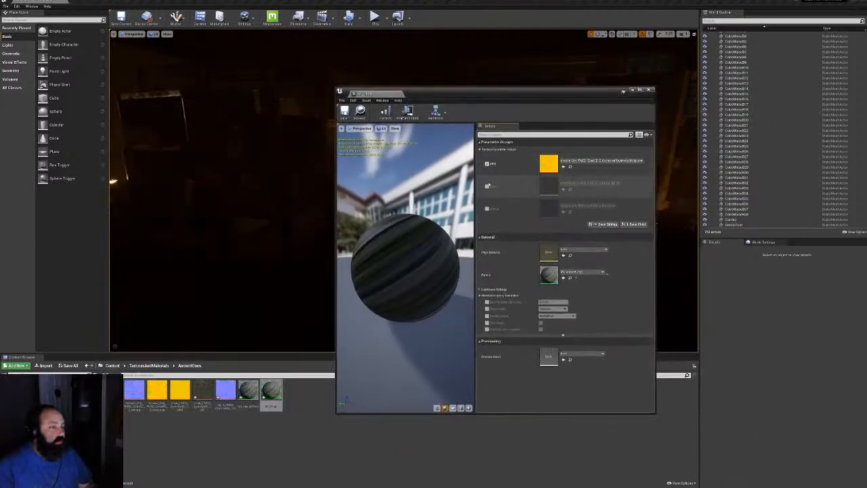
left_click(487, 187)
left_click(487, 209)
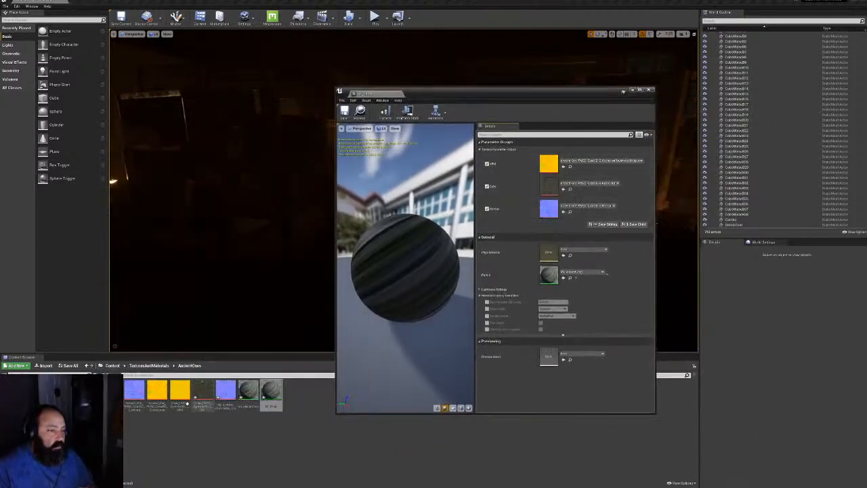
left_click_drag(184, 396, 549, 164)
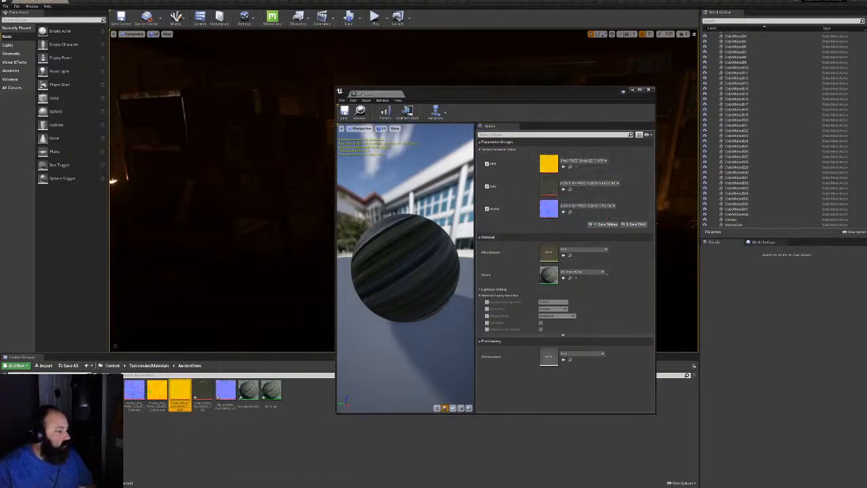
left_click_drag(202, 388, 549, 209)
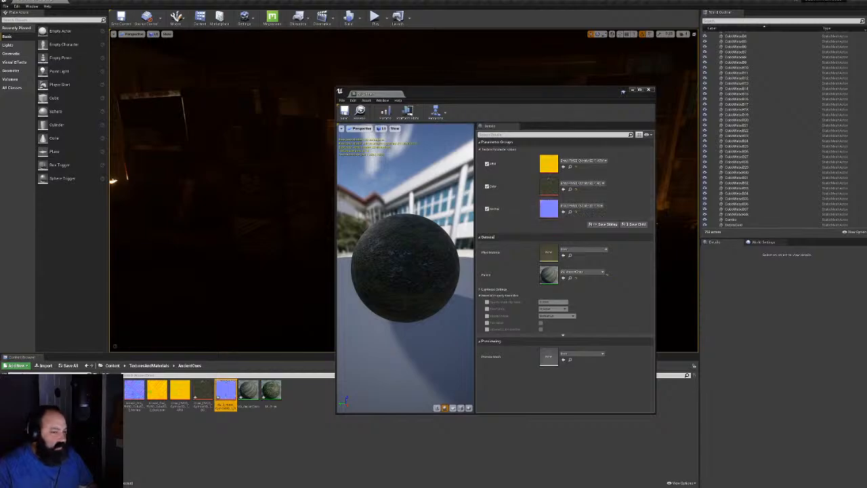
left_click(345, 112)
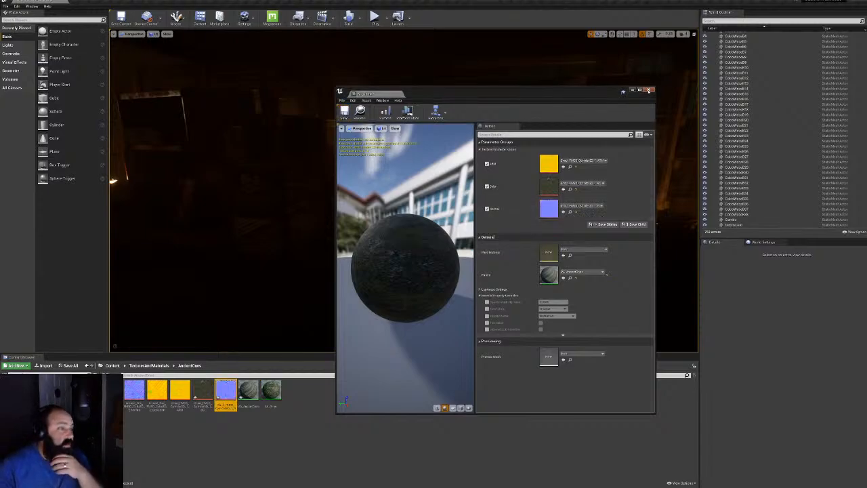
left_click(648, 90)
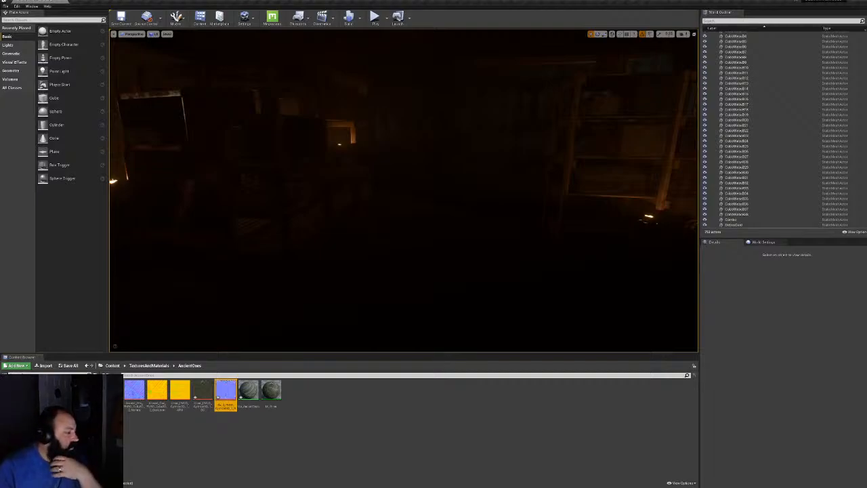
Assign MI_Ghoul to the material slot of the Ghoul mesh in TotemMeshes
left_click(61, 433)
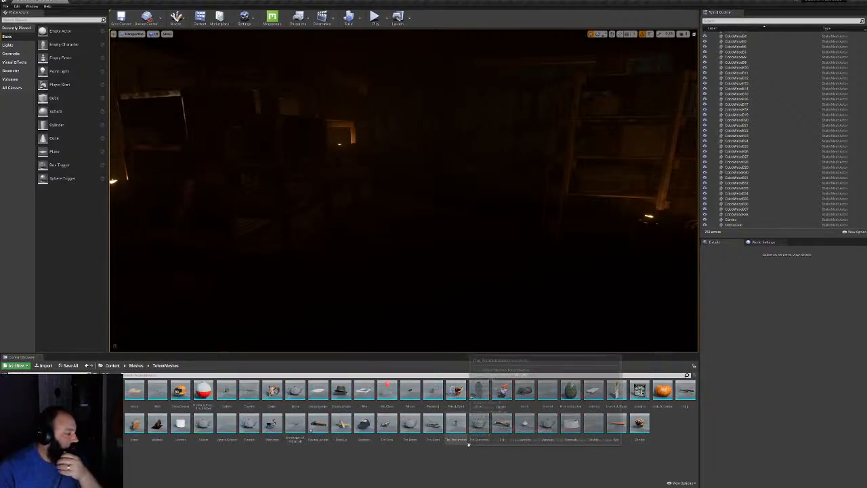
right_click(478, 393)
left_click(478, 394)
double_click(478, 392)
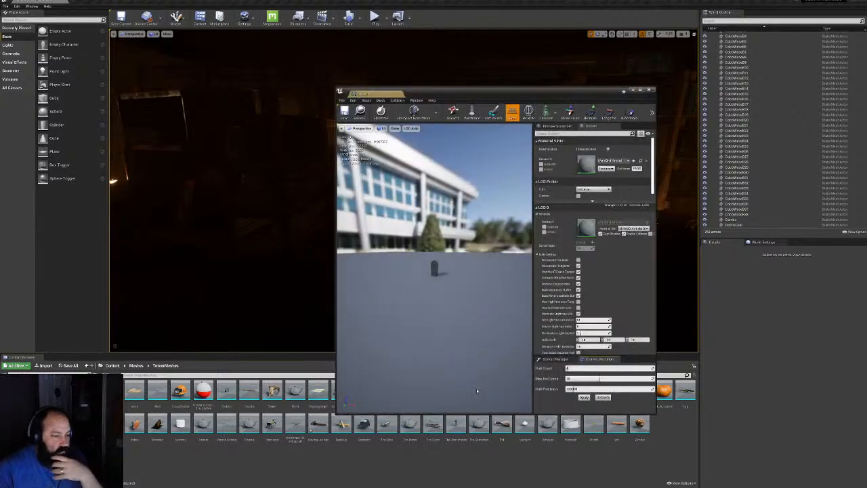
left_click(610, 161)
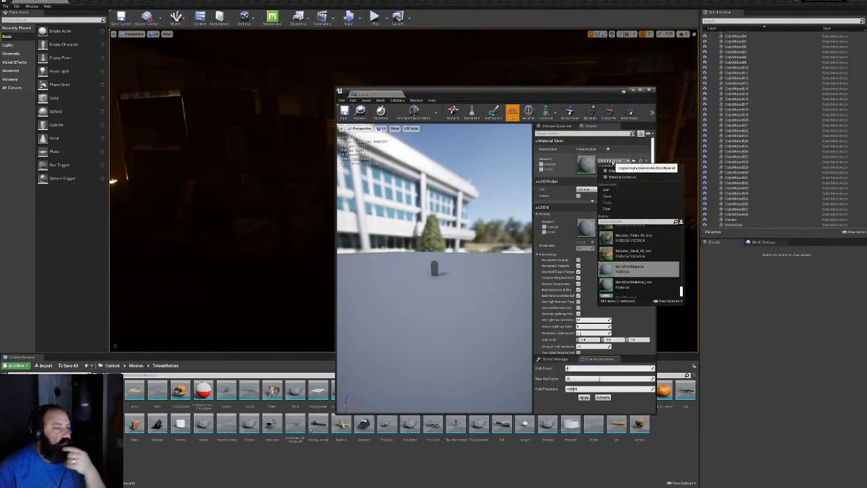
type("MI_Gh")
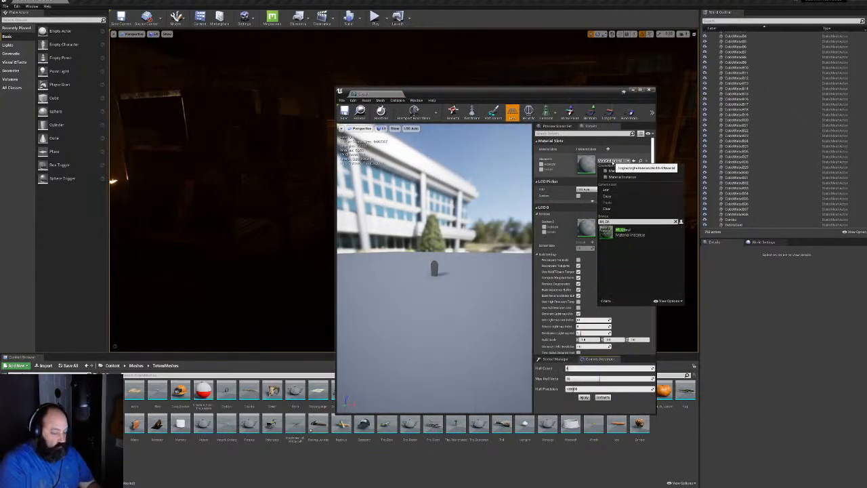
left_click(620, 231)
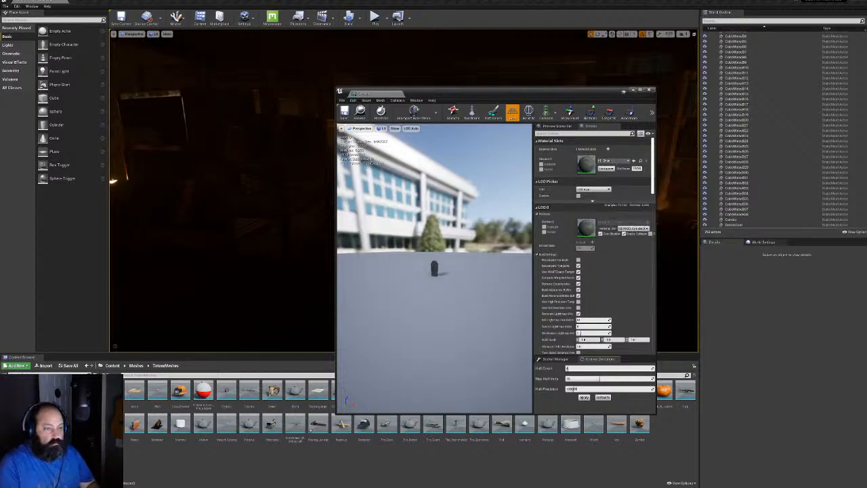
left_click(649, 90)
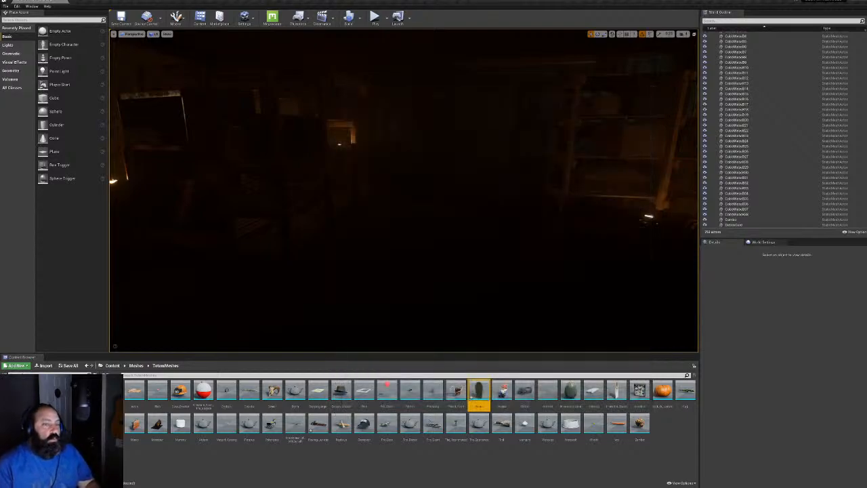
Open the Totems data table in Blueprints and view one item row's details
left_click(30, 393)
double_click(291, 391)
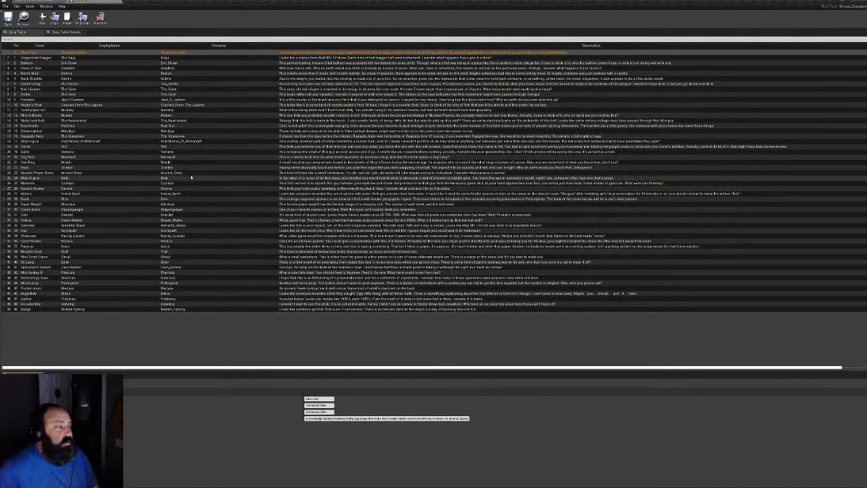
left_click(177, 258)
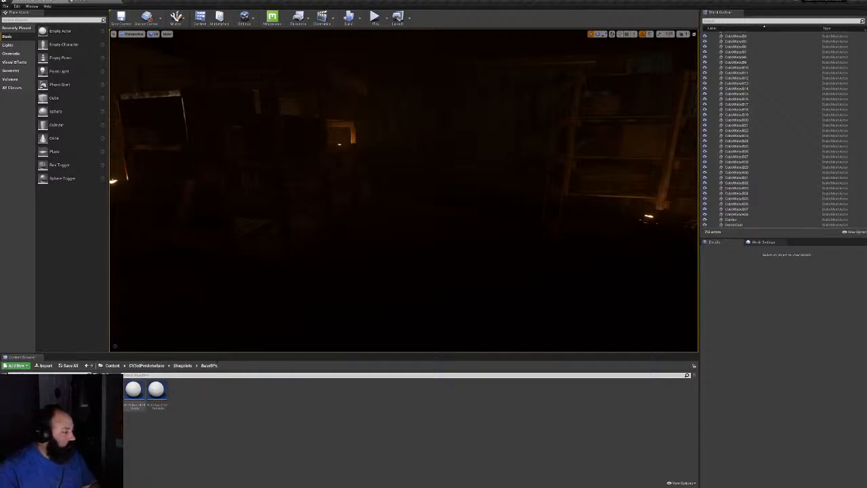
Place a pickup blueprint in the basement and set its item number to 85
mouse_move(403, 190)
right_mouse_down()
mouse_move(468, 196)
mouse_move(386, 194)
mouse_move(386, 180)
mouse_move(447, 184)
mouse_move(408, 206)
right_mouse_up()
left_click_drag(147, 393, 335, 217)
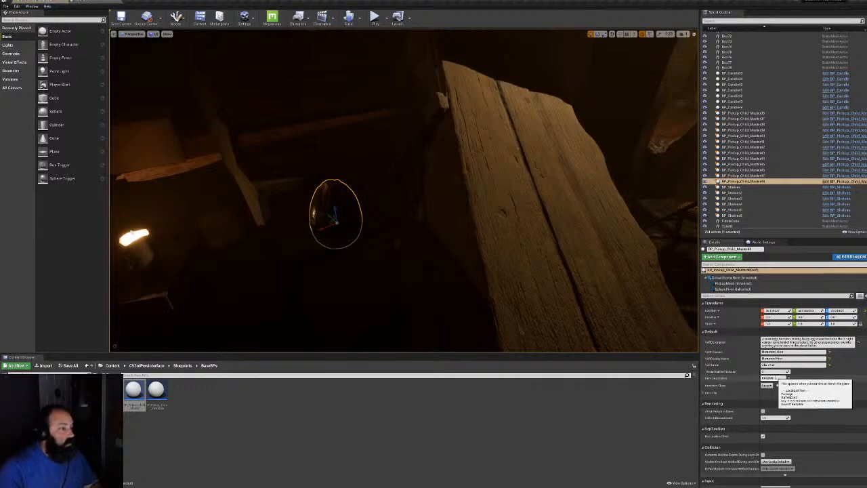
left_click(777, 372)
type("85")
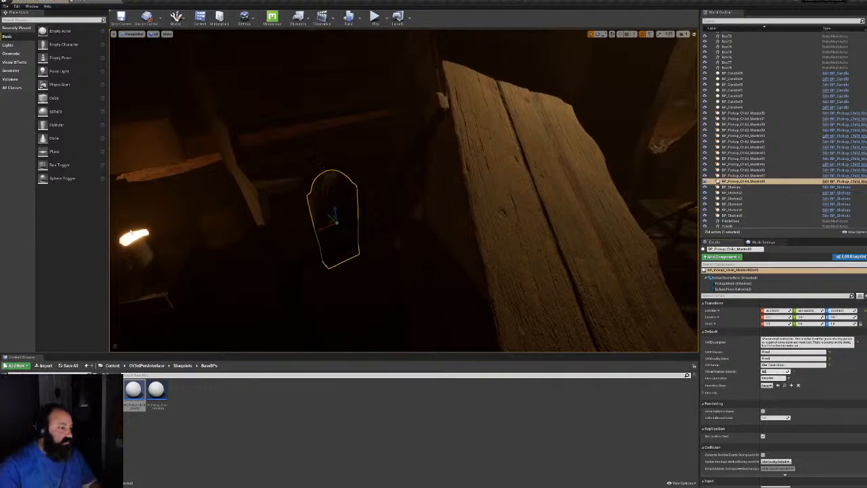
right_click_drag(407, 203, 386, 217)
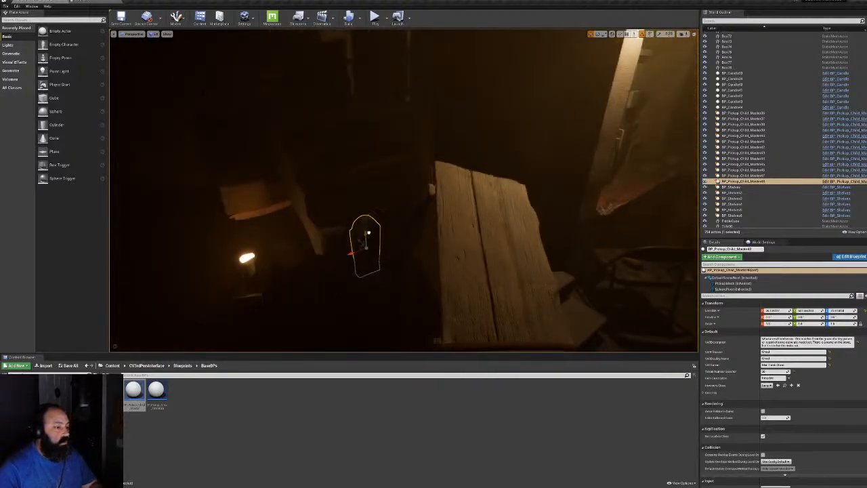
Raise the tombstone pickup higher and rotate it to face the room
left_click_drag(369, 233, 367, 164)
mouse_move(367, 177)
right_mouse_down()
mouse_move(357, 193)
mouse_move(359, 170)
right_mouse_up()
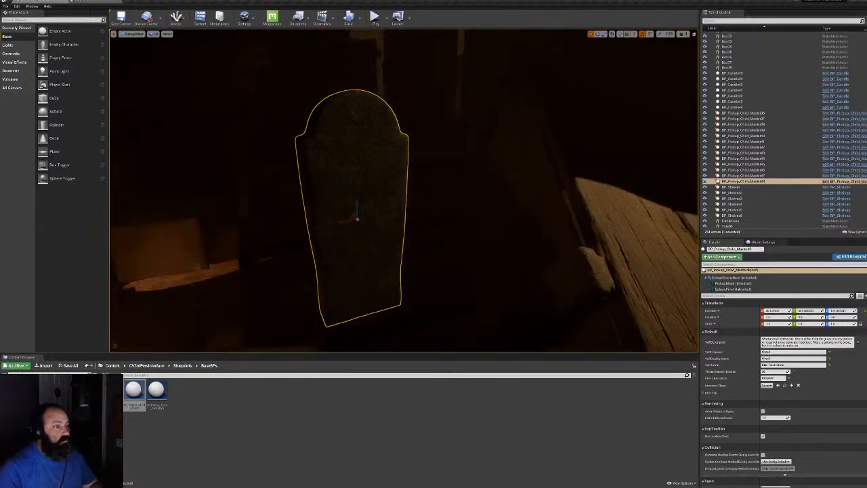
key("e")
left_click_drag(337, 224, 386, 215)
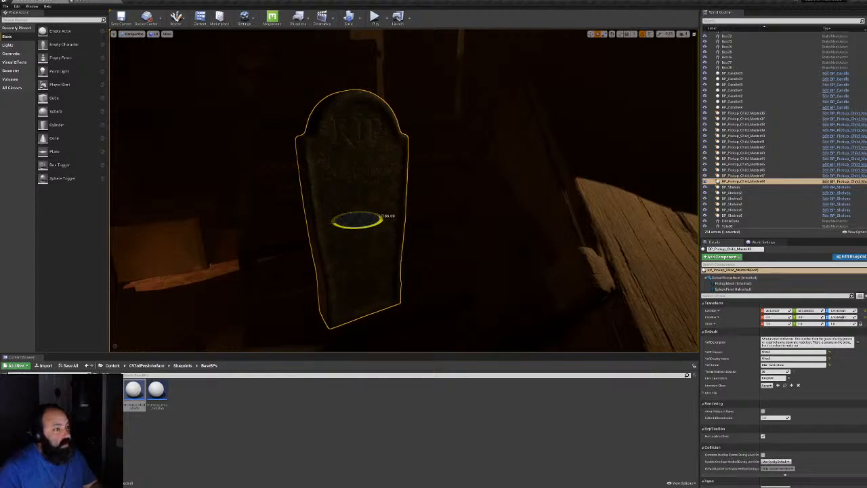
right_click_drag(337, 220, 488, 219)
right_click_drag(407, 217, 467, 214)
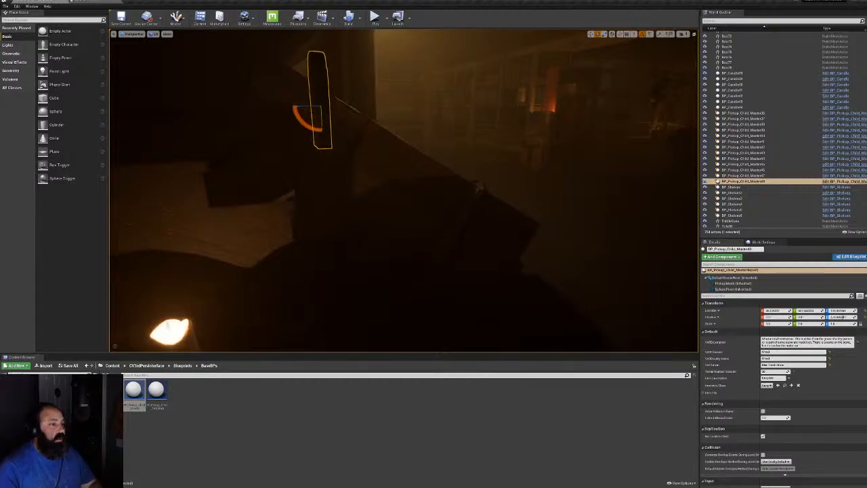
left_click_drag(297, 113, 270, 154)
right_click_drag(285, 176, 271, 193)
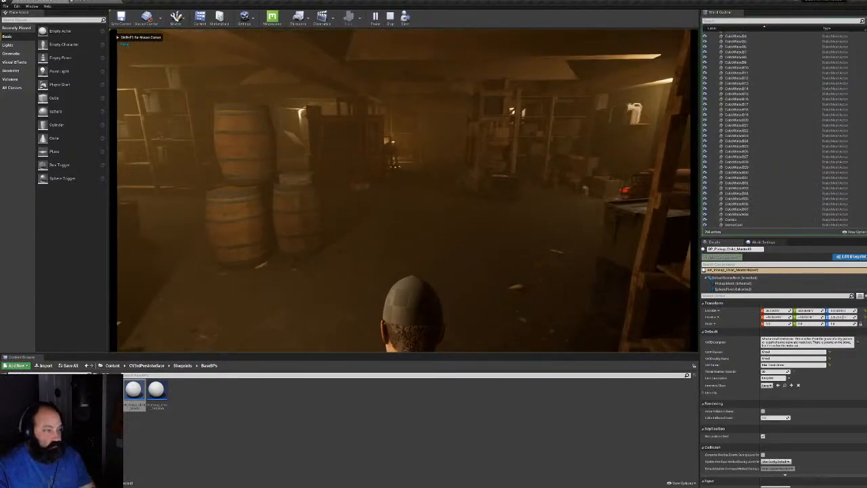
Play the level and walk the character through the basement up to the tombstone
key("F11")
key("w")
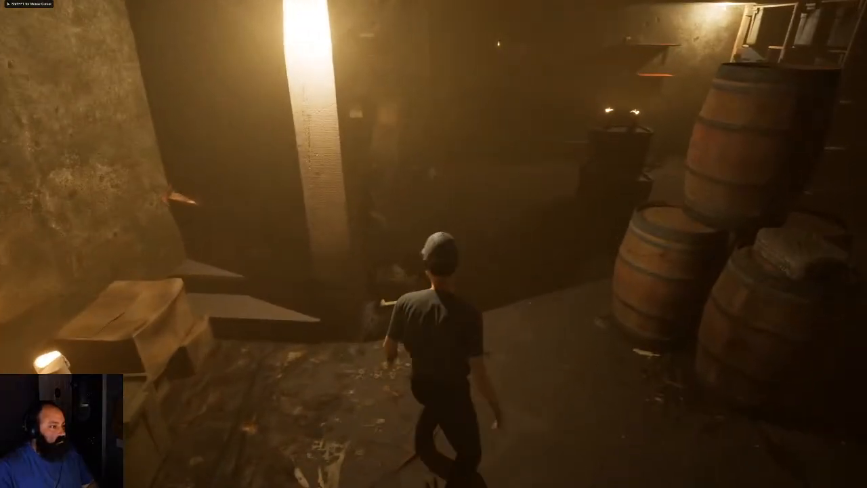
key("w")
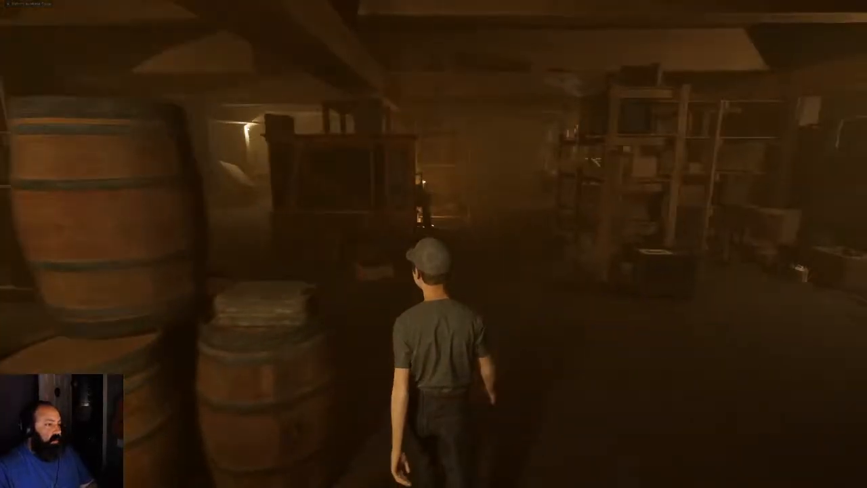
key("w")
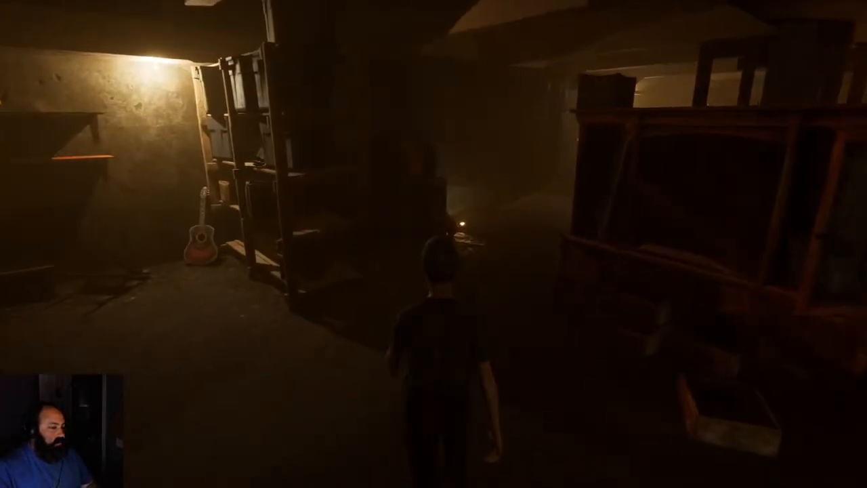
key("w")
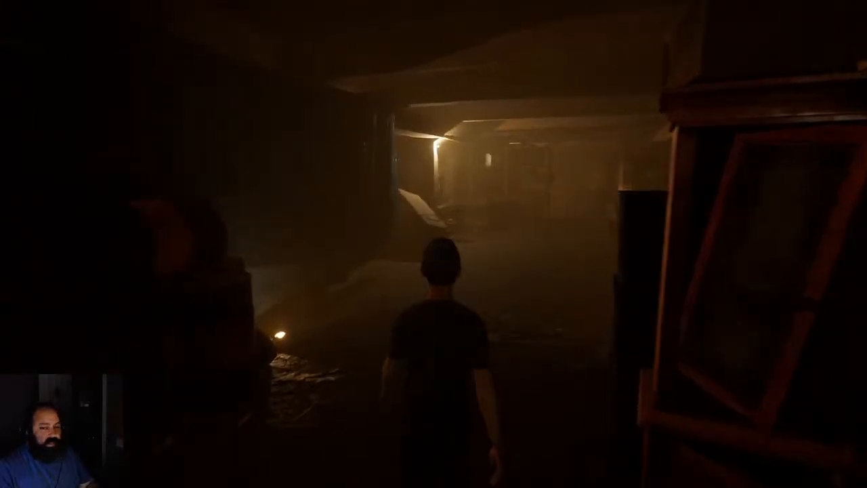
key("w")
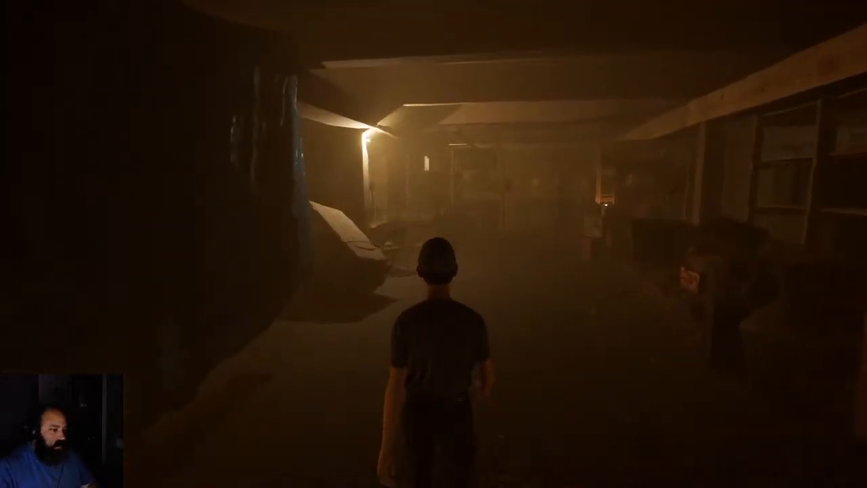
key("w")
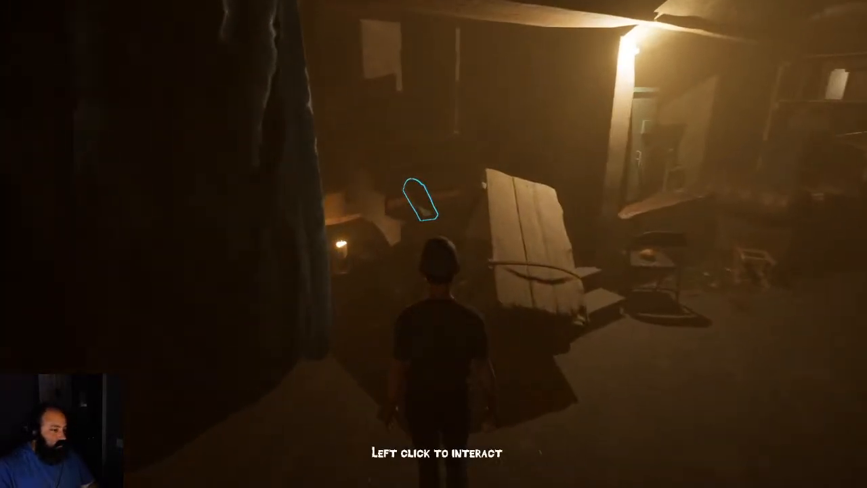
Pick up the Mini Tomb Stone, spin it to view all sides, then stop playing
left_click(289, 174)
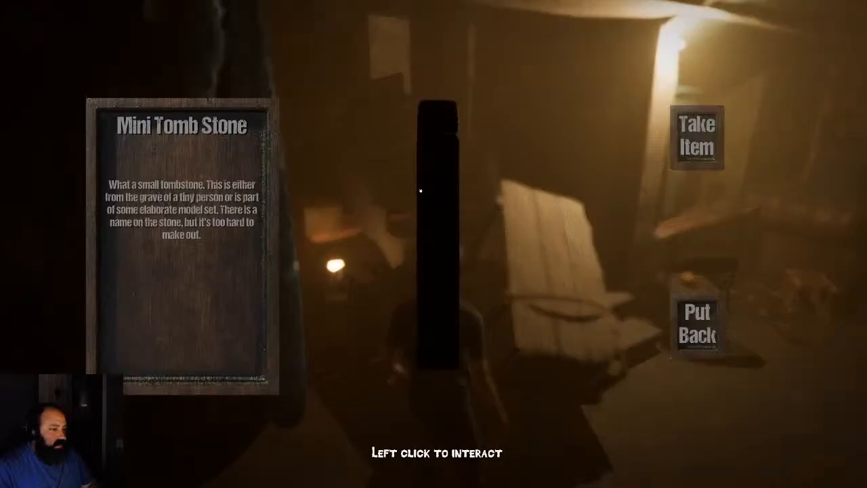
left_click_drag(420, 190, 429, 225)
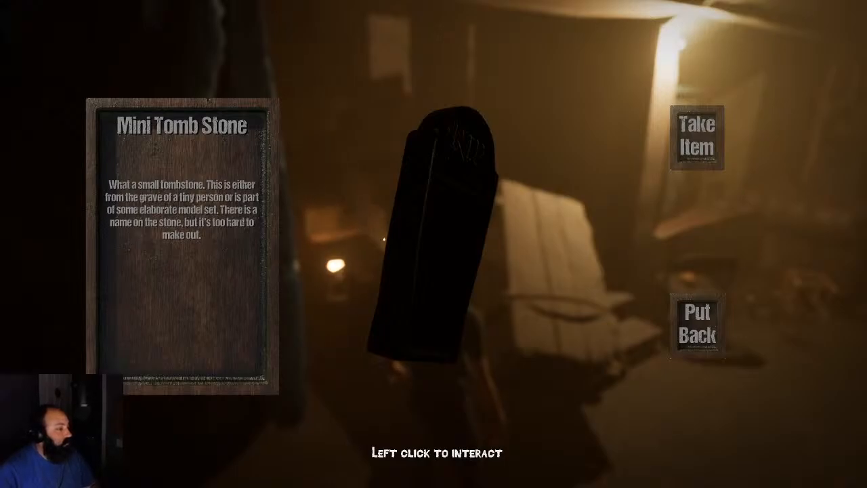
left_click_drag(383, 238, 660, 330)
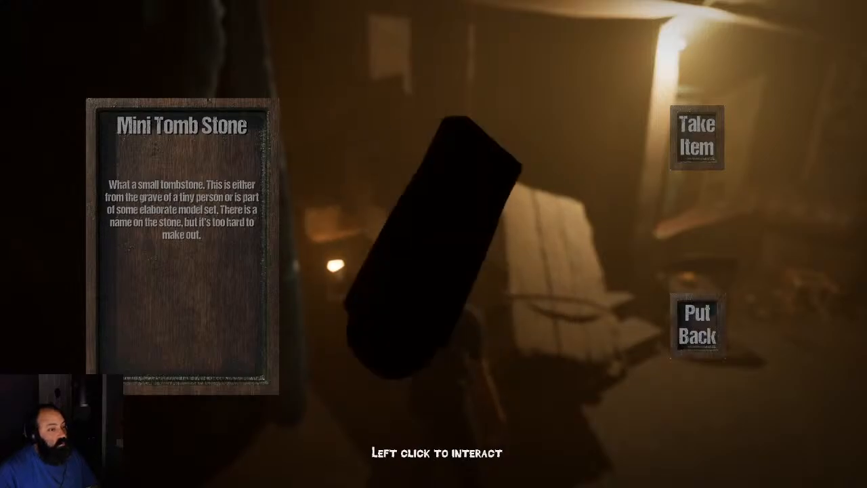
left_click(697, 326)
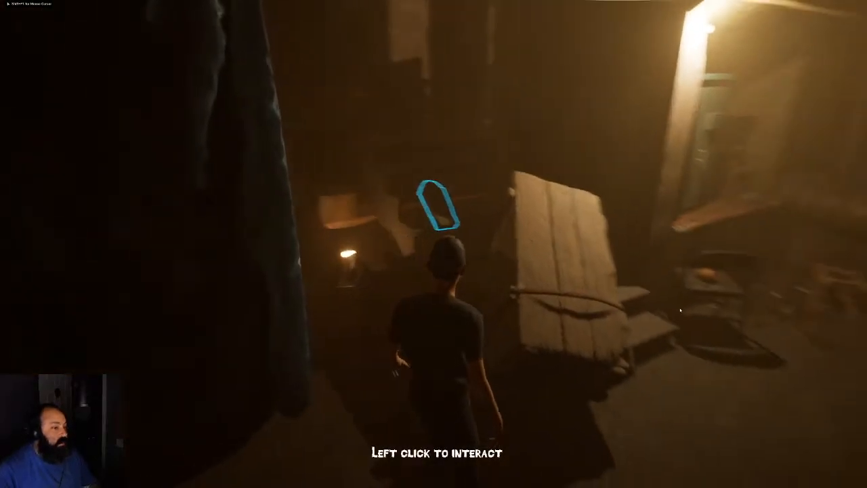
key("Escape")
Save all modified level and asset files, then return to the TotemMeshes folder
key("F11")
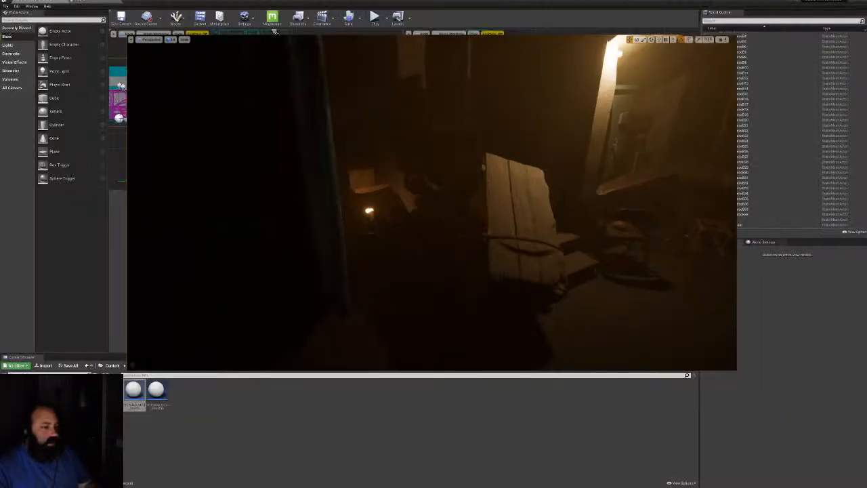
left_click(69, 366)
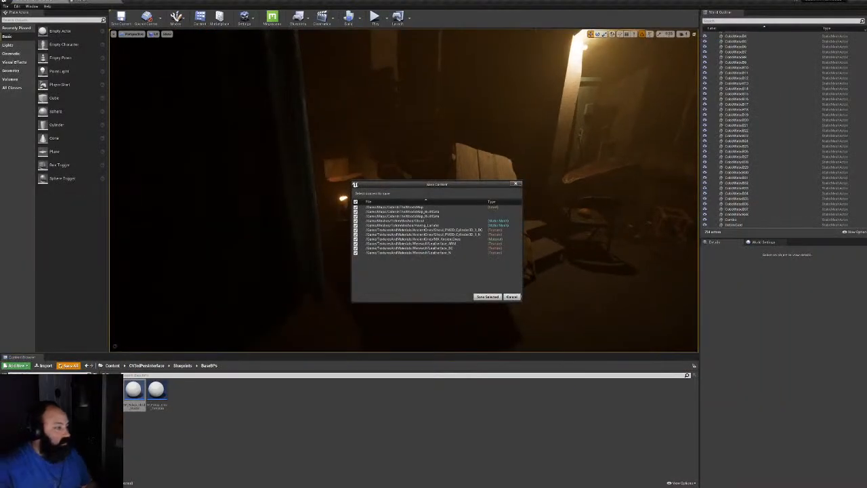
left_click(487, 296)
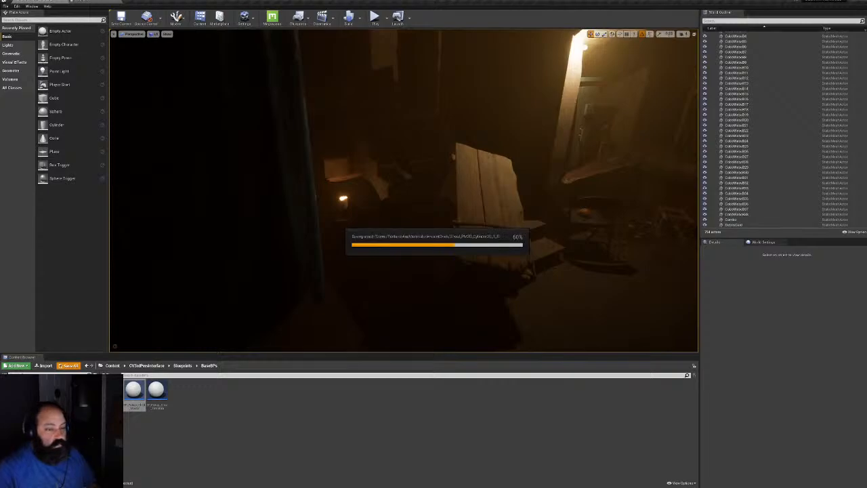
left_click(75, 433)
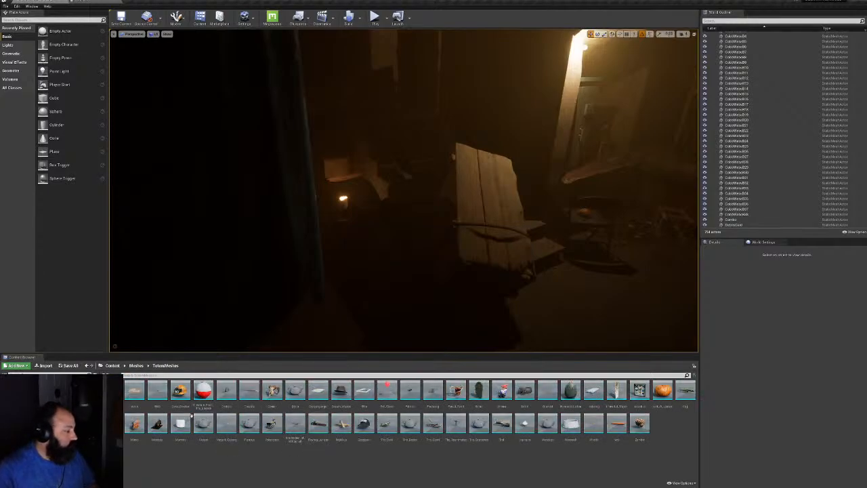